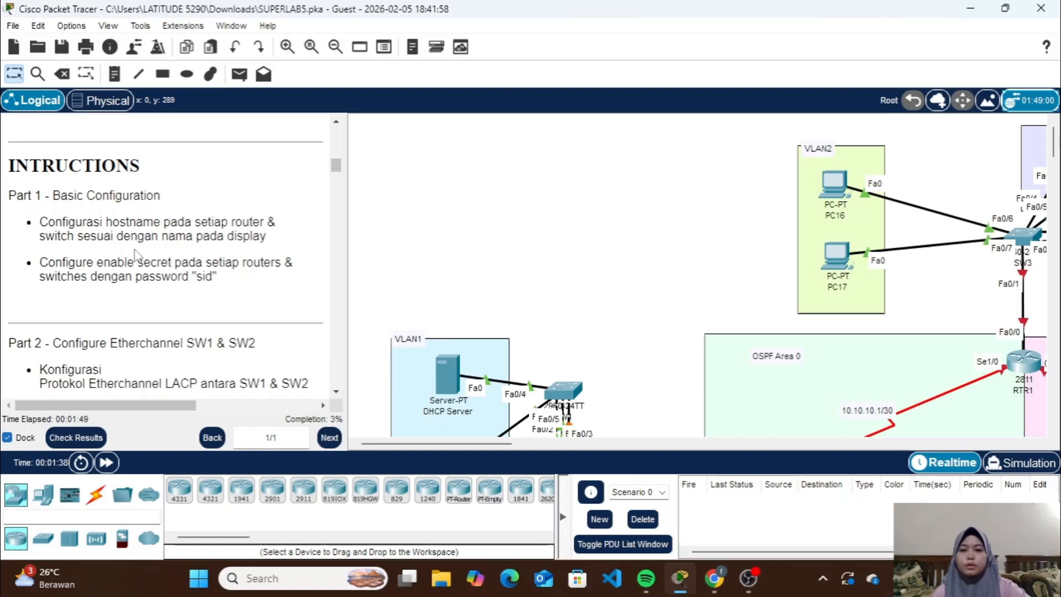
Configure the hostname SW1 and the enable secret password on the switch connected to the DHCP and DNS servers
scroll(529, 265, down, 3)
scroll(529, 266, down, 1)
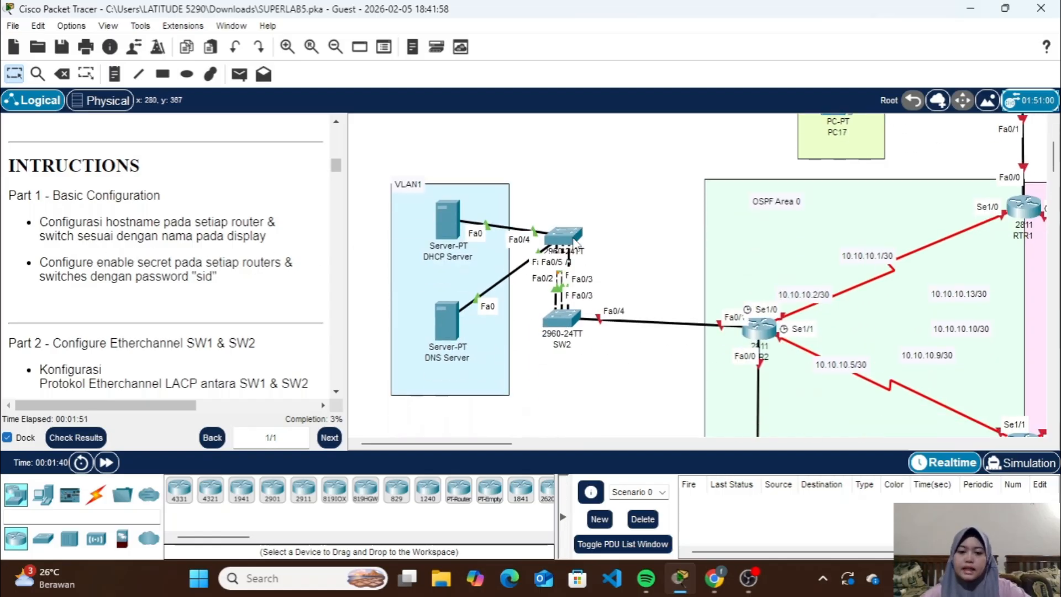
click(573, 240)
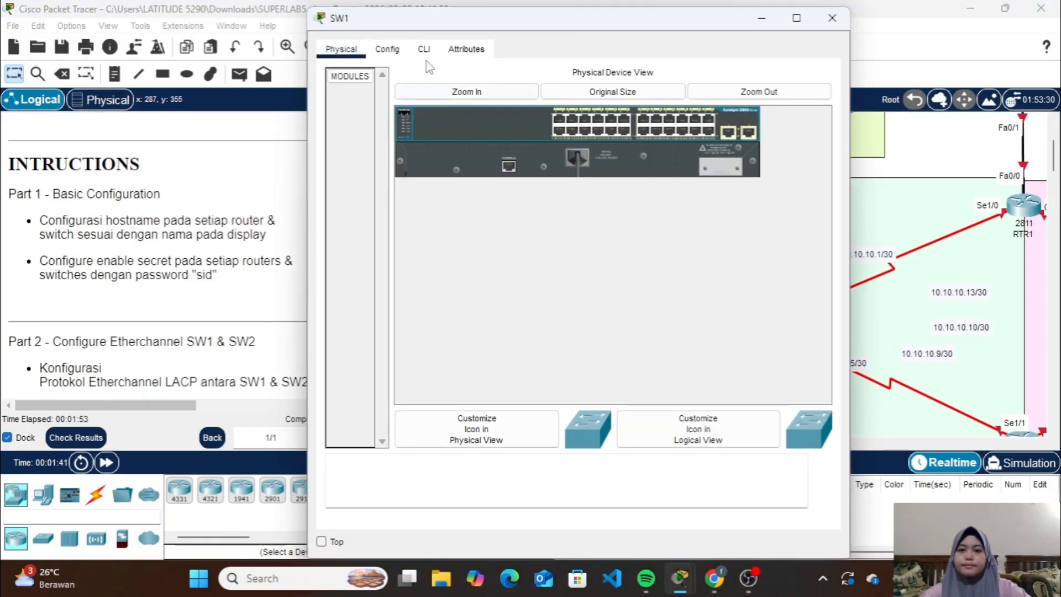
click(424, 49)
key(Return)
key(Return)
key(Return)
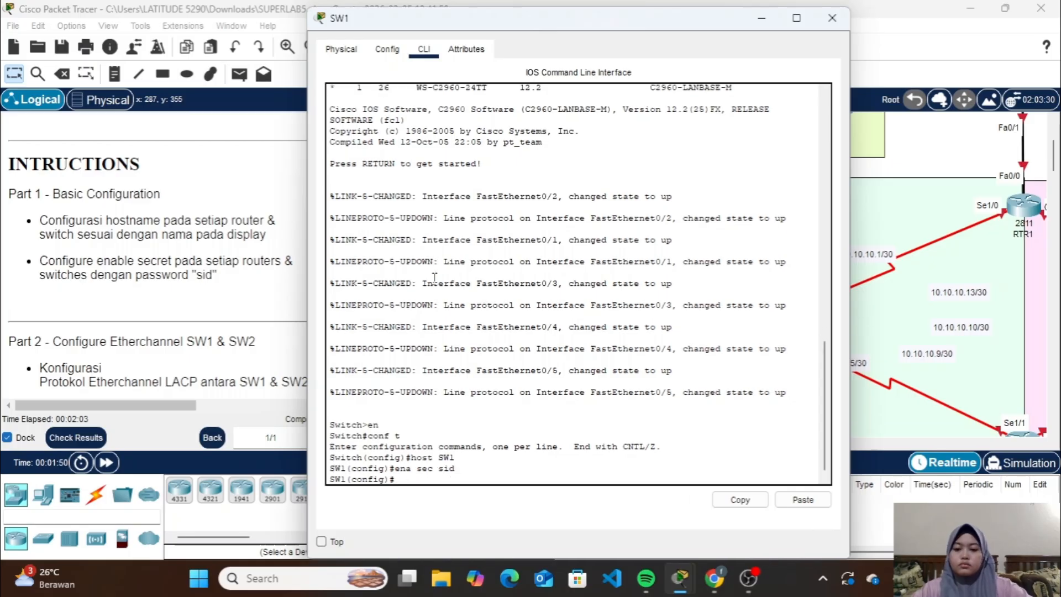
click(832, 18)
Configure the hostname SW2 and the enable secret password on the 2960 switch below SW1 in the topology
click(561, 316)
click(423, 48)
text(en)
key(Return)
text(conf t)
key(Return)
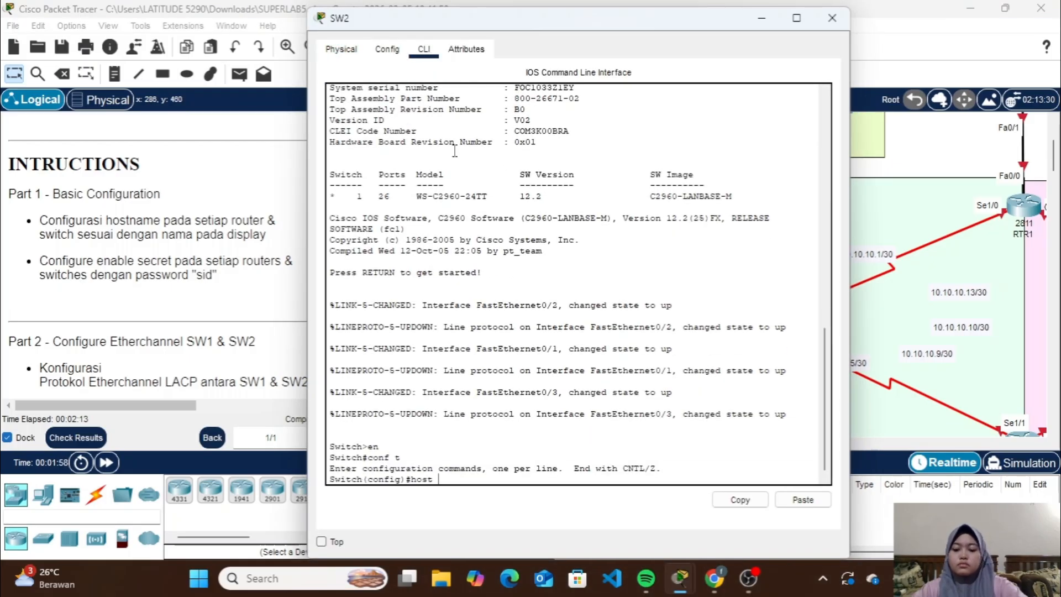
text(host SW2 ena sec sid)
Configure the hostname RTR2 and the enable secret password on the 2811 router linked to SW2
key(Return)
click(832, 19)
click(762, 324)
click(428, 51)
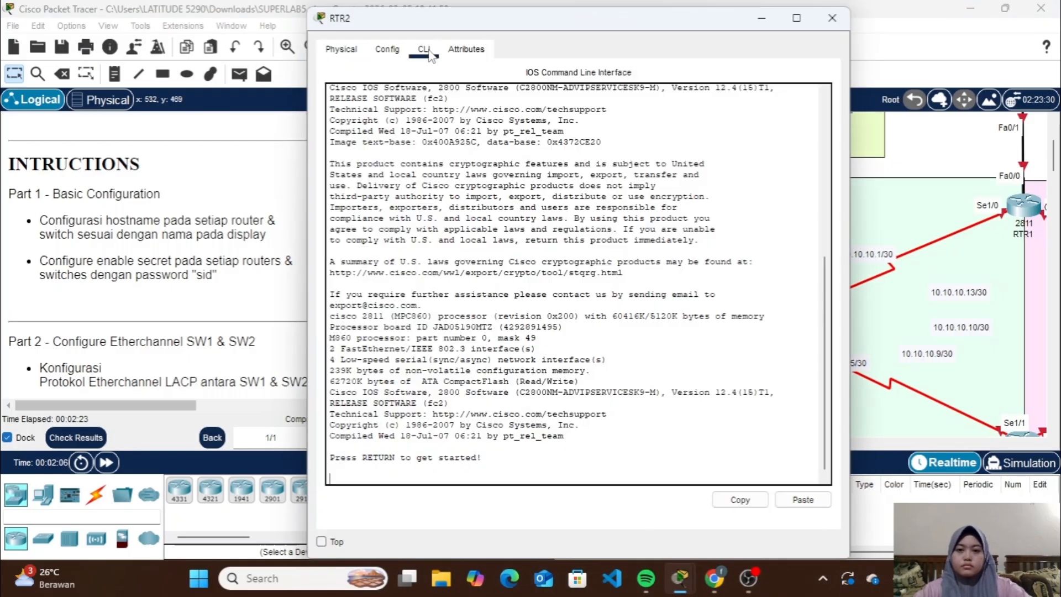
key(Return)
text(en conf t)
key(Return)
text(host RTR2)
key(Return)
text(ena sec sid)
Configure the hostname SW3 and the enable secret password on the switch serving the VLAN2 PCs
key(Return)
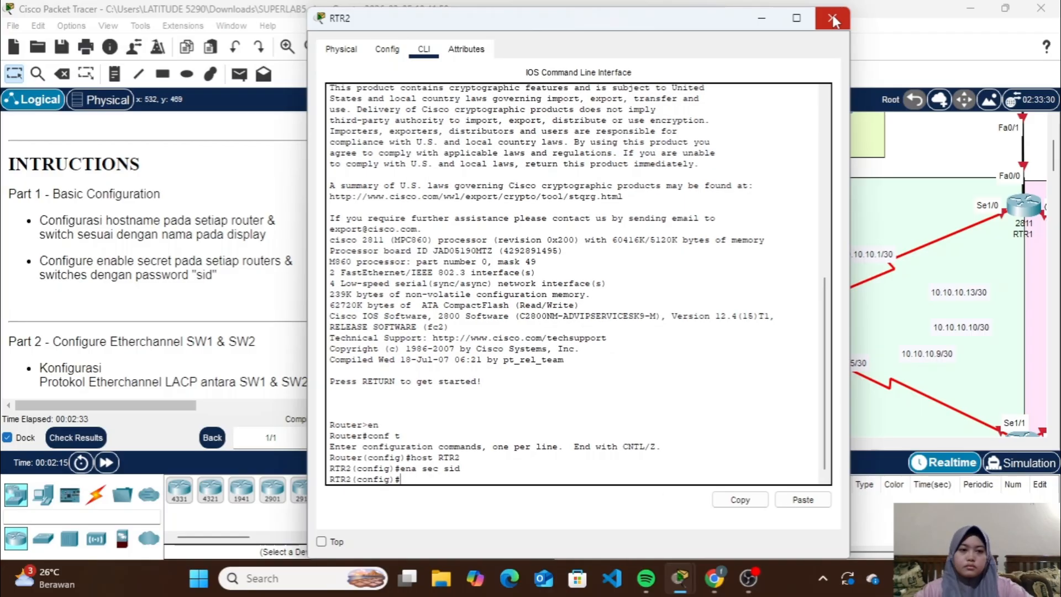
click(832, 18)
click(544, 218)
click(424, 48)
key(Return)
text(en)
key(Return)
text(conf t)
key(Return)
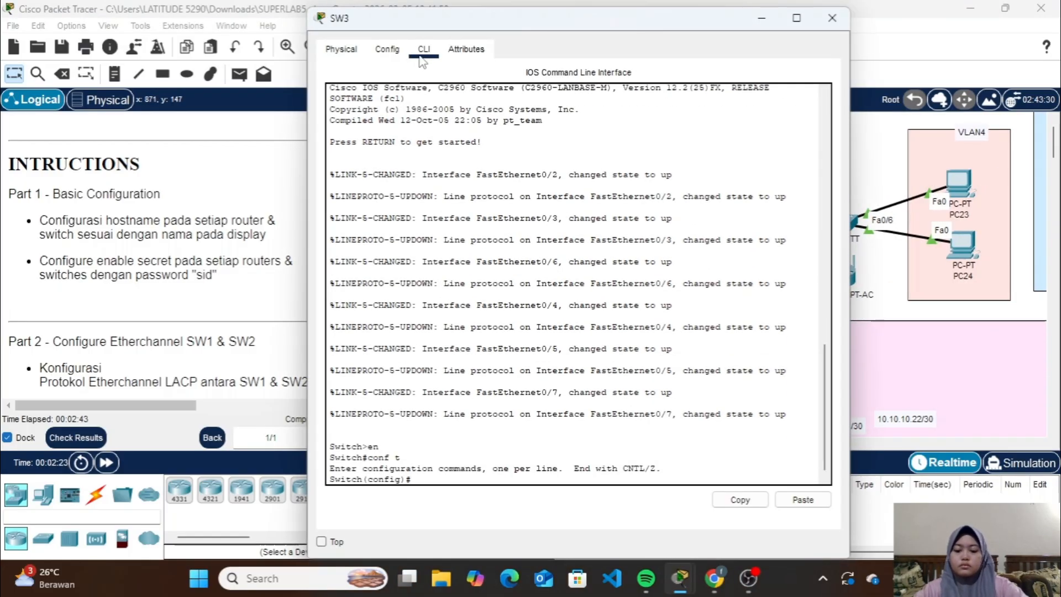
text(host SW3)
Configure the hostname SW4 and the enable secret password on the switch serving the VLAN4 PCs
key(Return)
text(ena sec sid)
click(832, 18)
click(839, 228)
click(428, 50)
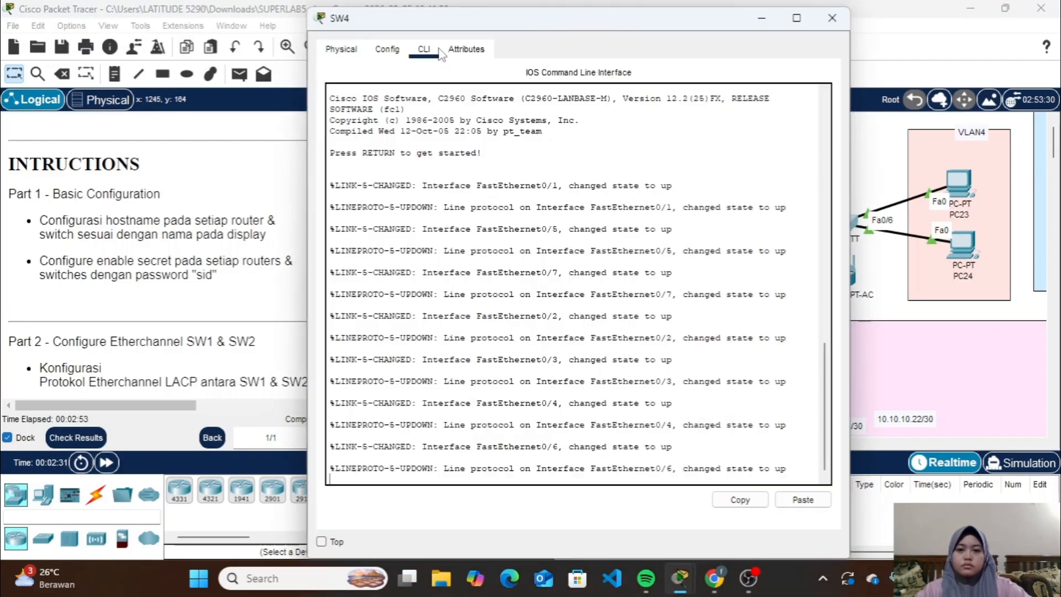
key(Return)
text(en Switch#conf t)
key(Return)
text(host SW4)
Configure the hostname RTR1 and the enable secret password on the 2811 router connected to SW3
key(Return)
text(ena sec sid)
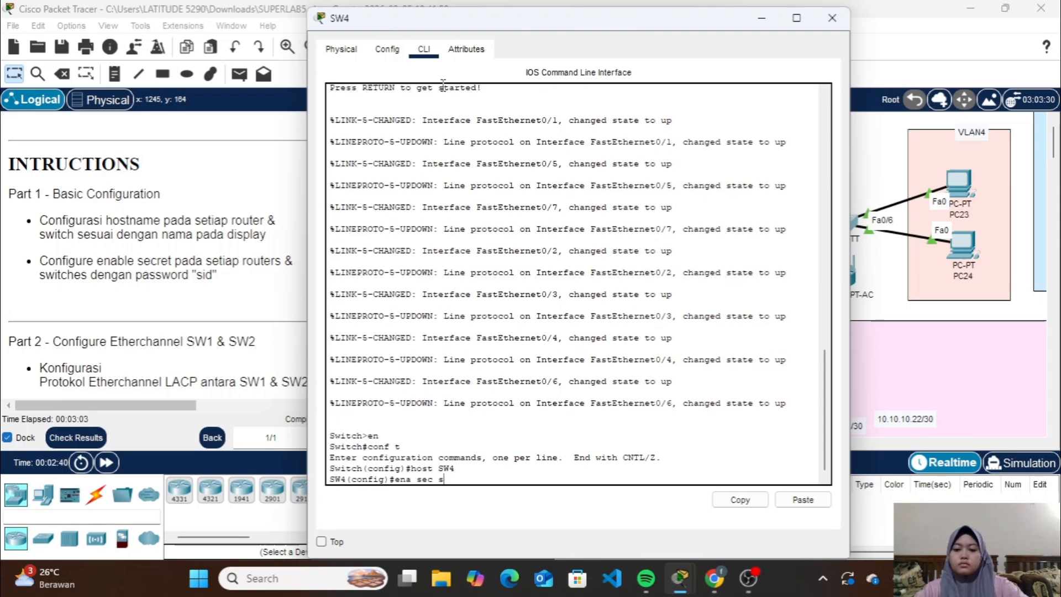
click(832, 18)
click(544, 347)
click(423, 53)
key(Return)
text(en)
key(Return)
text(conf t)
key(Return)
text(h)
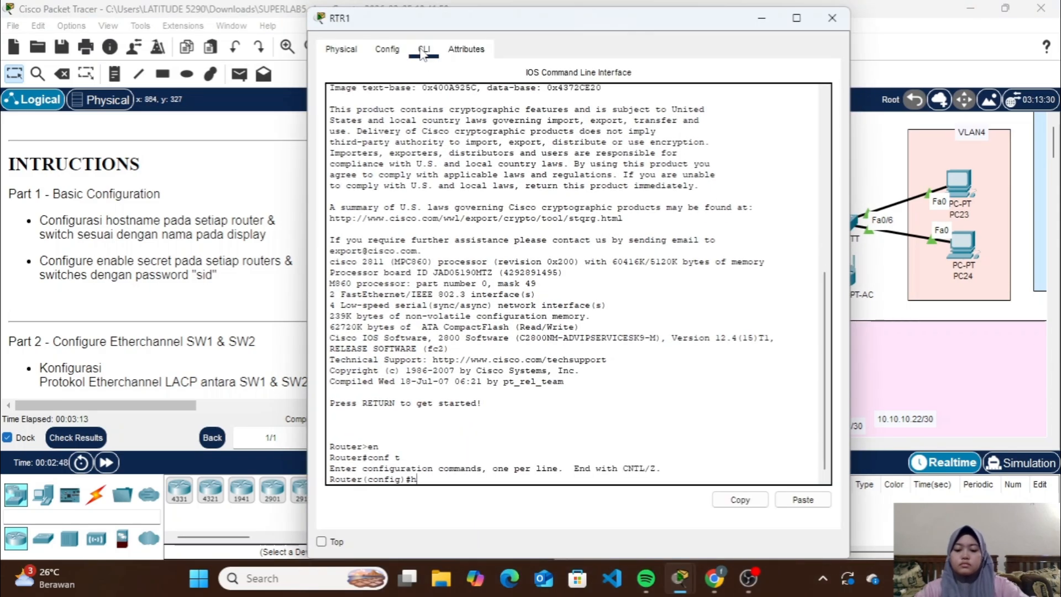
text(ost RTR1)
Configure the hostname RTR3 and the enable secret password on the router at the lower edge of OSPF Area 0
key(Return)
text(ena sec sid)
key(Return)
click(832, 19)
scroll(515, 358, down, 5)
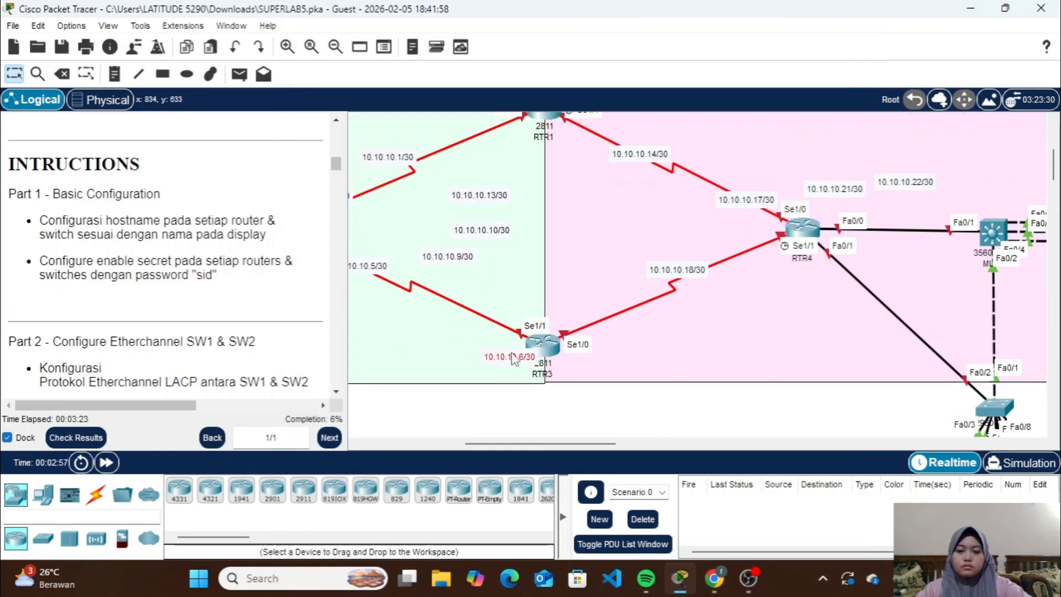
click(540, 352)
click(424, 49)
key(Return)
text(en)
Configure the hostname SW5 and the enable secret password on the 2960 switch directly below OSPF Area 0
key(Return)
text(conf t)
key(Return)
text(host RTR3 ena sec sid)
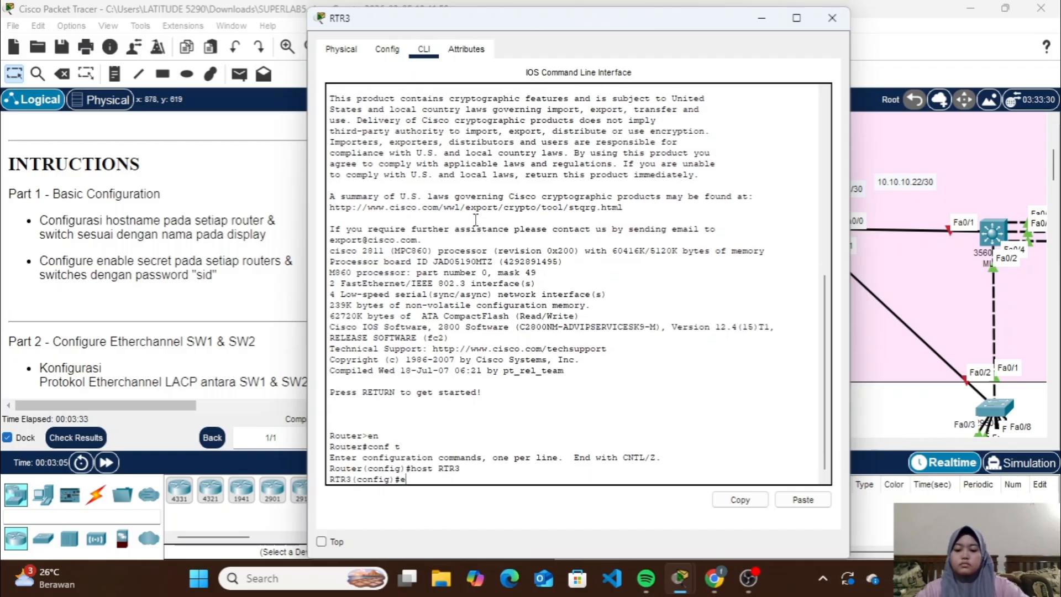
key(Return)
click(832, 18)
scroll(686, 277, down, 4)
scroll(686, 277, left, 4)
click(568, 216)
click(425, 55)
key(Return)
text(en )
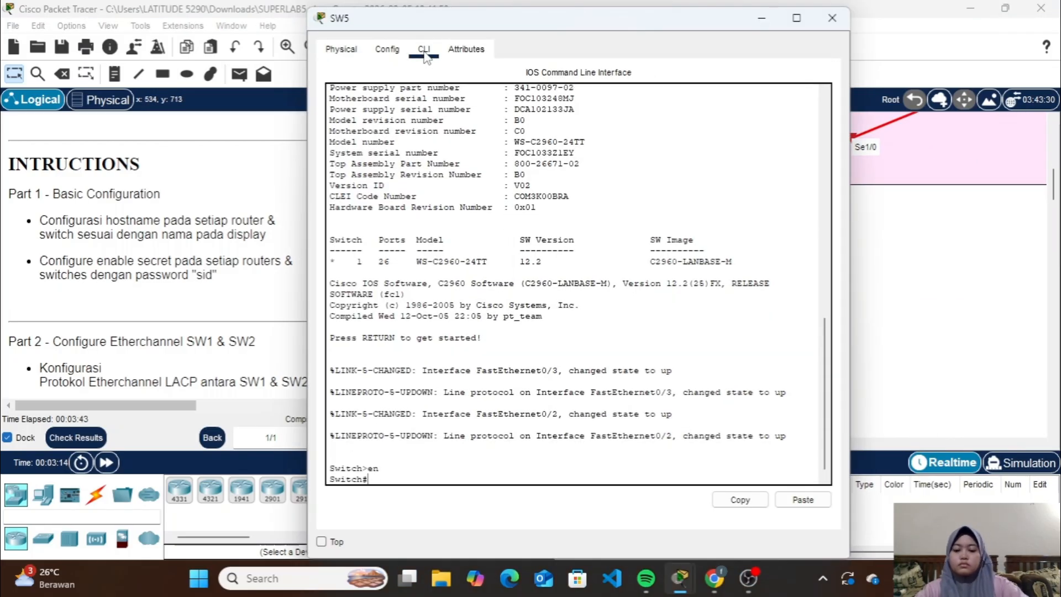
text(conf t host SW5)
key(Return)
text(ena sec sid)
Configure the hostname SW6 and the enable secret password on the access switch serving PC0 and PC1
key(Return)
click(832, 18)
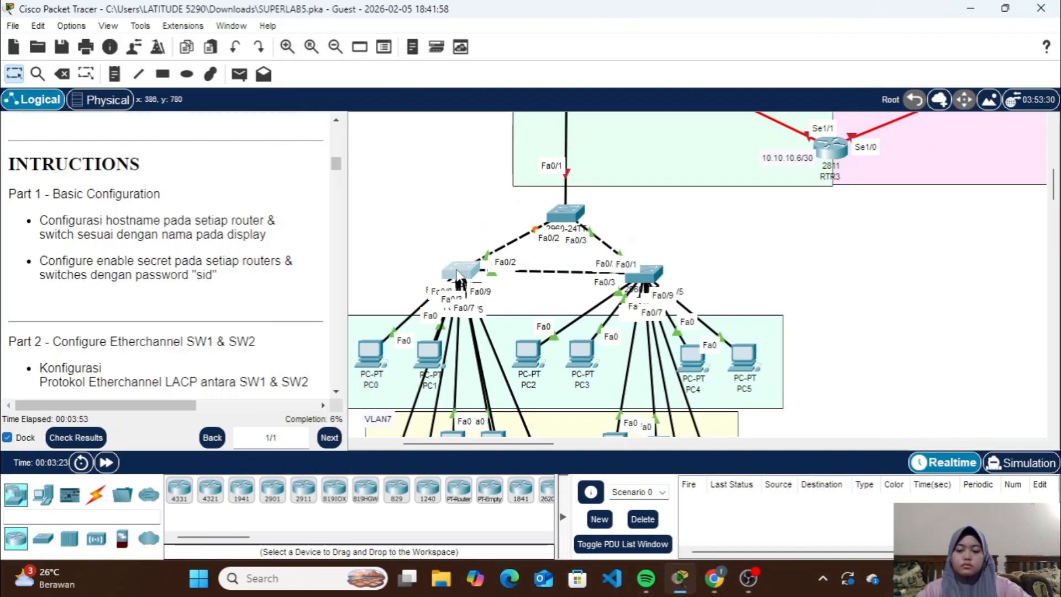
click(461, 278)
click(424, 50)
key(Return)
text(en)
key(Return)
text(conf t)
Configure the hostname SW7 and the enable secret password on the access switch serving PC2 through PC5
key(Return)
text(host SW6 ena sec sid)
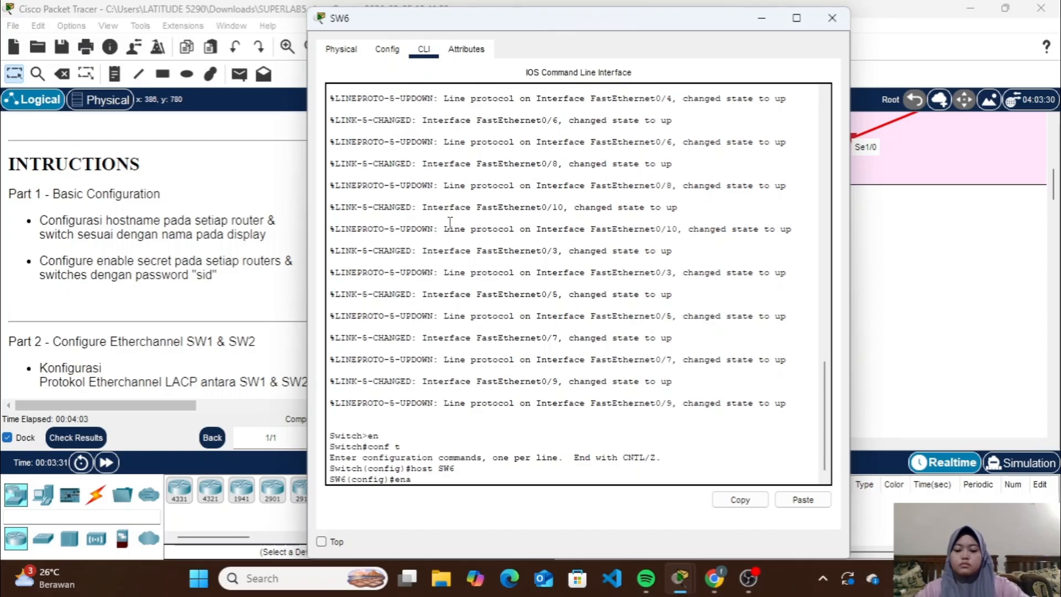
key(Return)
click(832, 18)
click(646, 282)
click(428, 55)
key(Return)
text(en)
key(Return)
text(conf t)
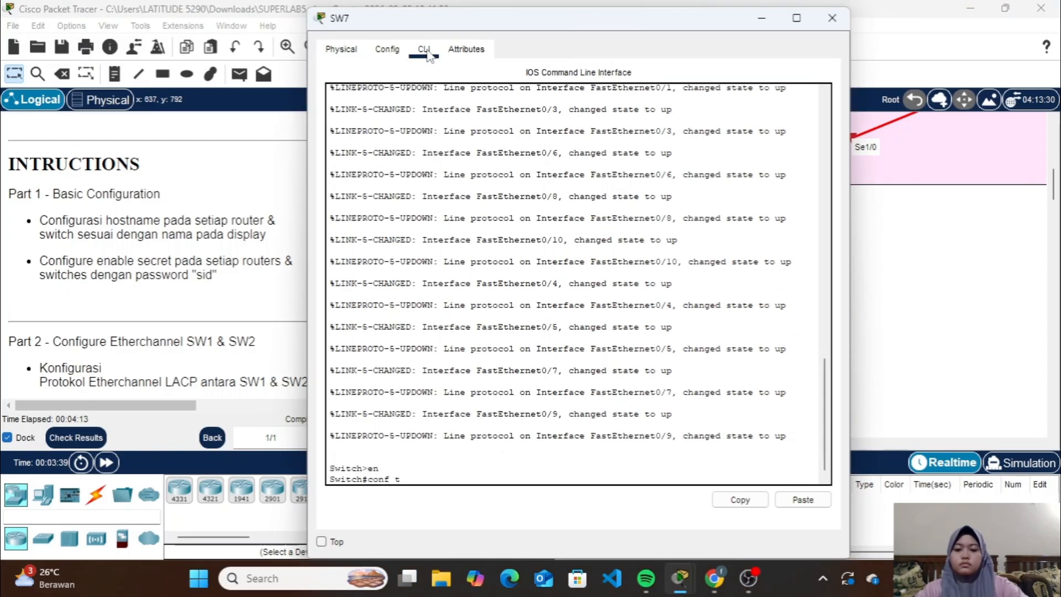
key(Return)
text(host SW7)
Configure the hostname SW8 and the enable secret password on the switch serving the VLAN9 and VLAN10 servers
key(Return)
text(ena sec sid)
key(Return)
click(831, 18)
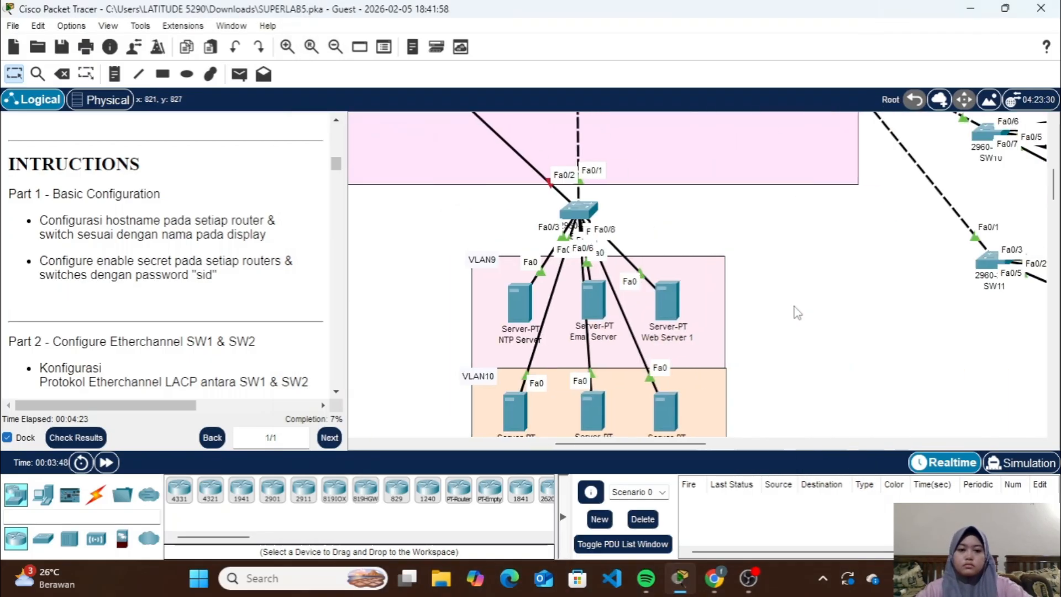
click(793, 308)
click(424, 49)
key(Return)
text(en conf t ho)
text(st SW8)
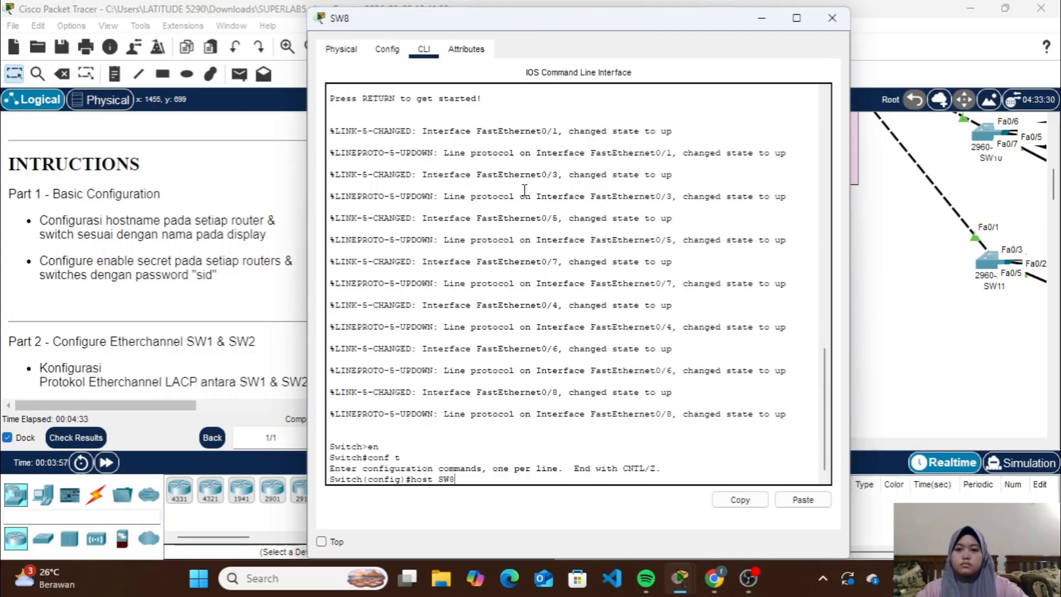
key(Return)
text(ena sec sid)
Configure the hostname RTR4 and the enable secret password on the 2811 router linked to MLS1 and SW8
key(Return)
click(832, 18)
scroll(710, 244, up, 3)
click(384, 214)
click(428, 95)
key(Return)
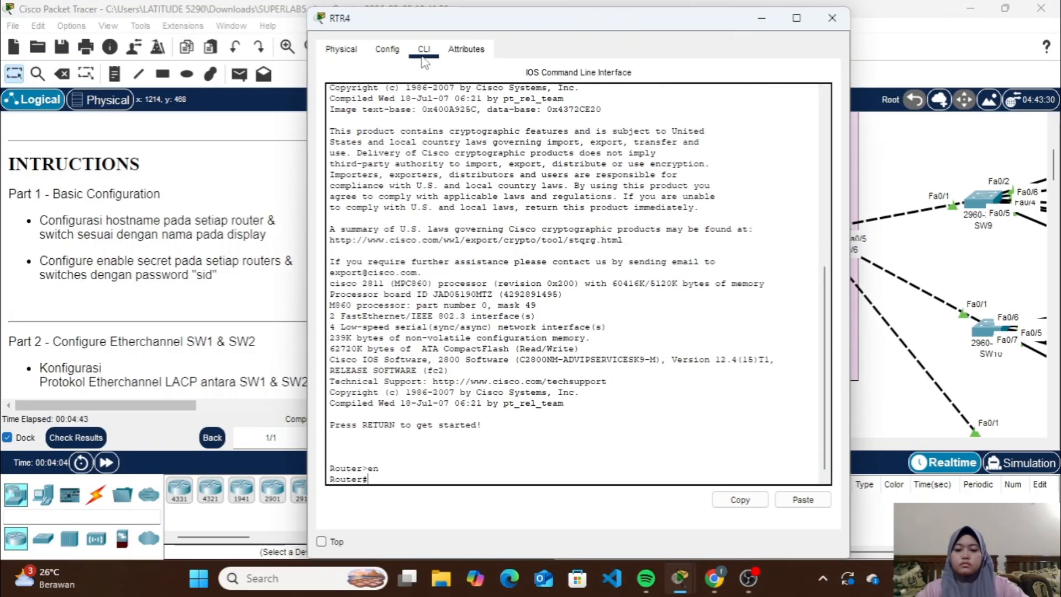
text(en conf t host RTR4 ena sec sid)
click(832, 18)
Configure the hostname MLS1 and the enable secret password on the 3560 multilayer switch next to RTR4
click(582, 234)
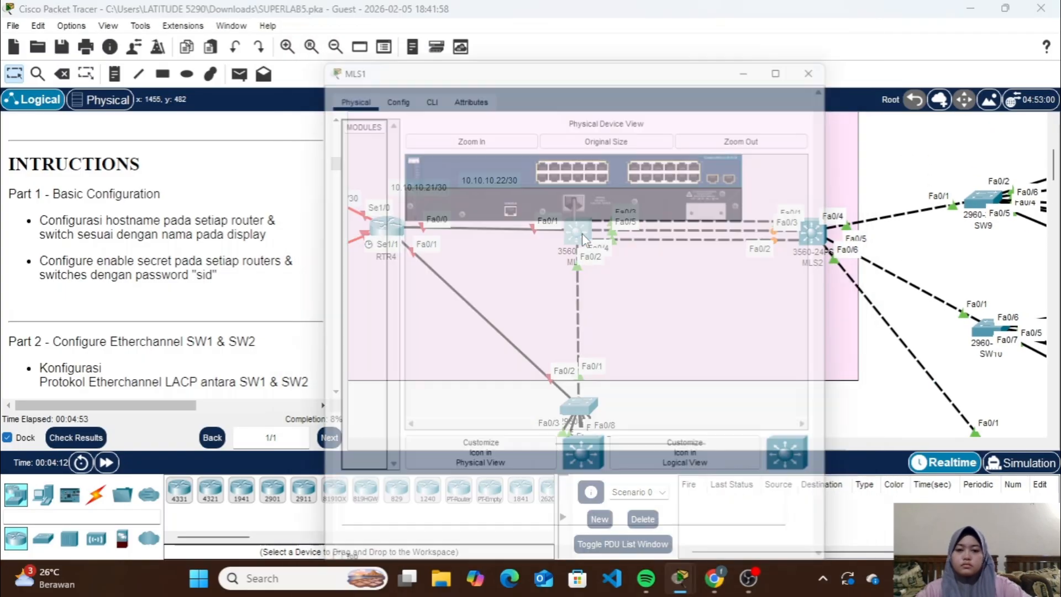
click(429, 53)
key(Return)
text(en conf t)
key(Return)
text(host MLS1)
key(Return)
text(ena sec sid)
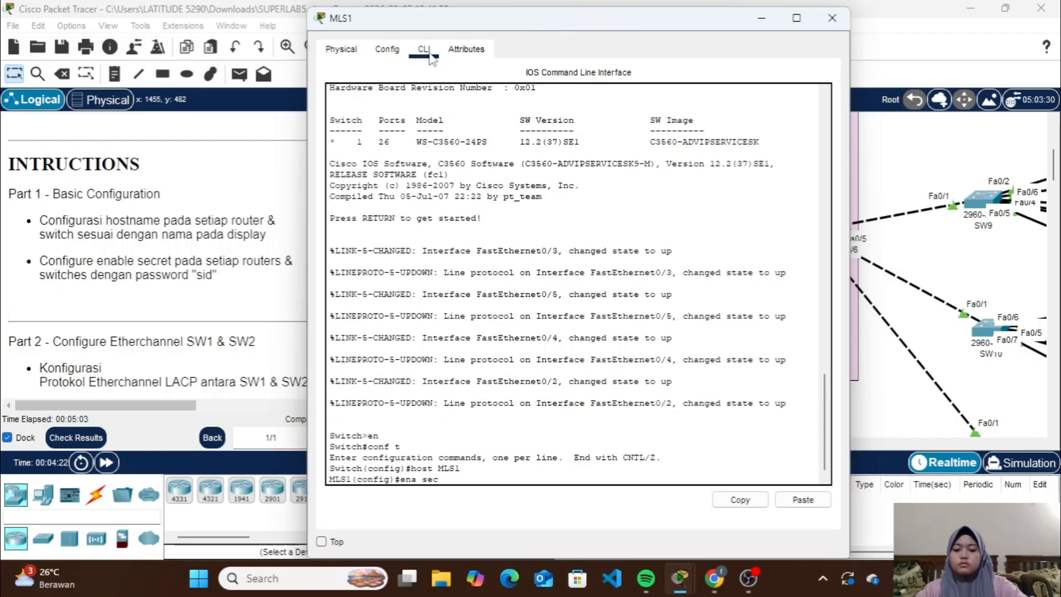
key(Return)
click(832, 18)
Configure the hostname MLS2 and the enable secret password on the 3560 multilayer switch feeding SW9, SW10 and SW11
click(815, 233)
click(431, 49)
key(Return)
text(en conf t)
key(Return)
text(host MLS2)
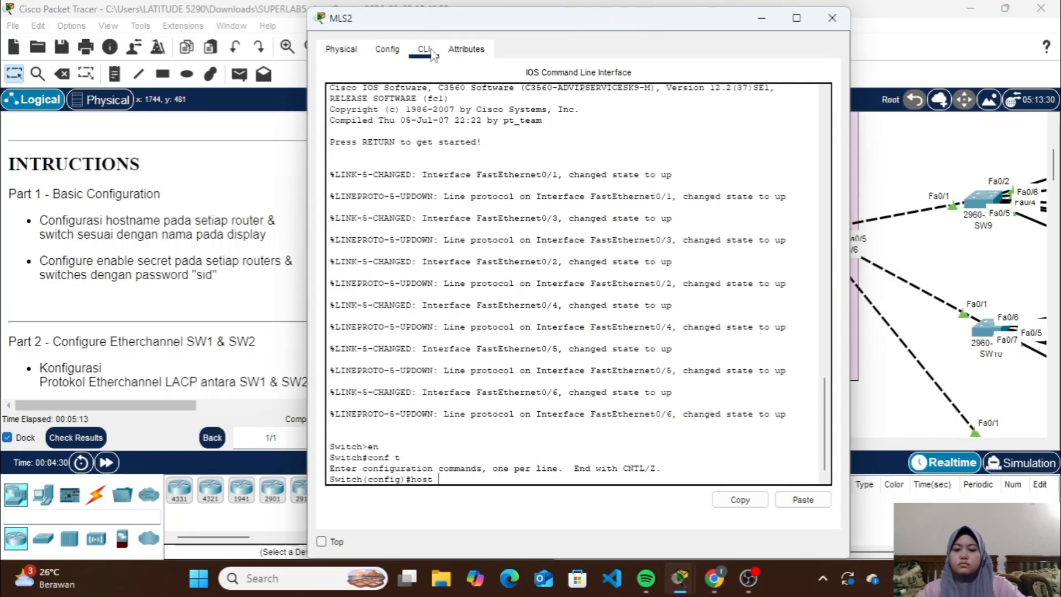
key(Return)
text(ena sec sid)
key(Return)
click(831, 18)
Configure the hostname SW9 and the enable secret password on the uppermost access switch connected to MLS2
scroll(841, 230, right, 6)
click(634, 135)
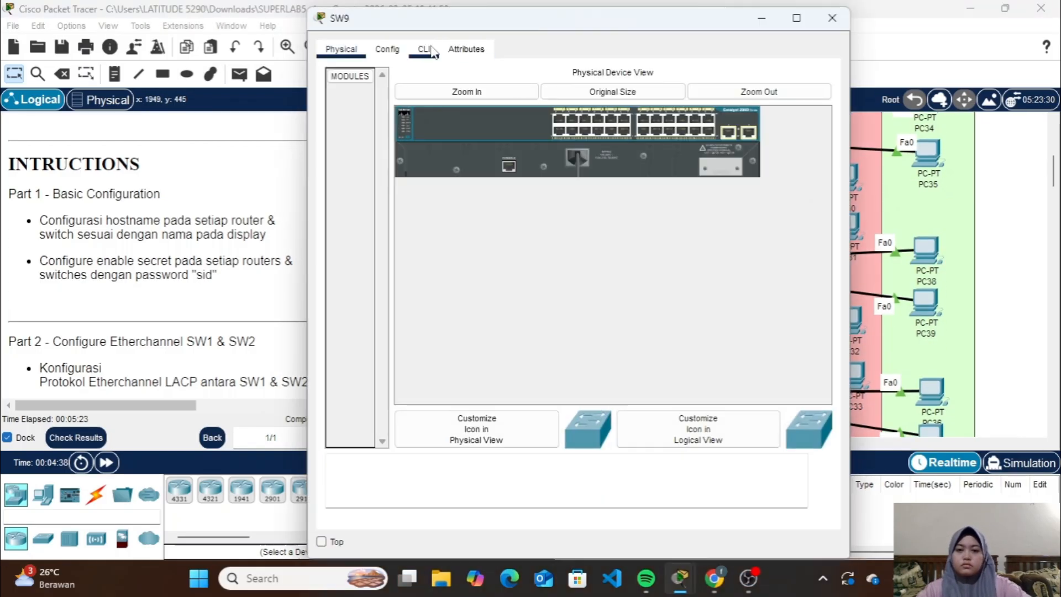
click(426, 49)
key(Return)
text(en conf t)
key(Return)
text(host SW9)
key(Return)
text(ena sec sid)
key(Return)
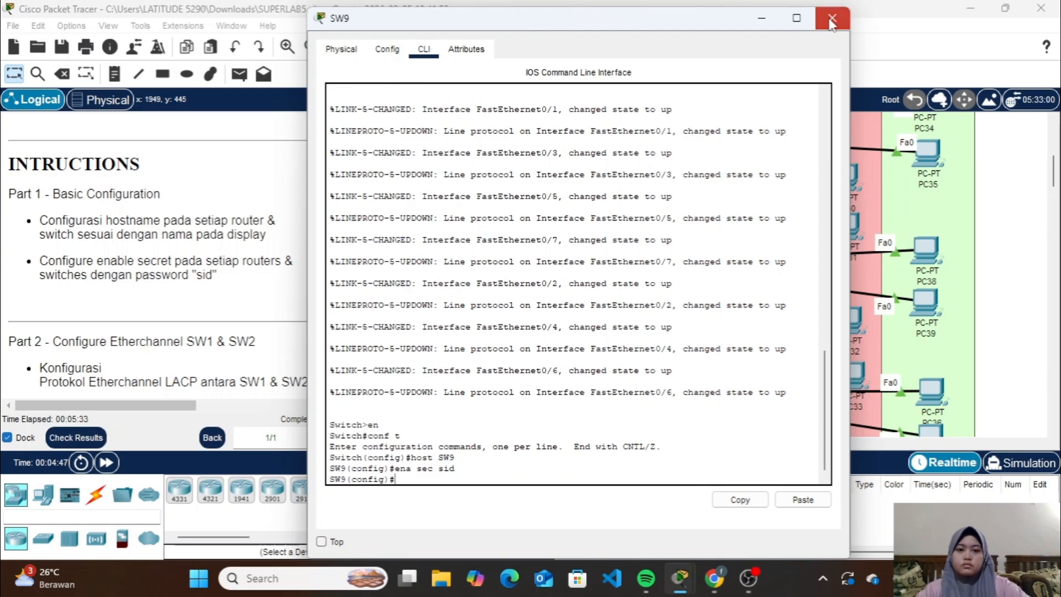
click(832, 18)
Configure the hostname SW10 and the enable secret password on the middle access switch connected to MLS2
click(647, 219)
click(427, 50)
key(Return)
text(en conf t host )
text(SW0)
key(Return)
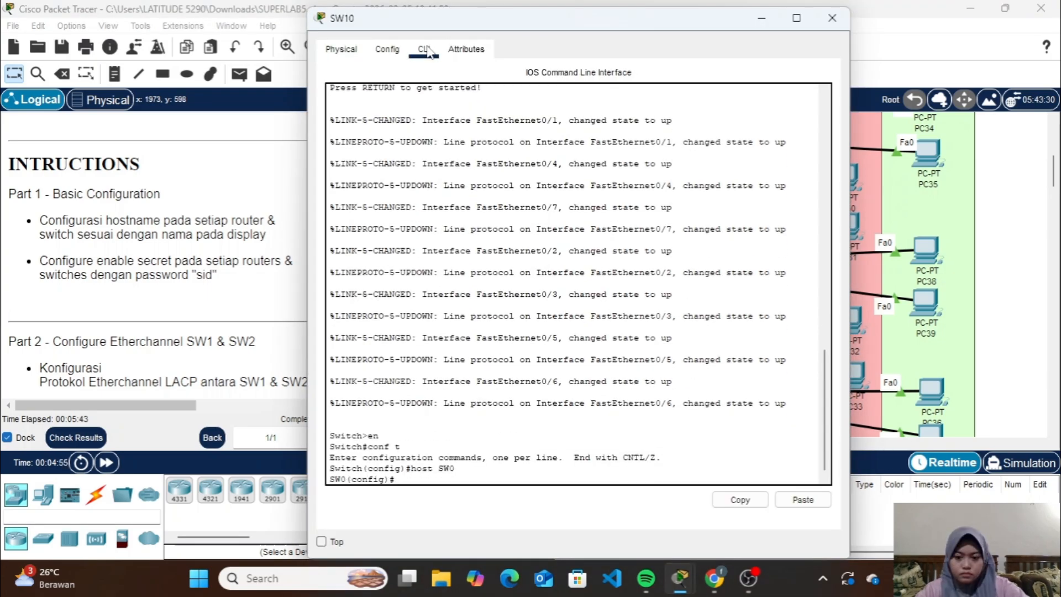
text(host SW10)
key(Return)
text(ena sec sid)
key(Return)
click(832, 18)
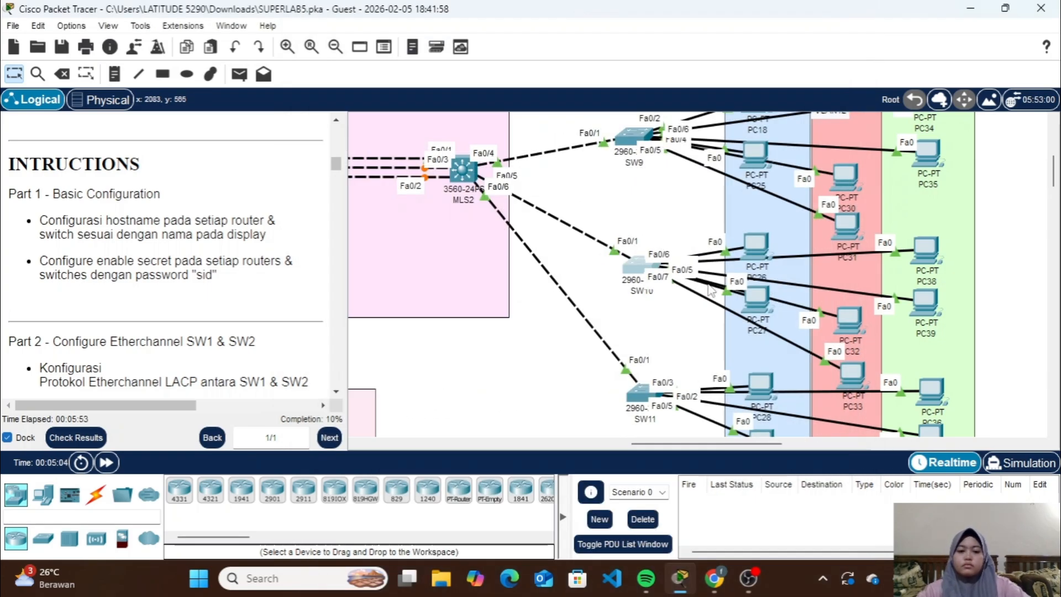
Configure the hostname SW11 and the enable secret password on the lowest access switch connected to MLS2
click(641, 394)
click(420, 55)
key(Return)
text(en conf t)
key(Return)
text(host SW11)
key(Return)
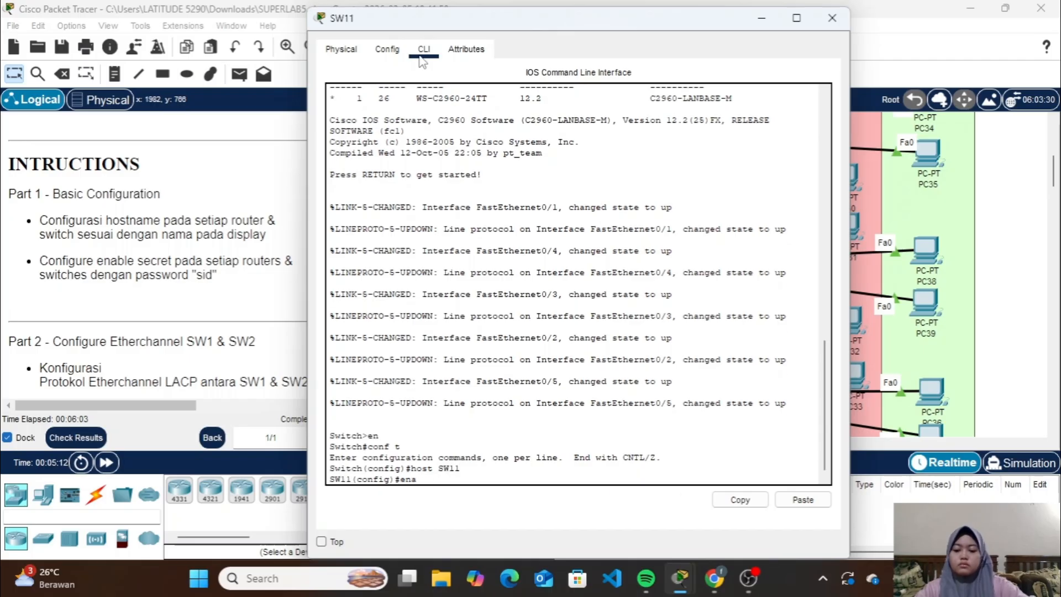
text(ena sec sid)
key(Return)
click(832, 18)
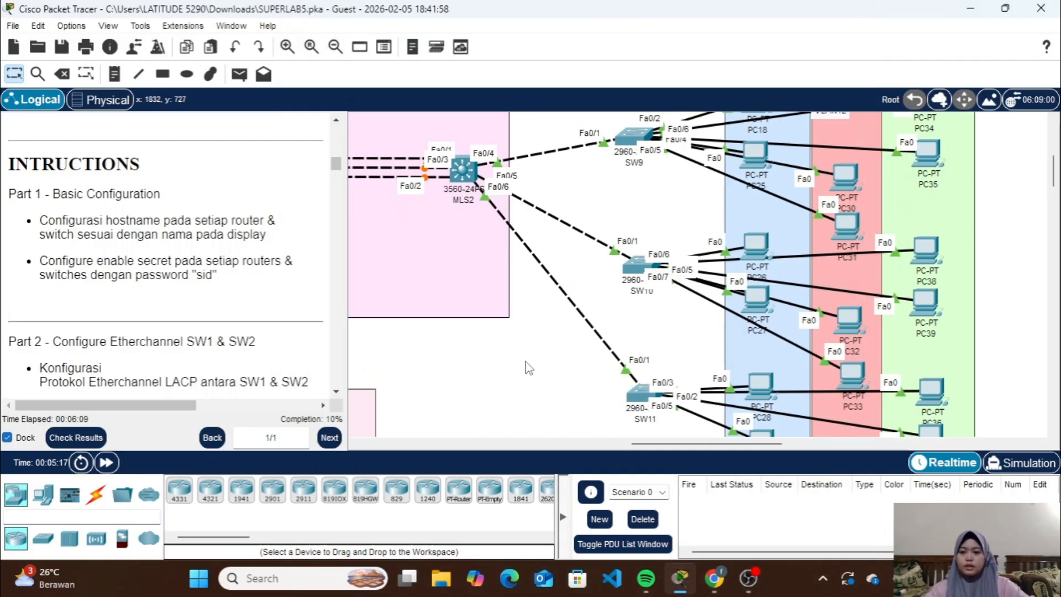
Consult the Part 2 EtherChannel instructions and list SW1's CDP neighbours to identify its links to SW2
scroll(519, 335, up, 5)
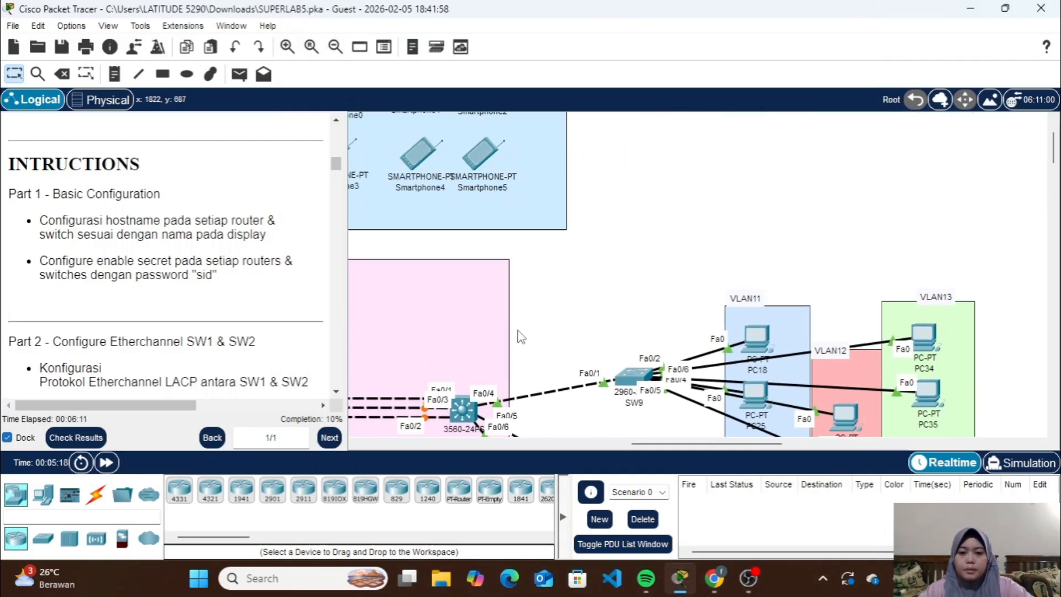
scroll(525, 331, left, 10)
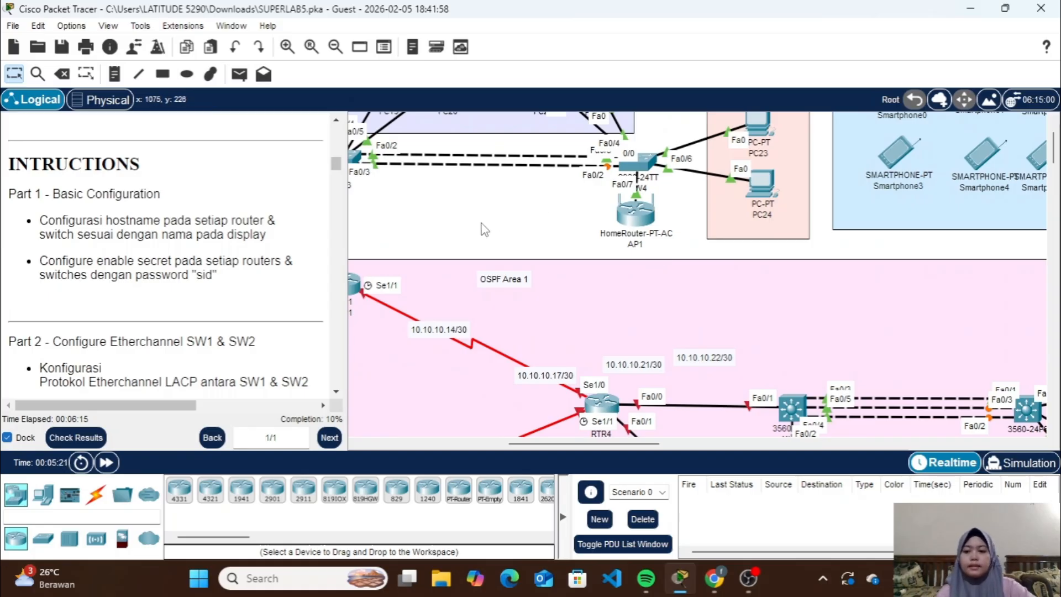
scroll(257, 295, down, 3)
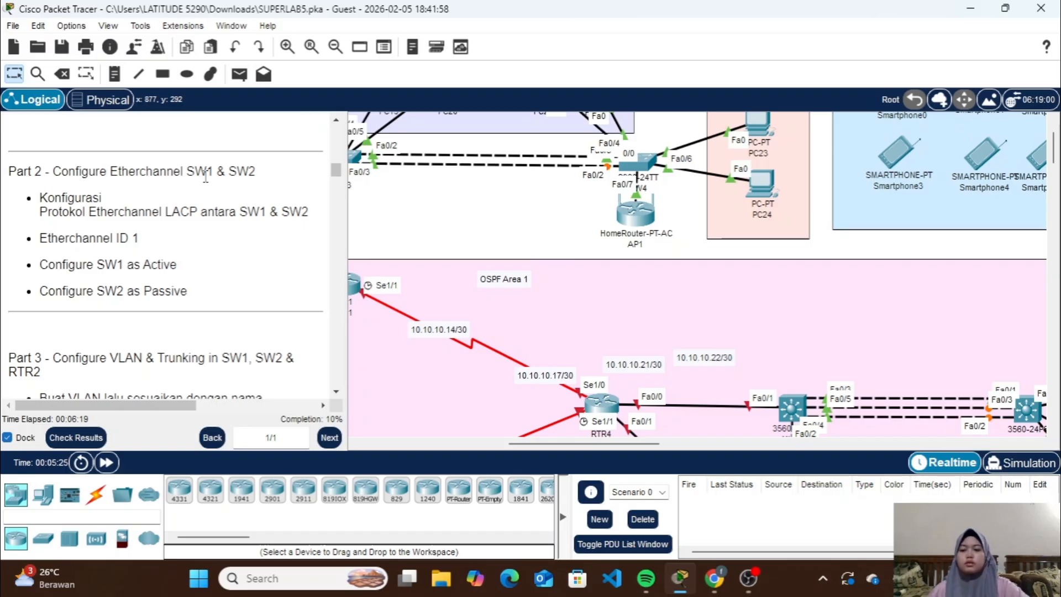
scroll(428, 243, down, 3)
scroll(429, 243, left, 10)
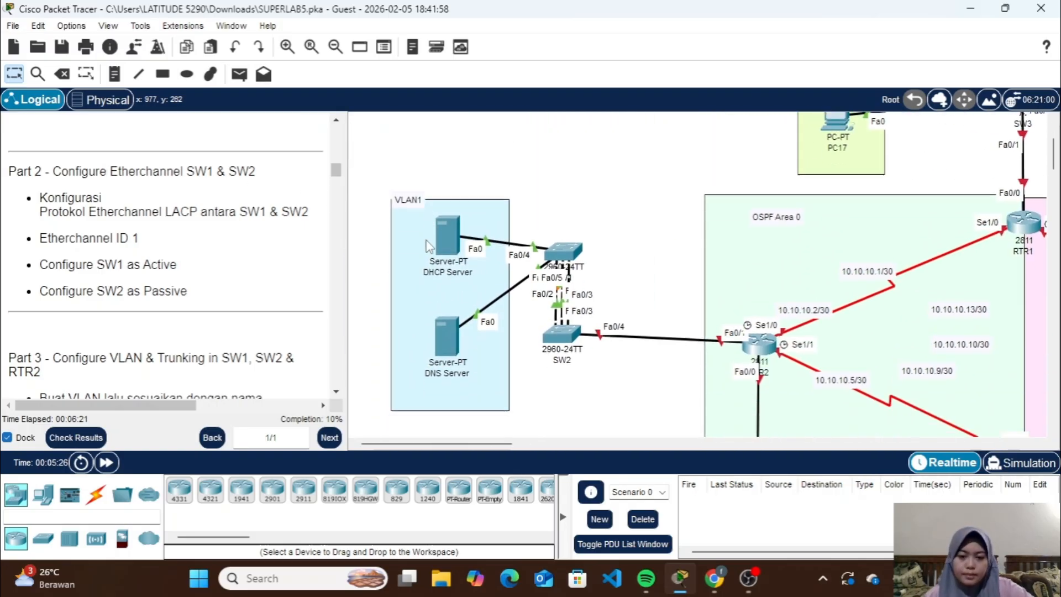
scroll(426, 240, down, 1)
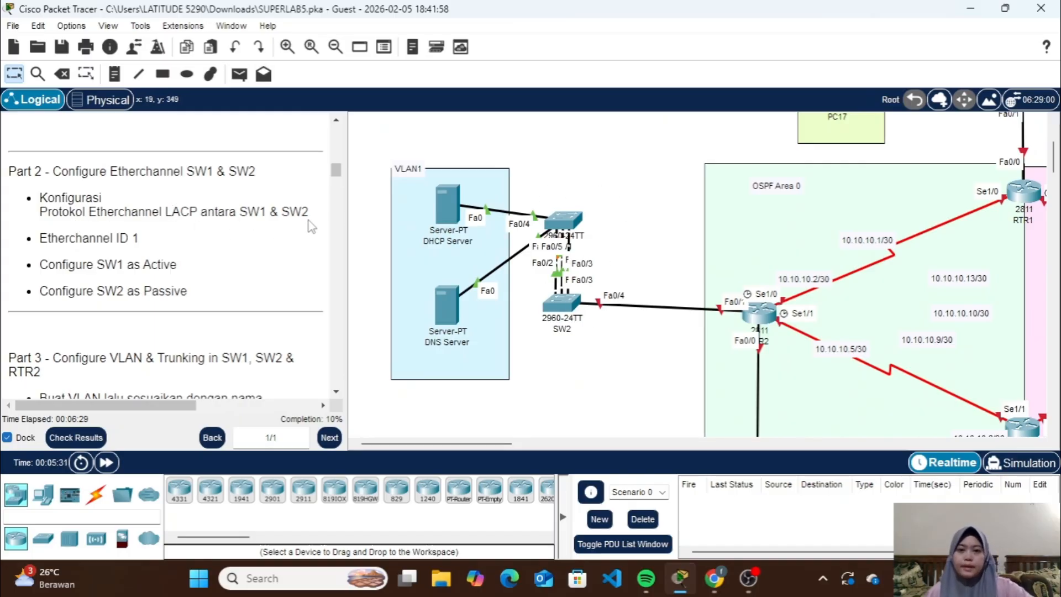
click(573, 221)
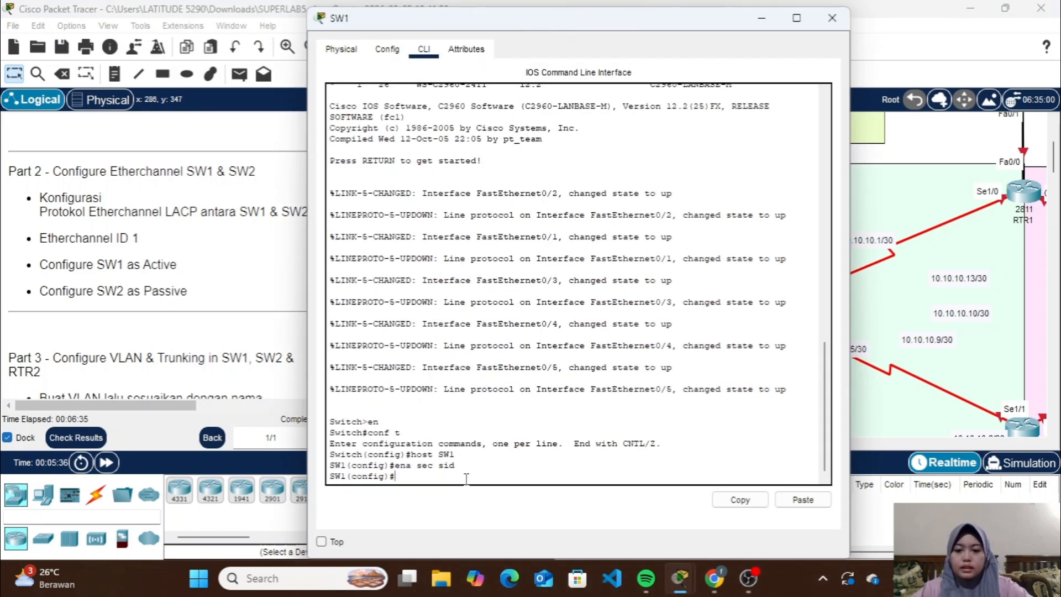
text(do sh)
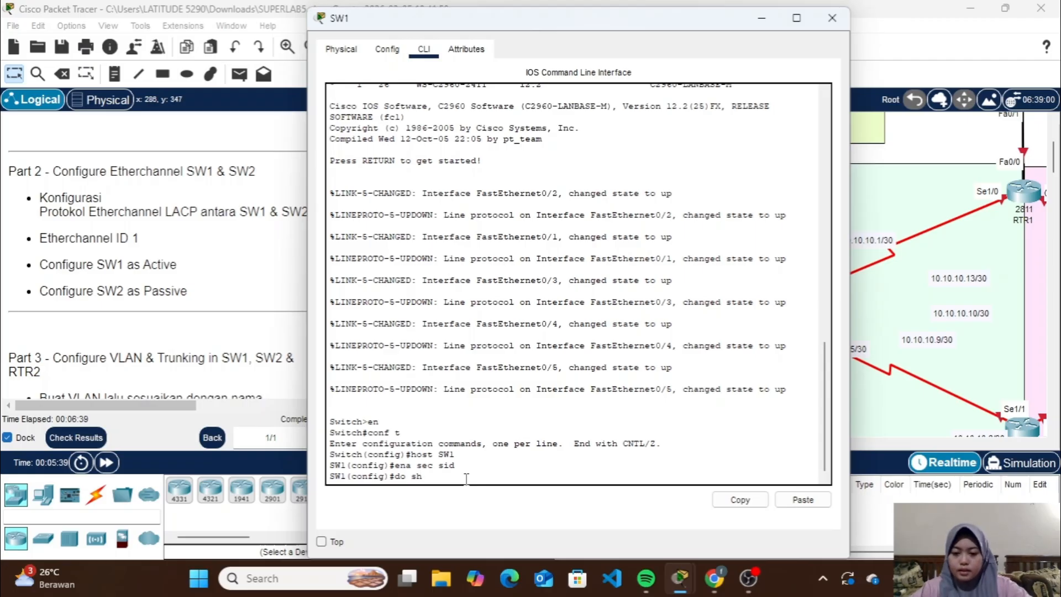
text( cdp nei)
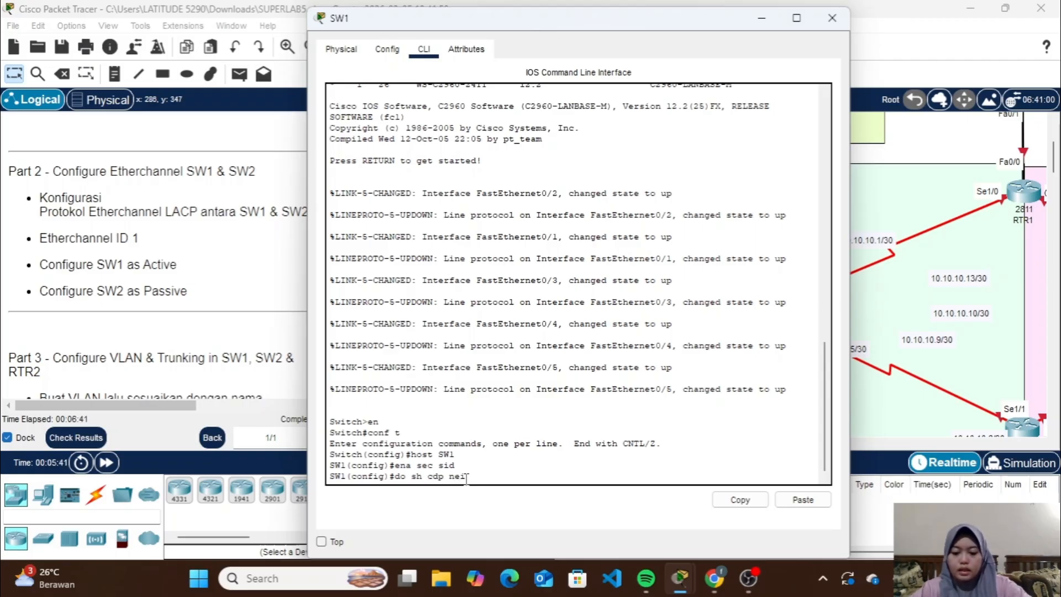
text(gh)
key(Return)
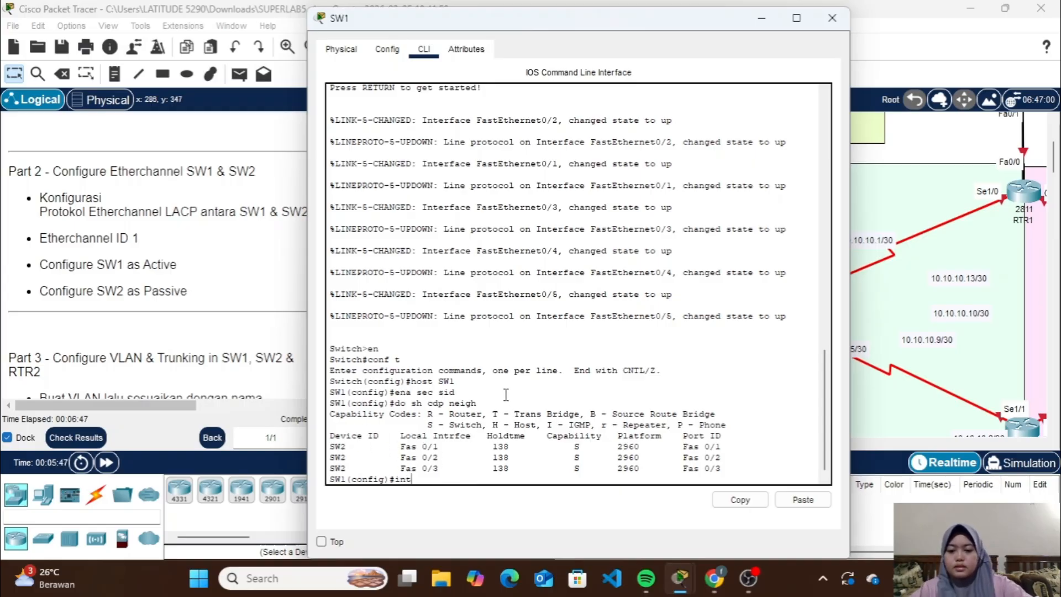
Assign SW1's interfaces Fa0/1-3 to channel group 1 in active mode
text(a fa0/)
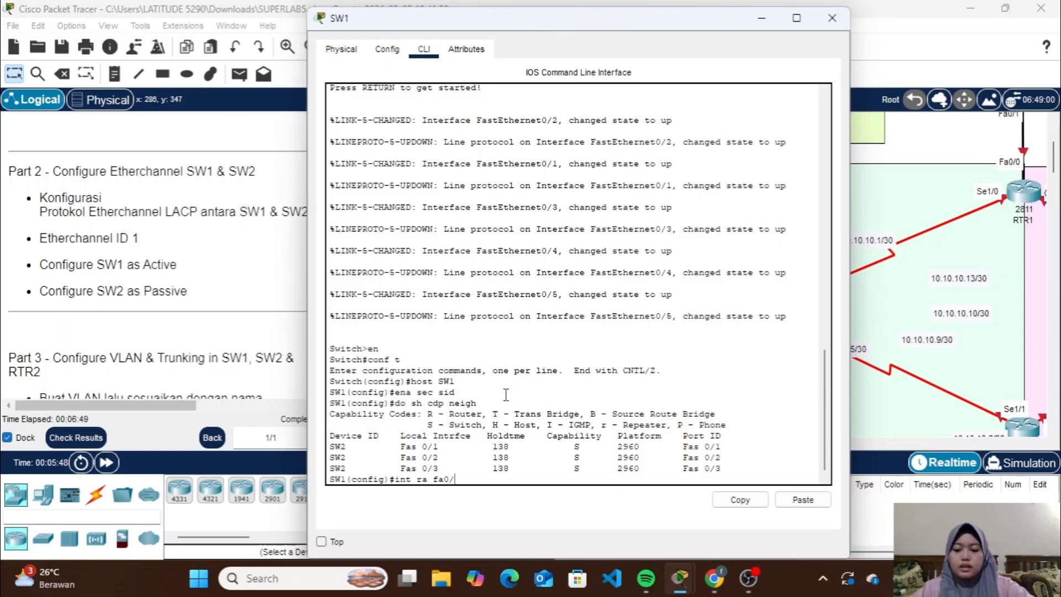
text(1-3)
key(Return)
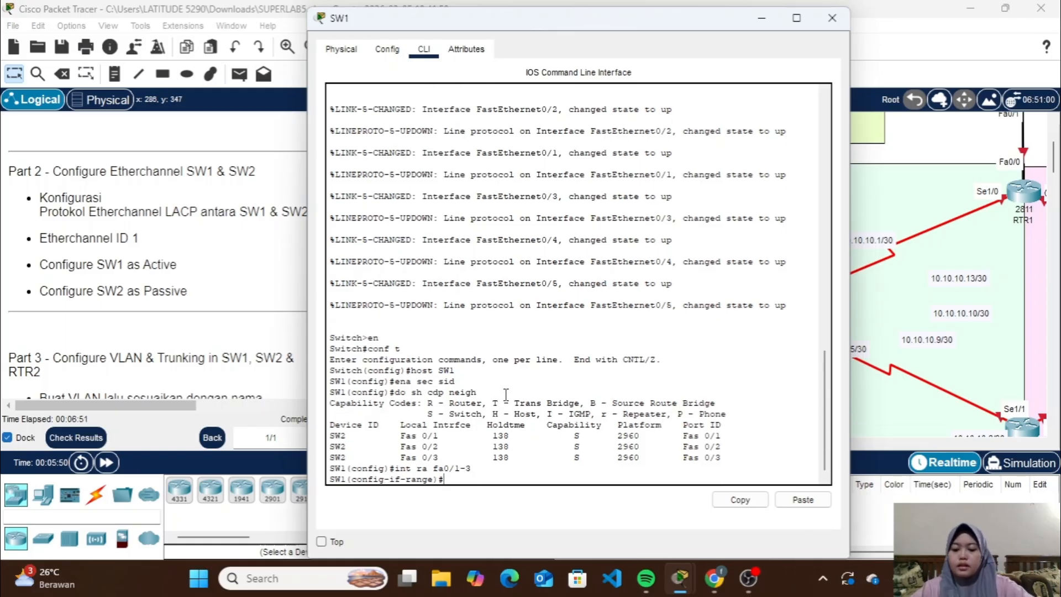
text(channel-group 1)
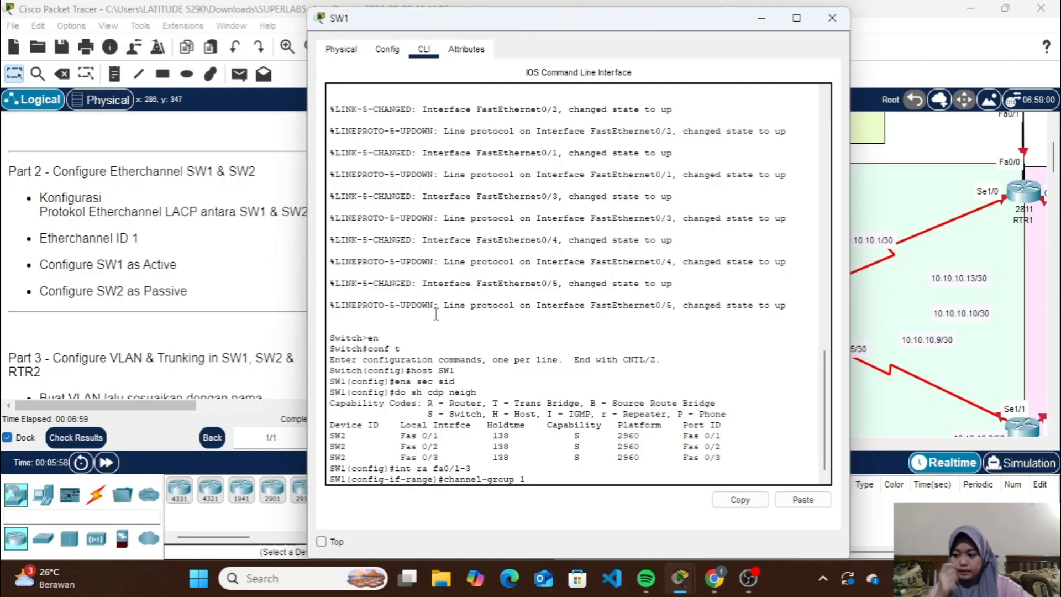
text(a)
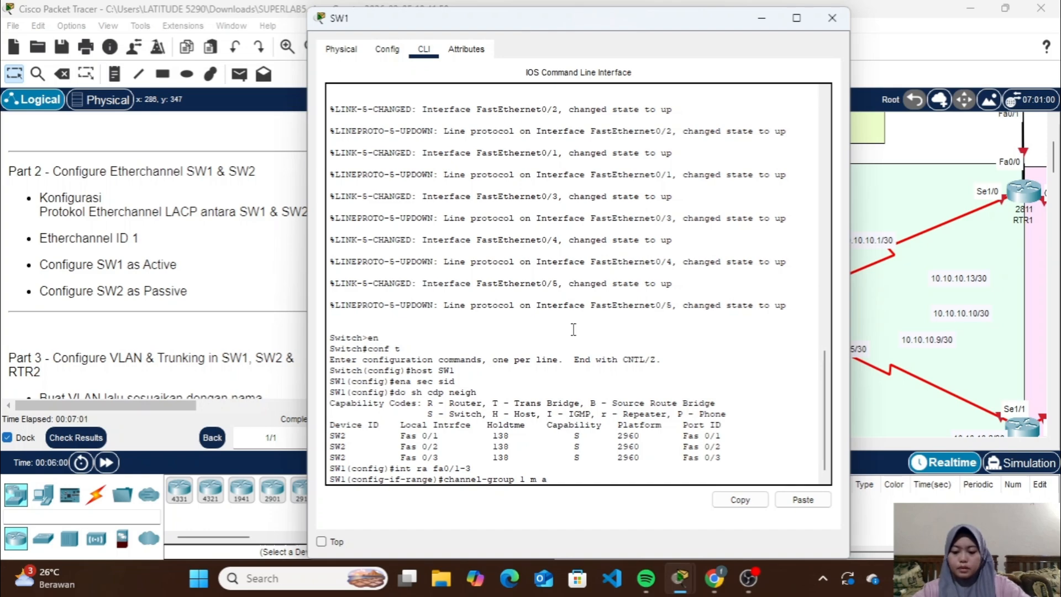
text(ctive)
key(Return)
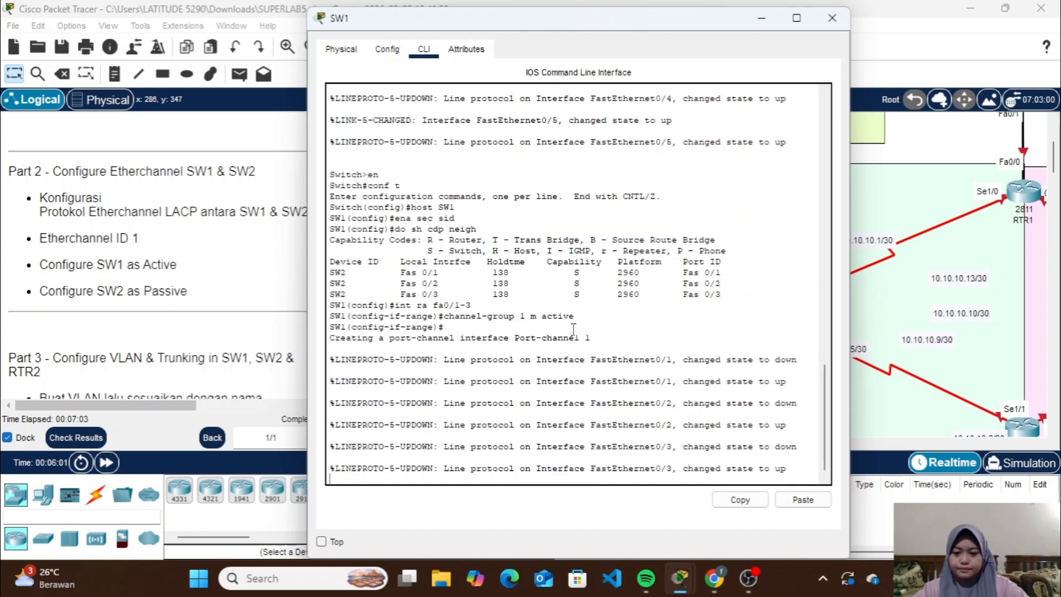
Set the channel protocol to LACP on SW1's interface range Fa0/1-3
text(config-if-range)#c)
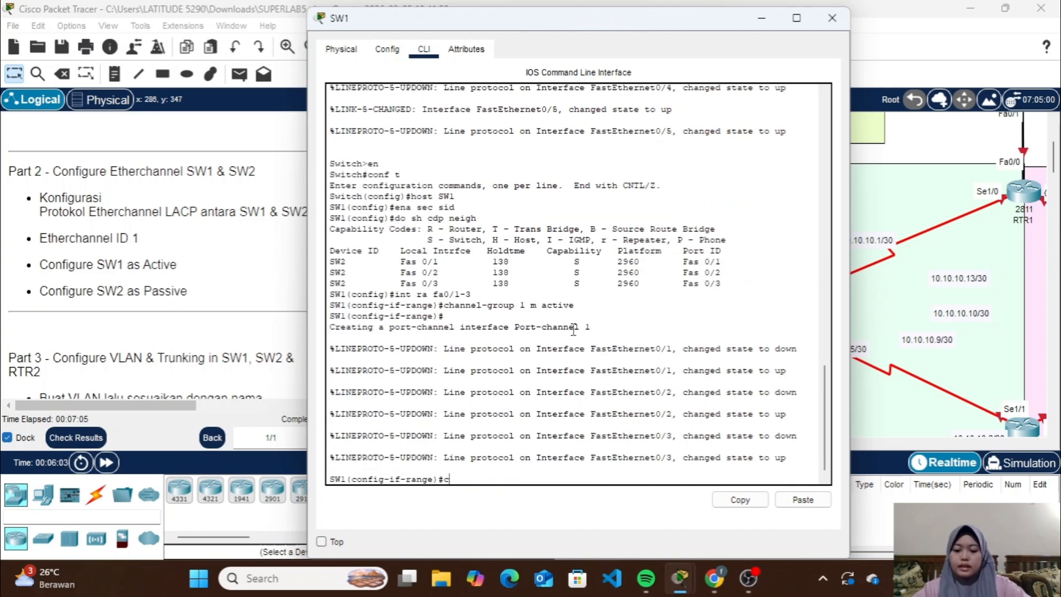
text(hannel-p)
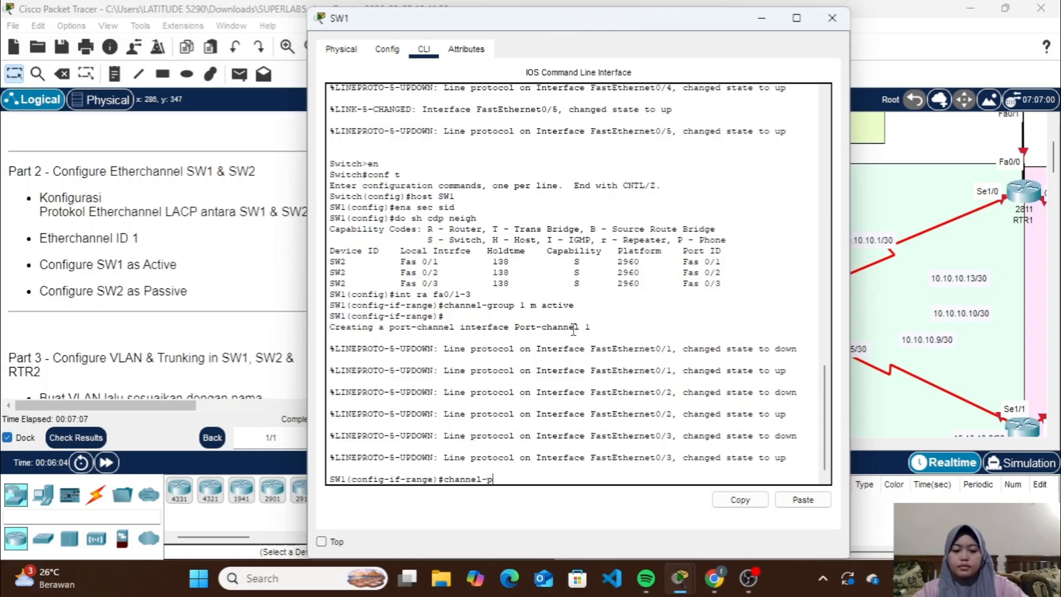
text(rotocol la)
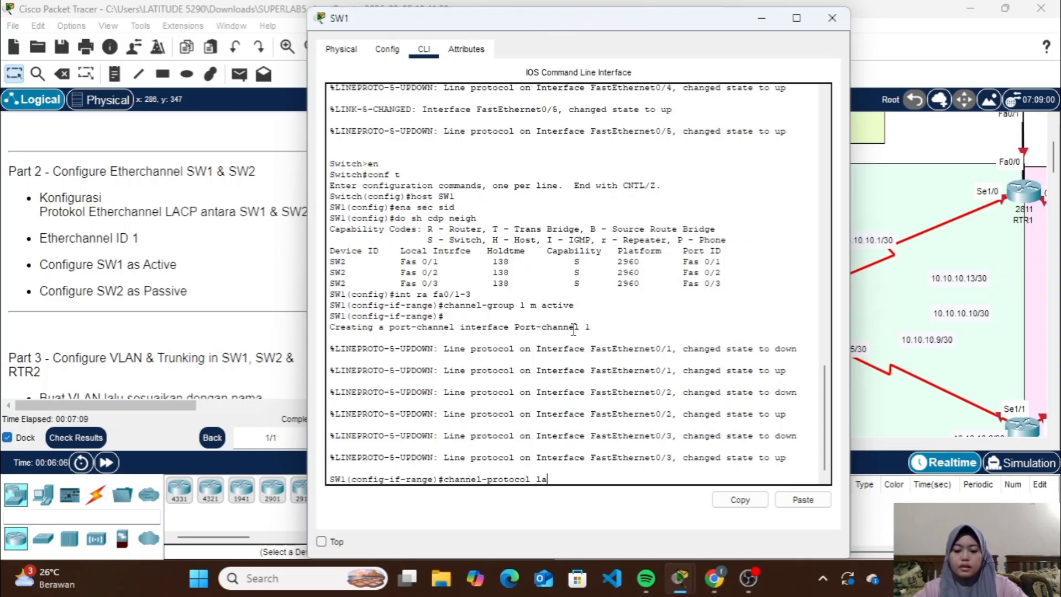
text(cp)
key(Return)
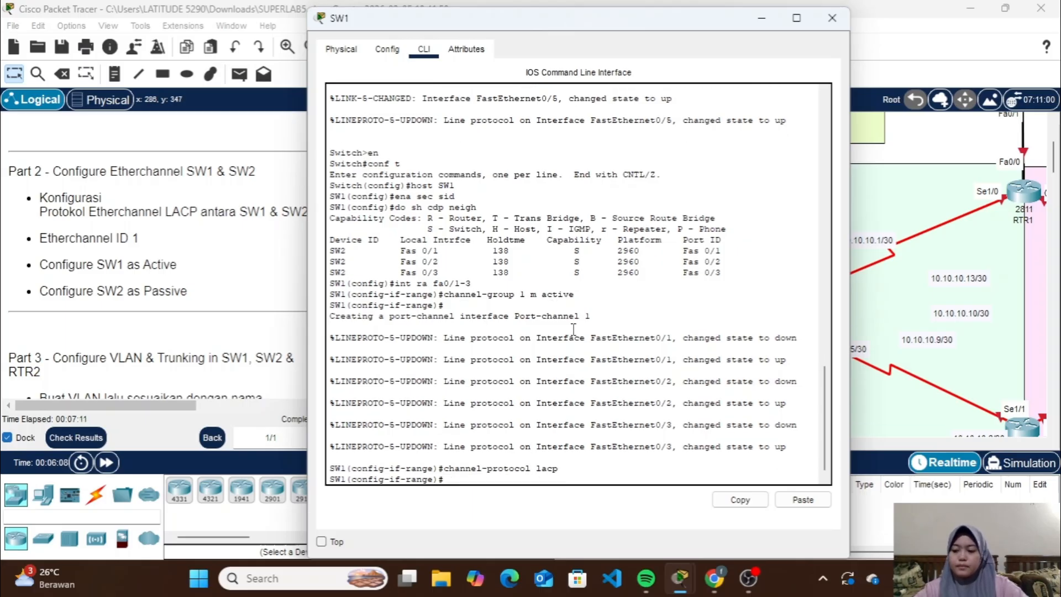
Check the EtherChannel summary on SW1 and close the switch's window
text(do sh)
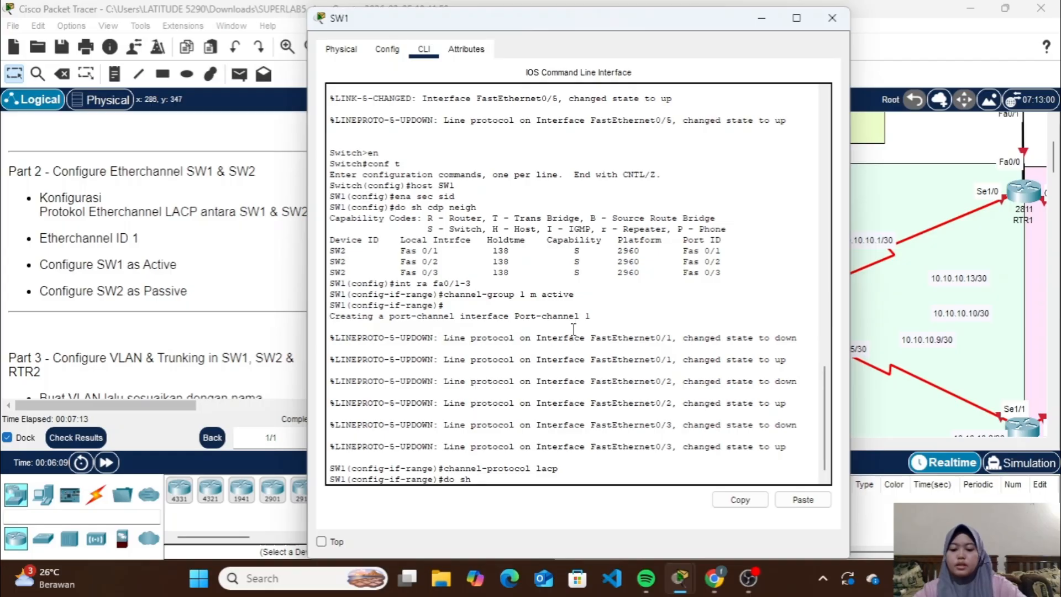
text( ether sum)
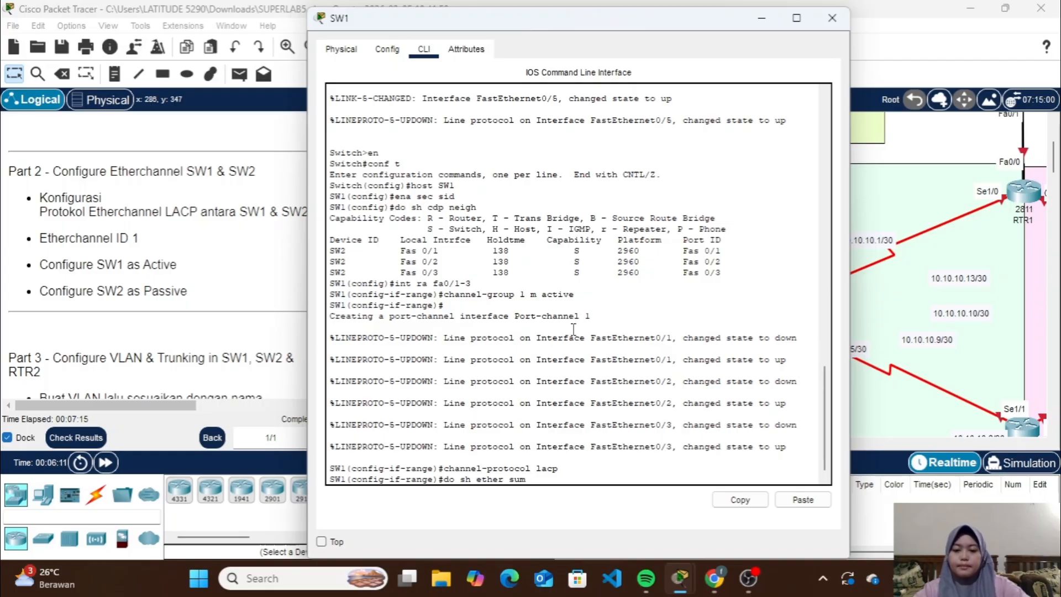
key(Return)
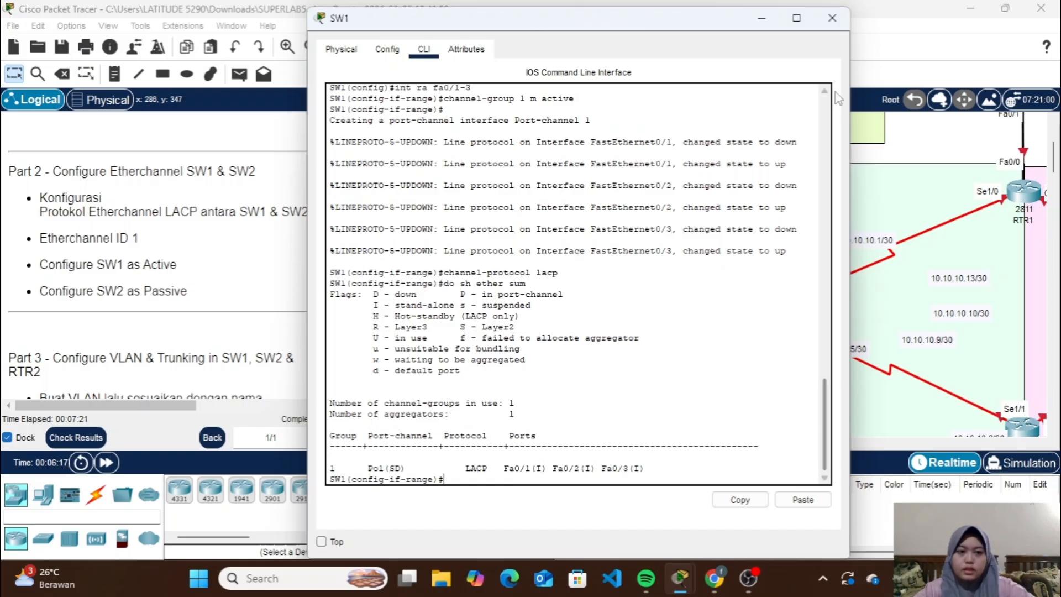
click(831, 18)
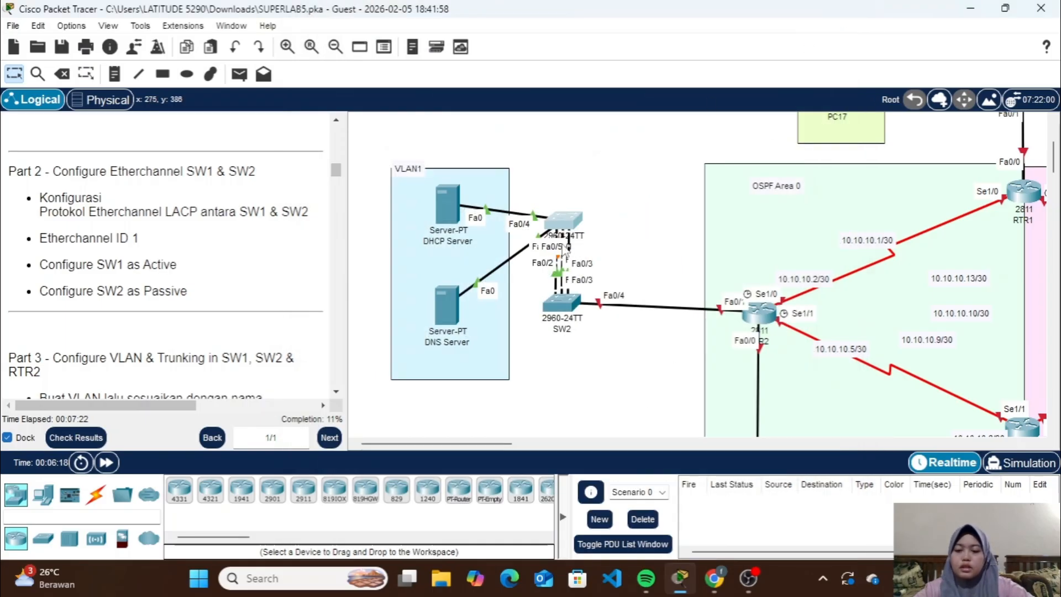
List SW2's CDP neighbours to identify the ports linked to SW1
click(555, 314)
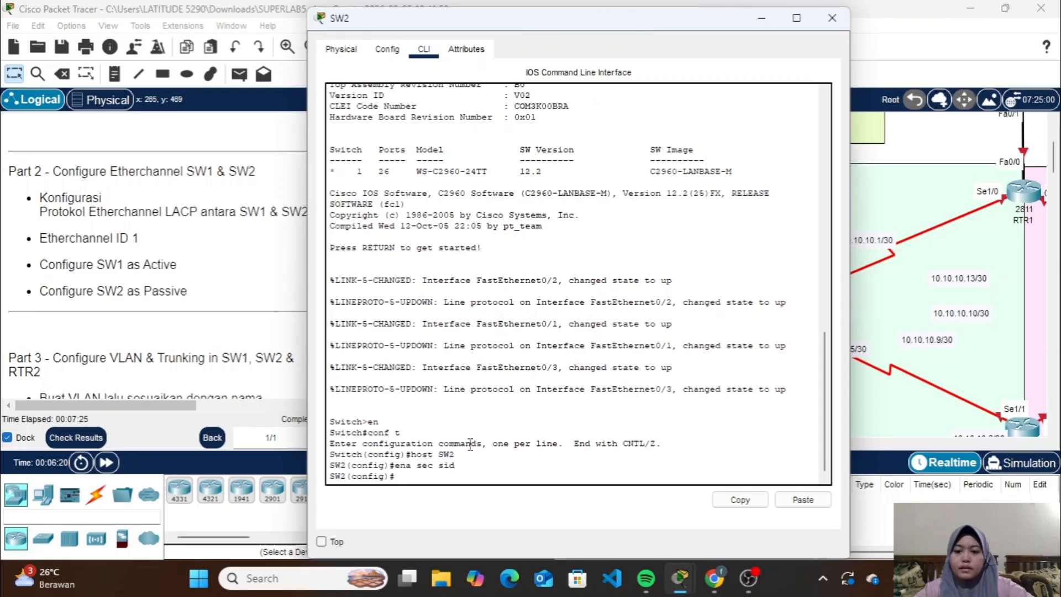
text(do)
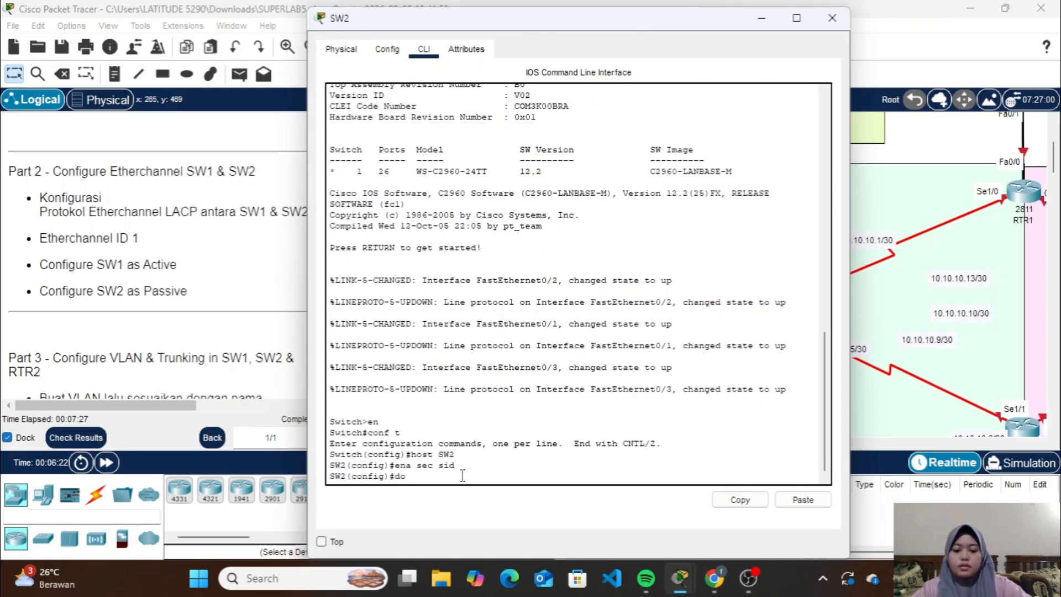
text( sh cdp ne)
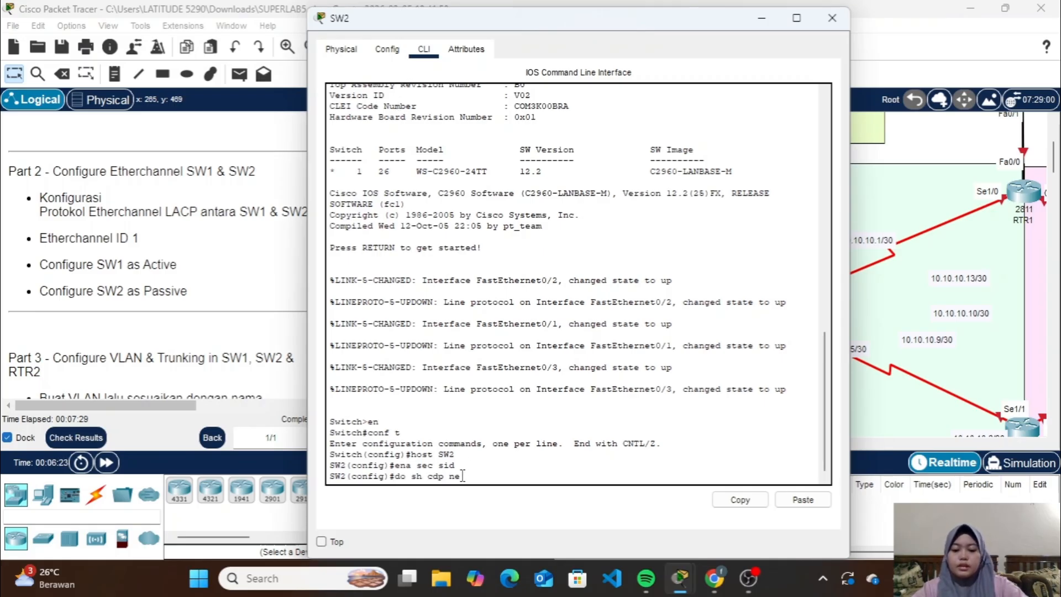
text(igh)
key(Return)
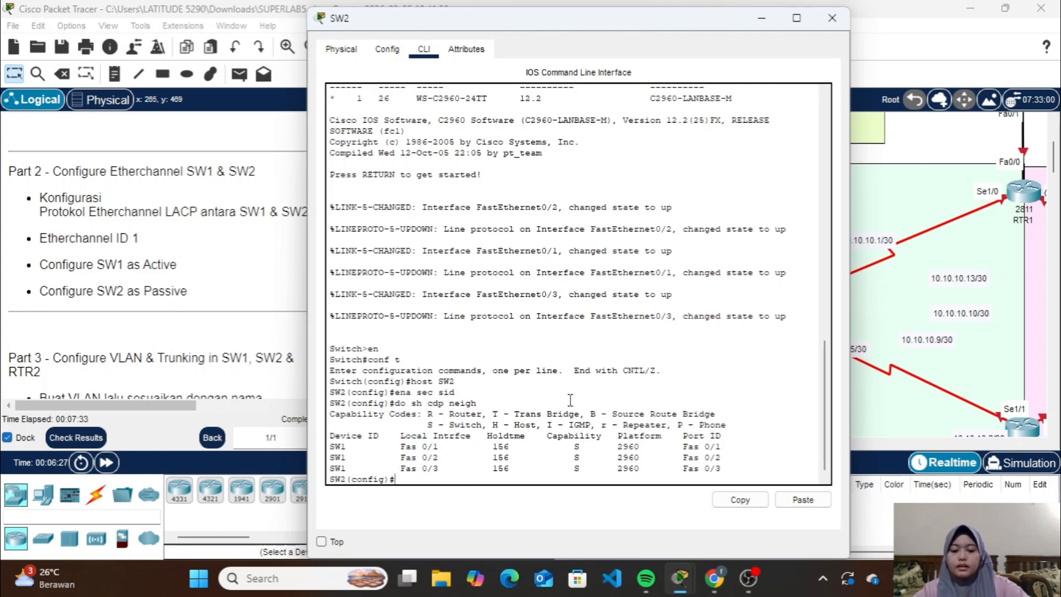
Assign SW2's interfaces Fa0/1-3 to channel group 1 in passive mode
text(int ra f)
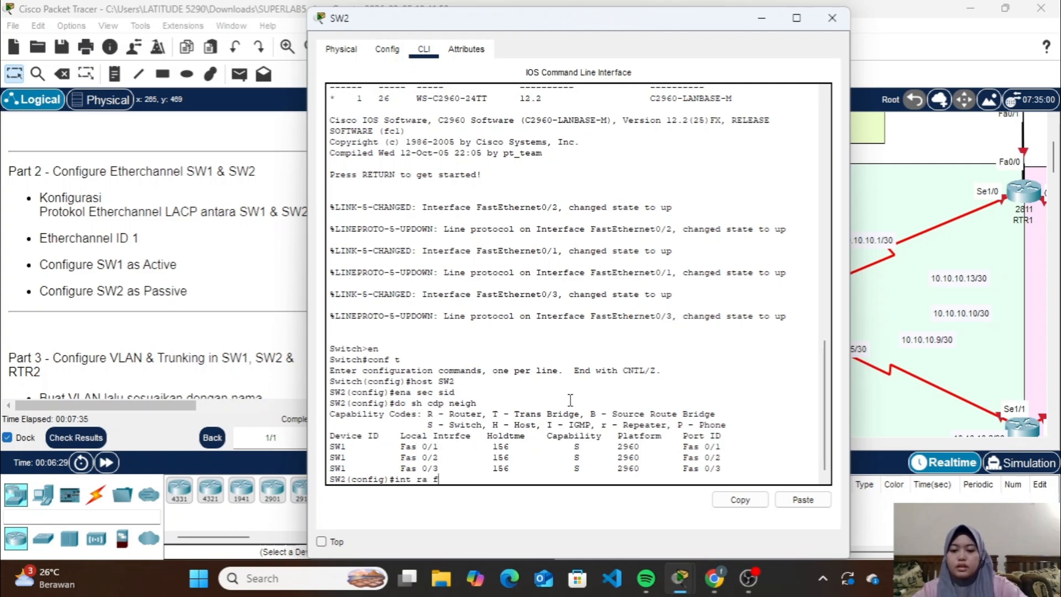
text(a0)
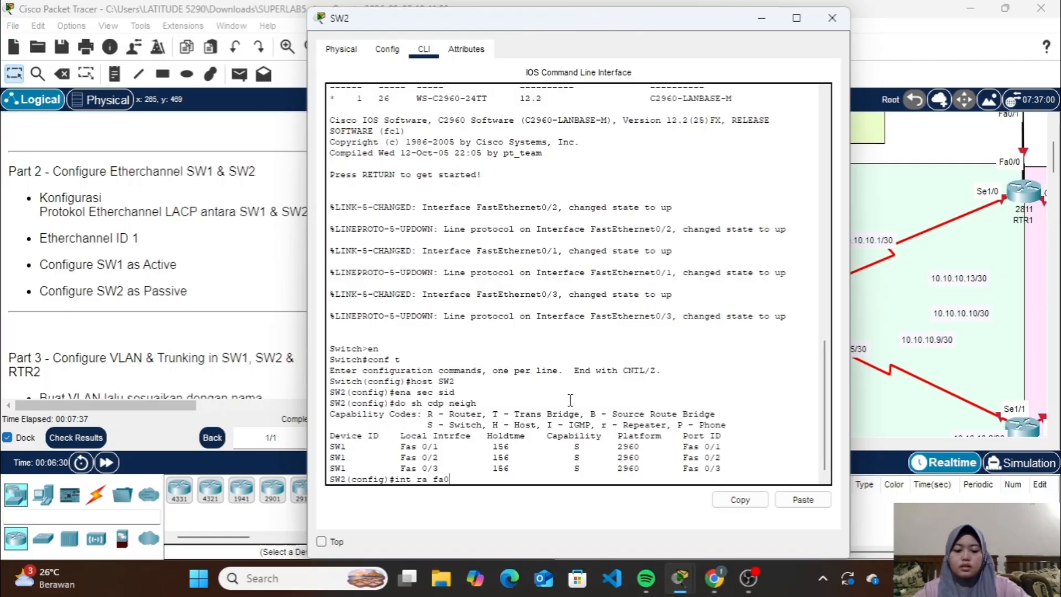
text(/1-3)
key(Return)
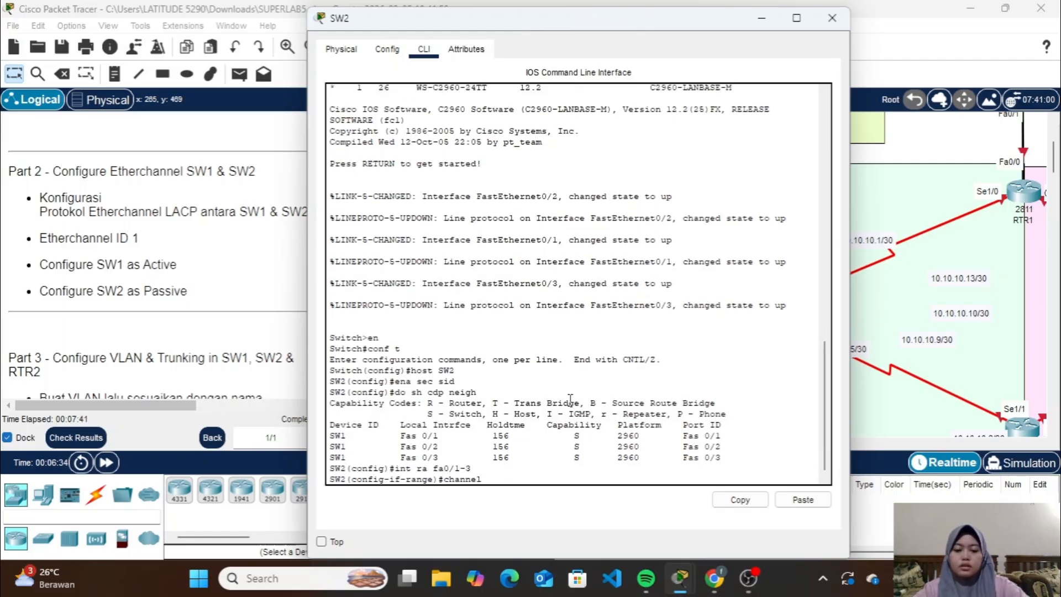
text(channel-group 1 m)
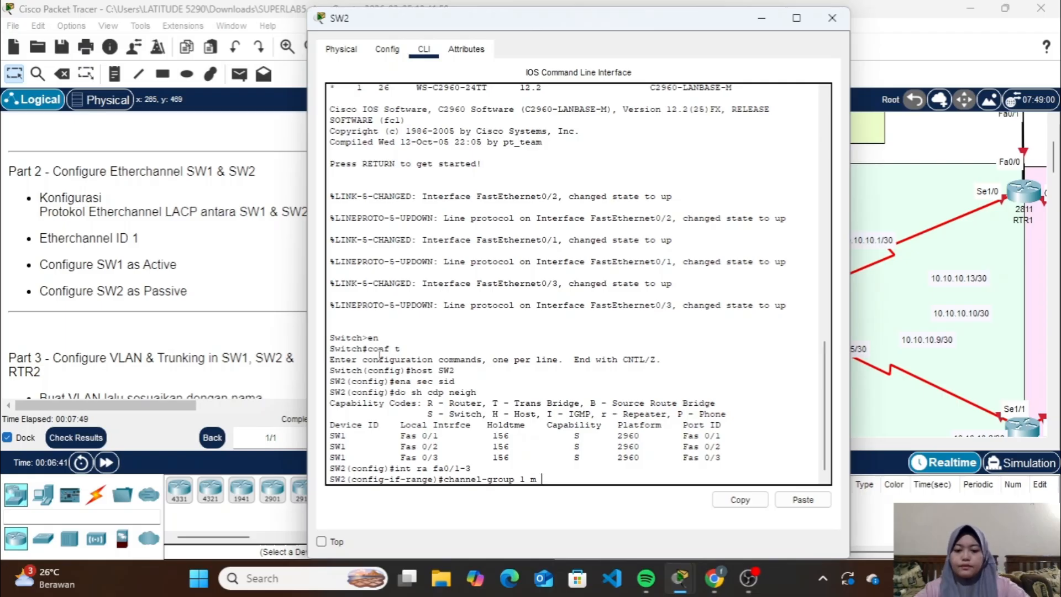
text(assive)
key(Return)
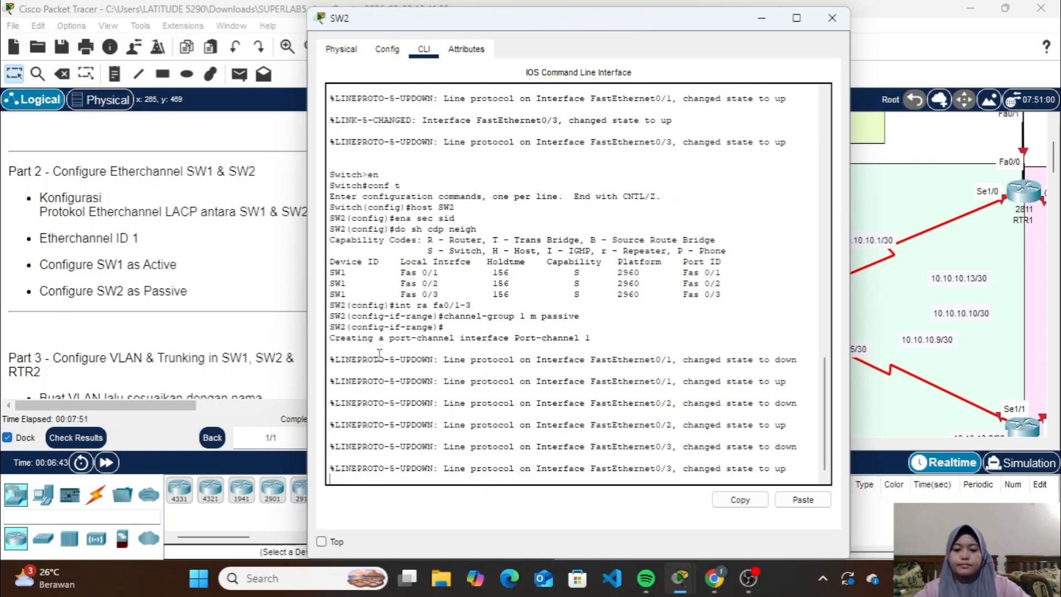
key(Return)
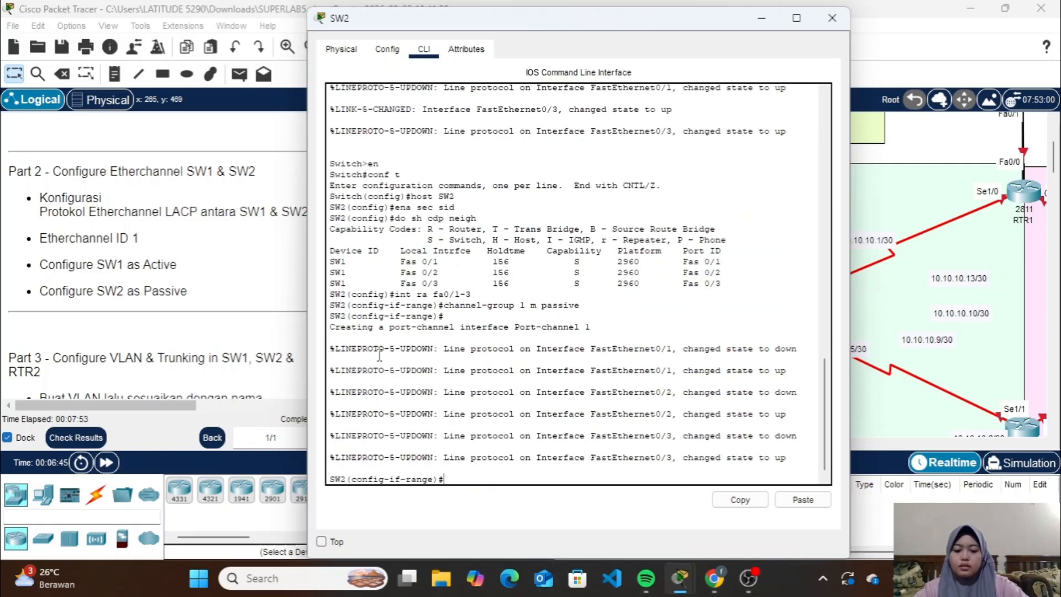
Set the channel protocol to LACP on SW2's interface range Fa0/1-3
text(channel-pro)
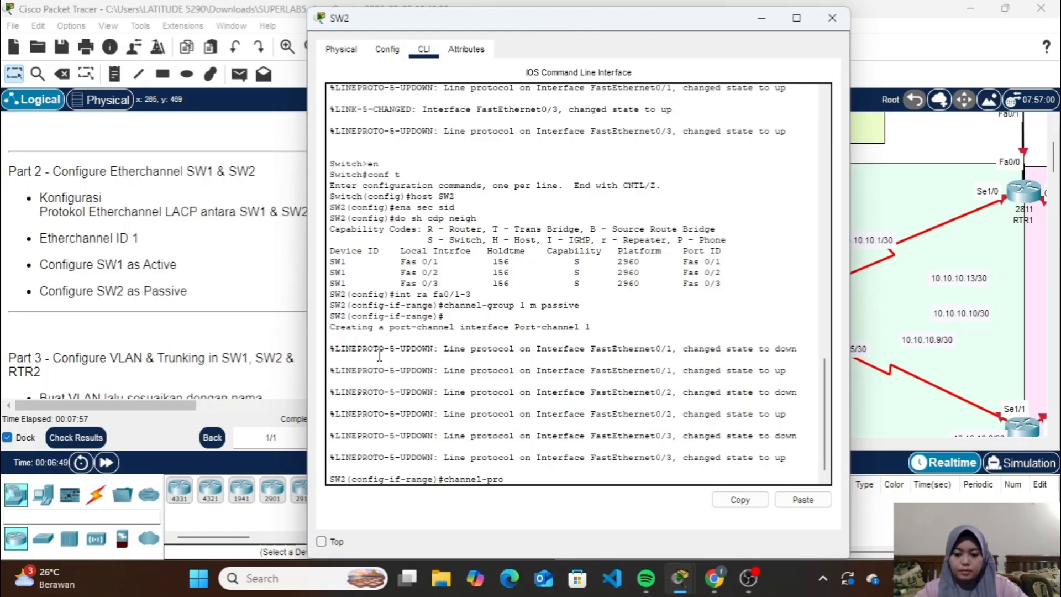
text(tocol la)
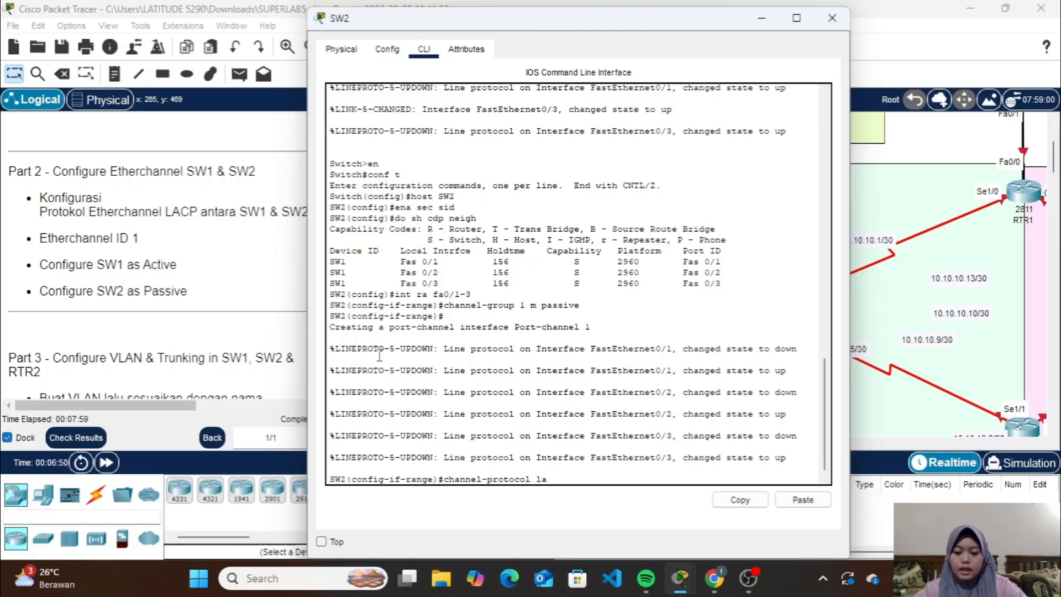
text(cp)
key(Return)
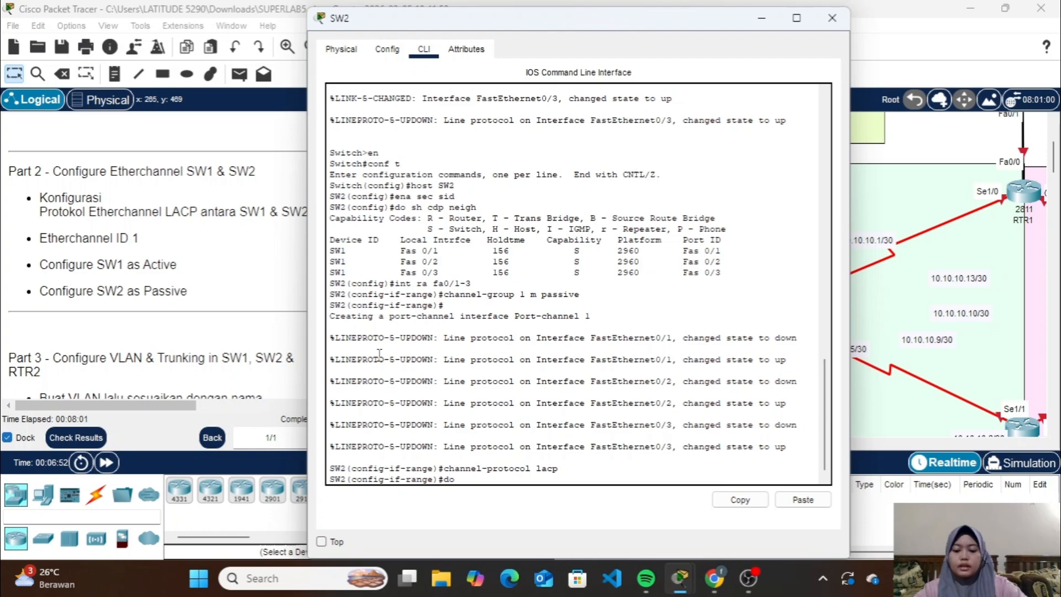
Check the EtherChannel summary on SW2 and close the switch's window
text(do sh ether)
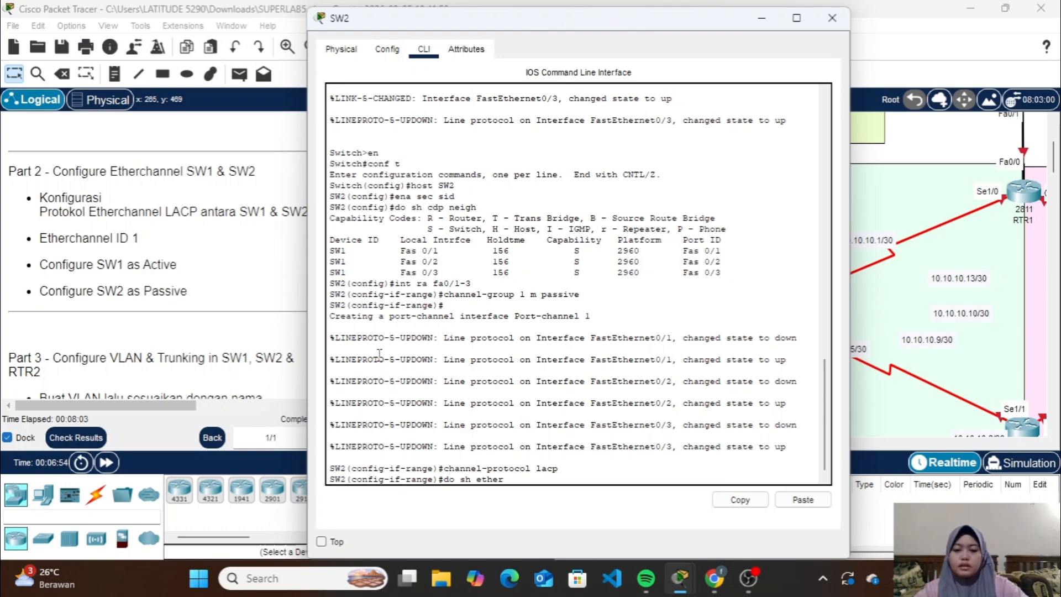
text( sum)
key(Return)
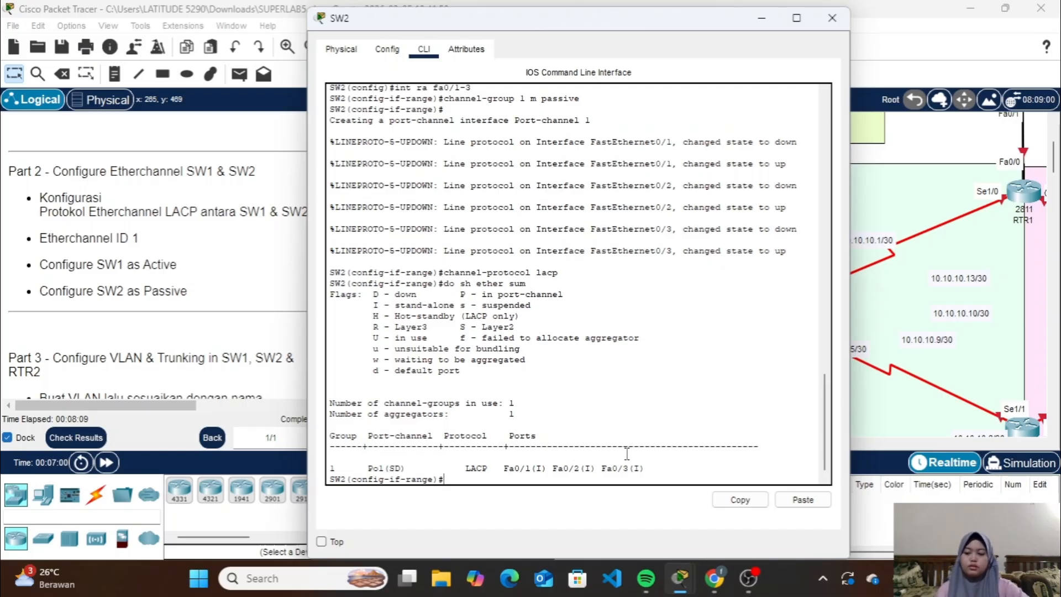
click(832, 18)
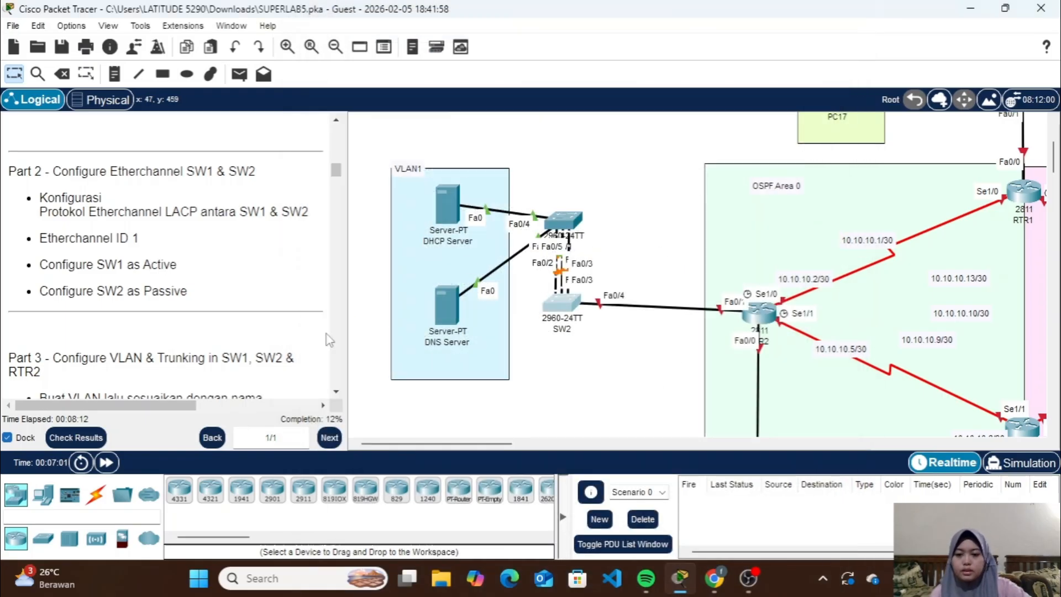
Fast-forward the simulation time repeatedly so the links between SW1 and SW2 converge
click(111, 463)
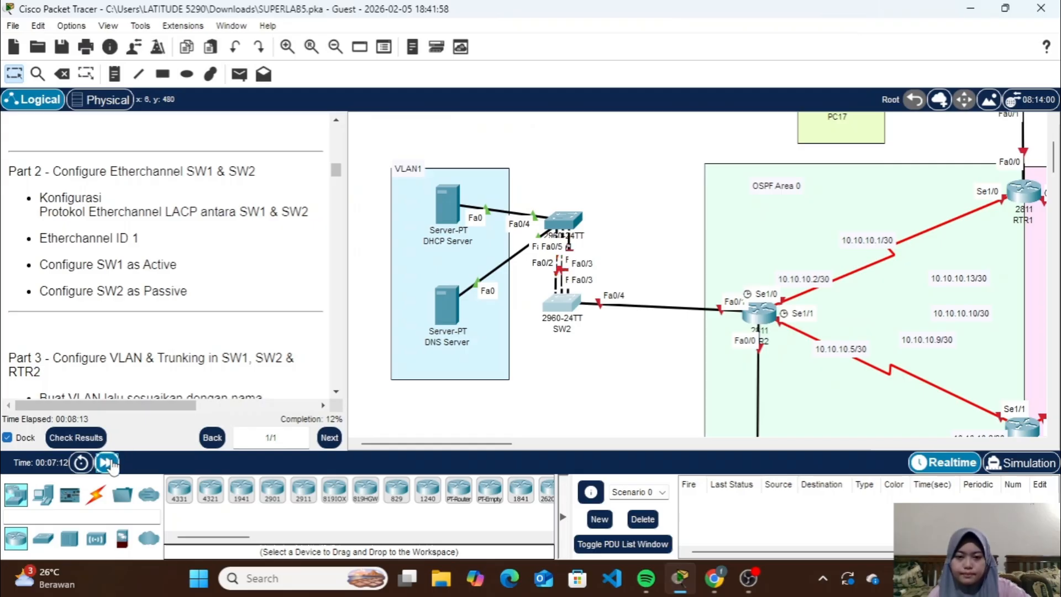
click(111, 463)
click(111, 462)
click(111, 462)
click(110, 462)
click(111, 463)
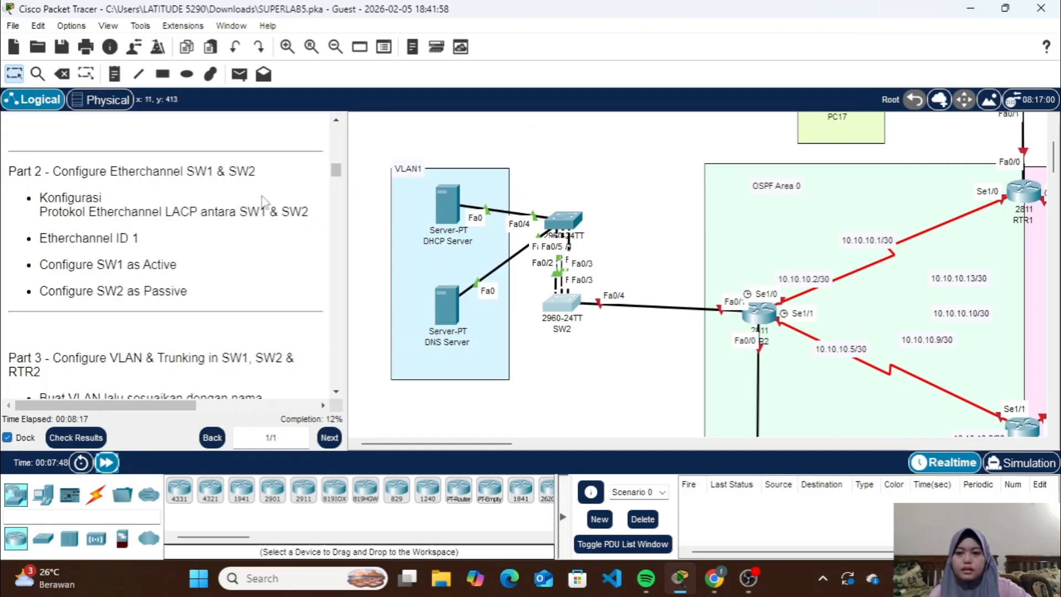
Turn off the always-shown port labels in the logical workspace and close the preferences
click(74, 26)
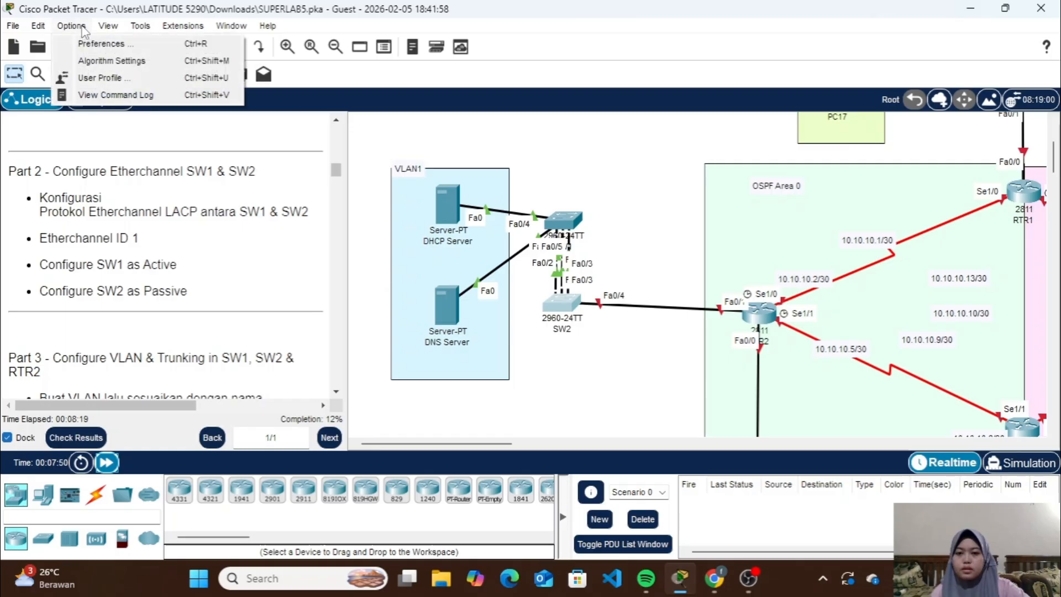
click(98, 44)
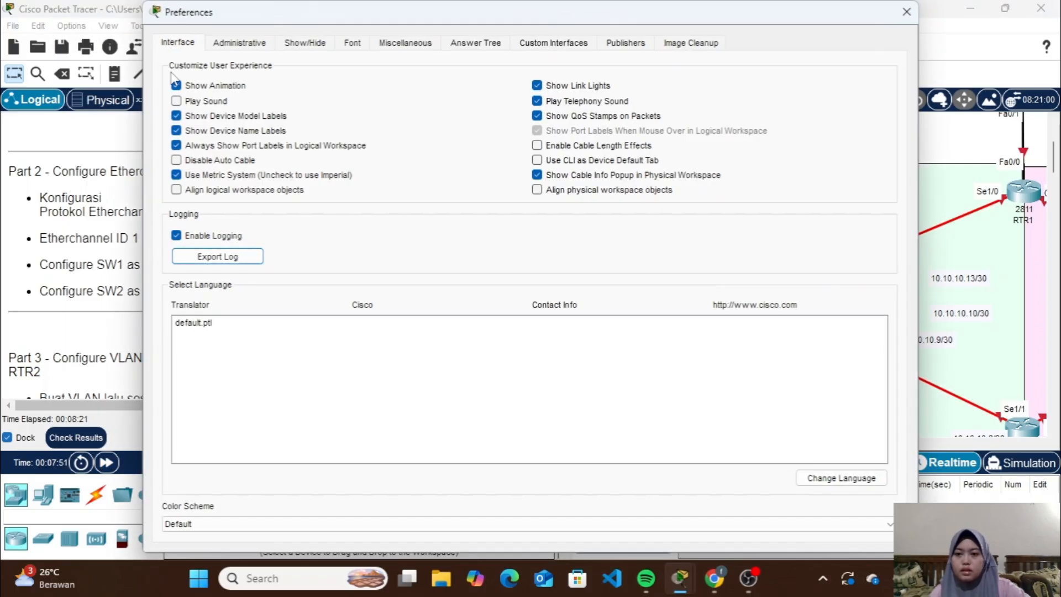
click(205, 145)
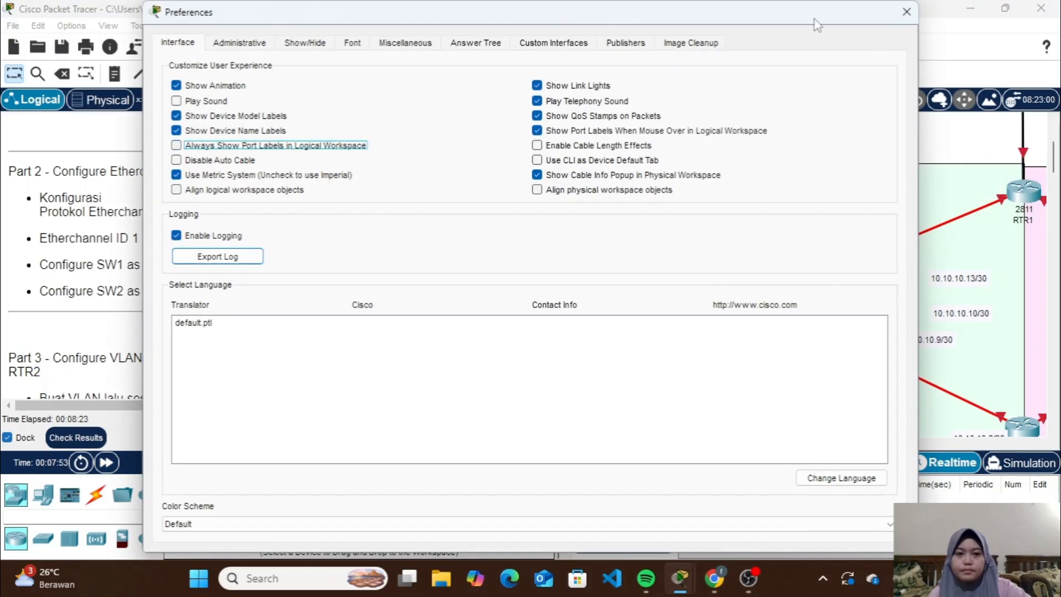
click(906, 11)
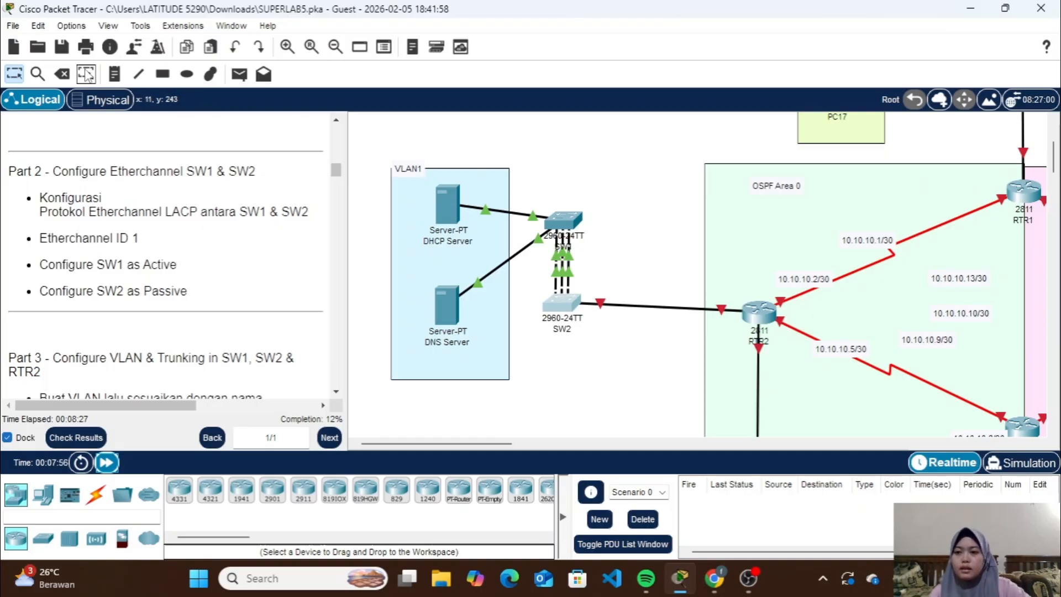
Turn the always-shown port labels in the logical workspace back on and close the preferences
click(108, 26)
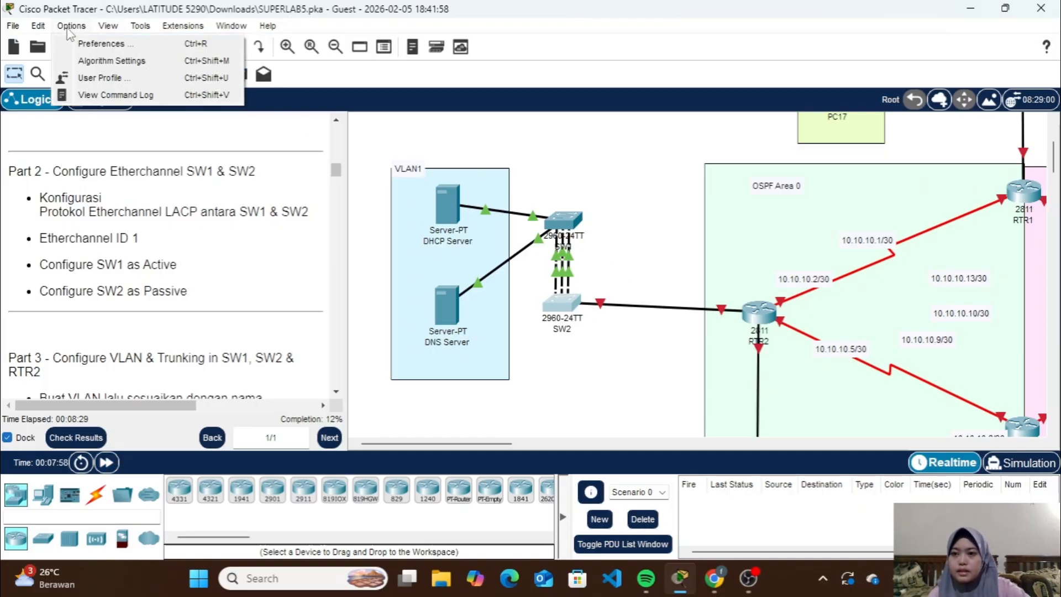
click(70, 26)
click(70, 26)
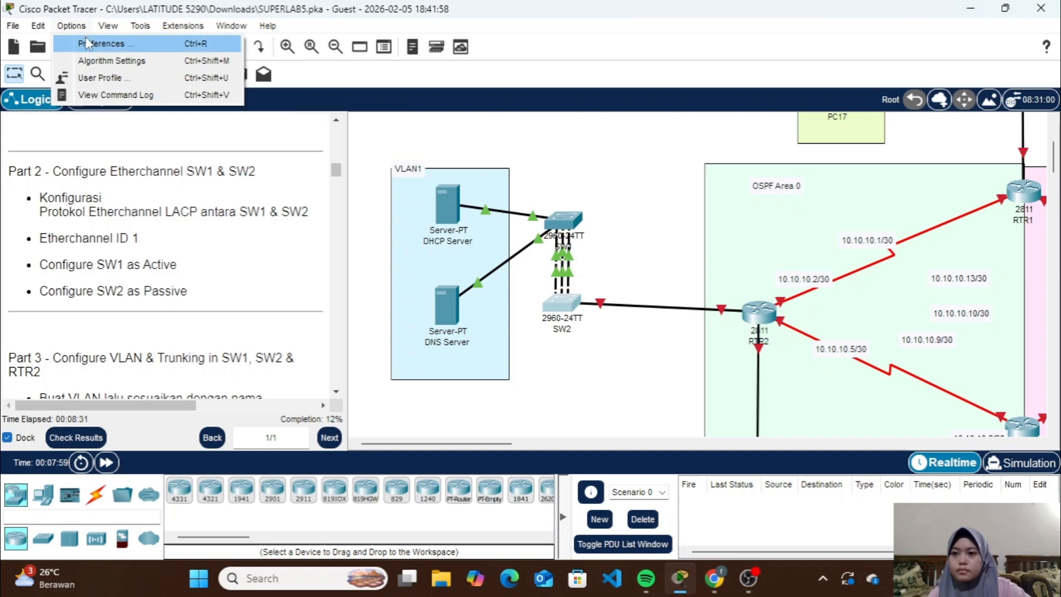
click(86, 42)
click(175, 145)
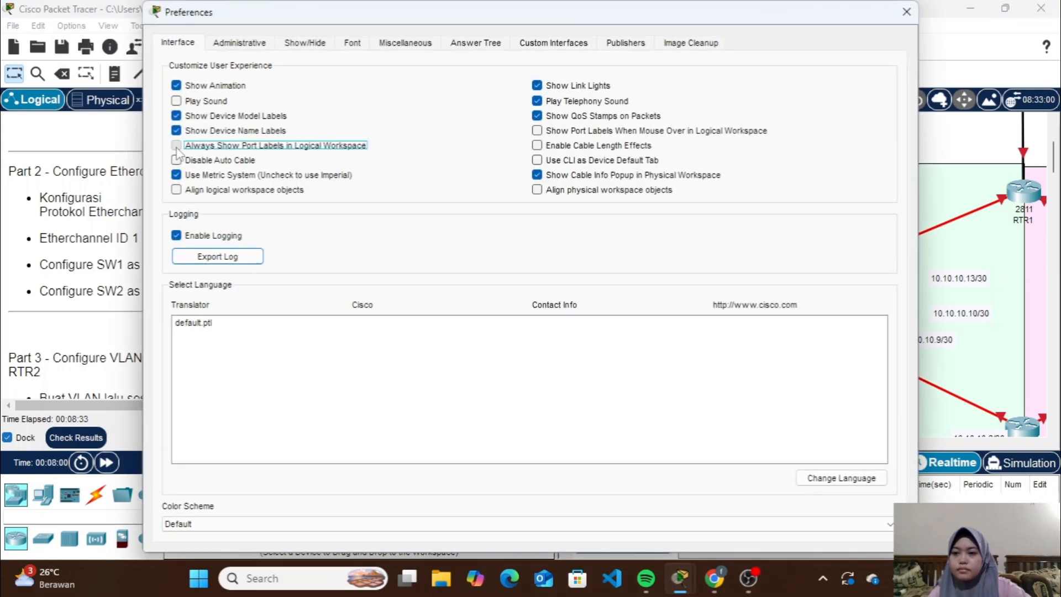
click(909, 20)
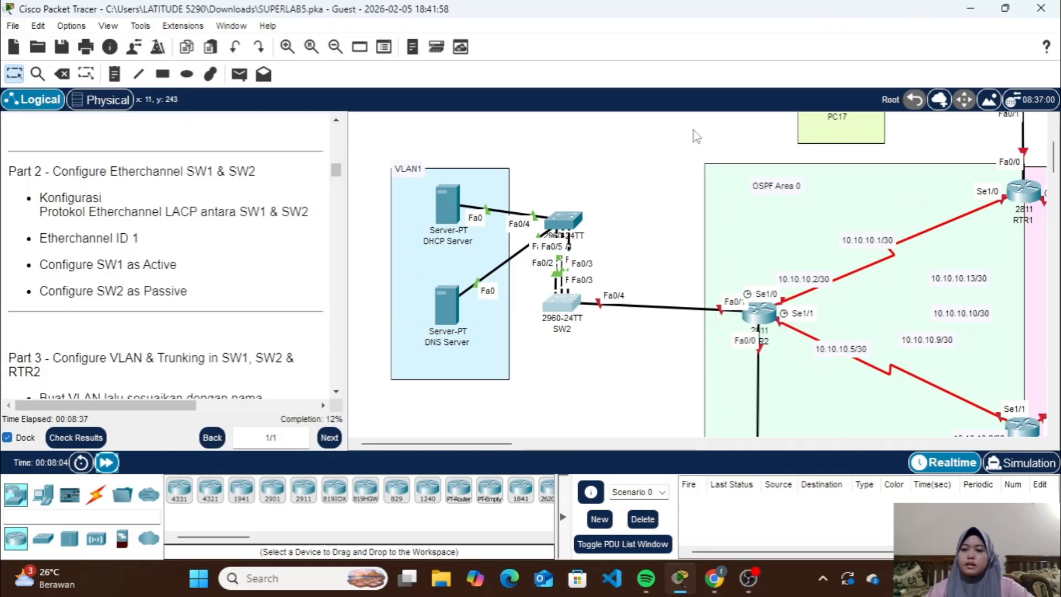
Bring up Part 3 of the instructions, open SW1's command line and return it from interface-range mode to global configuration
scroll(176, 309, down, 8)
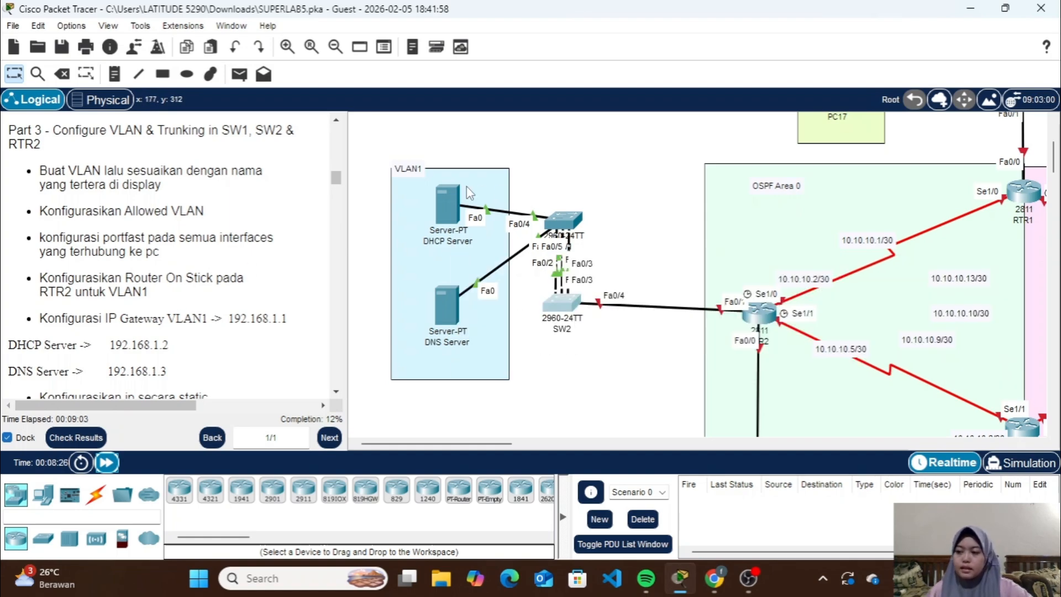
click(563, 219)
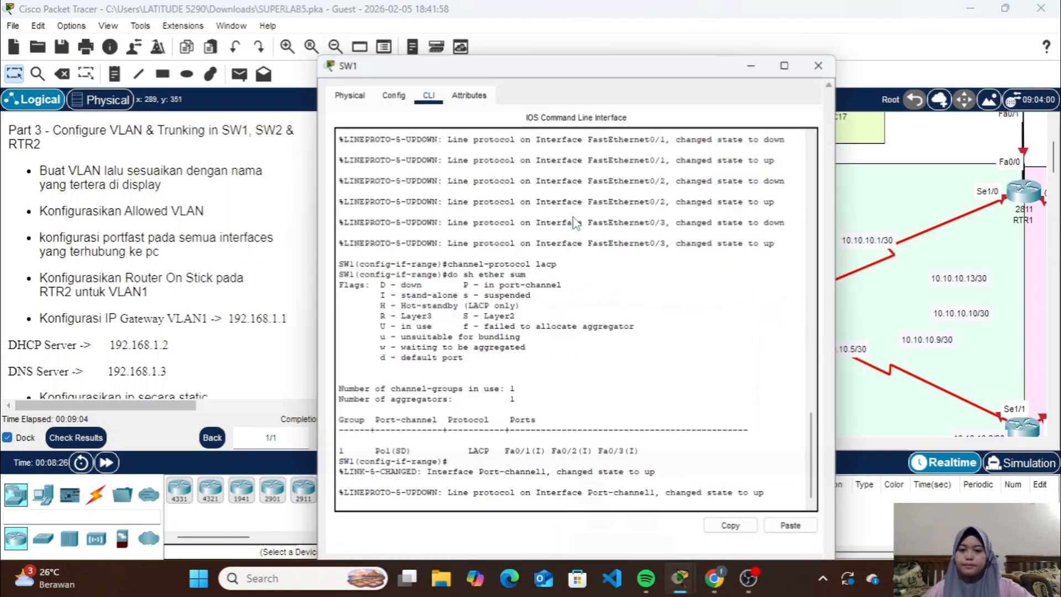
key(Return)
text(ex)
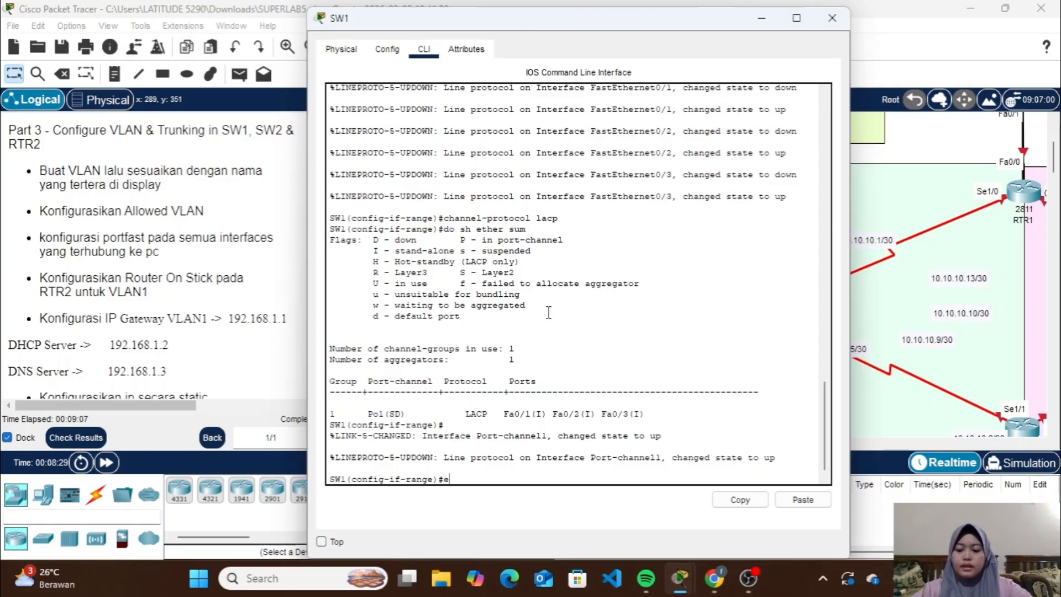
key(Return)
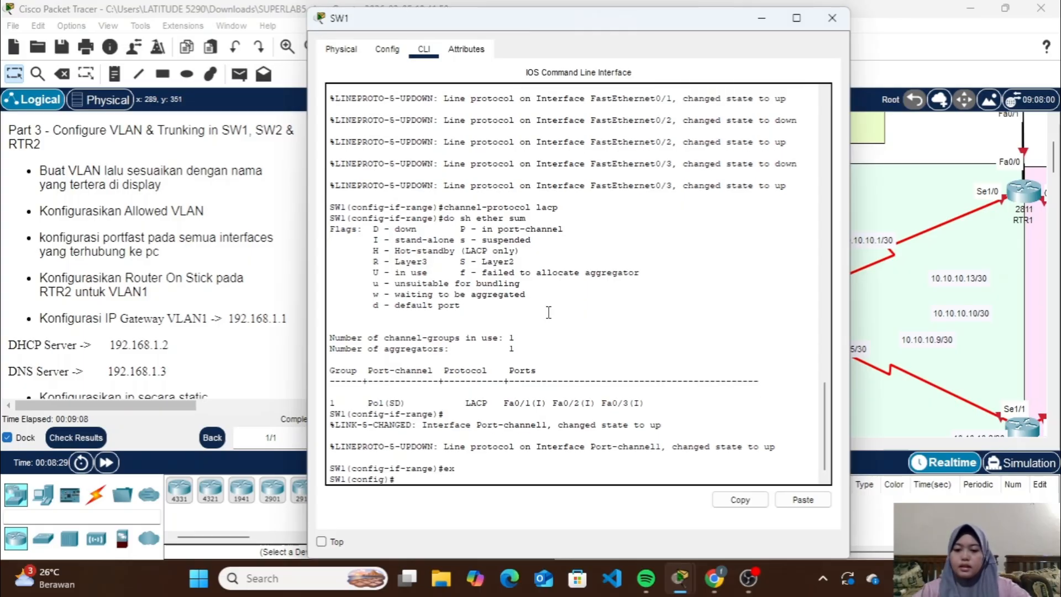
Check in the topology which SW1 ports connect to the DHCP and DNS servers, and return to SW1's command line
click(762, 17)
mouse_move(450, 216)
mouse_down()
mouse_move(449, 206)
mouse_move(448, 222)
mouse_up()
mouse_move(436, 314)
mouse_down()
mouse_move(423, 299)
mouse_move(442, 298)
mouse_up()
click(562, 221)
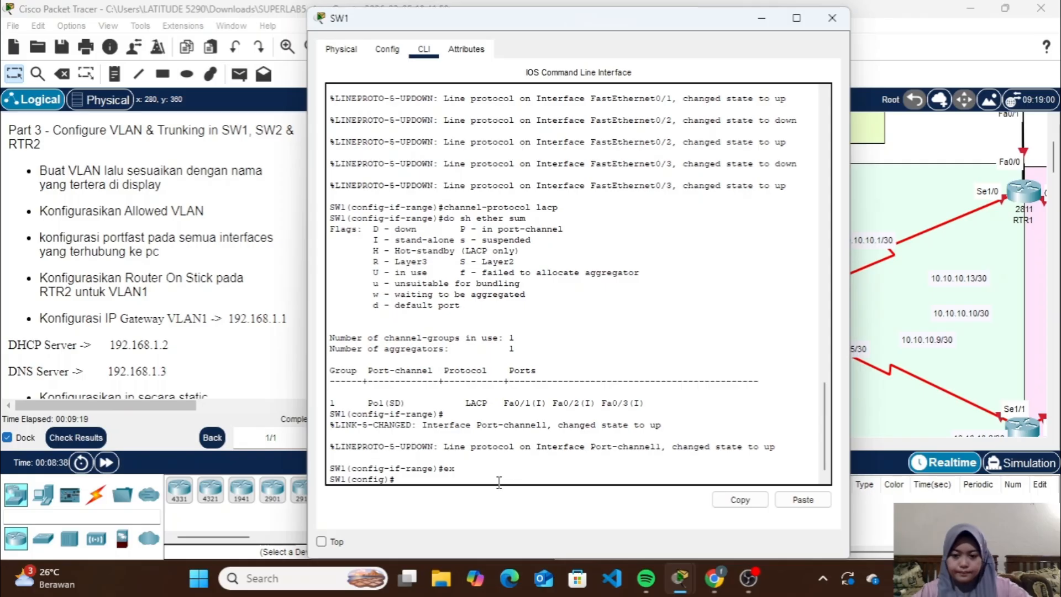
Set SW1's interfaces Fa0/4-5 to access mode and assign them to VLAN 1
text(nt )
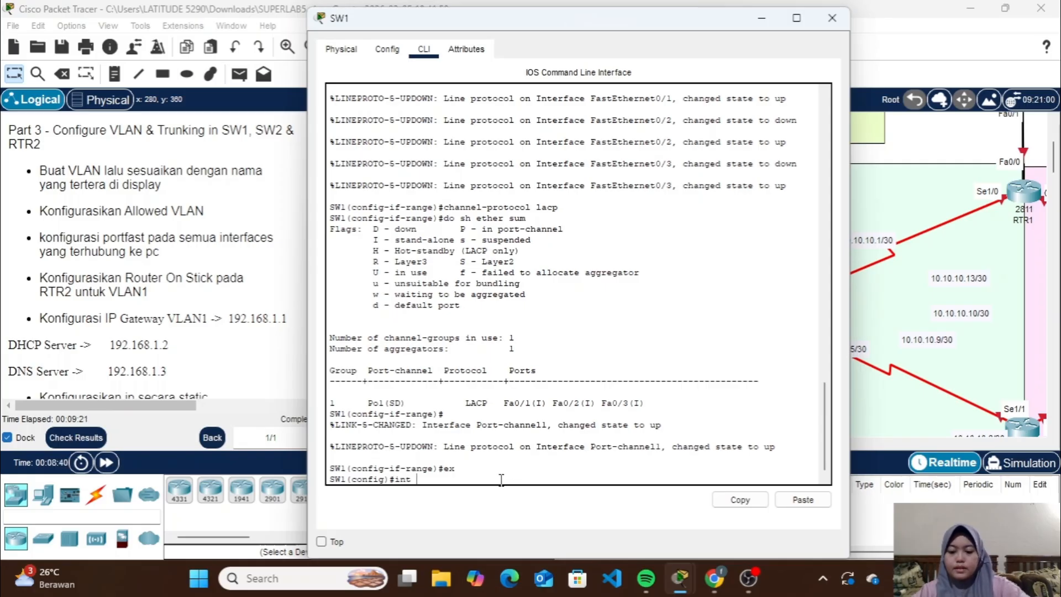
text(ra fa0/4)
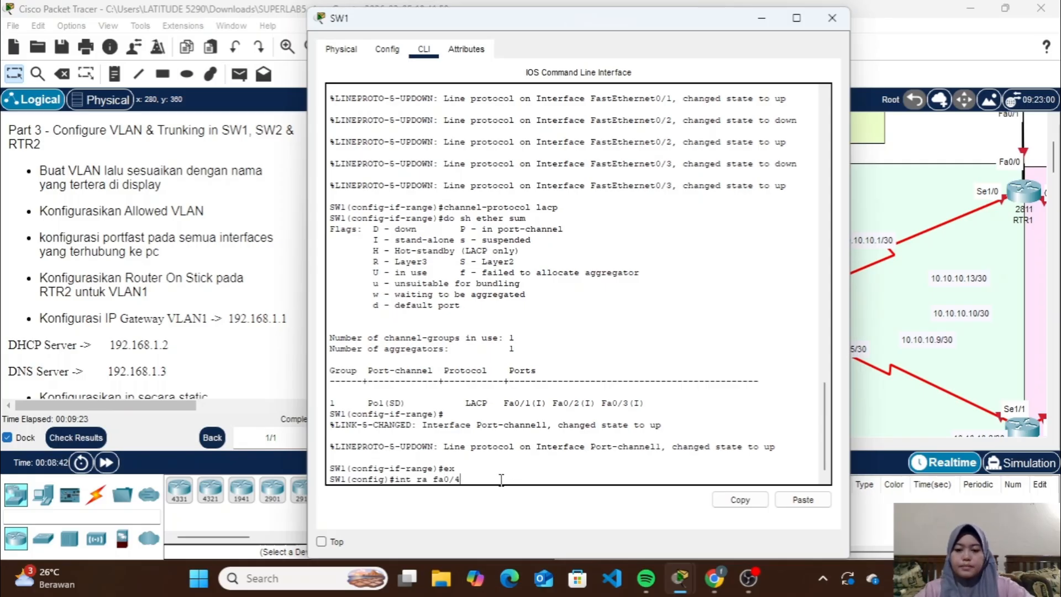
text(-5)
key(Return)
text(sw )
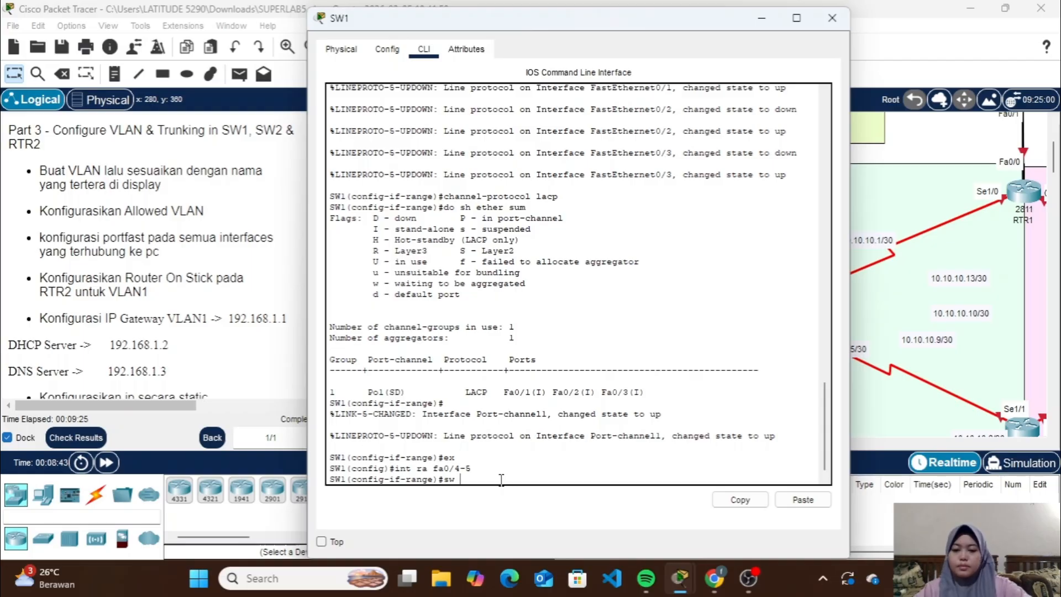
text(m a)
key(Return)
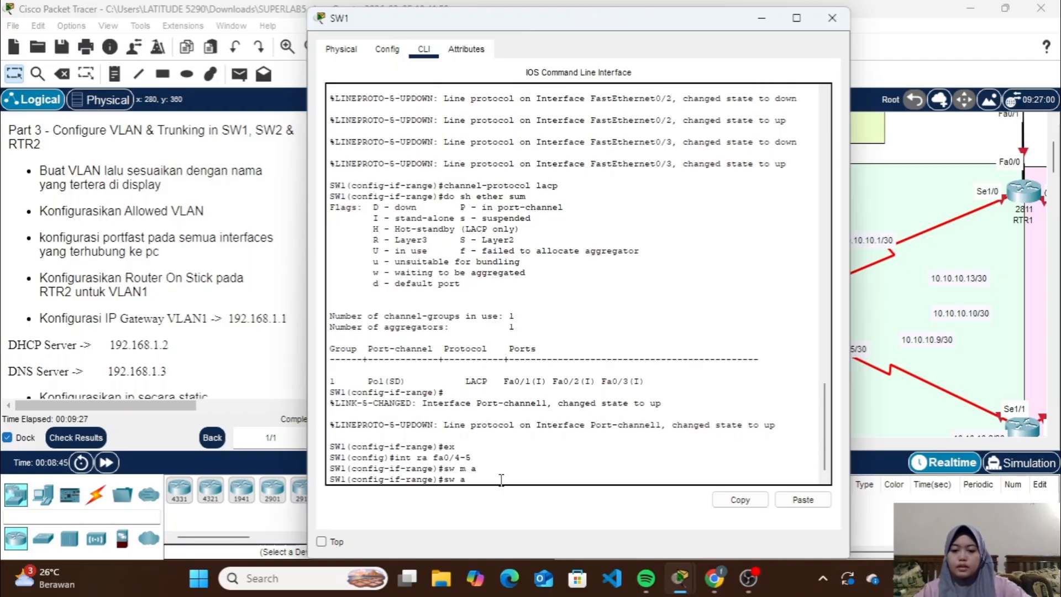
text(sw a vl 1)
key(Return)
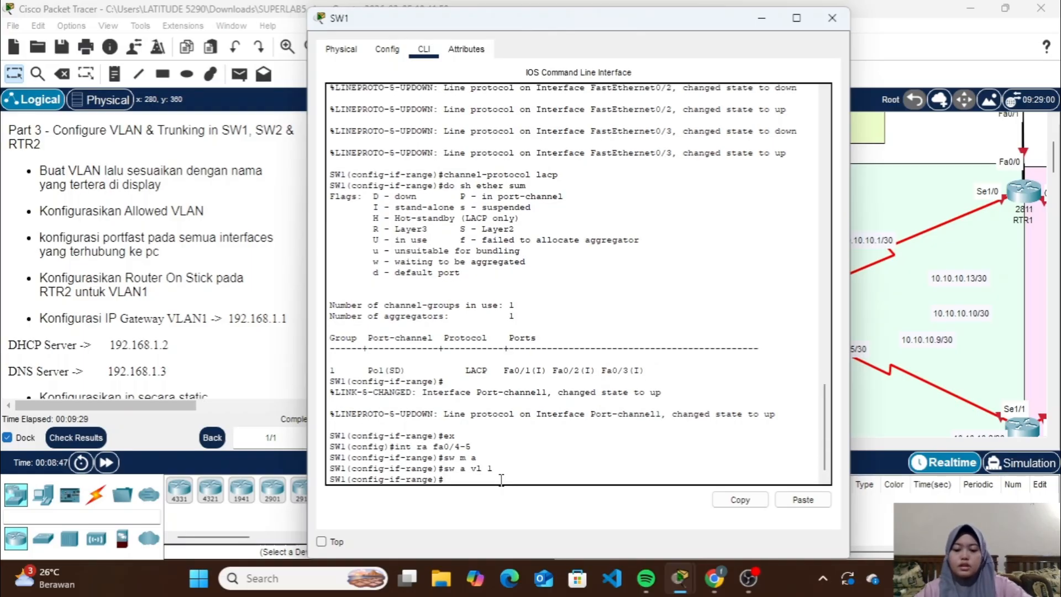
Enable spanning-tree PortFast on SW1's interfaces Fa0/4-5 and leave the interface-range configuration
text(spa po)
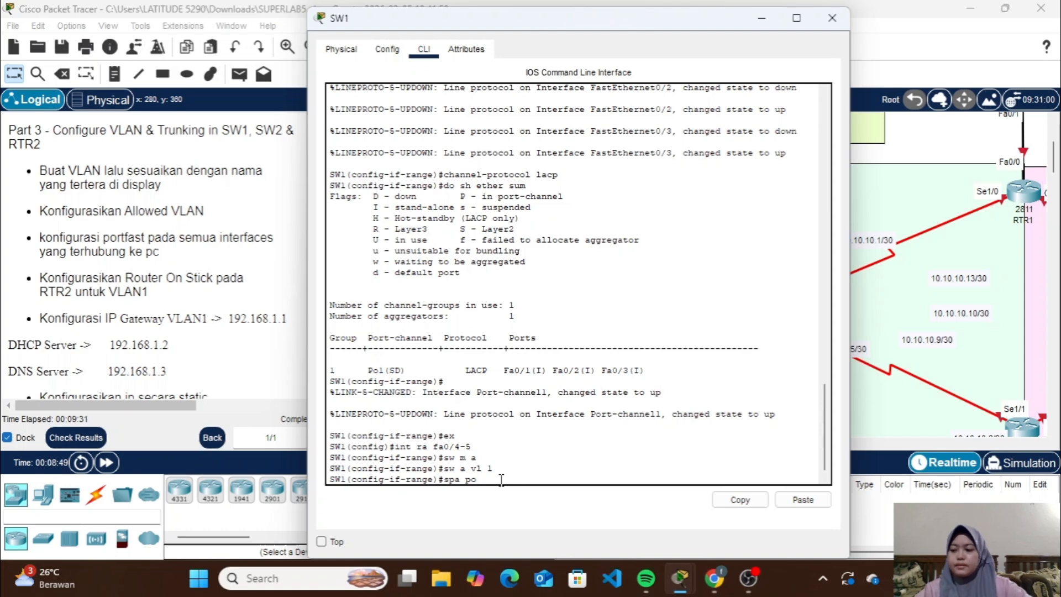
key(Return)
text(ex)
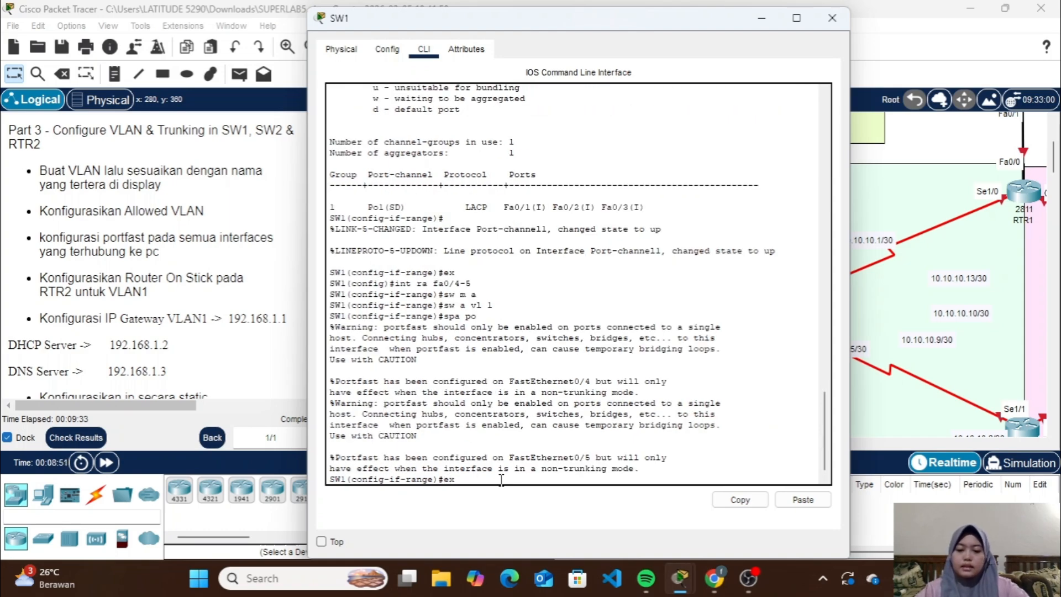
key(Return)
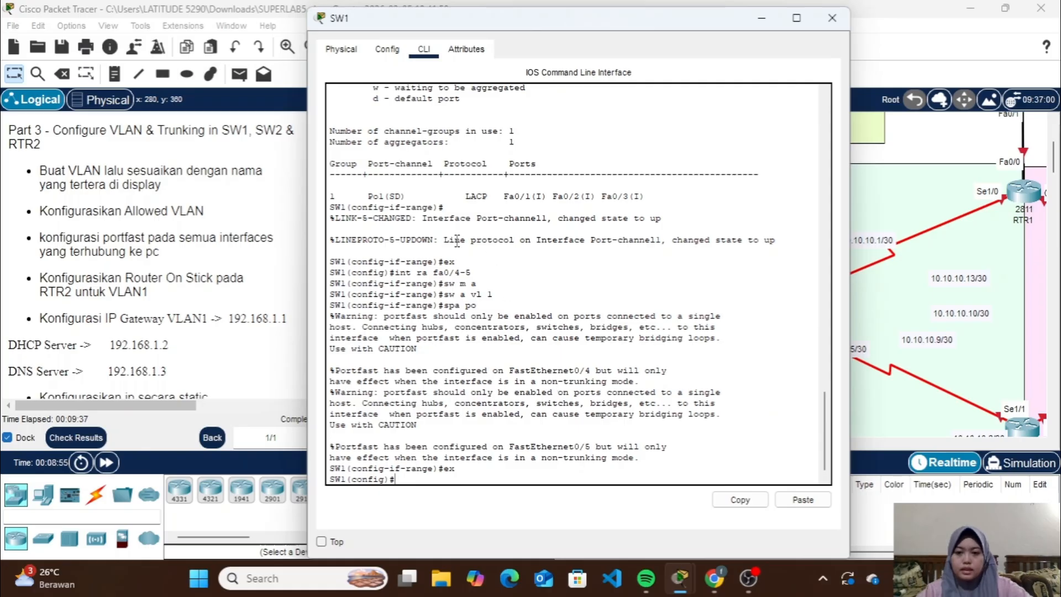
Configure SW1's Port-channel 1 as a trunk with VLAN 1 as its allowed VLAN
text(in)
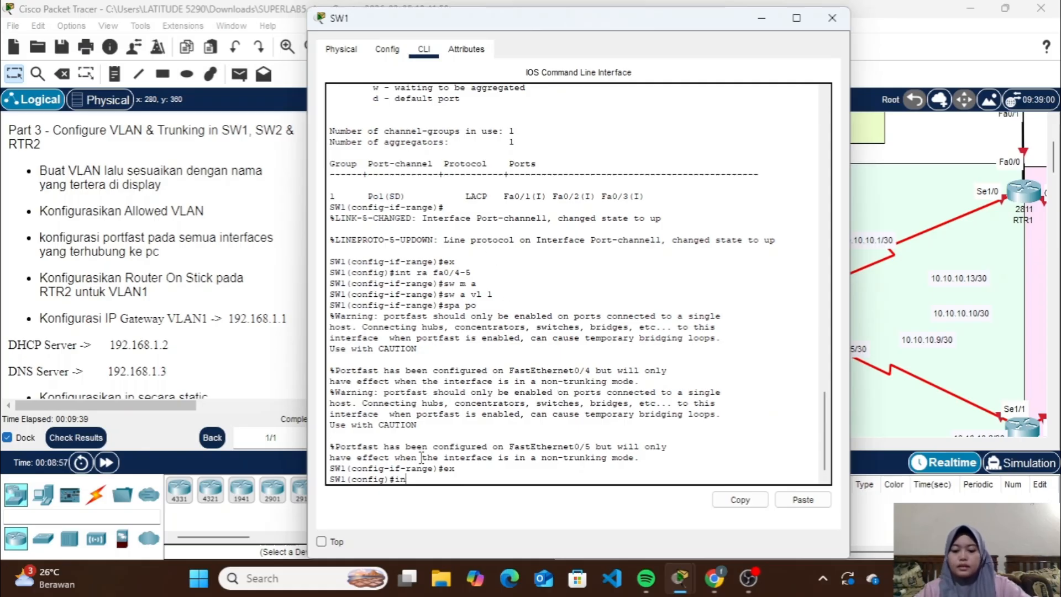
text(t po1)
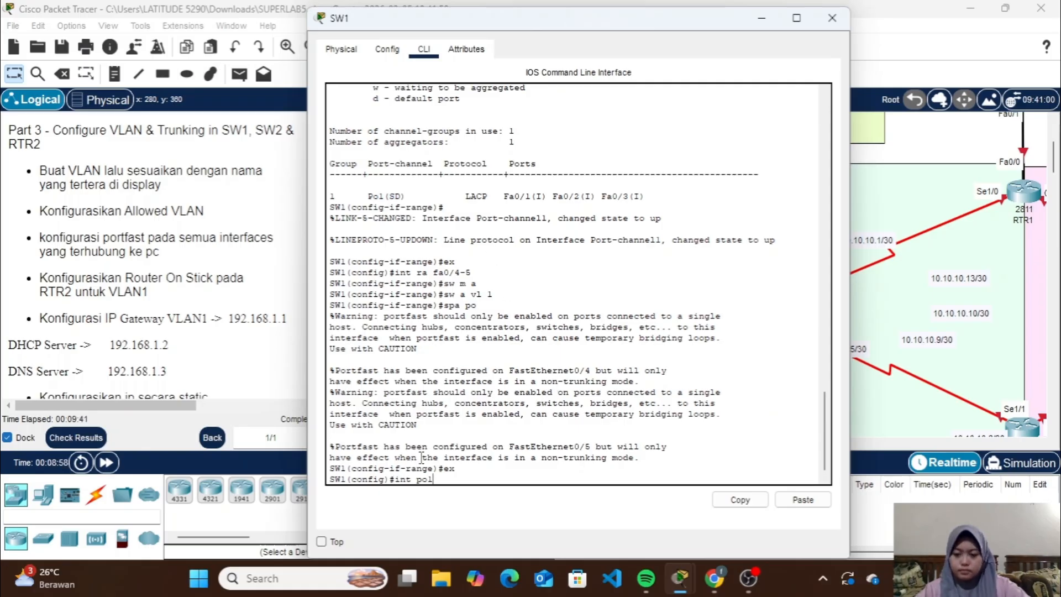
key(Return)
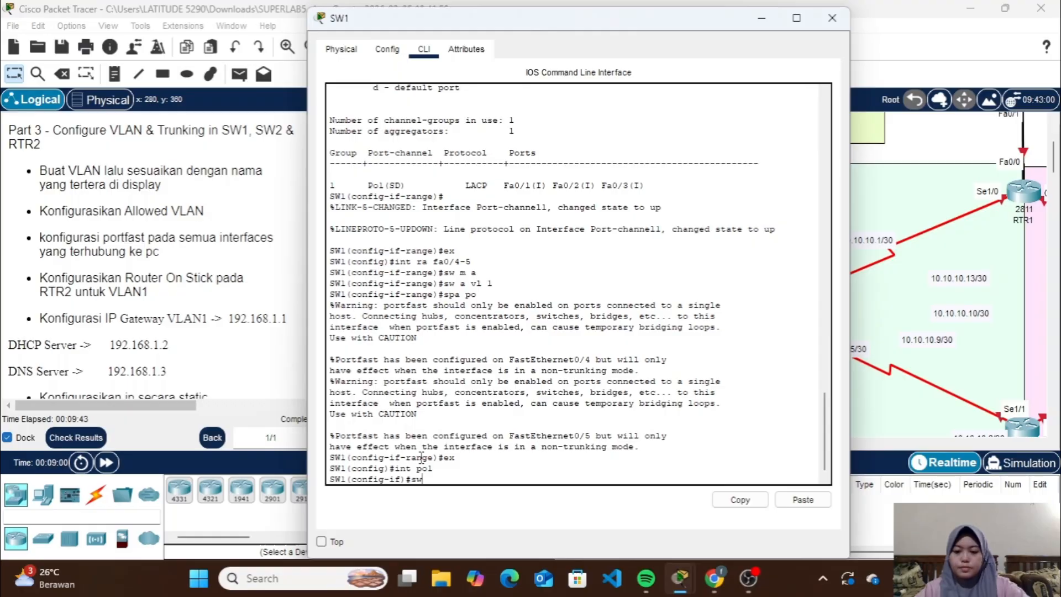
text(sw m t)
key(Return)
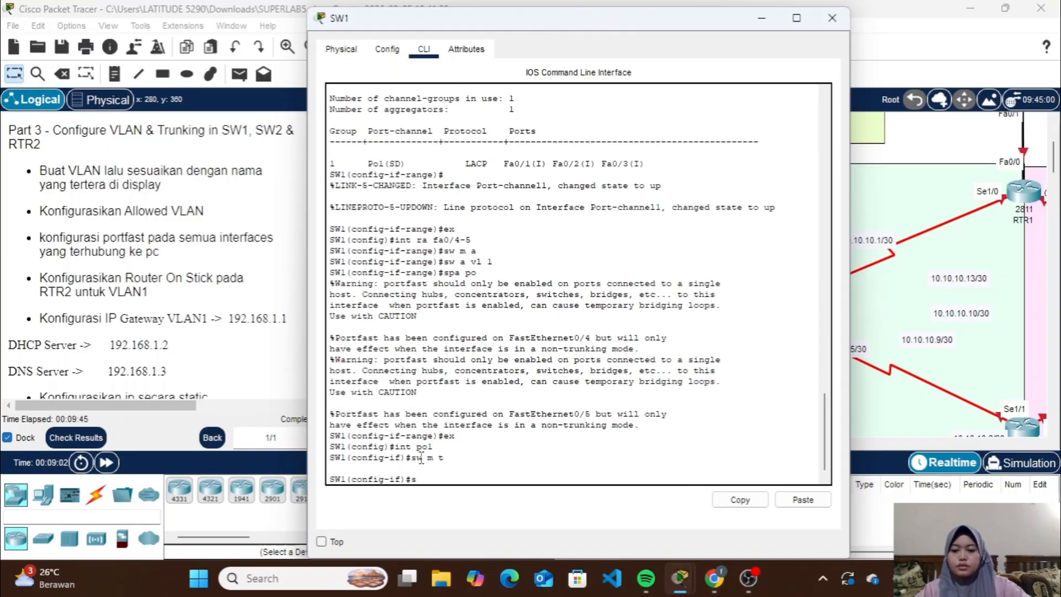
text(sw t all v)
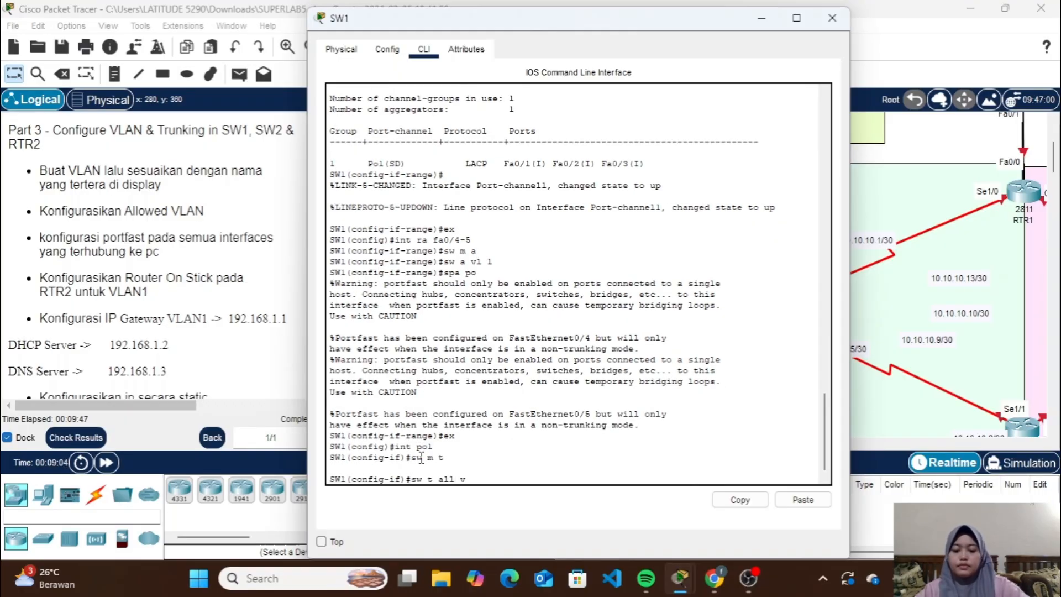
text(l 1)
key(Return)
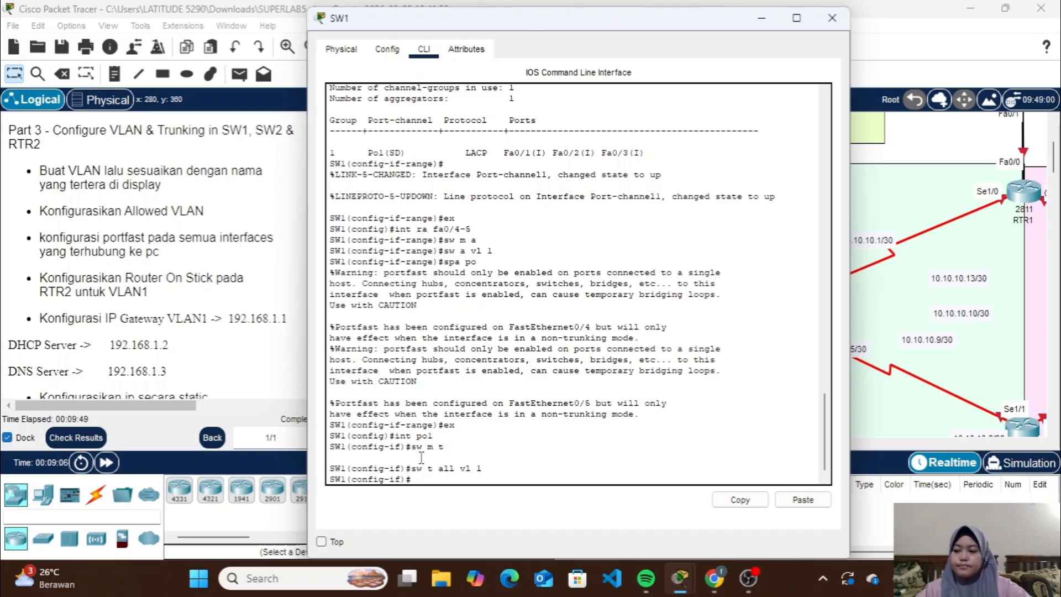
Switch from SW1 to SW2's command line and leave its interface-range configuration
click(831, 19)
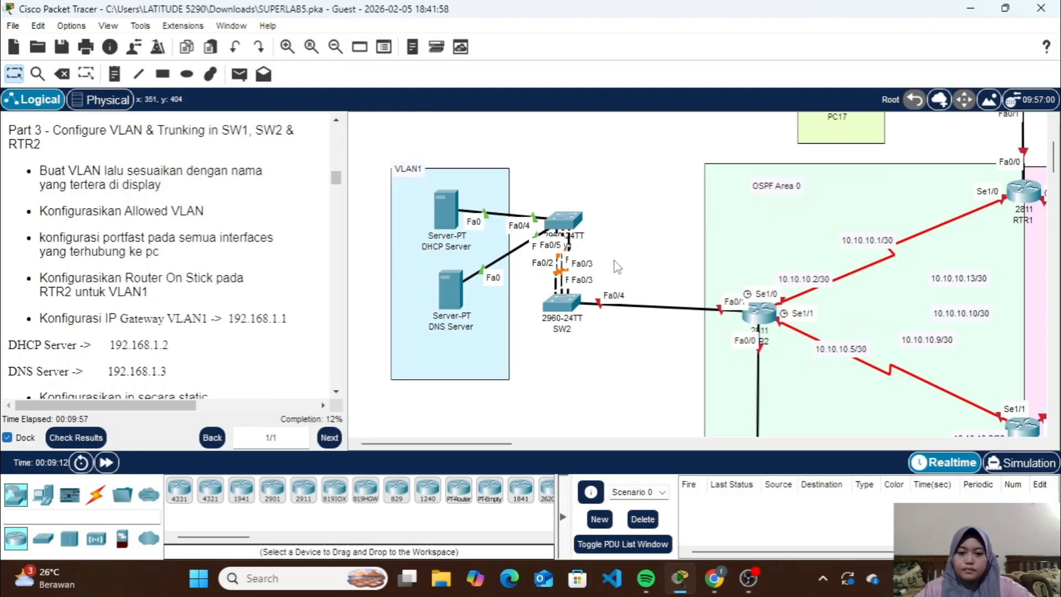
click(563, 305)
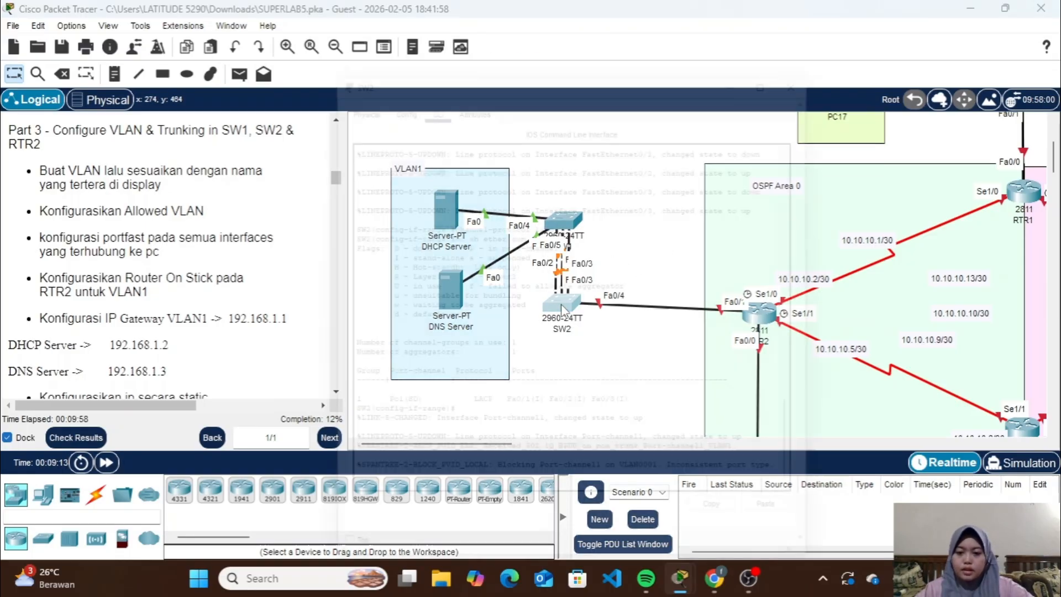
text(ex)
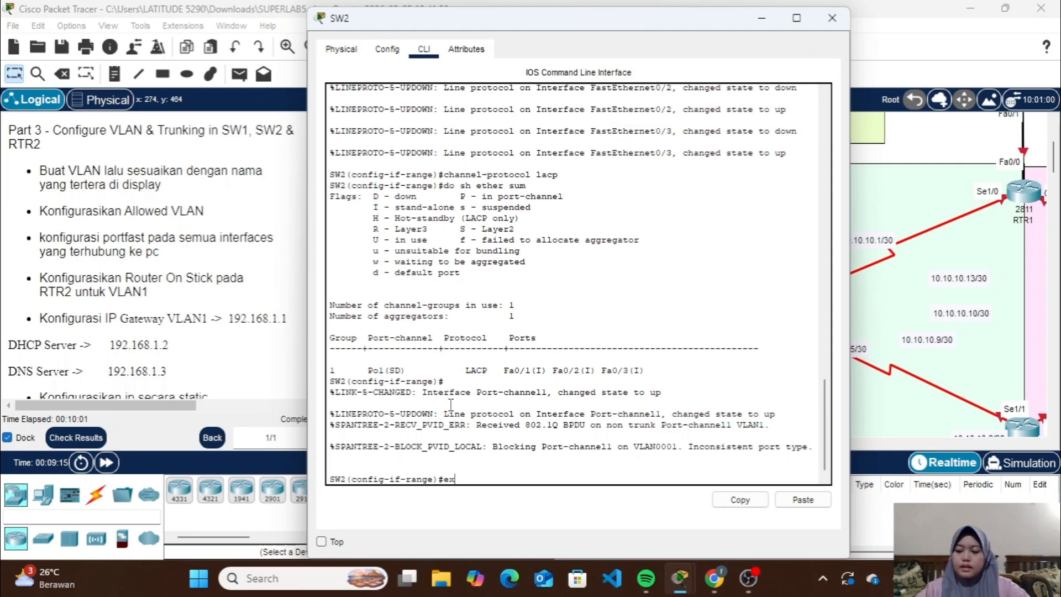
key(Return)
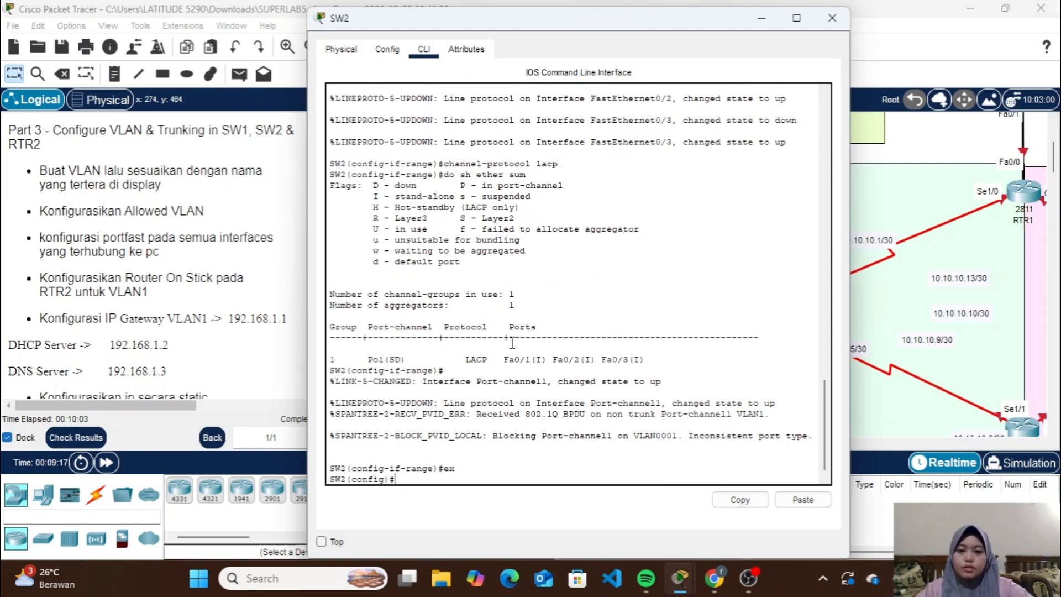
Set SW2's Port-channel 1 interface to trunk mode
scroll(512, 343, down, 1)
text(i)
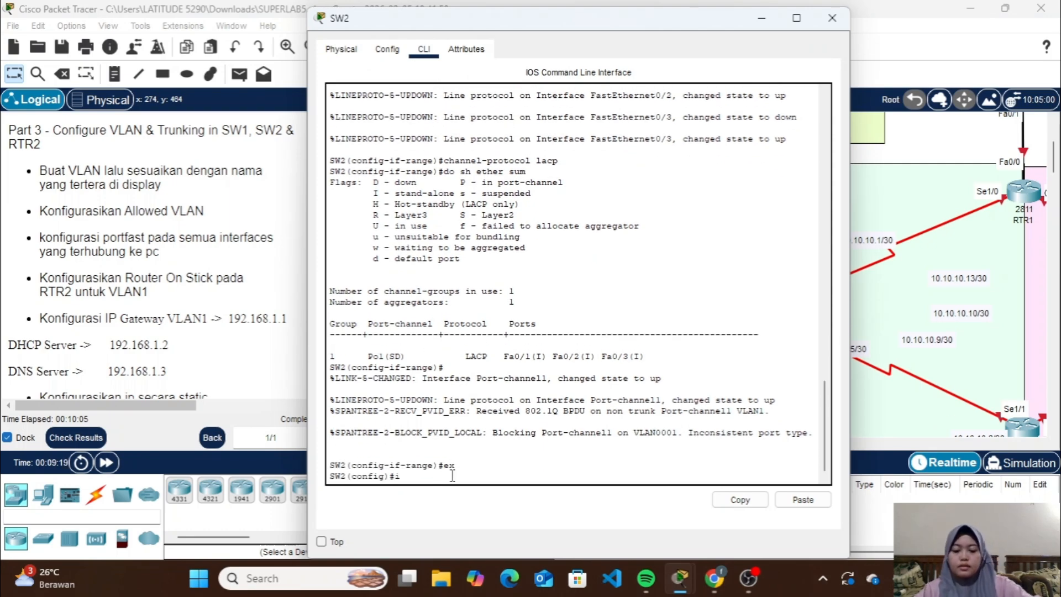
text(nt po1)
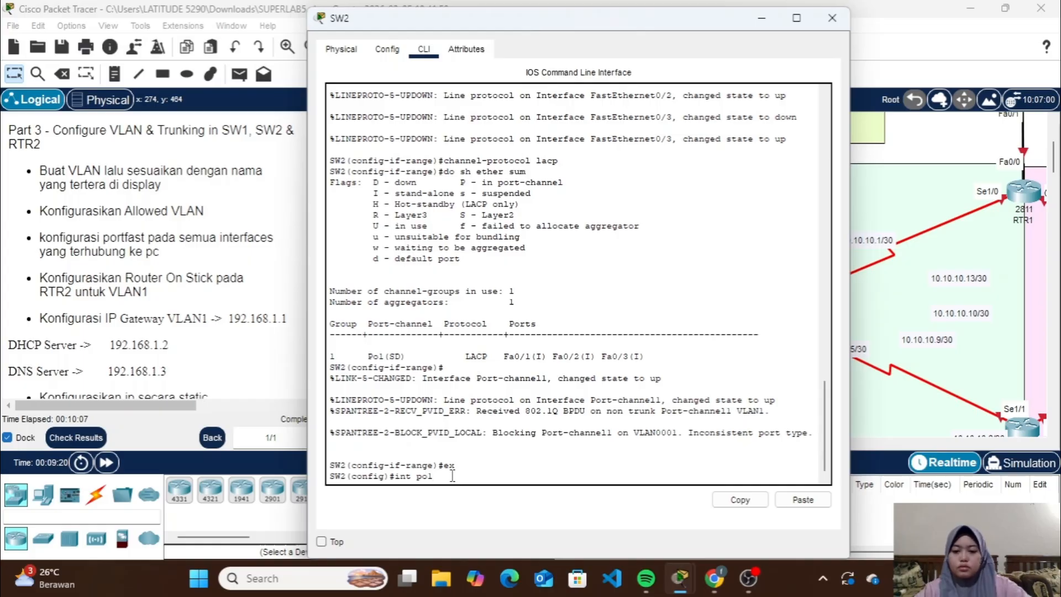
key(Return)
text(sw)
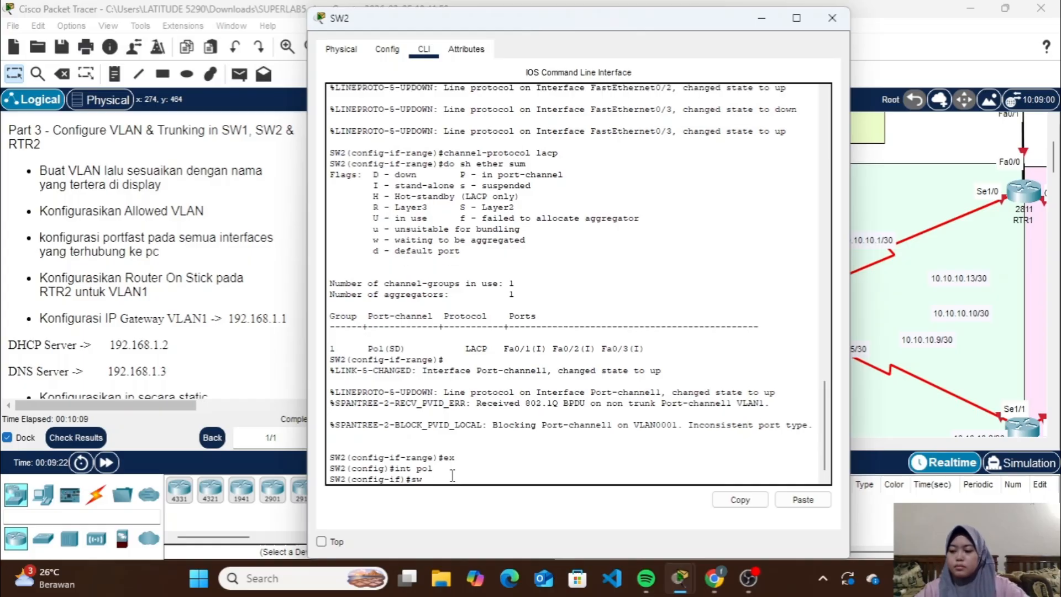
text( m t)
key(Return)
Set VLAN 1 as the allowed VLAN on SW2's Port-channel 1 trunk and leave the interface configuration
text(sw)
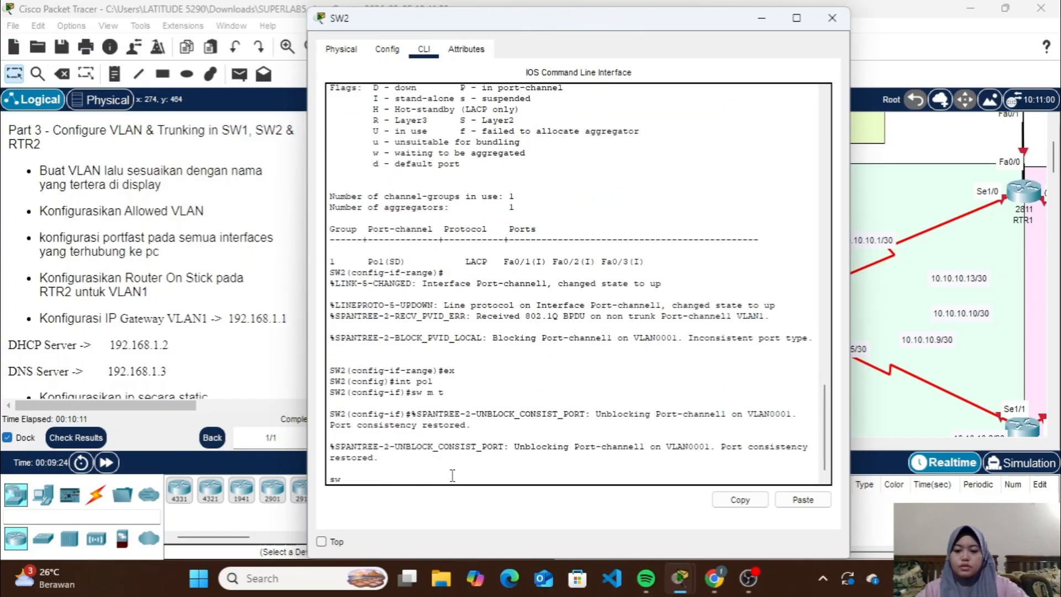
key(BackSpace)
key(BackSpace)
key(Return)
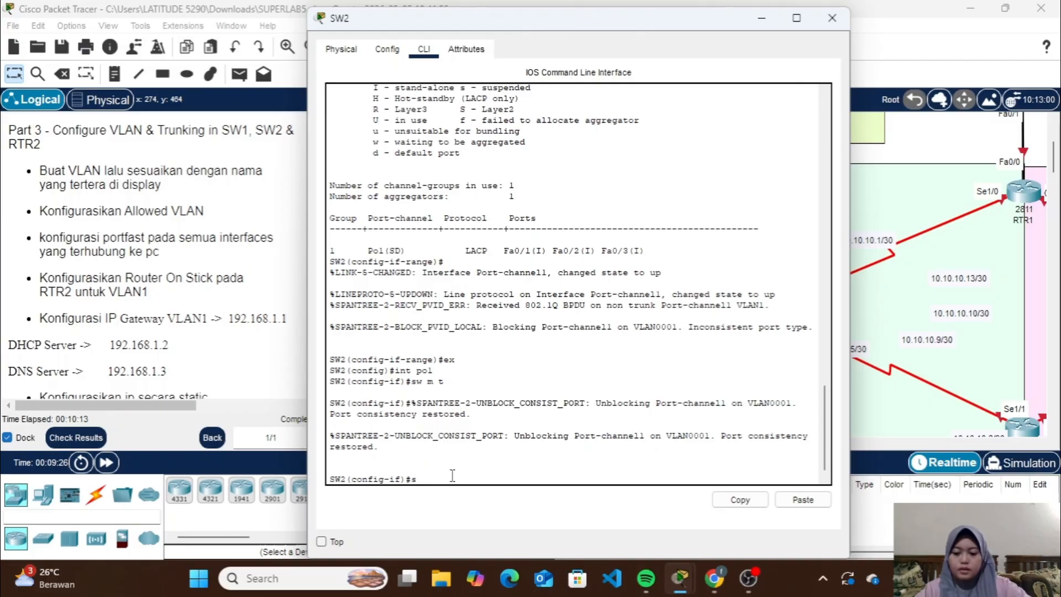
text(sw t all )
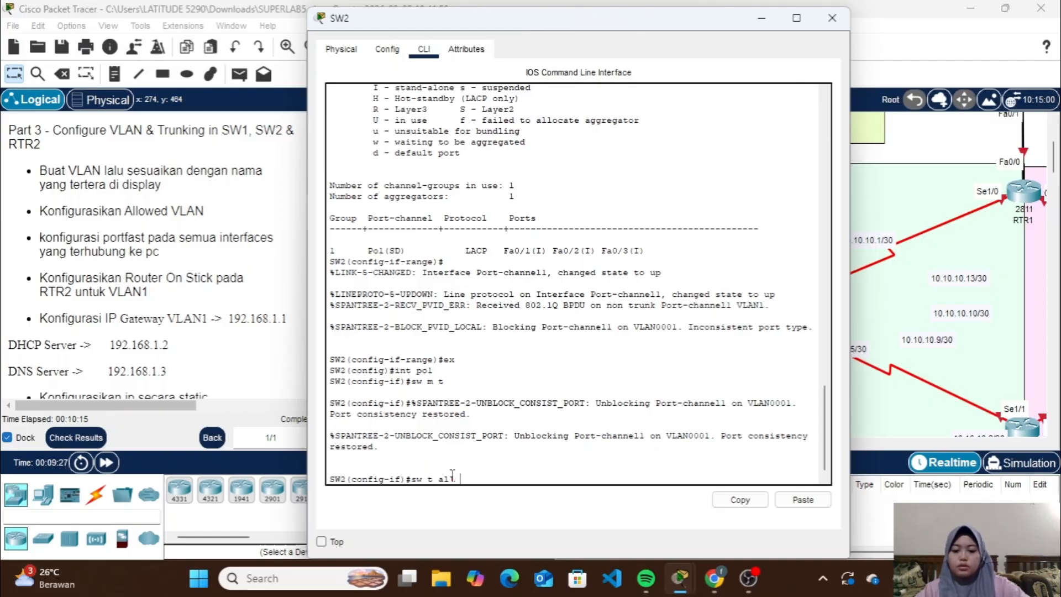
text(vl 1)
key(Return)
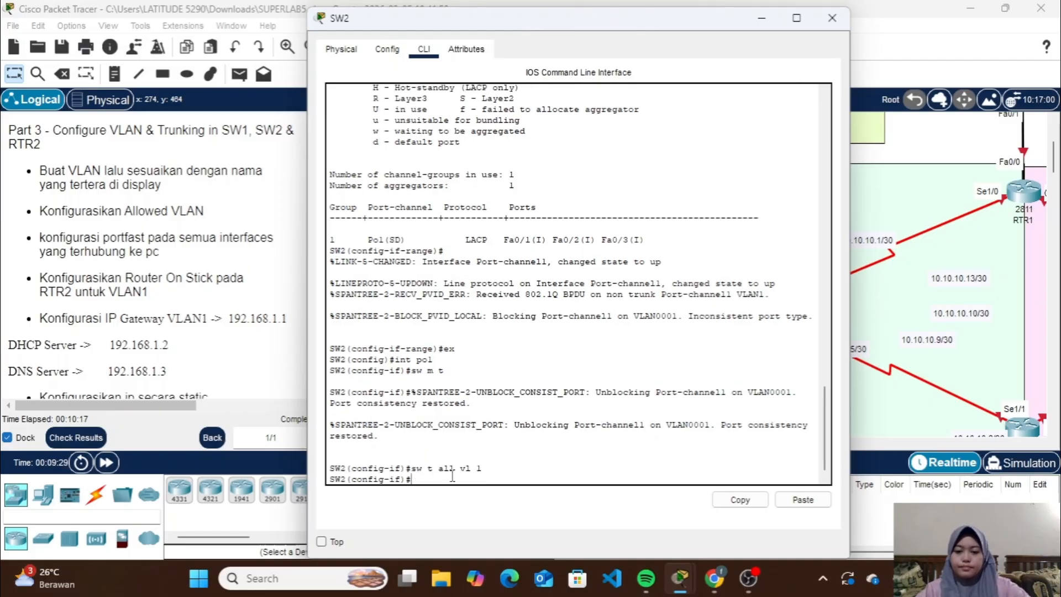
text(ex)
key(Return)
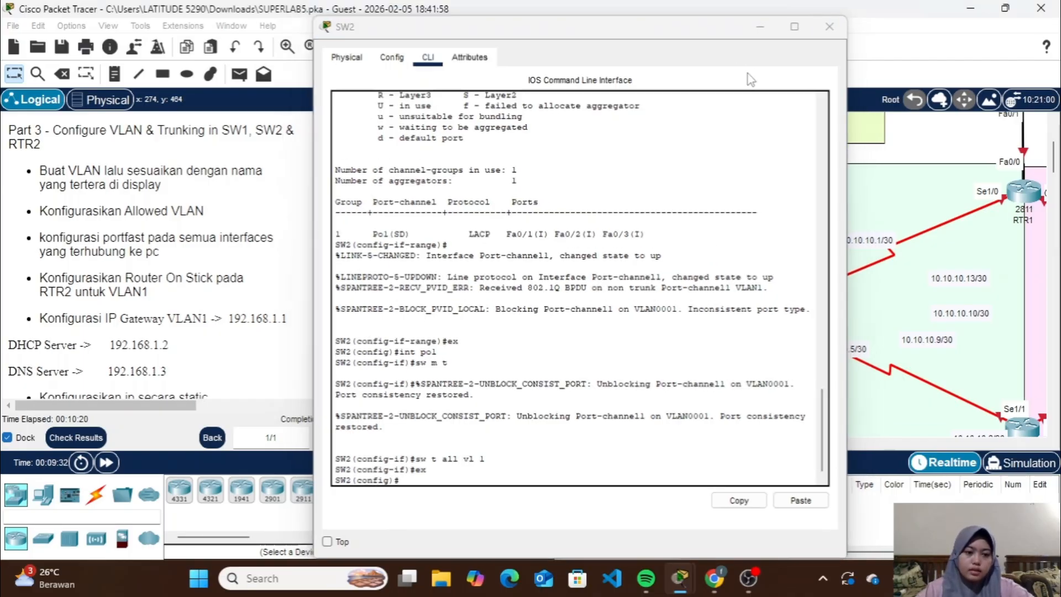
Check SW2's link to RTR2 in the topology, and configure SW2's Fa0/4 as a trunk with VLAN 1 as its allowed VLAN
click(765, 21)
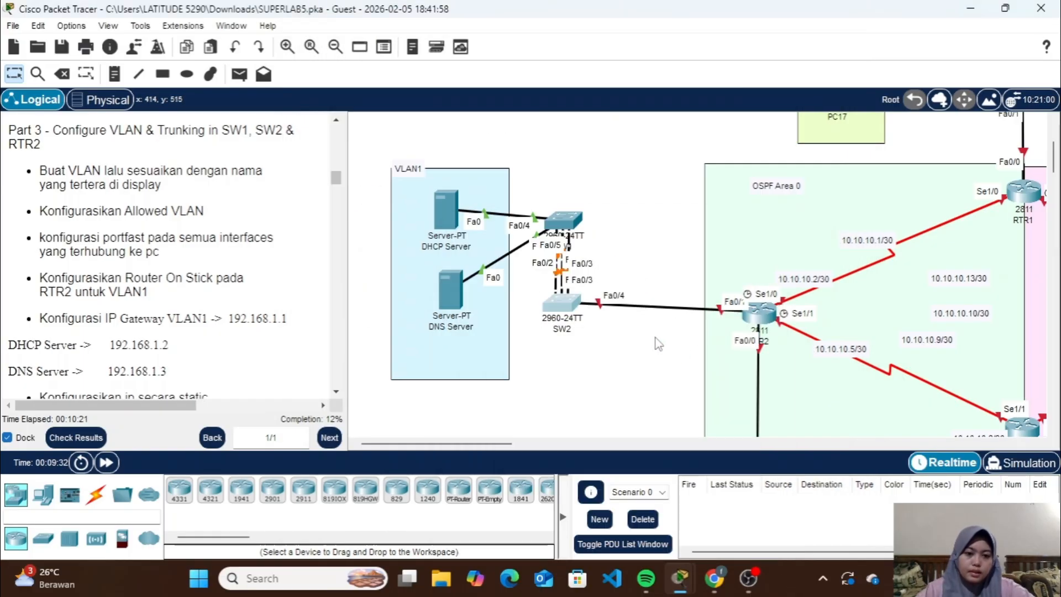
click(564, 304)
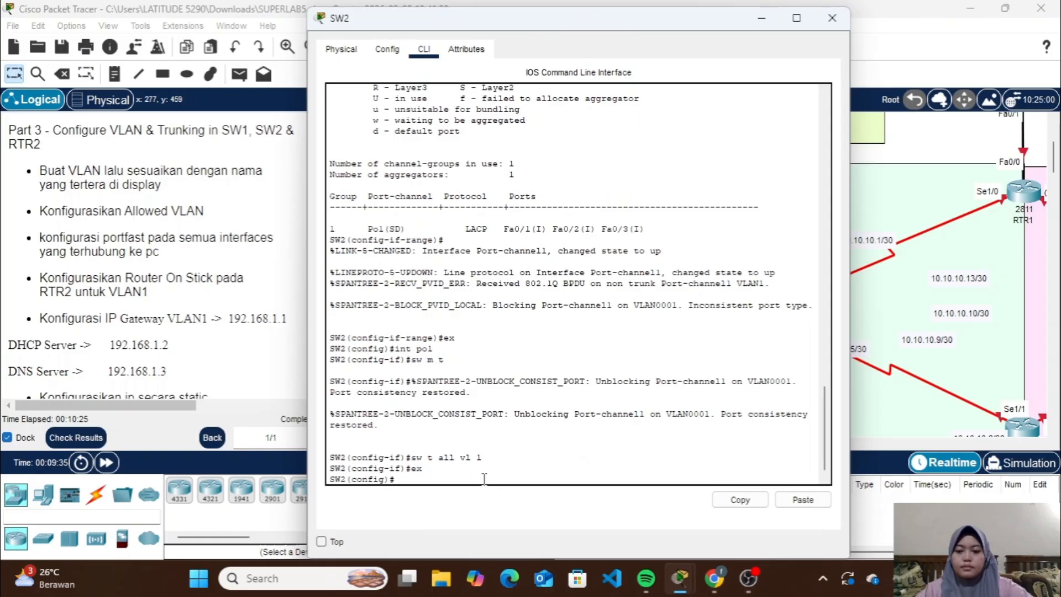
text(int fa0/4)
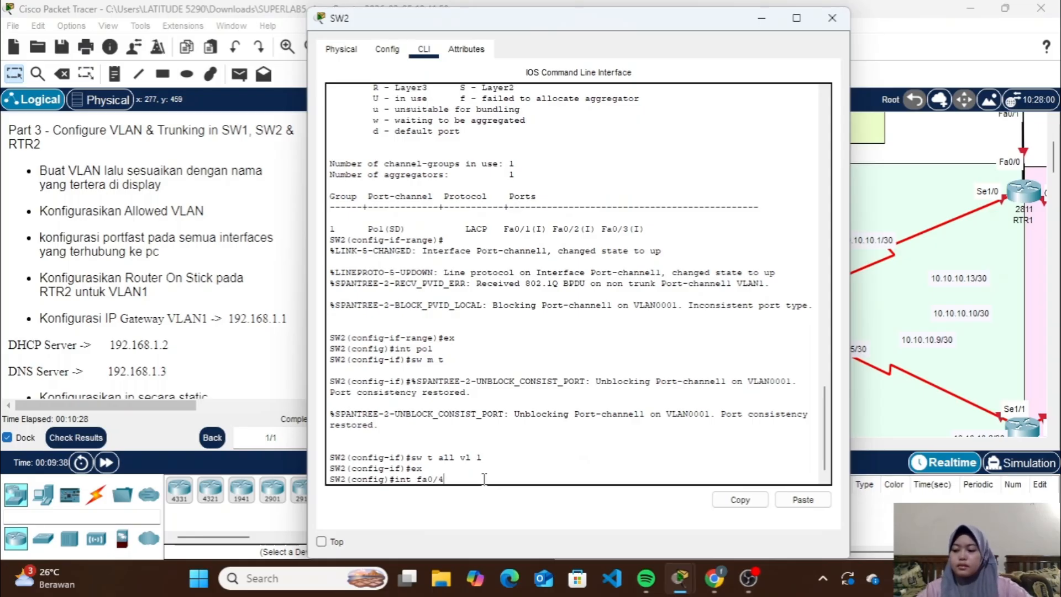
key(Return)
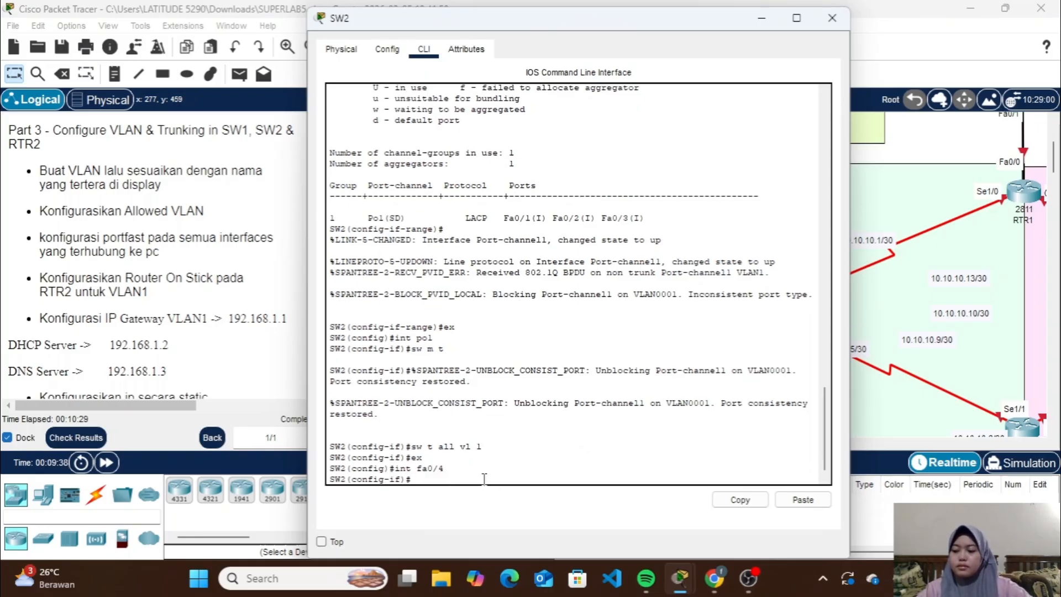
text(sw m )
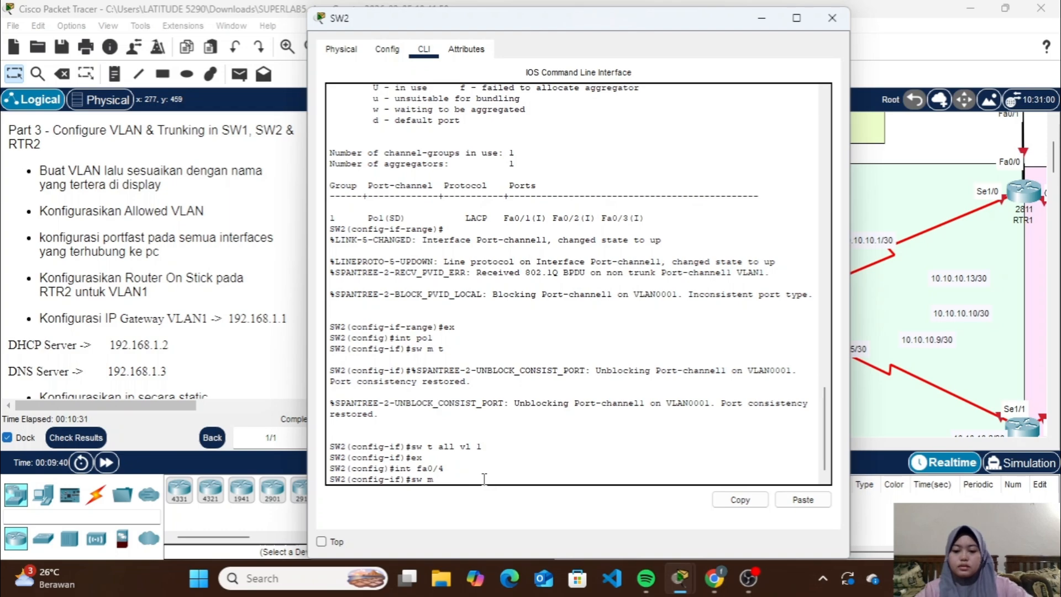
text(t)
key(Return)
text(sw t)
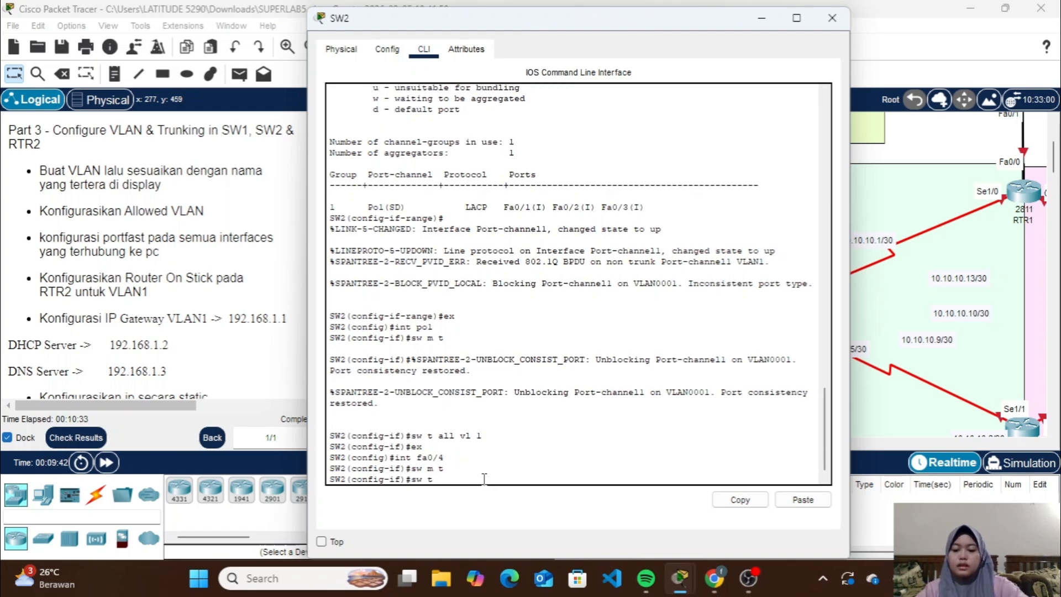
text( all vl 1)
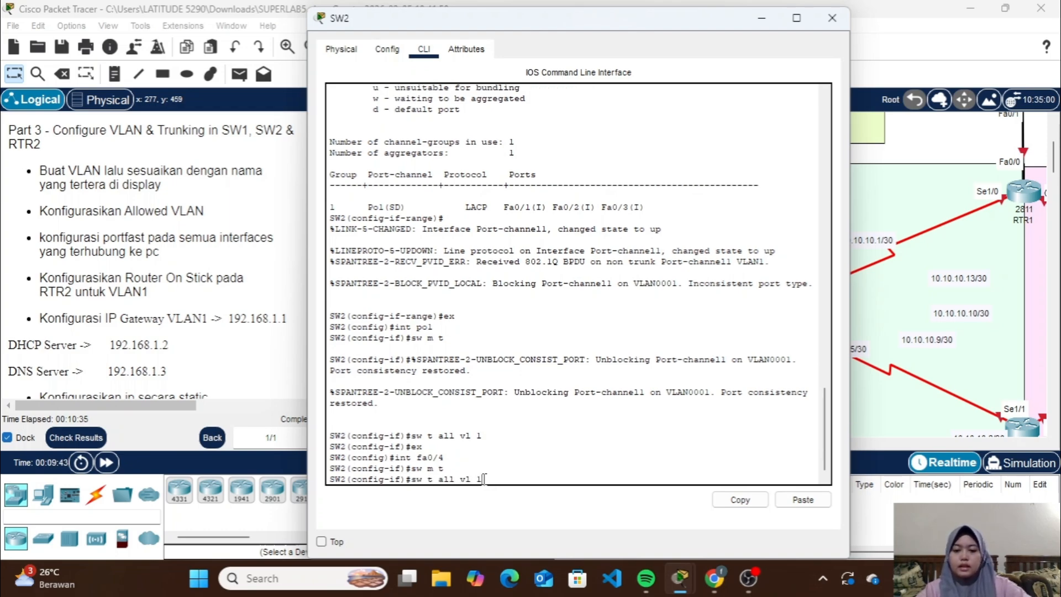
key(Return)
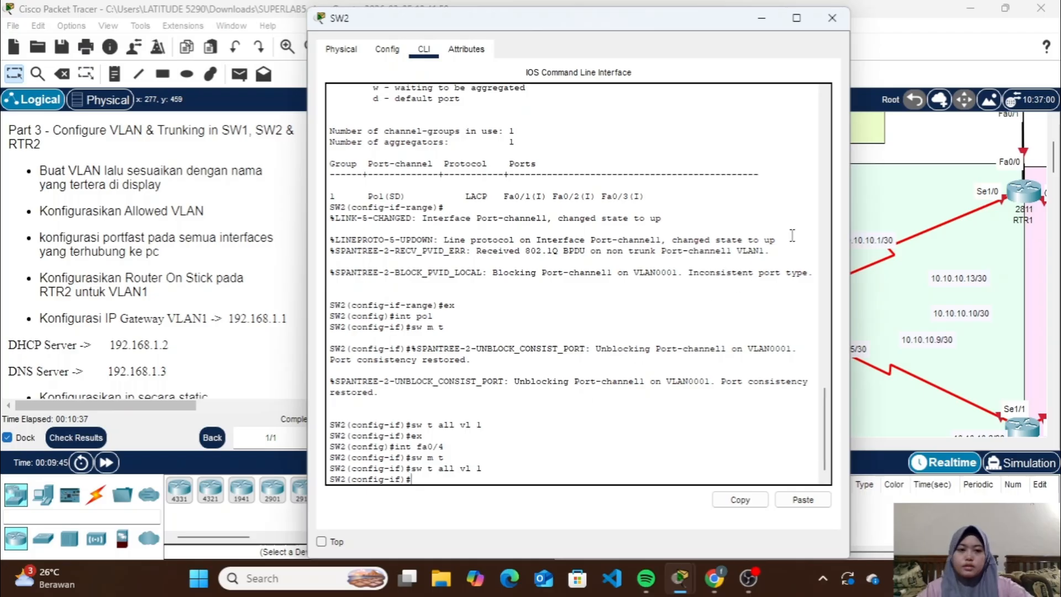
Close SW2's window and open the command line of router RTR2
click(831, 18)
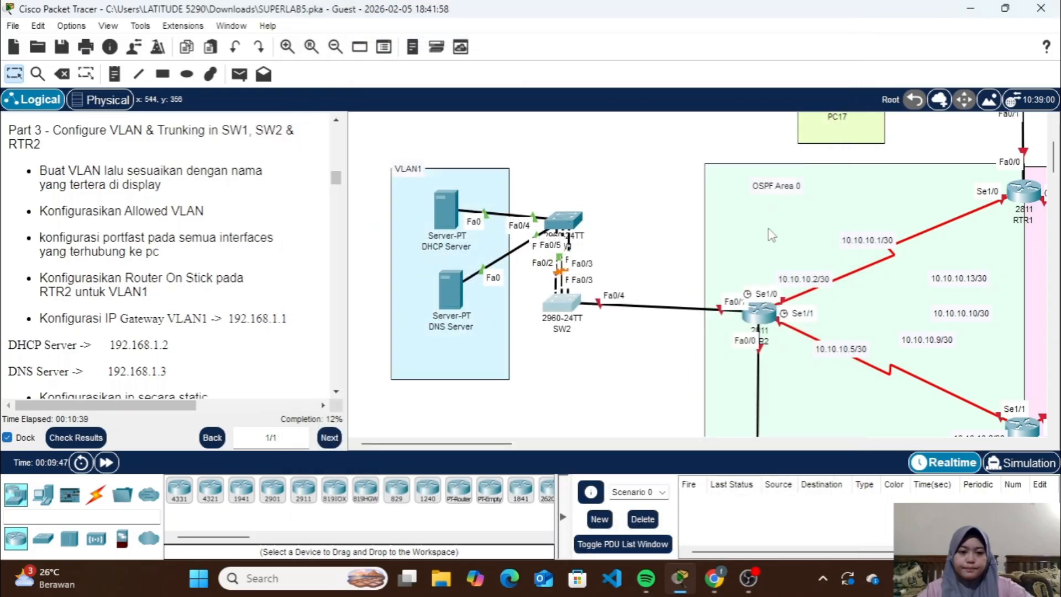
scroll(772, 235, right, 3)
scroll(772, 235, down, 2)
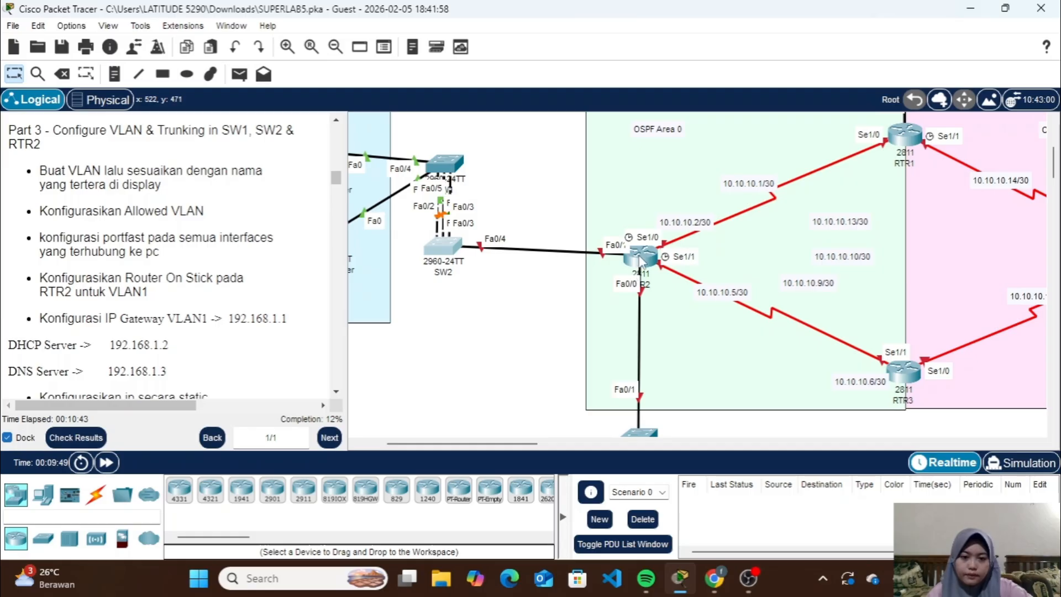
mouse_move(642, 263)
mouse_down()
mouse_move(640, 234)
mouse_move(641, 252)
mouse_up()
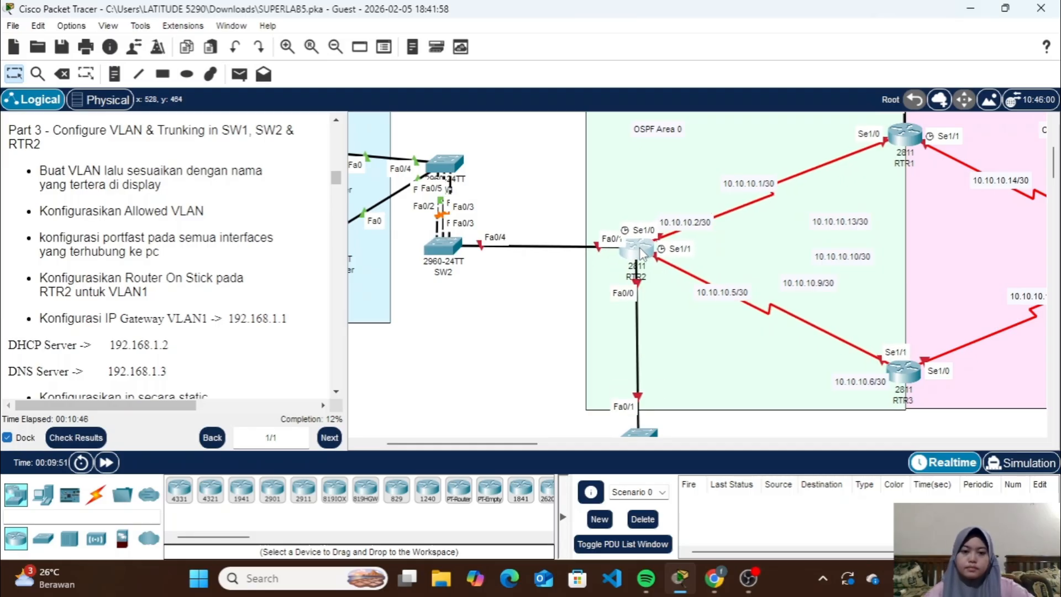
click(638, 247)
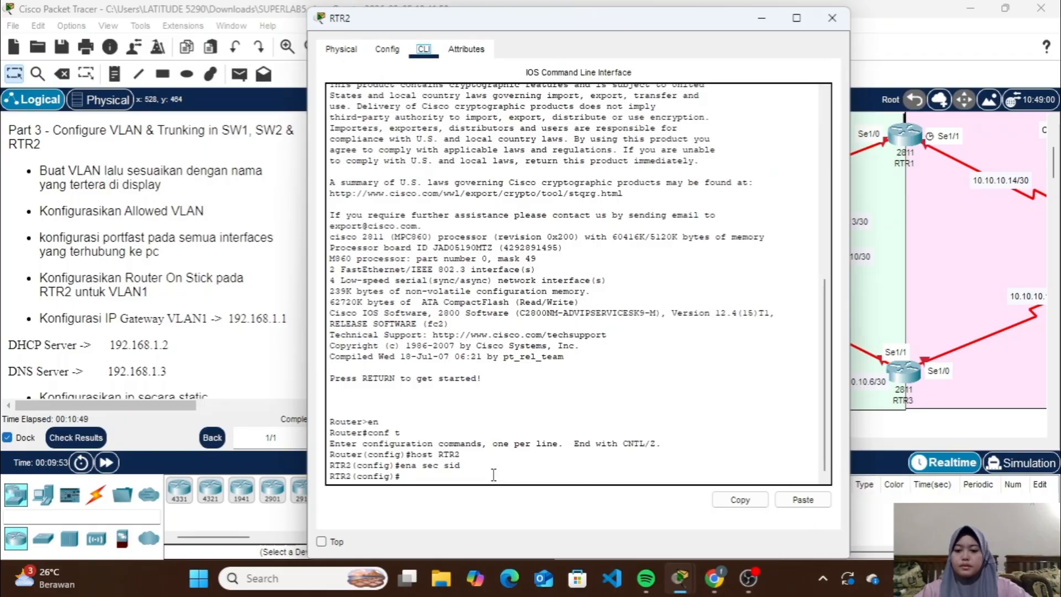
Enable RTR2's interface Fa0/1 with no shutdown and leave its interface configuration
text(int)
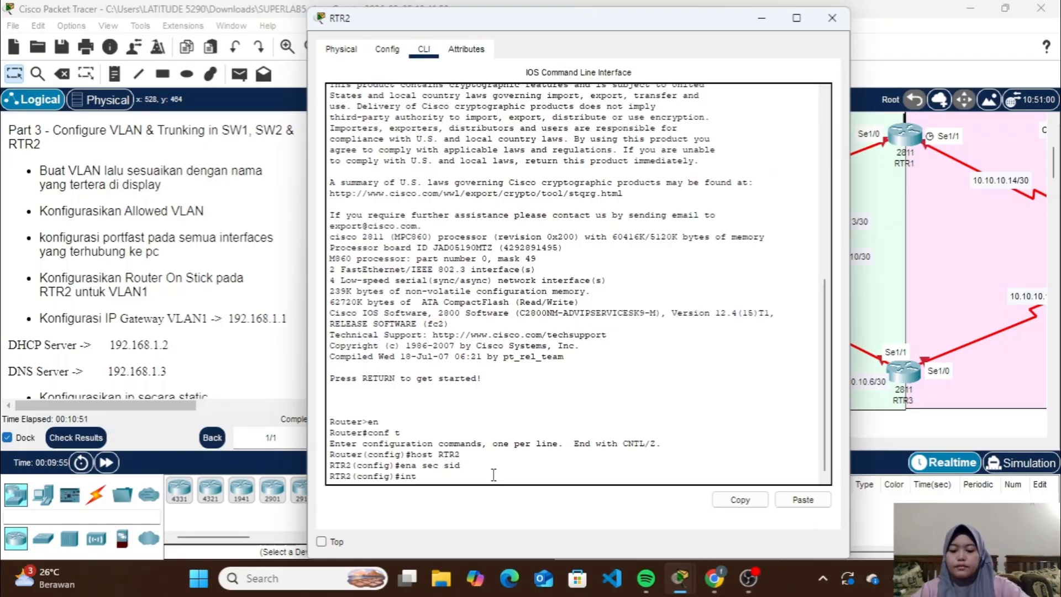
text( fa0/1)
key(Return)
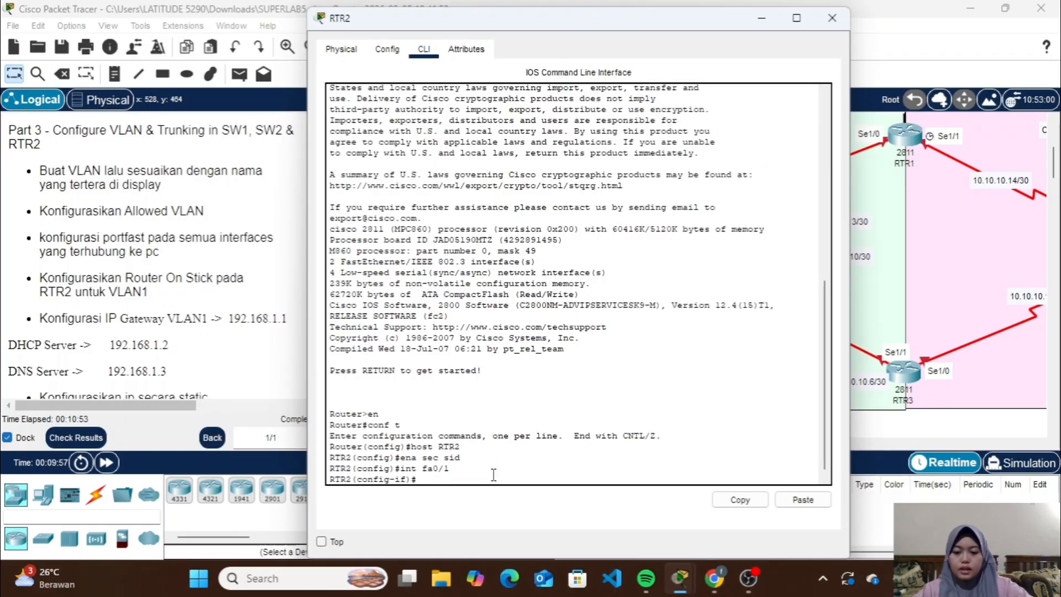
text(no sh)
key(Return)
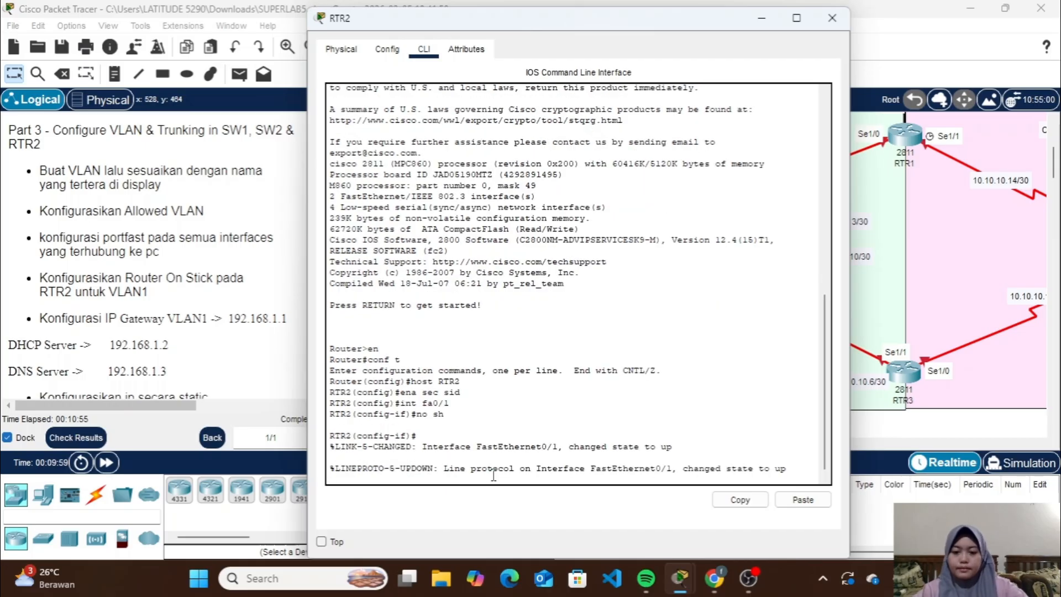
key(Return)
text(e)
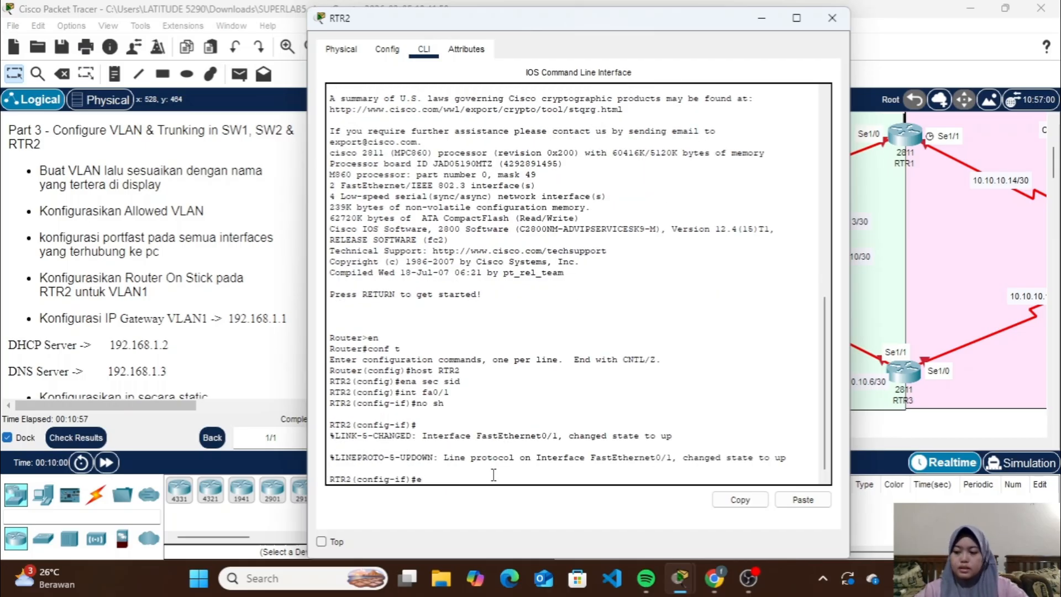
text(x)
key(Return)
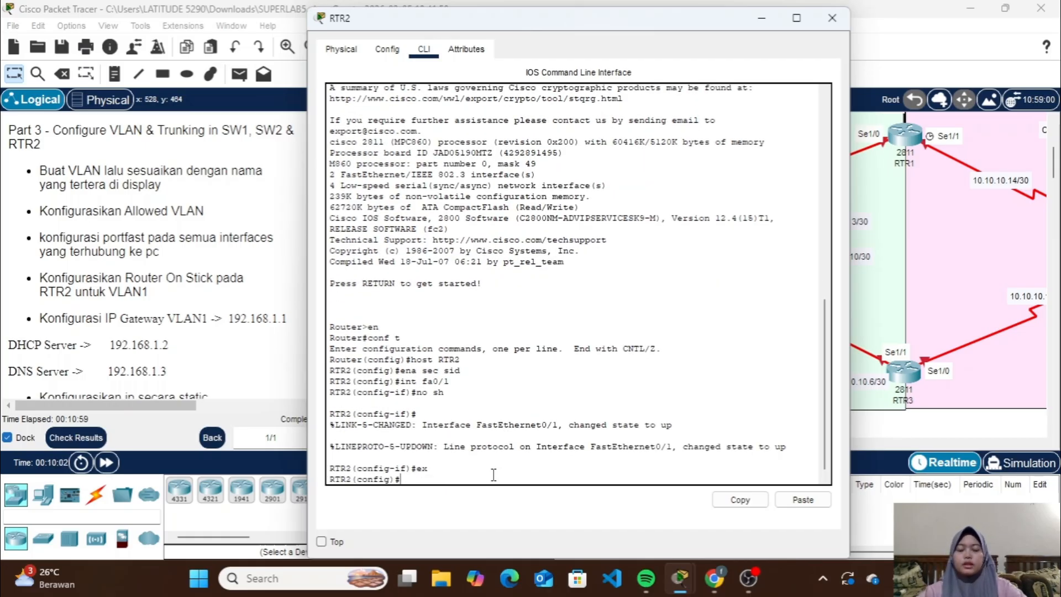
Create subinterface Fa0/1.1 on RTR2 with dot1Q encapsulation for VLAN 1
text(int fa0/1)
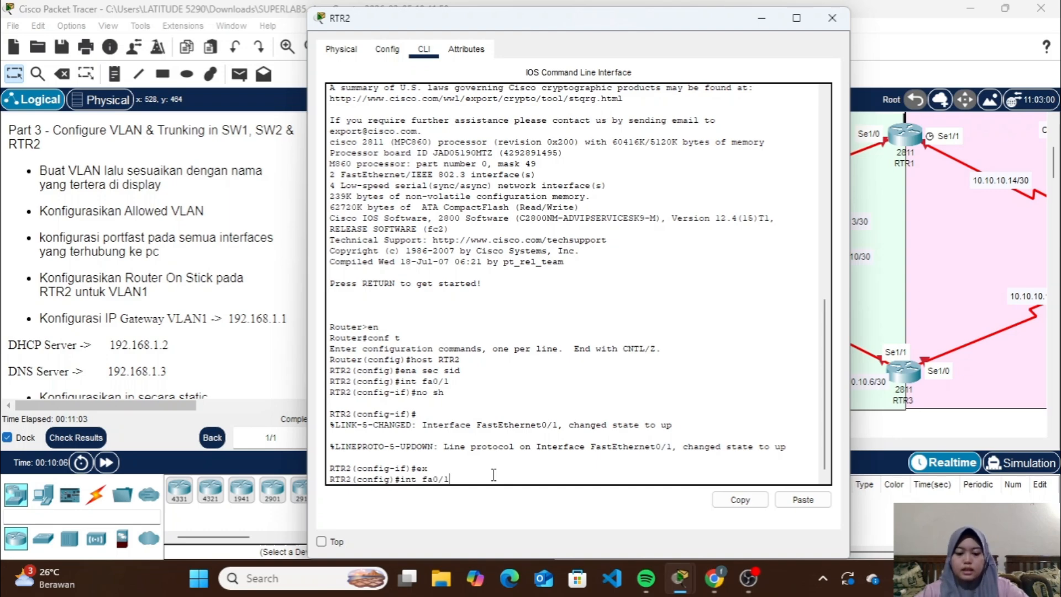
text(.1)
key(Return)
text(e)
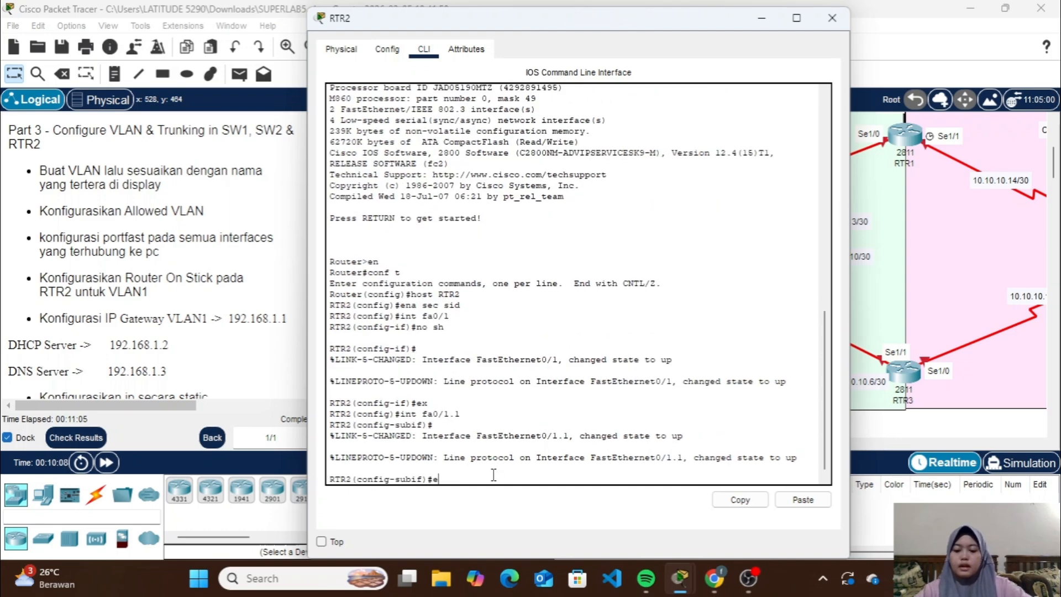
text(nc do 1)
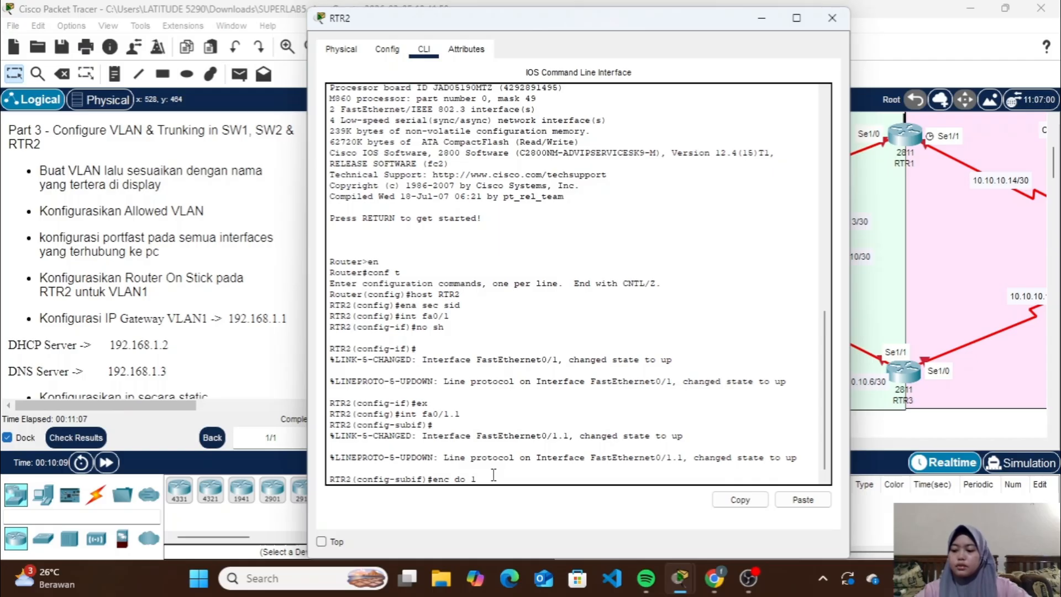
key(Return)
Assign IP address 192.168.1.1 with mask 255.255.255.0 to RTR2's subinterface Fa0/1.1 and close the router's window
text(ip ad)
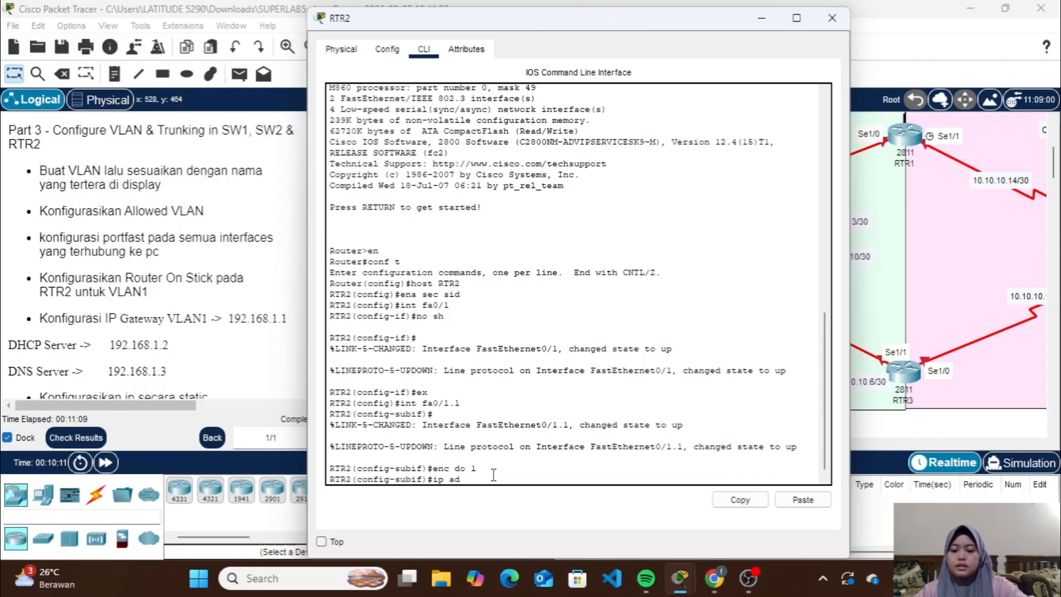
text(d 192.168)
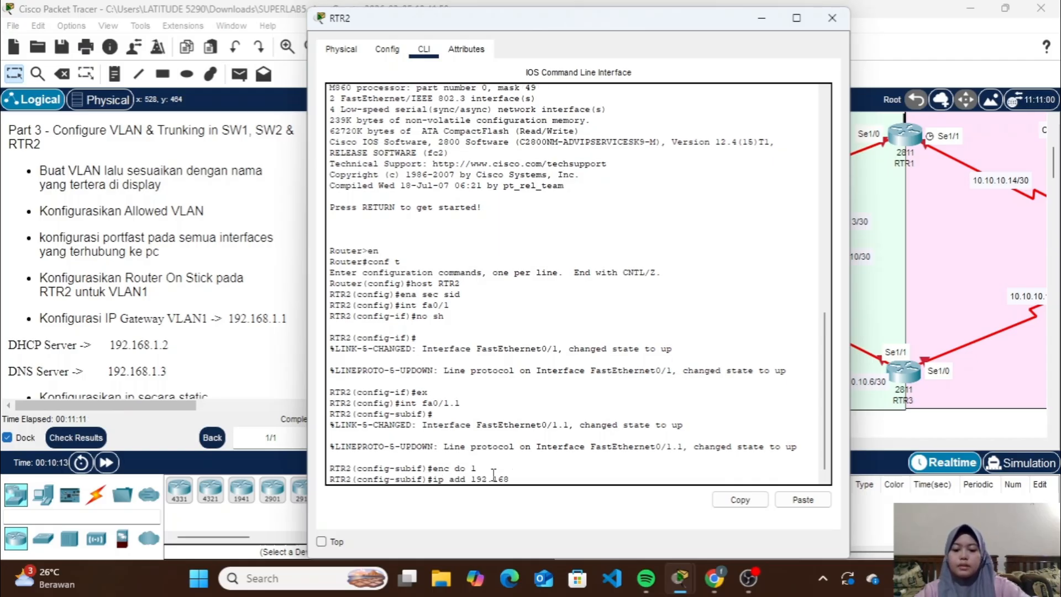
text(.1.1 255)
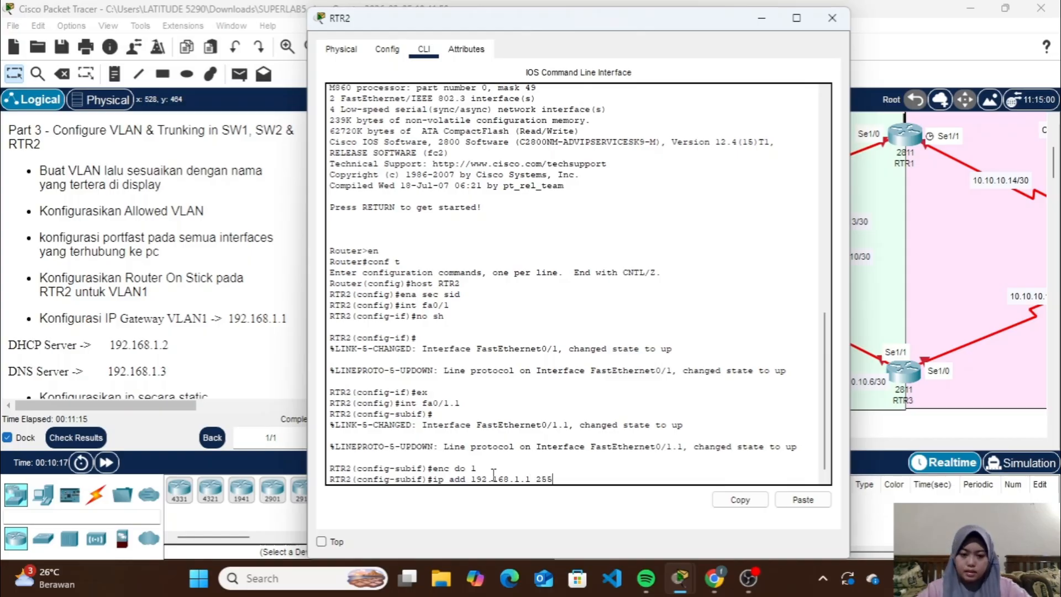
text(.255.255.)
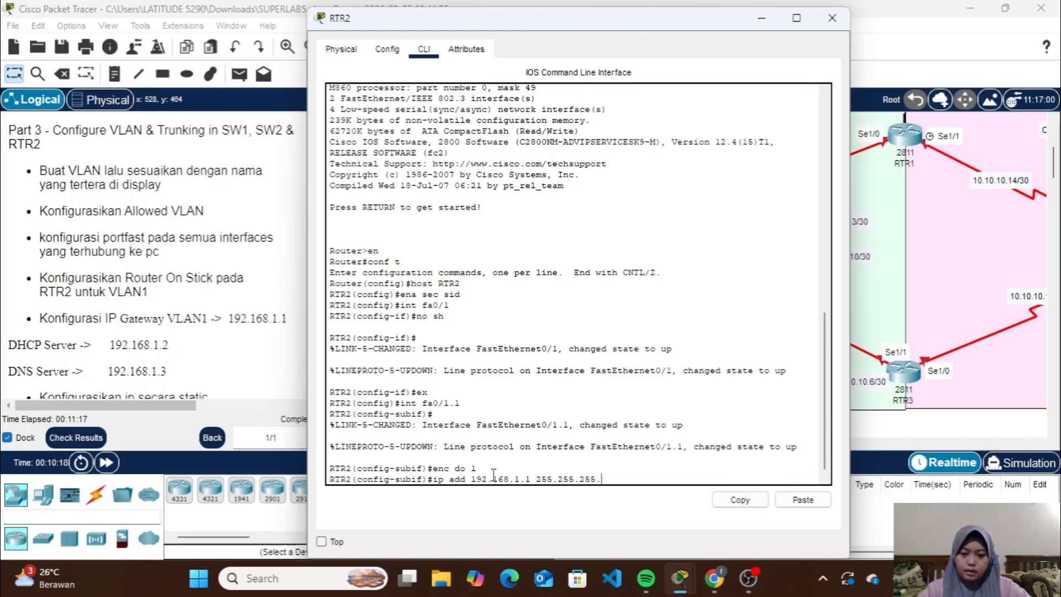
text(0)
key(Return)
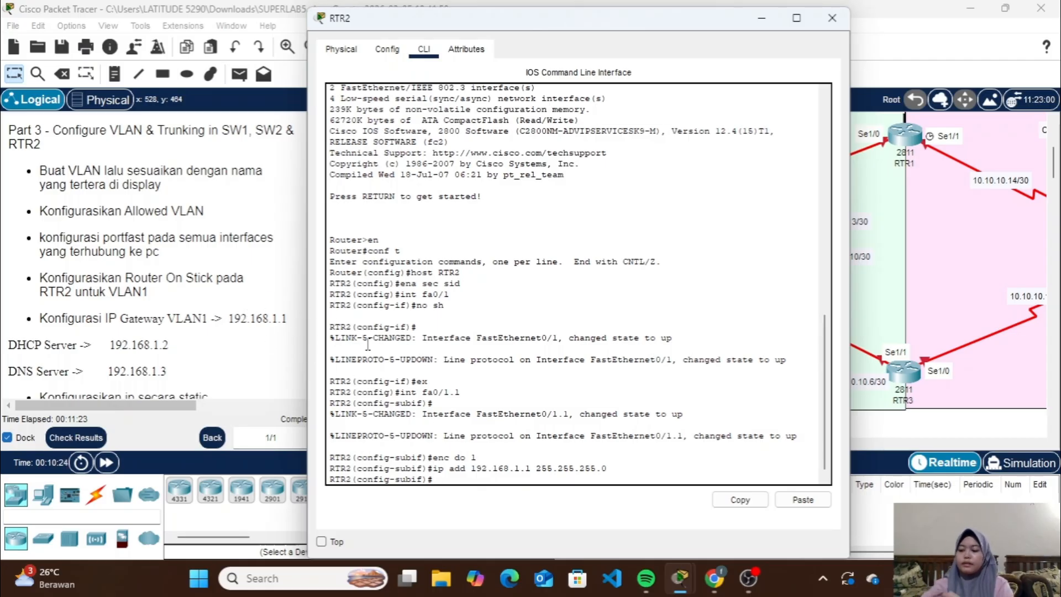
click(831, 18)
Open the DHCP Server's IP configuration and set its static IPv4 address to 192.168.1.2 with subnet mask 255.255.255.0
scroll(611, 202, left, 3)
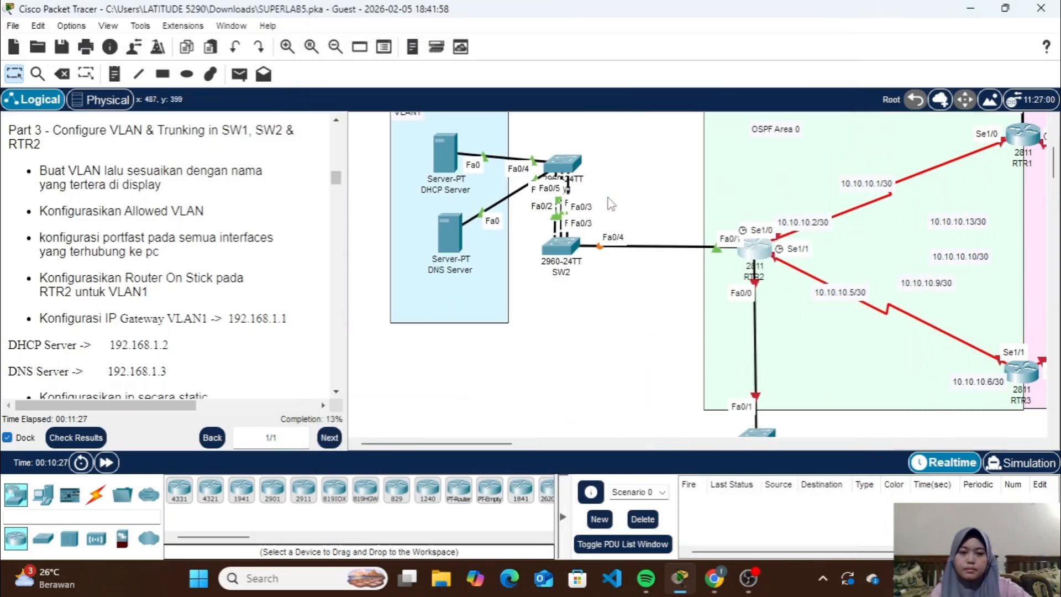
click(445, 156)
click(486, 49)
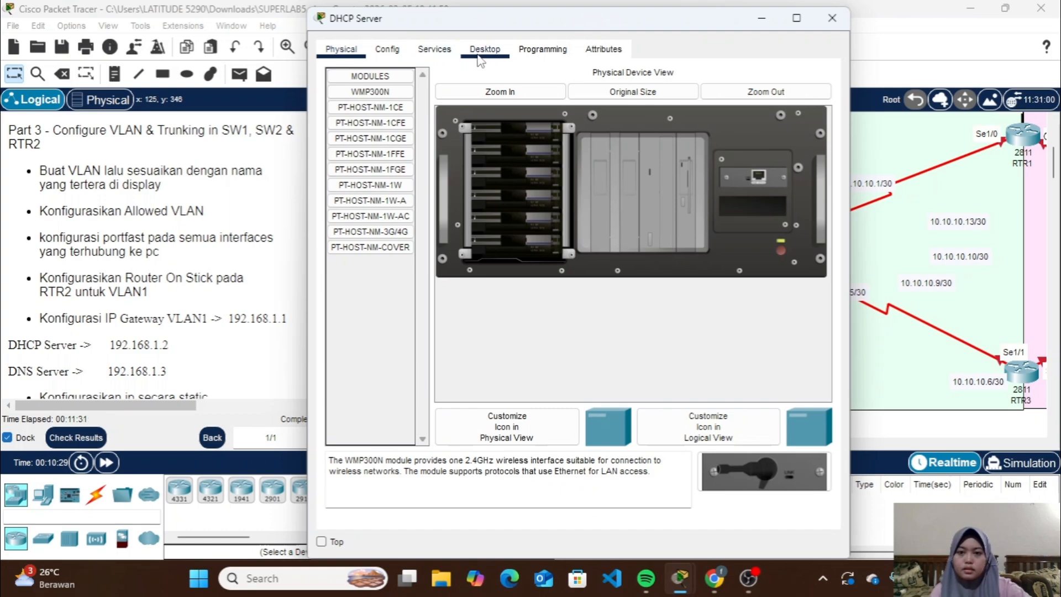
click(385, 114)
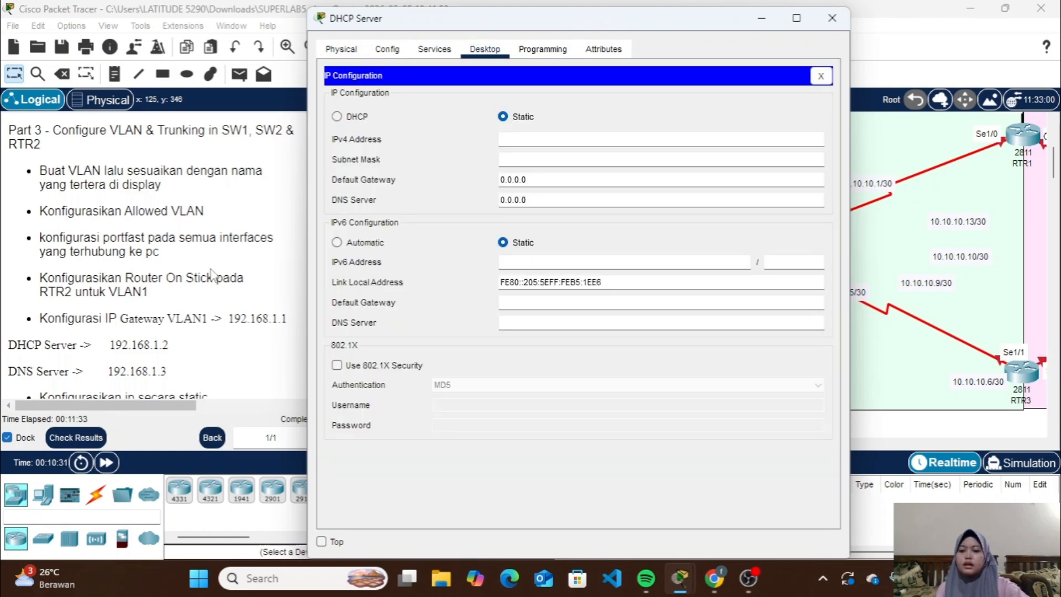
scroll(166, 270, down, 3)
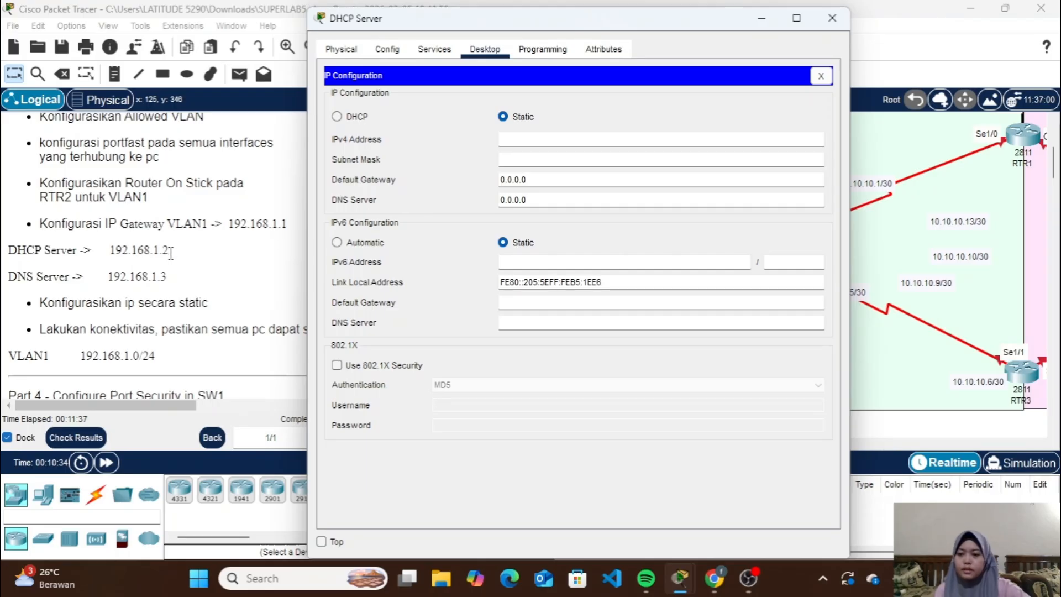
click(561, 139)
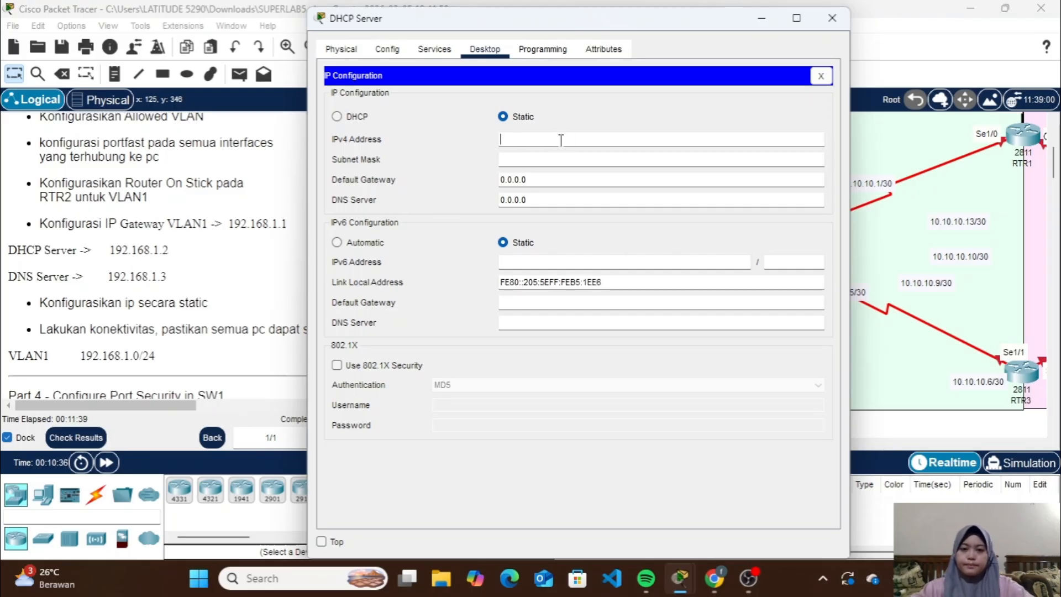
text(192.168)
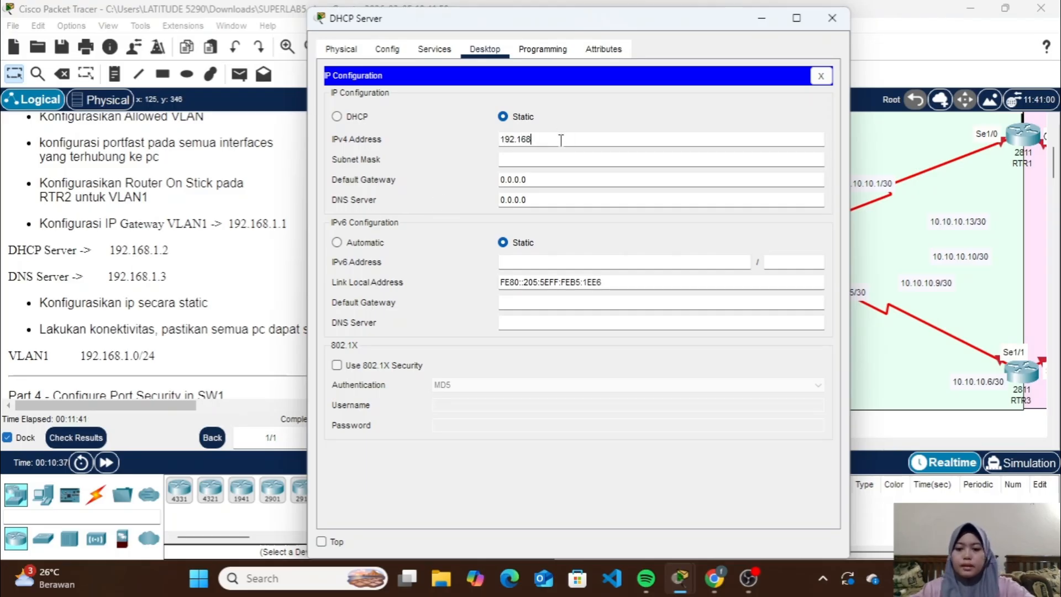
text(.1.)
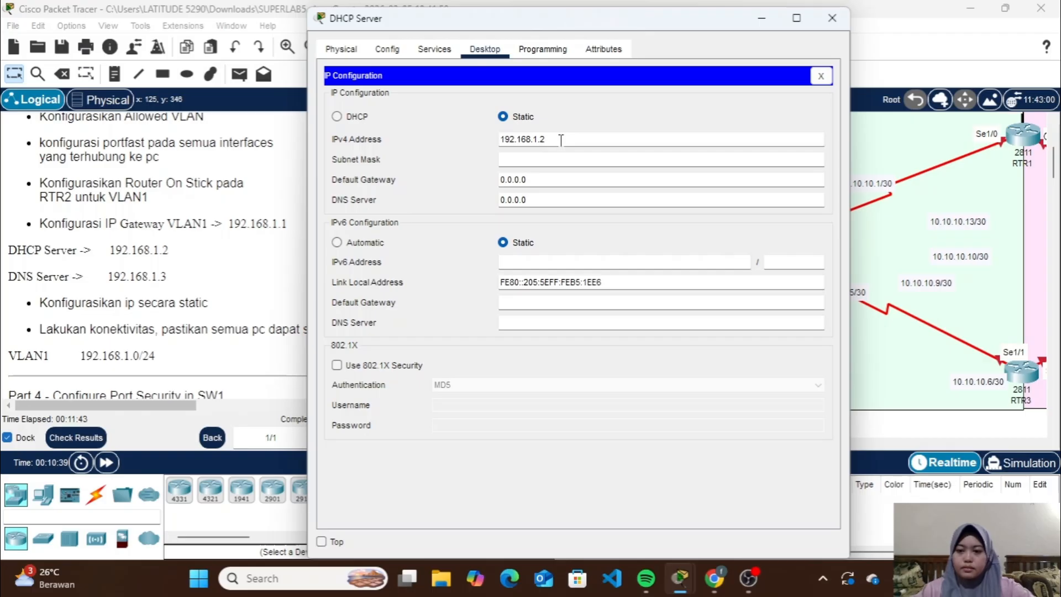
click(557, 159)
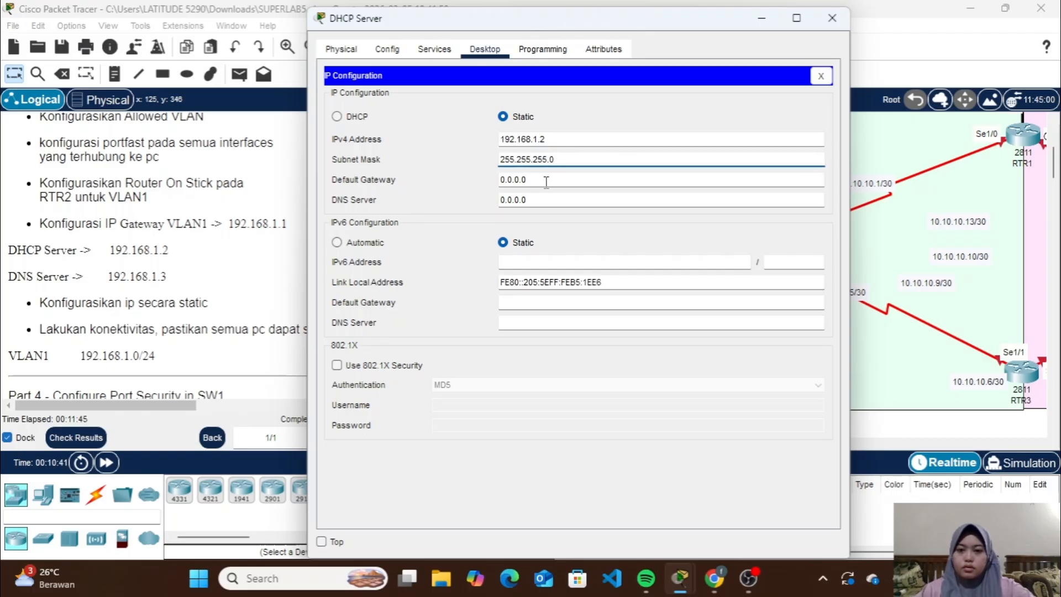
Set the DHCP Server's IPv4 default gateway to 192.168.1.1
click(546, 181)
key(BackSpace)
key(BackSpace)
key(BackSpace)
key(BackSpace)
key(BackSpace)
key(BackSpace)
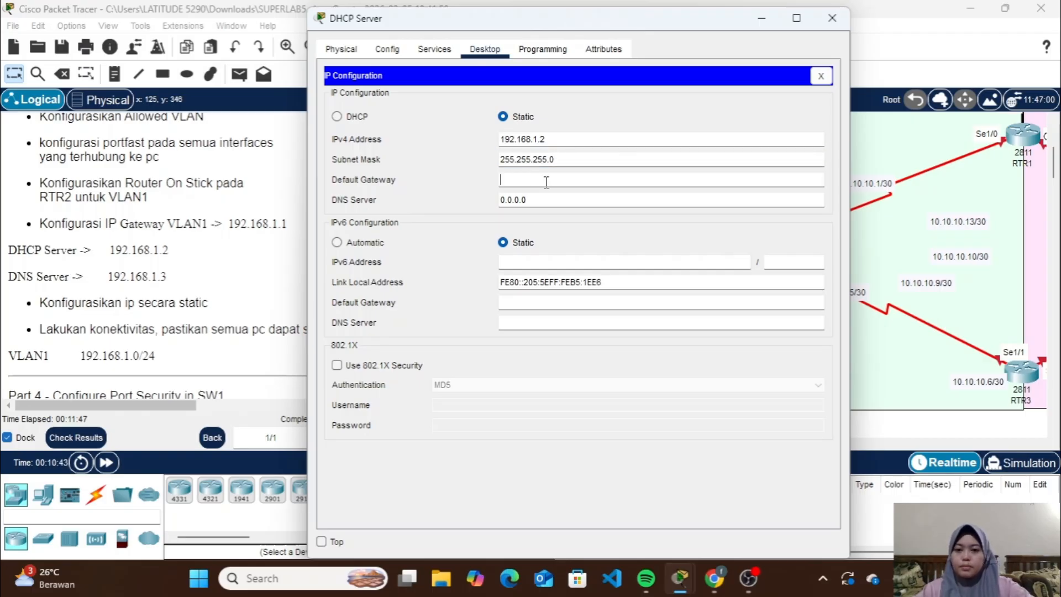
text(192.16)
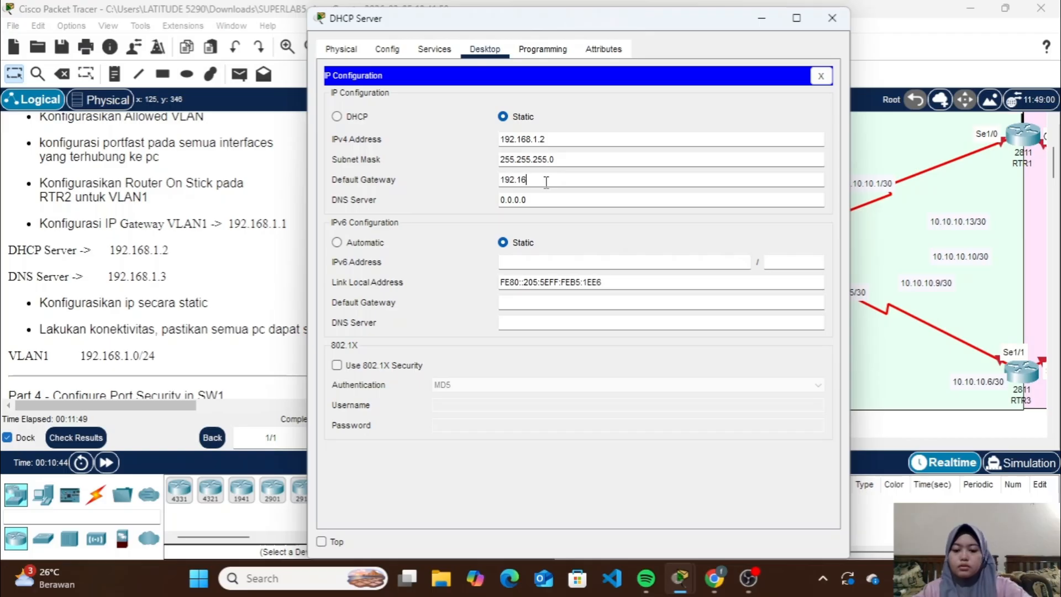
text(8.1.1)
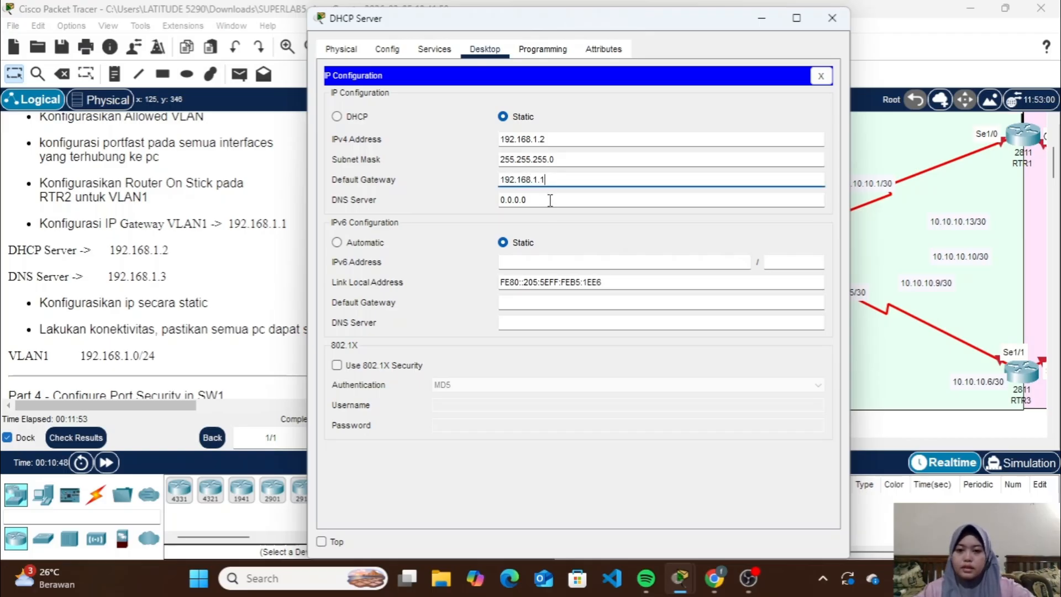
Set the DHCP Server's DNS server address to 192.168.1.3, copy that address and close the server's window
click(549, 202)
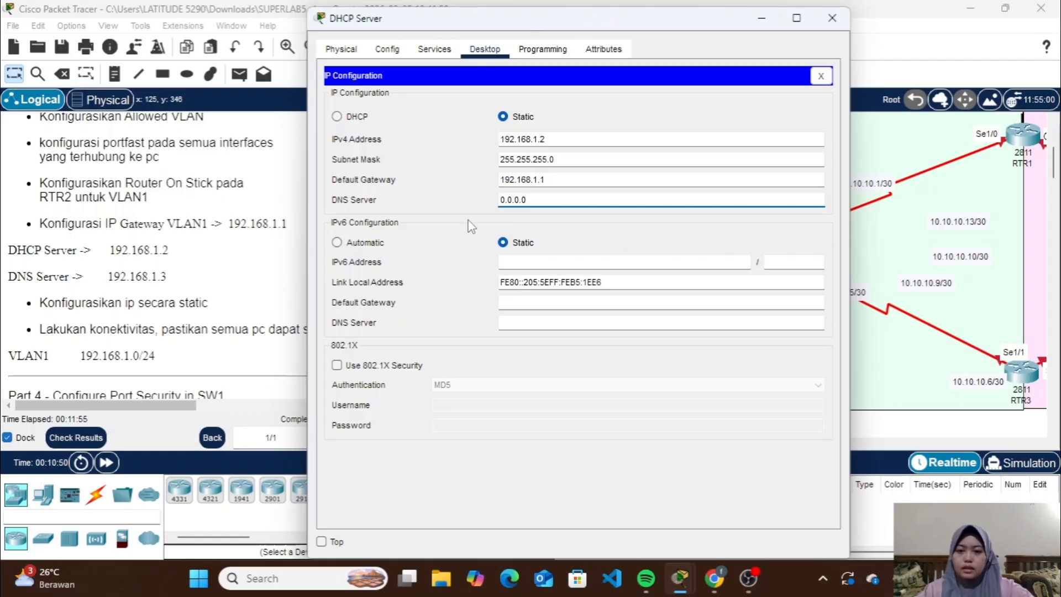
key(BackSpace)
text(192)
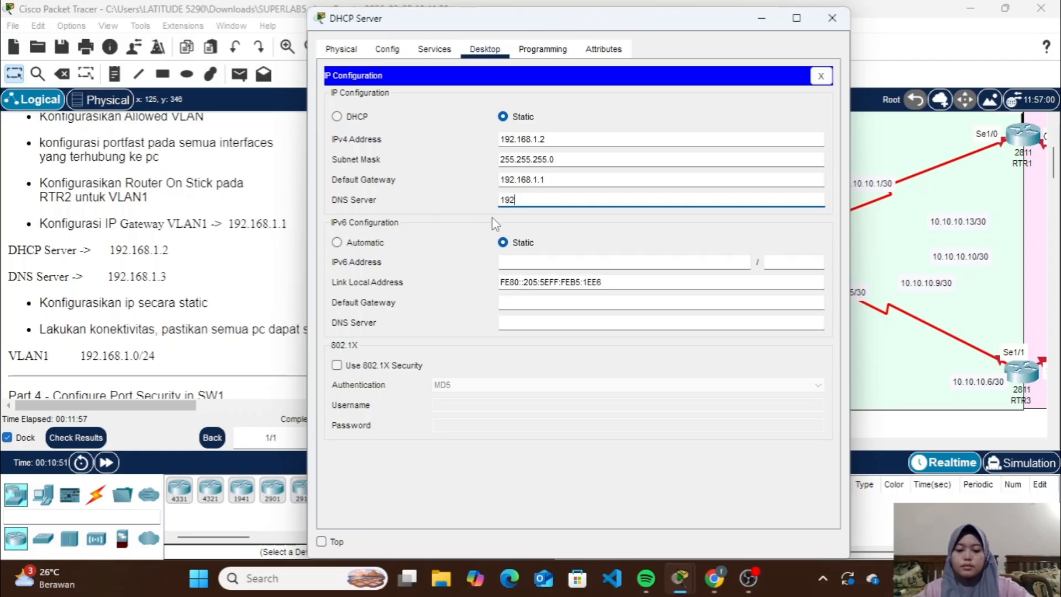
text(.168.1.3)
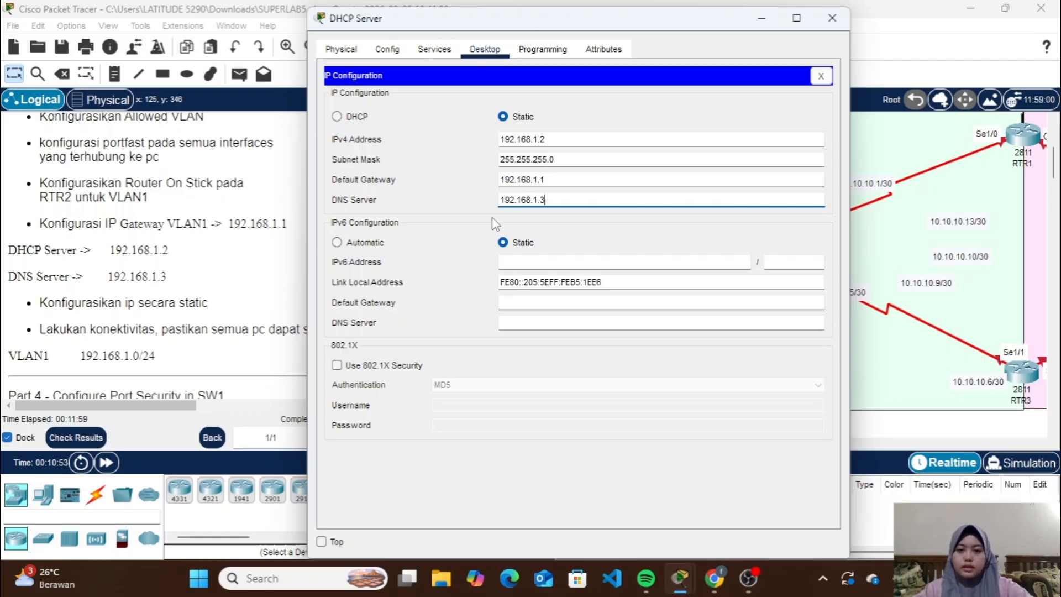
text(A)
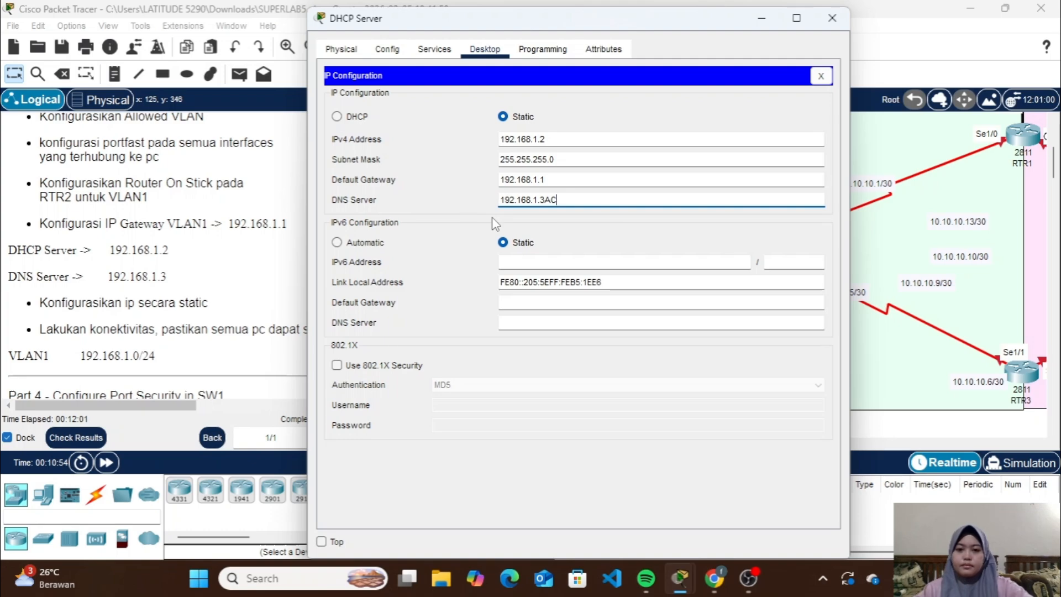
key(BackSpace)
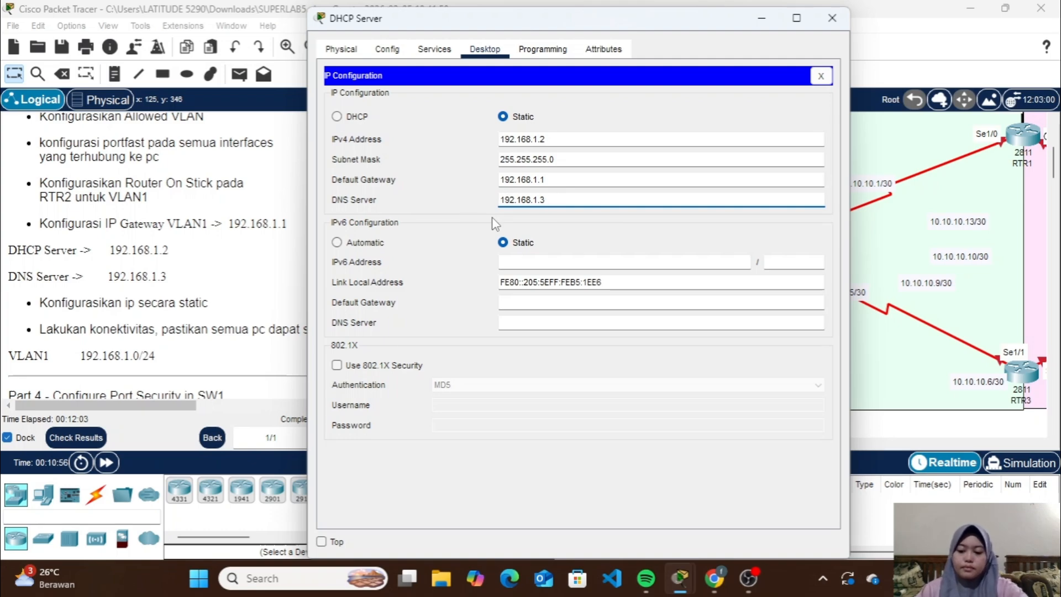
key(ctrl+a)
key(ctrl+c)
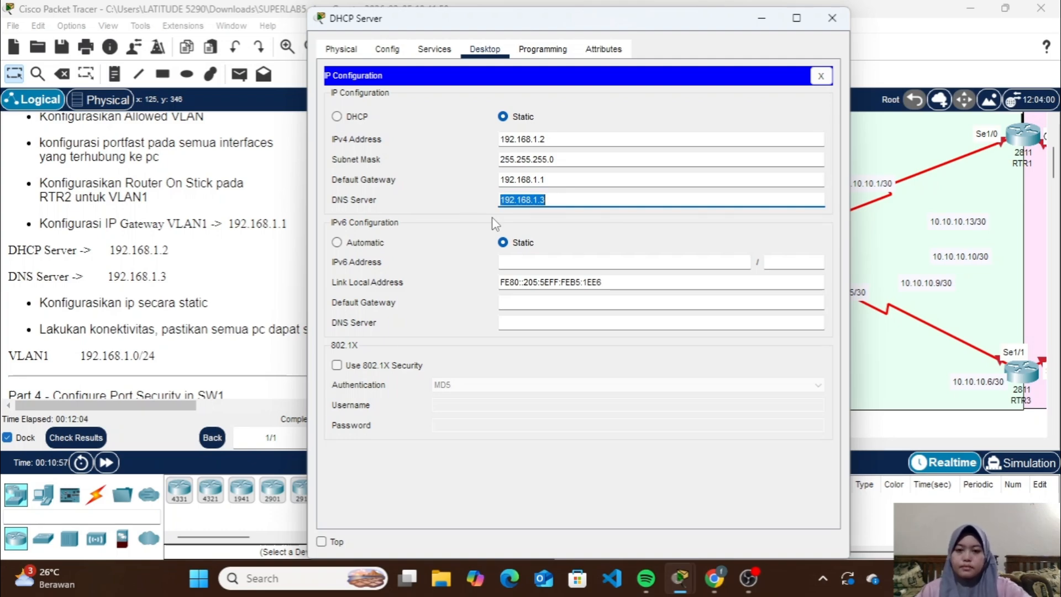
click(831, 17)
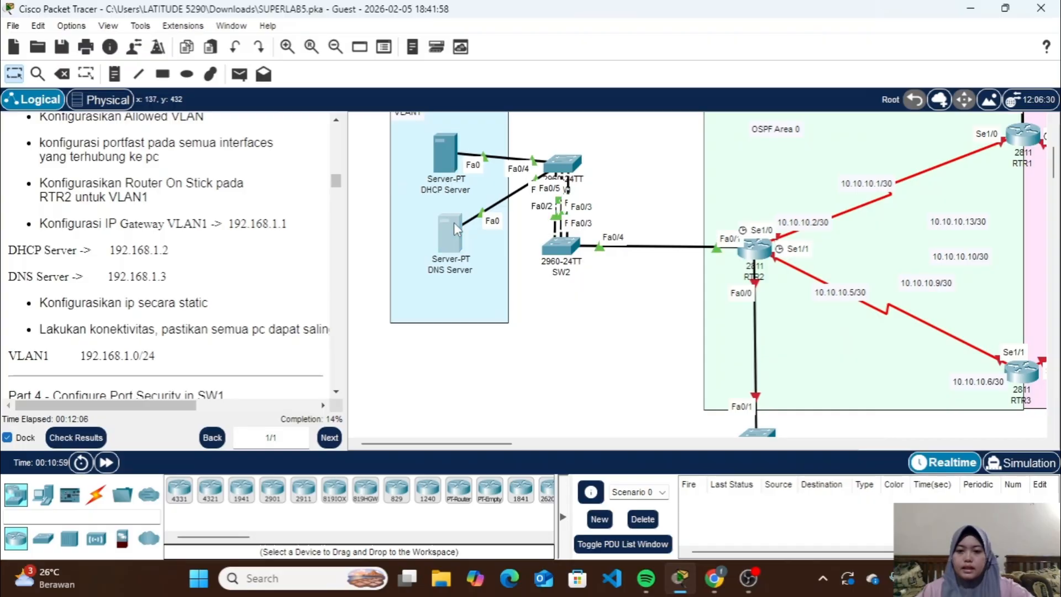
Open the DNS Server's IP configuration and set its static IPv4 address to 192.168.1.3 with subnet mask 255.255.255.0
click(453, 223)
click(476, 53)
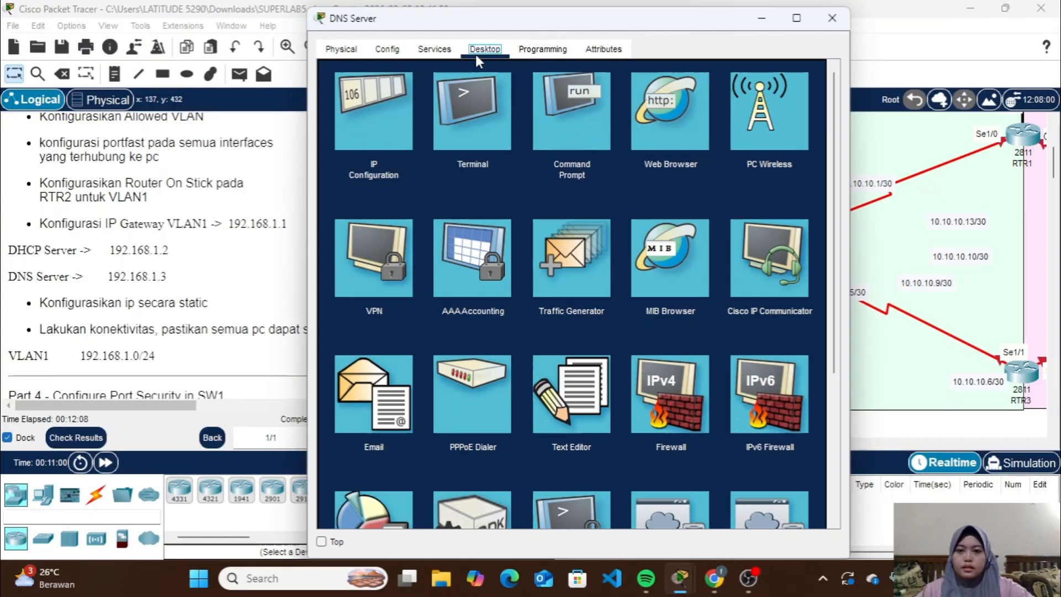
click(377, 110)
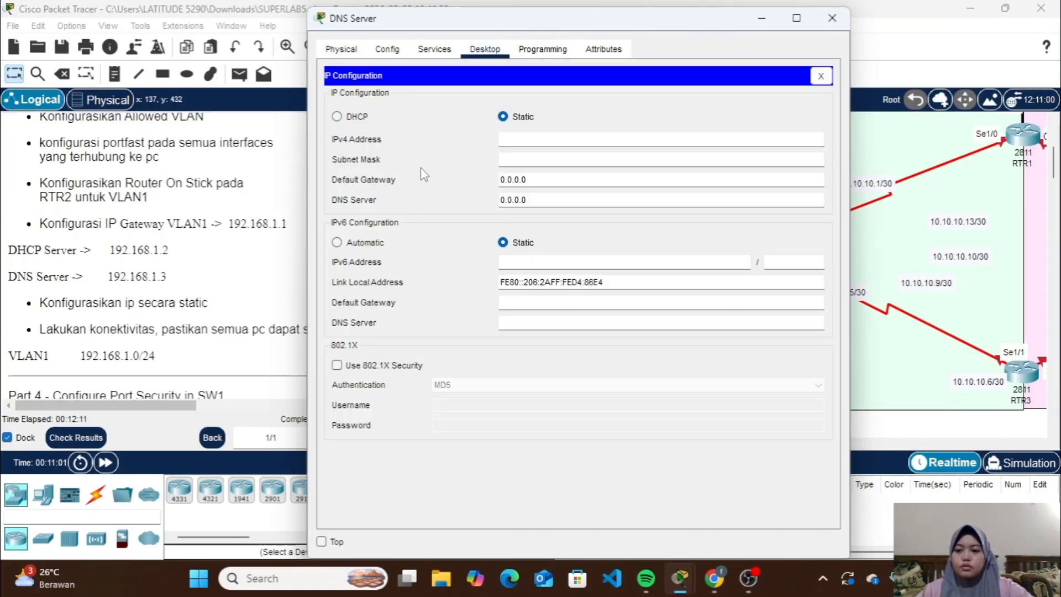
click(536, 138)
text(192.168.1.3)
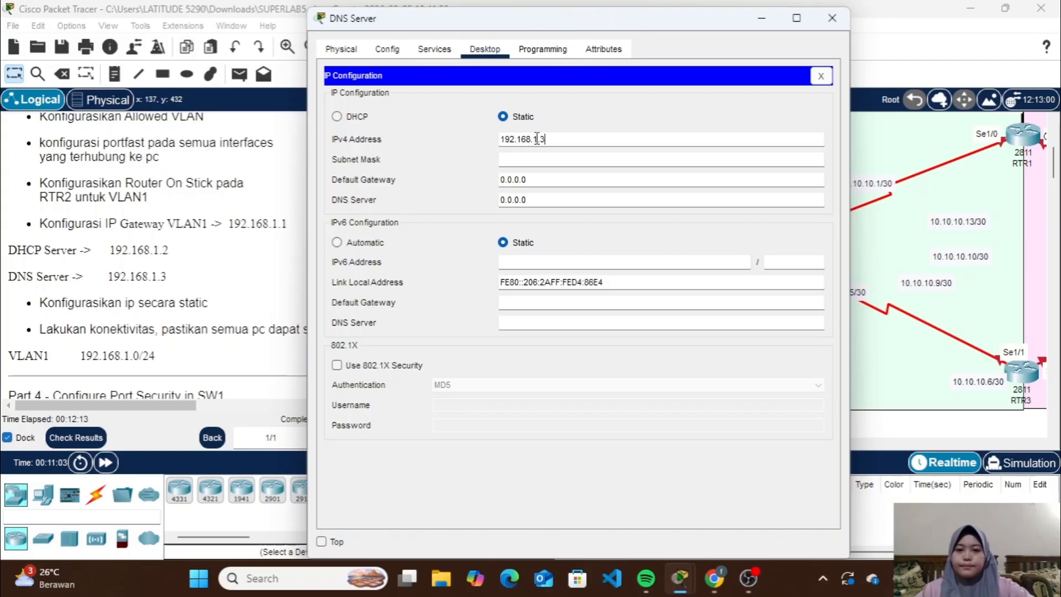
click(564, 159)
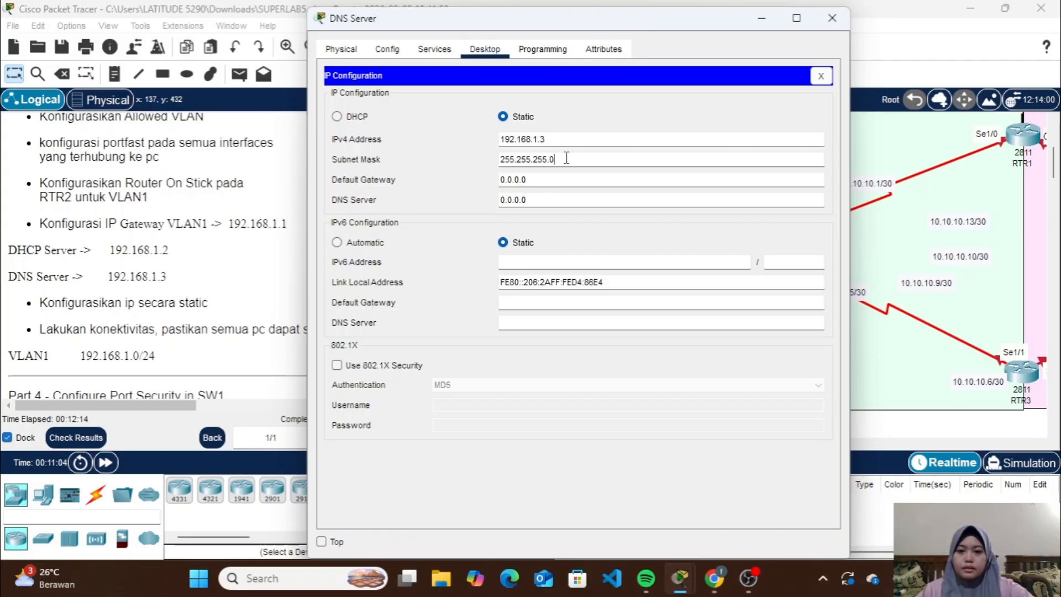
Set the DNS Server's IPv4 default gateway to 192.168.1.1
click(548, 180)
key(ctrl+a)
key(BackSpace)
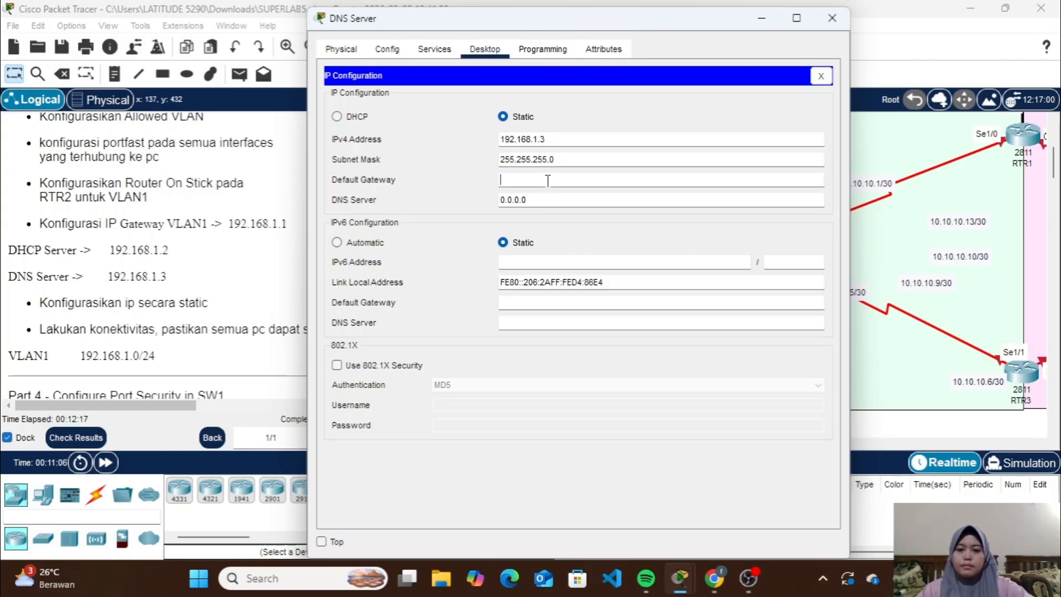
key(ctrl+v)
text(1)
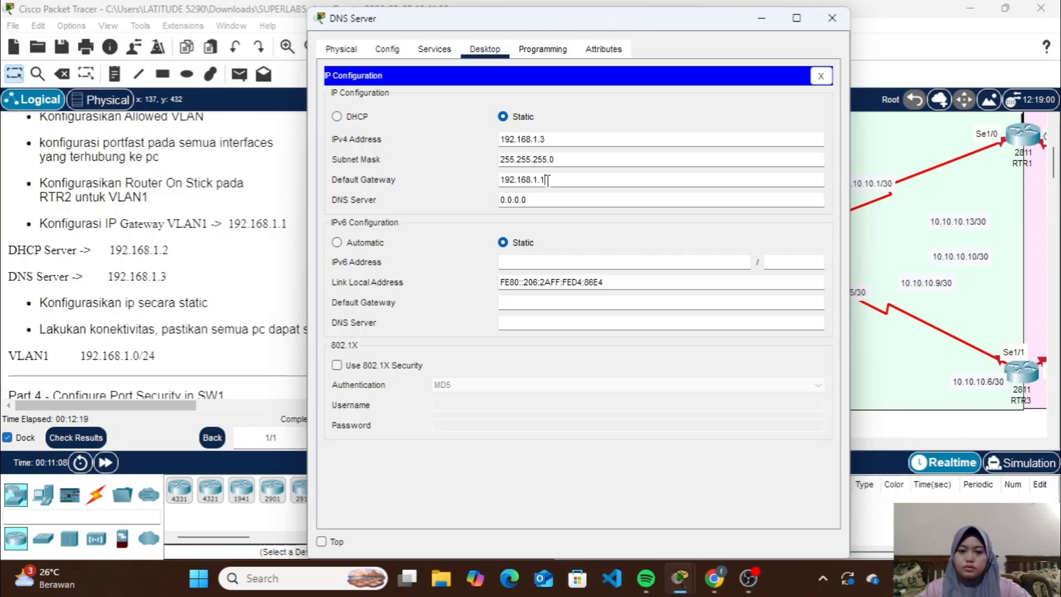
Set the DNS Server's own DNS server address to 192.168.1.3 and close its window
click(535, 198)
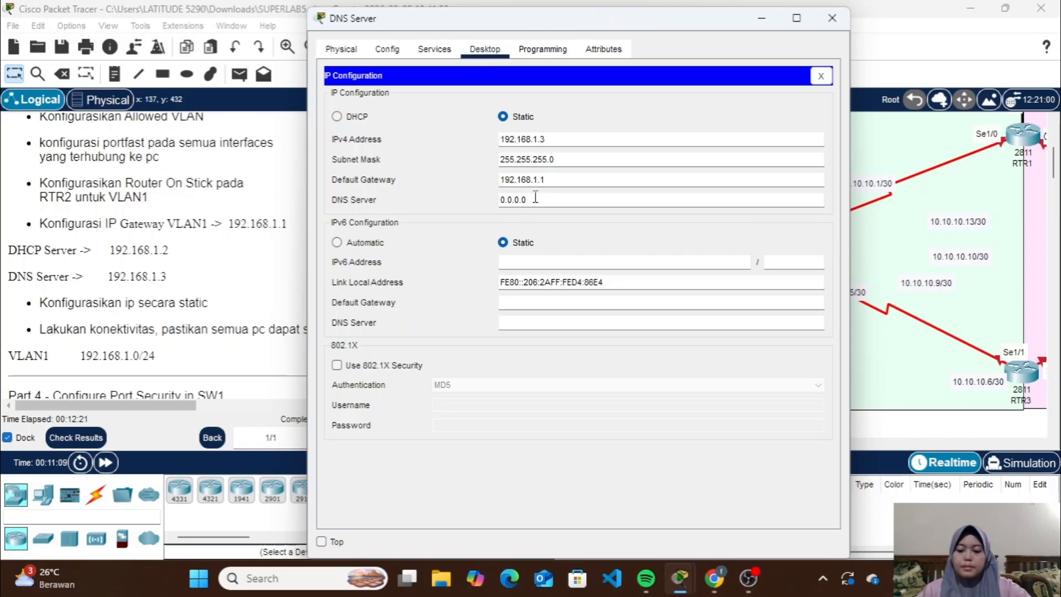
key(ctrl+a)
key(BackSpace)
key(ctrl+v)
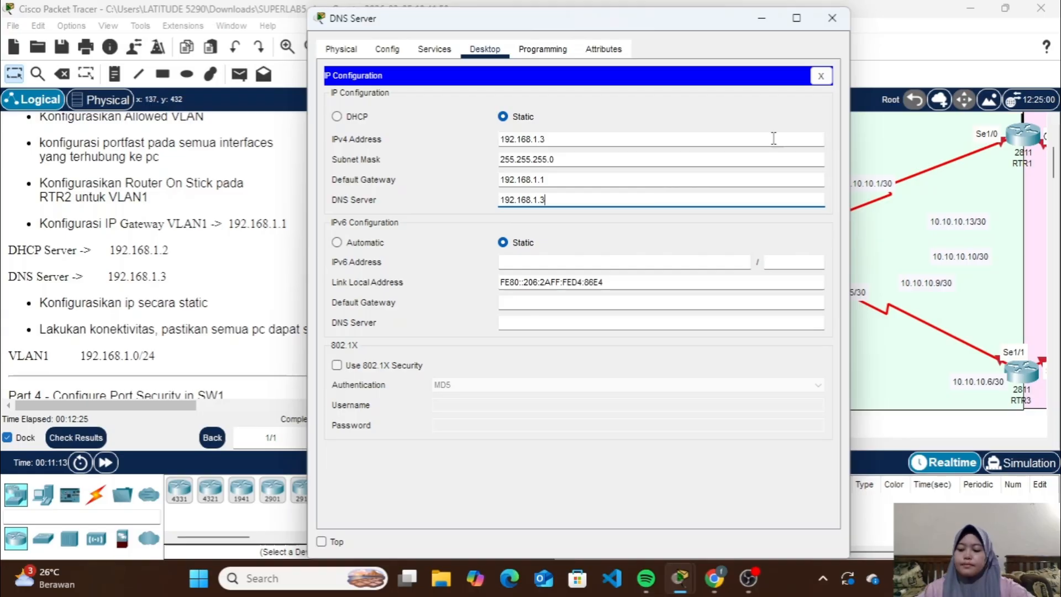
click(832, 19)
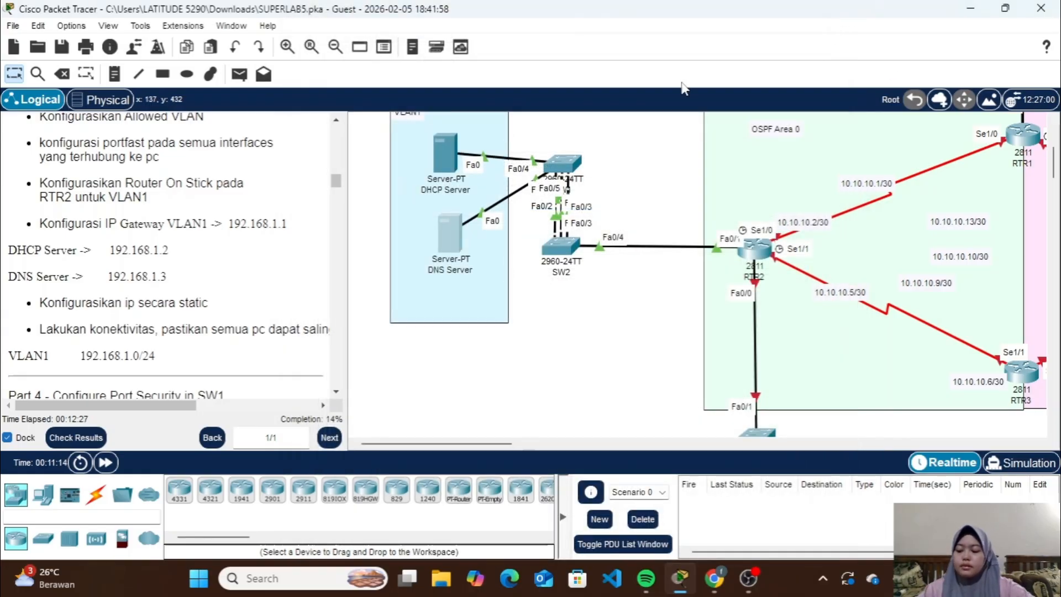
Ping the gateway 192.168.1.1 from the DHCP Server's Command Prompt
click(449, 153)
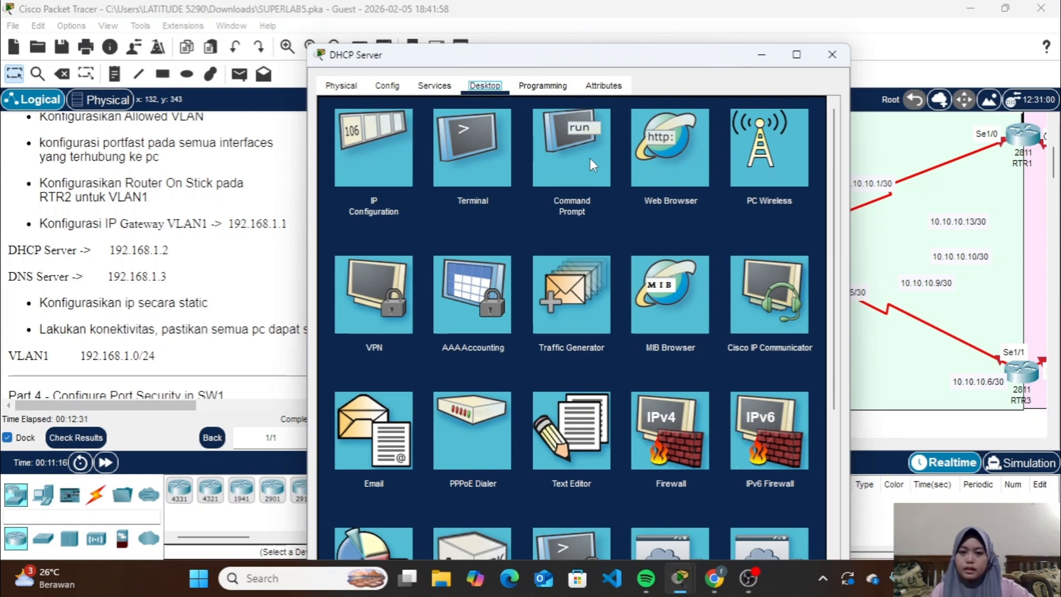
click(589, 157)
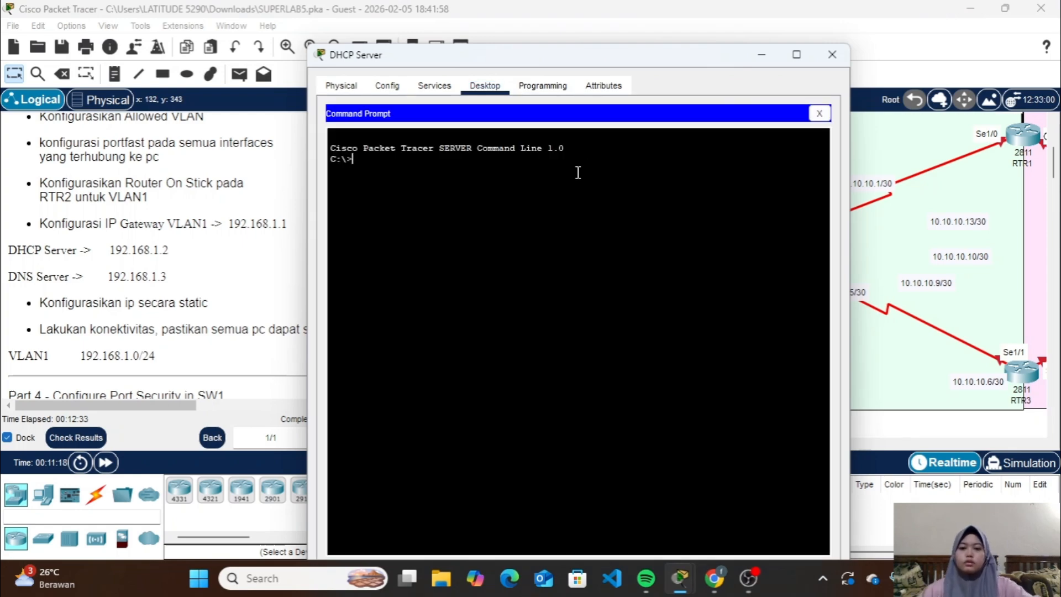
text(ping 19)
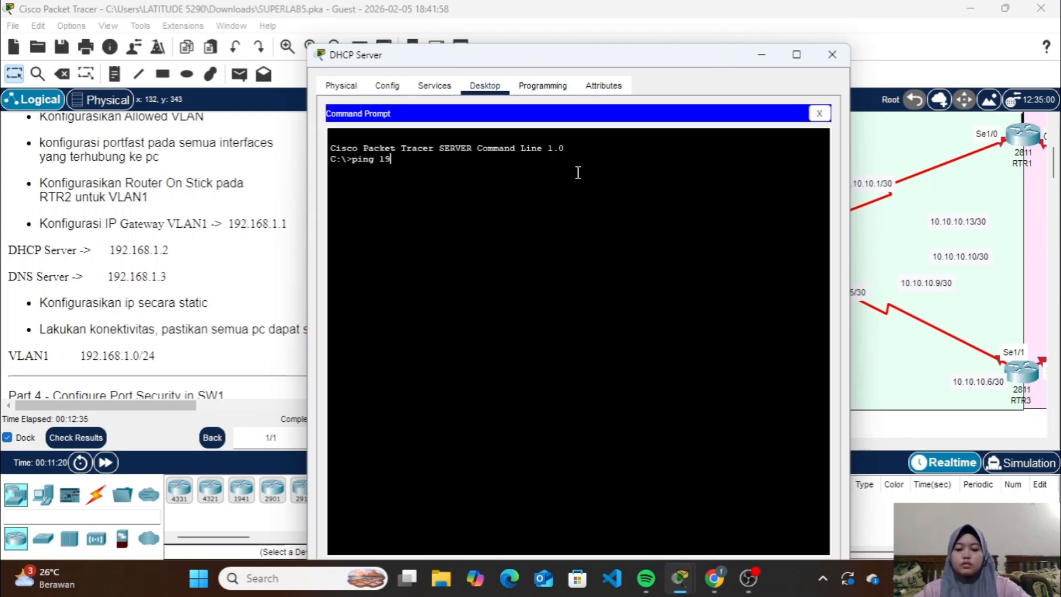
text(2.168.1)
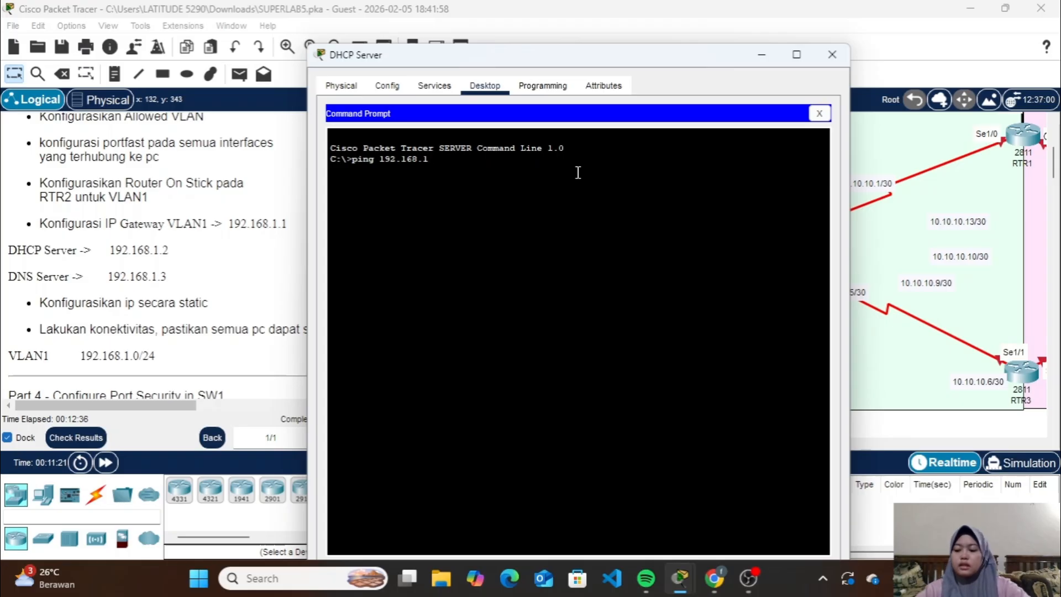
text(.1)
key(Return)
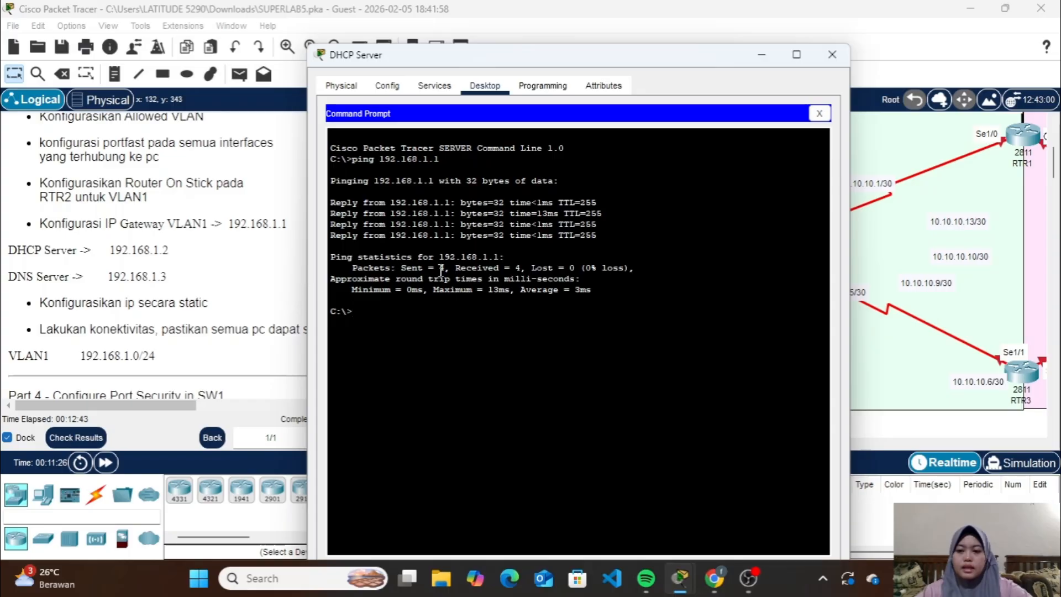
Ping the DNS Server at 192.168.1.3 from the DHCP Server and close the server's window
key(Up)
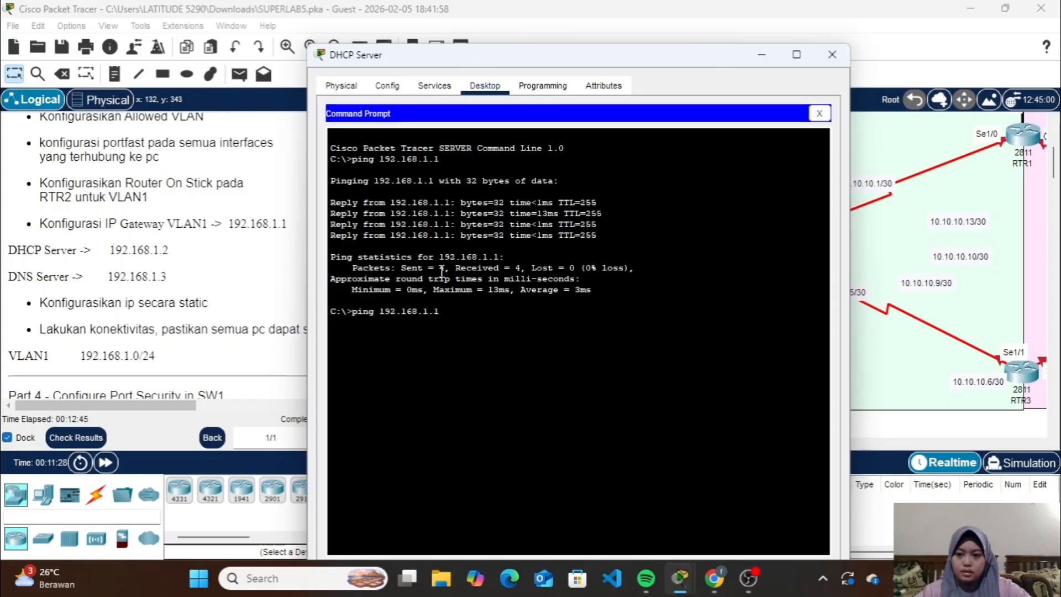
key(BackSpace)
text(3)
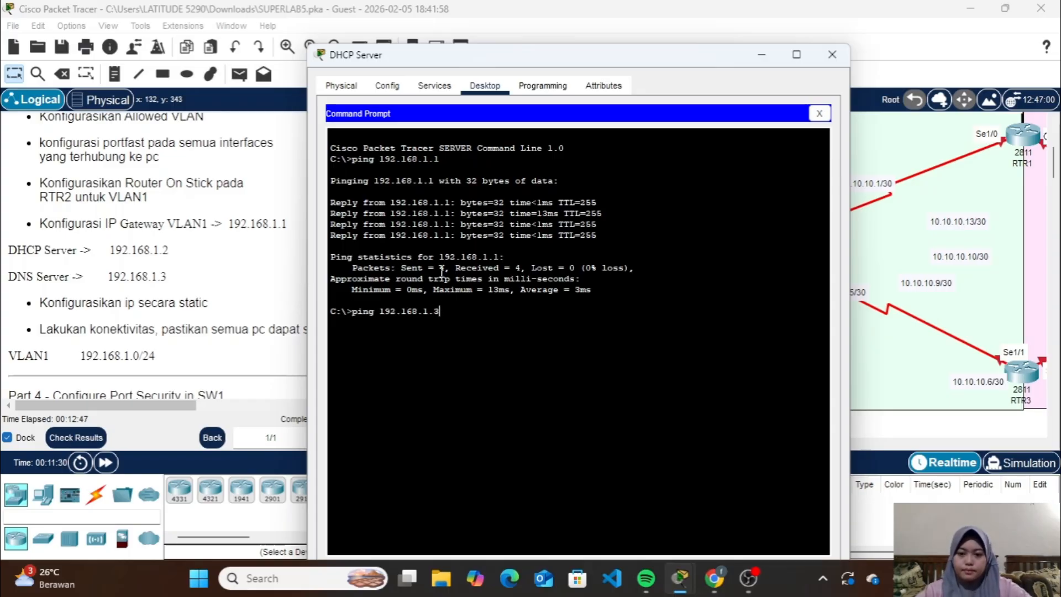
key(Return)
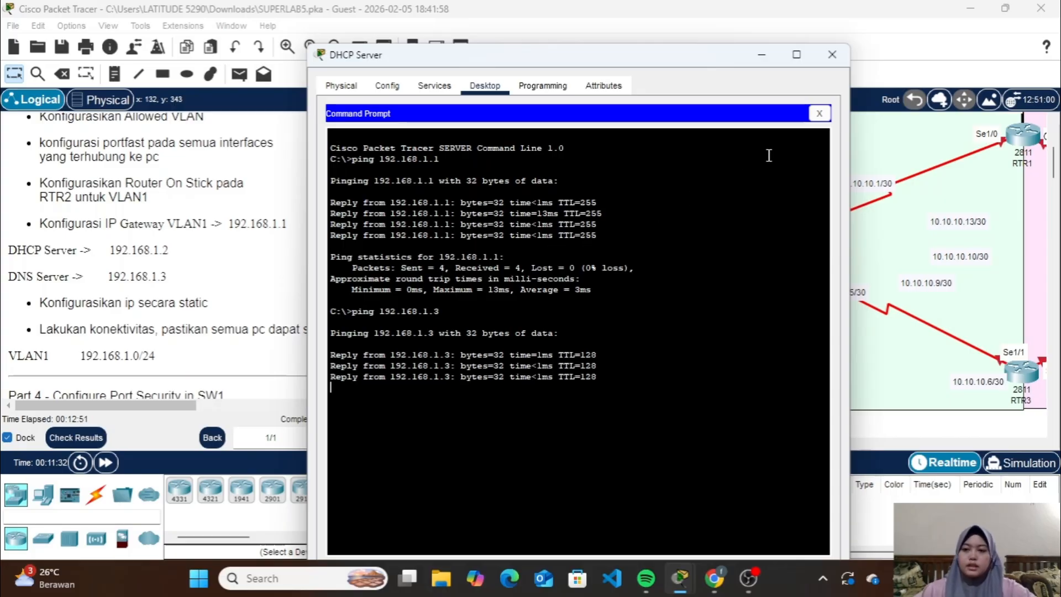
click(838, 61)
Copy the MAC address of the DHCP Server's FastEthernet0 interface and close the server's window
scroll(222, 329, down, 5)
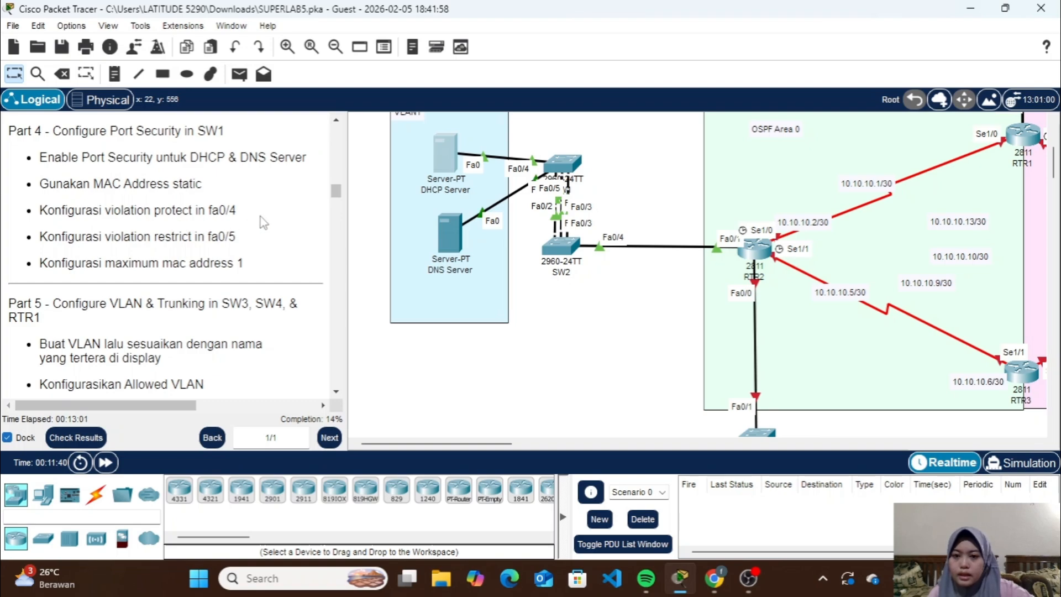
drag(442, 155, 448, 155)
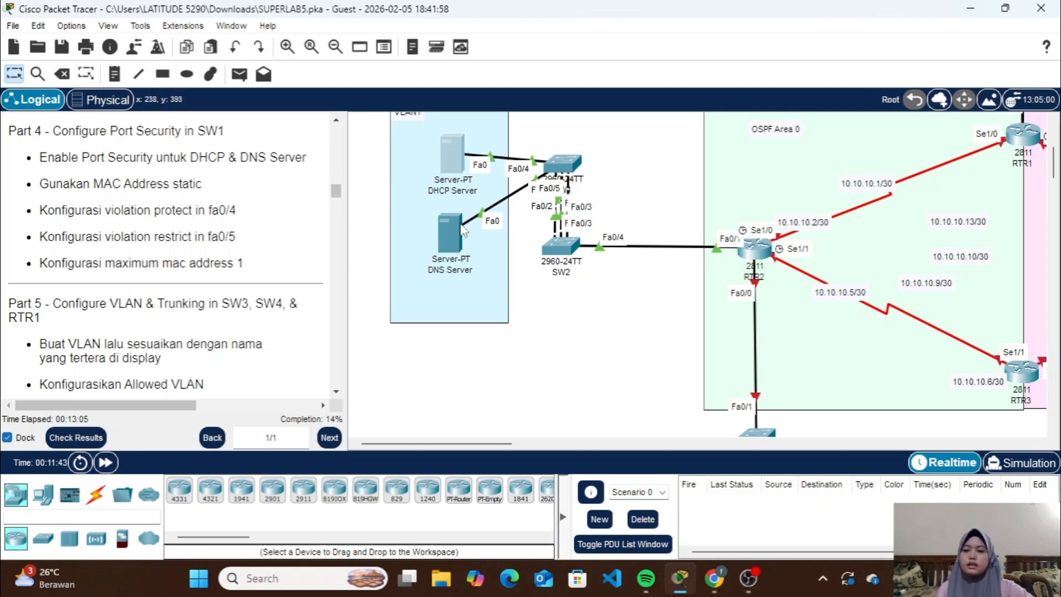
click(455, 148)
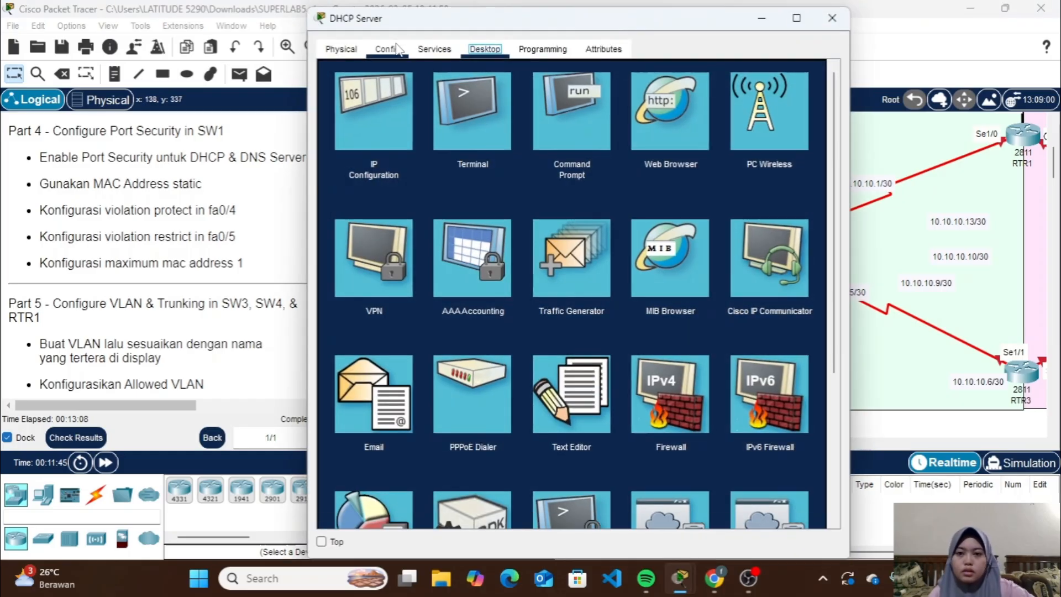
click(390, 52)
click(405, 137)
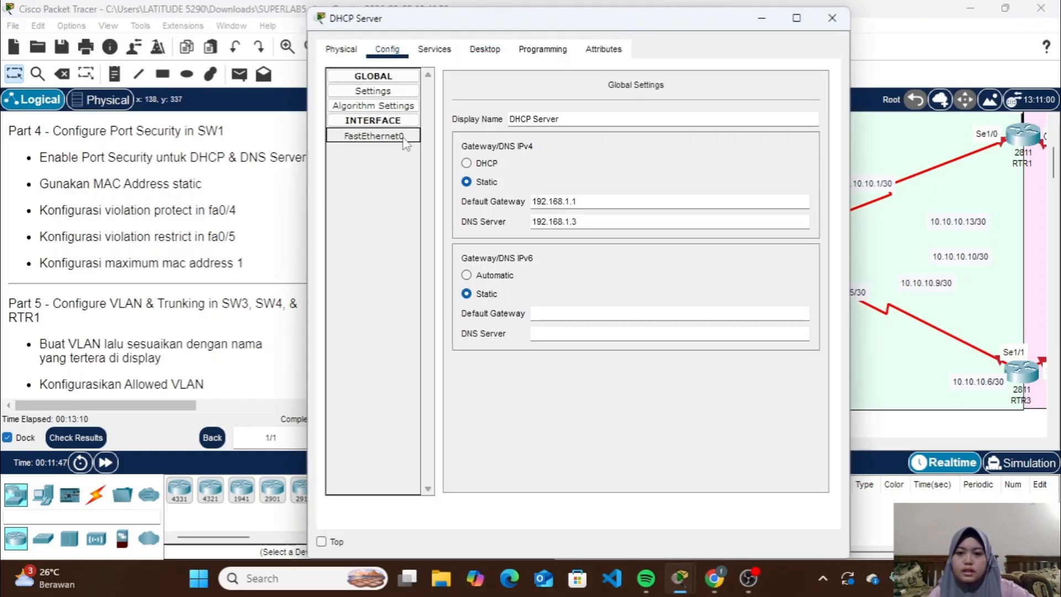
click(704, 145)
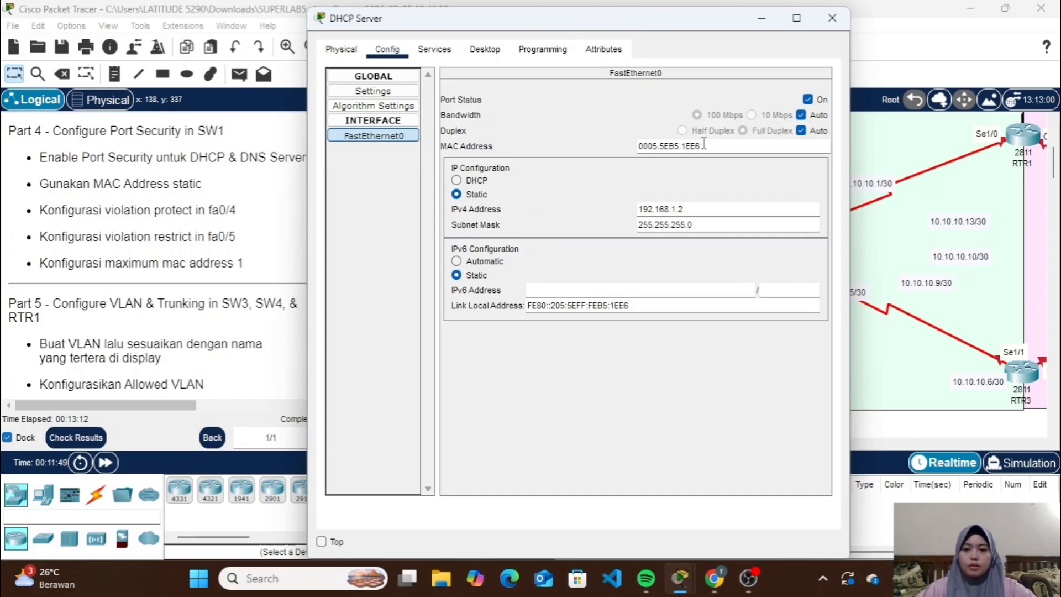
double_click(703, 145)
key(ctrl+c)
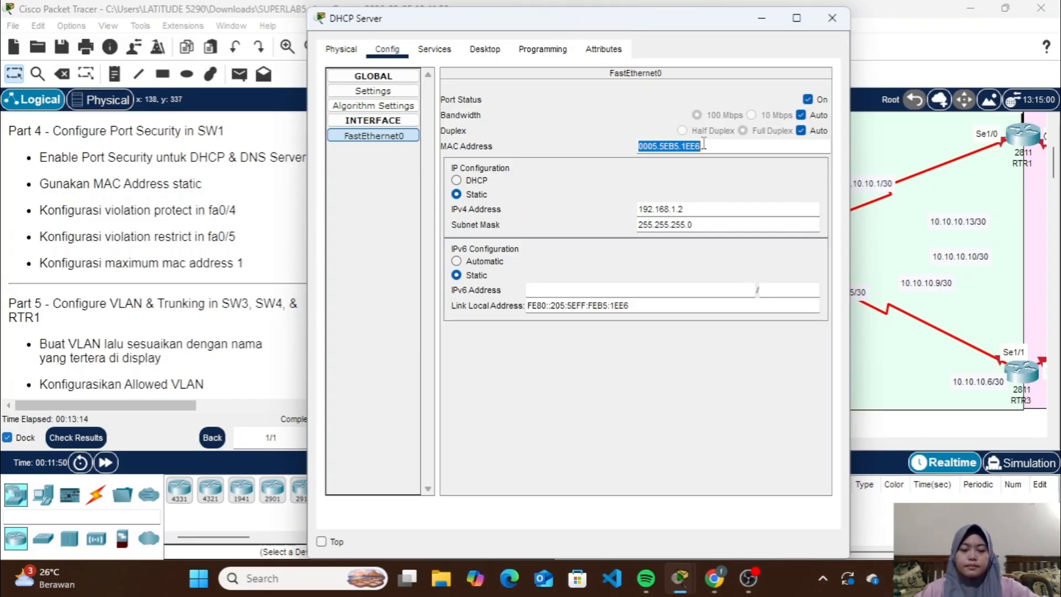
click(832, 17)
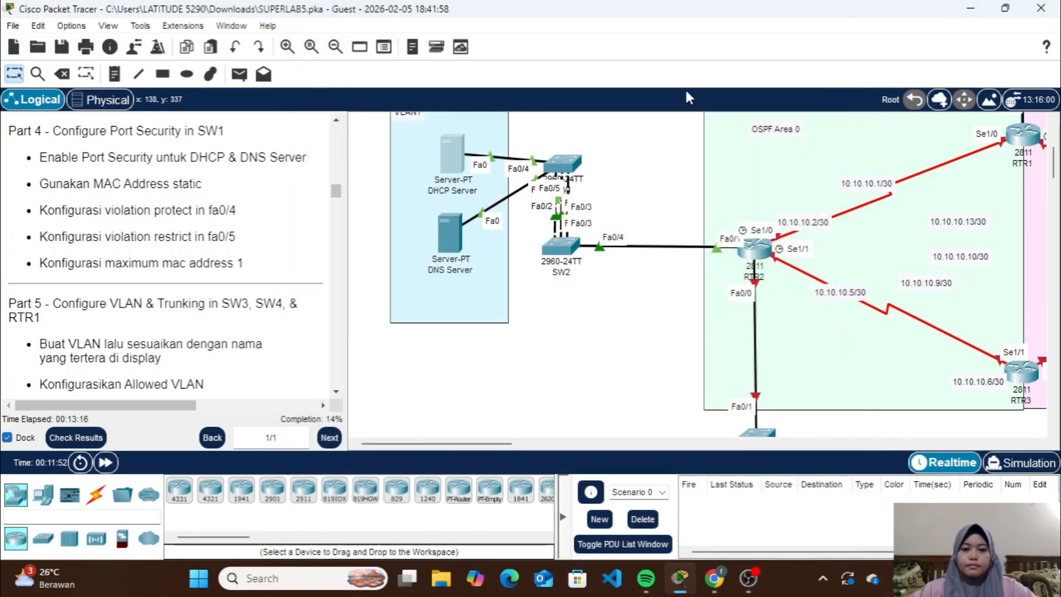
In SW1's command line, enter the configuration of interface fa0/4 and set it to access mode
click(569, 168)
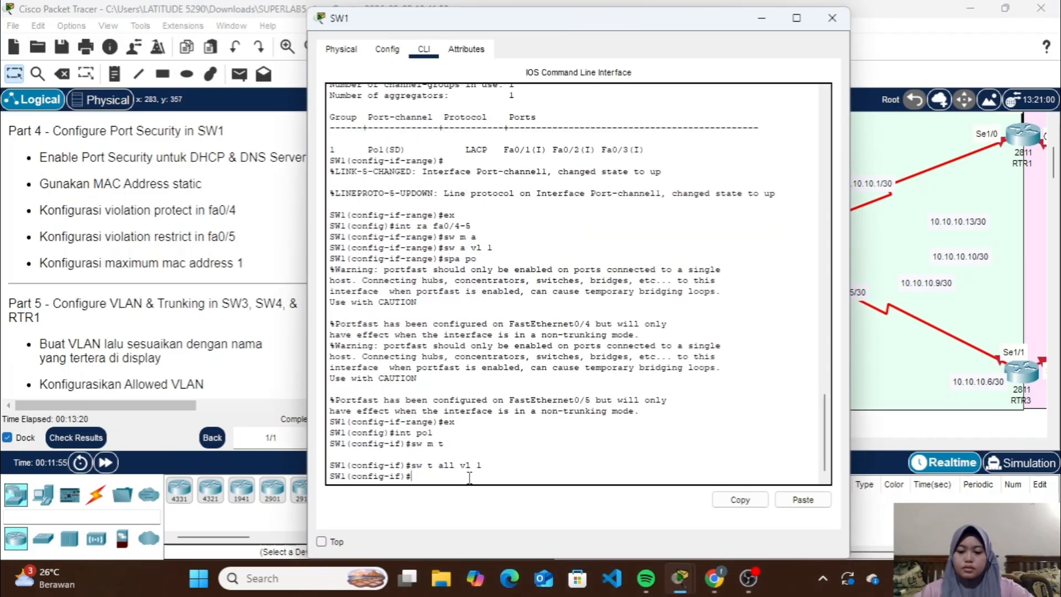
text(ex)
key(Return)
text(int f)
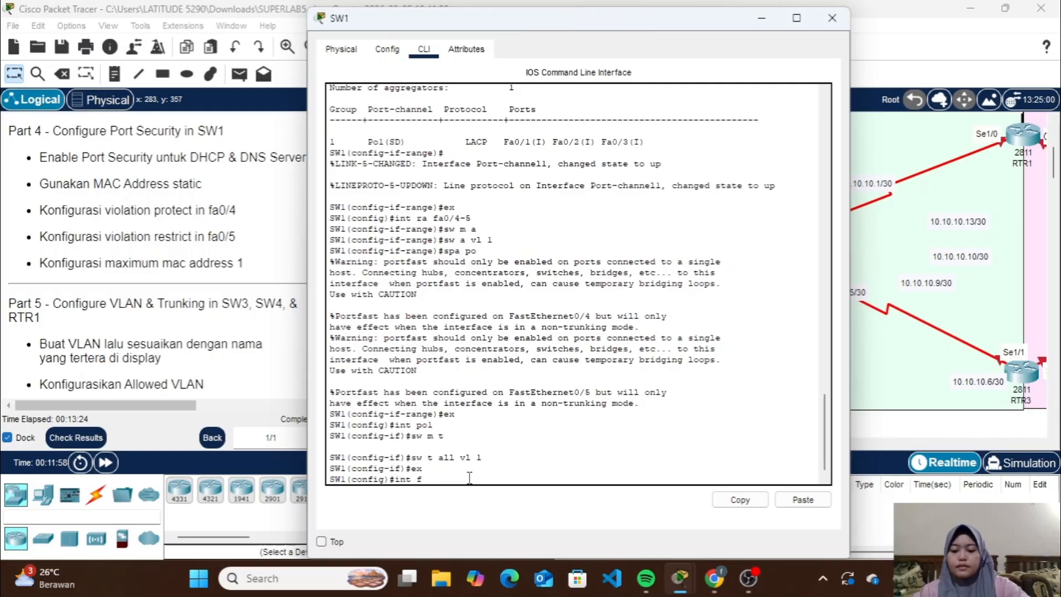
text(a0/4)
key(Return)
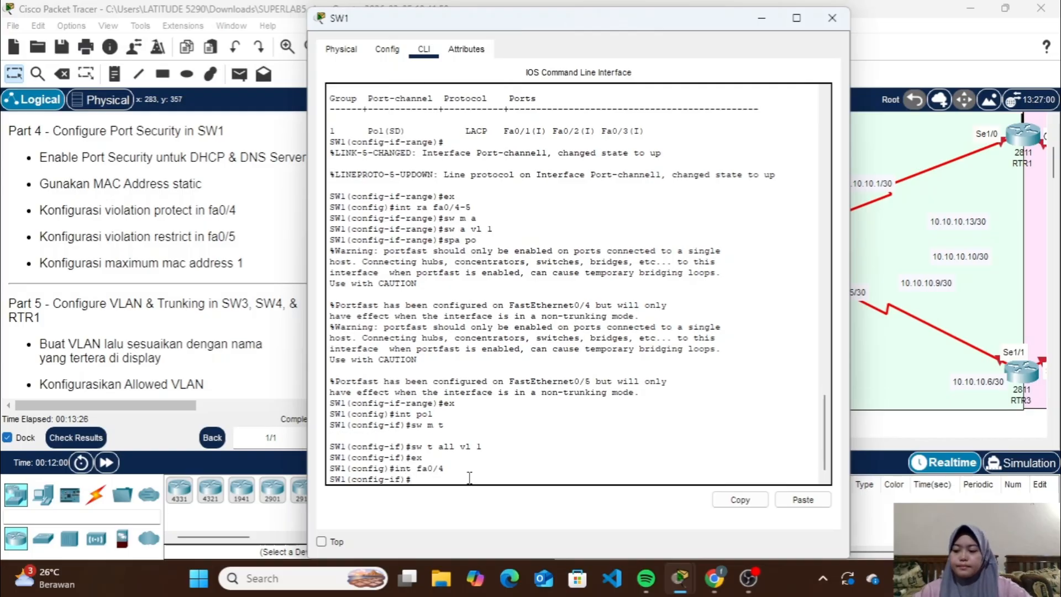
text(sw m a)
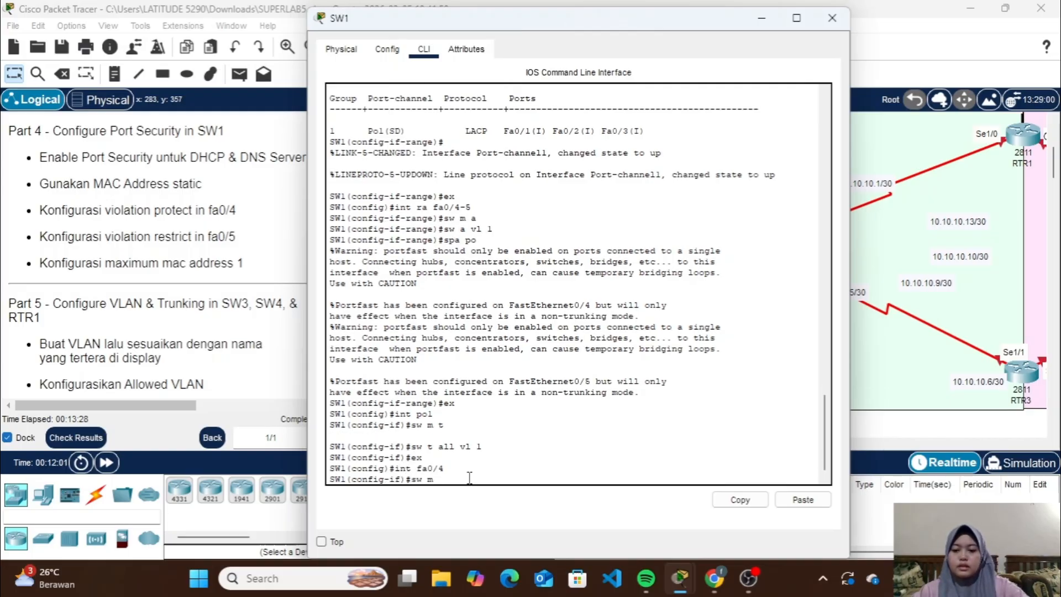
key(Return)
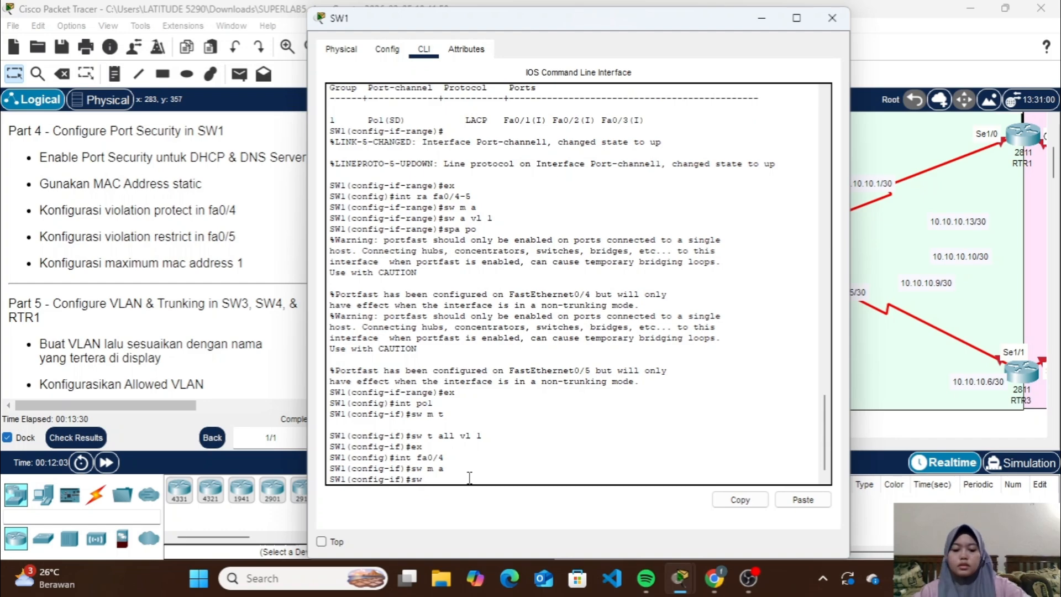
Enable port security on SW1's fa0/4 and assign it the copied static MAC address 0005.5EB5.1EE6
text(sw port-)
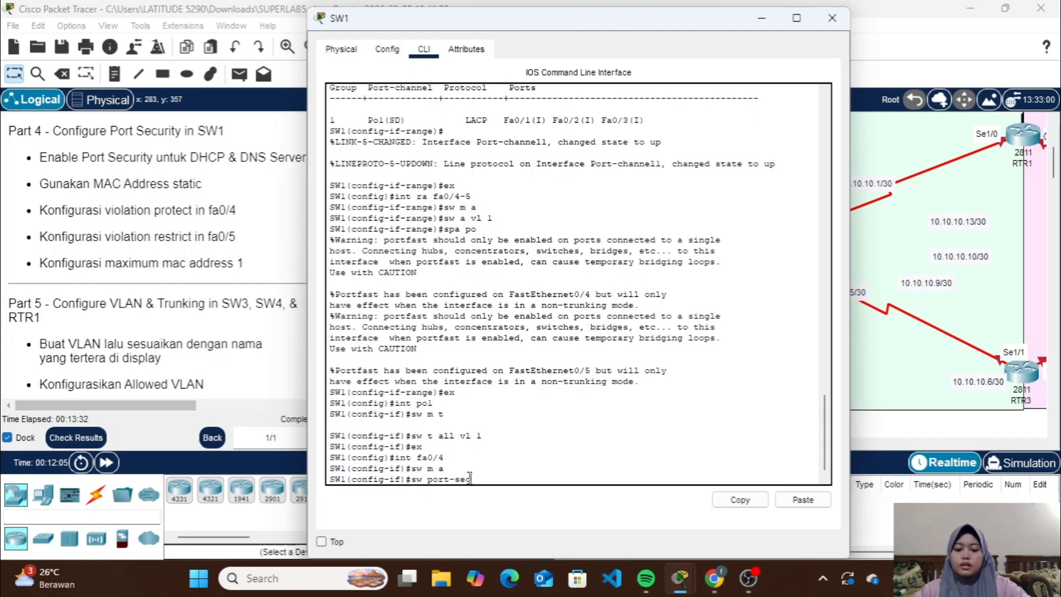
text(security)
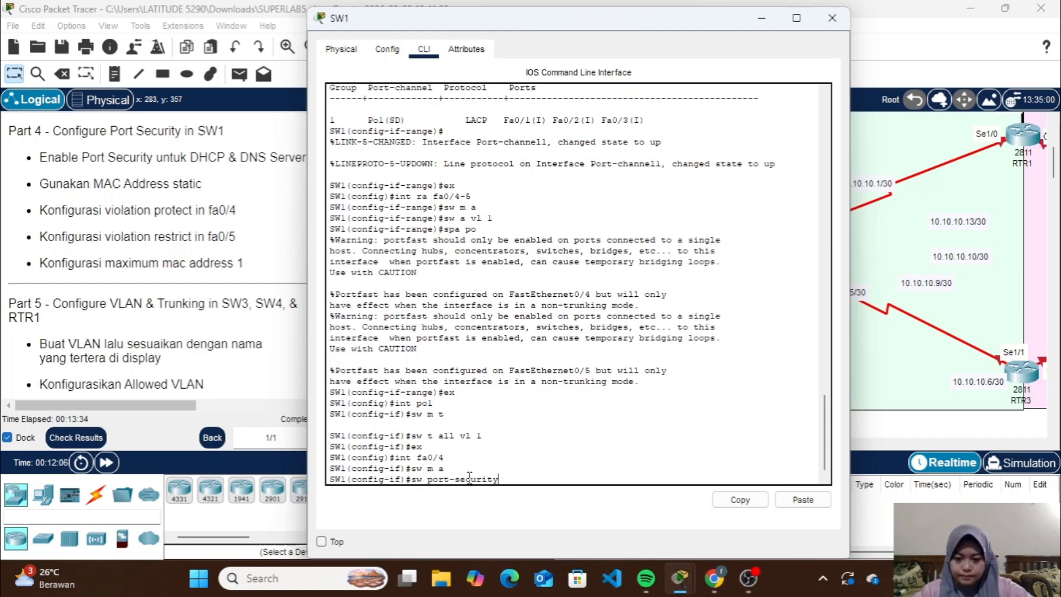
key(Return)
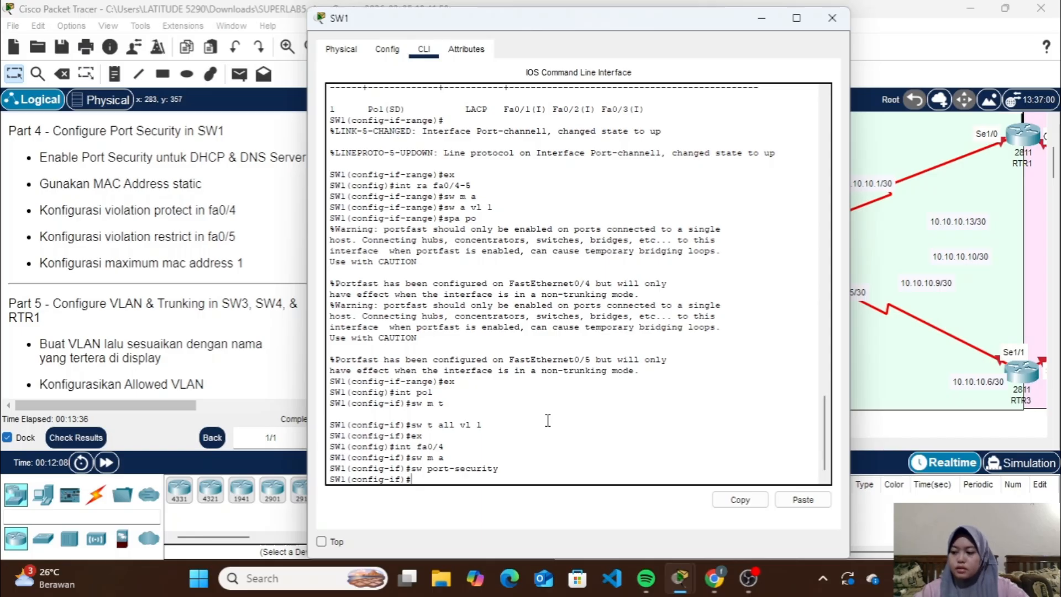
key(Up)
text(mac)
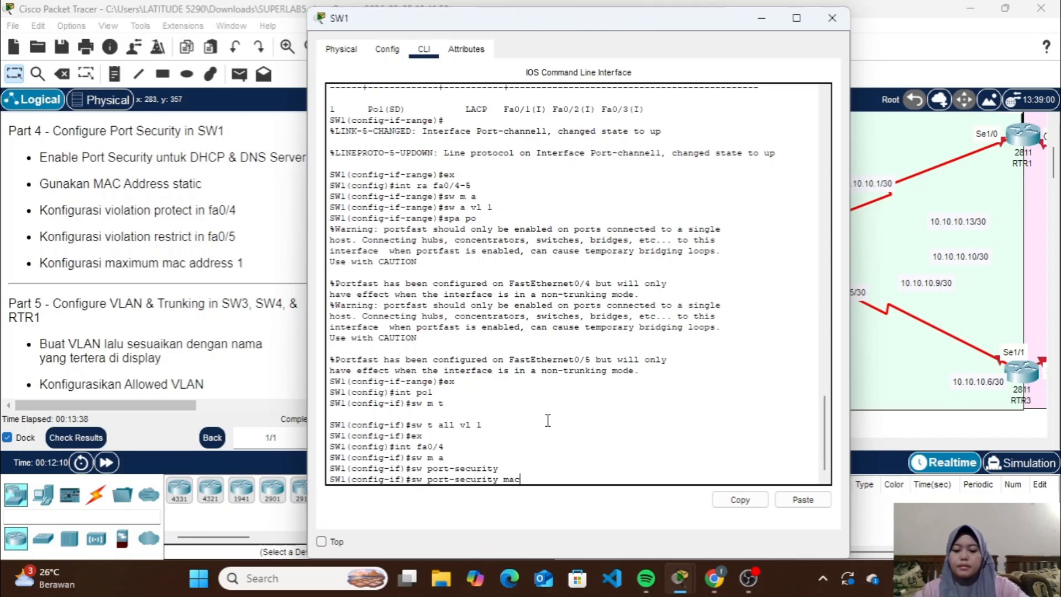
text(-addr)
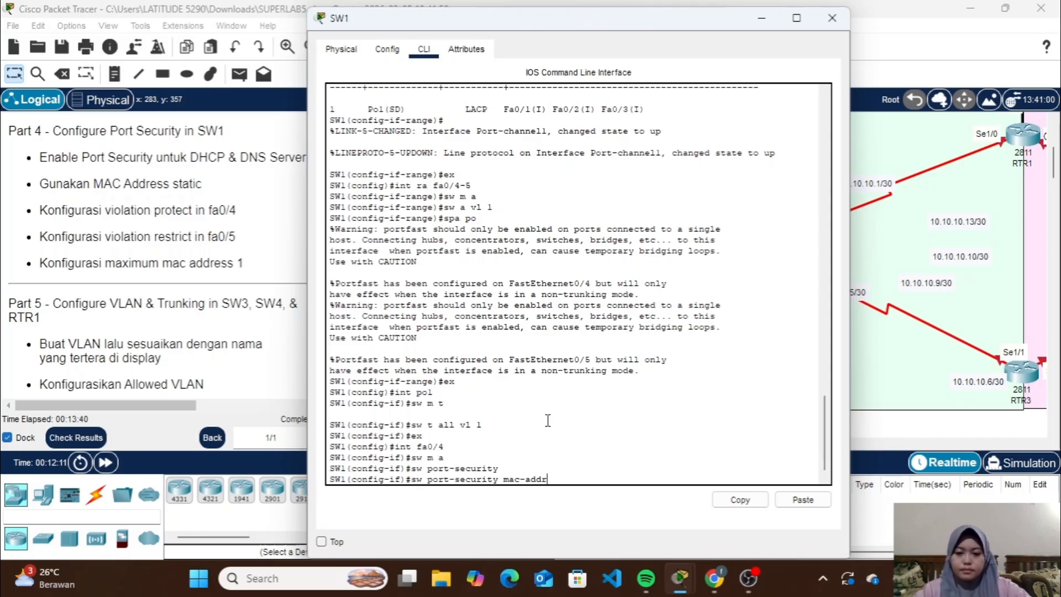
text(ess)
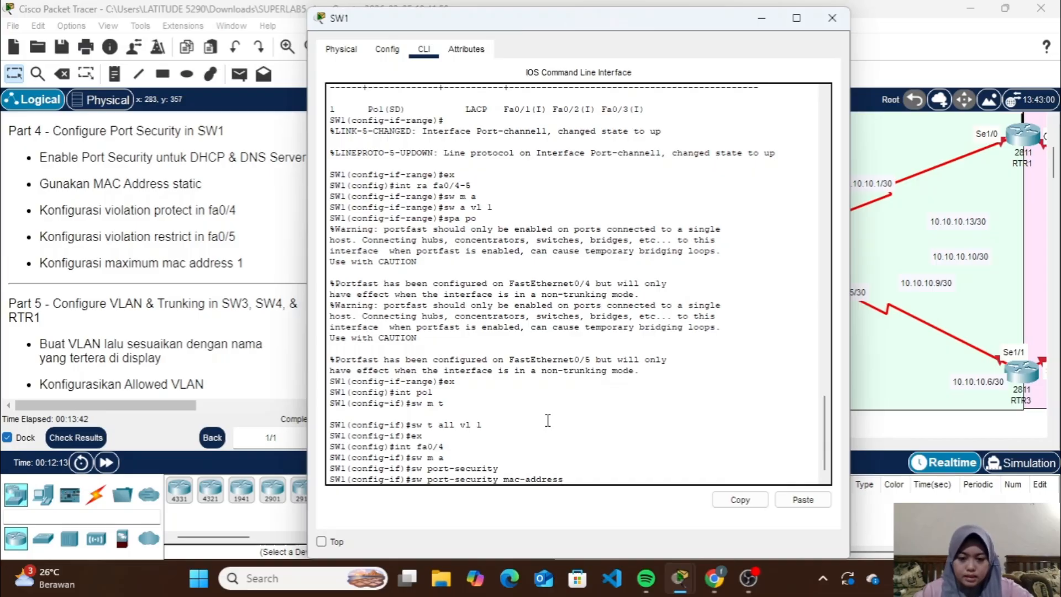
click(803, 499)
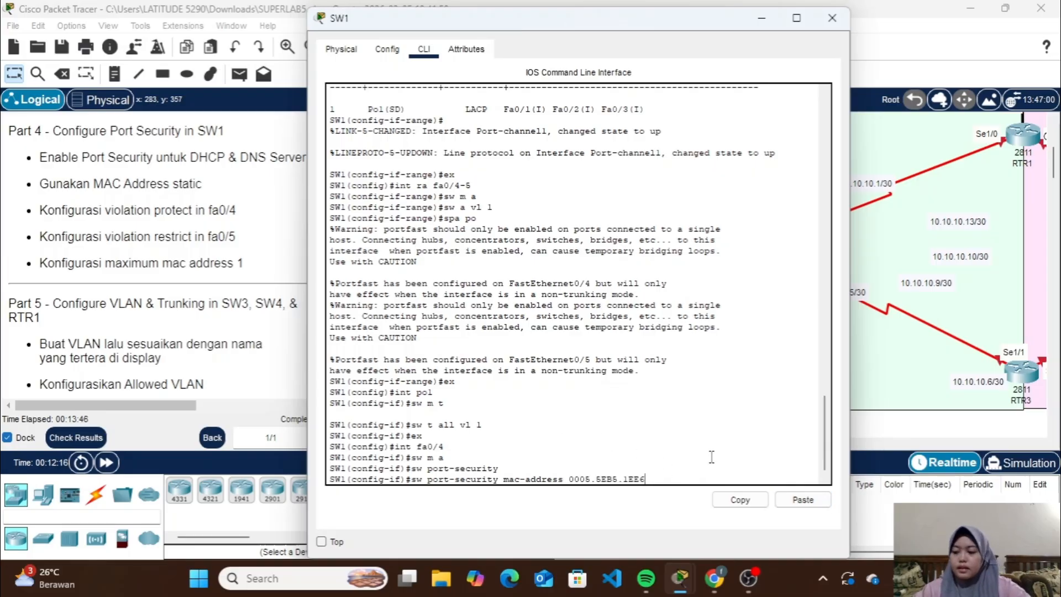
key(Return)
Set the port security violation mode on SW1's fa0/4 to protect
key(Up)
key(Up)
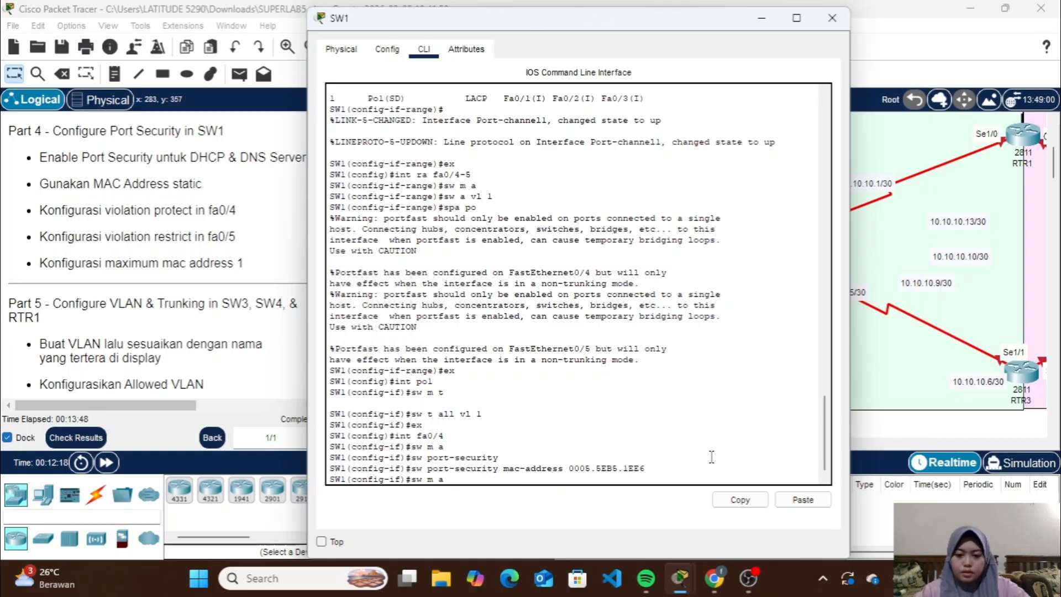
text(violation protect)
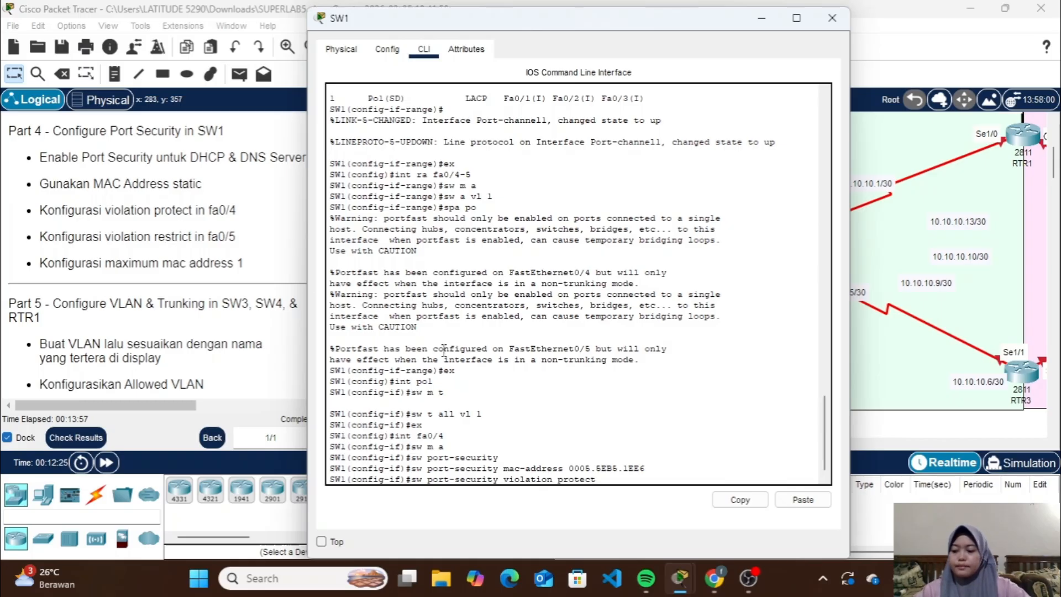
key(Return)
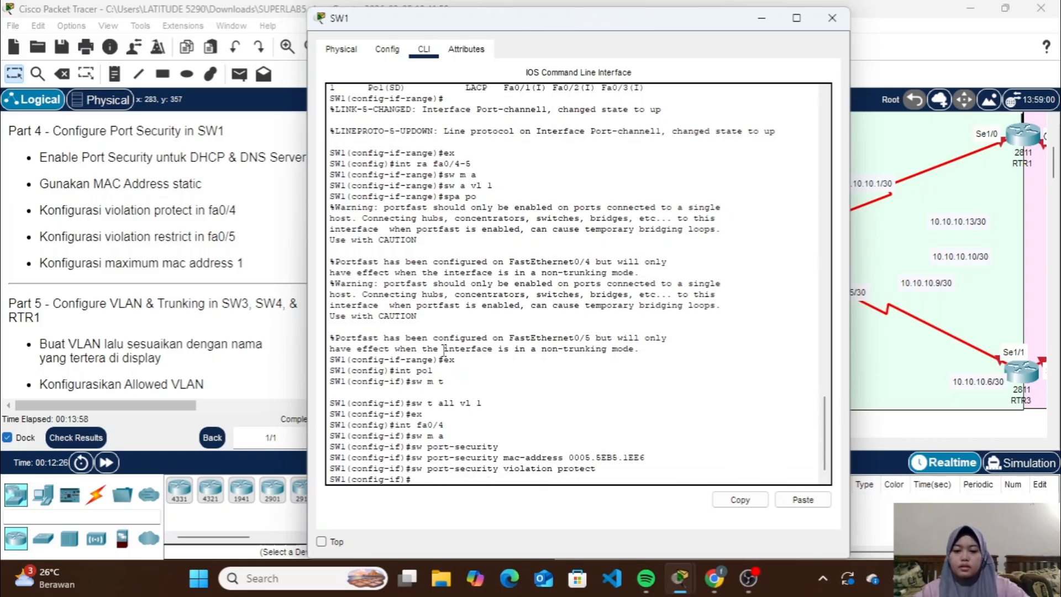
Limit port security on SW1's fa0/4 to a maximum of 1 MAC address and close the switch's window
key(Up)
key(Up)
key(Up)
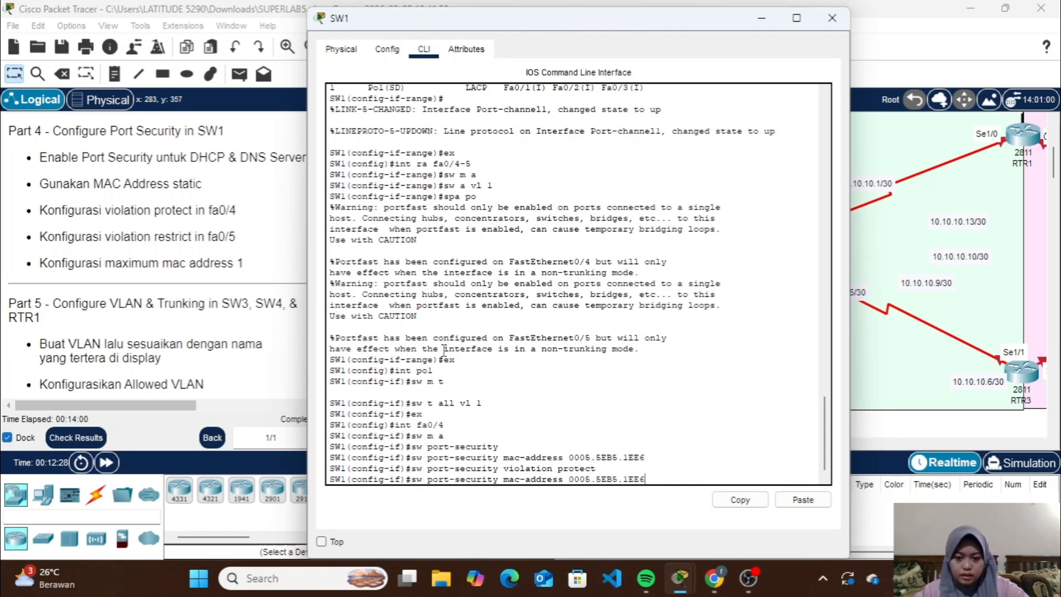
text(maximum)
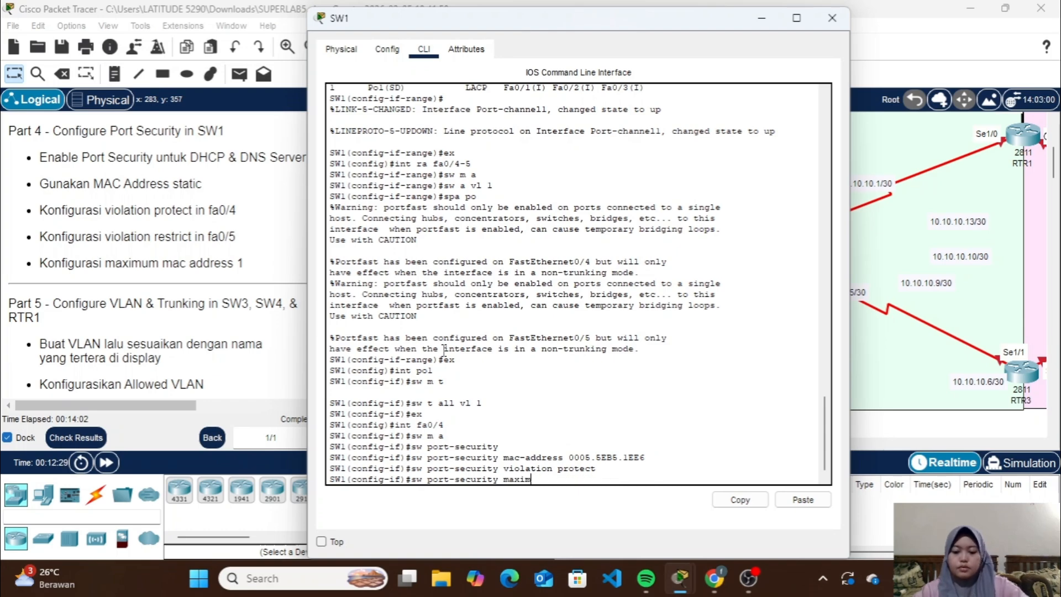
key(Return)
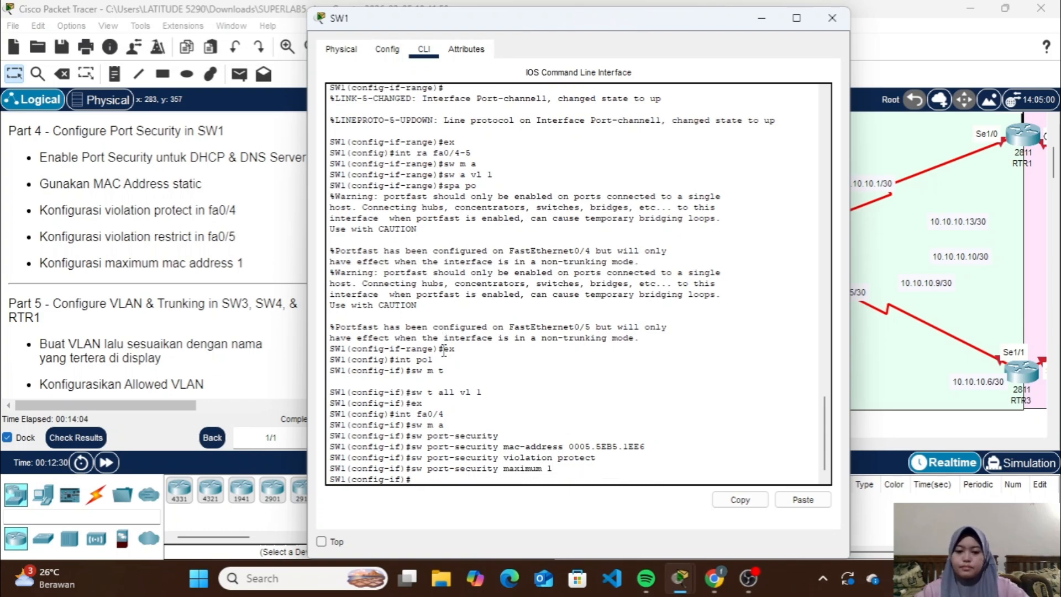
click(831, 17)
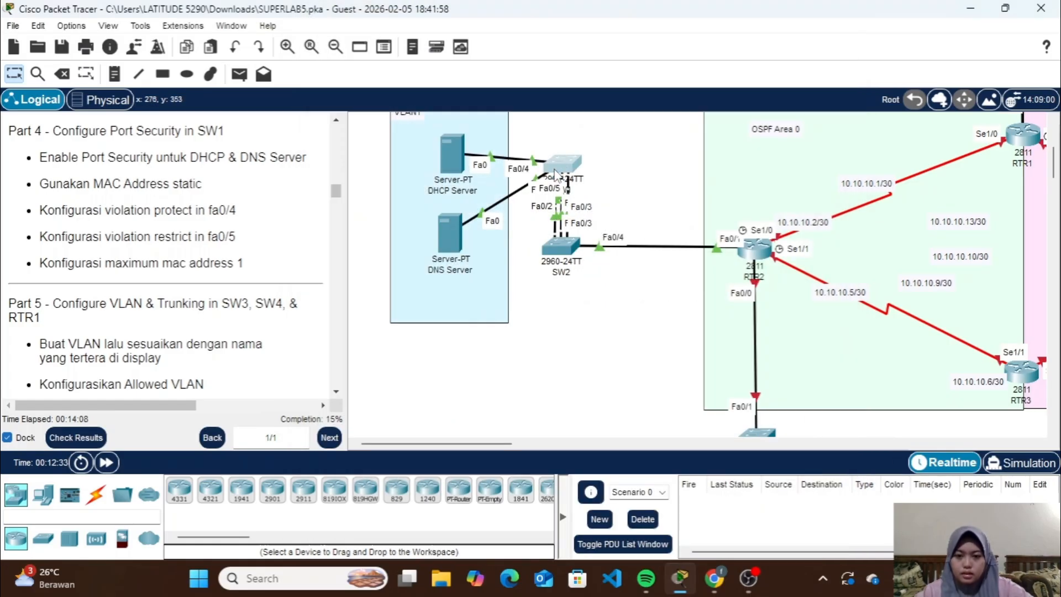
Copy the MAC address of the DNS Server's FastEthernet0 interface and close the server's window
click(453, 222)
click(387, 48)
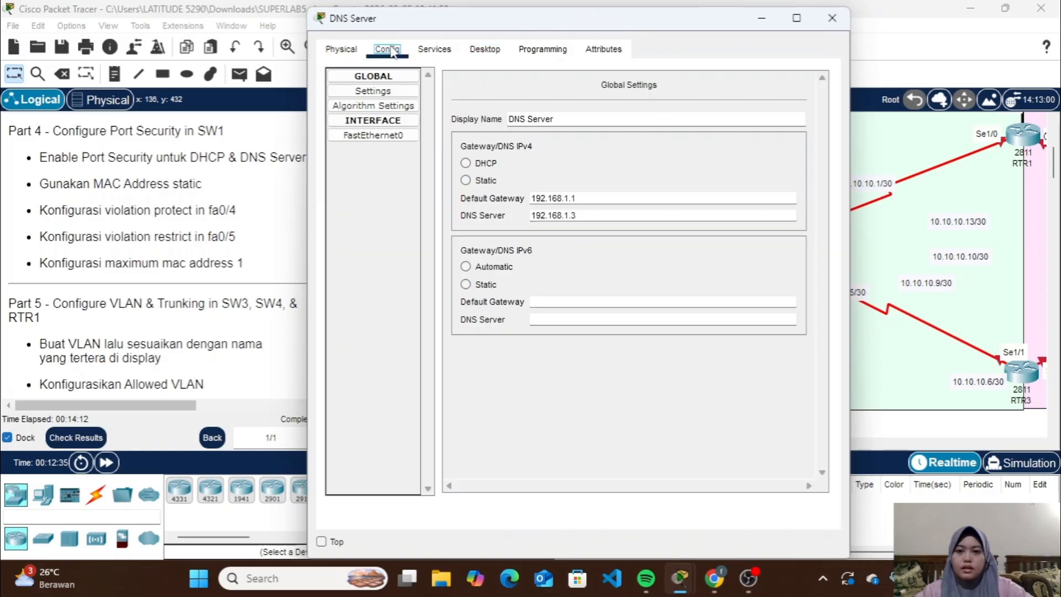
click(382, 137)
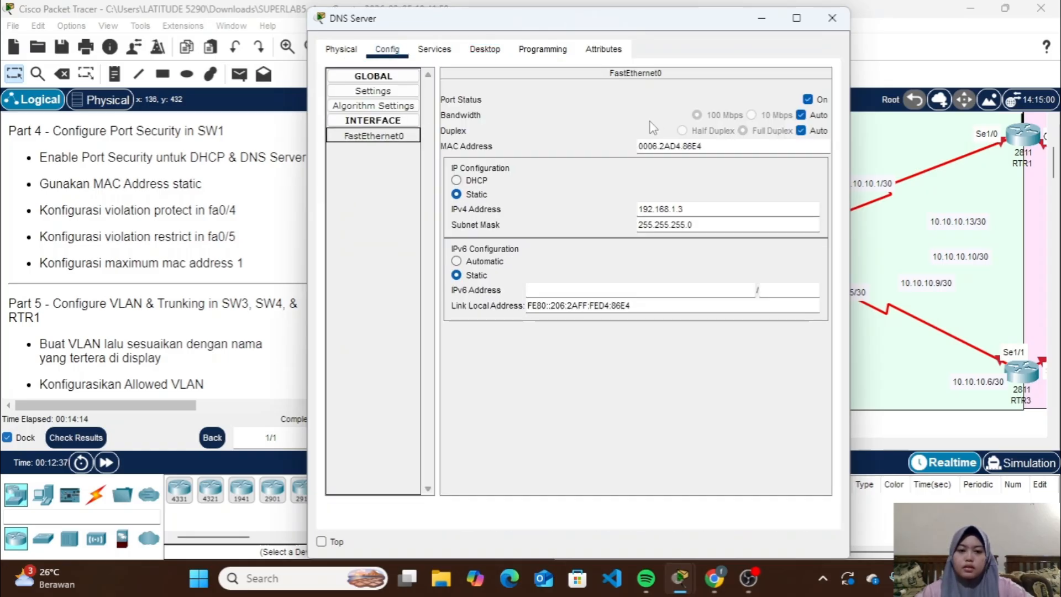
triple_click(722, 147)
key(ctrl+c)
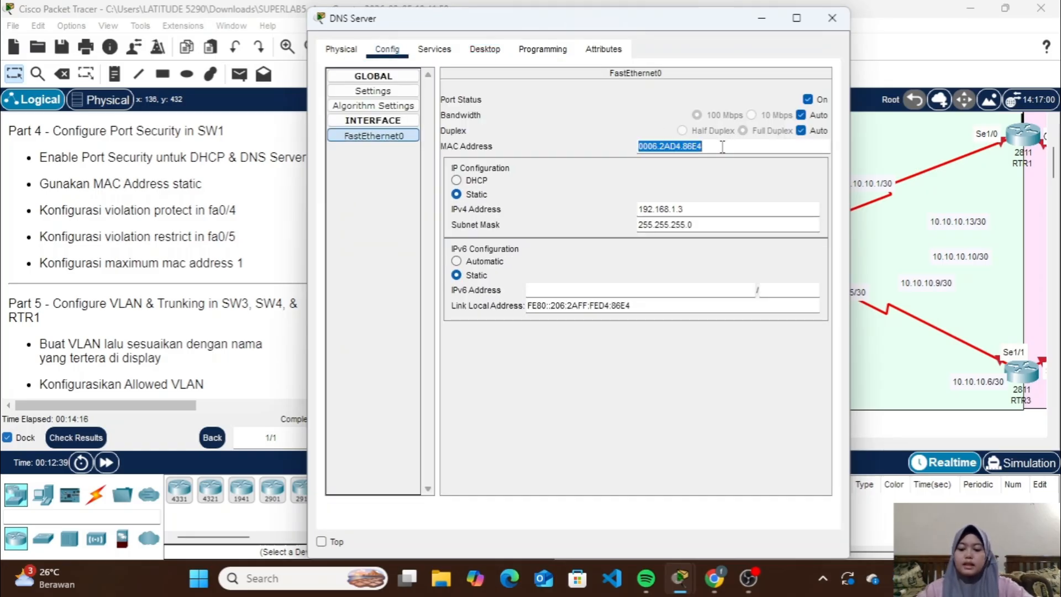
click(837, 12)
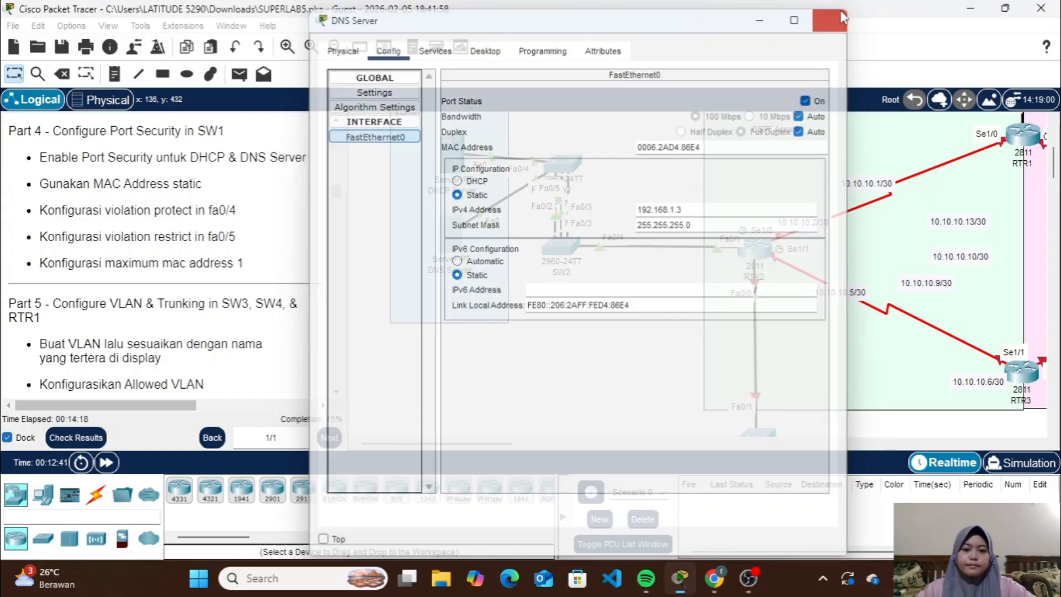
In SW1's command line, leave fa0/4, enter the configuration of interface fa0/5 and set it to access mode
click(563, 176)
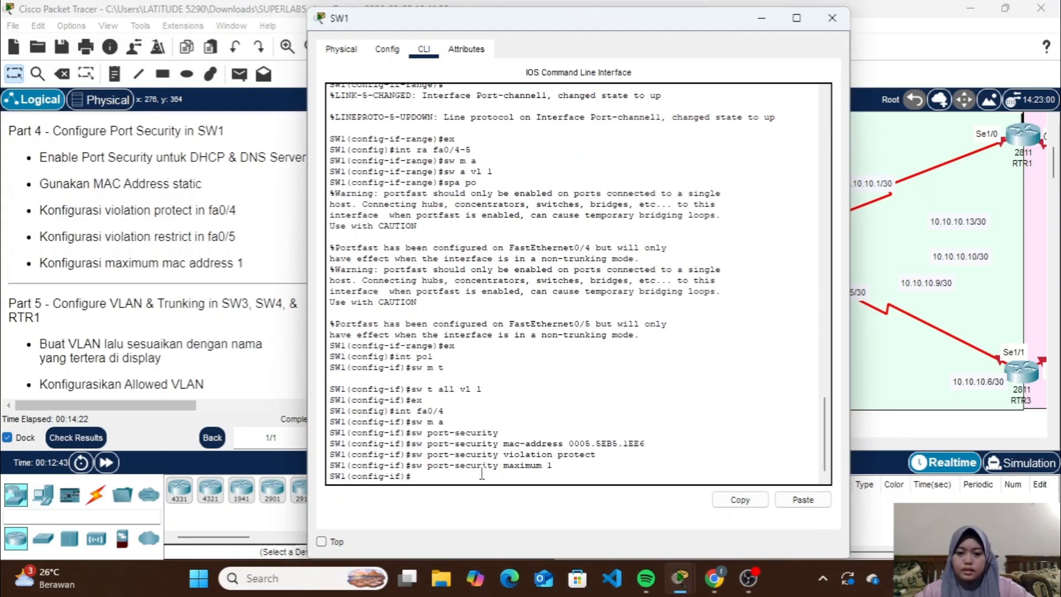
text(ex)
key(Return)
text(ig)#i)
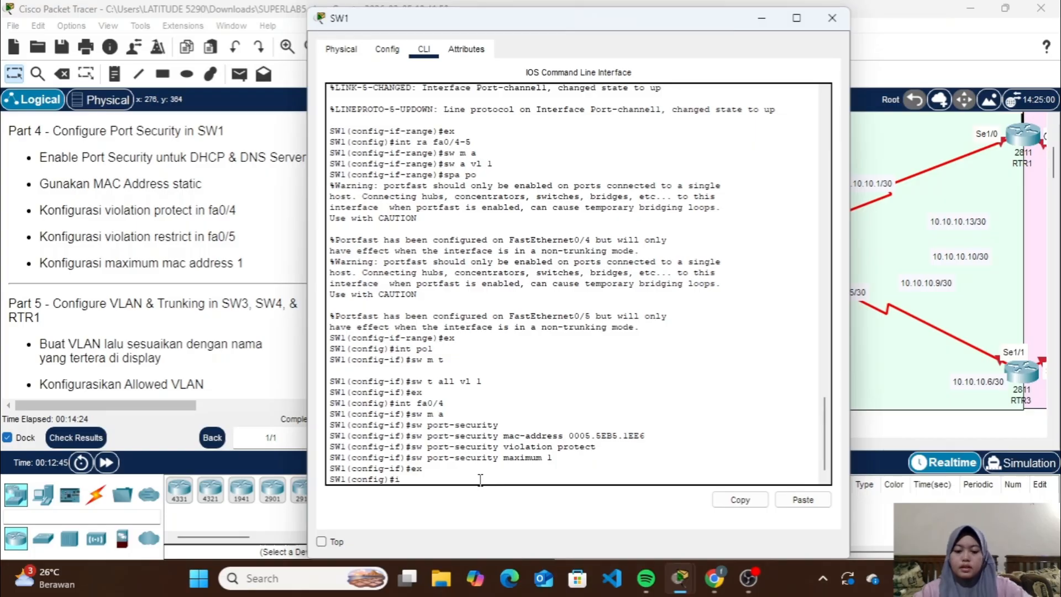
text(nt fa0)
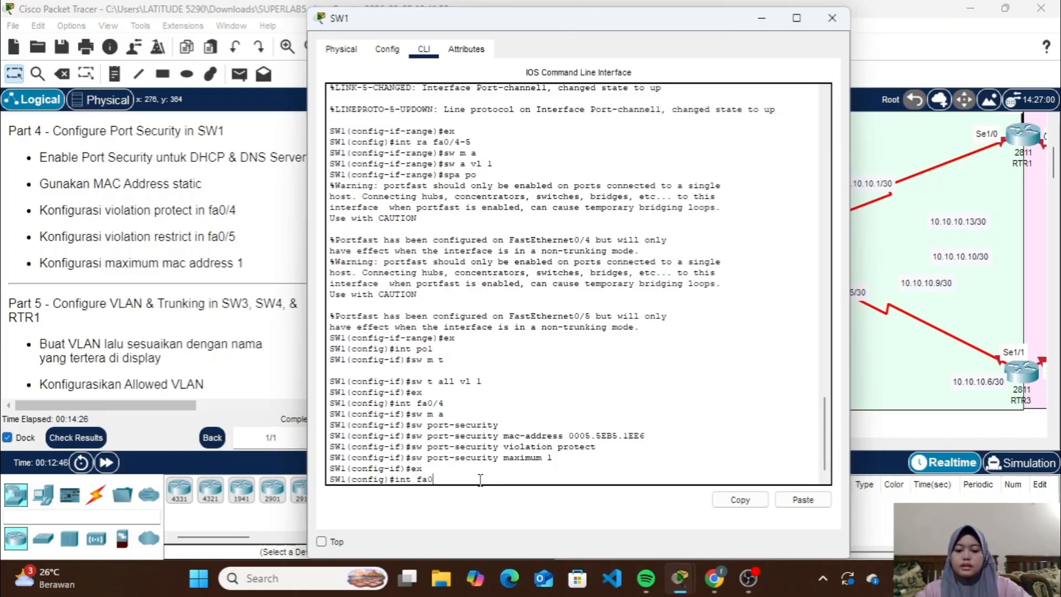
text(/5)
key(Return)
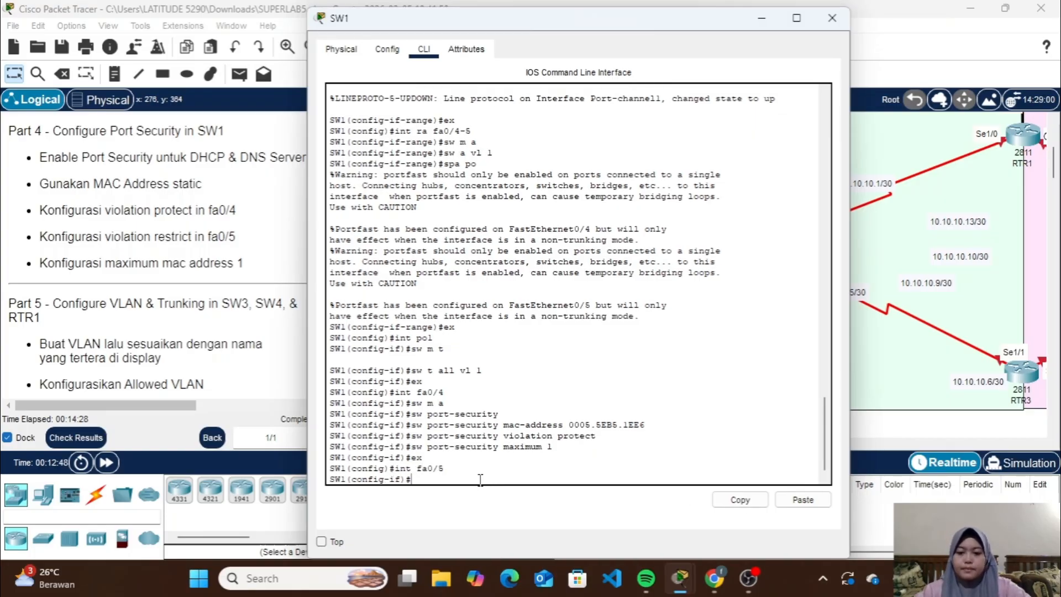
key(BackSpace)
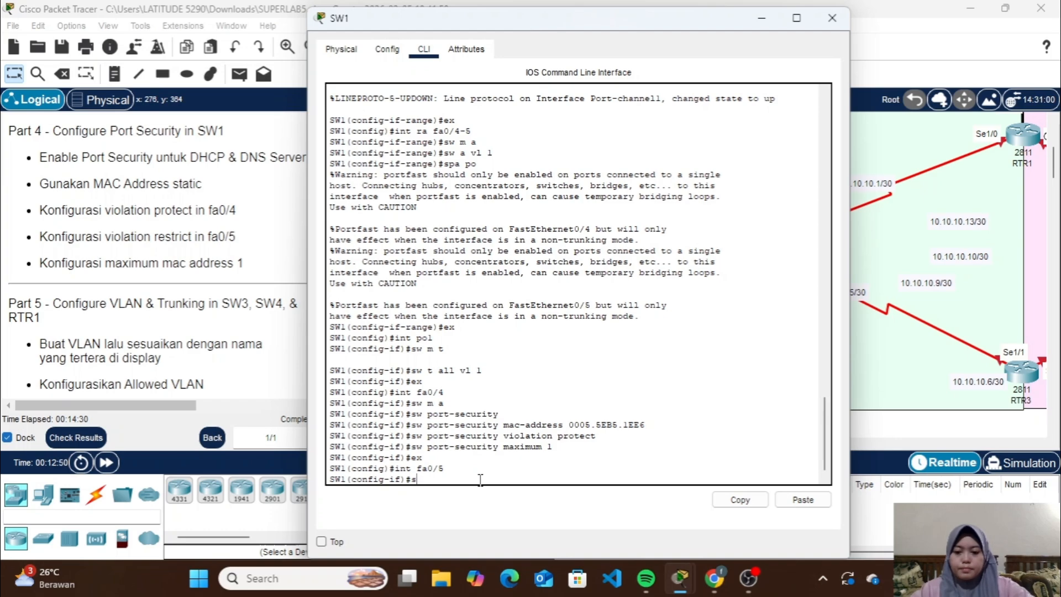
text(w m a)
key(Return)
Enable port security on SW1's fa0/5 and assign it the copied static MAC address 0006.2AD4.86E4
text(sw)
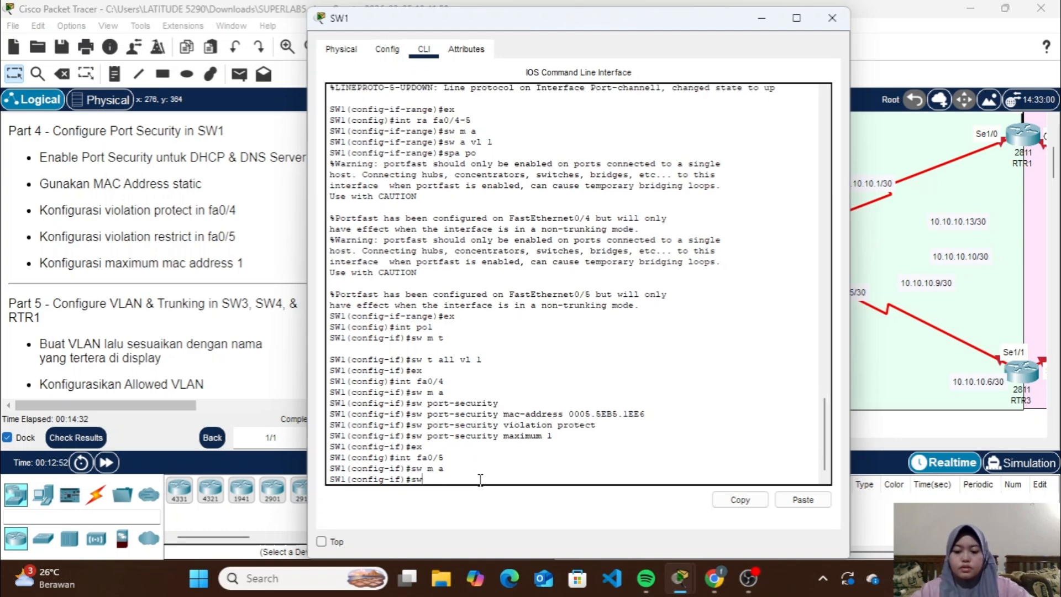
text( port-s)
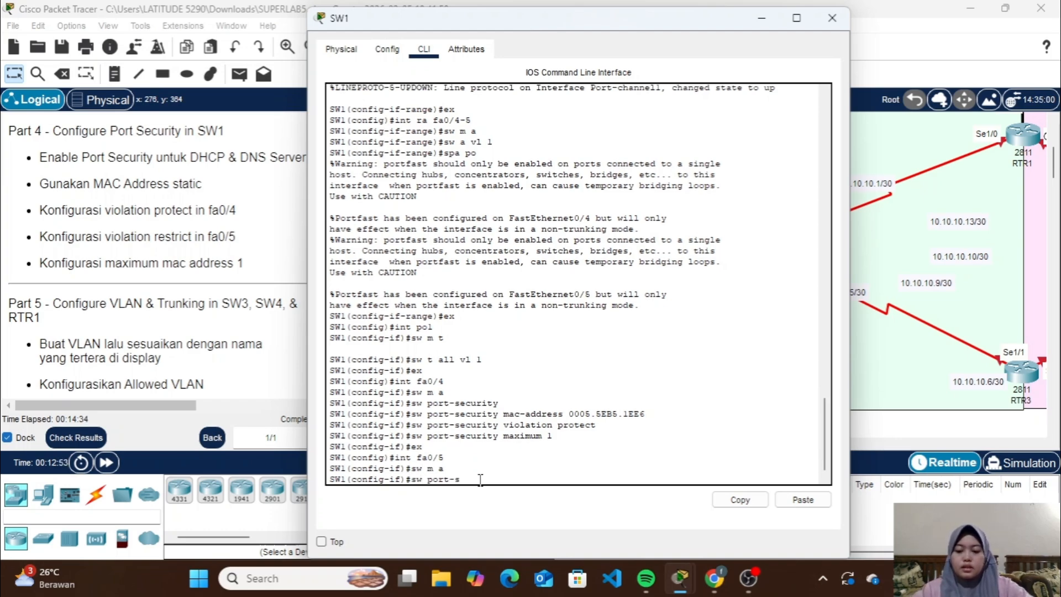
text(ecurity)
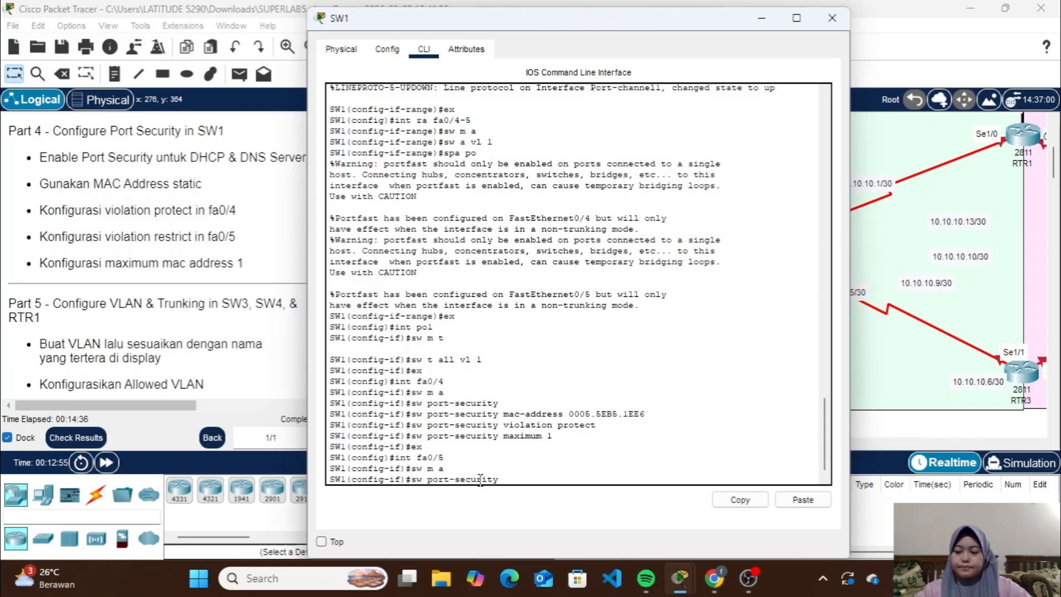
key(Return)
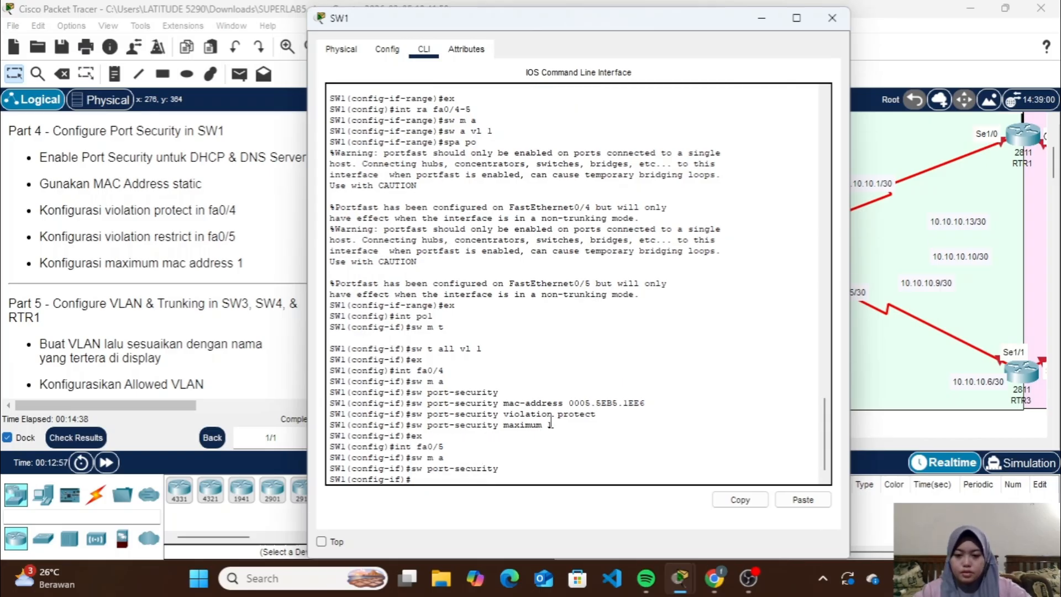
key(Up)
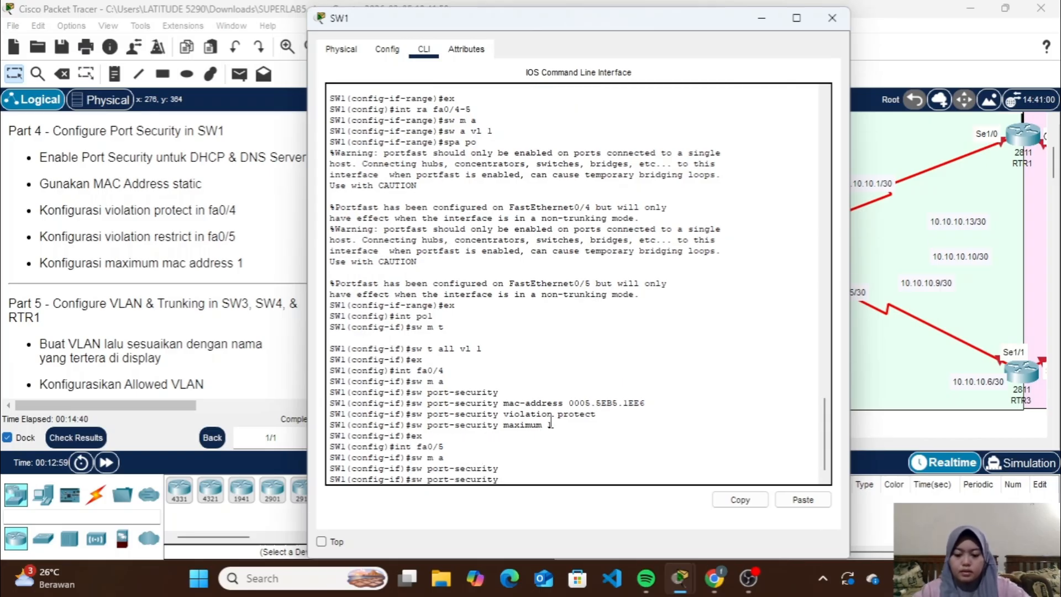
text(mac-ad)
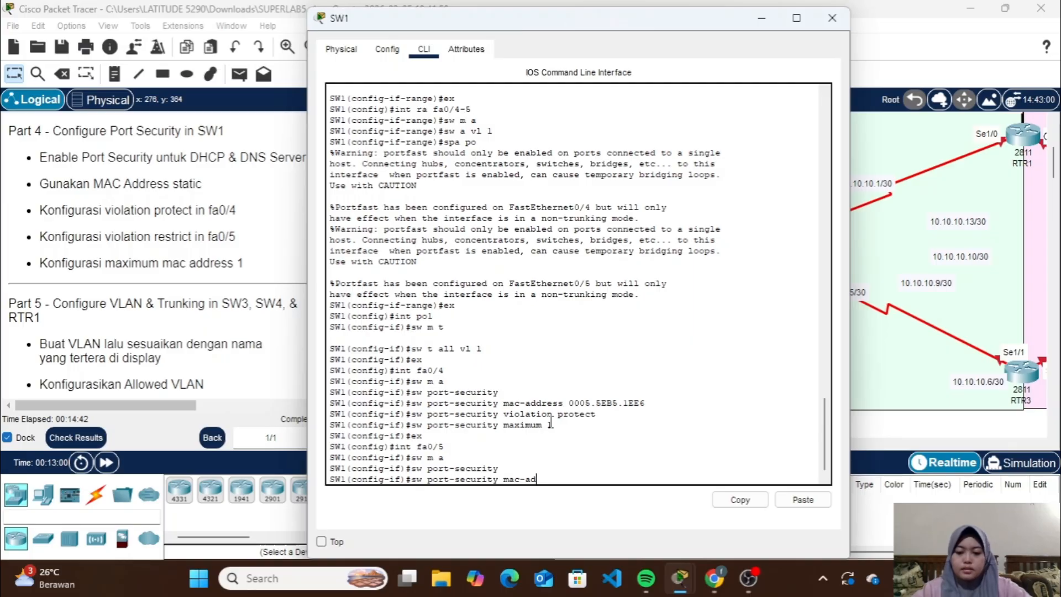
text(dress)
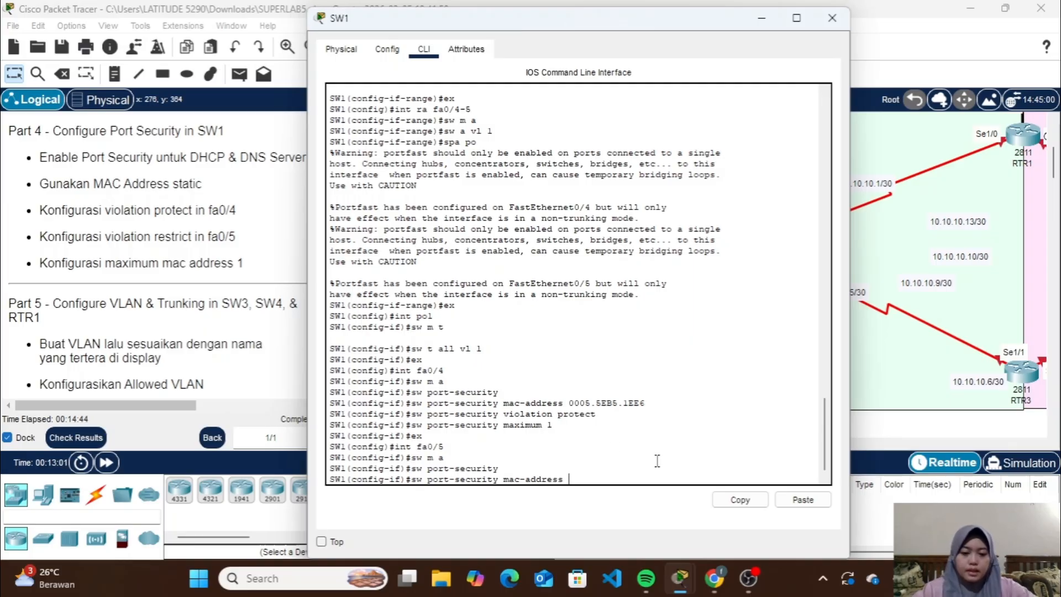
click(803, 499)
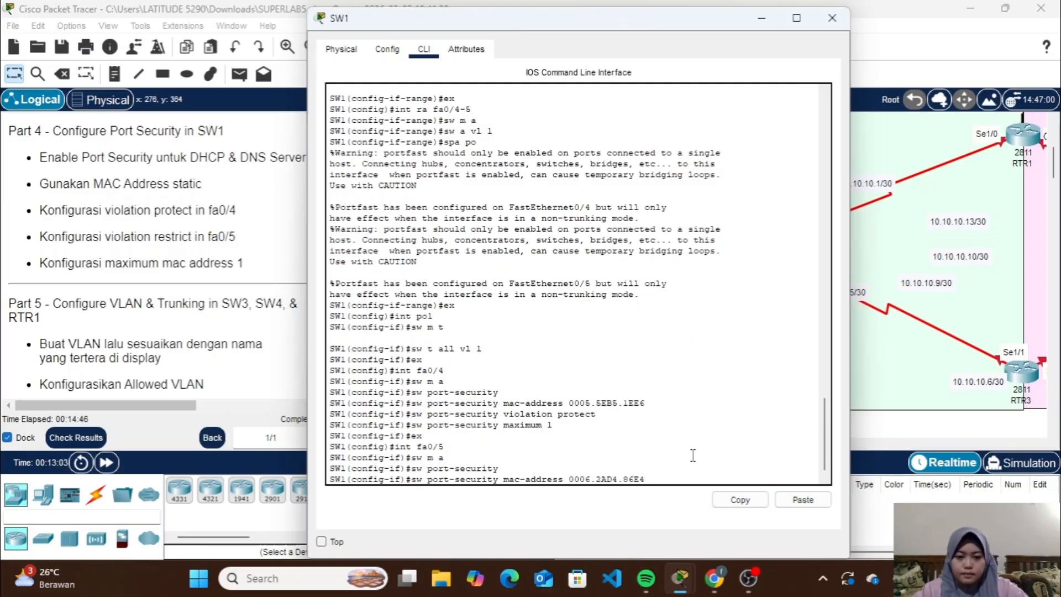
key(Return)
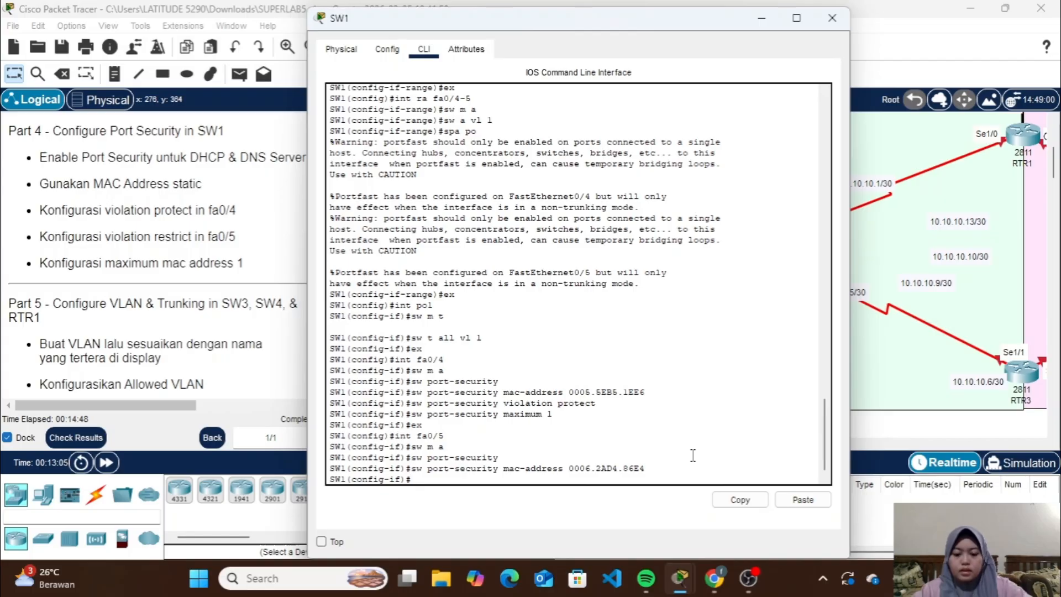
Set the port security violation mode on SW1's fa0/5 to restrict
key(Up)
key(Up)
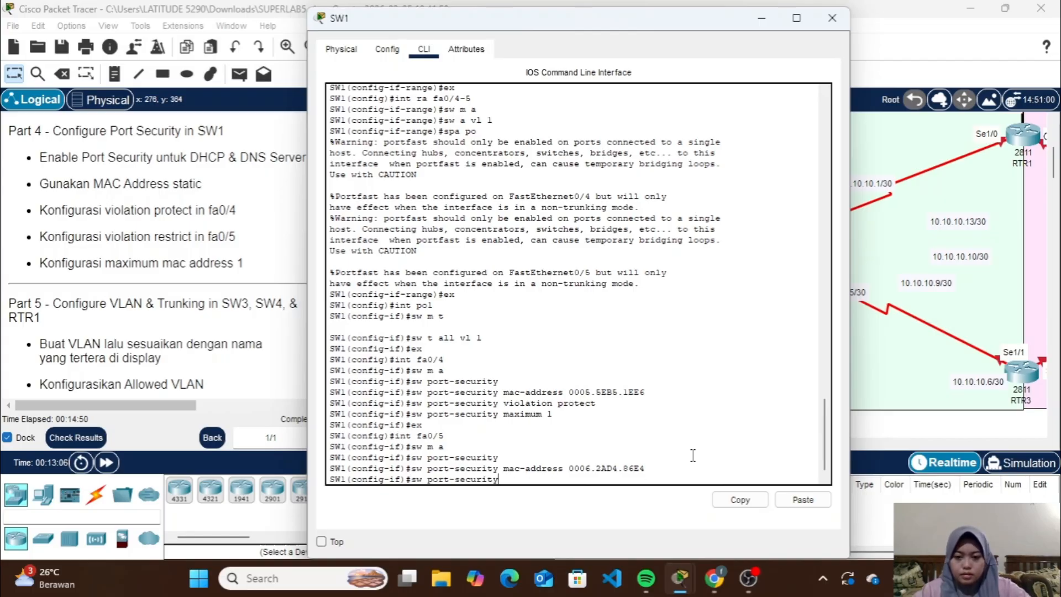
text(violat)
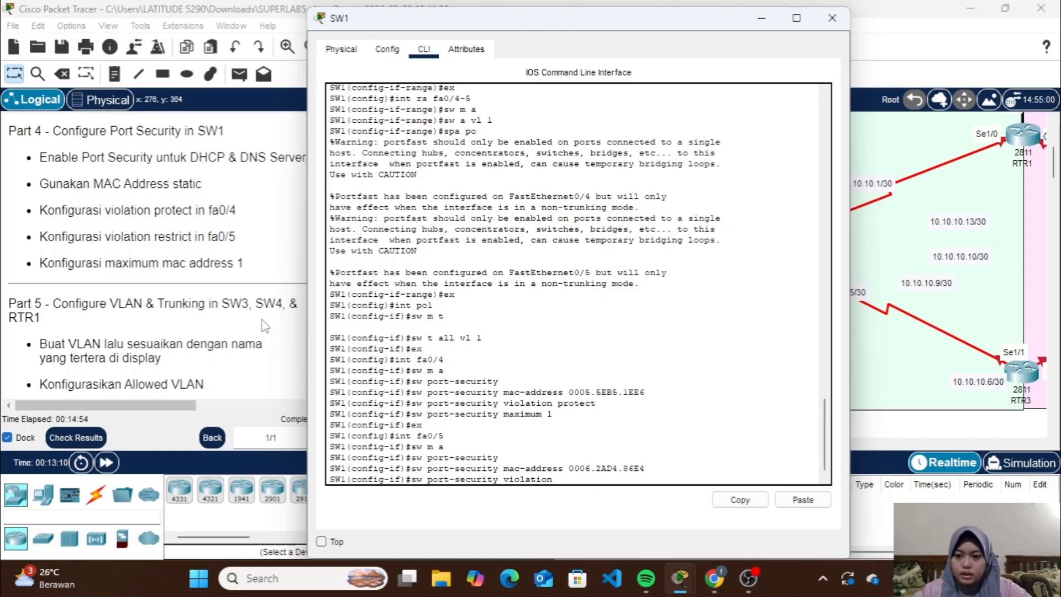
text(ion )
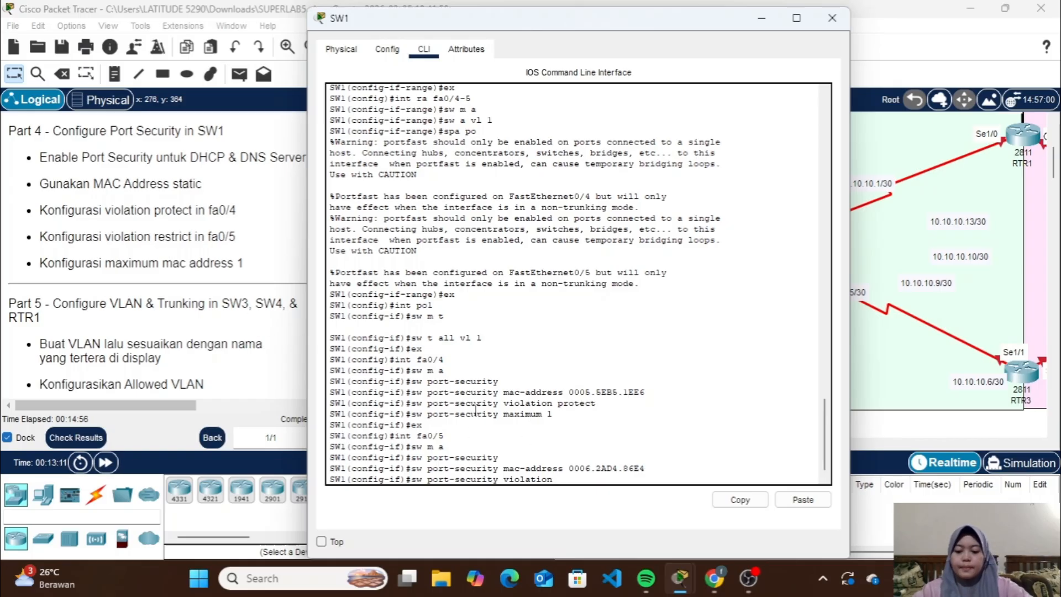
text(restrict)
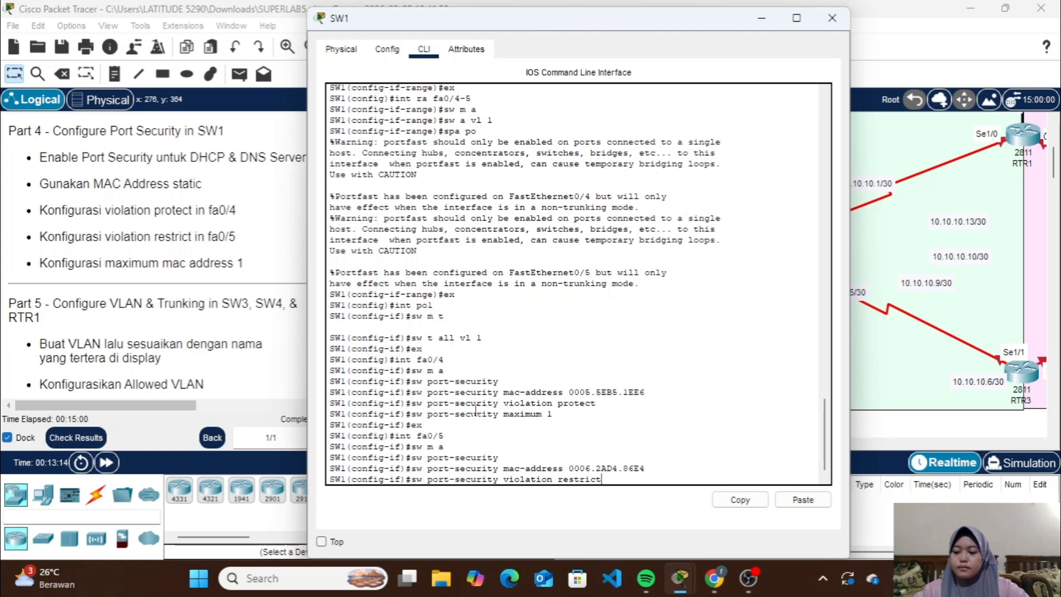
key(Return)
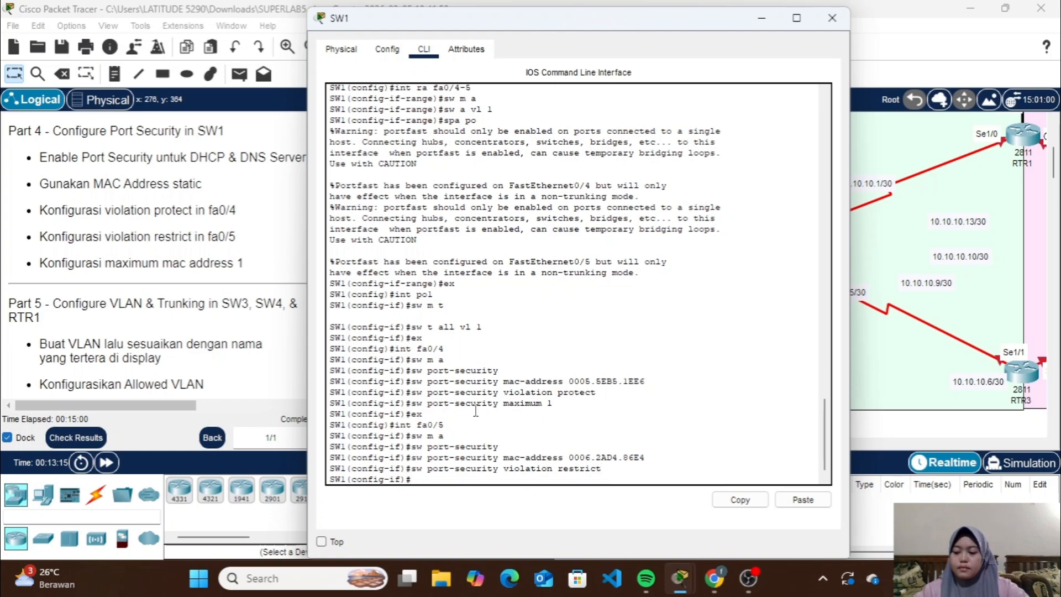
Limit port security on SW1's fa0/5 to a maximum of 1 MAC address, exit the interface and close the switch's window
key(Up)
key(Up)
key(Up)
key(Up)
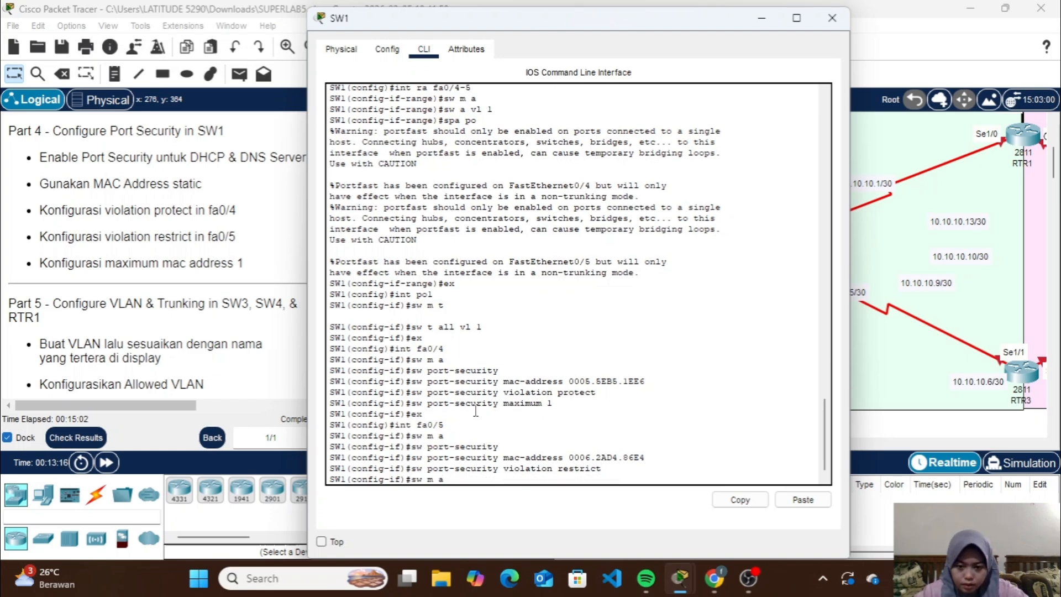
key(Up)
key(Up)
key(Up)
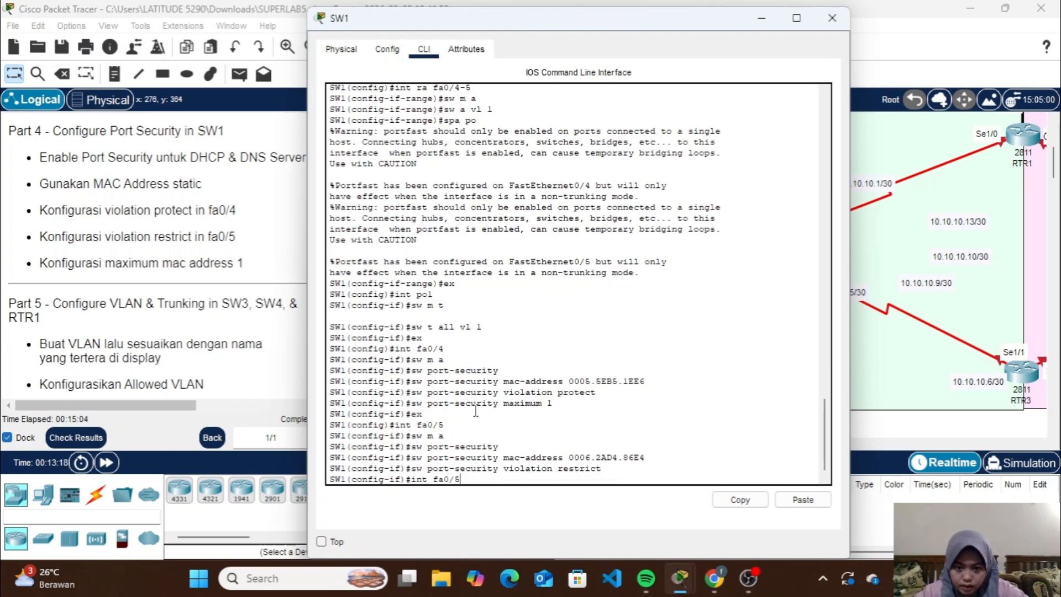
key(Return)
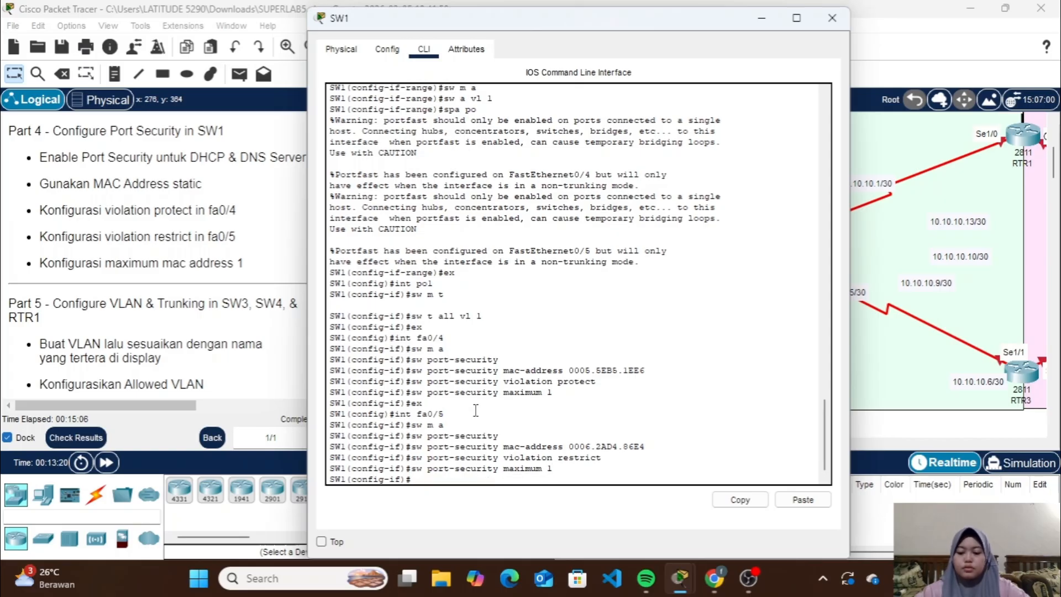
text(ex)
key(Return)
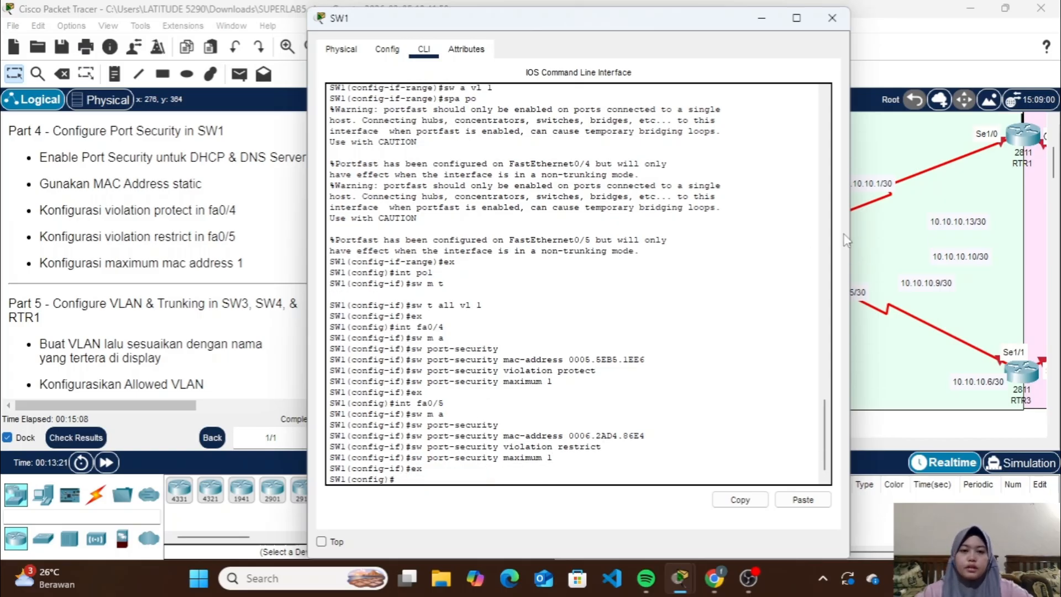
click(832, 18)
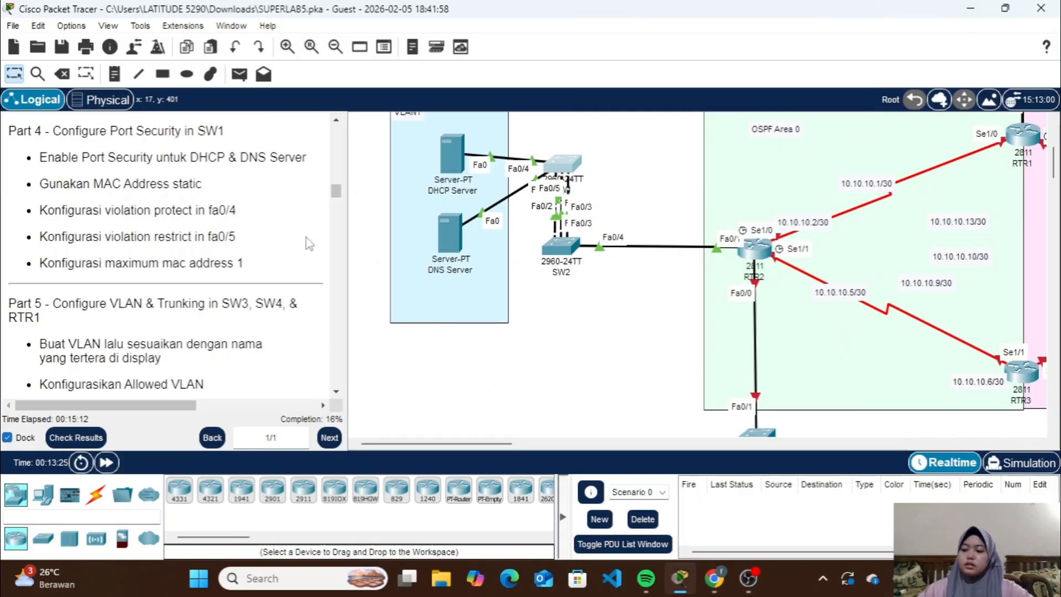
Review the Part 5 instructions and examine the topology around SW3, SW4 and RTR1 with their VLAN areas
scroll(307, 243, down, 3)
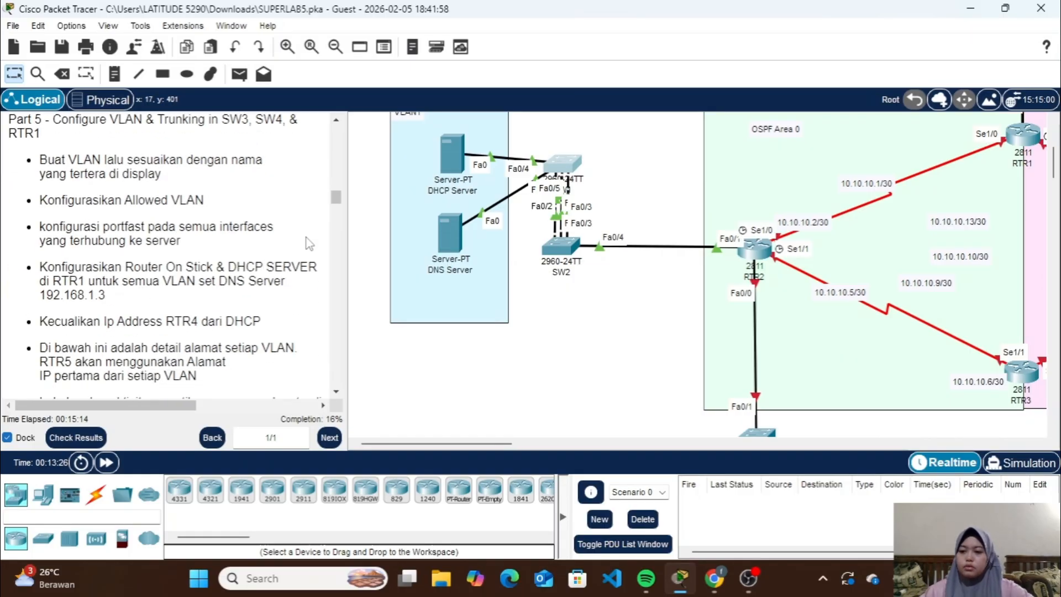
scroll(185, 182, up, 1)
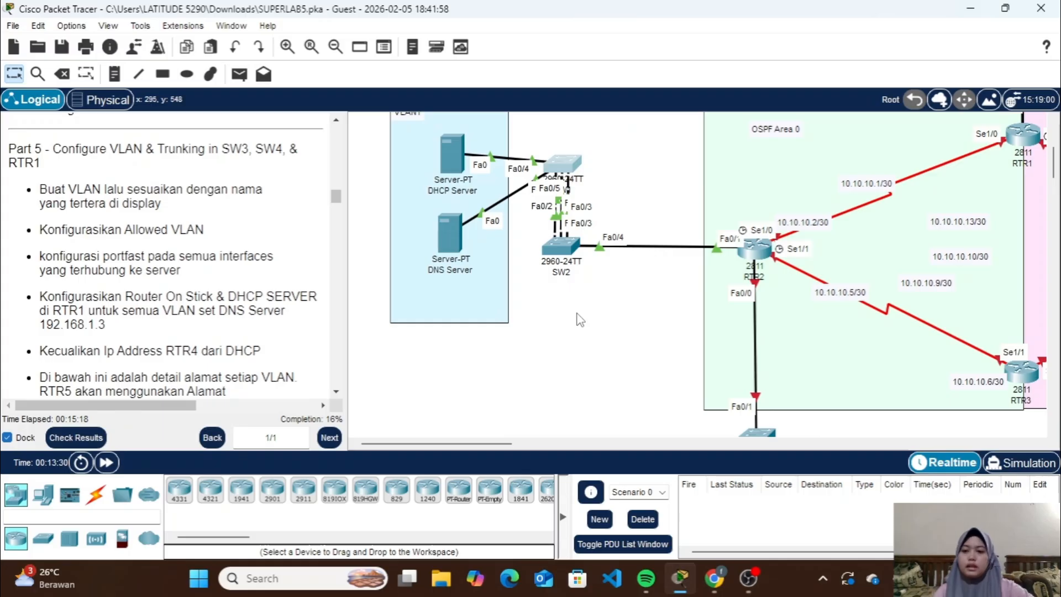
scroll(574, 309, right, 5)
scroll(576, 312, up, 5)
scroll(577, 319, right, 3)
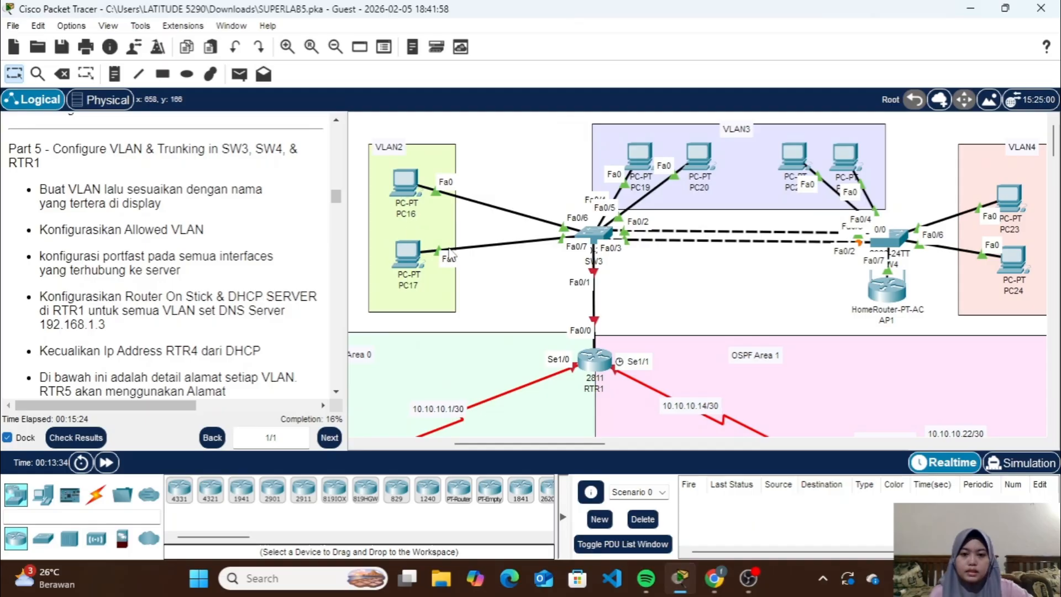
scroll(740, 277, right, 3)
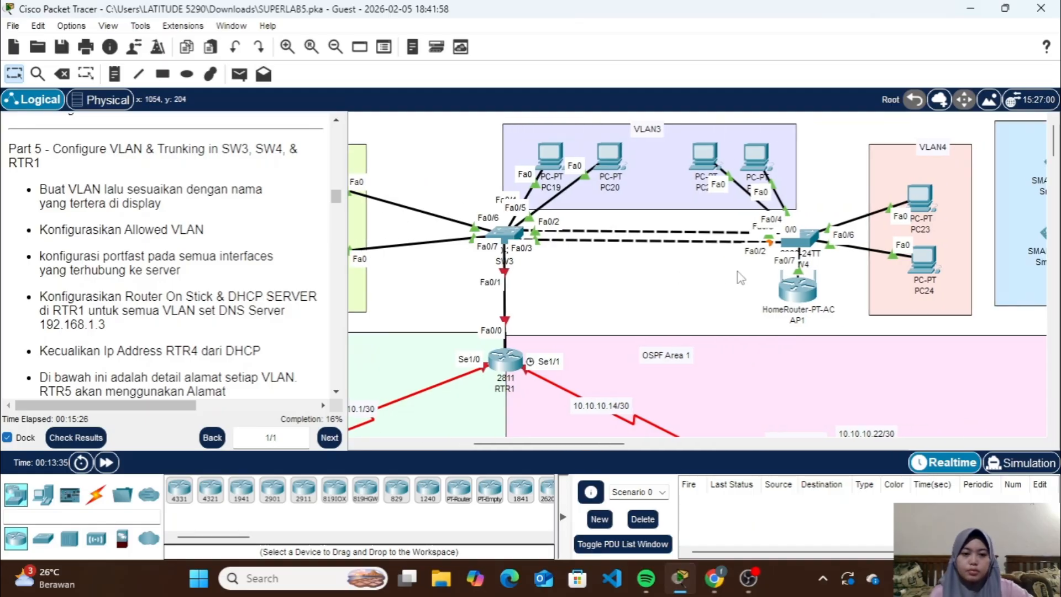
scroll(658, 252, left, 5)
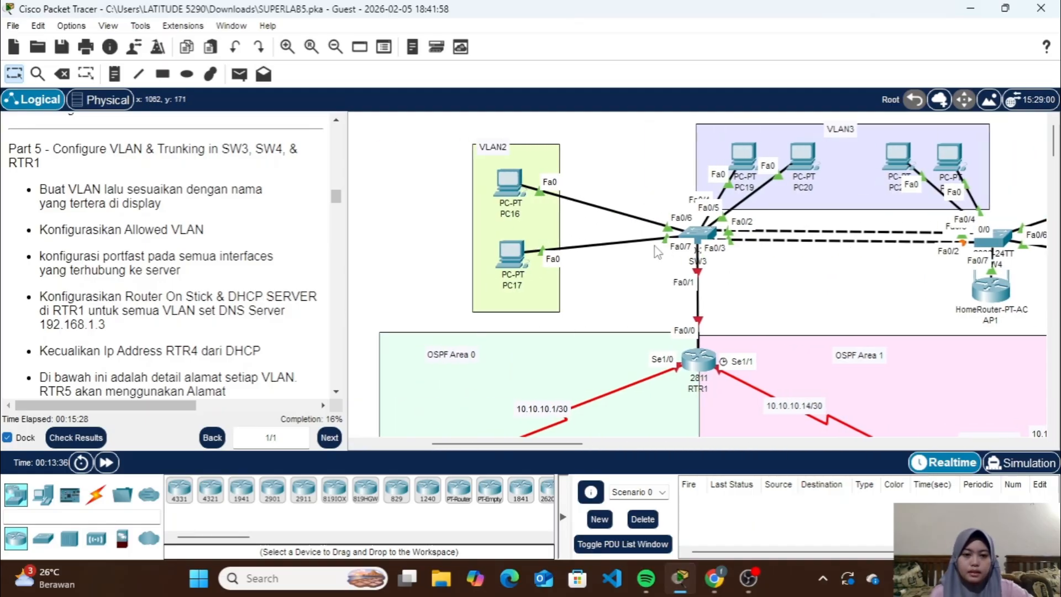
scroll(774, 255, right, 8)
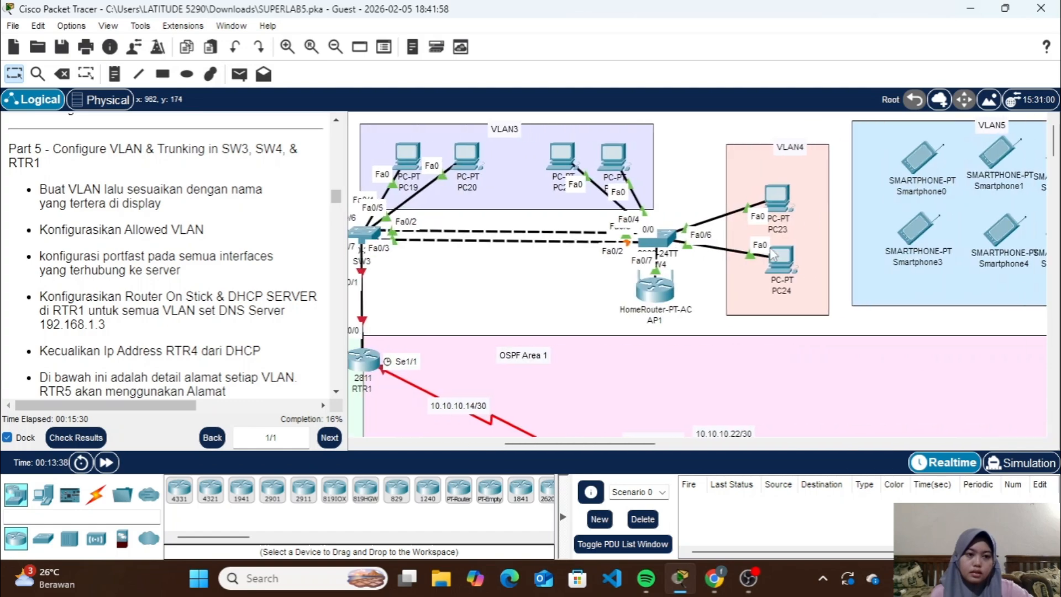
scroll(732, 223, left, 7)
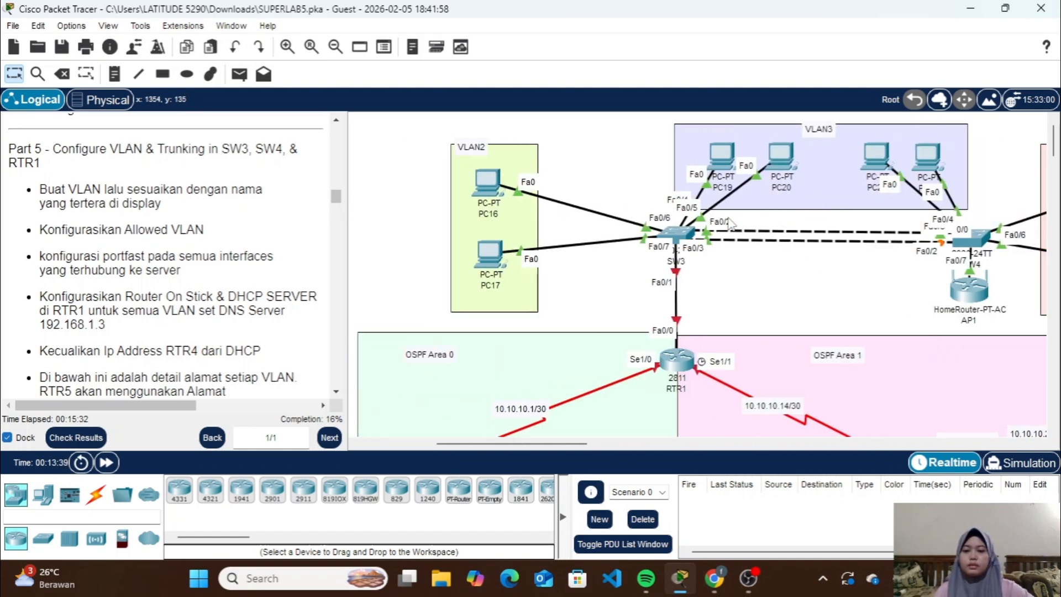
Open SW3's command line, enter privileged mode with the enable password and enter global configuration mode
click(674, 225)
key(Return)
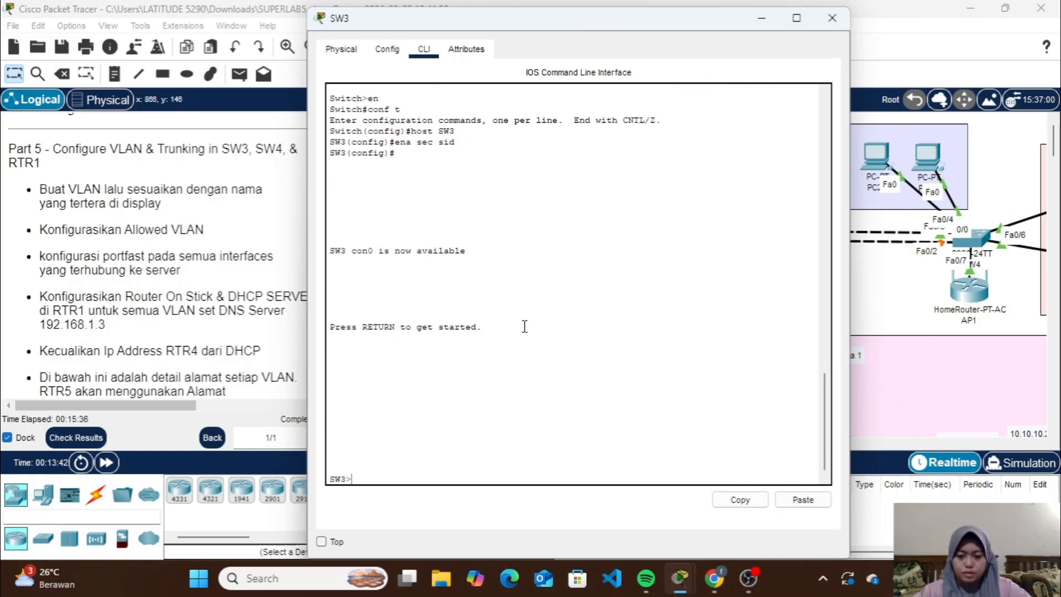
text(en)
key(Return)
text(sid)
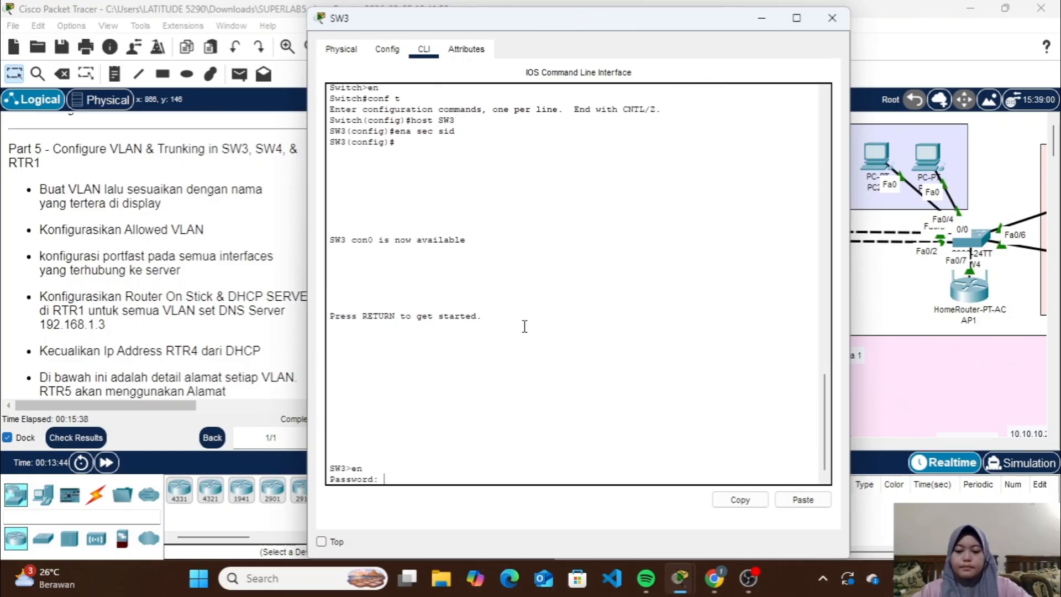
key(Return)
text(cof)
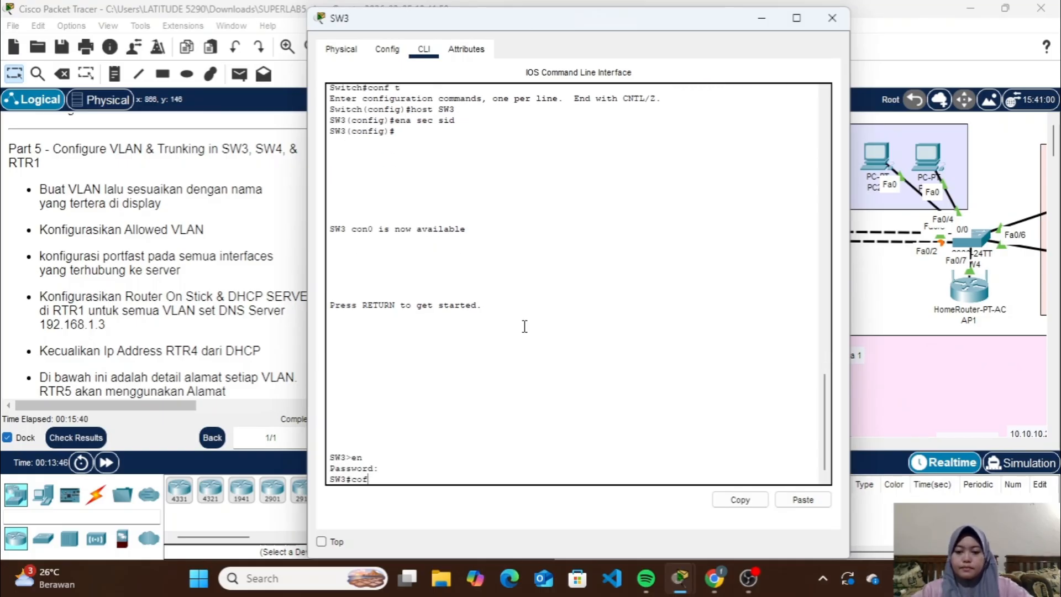
text(nt)
key(Return)
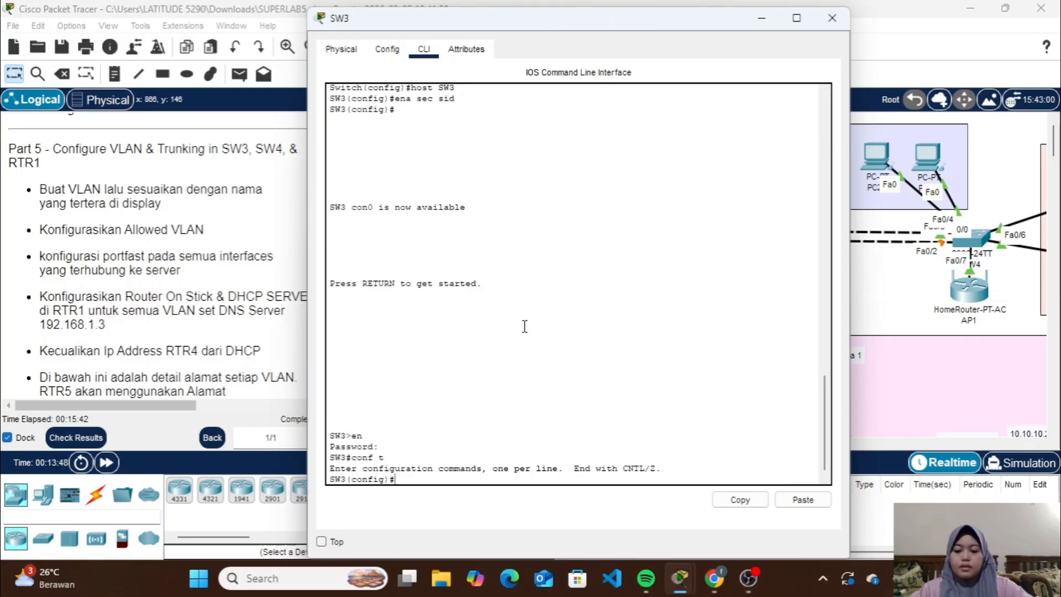
Create VLAN 2 on SW3 and name it VLAN2
text(vlan 2)
key(Return)
text(nfig-vlan)#n)
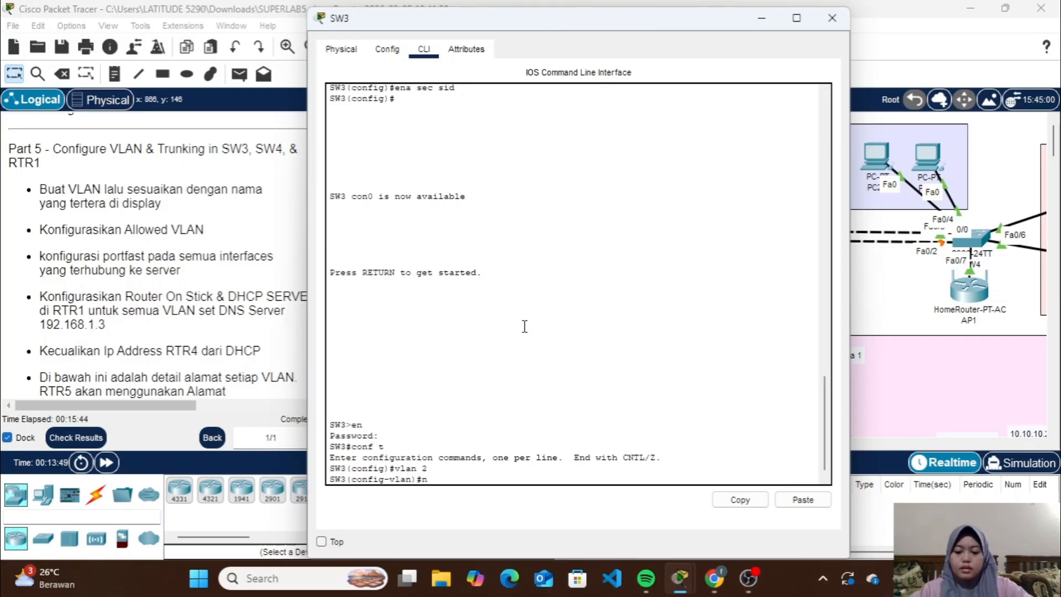
text(ame VLAN2)
key(Return)
Create VLAN 3 on SW3 and name it VLAN3
key(Up)
key(Up)
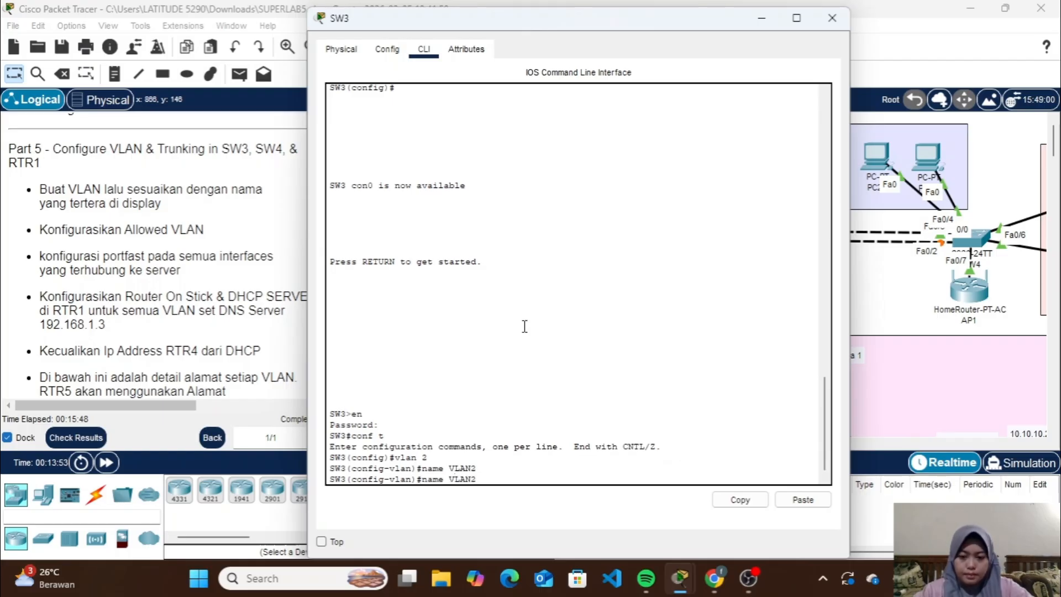
key(BackSpace)
text(3)
key(Return)
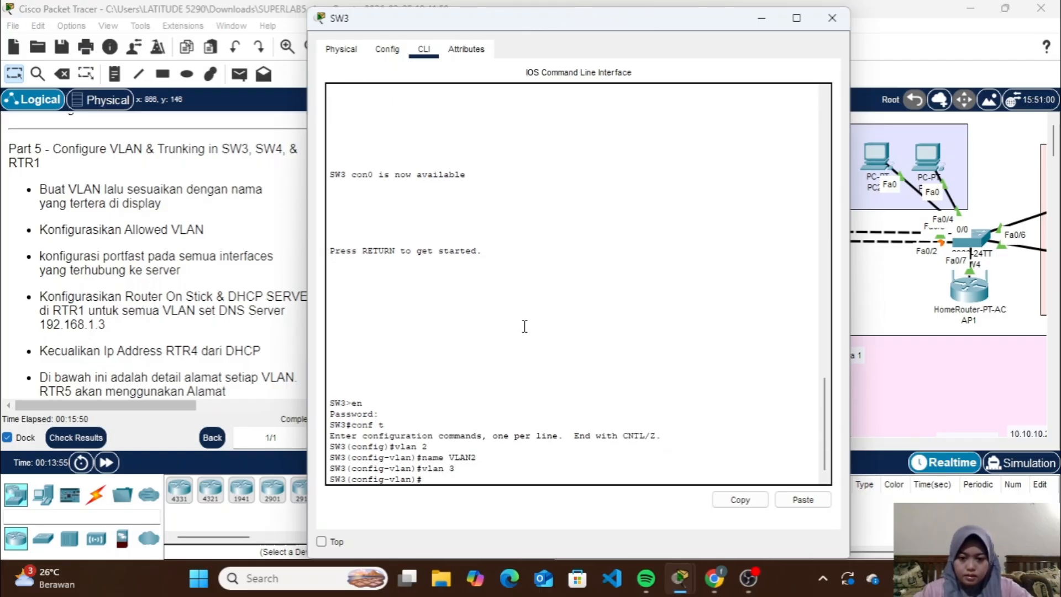
key(Up)
key(Up)
key(BackSpace)
text(4)
text(3)
key(Return)
Create VLAN 4 on SW3 and name it VLAN4
key(Up)
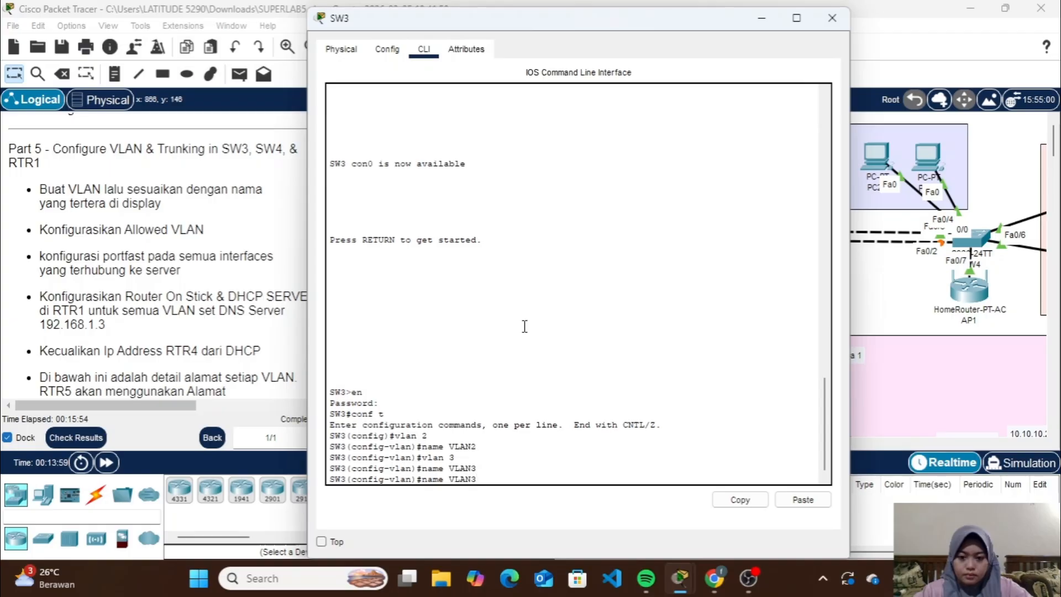
key(Up)
key(Return)
key(Up)
key(Up)
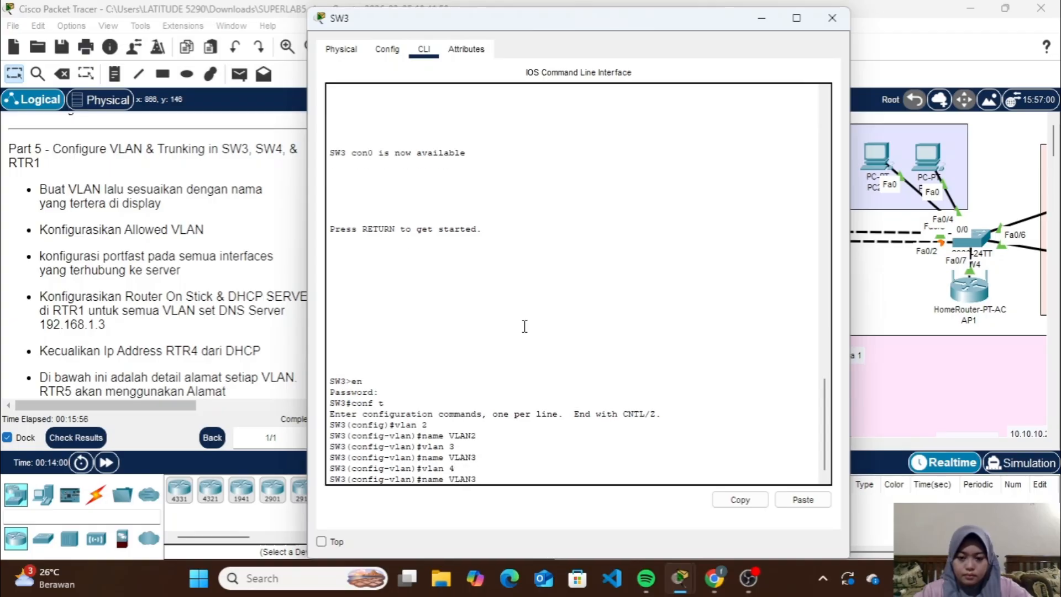
text(4)
key(Return)
Create VLAN 5 on SW3, name it VLAN5 and return to global configuration mode
key(Up)
key(Up)
key(BackSpace)
text(5)
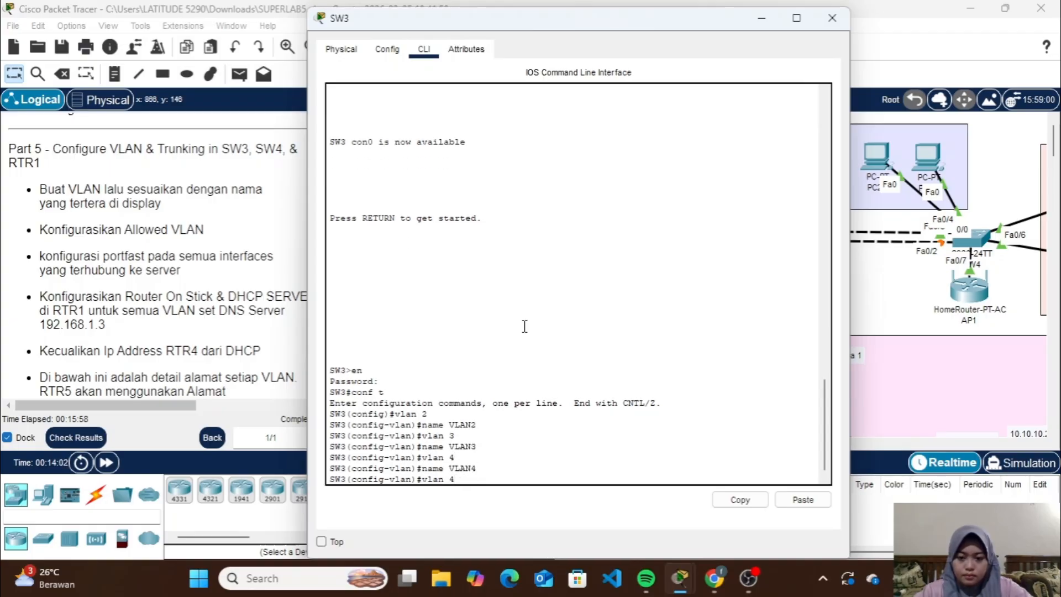
key(Return)
key(Up)
key(Up)
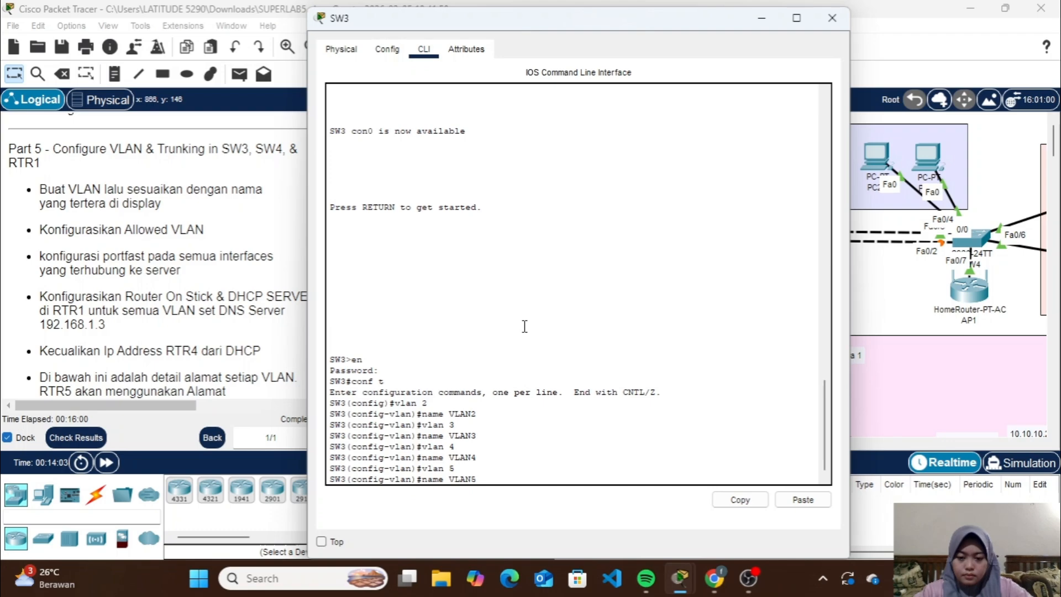
text(5)
key(Return)
text(ex)
key(Return)
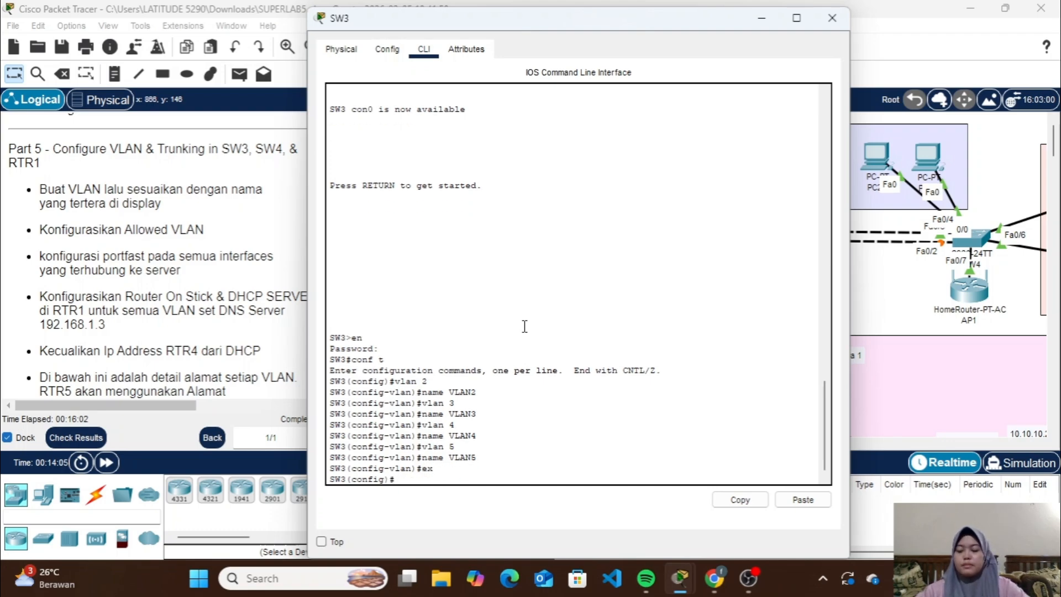
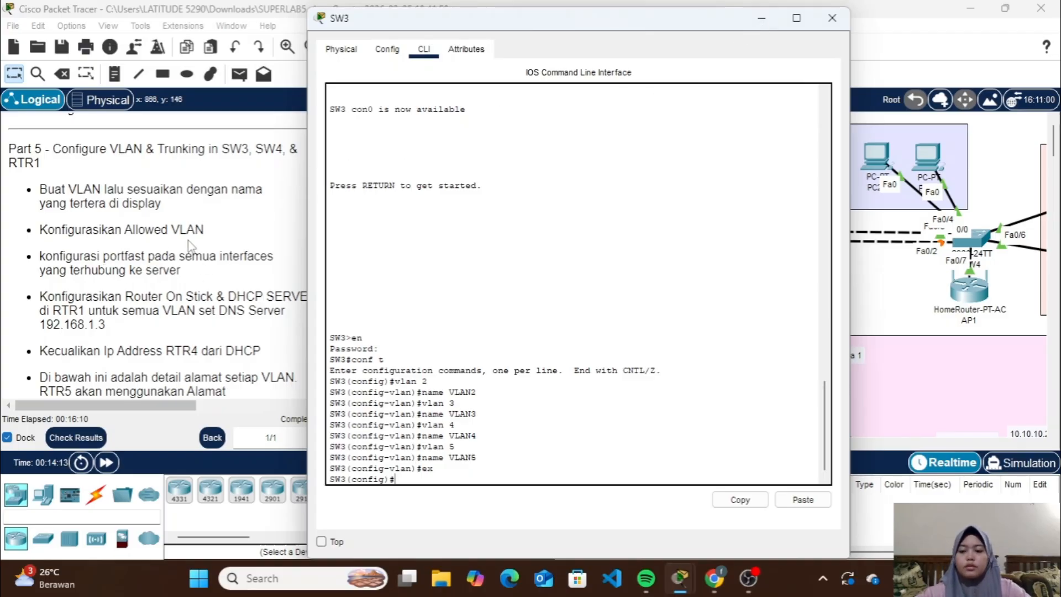
Nudge PC16, PC17 and PC19 within the VLAN2 and VLAN3 areas to examine which SW3 ports they connect to
click(765, 21)
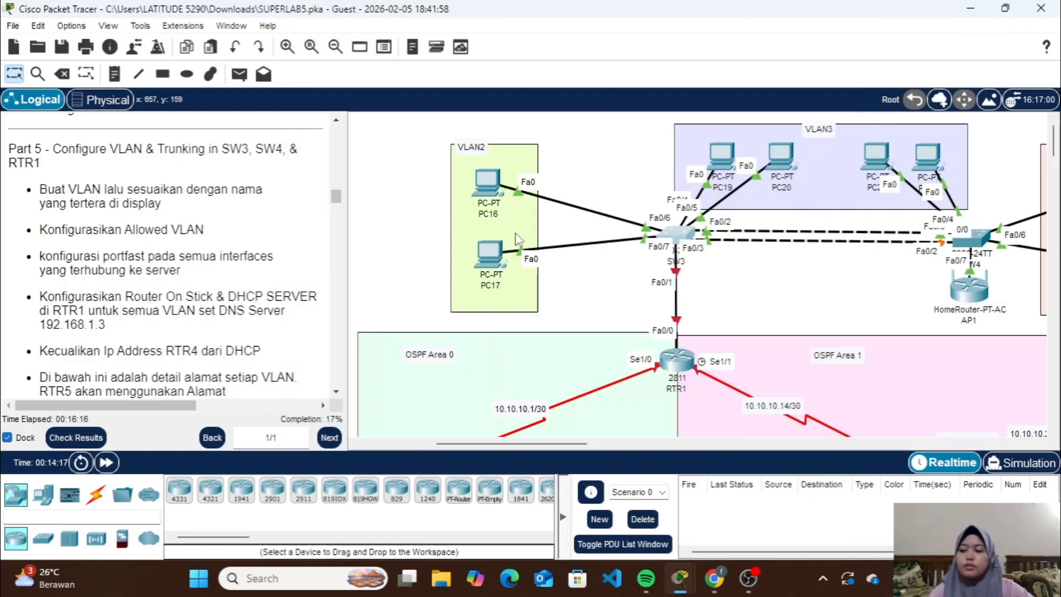
drag(500, 189, 498, 191)
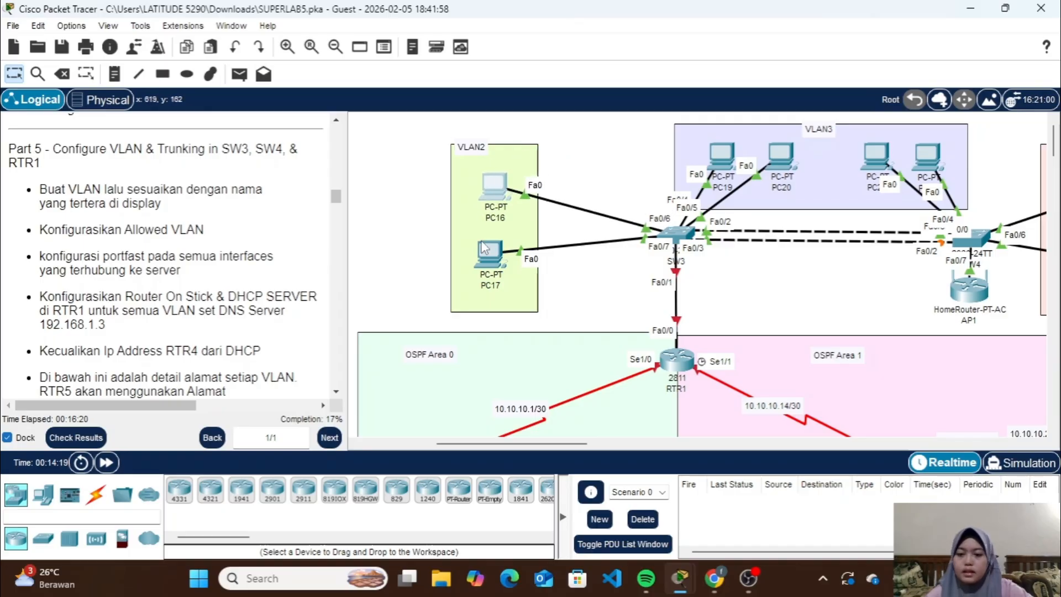
drag(485, 247, 492, 238)
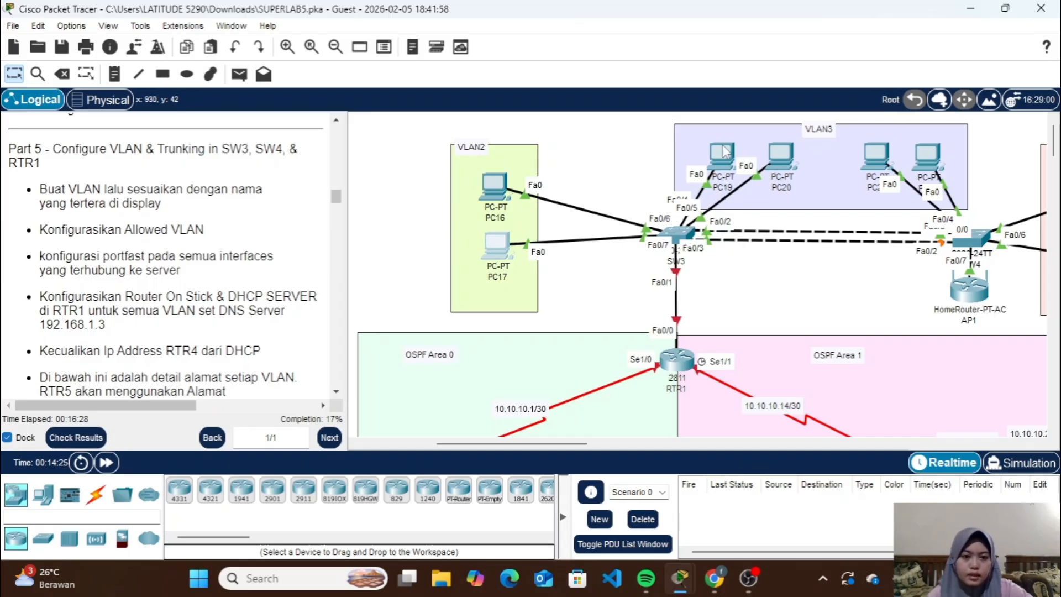
drag(721, 156, 785, 156)
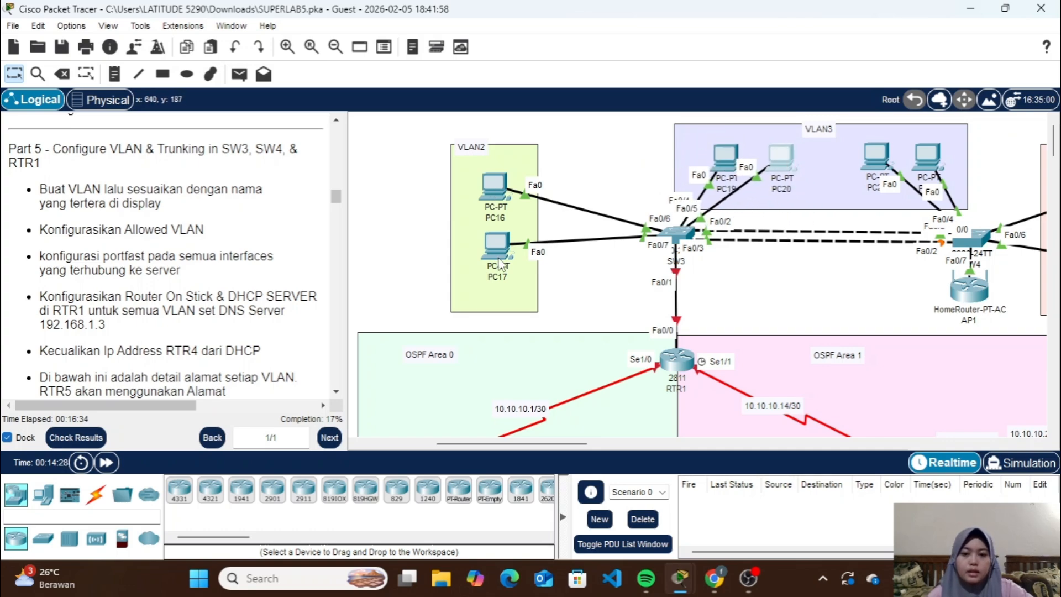
Configure SW3 interfaces Fa0/6-7 as access ports in VLAN 2
click(679, 235)
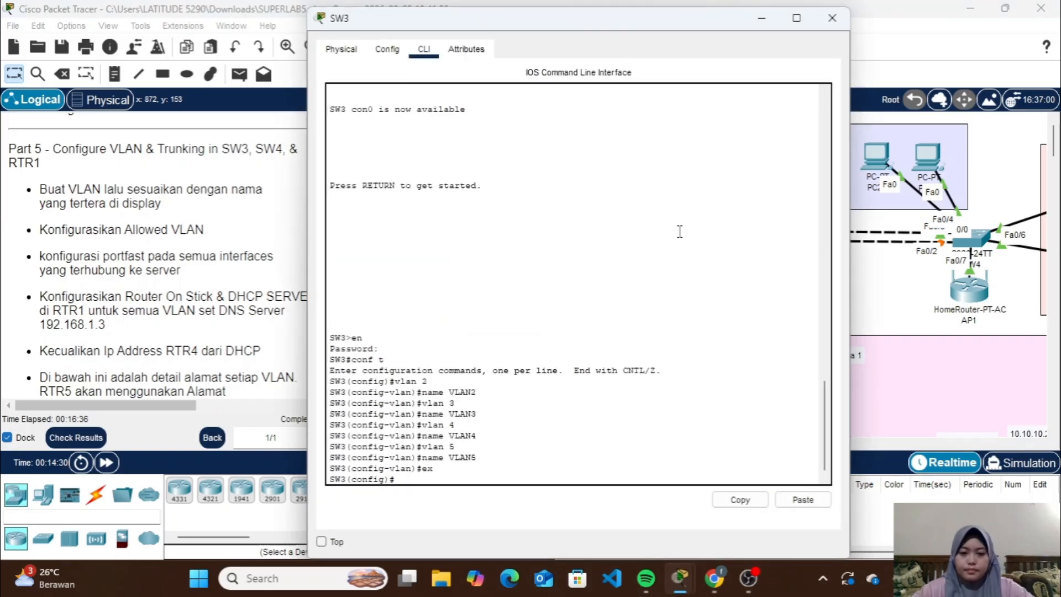
text(int)
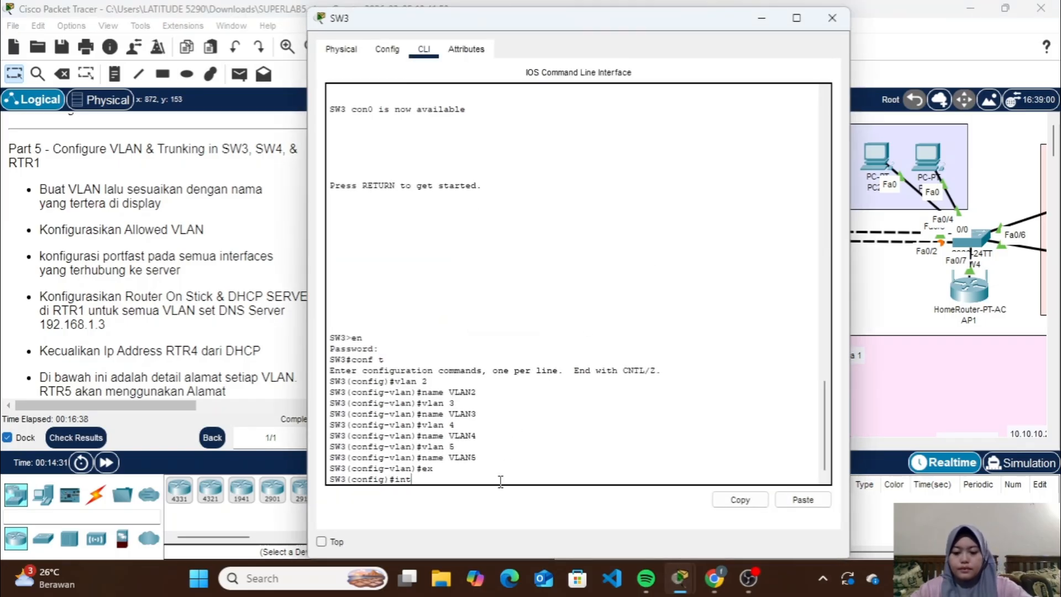
text( ra fa)
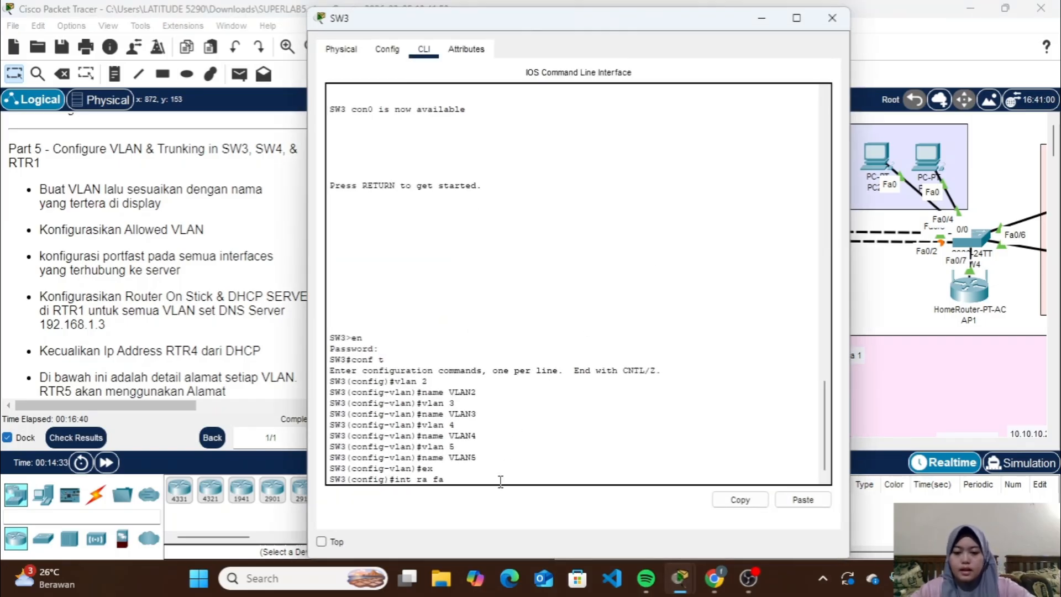
text(0/6-)
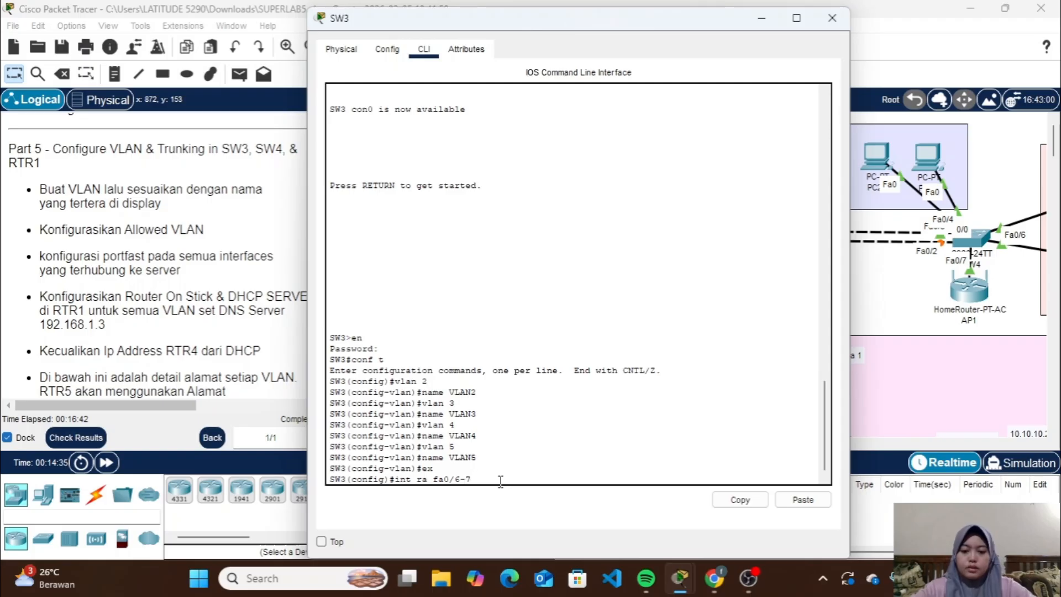
text(7)
key(Return)
text(sw m)
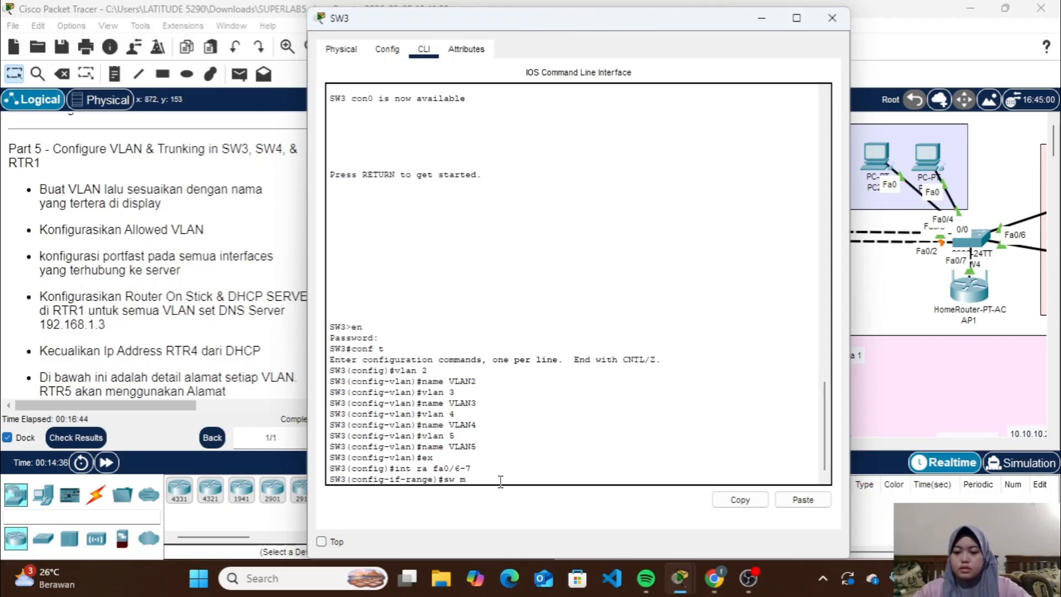
text( a)
key(Return)
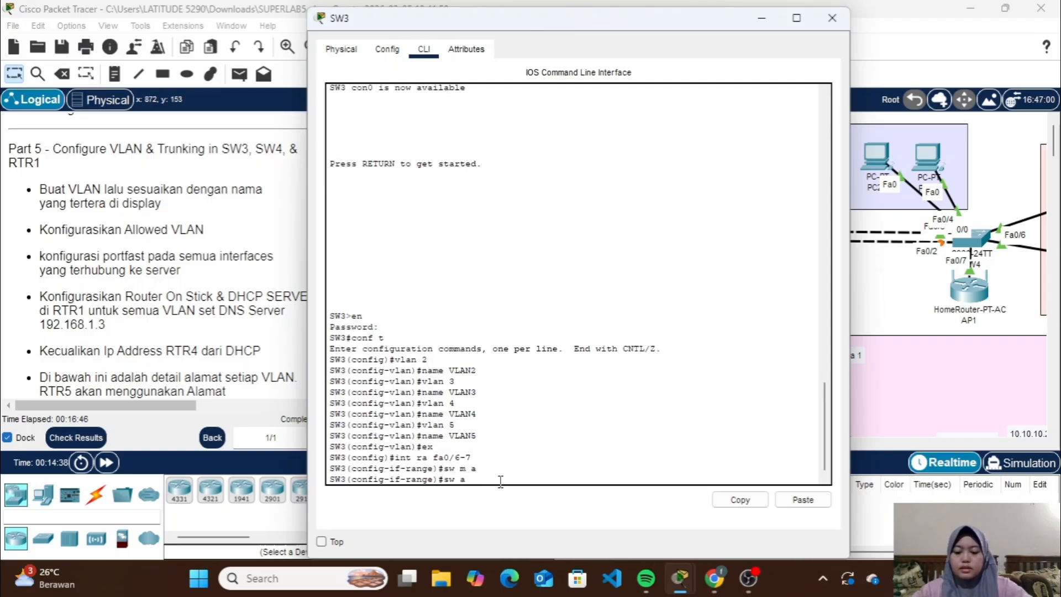
text(sw a vl 2)
key(Return)
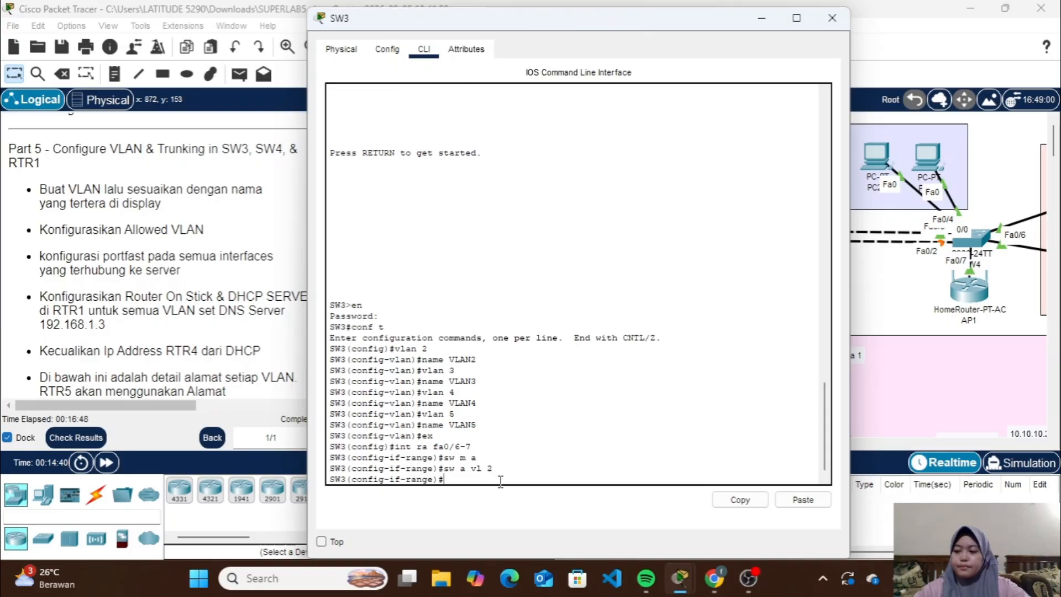
Enable spanning-tree PortFast on SW3 interfaces Fa0/6-7 and return to global configuration mode
text(spa po)
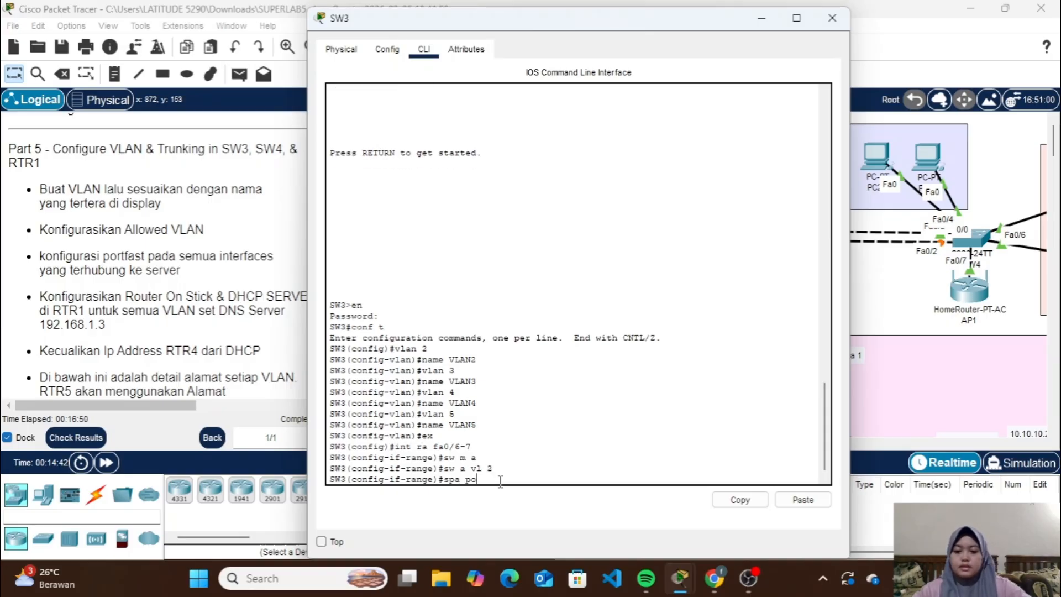
key(Return)
text(ex)
key(Return)
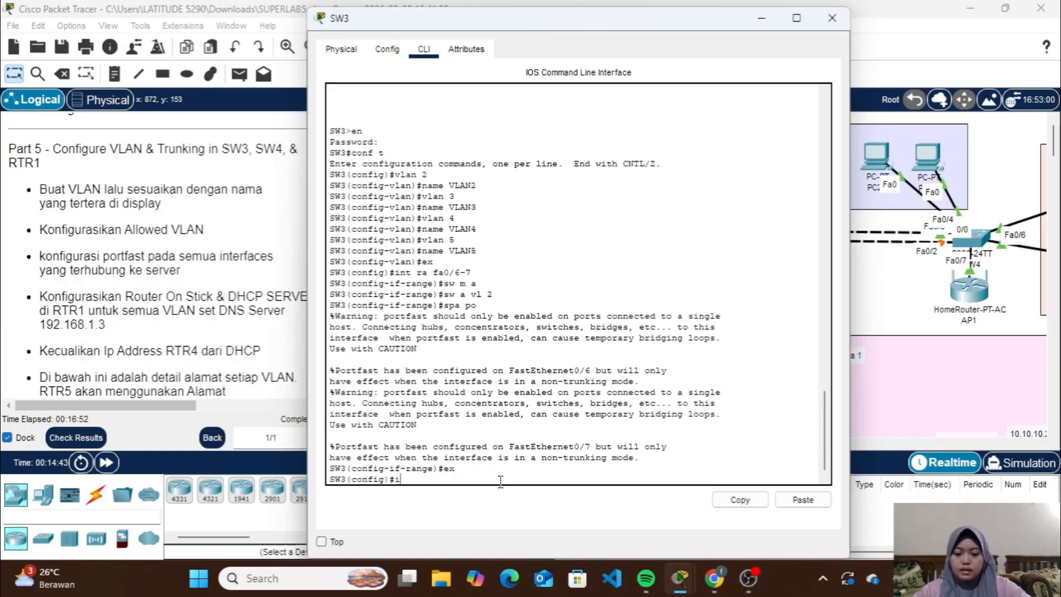
Configure SW3 interfaces Fa0/4-5 as access ports in VLAN 3
text(int ra fa)
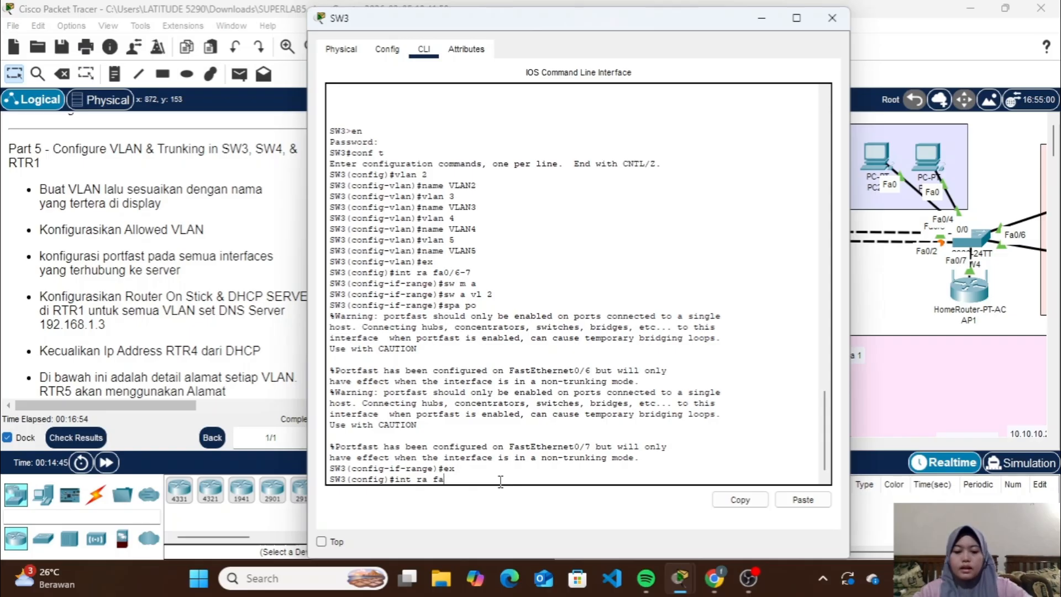
text(0/4-5)
key(Return)
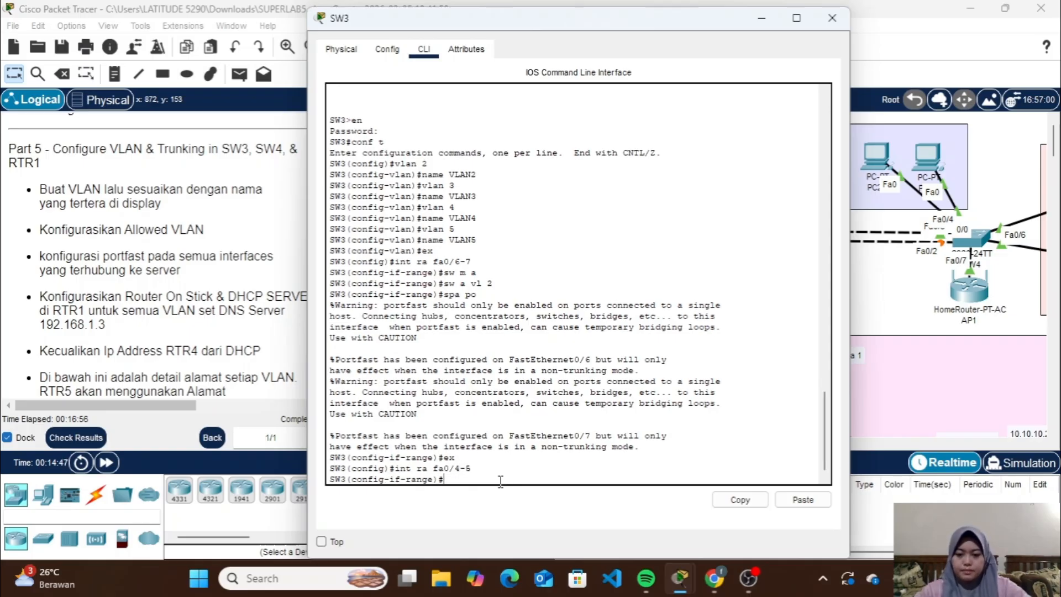
text(sw m a)
key(Return)
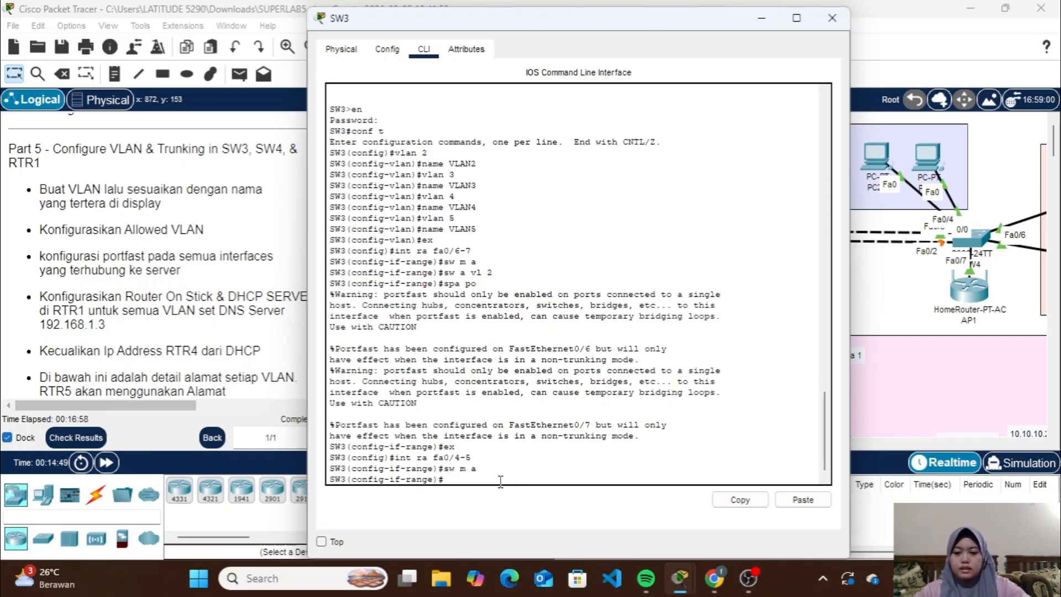
text(sw a vl)
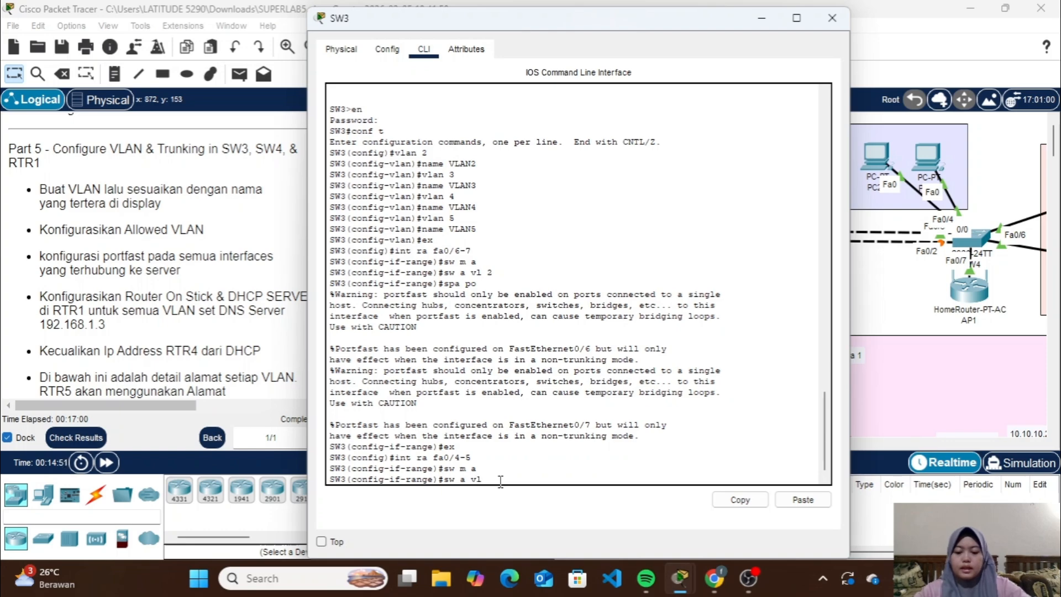
text( 3)
key(Return)
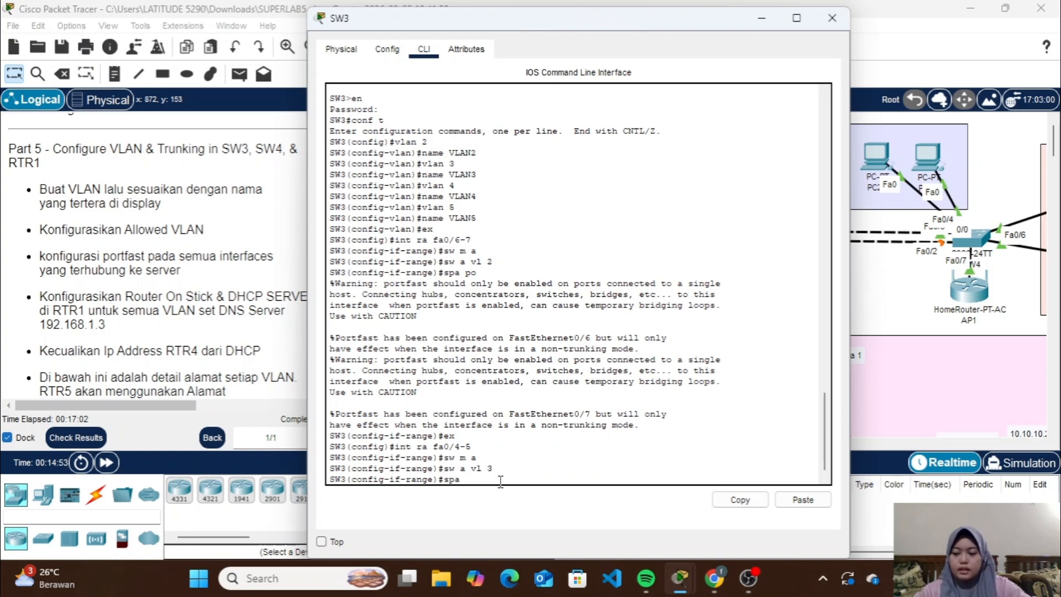
Enable spanning-tree PortFast on SW3 interfaces Fa0/4-5 and return to global configuration mode
text(spap)
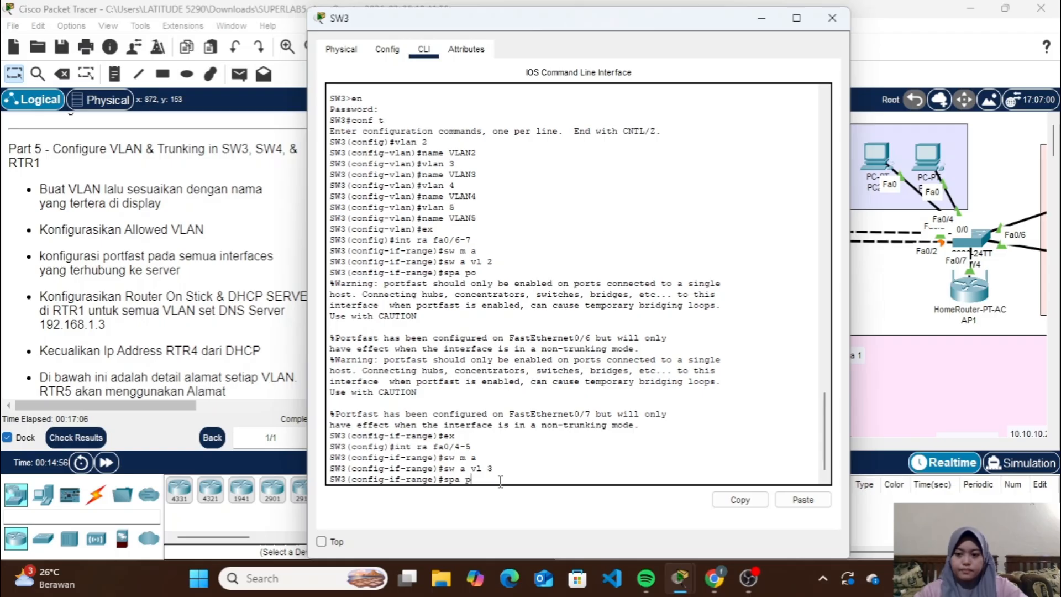
text(i)
text(o)
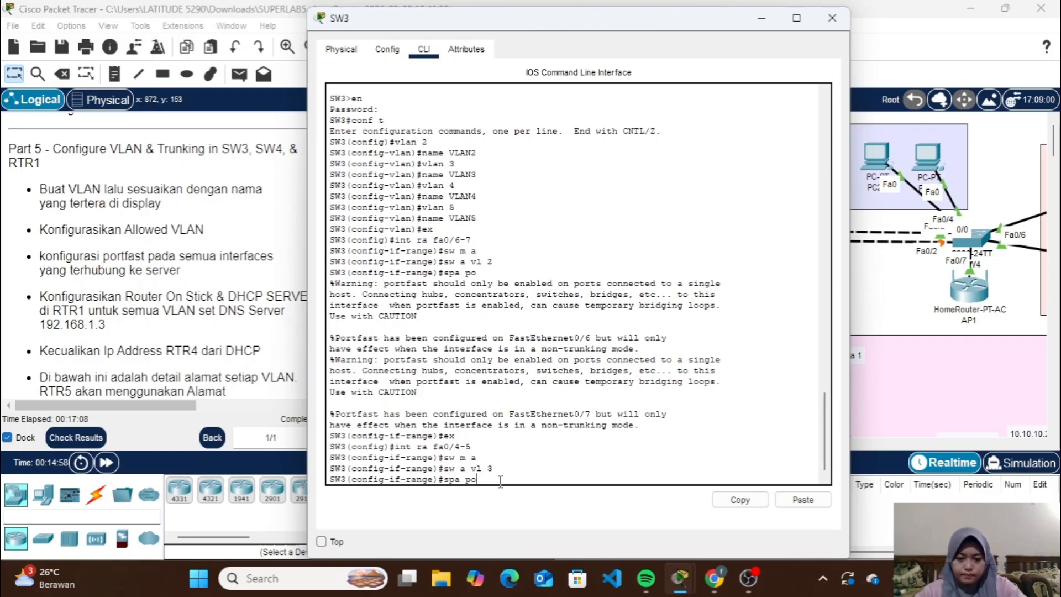
key(Return)
text(ex)
key(Return)
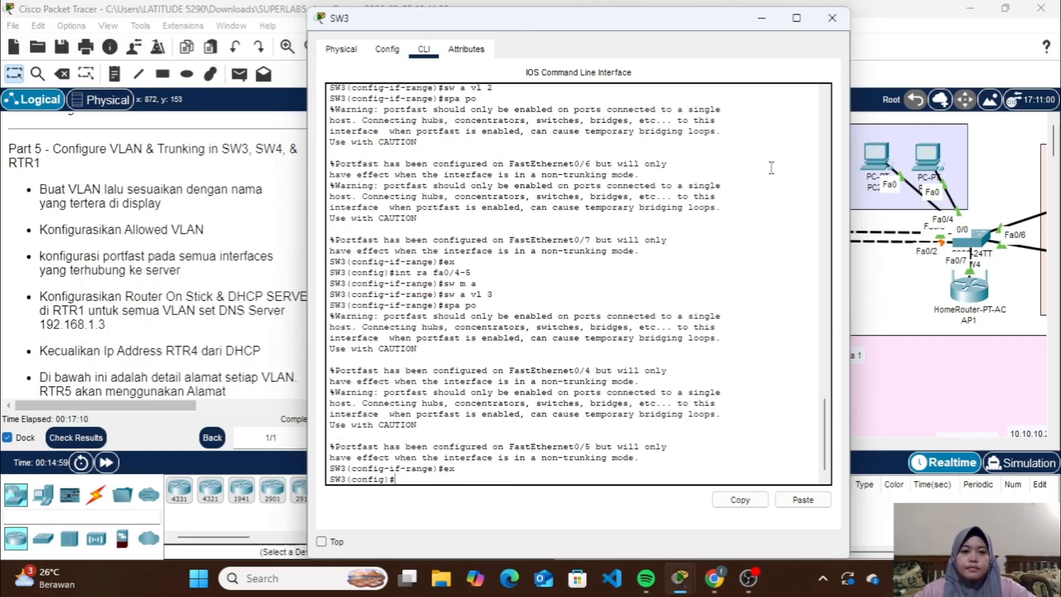
Examine SW3's links in the topology and list its CDP neighbors from global configuration mode
click(761, 18)
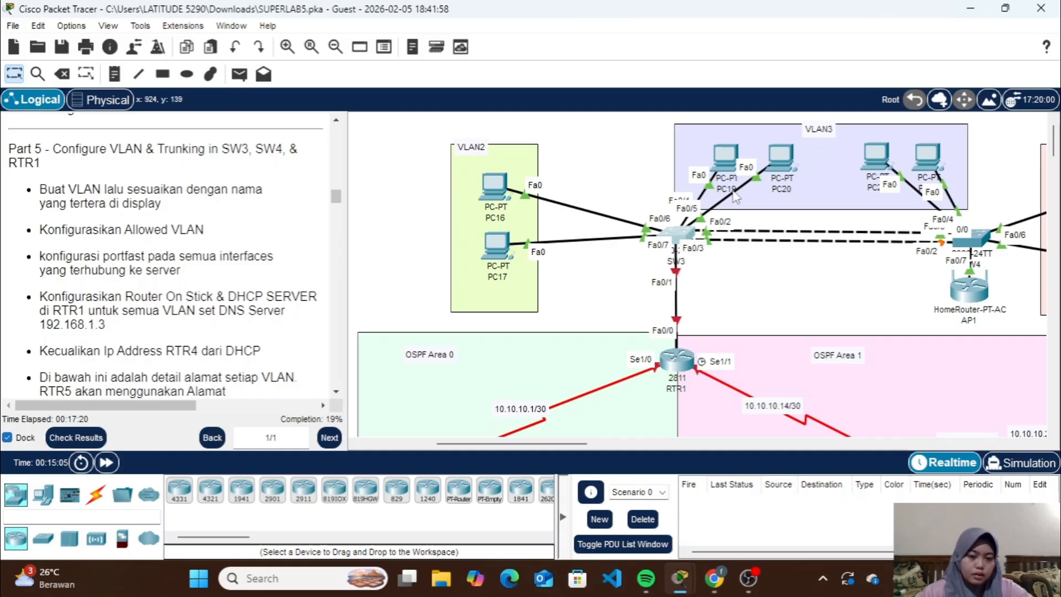
click(685, 231)
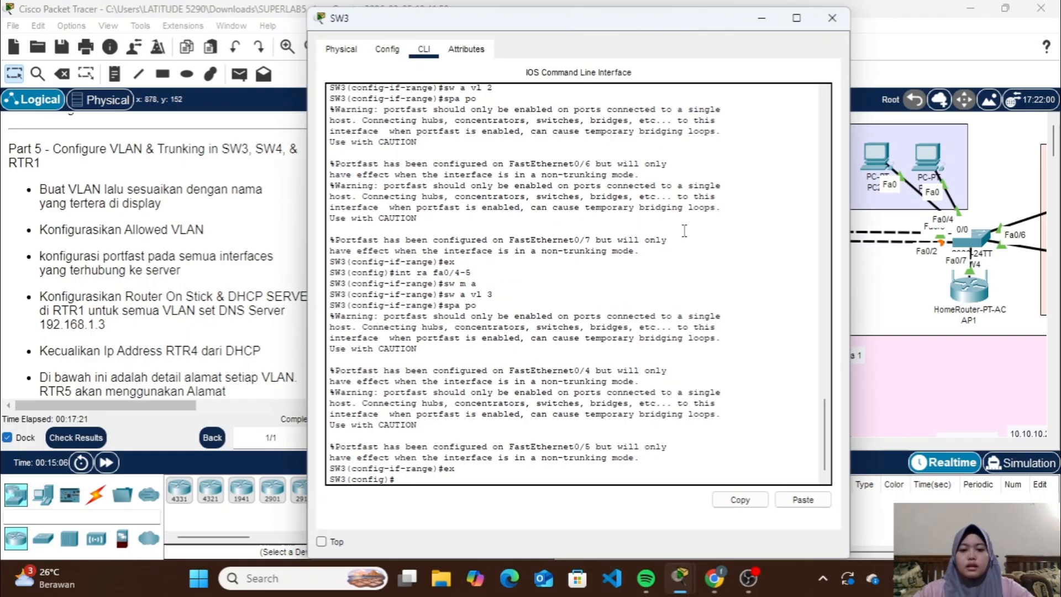
click(548, 473)
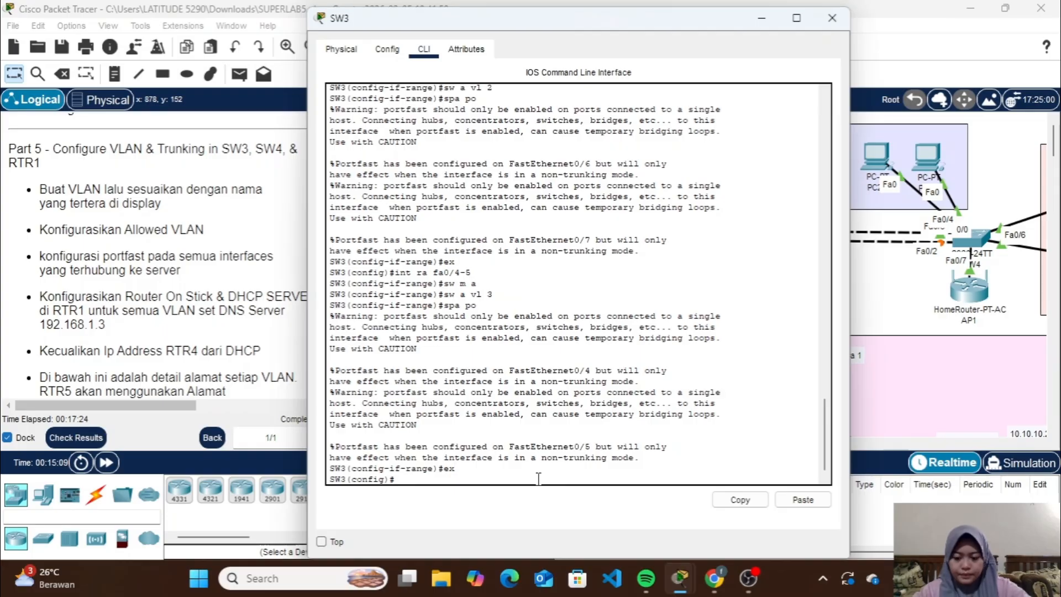
text(do sh cdp)
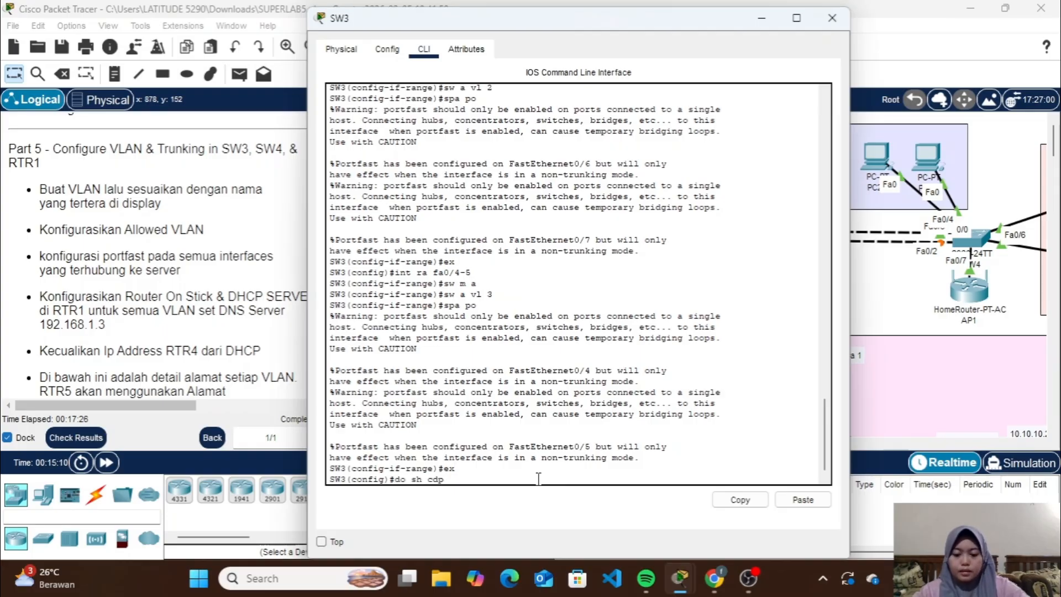
text( neigh)
key(Return)
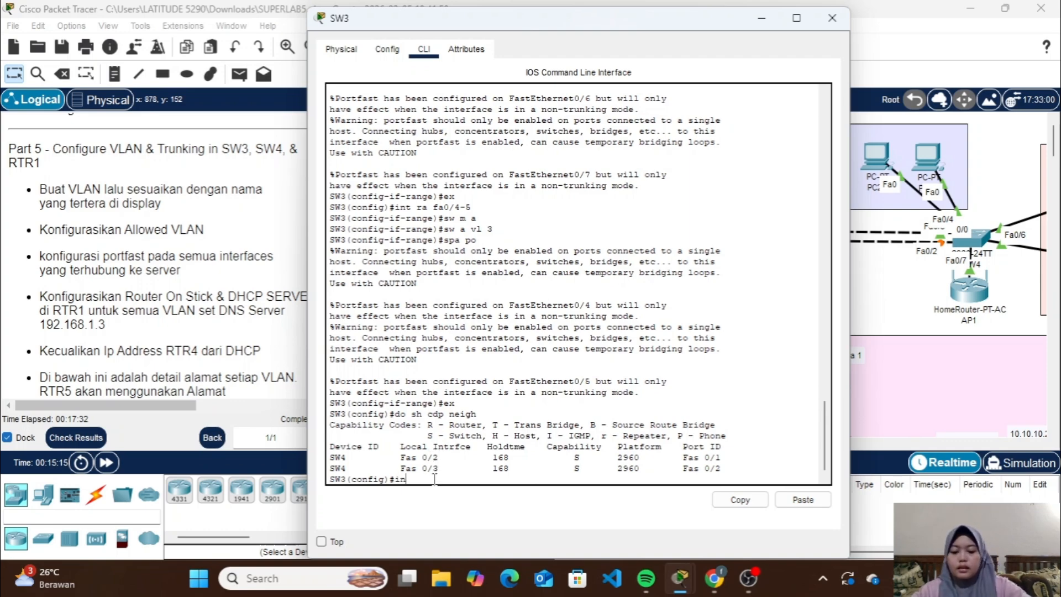
Set SW3 interfaces Fa0/2-3 towards SW4 to trunk mode
text(int ra fa)
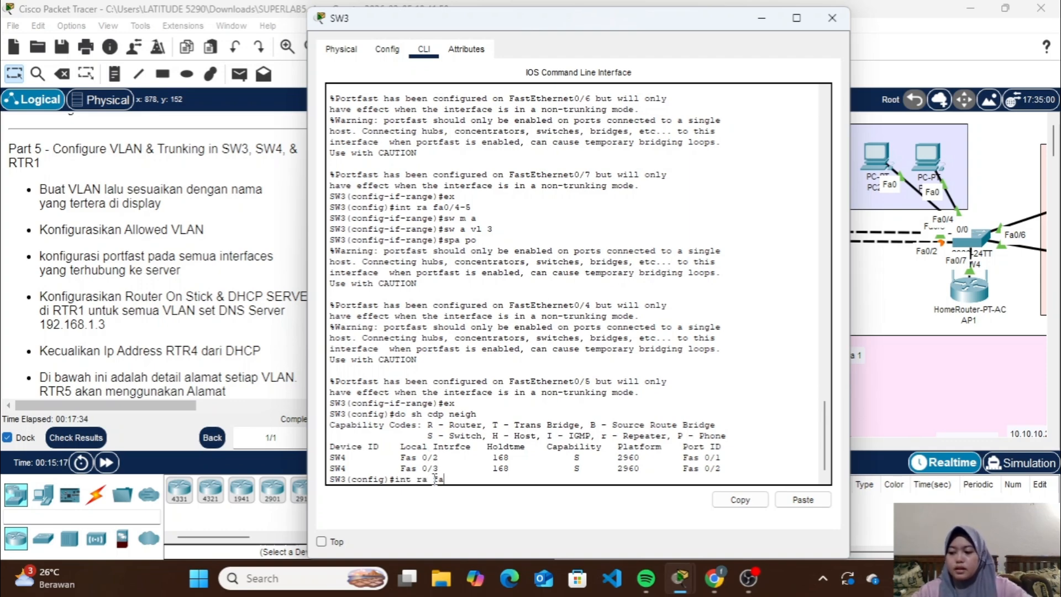
text(0/3)
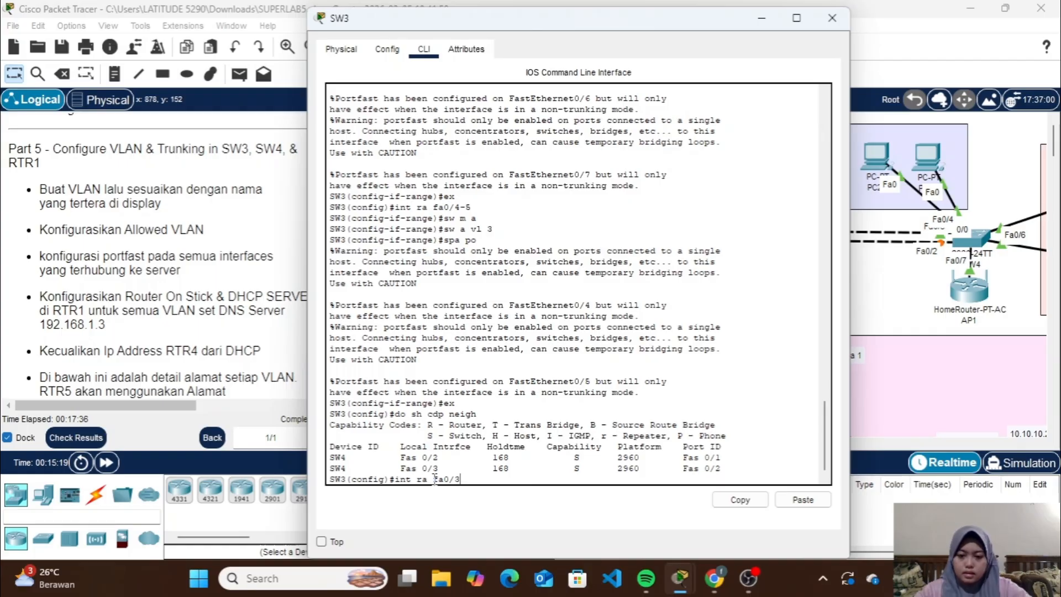
key(BackSpace)
text(2-3)
key(Return)
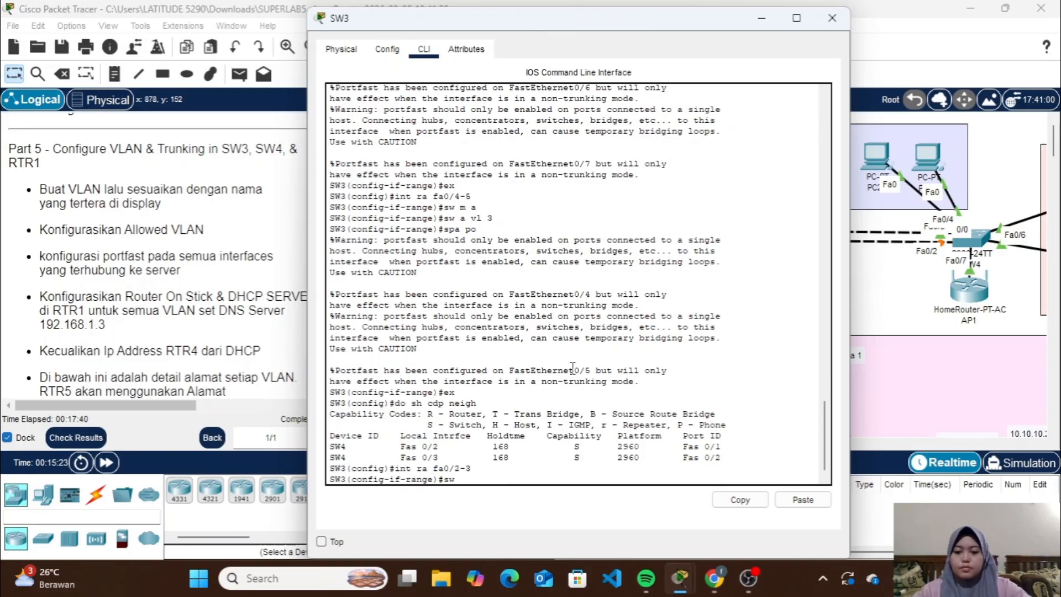
text(sw m t)
key(Return)
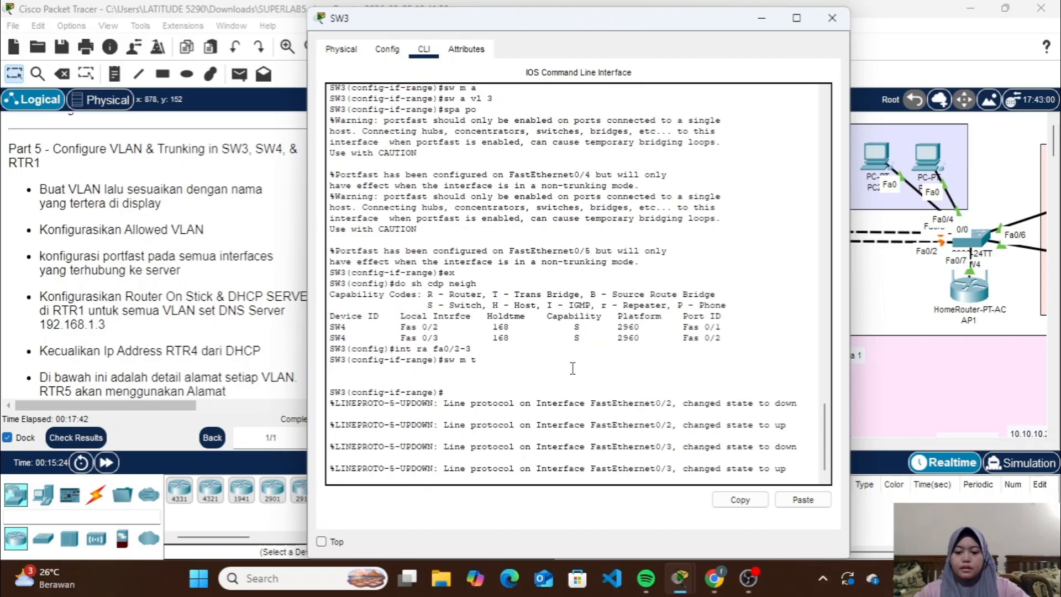
Set the allowed VLANs on SW3 trunk interfaces Fa0/2-3 to VLANs 2-5
text(sw)
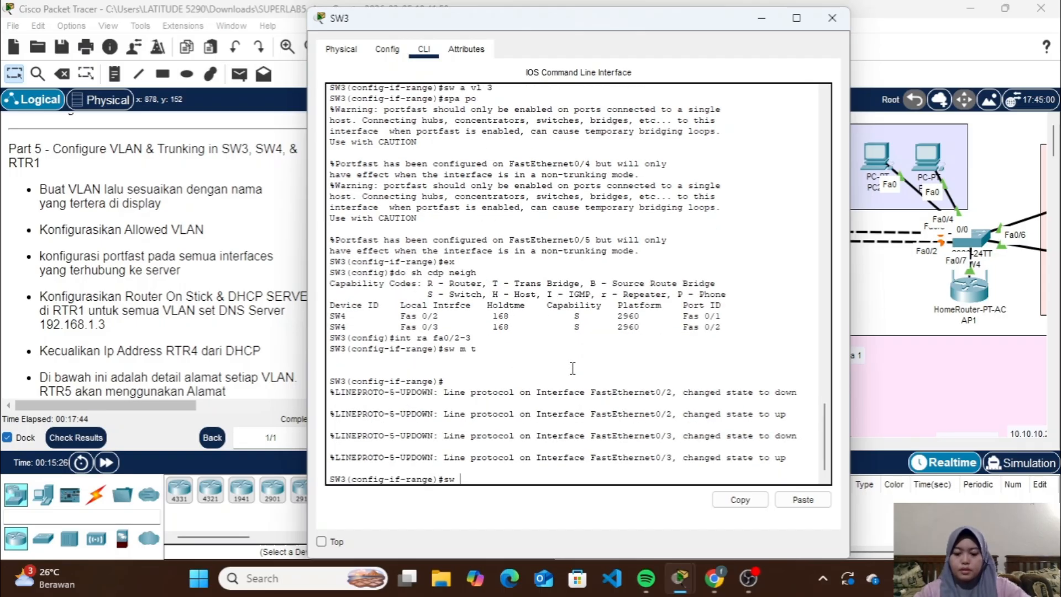
text( t a)
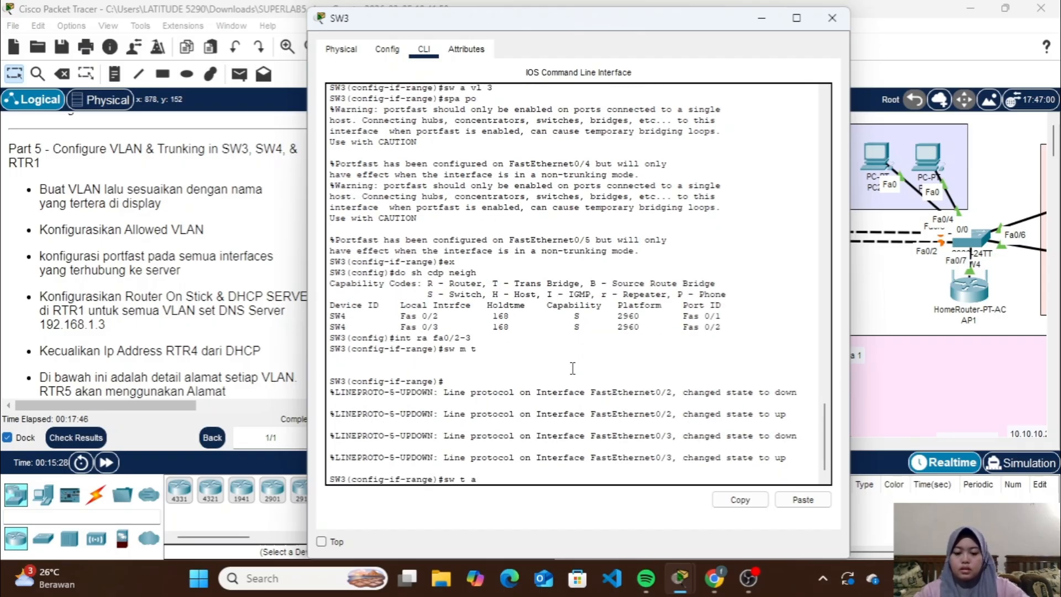
text(ll vl)
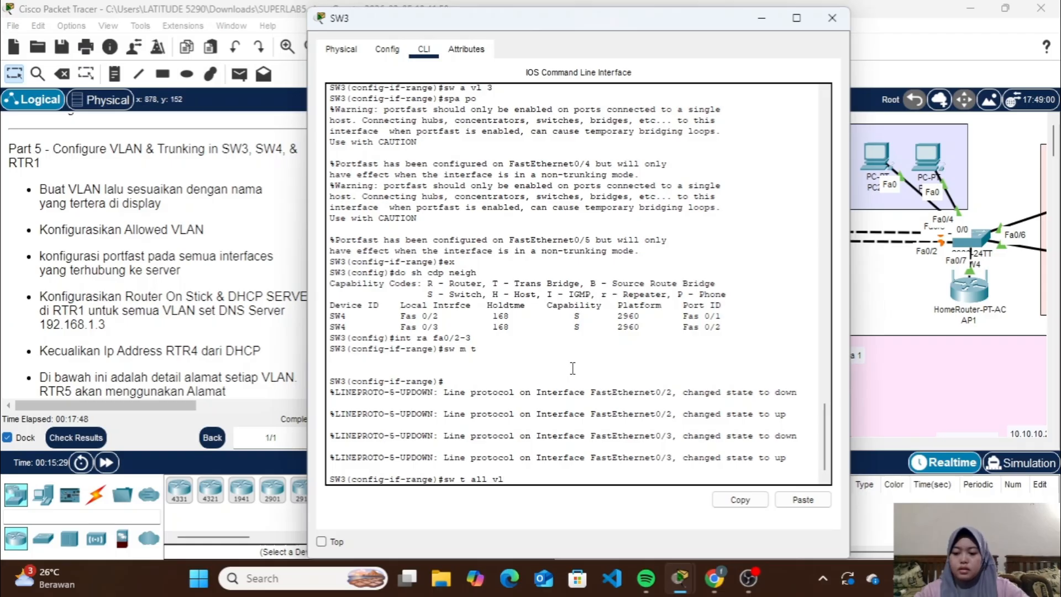
text( 2-)
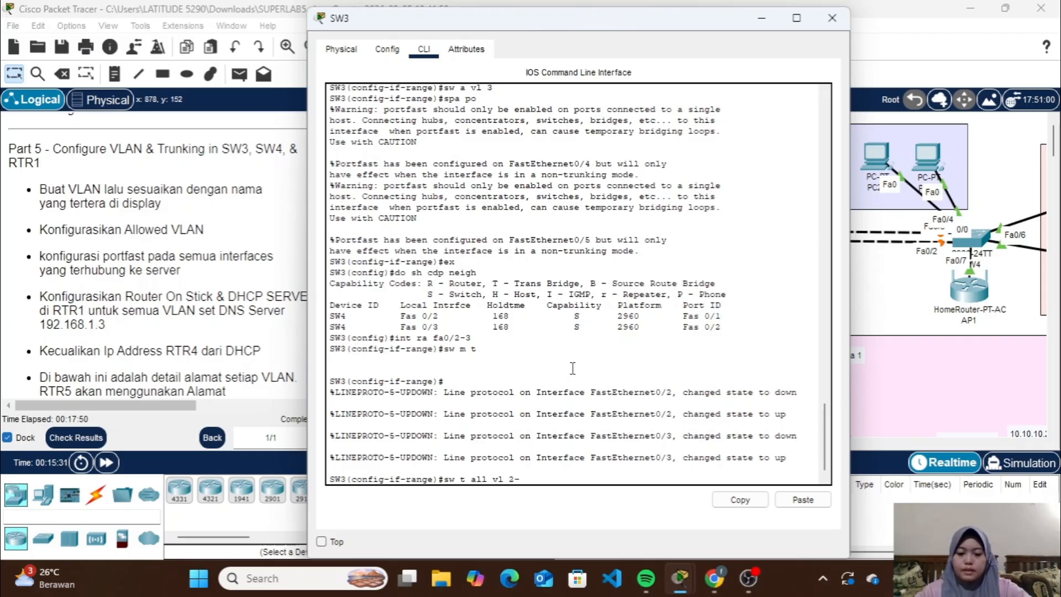
text(5)
key(Return)
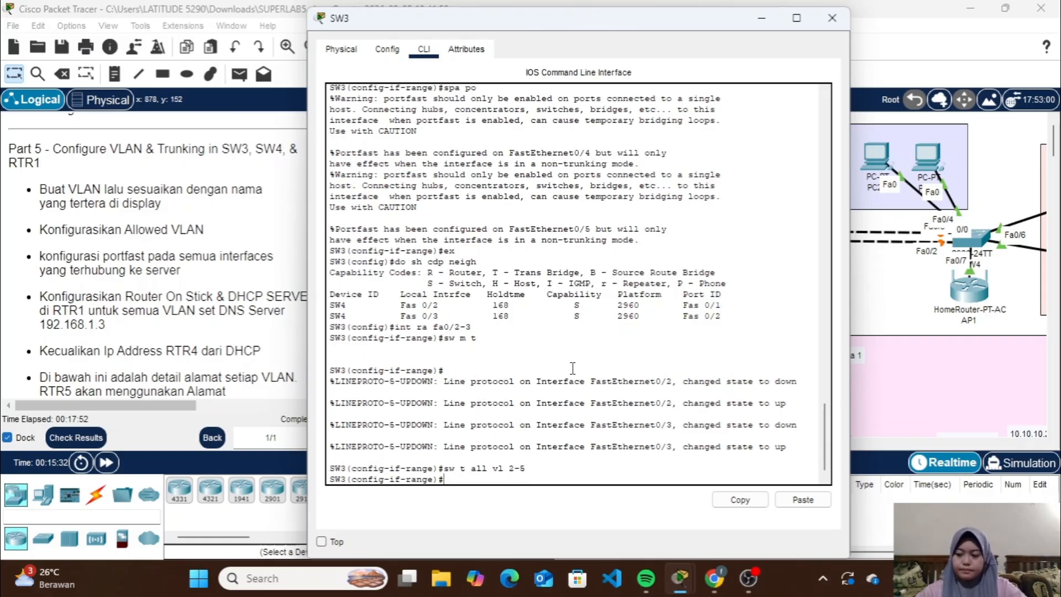
Leave the Fa0/2-3 range on SW3 and set interface Fa0/1 towards RTR1 to trunk mode
text(e)
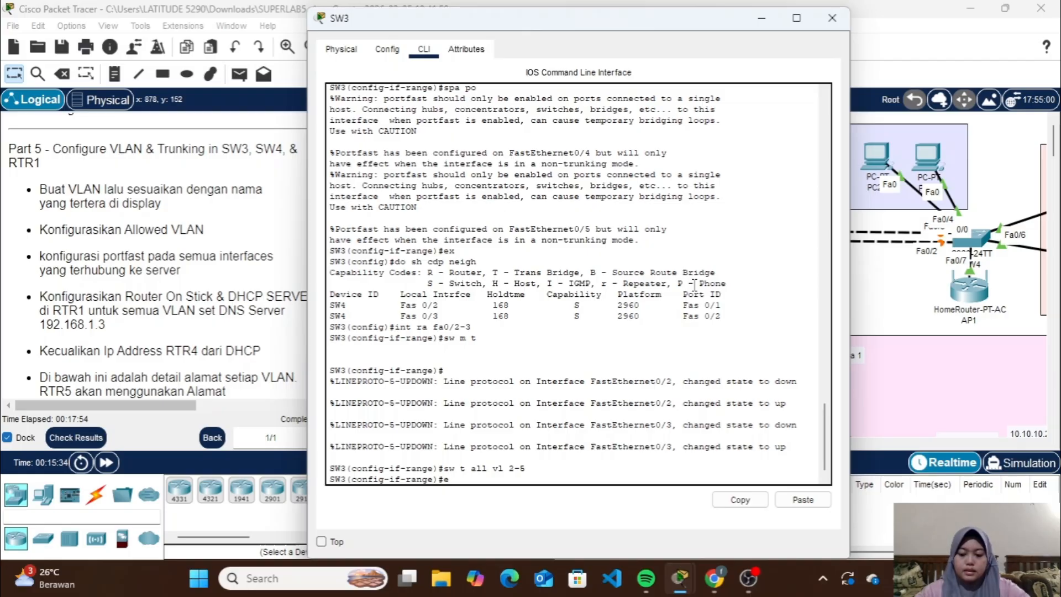
text(x)
key(Return)
click(761, 17)
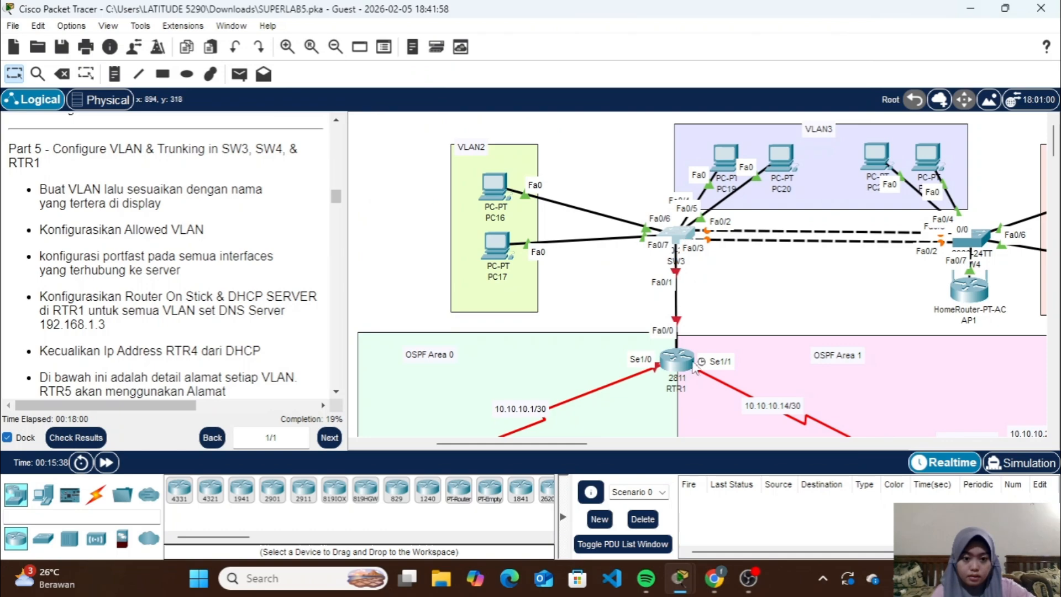
drag(688, 375, 688, 385)
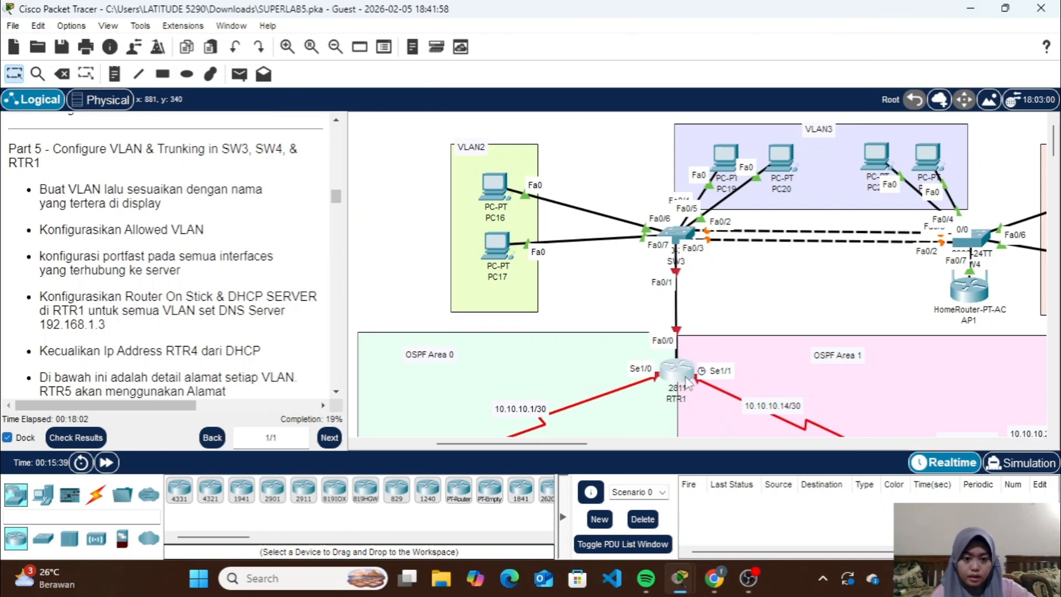
click(678, 234)
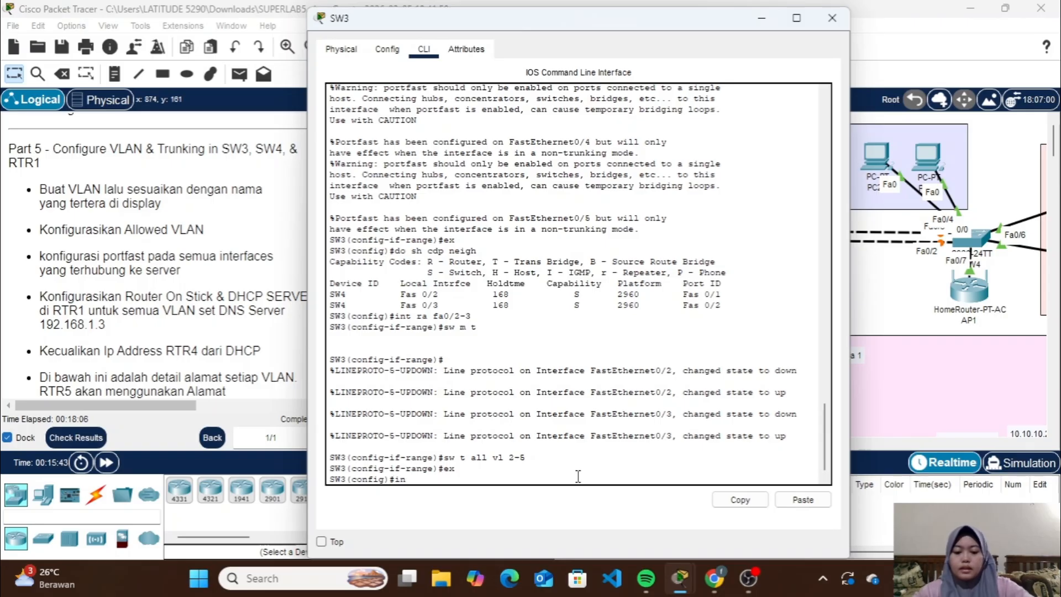
text(fa0)
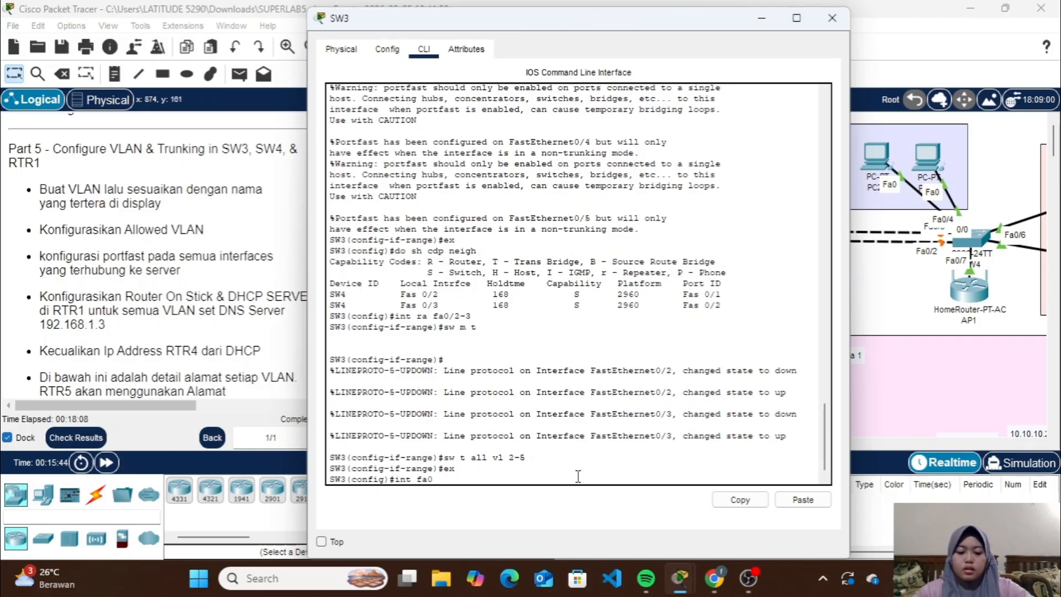
text(/1)
key(Return)
text(sw m)
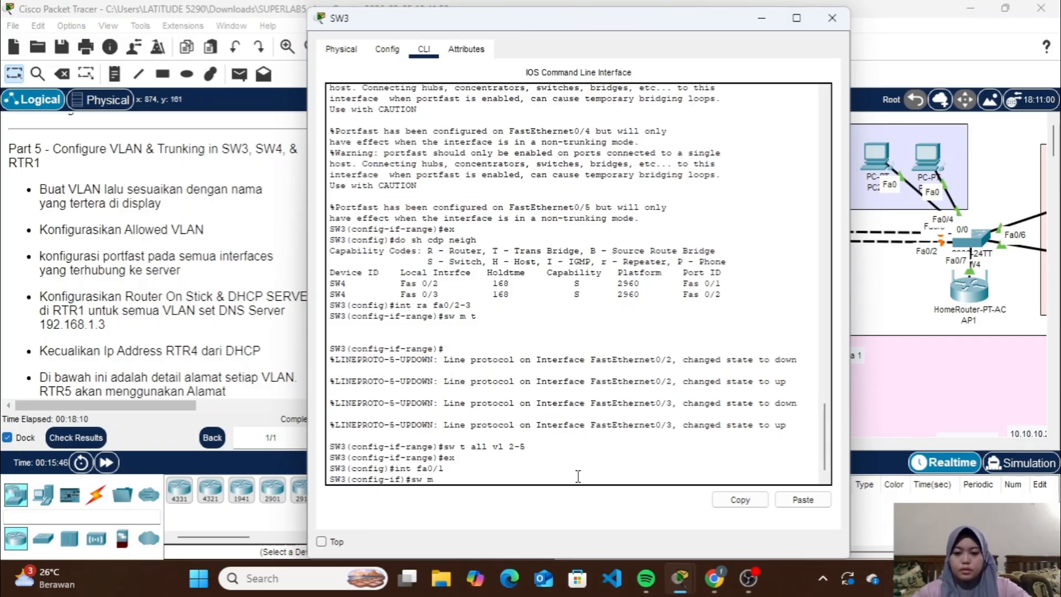
text( t)
key(Return)
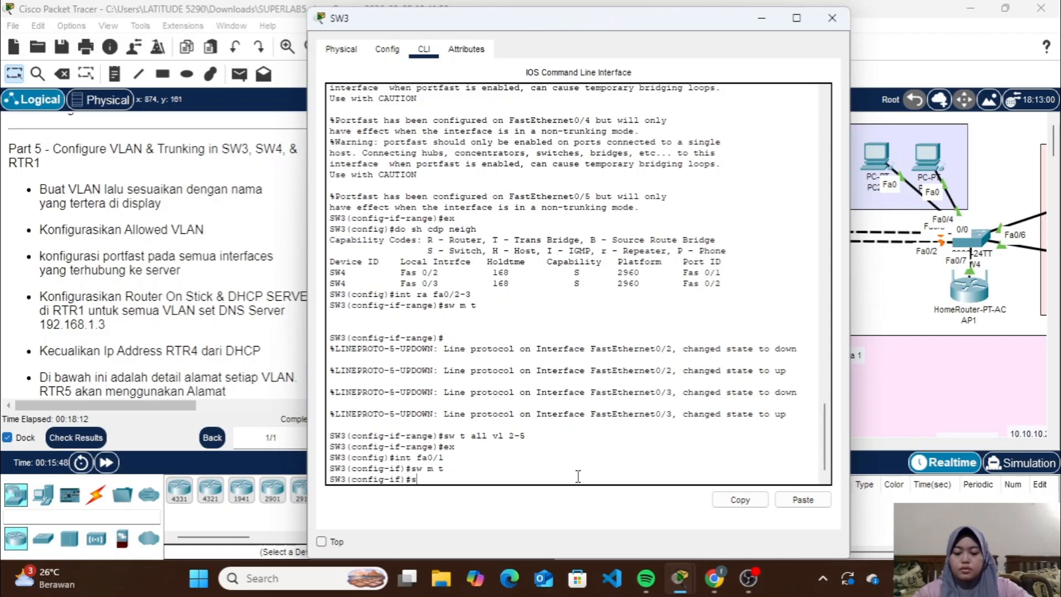
Set the allowed VLANs on SW3 trunk interface Fa0/1 to VLANs 2-5 and close the SW3 window
text(sw t all v)
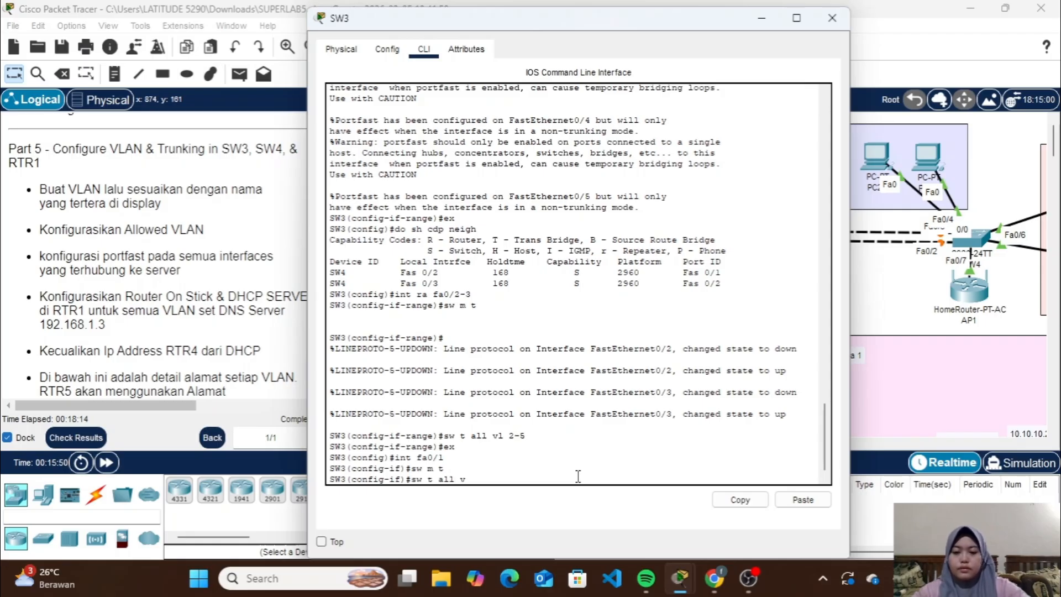
text(l 2-)
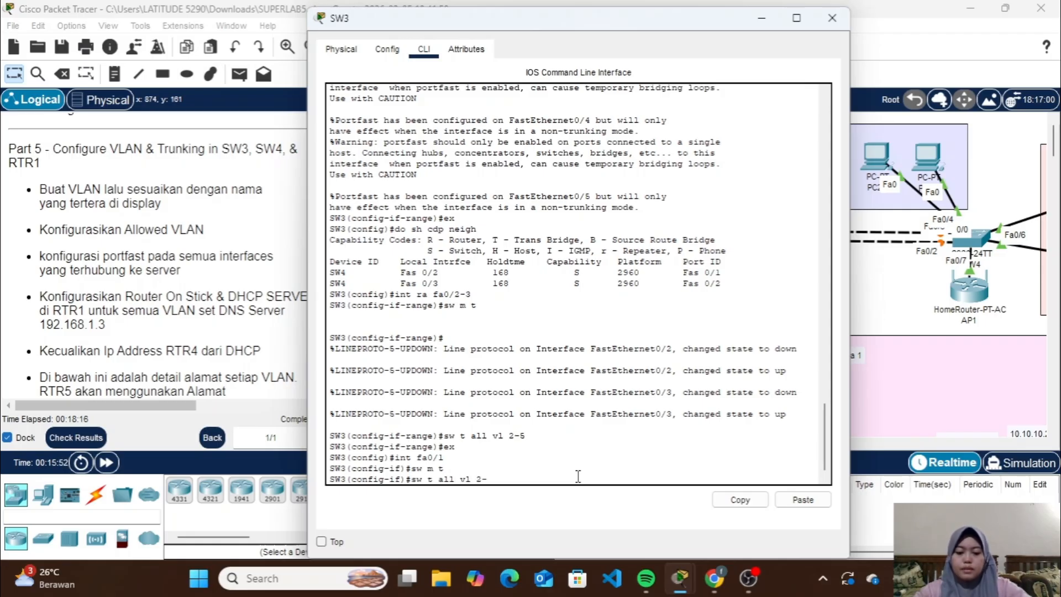
text(5)
key(Return)
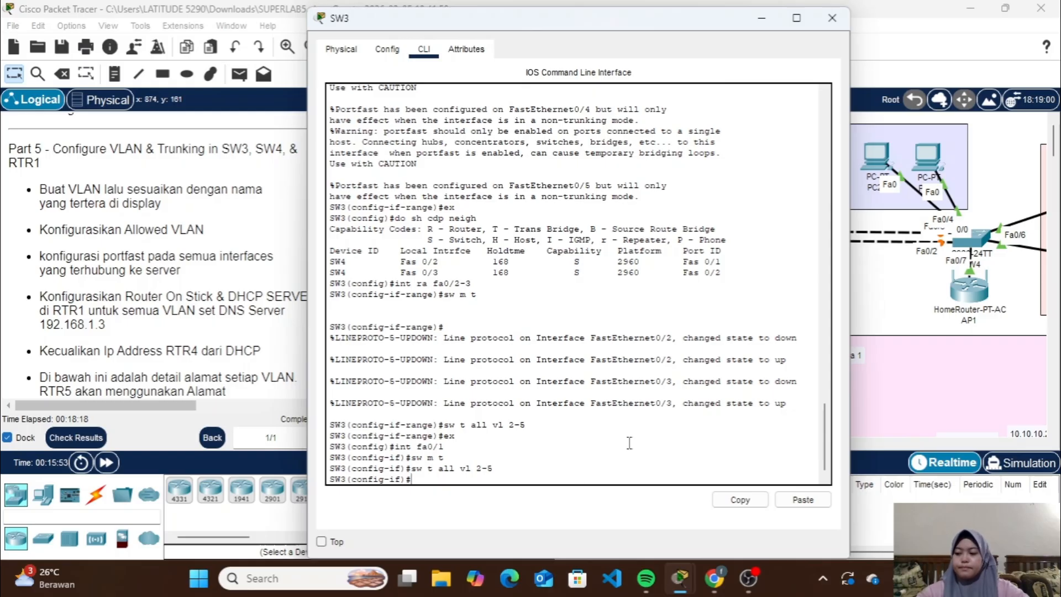
click(831, 18)
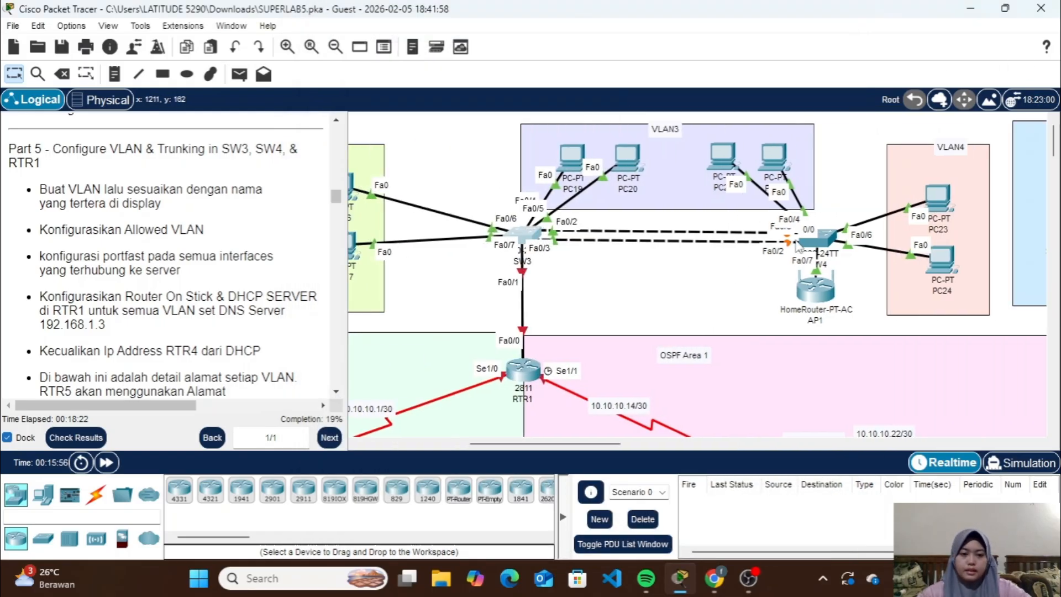
Open SW4's command line, authenticate with the enable password and enter global configuration mode
click(818, 239)
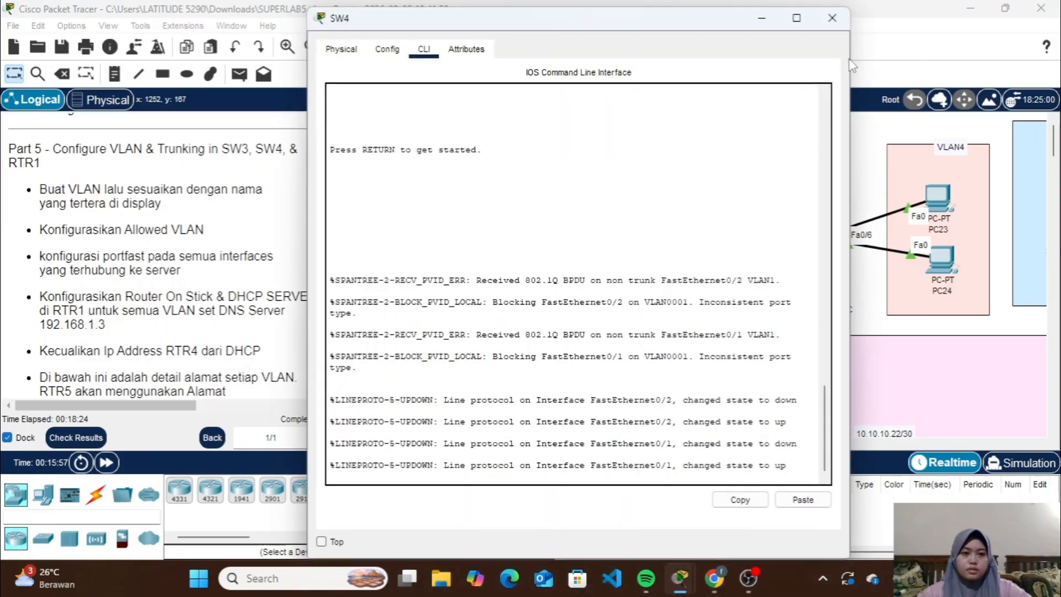
click(837, 21)
scroll(810, 218, right, 4)
scroll(810, 218, right, 2)
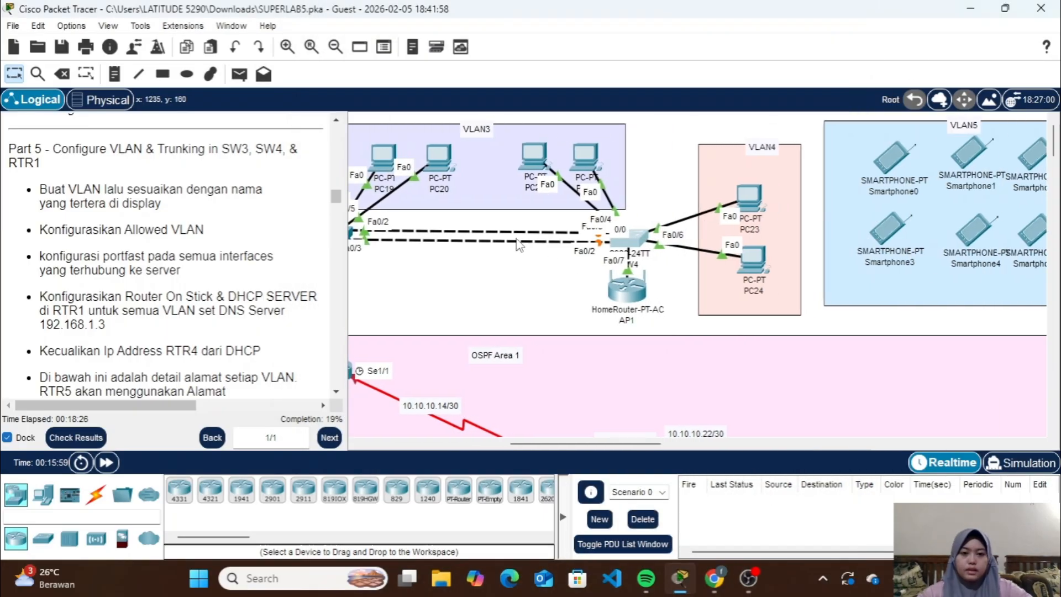
click(639, 242)
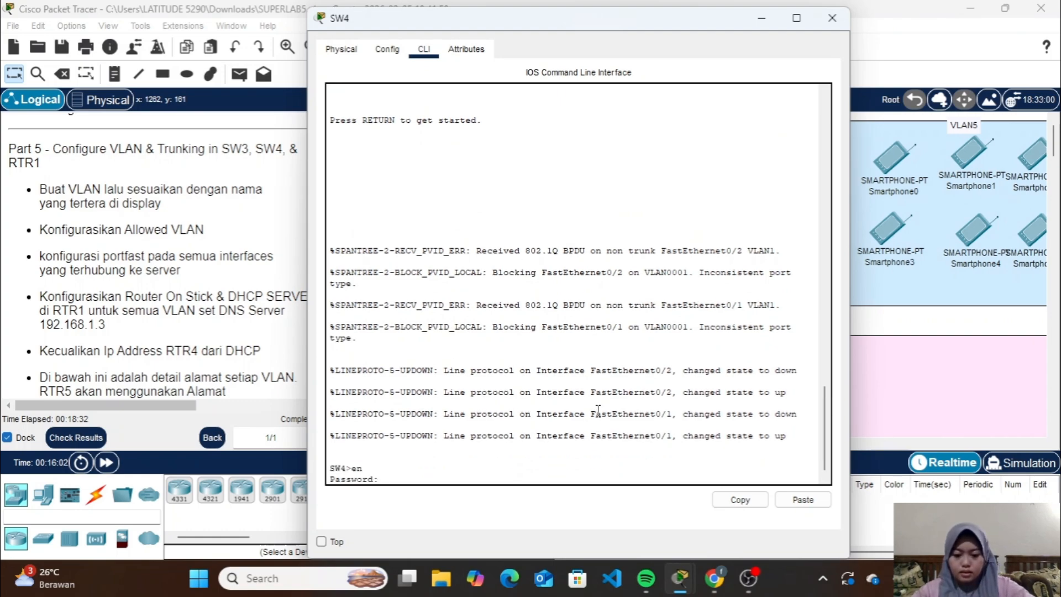
key(Return)
text(conf t)
key(Return)
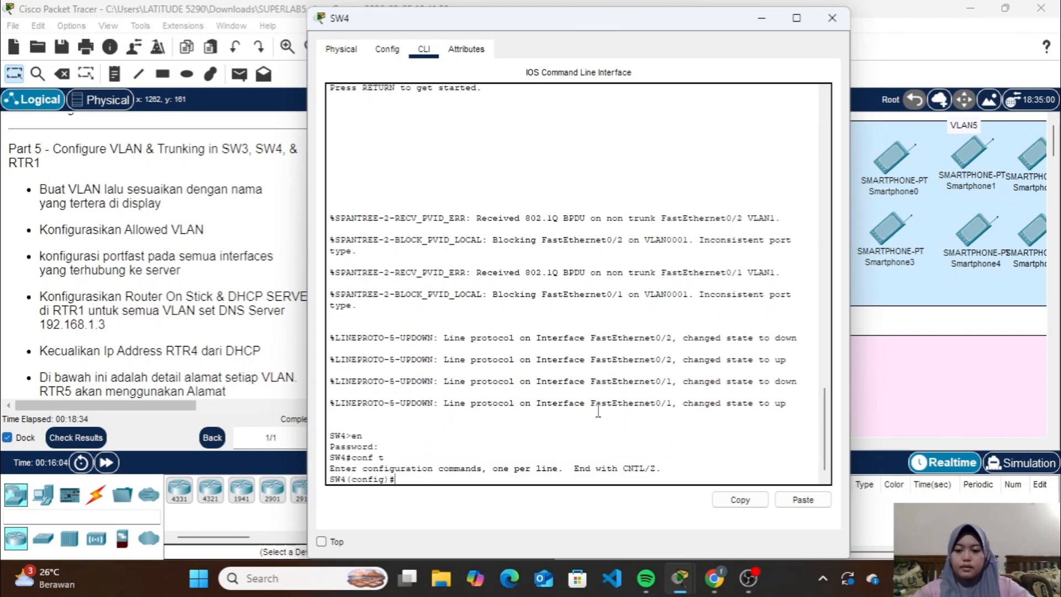
Create VLAN 3 on SW4 and name it VLAN3
text(vlan )
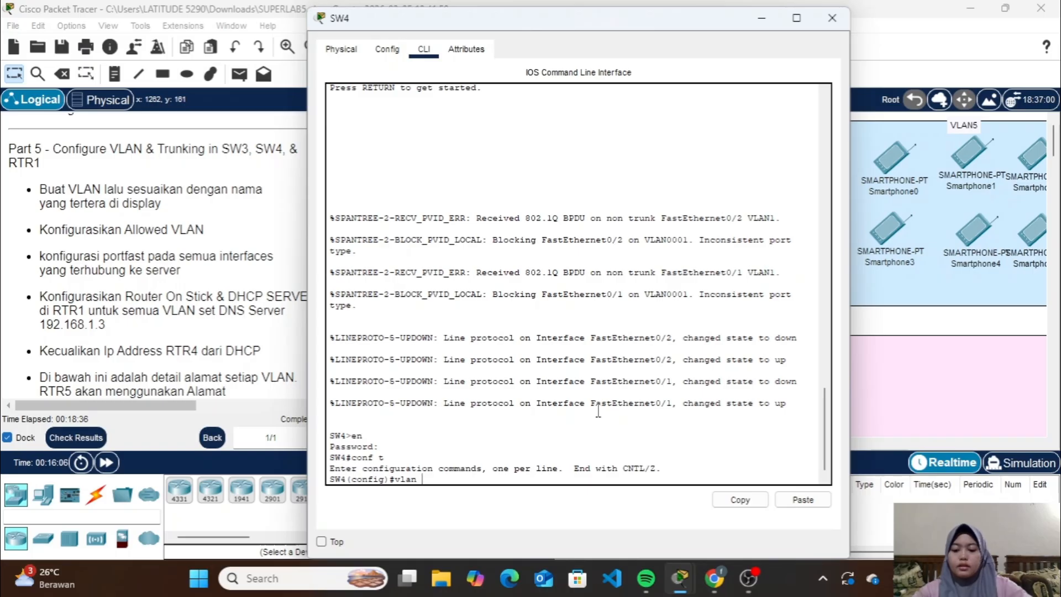
text(3)
key(Return)
text(name)
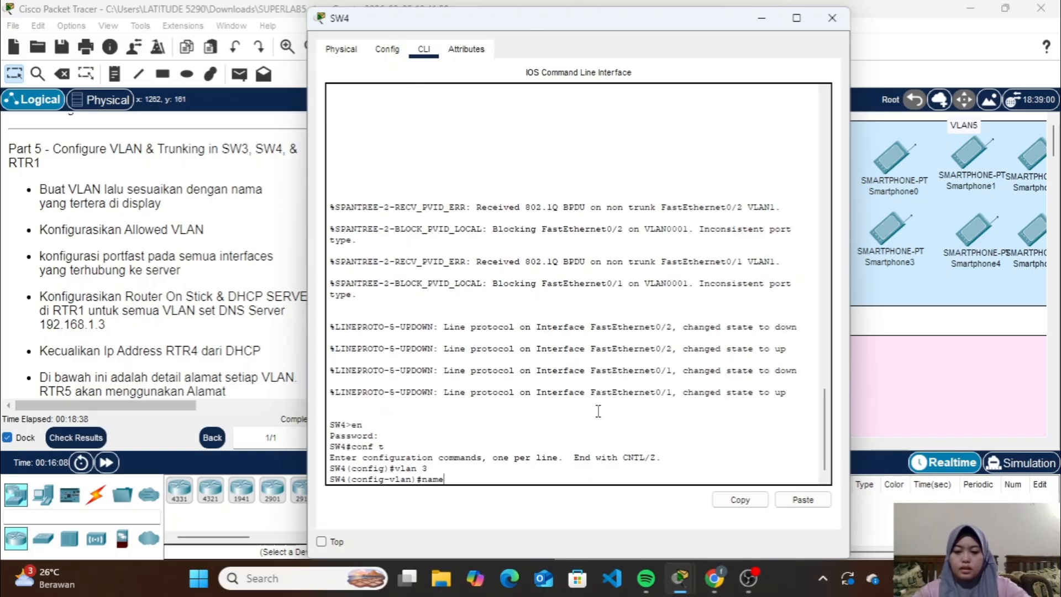
text( VLAN3)
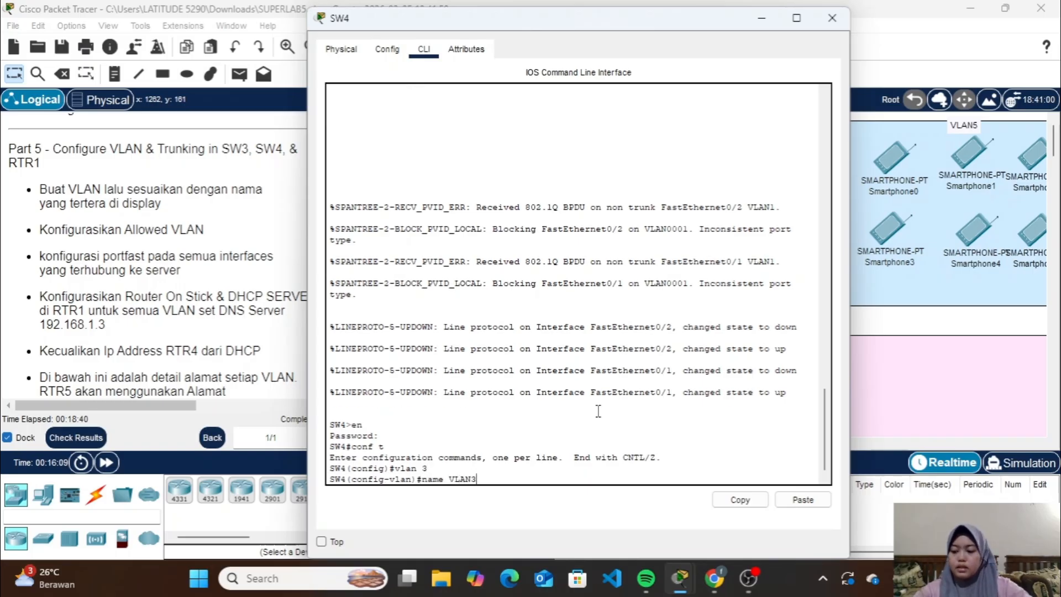
key(Return)
Create VLAN 4 on SW4 and name it VLAN4
text(vlan 3)
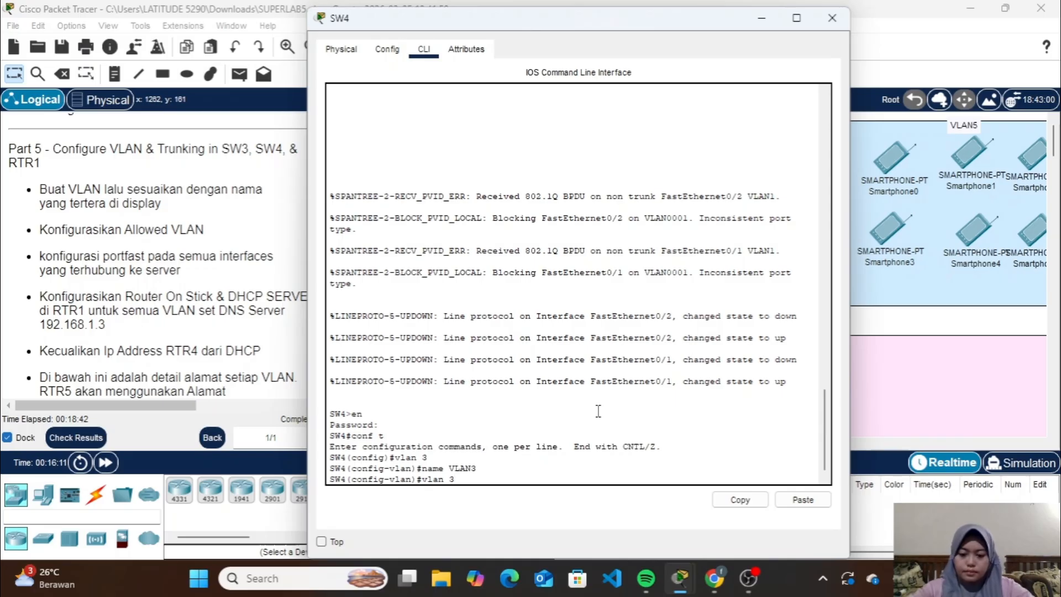
key(Return)
key(Up)
key(Up)
key(BackSpace)
text(4)
key(Return)
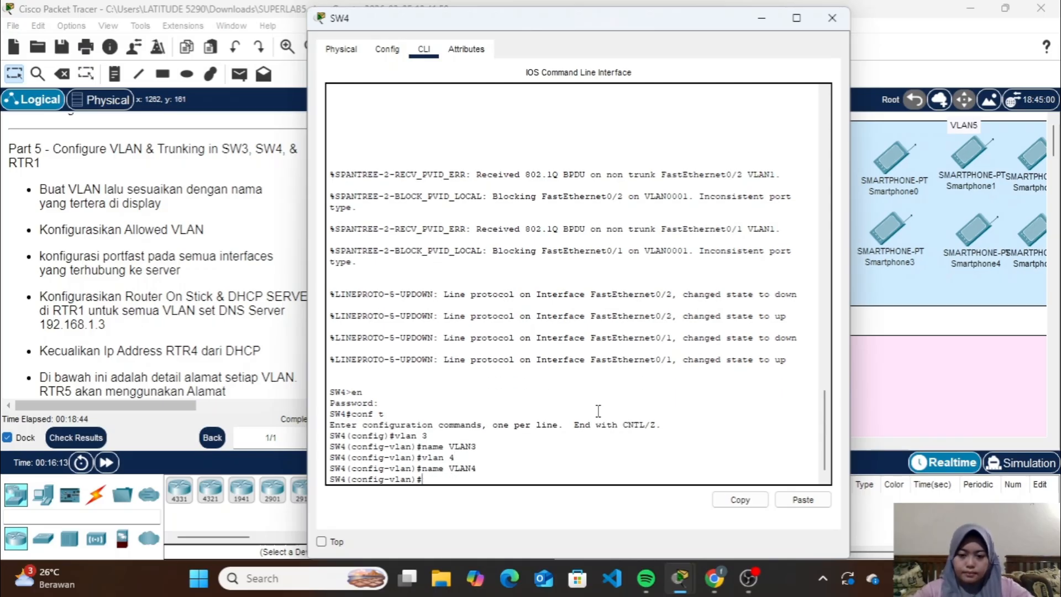
Create VLAN 5 on SW4 with the name VLAN5 and return to global configuration mode
key(Up)
key(Up)
key(Return)
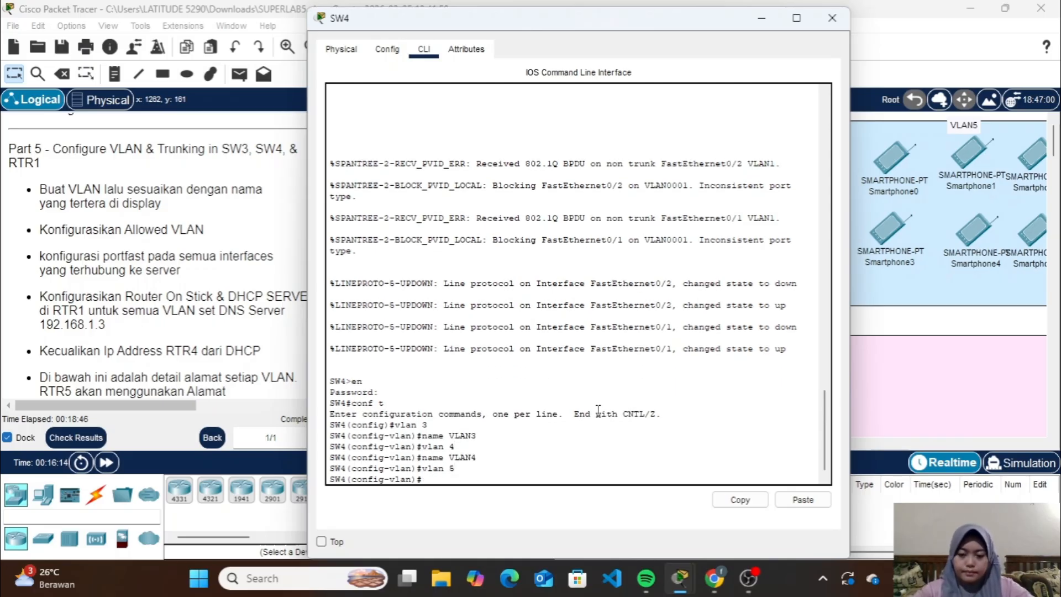
key(Up)
key(Up)
key(BackSpace)
text(5)
key(Return)
text(ex)
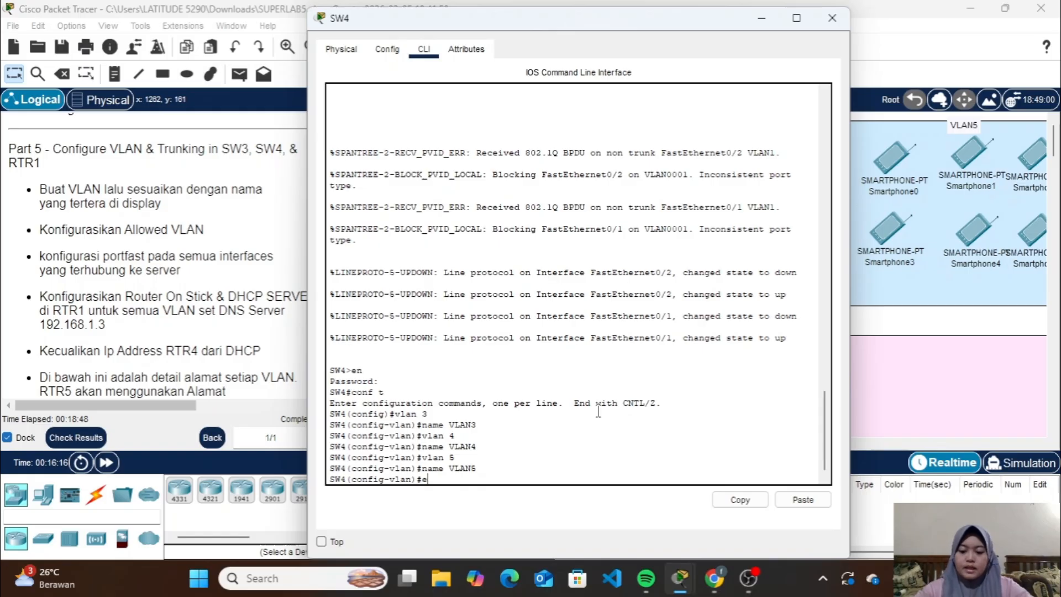
key(Return)
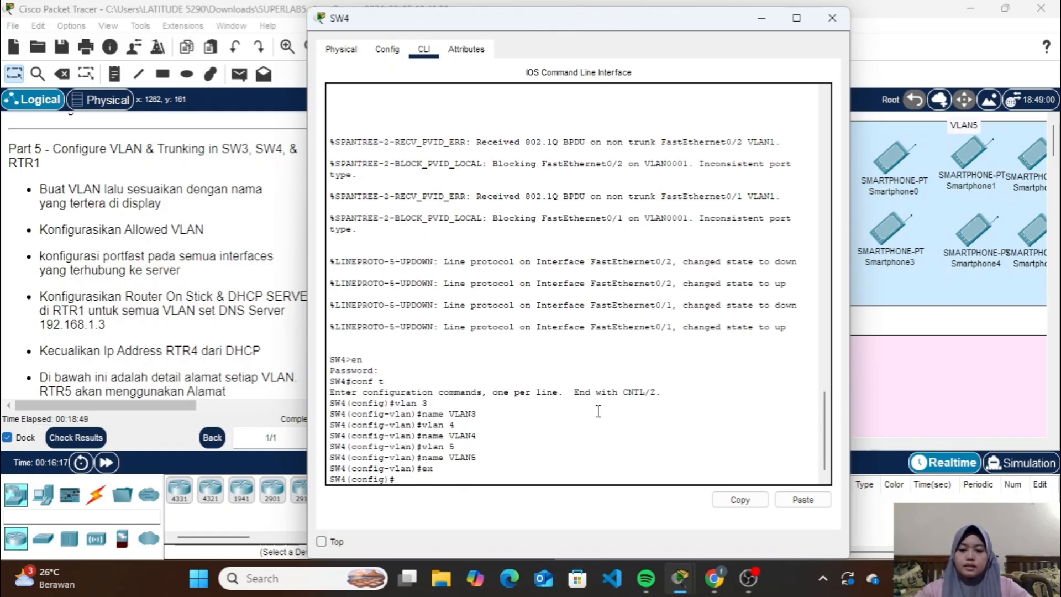
Check SW4's PC links in the topology and set its interfaces Fa0/3-4 to access mode
click(761, 18)
mouse_move(538, 159)
mouse_down()
mouse_move(513, 174)
mouse_move(538, 148)
mouse_move(542, 156)
mouse_up()
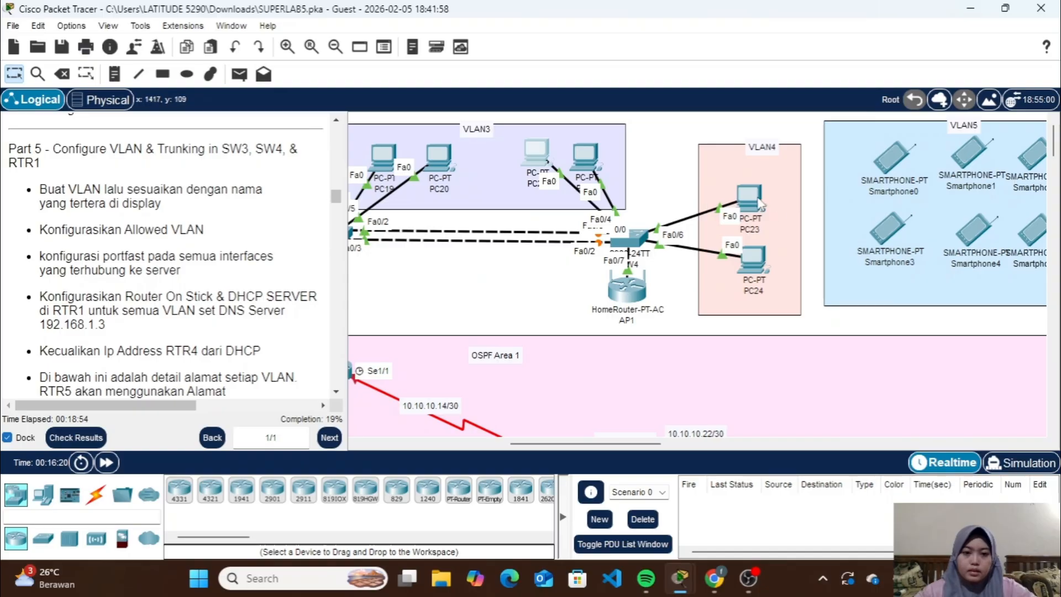
mouse_move(761, 203)
mouse_down()
mouse_move(690, 191)
mouse_move(755, 197)
mouse_up()
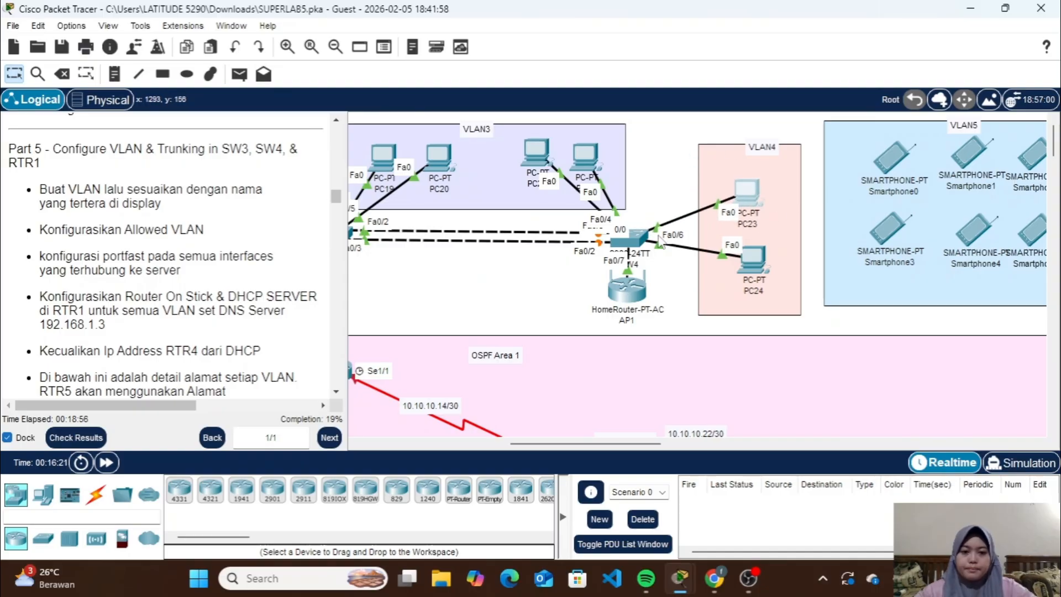
click(638, 240)
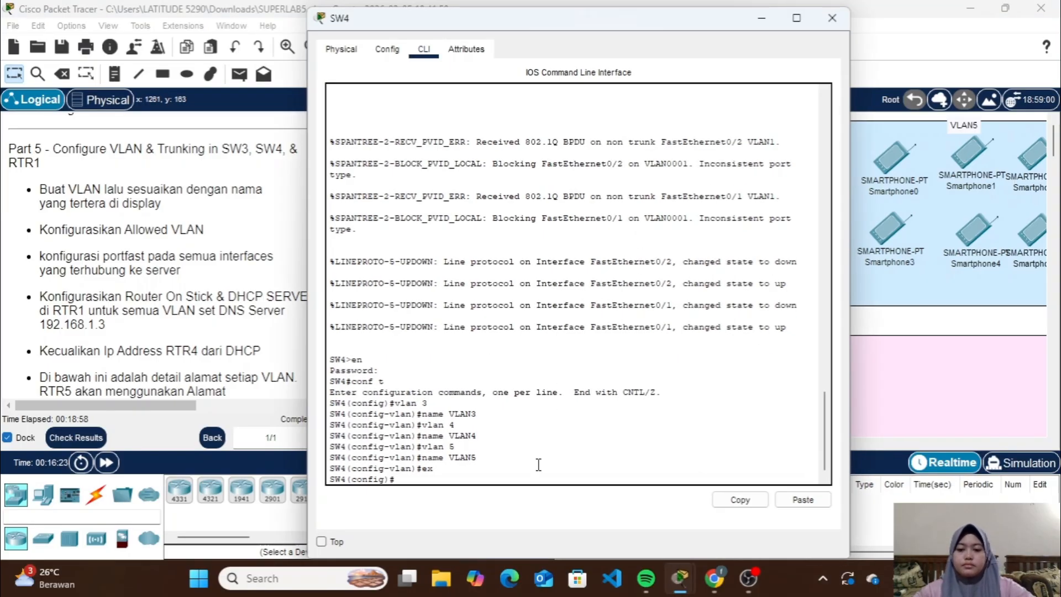
text(i)
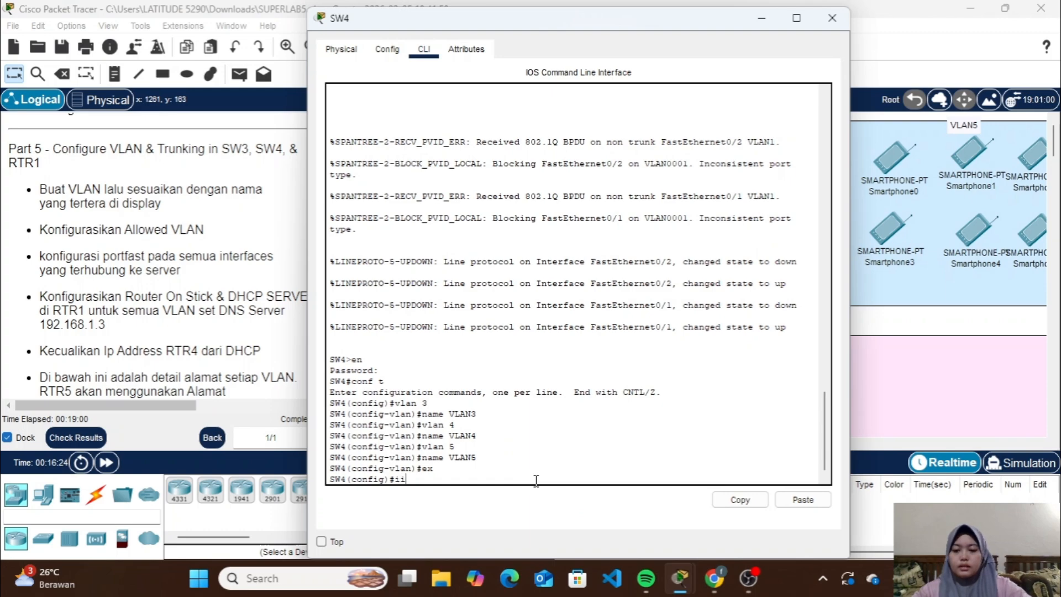
key(BackSpace)
text(nt ra)
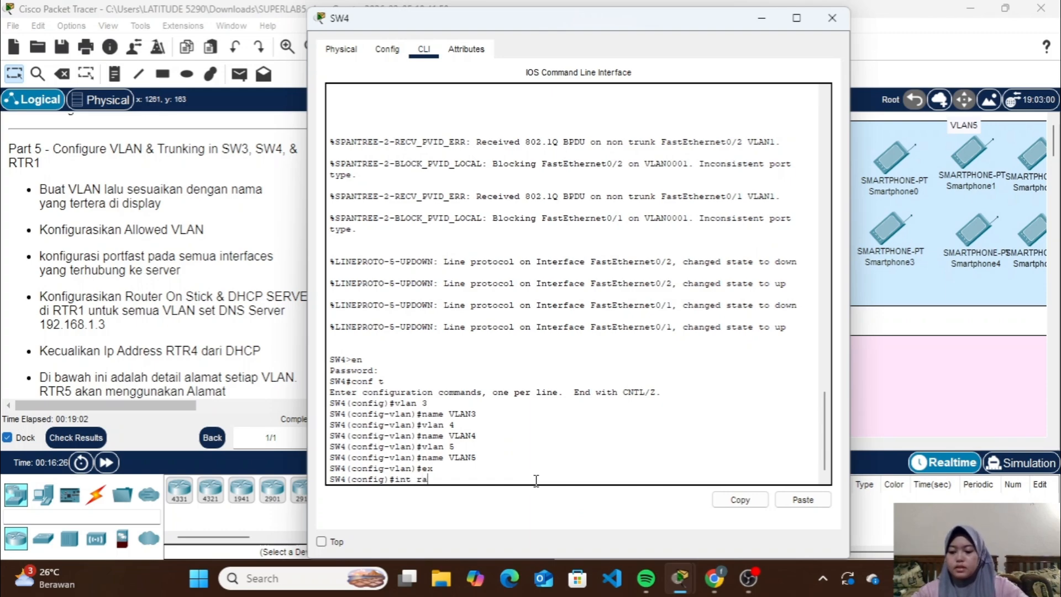
text( fa0/3)
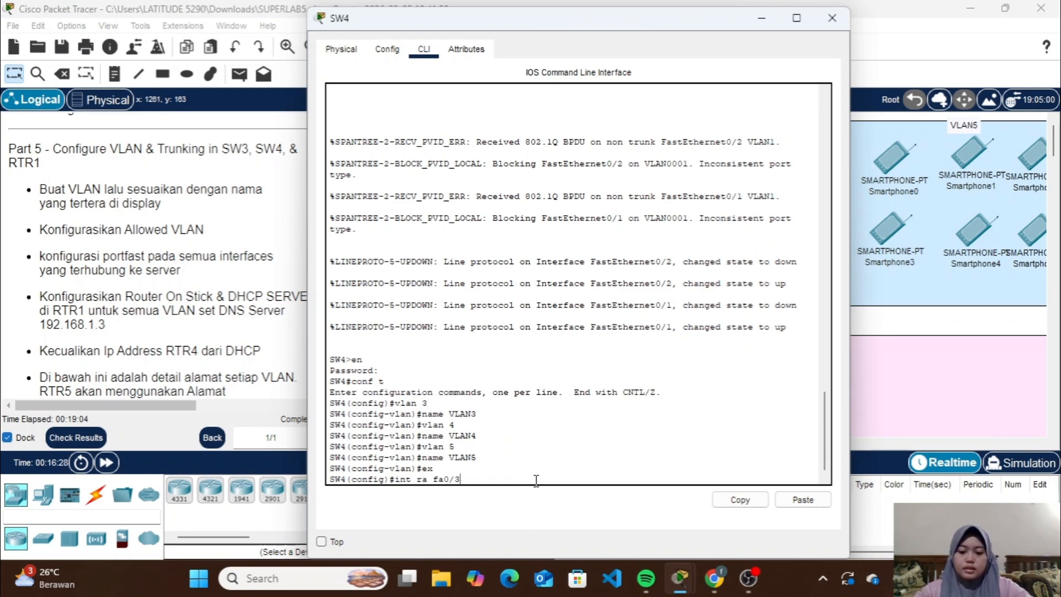
text(-4)
key(Return)
text(sw m a)
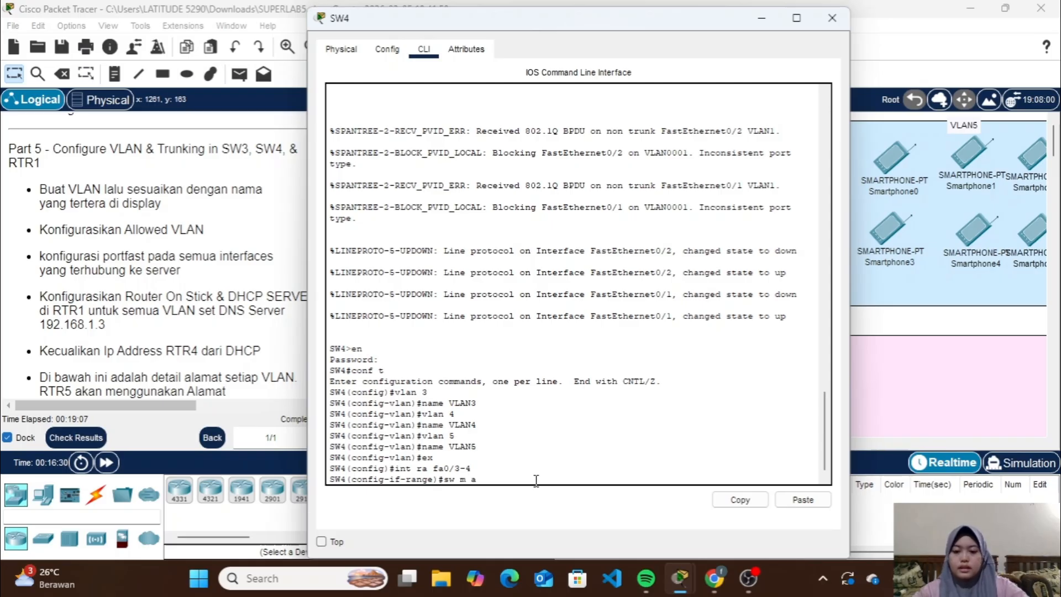
key(Return)
Assign SW4 interfaces Fa0/3-4 to VLAN 3 and enable spanning-tree PortFast on them
text(sw a vl 3)
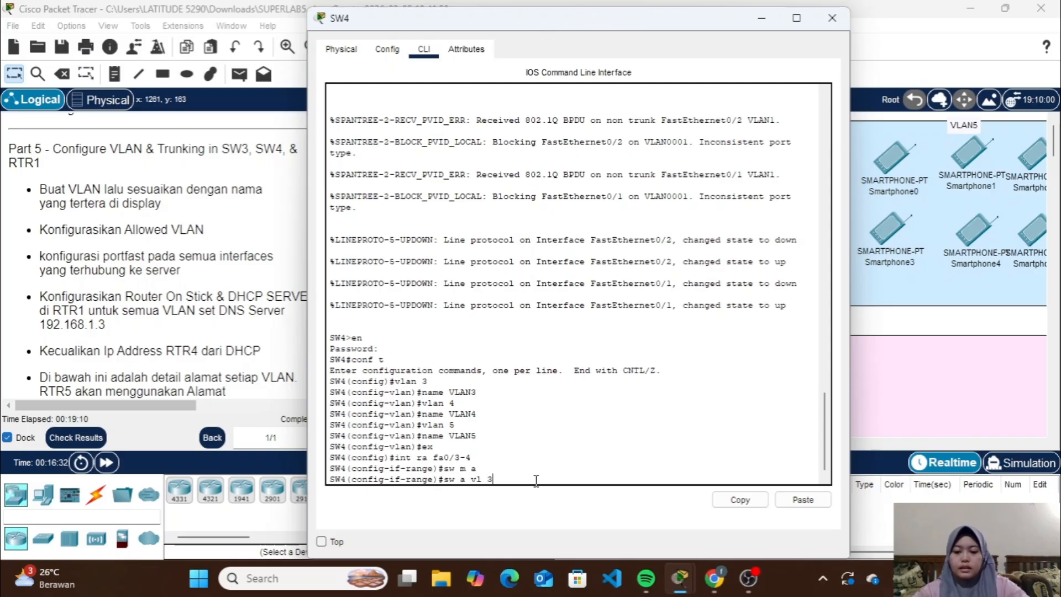
key(Return)
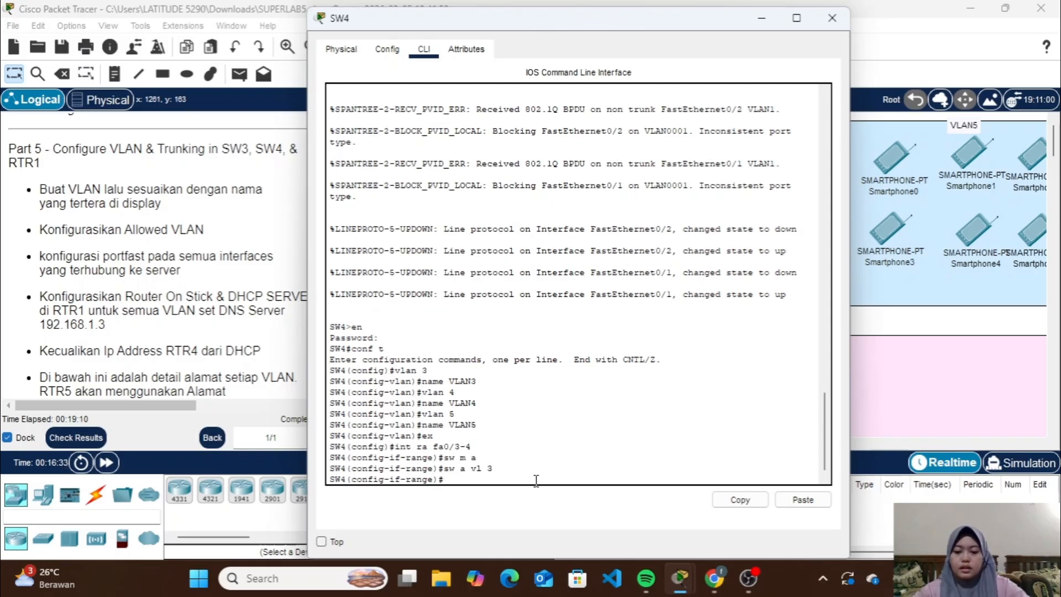
text(spa po)
key(Return)
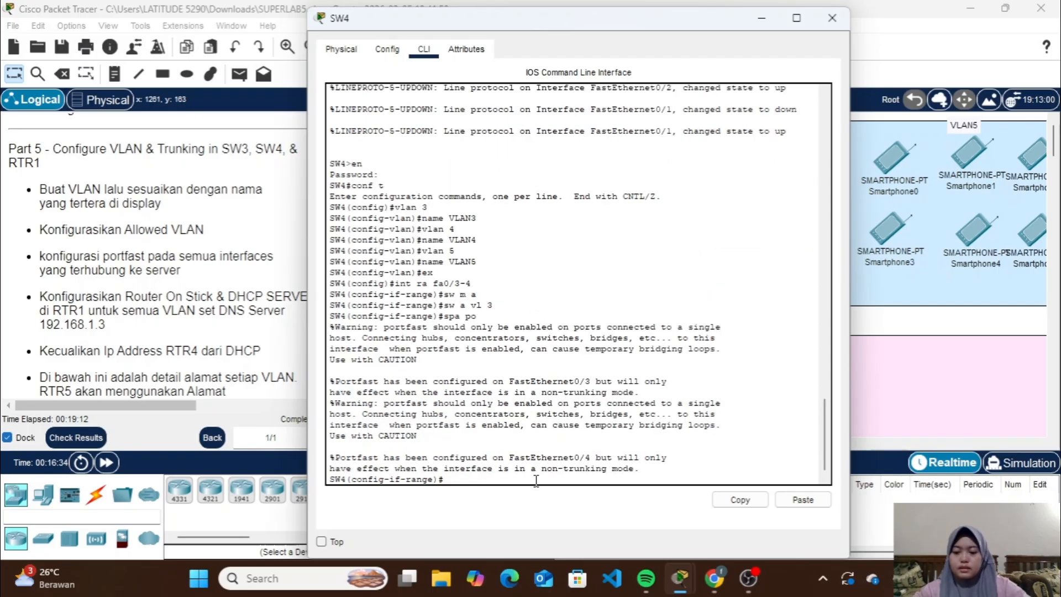
text(ex)
key(Return)
Select SW4 interfaces Fa0/5-6 as a range and set them to access mode
text(int)
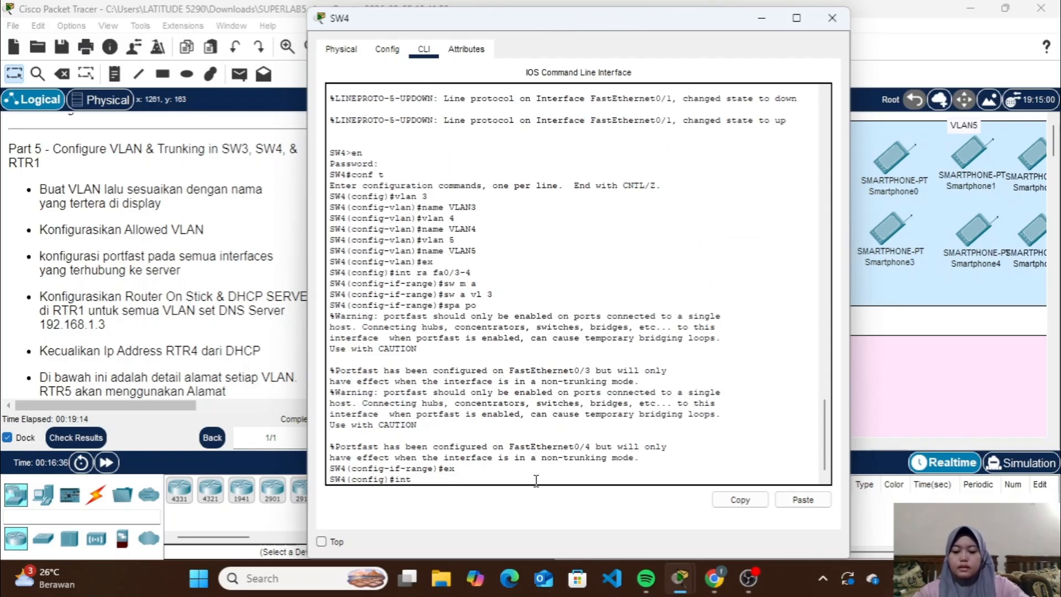
text( ra fa0/)
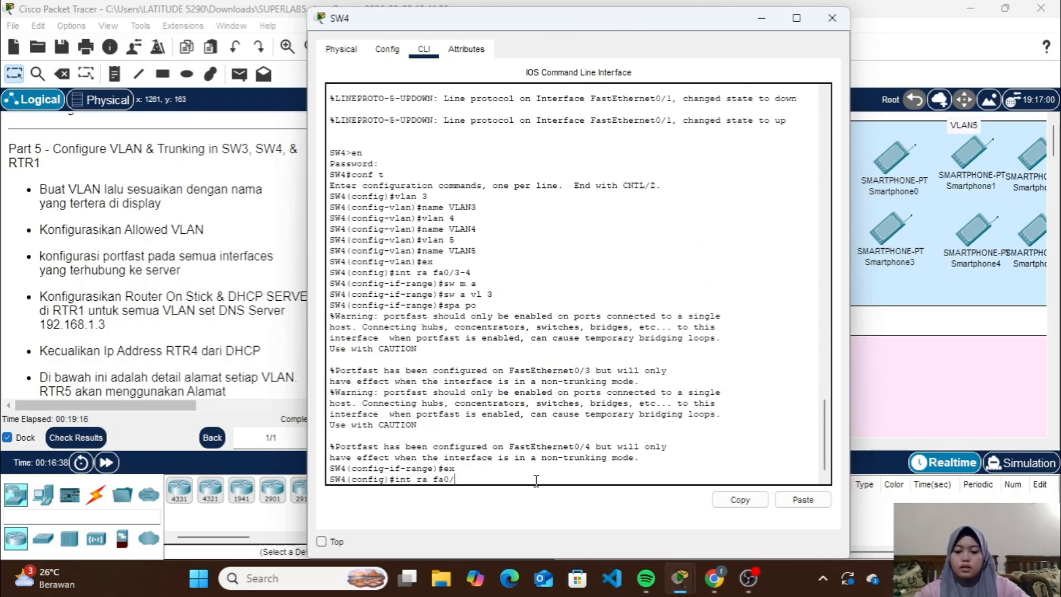
text(5-)
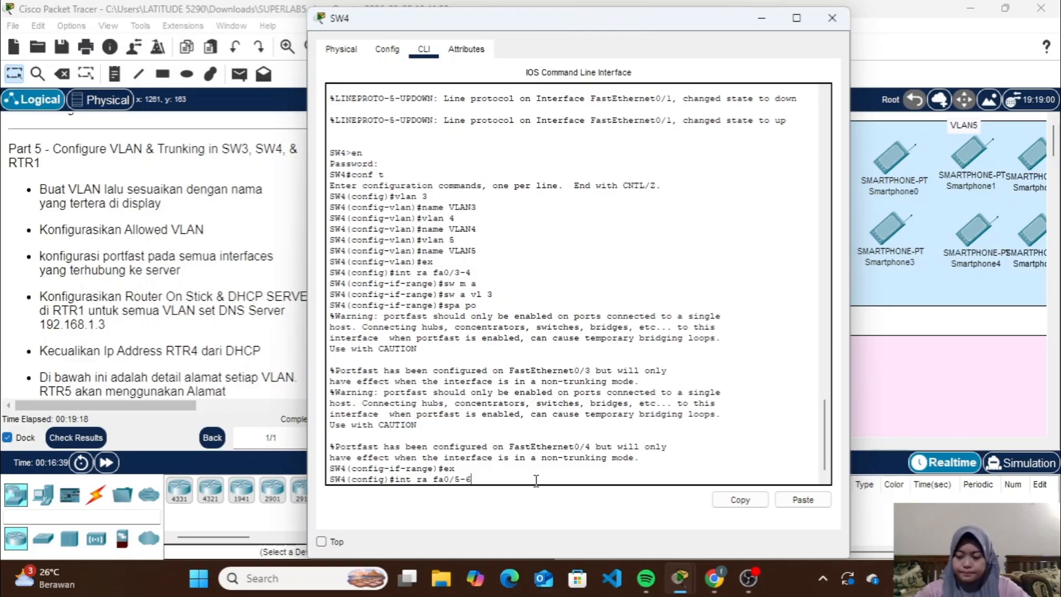
text(6)
key(Return)
text(sw m a)
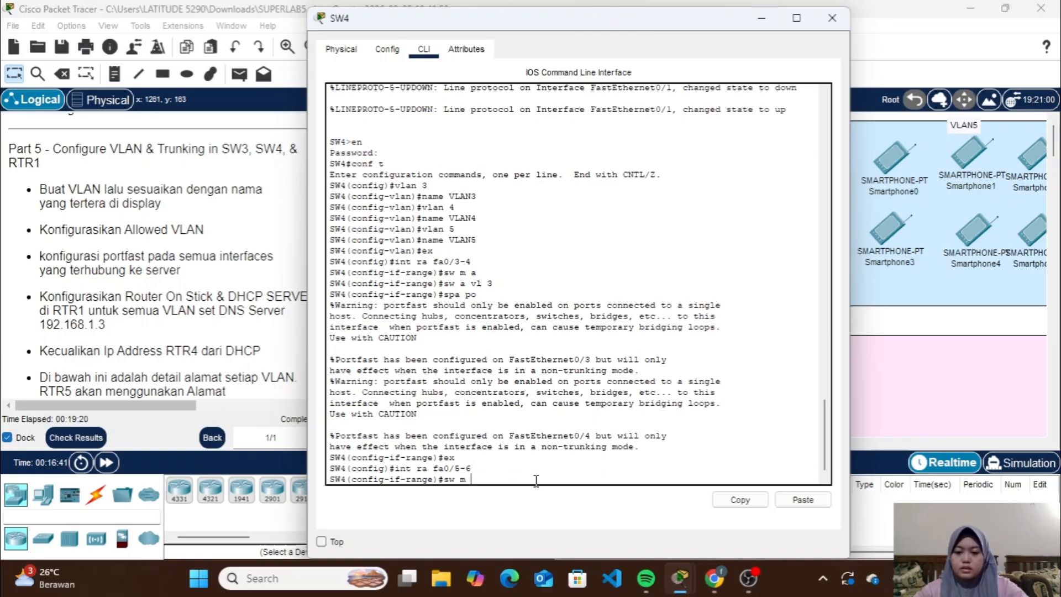
key(Return)
Assign SW4 interfaces Fa0/5-6 to VLAN 4, enable spanning-tree PortFast on them and return to global configuration mode
text(sw a vl 4)
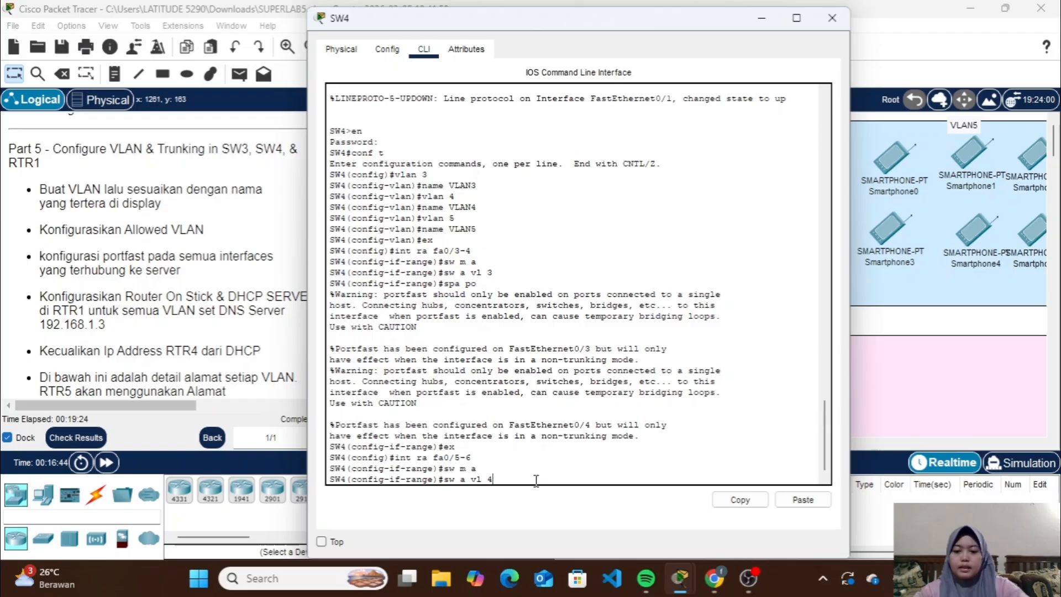
key(Return)
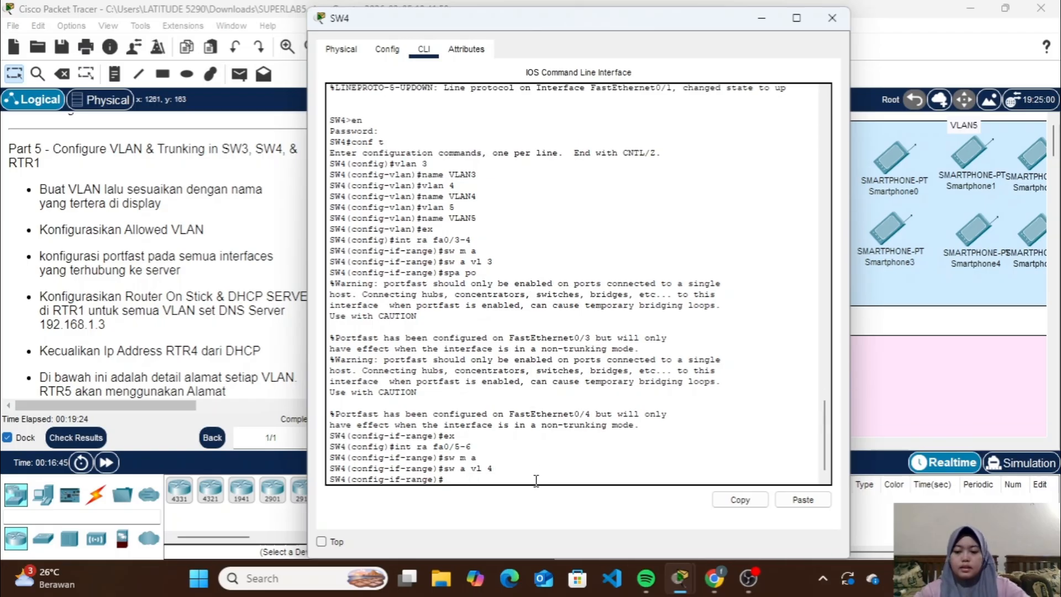
text(spa po)
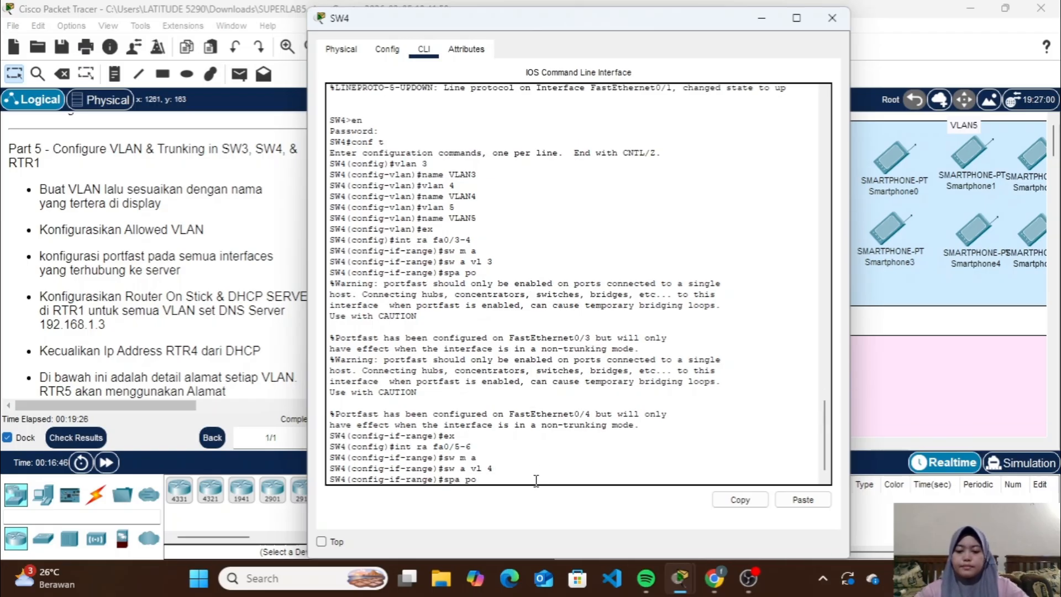
key(Return)
text(ex)
key(Return)
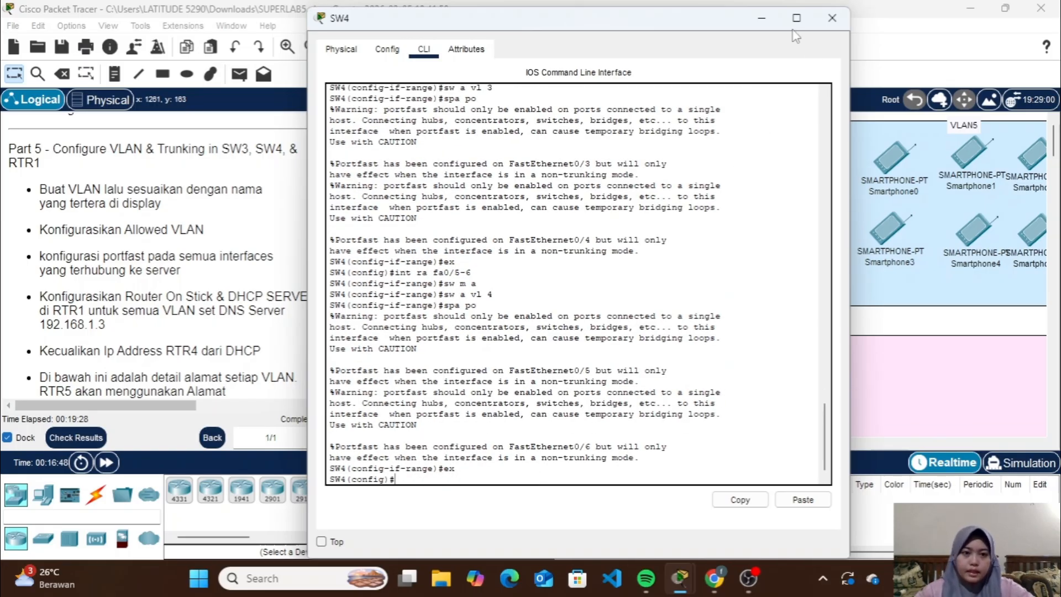
Check AP1's link to SW4 in the topology and set SW4 interface Fa0/7 to access mode
click(761, 18)
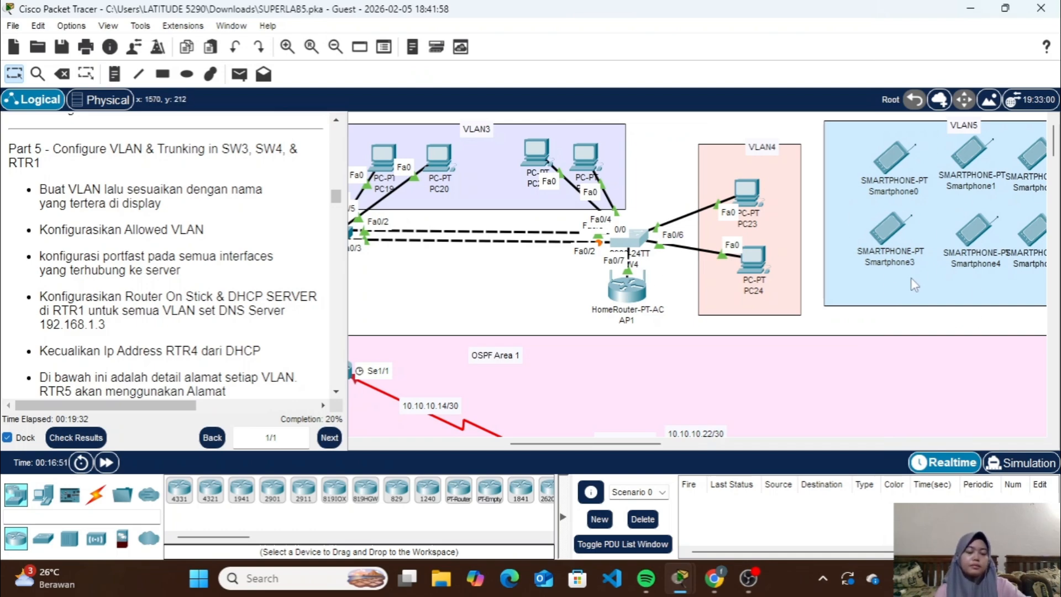
scroll(906, 283, right, 3)
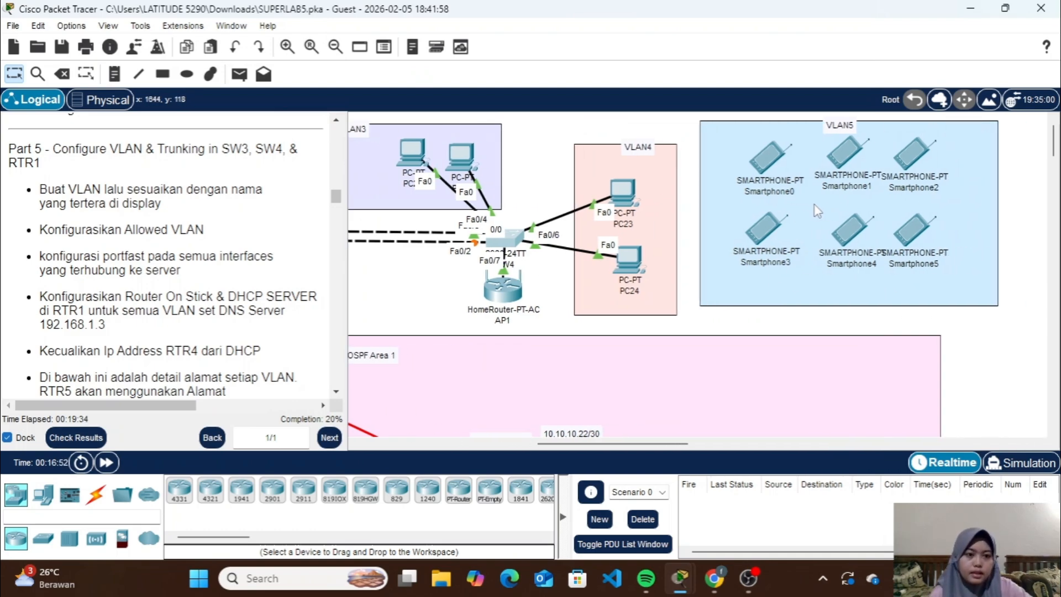
scroll(676, 296, left, 3)
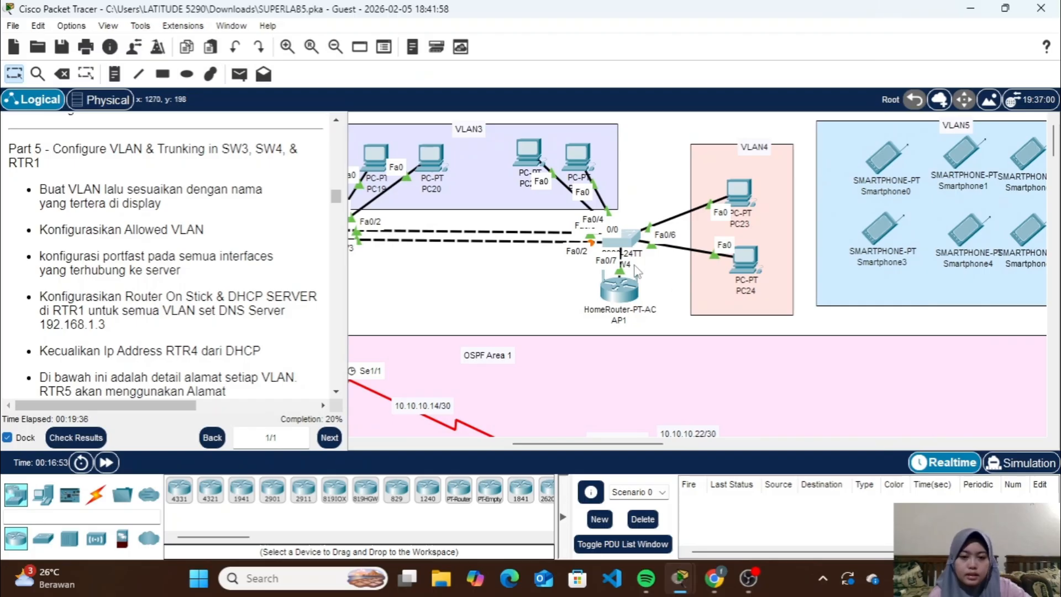
mouse_move(617, 292)
mouse_down()
mouse_move(613, 412)
mouse_move(635, 391)
mouse_move(622, 363)
mouse_move(625, 303)
mouse_up()
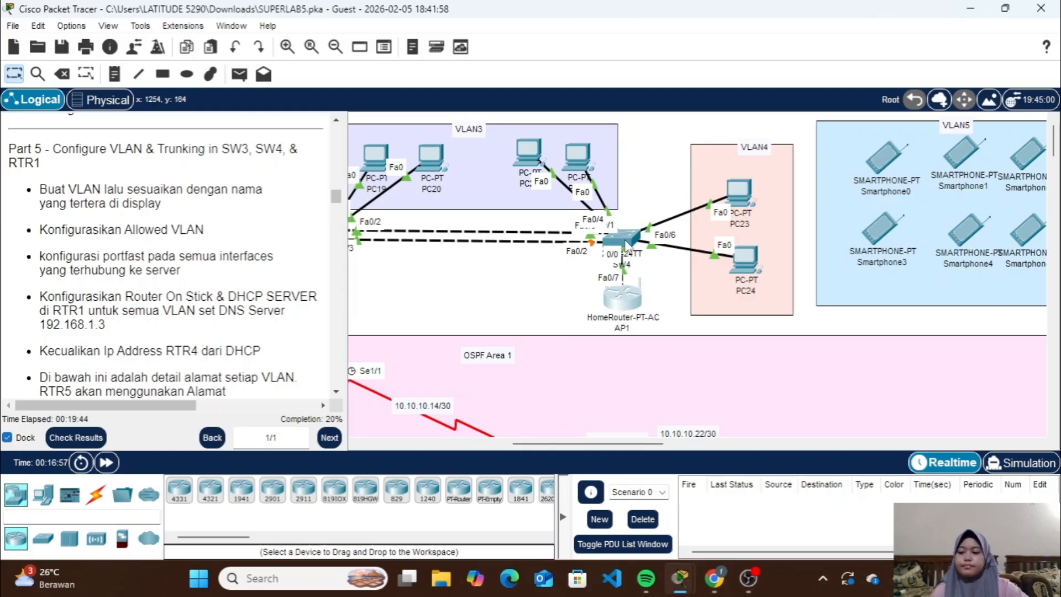
click(627, 246)
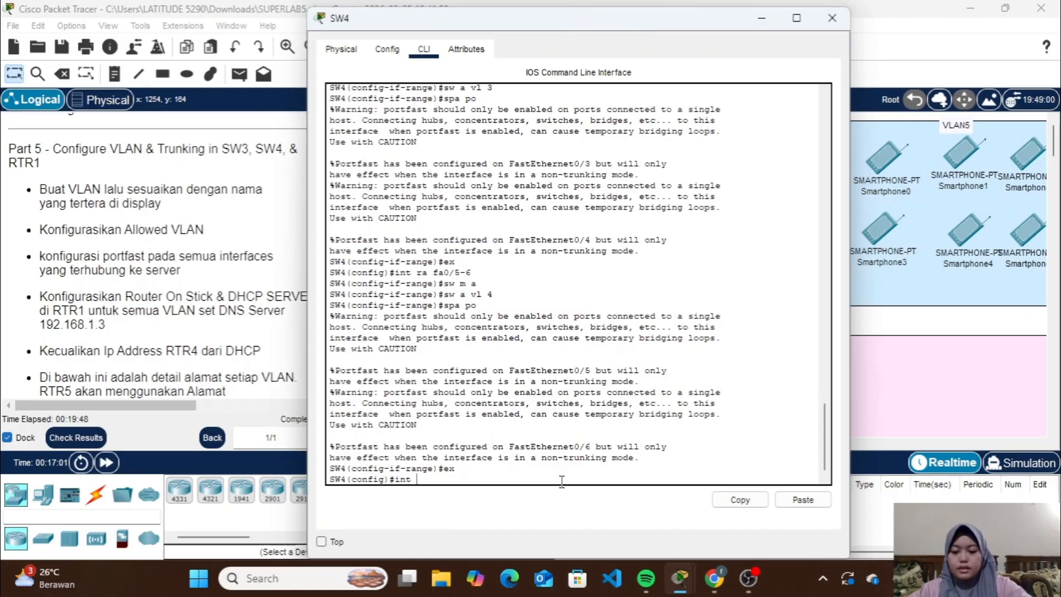
text(int fa0/7)
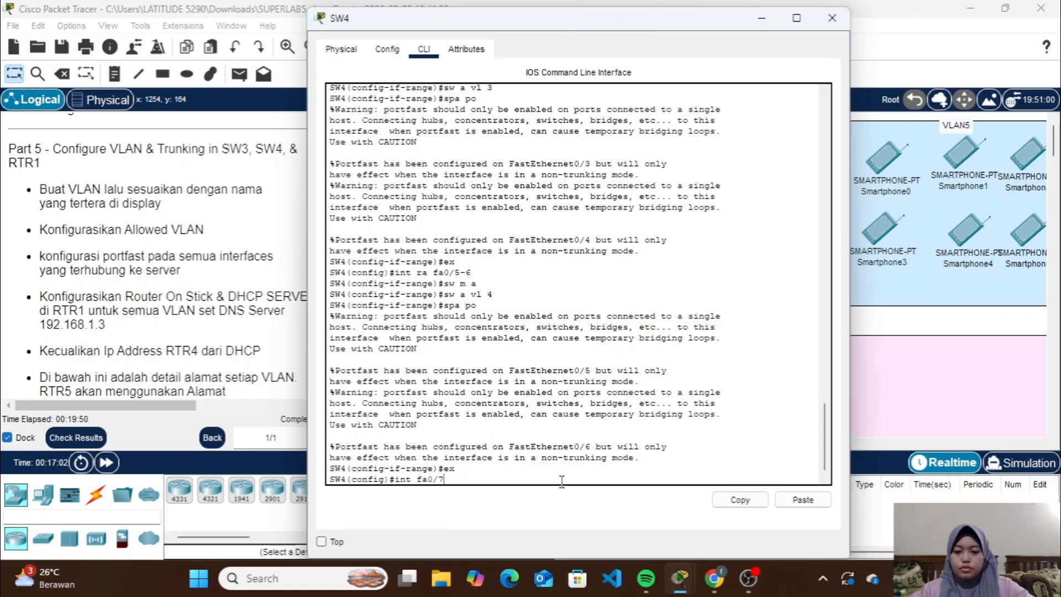
key(Return)
text(sw m a)
key(Return)
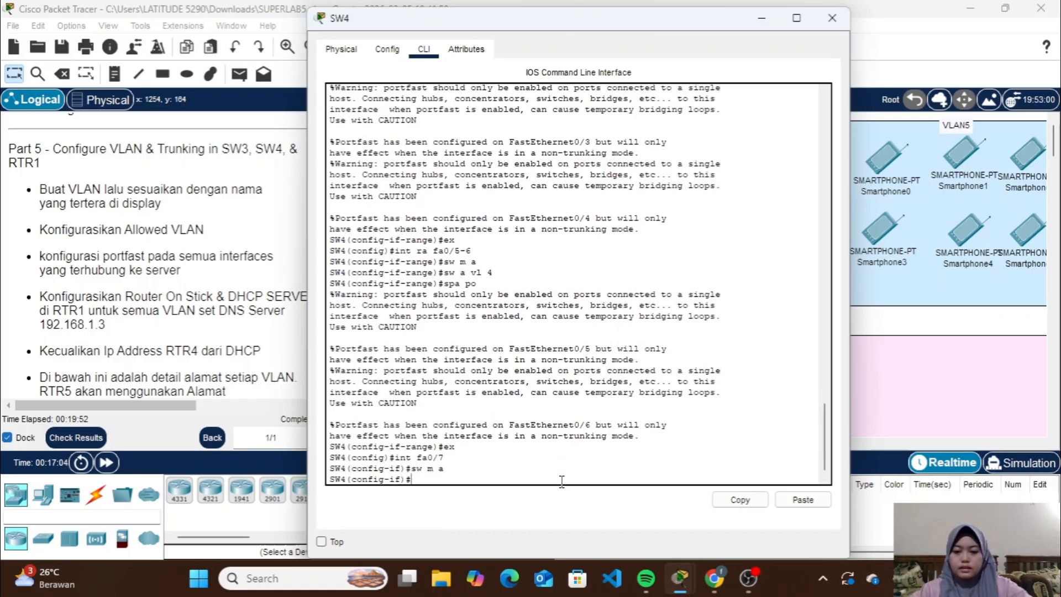
Assign SW4 interface Fa0/7 to VLAN 5, enable spanning-tree PortFast on it and return to global configuration mode
text(sw a vl)
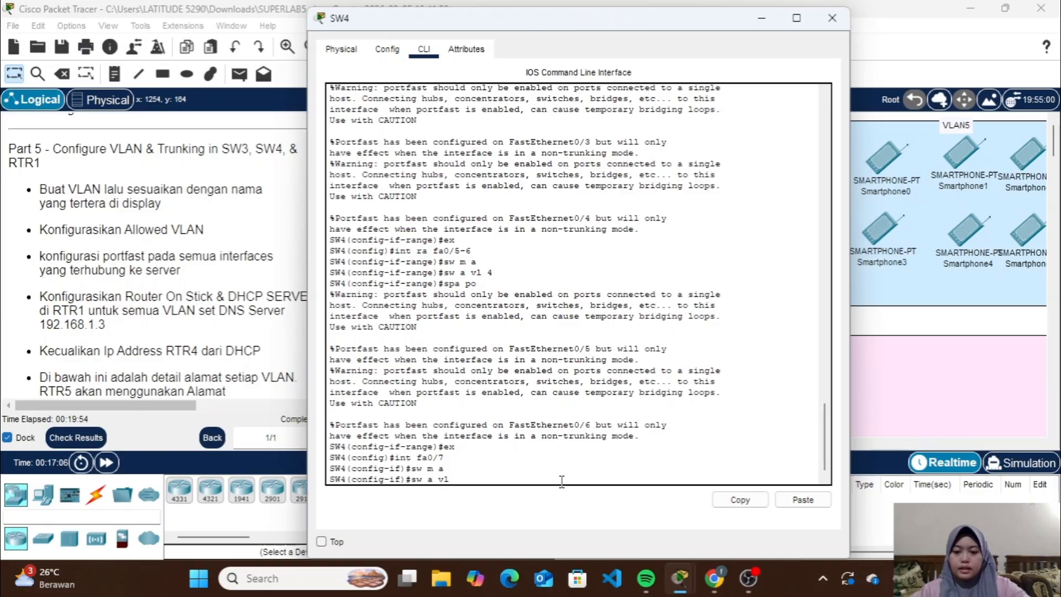
text( 5)
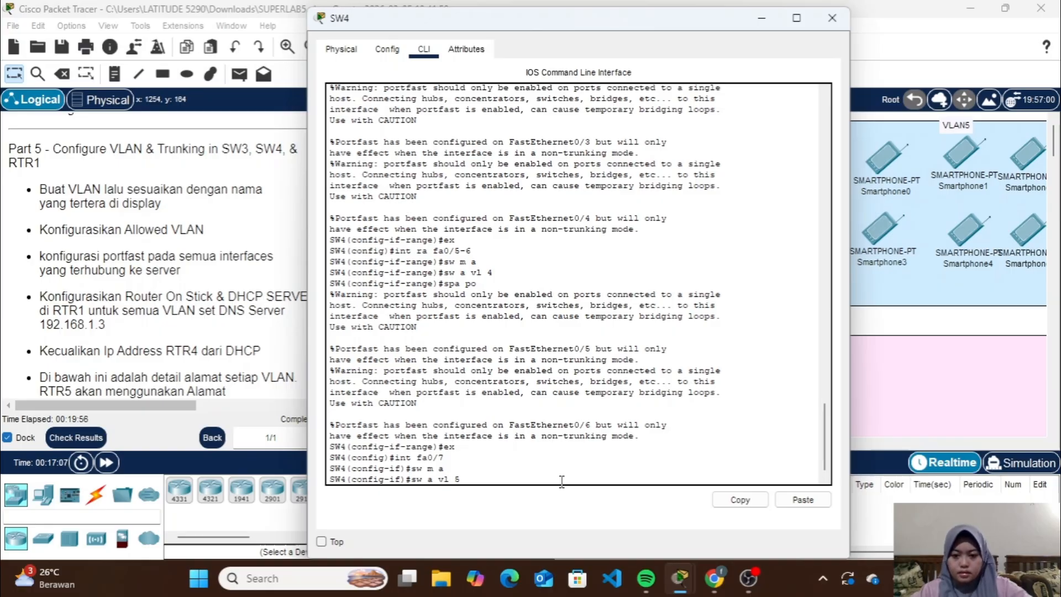
key(Return)
text(spa po)
key(Return)
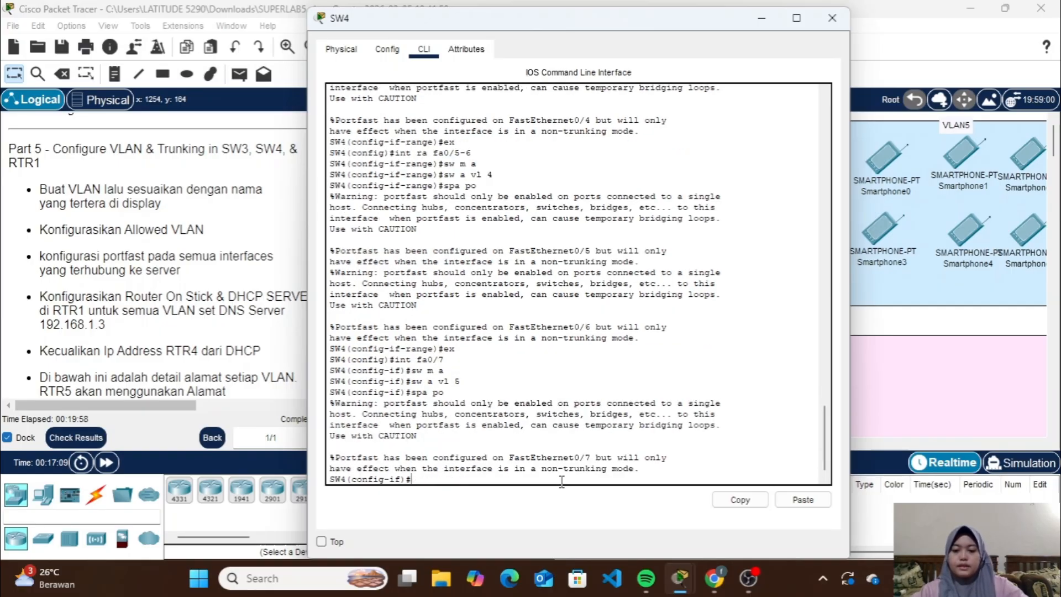
text(ex)
key(Return)
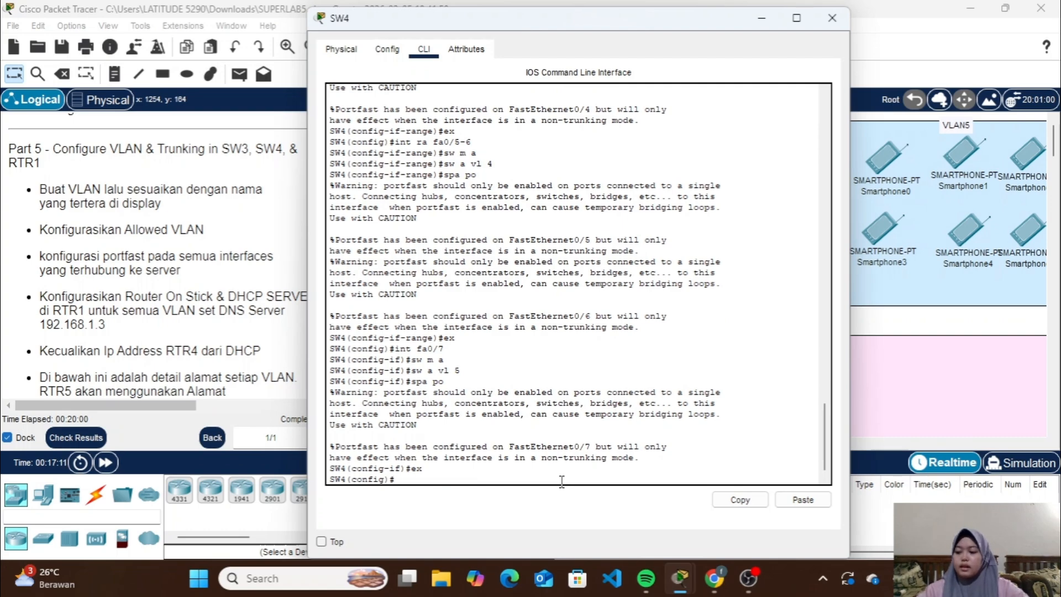
Check SW4's remaining links in the topology and list its CDP neighbors to identify the inter-switch ports
click(759, 18)
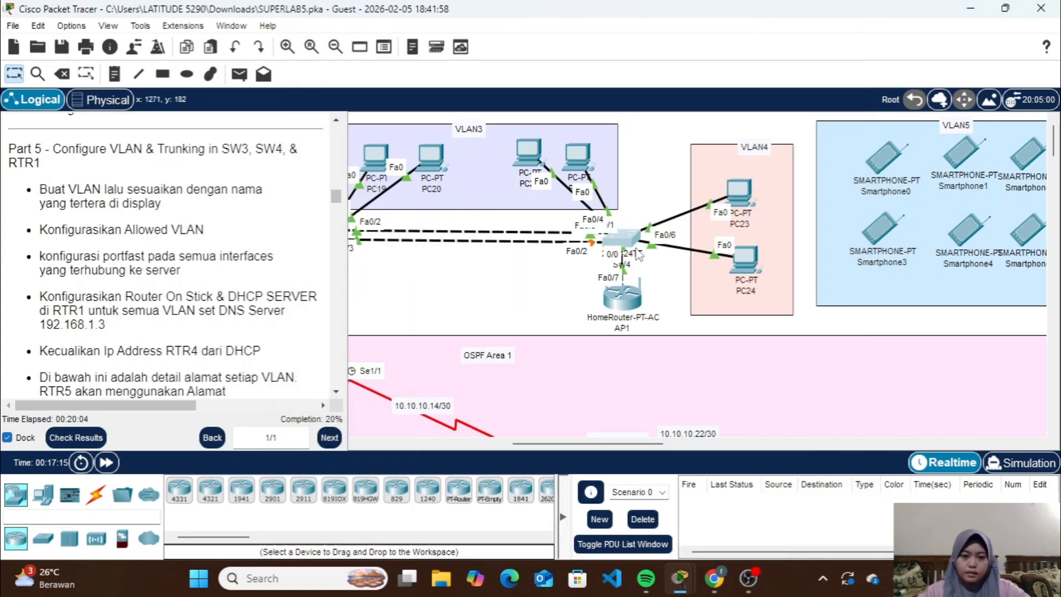
drag(625, 293, 627, 289)
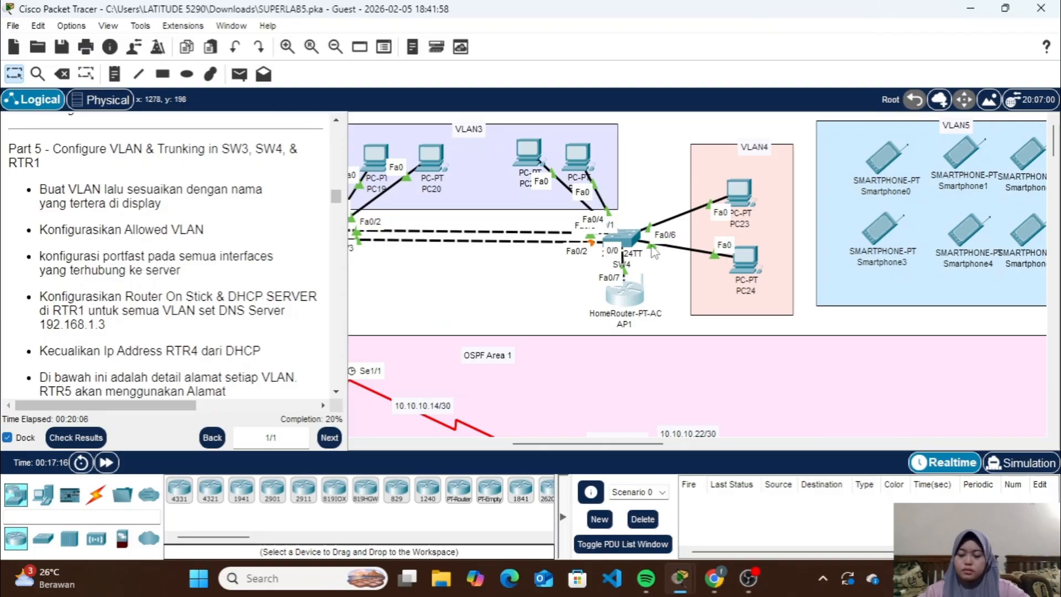
click(635, 238)
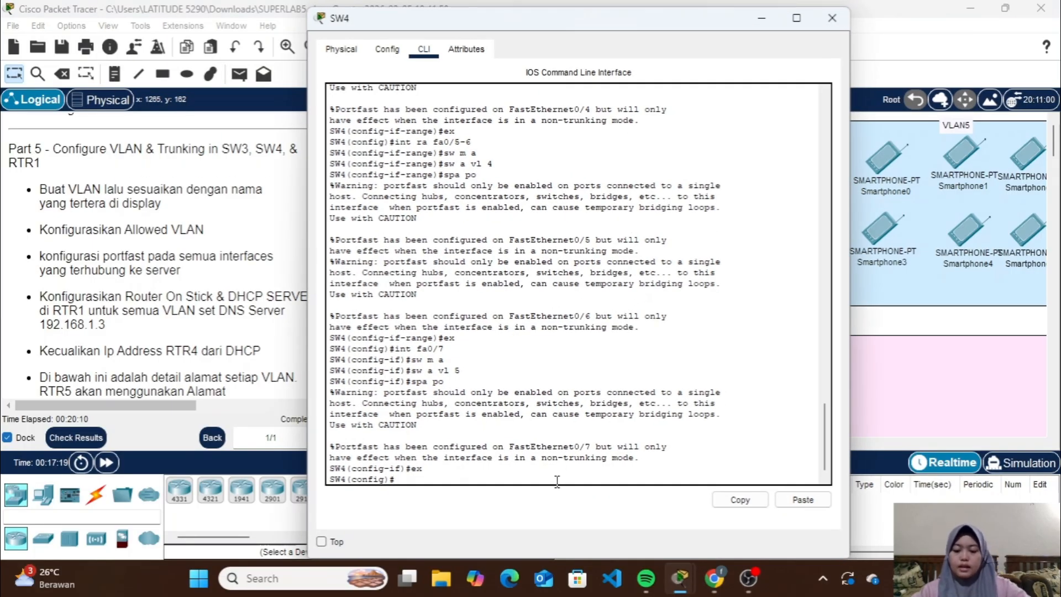
text(do sh)
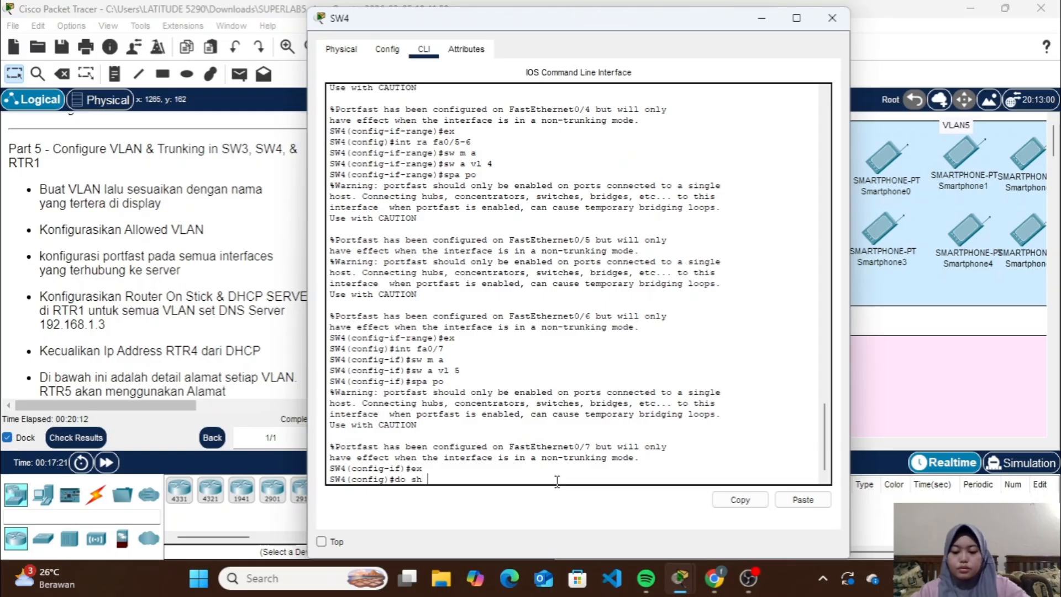
text( cdp neigh)
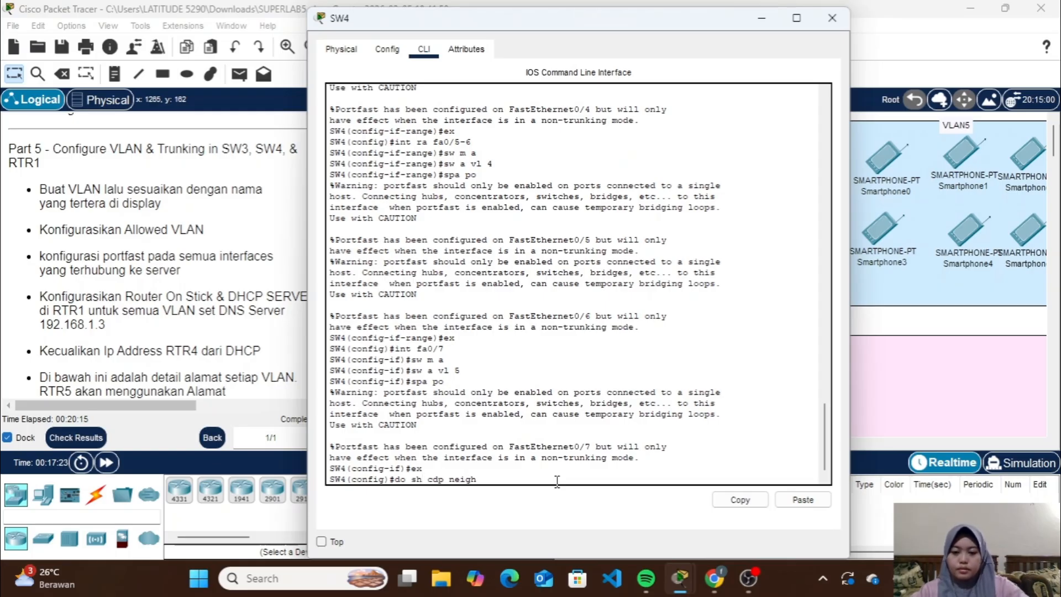
key(Return)
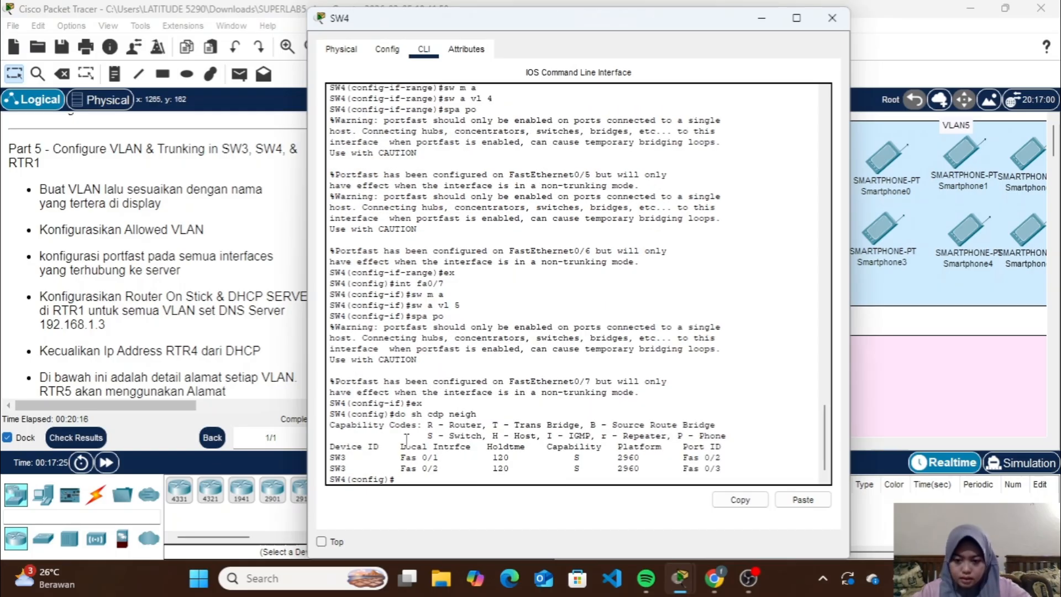
Select SW4 interfaces Fa0/1-2 as a range and set them to trunk mode
text(int)
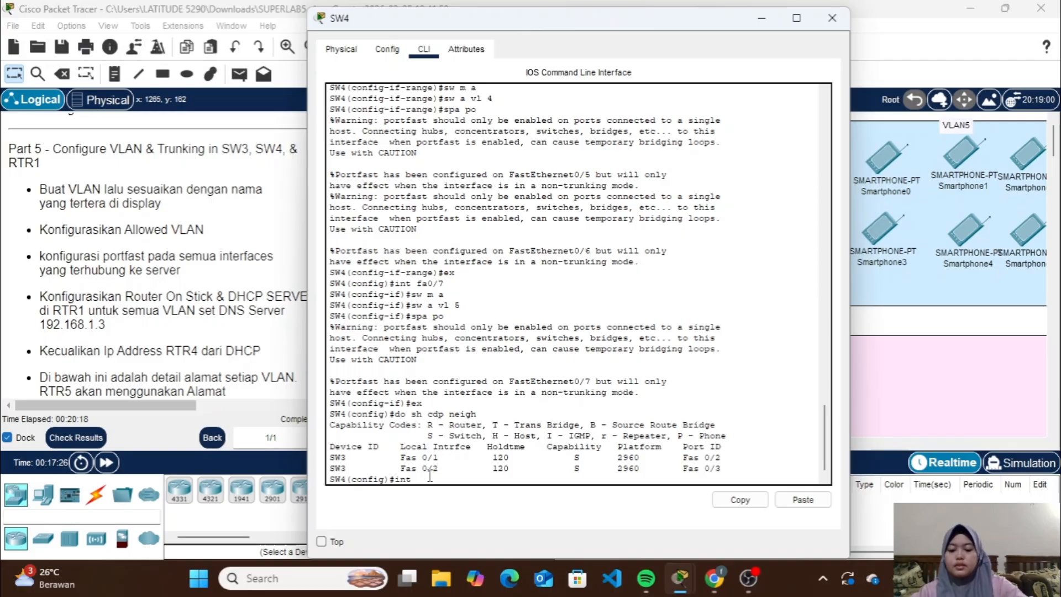
text( r f)
text(a fa0/1)
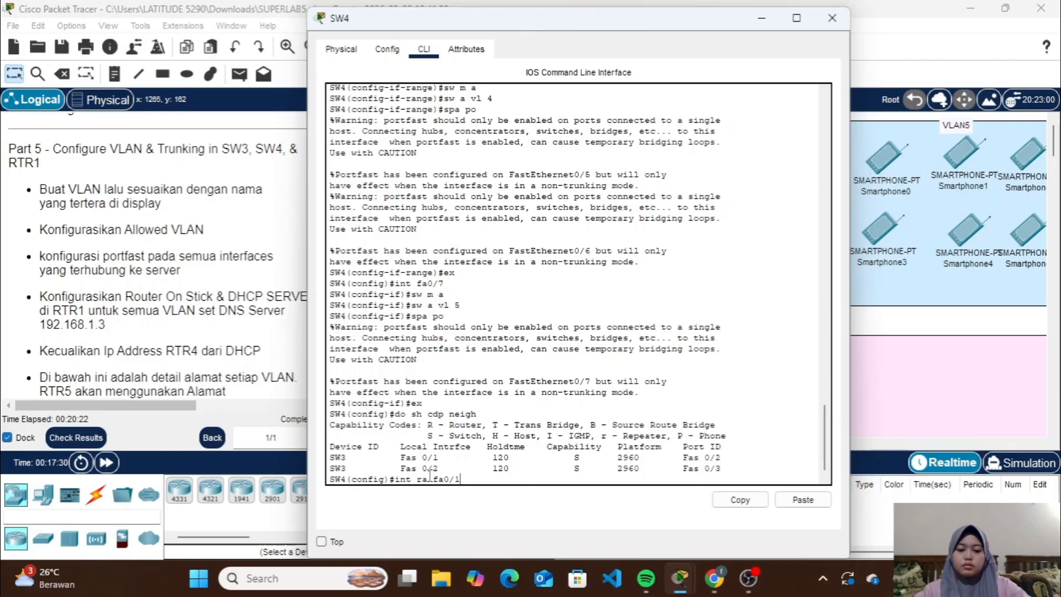
text(-2)
key(Return)
text(sw)
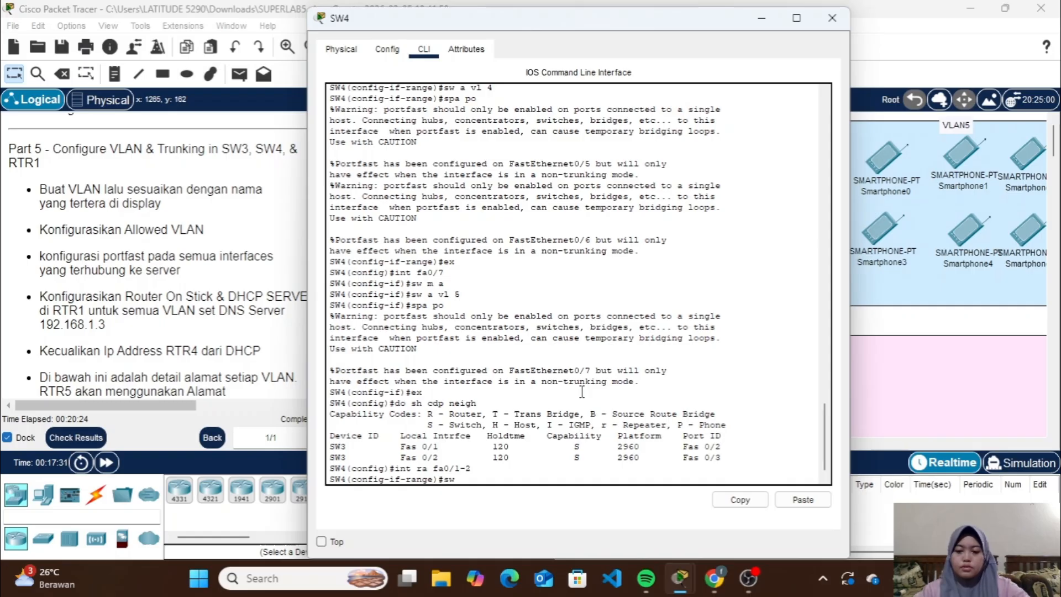
text( m t)
key(Return)
Allow VLANs 3-5 on SW4's trunk interfaces Fa0/1-2
text(s)
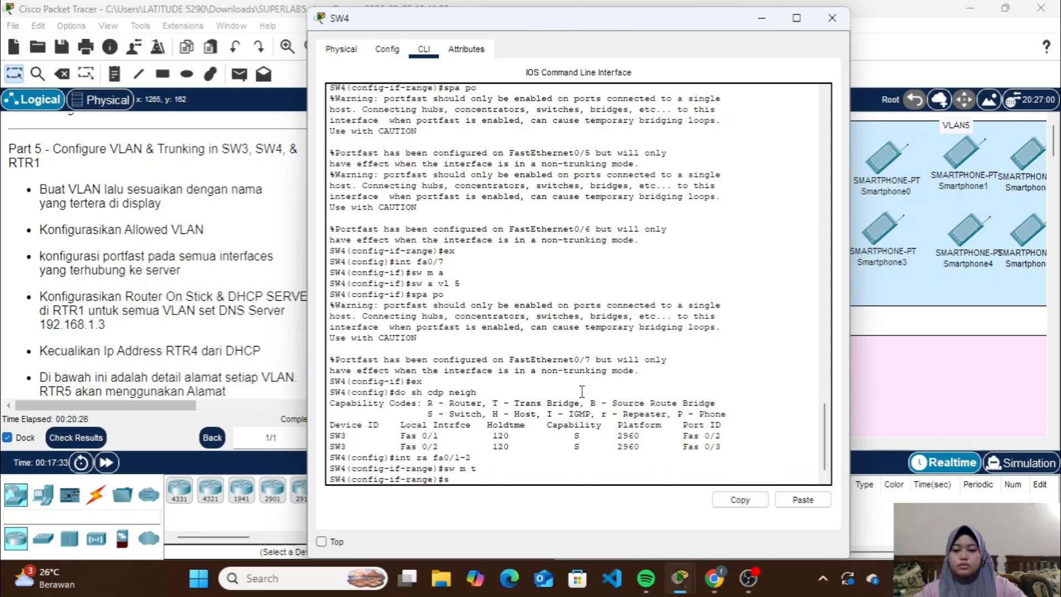
text(w t)
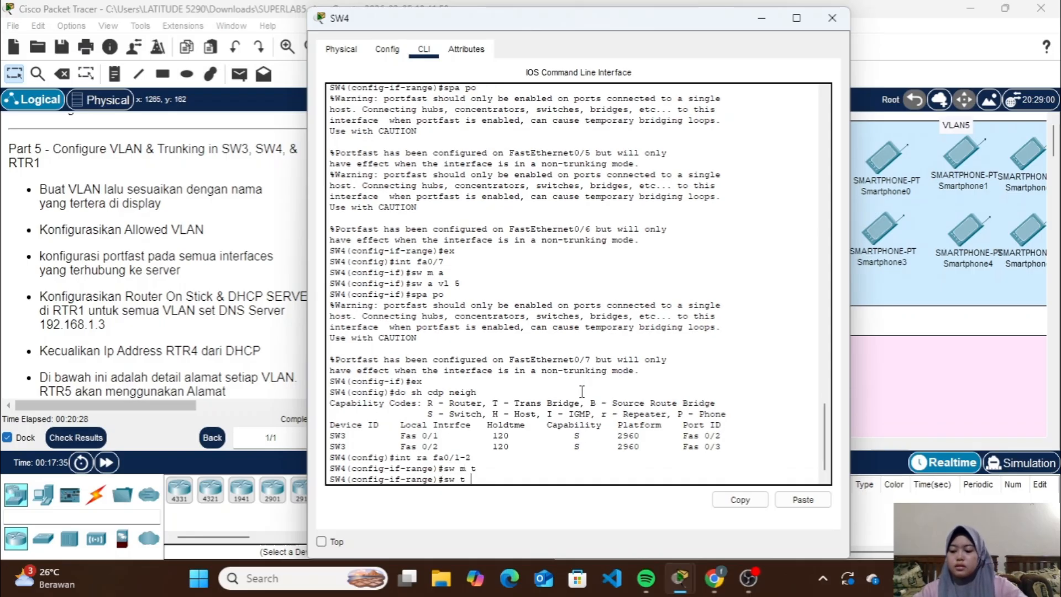
text( all vl )
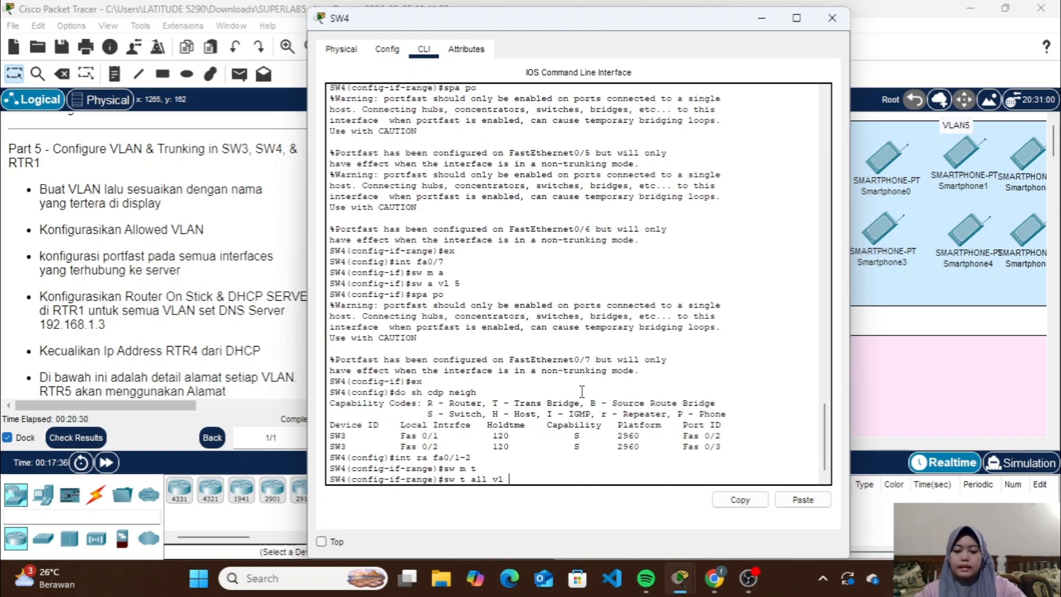
text(3-)
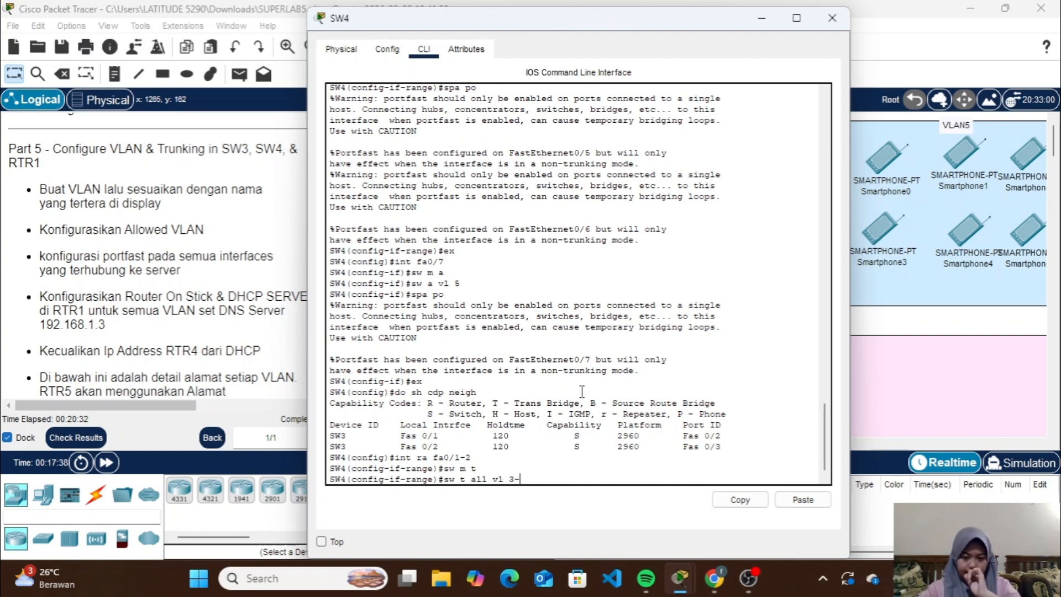
text(5)
key(Return)
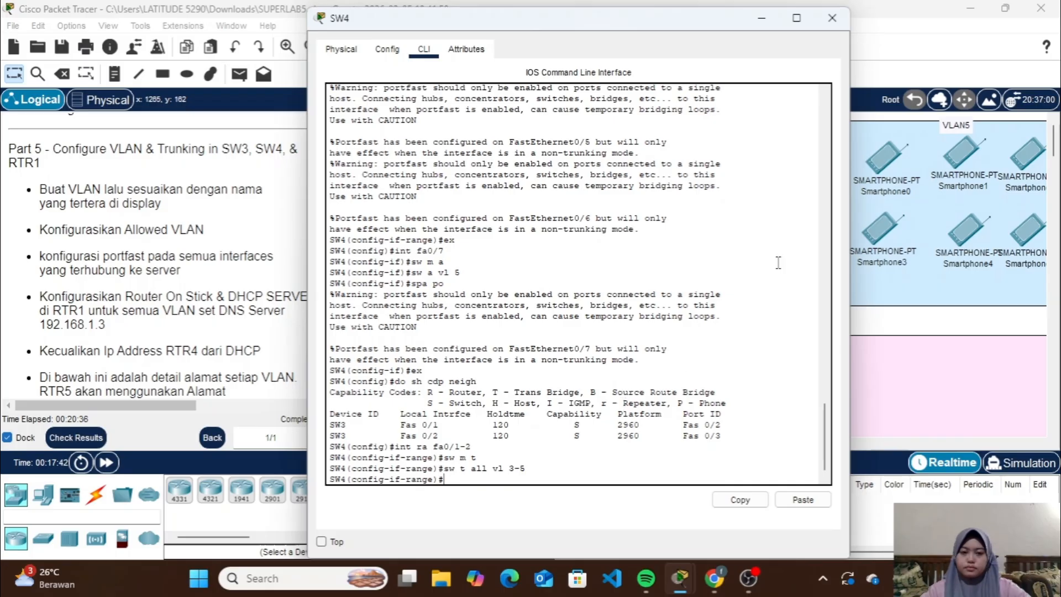
Leave SW4's command line, open RTR1's, enter the enable password and switch to global configuration mode
click(832, 18)
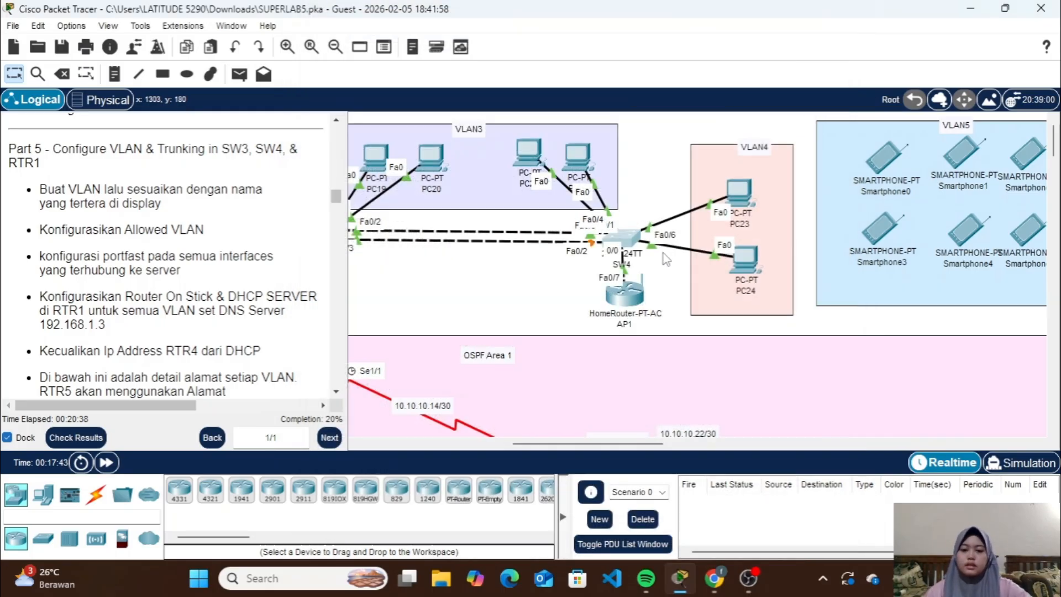
scroll(665, 260, left, 5)
scroll(666, 259, down, 4)
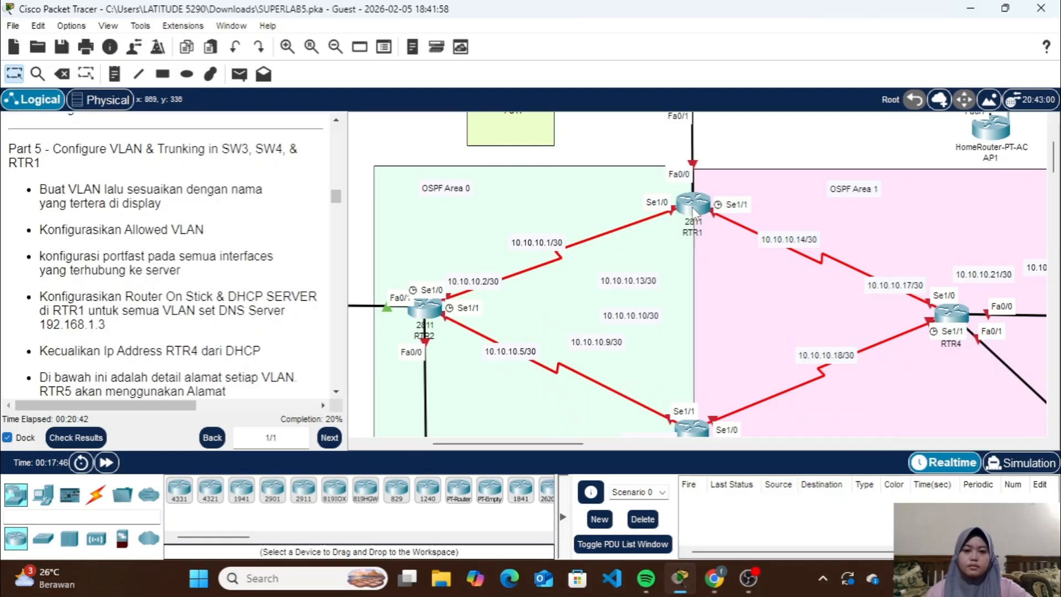
scroll(726, 279, up, 5)
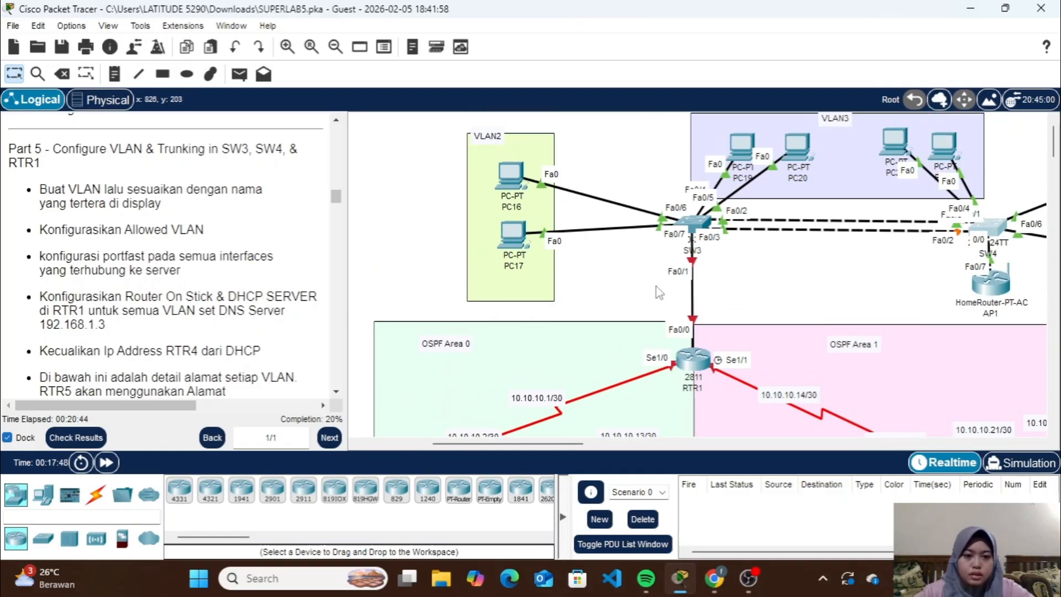
click(693, 362)
key(Return)
text(en)
key(Return)
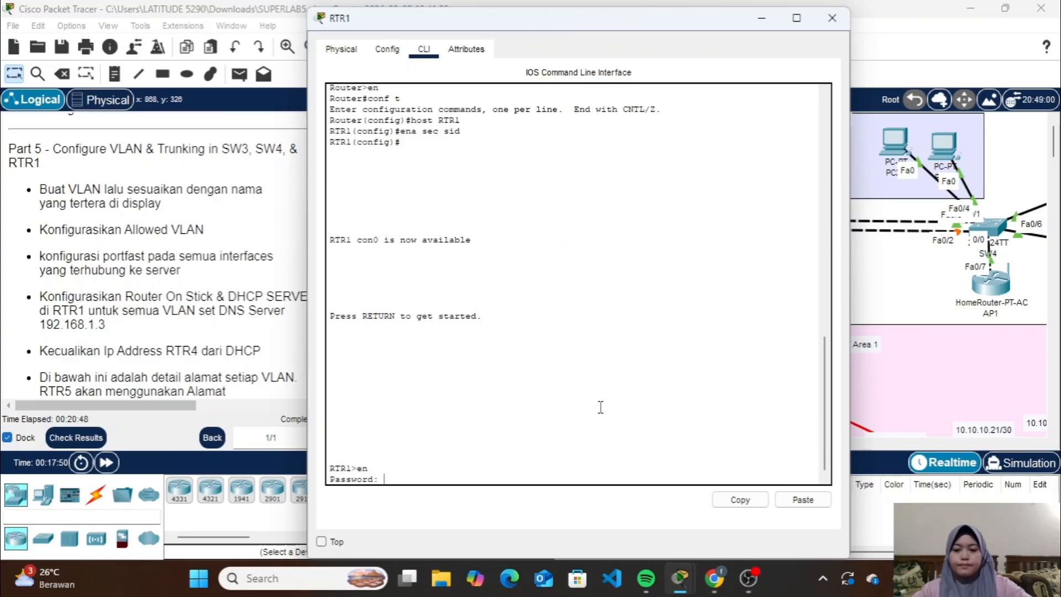
text(sid)
key(Return)
text(co)
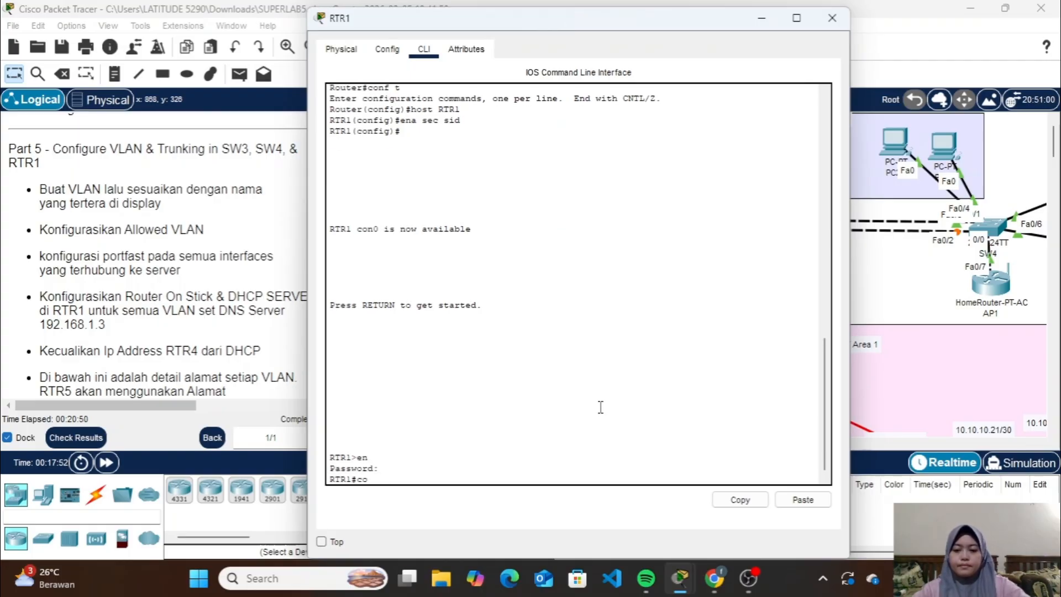
text(nf t)
key(Return)
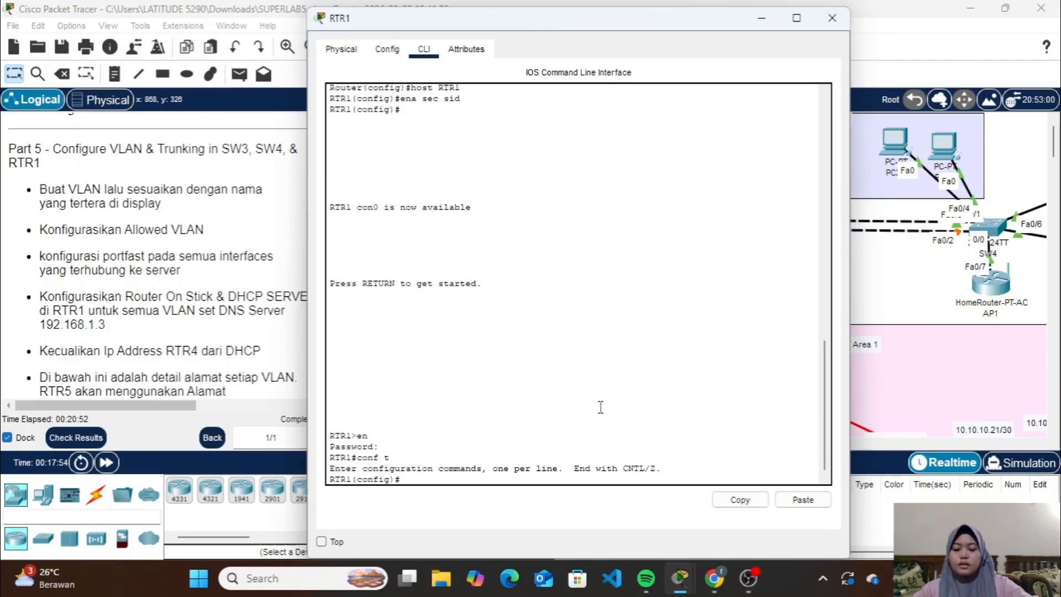
Enable RTR1's physical interface Fa0/0 and return to global configuration mode
text(int fa0/0)
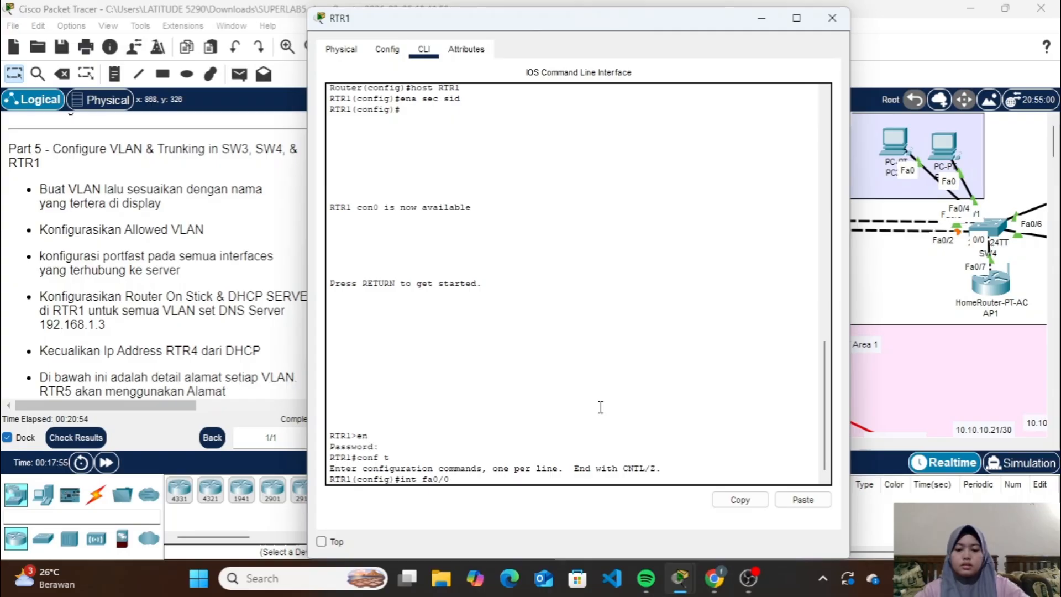
key(Return)
text(no sh)
key(Return)
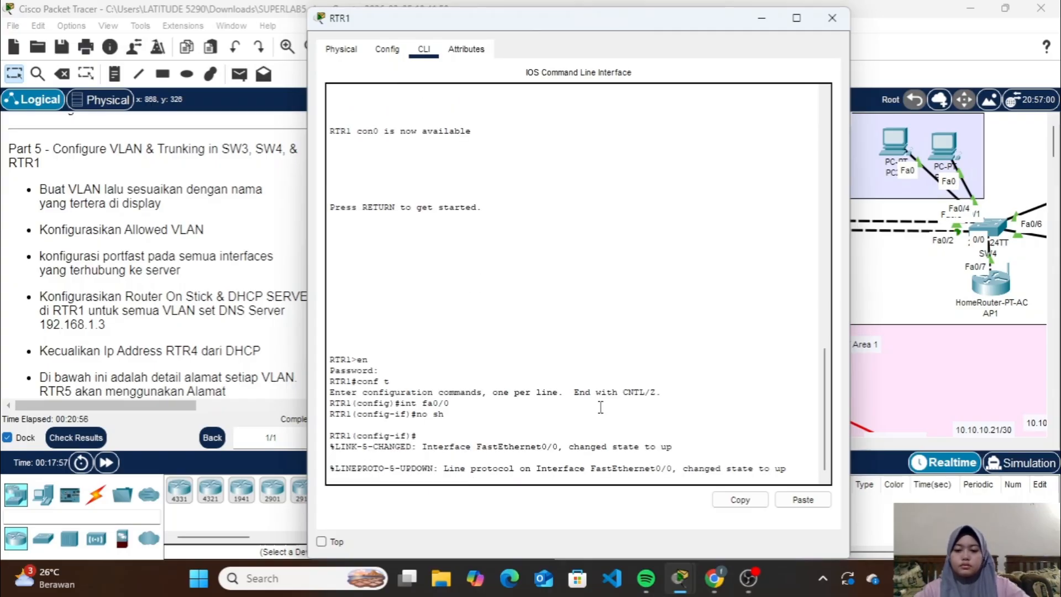
text(ex)
key(Return)
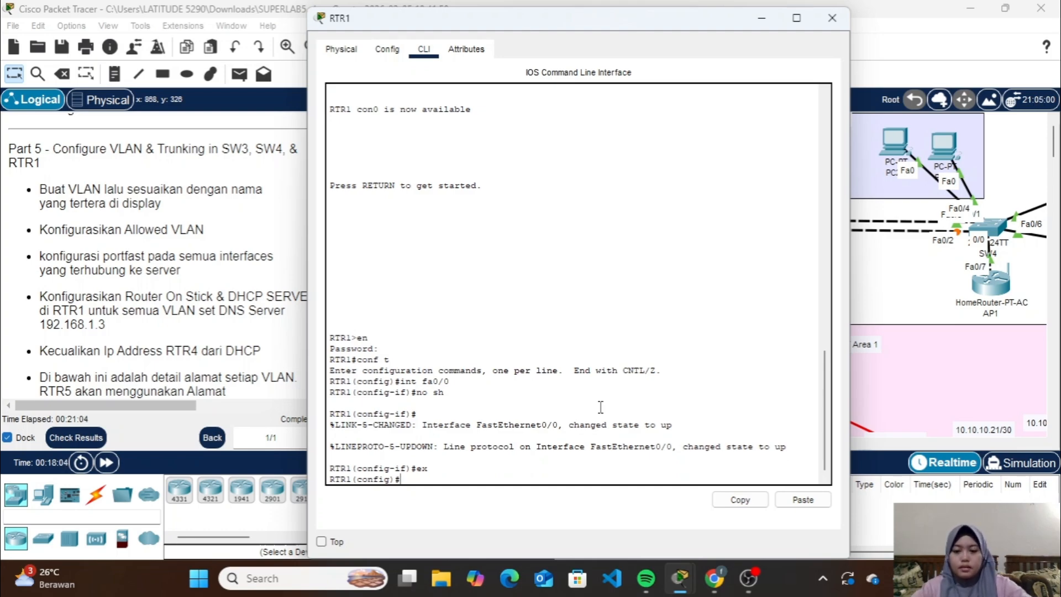
Create subinterface Fa0/0.2 on RTR1 with 802.1Q encapsulation for VLAN 2
text(int fa0/0)
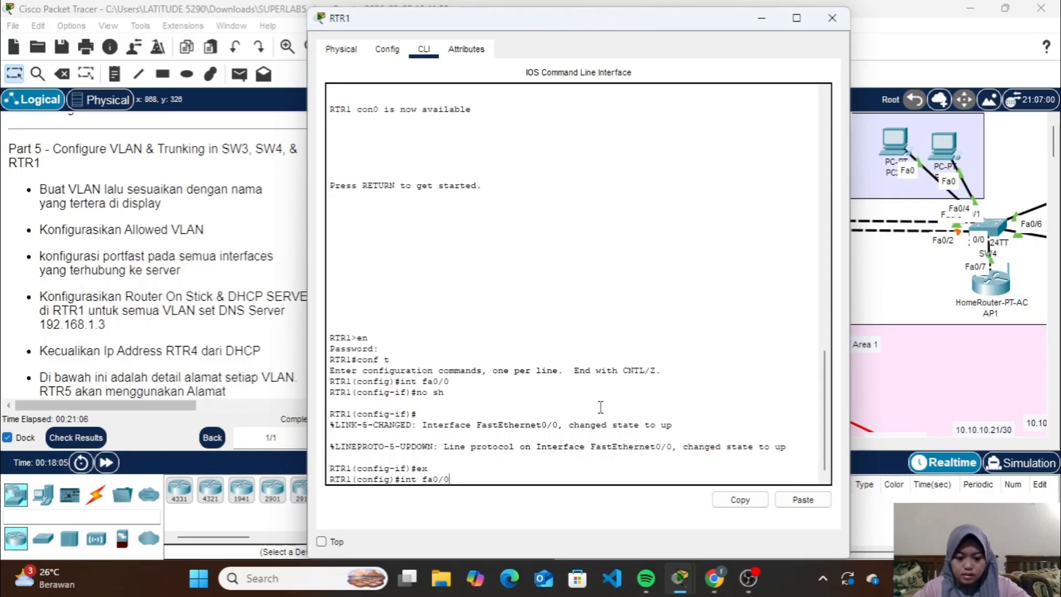
text(.2)
key(Return)
text(en)
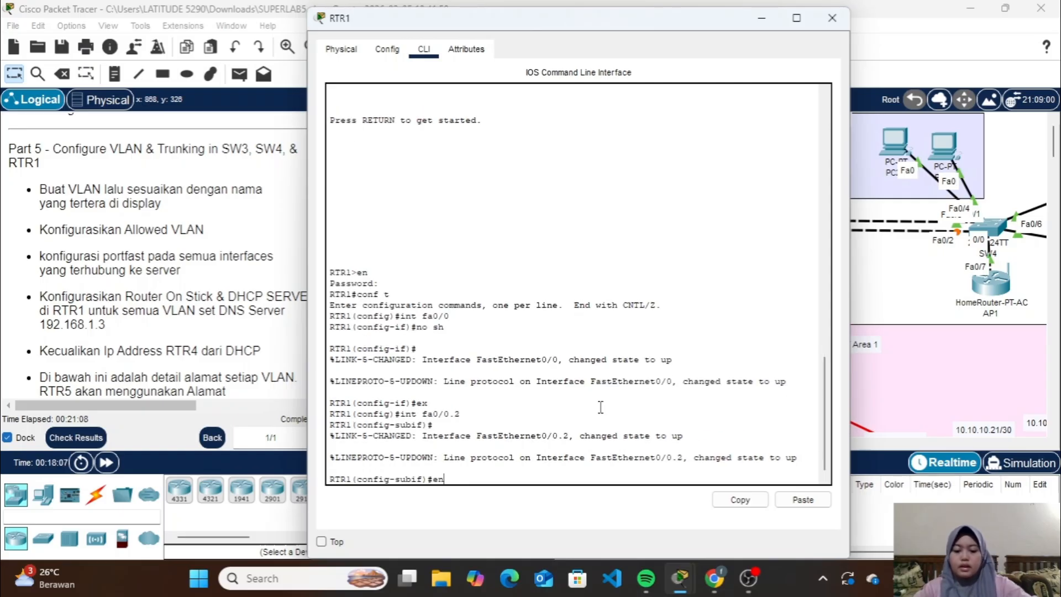
text(c do 2)
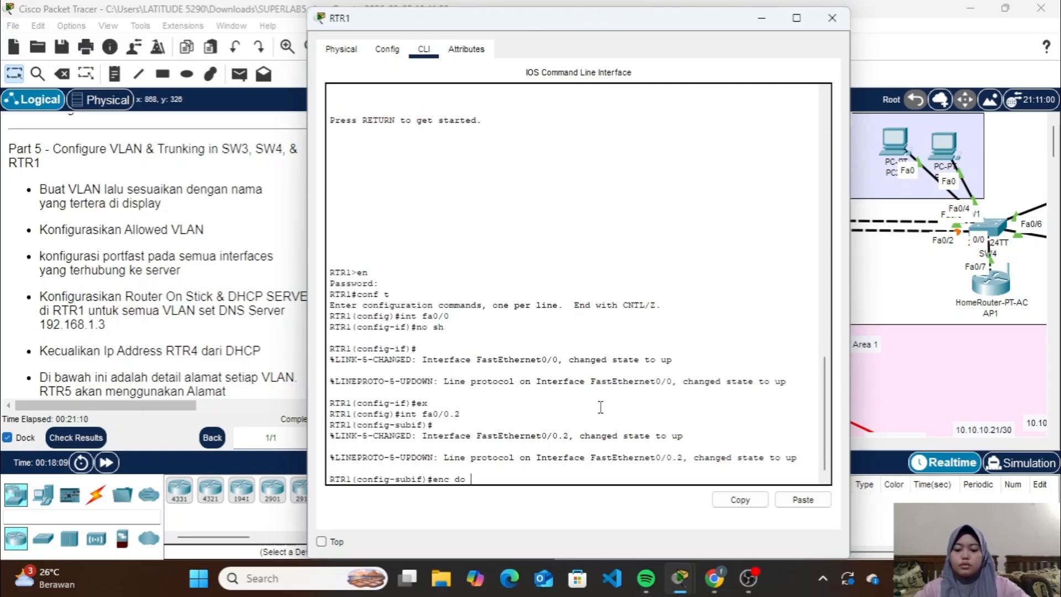
key(Return)
Assign IP address 192.168.2.1 with mask 255.255.255.0 to subinterface Fa0/0.2, using the lab's VLAN address table, and exit the subinterface
text(ip )
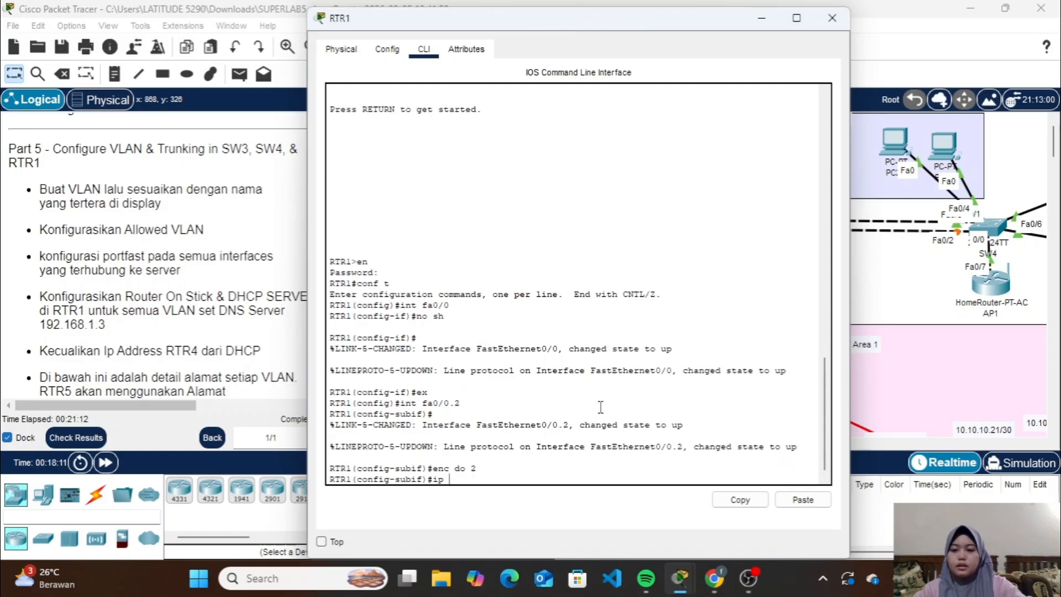
text(add)
scroll(207, 270, down, 3)
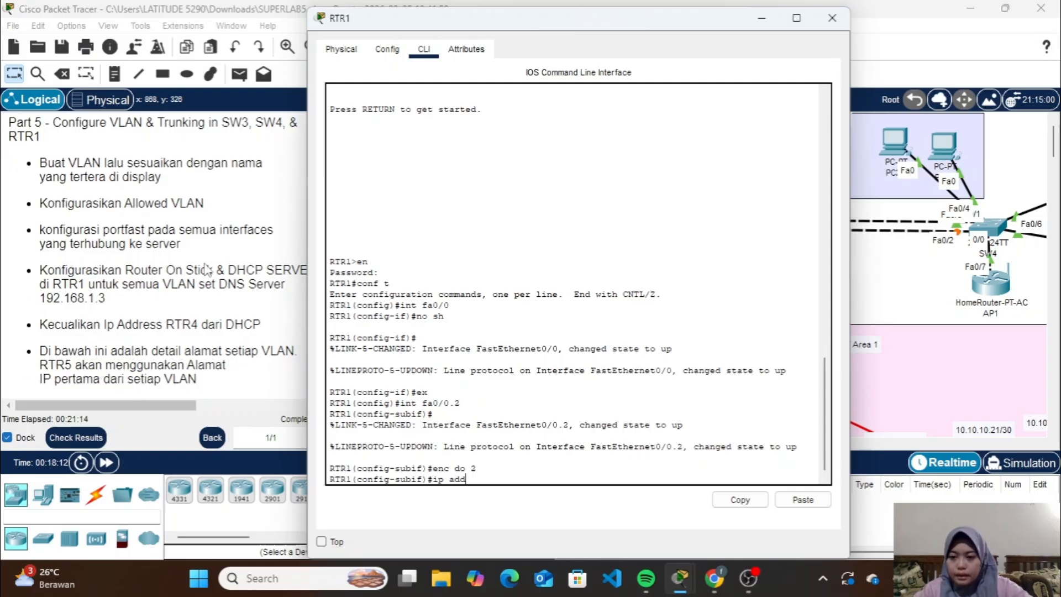
scroll(207, 269, down, 1)
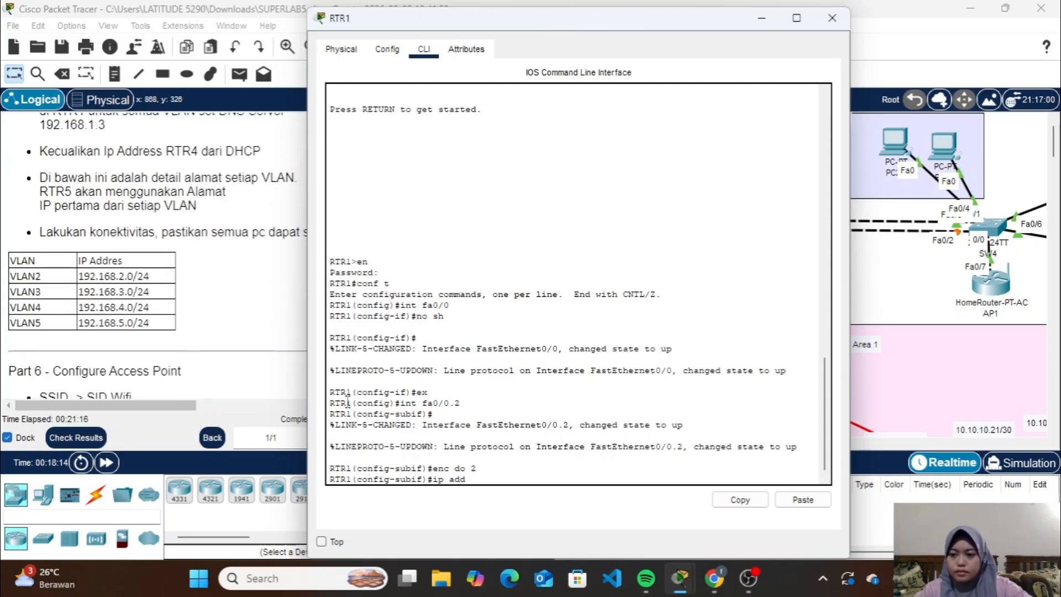
text(192.1)
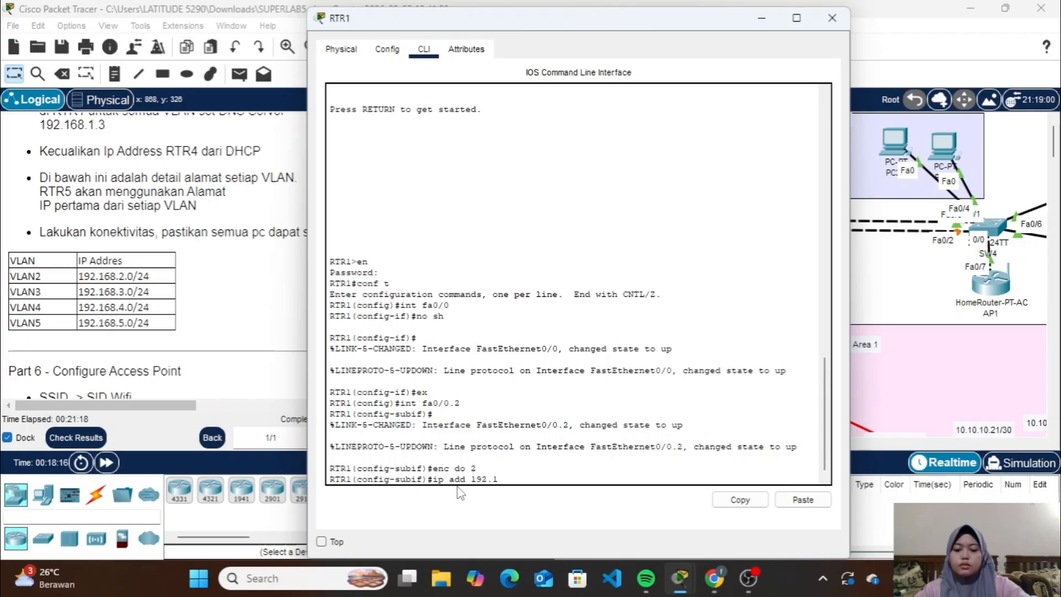
text(68.2.1)
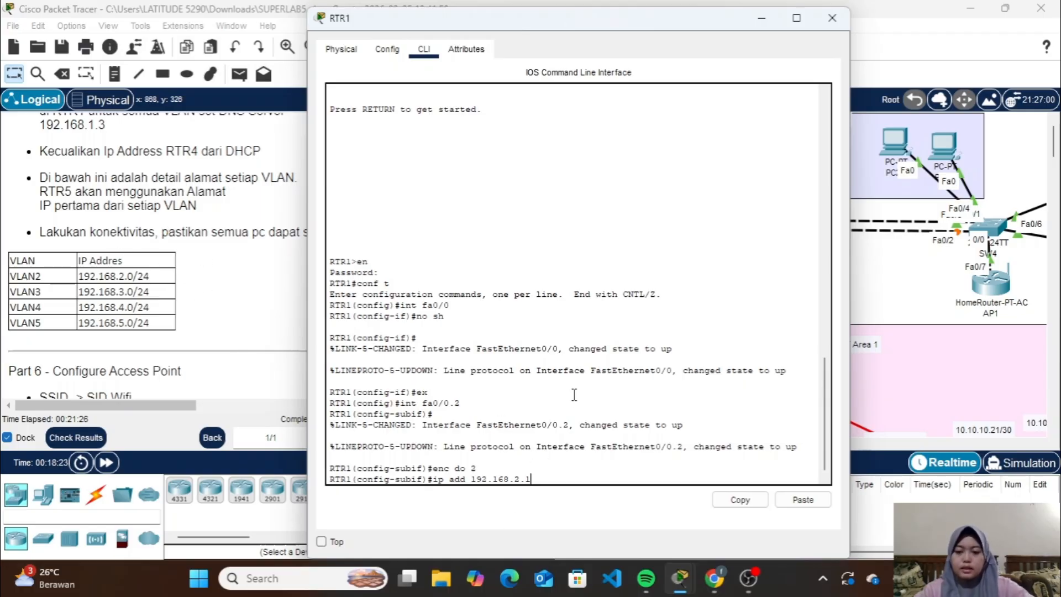
text(55.2)
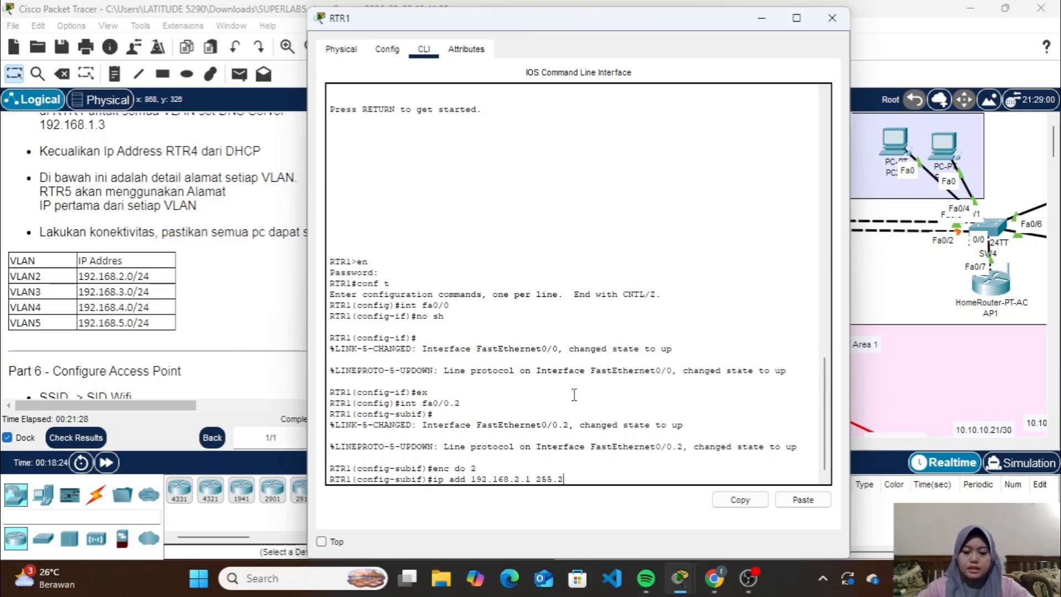
text(55.255.0)
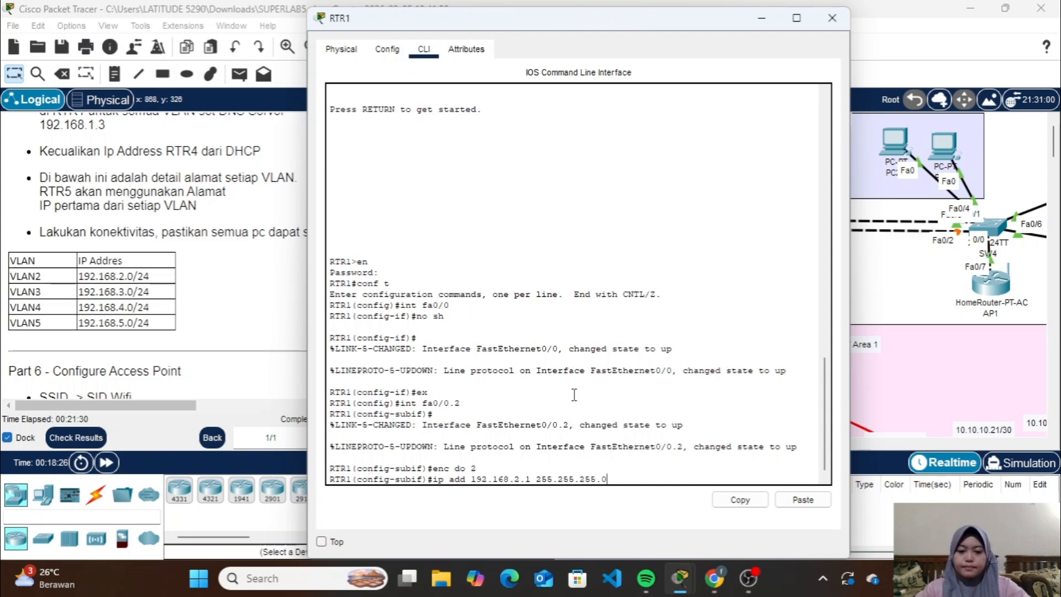
key(Return)
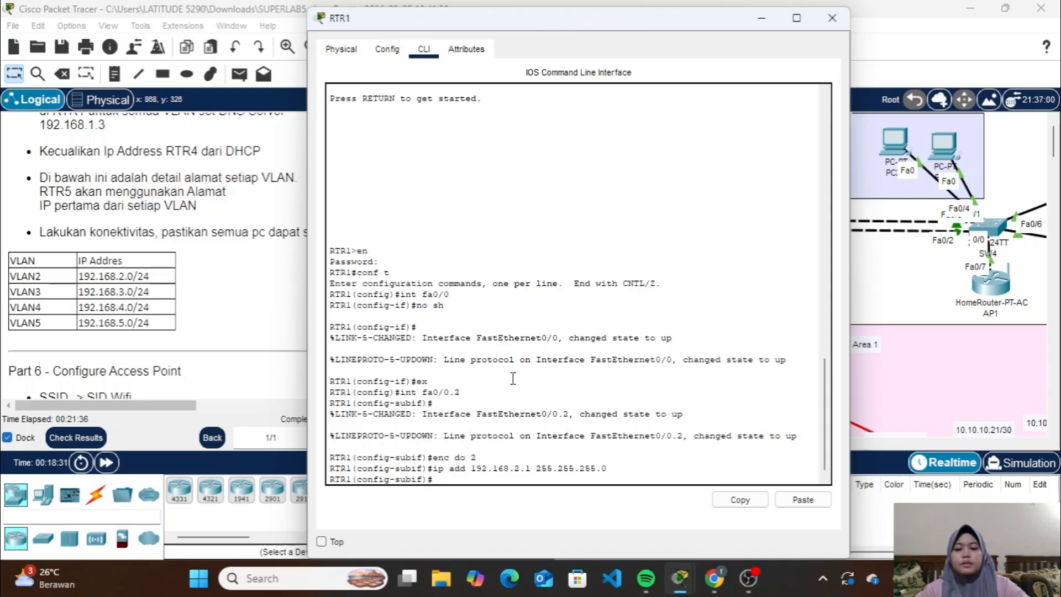
text(ex)
key(Return)
Create subinterface Fa0/0.3 on RTR1 for VLAN 3
text(ex)
key(Up)
key(Up)
key(Up)
key(BackSpace)
text(3)
key(Return)
Set 802.1Q encapsulation with VLAN 3 on subinterface Fa0/0.3
key(Up)
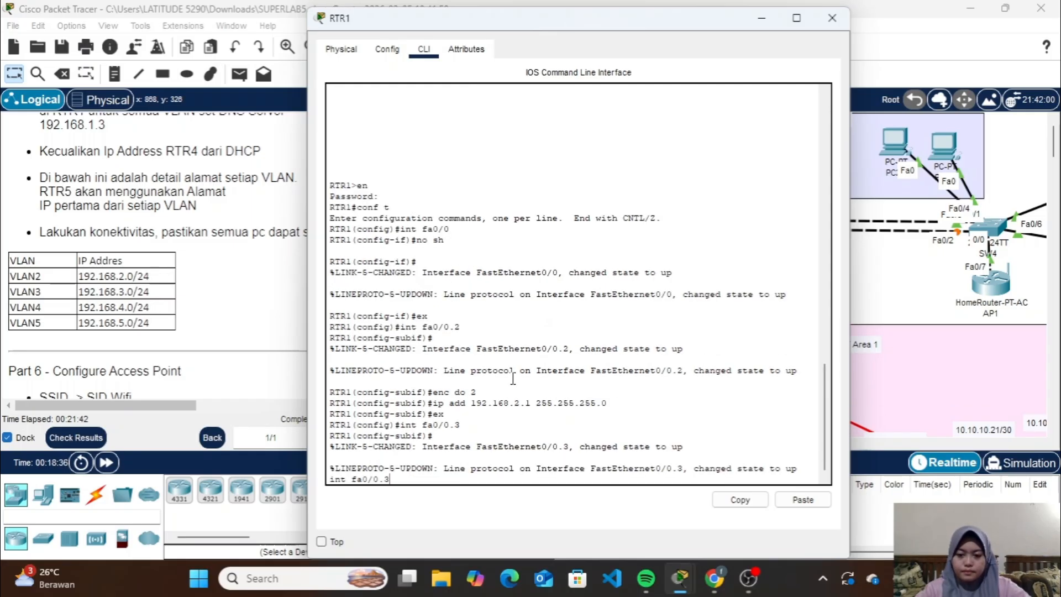
key(BackSpace)
key(BackSpace)
key(BackSpace)
key(BackSpace)
key(BackSpace)
key(BackSpace)
key(BackSpace)
key(BackSpace)
key(BackSpace)
key(BackSpace)
key(BackSpace)
key(Return)
key(Up)
key(Up)
Assign IP address 192.168.3.1 with mask 255.255.255.0 to subinterface Fa0/0.3 and return to global configuration mode
key(Up)
key(Up)
key(BackSpace)
text(3)
key(Return)
key(Up)
Create subinterface Fa0/0.4 on RTR1 for VLAN 4
key(Up)
key(Up)
key(Up)
key(Left)
key(Left)
key(Left)
key(Left)
key(Left)
key(Left)
key(Left)
key(Left)
key(Left)
key(Left)
key(Left)
key(Left)
key(Left)
key(Left)
key(Left)
key(Left)
key(BackSpace)
text(3)
key(Return)
Set 802.1Q encapsulation with VLAN 4 on subinterface Fa0/0.4
key(Up)
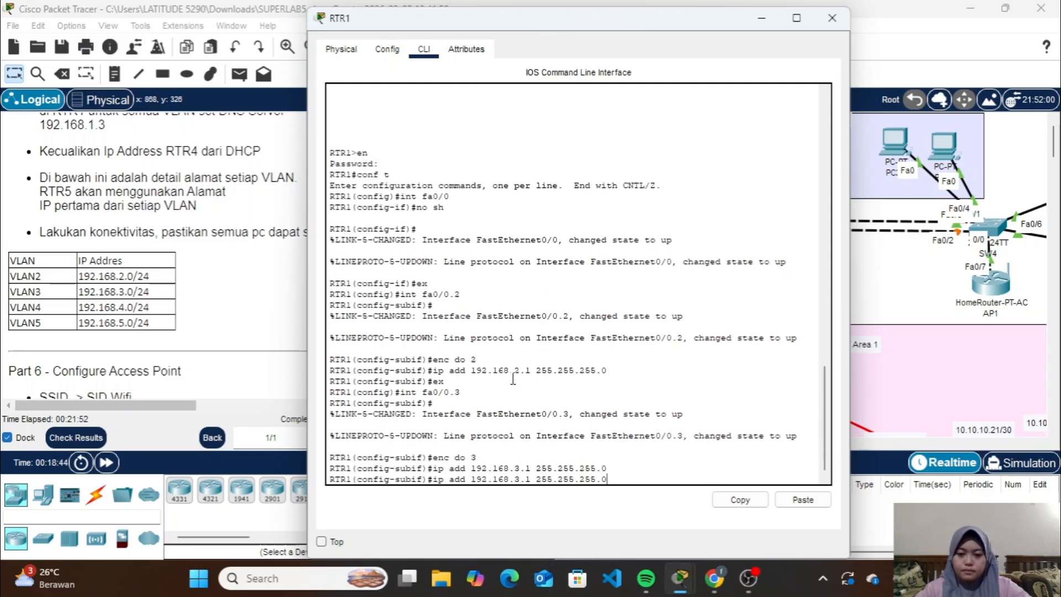
key(BackSpace)
key(BackSpace)
key(BackSpace)
key(BackSpace)
key(BackSpace)
key(BackSpace)
key(BackSpace)
key(BackSpace)
key(BackSpace)
key(BackSpace)
key(BackSpace)
key(BackSpace)
key(BackSpace)
key(BackSpace)
key(BackSpace)
key(BackSpace)
key(BackSpace)
key(BackSpace)
key(BackSpace)
key(BackSpace)
text(ex)
key(Return)
Assign IP address 192.168.4.1 with mask 255.255.255.0 to subinterface Fa0/0.4 and exit the subinterface
key(Up)
key(Up)
key(Up)
key(Up)
key(BackSpace)
text(4)
key(Return)
key(Return)
Create subinterface Fa0/0.5 on RTR1 for VLAN 5
key(Up)
key(Up)
key(Up)
key(Up)
key(BackSpace)
text(4)
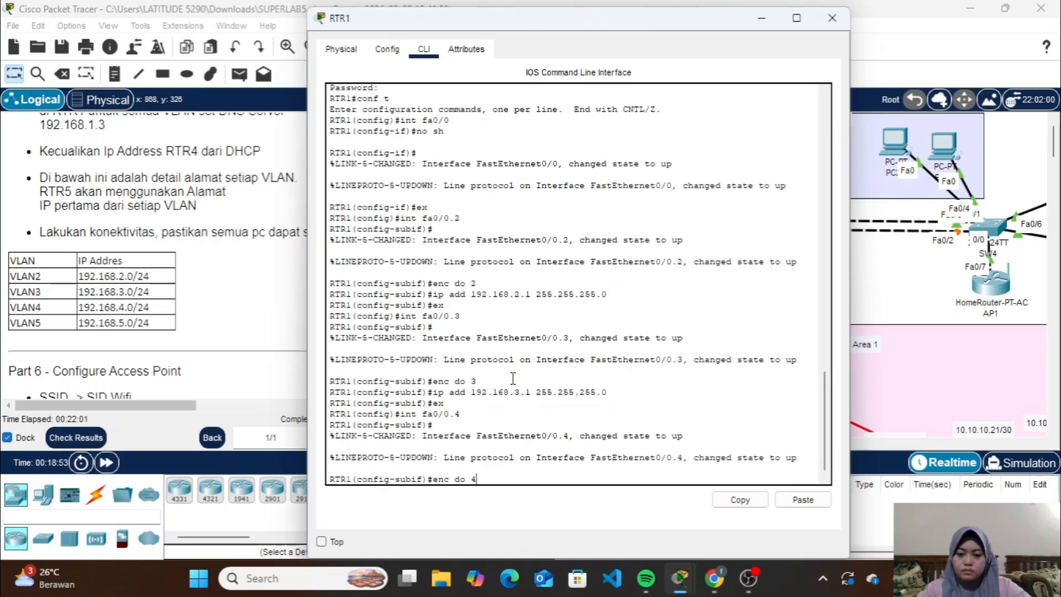
key(Return)
Set 802.1Q encapsulation with VLAN 5 on subinterface Fa0/0.5
key(Up)
key(Up)
key(Up)
key(Up)
key(Left)
key(Left)
key(Left)
key(Left)
key(Left)
key(Left)
key(Left)
key(Left)
key(Left)
key(Left)
key(Left)
key(Left)
key(Left)
key(Left)
key(Left)
key(Left)
key(BackSpace)
text(4)
key(Return)
text(ex)
key(Return)
key(Up)
key(Up)
key(Up)
key(Up)
key(BackSpace)
key(5)
Assign IP address 192.168.5.1 with mask 255.255.255.0 to subinterface Fa0/0.5 and return to global configuration mode
key(Return)
key(Up)
key(Up)
key(Up)
key(Up)
key(BackSpace)
text(5)
key(Return)
key(Up)
key(Up)
key(Up)
key(Up)
key(Left)
key(Left)
key(Left)
key(Left)
key(Left)
key(Left)
key(Left)
key(Left)
key(Left)
key(Left)
key(Left)
key(Left)
key(Left)
key(Left)
key(Left)
key(Left)
key(BackSpace)
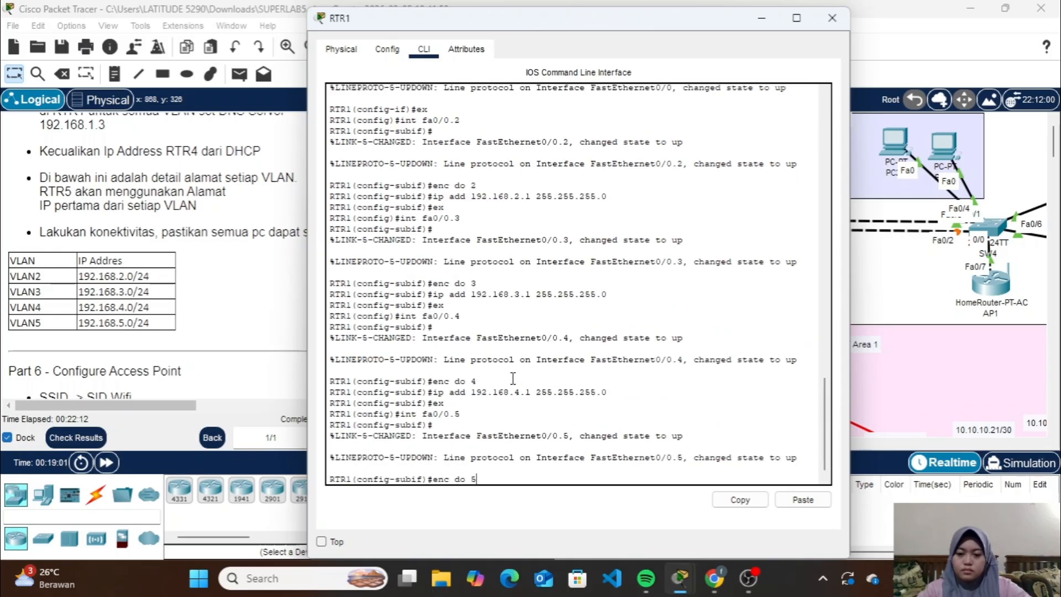
text(55.255.255.0)
key(Return)
text(ex)
key(Return)
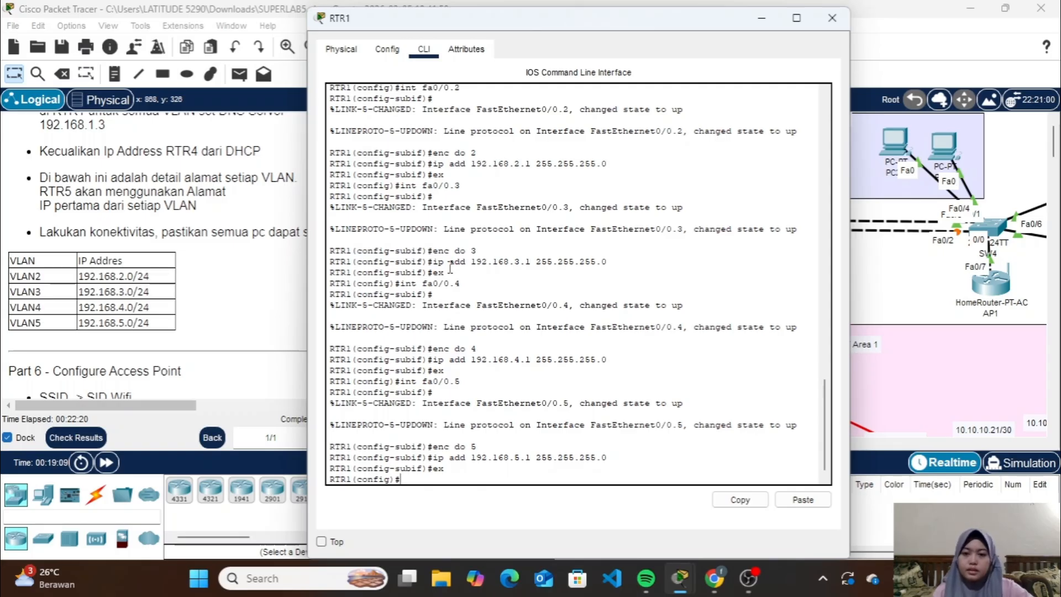
Create a DHCP pool named VLAN2 on RTR1 for network 192.168.2.0 with mask 255.255.255.0
scroll(201, 188, up, 3)
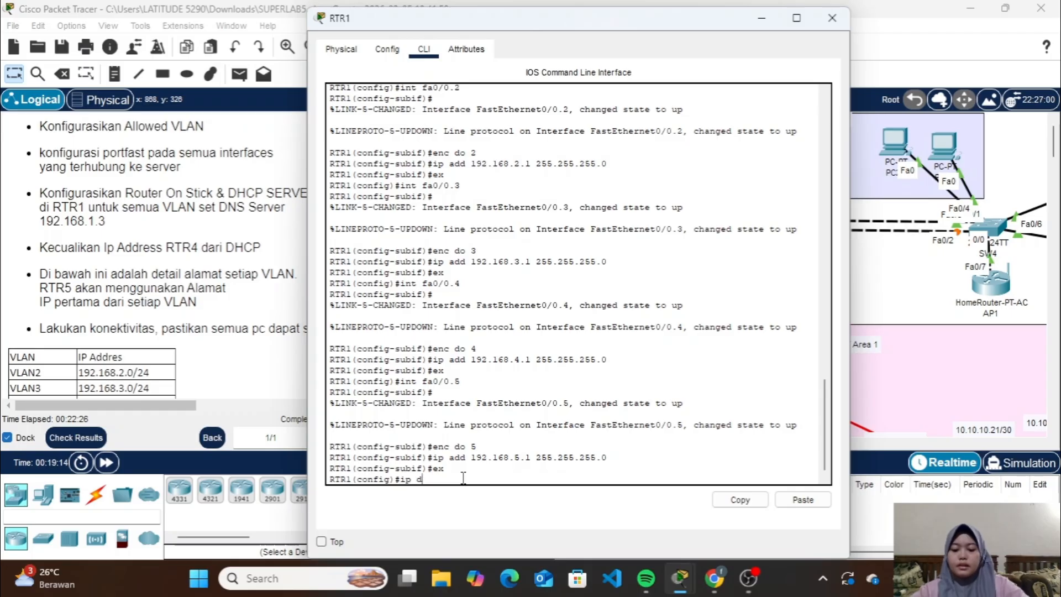
text(hcp pool)
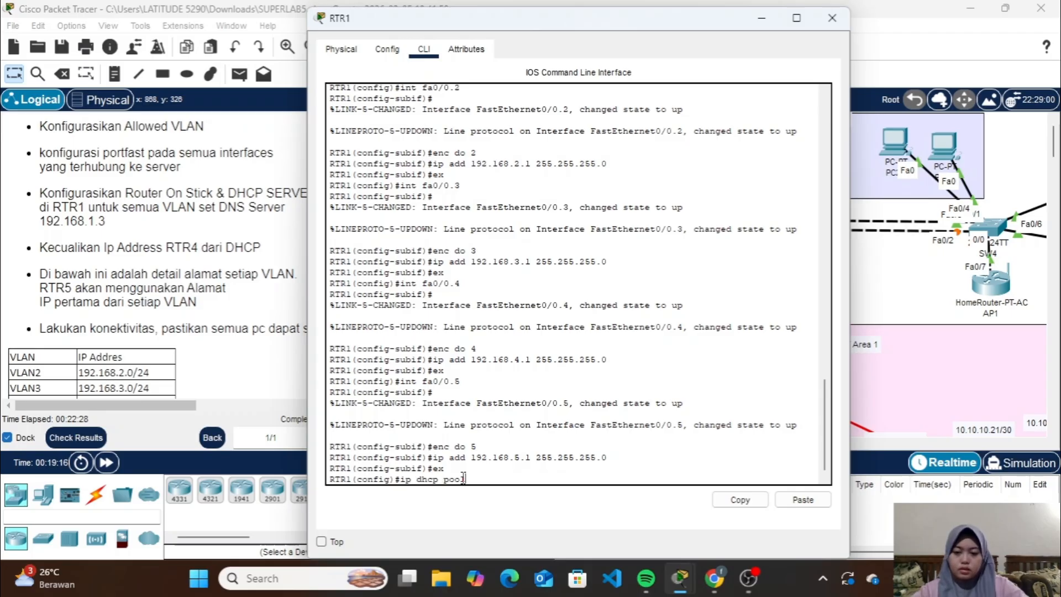
text( VLAN)
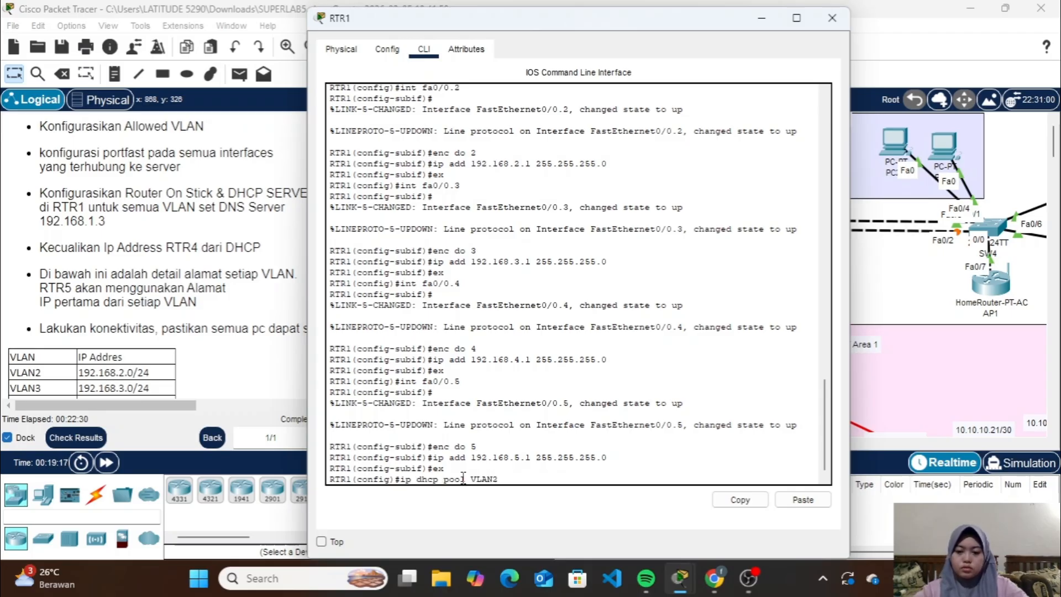
text(2)
key(Return)
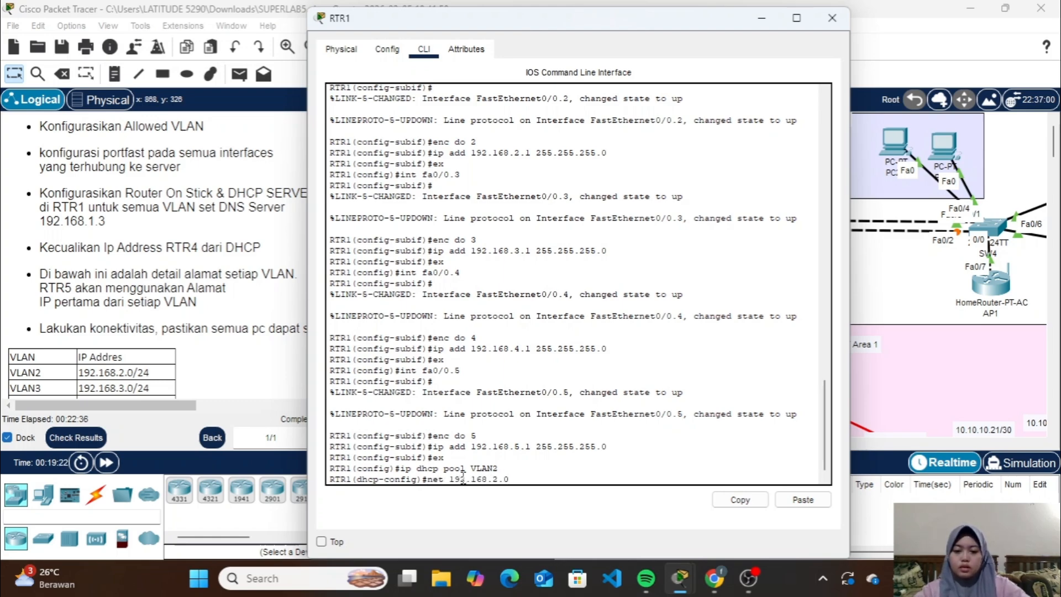
text(net 192.168.2.0 255.255.255.0)
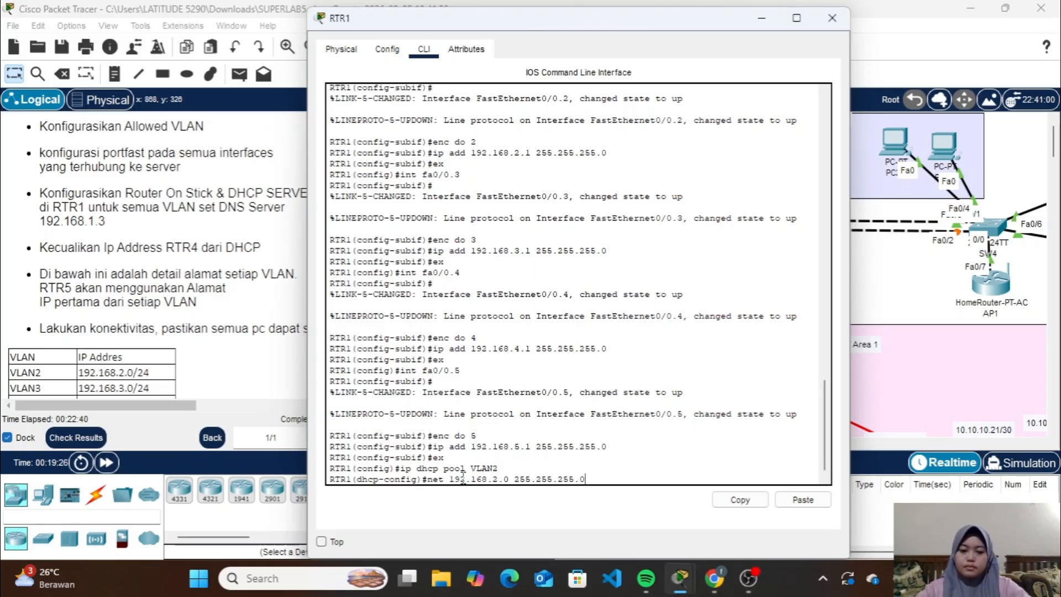
key(Return)
Set the VLAN2 pool's default router to 192.158.2.1 and DNS server to 192.168.1.3, and exit the pool configuration
text(de )
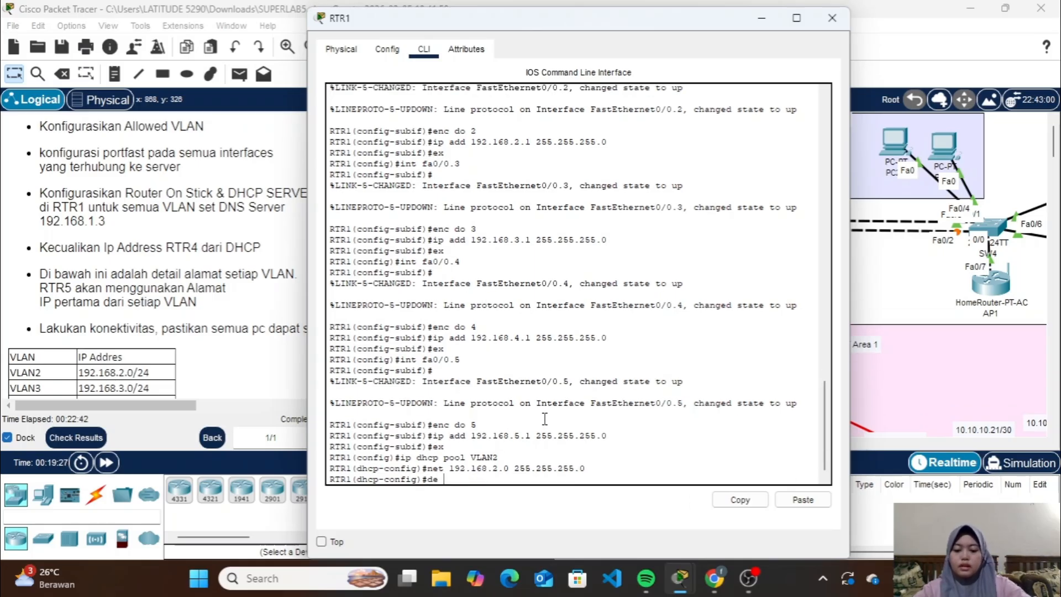
text(192.158.2.1)
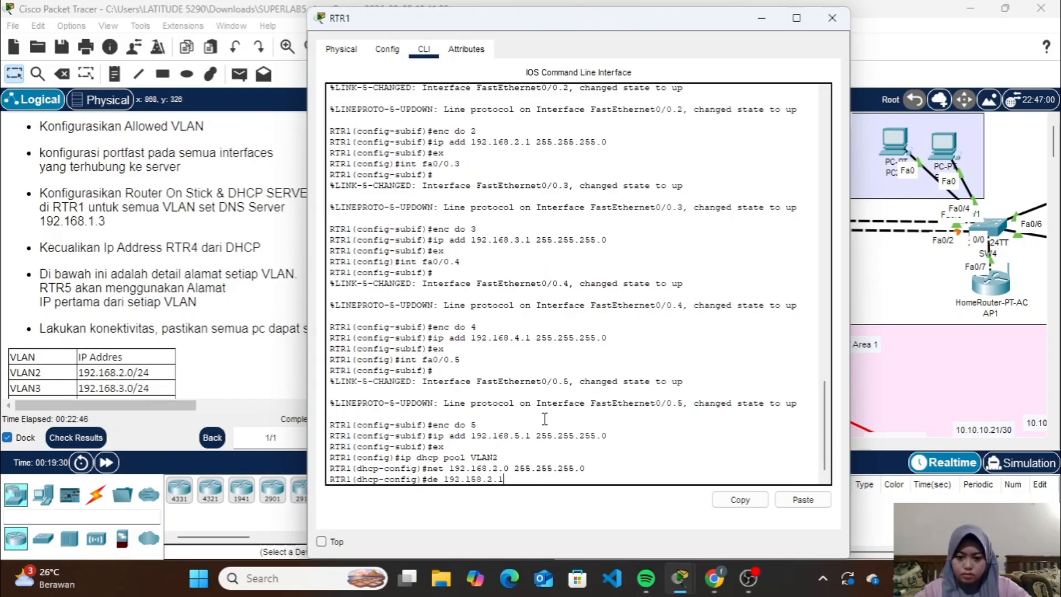
key(Return)
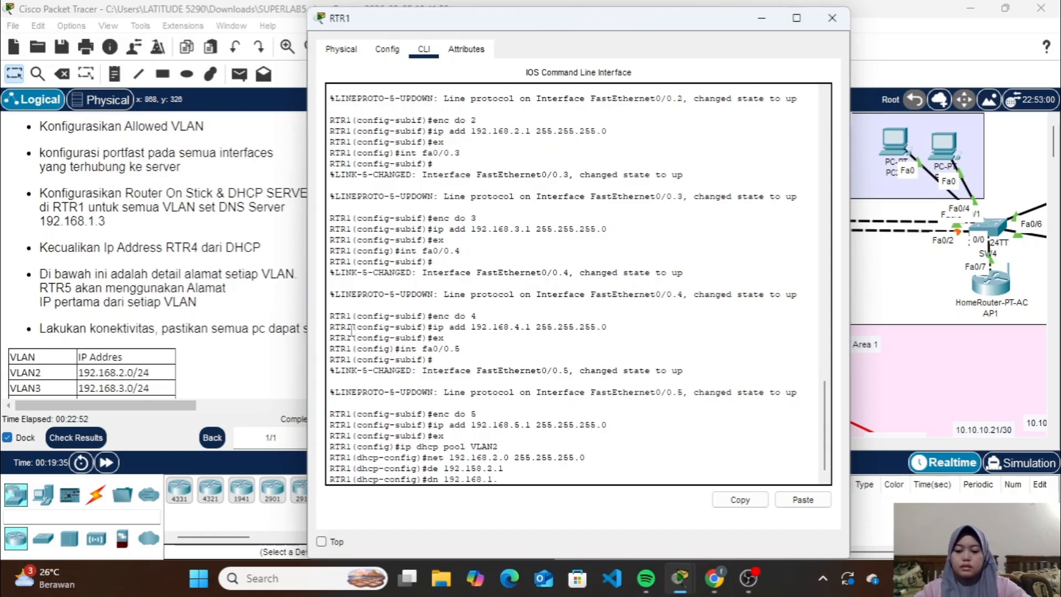
text(dn 192.168.1.3)
key(Return)
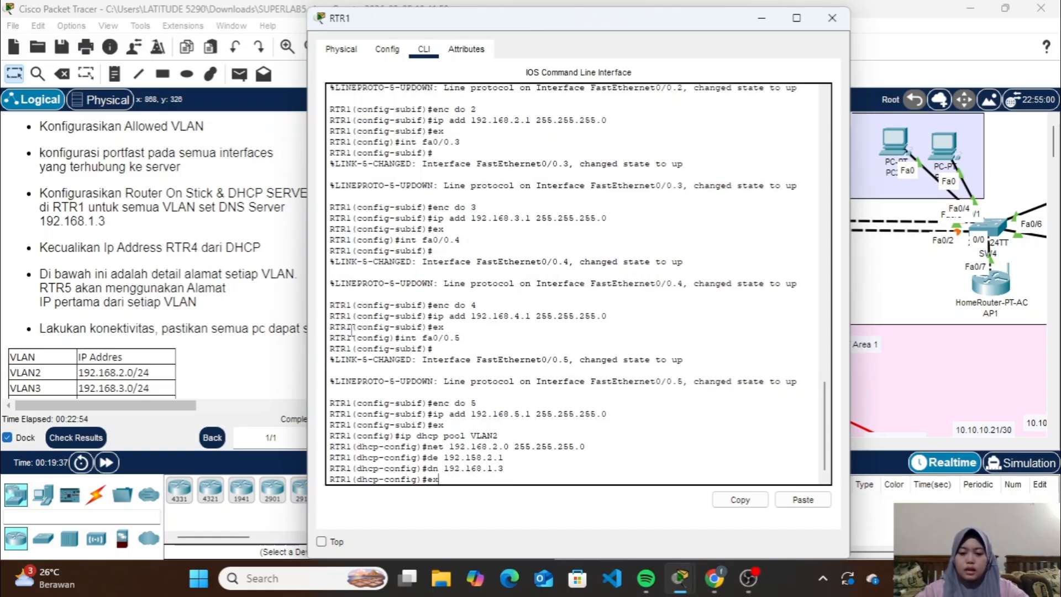
text(ex)
key(Return)
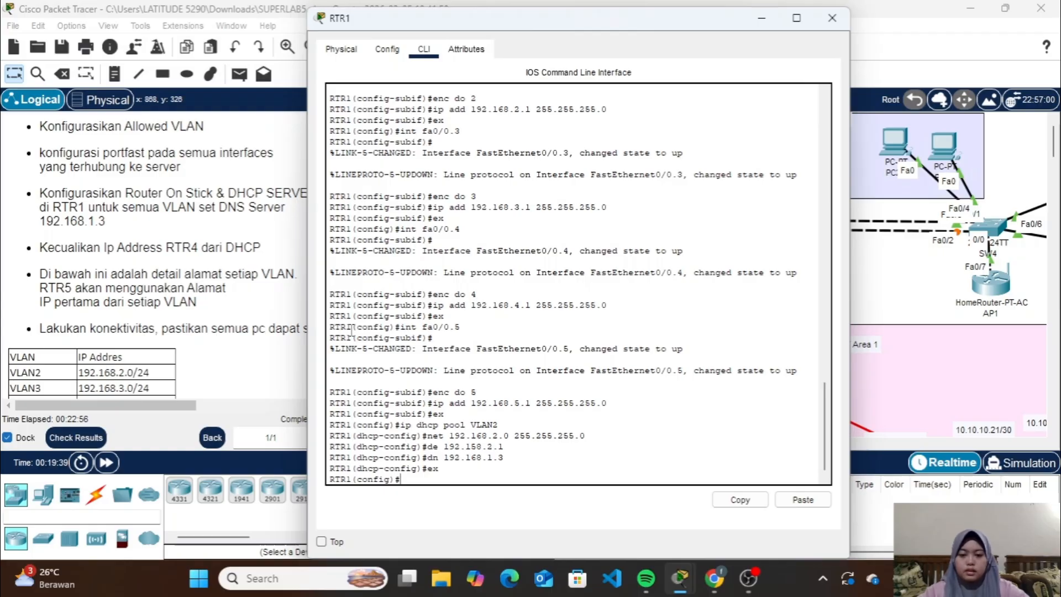
Create DHCP pools VLAN3, VLAN4 and VLAN5 for networks 192.168.3.0, 192.168.4.0 and 192.168.5.0, with default routers 192.158.3.1, 192.158.4.1 and 192.158.5.1
text(ip dhcp pool VLAN3)
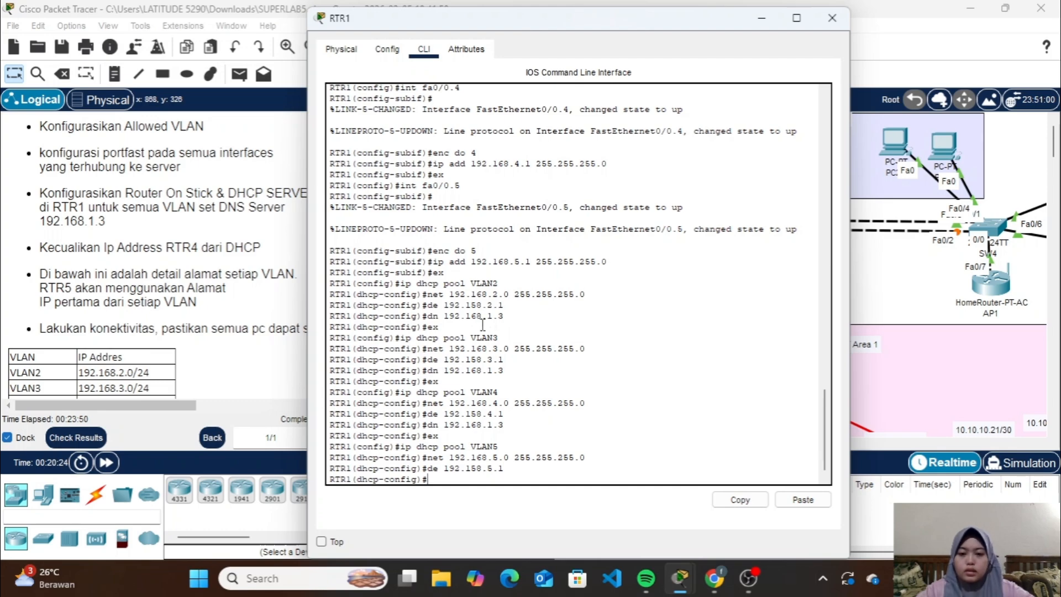
text(ex)
key(Return)
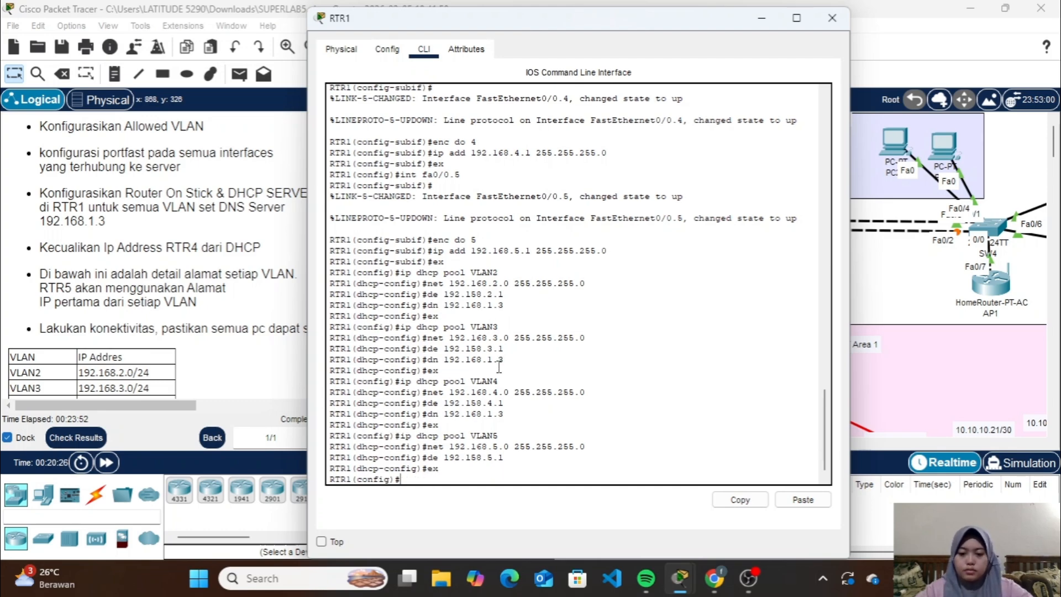
Reopen the DHCP pool VLAN2 on RTR1 for configuration
text(d)
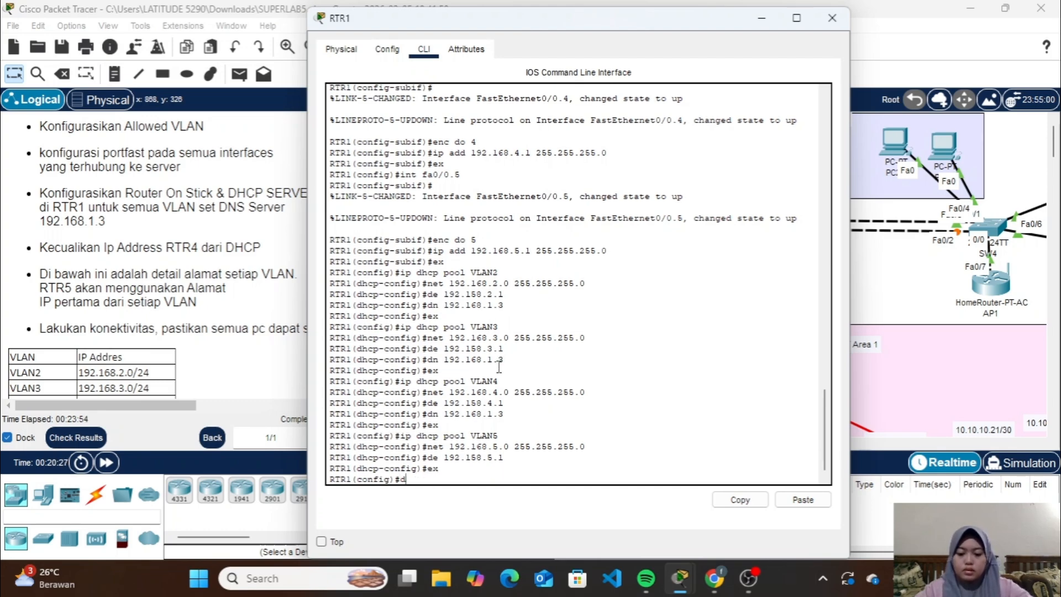
text(hcp pool)
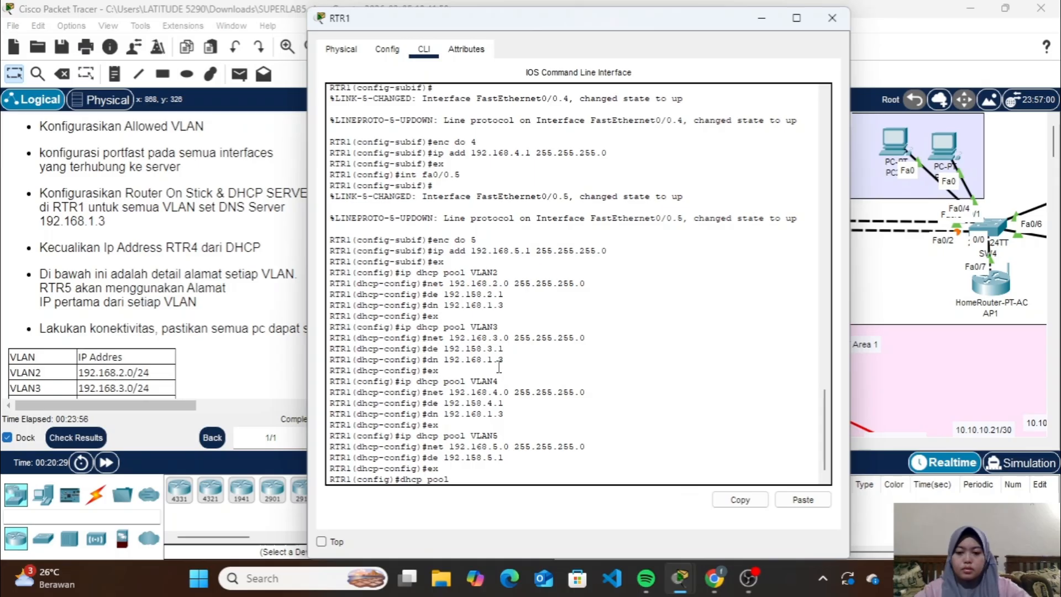
text( v)
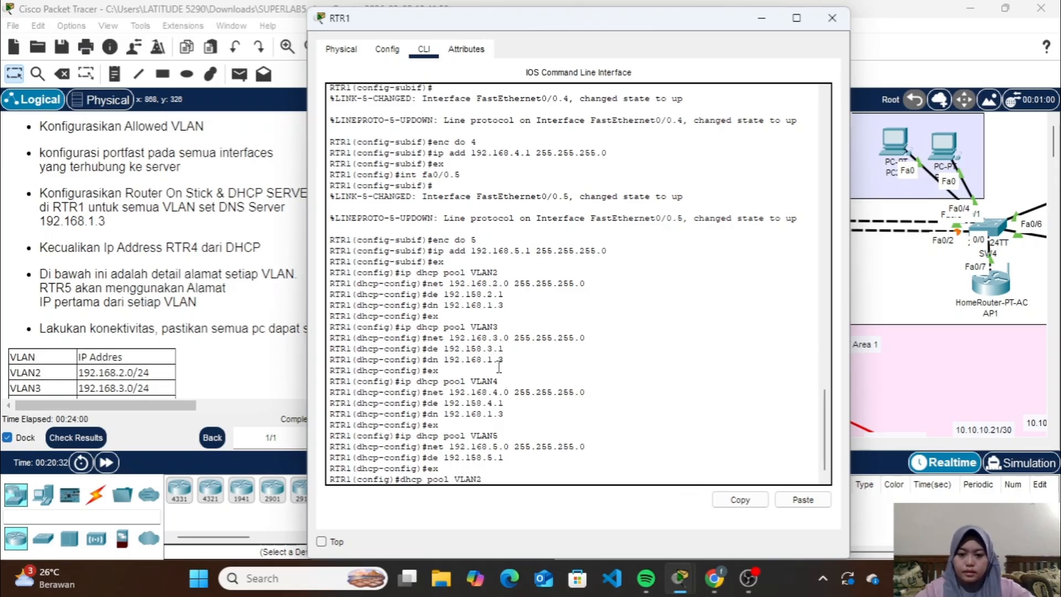
key(Return)
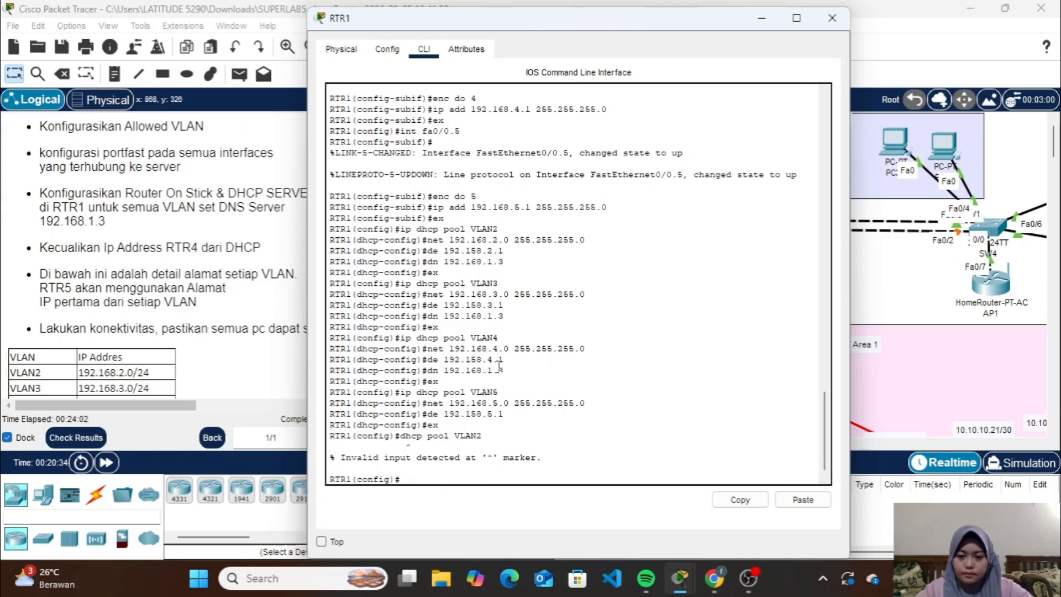
key(Up)
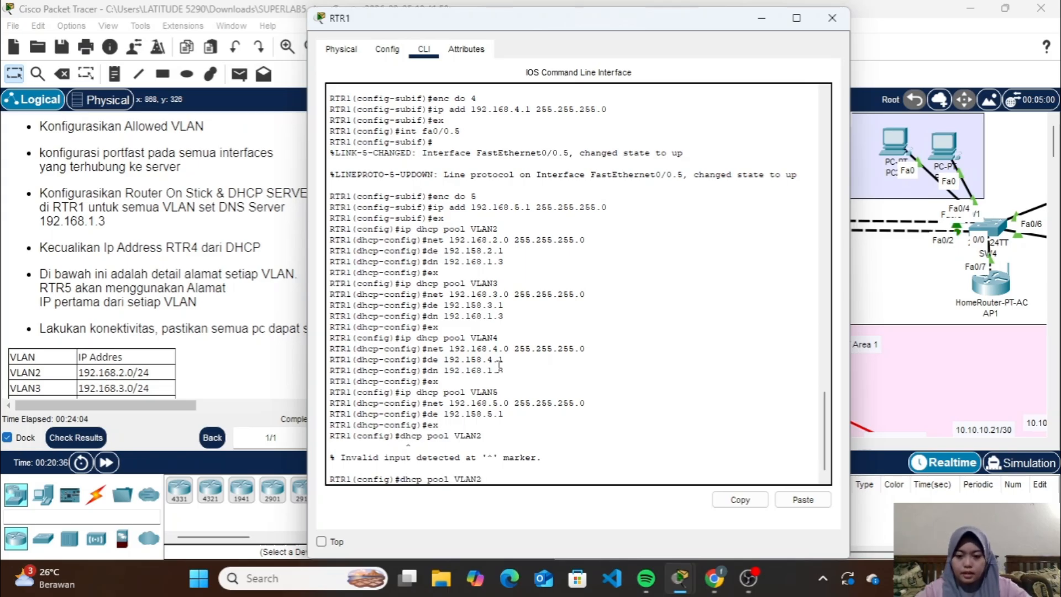
key(Home)
text(ip)
key(Return)
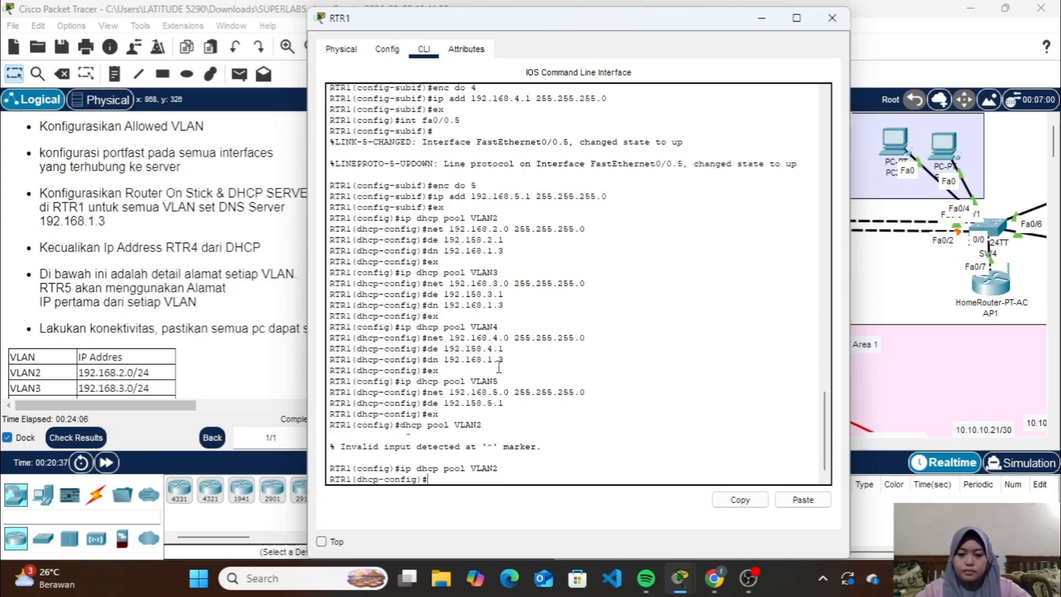
Set the VLAN2 pool's network to 192.168.2.0 with mask 255.255.255.0
key(Up)
key(Up)
key(Up)
key(Up)
key(Up)
key(Up)
key(Up)
key(Up)
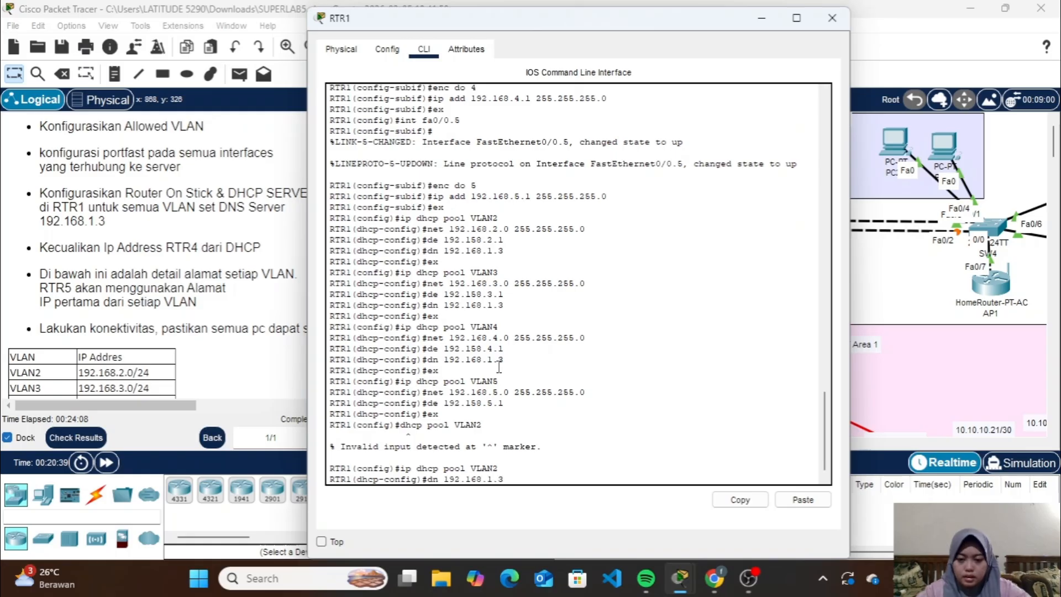
key(Up)
key(Up)
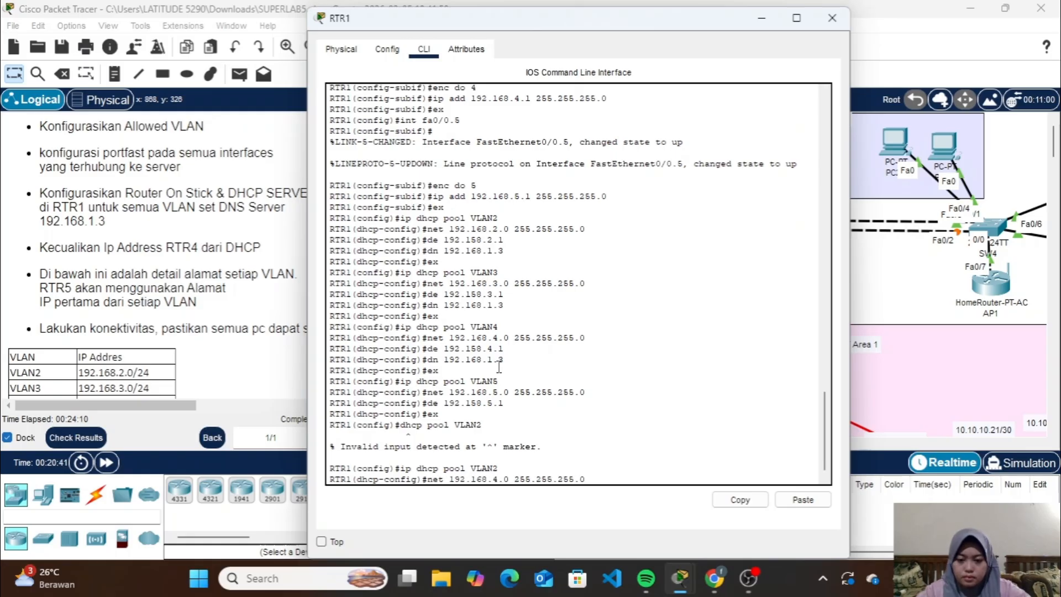
key(Left)
key(Left)
key(Left)
key(Left)
key(Left)
key(Left)
key(Left)
key(Left)
key(Left)
key(Left)
key(Left)
key(Left)
key(Left)
key(Left)
key(Left)
key(BackSpace)
text(2)
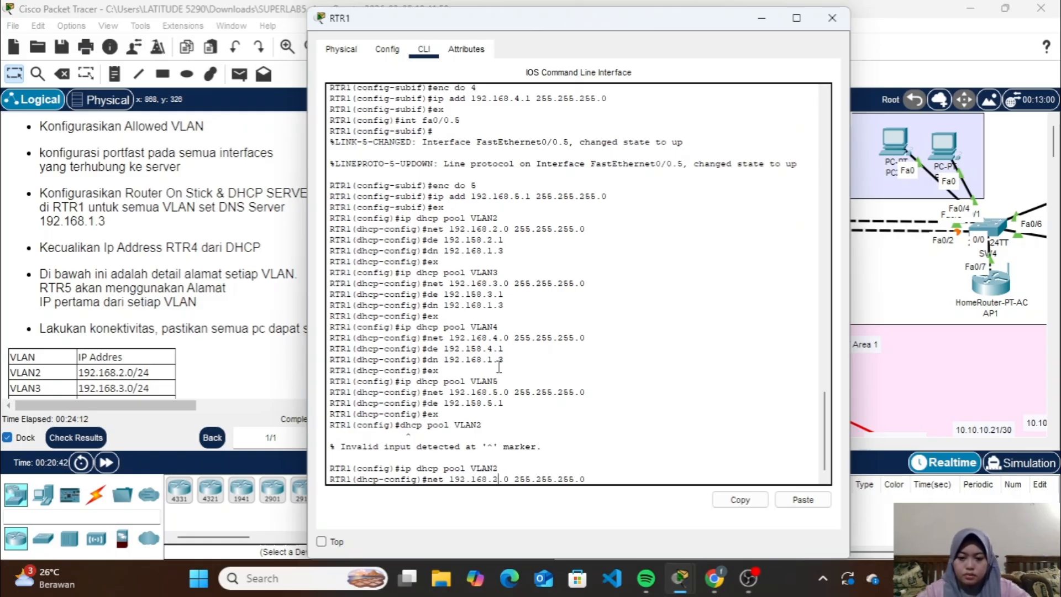
key(Return)
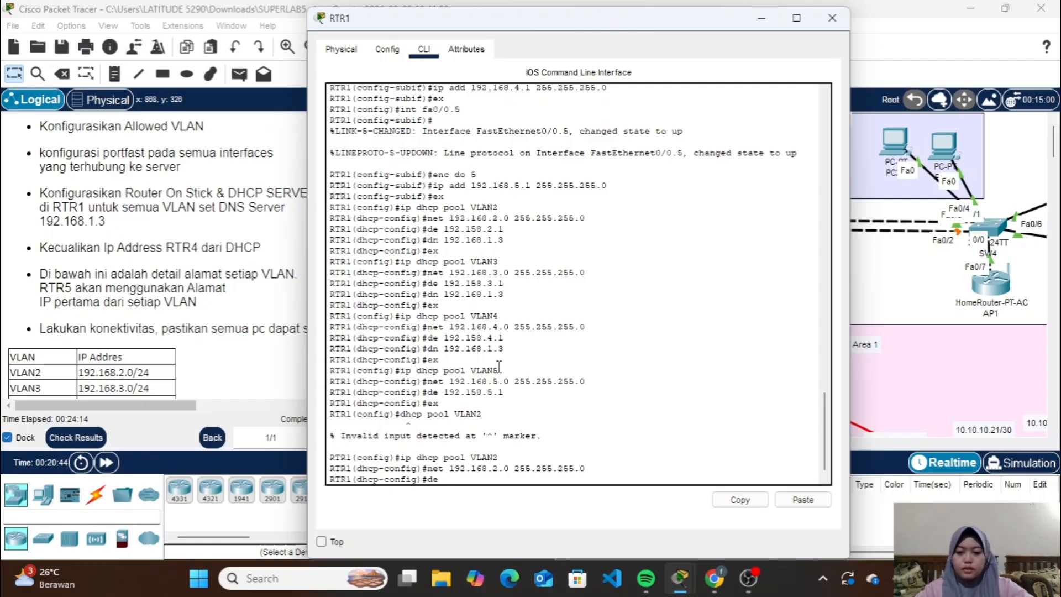
Correct the VLAN2 pool's default router to 192.168.2.1, set its DNS server to 192.168.1.3, and exit the pool configuration
text(de 192.16)
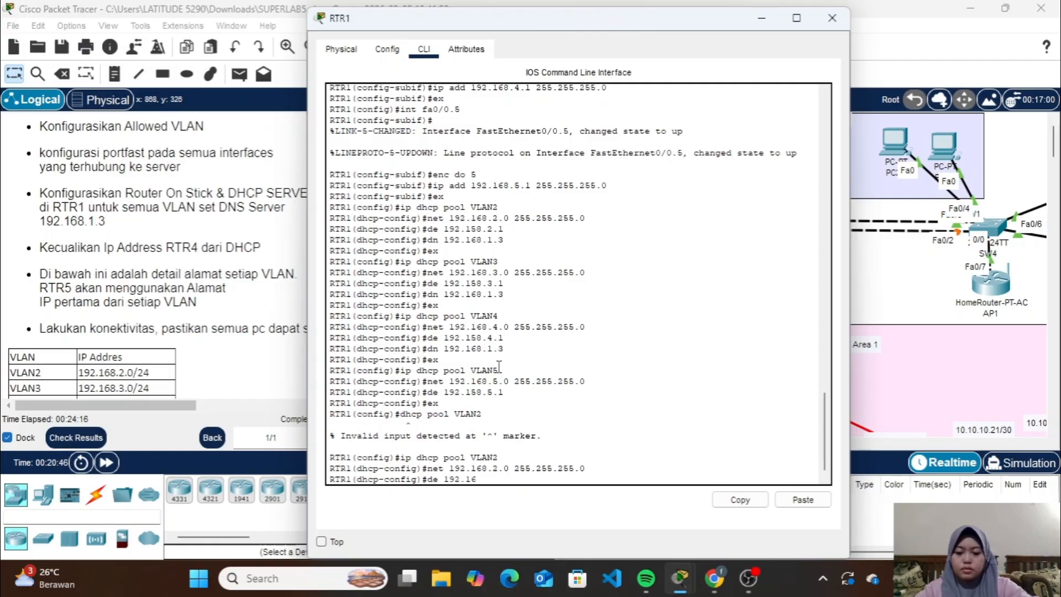
text(8.2.1)
key(Return)
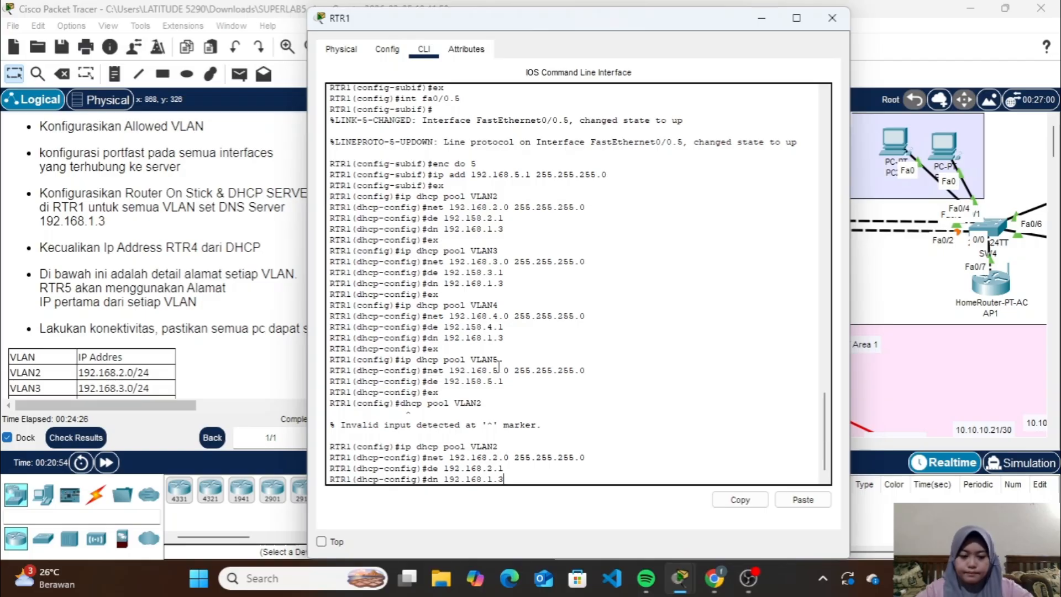
key(Return)
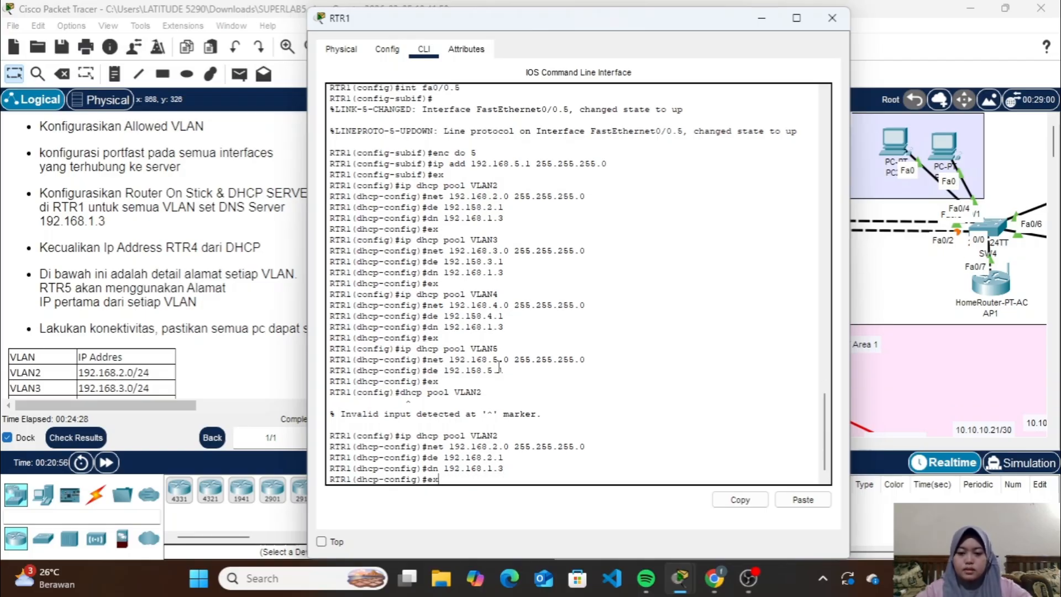
key(Up)
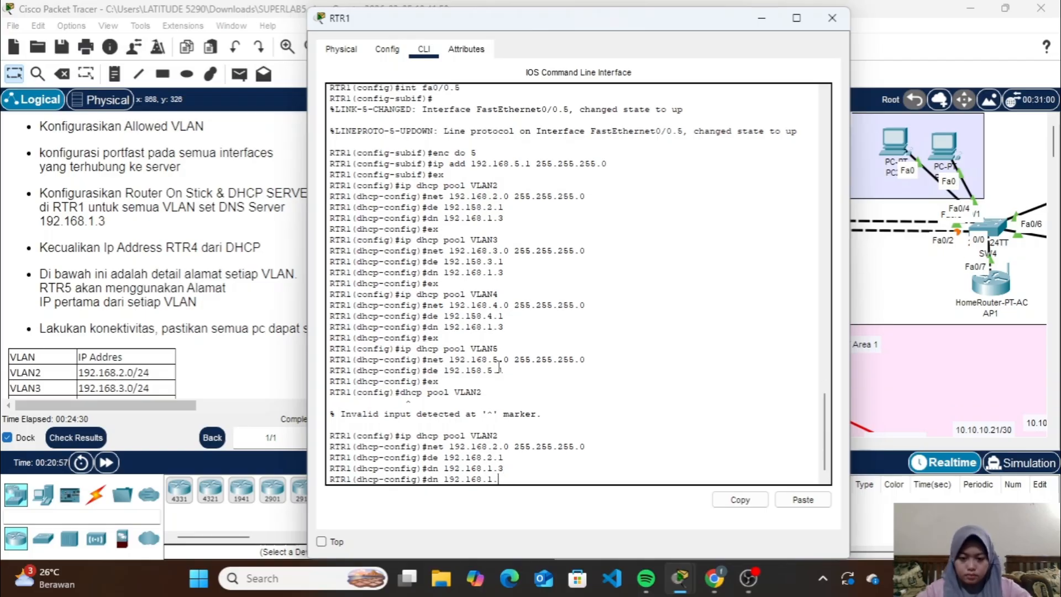
key(BackSpace)
key(BackSpace)
key(BackSpace)
key(BackSpace)
key(BackSpace)
key(BackSpace)
key(BackSpace)
key(BackSpace)
key(BackSpace)
key(BackSpace)
key(BackSpace)
key(BackSpace)
key(BackSpace)
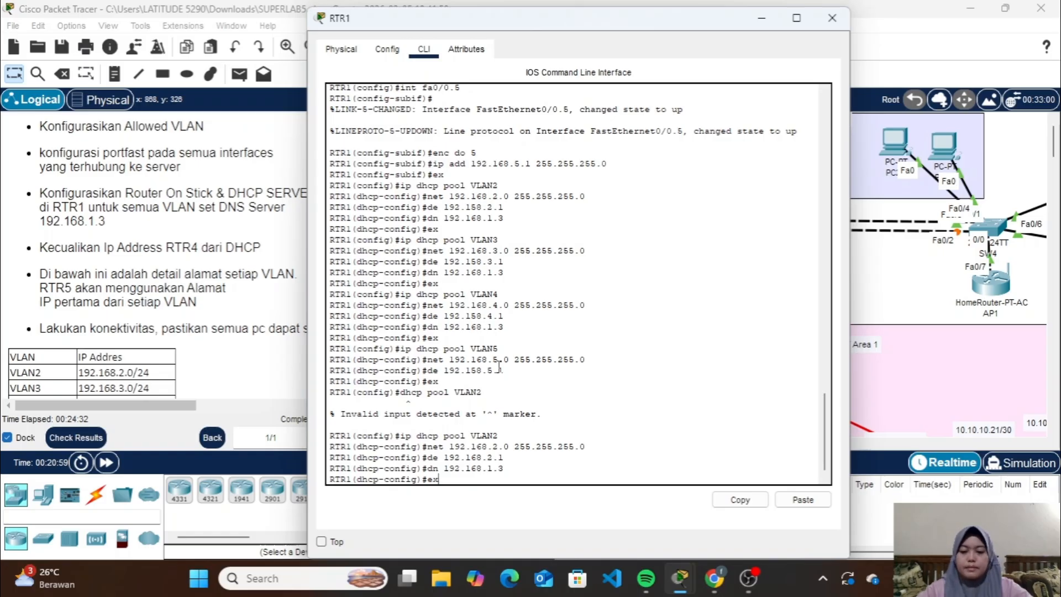
text(ex)
key(Return)
Reopen the DHCP pool VLAN3 and set its network to 192.168.3.0 with mask 255.255.255.0
key(Up)
key(Up)
key(Up)
key(Up)
key(Up)
key(BackSpace)
text(3)
key(Return)
key(Up)
key(Up)
key(Up)
key(Up)
key(Up)
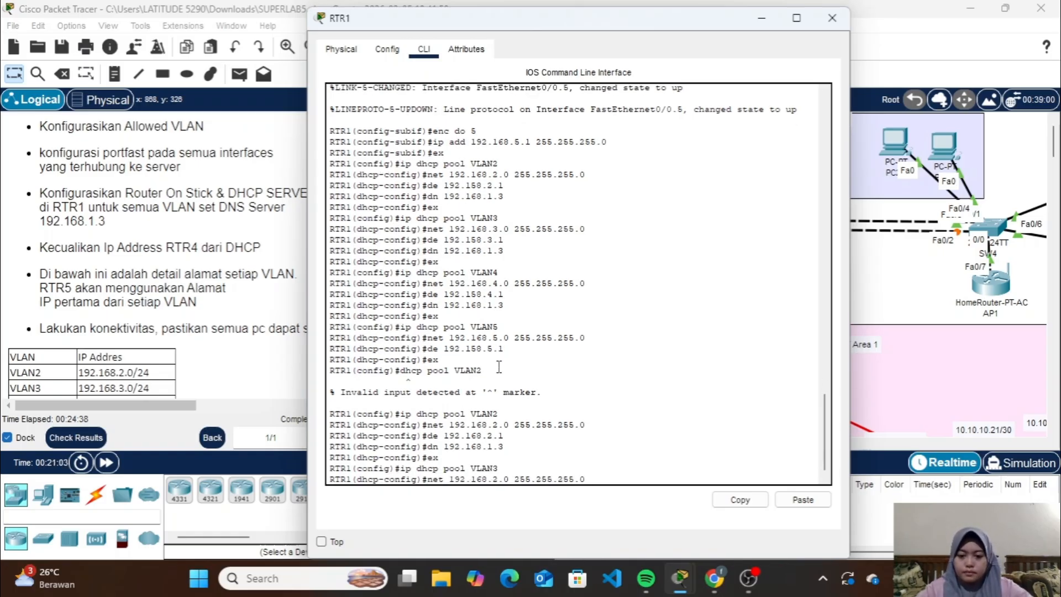
key(Return)
Correct the VLAN3 pool's default router to 192.168.3.1, set its DNS server to 192.168.1.3, and exit the pool configuration
key(Up)
key(Up)
key(Up)
key(Up)
key(Up)
key(BackSpace)
key(BackSpace)
key(BackSpace)
text(3.1)
key(Return)
key(Up)
key(Up)
key(Up)
key(Up)
key(Up)
key(Return)
text(ex)
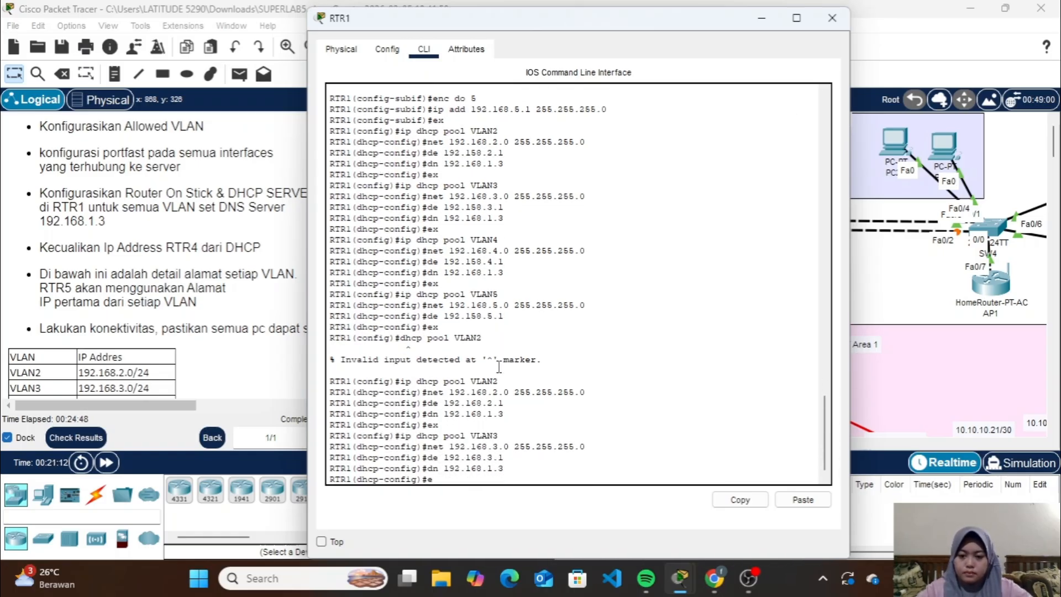
key(Return)
Reopen the DHCP pool VLAN4 and set its network to 192.168.4.0 with mask 255.255.255.0
key(Up)
key(Up)
key(Up)
key(Up)
key(Up)
key(BackSpace)
text(4)
key(Return)
key(Up)
key(Up)
key(Up)
key(Up)
key(Up)
key(Left)
key(Left)
key(Left)
key(Left)
key(Left)
key(Left)
key(Left)
key(Left)
key(Left)
key(Left)
key(Left)
key(Left)
key(Left)
key(Left)
key(Left)
key(Left)
key(BackSpace)
text(4)
key(Return)
Correct the VLAN4 pool's default router to 192.168.4.1, set its DNS server to 192.168.1.3, and exit the pool configuration
key(Up)
key(Up)
key(Up)
key(Up)
key(Up)
key(BackSpace)
key(BackSpace)
key(BackSpace)
text(4.1)
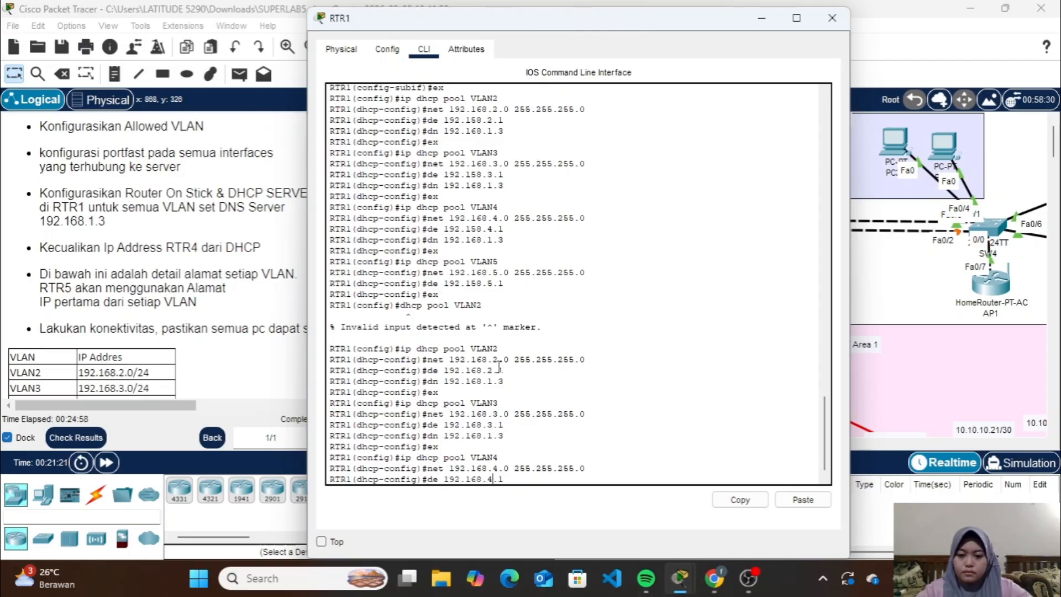
key(Return)
key(Up)
key(Up)
key(Up)
key(Up)
key(Up)
key(Return)
text(ex)
Reopen the DHCP pool VLAN5 and set its network to 192.168.5.0 with mask 255.255.255.0
key(Return)
key(Up)
key(Up)
key(Up)
key(Up)
key(Up)
key(BackSpace)
text(5)
key(Return)
key(Up)
key(Up)
key(Up)
key(Up)
key(Up)
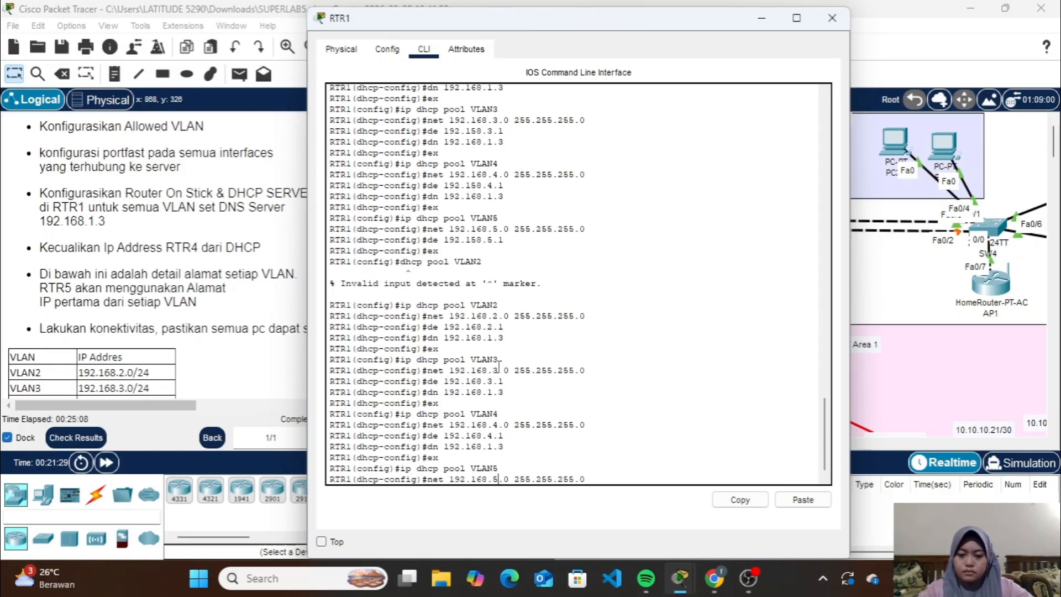
Correct the VLAN5 pool's default router to 192.168.5.1, set its DNS server to 192.168.1.3, and leave the RTR1 configuration
key(Return)
key(Up)
key(Up)
key(Up)
key(Up)
key(Up)
key(BackSpace)
key(BackSpace)
key(BackSpace)
text(5.1)
key(Return)
key(Up)
key(Up)
key(Up)
key(Up)
key(Up)
key(Return)
text(ex)
key(Return)
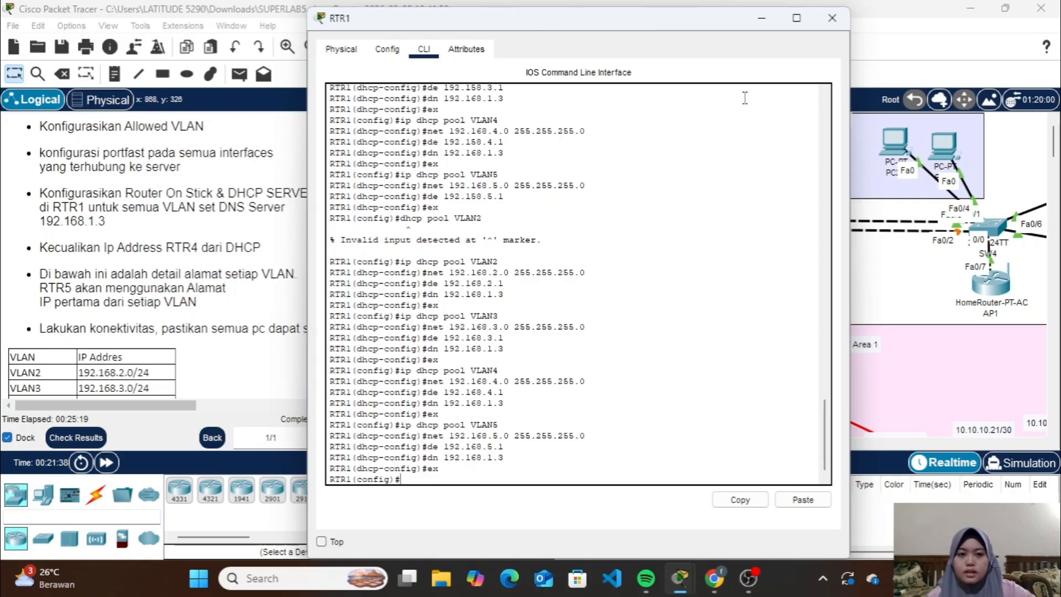
click(820, 19)
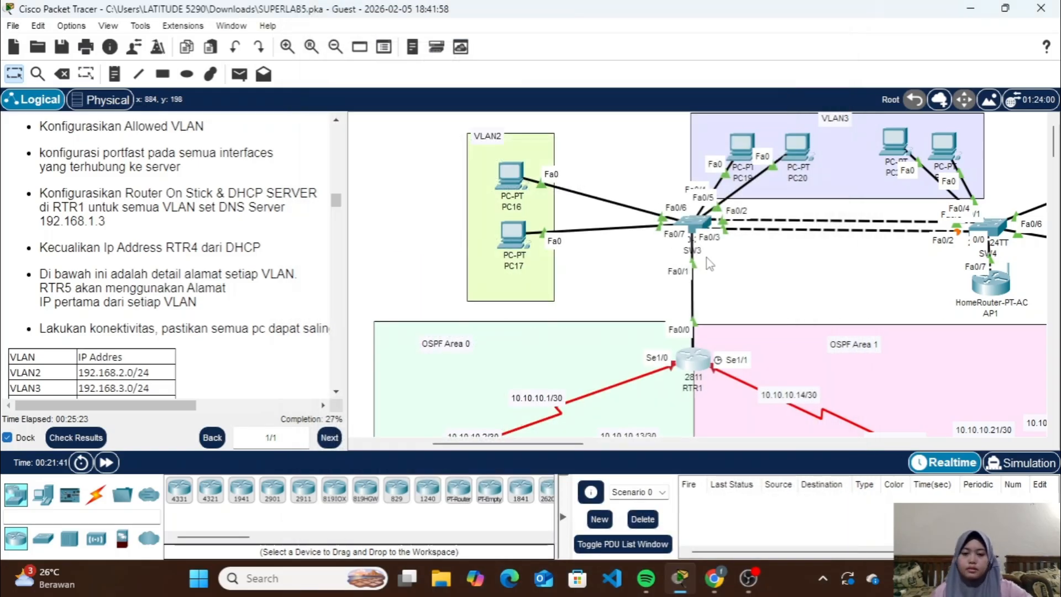
Set PC16 in VLAN2 to obtain its IPv4 configuration through DHCP
scroll(709, 264, up, 1)
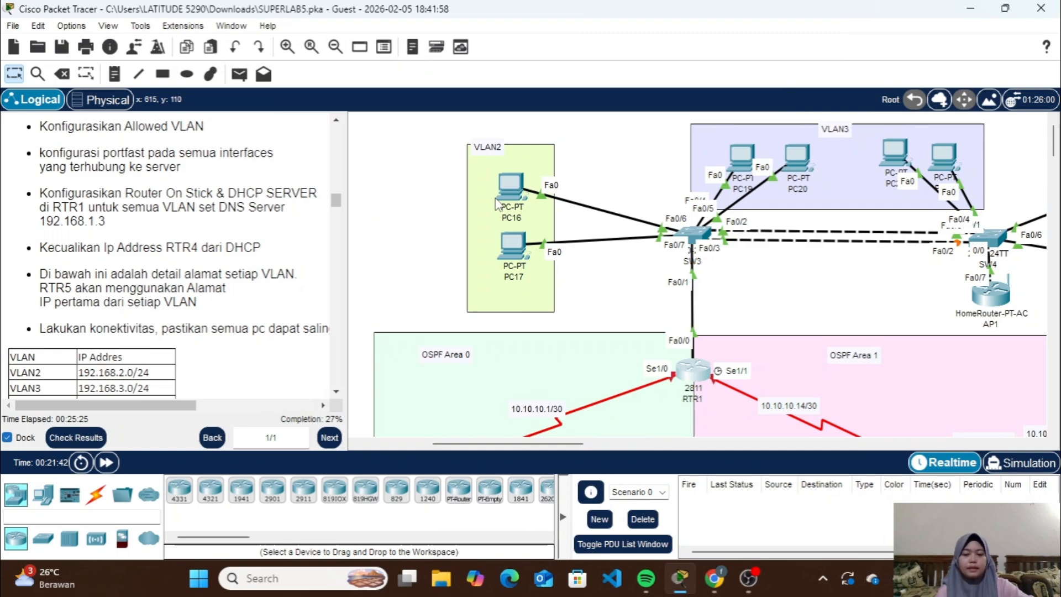
mouse_move(512, 202)
click(513, 179)
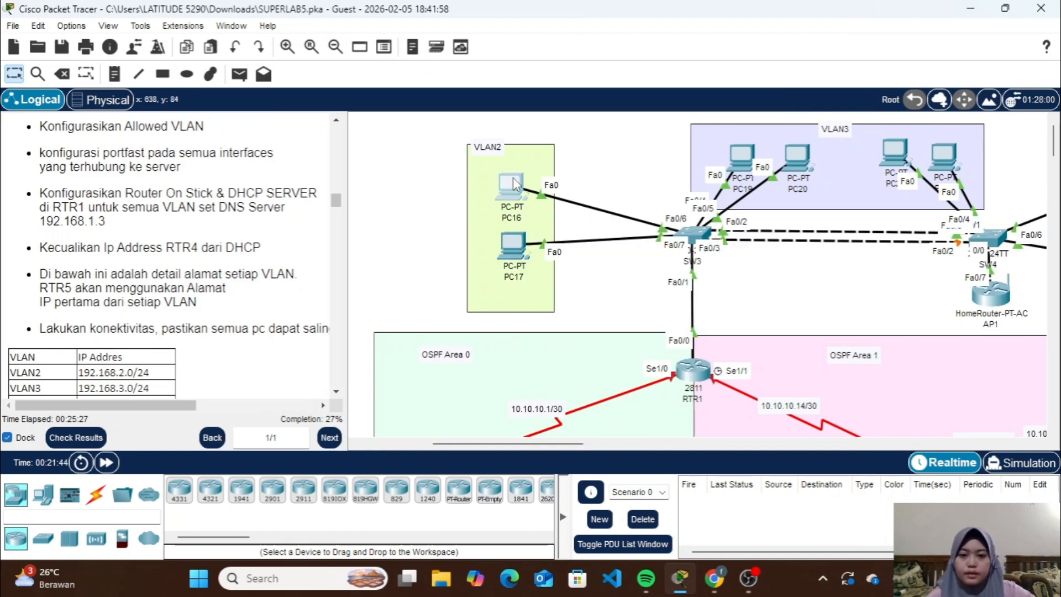
click(441, 55)
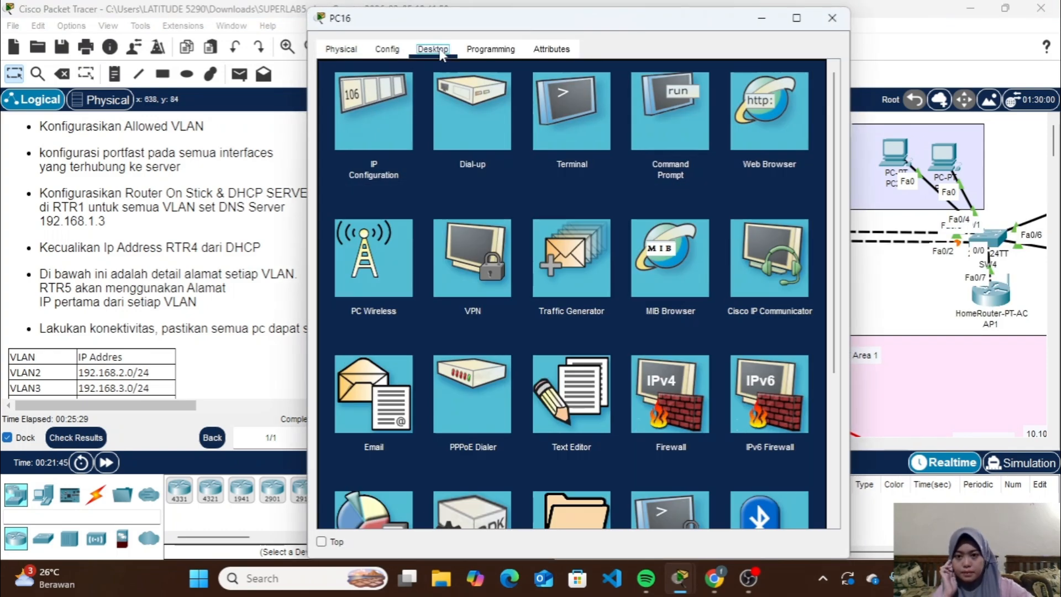
click(383, 117)
click(350, 136)
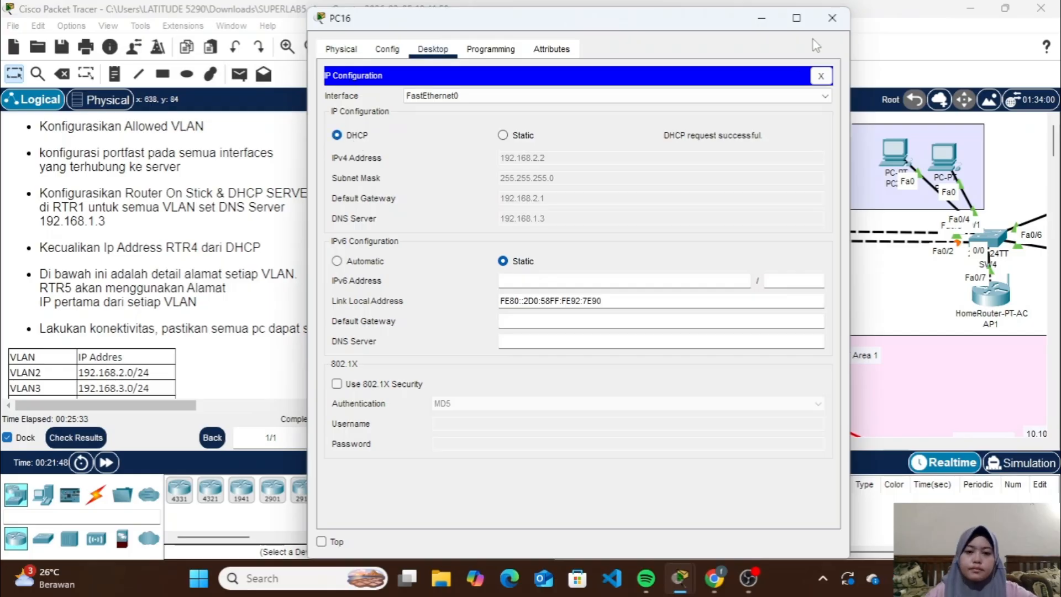
click(832, 18)
Set PC19 in VLAN3 to obtain its IPv4 configuration through DHCP
scroll(685, 248, right, 2)
click(633, 160)
click(433, 86)
click(385, 156)
click(348, 171)
click(832, 54)
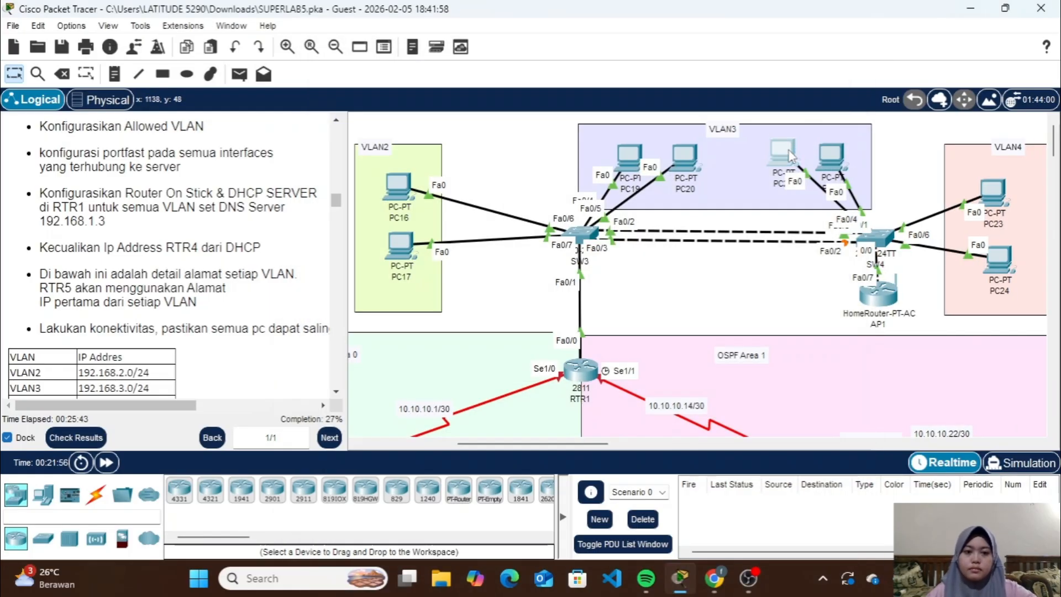
Switch the third PC in VLAN3, connected to SW4, to DHCP addressing
click(782, 152)
click(348, 136)
click(832, 18)
Set PC23 in VLAN4 to obtain its IPv4 configuration through DHCP
scroll(784, 191, right, 2)
click(783, 191)
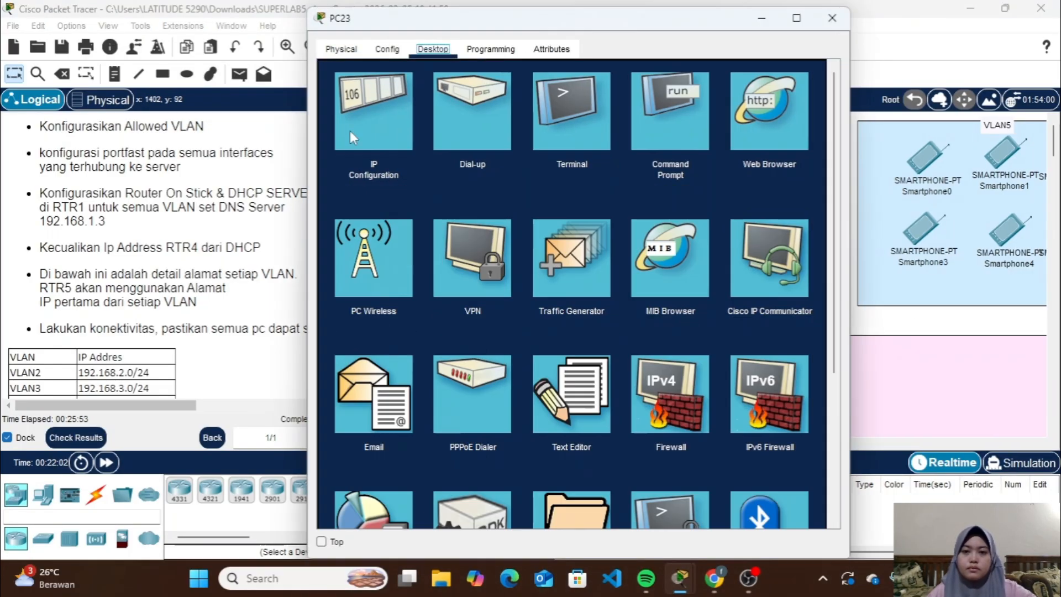
click(357, 127)
click(348, 136)
click(832, 18)
Test connectivity between VLAN2 and VLAN3 by sending a simple PDU from PC16 to PC19 twice
scroll(641, 253, left, 5)
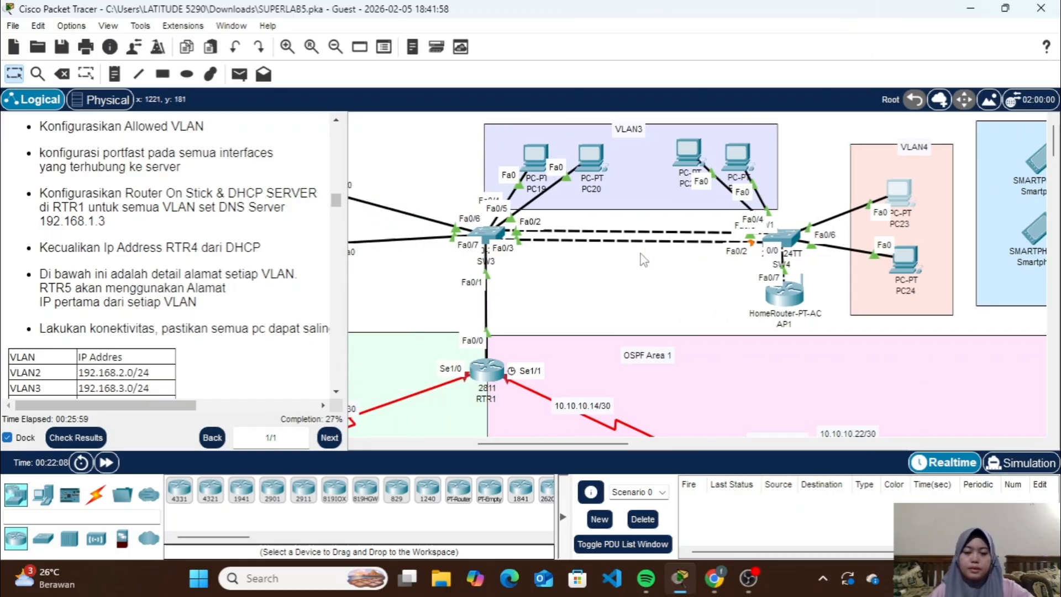
click(239, 75)
click(555, 185)
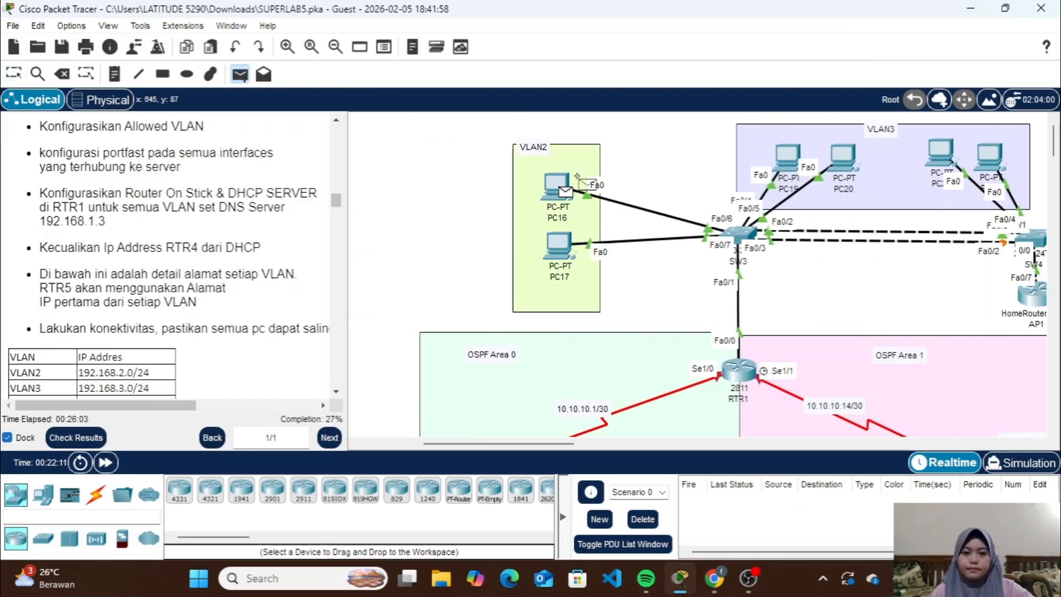
click(789, 155)
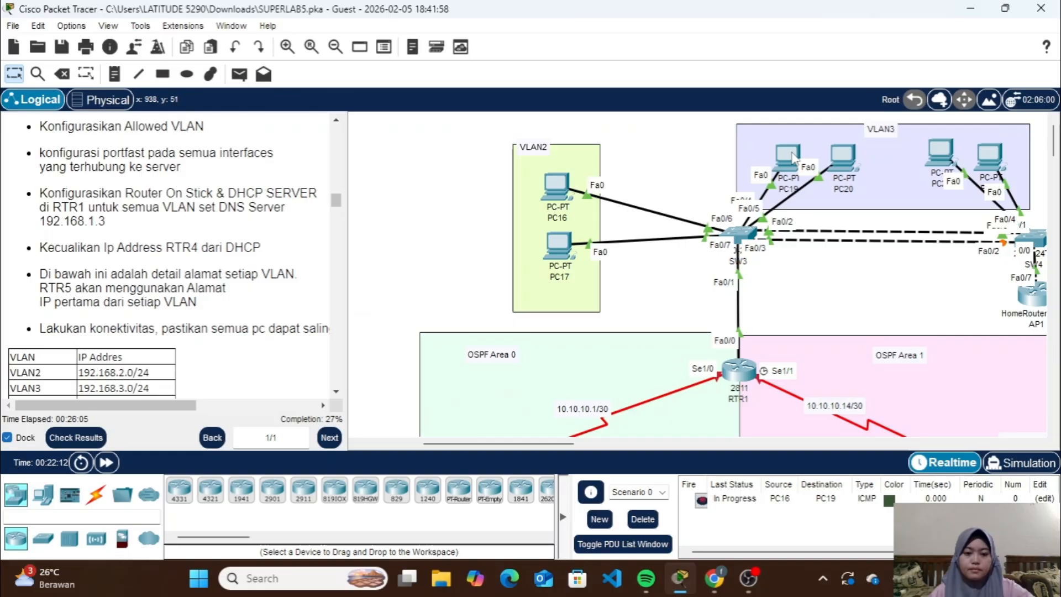
click(237, 81)
click(556, 185)
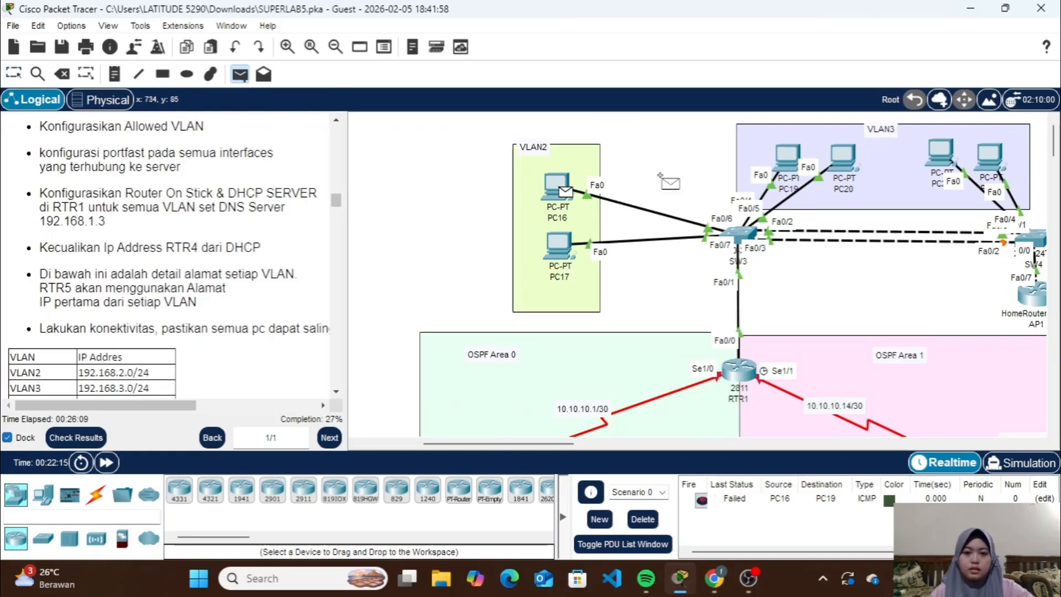
click(791, 153)
Test connectivity between VLAN3 and VLAN4 by sending a simple PDU from PC21 to PC23 twice, and delete the PDU scenario
scroll(771, 344, right, 5)
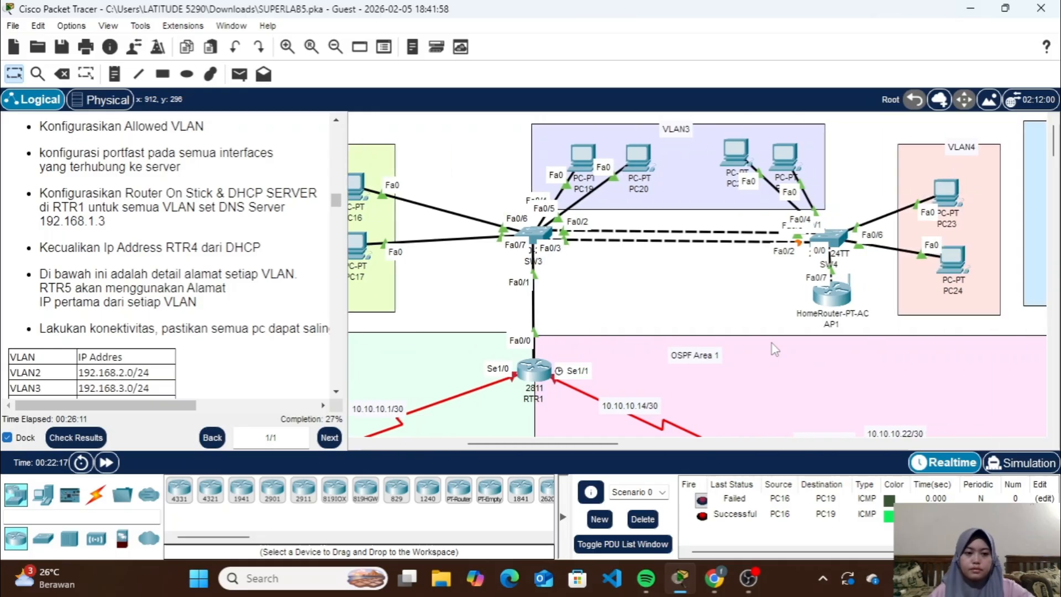
click(240, 74)
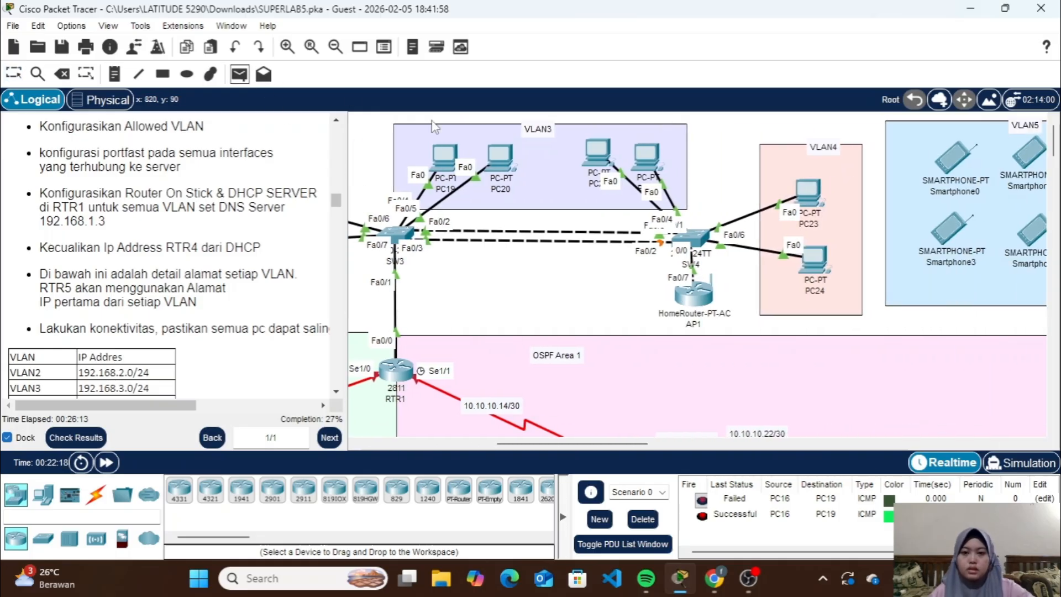
click(597, 155)
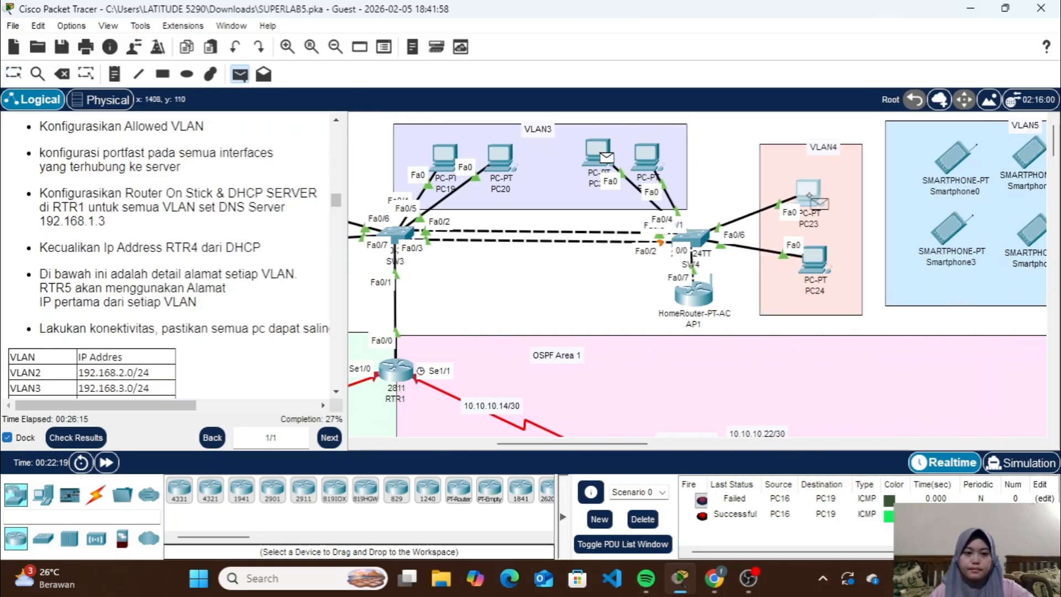
click(813, 198)
click(239, 74)
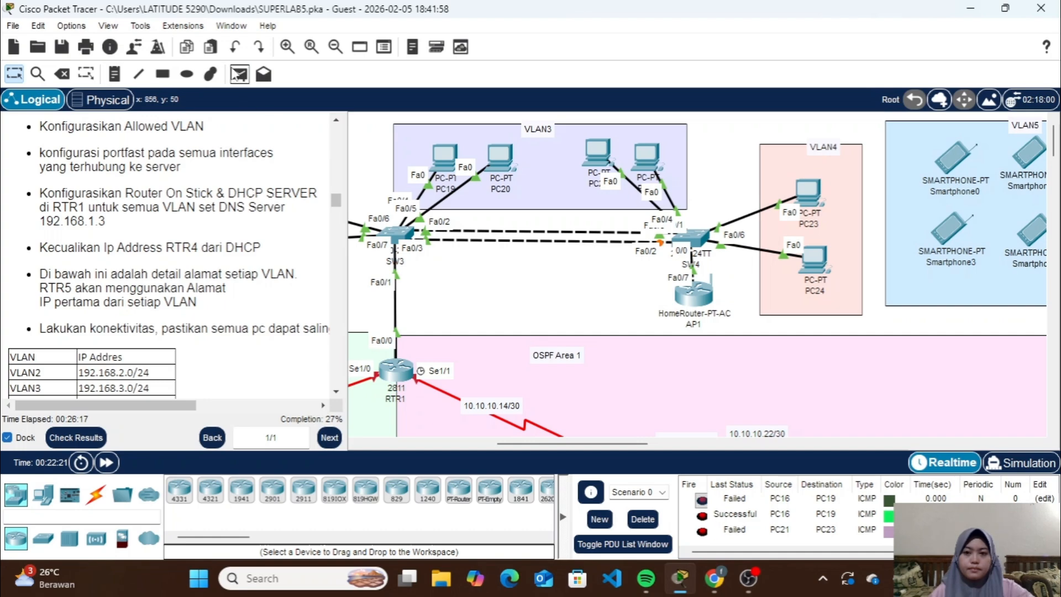
click(598, 155)
click(811, 199)
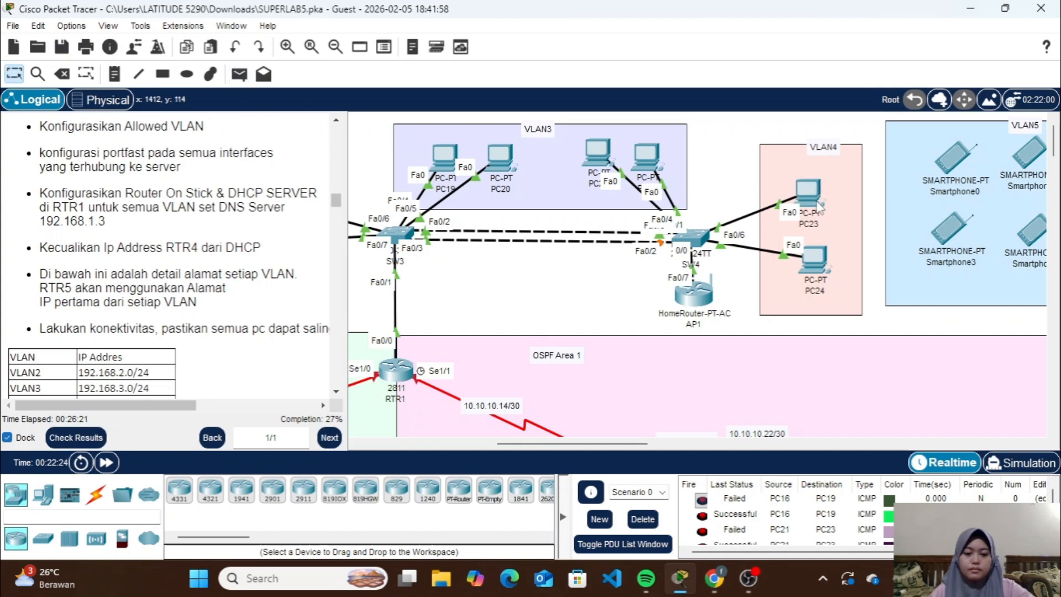
click(642, 519)
Set AP1's internet connection type to Wireless AP and save the basic setup settings
scroll(241, 271, down, 5)
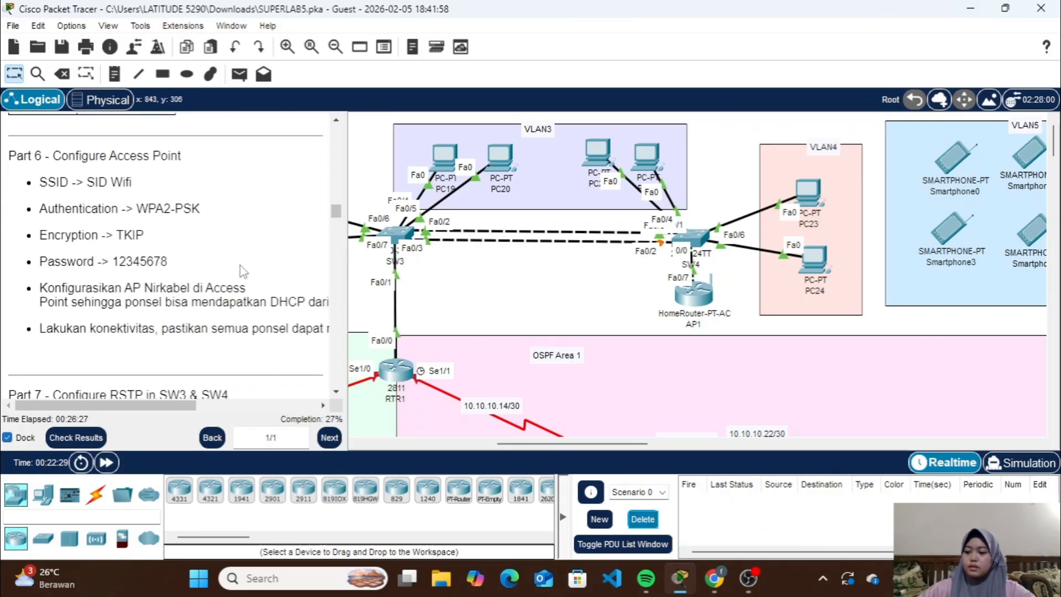
scroll(659, 240, right, 3)
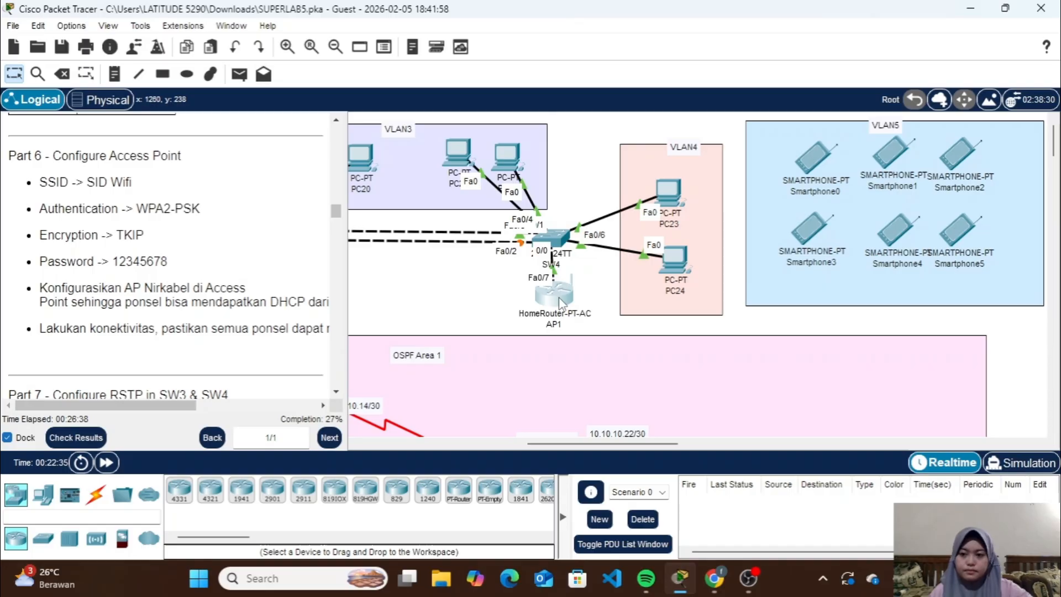
click(559, 297)
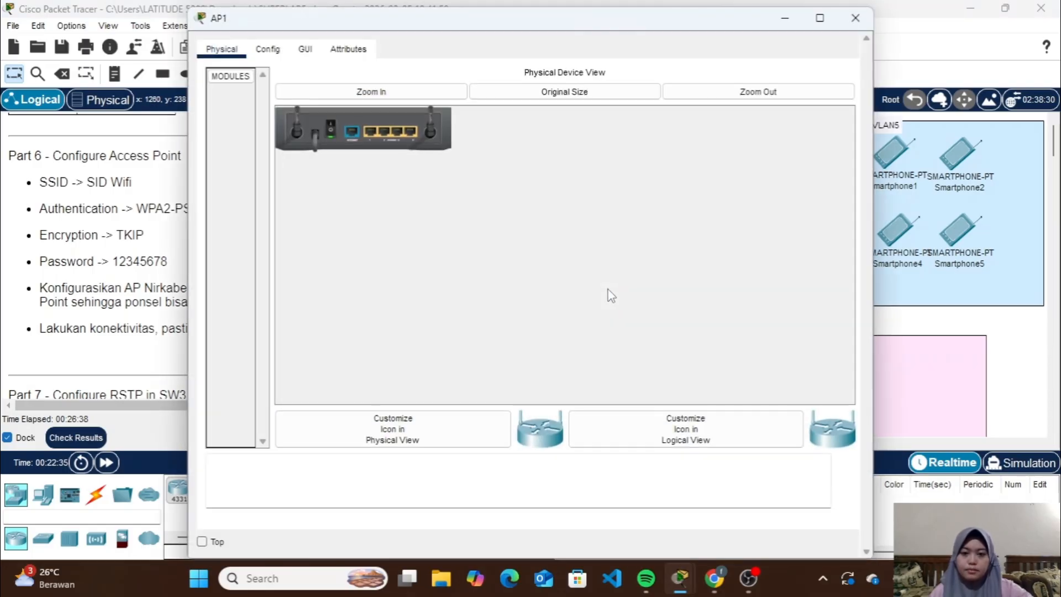
click(306, 49)
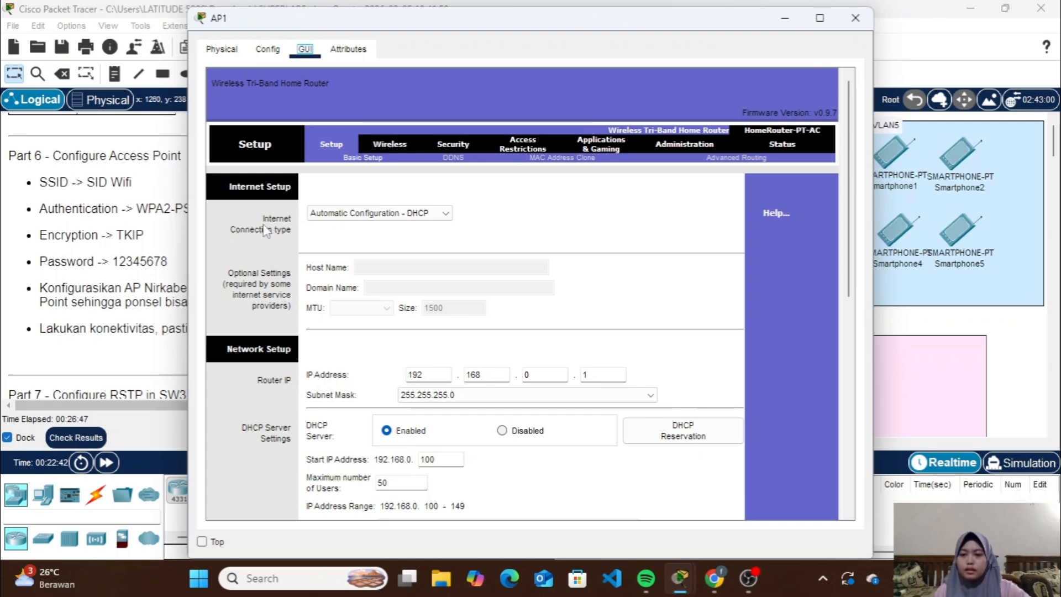
click(347, 216)
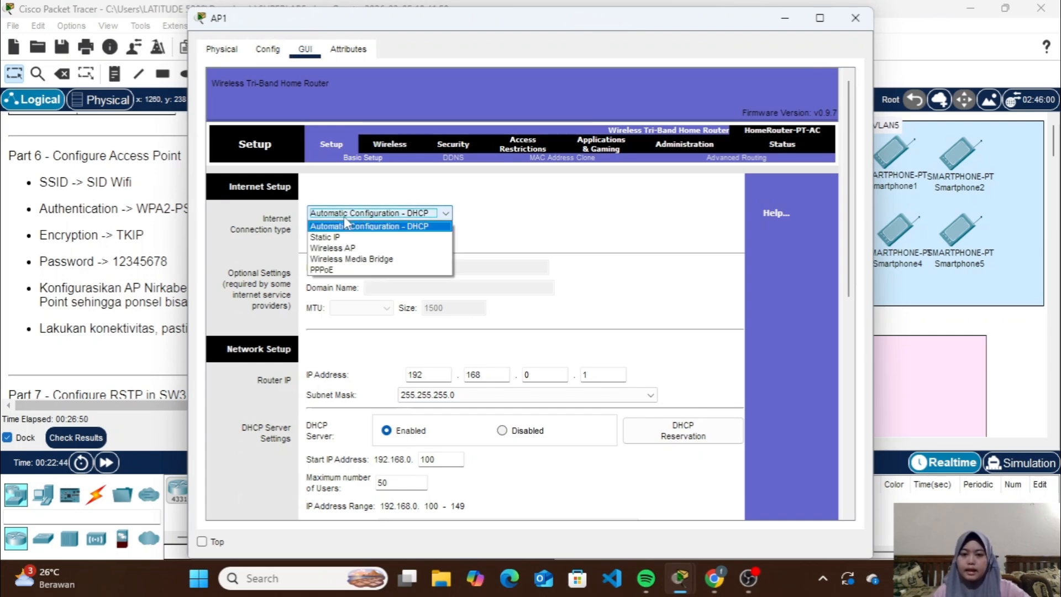
click(351, 248)
scroll(460, 327, down, 10)
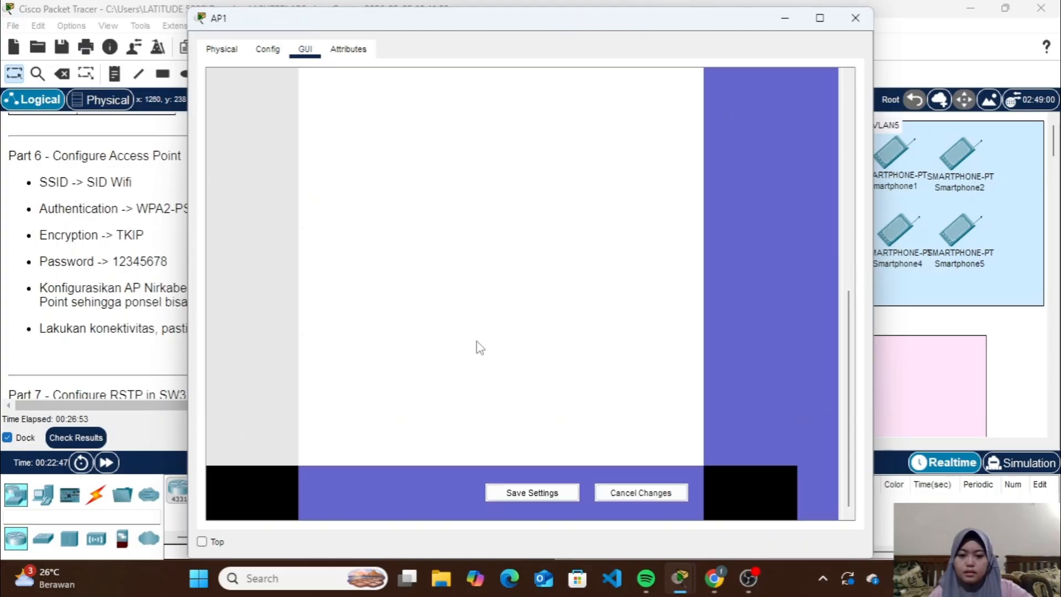
click(534, 493)
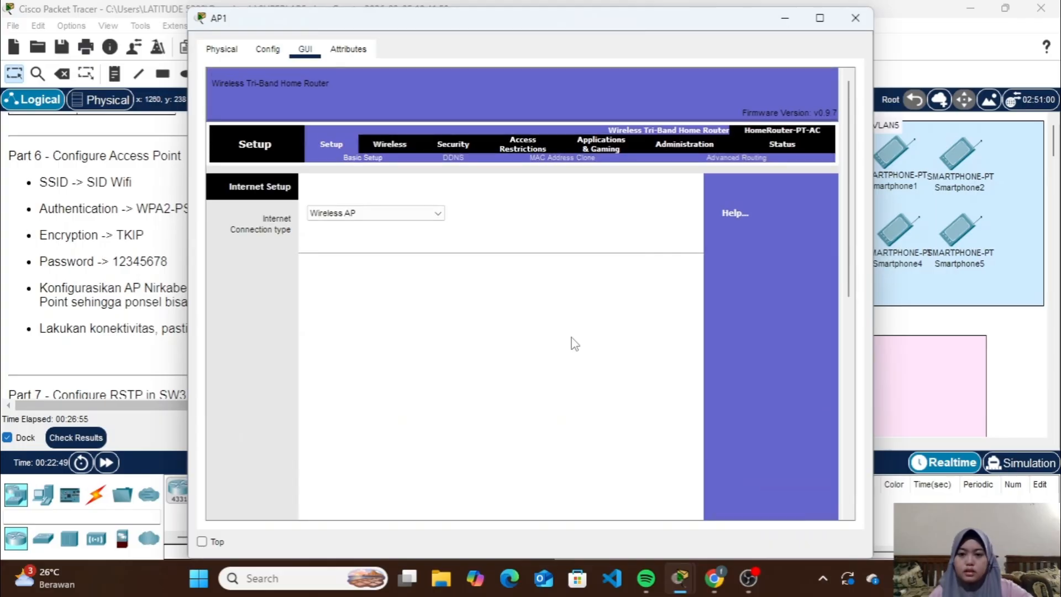
Set the 2.4 GHz network name (SSID) of AP1 to SID Wifi
click(400, 145)
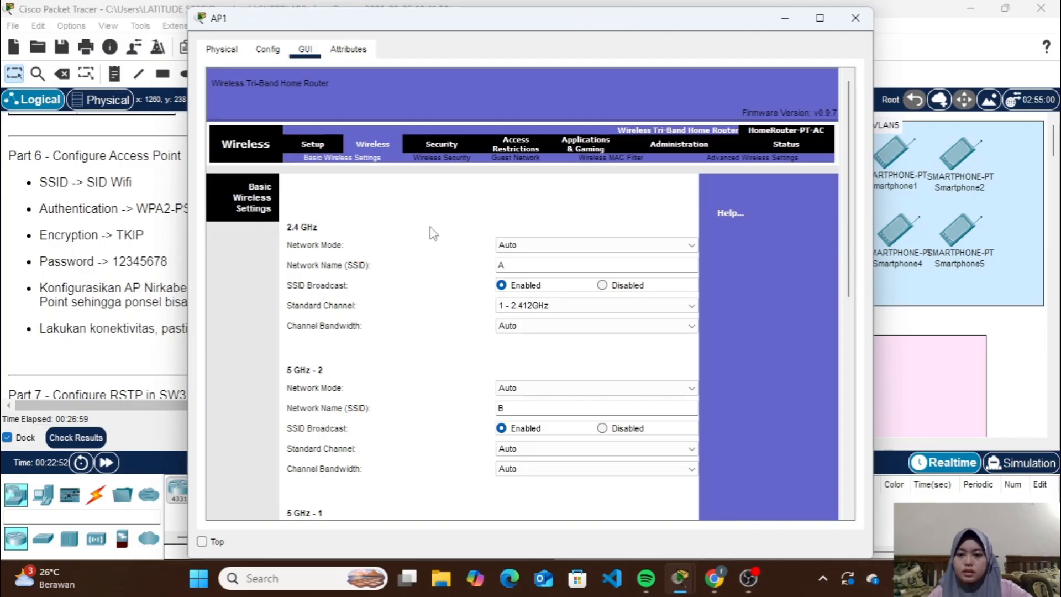
drag(547, 26, 690, 40)
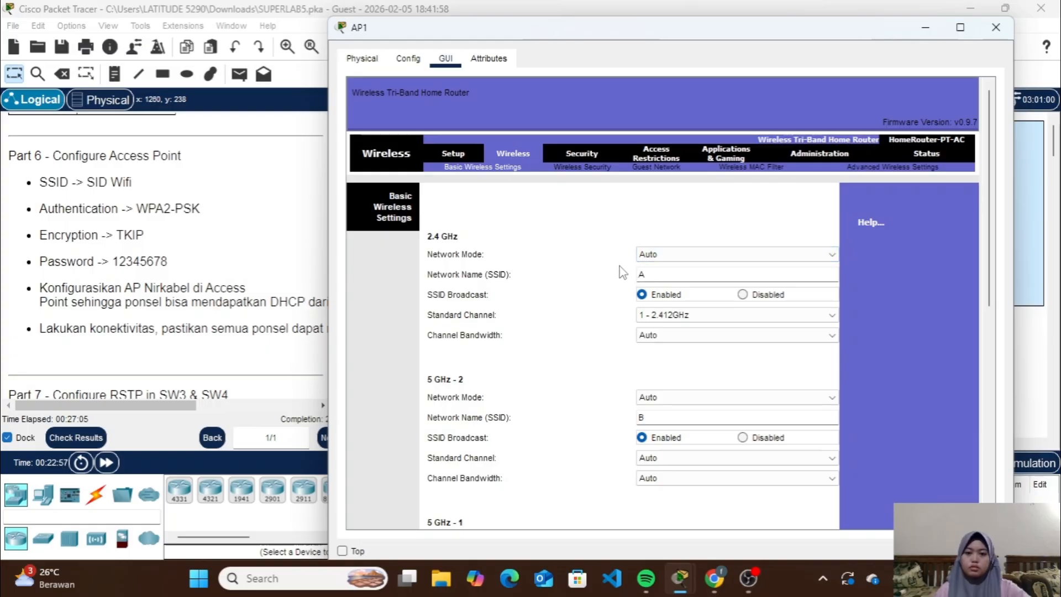
click(656, 275)
key(BackSpace)
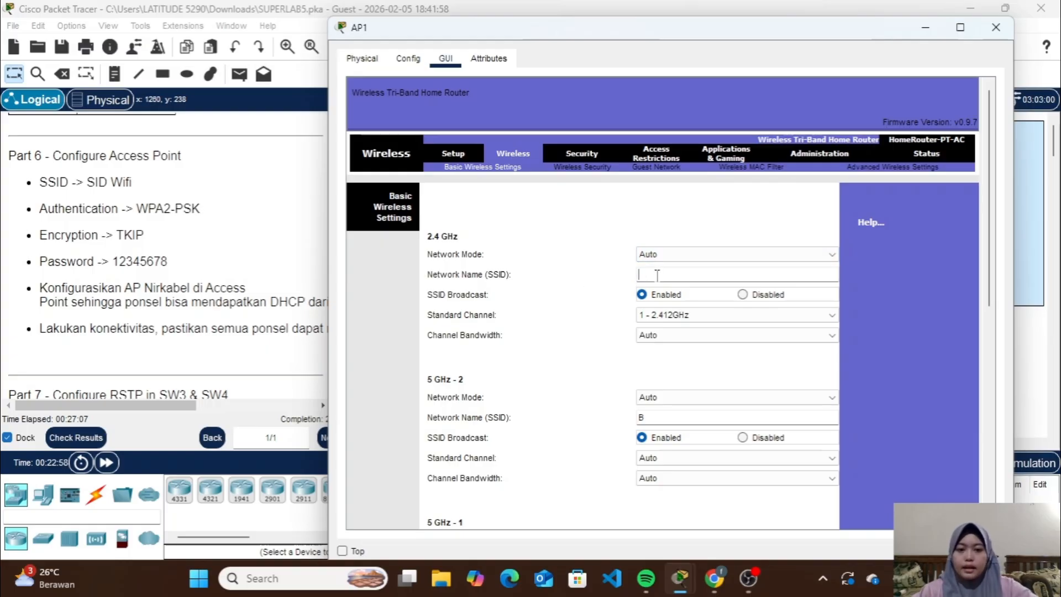
text(SID )
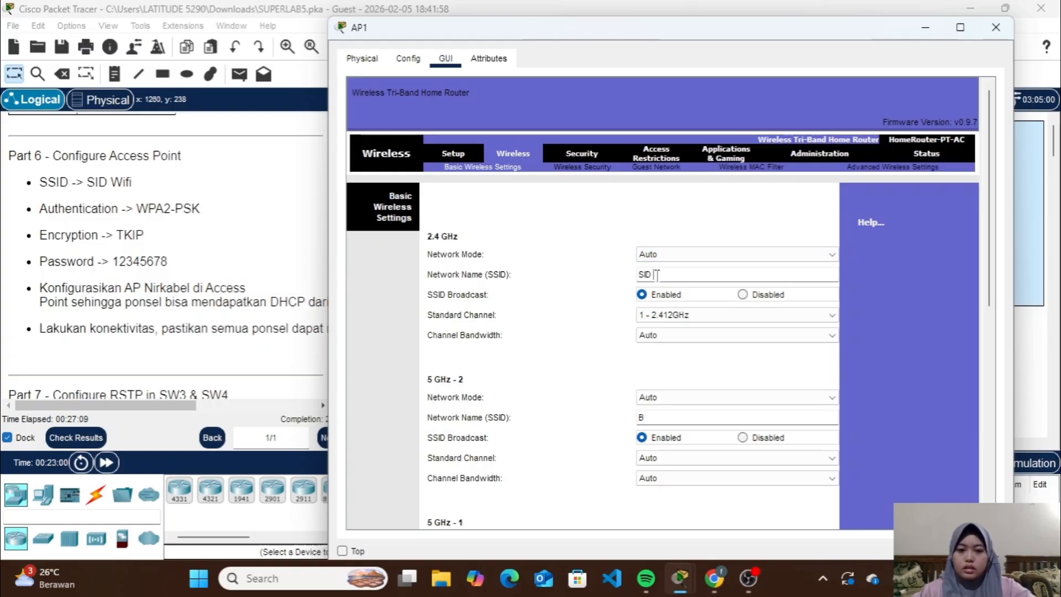
text(Wifi)
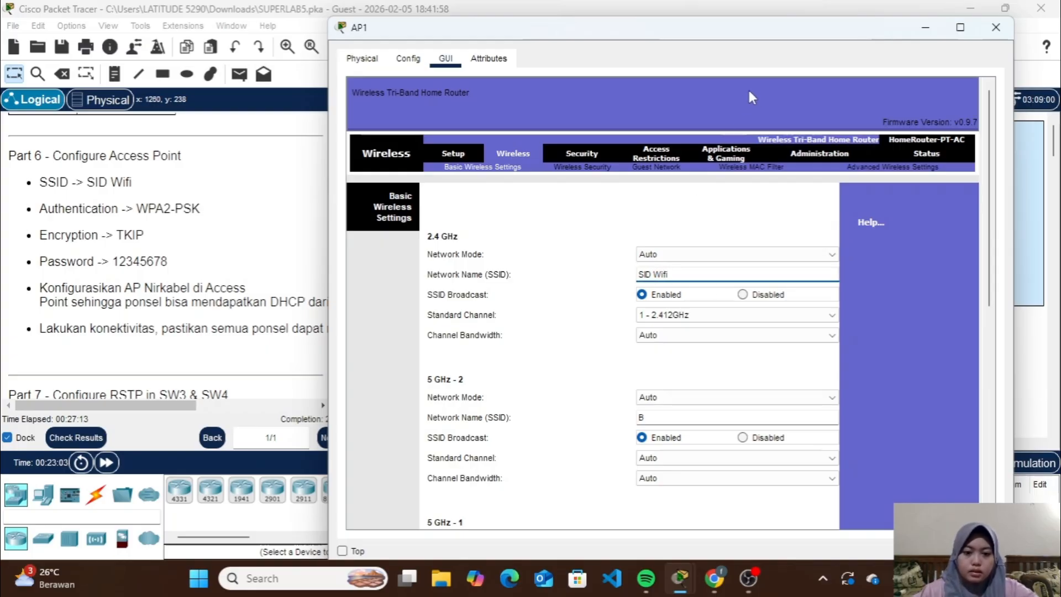
click(759, 57)
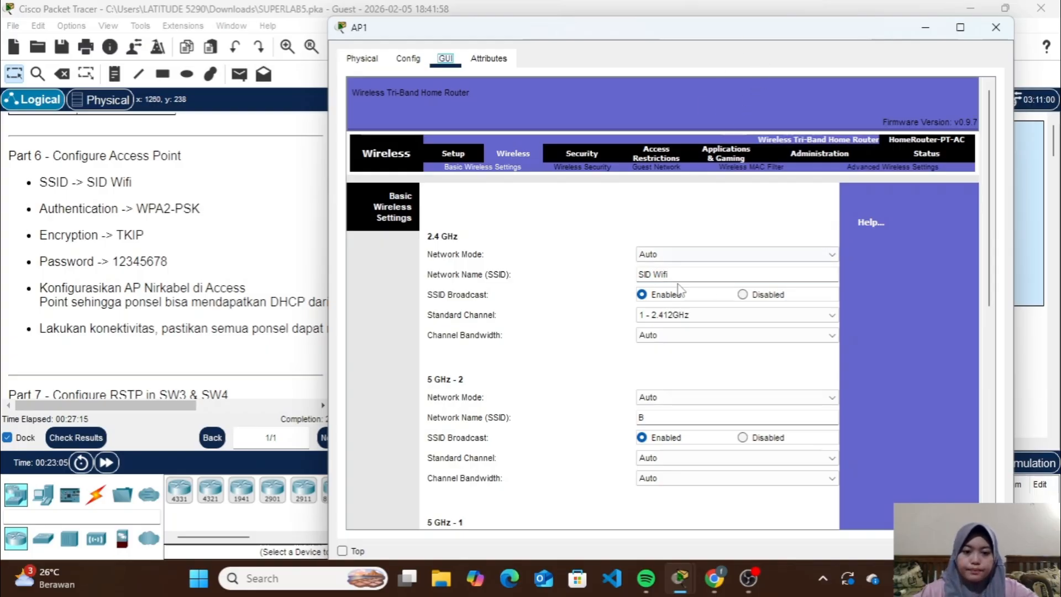
Set AP1's 2.4 GHz standard channel to 6 - 2.437GHz with 20 MHz bandwidth and save the basic wireless settings
scroll(679, 290, down, 6)
scroll(663, 308, down, 1)
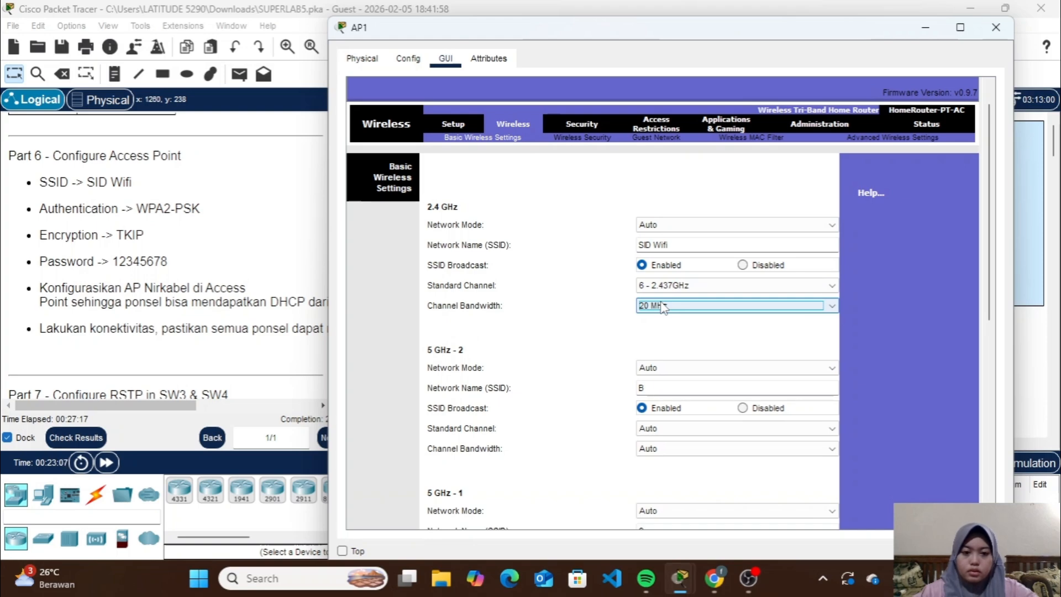
drag(809, 29, 789, 1)
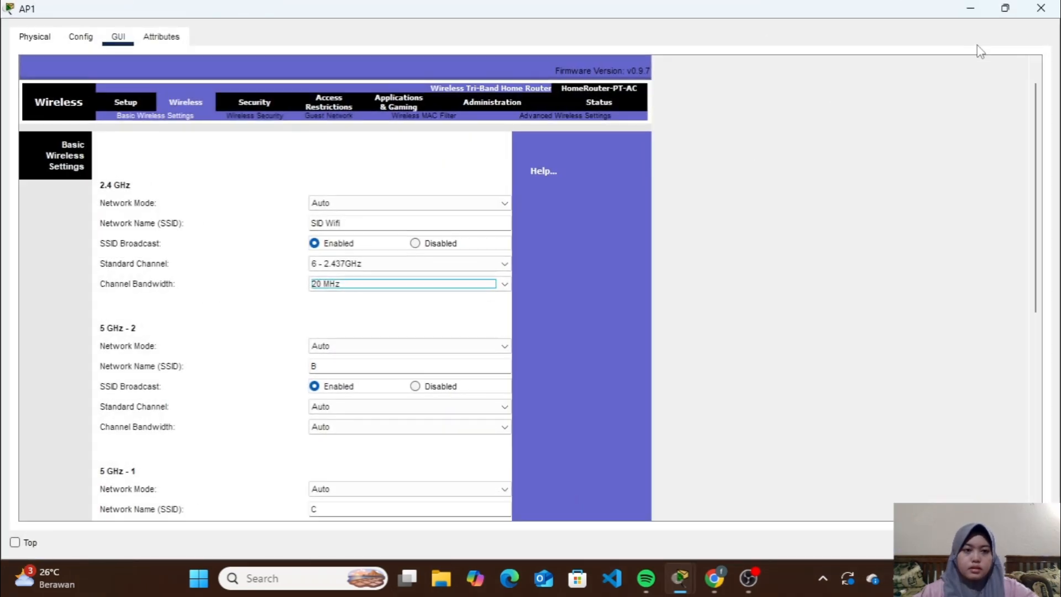
click(1005, 8)
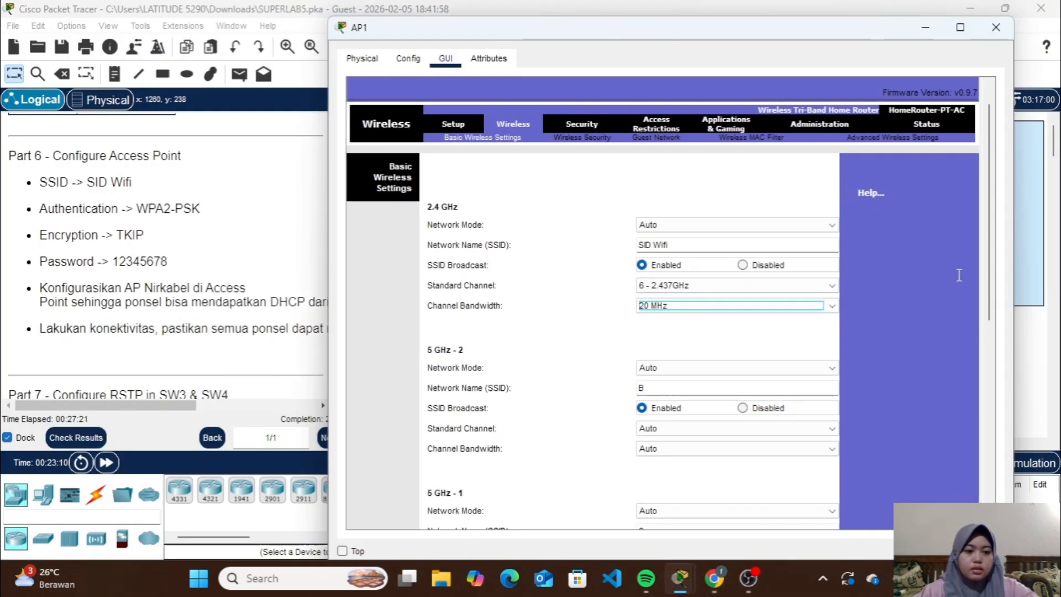
drag(990, 264, 957, 473)
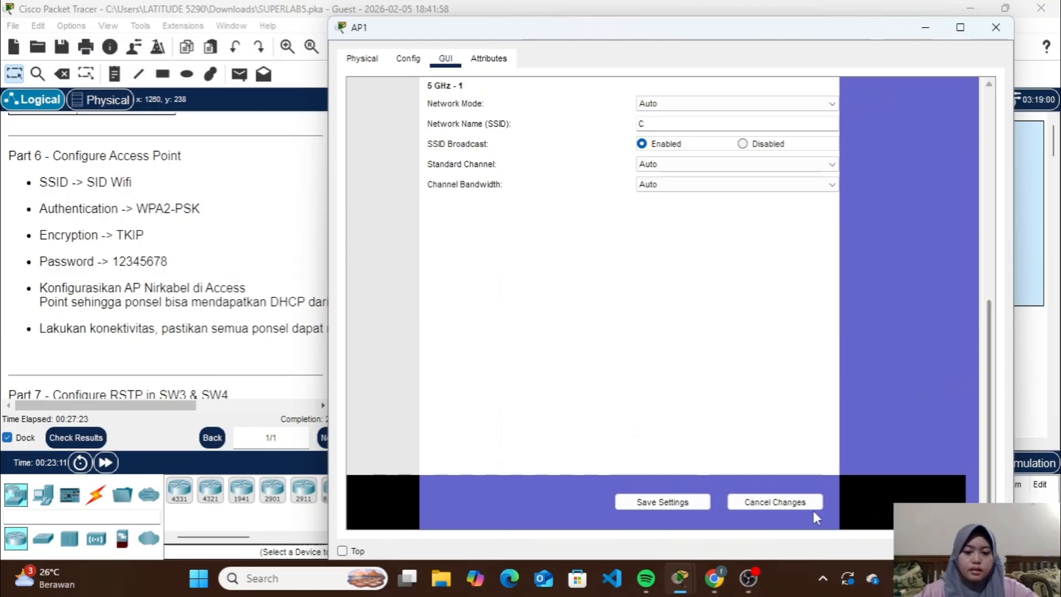
click(700, 503)
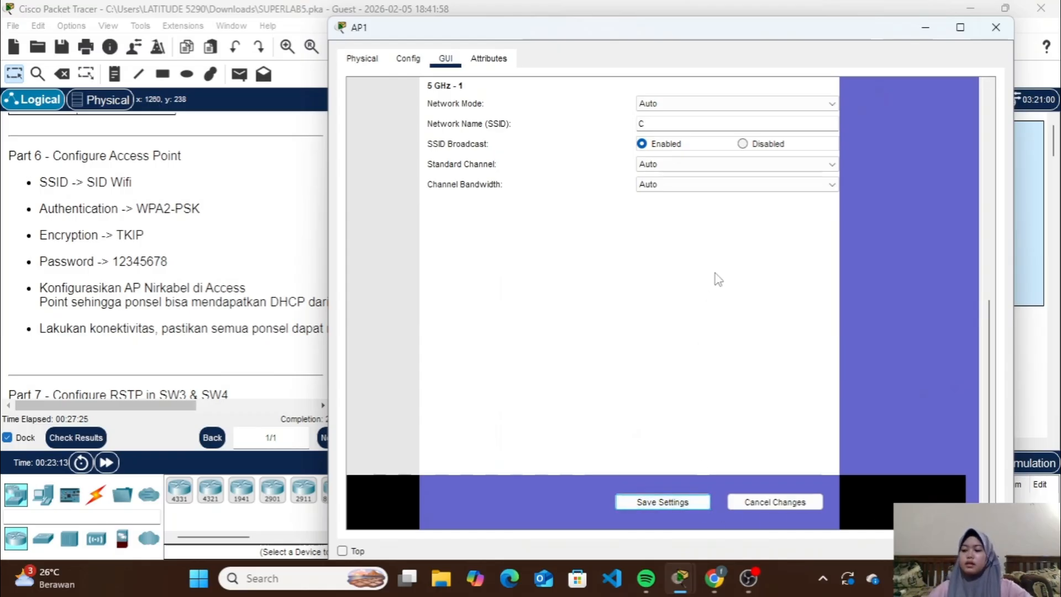
Secure AP1's 2.4 GHz network with WPA2 Personal and TKIP encryption, enter the Wi-Fi passphrase, and save the settings
scroll(716, 279, up, 2)
scroll(586, 248, up, 6)
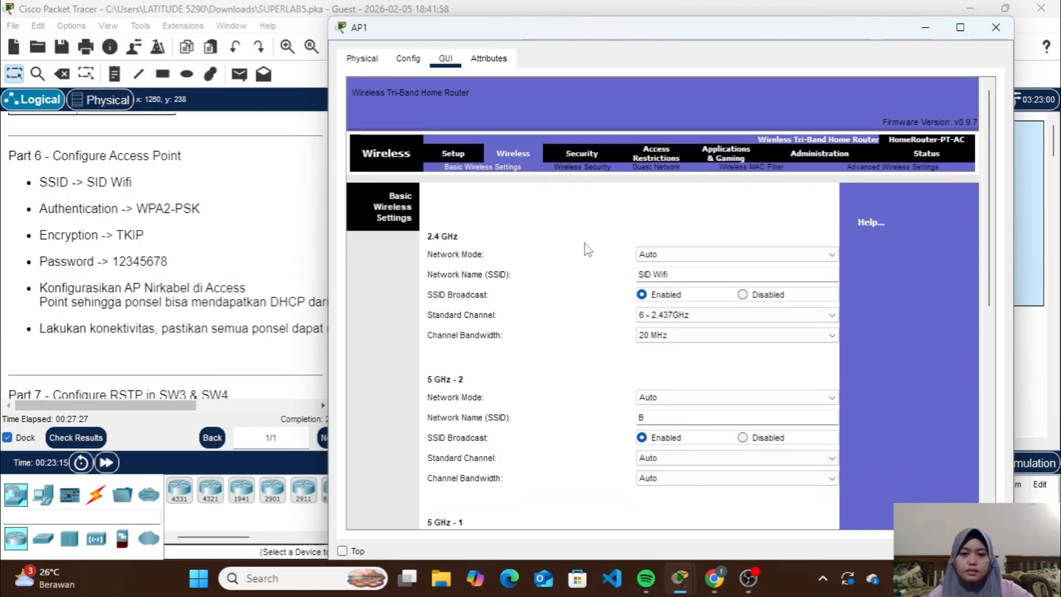
click(600, 176)
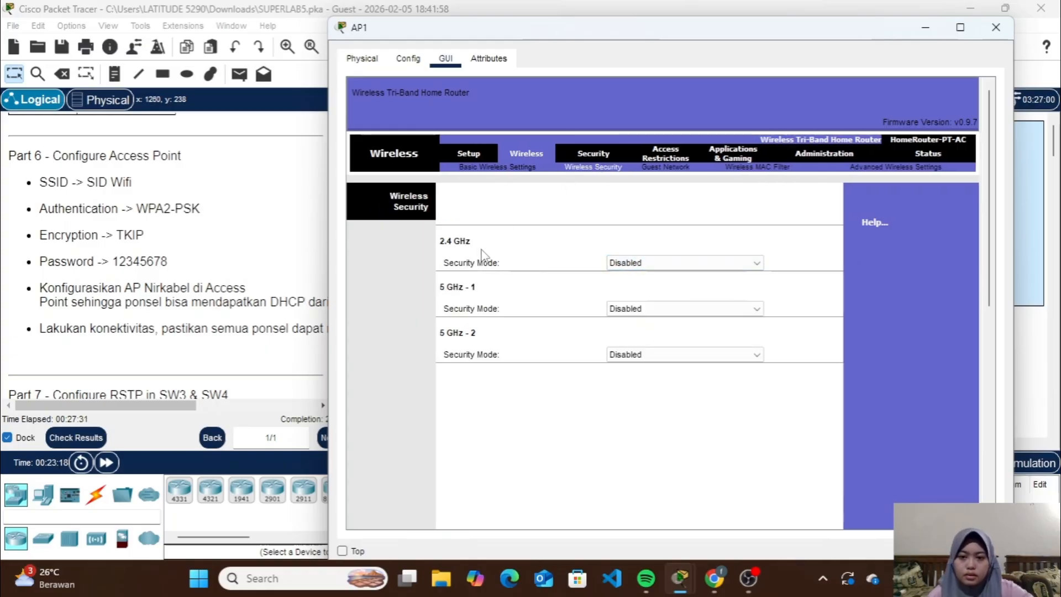
click(633, 264)
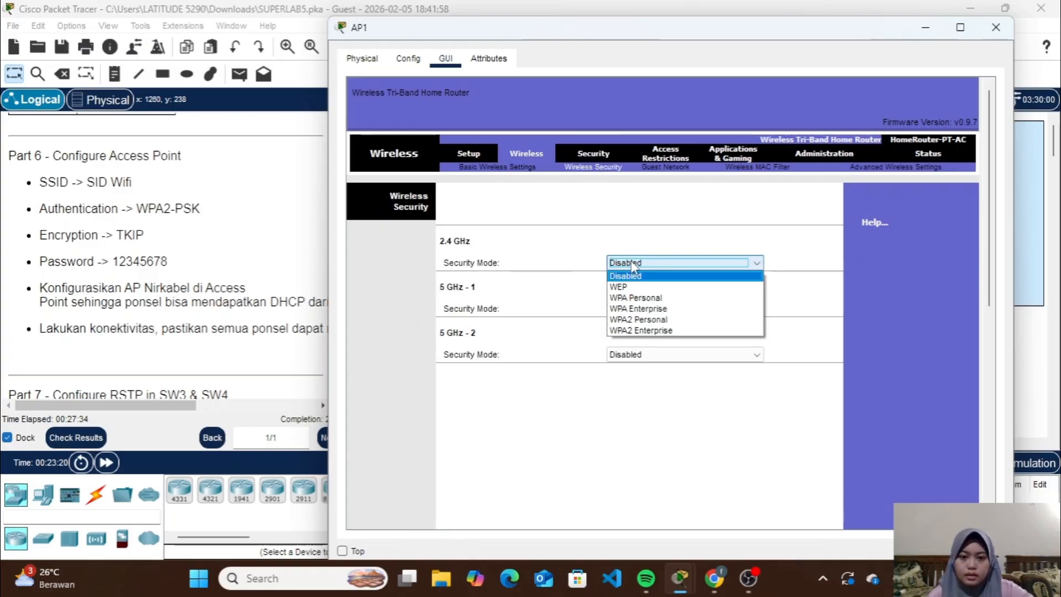
click(635, 320)
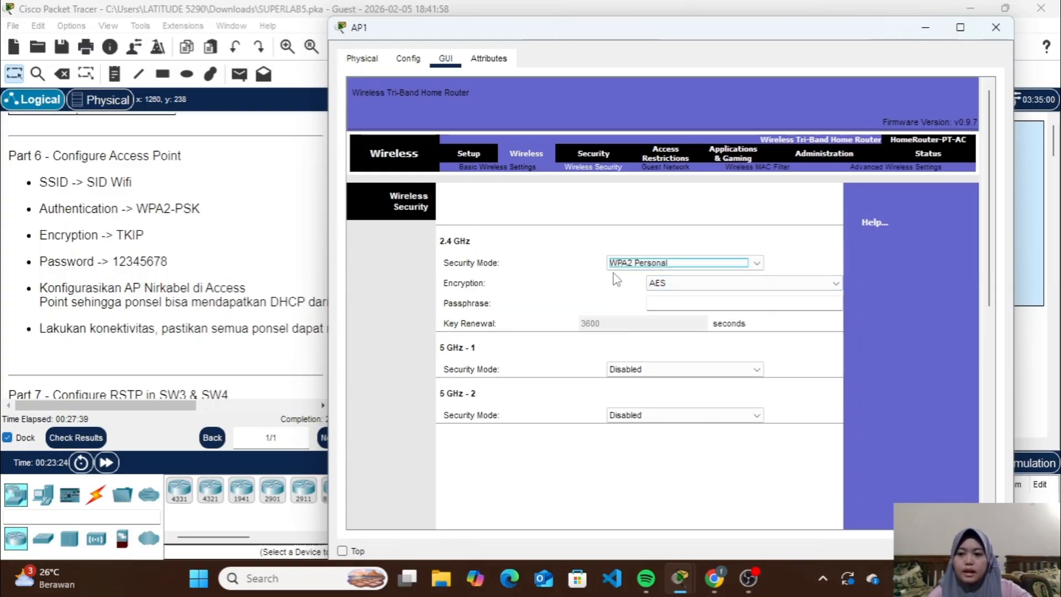
click(720, 283)
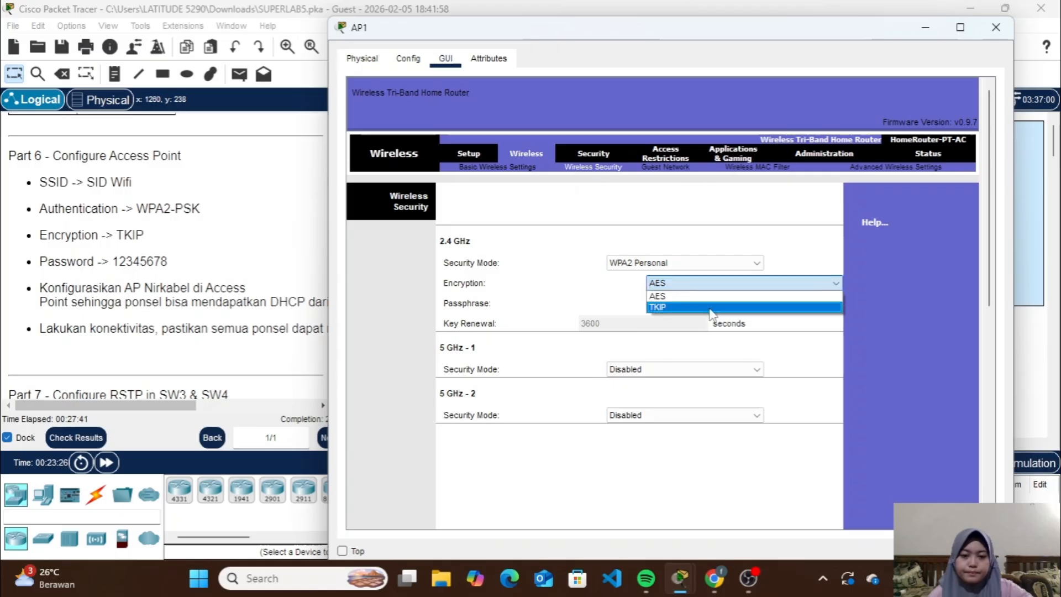
click(710, 307)
click(719, 302)
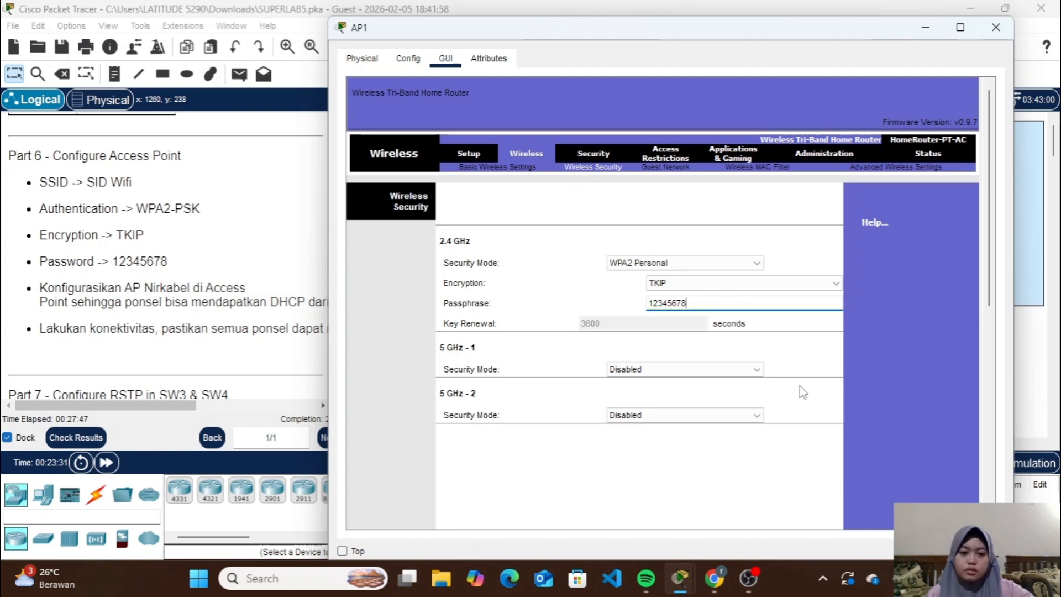
scroll(801, 391, down, 5)
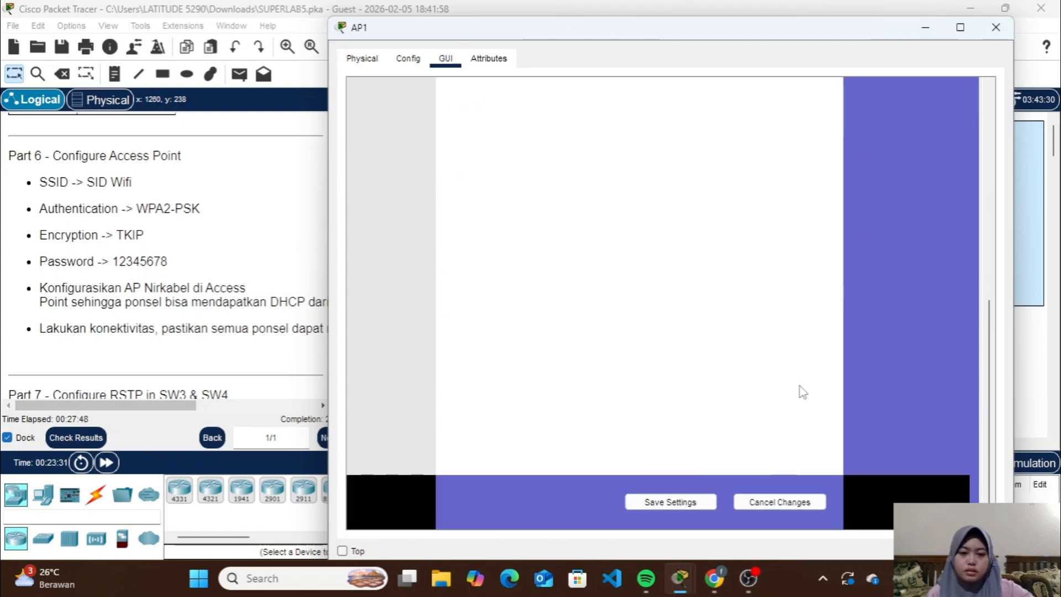
click(695, 503)
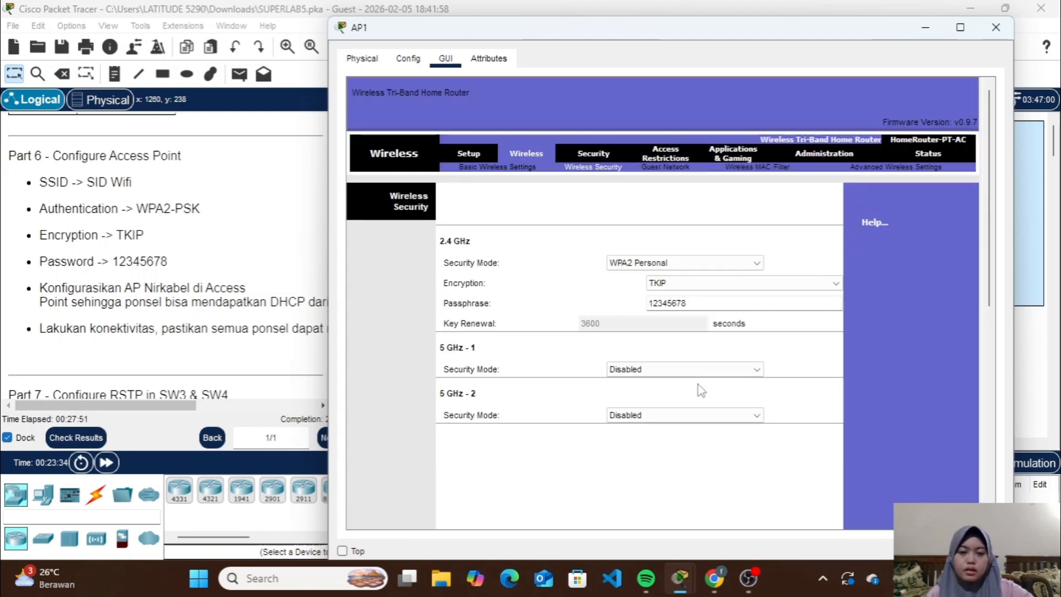
Set AP1's 5 GHz - 1 standard channel to 48 - 5.240GHz and save the basic wireless settings
click(484, 175)
scroll(687, 372, down, 5)
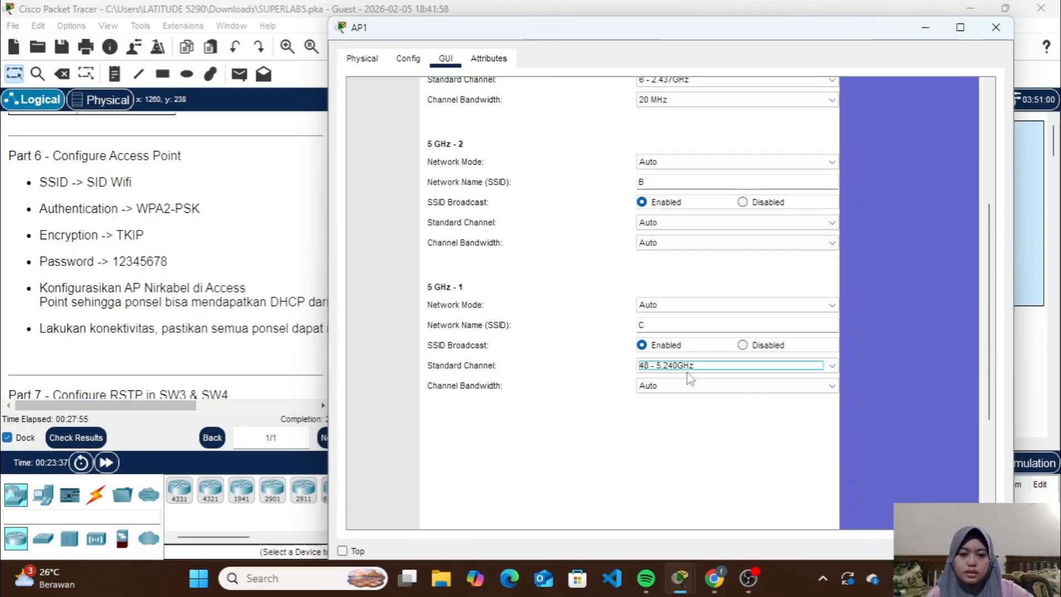
scroll(556, 429, down, 3)
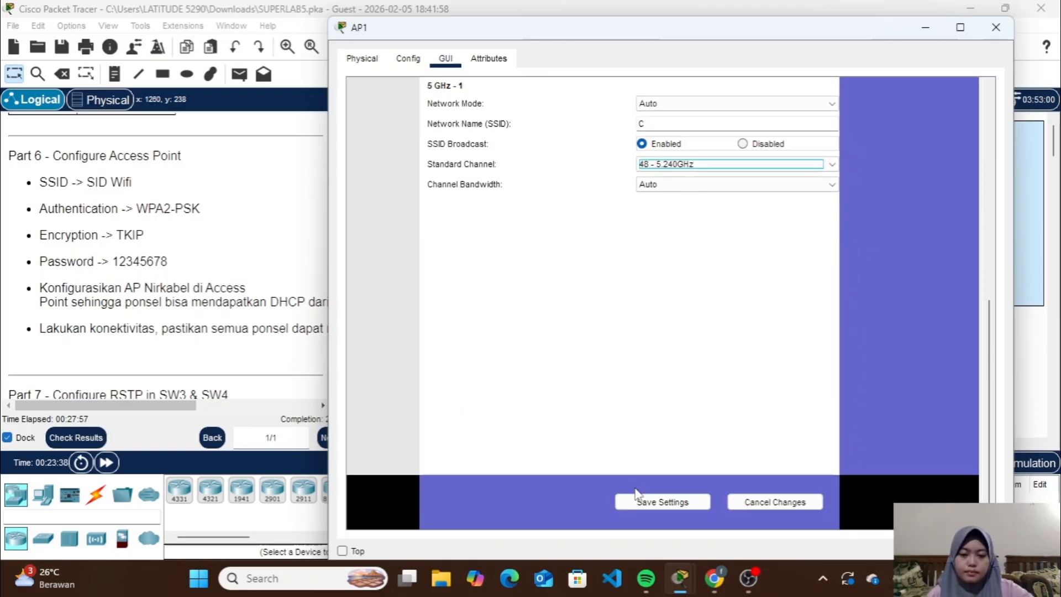
click(641, 502)
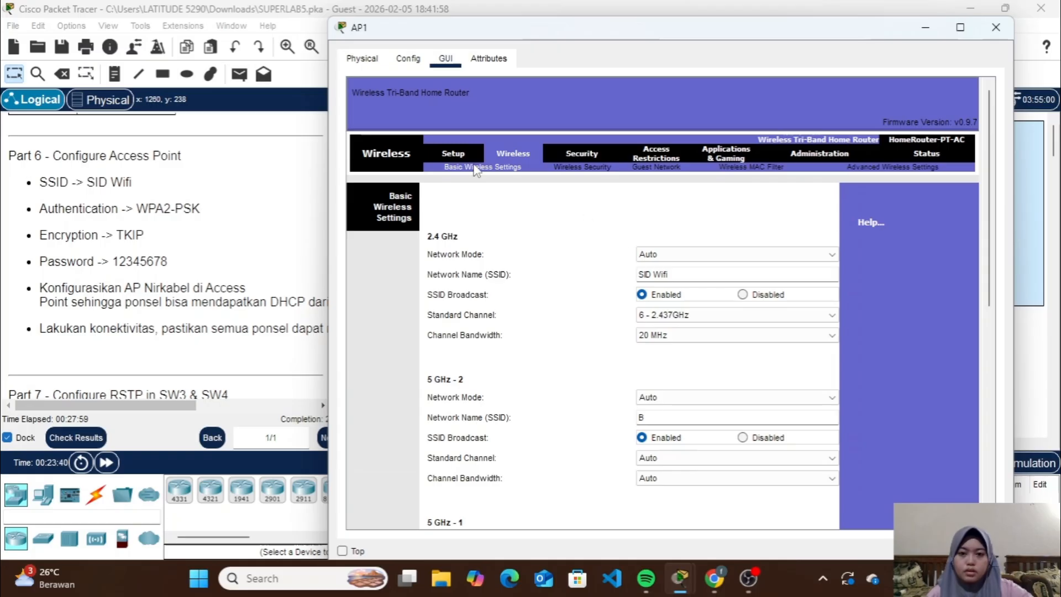
Save the settings on AP1's Setup page and close the AP1 window
click(457, 156)
scroll(549, 318, down, 10)
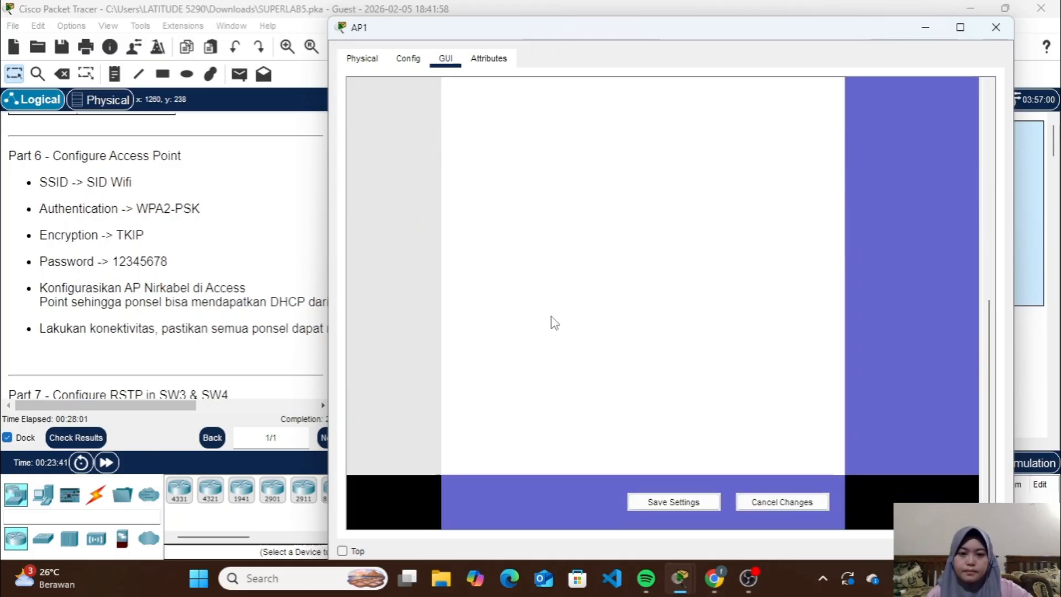
click(662, 500)
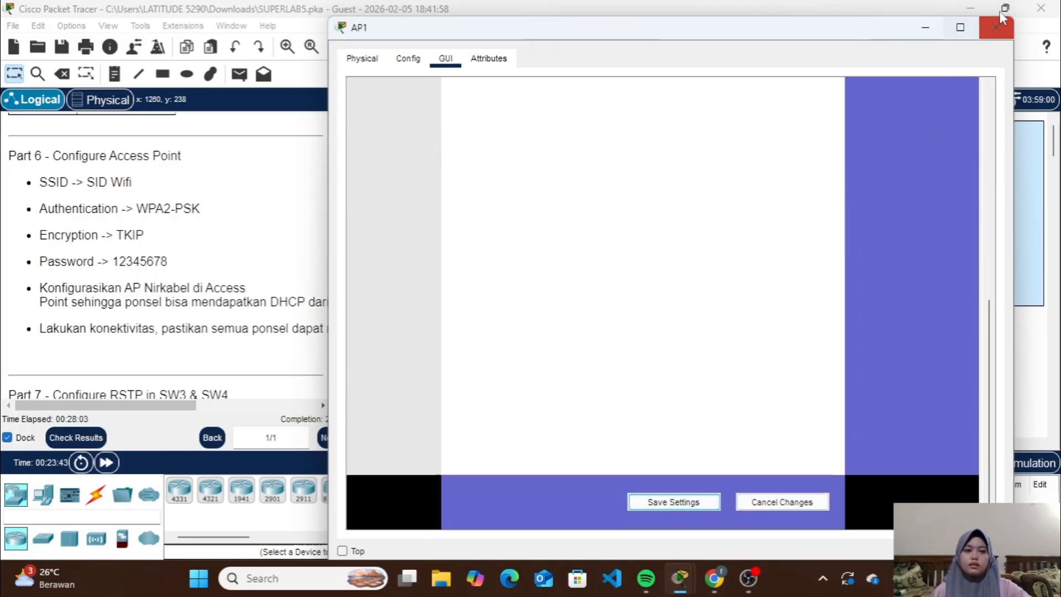
click(1001, 27)
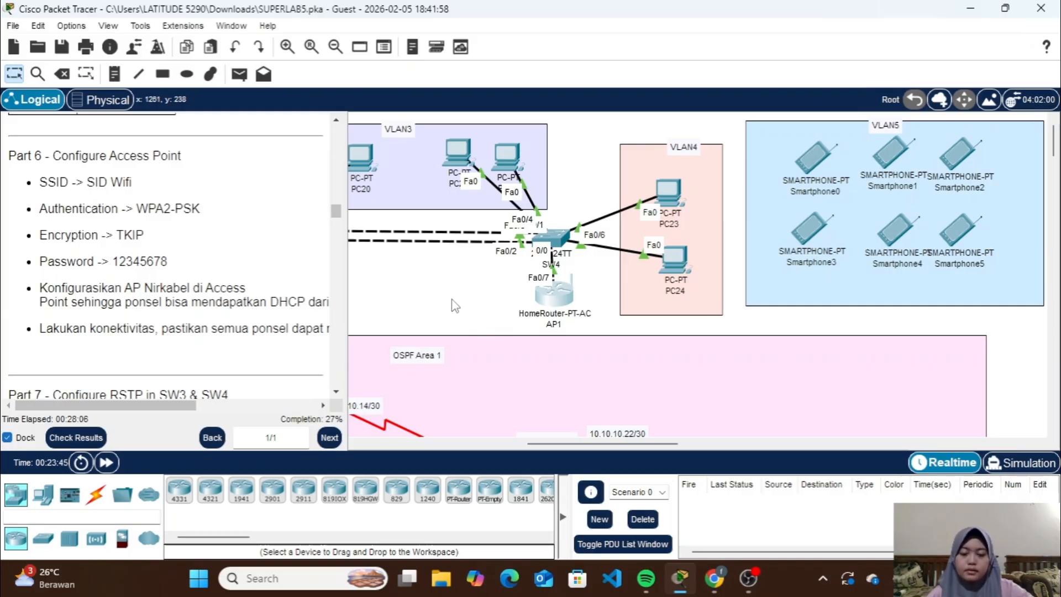
Review AP1's basic wireless settings for the 2.4 GHz and 5 GHz bands and close the window without saving
click(527, 288)
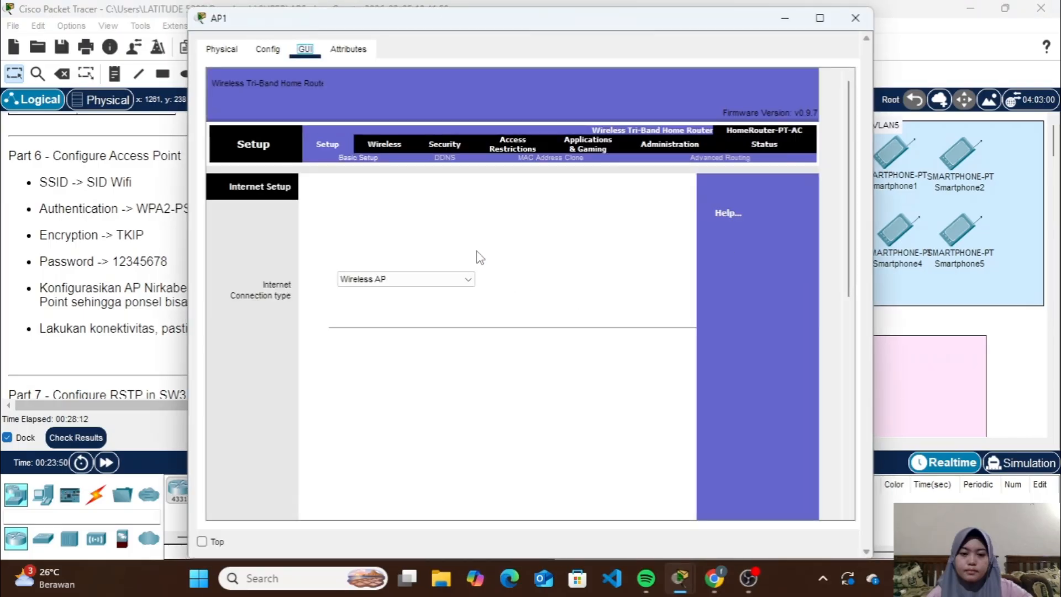
click(397, 148)
scroll(553, 311, down, 5)
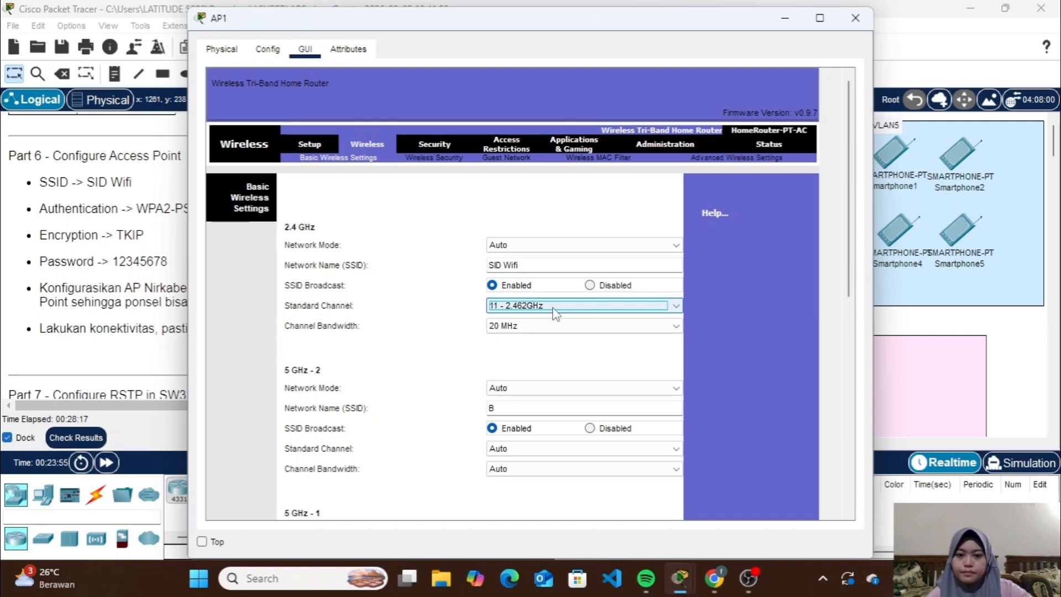
scroll(568, 351, down, 10)
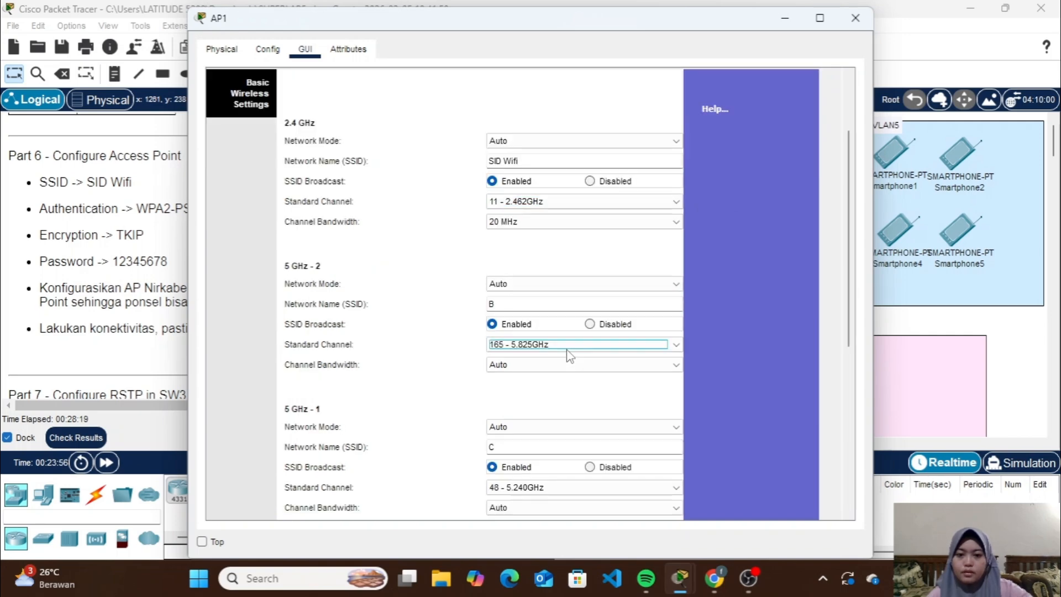
click(856, 18)
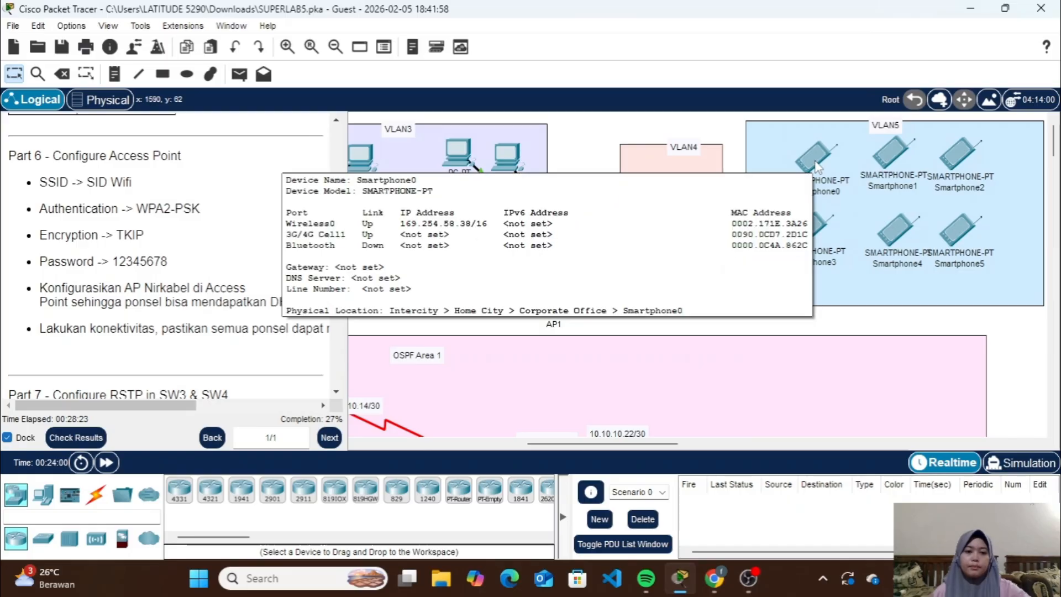
Set the SSID of Smartphone0's Wireless0 interface to SID Wifi
click(812, 161)
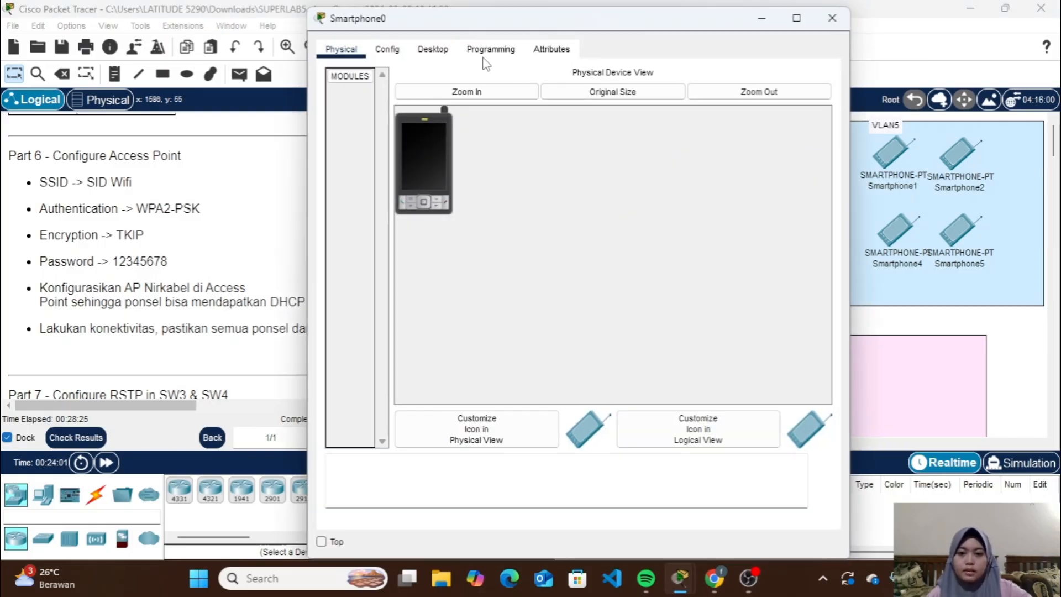
click(441, 53)
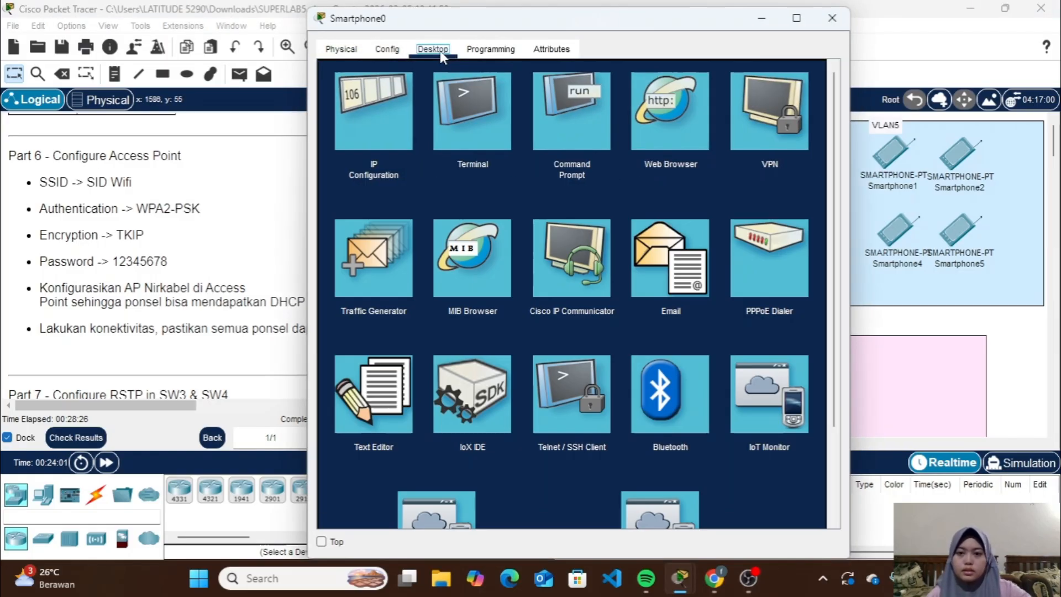
click(403, 48)
click(389, 135)
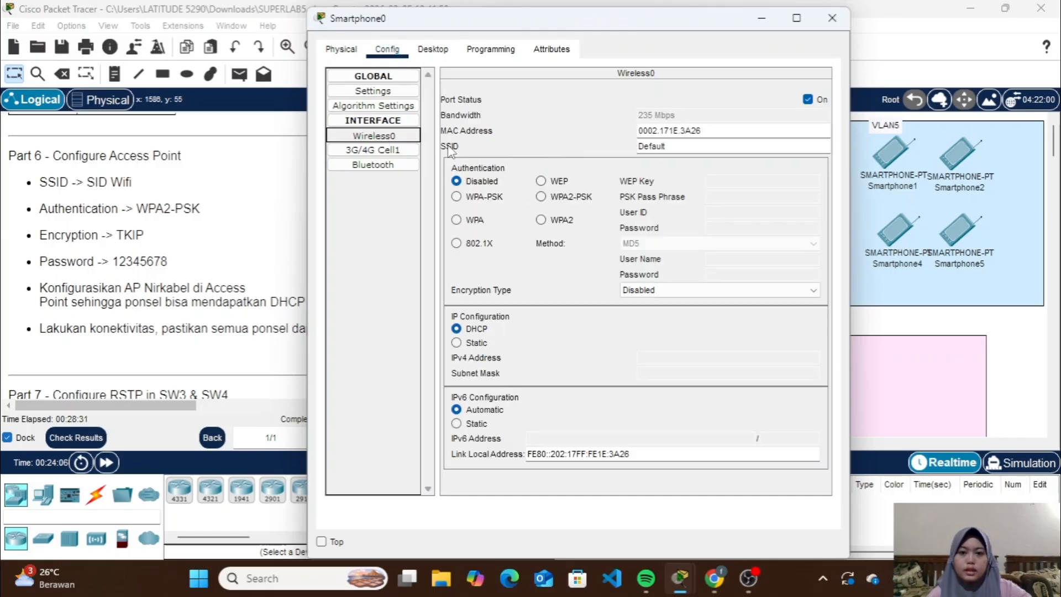
click(671, 146)
key(BackSpace)
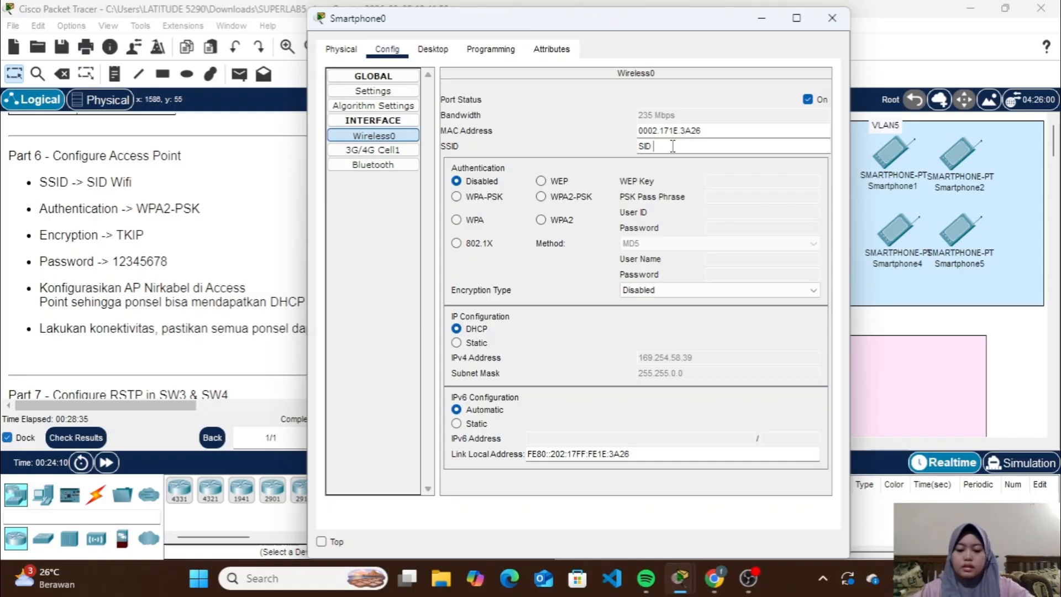
text(Wifi)
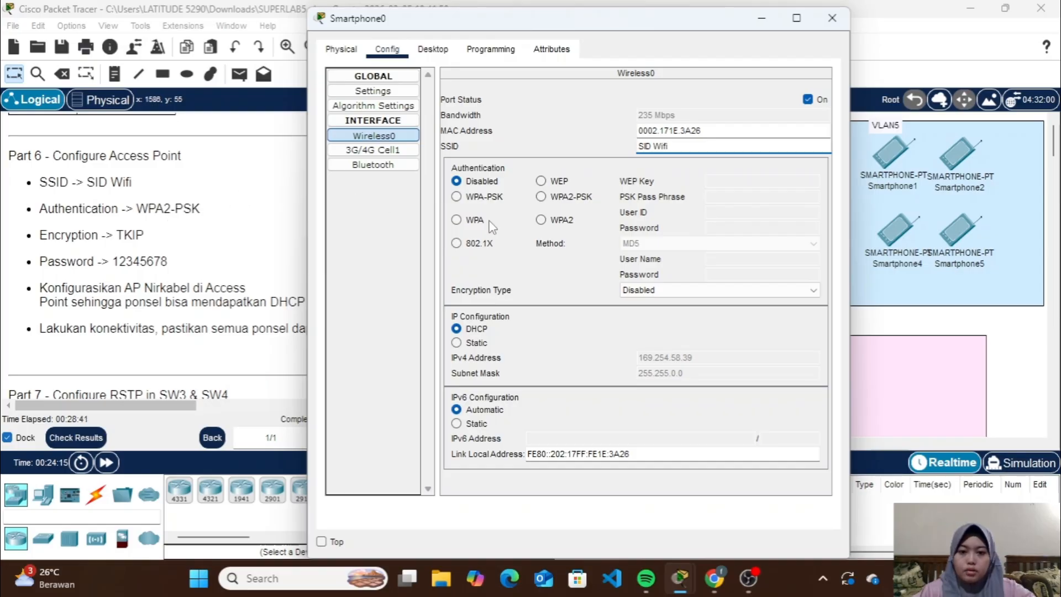
Set Smartphone0's Wireless0 authentication to WPA2-PSK, enter the PSK pass phrase, choose TKIP encryption, and close the device window
click(541, 197)
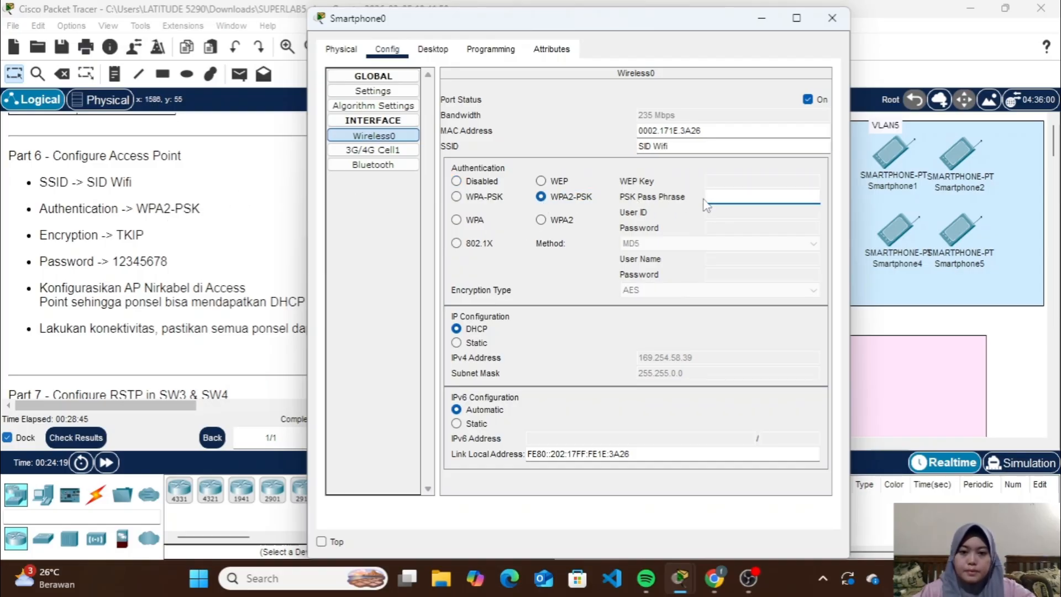
text(12)
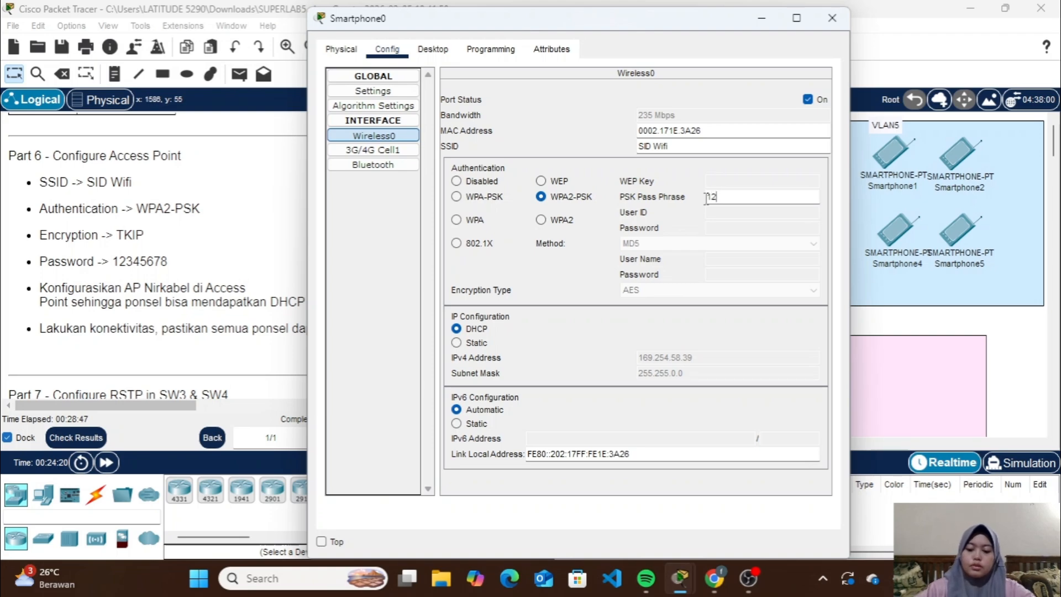
text(345678)
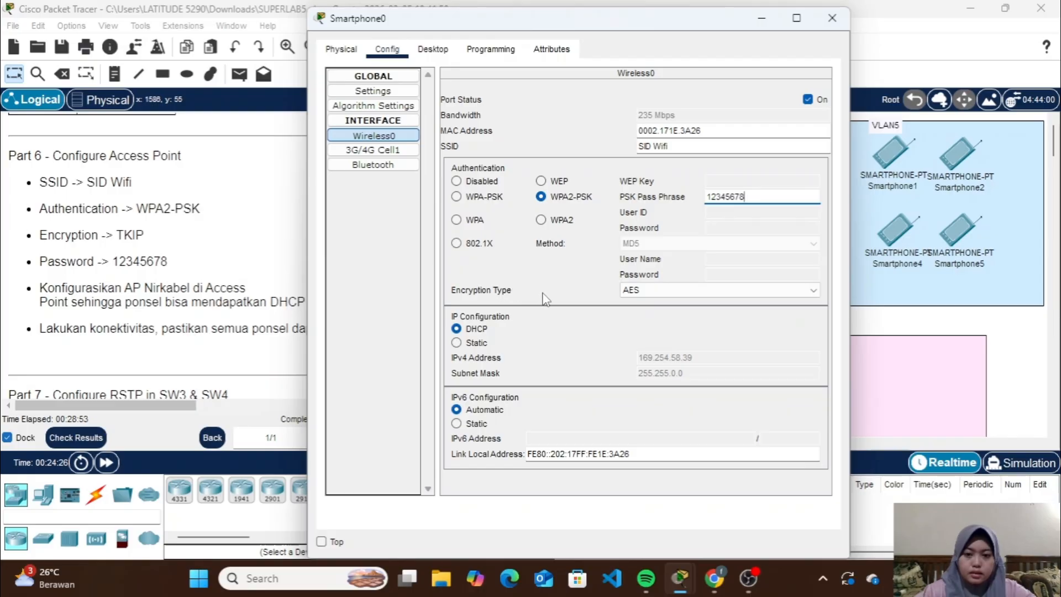
click(655, 290)
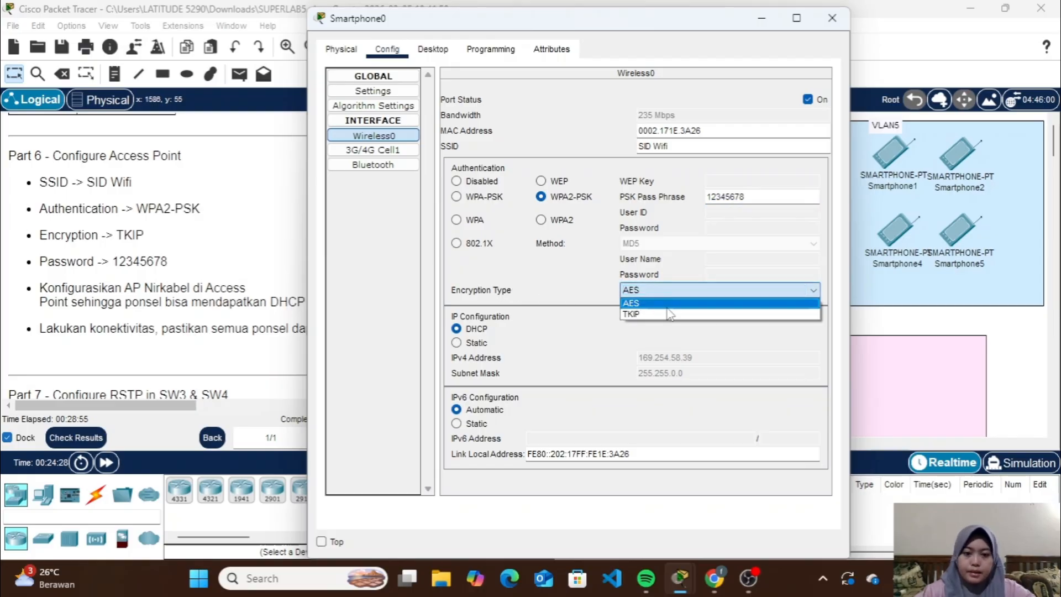
click(669, 313)
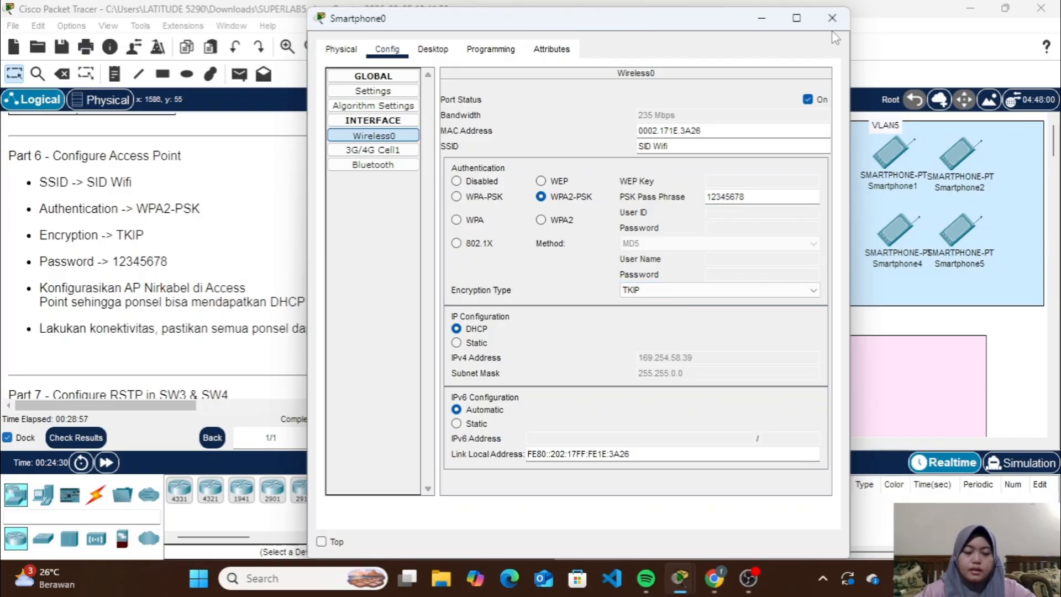
click(832, 17)
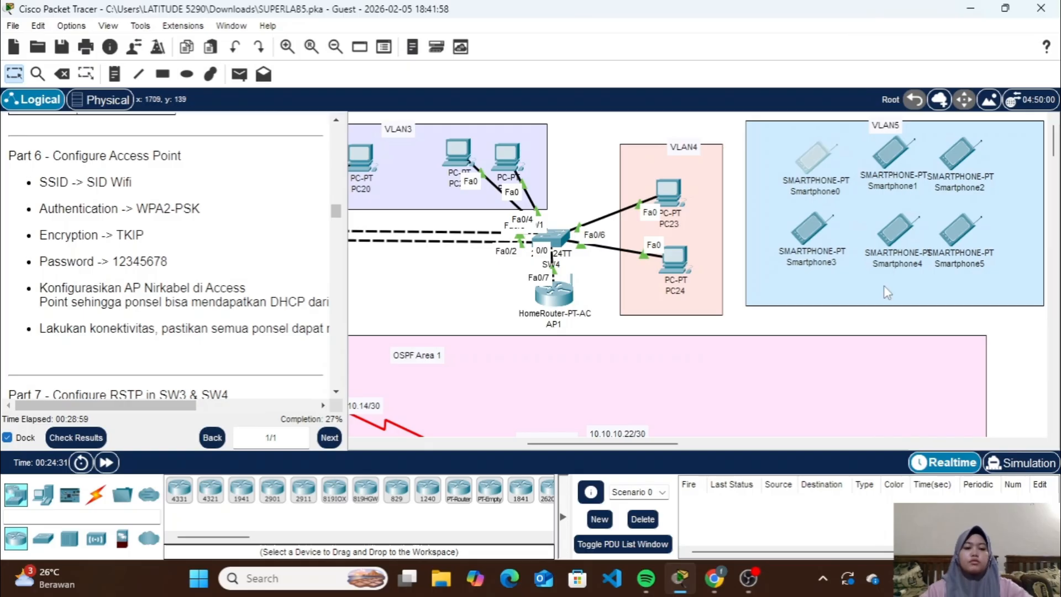
Set the SSID of Smartphone1's Wireless0 interface to SID Wifi
click(887, 151)
click(387, 49)
click(373, 135)
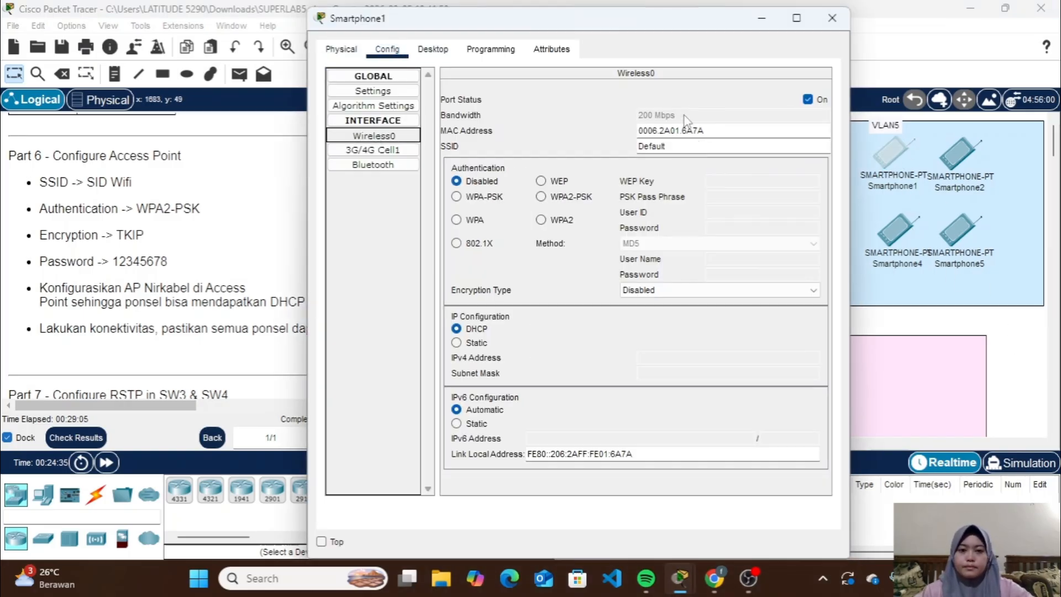
double_click(690, 146)
text(SID Wifi)
Set Smartphone1's Wireless0 authentication to WPA2-PSK, enter the PSK pass phrase, choose TKIP encryption, and close the device window
click(540, 196)
click(729, 197)
text(12345678)
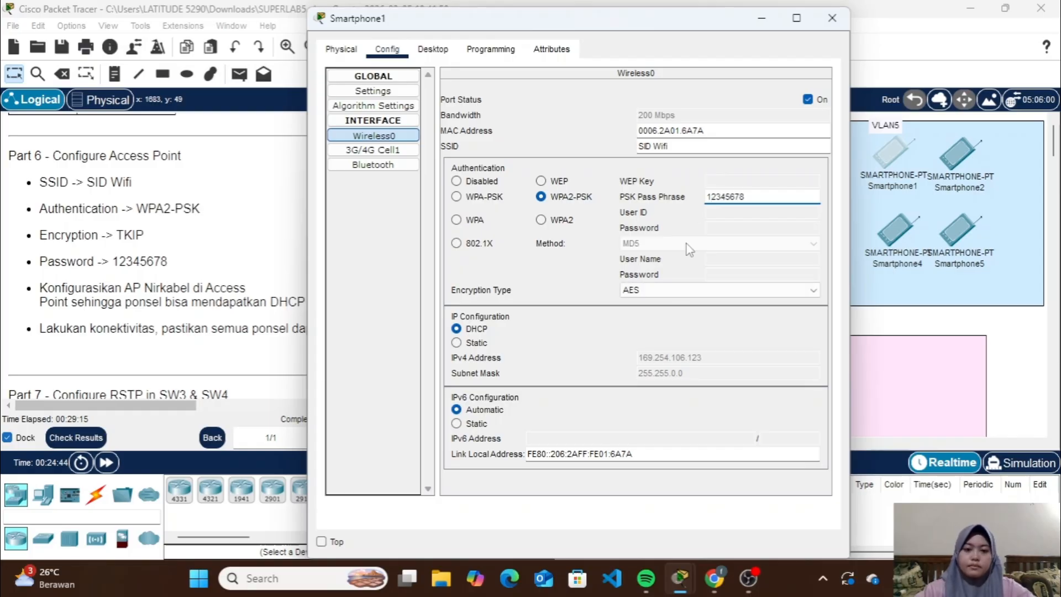
click(718, 290)
click(714, 316)
click(831, 17)
Set the SSID of Smartphone2's Wireless0 interface to SID Wifi
click(960, 157)
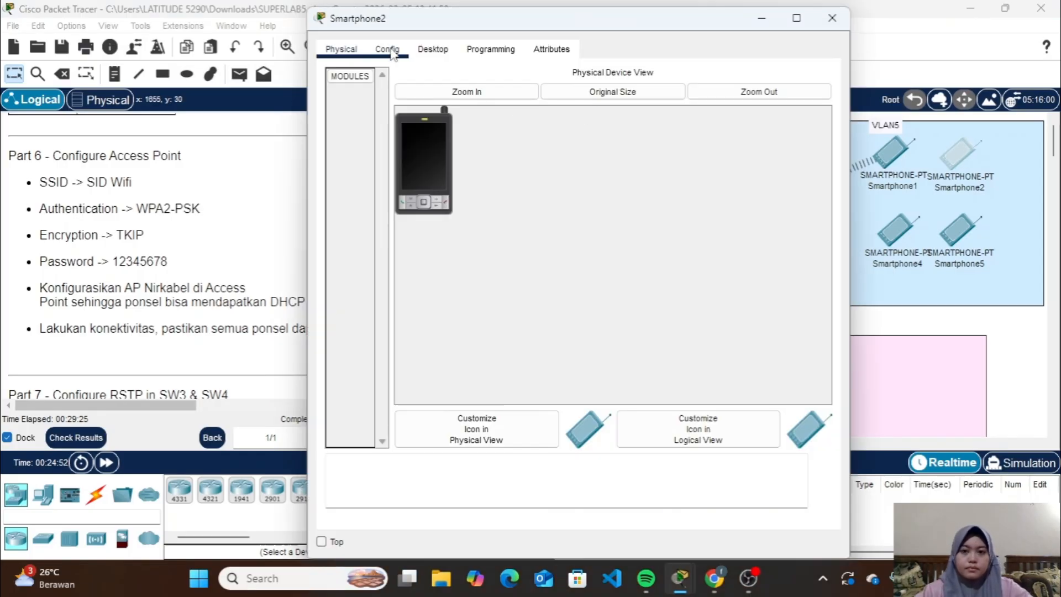
click(386, 48)
click(374, 135)
double_click(680, 146)
text(SID Wifi)
Set Smartphone2's Wireless0 authentication to WPA2-PSK, enter the PSK pass phrase, choose TKIP encryption, and close the device window
click(540, 197)
click(730, 197)
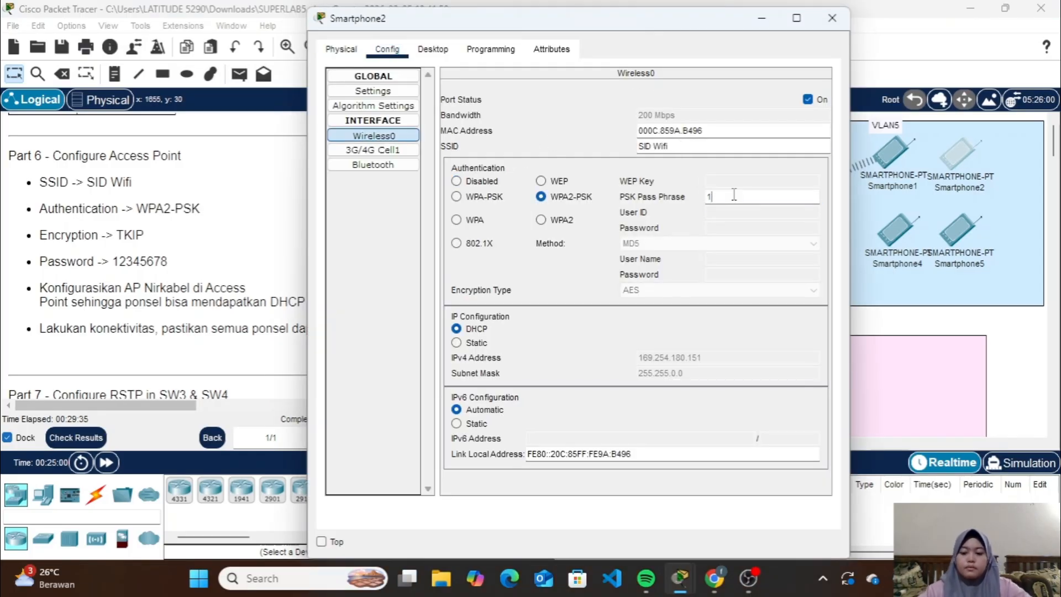
text(12345678)
click(718, 290)
click(699, 314)
click(832, 18)
Set the SSID of Smartphone3's Wireless0 interface to SID Wifi
click(812, 228)
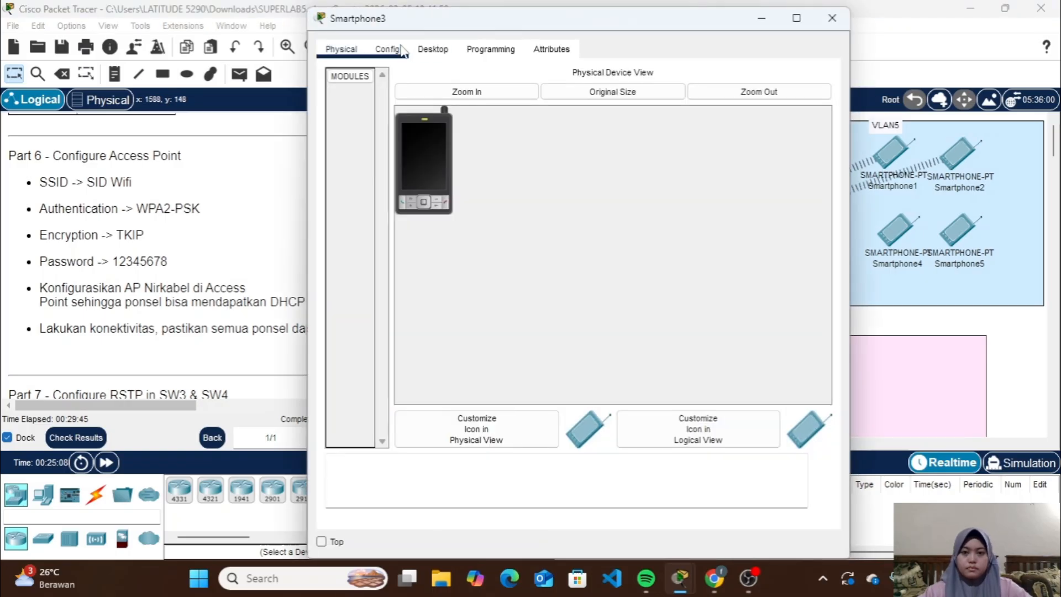
click(387, 49)
click(373, 135)
double_click(668, 146)
text(SID Wifi)
Set Smartphone3's Wireless0 authentication to WPA2-PSK, enter the PSK pass phrase, choose TKIP encryption, and close the device window
click(540, 196)
click(729, 197)
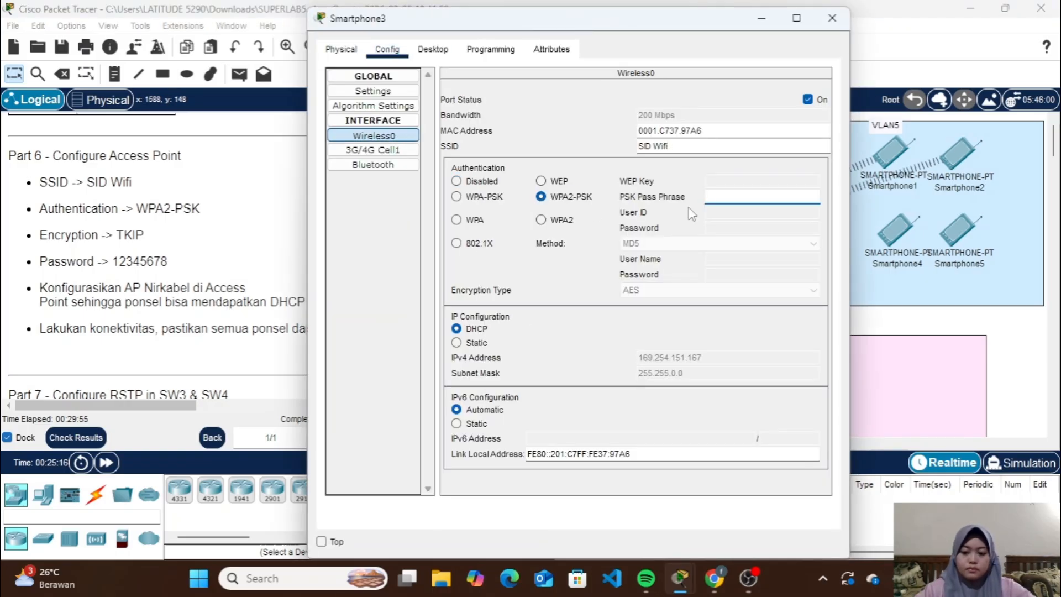
text(12345678)
click(681, 298)
click(699, 314)
click(832, 17)
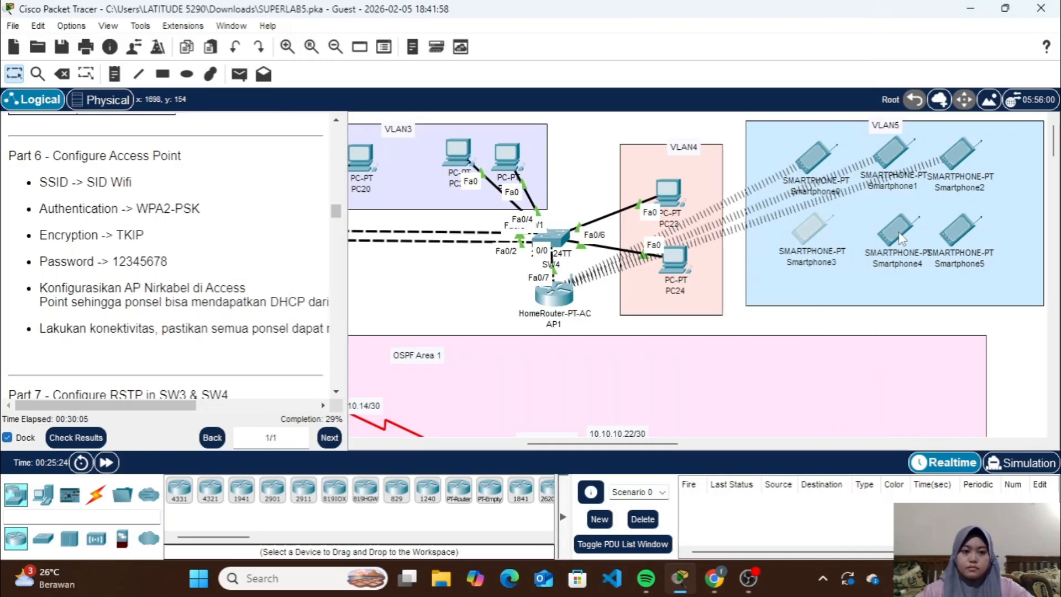
Set the SSID of Smartphone4's Wireless0 interface to SID Wifi
click(895, 229)
click(374, 135)
double_click(668, 146)
text(SID Wifi)
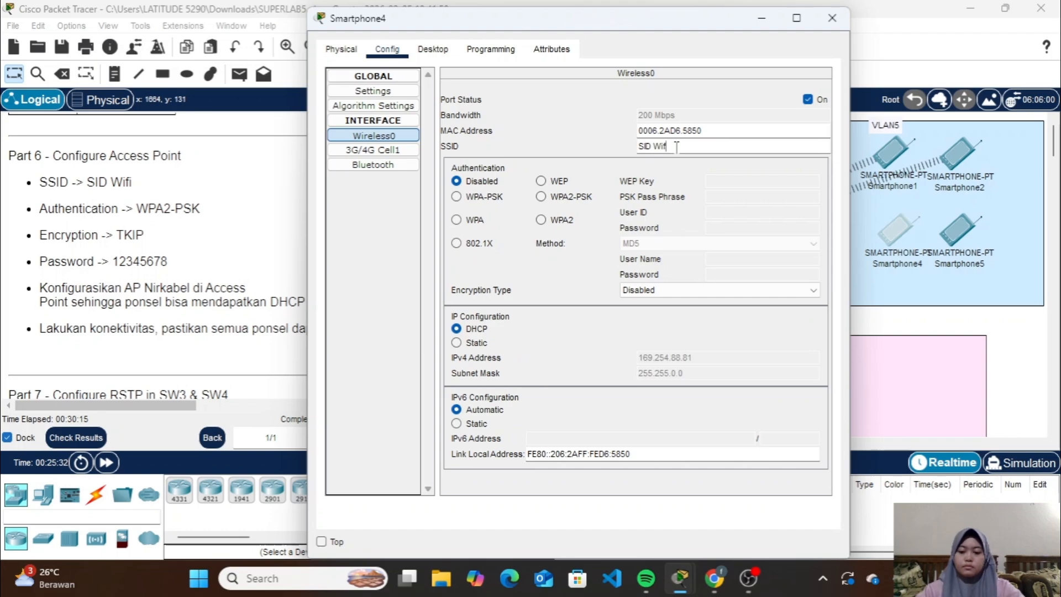
Set Smartphone4's Wireless0 authentication to WPA2-PSK, enter the PSK pass phrase, choose TKIP encryption, and close the device window
click(541, 196)
click(729, 197)
text(12345678)
click(719, 289)
click(699, 313)
click(831, 17)
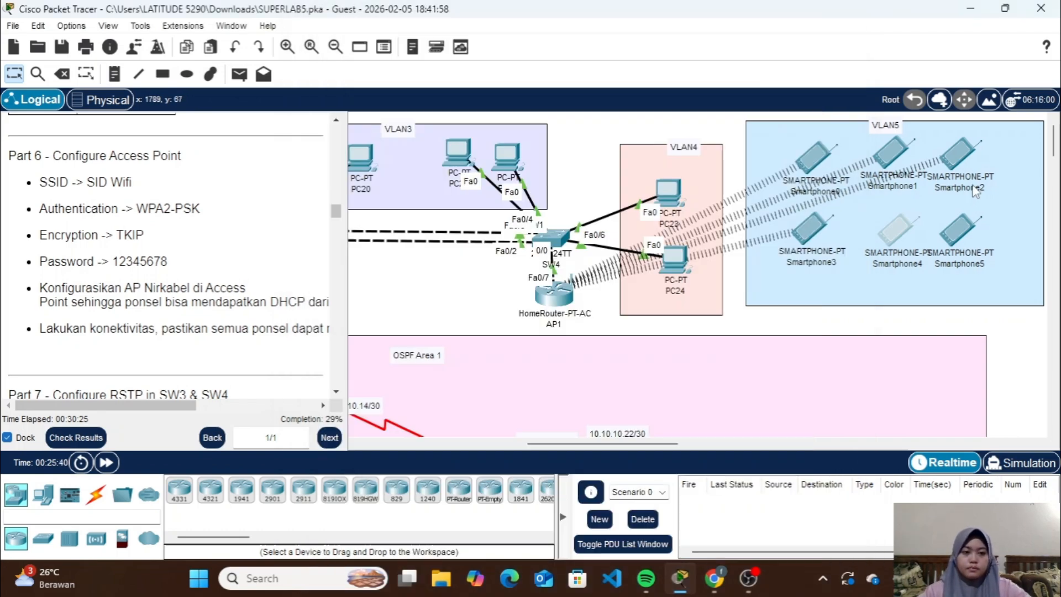
Set the SSID of Smartphone5's Wireless0 interface to SID Wifi
click(960, 229)
click(387, 49)
click(373, 136)
double_click(673, 146)
text(SID Wifi)
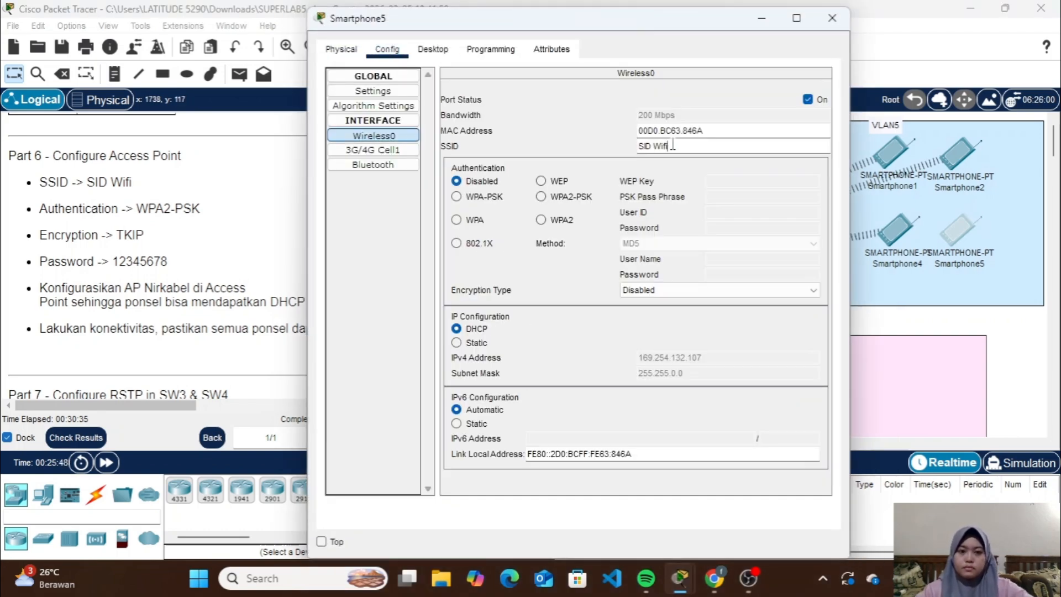
Set Smartphone5's Wireless0 authentication to WPA2-PSK, enter the PSK pass phrase, choose TKIP encryption, and close the device window
click(540, 196)
click(729, 196)
text(12345678)
click(718, 290)
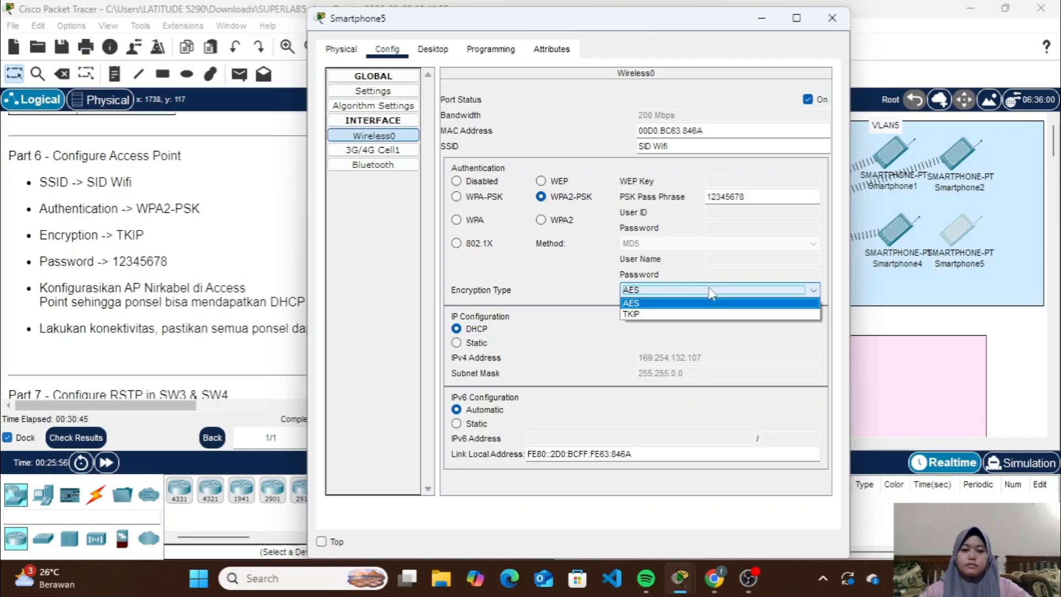
click(699, 314)
click(832, 18)
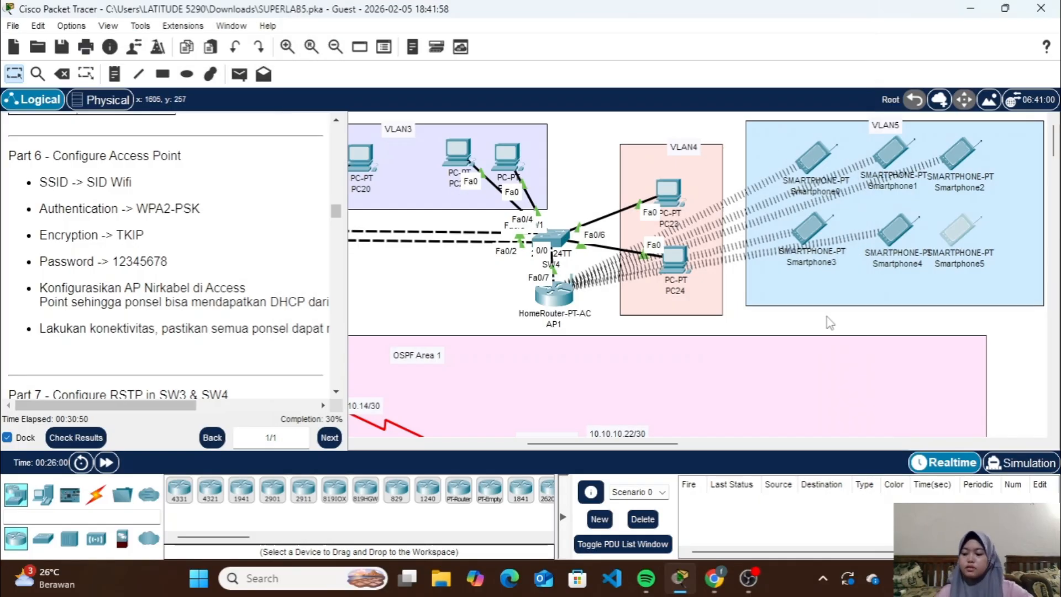
Ping the VLAN5 gateway 192.168.5.1 from Smartphone0's command prompt and close the device window
click(811, 164)
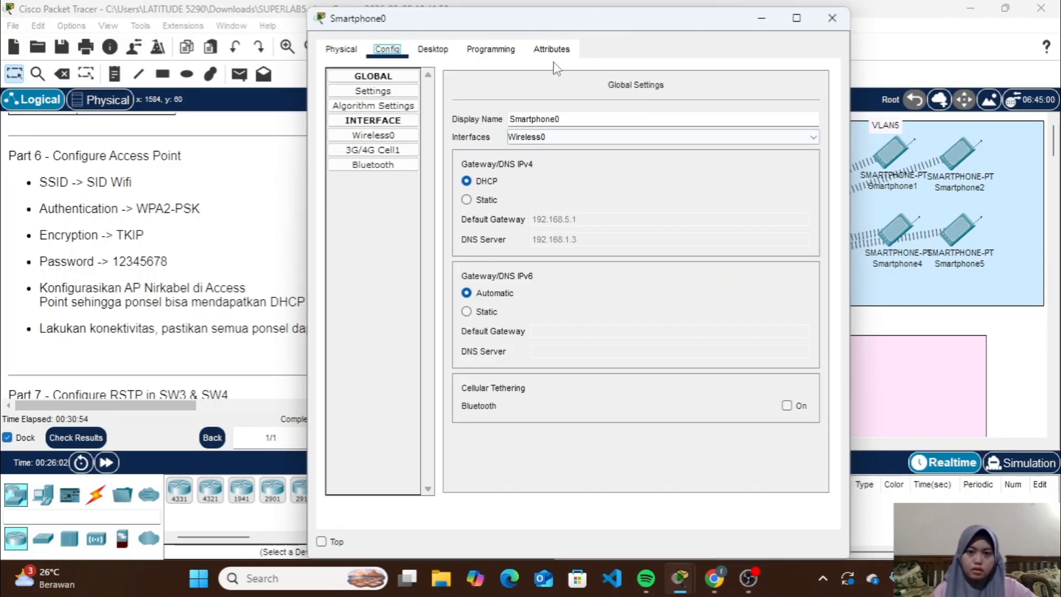
click(428, 50)
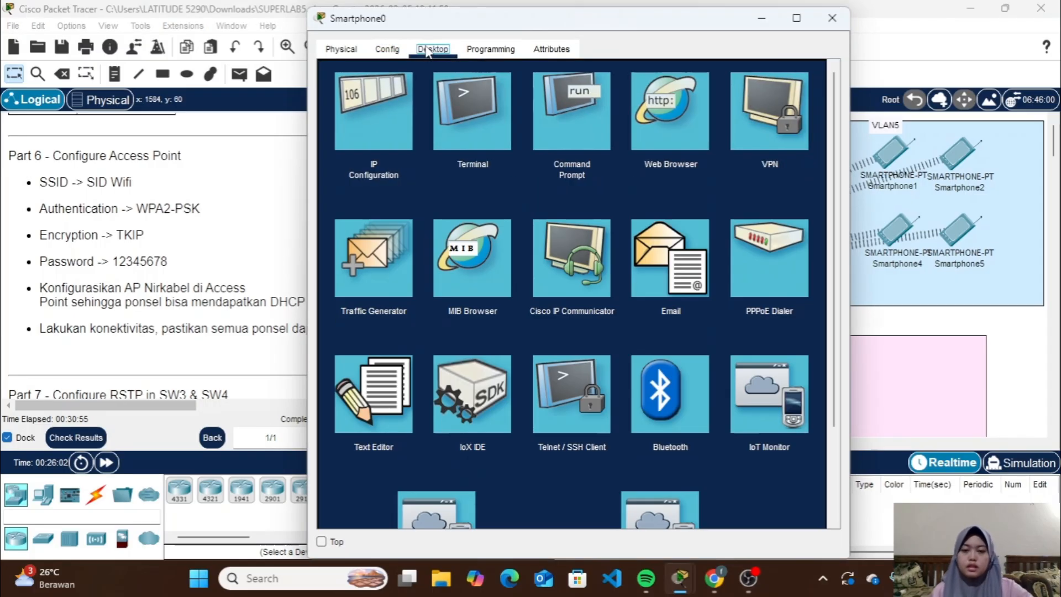
click(550, 118)
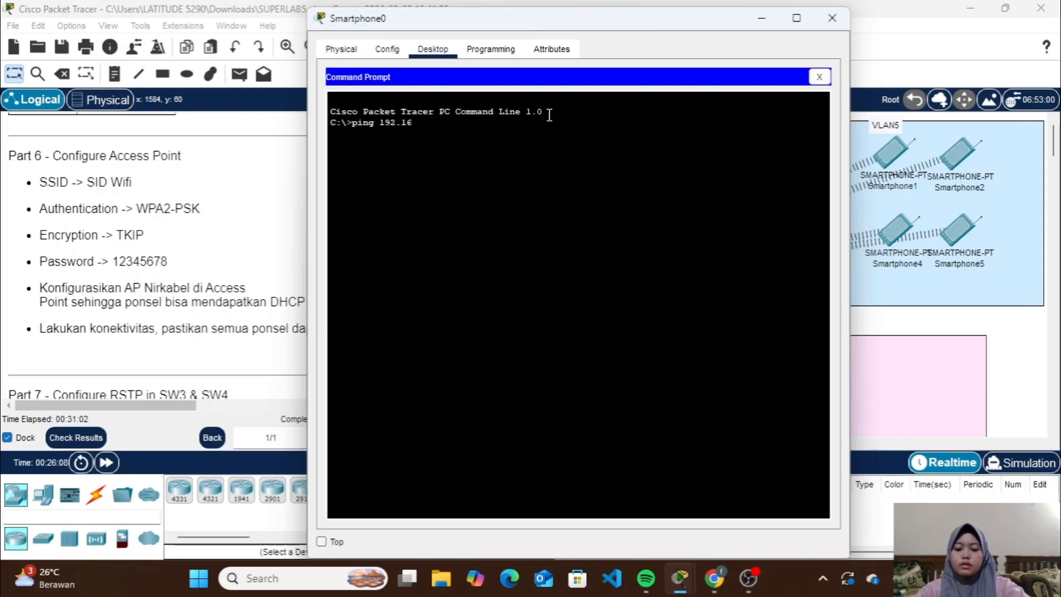
text(ping 192.168.5.1)
key(Return)
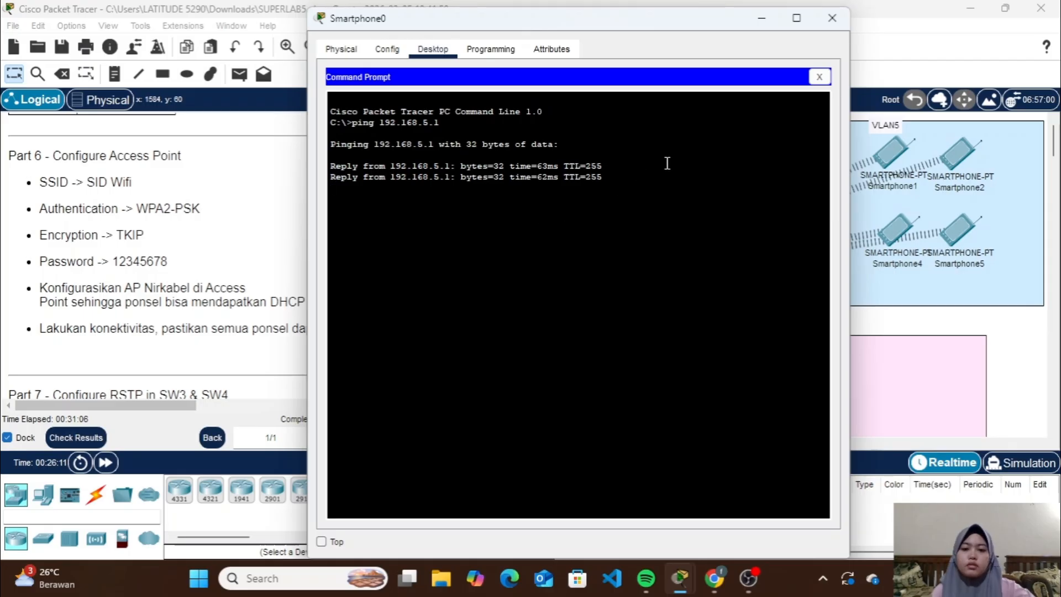
click(832, 18)
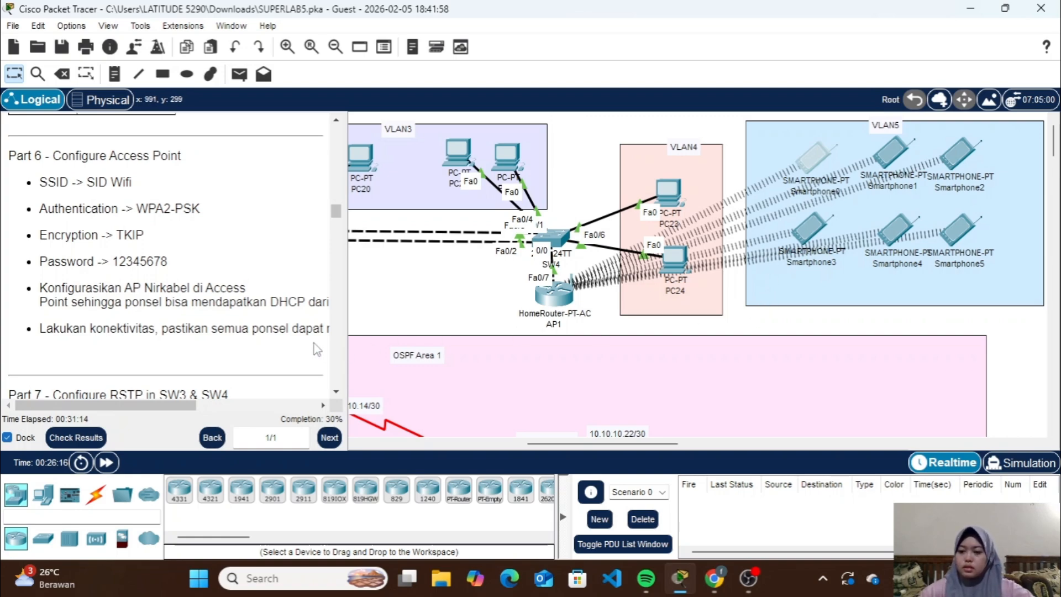
On SW3's command line, enter privileged mode with the enable password and start global configuration mode with conf t
scroll(317, 349, down, 10)
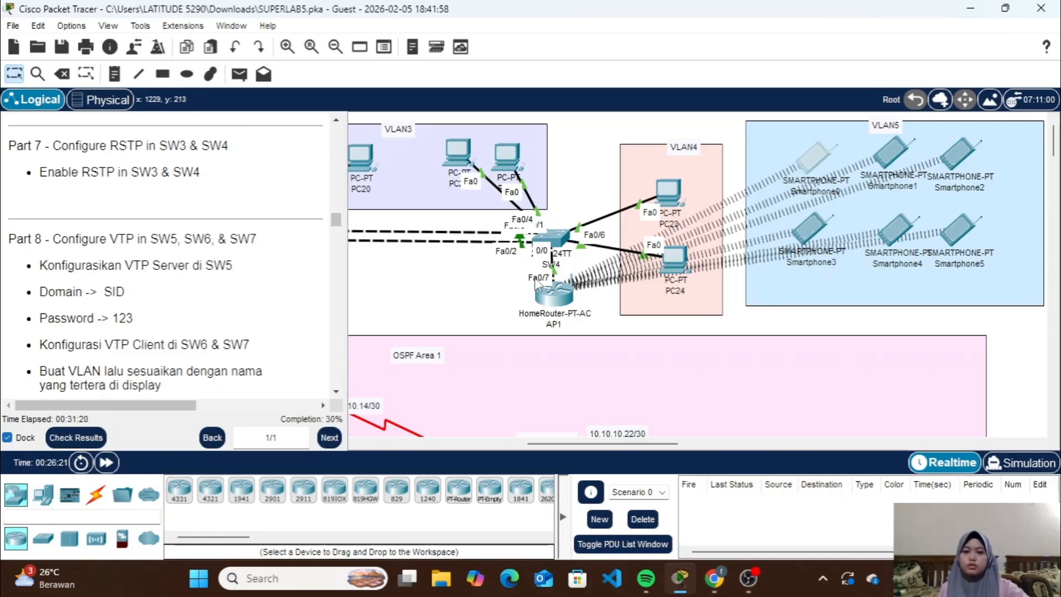
scroll(519, 241, left, 5)
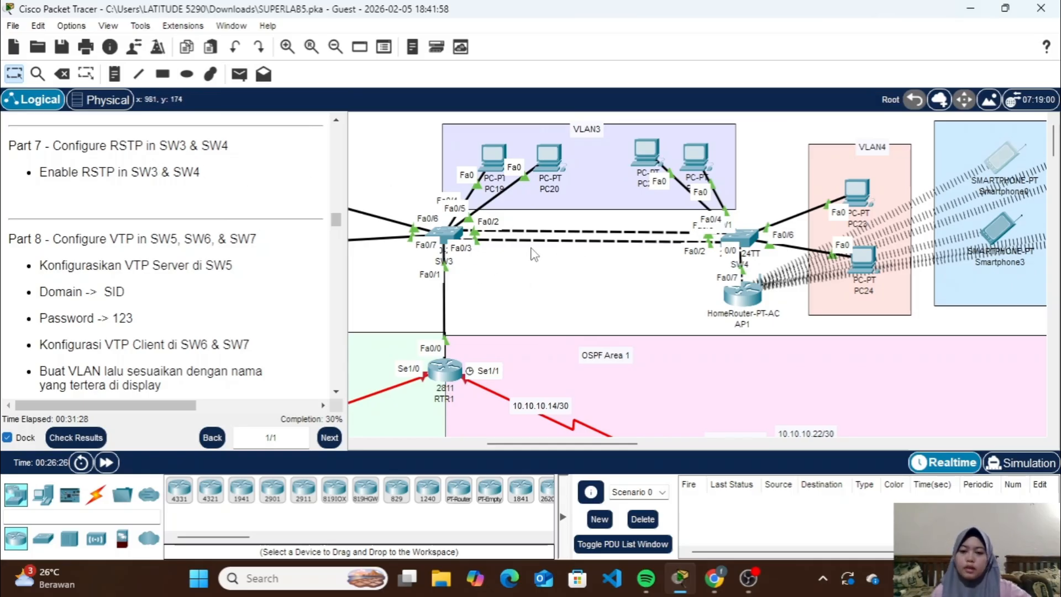
click(447, 237)
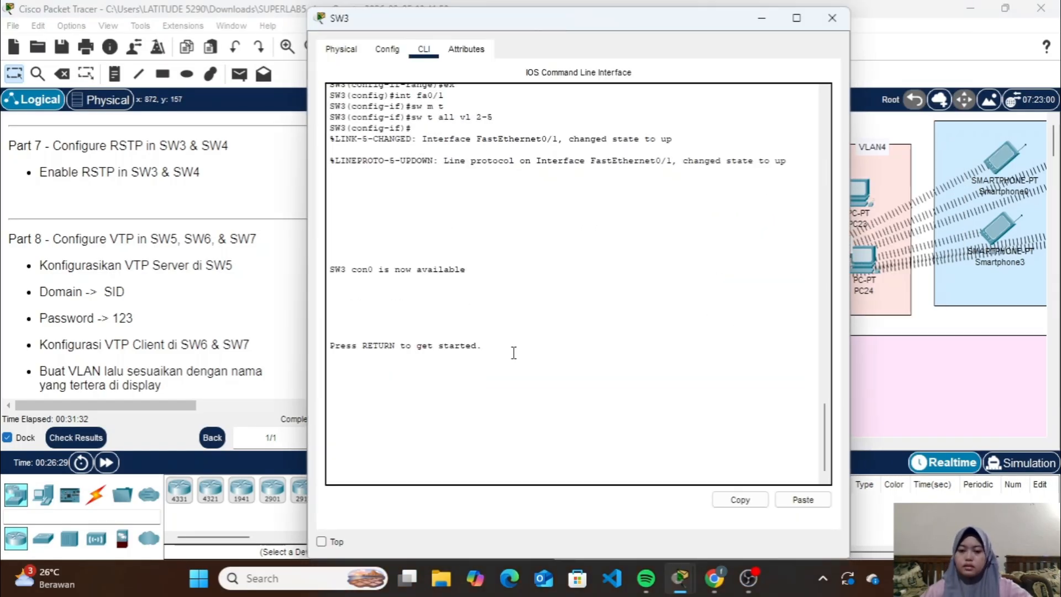
key(Return)
text(en)
key(Return)
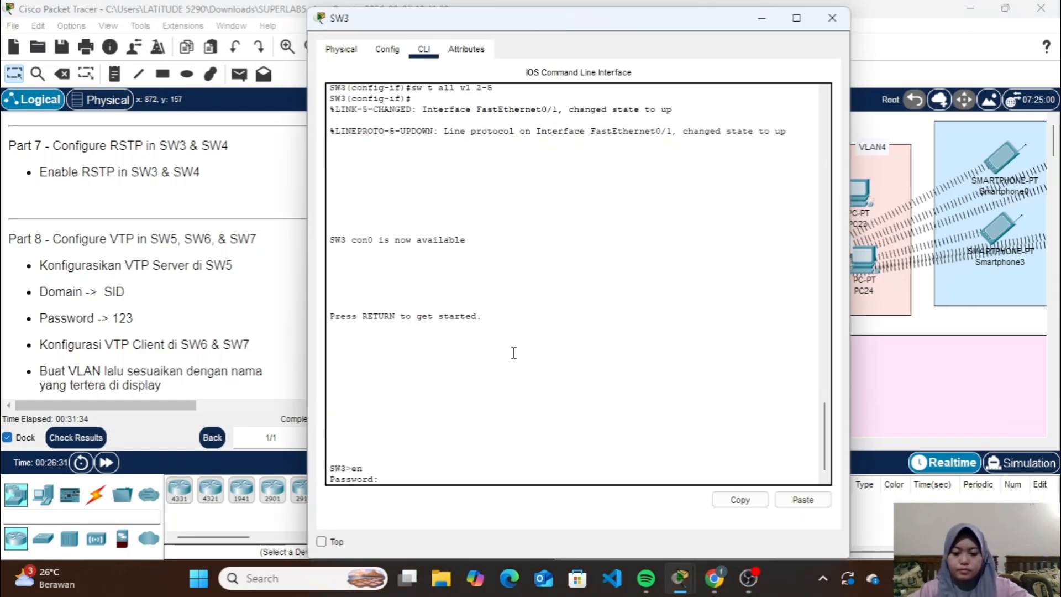
key(Return)
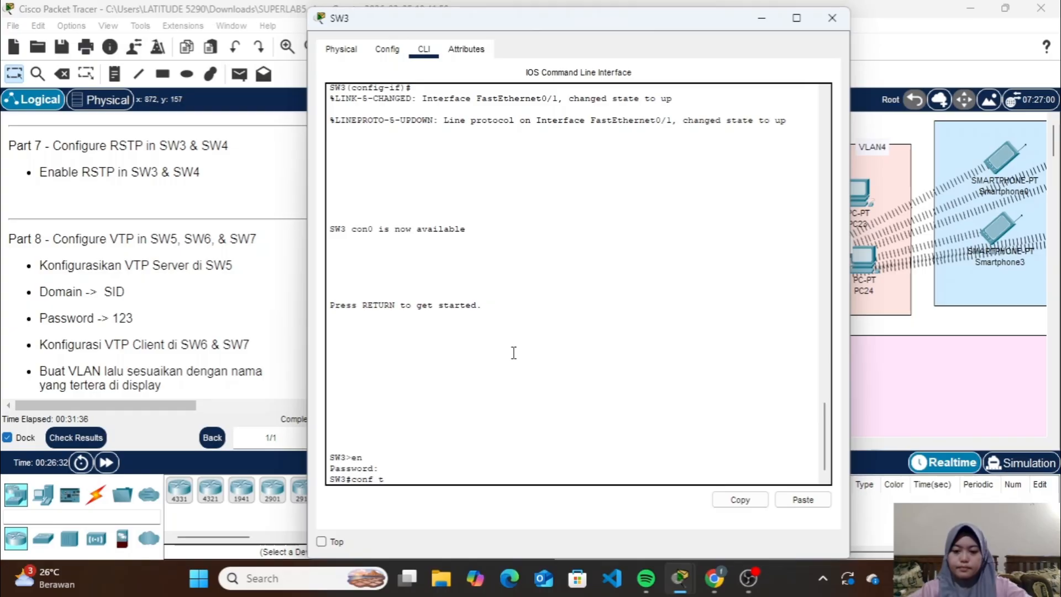
key(Return)
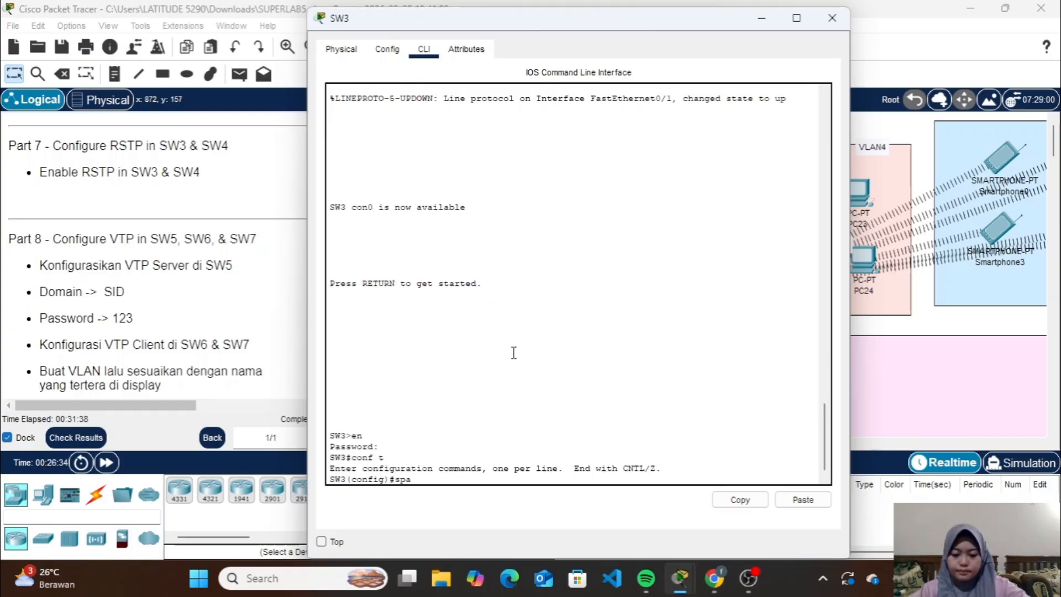
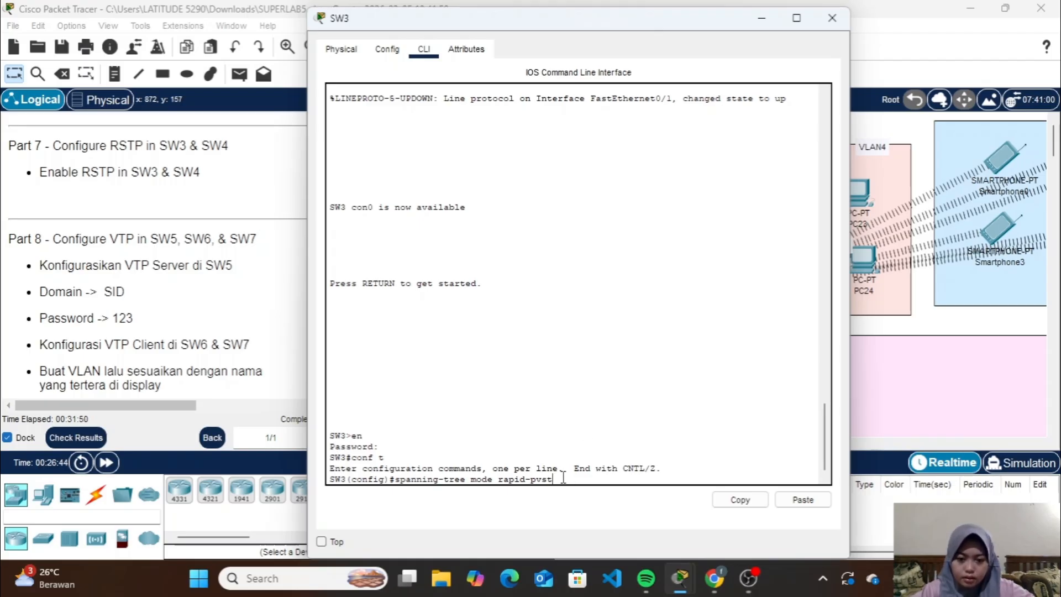
Run spanning-tree mode rapid-pvst in SW3's global configuration mode and close the device window
drag(563, 477, 395, 480)
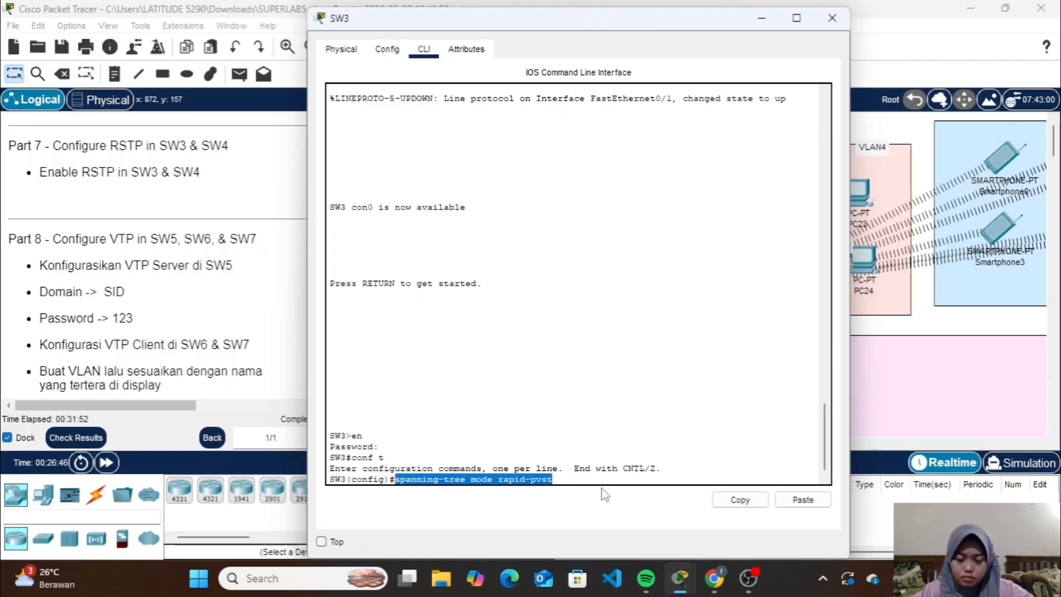
click(740, 500)
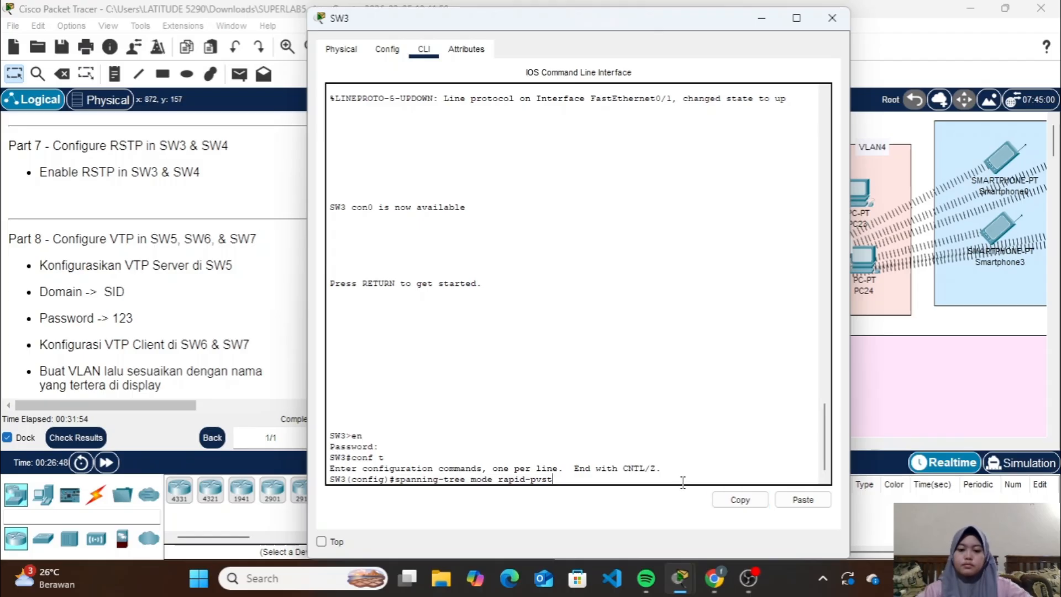
key(Return)
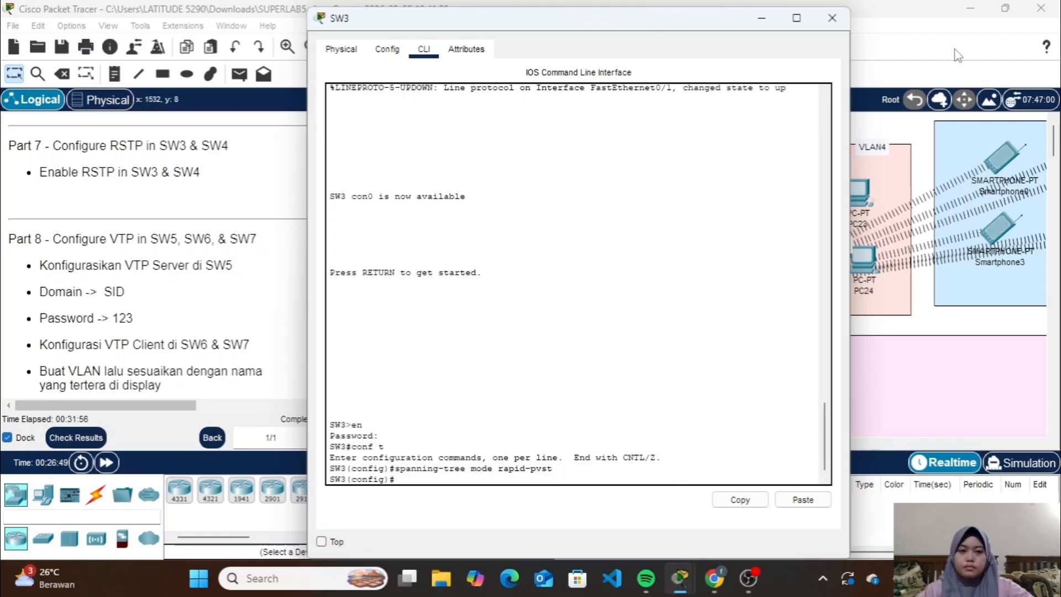
click(832, 18)
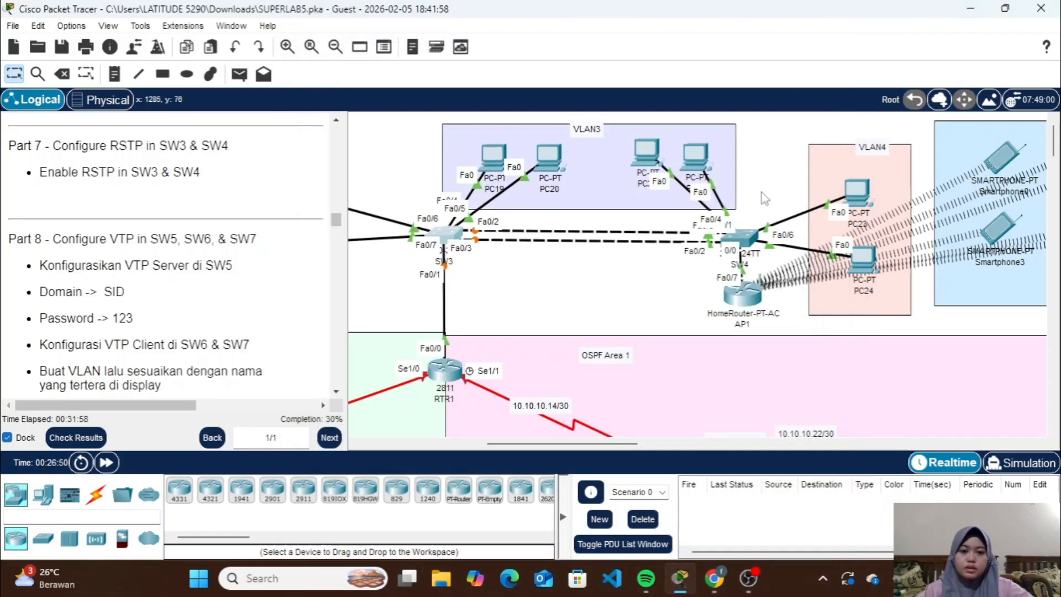
On SW4's command line, leave interface-range configuration to return to global configuration mode, and try to paste the copied spanning-tree command
click(740, 237)
key(Return)
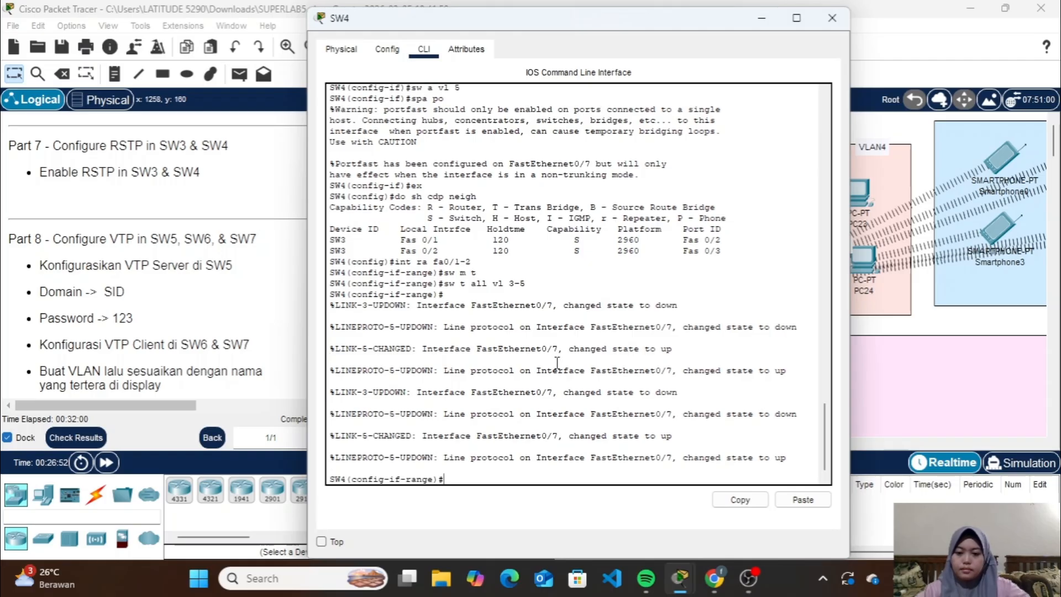
text(ex)
key(Return)
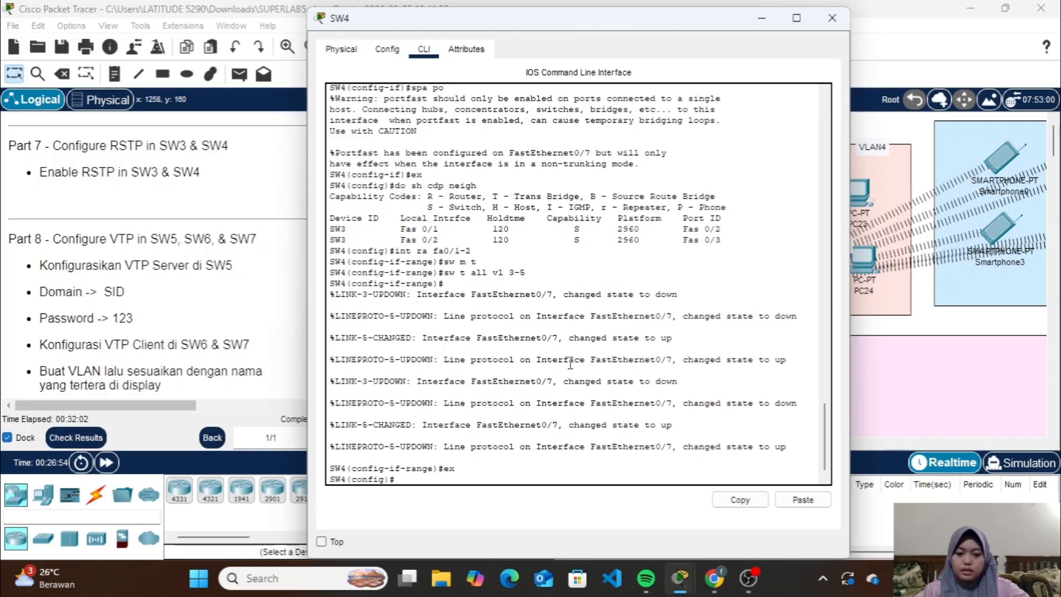
click(803, 500)
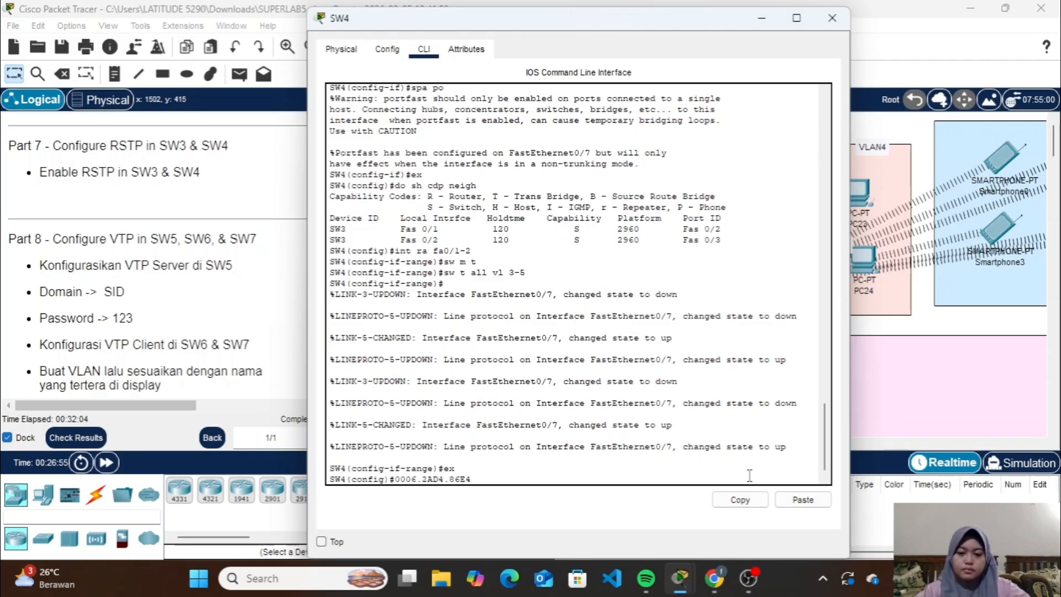
click(761, 19)
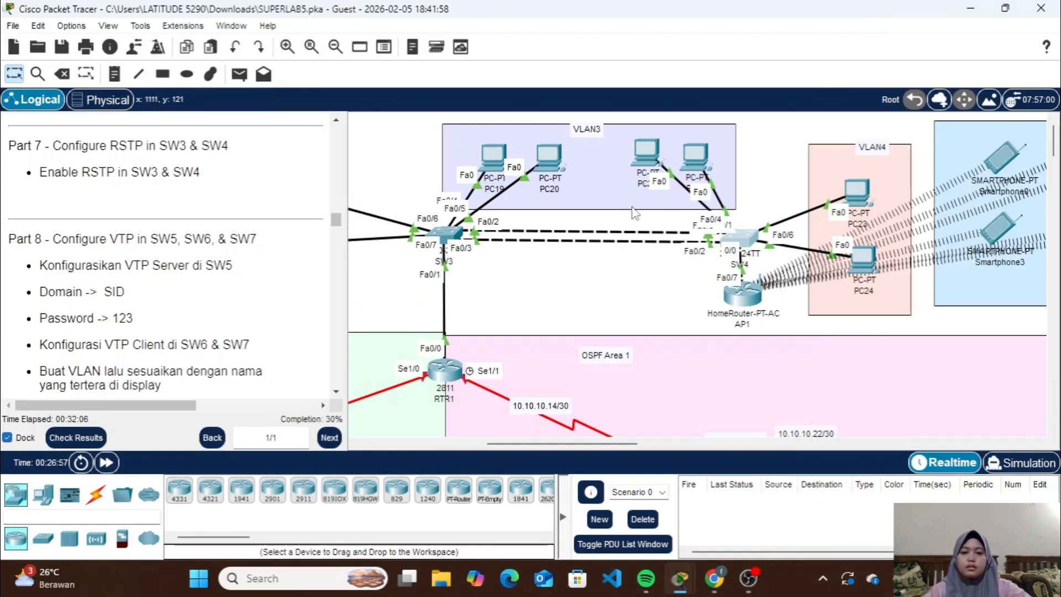
Copy the spanning-tree mode rapid-pvst command from SW3's command line and close the SW3 window
click(446, 241)
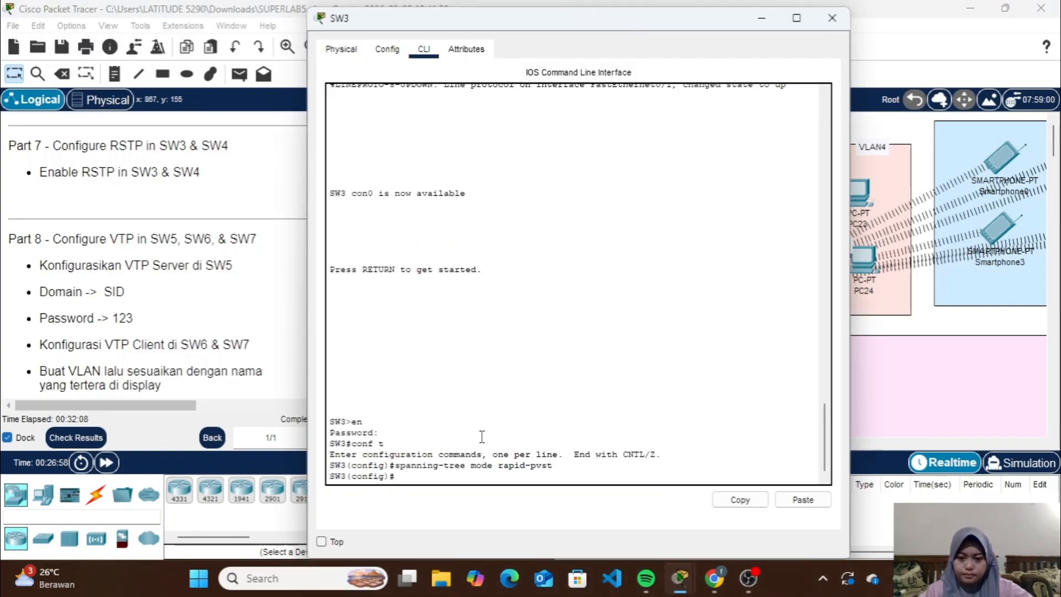
drag(554, 464, 397, 467)
click(724, 503)
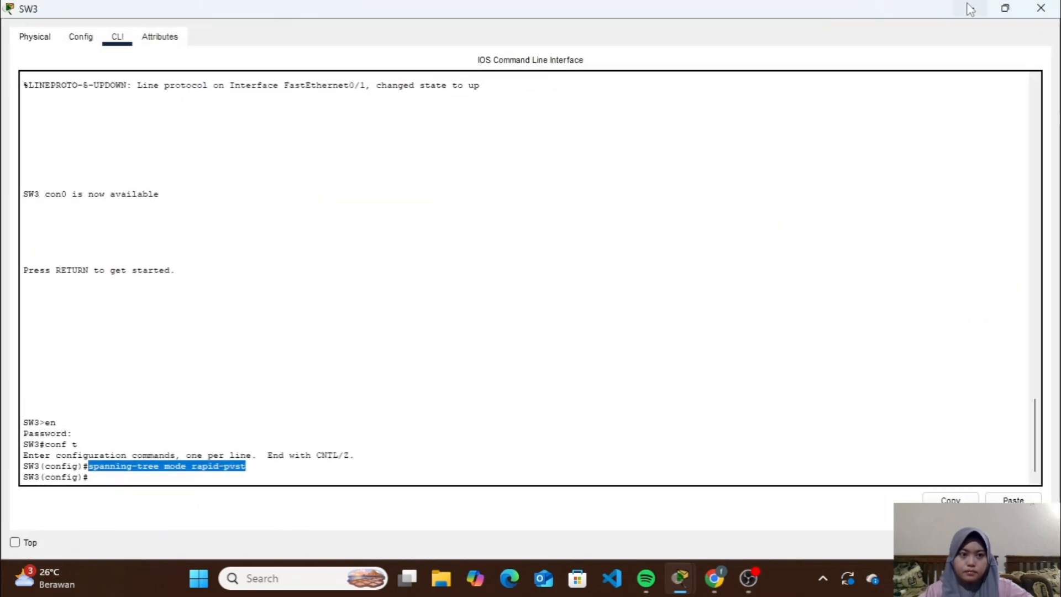
click(1045, 8)
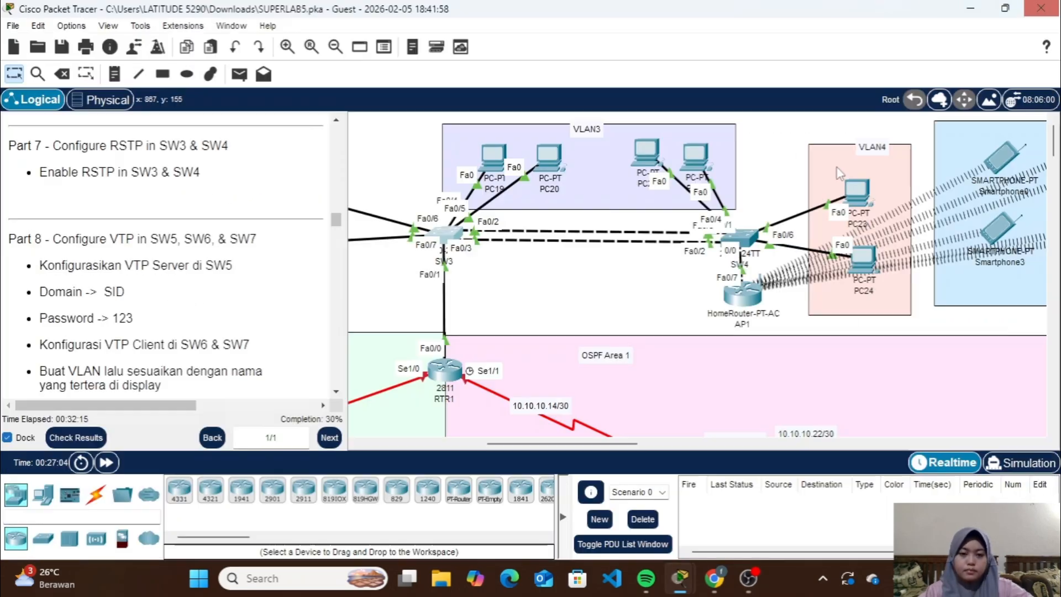
Replace the stray text on SW4's command line with spanning-tree mode rapid-pvst, run it, close the window and fast-forward the network time
click(734, 240)
click(551, 479)
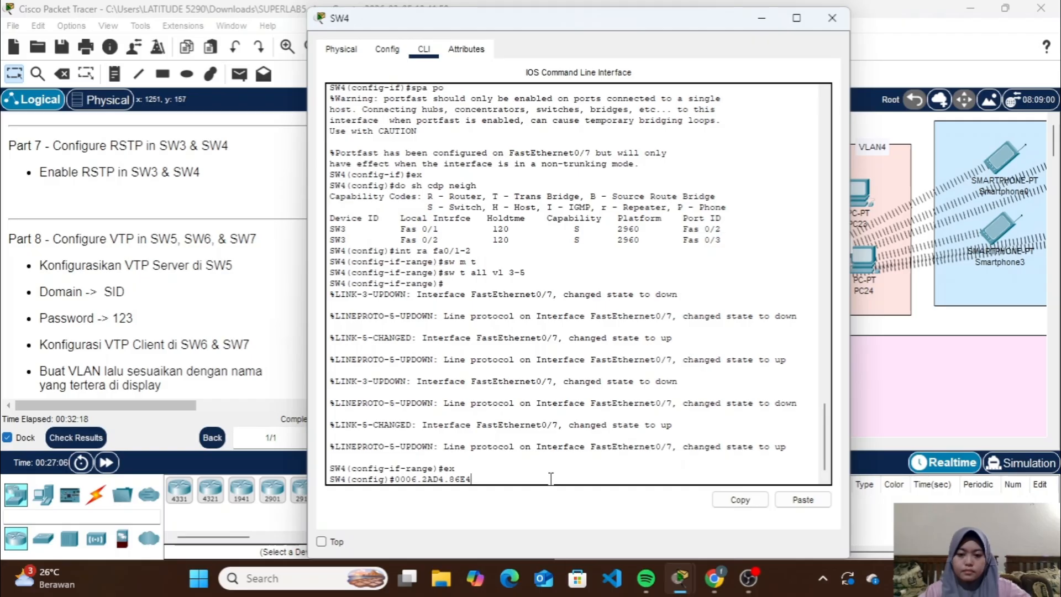
key(BackSpace)
key(BackSpace)
key(BackSpace)
key(BackSpace)
key(BackSpace)
key(BackSpace)
key(BackSpace)
key(BackSpace)
key(BackSpace)
key(BackSpace)
key(BackSpace)
key(BackSpace)
key(BackSpace)
key(BackSpace)
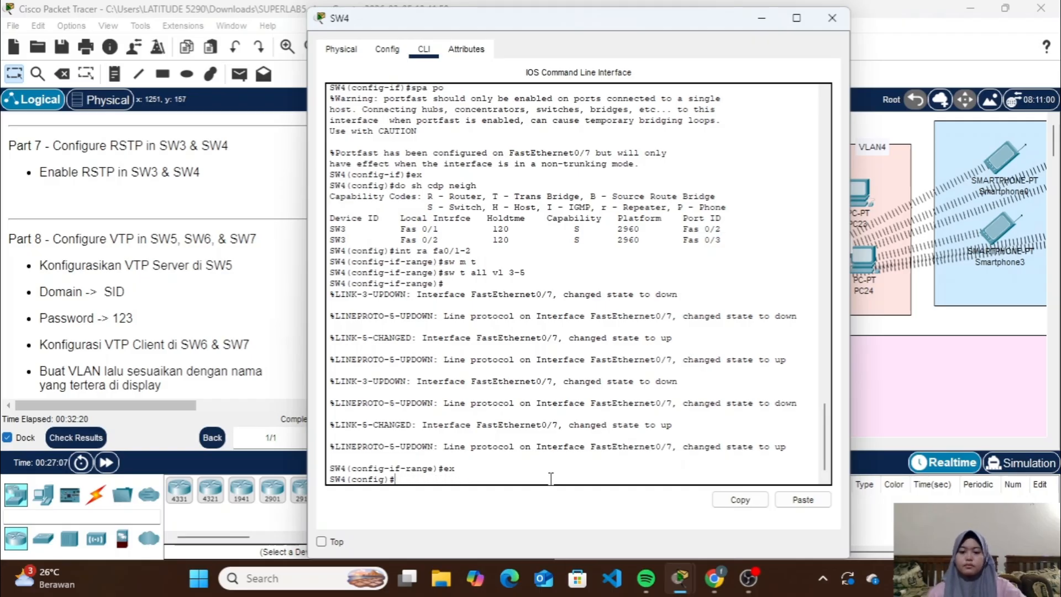
click(803, 499)
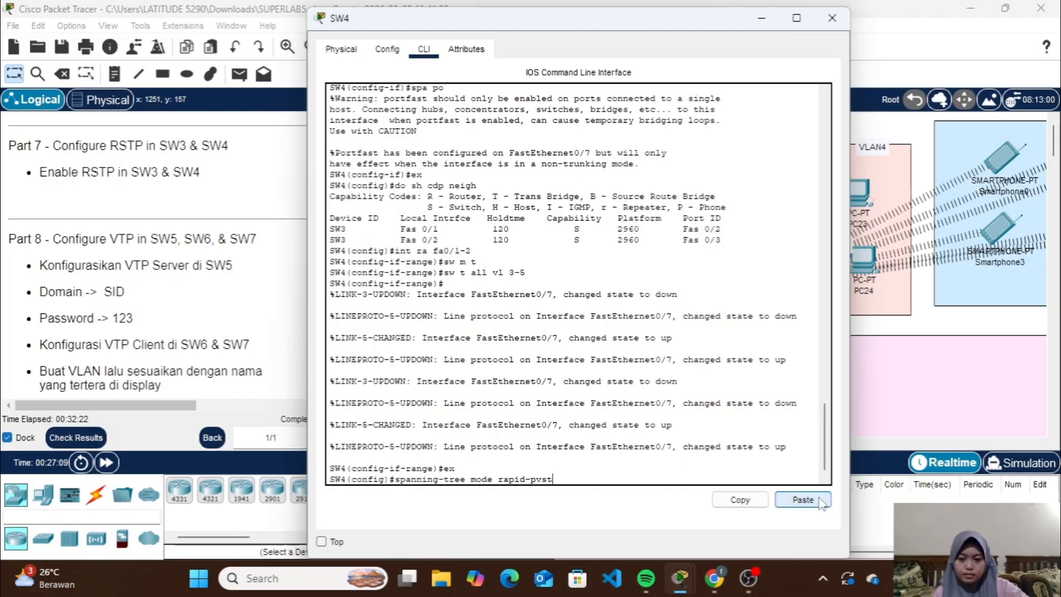
key(Return)
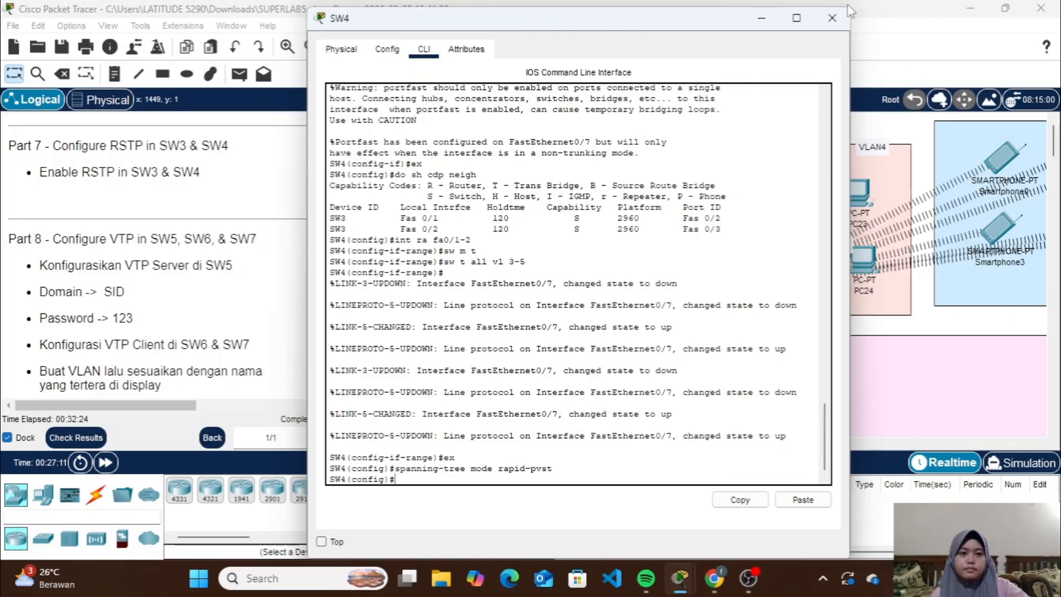
click(831, 17)
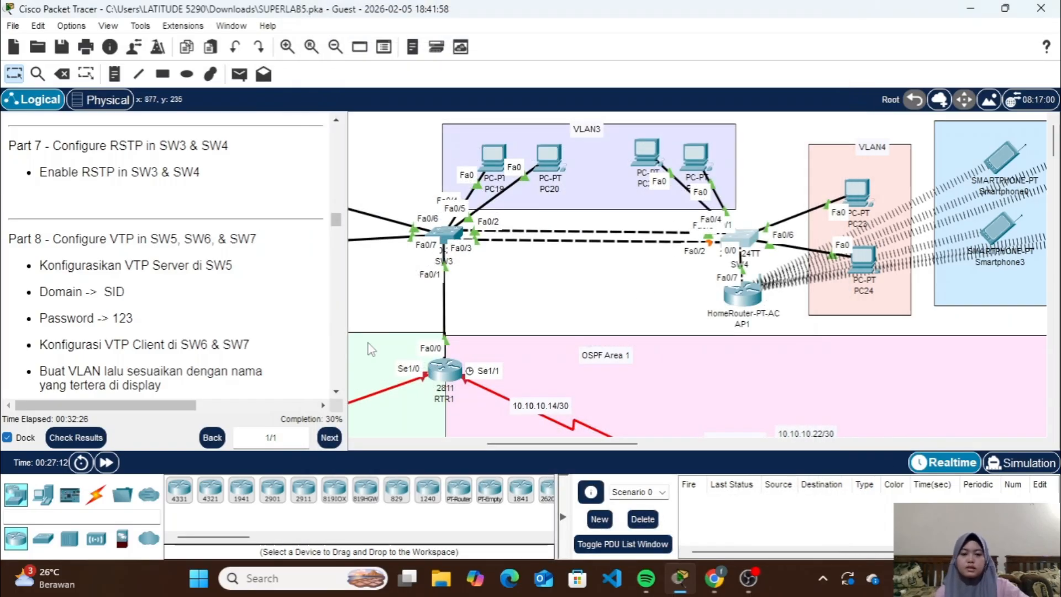
click(108, 463)
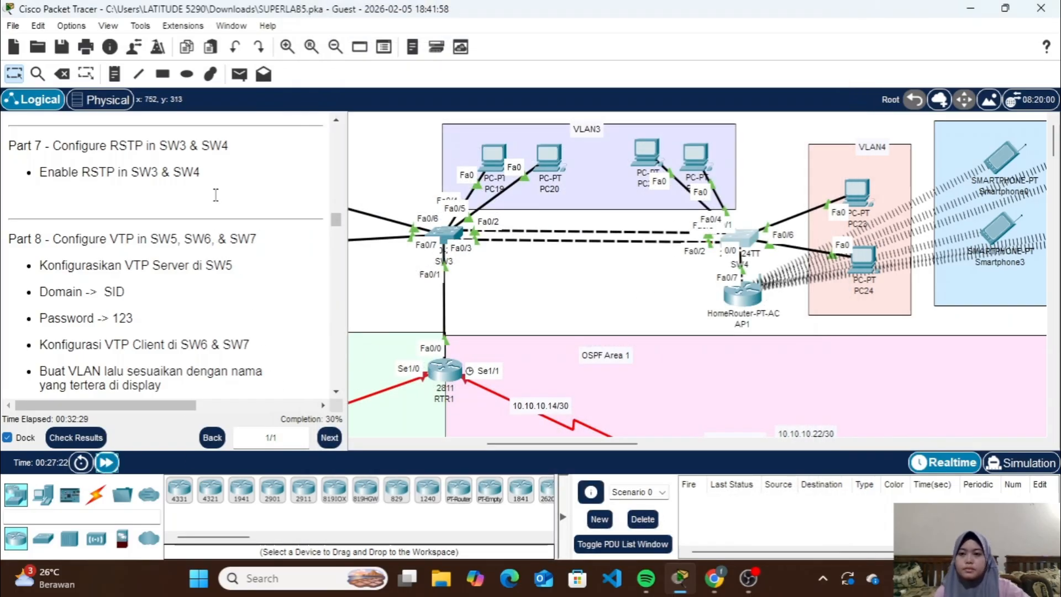
Delete the upper of the two links between SW3 and SW4, attached to SW3's Fa0/2 port
click(86, 74)
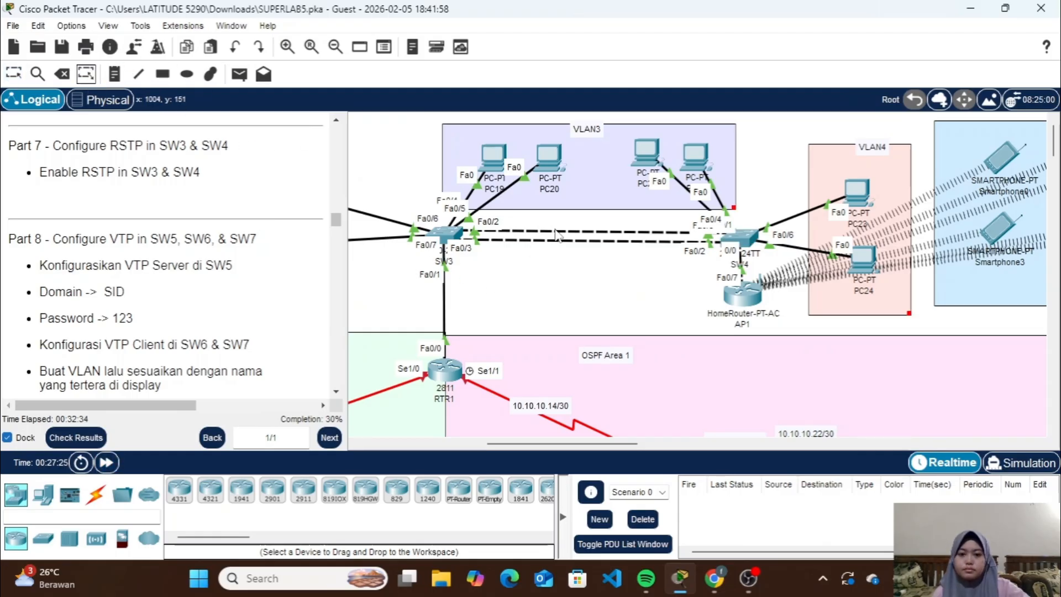
click(61, 74)
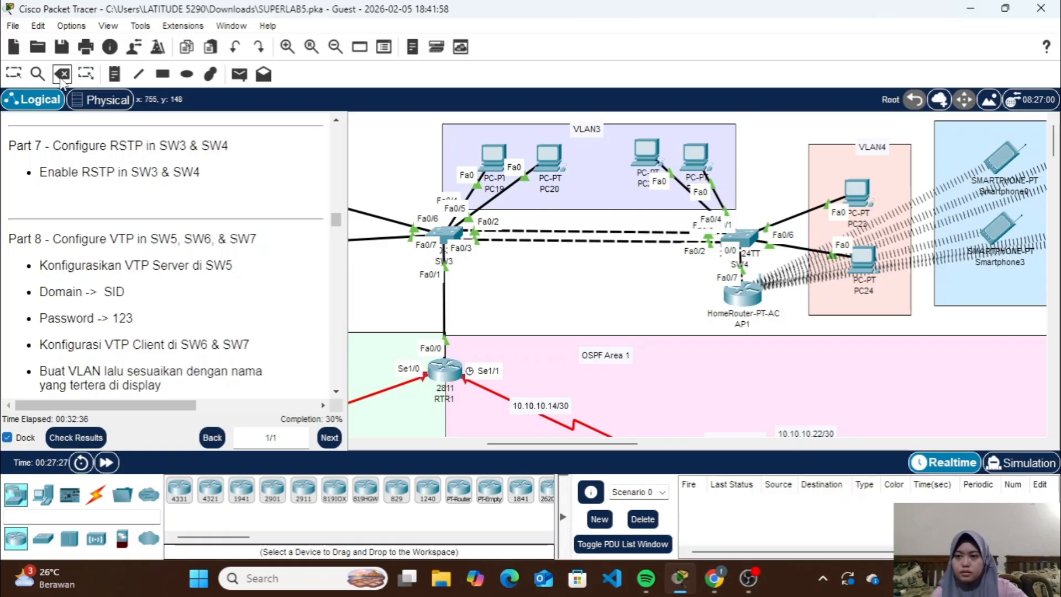
click(581, 231)
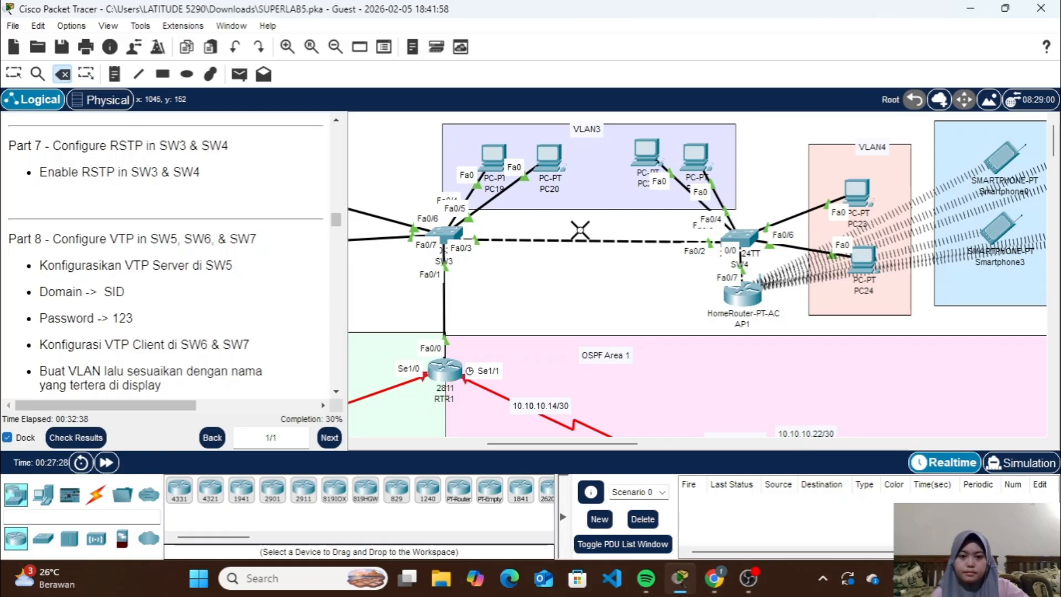
key(Escape)
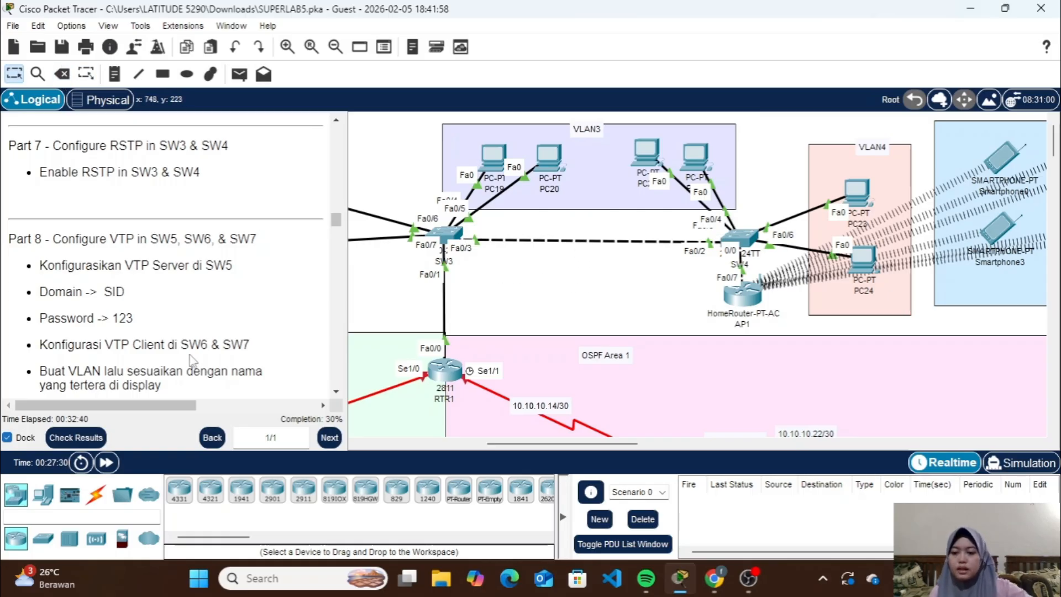
Reconnect SW3 to SW4 with an automatically chosen cable type, from Fa0/2 to Fa0/1
click(102, 493)
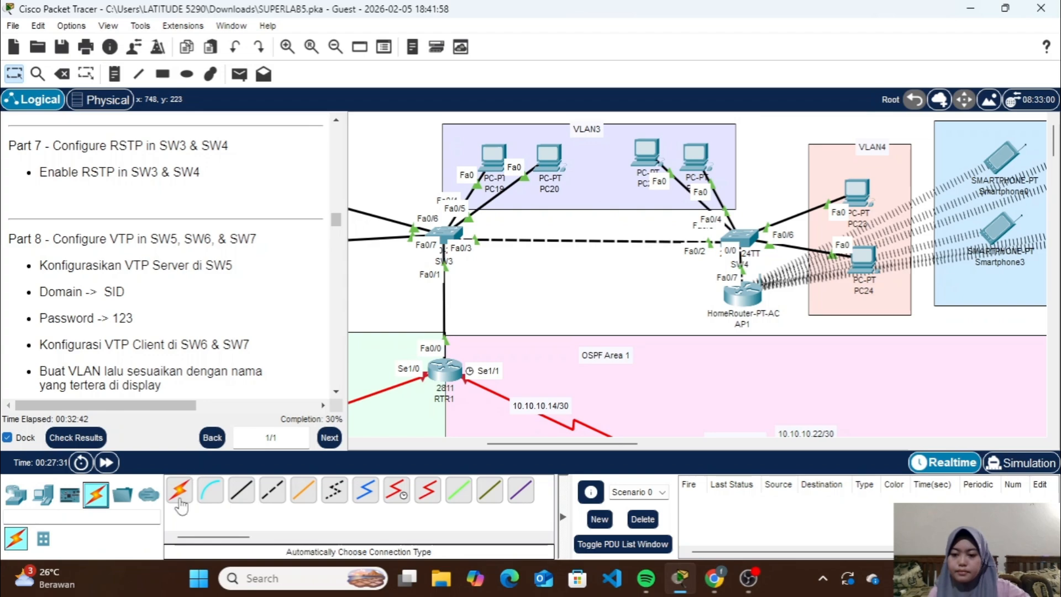
click(447, 233)
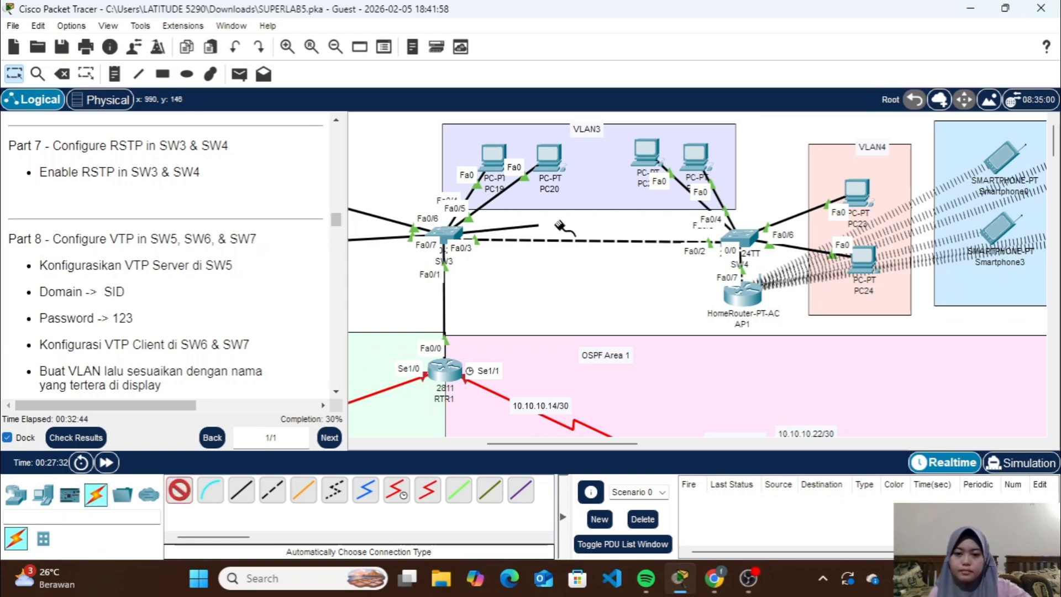
click(736, 235)
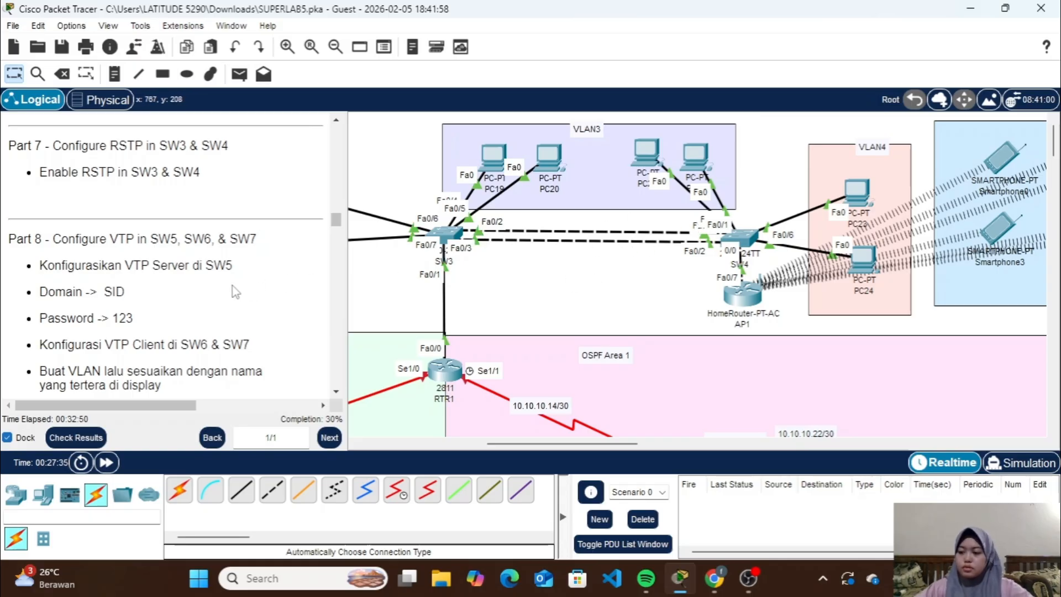
Go to Part 8 of the instructions and open the command line of SW5, the switch above the VLAN6 area
scroll(233, 286, down, 3)
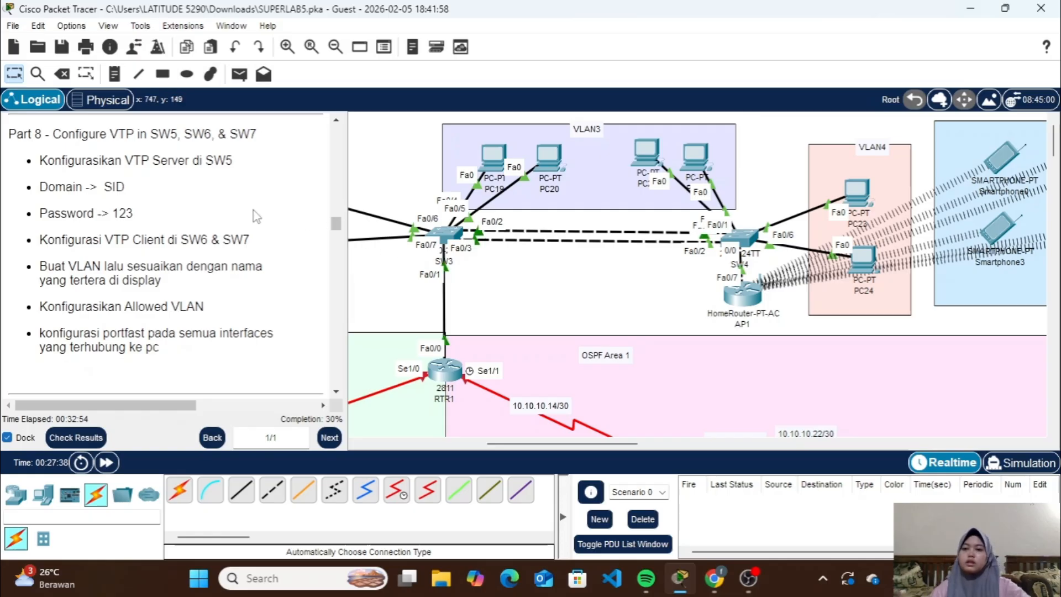
scroll(560, 271, down, 10)
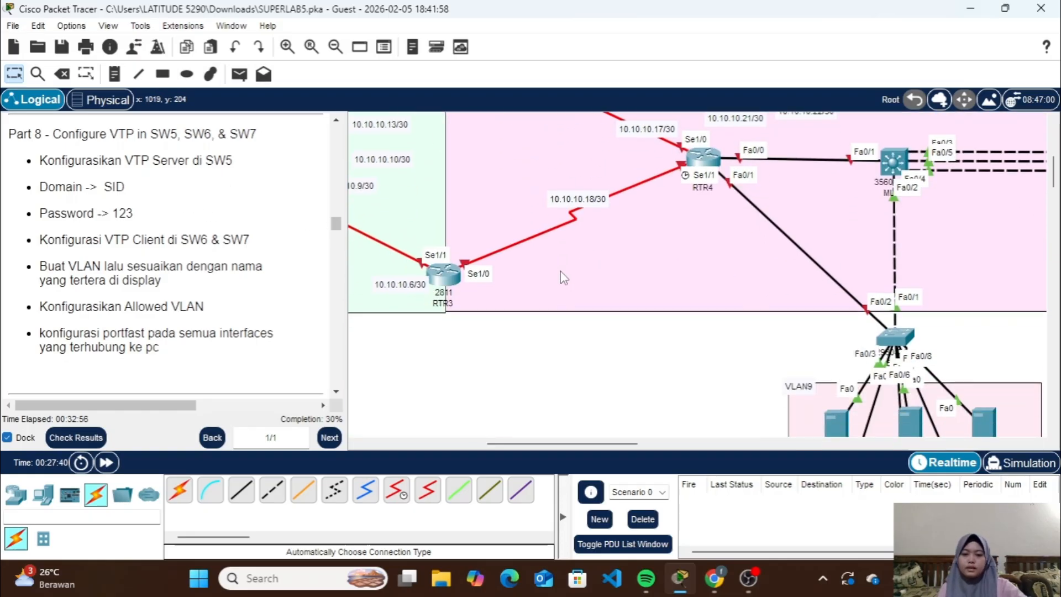
scroll(561, 271, down, 5)
scroll(561, 271, left, 5)
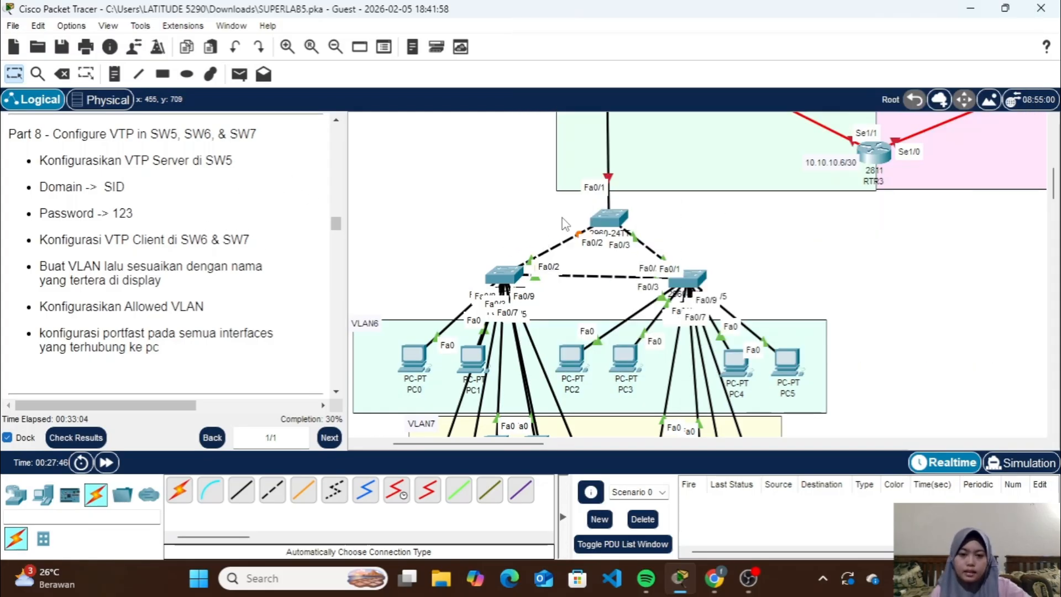
click(608, 222)
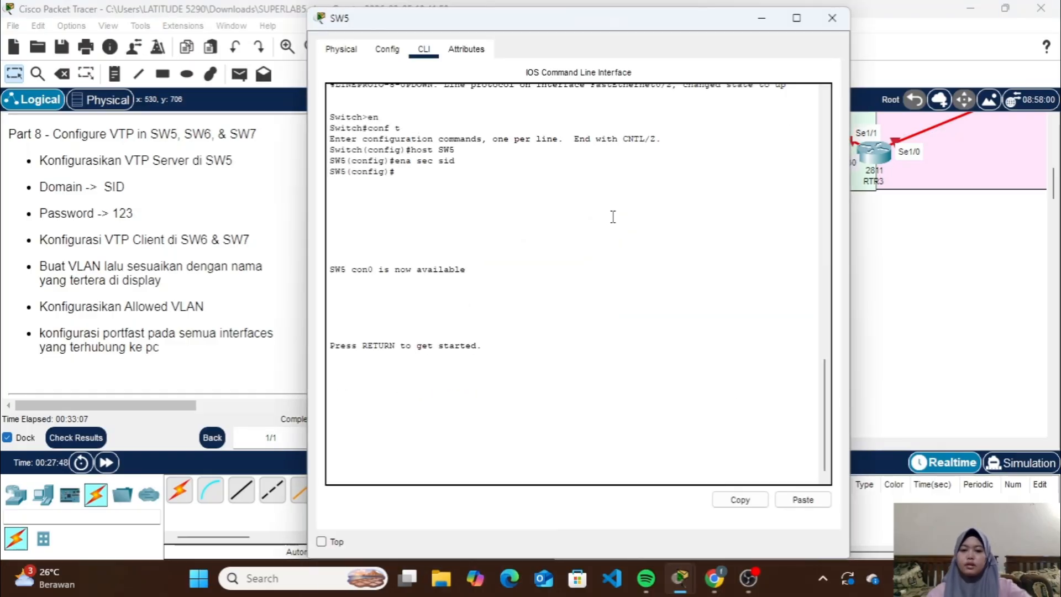
click(769, 17)
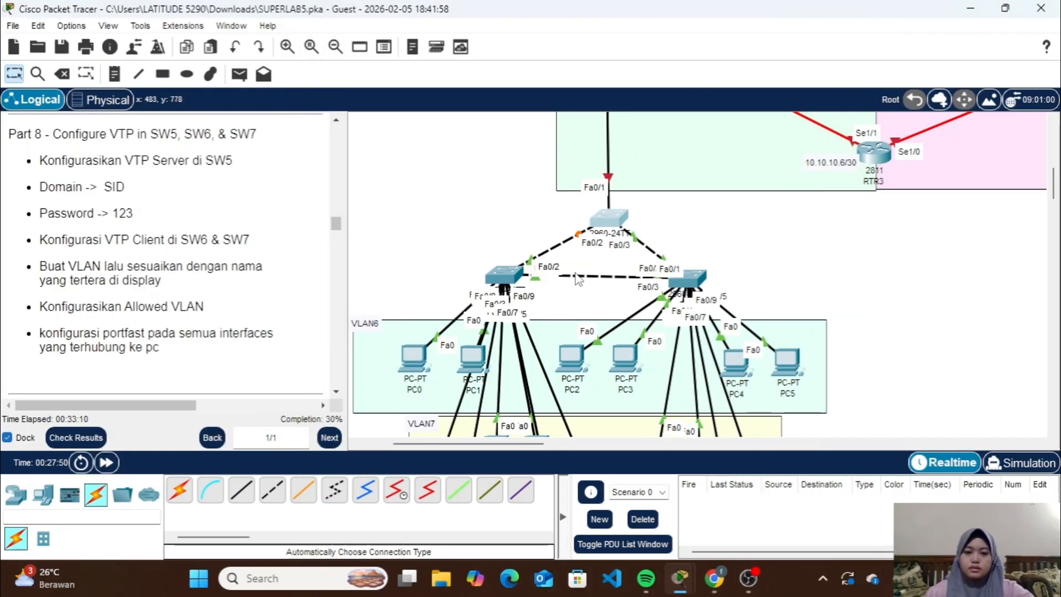
click(625, 221)
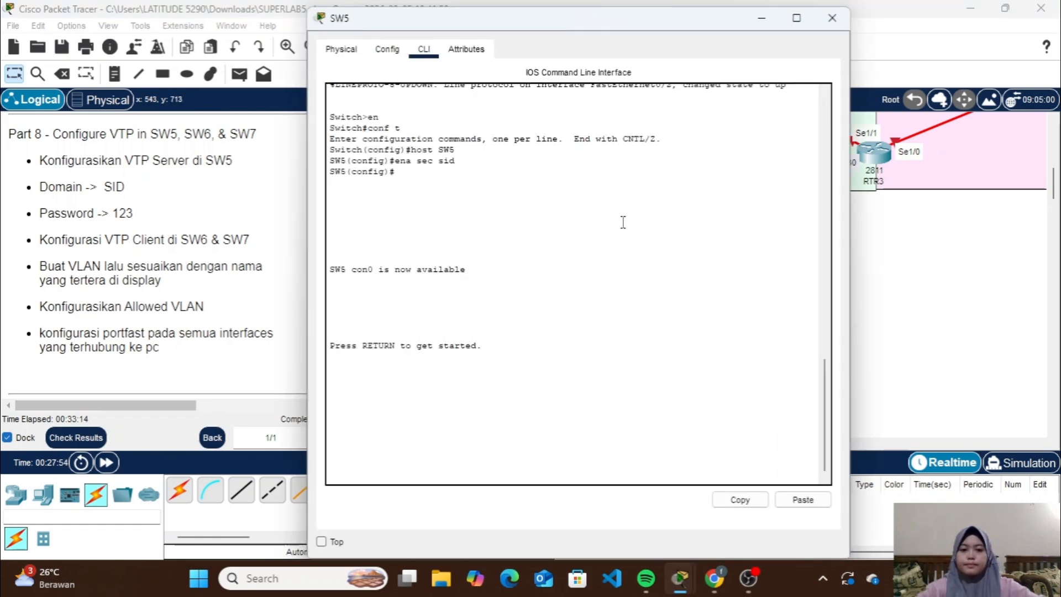
On SW5's command line, enter privileged mode with the enable password and start global configuration mode with conf t
key(Return)
text(en)
key(Return)
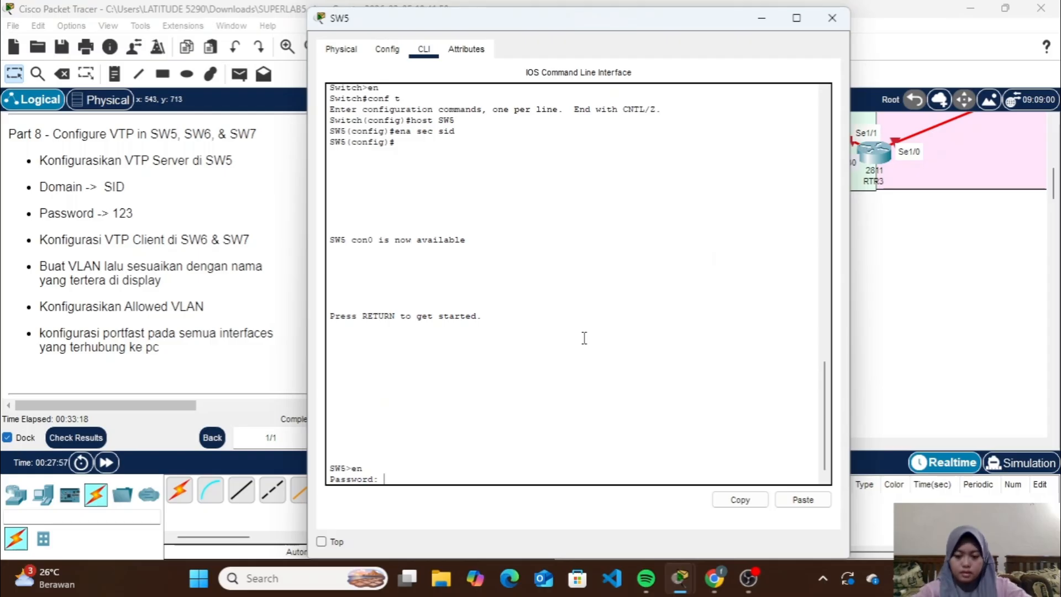
text(sid)
key(Return)
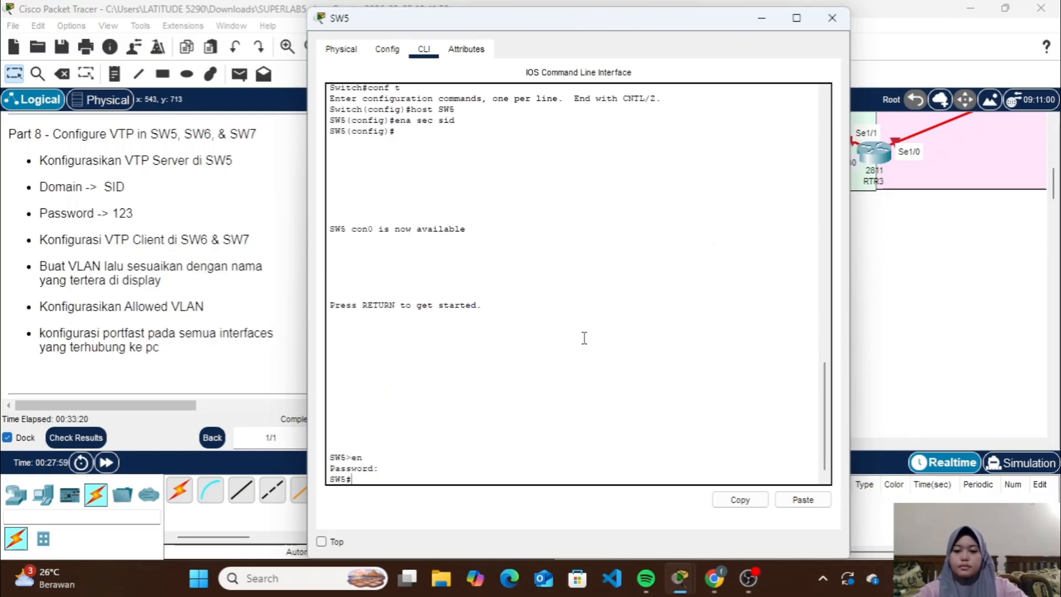
text(conf t)
key(Return)
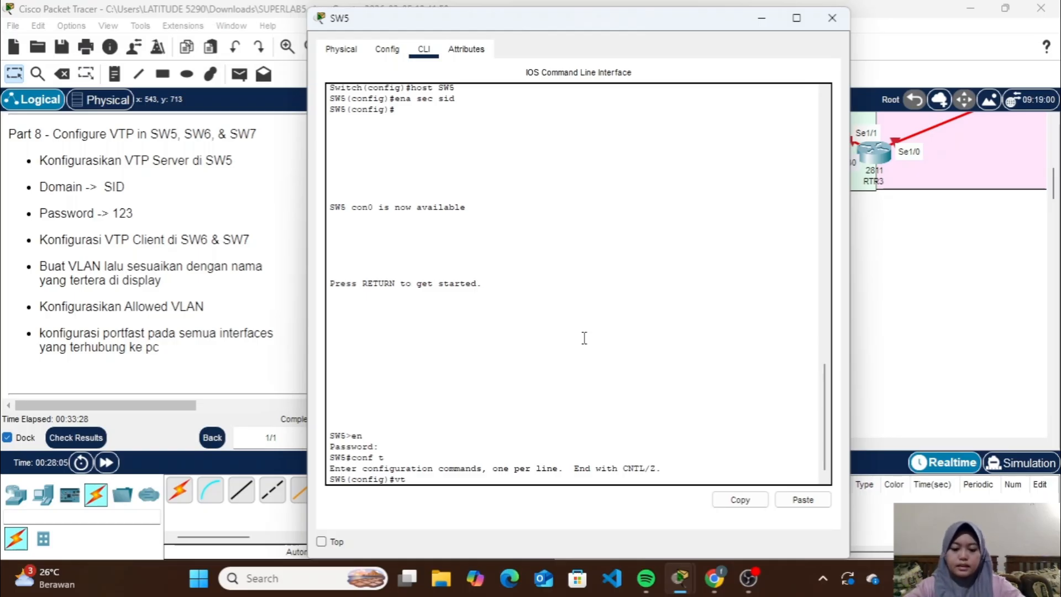
Set SW5's VTP mode to server with the vtp mode server command
text(vtp mode se)
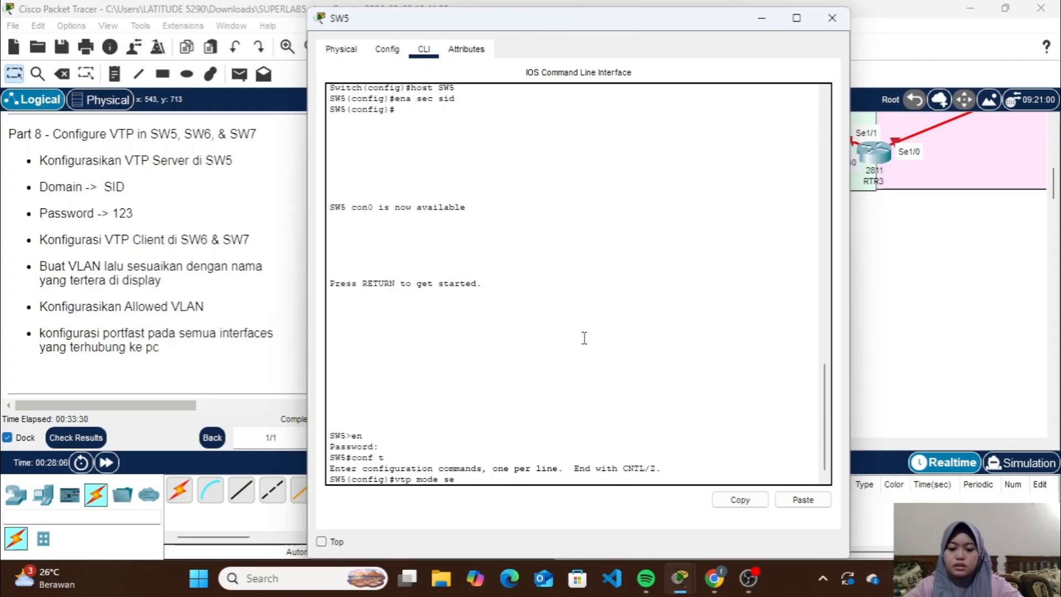
text(rver)
key(Return)
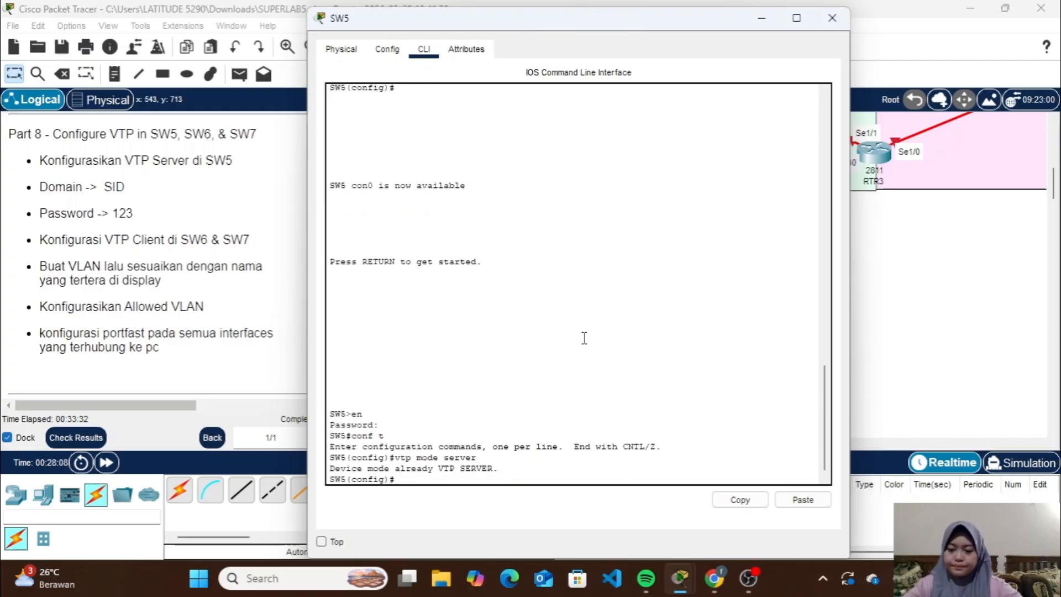
Set SW5's VTP domain to SID with vtp dom, set the VTP password given in the instructions, and close SW5's window
text(vtp dom)
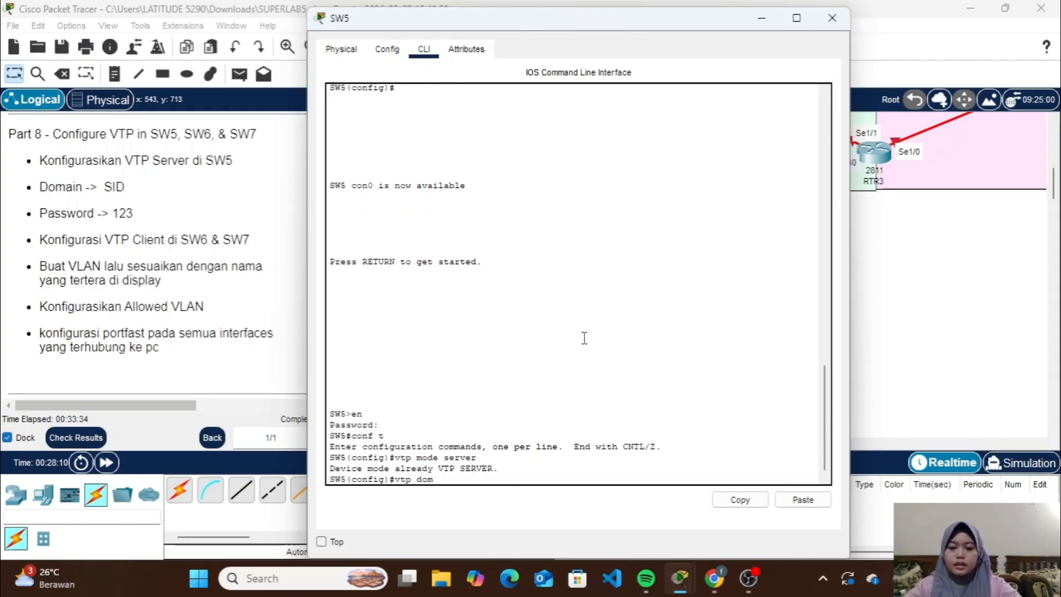
text( SID)
key(Return)
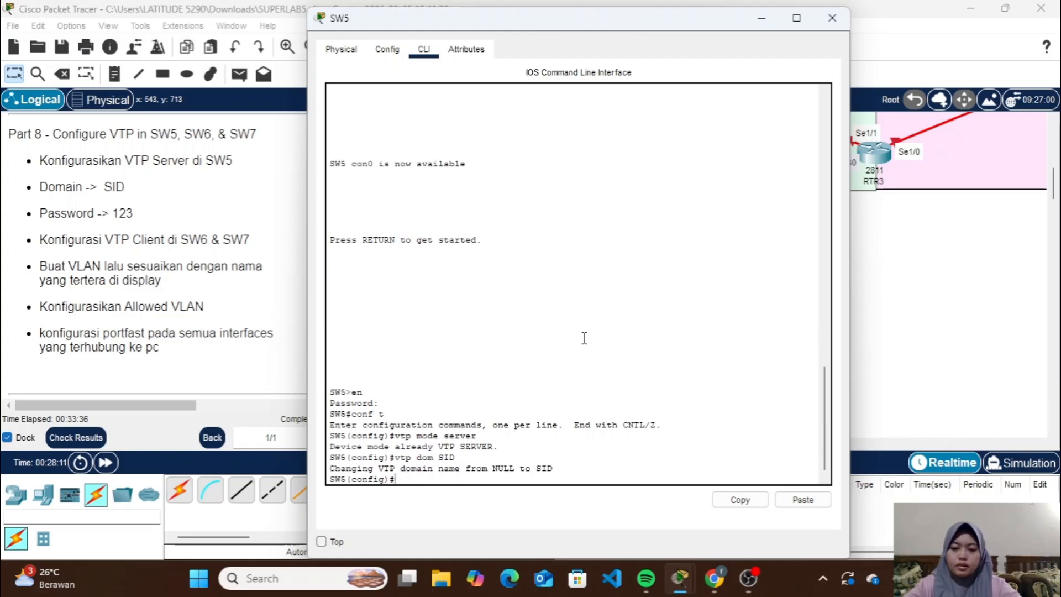
text(vtp )
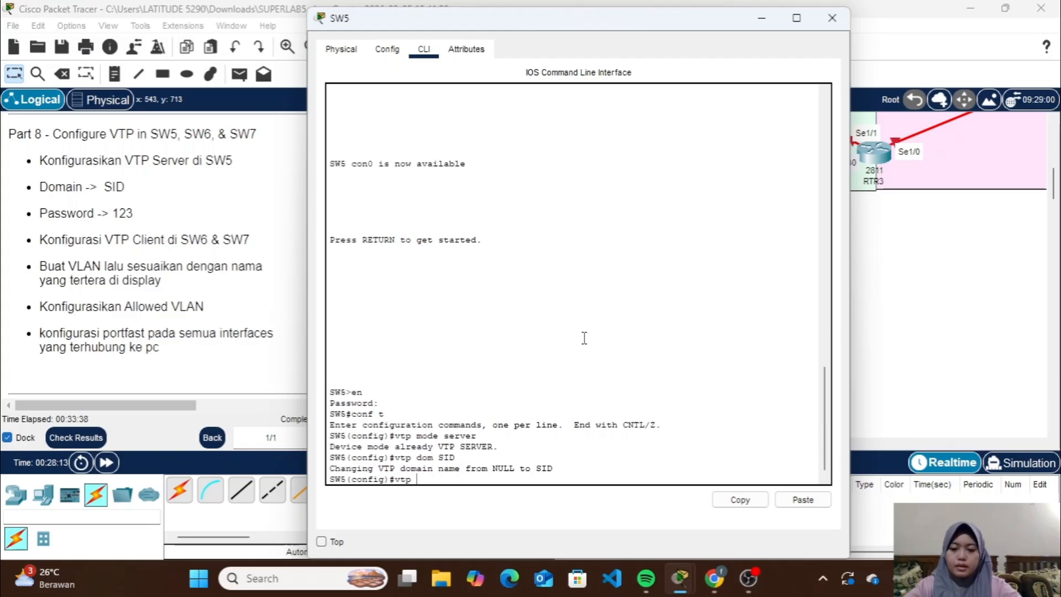
text(pass 1)
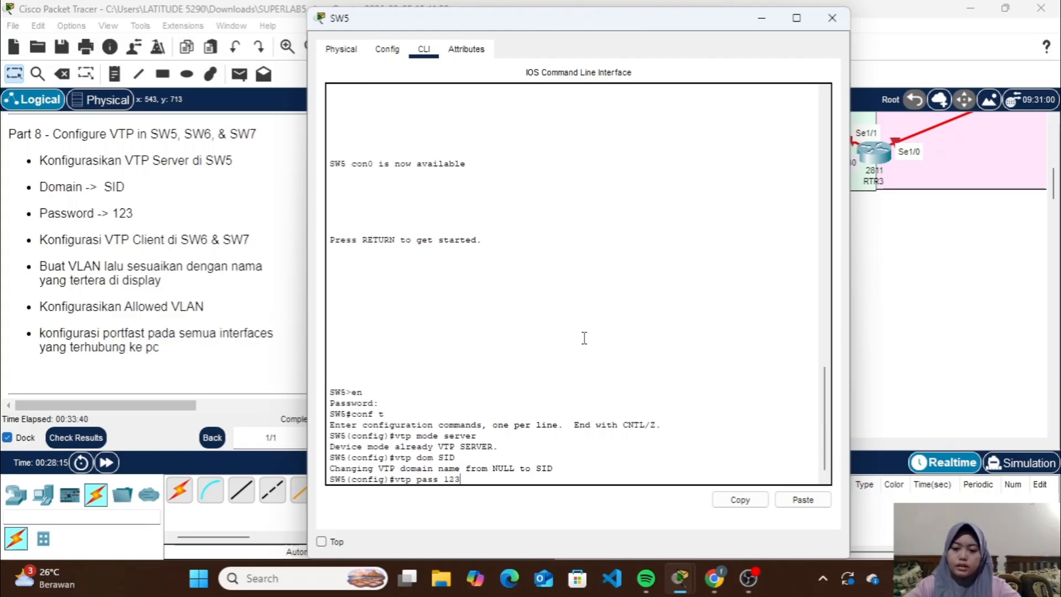
text(23)
key(Return)
click(832, 17)
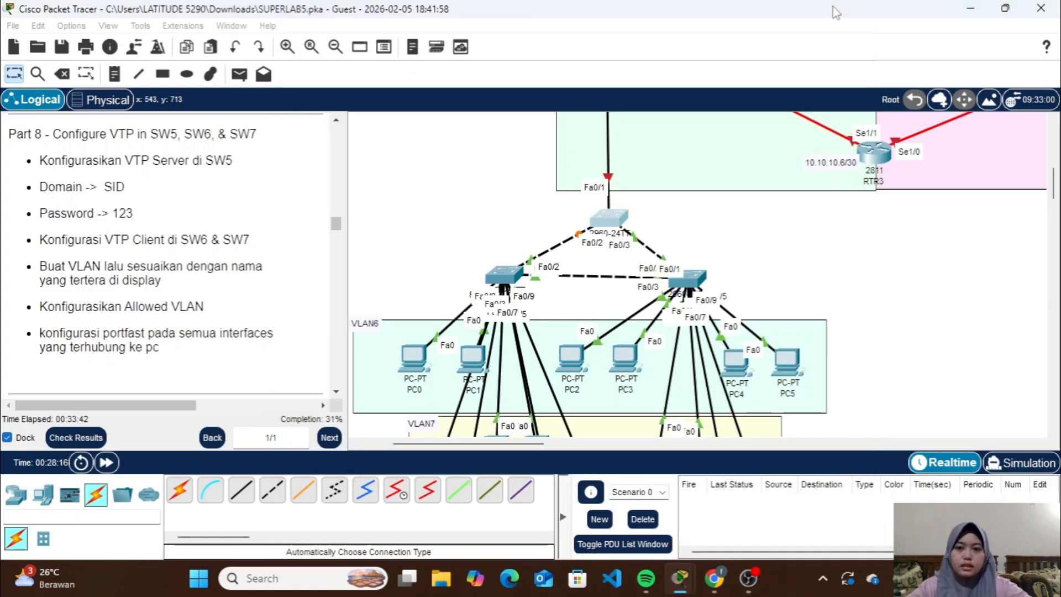
Open SW6's command line, enter privileged mode with the enable password, and start global configuration mode with conf t
click(504, 279)
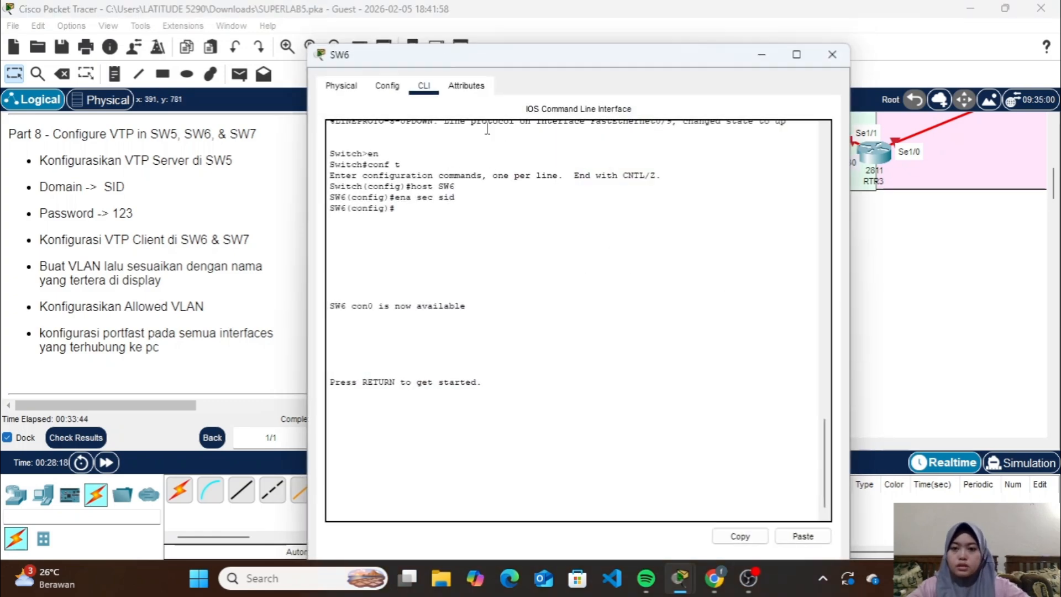
key(Return)
text(e)
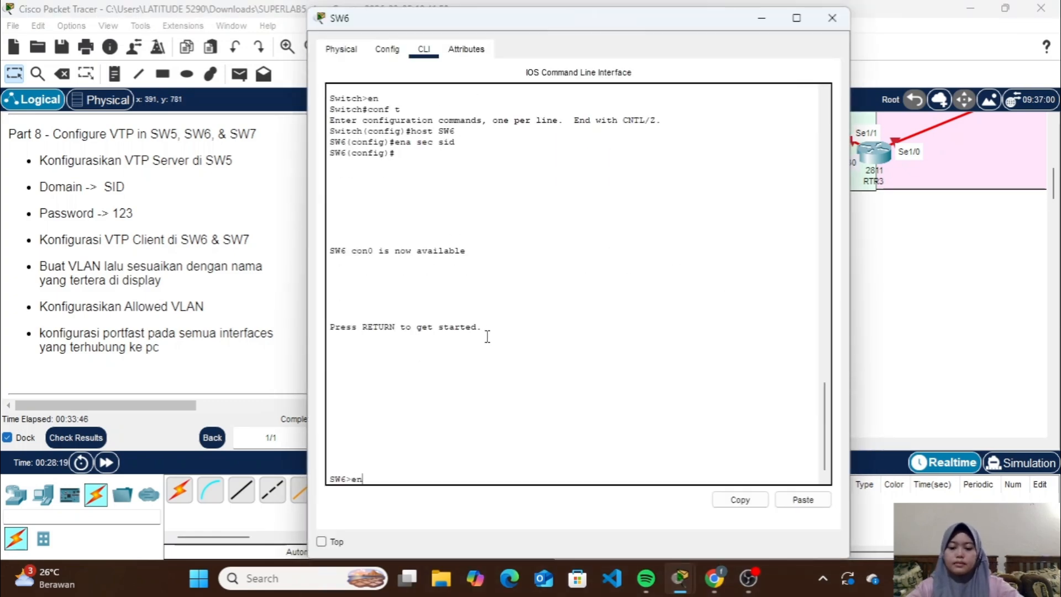
text(n)
key(Return)
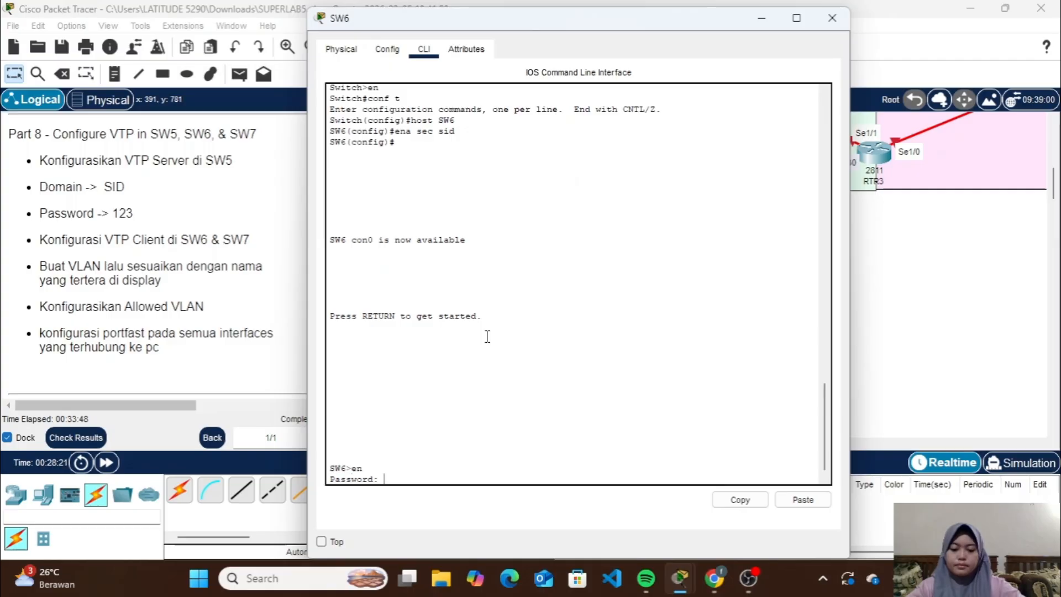
text(sid)
key(Return)
text(con)
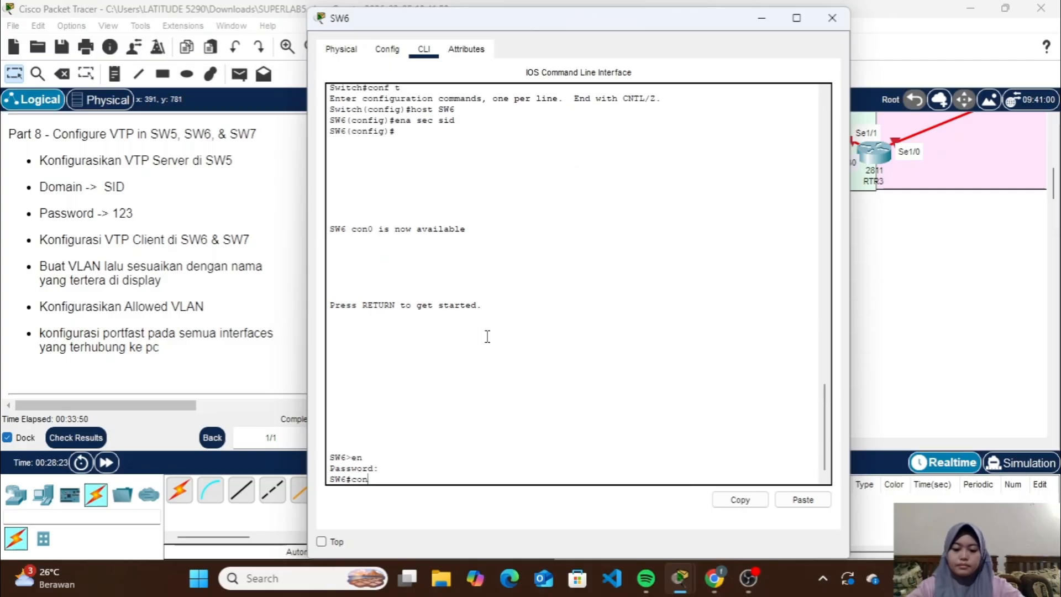
text(f t)
key(Return)
Make SW6 a VTP client with the vtp mode client command
text(vt)
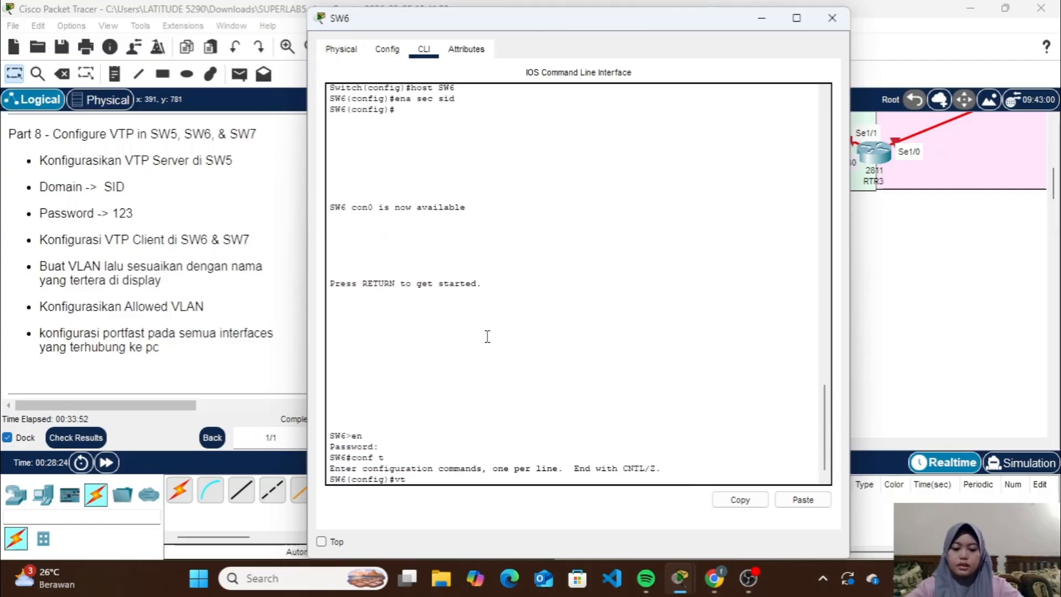
text(p mode )
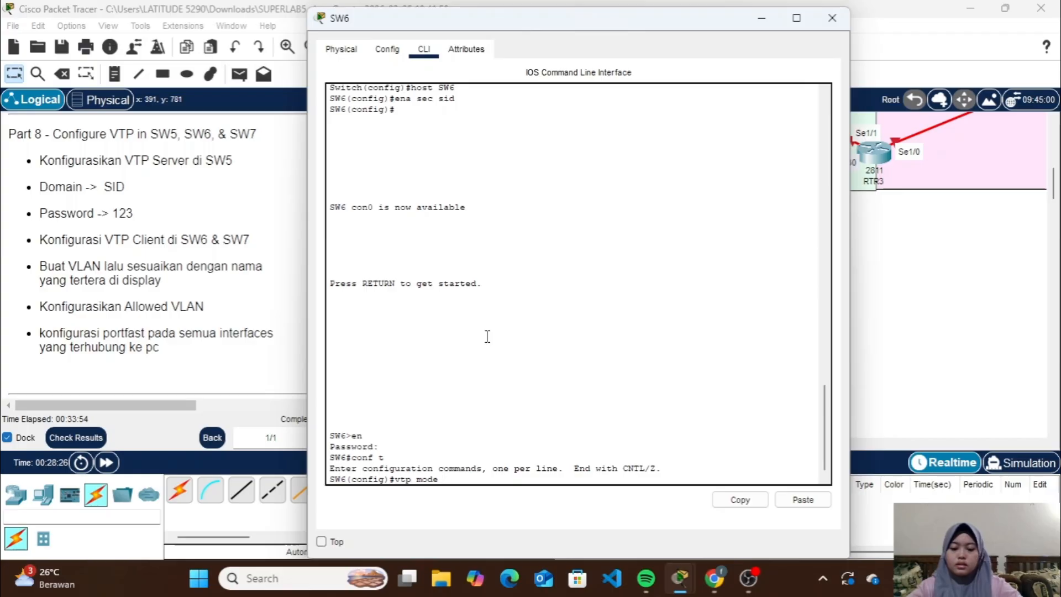
text(client)
key(Return)
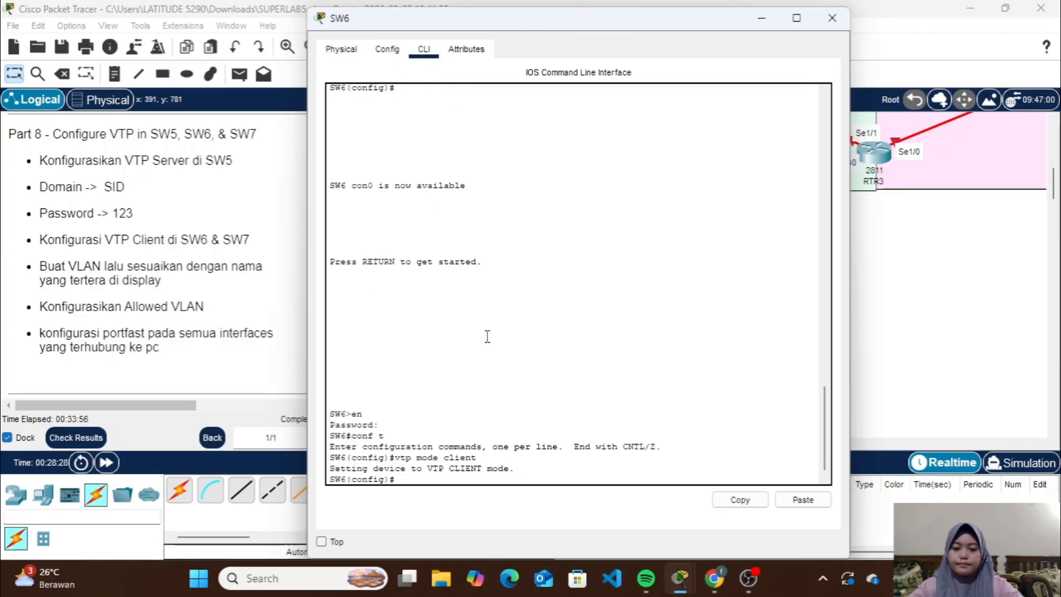
Set SW6's VTP domain to SID, set the VTP password from the instructions, and close SW6's window
text(vtp dom SID)
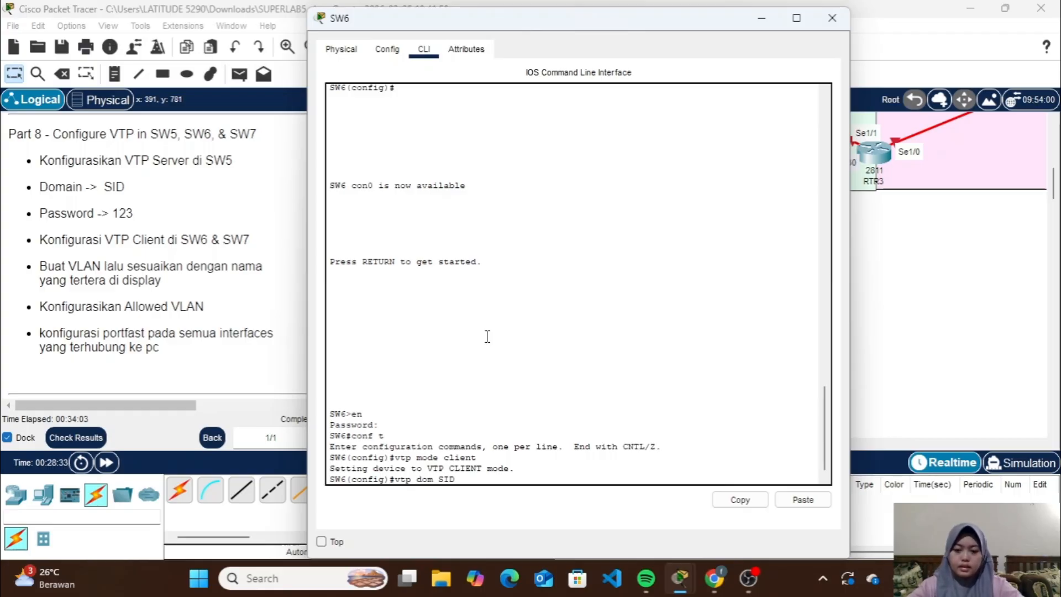
key(Return)
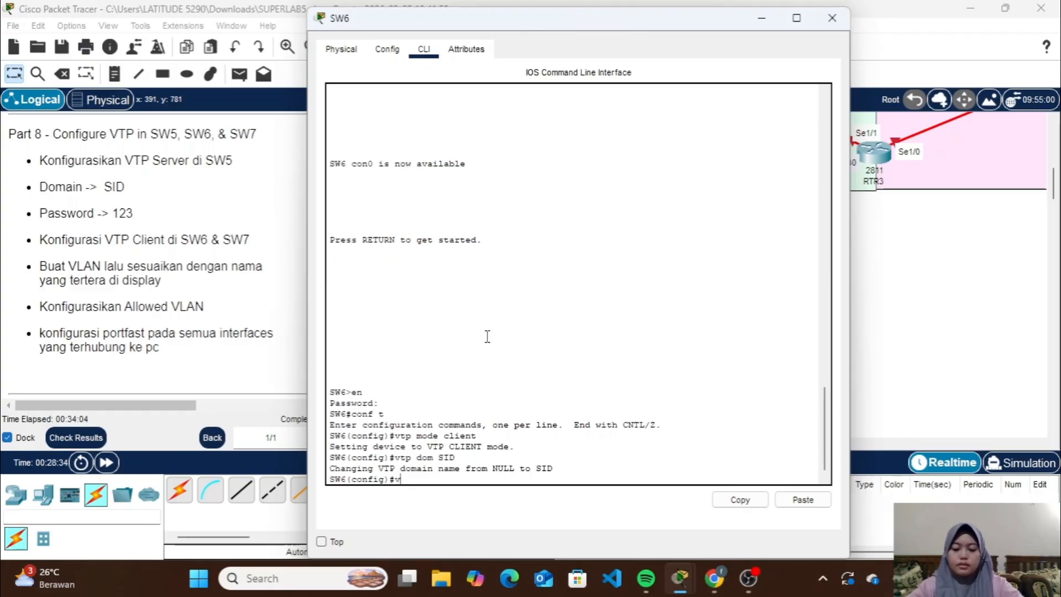
text(vtp pass 1)
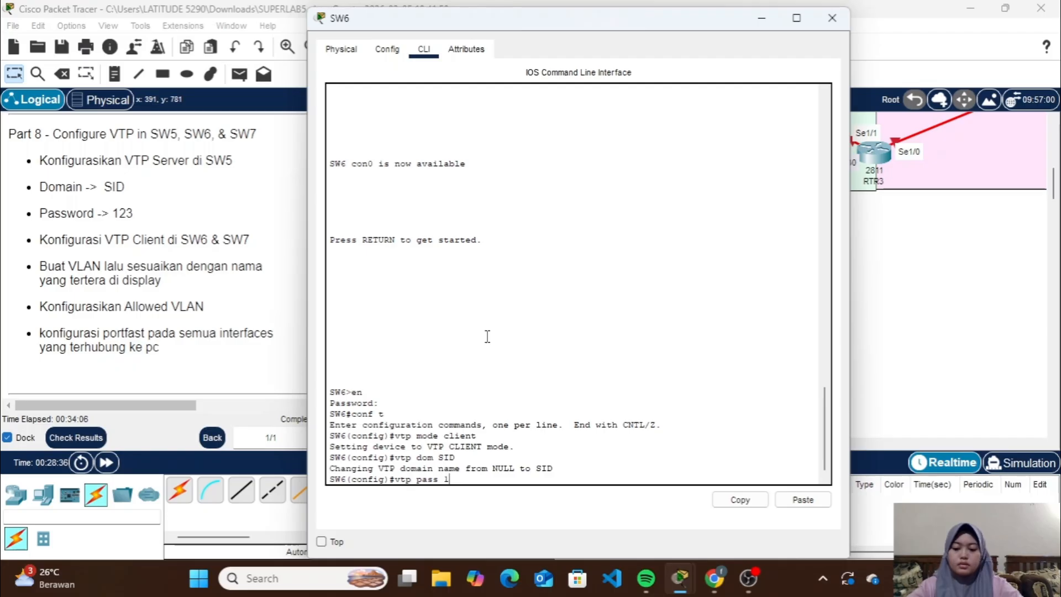
text(23)
key(Return)
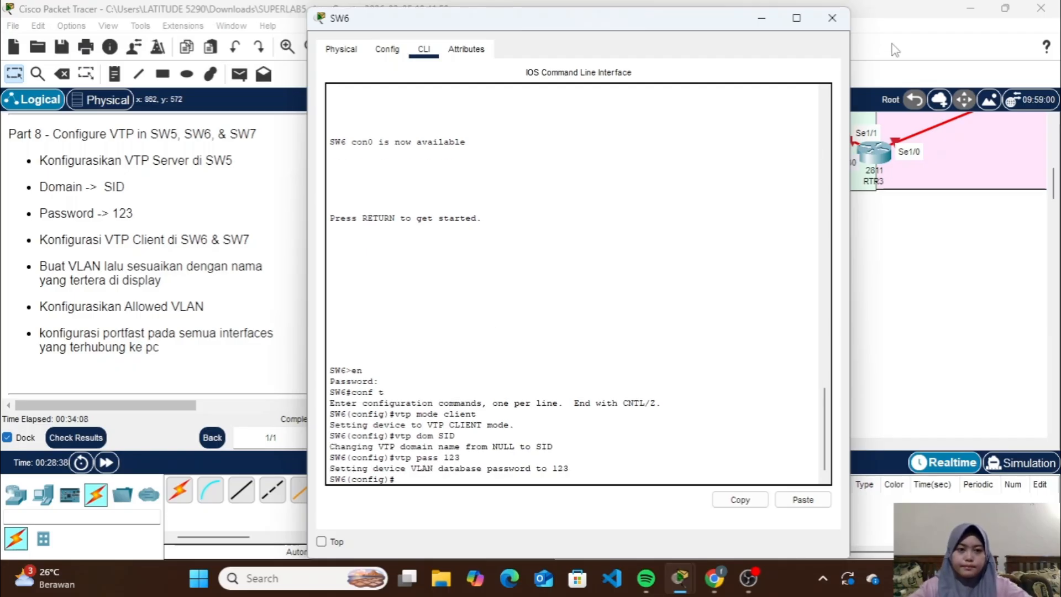
click(833, 19)
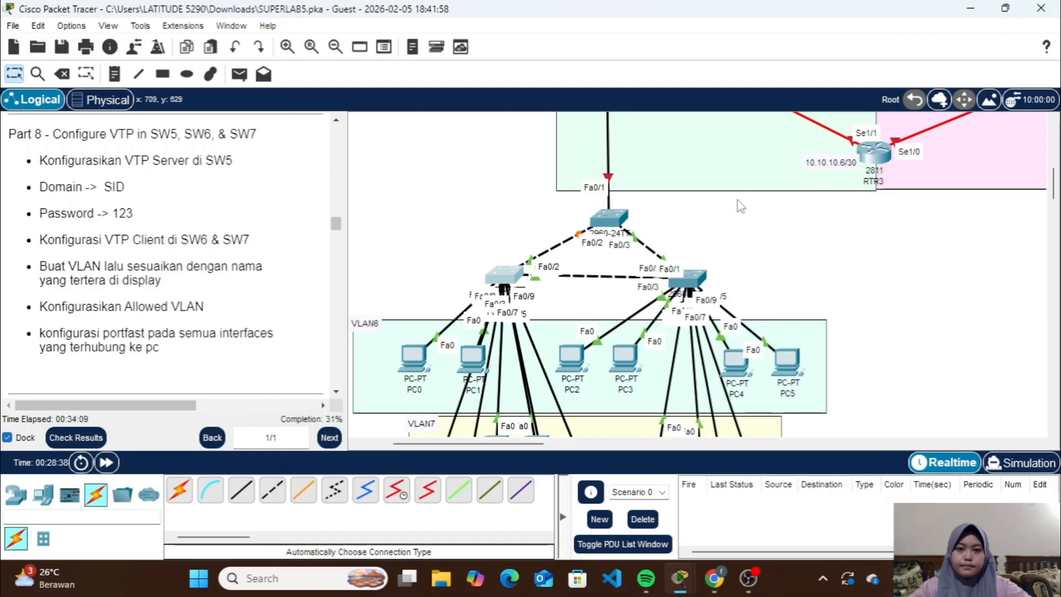
Open SW7's command line, enter privileged mode with the enable password, and start global configuration mode with conf t
click(695, 276)
text(e)
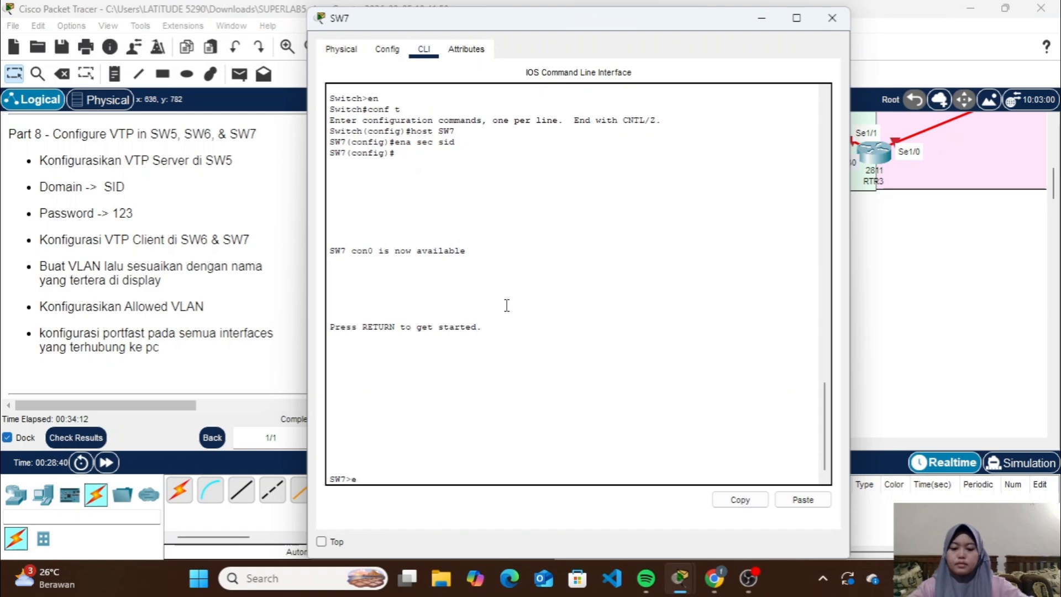
text(n)
key(Return)
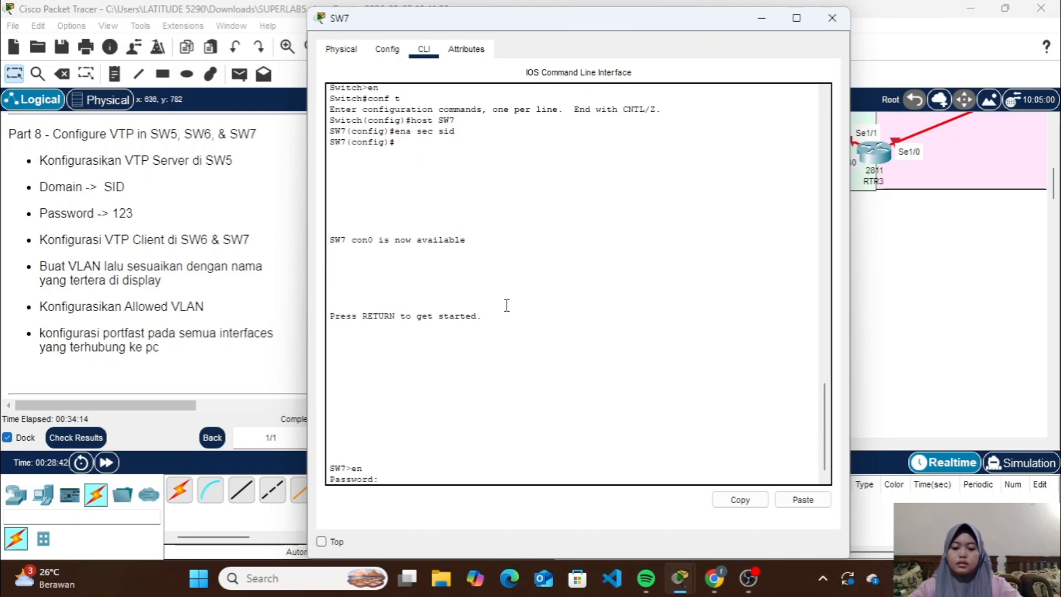
key(Return)
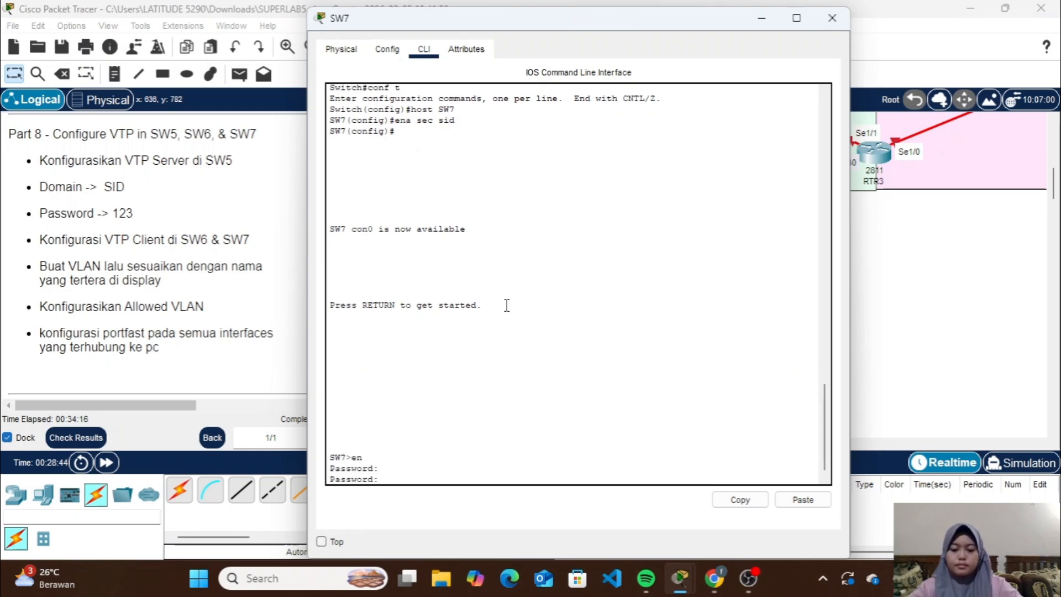
text(sid)
key(Return)
text(c)
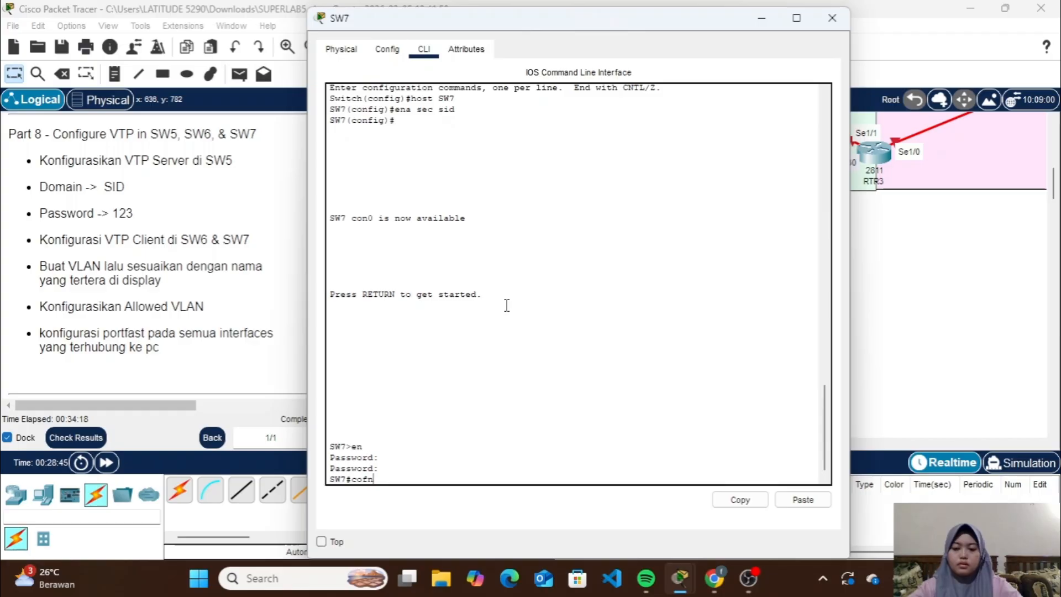
text(onf t)
key(Return)
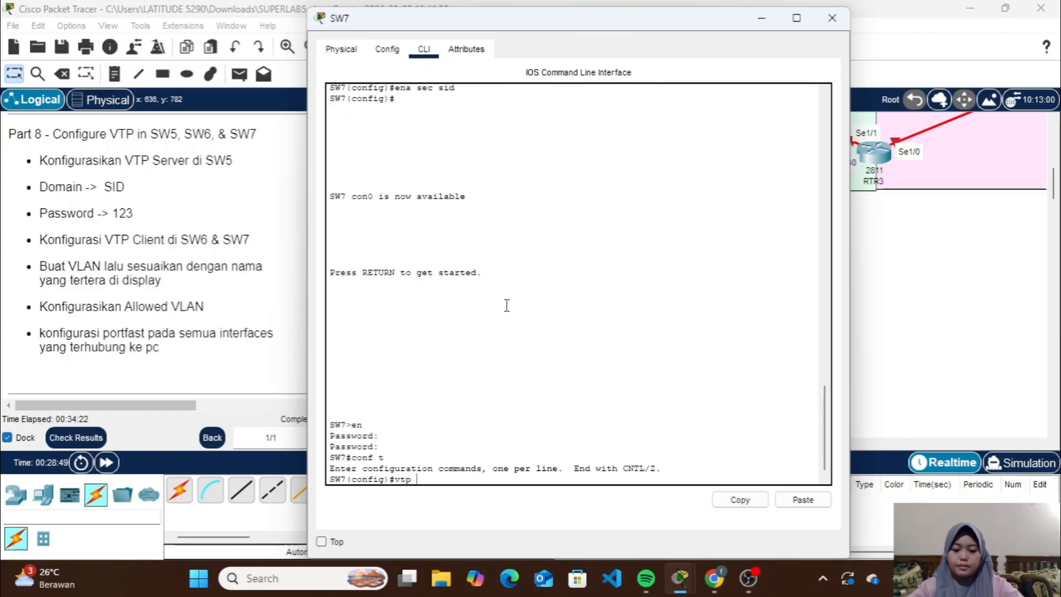
Make SW7 a VTP client with the vtp mode client command
text(vtp mode clien)
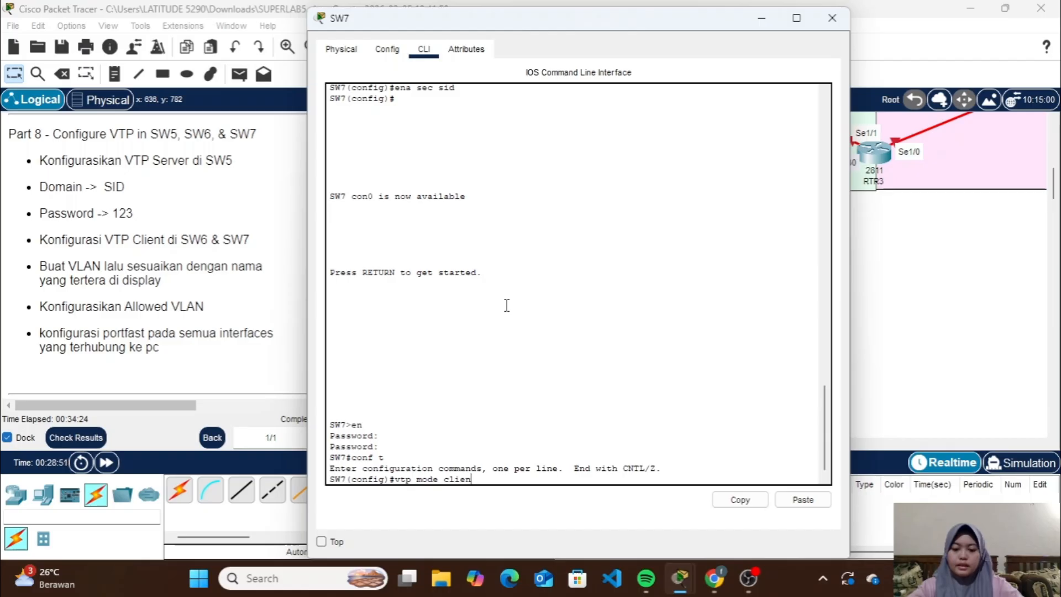
text(t)
key(Return)
Set SW7's VTP domain to SID with the vtp dom command, correcting the mistyped first letter
text(ctp)
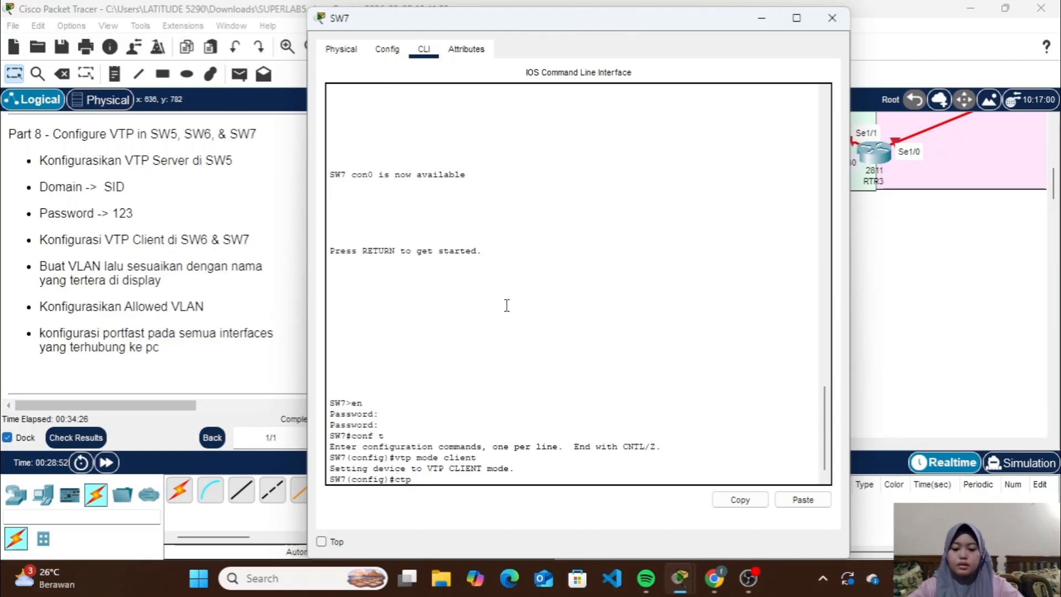
text( dom SID)
key(Return)
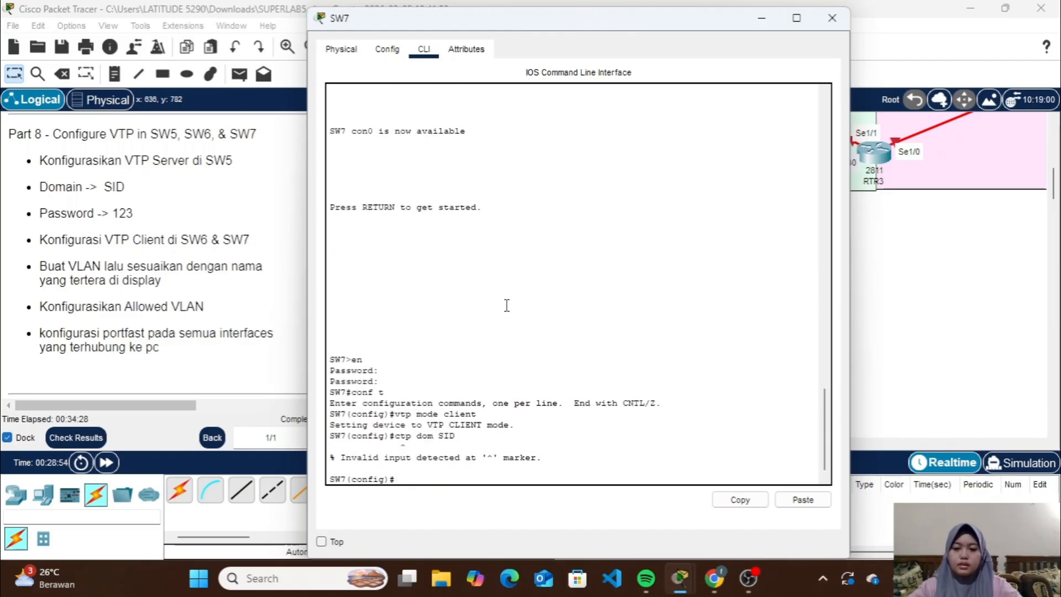
key(Up)
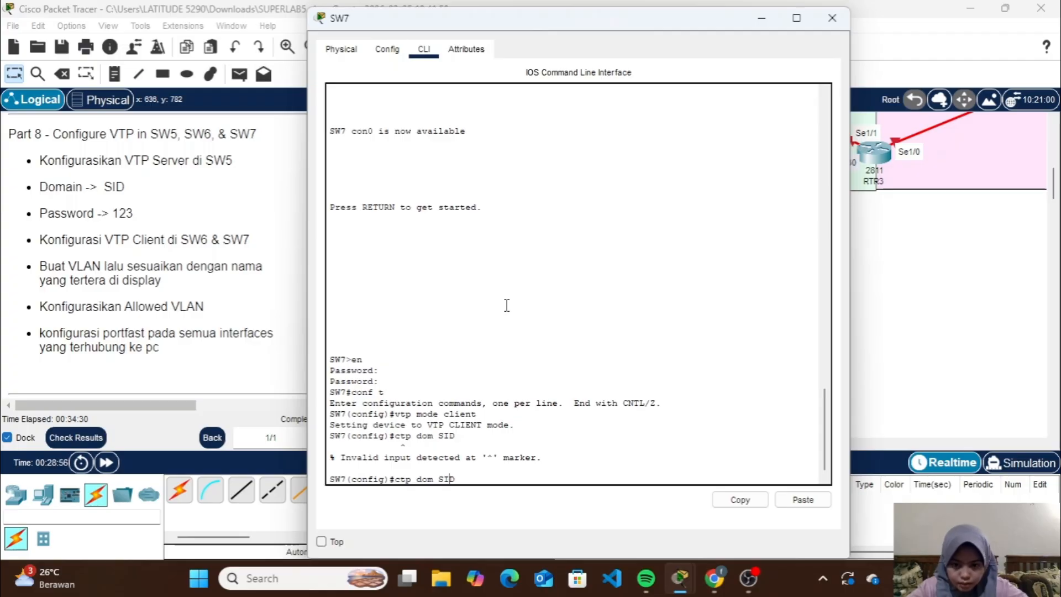
key(Left)
key(Left)
key(Left)
key(Left)
key(Left)
key(Left)
key(Left)
key(Left)
key(Left)
key(Left)
key(Left)
key(BackSpace)
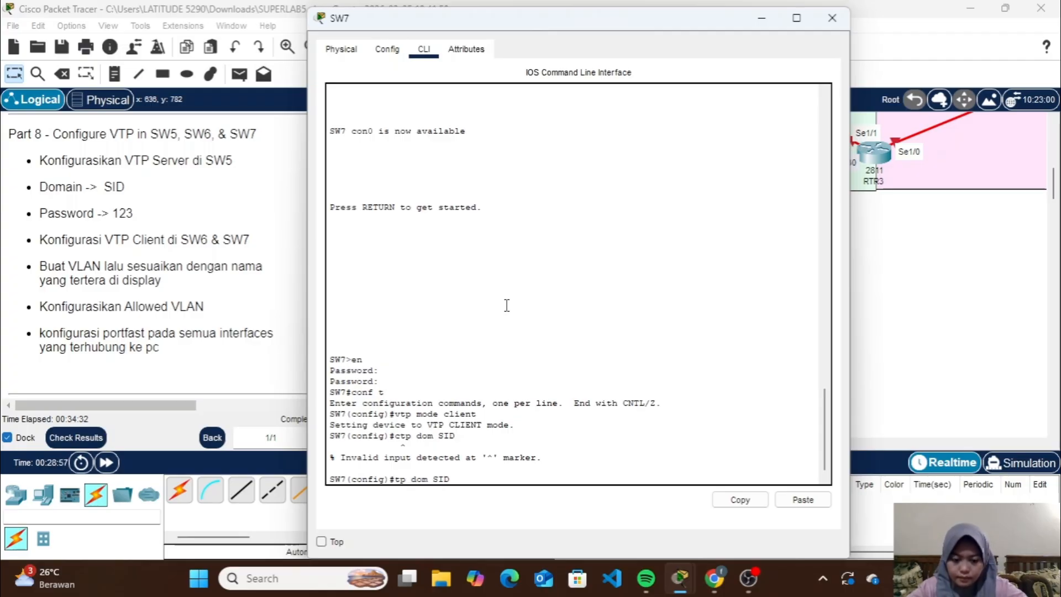
text(v)
key(Return)
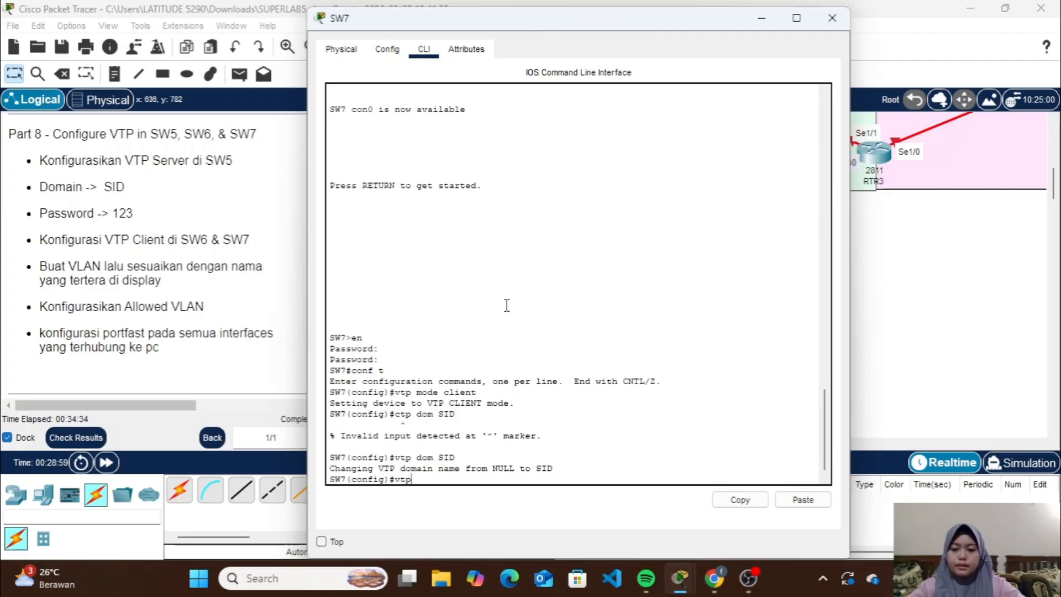
Set the VTP password from the instructions on SW7 with the vtp pass command and close SW7's window
text(vtp pass)
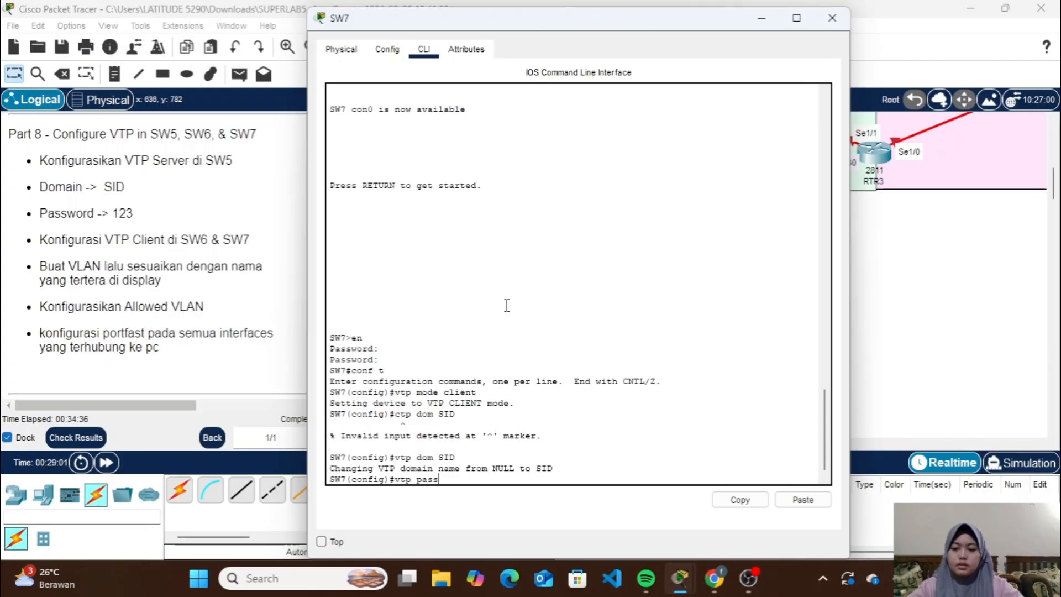
text( 123)
key(Return)
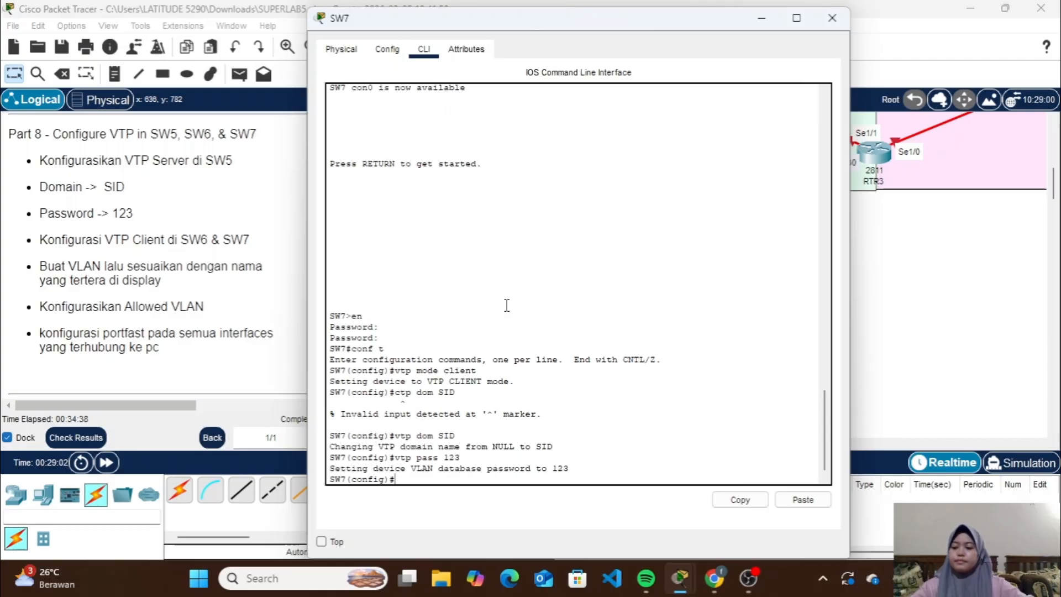
click(832, 17)
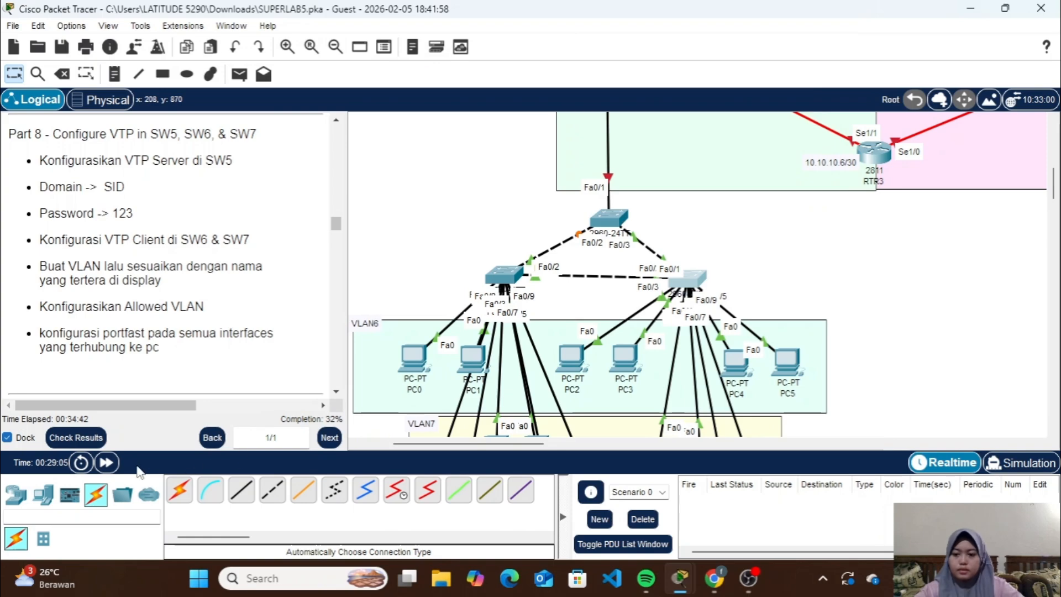
Fast-forward the simulation time and review the VTP commands entered on SW5, leaving its window minimized
click(115, 464)
click(116, 466)
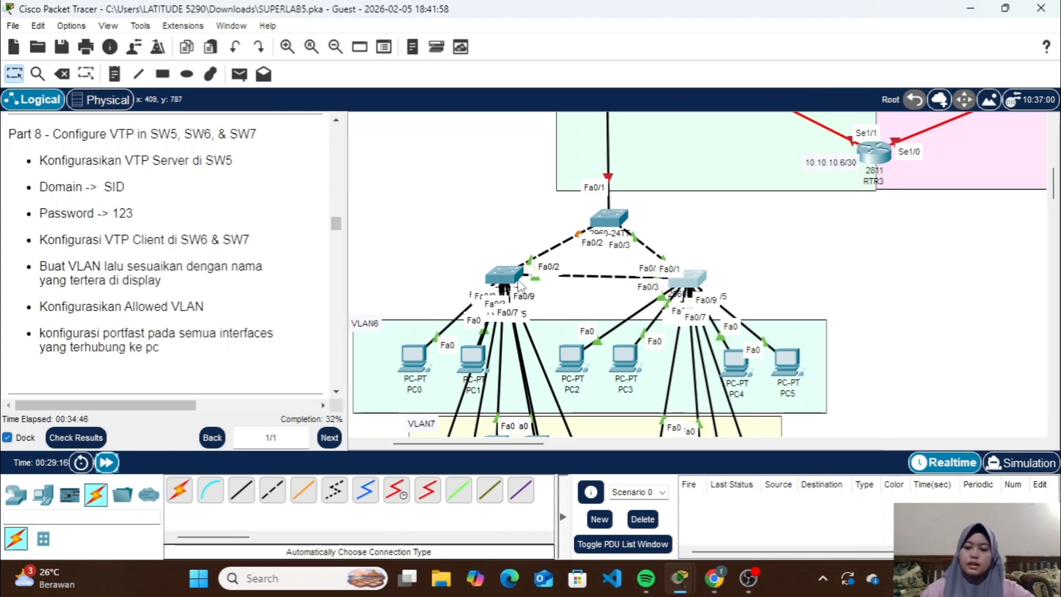
mouse_move(520, 283)
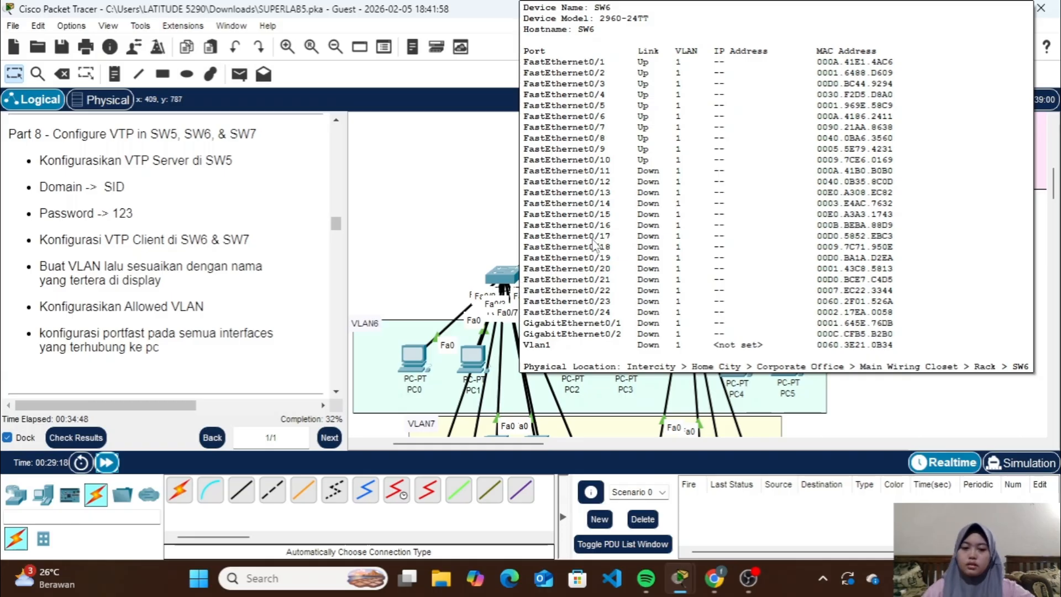
click(608, 217)
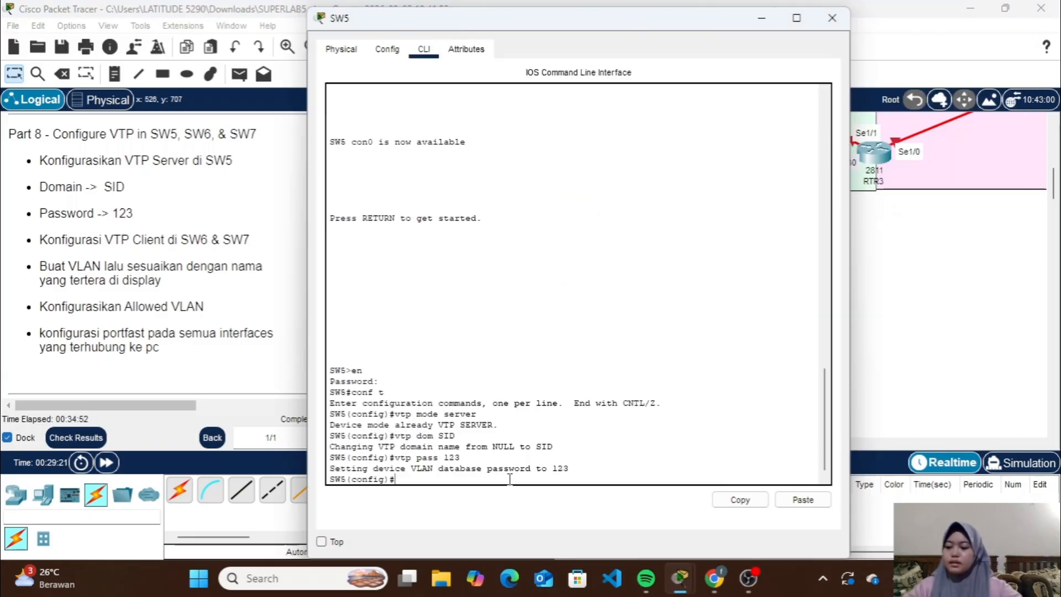
click(761, 19)
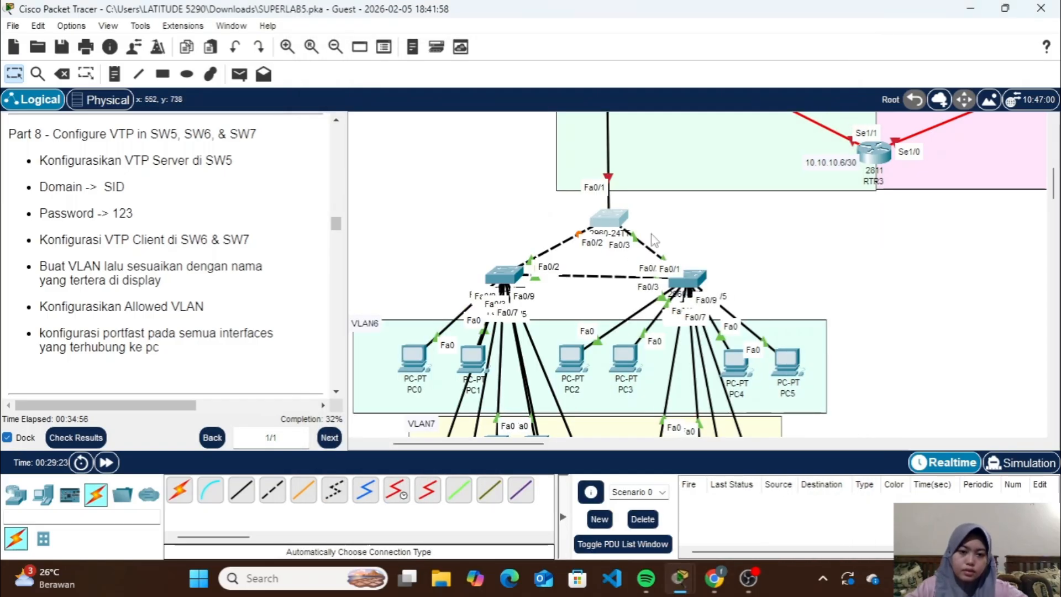
Select interface range fa0/1-3 on SW5 and set those ports to trunk mode with the sw m t command
scroll(618, 178, up, 5)
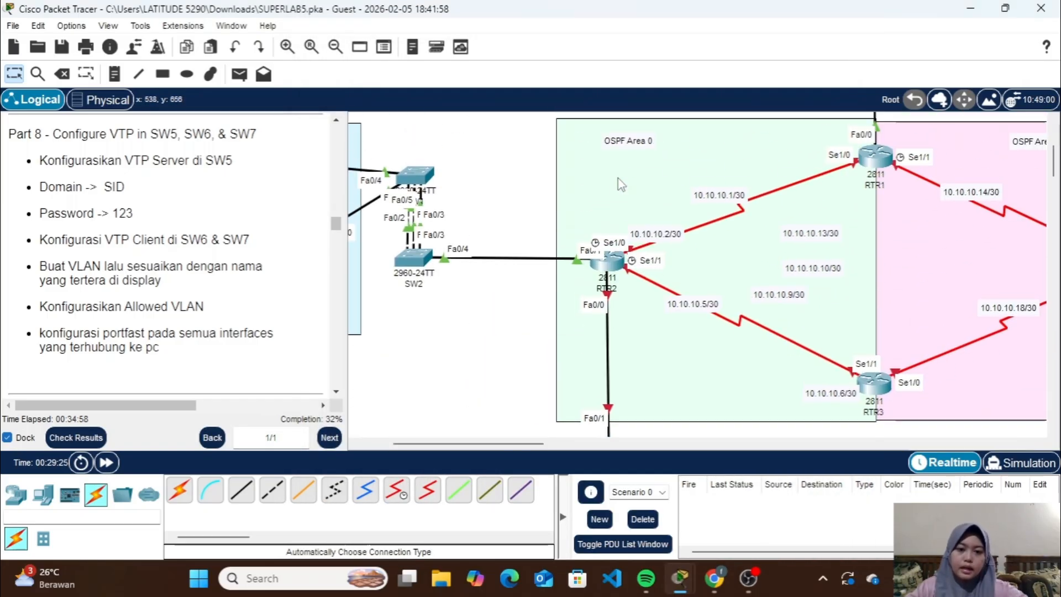
scroll(618, 178, down, 4)
click(613, 237)
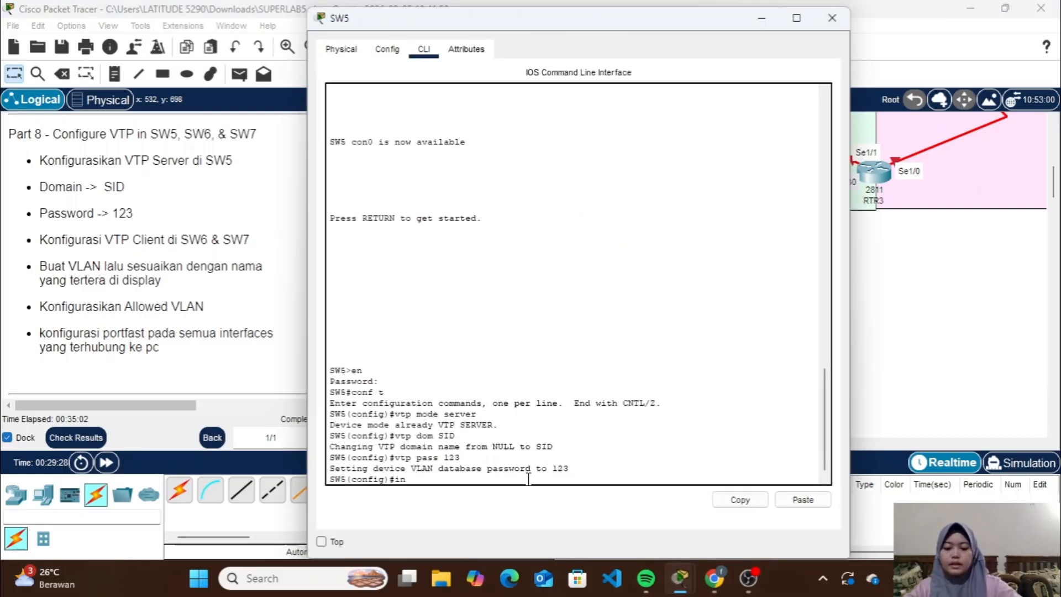
text(ra fa0)
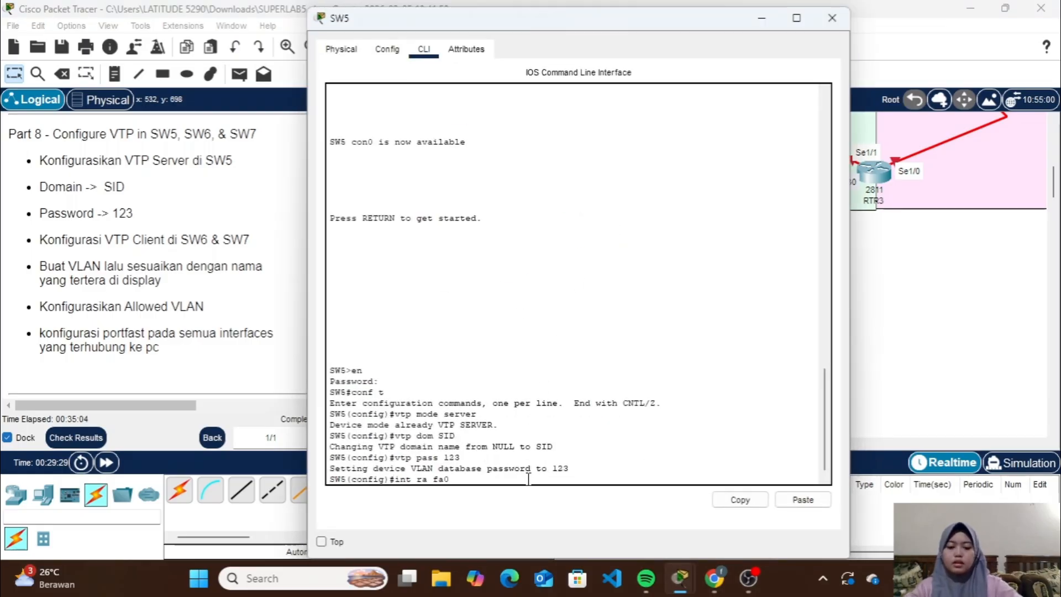
text(/1-3)
key(Return)
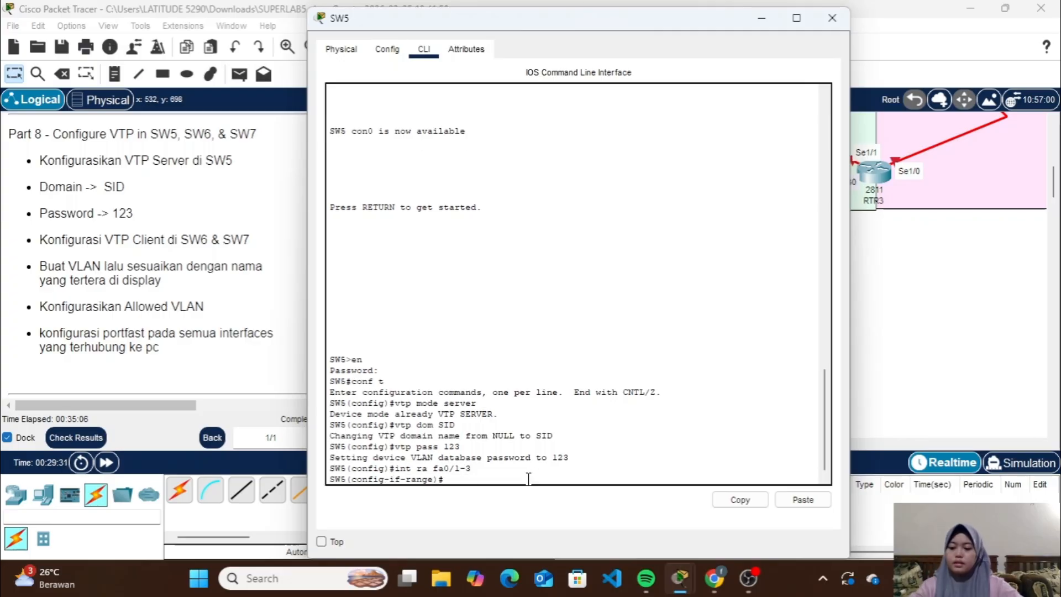
text(sw m t)
key(Return)
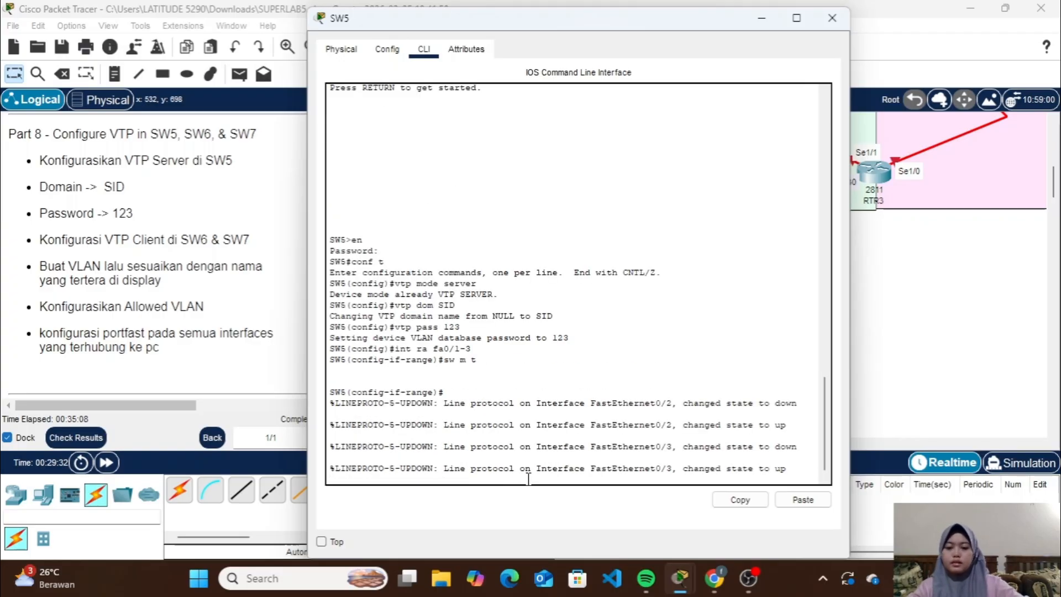
Allow VLANs 6-8 on SW5's fa0/1-3 trunk ports with the sw t all vl command, checking the topology's VLAN labels, and close SW5's window
text(sw t )
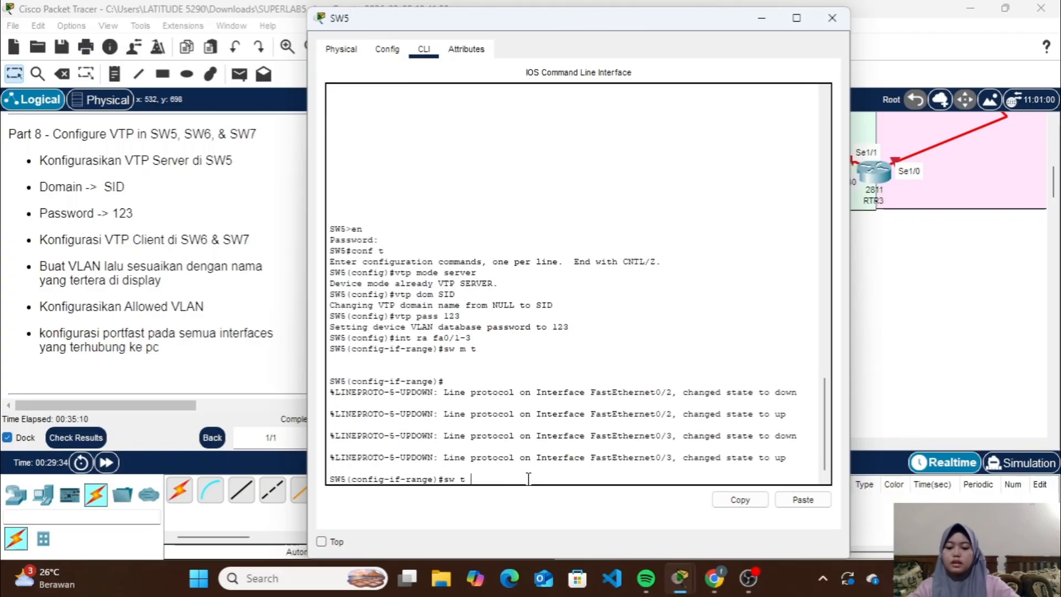
text(al)
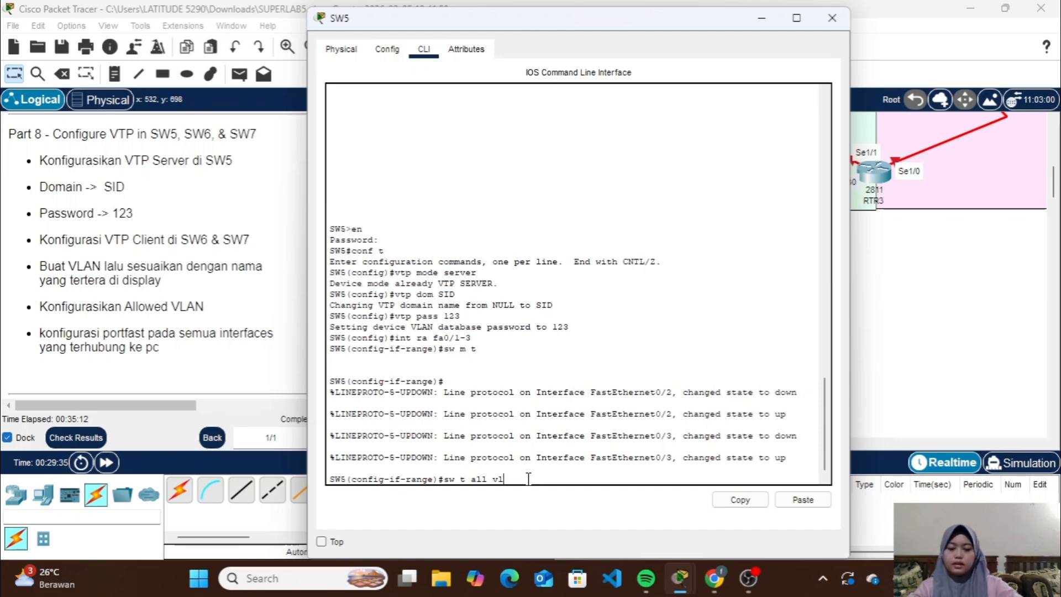
text(l vl)
click(762, 17)
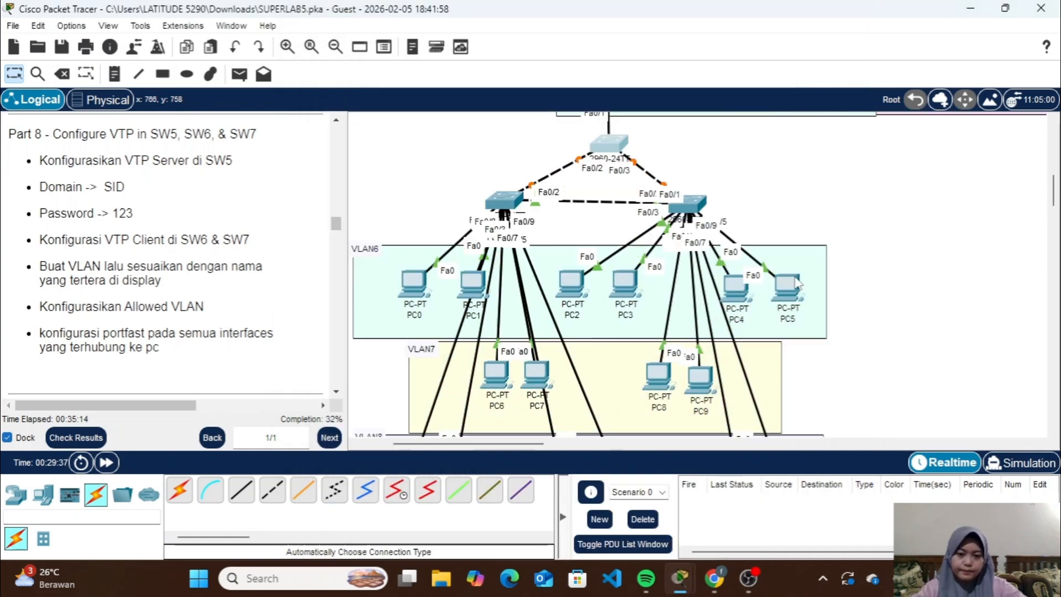
scroll(558, 253, down, 3)
scroll(483, 323, down, 5)
scroll(481, 327, up, 8)
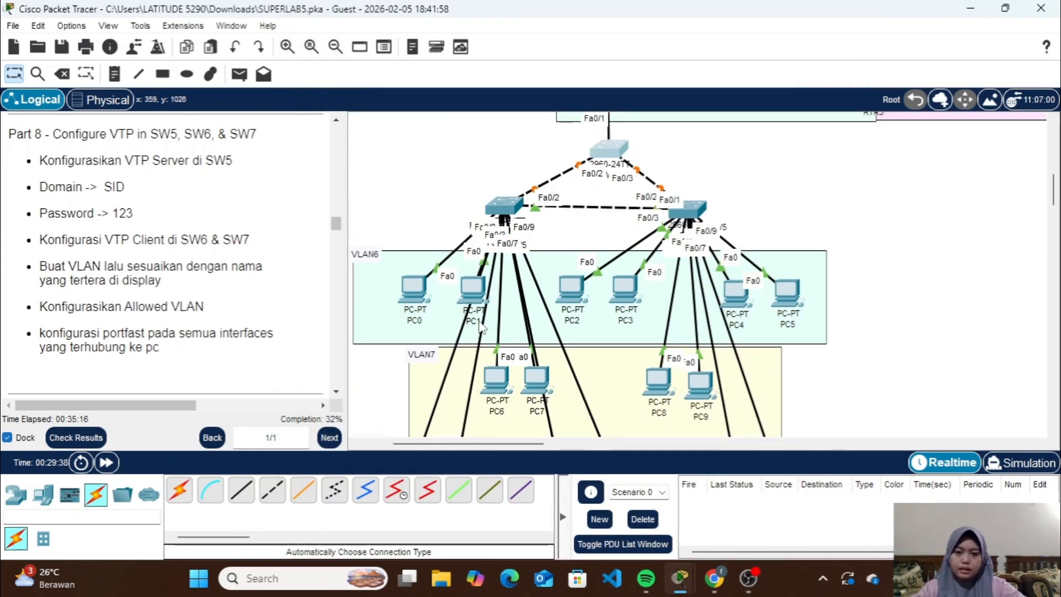
scroll(479, 326, up, 3)
click(607, 279)
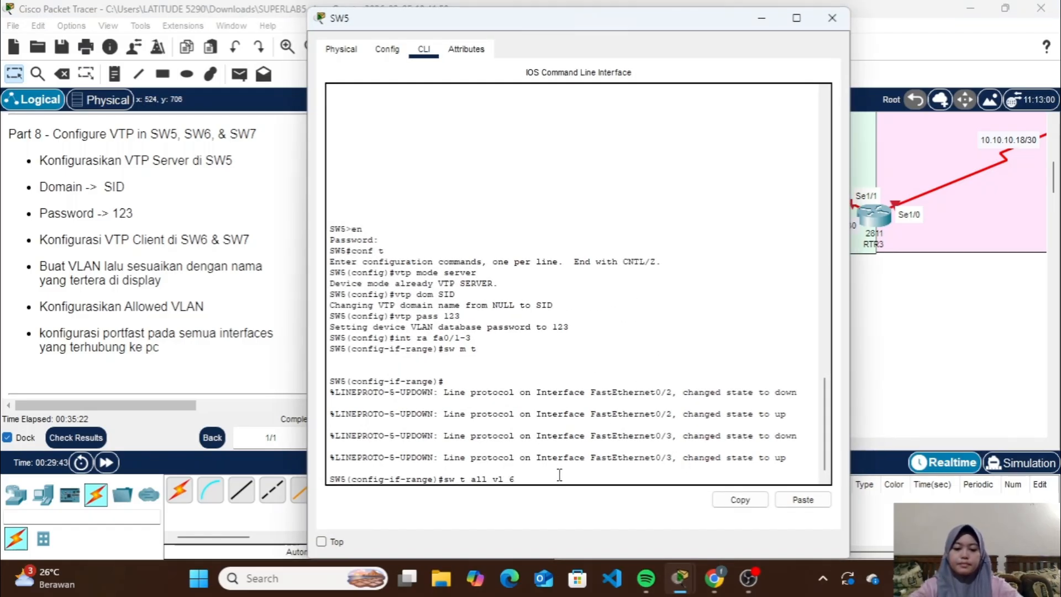
key(Return)
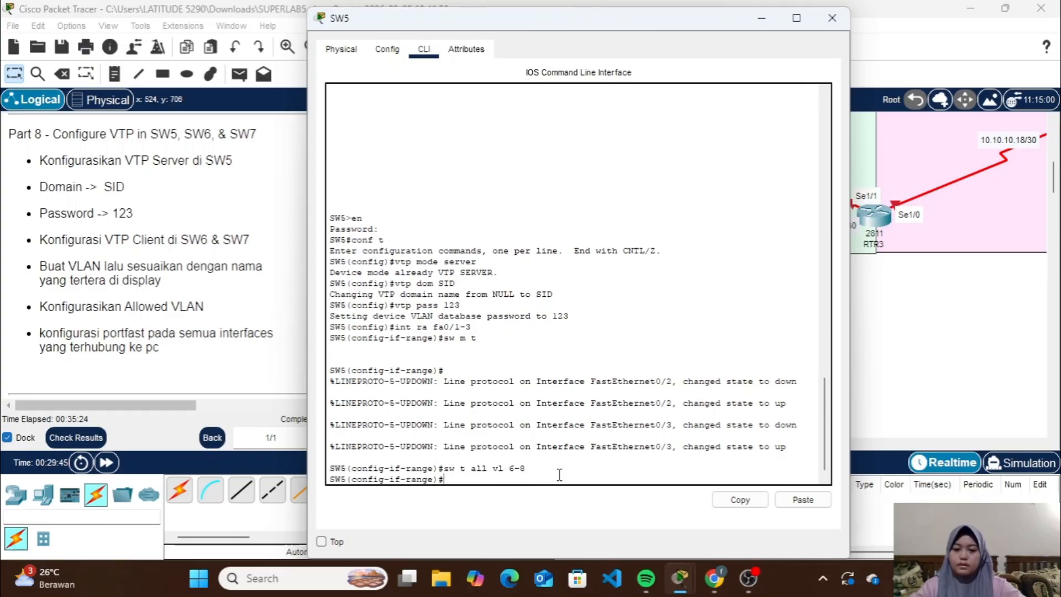
click(831, 18)
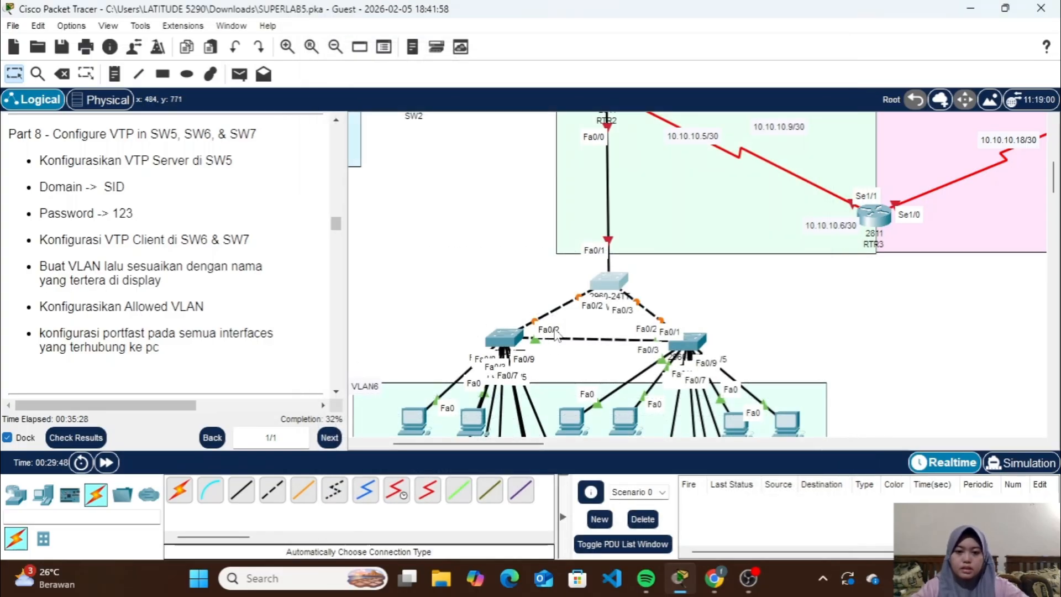
click(509, 337)
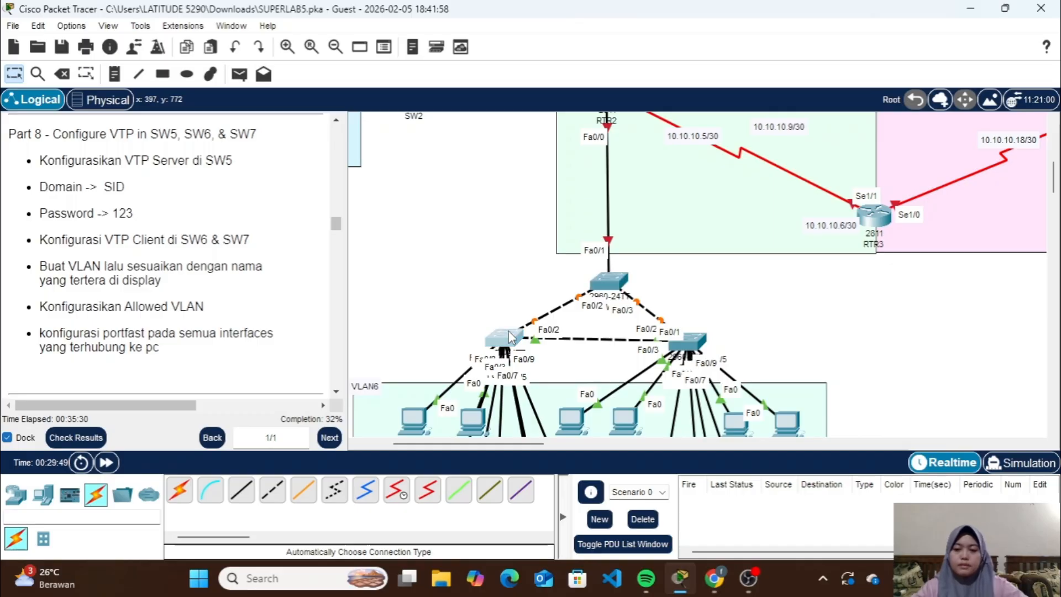
key(Return)
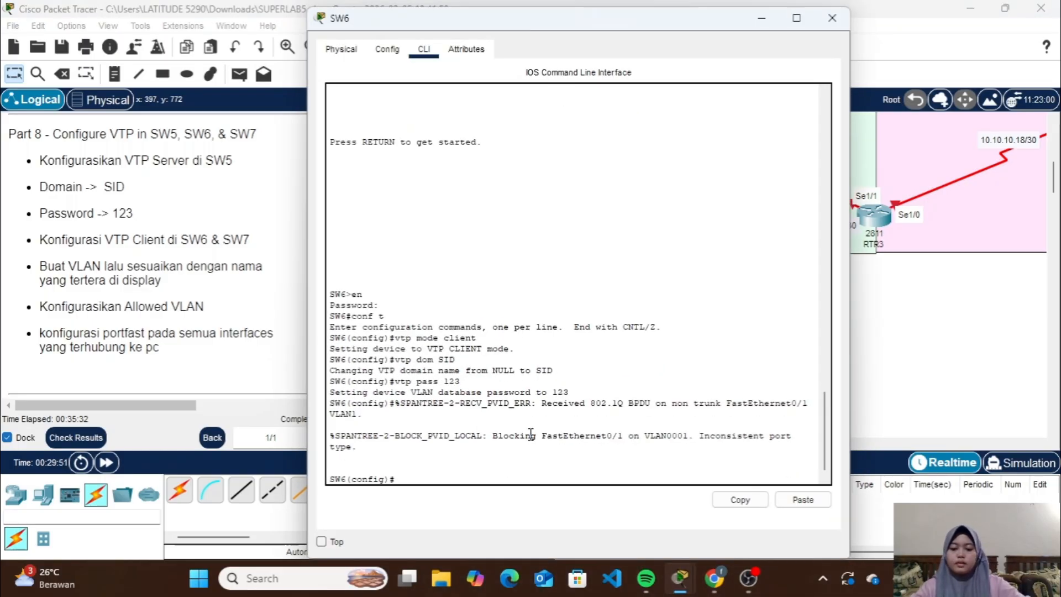
text(int fa0/2)
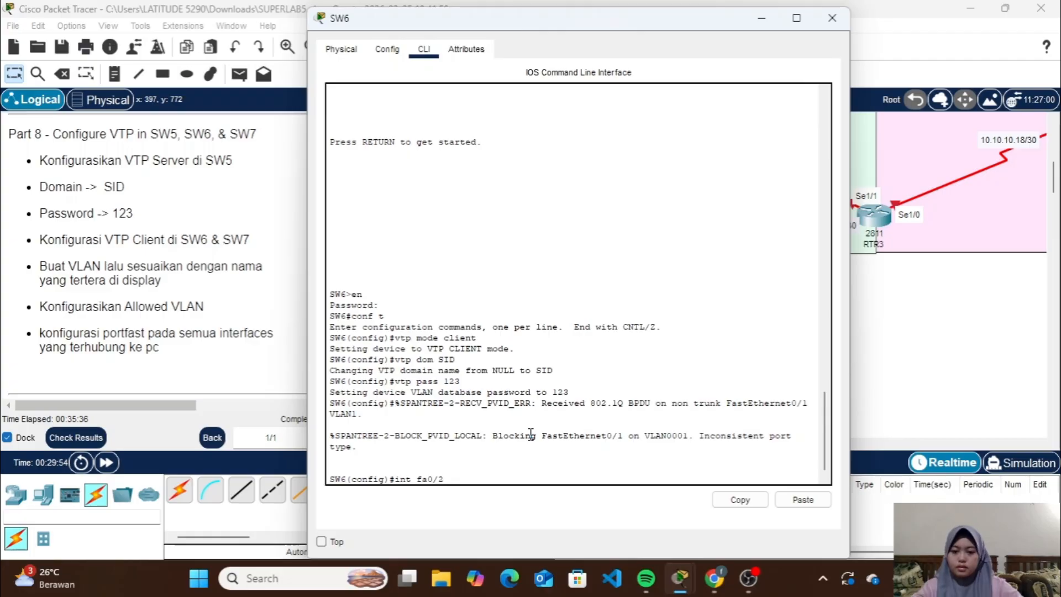
key(BackSpace)
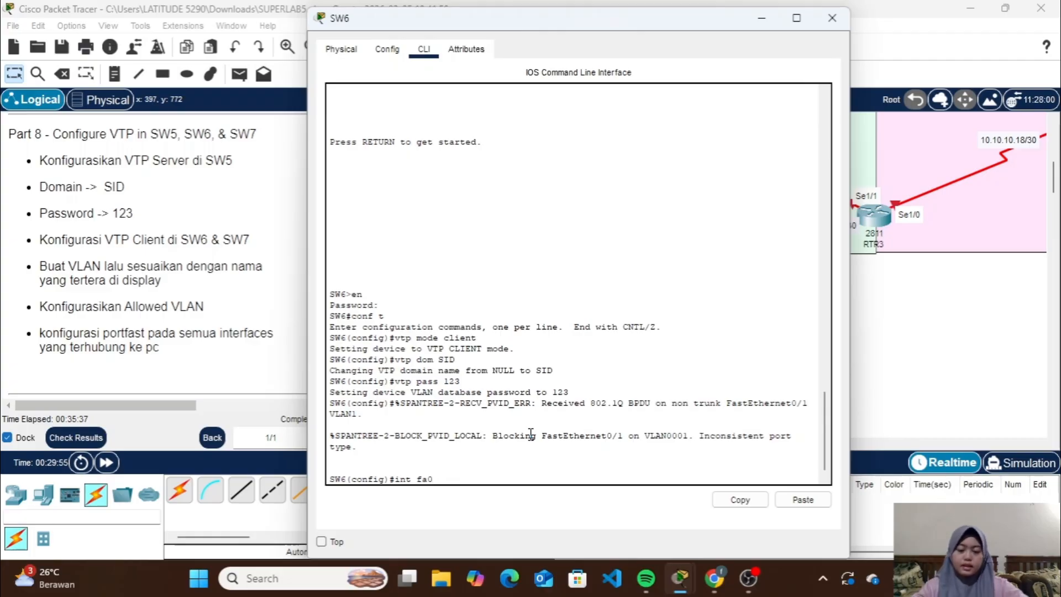
Minimize SW6's window and move SW6 and SW5 slightly apart in the topology to uncover the port labels between them
click(761, 17)
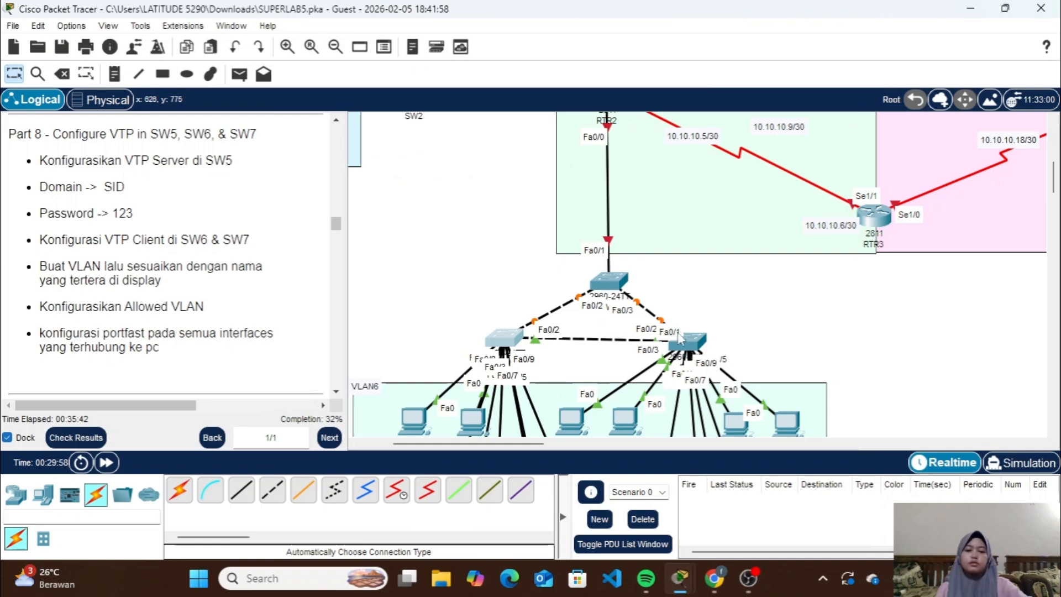
mouse_move(519, 339)
mouse_down()
mouse_move(505, 331)
mouse_move(532, 341)
mouse_up()
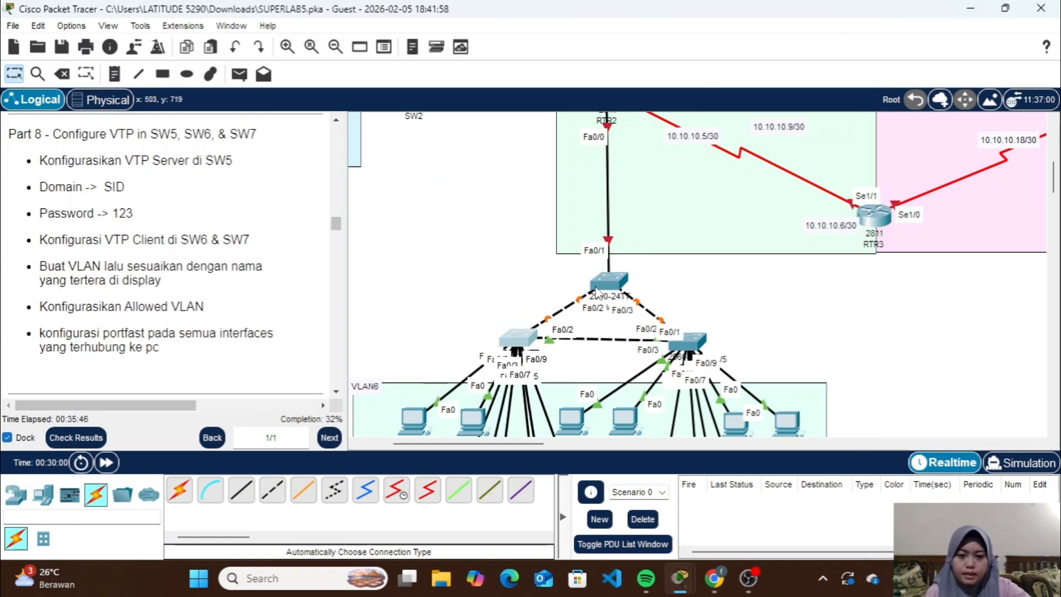
drag(605, 285, 595, 254)
Enter interface range configuration for fa0/1-2 on SW6, adding the missing ra keyword to the int command
click(526, 338)
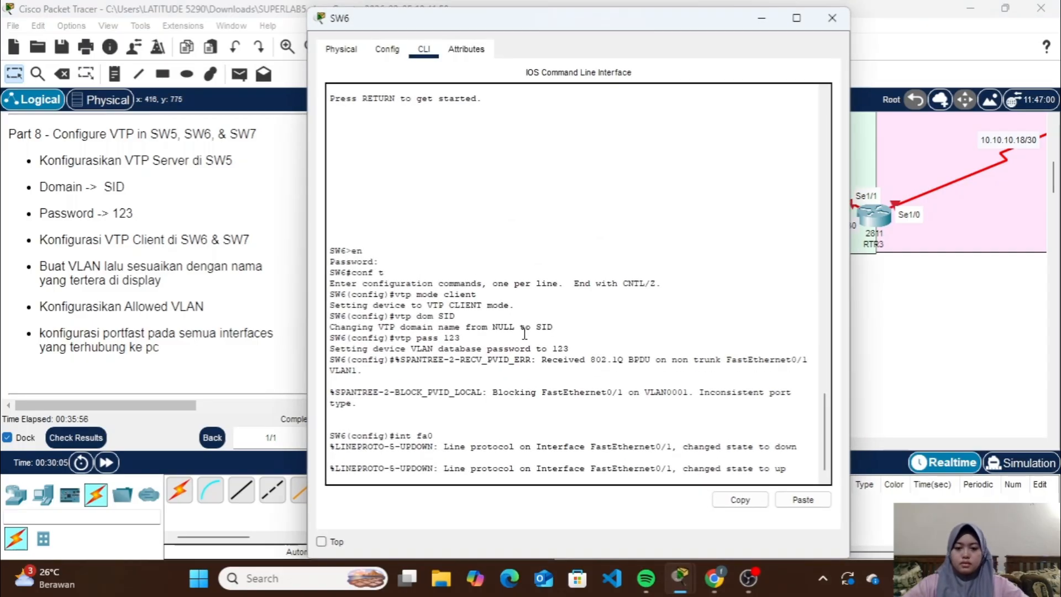
key(Return)
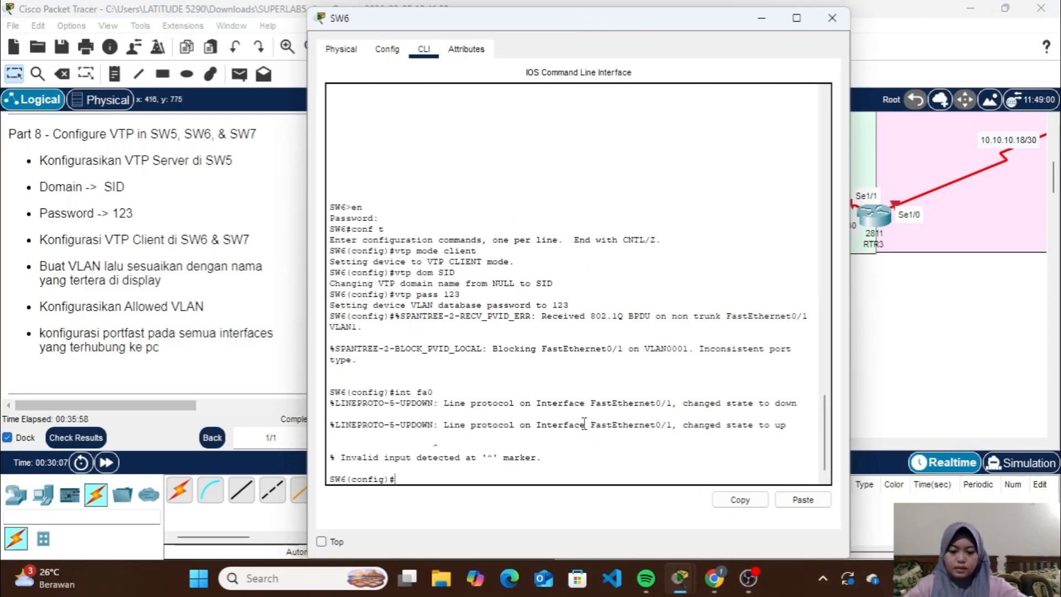
text(int fa0)
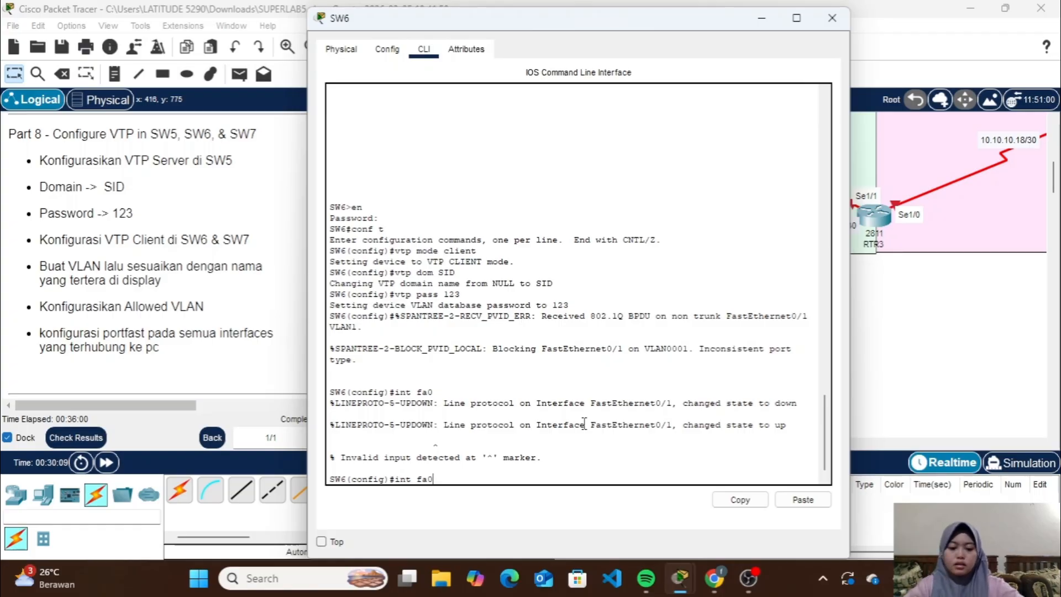
text(/1-2)
key(Return)
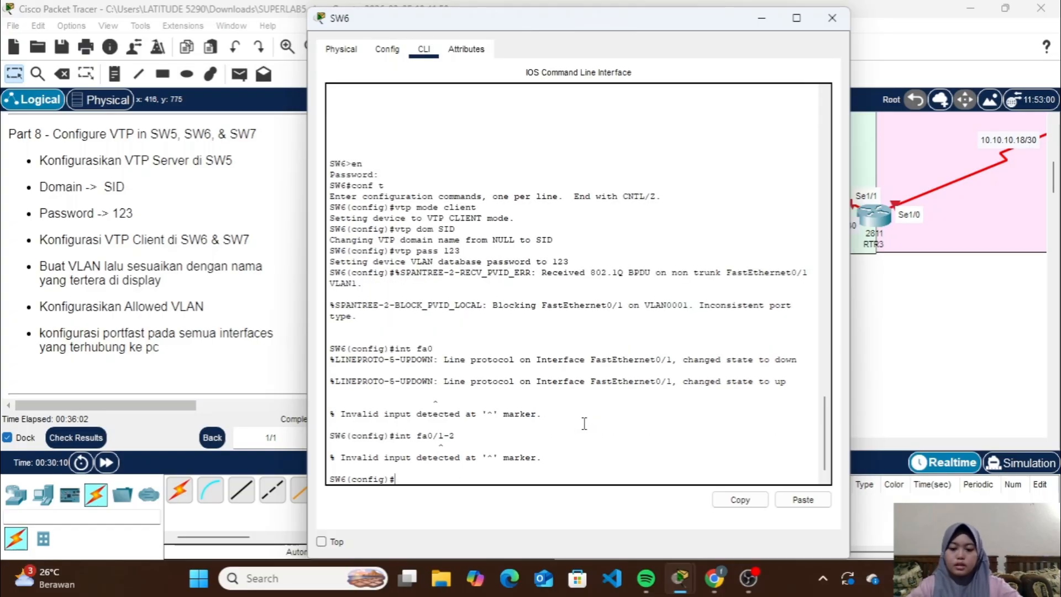
key(Up)
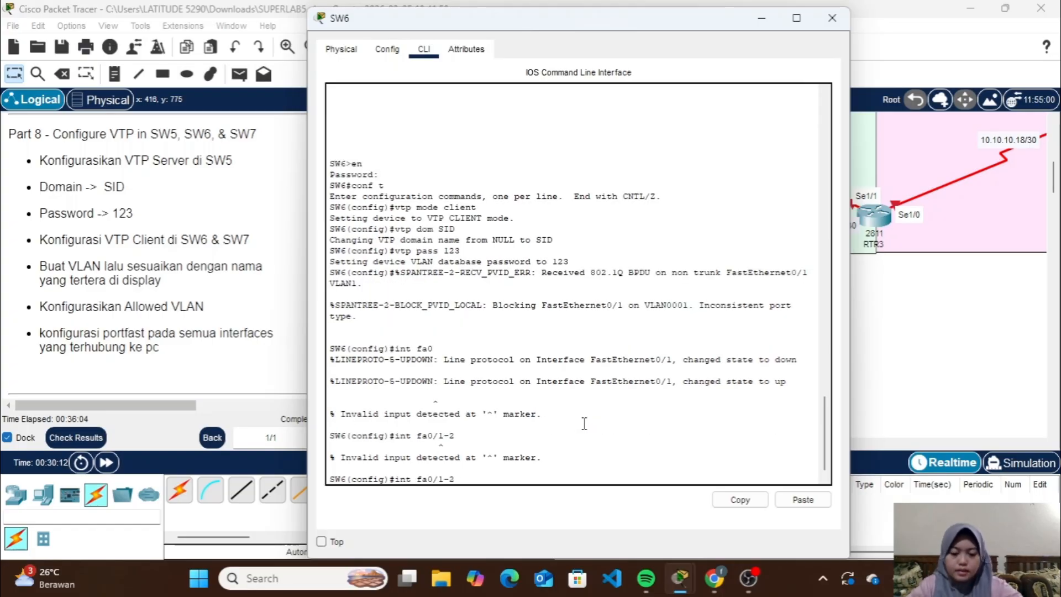
key(Left)
text(ra)
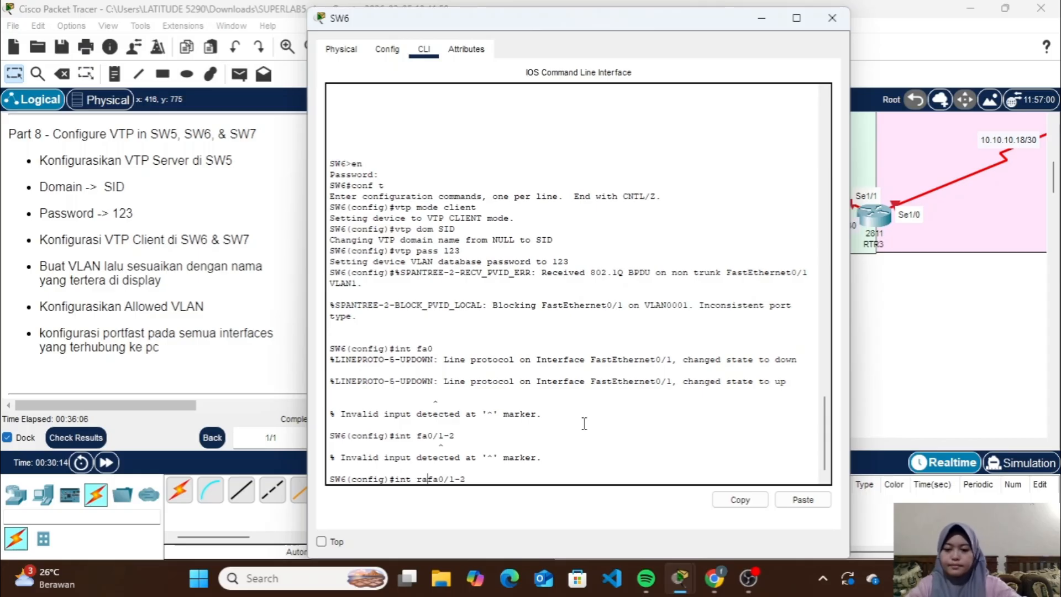
key(Return)
Set SW6's fa0/1-2 ports to trunk mode with the sw m t command
text(sw m )
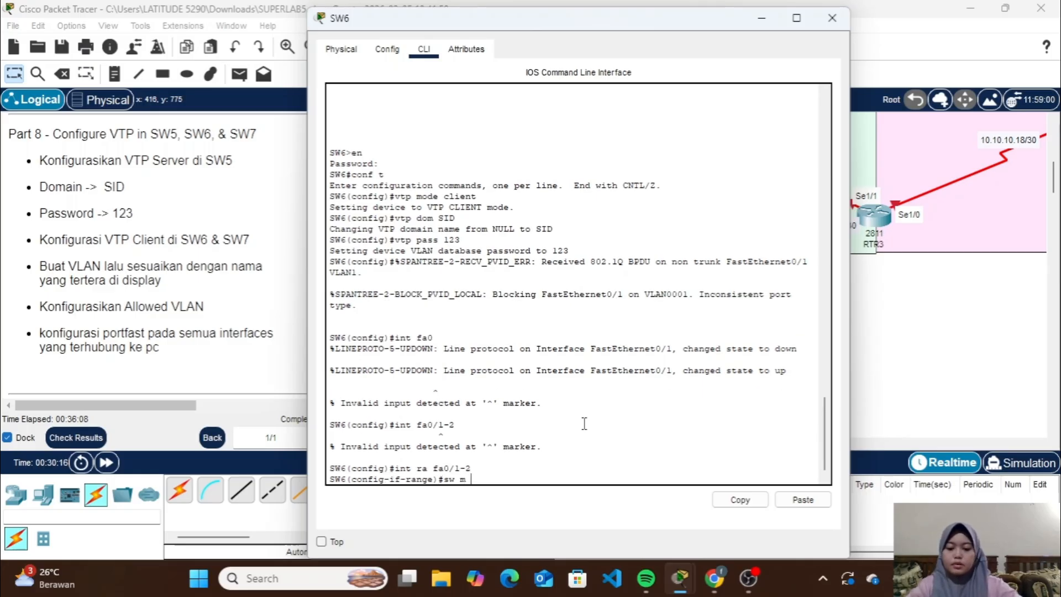
text(t)
key(Return)
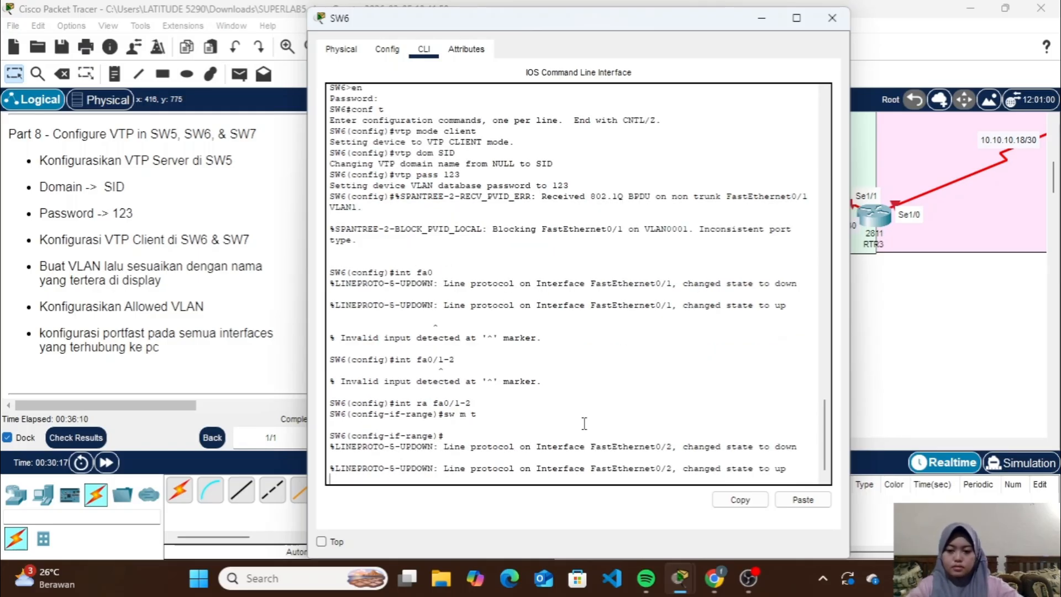
Allow VLANs 6-8 on SW6's fa0/1-2 trunk ports with the sw t all vl command and close SW6's window
text(sw t all)
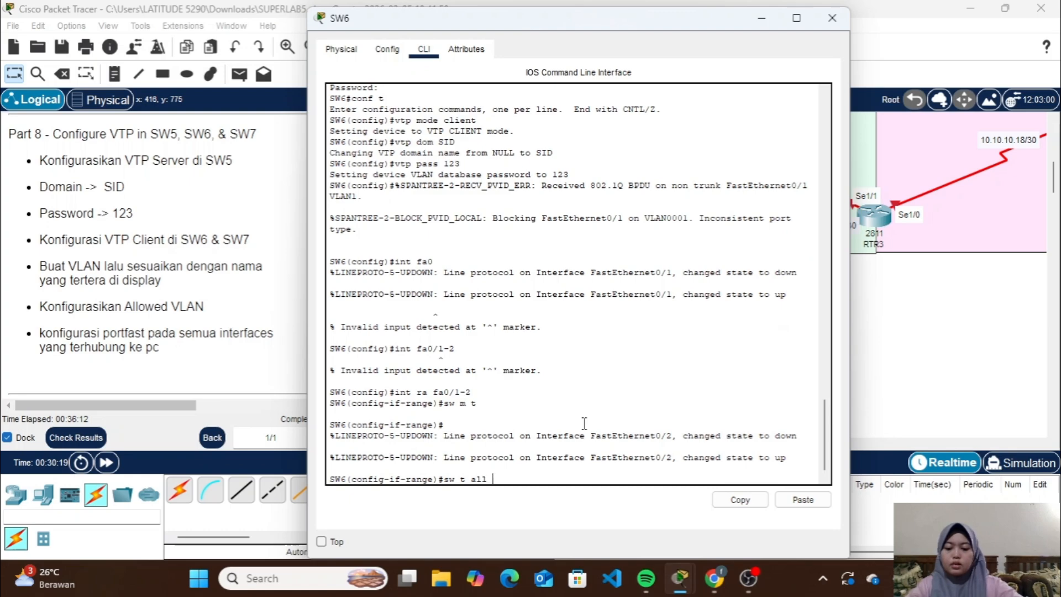
text( vl 6-)
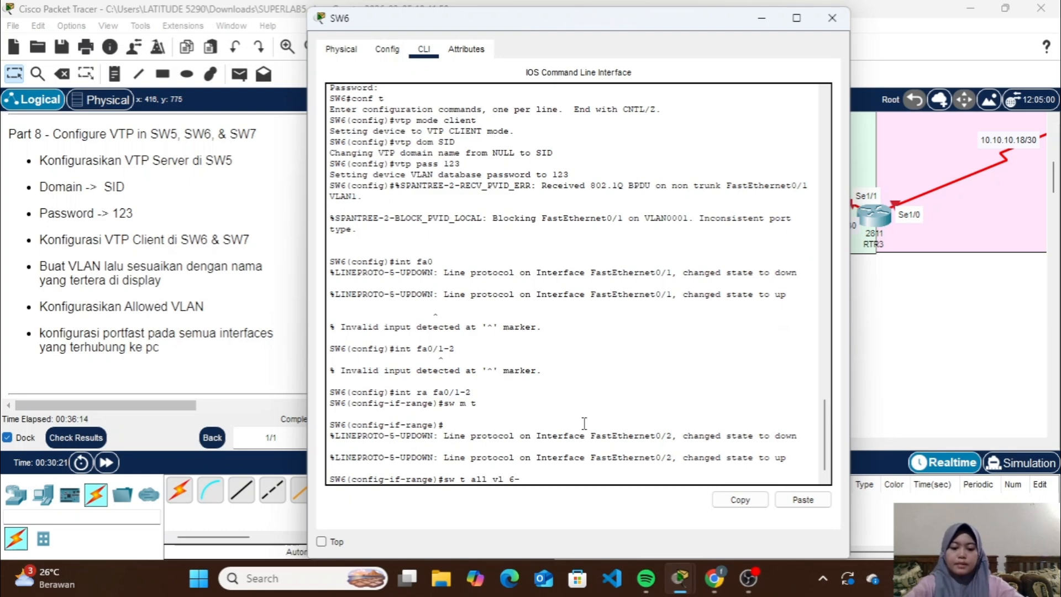
text(8)
key(Return)
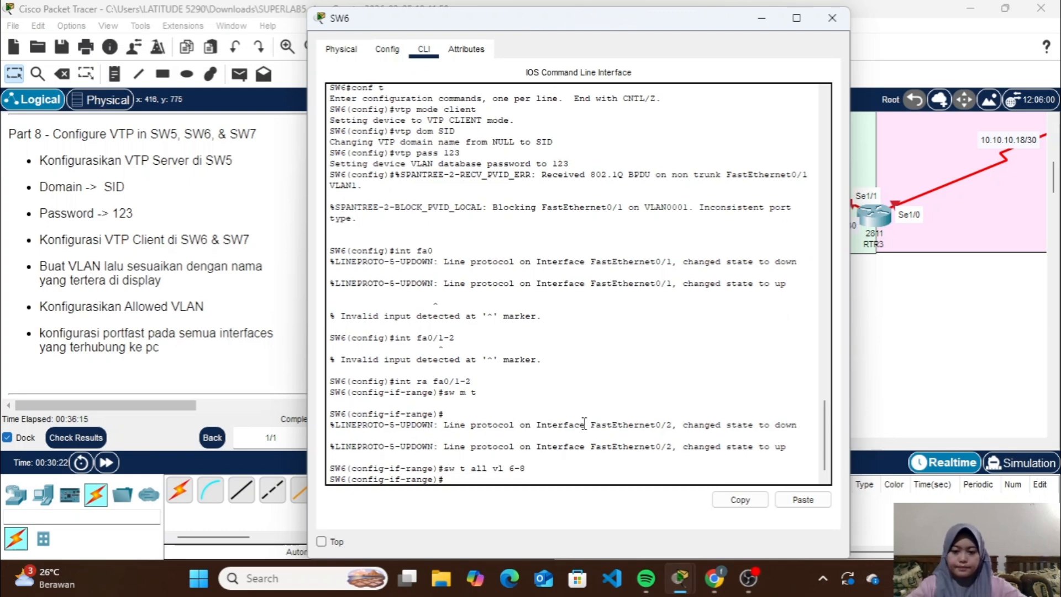
click(832, 18)
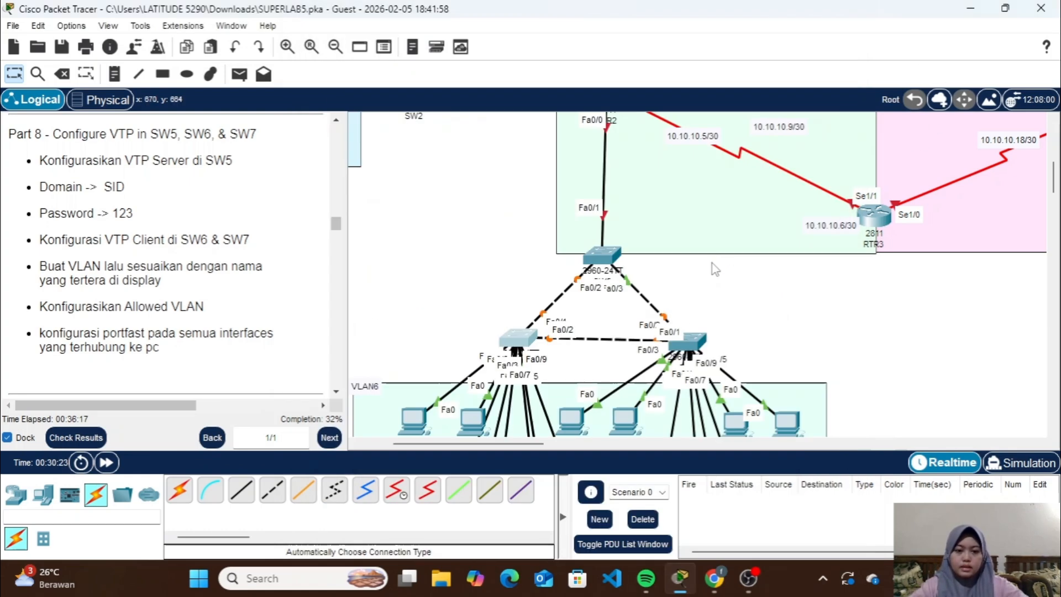
Open SW7's command line and enter interface range configuration for fa0/1-2, correcting the int command with the ra keyword
click(687, 340)
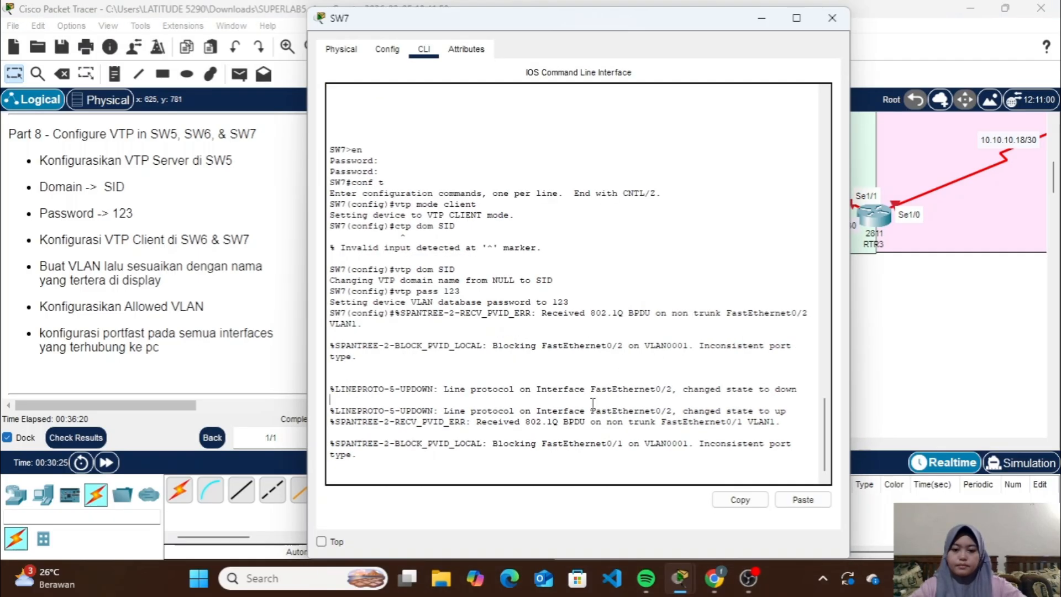
text(int fa)
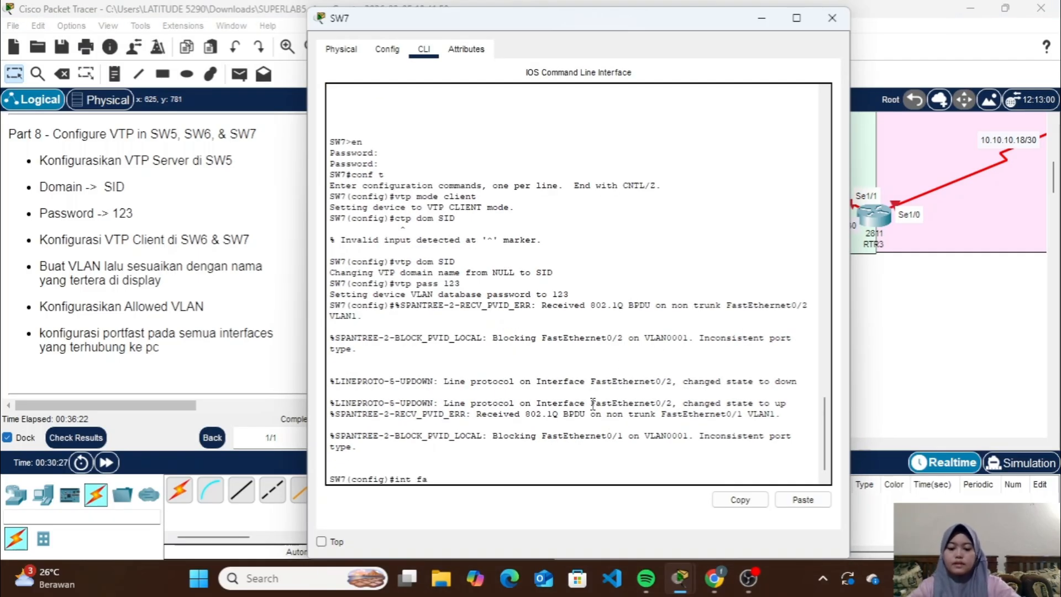
text(0/1-2)
key(Return)
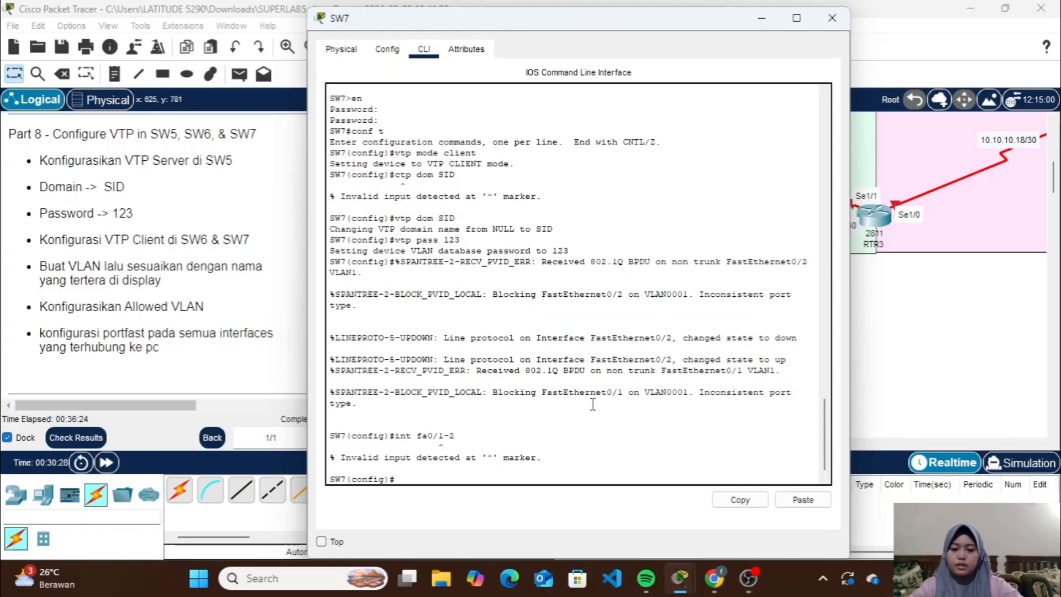
key(Up)
key(Left)
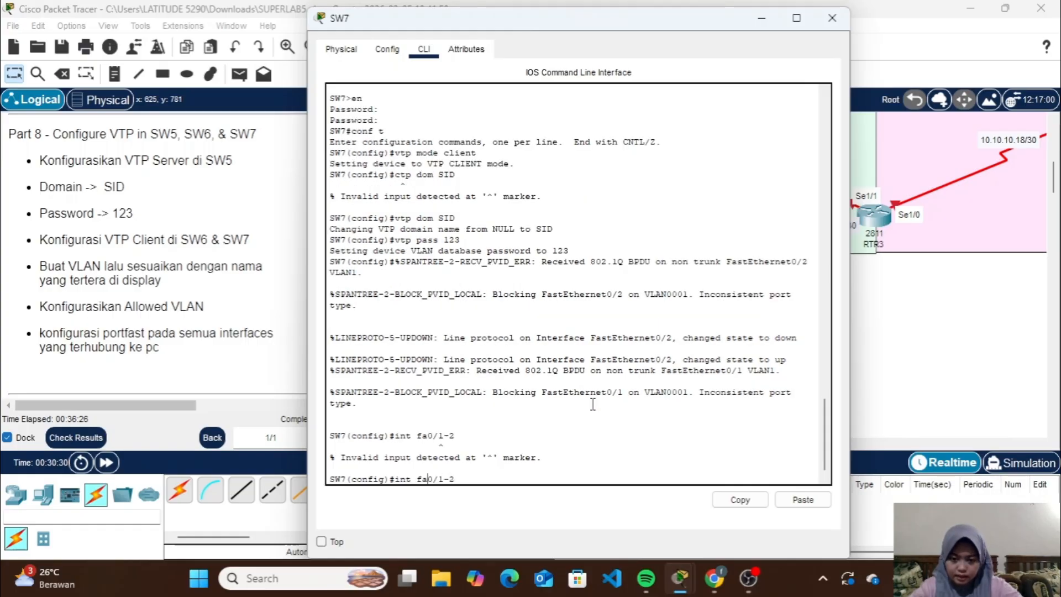
text(ra)
key(Return)
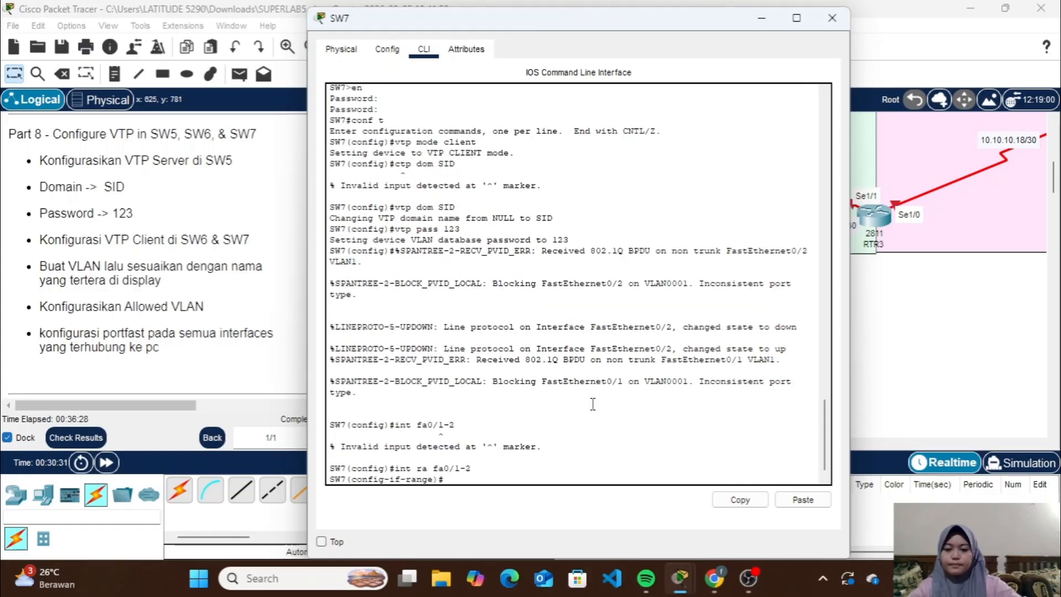
Set SW7's fa0/1-2 ports to trunk mode with the sw m t command
text(sw m t)
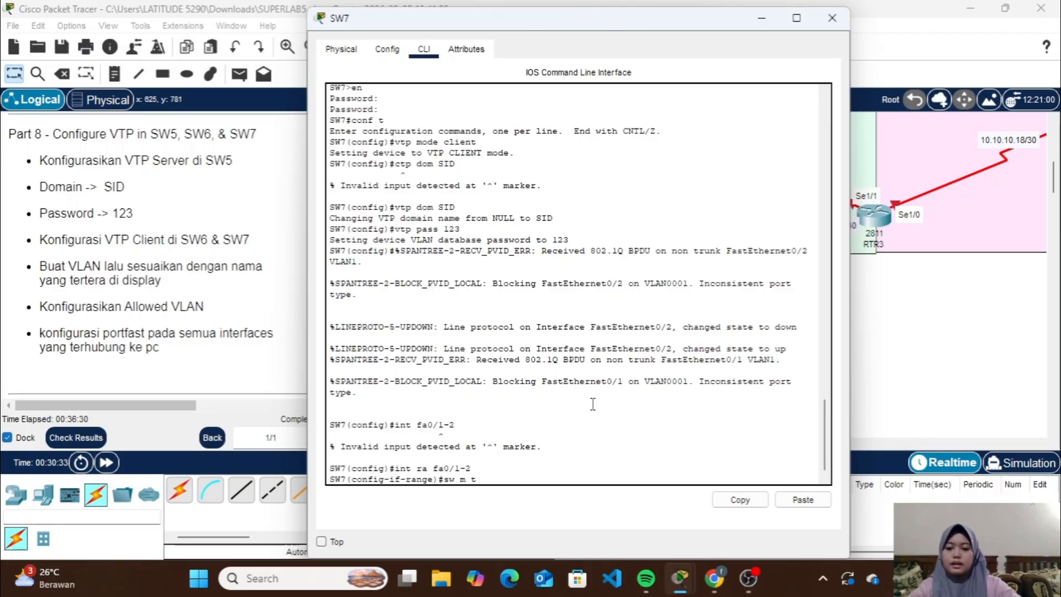
key(Return)
Allow VLANs 6-8 on SW7's fa0/1-2 trunk ports with the sw t all vl command and close SW7's window
text(s)
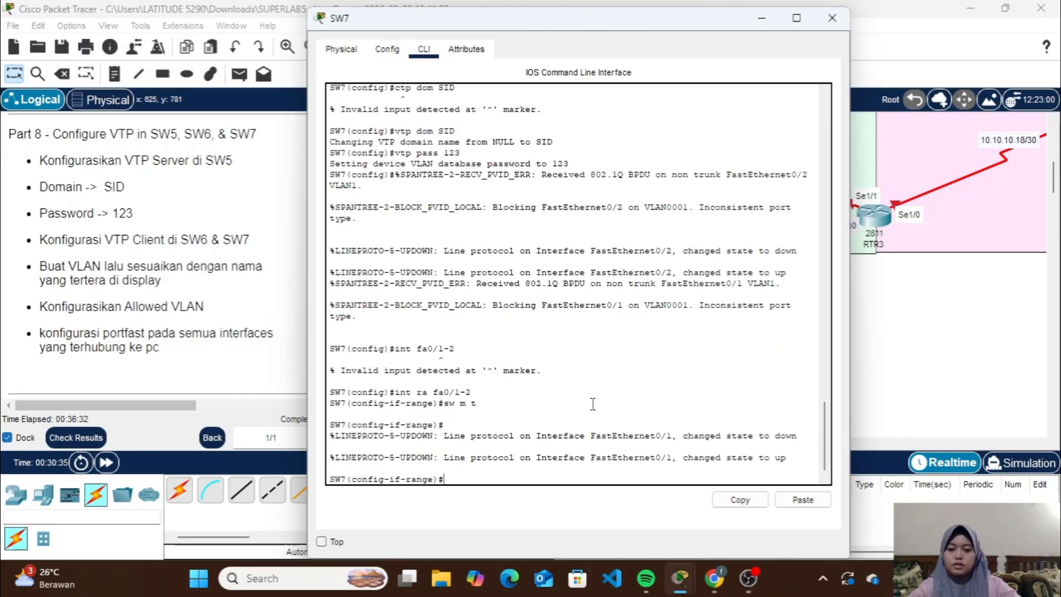
text(w t all )
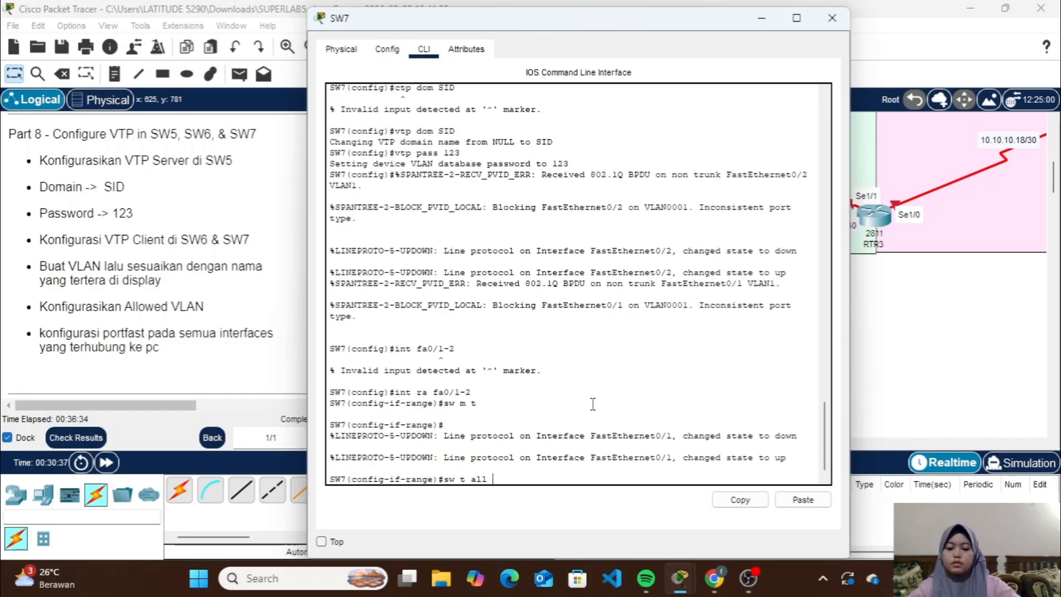
text(vl 6-8)
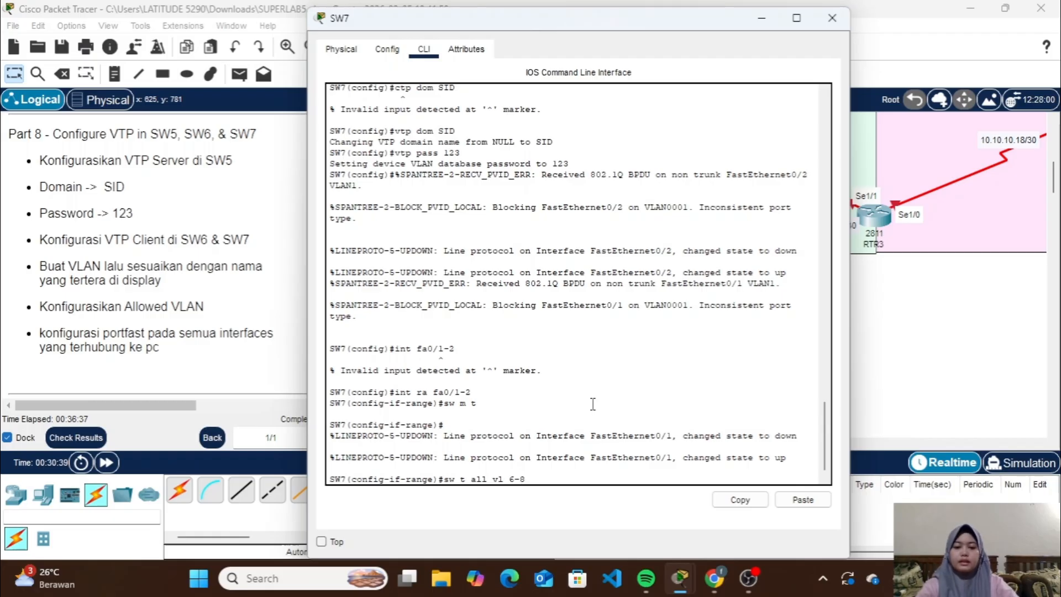
key(Return)
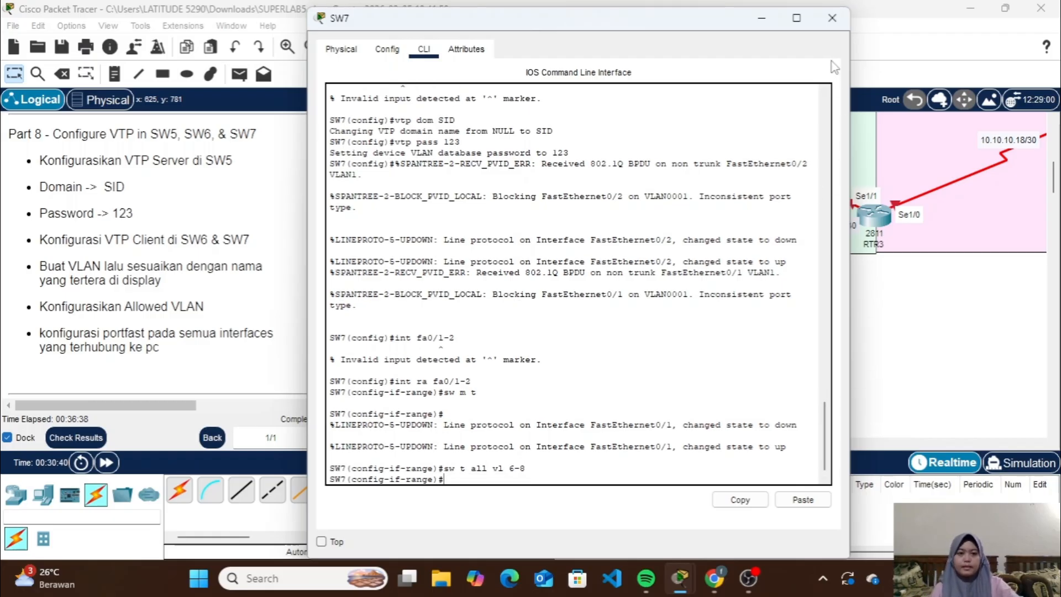
click(832, 18)
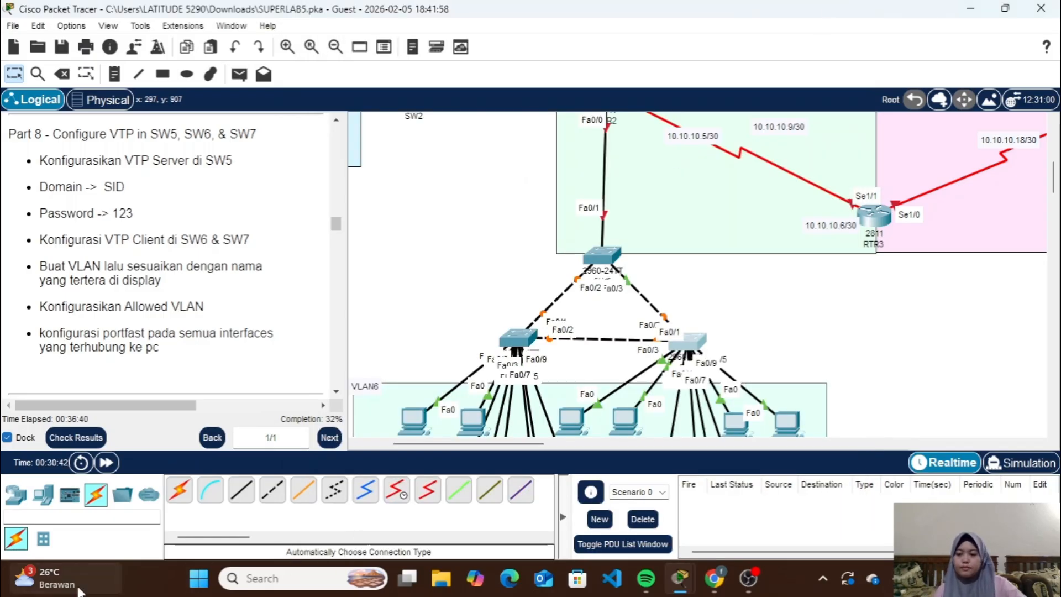
Fast-forward the simulation time repeatedly so the links between SW5, SW6 and SW7 can converge
click(107, 463)
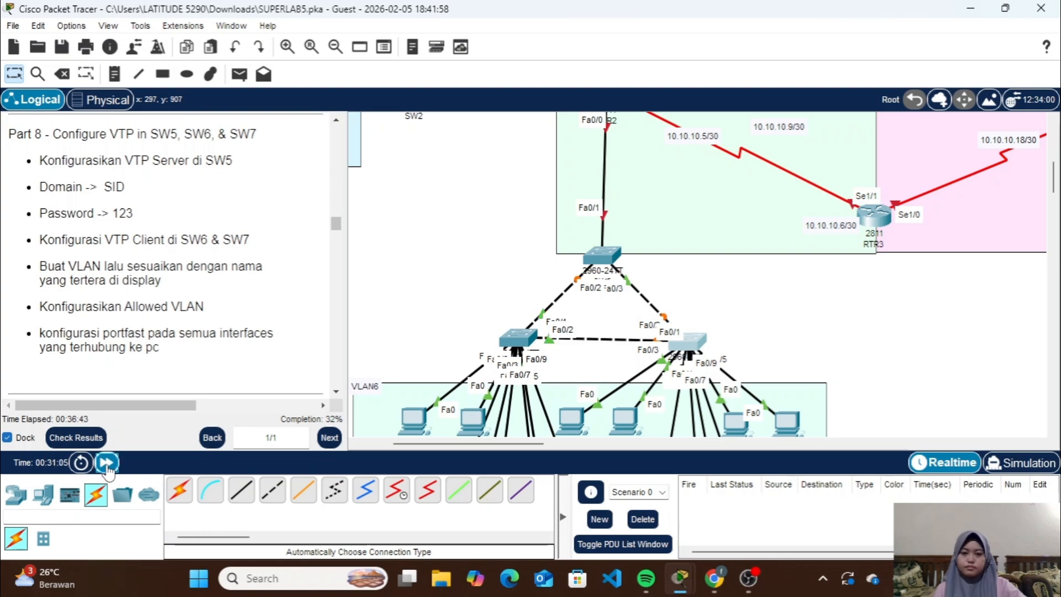
click(106, 463)
click(107, 463)
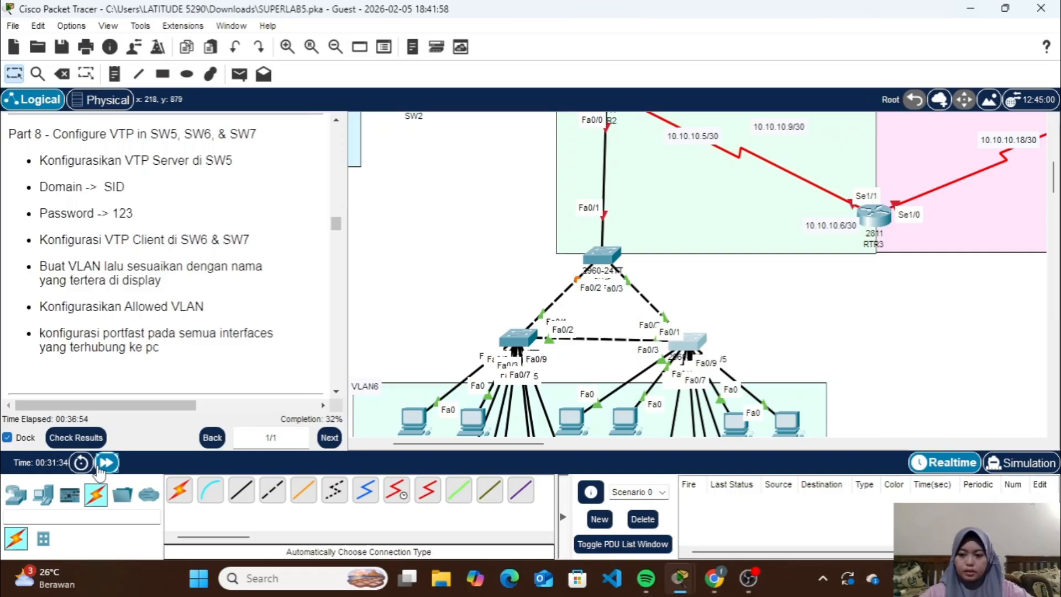
click(106, 462)
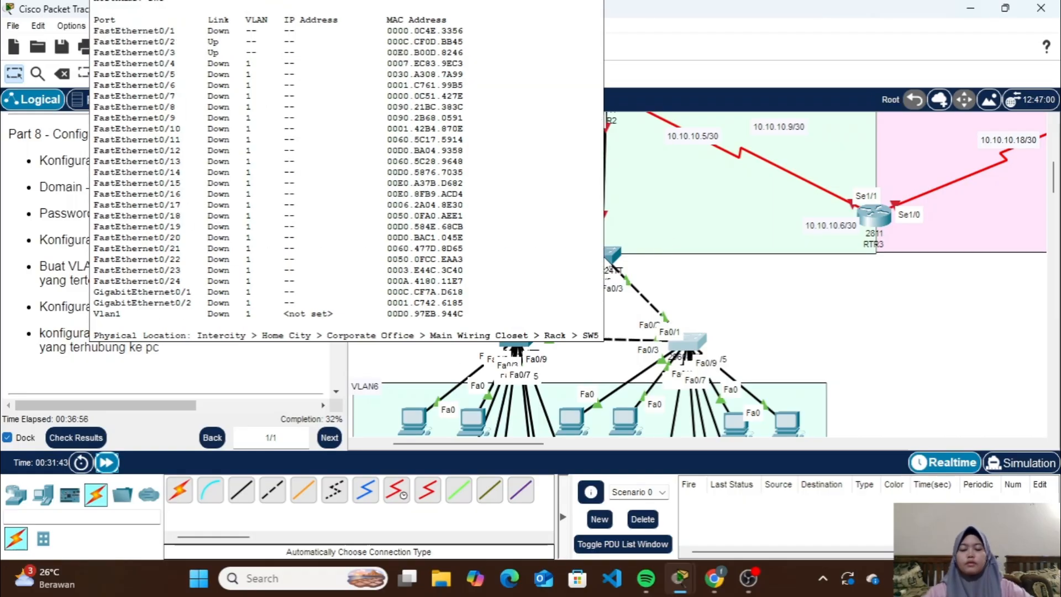
On SW5, leave interface range configuration and create VLAN 6 with the name VLAN6
click(604, 259)
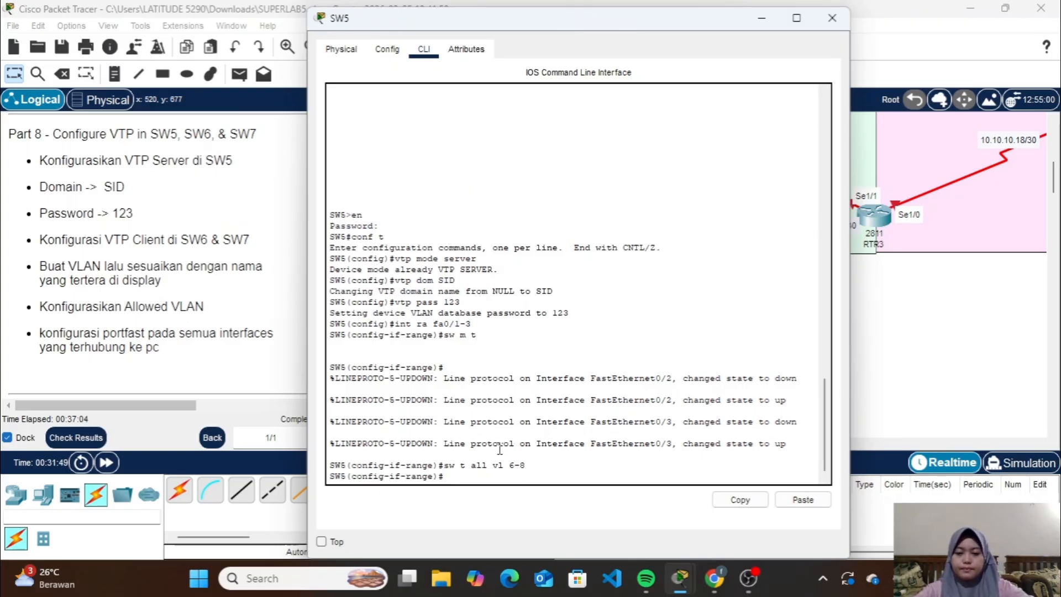
text(ex)
key(Return)
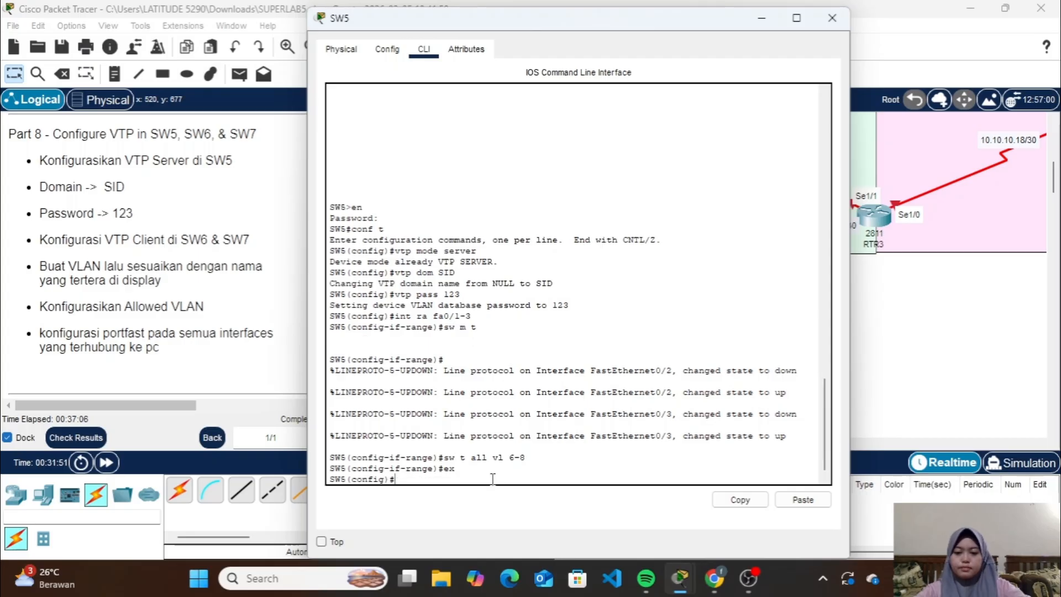
text(vlan 6)
key(Return)
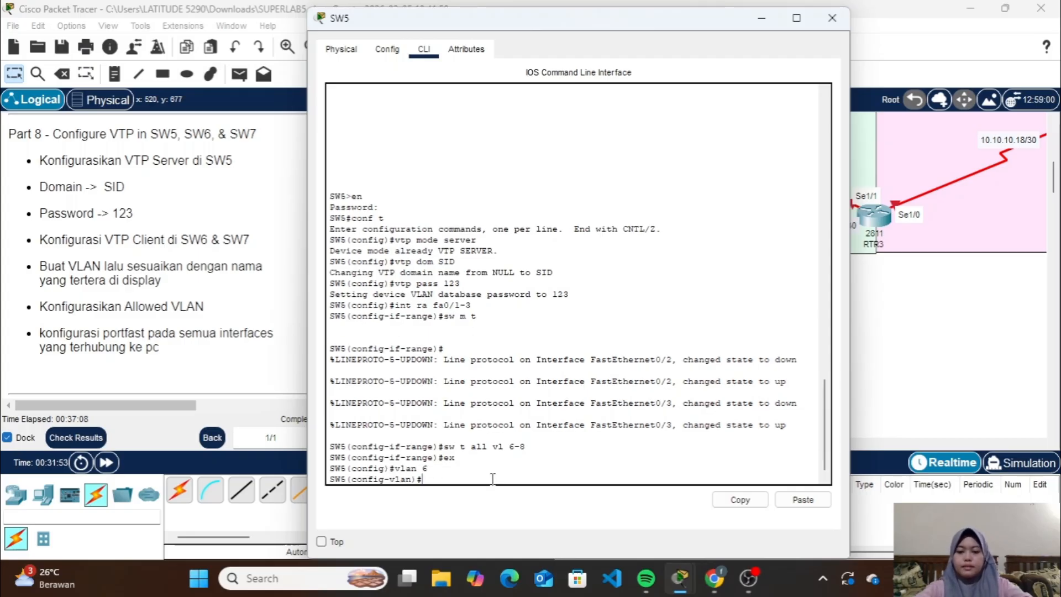
text(name VLA)
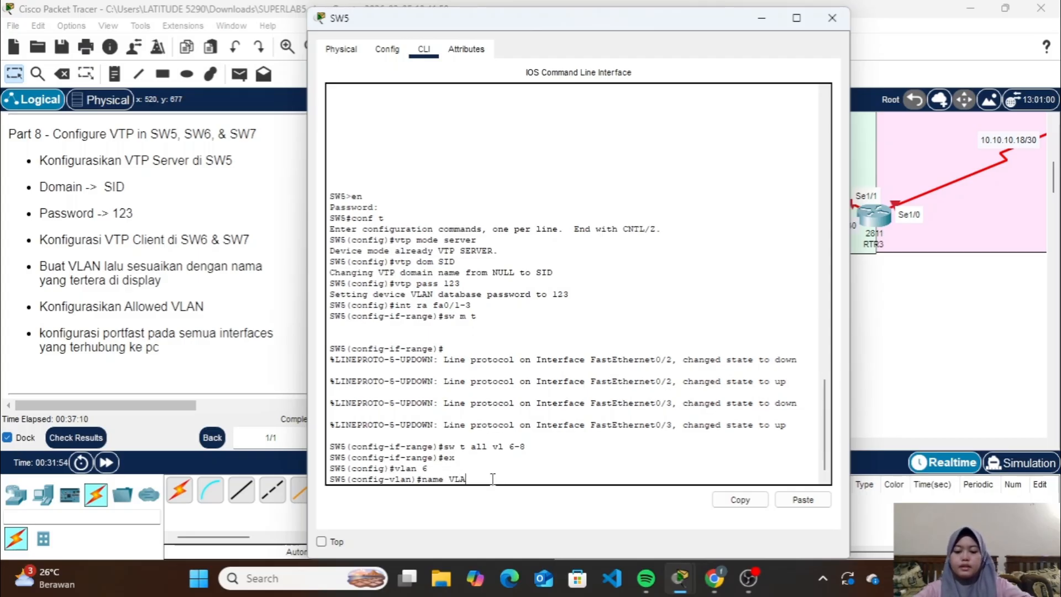
text(N6)
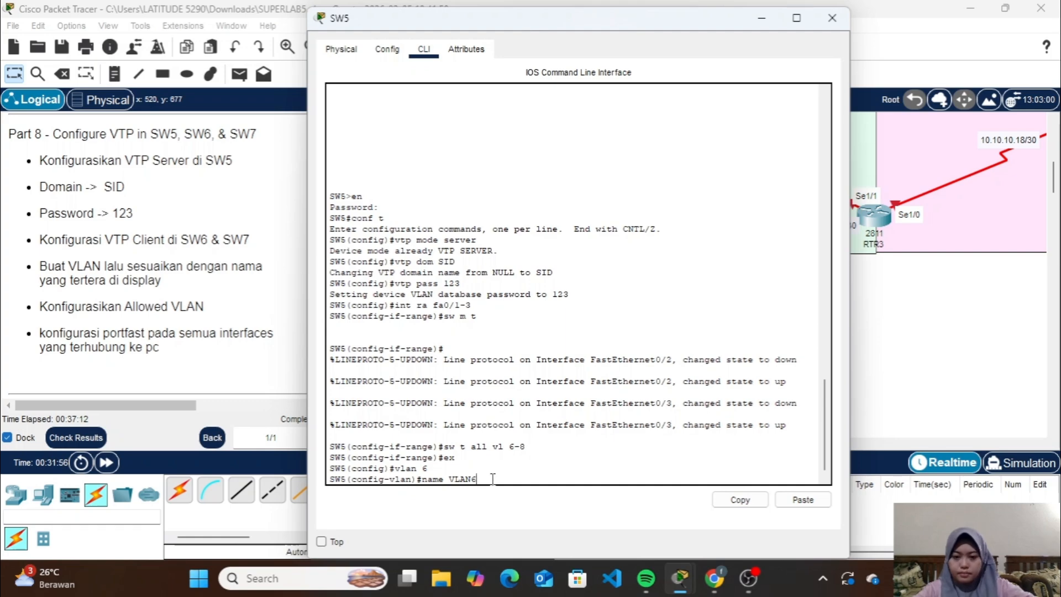
key(Return)
Create VLAN 7 on SW5 and name it VLAN7
text(vlan)
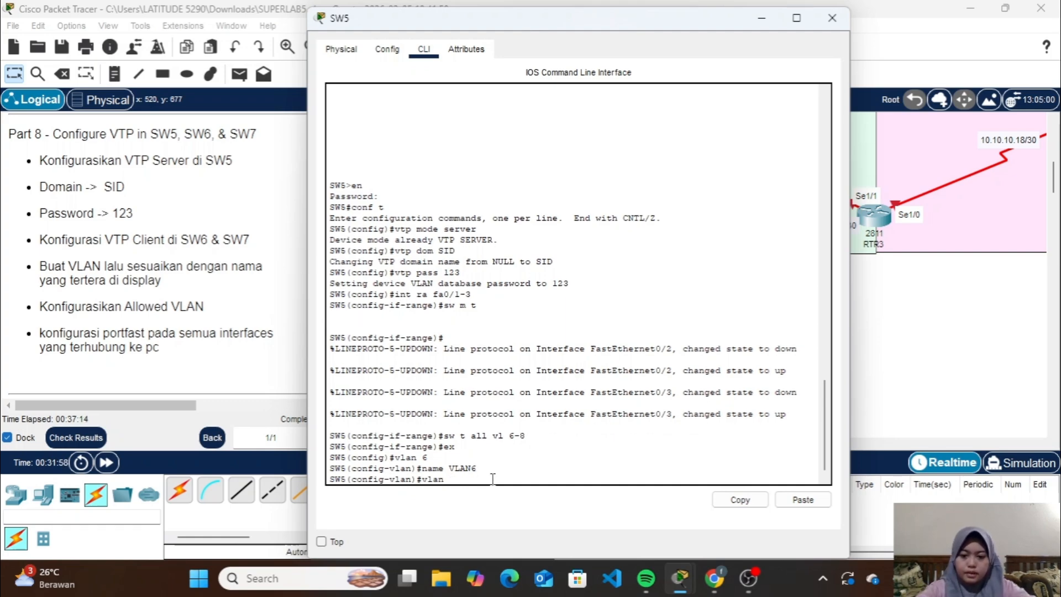
text( 6 7)
key(Return)
text(vlan 7)
key(Down)
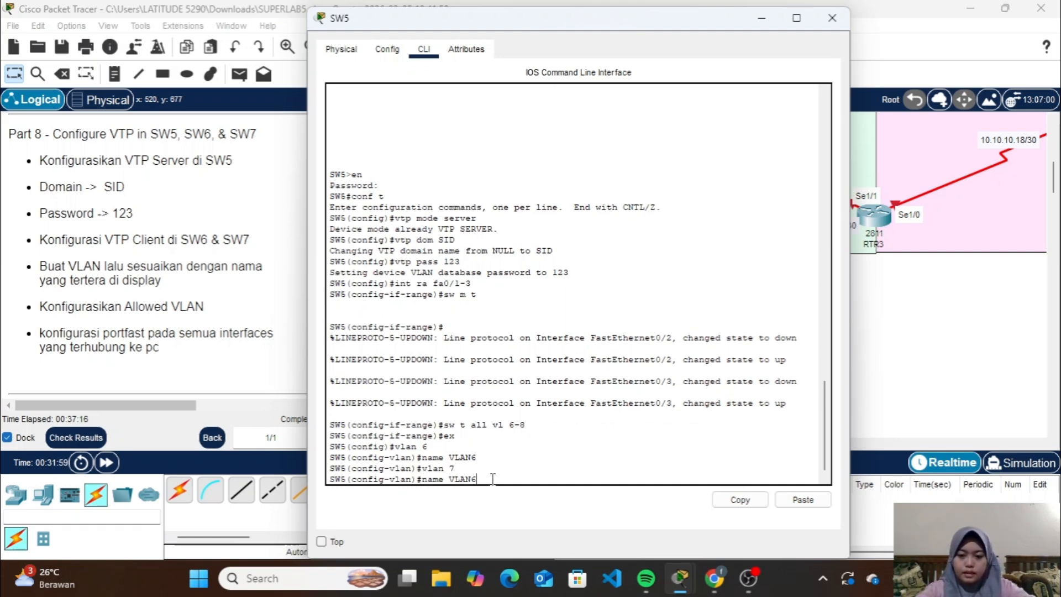
key(BackSpace)
text(7)
key(Return)
Create VLAN 8 on SW5 and name it VLAN8
key(Up)
key(Up)
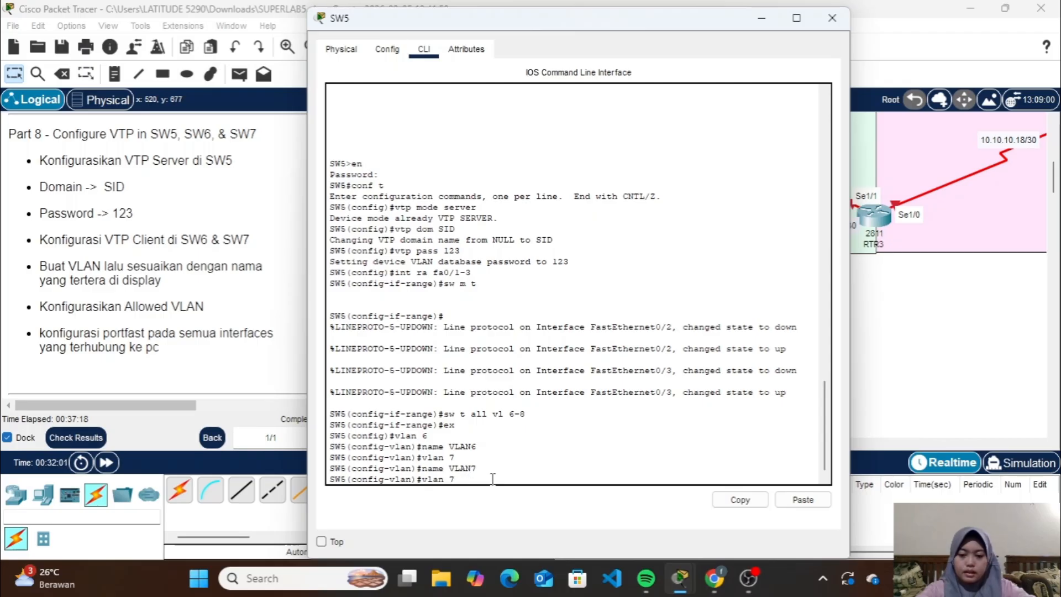
key(Return)
key(Up)
key(Up)
key(BackSpace)
text(8)
key(Return)
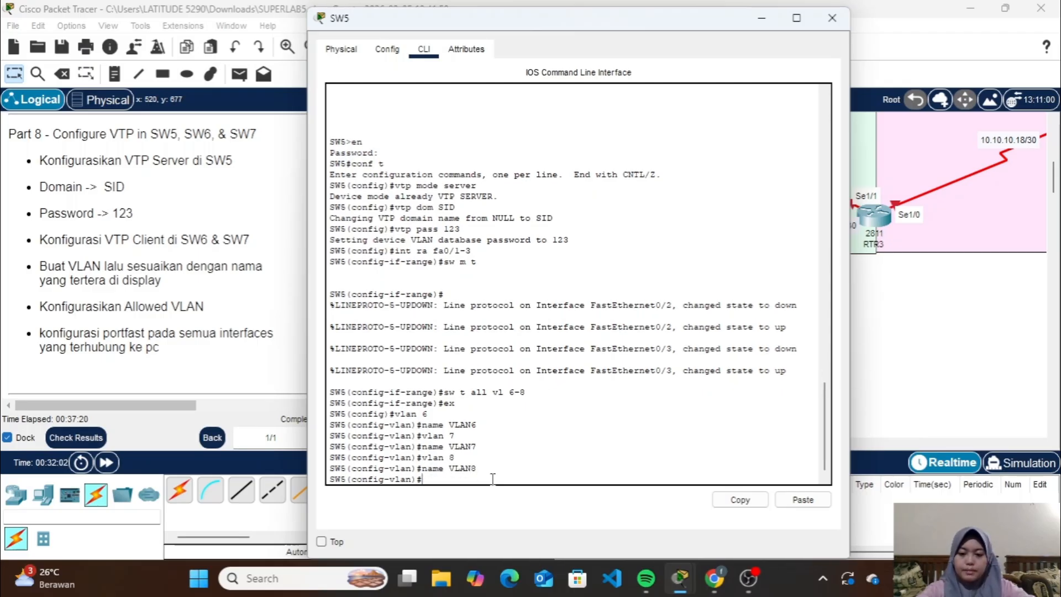
Exit SW5's VLAN configuration, list its VLANs with do sh vlan brief, and close SW5's window
text(ex)
key(Return)
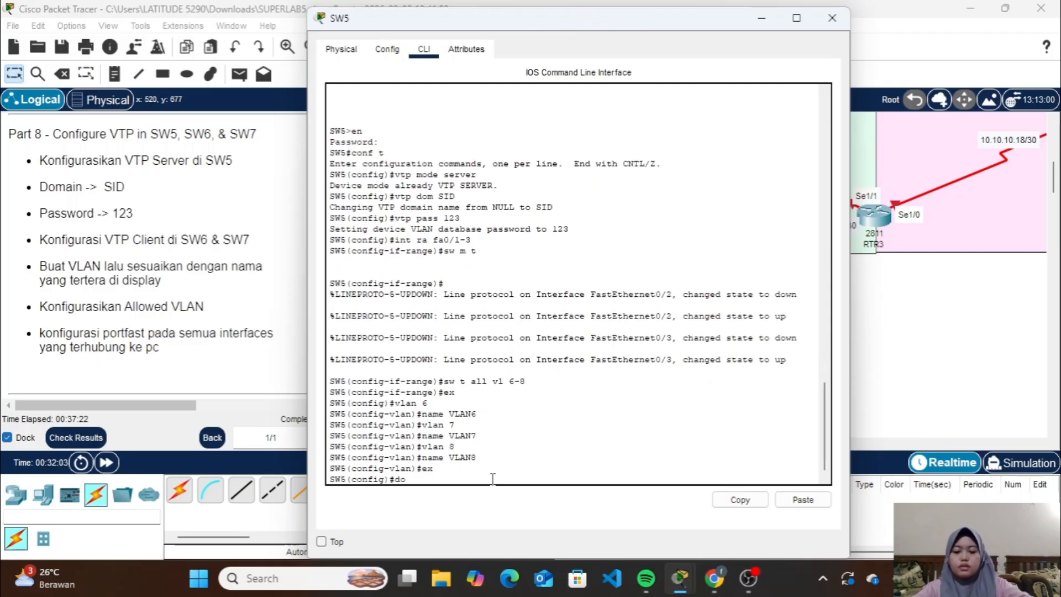
text(do sh vlan b)
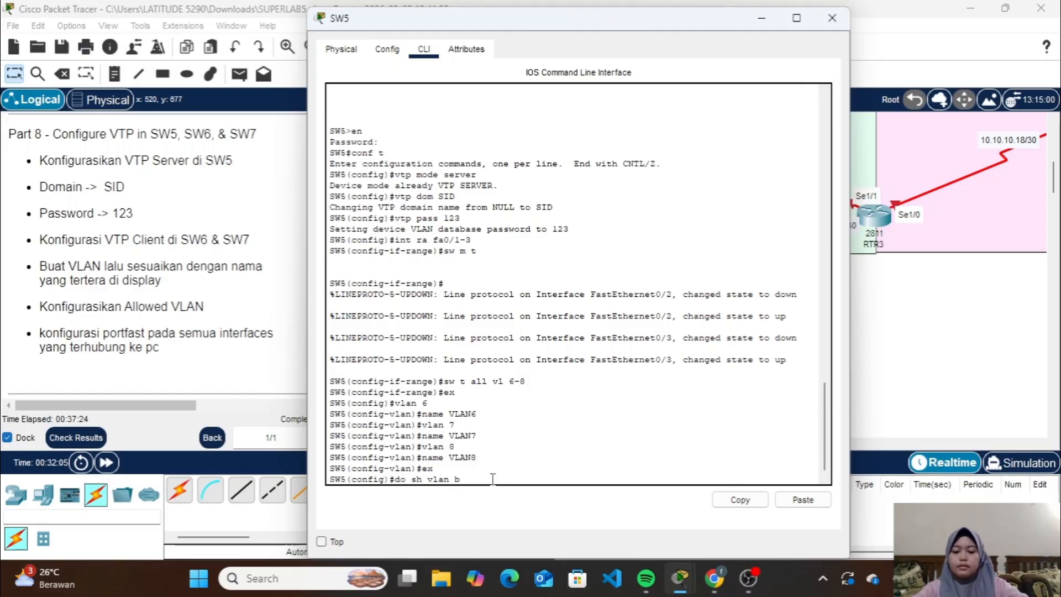
text(rief)
key(Return)
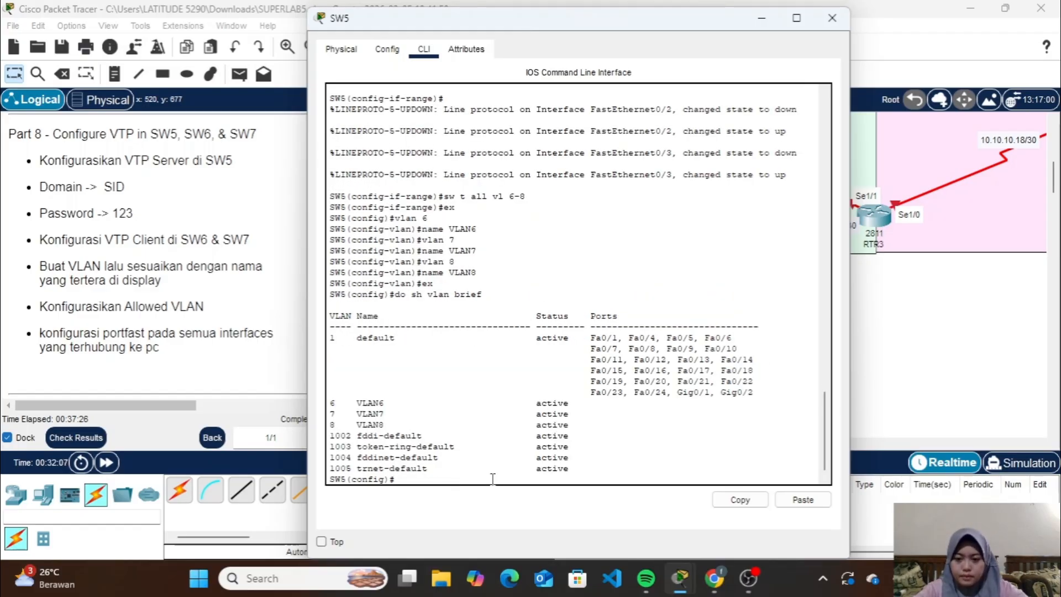
click(842, 19)
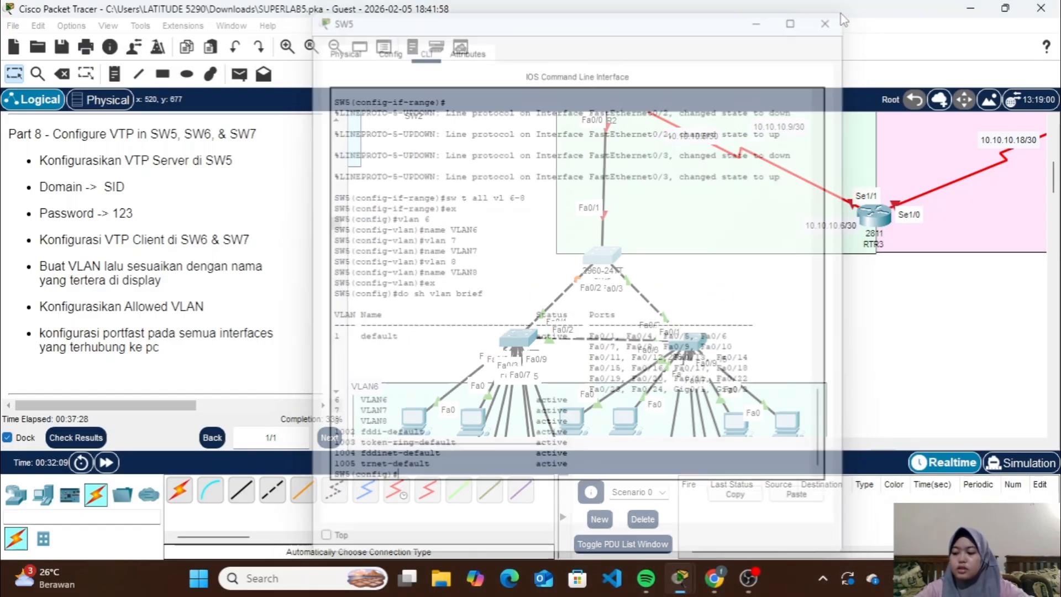
On SW6, exit interface range configuration, check the VLANs received over VTP with do sh vlan brief, and put the window away
click(520, 339)
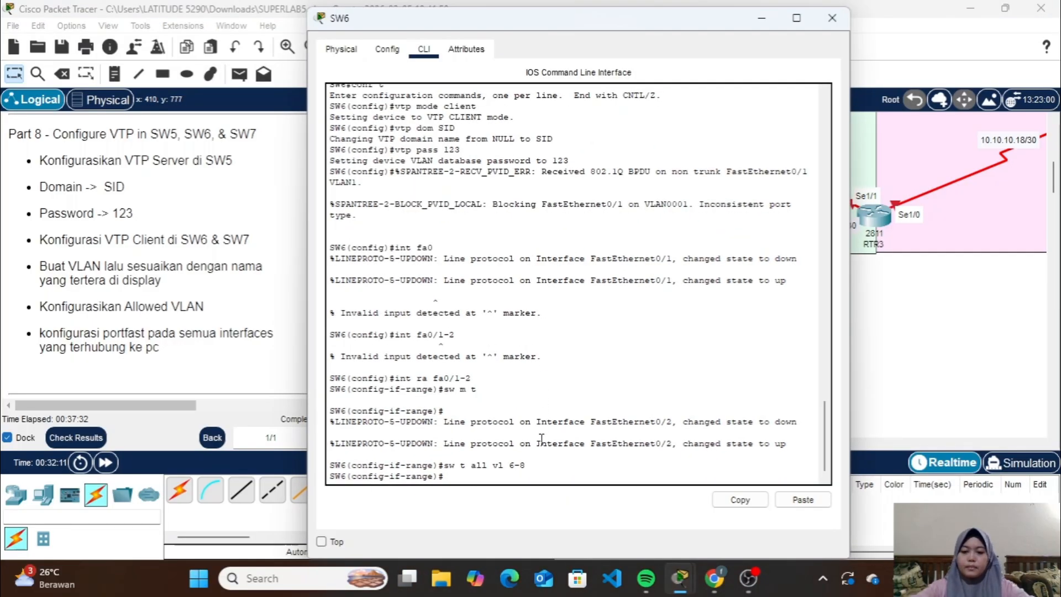
text(ex)
key(Return)
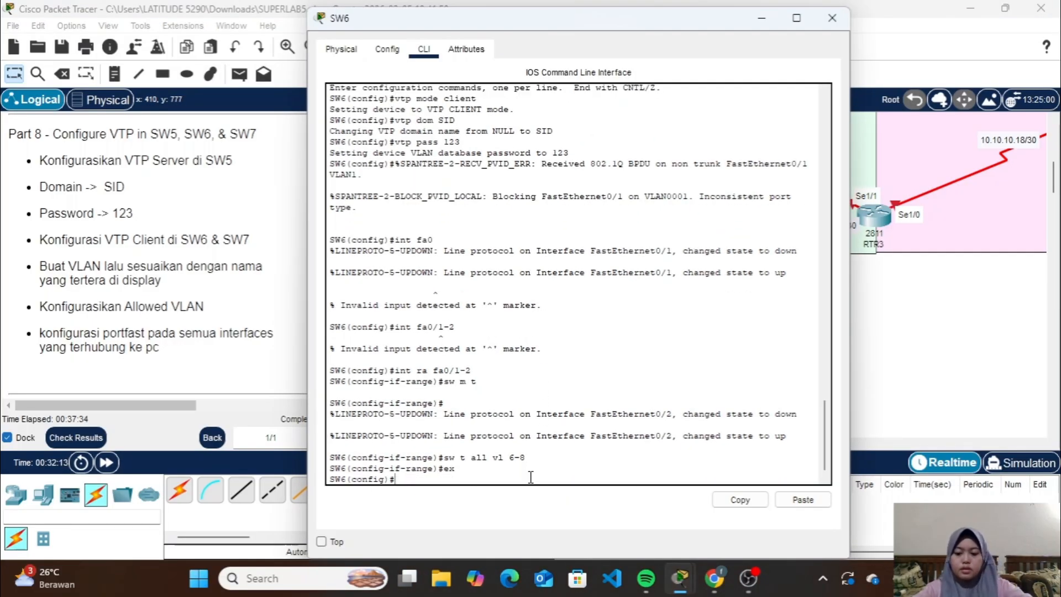
text(dos)
key(BackSpace)
text(sh)
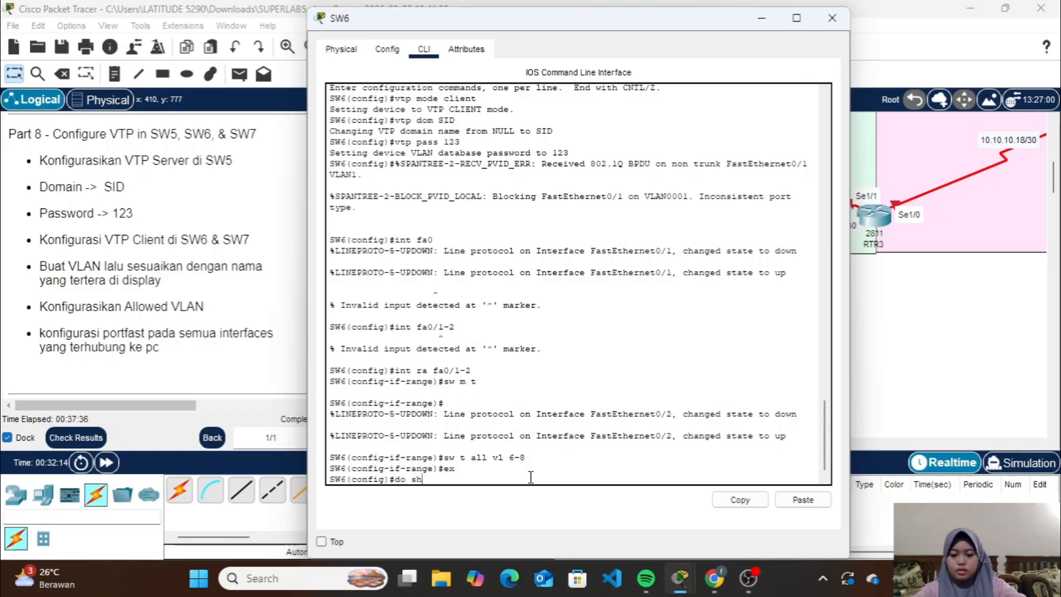
text( vlan brie)
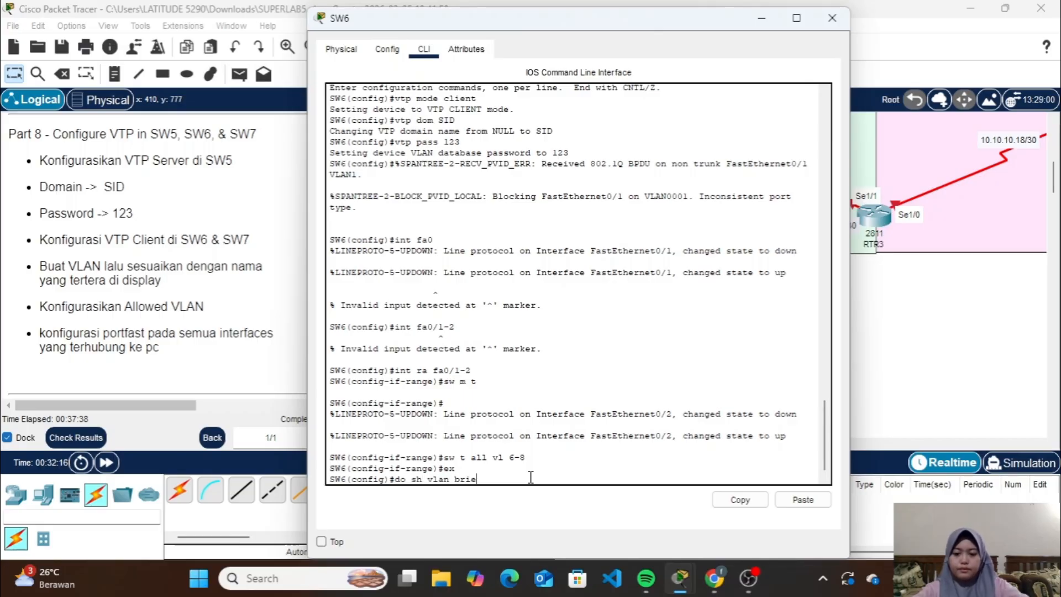
text(f)
key(Return)
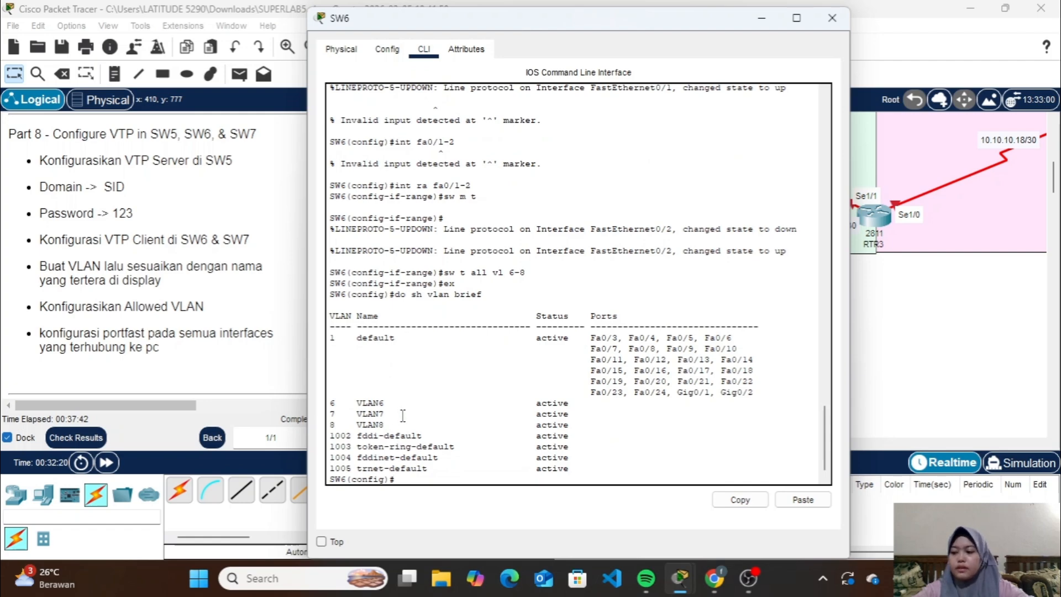
click(761, 20)
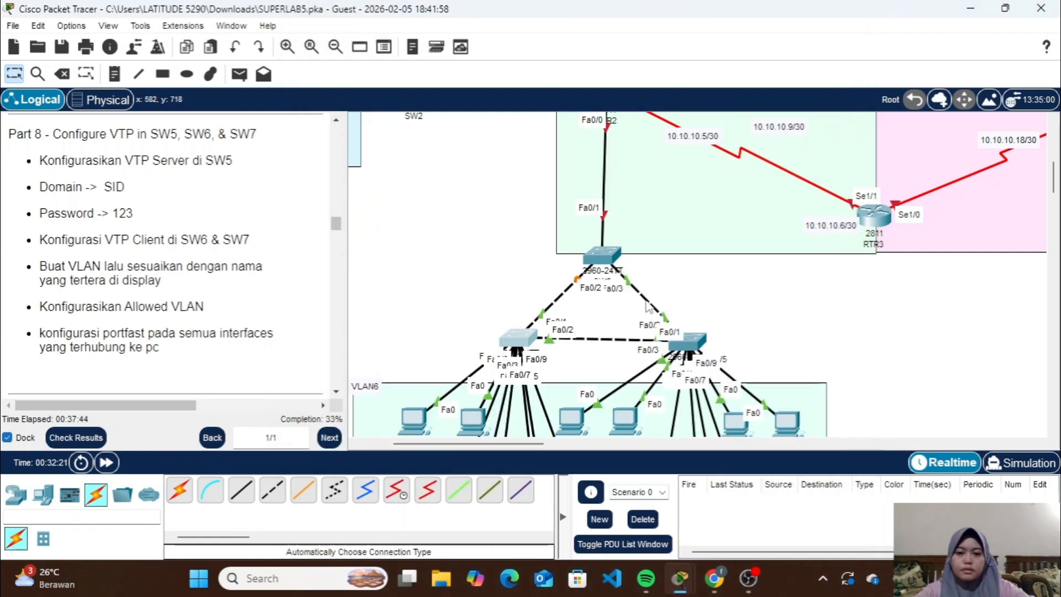
Shift PC0 and PC1 slightly closer together within the VLAN6 area of the topology
scroll(646, 308, down, 5)
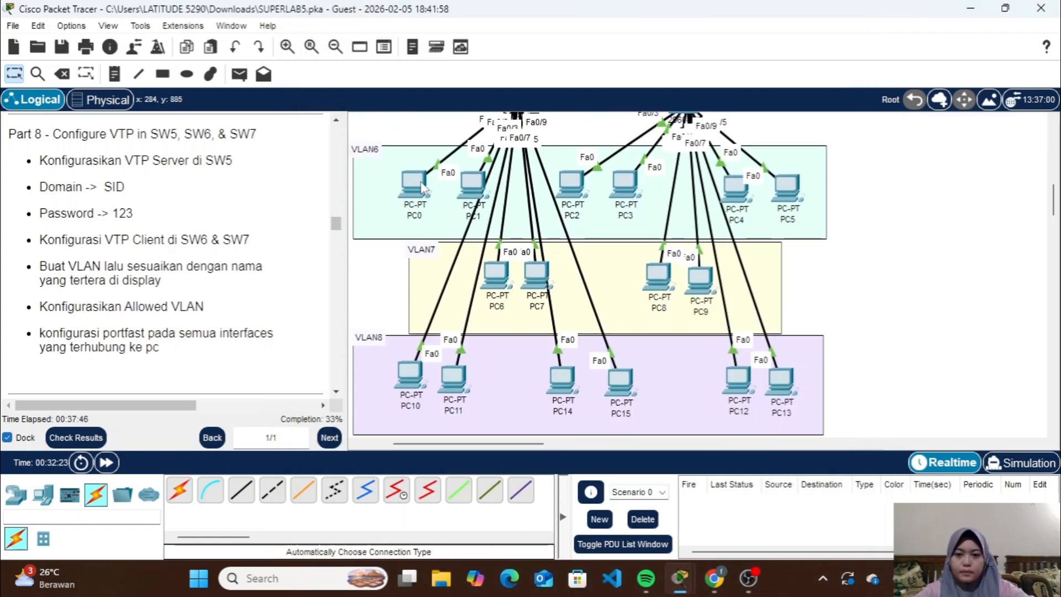
scroll(425, 188, up, 2)
drag(418, 261, 474, 263)
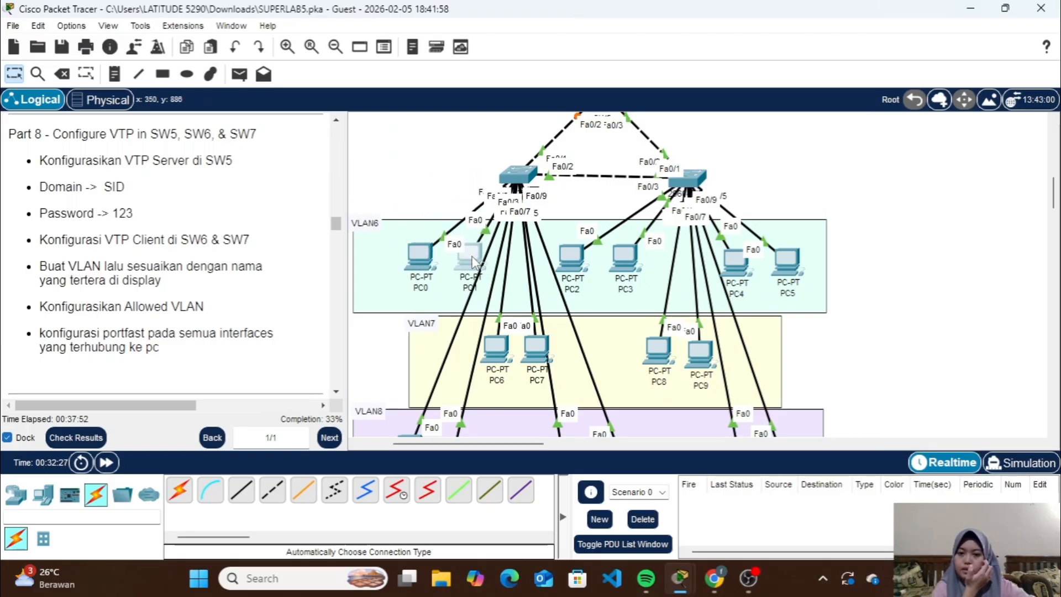
scroll(519, 354, down, 5)
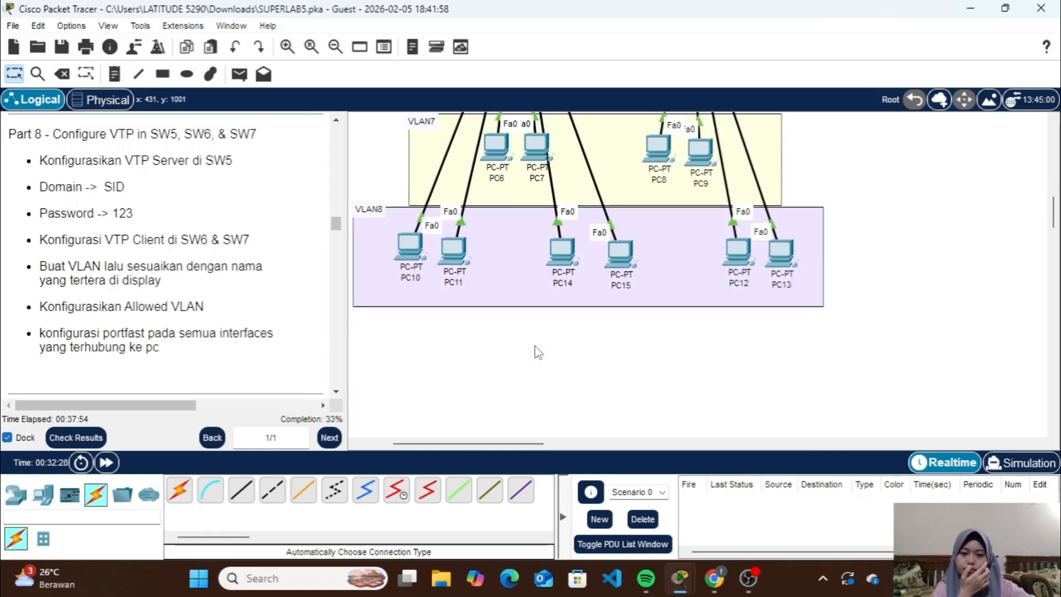
scroll(521, 273, up, 8)
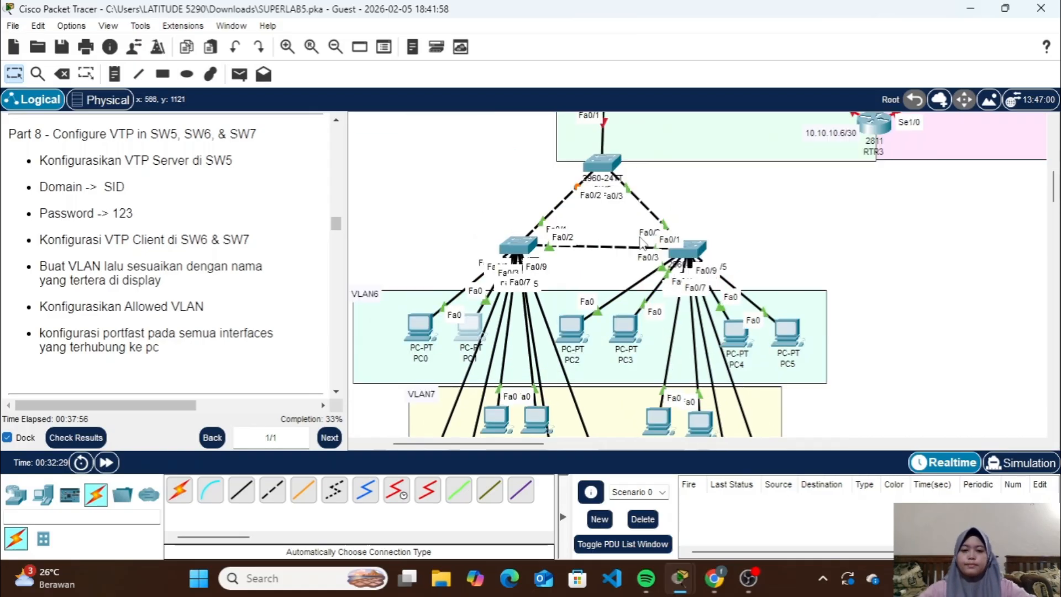
On SW6, put interface range fa0/3-4 in access mode and assign it to VLAN 6
click(523, 277)
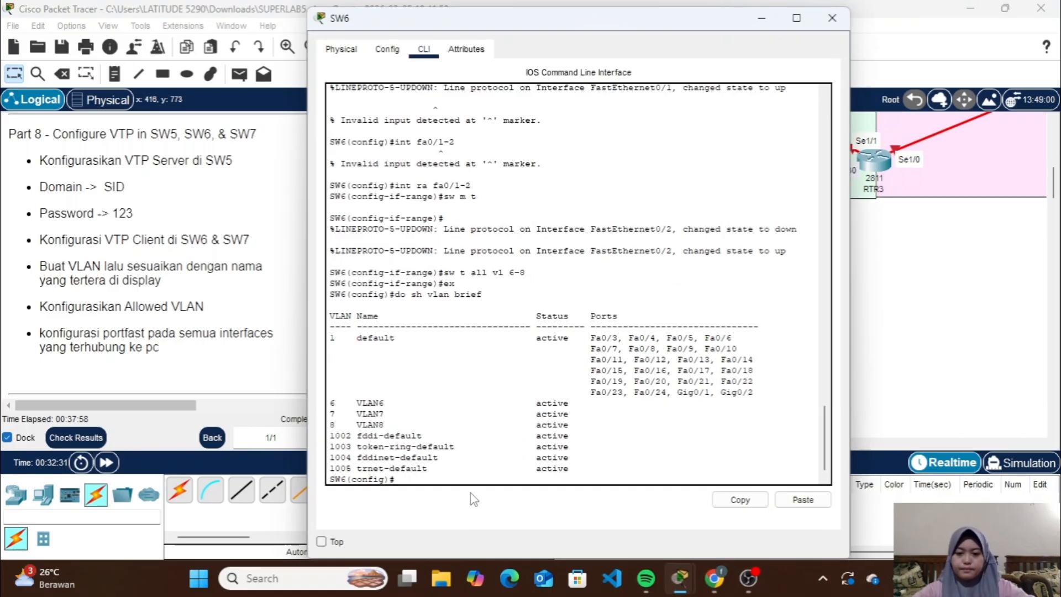
text(int )
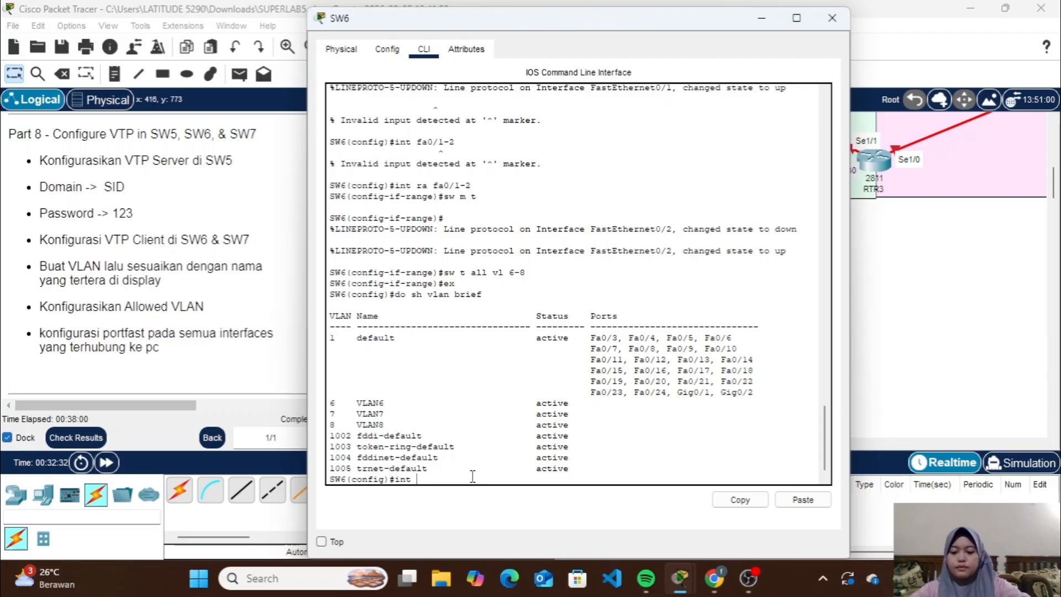
text(ra fa0/)
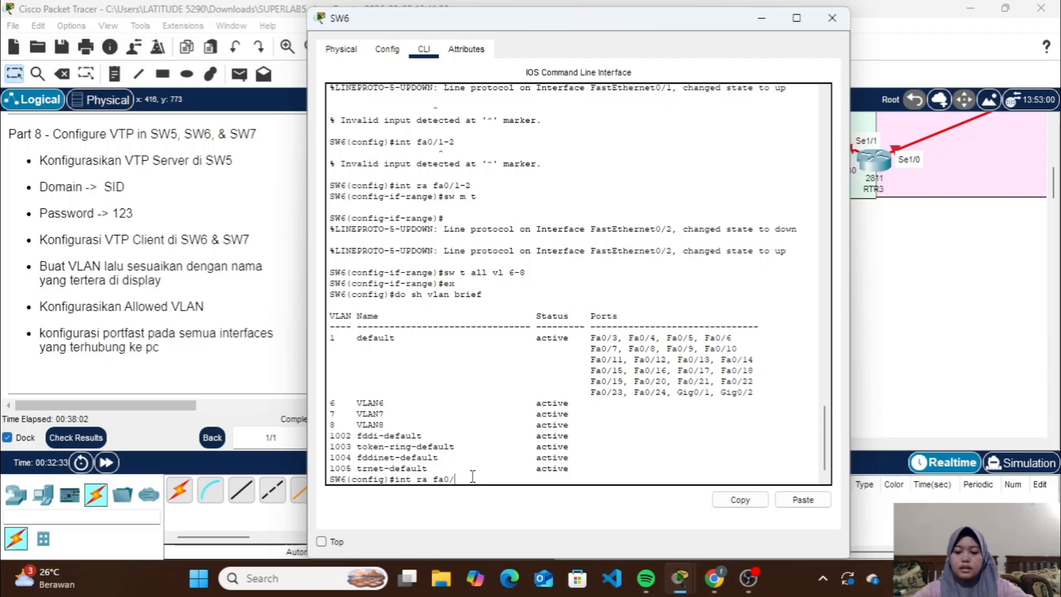
text(3-4)
key(Return)
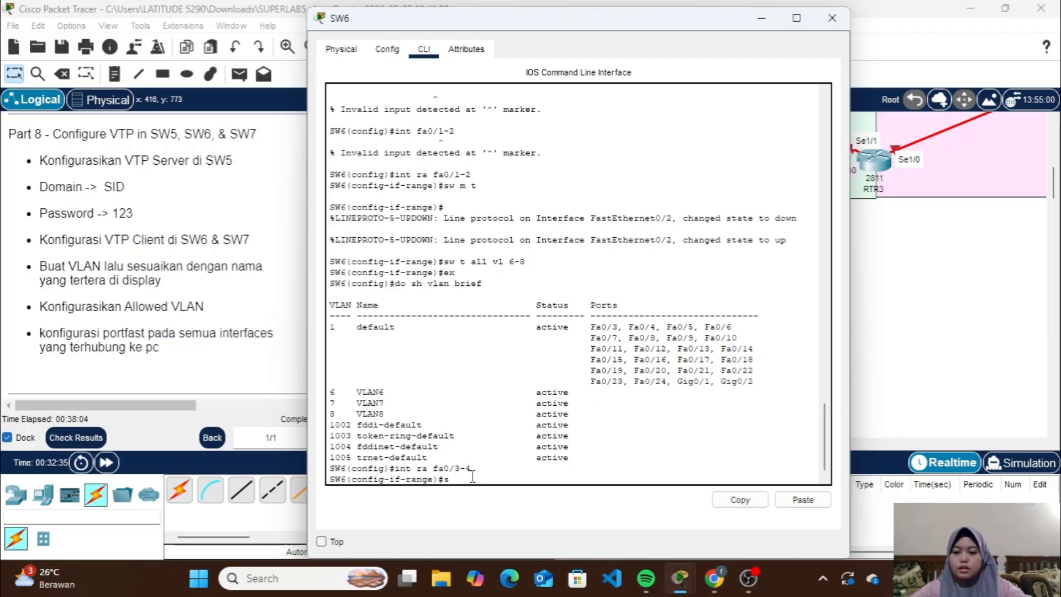
text(sw m a)
key(Return)
text(sw)
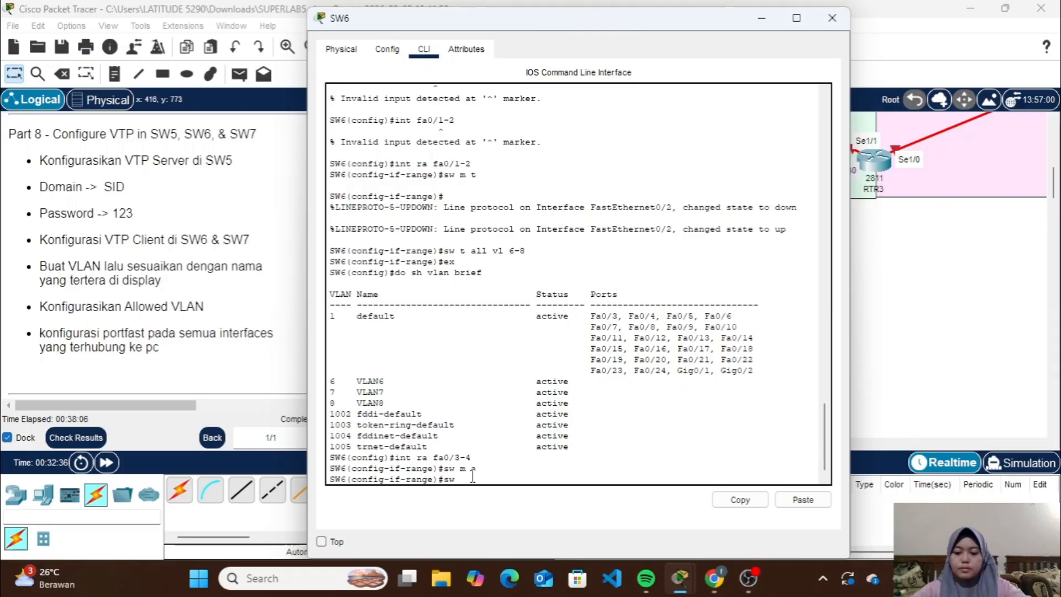
text( a vl 6)
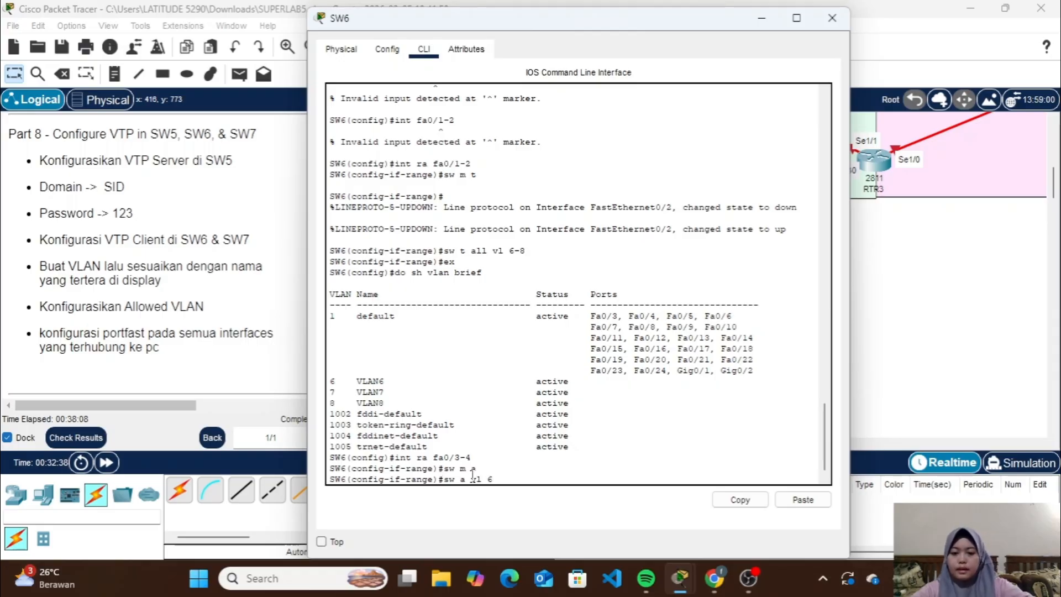
key(Return)
Enable spanning-tree portfast on SW6's fa0/3-4 and exit the interface range configuration
text(spa po)
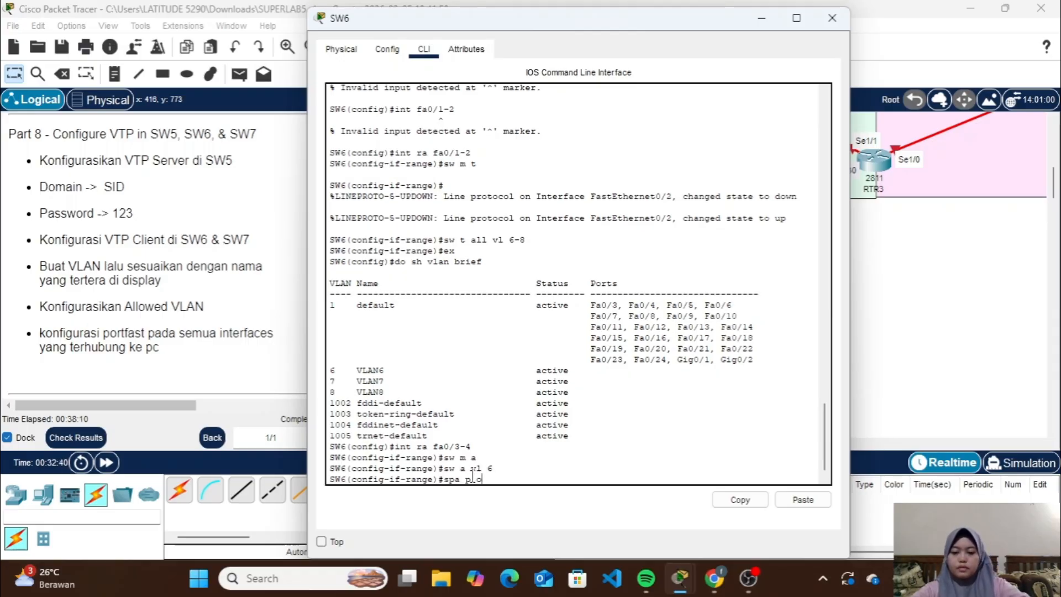
key(BackSpace)
key(BackSpace)
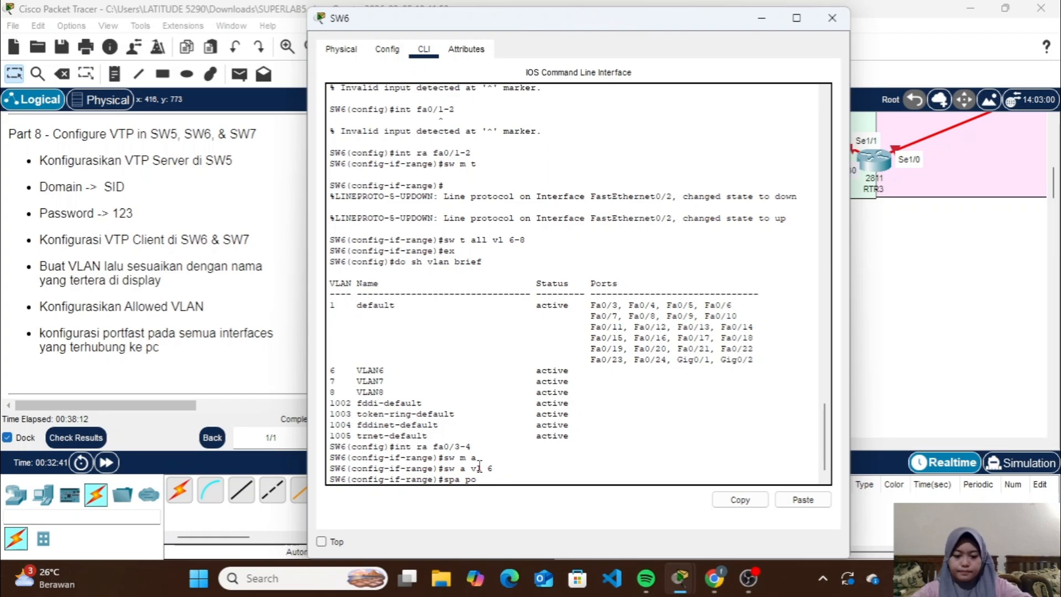
text(o)
key(Return)
text(ex)
key(Return)
On SW6, put interface range fa0/5-6 in access mode and assign it to VLAN 7
text(ig)#i)
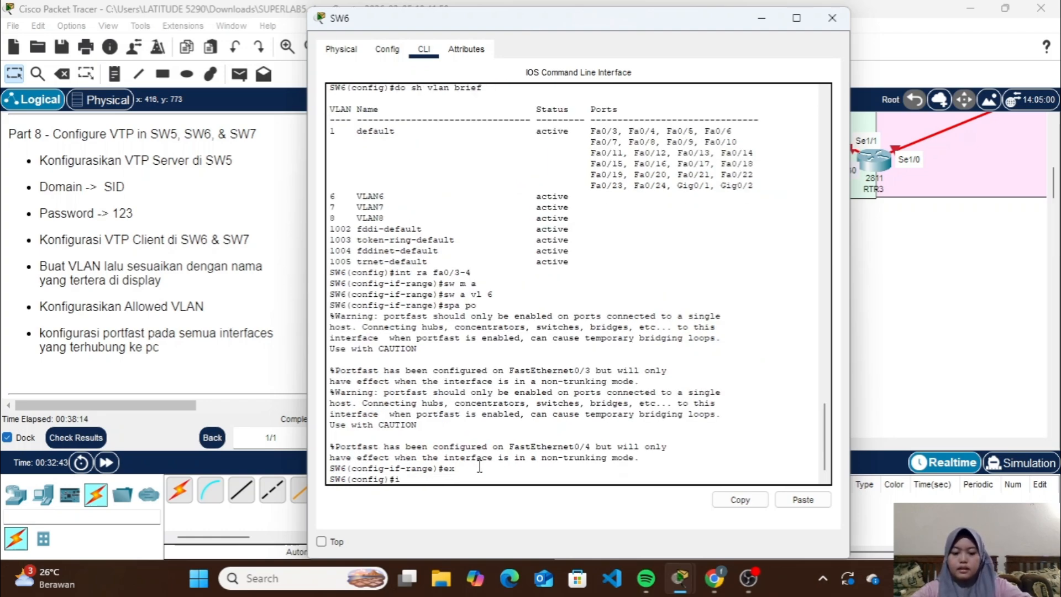
text(nt ra fa)
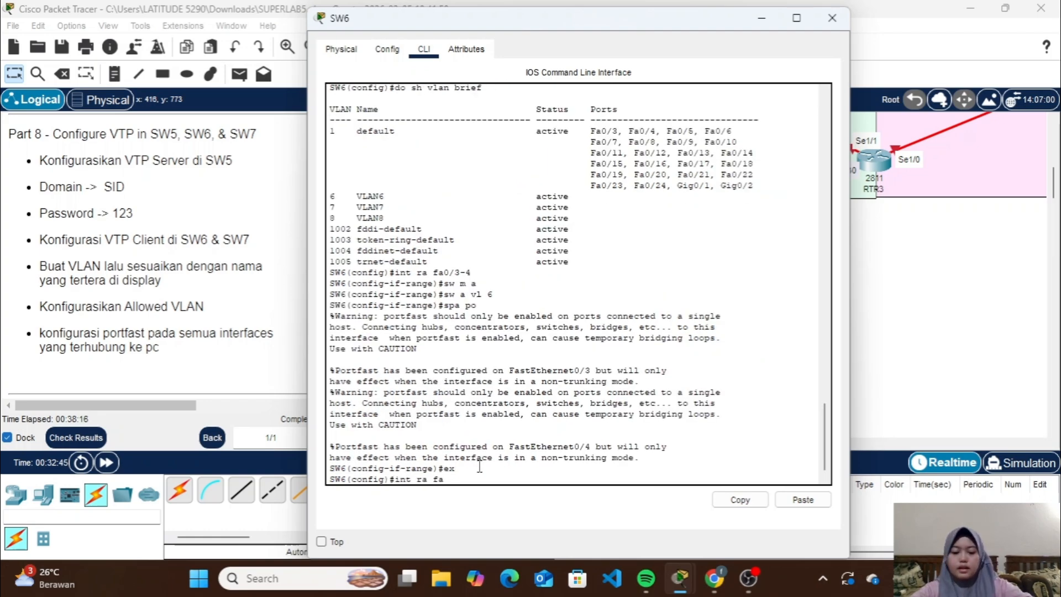
text(0/5-6)
key(Return)
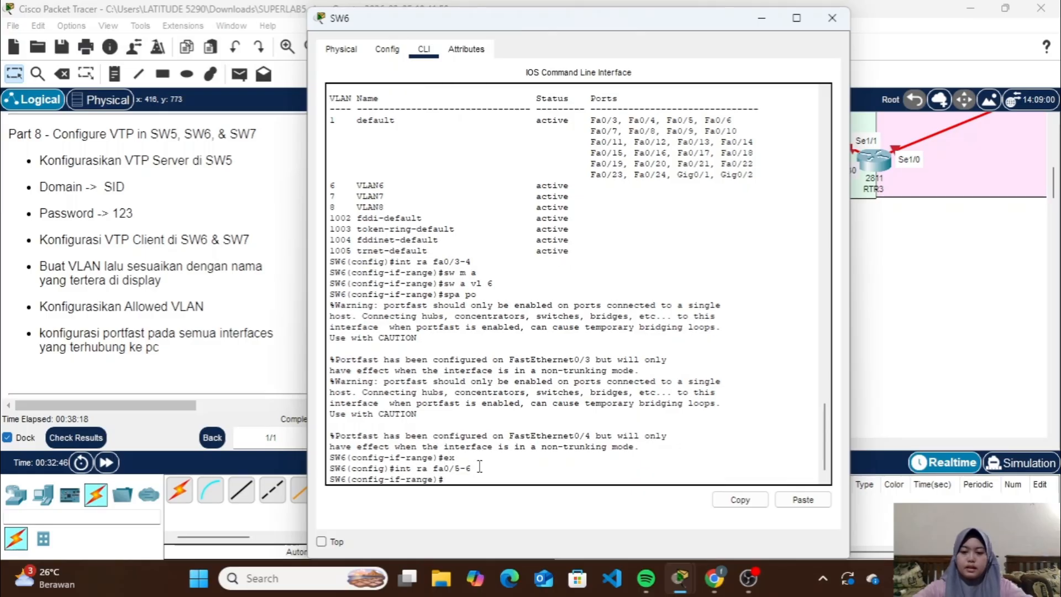
text(sw m a)
key(Return)
text(s)
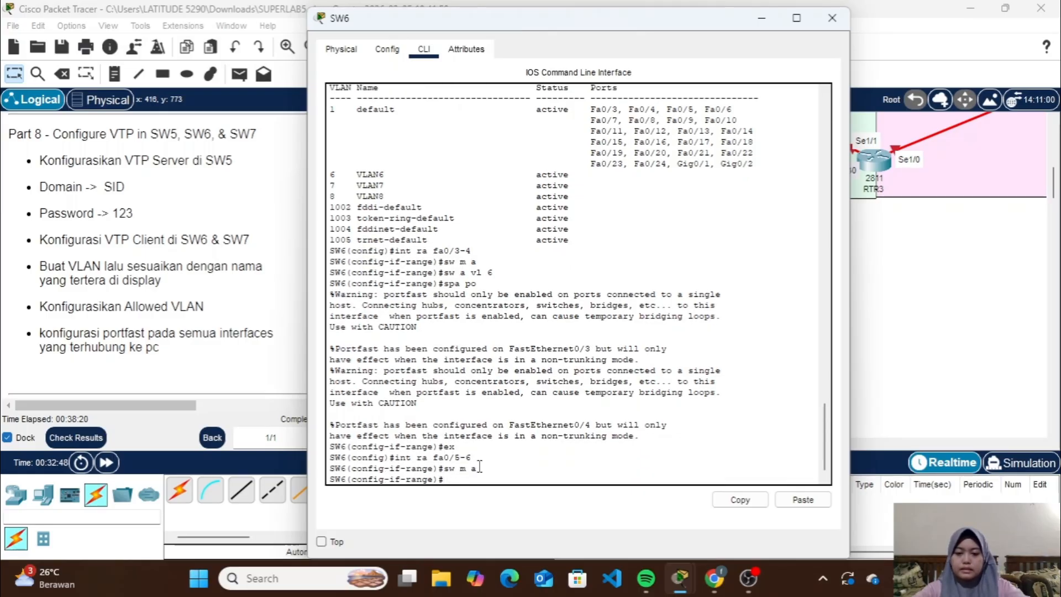
text(w a vl)
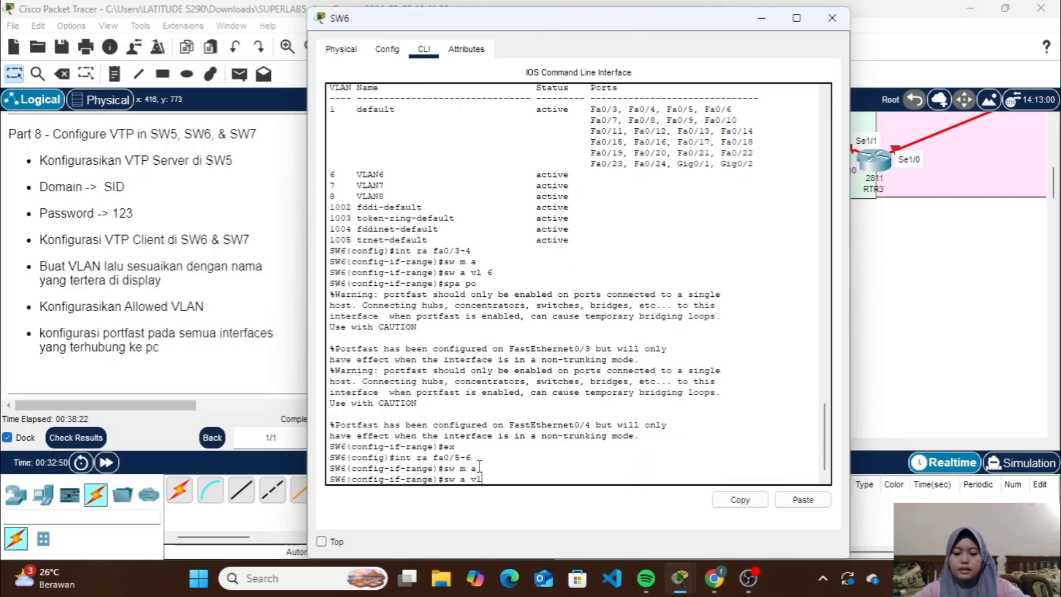
text( 7)
key(Return)
Enable spanning-tree portfast on SW6's fa0/5-6 and exit the interface range configuration
text(s)
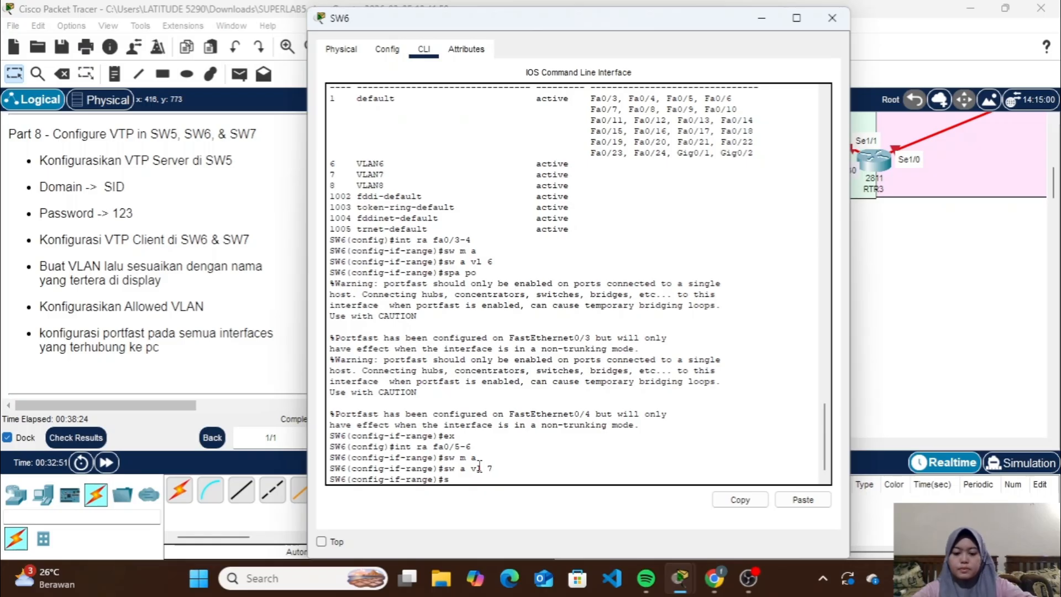
text(pa po)
key(Return)
text(ex)
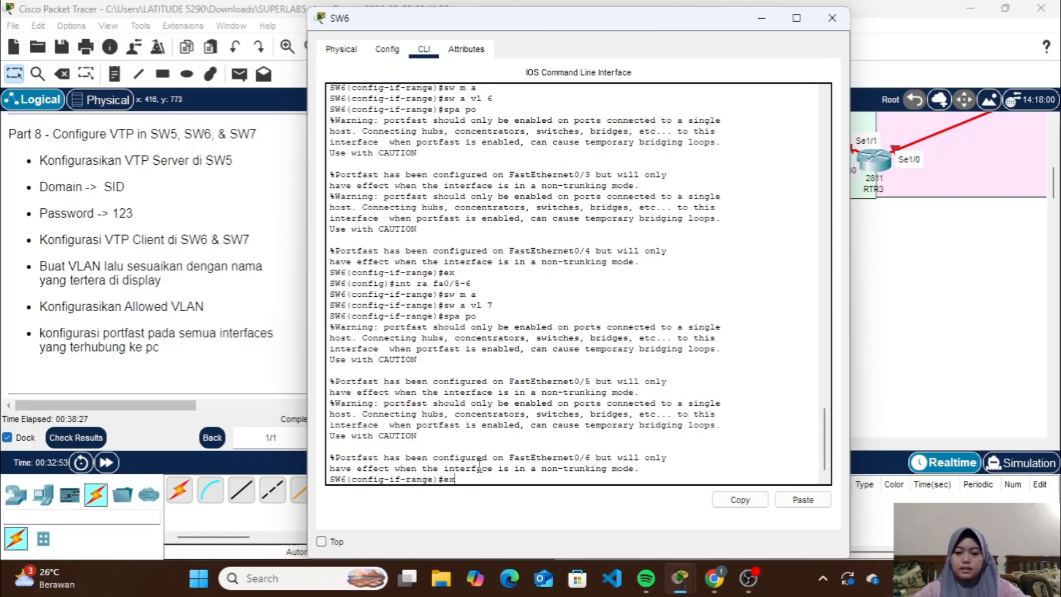
key(Return)
Enter configuration mode for SW6's interface range fa0/7-10, correcting the mistyped interface name
text(int r)
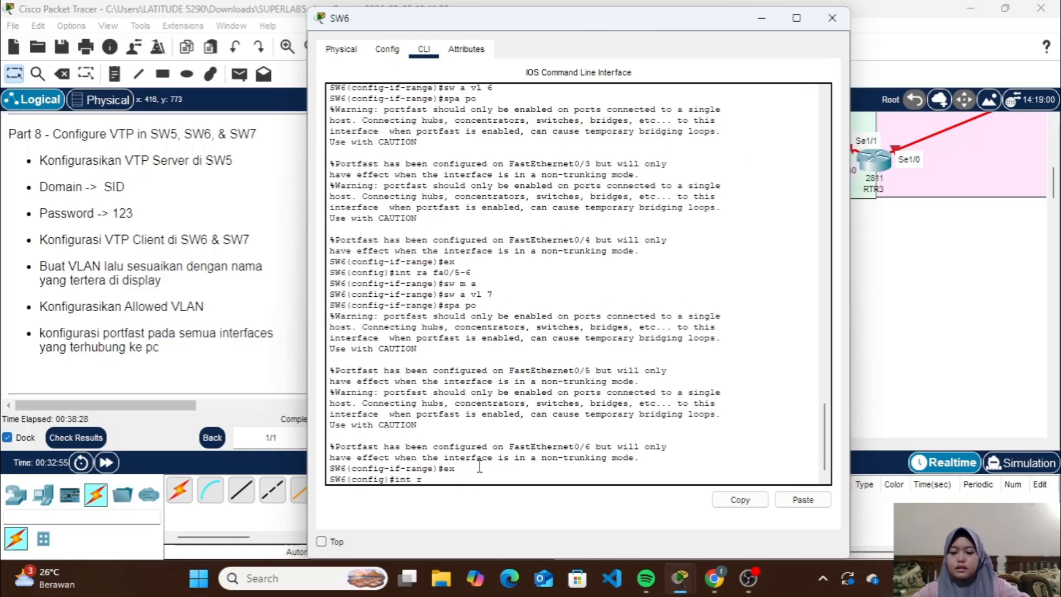
text(a fa-/7-10)
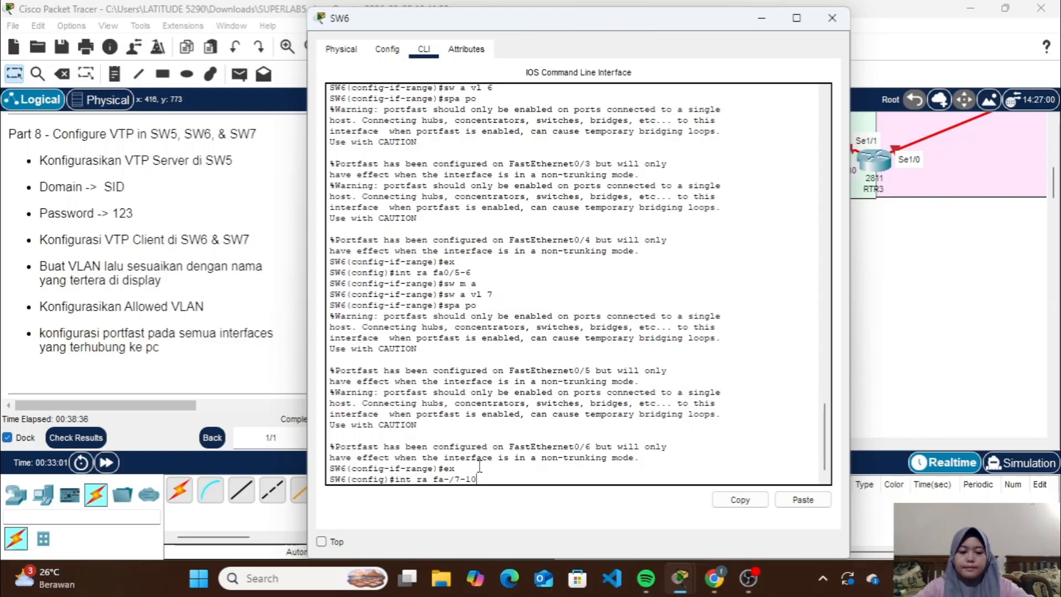
key(Return)
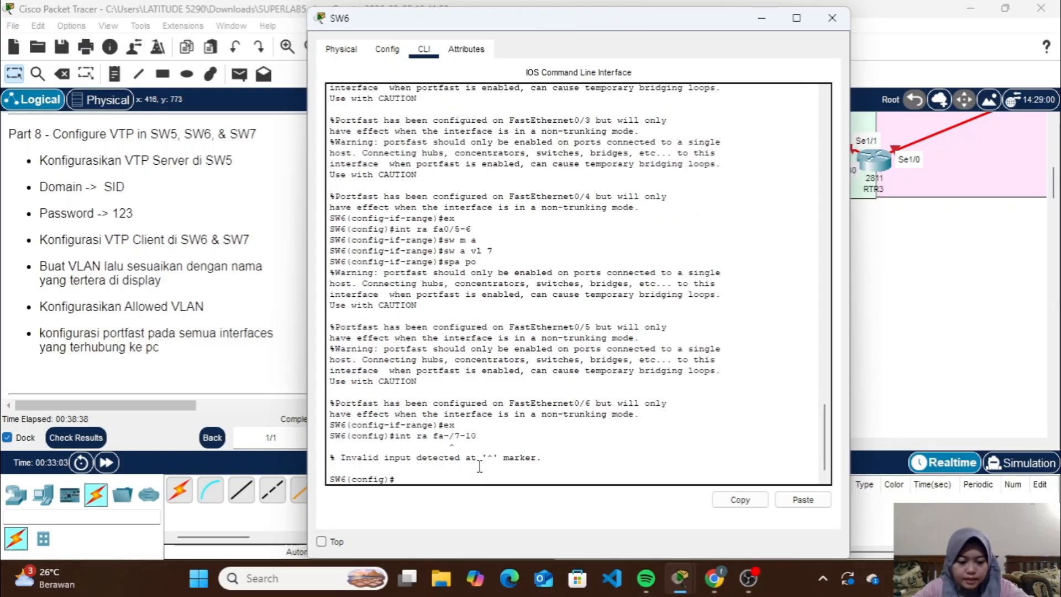
key(Up)
key(Left)
key(Left)
key(Left)
key(Left)
key(Left)
key(BackSpace)
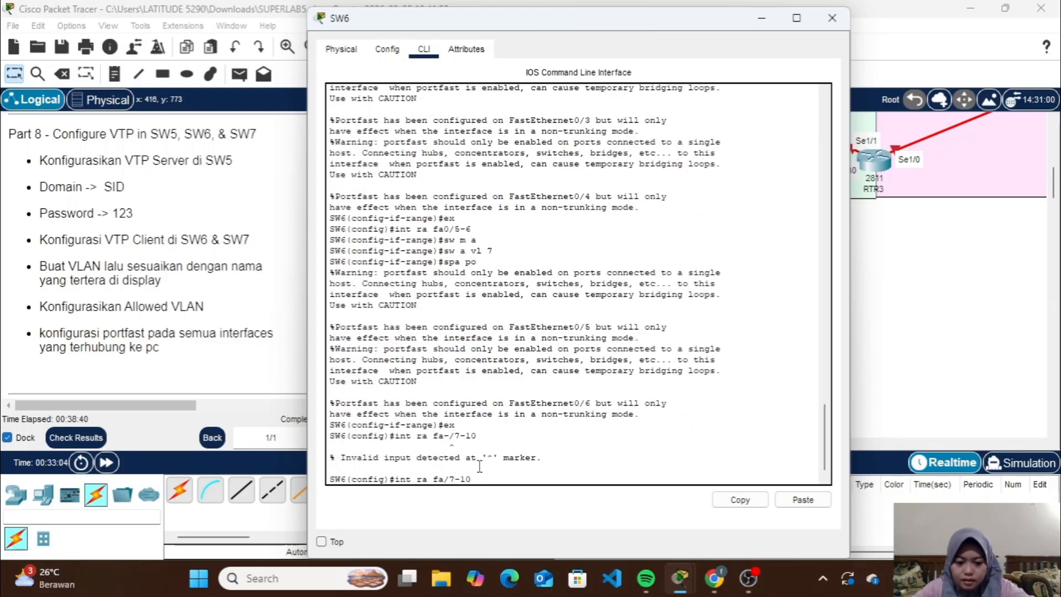
text(0)
key(Return)
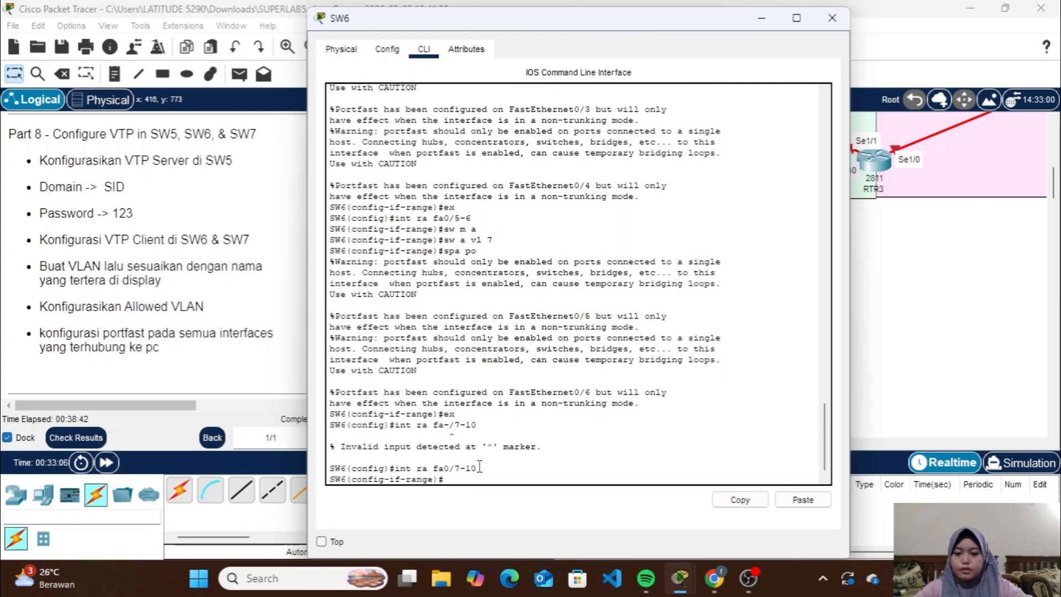
Put SW6's fa0/7-10 in access mode and assign the range to VLAN 8
text(sw m a)
key(Return)
text(s)
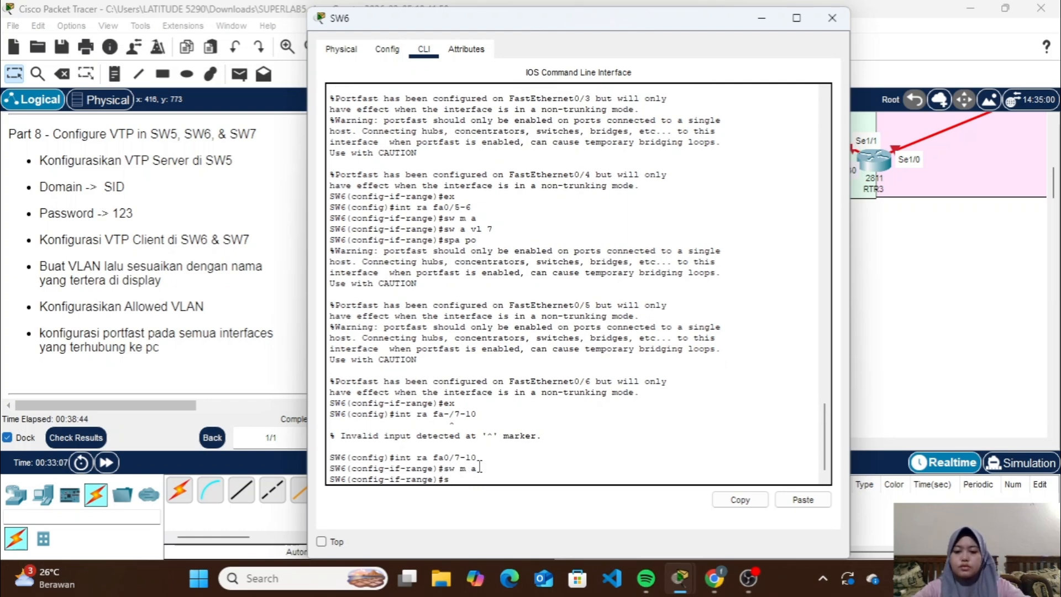
text(w a v)
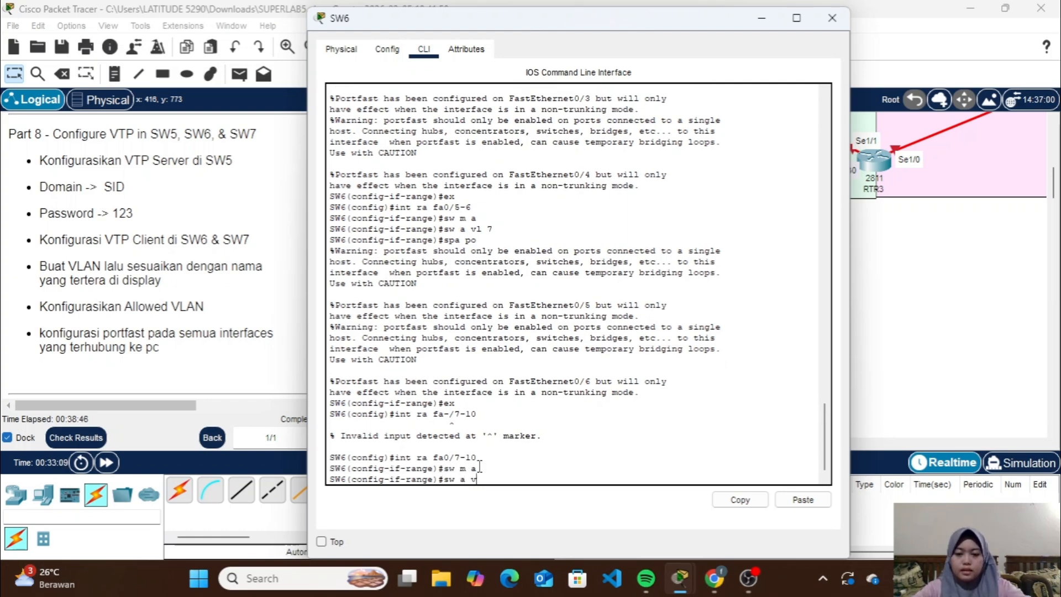
text(l 8)
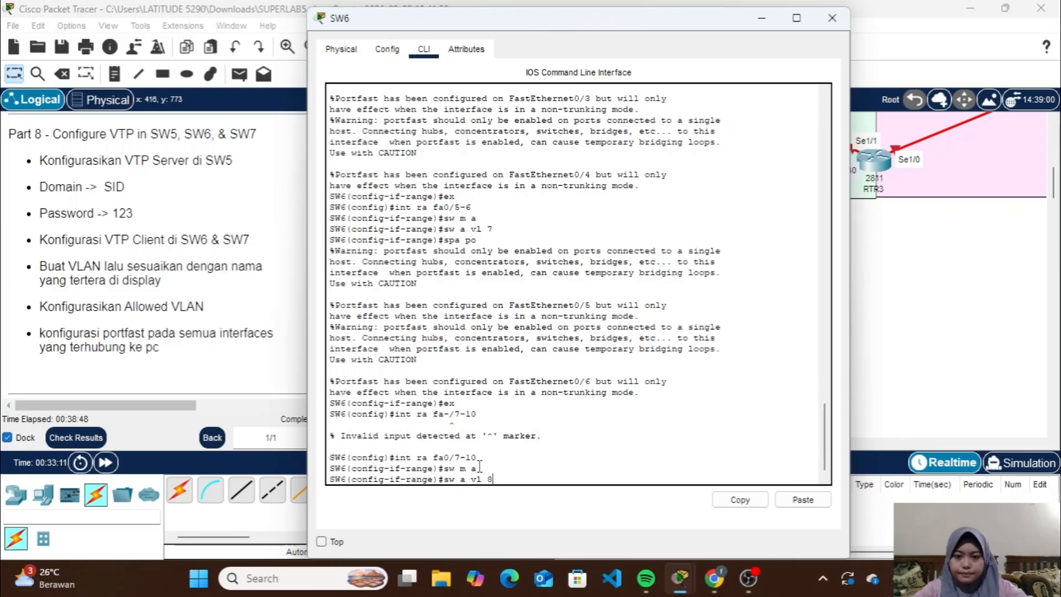
key(Return)
Enable spanning-tree portfast on SW6's fa0/7-10
text(spa)
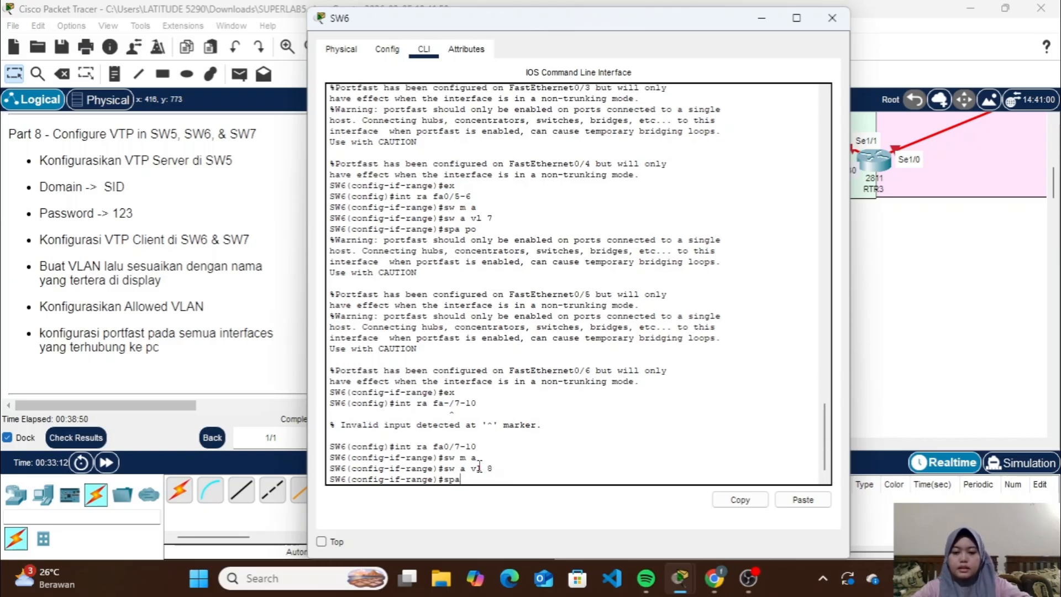
text( po)
key(Return)
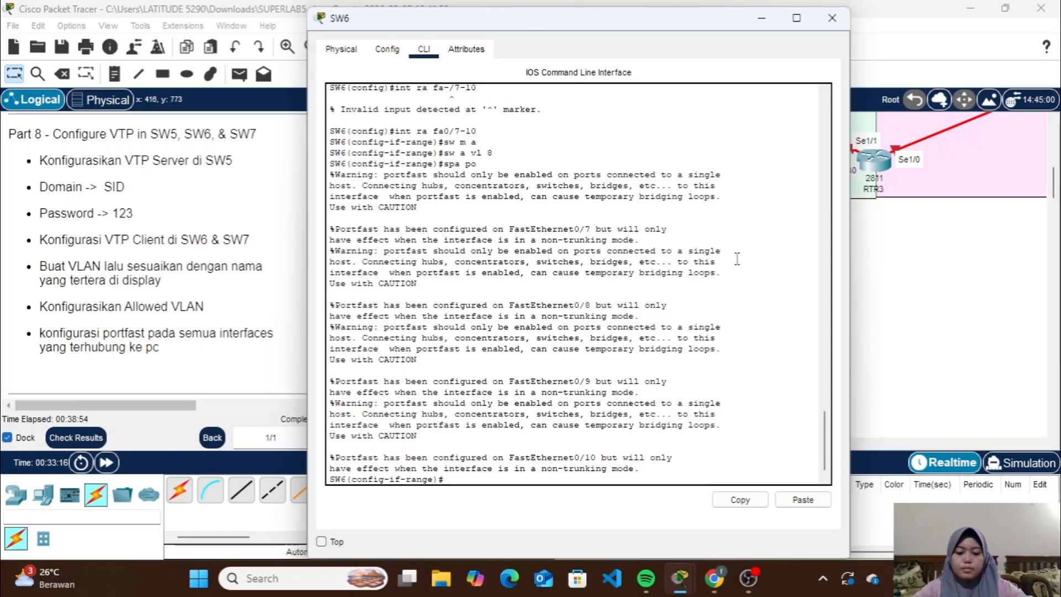
Check SW6's VLAN port assignments with do sh vlan brief and close SW6's window
text(do sh )
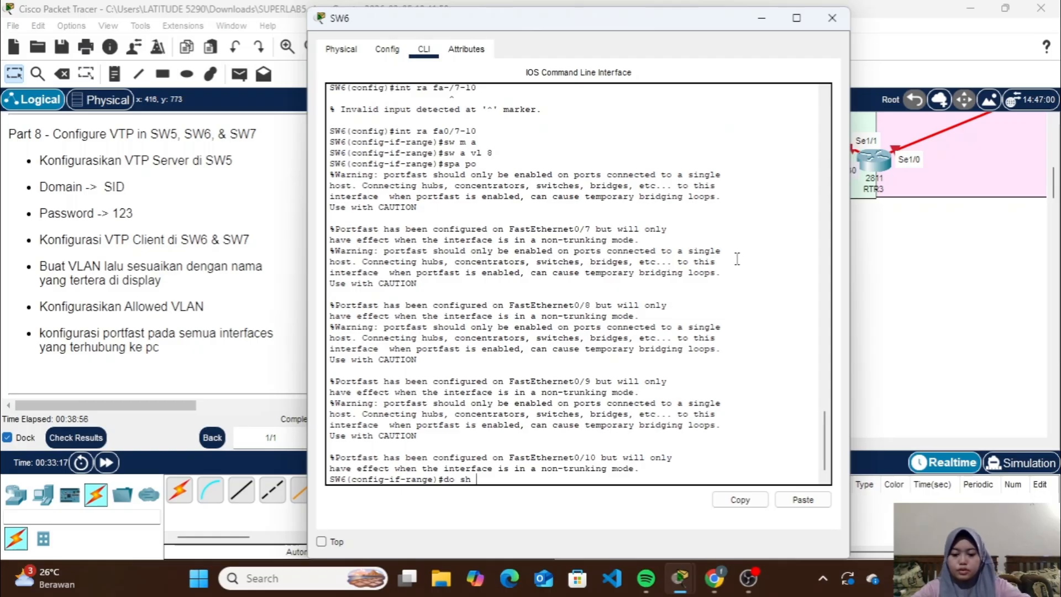
text(clan br)
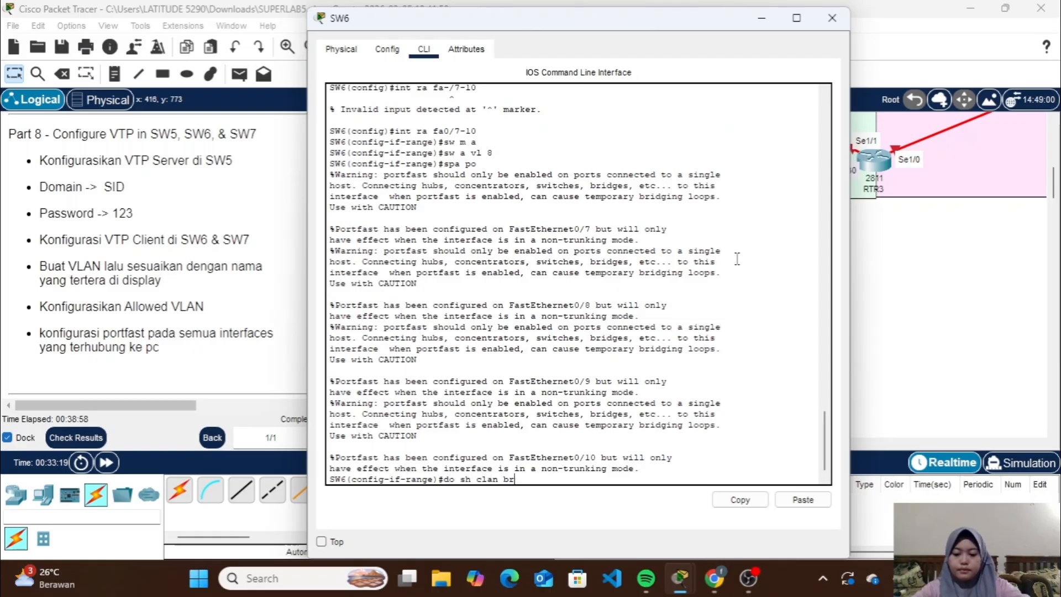
key(Return)
key(Up)
key(Left)
key(Left)
key(Left)
key(Left)
key(Left)
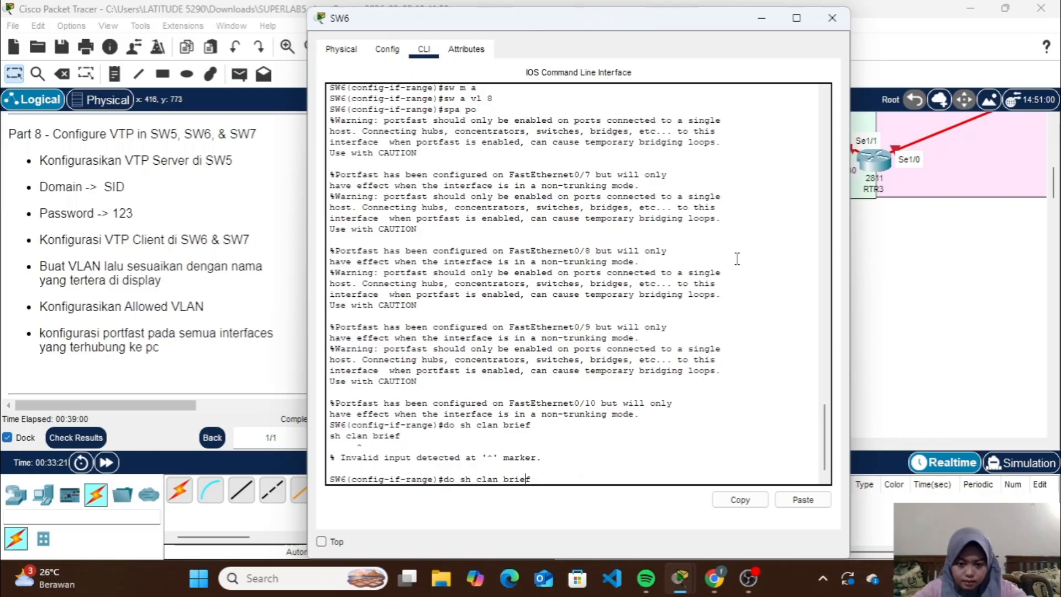
key(Left)
key(Left)
key(Left)
key(Left)
key(BackSpace)
text(v)
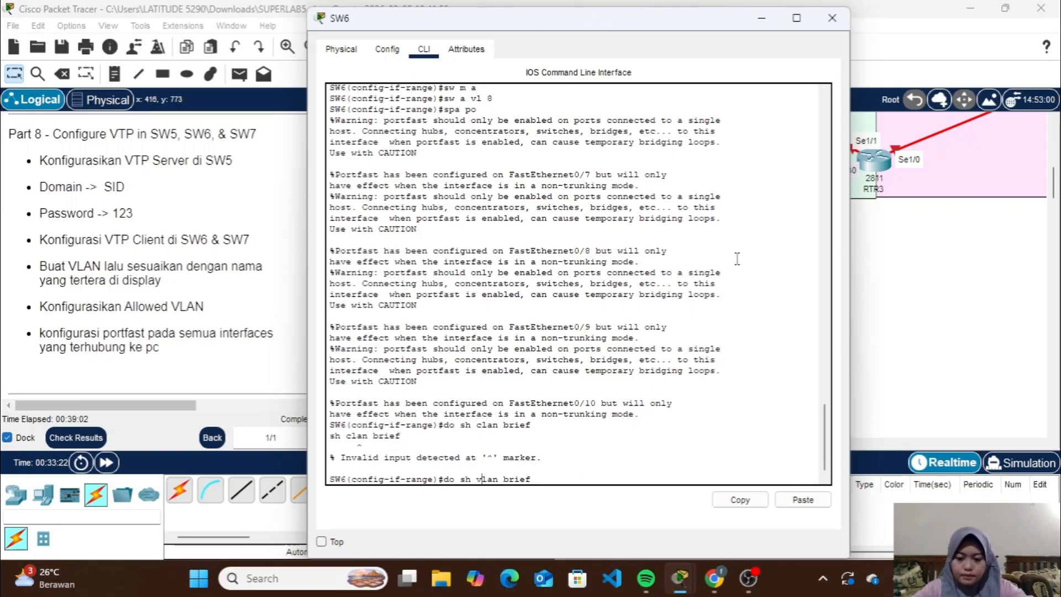
key(Return)
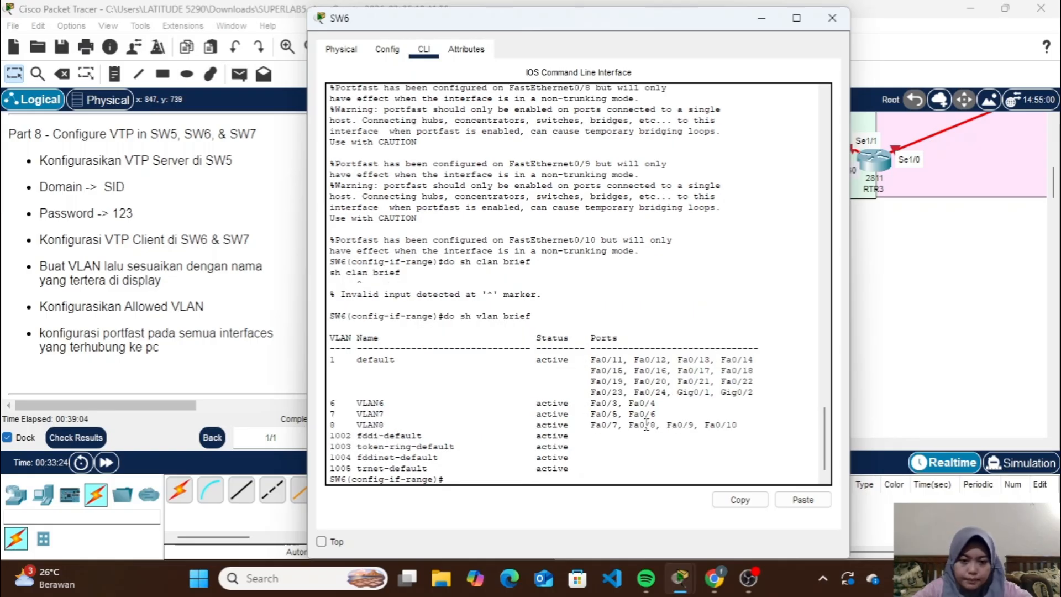
click(831, 18)
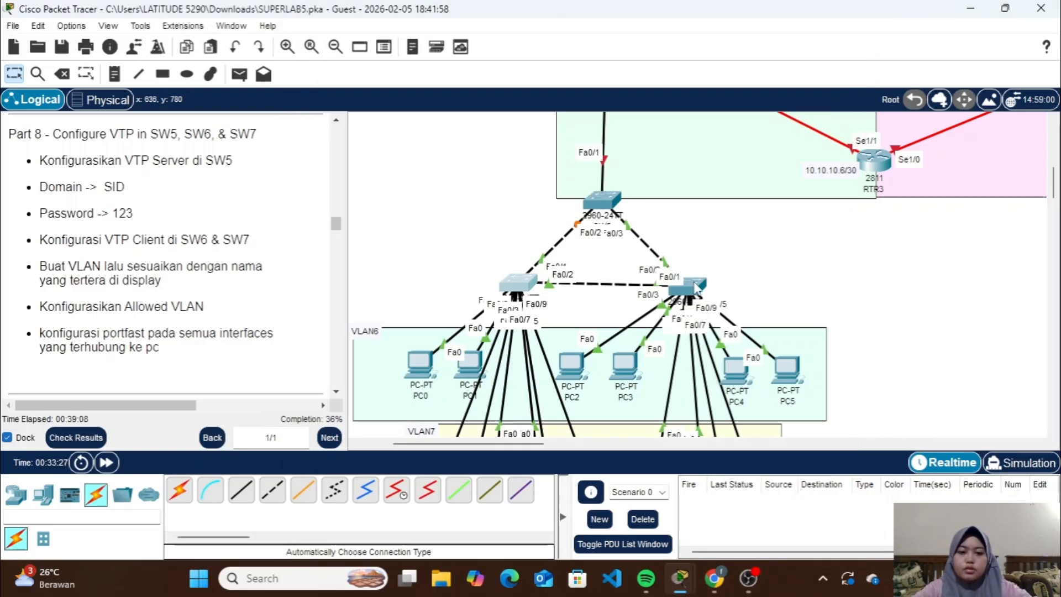
Exit SW7's interface range configuration, list its VLANs with do sh vlan brief, and close the window
click(695, 287)
text(ex)
key(Return)
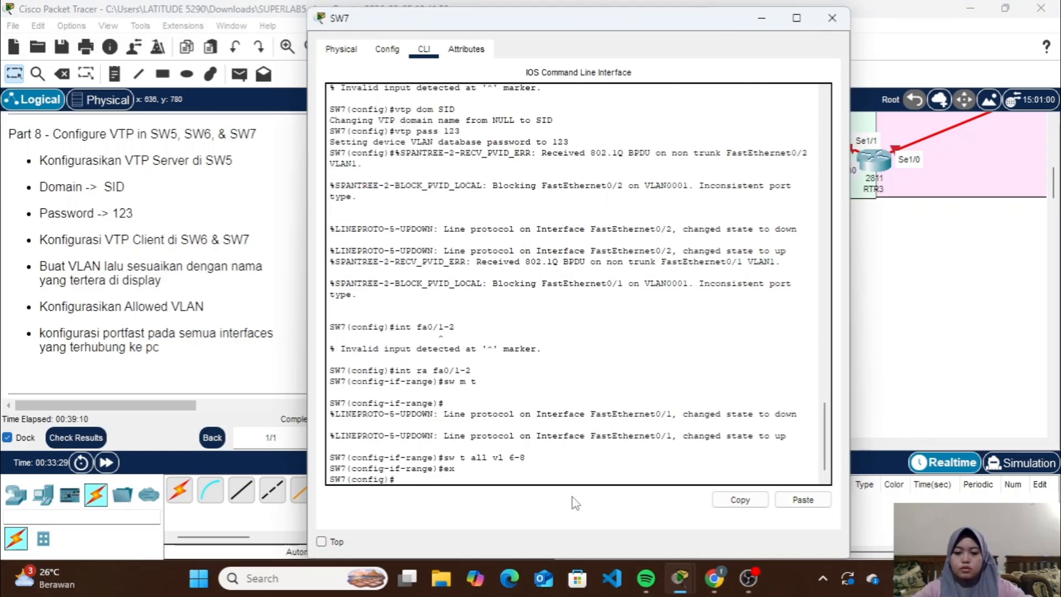
text(do sh vla)
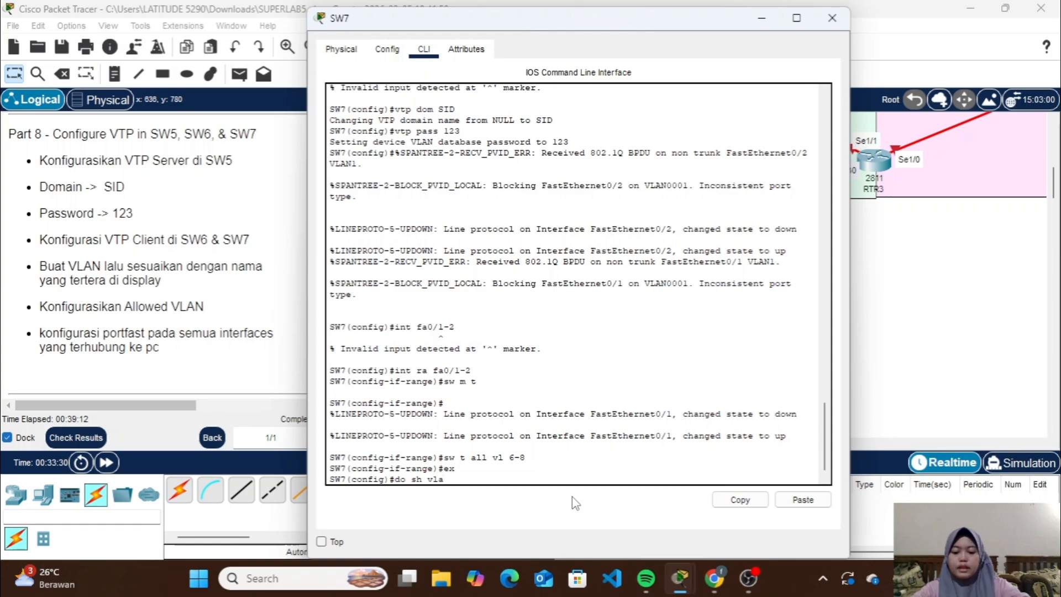
text(n brief)
key(Return)
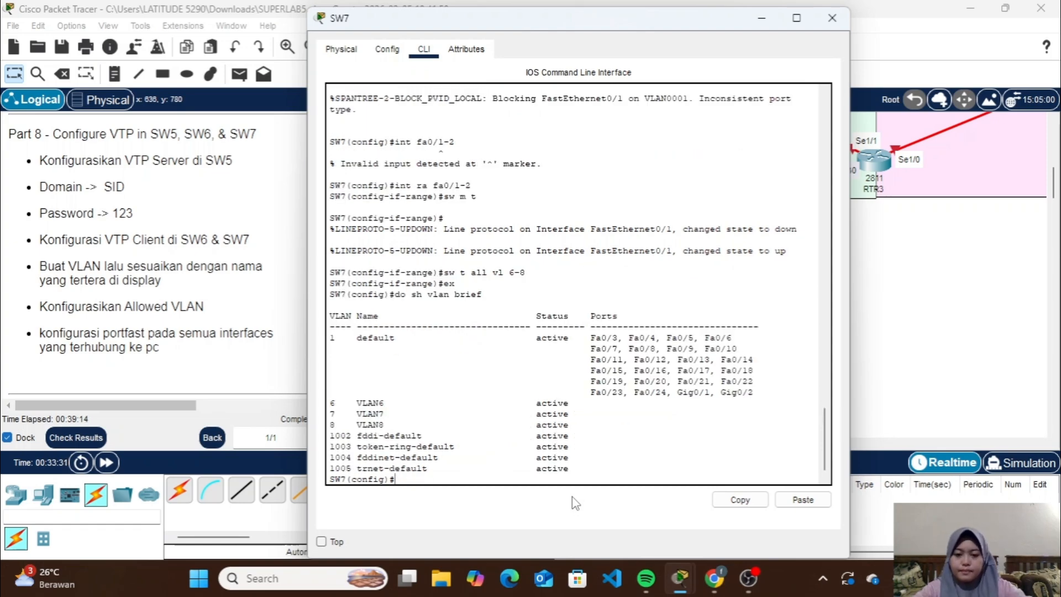
click(832, 17)
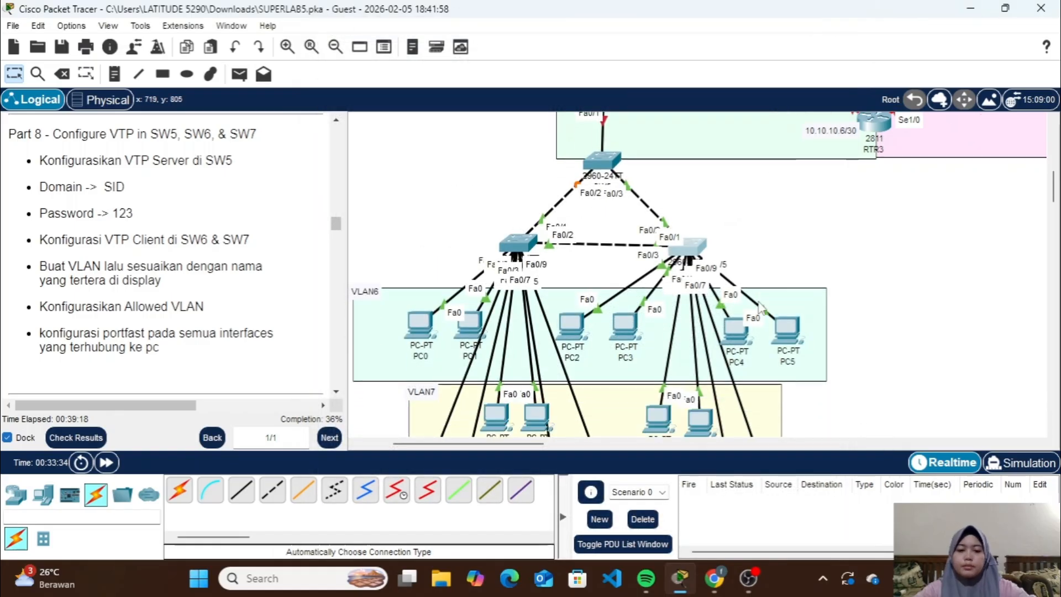
Shift PC2 and PC3 closer together and PC5 closer to PC4 in the VLAN6 area while tracing SW7's links
scroll(758, 303, down, 2)
drag(572, 248, 615, 250)
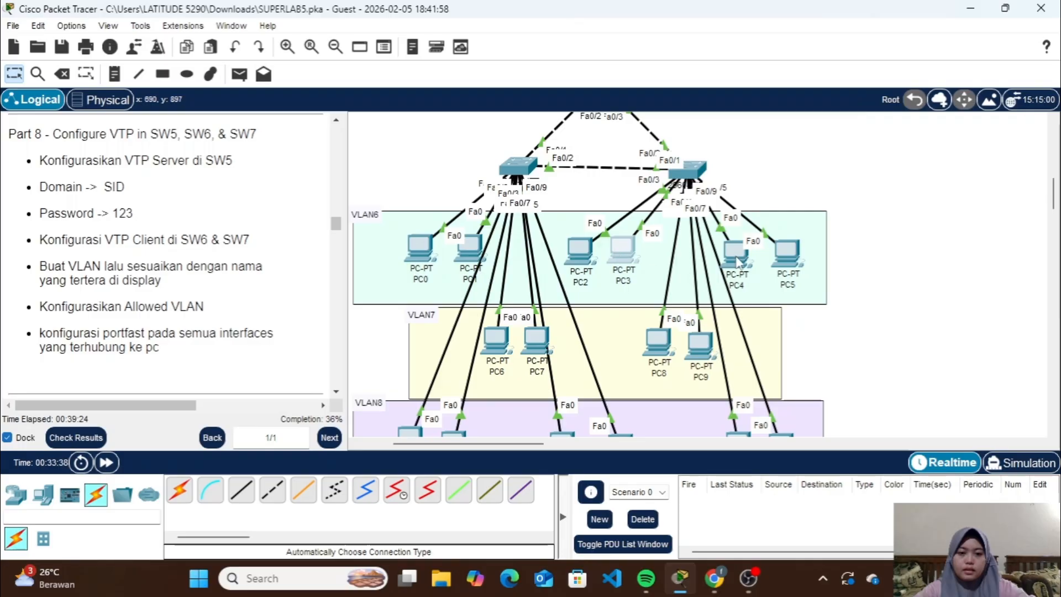
scroll(810, 254, down, 2)
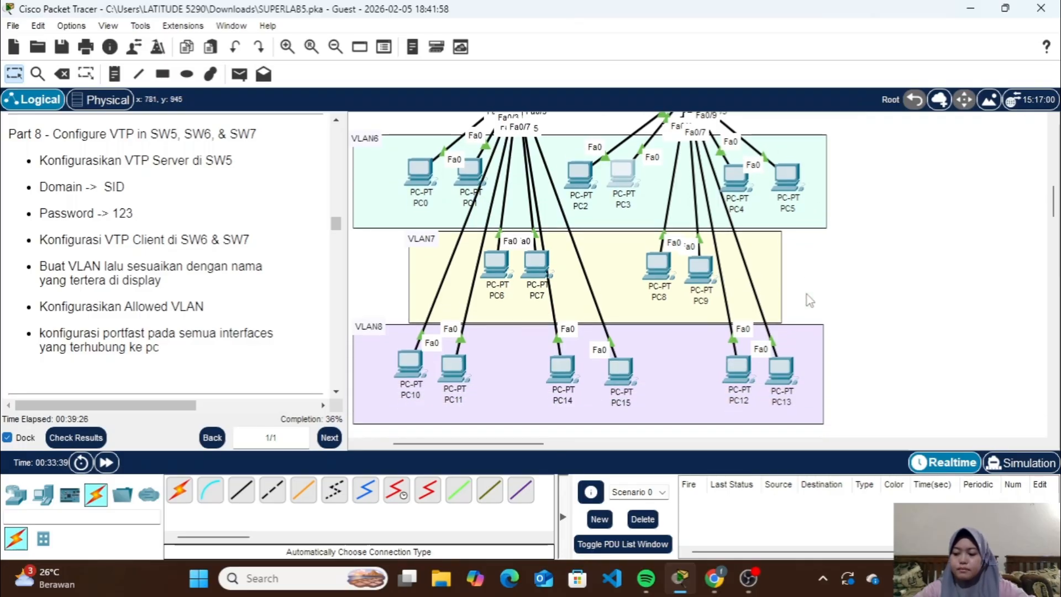
scroll(806, 294, up, 1)
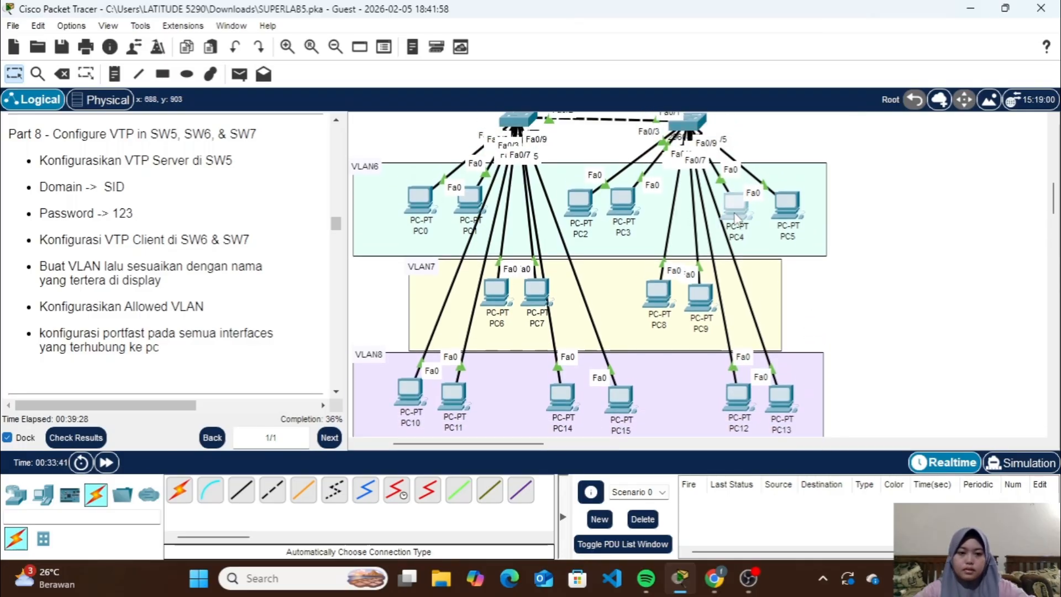
drag(735, 214, 767, 370)
scroll(766, 368, down, 4)
drag(781, 249, 783, 307)
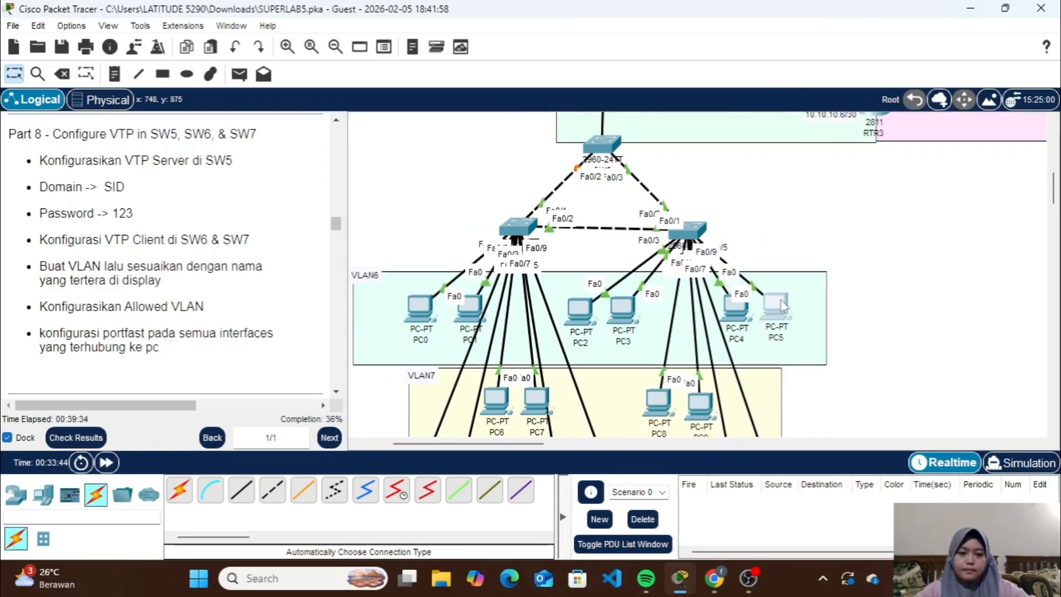
scroll(783, 307, down, 4)
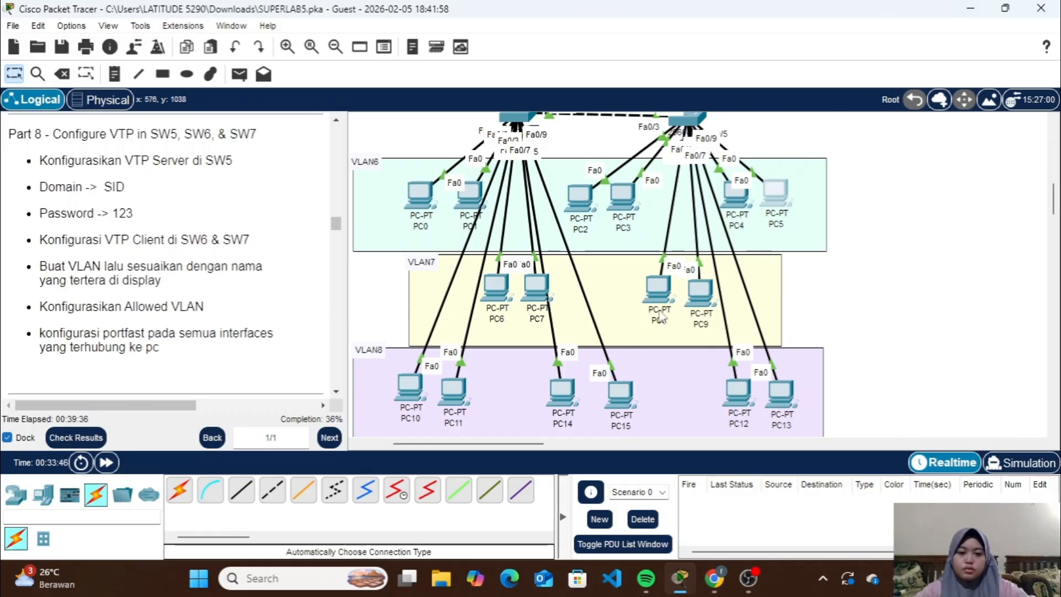
scroll(686, 306, up, 5)
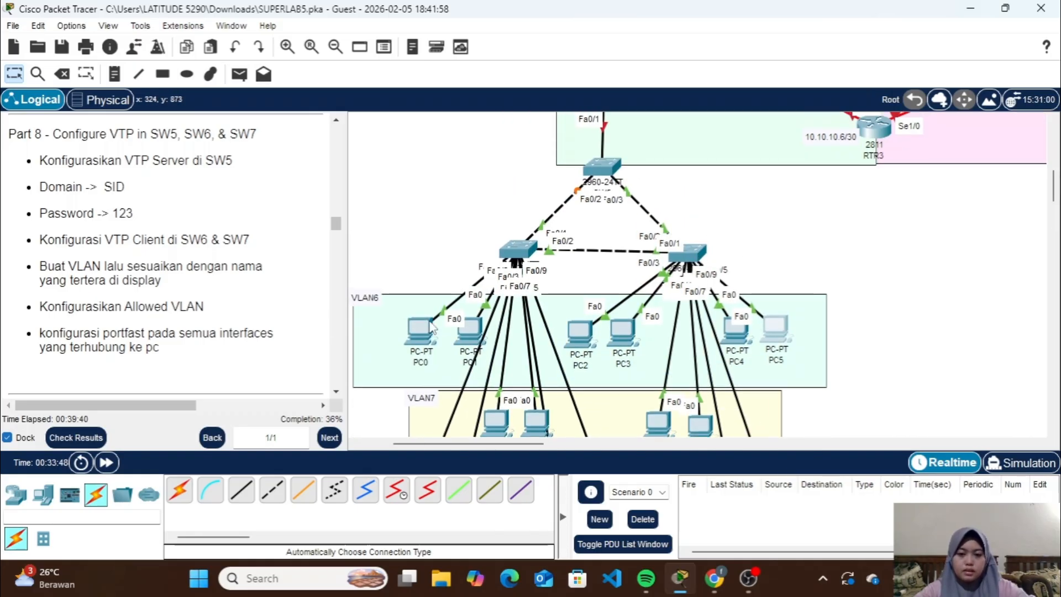
Put SW7's interface range fa0/3-6 in access mode and assign it to VLAN 6
click(691, 256)
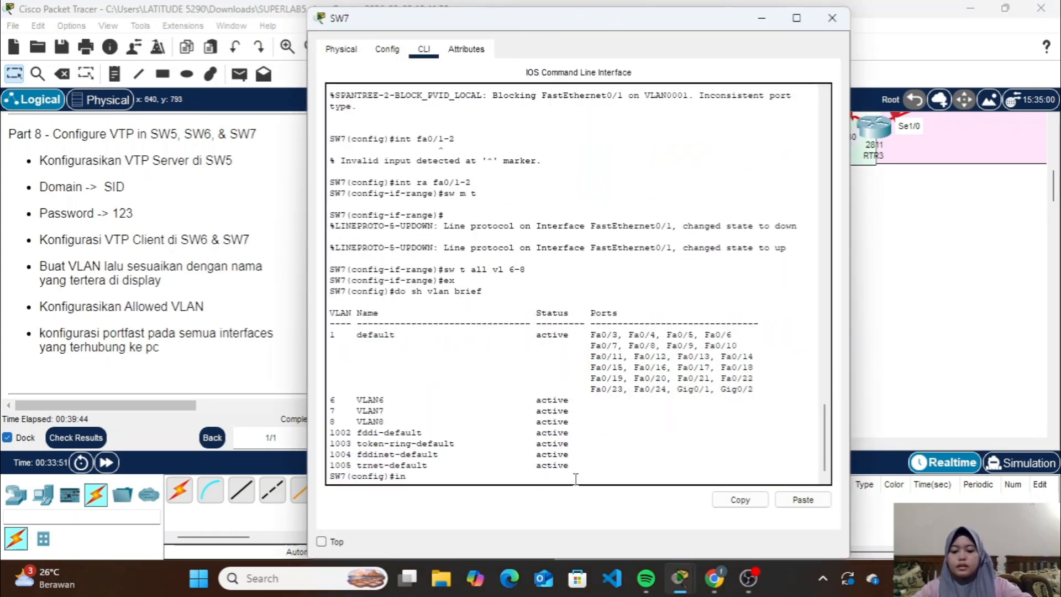
text(int ra fa0)
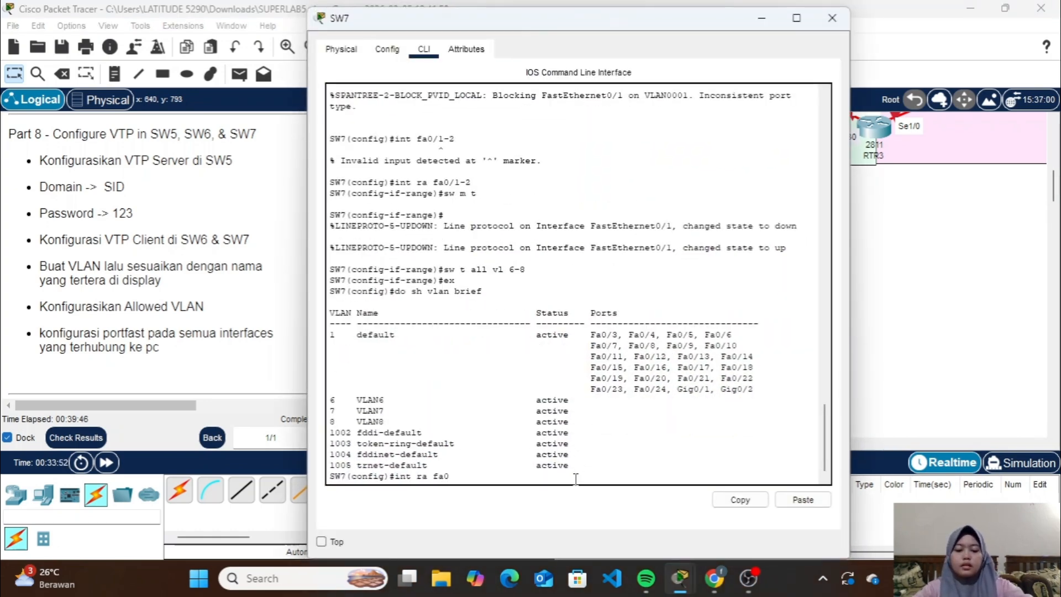
text(/3-6)
key(Return)
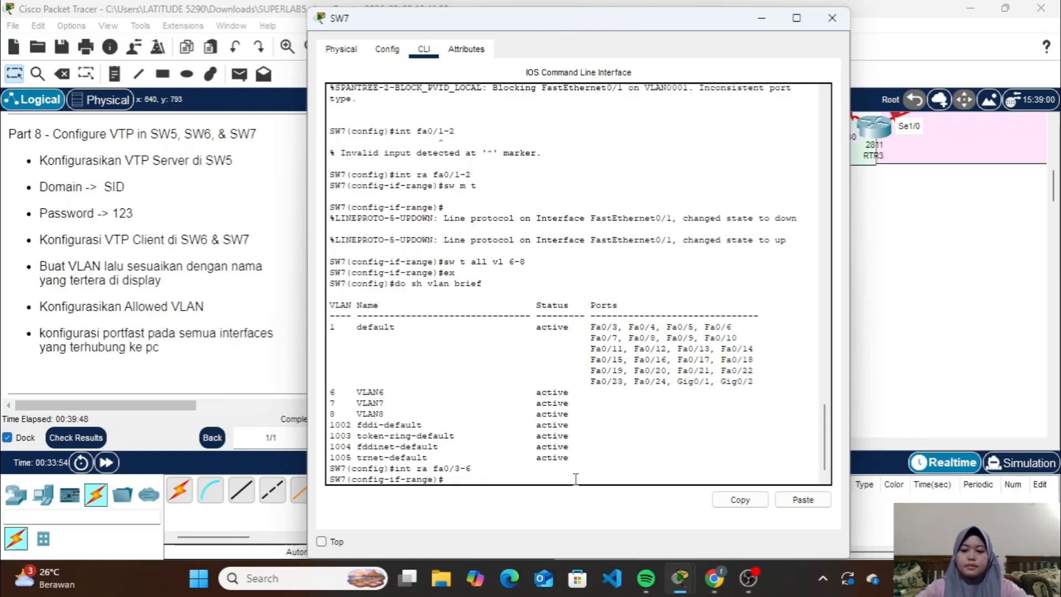
text(sw m a)
key(Return)
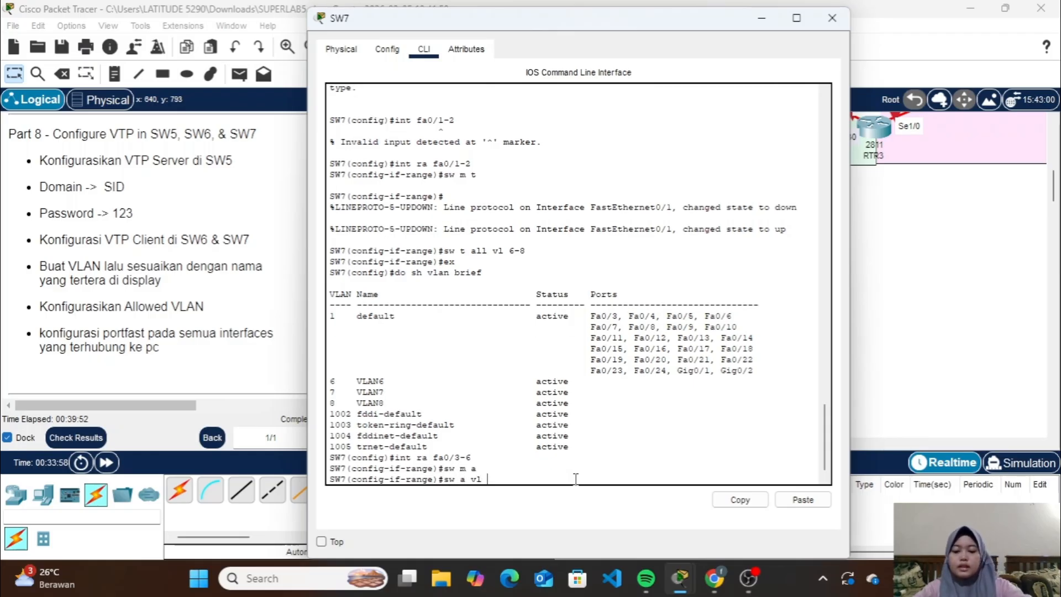
key(Return)
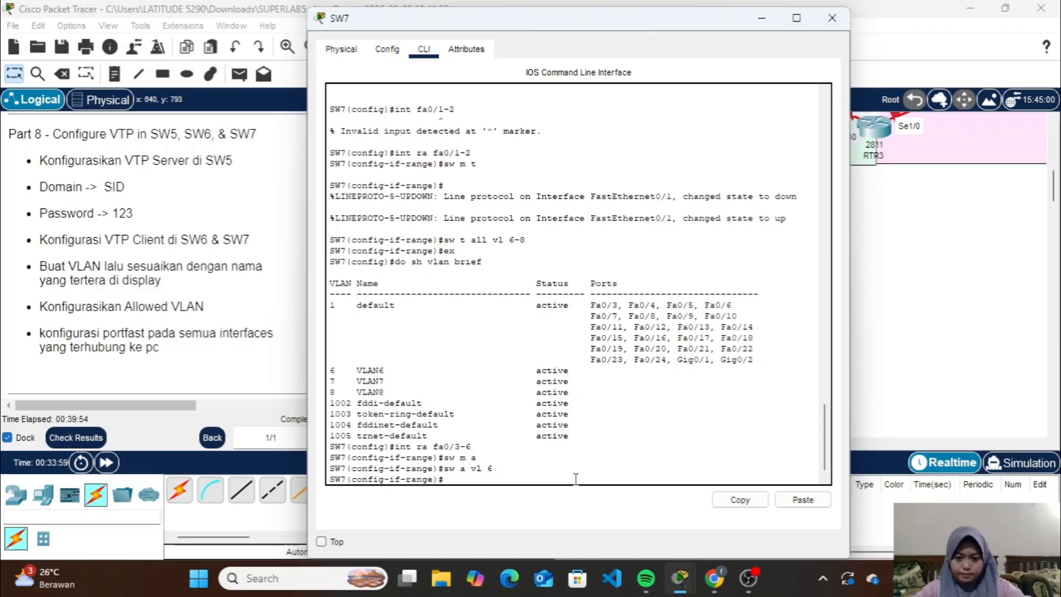
Enable spanning-tree portfast on SW7's fa0/3-6 and leave the range configuration
text(spa po)
key(Return)
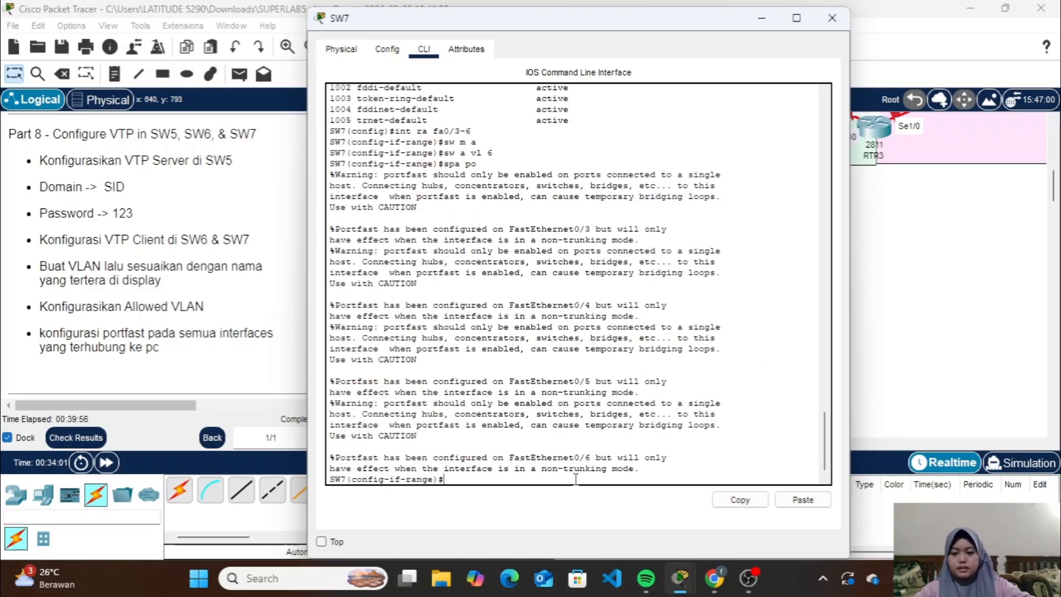
text(ex)
key(Return)
Put SW7's interface range fa0/7-8 in access mode and assign it to VLAN 7
text(in)
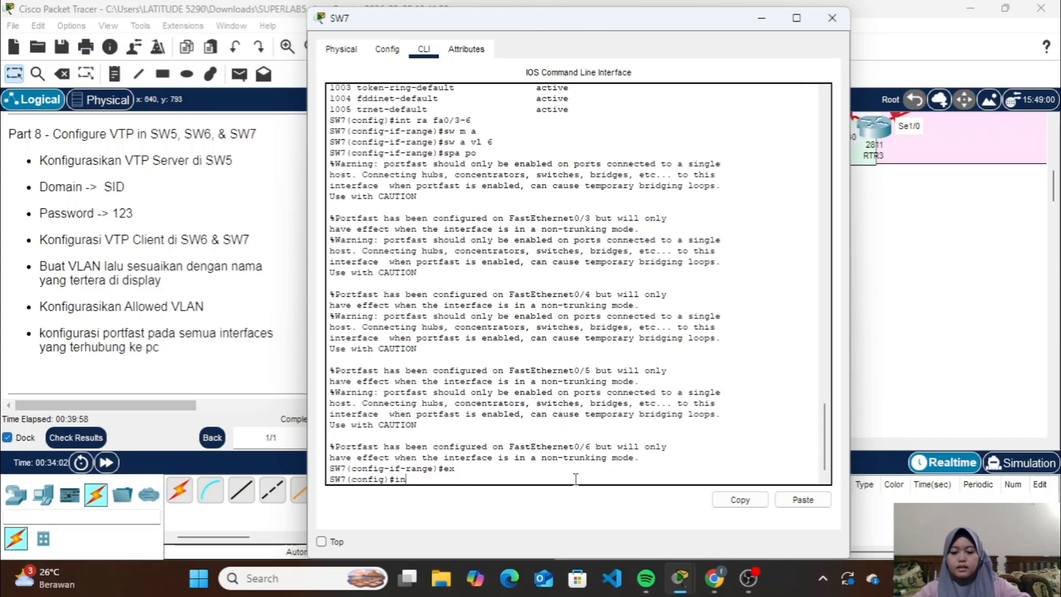
text(t ra fa0/7-8)
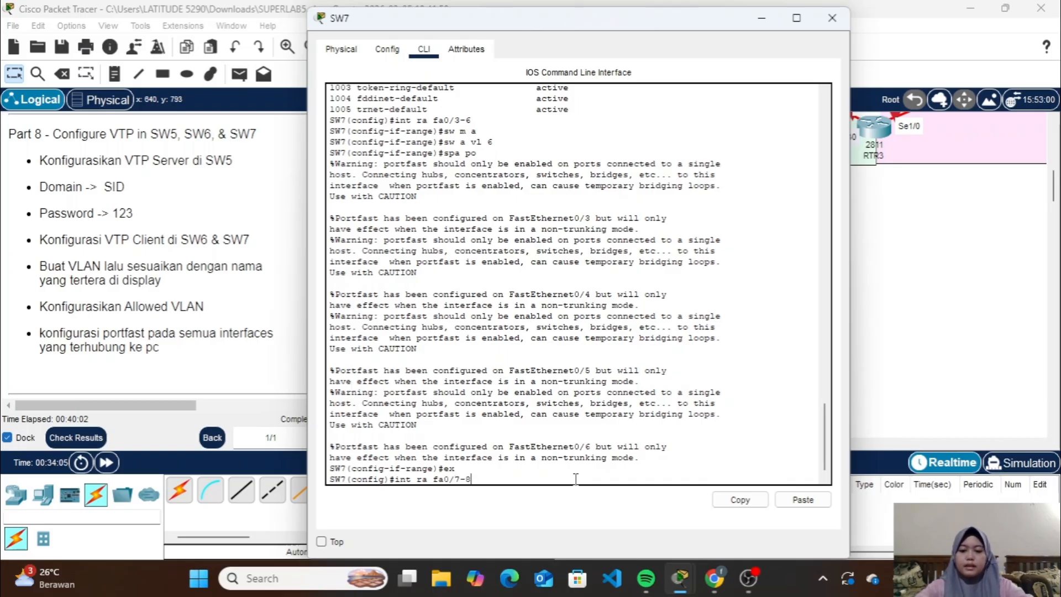
key(Return)
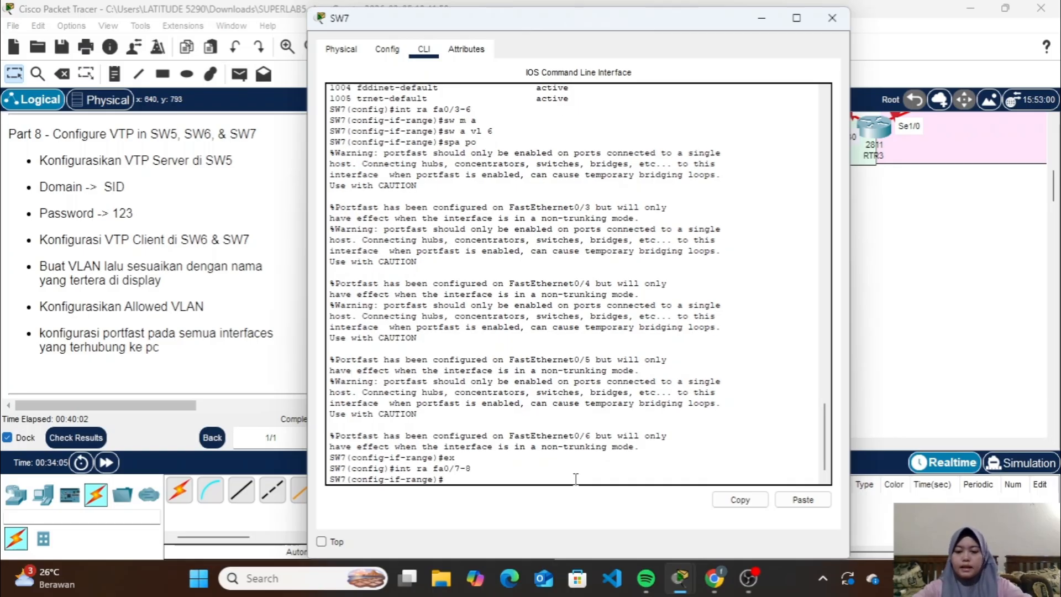
text(sw m a)
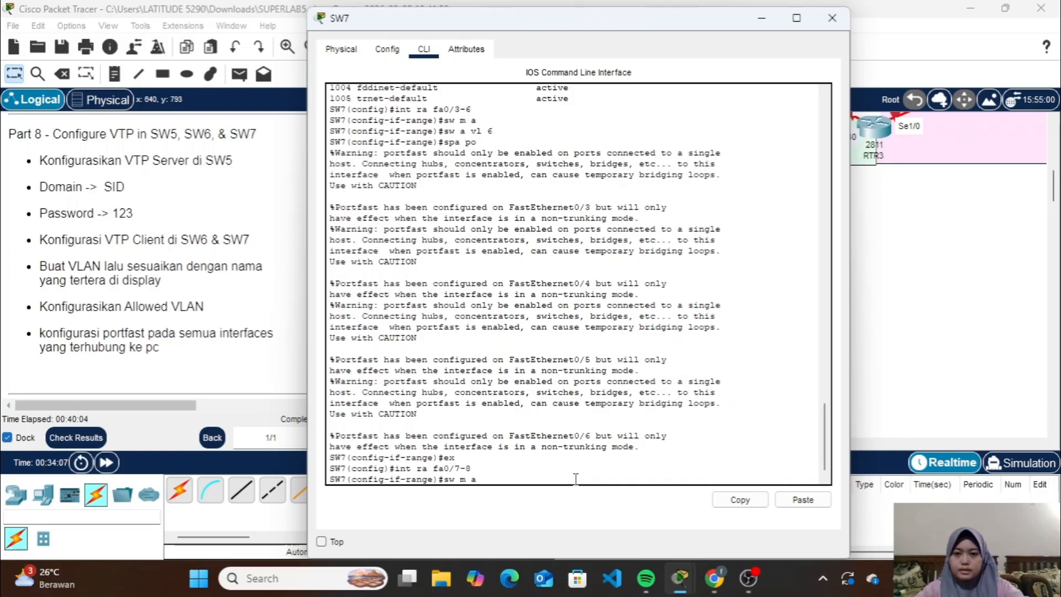
key(Return)
text(sw a )
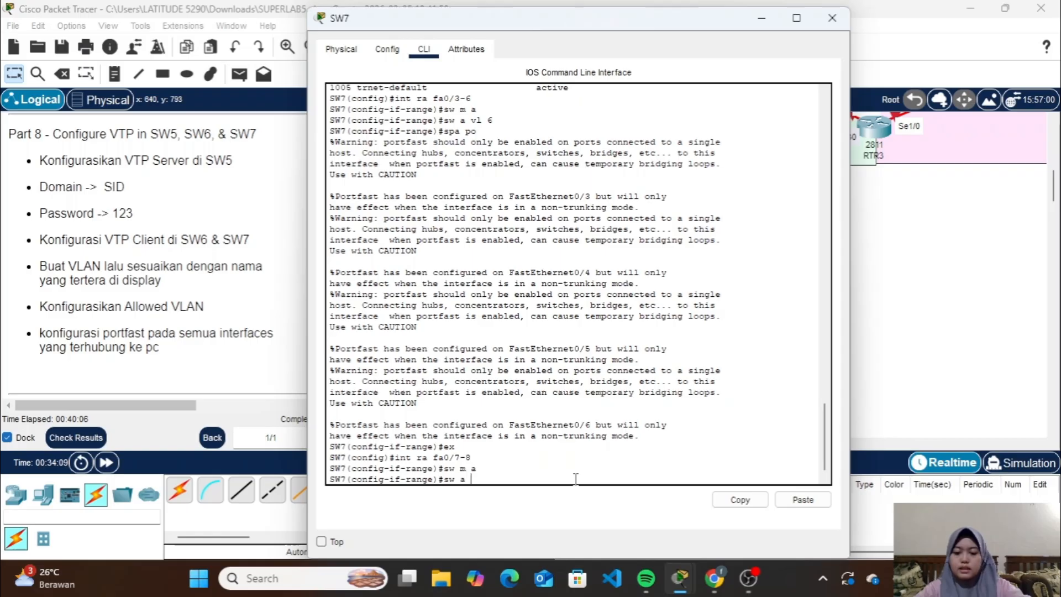
text(vl 7)
key(Return)
Enable spanning-tree portfast on SW7's fa0/7-8 and leave the range configuration
text(sp)
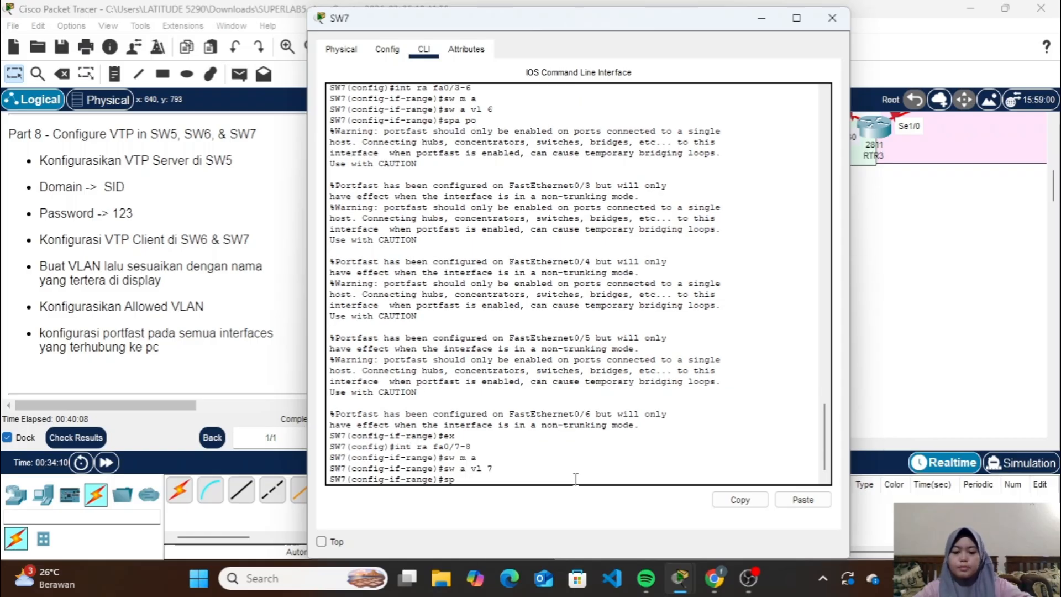
text(a po)
key(Return)
text(e)#e)
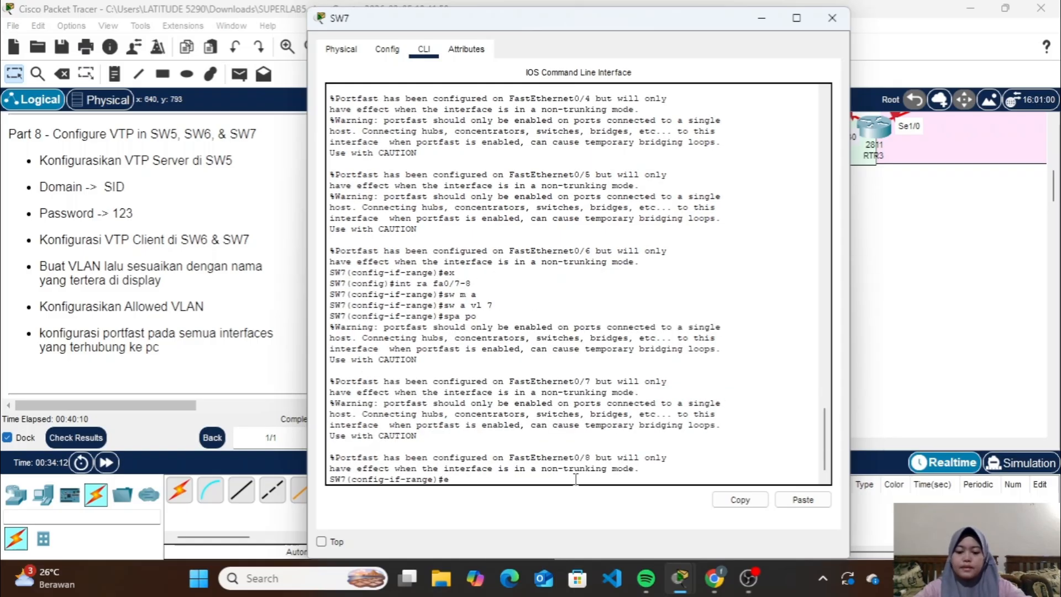
text(x)
key(Return)
Enter configuration mode for SW7's interface range fa0/9-10 and set the ports to access mode
key(Up)
key(Up)
key(Up)
key(Up)
key(Up)
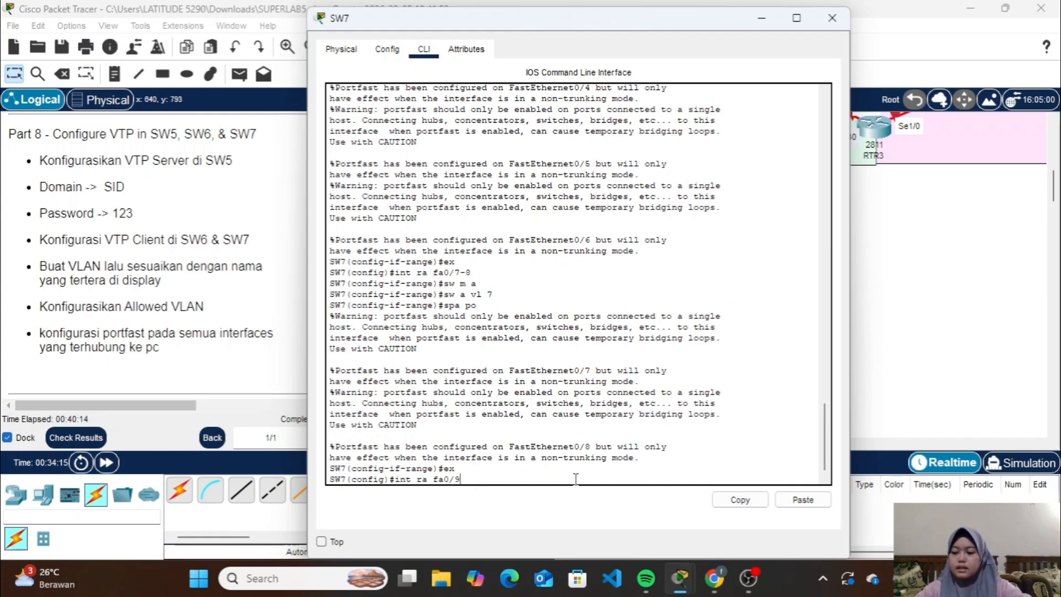
text(0)
key(Return)
text(s)
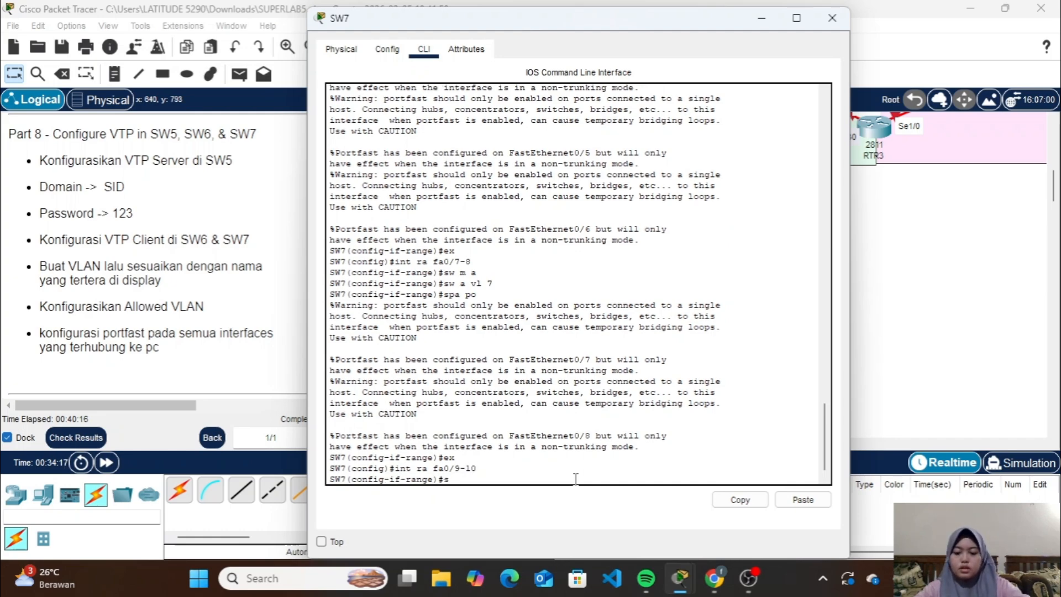
text(w)
key(Return)
Assign SW7's fa0/9-10 to VLAN 8 and enable spanning-tree portfast on the range
text(sw)
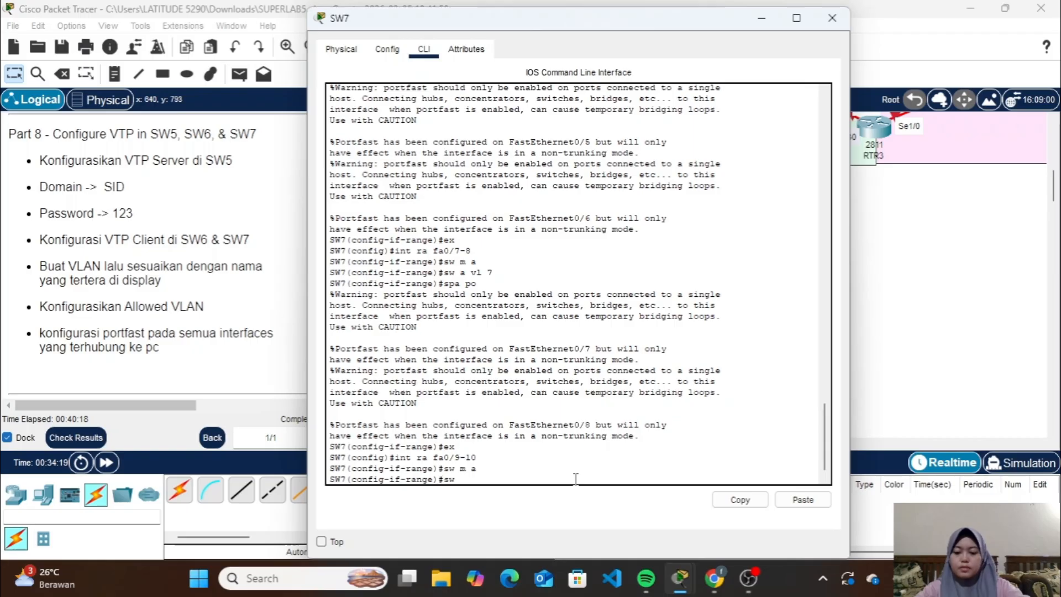
text( a vl)
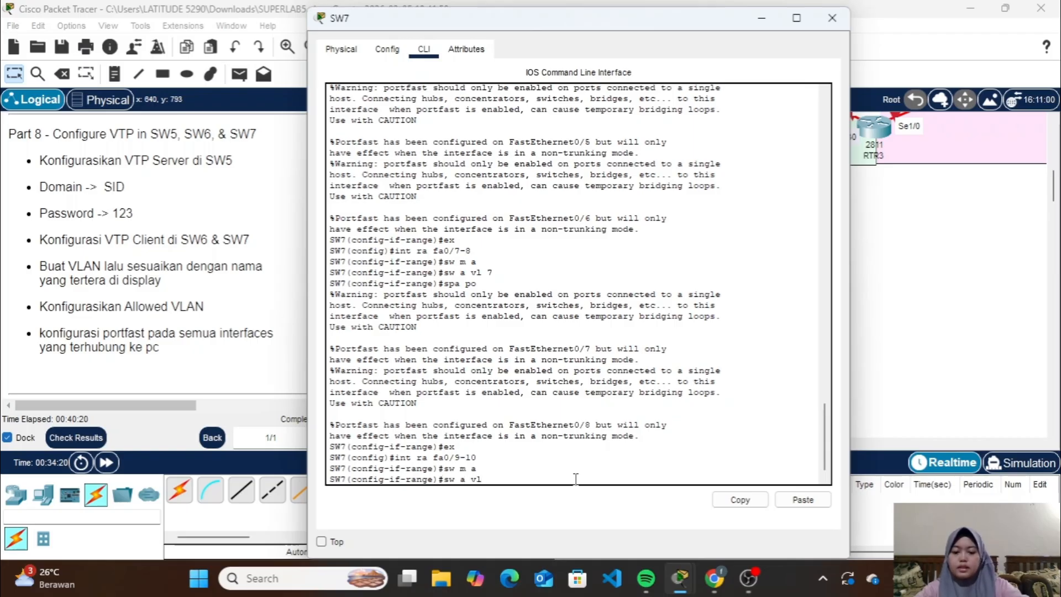
text( 8)
key(Return)
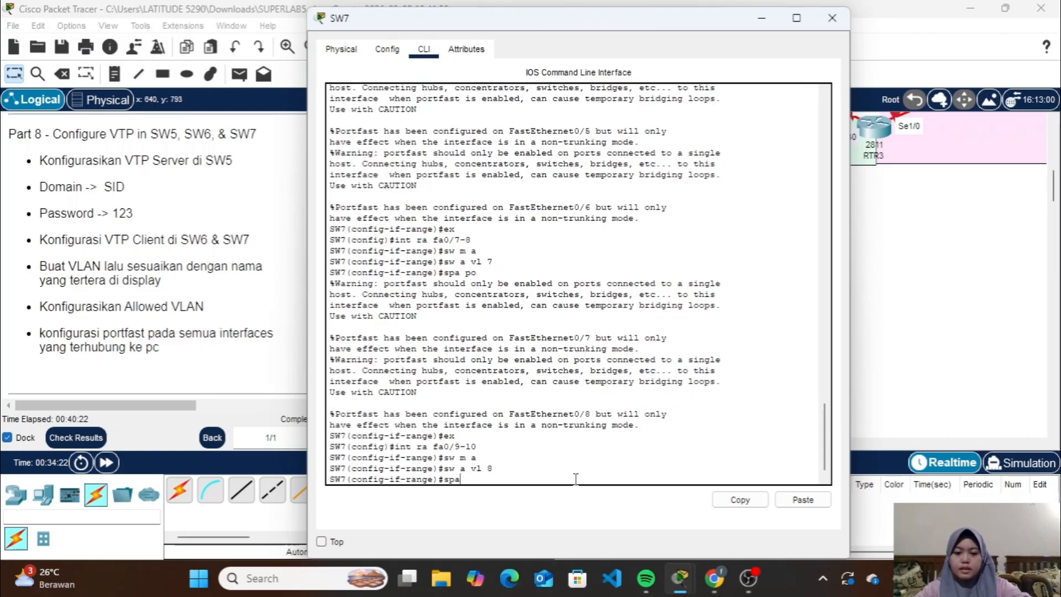
text(spa po)
key(Return)
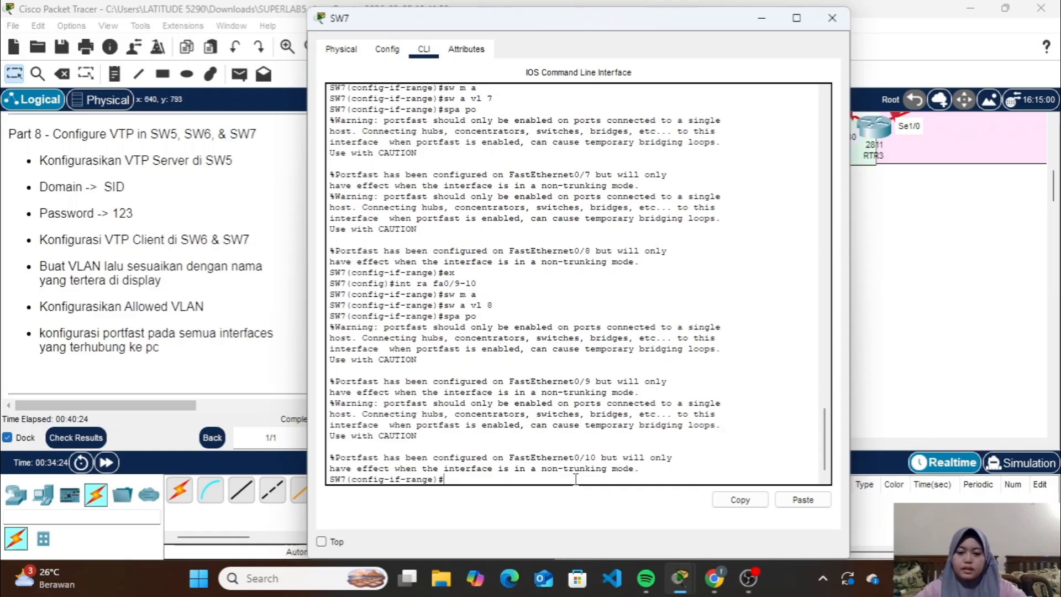
Check SW7's VLAN port assignments with do sh vlan brief, close its window, and go to the Part 9 RSTP instructions
text(dos )
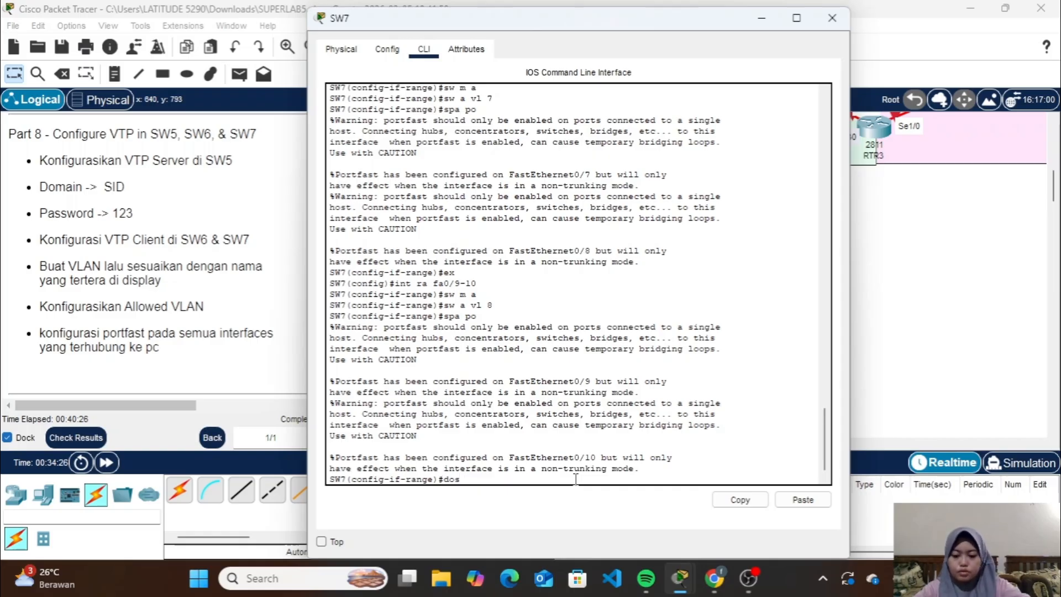
text(sh)
key(BackSpace)
key(BackSpace)
key(BackSpace)
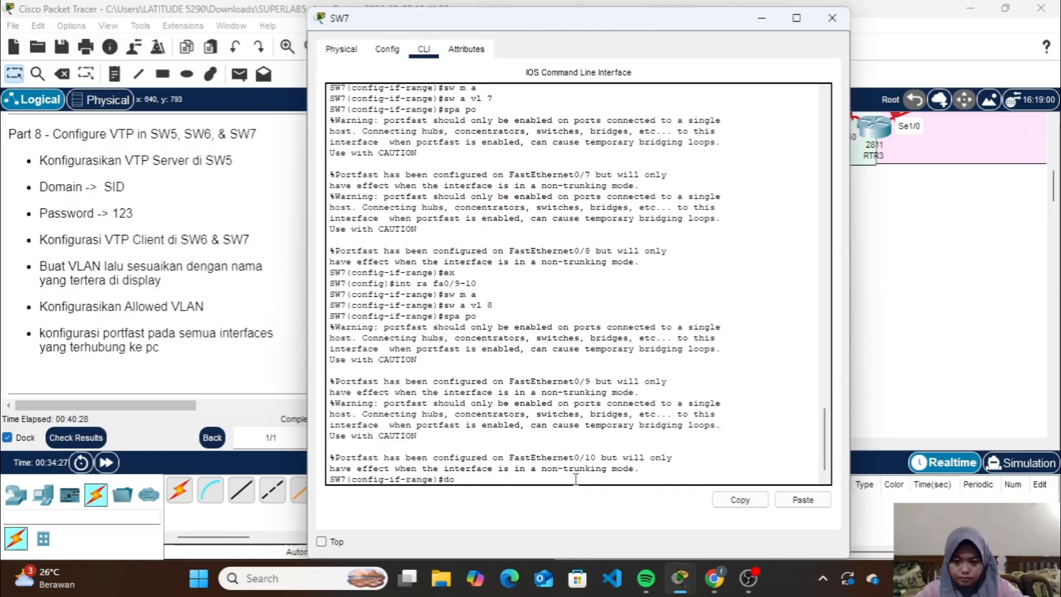
text(sh vla)
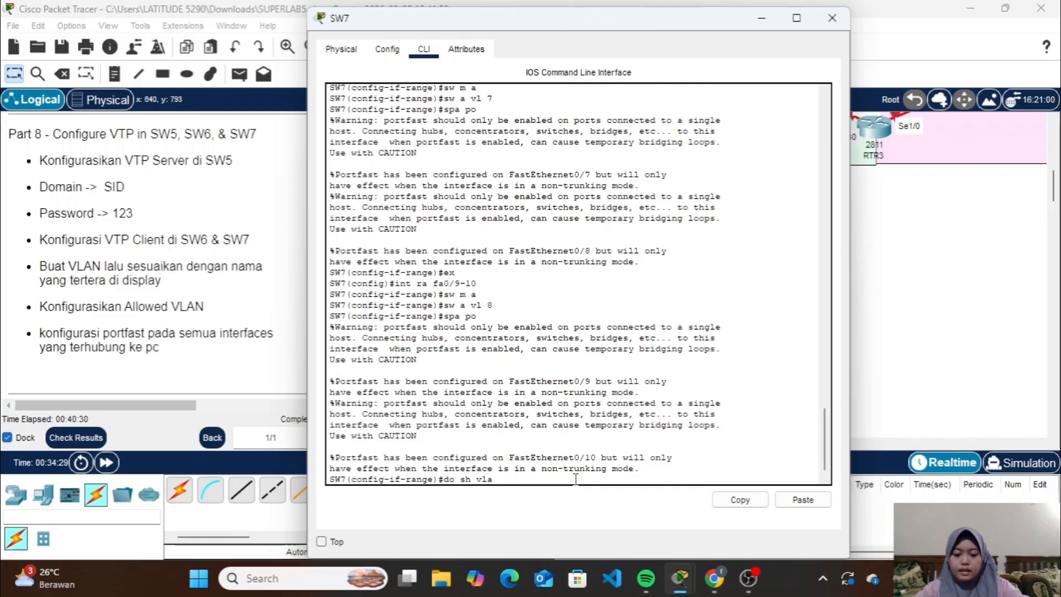
text(n brief)
key(Return)
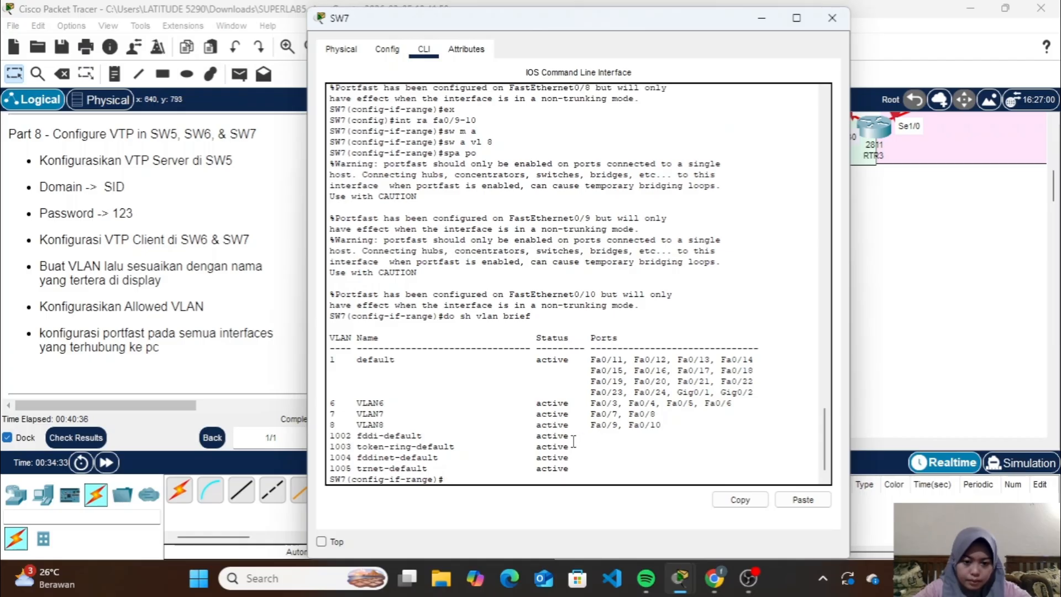
click(830, 24)
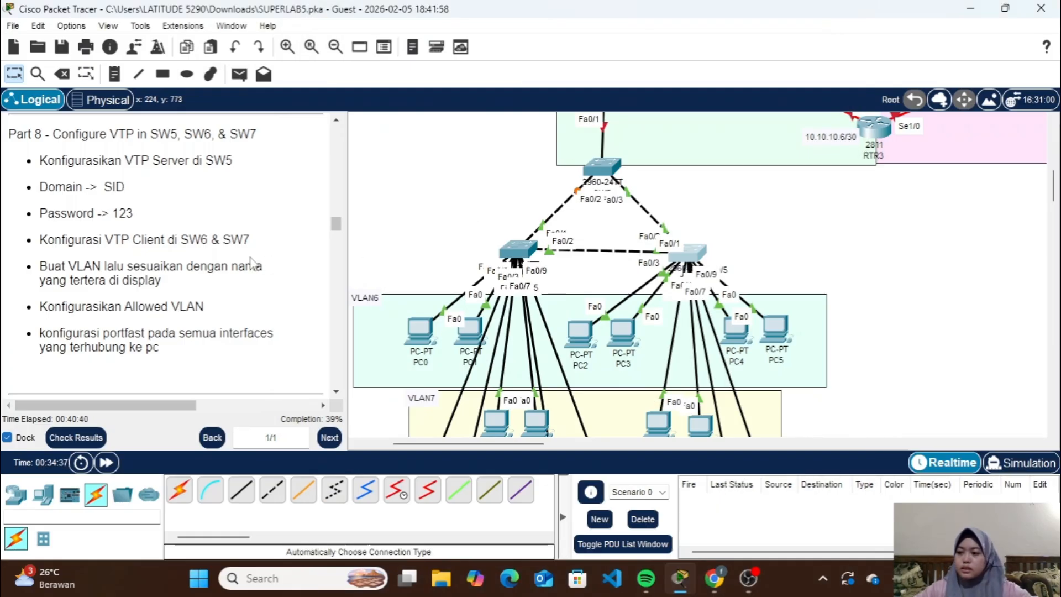
scroll(252, 262, down, 10)
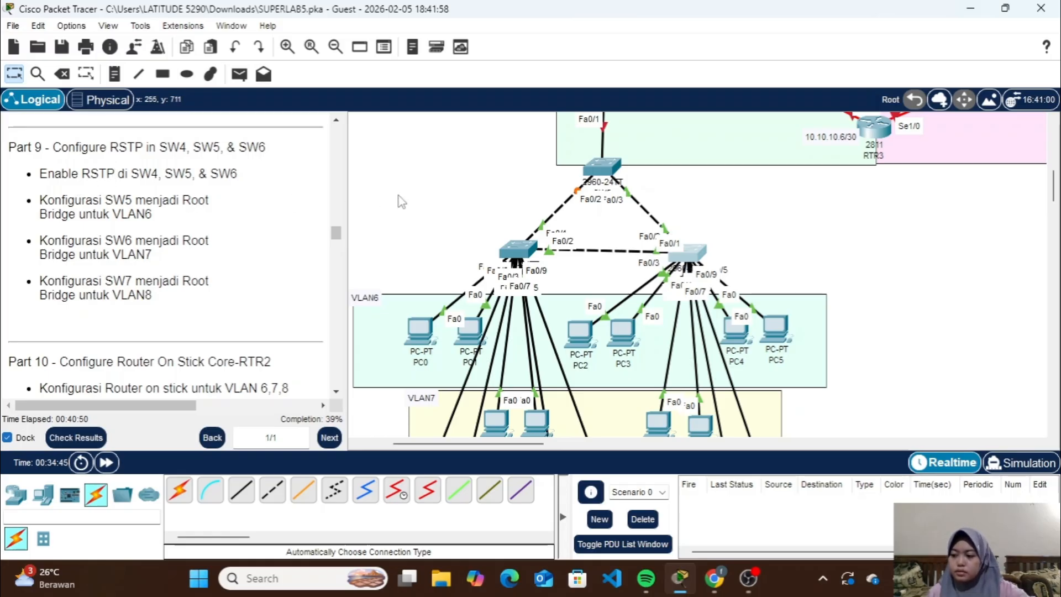
Look over the topology around SW5, RTR2 and the neighbouring areas to locate the switches named in Part 9
click(608, 169)
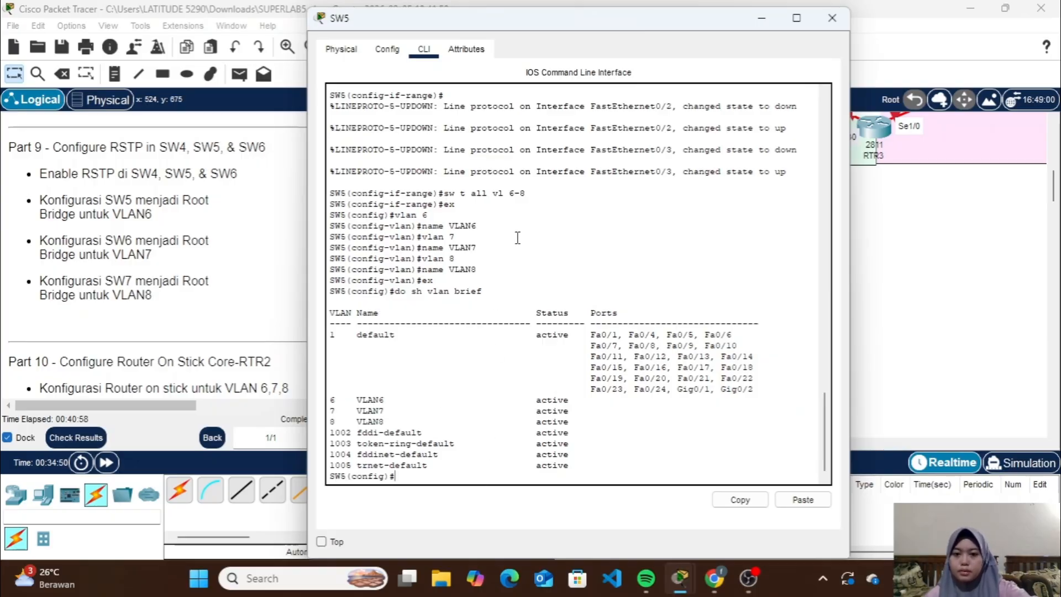
click(761, 18)
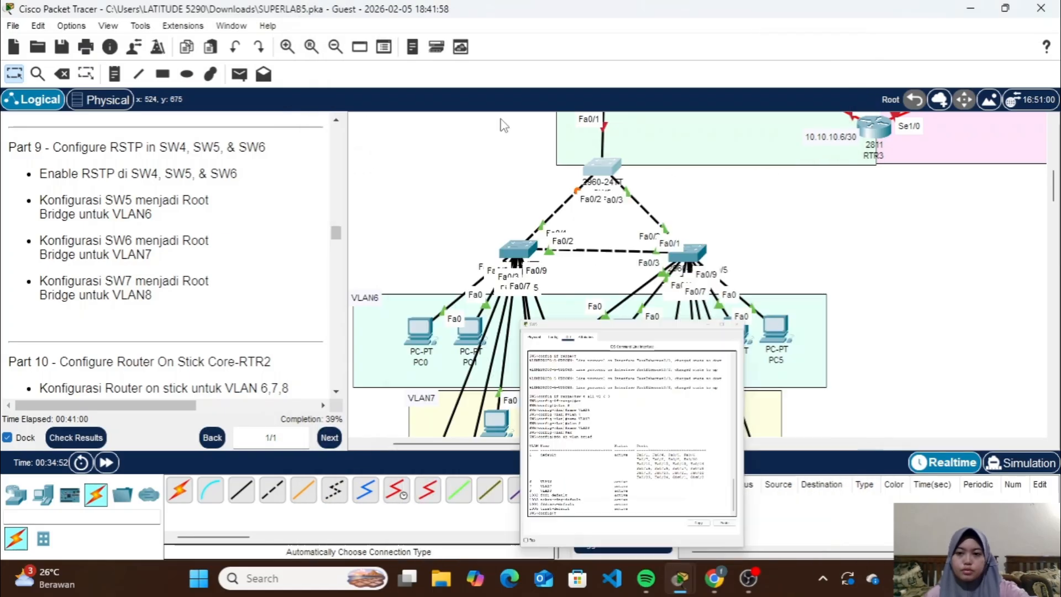
scroll(606, 210, up, 5)
scroll(606, 210, up, 10)
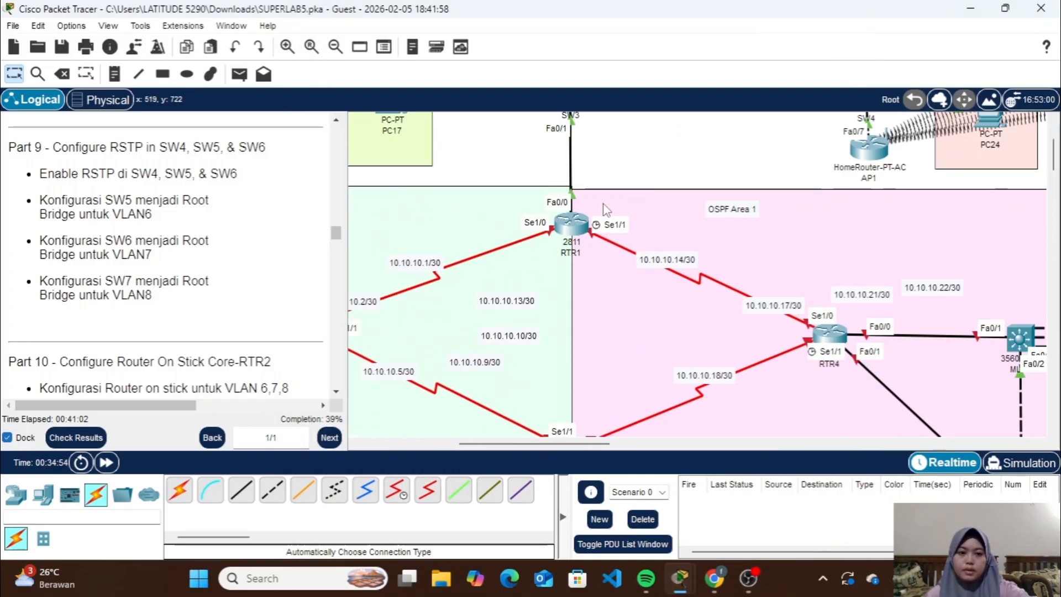
scroll(694, 195, left, 10)
scroll(694, 195, down, 9)
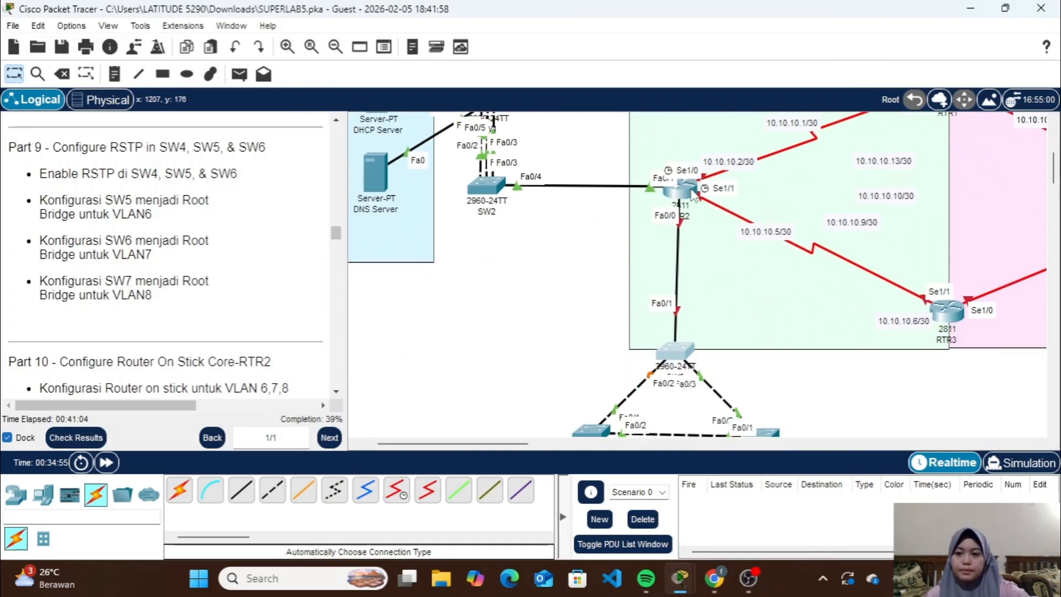
scroll(694, 195, up, 2)
scroll(694, 195, right, 4)
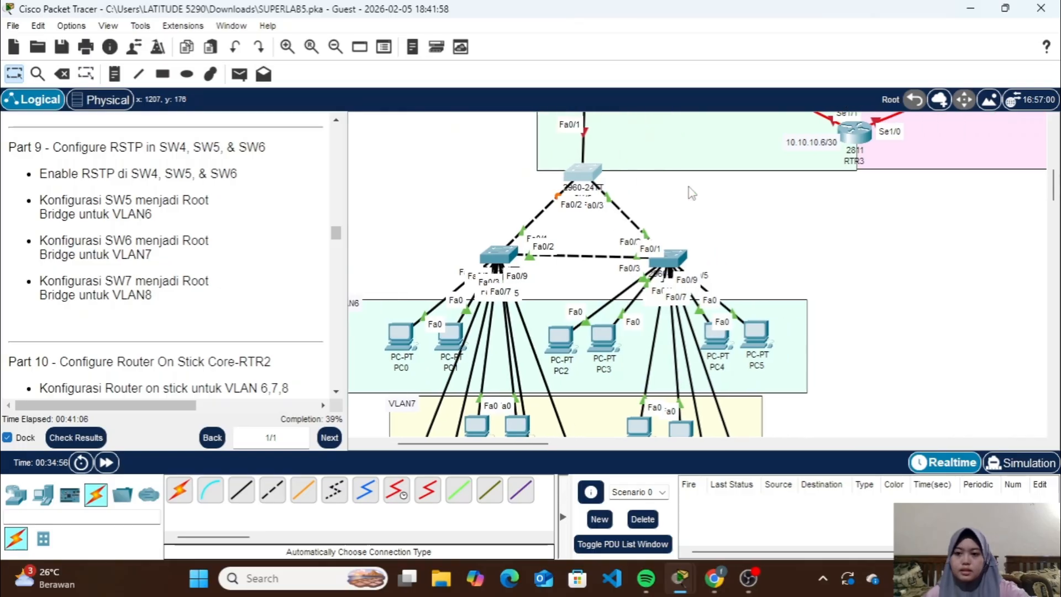
Enable RSTP on SW5 by setting its spanning-tree mode to rapid-pvst
click(589, 176)
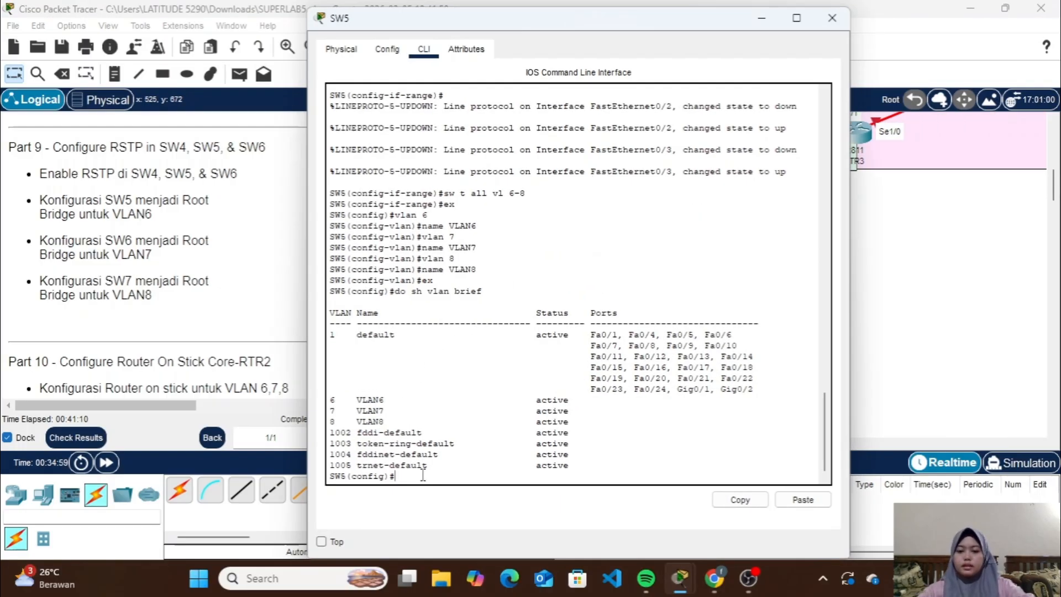
text(spanning)
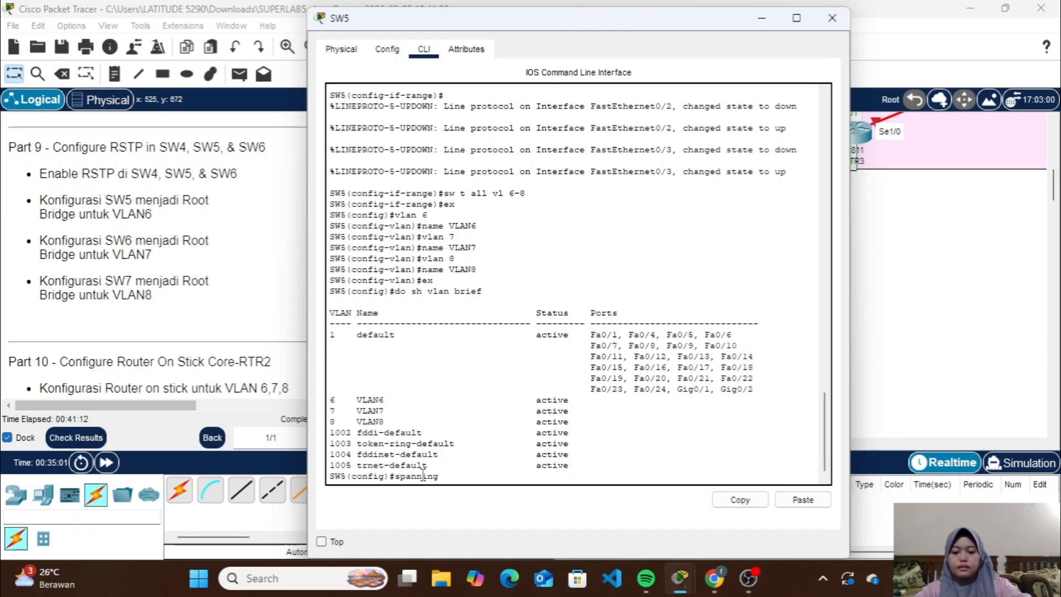
text(-tree)
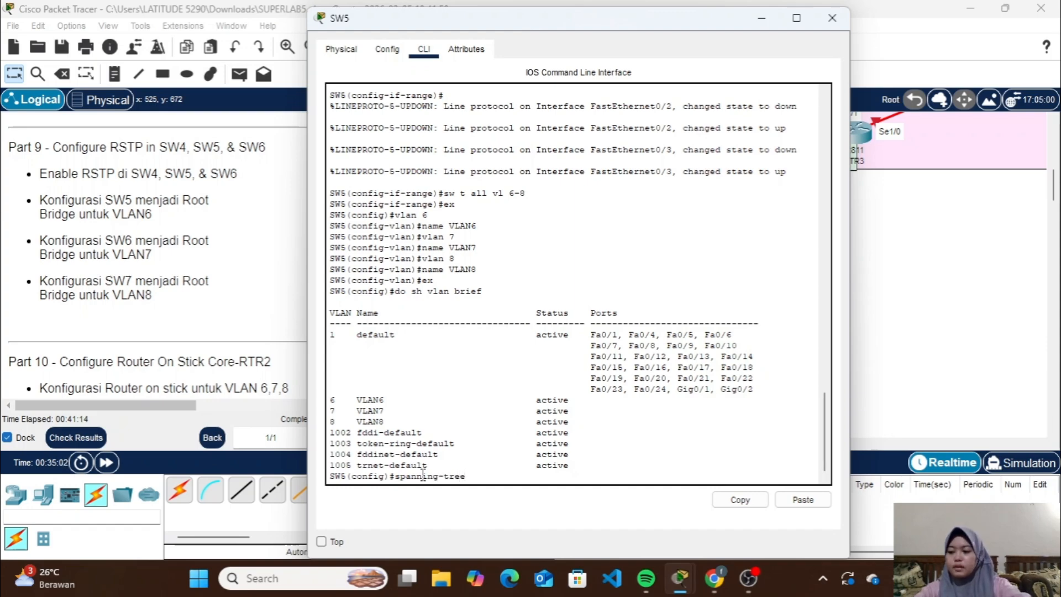
text( mode rap)
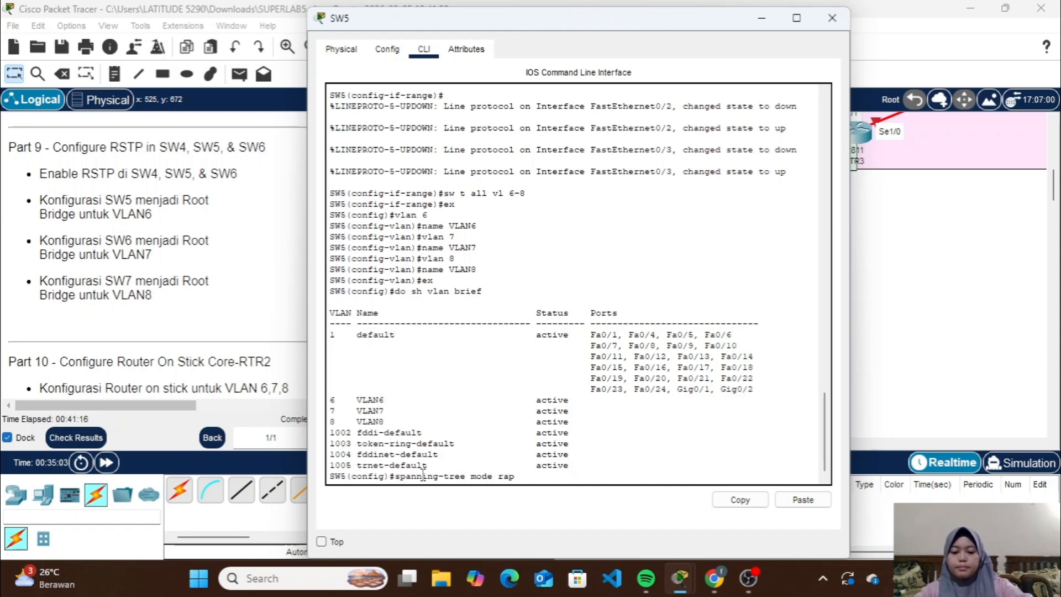
text(id-pv)
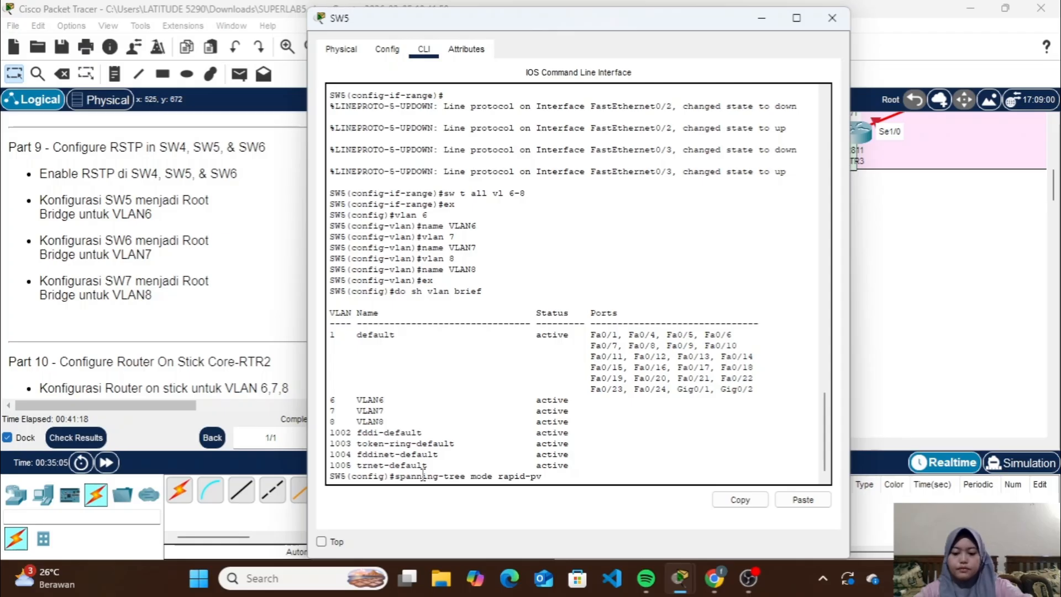
text(st)
key(Return)
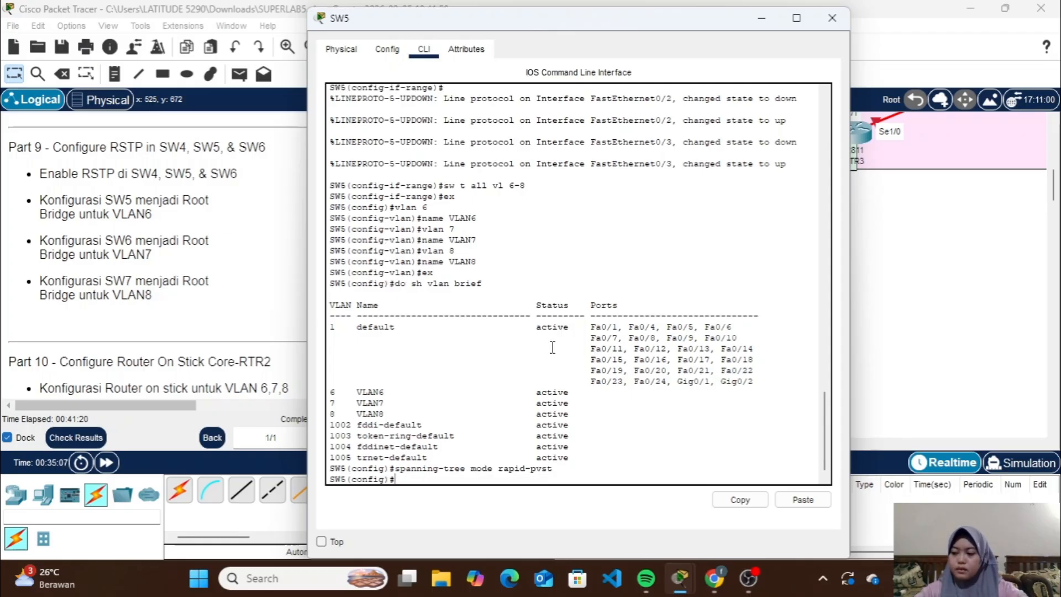
Make SW5 the root bridge for VLAN 6 with spanning-tree vlan 6 root primary
text(spannn)
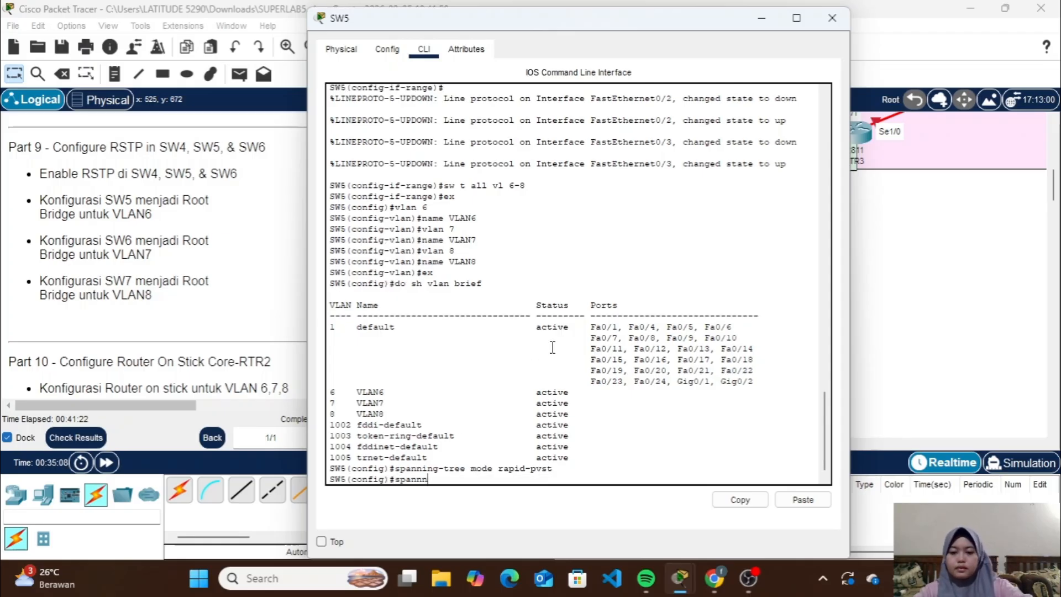
text(g-)
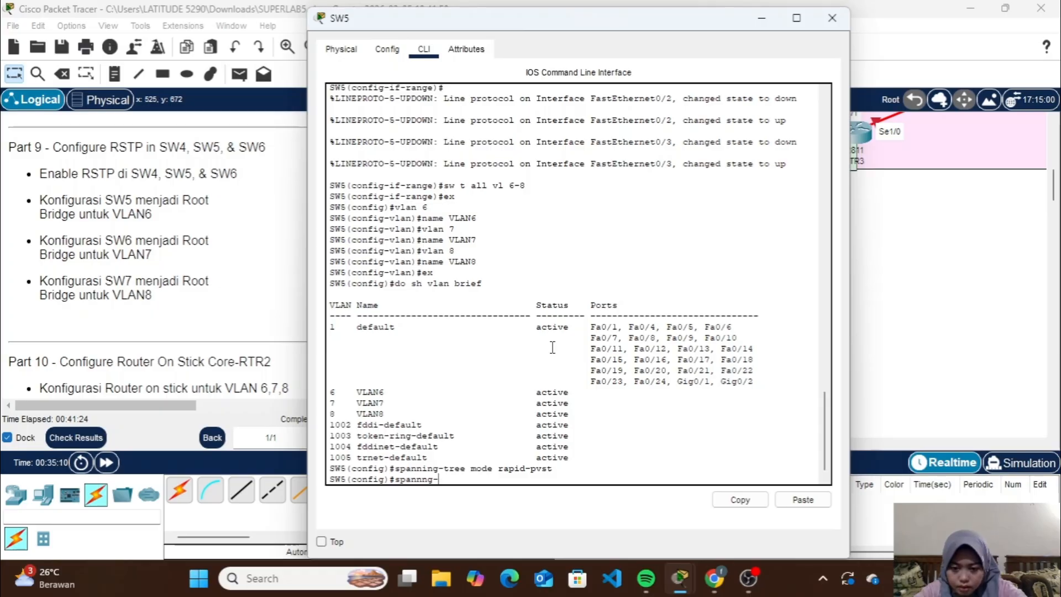
key(BackSpace)
key(BackSpace)
key(BackSpace)
key(BackSpace)
text(nin)
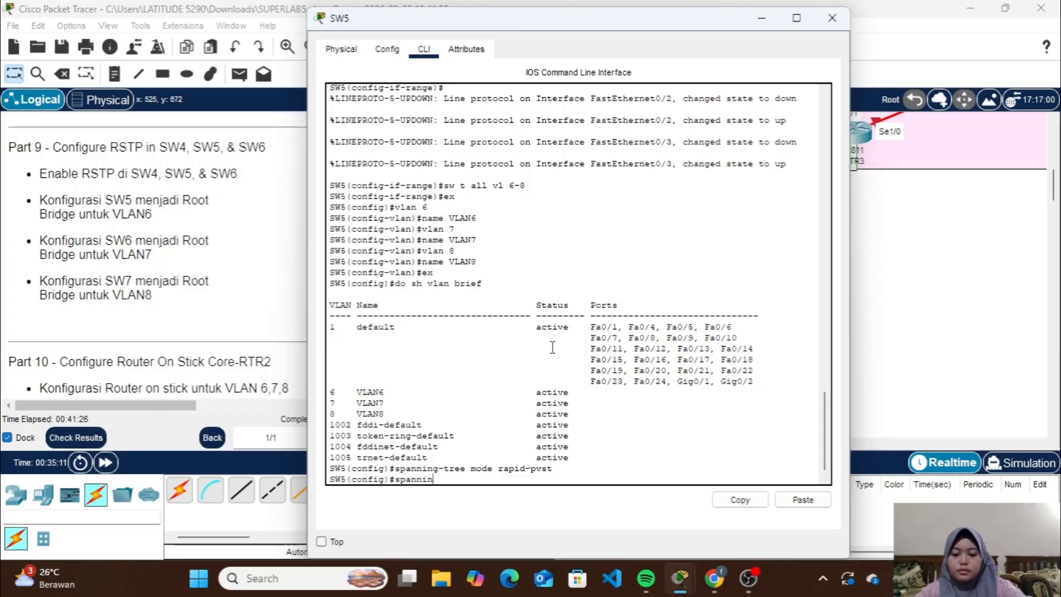
text(g-tree)
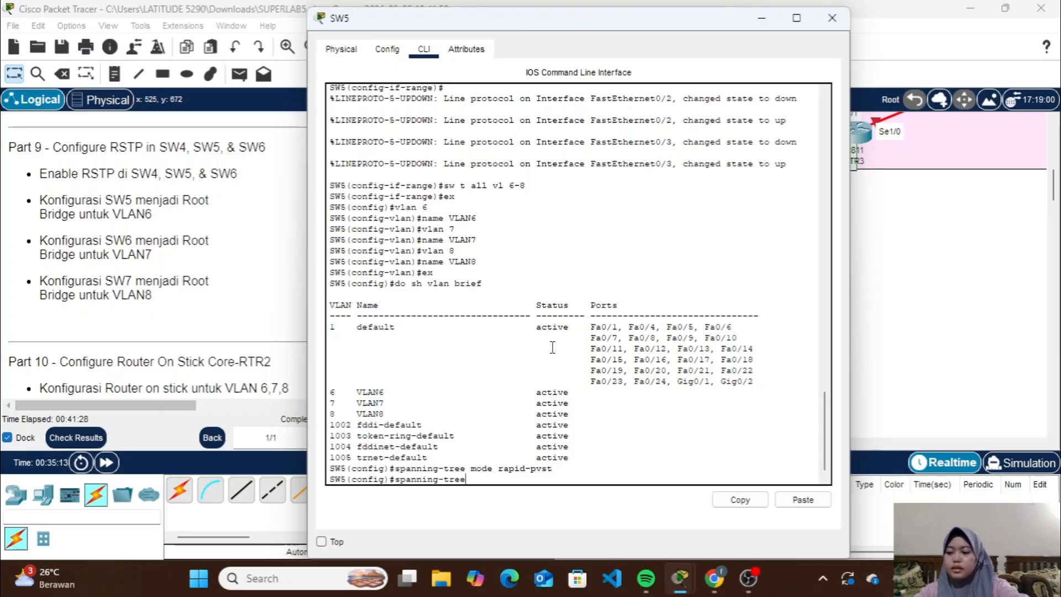
text( v)
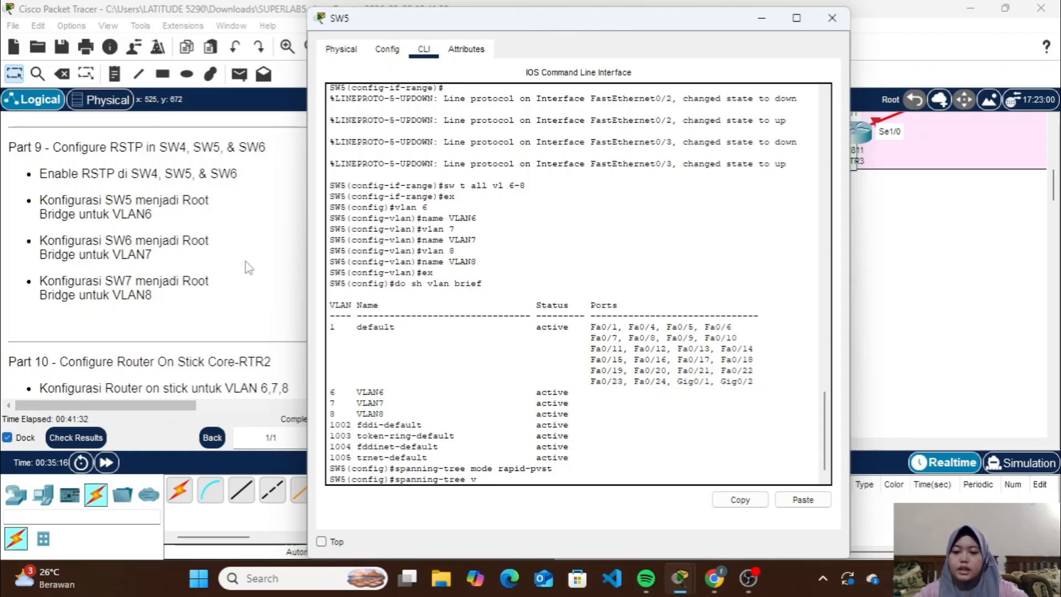
text(lan 6)
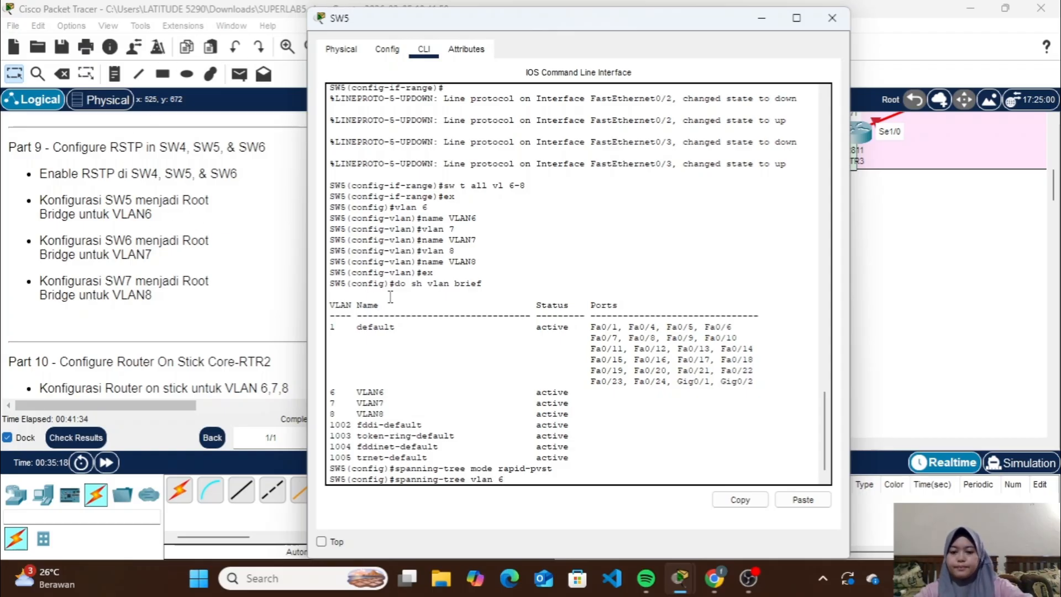
text( root)
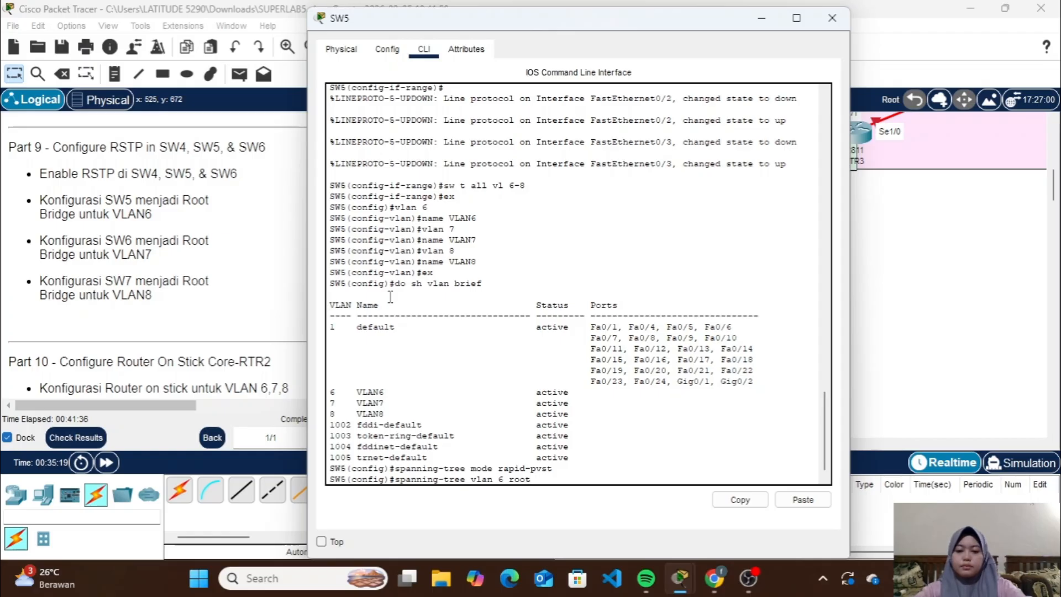
text( primary)
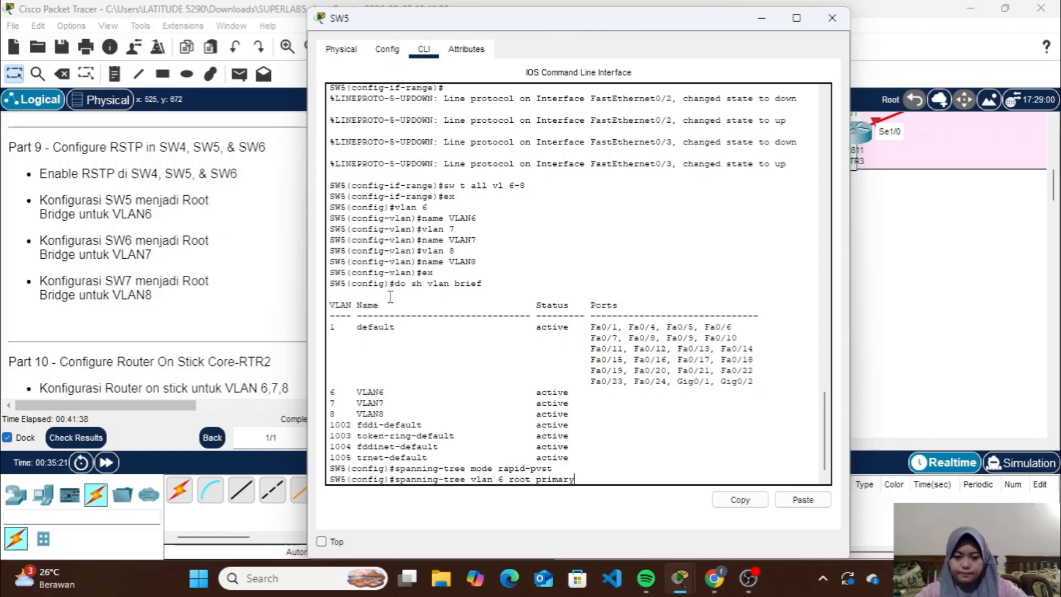
key(Return)
Check SW5's spanning-tree status for each VLAN with do sh spa and close its window
text(do sh)
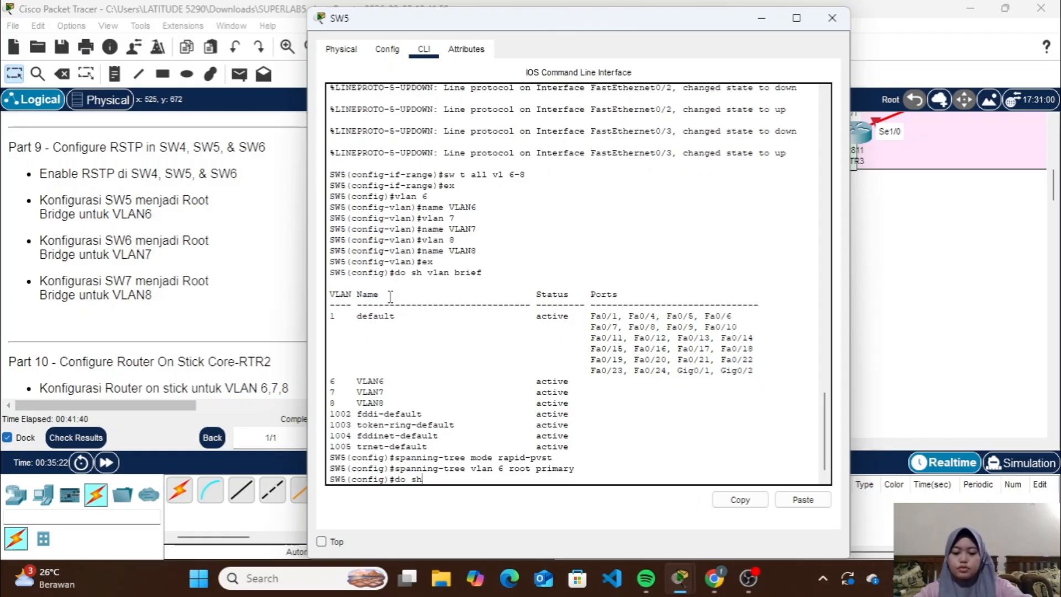
text( spa)
key(Return)
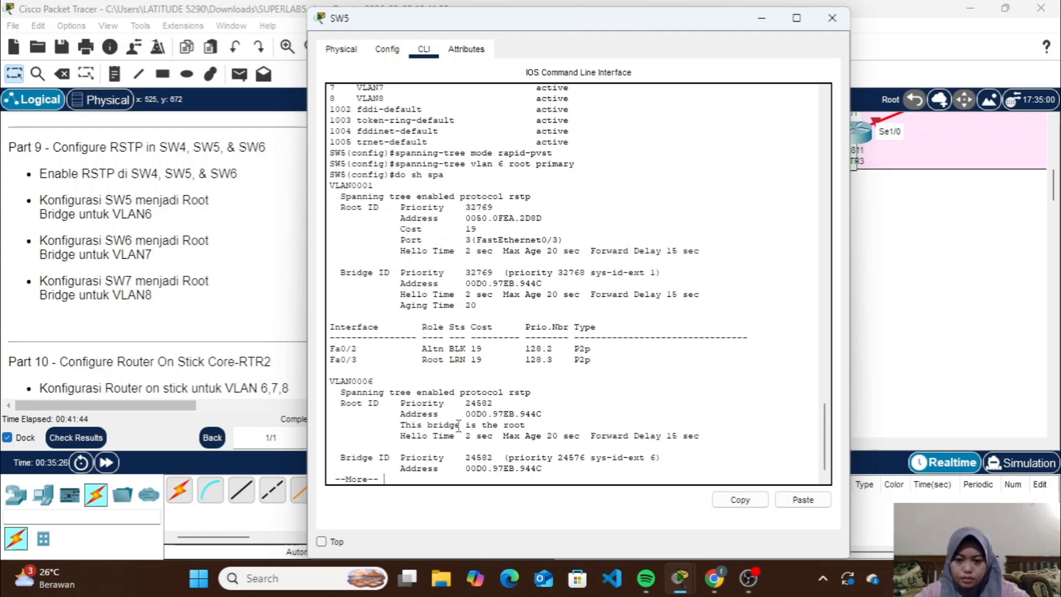
key(space)
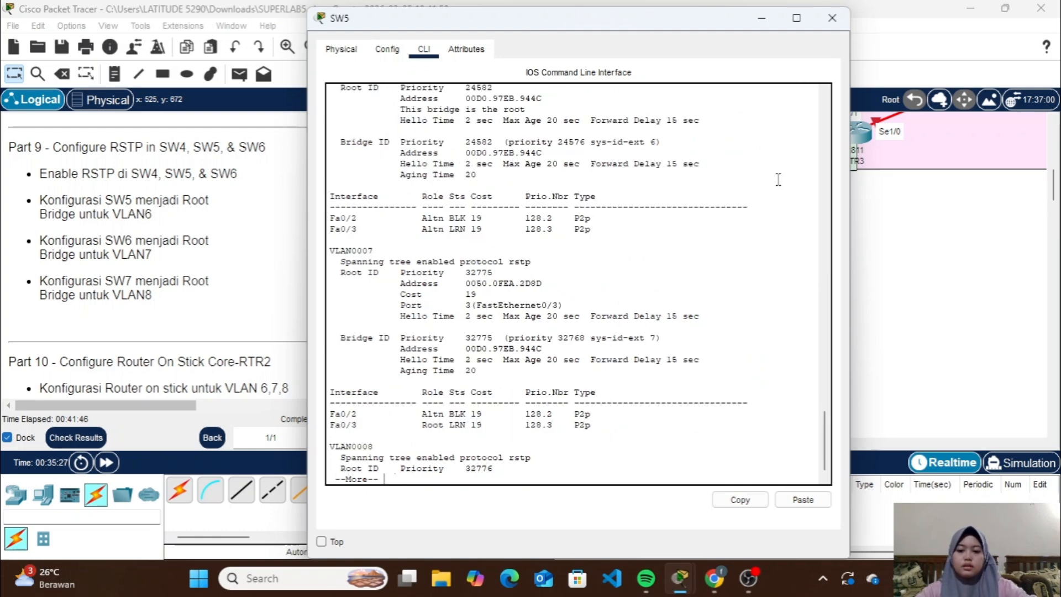
key(space)
click(831, 18)
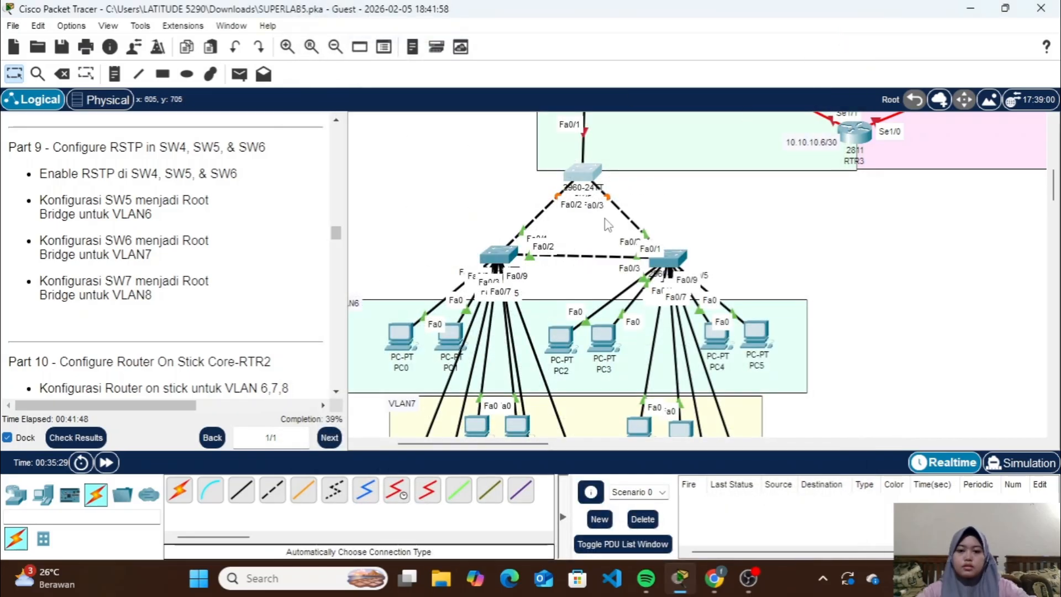
Leave the interface range configuration on SW6 and set its spanning-tree mode to rapid-pvst
click(499, 260)
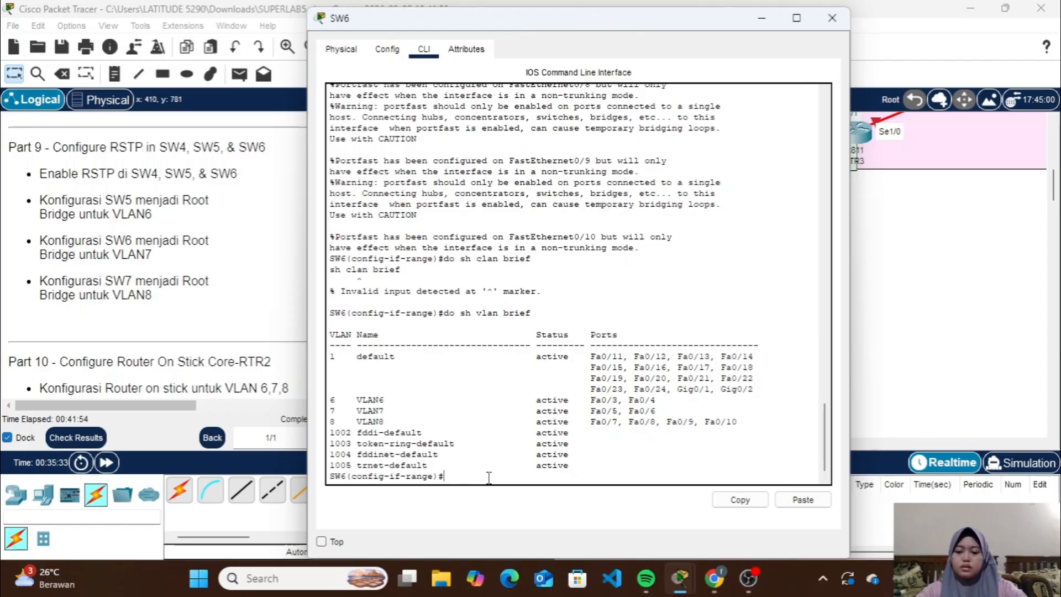
text(ex)
key(Return)
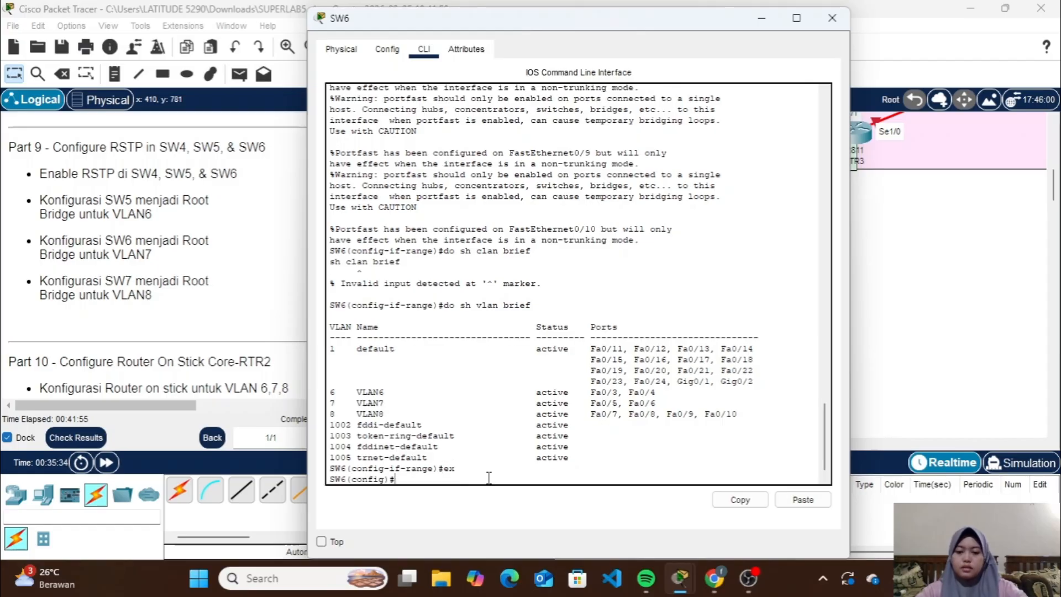
click(801, 500)
key(Return)
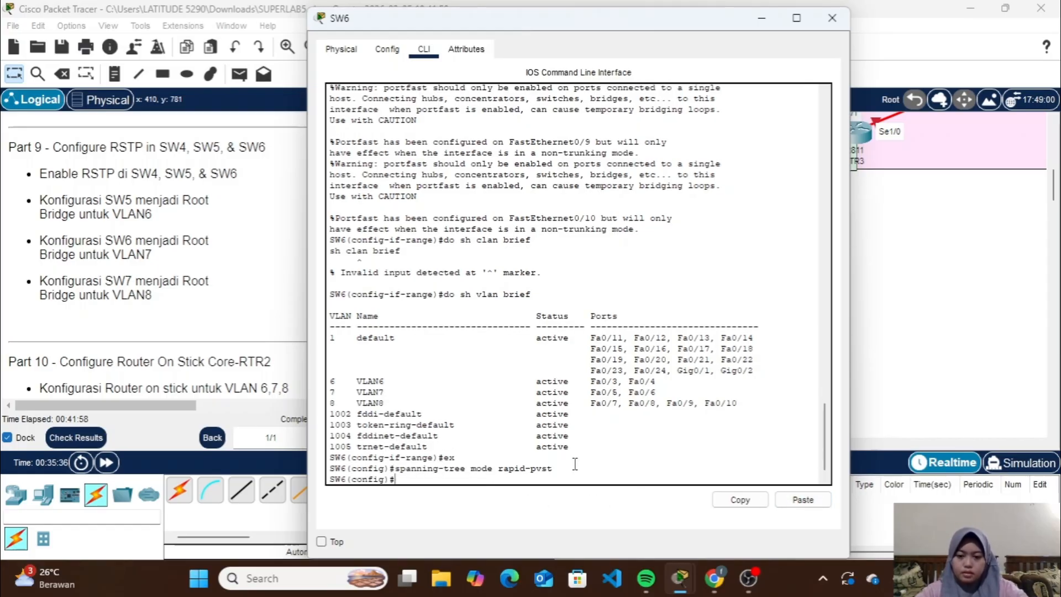
Make SW6 the root bridge for VLAN 7 with spanning-tree vlan 7 root primary
text(spanning)
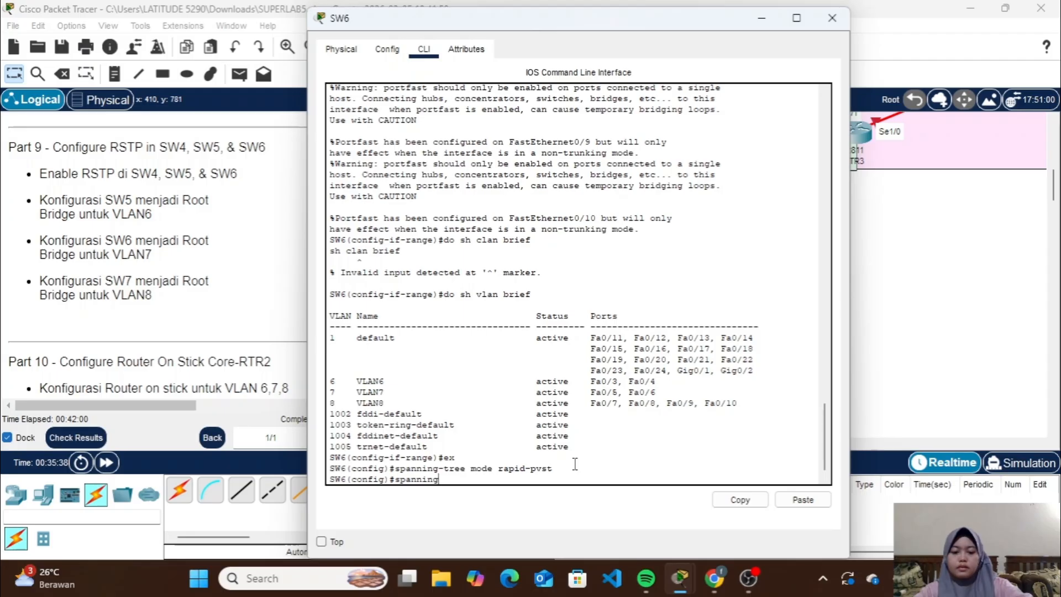
text(-tree )
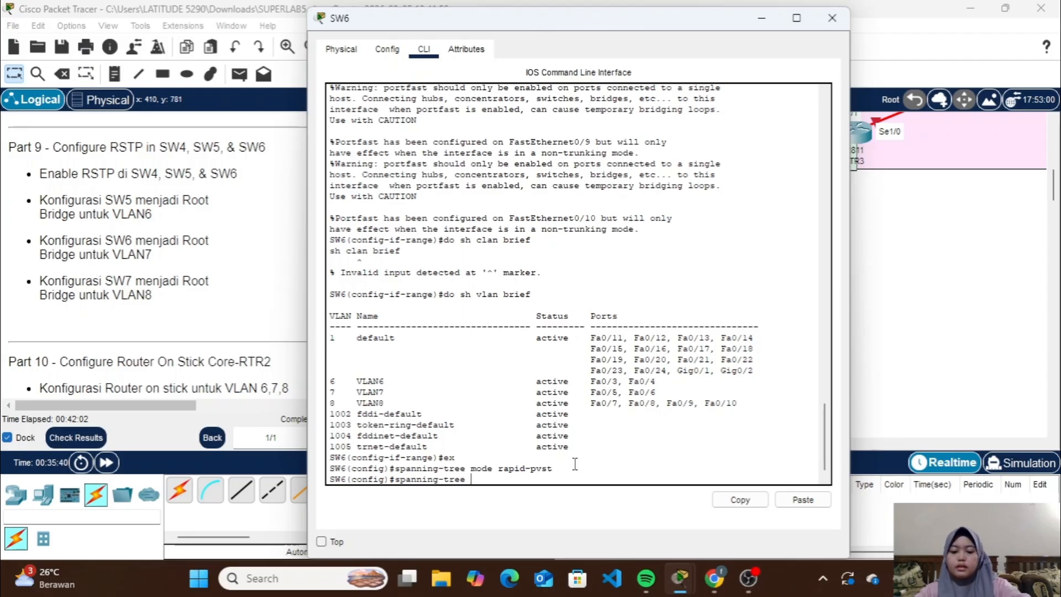
text(vlan 8)
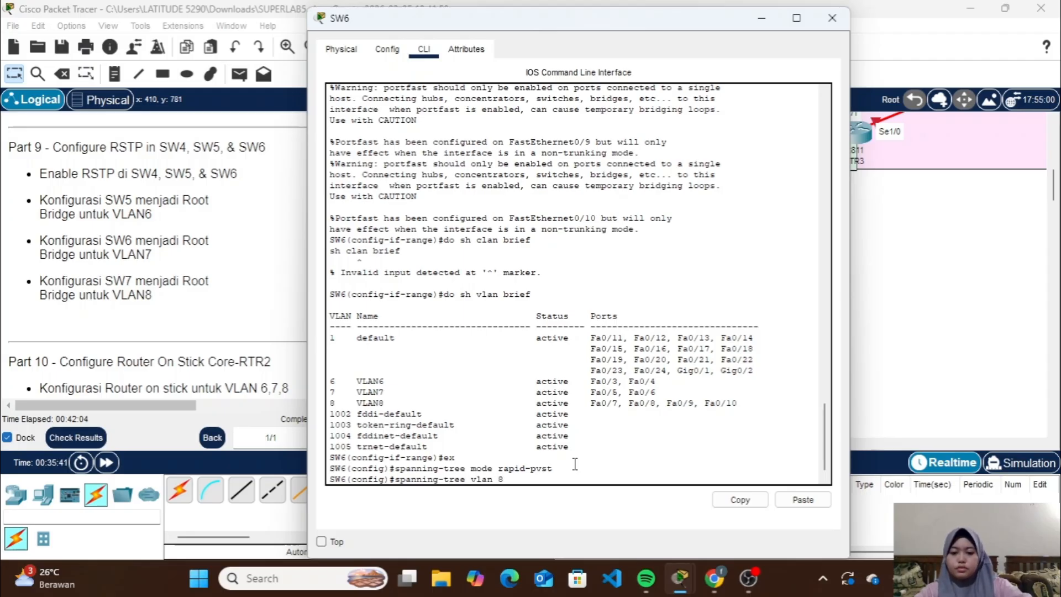
key(BackSpace)
text(7)
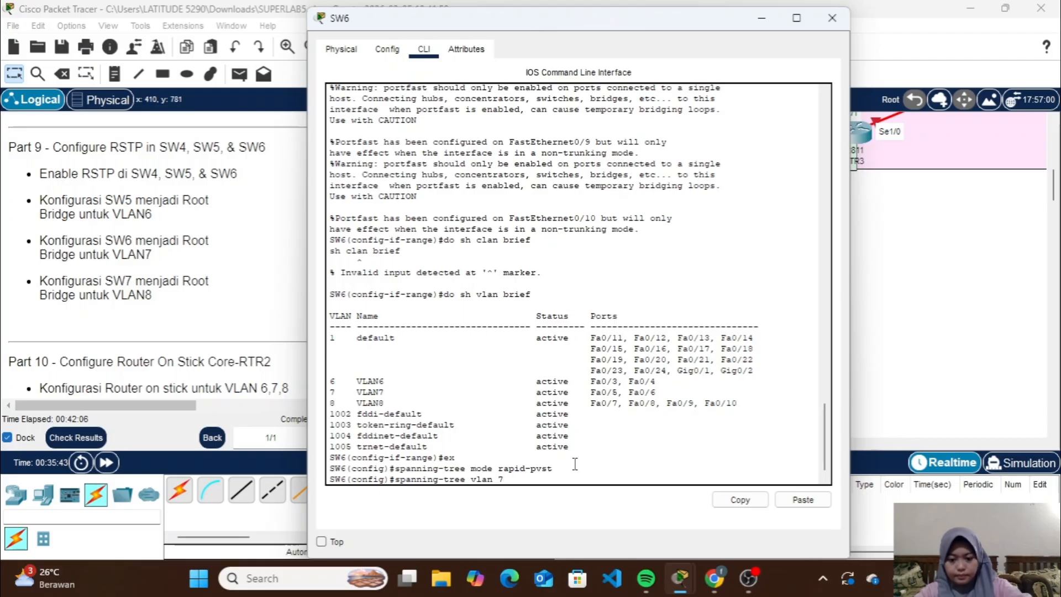
text( root prim)
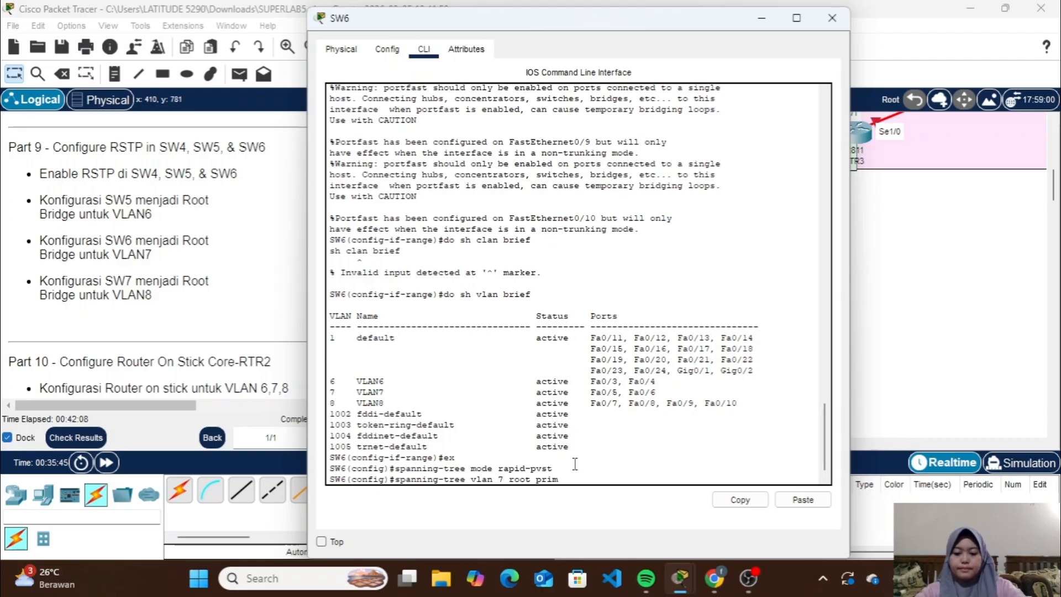
text(ary)
key(Return)
Check SW6's spanning-tree status with do sh spa, paging through the output for all VLANs
text(do)
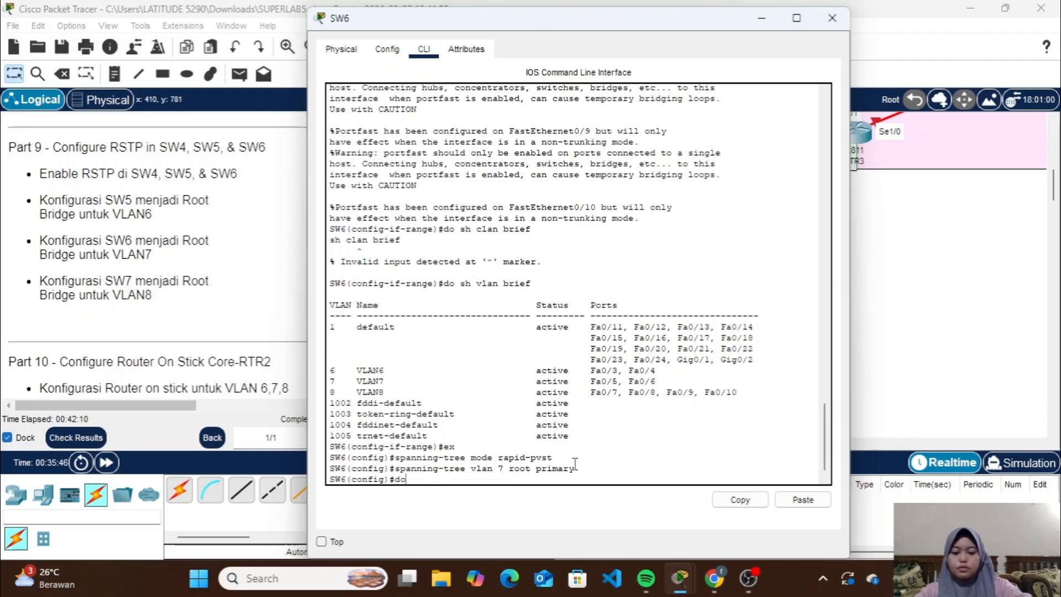
text( sh spa)
key(Return)
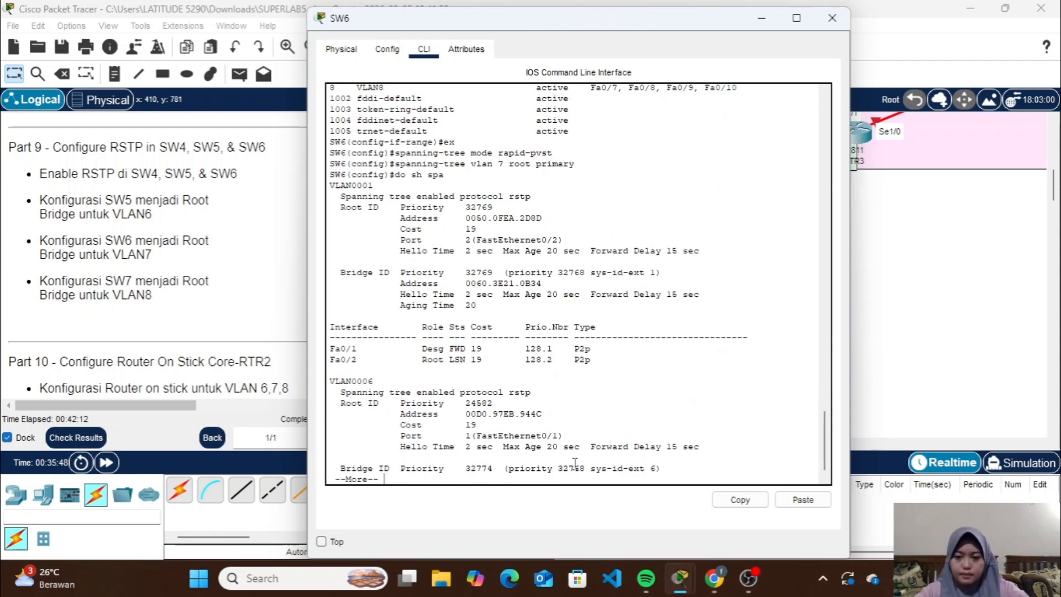
key(space)
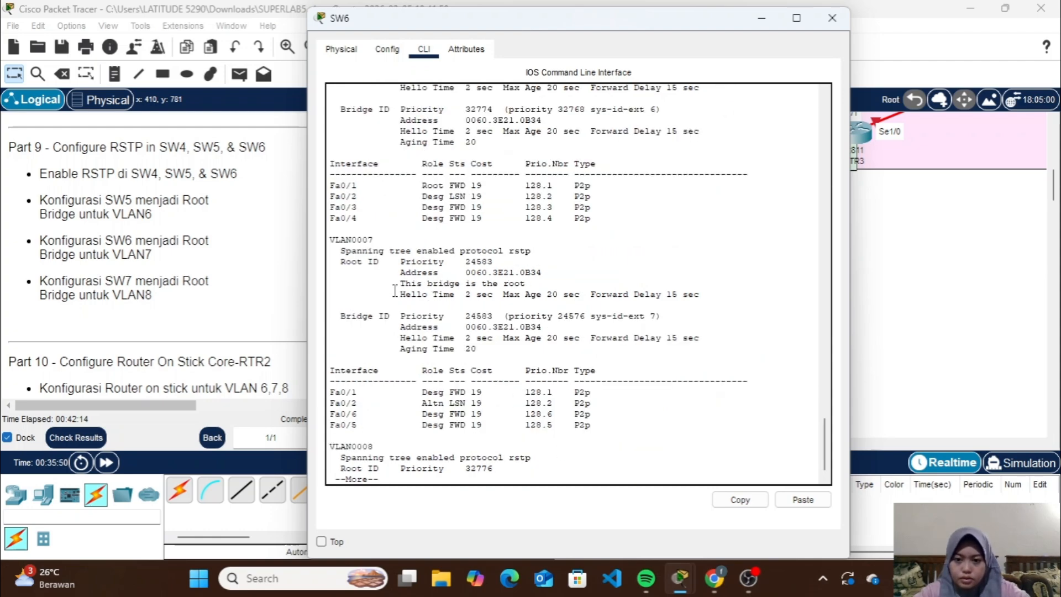
key(space)
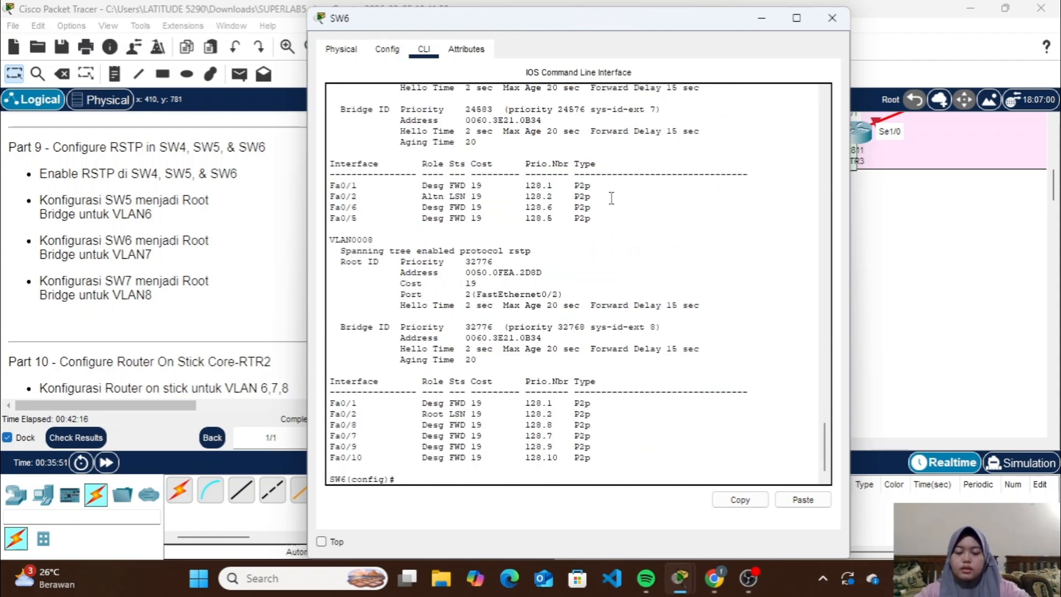
Switch from SW6 to SW7, leave its interface range configuration, and set the spanning-tree mode to rapid-pvst
click(832, 17)
click(683, 257)
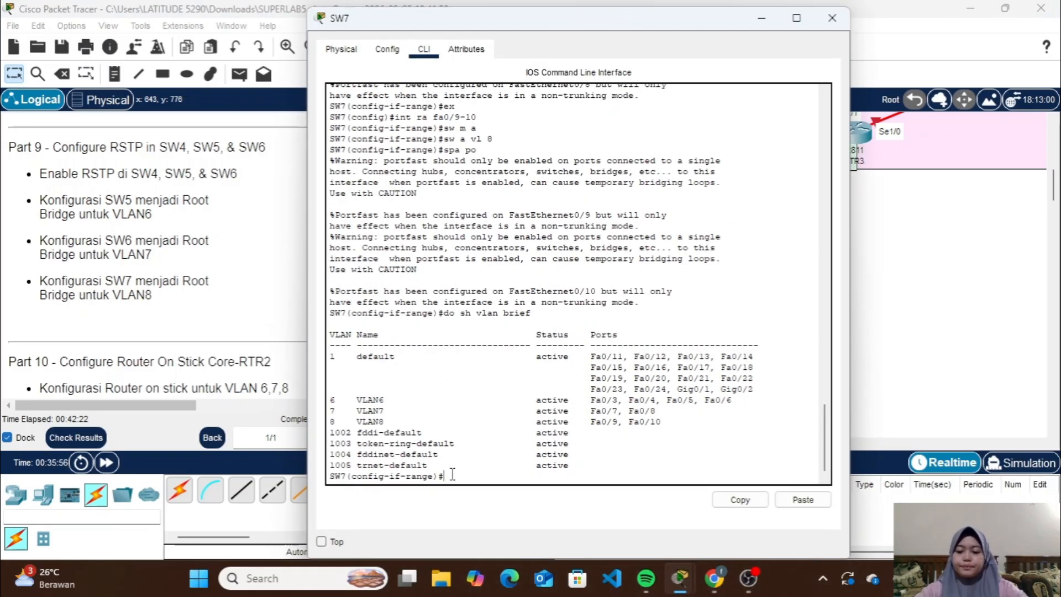
text(ex)
key(Return)
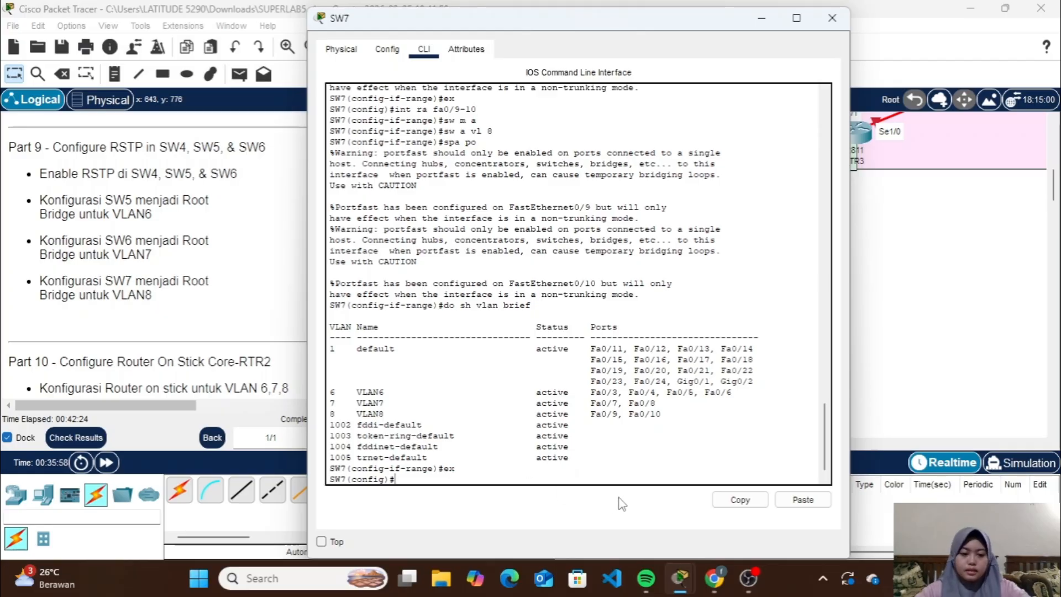
click(788, 500)
key(Return)
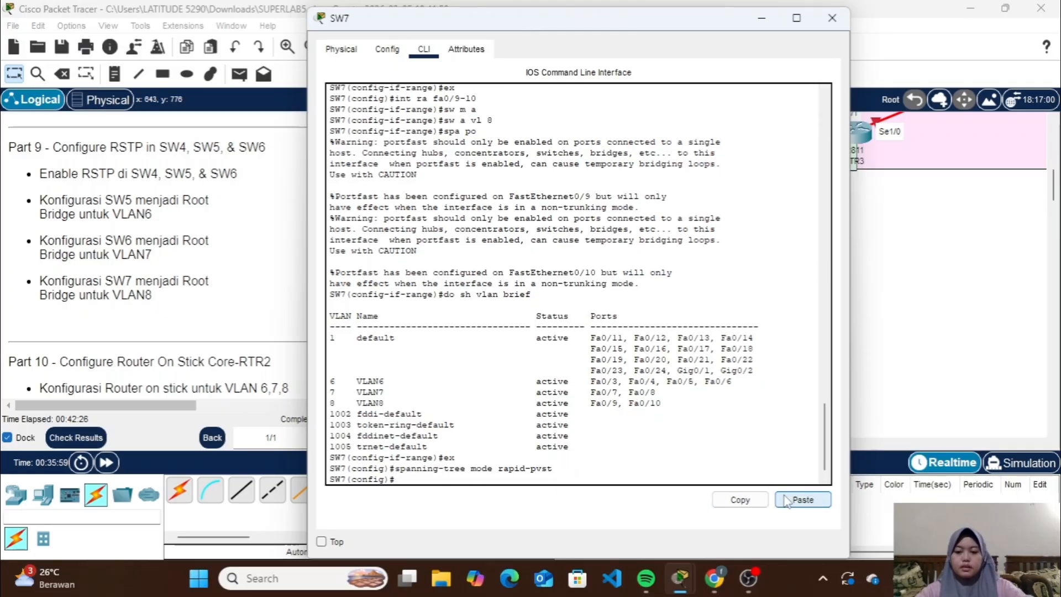
Make SW7 the root bridge for VLAN 8 with spanning-tree vlan 8 root primary
text(spaning)
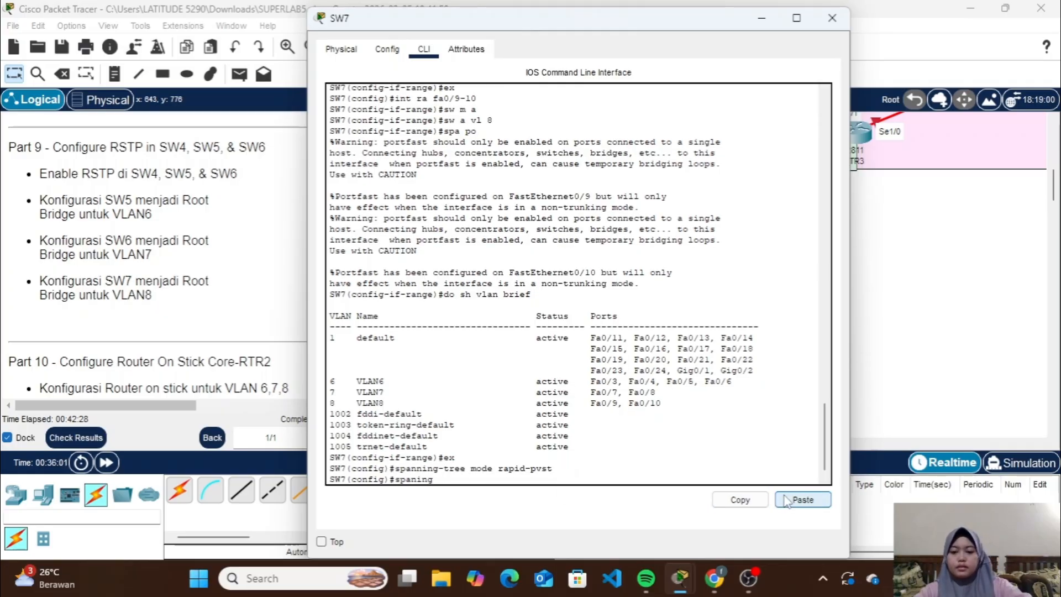
text(-tree)
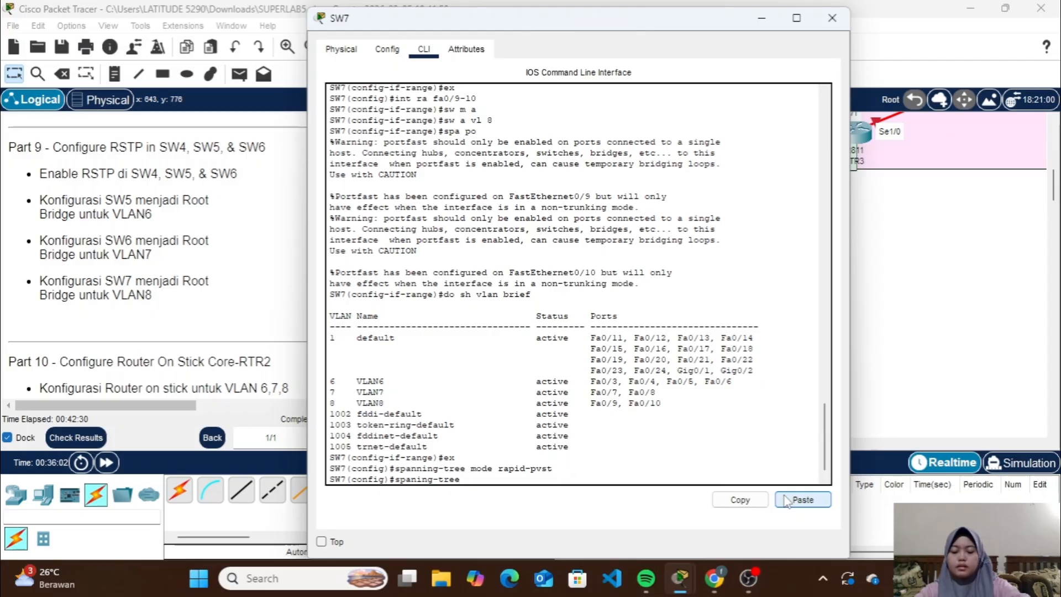
text( vlan 8 )
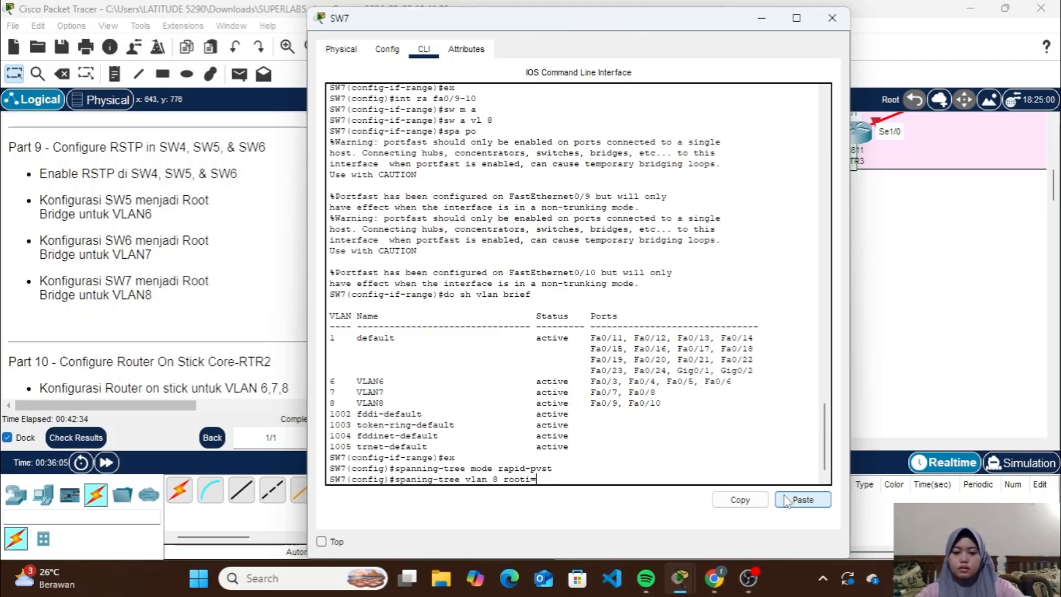
text(root)
key(BackSpace)
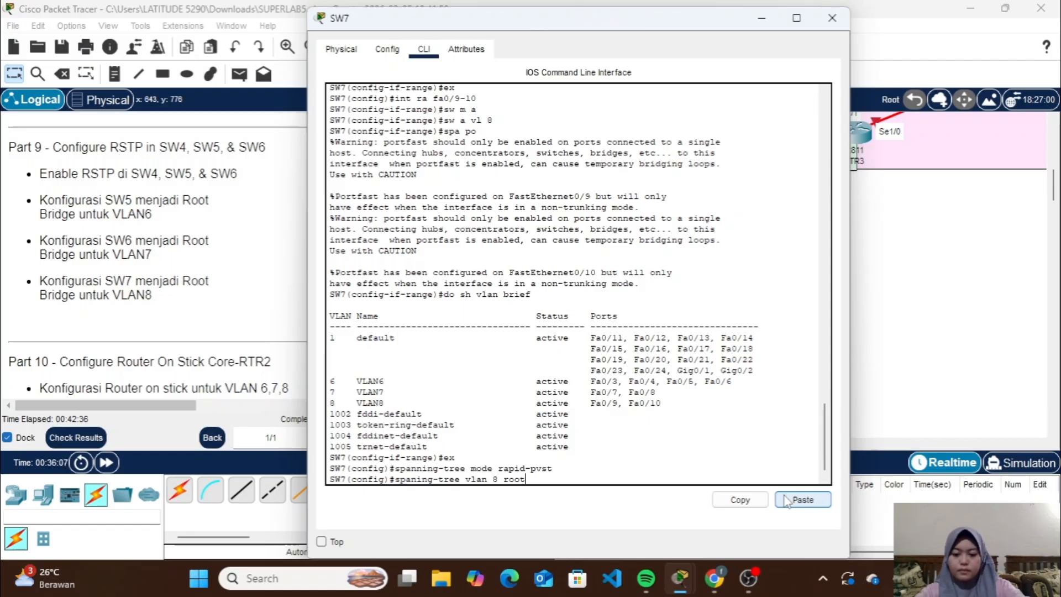
text(pr)
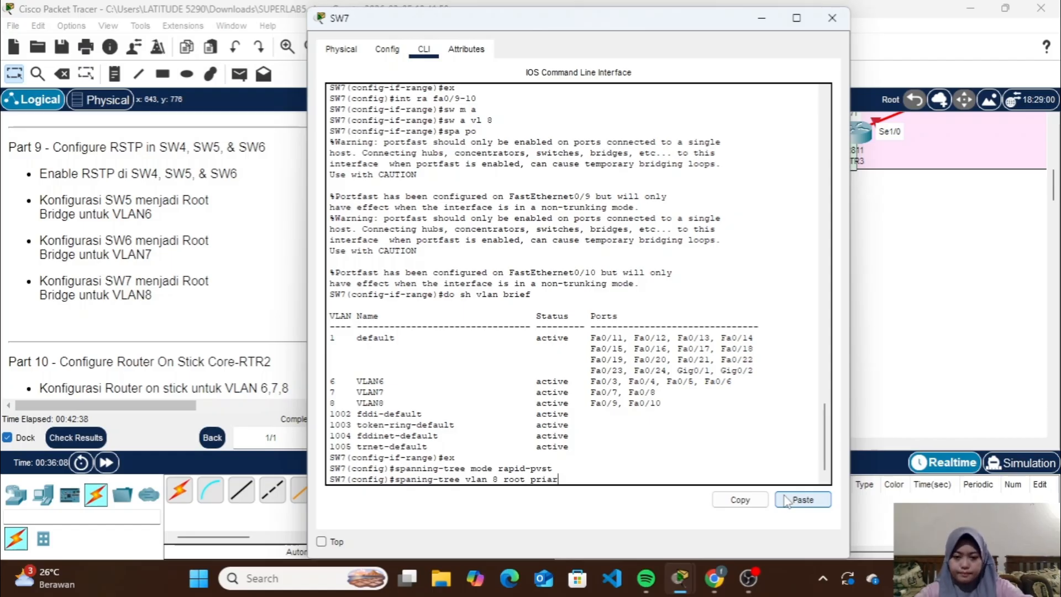
text(imary)
key(Return)
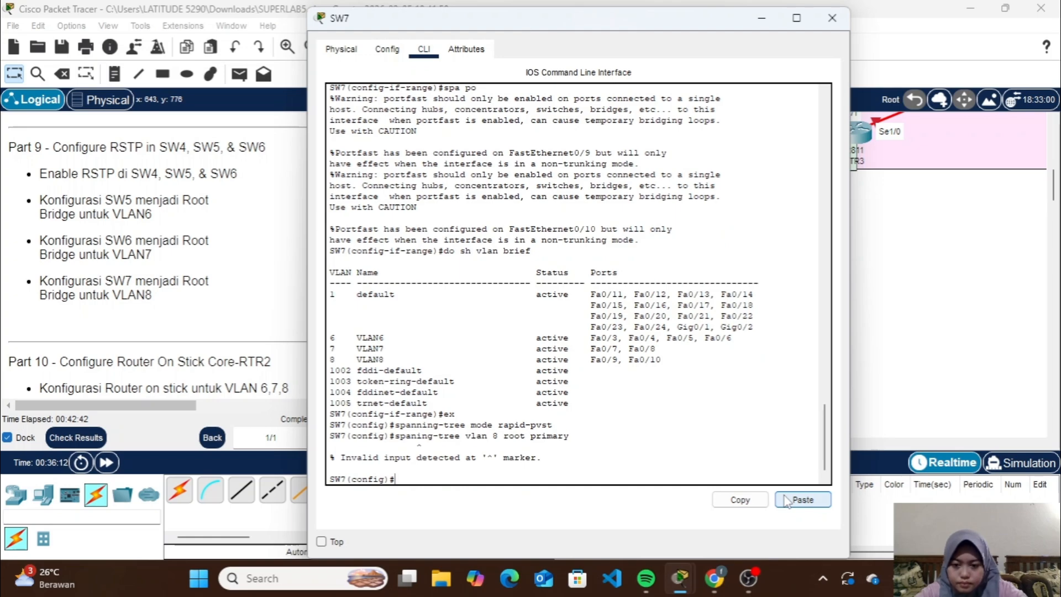
key(Up)
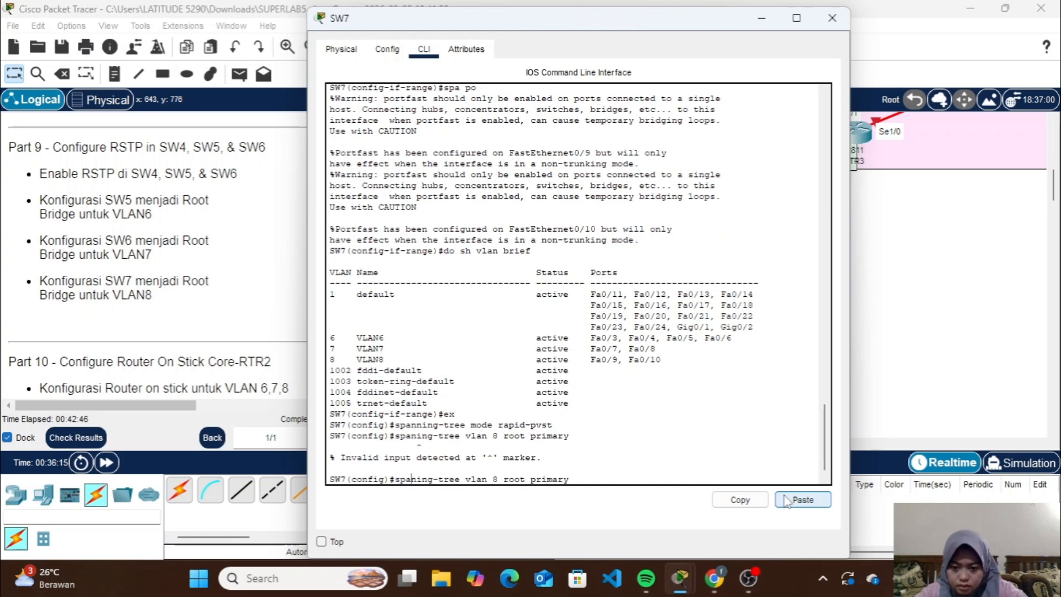
text(n)
key(Return)
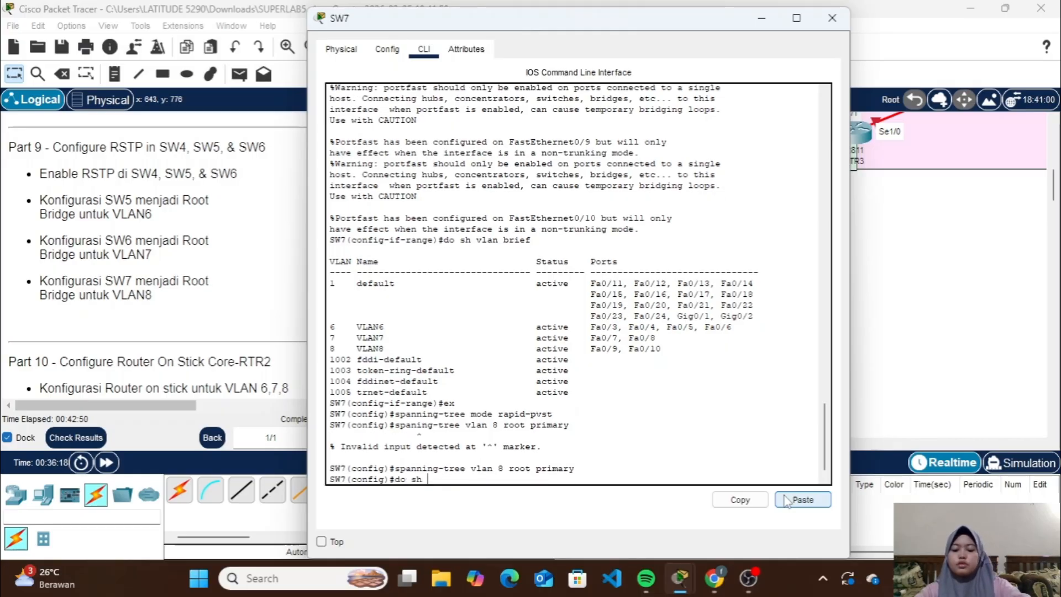
Check SW7's spanning-tree status for all VLANs with do sh spa, examine the VLAN 8 root entry, and close its window
text(do sh spa)
key(Return)
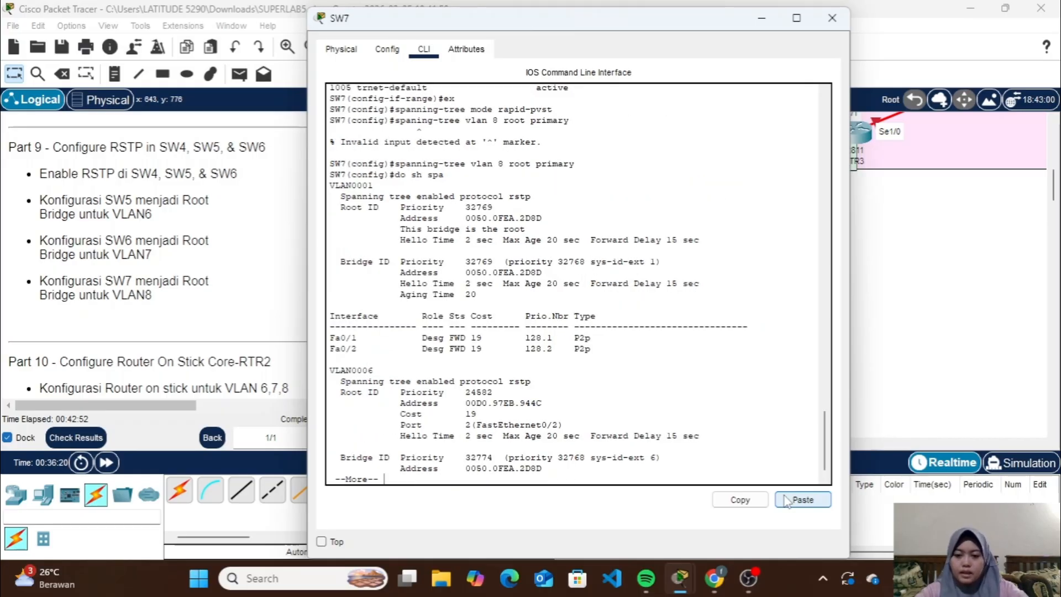
key(space)
key(space)
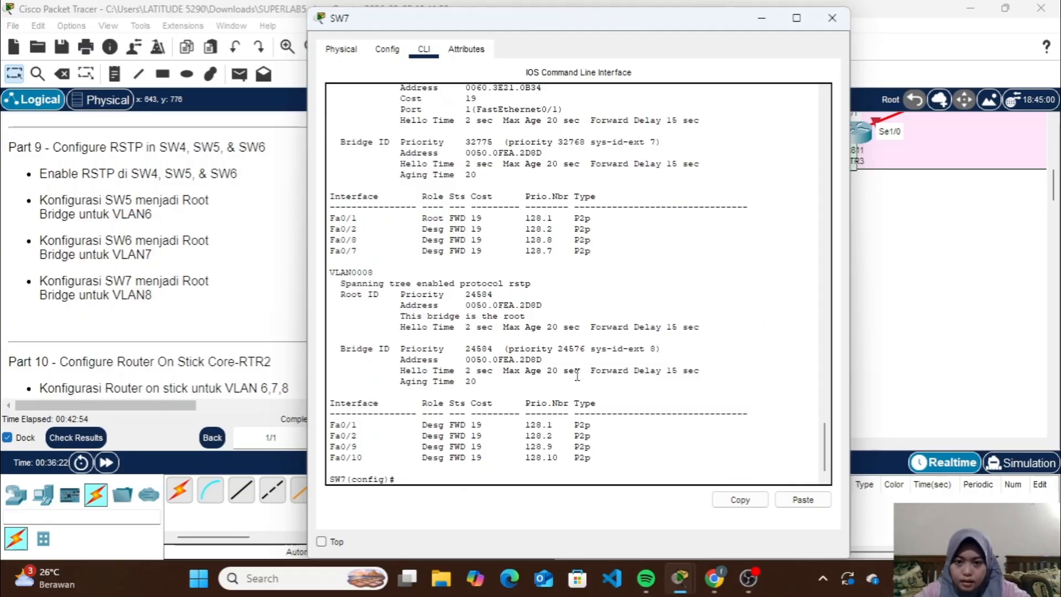
drag(396, 316, 528, 316)
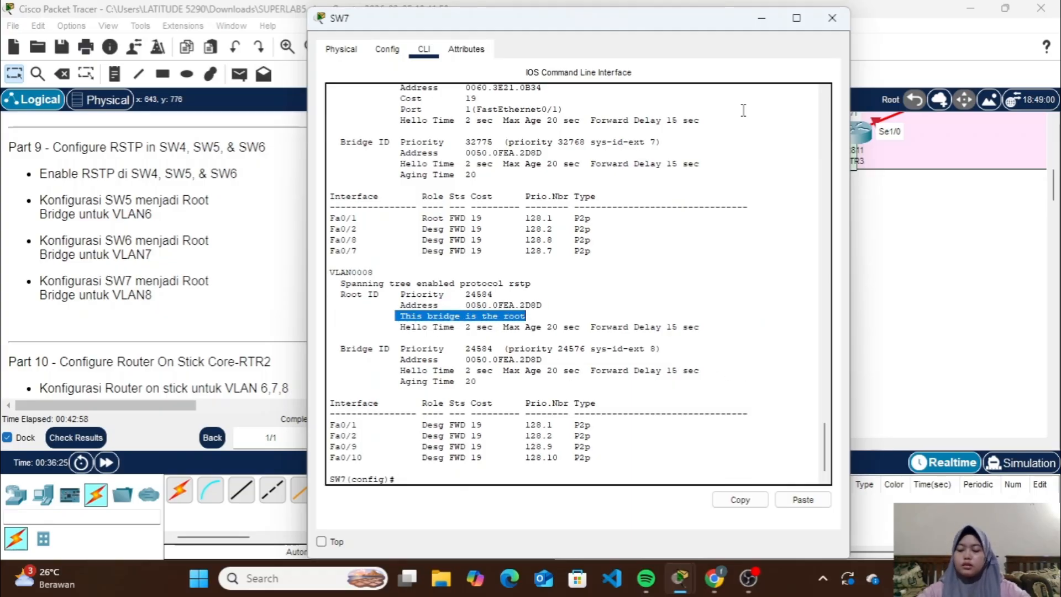
click(831, 17)
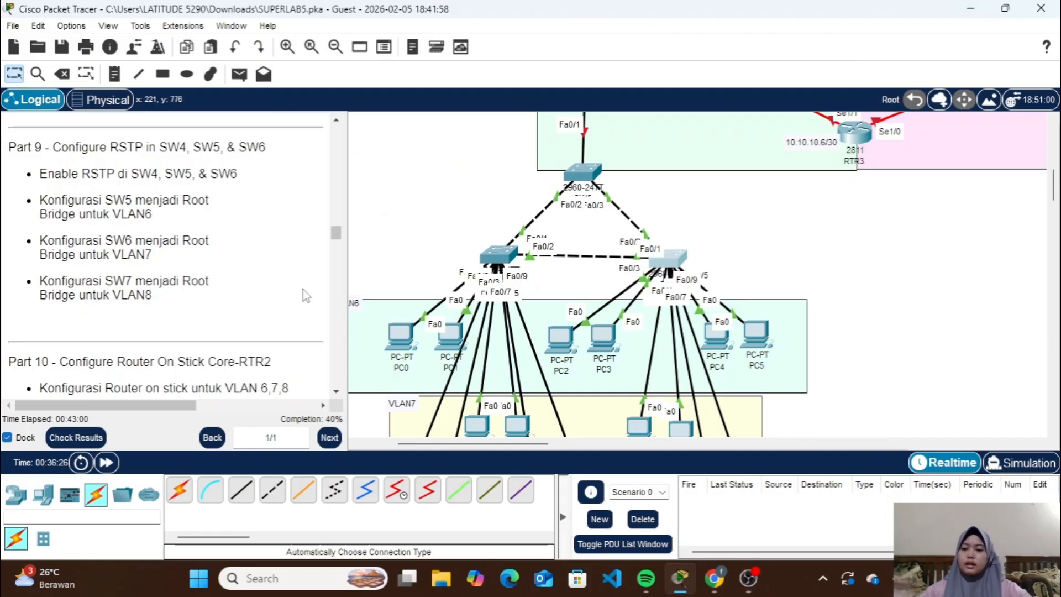
Review the Part 10 instructions and enter global configuration mode on RTR2, supplying the enable password
scroll(306, 296, down, 8)
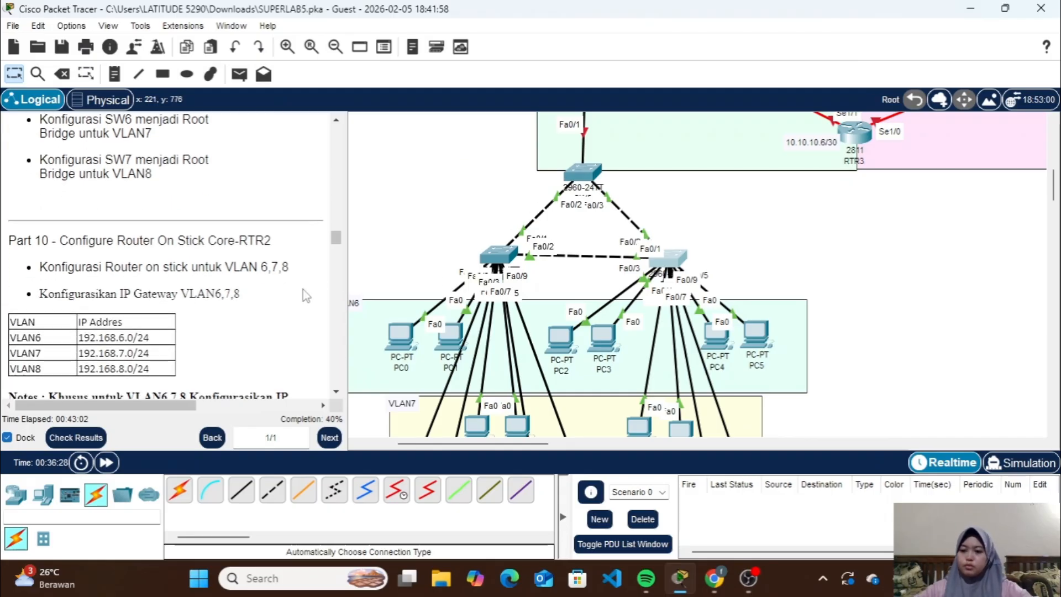
scroll(305, 296, down, 1)
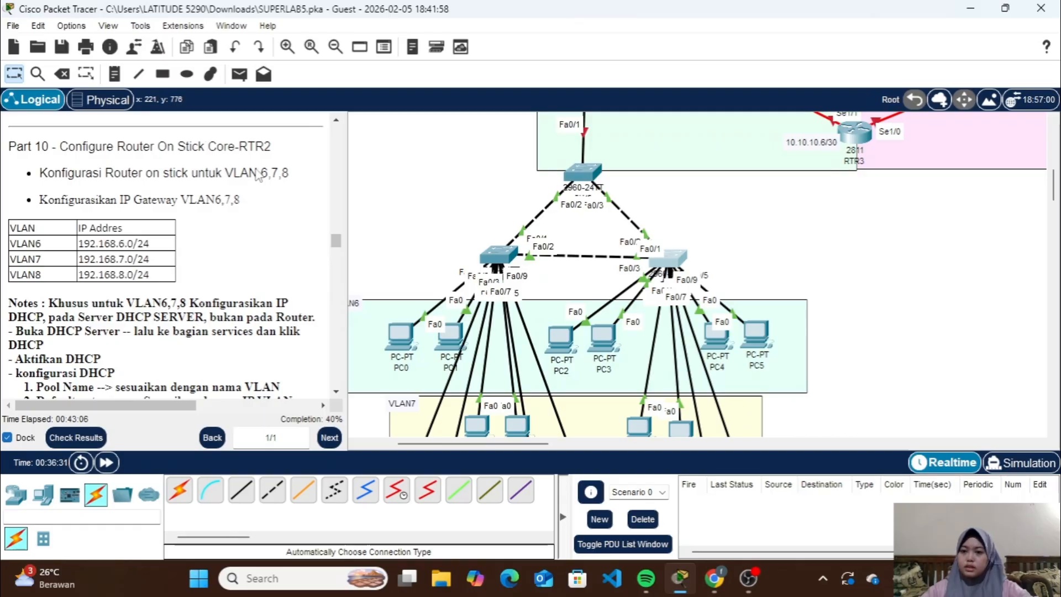
scroll(537, 239, up, 5)
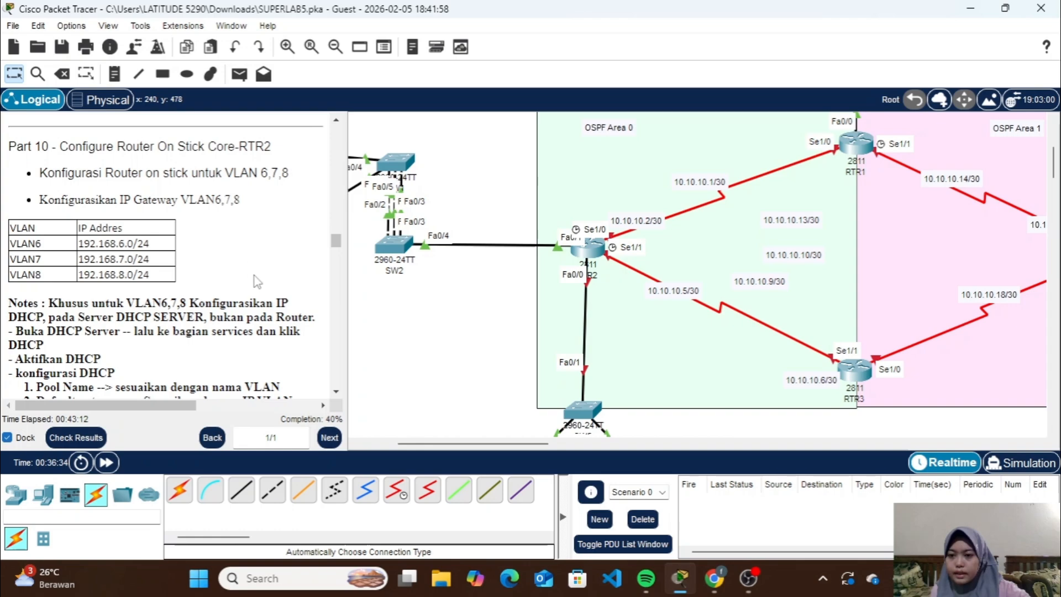
scroll(254, 277, down, 1)
scroll(248, 229, up, 2)
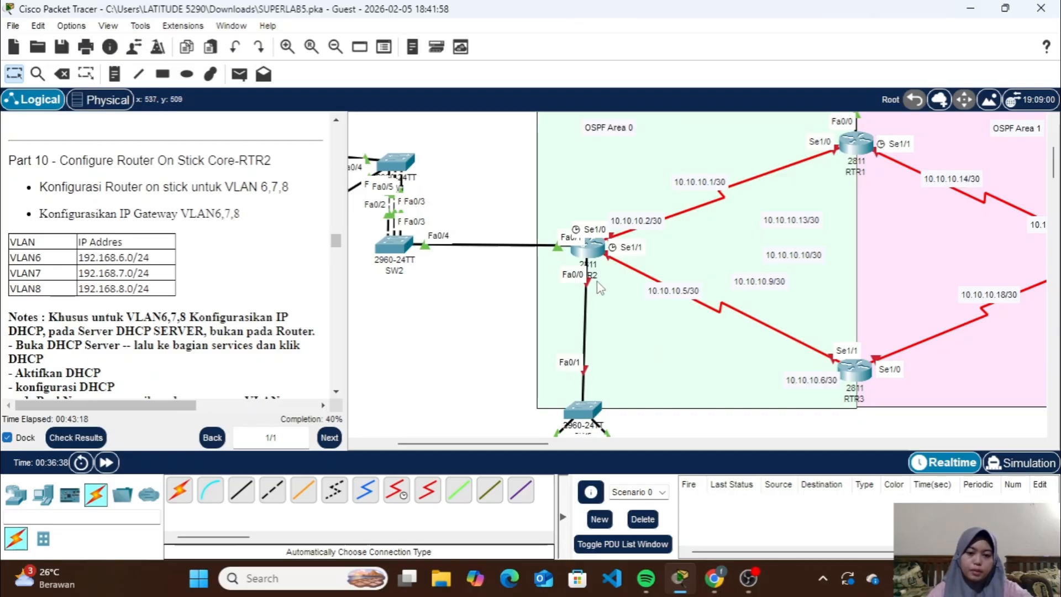
click(594, 251)
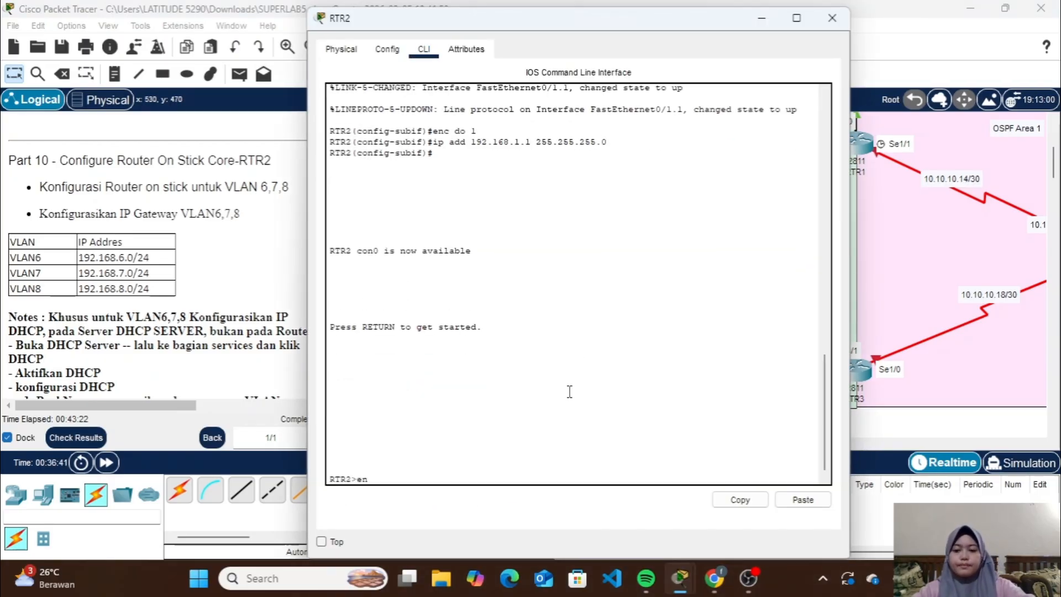
text(en)
key(Return)
key(Return)
text(con)
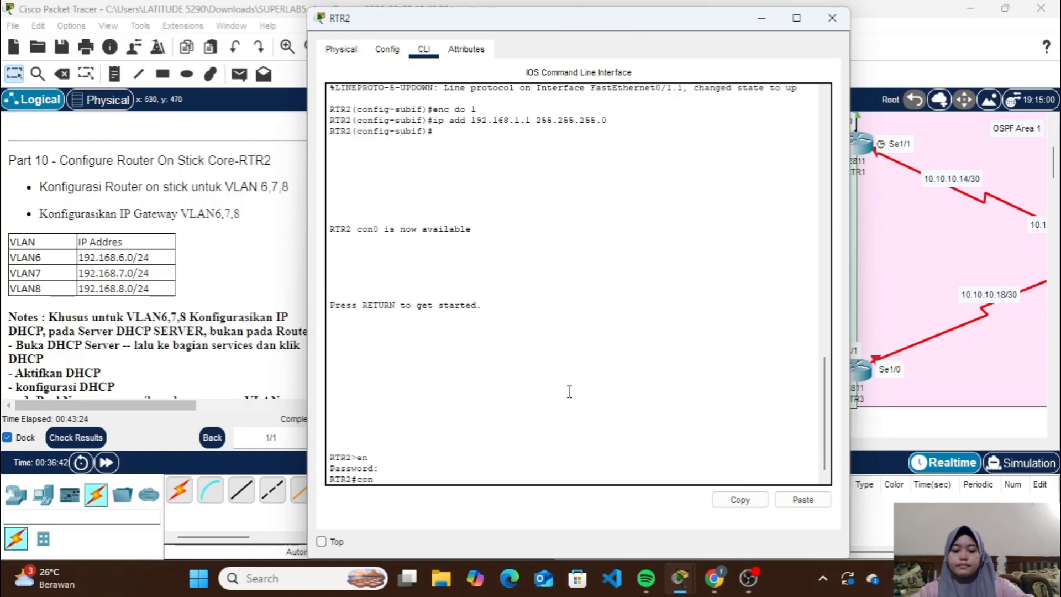
text(f t)
key(Return)
Enable RTR2's interface fa0/0 with no sh and return to global configuration mode
text(int)
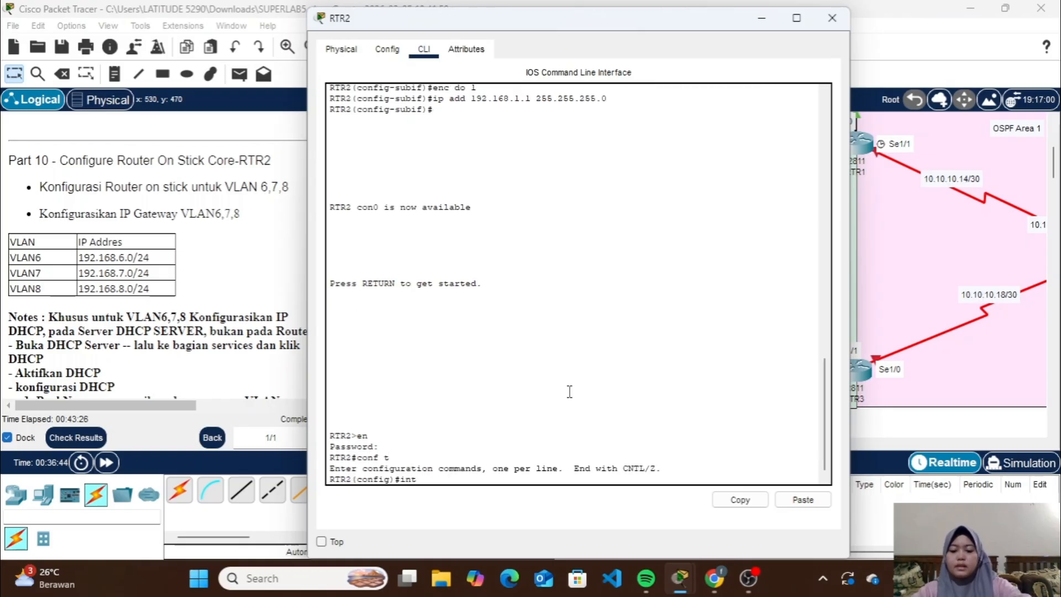
text( fa0/0)
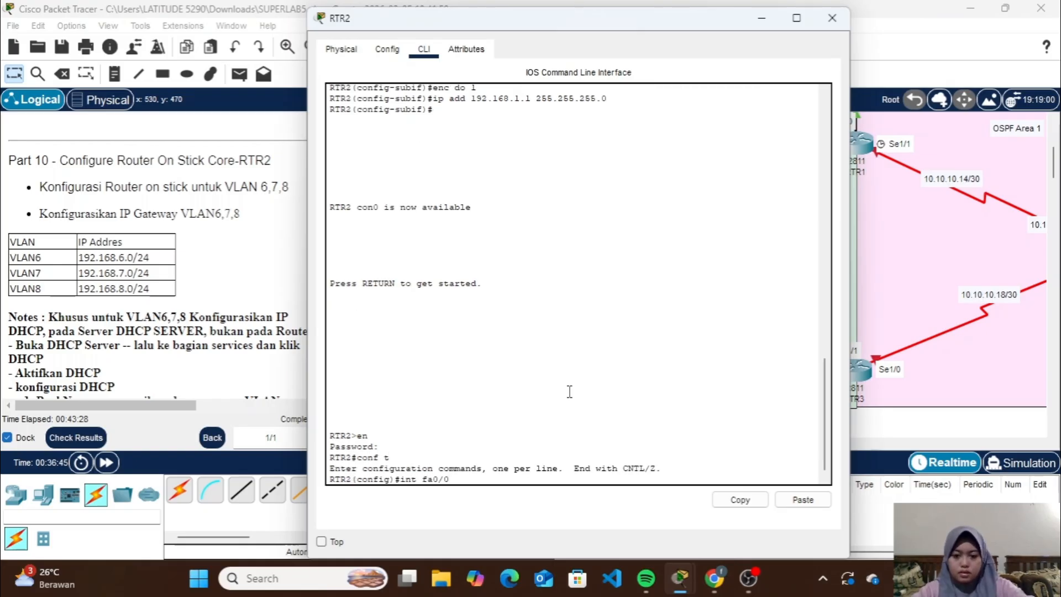
key(Return)
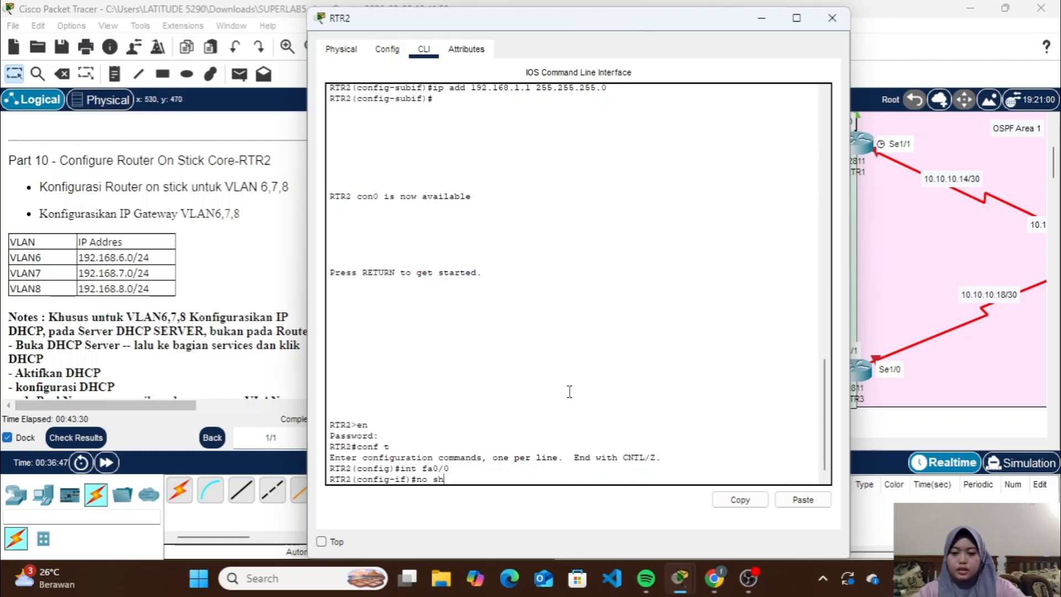
key(Return)
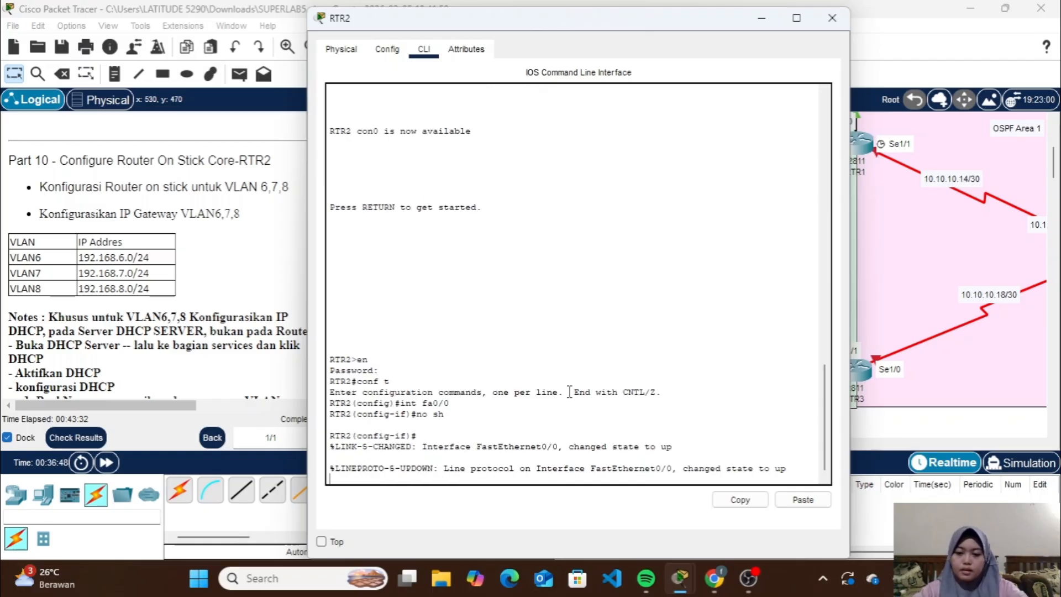
key(Return)
text(ex)
key(Return)
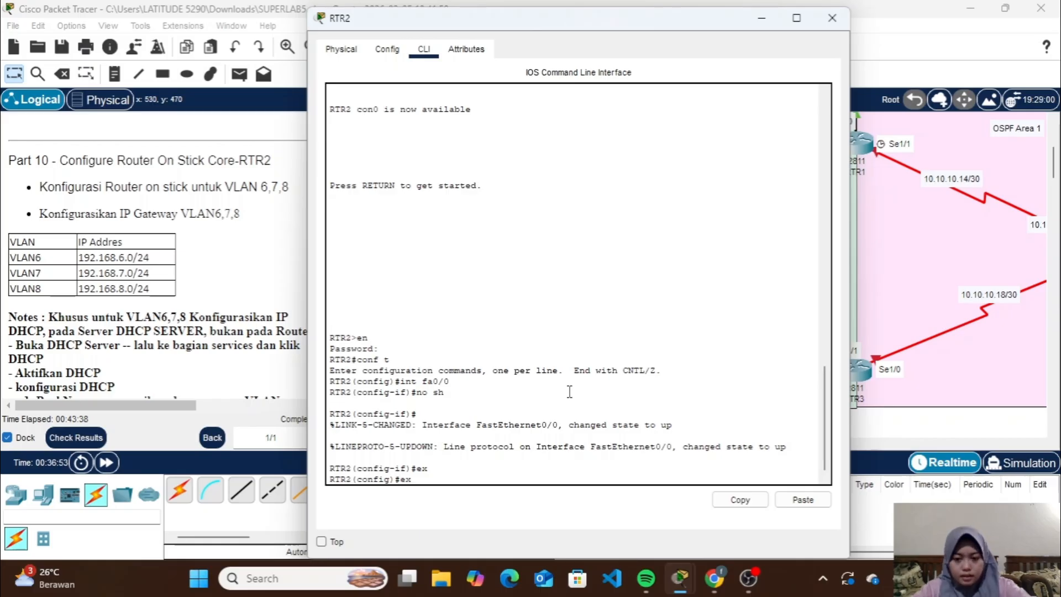
Create subinterface fa0/0.6 on RTR2 and set its encapsulation for VLAN 6 with enc do 6
key(Up)
key(Up)
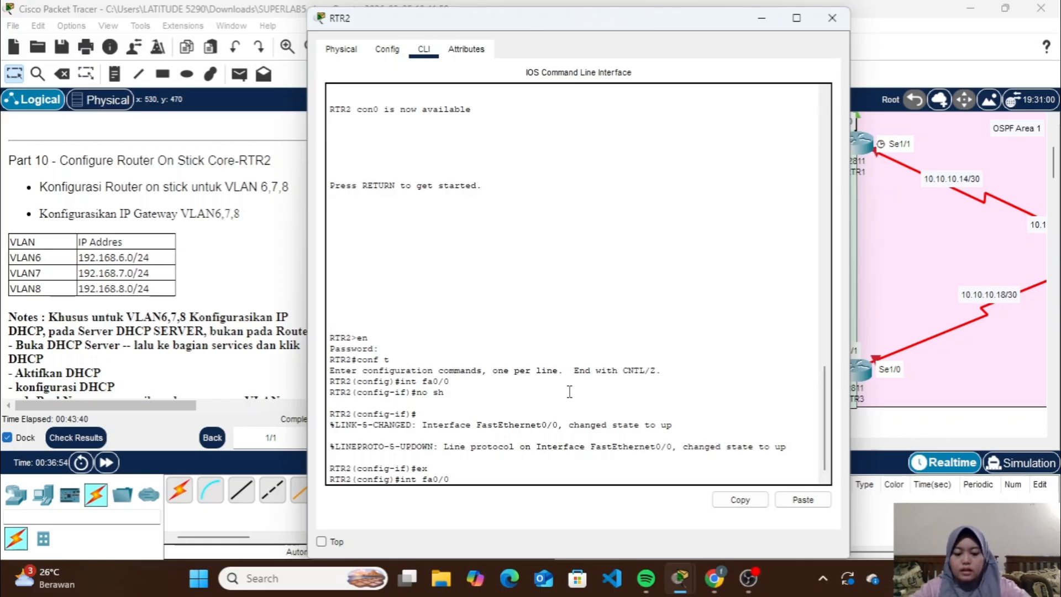
text(.6)
key(Return)
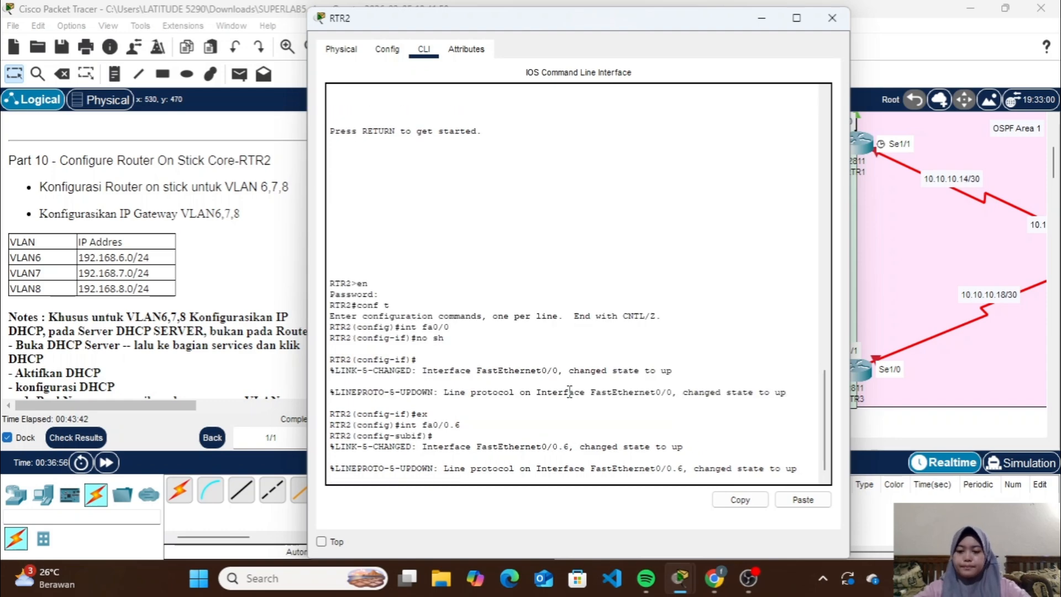
text(enc d)
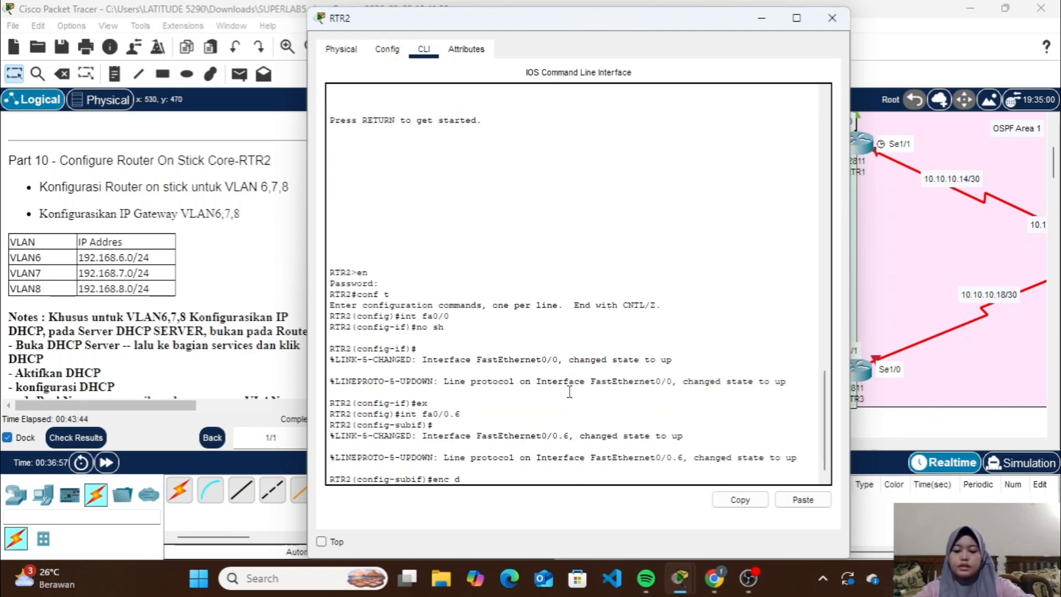
text(o 6)
key(Return)
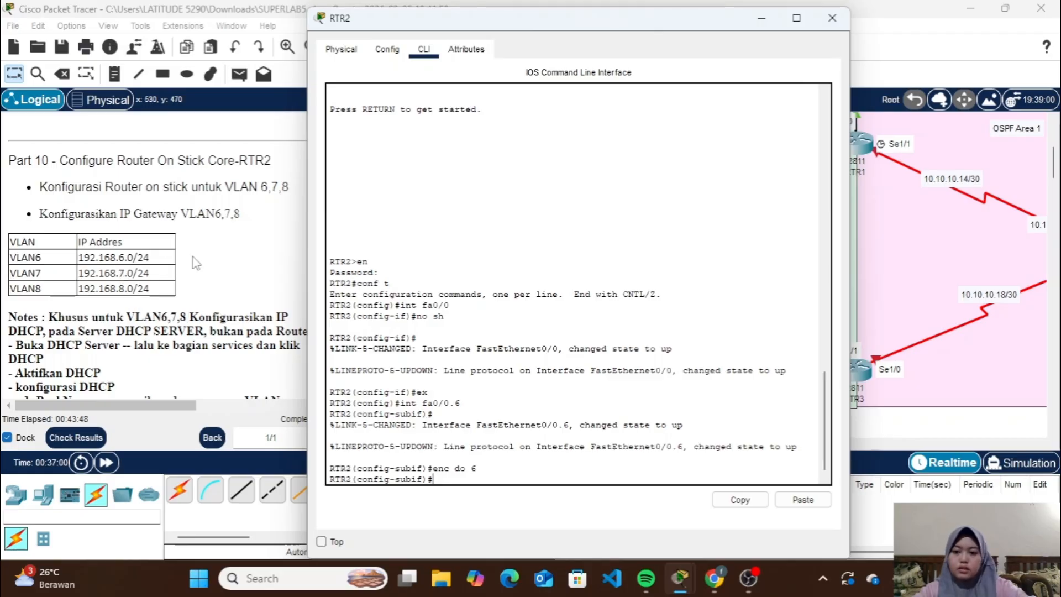
Assign subinterface fa0/0.6 the gateway address 192.168.6.1 with mask 255.255.255.0 and leave its configuration
text(ip )
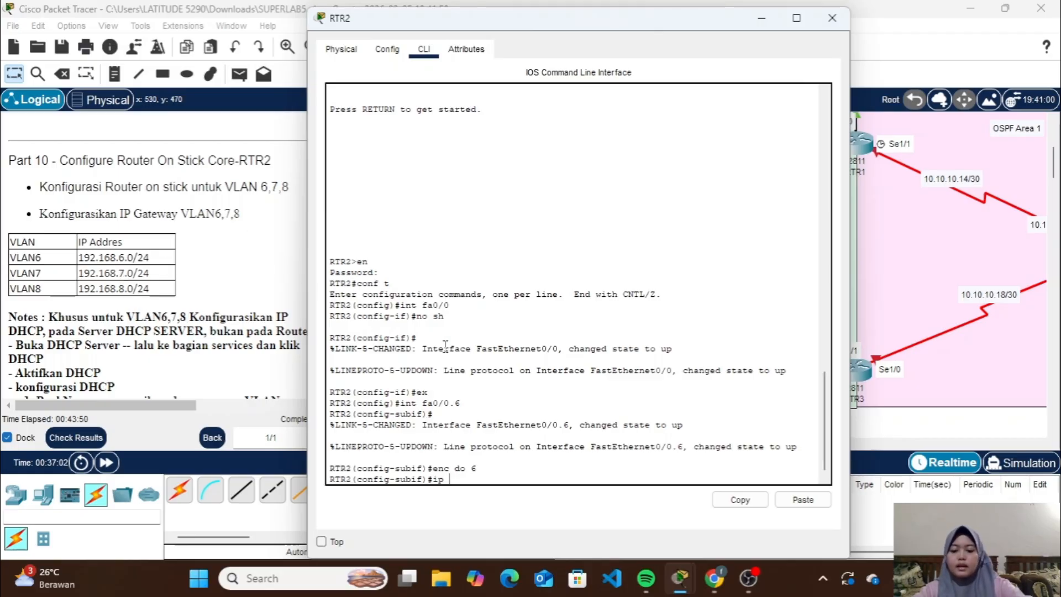
text(add 19)
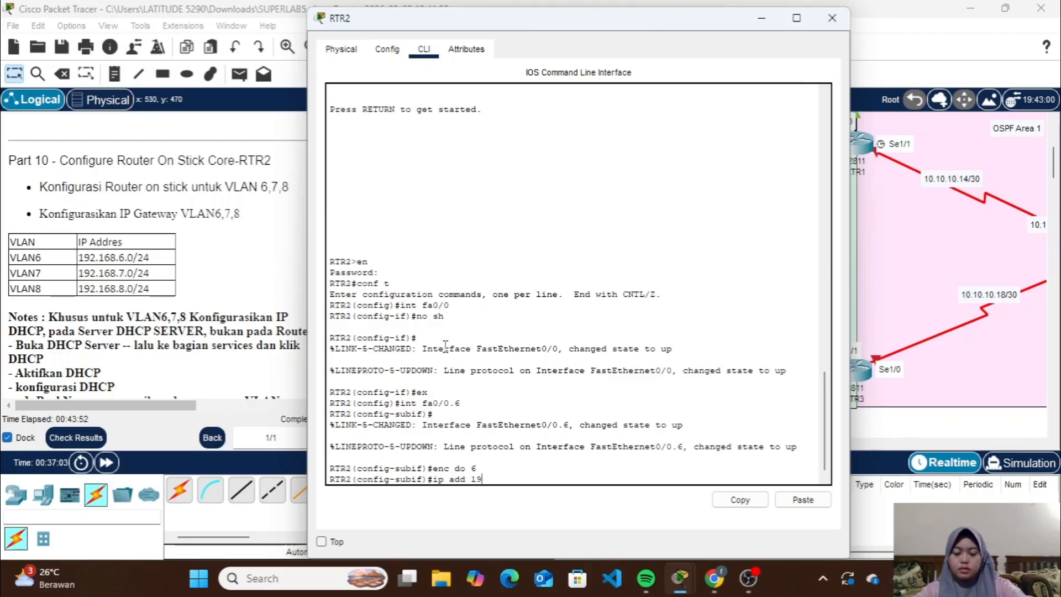
text(2.168.6.1 255.255.255.0)
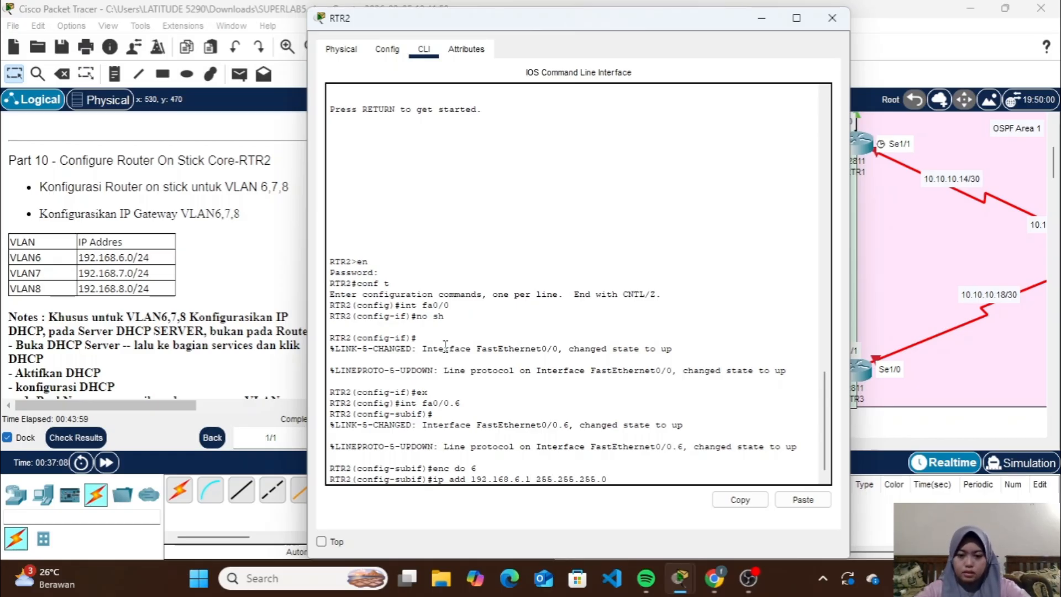
key(Return)
text(ex)
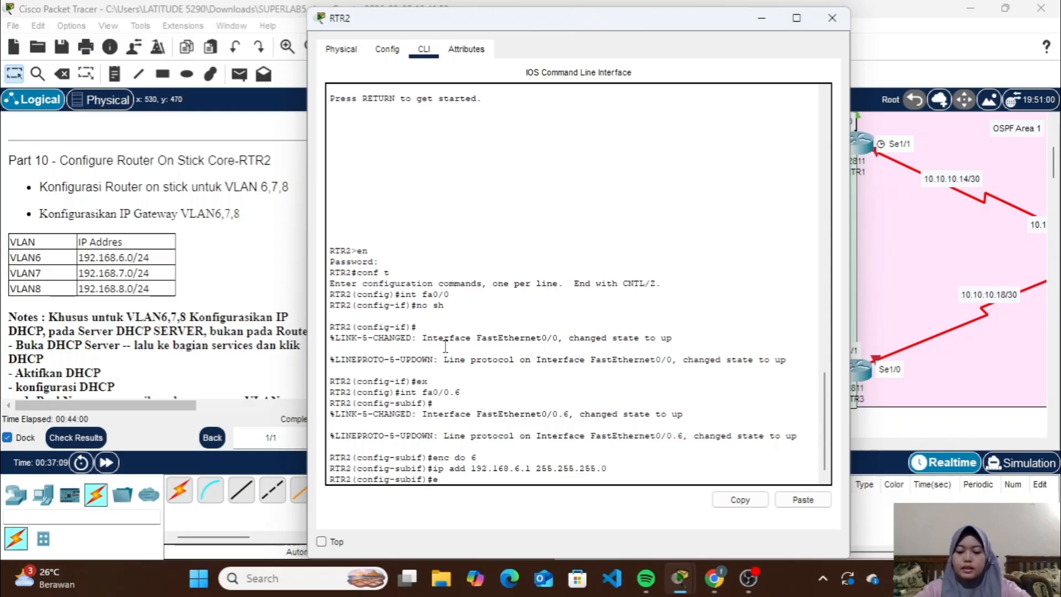
key(Return)
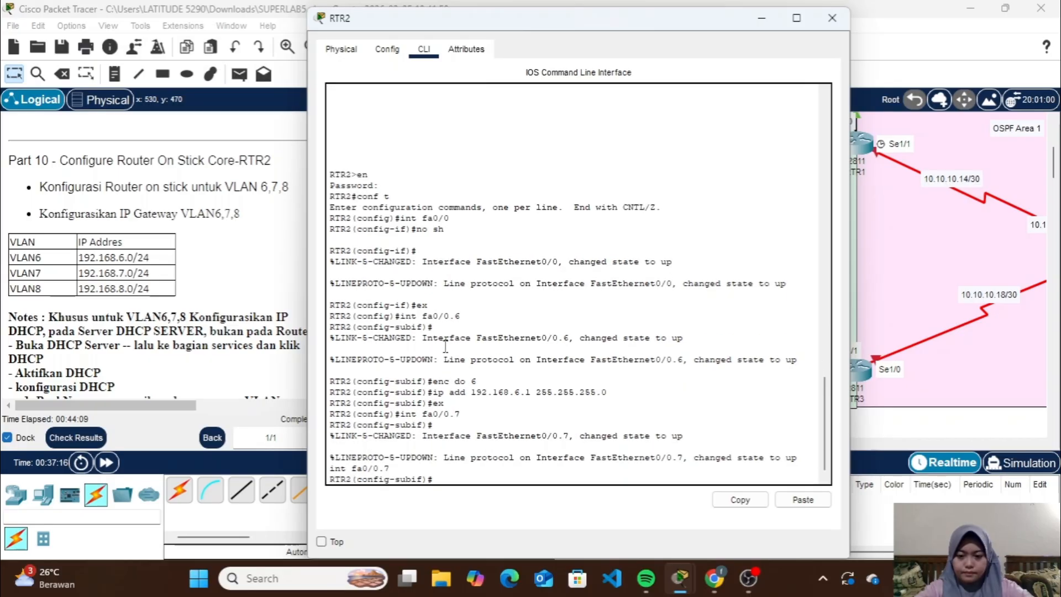
Set subinterface fa0/0.7 on RTR2 to encapsulation VLAN 7 and address 192.168.7.1 with mask 255.255.255.0, and leave its configuration
key(Return)
key(Up)
key(Return)
text(ip add 192.168.7.1 255.255.255.0)
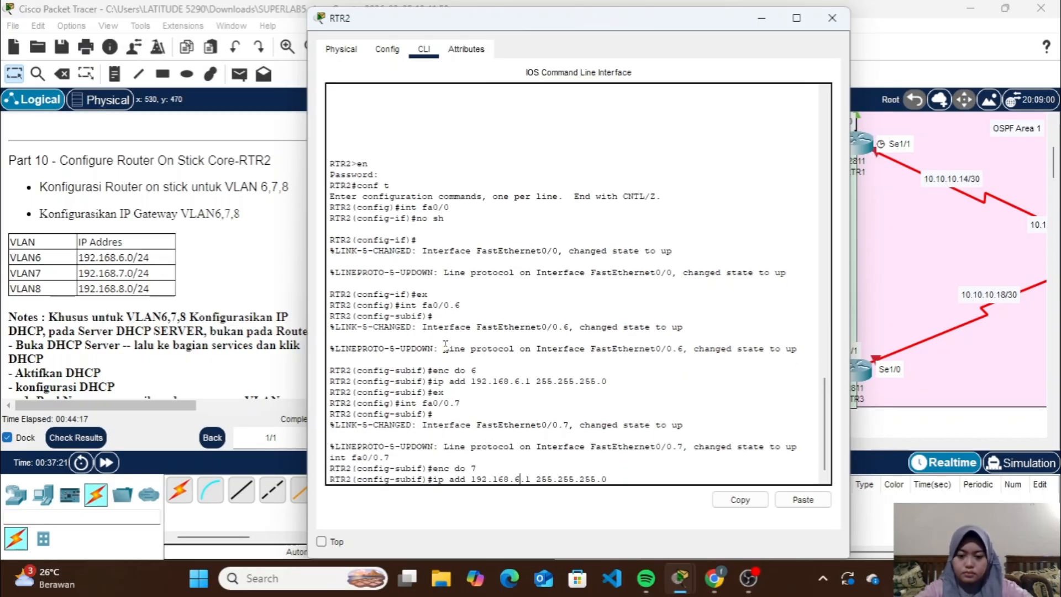
key(Return)
text(ex)
Create subinterface fa0/0.8 on RTR2 with encapsulation for VLAN 8 and address 192.168.8.1 255.255.255.0, and close the router window
key(Return)
text(int fa0/0.8)
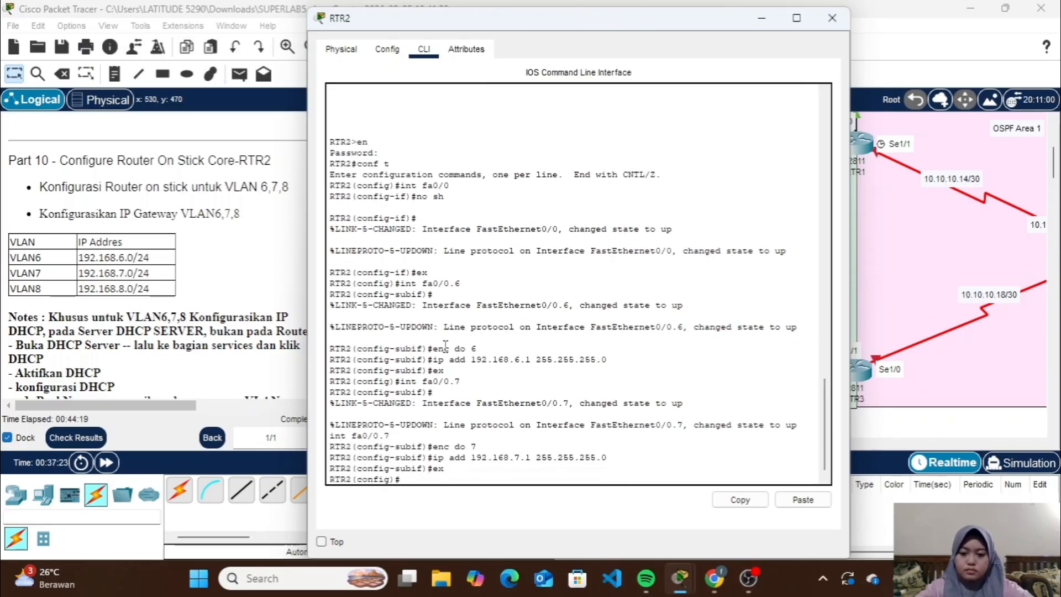
key(Return)
text(enc do 8)
key(Return)
text(ip add 192.168.8.1 255.255.255.0)
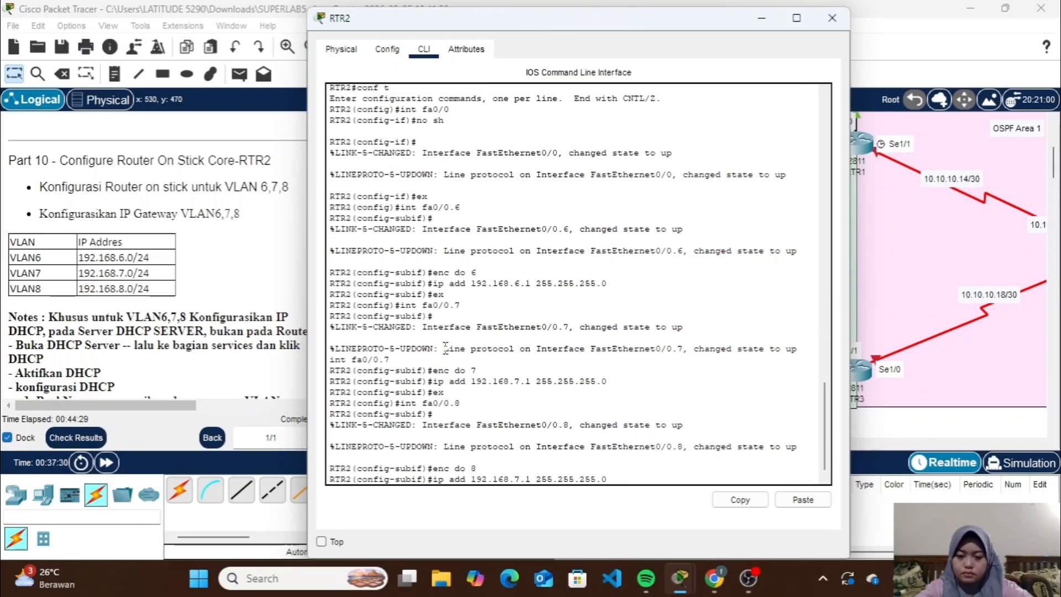
key(Return)
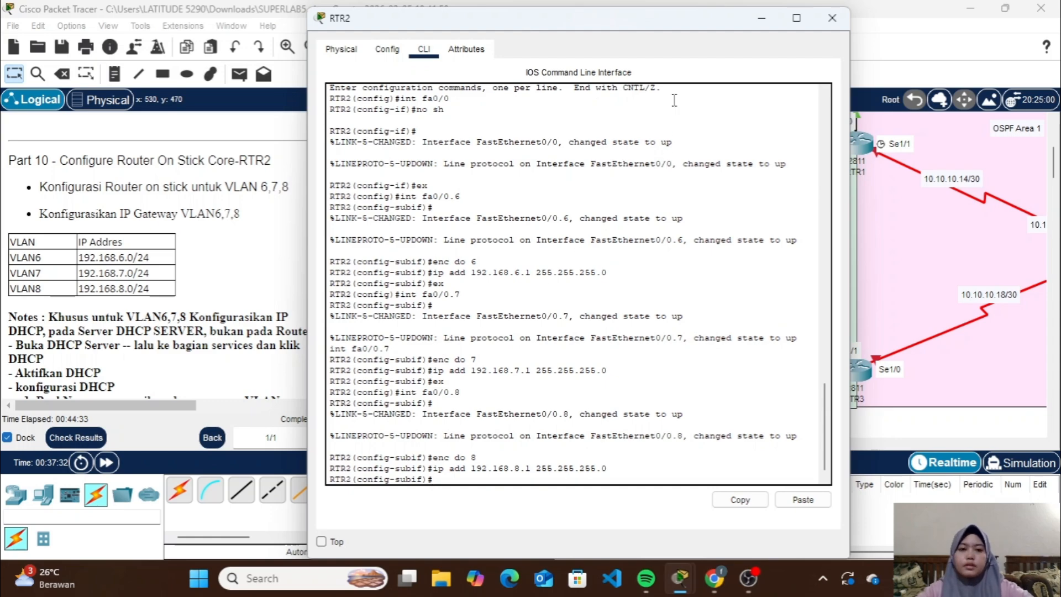
click(832, 17)
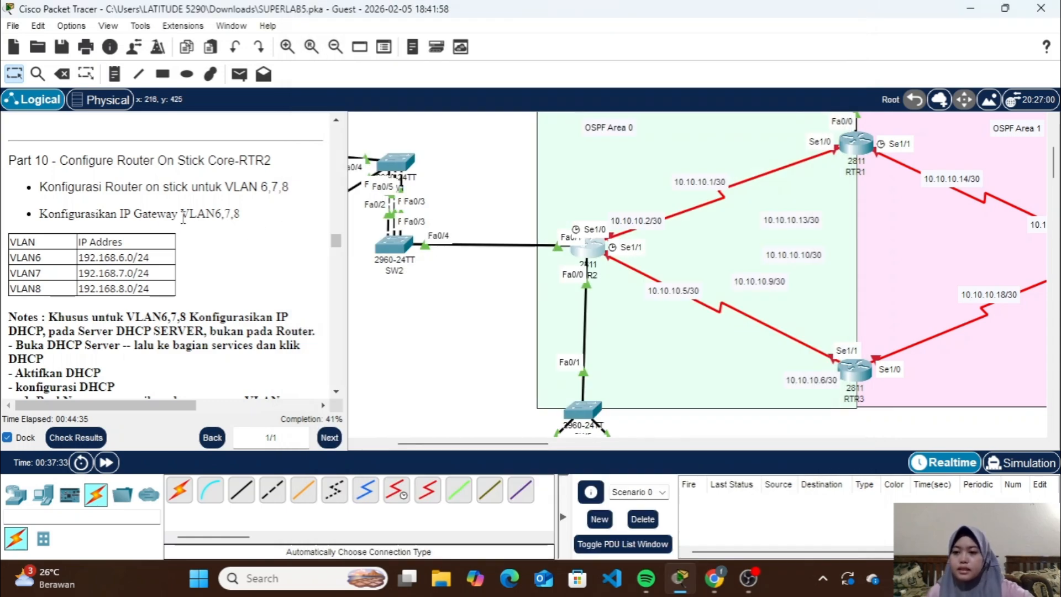
Review the Part 10 DHCP notes and turn on the DHCP service on the DHCP Server for FastEthernet0
scroll(173, 286, down, 3)
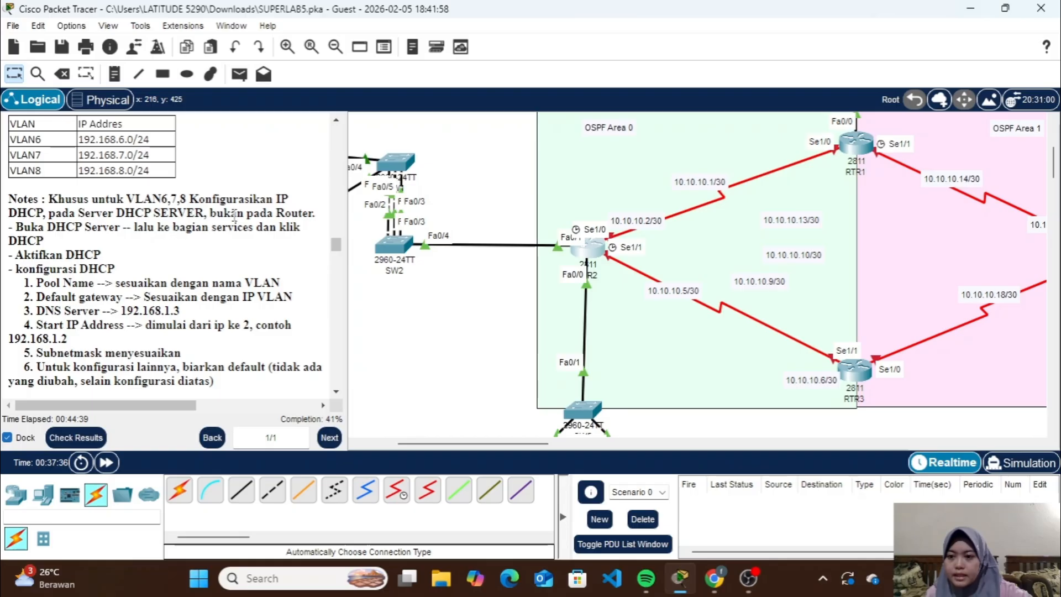
scroll(393, 323, left, 3)
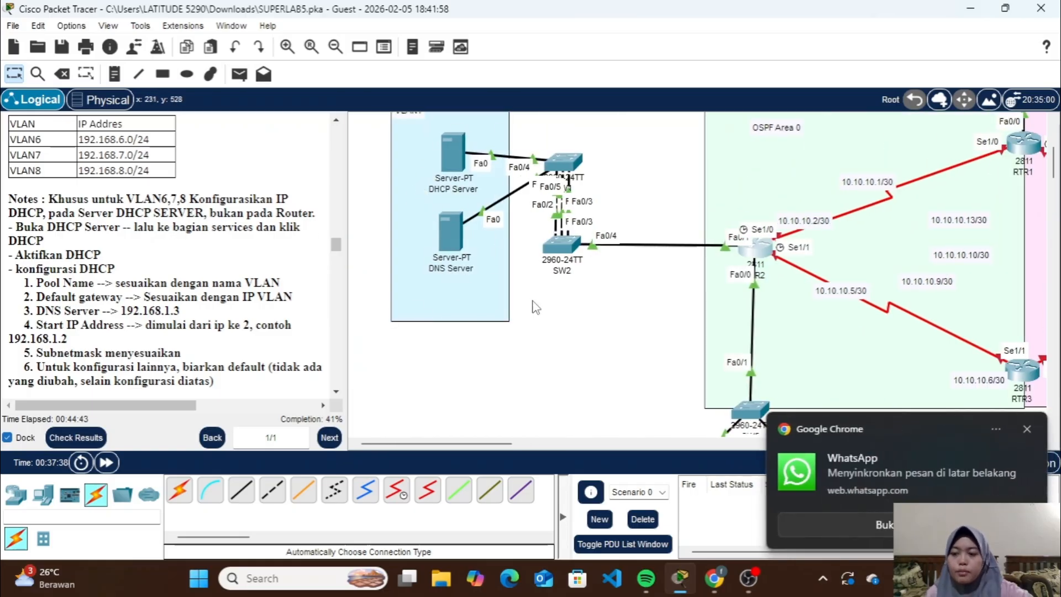
scroll(535, 307, right, 3)
scroll(535, 306, left, 3)
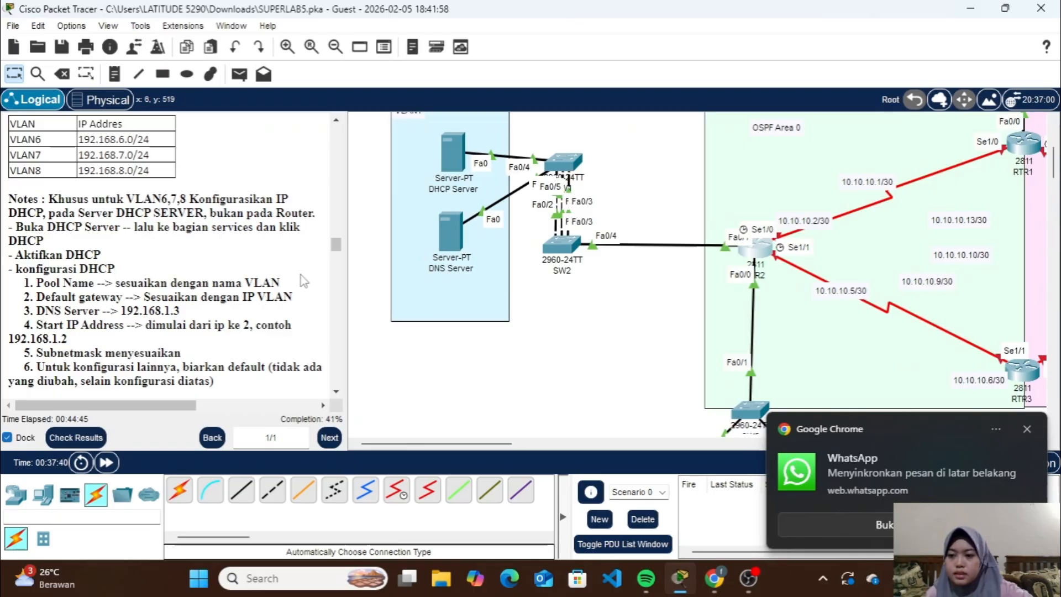
scroll(304, 281, down, 5)
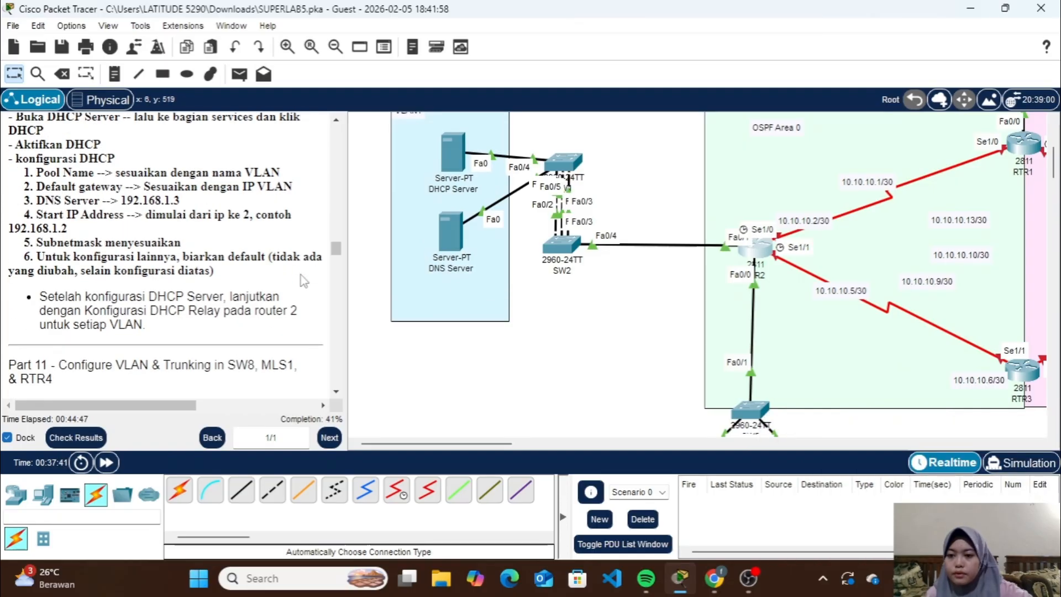
scroll(242, 305, up, 3)
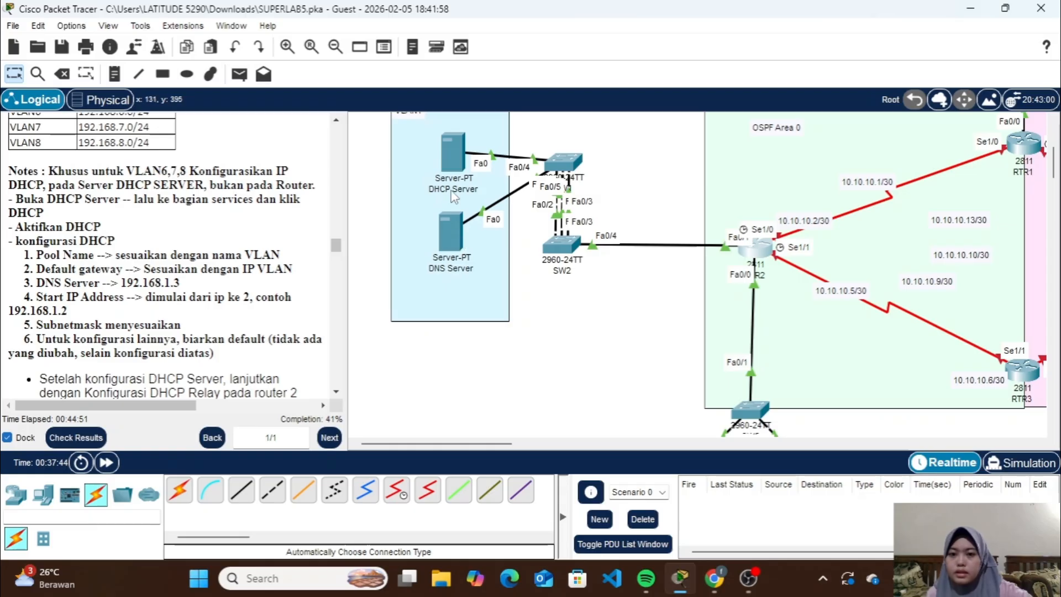
click(456, 148)
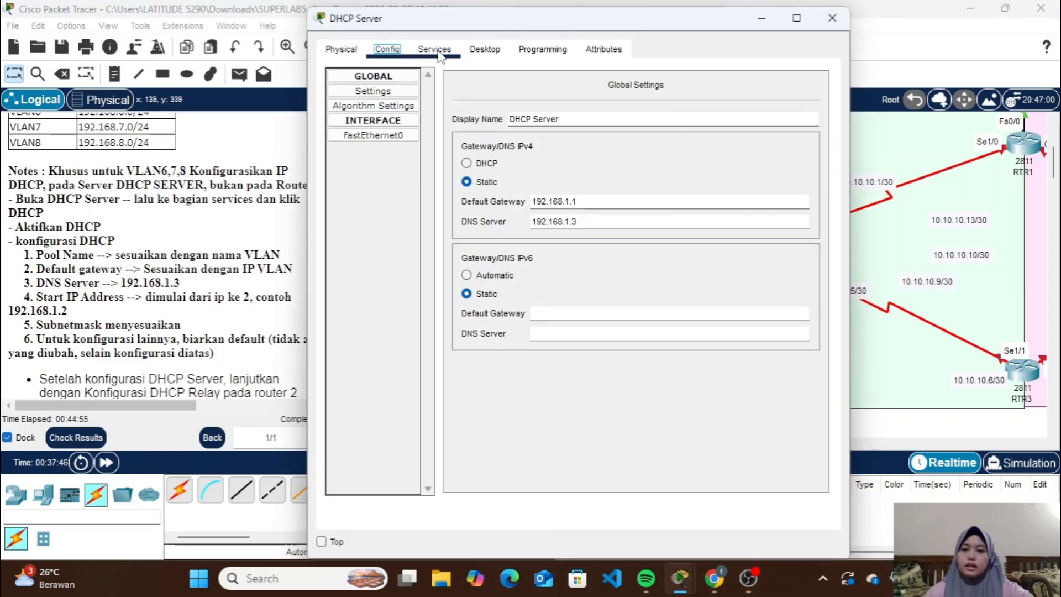
click(435, 49)
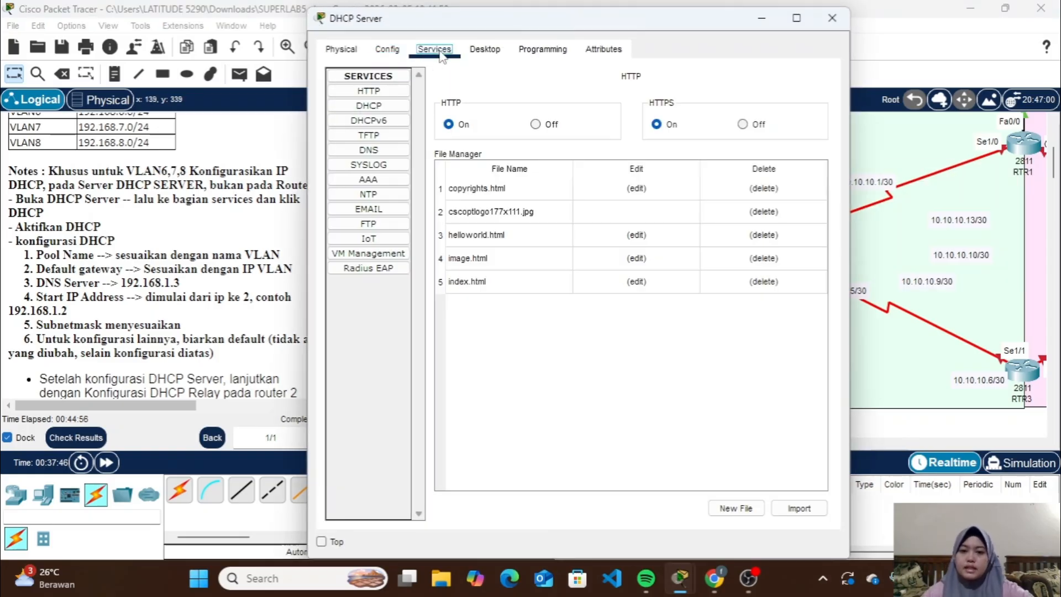
click(402, 111)
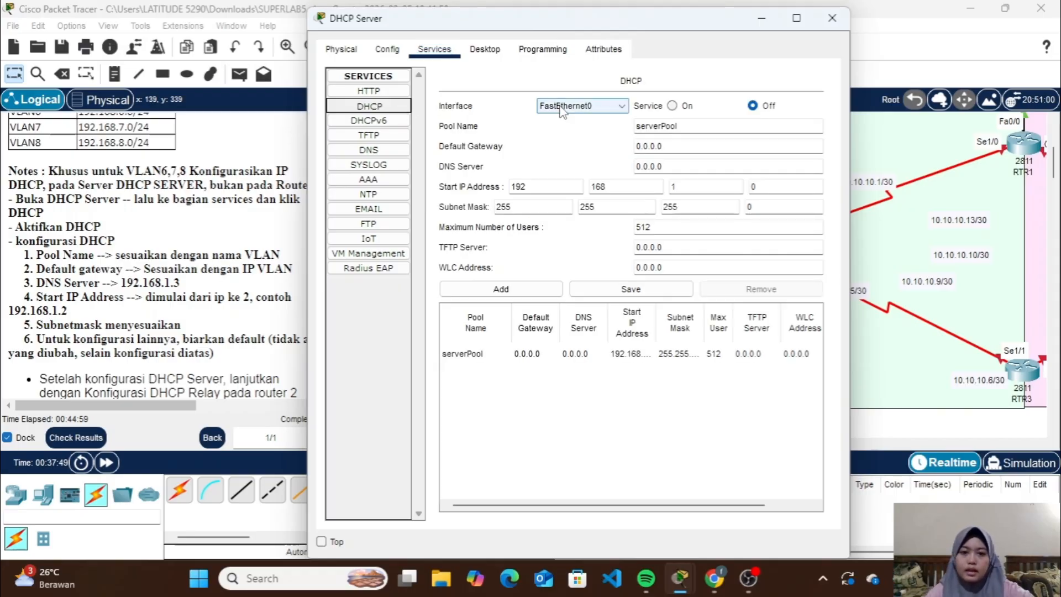
click(671, 105)
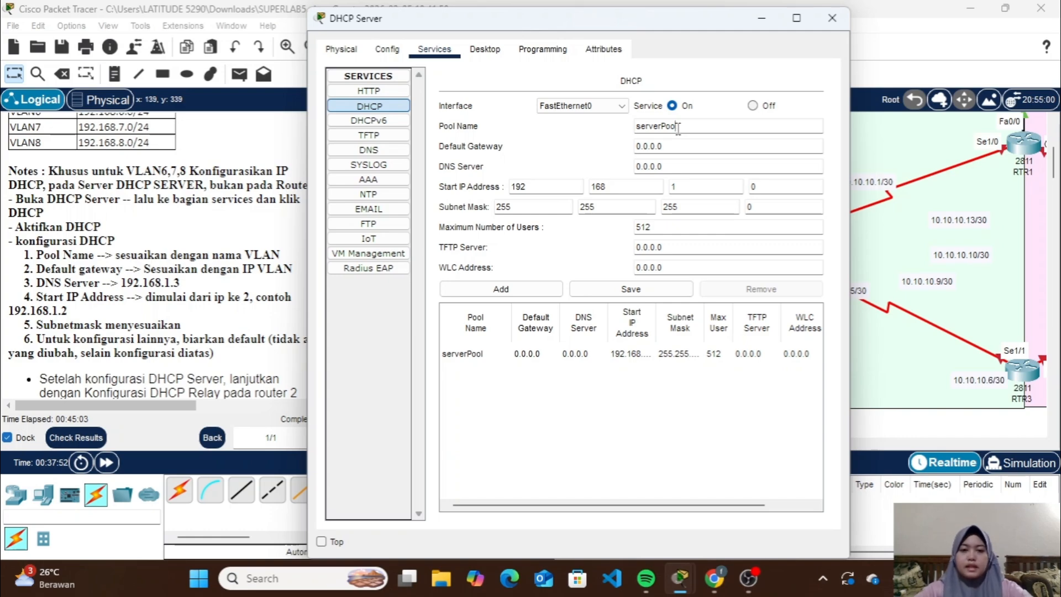
Replace the default pool name in the DHCP service settings with VLAN6
key(BackSpace)
key(BackSpace)
key(BackSpace)
key(BackSpace)
key(BackSpace)
key(BackSpace)
key(BackSpace)
key(BackSpace)
key(BackSpace)
key(BackSpace)
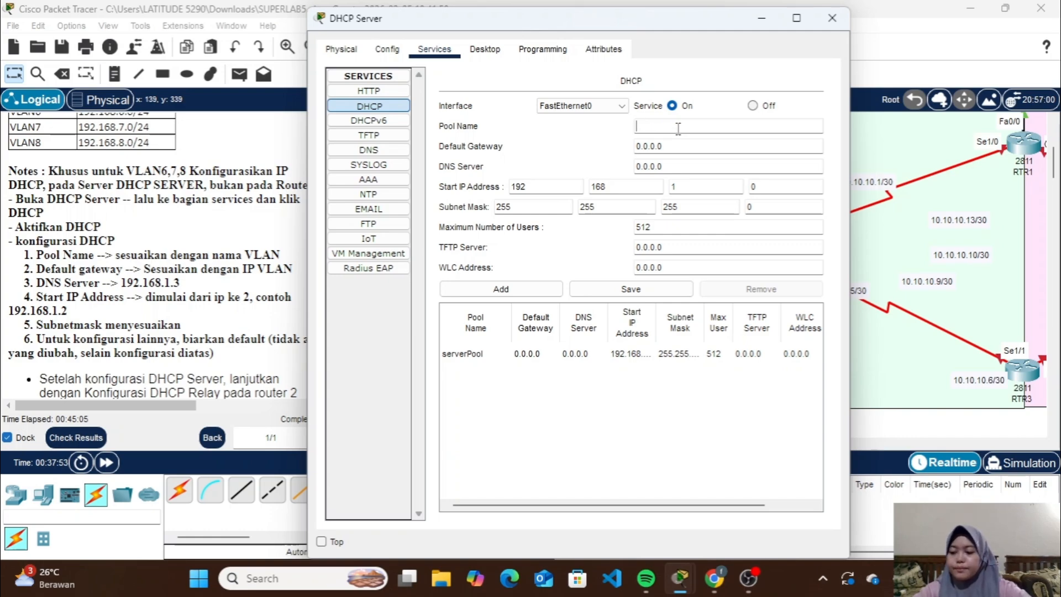
text(VLAN6)
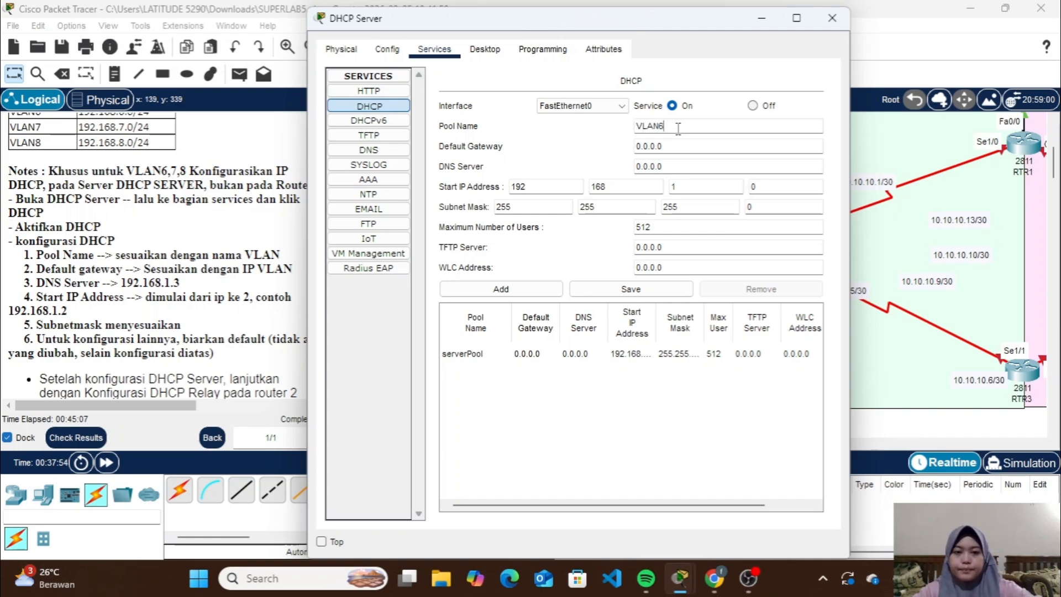
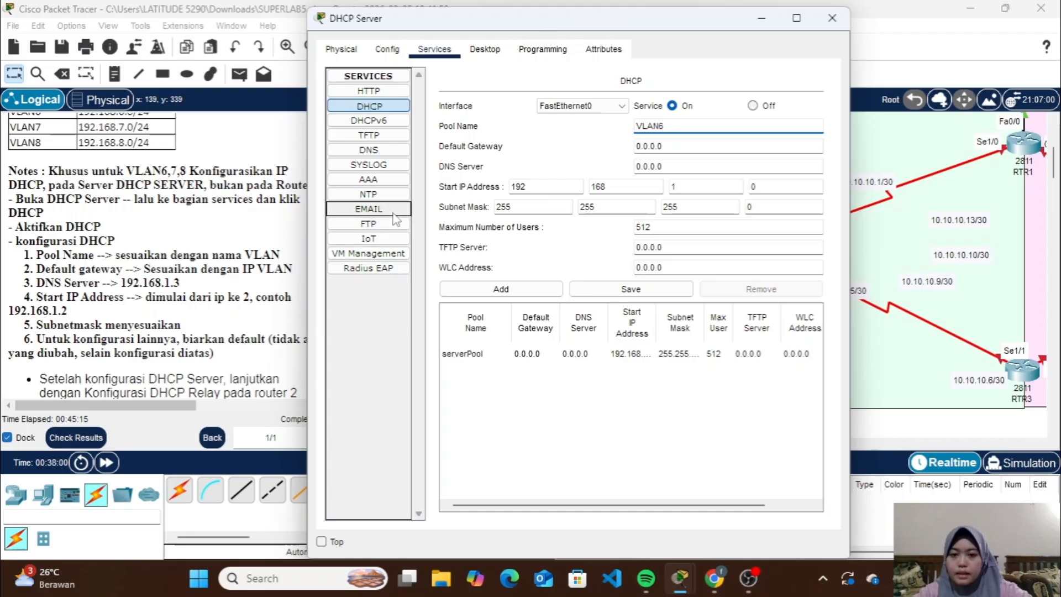
Set the default gateway of the VLAN6 DHCP pool to 192.168.6.1
click(721, 146)
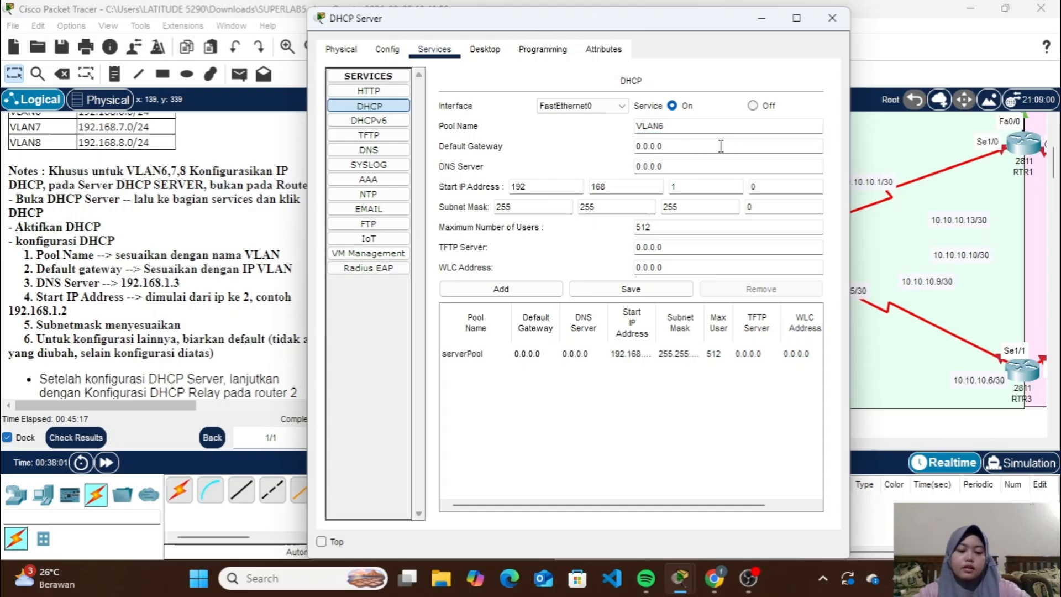
key(BackSpace)
key(BackSpace)
key(BackSpace)
key(BackSpace)
key(BackSpace)
key(BackSpace)
text(1)
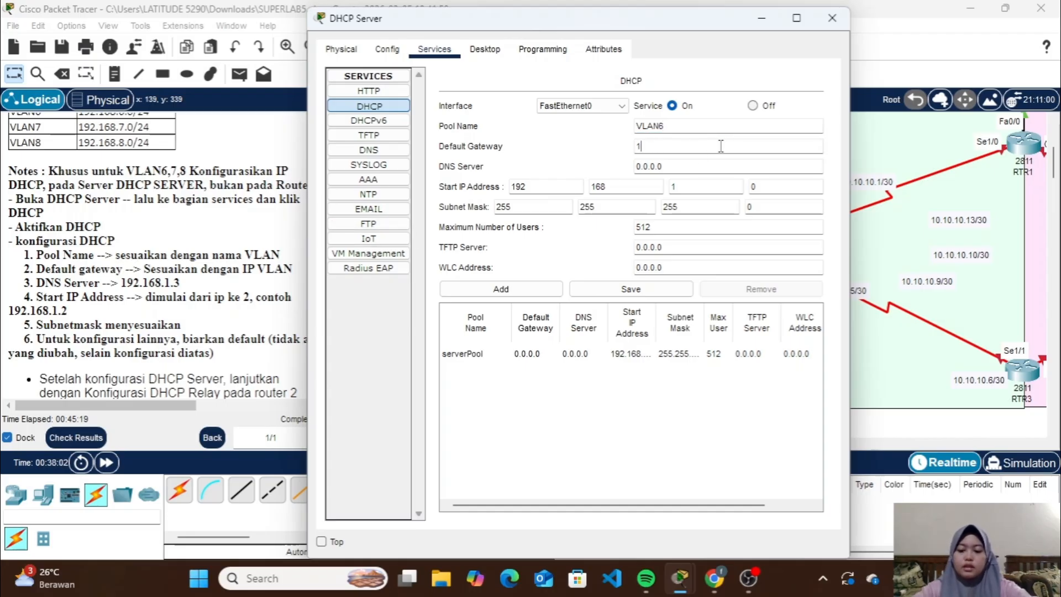
text(92.168.6.1)
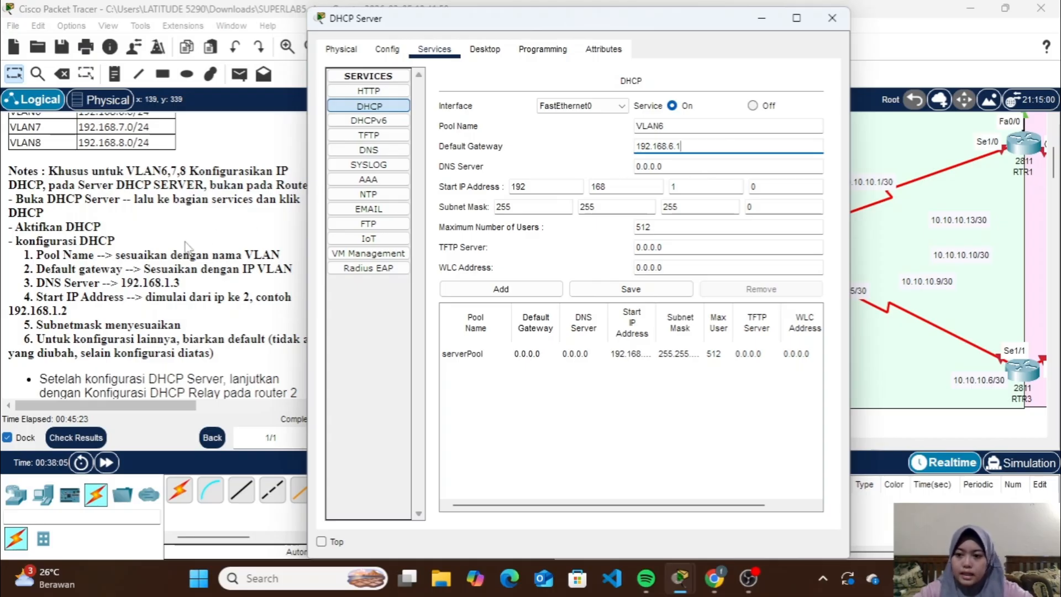
Set the DNS server of the VLAN6 DHCP pool to 192.168.1.3
click(663, 166)
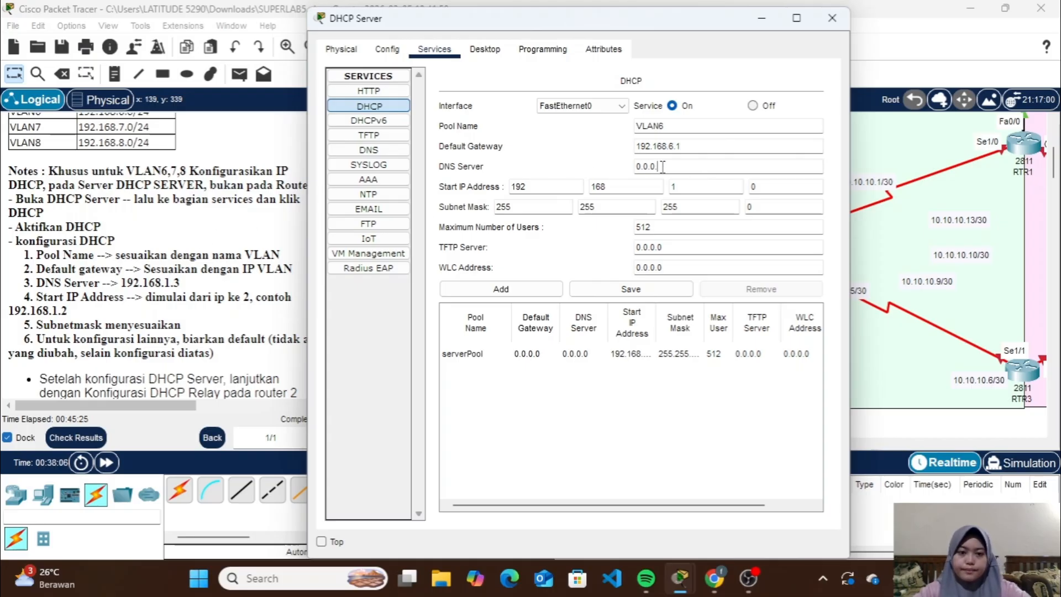
key(BackSpace)
key(BackSpace)
key(BackSpace)
key(BackSpace)
key(BackSpace)
key(BackSpace)
text(192.168.1.3)
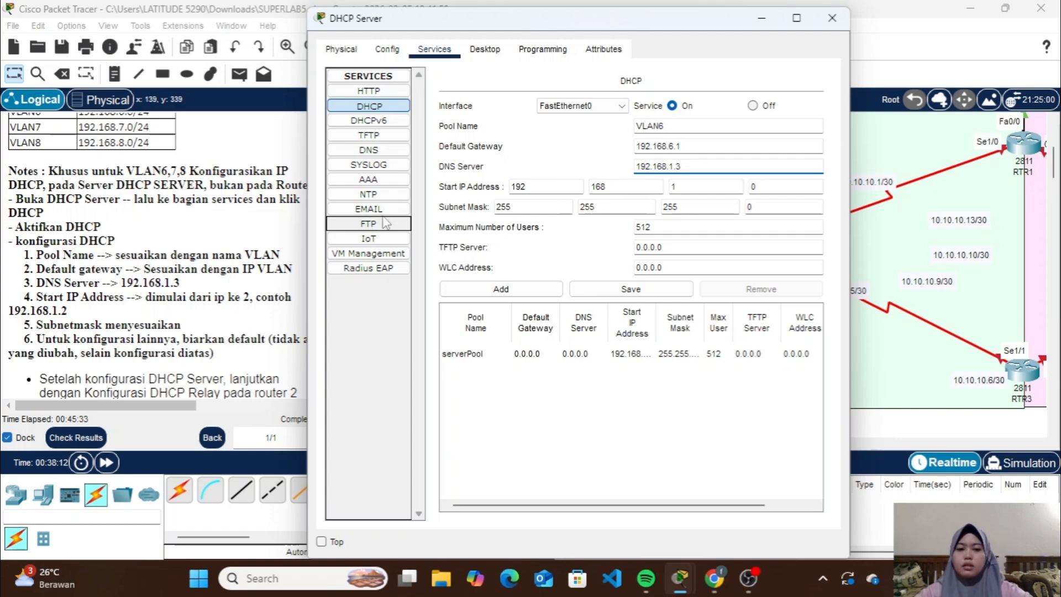
Set the start IP address to 192.168.6.2 and add the VLAN6 pool to the DHCP Server
click(690, 187)
key(BackSpace)
text(6)
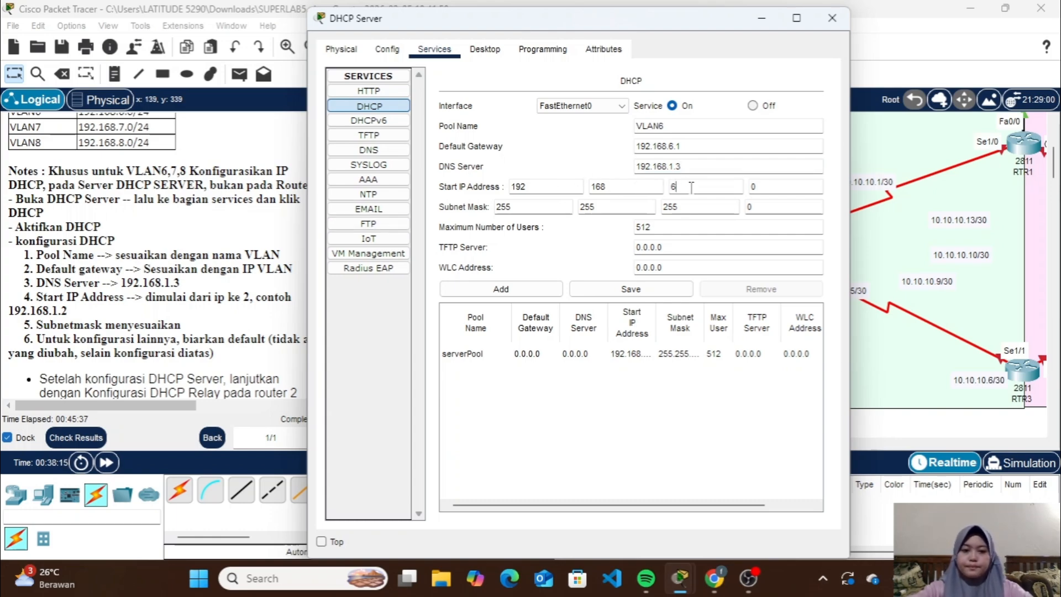
click(765, 186)
key(BackSpace)
text(2)
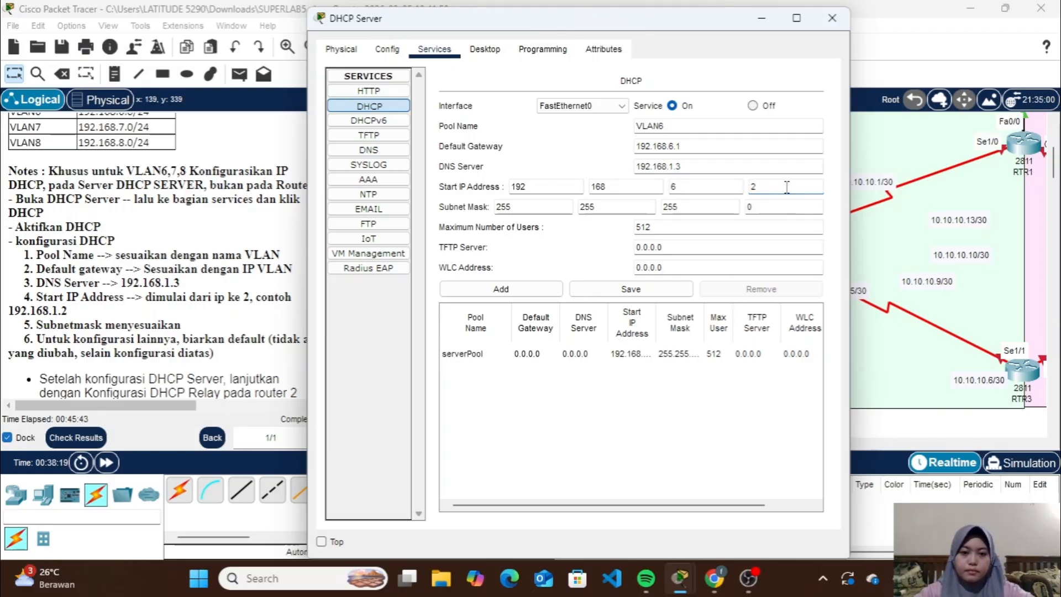
click(515, 291)
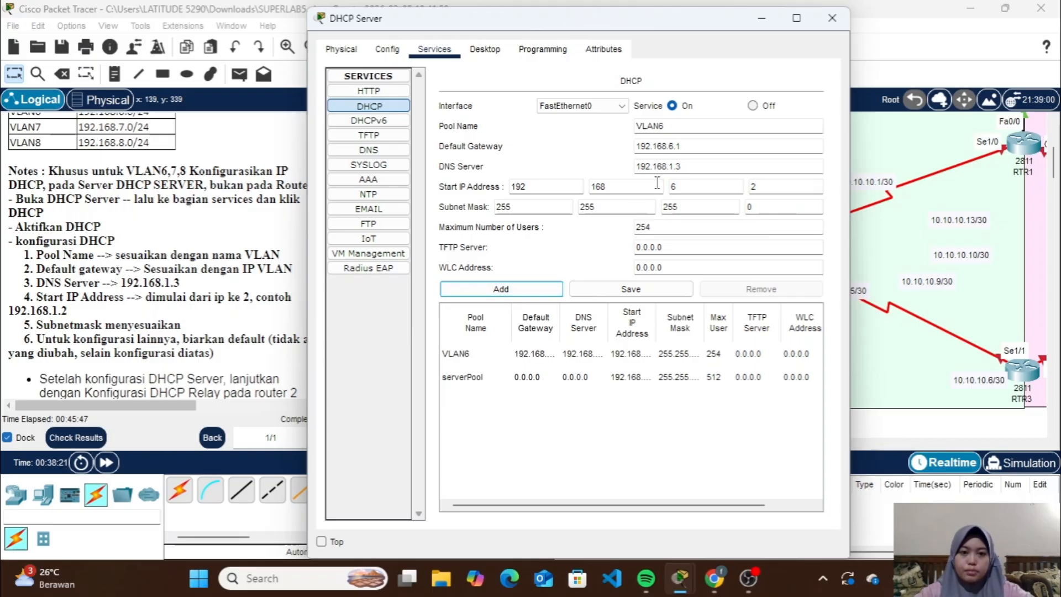
Add a DHCP pool named VLAN7 with default gateway 192.168.7.1 and start IP address 192.168.7.2
click(689, 125)
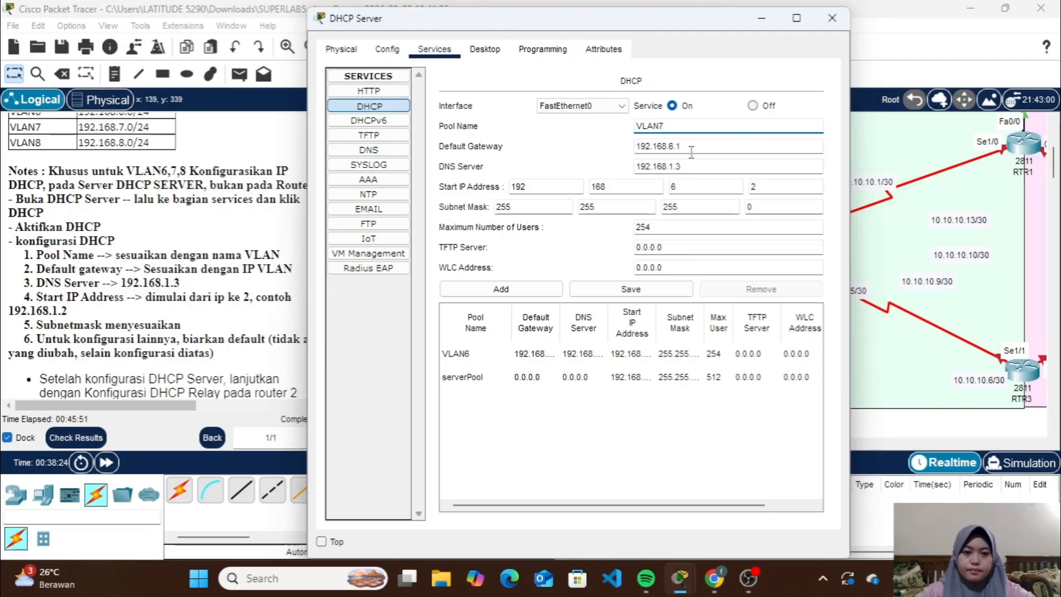
click(693, 147)
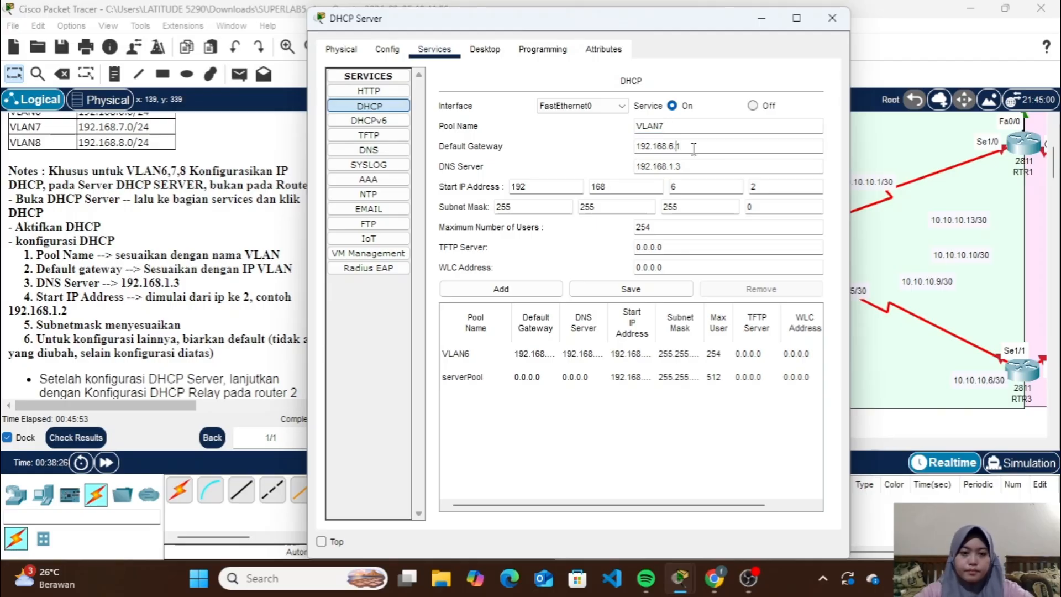
key(Left)
key(Left)
key(BackSpace)
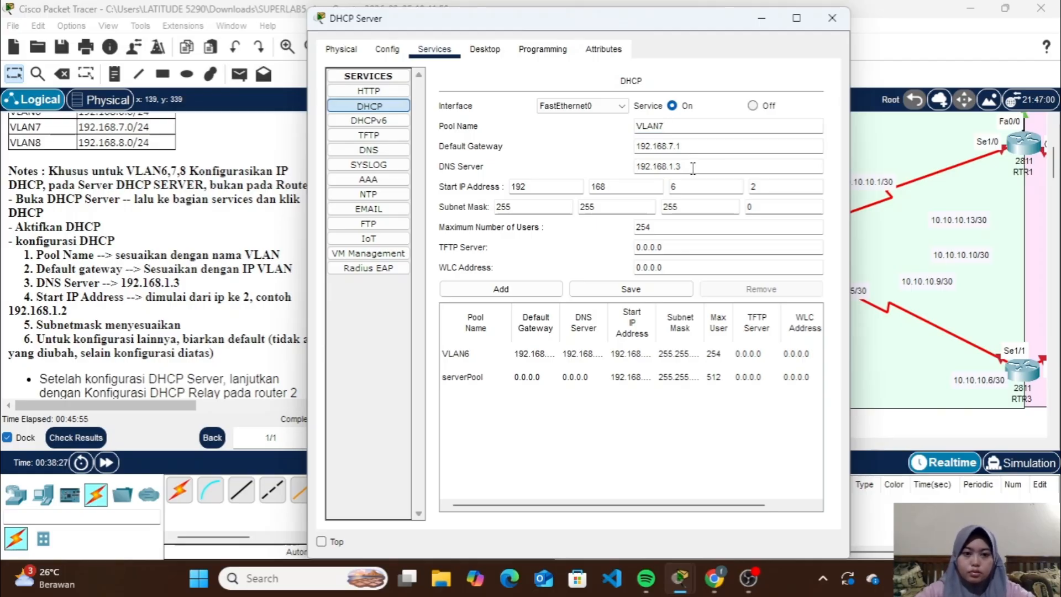
click(690, 187)
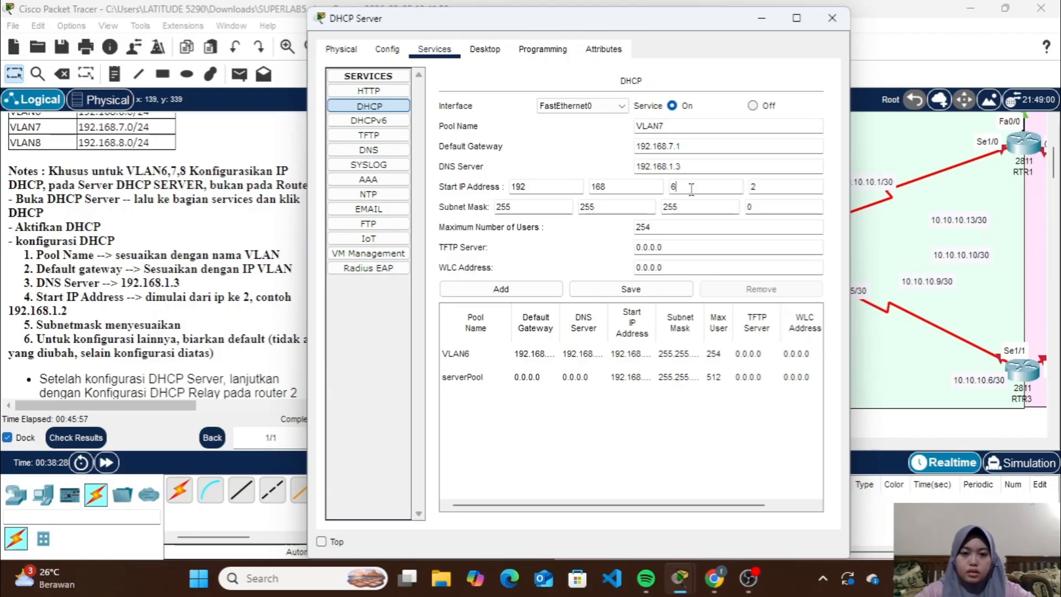
key(BackSpace)
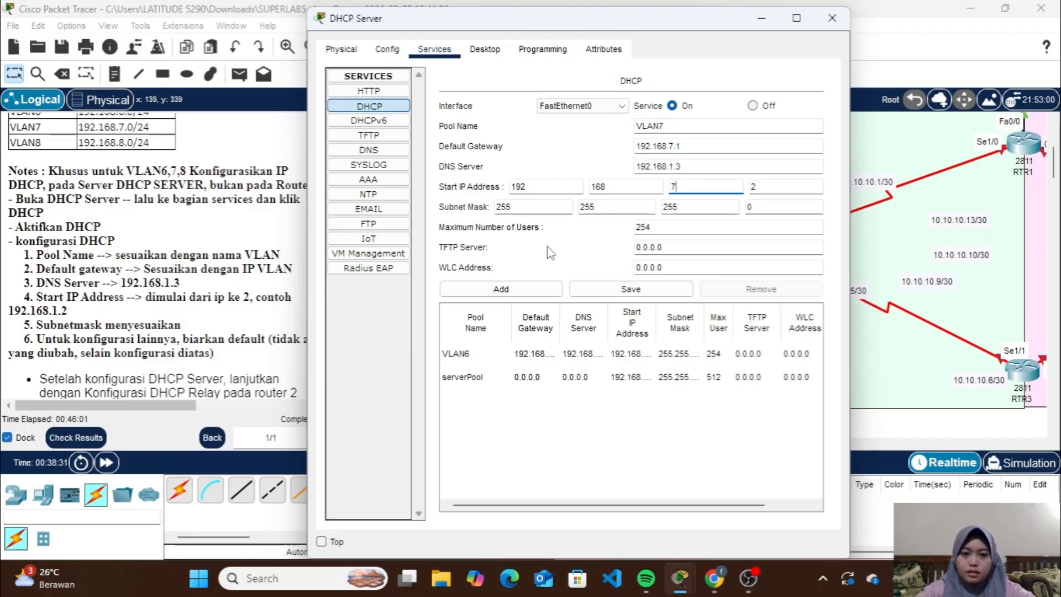
click(495, 282)
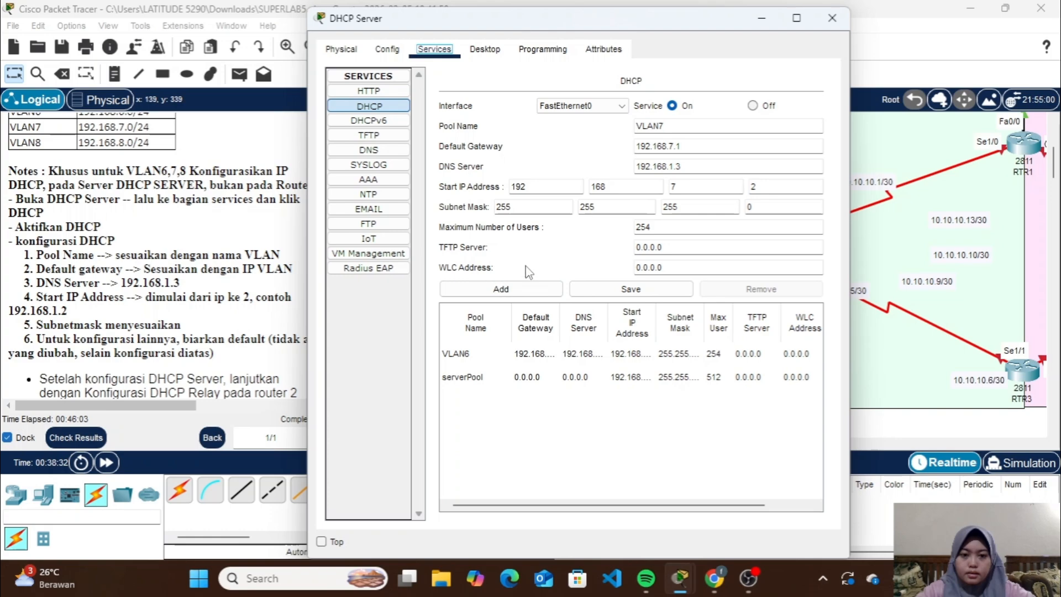
click(527, 292)
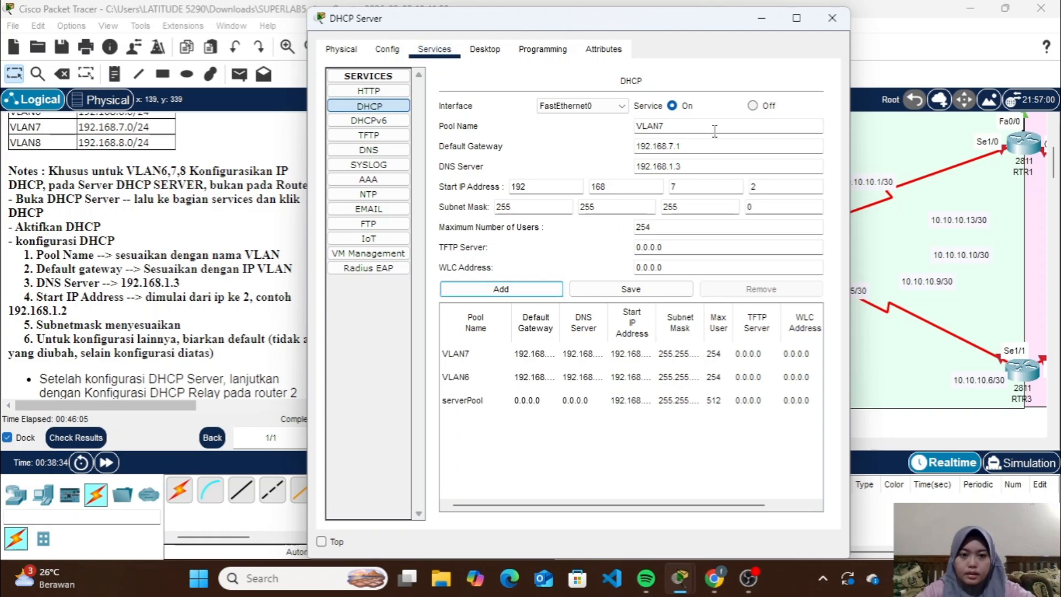
Add a DHCP pool named VLAN8 with default gateway 192.168.8.1 and start IP address 192.168.8.2, and close the DHCP Server window
click(714, 127)
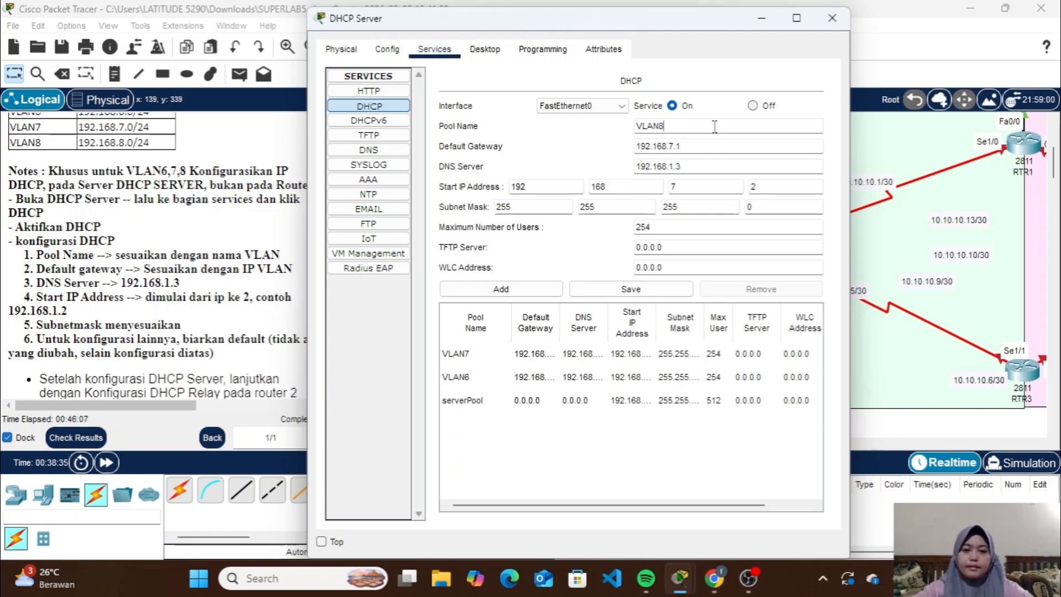
click(722, 145)
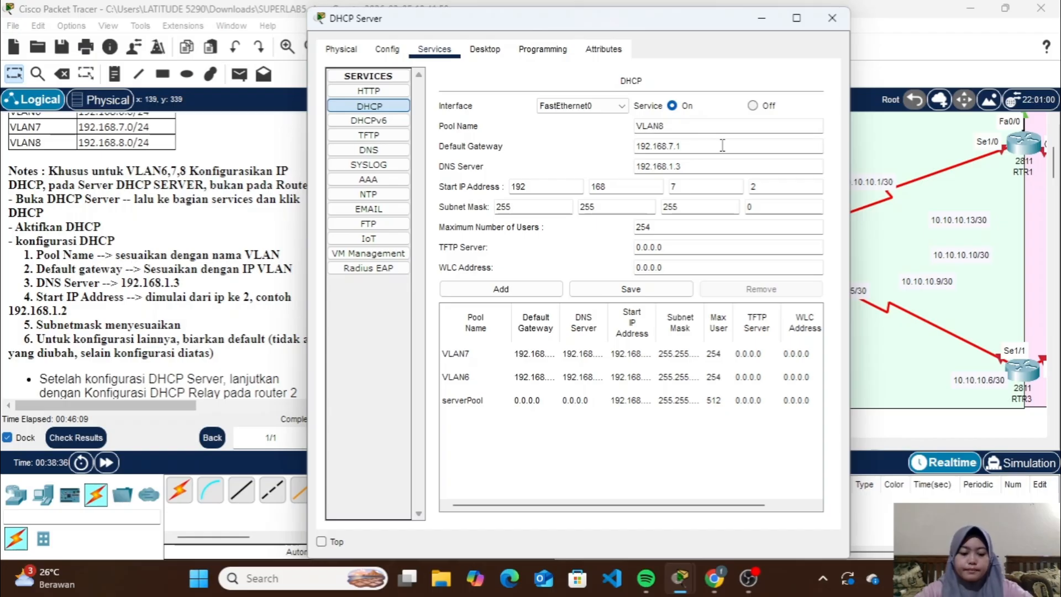
text(8)
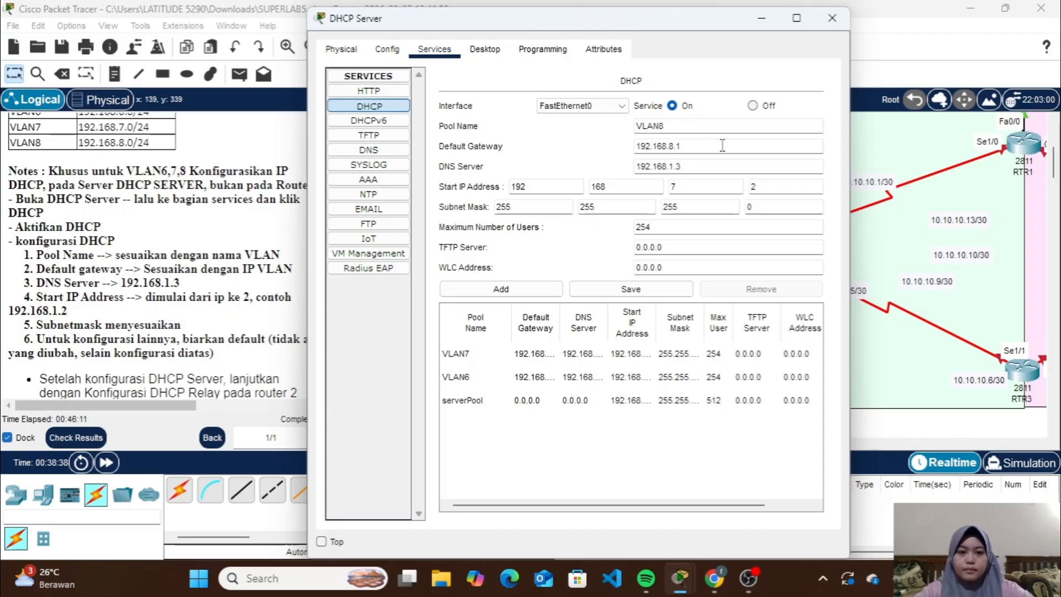
double_click(707, 187)
text(8)
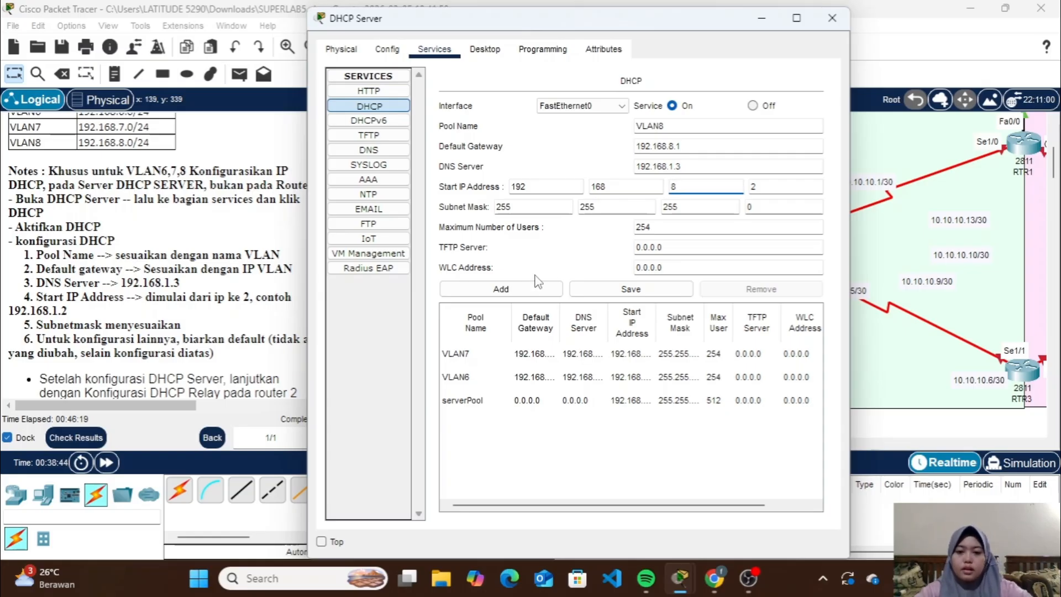
click(526, 288)
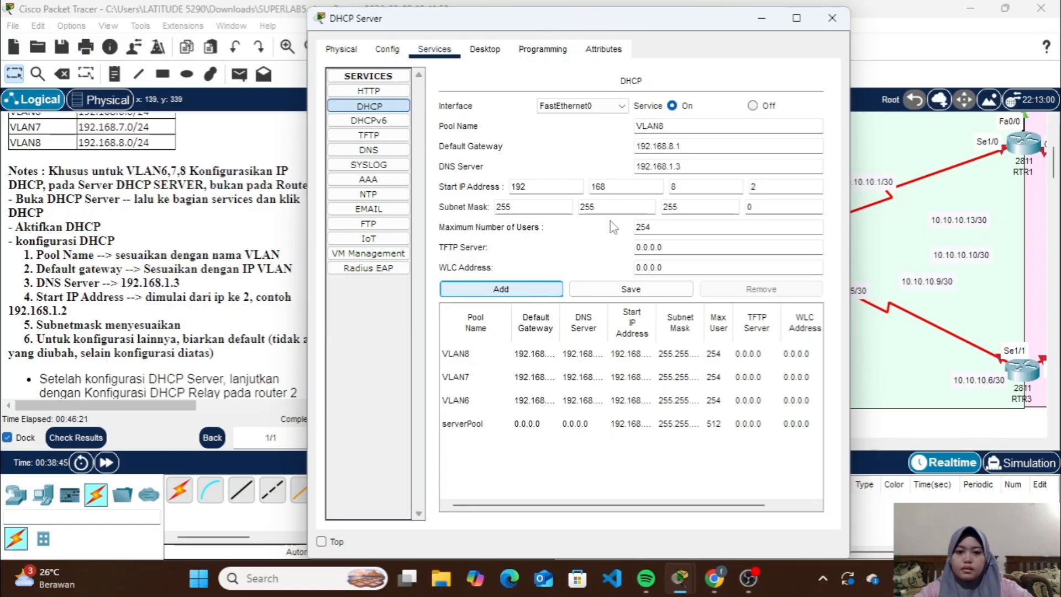
click(831, 19)
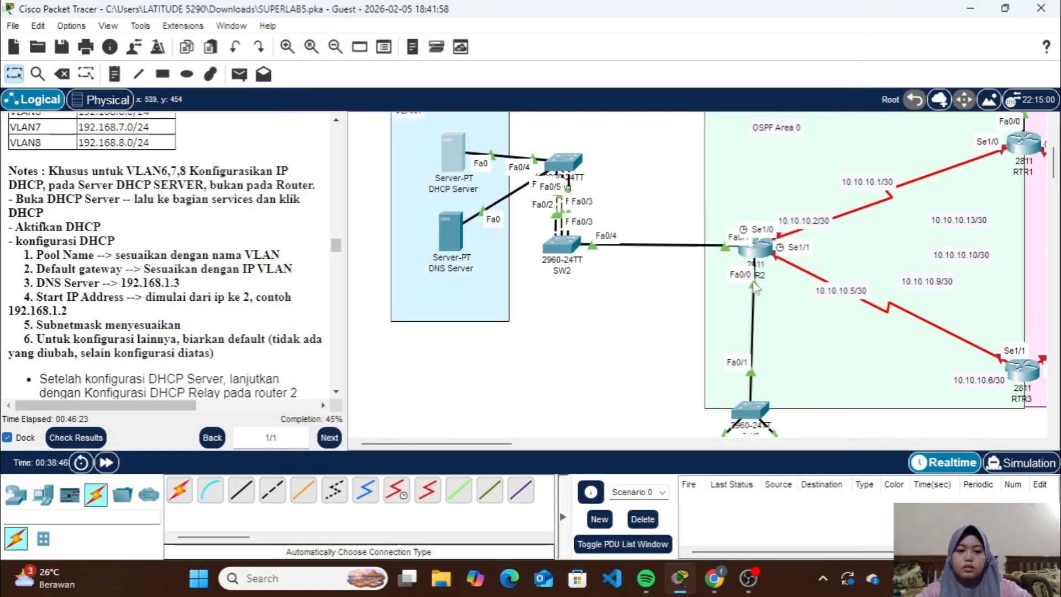
On RTR2, leave subinterface fa0/0.8, enter interface fa0/0 and begin the ip helper-address command
scroll(694, 302, right, 5)
scroll(694, 302, down, 1)
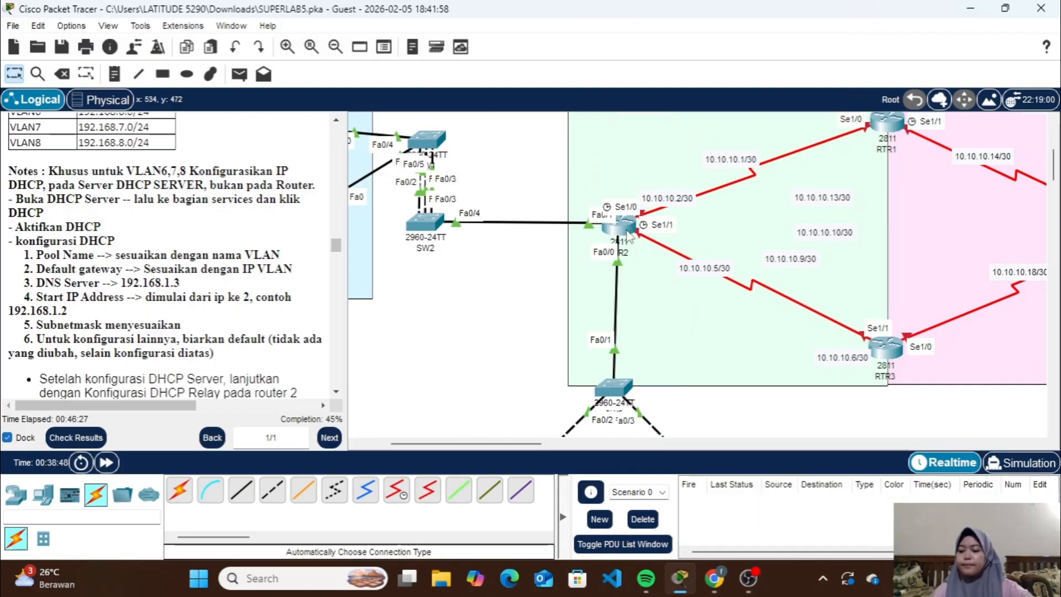
click(620, 226)
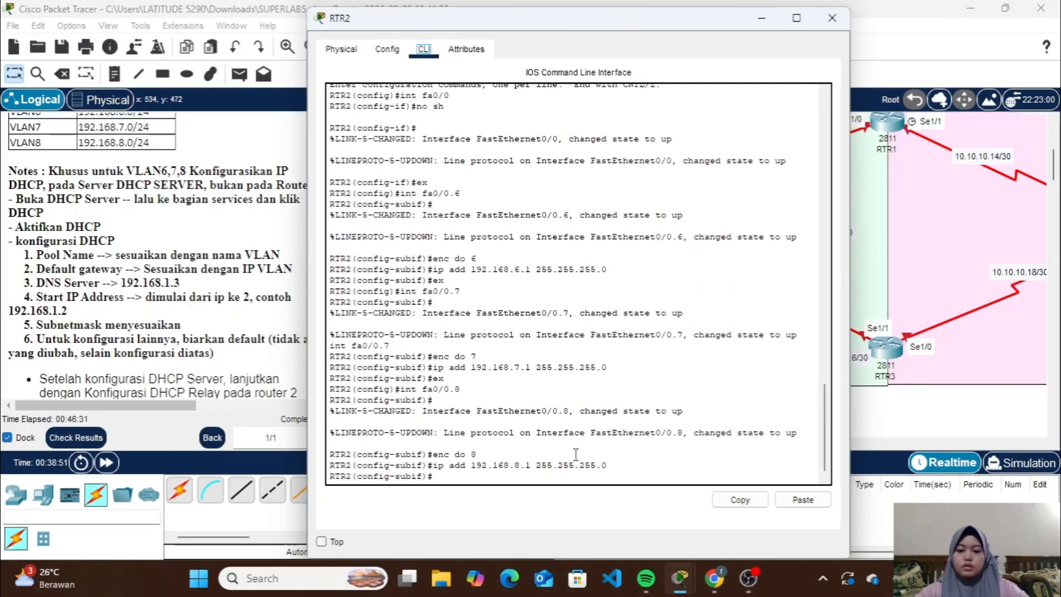
click(544, 479)
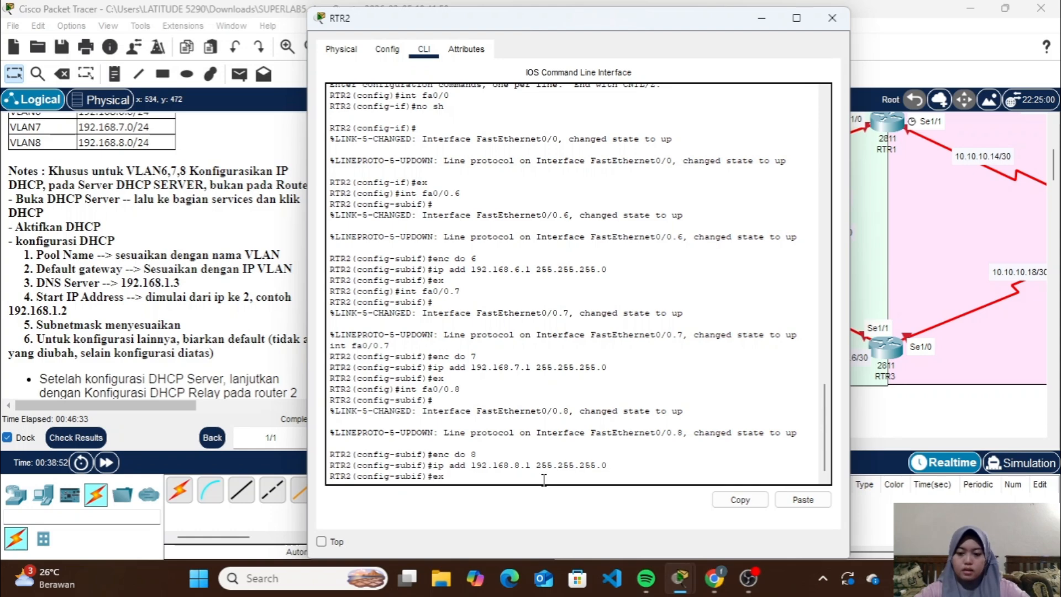
text(ex)
key(Return)
text(int fa0/0)
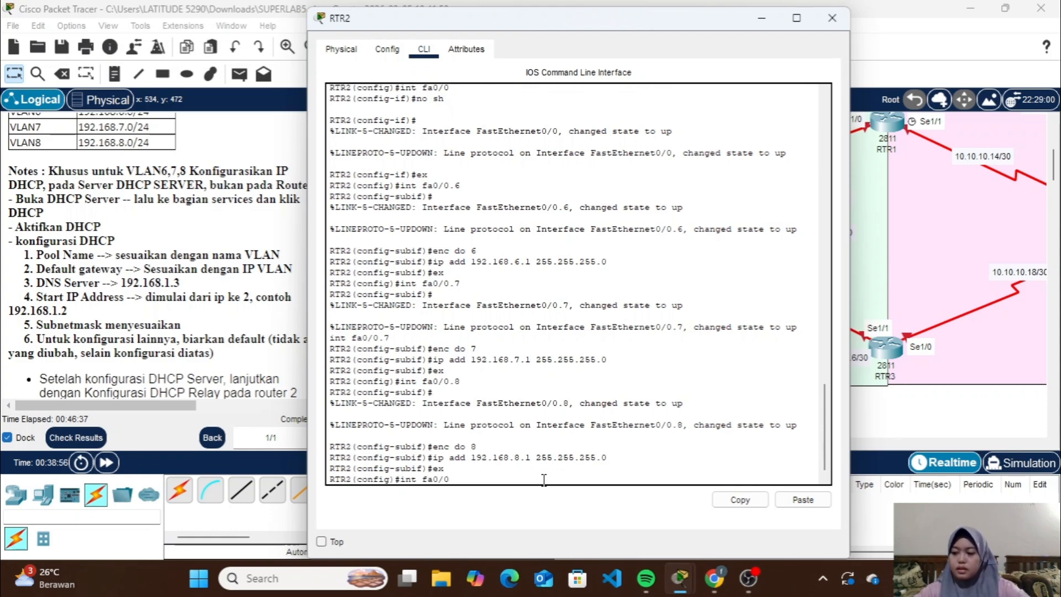
key(Return)
text(ip)
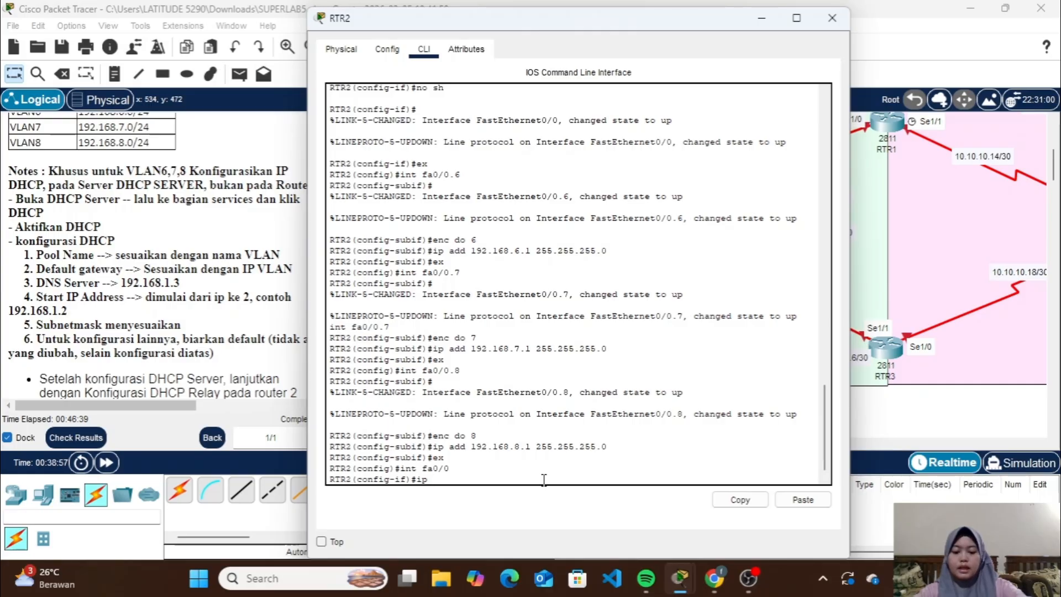
text( helper-a)
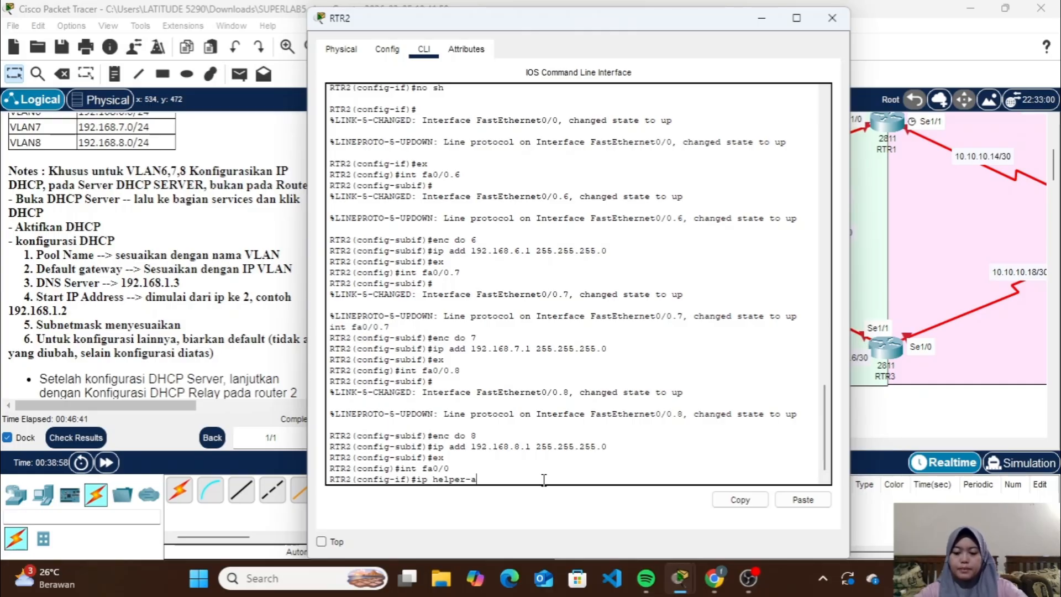
text(ddress)
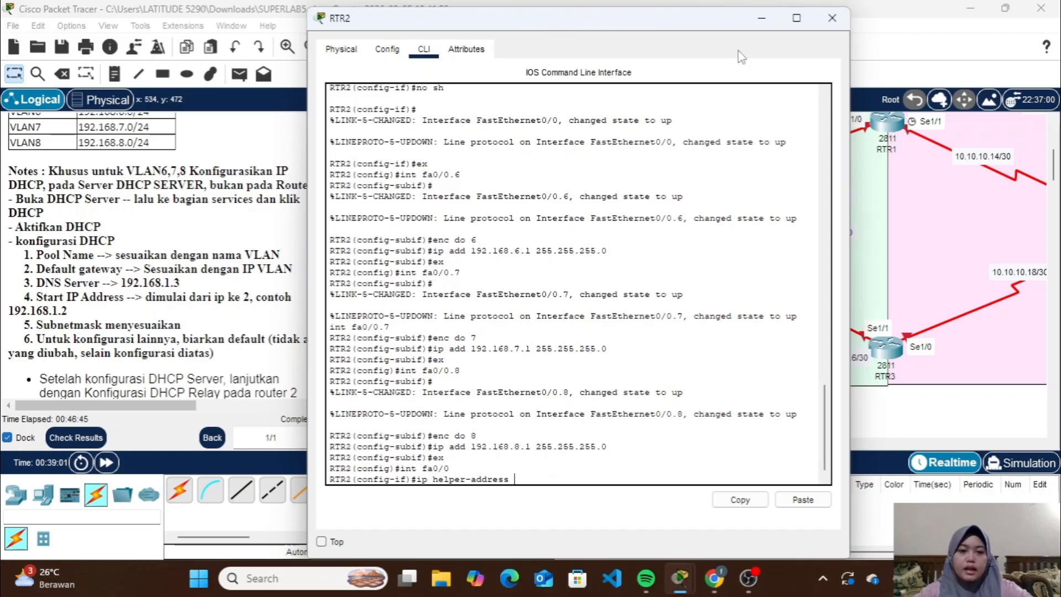
Set the router window aside and look up the DHCP Server's IPv4 address in its IP configuration
click(761, 17)
scroll(471, 180, left, 4)
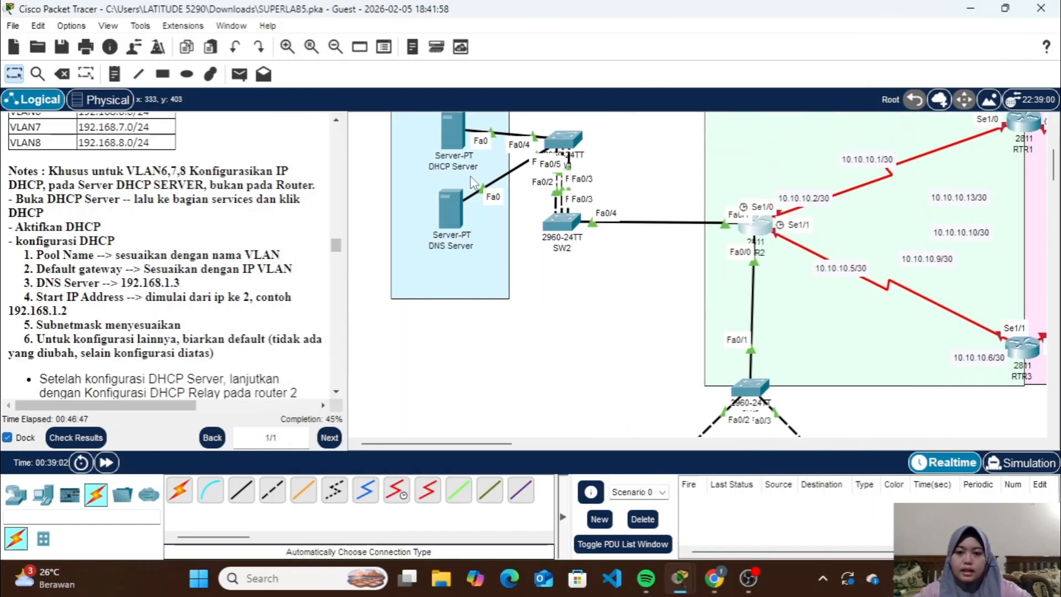
click(457, 142)
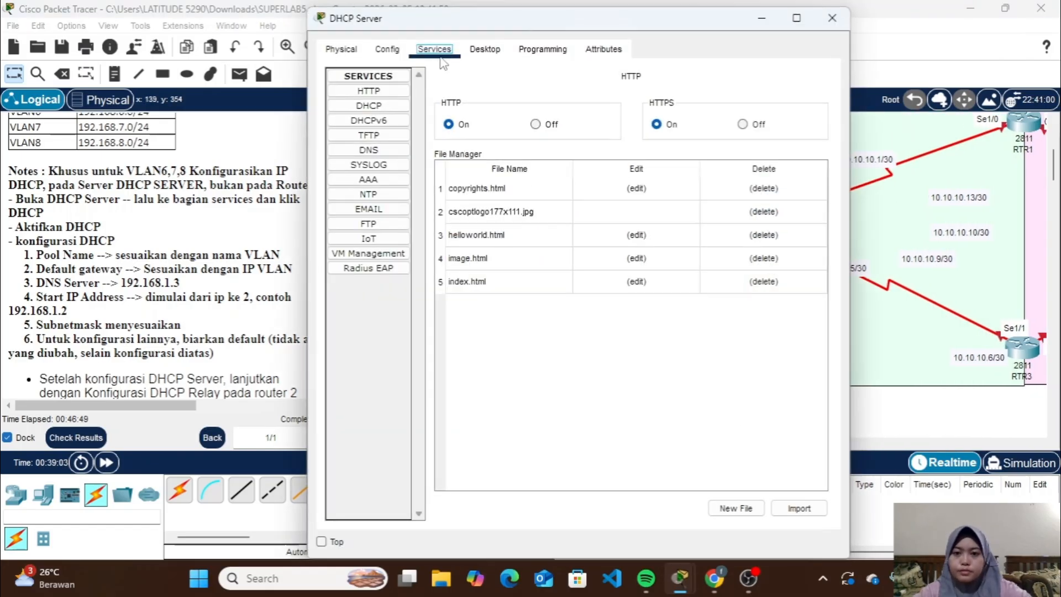
click(477, 50)
click(393, 131)
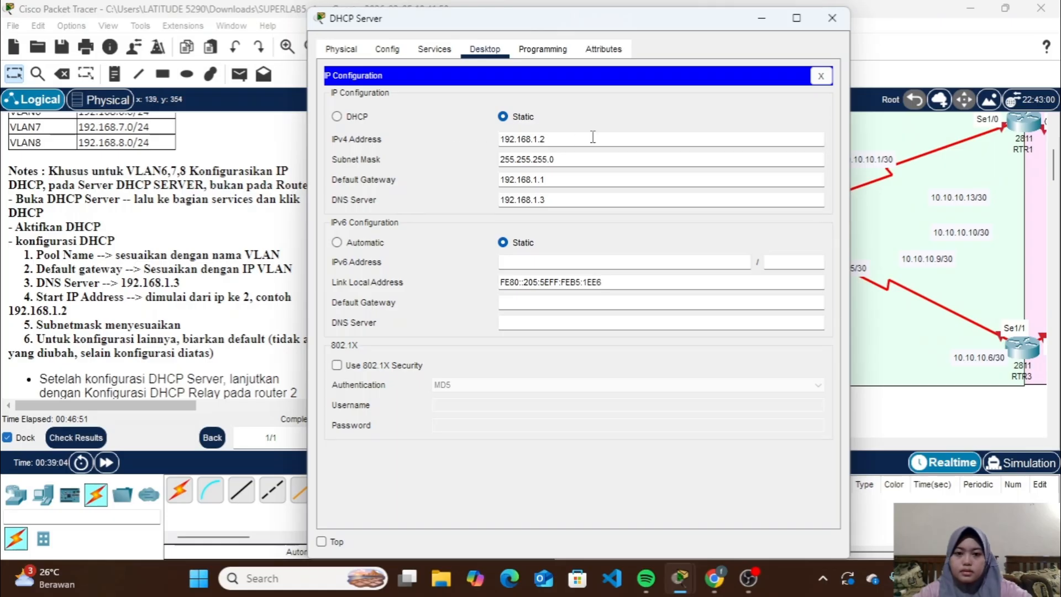
click(835, 23)
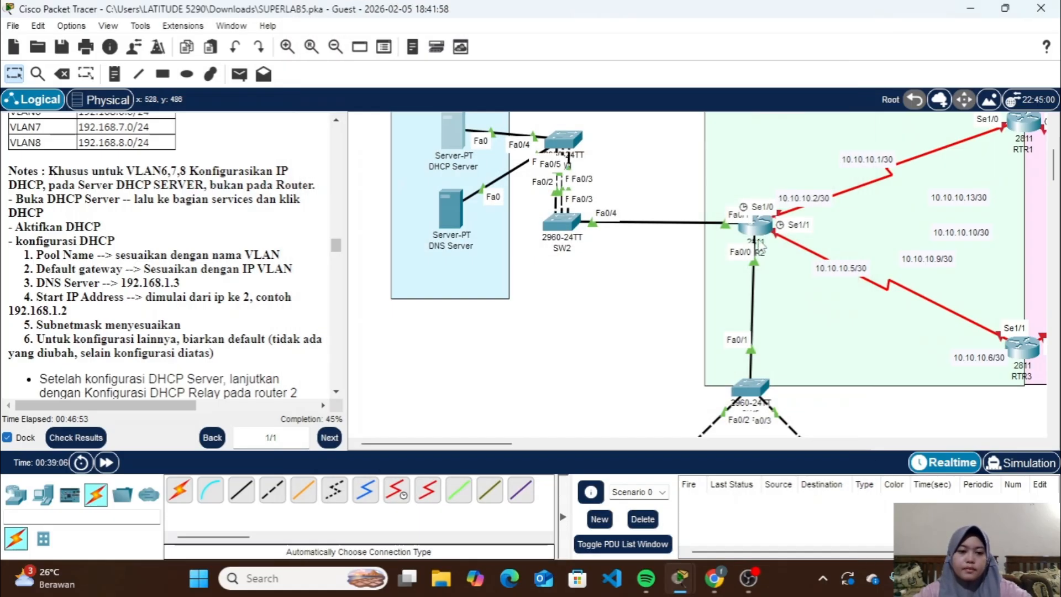
Reopen RTR2, complete the helper address on interface fa0/0 with 192.168.1.2, and exit the interface
click(755, 219)
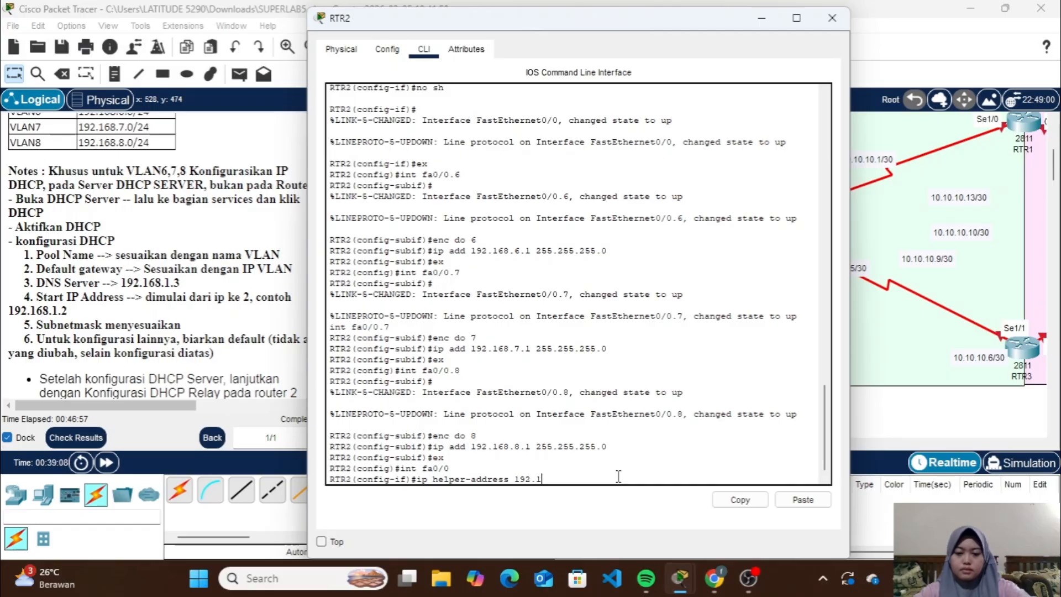
text(.1.2)
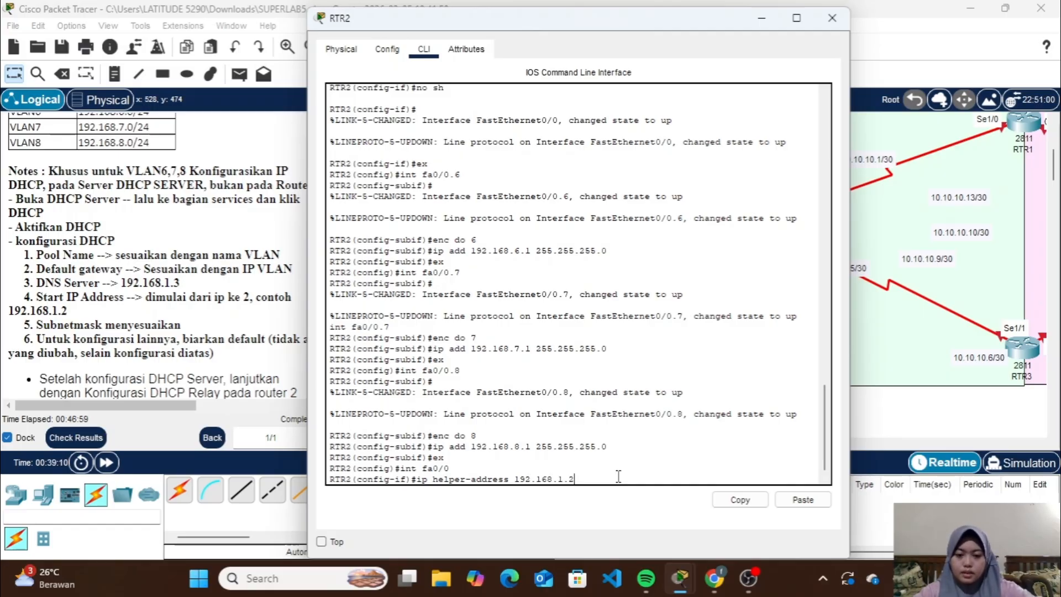
key(Return)
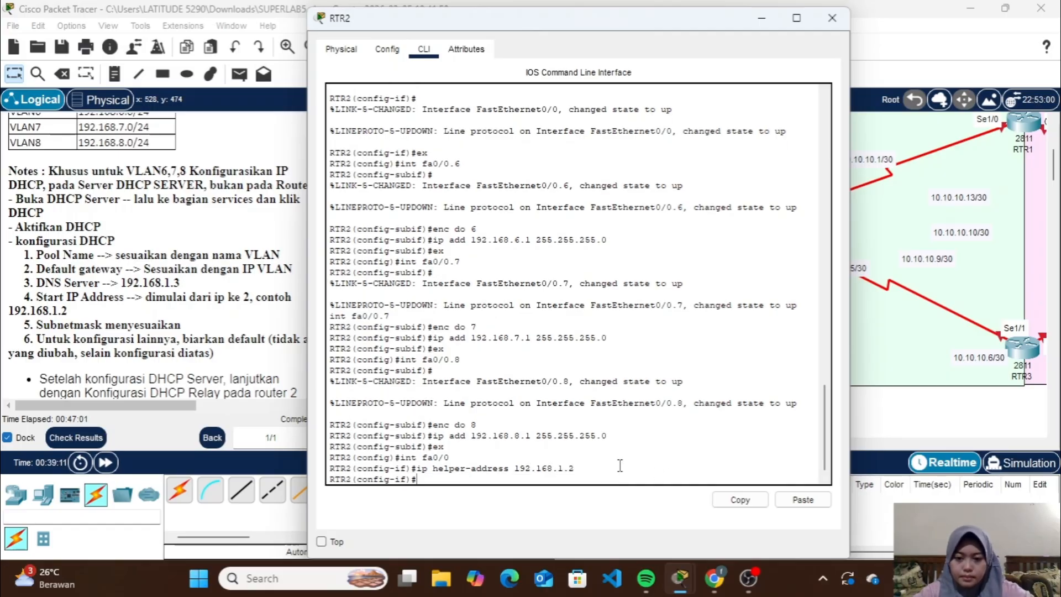
drag(587, 468, 551, 453)
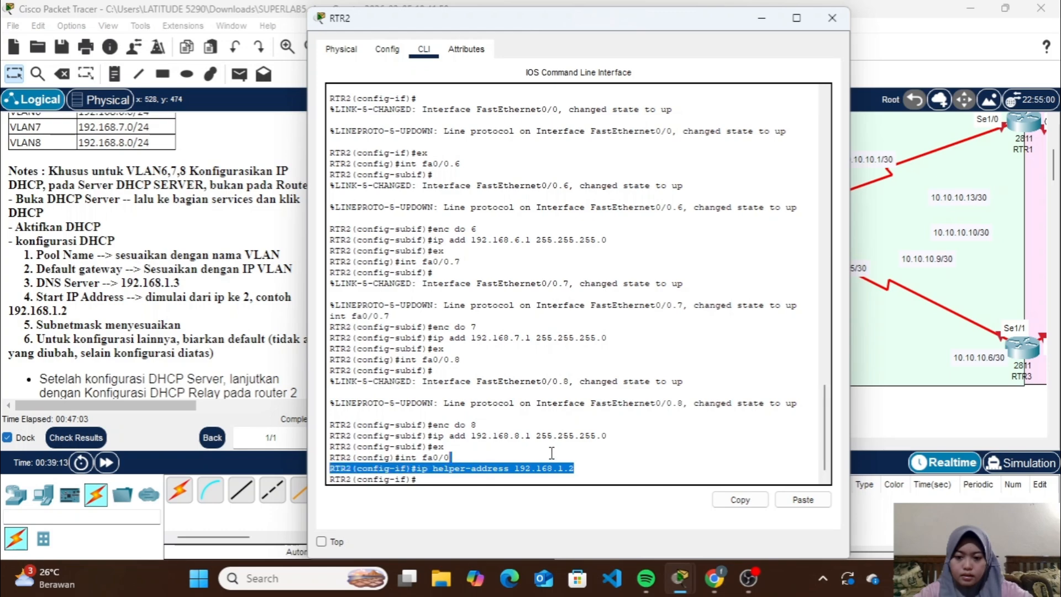
click(586, 472)
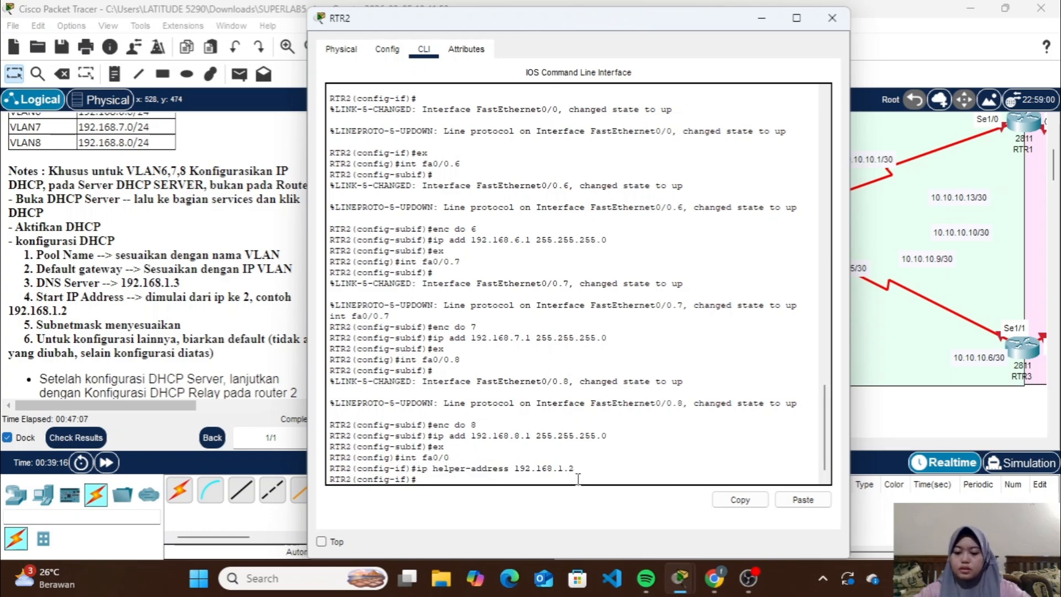
text(ex)
key(Return)
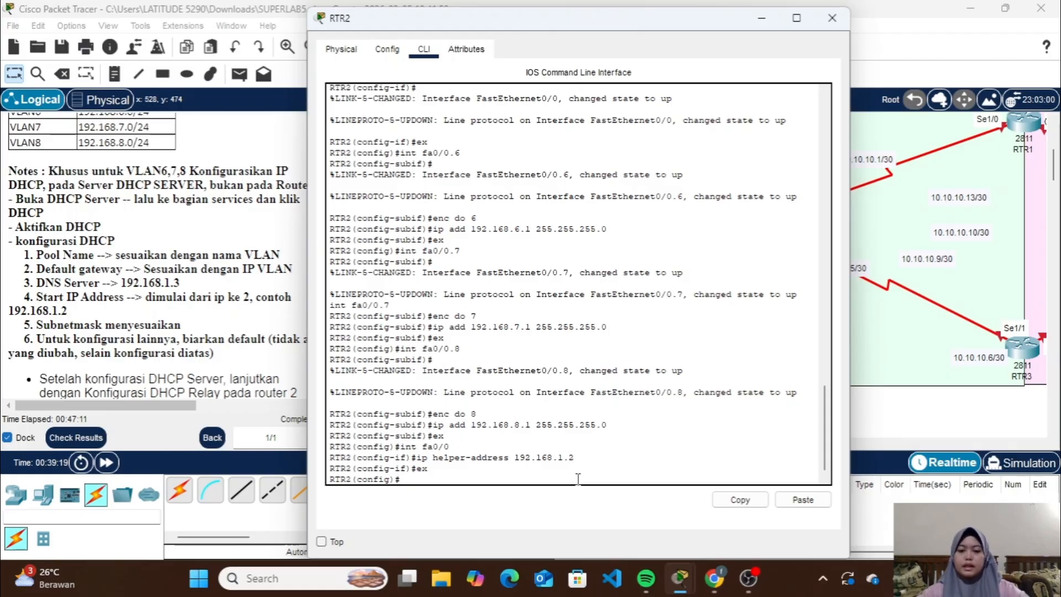
Enter subinterface fa0/0.6 on RTR2, set its ip helper-address to 192.168.1.2, and exit
text(ex)
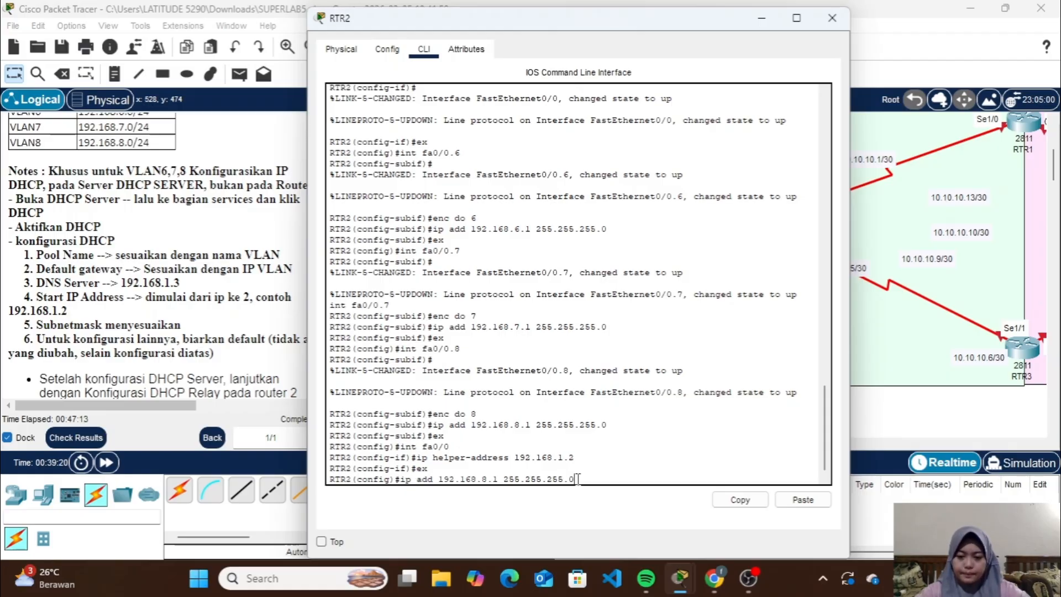
key(BackSpace)
text(nc do 8)
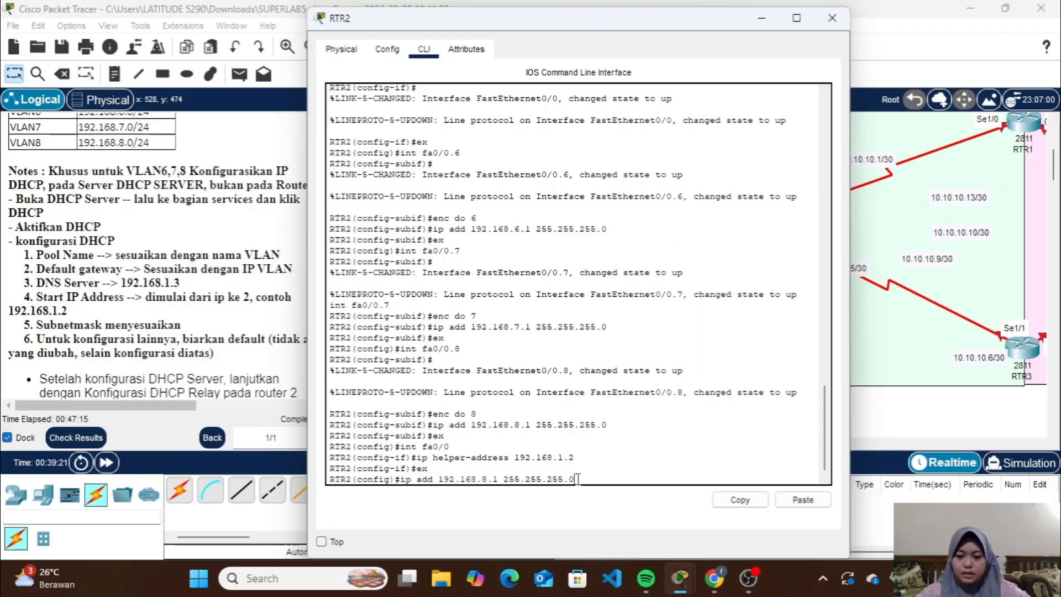
key(Up)
key(Up)
key(Up)
text(.6)
key(Return)
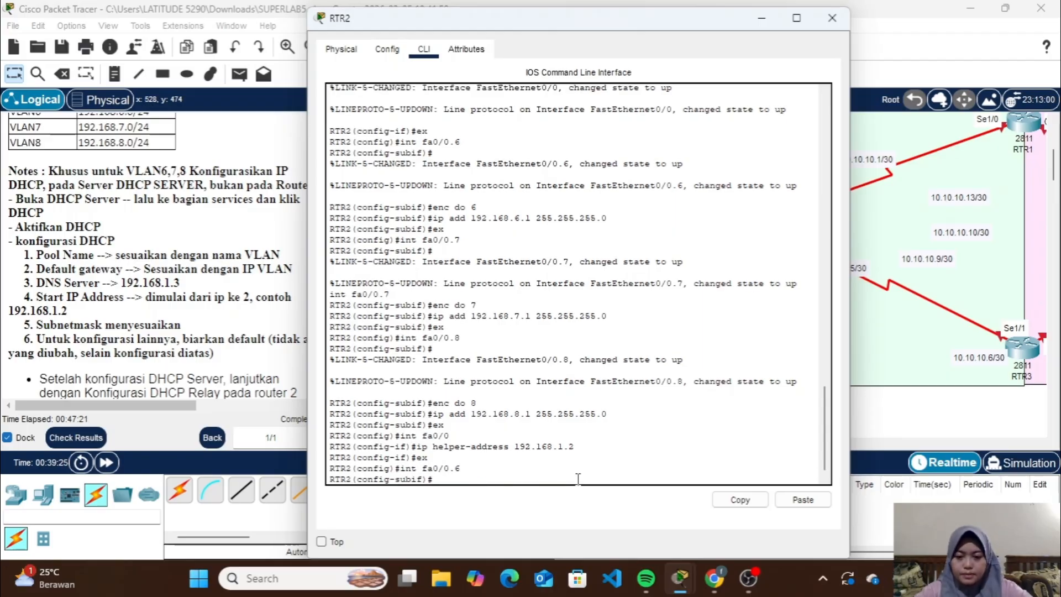
key(Up)
key(Up)
key(Up)
key(Return)
text(ex)
key(Return)
Enter subinterface fa0/0.7 on RTR2, set its ip helper-address to 192.168.1.2, and exit
key(Up)
key(Up)
key(Up)
key(BackSpace)
text(7)
key(Return)
Set ip helper-address 192.168.1.2 on RTR2 subinterface fa0/0.8, exit it and close the router window
key(Up)
key(Up)
key(Up)
key(Return)
text(ex)
key(Return)
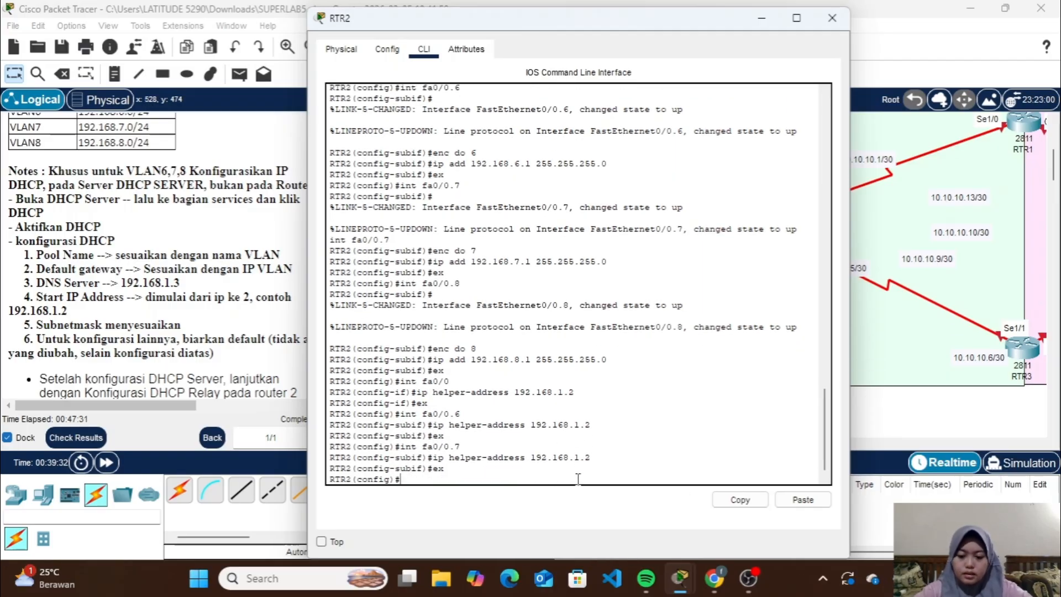
key(Up)
key(Up)
key(Up)
key(BackSpace)
text(8)
key(Return)
key(Up)
key(Up)
key(Up)
key(Return)
text(ex)
key(Return)
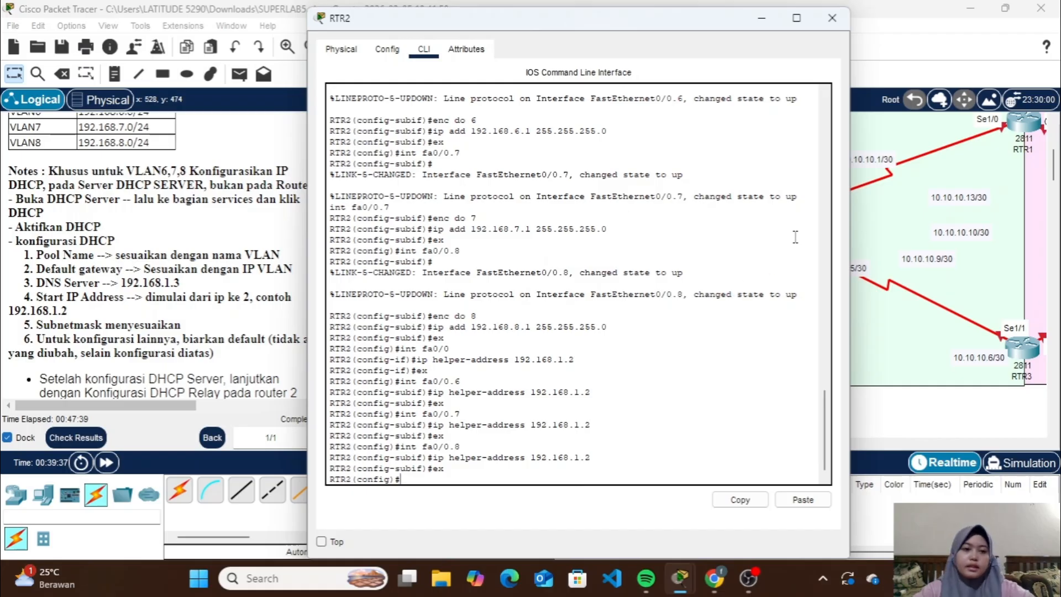
click(831, 17)
Set the IP configuration of PC0 in VLAN6 to DHCP and close its window
scroll(712, 286, down, 5)
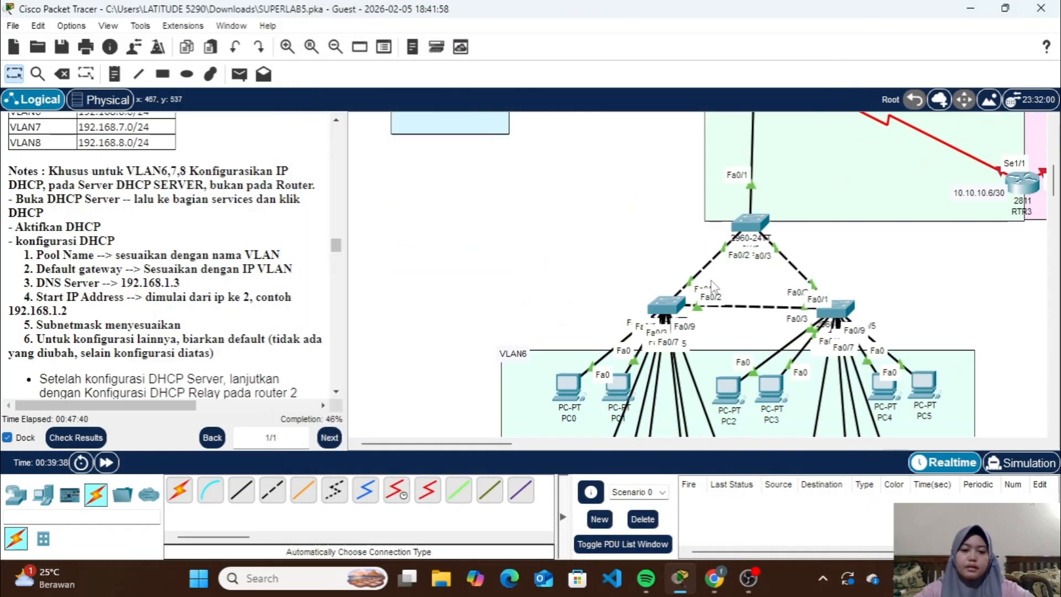
click(566, 264)
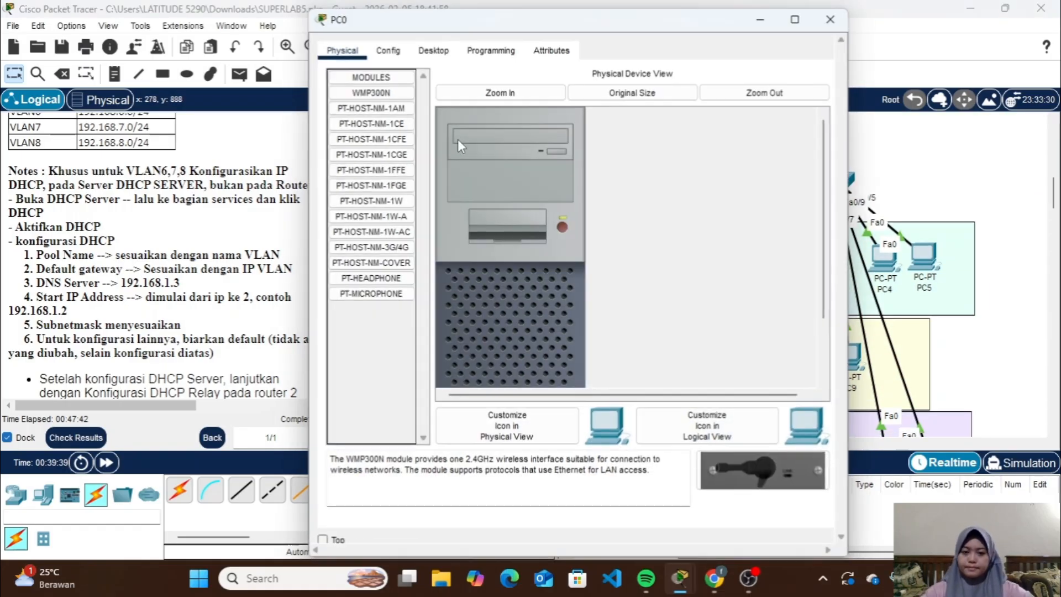
click(432, 48)
click(336, 135)
click(833, 18)
Set the IP configuration of PC2 in VLAN6 to DHCP and close its window
click(728, 261)
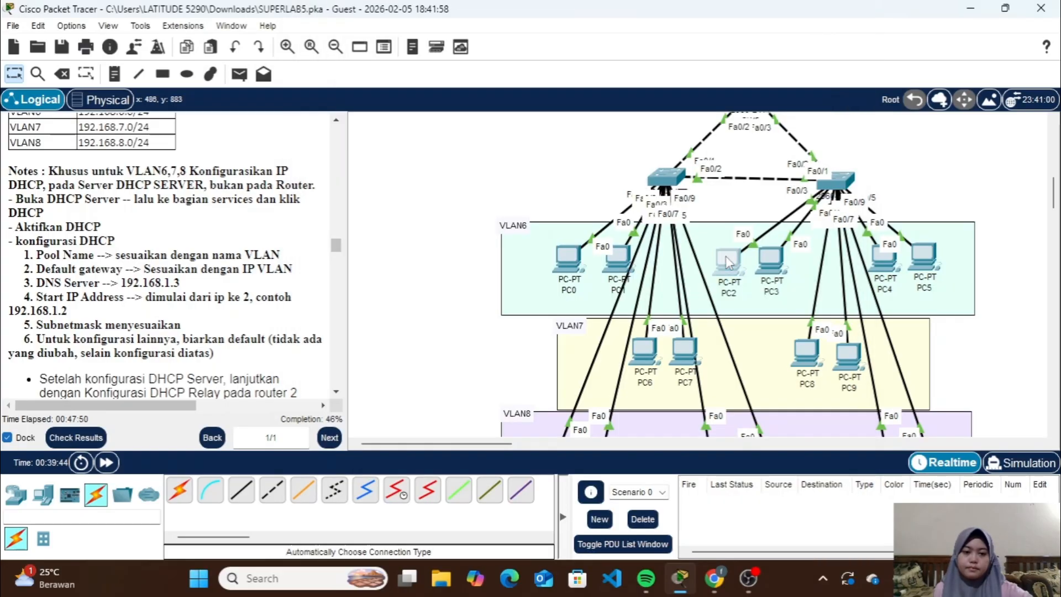
click(432, 48)
click(392, 100)
click(337, 134)
click(832, 18)
Set the IP configuration of PC4 in VLAN6 to DHCP and close its window
scroll(821, 218, down, 3)
click(884, 142)
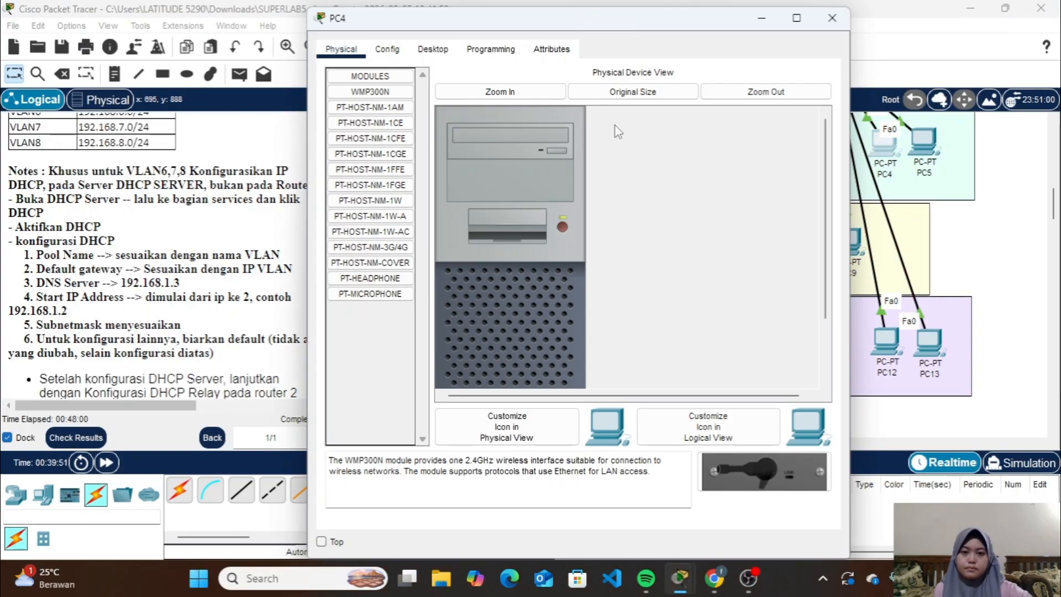
click(433, 49)
click(389, 113)
click(336, 134)
click(833, 19)
Set the IP configuration of PC6 in VLAN7 to DHCP and close its window
click(642, 236)
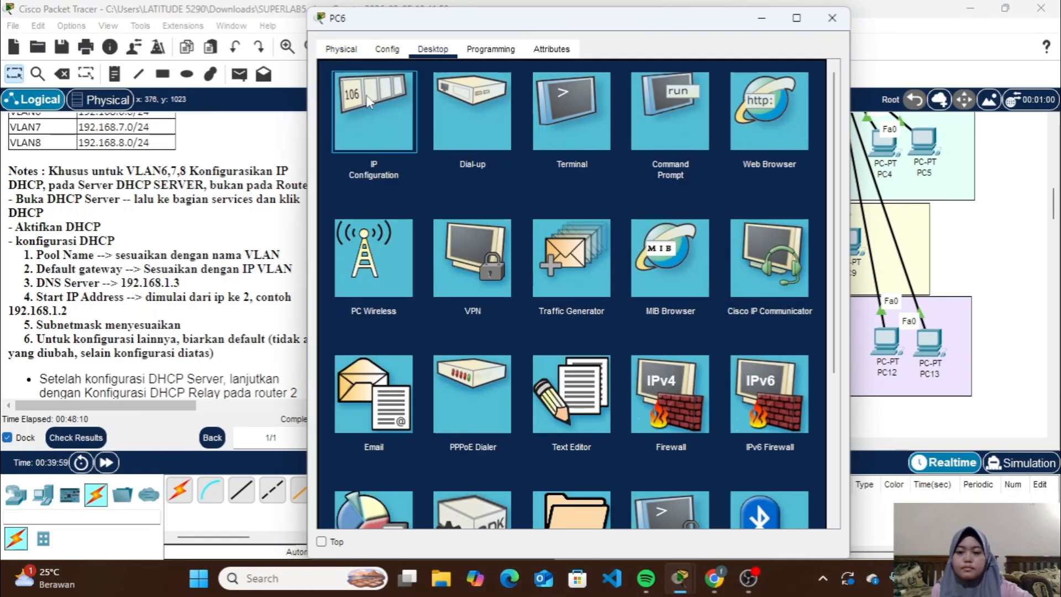
click(374, 110)
click(336, 134)
click(833, 19)
Set the IP configuration of PC8 in VLAN7 to DHCP and close its window
click(806, 236)
click(373, 111)
click(336, 135)
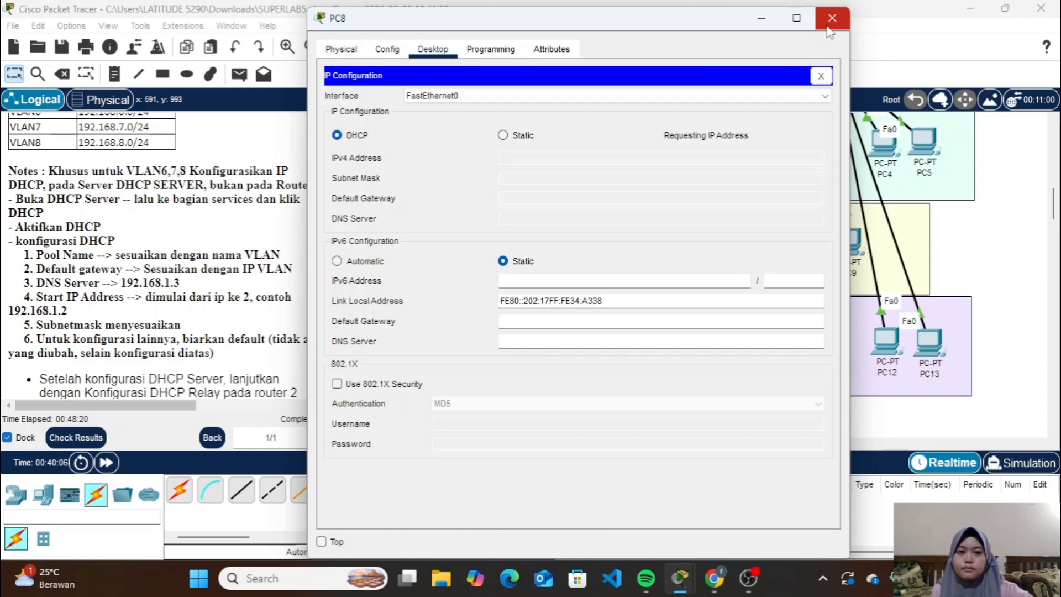
click(833, 19)
Set the IP configuration of PC10 in VLAN8 to DHCP and close its window
click(757, 334)
click(374, 111)
click(337, 135)
click(831, 17)
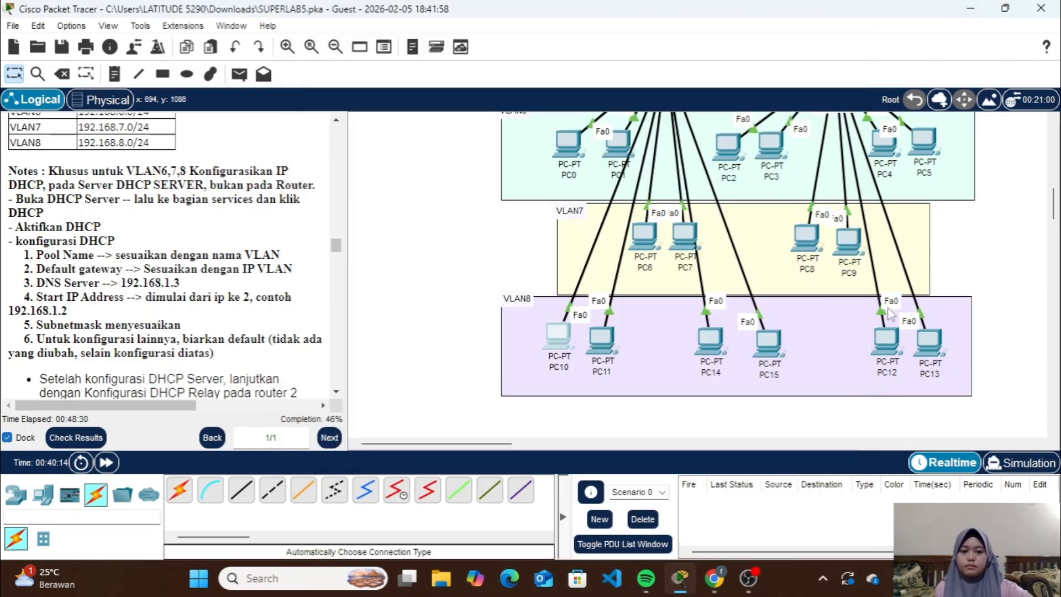
Set the IP configuration of PC12 in VLAN8 to DHCP and close its window
click(886, 340)
click(432, 49)
click(373, 111)
click(336, 135)
click(832, 18)
Set the IP configuration of PC14 in VLAN8 to DHCP and close its window
click(711, 339)
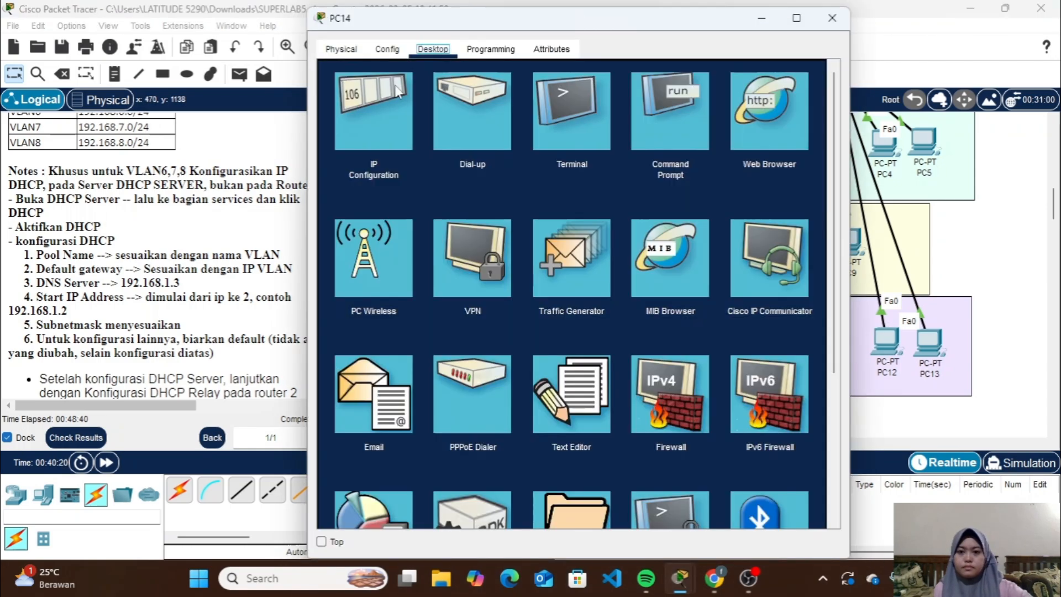
click(372, 221)
click(334, 133)
scroll(166, 249, down, 2)
click(900, 11)
Read the Part 11 VLAN and trunking instructions and examine the topology around RTR4, MLS1, SW8 and the VLAN9 and VLAN10 servers
scroll(748, 339, up, 3)
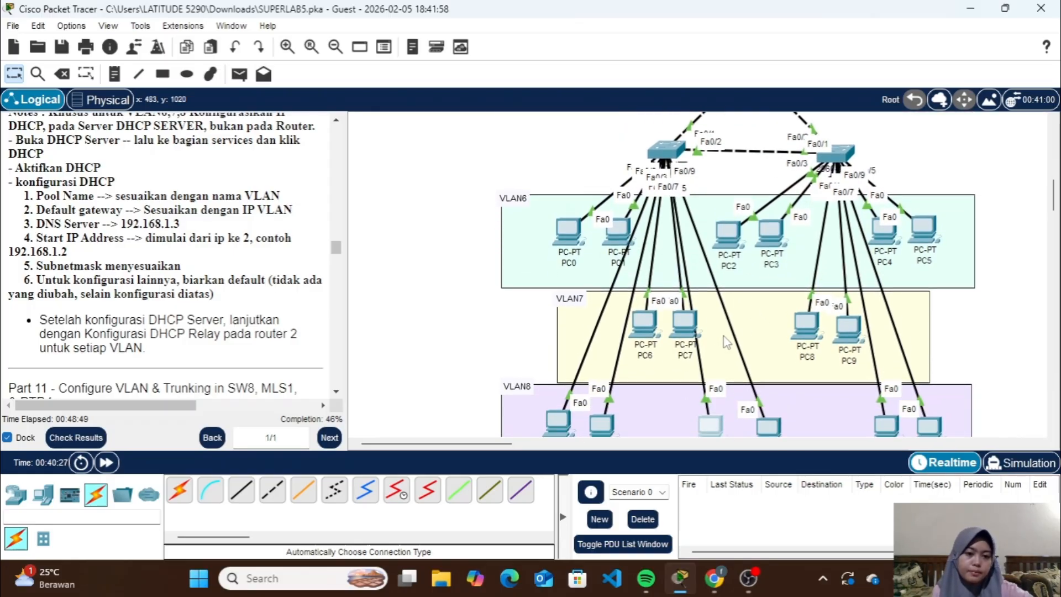
scroll(723, 336, down, 3)
scroll(690, 359, up, 2)
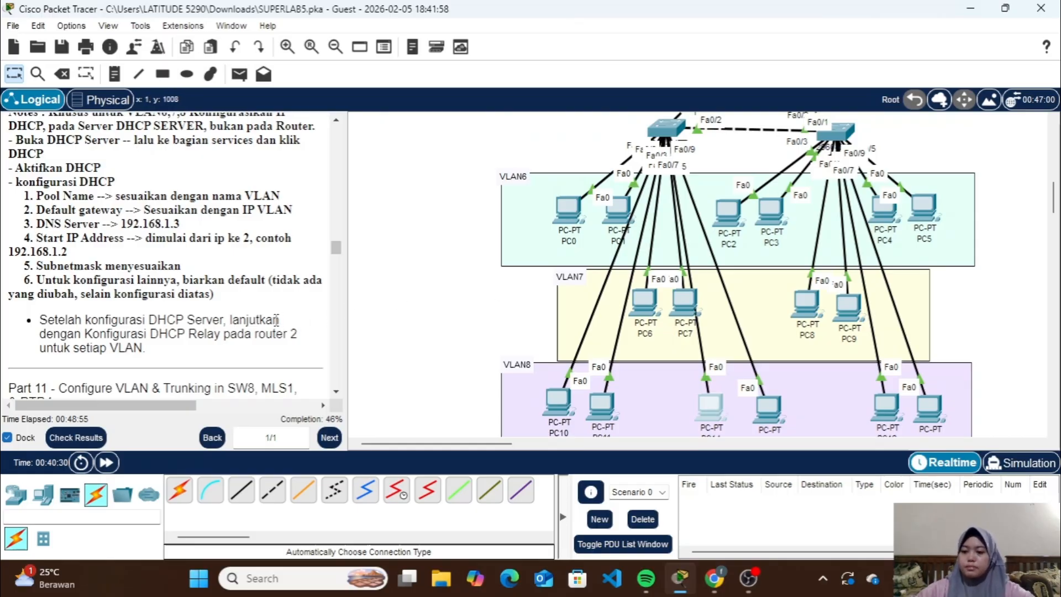
scroll(276, 319, down, 3)
scroll(276, 319, down, 1)
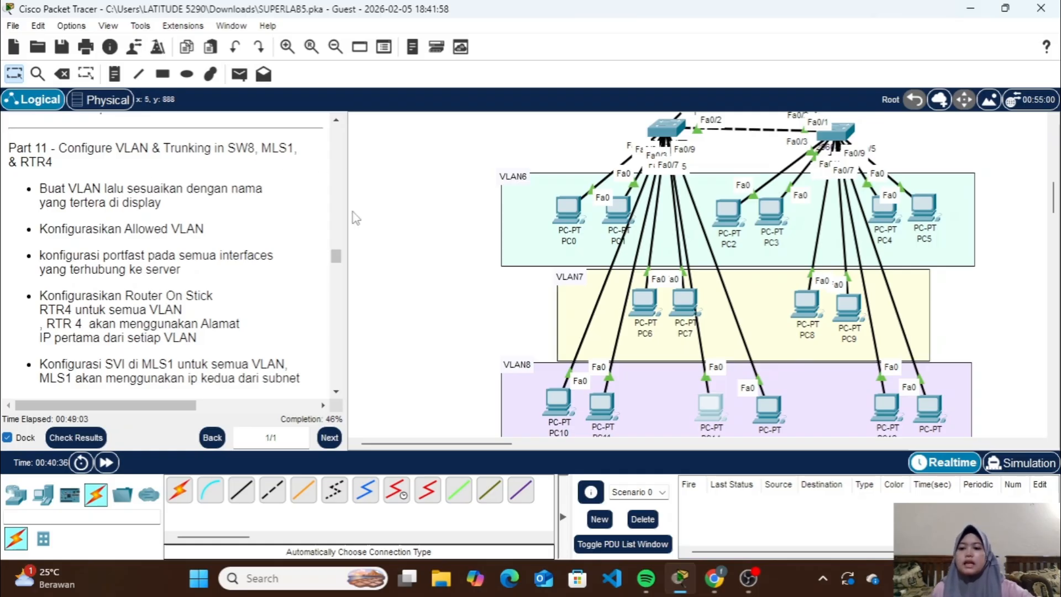
scroll(438, 267, right, 5)
scroll(438, 267, up, 5)
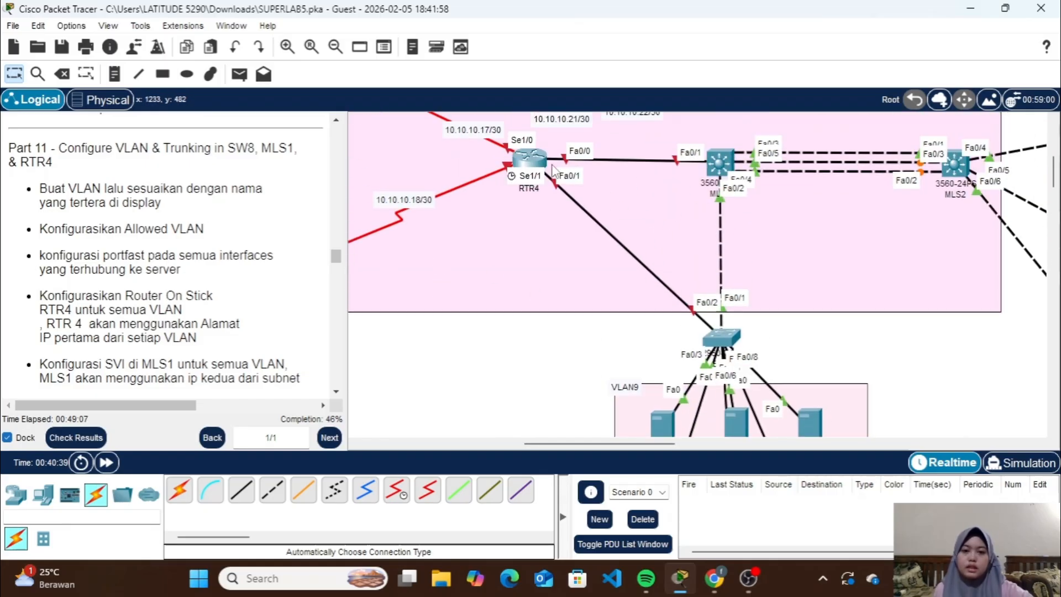
scroll(625, 359, down, 5)
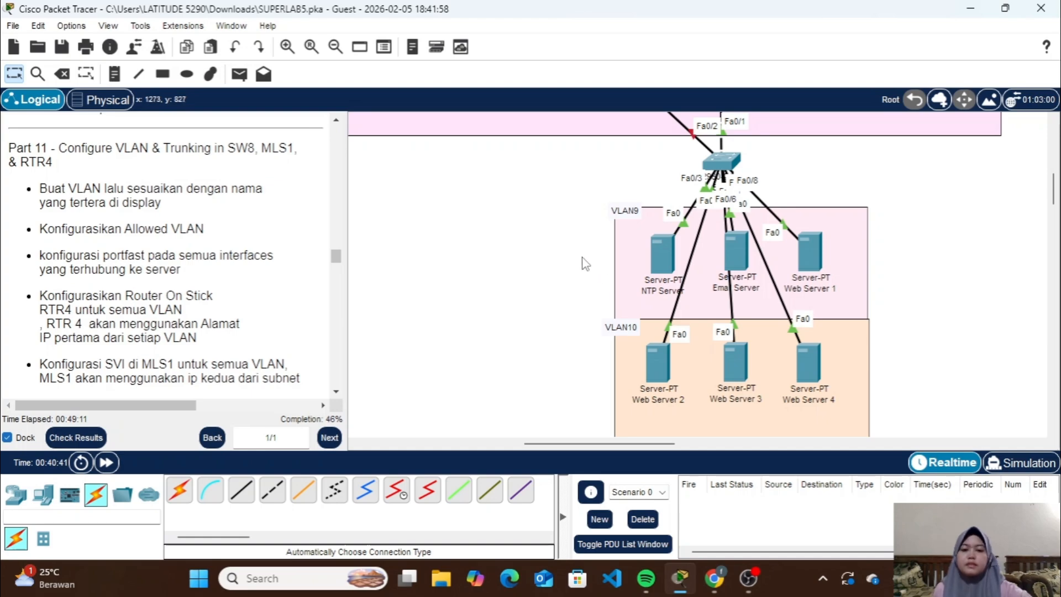
scroll(574, 260, up, 5)
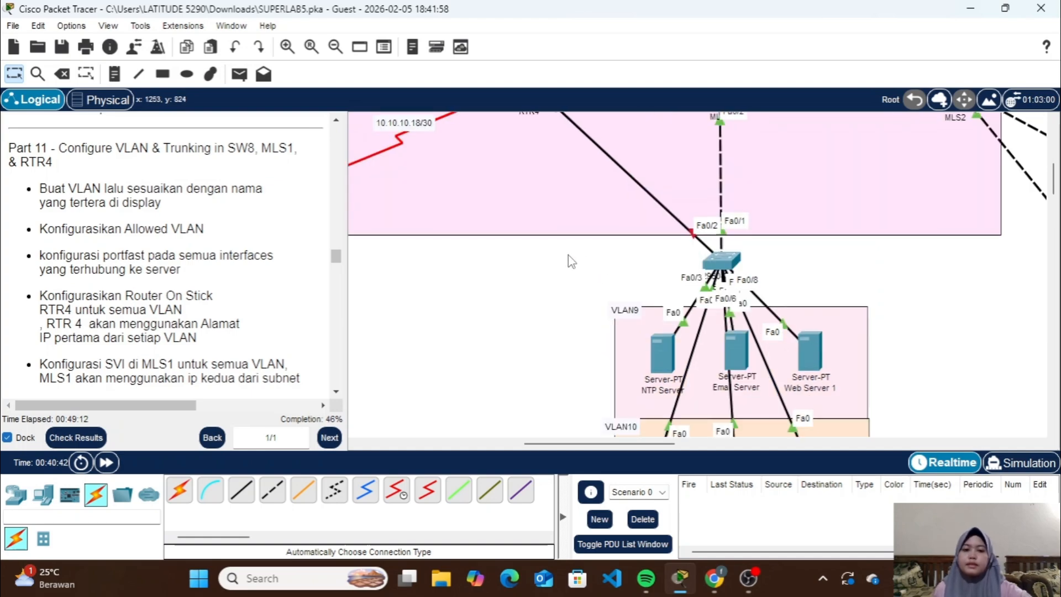
Open the SW8 command line, enter privileged mode with the enable password, and enter global configuration mode
click(733, 268)
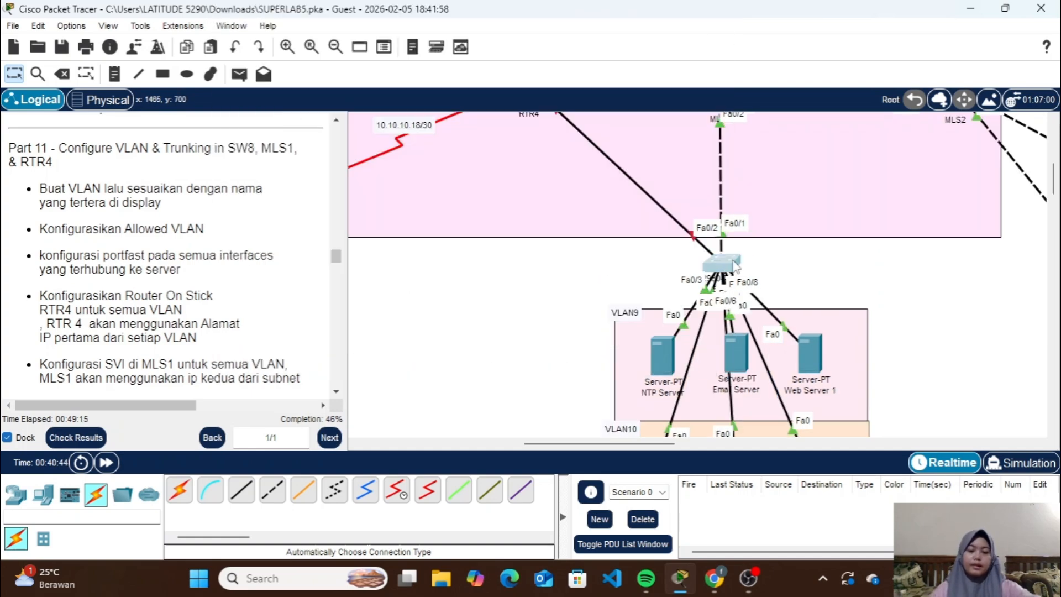
key(Return)
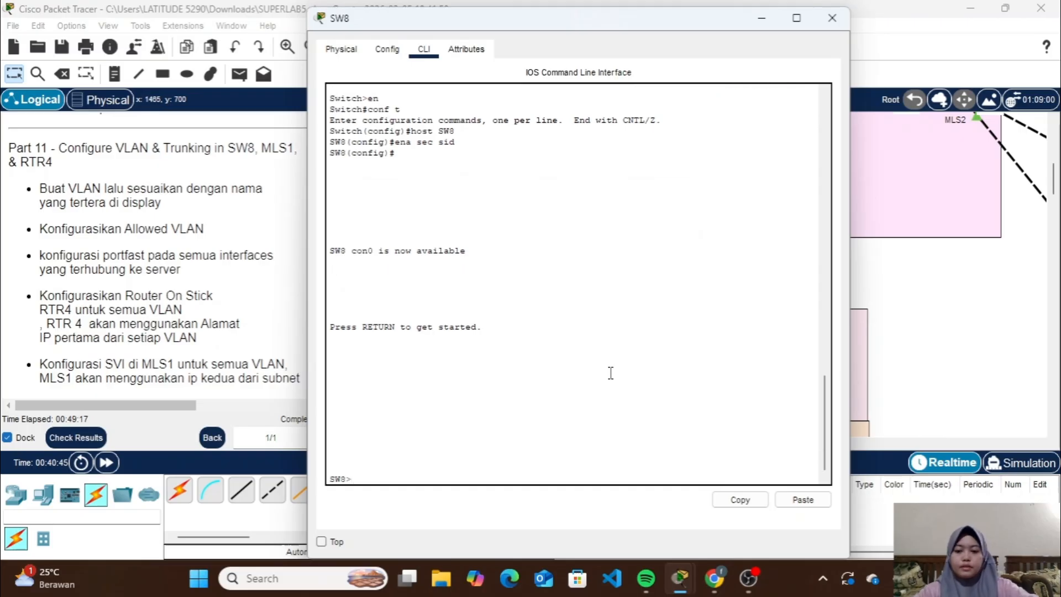
key(Return)
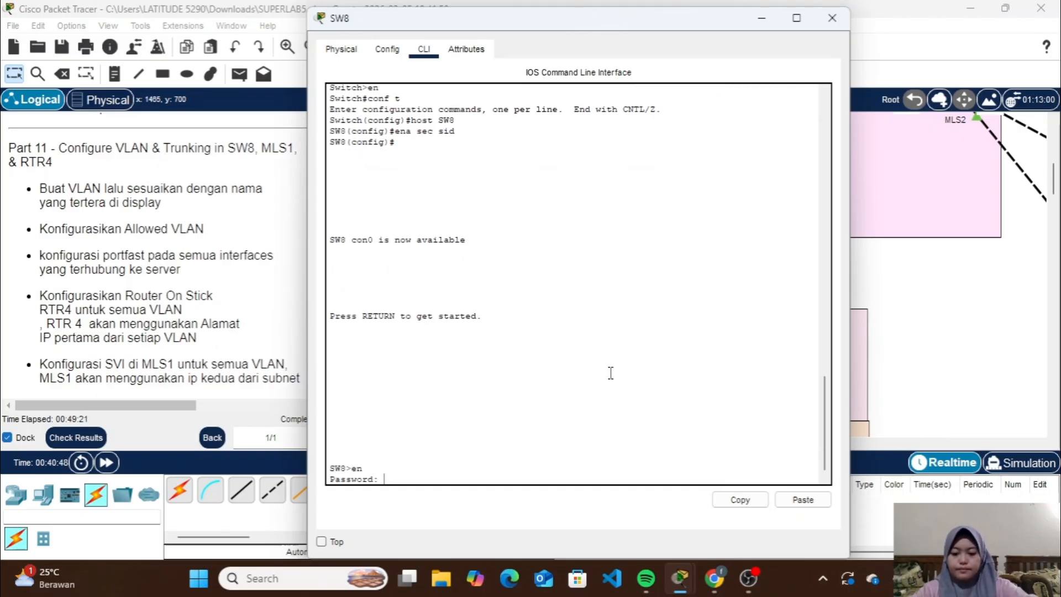
key(Return)
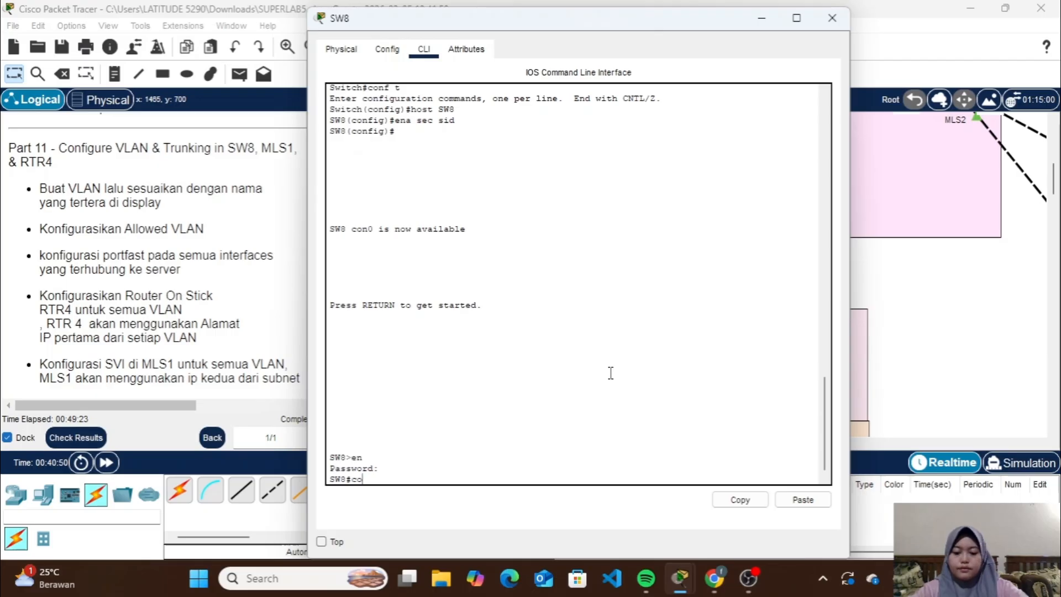
text(conf t)
key(Return)
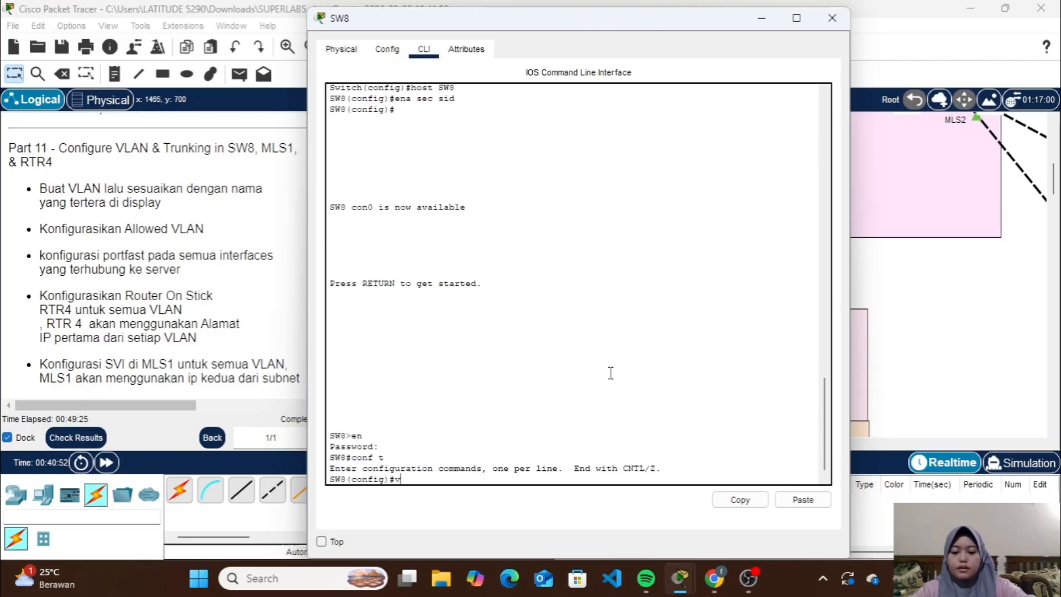
Create VLAN 9 on SW8 and name it VLAN9
key(Return)
text(nam)
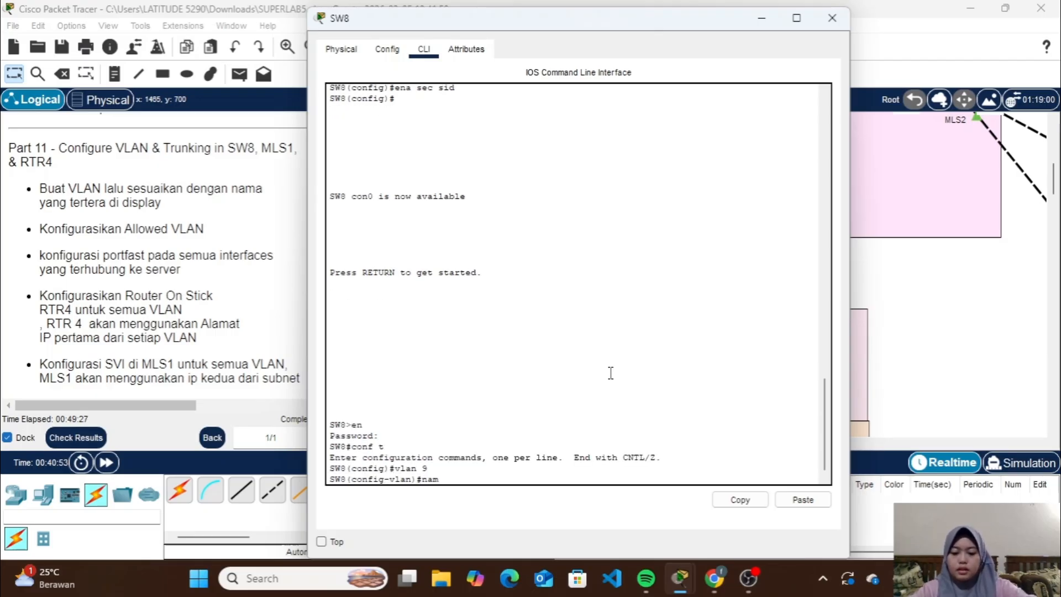
text(e )
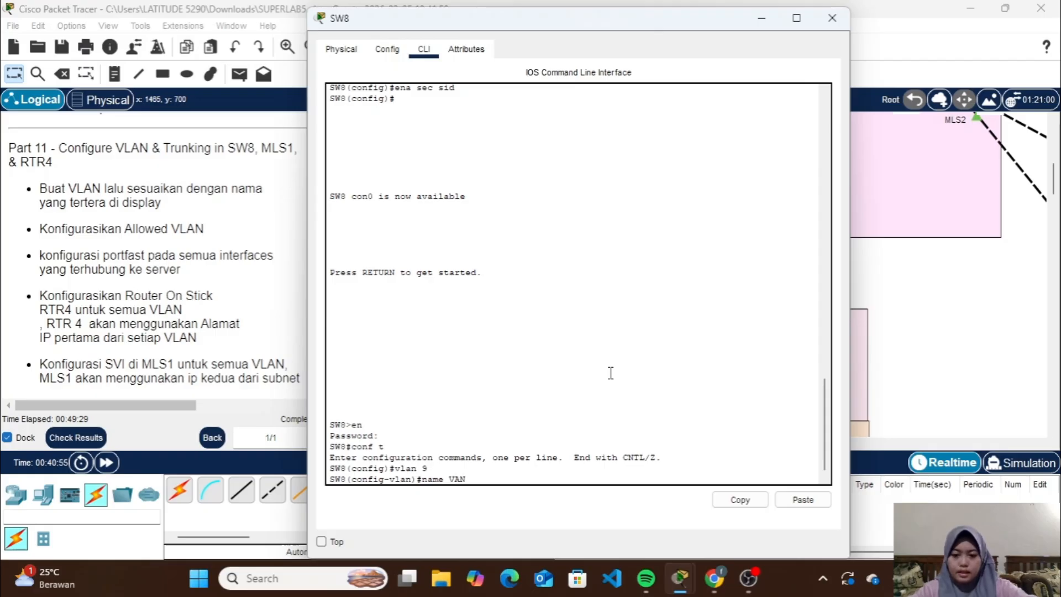
text(VAN)
key(BackSpace)
key(BackSpace)
text(LA)
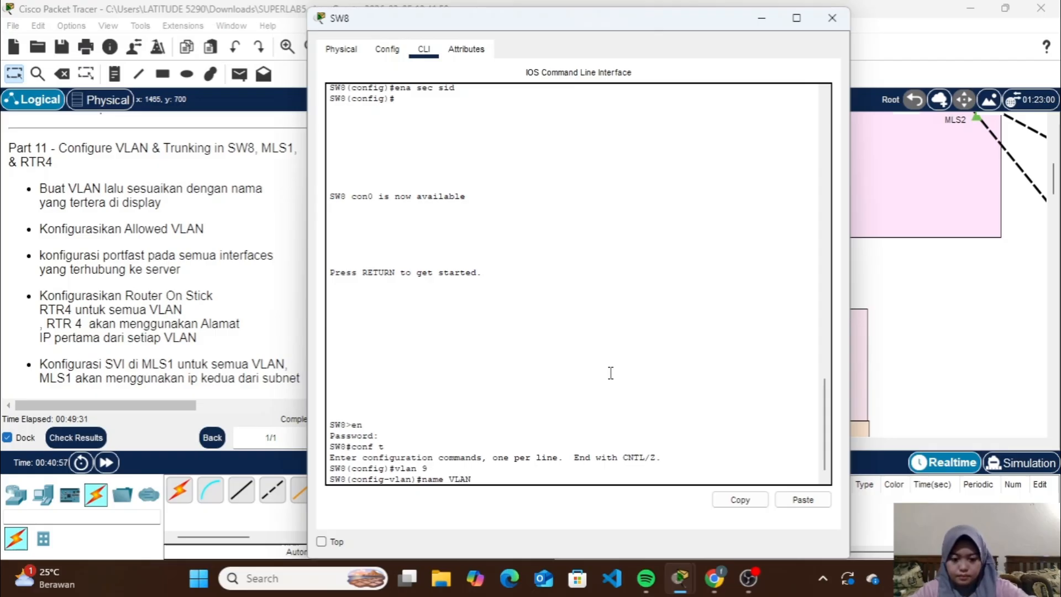
text(N9)
key(Return)
Create VLAN 10 on SW8, name it VLAN10, and return to global configuration mode
text(vlan 9)
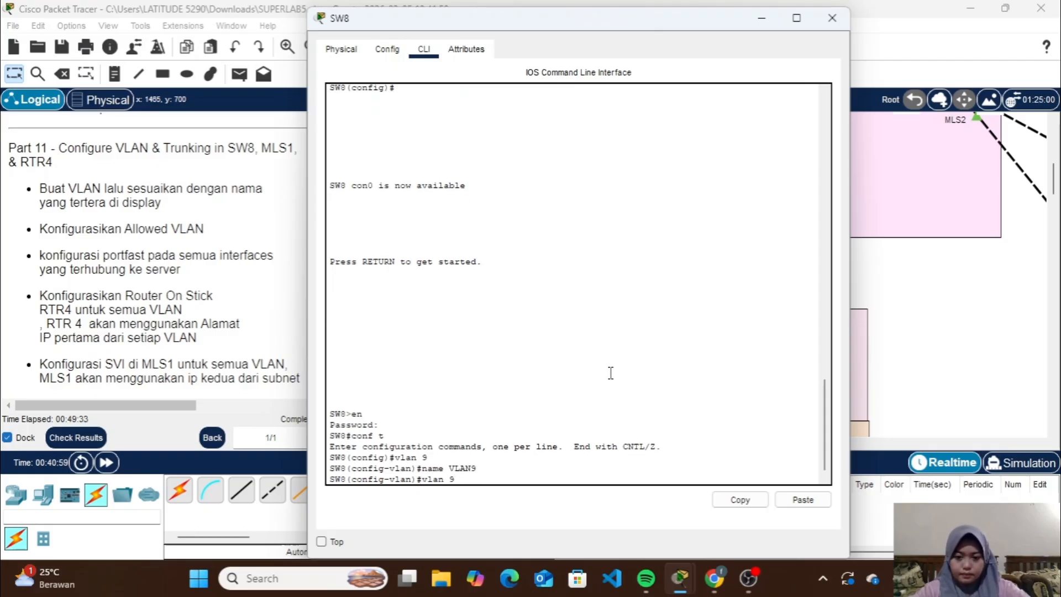
key(Return)
text(vlan 9)
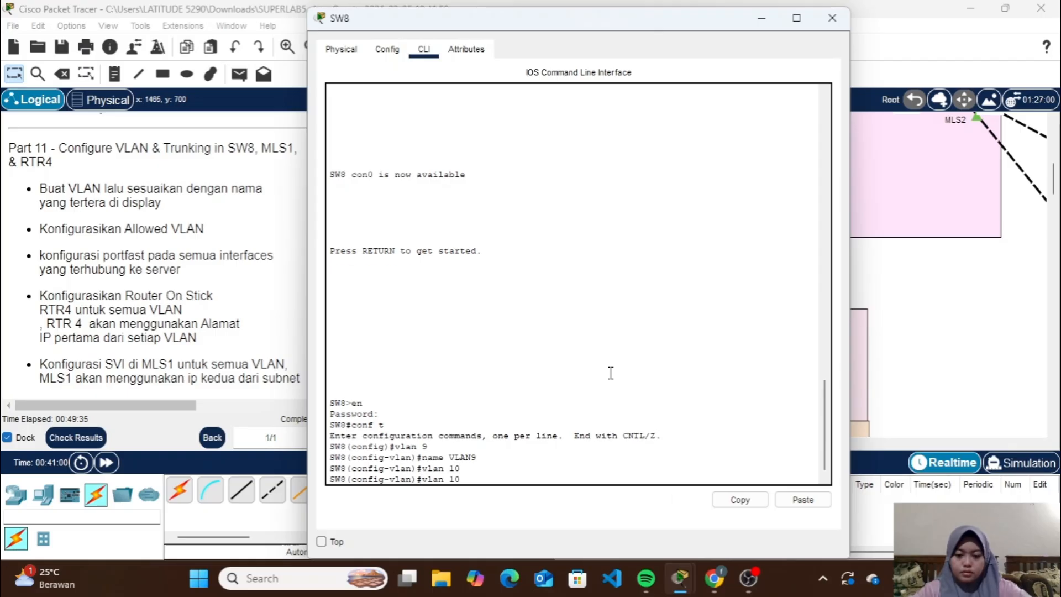
key(Down)
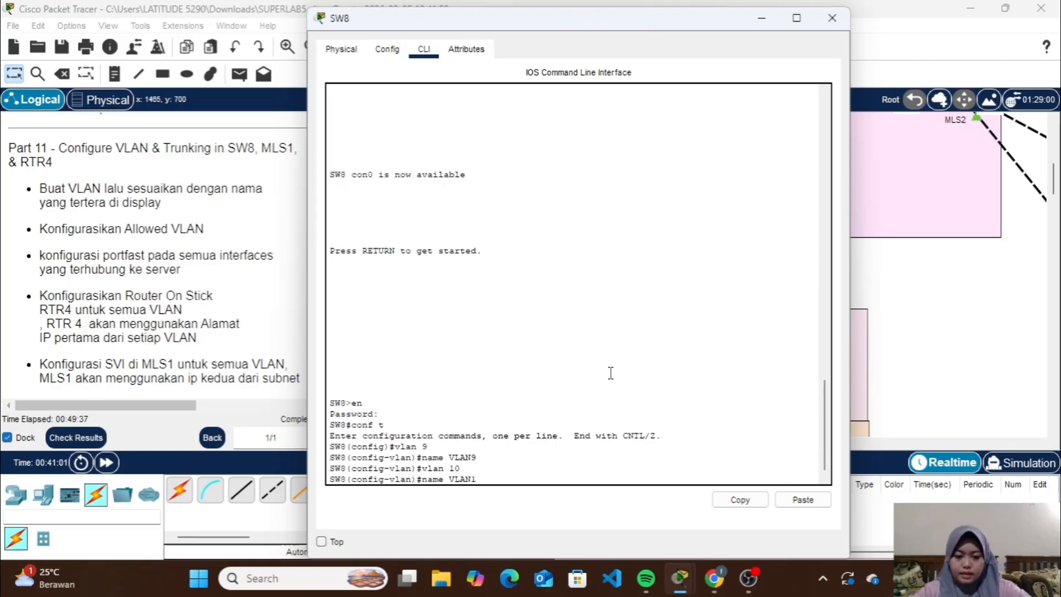
key(Return)
text(ex)
key(Return)
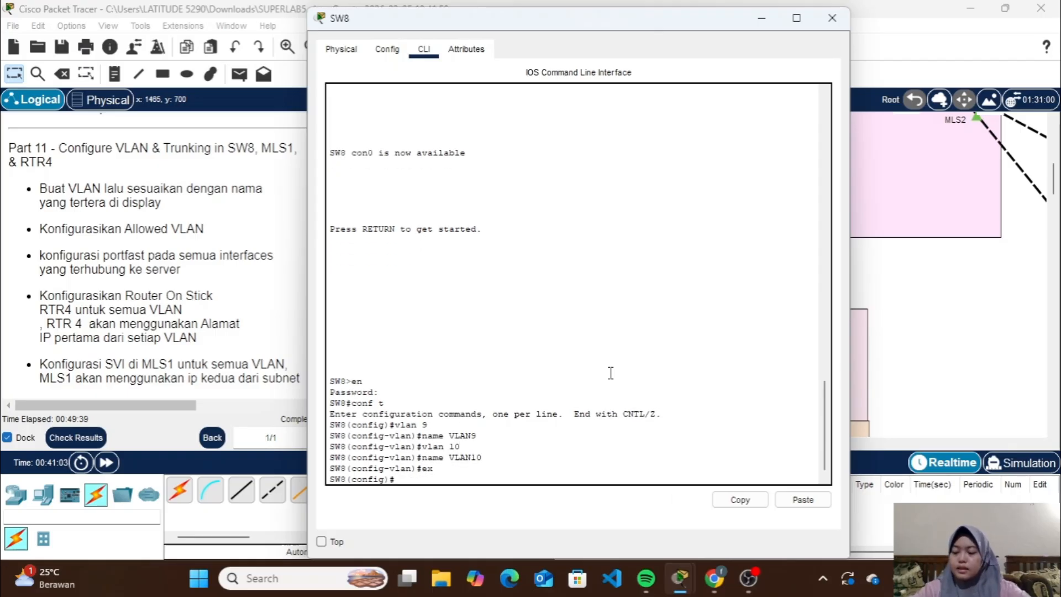
Check the SW8 port labels toward the VLAN9 and VLAN10 servers and set interface range fa0/3-5 on SW8 to access mode
click(830, 21)
drag(610, 325, 662, 359)
mouse_move(735, 354)
mouse_down()
mouse_move(794, 294)
mouse_move(810, 260)
mouse_move(740, 366)
mouse_move(734, 357)
mouse_up()
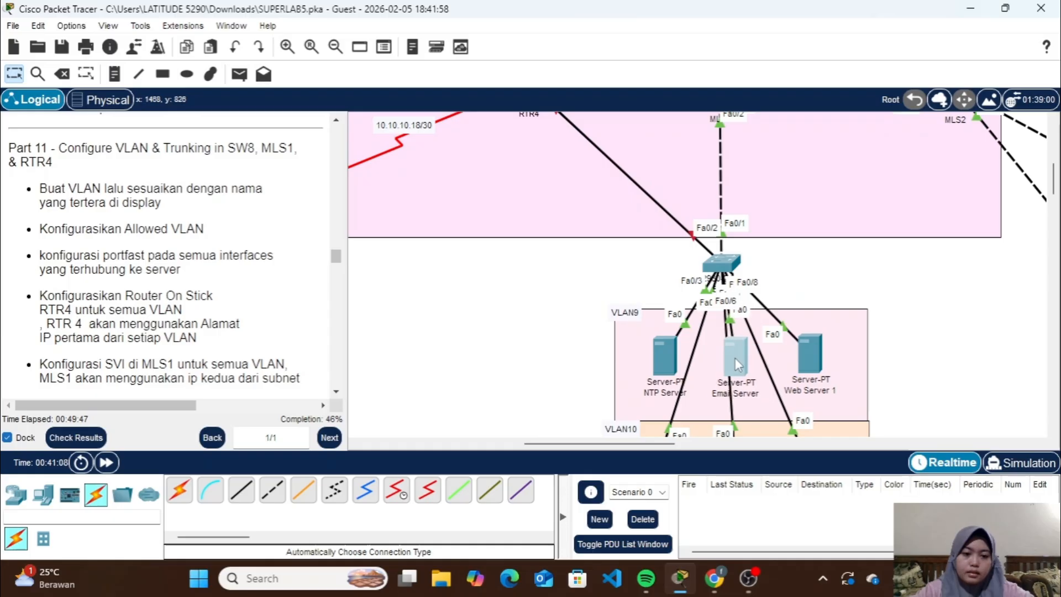
scroll(817, 368, down, 3)
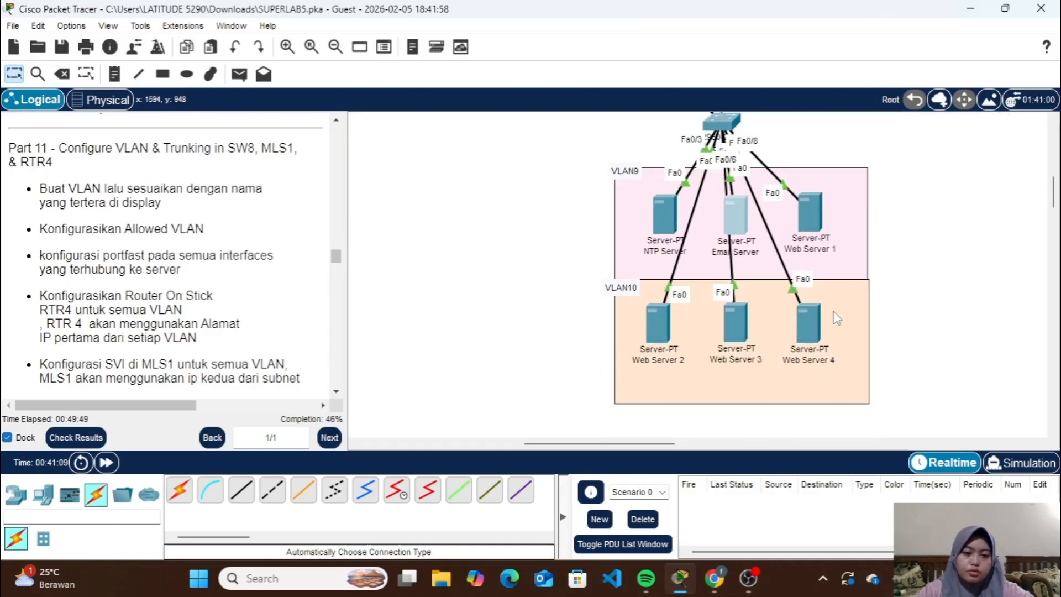
scroll(833, 313, up, 2)
scroll(834, 312, up, 1)
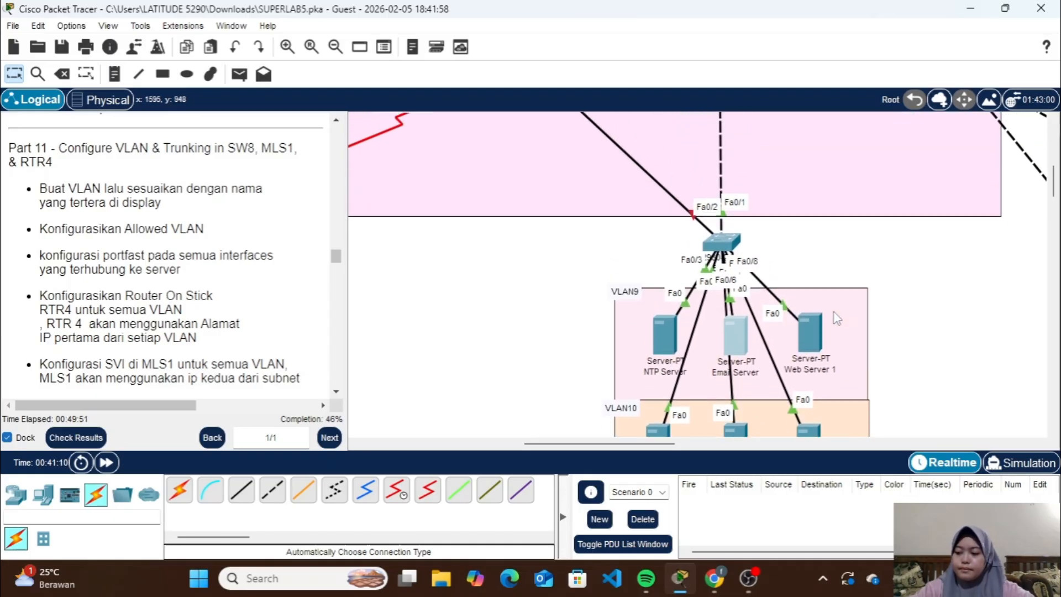
click(715, 250)
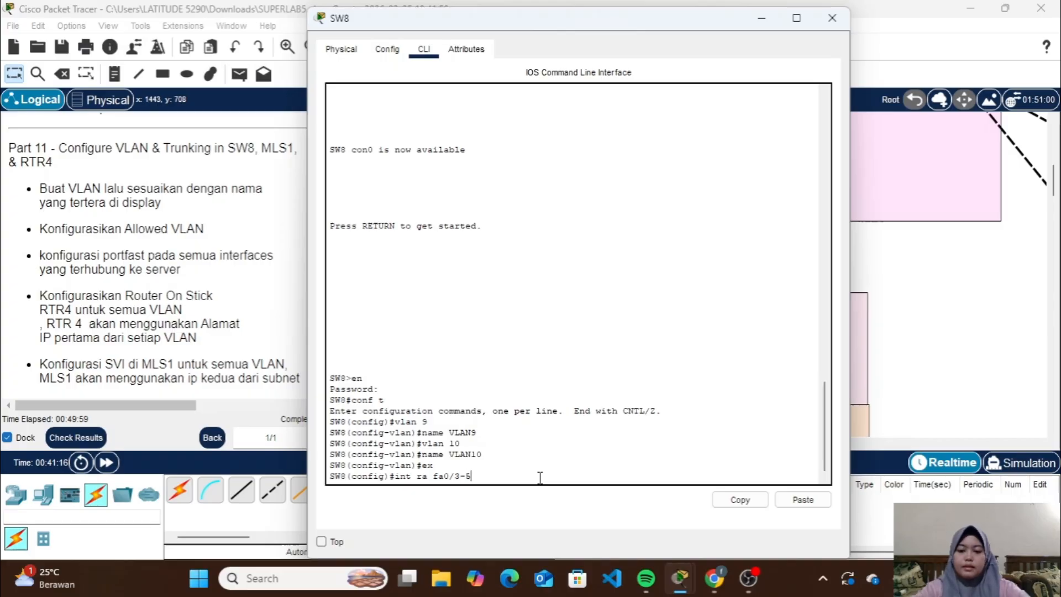
key(Return)
text(sw m a)
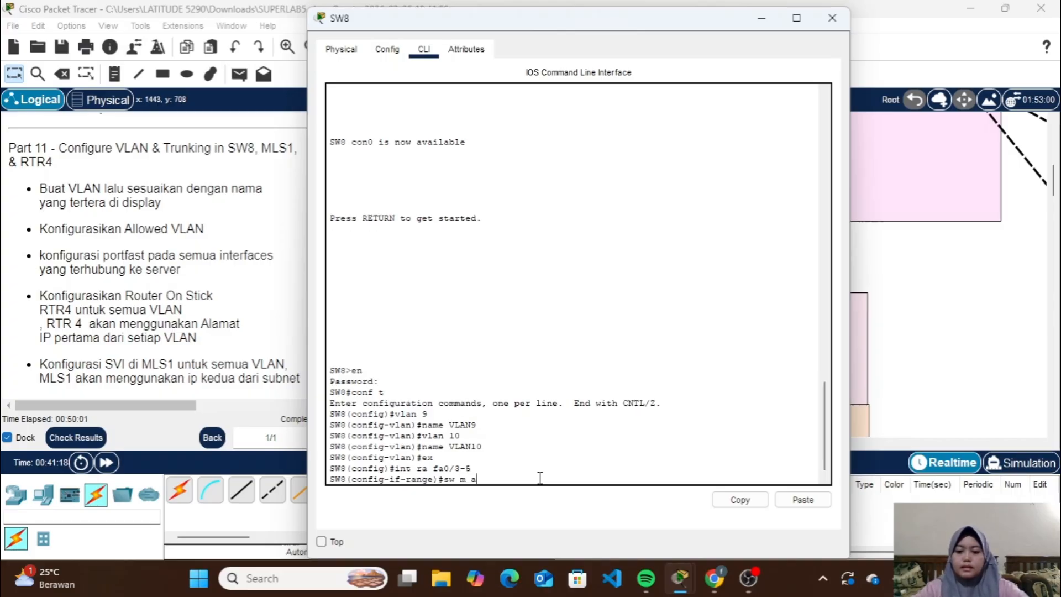
key(Return)
Assign SW8 interfaces fa0/3-5 to access VLAN 9, enable spanning-tree PortFast on them, and leave the range
text(sw a vl)
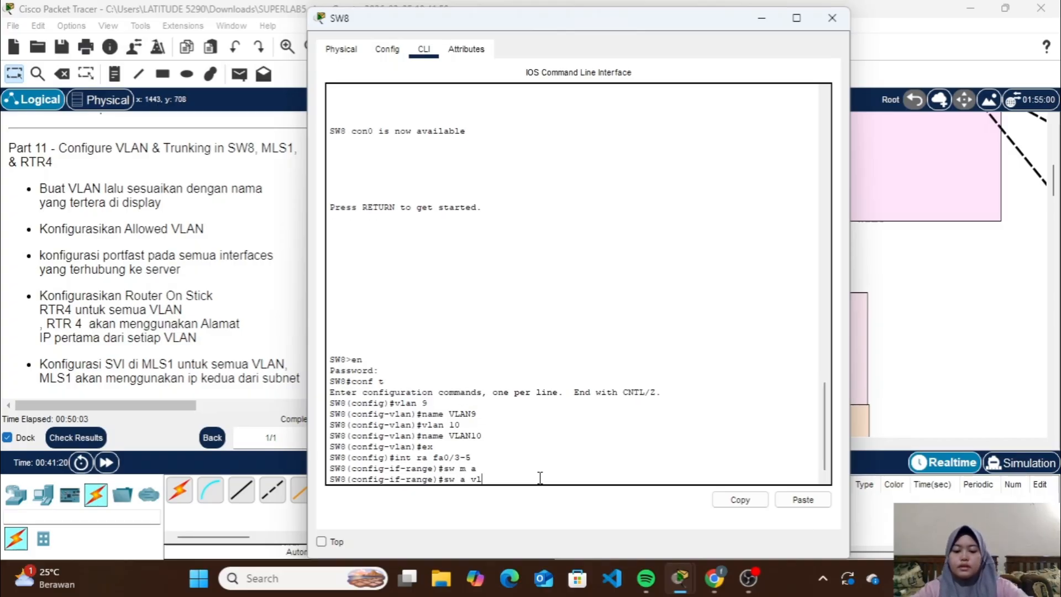
text( 9)
key(Return)
text(spa po)
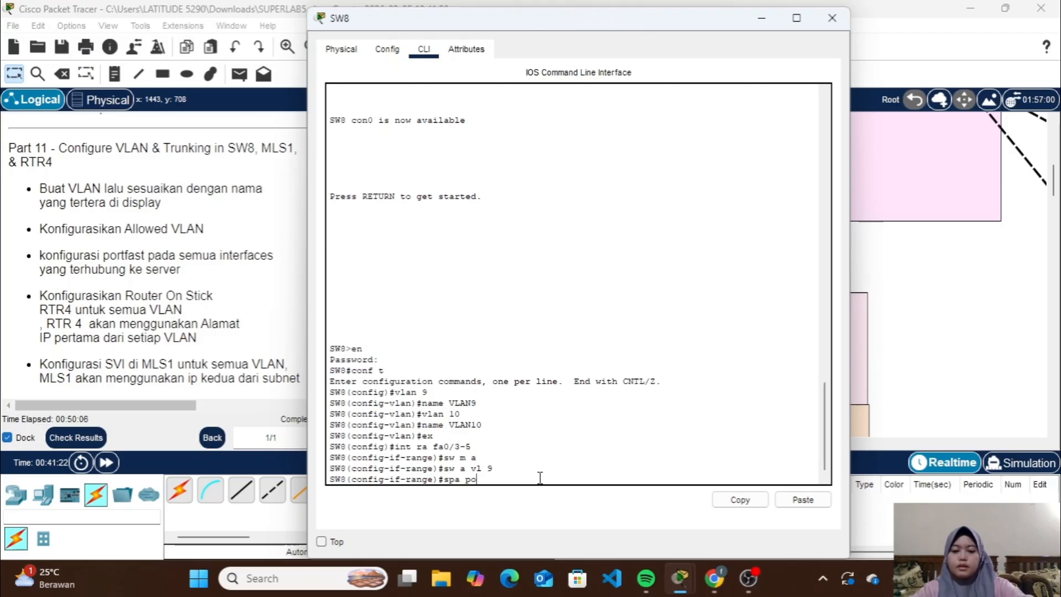
key(Return)
text(ex)
key(Return)
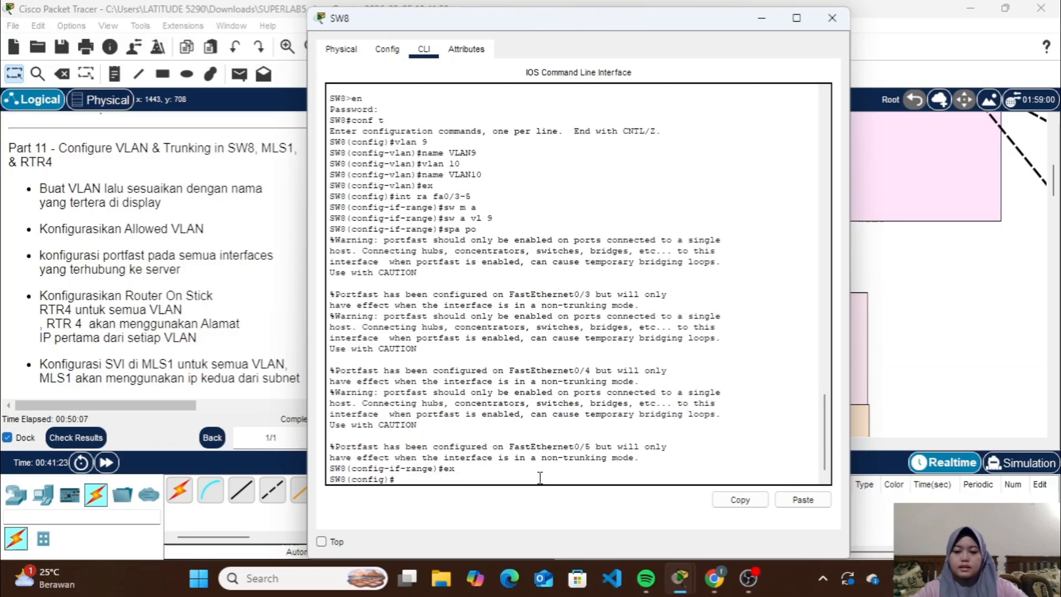
Configure SW8 interface range fa0/6-8 as access ports in VLAN 10 with spanning-tree PortFast
text(int ra)
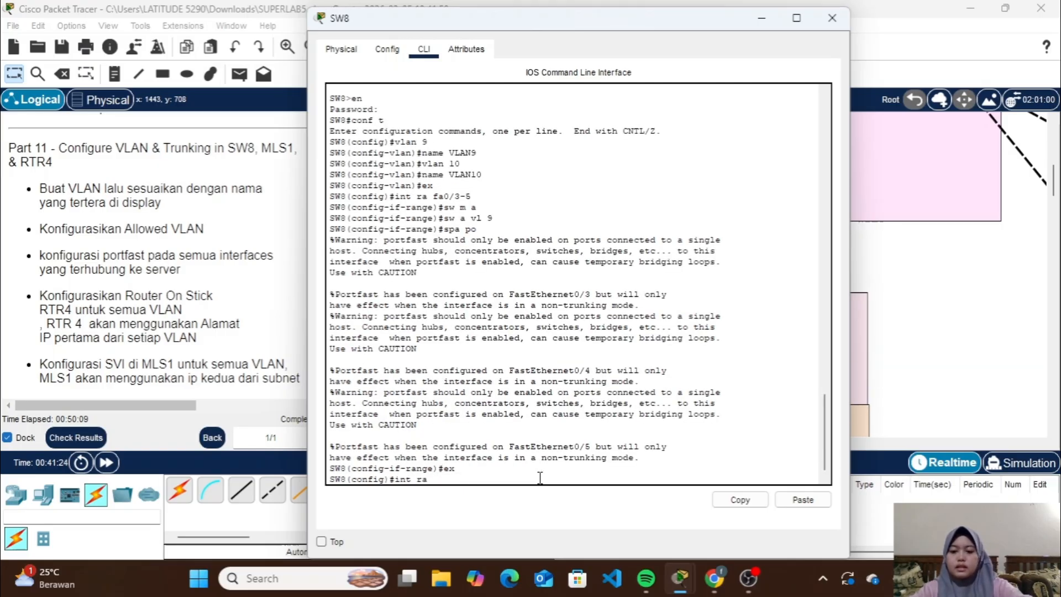
text( fa)
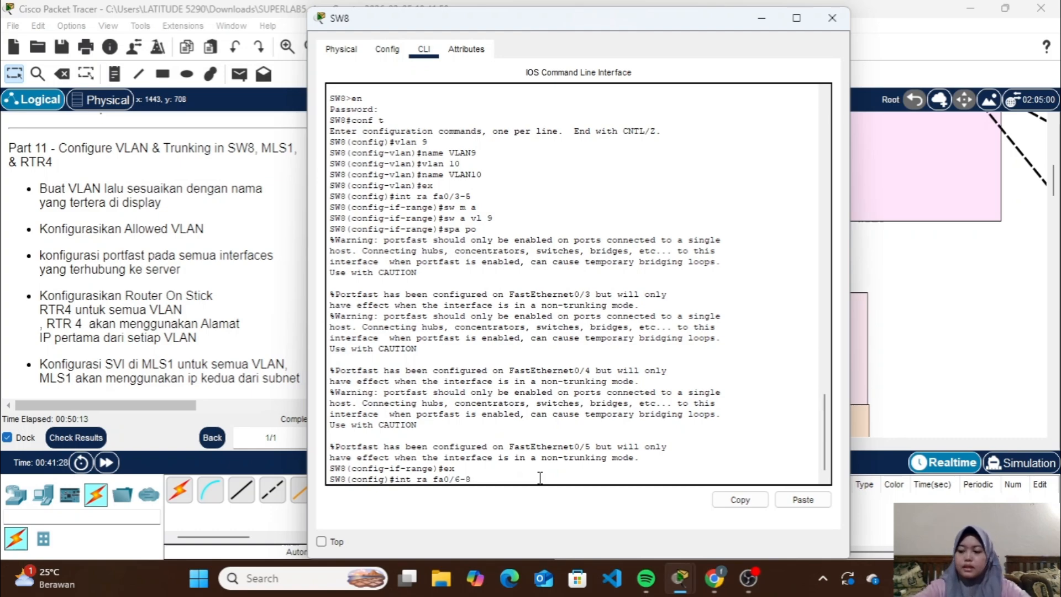
text(0/6-8)
key(Return)
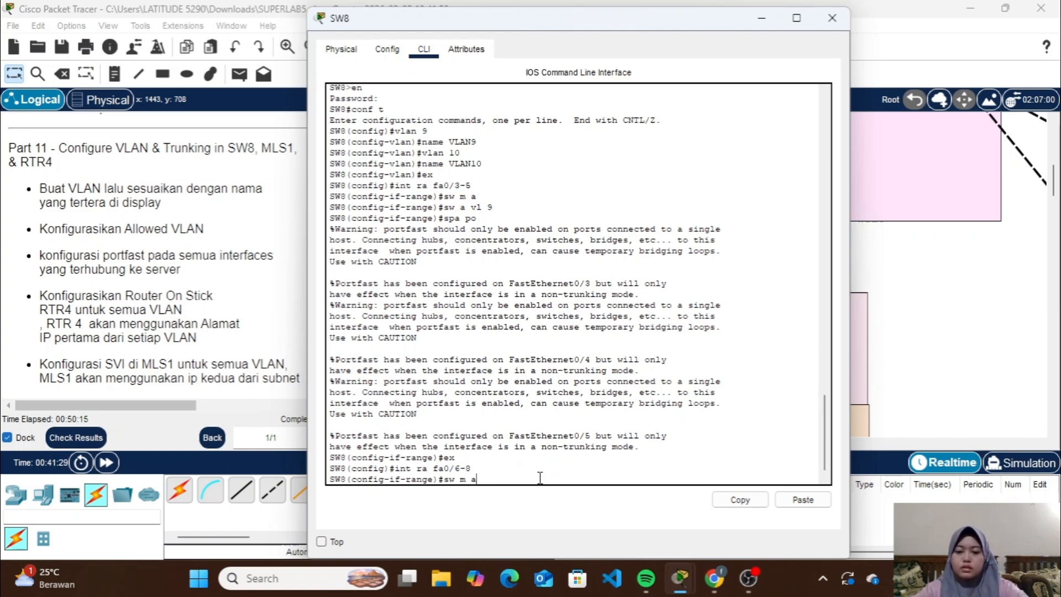
key(Return)
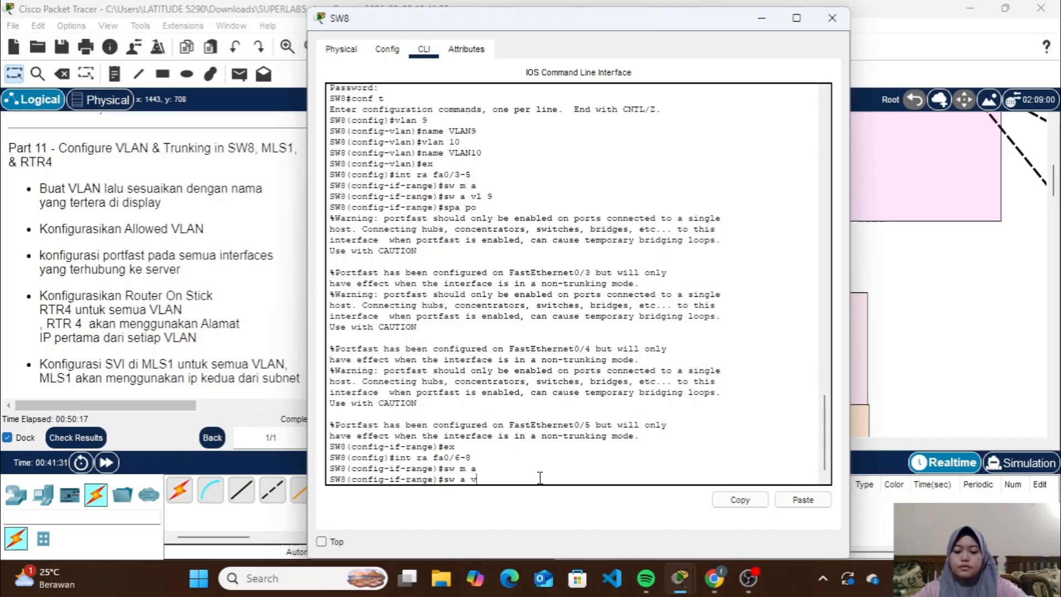
text(sw a vl 10)
key(Return)
text(sp)
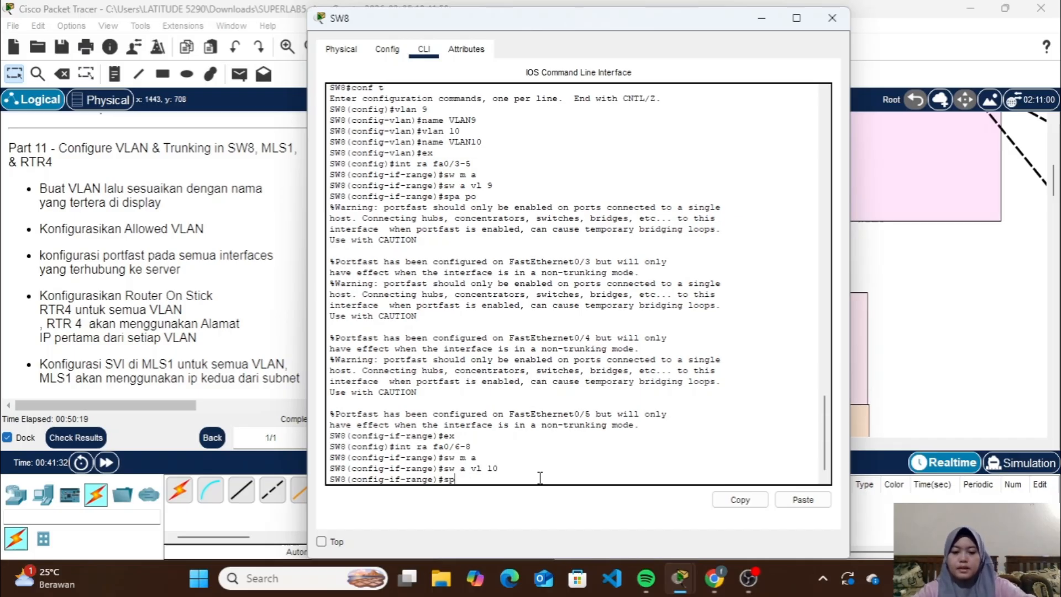
text(a po)
key(Return)
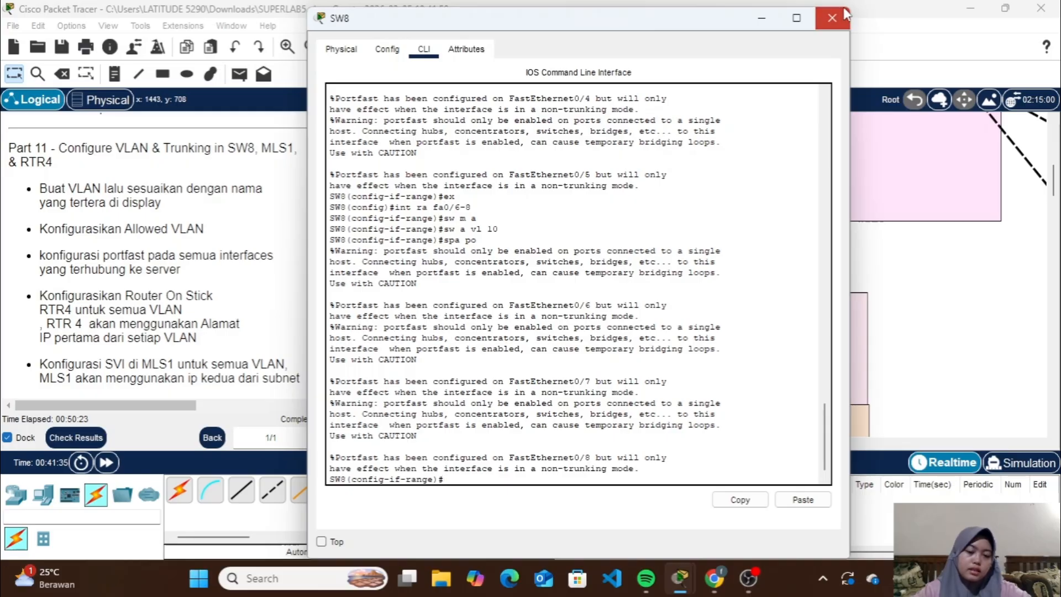
Check the SW8 uplinks toward MLS1 and RTR4 and set interface range fa0/1-2 on SW8 to trunk mode
click(831, 18)
scroll(795, 279, up, 3)
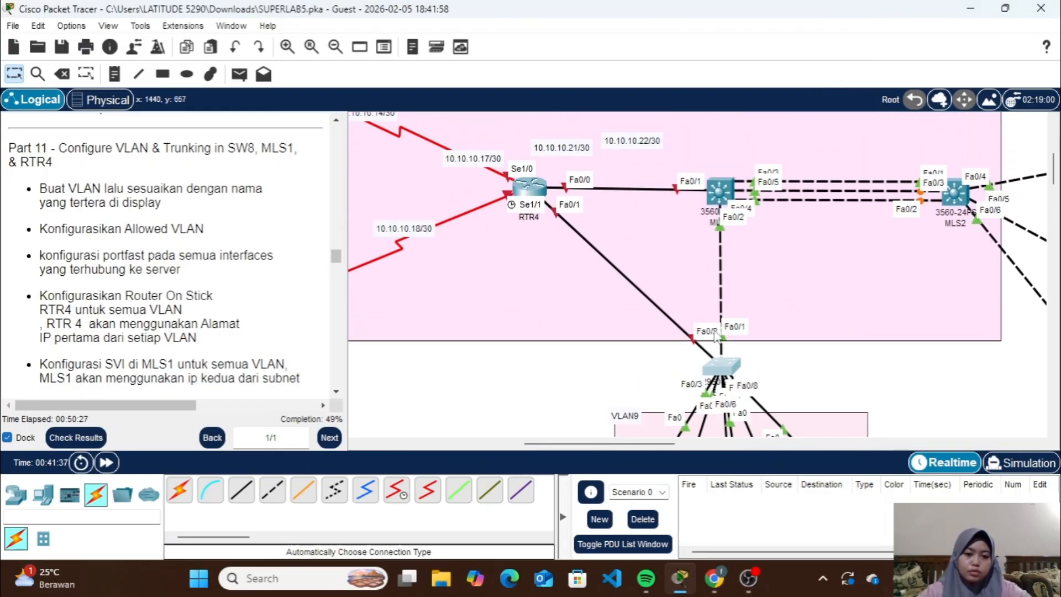
click(718, 369)
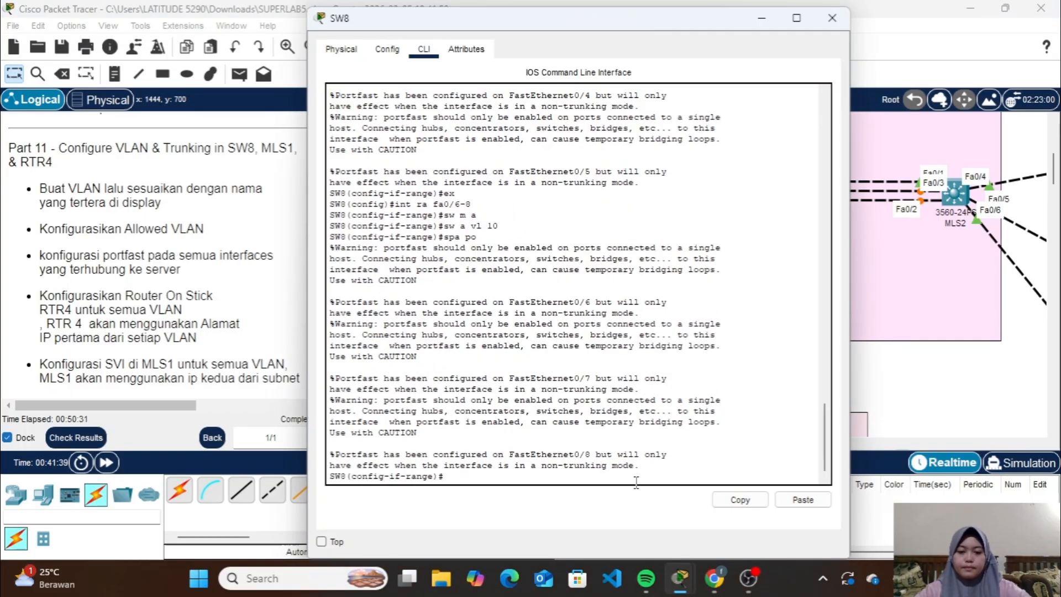
text(ex)
key(Return)
text(ig)#i)
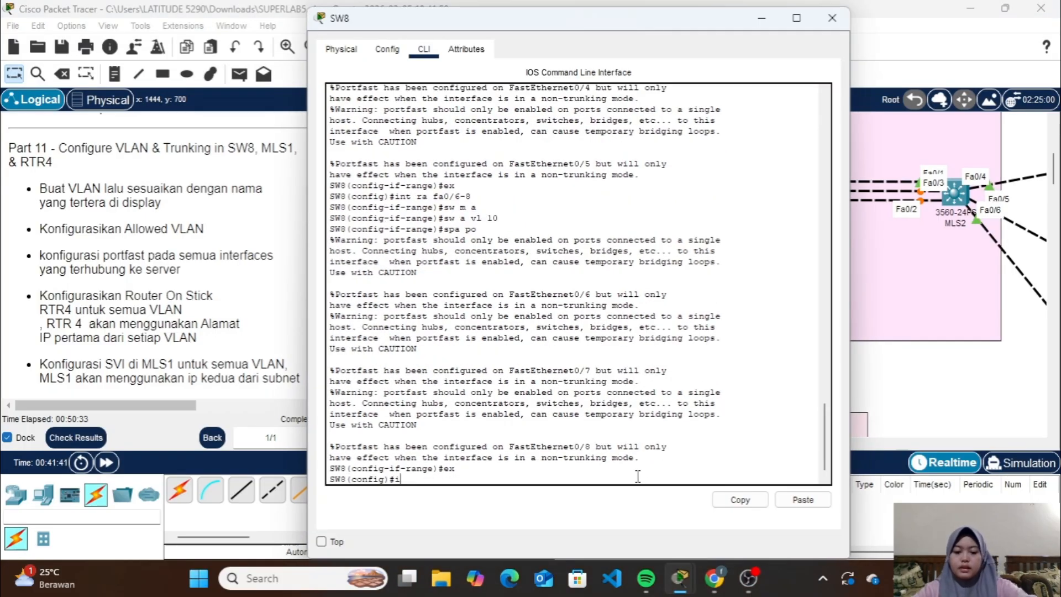
text(nt ra fa0)
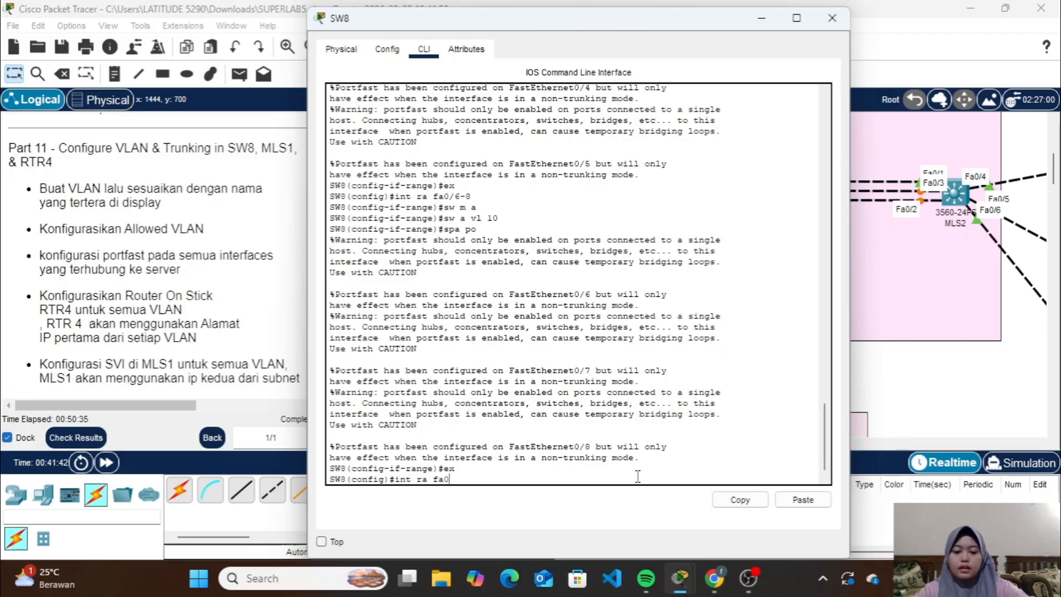
text(/1-2)
key(Return)
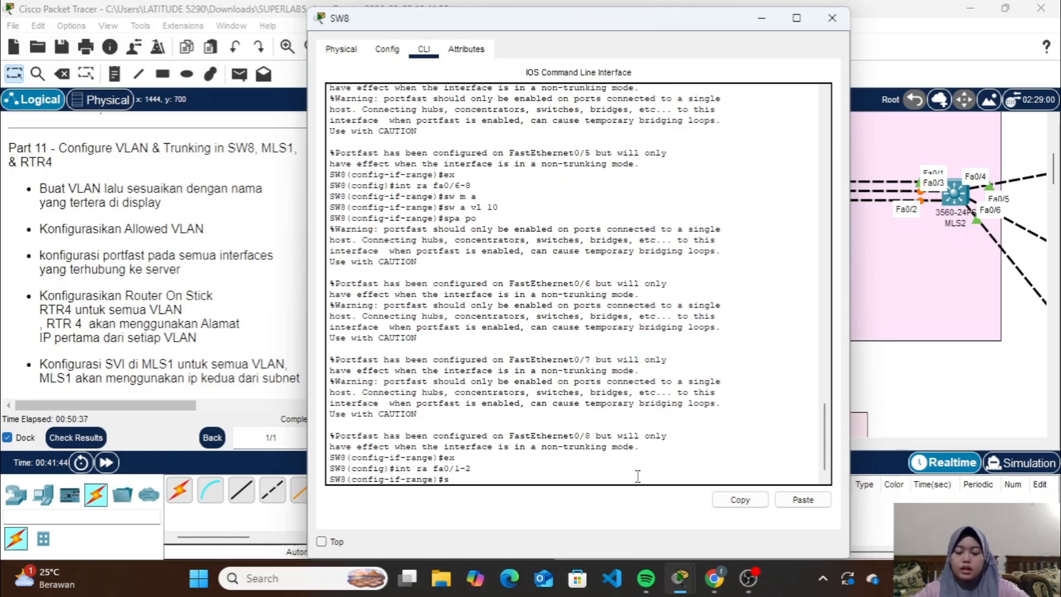
text(sw m t)
key(Return)
text(s)
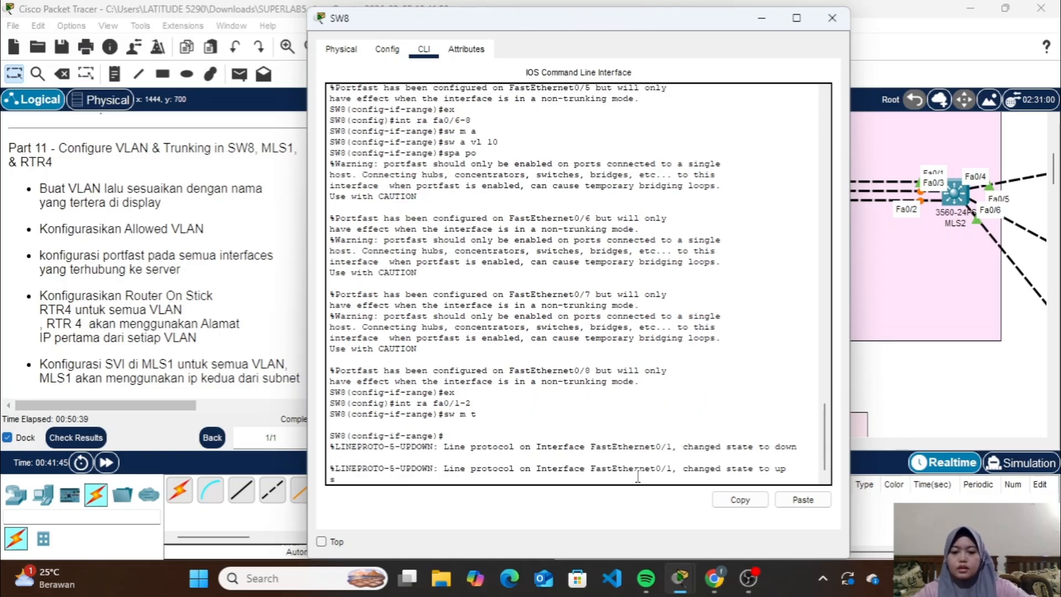
key(Return)
Allow VLANs 9-10 on the SW8 trunk interfaces fa0/1-2 and close the SW8 window
text(s)
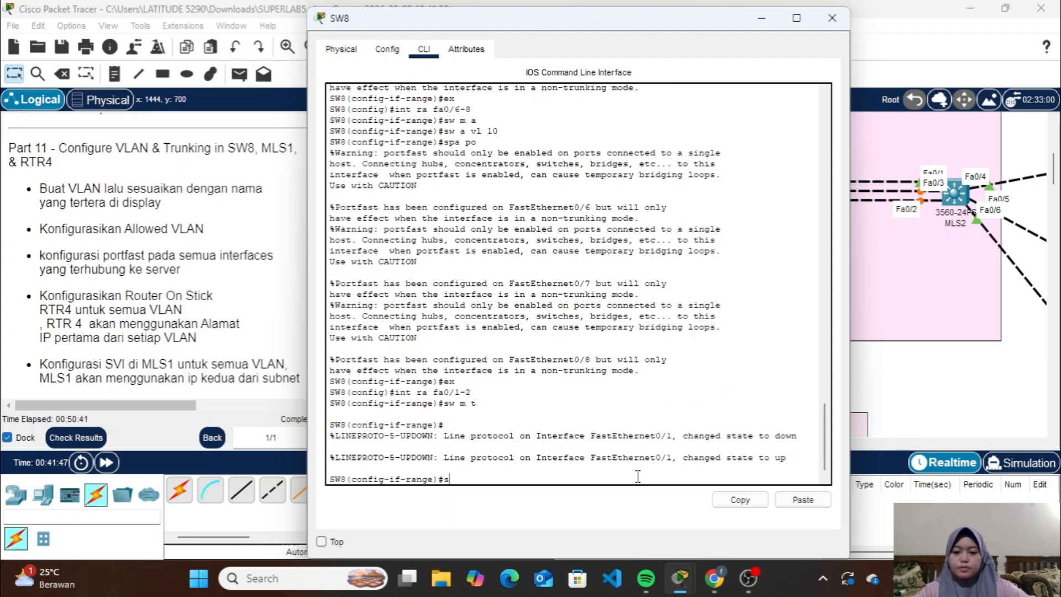
text(w t al)
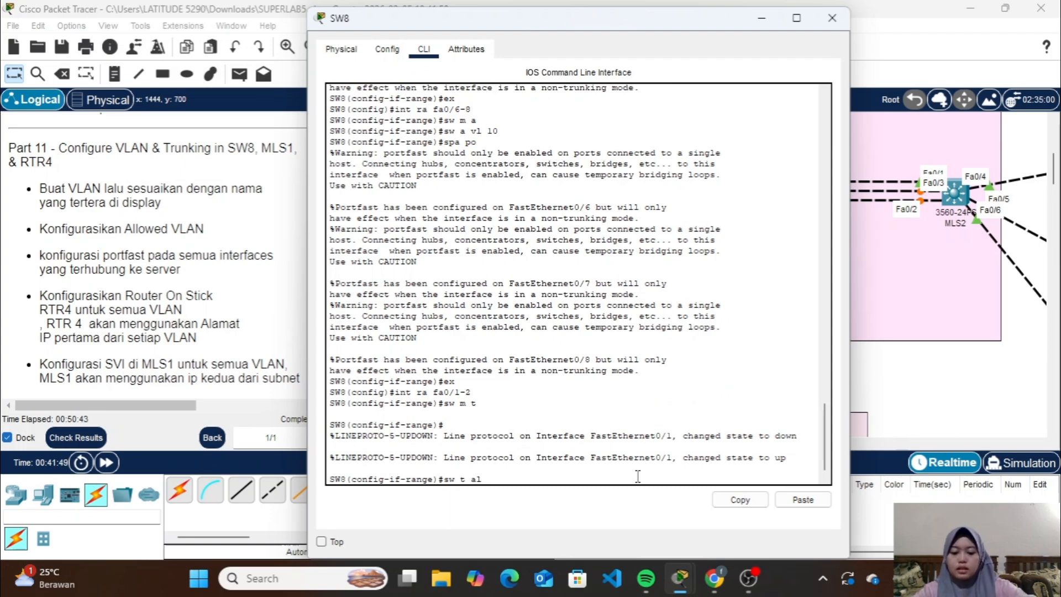
text(l vl)
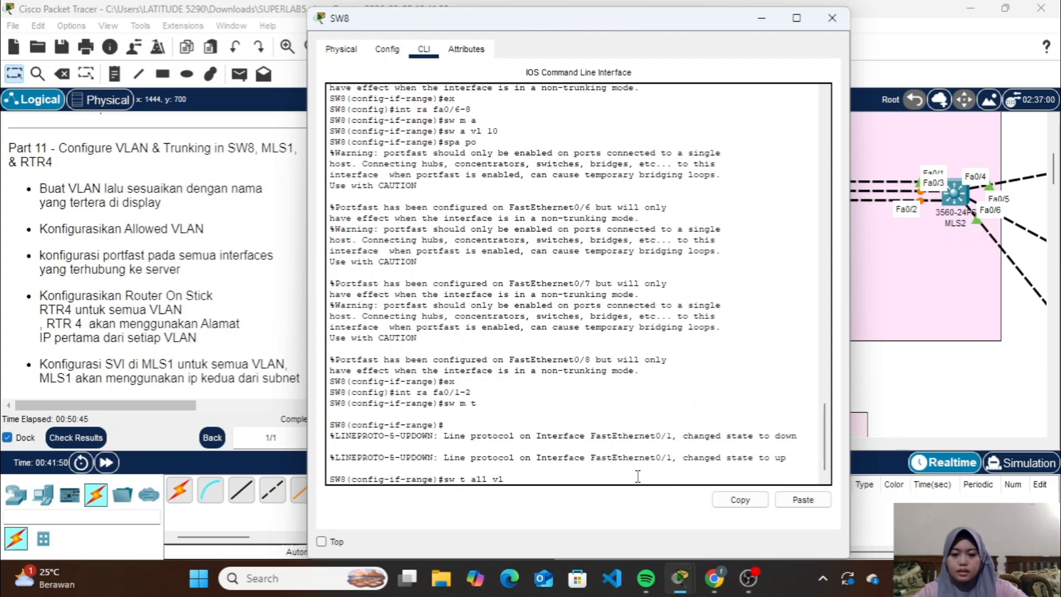
text( 9-1)
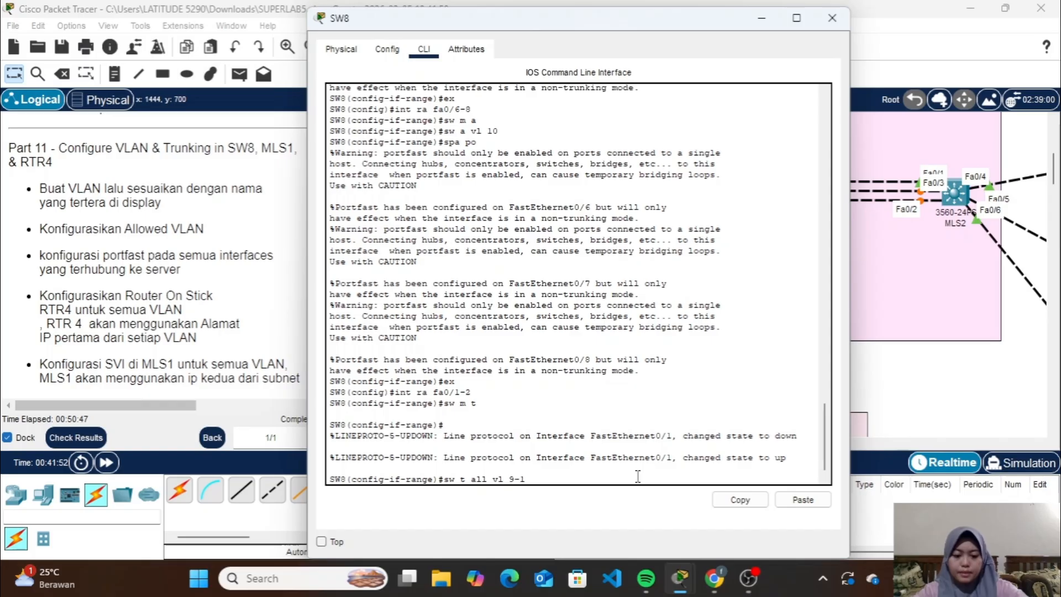
text(0)
key(Return)
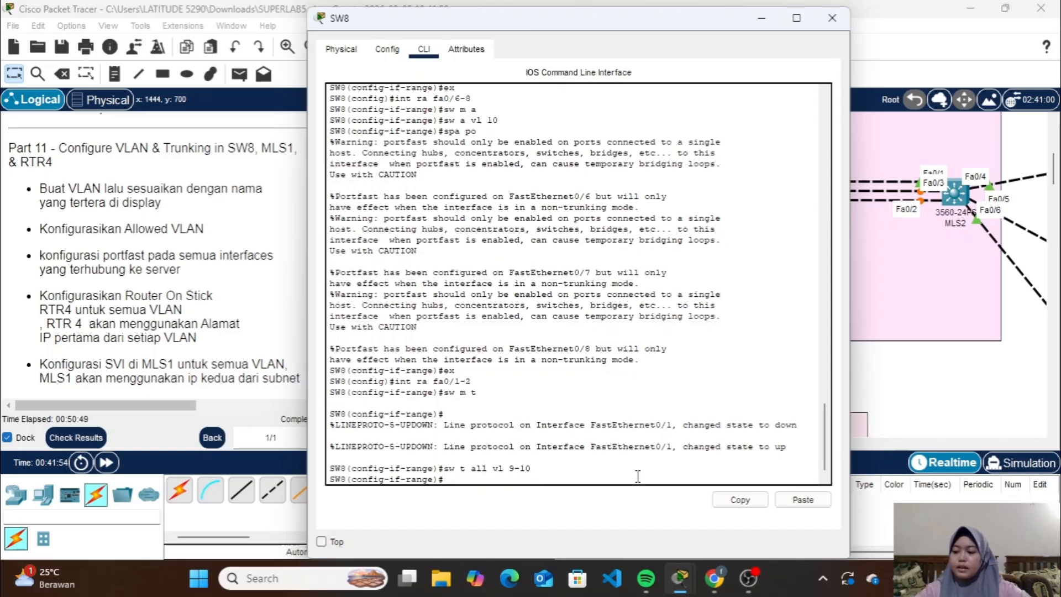
click(833, 20)
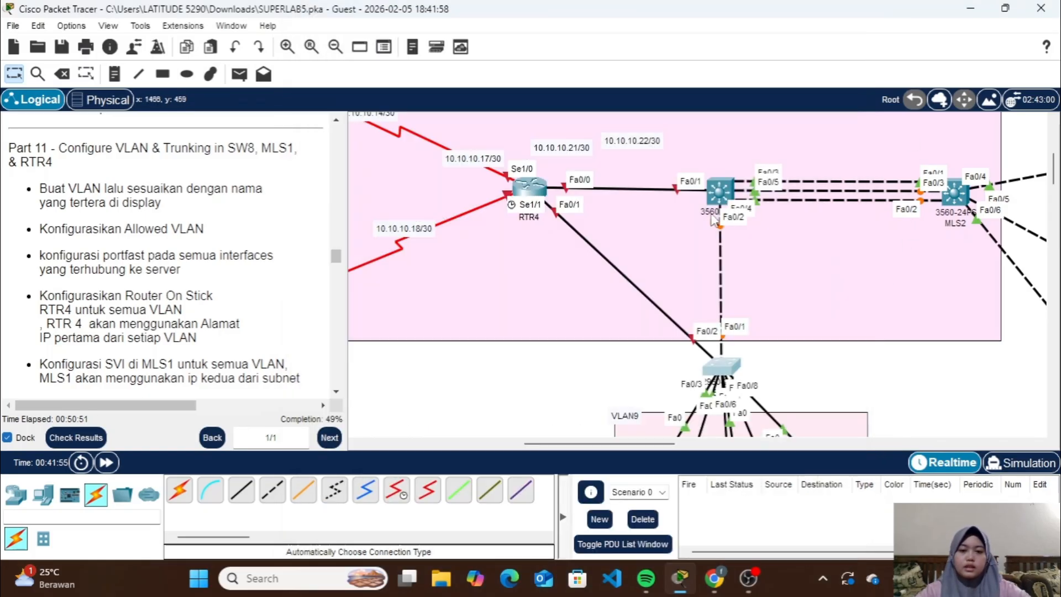
Open the RTR4 command line, enter privileged mode with the enable password, and start global configuration mode
scroll(708, 217, up, 1)
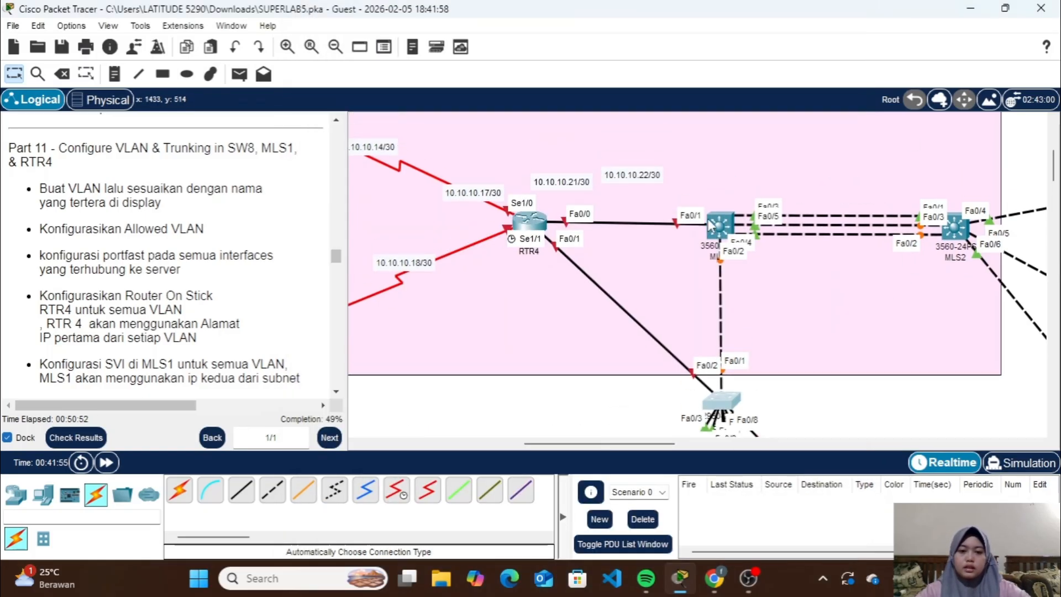
click(529, 223)
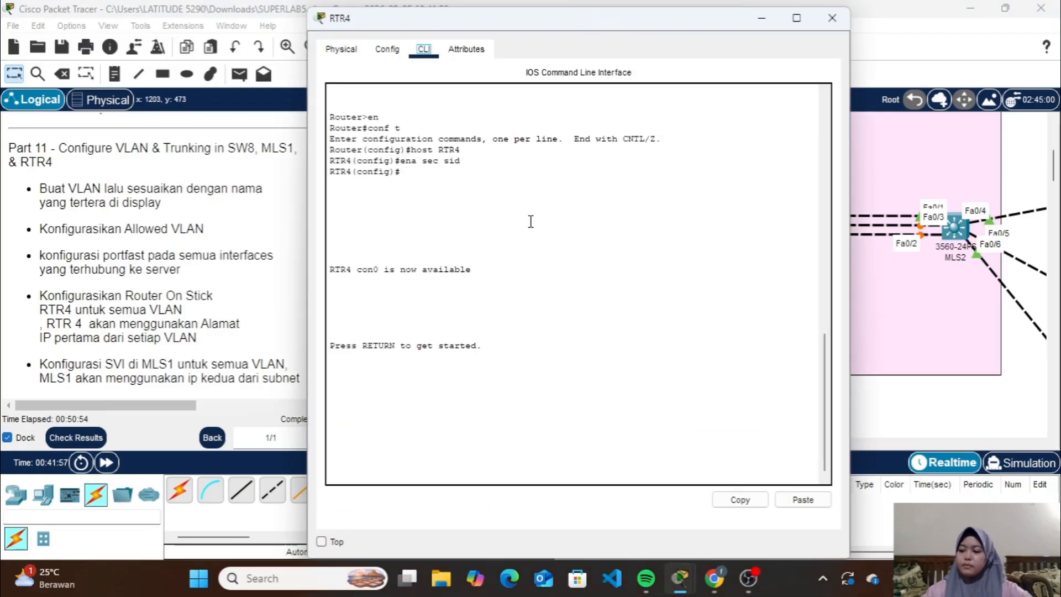
click(832, 18)
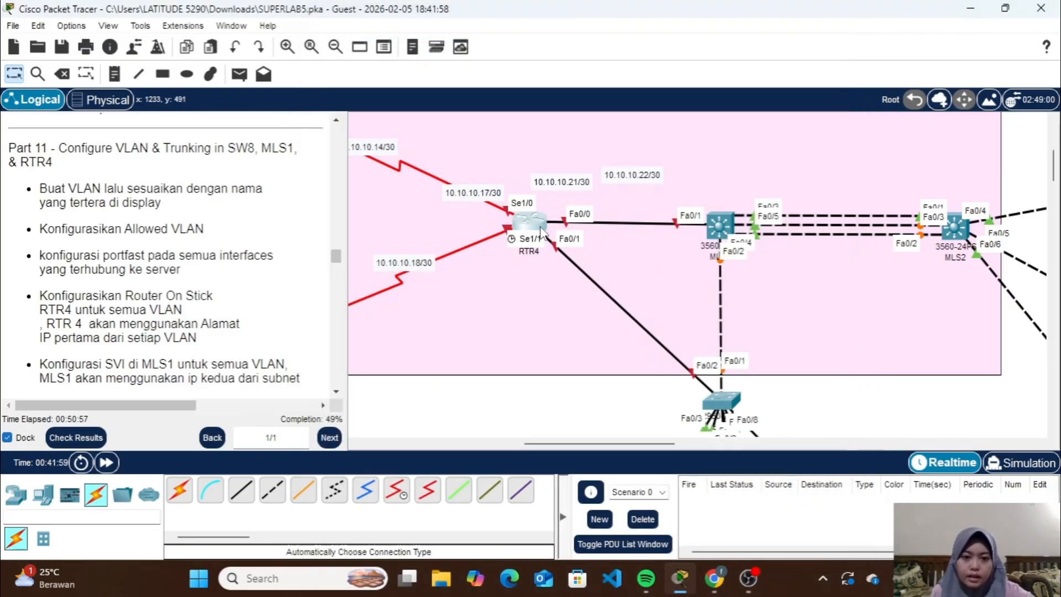
click(554, 249)
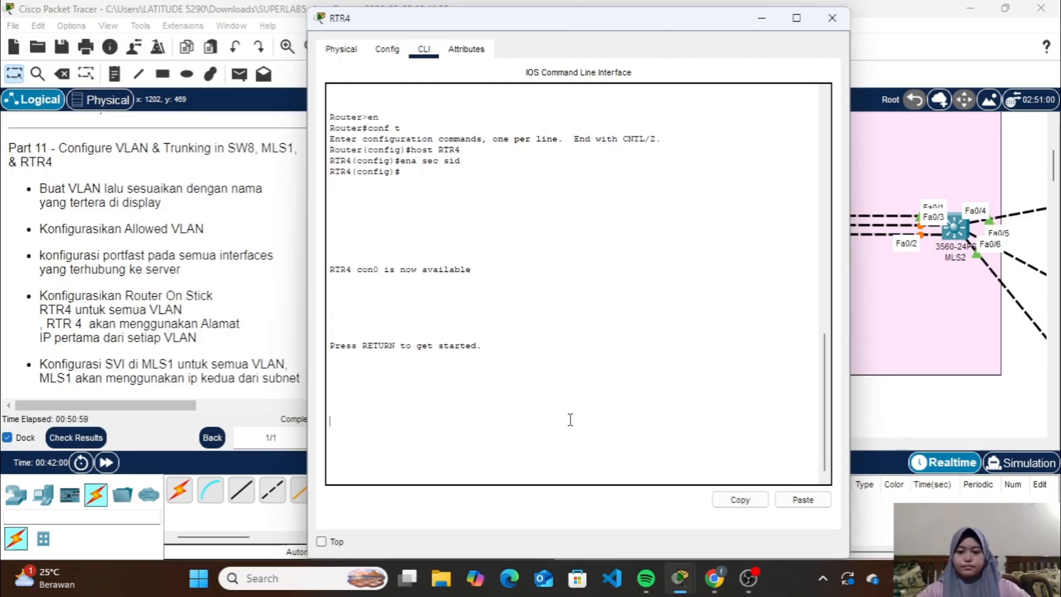
key(Return)
key(Return)
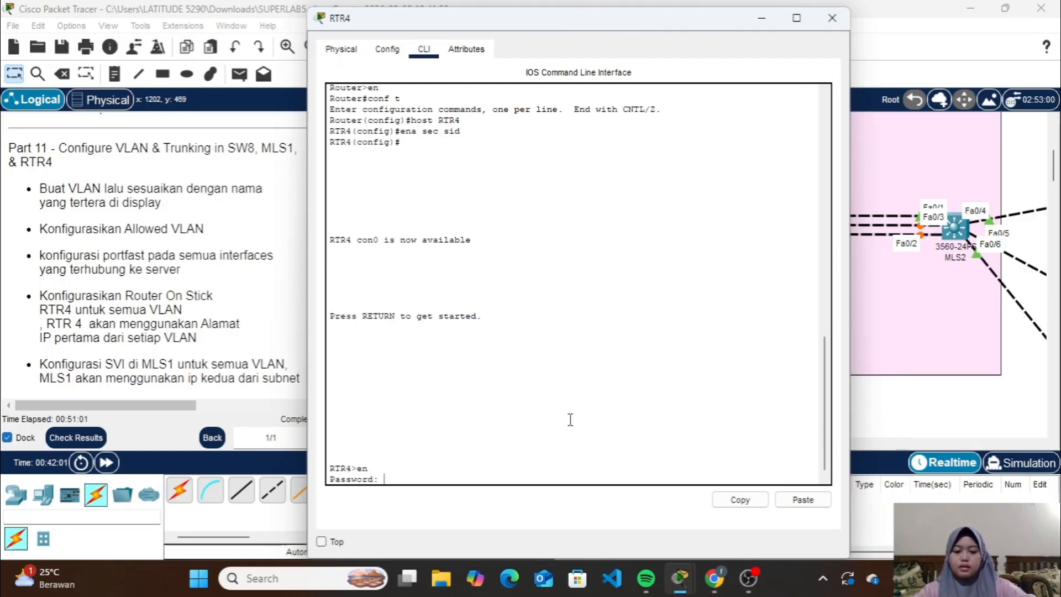
key(Return)
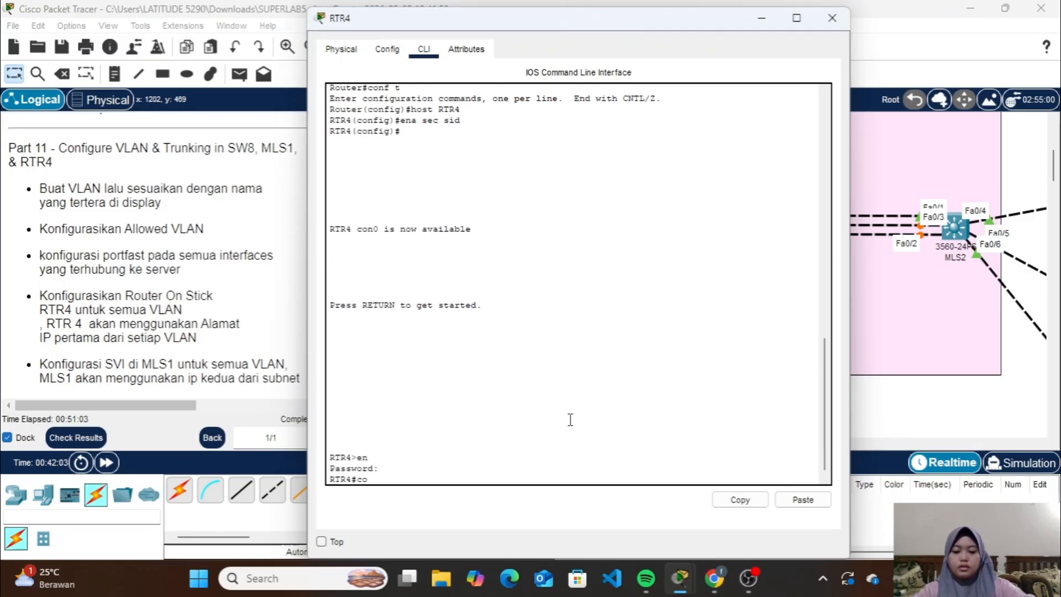
key(Return)
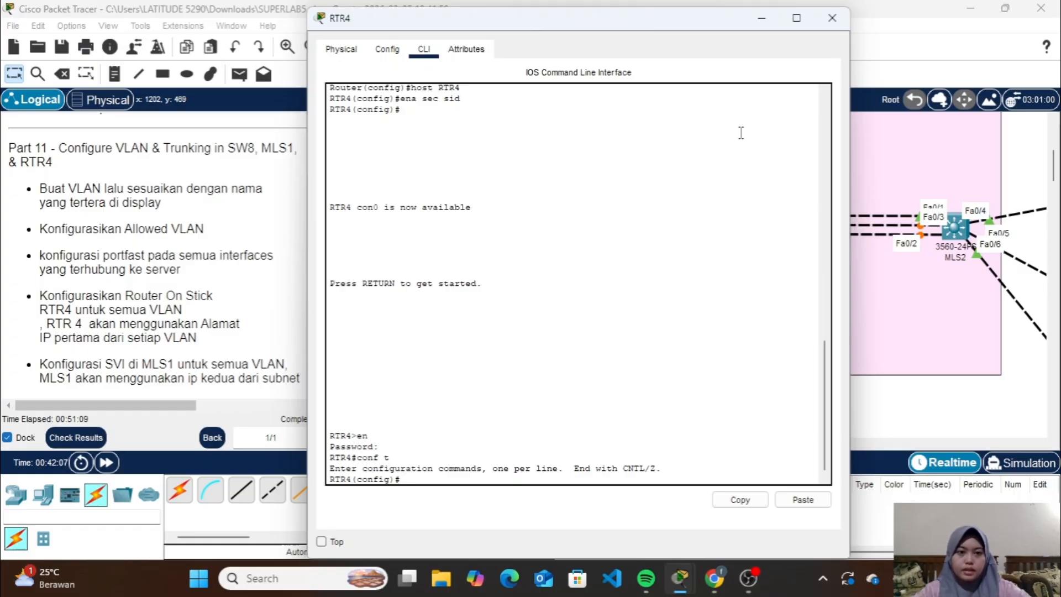
Check RTR4's links in the topology, enable its interface fa0/0 with no shutdown, and exit interface configuration
click(761, 17)
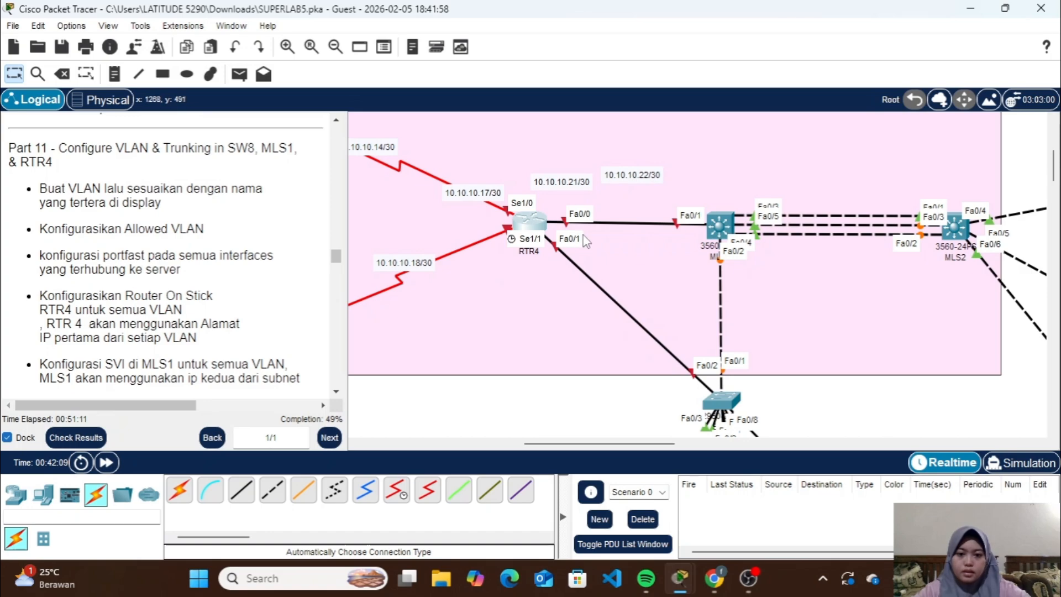
click(530, 221)
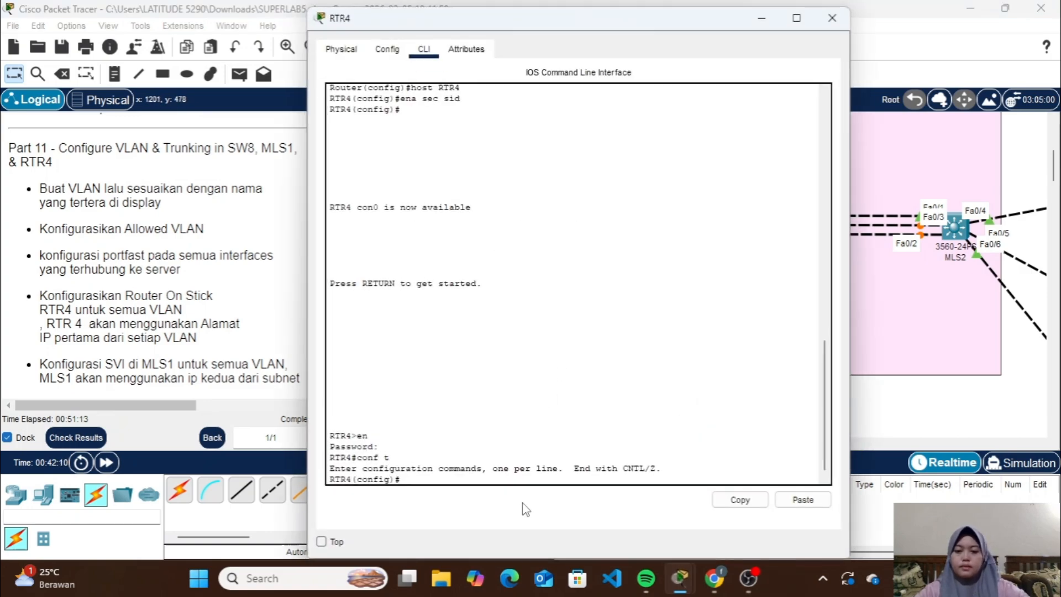
text(in)
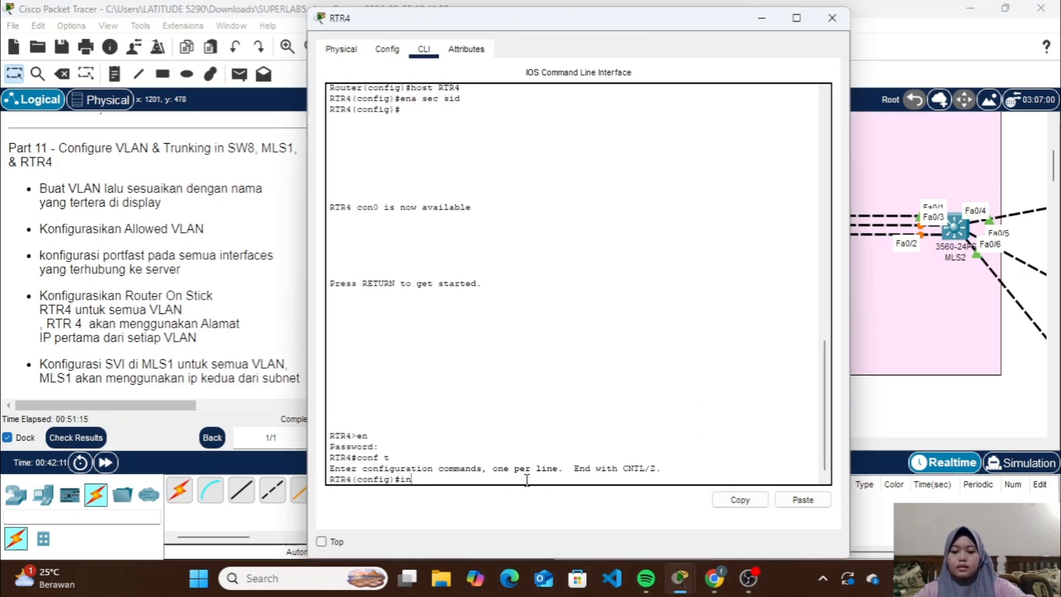
text(t fa0)
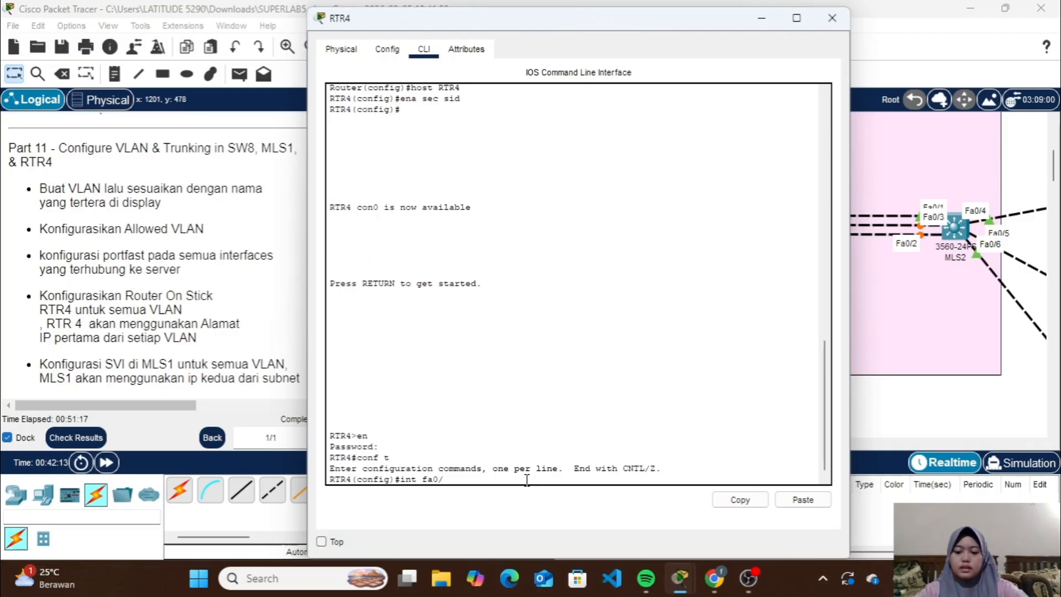
text(/0)
key(Return)
text(no sh)
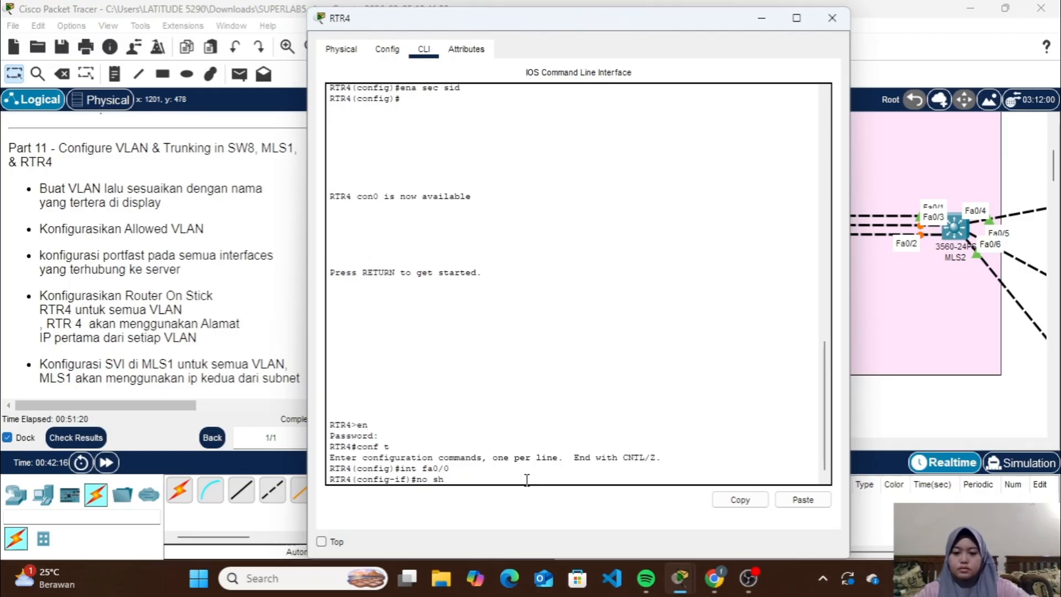
key(Return)
text(ex)
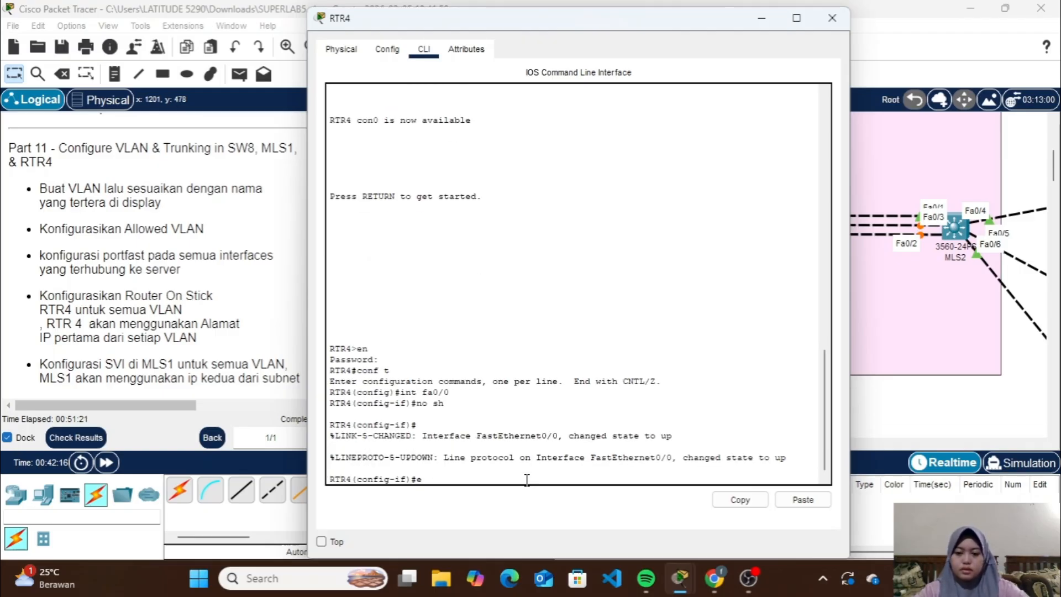
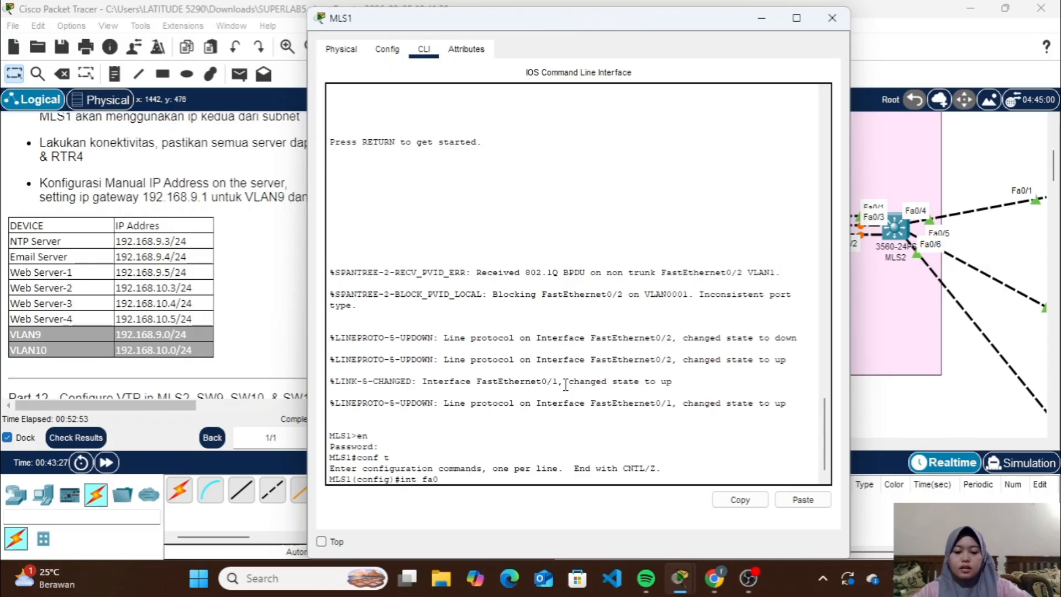
Set interface fa0/2 on MLS1 to trunk mode with dot1q encapsulation
text(/2)
key(Return)
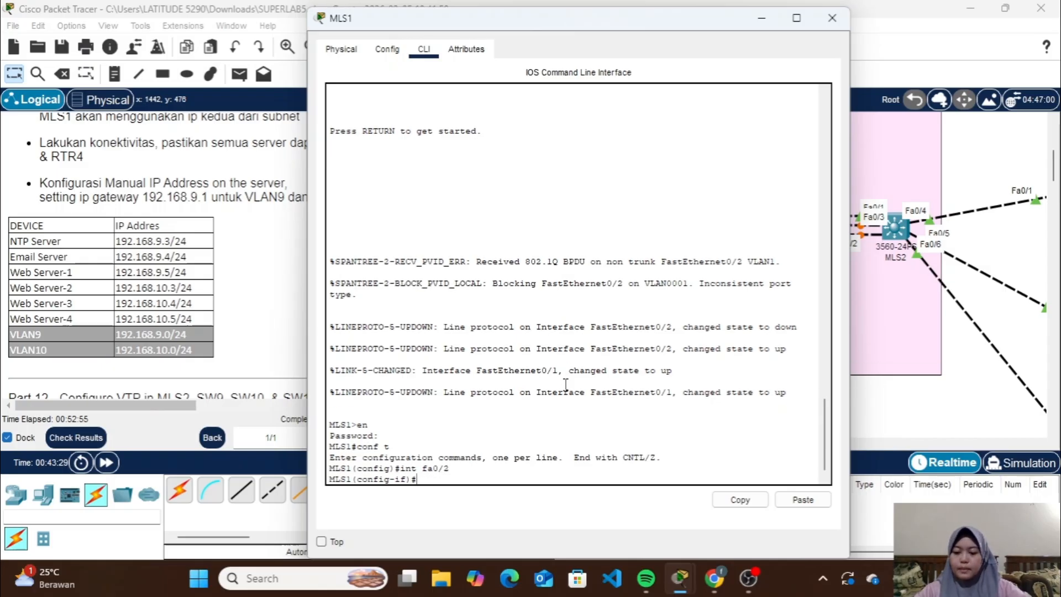
text(sw t )
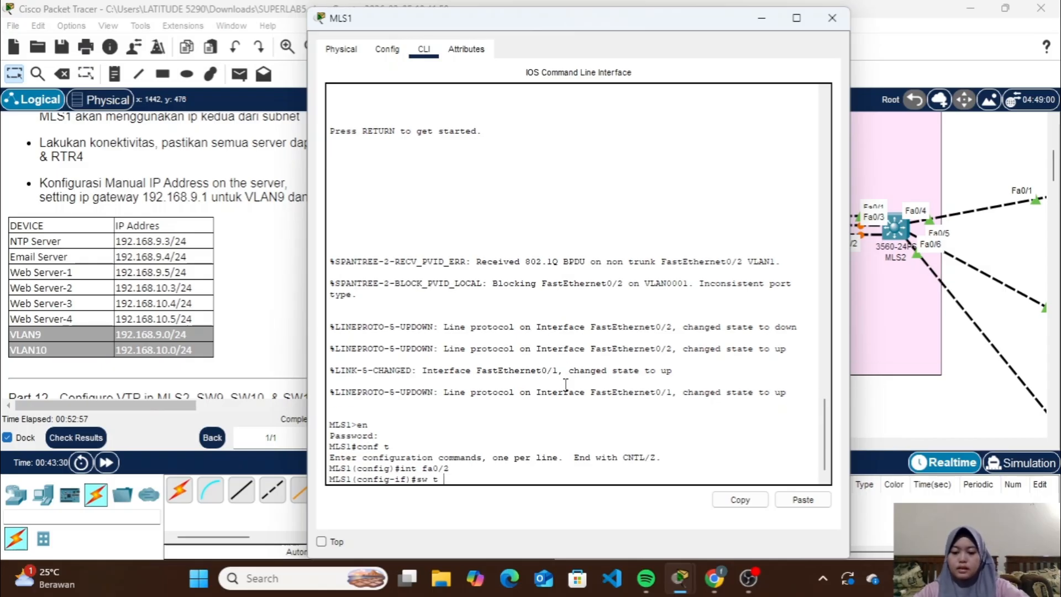
text(enc do)
key(Return)
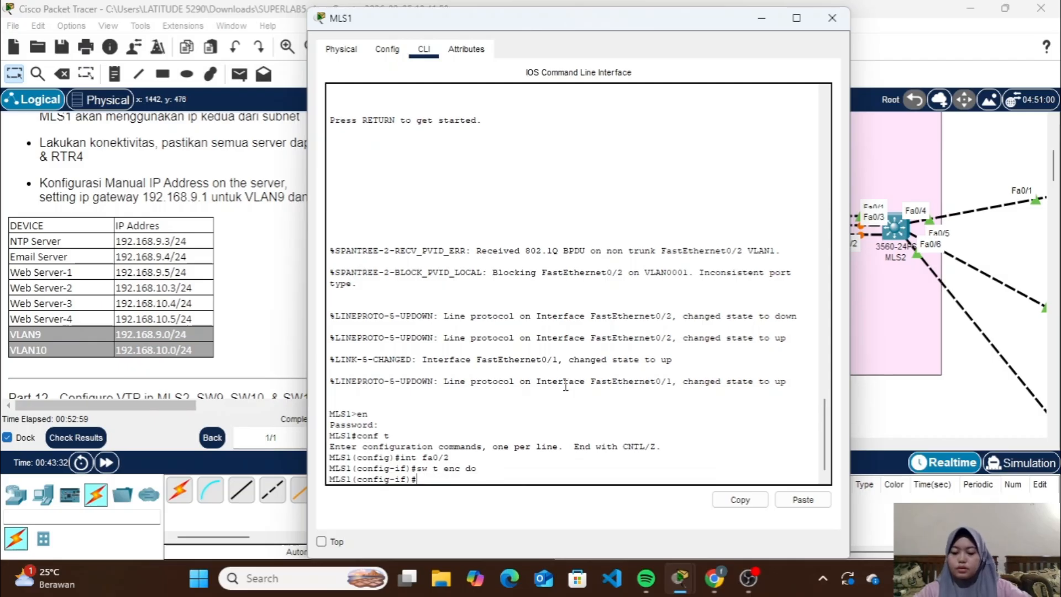
text(sw m t)
key(Return)
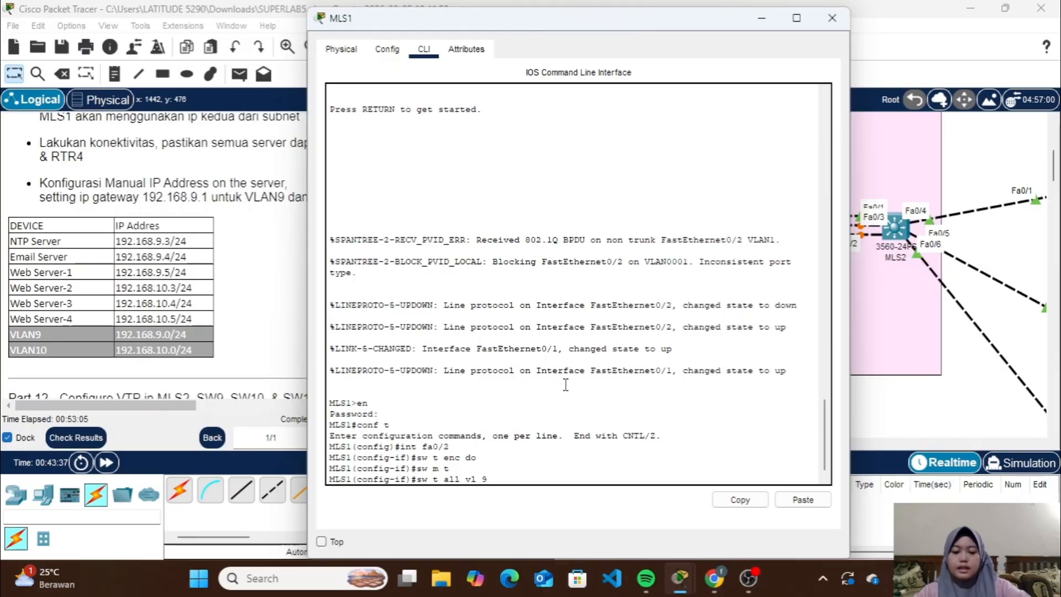
Allow VLANs 9-10 on the fa0/2 trunk and return to global configuration mode
text(sw t all vl 9-10)
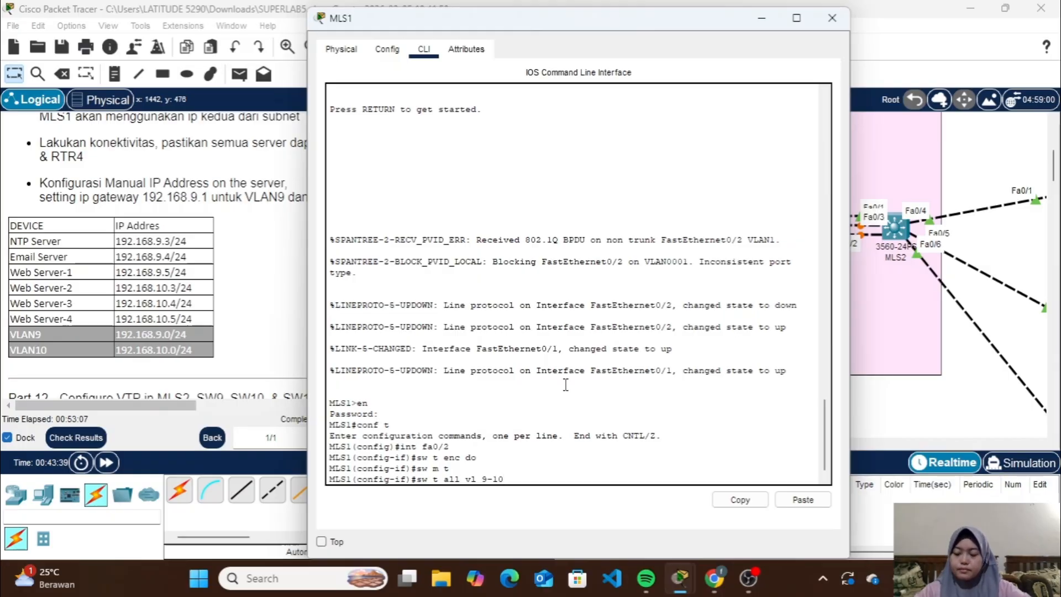
key(Return)
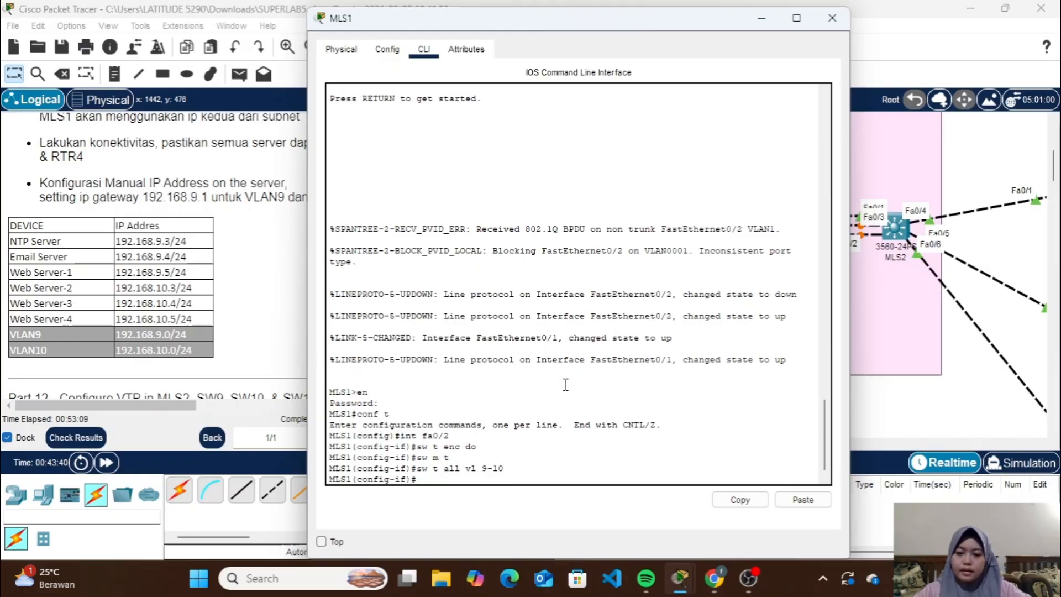
text(ex)
key(Return)
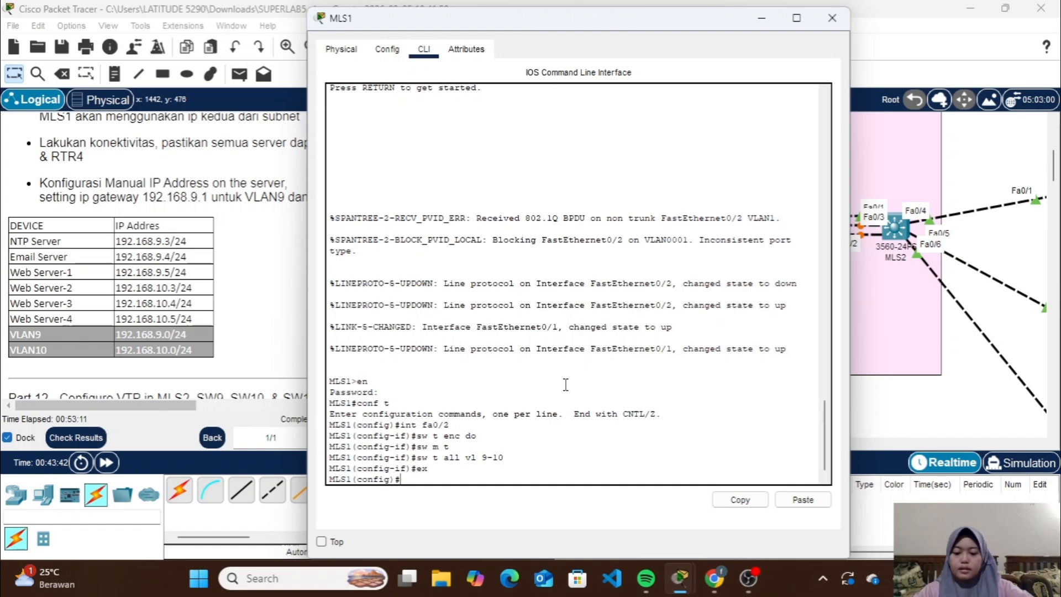
Create VLAN 9 on MLS1 and name it VLAN9
text(vlan 9)
key(Return)
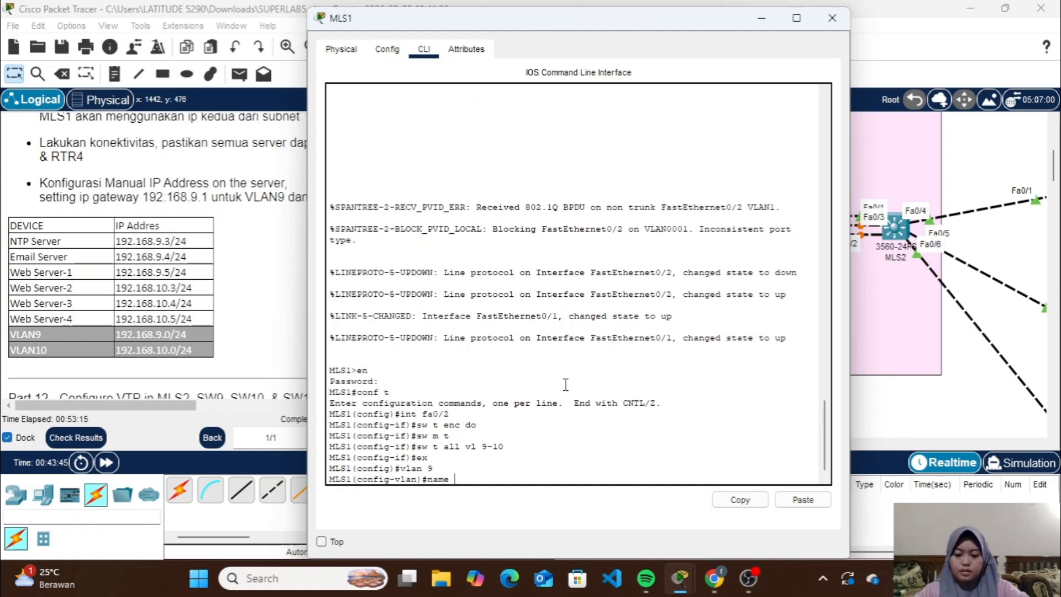
text(name VLAN9)
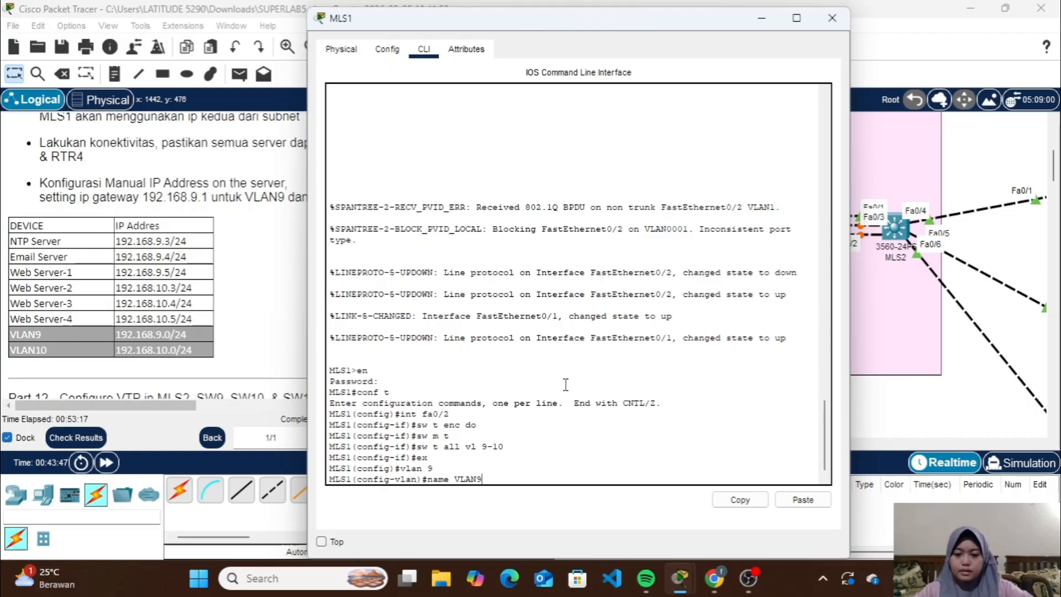
key(Return)
Create VLAN 10 on MLS1, name it VLAN10, and return to global configuration mode
key(Up)
key(Up)
text(10)
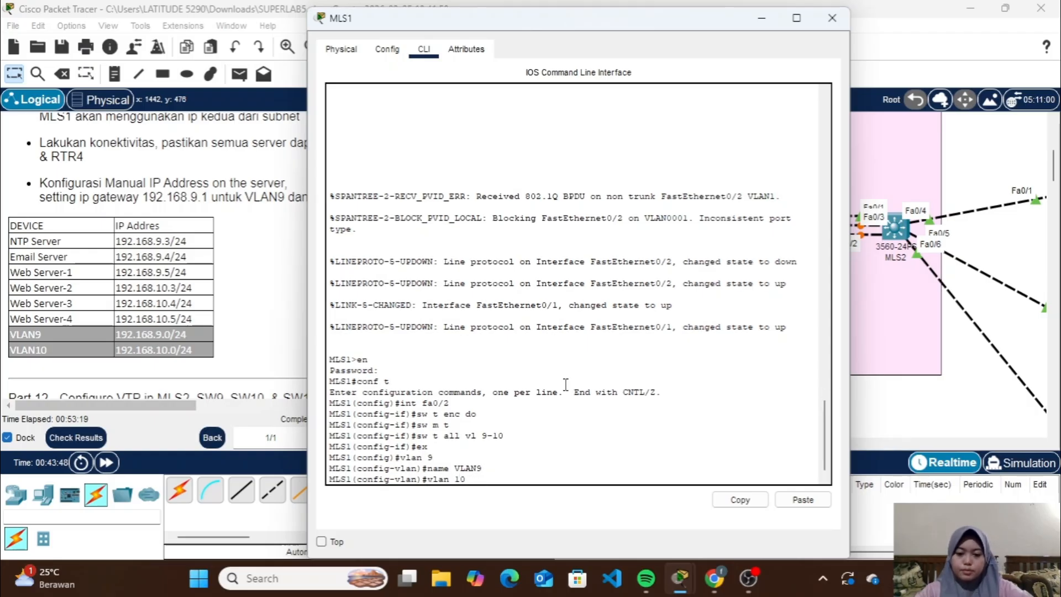
key(Return)
key(Up)
key(Up)
key(BackSpace)
text(1)
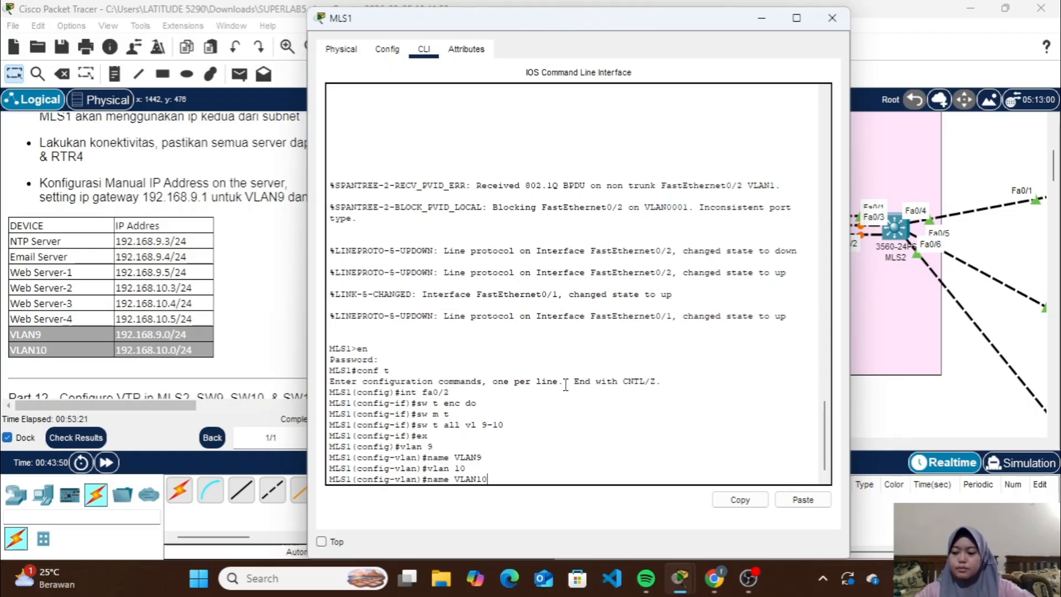
text(0)
key(Return)
text(ex)
key(Return)
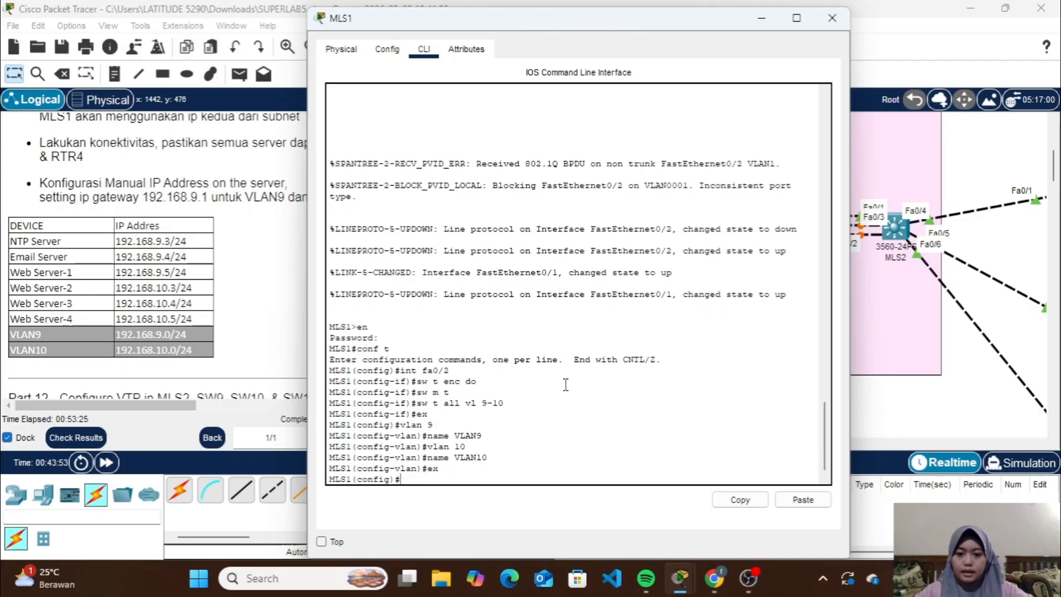
Assign IP address 192.168.9.2 with mask 255.255.255.0 to the VLAN 9 interface on MLS1, then leave interface configuration
text(in)
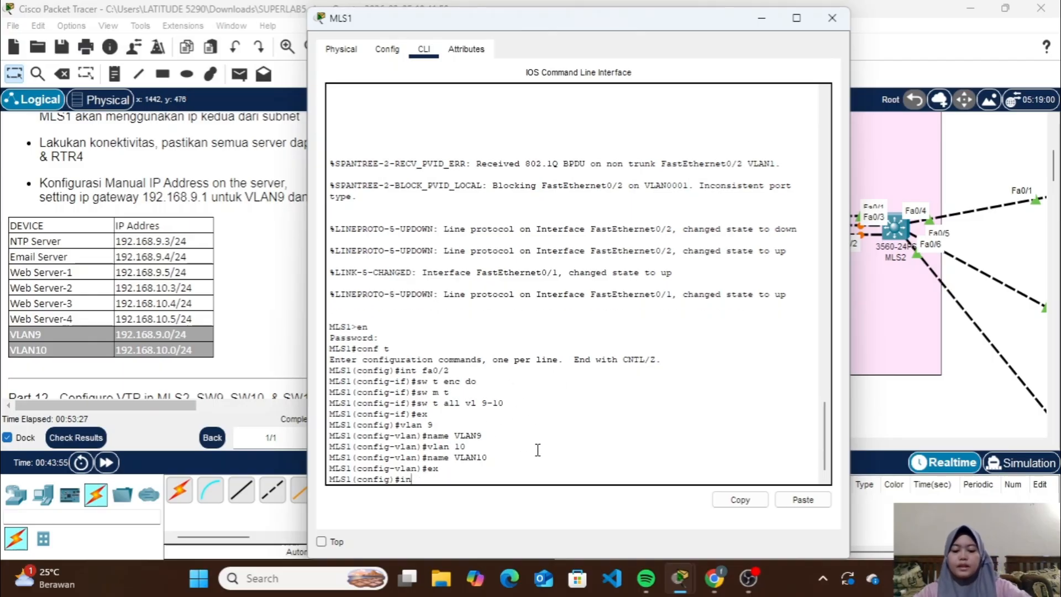
text(t vlan)
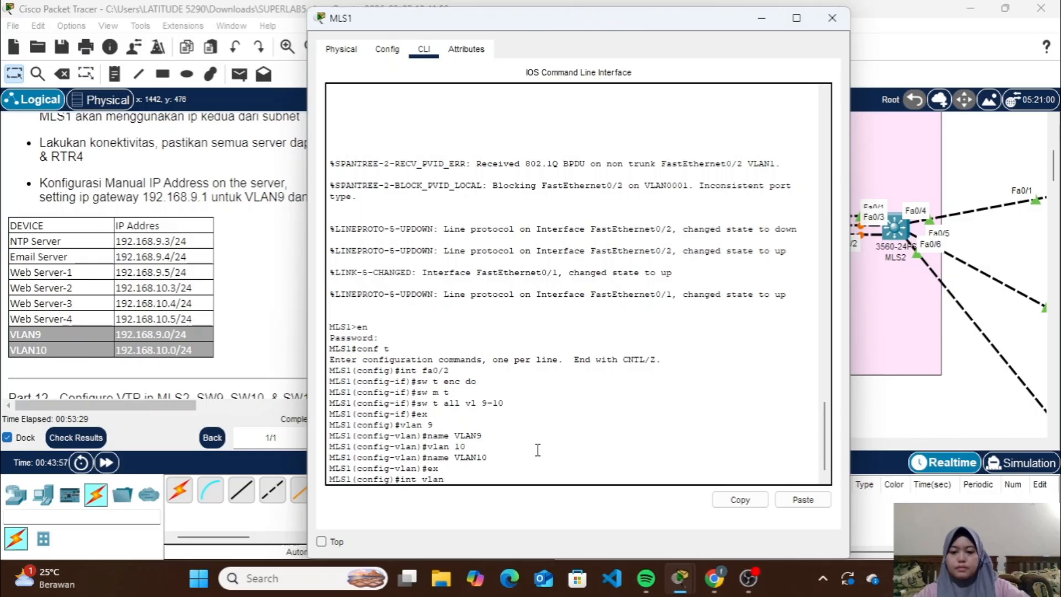
text( 9)
key(Return)
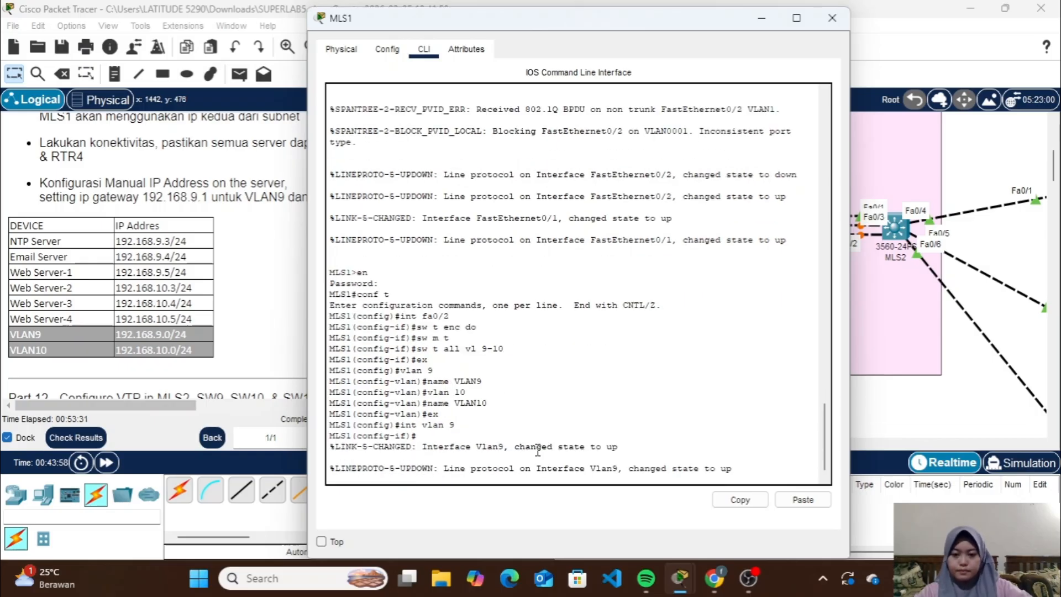
key(Return)
text(ip)
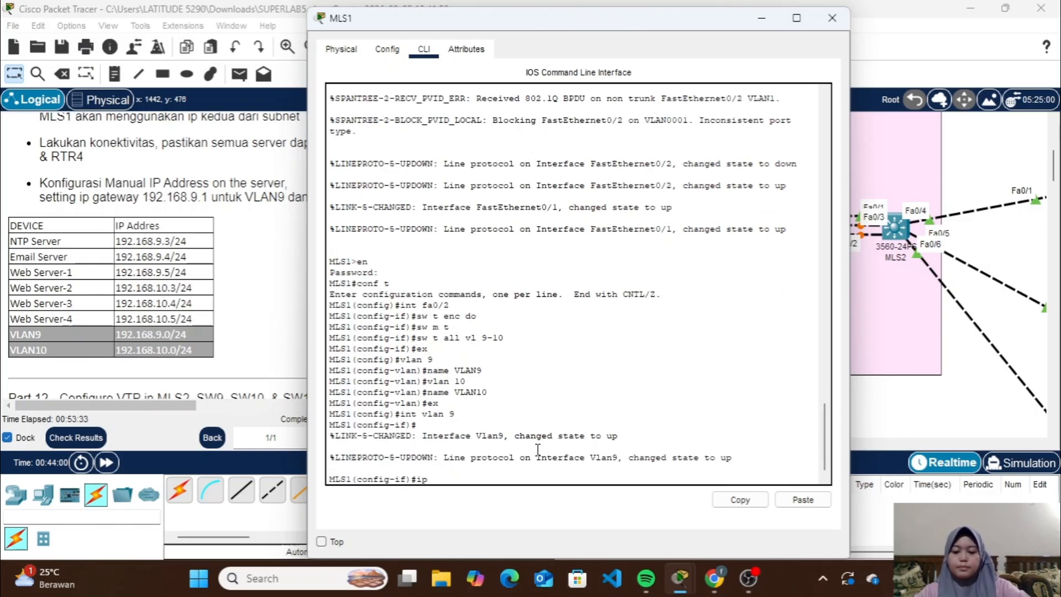
text( add 192.168.9.2)
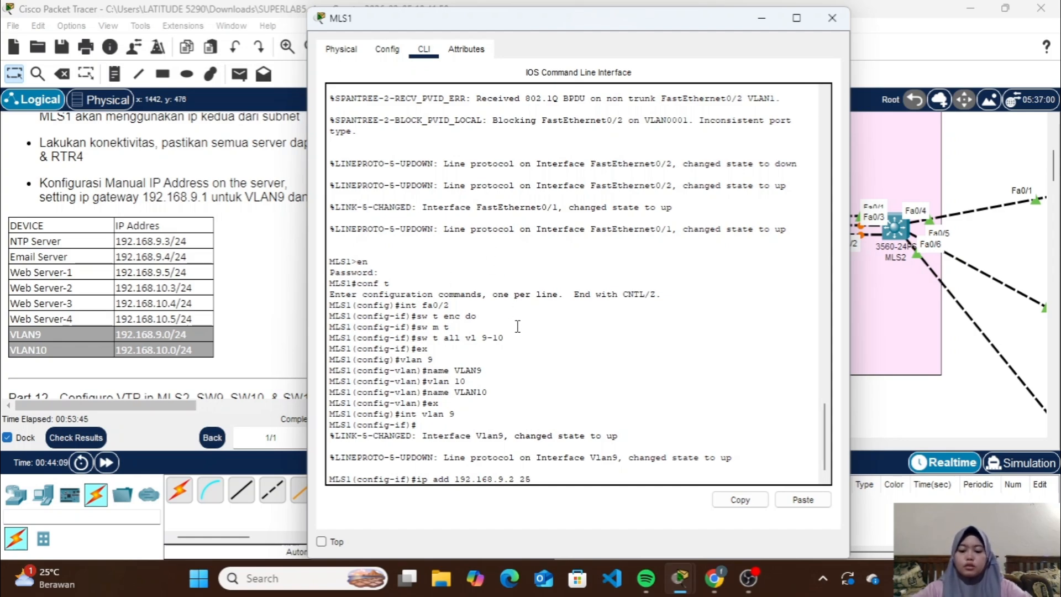
text(255.255.255)
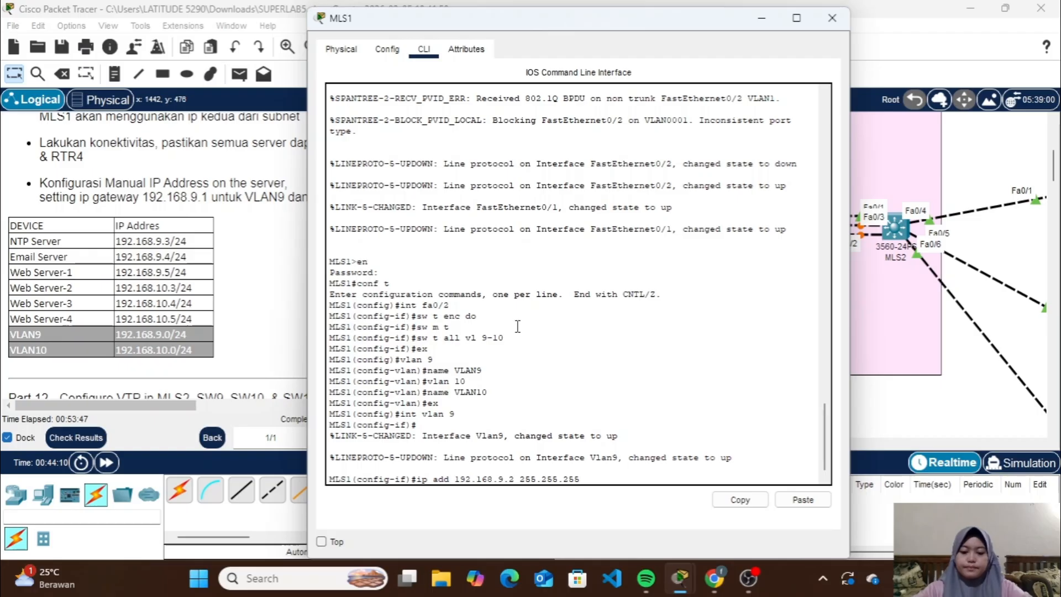
text(.0)
key(Return)
text(e)
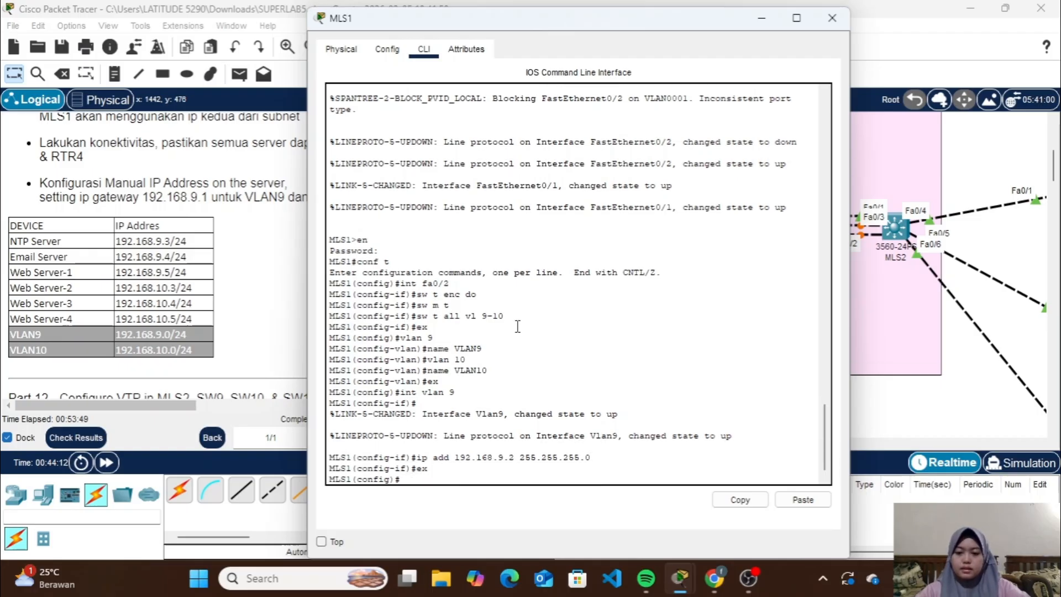
text(x)
key(Return)
Assign IP address 192.168.10.2 with mask 255.255.255.0 to the VLAN 10 interface and close the MLS1 window
text(int vlan )
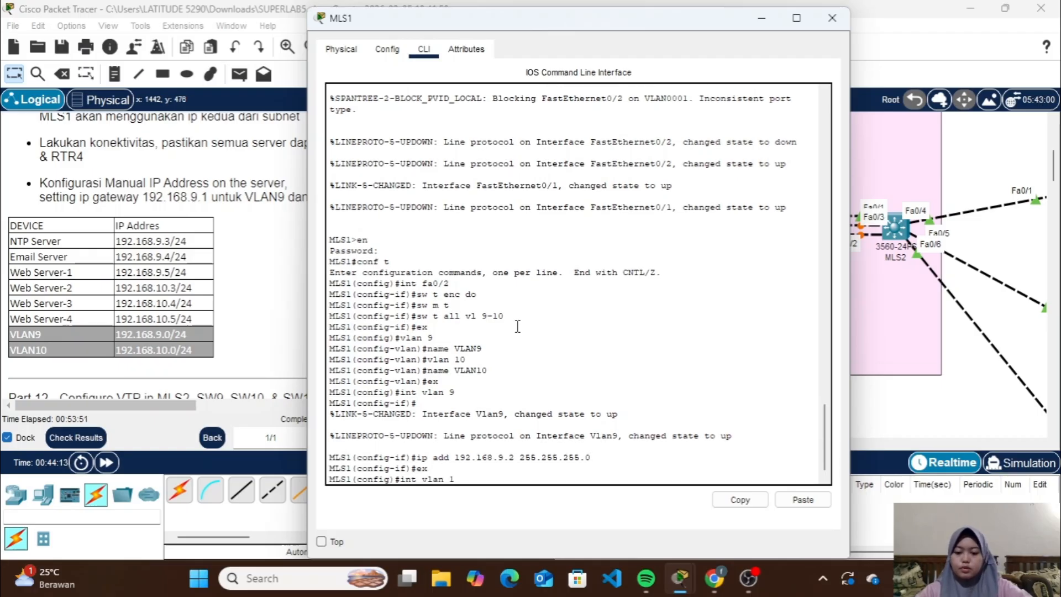
text(10)
key(Return)
key(Up)
key(Up)
key(Up)
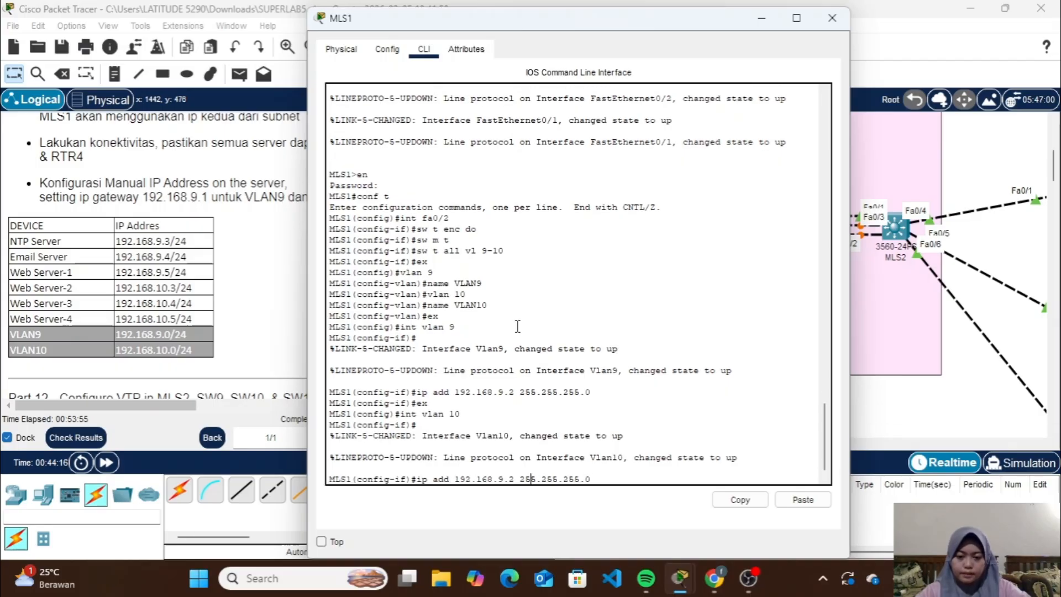
key(BackSpace)
text(10)
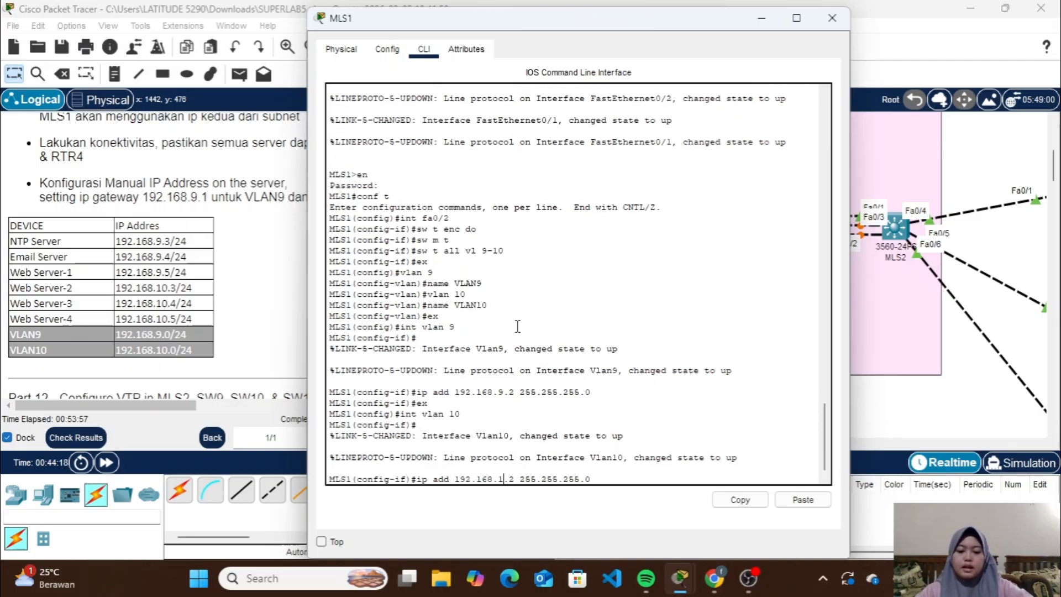
key(Return)
text(e)
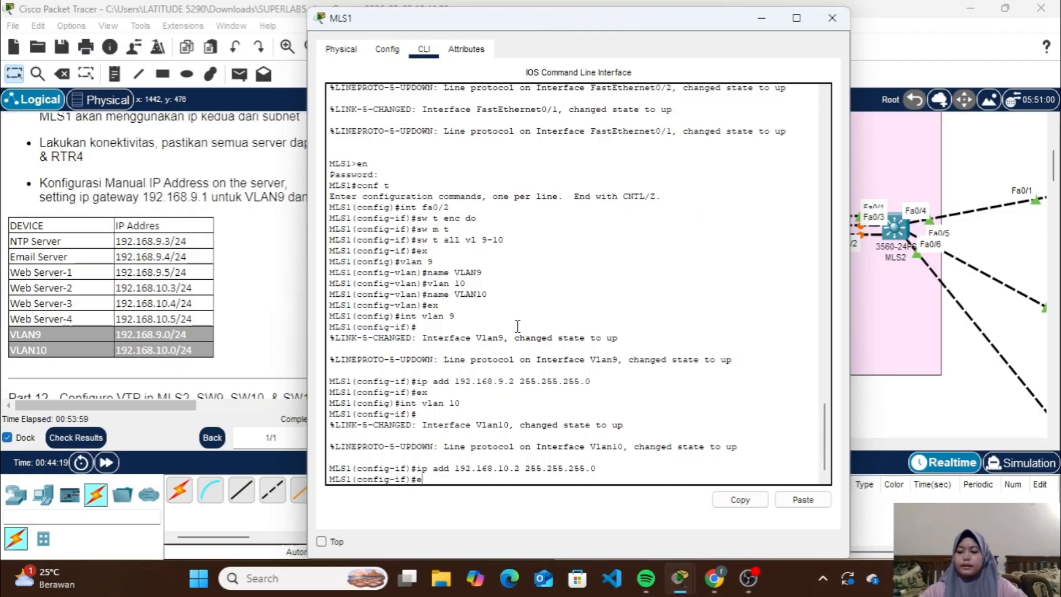
text(x)
key(Return)
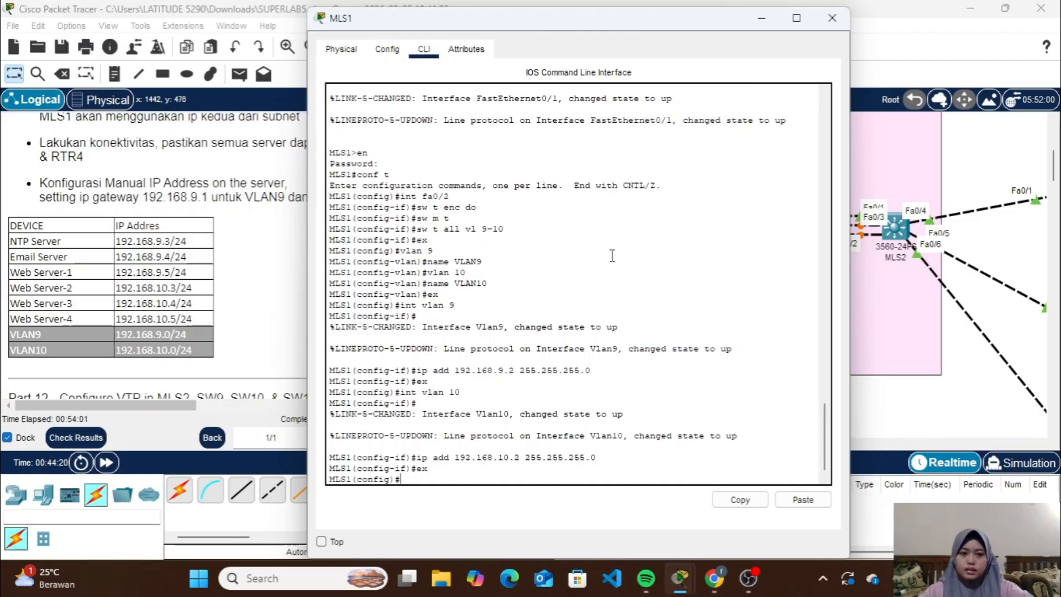
click(831, 17)
Give the NTP Server the static IPv4 address 192.168.9.3 with subnet mask 255.255.255.0
scroll(656, 282, down, 3)
scroll(655, 282, down, 3)
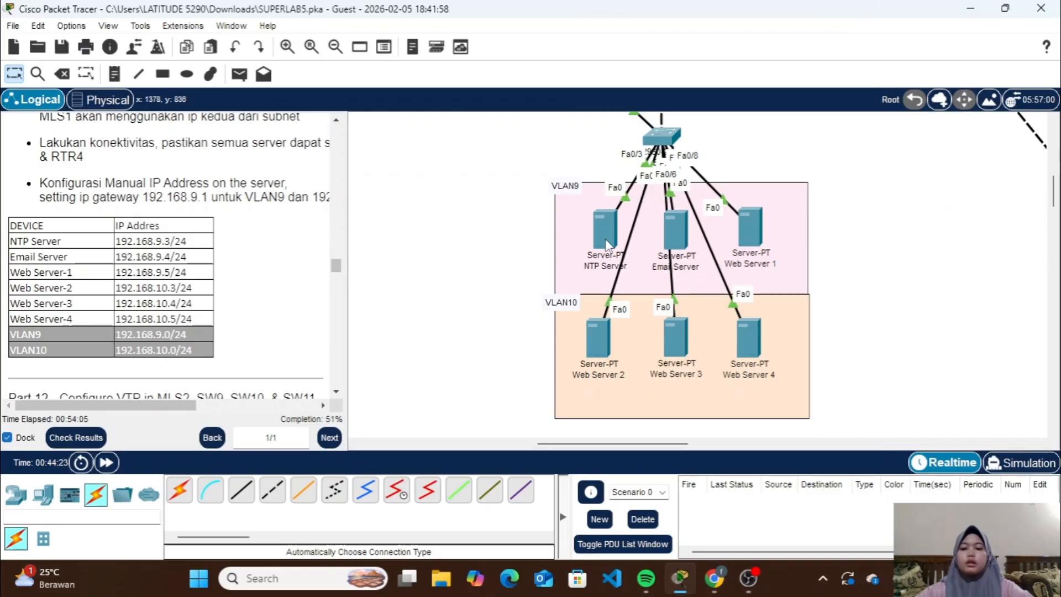
mouse_move(608, 243)
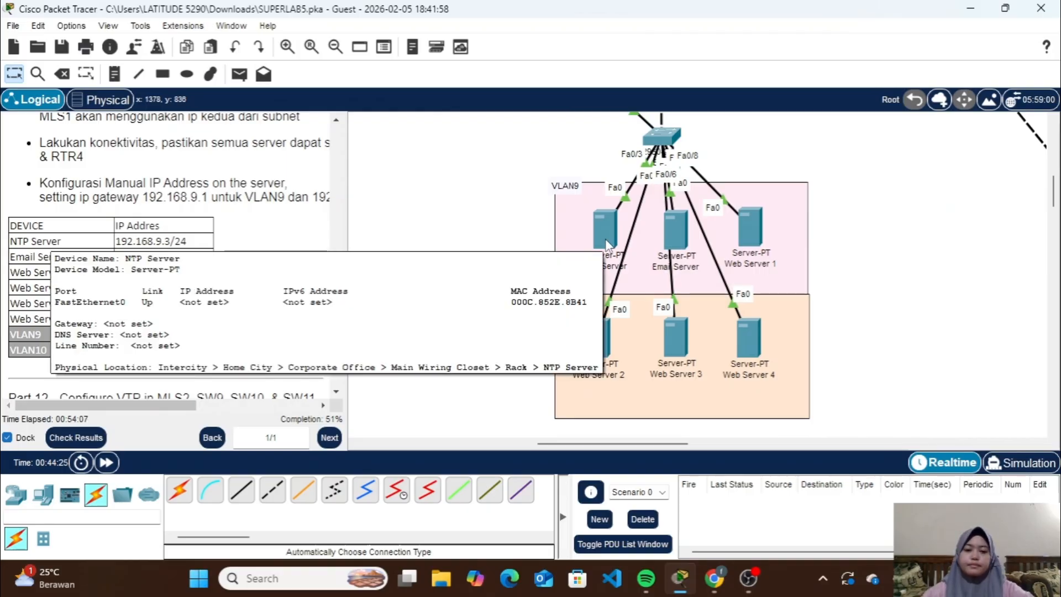
click(608, 243)
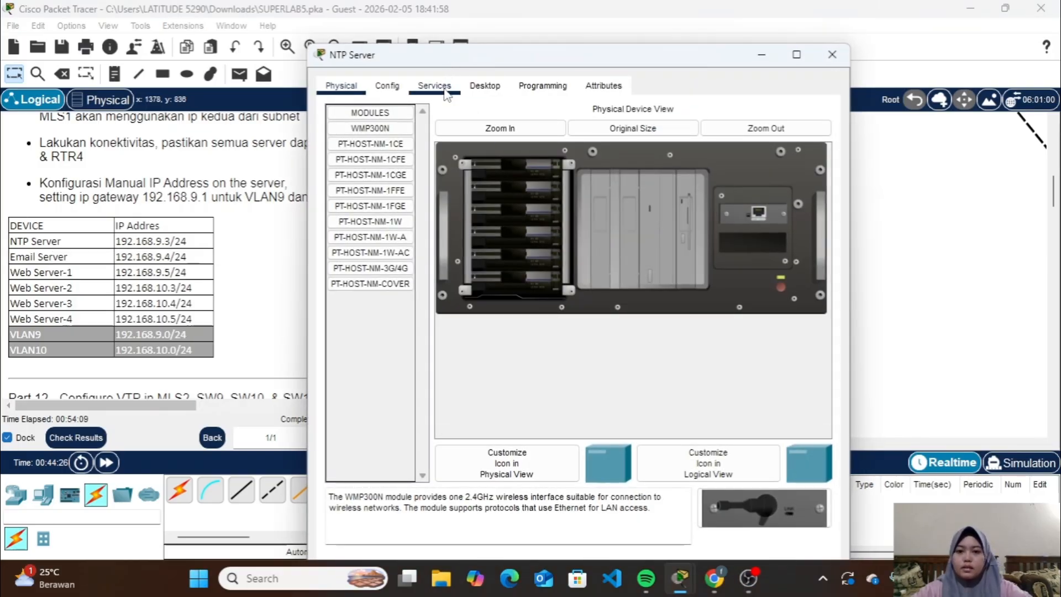
click(483, 91)
click(393, 141)
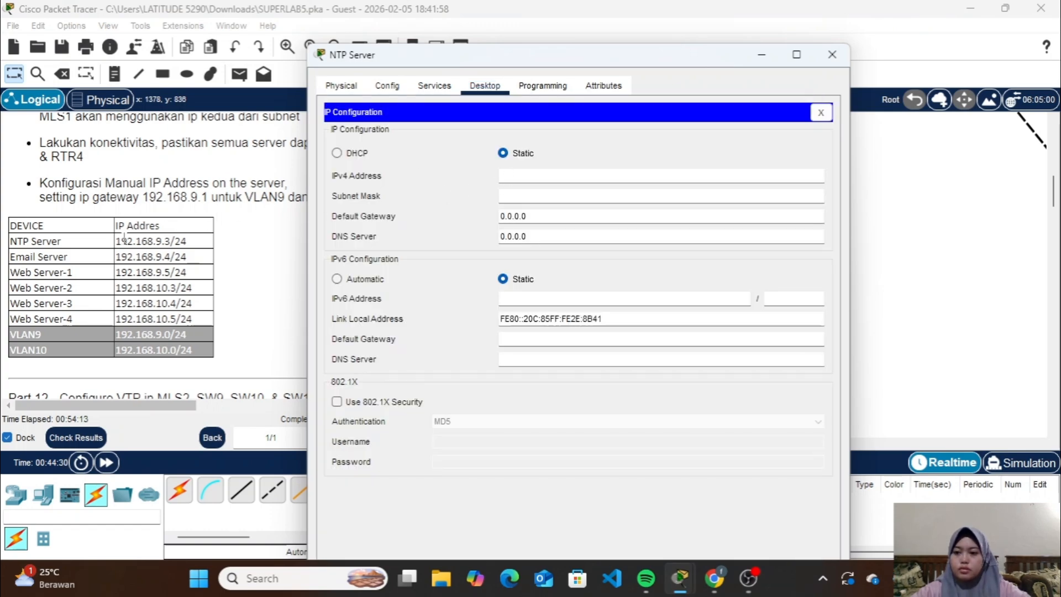
click(506, 176)
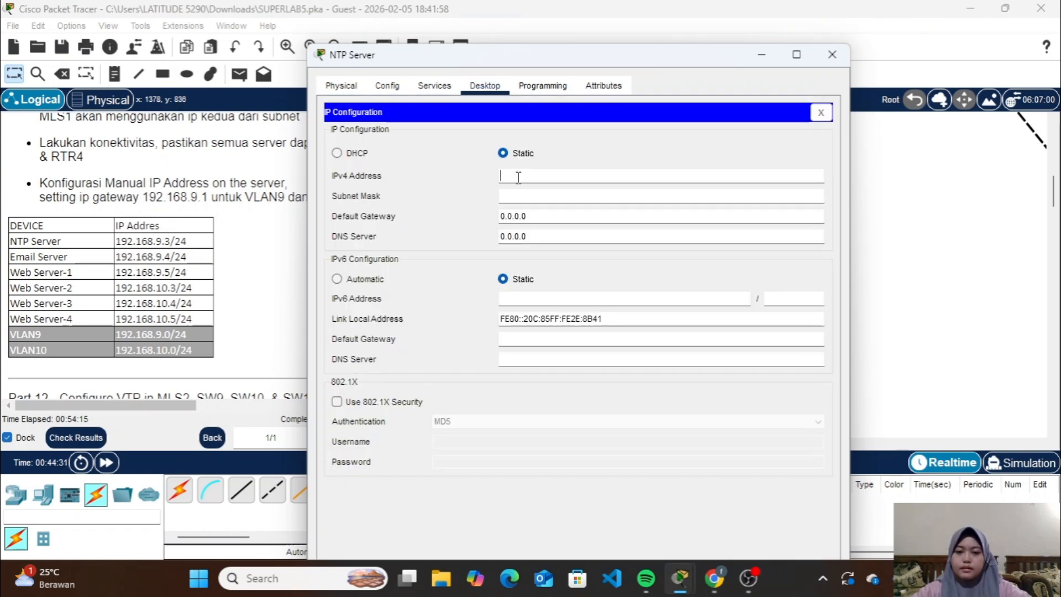
text(192.168.9.3)
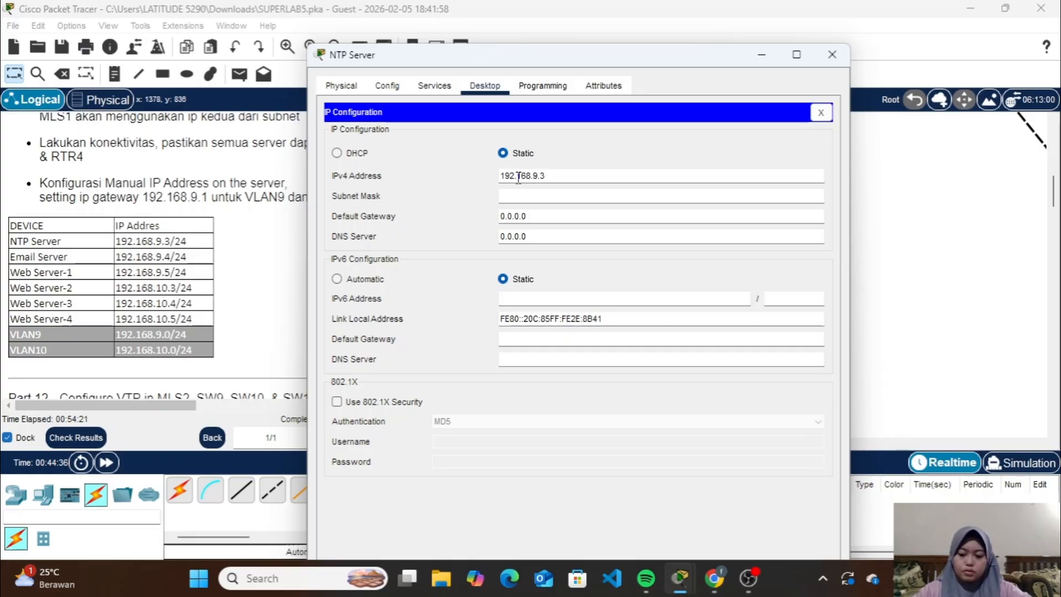
key(ctrl+a)
key(ctrl+c)
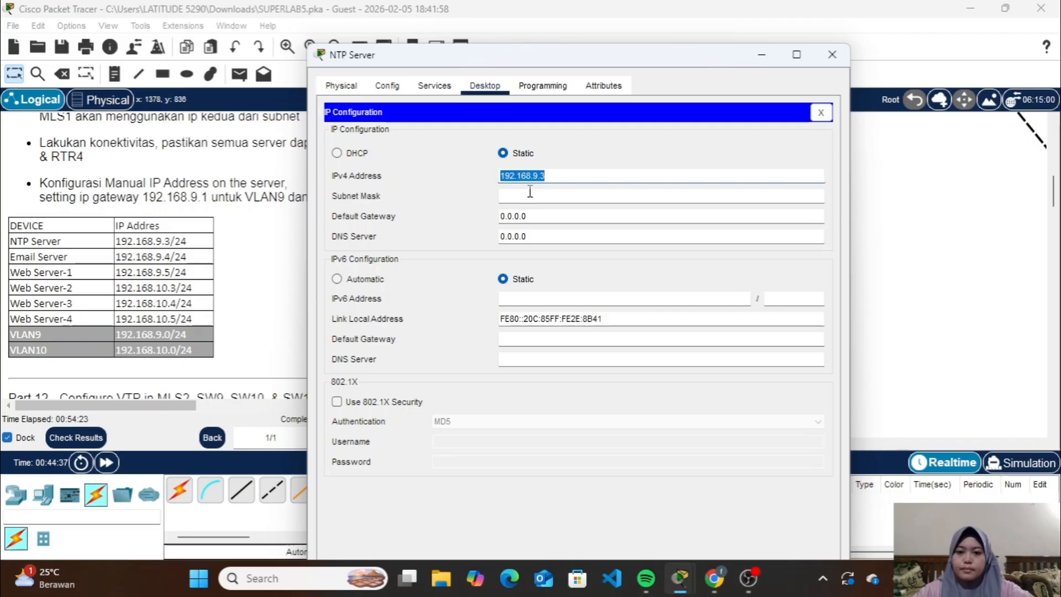
click(540, 196)
Set the NTP Server's default gateway to 192.168.9.1 and close its window
click(541, 216)
key(ctrl+a)
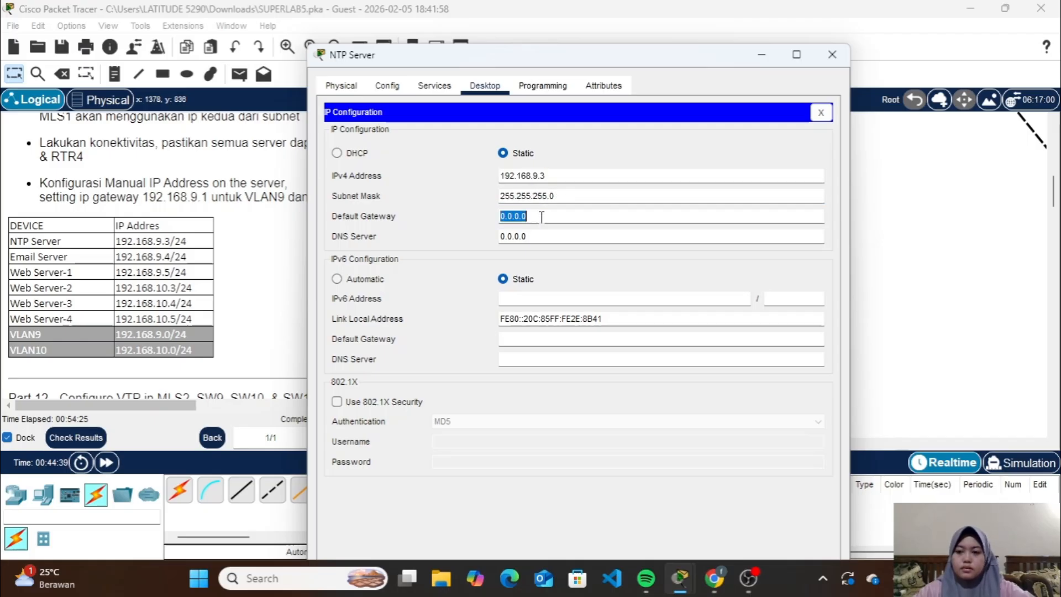
key(BackSpace)
key(ctrl+v)
click(592, 218)
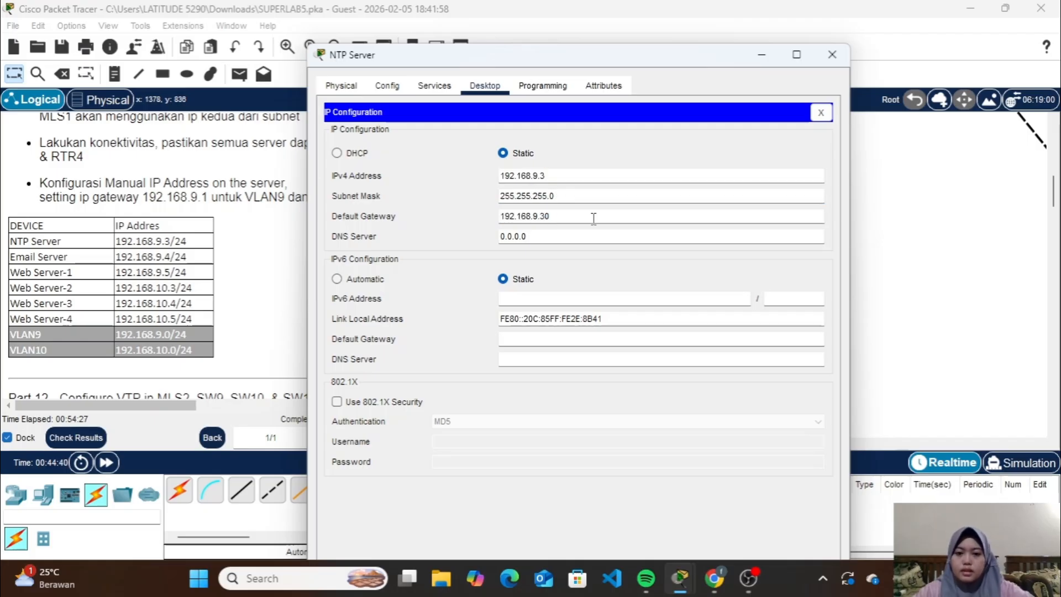
key(BackSpace)
key(BackSpace)
text(1)
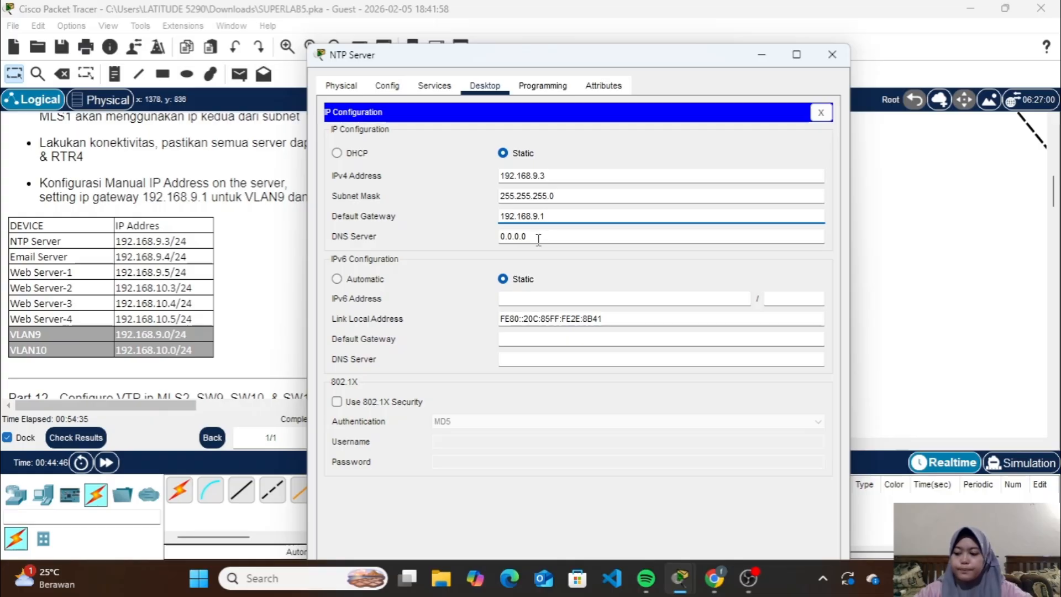
click(832, 54)
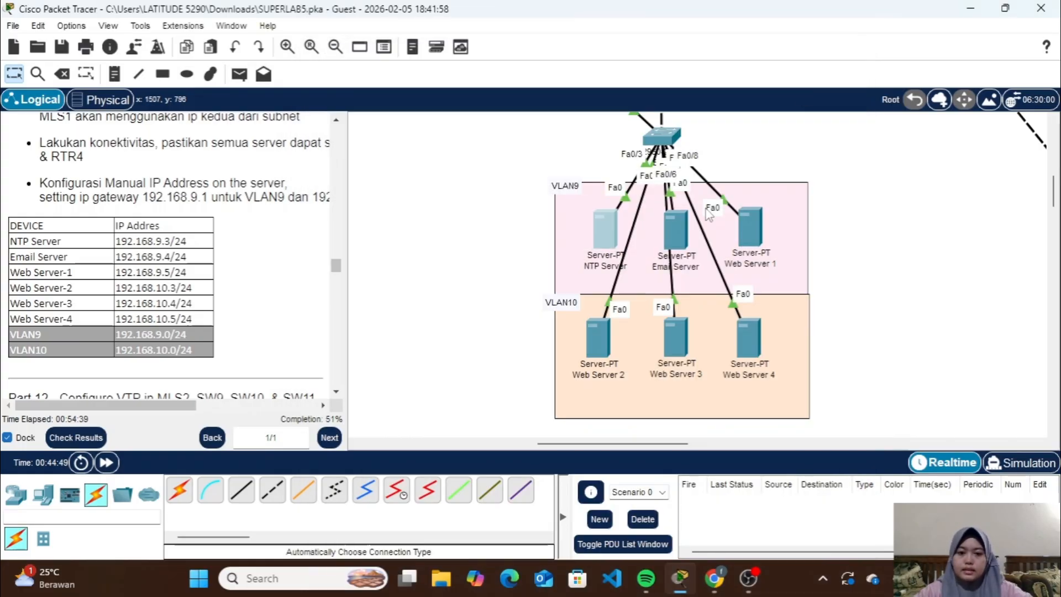
Give the Email Server the static IPv4 address 192.168.9.4 with subnet mask 255.255.255.0
click(671, 229)
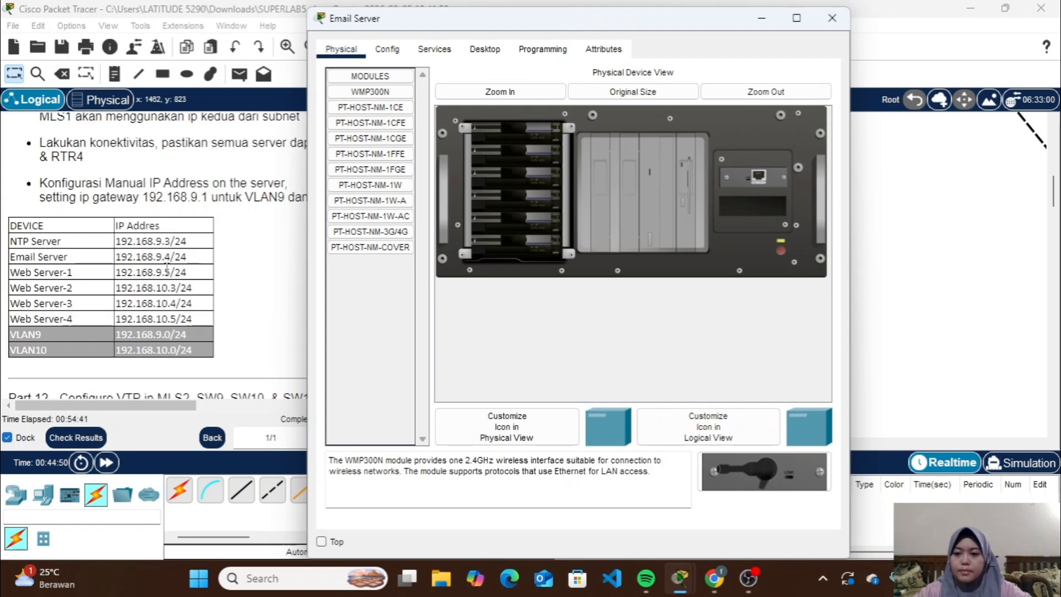
click(485, 49)
click(385, 101)
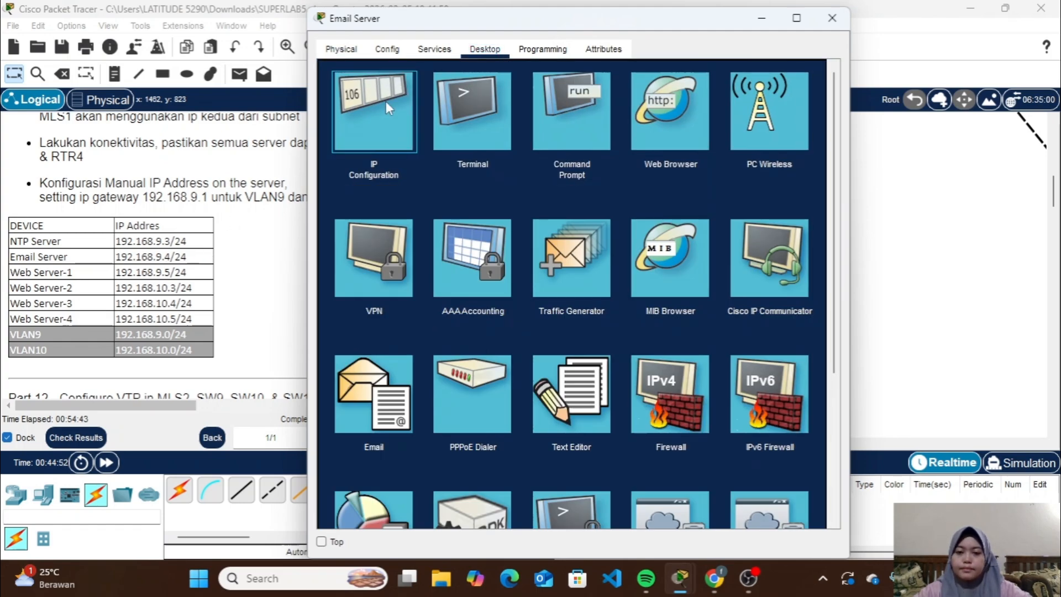
text(192.168.9.4)
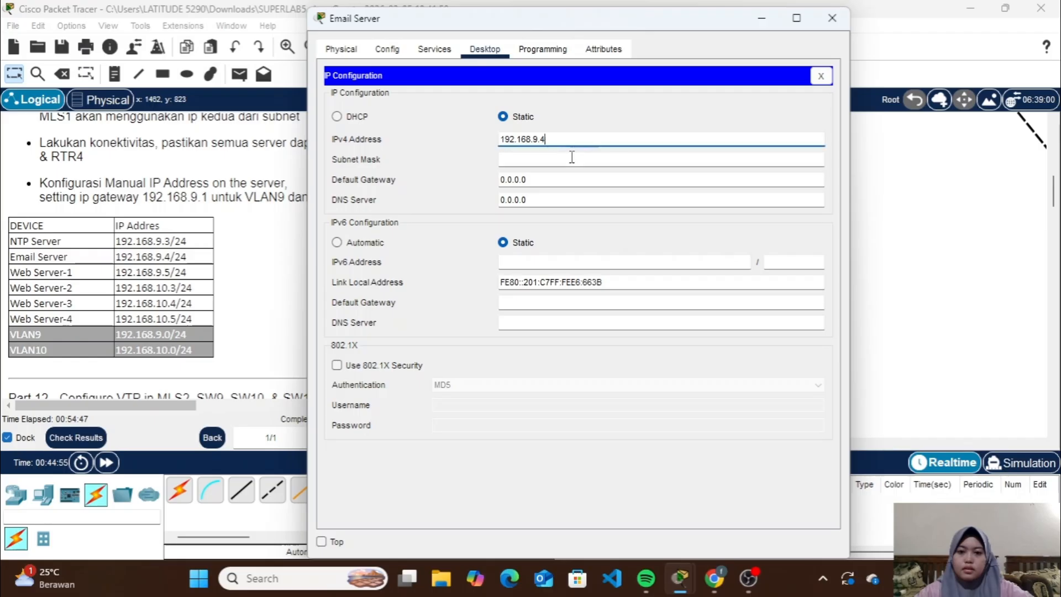
click(570, 159)
Set the Email Server's default gateway to 192.168.9.1 and close its window
click(559, 180)
key(ctrl+a)
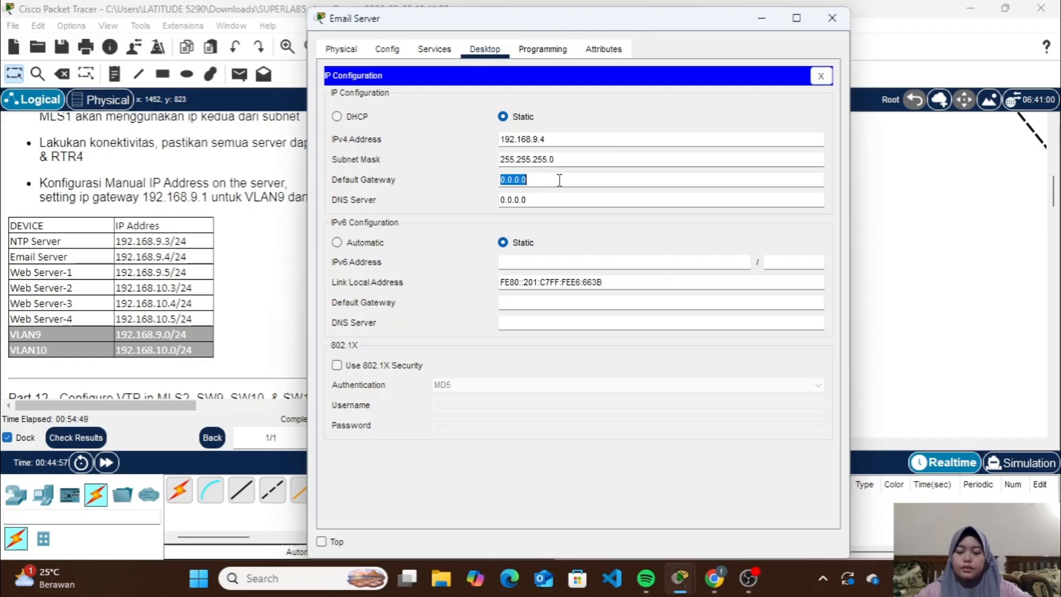
key(BackSpace)
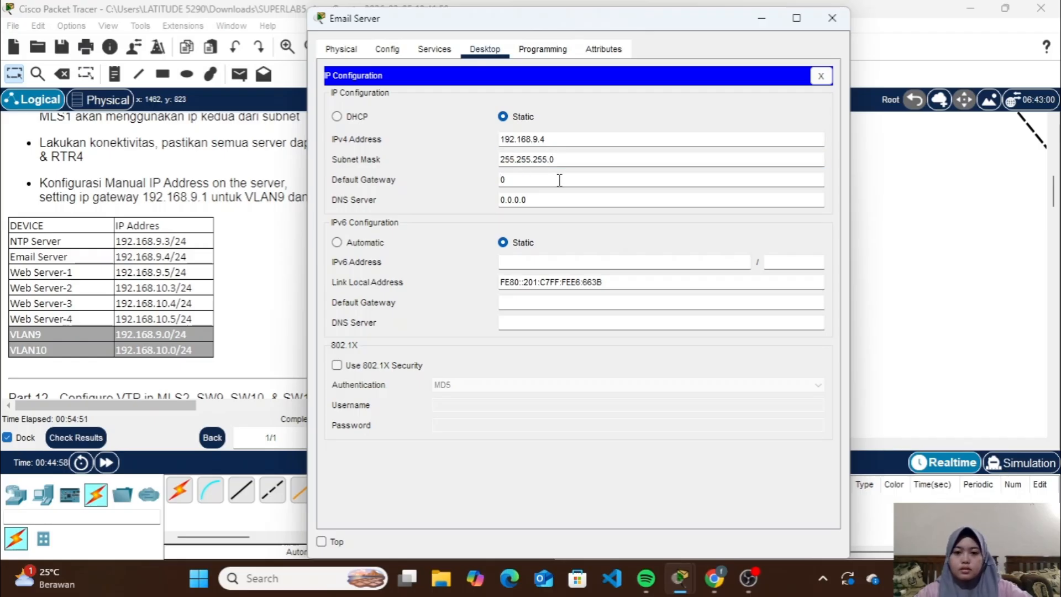
key(BackSpace)
text(192.168.9.1)
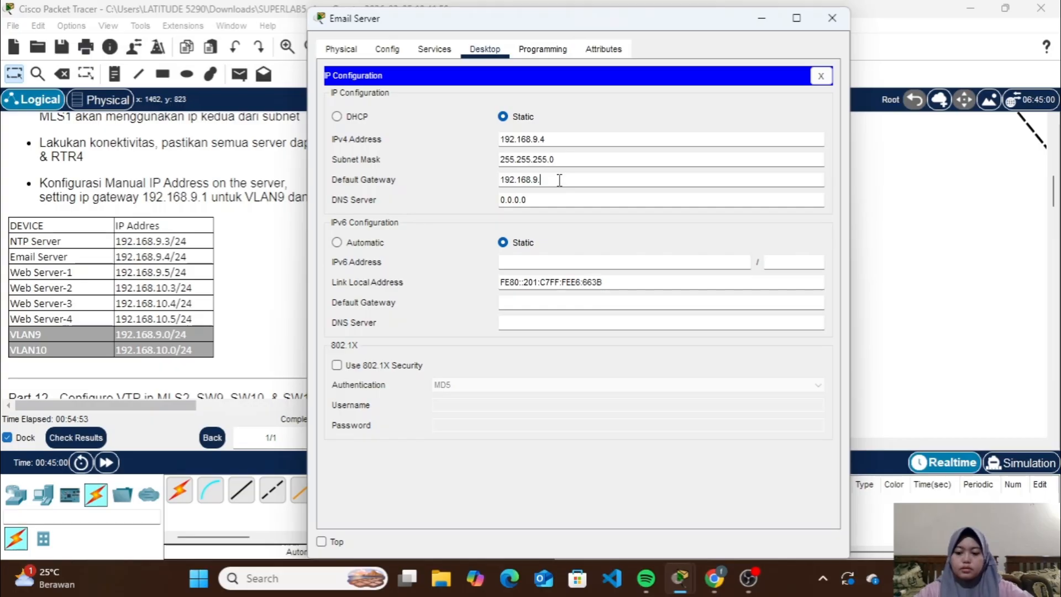
click(832, 17)
Review the NTP Server's IP configuration and close its window
click(604, 229)
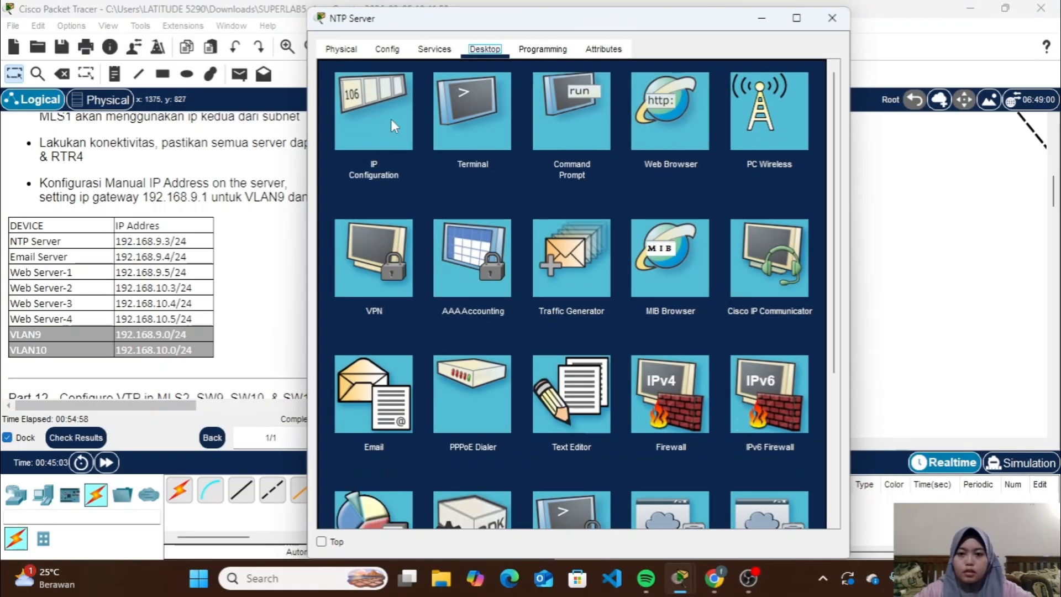
click(390, 119)
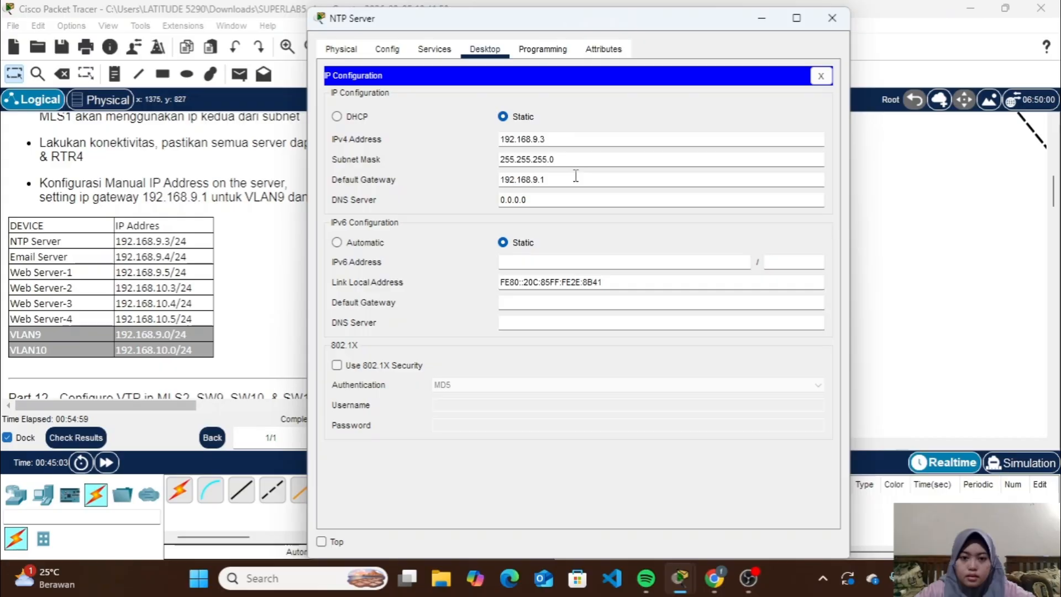
click(832, 18)
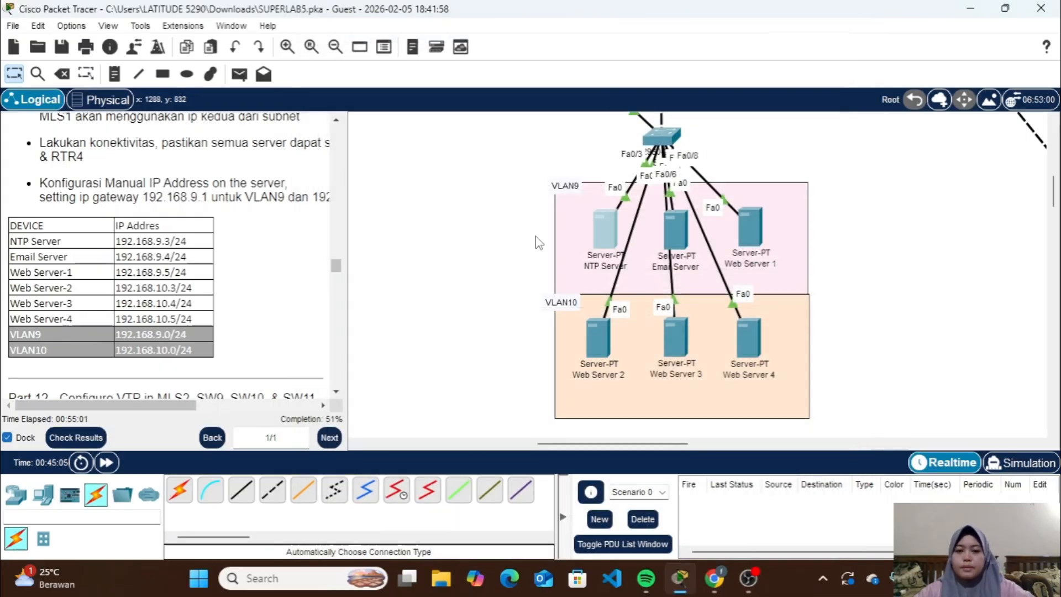
Give Web Server 1 the static IPv4 address 192.168.9.5 with subnet mask 255.255.255.0
click(757, 223)
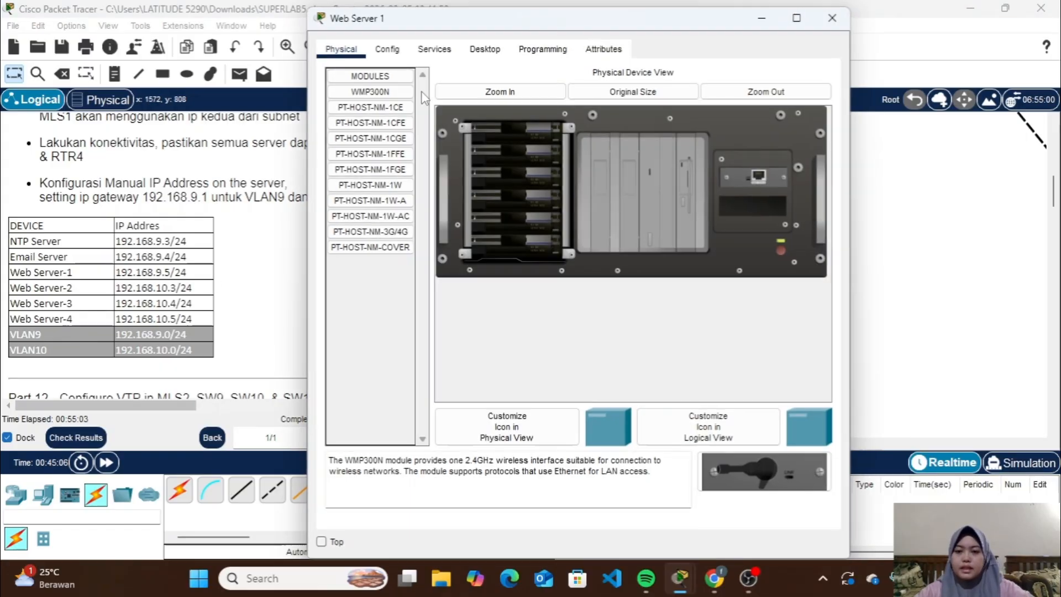
click(485, 49)
click(370, 117)
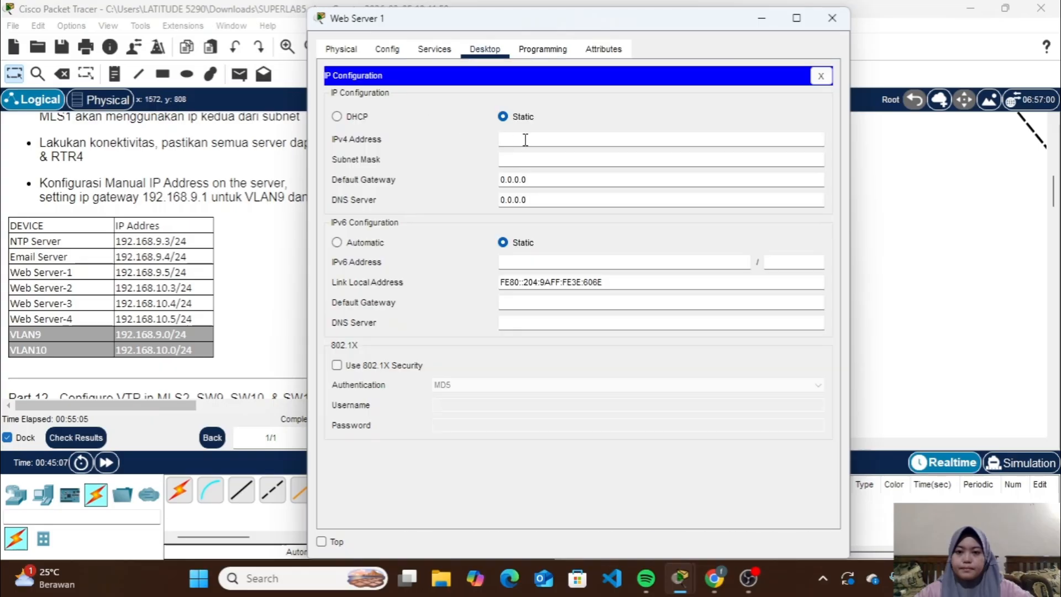
click(537, 139)
text(192.168.9)
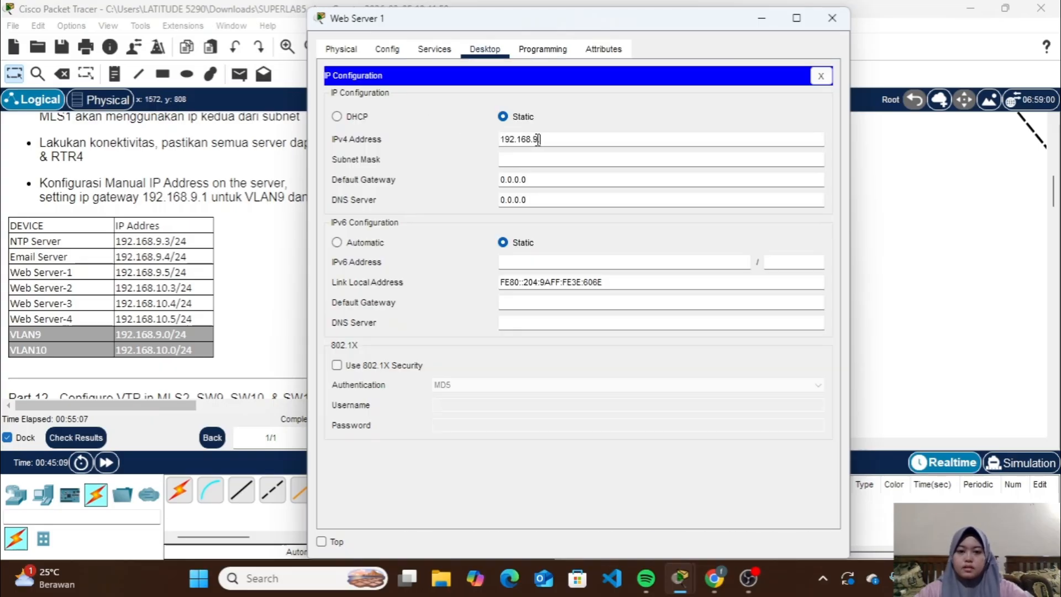
text(.3.5)
click(558, 157)
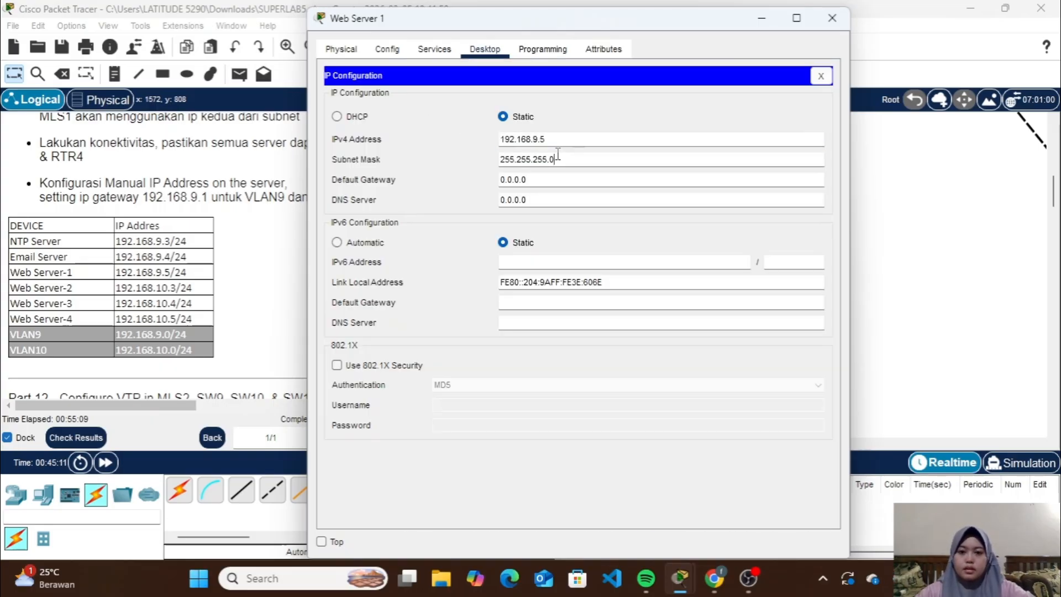
Set Web Server 1's default gateway to 192.168.9.1 and close its window
double_click(558, 178)
key(BackSpace)
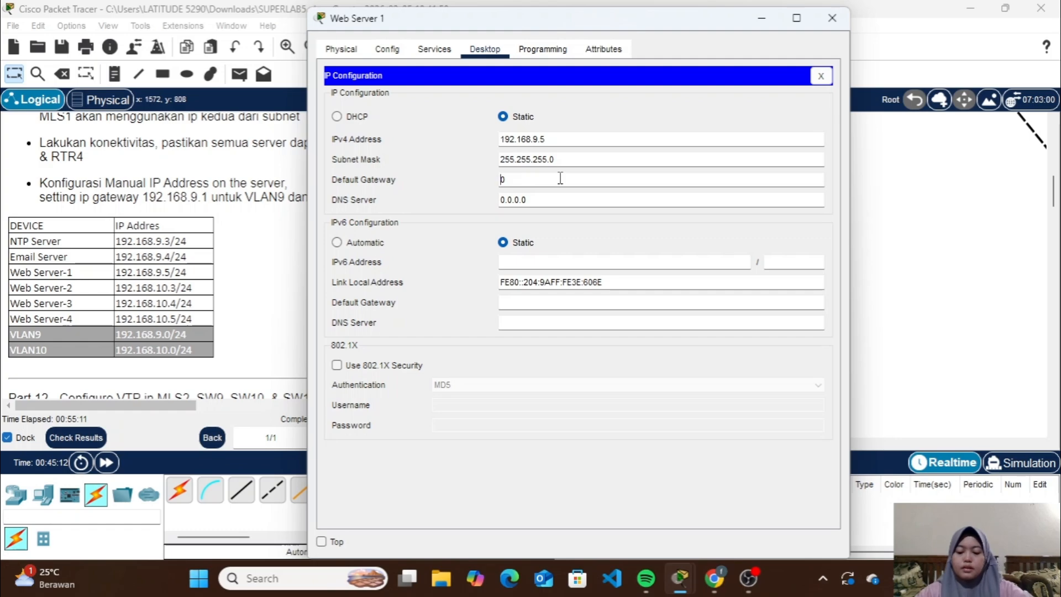
text(192.168.9.3)
key(BackSpace)
key(BackSpace)
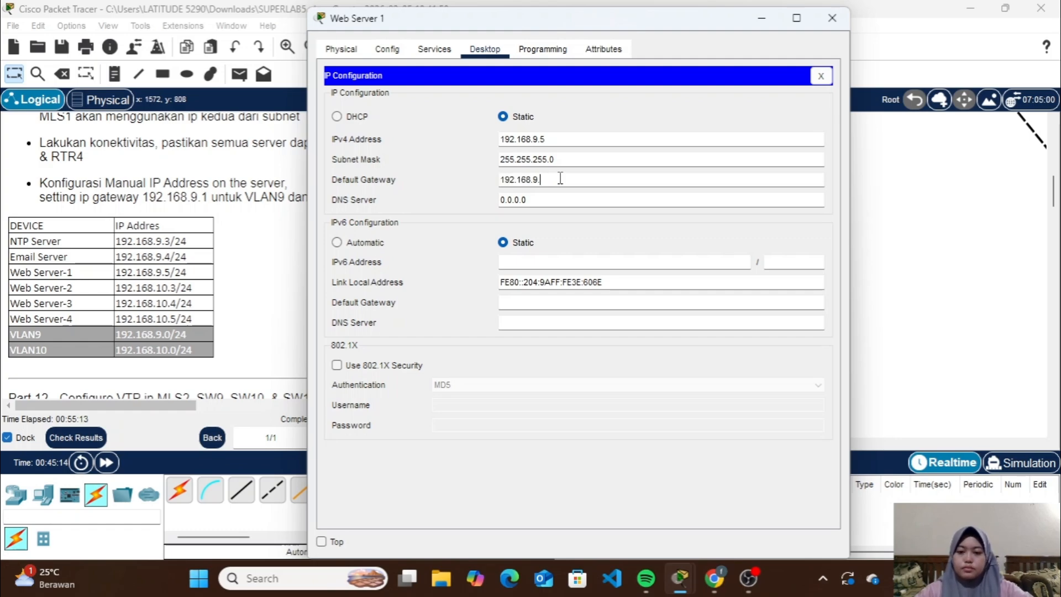
text(1)
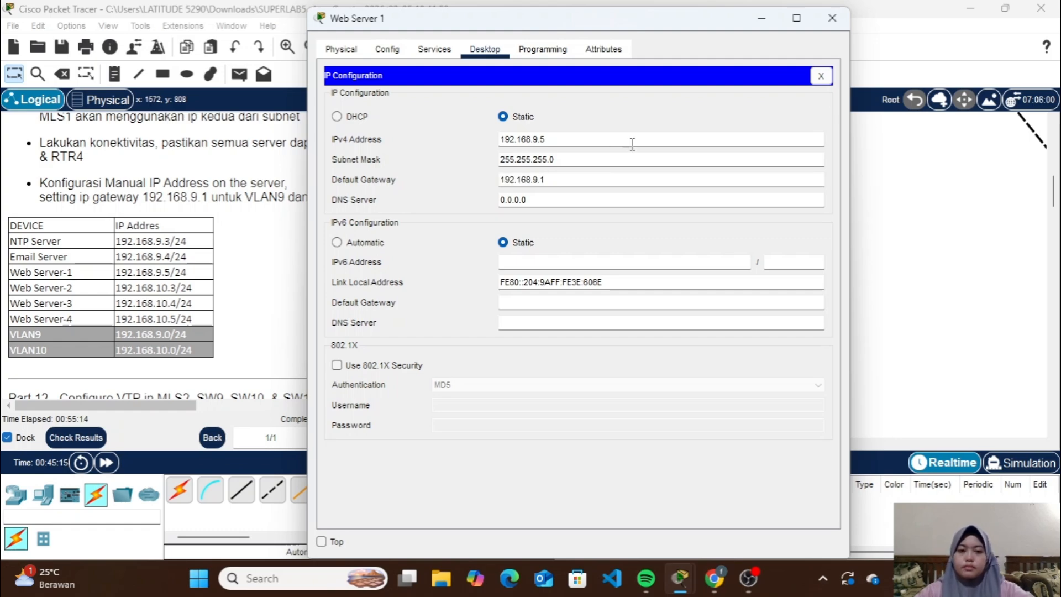
click(831, 17)
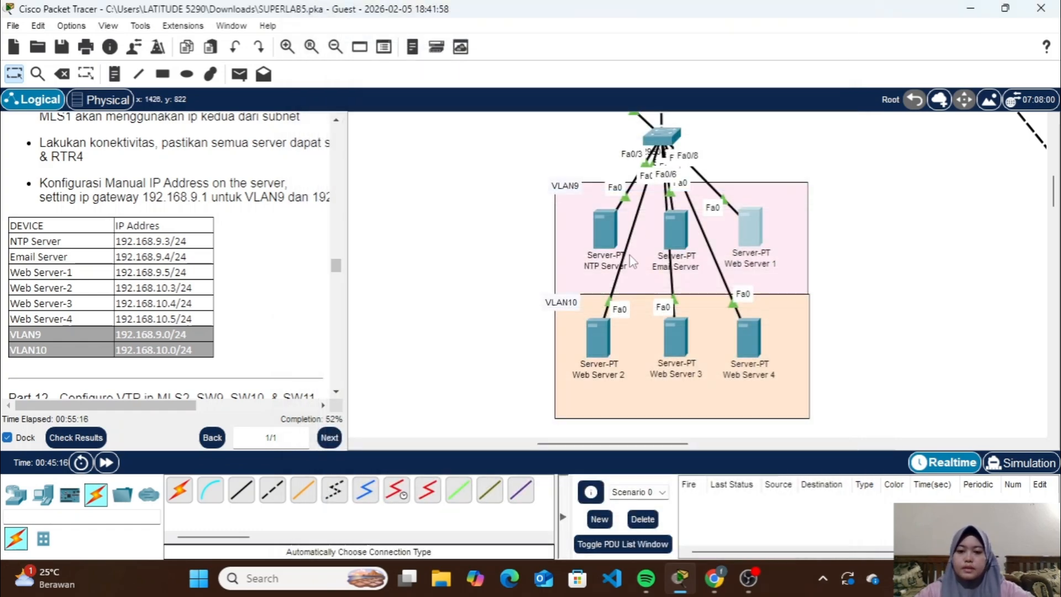
Give Web Server 2 the static IPv4 address 192.168.10.3 with subnet mask 255.255.255.0
click(601, 330)
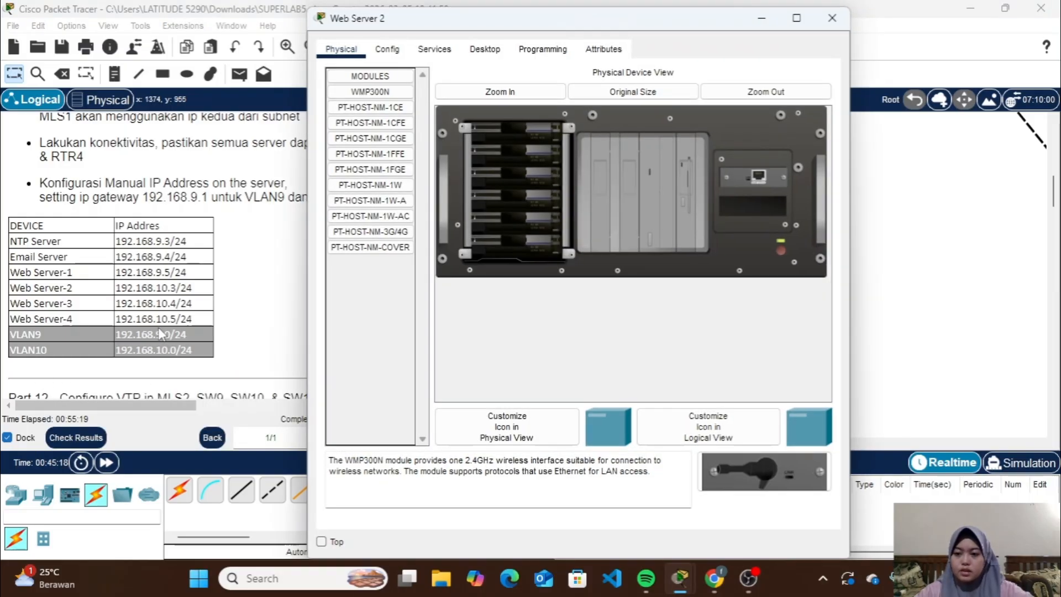
click(487, 50)
click(384, 123)
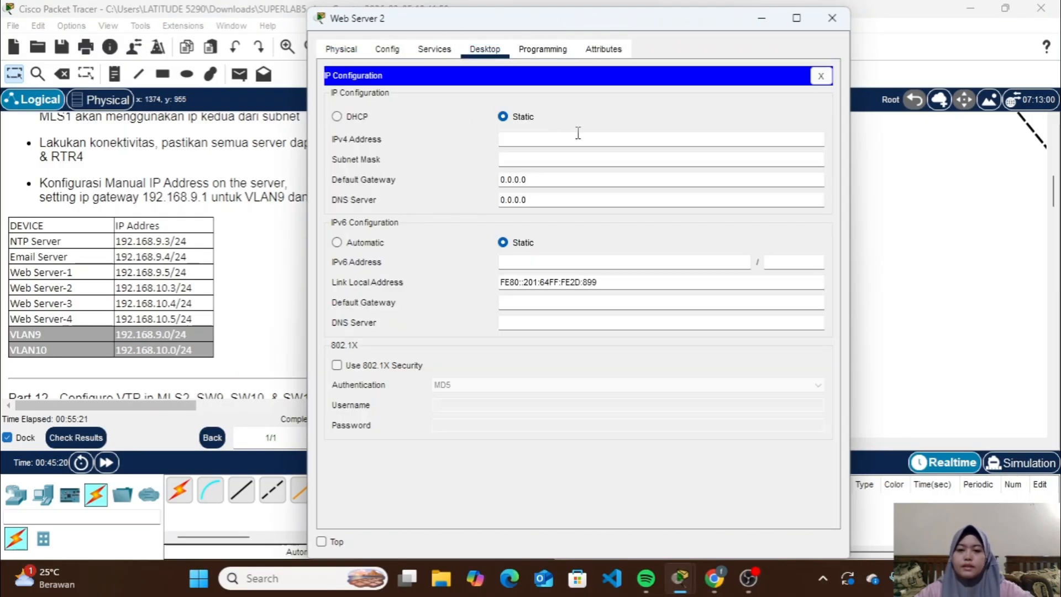
text(192.168.9.3)
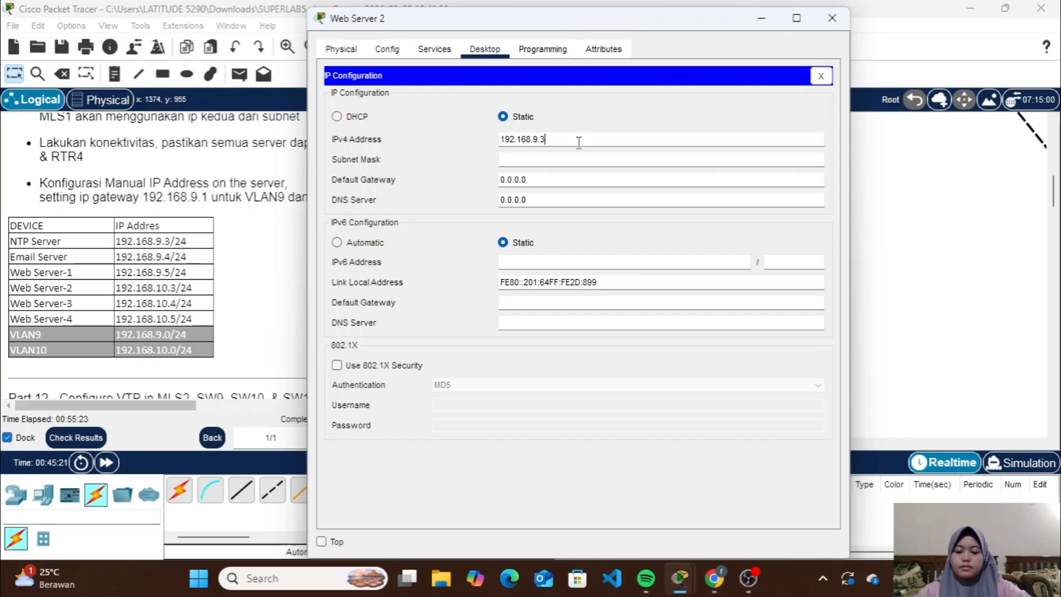
key(BackSpace)
text(10)
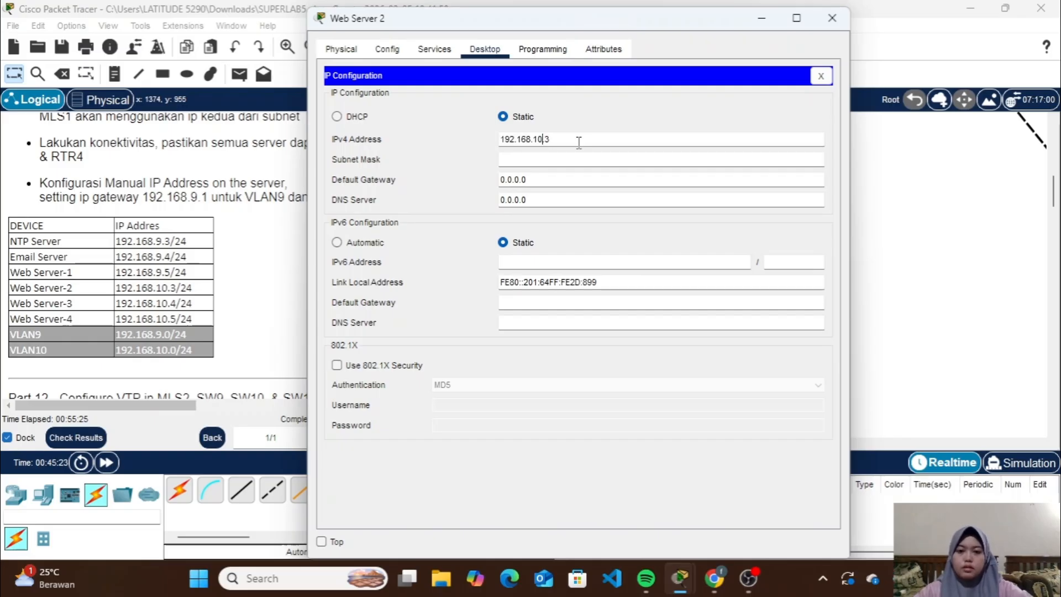
key(ctrl+a)
key(ctrl+c)
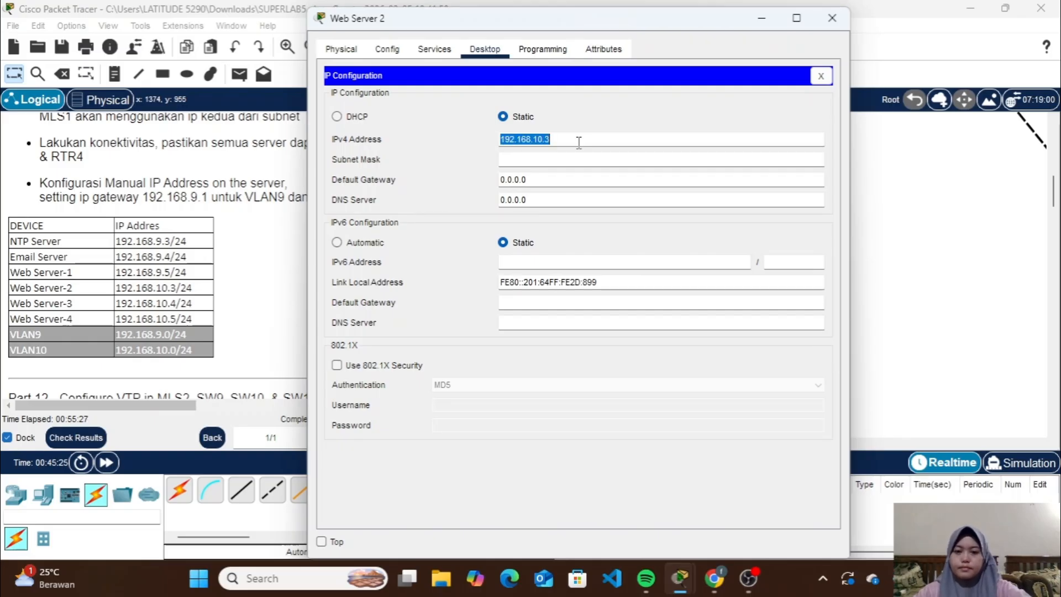
click(580, 160)
Set Web Server 2's default gateway to 192.168.10.1, check it against the lab instructions and close its window
click(578, 180)
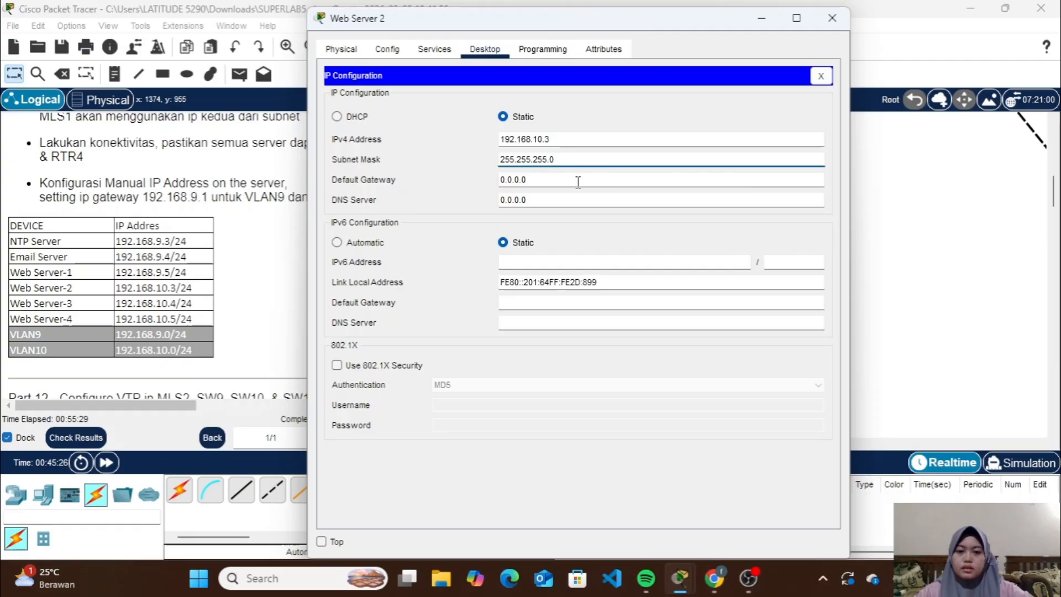
key(BackSpace)
key(BackSpace)
key(BackSpace)
key(BackSpace)
key(BackSpace)
key(BackSpace)
key(BackSpace)
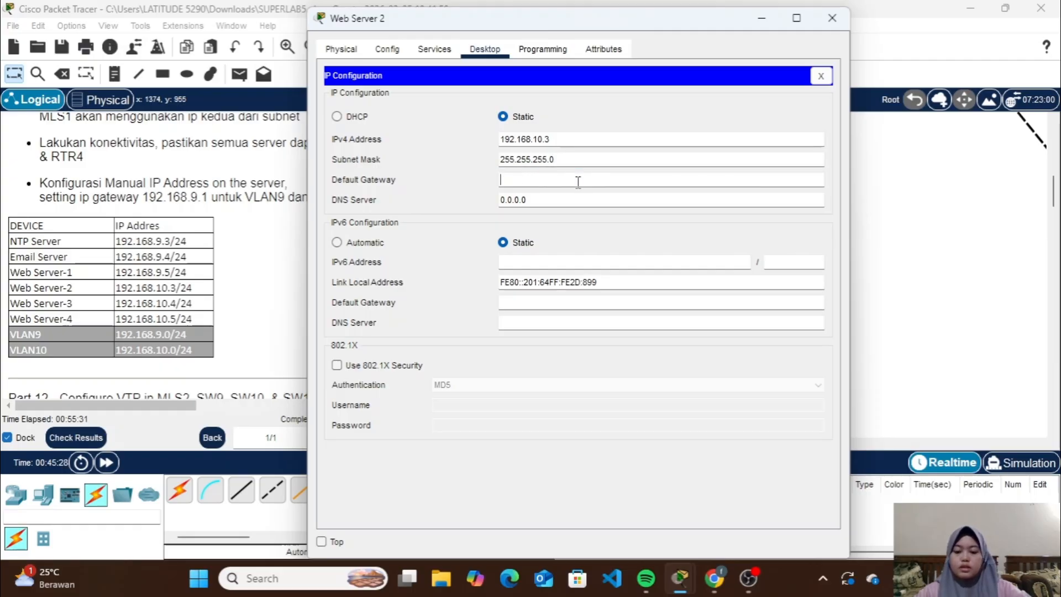
key(ctrl+v)
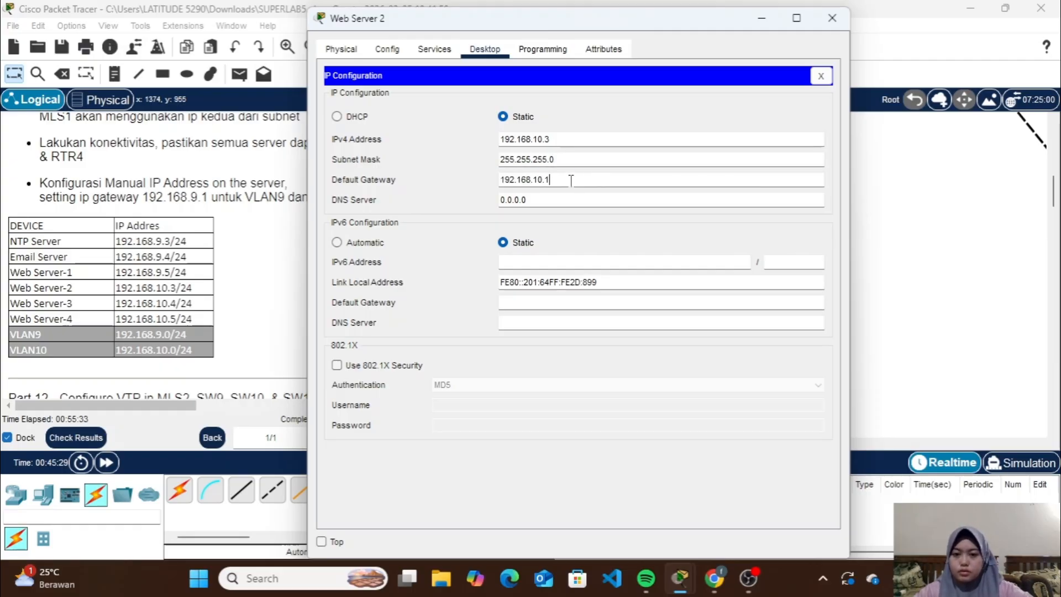
scroll(259, 221, right, 5)
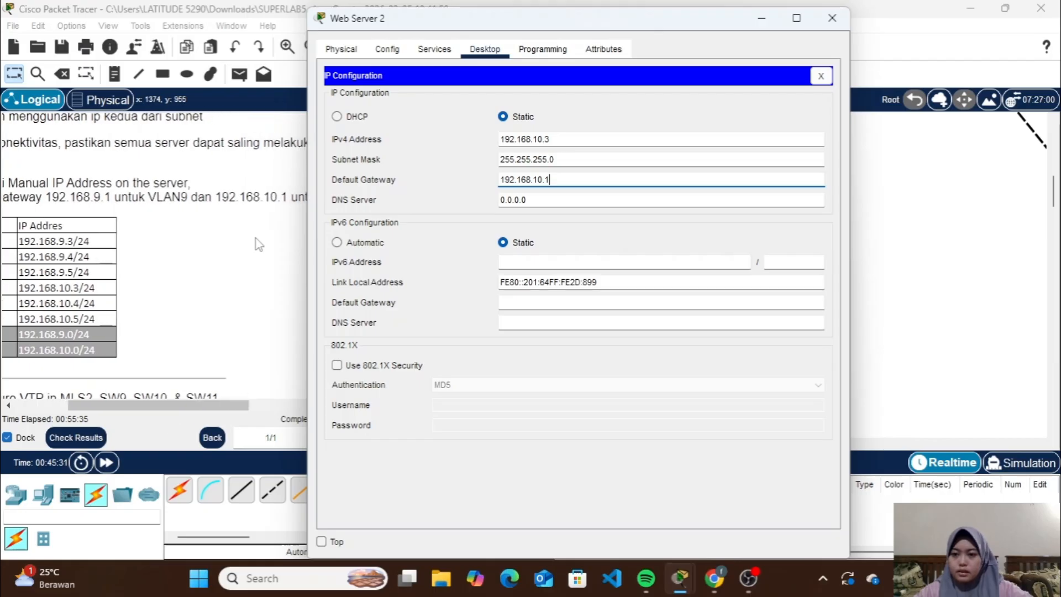
scroll(246, 200, left, 4)
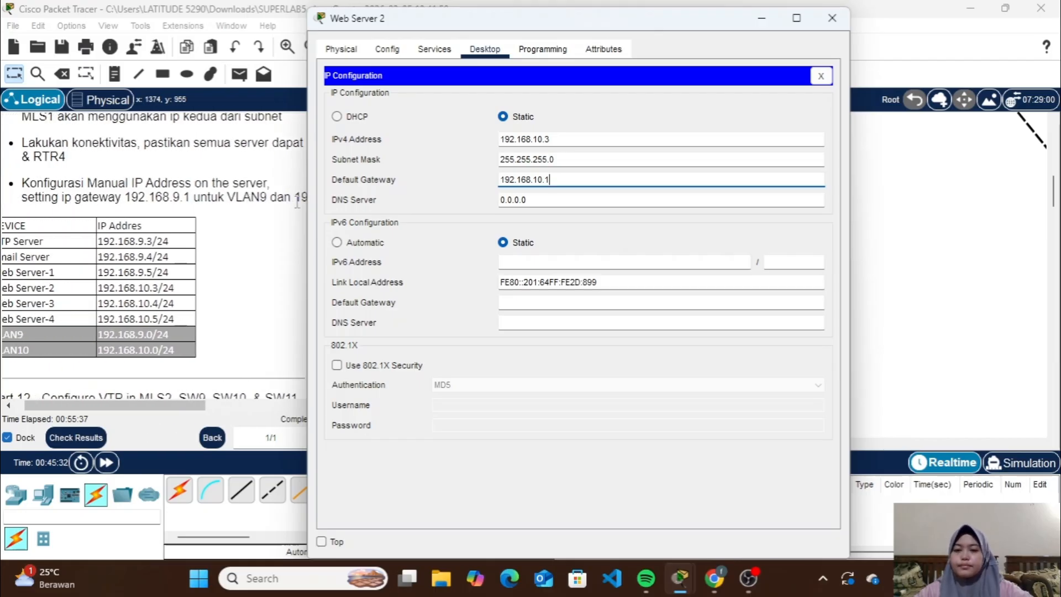
click(831, 17)
Give Web Server 3 the static IPv4 address 192.168.10.4 with subnet mask 255.255.255.0
click(670, 328)
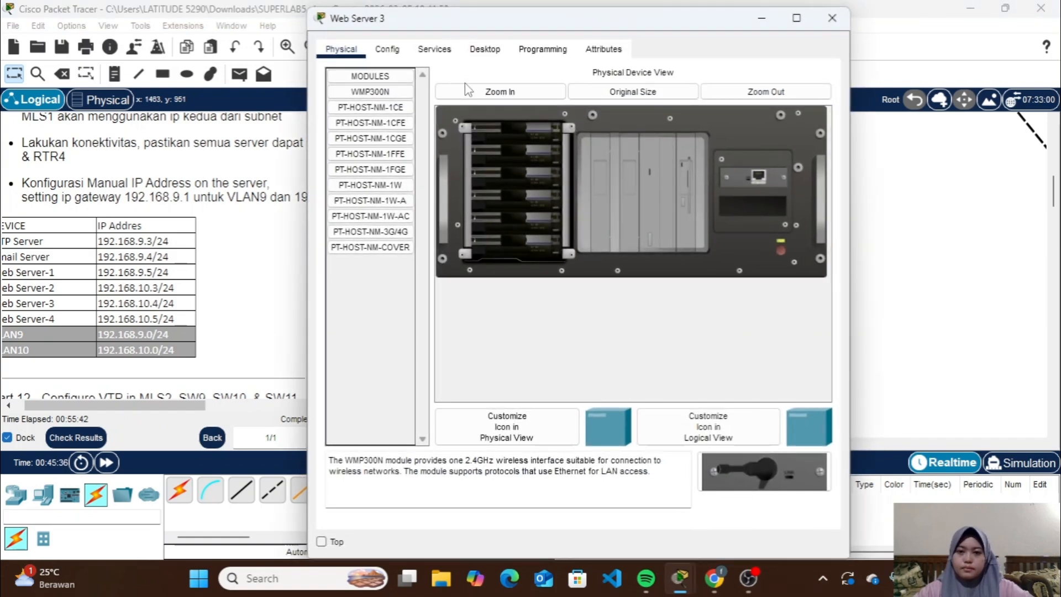
click(483, 50)
click(380, 109)
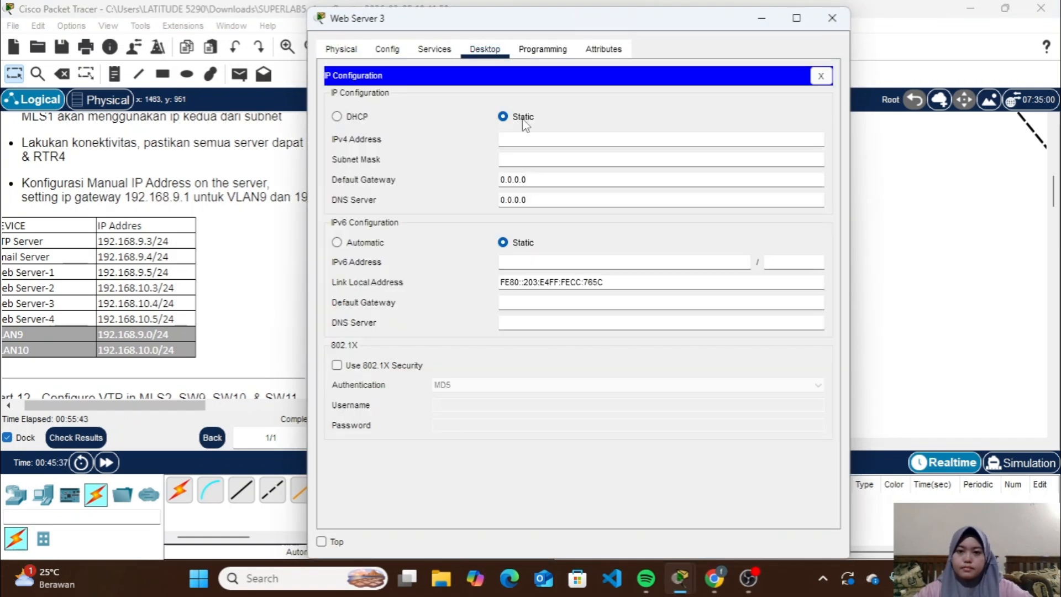
key(ctrl+v)
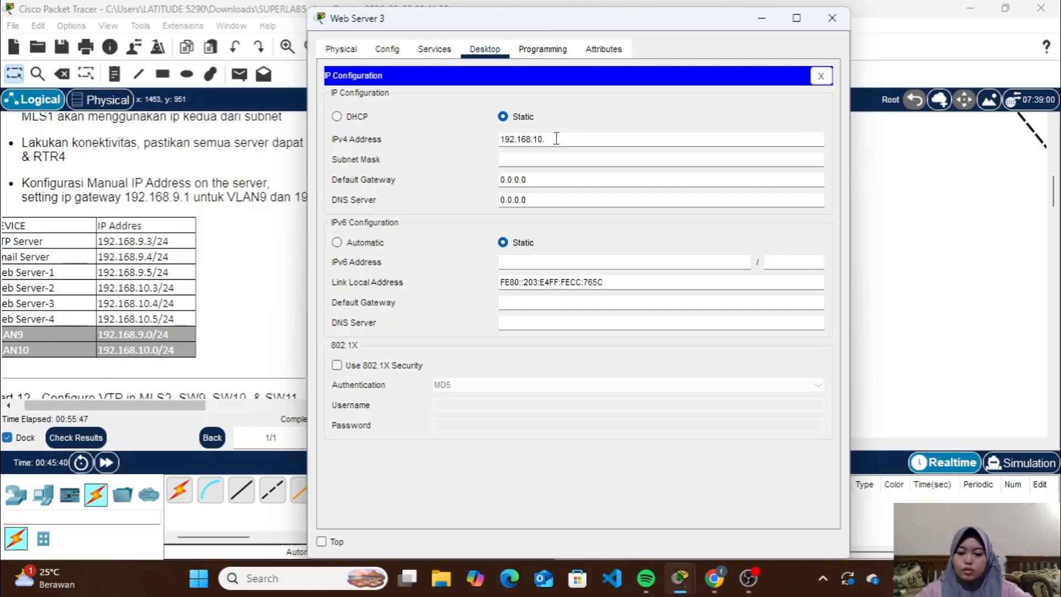
click(552, 159)
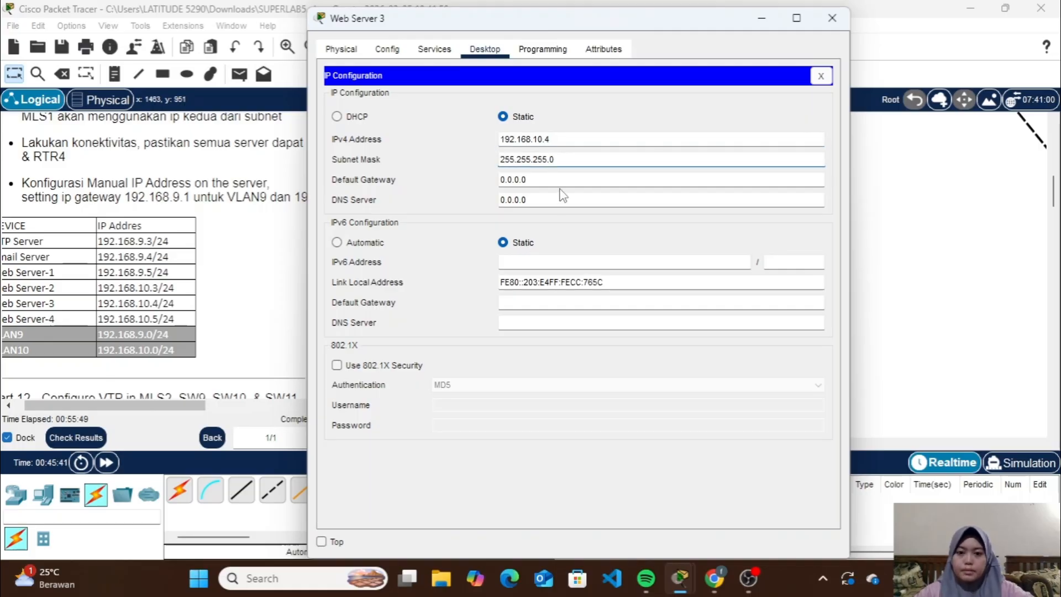
Set Web Server 3's default gateway to 192.168.10.1 and close its window
click(572, 178)
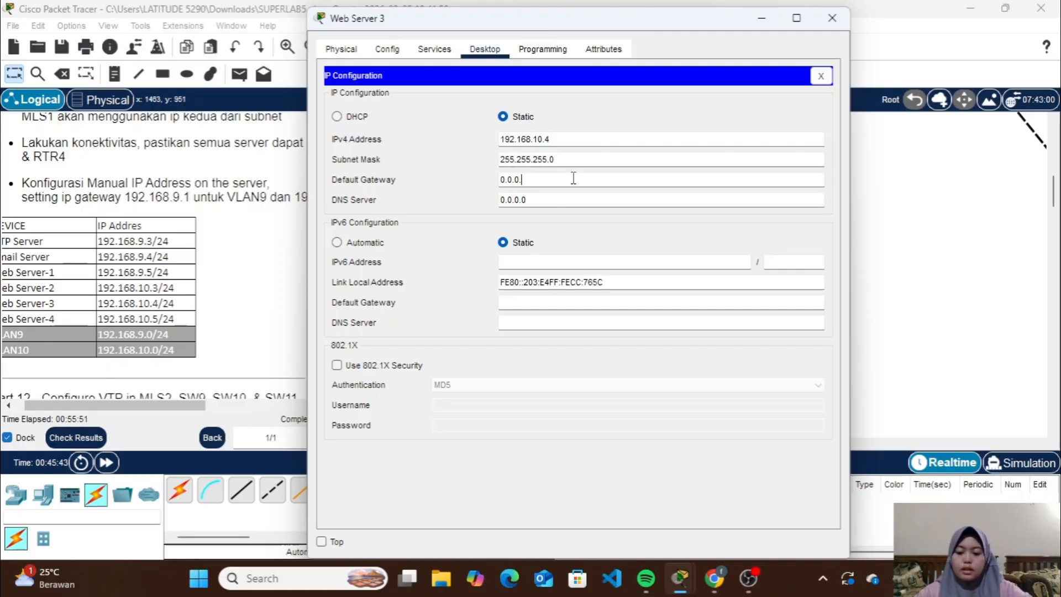
key(BackSpace)
key(BackSpace)
key(BackSpace)
key(BackSpace)
key(BackSpace)
key(BackSpace)
key(ctrl+v)
key(BackSpace)
text(1)
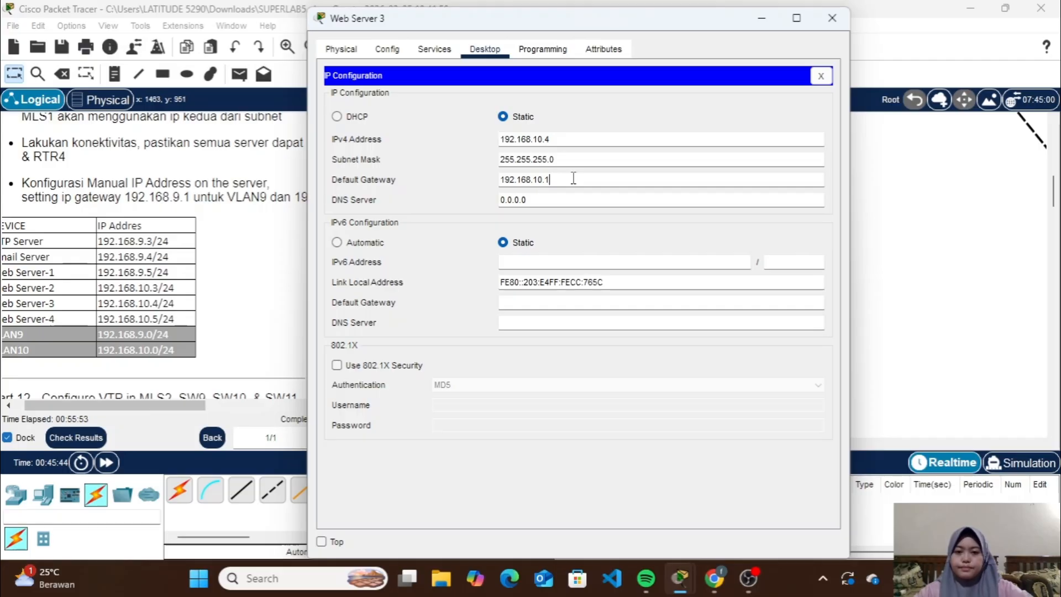
click(831, 17)
Give Web Server 4 the static IPv4 address 192.168.10.5 with subnet mask 255.255.255.0
click(756, 349)
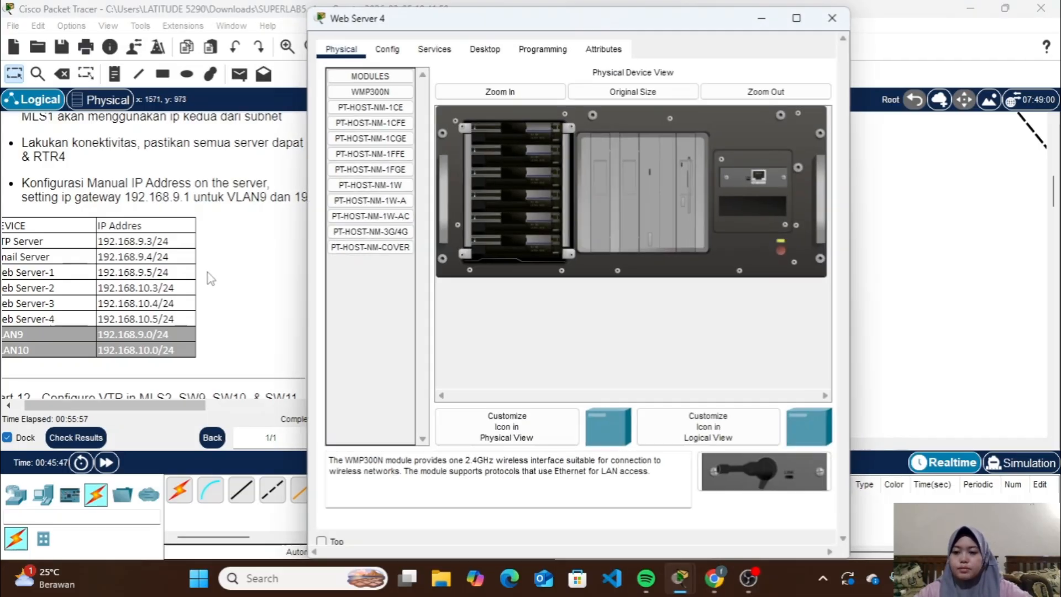
click(485, 50)
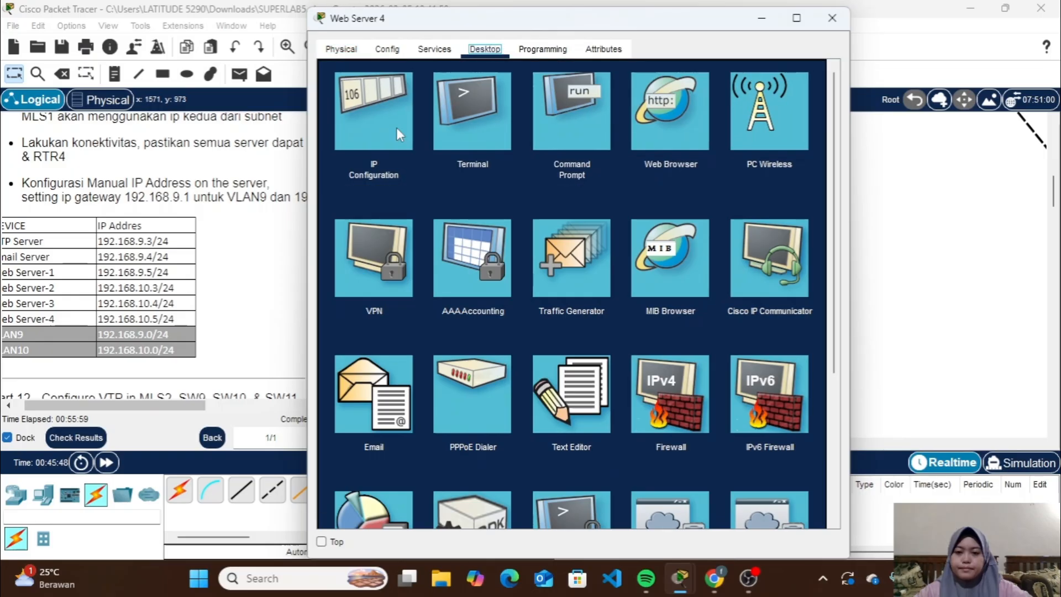
click(396, 128)
click(555, 137)
text(192.168.10.)
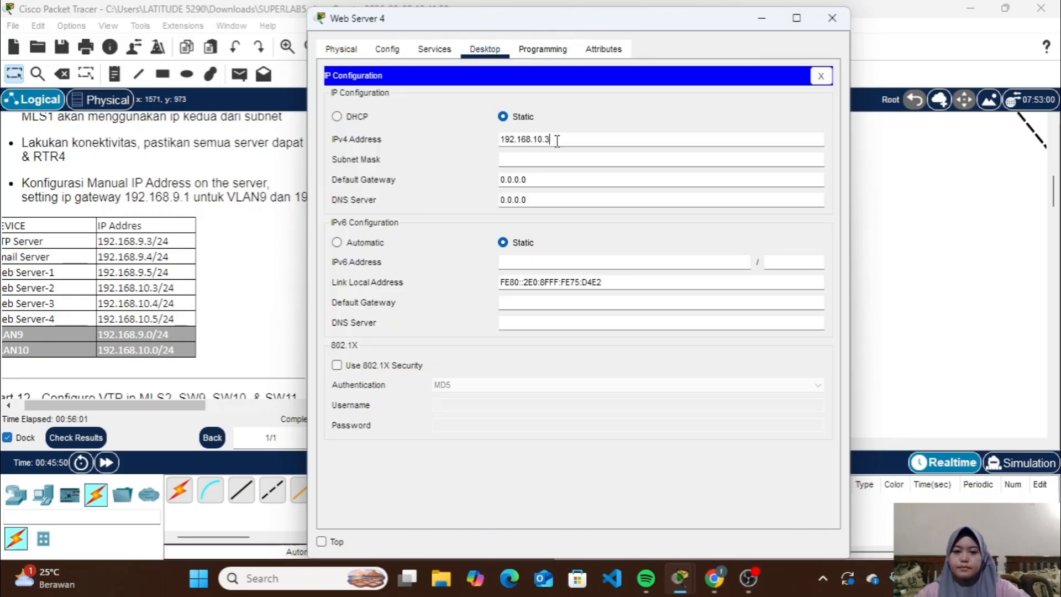
text(5)
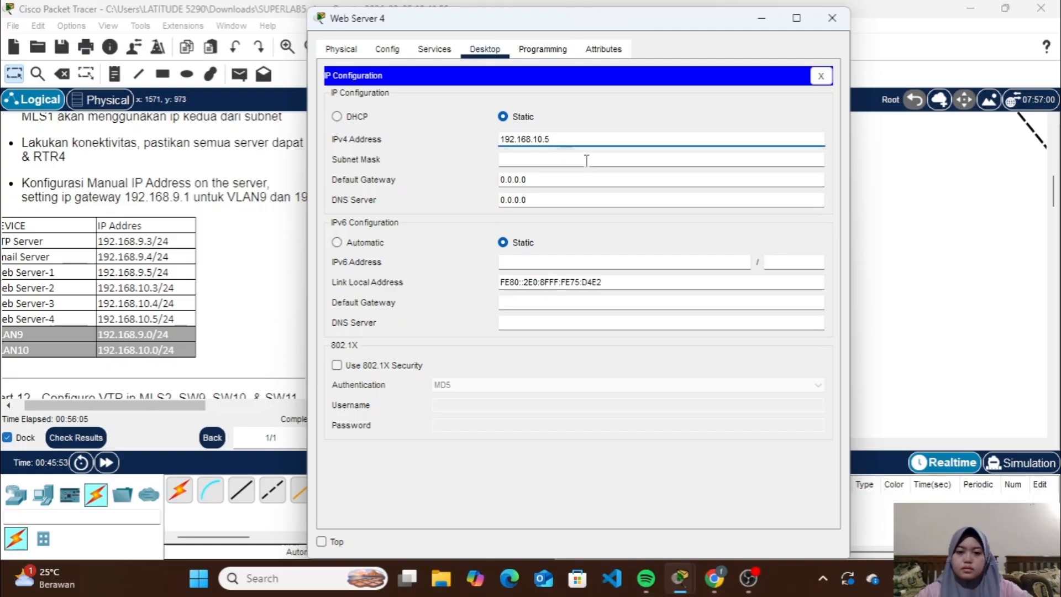
double_click(573, 159)
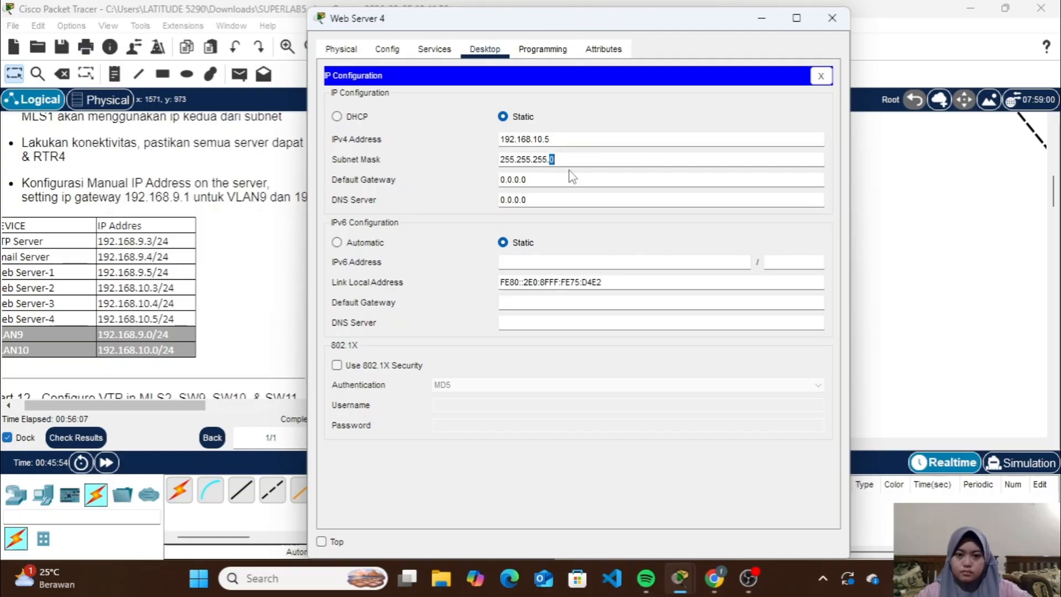
Set Web Server 4's default gateway to the VLAN10 gateway address and close its window
click(568, 182)
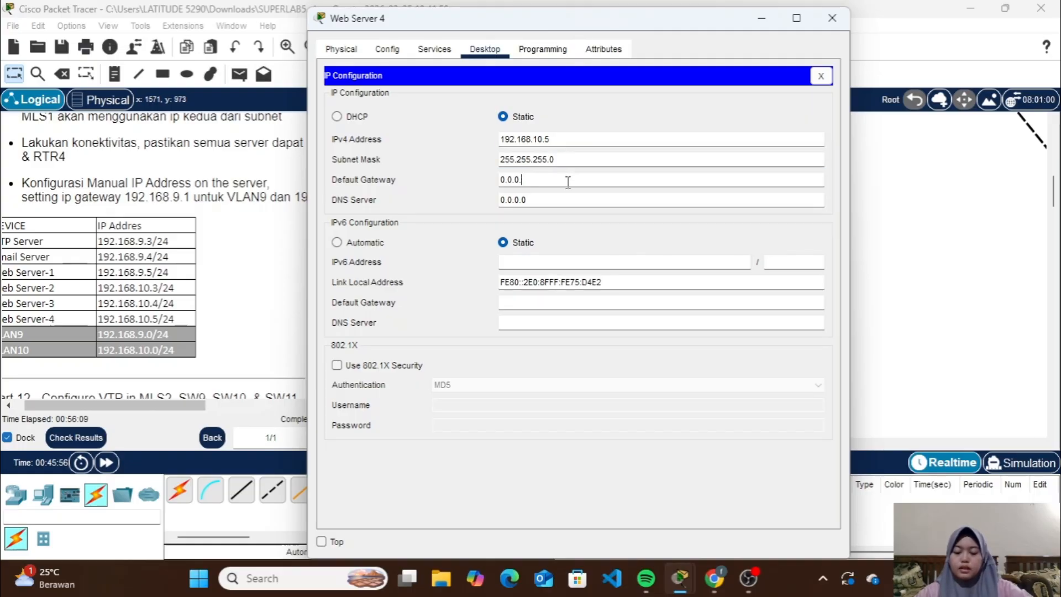
key(BackSpace)
key(BackSpace)
key(BackSpace)
key(BackSpace)
key(BackSpace)
text(192.168.10.3)
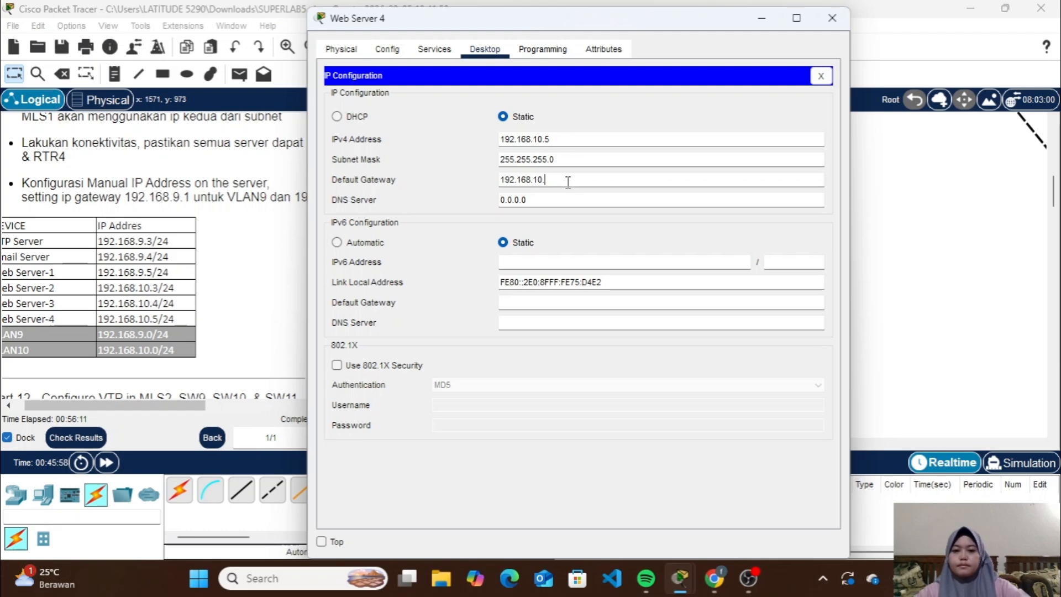
click(833, 25)
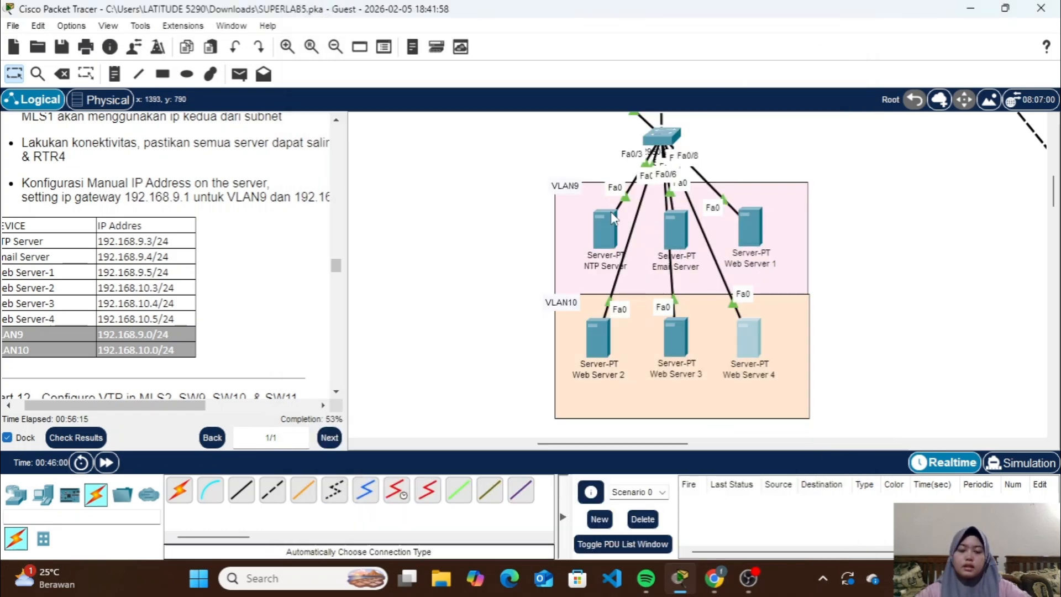
Ping the VLAN9 gateway 192.168.9.1 from the NTP Server's command prompt
click(607, 227)
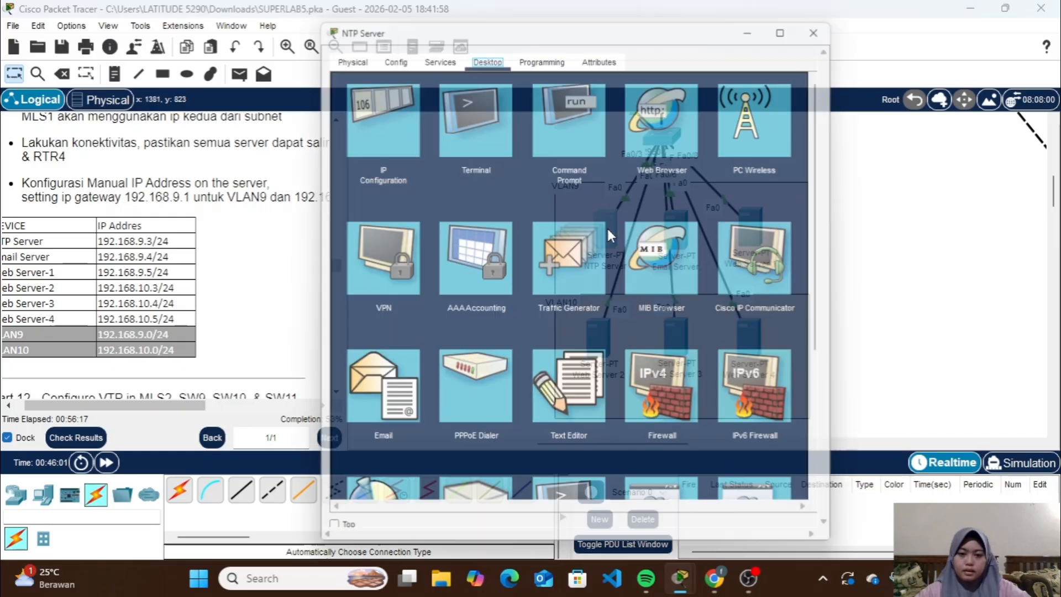
click(566, 125)
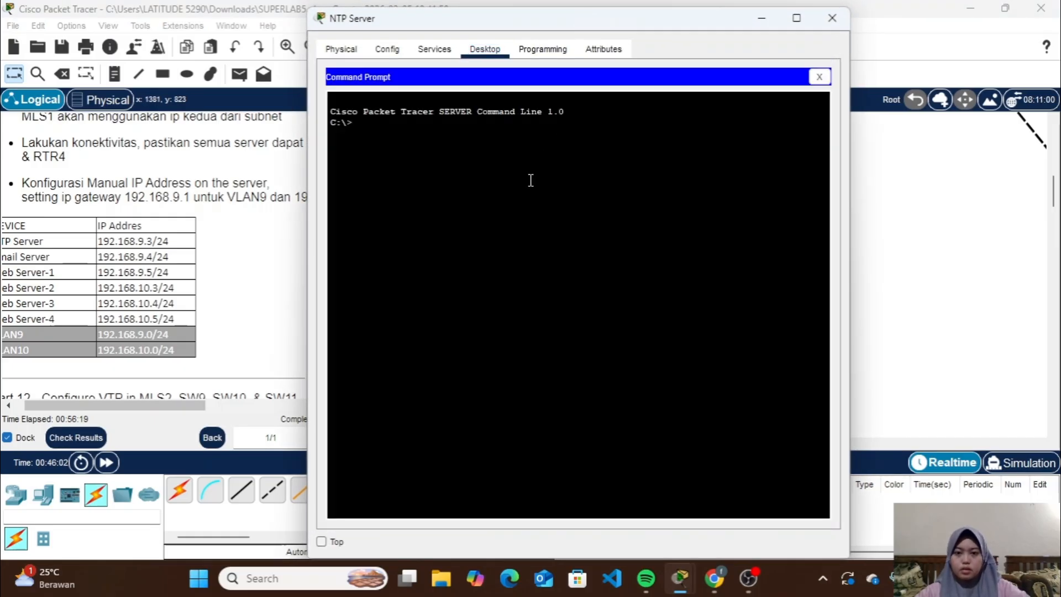
text(ping 19)
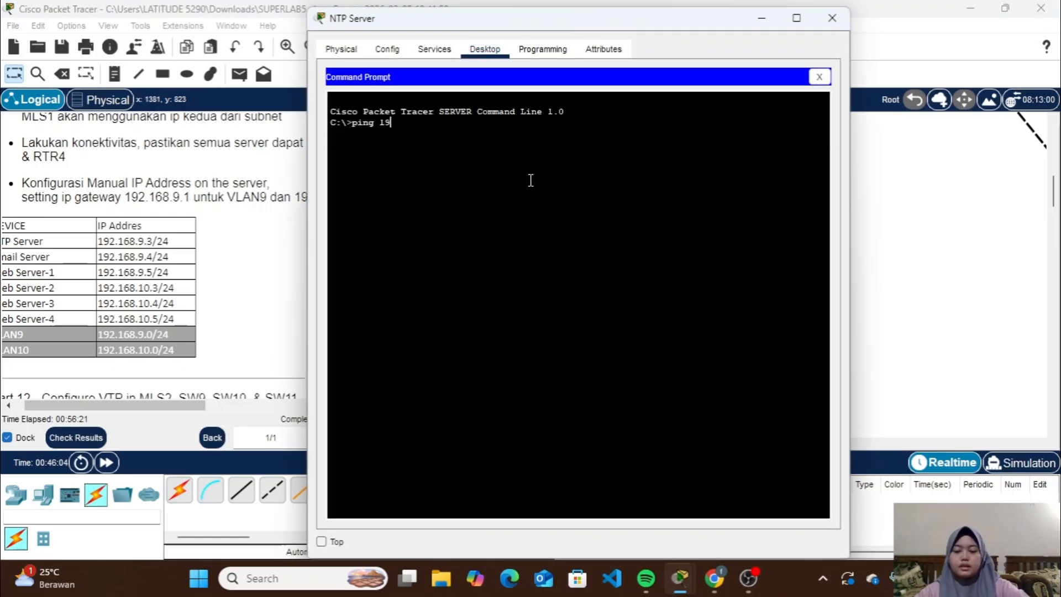
text(2.168.9.)
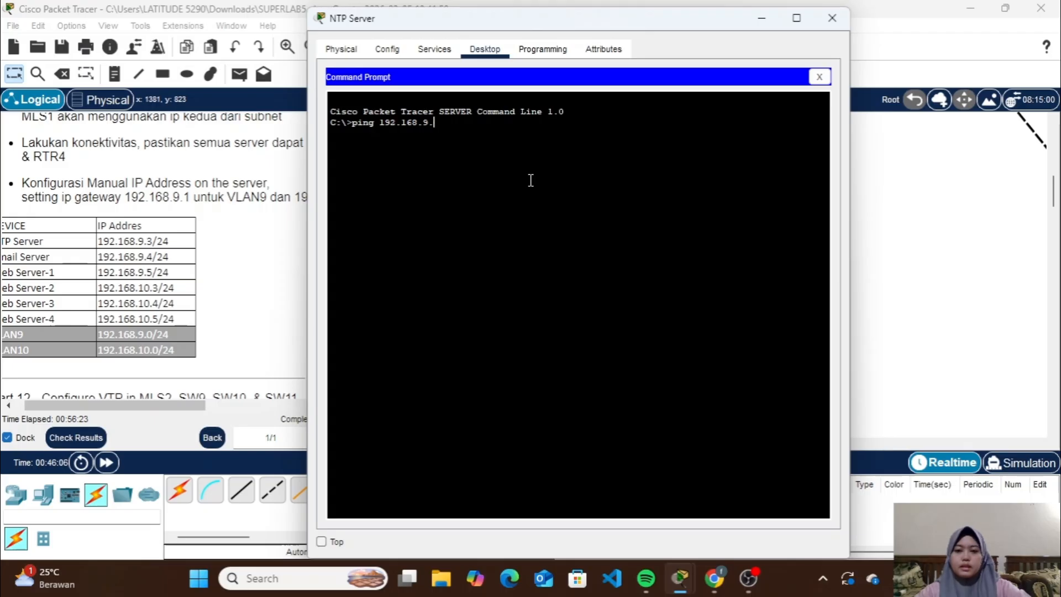
text(1)
key(Return)
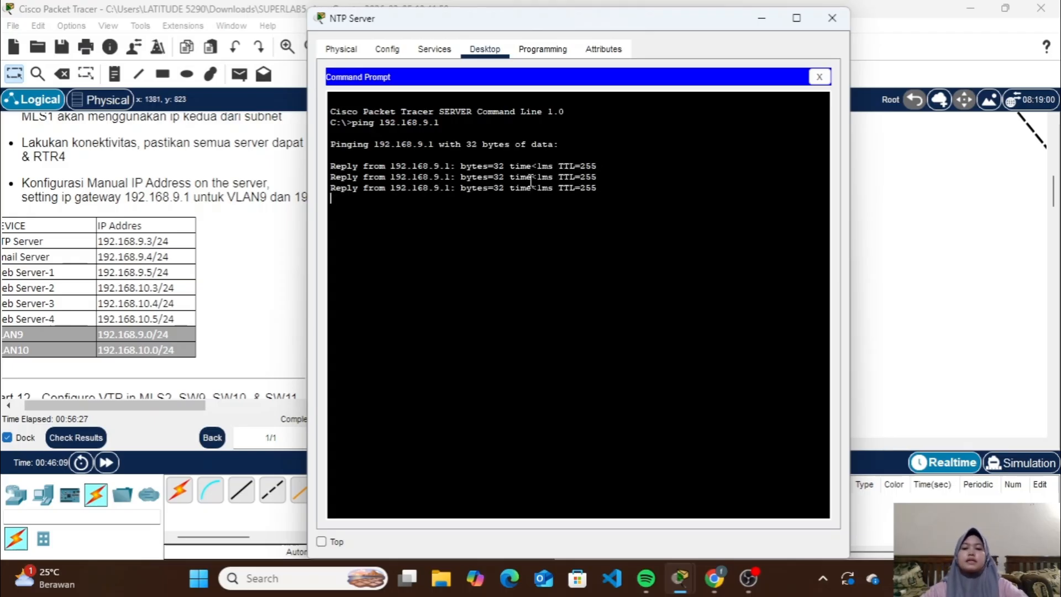
Ping the VLAN10 gateway 192.168.10.1 from the NTP Server and close its window
key(Up)
key(Left)
key(Left)
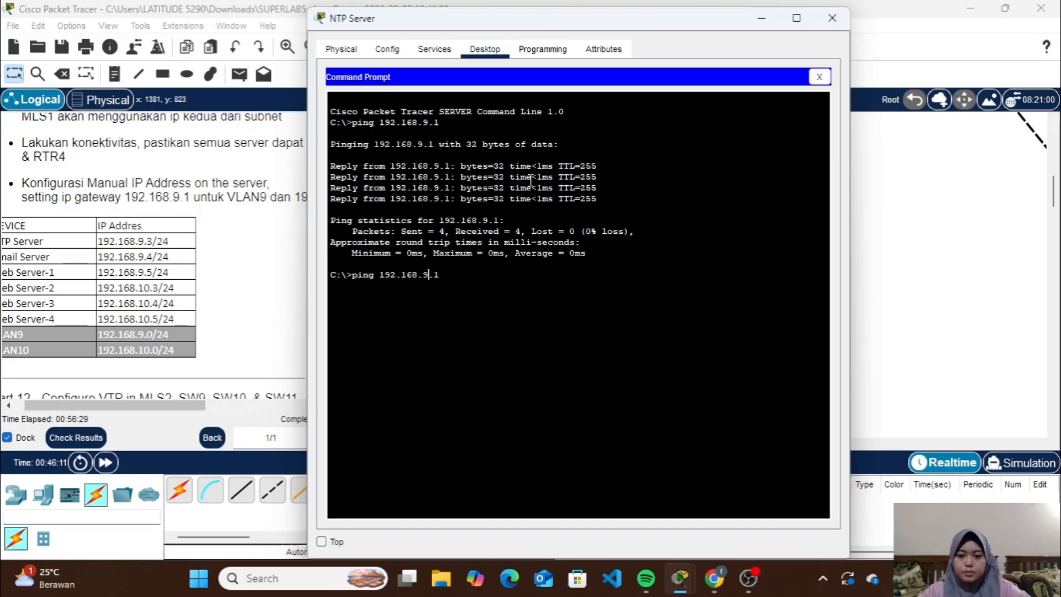
key(BackSpace)
text(10)
key(Return)
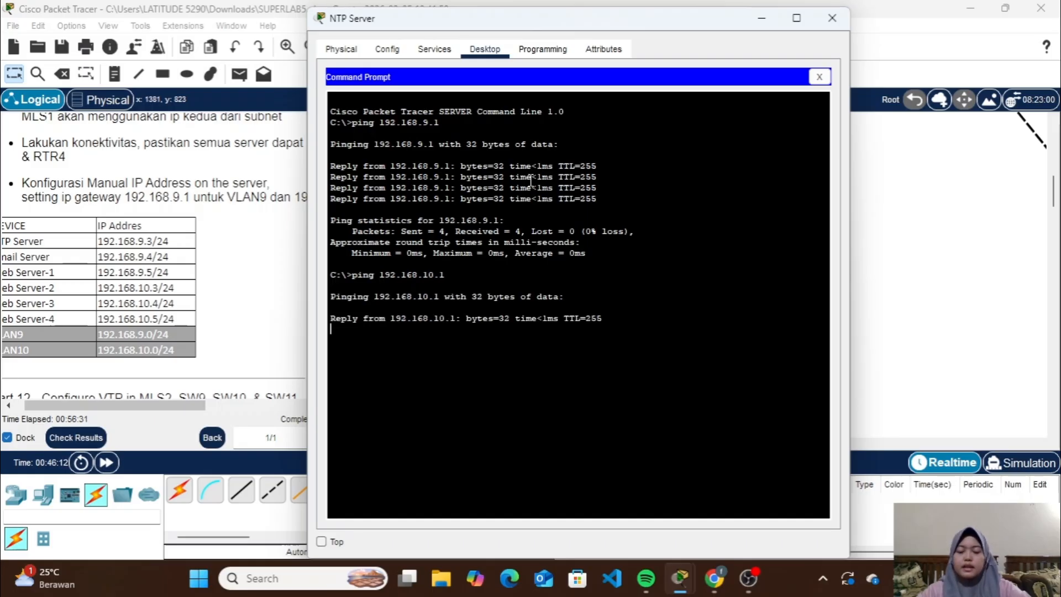
click(830, 21)
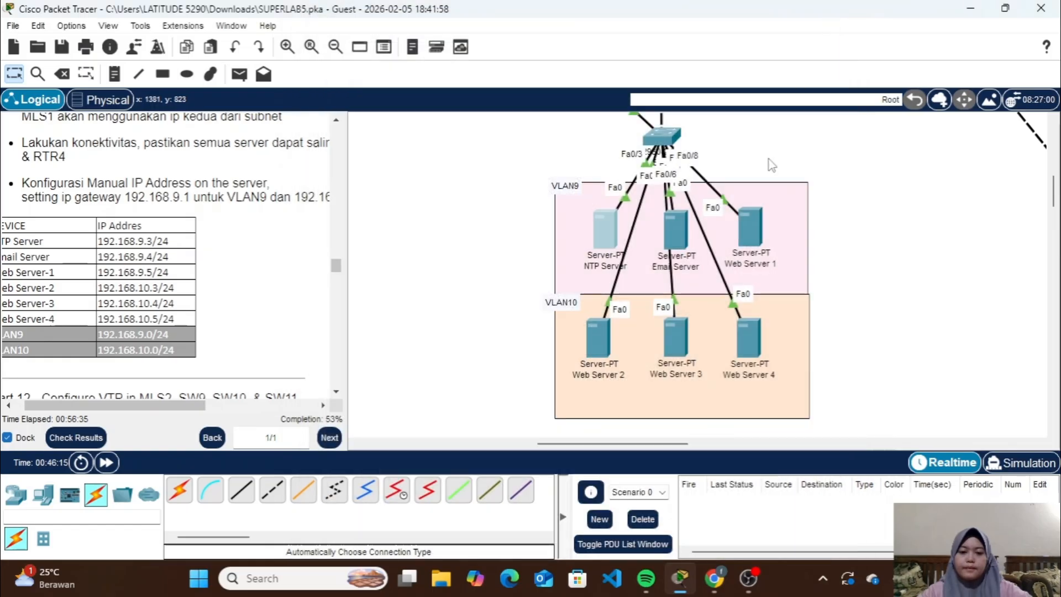
Ping the VLAN10 gateway 192.168.10.1 from Web Server 2's command prompt
click(608, 336)
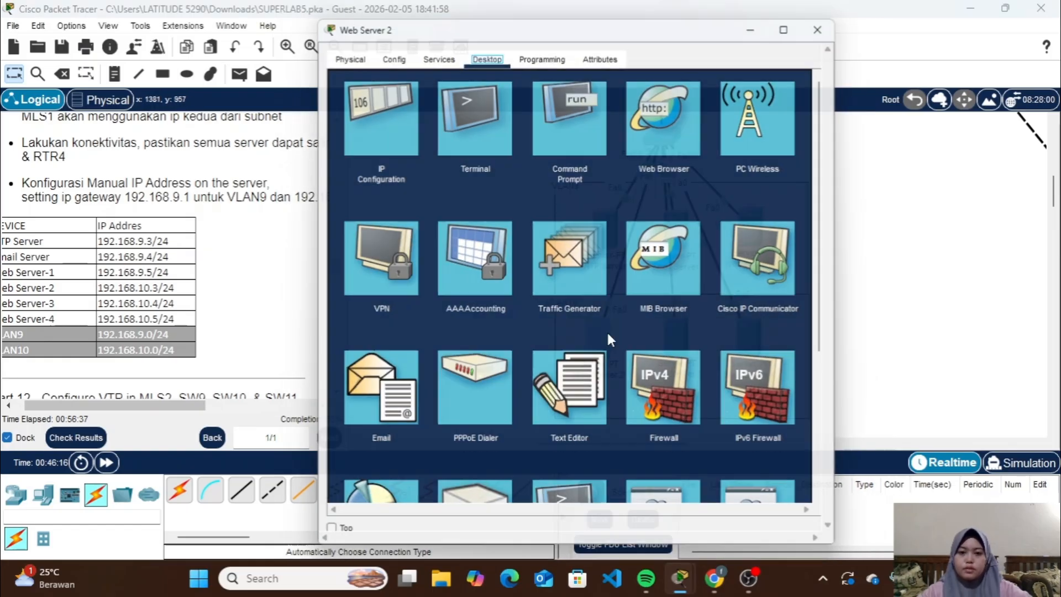
click(592, 145)
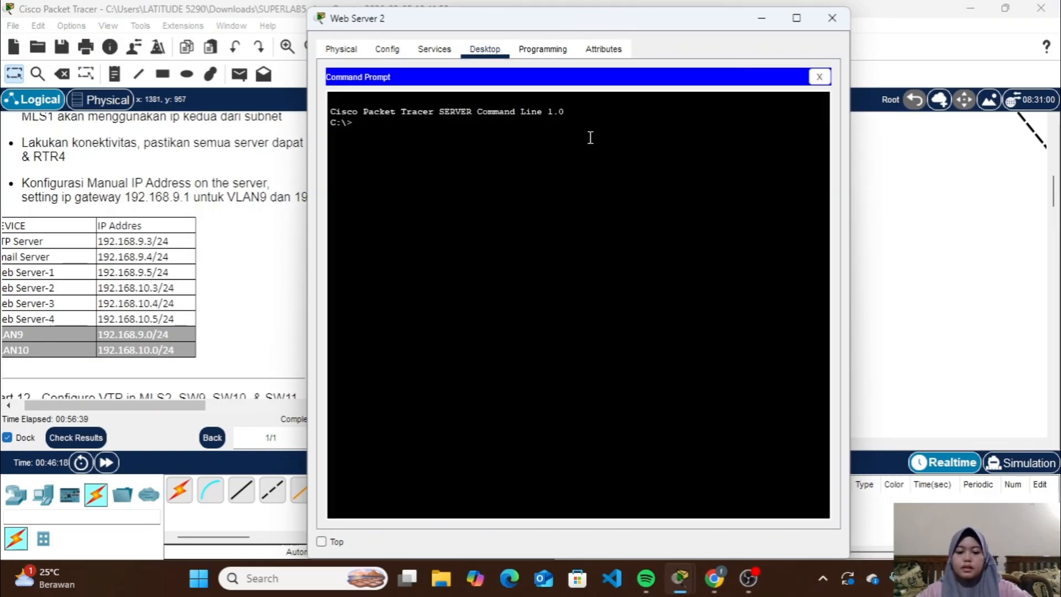
text(ping 192.)
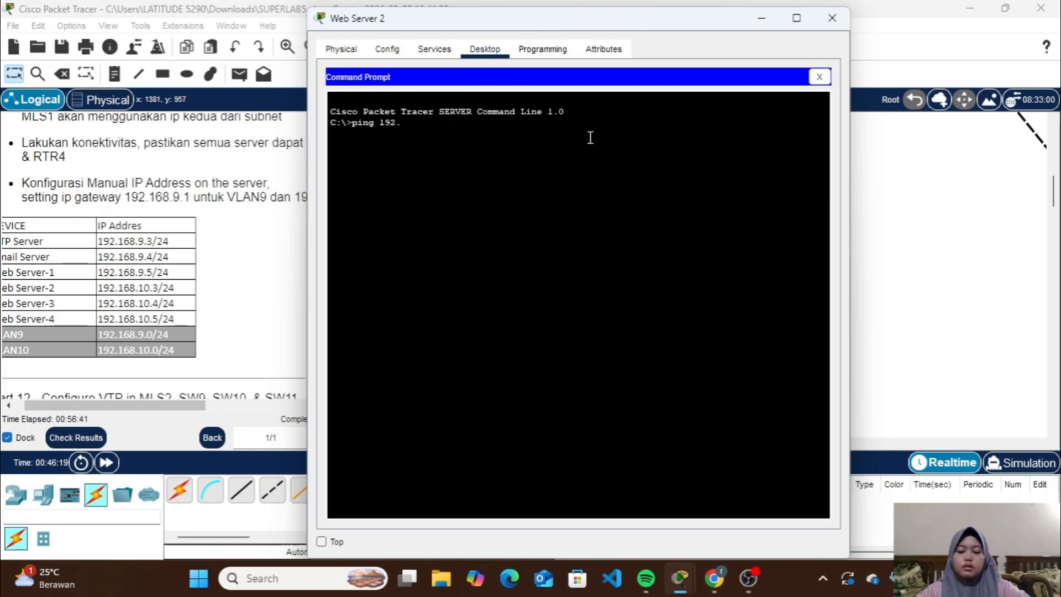
text(168.10.1)
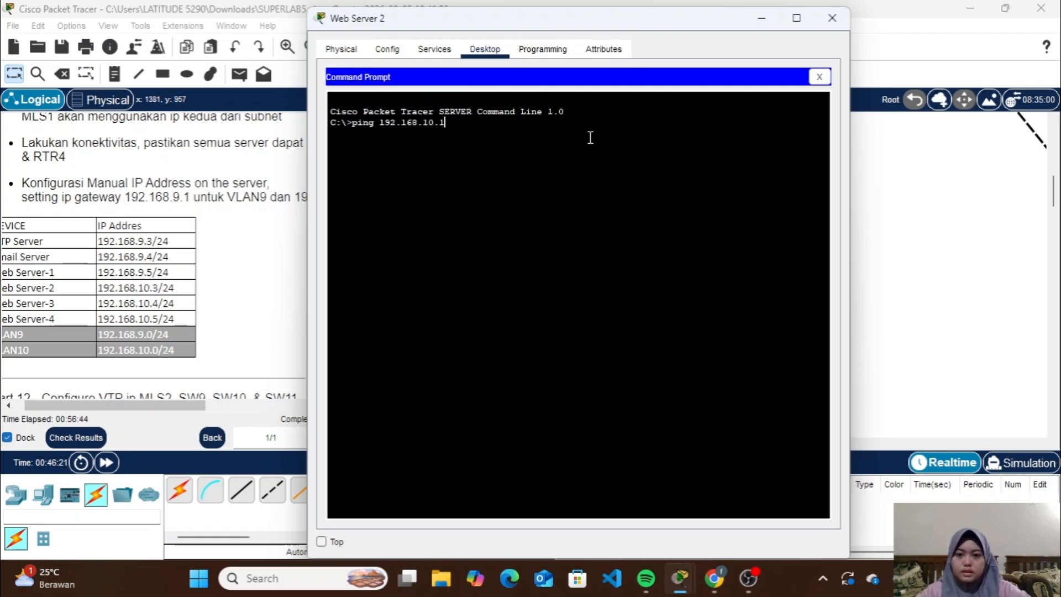
key(Return)
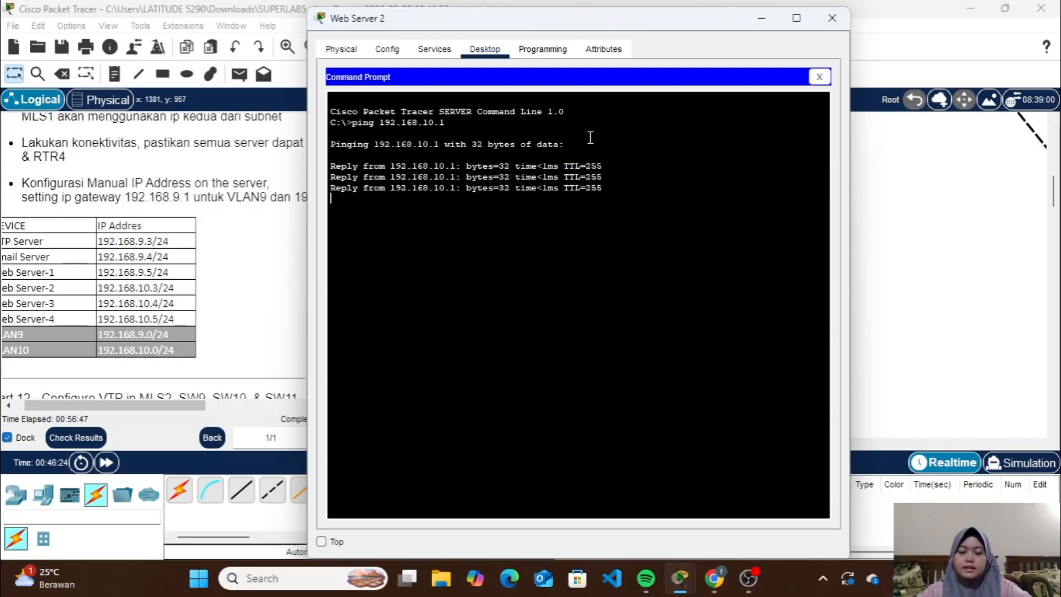
Ping the VLAN9 gateway 192.168.9.1 from Web Server 2 and close its window
key(Up)
key(Left)
key(Left)
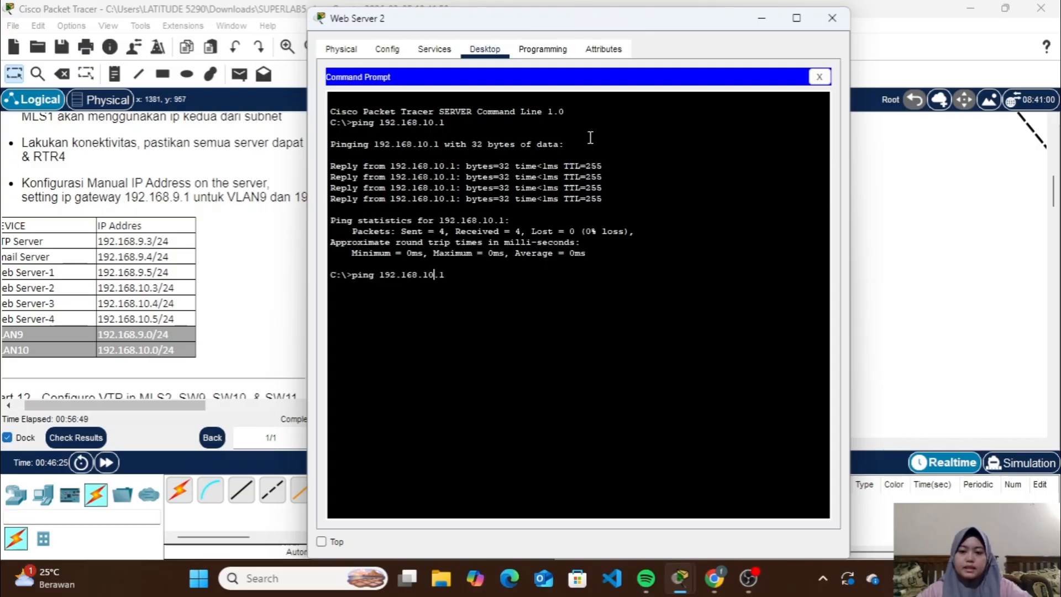
key(BackSpace)
key(BackSpace)
text(9)
key(Return)
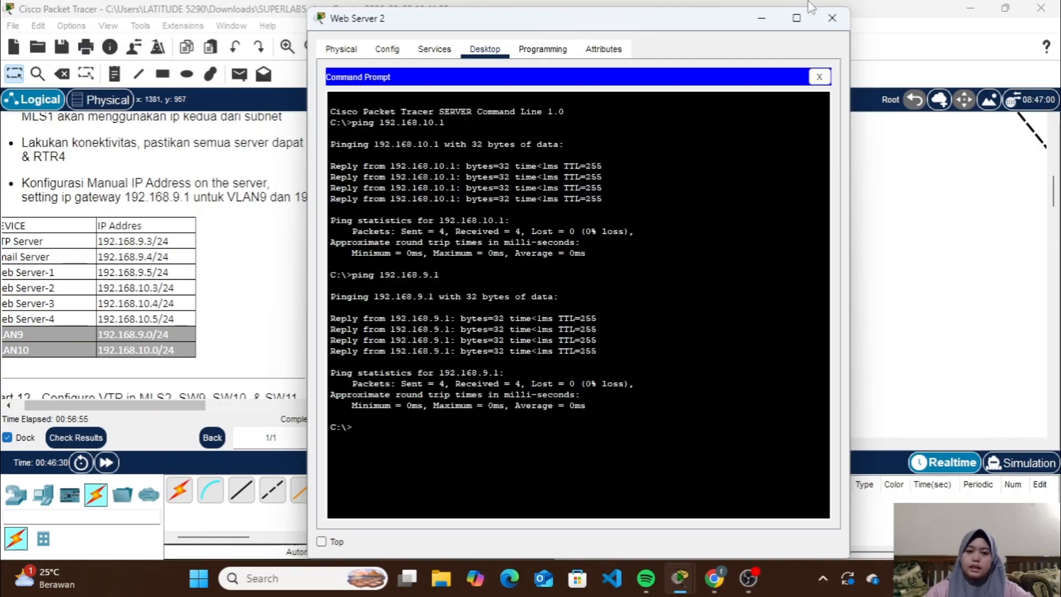
click(832, 18)
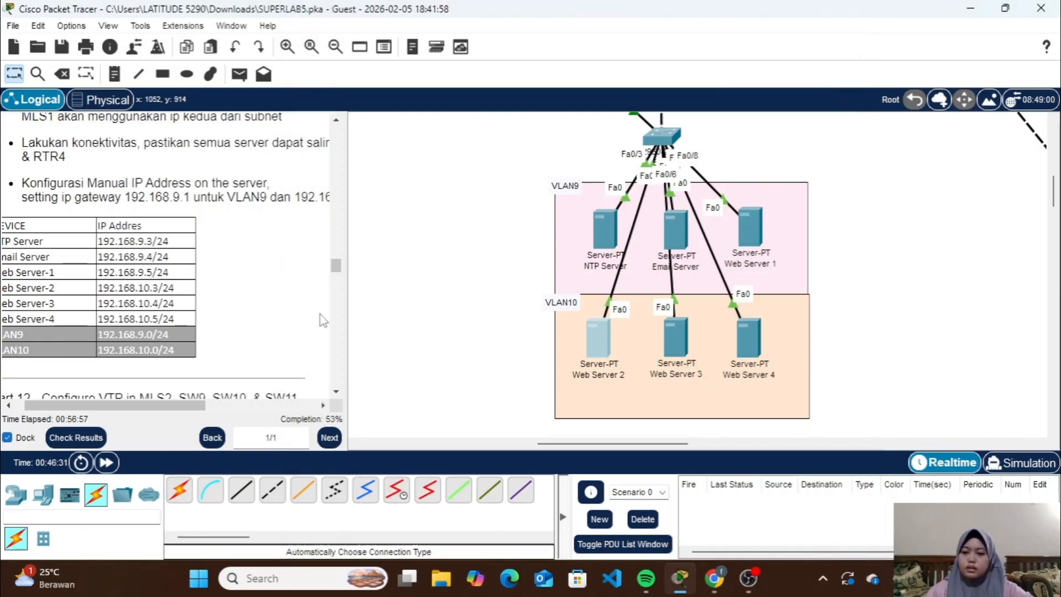
Read the Part 12 VTP instructions and examine the topology links between MLS2 and SW9, SW10 and SW11
scroll(303, 327, down, 2)
scroll(304, 328, left, 1)
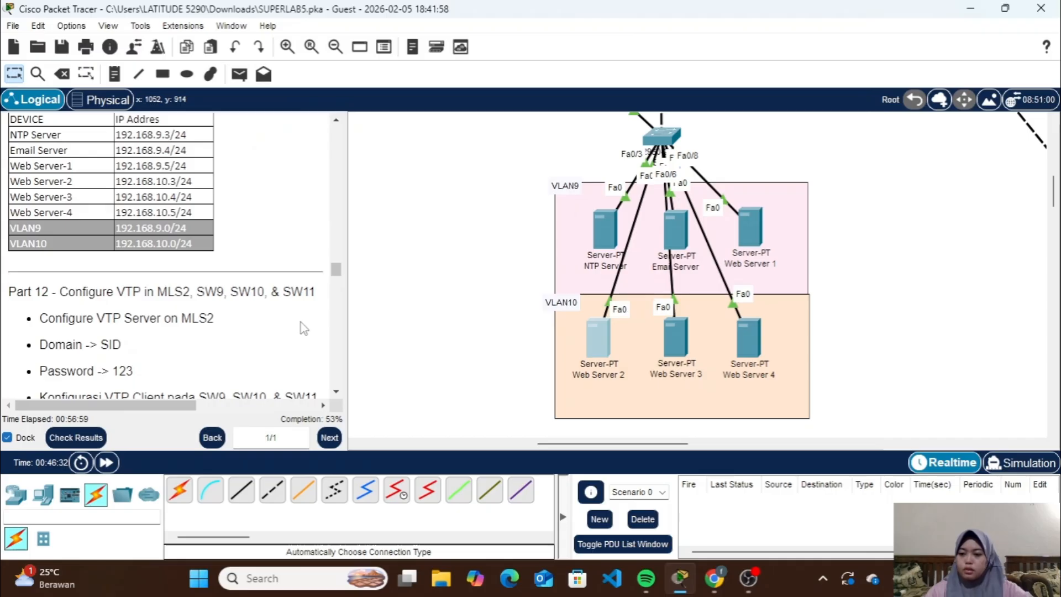
scroll(303, 328, down, 3)
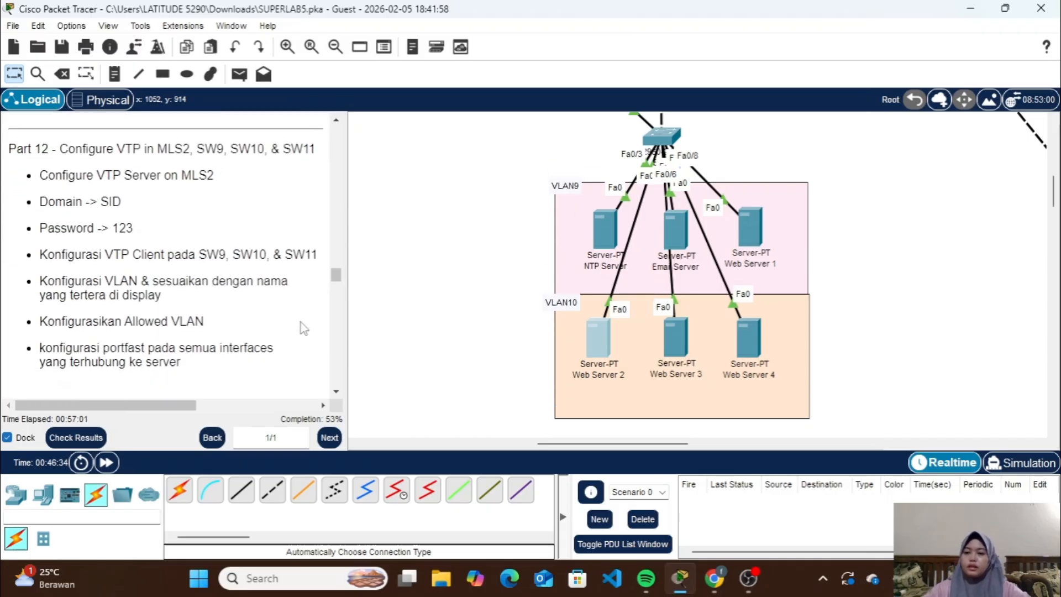
scroll(442, 289, up, 3)
scroll(442, 289, up, 3)
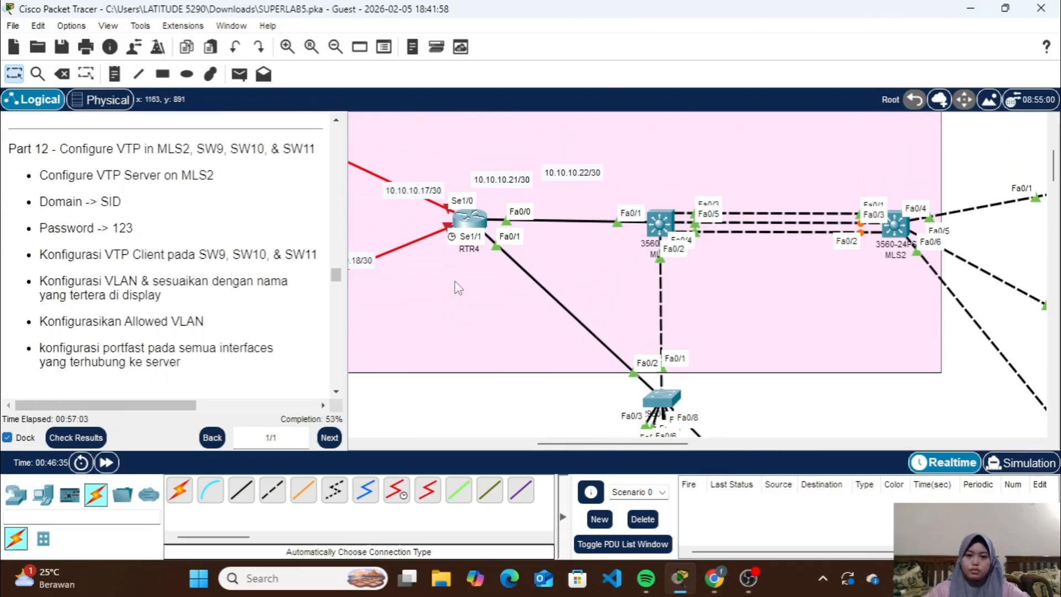
scroll(792, 261, right, 5)
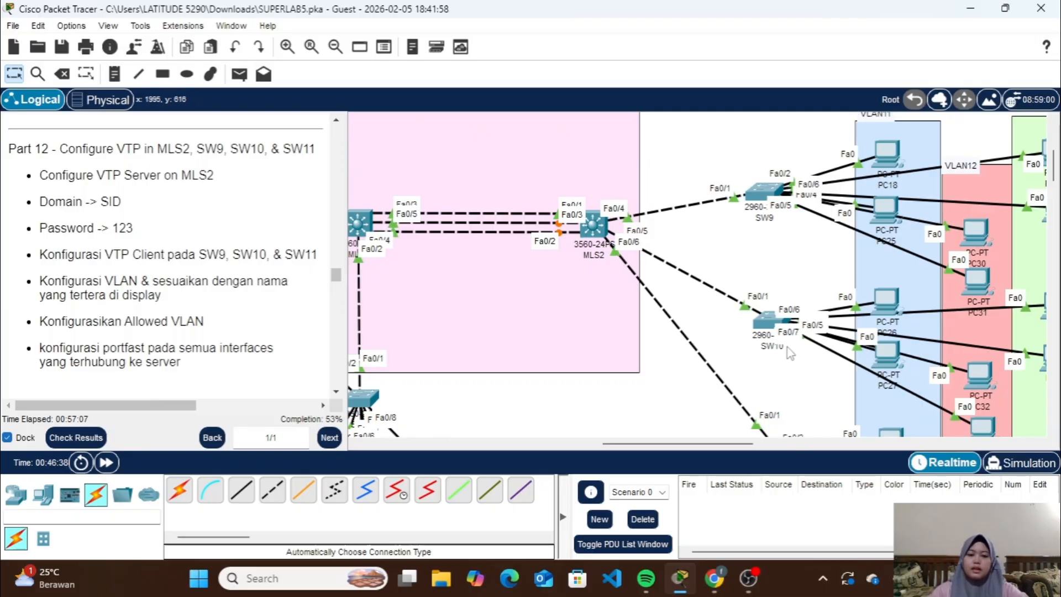
scroll(790, 386, down, 3)
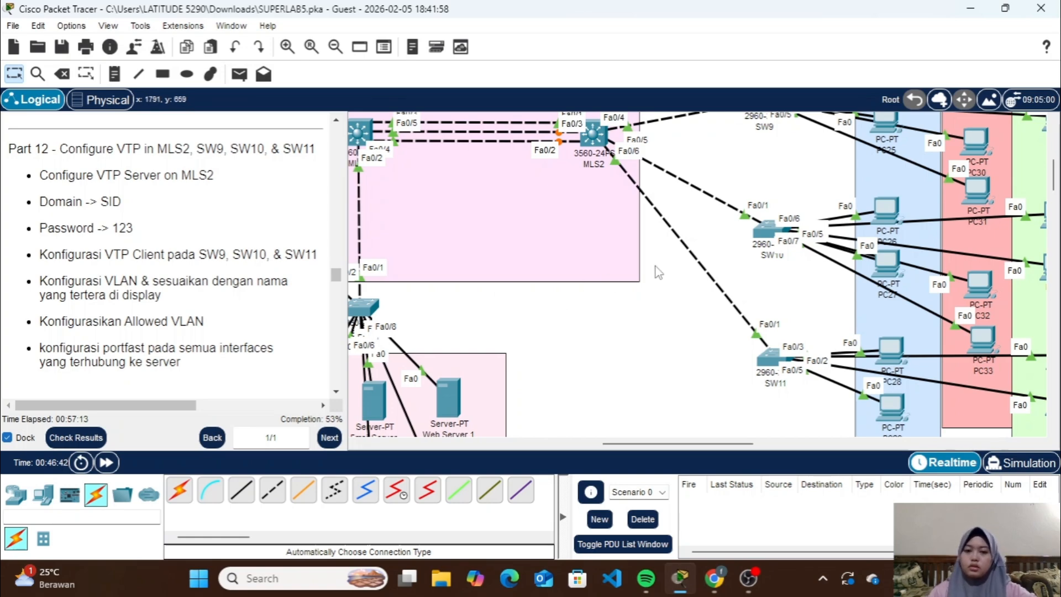
scroll(663, 273, up, 5)
scroll(710, 287, down, 3)
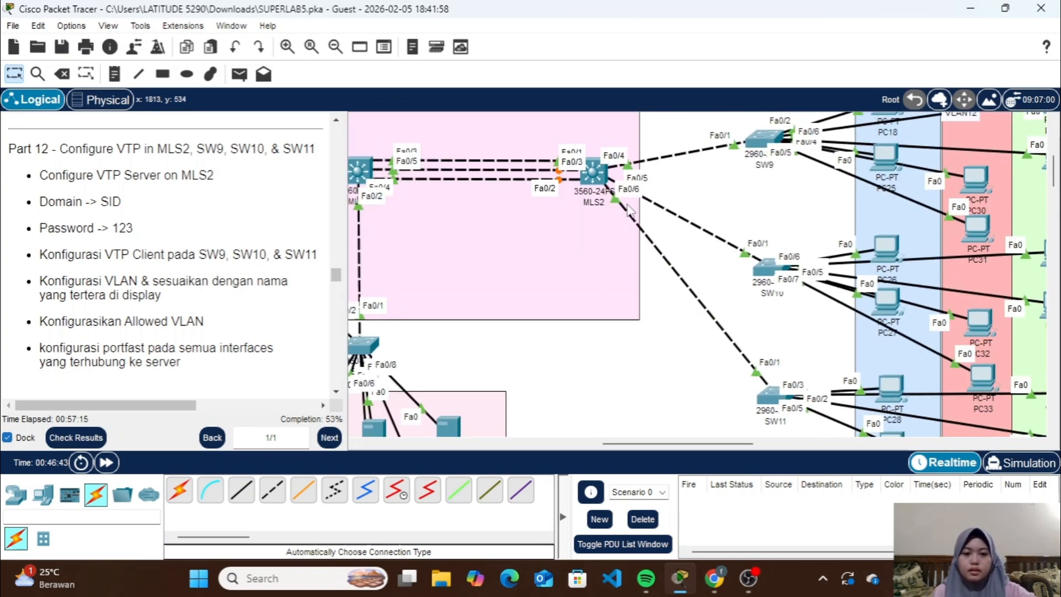
scroll(723, 279, down, 2)
scroll(725, 279, up, 2)
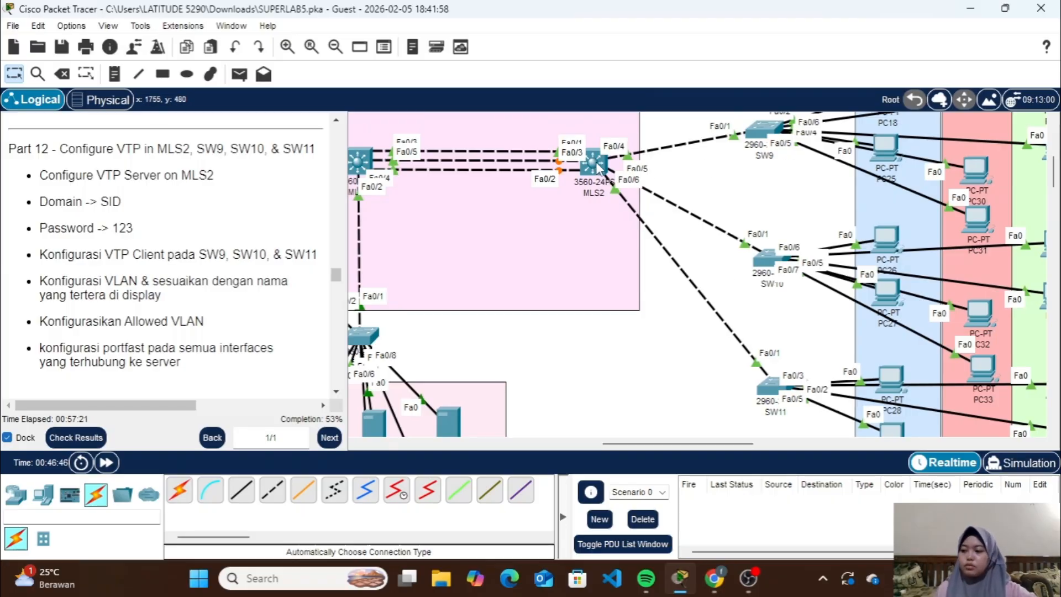
Access privileged mode on MLS2 with the enable password and enter global configuration mode
click(598, 167)
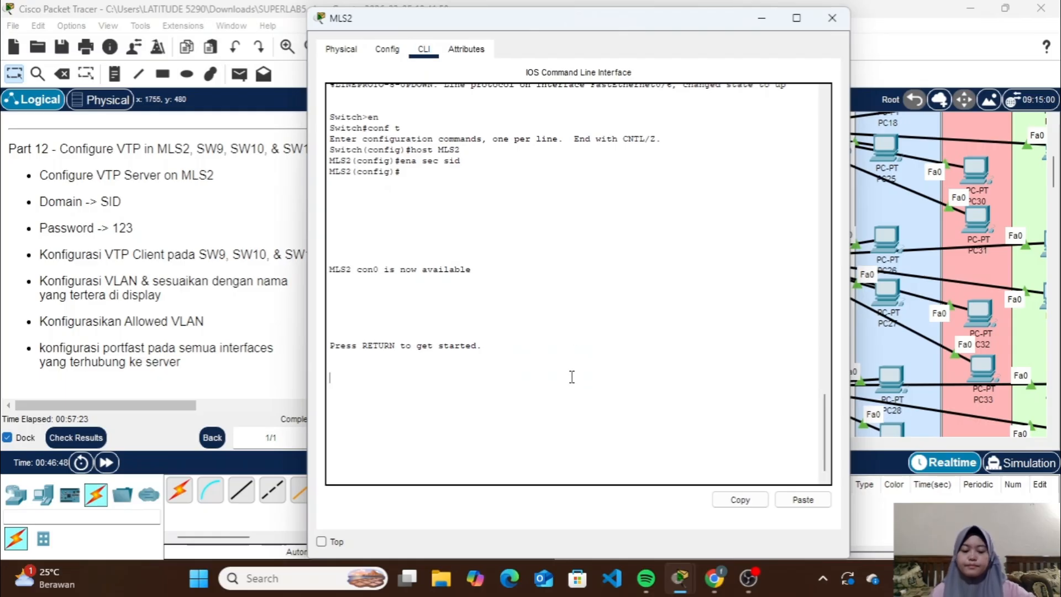
key(Return)
text(en)
key(Return)
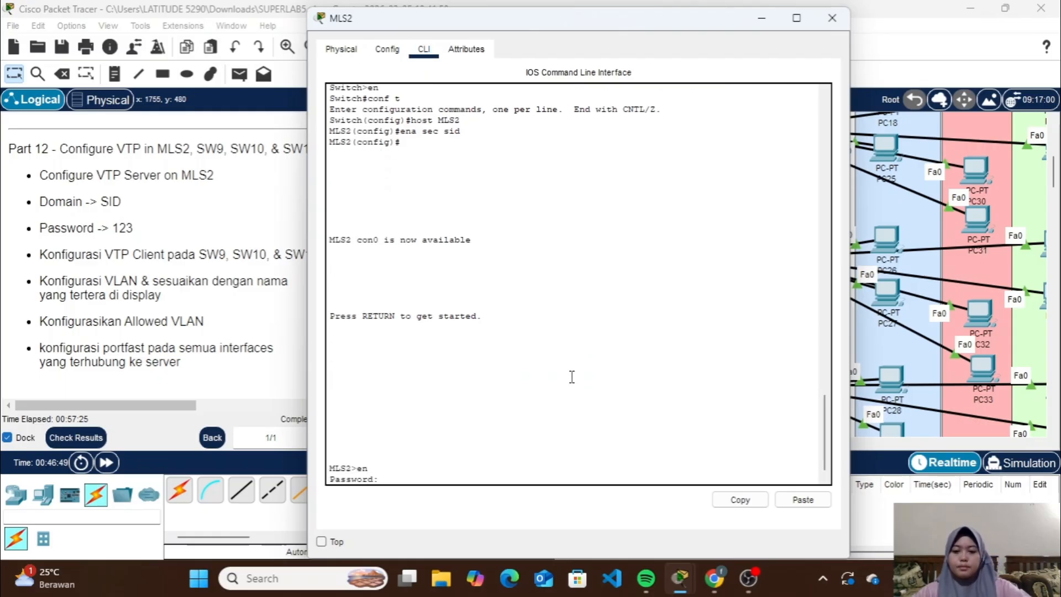
text(sid)
key(Return)
text(conf)
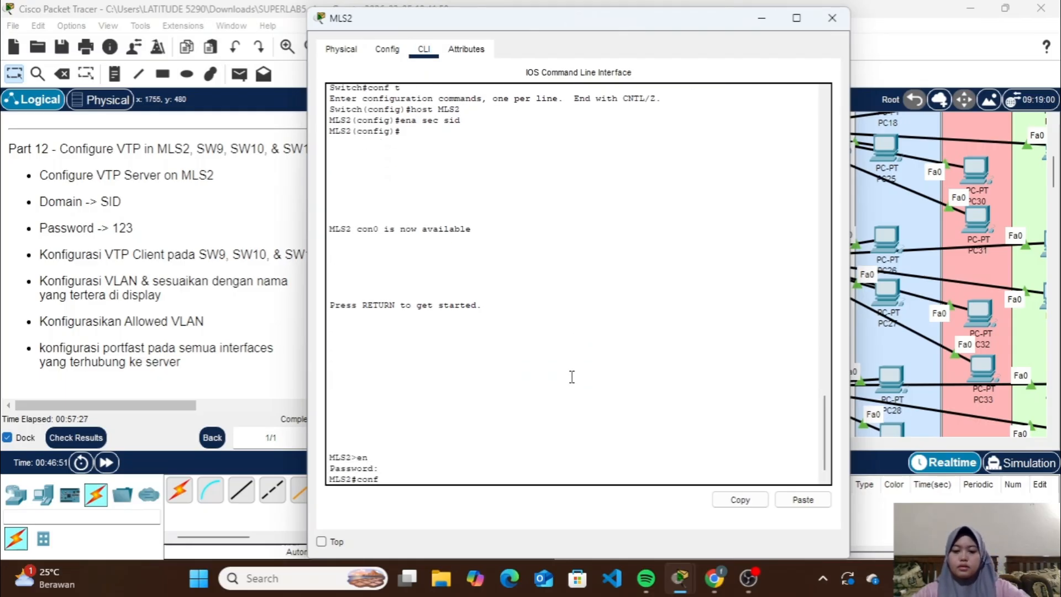
text( t)
key(Return)
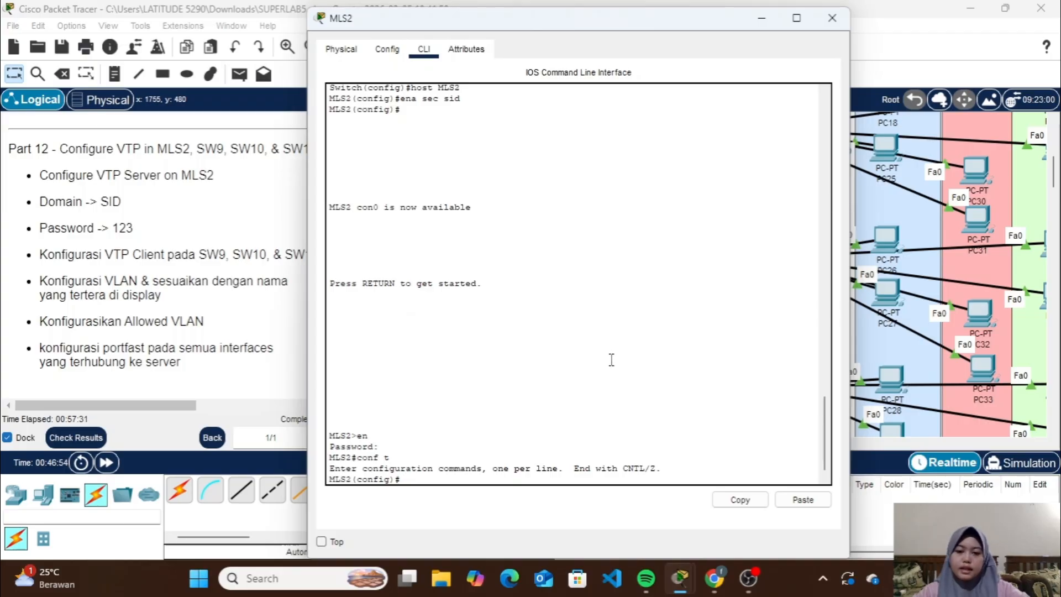
Check MLS2's ports toward SW9, SW10 and SW11 in the topology and enter configuration for interface range fa0/4-6 on MLS2
click(761, 18)
scroll(662, 329, up, 3)
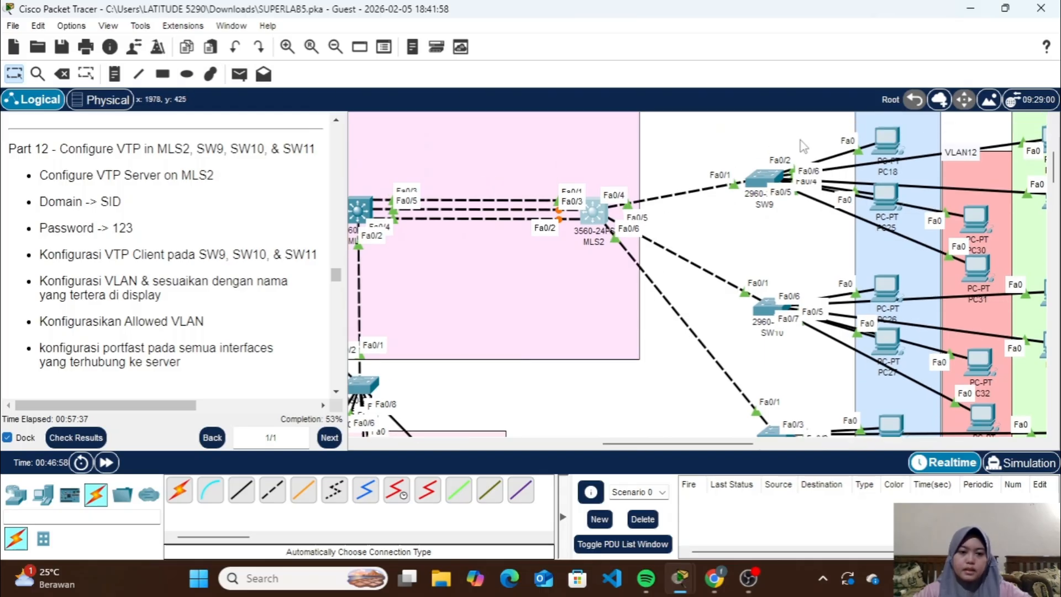
click(595, 213)
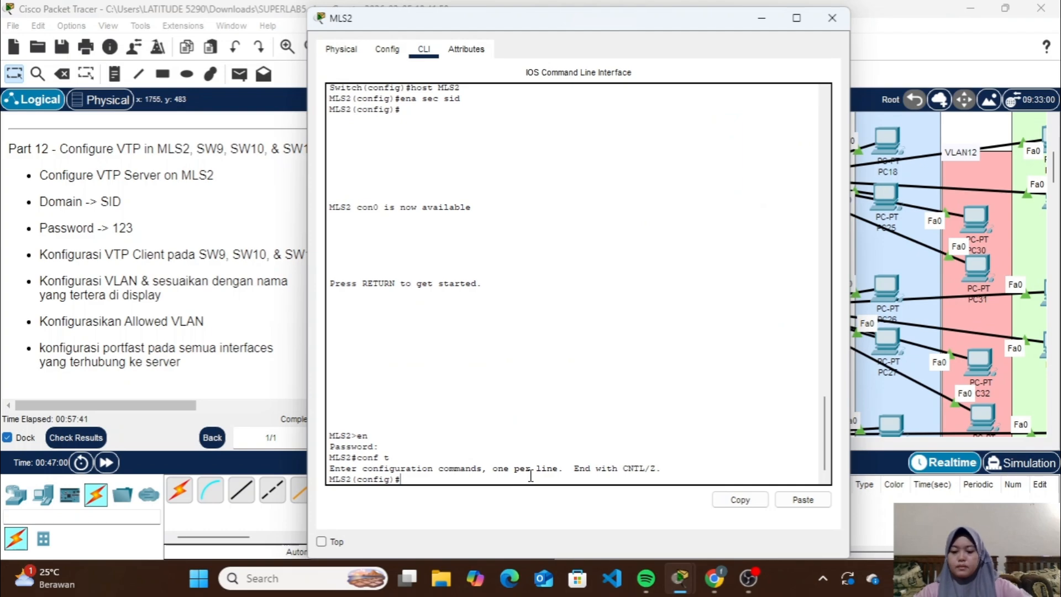
text(int)
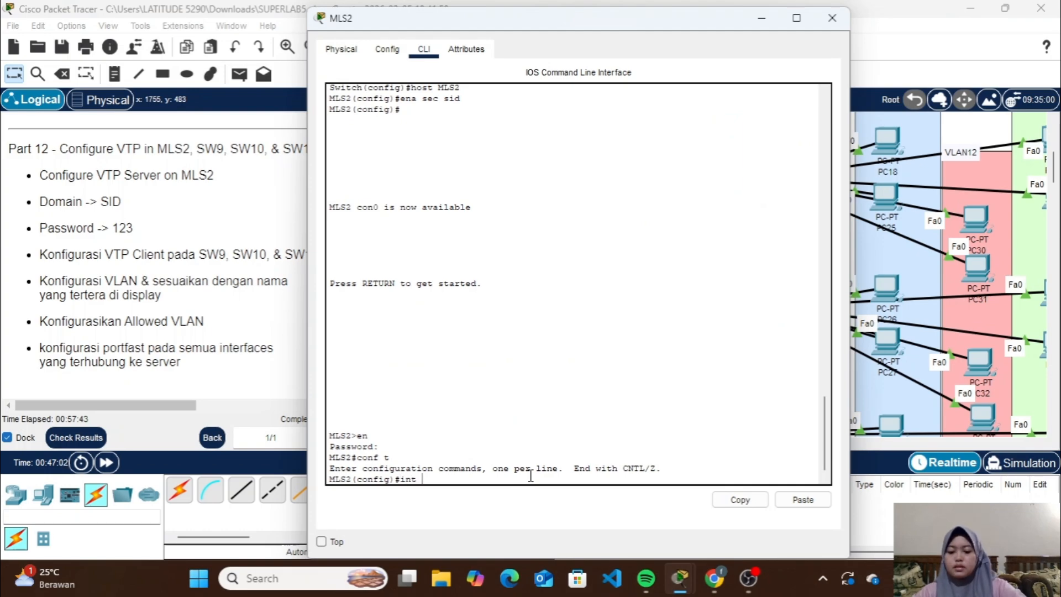
text( ra fa)
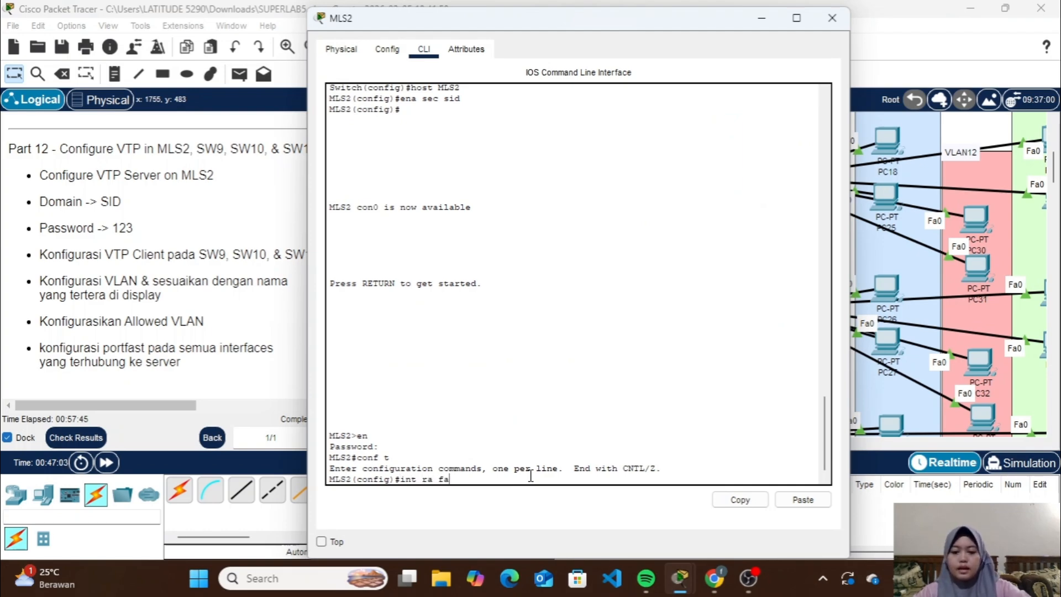
text(0/46)
key(Return)
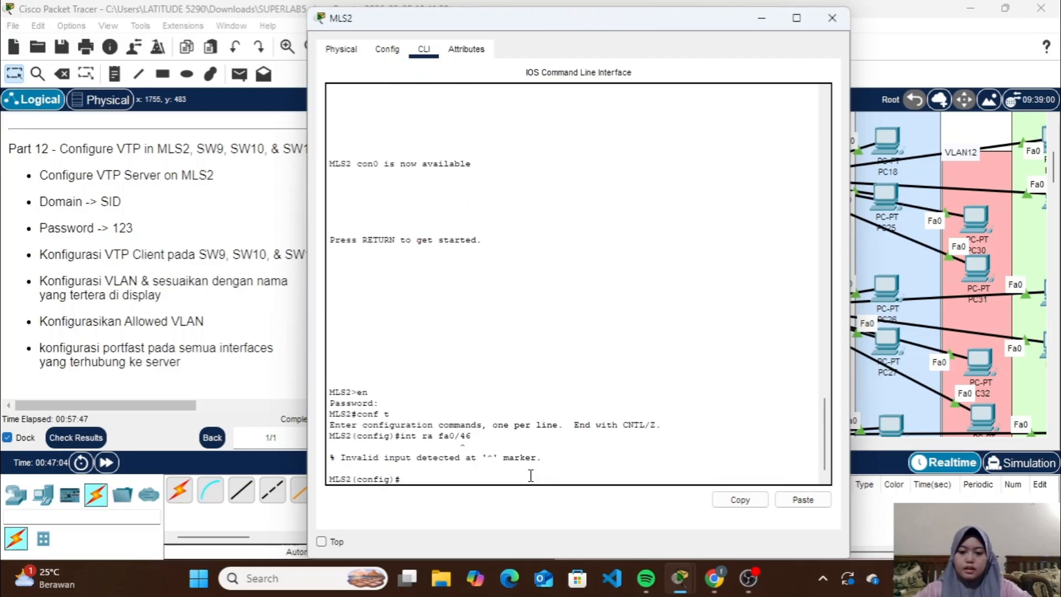
key(Up)
key(BackSpace)
text(-)
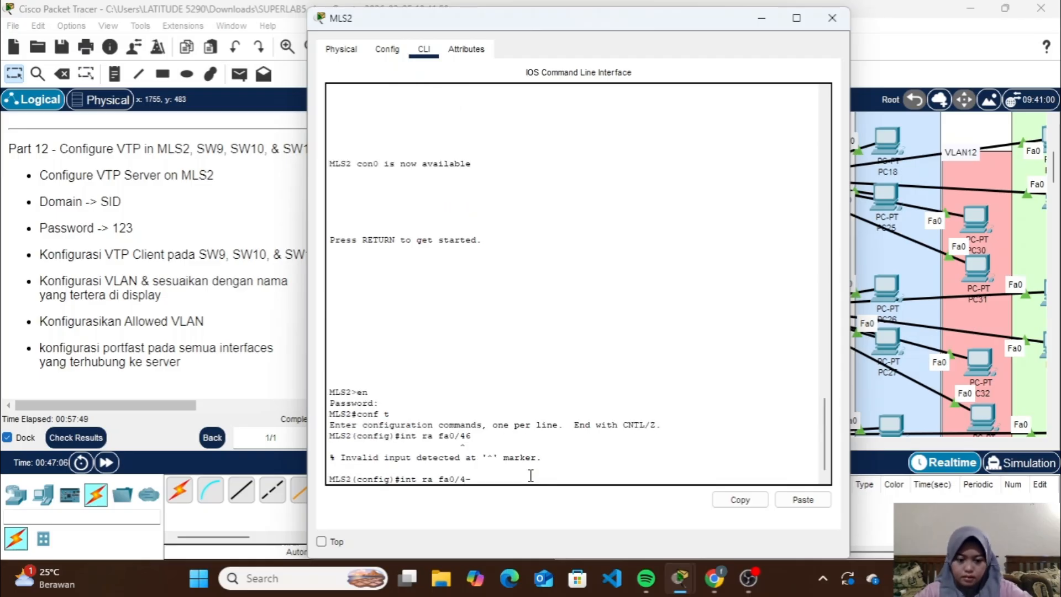
text(6)
key(Return)
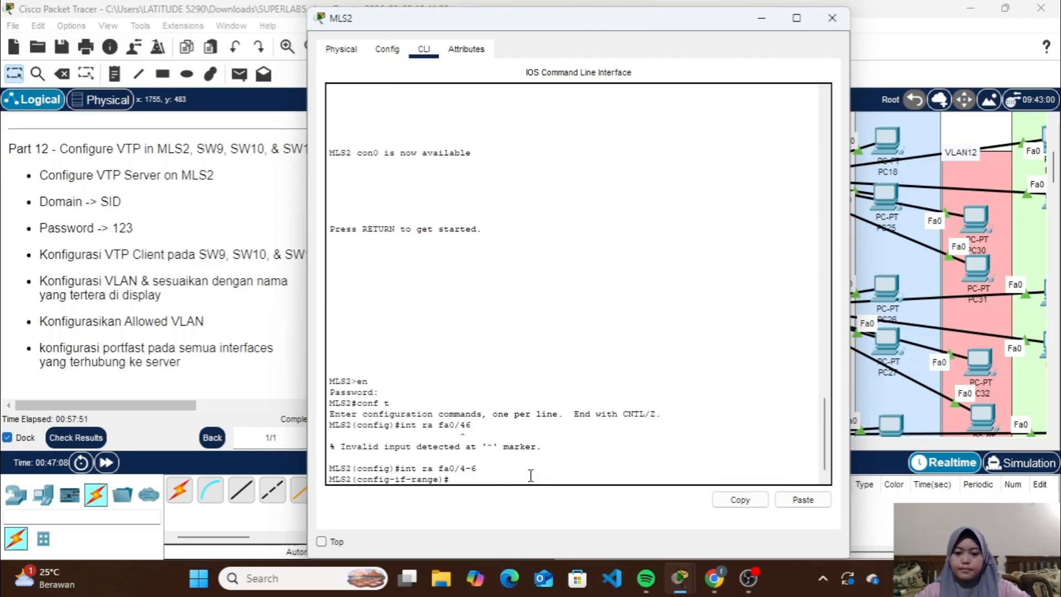
Set dot1q trunk encapsulation and trunk mode on MLS2's interface range fa0/4-6
text(sw)
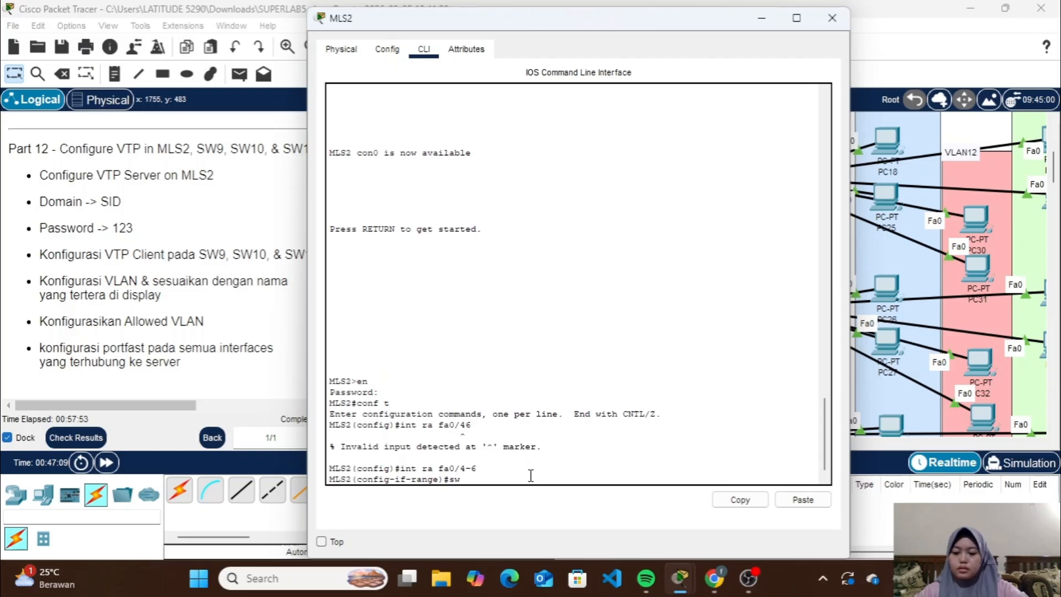
text( t enc )
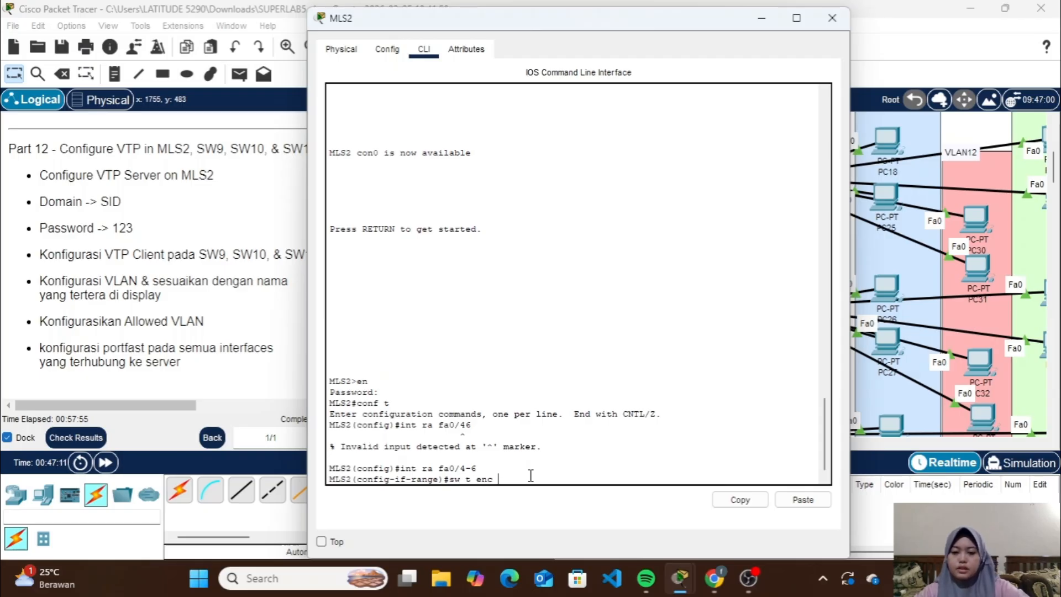
text(do)
key(Return)
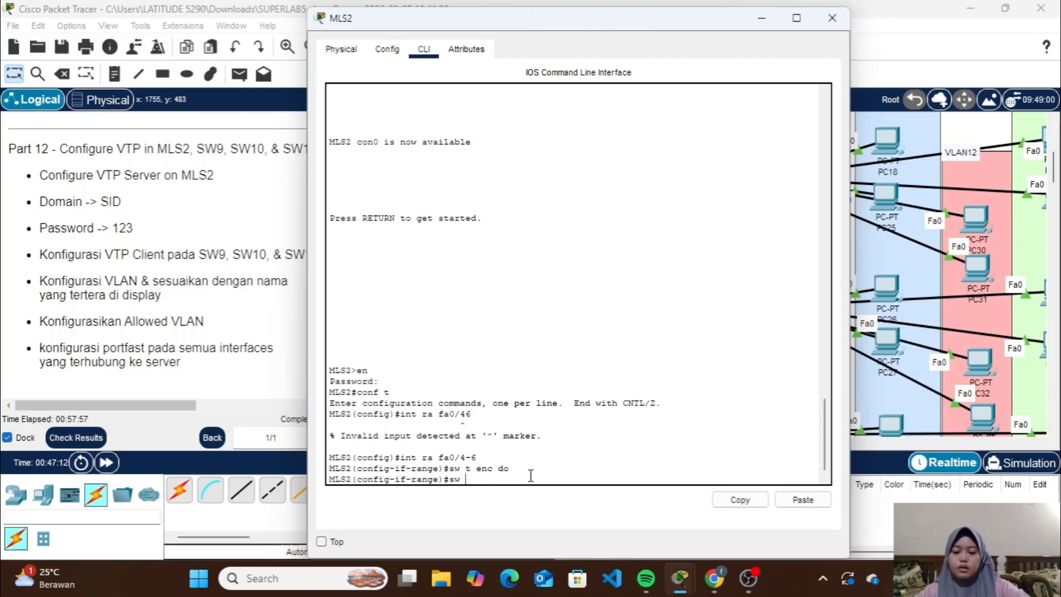
text(sw m t)
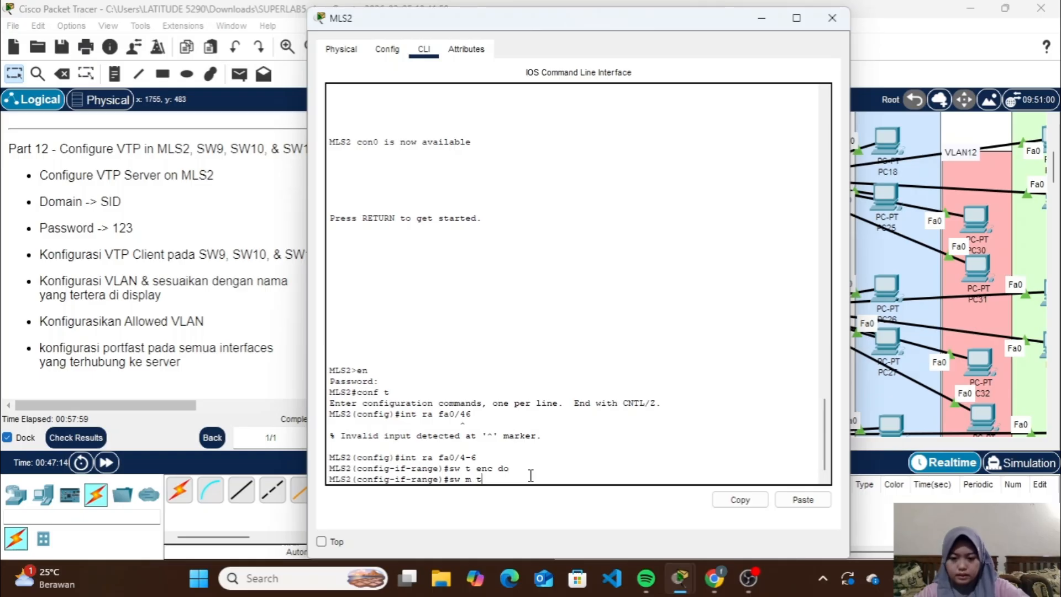
key(Return)
key(Return)
Check the VLAN labels in the topology, allow VLANs 11-13 on MLS2's fa0/4-6 trunks, and return to global configuration mode
text(sw)
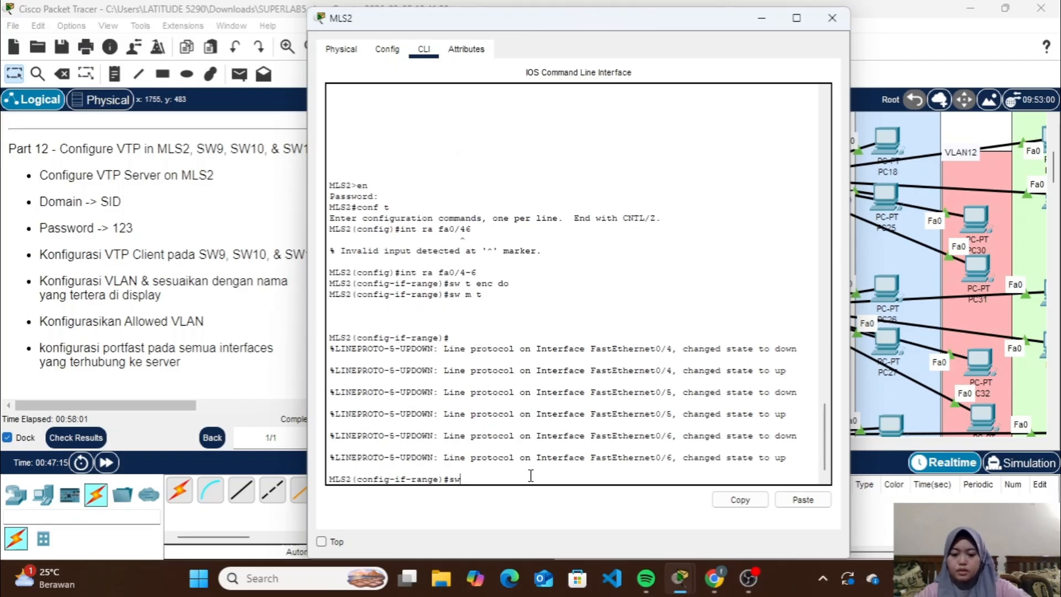
text( tall)
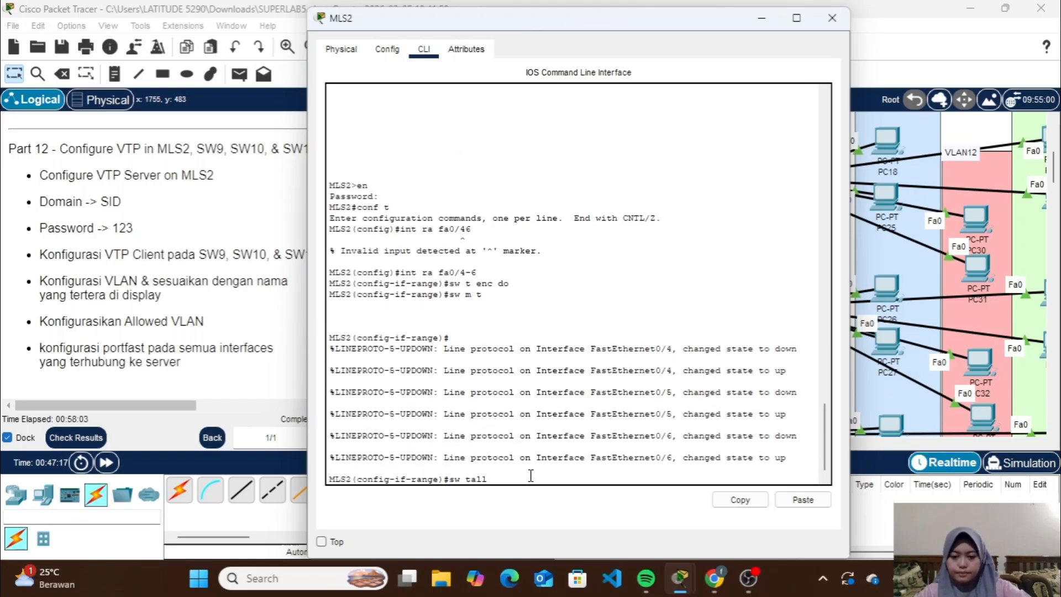
key(BackSpace)
key(BackSpace)
key(BackSpace)
text(a)
text(ll vl)
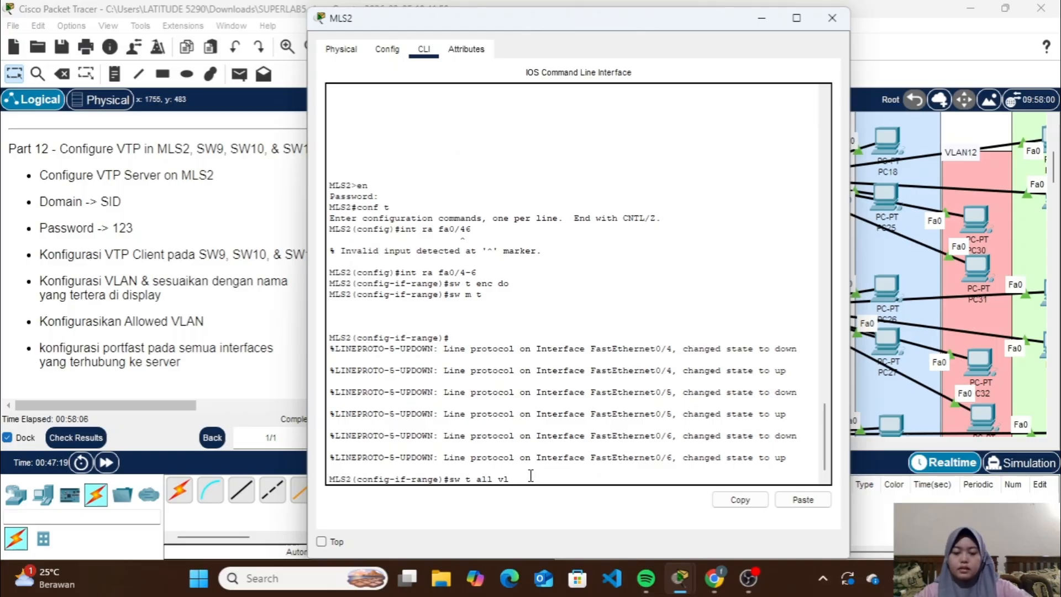
click(762, 17)
scroll(782, 254, right, 3)
scroll(782, 255, up, 4)
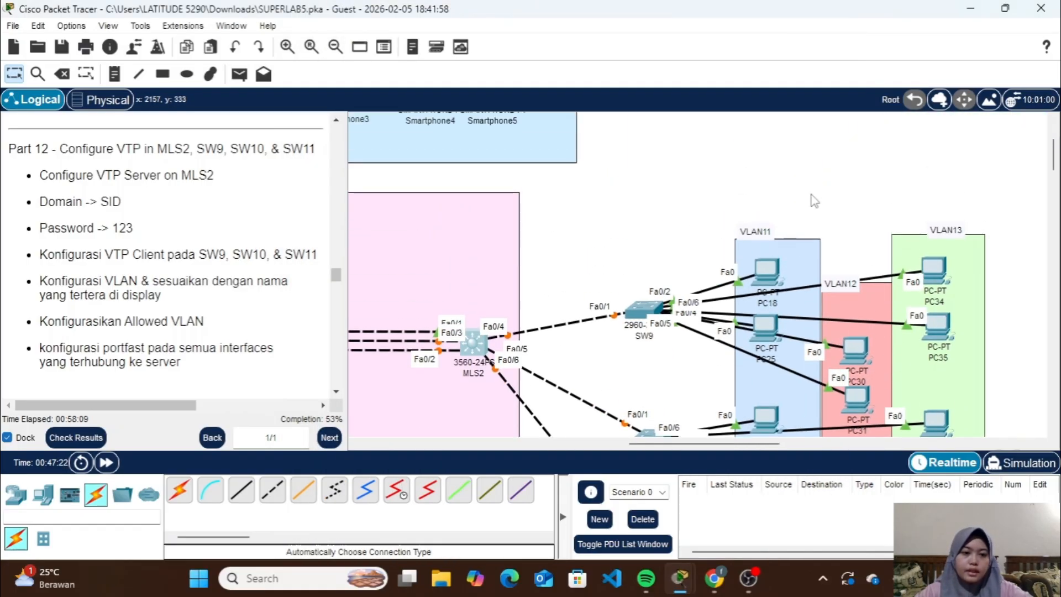
click(478, 340)
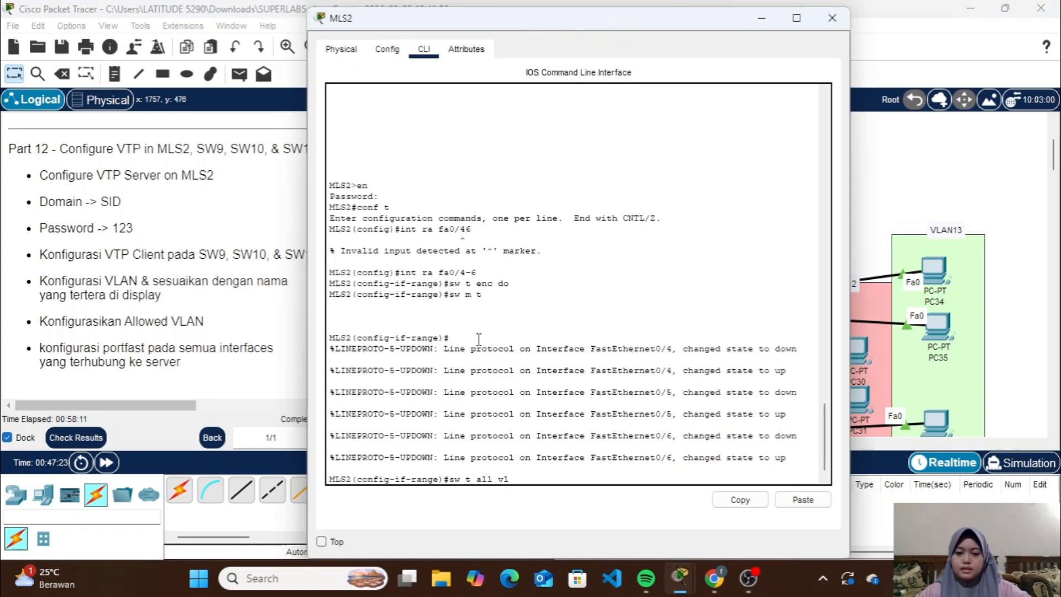
text(1)
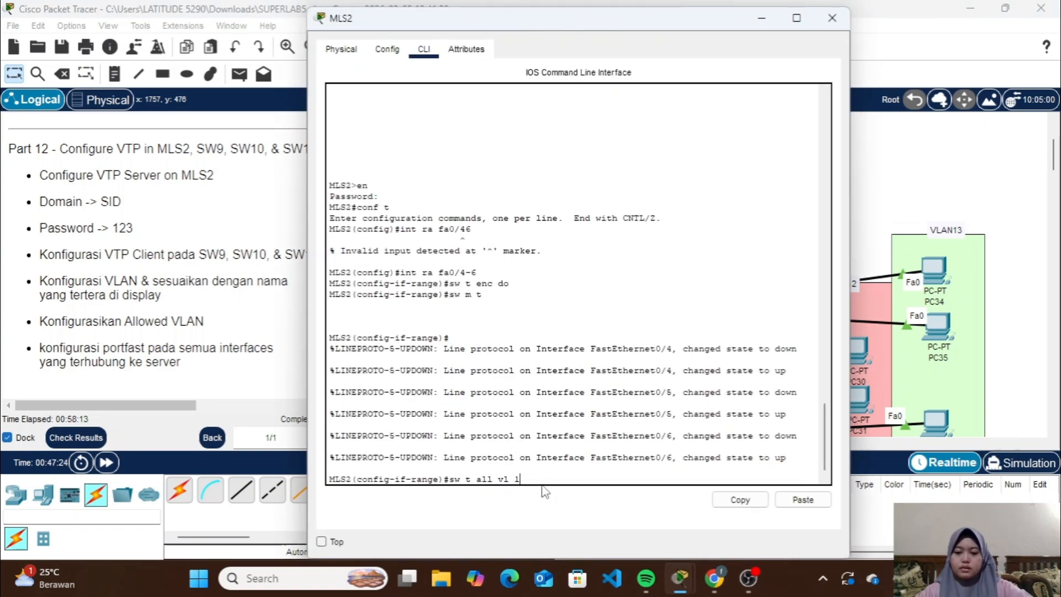
text(1-1)
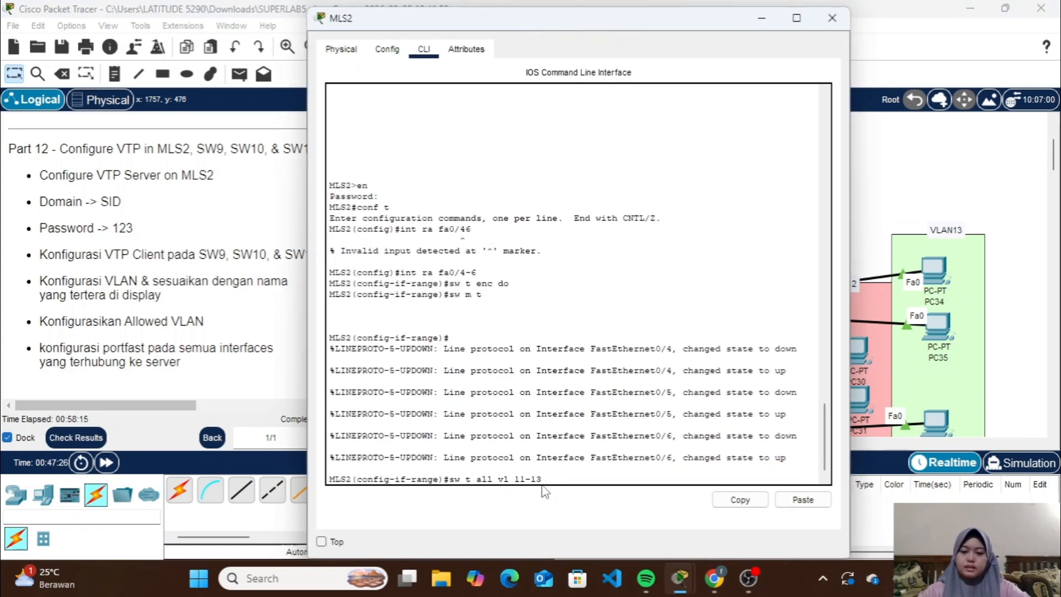
text(3)
key(Return)
text(ex)
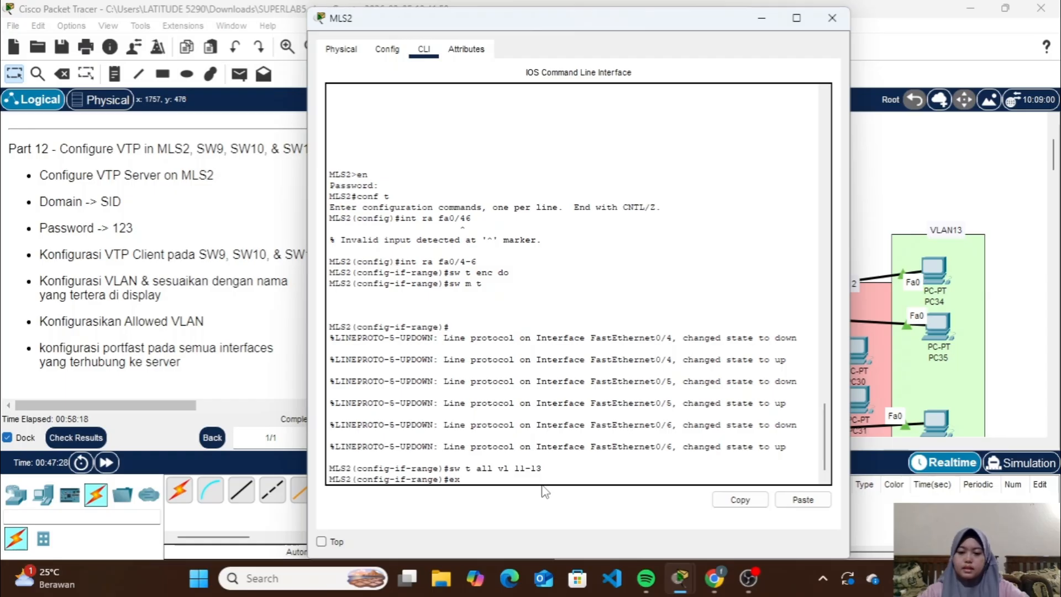
key(Return)
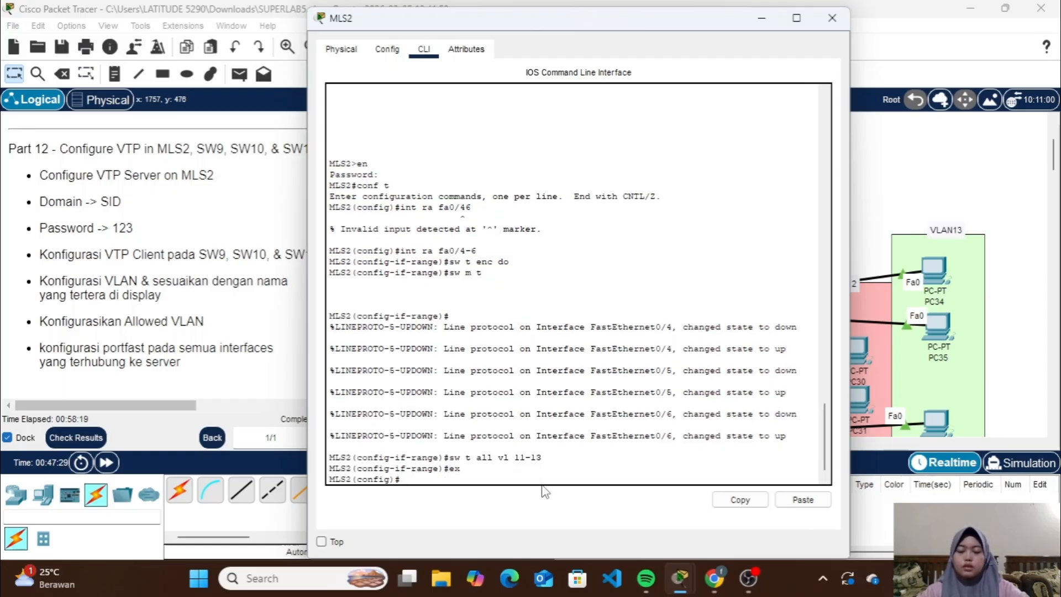
Set the VTP mode on MLS2 to server
text(vtp)
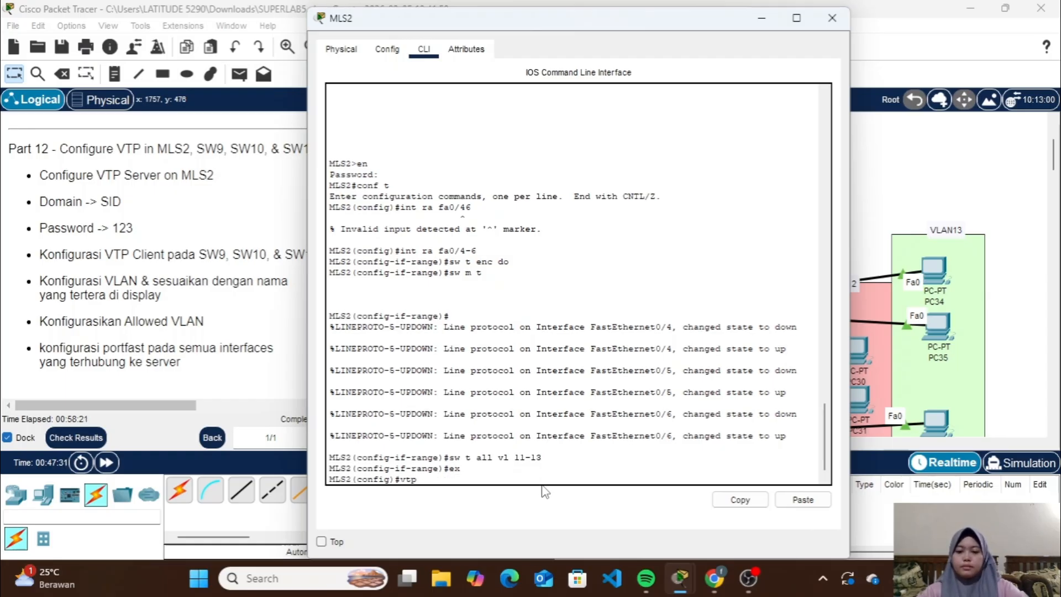
text( mode serv)
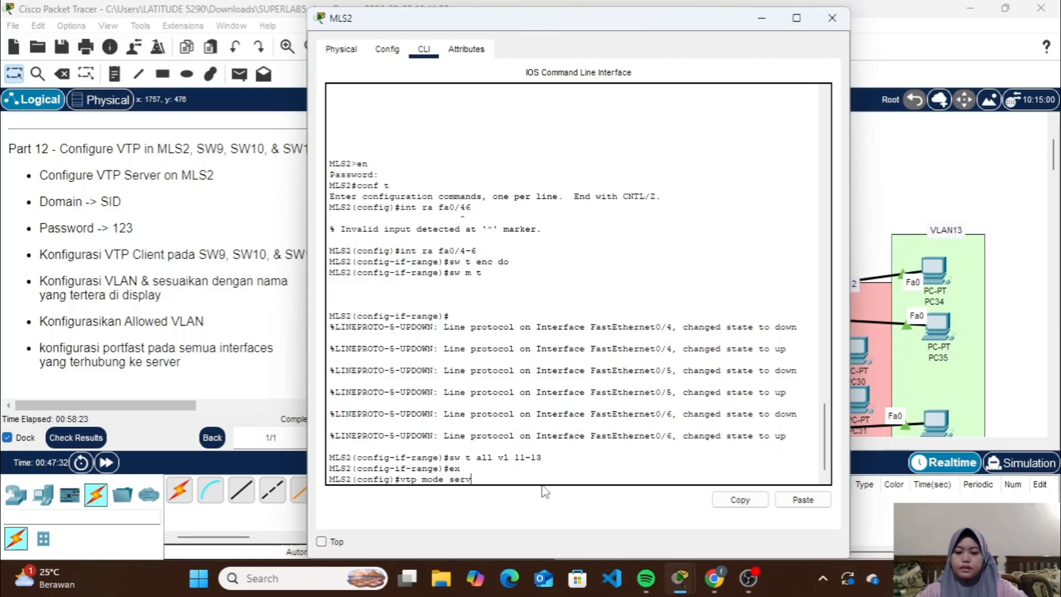
text(er)
key(Return)
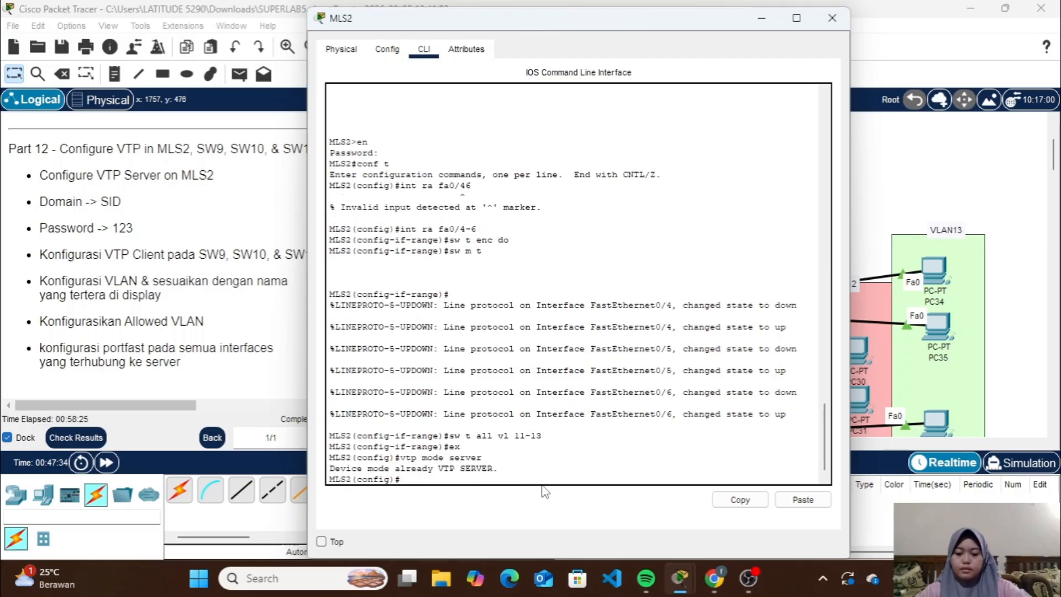
Set the VTP domain name on MLS2 to SID
text(ctp)
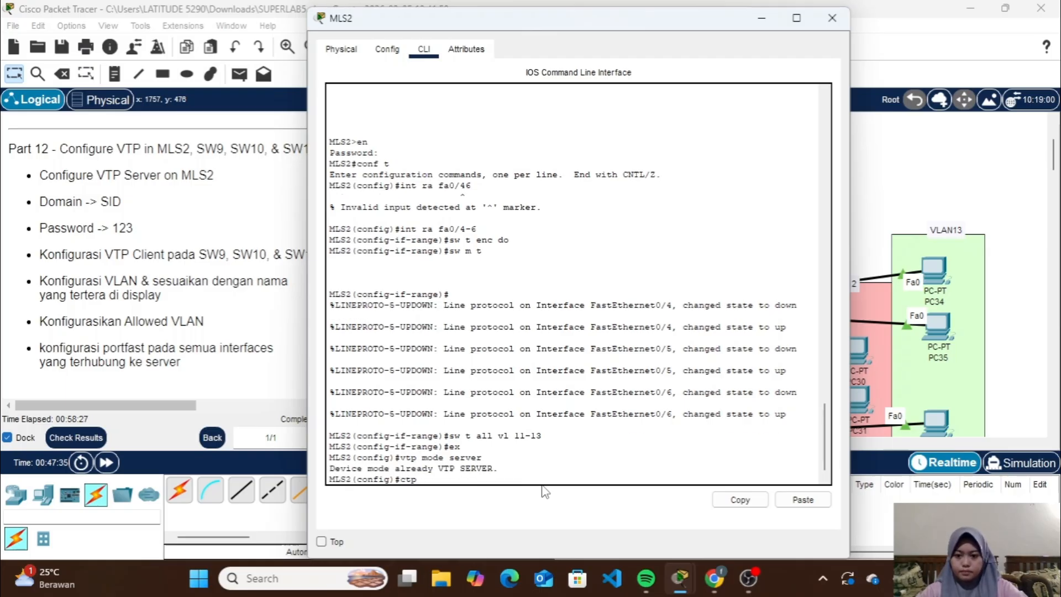
key(BackSpace)
key(BackSpace)
key(BackSpace)
key(BackSpace)
text(vtp)
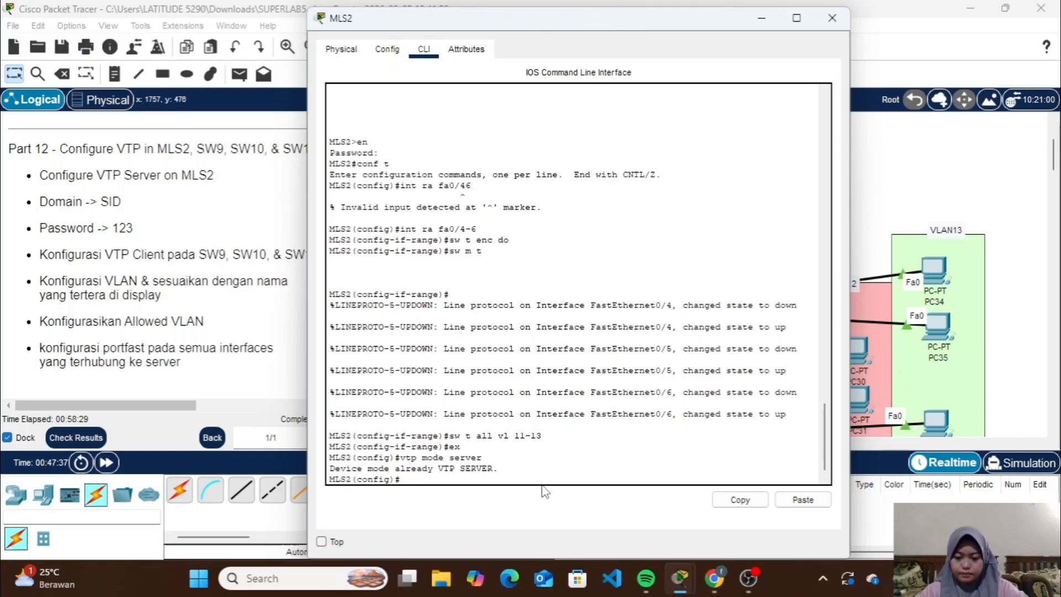
text( dom)
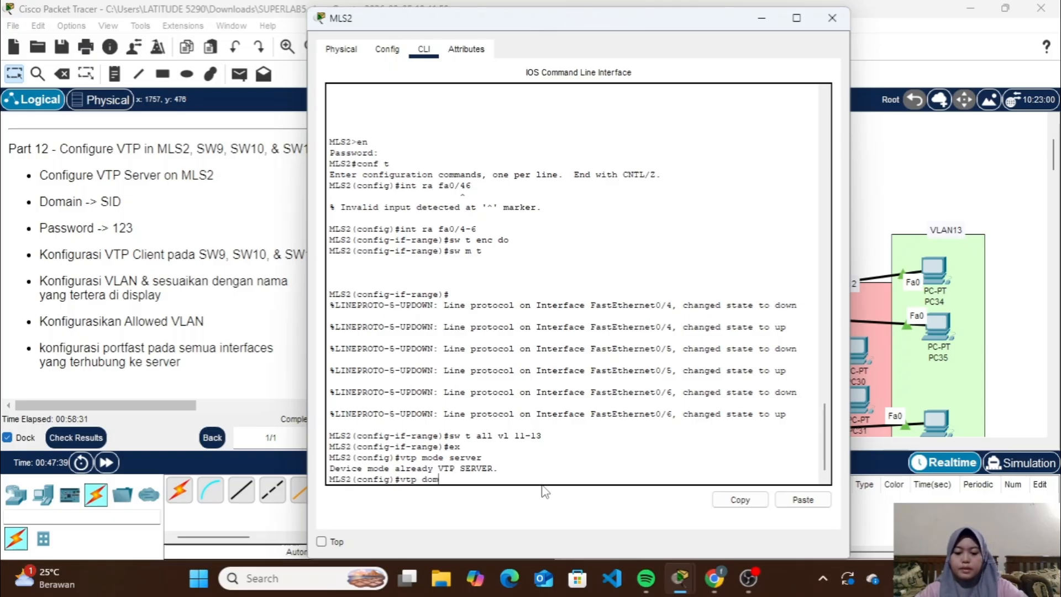
text( SID)
key(Return)
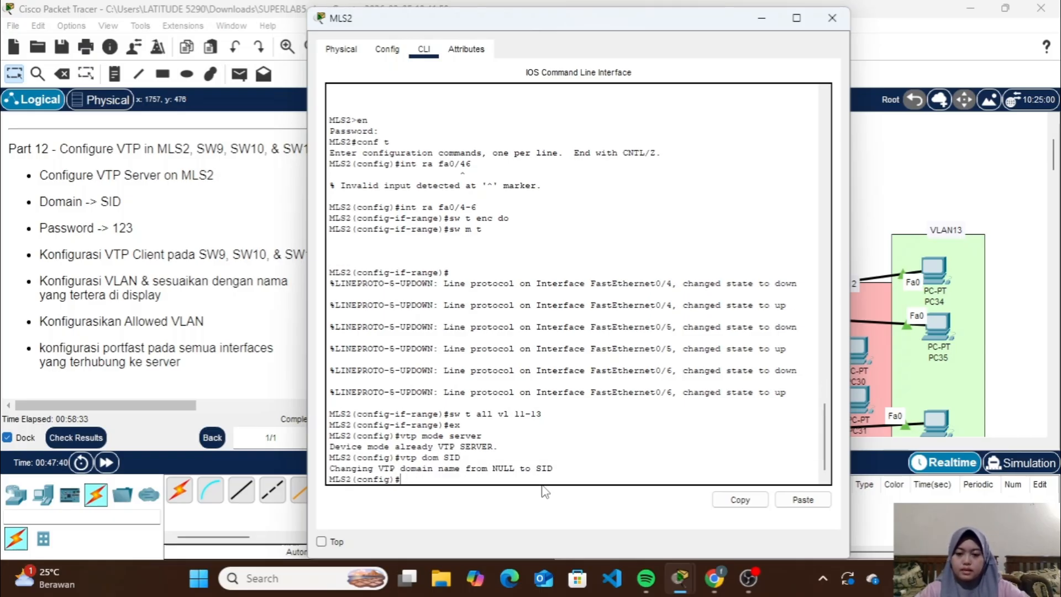
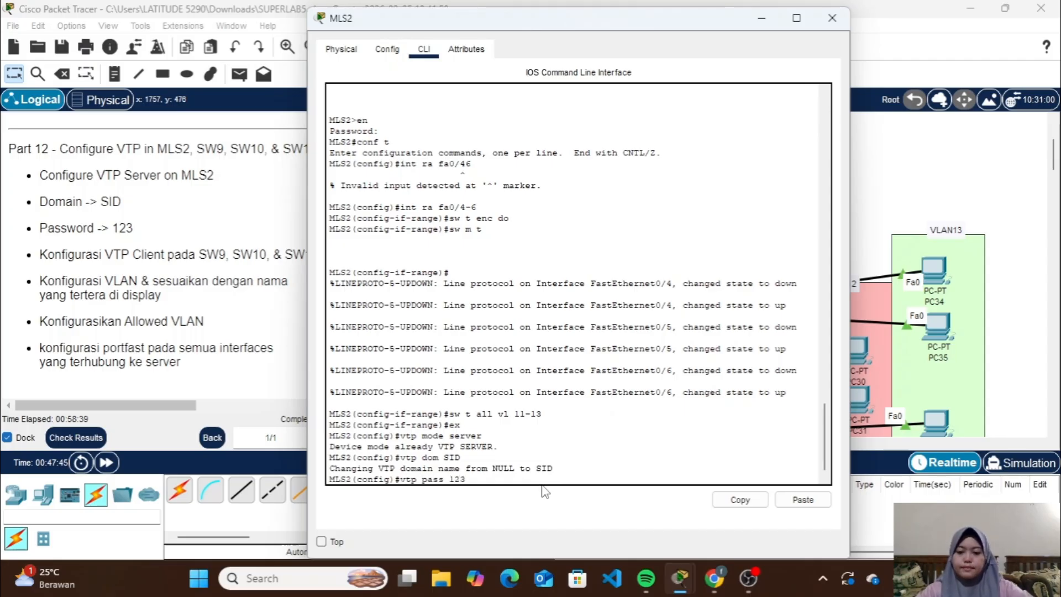
Set the VTP password on MLS2 as given in the Part 12 instructions and close its window
key(Return)
click(832, 23)
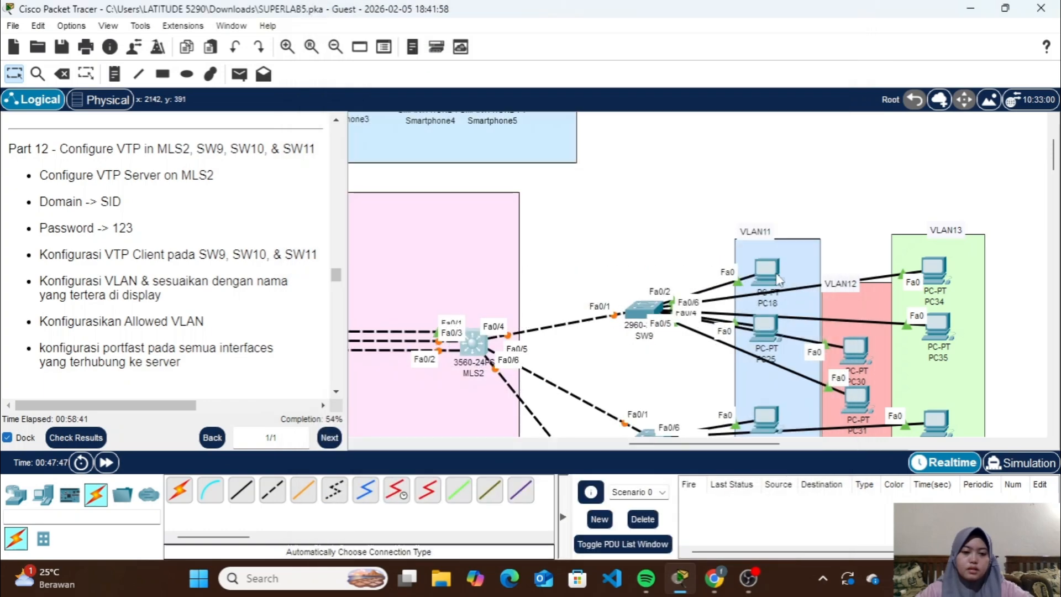
Open SW9's command line, enter the enable password and go to global configuration mode
scroll(639, 227, up, 2)
click(639, 226)
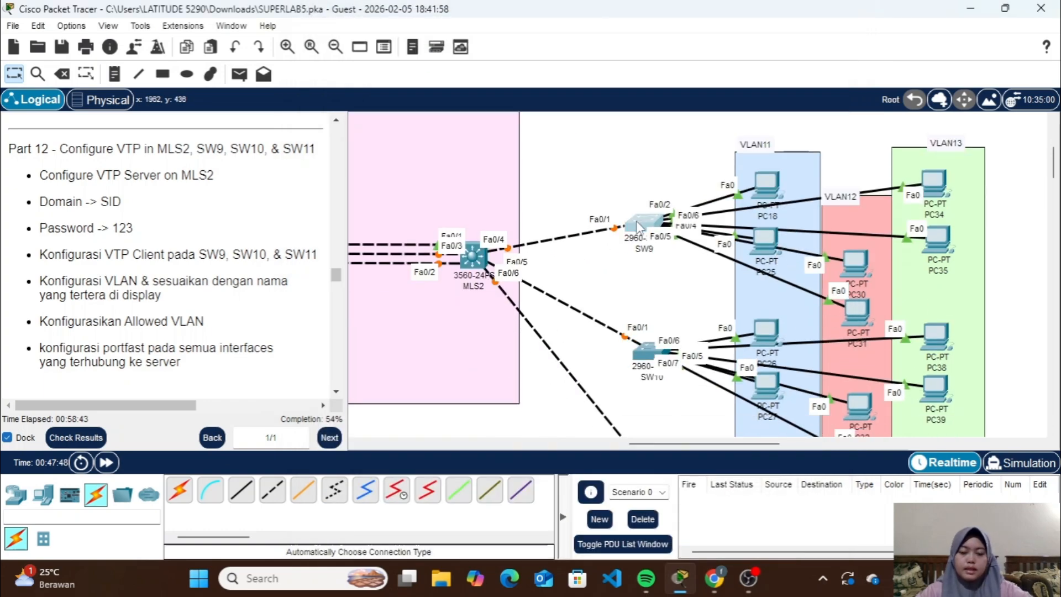
key(Return)
text(en)
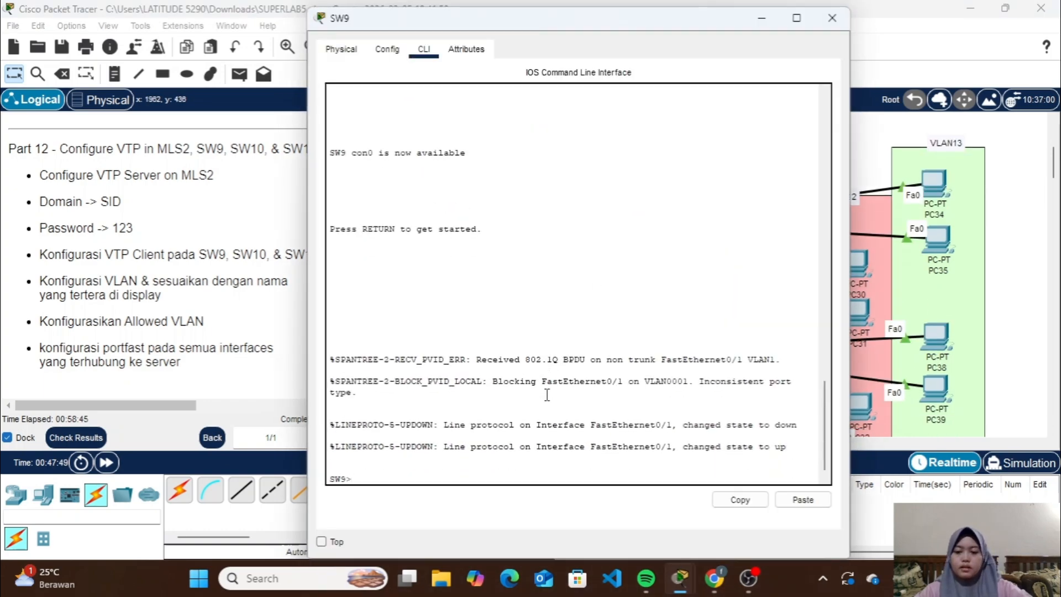
key(Return)
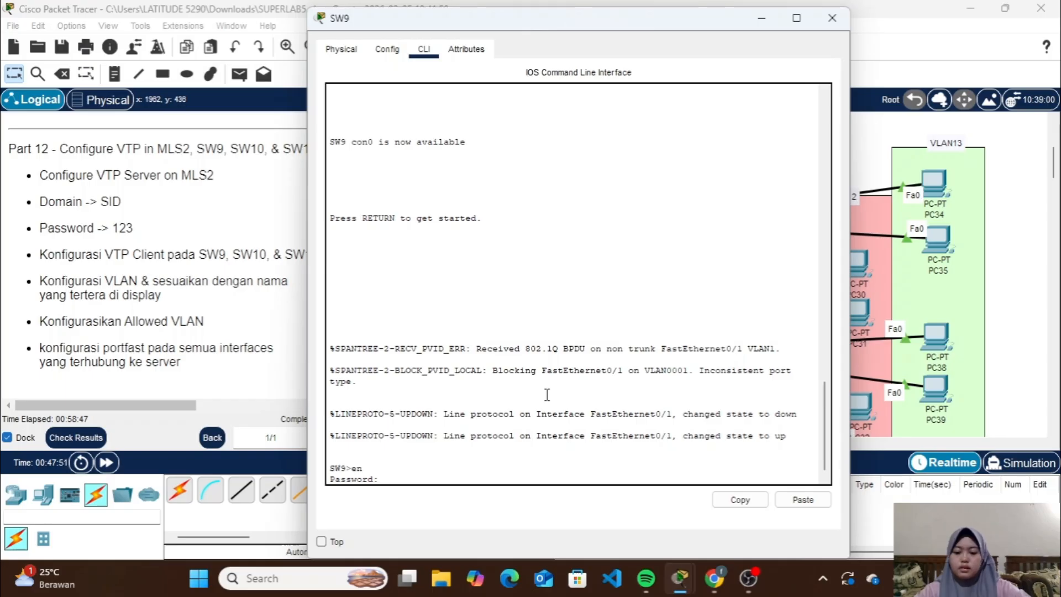
key(Return)
text(conf t)
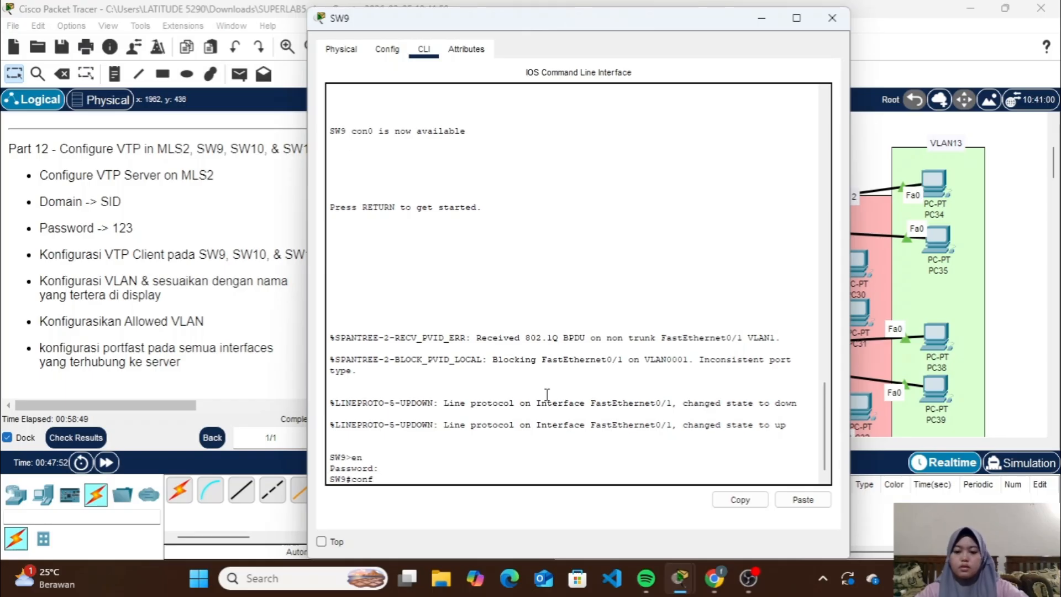
key(Return)
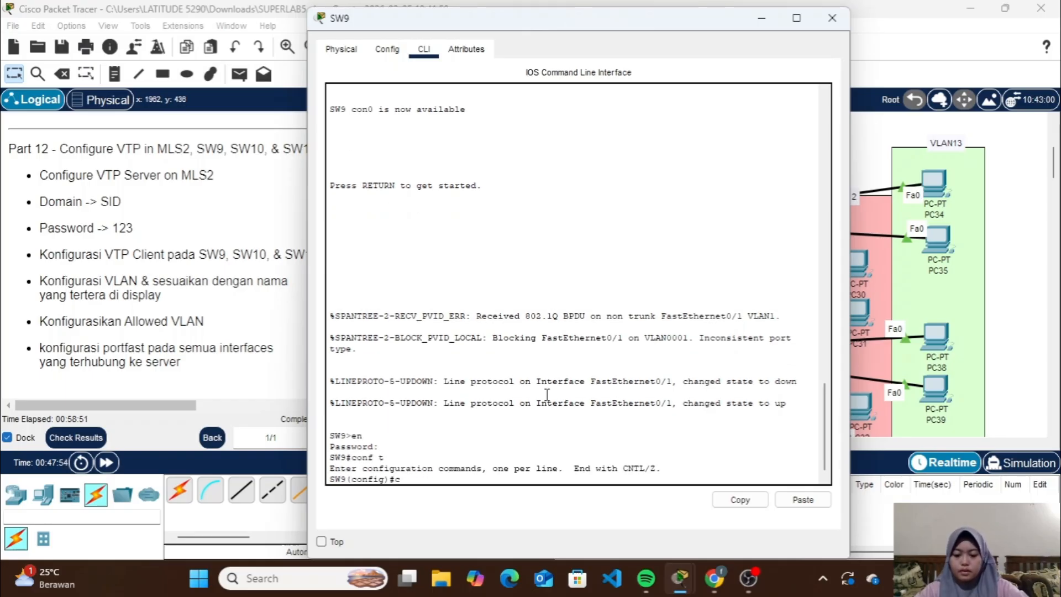
Set the VTP mode on SW9 to client
text(vtp mo)
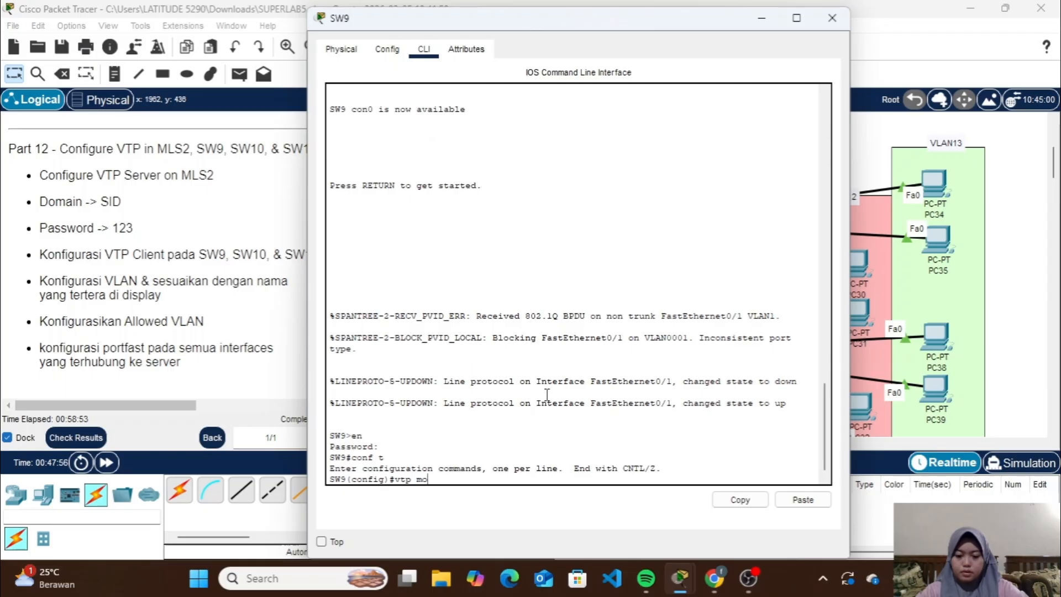
text(de cl)
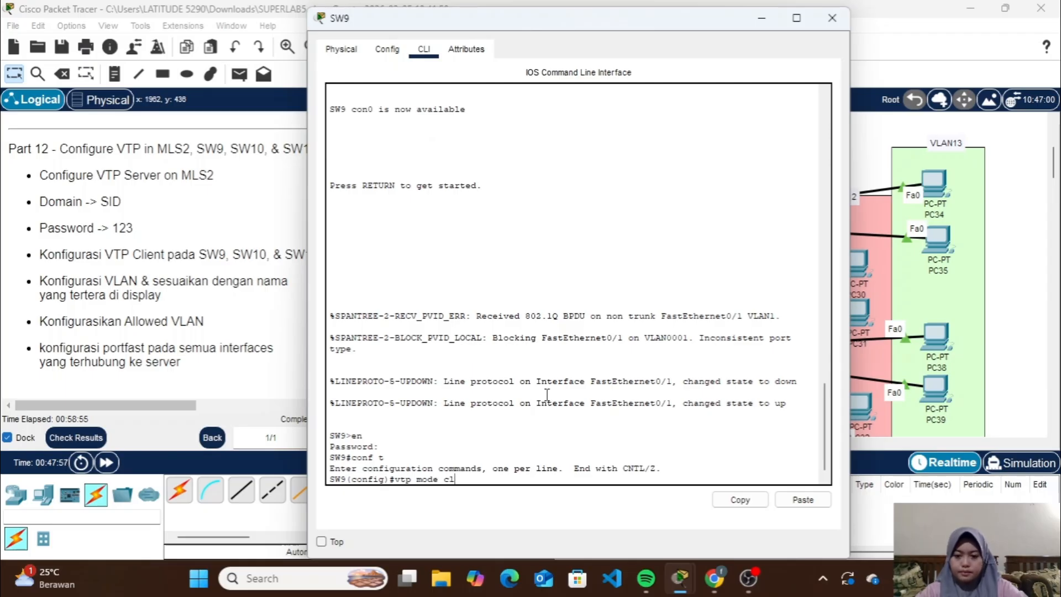
text(ient)
key(Return)
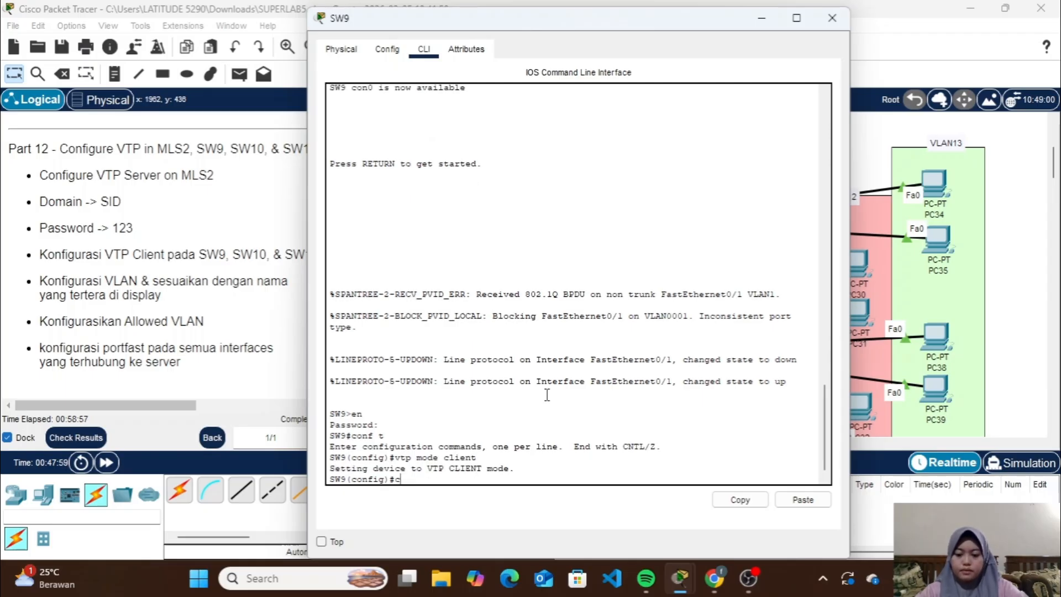
Set the VTP domain name on SW9 to SID
text(c)
key(BackSpace)
text(vtp dom SID)
key(Return)
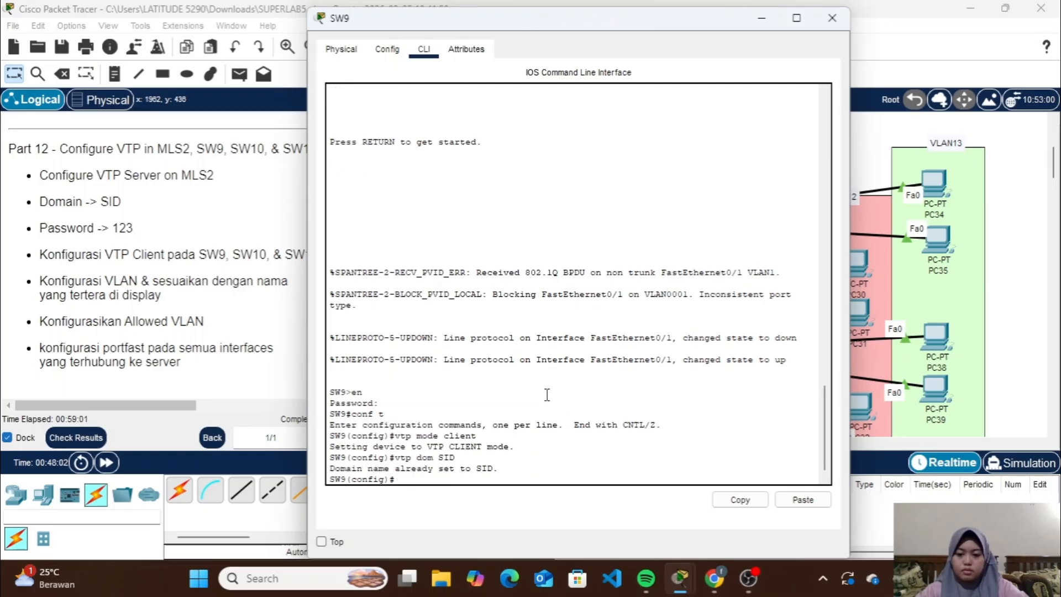
Set the VTP password on SW9 as given in the Part 12 instructions and put its window away
text(vtp pass 12)
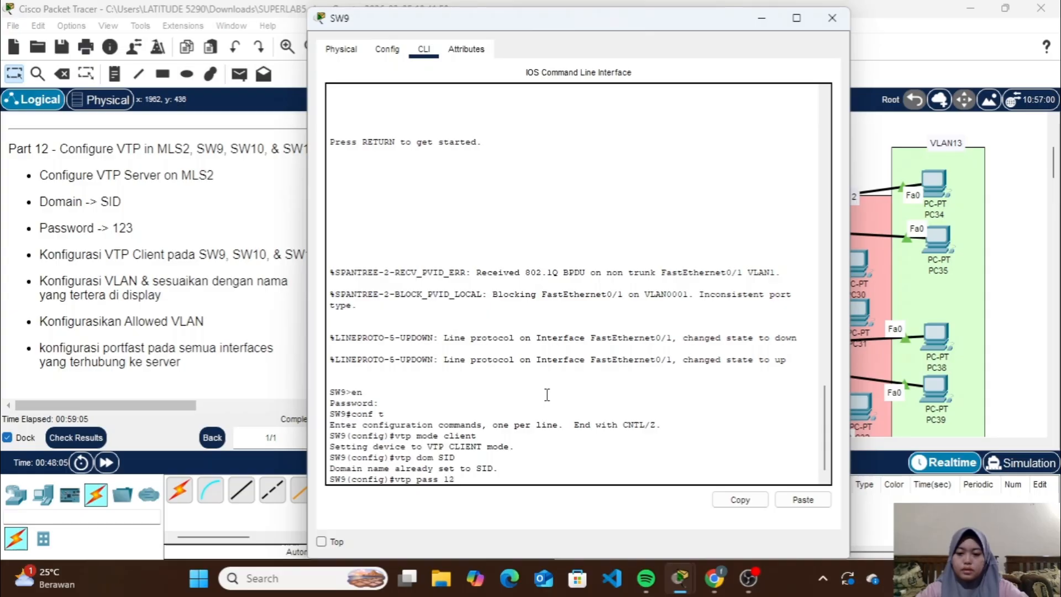
text(3)
key(Return)
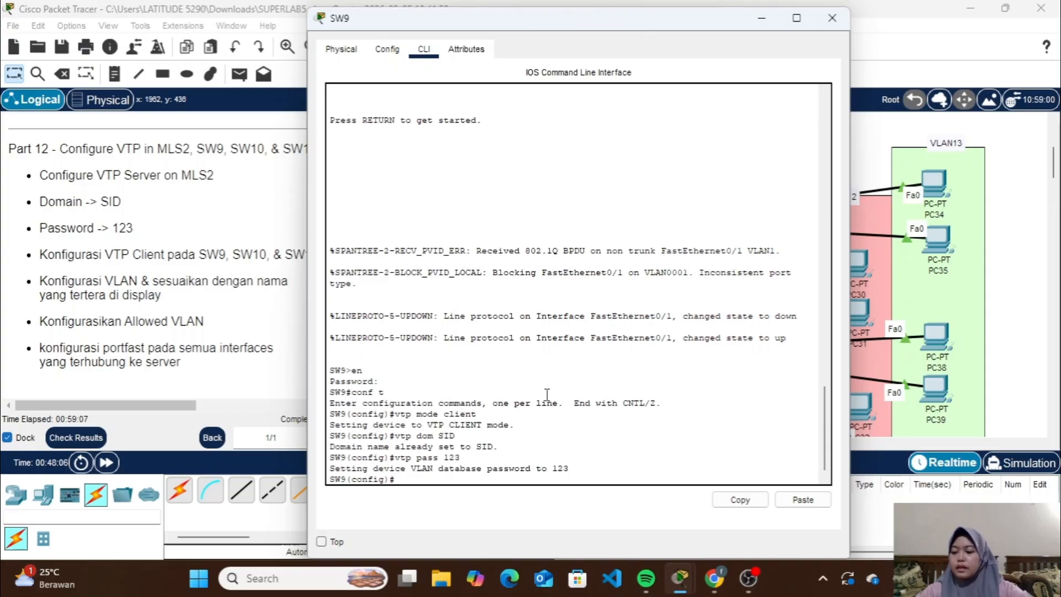
click(768, 21)
Check SW9's uplink to MLS2 in the topology and set its fa0/1 interface to trunk mode
scroll(696, 327, down, 2)
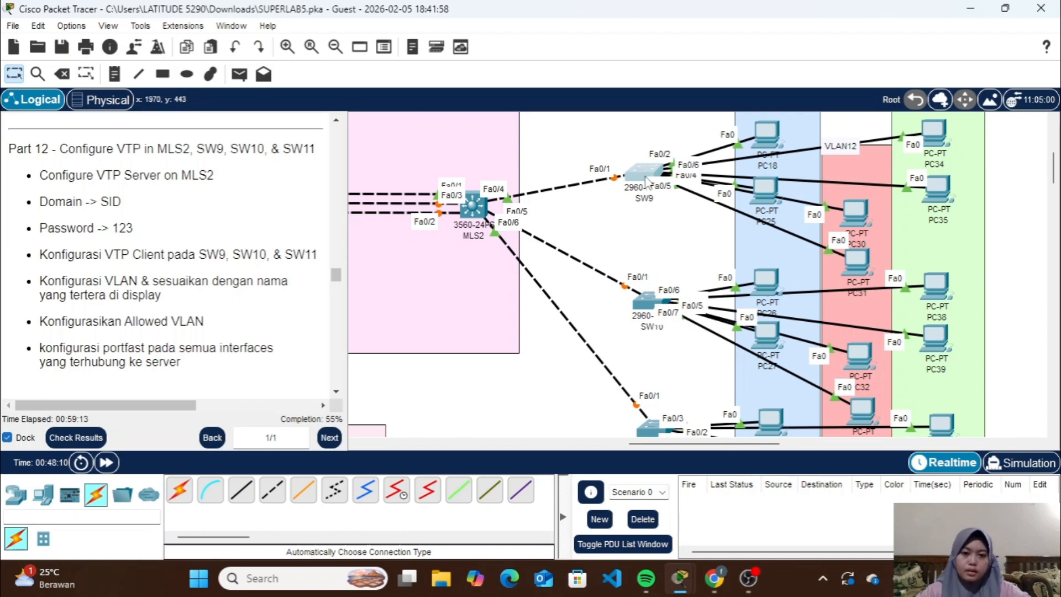
scroll(630, 254, down, 3)
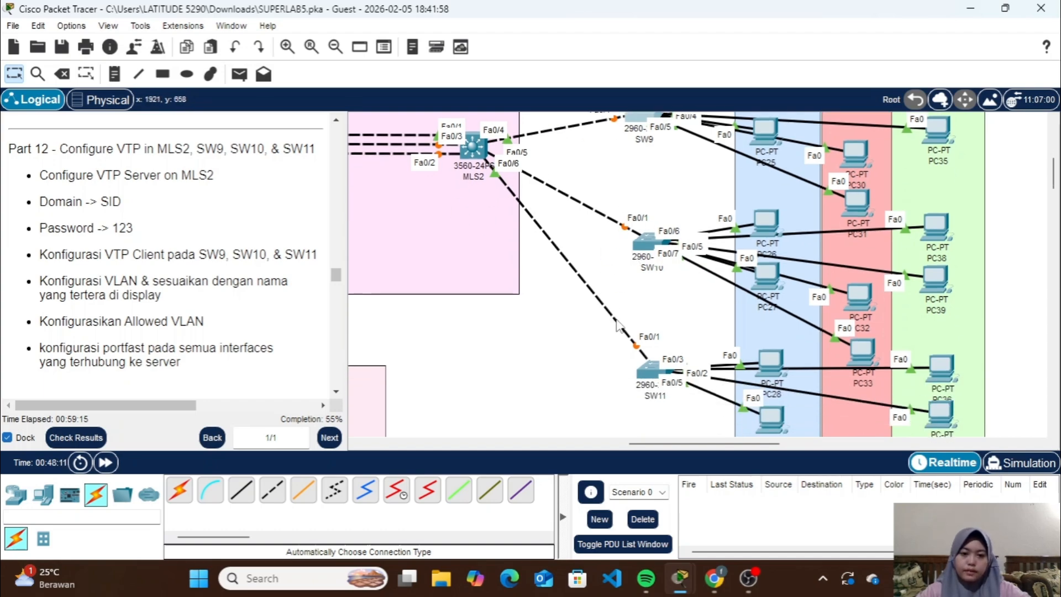
scroll(641, 348, up, 6)
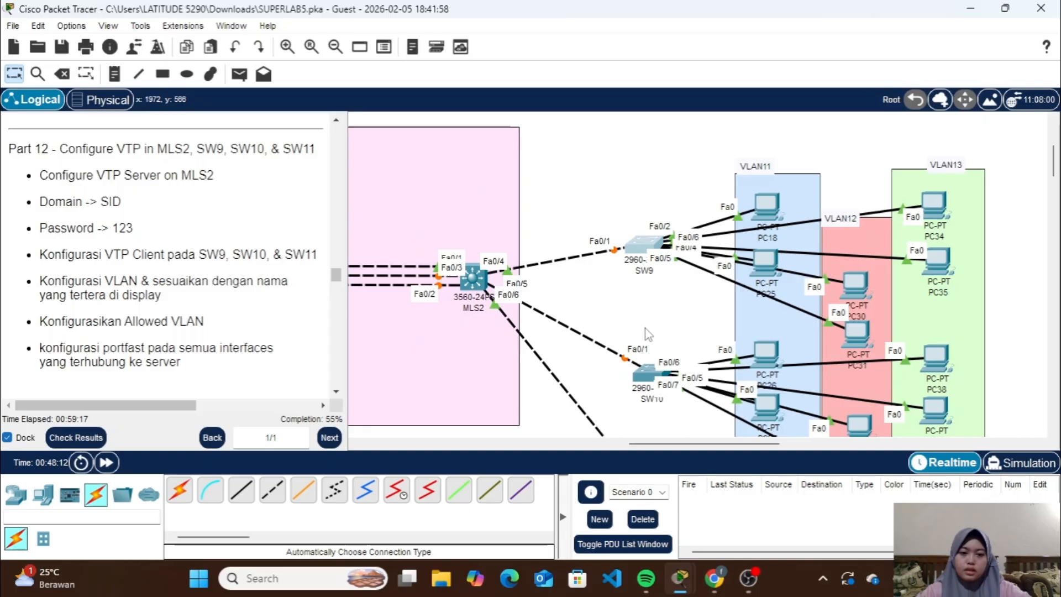
click(648, 247)
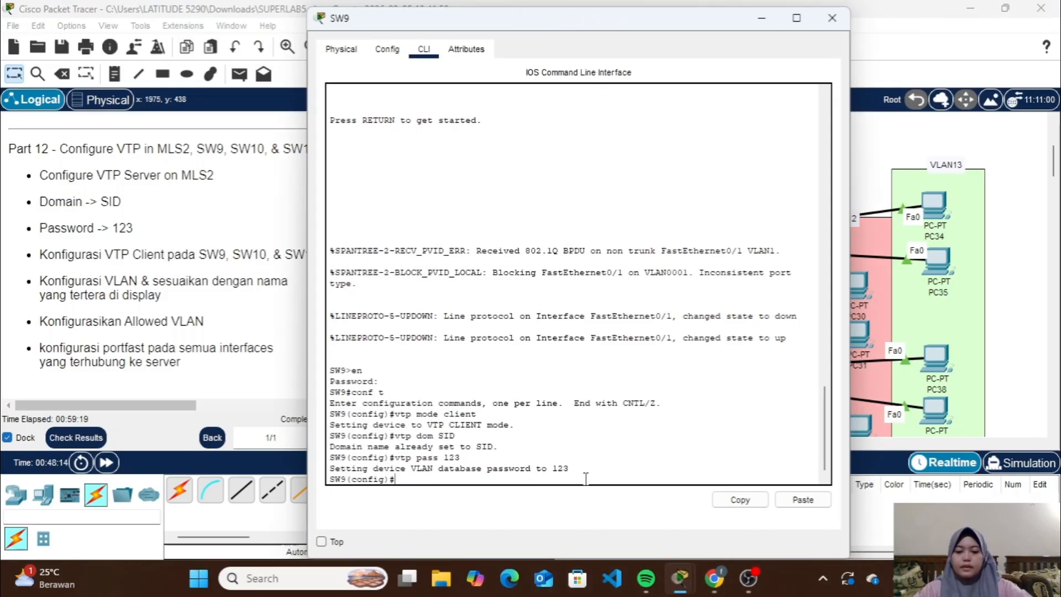
text(int f)
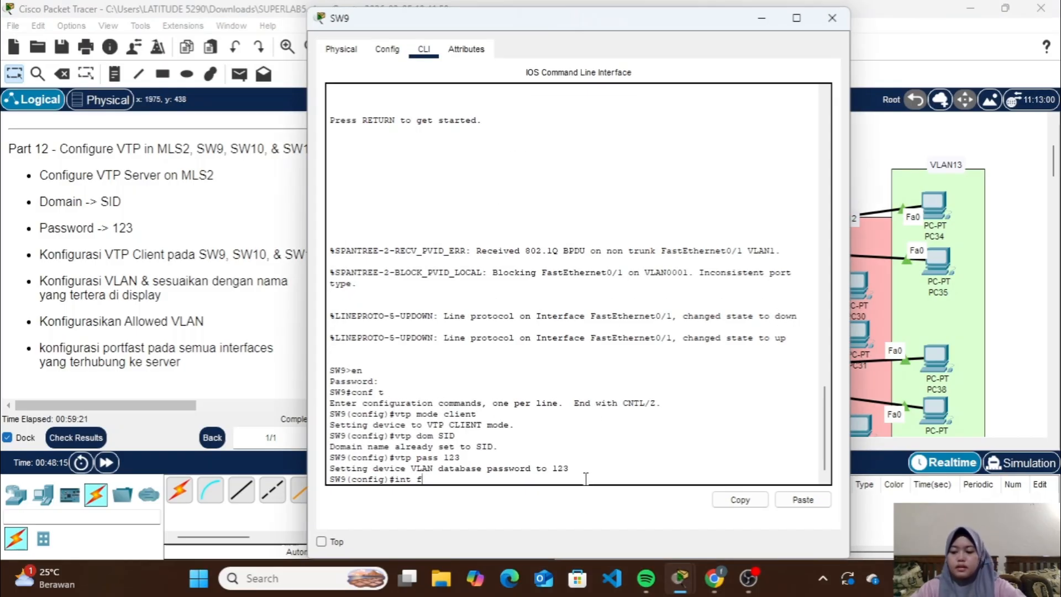
text(a0/1)
key(Return)
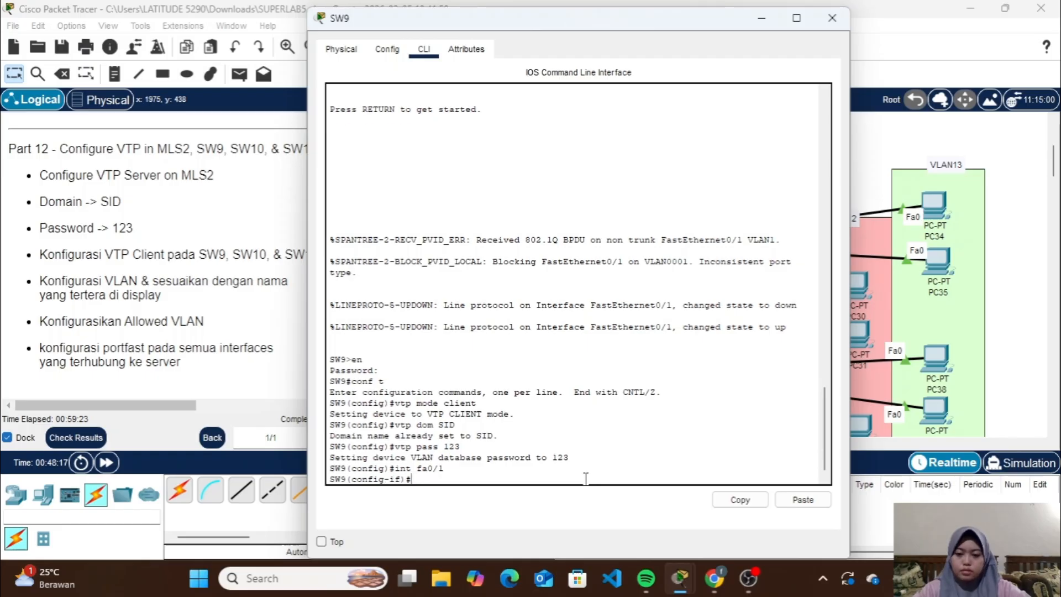
text(sw )
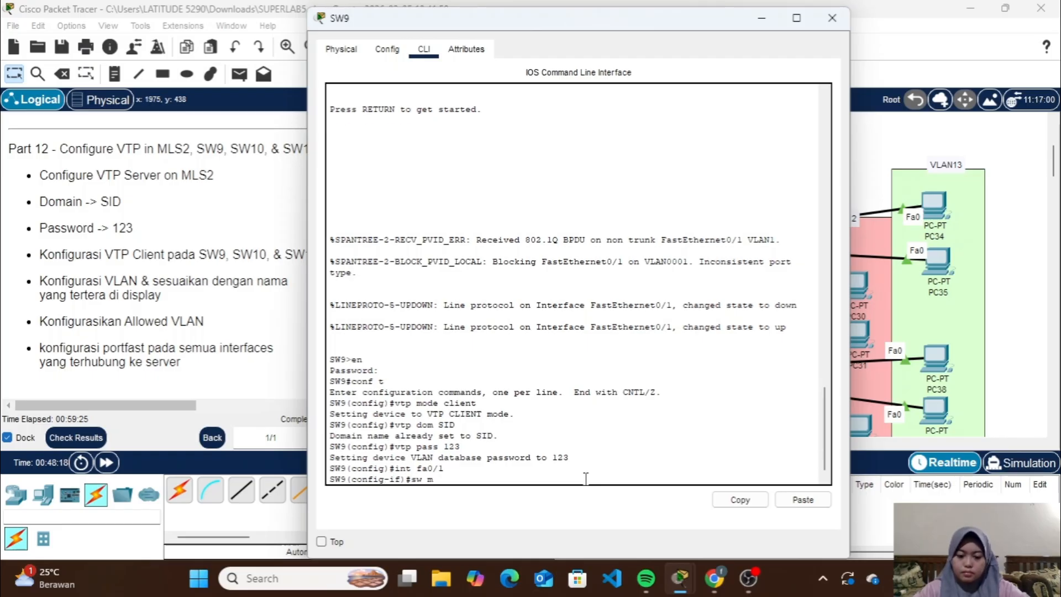
text(m t)
key(Return)
Allow VLANs 11-13 on SW9's fa0/1 trunk, return to global configuration mode and close the window
text(sw)
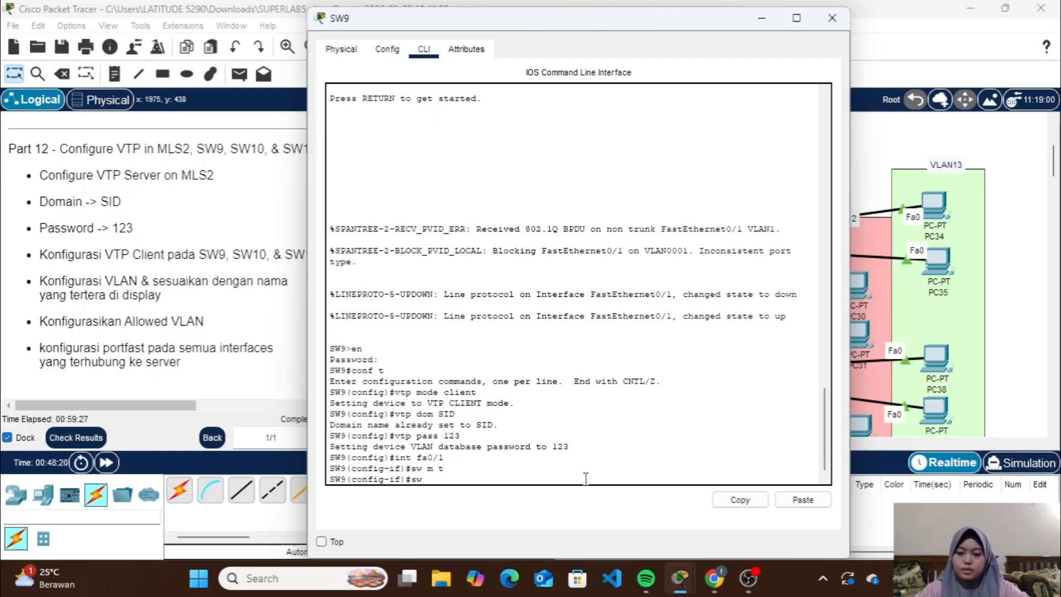
text( t all vl 11-13)
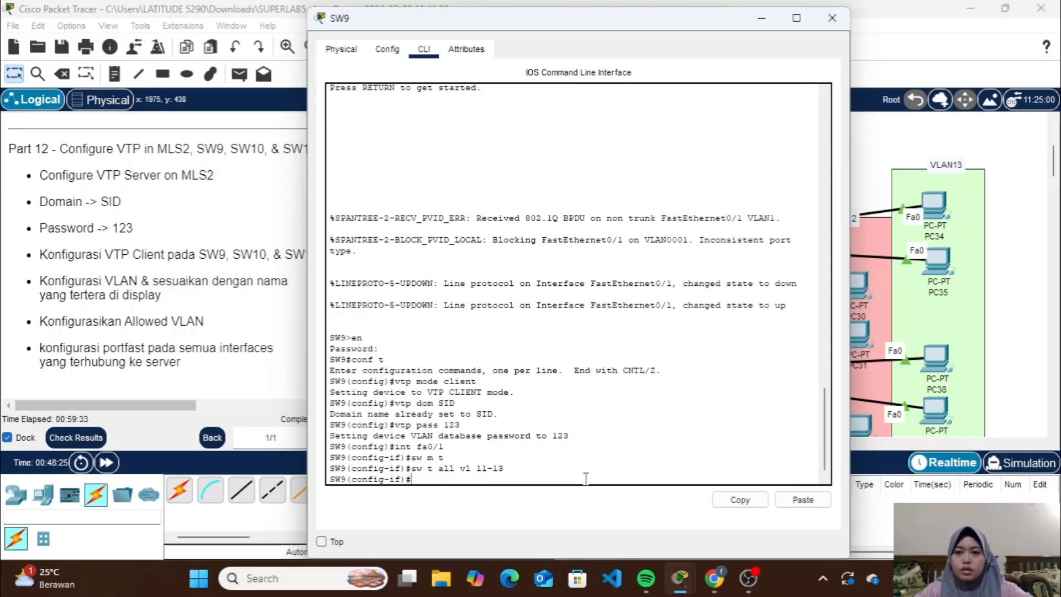
text(ex)
key(Return)
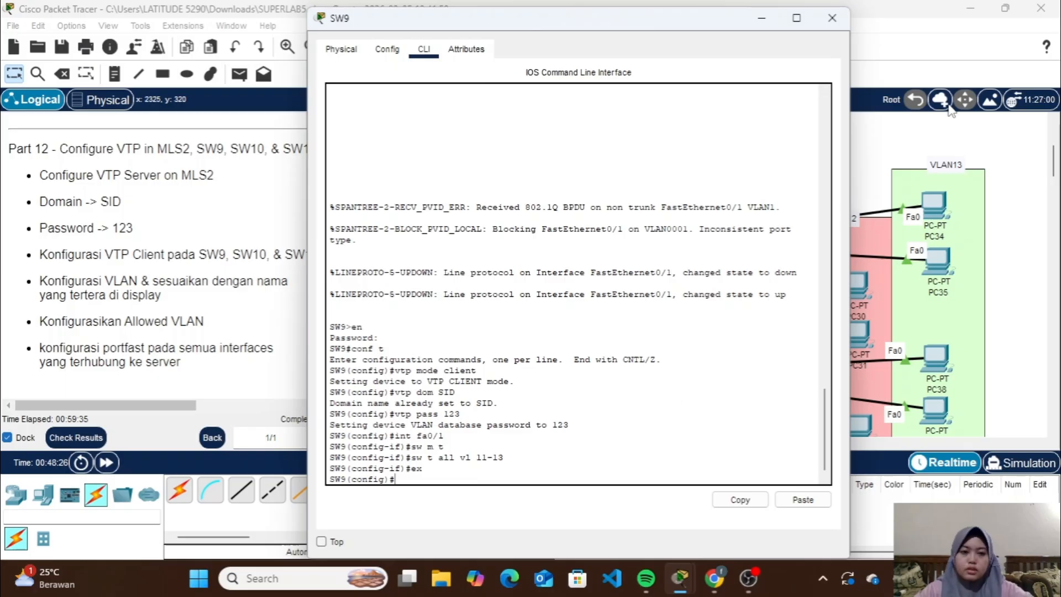
click(831, 16)
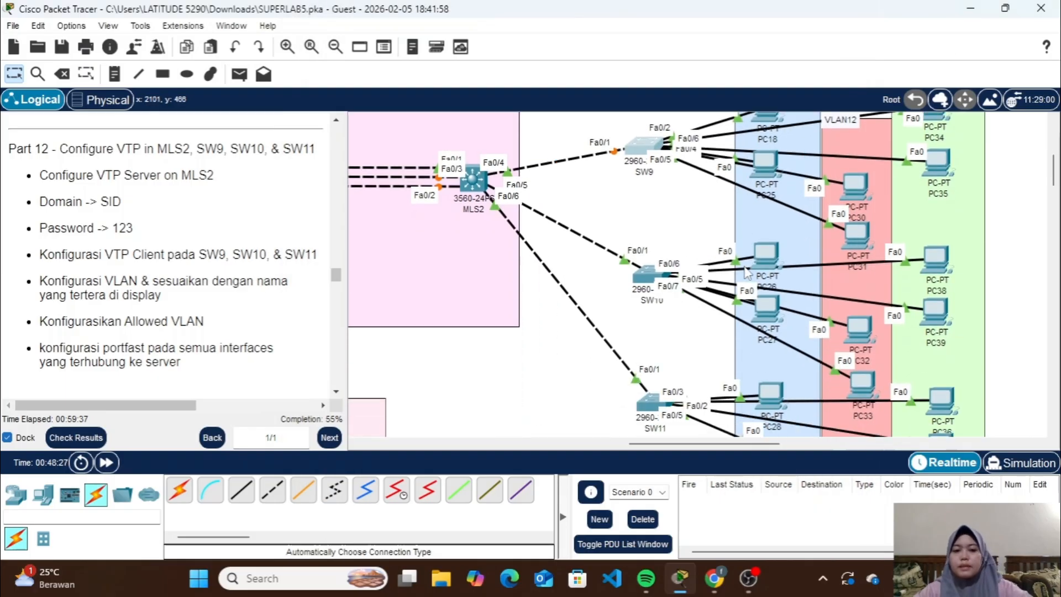
Open SW10's command line, enter the enable password and go to global configuration mode
scroll(746, 271, down, 1)
click(645, 255)
text(co)
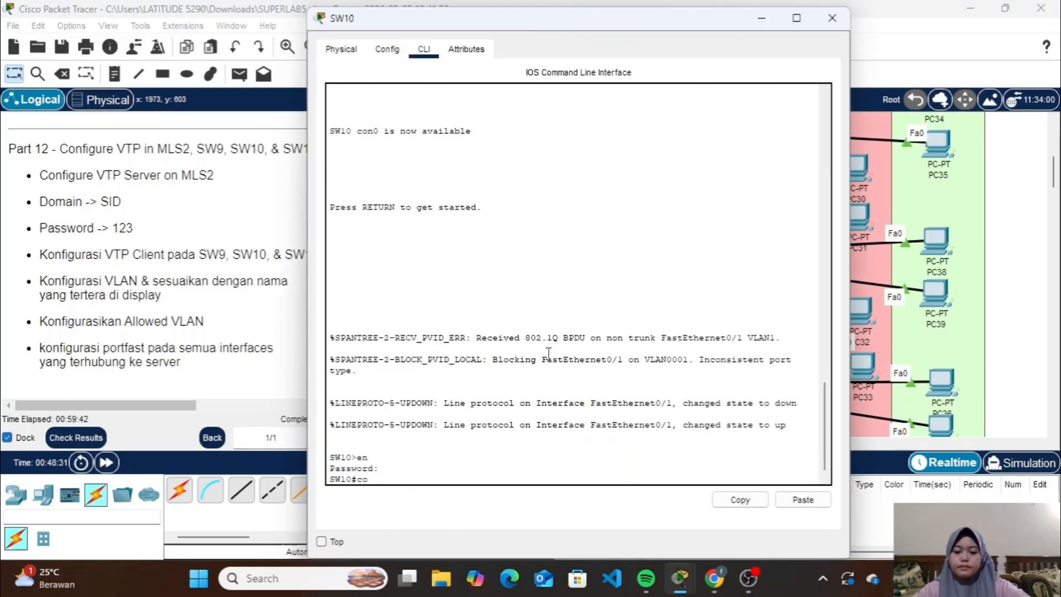
text(nf t)
key(Return)
Set SW10 to VTP server mode with domain SID and the VTP password from the instructions
text(vtp mode server)
key(Return)
text(vtp dom)
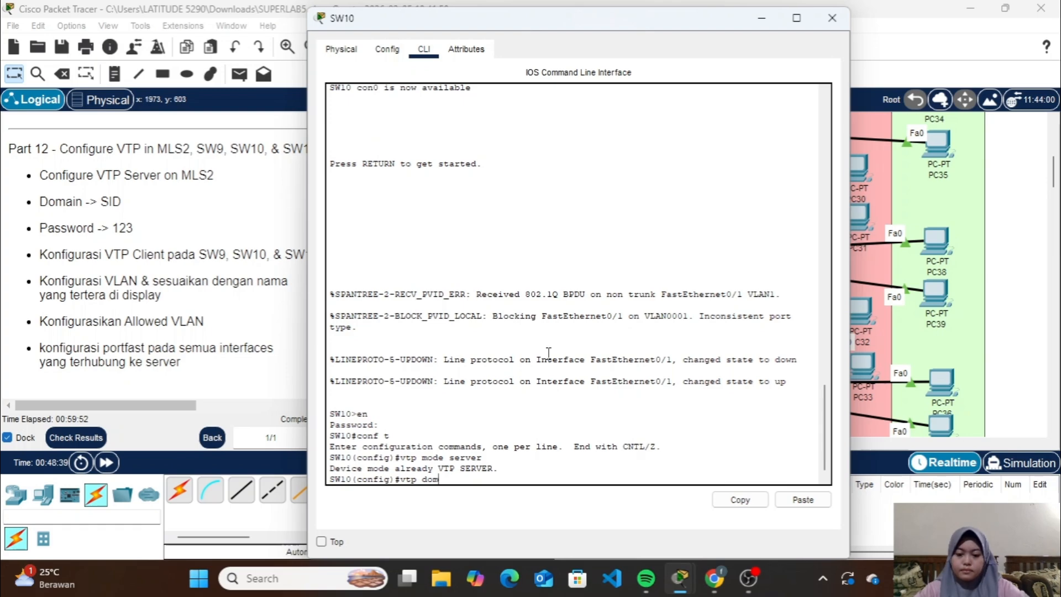
text( SID)
key(Return)
text(vtp pass 123)
key(Return)
Set SW10's fa0/1 interface to trunk mode and allow VLANs 11-13 on it
text(int fa0/1)
key(Return)
text(s)
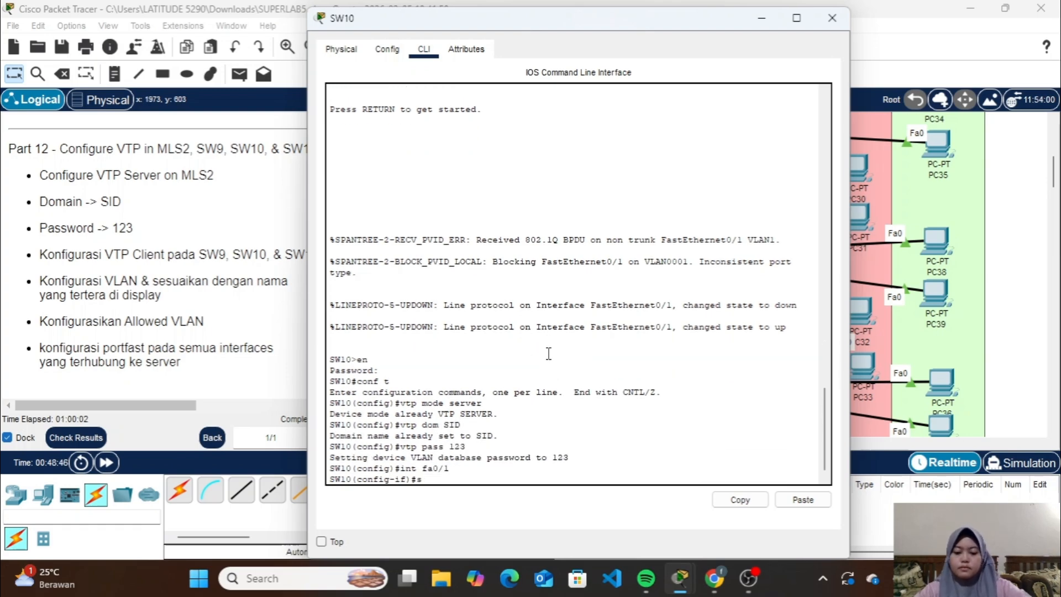
text(w m t)
key(Return)
text(sw t all vl 10-13)
key(Return)
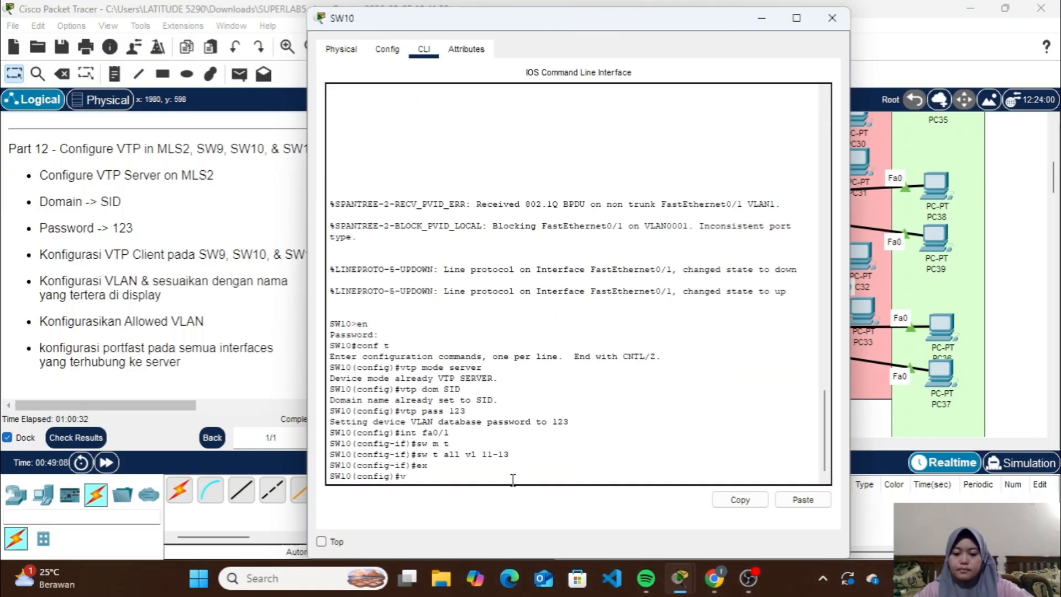
Set SW10 to VTP client mode with domain SID and the given VTP password, and close its window
text(vtp mode client)
key(Return)
text(vtp dom SID)
key(Return)
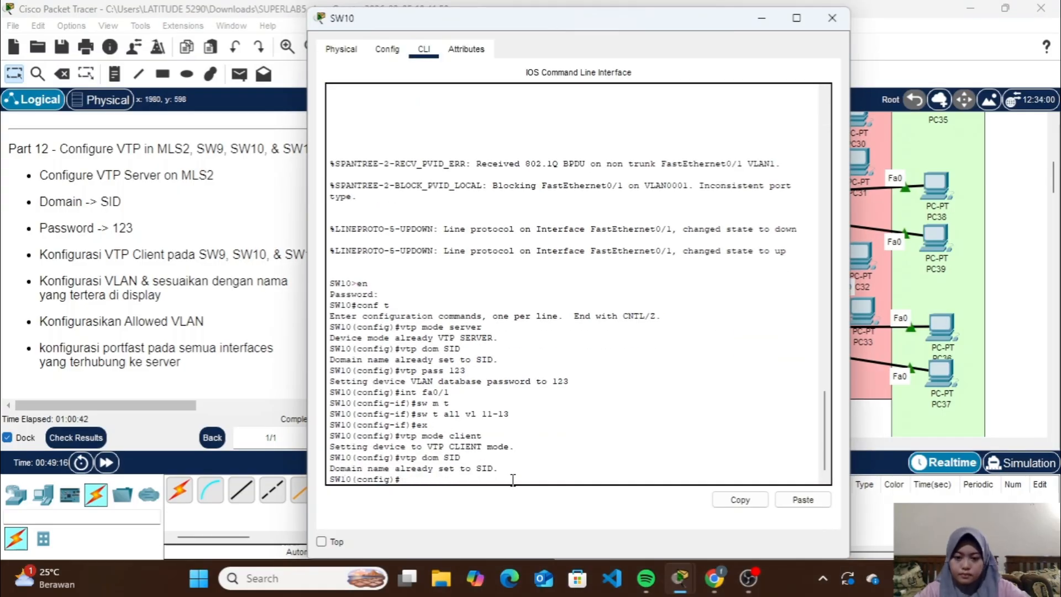
text(vtp pass 123)
key(Return)
text(int fa0/1)
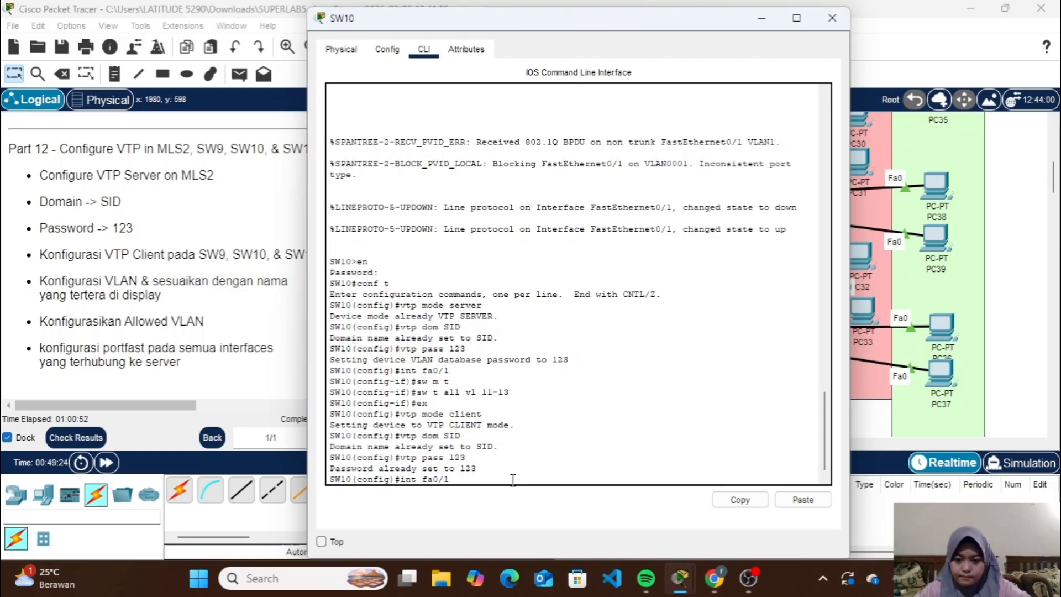
click(831, 18)
In SW11's global configuration mode, set VTP client mode with domain SID and the VTP password from the instructions
text(vtp mode client)
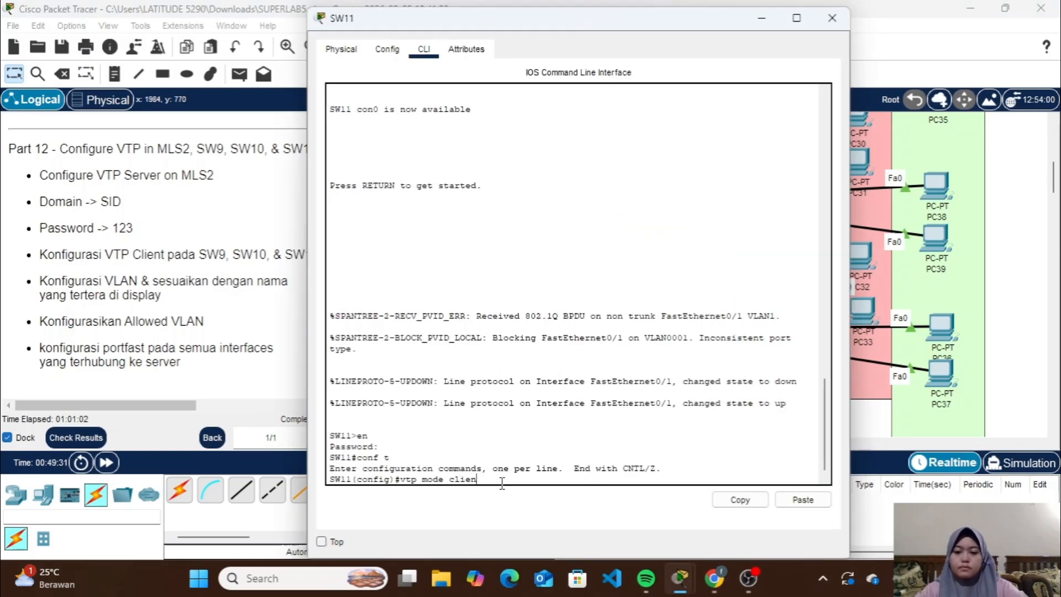
key(Return)
text(vtp dom SID)
key(Return)
text(vtp pass 123)
key(Return)
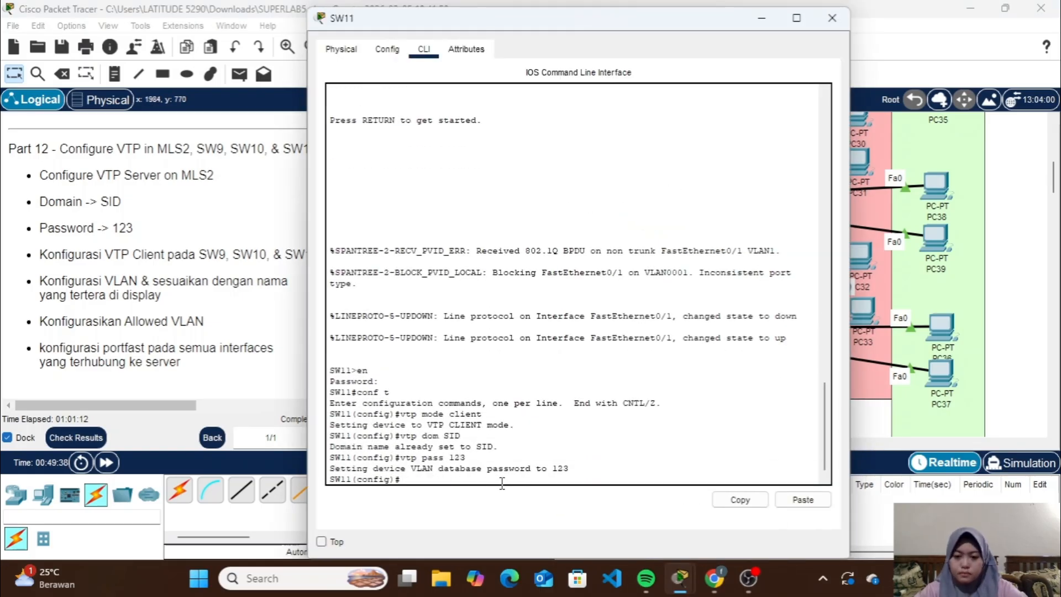
text(int fa0/1)
key(Return)
text(ex)
key(Return)
Set SW11's fa0/1 interface to trunk mode, allow VLANs 11-13 on it, and close the window
text(int fa0/1)
key(Return)
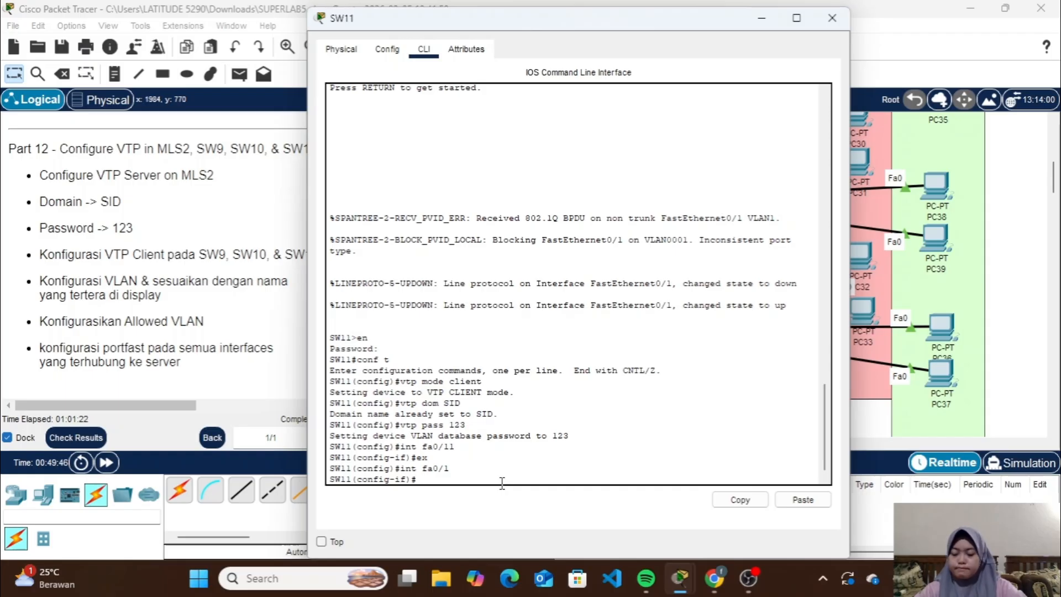
text(sw m t)
key(Return)
text(sw t all vl 11-13)
key(Return)
text(ex)
key(Return)
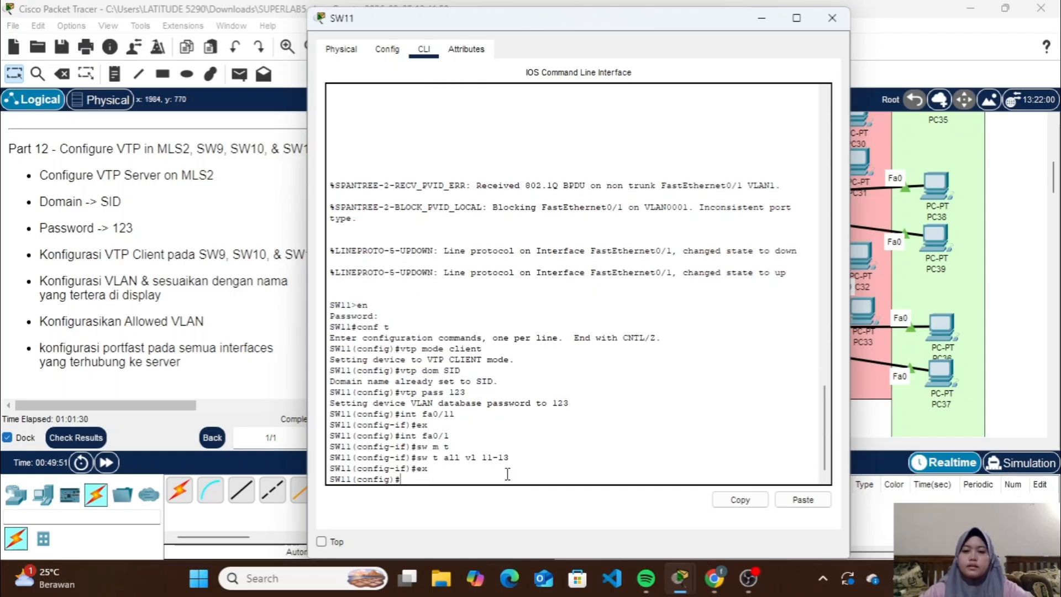
click(820, 25)
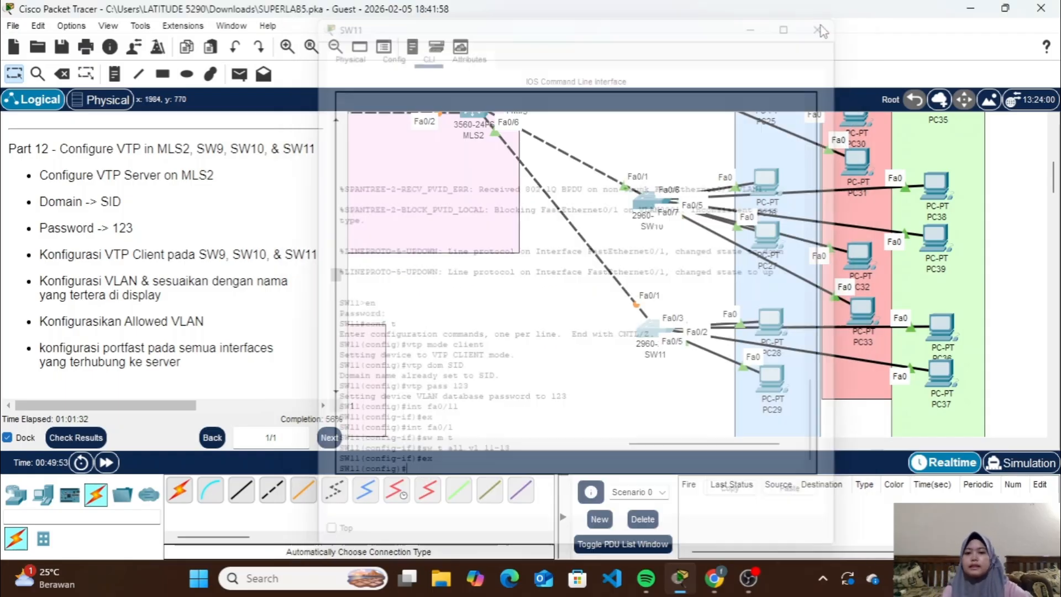
Review the VTP and trunk commands entered on SW10 and return to the topology around SW9
click(641, 201)
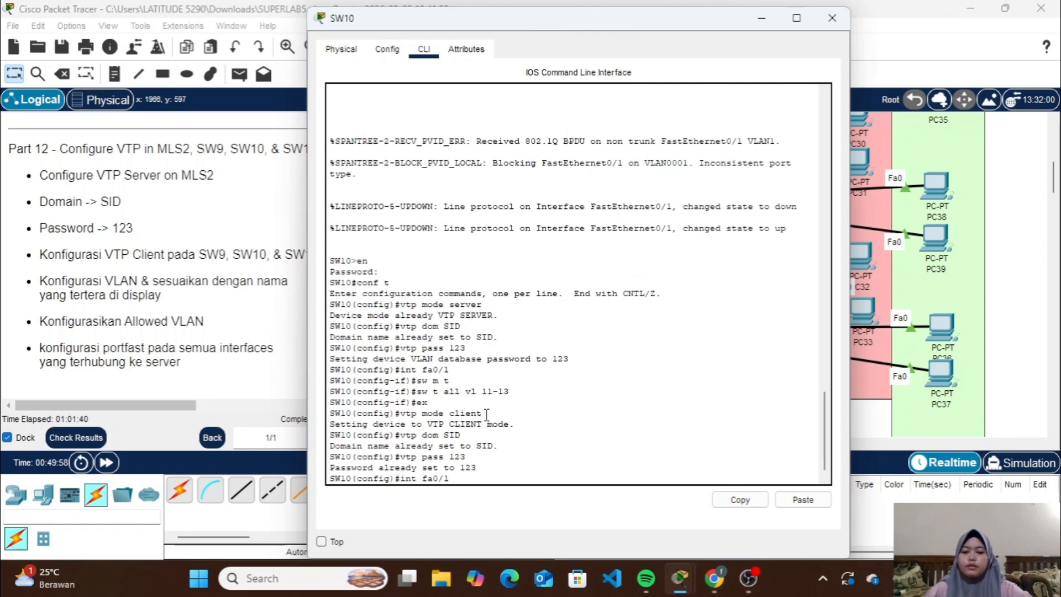
click(841, 11)
scroll(482, 242, up, 5)
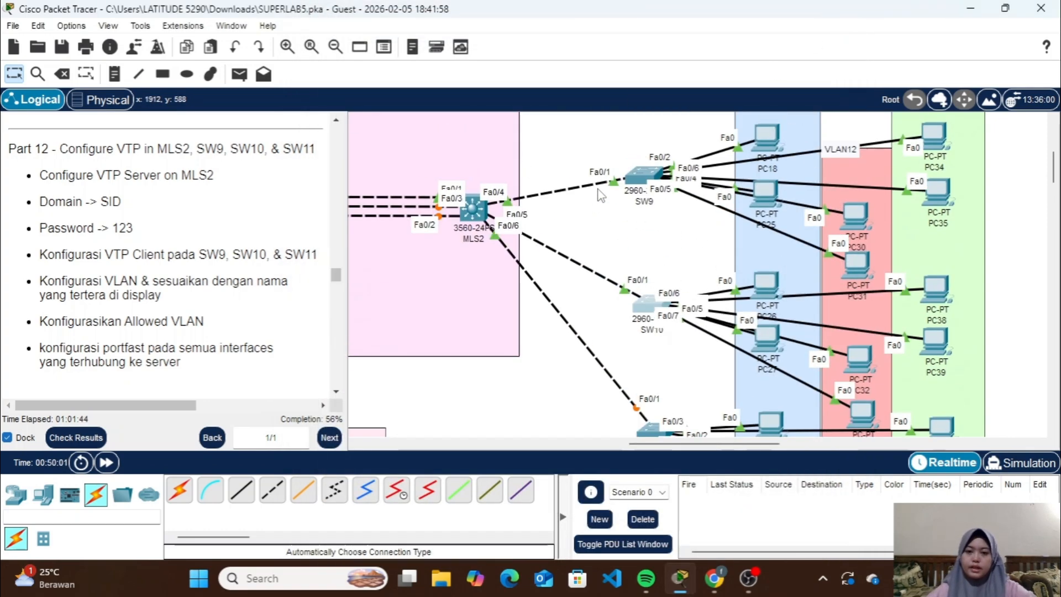
In MLS2's global configuration mode, create VLAN 11 and name it VLAN11
click(480, 241)
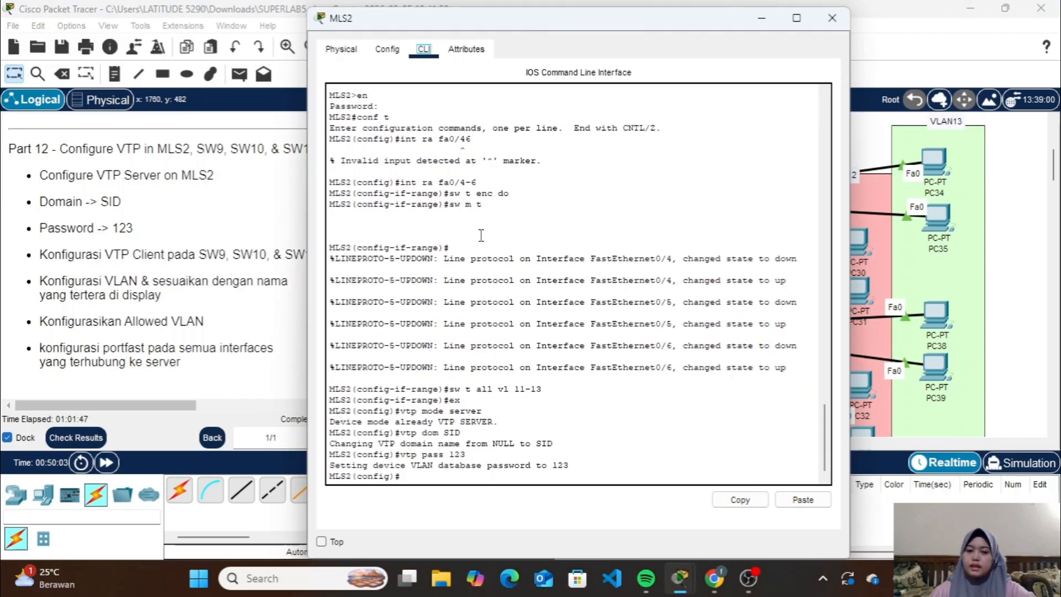
click(505, 472)
text(vlan)
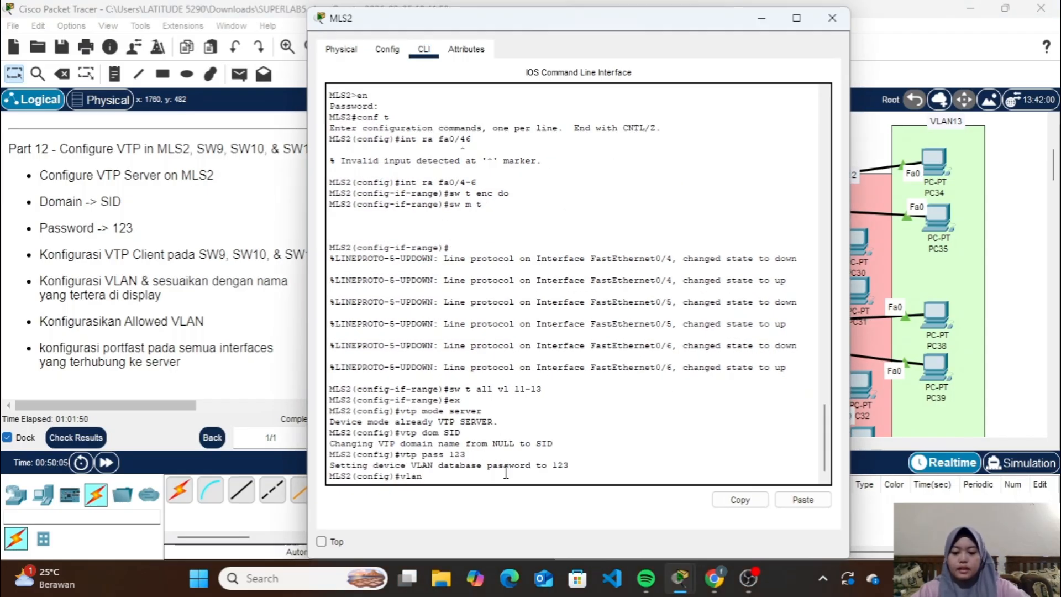
text( 11)
key(Return)
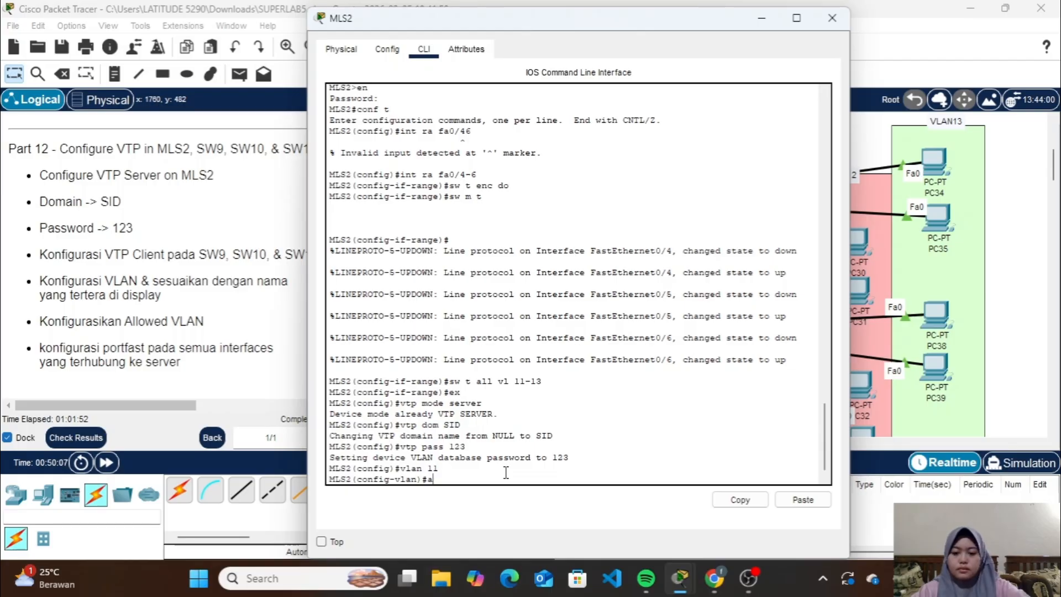
text(name )
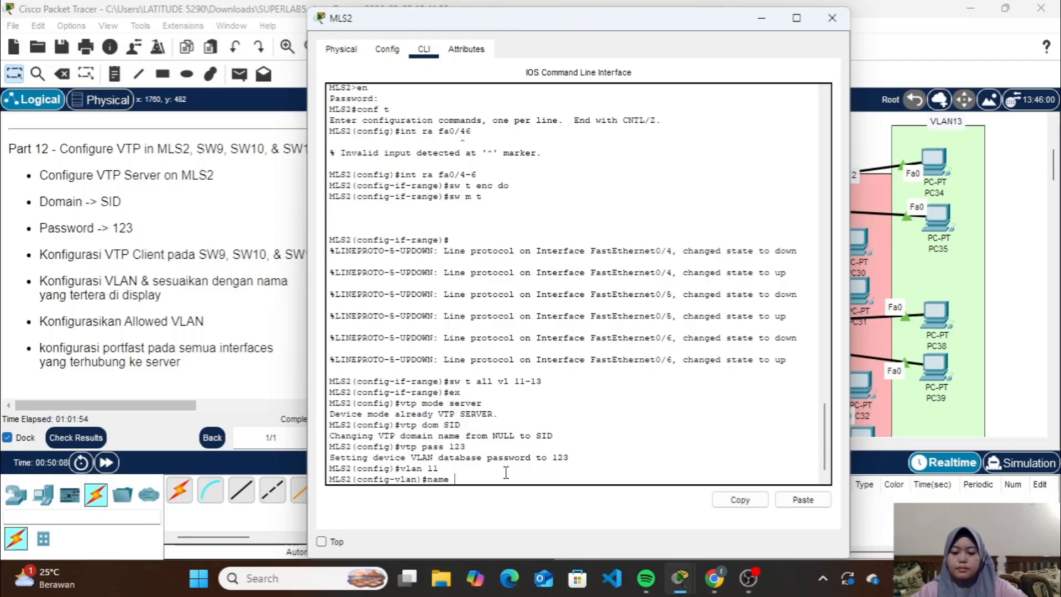
text(VLAN11)
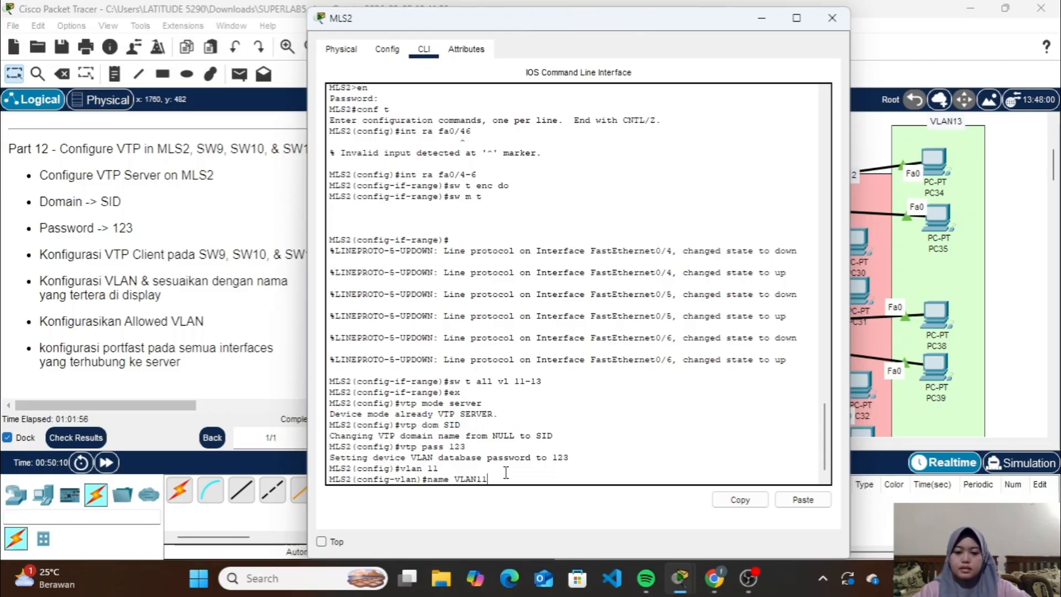
key(Return)
Create VLAN 12 on MLS2 and name it VLAN12
text(vlan 11)
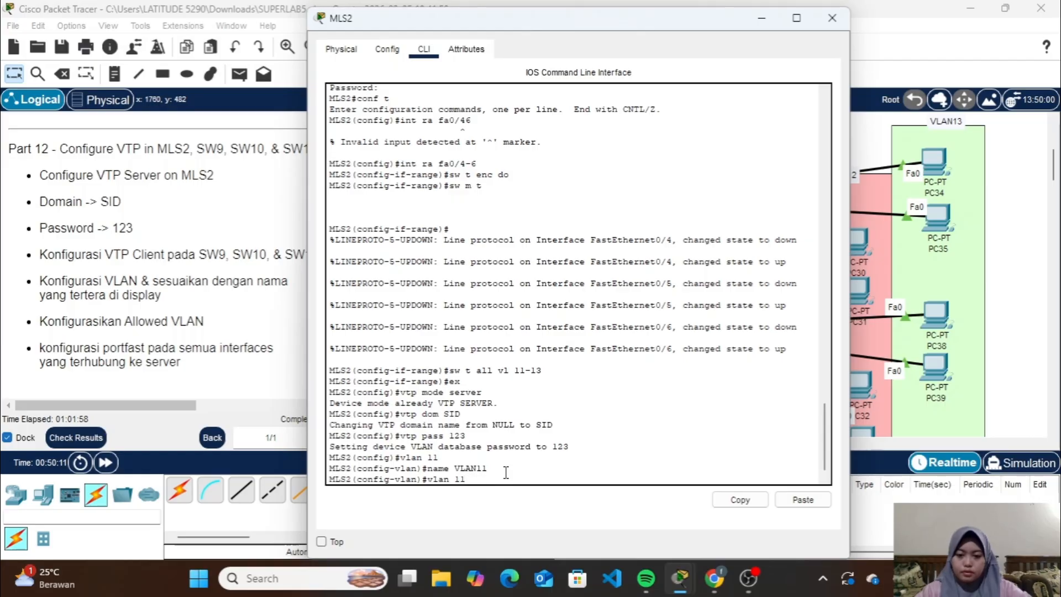
key(BackSpace)
text(2)
key(Return)
key(Up)
key(Up)
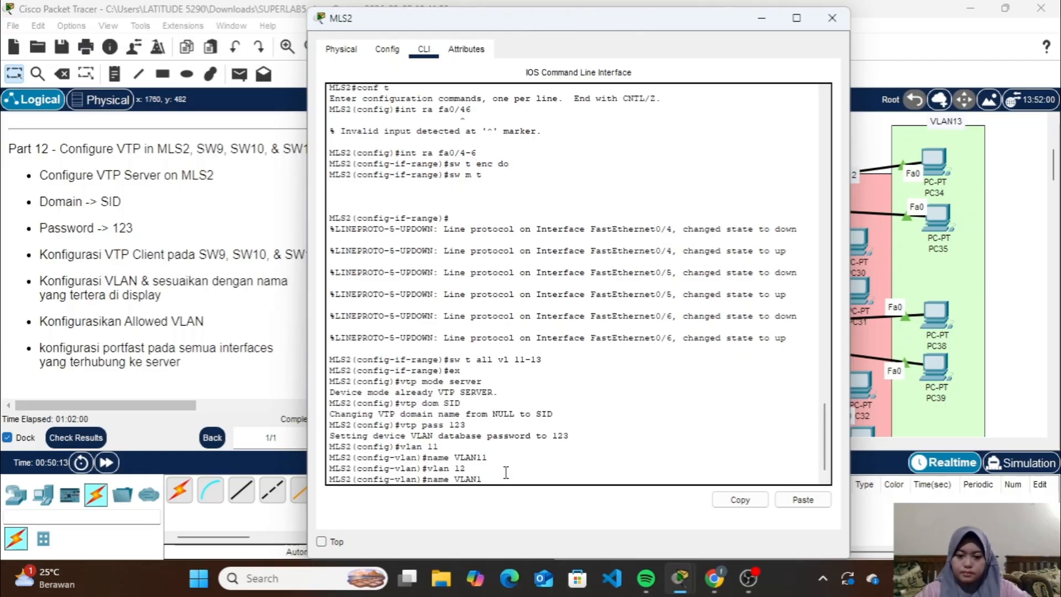
text(2)
key(Return)
Create VLAN 13 on MLS2, name it VLAN13, and return to global configuration mode
key(Up)
key(Up)
key(BackSpace)
text(3)
key(Return)
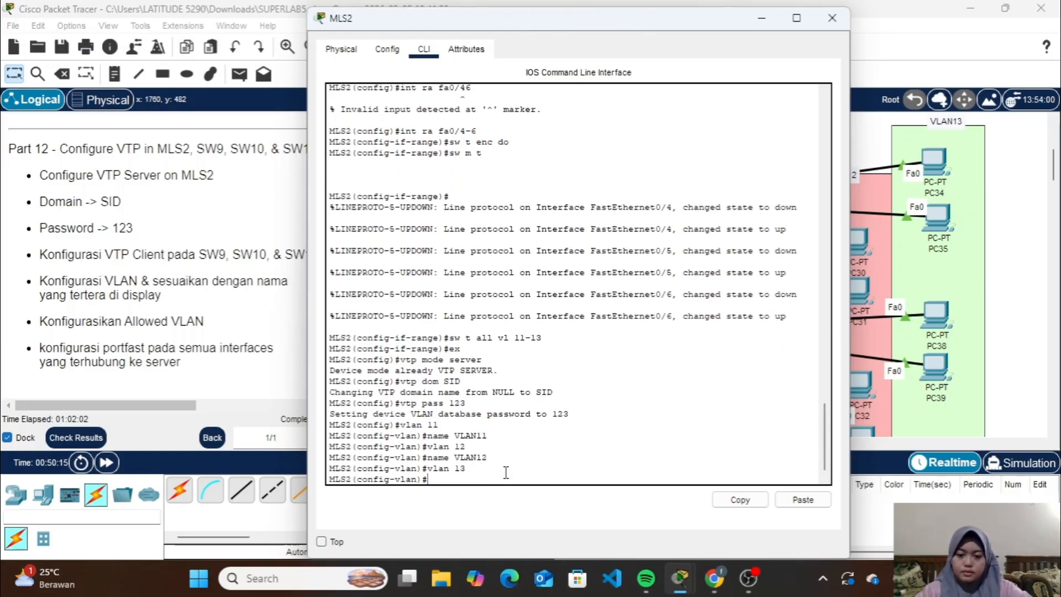
key(Up)
key(Up)
key(Return)
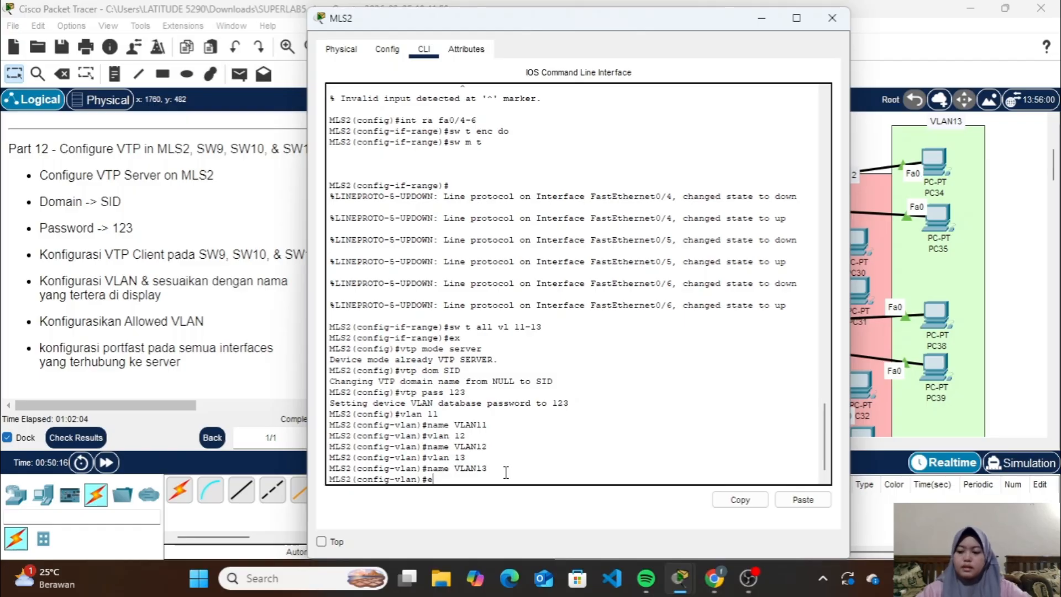
key(Return)
Display MLS2's brief VLAN table with do sh vlan brief and close its window
text(do s)
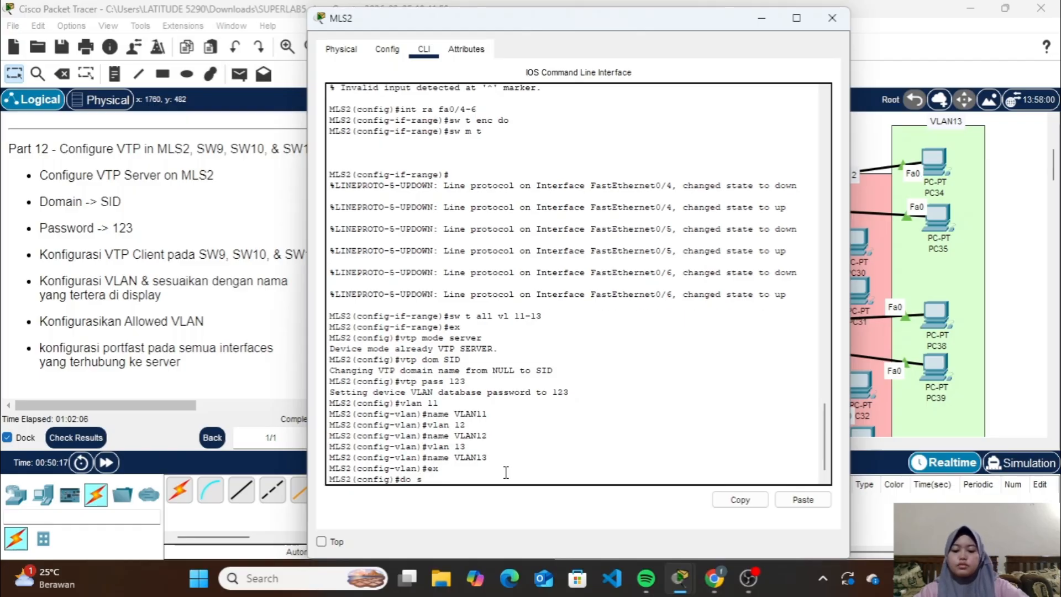
text(h vlan )
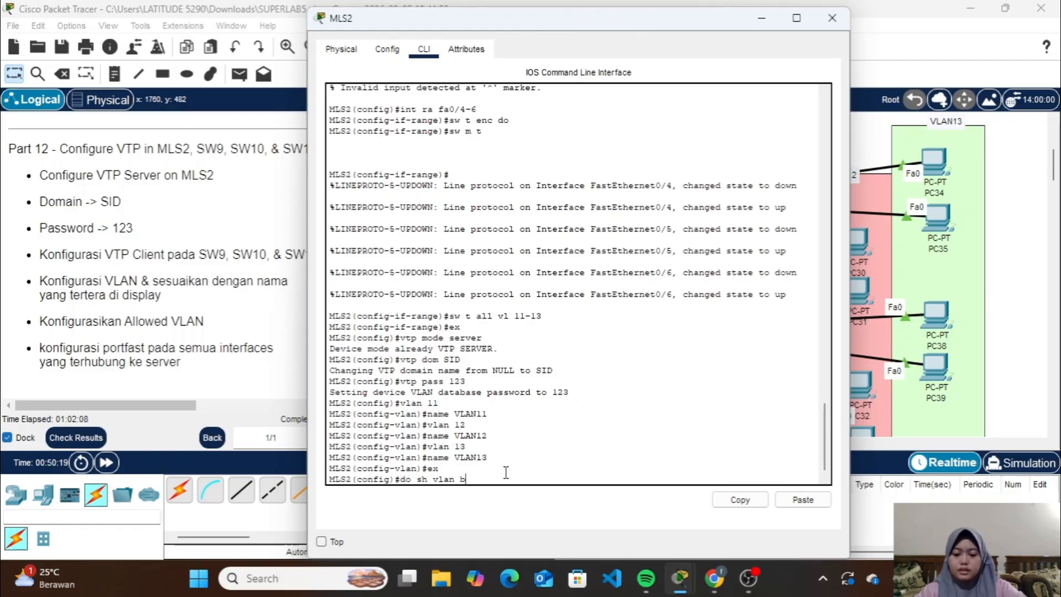
text(brief)
key(Return)
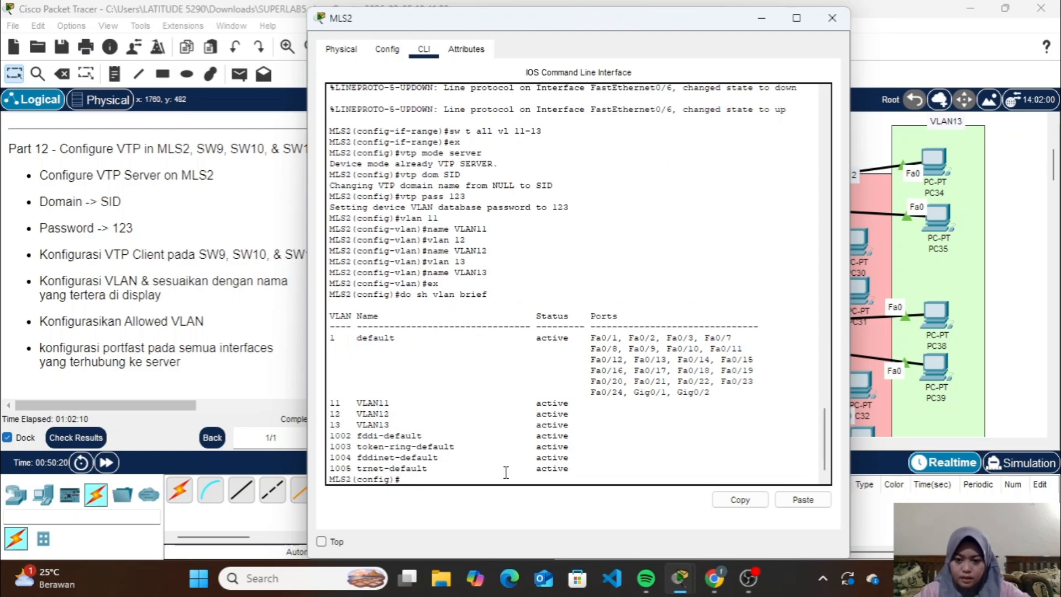
click(831, 18)
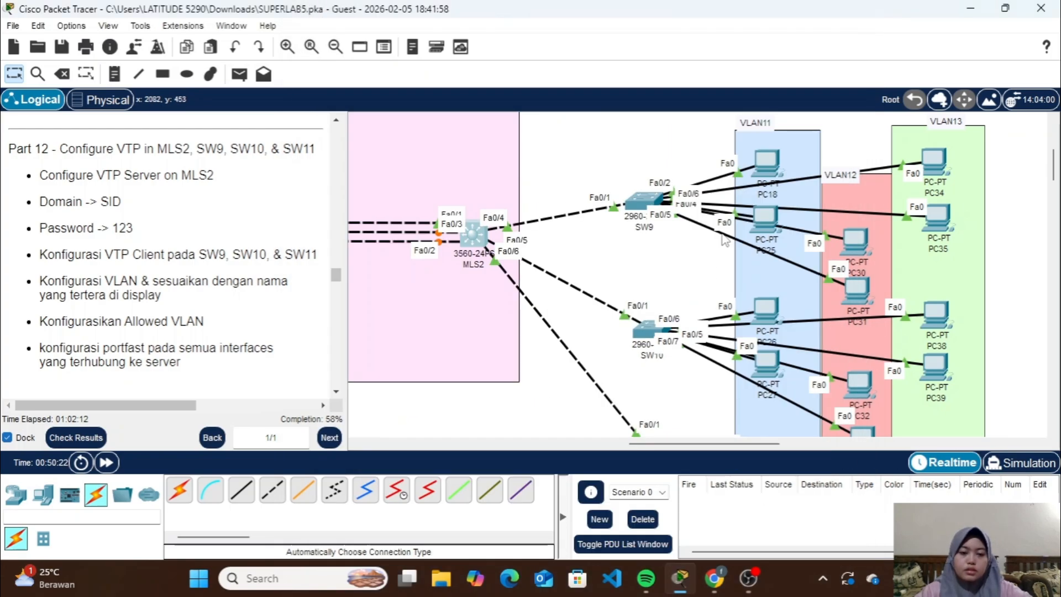
Display the brief VLAN table on SW9 to check the VLANs propagated by VTP, and put its window away
click(647, 205)
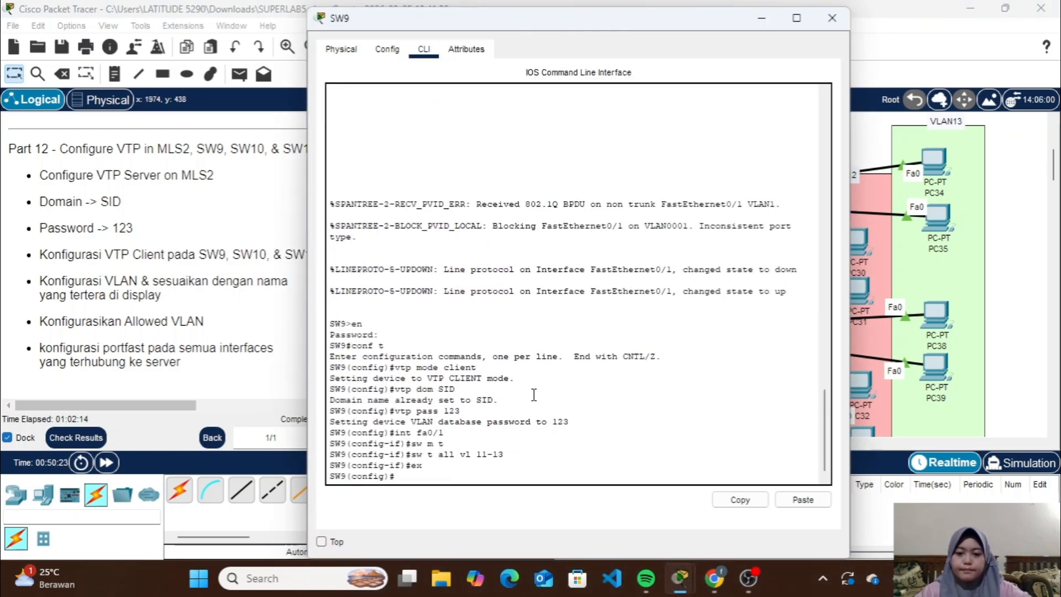
text(do s)
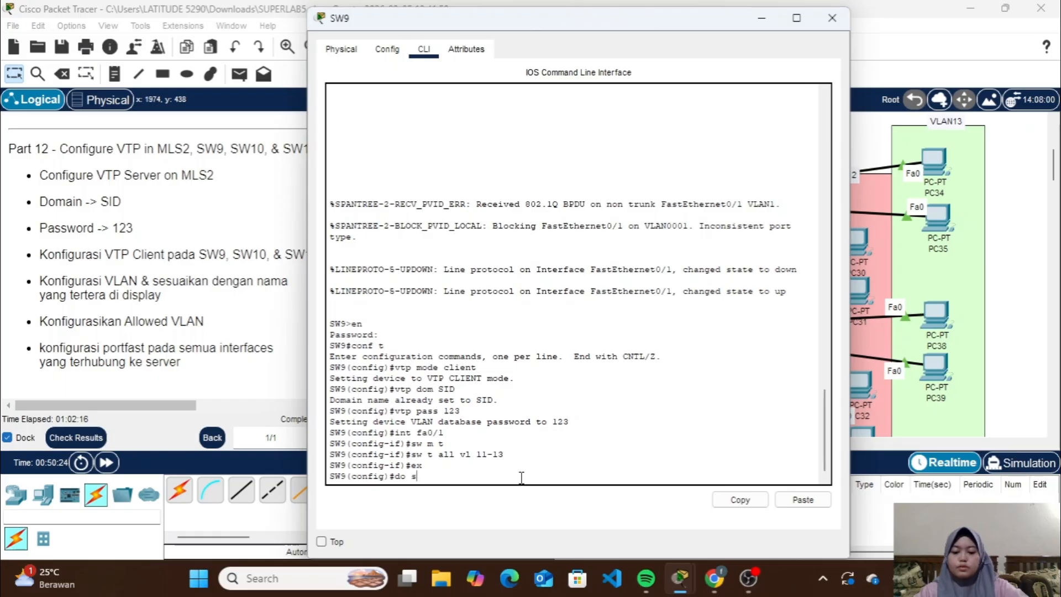
text(h vlan brie)
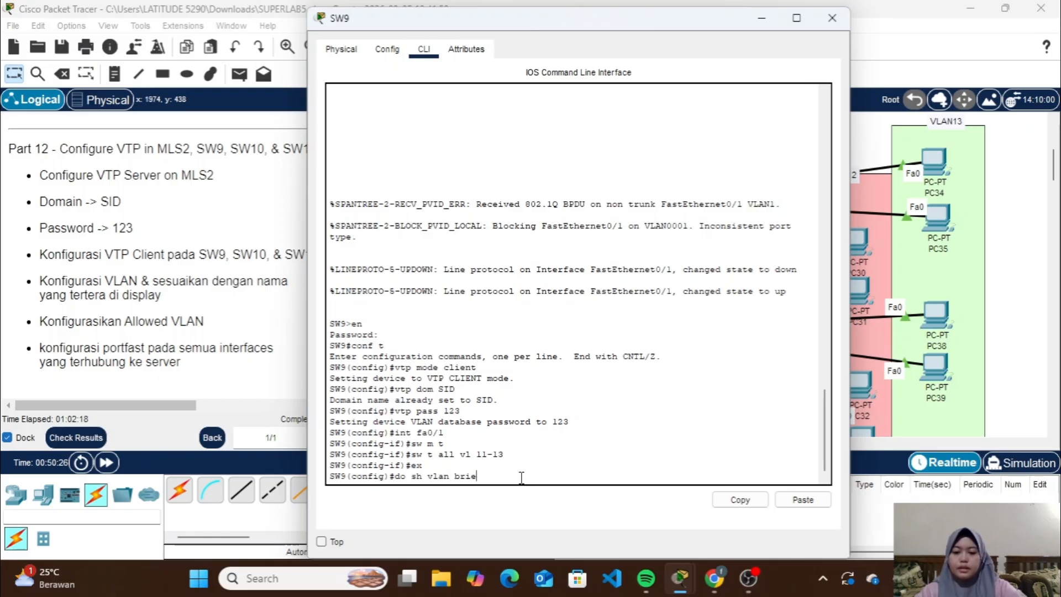
text(f)
key(Return)
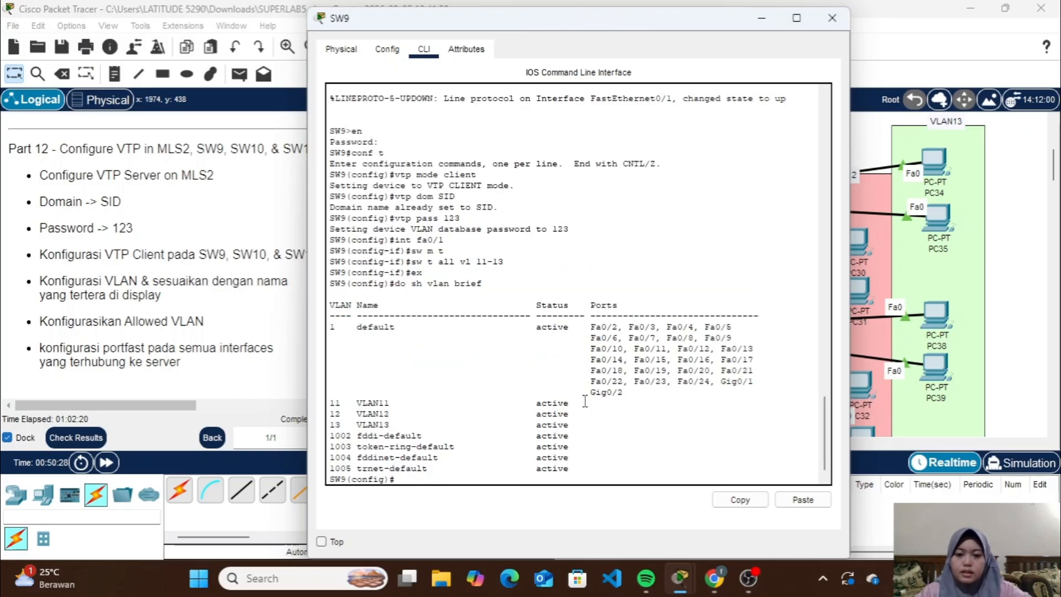
click(761, 18)
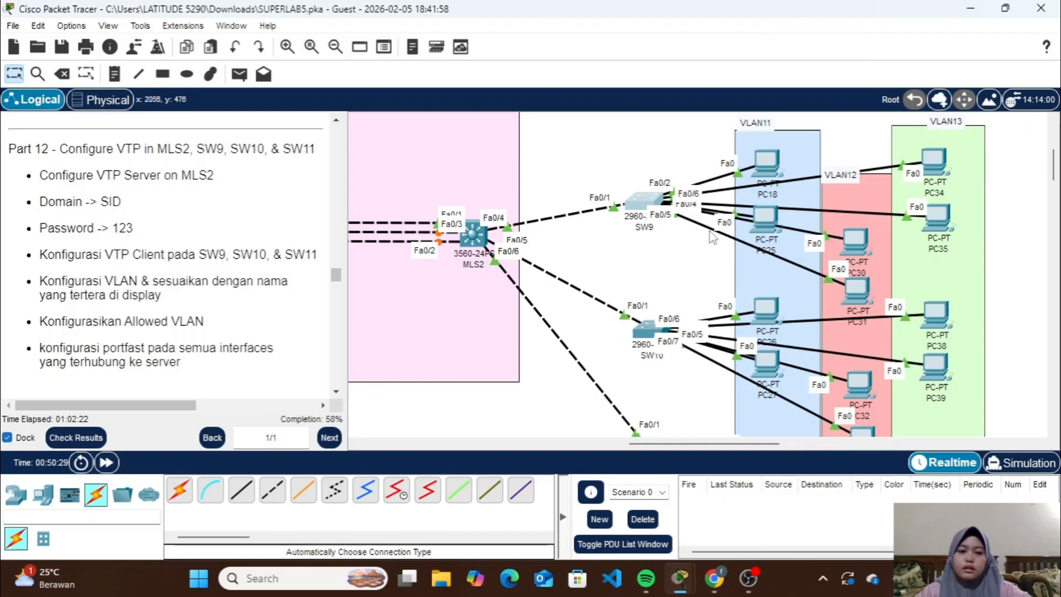
On SW9, set interfaces fa0/2-3 to access mode and assign them to VLAN 11
scroll(712, 237, right, 3)
mouse_move(647, 164)
mouse_down()
mouse_move(617, 131)
mouse_move(557, 141)
mouse_move(619, 130)
mouse_move(648, 156)
mouse_up()
mouse_move(643, 218)
mouse_down()
mouse_move(588, 277)
mouse_move(658, 218)
mouse_move(649, 206)
mouse_up()
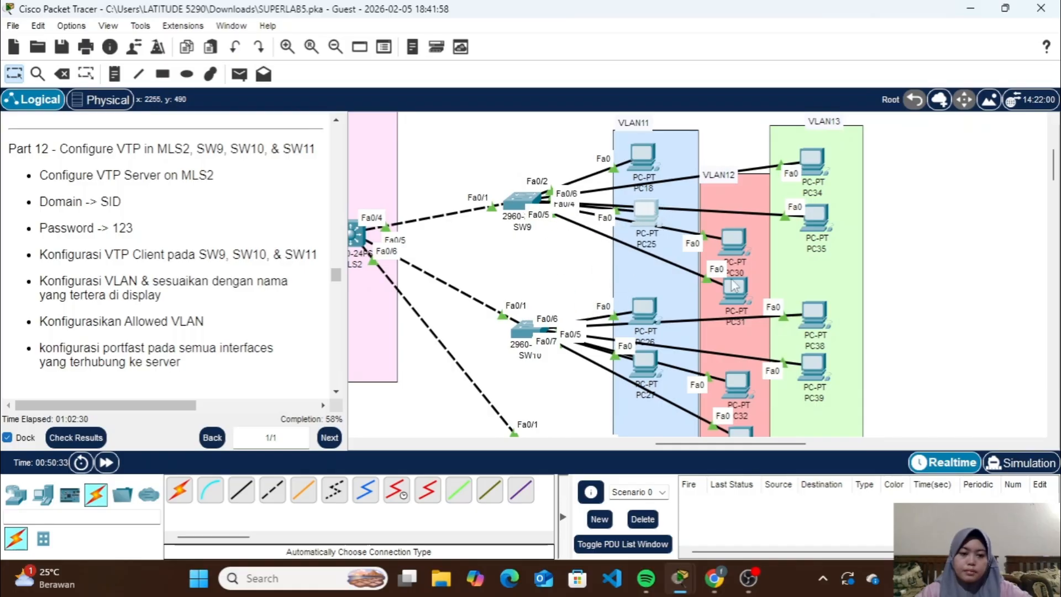
click(508, 202)
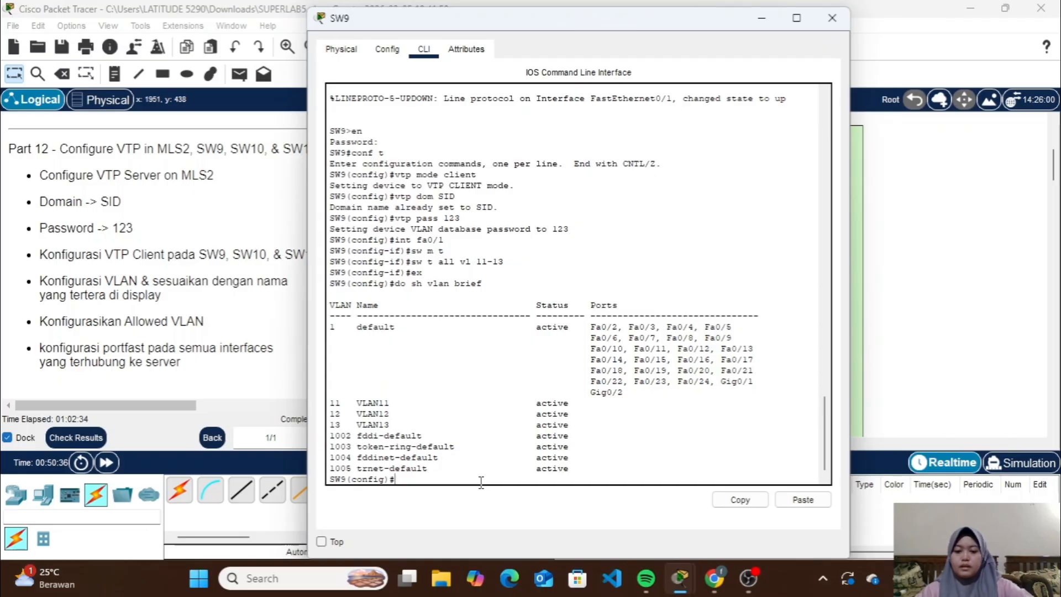
text(int ra f)
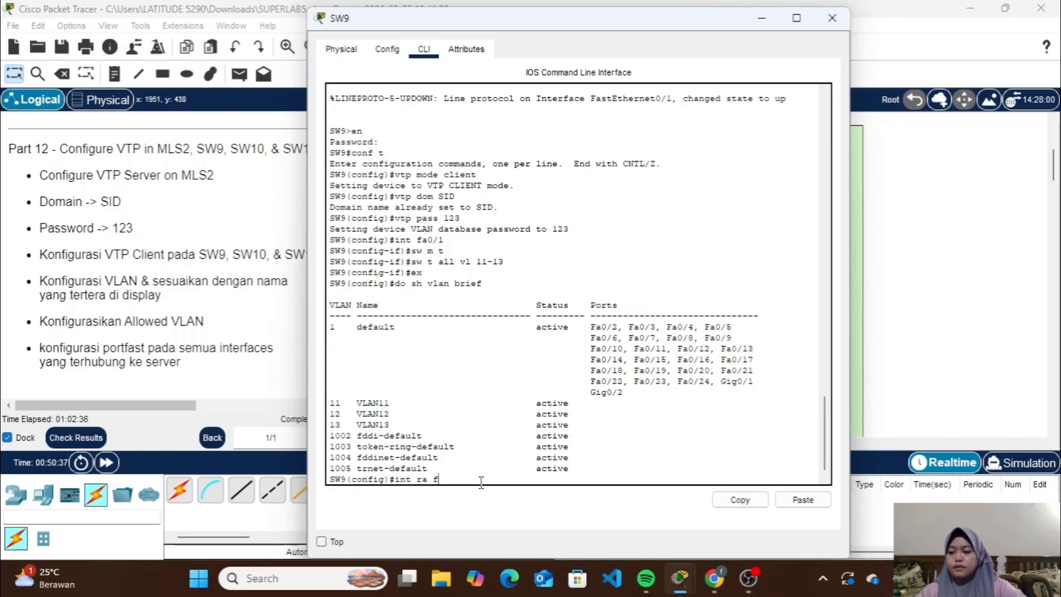
text(a0/2-)
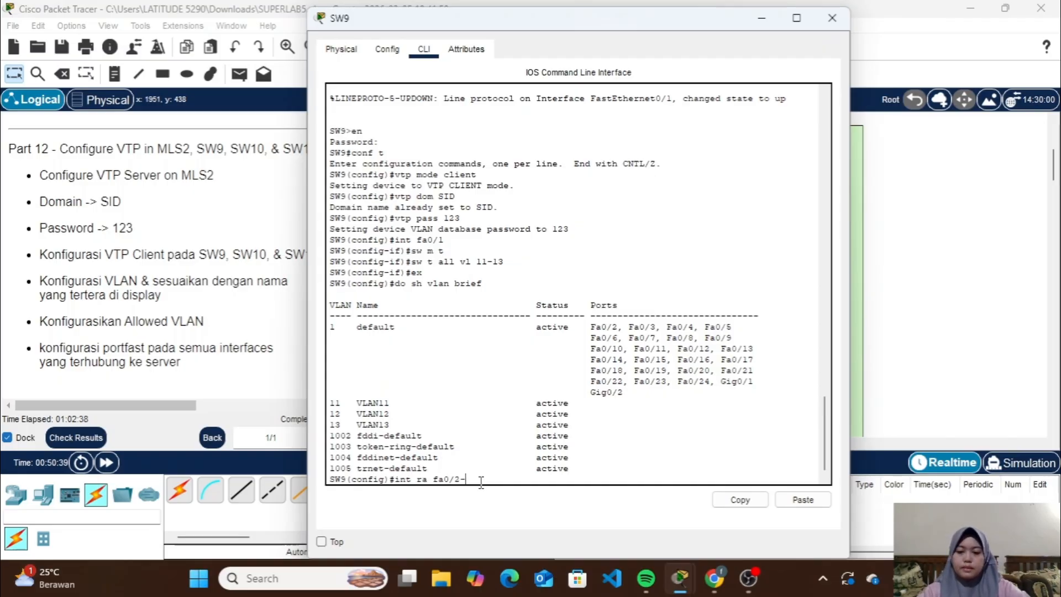
text(3)
key(Return)
text(sw)
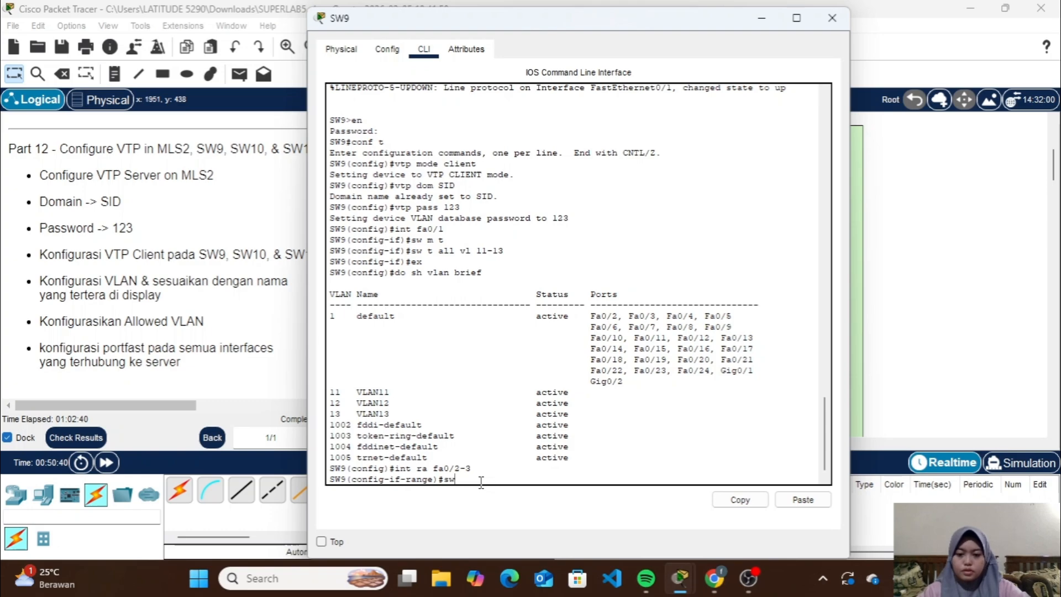
text( m a)
key(Return)
text(sw)
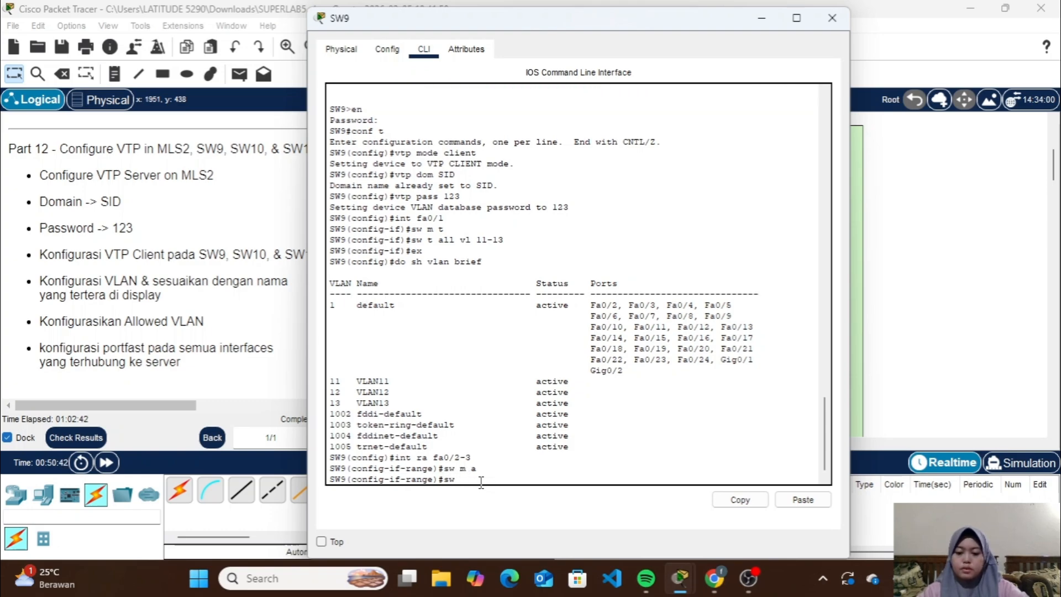
text( a vl 11)
key(Return)
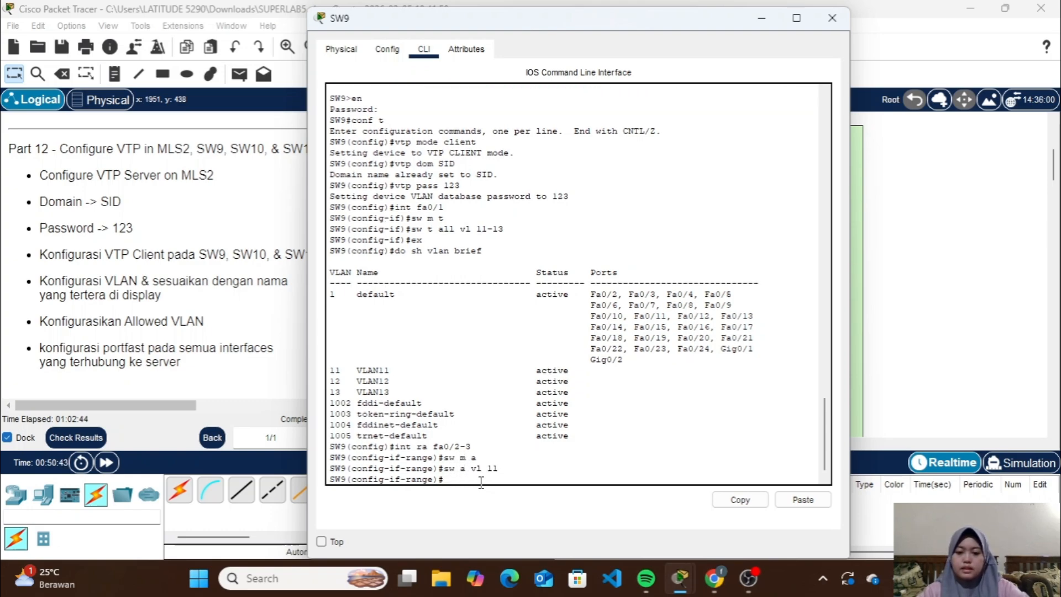
Enable spanning-tree portfast on SW9's fa0/2-3 and leave the interface range
text(spa po)
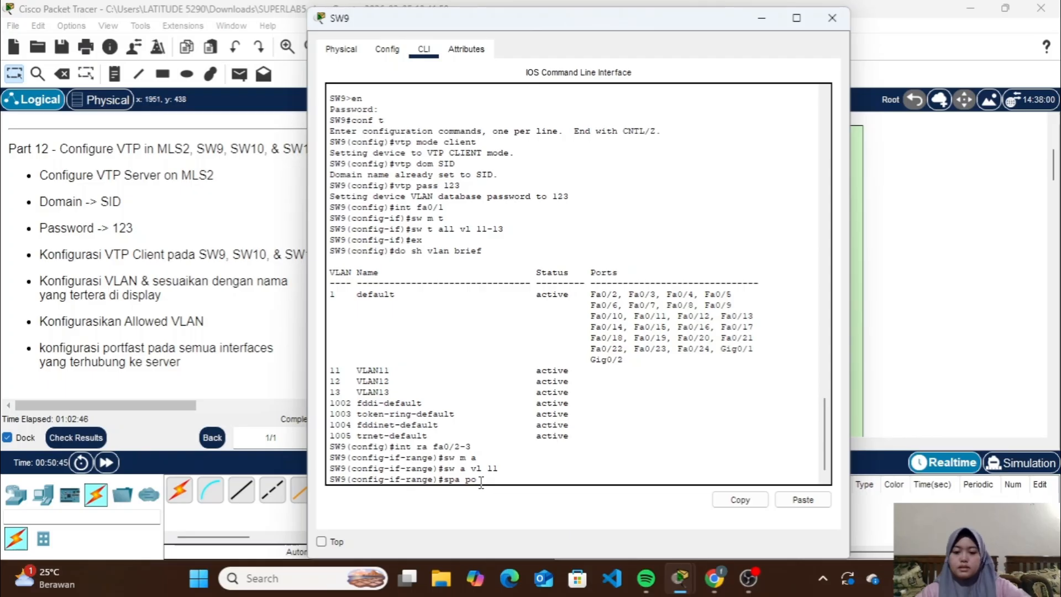
key(Return)
text(ex)
key(Return)
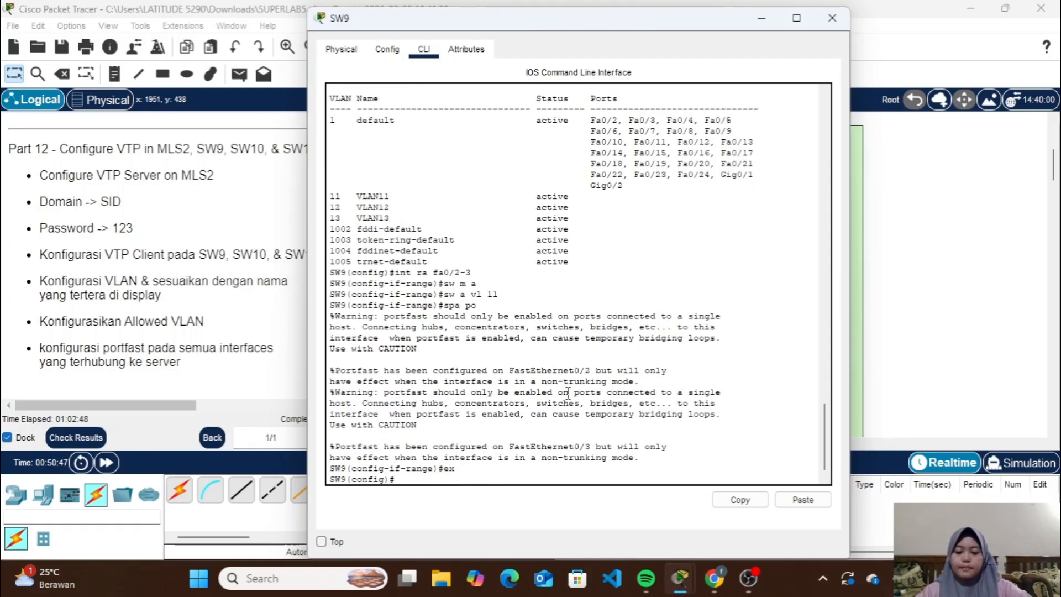
Set SW9's interfaces fa0/4-5 to access mode and assign them to VLAN 12
text(int ra fa)
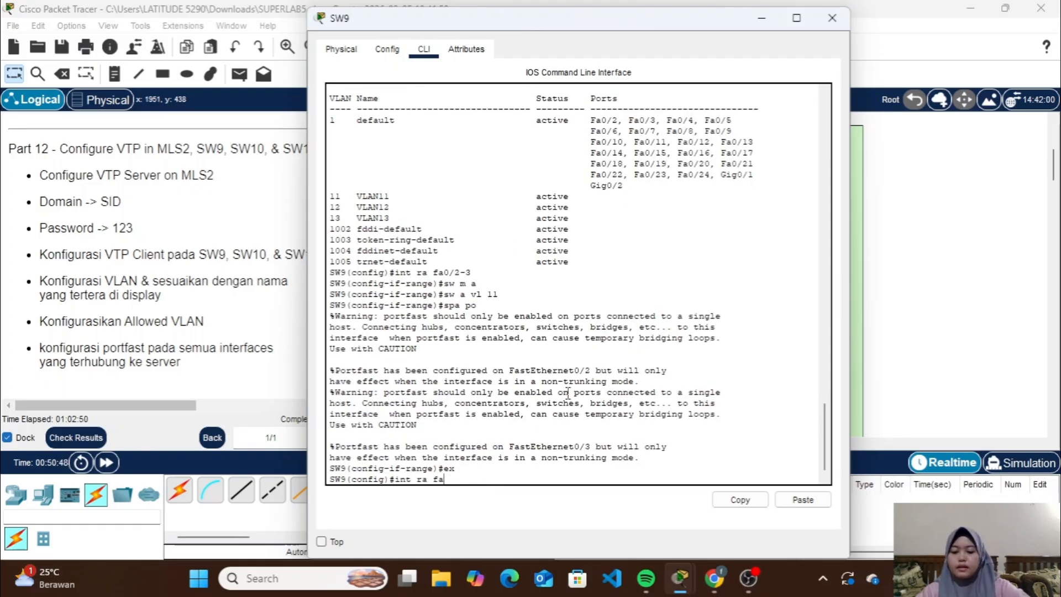
text(0/4-5)
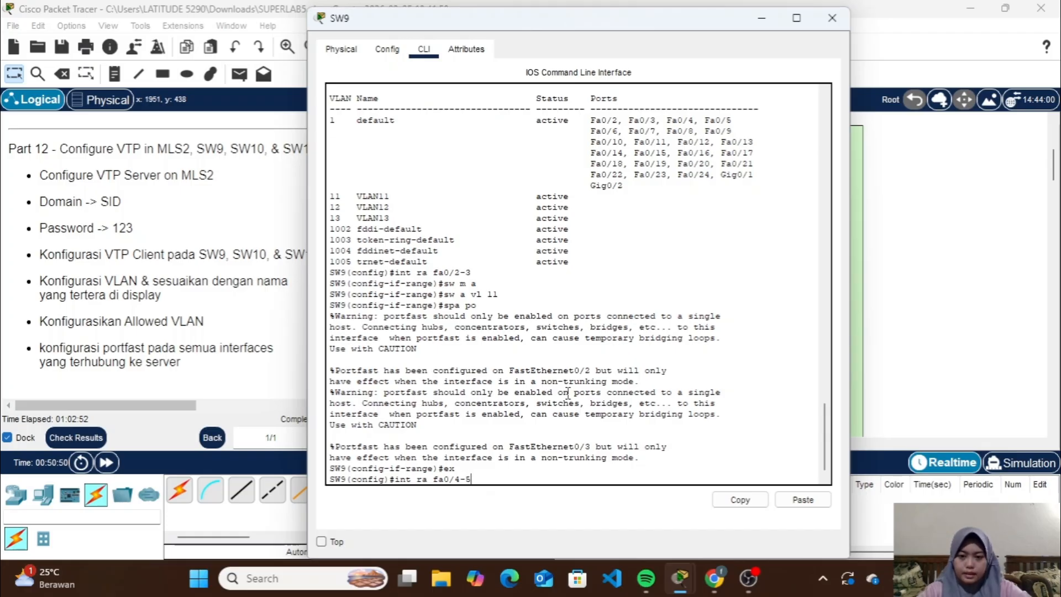
key(Return)
text(sw m)
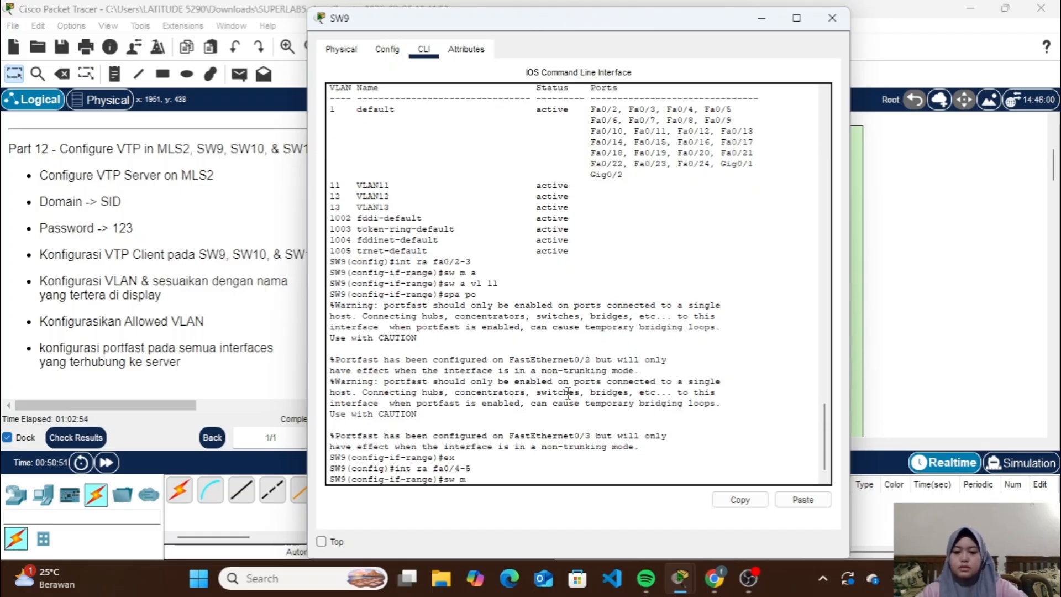
text( a)
key(Return)
text(sw a)
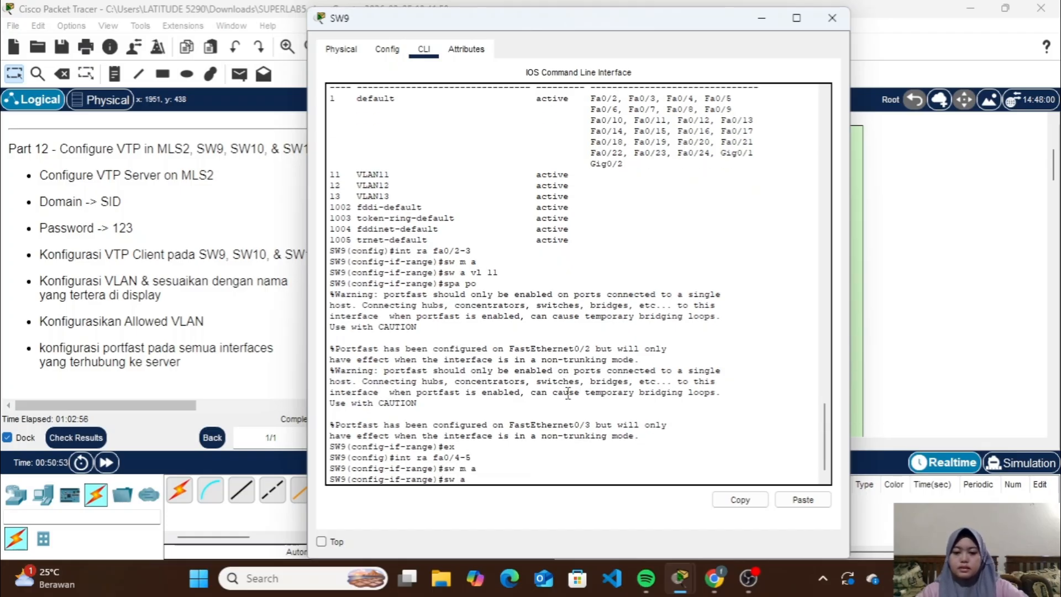
text( v)
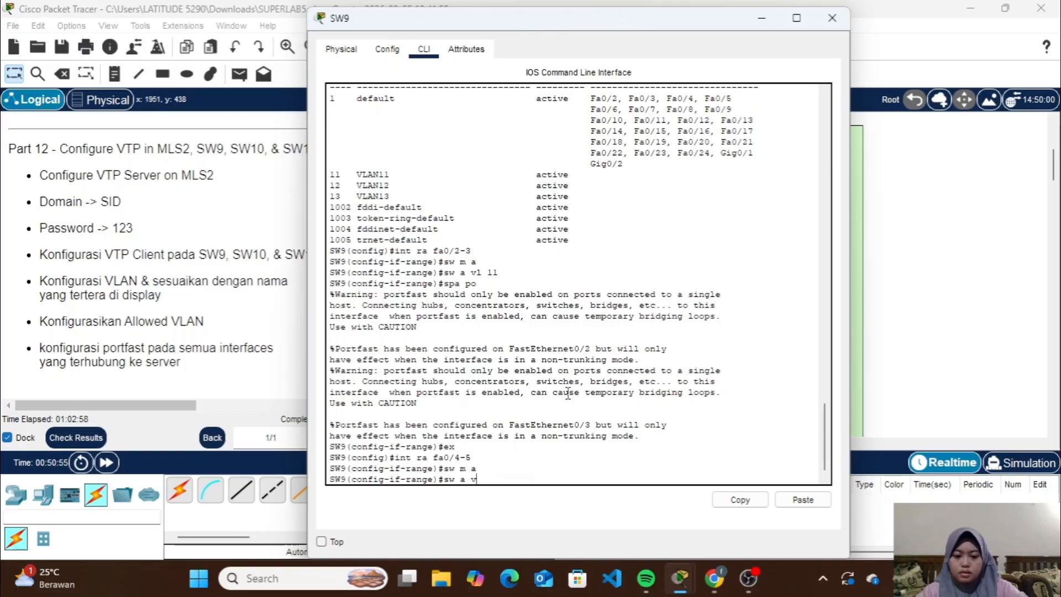
text(l 12)
key(Return)
Enable spanning-tree portfast on SW9's fa0/4-5 and leave the interface range
text(spa)
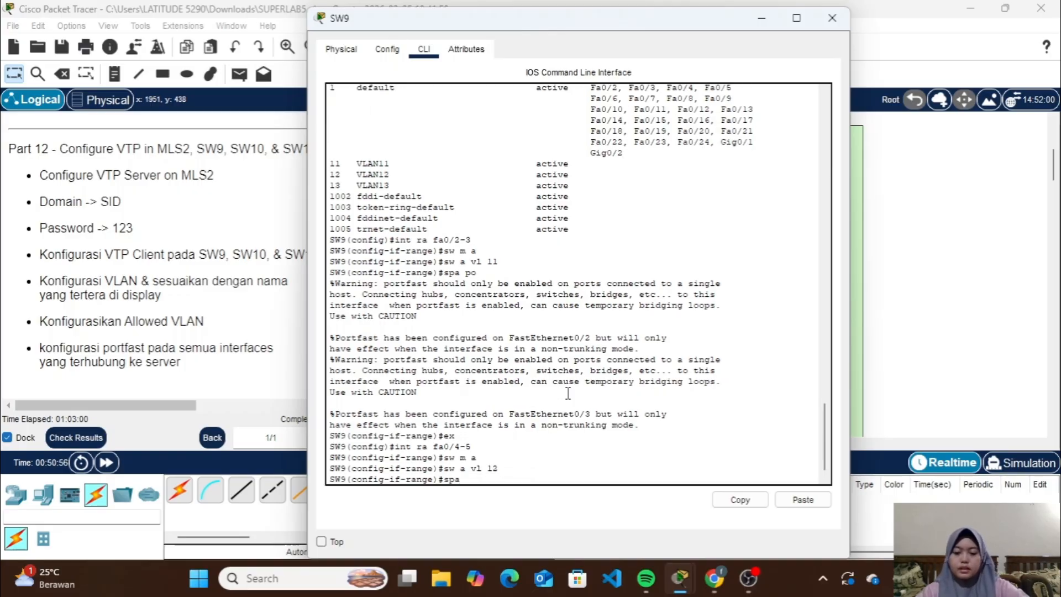
text( po)
key(Return)
text(ex)
key(Return)
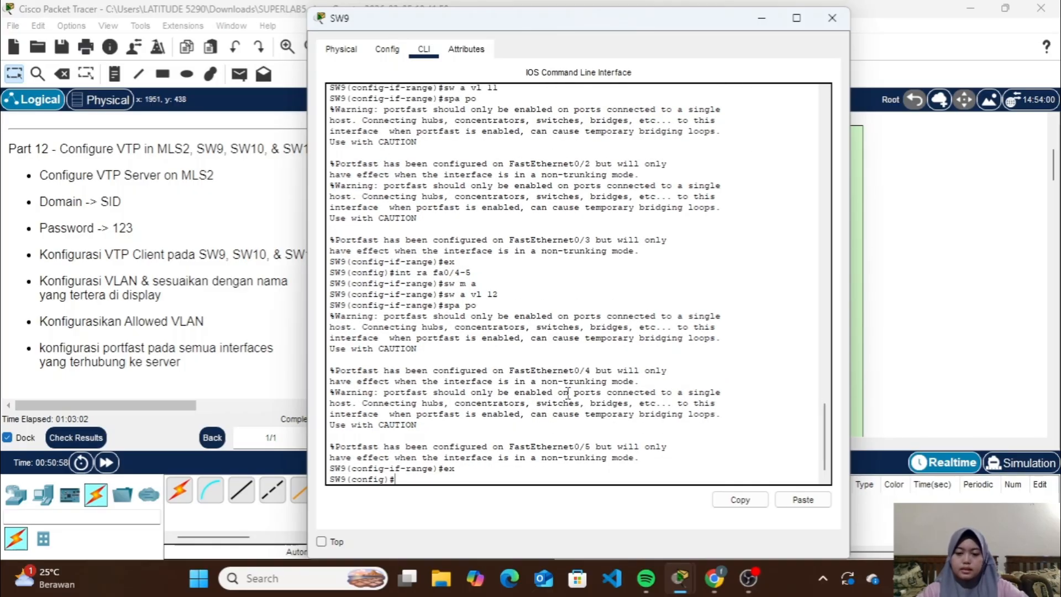
Set SW9's interfaces fa0/6-7 to access mode and assign them to VLAN 13
text(int ra f)
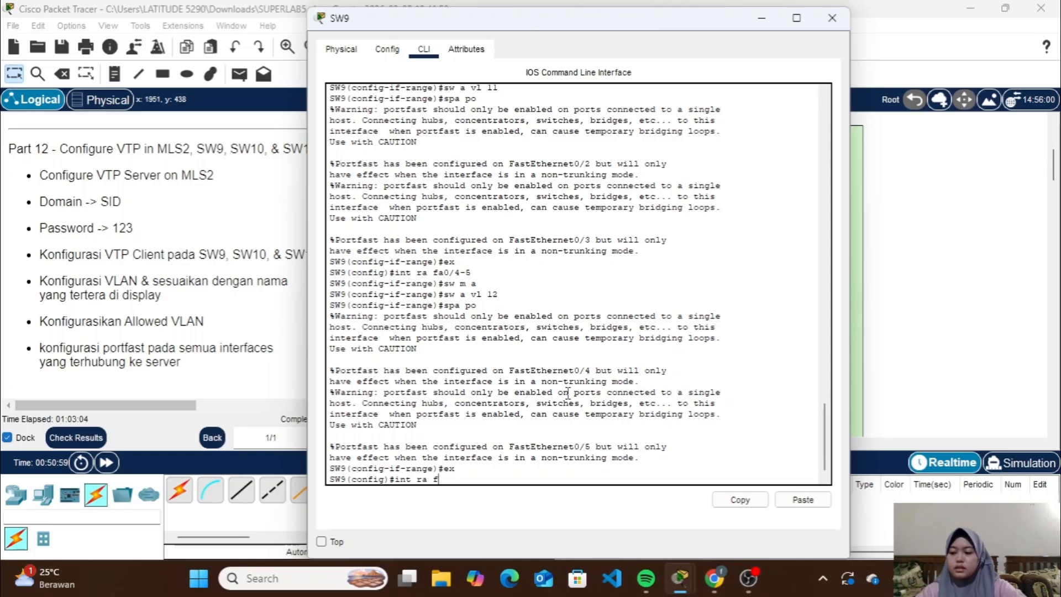
text(a0/6-)
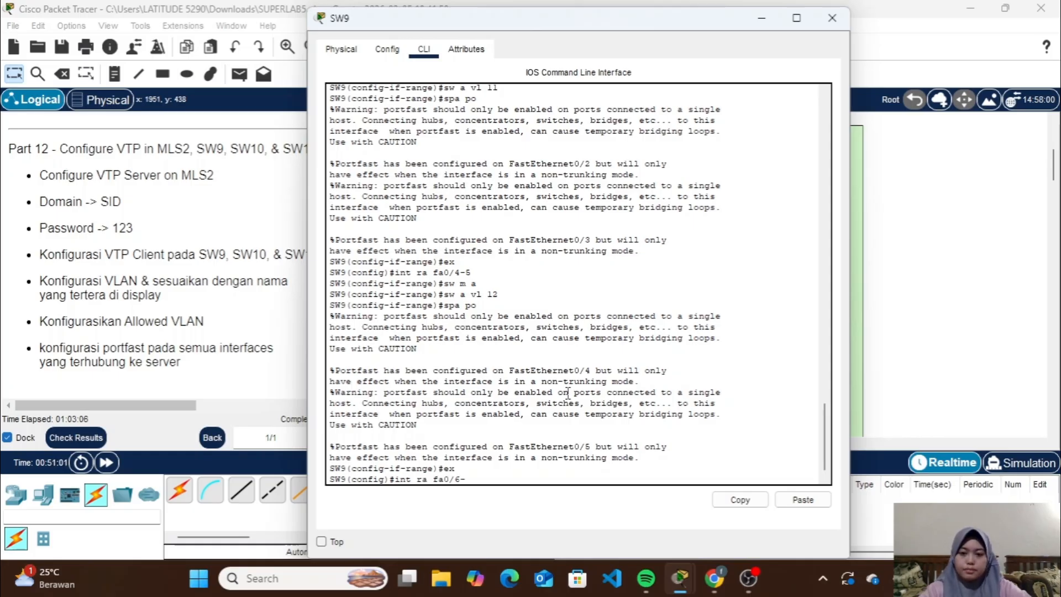
text(7)
key(Return)
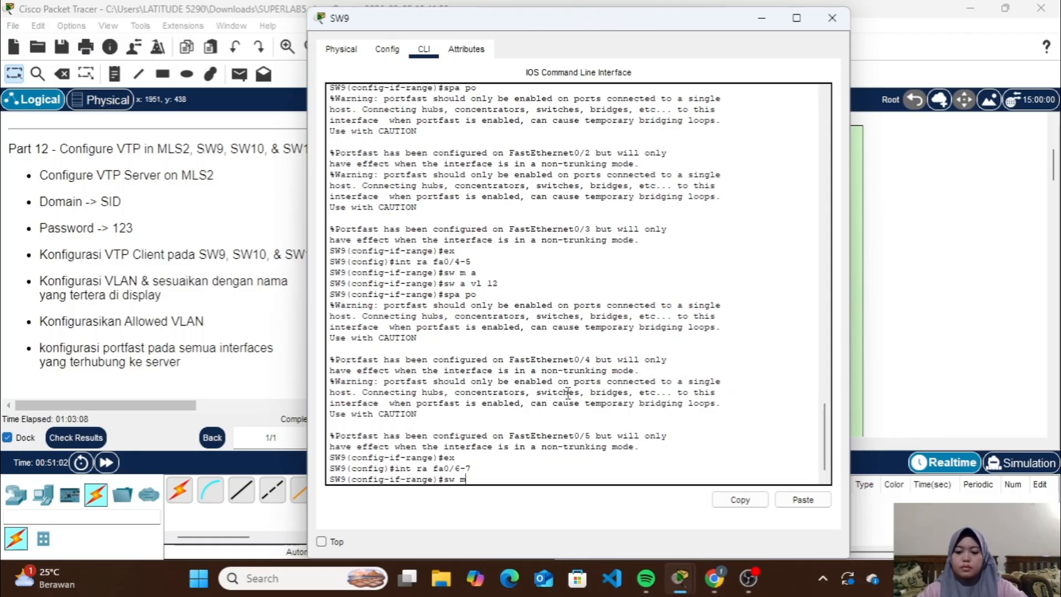
text(sw m a)
key(Return)
text(sw a)
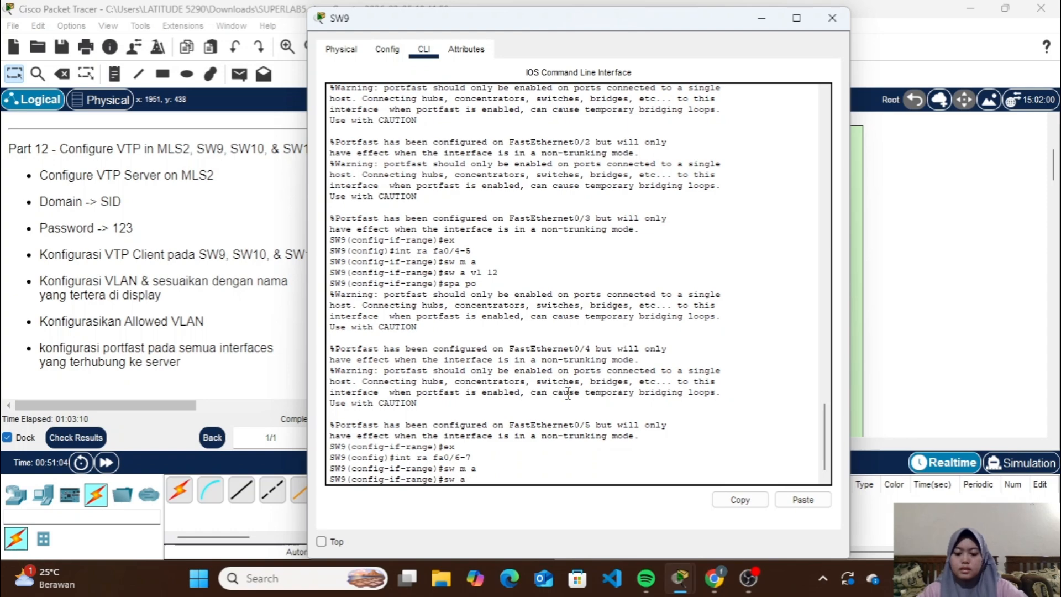
text( vl 13)
key(Return)
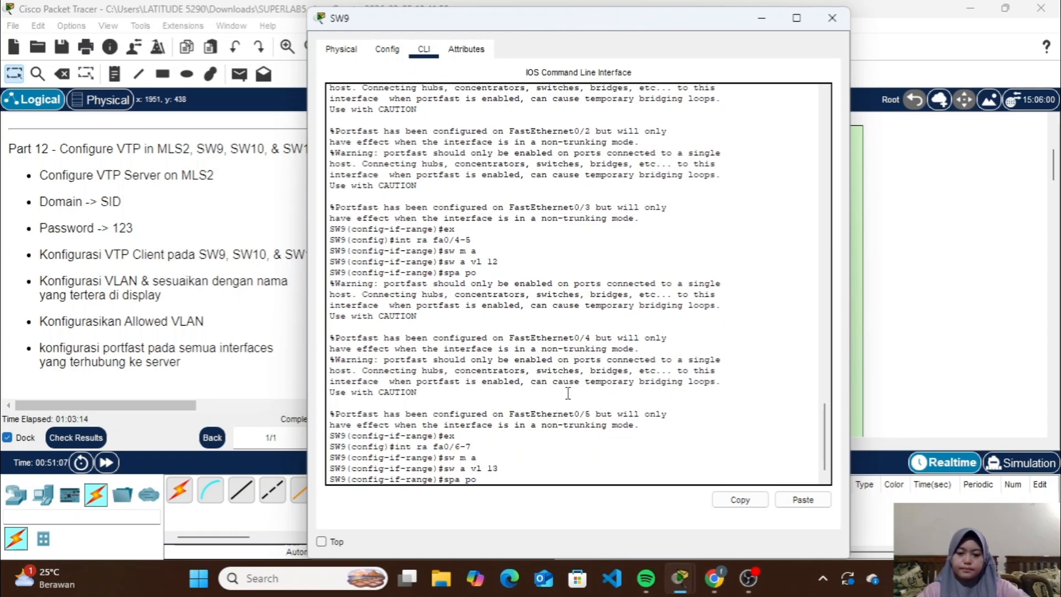
Enable spanning-tree portfast on SW9's fa0/6-7 and close the SW9 window
text(spa po)
key(Return)
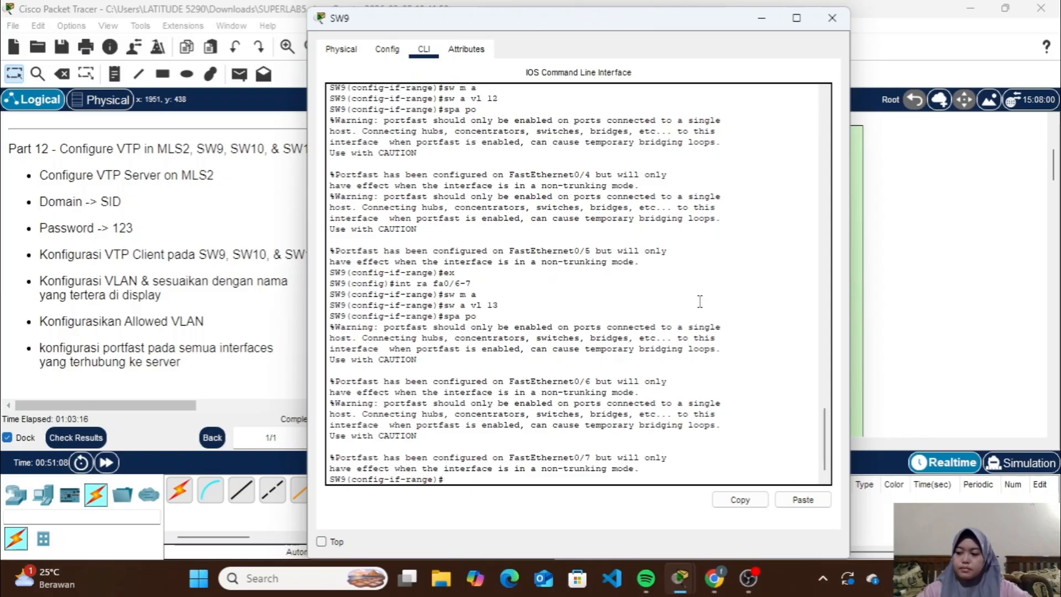
click(827, 13)
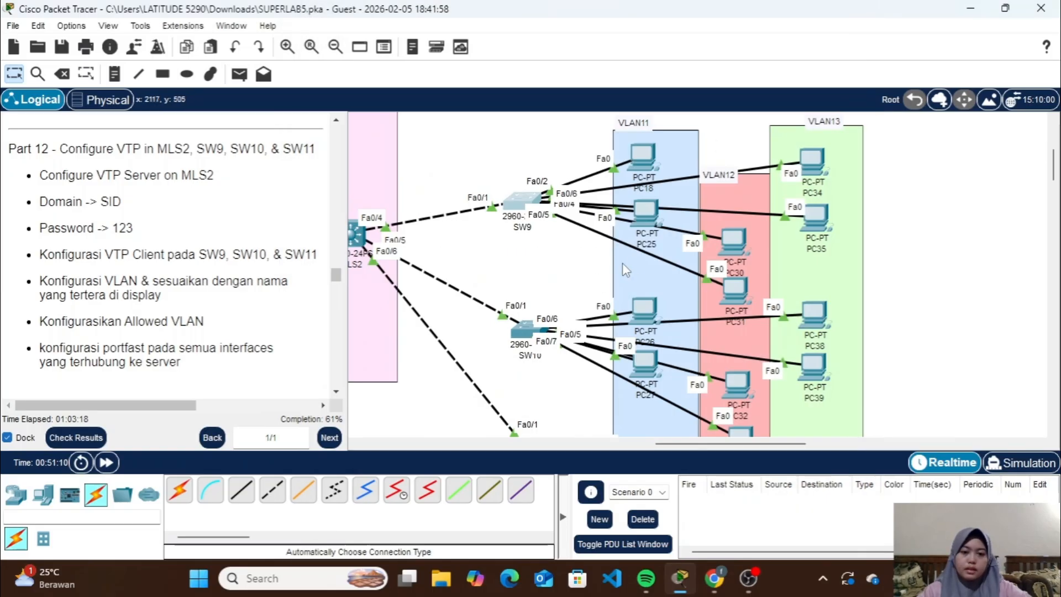
Move PC26 and PC27 slightly upward within the VLAN11 area to spread out their links to SW10
scroll(622, 263, down, 3)
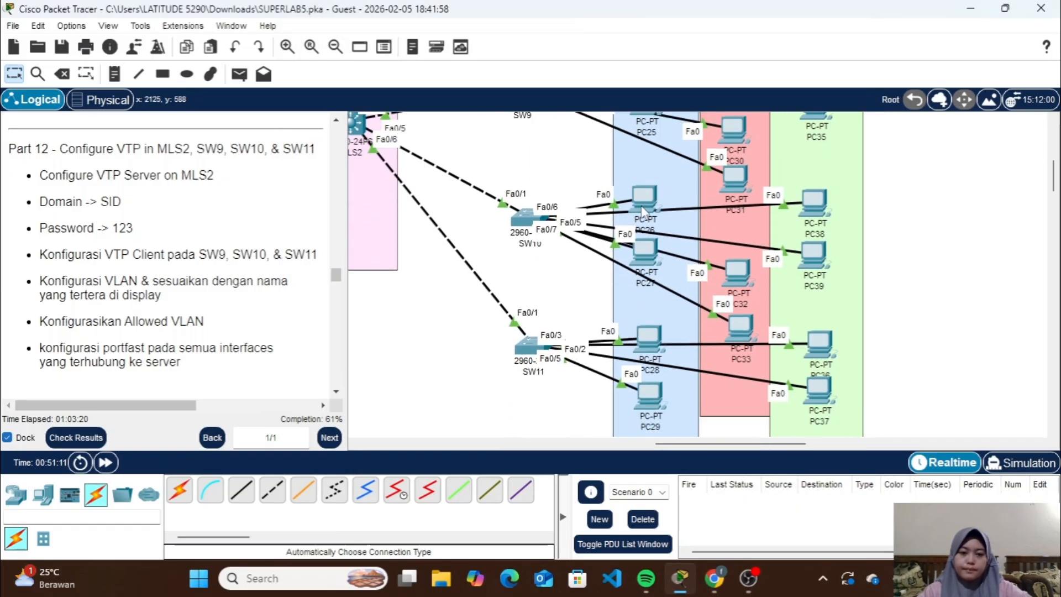
mouse_move(641, 204)
mouse_down()
mouse_move(618, 162)
mouse_move(641, 186)
mouse_up()
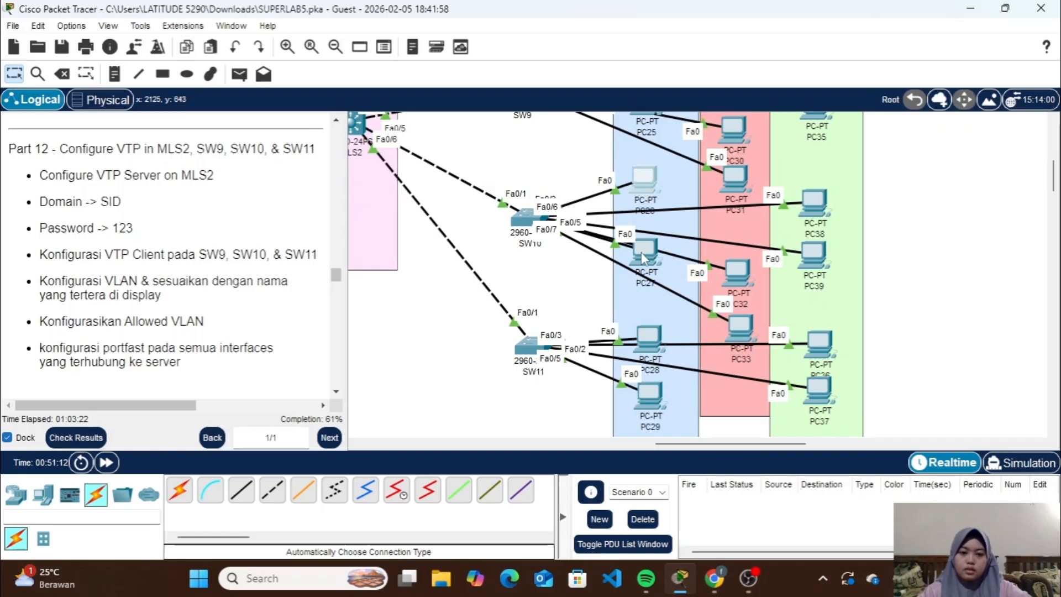
mouse_move(642, 255)
mouse_down()
mouse_move(581, 317)
mouse_move(640, 263)
mouse_move(642, 247)
mouse_up()
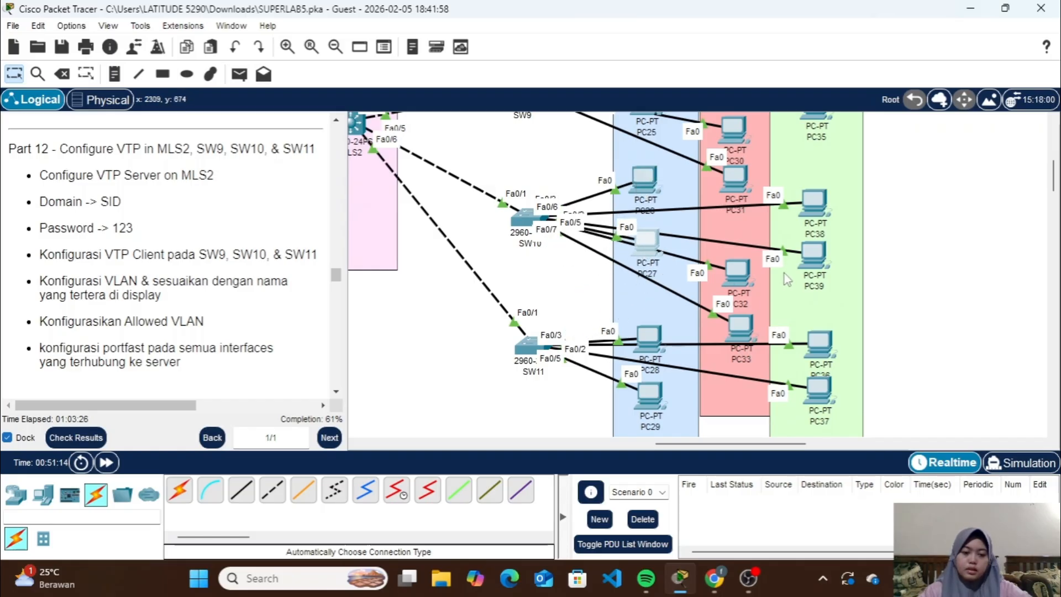
On SW10, clear the pending interface command and display the brief VLAN list from configuration mode
click(524, 218)
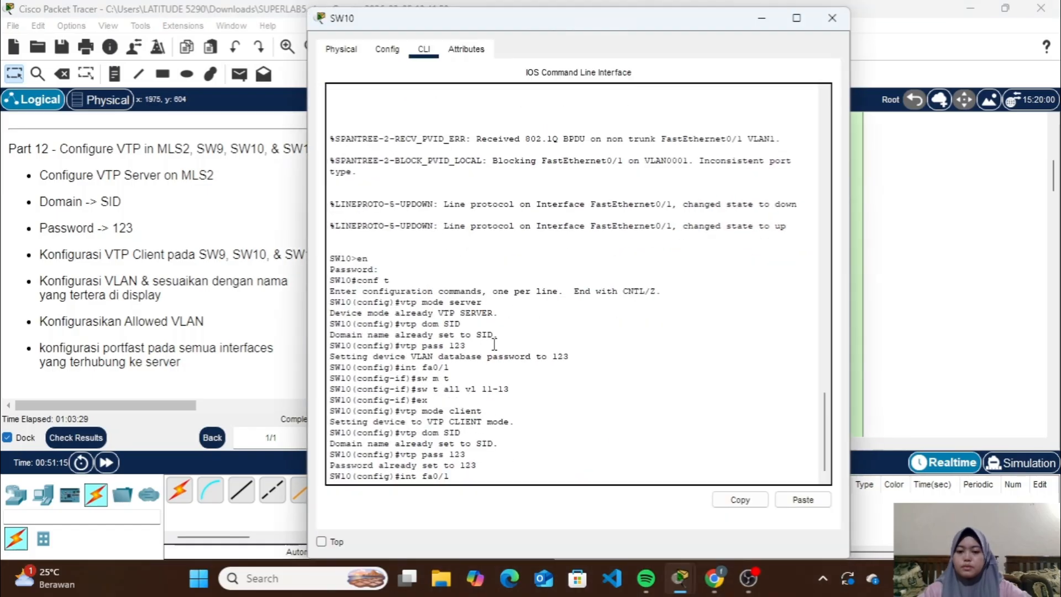
key(BackSpace)
key(BackSpace)
key(BackSpace)
key(BackSpace)
key(BackSpace)
key(BackSpace)
key(BackSpace)
key(BackSpace)
key(BackSpace)
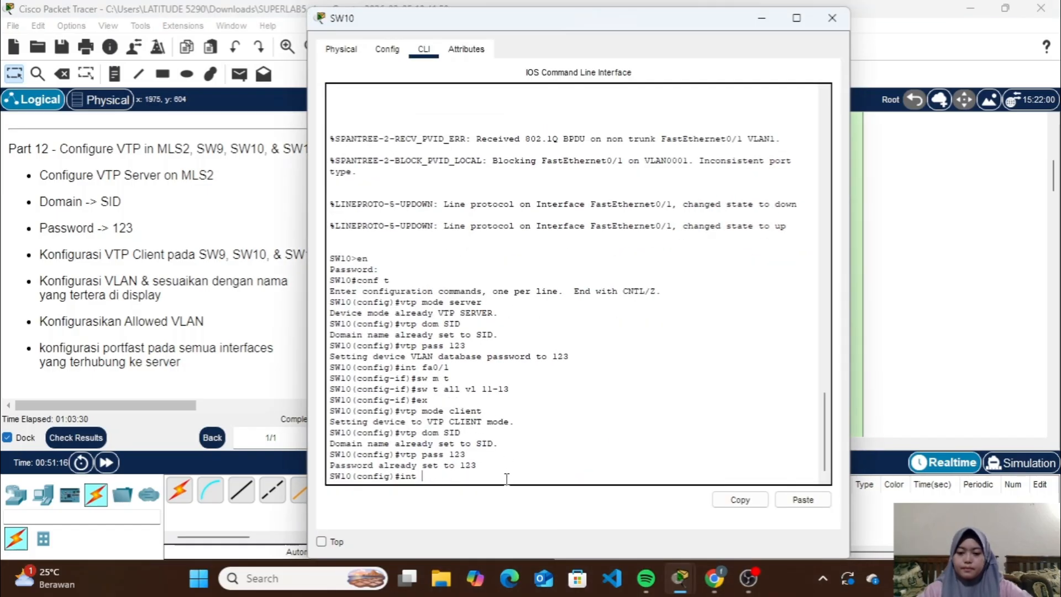
text(do sh)
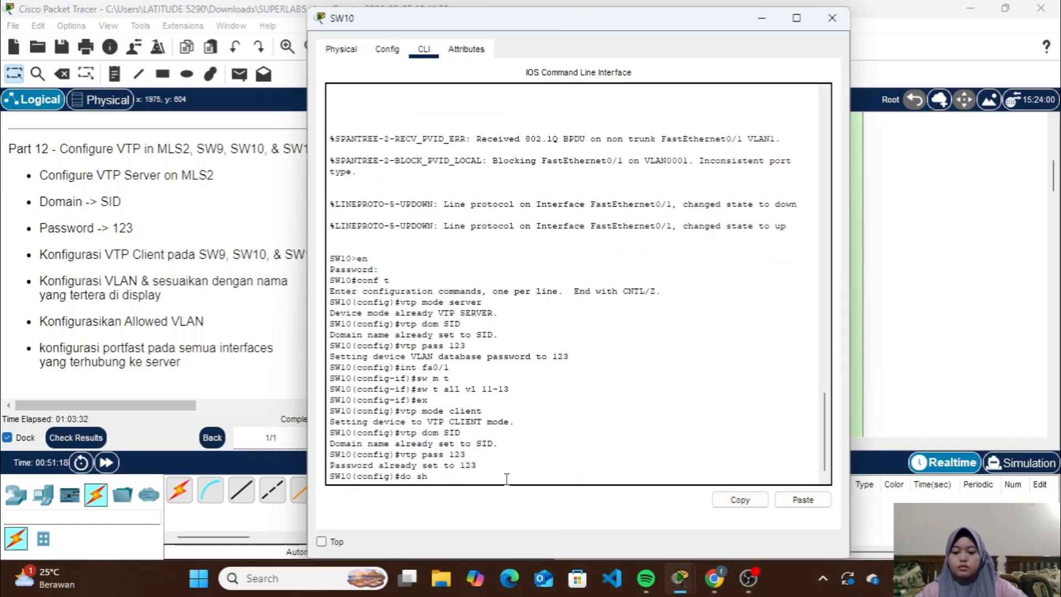
text( vlan v)
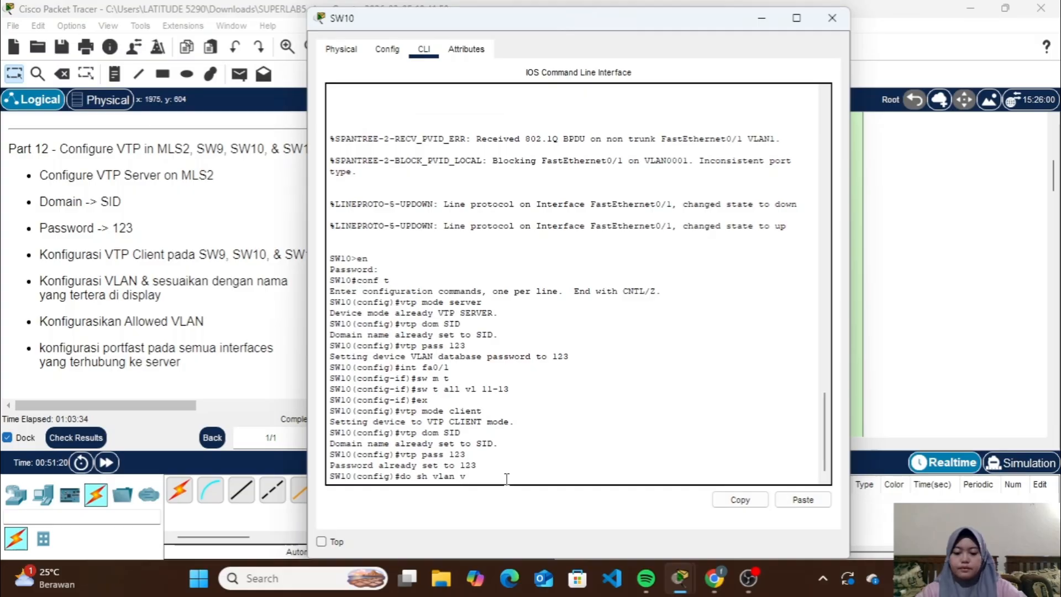
key(BackSpace)
text(b)
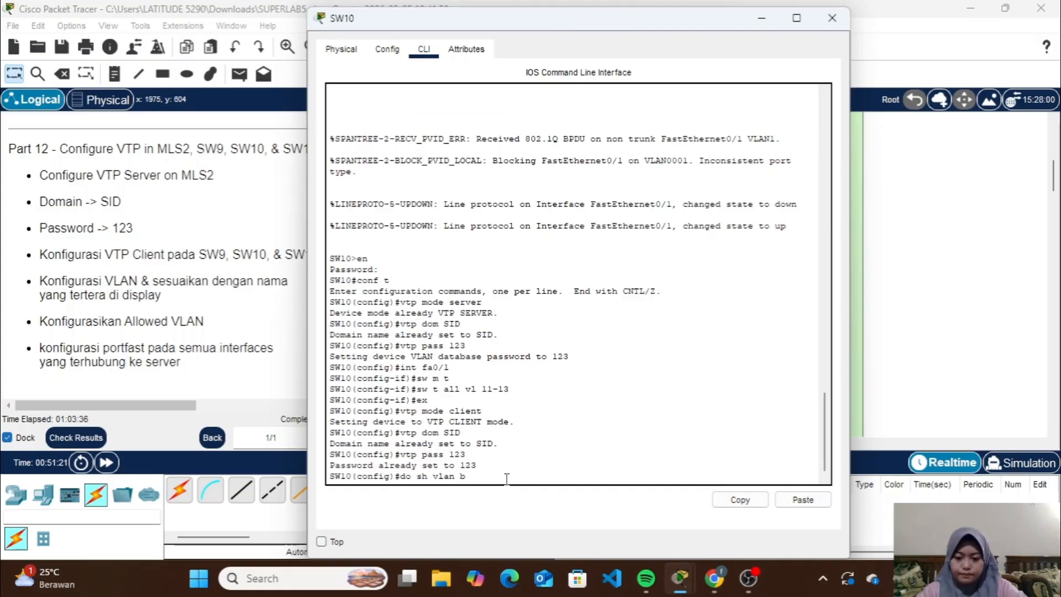
text(rief)
key(Return)
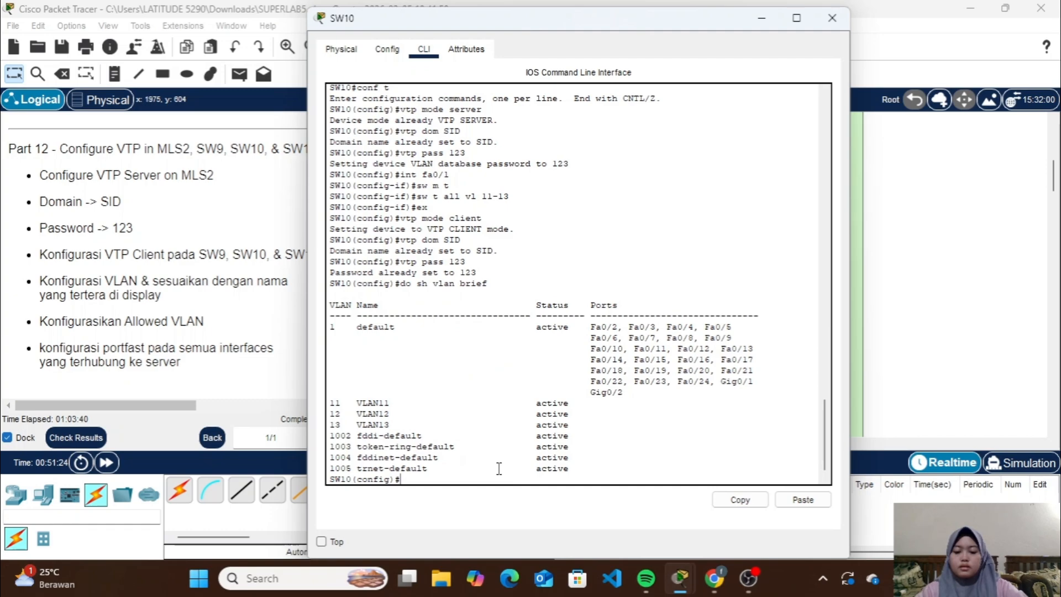
Set SW10's interfaces fa0/2-3 to access mode and assign them to VLAN 11
text(int ra fa)
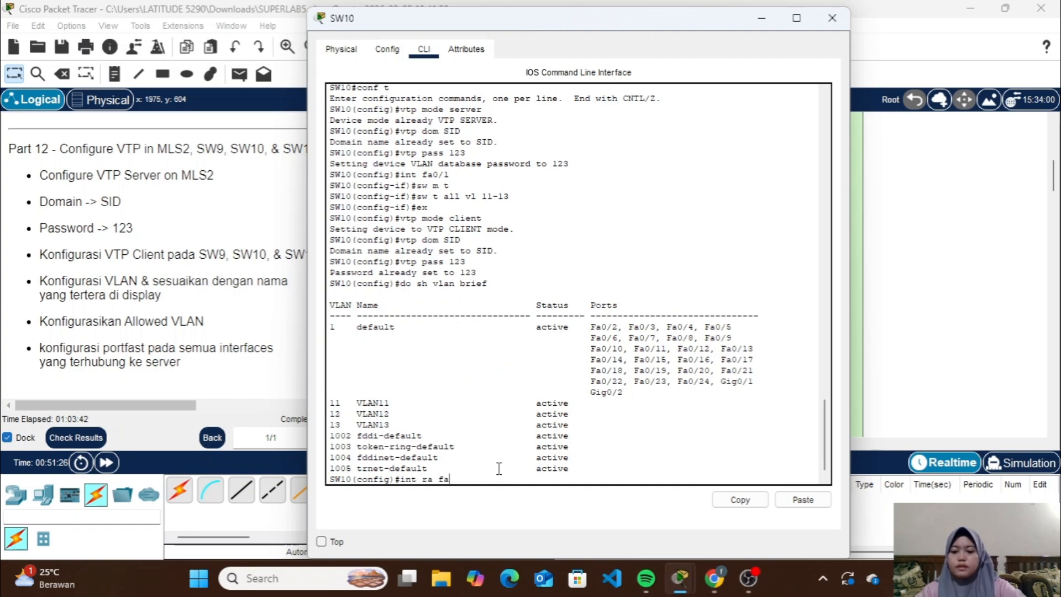
text(0/2)
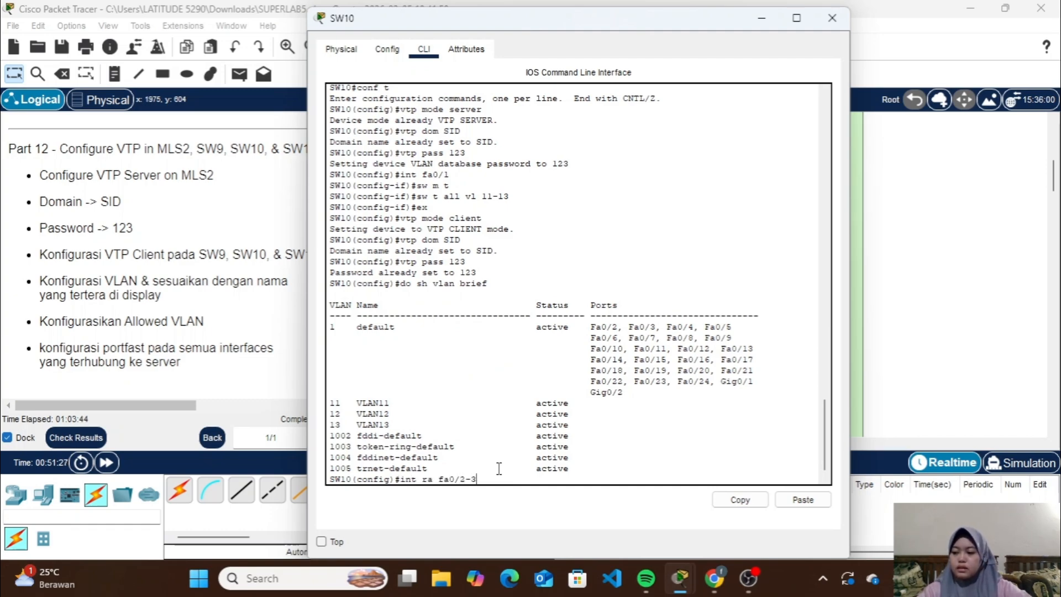
text(-3)
key(Return)
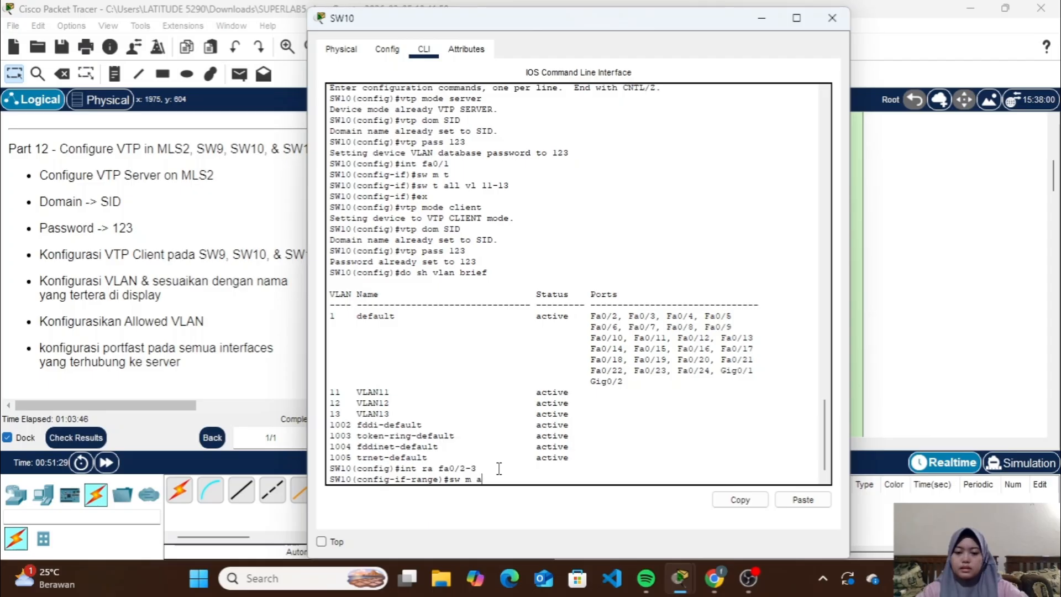
text(sw m a)
key(Return)
text(sw a v)
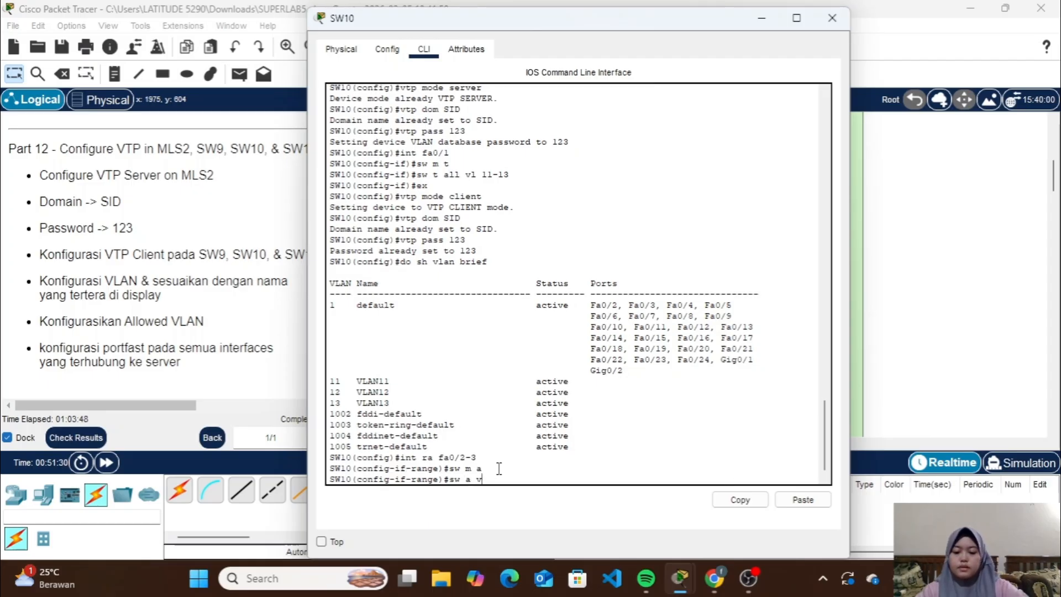
text(l 11)
key(Return)
Enable spanning-tree portfast on SW10's fa0/2-3 and leave the interface range
text(spa)
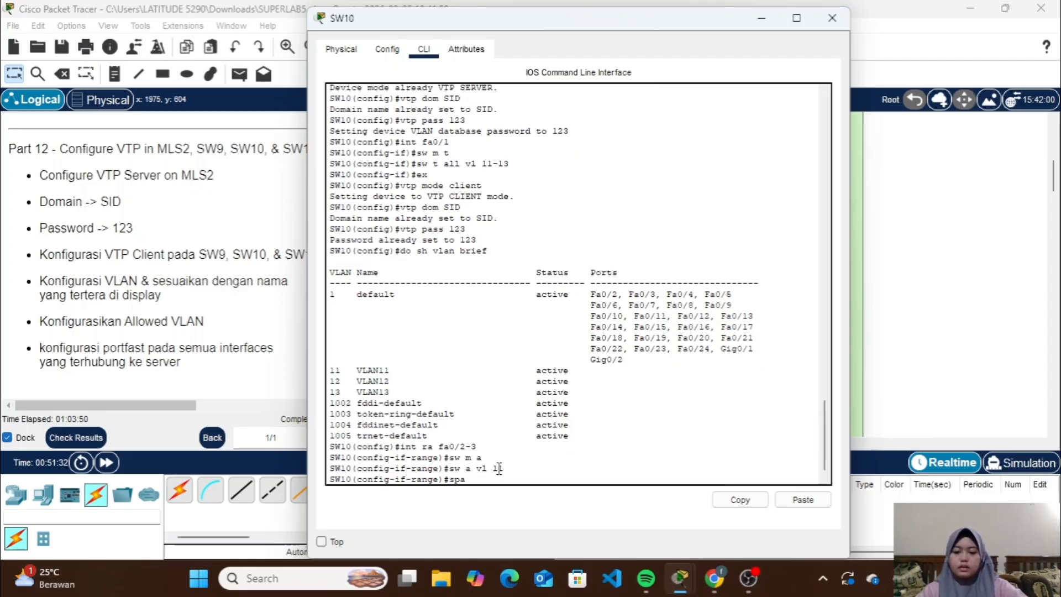
text( po)
key(Return)
text(ex)
key(Return)
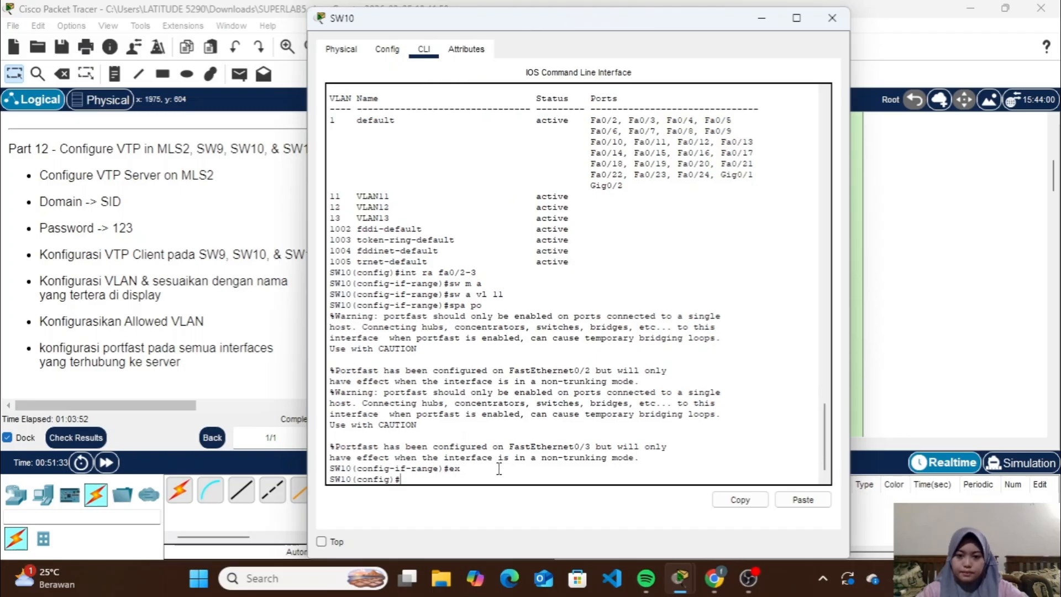
key(Up)
key(Up)
key(Up)
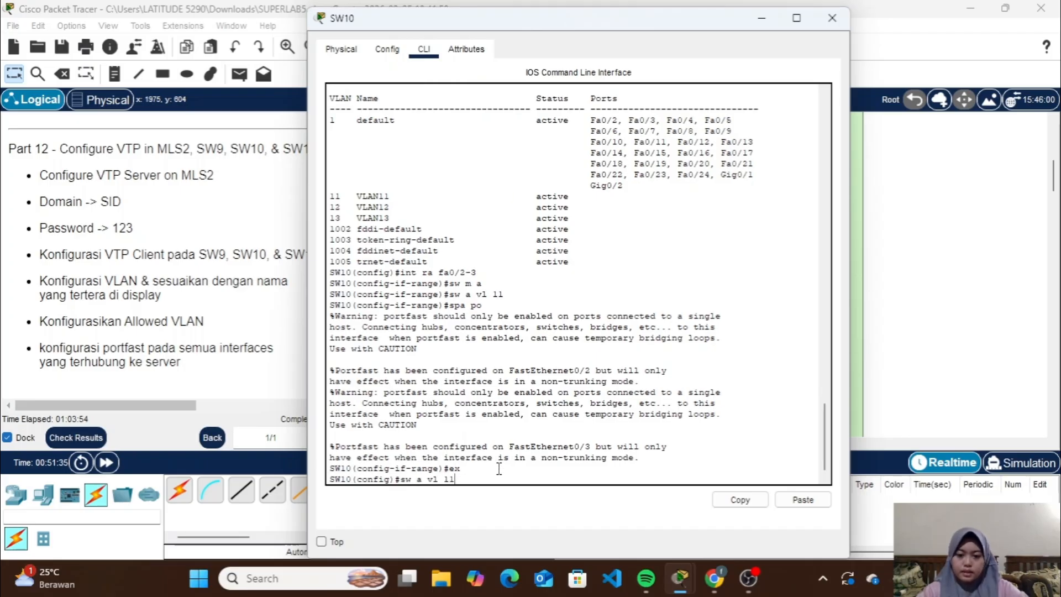
key(Up)
key(Down)
key(Down)
key(Down)
key(Down)
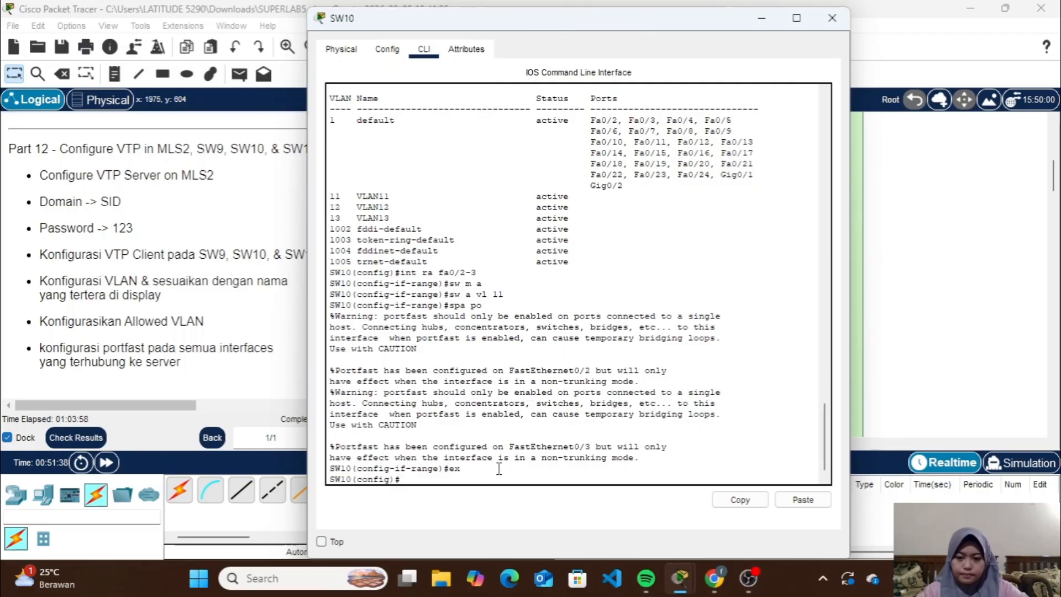
Set SW10's interfaces fa0/4-5 to access mode and assign them to VLAN 12
text(int ra)
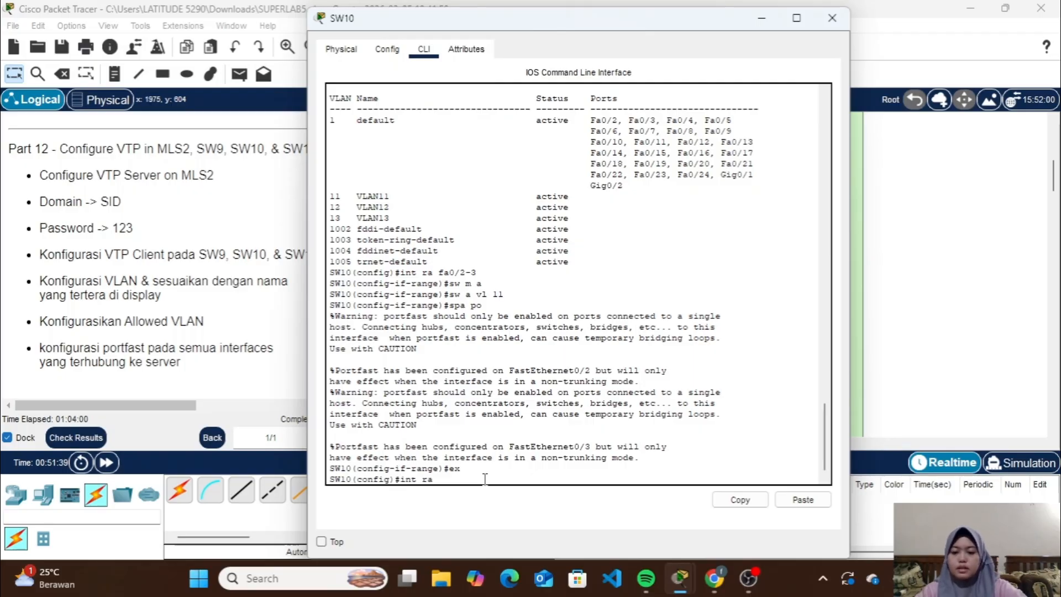
text( fa0/4)
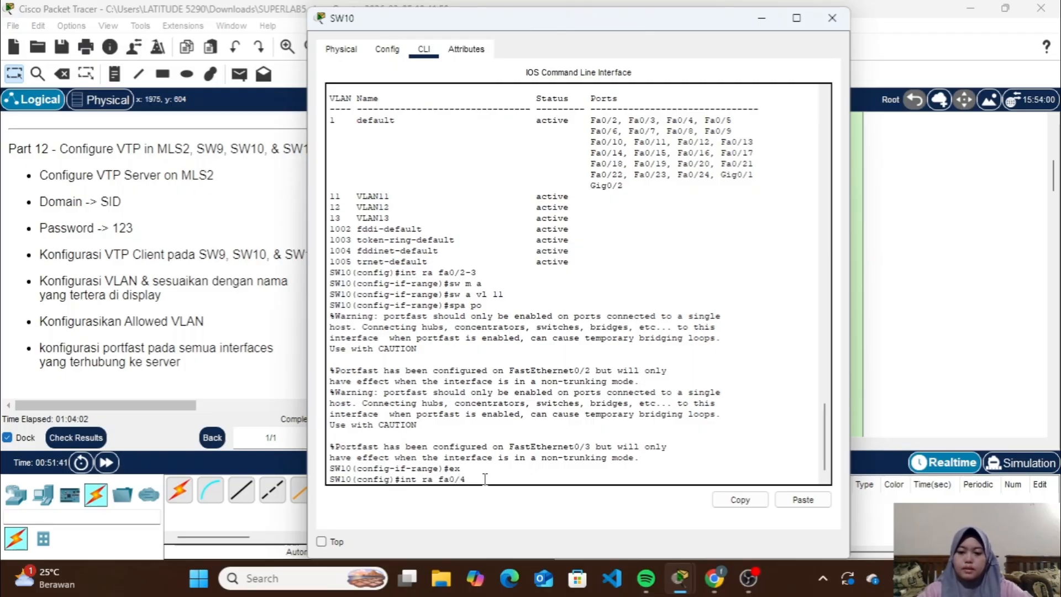
text(-5)
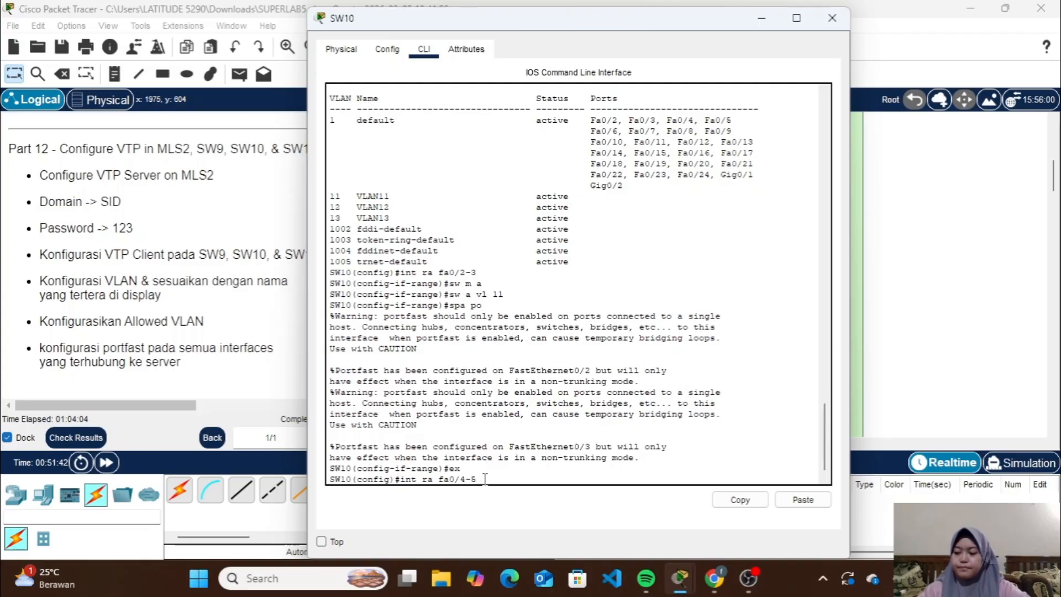
key(Return)
text(sw m a)
key(Return)
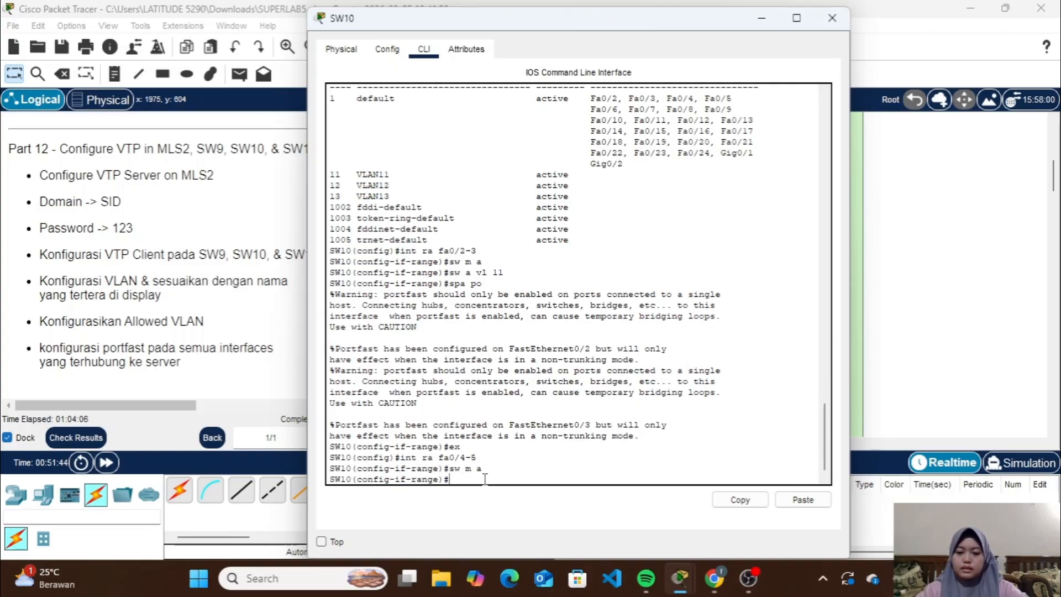
text(sw a v)
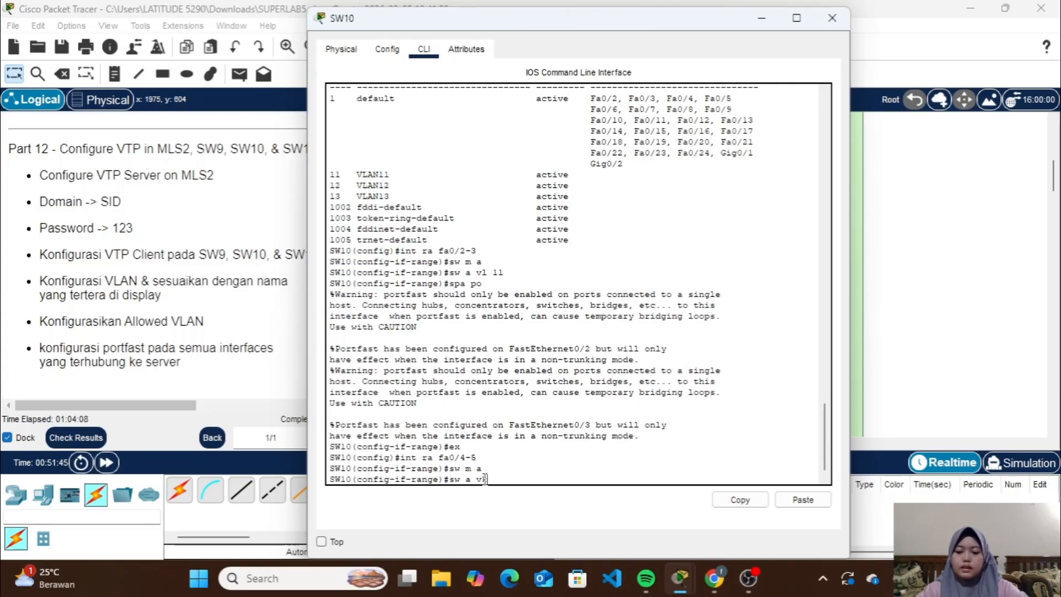
text(k 12)
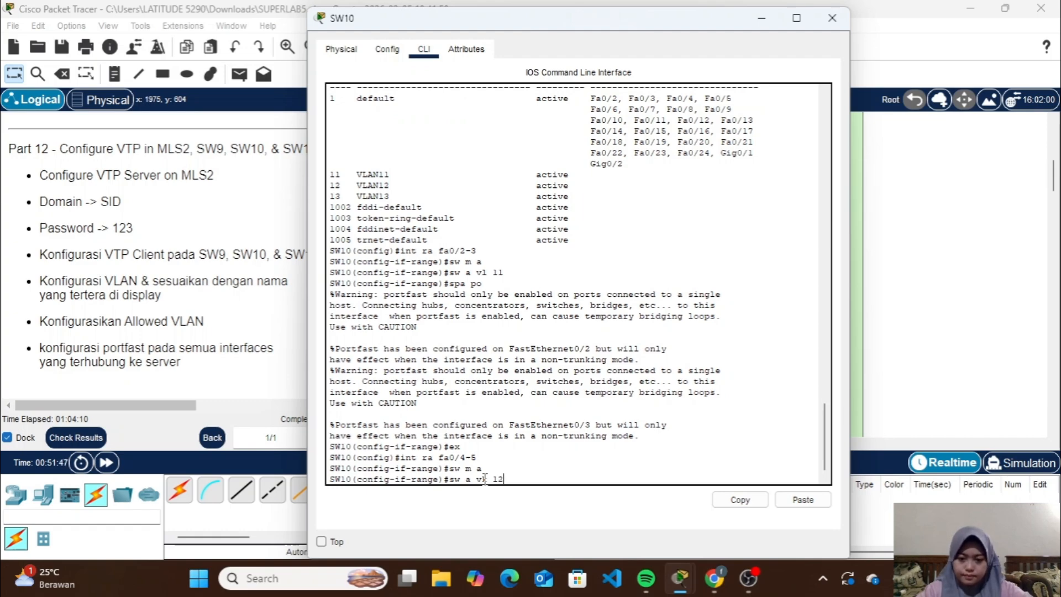
key(Left)
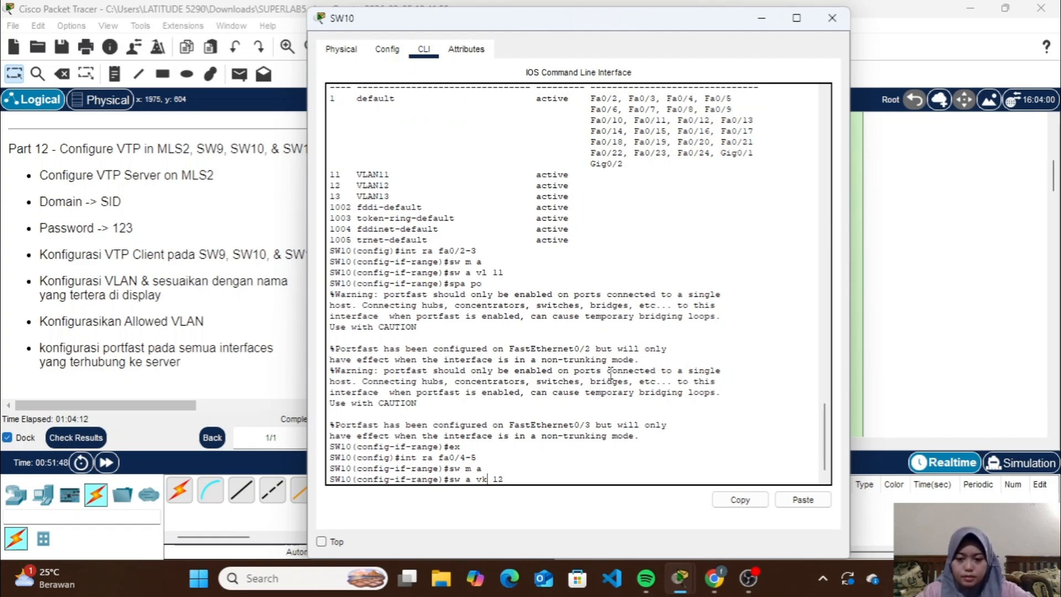
key(BackSpace)
text(l)
key(Return)
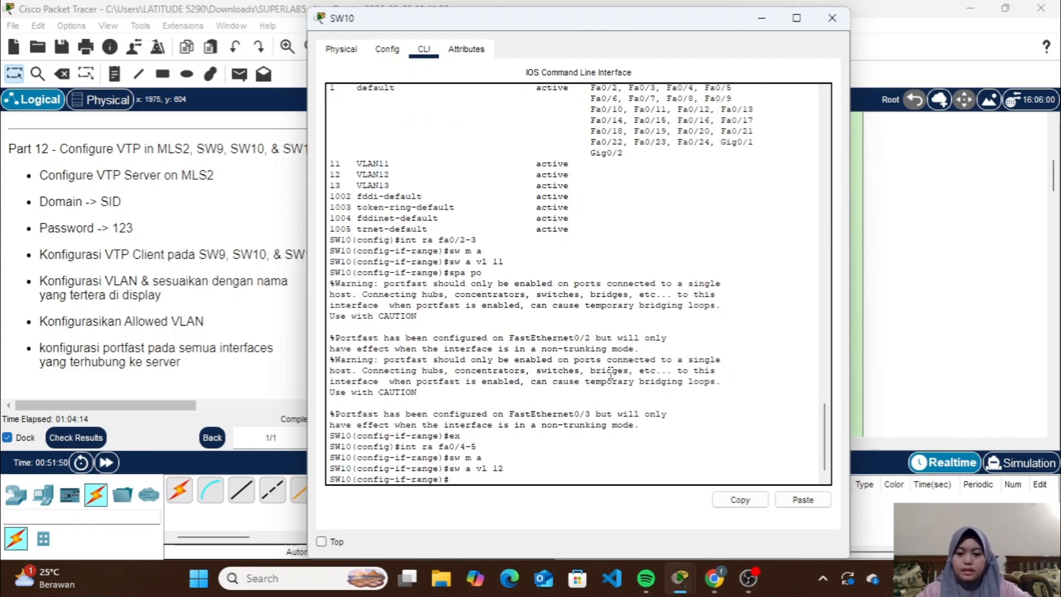
Enable spanning-tree portfast on SW10's fa0/4-5 and leave the interface range
text(spa po)
key(Return)
text(e)#e)
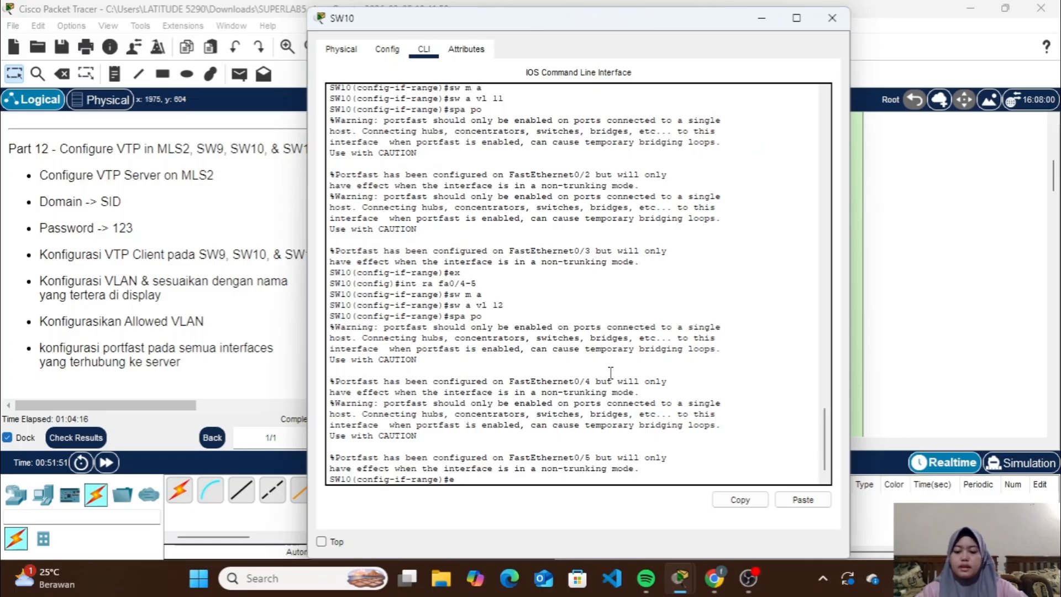
text(x)
key(Return)
Set SW10's interfaces fa0/6-7 to access mode and assign them to VLAN 13
text(int ra)
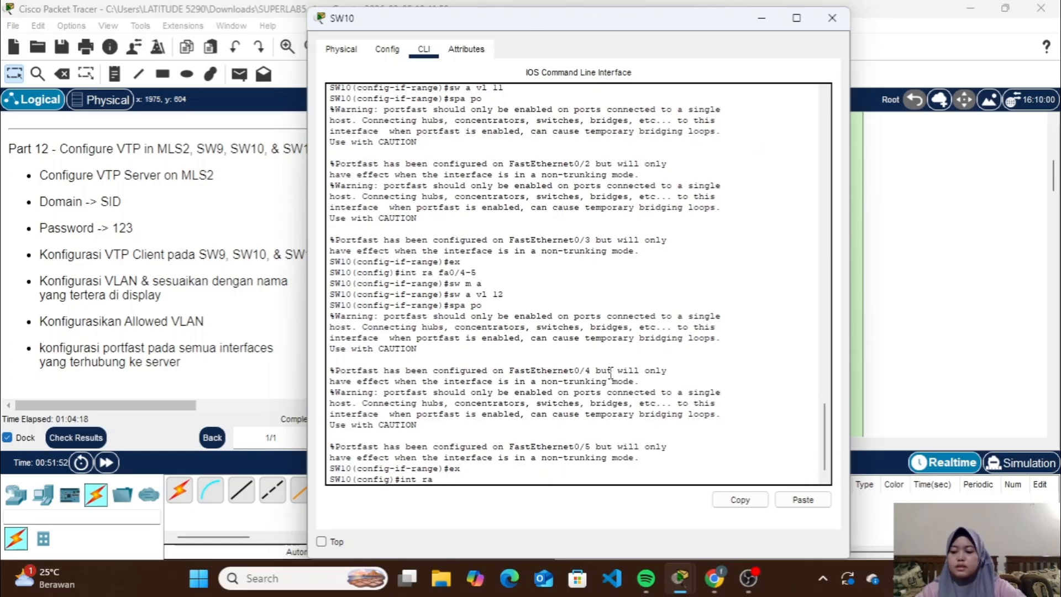
text( fa0/6-)
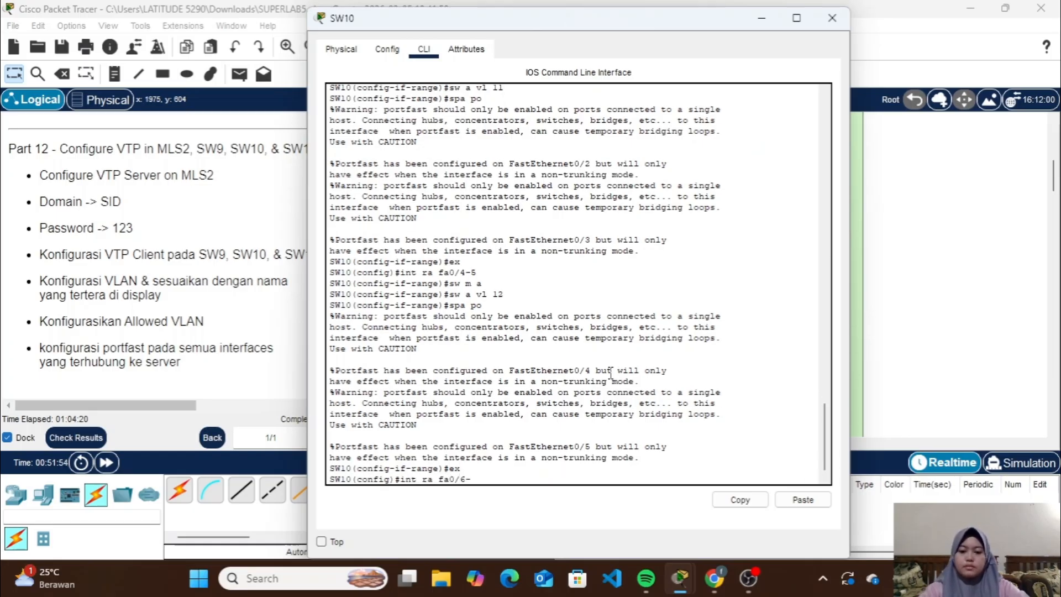
text(7)
key(Return)
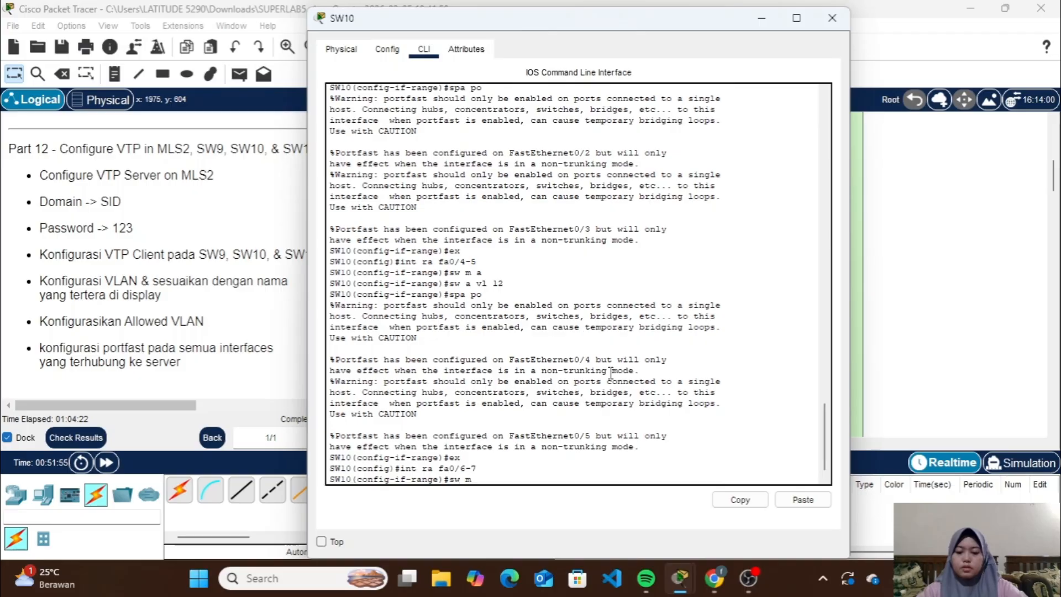
text(a)
key(Return)
text(sw a v)
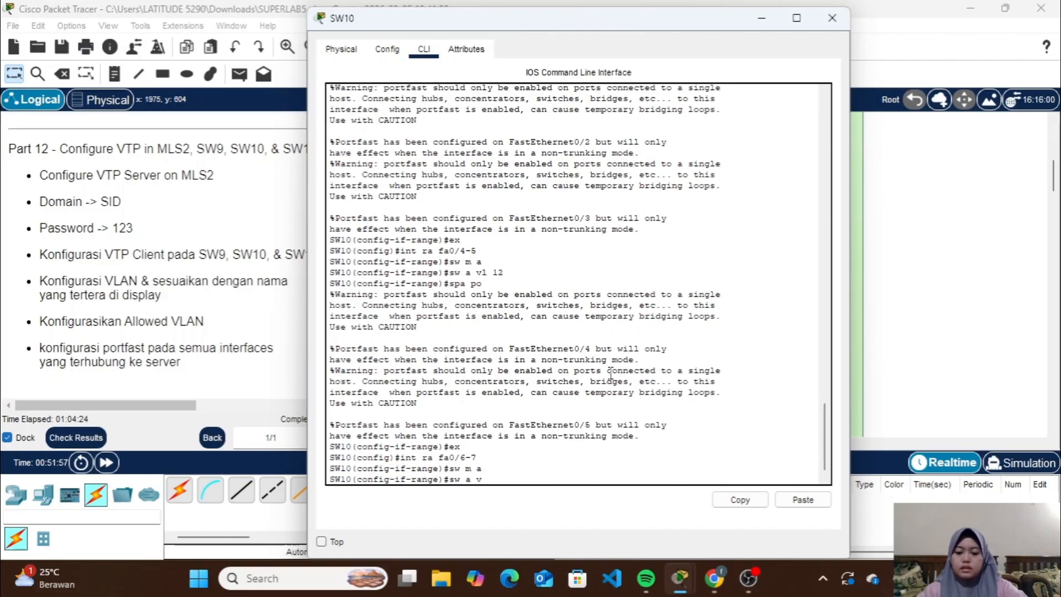
text(l 1)
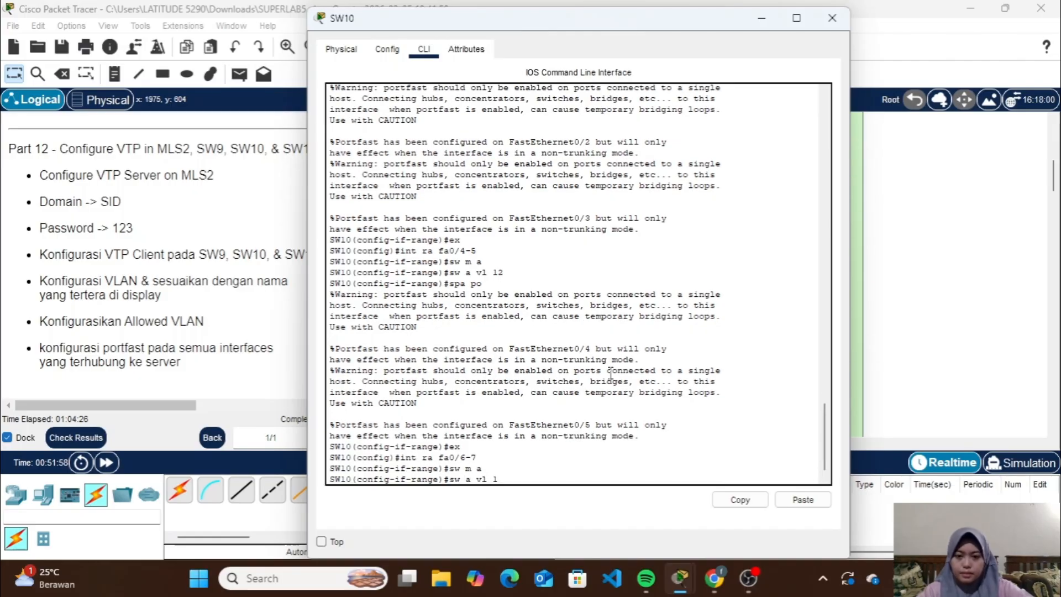
text(3)
key(Return)
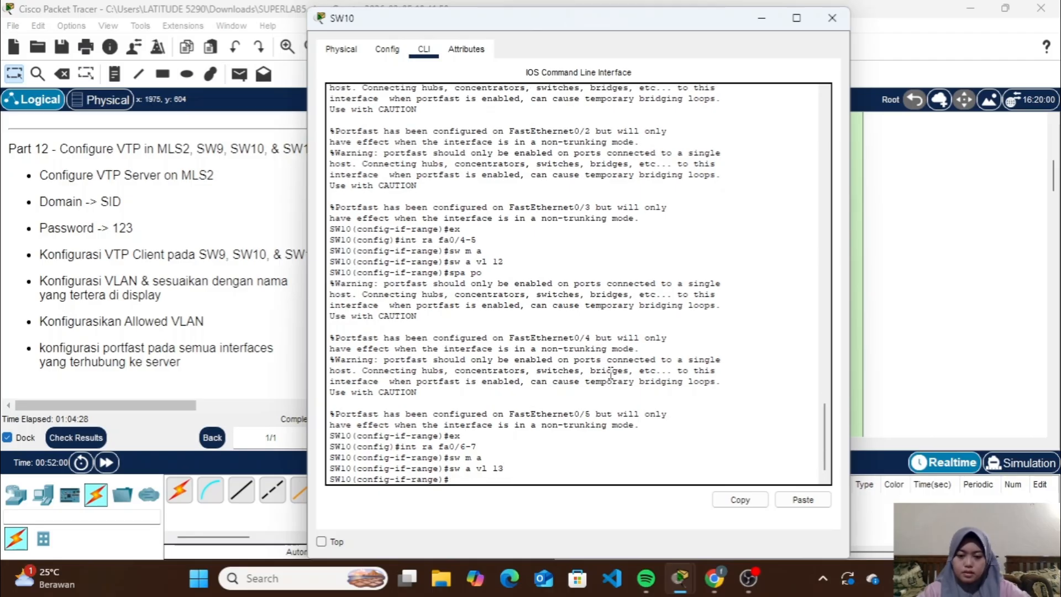
Enable spanning-tree portfast on SW10's fa0/6-7 and leave the interface range
text(spa)
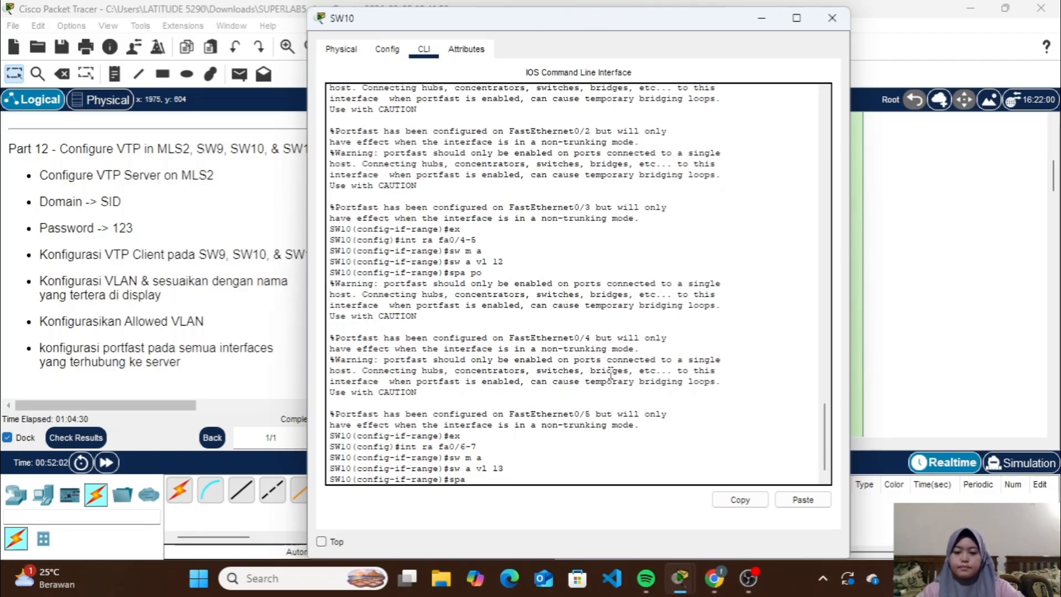
text( po)
key(Return)
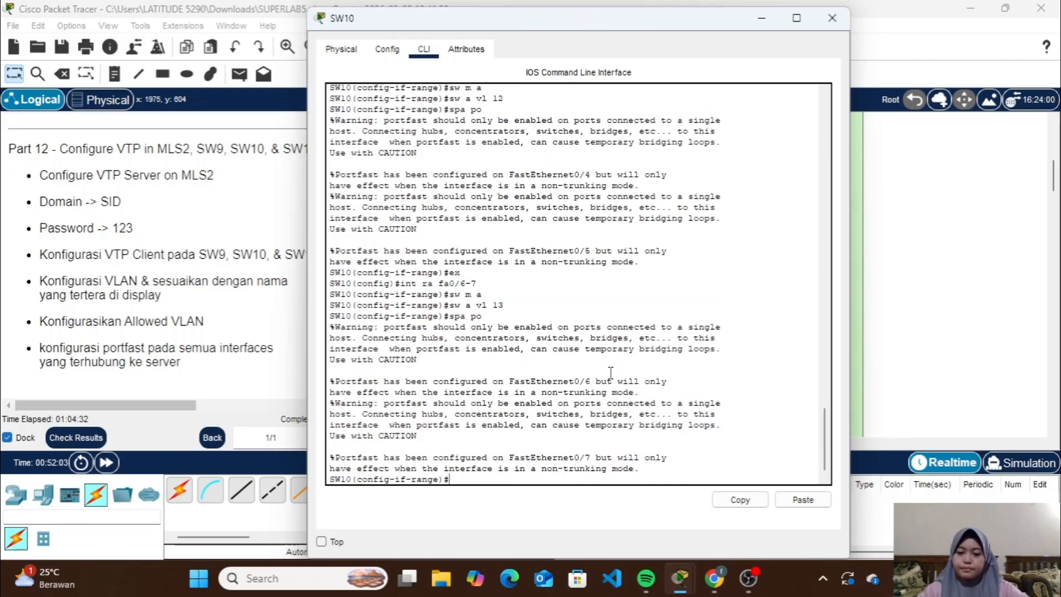
text(ex)
key(Return)
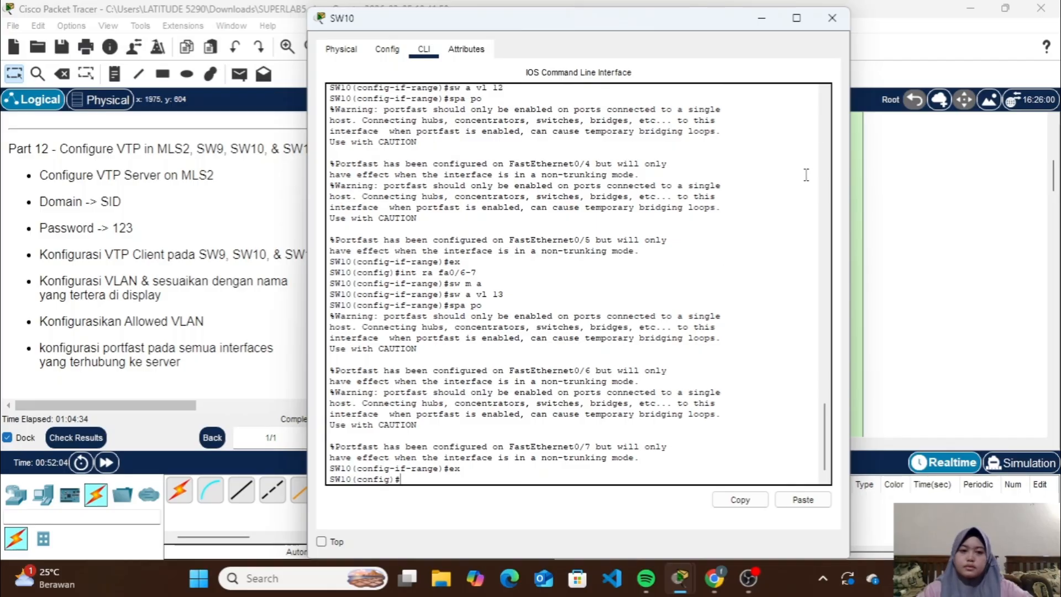
Close SW10's configuration and examine the Part 13 instructions for configuring SVIs and DHCP in MLS2
click(831, 18)
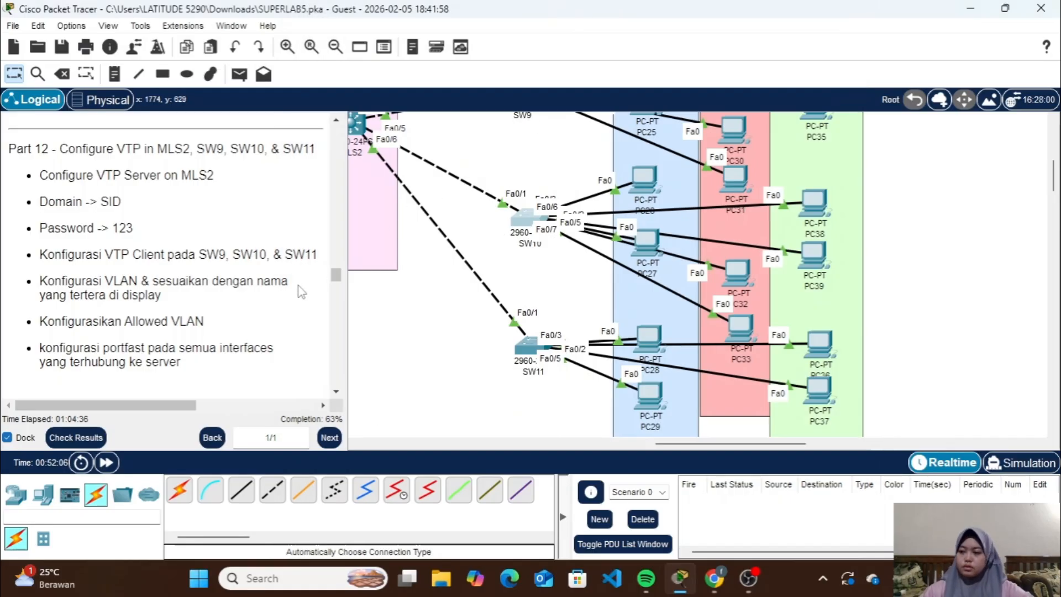
scroll(298, 287, down, 5)
scroll(297, 297, down, 3)
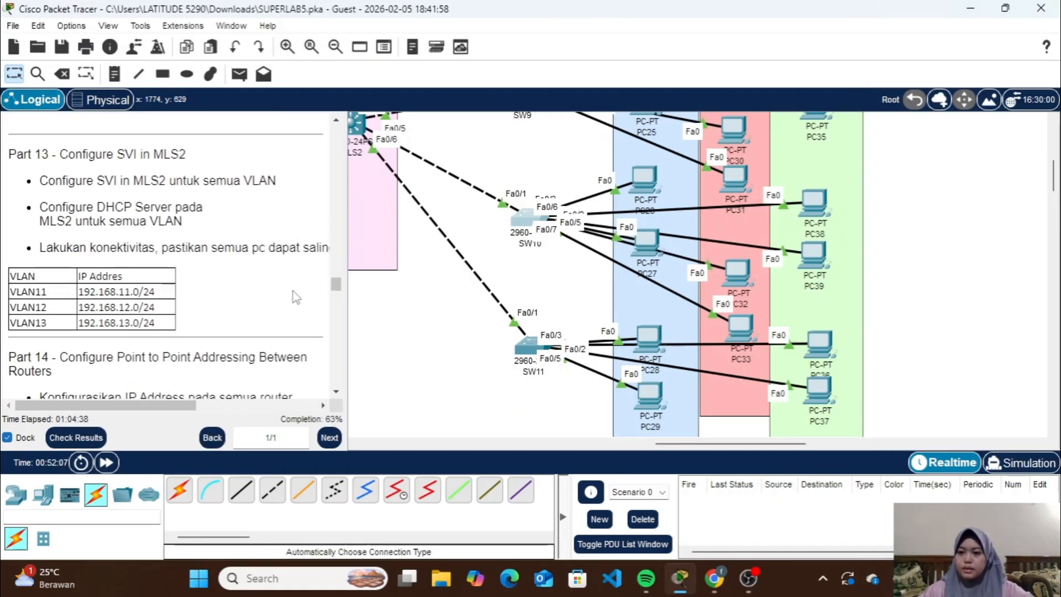
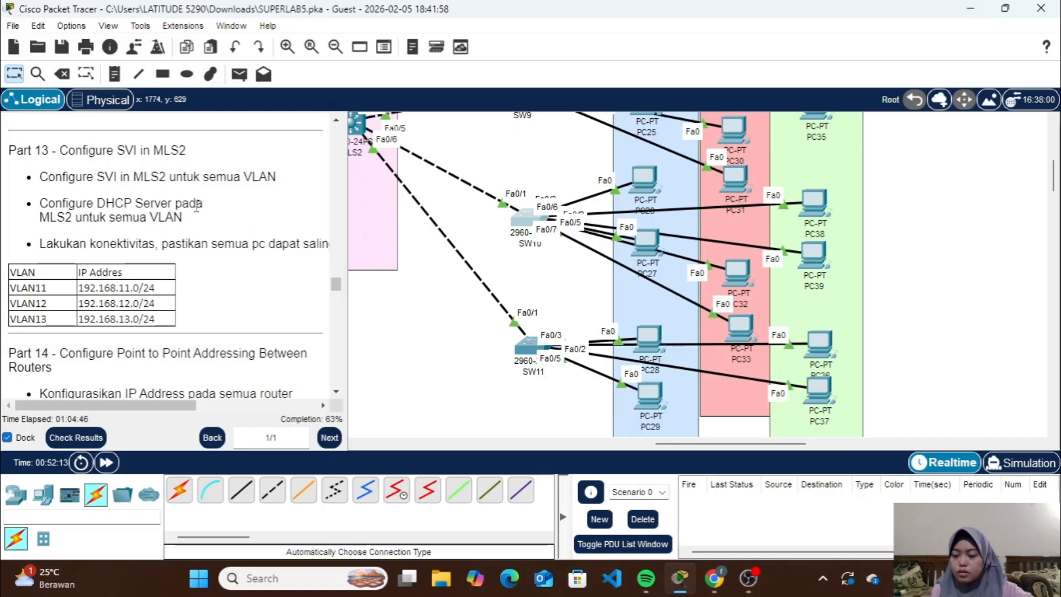
Open MLS2's command line and enter interface configuration for the VLAN 11 SVI
scroll(502, 281, up, 3)
scroll(502, 281, left, 5)
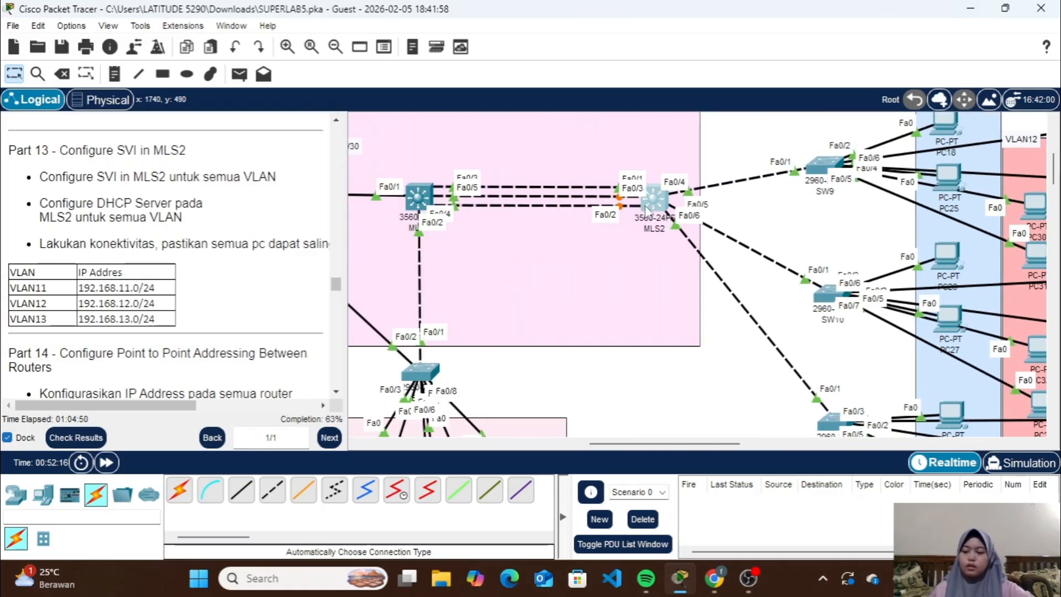
click(646, 210)
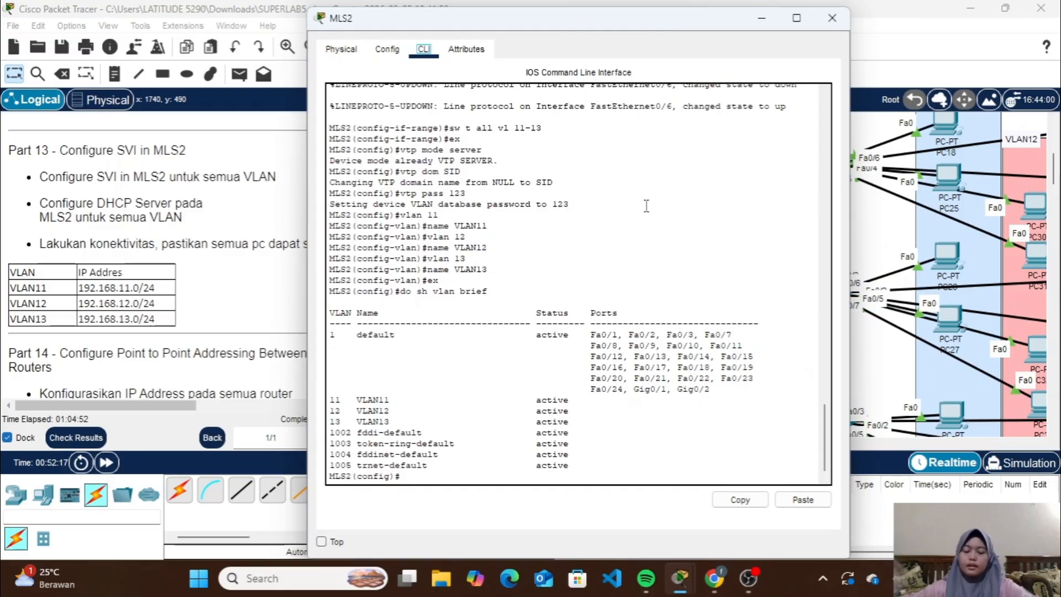
text(i)
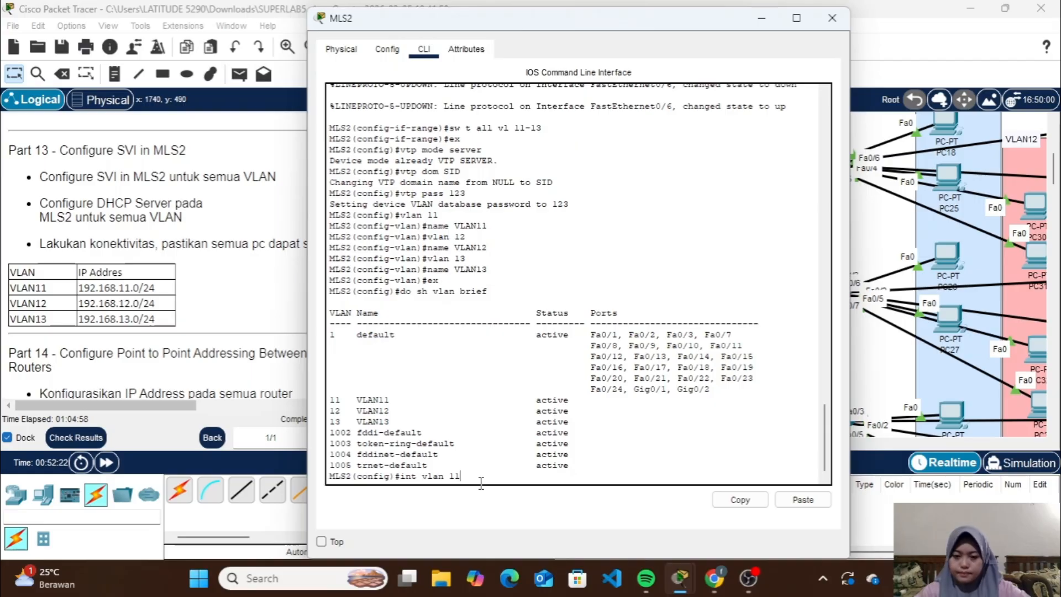
text(nt vlan 11)
key(Return)
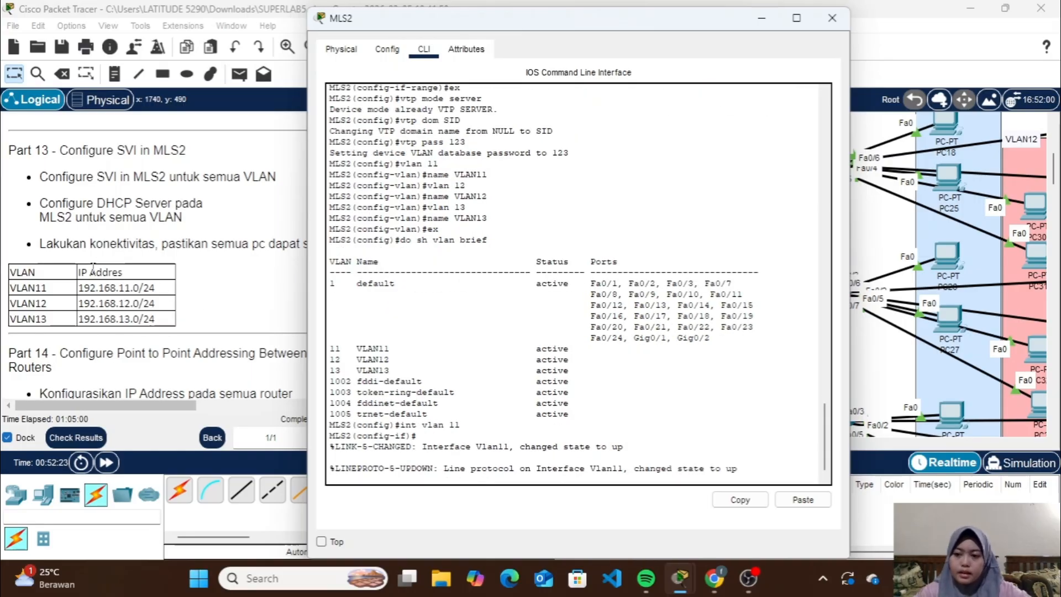
key(Return)
Assign IP address 192.168.11.1 with mask 255.255.255.0 to MLS2's VLAN 11 interface and leave interface configuration
text(ig-if)#i)
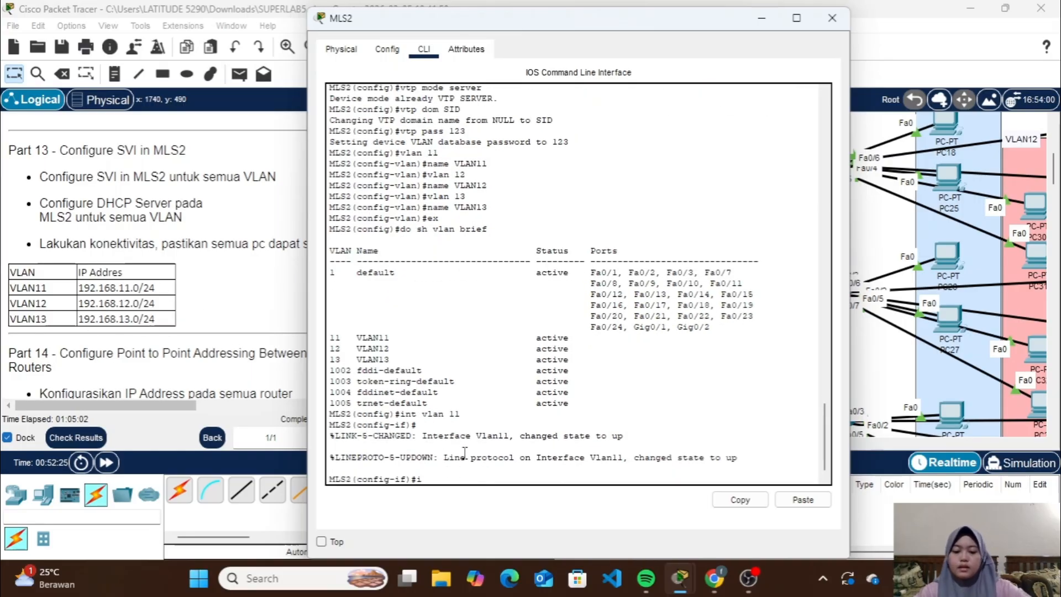
text(p add 19)
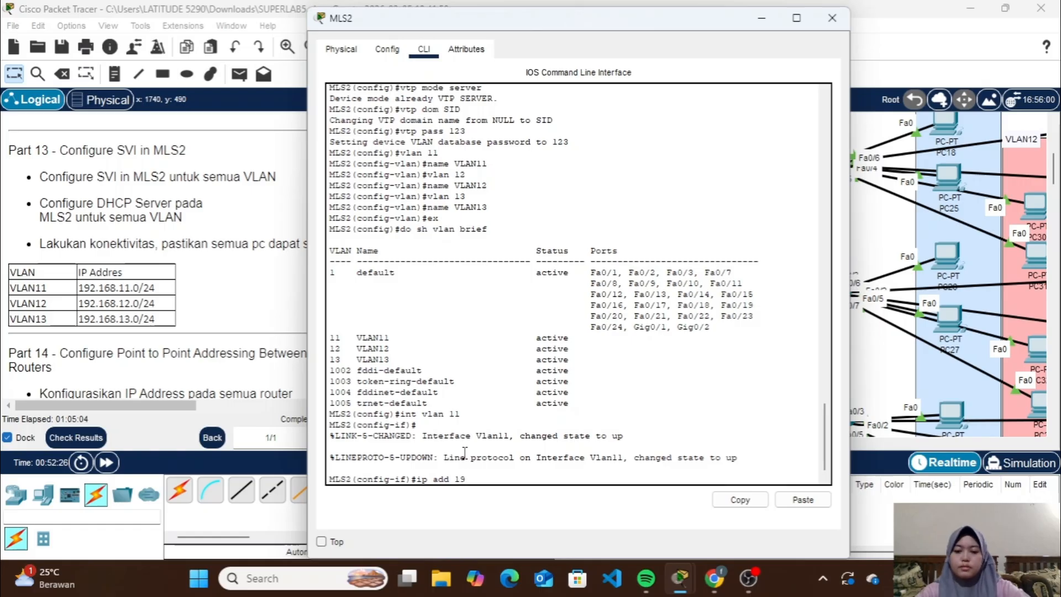
text(2.168.11.1)
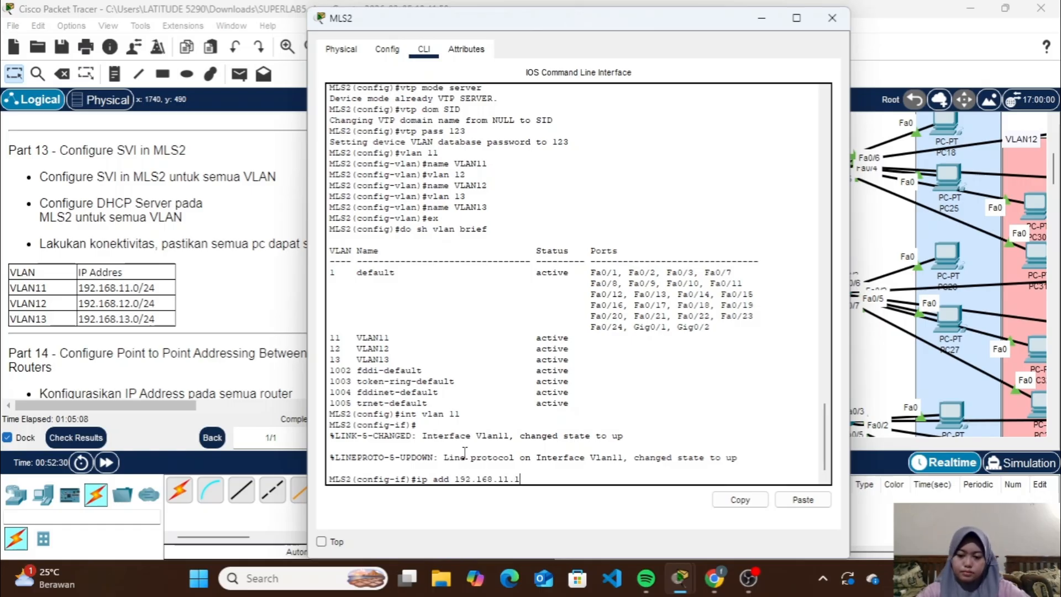
text( 255.255.)
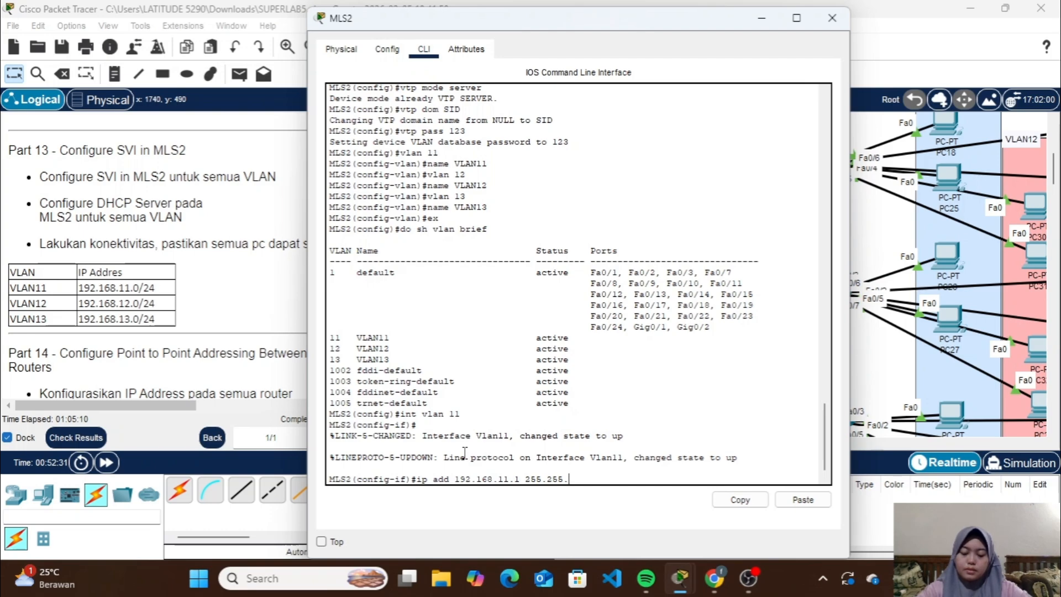
text(255.0)
key(Return)
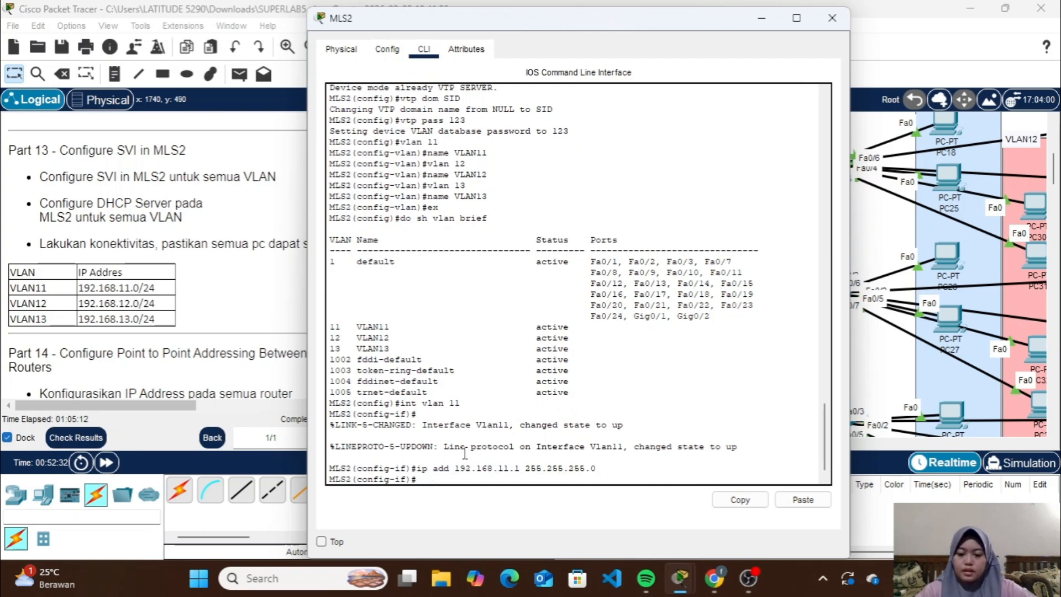
text(ex)
key(Return)
Create the VLAN 12 SVI on MLS2 by entering its interface configuration
text(do sh vlan brief)
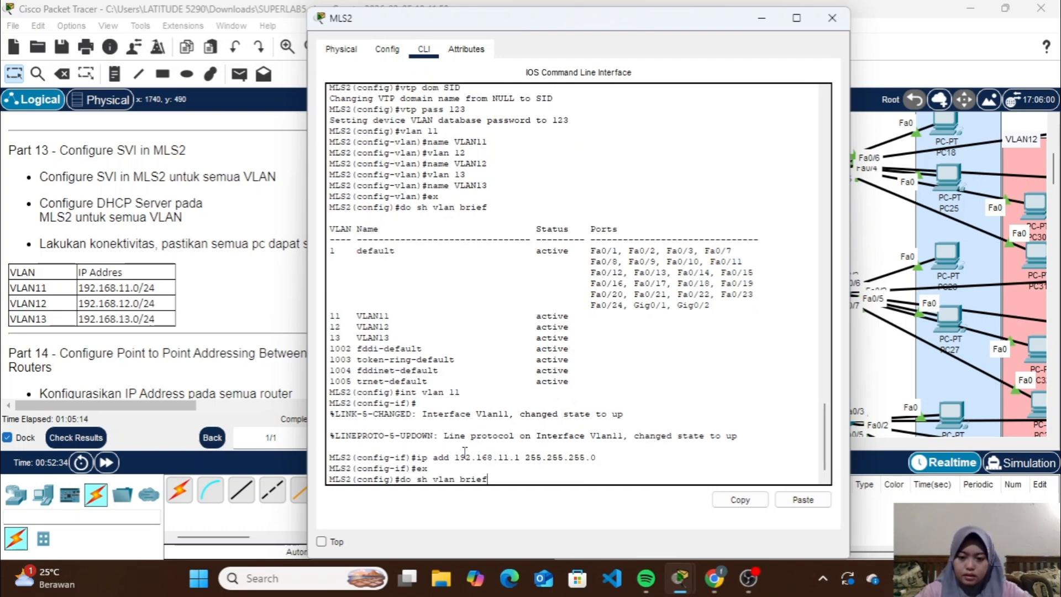
key(Up)
key(Up)
key(Up)
key(BackSpace)
text(2)
key(Return)
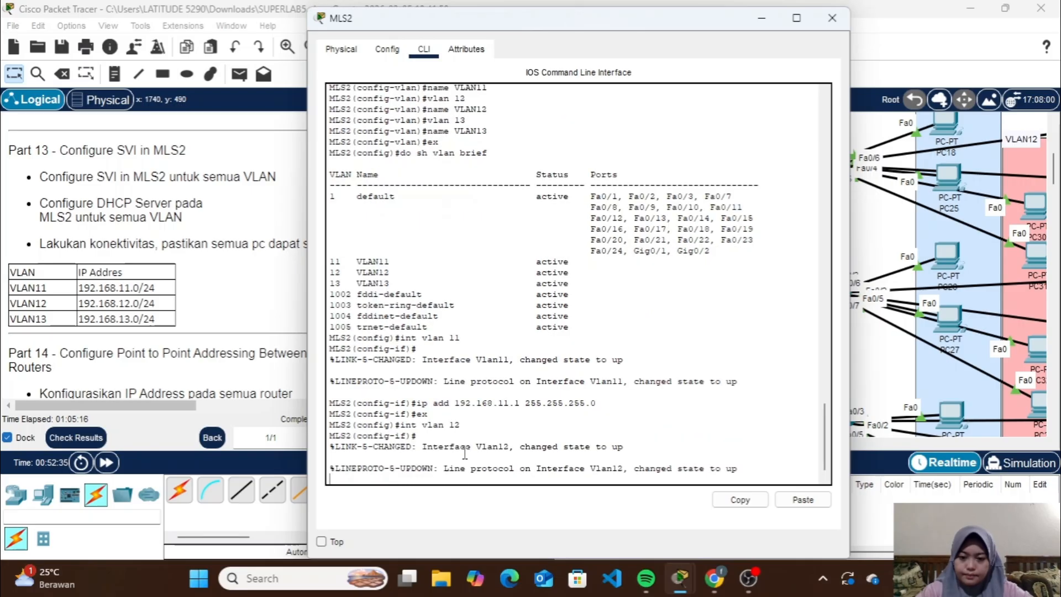
Assign IP address 192.168.12.1 with mask 255.255.255.0 to MLS2's VLAN 12 interface and leave interface configuration
key(Up)
key(Up)
key(Up)
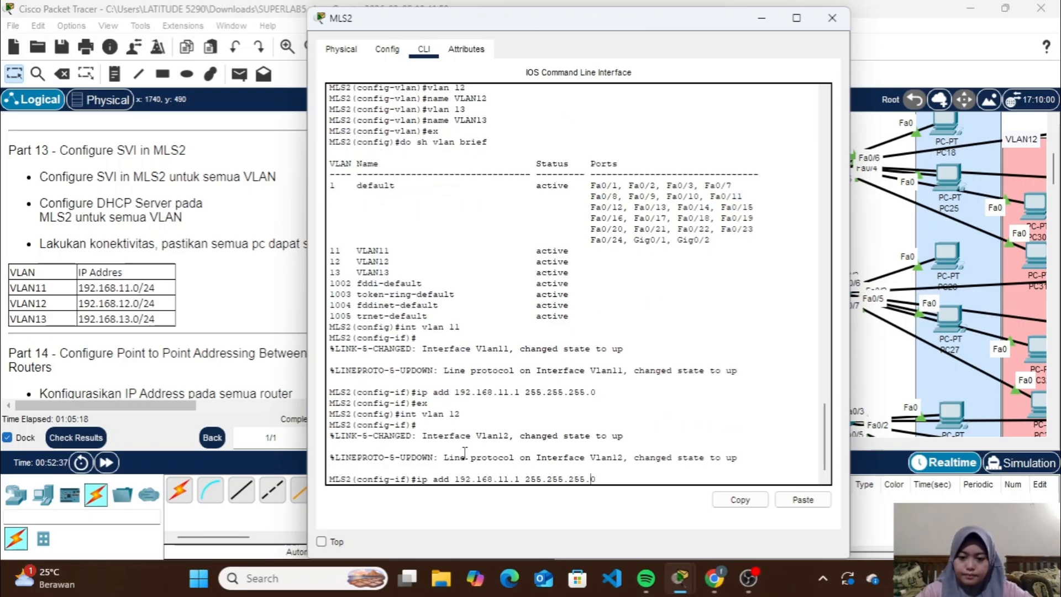
key(Left)
key(BackSpace)
text(2)
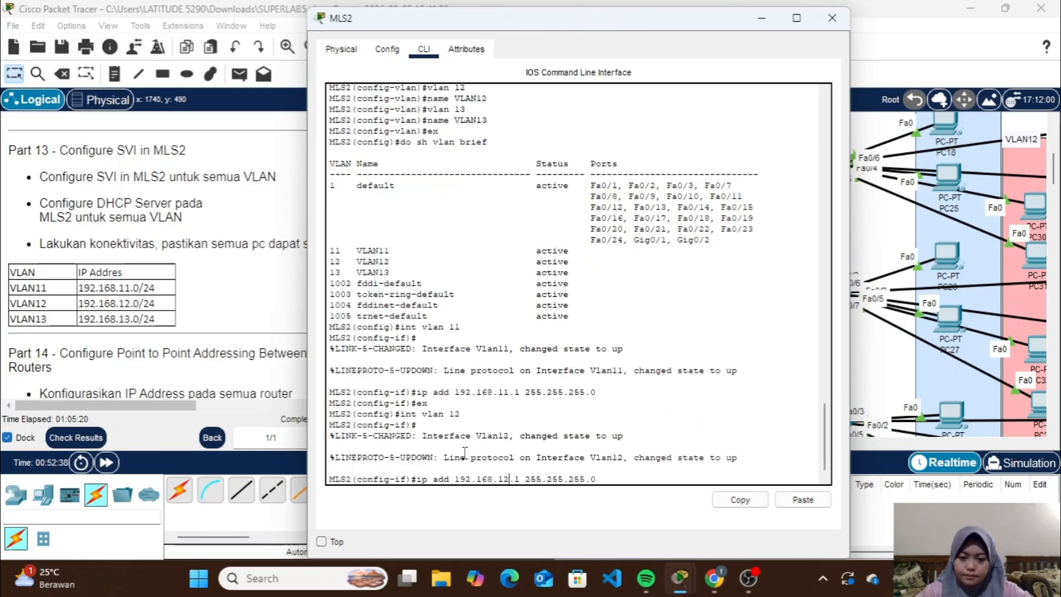
key(Return)
text(ex)
key(Return)
Create the VLAN 13 SVI on MLS2 by entering its interface configuration
key(Up)
key(Up)
key(Up)
key(Up)
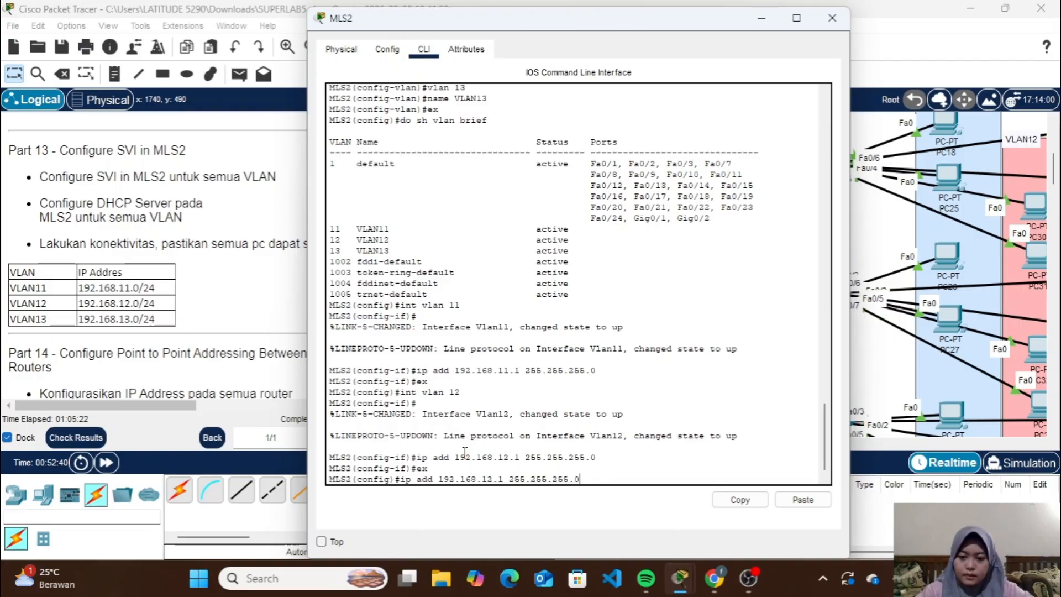
key(Up)
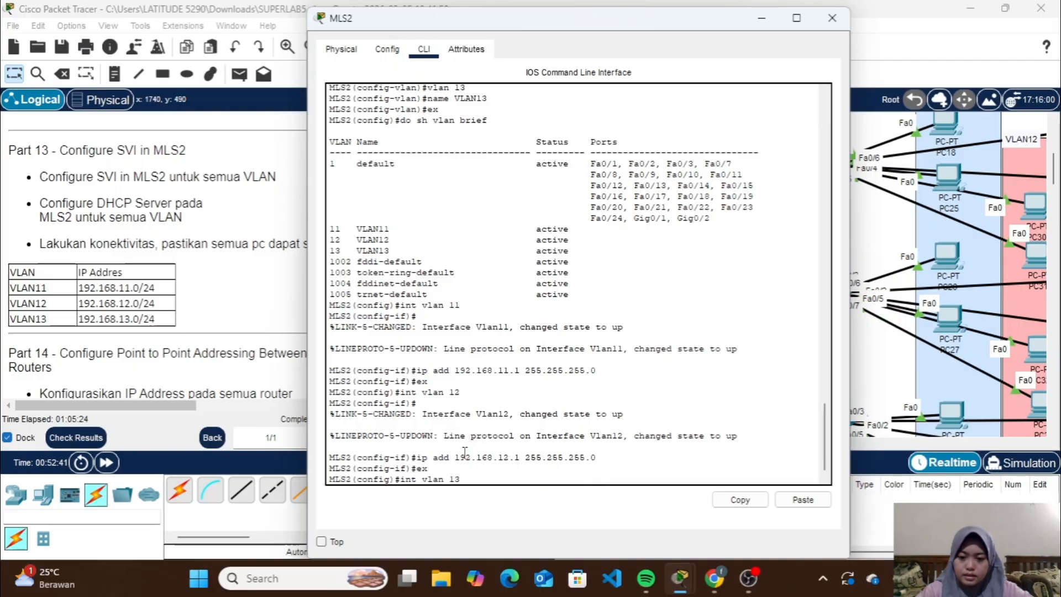
key(Return)
Assign IP address 192.168.13.1 with mask 255.255.255.0 to MLS2's VLAN 13 interface and leave interface configuration
key(Up)
key(Up)
key(Up)
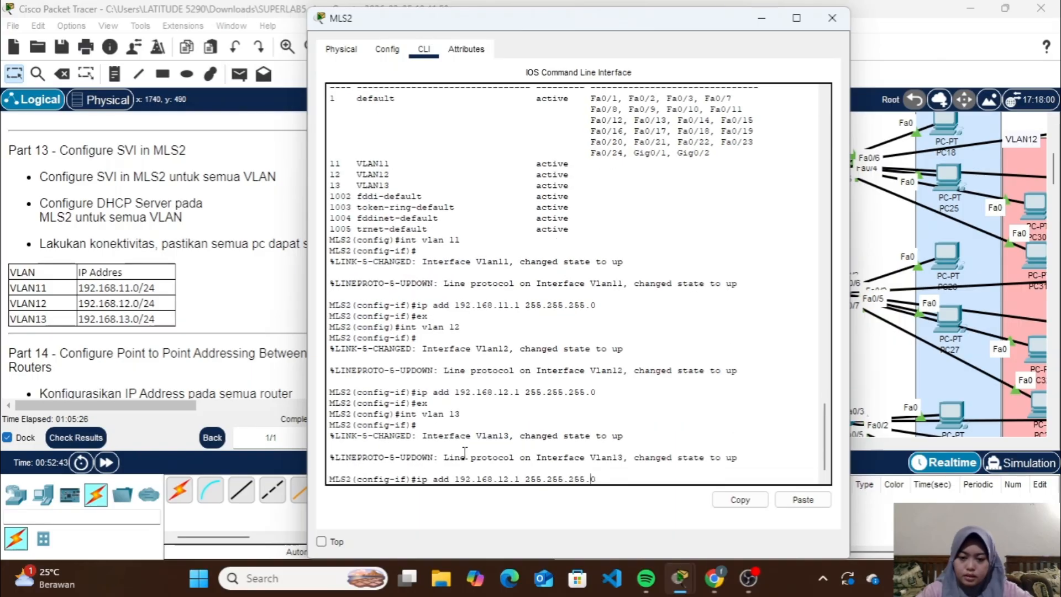
key(BackSpace)
text(3)
key(Return)
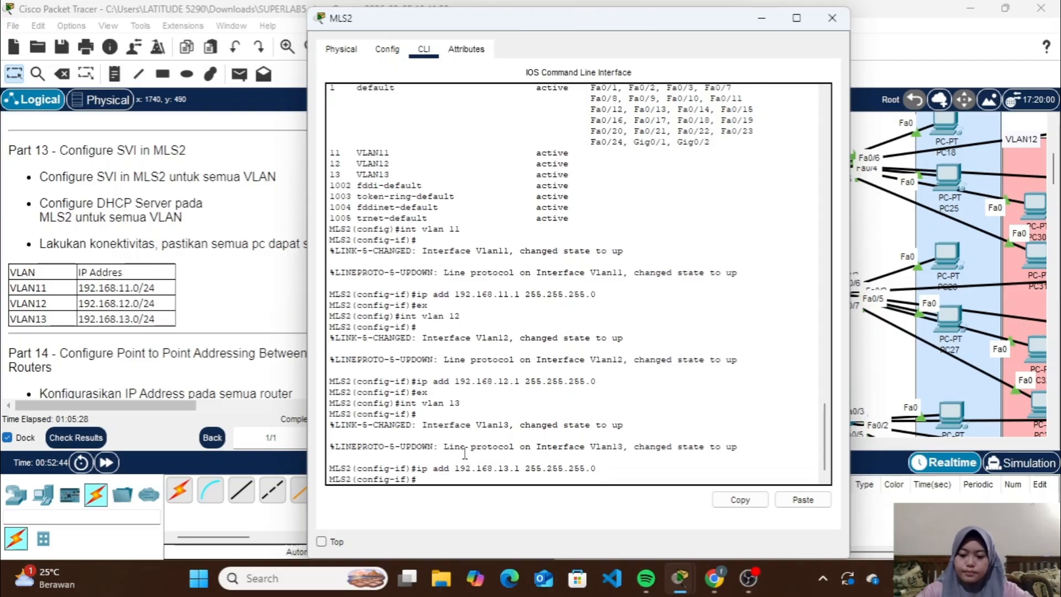
text(ex)
key(Return)
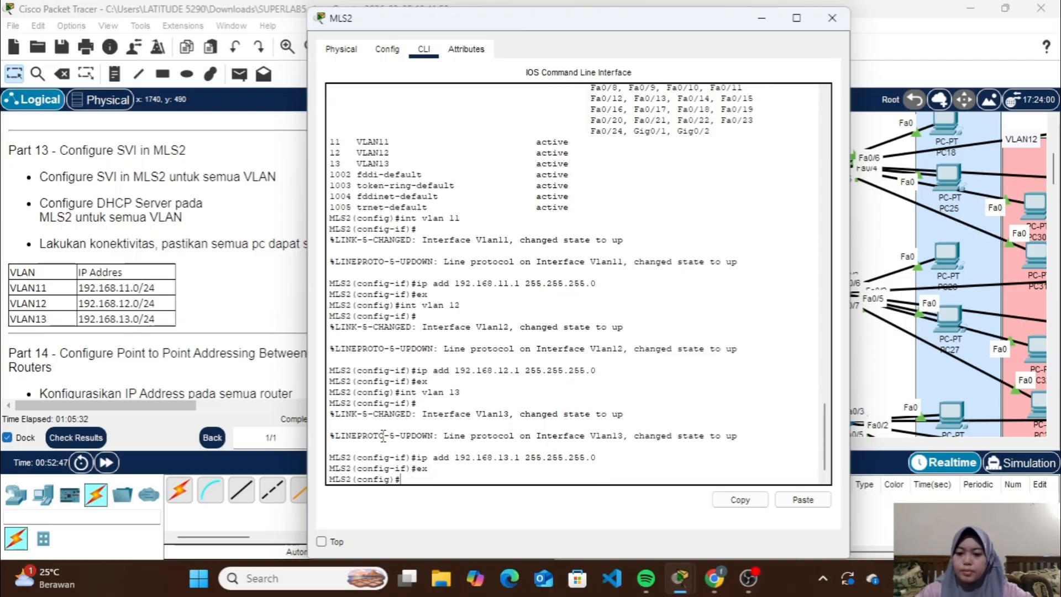
Create a DHCP pool named VLAN11 on MLS2
text(ip d)
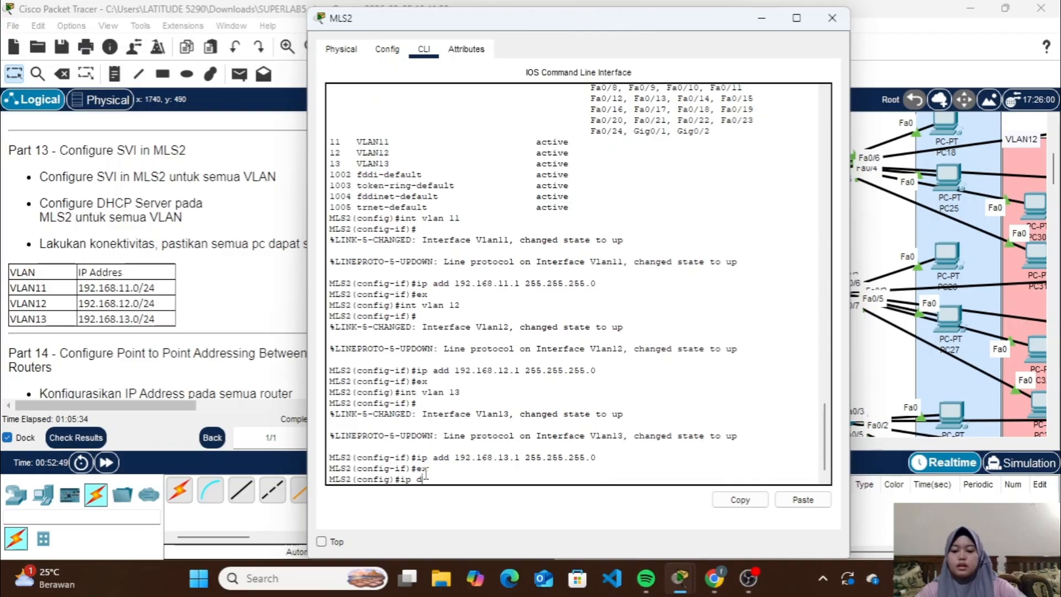
text(hcp p)
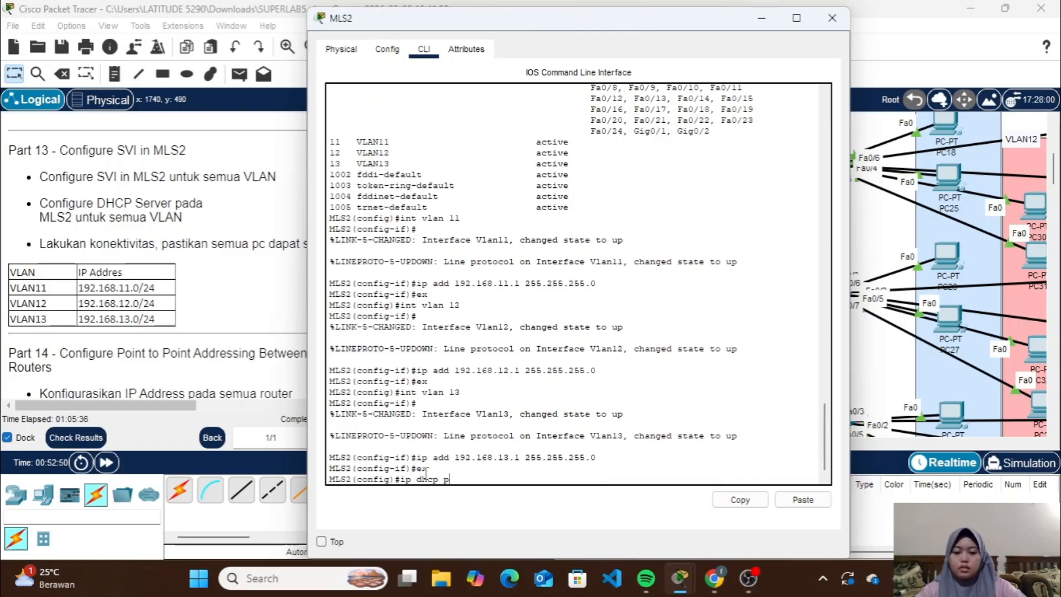
text(ool VLAN11)
key(Return)
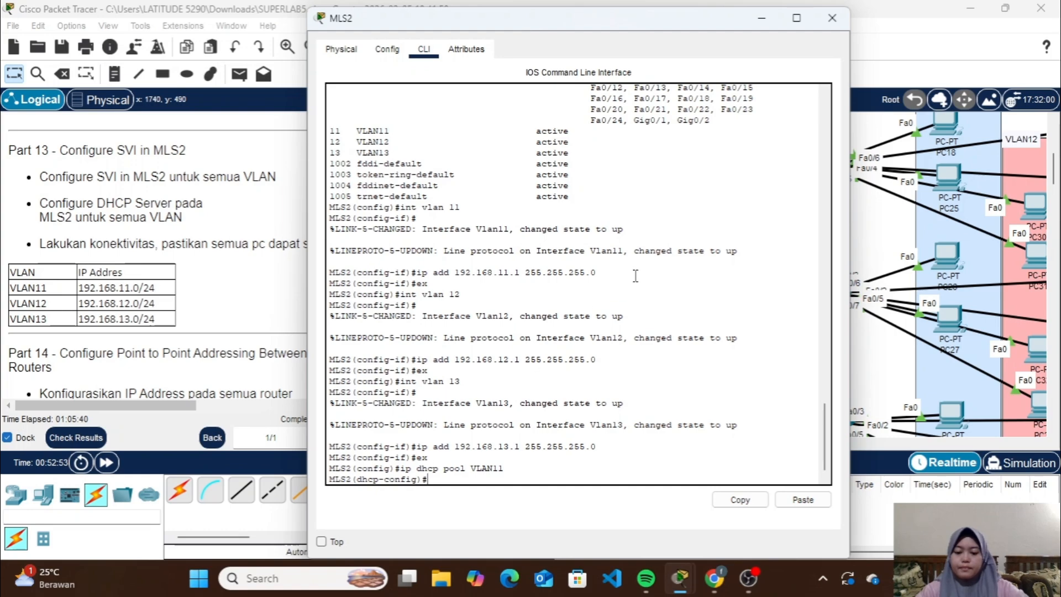
Set the VLAN11 DHCP pool's network to 192.168.11.0 with mask 255.255.255.0
text(net 192.16)
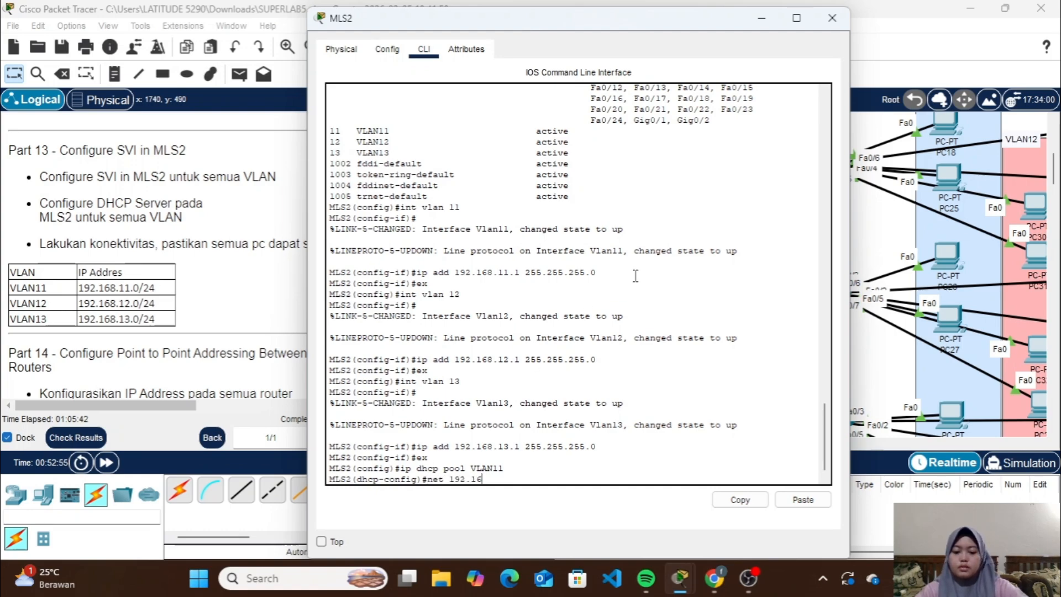
text(8.11)
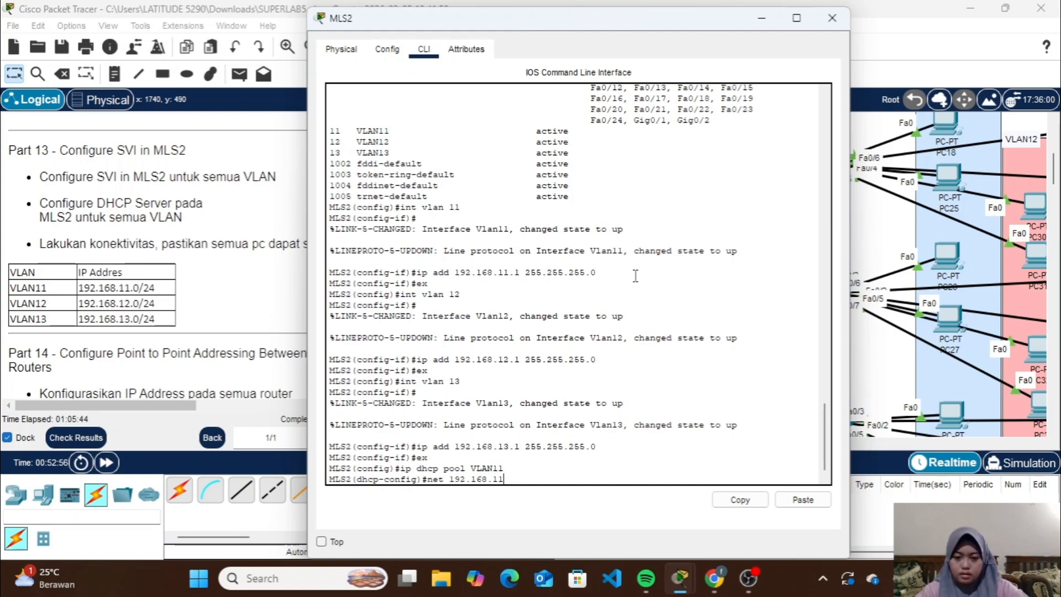
text(.0 2)
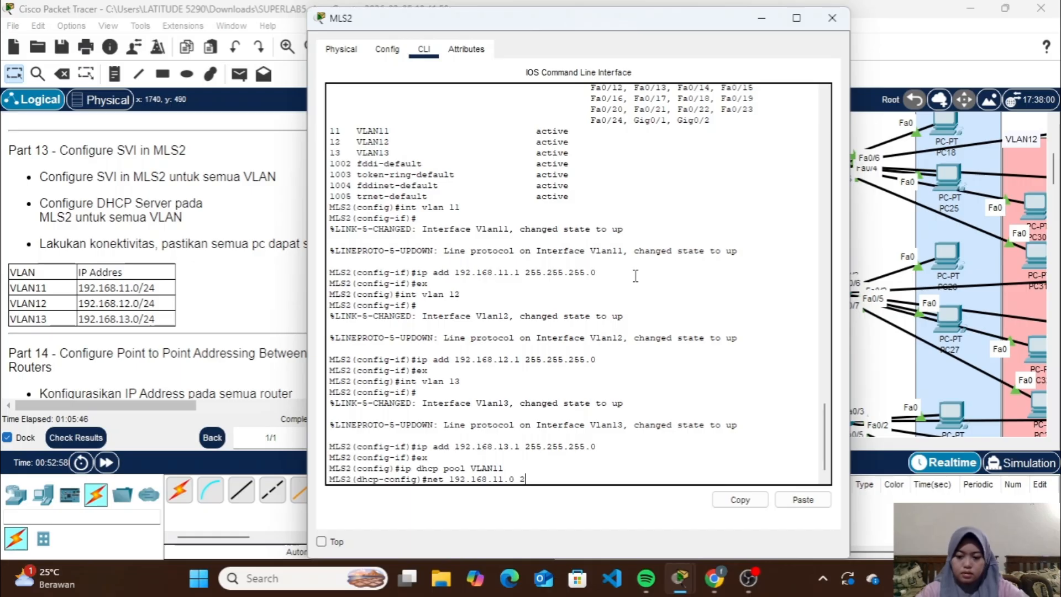
text(55.255.255.0)
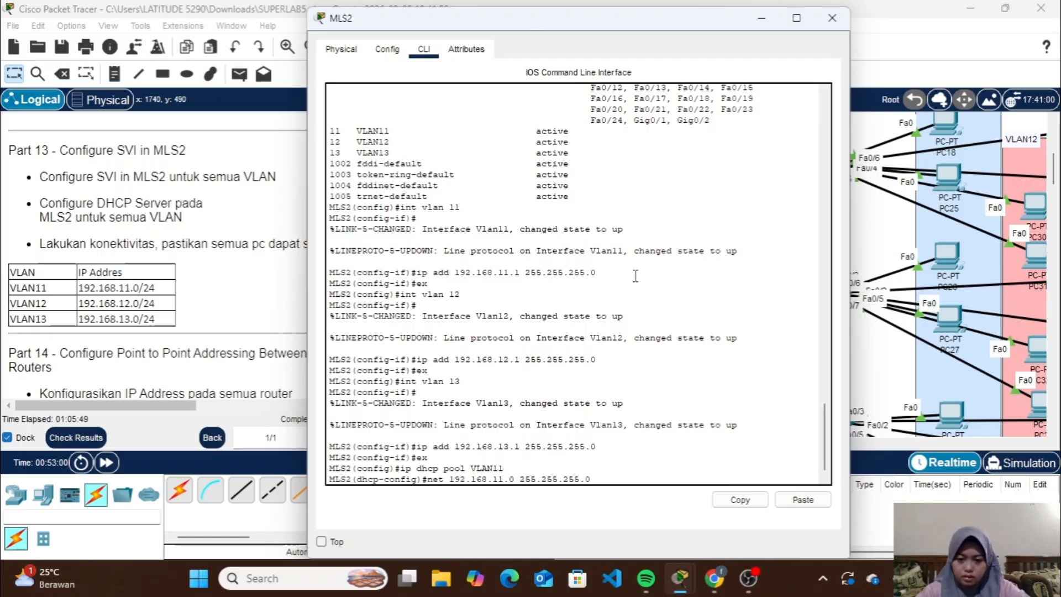
key(Return)
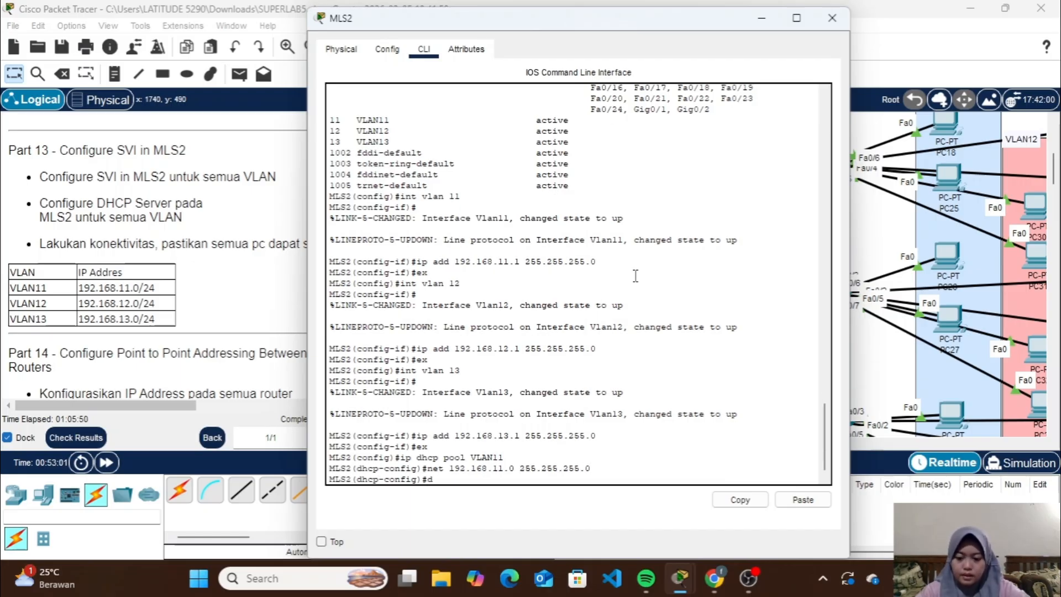
Set the VLAN11 pool's default router to 192.168.11.1 and DNS server to 192.168.1.3, leaving pool configuration
text(de 192.168)
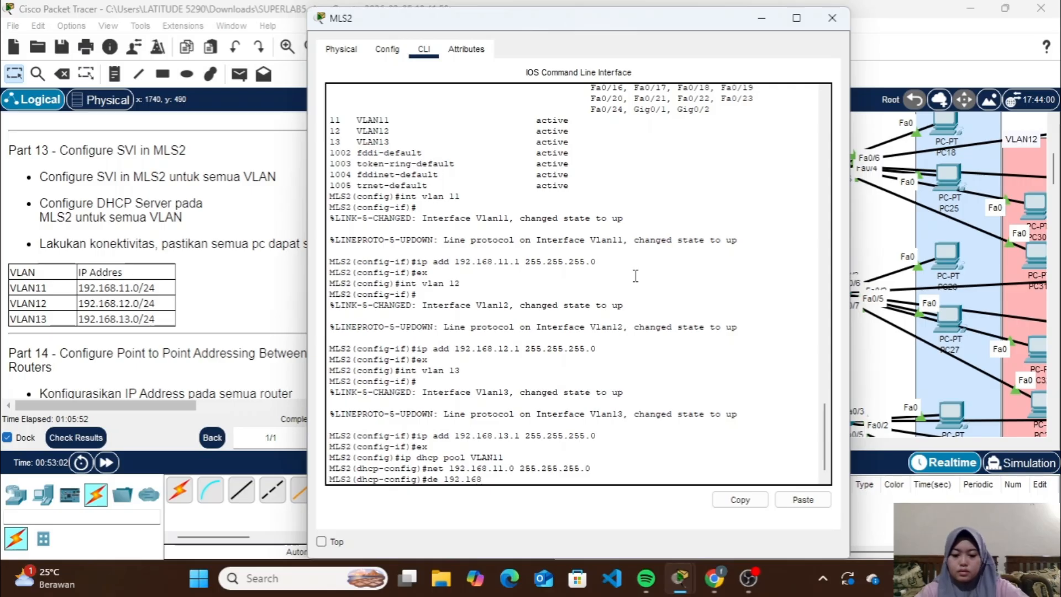
text(.11.1)
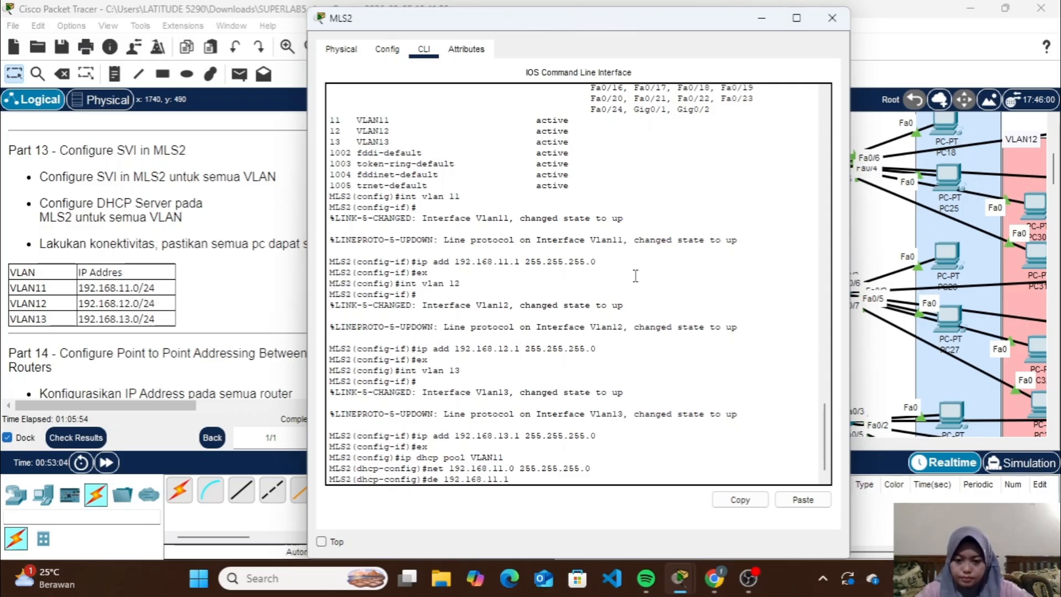
key(Return)
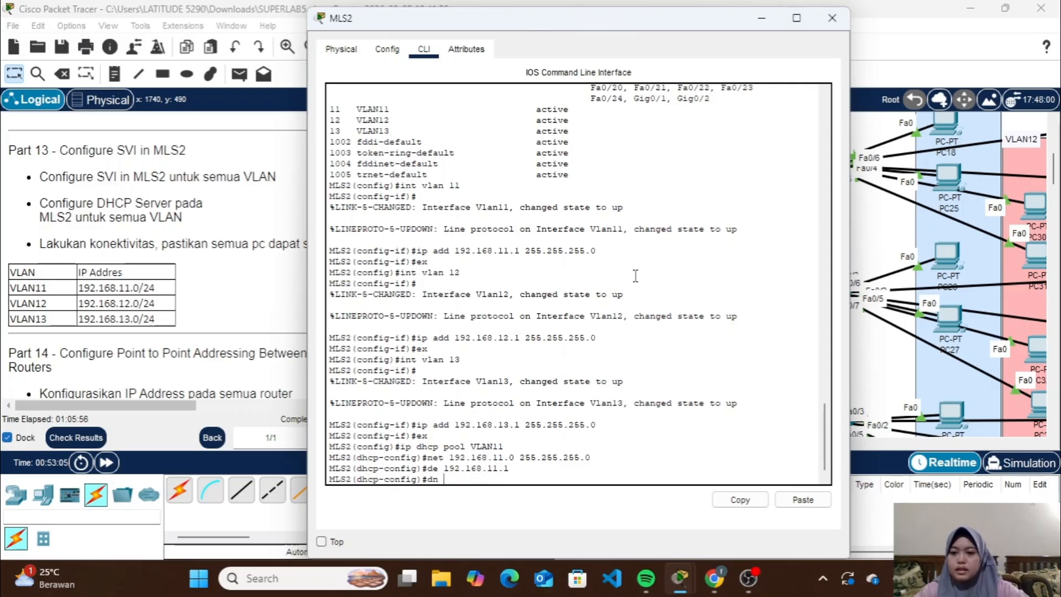
text(dn )
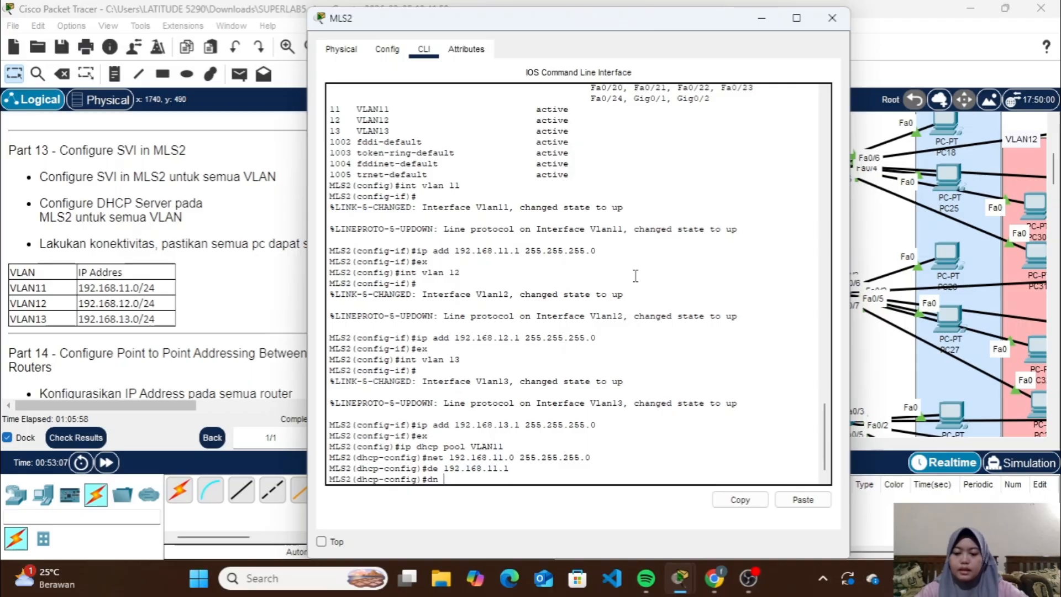
text(192.168.1.)
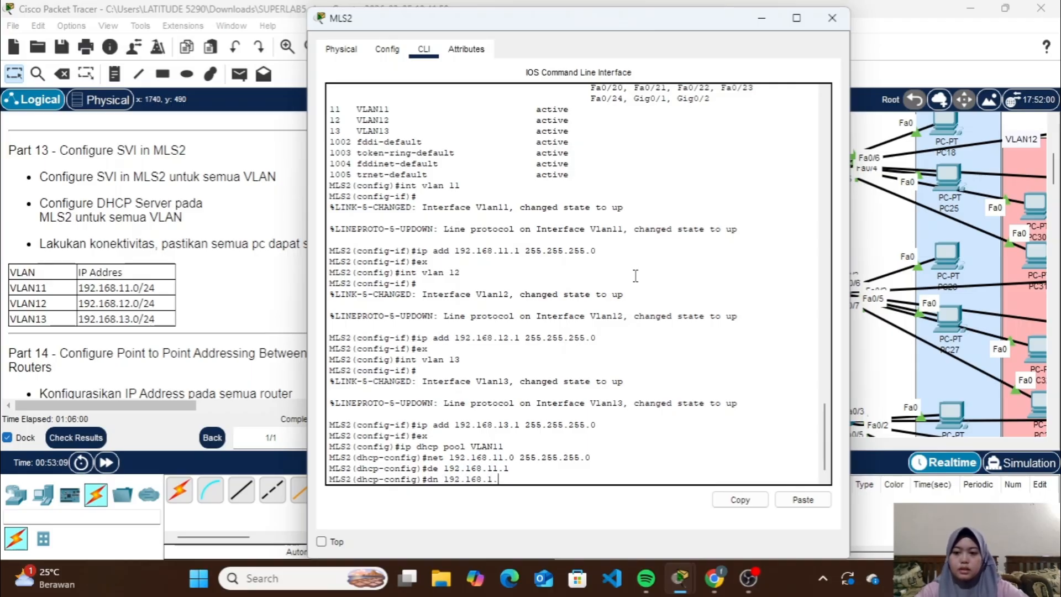
text(3)
key(Return)
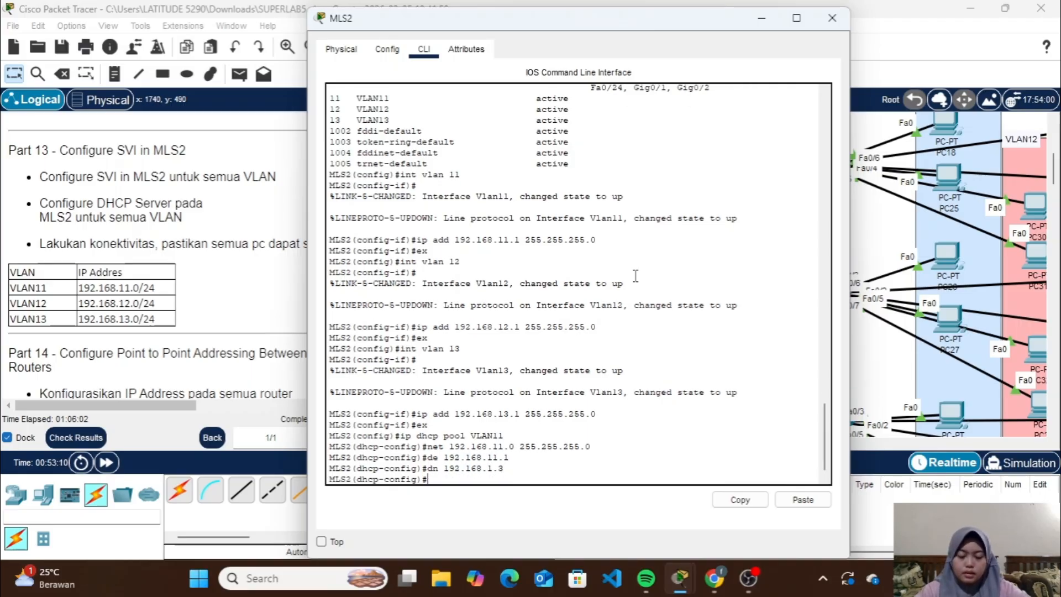
text(ex)
key(Return)
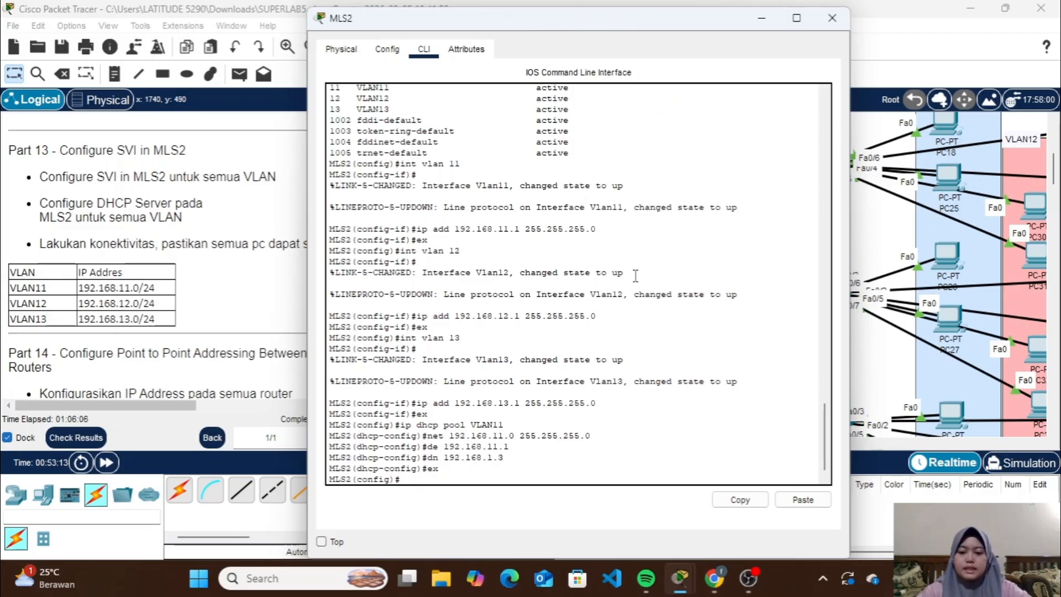
Create a DHCP pool named VLAN12 on MLS2 with network 192.168.12.0 and mask 255.255.255.0
text(ip dhcp pool VLAN12)
key(Return)
text(net 192.168.12.0 255.255.255.0)
key(Return)
Set the VLAN12 DHCP pool's default router to 192.168.12.1
key(Up)
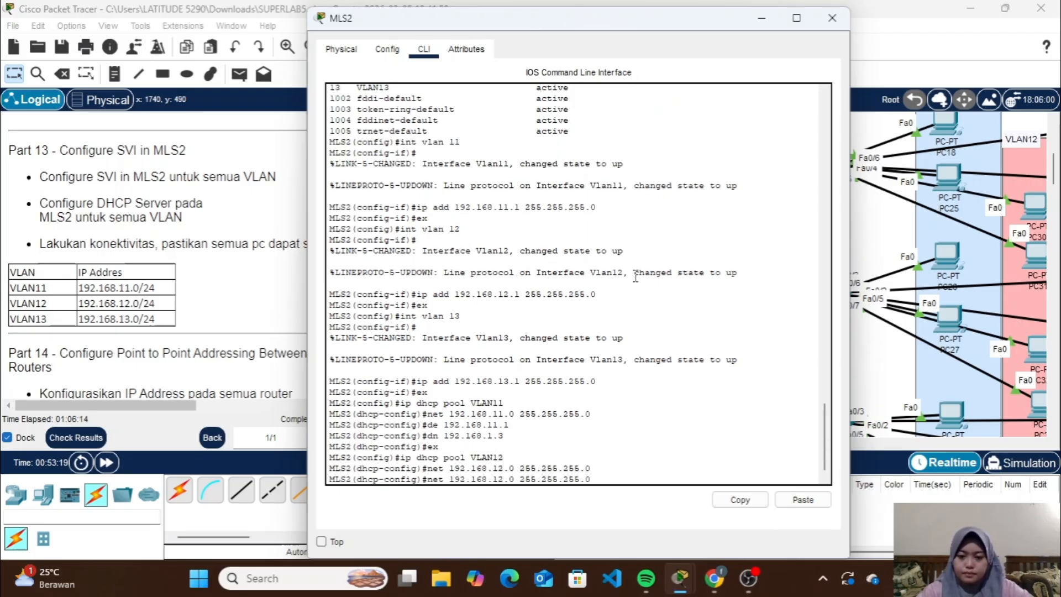
key(Up)
key(Up)
key(Up)
key(Up)
key(Left)
key(Left)
key(BackSpace)
text(2)
key(Return)
Set the VLAN12 DHCP pool's DNS server to 192.168.1.3 and leave pool configuration
key(Up)
key(Up)
key(Up)
key(Up)
key(Up)
key(Return)
text(ex)
Create a DHCP pool named VLAN13 on MLS2
key(Return)
key(Up)
key(Up)
key(Up)
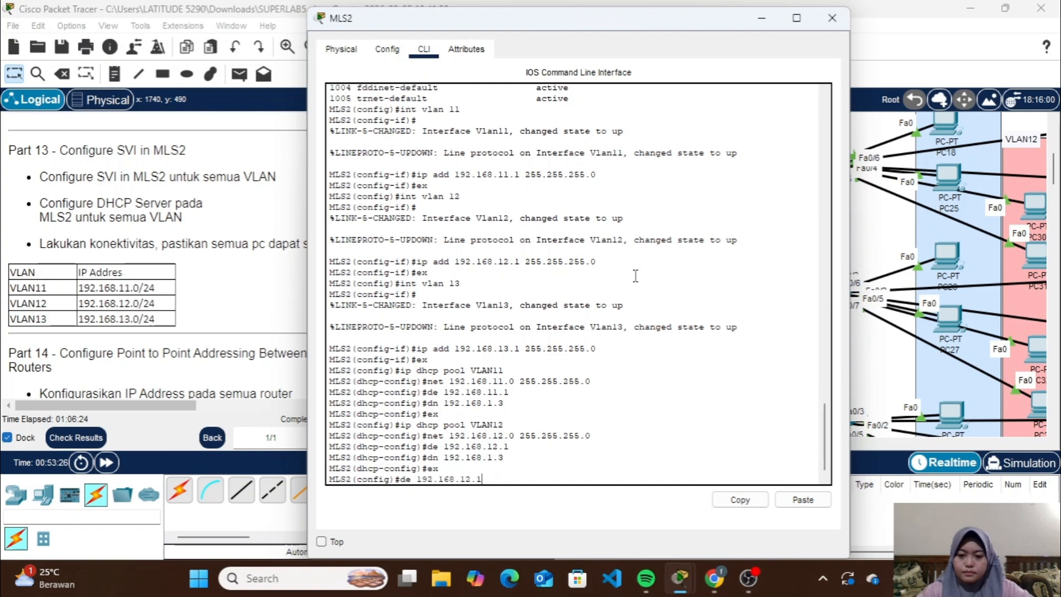
key(Up)
key(Up)
key(BackSpace)
text(3)
Set the VLAN13 DHCP pool's network to 192.168.13.0 with mask 255.255.255.0
key(Return)
key(Up)
key(Up)
key(Up)
key(Up)
key(Up)
key(Left)
key(Left)
key(Left)
key(Left)
key(Left)
key(Left)
key(Left)
key(Left)
key(Left)
key(Left)
key(Left)
key(Left)
key(Left)
key(Left)
key(Left)
key(Left)
Set the VLAN13 DHCP pool's default router to 192.168.13.1
key(BackSpace)
text(3)
key(Return)
key(Up)
key(Up)
key(Up)
key(Up)
key(Up)
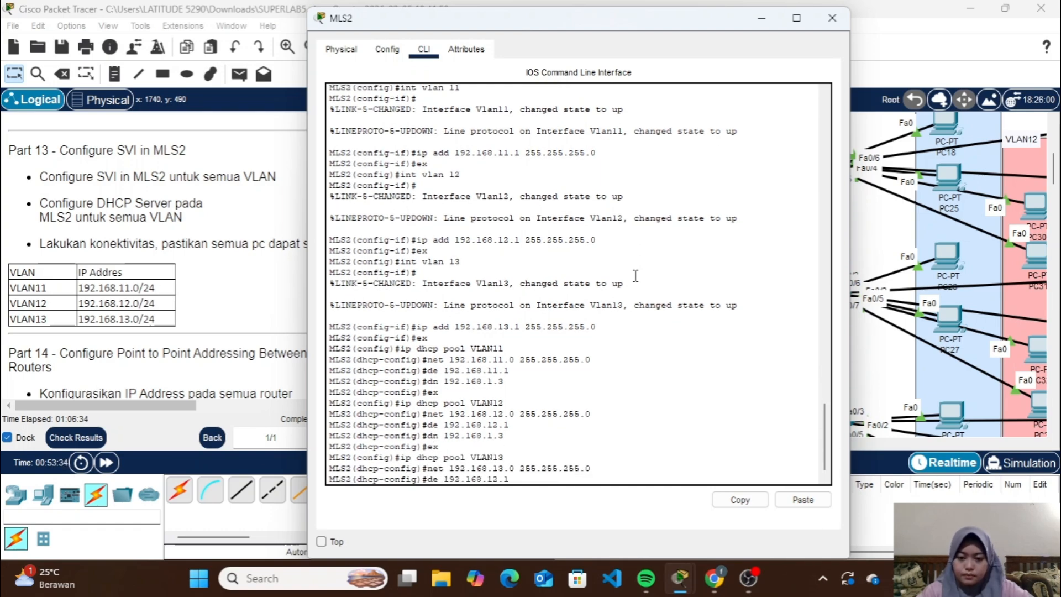
key(Left)
key(Left)
key(BackSpace)
text(3)
Set the VLAN13 DHCP pool's DNS server to 192.168.1.3, leave pool configuration and close MLS2
key(Return)
key(Up)
key(Up)
key(Up)
key(Up)
key(Up)
key(Return)
text(ex)
key(Return)
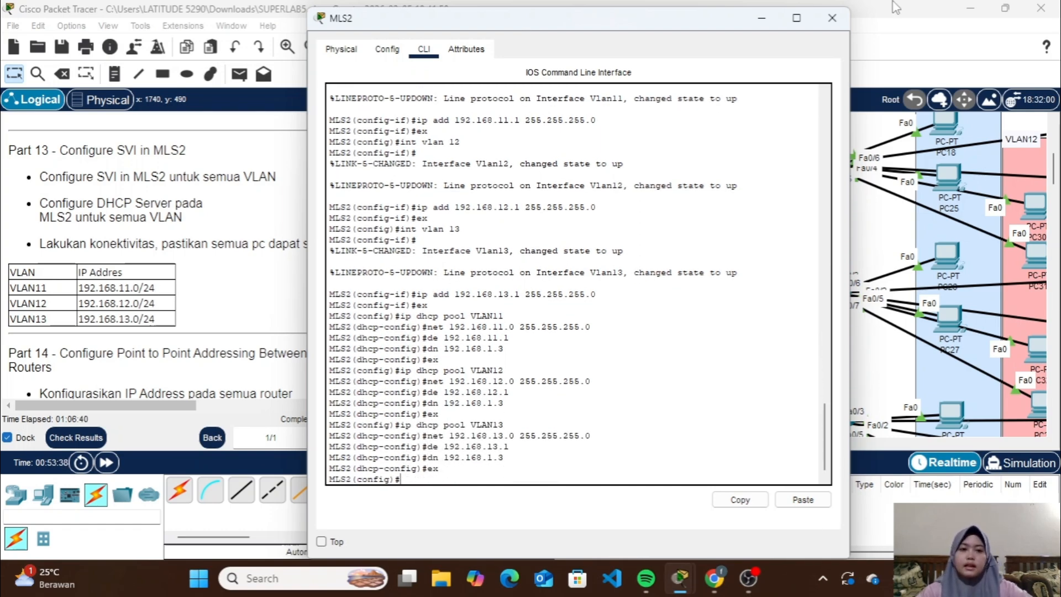
click(832, 18)
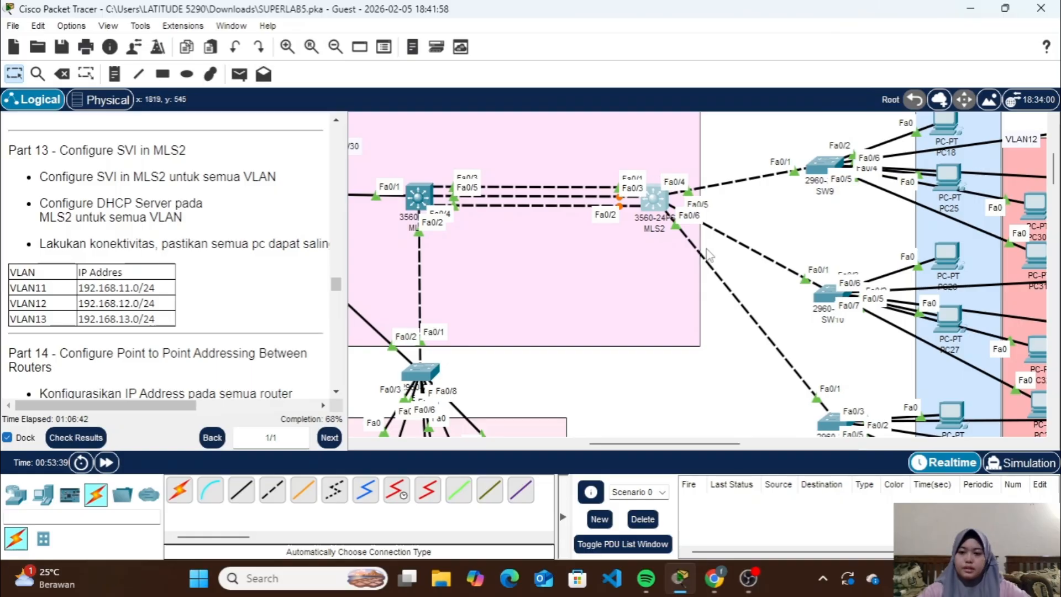
Switch the IP configuration of PC18 in VLAN11 and PC30 in VLAN12 to DHCP
scroll(585, 276, right, 5)
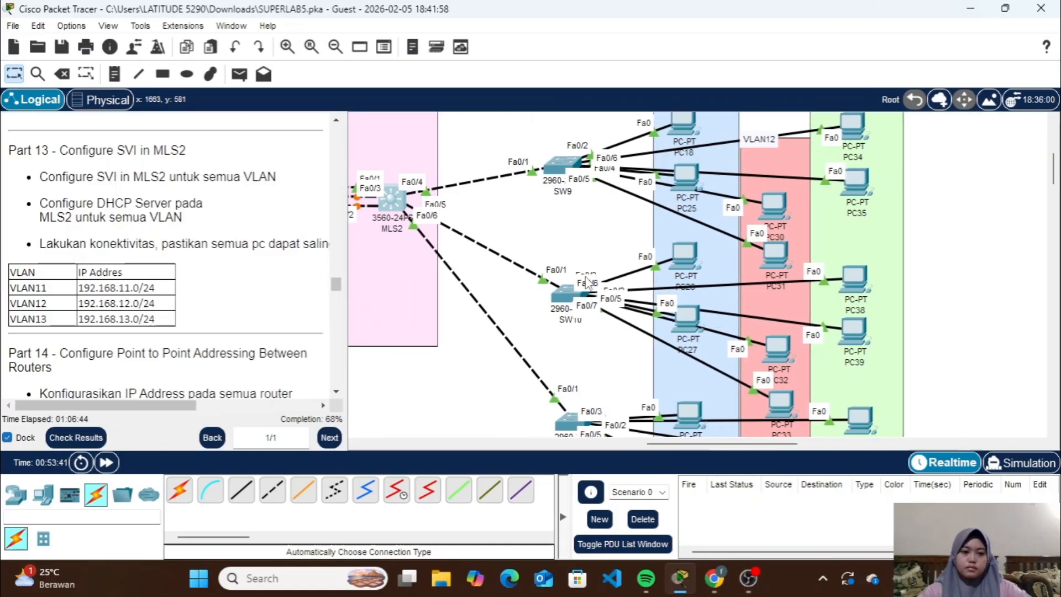
scroll(585, 276, up, 2)
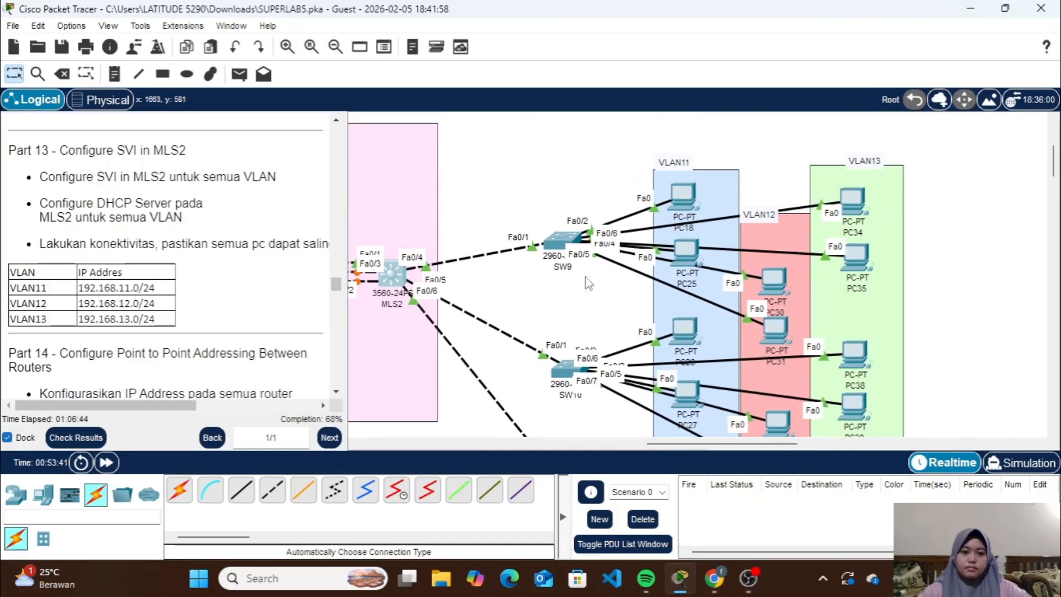
click(680, 197)
click(433, 48)
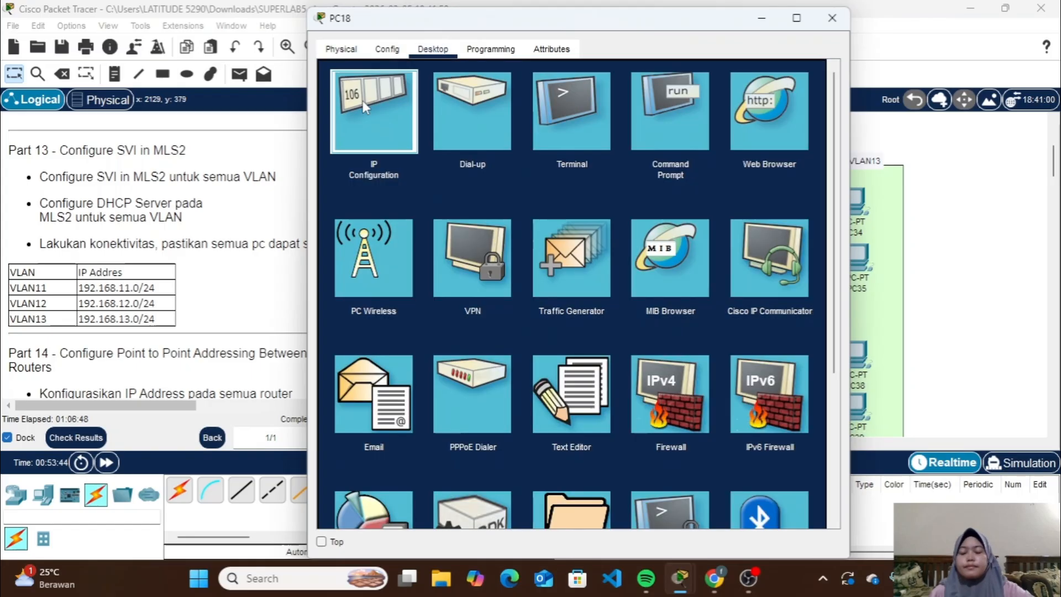
click(414, 106)
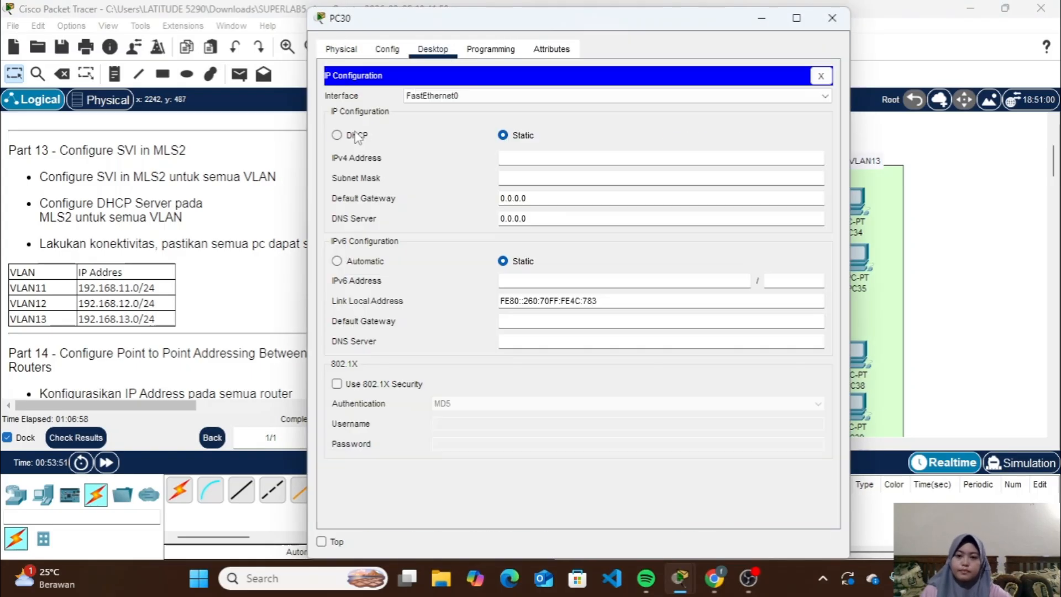
click(336, 132)
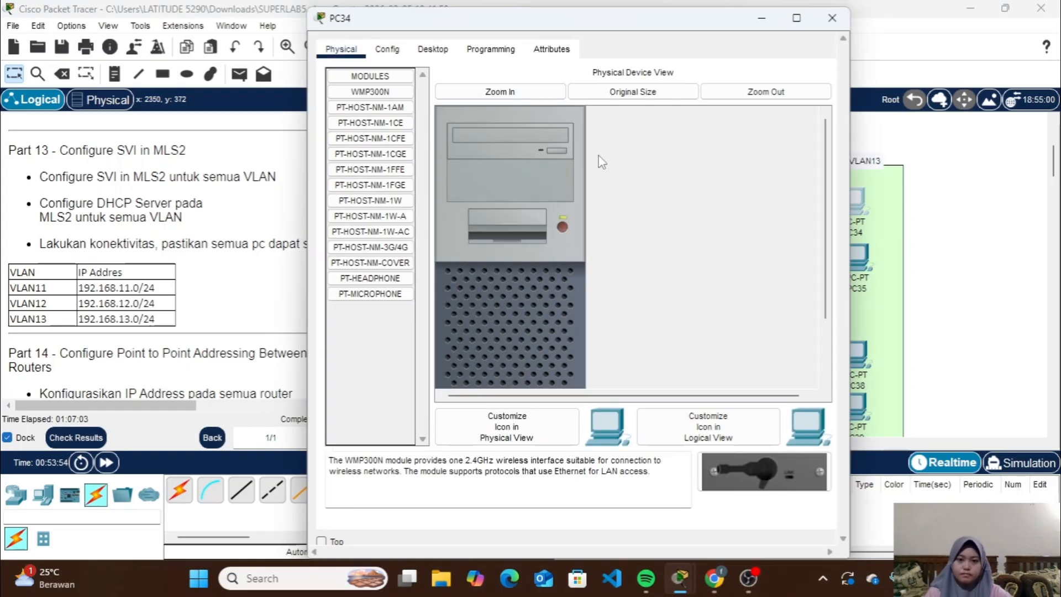
Switch PC34's IP configuration in VLAN13 to DHCP and close its window
click(433, 49)
click(359, 111)
click(338, 135)
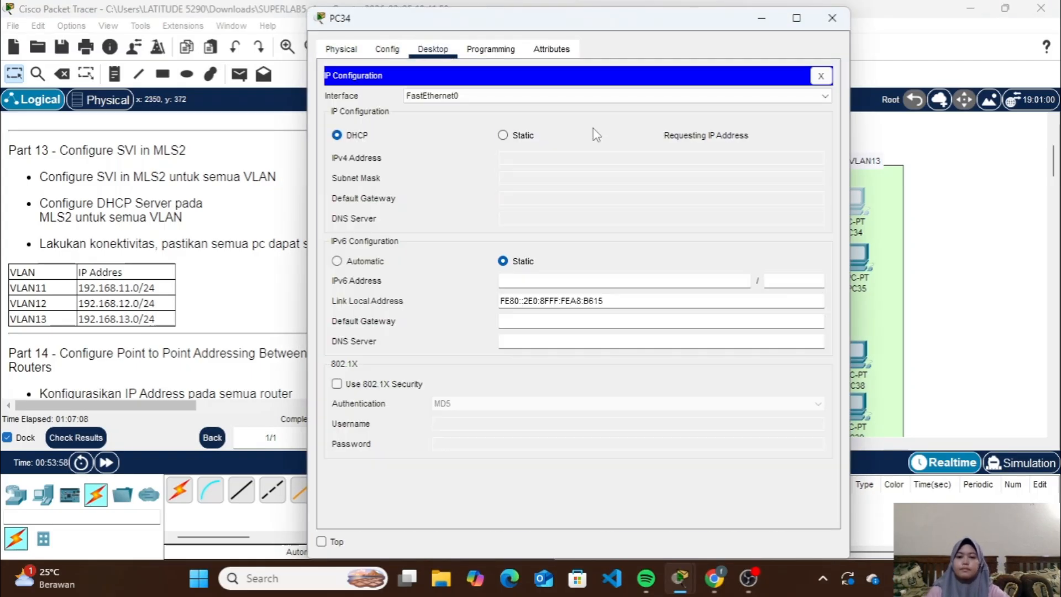
click(832, 17)
Switch PC26's IP configuration in VLAN11 to DHCP and close its window
scroll(797, 266, down, 2)
click(677, 219)
click(432, 48)
click(362, 114)
click(349, 136)
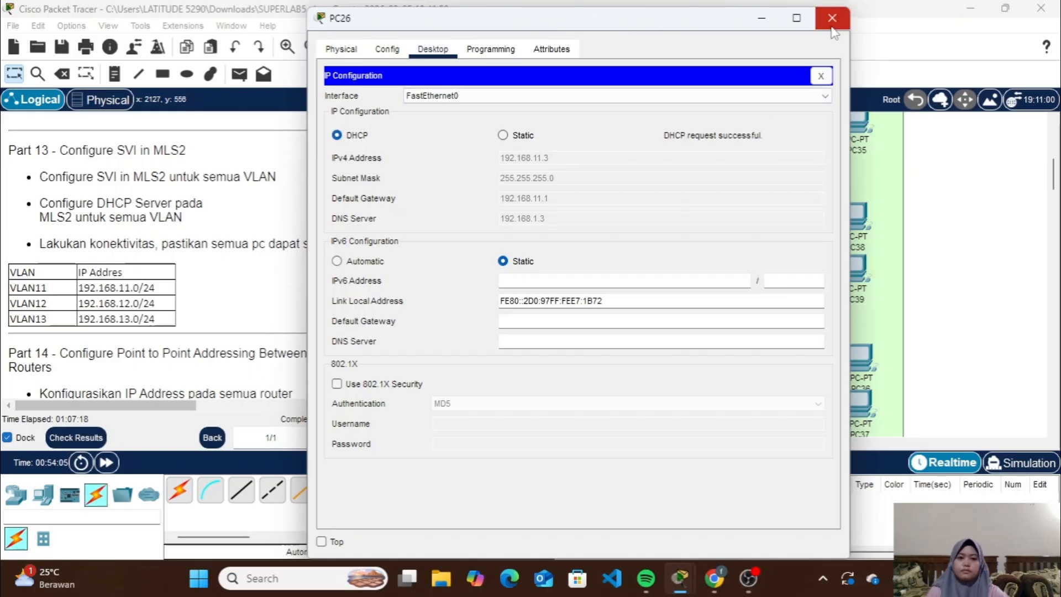
click(831, 18)
Switch PC32's IP configuration in VLAN12 to DHCP and close its window
scroll(772, 223, up, 2)
scroll(772, 266, down, 2)
click(769, 306)
click(440, 51)
click(361, 113)
click(367, 135)
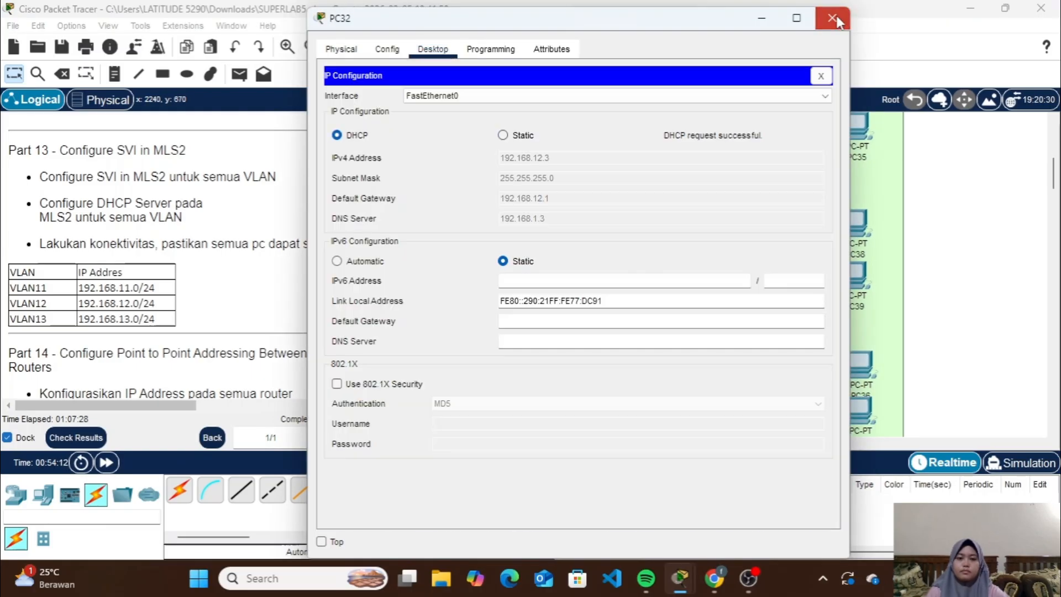
click(832, 18)
Switch PC38's IP configuration in VLAN13 to DHCP and close its window
click(858, 223)
click(432, 49)
click(362, 113)
click(337, 134)
click(828, 20)
Display the brief VLAN summary on SW11 to check its port assignments
scroll(775, 201, down, 2)
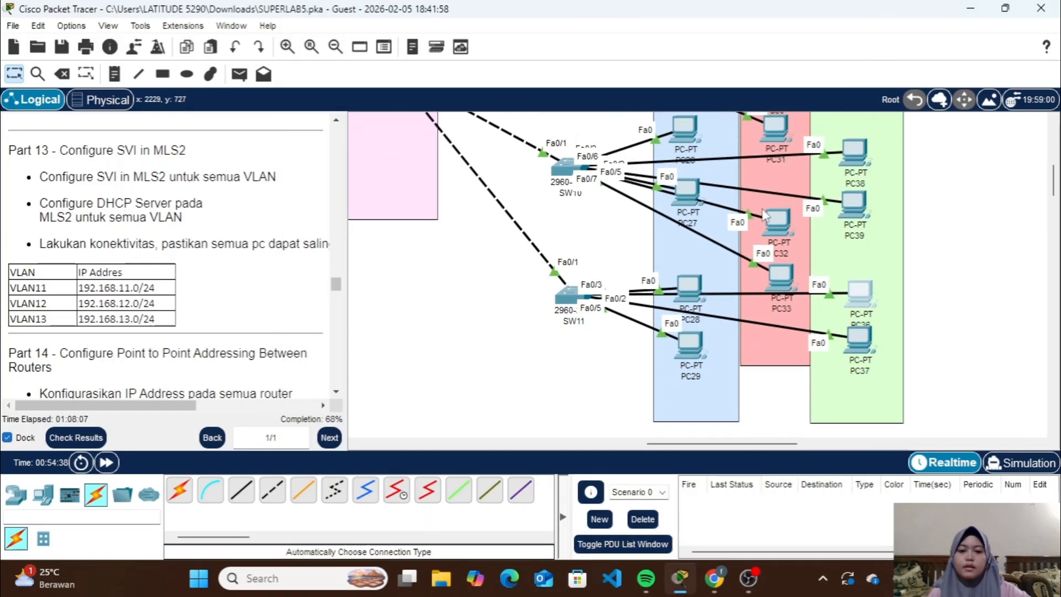
click(567, 300)
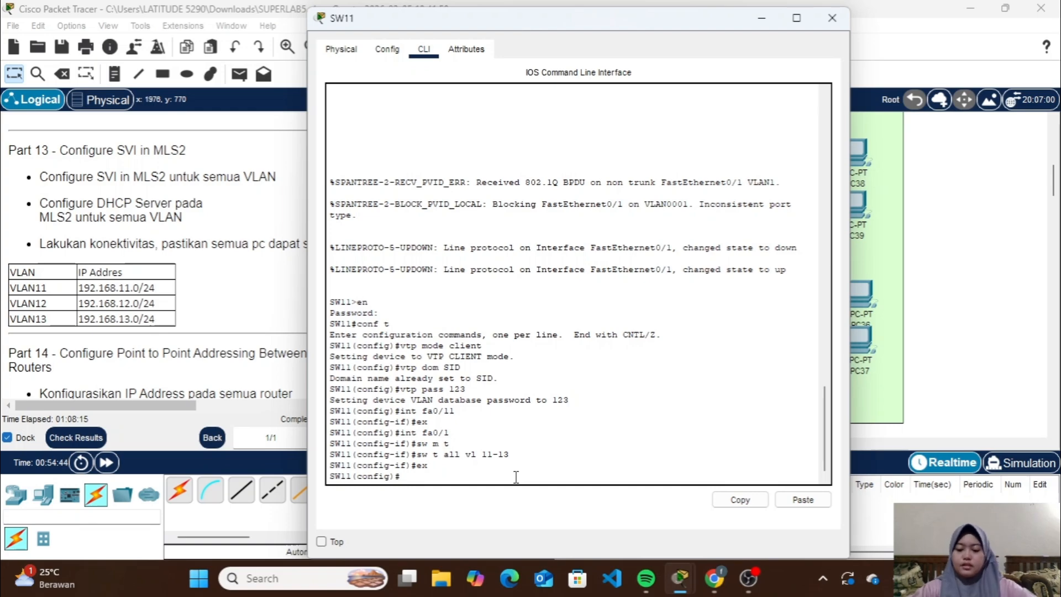
text(do sh  v)
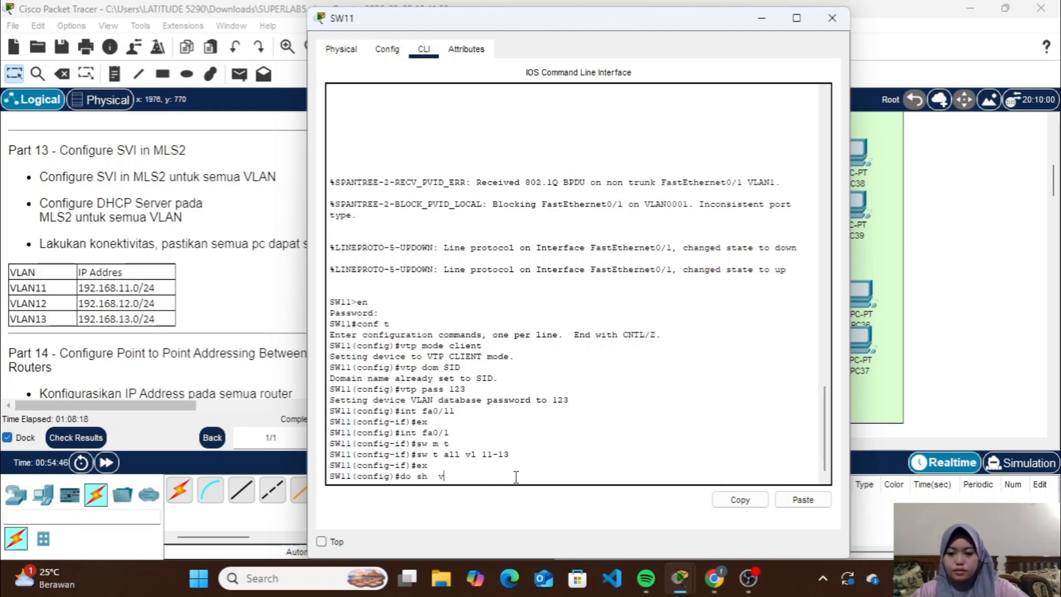
key(BackSpace)
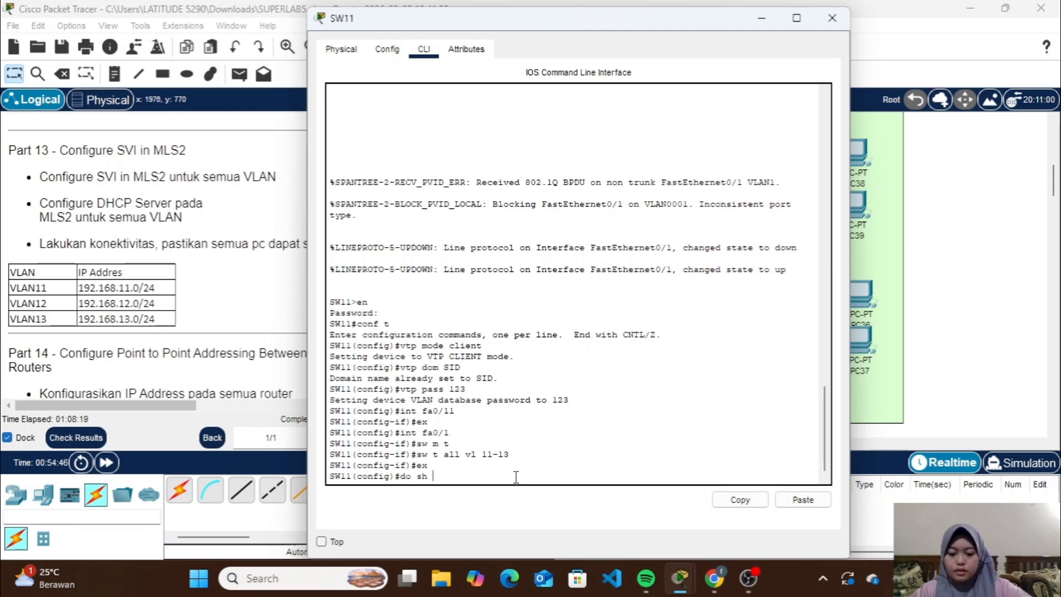
text(vlan brief)
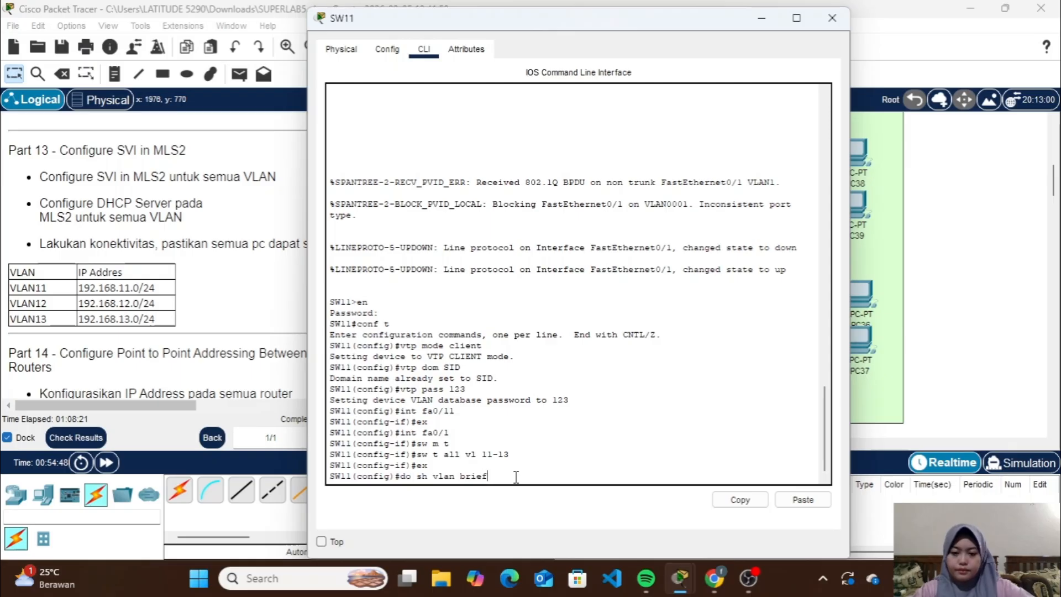
key(Return)
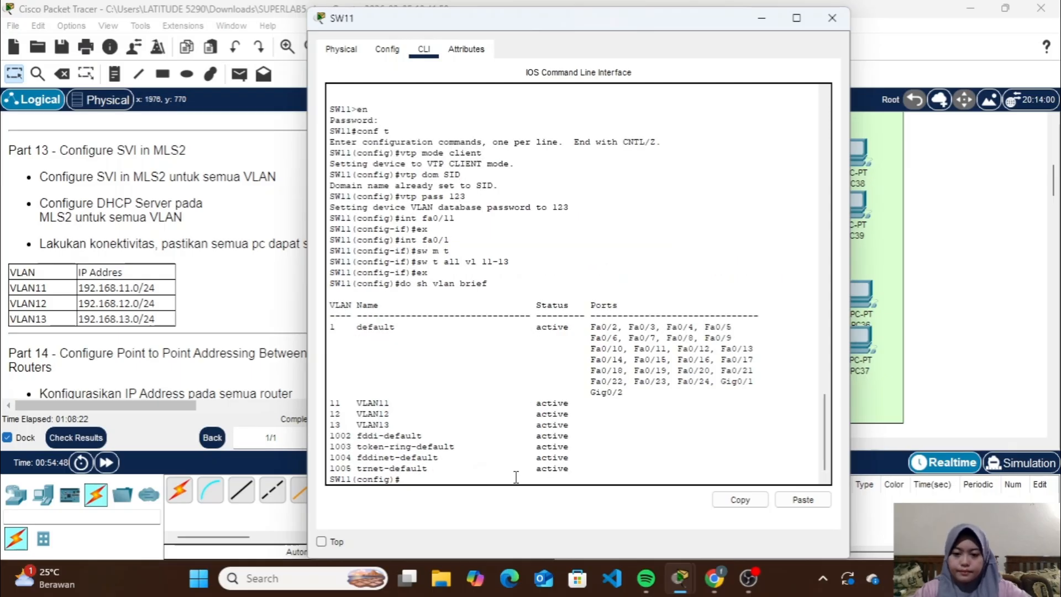
click(838, 22)
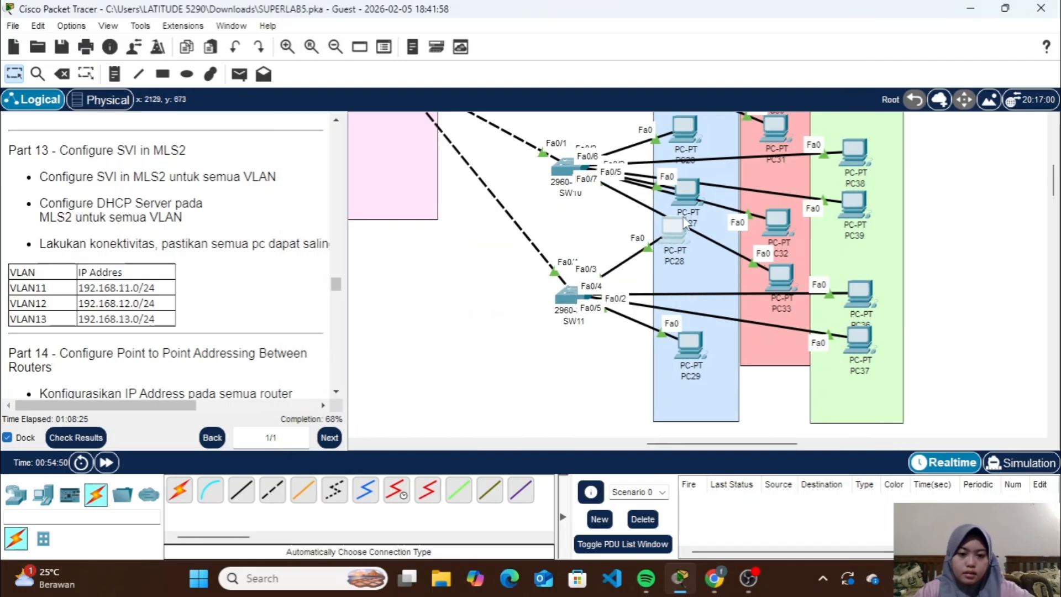
Reposition PC28 and PC29 within the VLAN11 area to tell which SW11 ports they connect to
drag(685, 221, 698, 270)
click(683, 348)
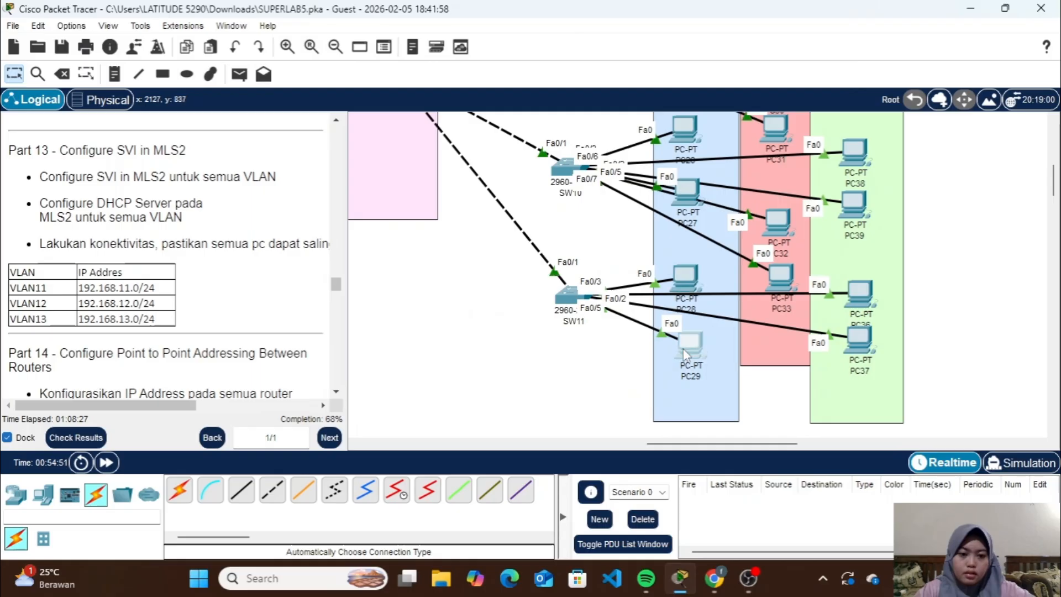
mouse_move(682, 348)
mouse_down()
mouse_move(646, 362)
mouse_move(686, 334)
mouse_up()
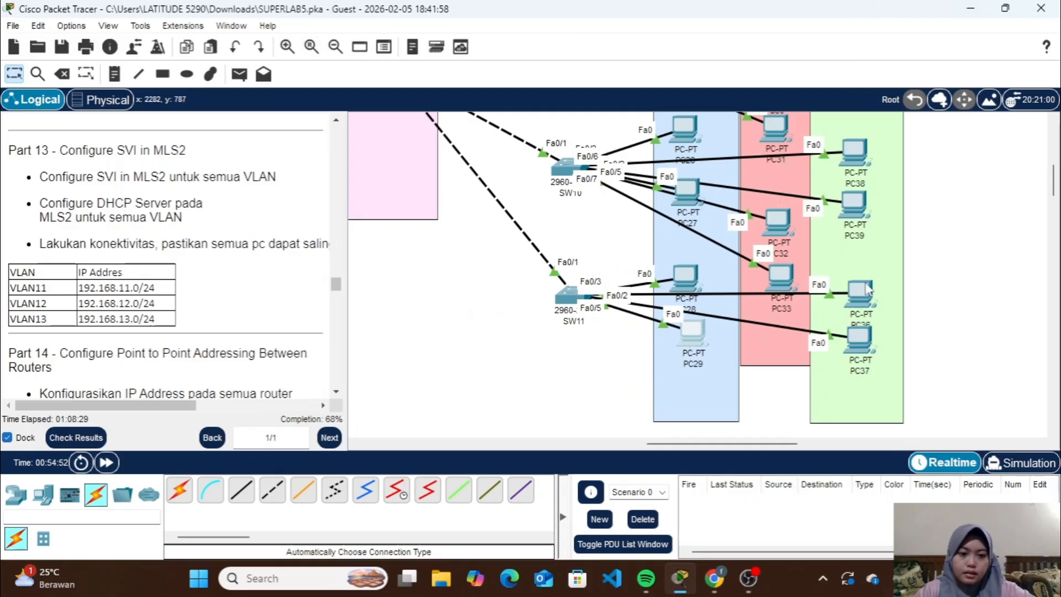
On SW11, set the interface range fa0/3-4 to access mode
click(567, 297)
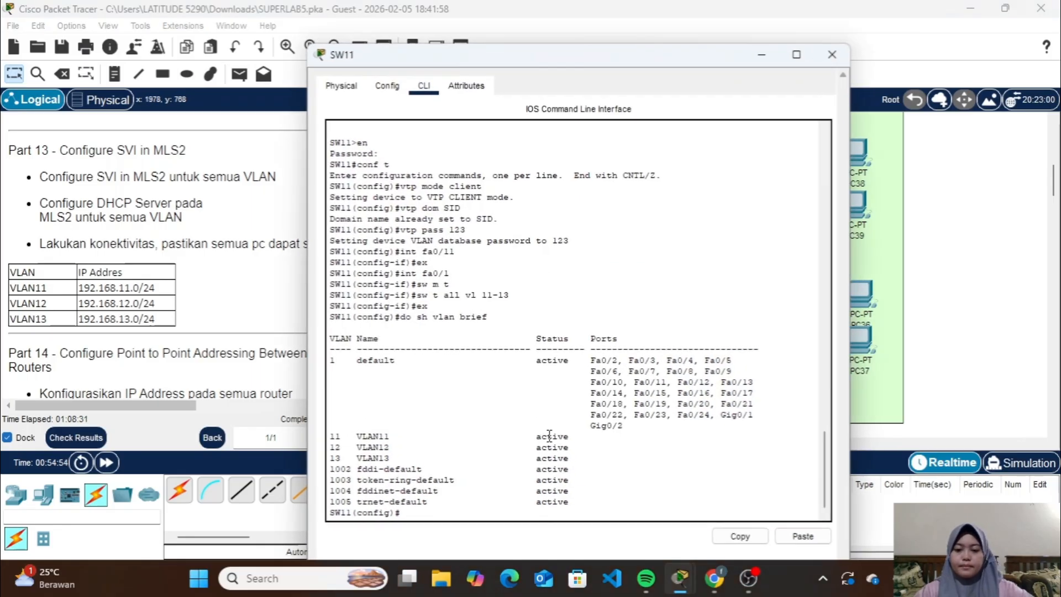
text(i)
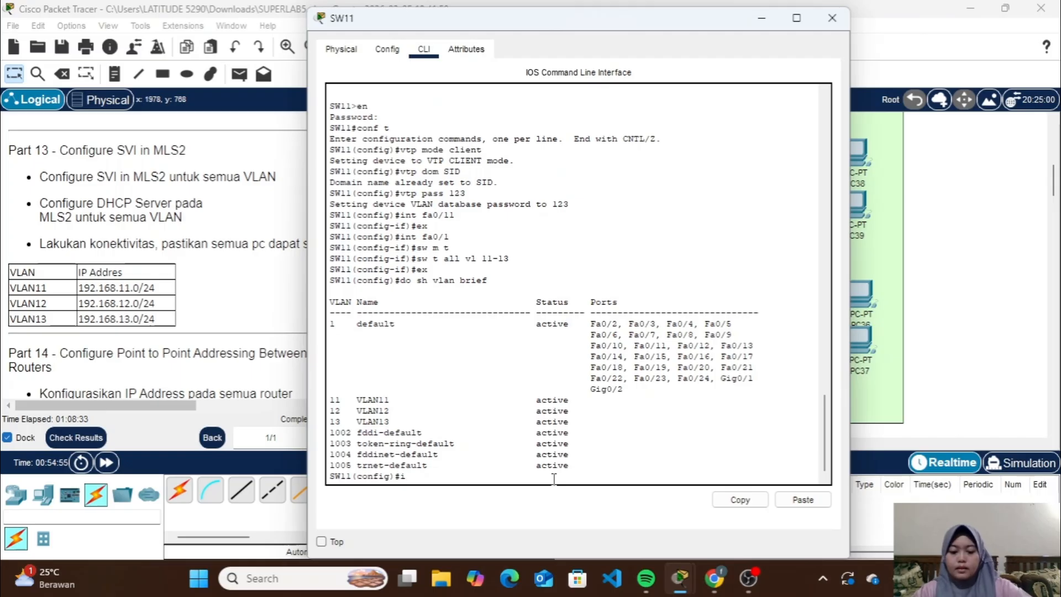
text(nt ra fa)
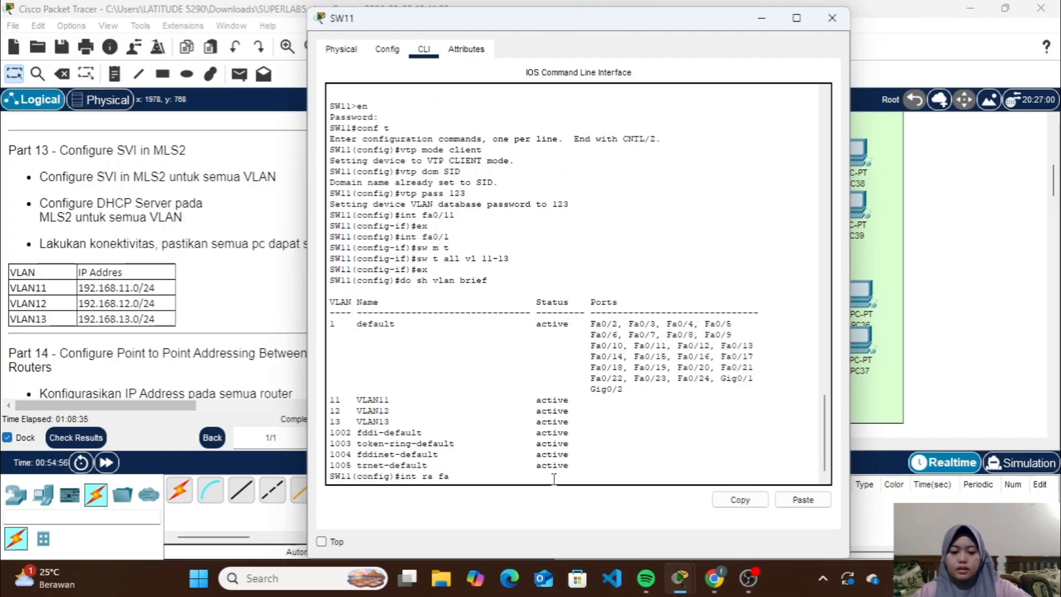
text(0/3-4)
key(Return)
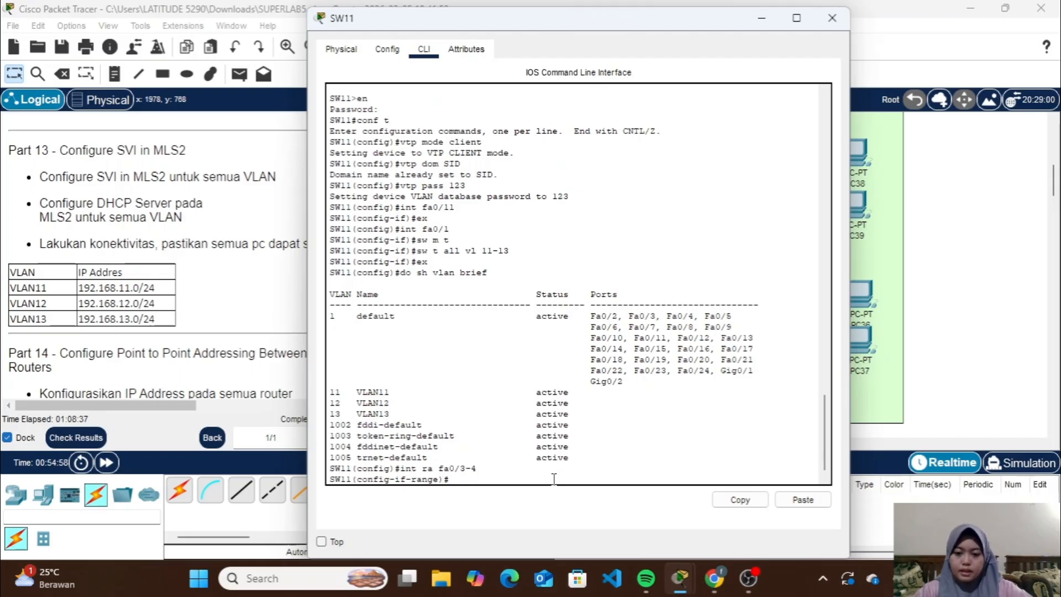
text(sw m a)
key(Return)
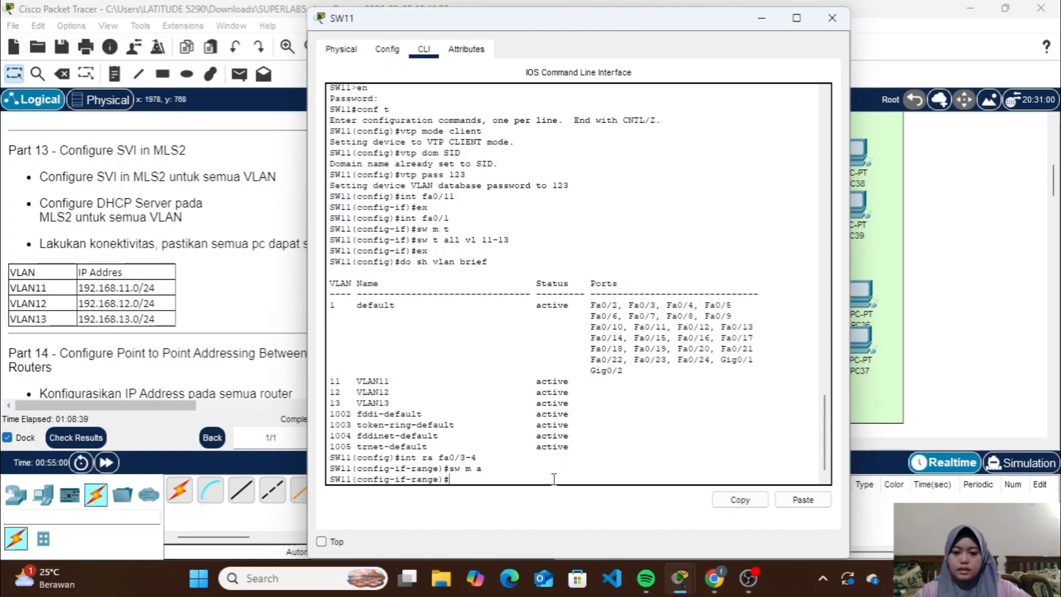
Assign SW11's fa0/3-4 range to VLAN 11, enable spanning-tree portfast and leave the range configuration
text(sw a)
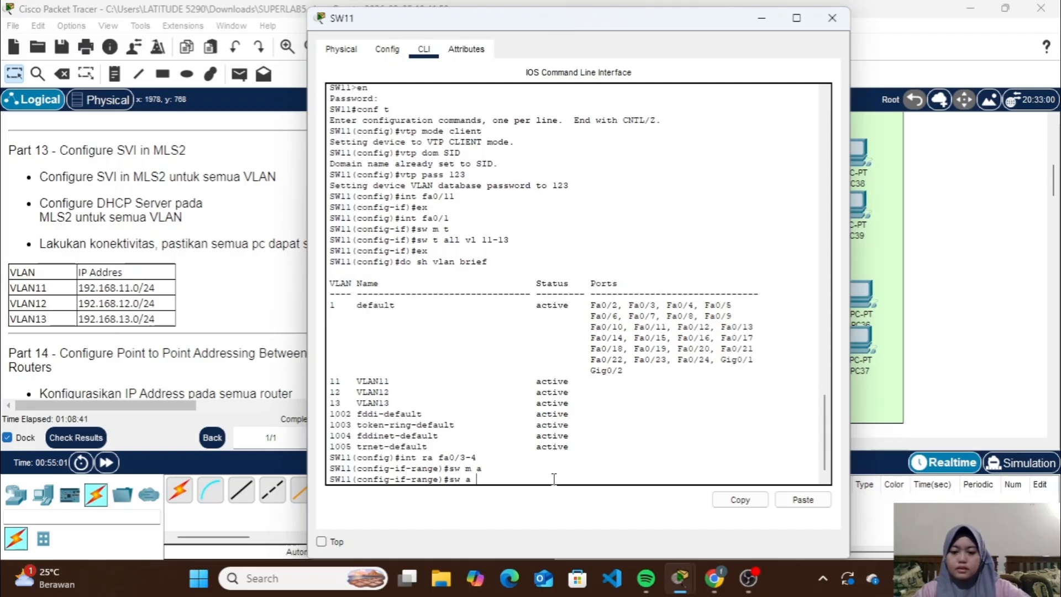
text( vl )
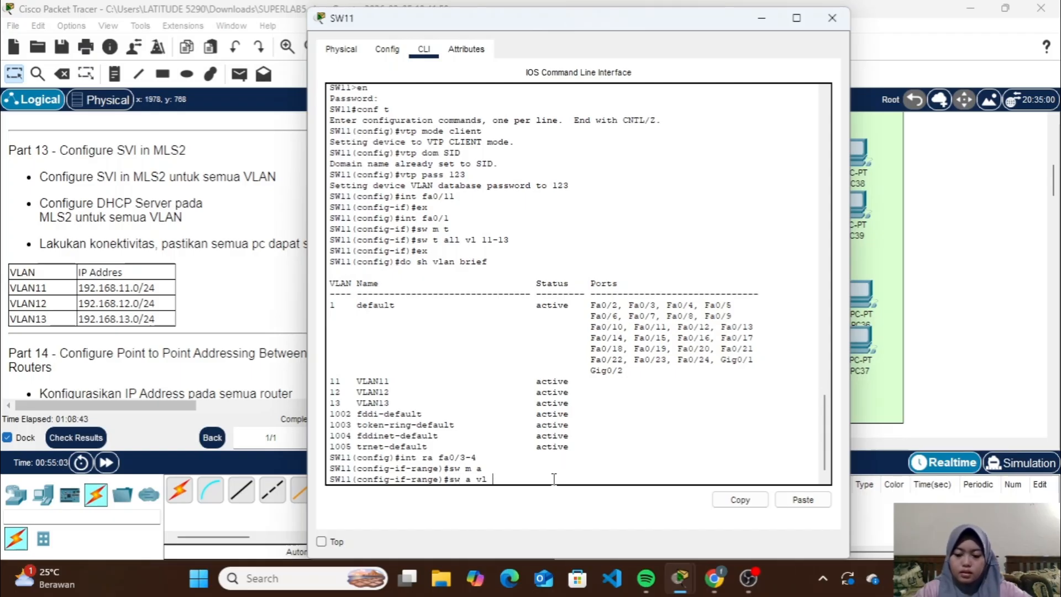
text(11)
key(Return)
text(sp)
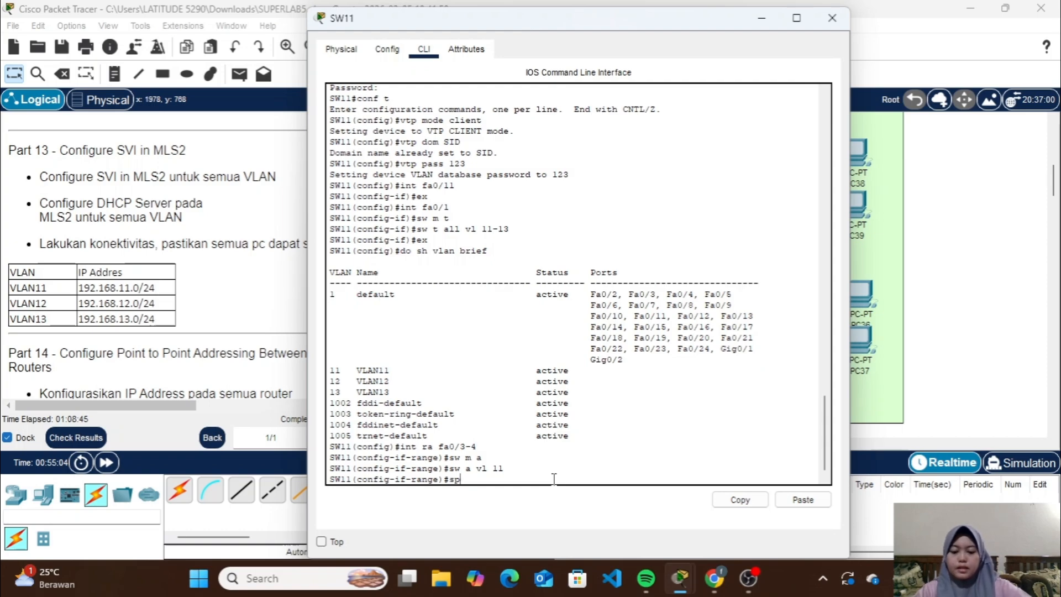
text(a)
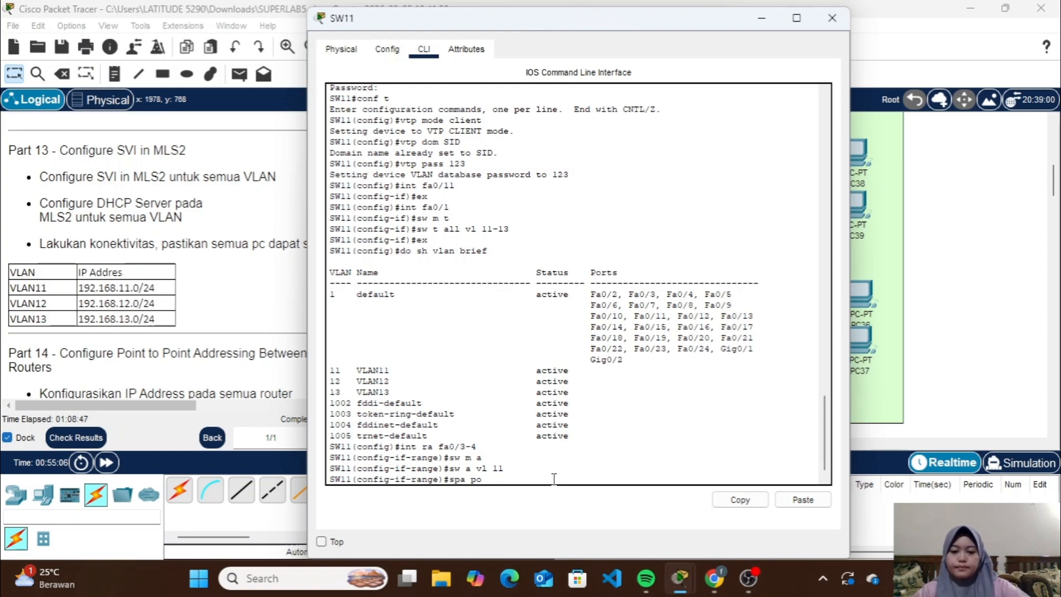
text( po)
key(Return)
text(ex)
key(Return)
Set SW11's interface range fa0/5-6 to access mode
text(ig)#i)
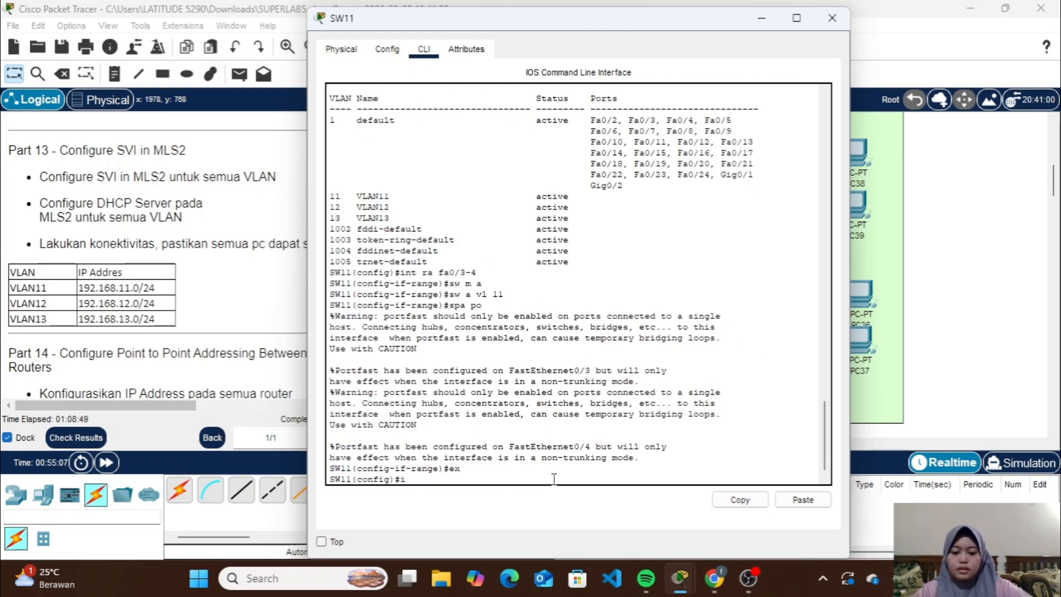
text(nt ra fa)
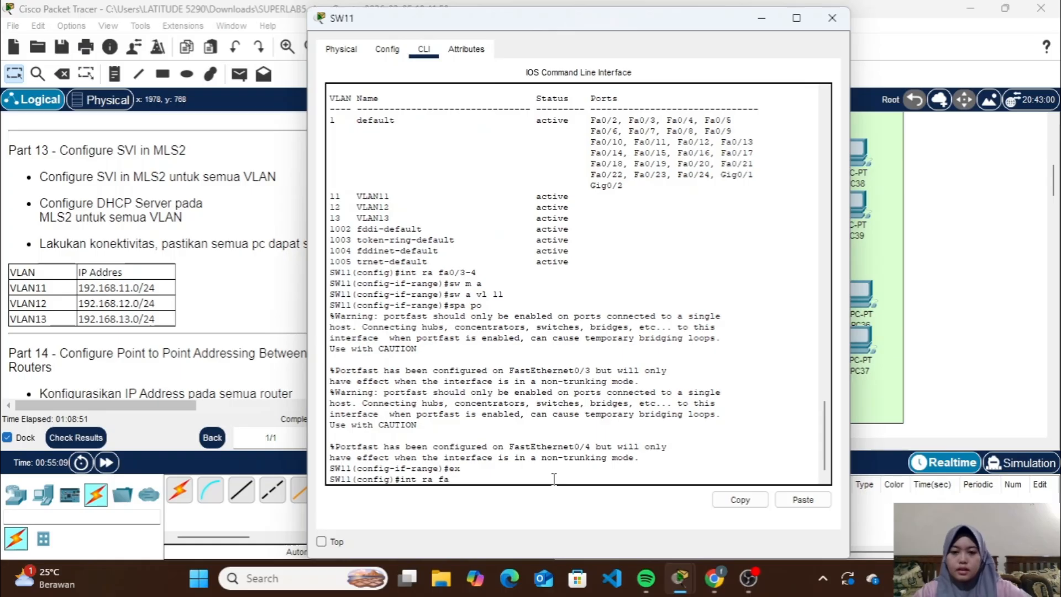
text(0/)
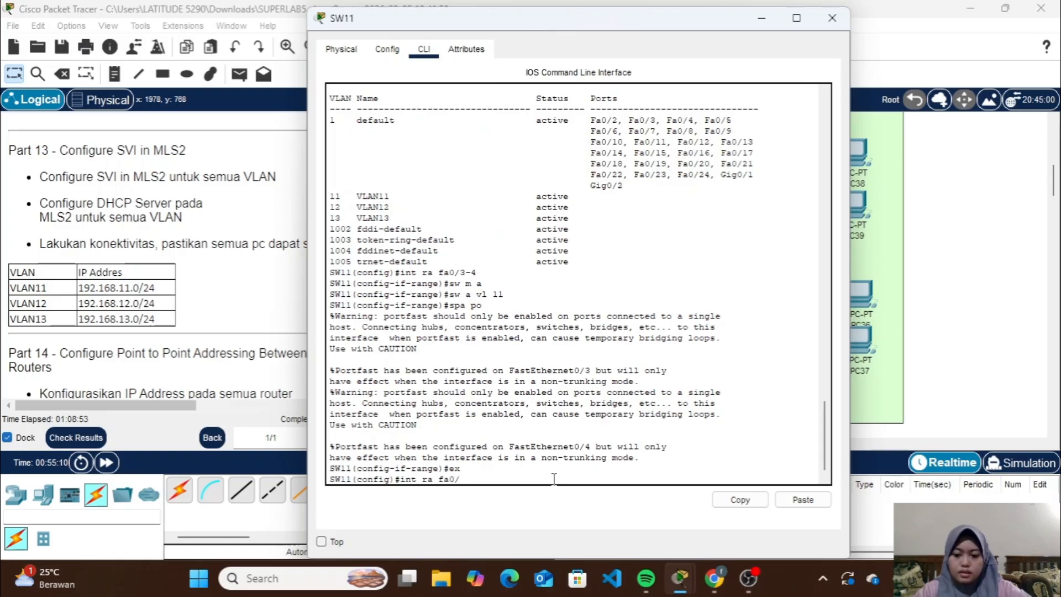
text(5-6)
key(Return)
text(s)
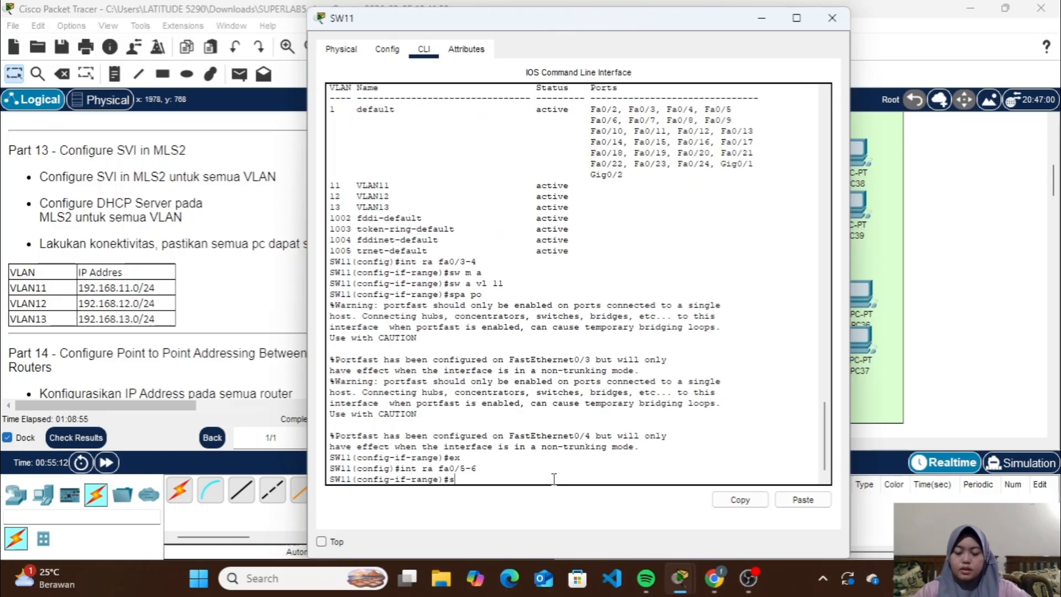
text(w m a)
key(Return)
Assign SW11's fa0/5-6 range to VLAN 13, enable spanning-tree portfast and leave the range configuration
text(sw a)
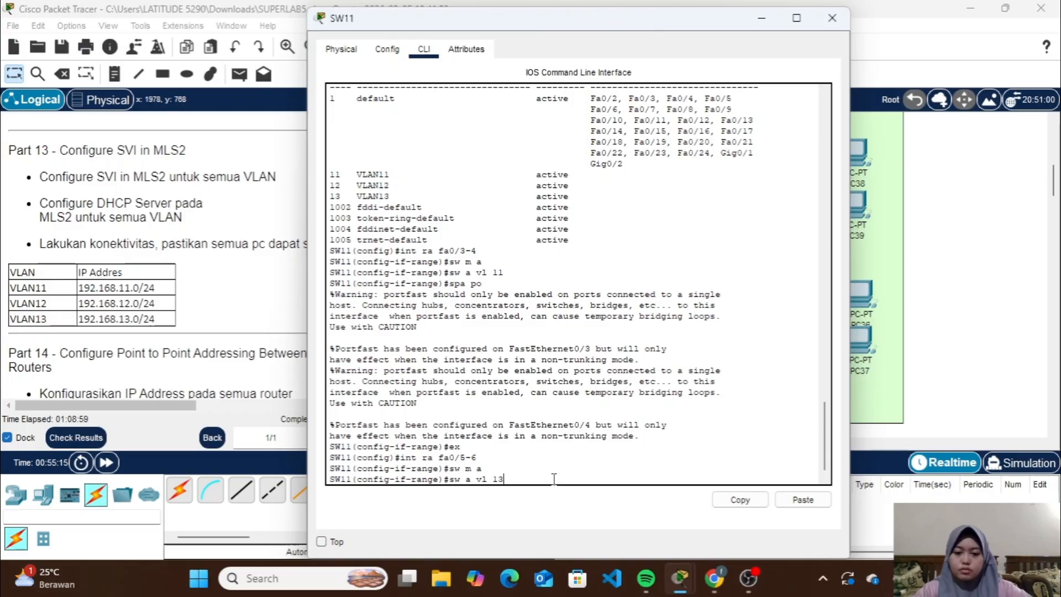
text( vl 13)
key(Return)
text(spa po)
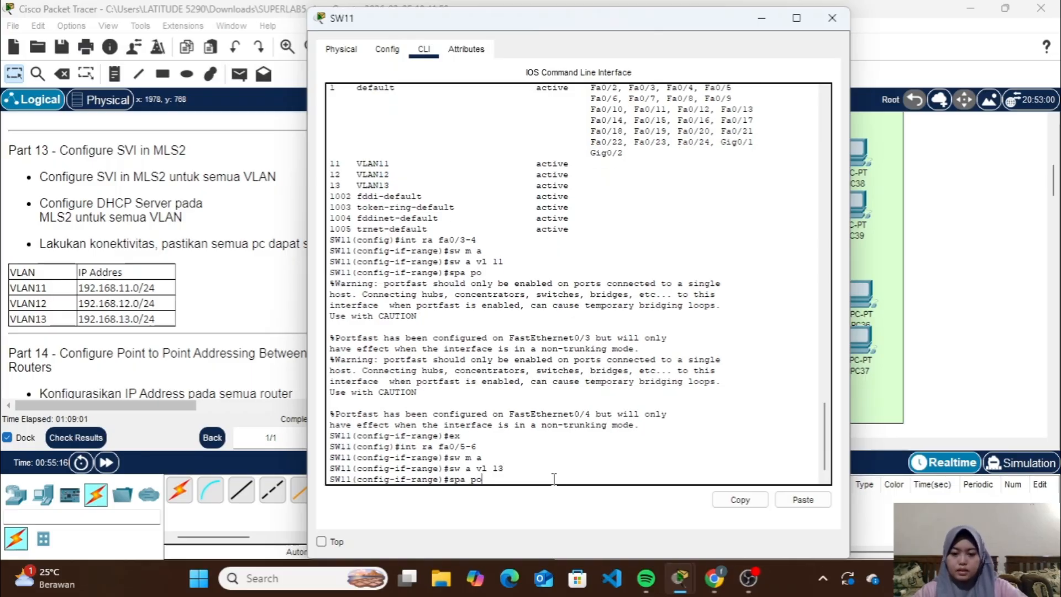
key(Return)
text(ex)
key(Return)
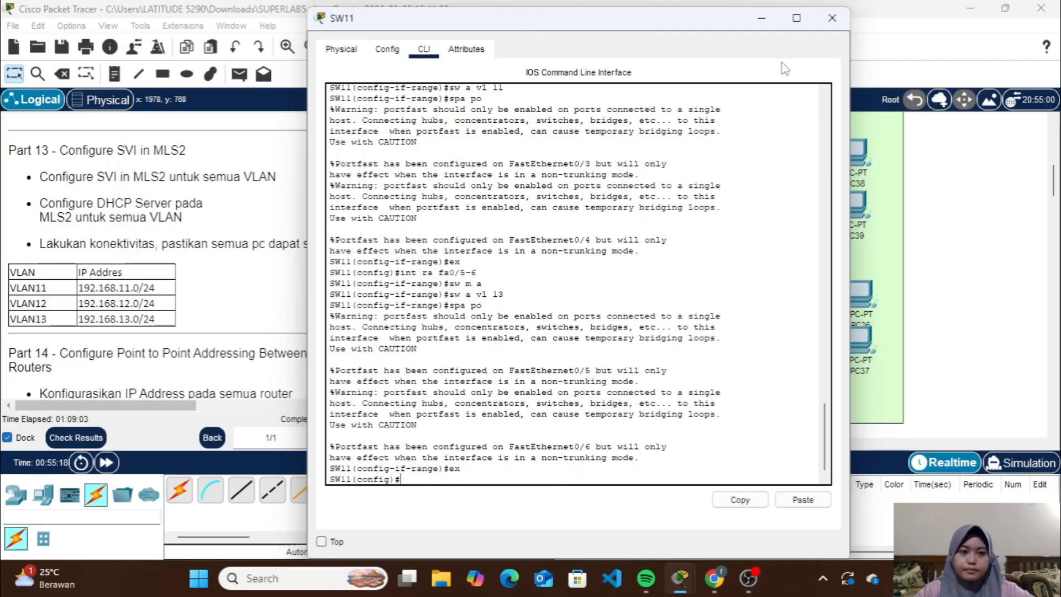
click(833, 15)
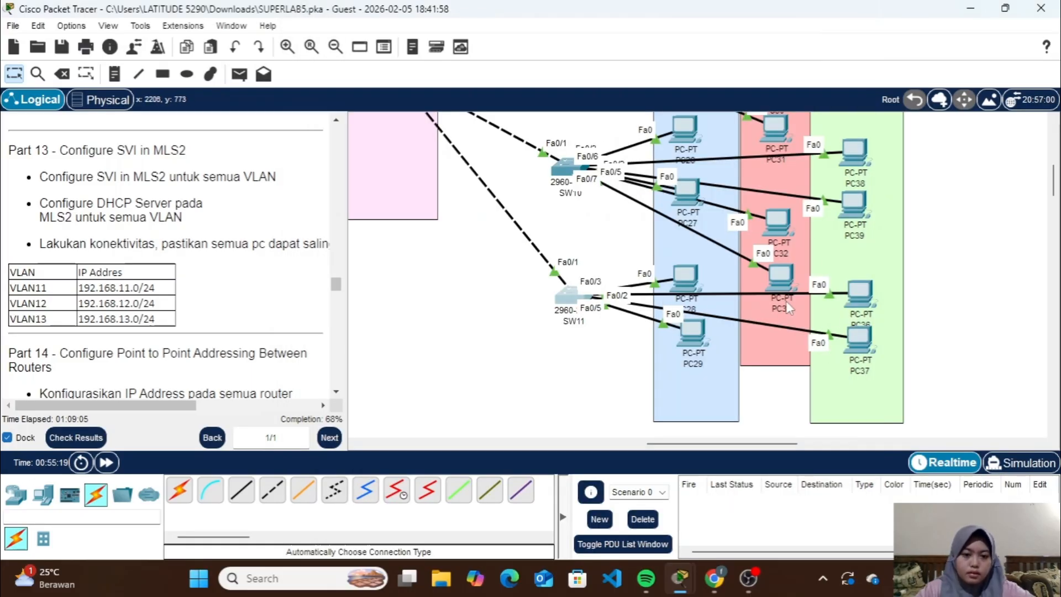
Nudge PC37, PC28 and PC29 to trace which SW11 ports they connect to
drag(858, 338, 873, 184)
scroll(866, 194, up, 3)
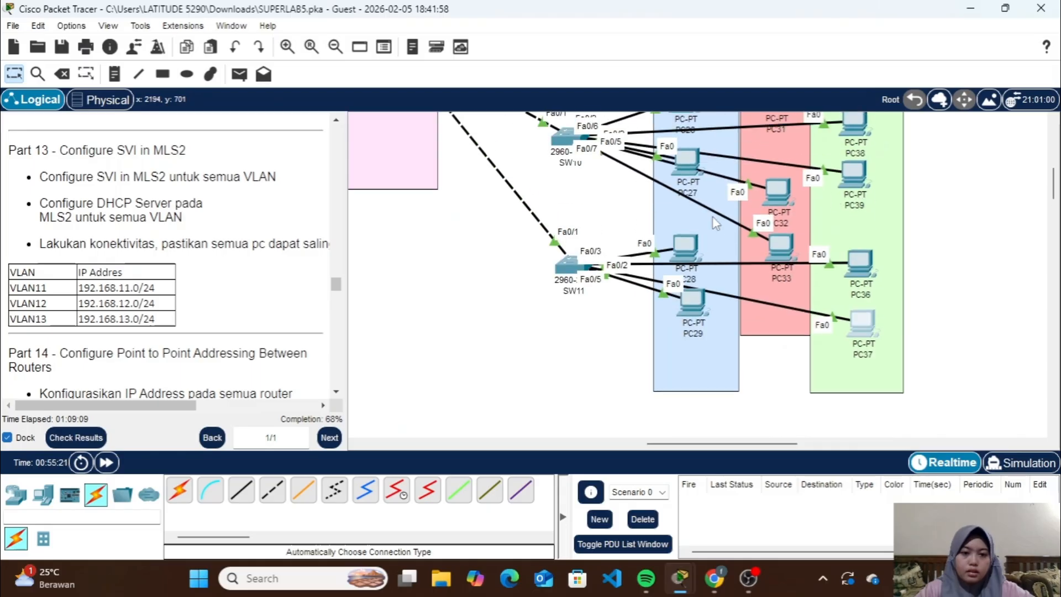
mouse_move(685, 247)
mouse_down()
mouse_move(653, 215)
mouse_move(651, 190)
mouse_move(689, 243)
mouse_up()
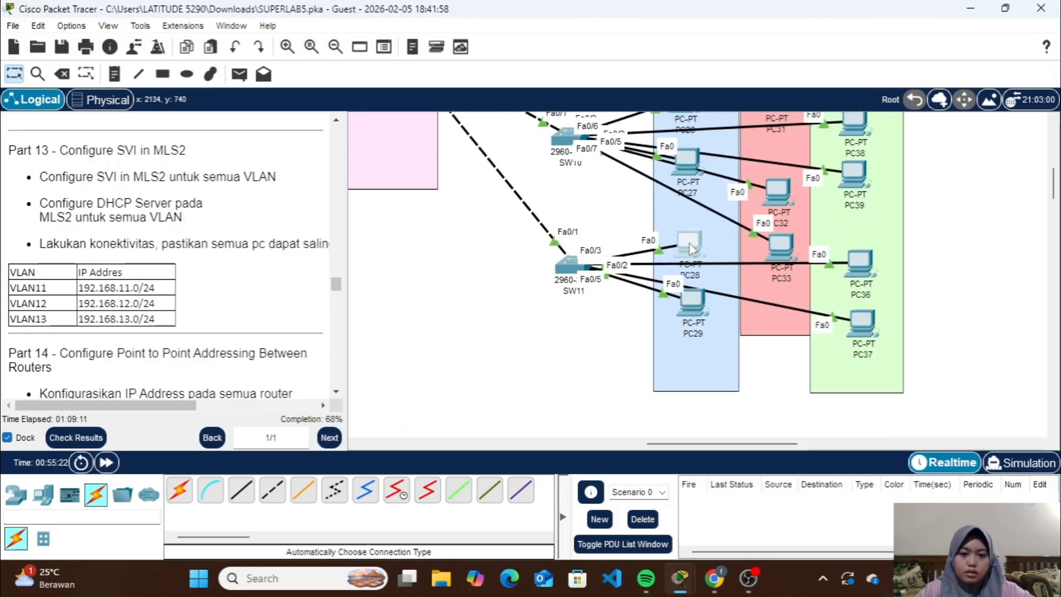
mouse_move(691, 316)
mouse_down()
mouse_move(653, 353)
mouse_move(692, 308)
mouse_up()
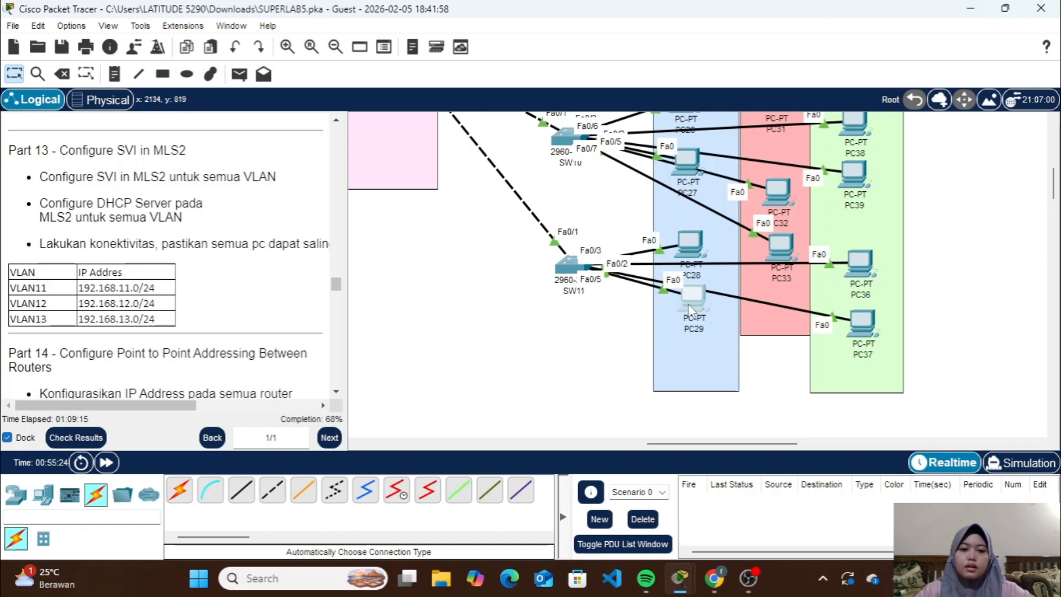
click(699, 243)
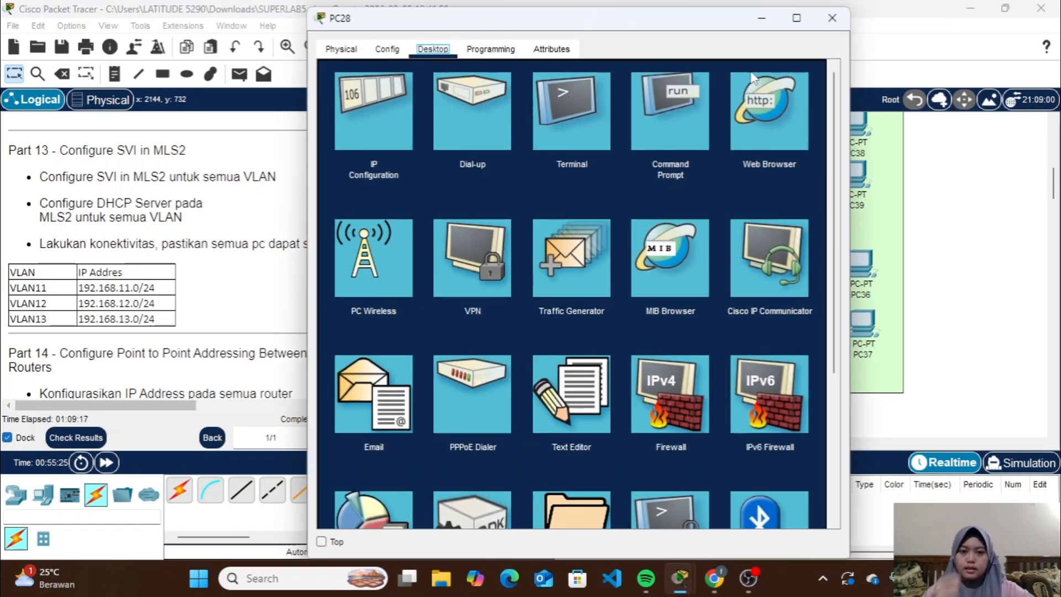
click(831, 17)
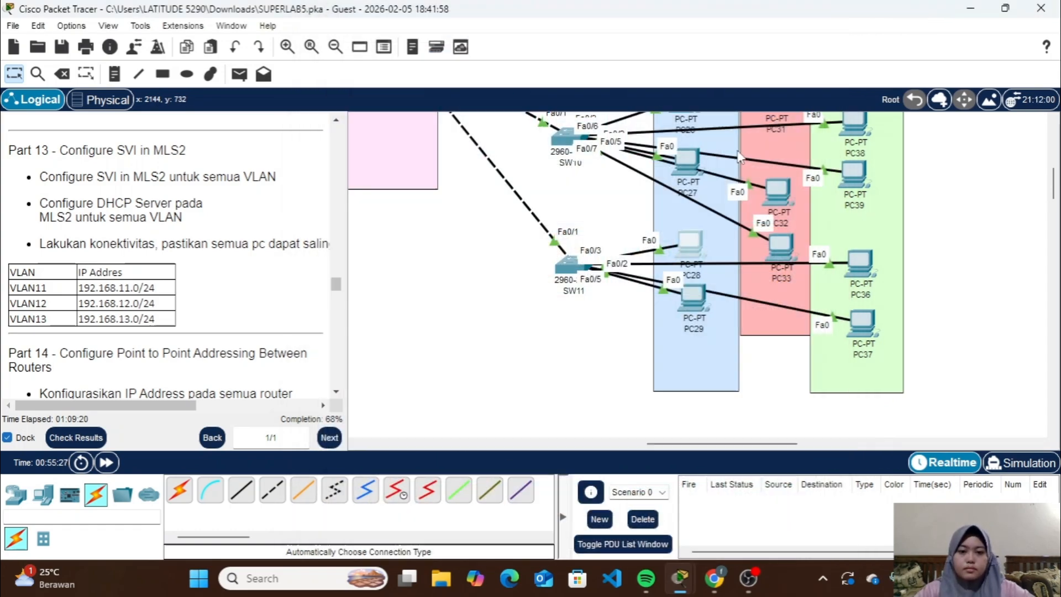
Remove the access VLAN 11 assignment from SW11's interface range fa0/3-4 and leave the range configuration
click(574, 270)
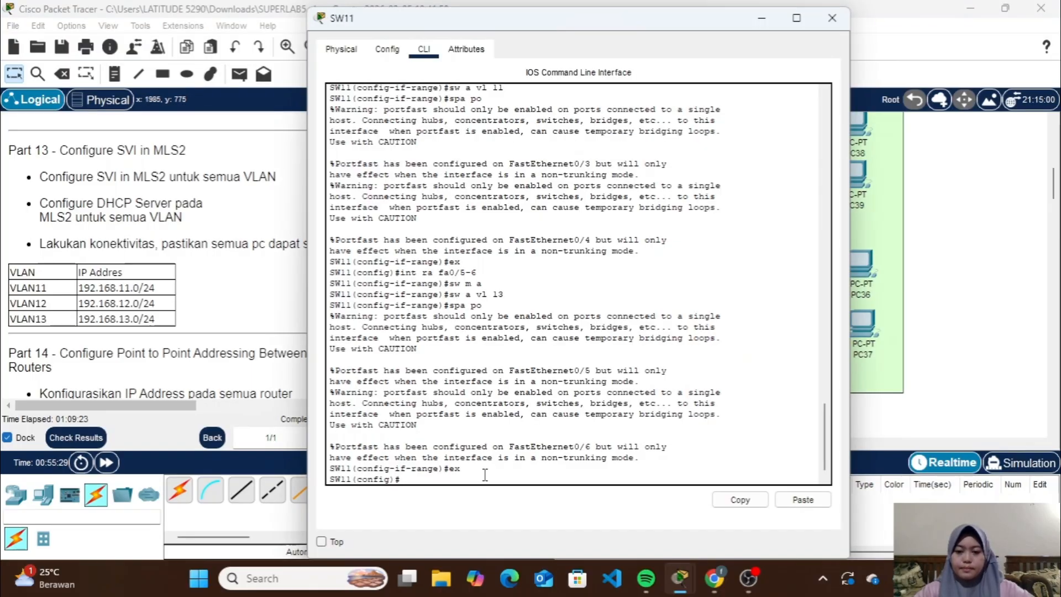
key(Up)
key(Up)
key(Up)
key(Up)
key(Up)
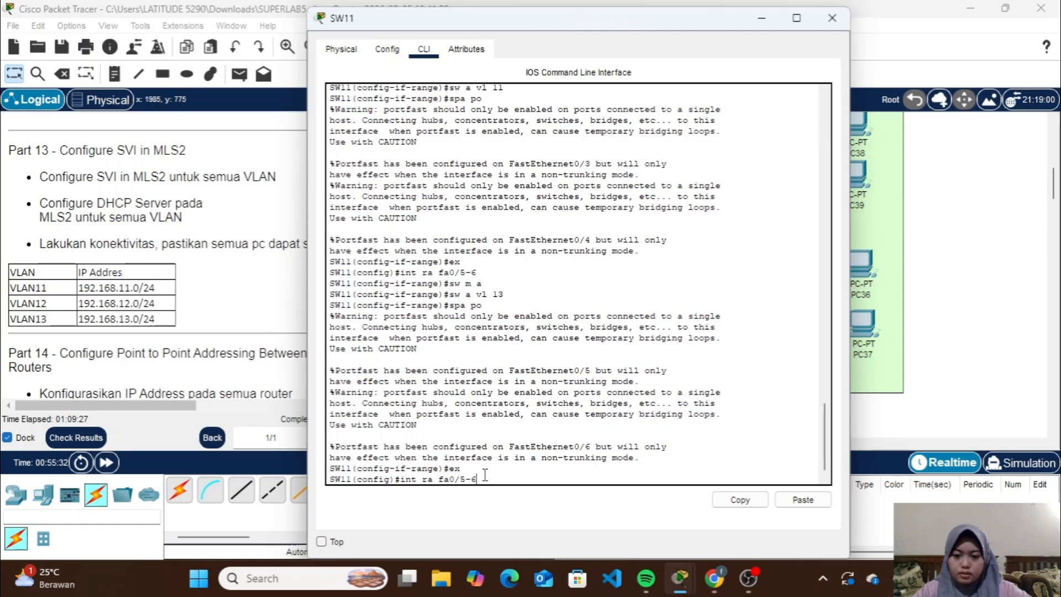
key(Up)
key(Up)
key(Up)
key(Up)
key(Up)
key(Return)
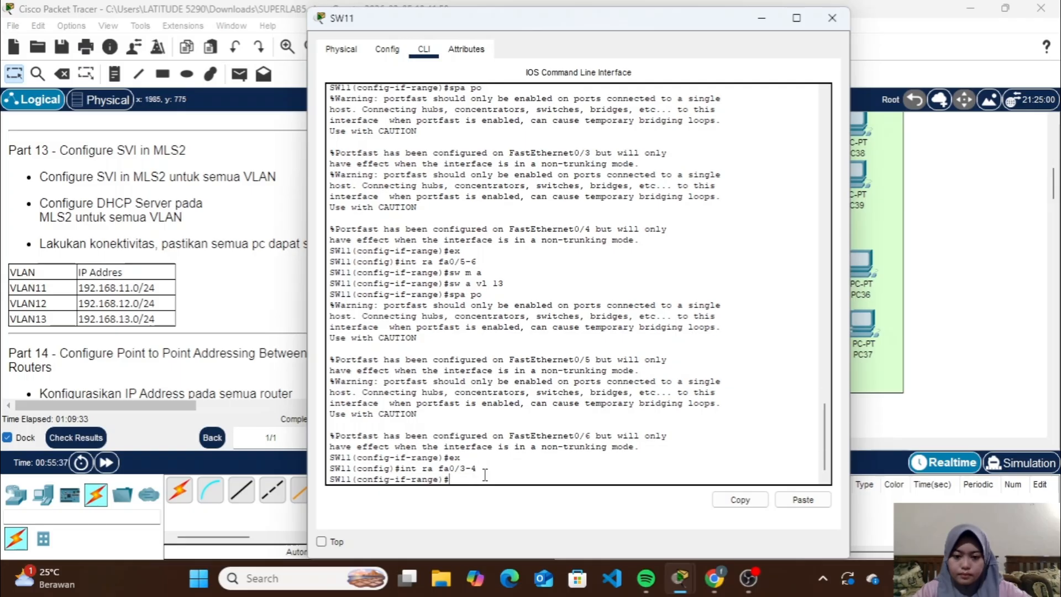
text(no sw a vl 11)
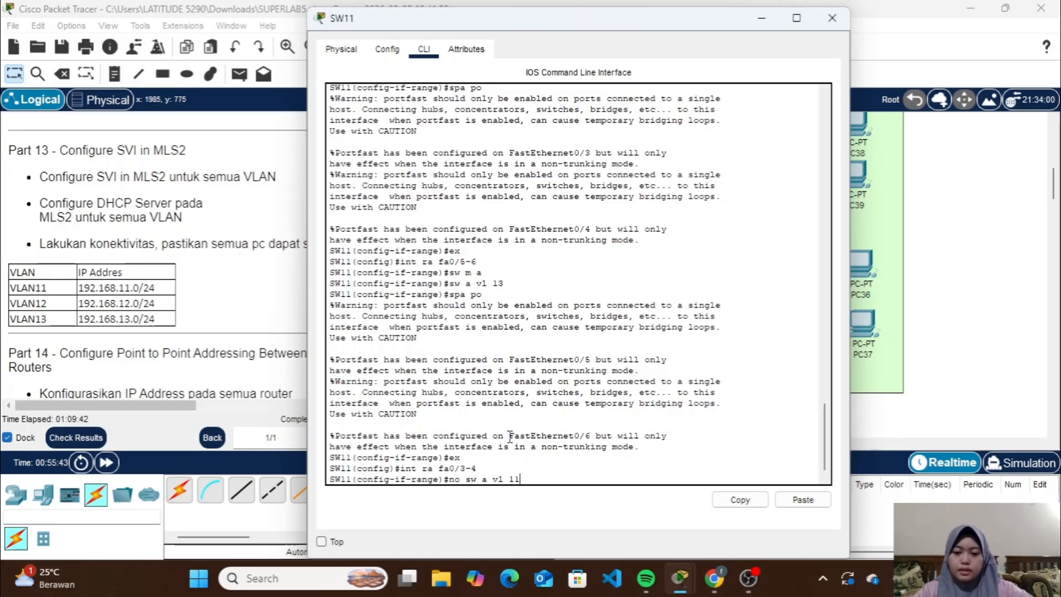
key(Return)
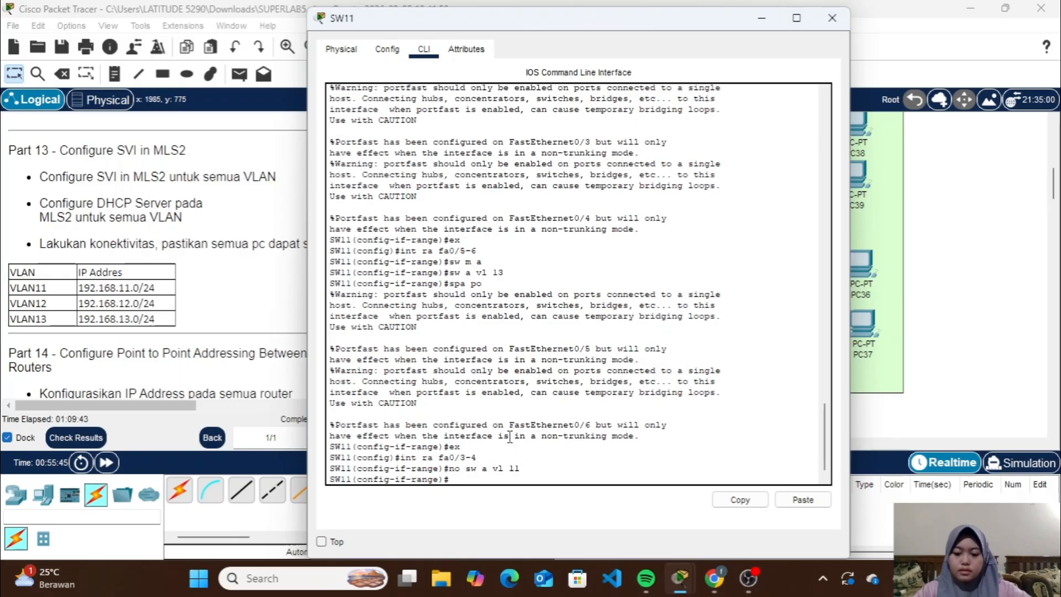
text(ex)
key(Return)
Remove the access VLAN 13 assignment from SW11's interface range fa0/5-6
text(ex)
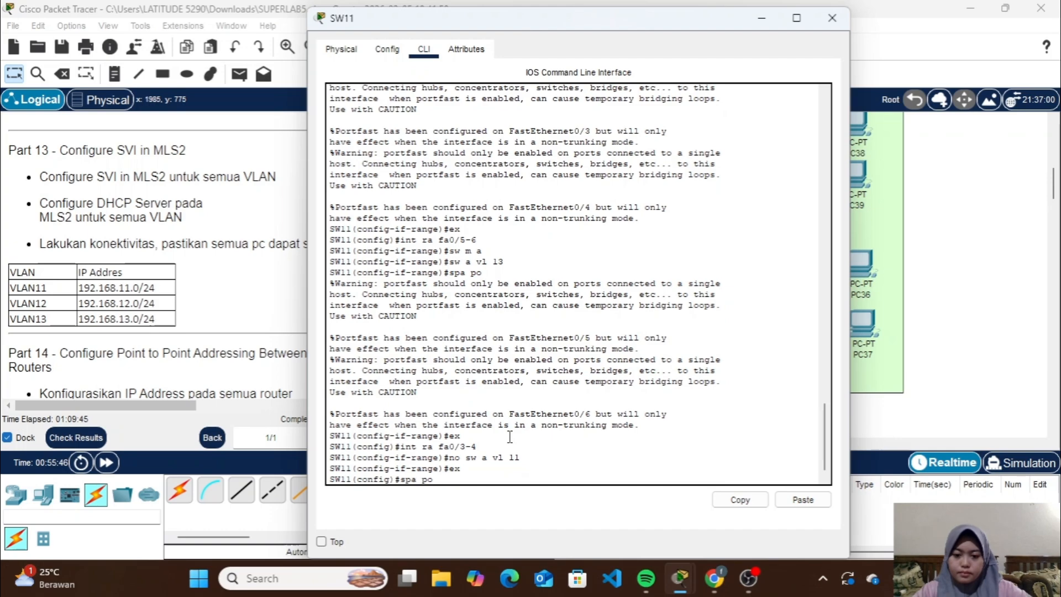
key(Up)
key(Up)
key(Up)
key(Return)
text(no sw a)
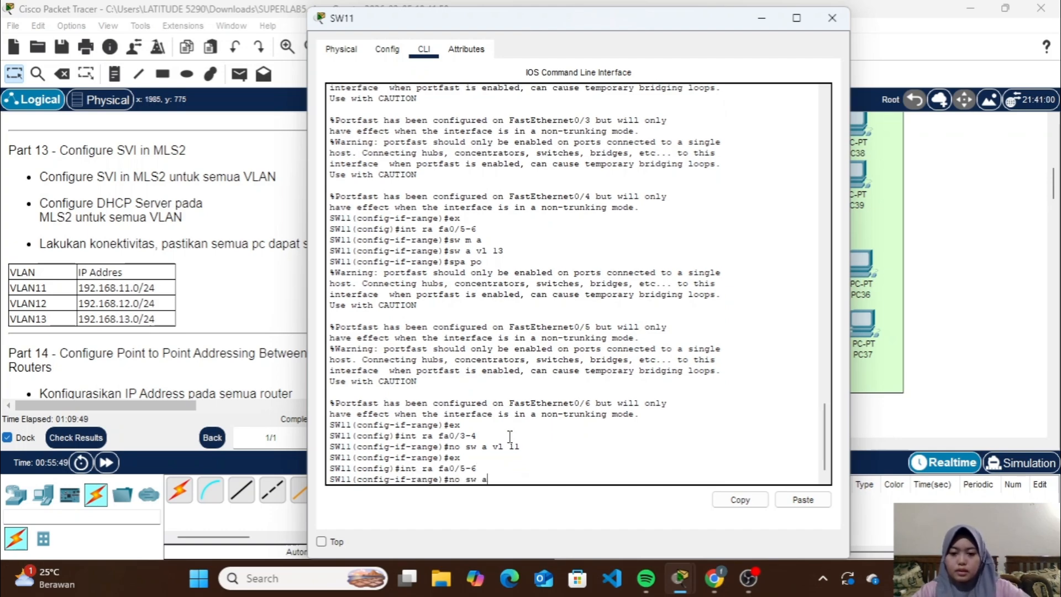
text( vl 1)
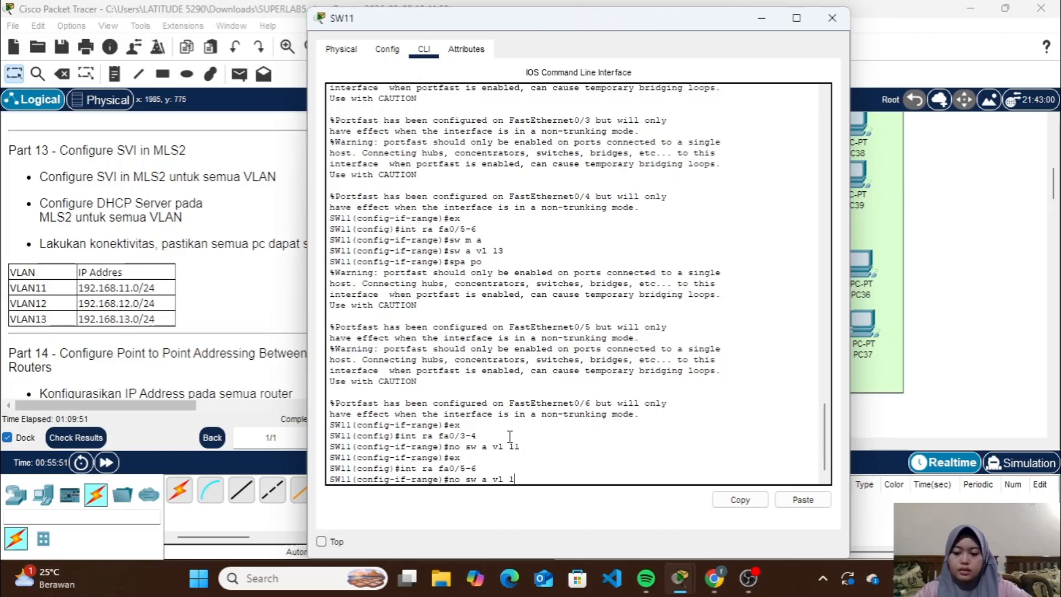
text(3)
key(Return)
Display SW11's brief VLAN table to check the port assignments and leave the range configuration
text(do)
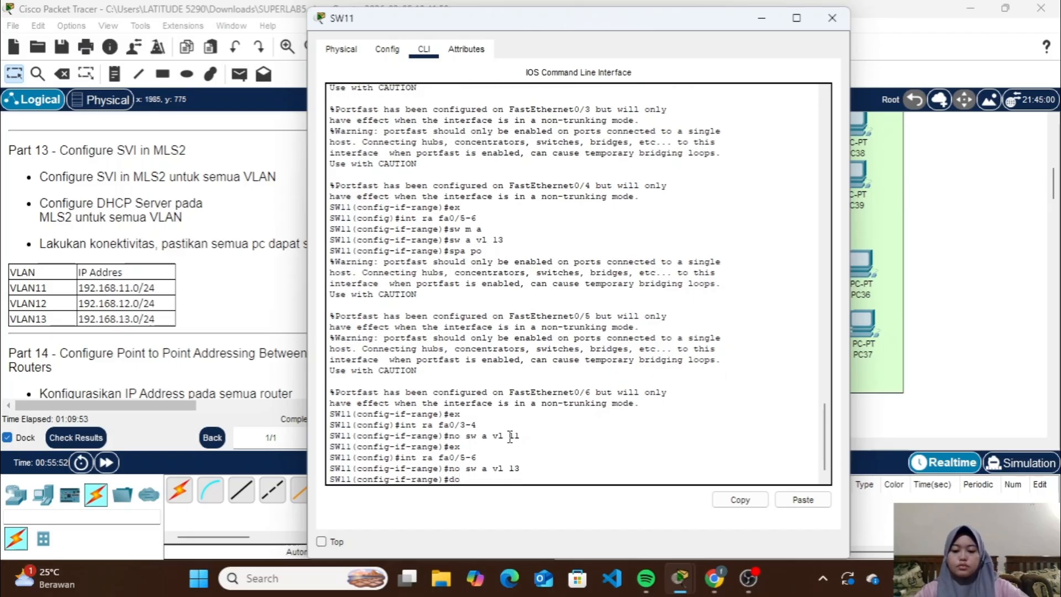
text( sh vlan)
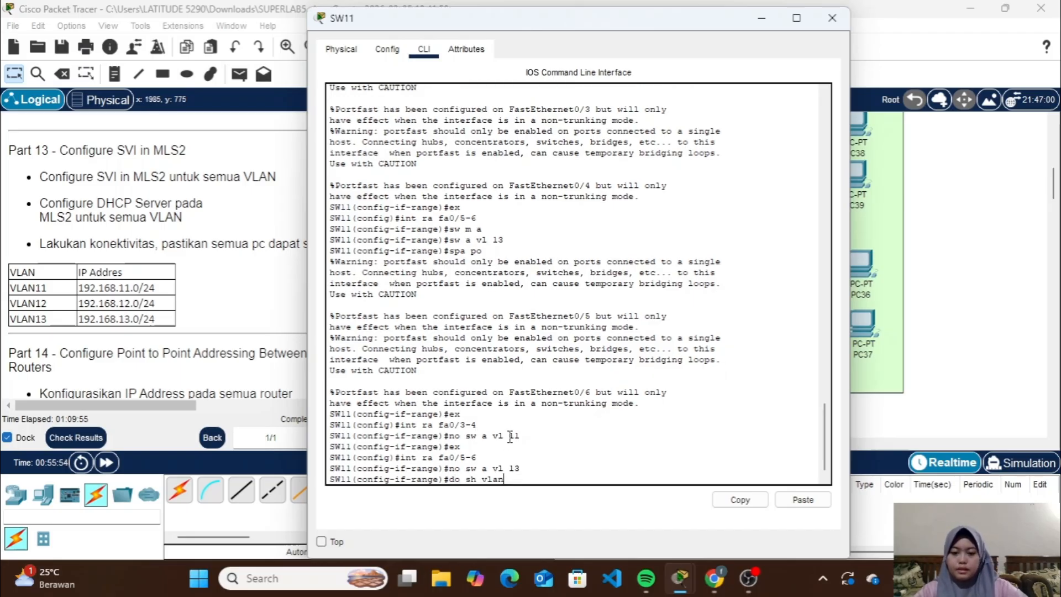
text( brief)
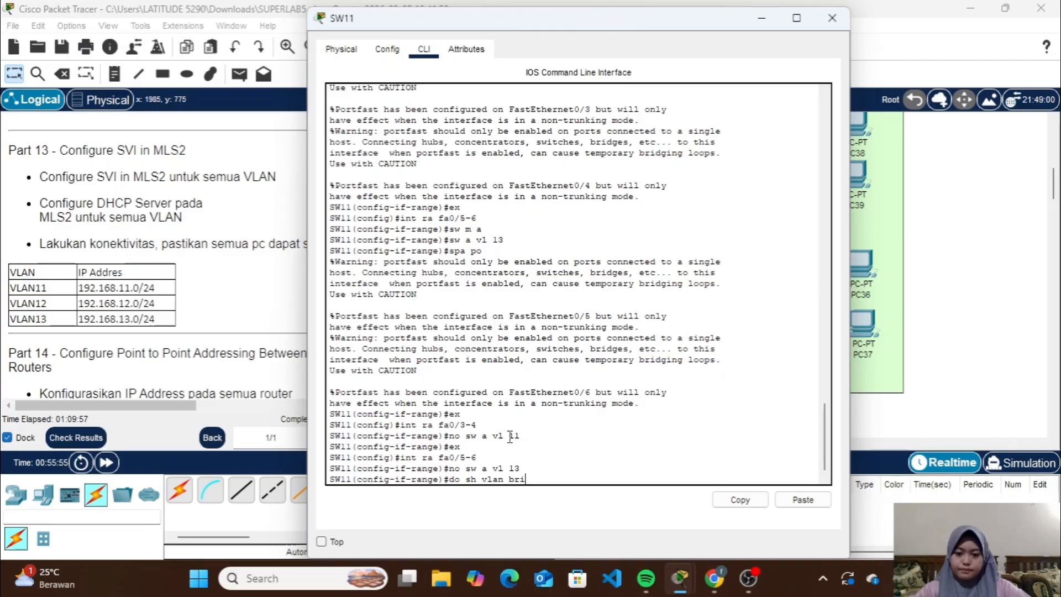
key(Return)
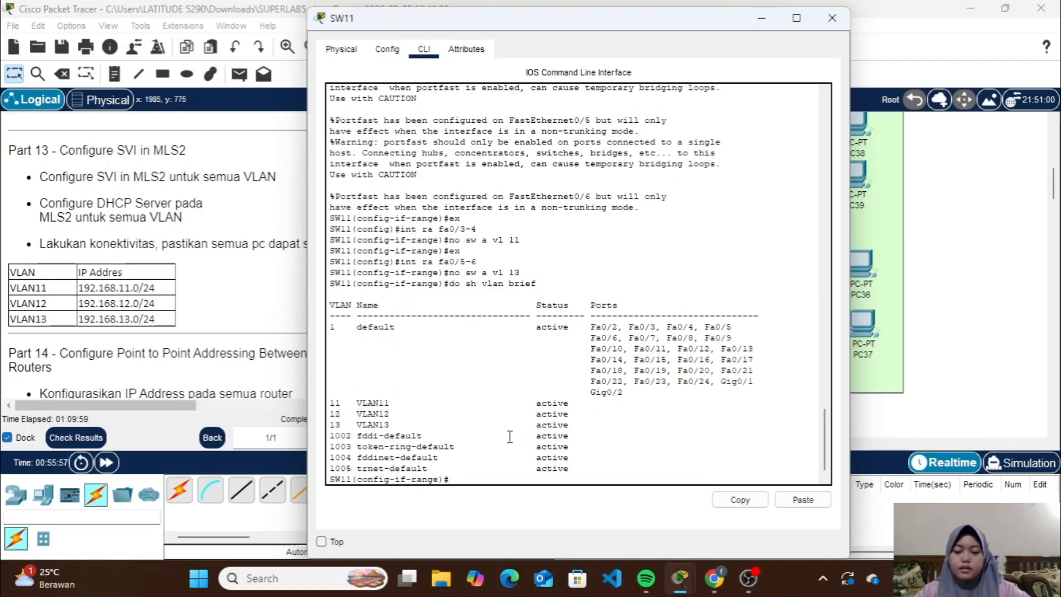
text(ex)
key(Return)
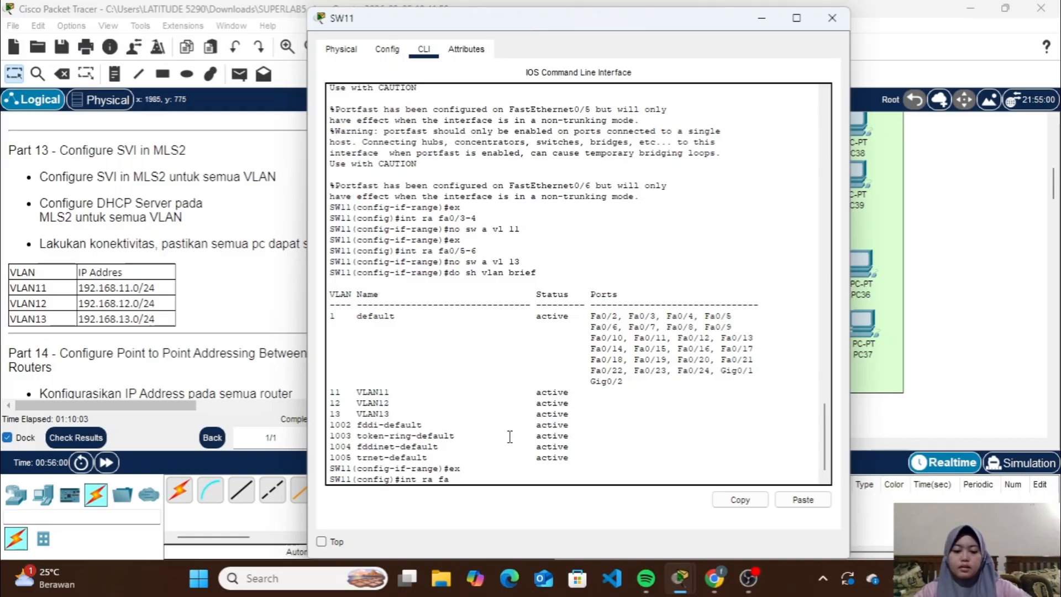
Shift PC29, PC28, PC36 and the VLAN11 area slightly to recheck their cabling to SW11's ports
click(763, 19)
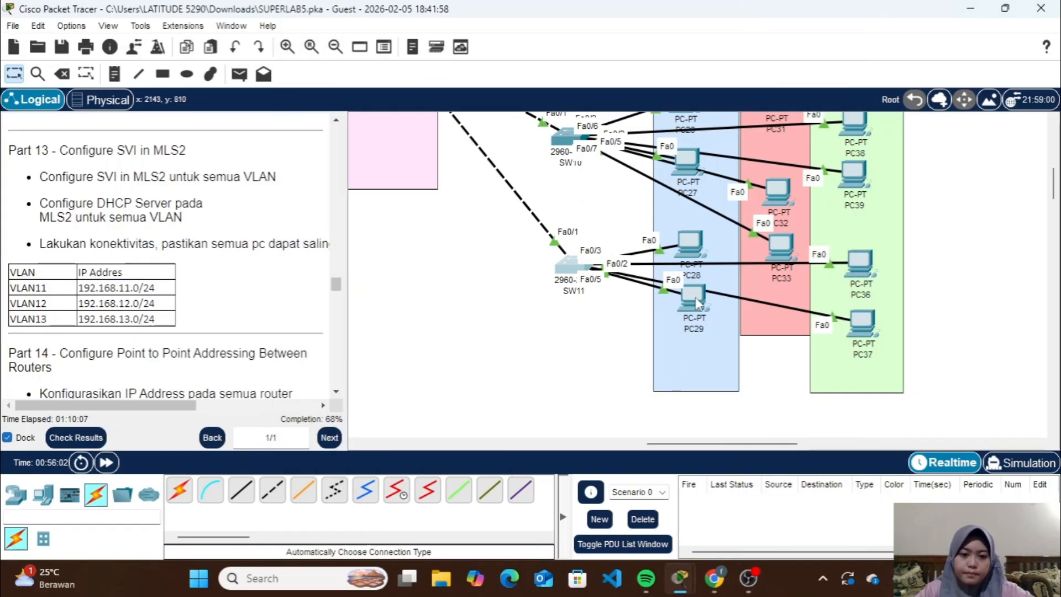
mouse_move(694, 298)
mouse_down()
mouse_move(643, 355)
mouse_move(695, 293)
mouse_up()
click(693, 230)
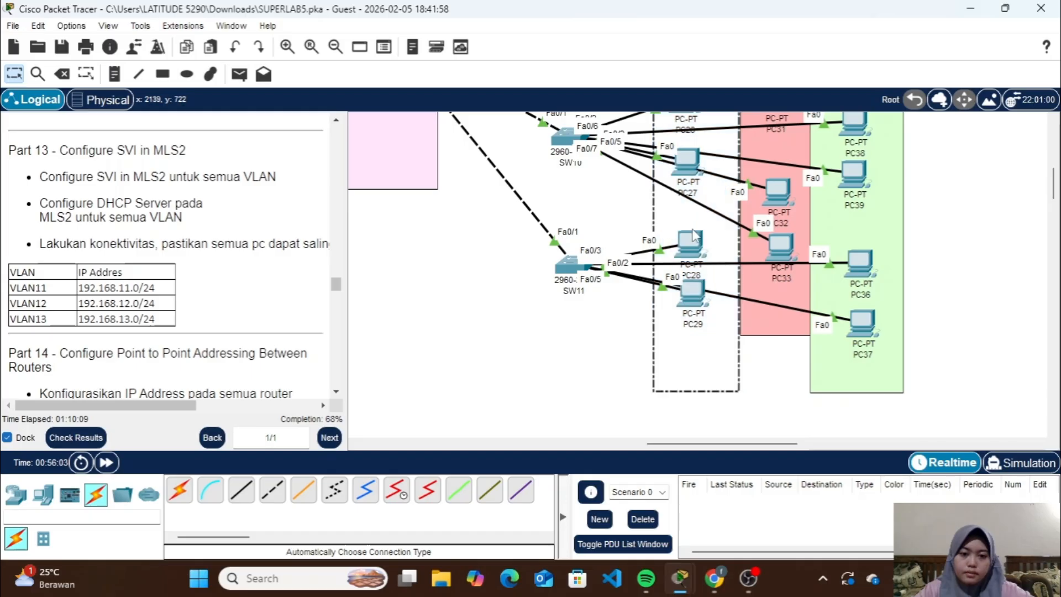
drag(692, 230, 697, 200)
scroll(753, 393, up, 3)
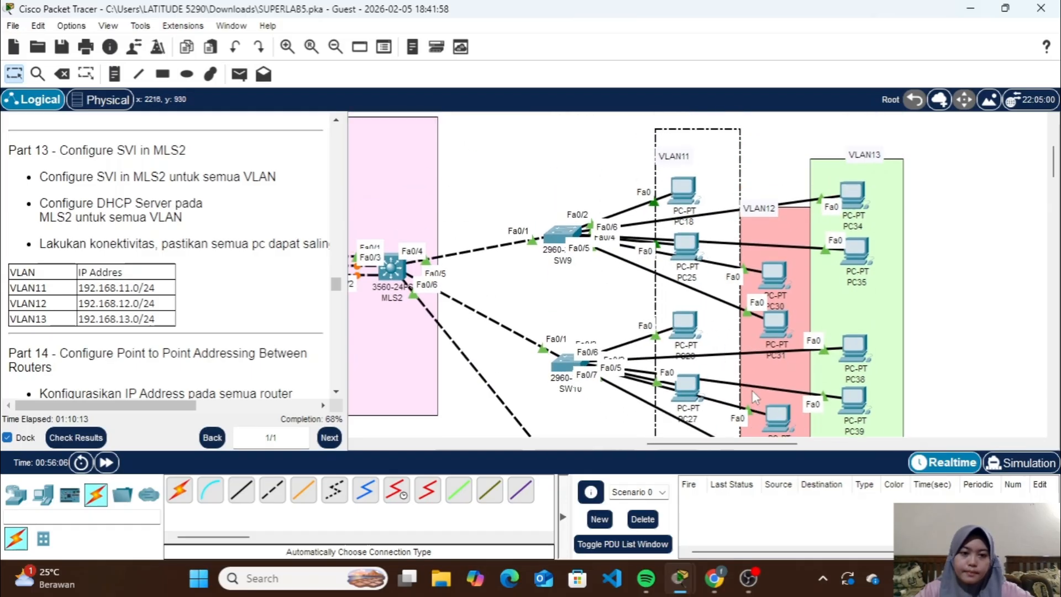
scroll(751, 390, up, 1)
drag(719, 222, 721, 251)
scroll(761, 250, down, 10)
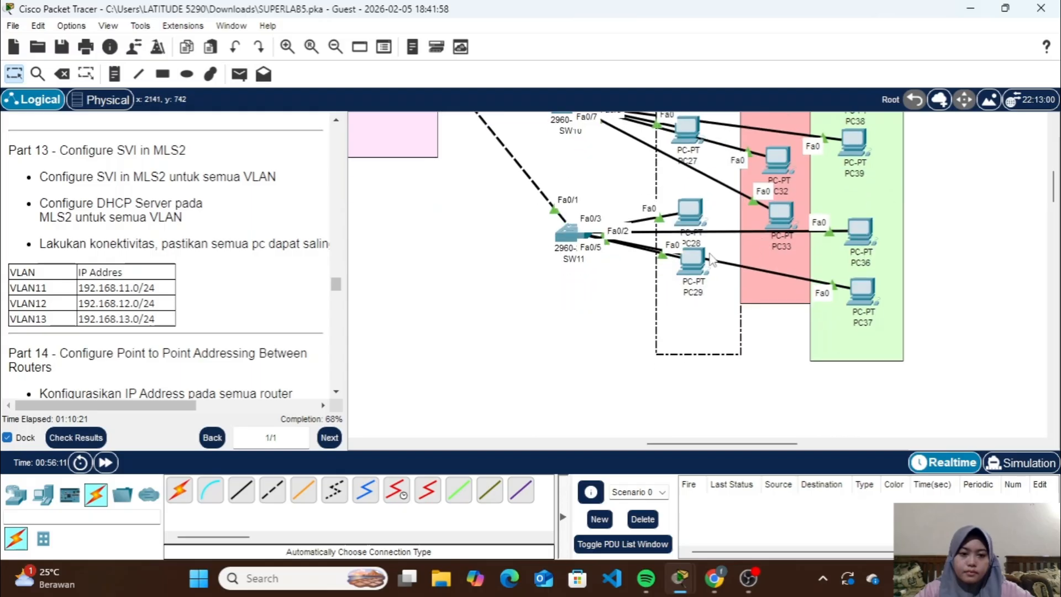
scroll(784, 393, up, 5)
mouse_move(688, 335)
mouse_down()
mouse_move(647, 293)
mouse_move(691, 329)
mouse_up()
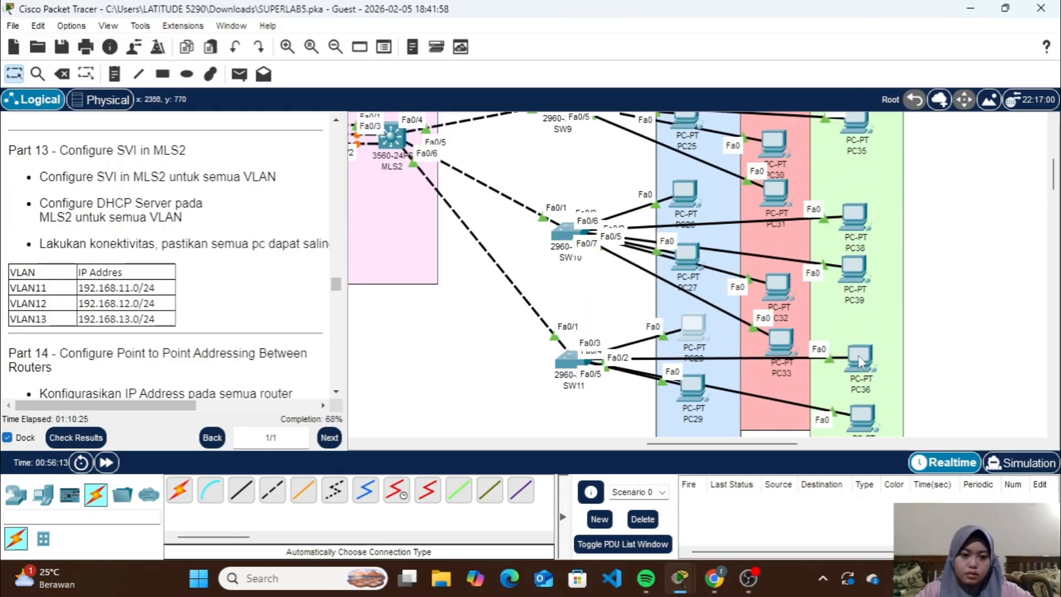
mouse_move(857, 356)
mouse_down()
mouse_move(856, 309)
mouse_move(860, 356)
mouse_up()
Configure SW11's interface range fa0/2-3 as VLAN 11 access ports with spanning-tree portfast and leave the range configuration
click(572, 361)
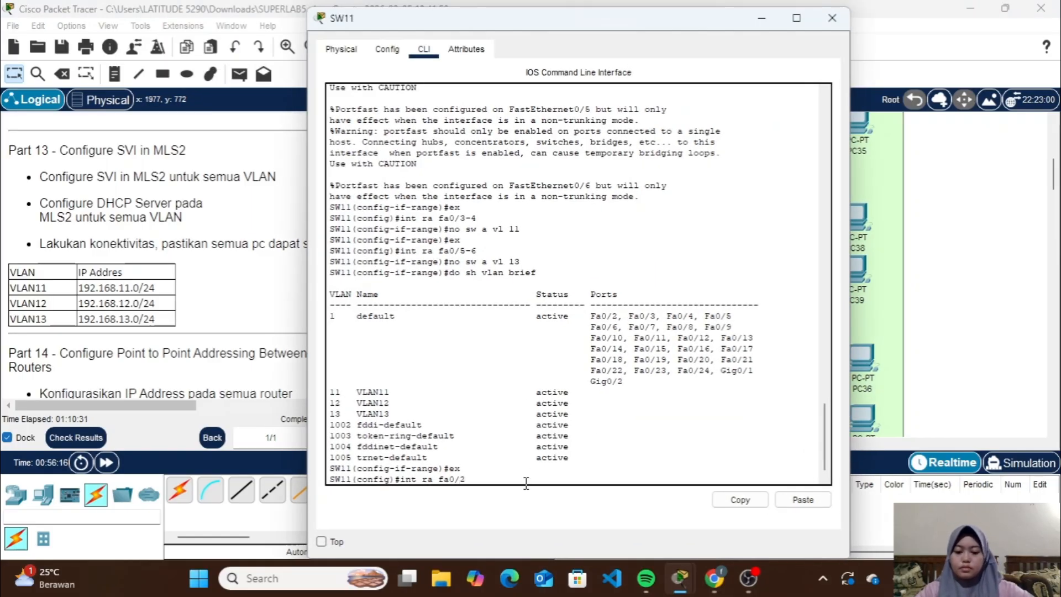
key(Return)
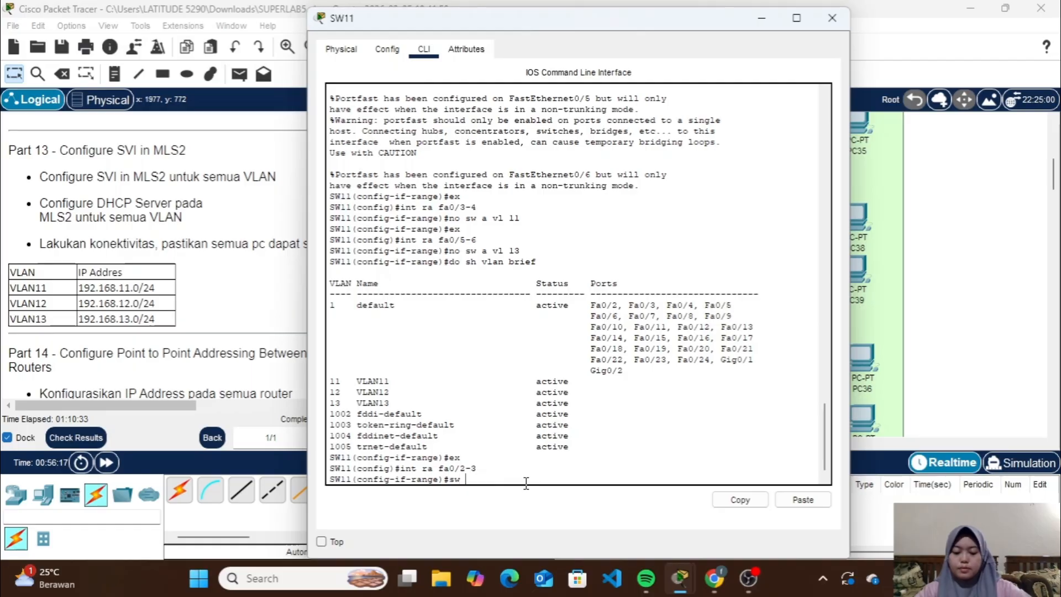
text(sw m a)
key(Return)
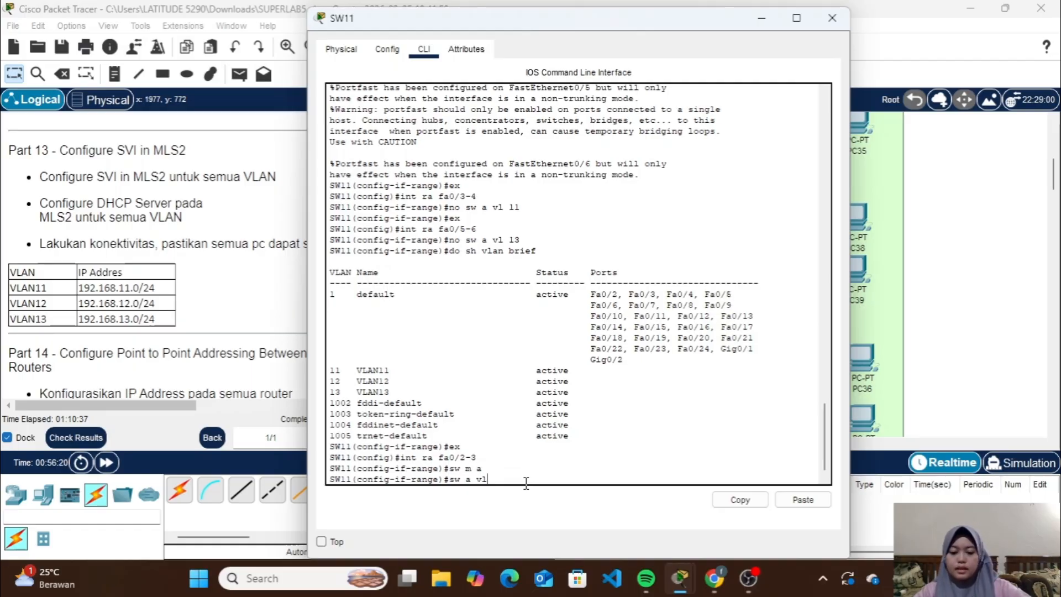
text(sw a vl 11)
key(Return)
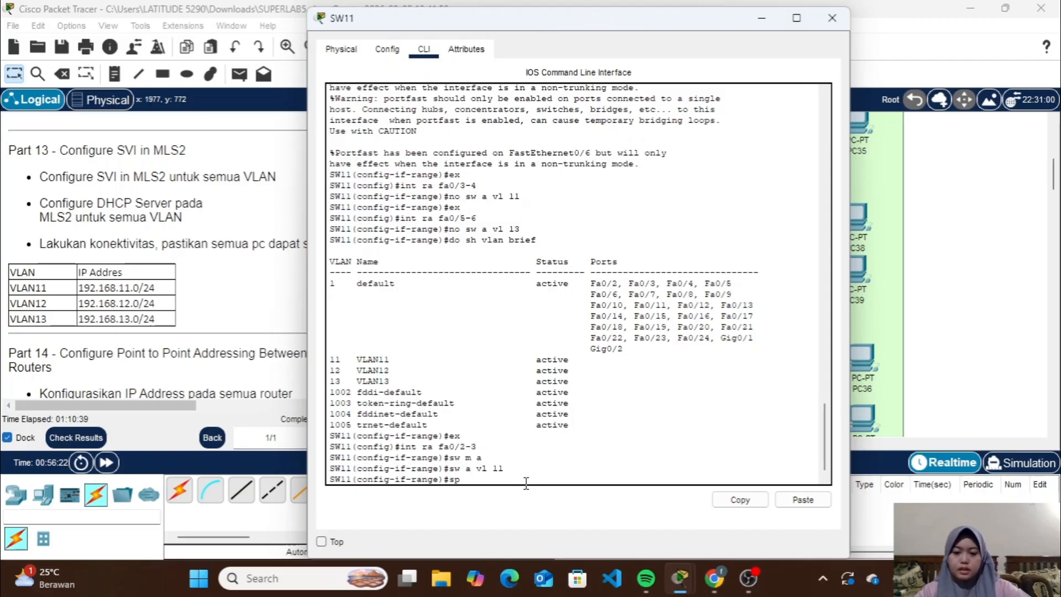
text(spa po)
key(Return)
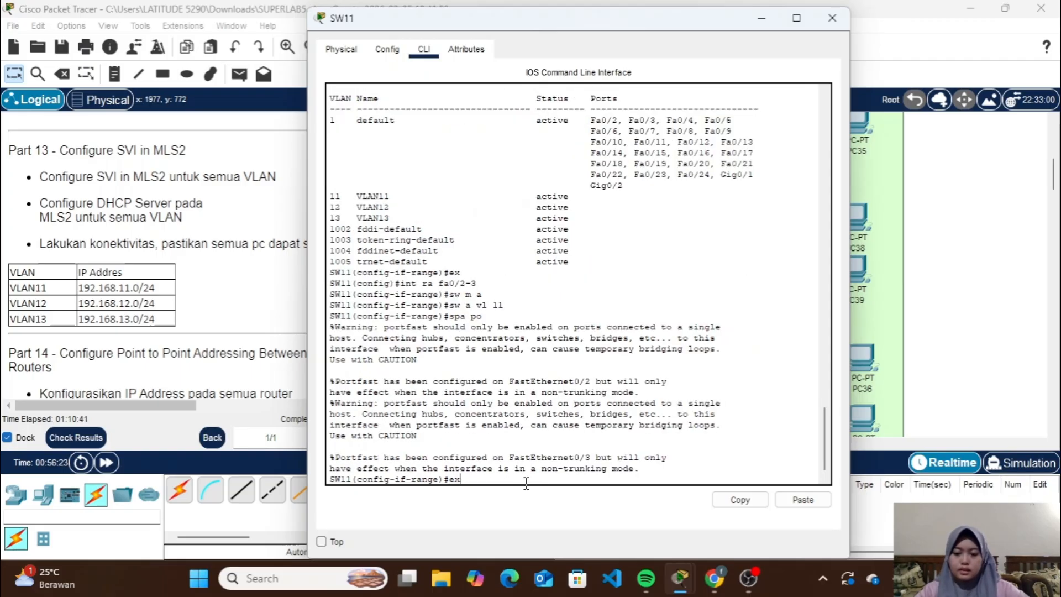
text(ex)
key(Return)
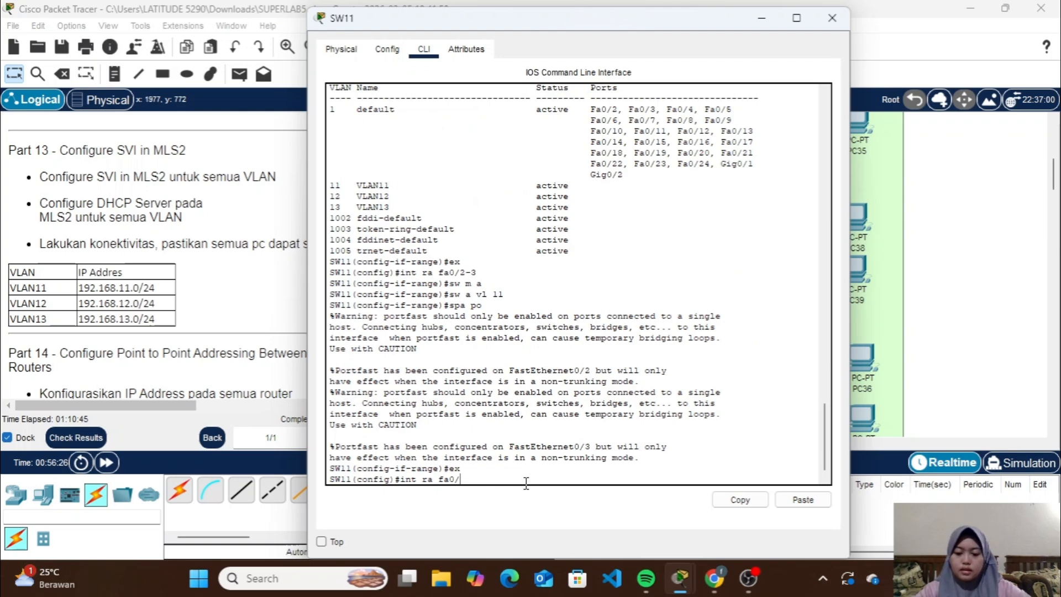
Configure SW11's interface range fa0/4-5 as VLAN 13 access ports with spanning-tree portfast and leave the range configuration
text(int ra fa0/4)
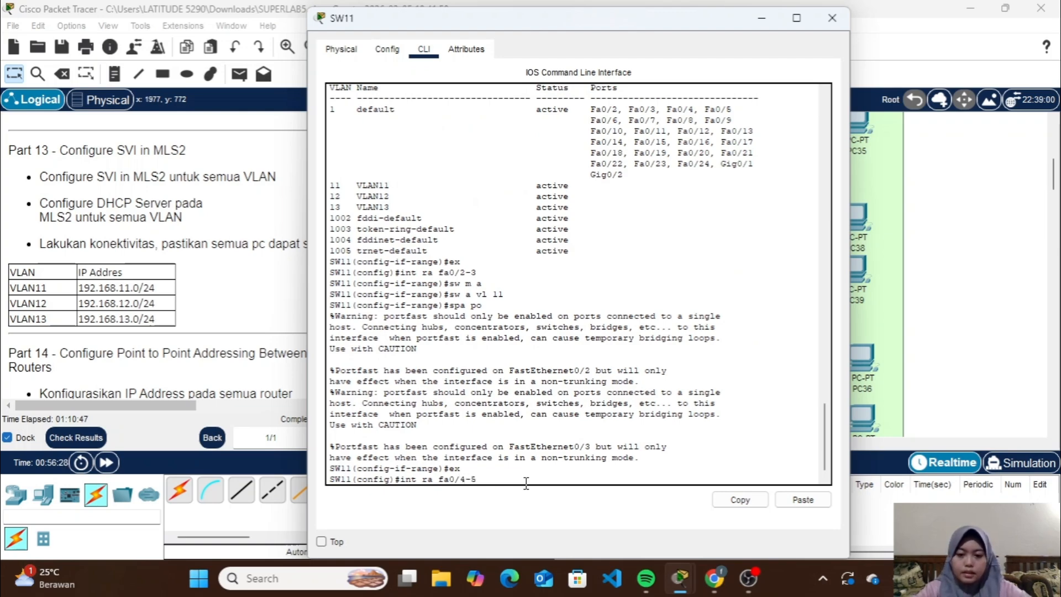
text(-5)
key(Return)
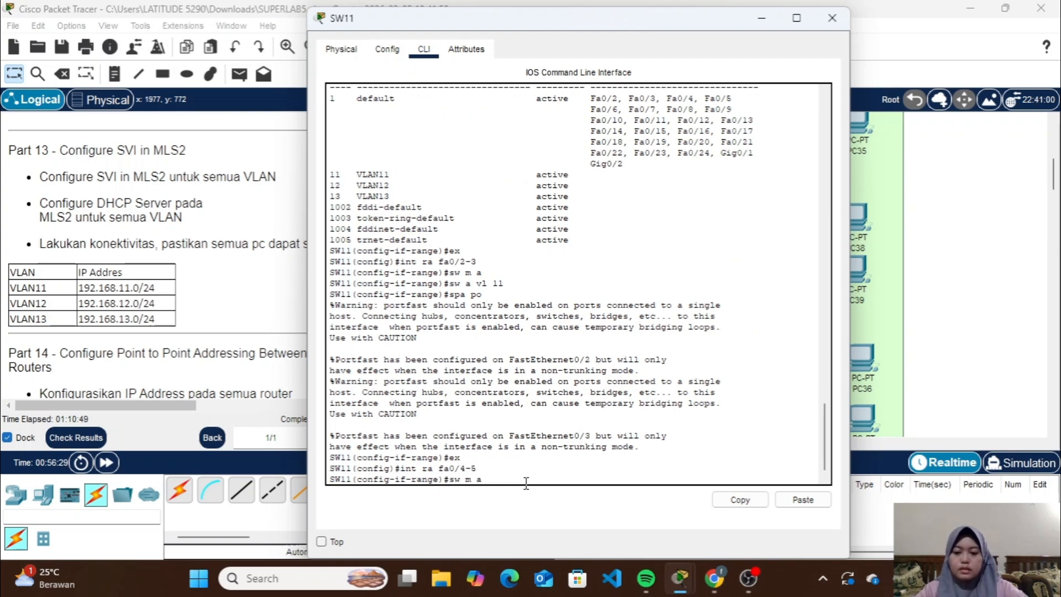
text(sw m a)
key(Return)
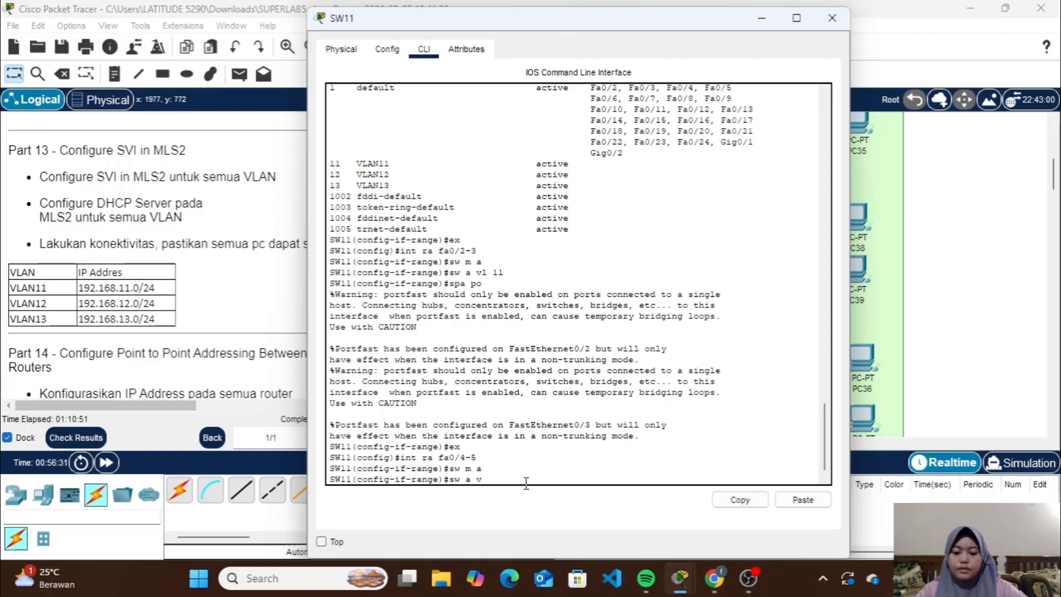
key(Return)
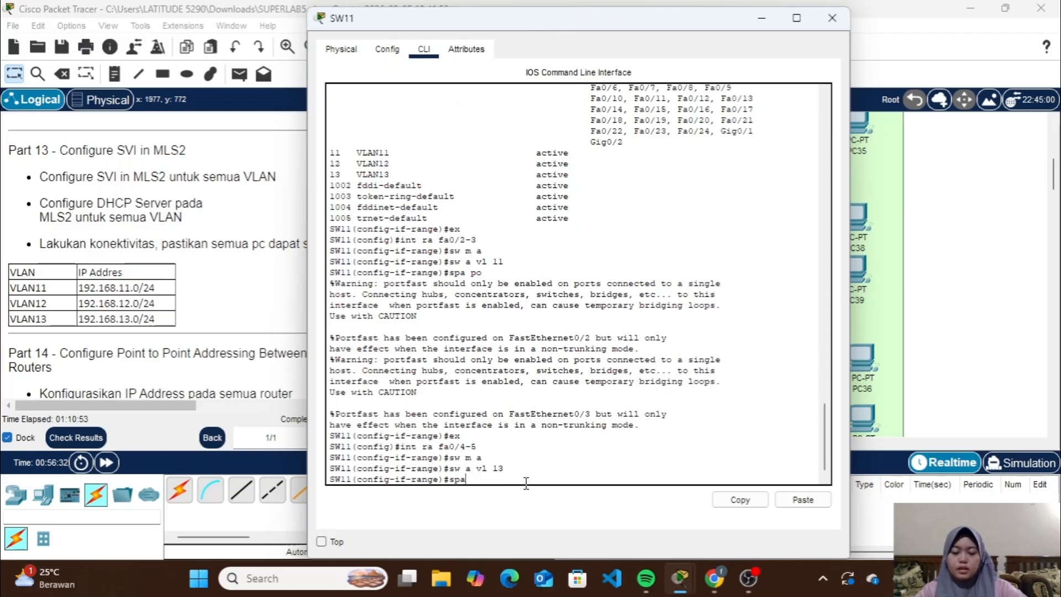
text(spa po)
key(Return)
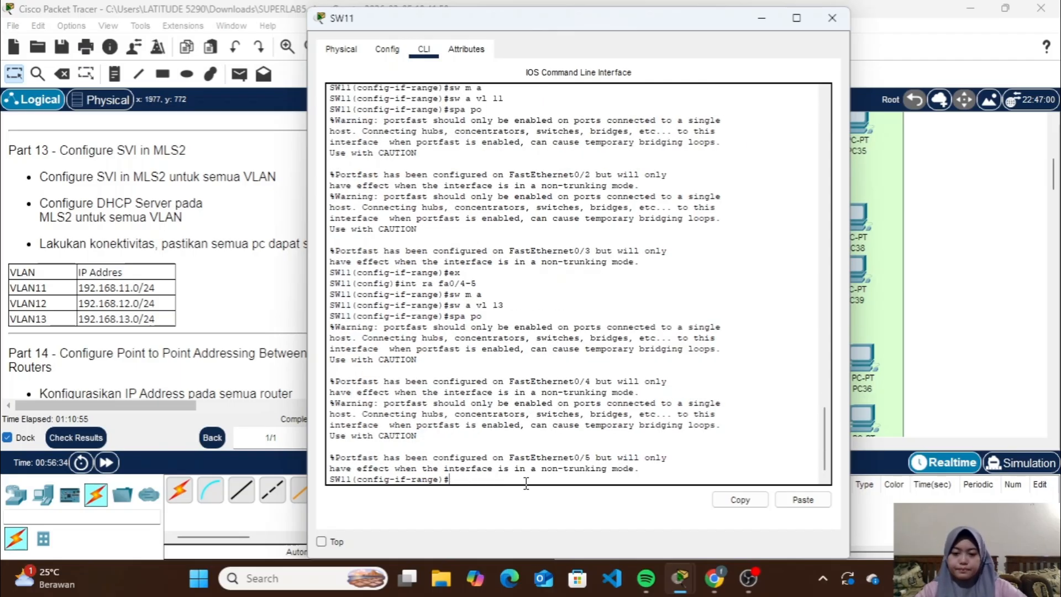
text(ex)
key(Return)
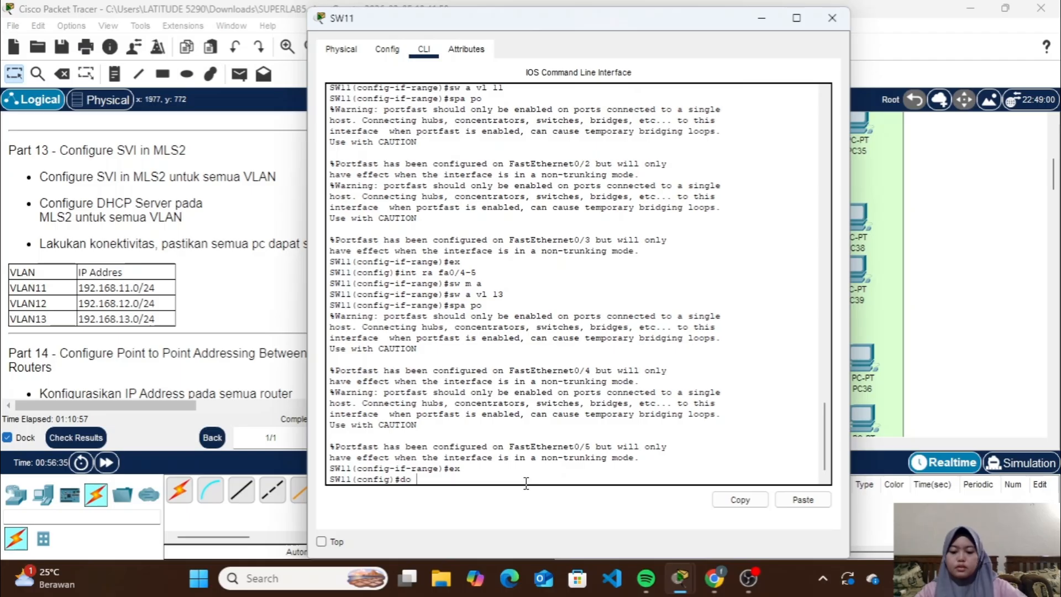
Display SW11's brief VLAN table to verify the new port assignments, then close SW11
text(do sh vlan )
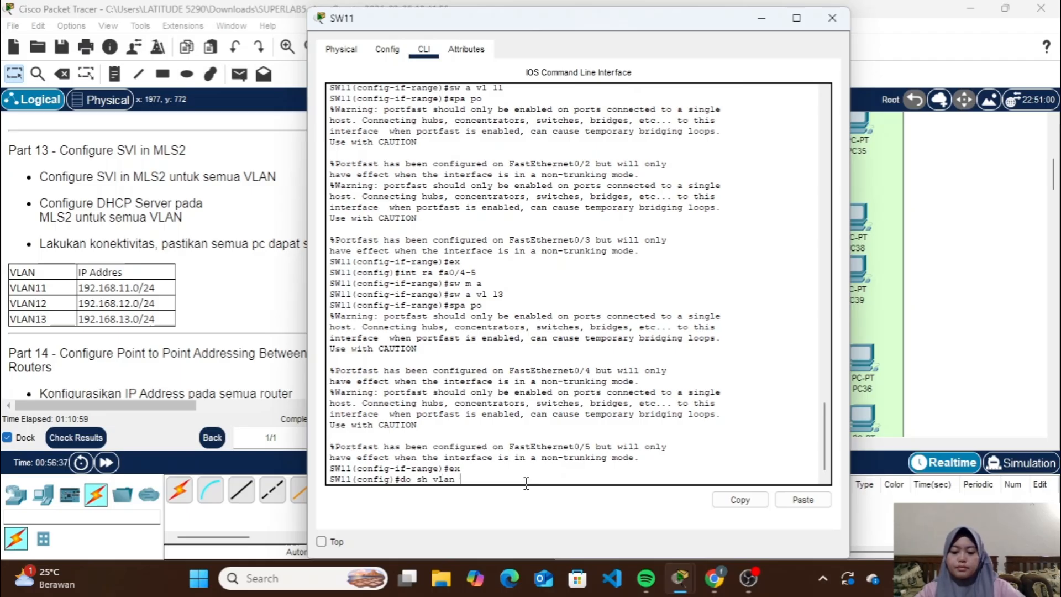
text(c)
text(r)
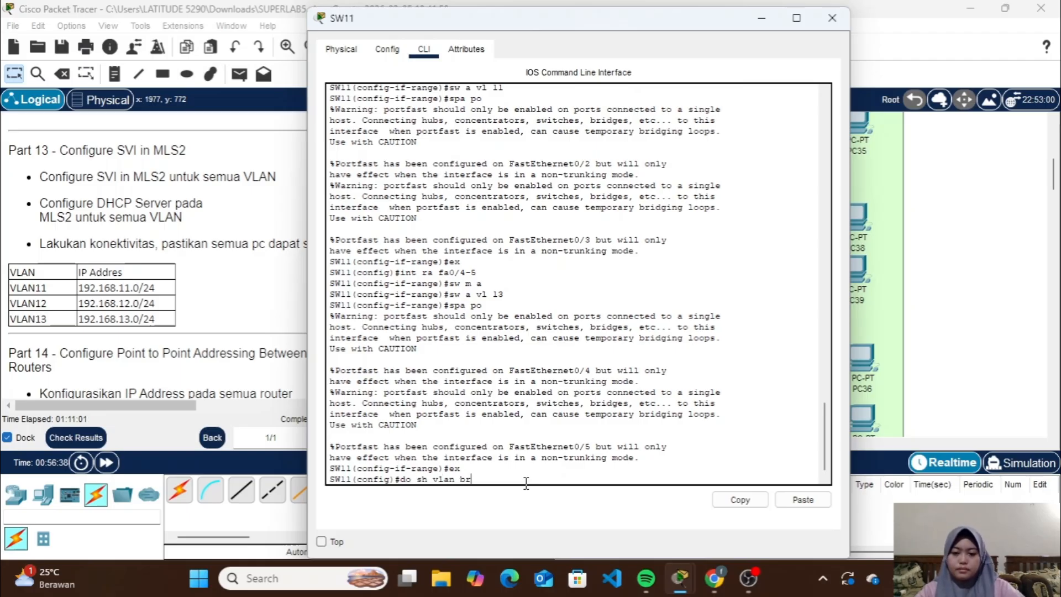
text(ief)
key(Return)
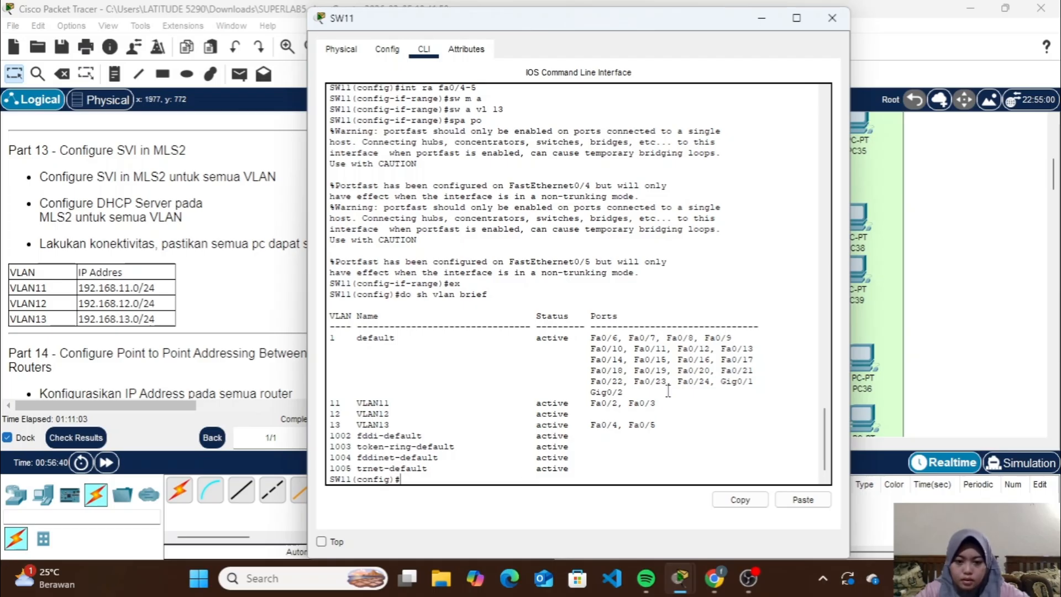
click(831, 18)
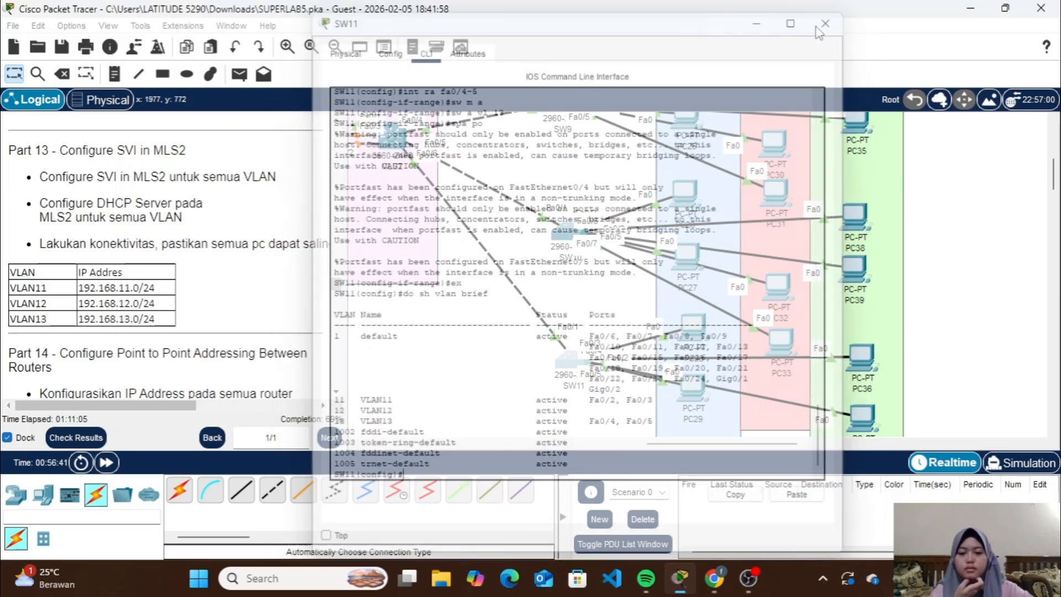
Reposition PC28 and PC29 within the blue VLAN area so their links to SW11 stay apart
mouse_move(692, 322)
mouse_down()
mouse_move(641, 345)
mouse_move(670, 295)
mouse_move(694, 318)
mouse_up()
mouse_move(696, 406)
mouse_down()
mouse_move(664, 424)
mouse_move(697, 406)
mouse_move(698, 385)
mouse_up()
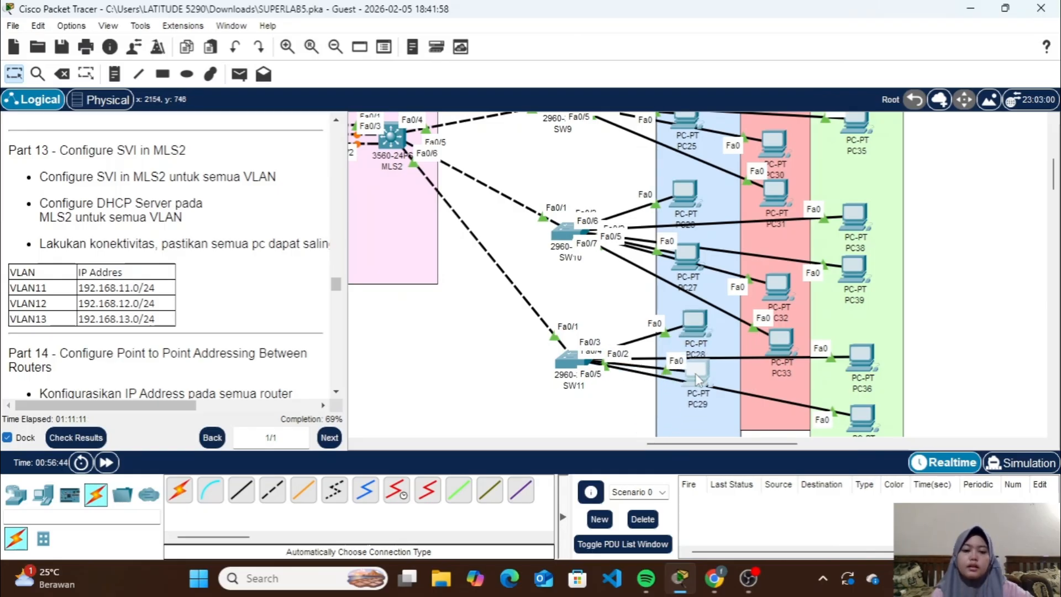
scroll(939, 345, down, 2)
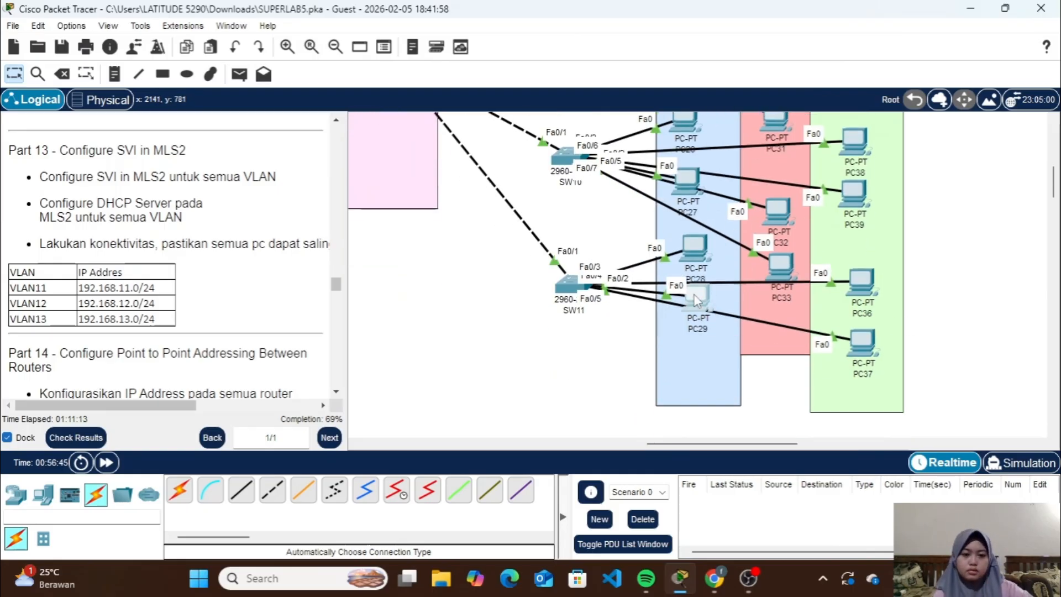
drag(695, 301, 694, 319)
drag(695, 254, 697, 267)
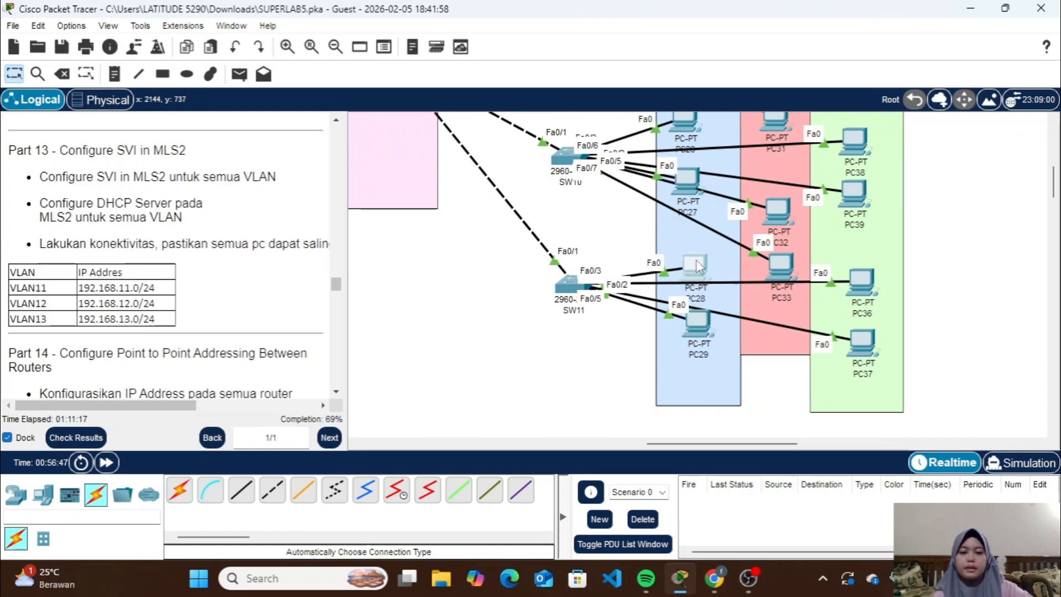
Check the DHCP addressing in the IP Configuration of PC28 and PC36
click(699, 267)
click(376, 145)
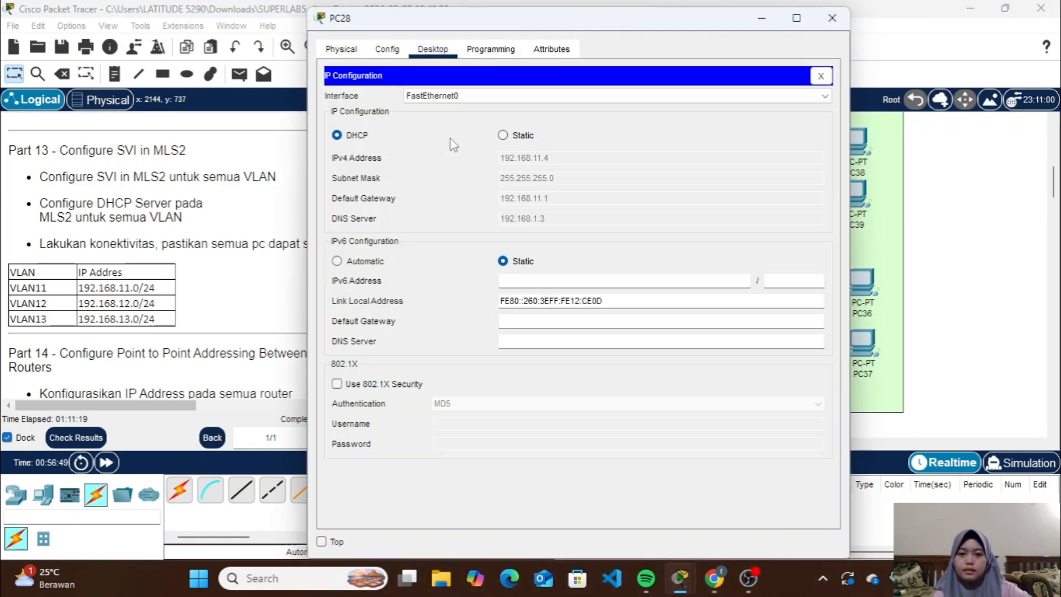
click(832, 17)
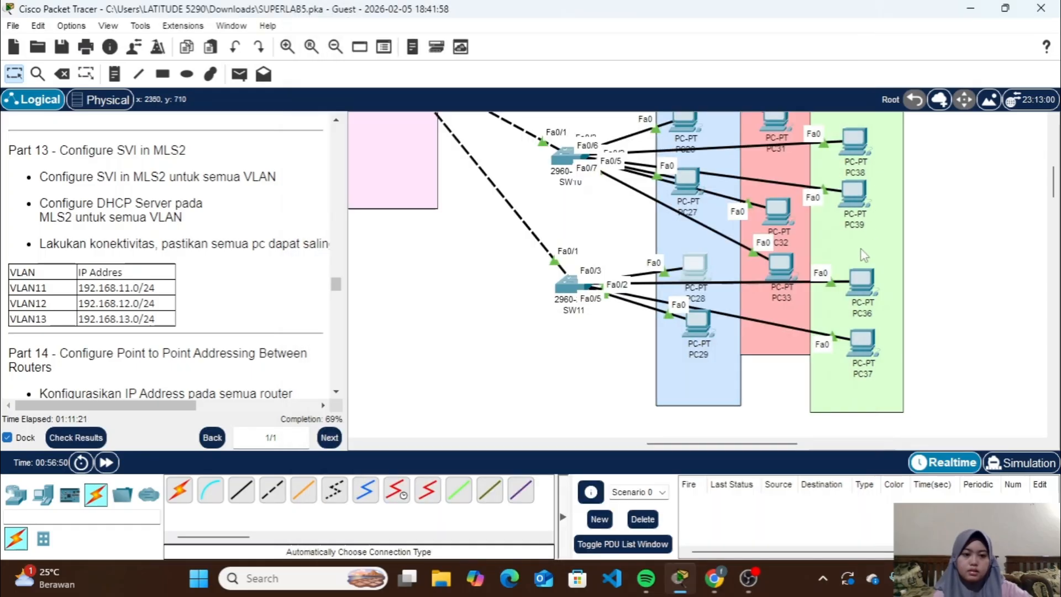
click(858, 276)
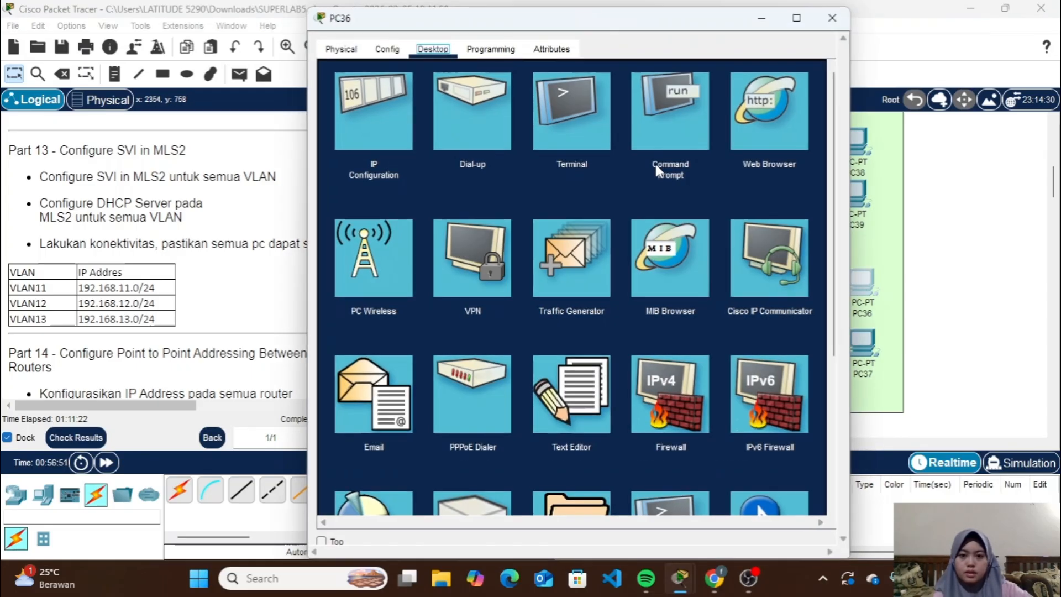
click(379, 112)
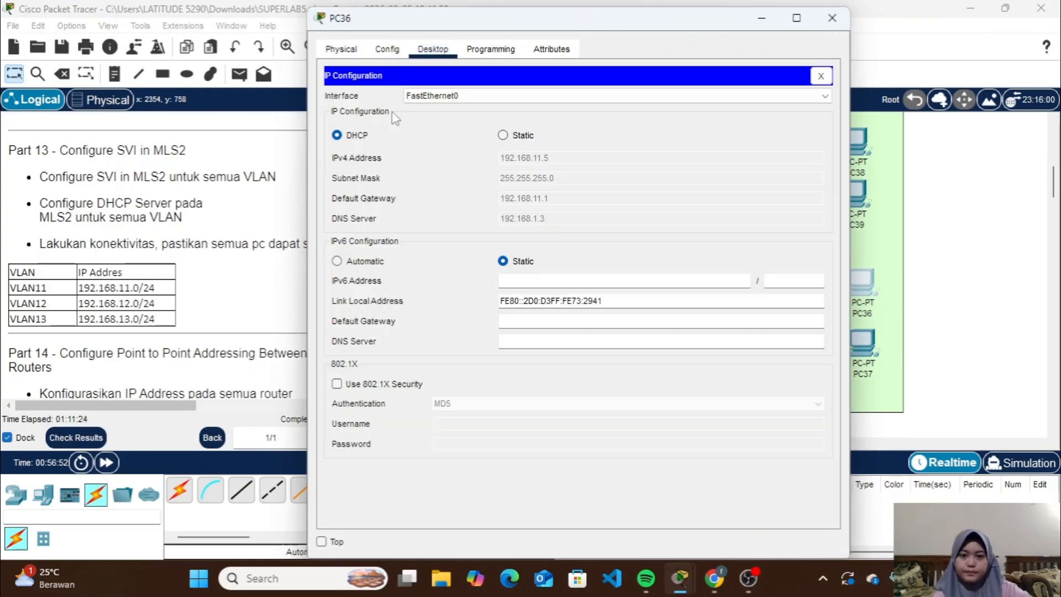
click(833, 19)
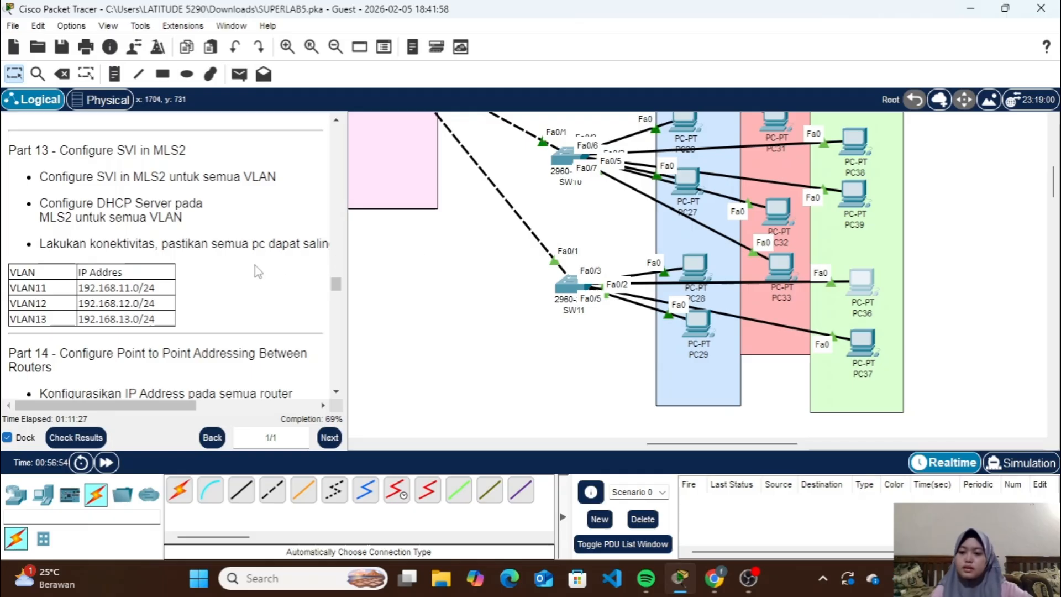
Read Part 14's point-to-point addressing table and compare it with the address labels around the routers and multilayer switches
scroll(246, 271, down, 4)
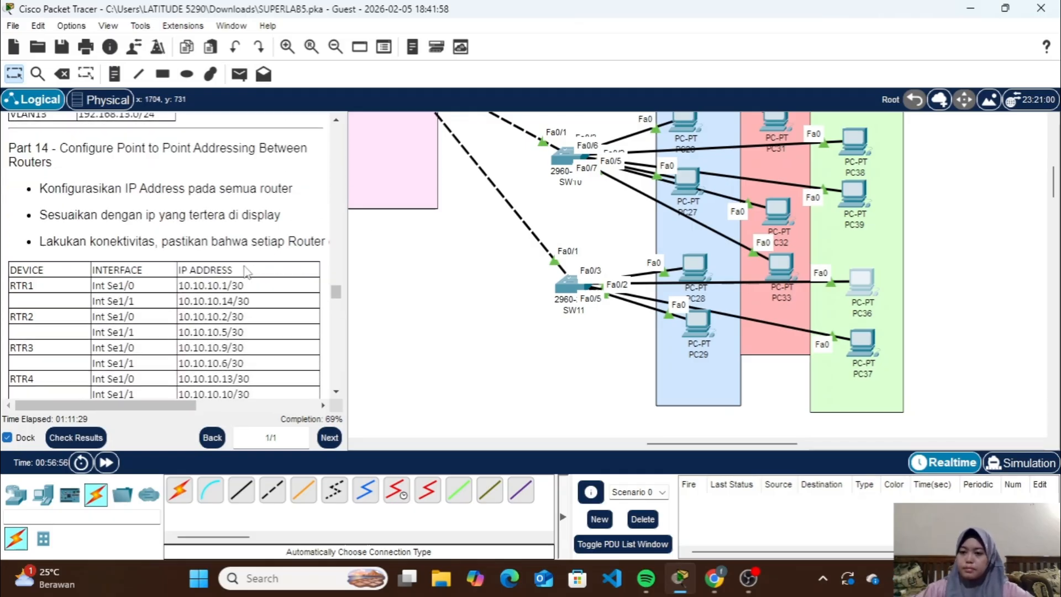
scroll(244, 270, down, 1)
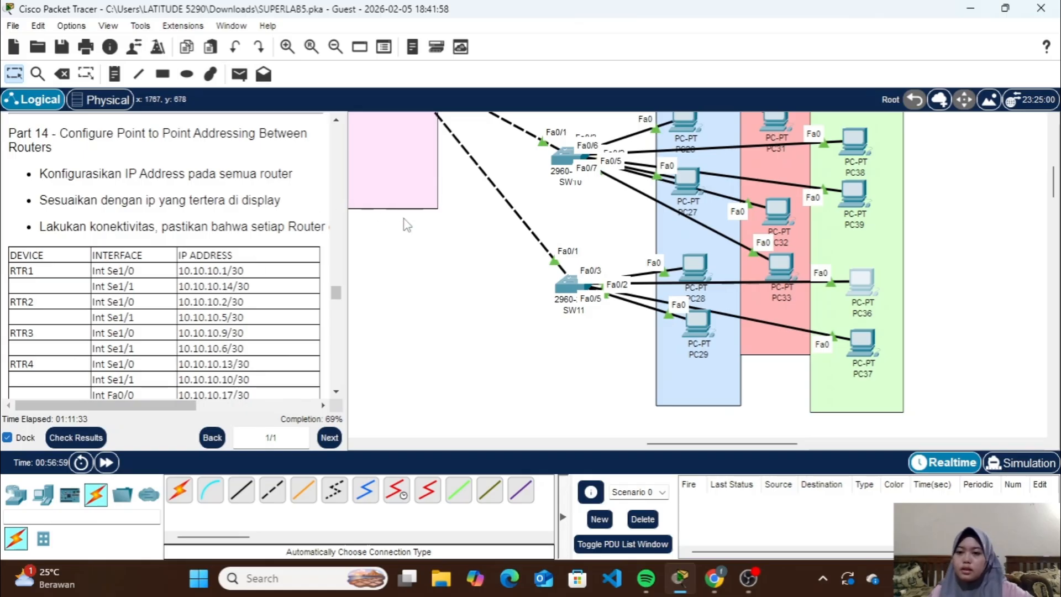
scroll(406, 237, up, 5)
scroll(406, 237, left, 3)
scroll(406, 243, left, 6)
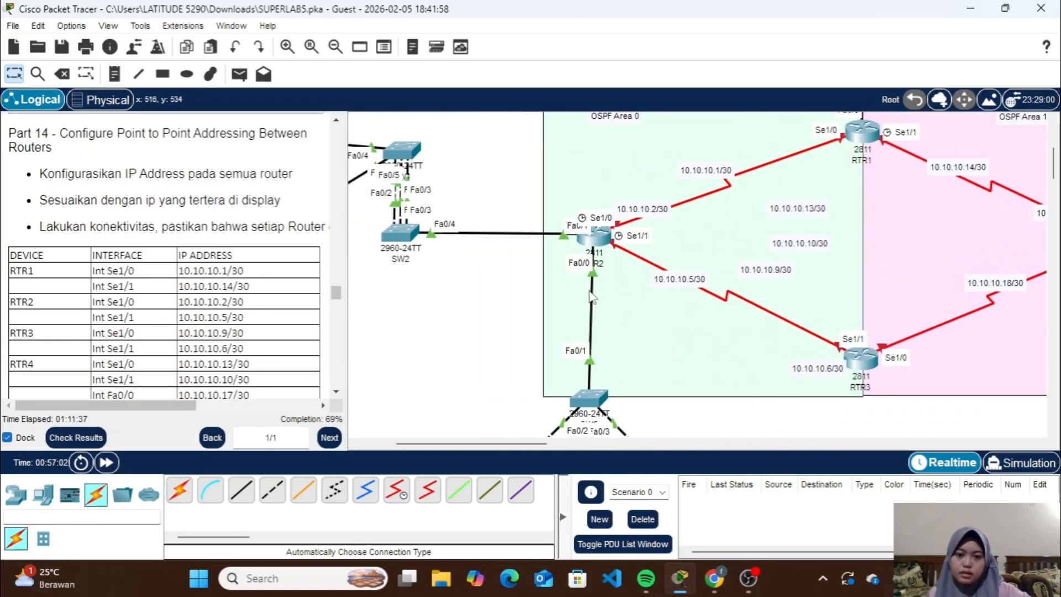
scroll(588, 296, right, 3)
scroll(707, 299, right, 4)
scroll(719, 303, right, 1)
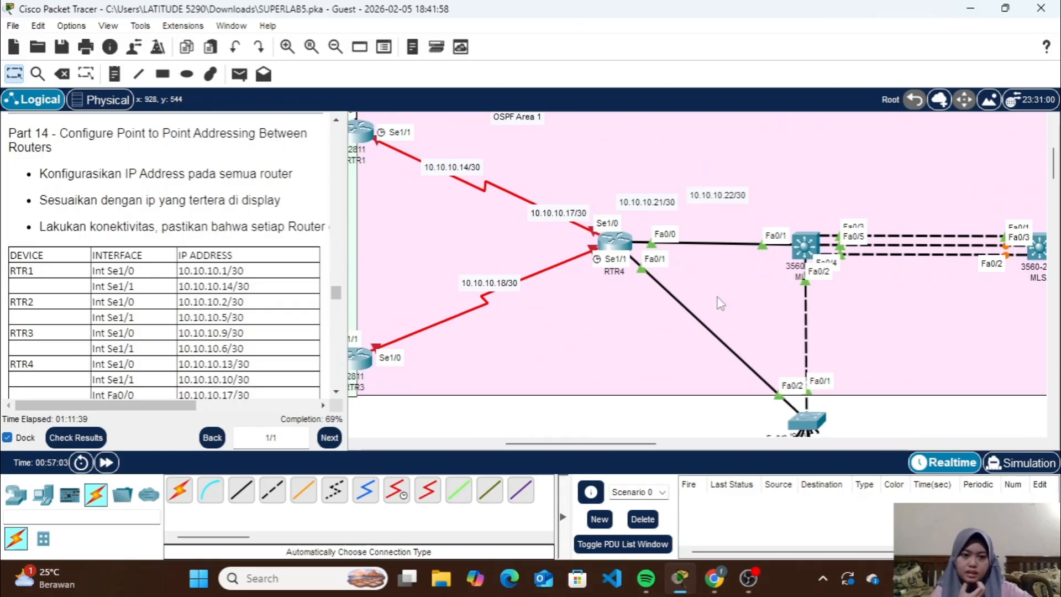
scroll(719, 303, left, 10)
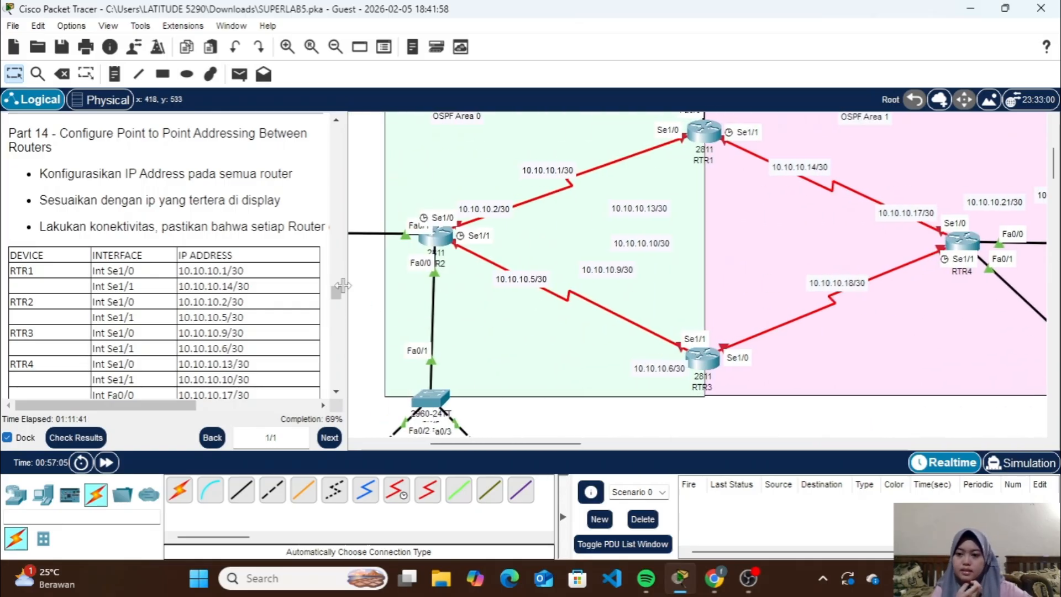
scroll(242, 270, down, 3)
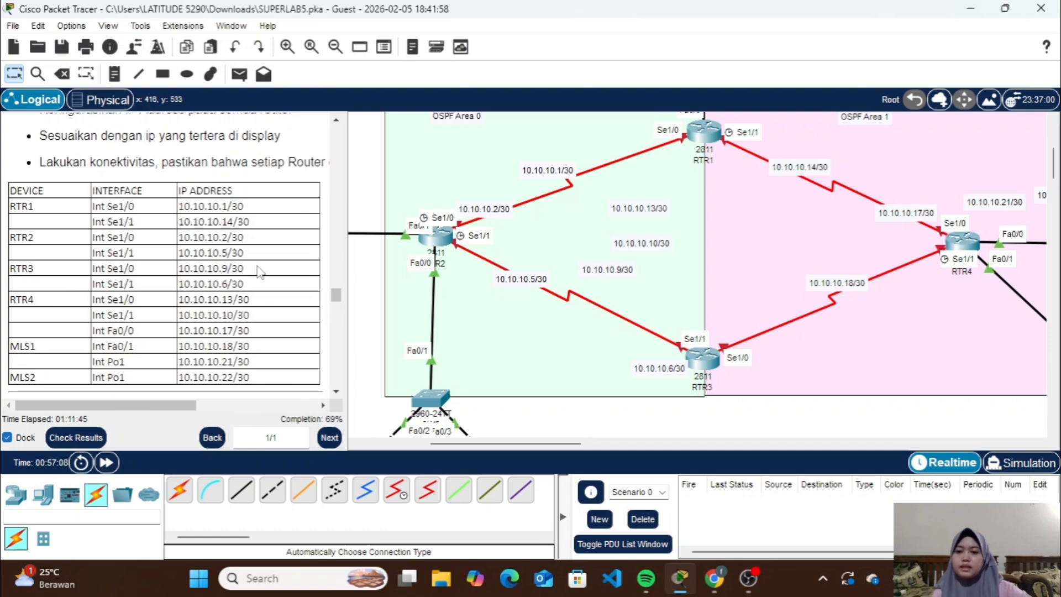
scroll(260, 272, down, 3)
scroll(260, 272, up, 1)
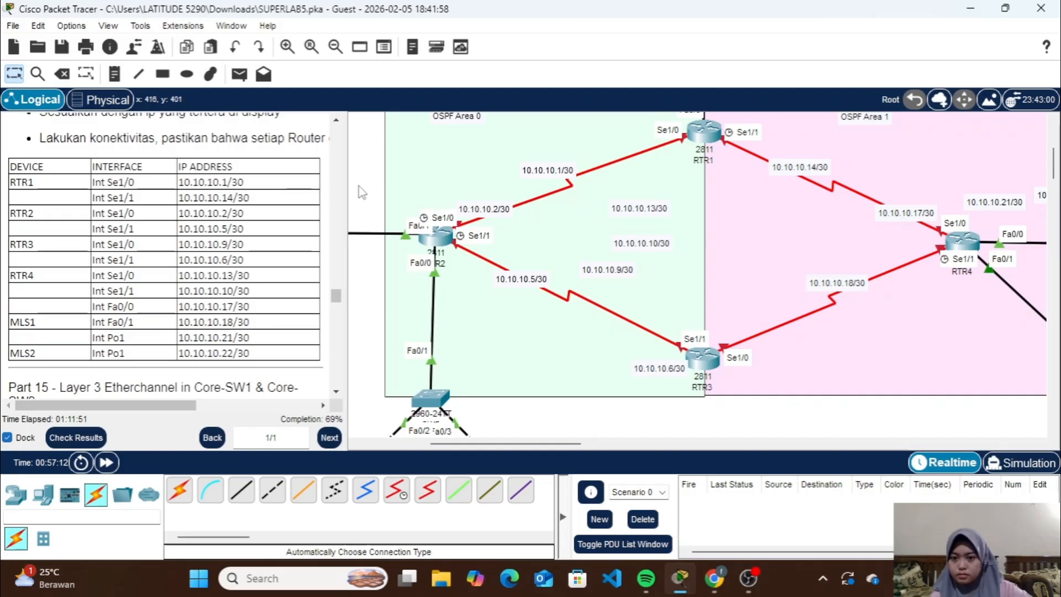
Move the address labels 10.10.10.1/30 and 10.10.10.14/30 beside RTR1's Se1/0 and Se1/1, and 10.10.10.2/30 above RTR2's Se1/0
drag(548, 170, 651, 155)
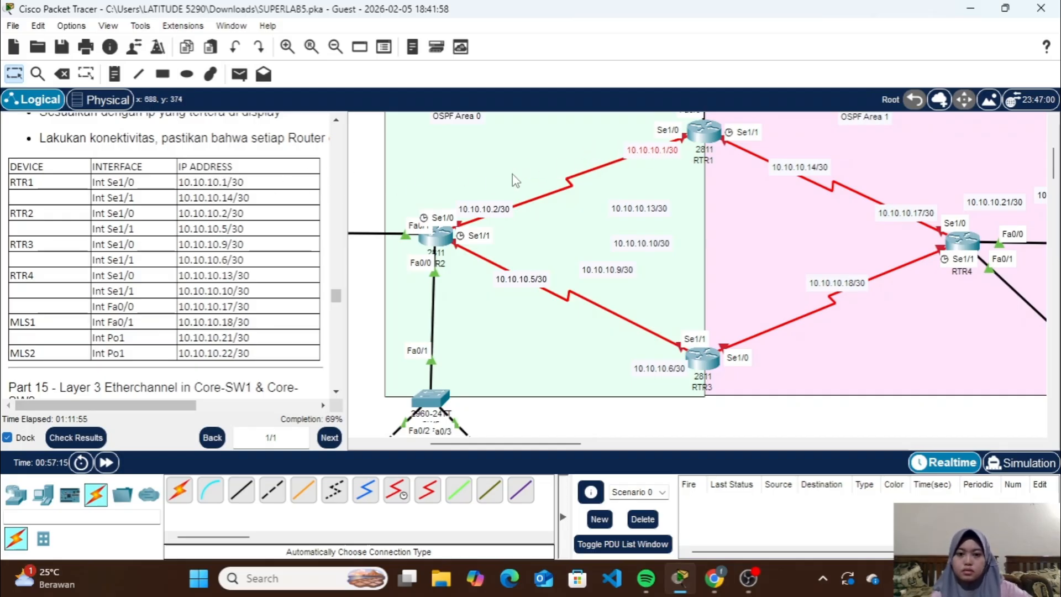
drag(492, 208, 478, 192)
scroll(667, 239, right, 2)
scroll(681, 235, up, 2)
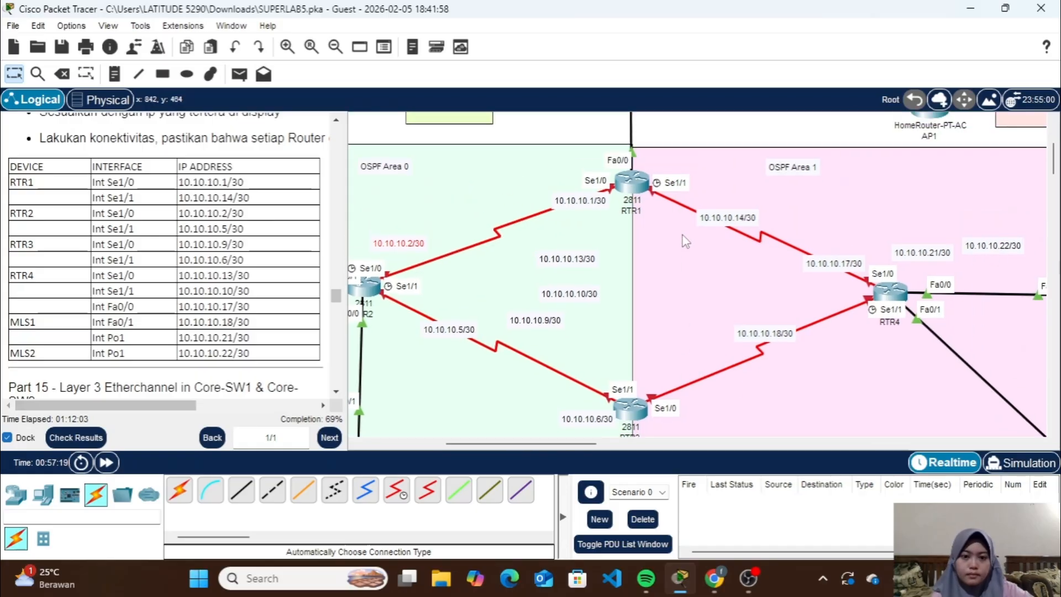
scroll(680, 236, down, 1)
drag(723, 188, 687, 183)
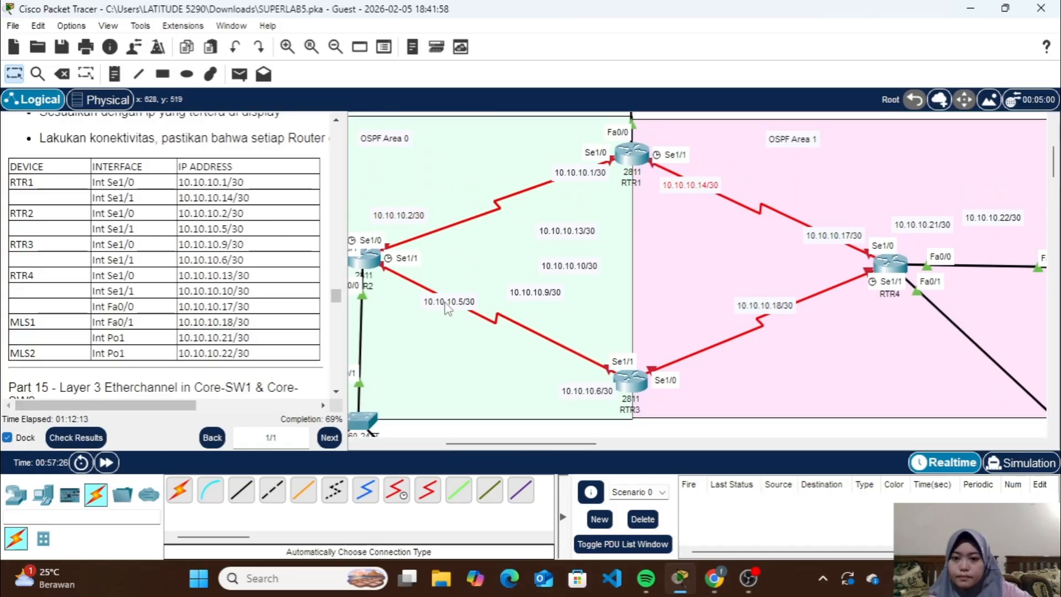
Move the label 10.10.10.5/30 beside RTR2's Se1/1, 10.10.10.9/30 beside RTR3's Se1/0 and 10.10.10.6/30 above RTR3's Se1/1
drag(445, 301, 407, 281)
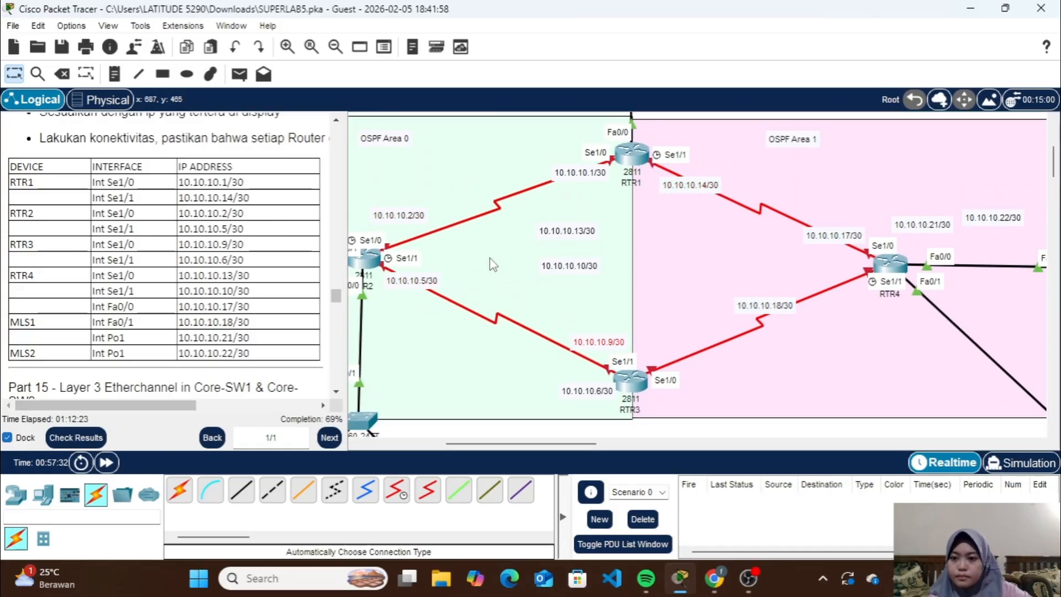
drag(547, 292, 704, 353)
drag(594, 391, 609, 334)
Place the labels 10.10.10.13/30 and 10.10.10.10/30 beside RTR4's Se1/0 and Se1/1, clearing 10.10.10.17/30 and 10.10.10.18/30 out of the way
scroll(677, 331, right, 2)
drag(679, 305, 635, 249)
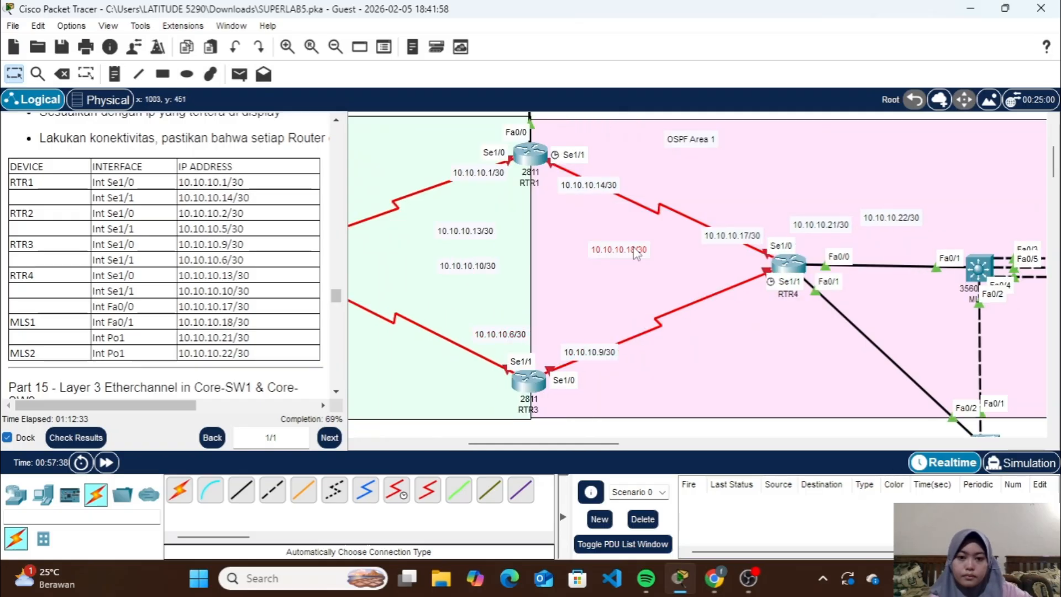
drag(491, 267, 761, 302)
drag(738, 236, 700, 265)
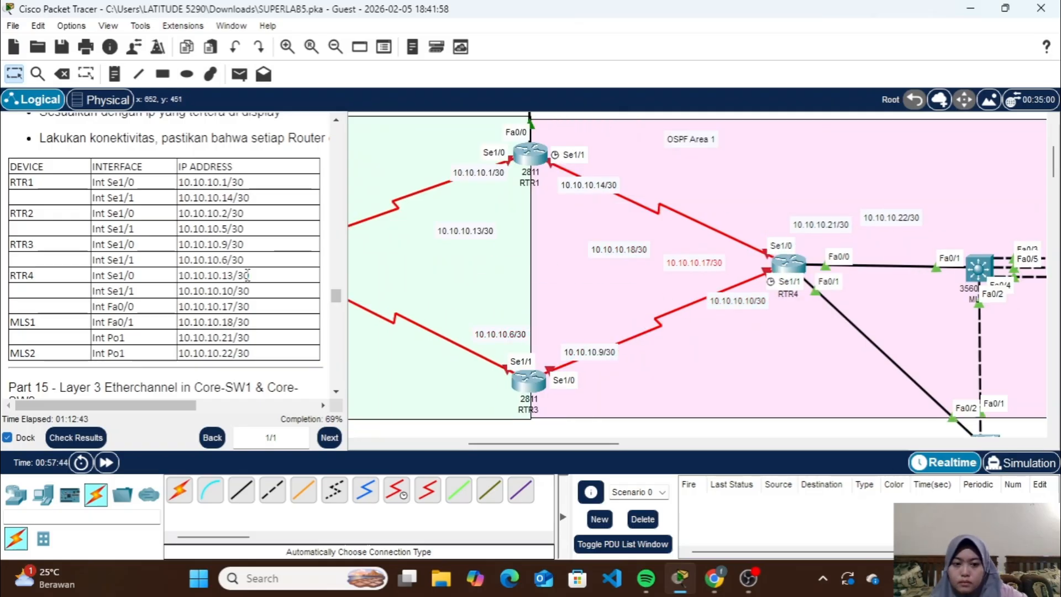
drag(466, 231, 737, 221)
Clear the 10.10.10.21/30 and 10.10.10.22/30 labels aside and place 10.10.10.17/30 above RTR4's Fa0/0 and 10.10.10.18/30 above MLS1's Fa0/1
scroll(569, 257, right, 2)
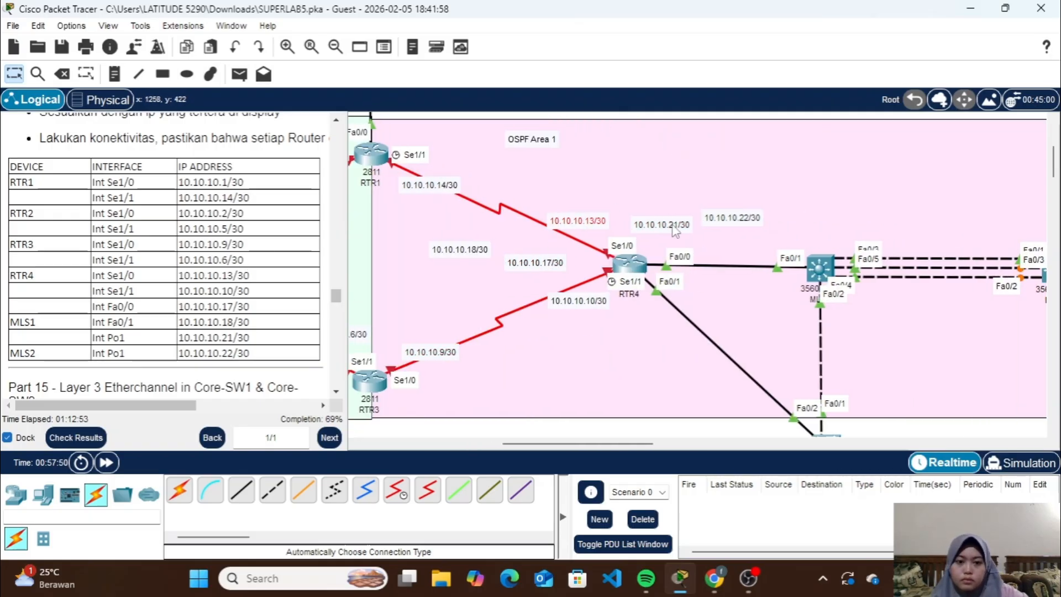
drag(675, 230, 708, 154)
drag(732, 219, 779, 191)
drag(535, 263, 677, 229)
drag(460, 249, 792, 226)
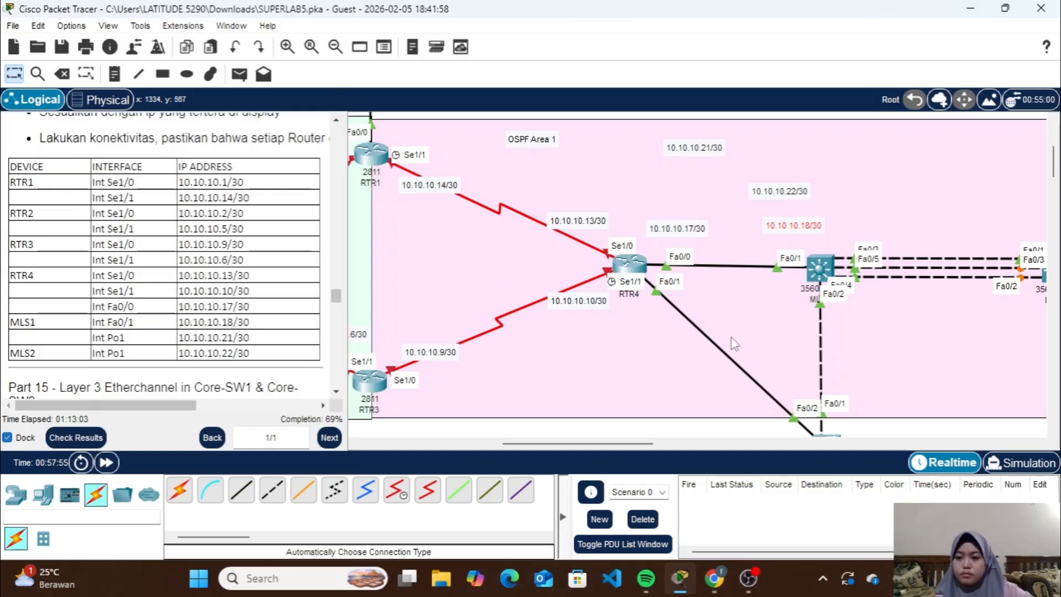
Move the label 10.10.10.21/30 beside MLS1's port-channel links and 10.10.10.22/30 to their MLS2 end
scroll(734, 343, right, 3)
drag(535, 150, 713, 226)
drag(627, 190, 869, 217)
scroll(795, 336, left, 6)
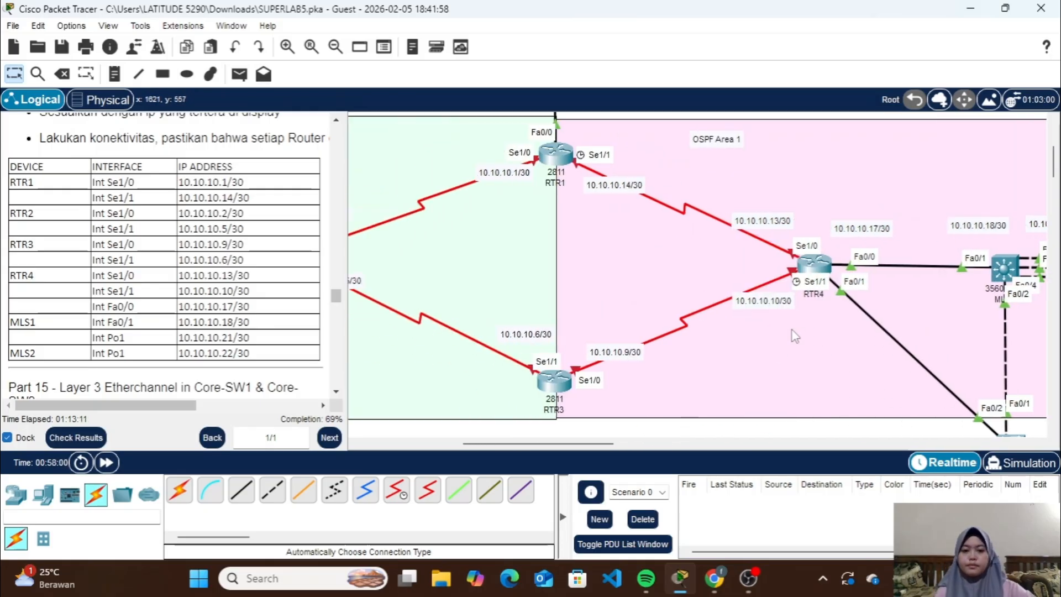
scroll(794, 335, left, 3)
scroll(793, 336, up, 1)
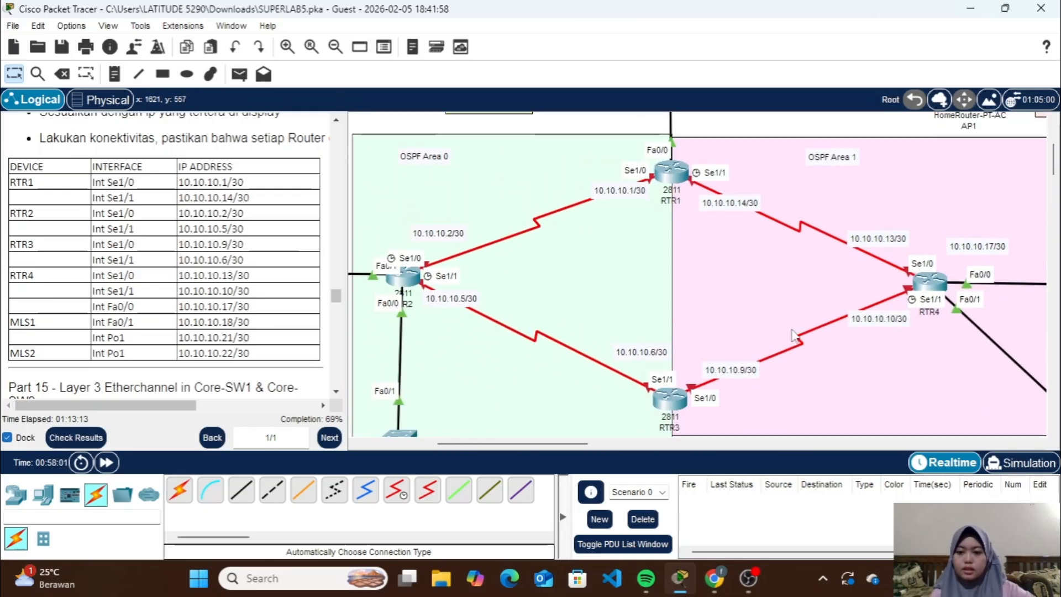
Open RTR1's command line, enter privileged mode with the enable password and start global configuration
click(670, 175)
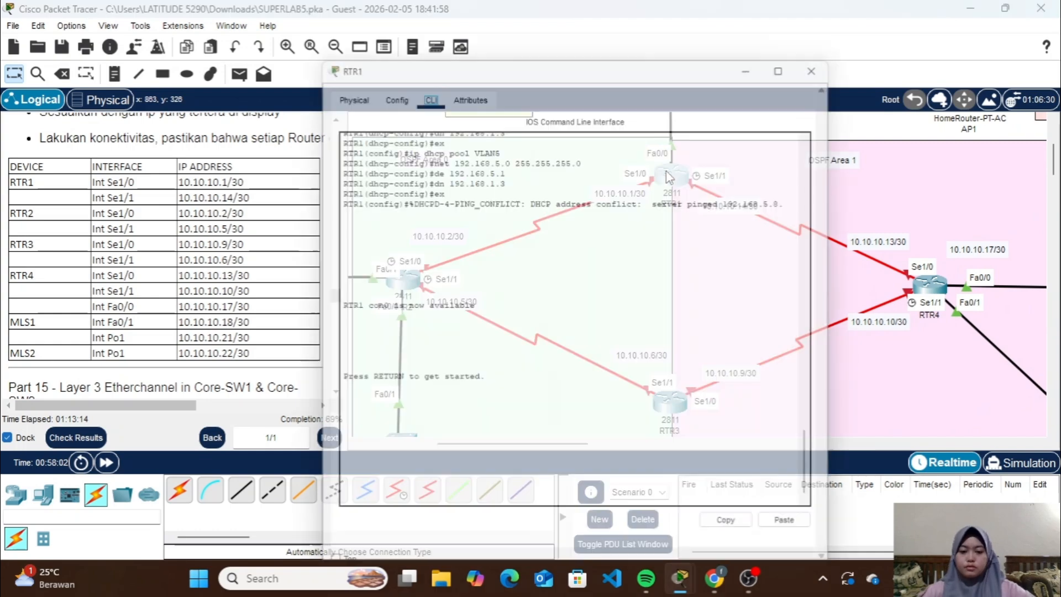
key(Return)
text(en)
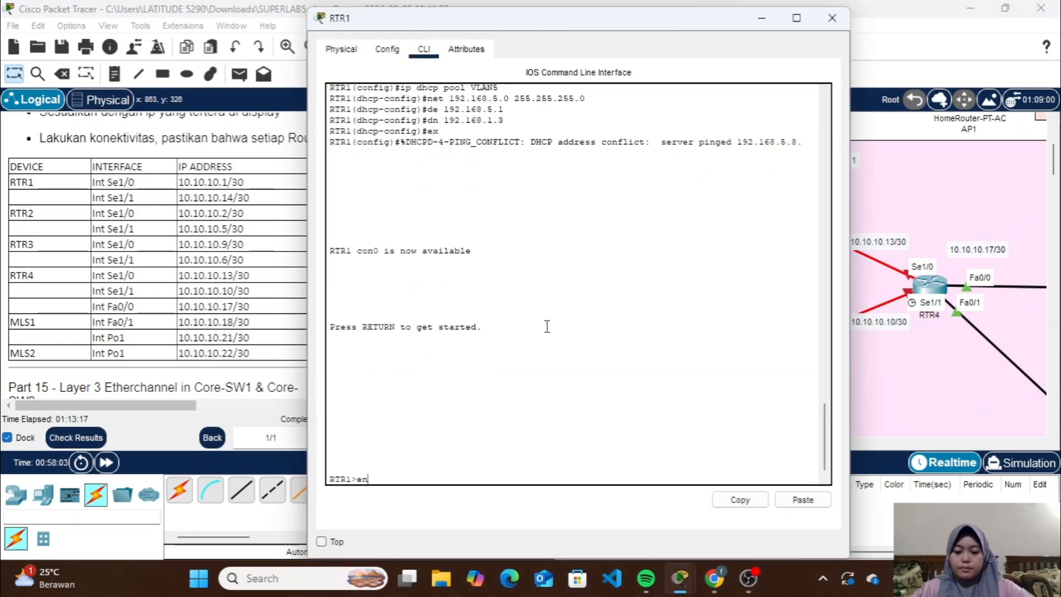
key(Return)
key(Return)
text(con)
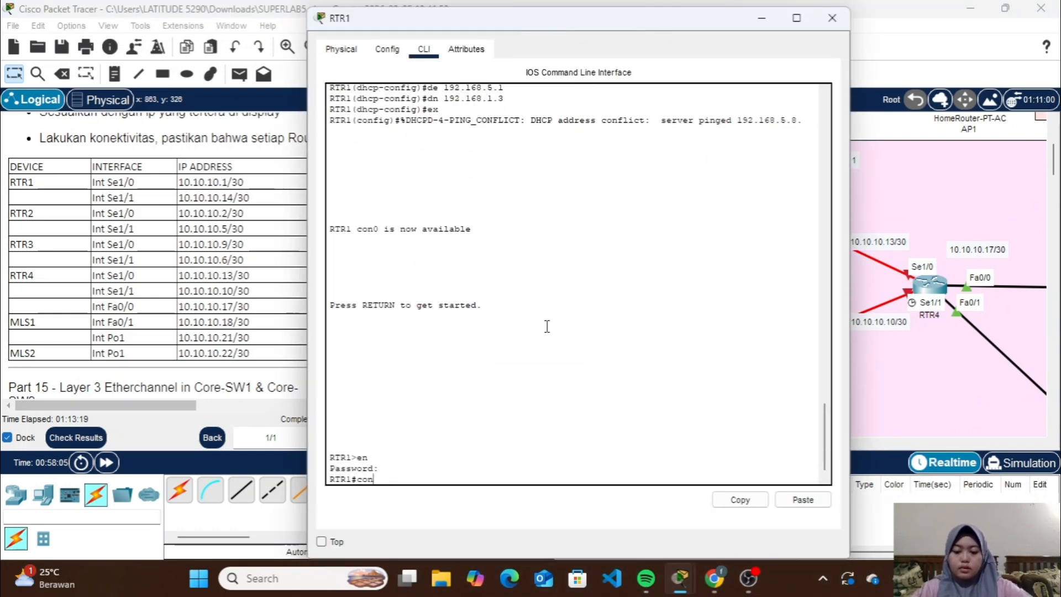
text(f t)
key(Return)
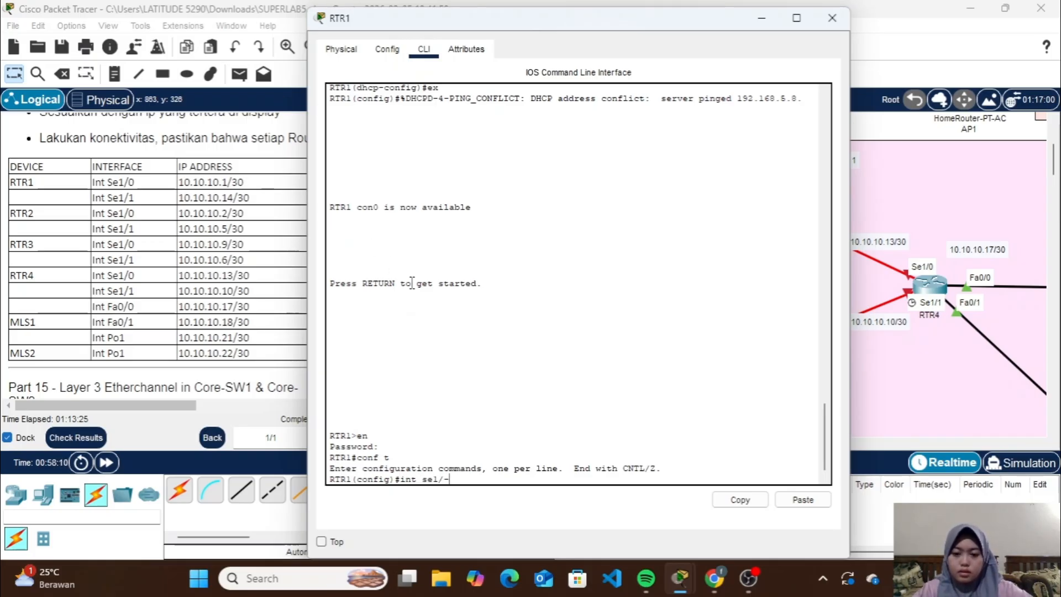
Assign 10.10.10.1 with mask 255.255.255.252 to RTR1's Se1/0 interface
text(int sel/0)
key(Return)
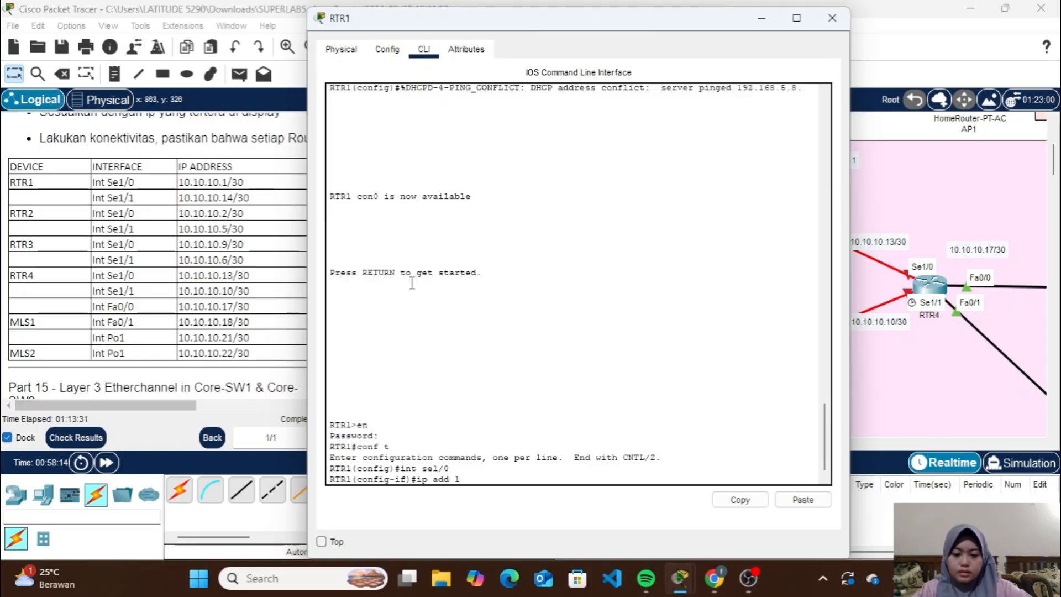
key(BackSpace)
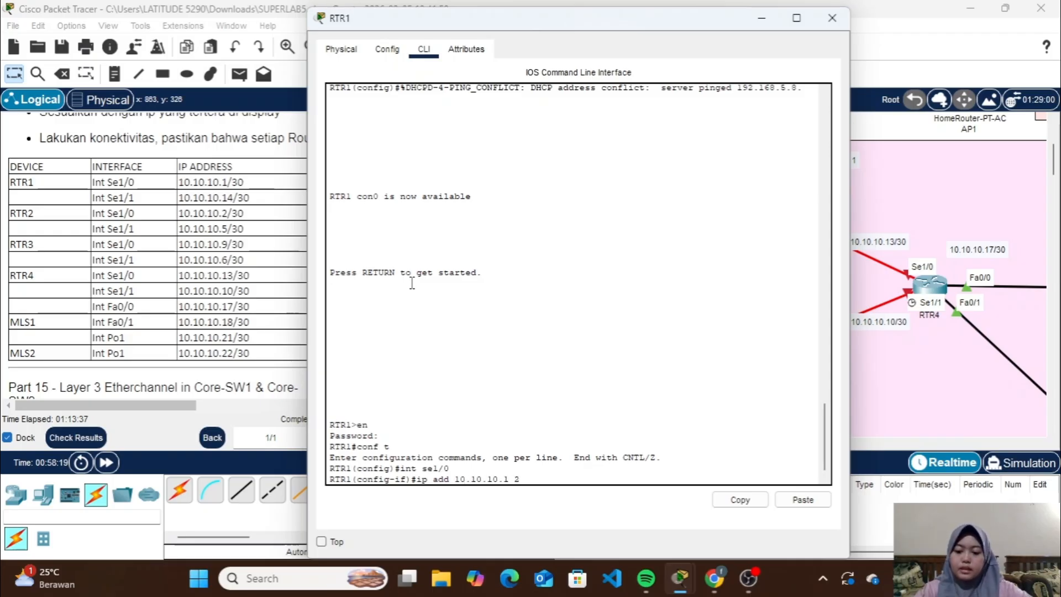
text(55.255.)
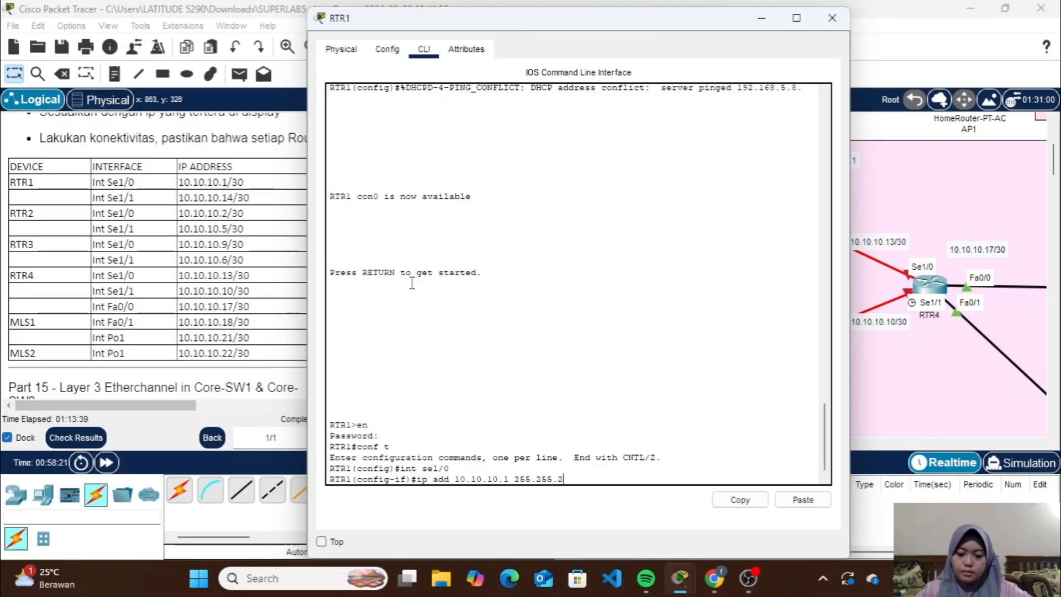
text(255.)
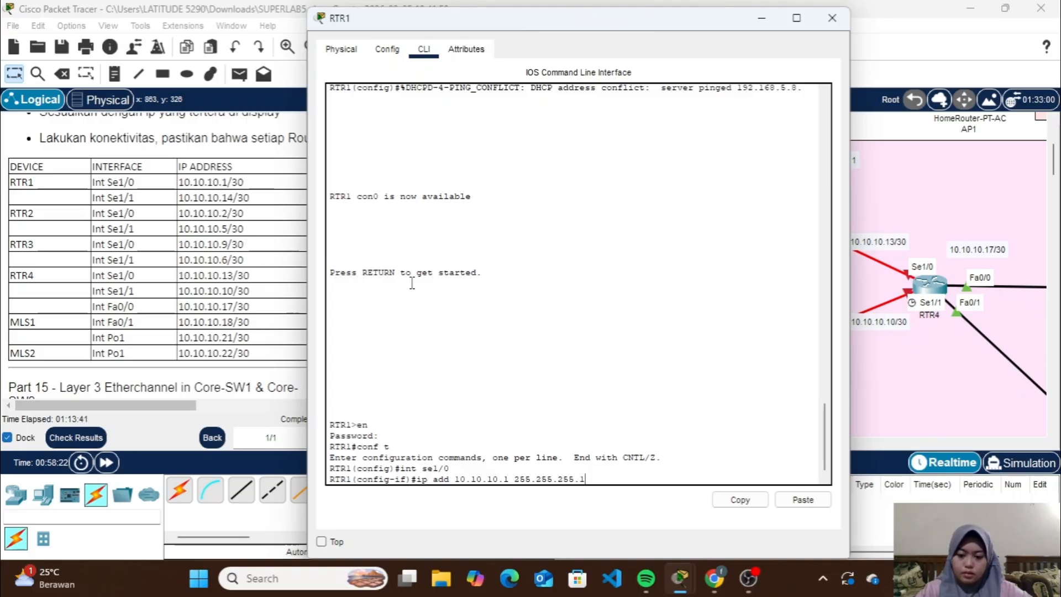
text(252)
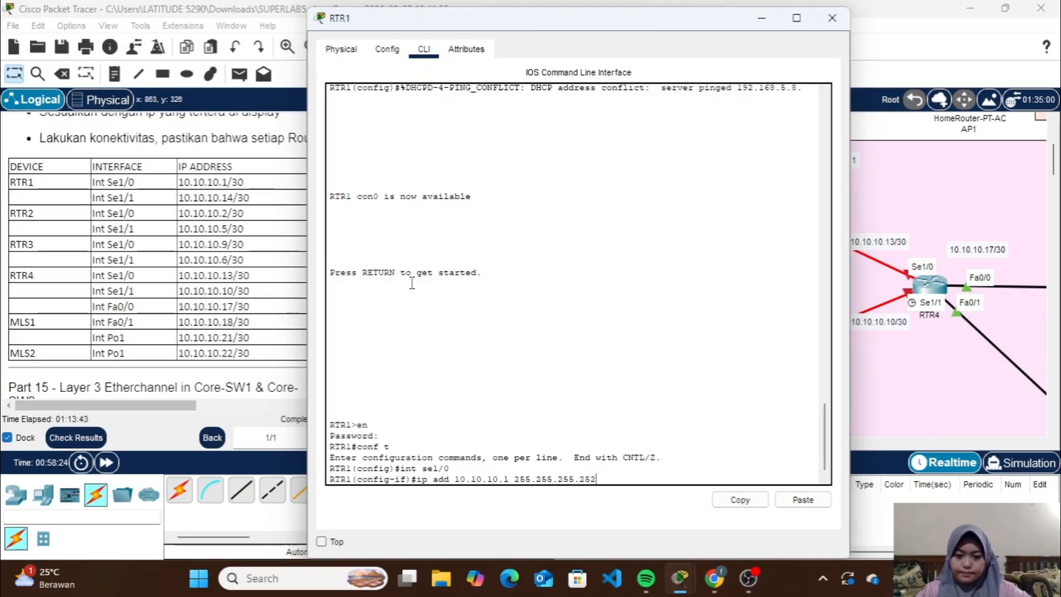
text(2)
key(Return)
Enable RTR1's Se1/0 with no shutdown and return to global configuration
text(no)
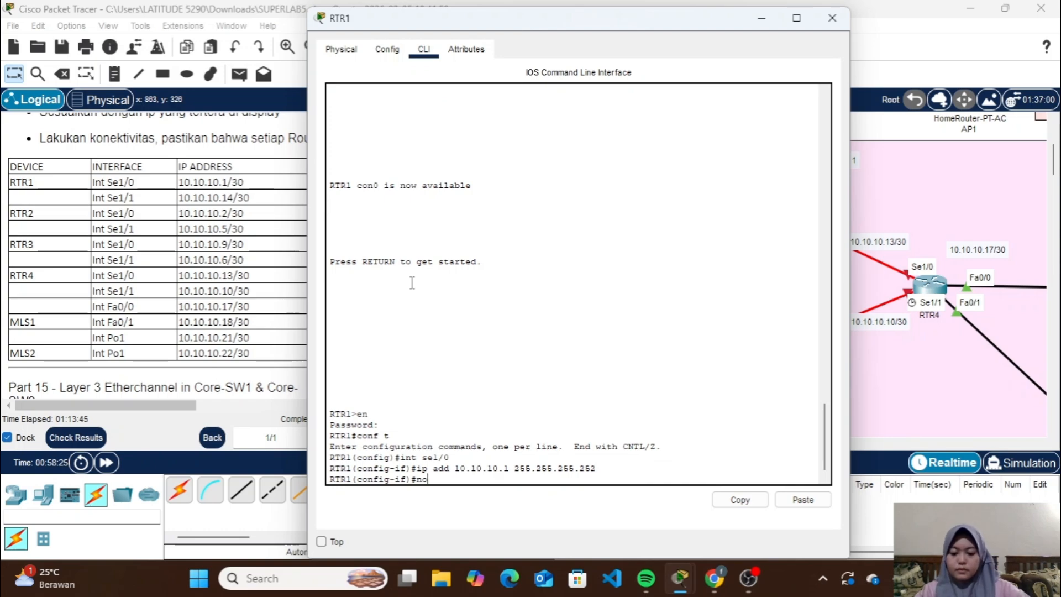
text( sh)
key(Return)
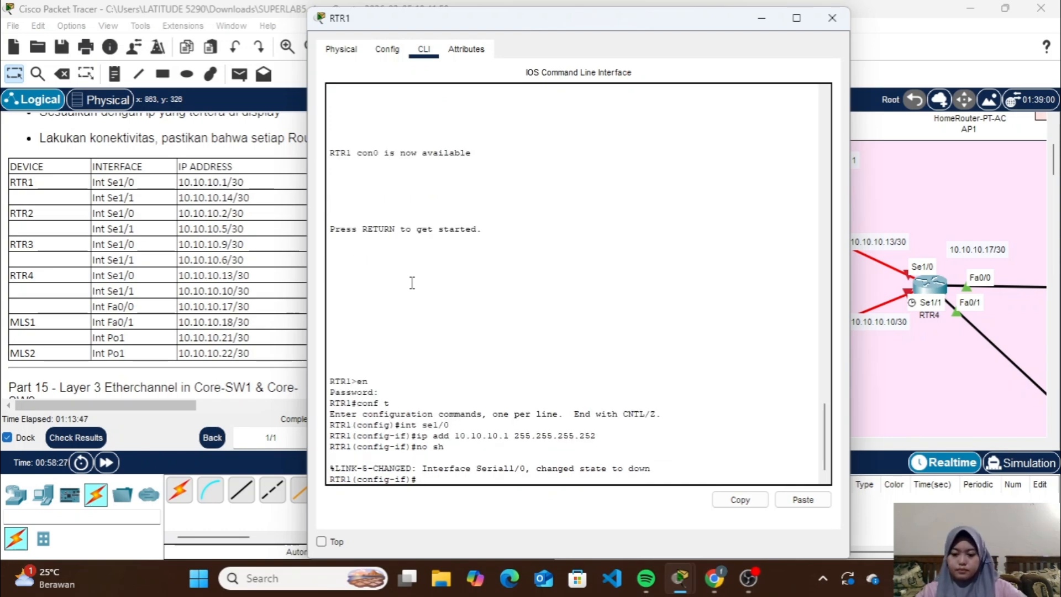
text(ex)
key(Return)
Assign 10.10.10.14 with mask 255.255.255.252 to RTR1's Se1/1 interface
key(Up)
key(Up)
key(Up)
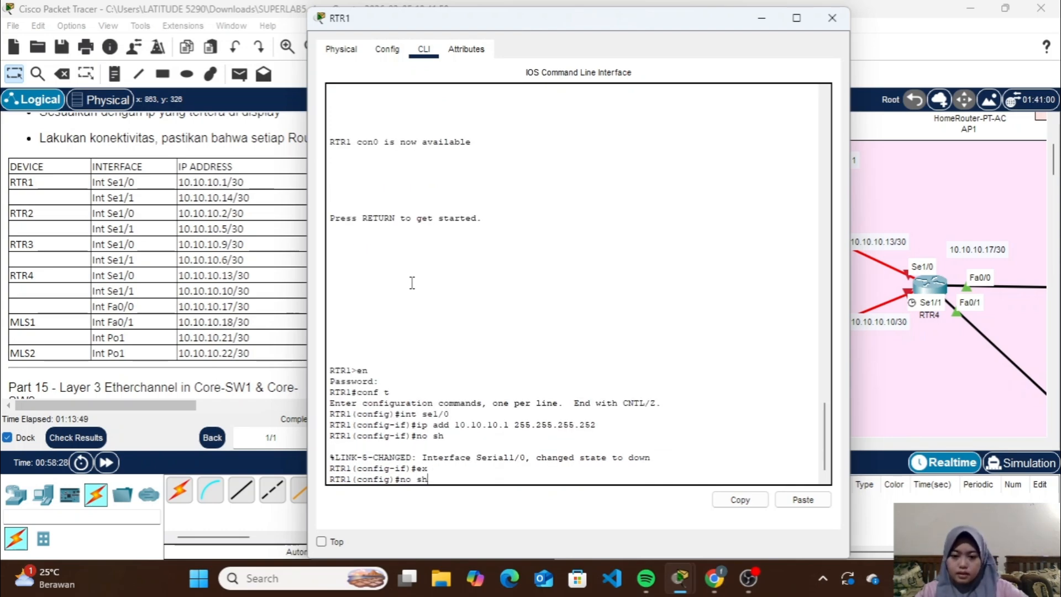
key(BackSpace)
text(2)
key(BackSpace)
text(1/1)
key(Return)
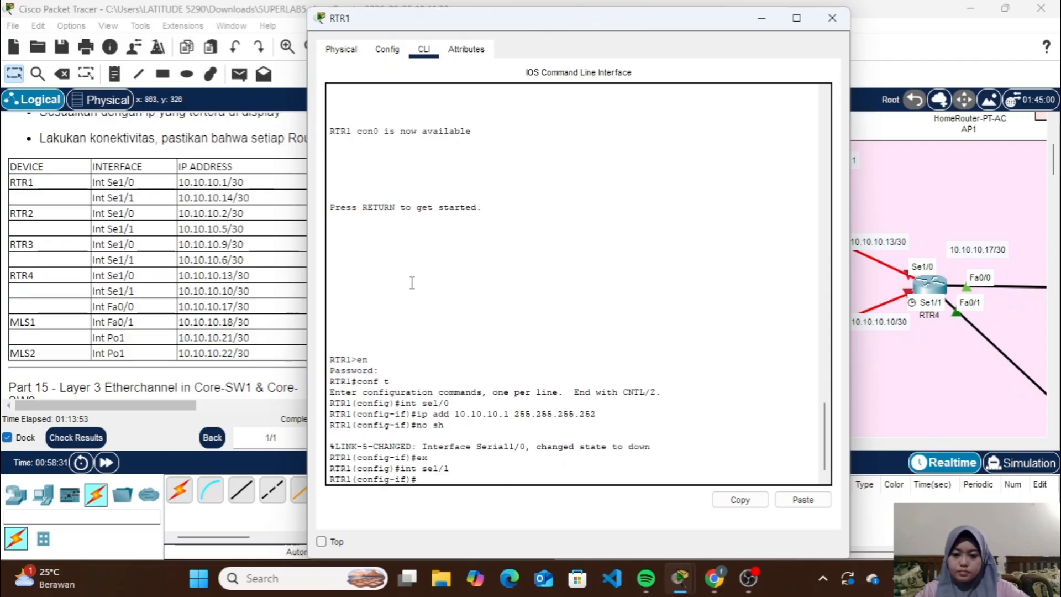
key(Up)
key(Up)
key(Up)
key(Up)
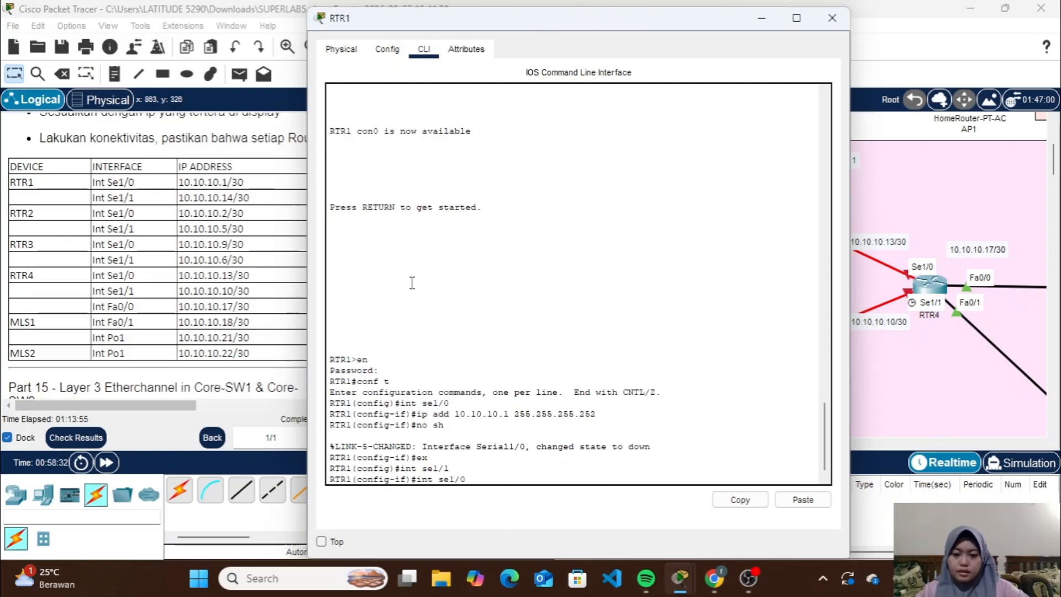
key(Left)
key(Left)
key(Left)
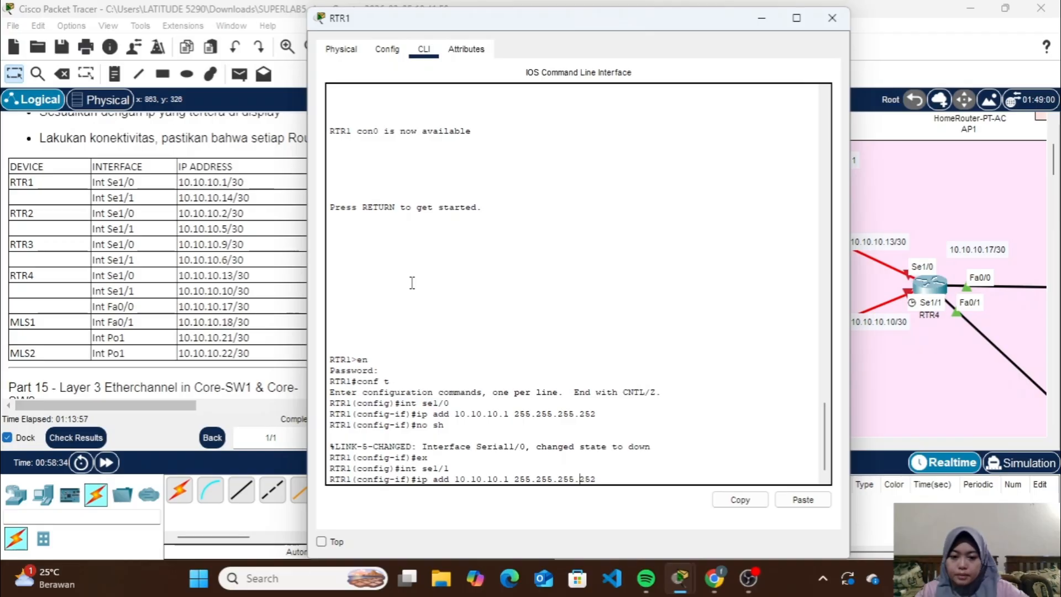
key(Left)
key(Left)
key(Left)
key(Left)
key(Left)
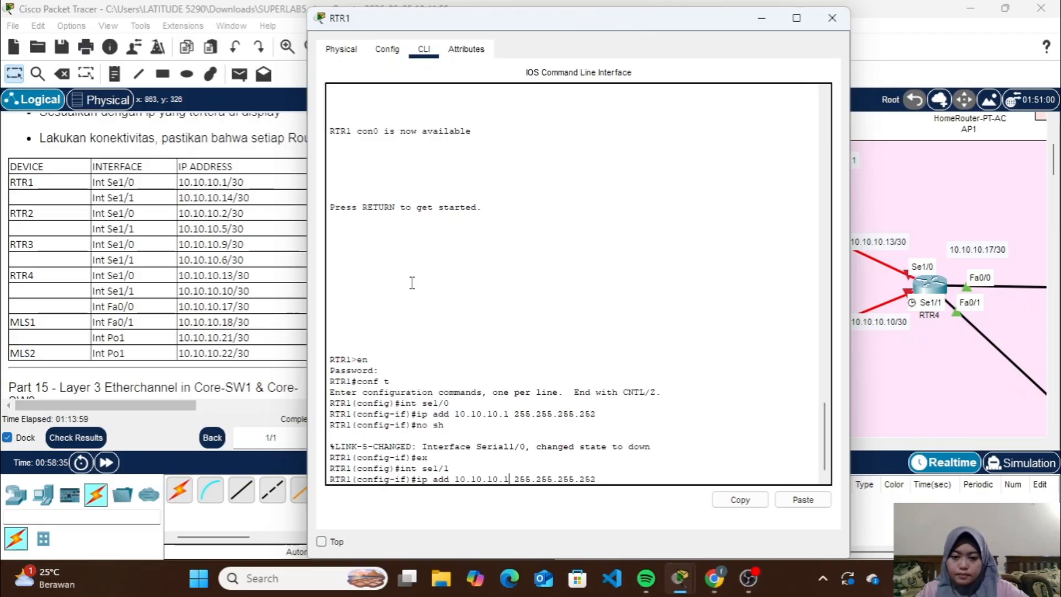
key(Left)
key(Left)
text(4)
key(Return)
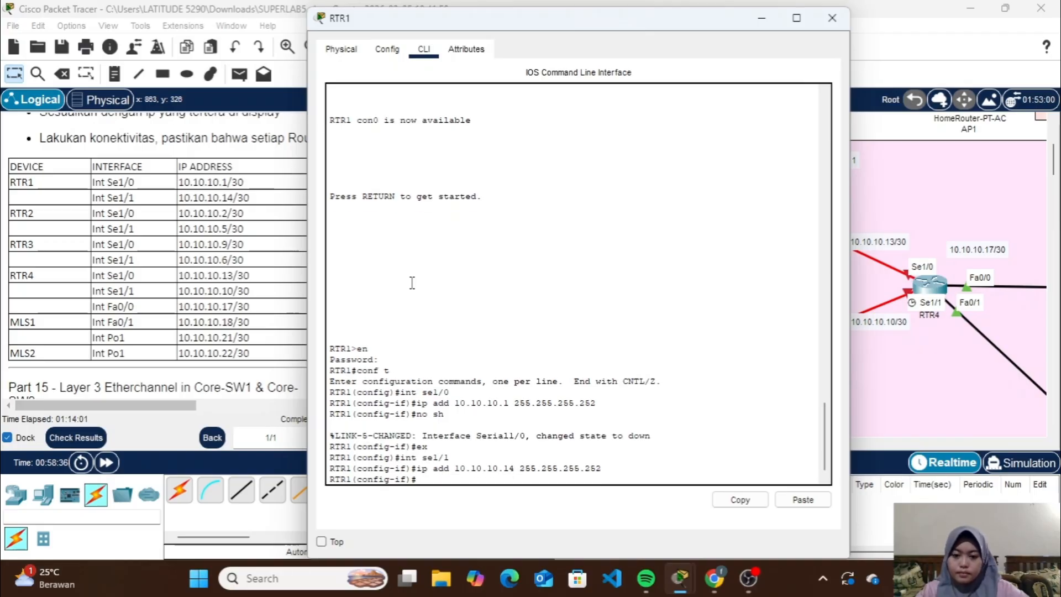
Enable RTR1's Se1/1 with no shutdown and close the router's window
text(no)
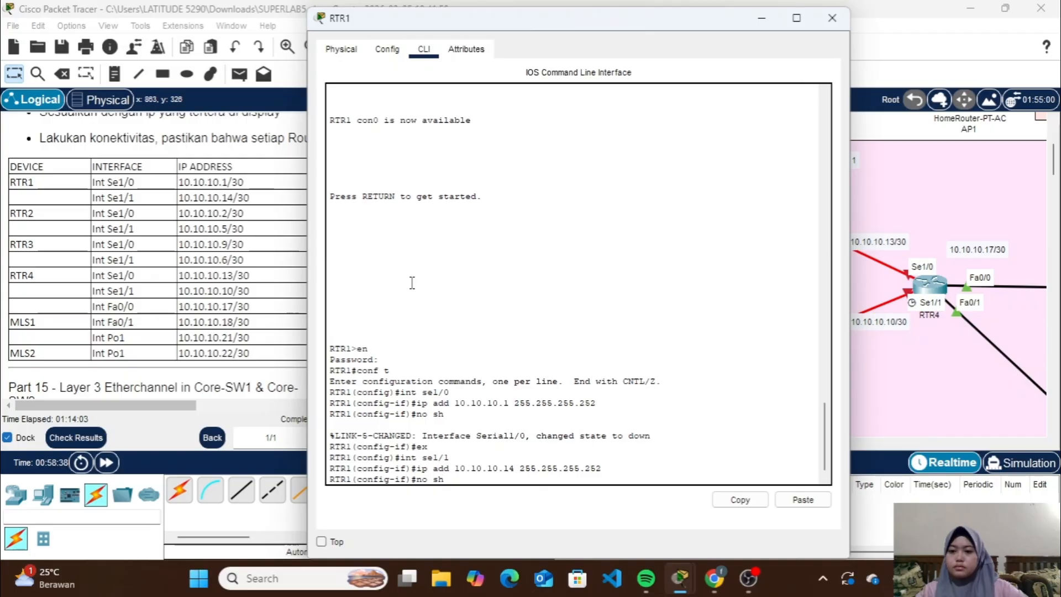
text( sh)
key(Return)
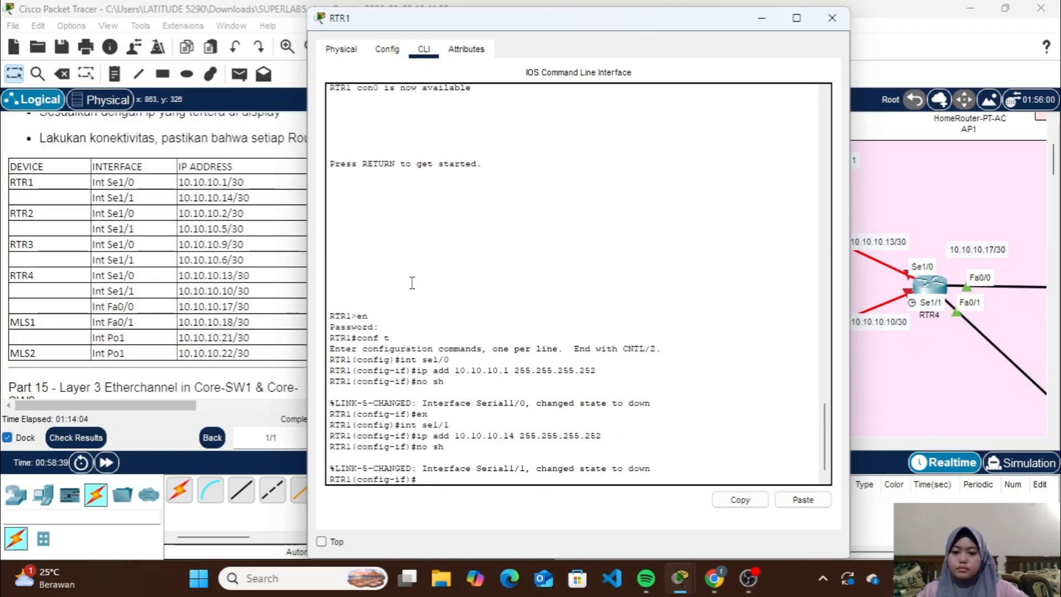
click(832, 18)
Open RTR2's command line, enter privileged mode with the enable password and start global configuration
scroll(547, 299, left, 2)
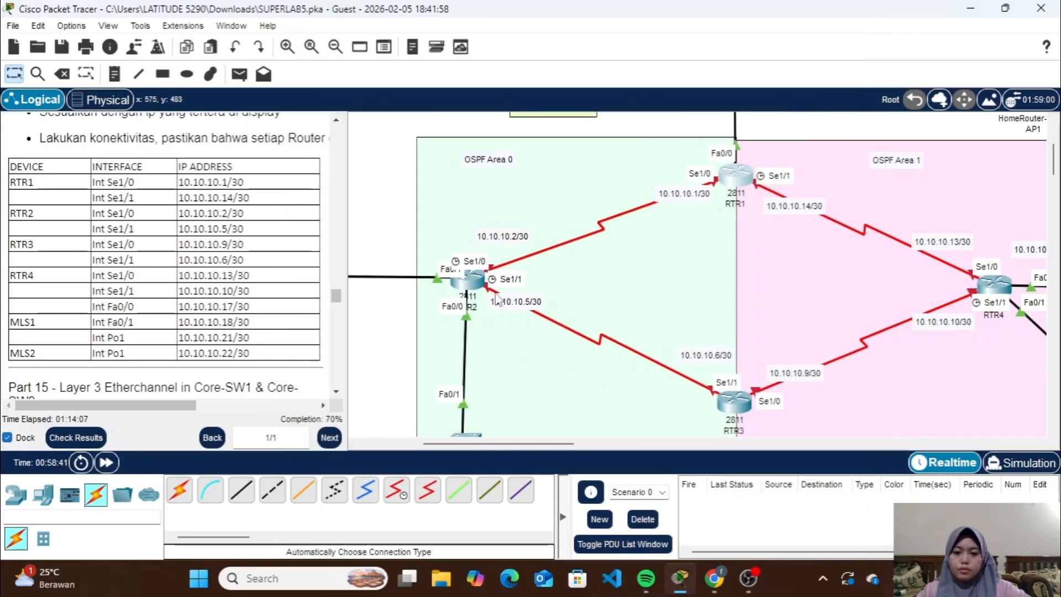
click(470, 282)
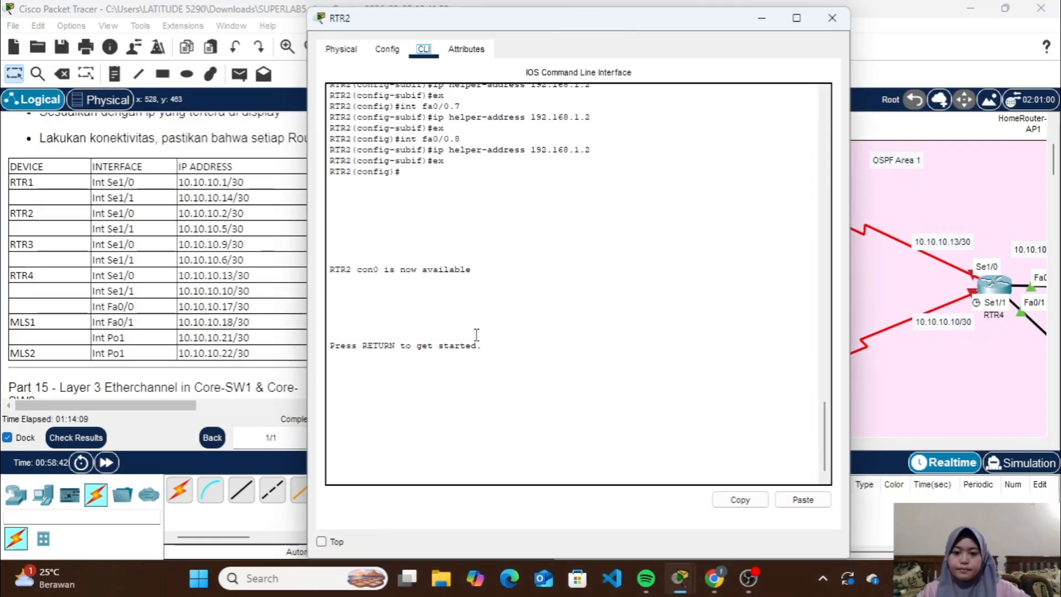
key(Return)
text(en)
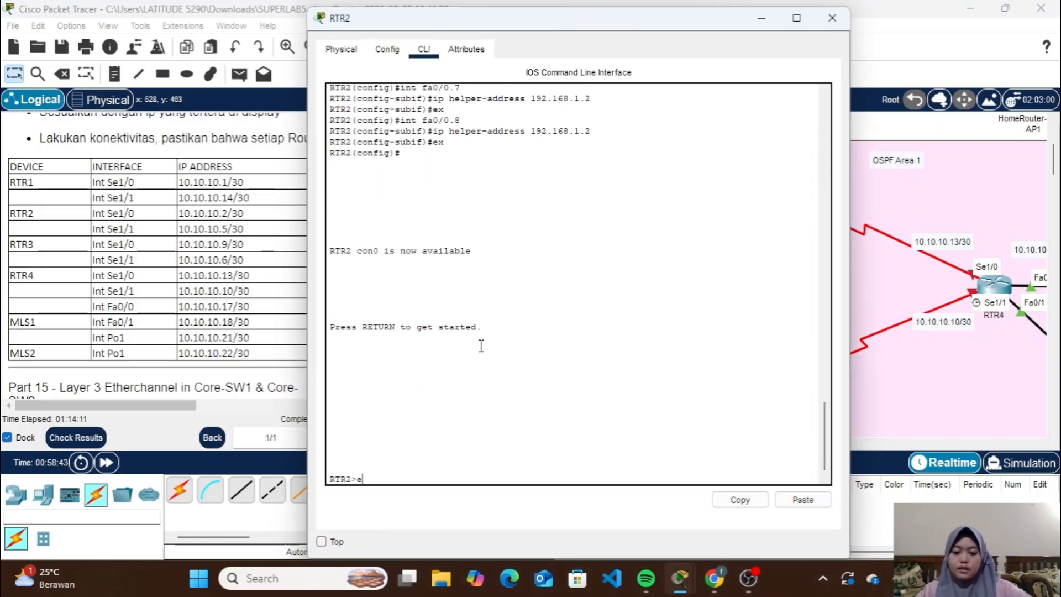
key(Return)
key(Return)
text(c)
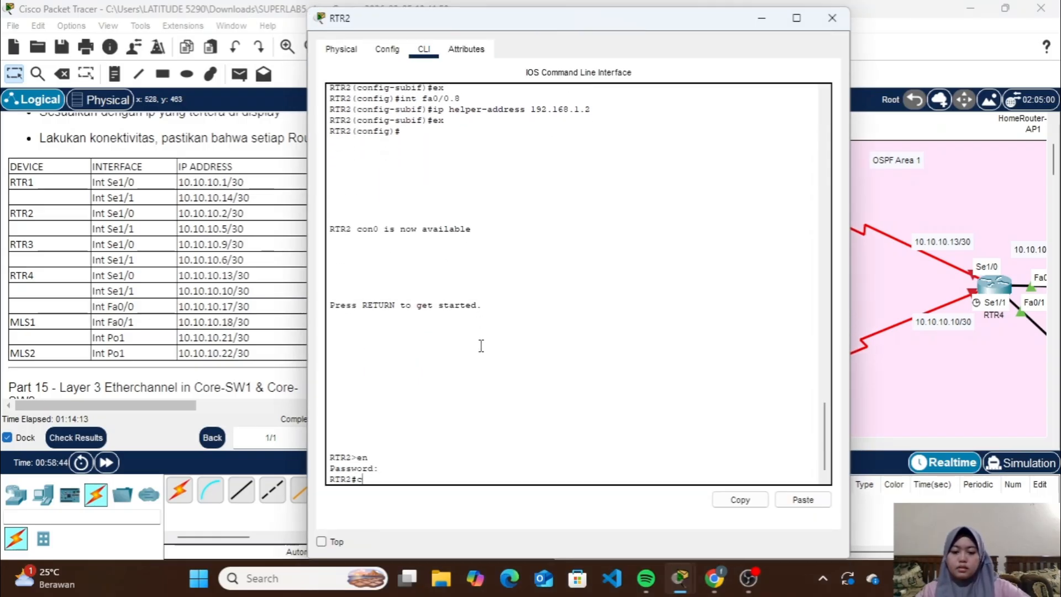
text(onf t)
key(Return)
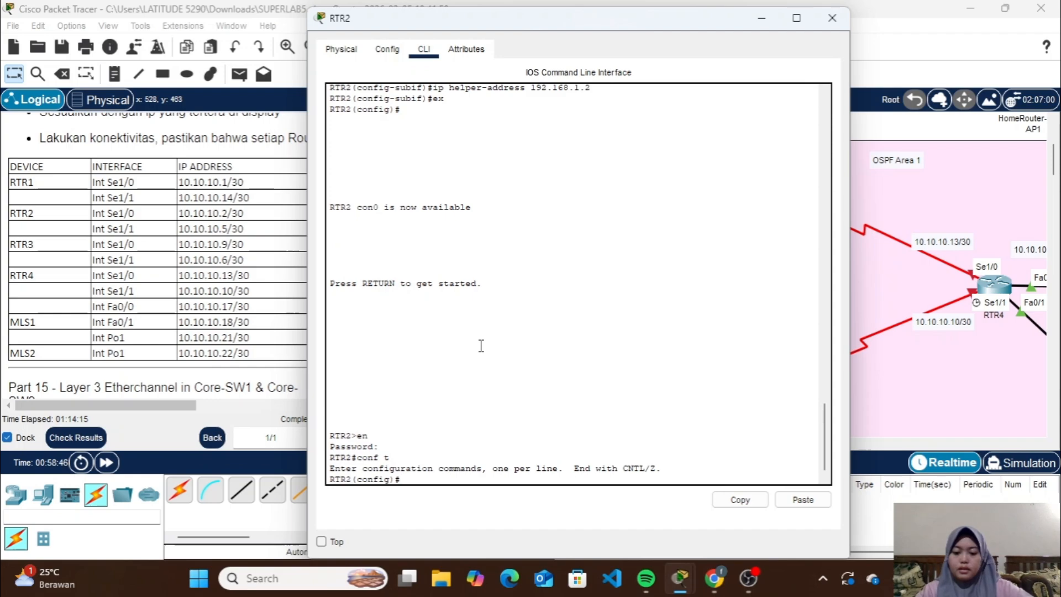
Assign 10.10.10.2 with mask 255.255.255.252 to RTR2's Se1/0 interface
text(int se)
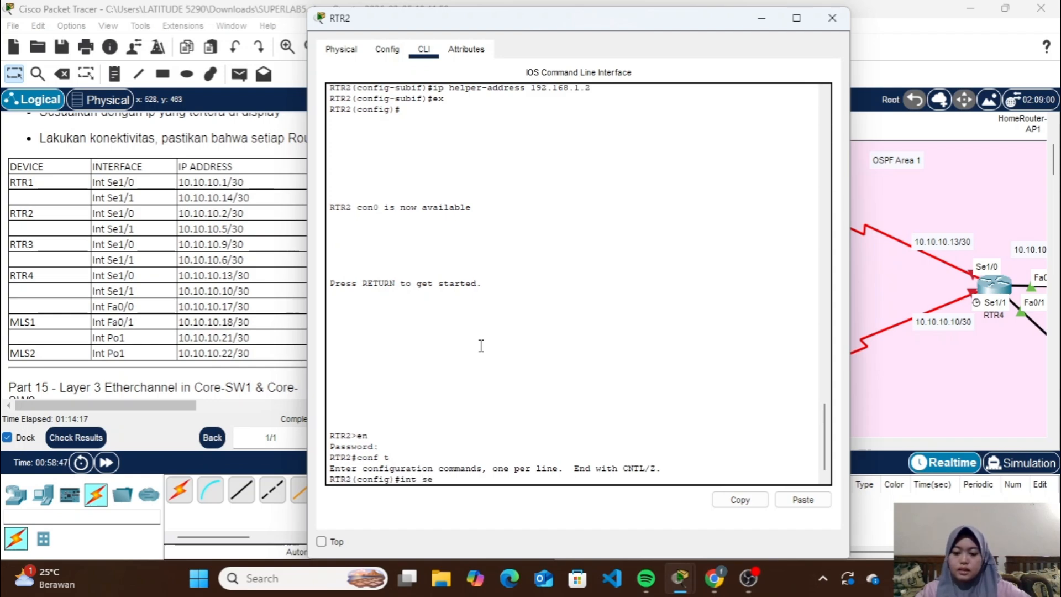
text(1/0)
key(Return)
text(i)
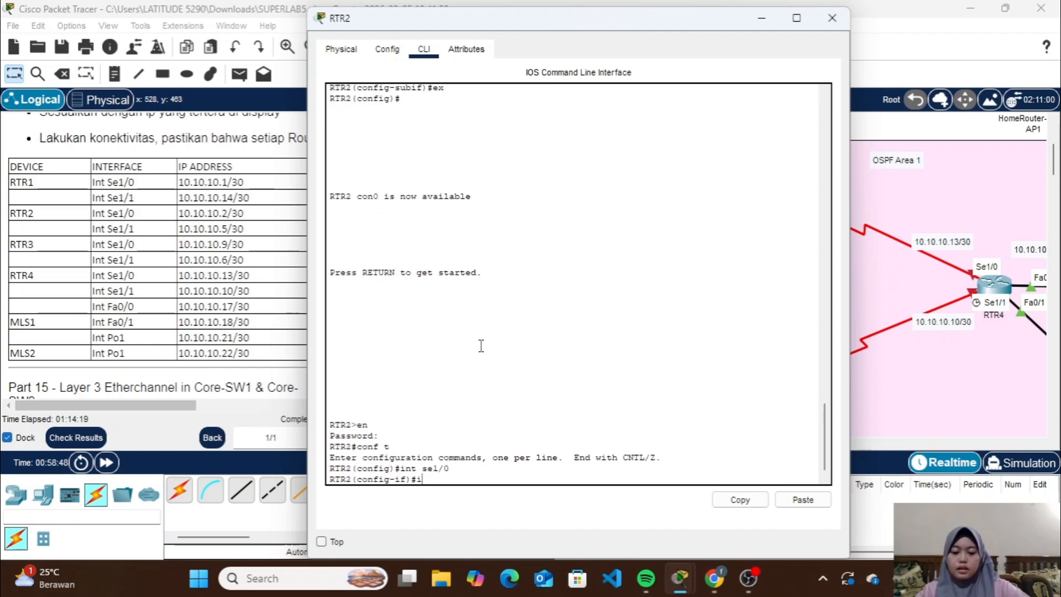
text(p add 1)
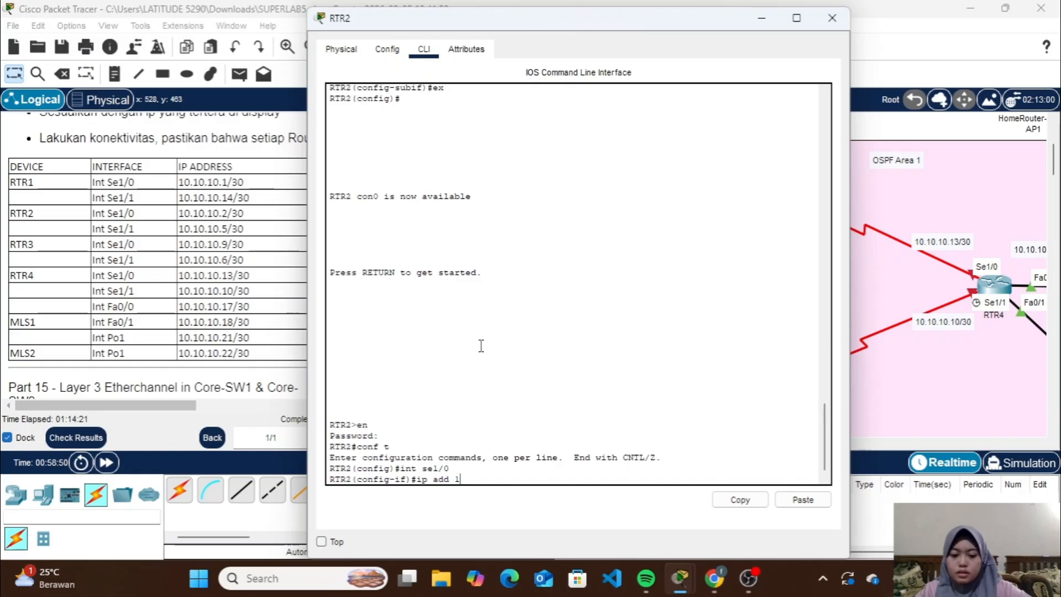
text(0.10.10.2)
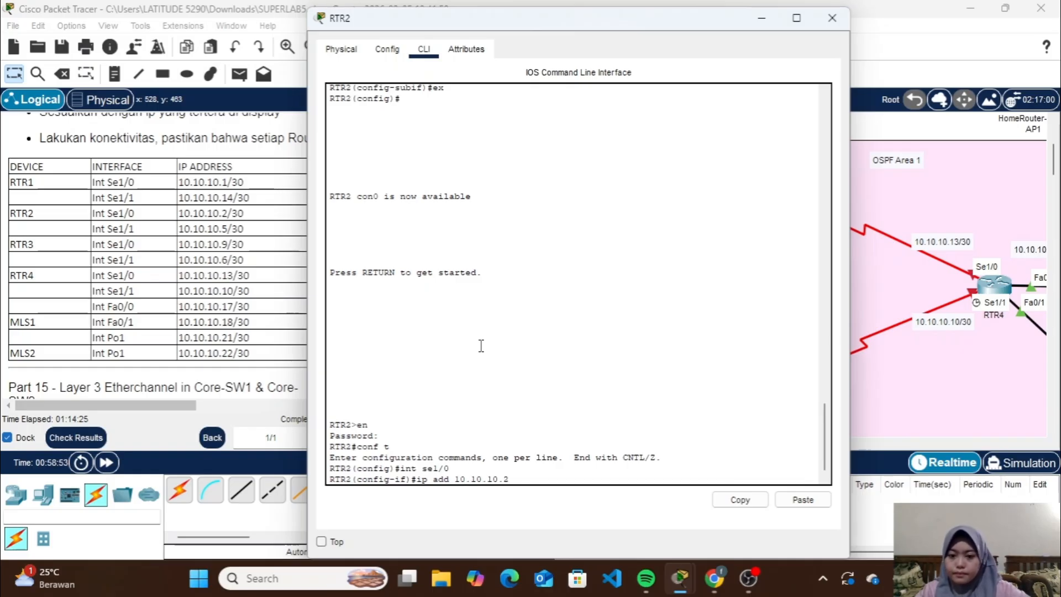
text( 255.2)
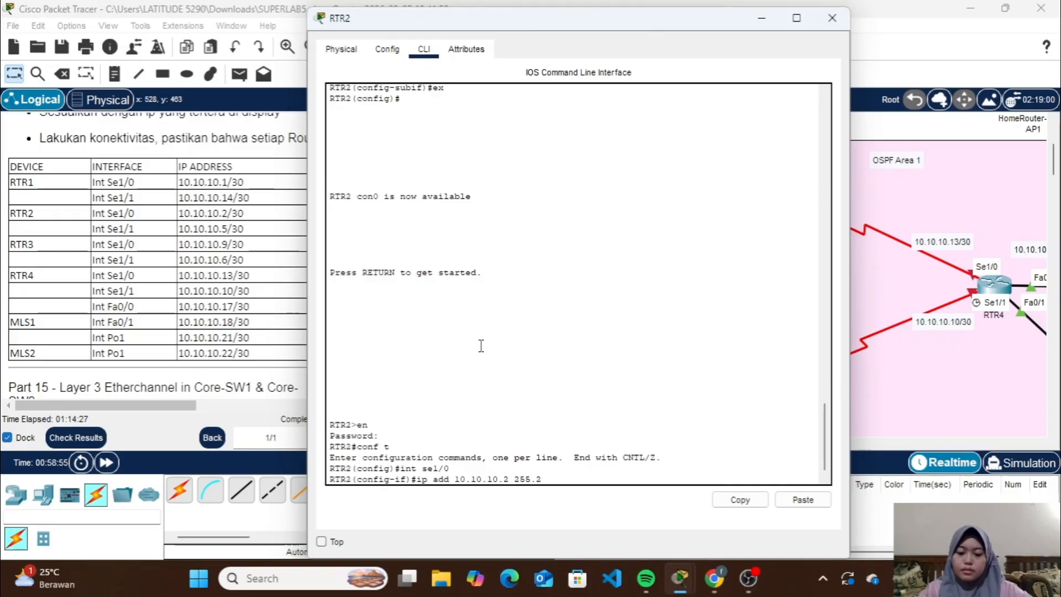
text(55.255.25)
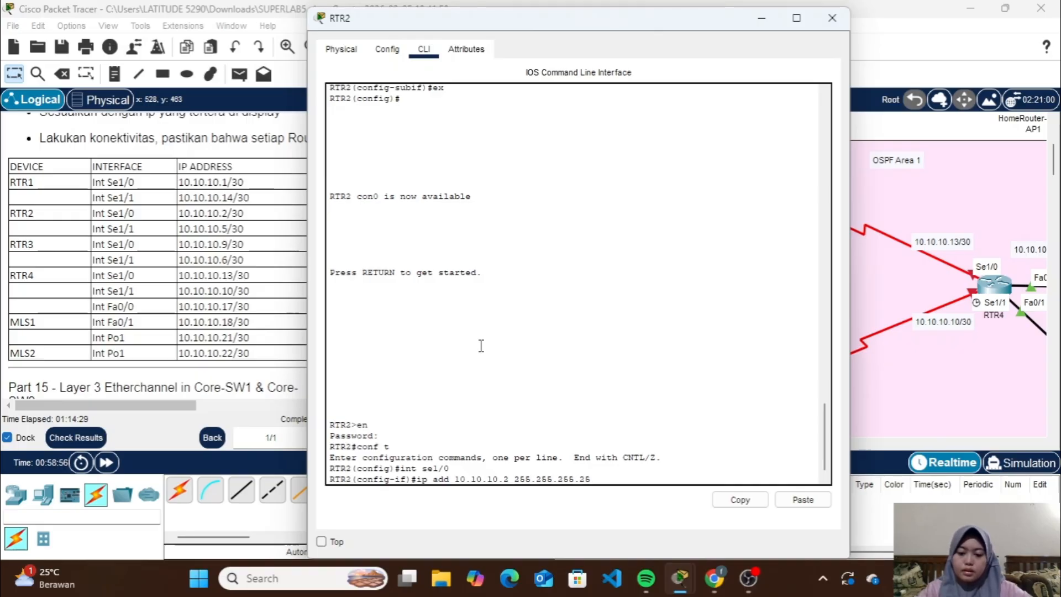
text(2)
key(Return)
Enable RTR2's Se1/0 with no shutdown and return to global configuration
text(no sh)
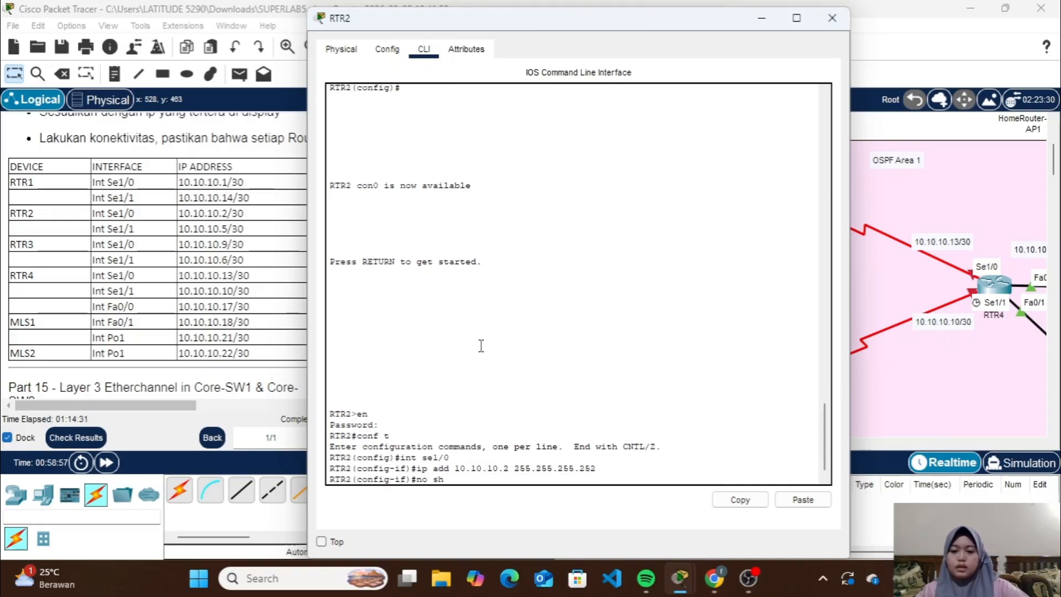
key(Return)
text(ex)
key(Return)
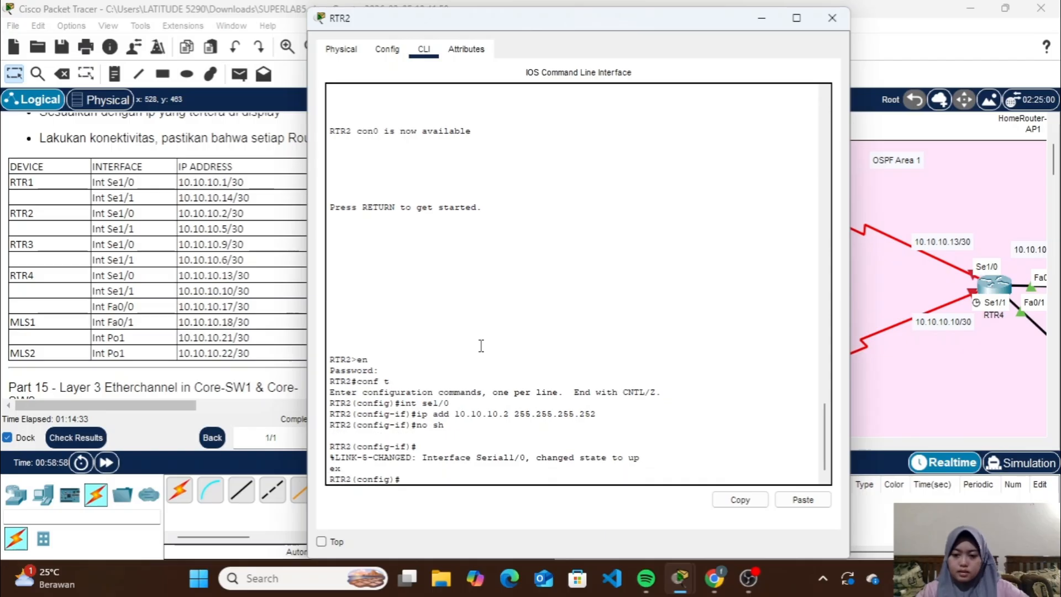
text(ex)
Assign 10.10.10.5 with mask 255.255.255.252 to RTR2's Se1/1 interface
key(Up)
key(Up)
key(Up)
key(Up)
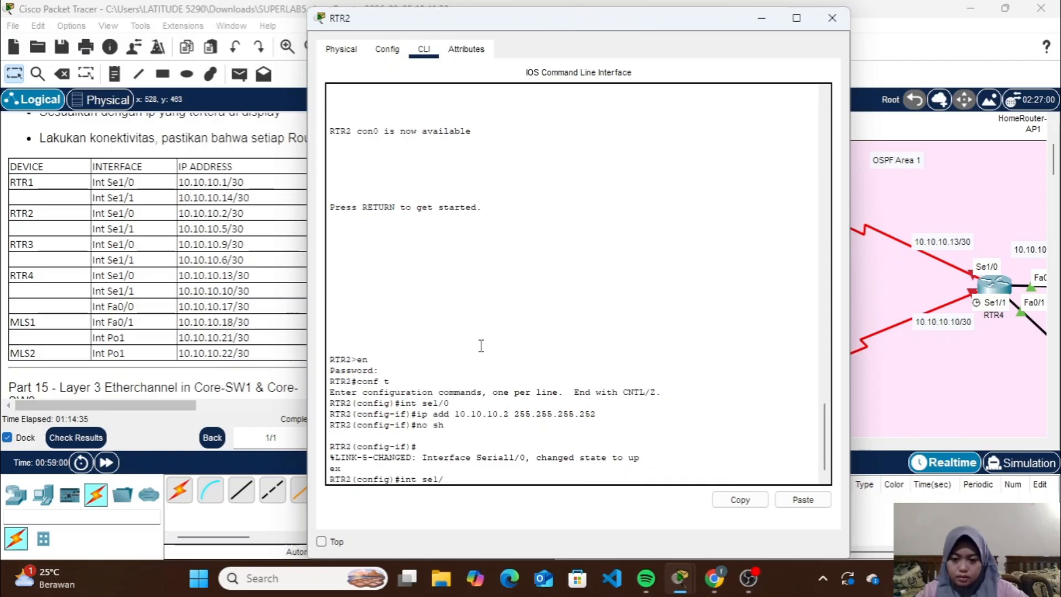
text(1)
key(Return)
key(Up)
key(Up)
key(Up)
key(Up)
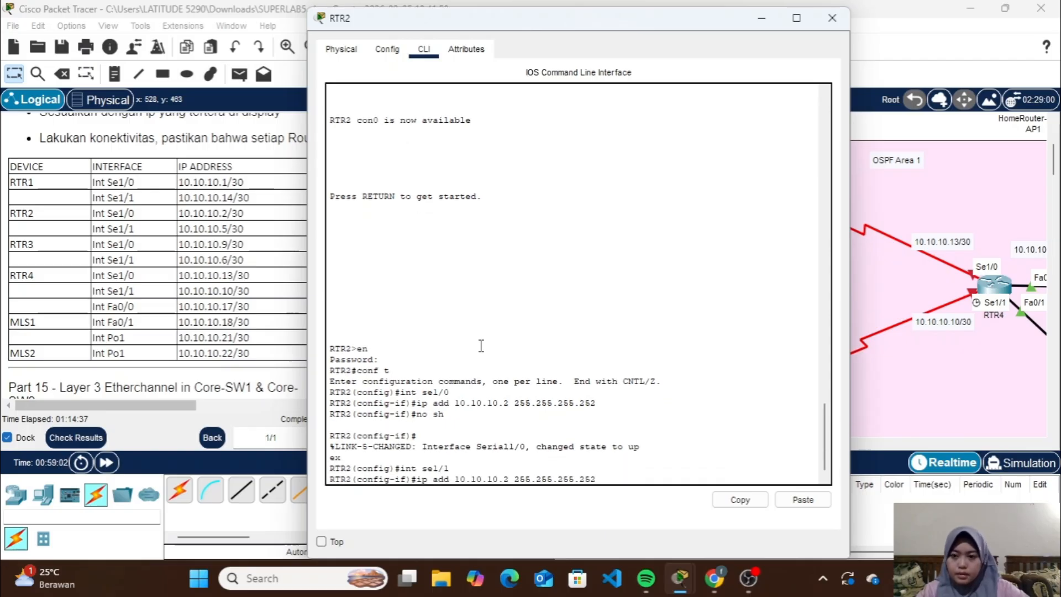
key(Up)
key(Down)
key(Down)
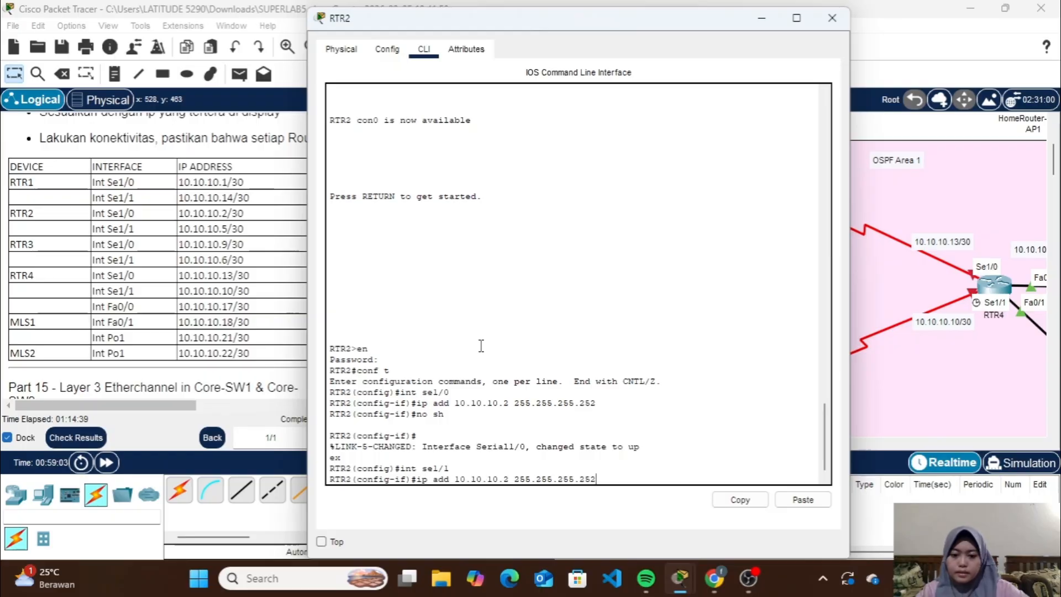
key(Up)
key(Left)
key(Left)
key(Left)
key(Left)
key(Left)
key(Left)
key(Left)
key(Left)
key(Left)
key(Left)
key(Left)
key(Left)
key(Left)
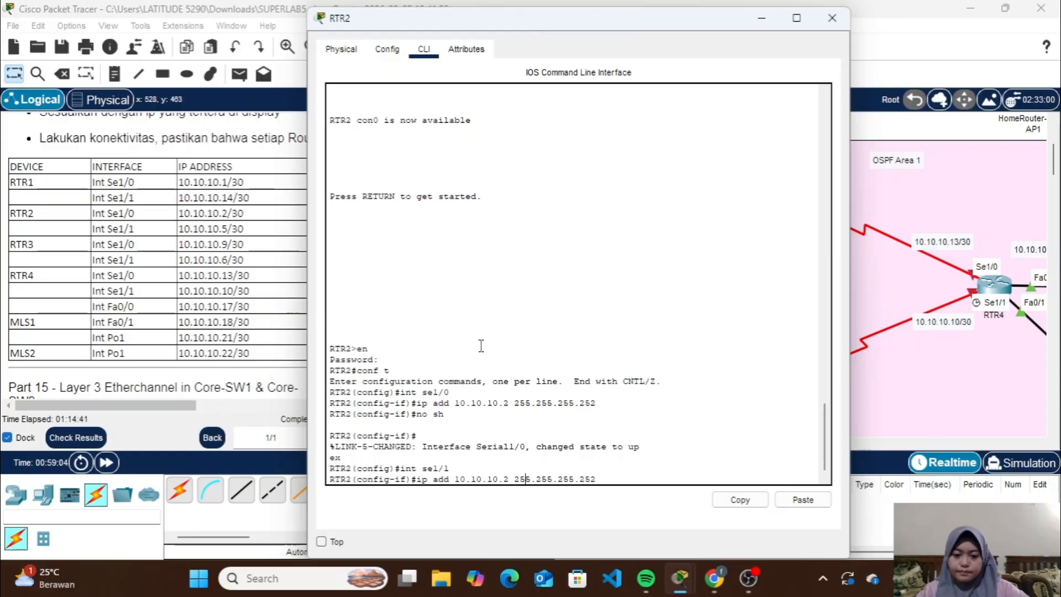
key(BackSpace)
text(5)
key(Return)
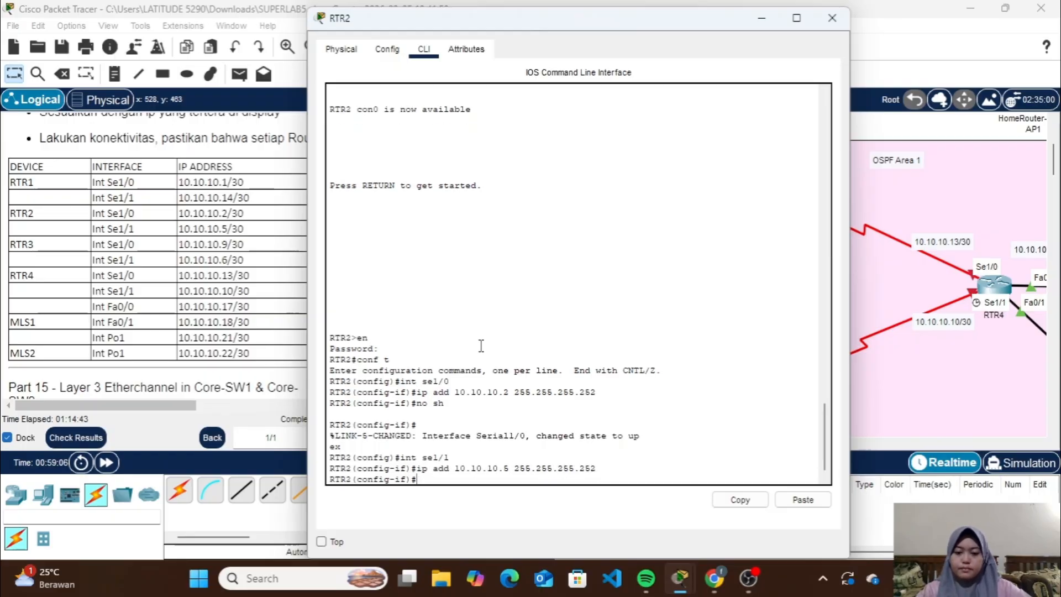
Enable RTR2's Se1/1 with no shutdown and close the router's window
text(no sh)
key(Return)
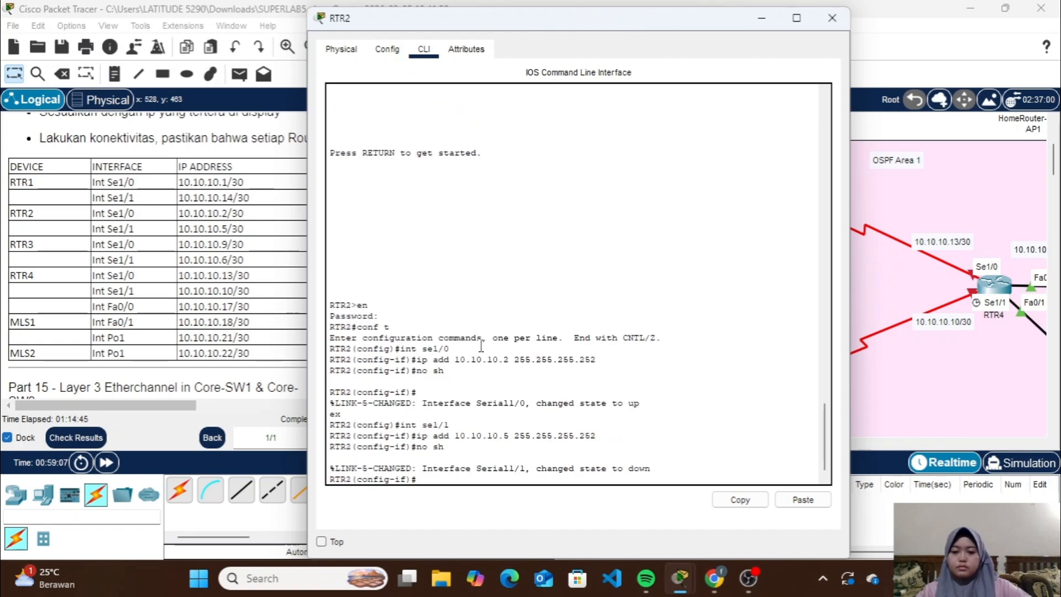
click(831, 18)
Open RTR3's command line, enter privileged mode with the enable password and start global configuration
scroll(742, 243, right, 3)
scroll(690, 287, down, 1)
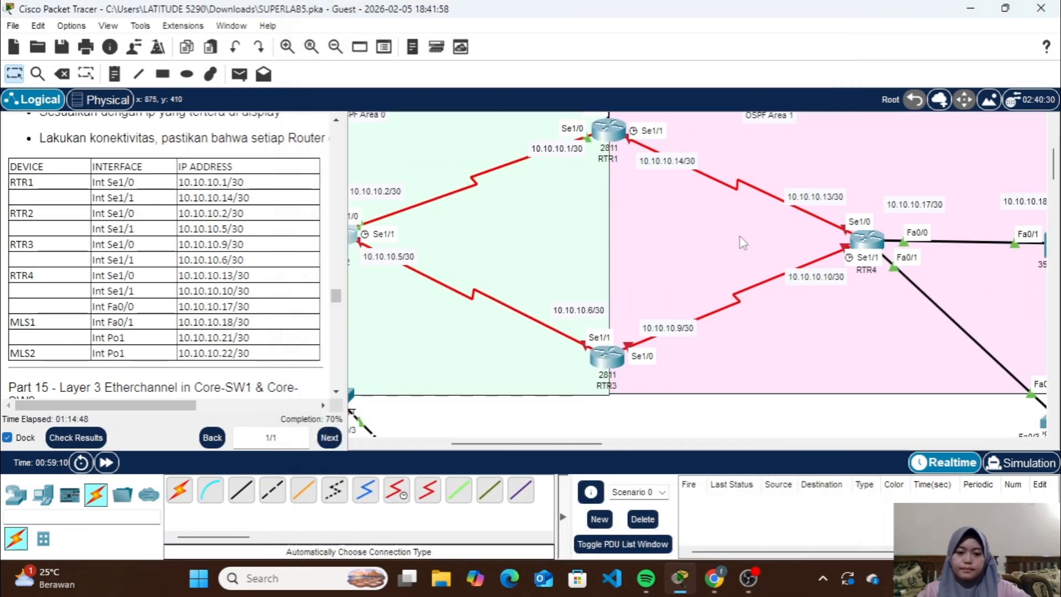
click(599, 369)
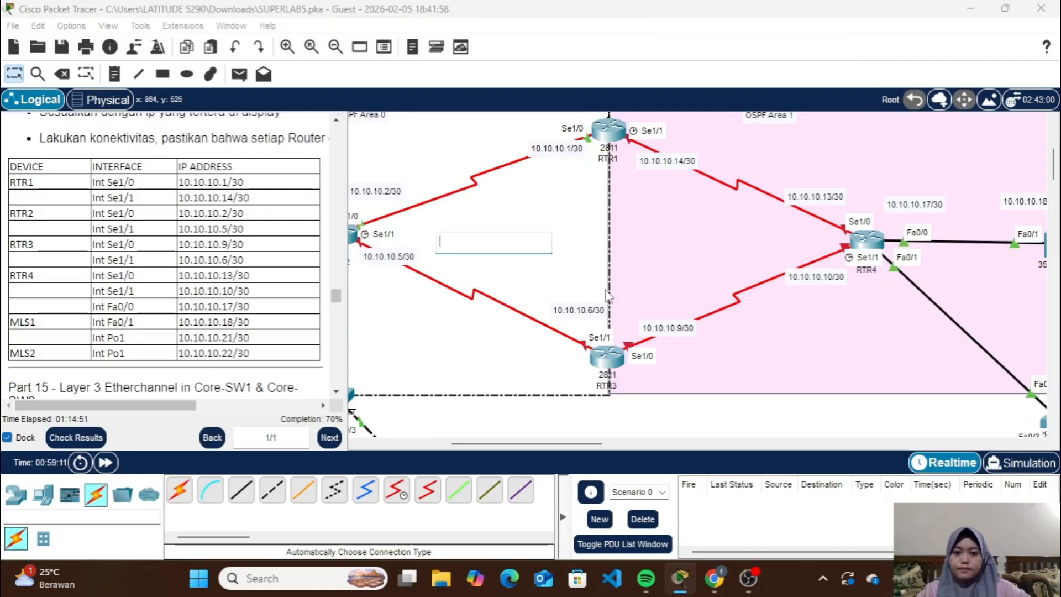
click(705, 414)
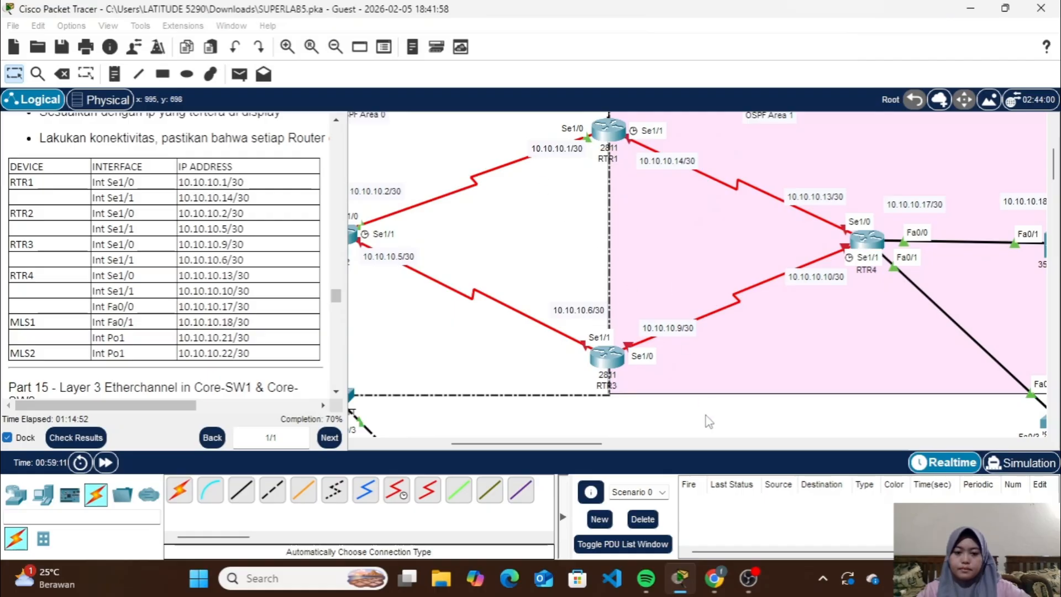
click(613, 355)
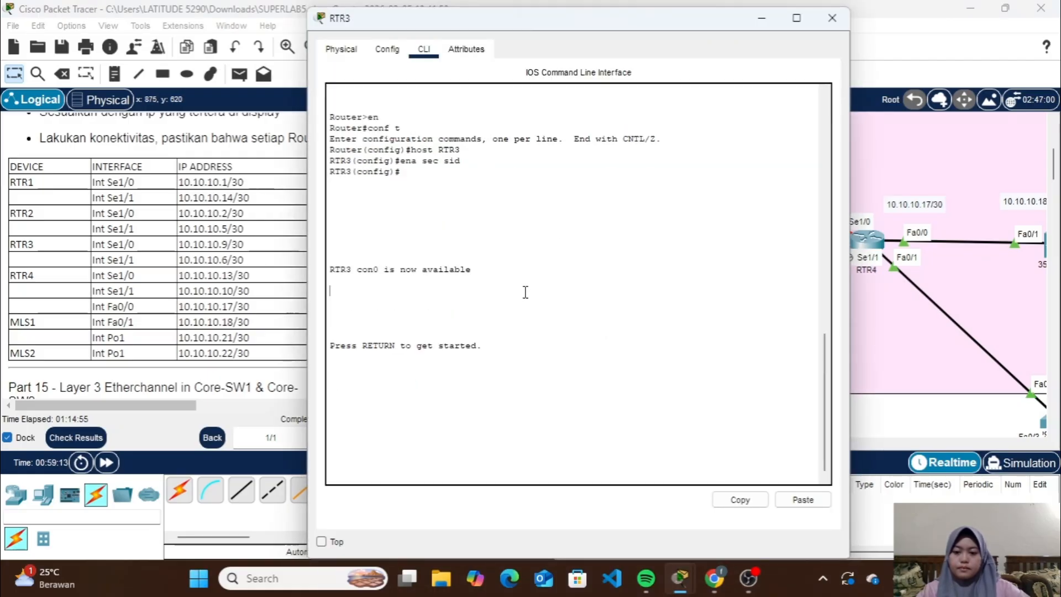
key(Return)
key(Return)
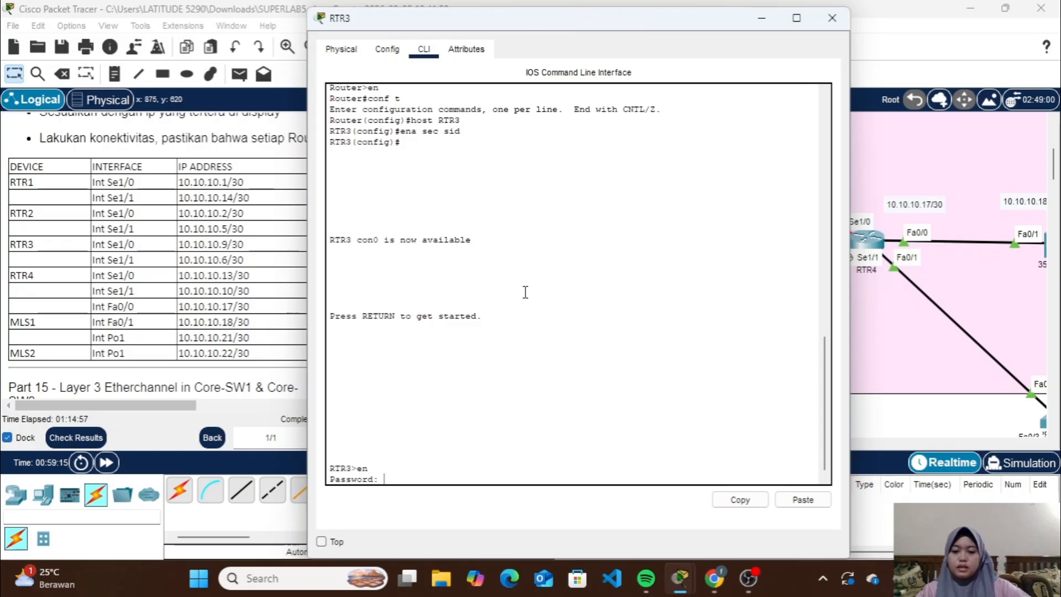
key(Return)
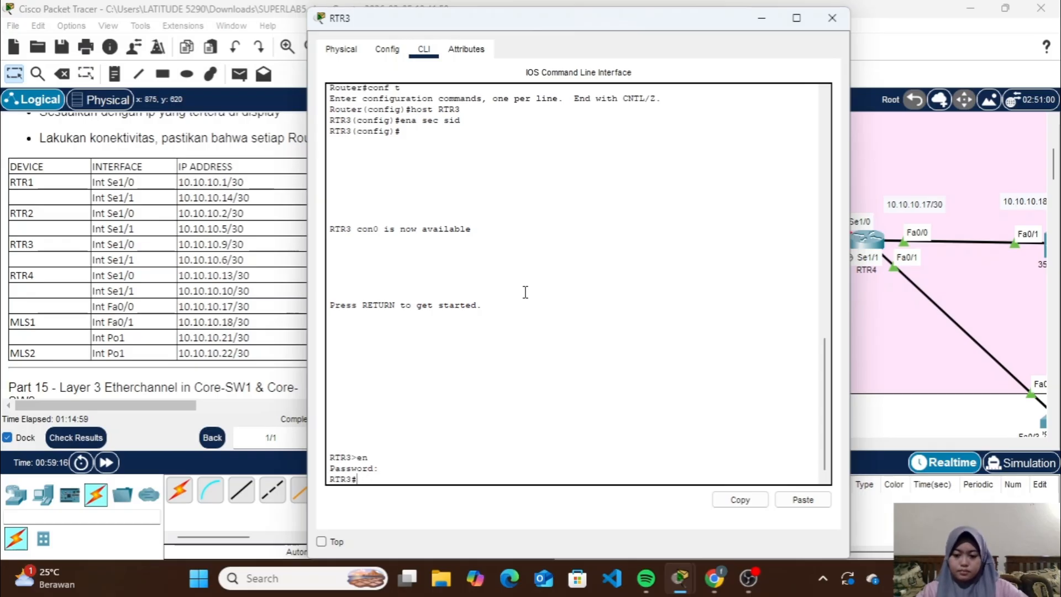
key(Return)
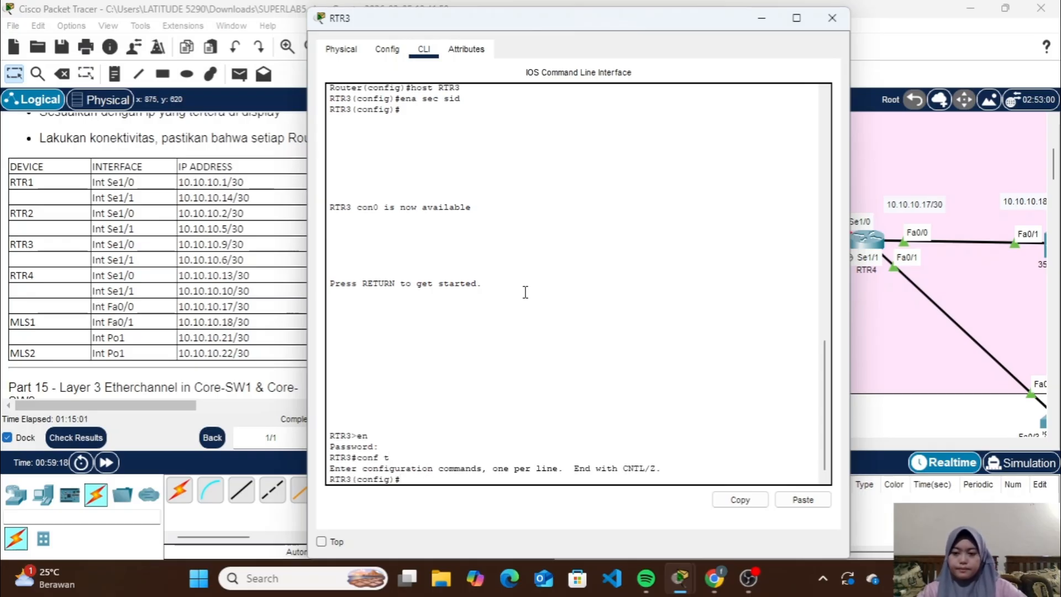
Assign 10.10.10.9 with mask 255.255.255.252 to RTR3's Se1/0 interface
text(int se)
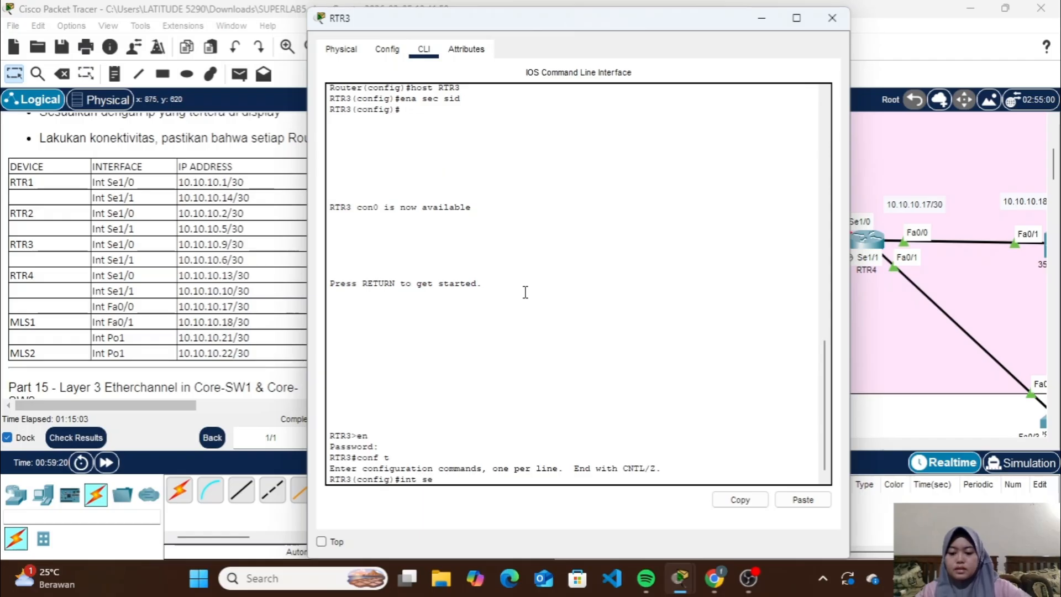
text(1/0)
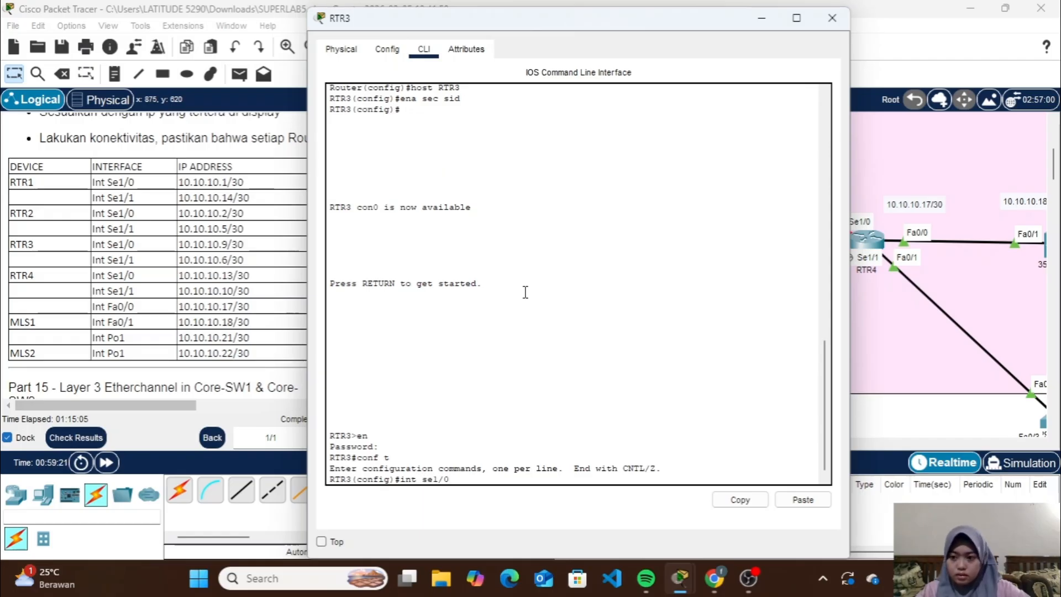
key(Return)
text(10.10.10.)
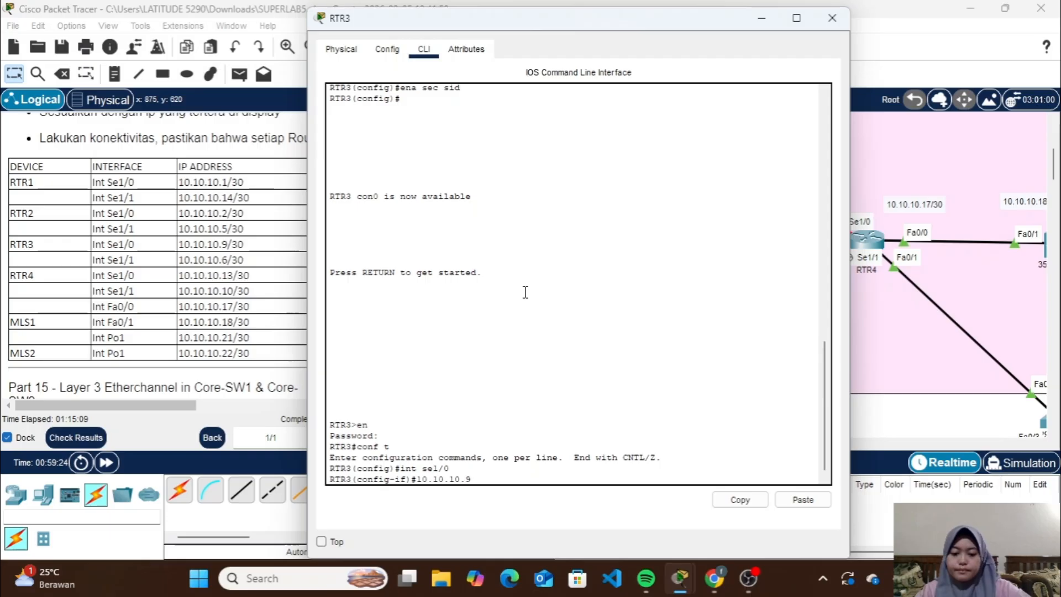
text(9 255.25)
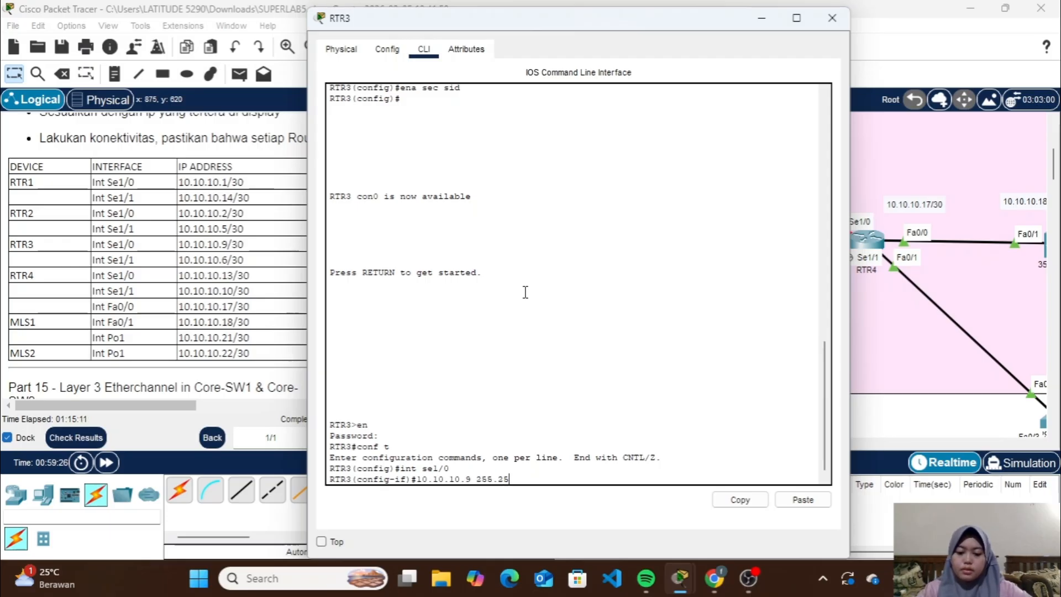
text(5.255.25)
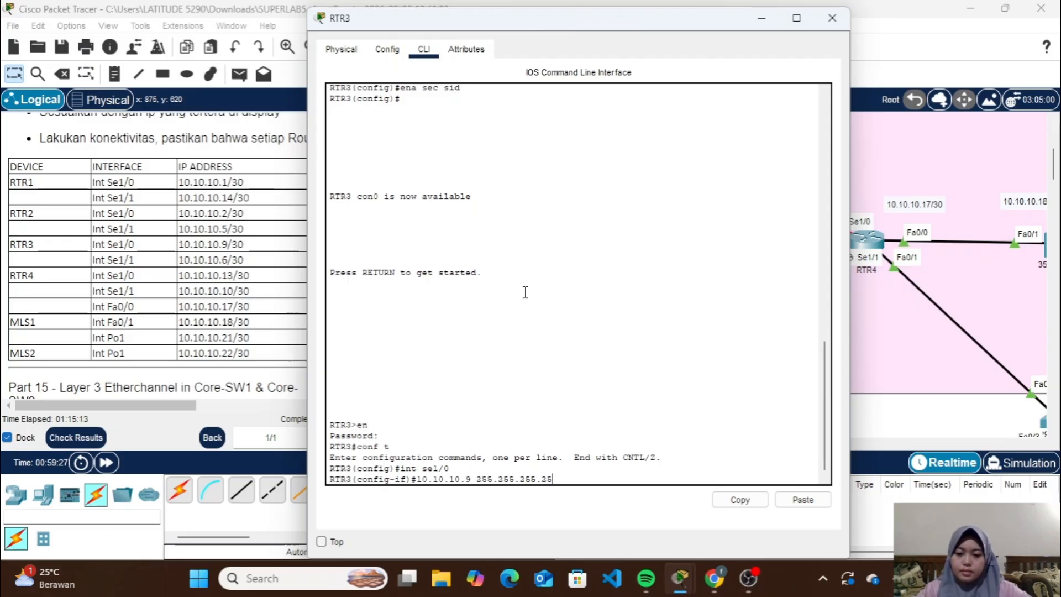
text(2)
key(Return)
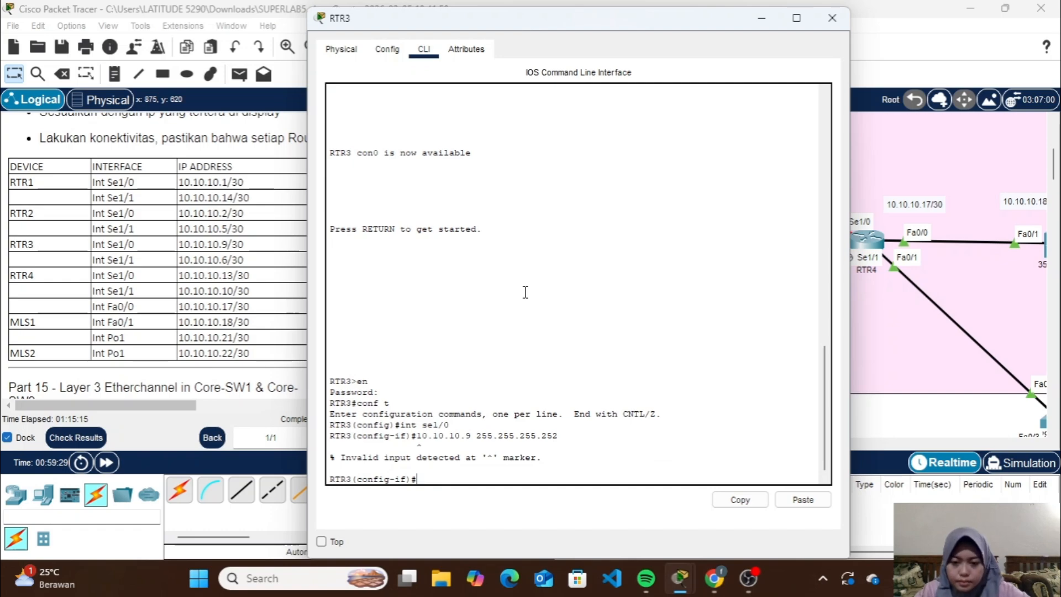
key(Up)
key(Left)
key(Left)
key(Left)
key(Left)
key(Left)
key(Left)
key(Left)
key(Left)
key(Left)
key(Left)
key(Left)
key(Left)
key(Left)
key(Left)
key(Left)
key(Left)
key(Left)
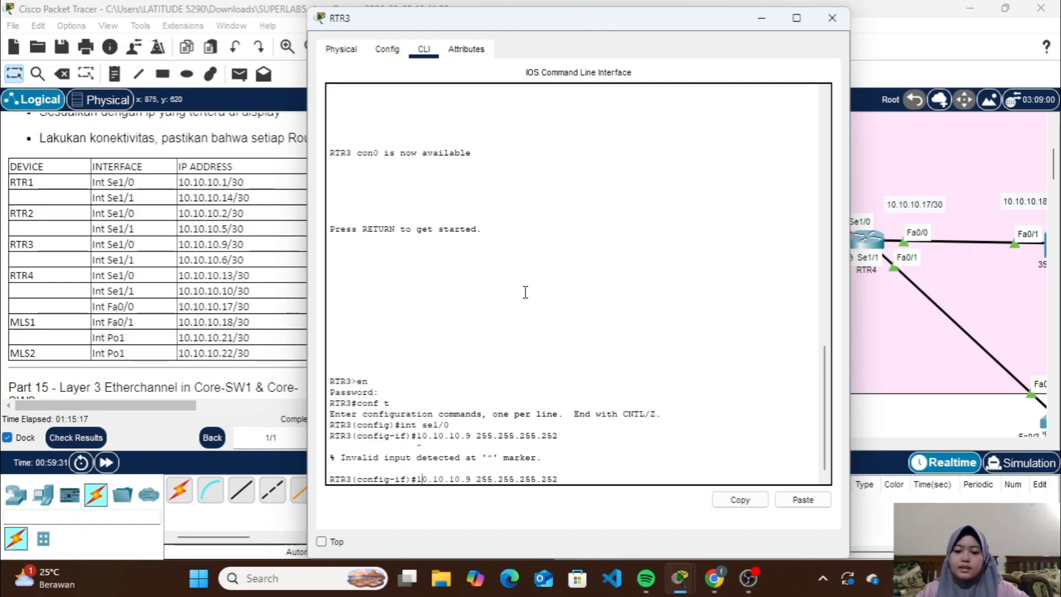
text(ip add)
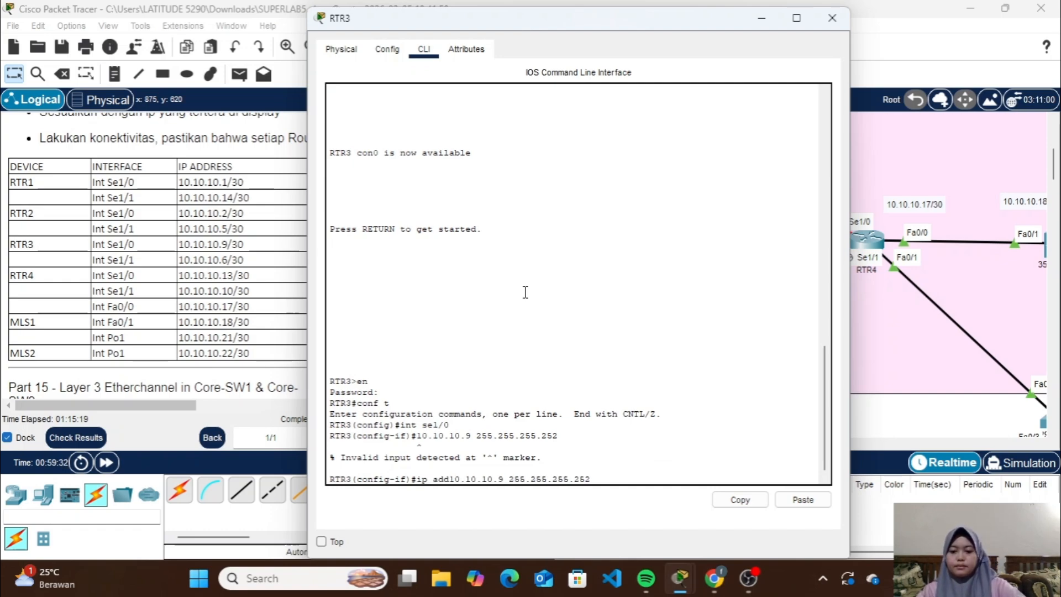
key(Return)
Enable RTR3's Se1/0 with no shutdown and return to global configuration
text(no sh)
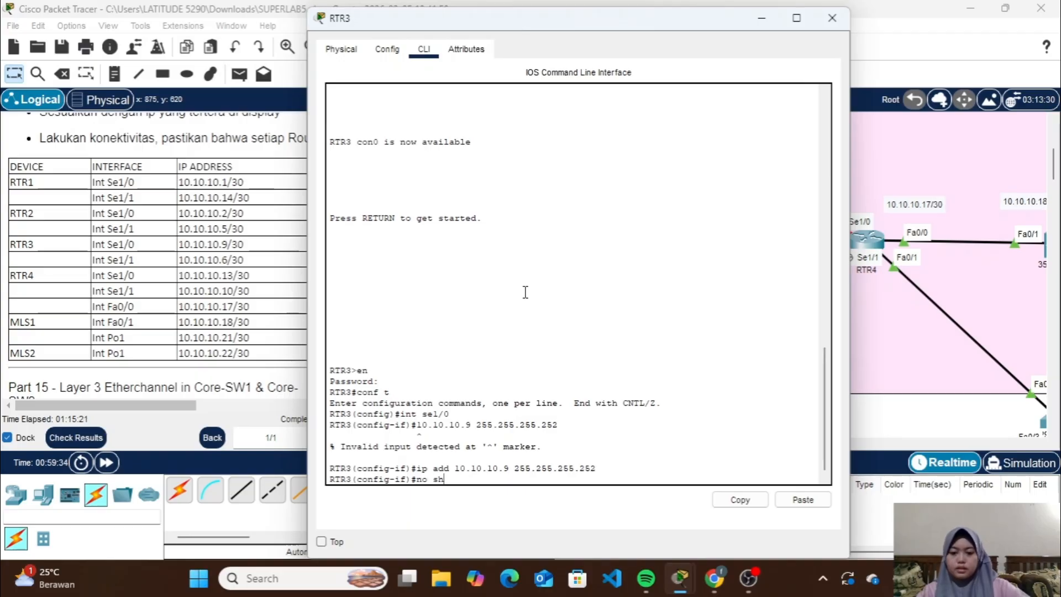
key(Return)
text(ex)
key(Return)
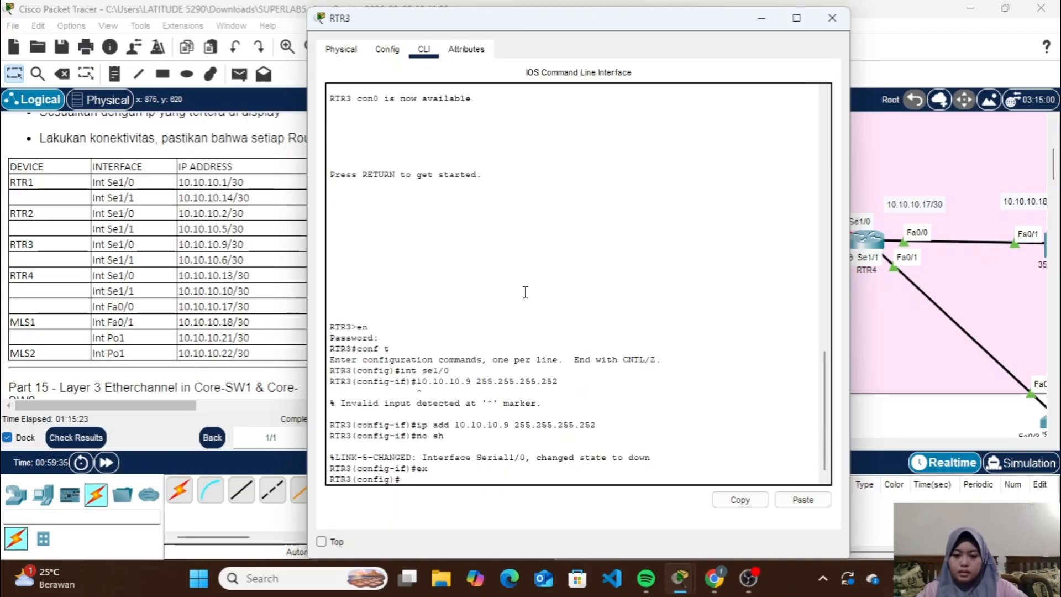
Assign 10.10.10.6 with mask 255.255.255.252 to RTR3's Se1/1 interface
key(Up)
key(Up)
key(Up)
key(Up)
key(Up)
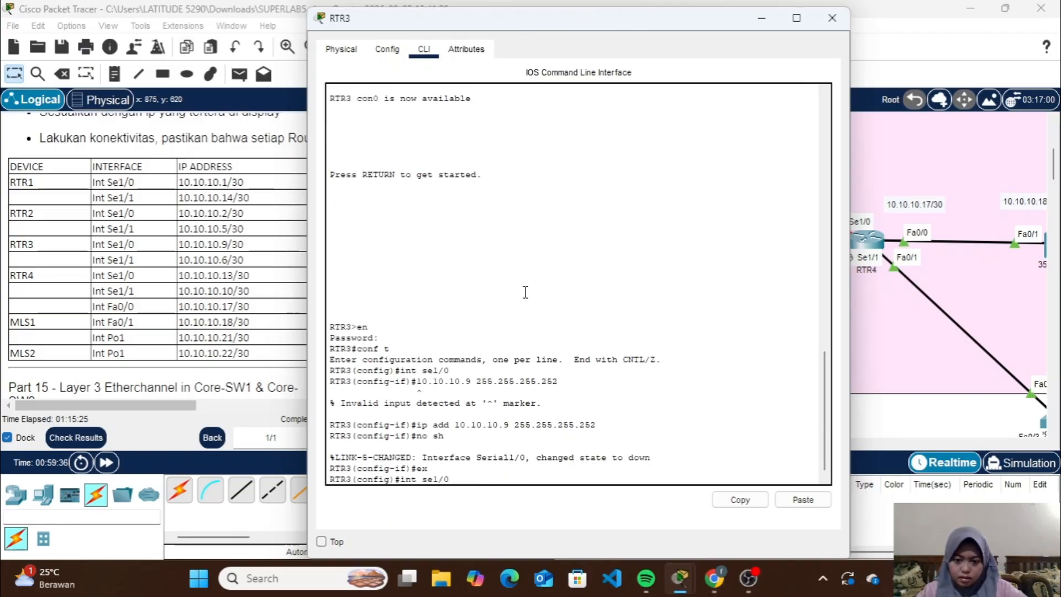
text(1)
key(Return)
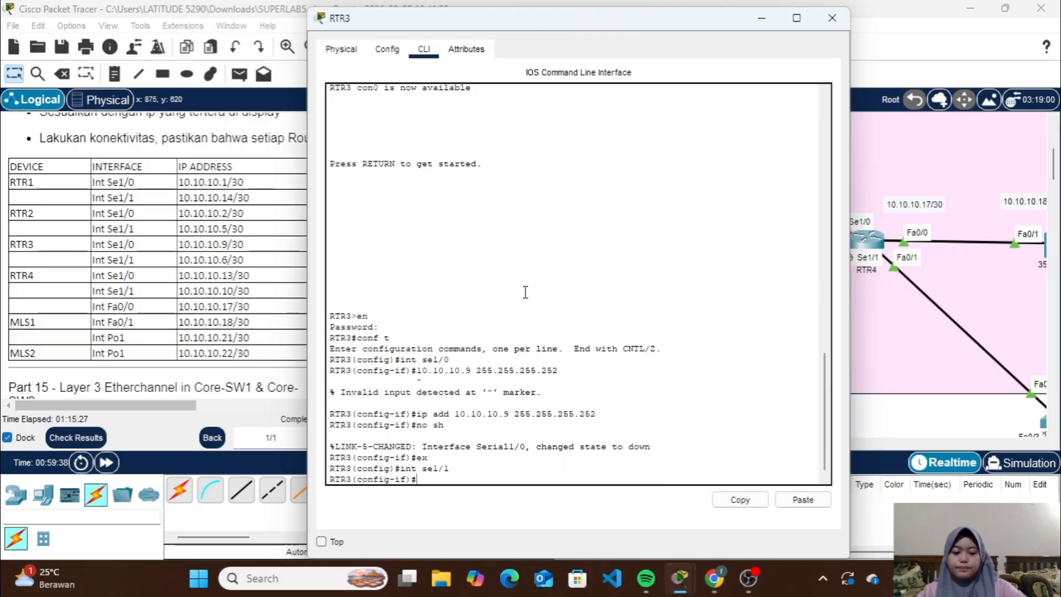
key(Up)
key(Up)
key(Up)
key(Up)
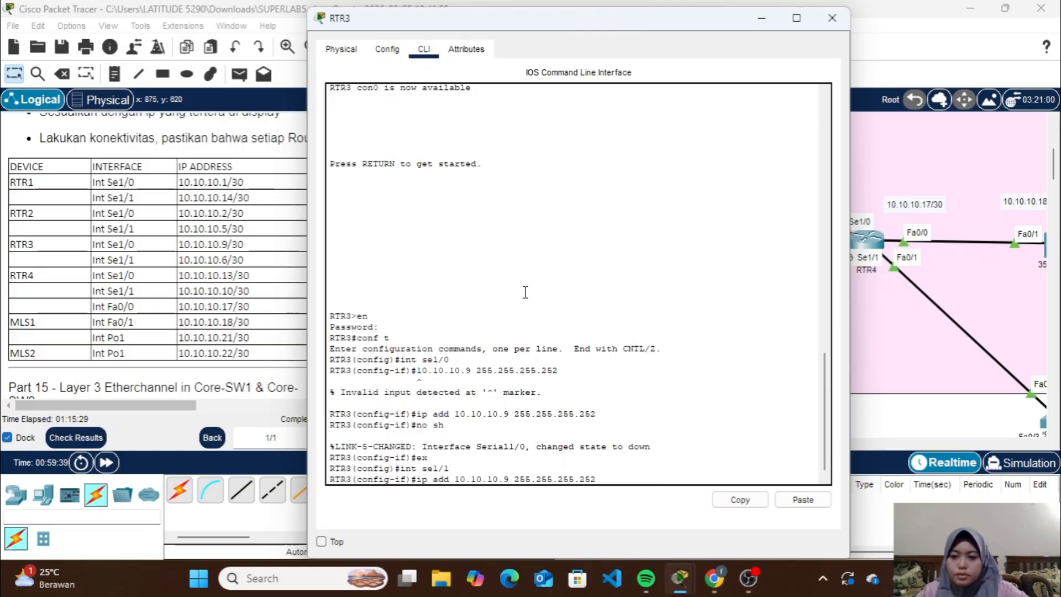
key(Left)
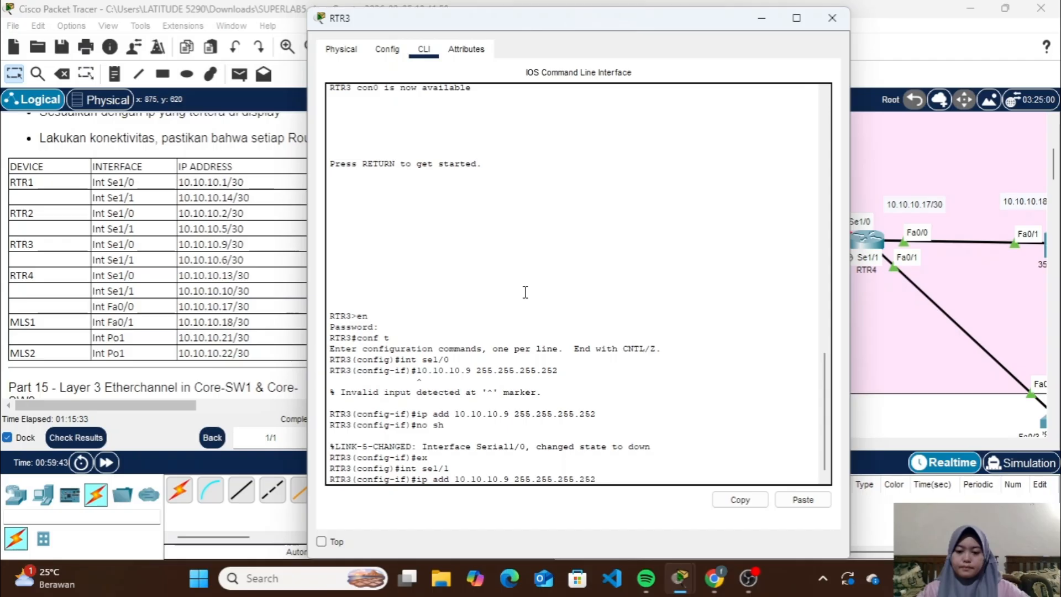
key(Left)
key(Left)
key(Left)
key(Left)
key(Left)
key(Left)
key(Left)
key(Left)
key(Left)
key(Left)
key(Left)
key(Left)
key(Left)
key(Left)
key(Left)
key(BackSpace)
text(6)
key(Return)
Enable RTR3's Se1/1 with no shutdown and close the router's window
text(no )
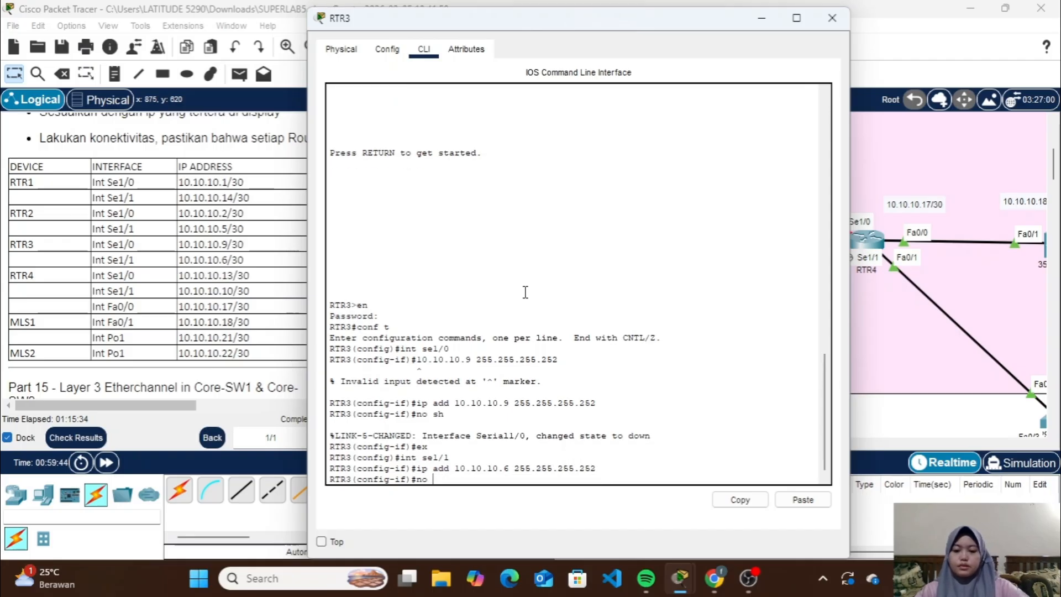
text(sh)
key(Return)
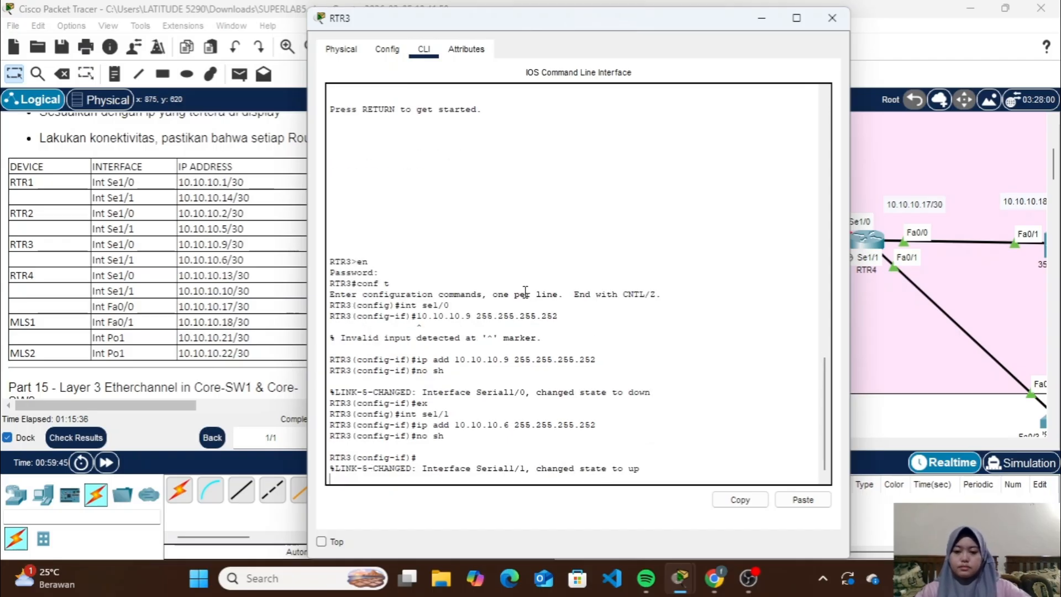
click(832, 18)
Open RTR4's command line, enter privileged mode with the enable password and start global configuration
scroll(678, 241, right, 5)
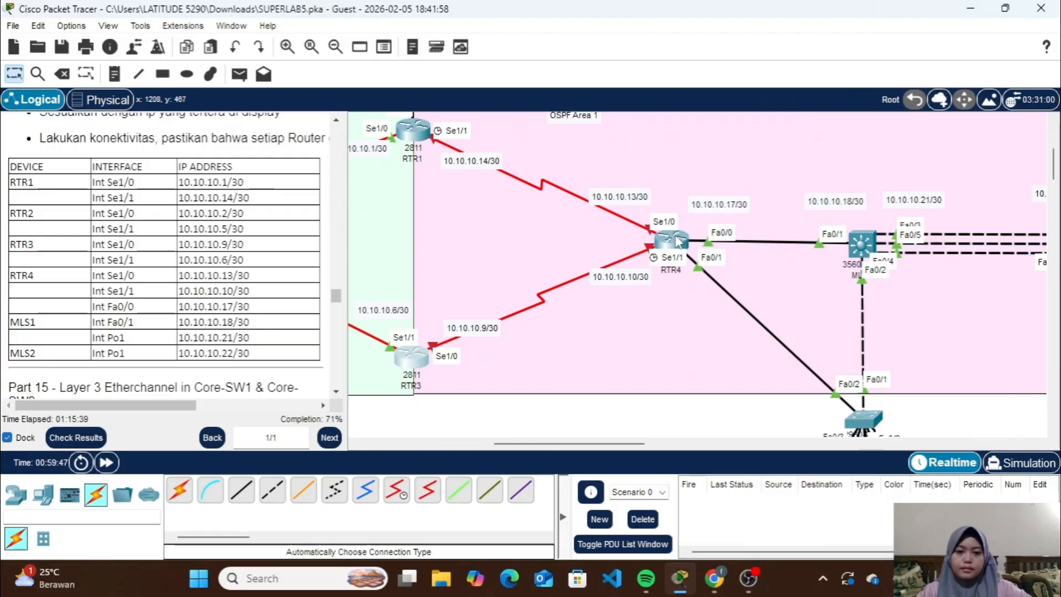
click(678, 241)
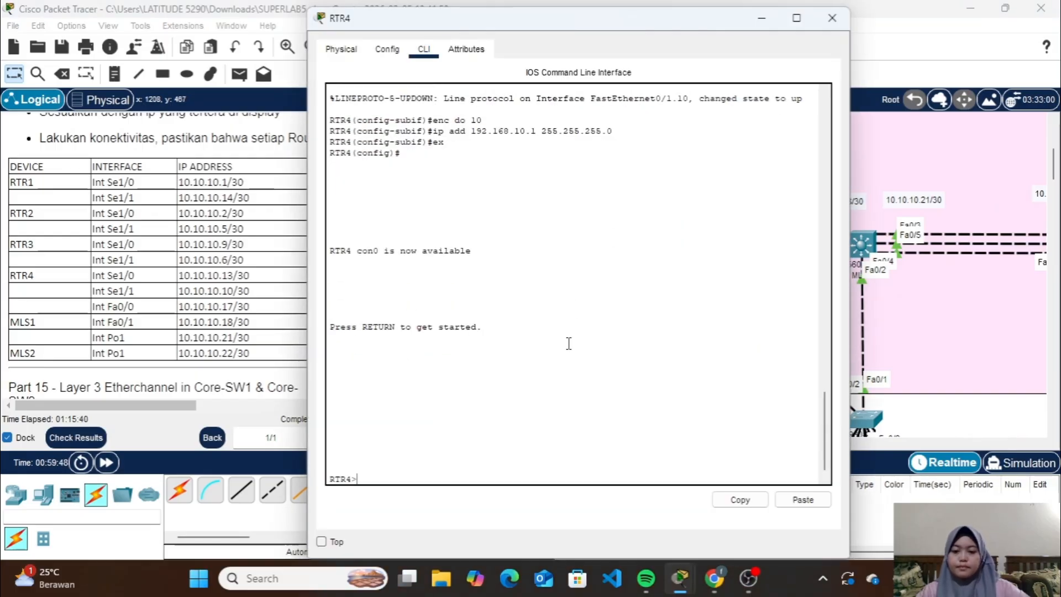
text(en)
key(Return)
key(Return)
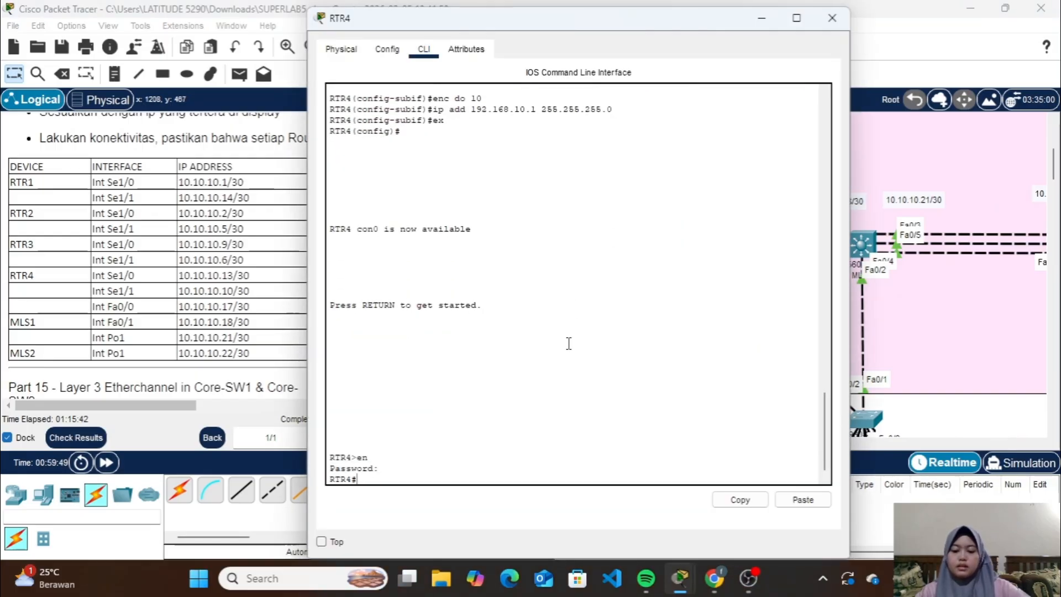
text(conf t)
key(Return)
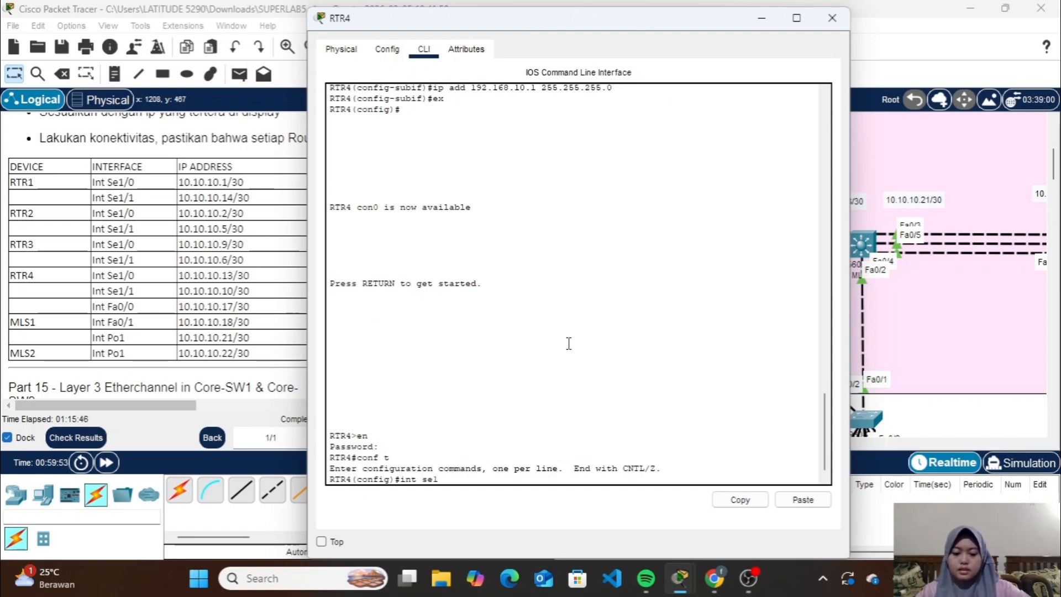
Assign 10.10.10.13 with mask 255.255.255.252 to RTR4's Se1/0 interface
text(int se1/0)
key(Return)
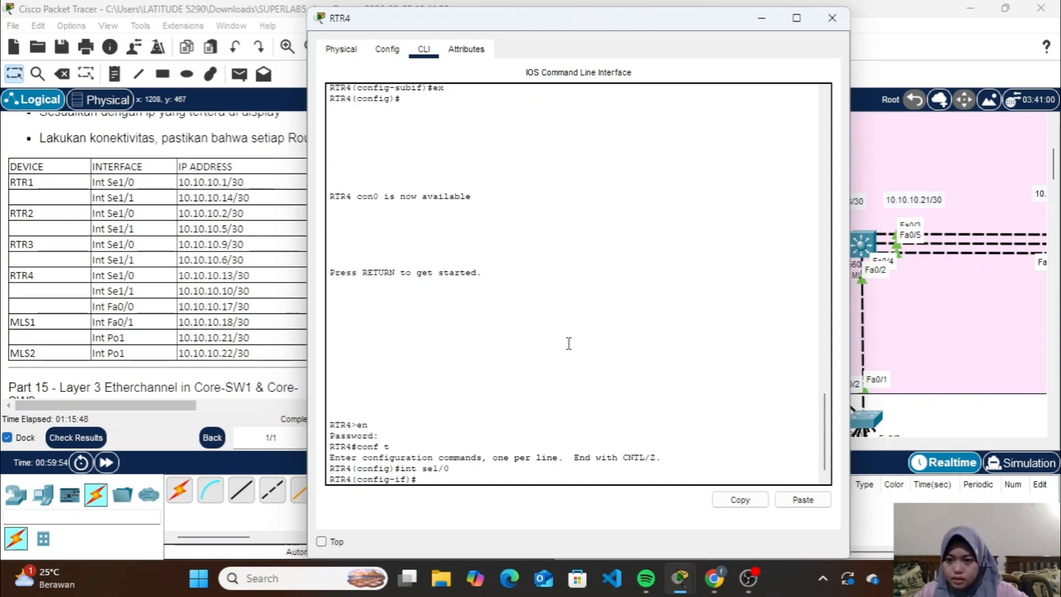
text(lp)
key(BackSpace)
key(BackSpace)
key(BackSpace)
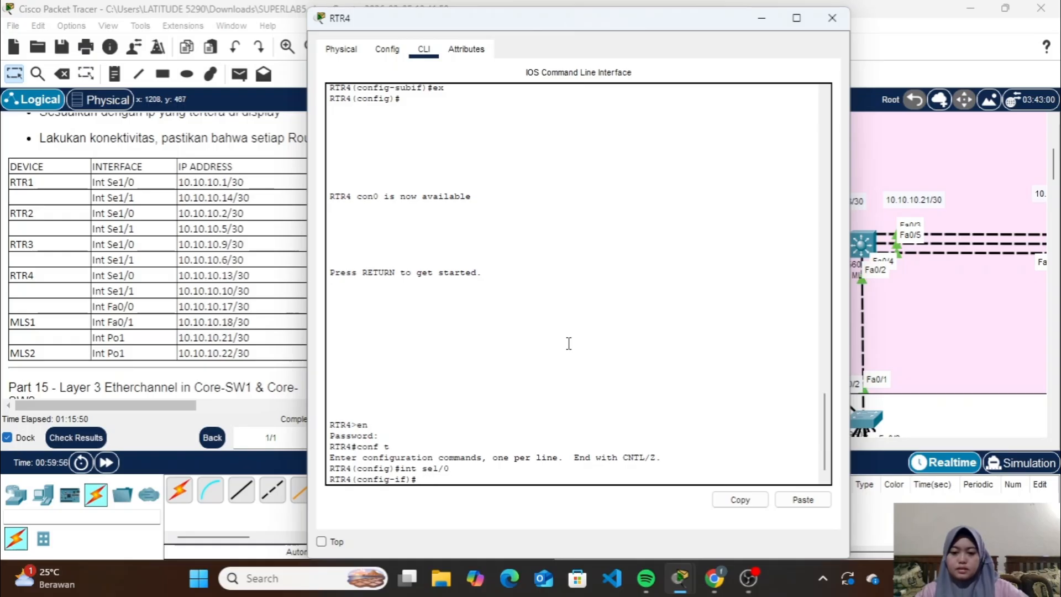
text(ip add 1)
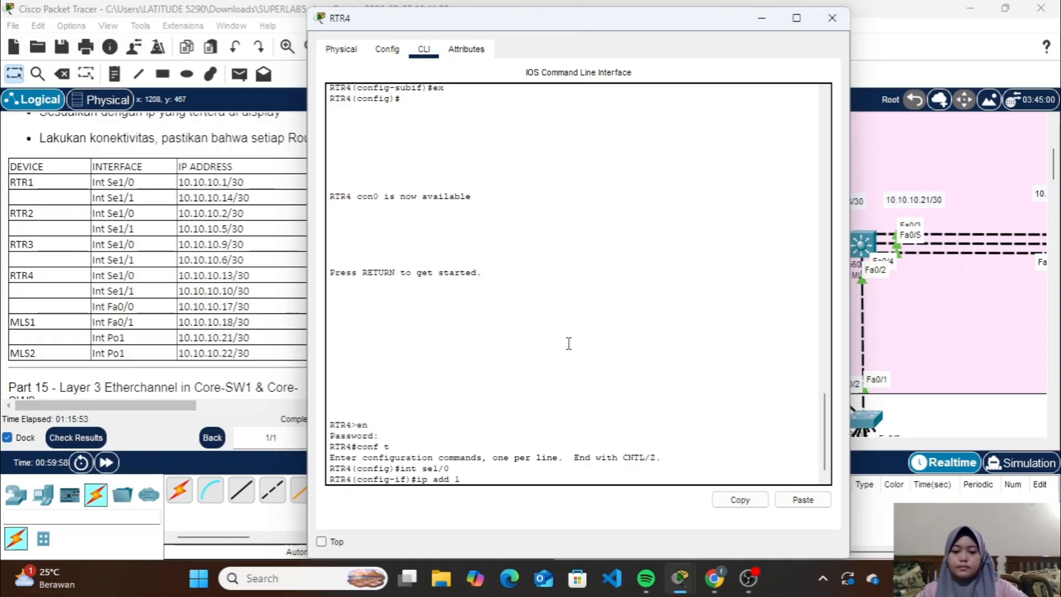
text(0.10.10.13)
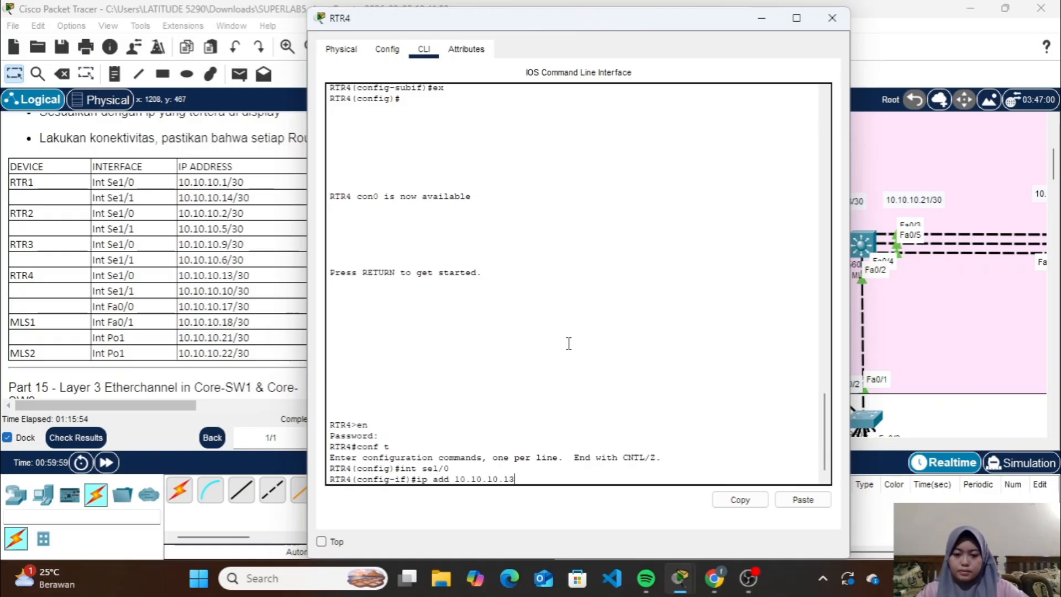
text( 255.2)
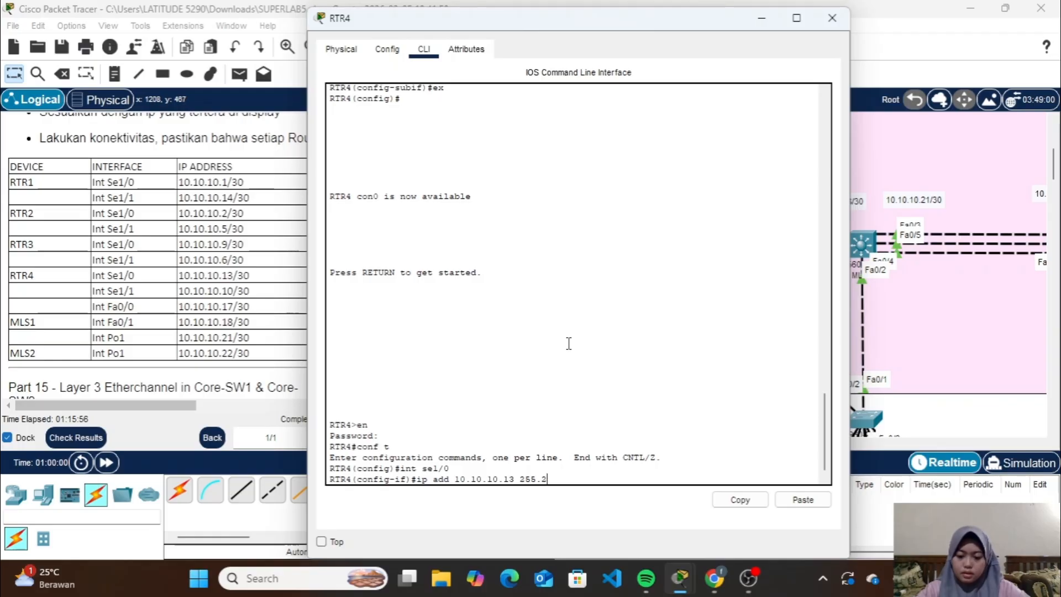
text(55.255.25)
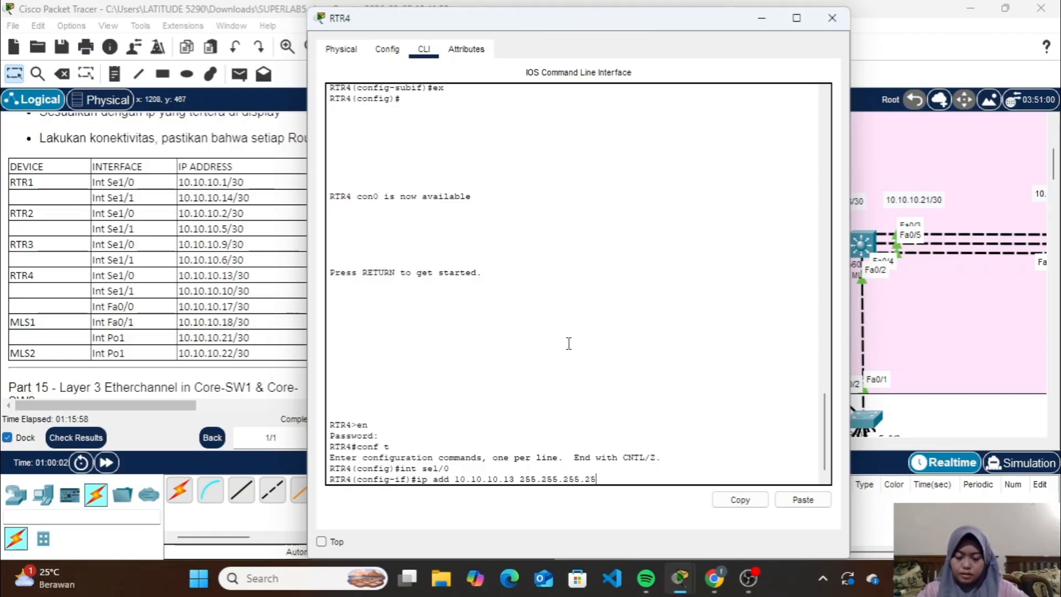
text(2)
key(Return)
Enable RTR4's Se1/0 with no shutdown and return to global configuration
text(no sh)
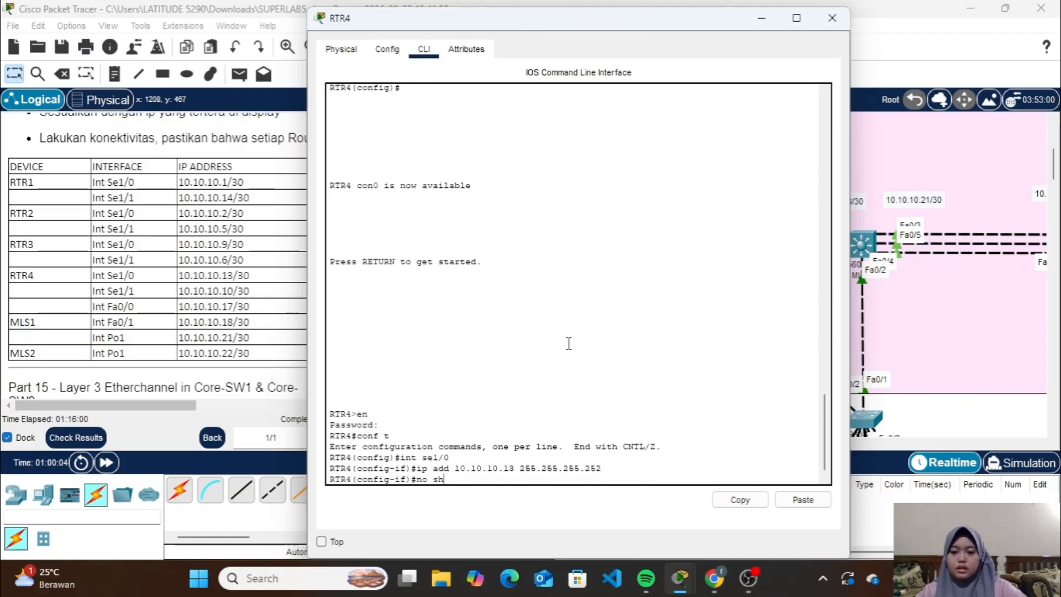
key(Return)
key(Return)
text(ex)
Assign 10.10.10.10 with mask 255.255.255.252 to RTR4's Se1/1 interface
key(Return)
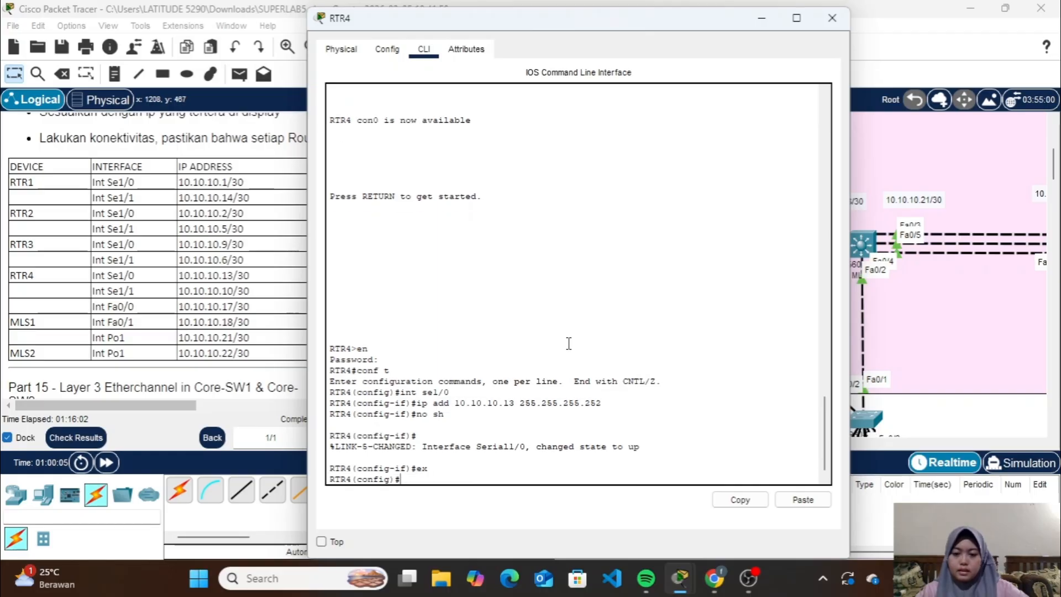
text(no sh)
key(Up)
key(Up)
key(Up)
key(Up)
key(Return)
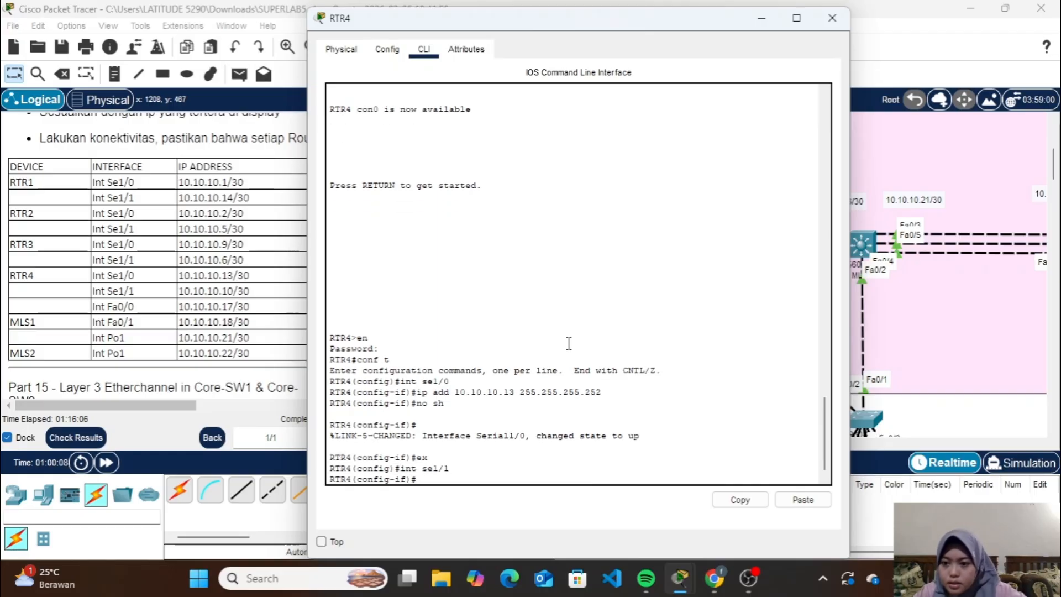
key(Up)
key(Up)
key(Up)
key(Up)
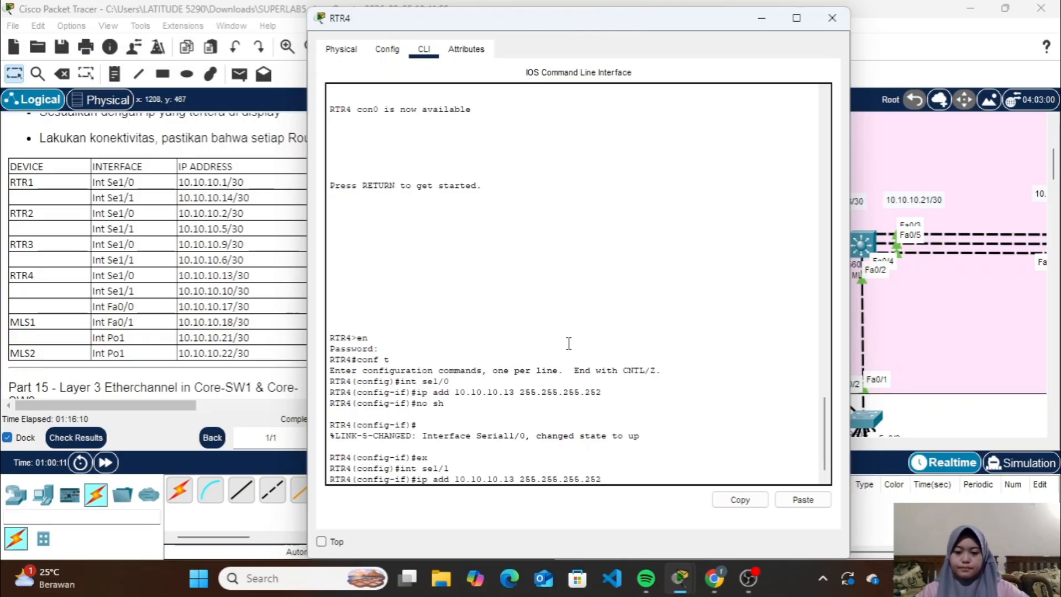
key(Left)
key(Left)
key(Left)
key(Left)
key(Left)
key(Left)
key(Left)
key(Left)
key(Left)
key(Left)
key(Left)
key(Left)
key(Left)
key(Left)
key(Left)
key(Left)
key(BackSpace)
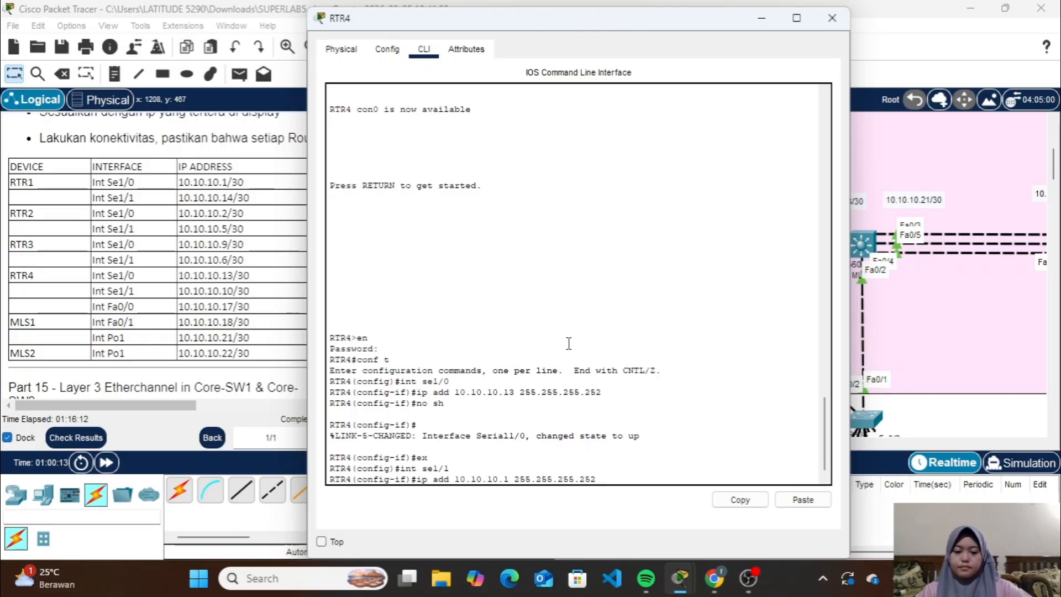
text(0)
key(Return)
Enable RTR4's Se1/1 with no shutdown and return to global configuration
text(no sh)
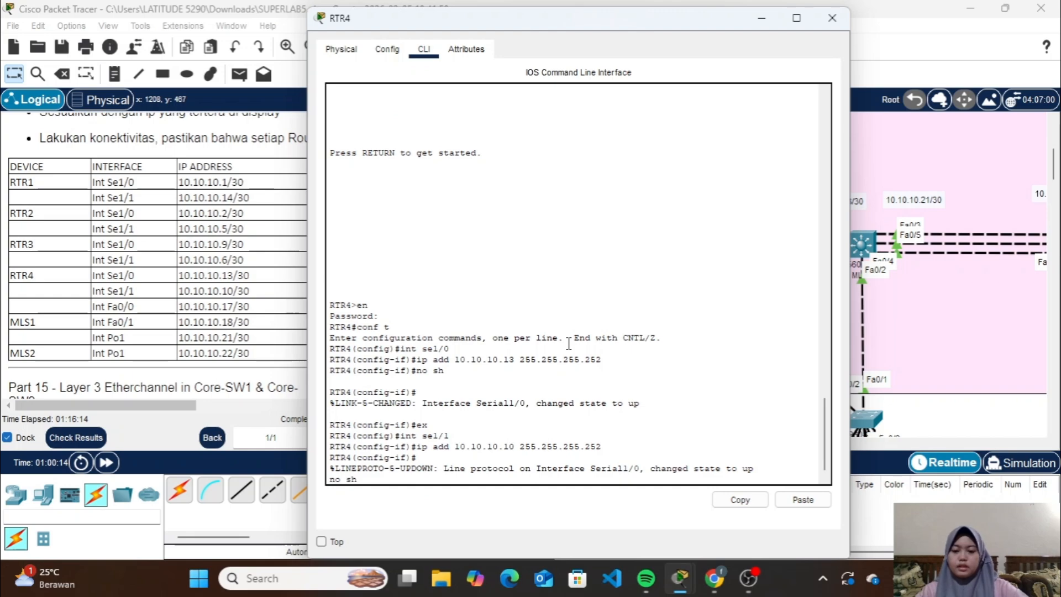
key(Return)
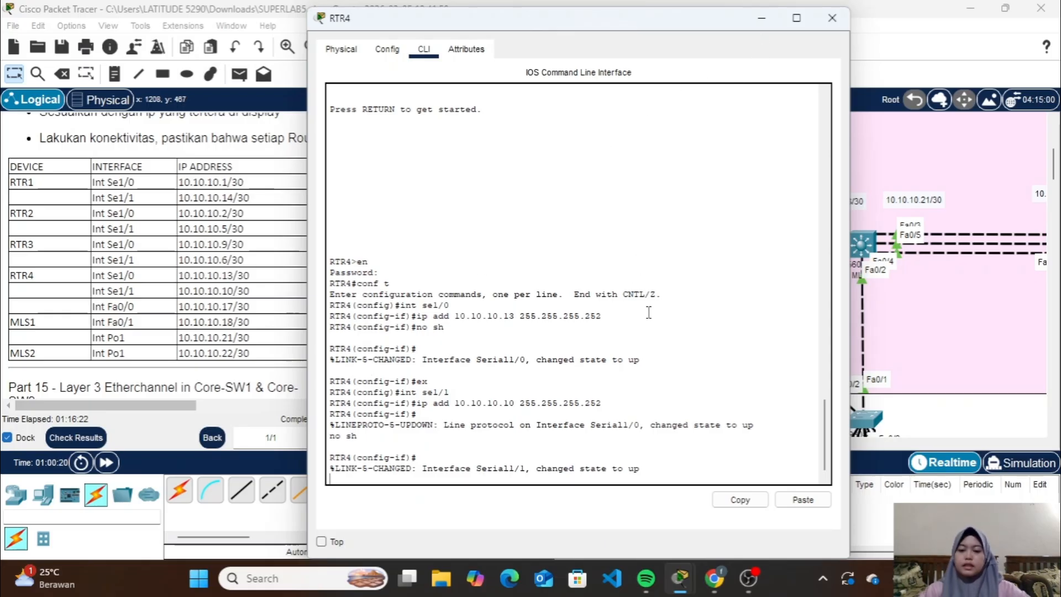
key(Return)
text(ex)
key(Return)
Assign 10.10.10.17 with mask 255.255.255.252 to RTR4's Fa0/0 interface
text(ig)#i)
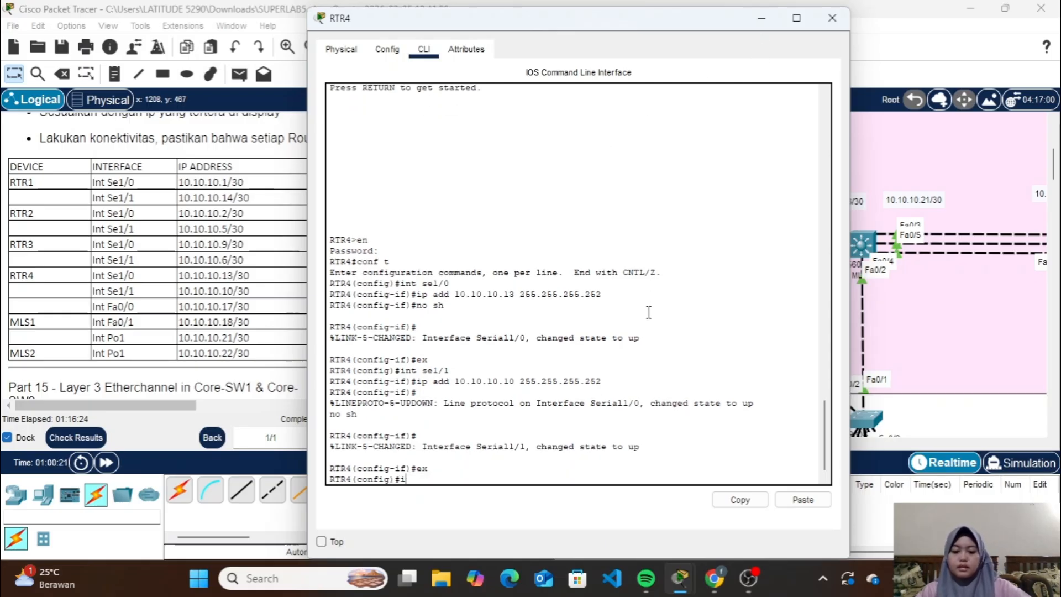
text(nt fa)
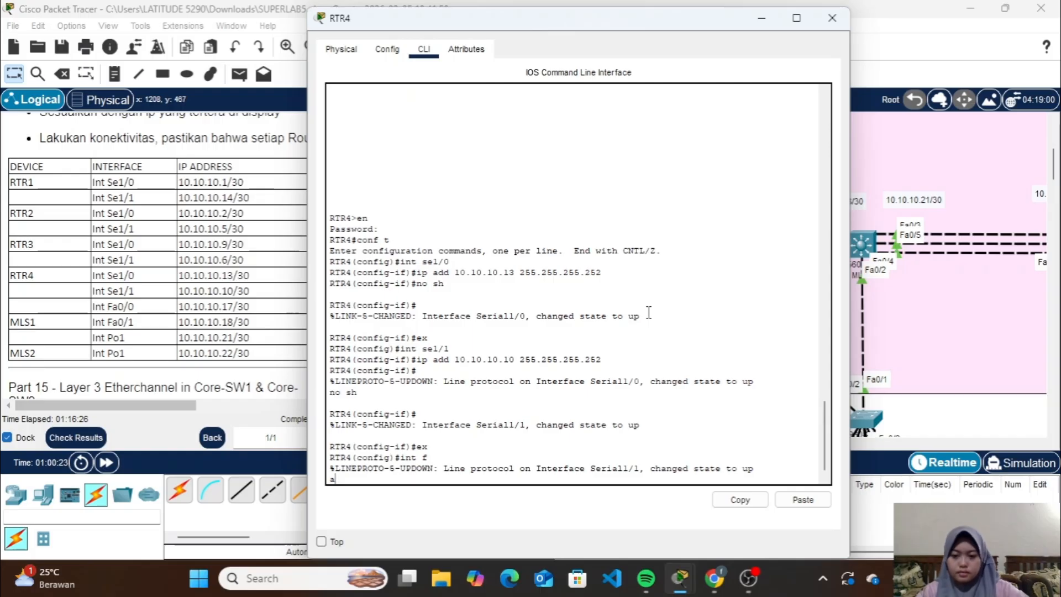
key(Return)
text(ig)#i)
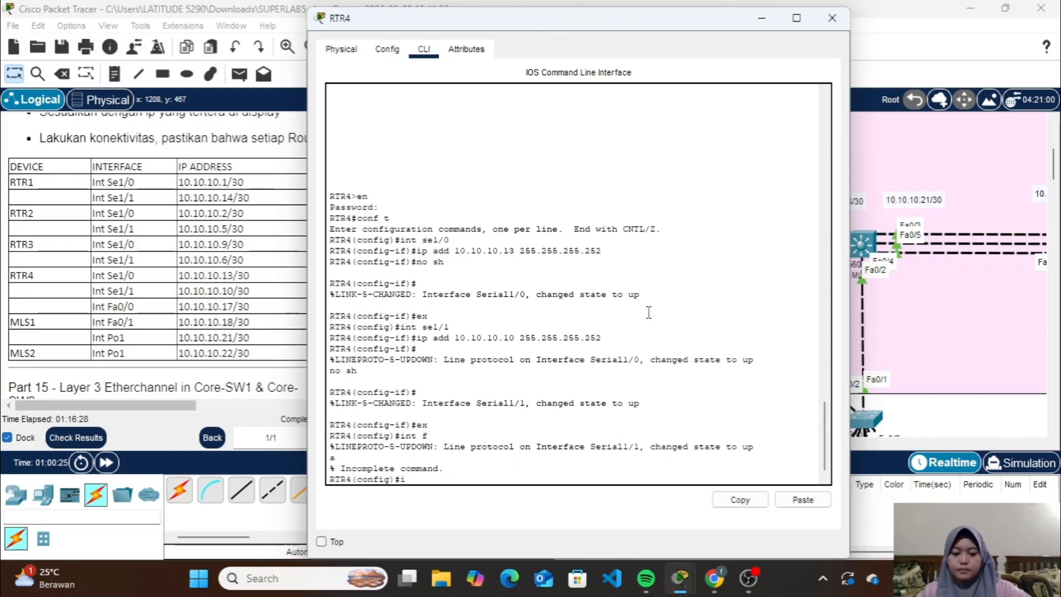
text(nt fa0/)
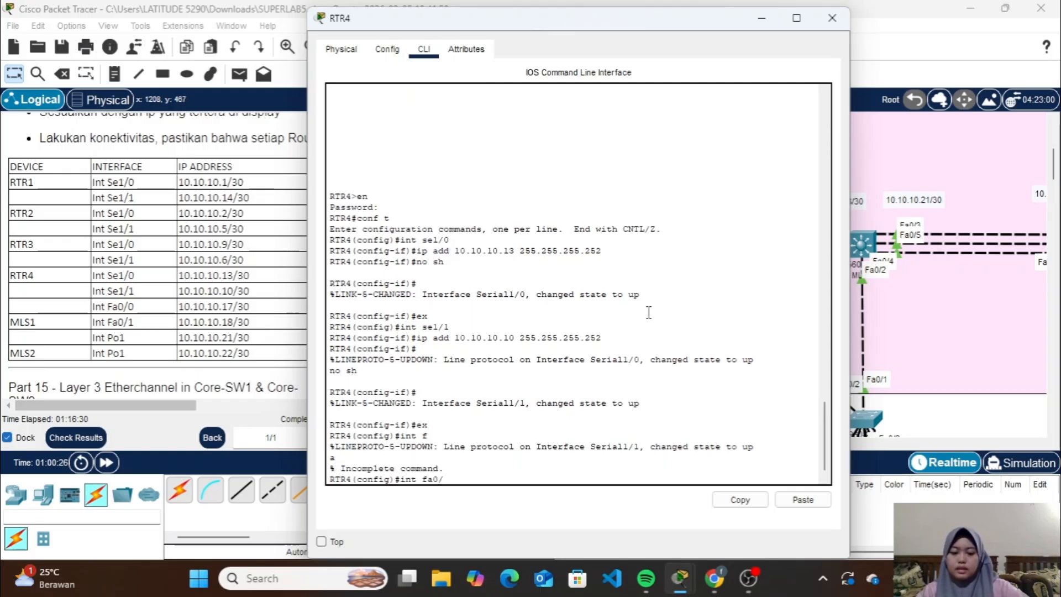
text(0)
key(Return)
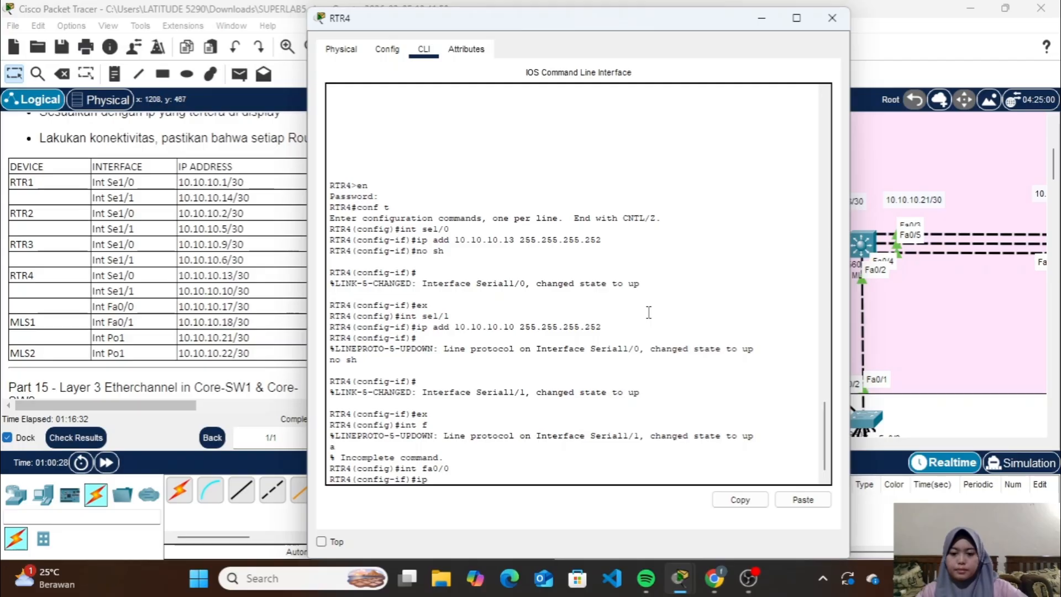
text(ip add)
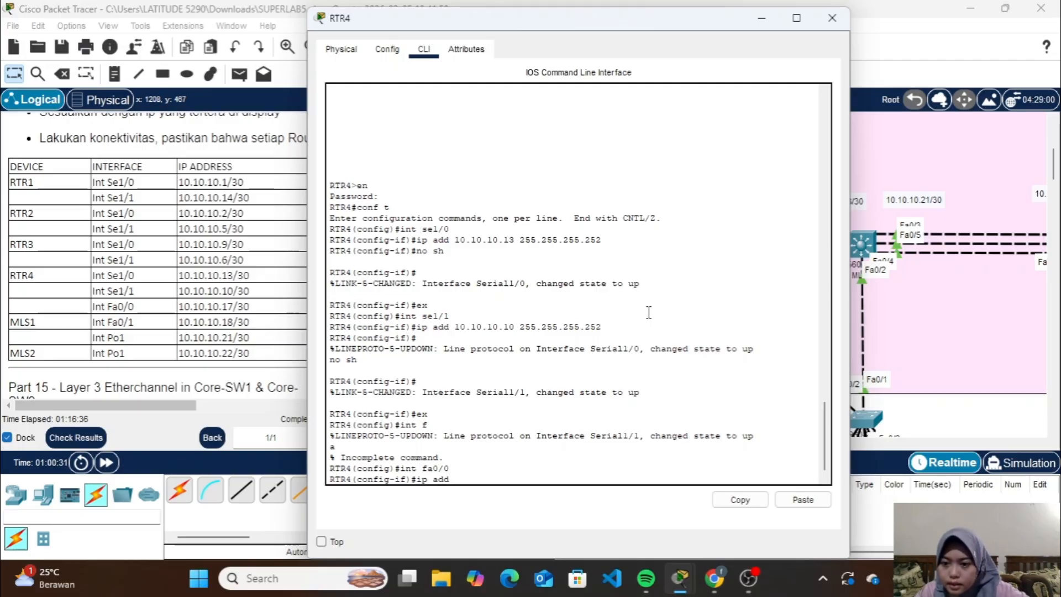
text( 10.)
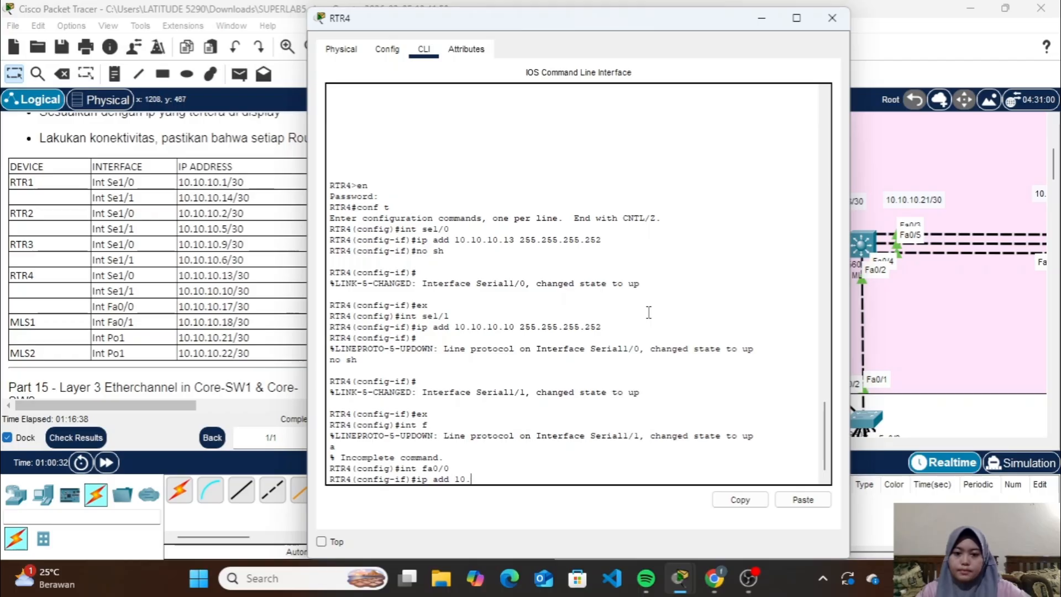
text(10.10.17)
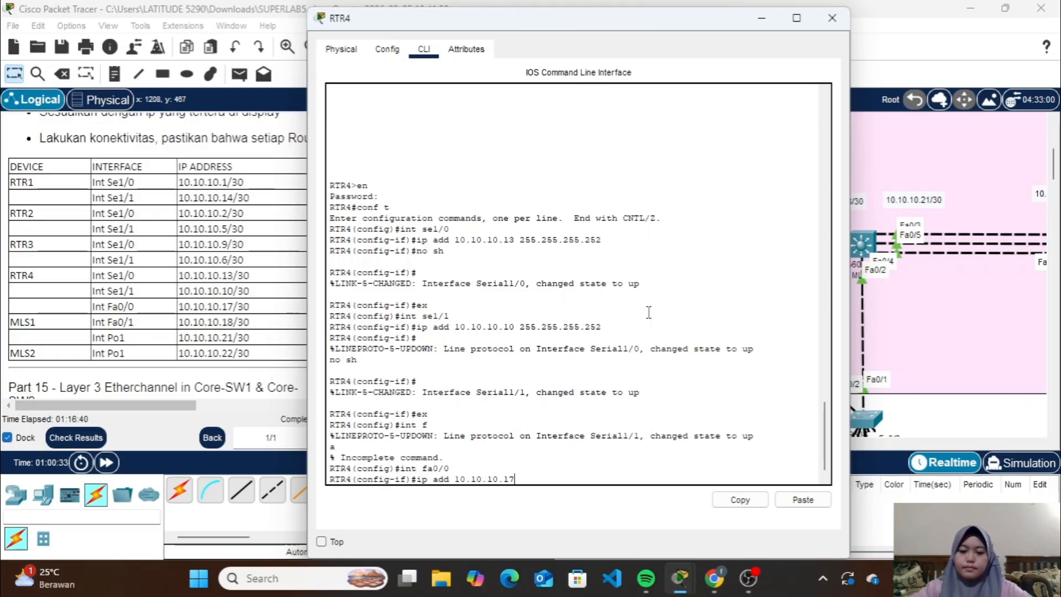
text( 255.255)
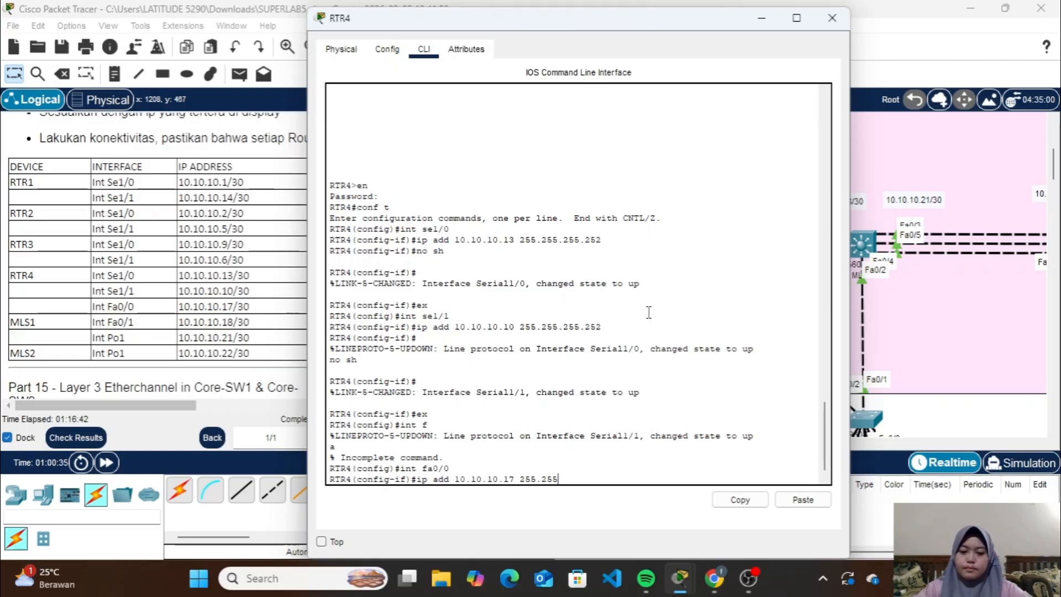
text(.255.252)
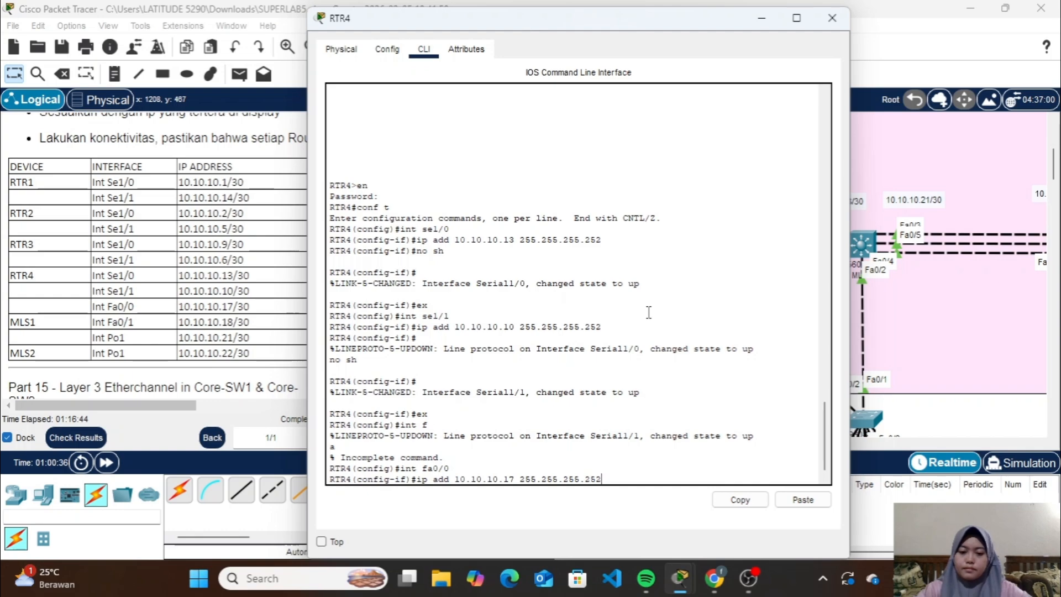
key(Return)
Enable RTR4's Fa0/0 with no shutdown and close the router's window
text(no sh)
key(Return)
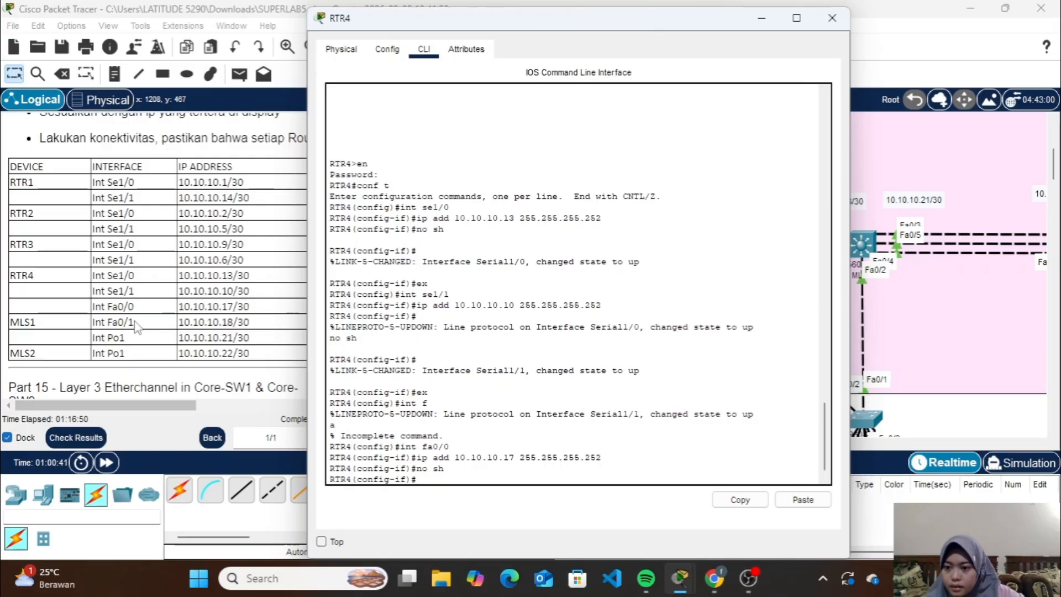
click(831, 18)
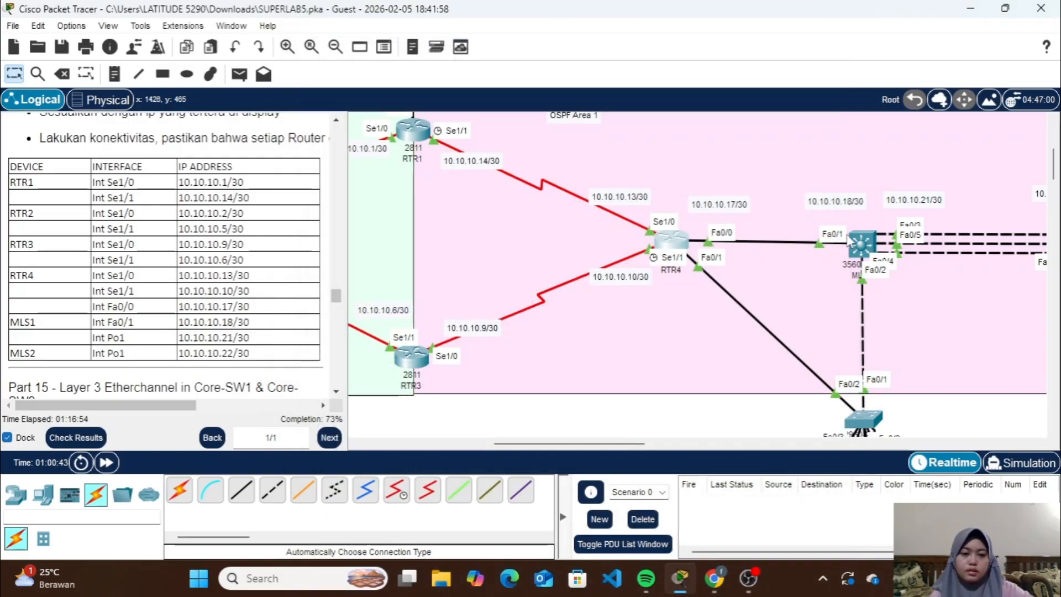
Open MLS1's command line, enter privileged mode with the enable password and start global configuration
click(862, 250)
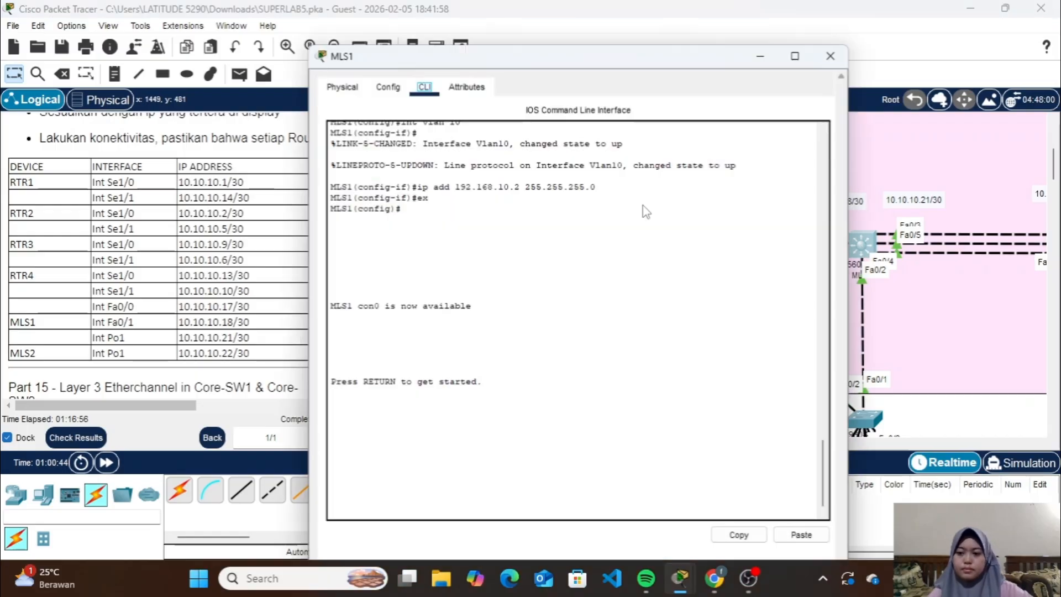
key(Return)
text(en)
key(Return)
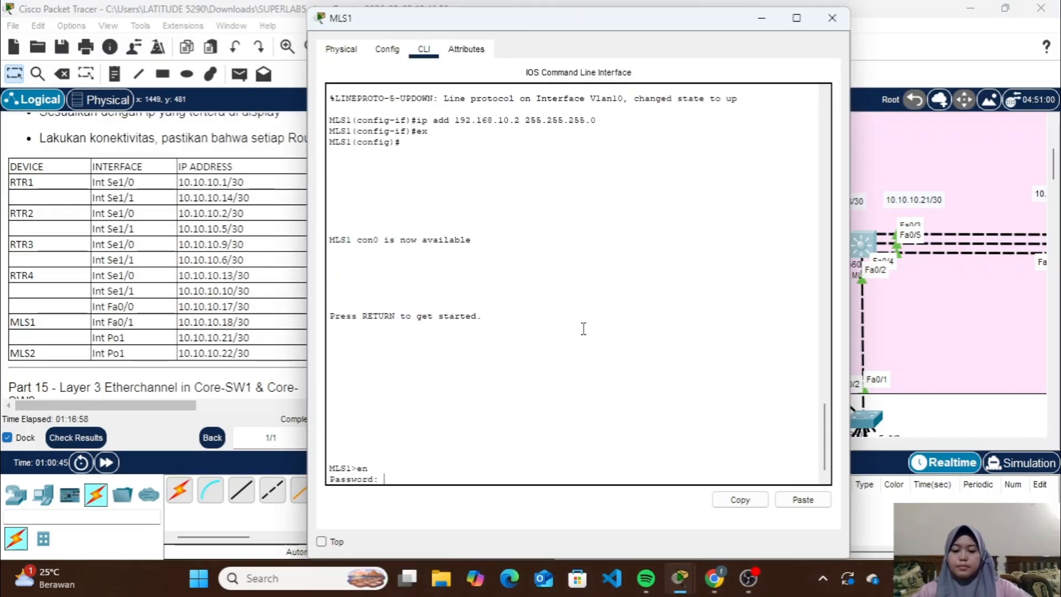
key(Return)
text(conf )
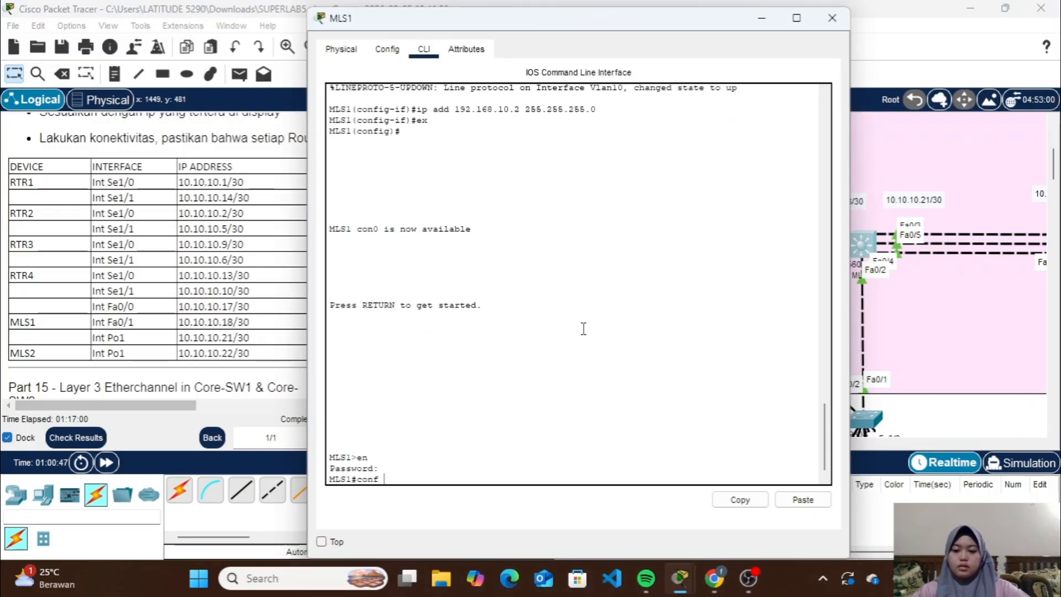
text(t)
key(Return)
Turn MLS1's Fa0/1 interface into a routed port with no switchport
text(int)
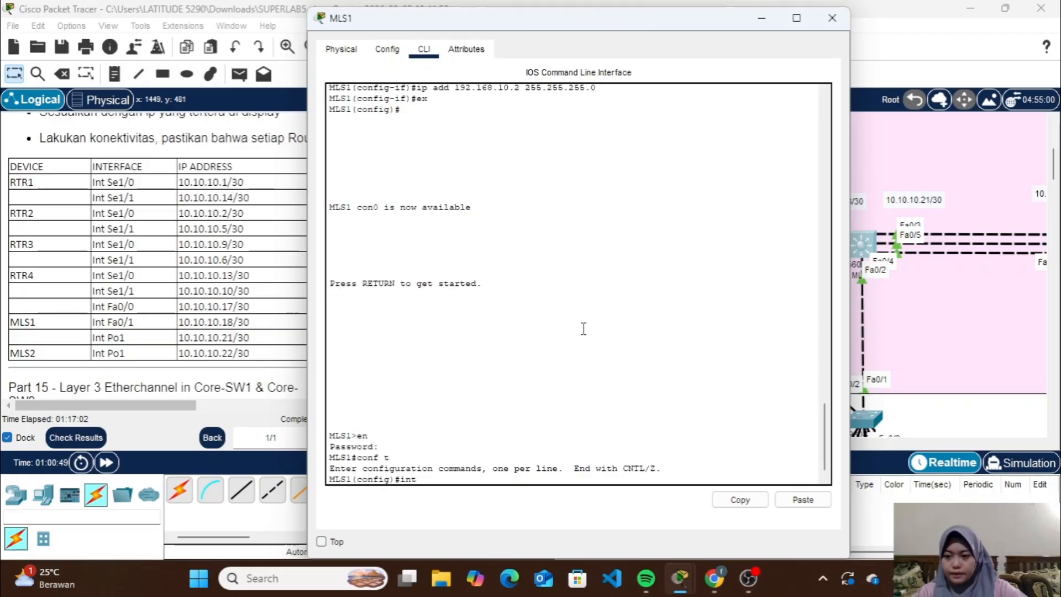
text( fa0/)
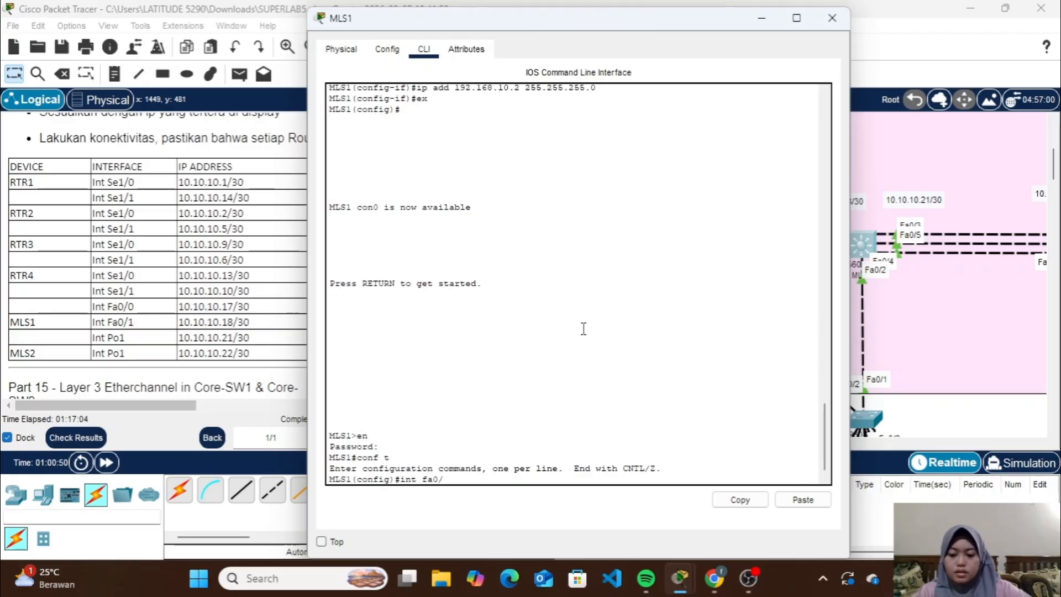
text(1)
key(Return)
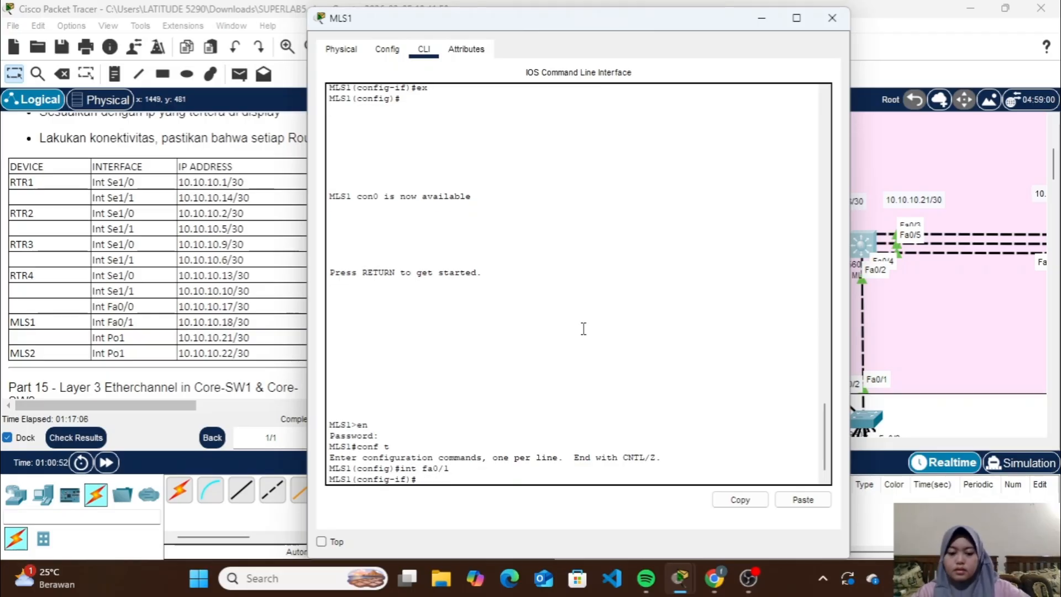
text(ip)
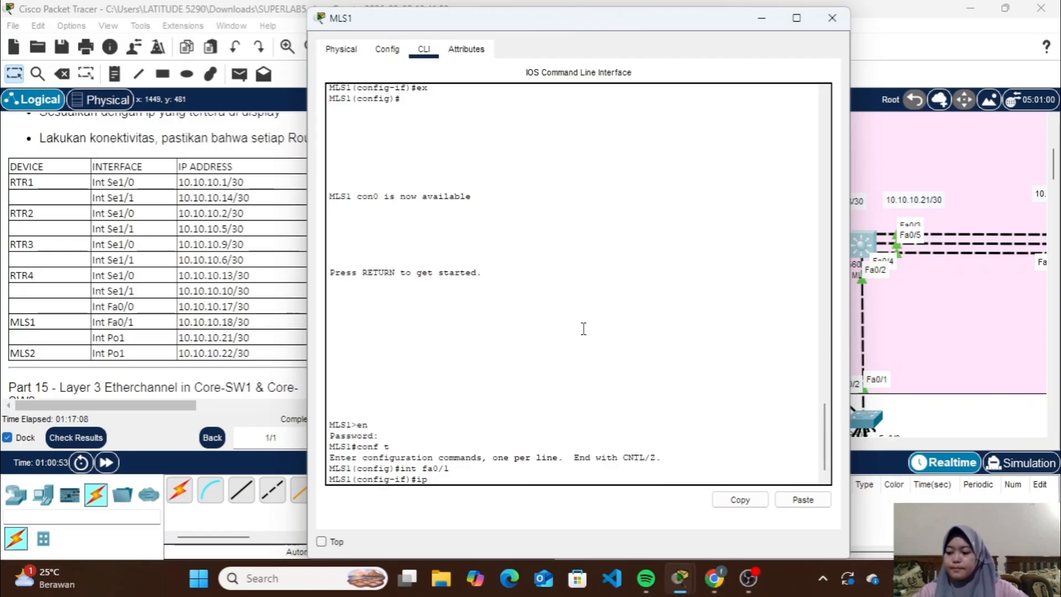
key(BackSpace)
key(BackSpace)
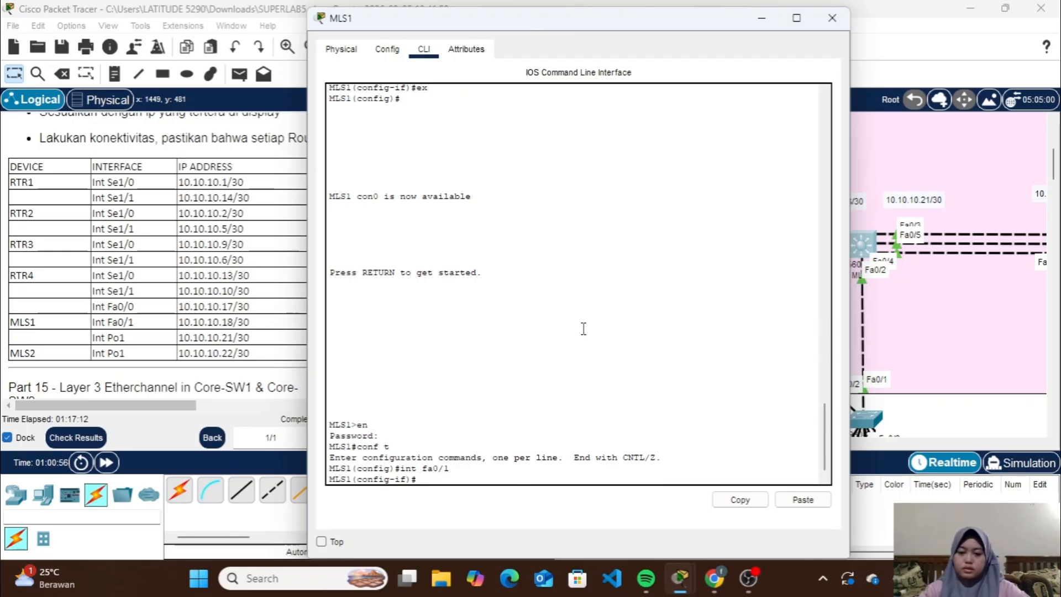
text(no sw)
key(Return)
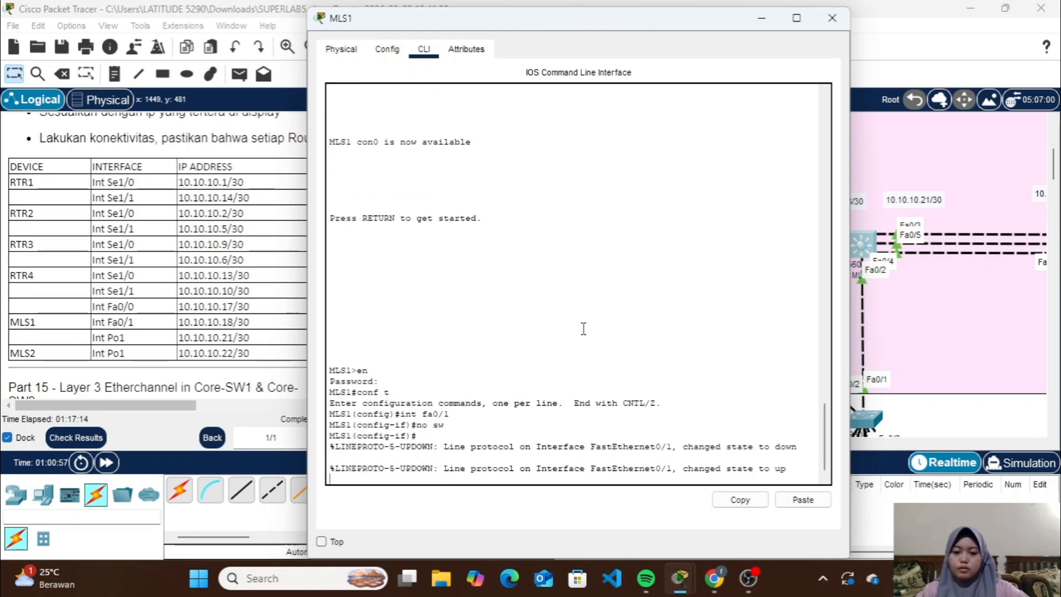
Assign 10.10.10.18 with mask 255.255.255.252 to MLS1's Fa0/1 interface
text(ip a)
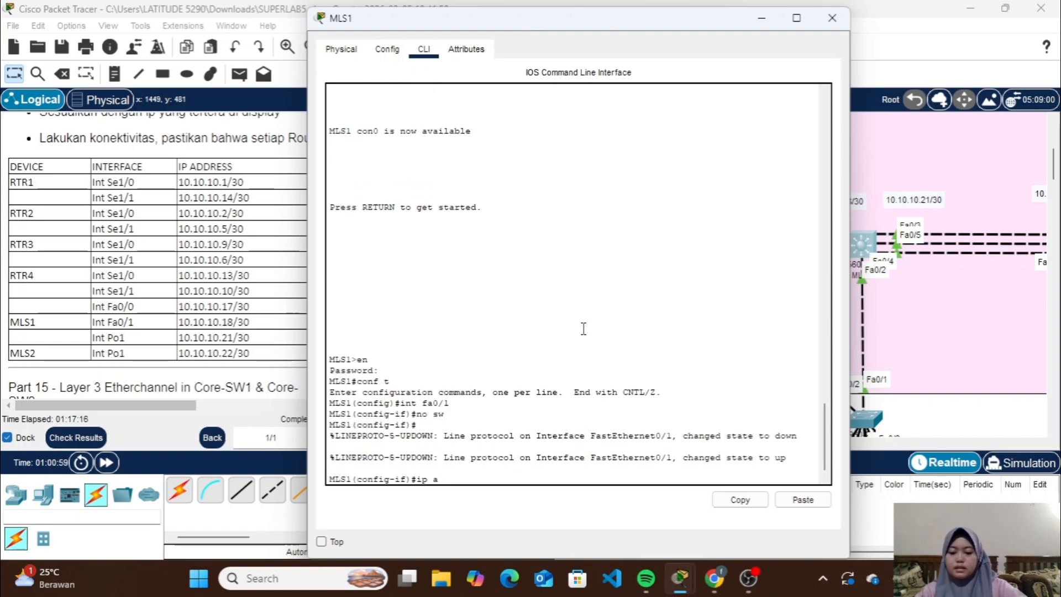
text(dd 10.10.1)
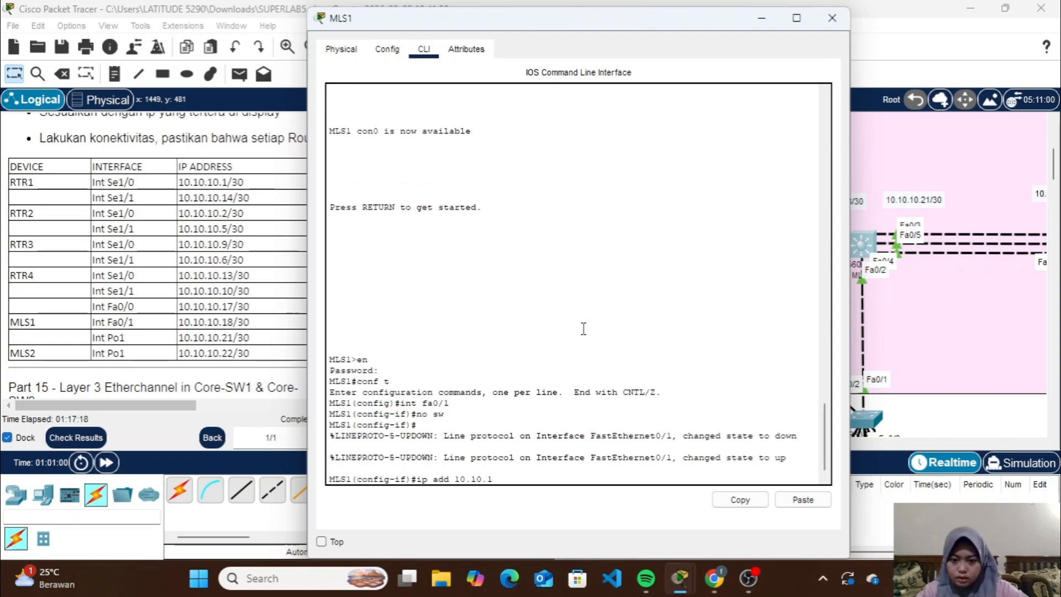
text(0.18)
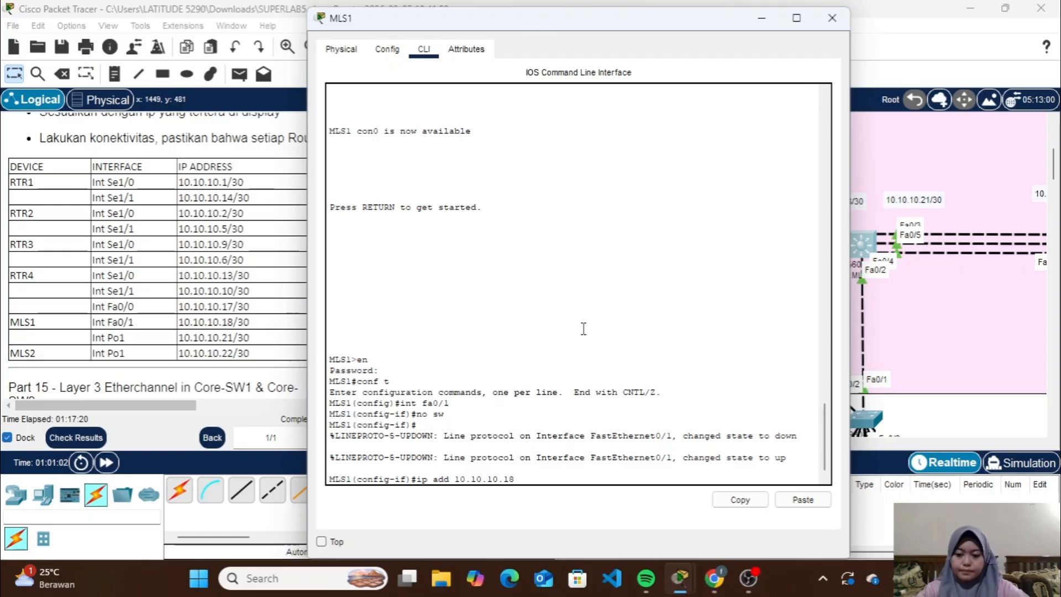
text( 255.255.2)
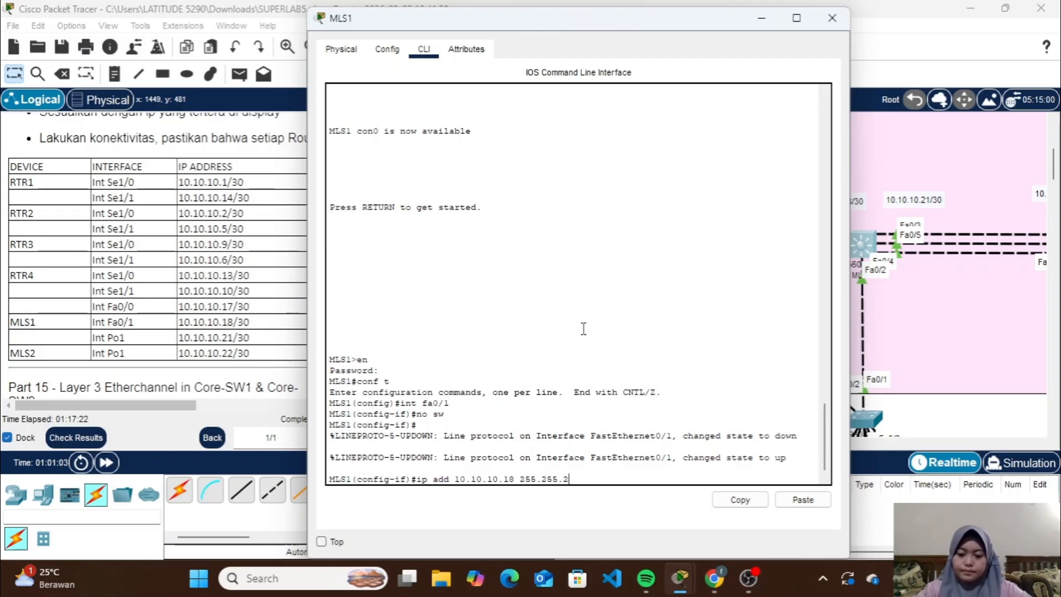
text(55)
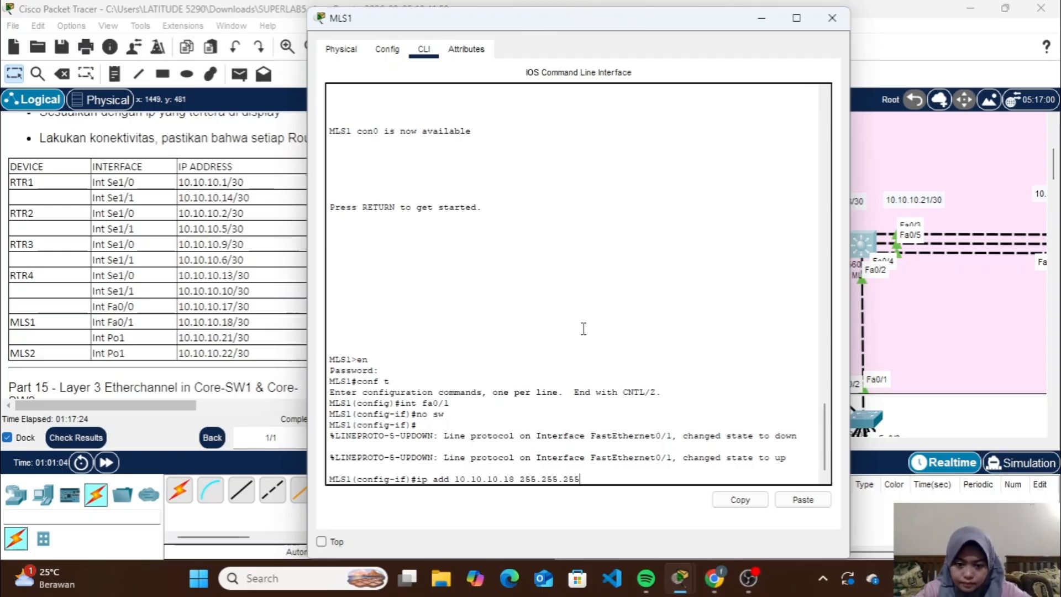
text(.252)
key(Return)
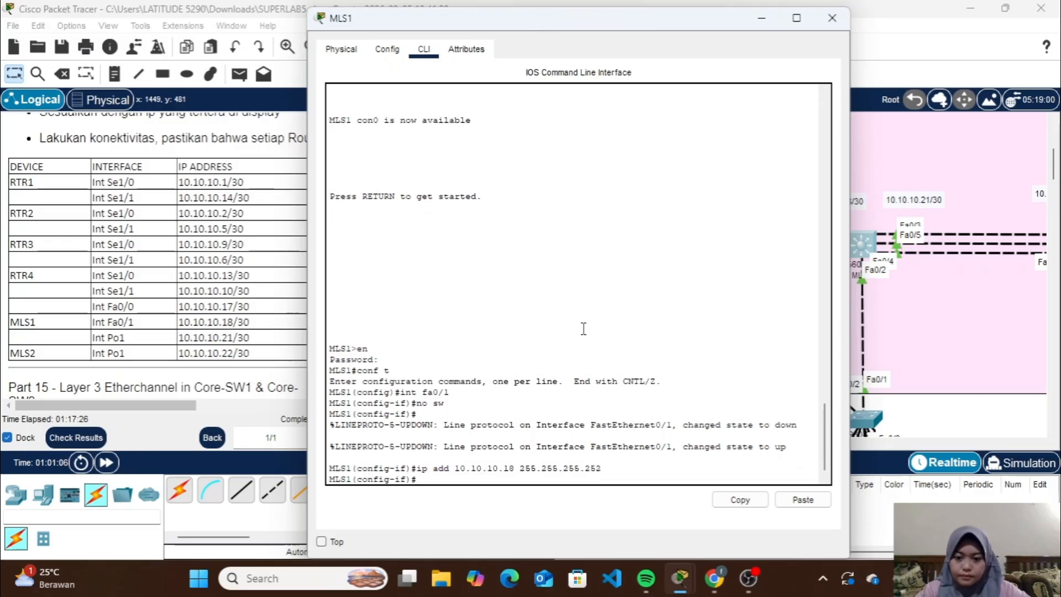
Enable MLS1's Fa0/1 with no shutdown and close the switch's window
text(no sh)
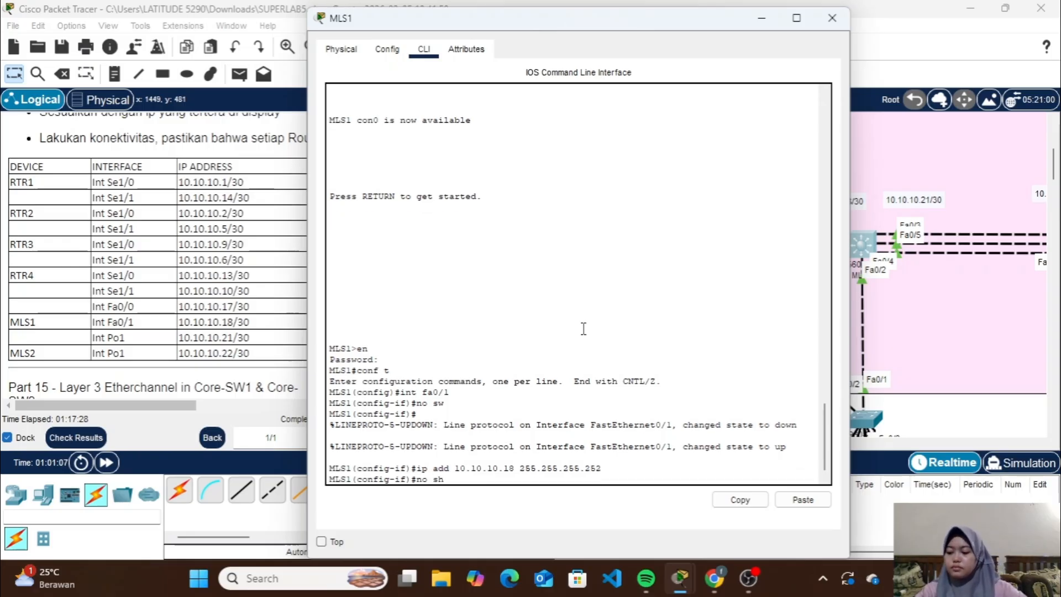
key(Return)
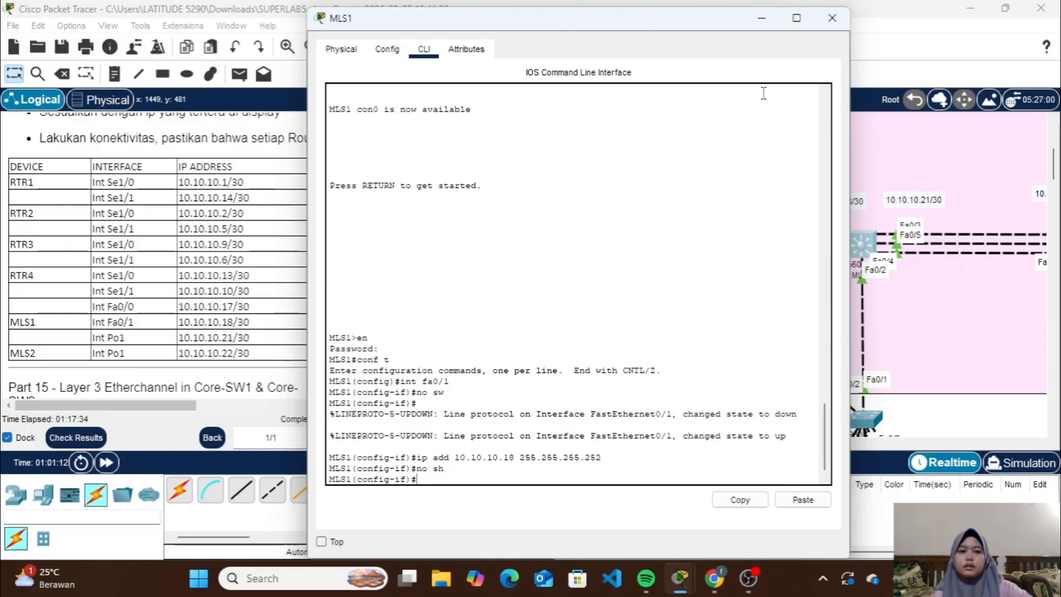
click(831, 18)
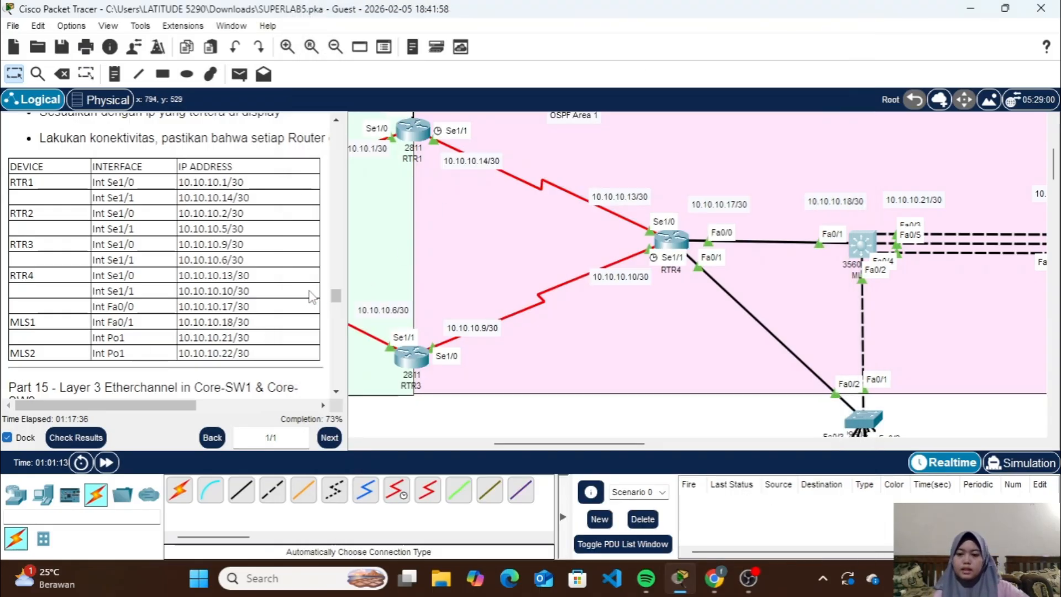
Review the Part 15 Layer 3 EtherChannel requirements and the links between MLS1 and MLS2 in the topology
scroll(300, 291, down, 7)
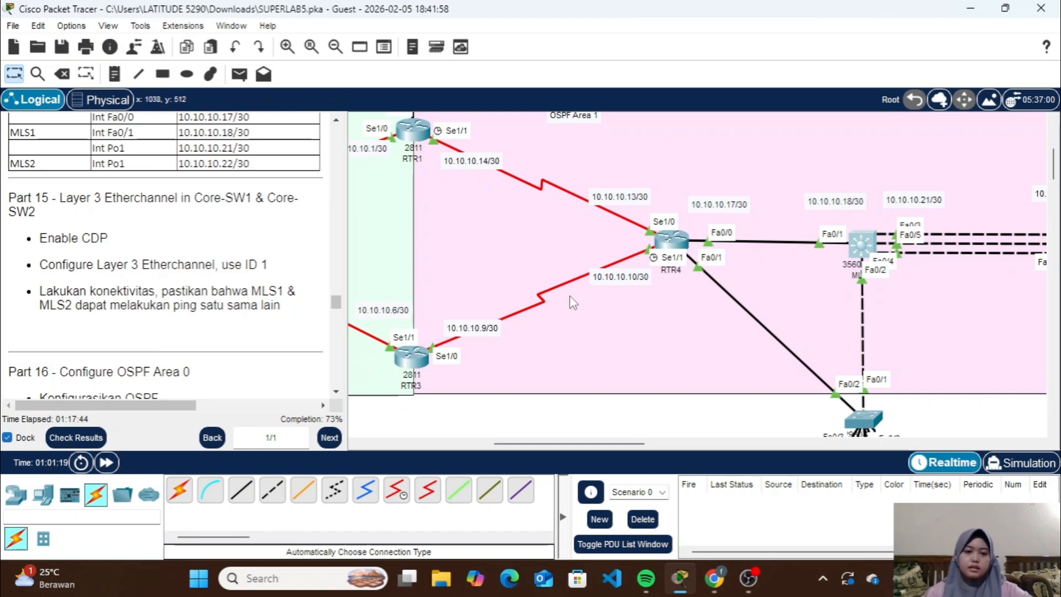
scroll(569, 301, right, 5)
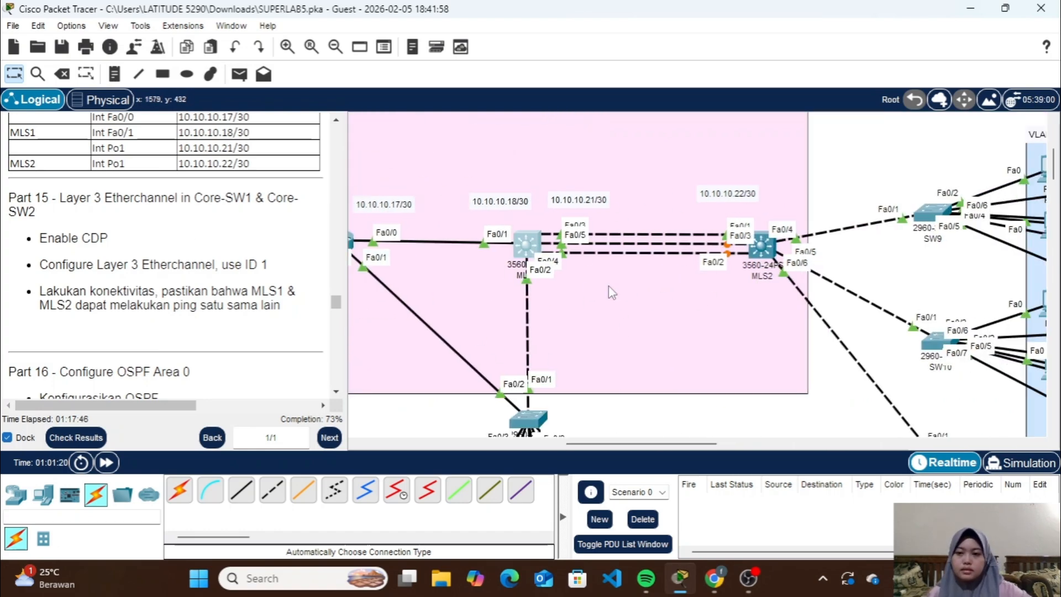
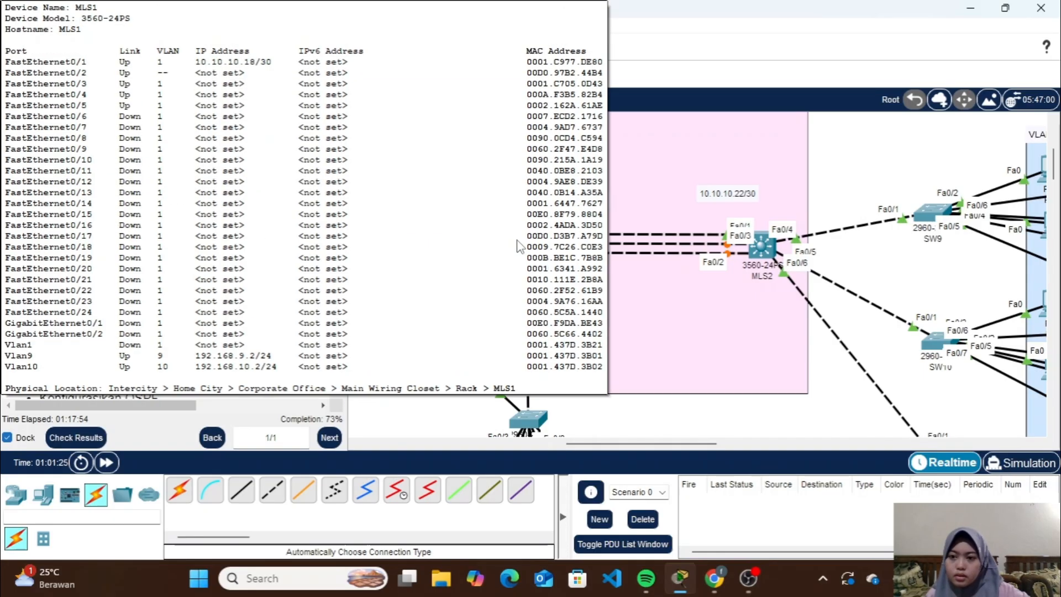
Reopen MLS1's command line, exit interface configuration and enable CDP globally with cdp run
click(515, 238)
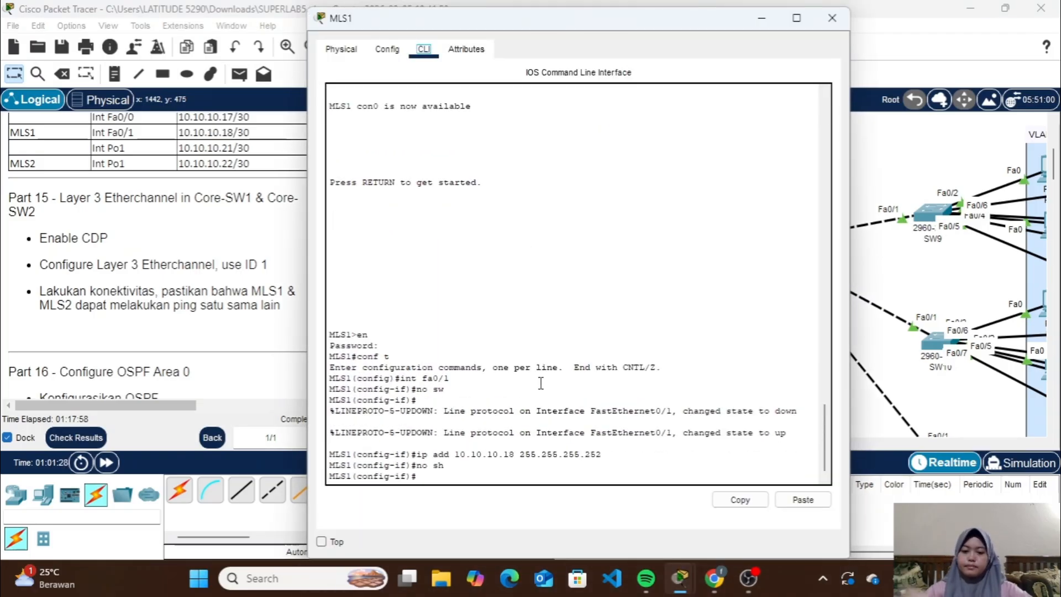
text(ex)
key(Return)
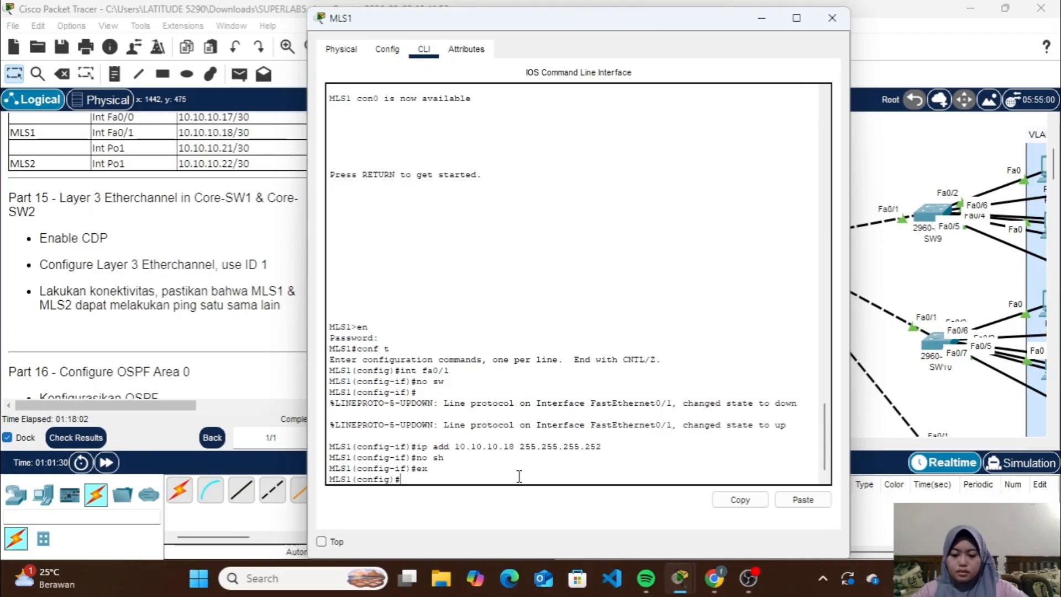
text(cdp run)
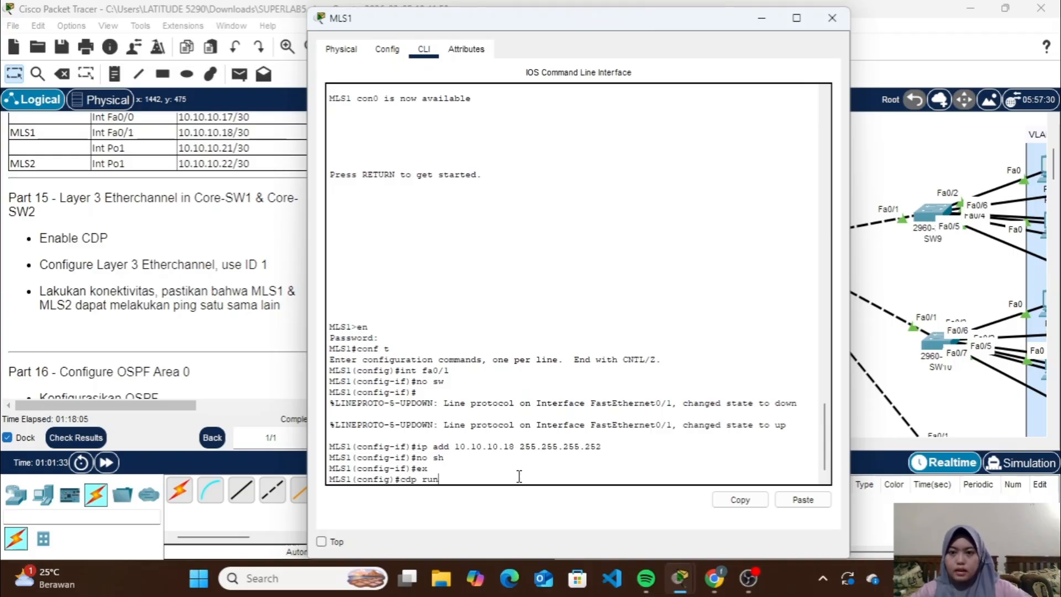
key(Return)
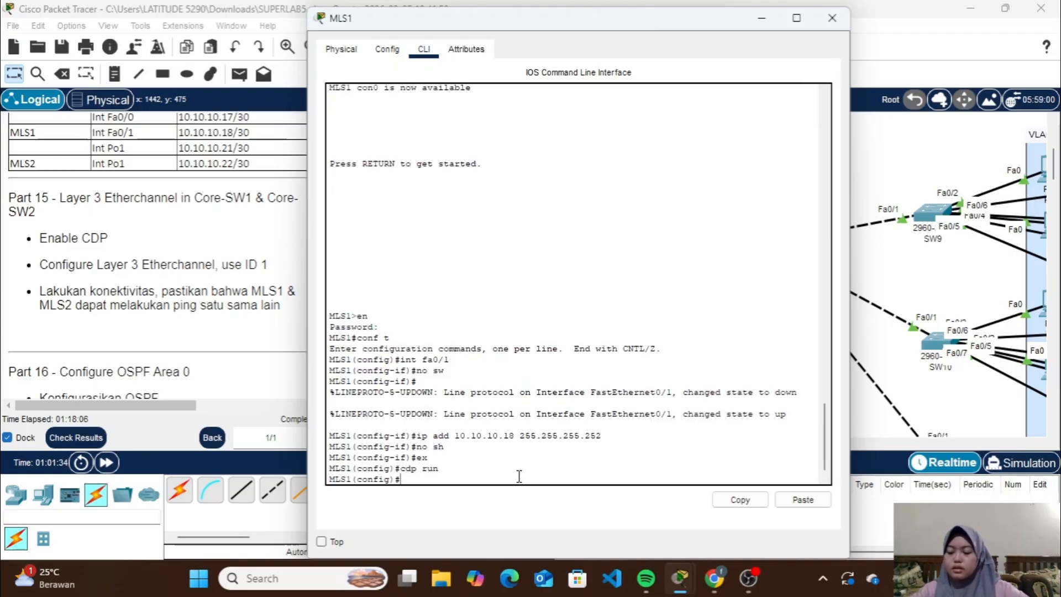
List MLS1's CDP neighbors with do sh cdp neigh
text(do sh cd)
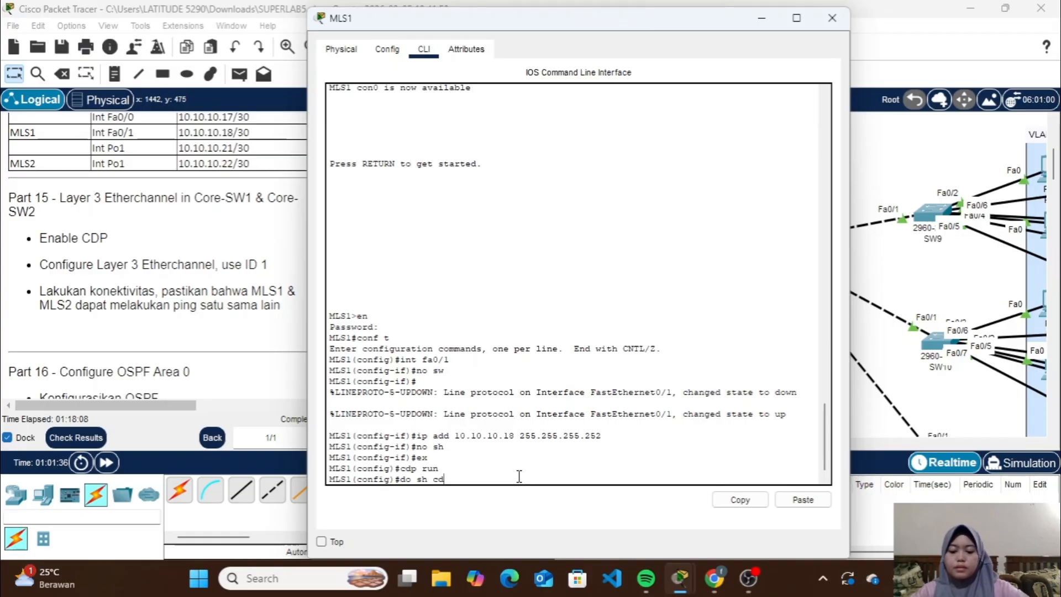
text(p ne)
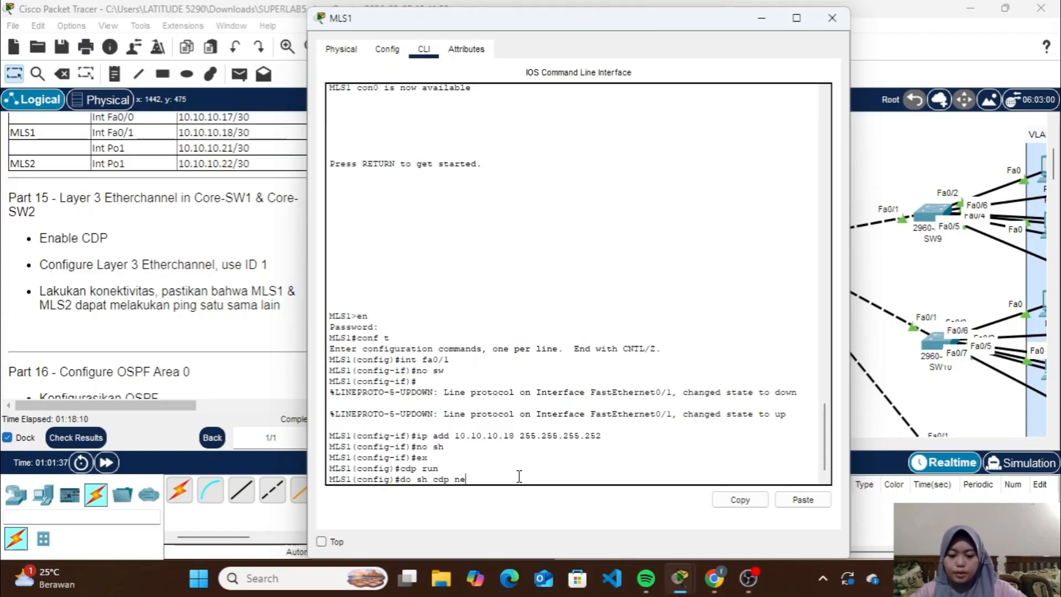
text(igh)
key(Return)
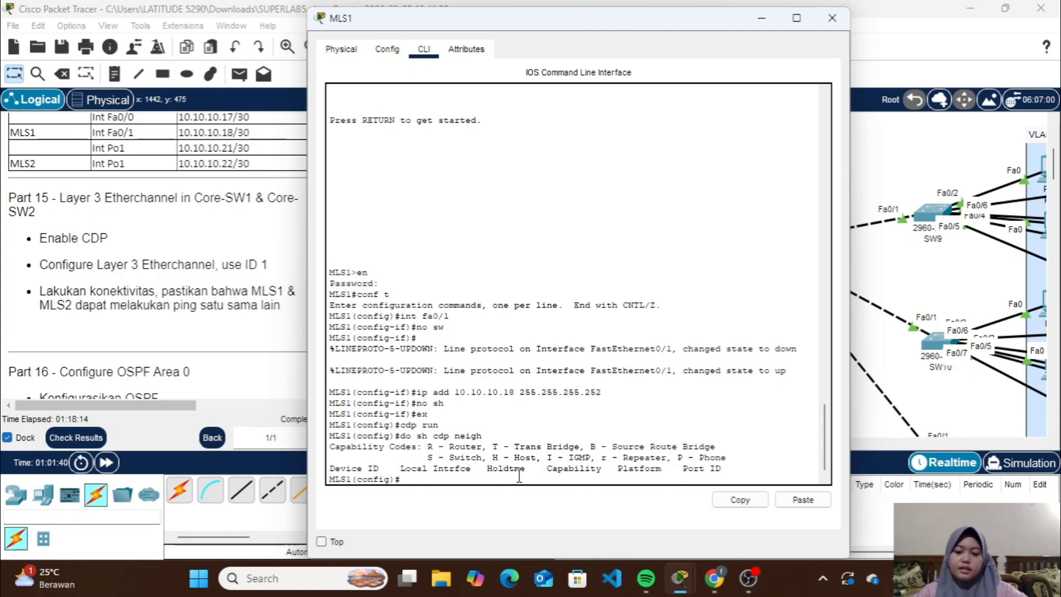
Run cdp run again on MLS1 and list its CDP neighbors once more
key(Up)
key(Up)
key(Return)
key(Up)
key(Up)
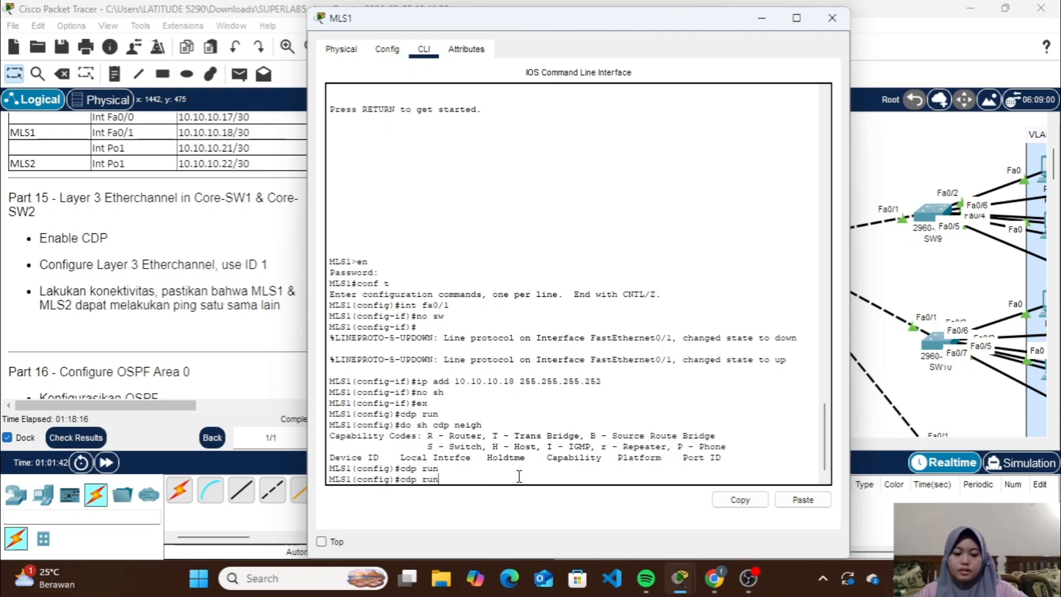
key(Return)
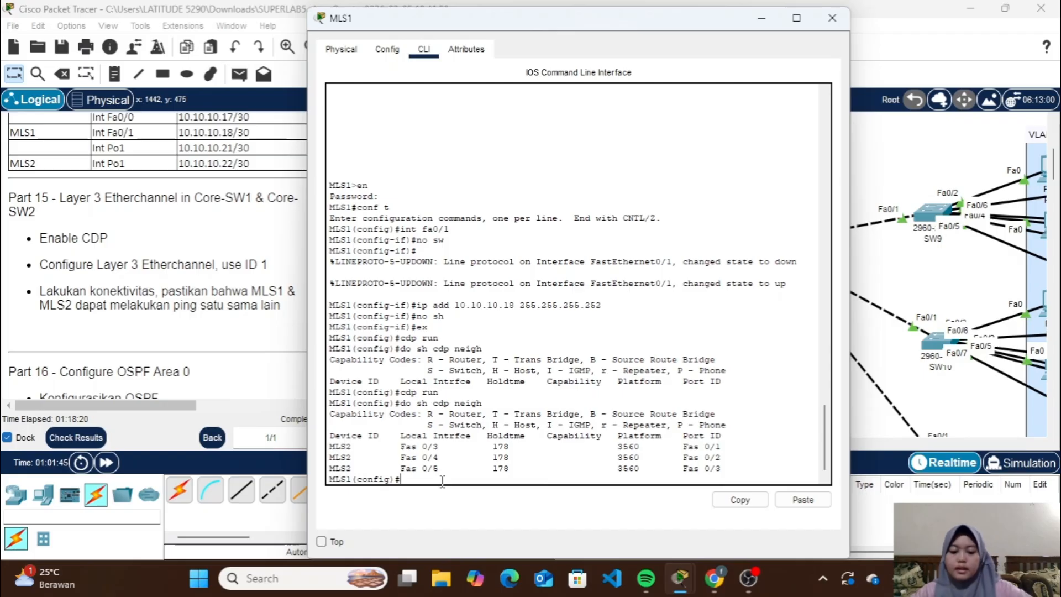
Bundle MLS1's interfaces Fa0/3-5 into an EtherChannel with channel-group 1 mode on
text(int ra fa0/)
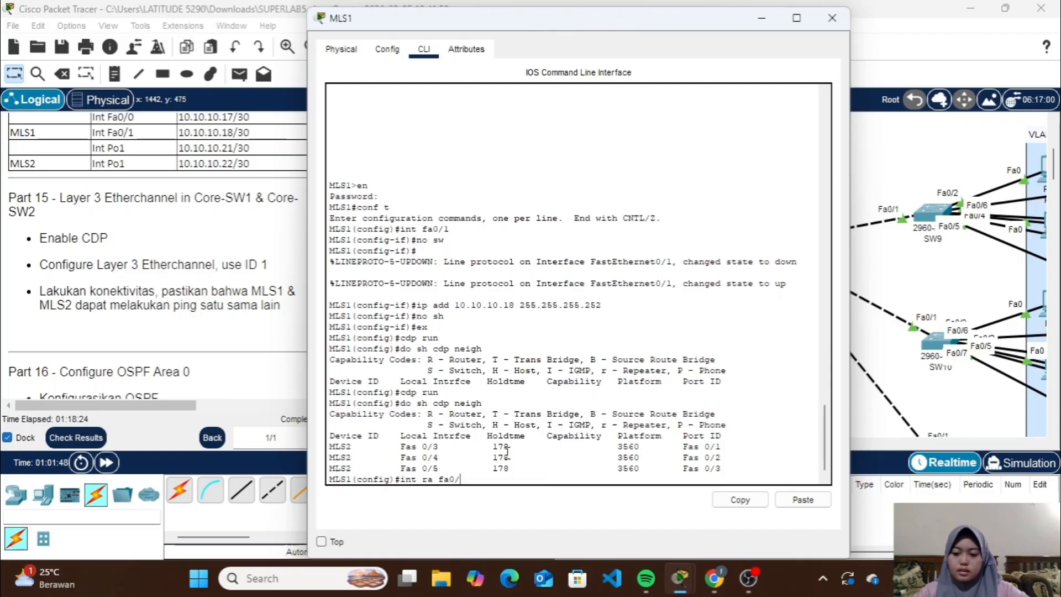
text(3-5)
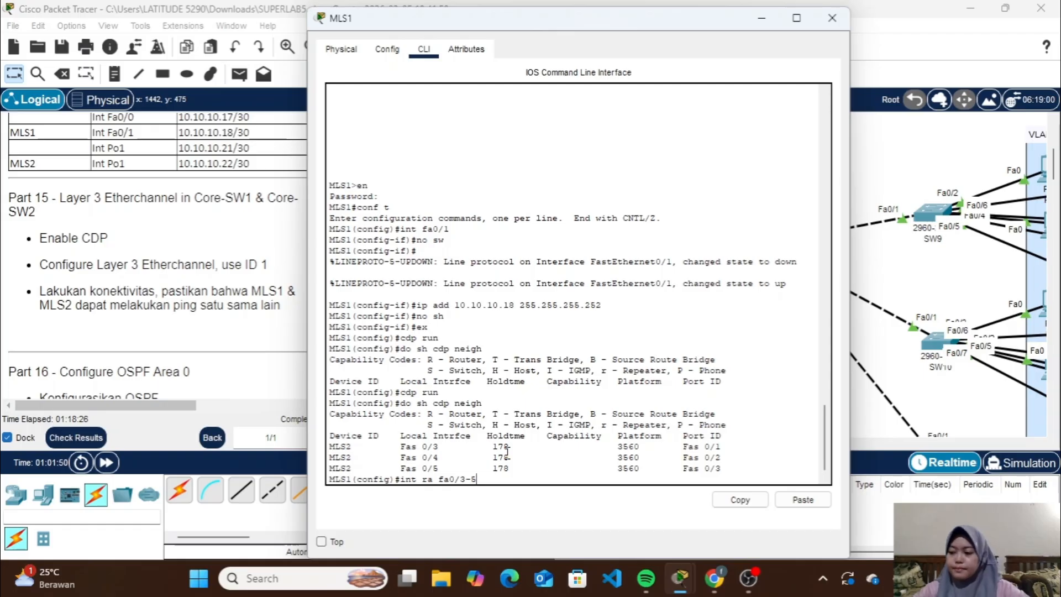
key(Return)
text(channel)
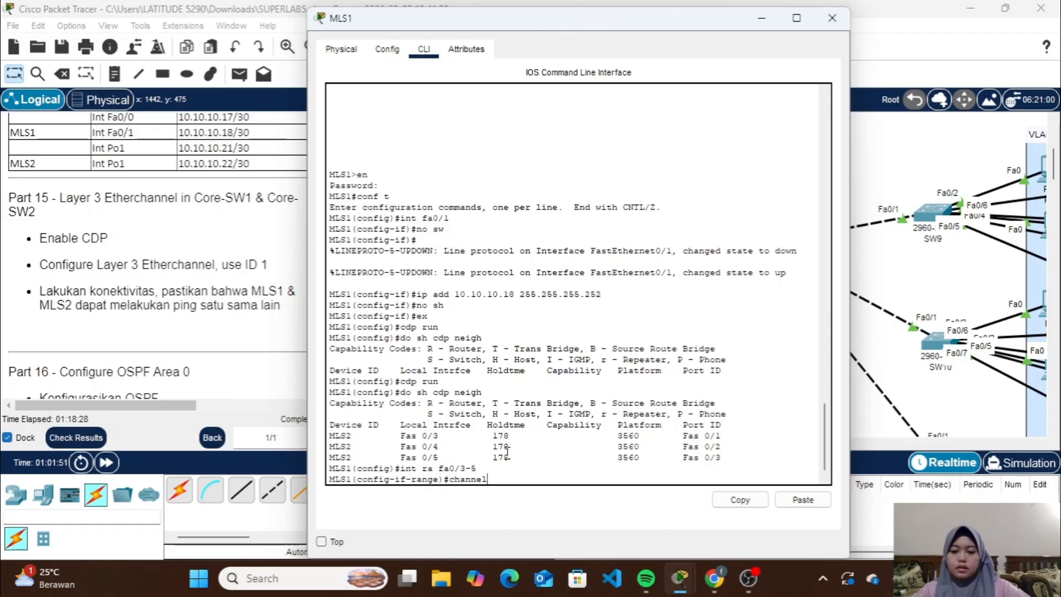
text(-grou)
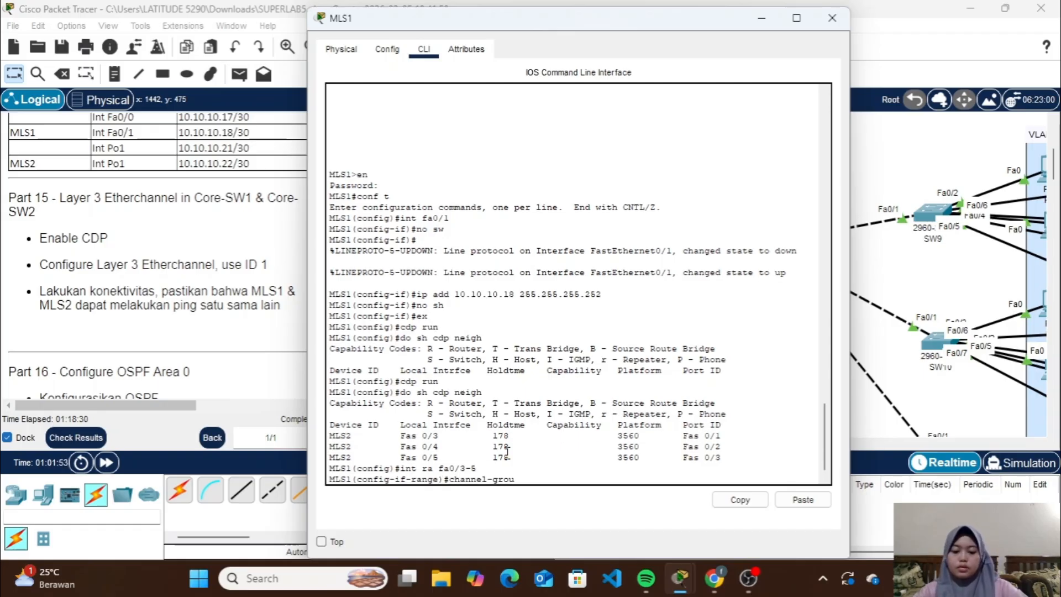
text(p 1)
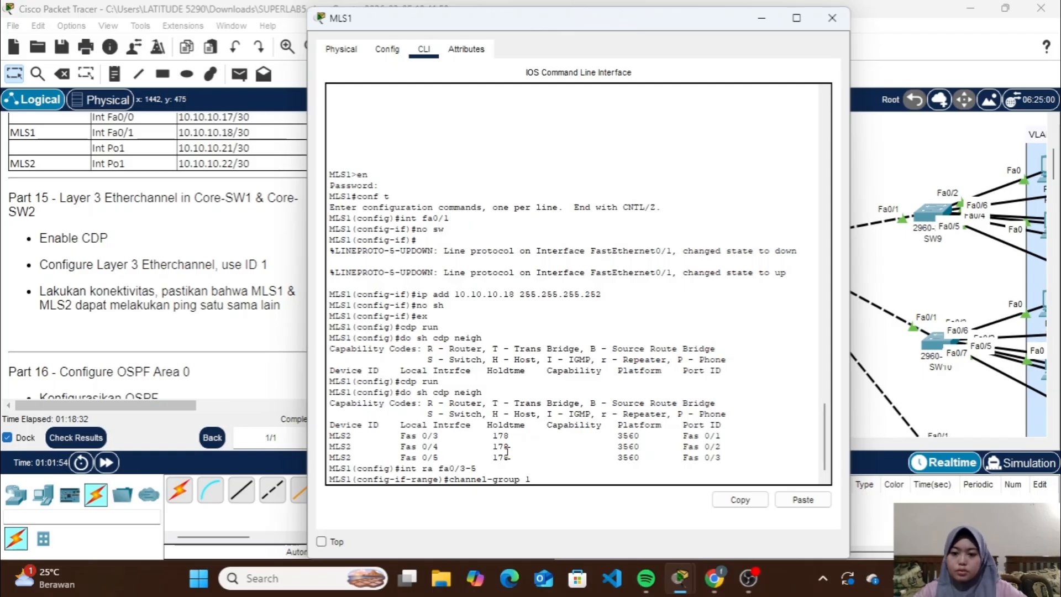
text( mo)
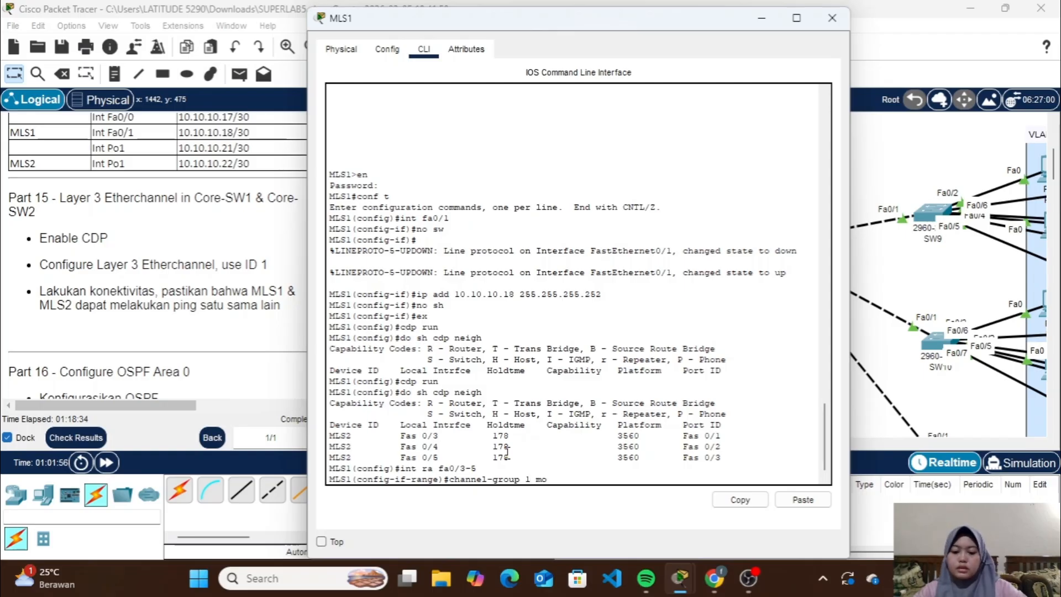
text(de on)
key(Return)
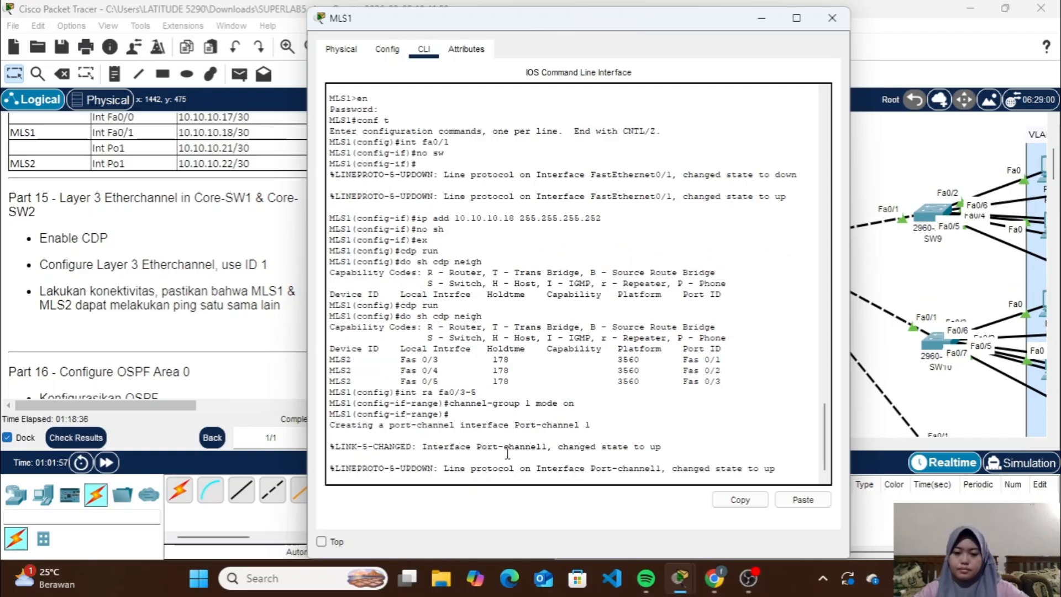
key(Return)
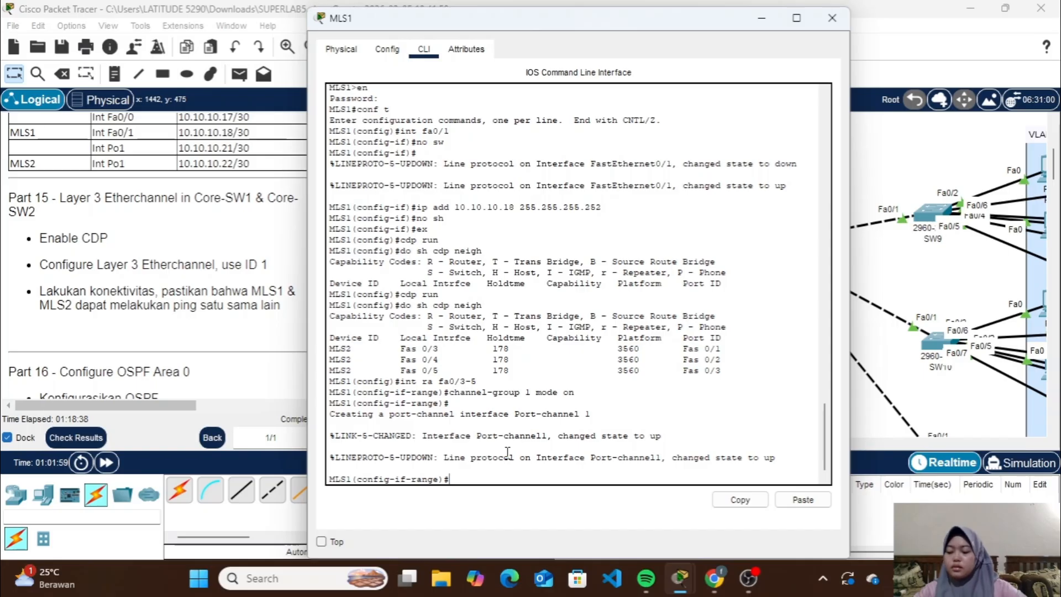
Display MLS1's EtherChannel summary with do sh ether sum
text(do sh)
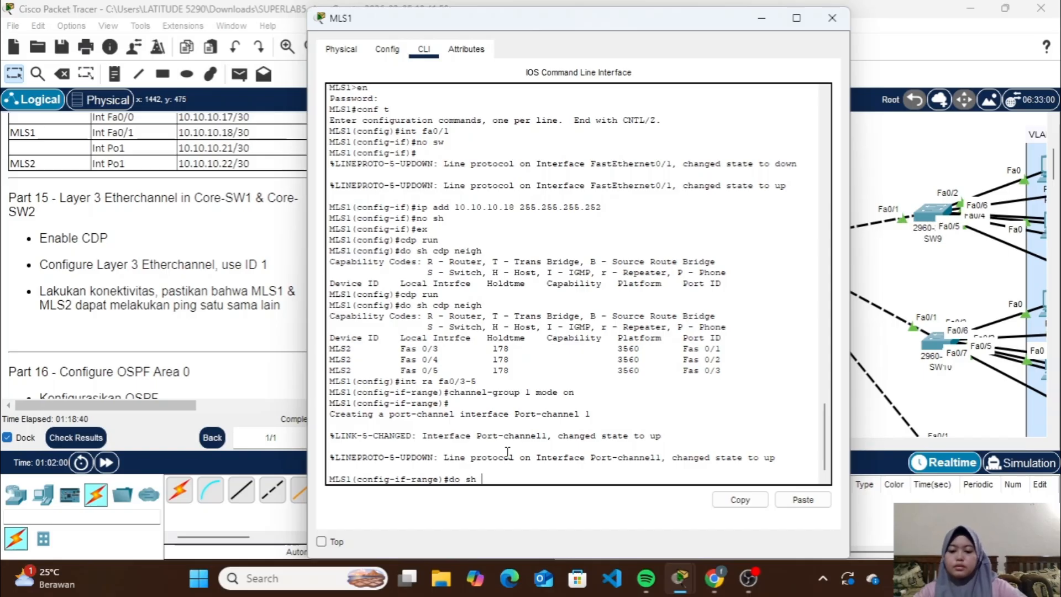
text( ether sum)
key(Return)
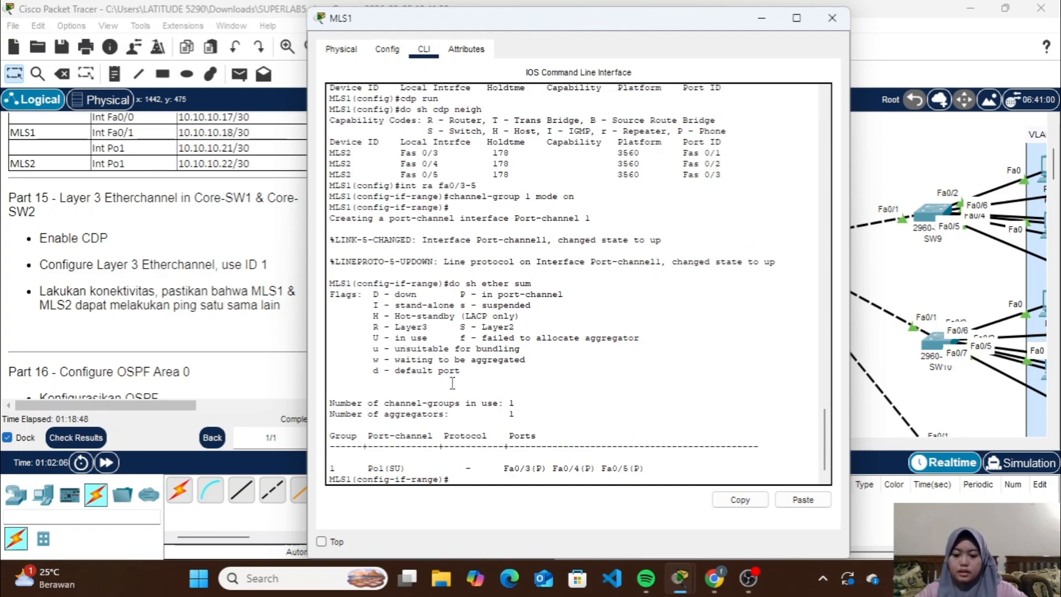
Turn MLS1's port-channel interface po1 into a routed Layer 3 port with no switchport
text(ex)
key(Return)
text(int p)
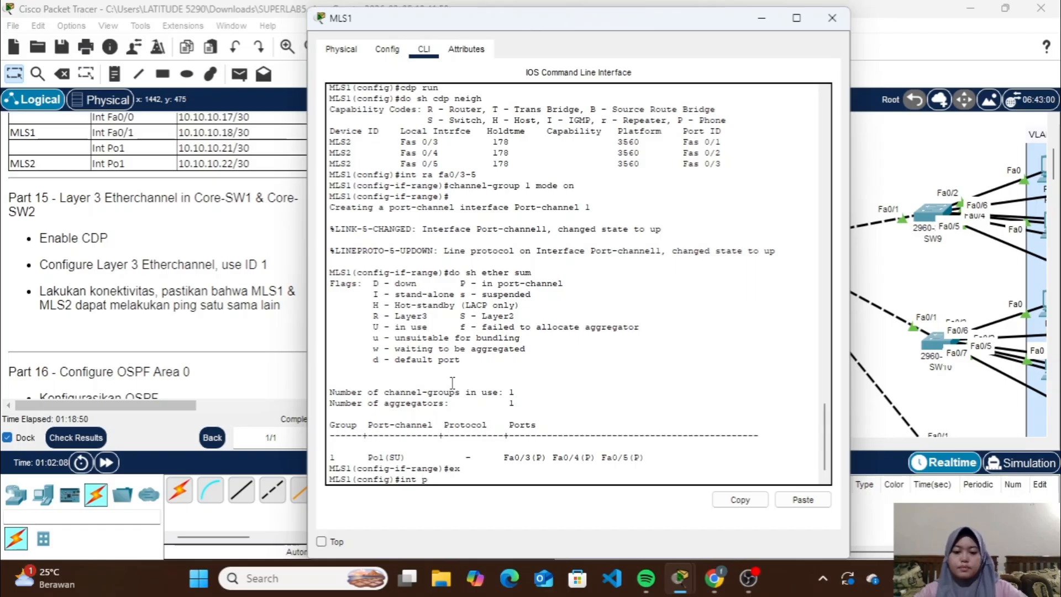
text(o1)
key(Return)
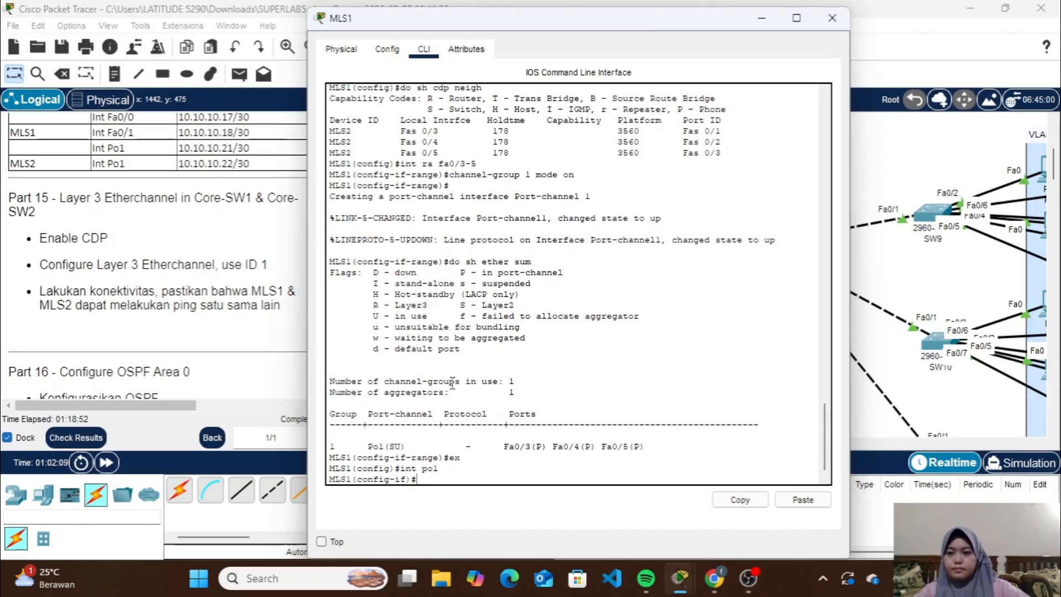
text(no s)
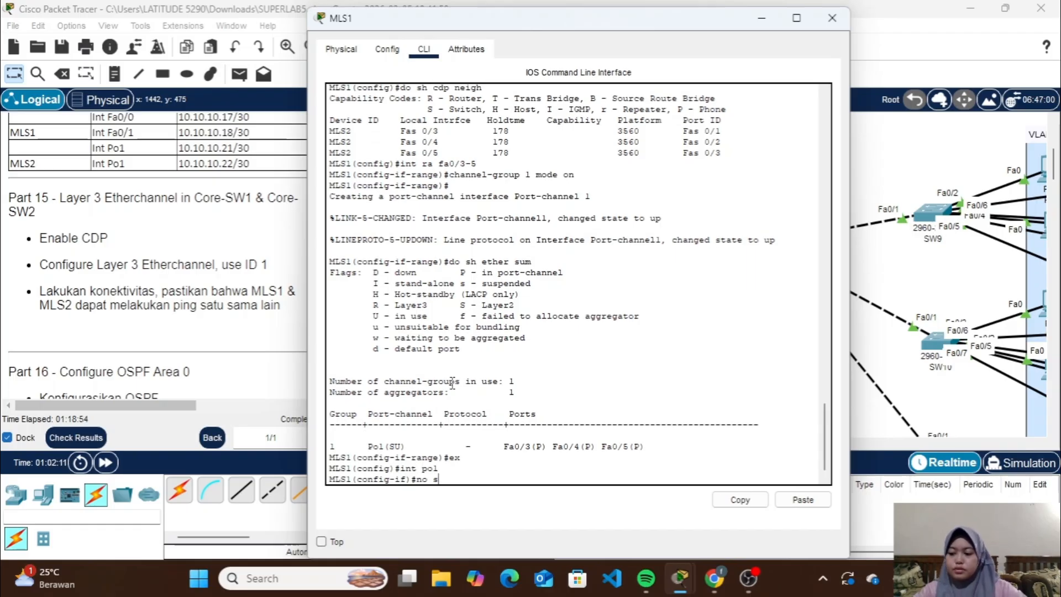
text(w)
key(Return)
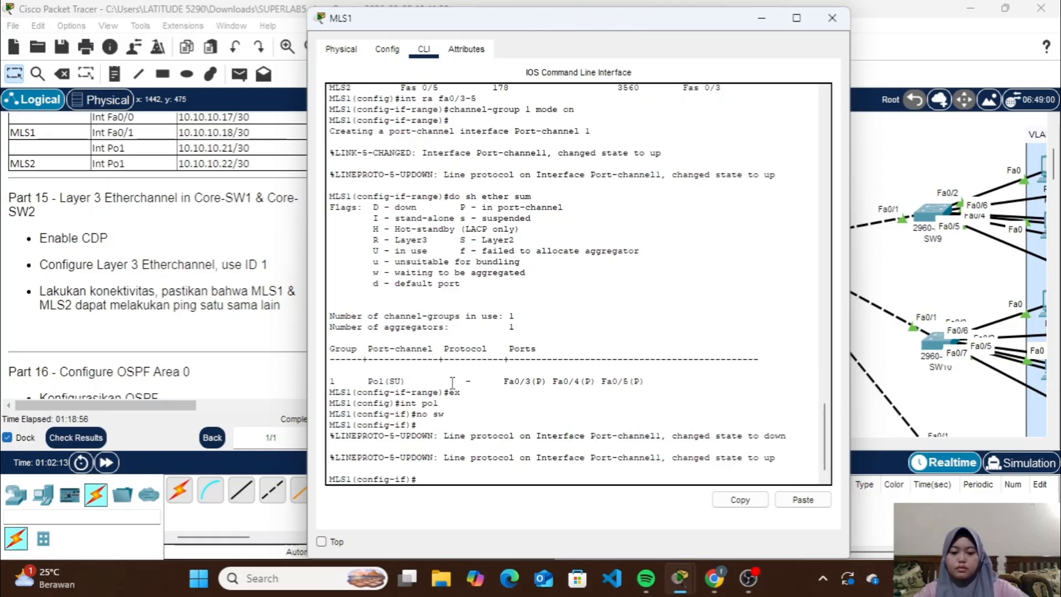
Assign 10.10.10.21 with mask 255.255.255.252 to MLS1's port-channel 1 interface
text(ip a)
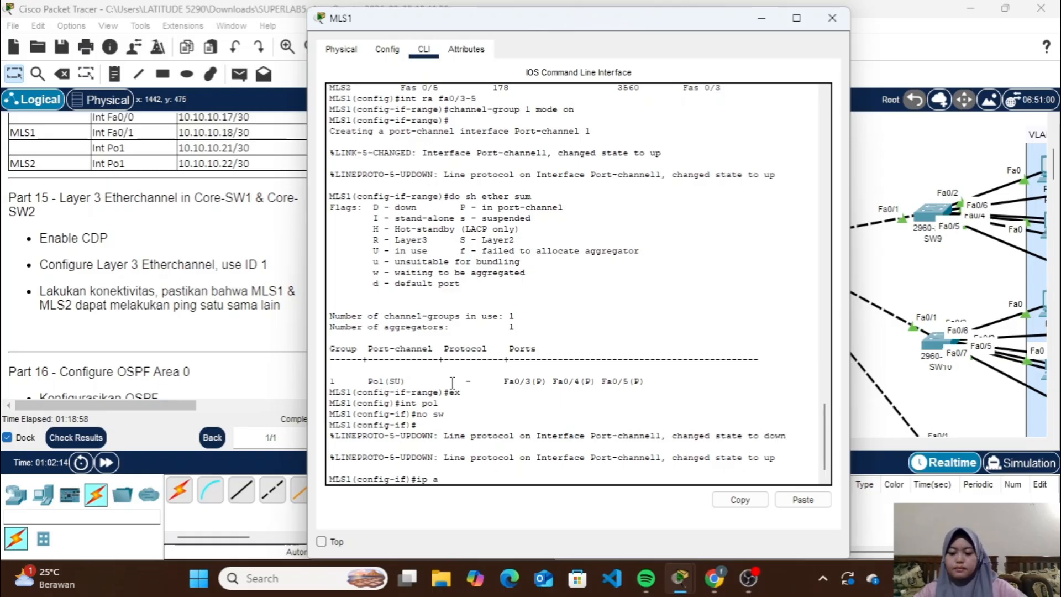
text(dd 10.1)
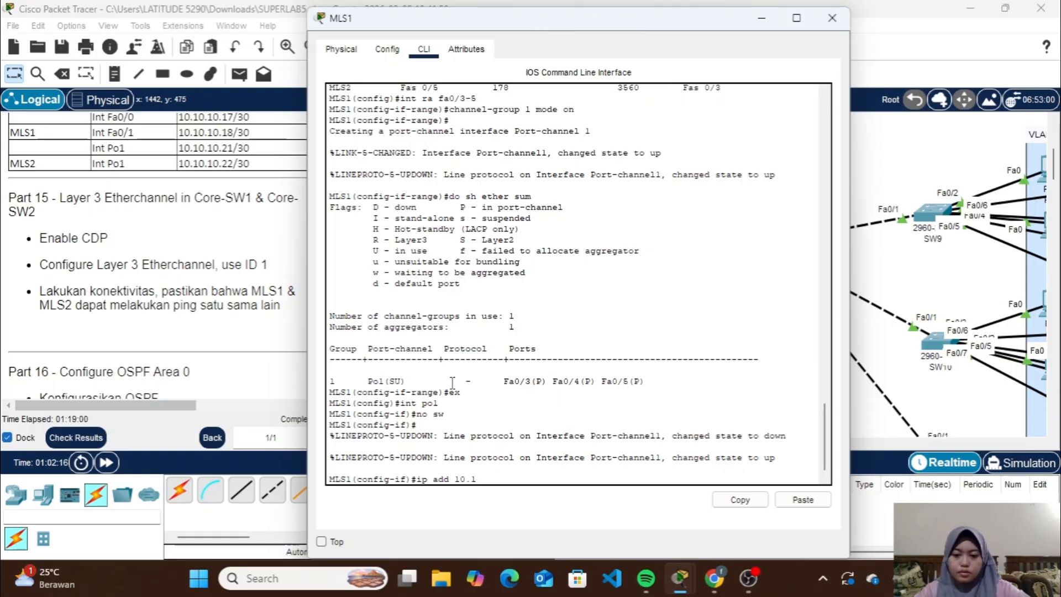
text(0.10.21)
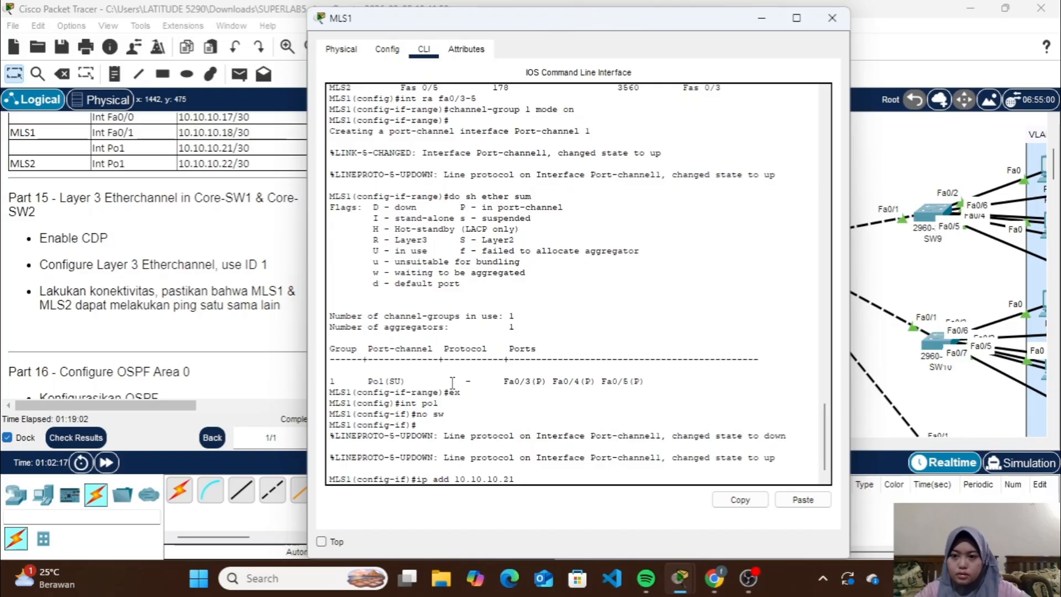
text( 255.)
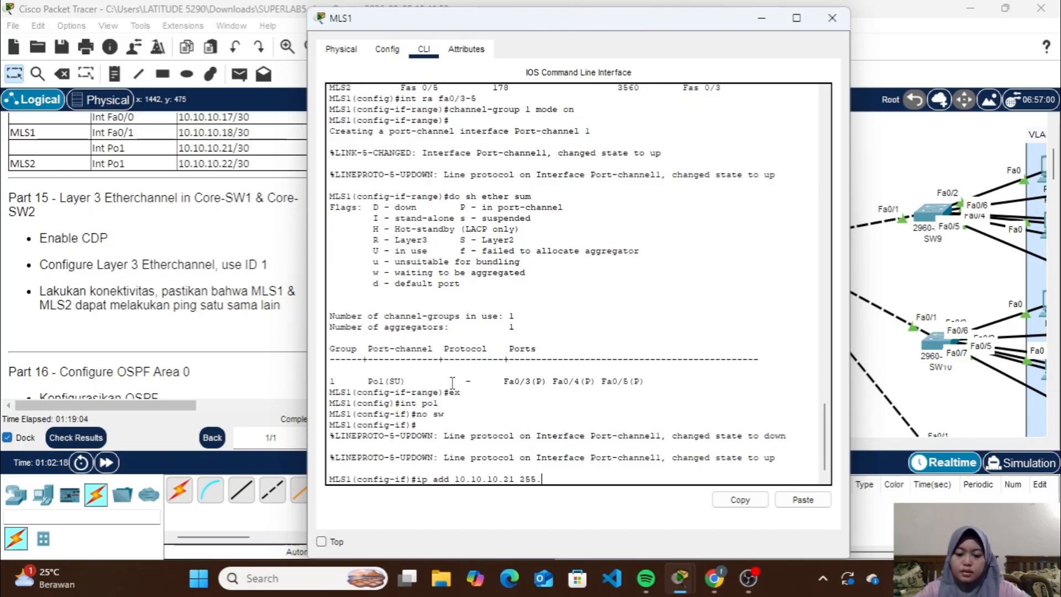
text(255.255.252)
key(Return)
Enable MLS1's port-channel 1 interface with no shutdown and close the switch's window
text(no sh)
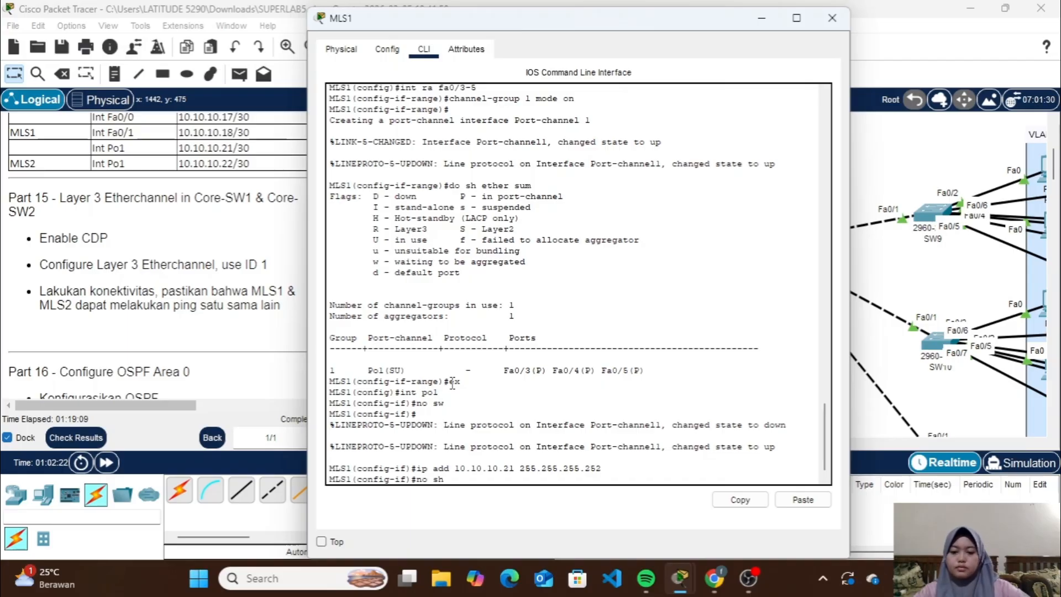
key(Return)
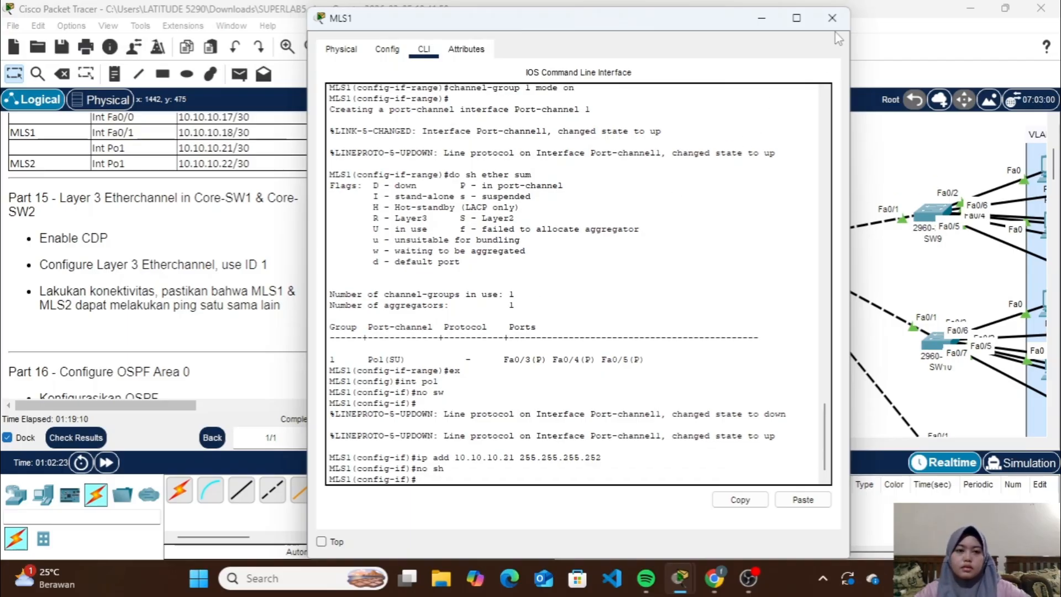
click(831, 18)
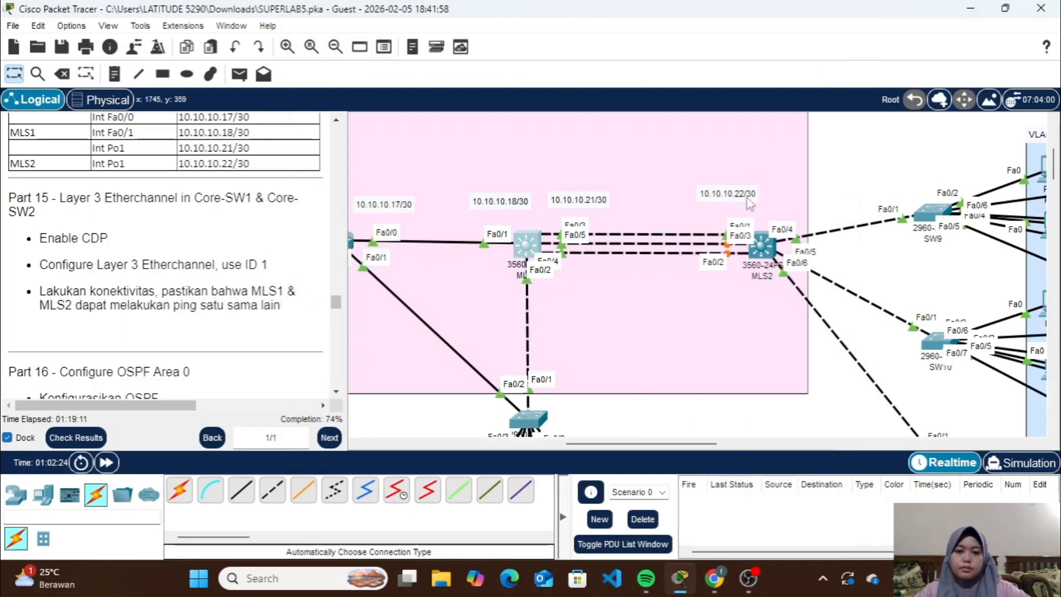
Open MLS2's command line and enable CDP globally with cdp run
click(761, 245)
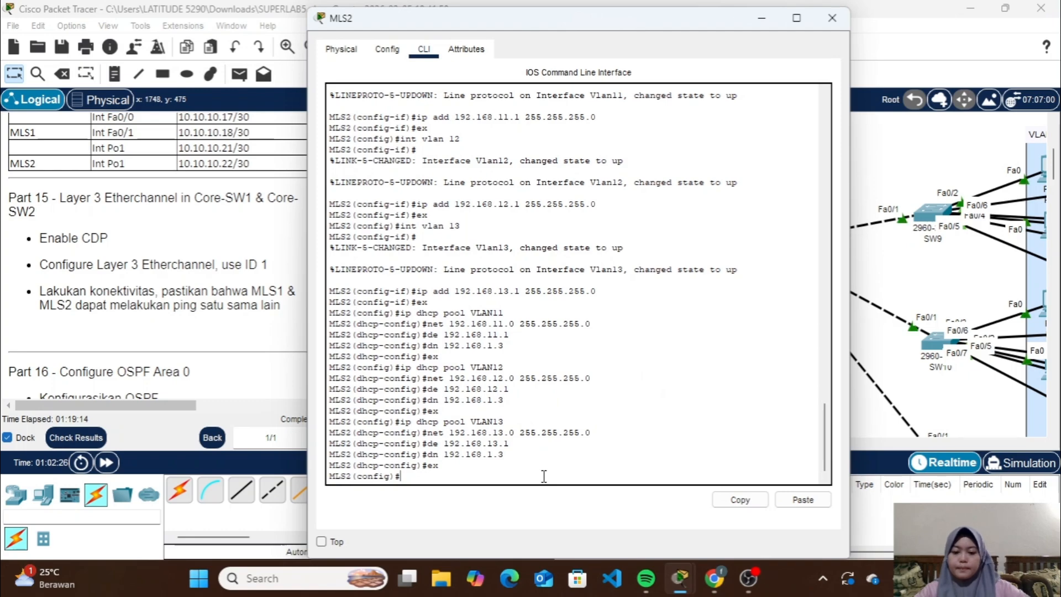
text(cdp run)
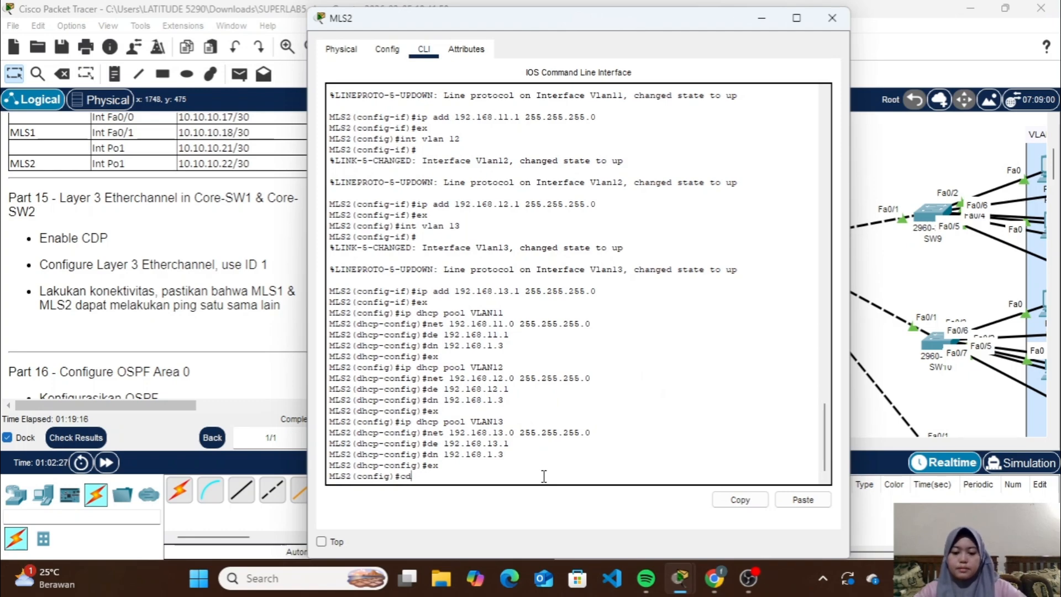
key(Return)
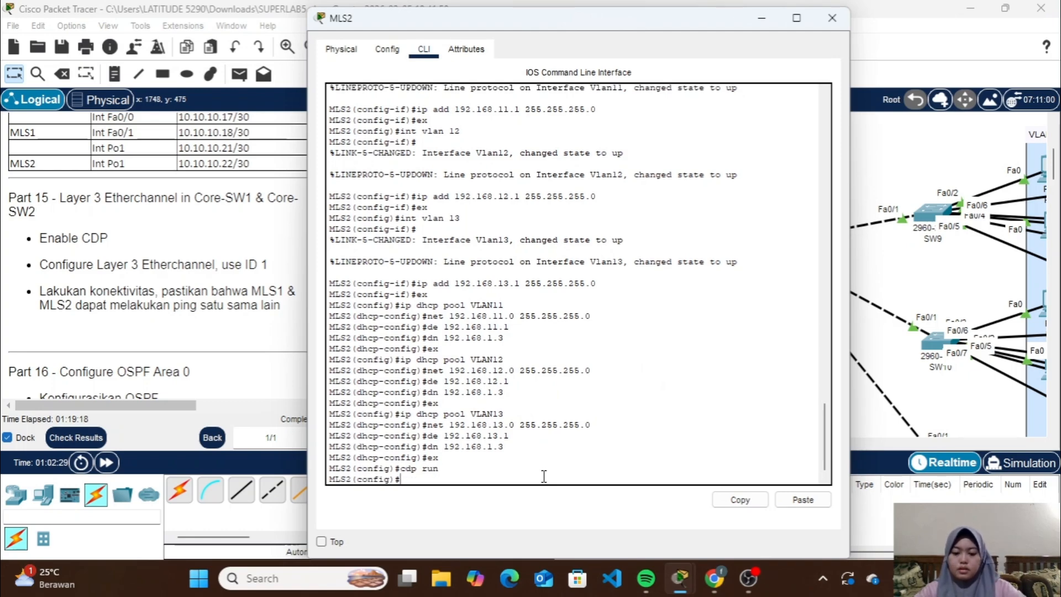
List MLS2's CDP neighbors with do sh cdp neigh and identify the local ports that connect to MLS1
text(do sh c)
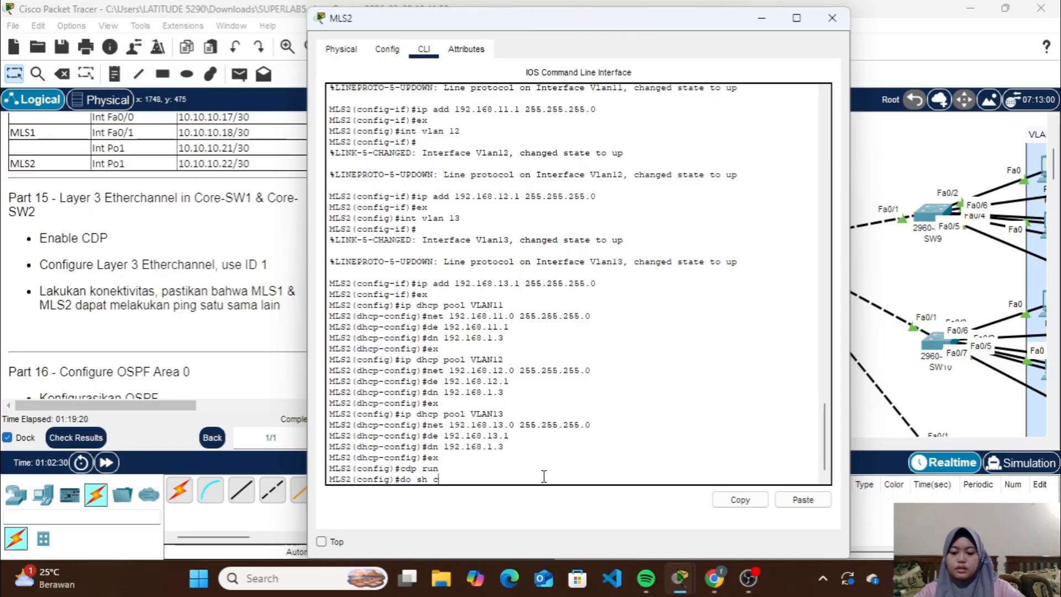
text(dp n)
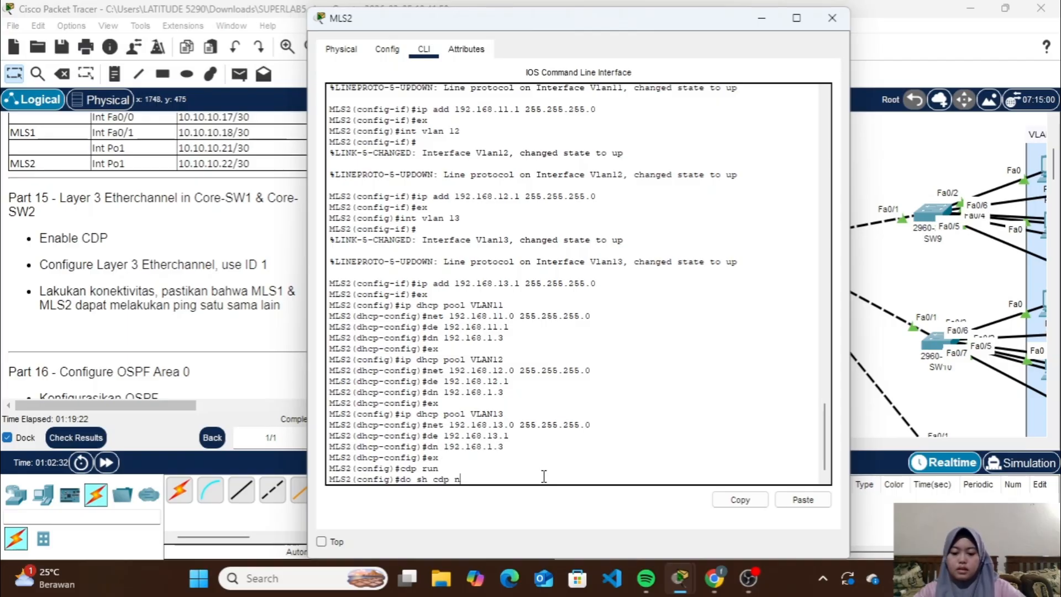
text(eigh)
key(Return)
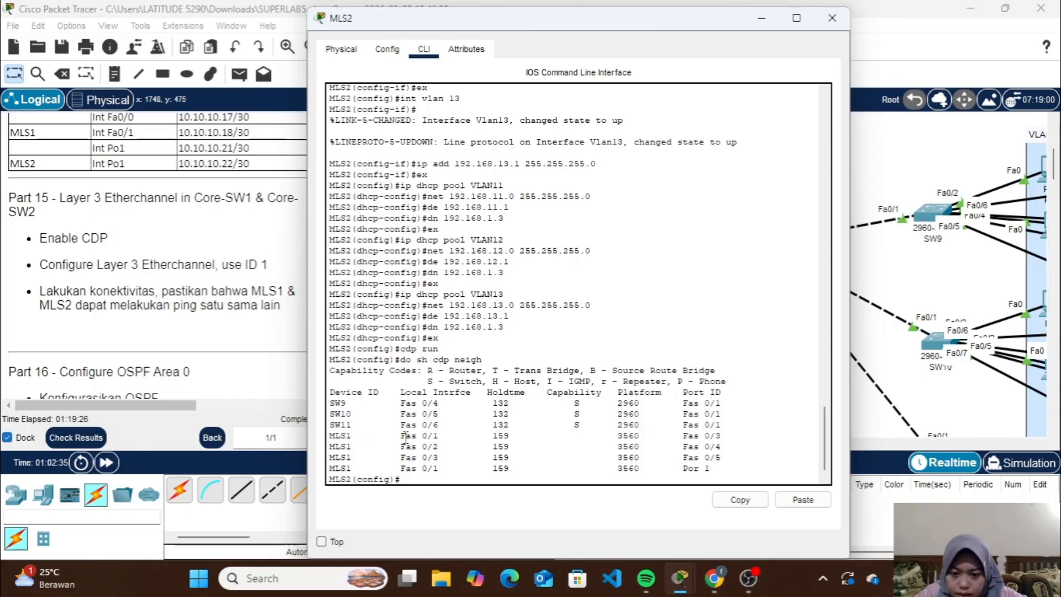
drag(411, 436, 445, 458)
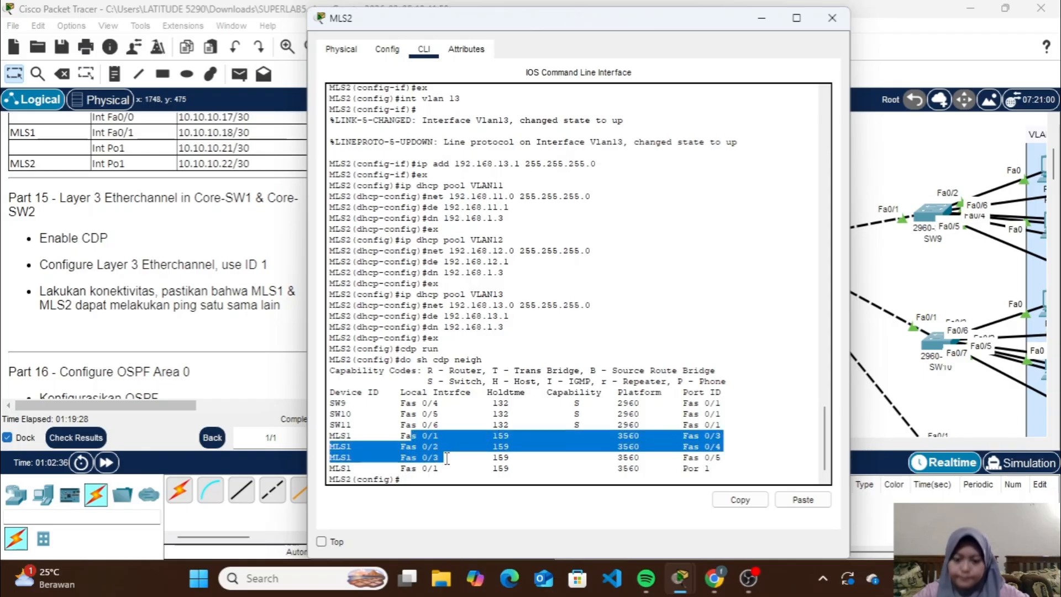
click(451, 479)
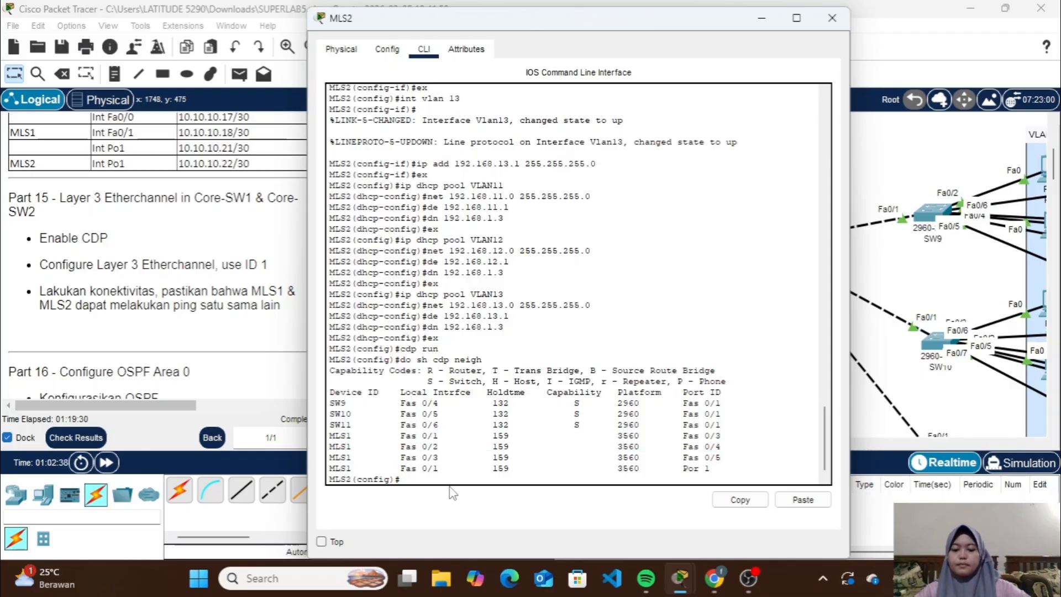
Bundle MLS2's interface range fa0/1-3 into an EtherChannel with channel-group 1 mode on
text(int ra )
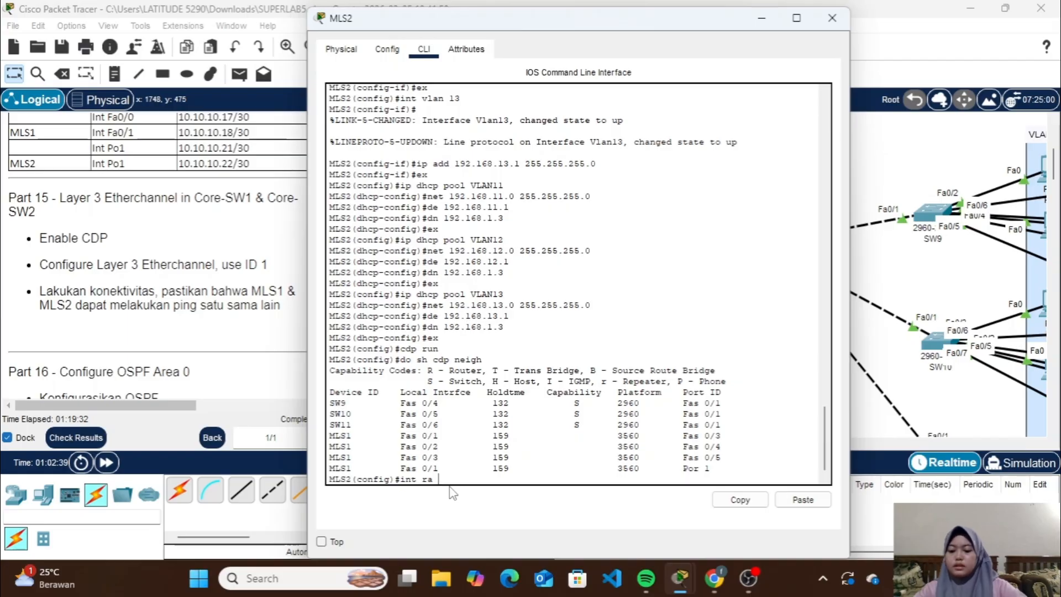
text(fa0/1-3)
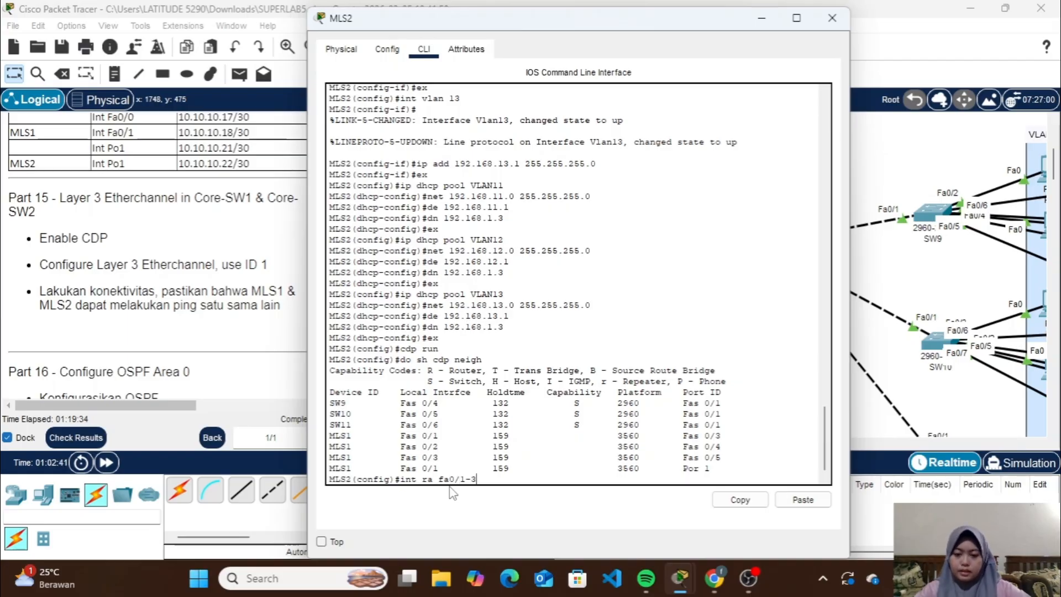
key(Return)
text(ch)
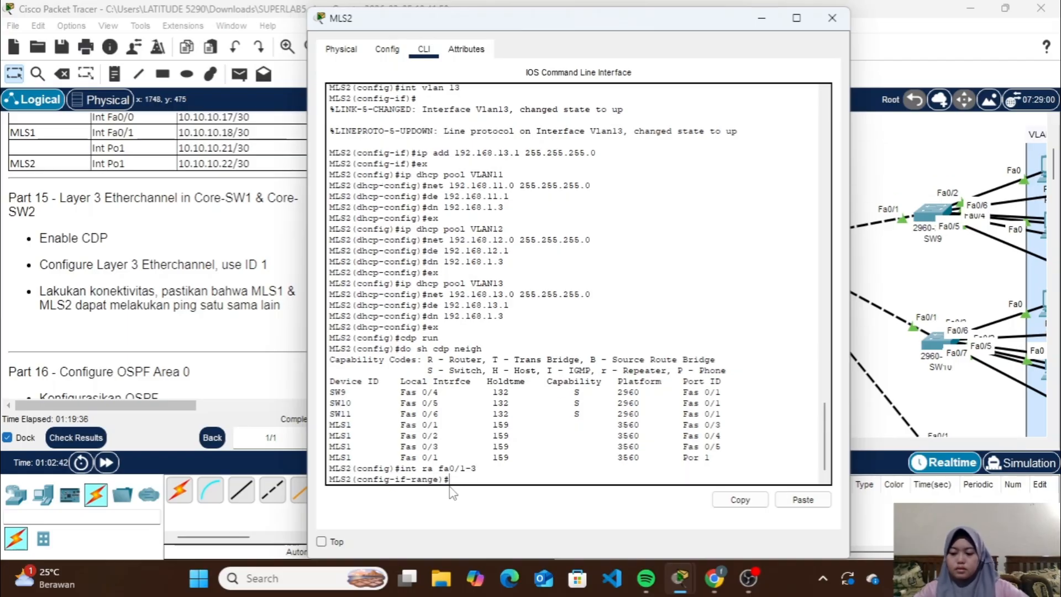
text(annel)
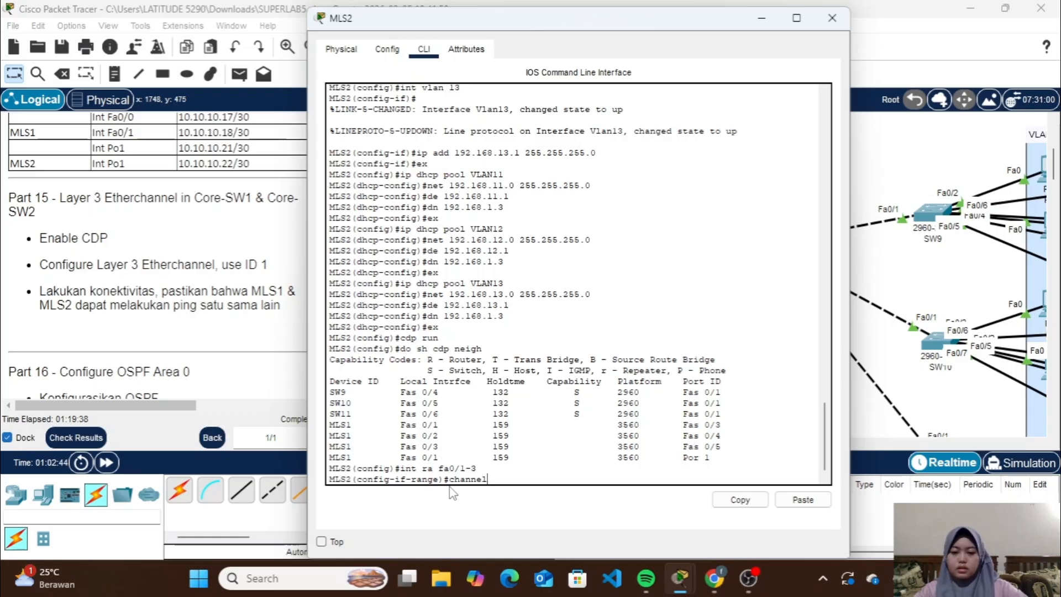
text(-group)
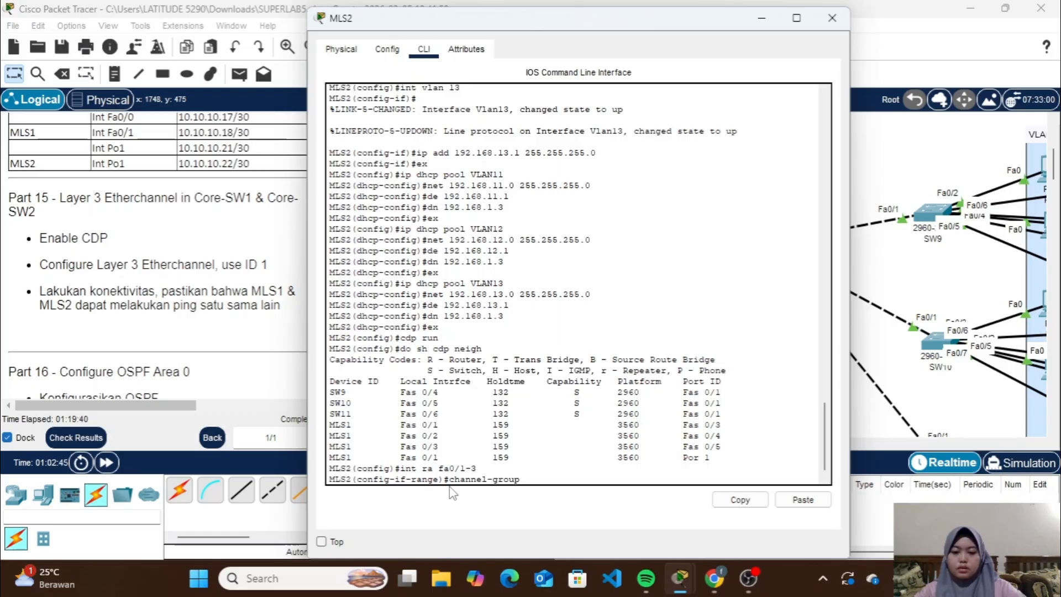
text( 1 )
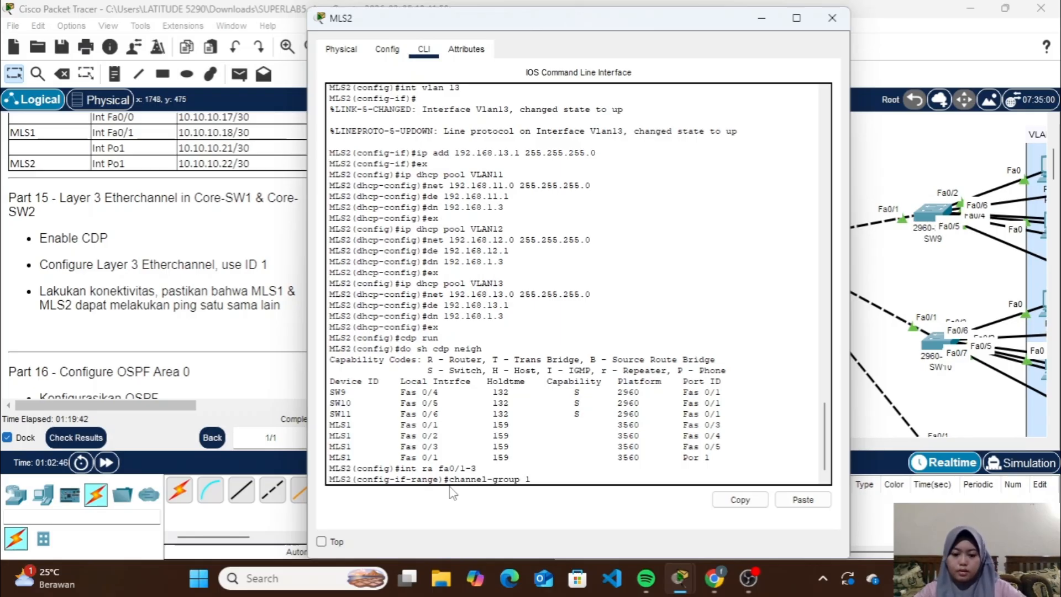
text(m)
key(BackSpace)
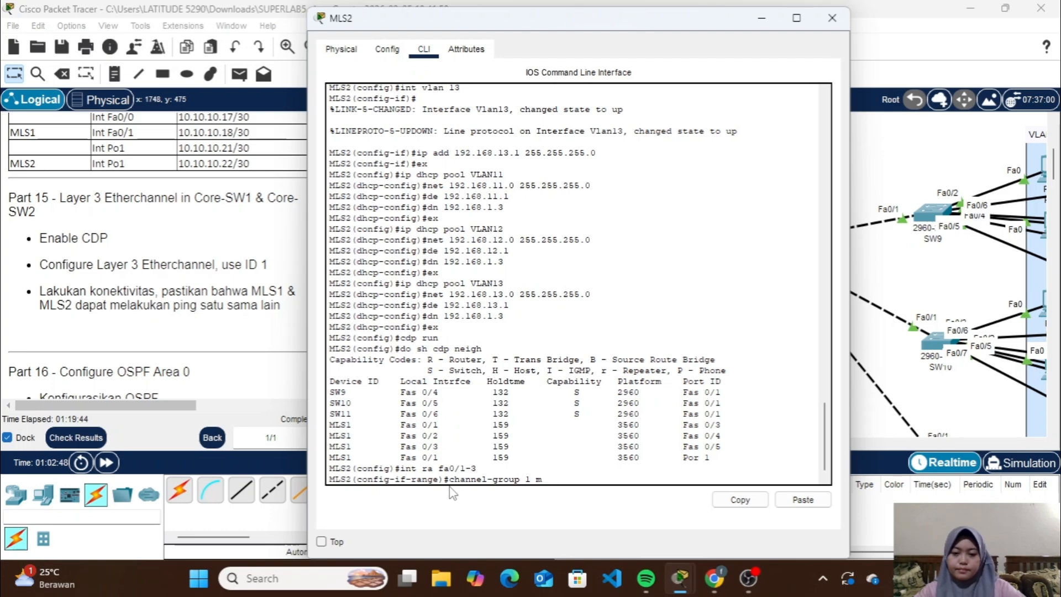
text(ode)
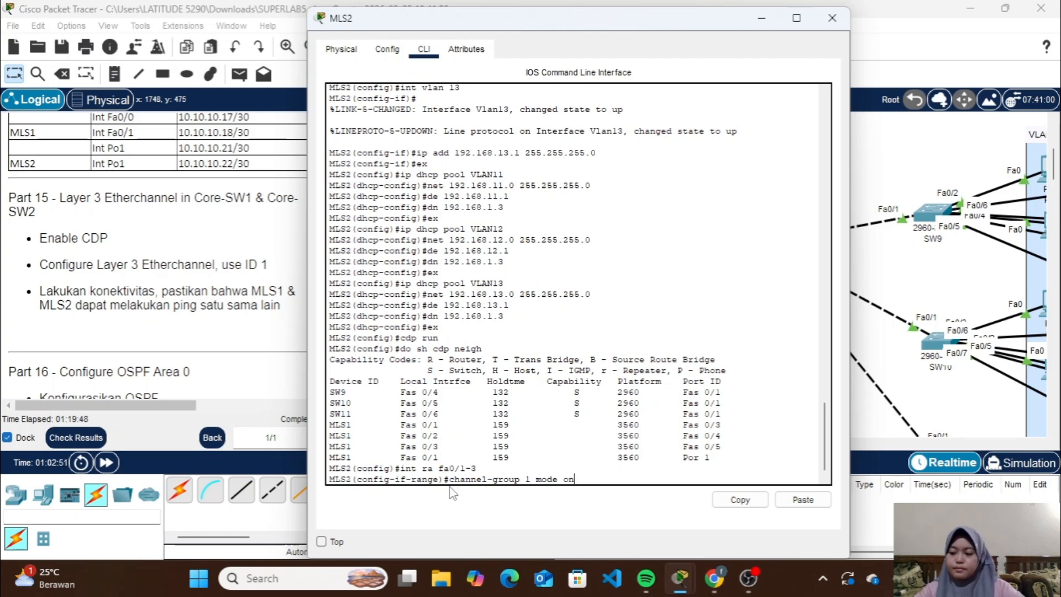
text( on)
key(Return)
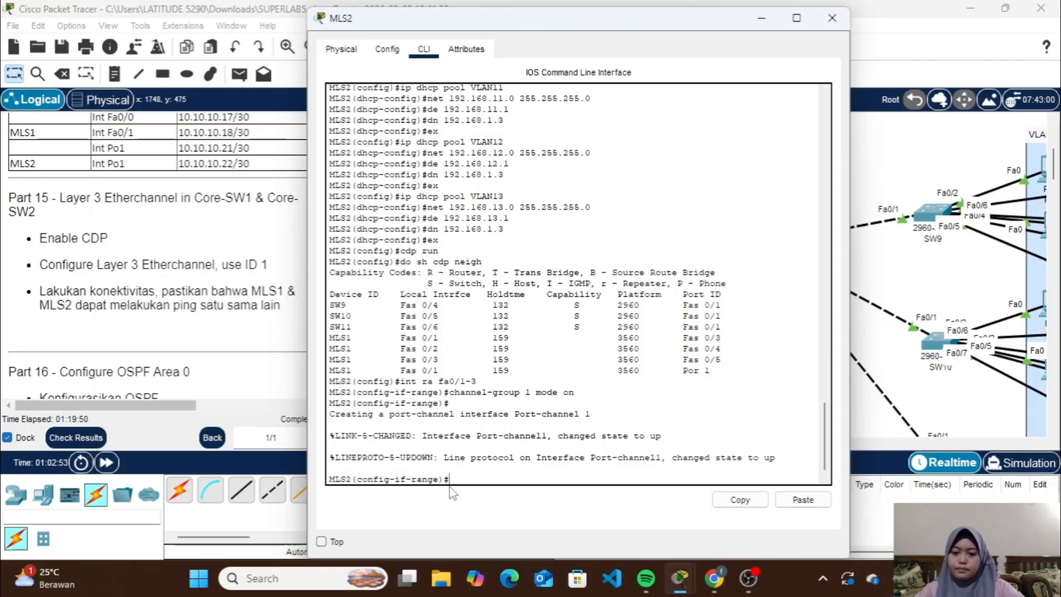
Check MLS2's EtherChannel summary with do sh ether sum
text(do sh)
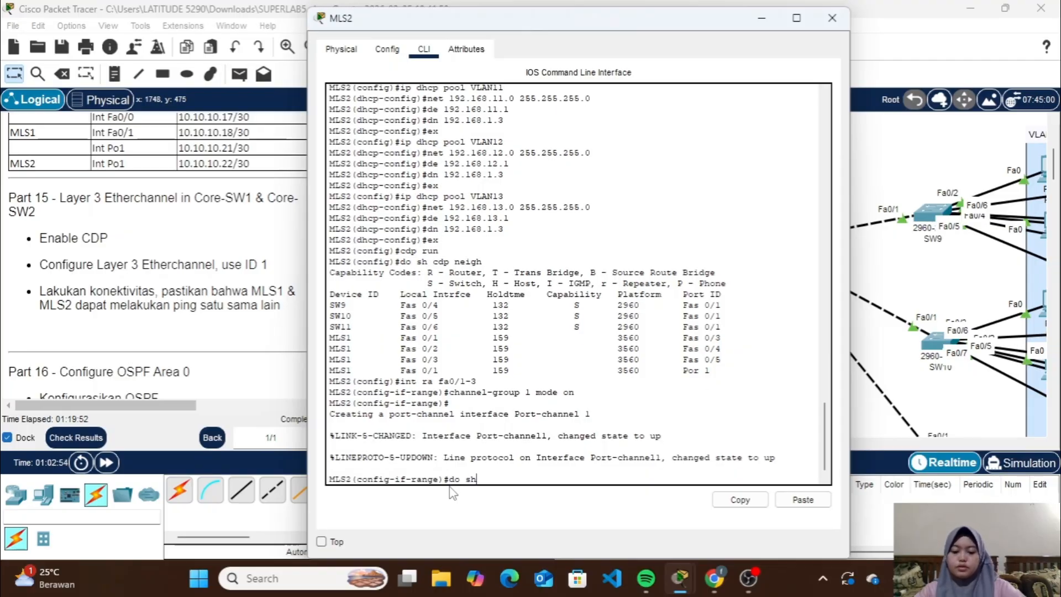
text( ether su)
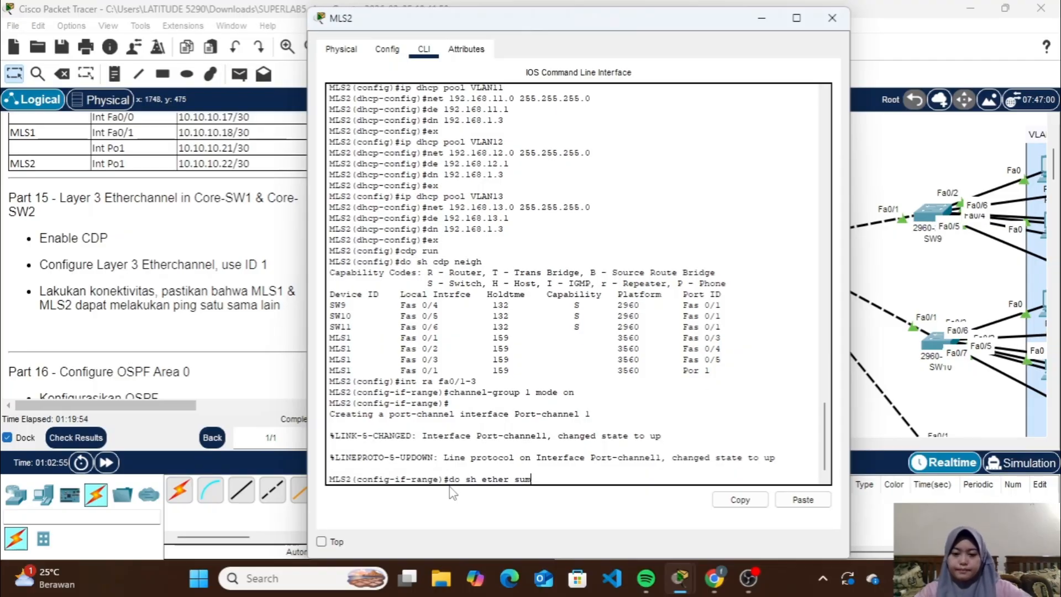
text(m)
key(Return)
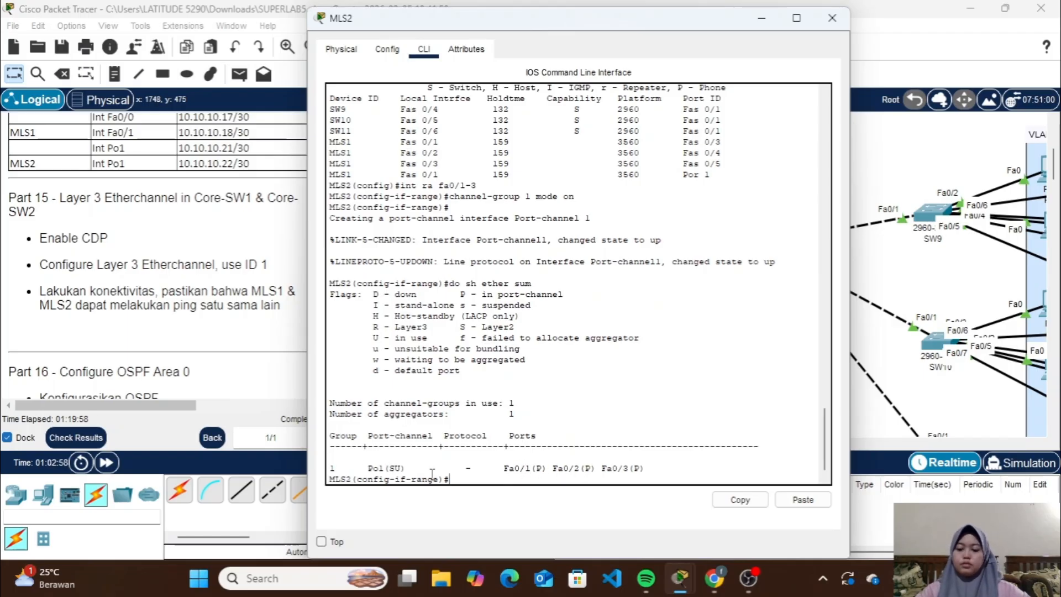
Leave the interface range and turn MLS2's po1 interface into a routed Layer 3 port with no sw
text(ex)
key(Return)
text(ip)
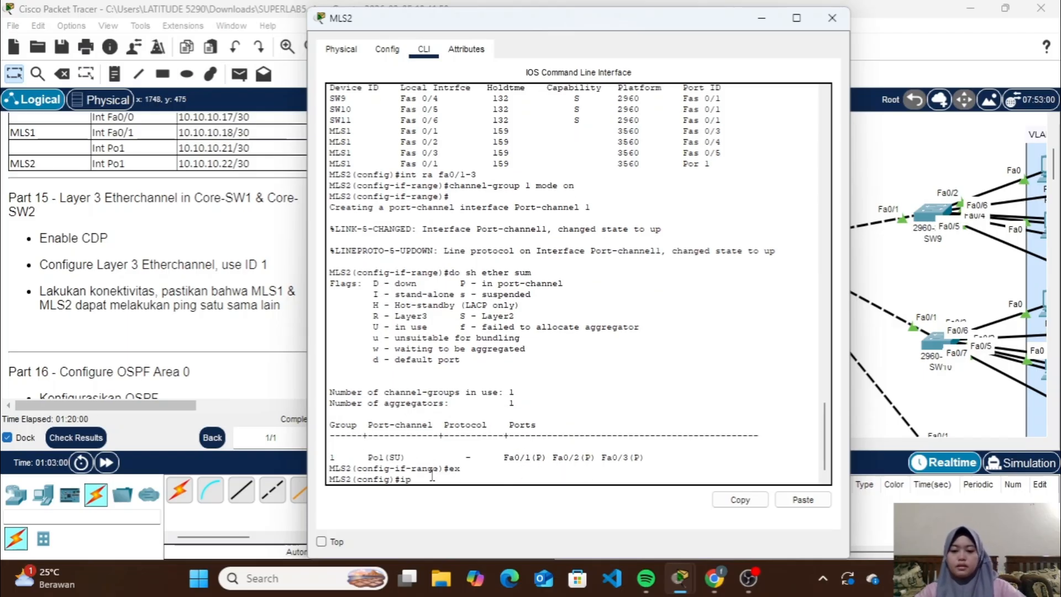
key(BackSpace)
key(BackSpace)
text(int)
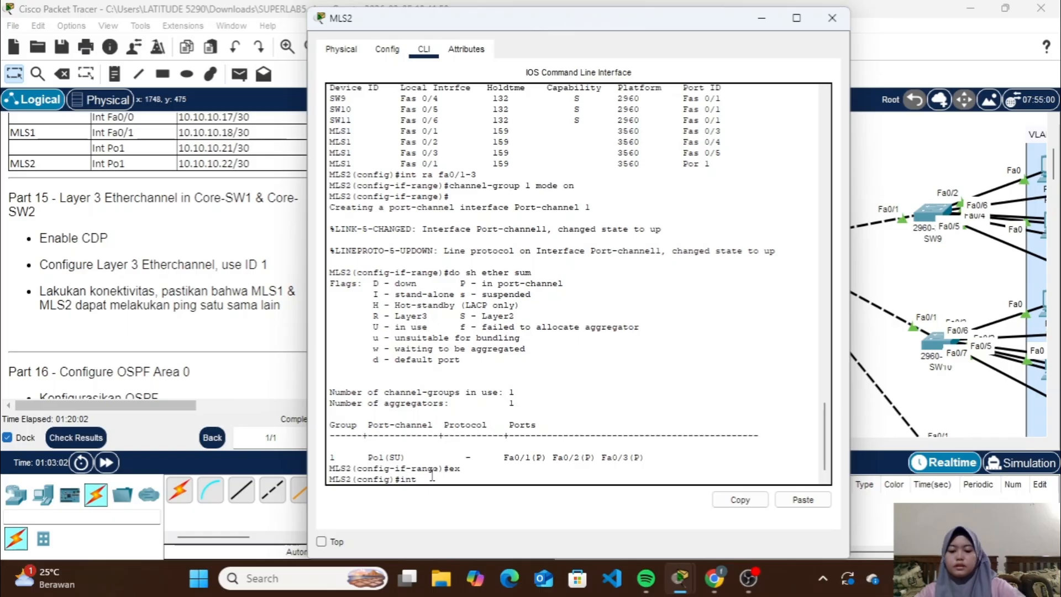
text( po1)
key(Return)
text(no sw)
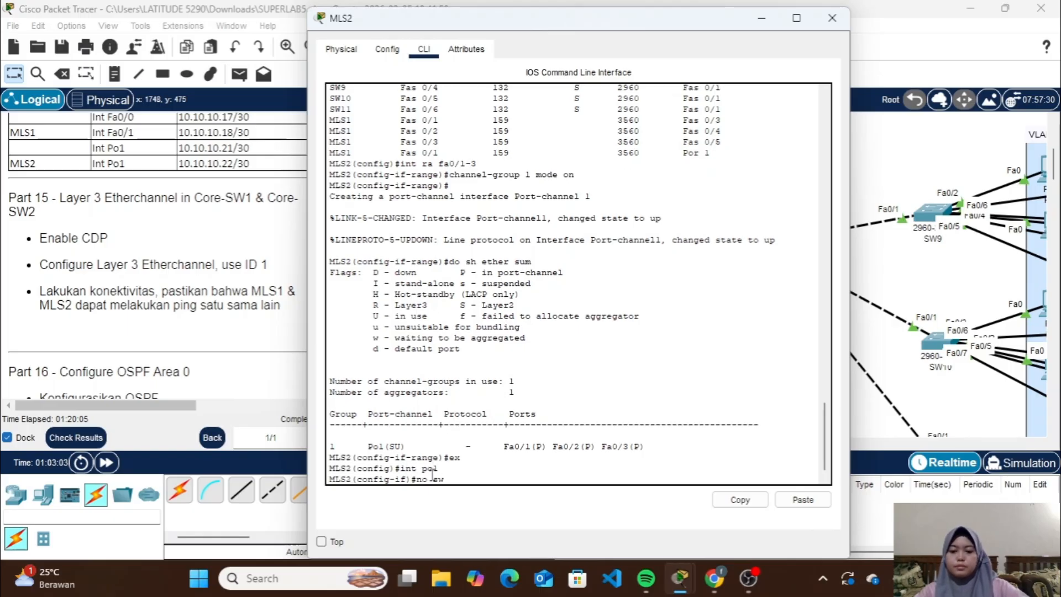
key(Return)
Assign 10.10.10.22 with mask 255.255.255.252 to MLS2's po1 interface and enable it with no sh
text(ip)
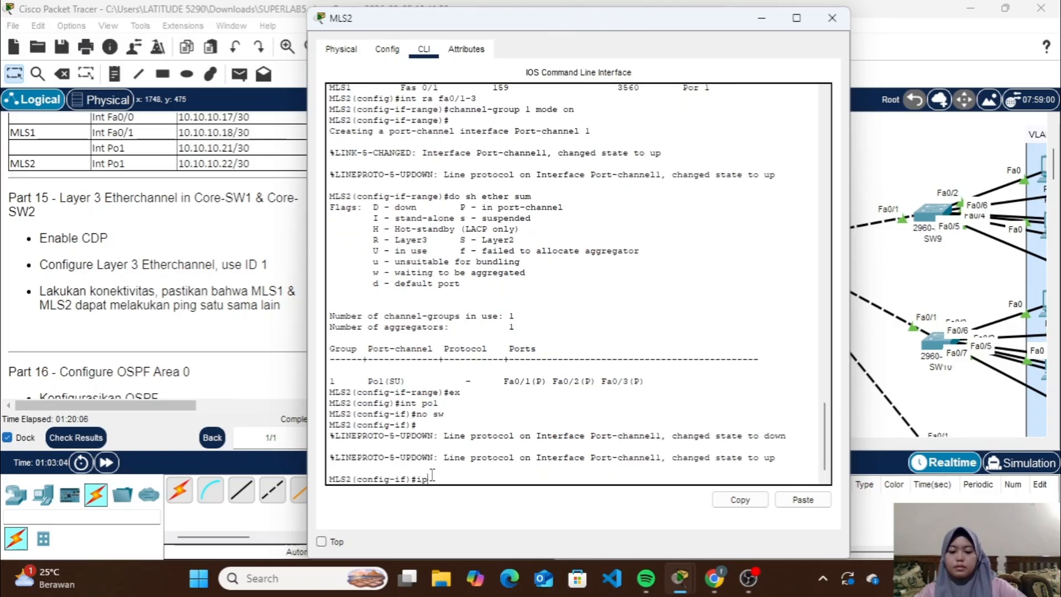
text( add 1)
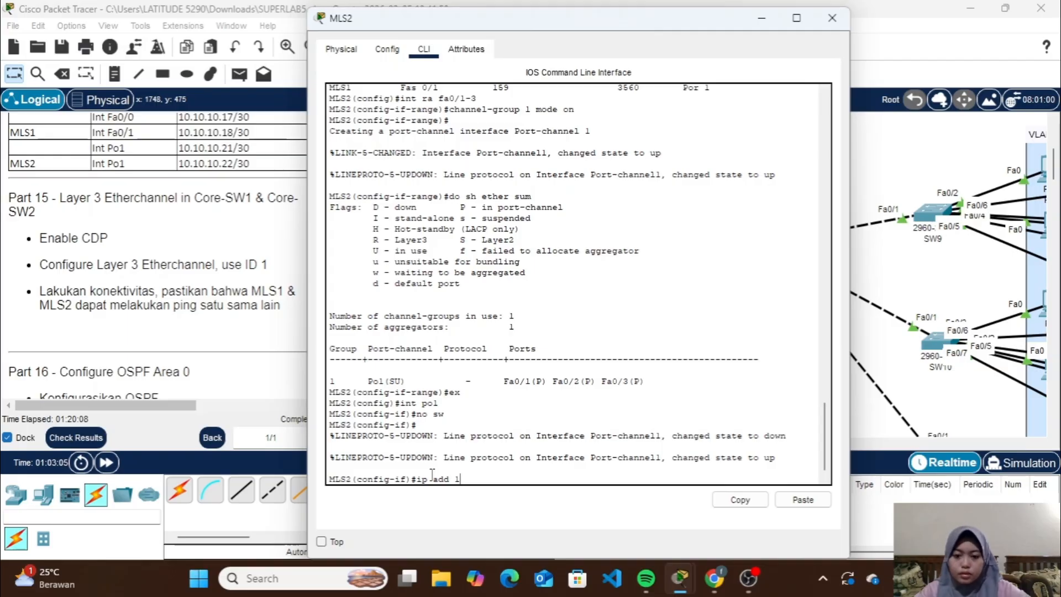
text(0.10.10.22 )
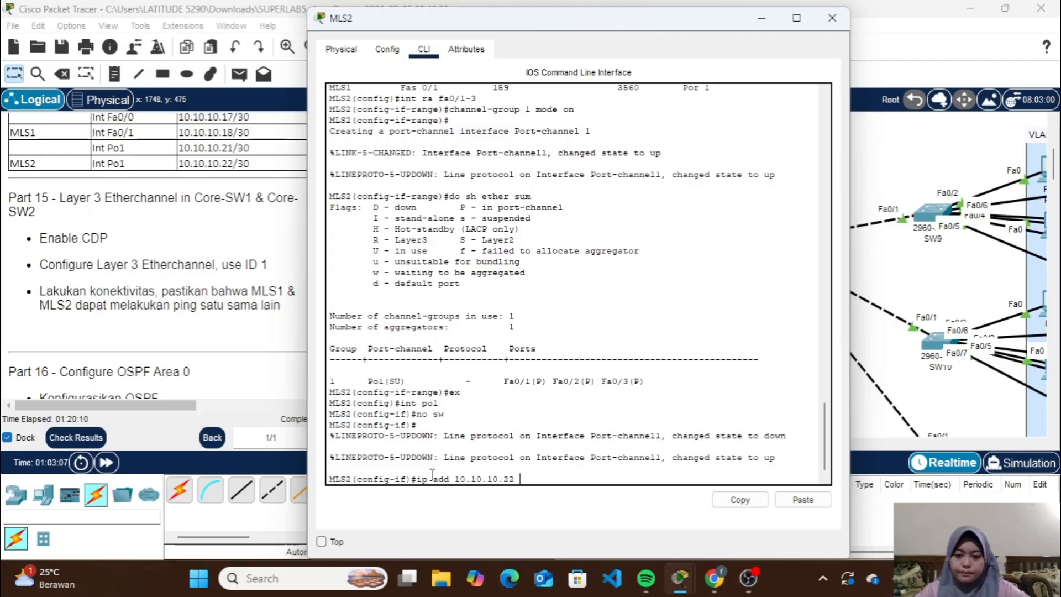
text(255.255)
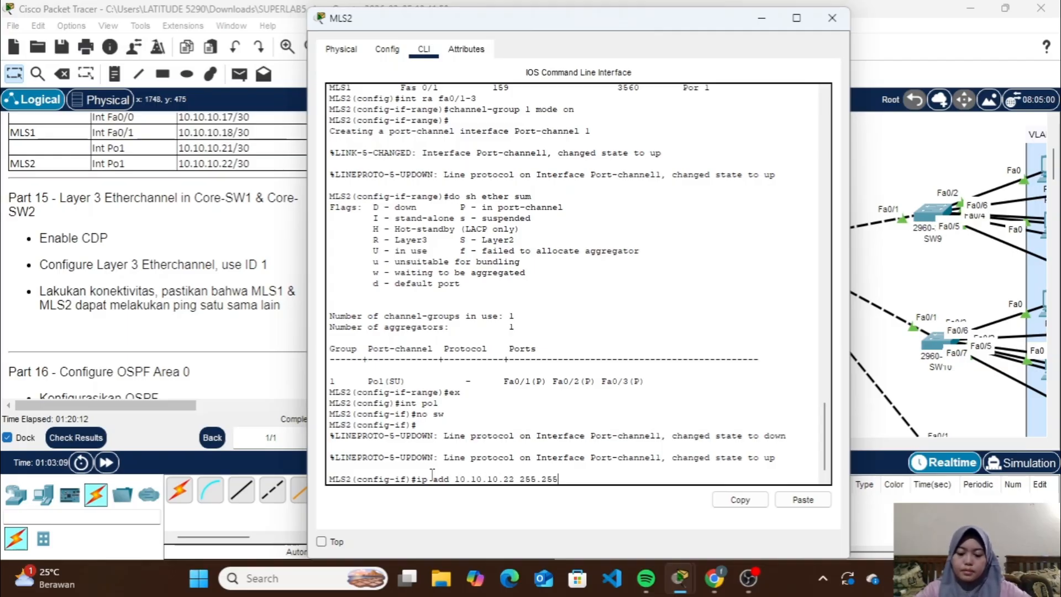
text(.255.252)
key(Return)
text(no sh)
key(Return)
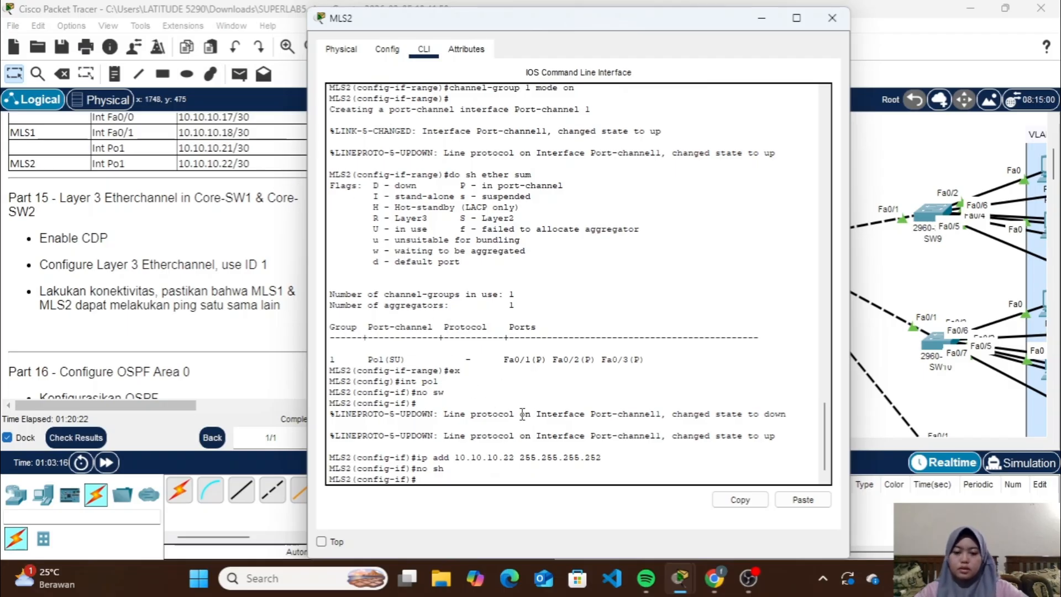
Ping MLS1 at 10.10.10.21 twice from MLS2, then close the switch's window
text(do ping)
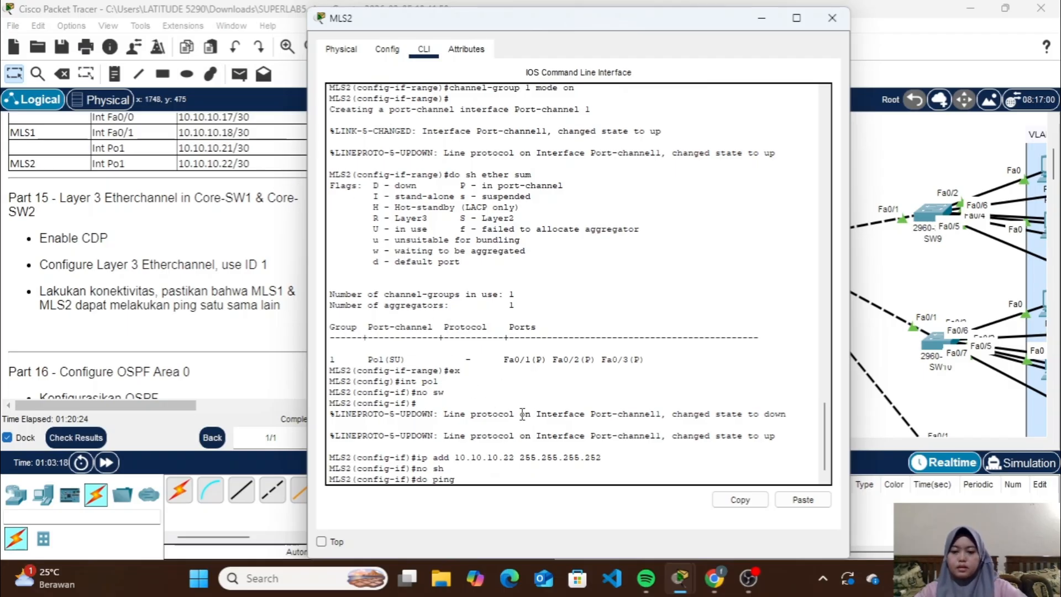
text( 10.10.10.21)
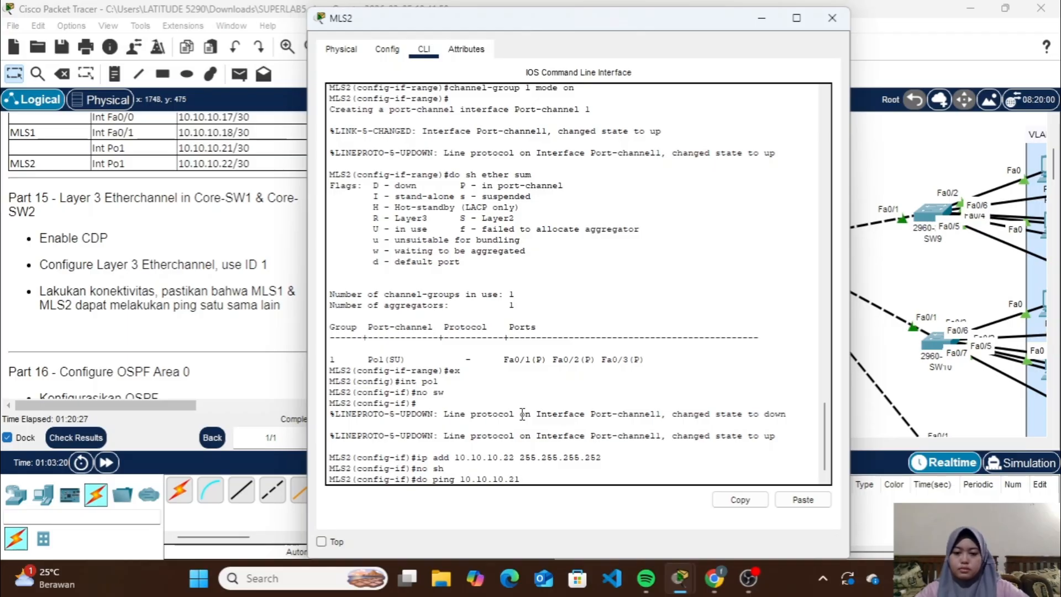
key(Return)
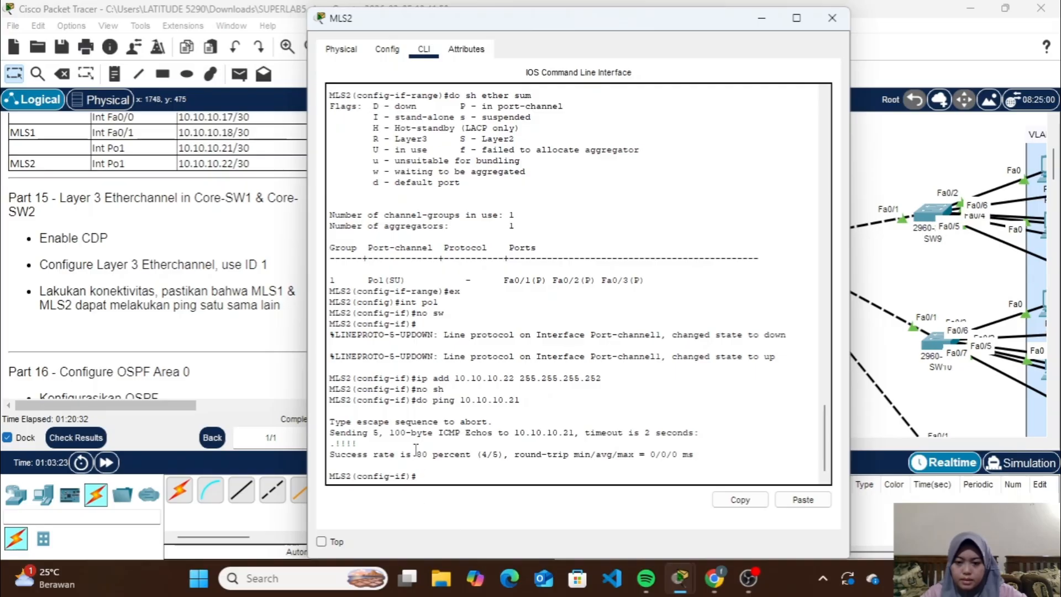
drag(417, 453, 429, 449)
click(429, 477)
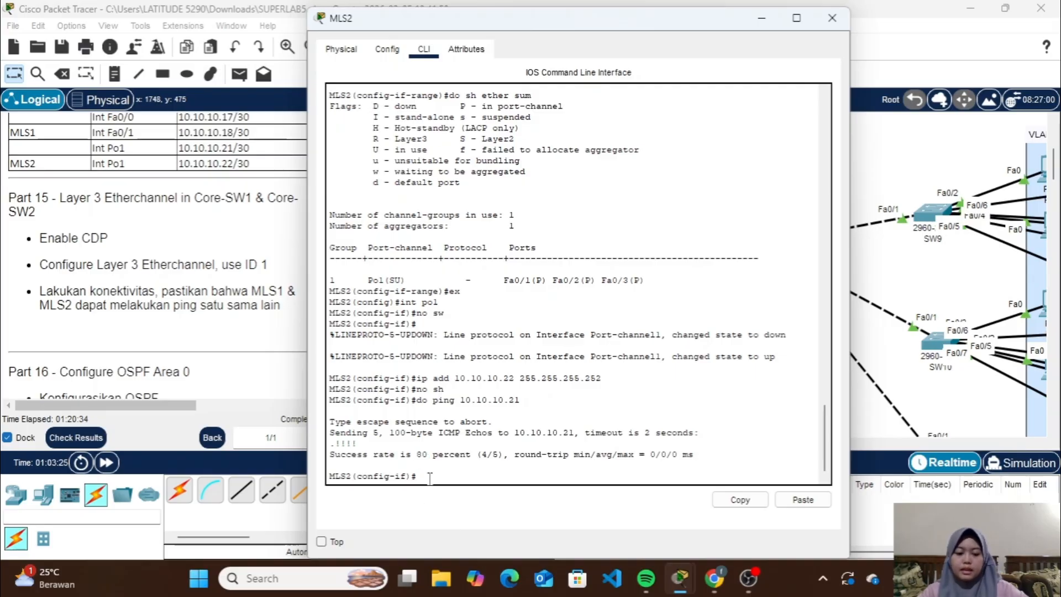
key(Up)
key(Return)
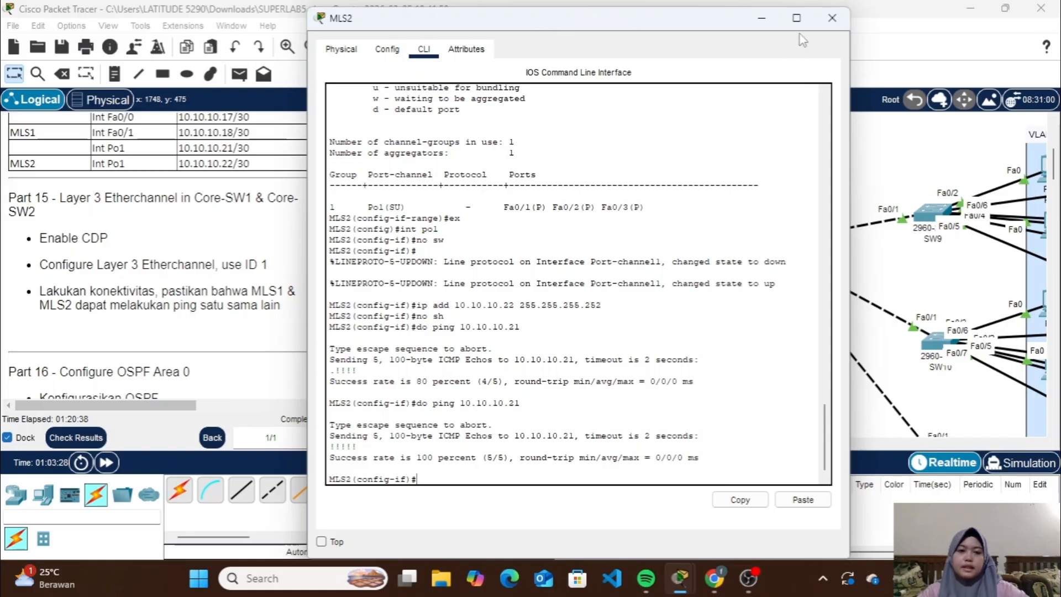
click(842, 18)
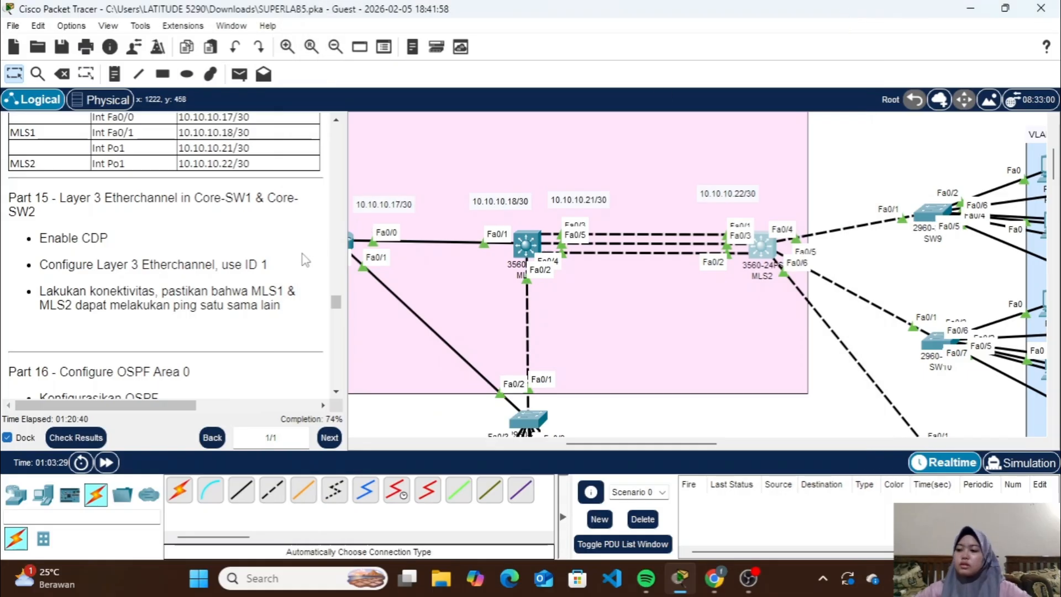
Bring up the Part 16 OSPF instructions, locate RTR1 in the topology and open its command line
scroll(306, 259, down, 2)
scroll(306, 260, down, 2)
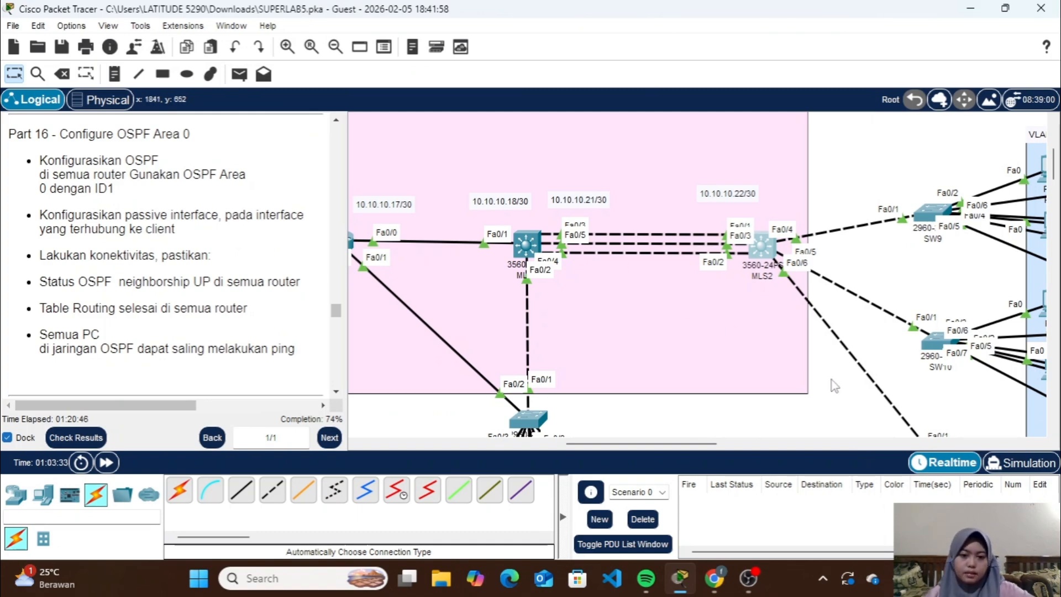
click(336, 46)
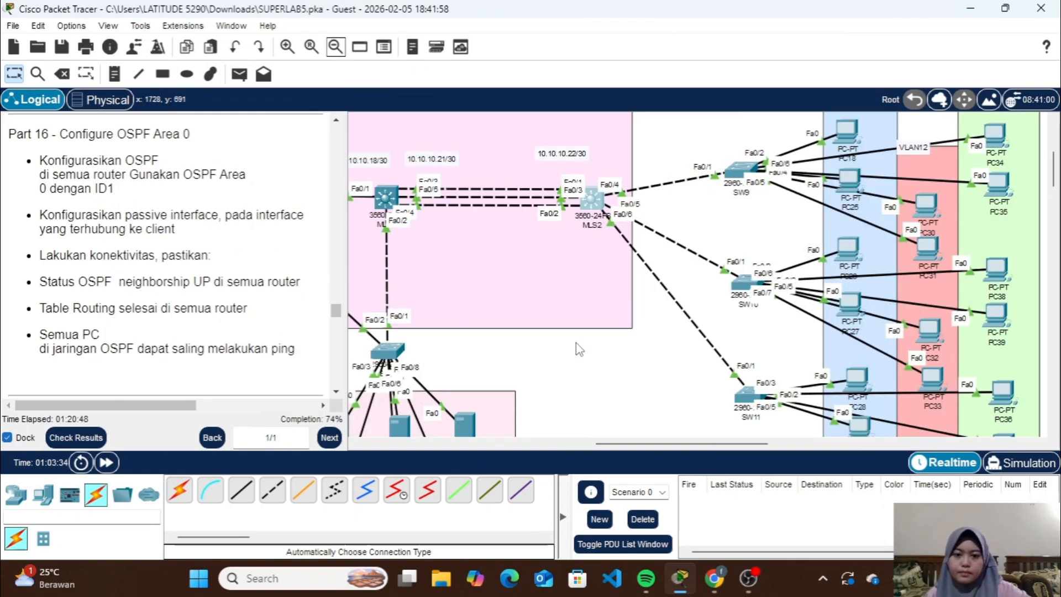
scroll(579, 349, left, 10)
scroll(578, 350, up, 3)
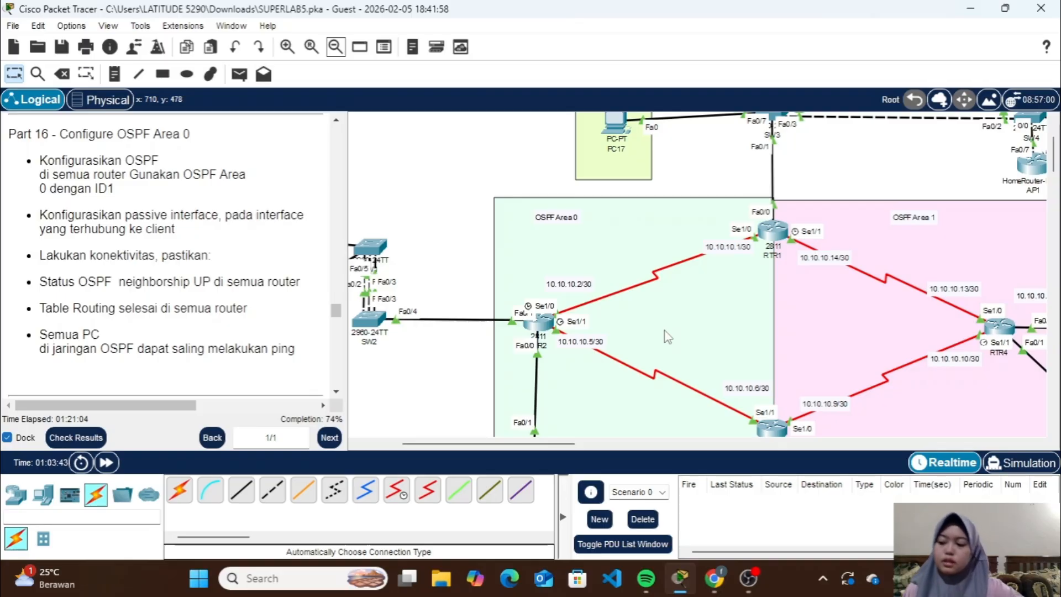
click(785, 231)
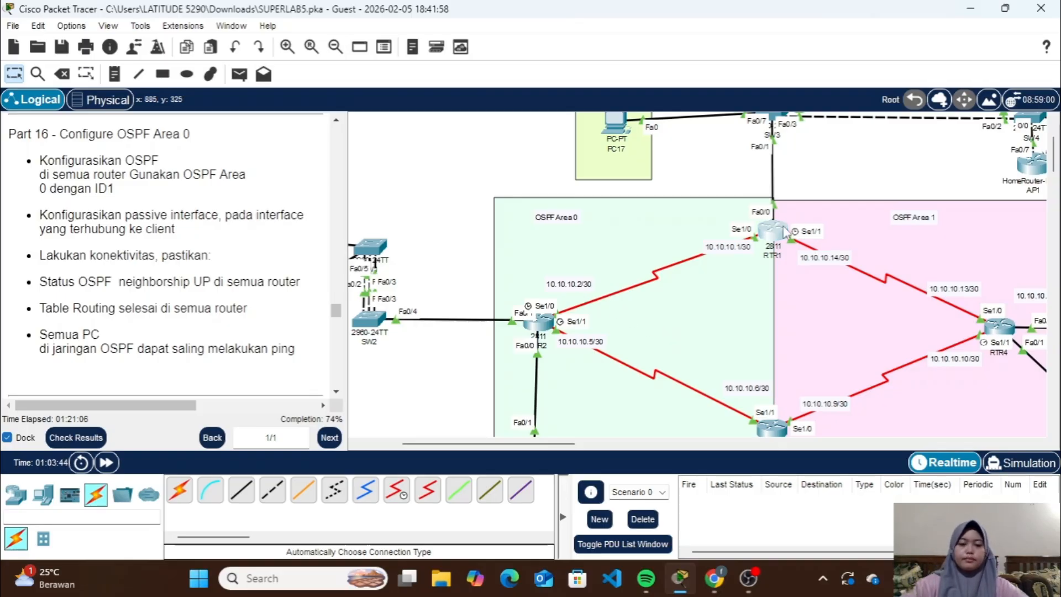
key(Return)
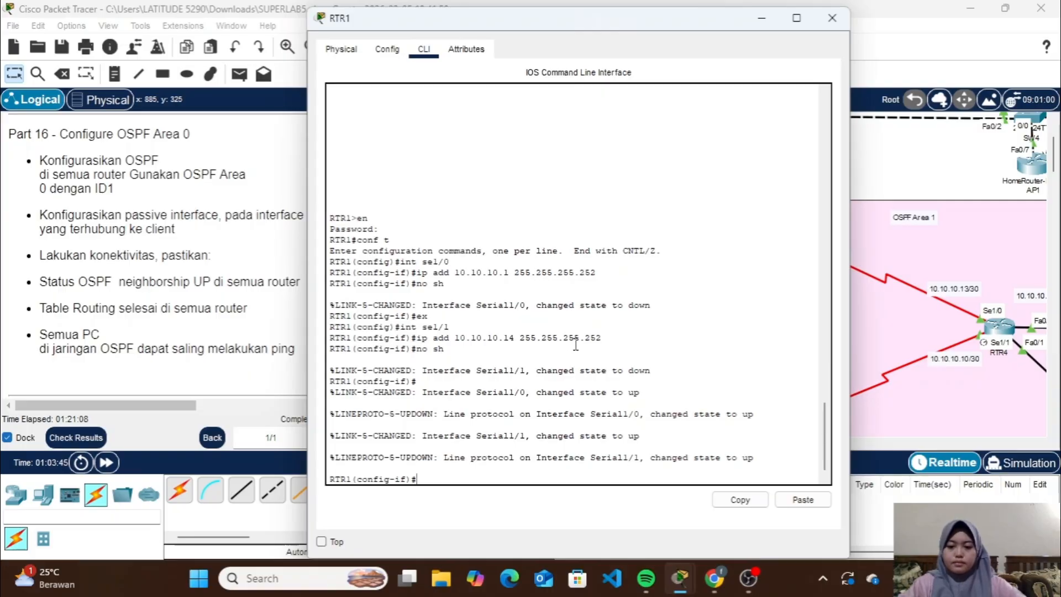
Leave RTR1's interface configuration and start OSPF process 1 with router ospf 1
text(ex)
key(Return)
text(ro)
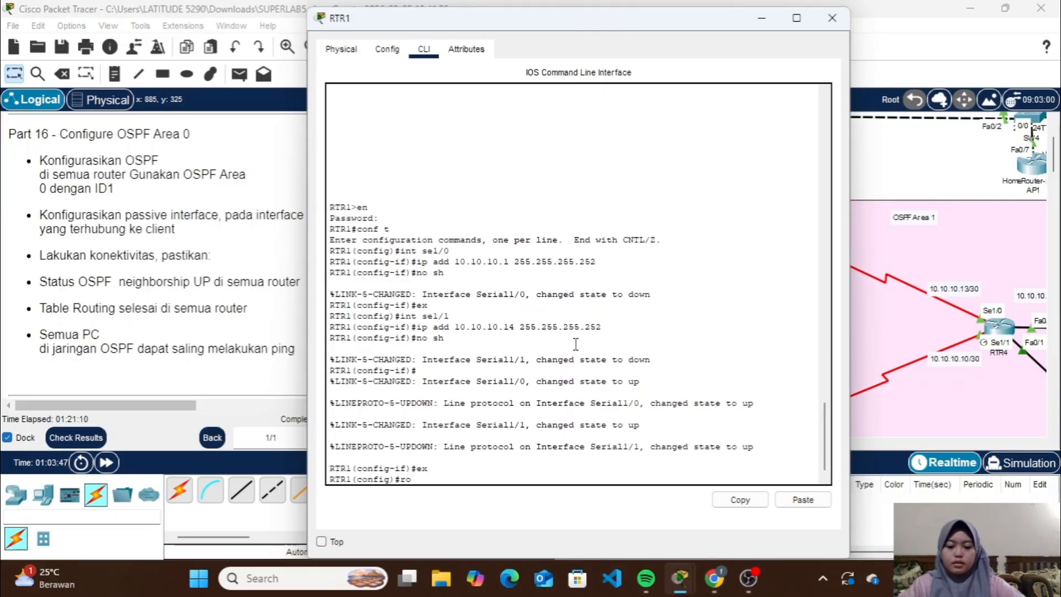
text(uter o)
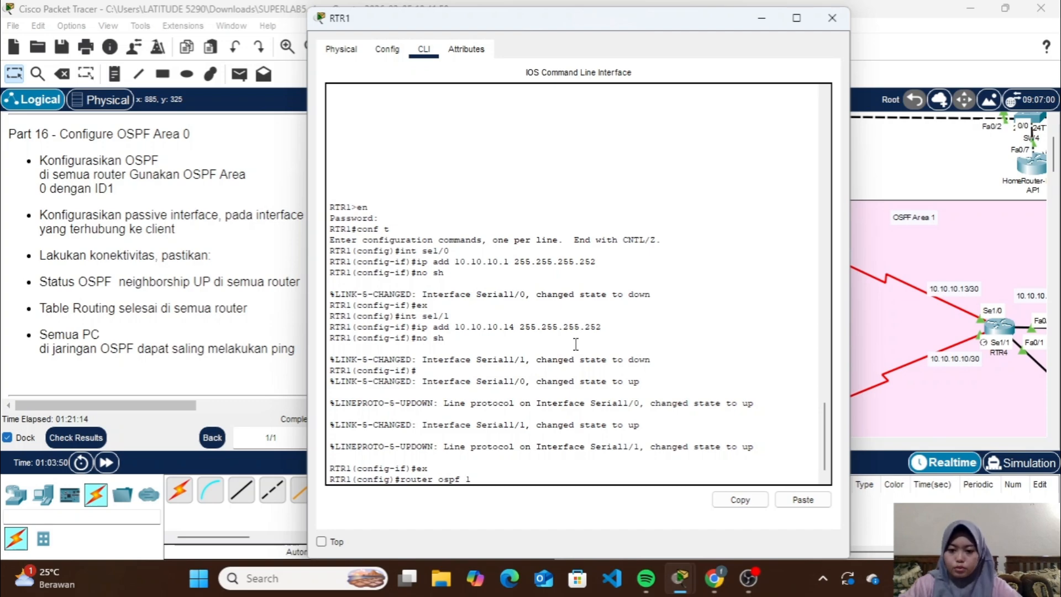
text(spf 1)
key(Return)
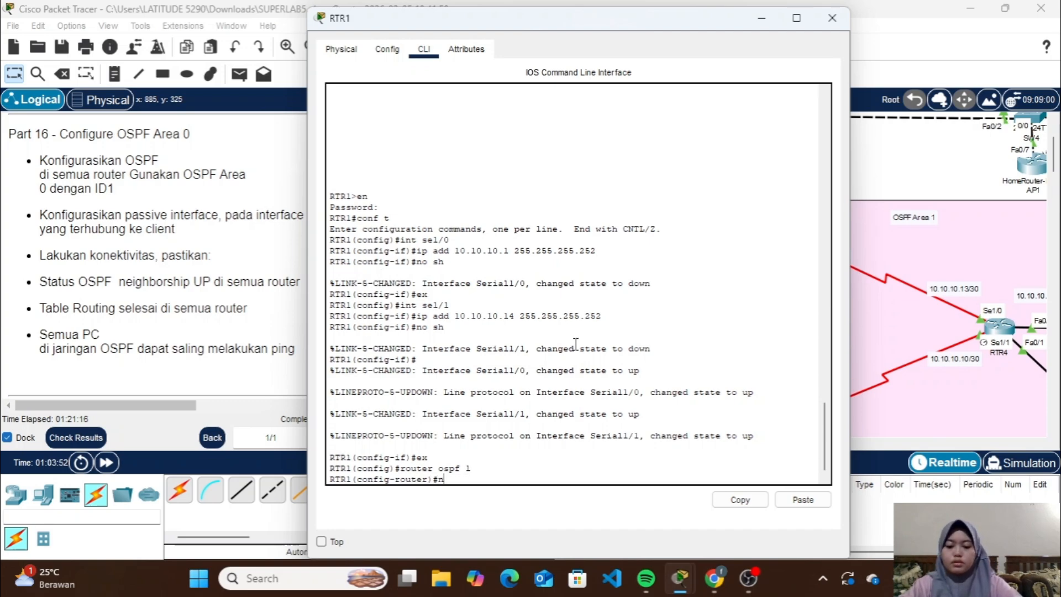
Check RTR1's link to RTR2 in the topology and advertise network 10.10.10.0 with wildcard 0.0.0.3 in area 0
text(n)
click(761, 18)
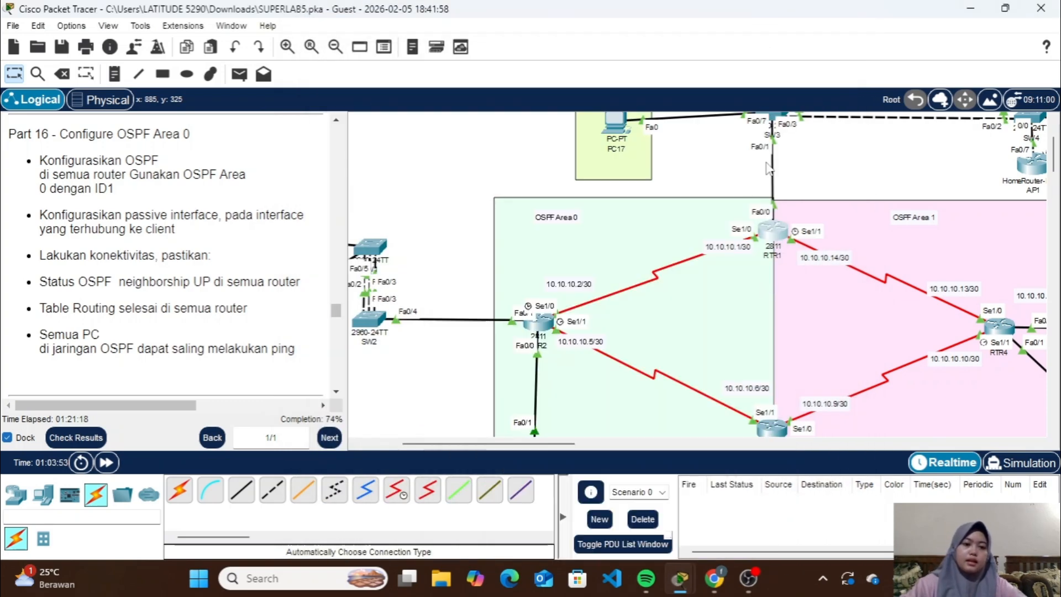
scroll(766, 167, down, 3)
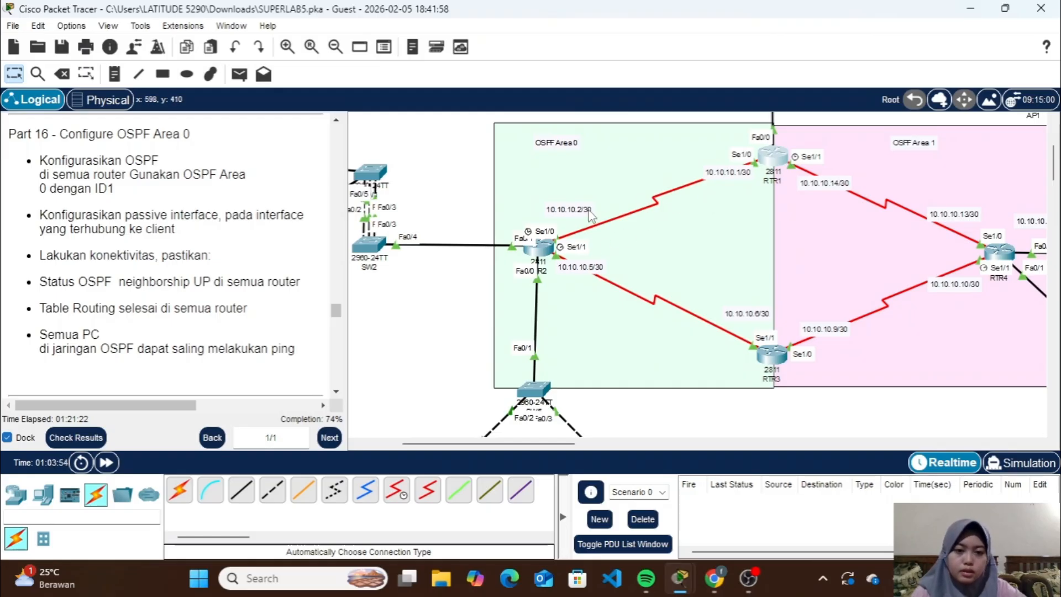
click(772, 160)
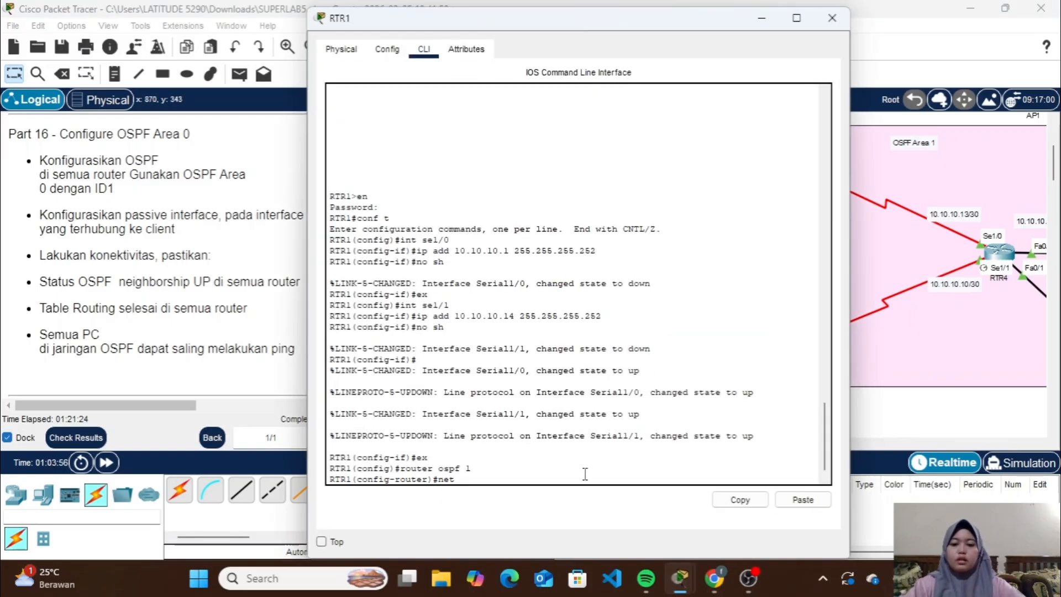
text(10.)
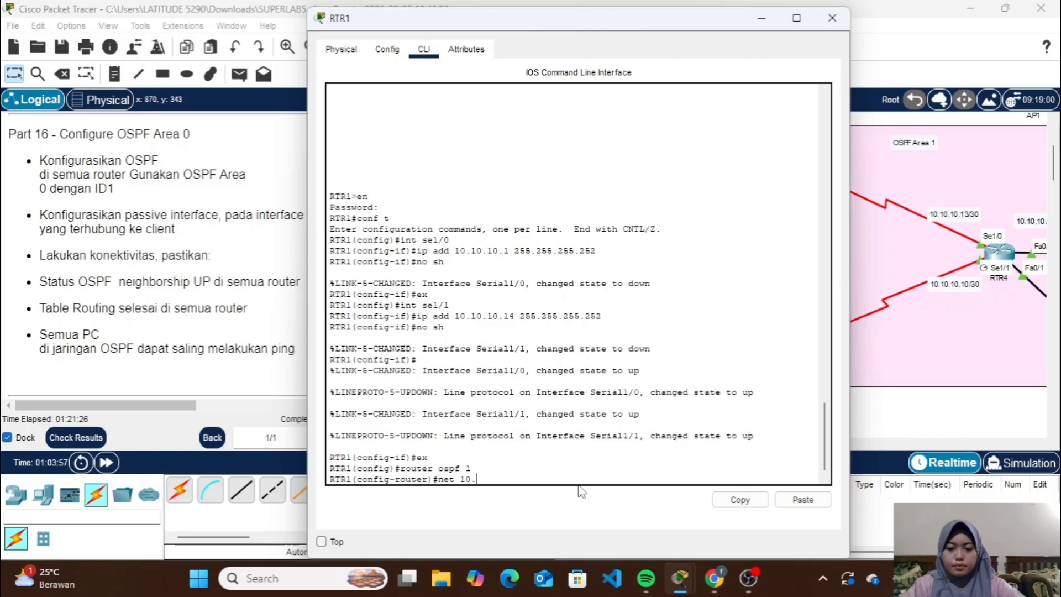
text(10.10.)
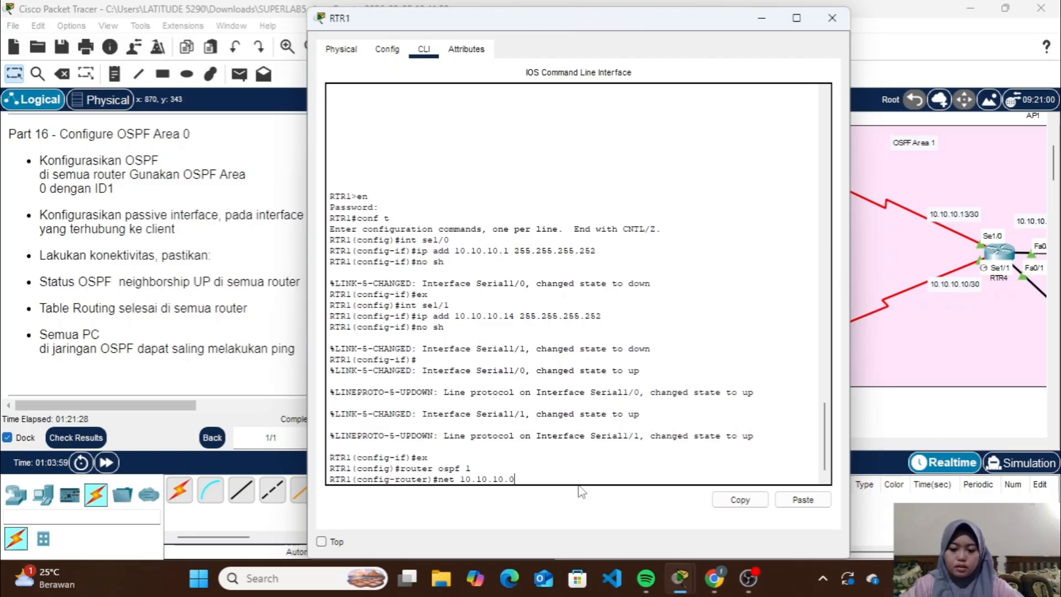
text(0 0.0.0.3 area 0)
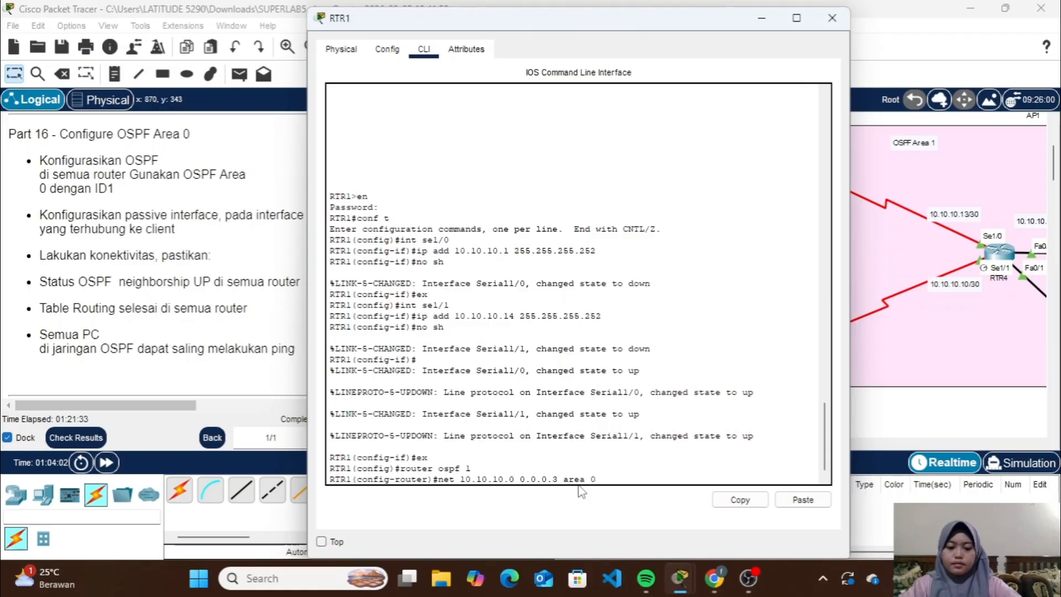
key(Return)
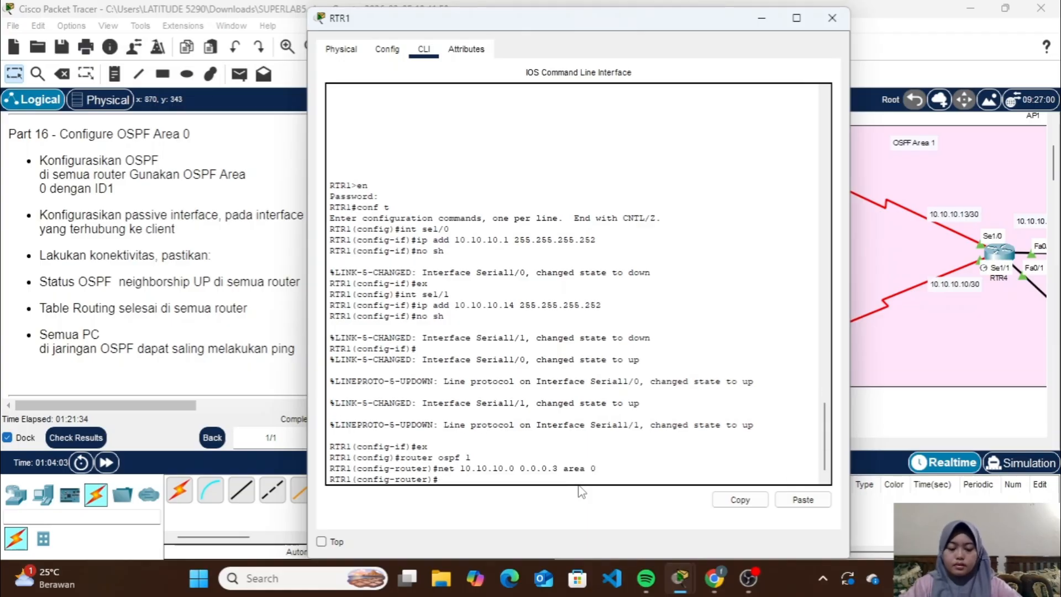
Examine the topology for the VLANs connected behind RTR1's Fa0/0, and return to the router's command line
click(762, 19)
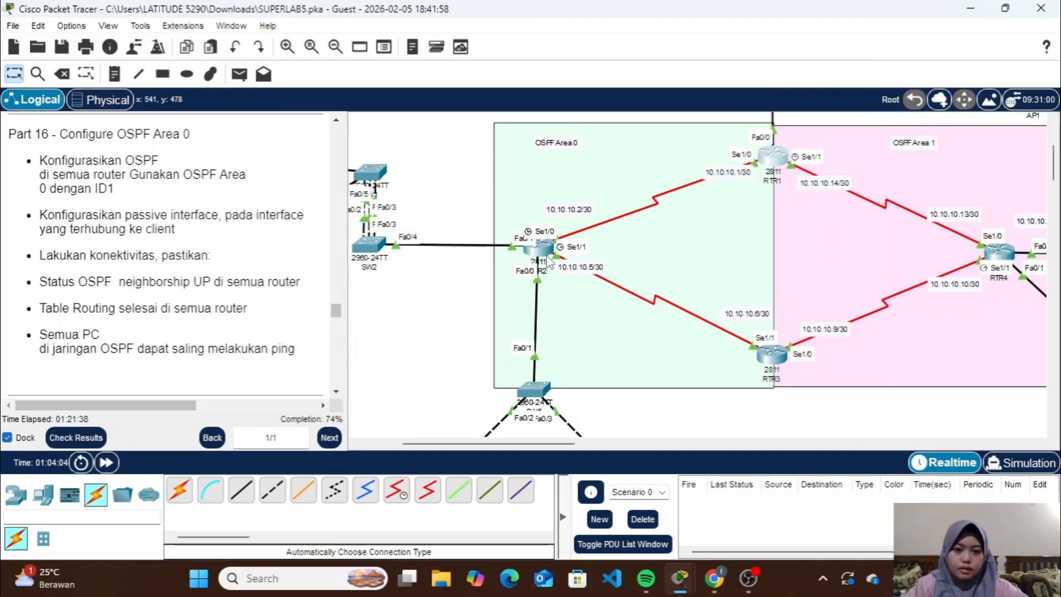
scroll(685, 236, up, 4)
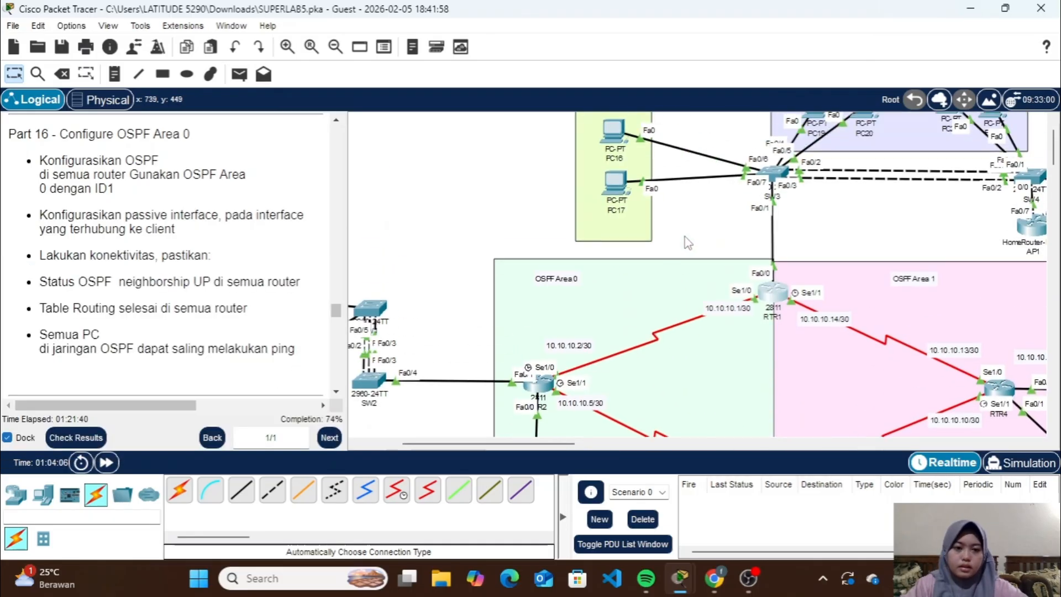
scroll(684, 236, right, 3)
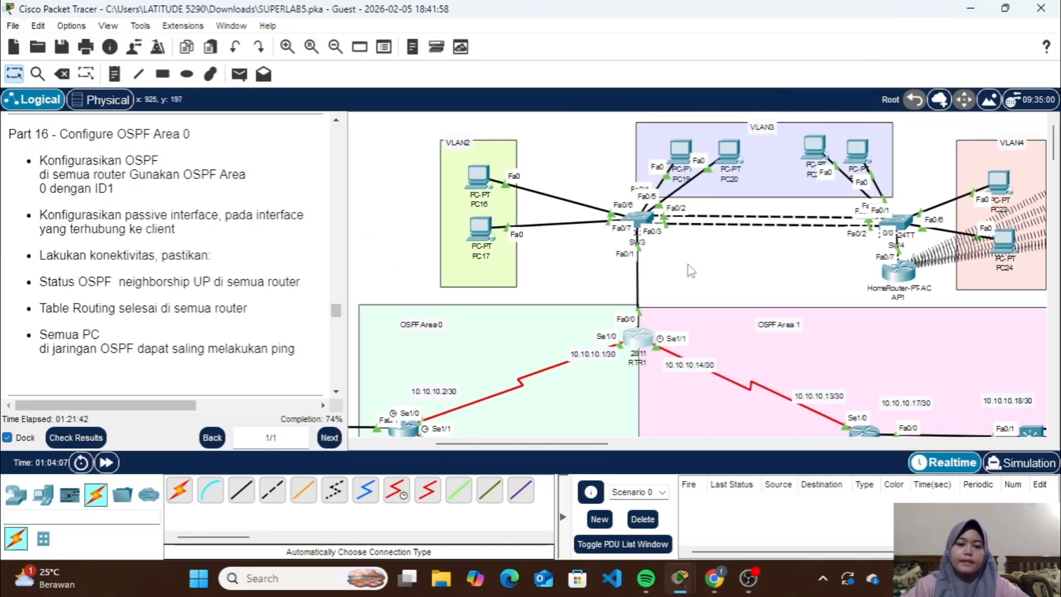
scroll(895, 184, right, 8)
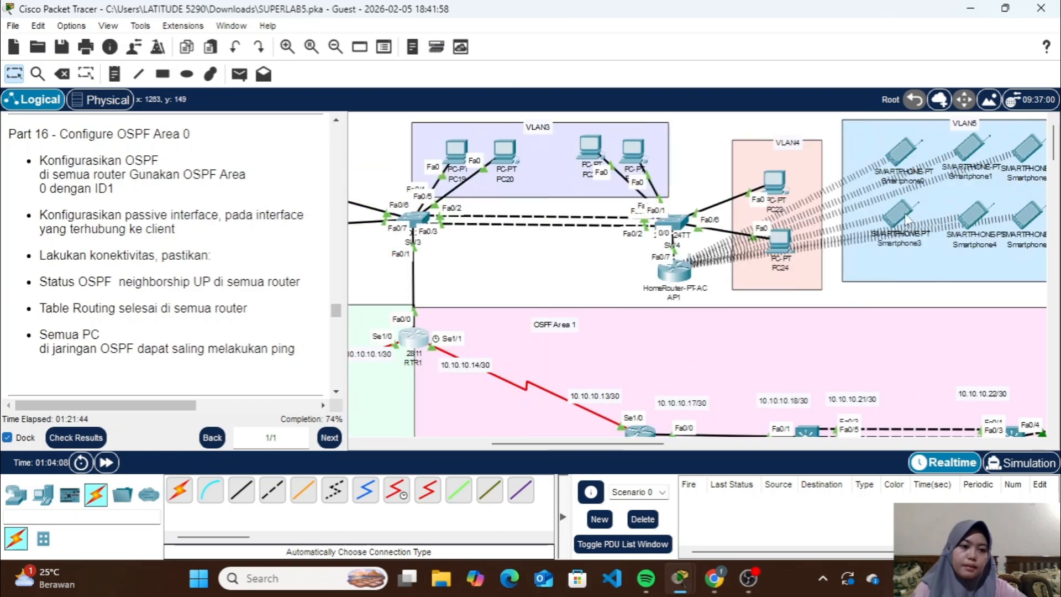
scroll(895, 184, left, 10)
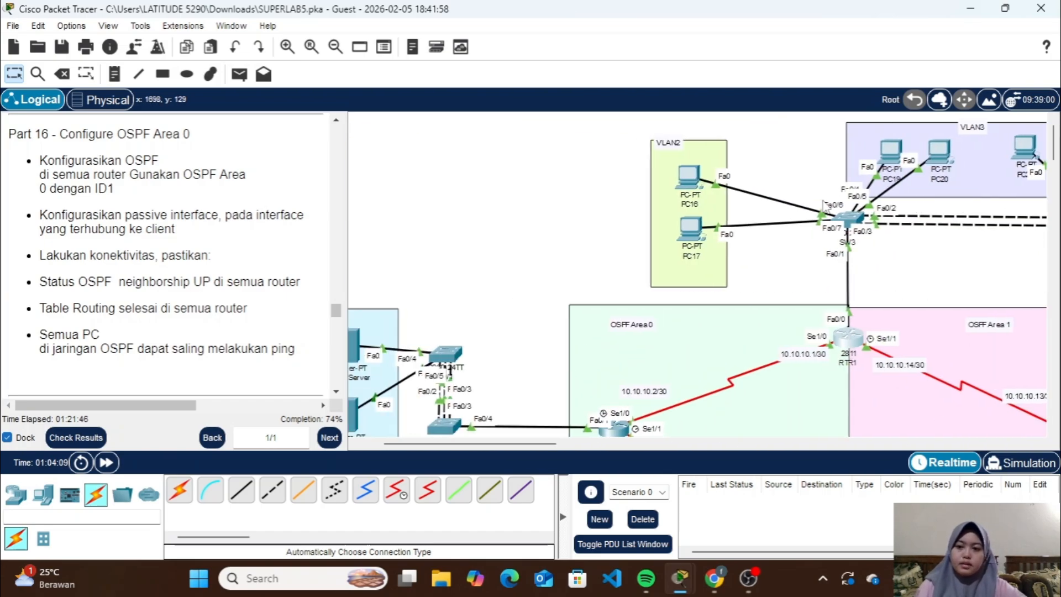
scroll(749, 243, right, 2)
scroll(749, 244, down, 2)
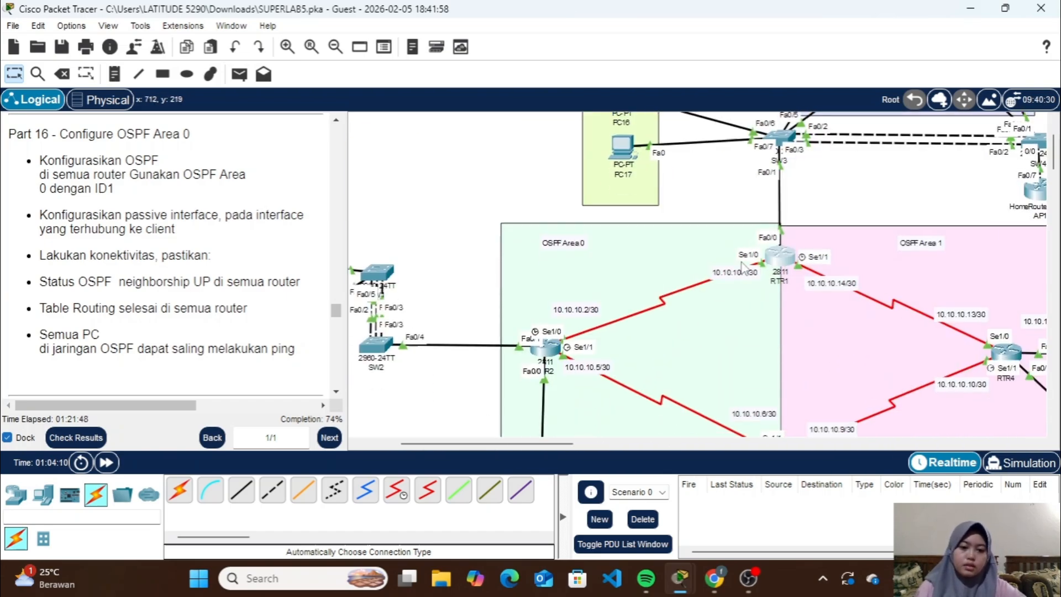
click(774, 256)
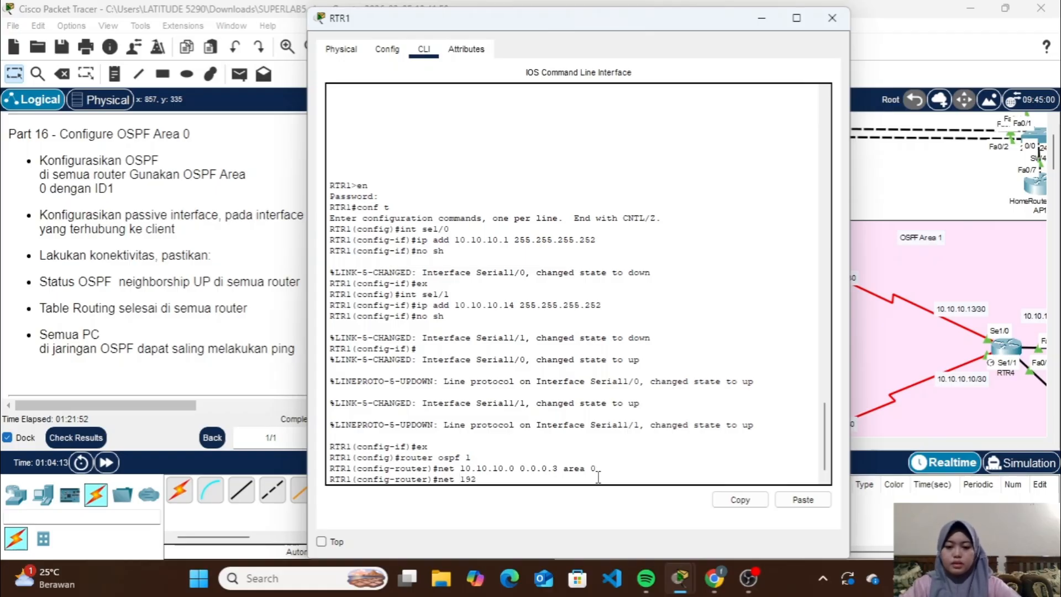
Advertise network 192.168.2.0 with wildcard 0.0.0.255 in OSPF area 0 on RTR1
text(68.)
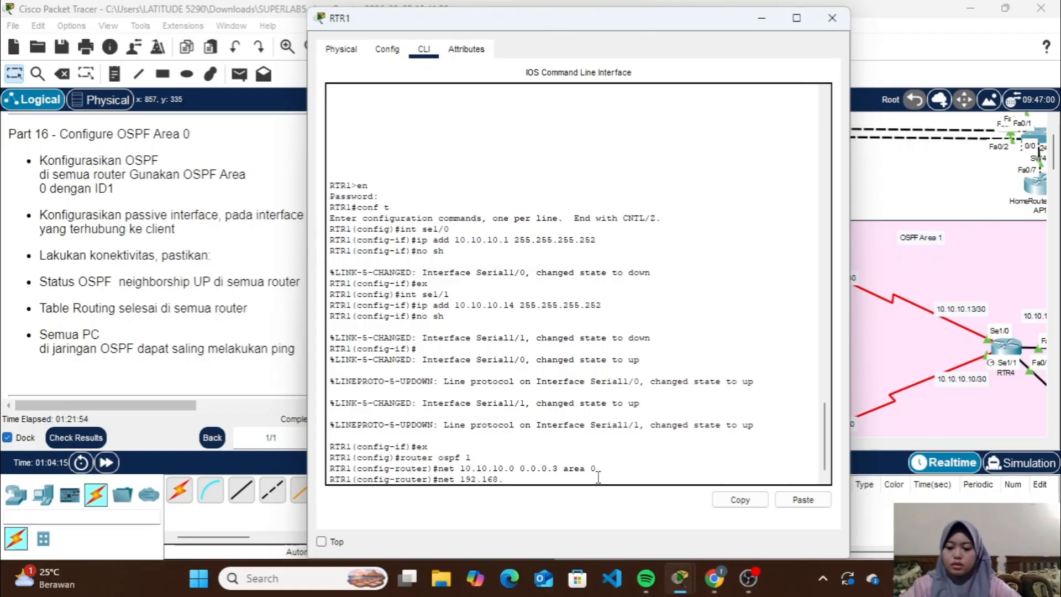
text(2.0 0.0.0)
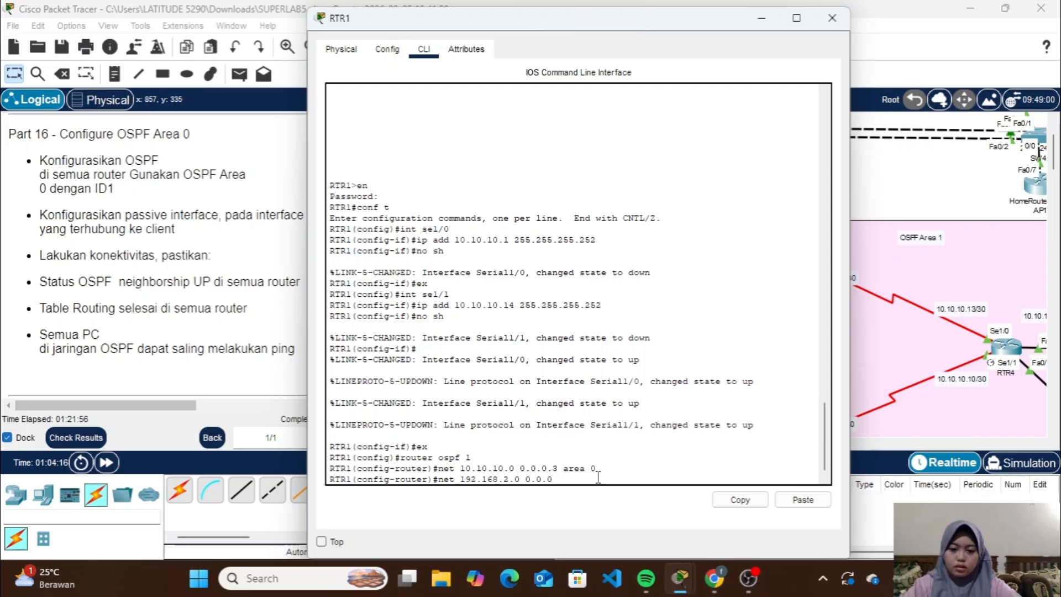
text(.255 )
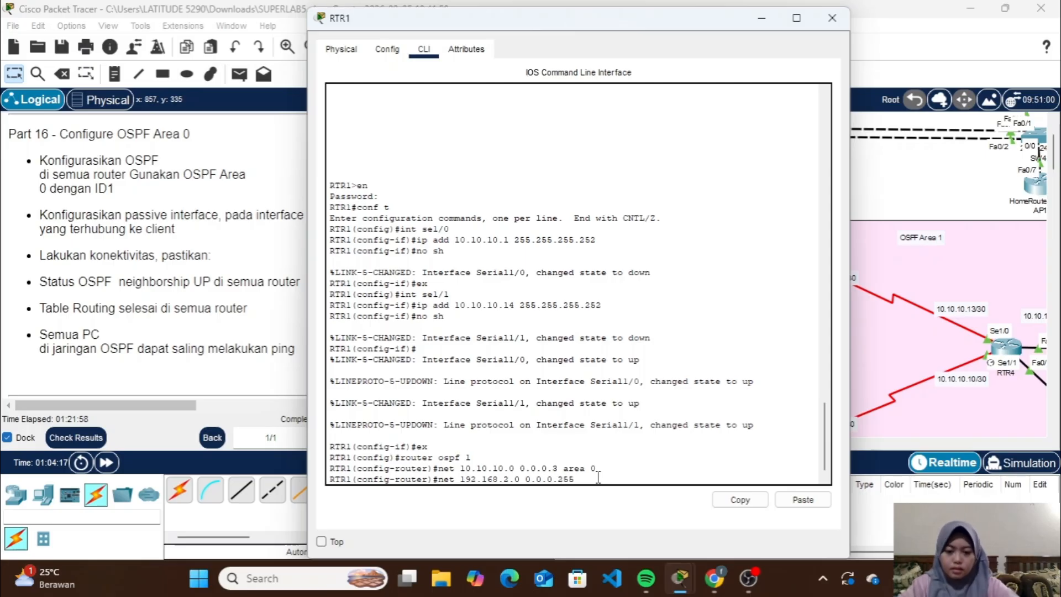
text(rae)
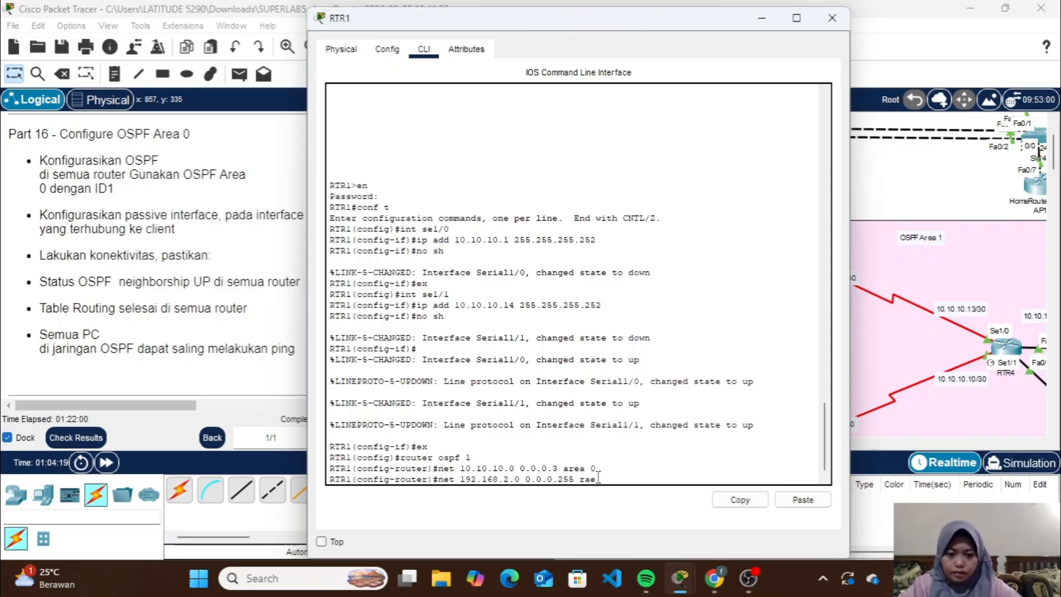
key(BackSpace)
key(BackSpace)
key(BackSpace)
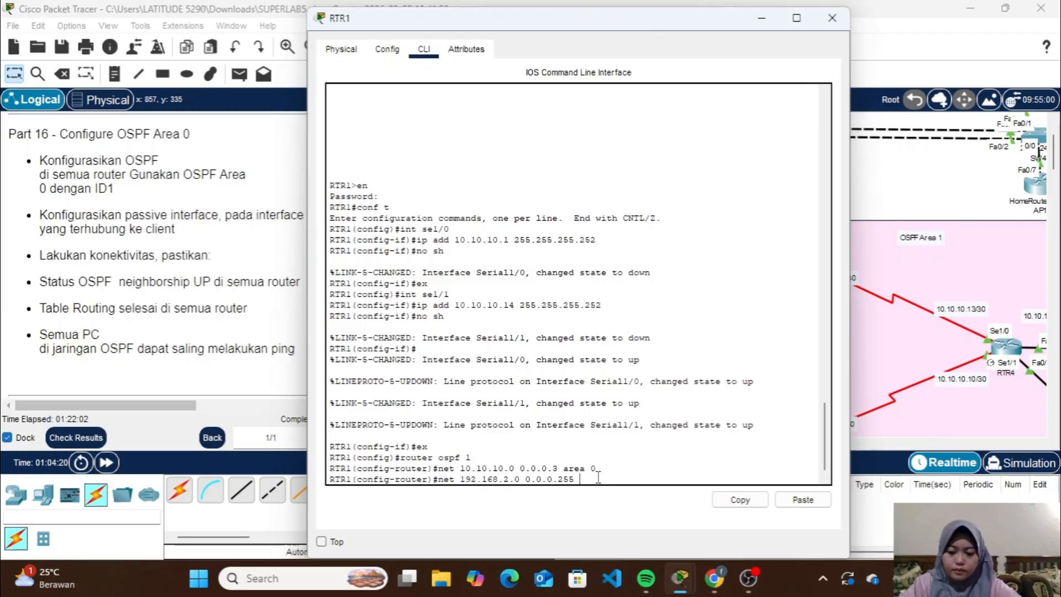
text(area 0)
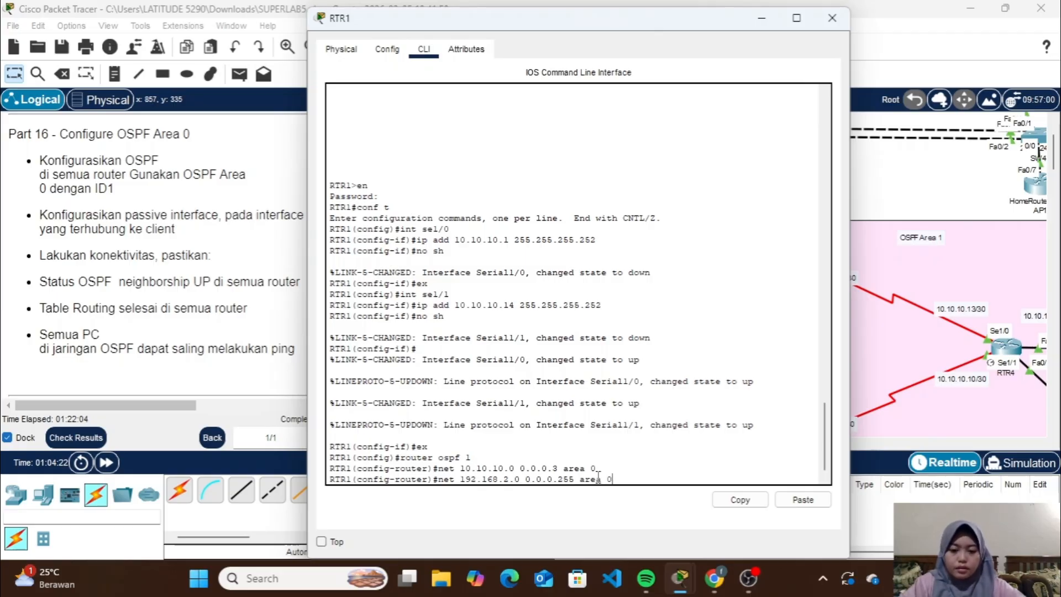
key(Return)
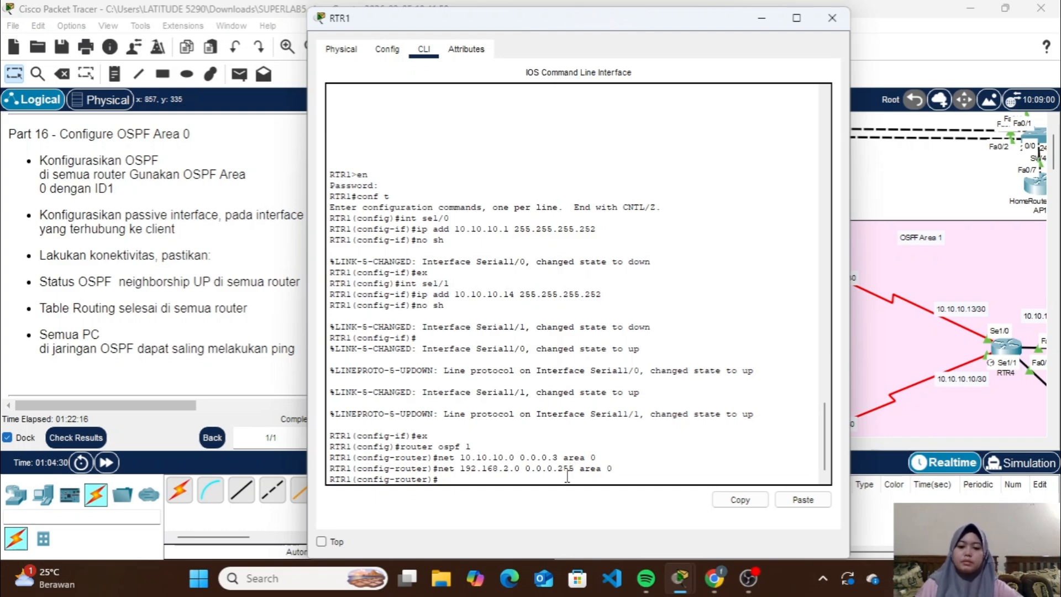
Reuse the previous network command to advertise 192.168.3.0 with wildcard 0.0.0.255 in area 0 on RTR1
key(Up)
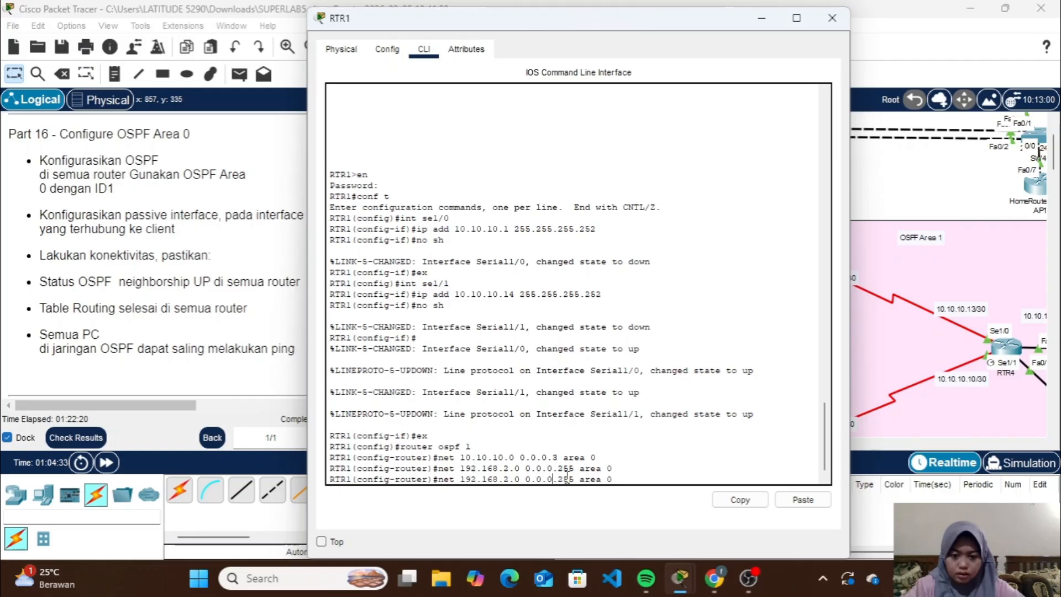
key(BackSpace)
key(BackSpace)
text(3.)
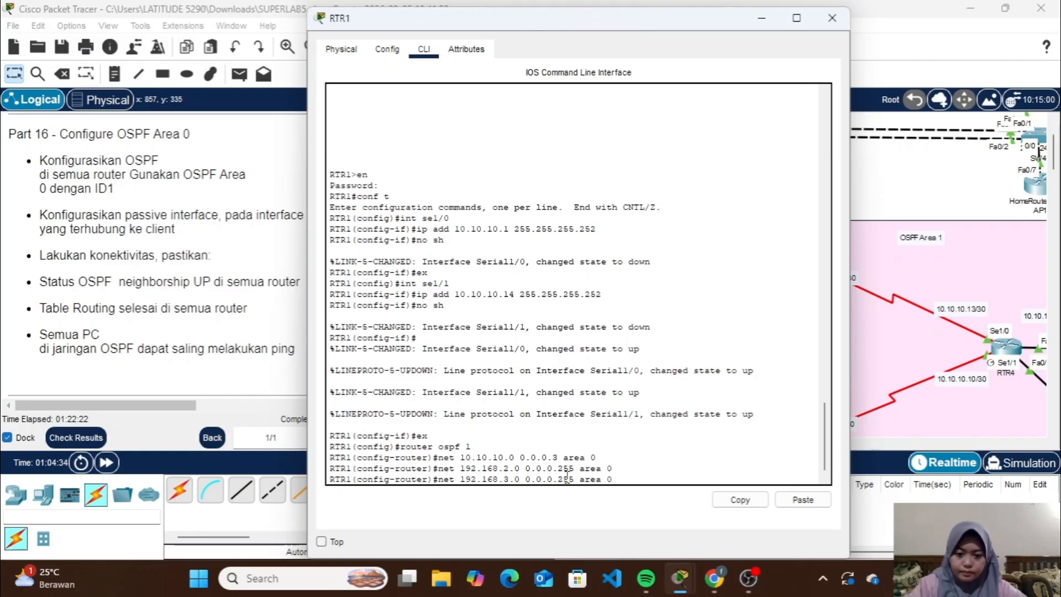
key(Return)
Add network 192.168.4.0 with wildcard 0.0.0.255 to area 0 on RTR1 by editing a recalled network command
key(Up)
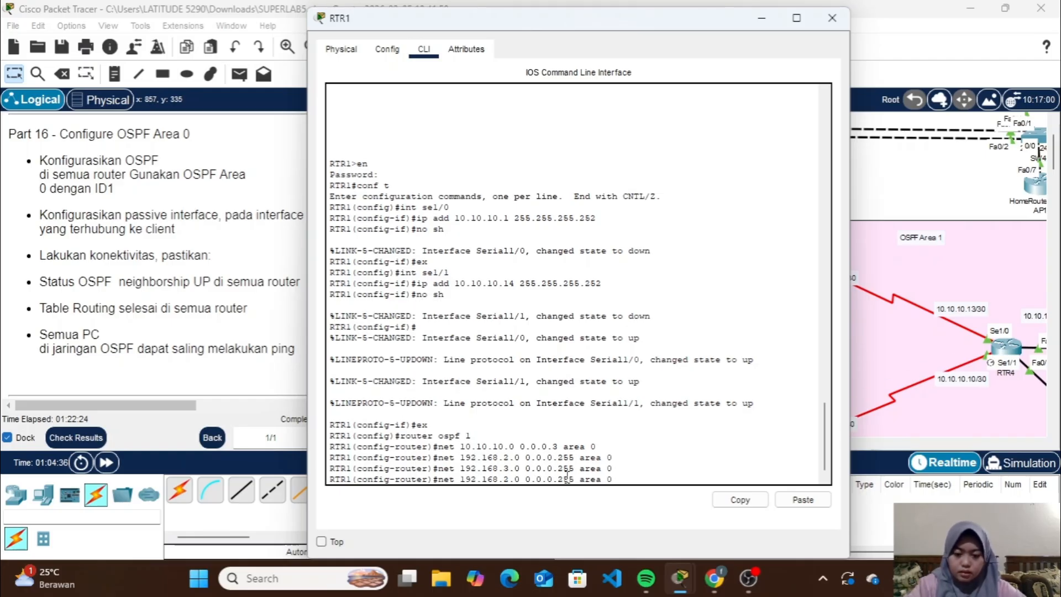
key(BackSpace)
key(BackSpace)
text(4.)
key(Return)
Add network 192.168.5.0 with wildcard 0.0.0.255 to area 0 on RTR1, based on the 192.168.4.0 command
key(Up)
key(Left)
key(Left)
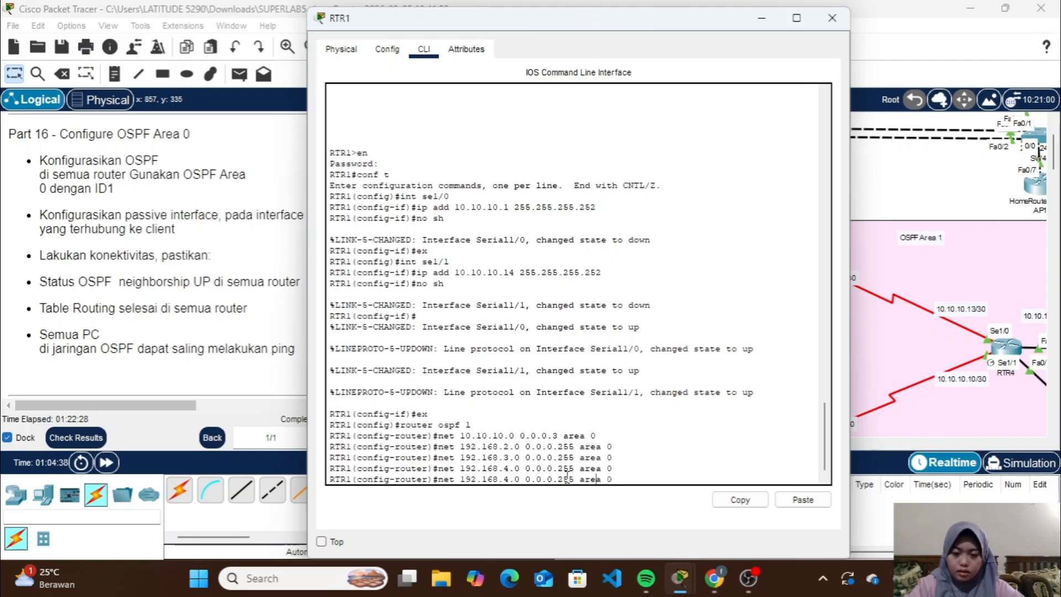
key(BackSpace)
text(5)
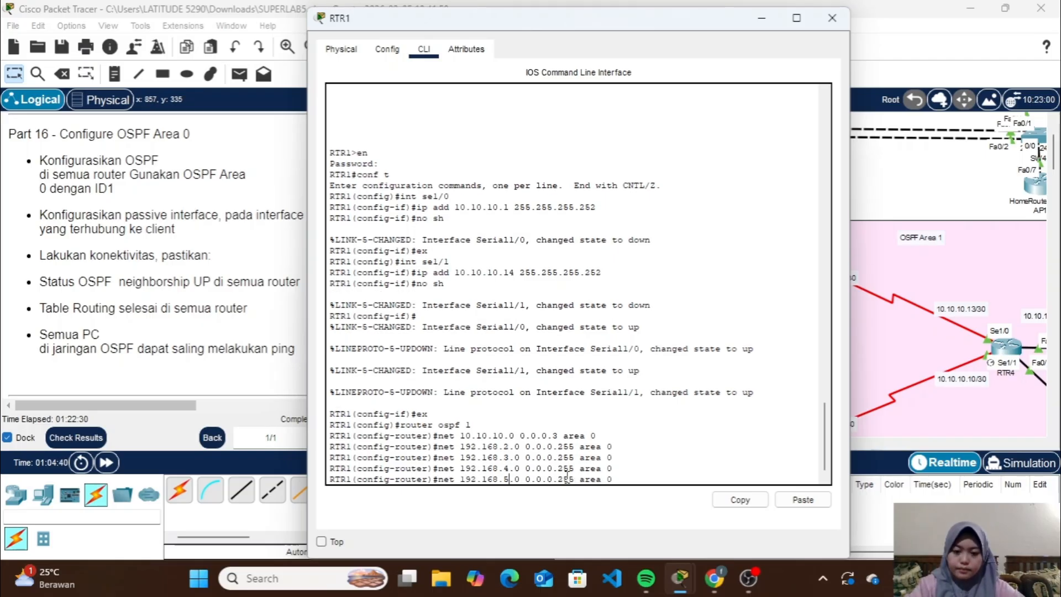
key(Return)
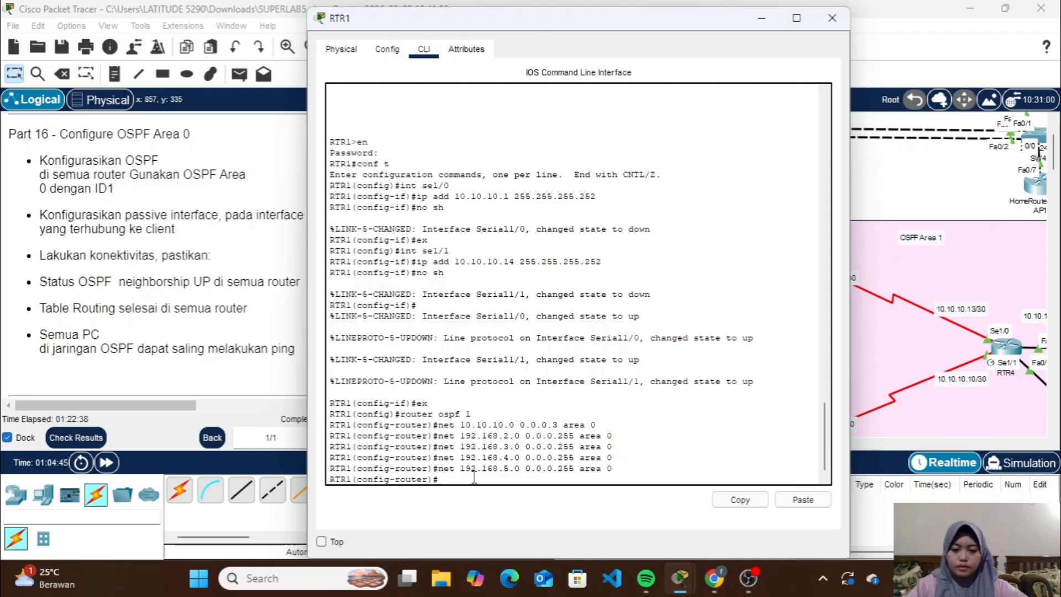
Make subinterface fa0/0.2 passive in RTR1's OSPF process, checking the topology for the client-facing port
text(assive)
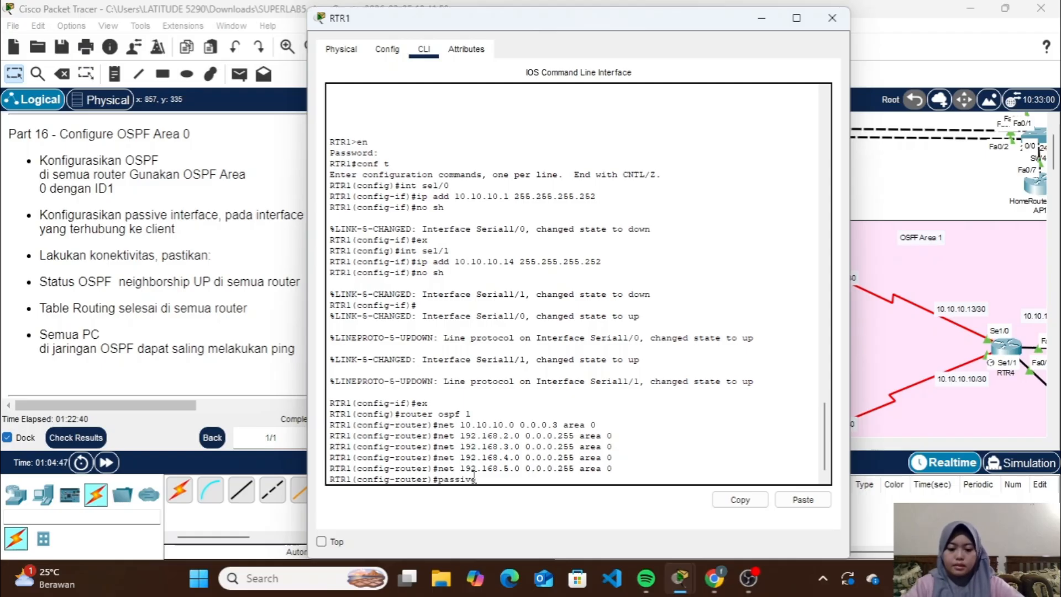
text(-interfac)
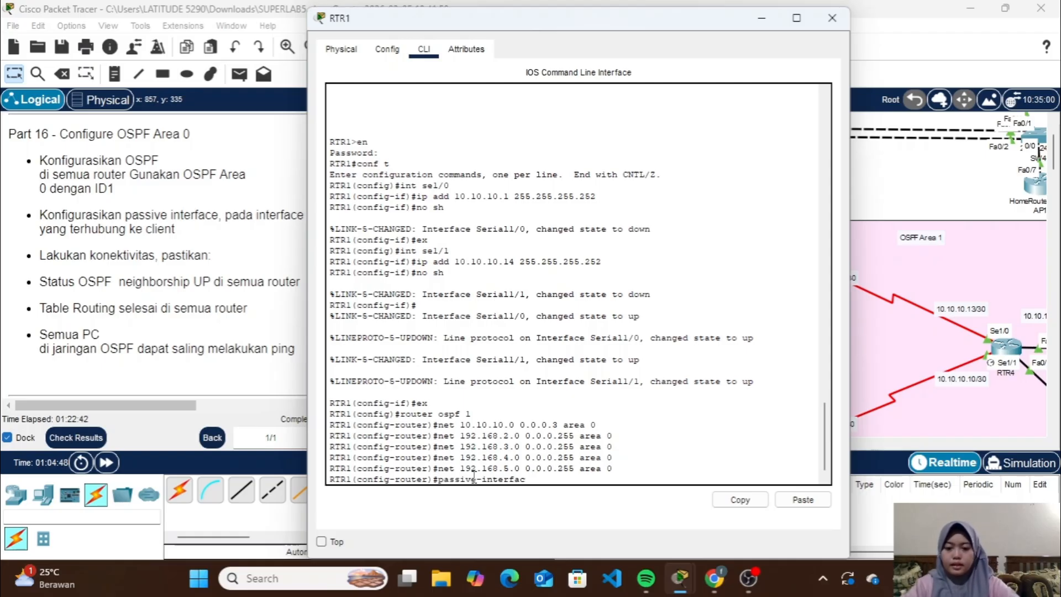
text(e fa)
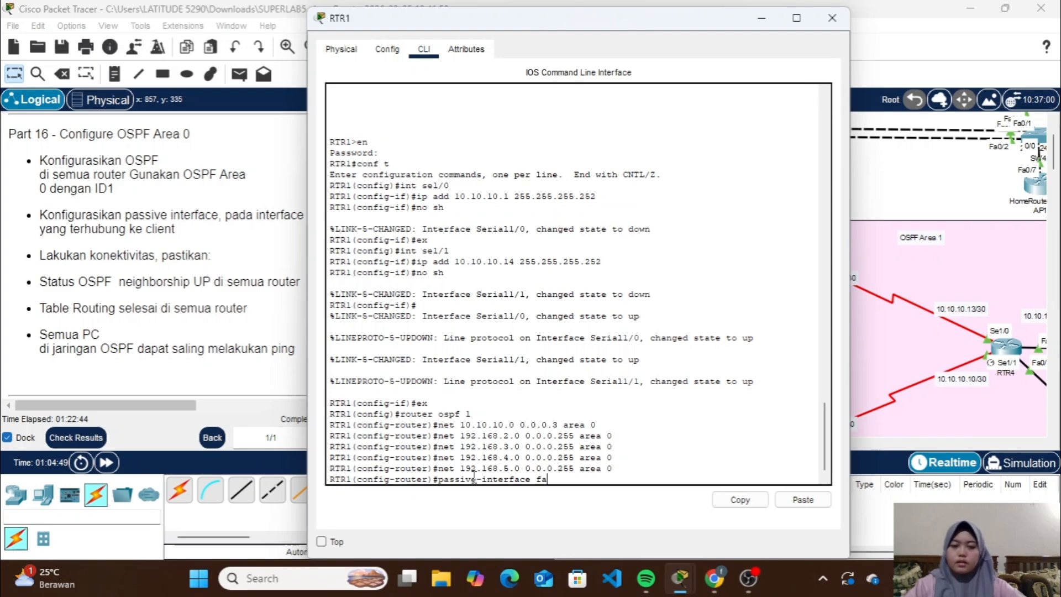
click(760, 19)
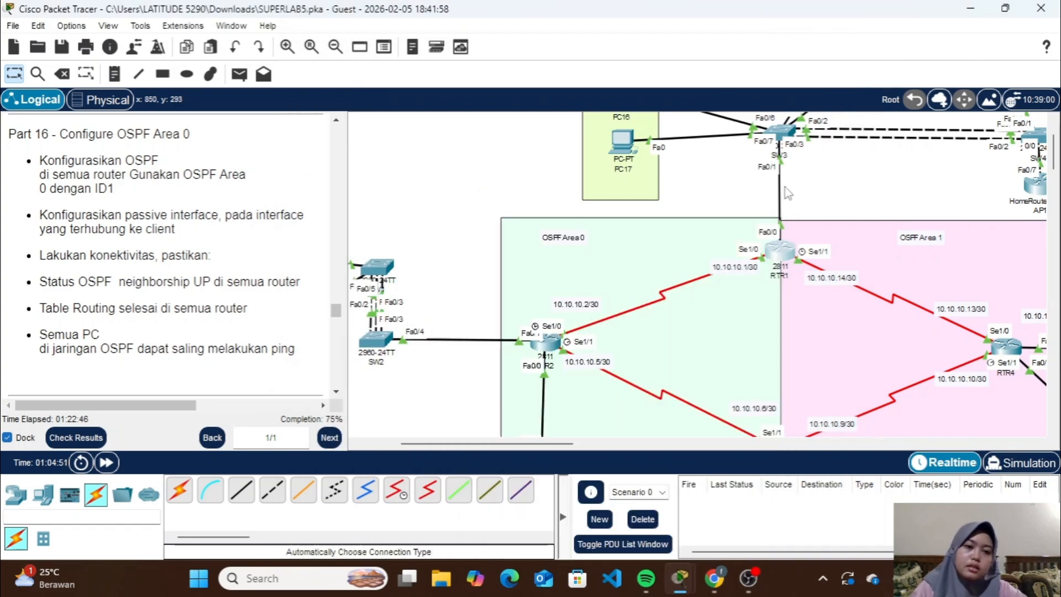
scroll(777, 224, up, 2)
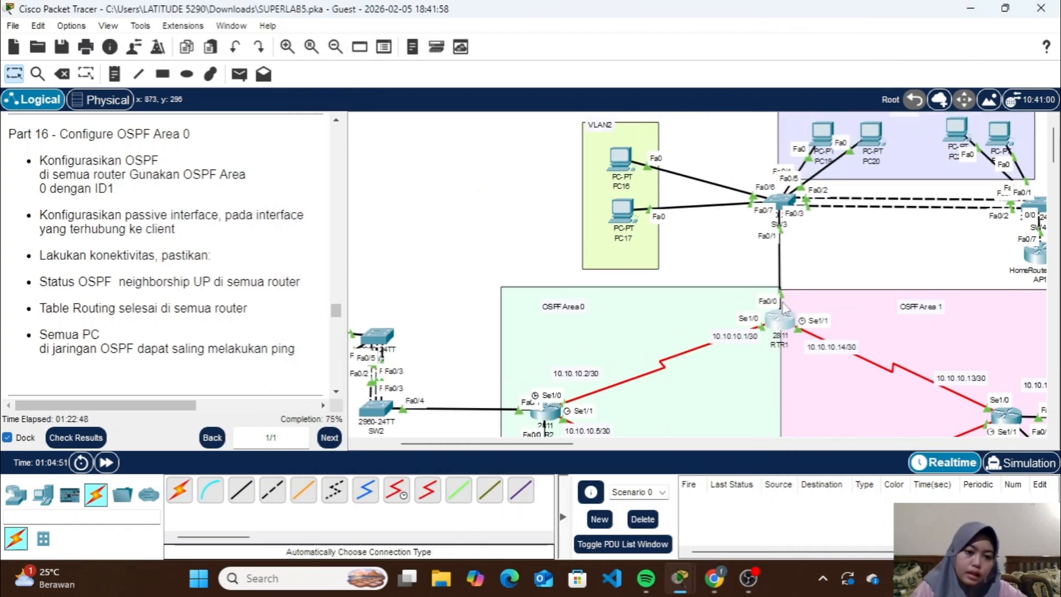
click(780, 321)
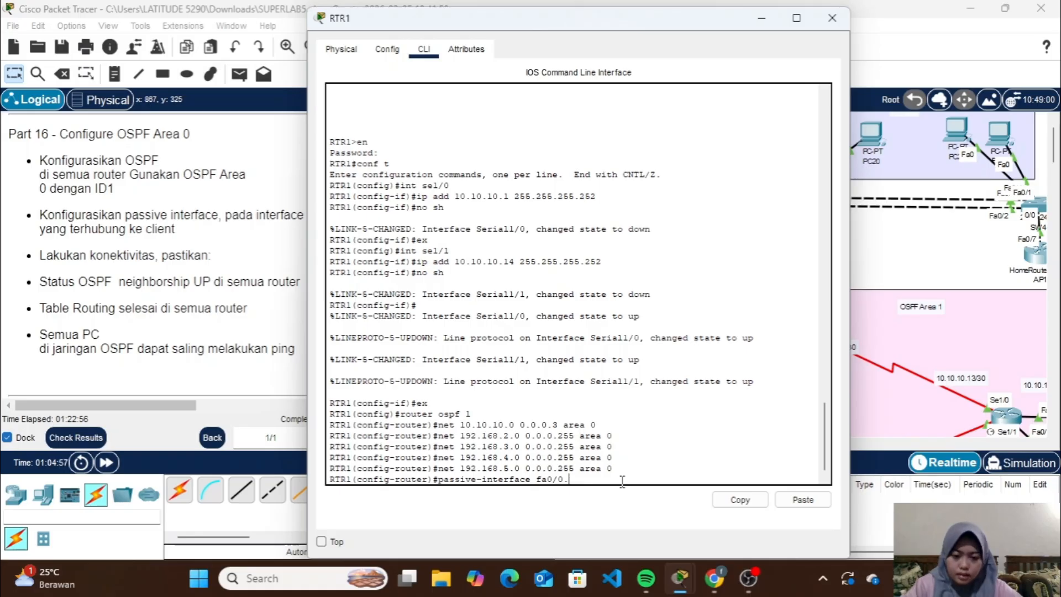
text(.2)
key(Return)
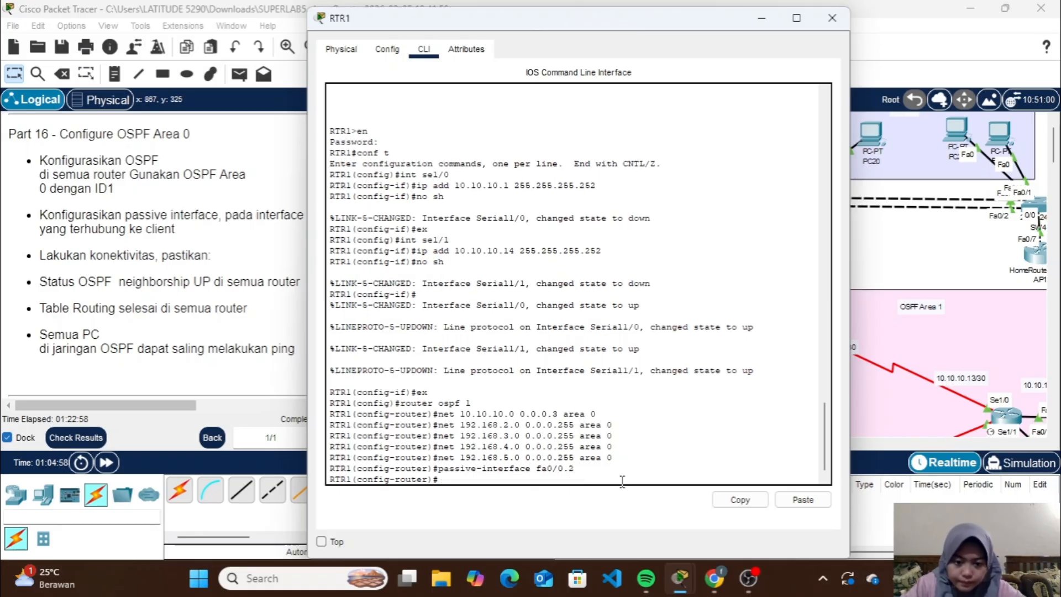
Make subinterfaces fa0/0.3 and fa0/0.4 passive on RTR1 by reusing the previous passive-interface command
key(Up)
key(BackSpace)
text(3)
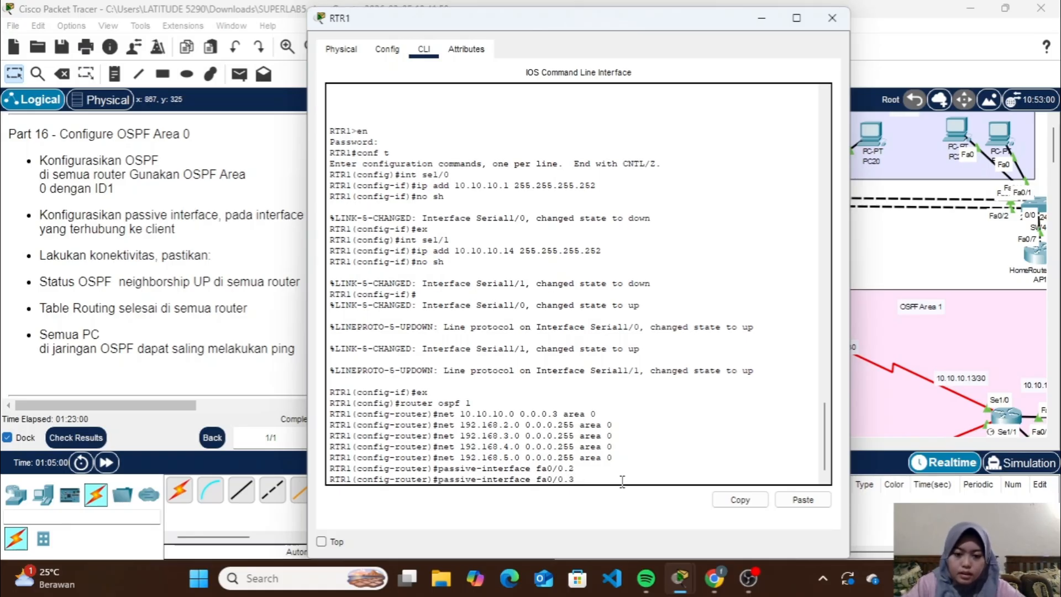
key(Return)
key(Up)
key(BackSpace)
text(4)
key(Return)
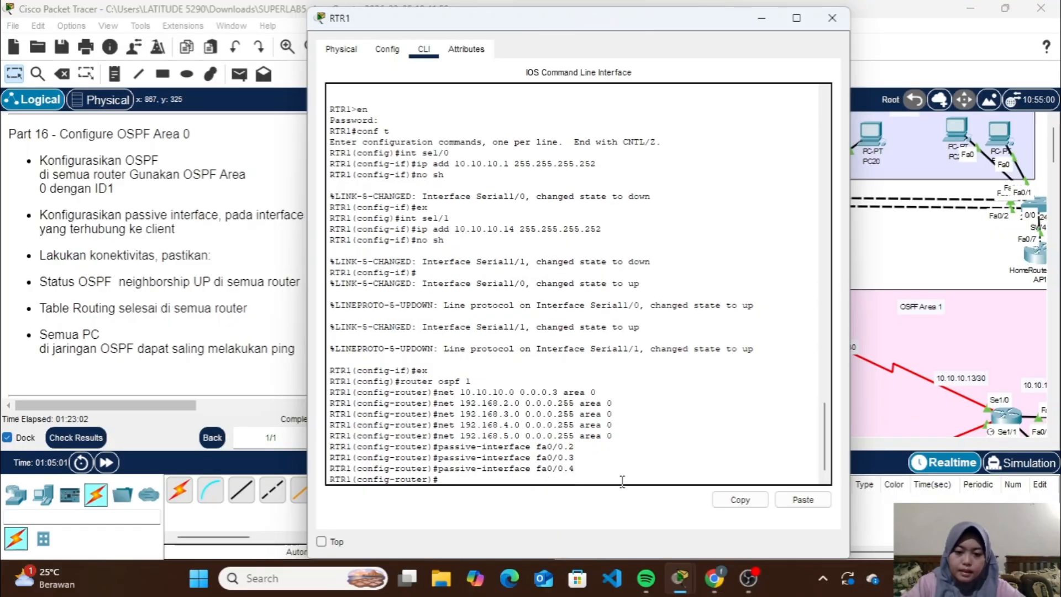
Make subinterface fa0/0.5 passive on RTR1 and close the router's window
key(Up)
text(5)
key(Return)
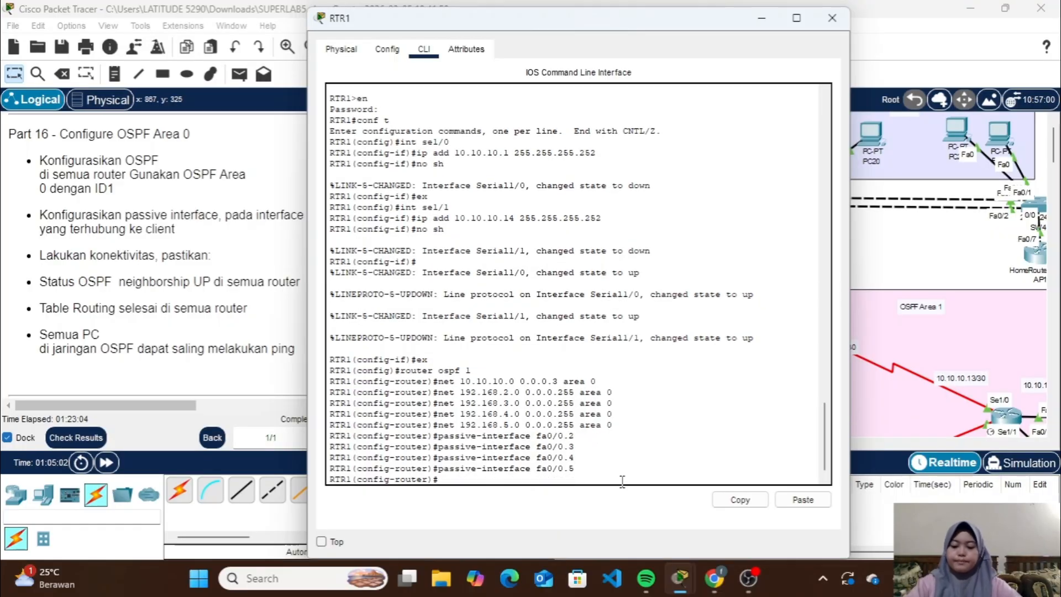
click(832, 18)
Exit interface configuration on RTR2 and enter router configuration for OSPF process 1
scroll(665, 274, down, 5)
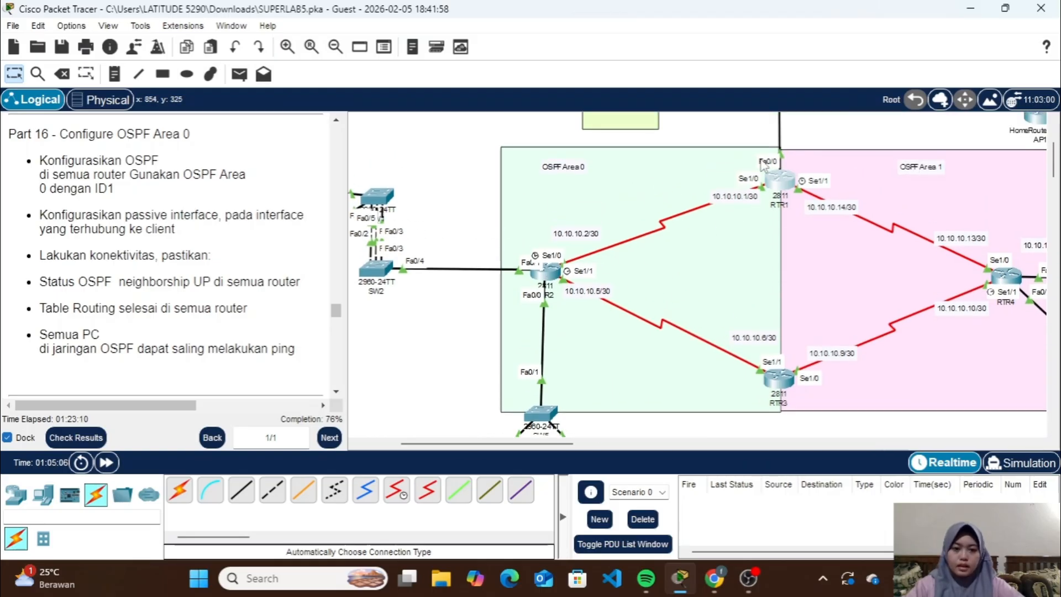
click(551, 272)
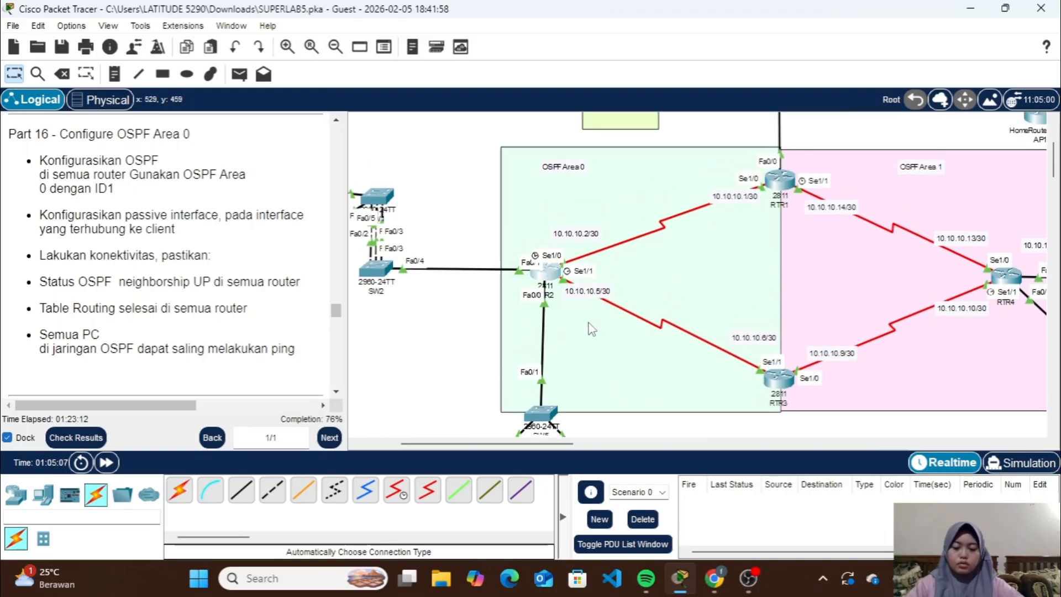
key(Return)
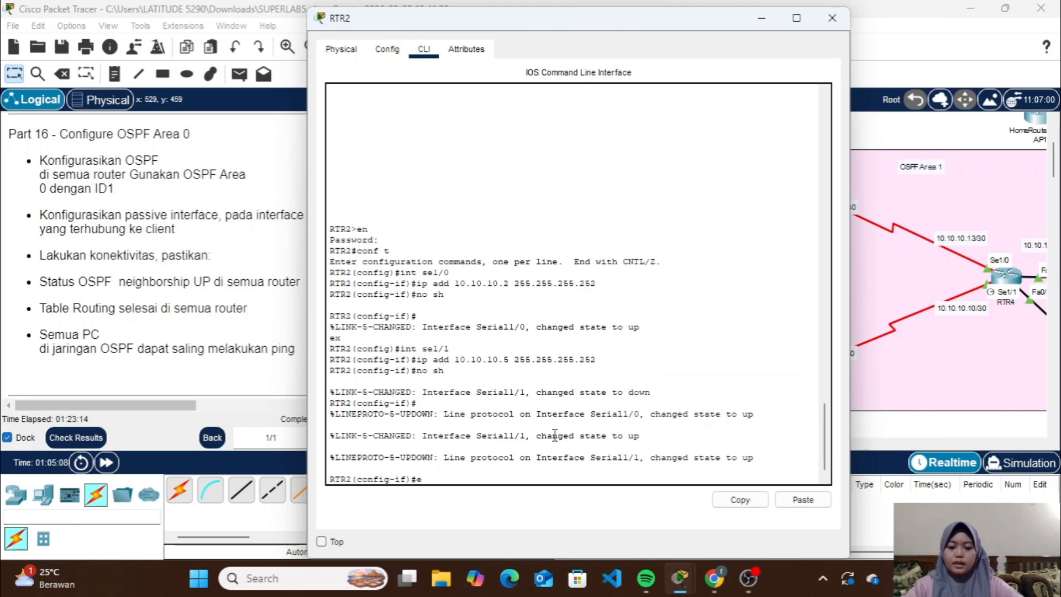
text(ex)
key(Return)
text(rou)
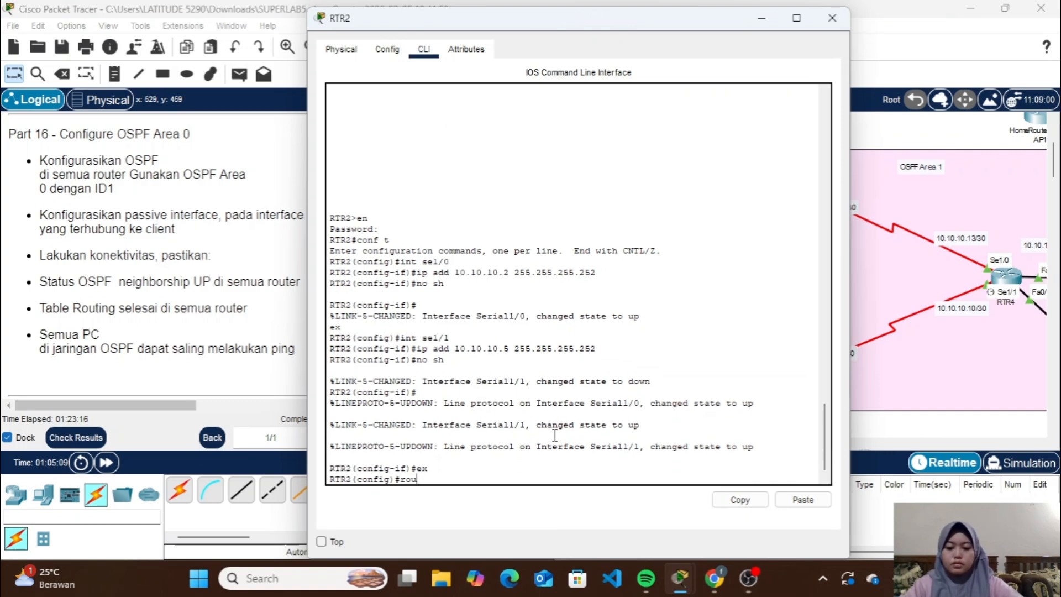
text(ter oaspf 1)
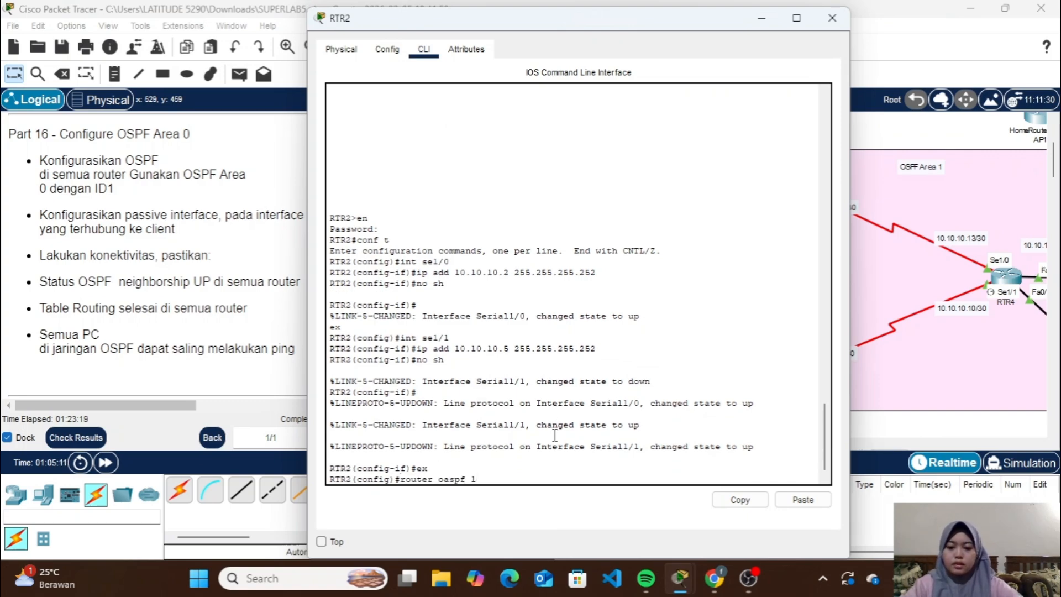
key(Return)
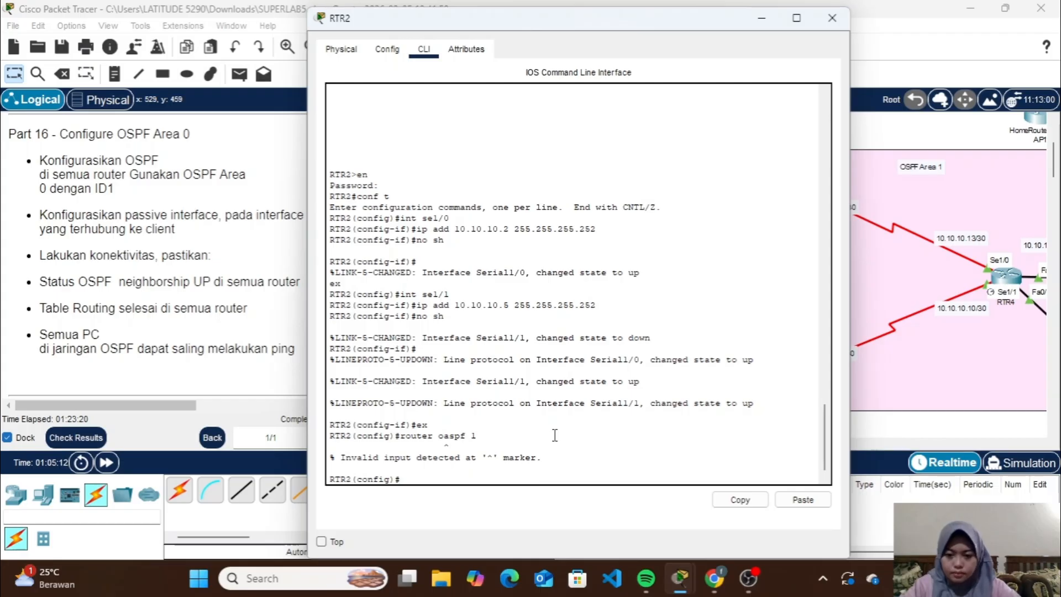
key(Up)
key(Left)
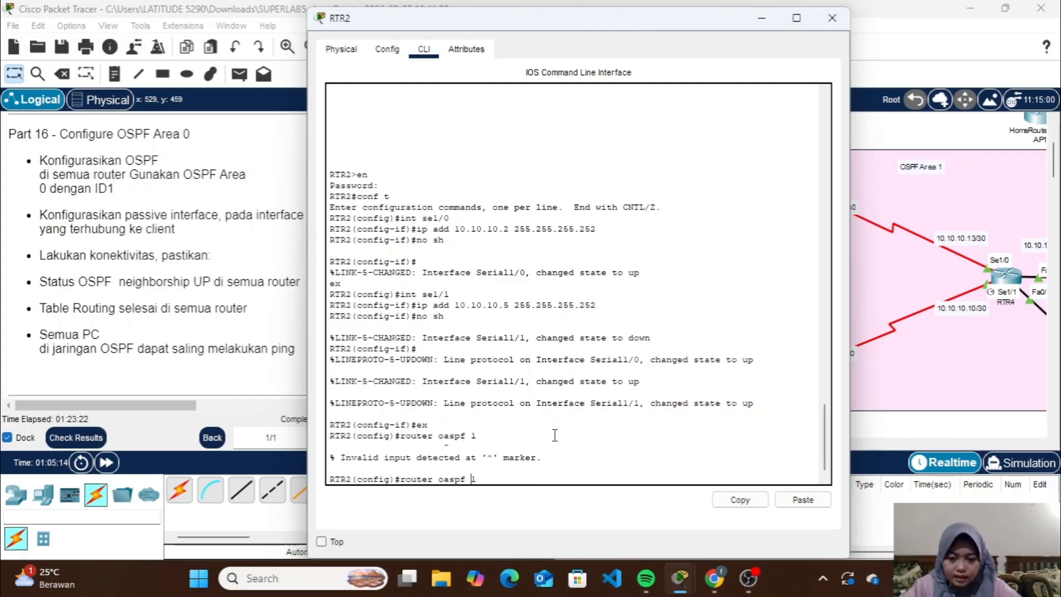
key(BackSpace)
key(Return)
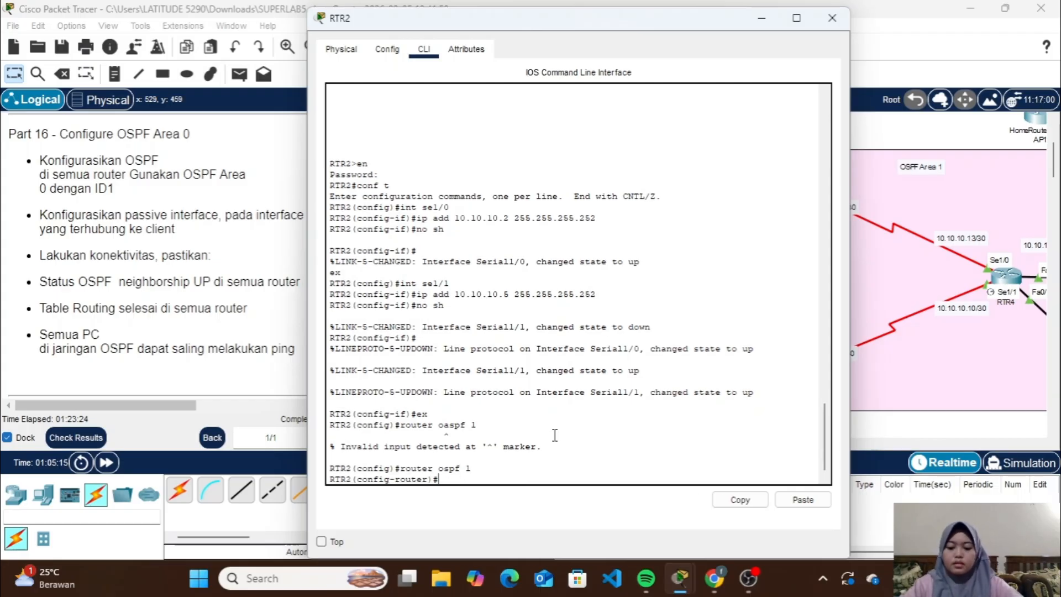
Advertise network 10.10.10.0 with wildcard 0.0.0.3 in OSPF area 0 on RTR2
text(net 10.101)
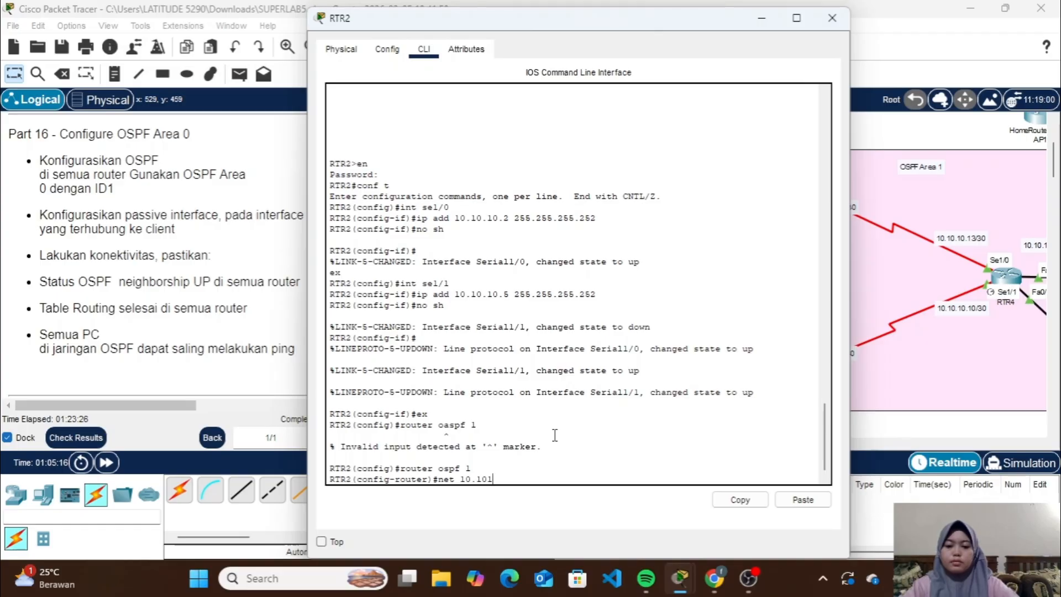
key(BackSpace)
text(.10.0 )
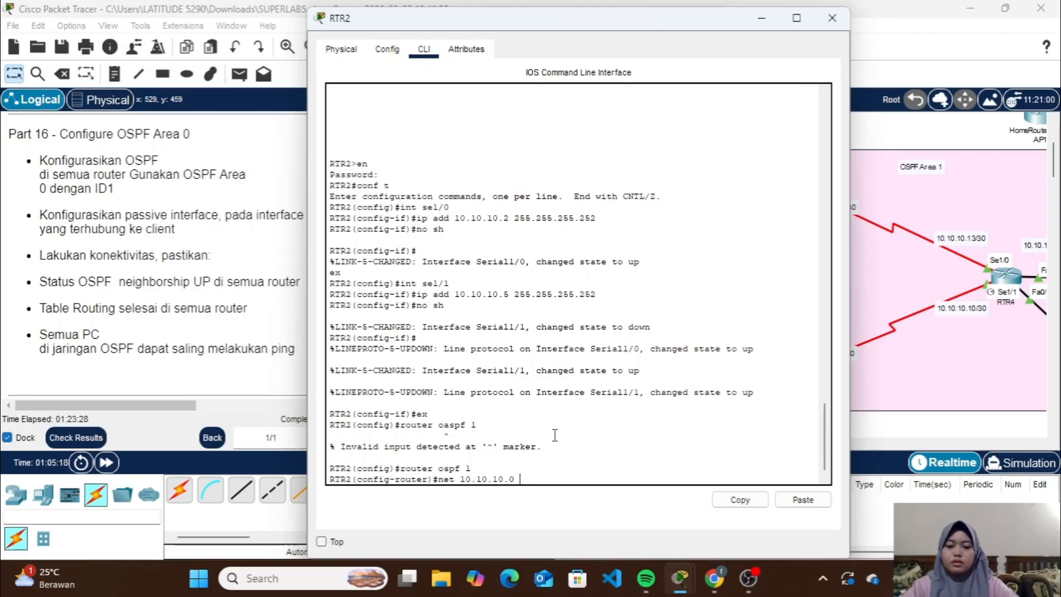
text(0.0.0.)
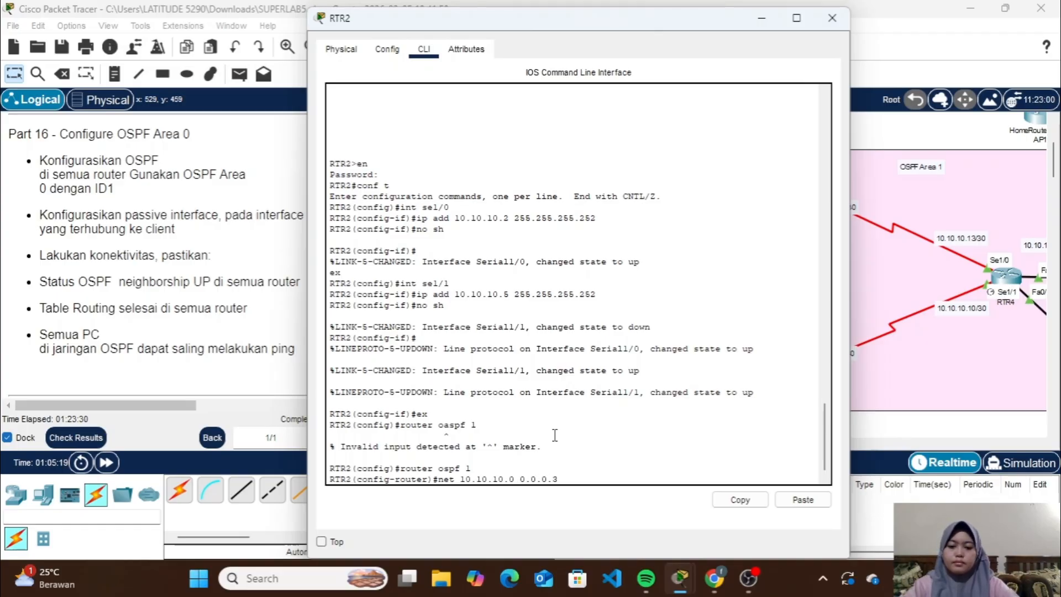
text(3 area )
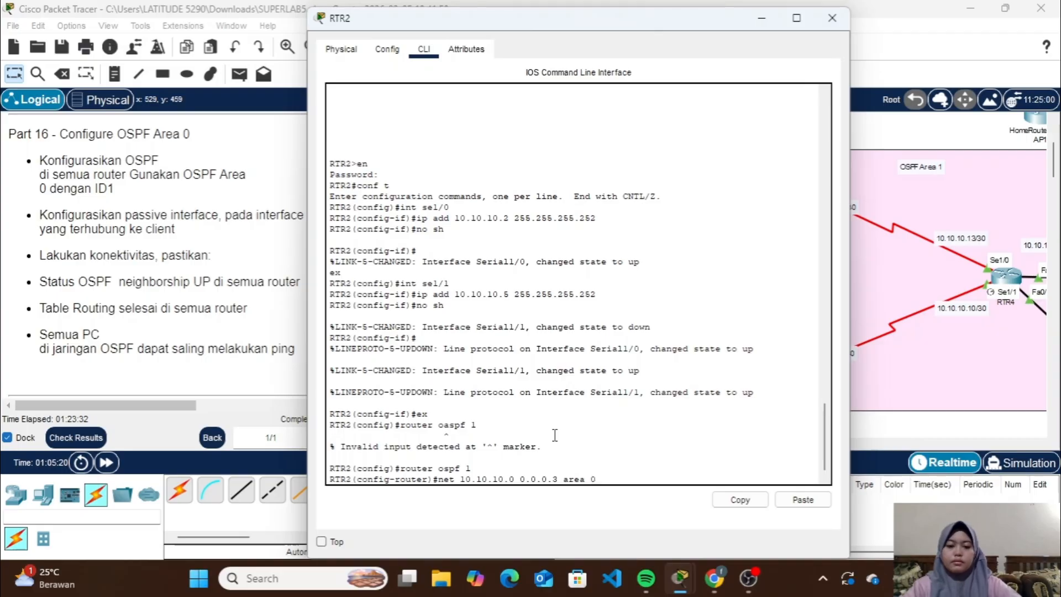
text(0)
key(Return)
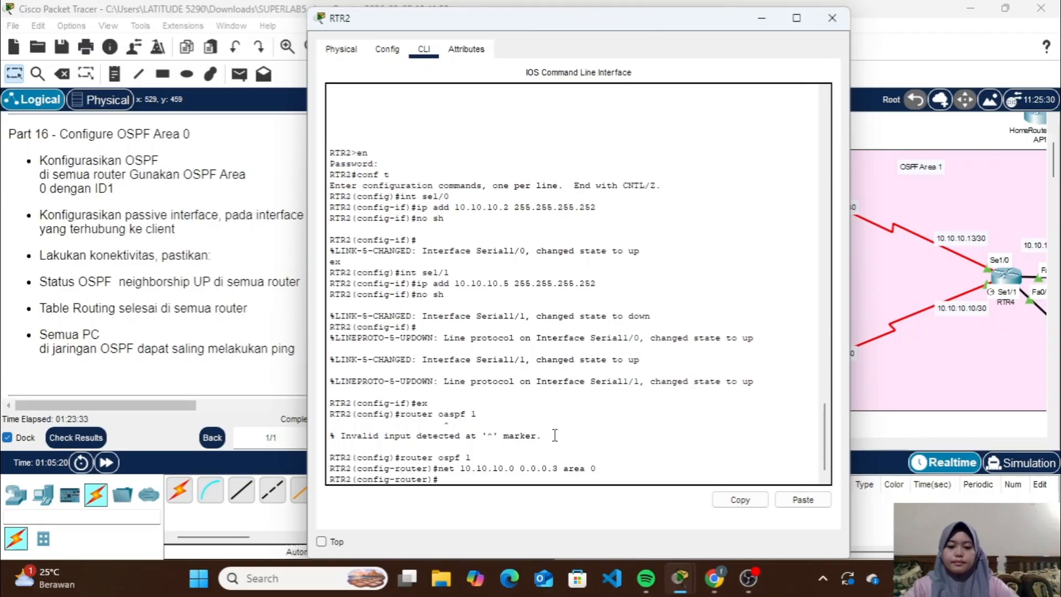
Check the link addressing toward RTR3 and advertise 10.10.10.4 with wildcard 0.0.0.3 in area 0 on RTR2
click(762, 18)
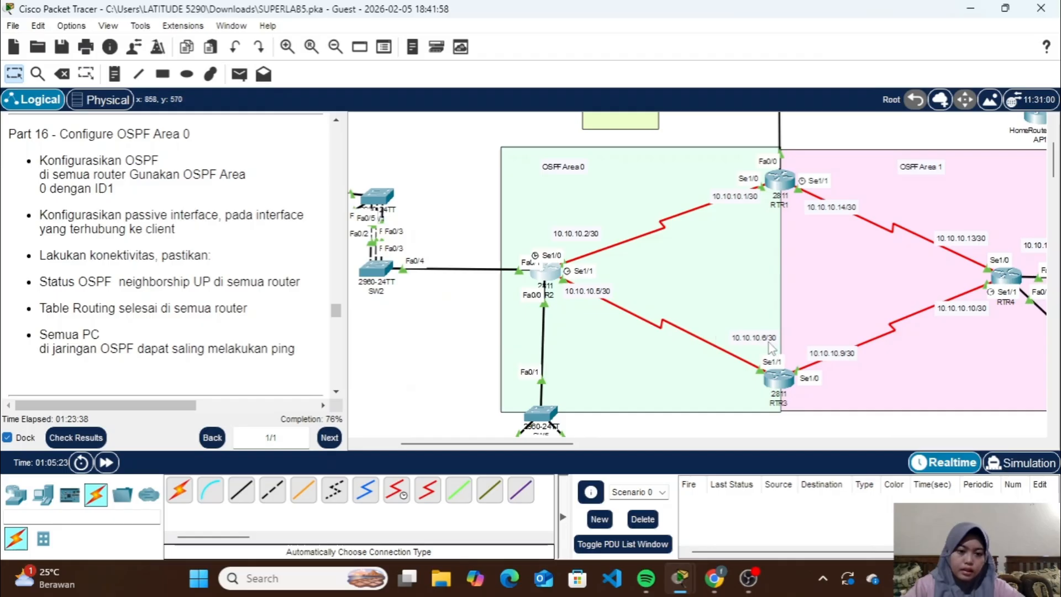
click(548, 279)
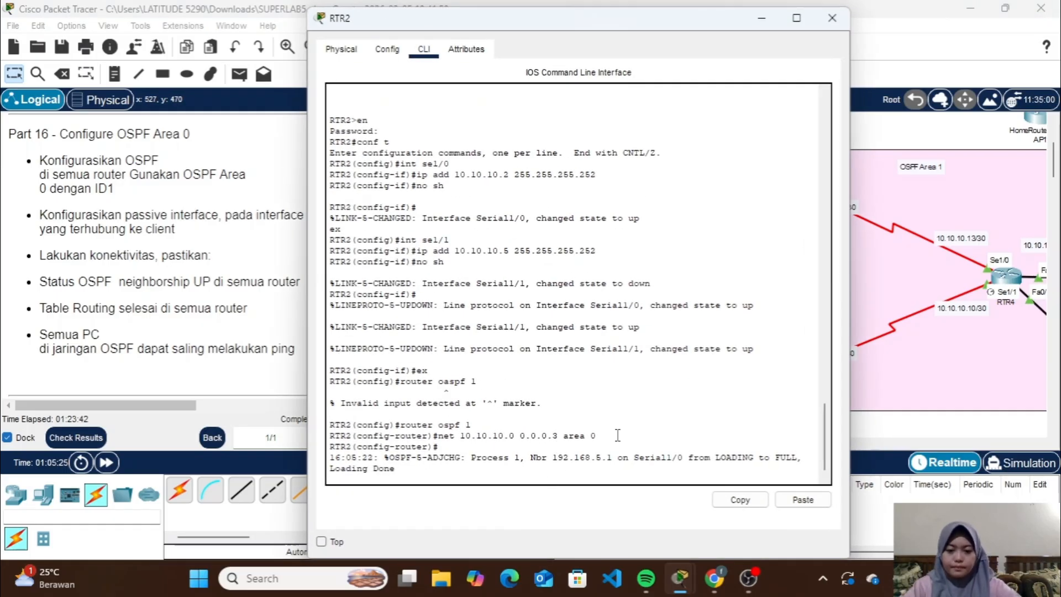
key(Return)
key(Up)
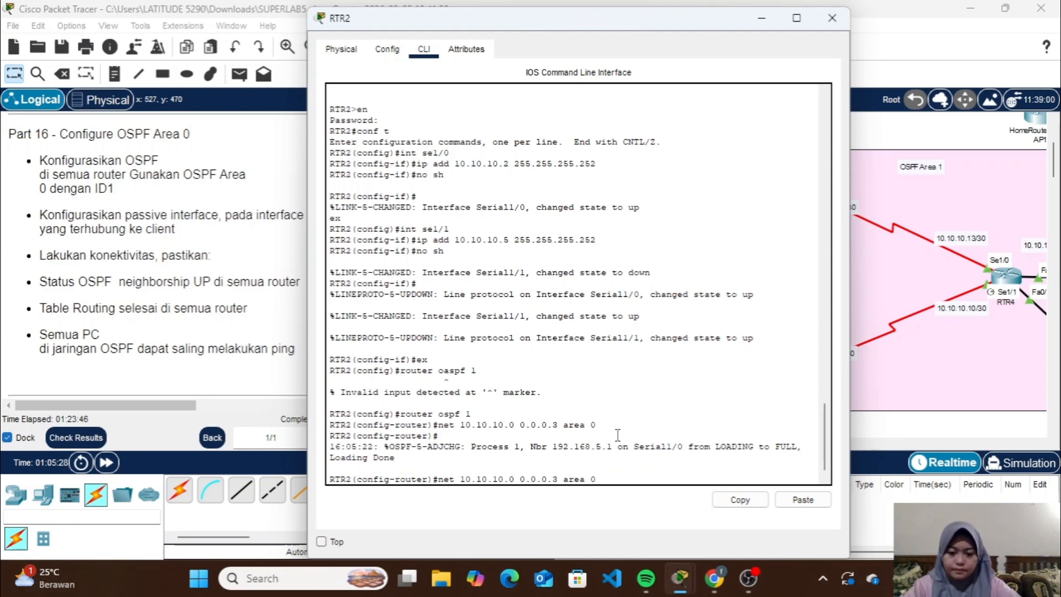
key(BackSpace)
text(4)
key(Return)
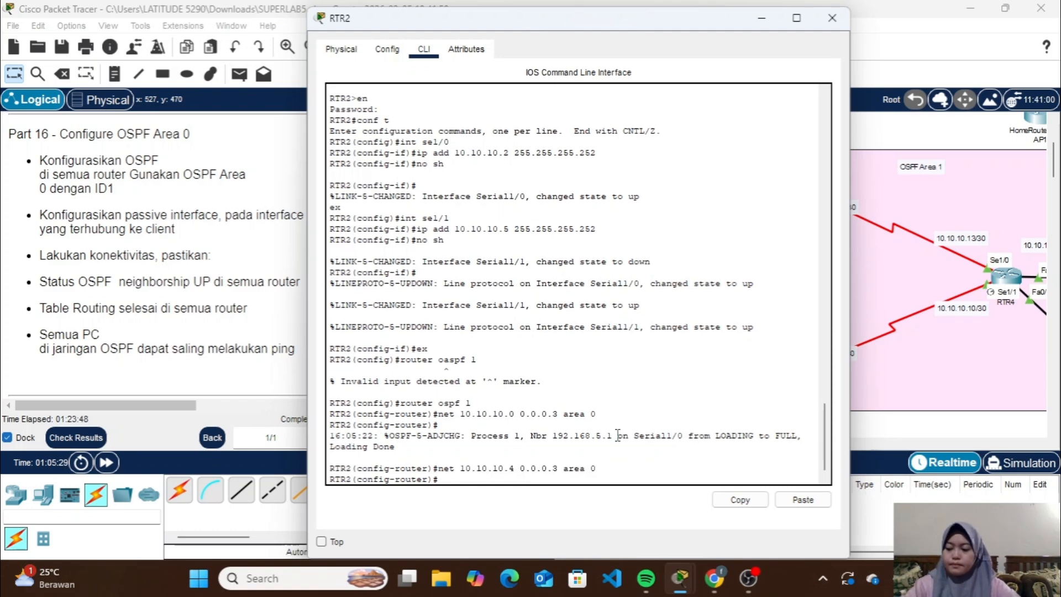
Check the VLAN1 server side of the topology and advertise 192.168.1.0 with wildcard 0.0.0.255 in area 0 on RTR2
click(761, 17)
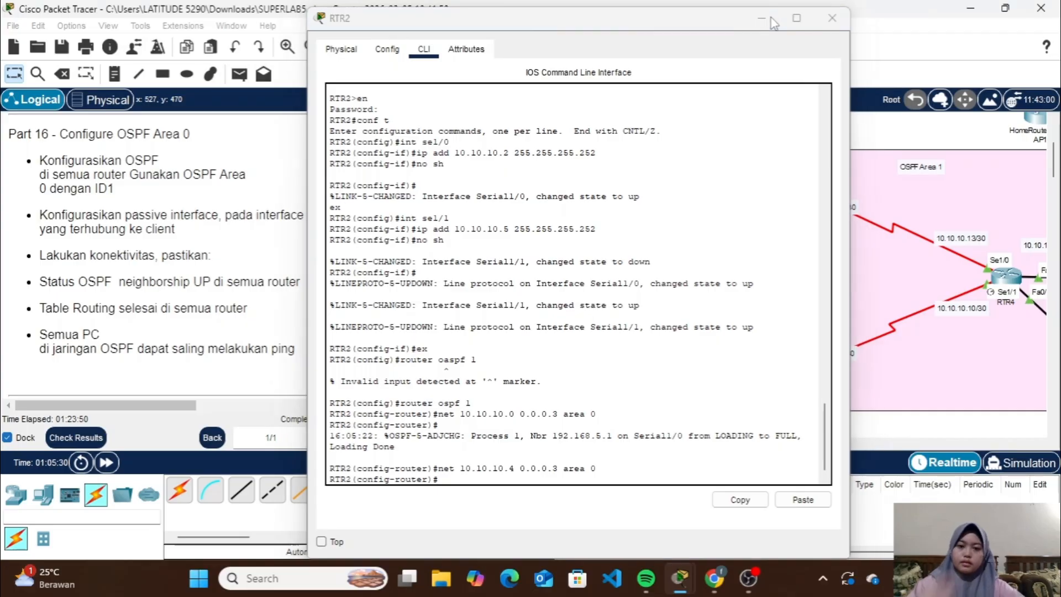
scroll(671, 276, left, 5)
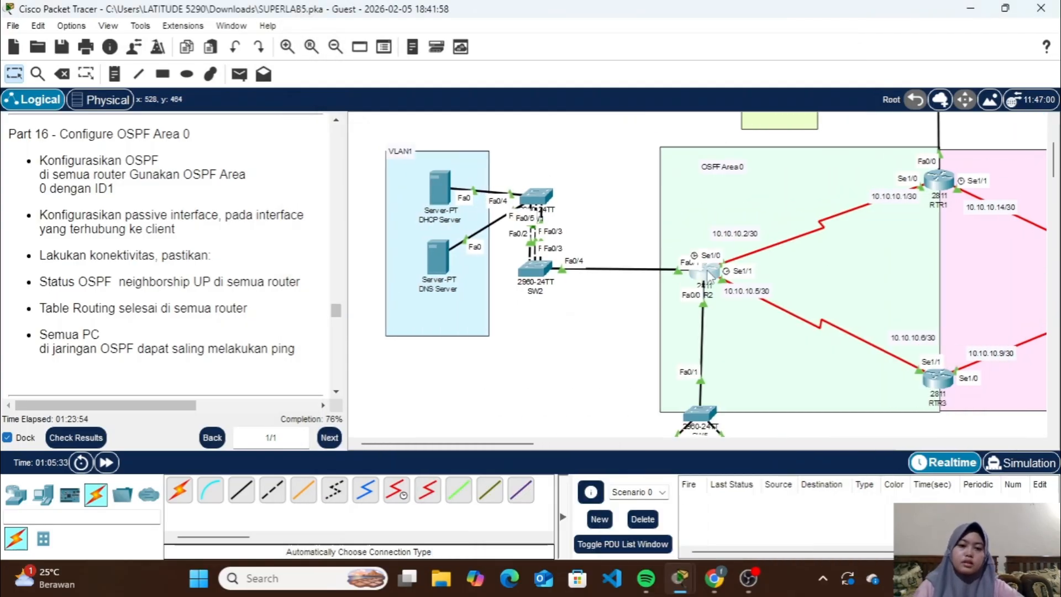
click(707, 271)
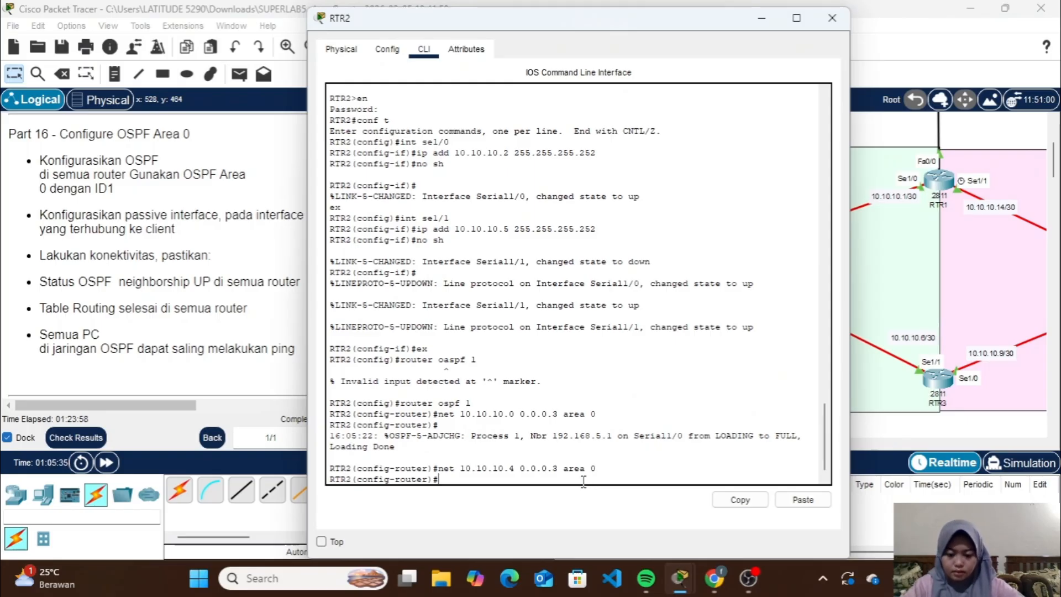
text(net 192.1)
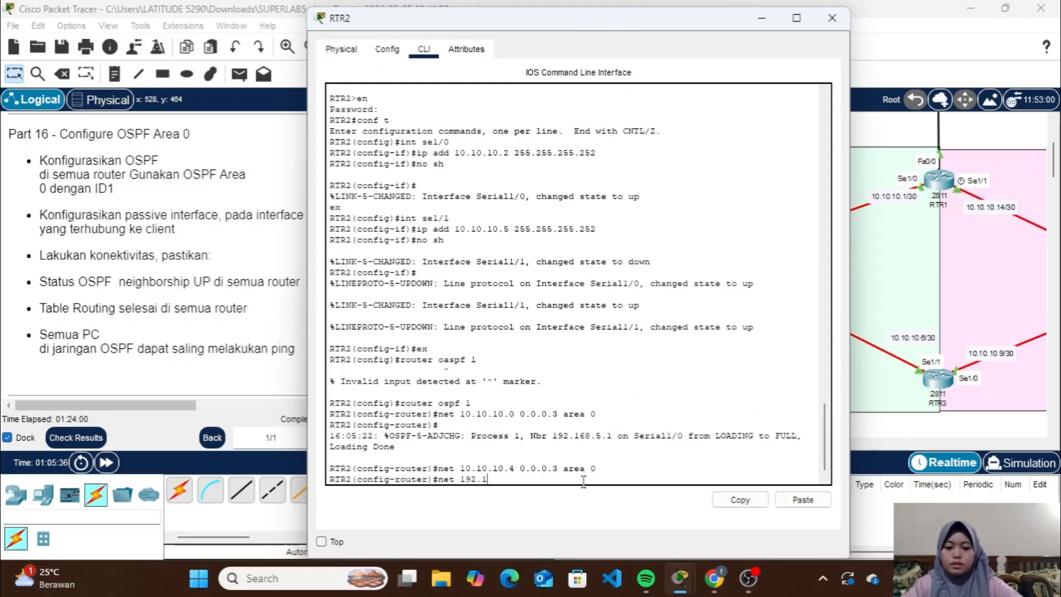
text(68.1.0 0.)
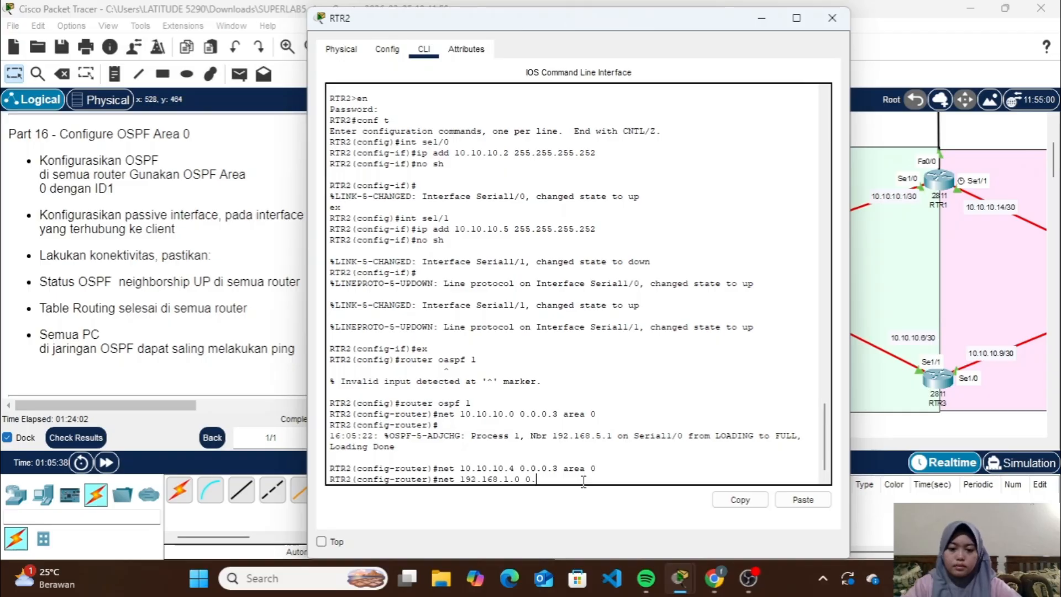
text(0.0.255)
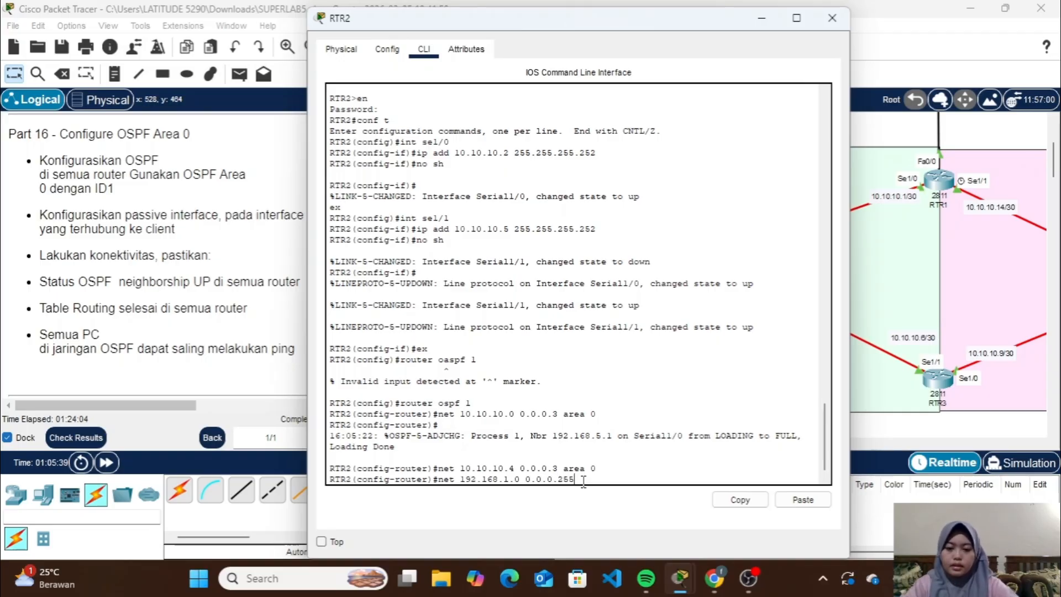
text( area 0)
key(Return)
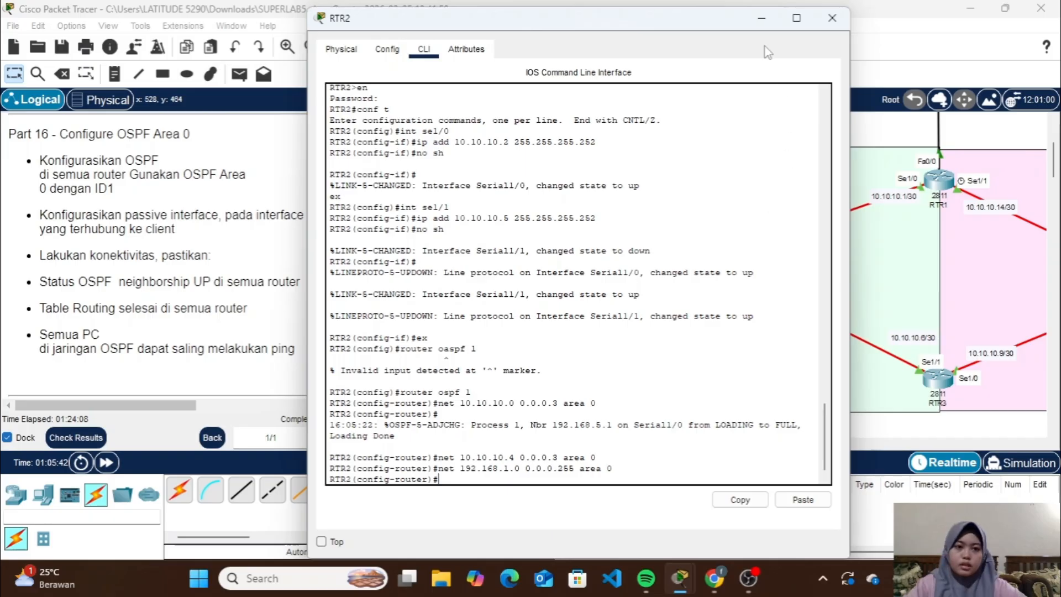
Check the client VLANs below RTR2 in the topology and advertise 192.168.6.0 with wildcard 0.0.0.255 in area 0 on RTR2
click(761, 21)
scroll(649, 301, down, 3)
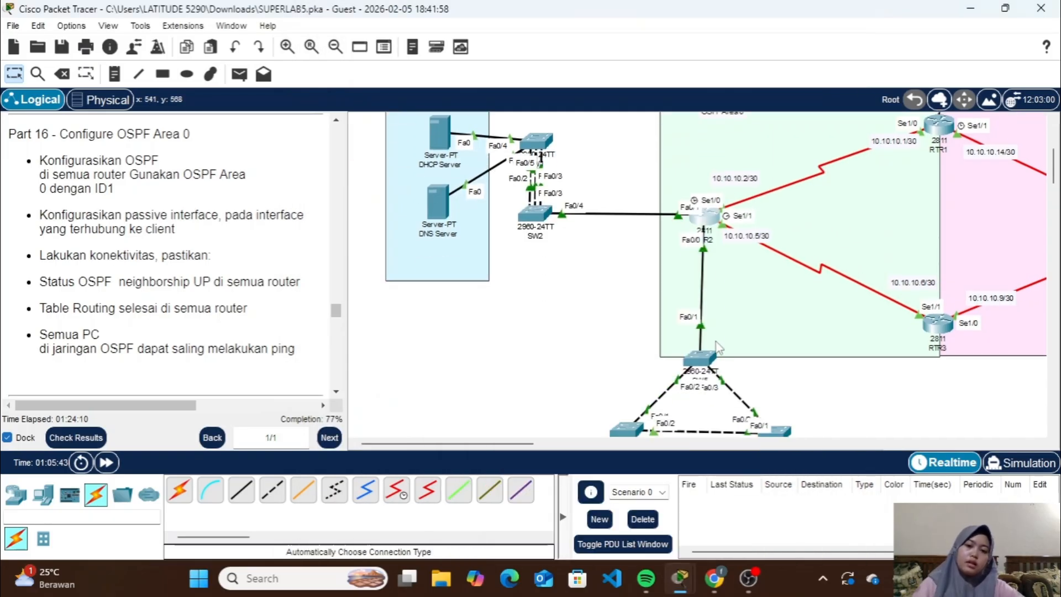
scroll(650, 302, up, 1)
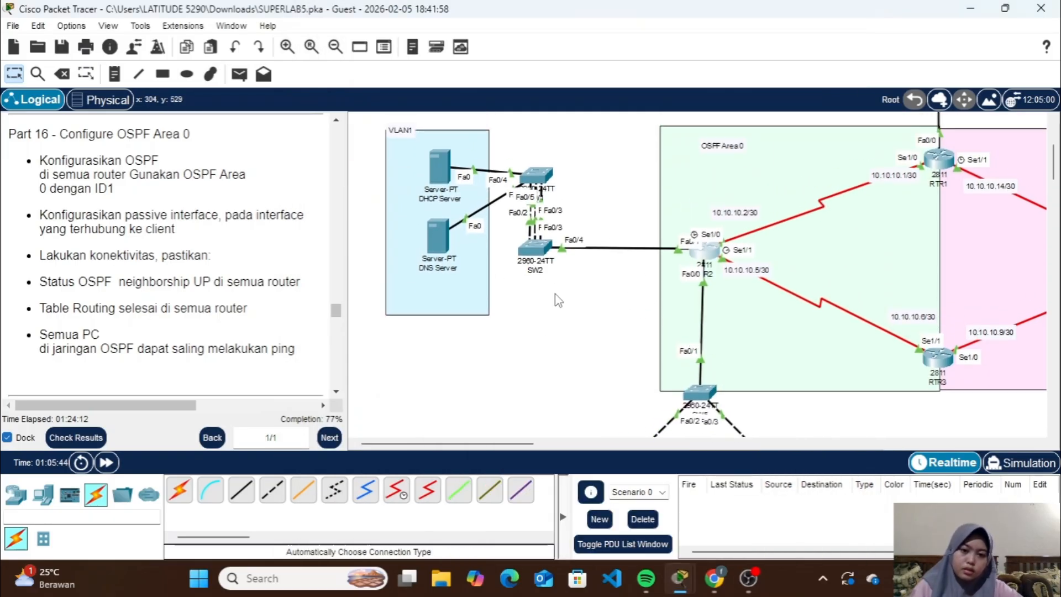
scroll(649, 346, down, 3)
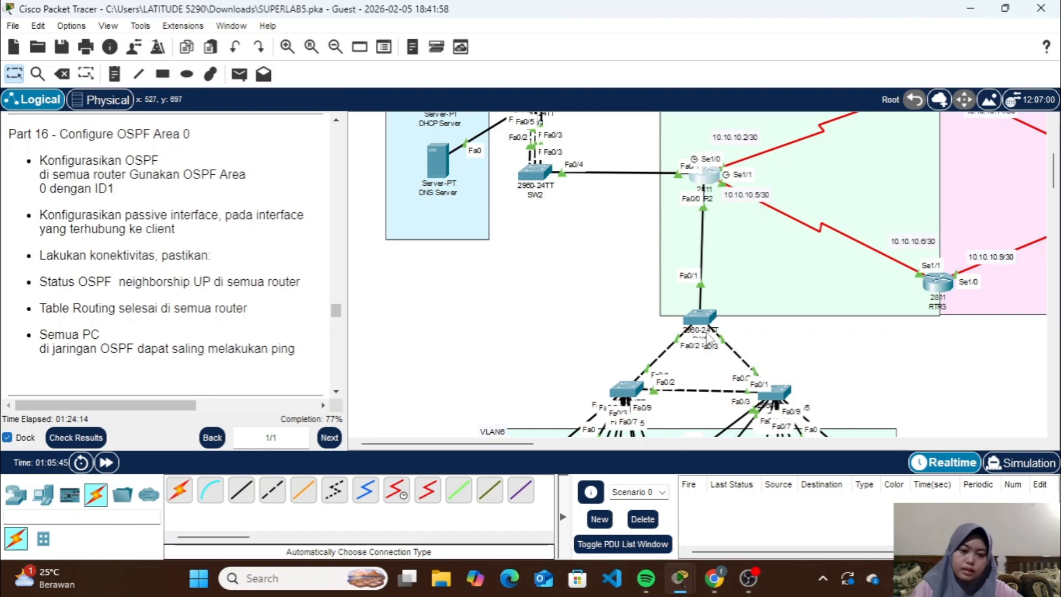
scroll(708, 337, down, 10)
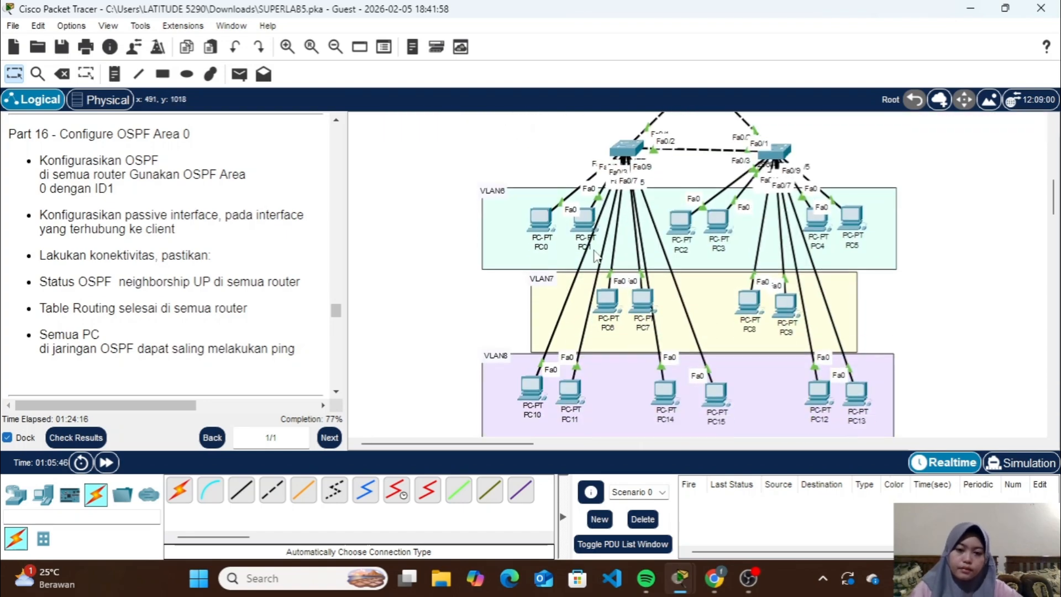
scroll(608, 370, down, 6)
scroll(608, 370, up, 17)
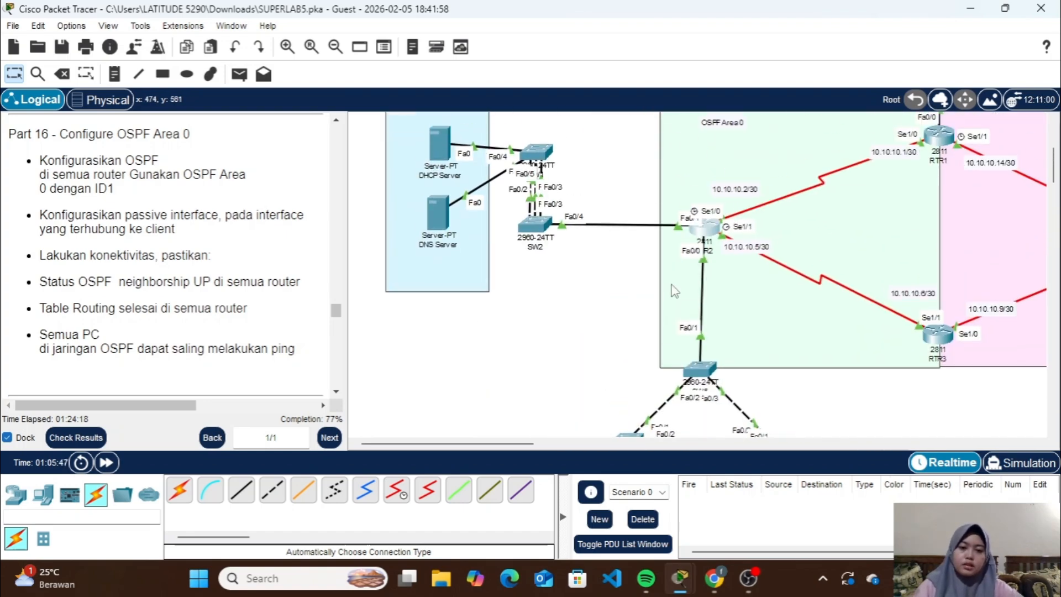
click(706, 230)
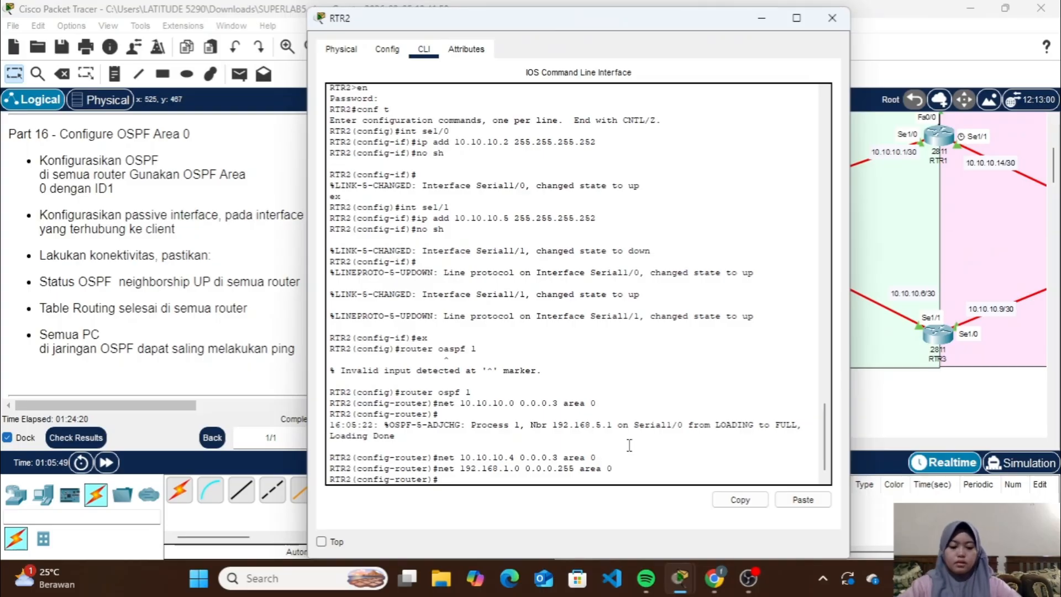
key(Up)
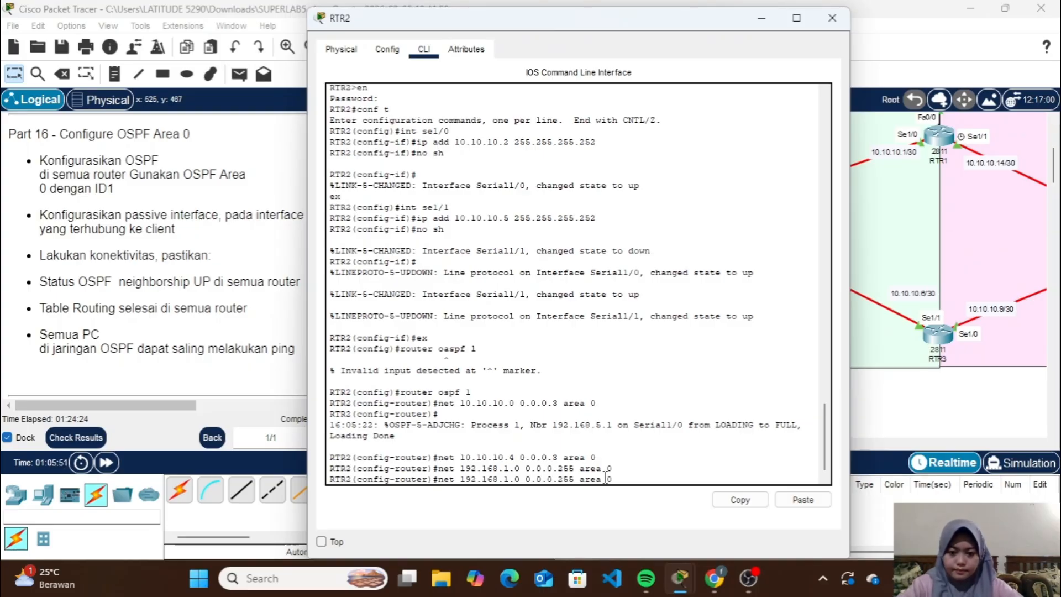
key(BackSpace)
text(6)
key(Return)
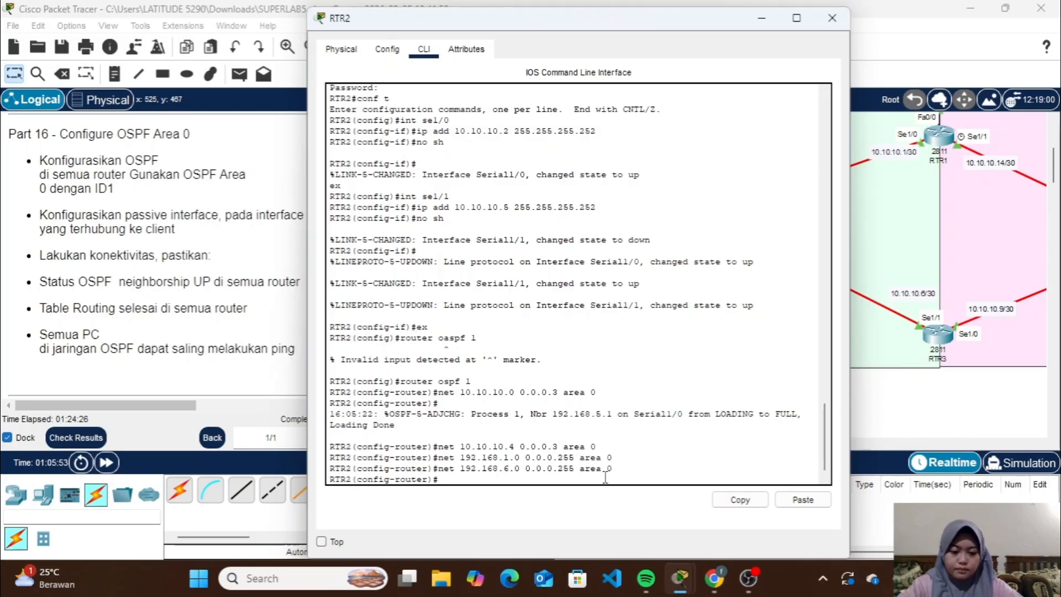
Advertise networks 192.168.7.0 and 192.168.8.0 with wildcard 0.0.0.255 in OSPF area 0 on RTR2
key(Up)
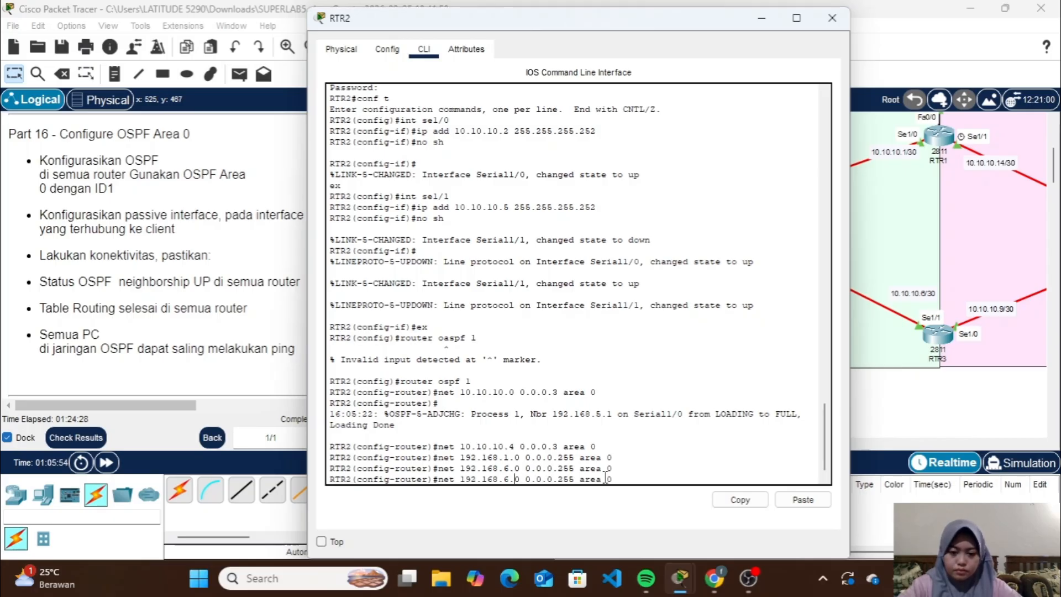
key(BackSpace)
text(7)
key(Return)
key(Up)
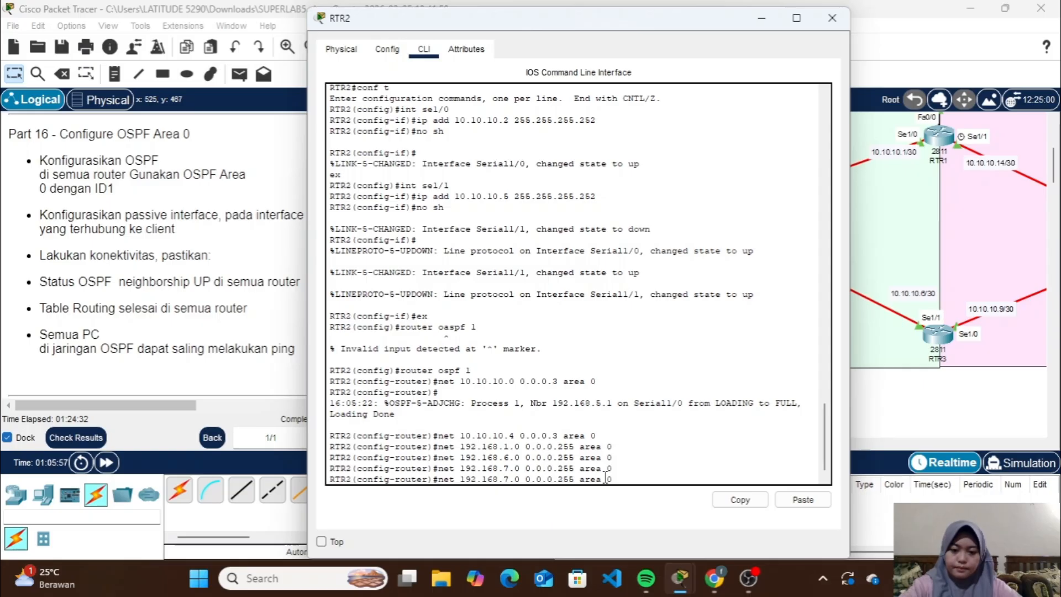
key(BackSpace)
text(8)
key(Return)
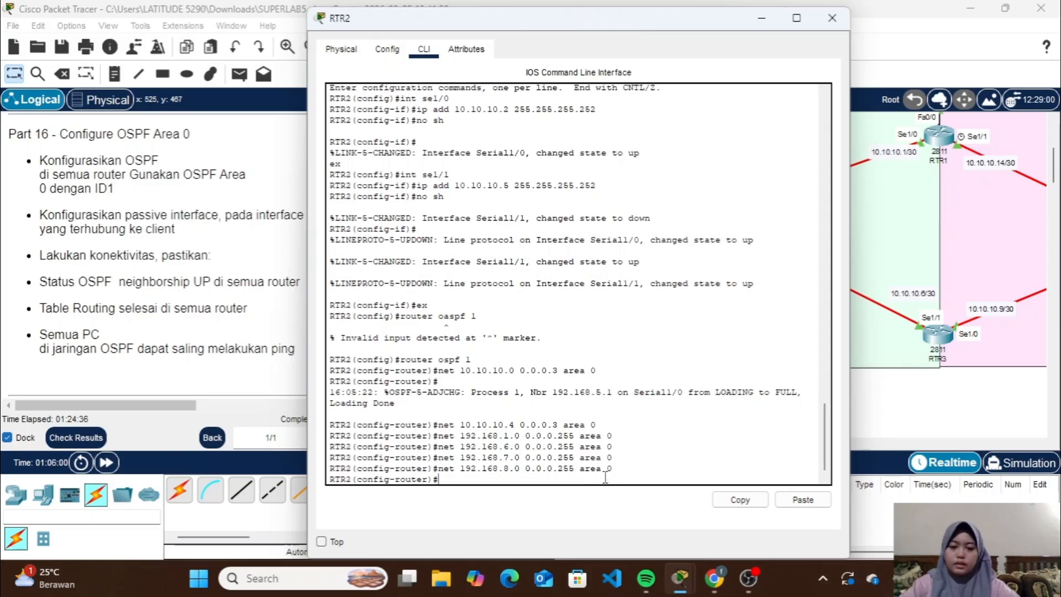
Check RTR2's link toward the server switch and set fa0/1 as an OSPF passive interface on RTR2
text(passive)
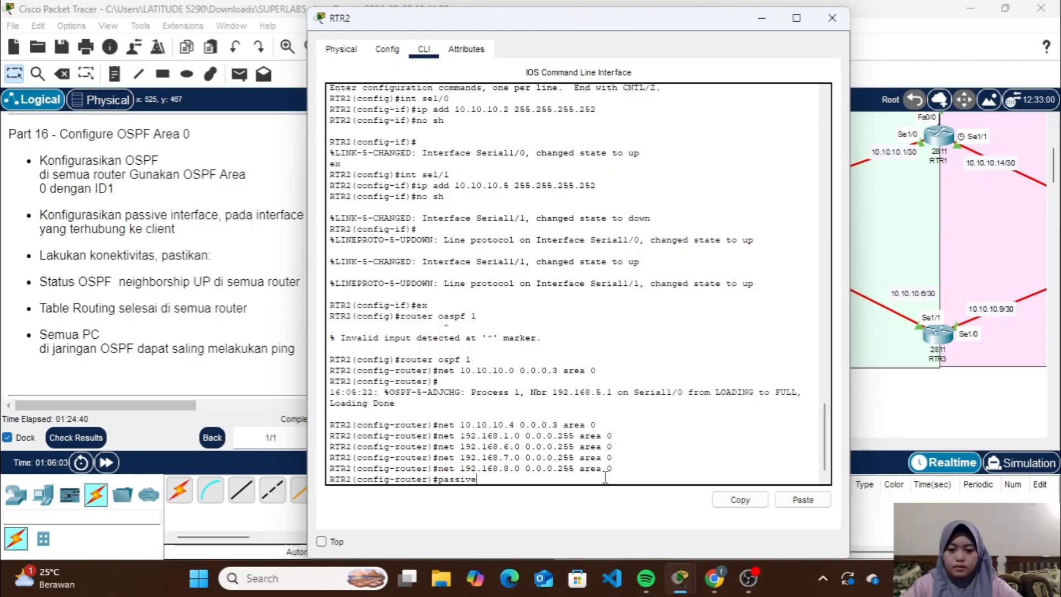
text(-interfac)
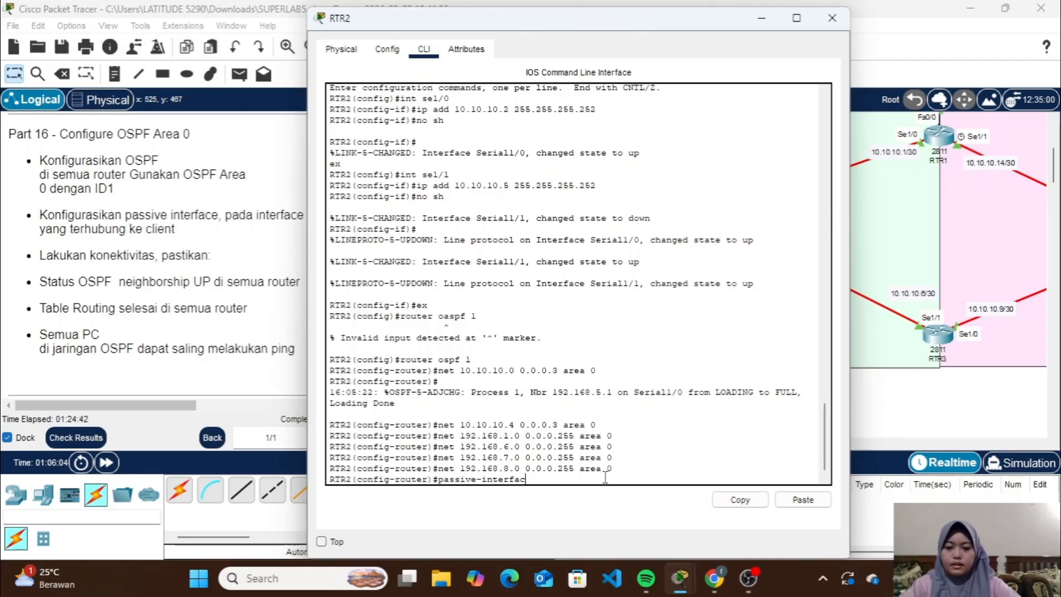
text(e)
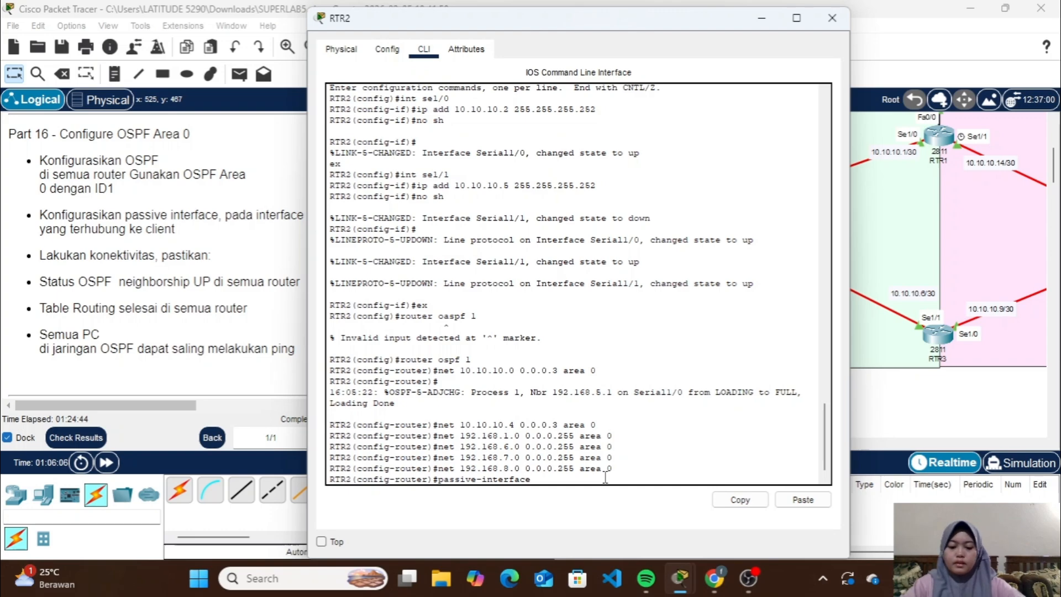
text( fa0)
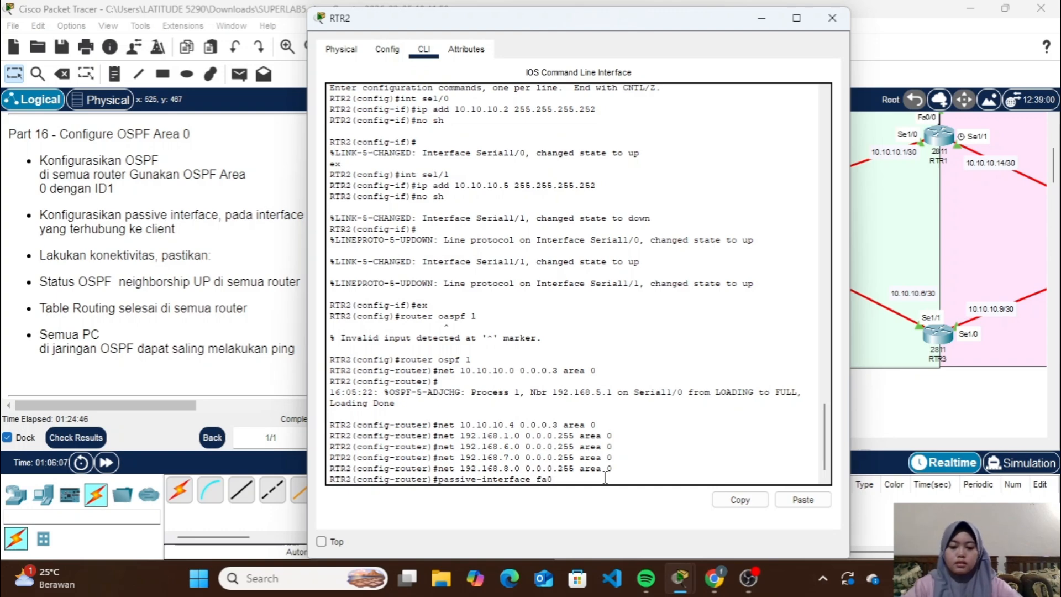
click(761, 18)
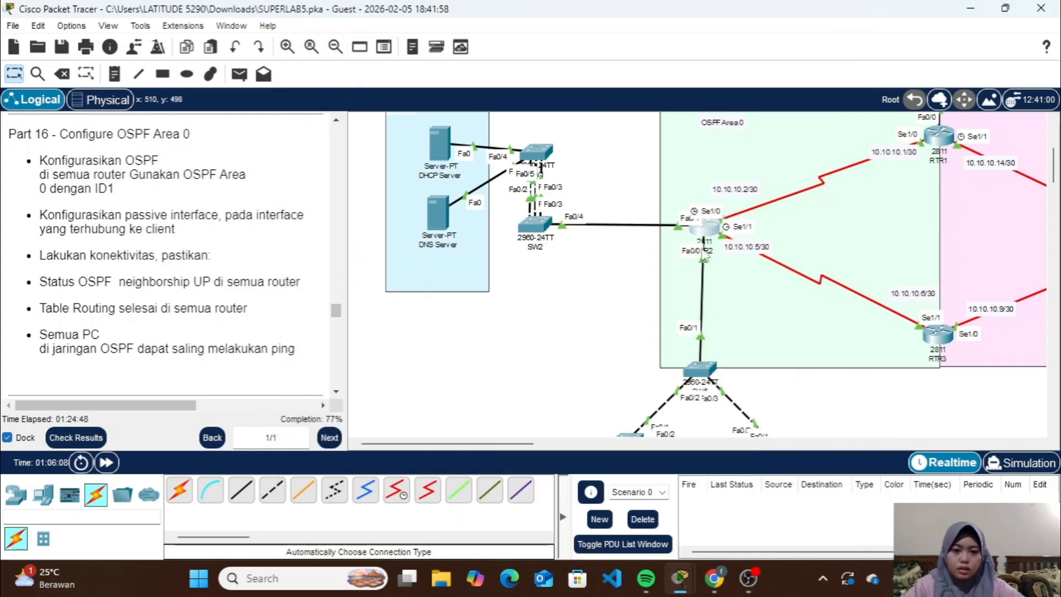
mouse_move(703, 232)
mouse_down()
mouse_move(687, 234)
mouse_move(701, 231)
mouse_up()
click(700, 231)
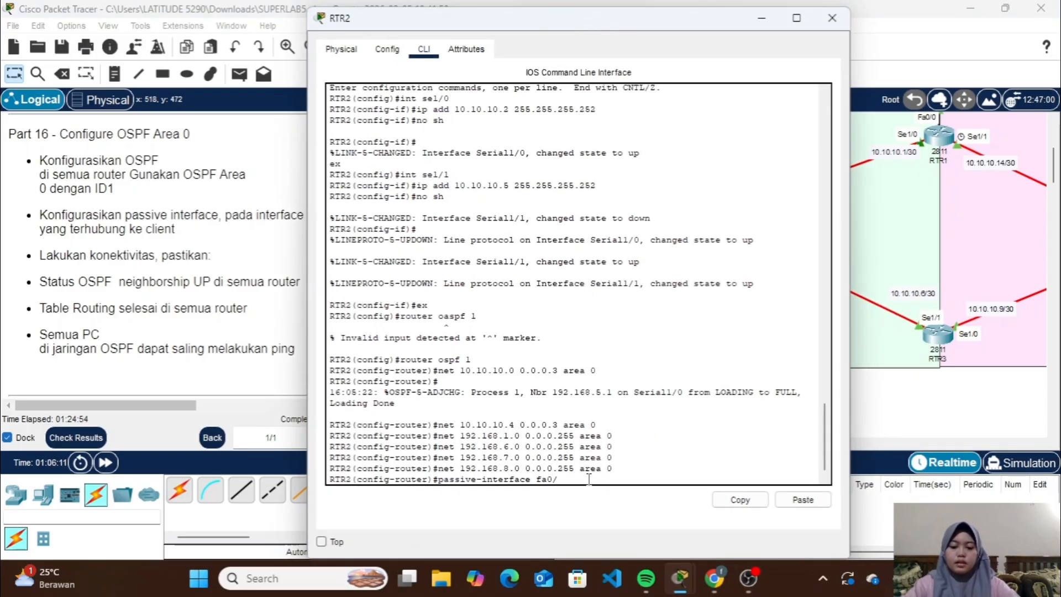
text(1)
key(Return)
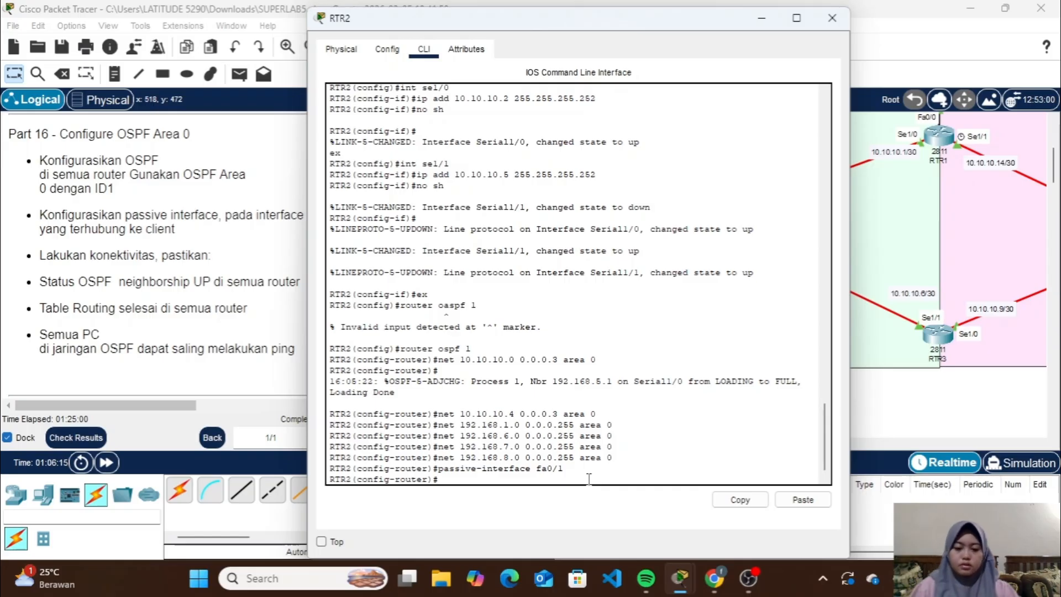
Check RTR2's link toward the client VLANs and set subinterface fa0/0.6 as passive in OSPF on RTR2
click(761, 18)
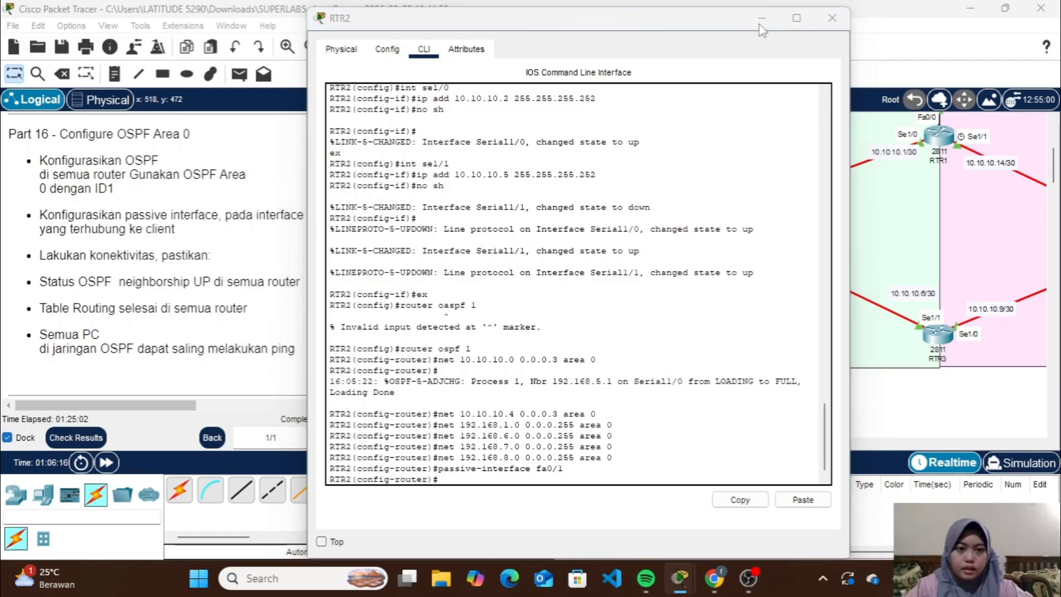
scroll(708, 347, down, 3)
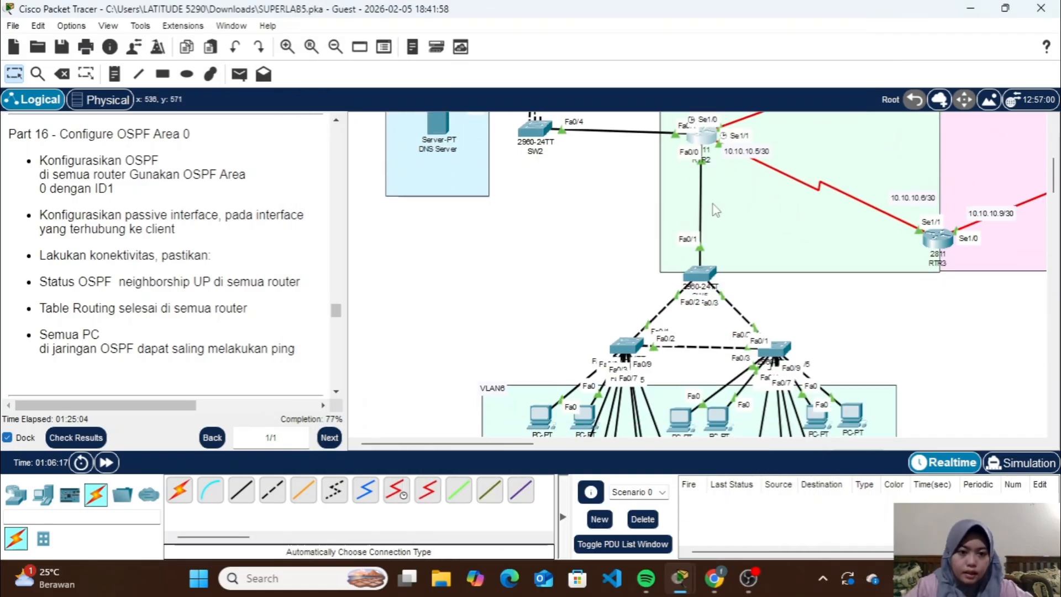
click(697, 147)
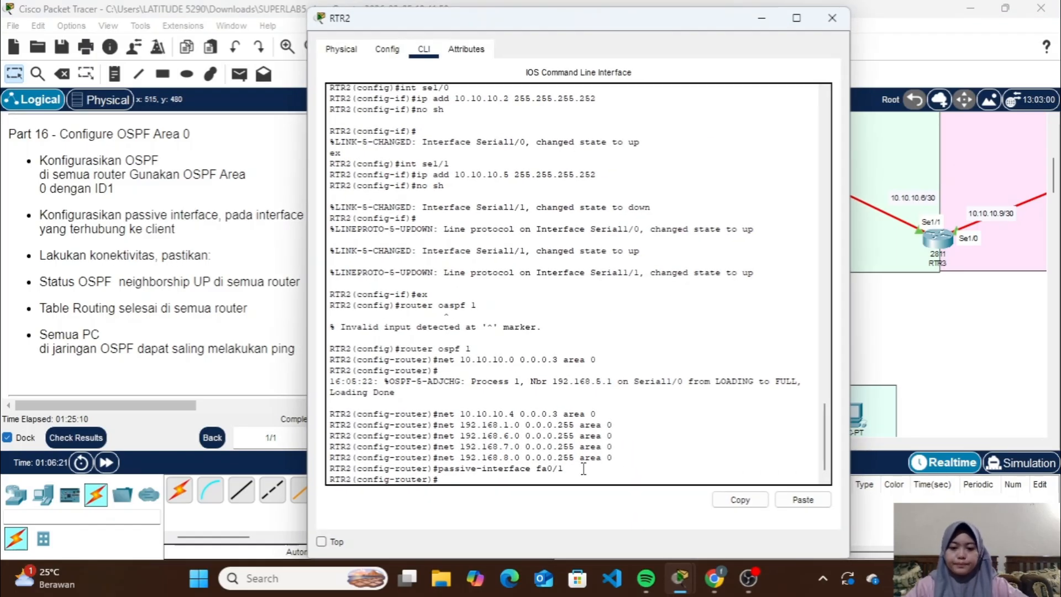
key(Up)
key(BackSpace)
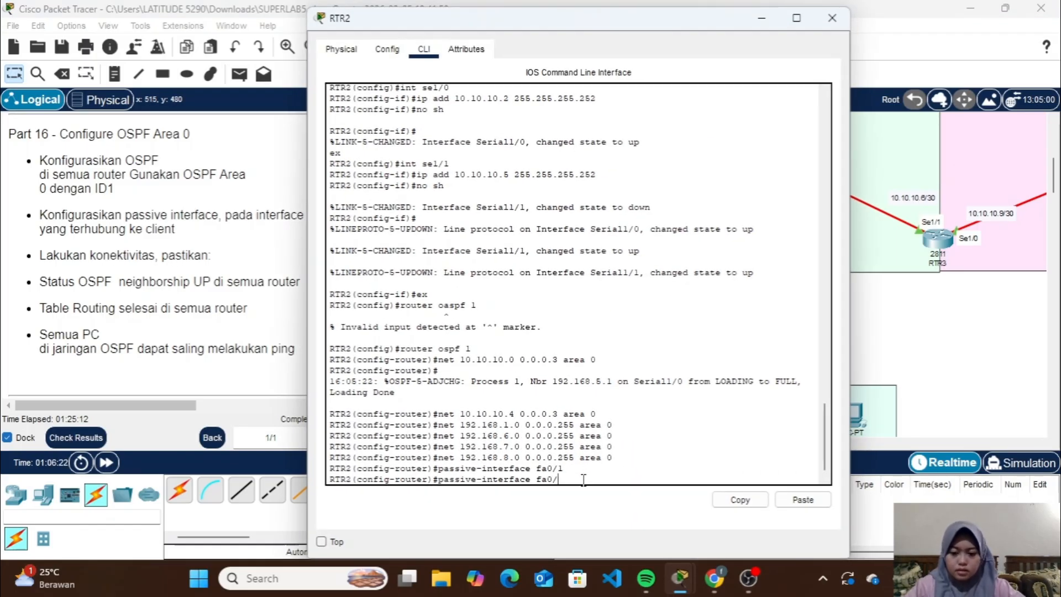
text(0.)
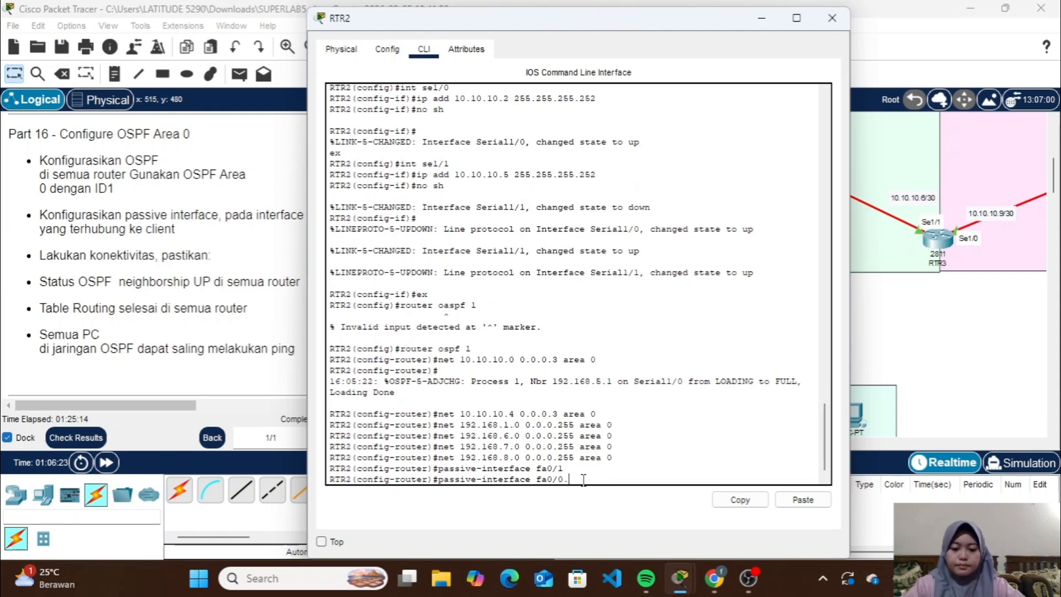
text(6)
key(Return)
Set subinterfaces fa0/0.7 and fa0/0.8 as passive in OSPF on RTR2 and close its window
key(Up)
text(7)
key(Return)
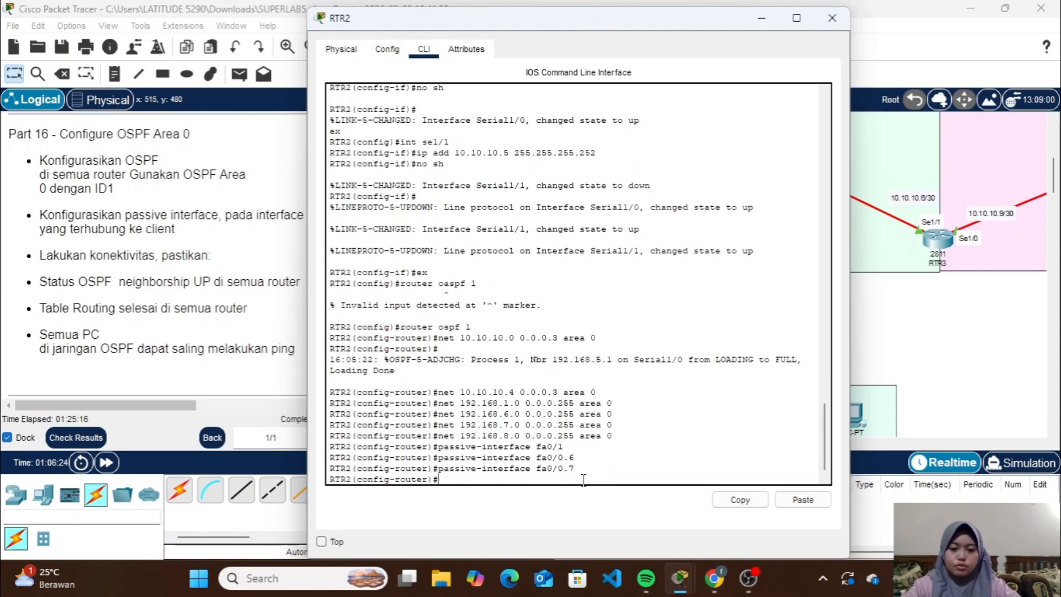
key(Up)
key(BackSpace)
text(8)
key(Return)
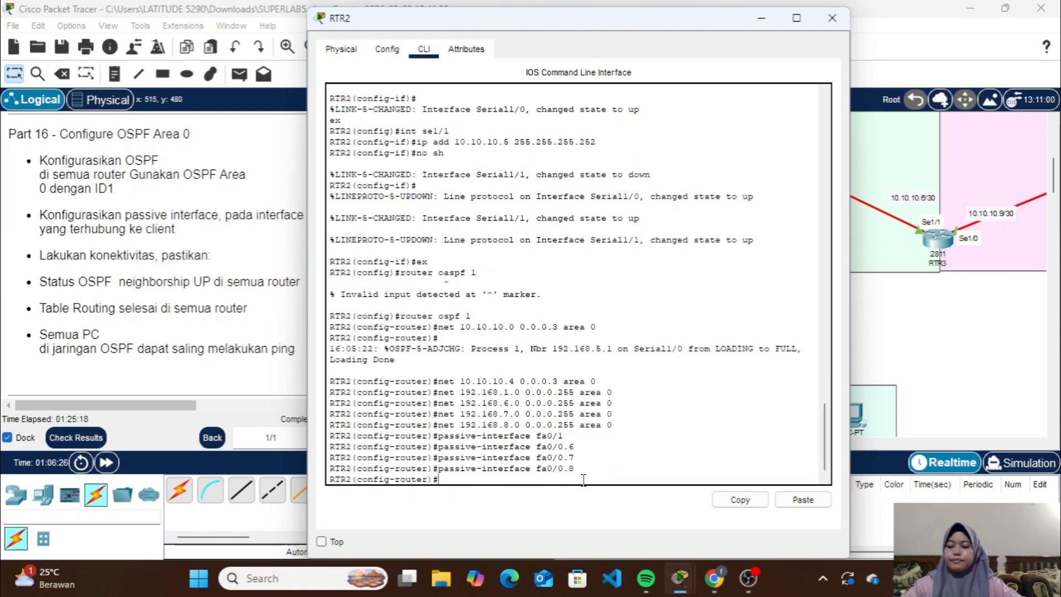
click(832, 17)
Open RTR3's command line, exit interface configuration and enter router configuration for OSPF process 1
scroll(850, 295, right, 3)
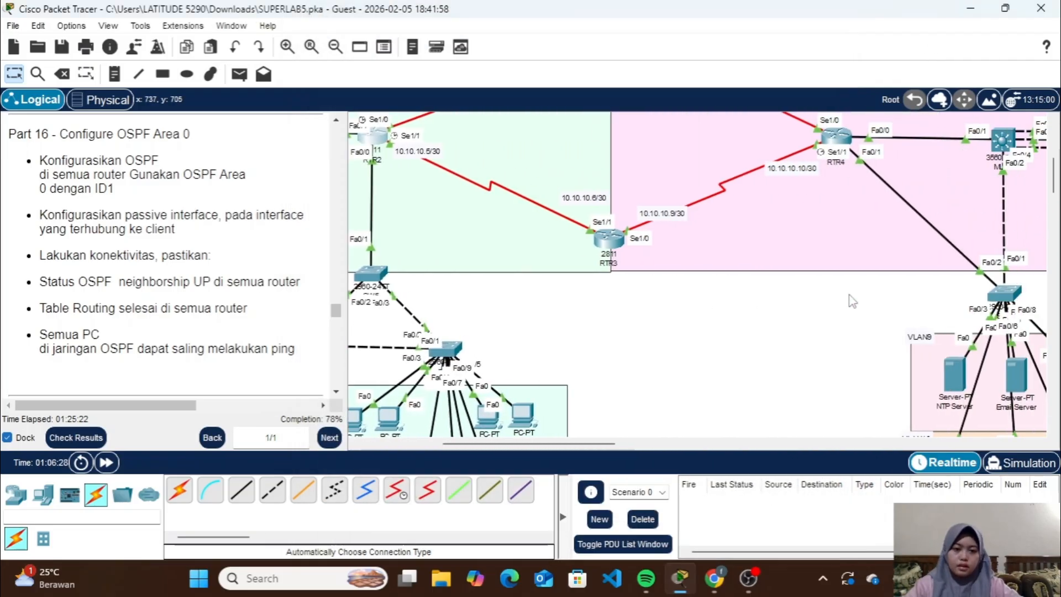
scroll(849, 295, up, 2)
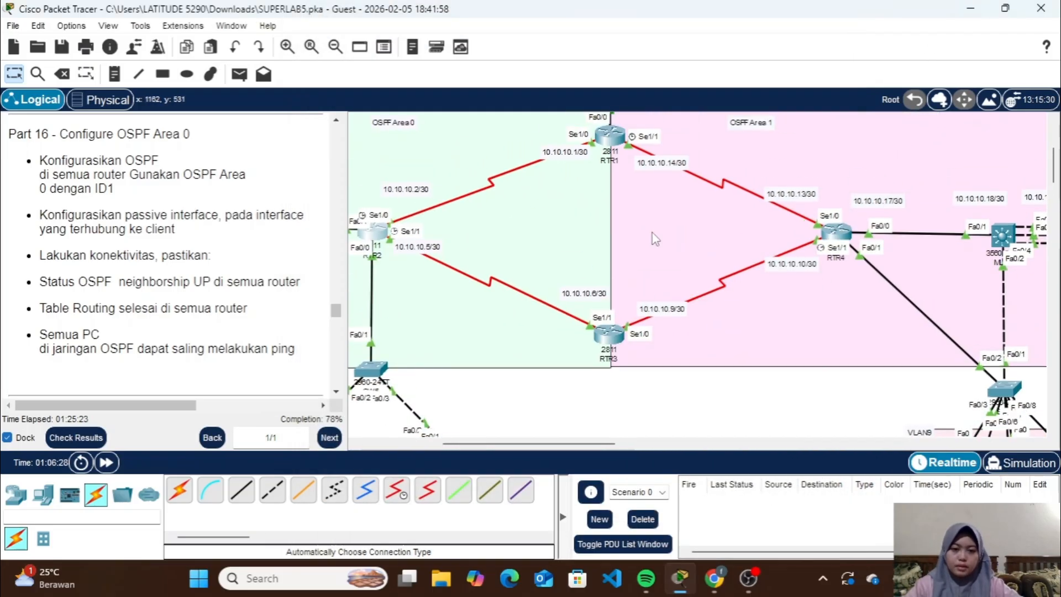
click(610, 334)
key(Return)
text(en)
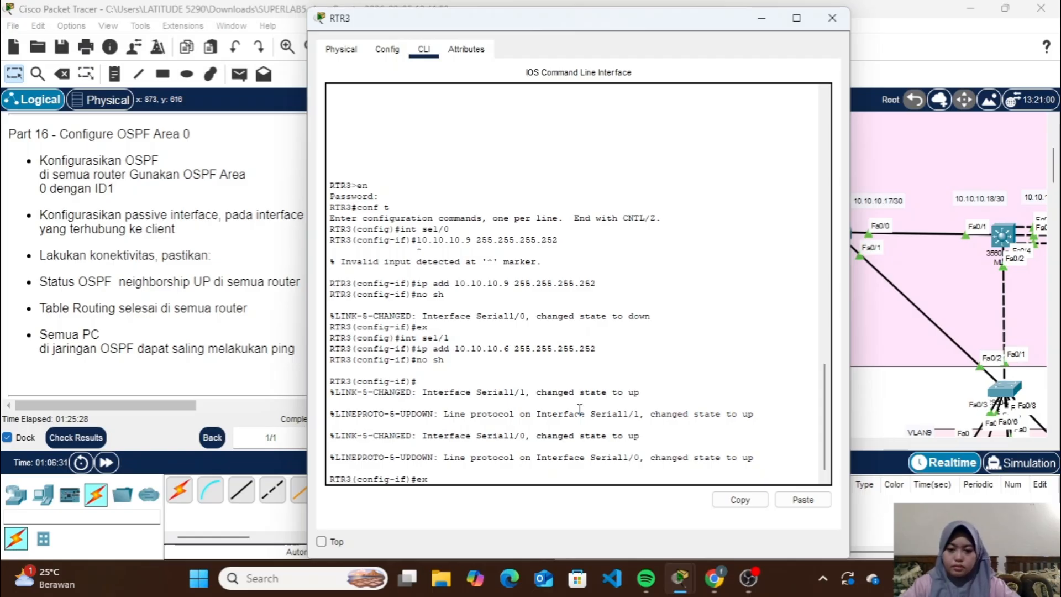
key(Return)
text(route)
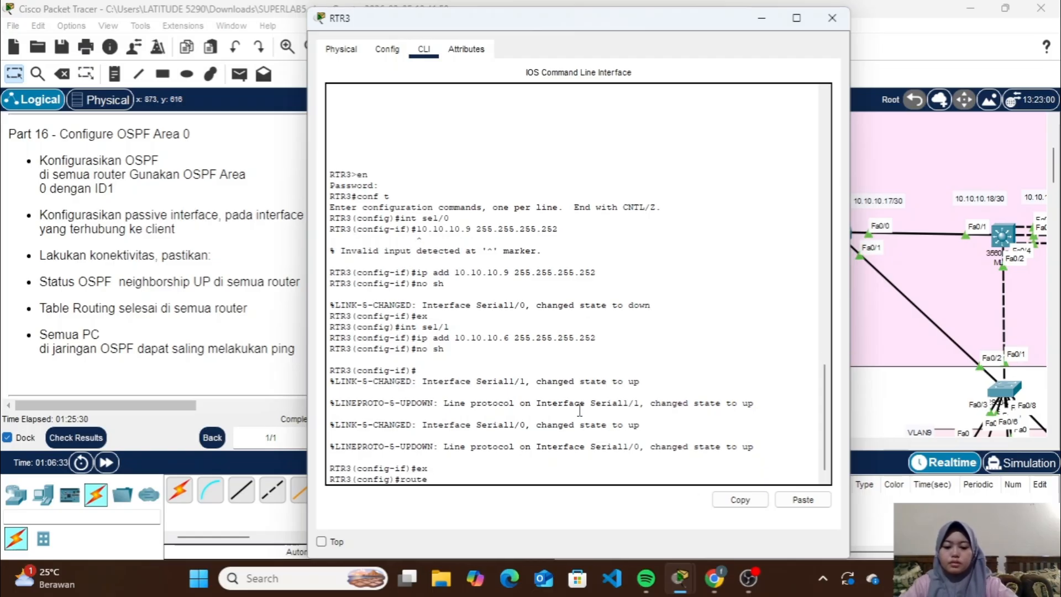
text(r ospf 1)
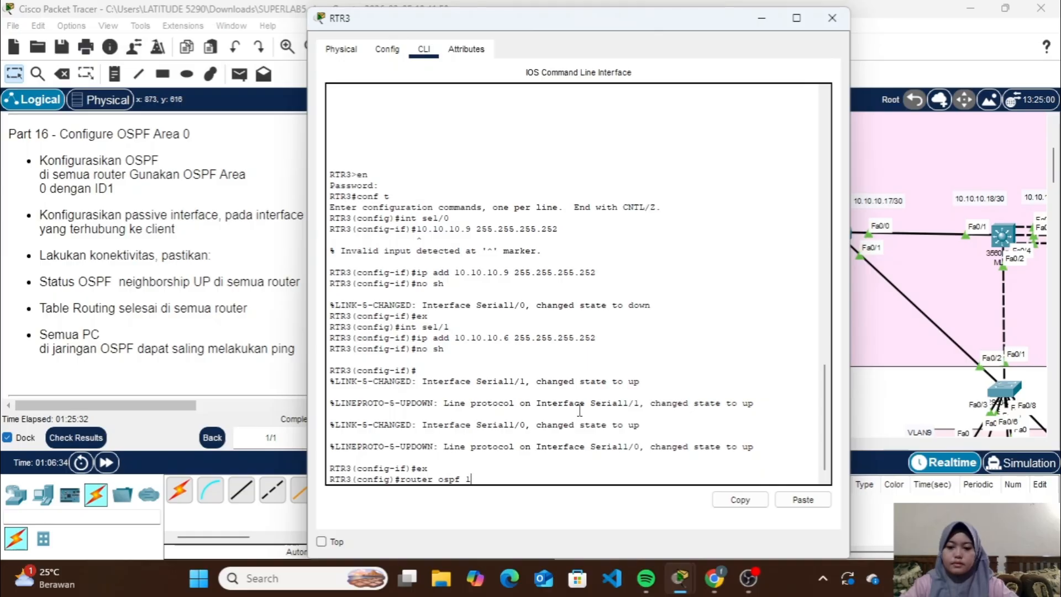
key(Return)
Advertise network 10.10.10.4 with wildcard 0.0.0.3 in OSPF area 0 on RTR3 and minimize its window
text(net 10.10.10.4)
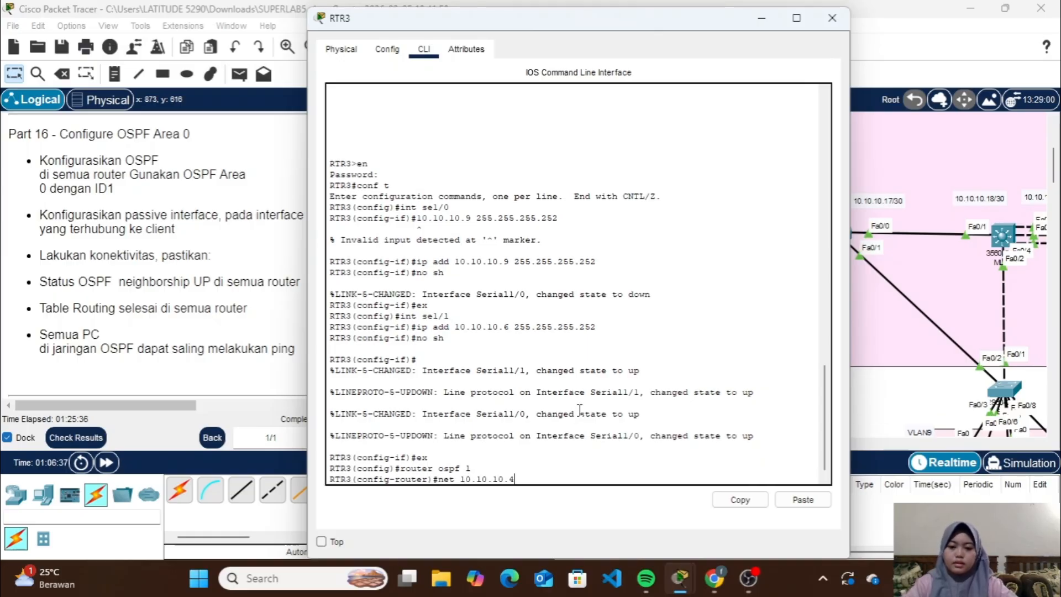
text( 0.0.0.)
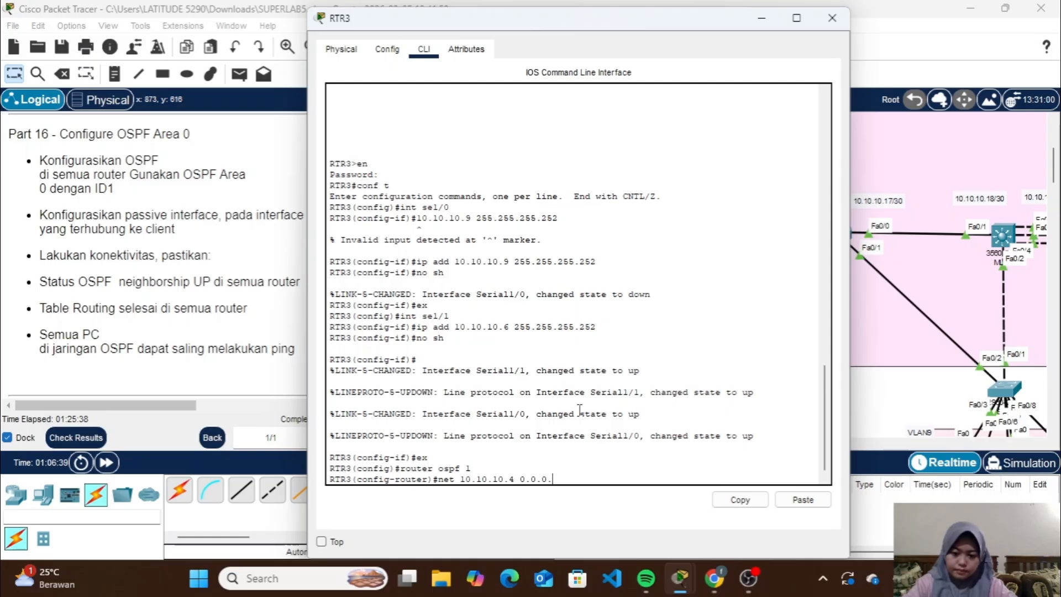
text(3 area)
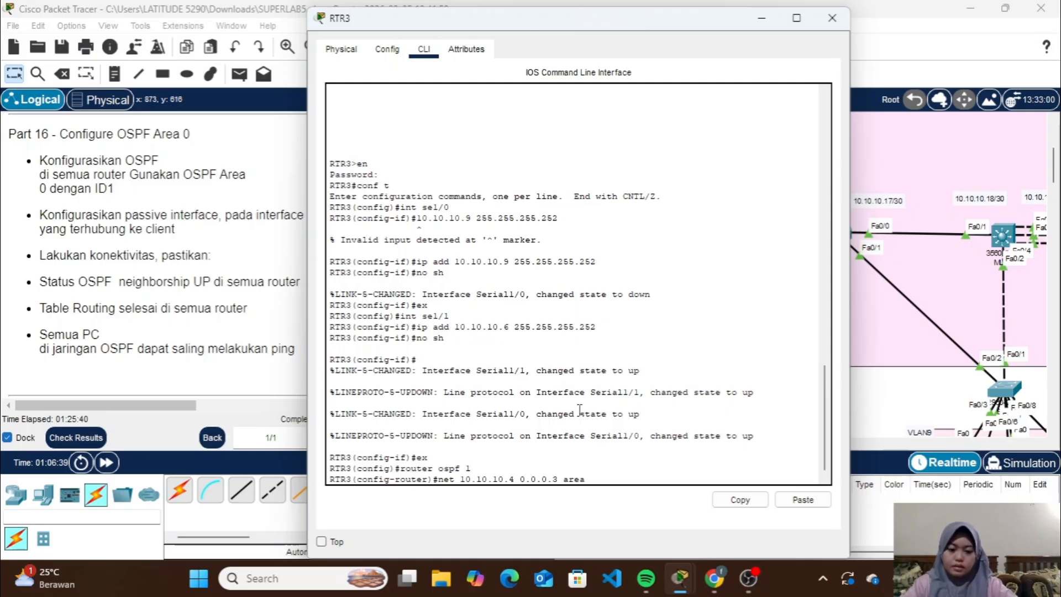
text( 0)
key(Return)
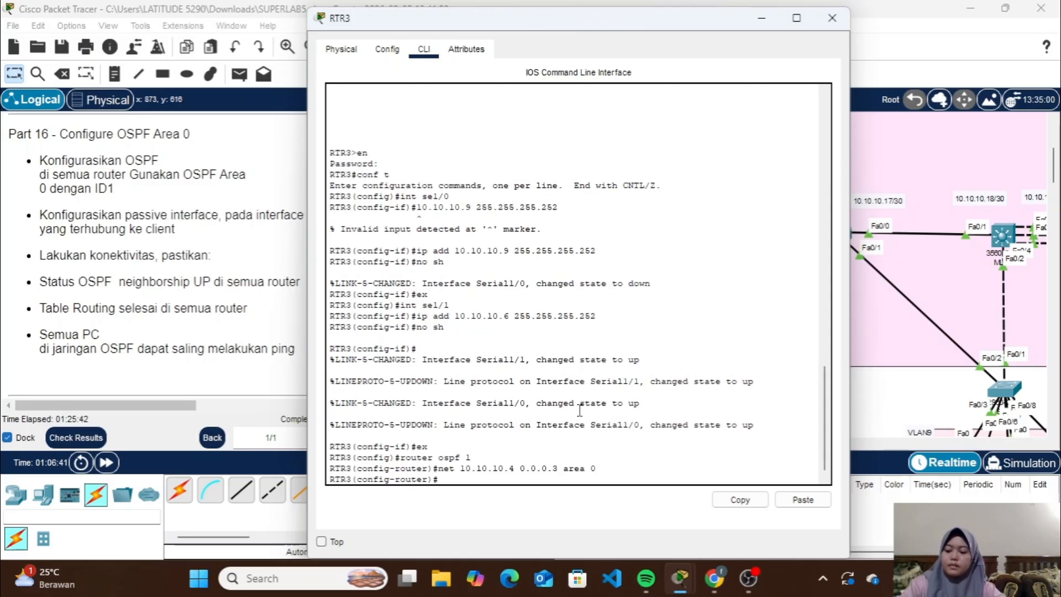
click(772, 24)
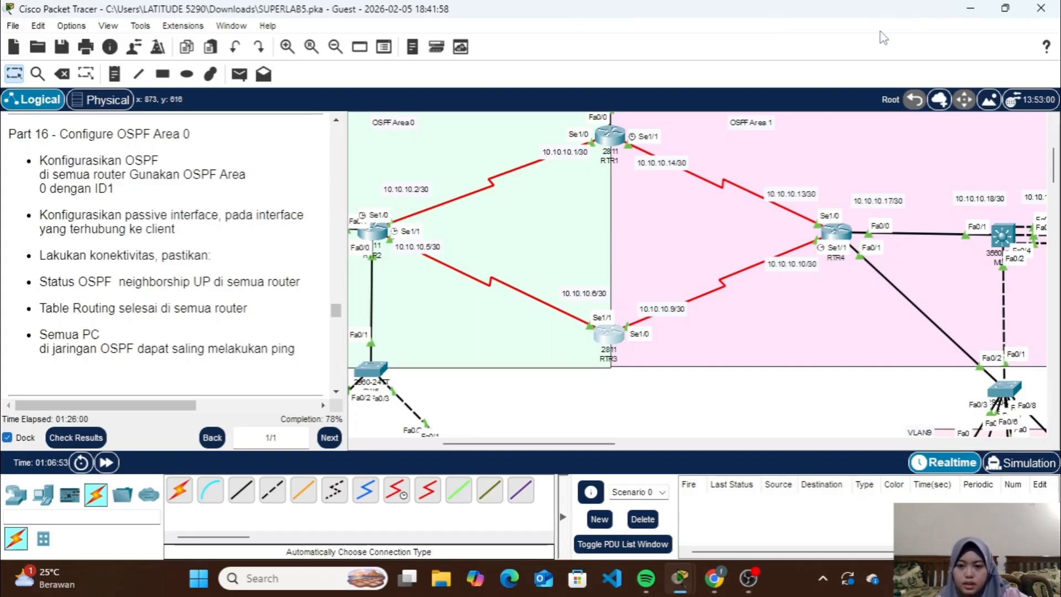
Test connectivity by sending a simple PDU from PC0 in VLAN6 to Smartphone0 in VLAN5
scroll(544, 285, left, 5)
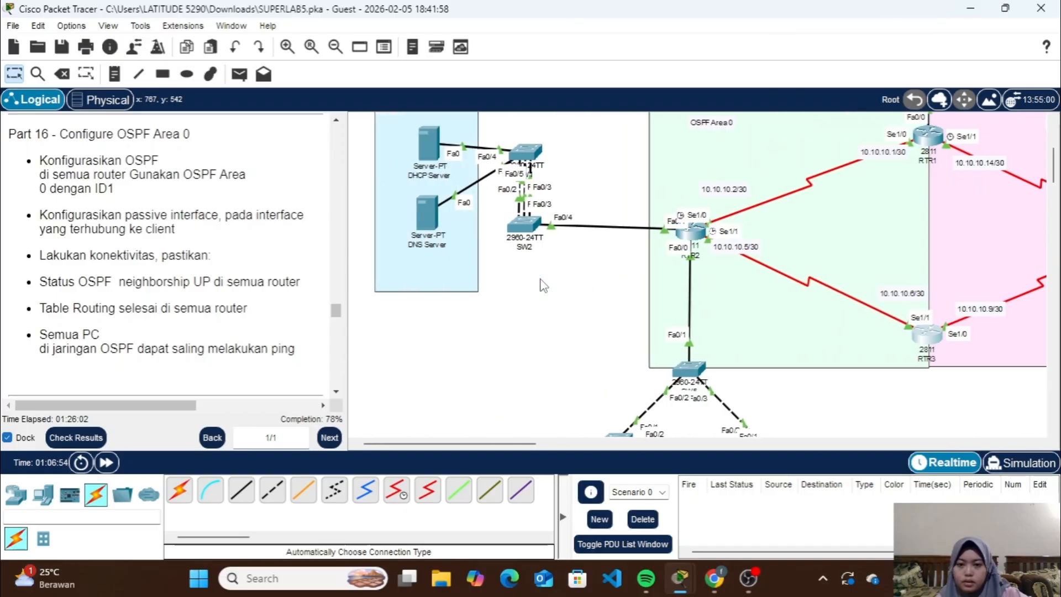
click(235, 79)
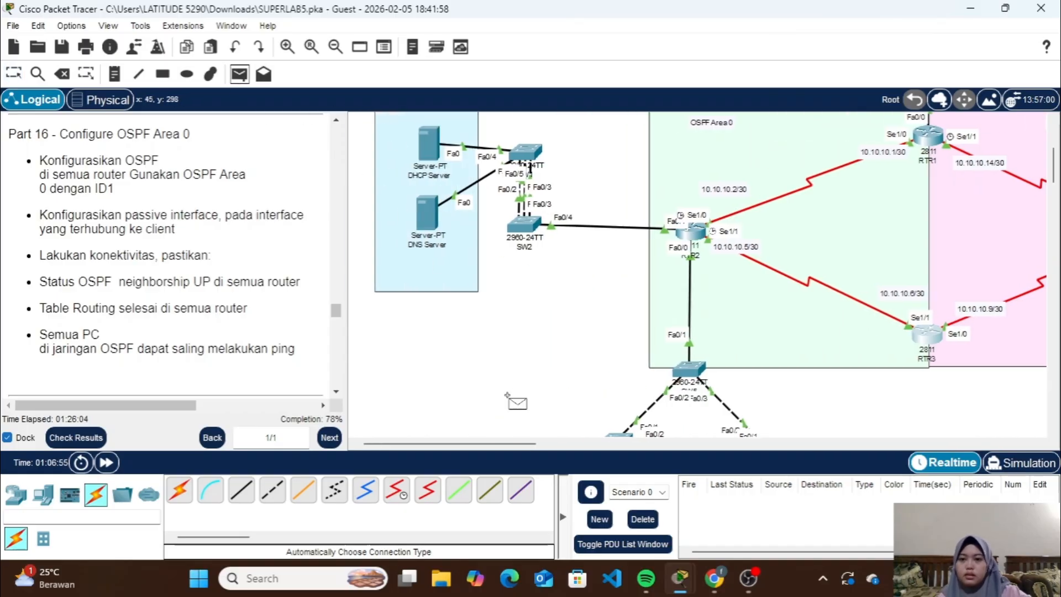
scroll(599, 359, down, 3)
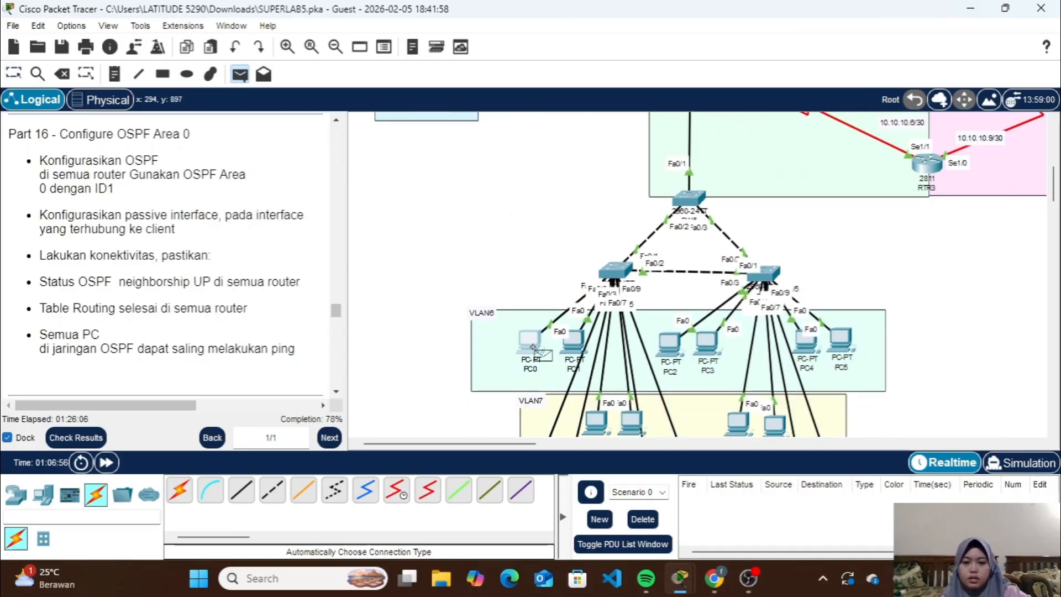
scroll(814, 256, right, 5)
scroll(807, 252, up, 5)
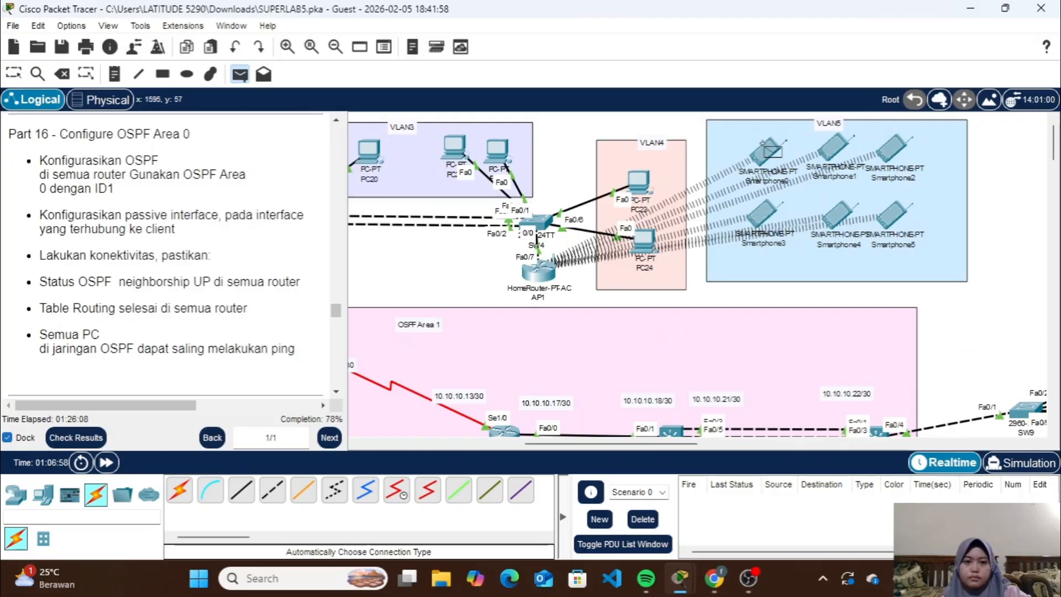
click(771, 161)
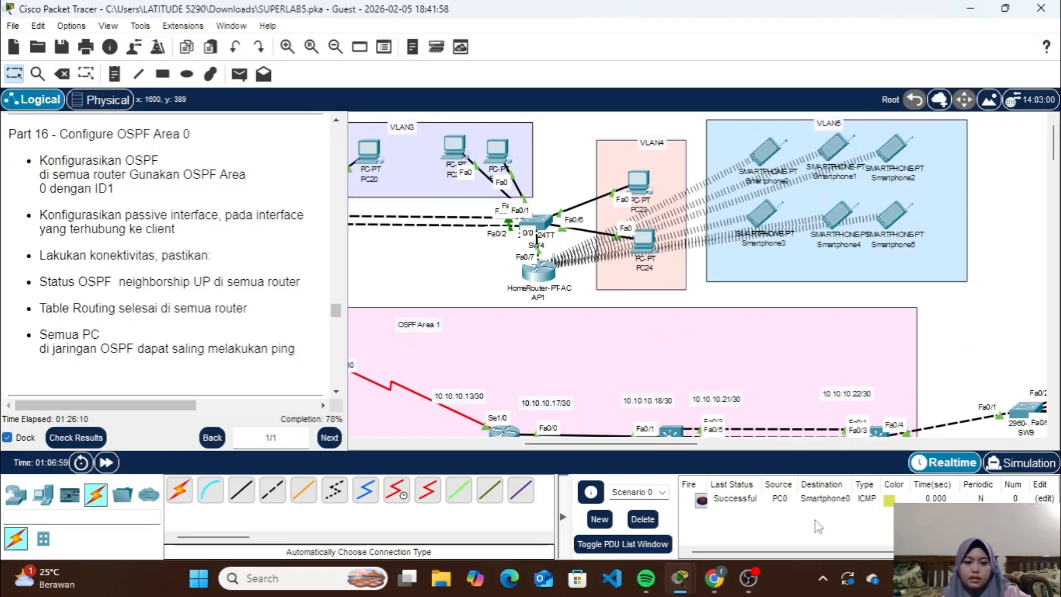
Read the Part 17 OSPF Area 1 instructions and enter router configuration for OSPF process 1 on RTR1
scroll(663, 331, left, 5)
scroll(661, 327, down, 1)
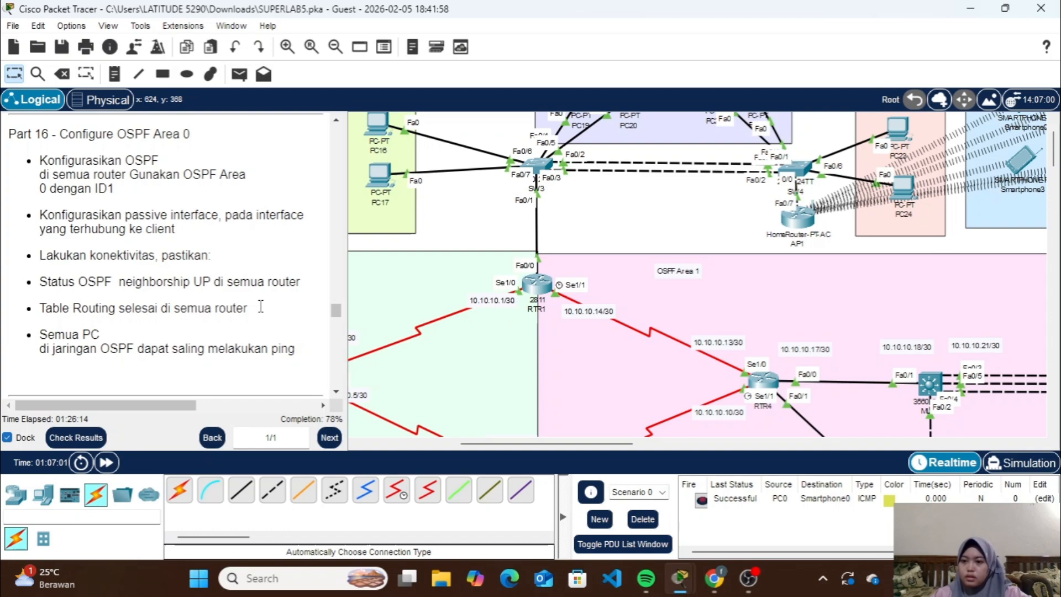
scroll(237, 301, down, 5)
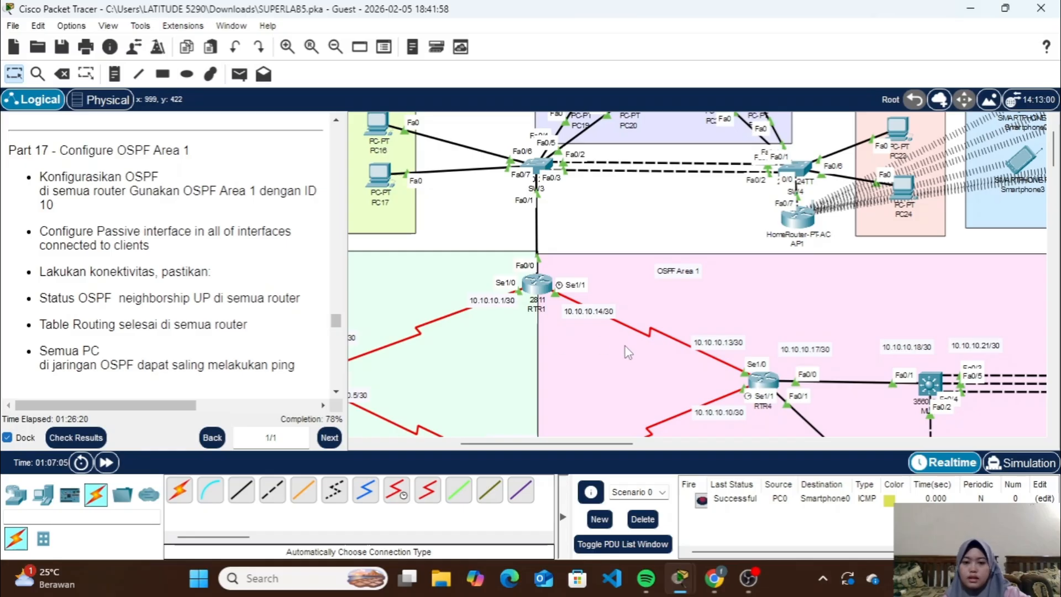
scroll(627, 352, down, 3)
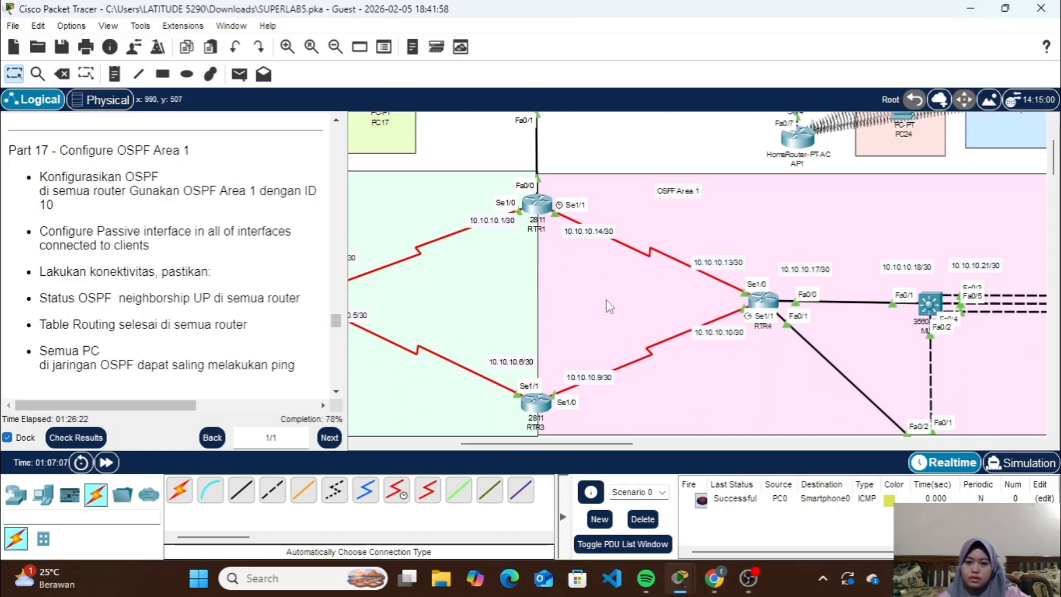
click(544, 206)
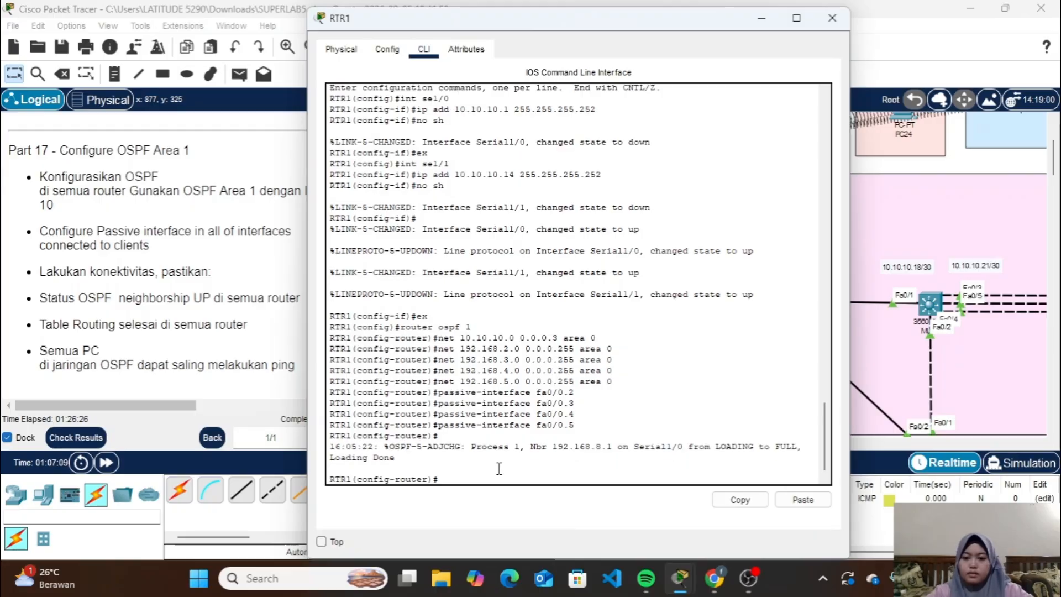
text(ex)
key(Return)
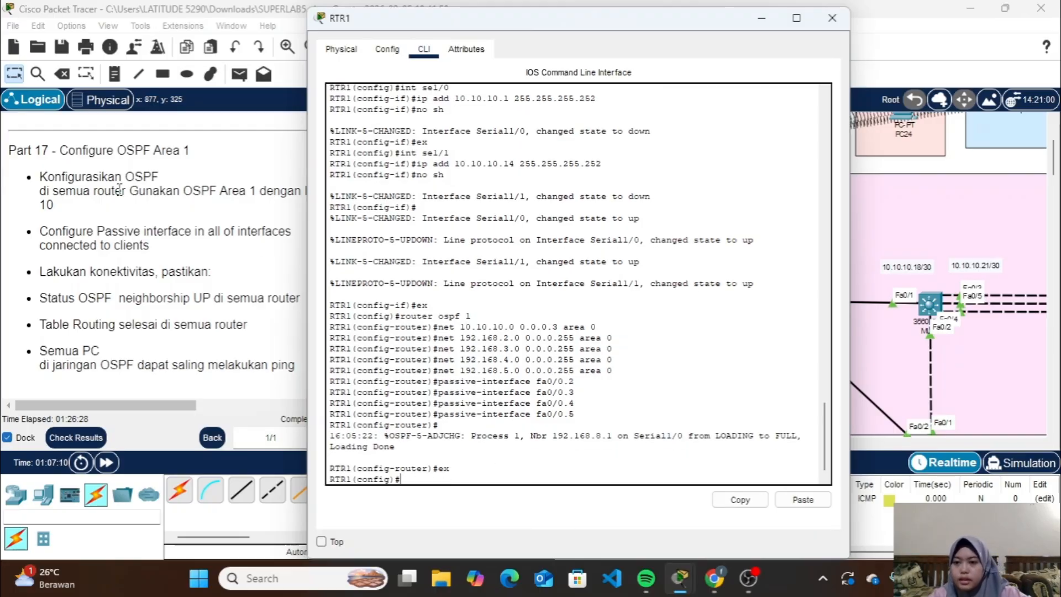
scroll(180, 248, right, 1)
scroll(180, 248, left, 1)
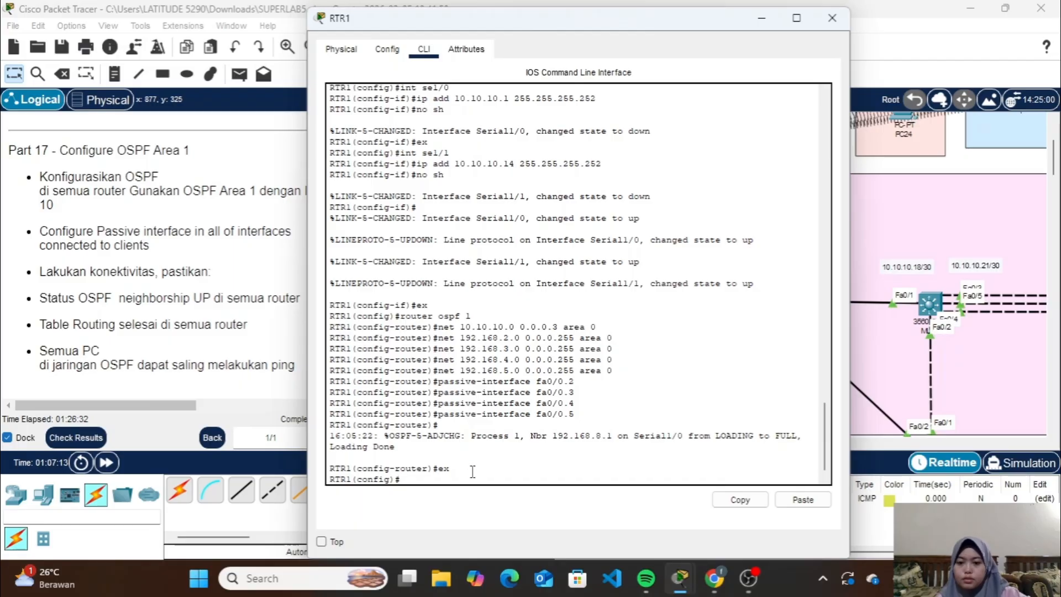
text(ro)
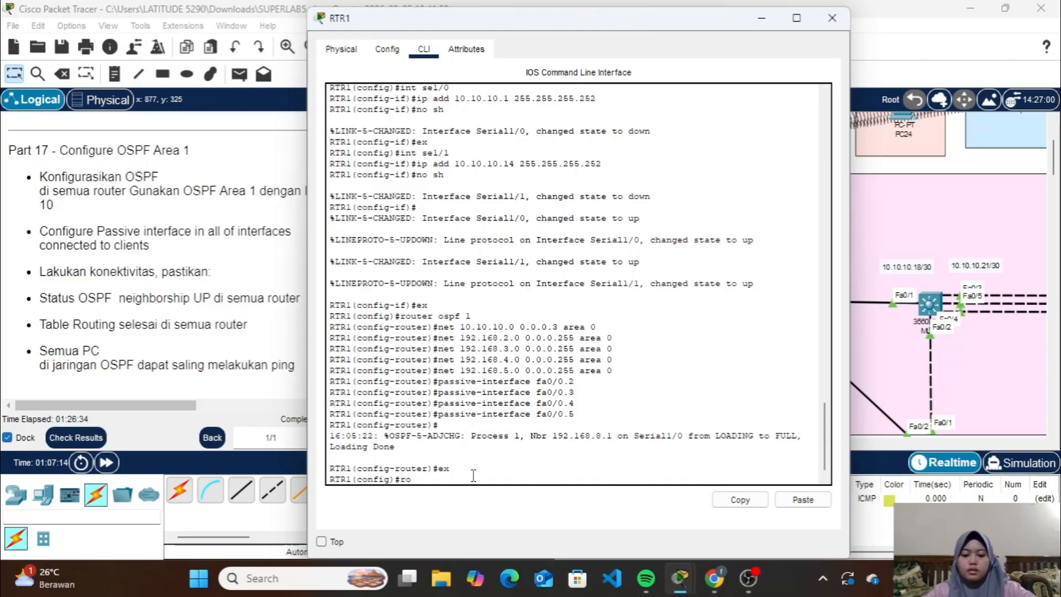
text(uter o)
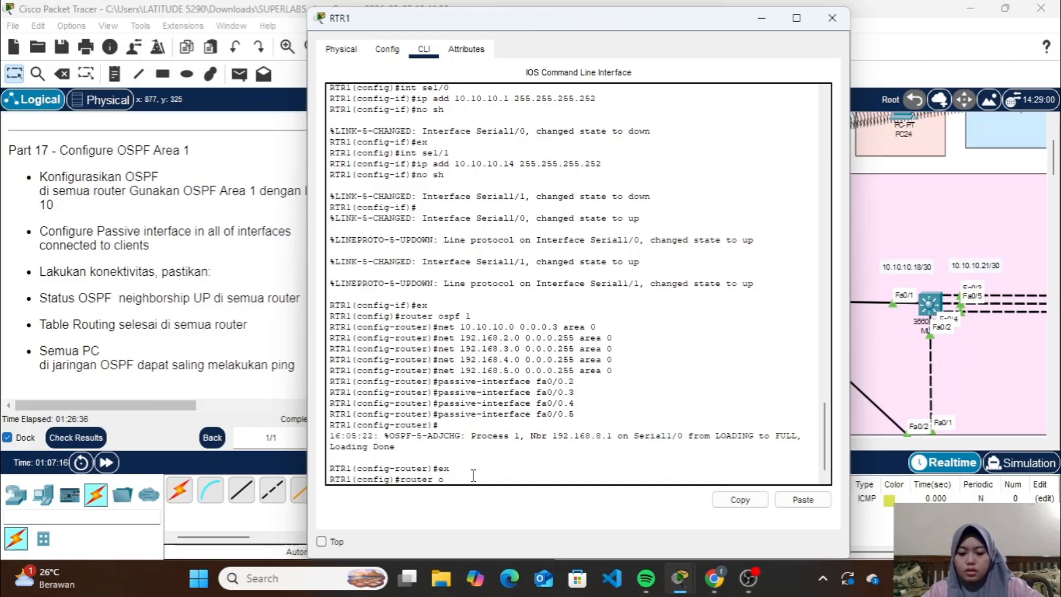
text(spf 1)
key(Return)
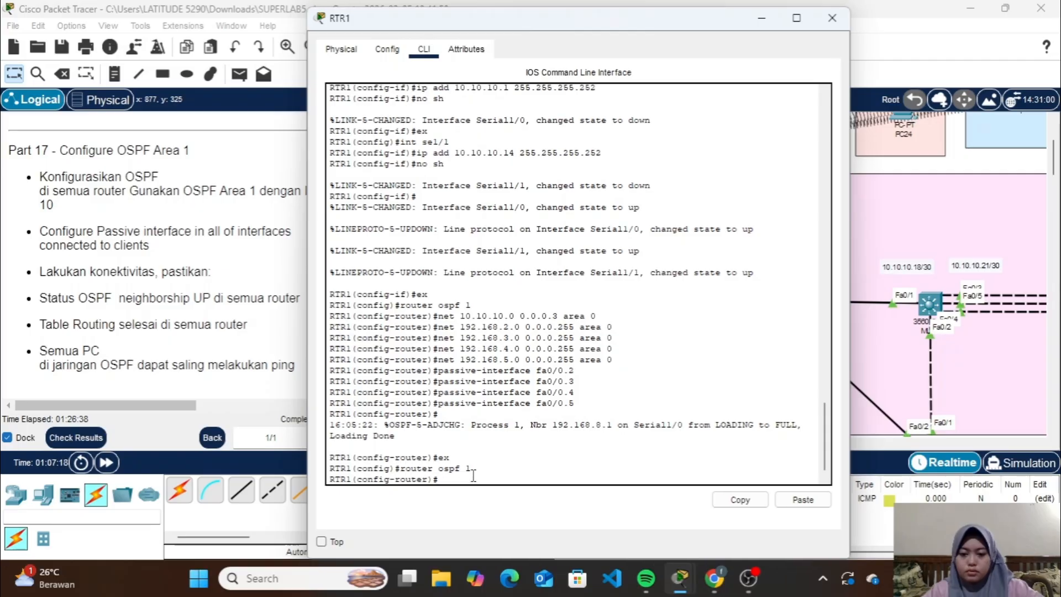
Advertise network 10.10.10.12 with wildcard 0.0.0.3 in OSPF area 1 on RTR1 and minimize its window
text(net)
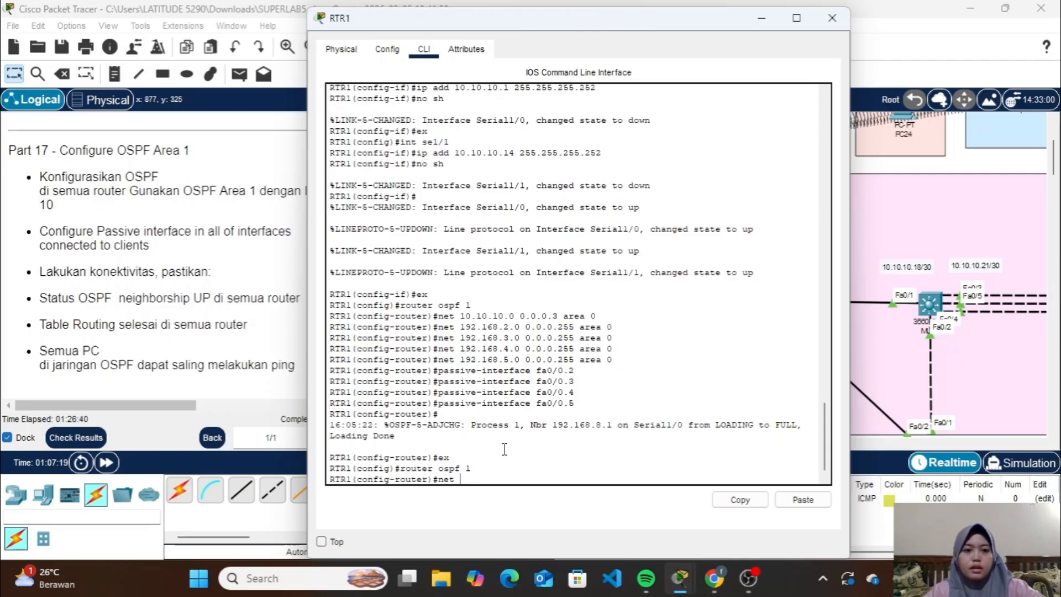
click(761, 17)
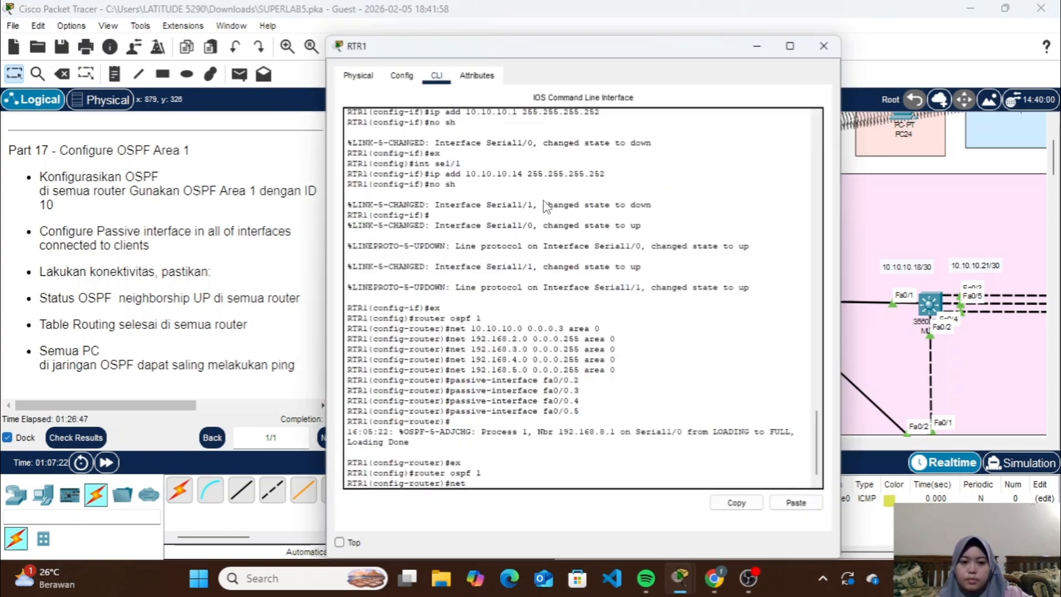
click(546, 205)
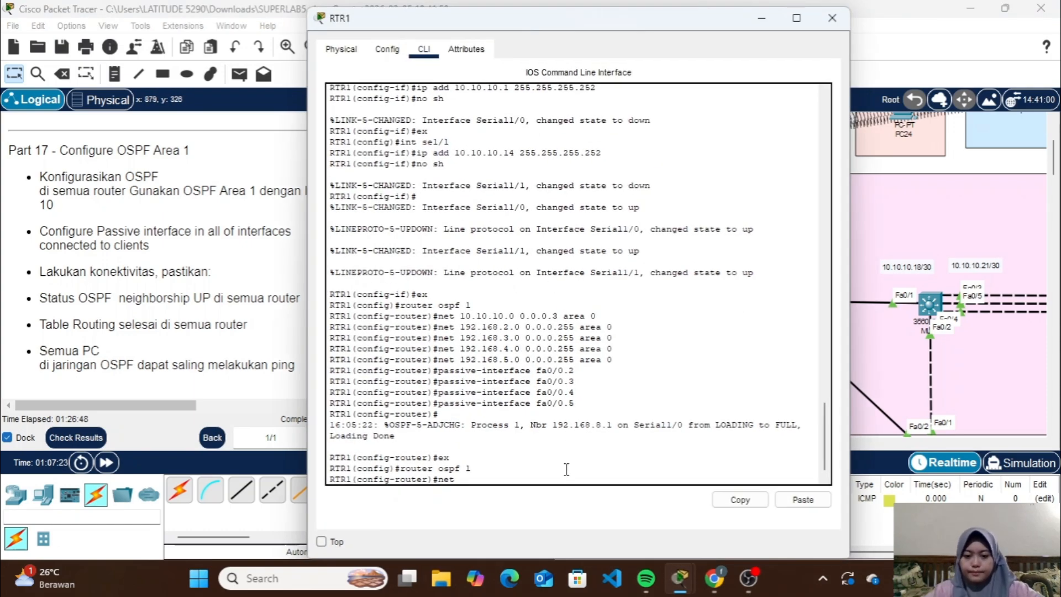
text(net 10.10.)
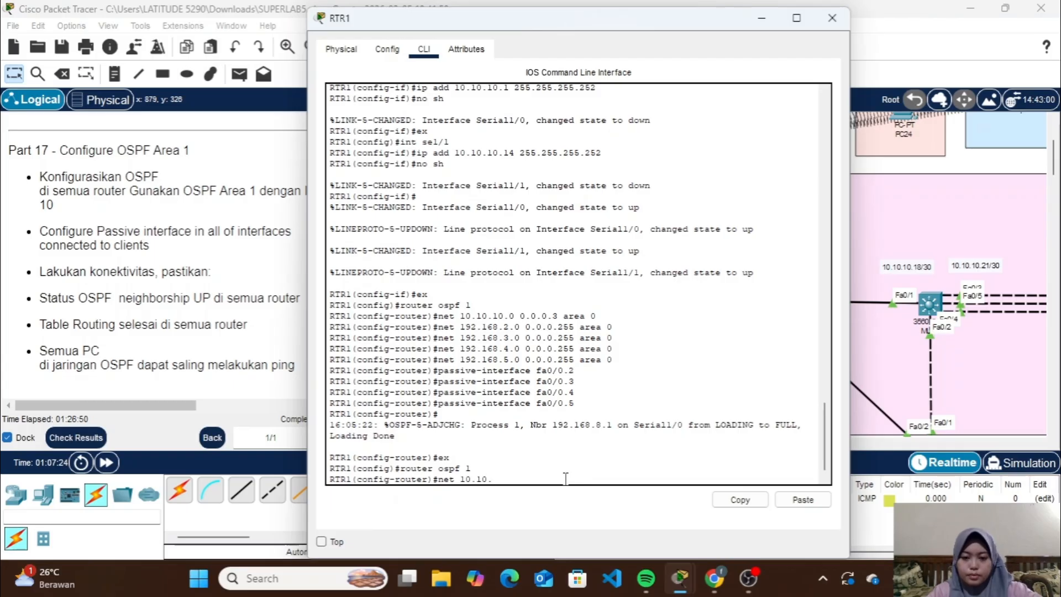
text(10.12 0)
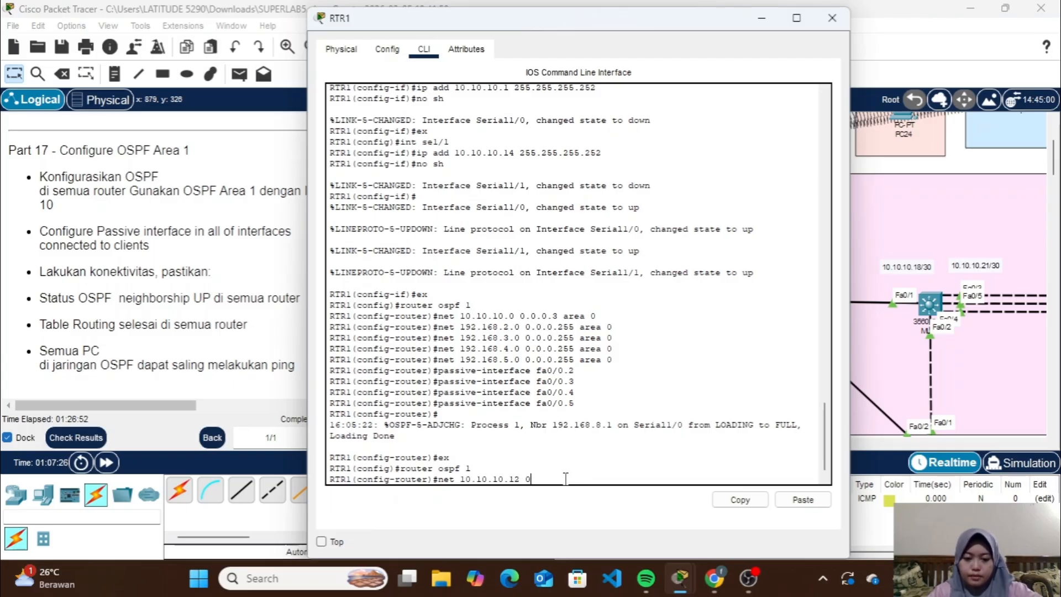
text(.0.0.3 area 1)
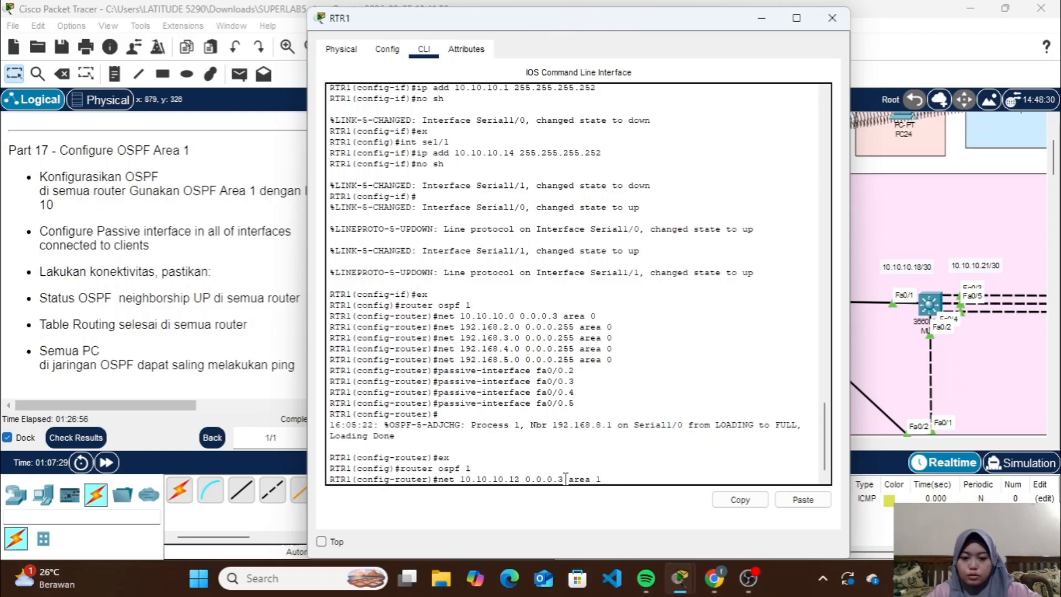
key(Return)
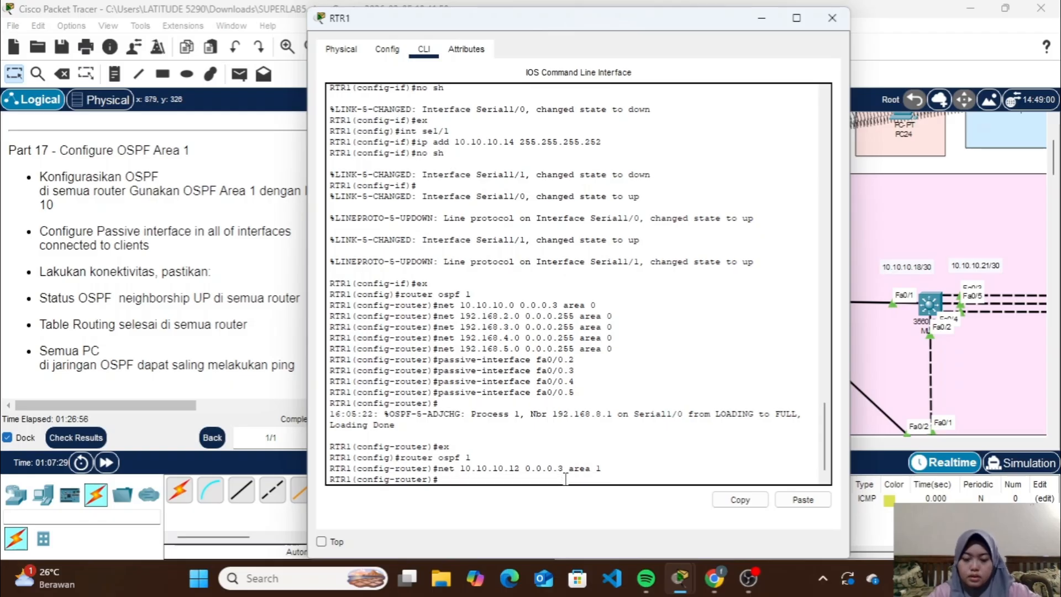
click(760, 21)
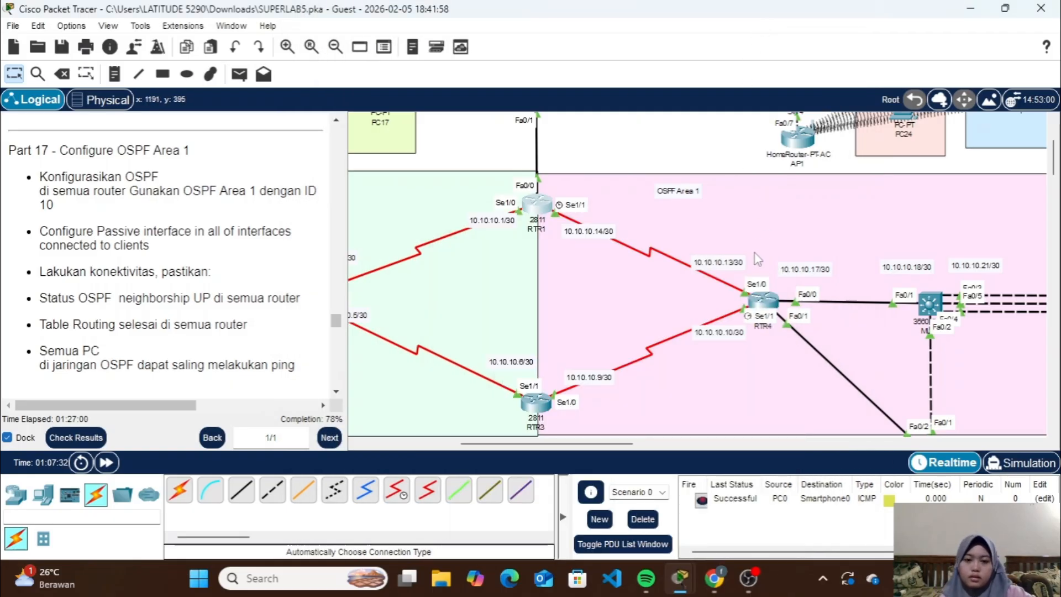
Open RTR4's command line, exit interface configuration and enter router configuration for OSPF process 1
scroll(758, 264, down, 3)
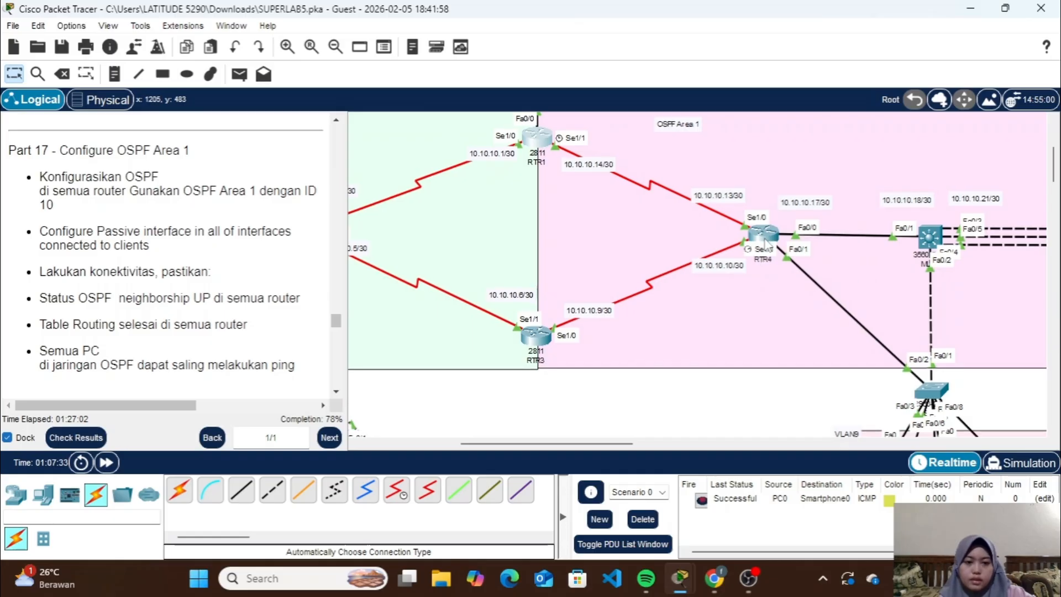
click(765, 238)
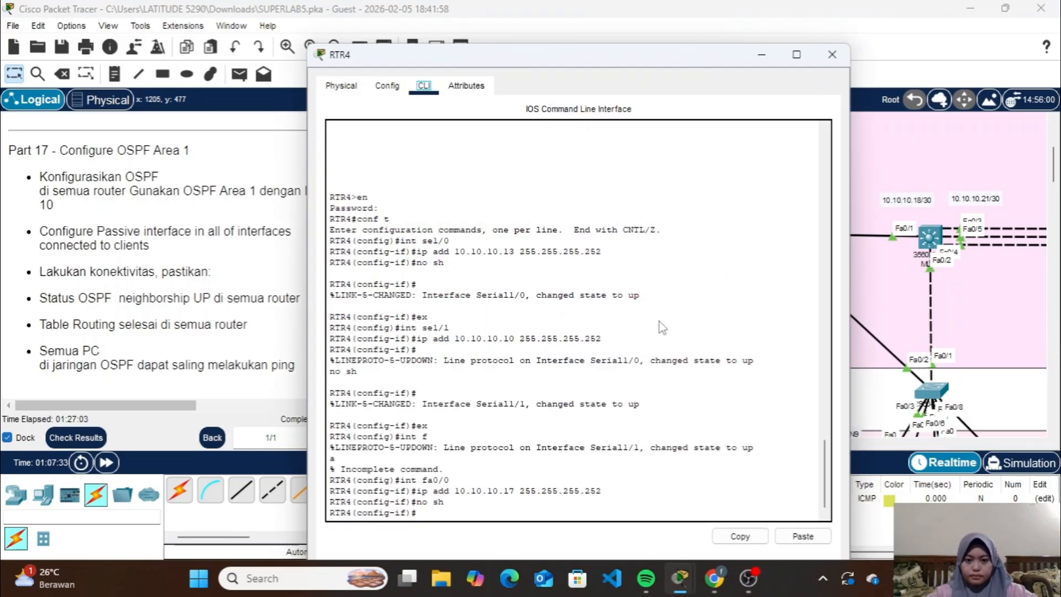
click(589, 477)
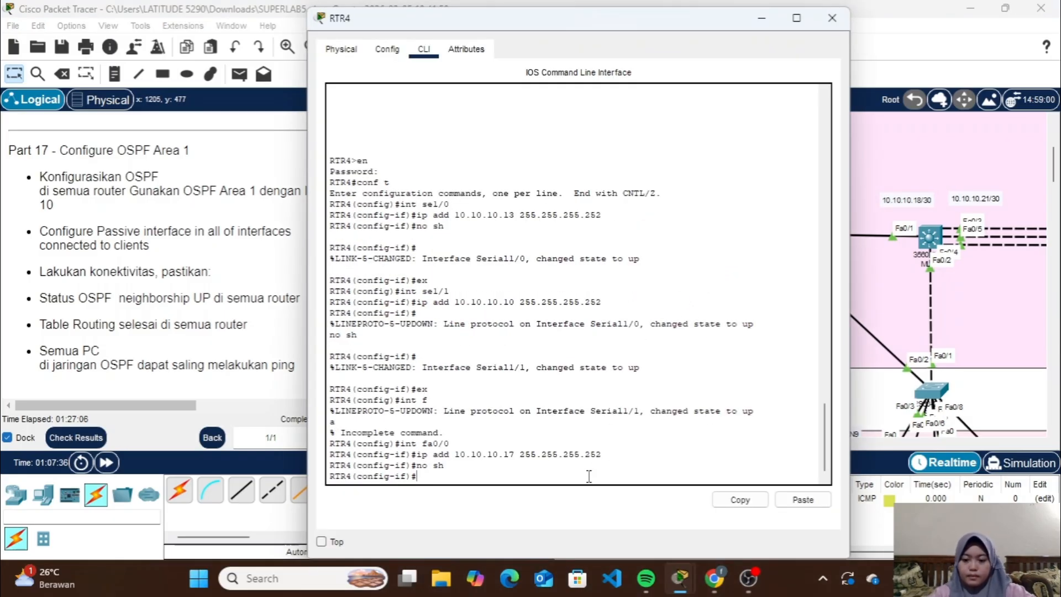
text(ex)
key(Return)
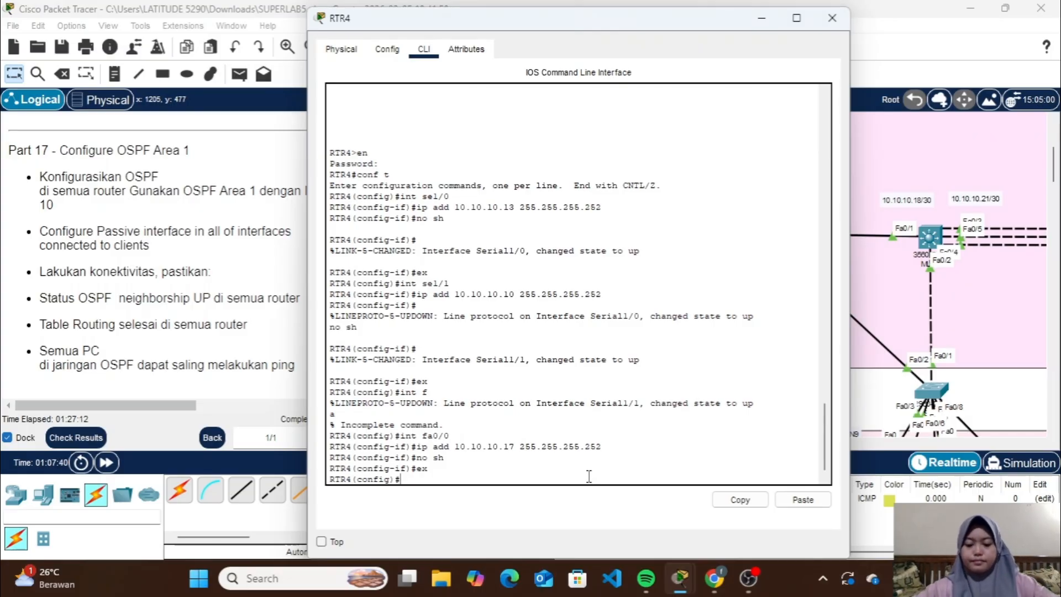
text(router)
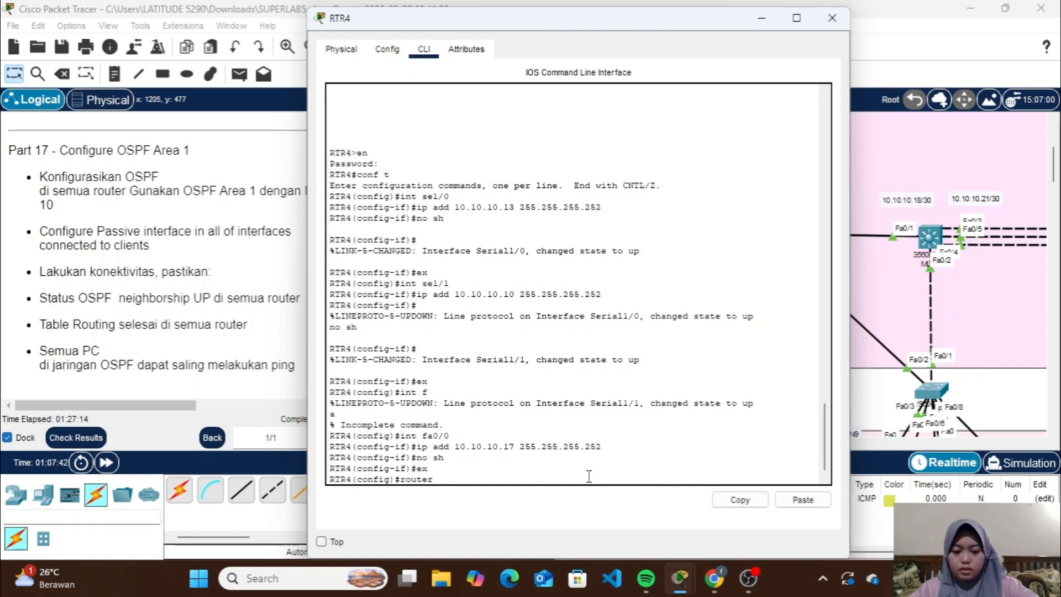
text( ospf 1)
key(Return)
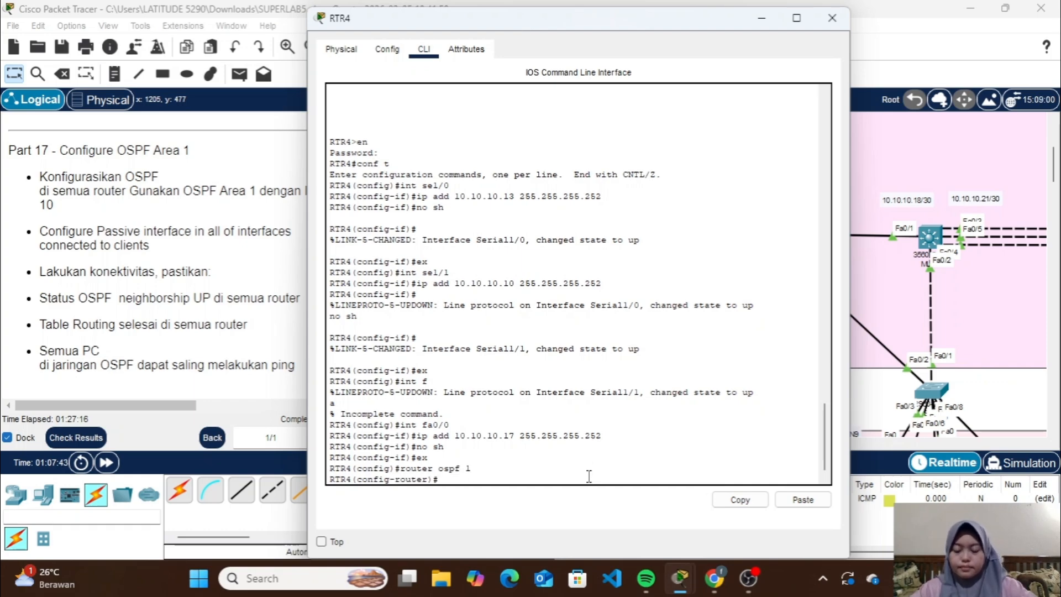
Advertise network 10.10.10.12 with wildcard 0.0.0.3 in OSPF area 1 on RTR4, check its links in the topology and reopen its command line
text(net 10)
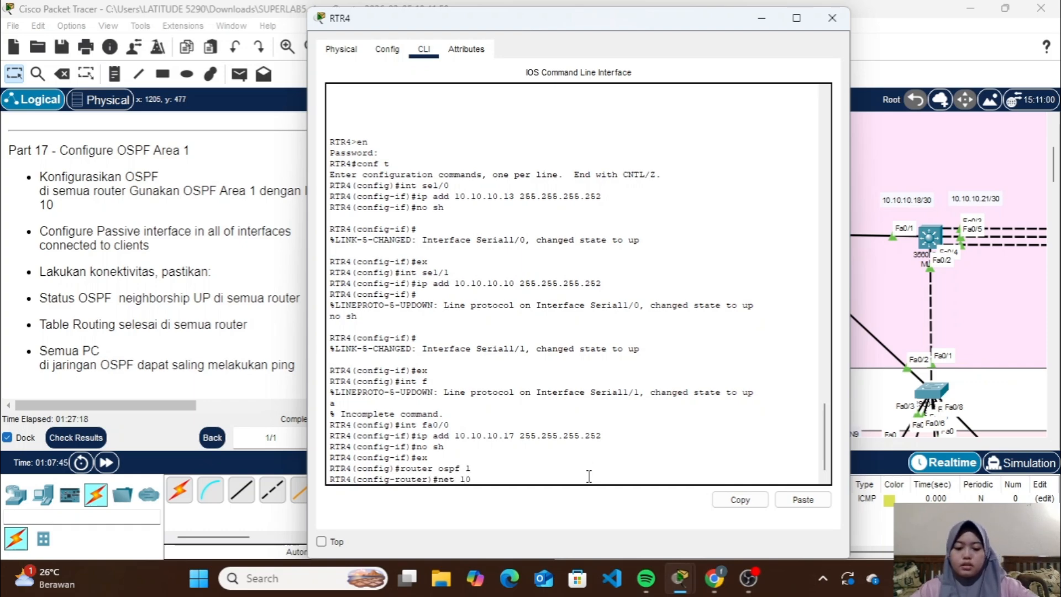
text(.10.10.1)
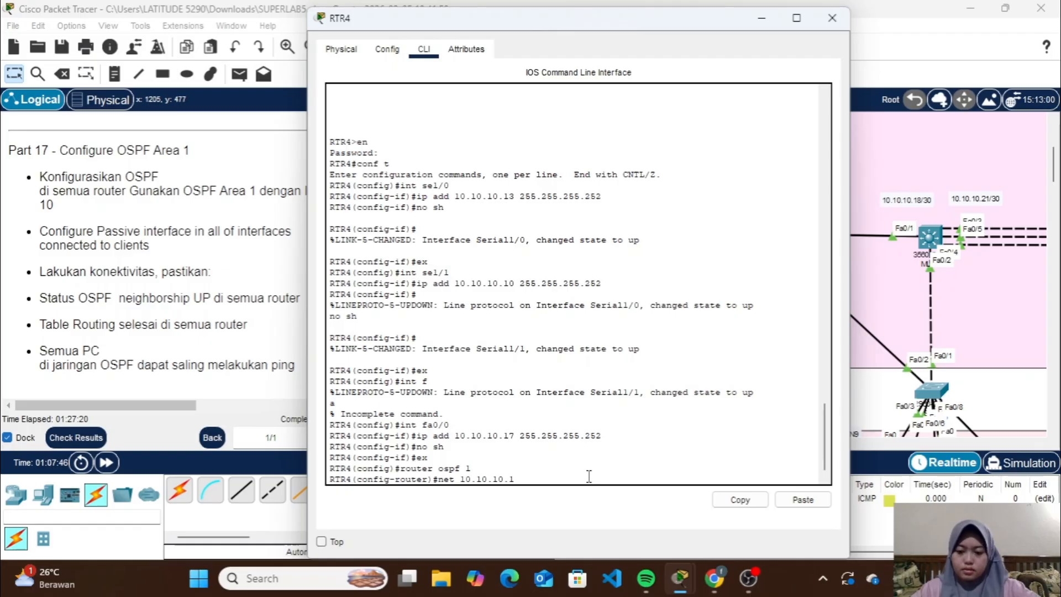
text(2 0.0.0)
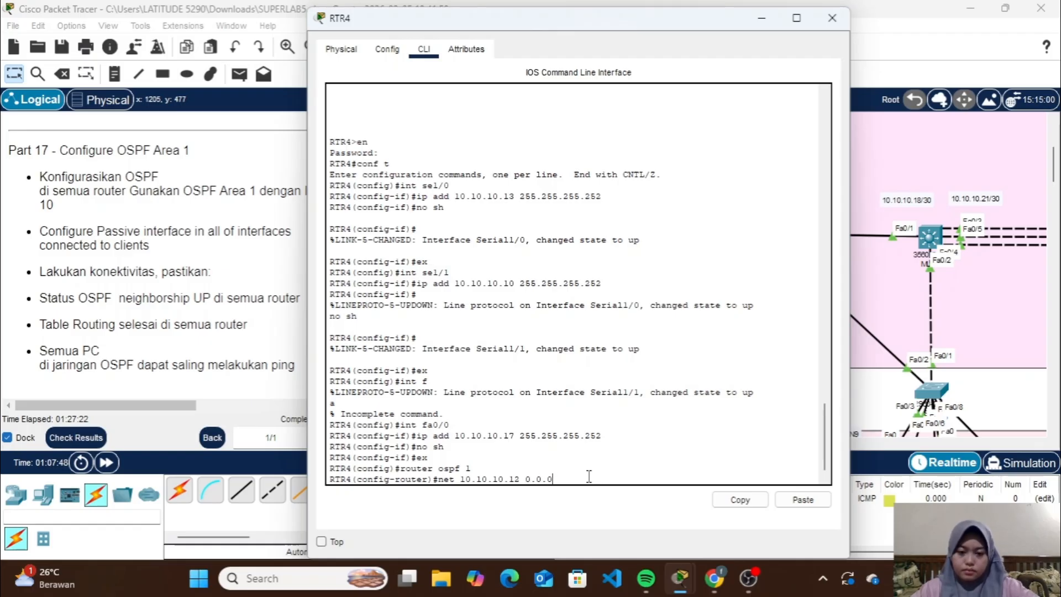
text(.3 area 1)
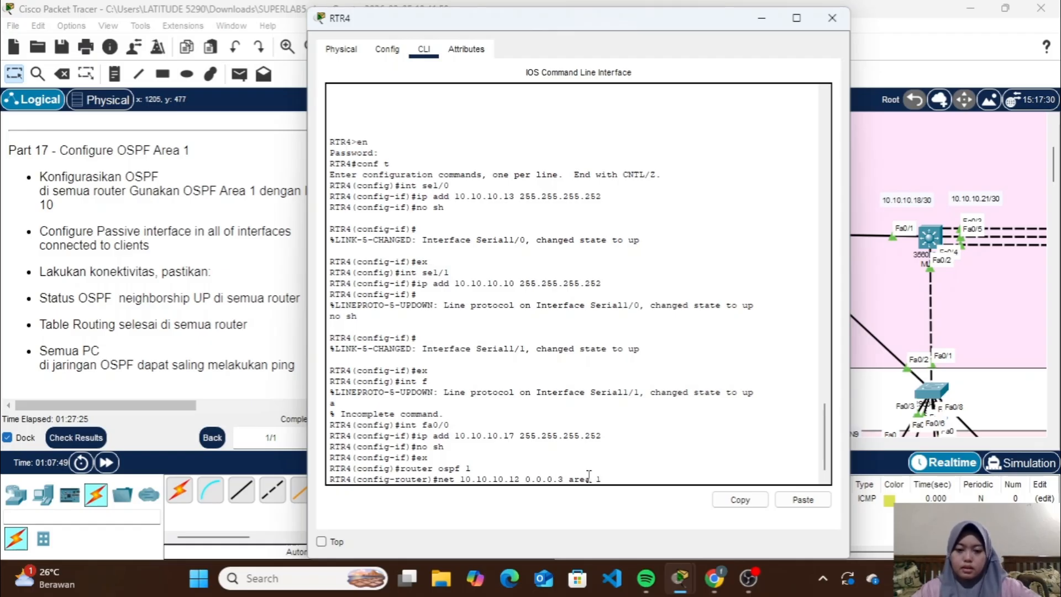
key(Return)
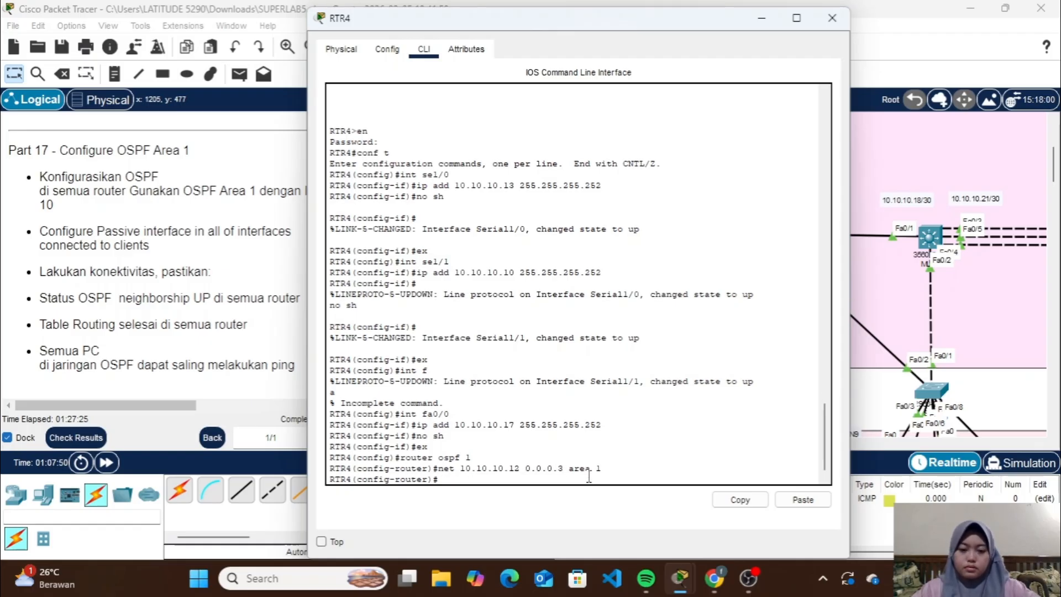
click(833, 20)
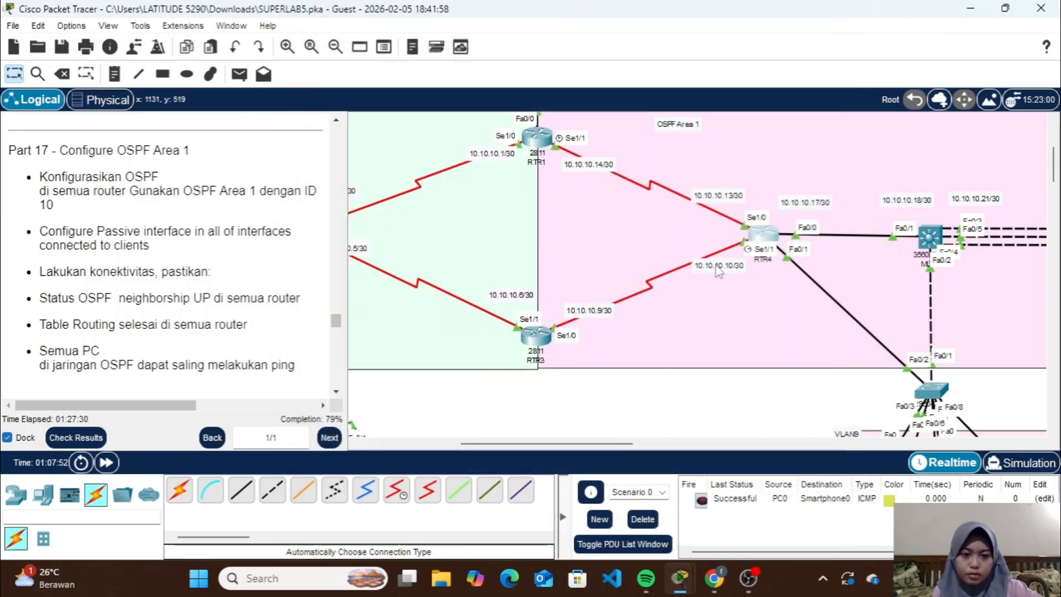
click(763, 241)
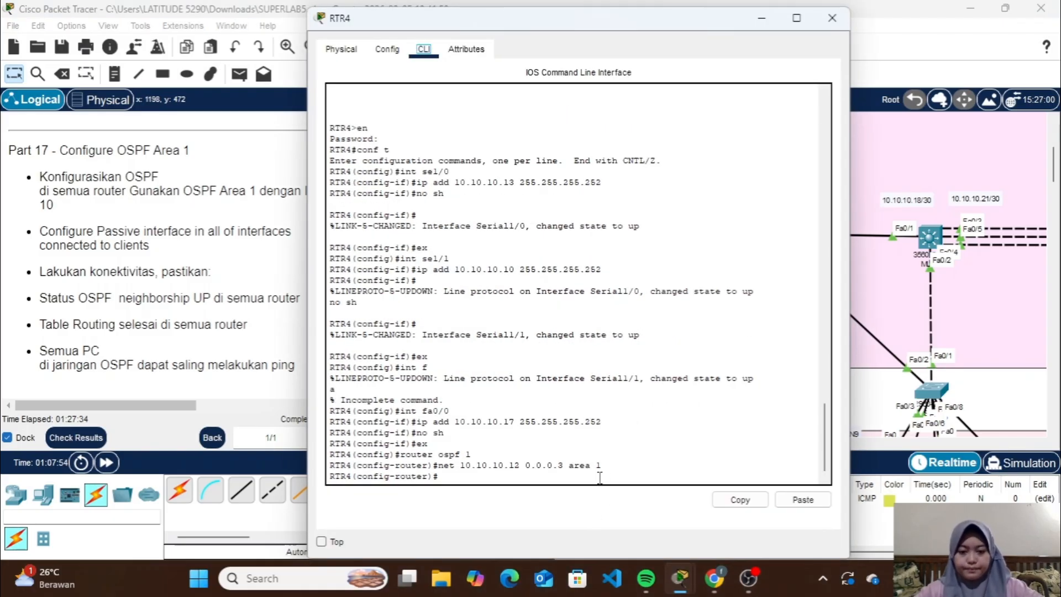
Advertise network 10.10.10.8 with wildcard 0.0.0.3 in OSPF area 1 on RTR4 and minimize its window
click(599, 478)
key(Up)
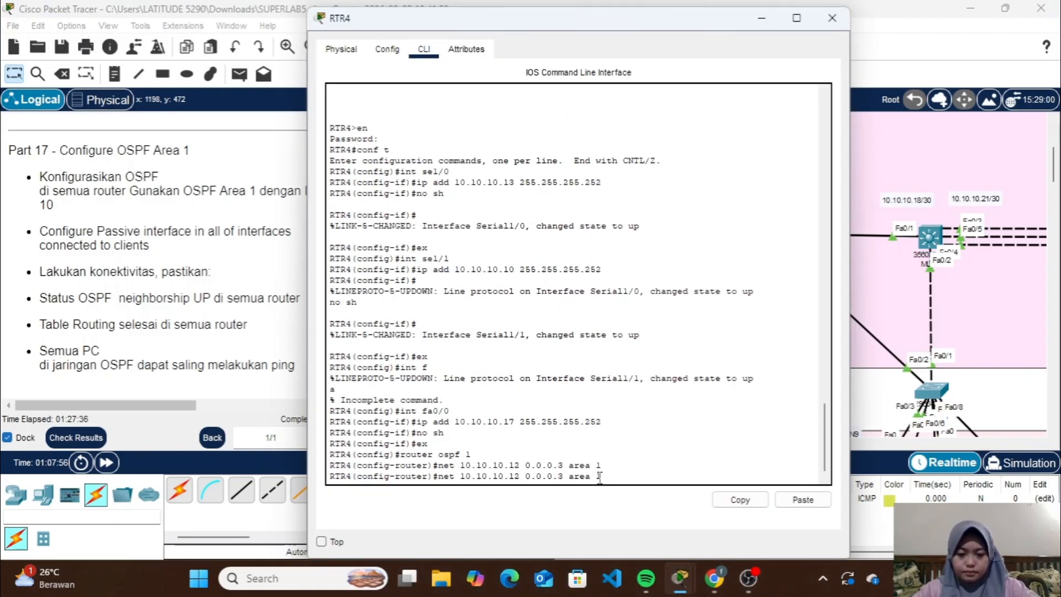
key(Left)
key(BackSpace)
key(BackSpace)
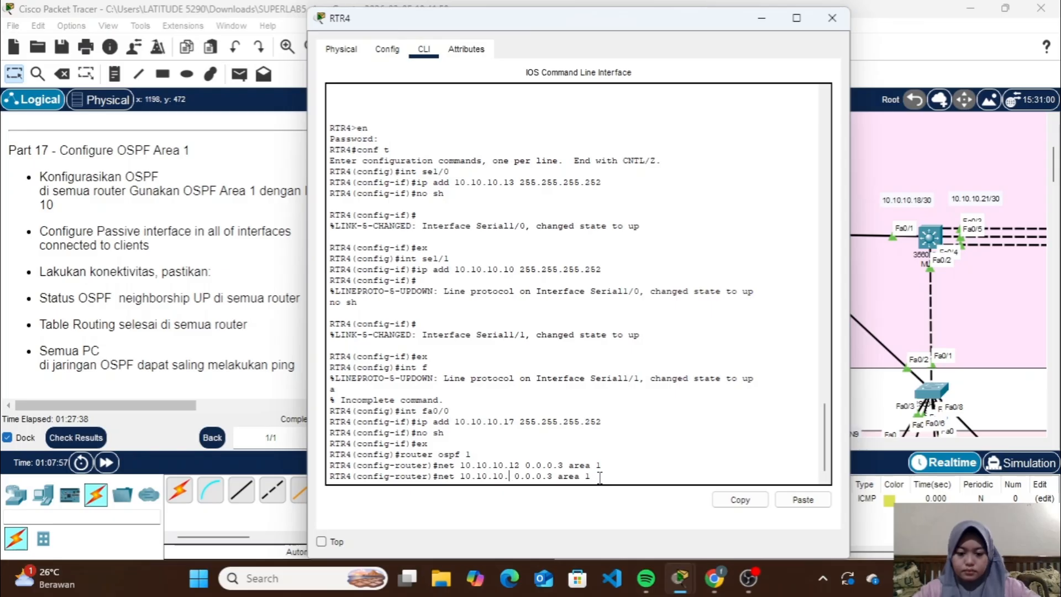
text(8)
key(Return)
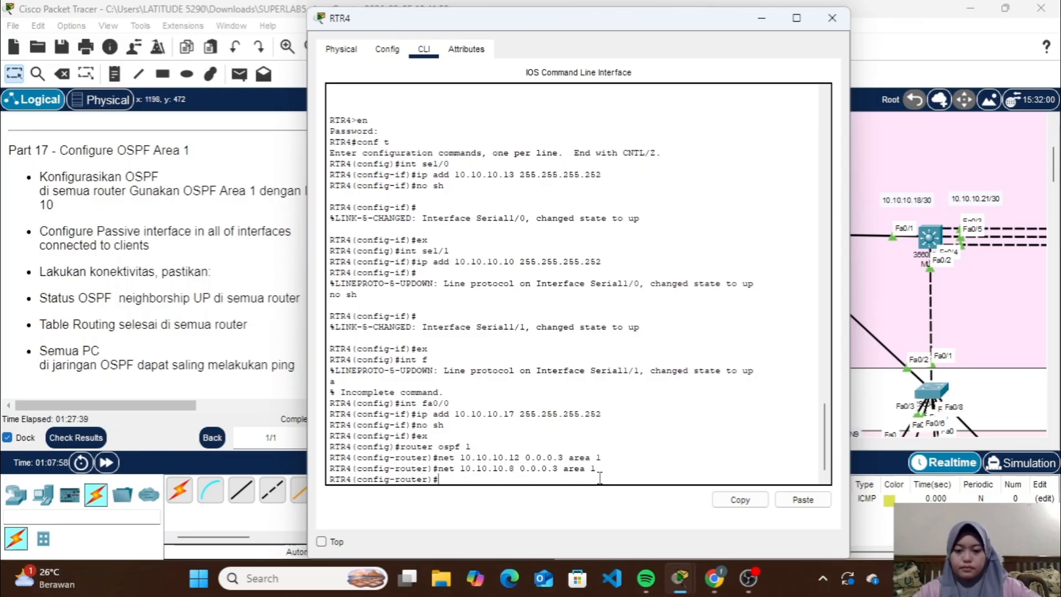
click(764, 19)
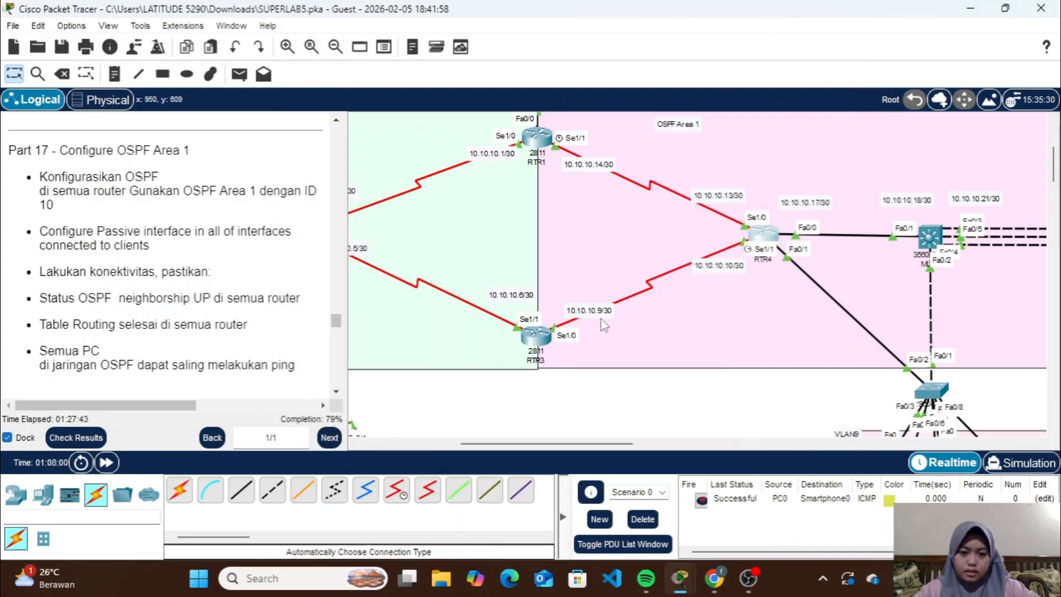
Open RTR3's command line, exit the current router configuration and re-enter it for OSPF process 1
click(533, 341)
key(Return)
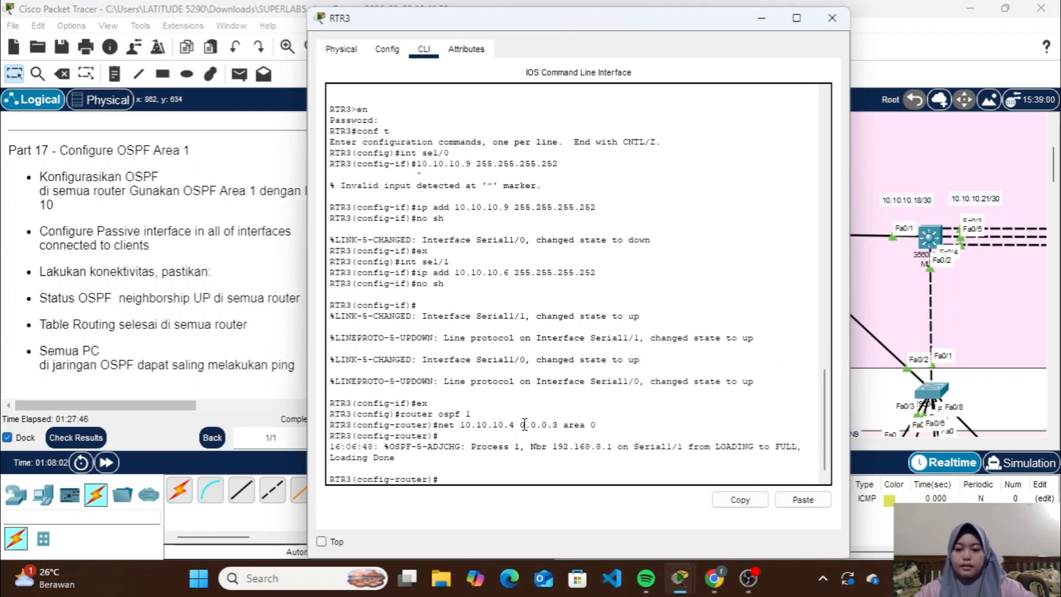
text(ex)
key(Return)
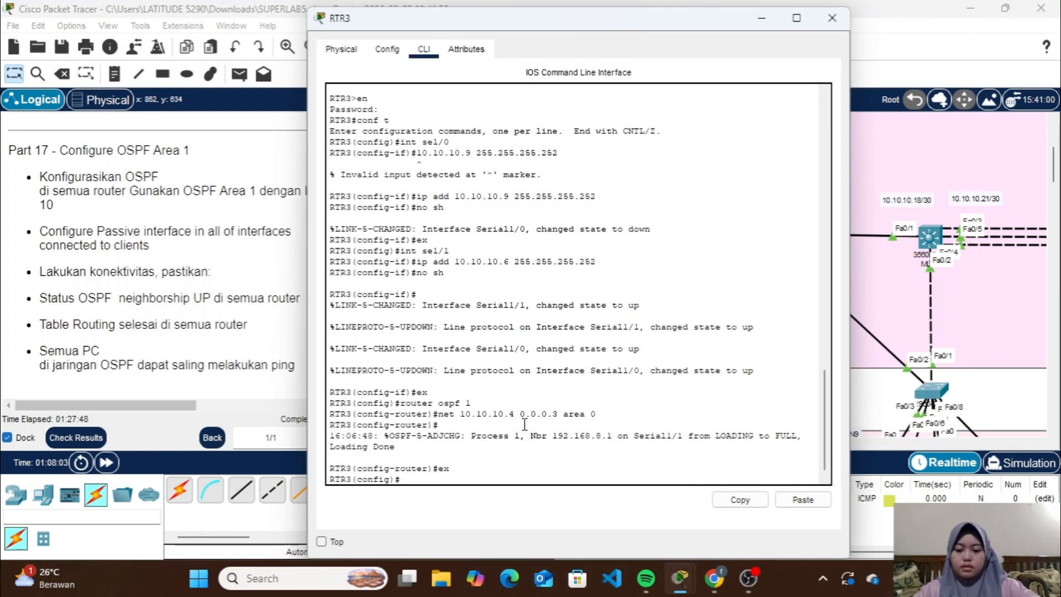
text(roue)
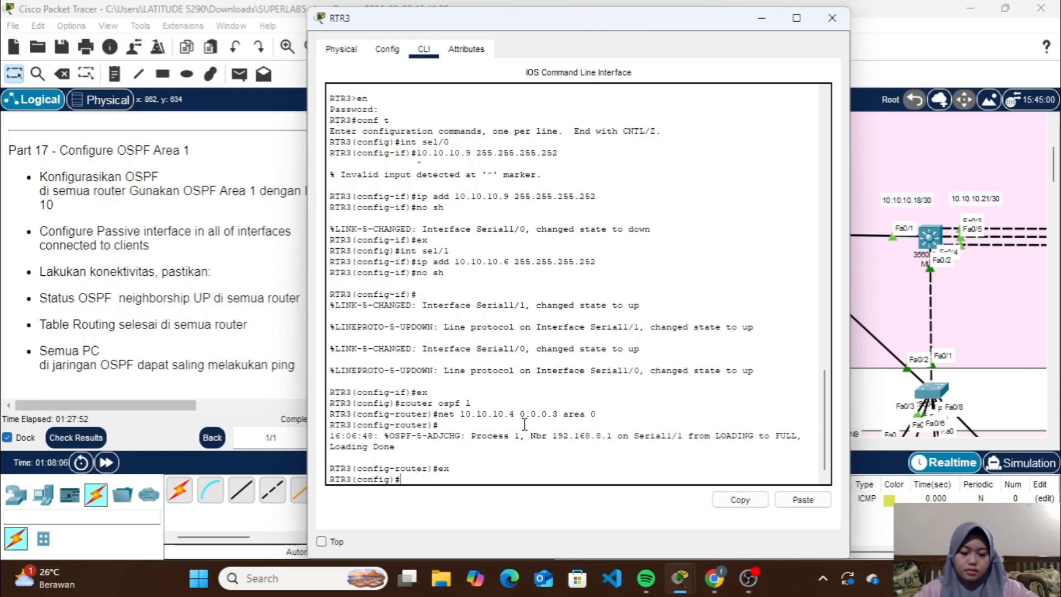
text(router ospf 1)
key(Return)
Advertise network 10.10.10.8 with wildcard 0.0.0.3 in OSPF area 1 on RTR3 and close its window
key(Up)
key(Up)
key(Up)
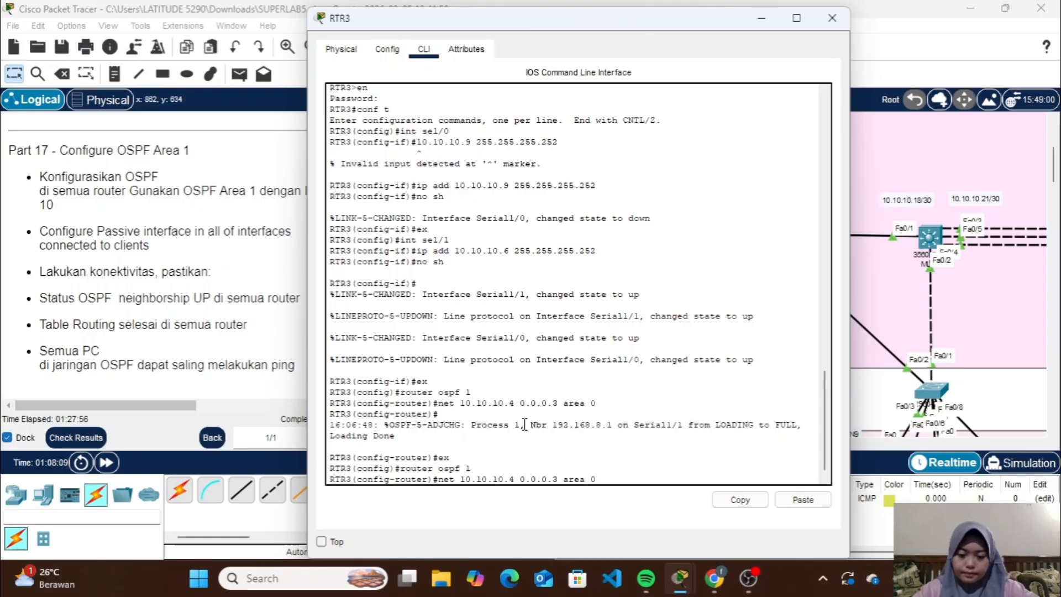
key(Left)
key(Left)
key(Left)
key(Left)
key(Left)
key(Left)
key(Left)
key(Left)
key(Left)
key(Left)
key(Left)
key(Left)
key(Left)
key(Left)
key(Left)
key(BackSpace)
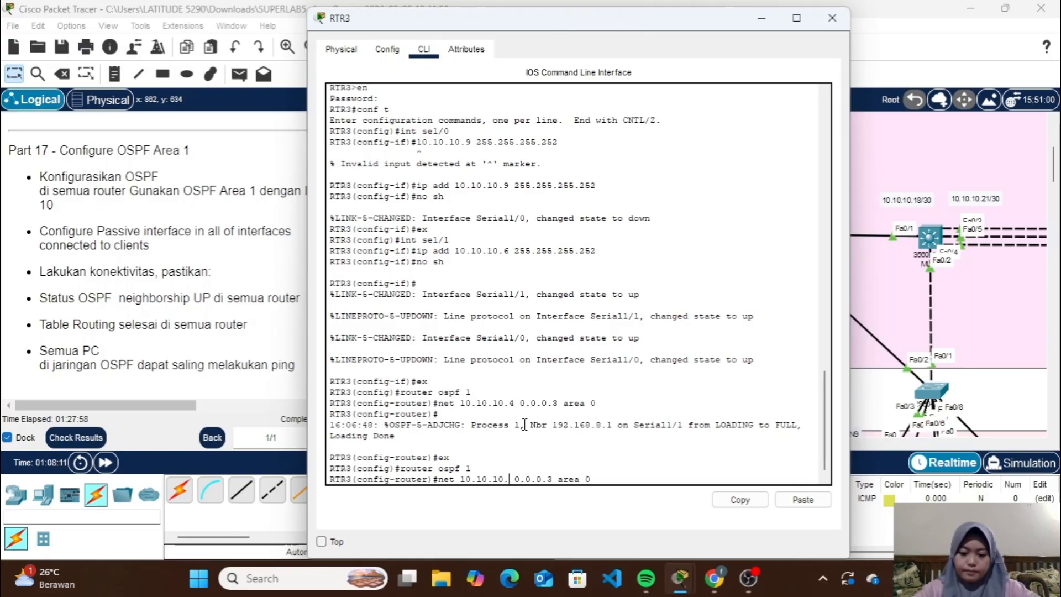
text(8)
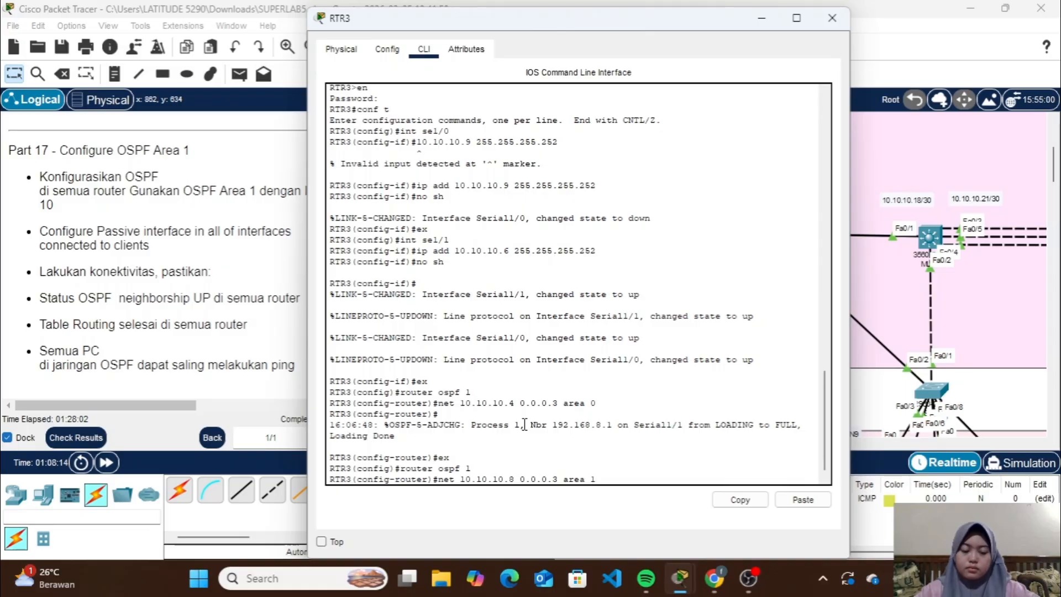
key(Return)
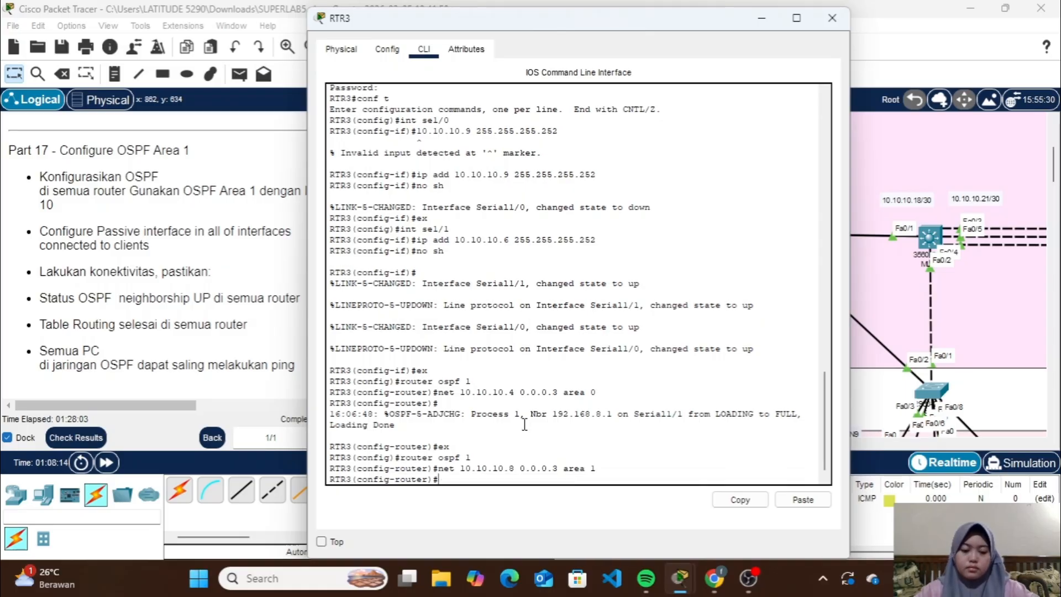
click(830, 22)
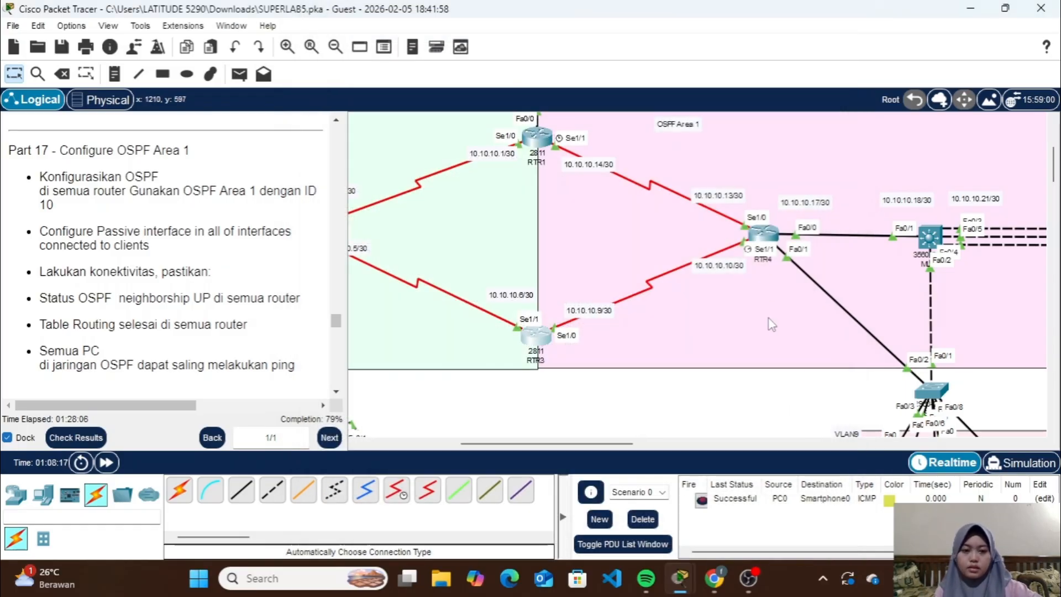
Reopen RTR4's command line, advertise network 10.10.10.16 with wildcard 0.0.0.3 in OSPF area 1 and minimize its window
scroll(712, 326, right, 3)
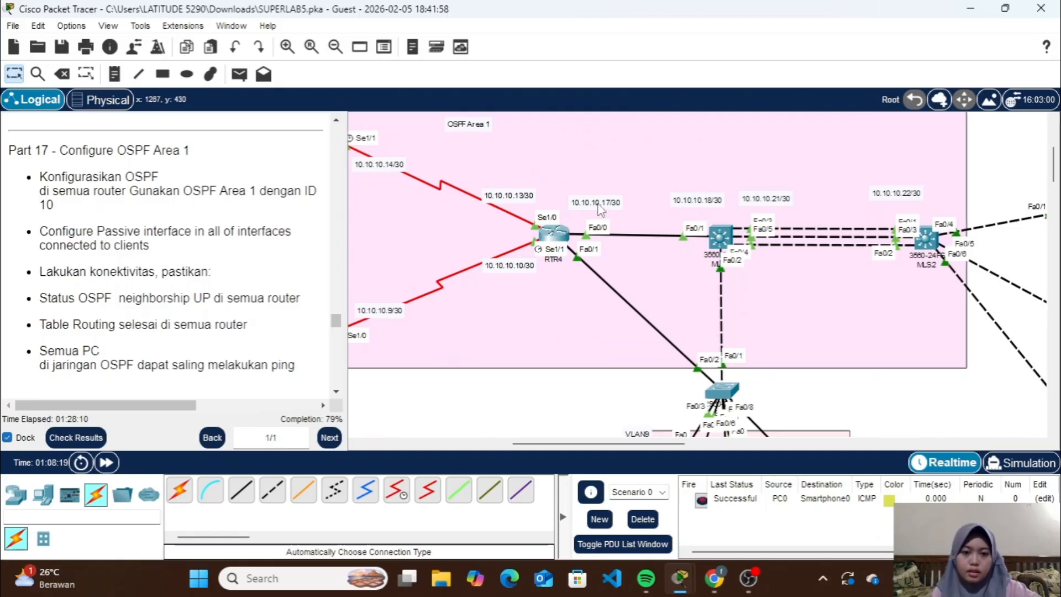
click(556, 237)
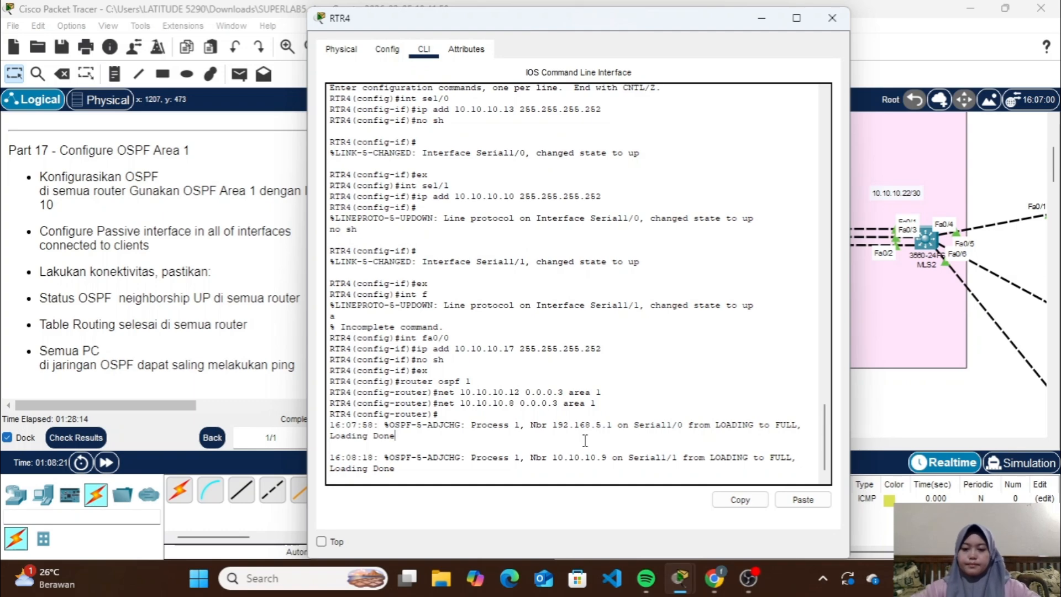
key(Up)
key(Left)
key(Left)
key(Left)
key(Left)
key(Left)
key(Left)
key(Left)
key(Left)
key(Left)
key(Left)
key(Left)
key(Left)
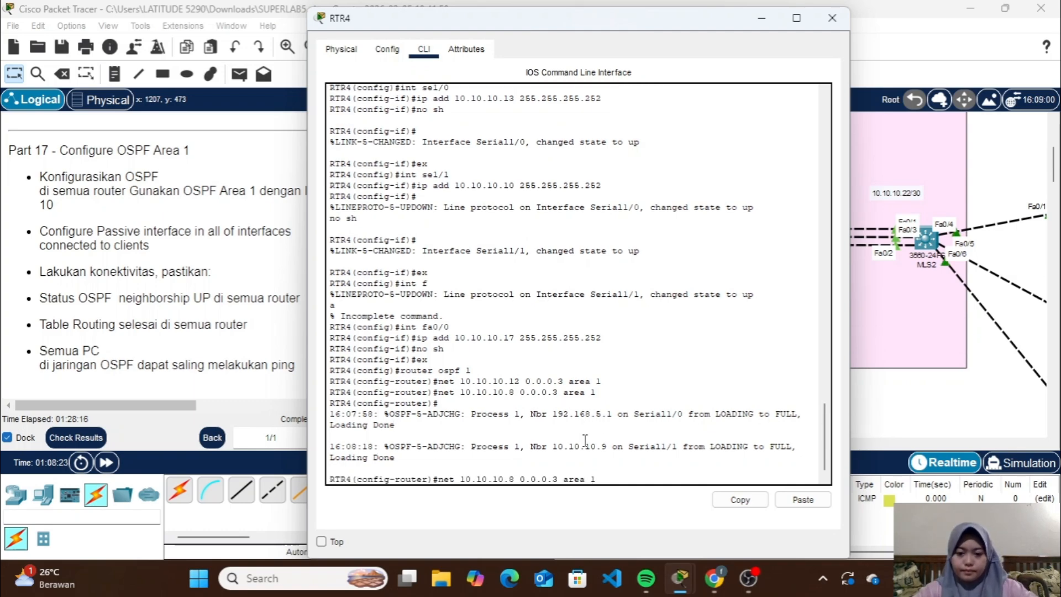
key(BackSpace)
text(16)
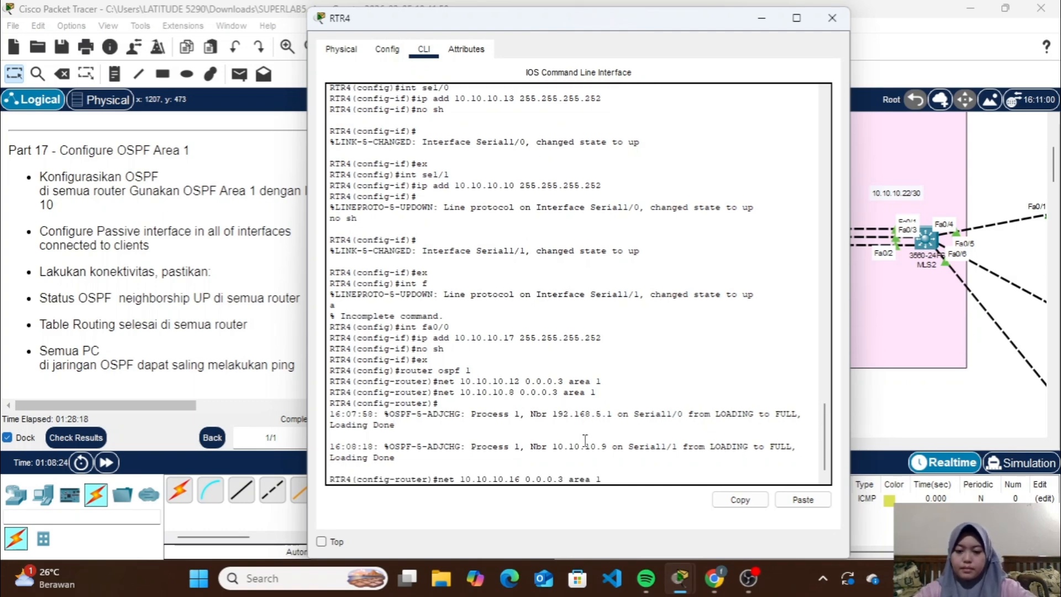
key(Return)
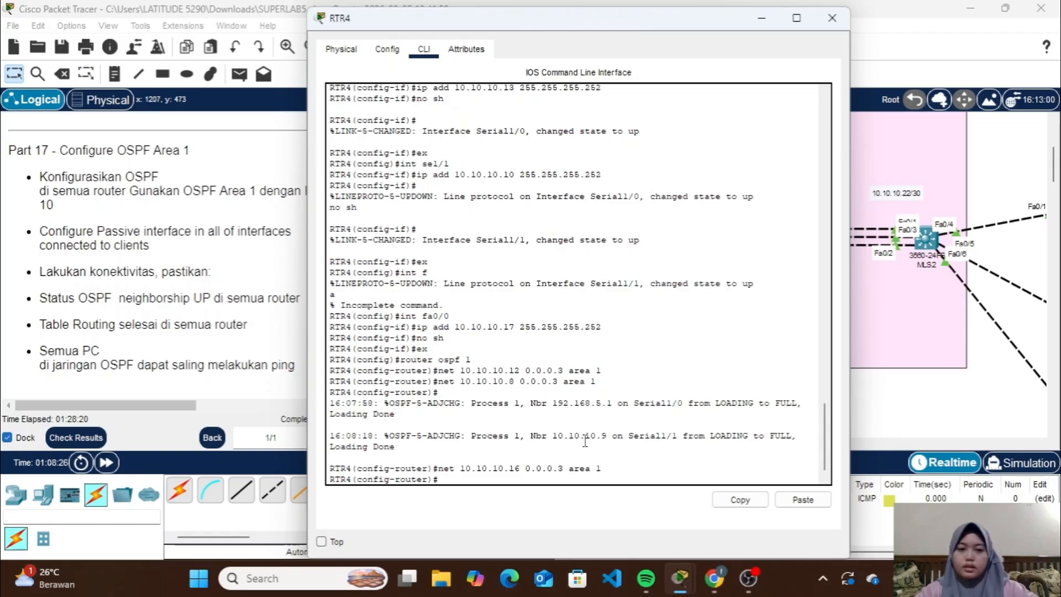
click(761, 18)
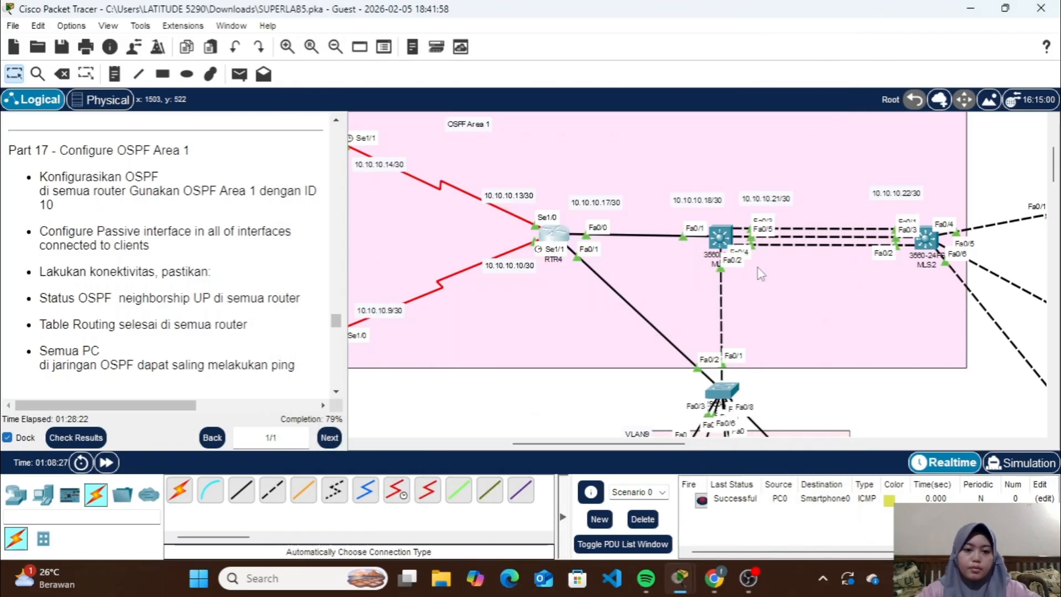
Check the server VLANs below RTR4 in the topology and advertise network 192.168.9.0 with wildcard 0.0.0.255 in OSPF area 1 on RTR4
scroll(761, 274, down, 3)
scroll(641, 212, up, 2)
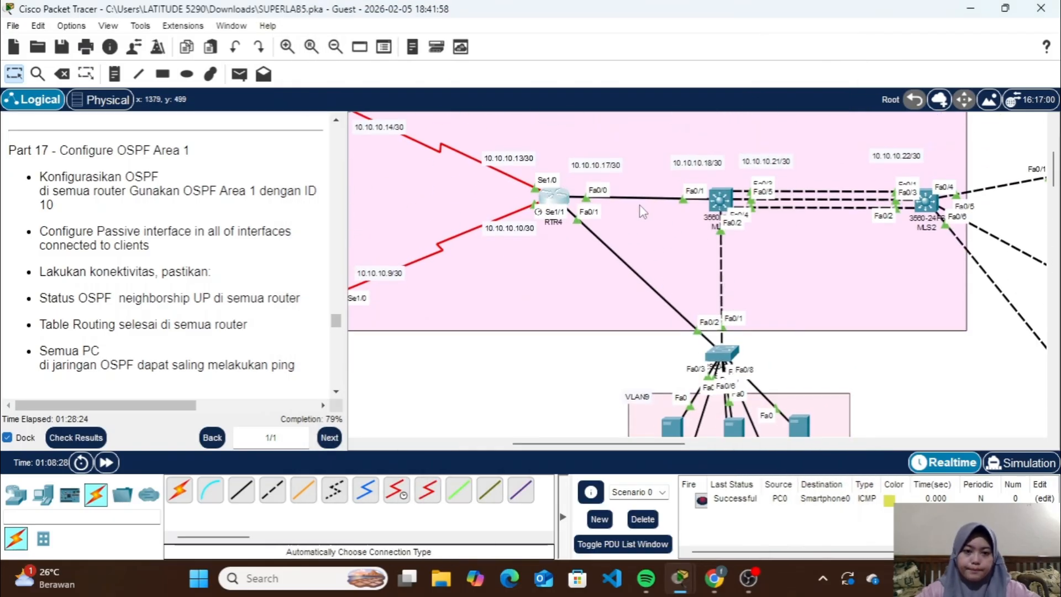
scroll(730, 391, down, 3)
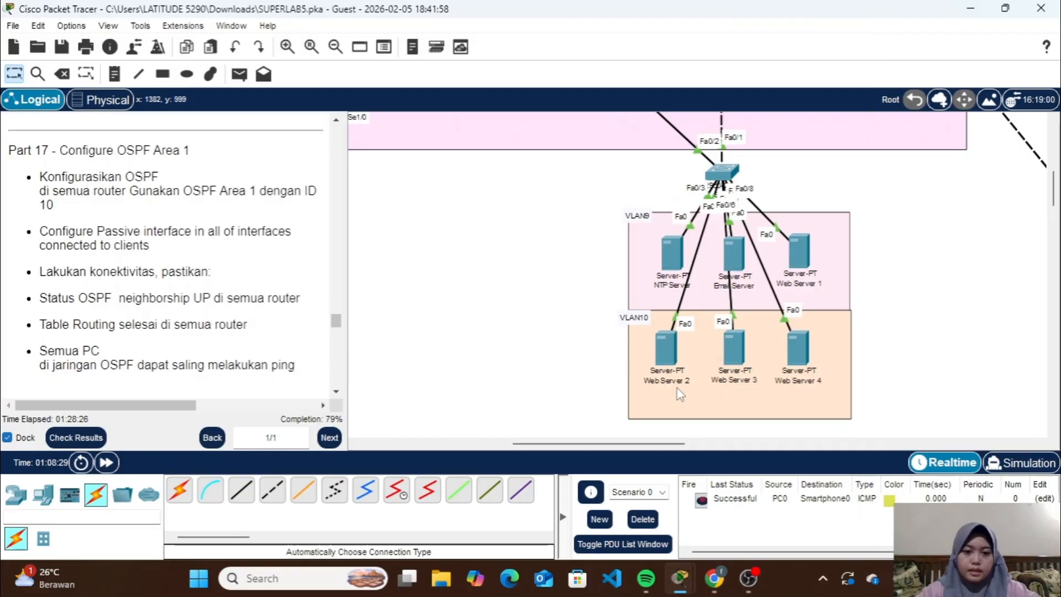
scroll(680, 394, up, 3)
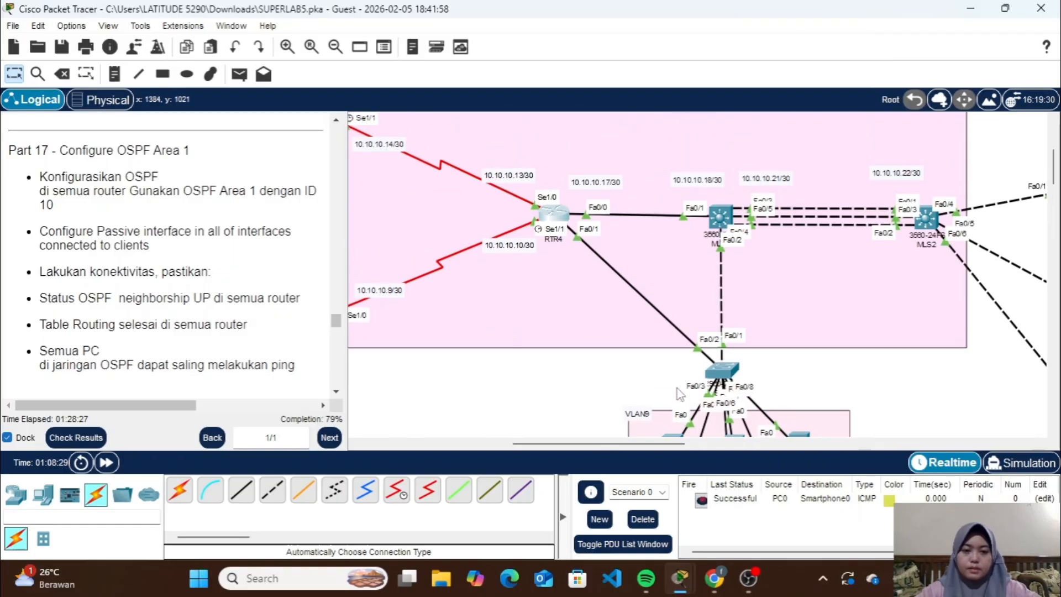
click(553, 216)
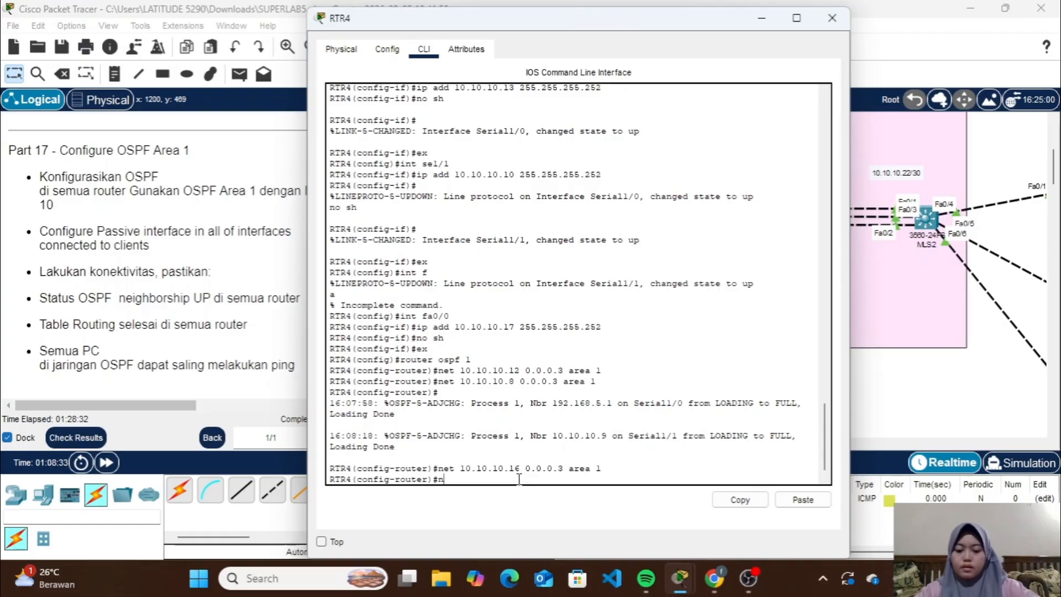
text(net 192.16)
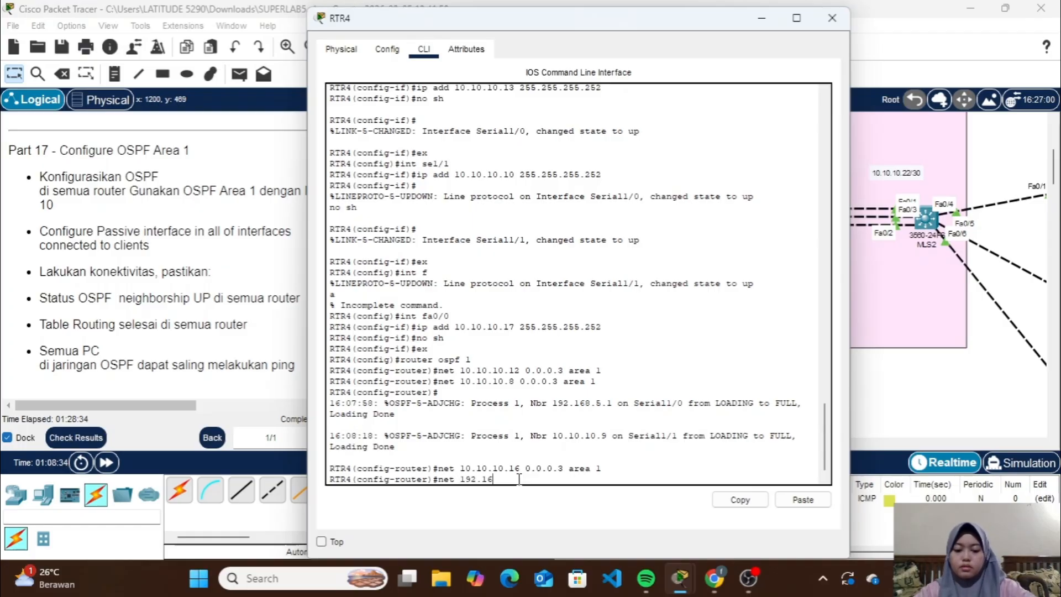
text(8.9.0)
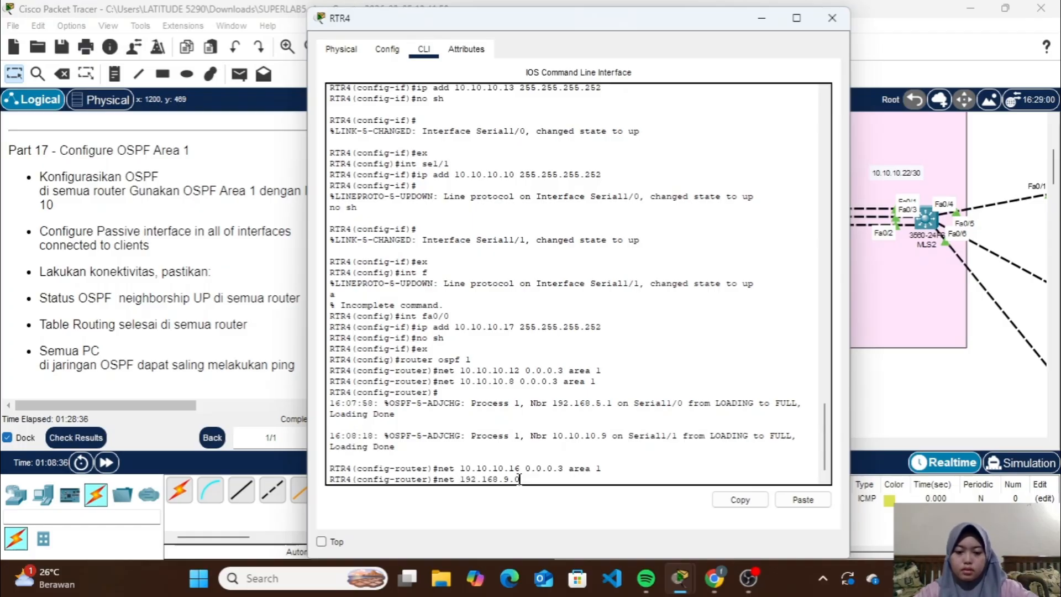
text( 0.0.0.255 area)
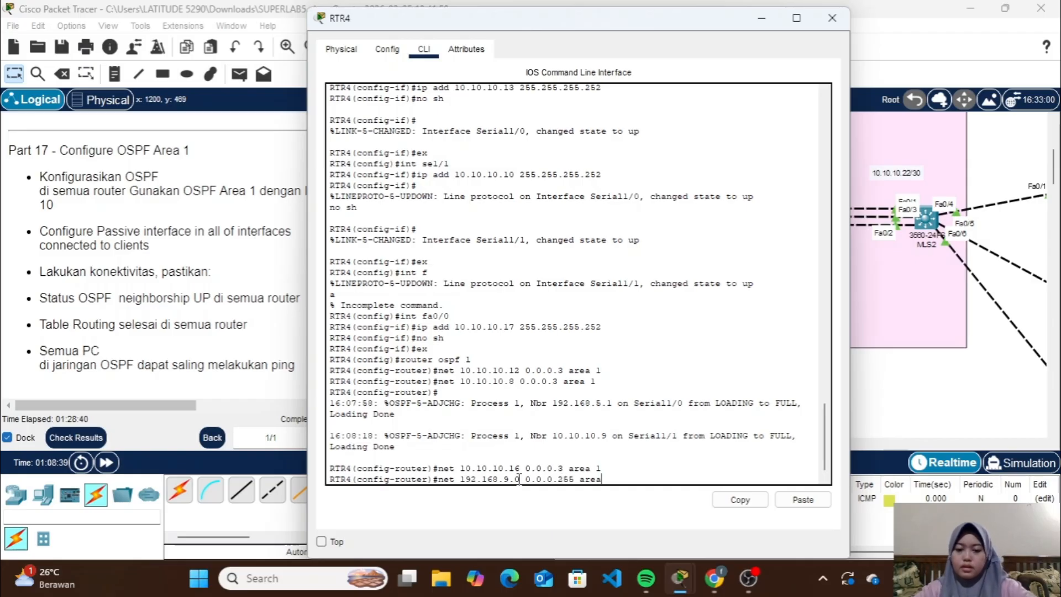
text( 1)
key(Return)
Advertise network 192.168.10.0 with wildcard 0.0.0.255 in OSPF area 1 on RTR4
key(Up)
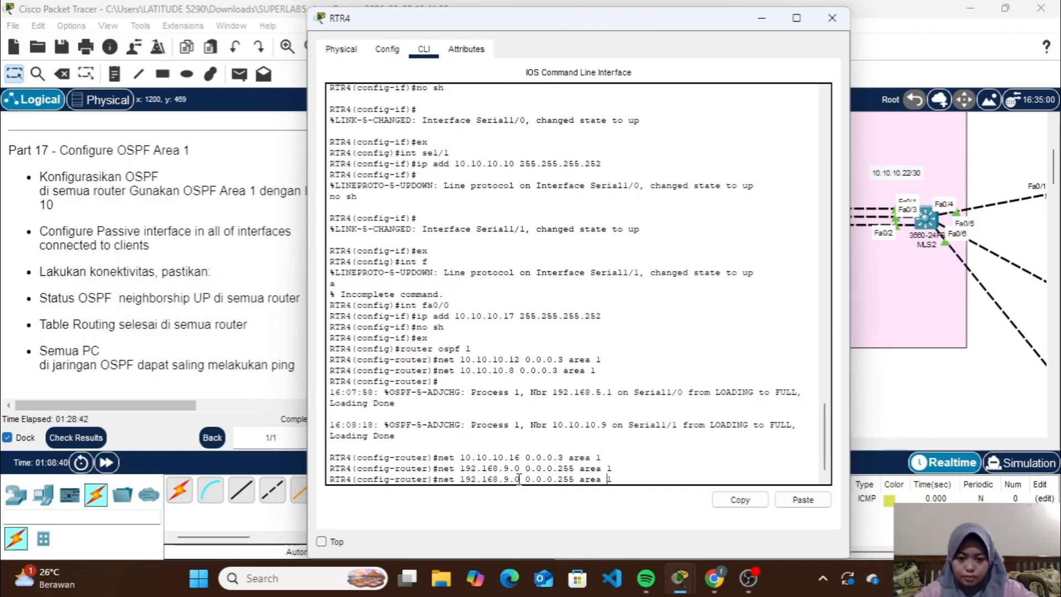
key(BackSpace)
text(10)
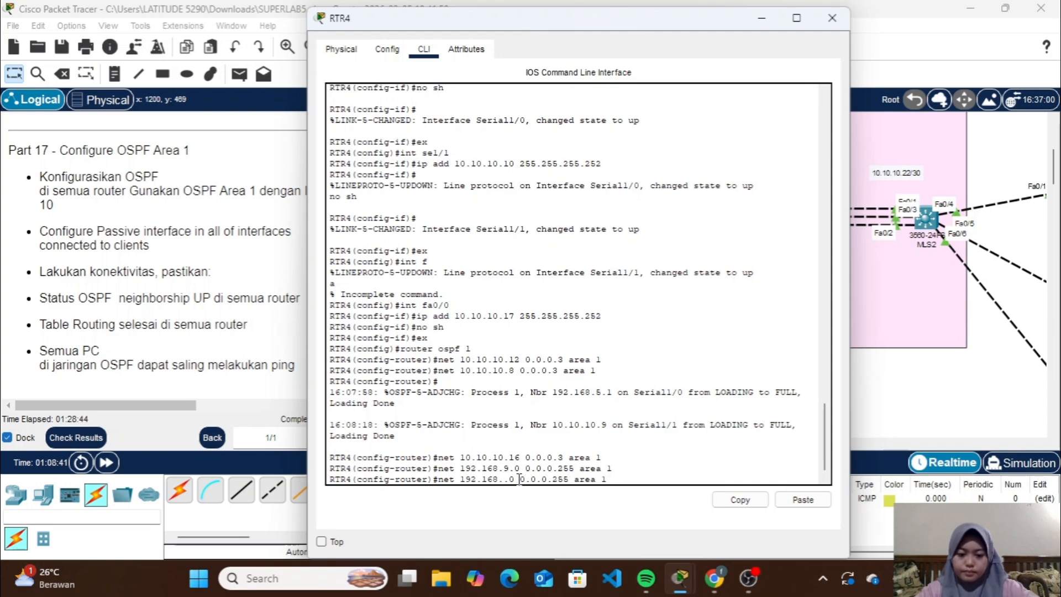
key(Return)
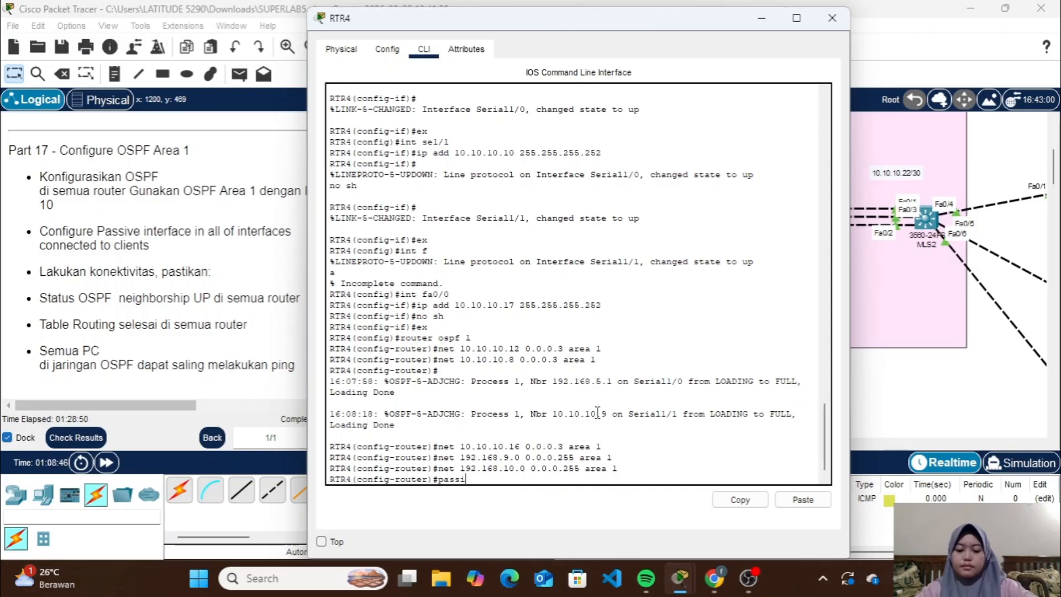
Make RTR4's subinterface fa0/1.9 passive for OSPF, checking the interface toward the servers in the topology
text(passive-interface)
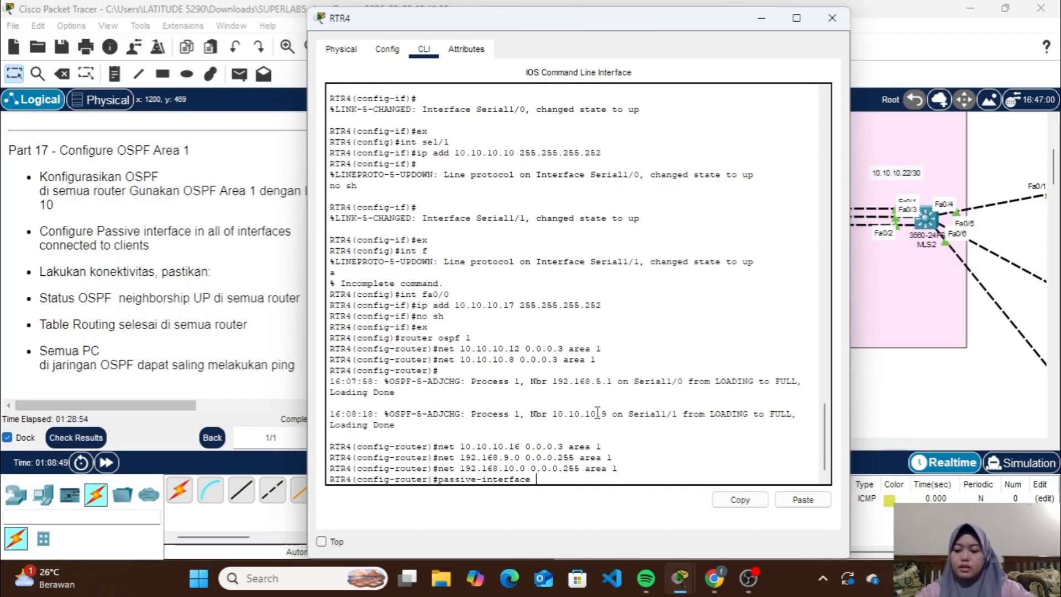
click(770, 19)
scroll(721, 320, down, 1)
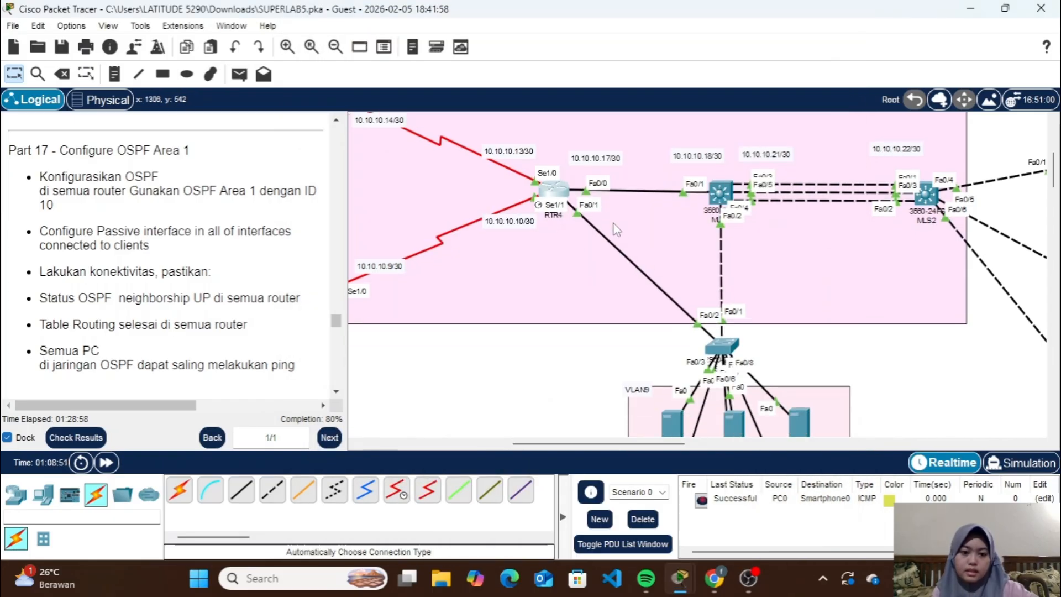
click(562, 197)
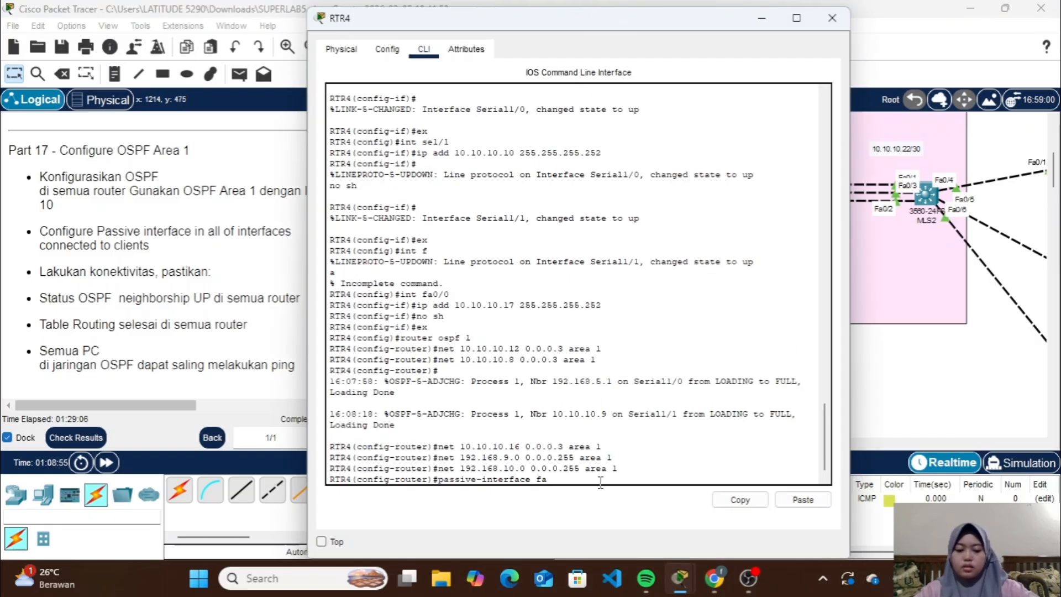
text(1.9)
key(Return)
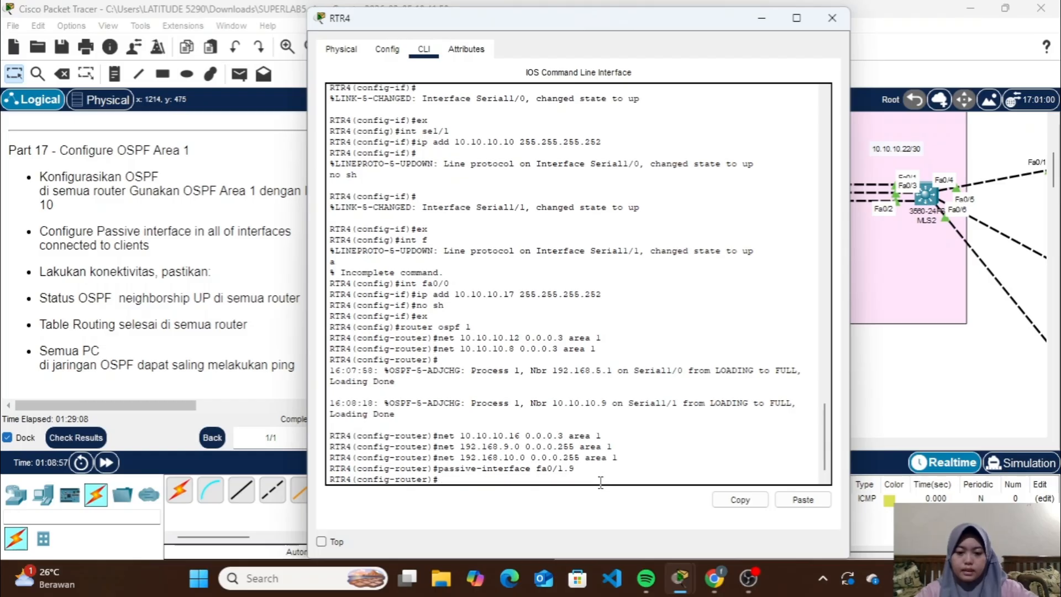
Make subinterface fa0/1.10 passive for OSPF on RTR4 and close its window
key(Up)
text(10)
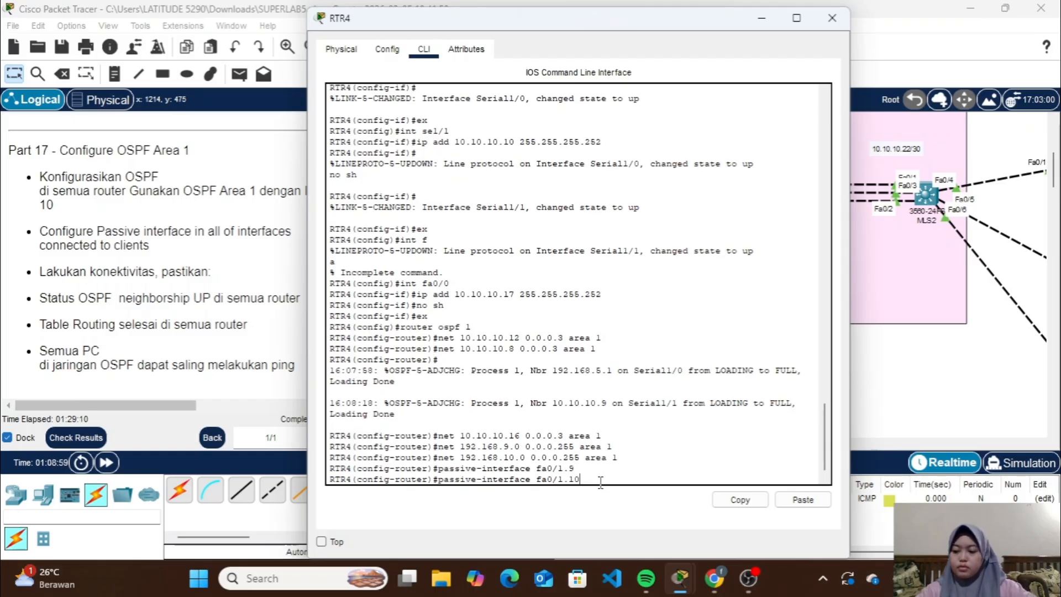
key(Return)
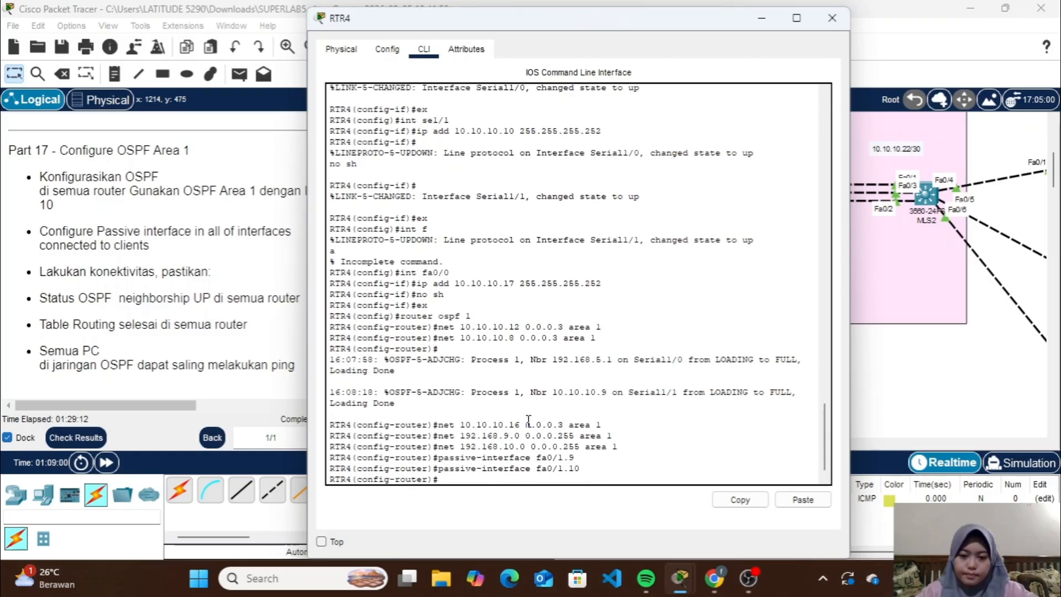
click(832, 18)
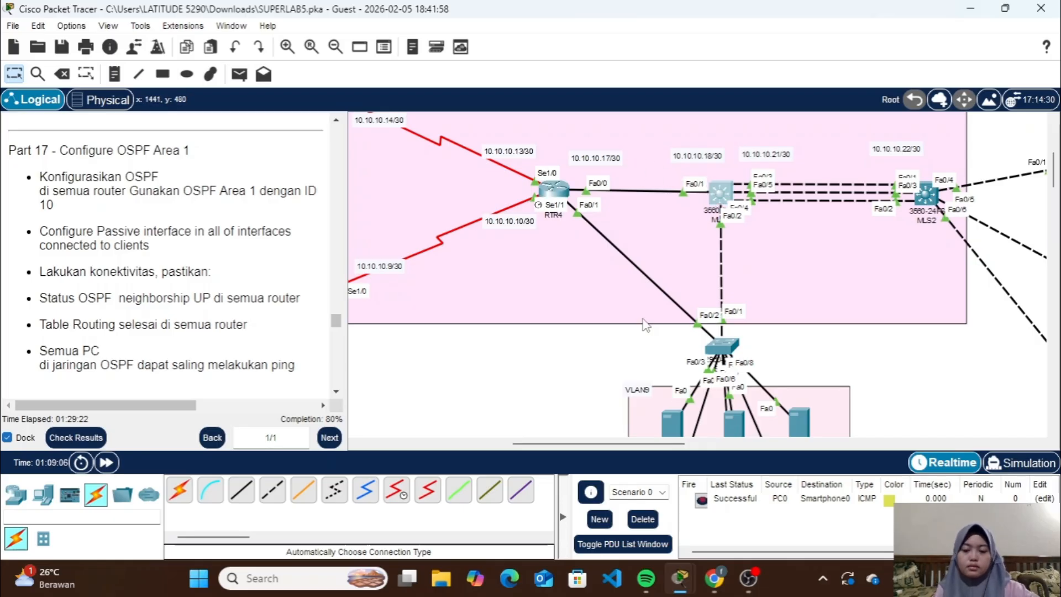
Open the command line of multilayer switch MLS1, leave the interface configuration and enable IP routing globally
click(719, 193)
drag(620, 377, 536, 480)
click(536, 482)
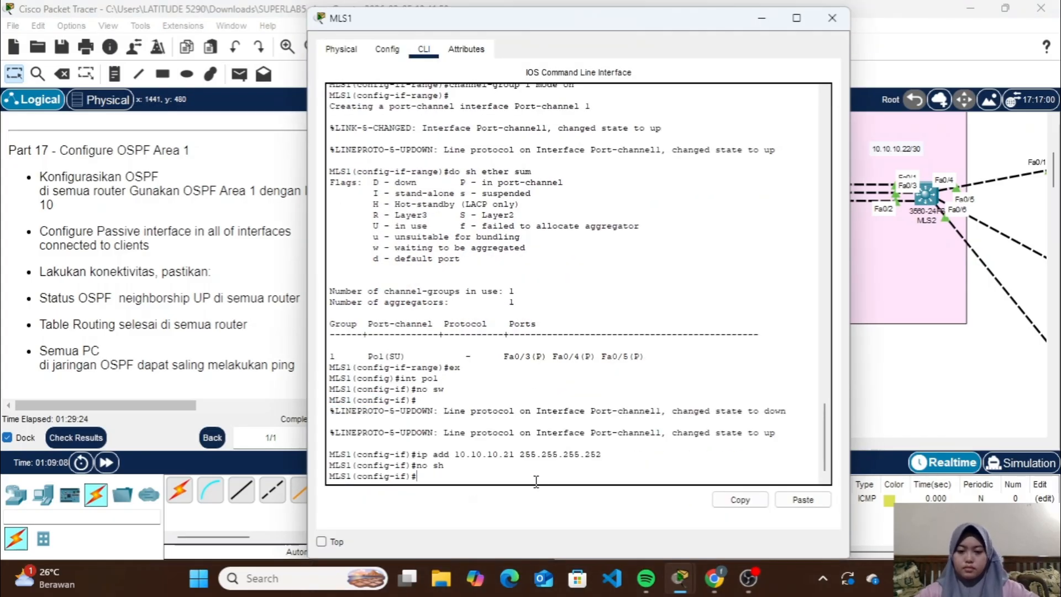
text(ex)
key(Return)
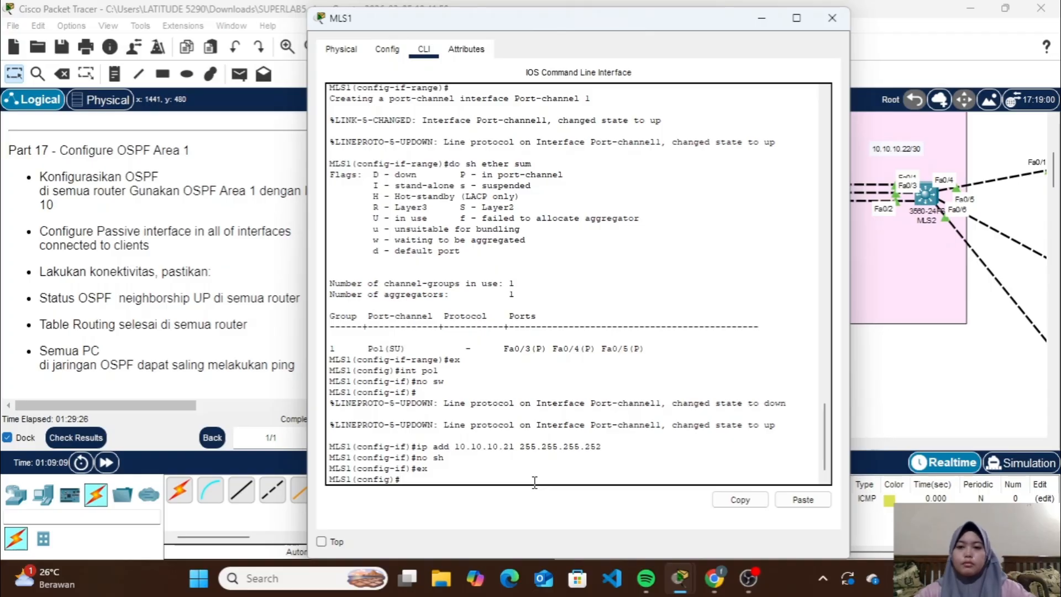
text(ip routing)
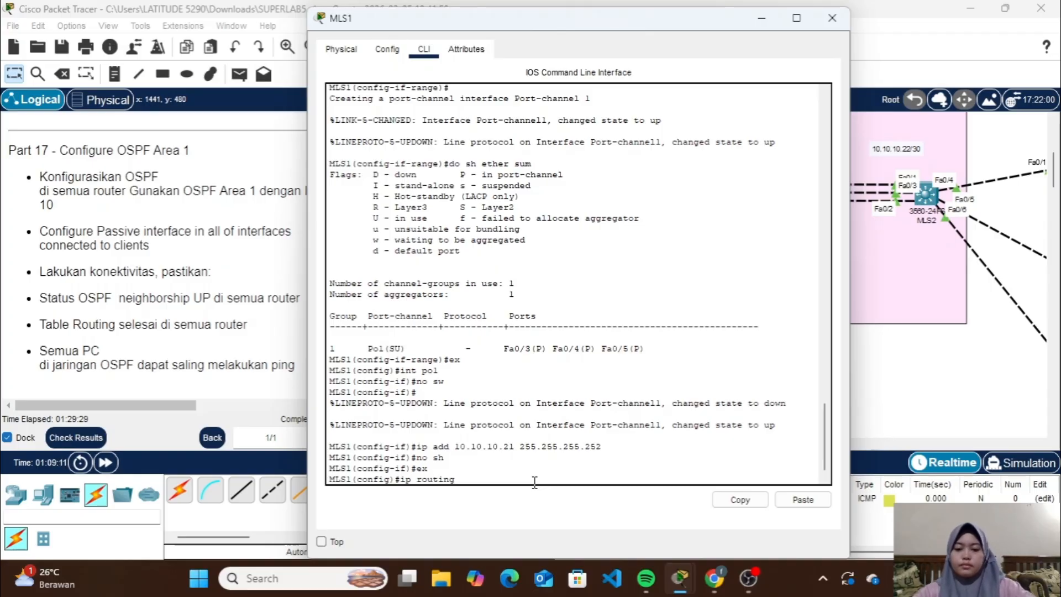
key(Return)
Enter configuration of OSPF routing process 1 on MLS1
text(ro)
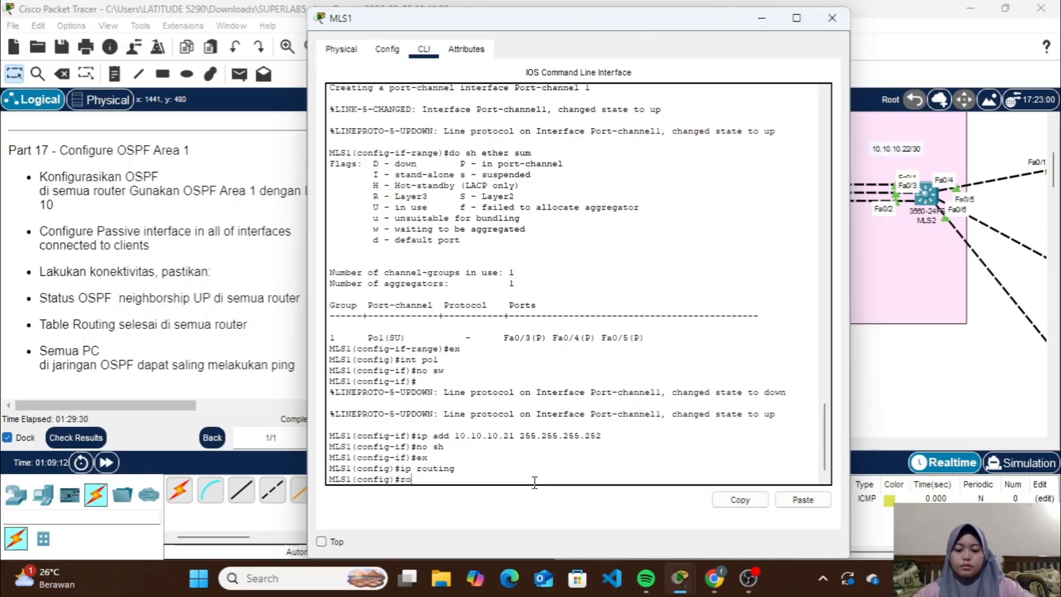
text(uter ospf)
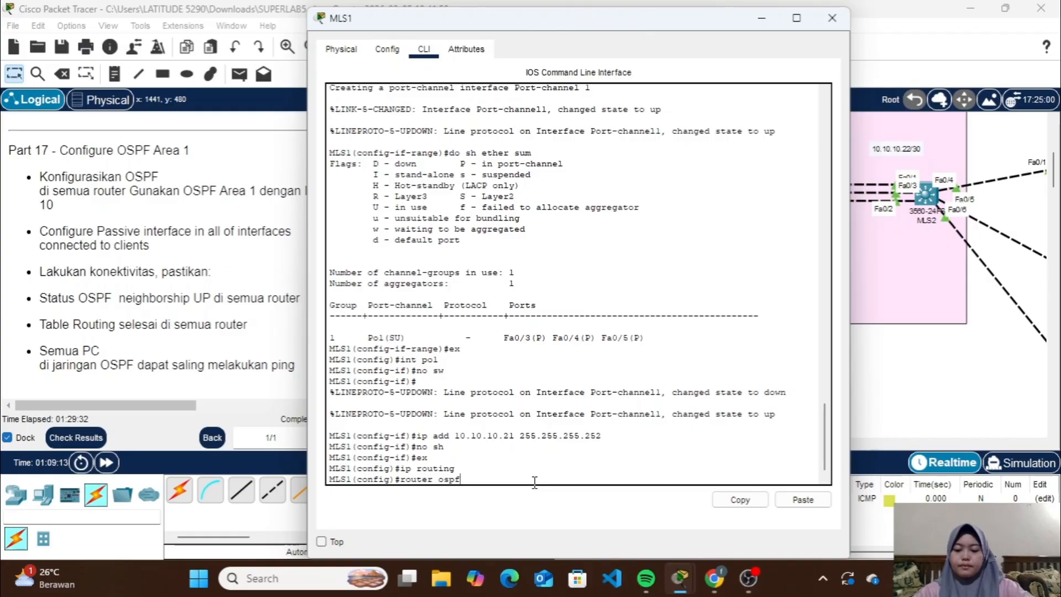
text( 1)
key(Return)
Advertise network 10.10.10.16 with wildcard 0.0.0.3 in OSPF area 1 on MLS1
text(net 1)
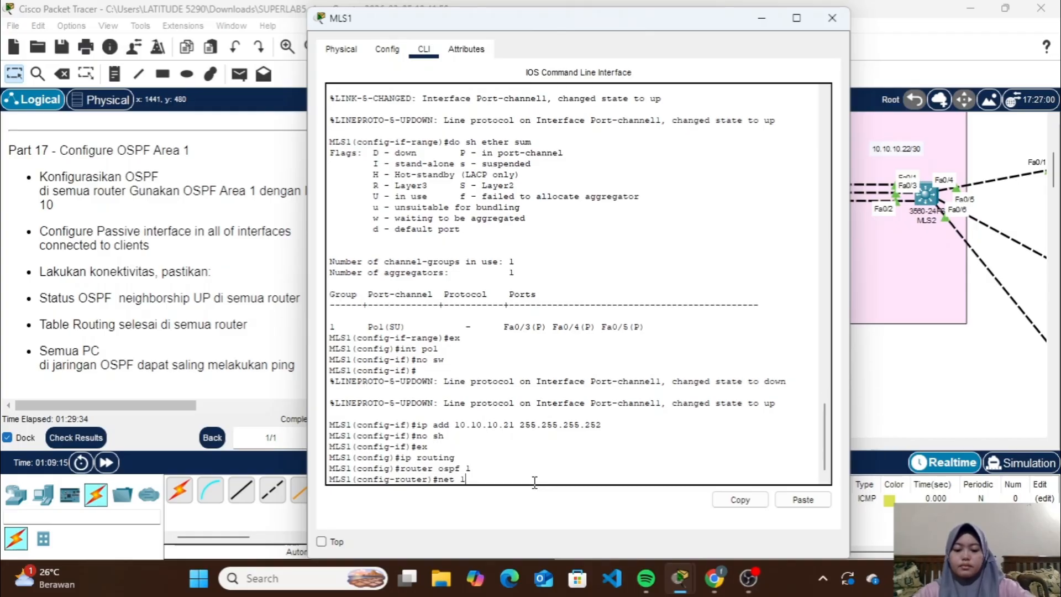
text(0.10.10.1)
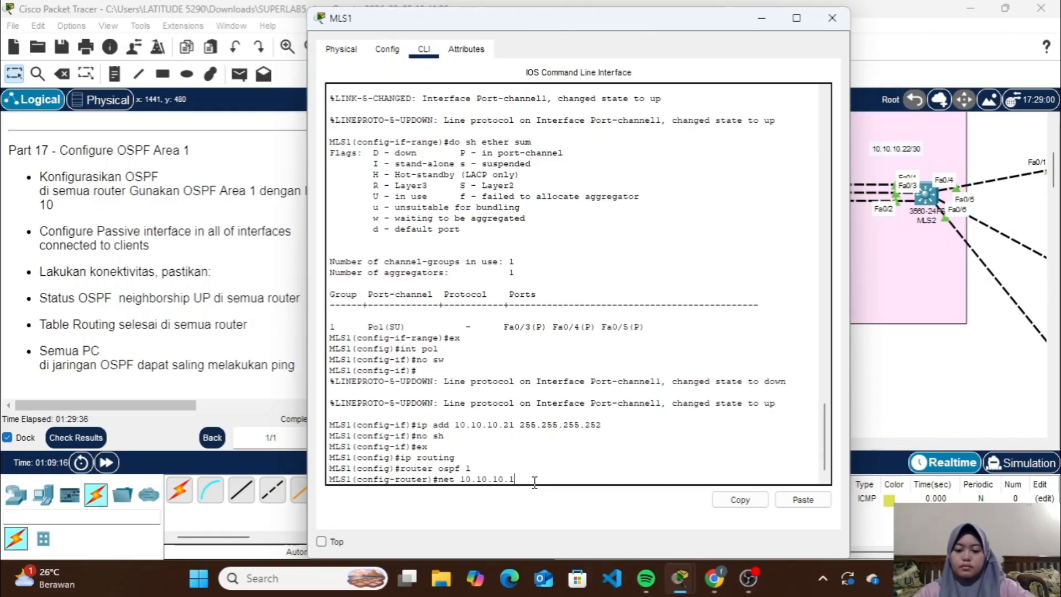
text(6 0.0.0.)
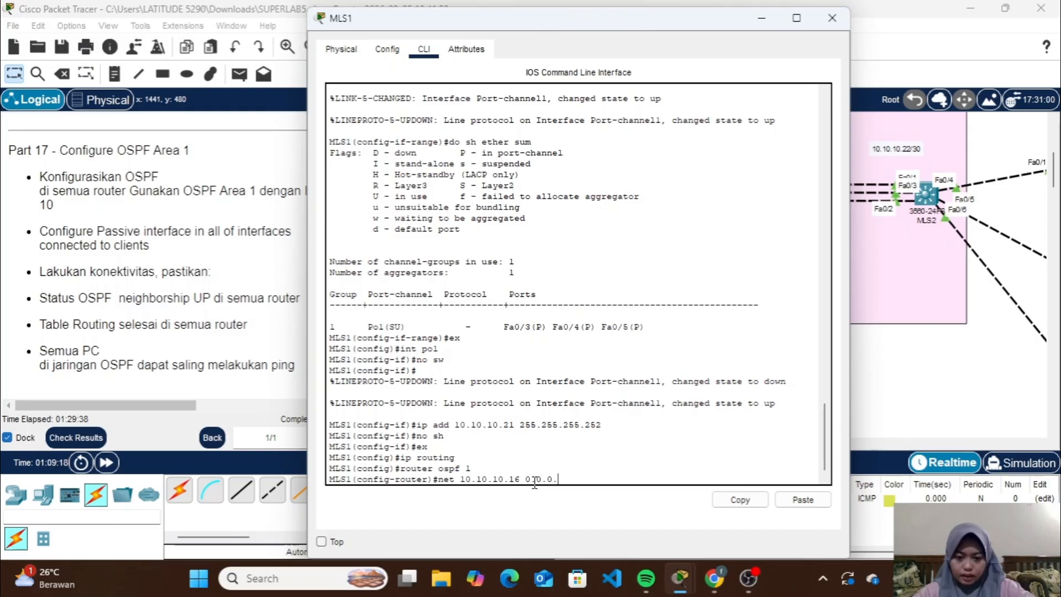
text(3 ar)
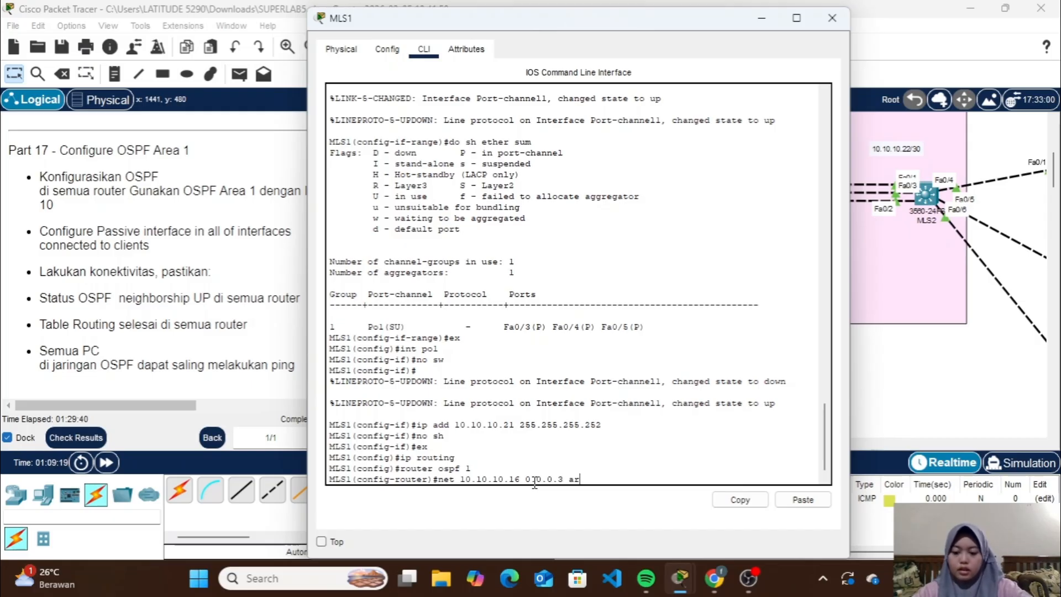
text(ea 1)
key(Return)
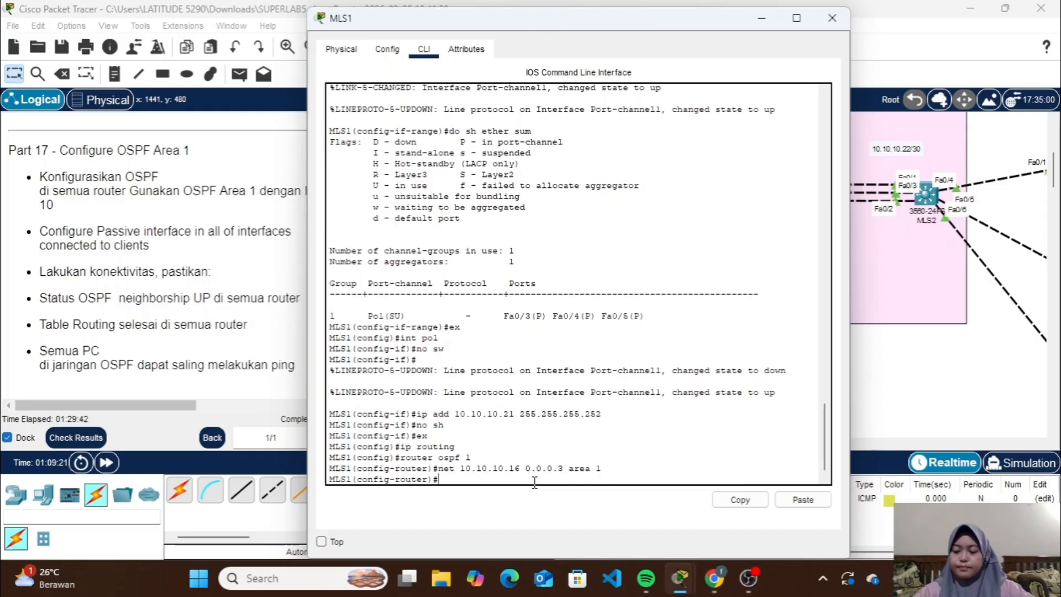
Check RTR4's OSPF commands and advertise network 10.10.10.20 with wildcard 0.0.0.3 in OSPF area 1 on MLS1
click(765, 18)
click(559, 194)
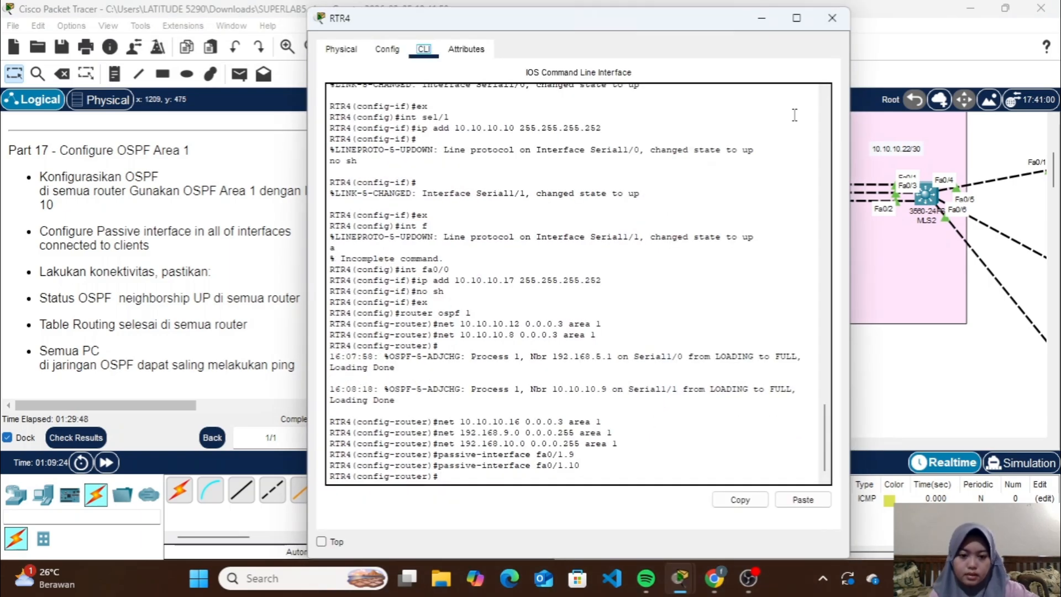
click(832, 17)
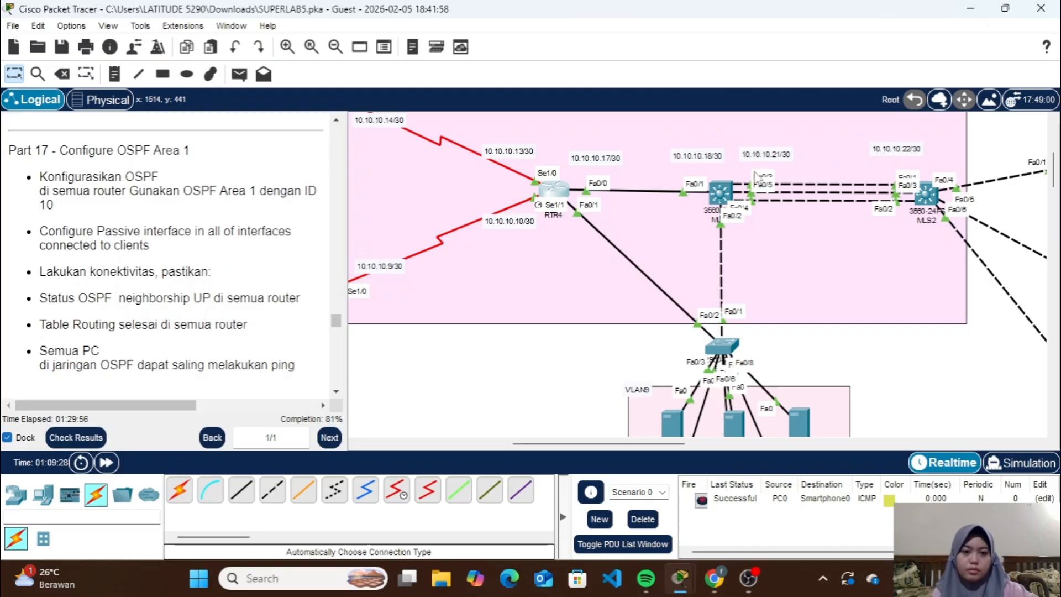
click(728, 192)
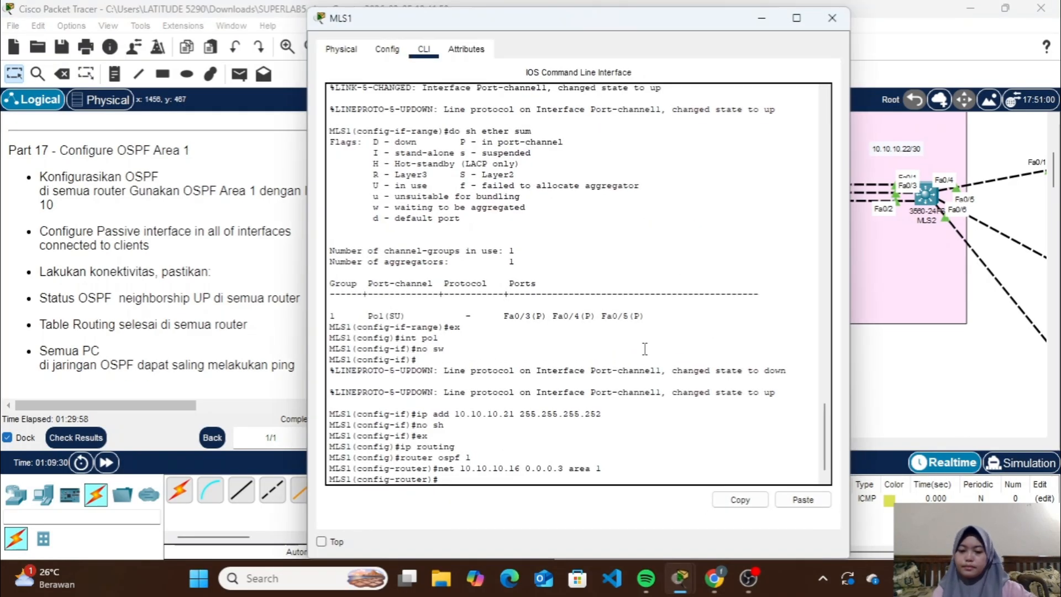
key(Return)
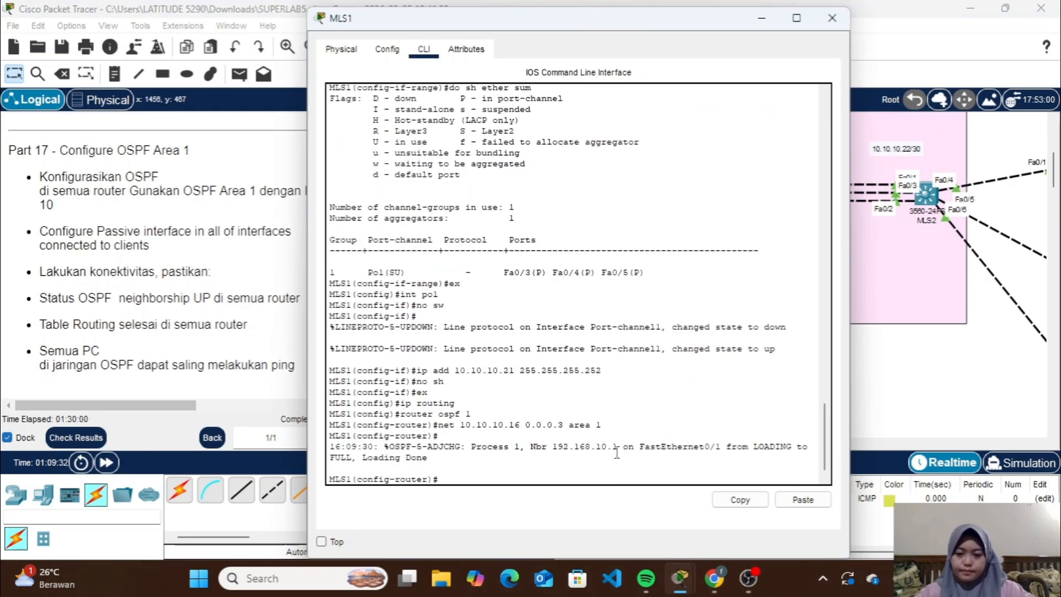
key(Up)
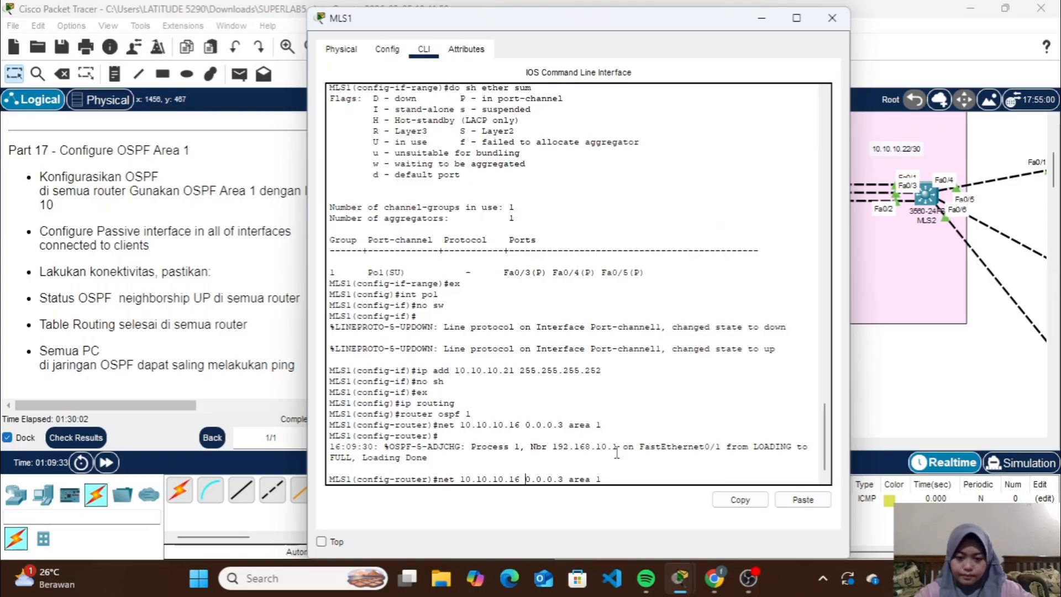
key(Left)
key(BackSpace)
key(BackSpace)
text(20)
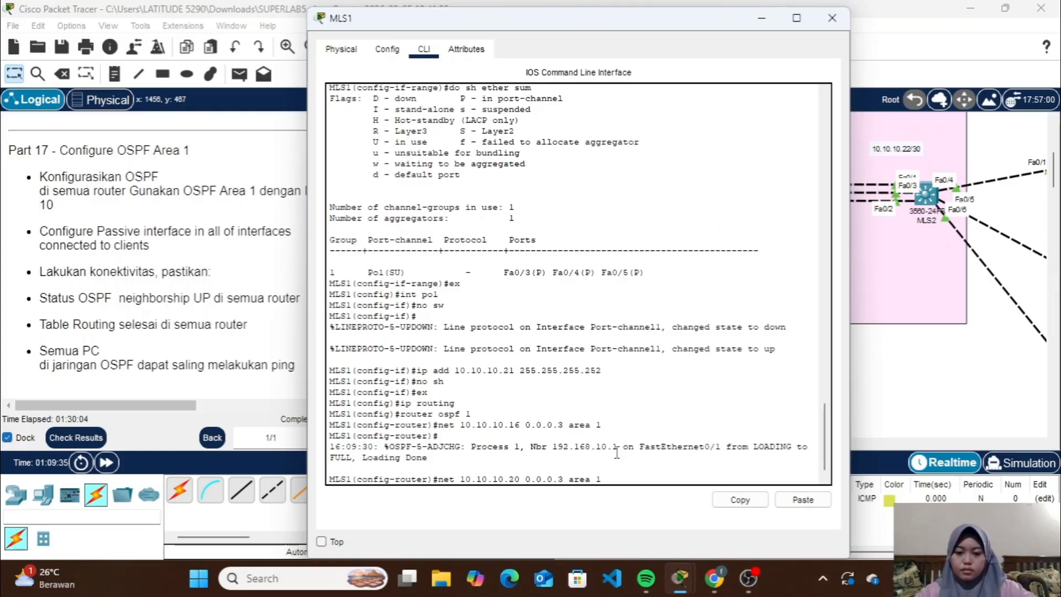
key(Return)
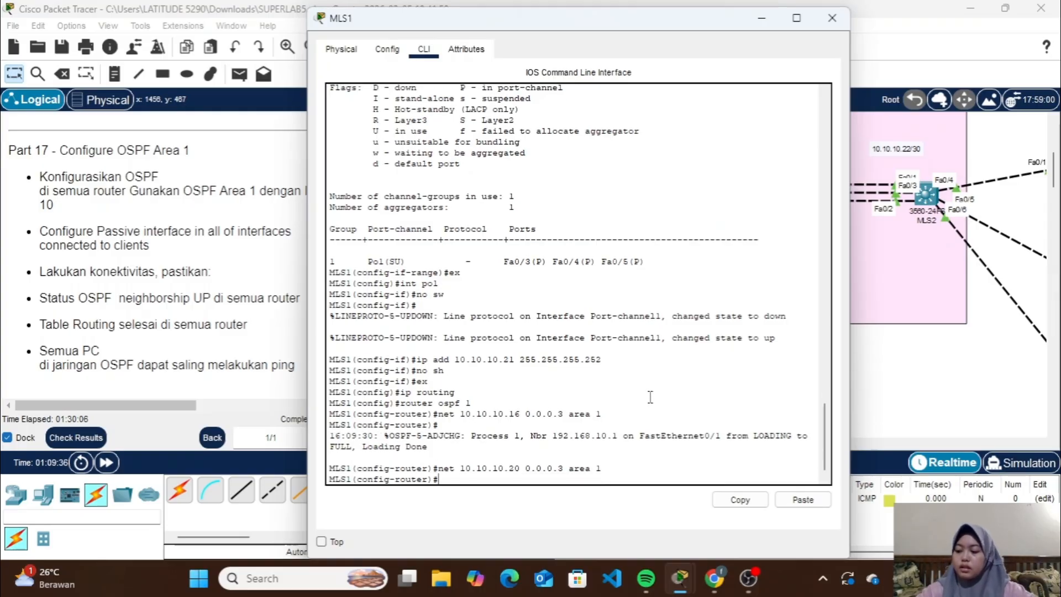
Check the server VLANs below MLS1 in the topology and advertise network 192.168.9.0 with wildcard 0.0.0.255 in OSPF area 1 on MLS1
click(764, 26)
scroll(711, 290, down, 2)
scroll(714, 343, down, 1)
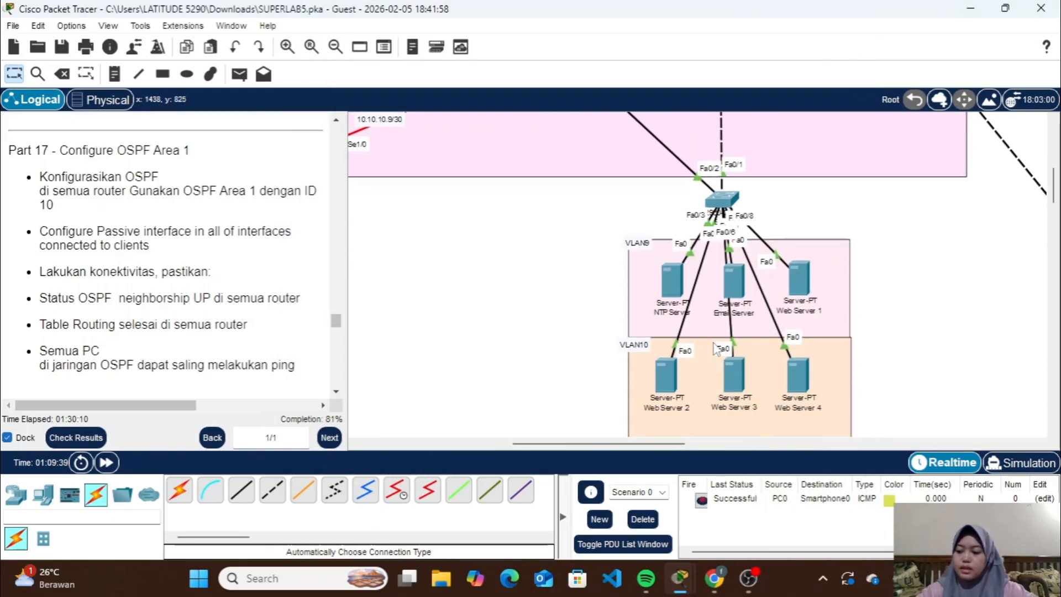
scroll(730, 362, up, 3)
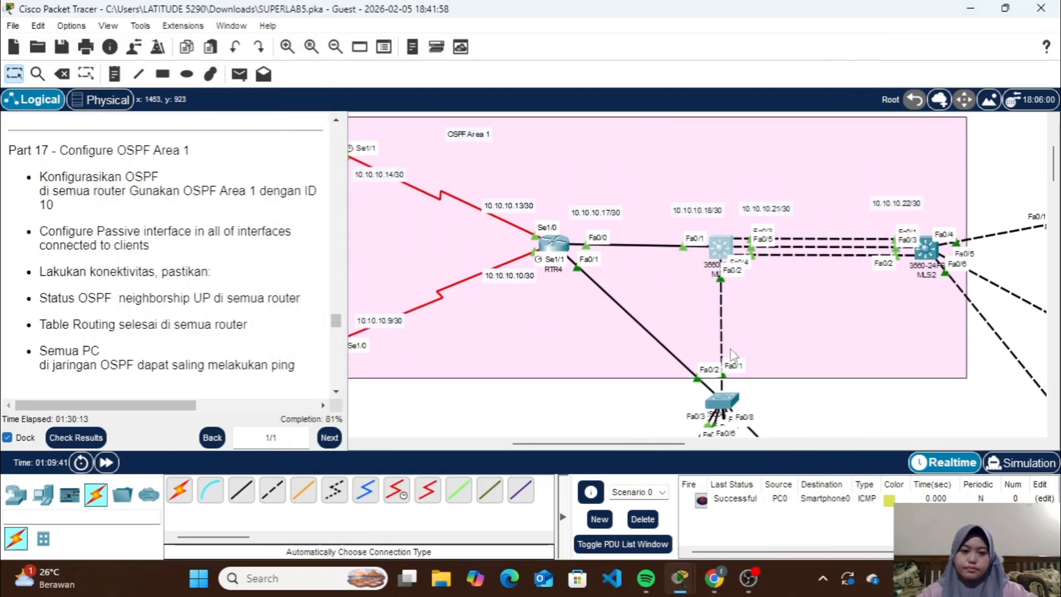
click(719, 250)
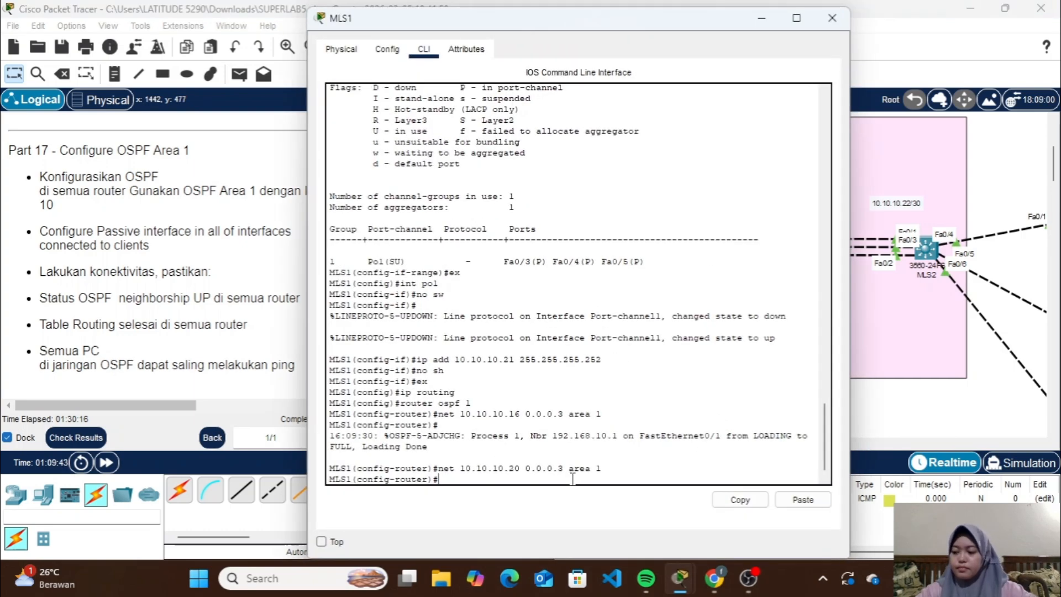
text(et )
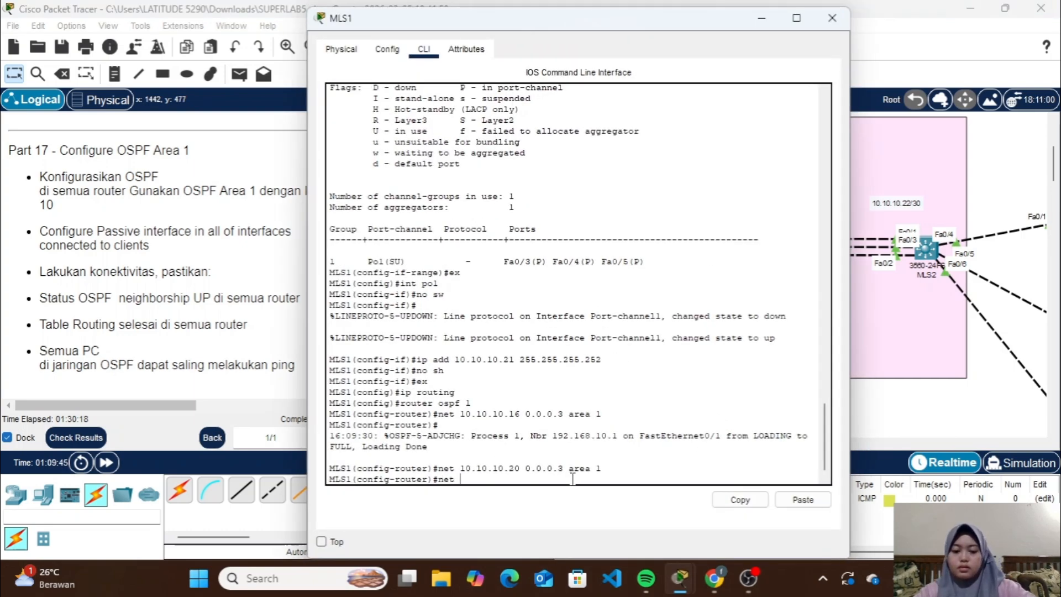
text(192.168.)
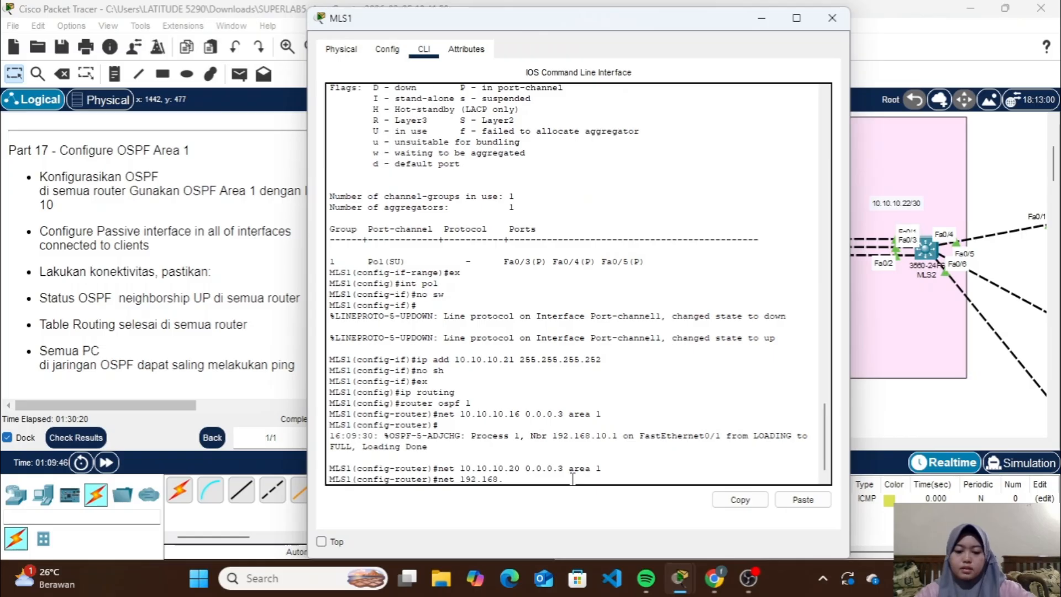
text(9.0 )
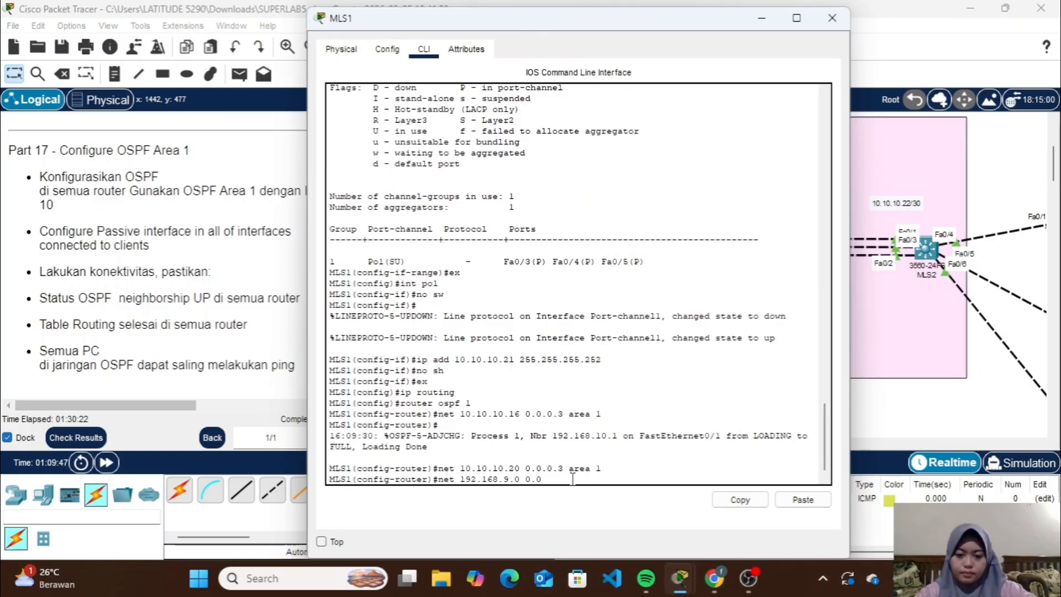
text(0.0.0.255)
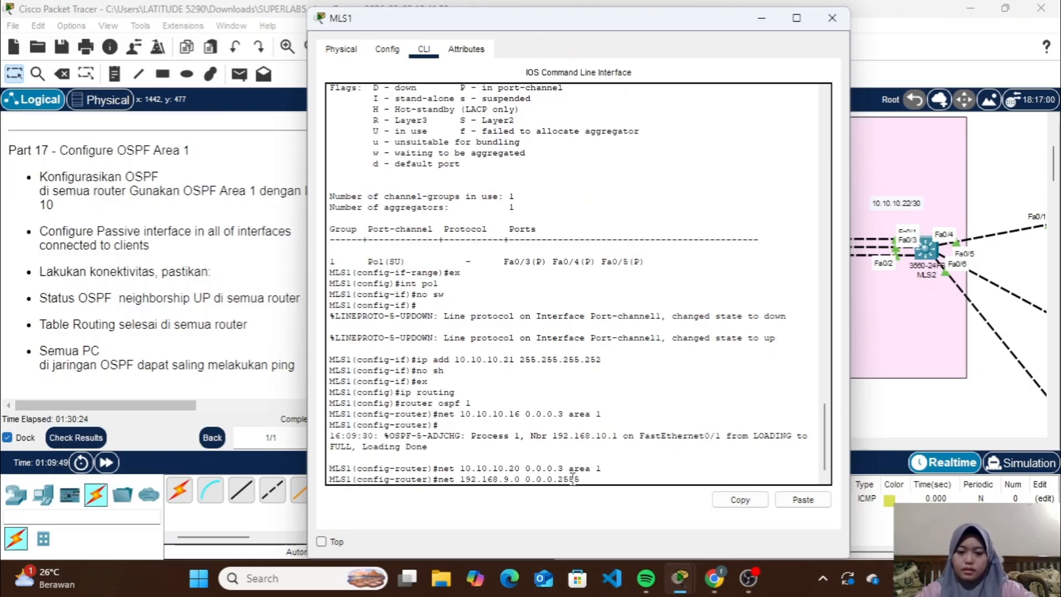
text( ar)
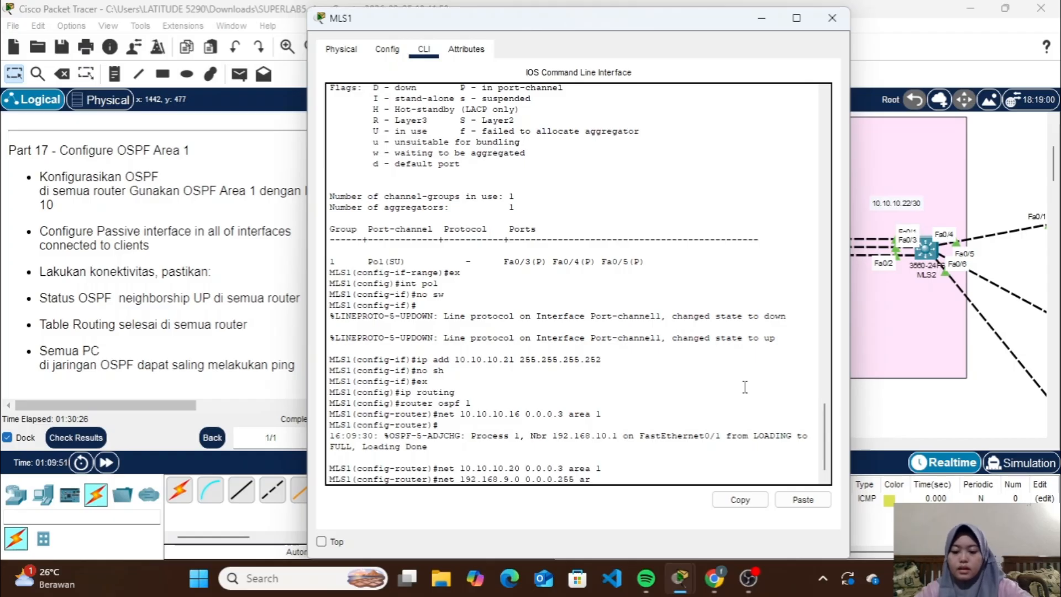
text(ea 1)
key(Return)
Advertise network 192.168.10.0 with wildcard 0.0.0.255 in OSPF area 1 on MLS1
key(Up)
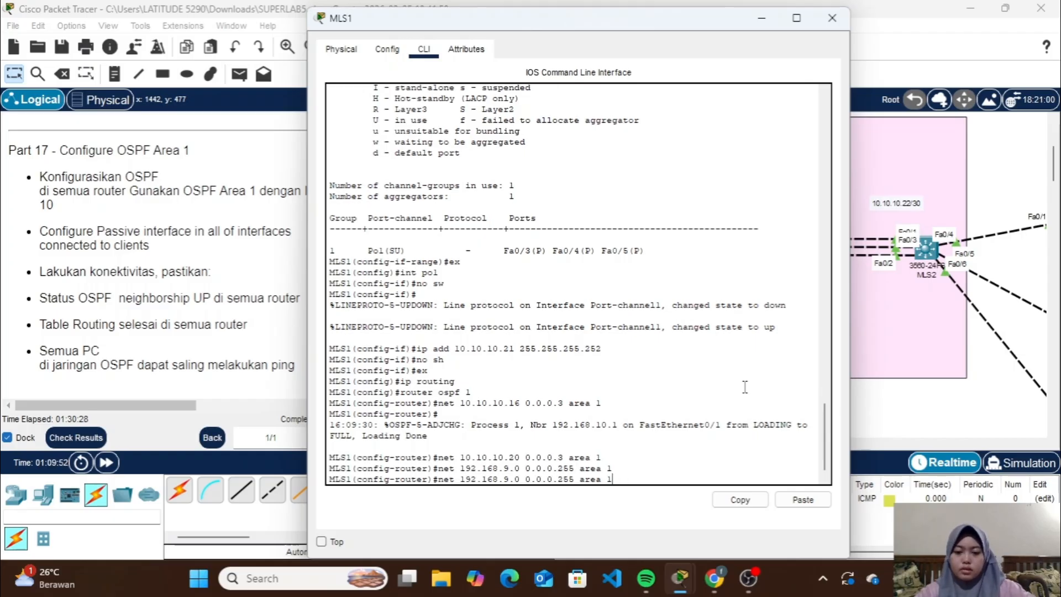
key(Left)
key(Left)
key(Left)
key(Left)
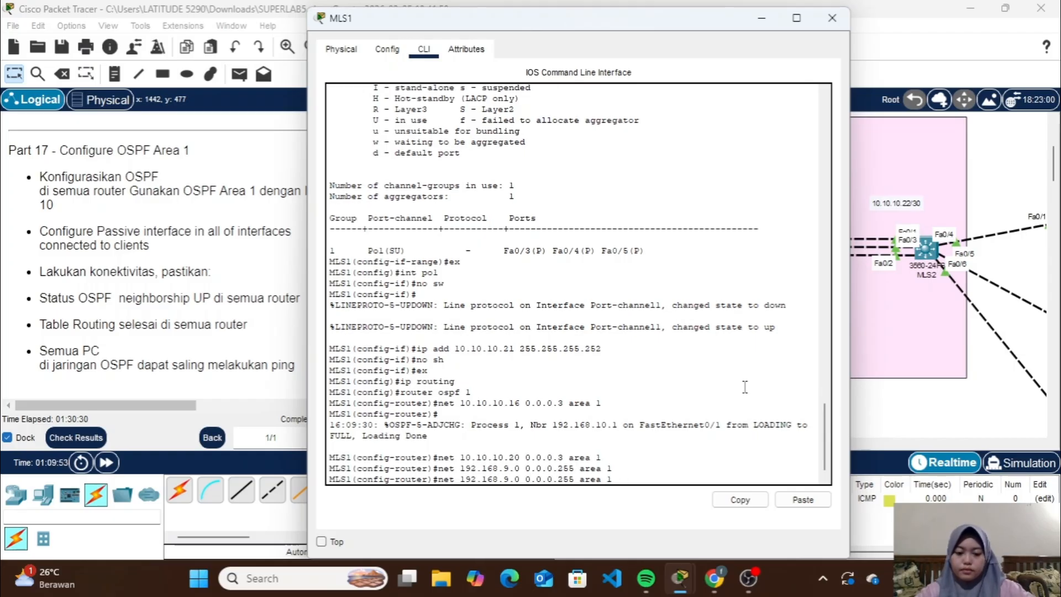
key(BackSpace)
text(10)
key(Return)
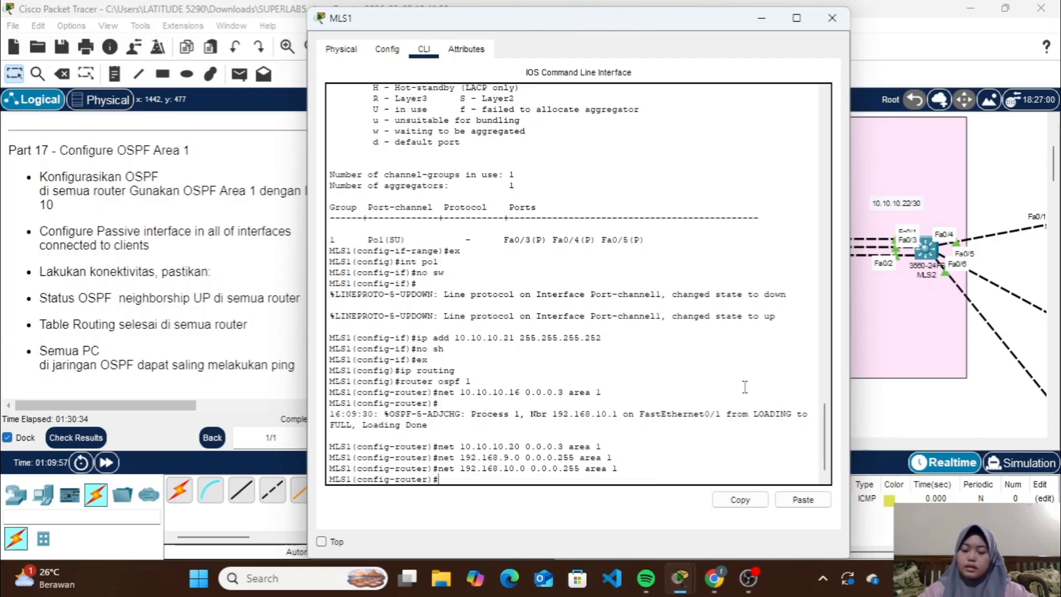
Begin a passive-interface command for OSPF on MLS1, checking its interface toward the server switch in the topology
text(passi)
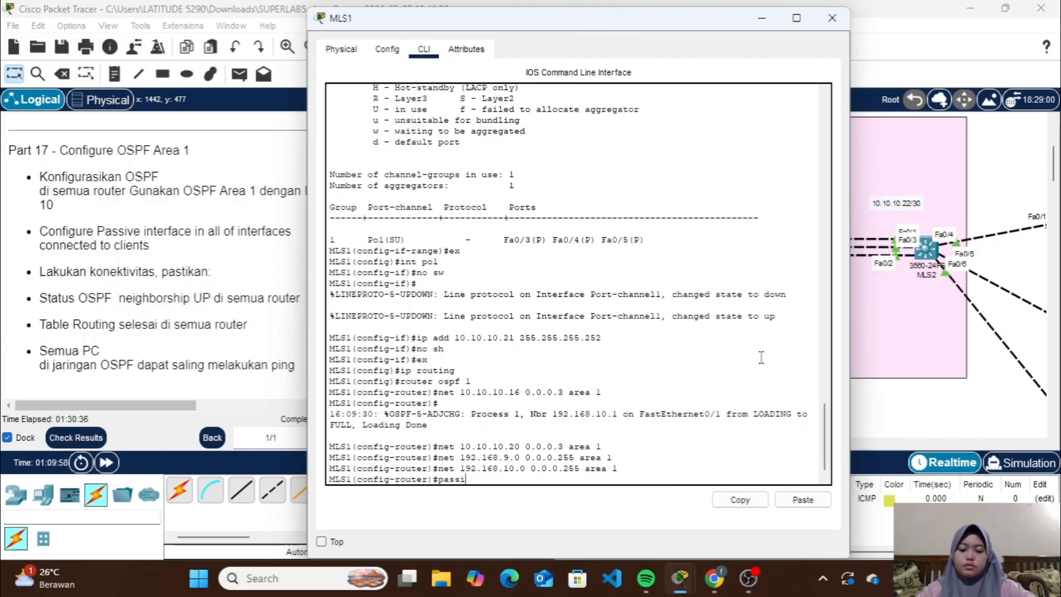
text(ve-interface)
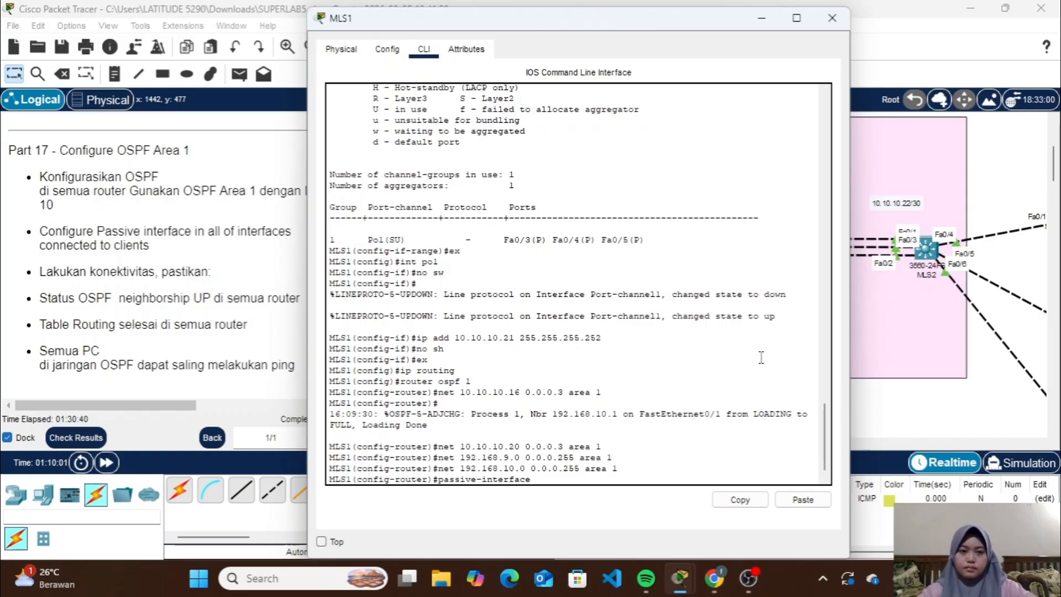
click(762, 18)
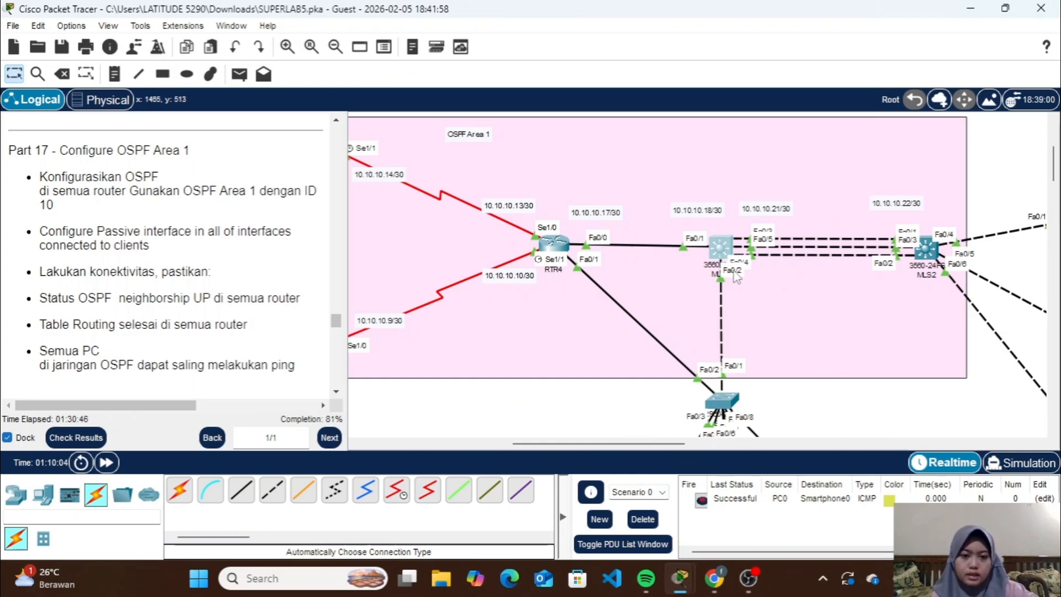
click(724, 251)
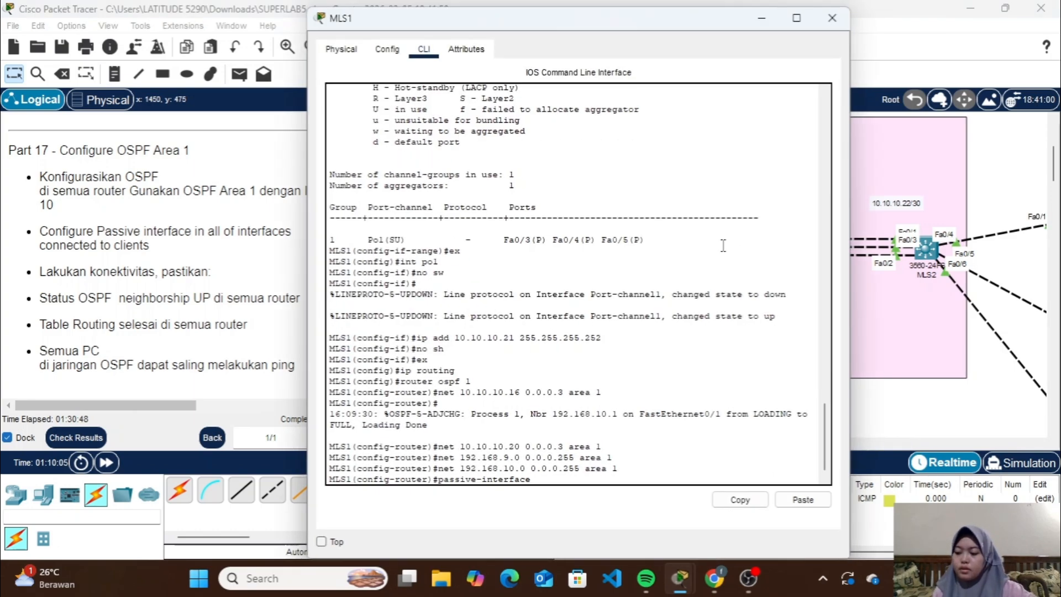
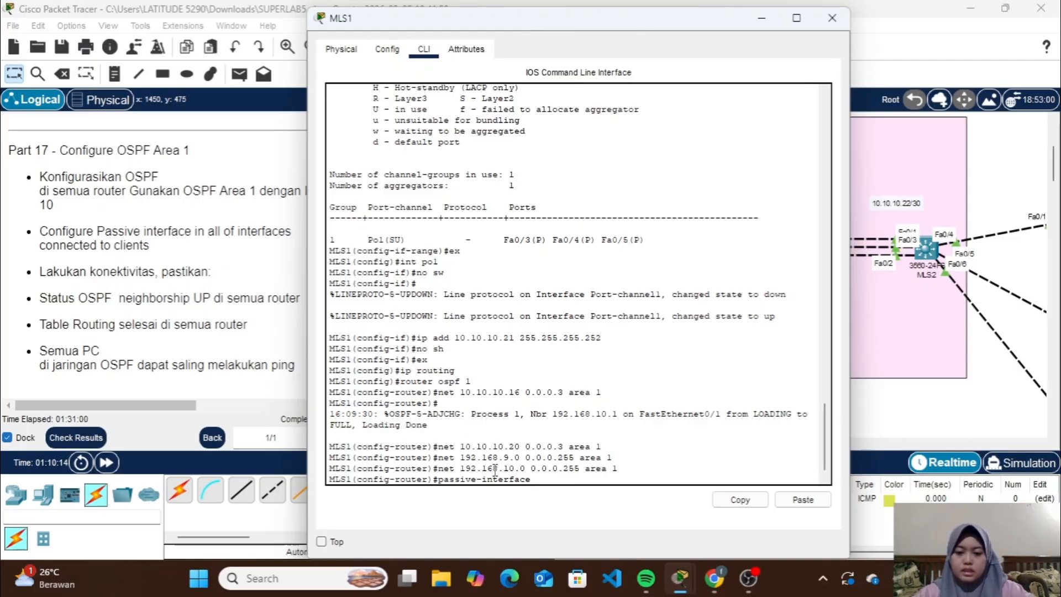
Make the VLAN 9 and VLAN 10 interfaces passive for OSPF on MLS1
text(vlan9)
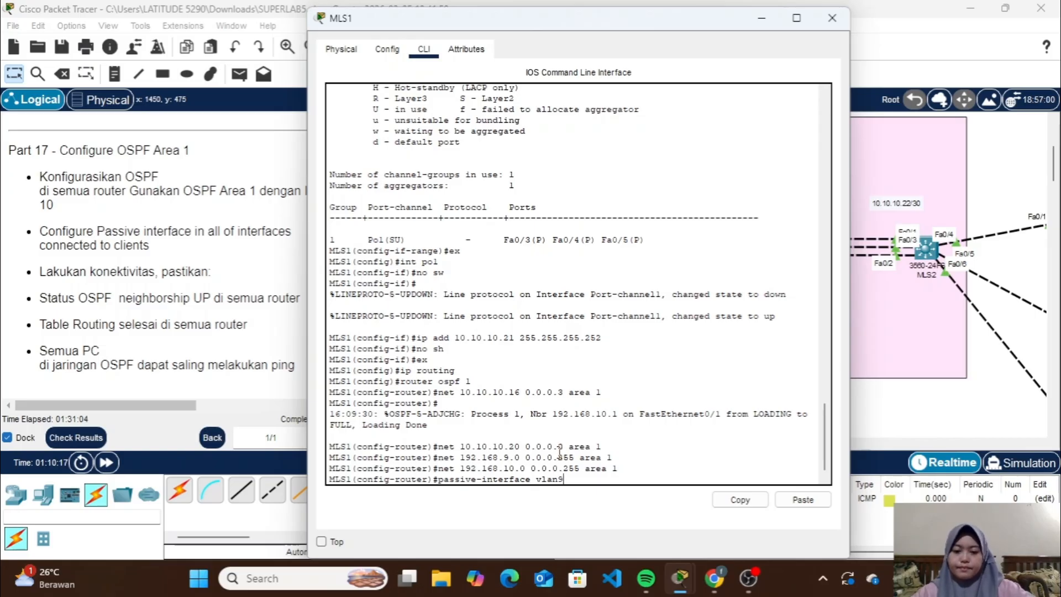
key(Return)
key(Up)
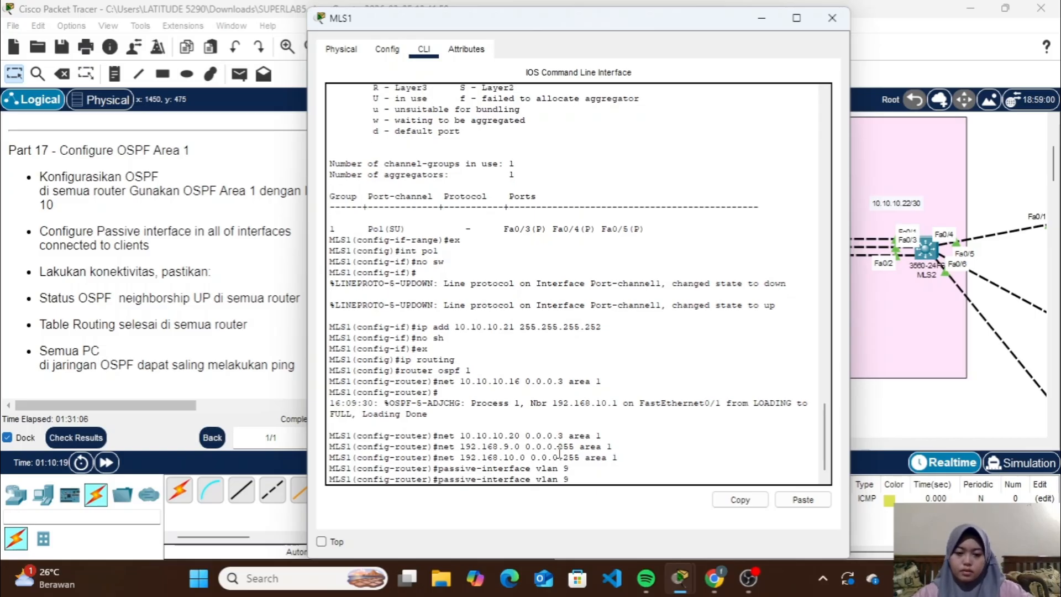
text(10)
key(Return)
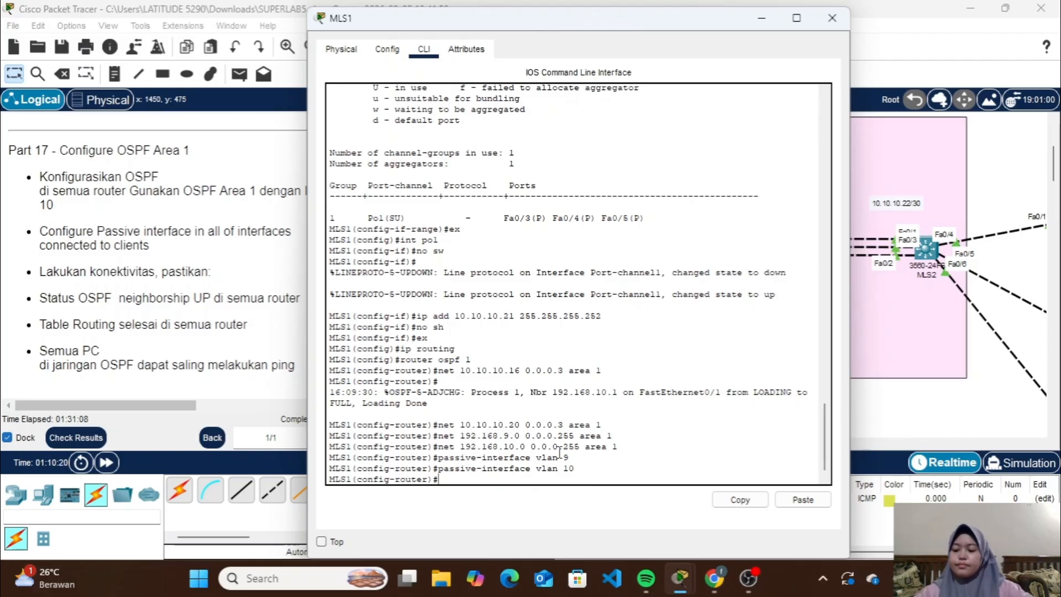
Switch from MLS1 to MLS2's command line and enable IP routing there
click(831, 17)
scroll(791, 310, right, 4)
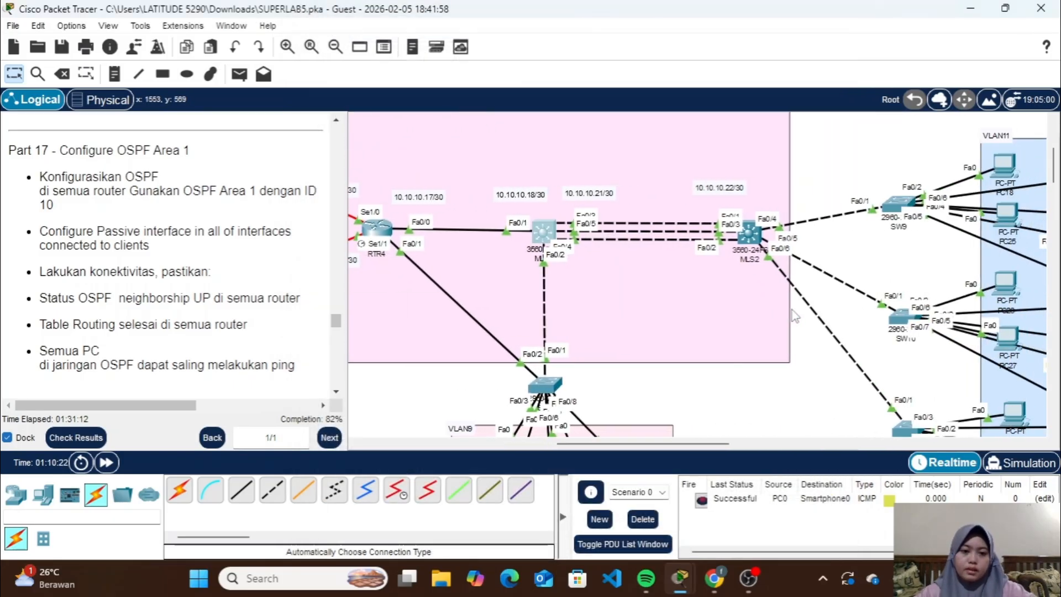
click(746, 243)
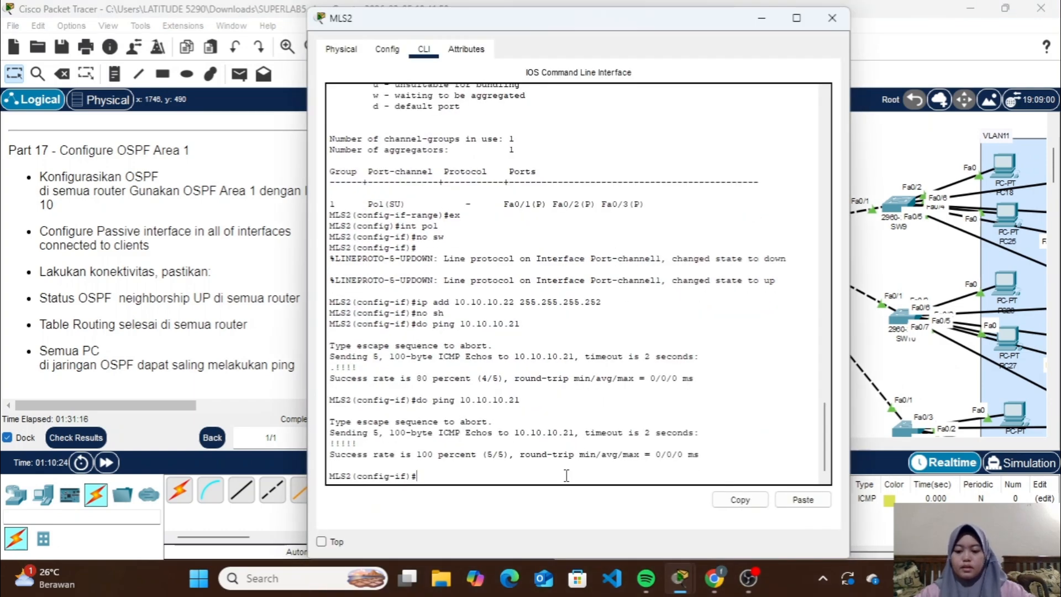
key(Return)
text(ip)
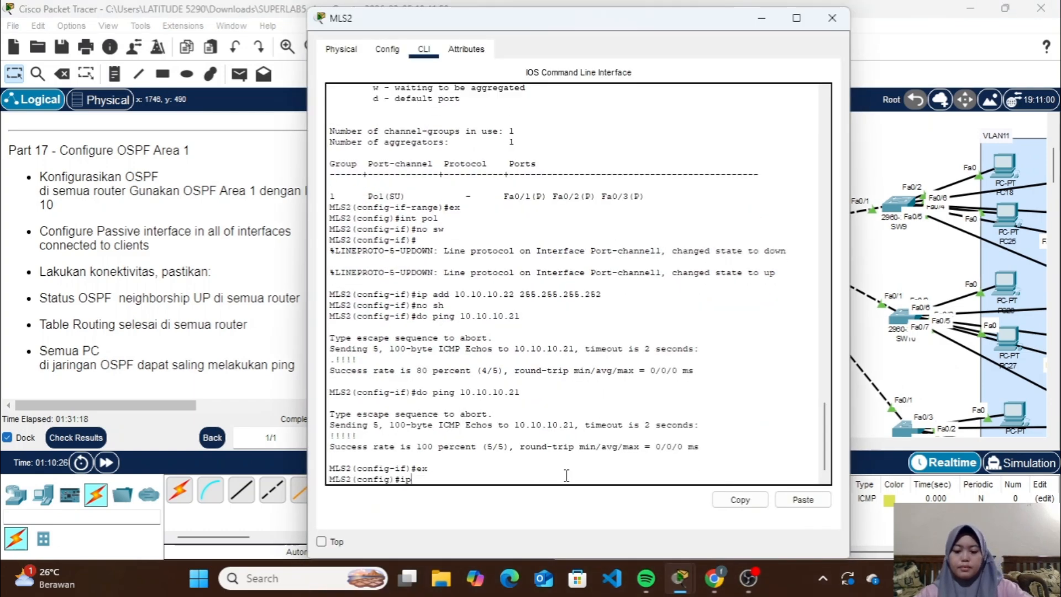
text( routi)
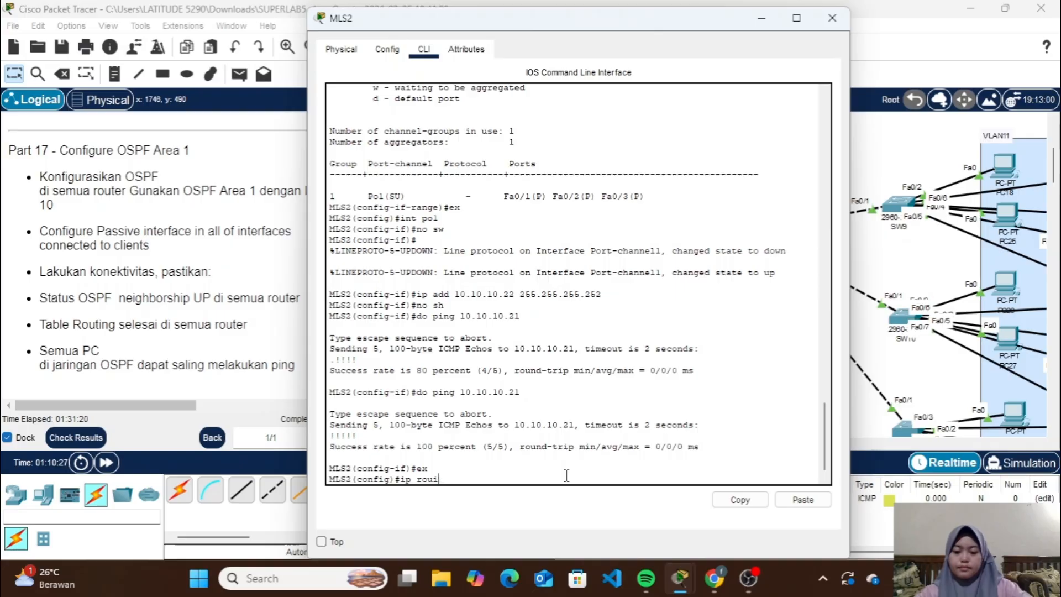
text(nh)
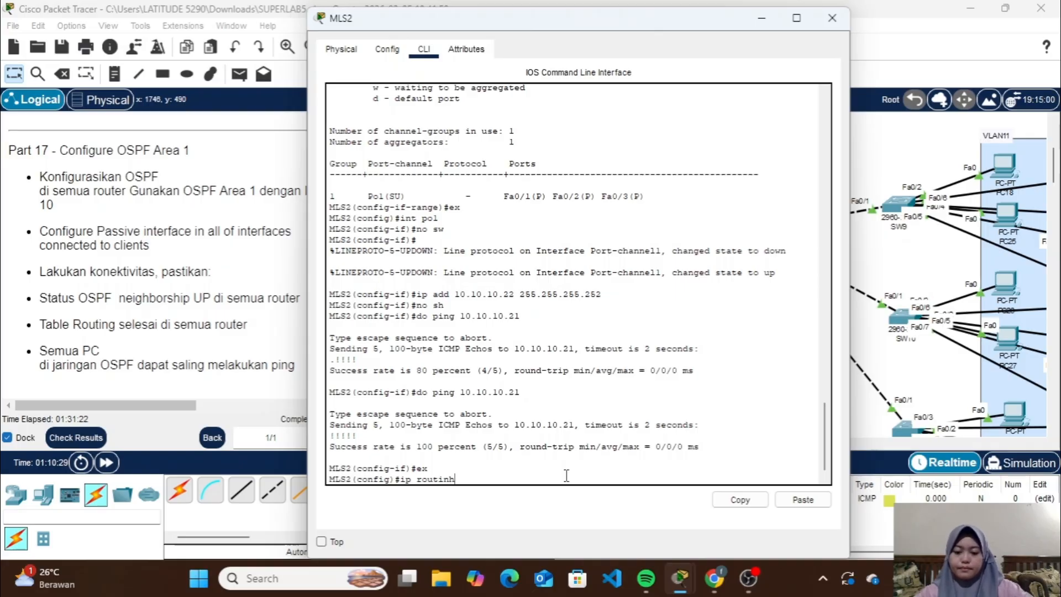
key(BackSpace)
text(g)
key(Return)
Start OSPF process 1 on MLS2 and advertise network 10.10.10.20 with wildcard 0.0.0.3 in area 1
text(router ospf)
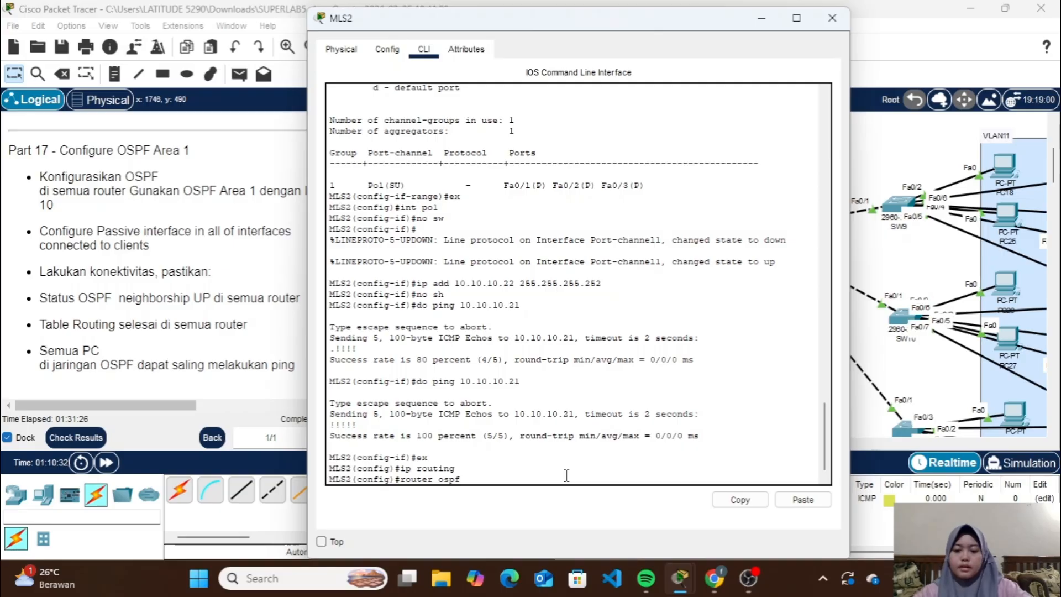
text( 1)
key(Return)
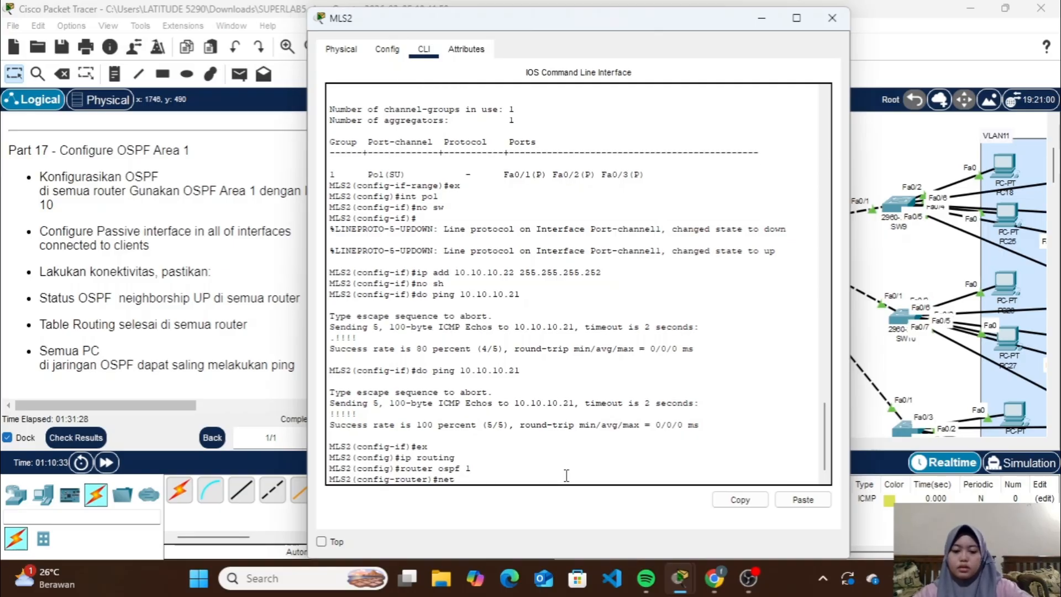
text(net 101.)
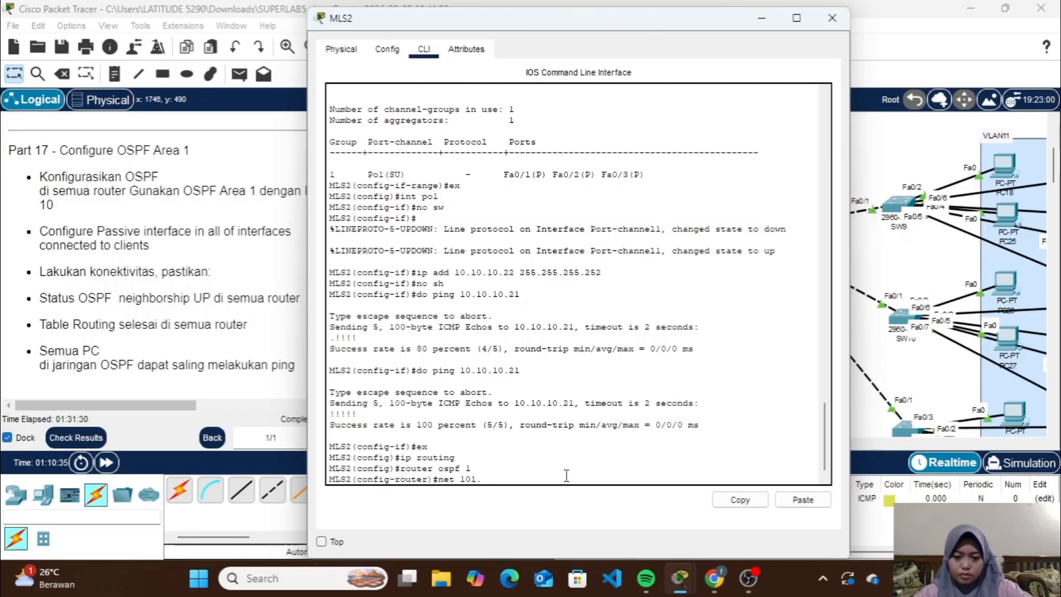
text(.100.)
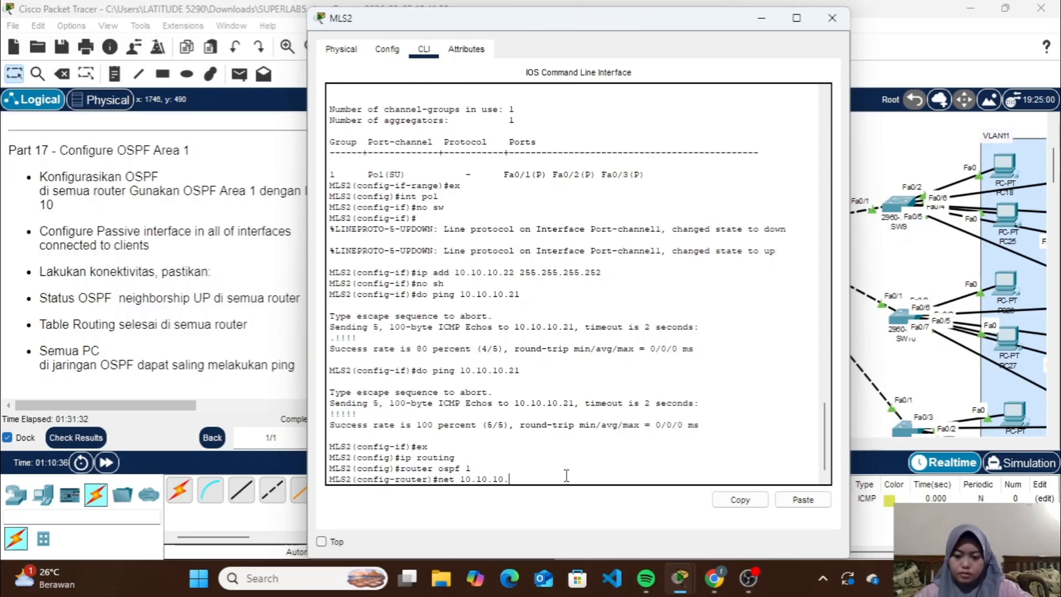
text(20 0.0.0.)
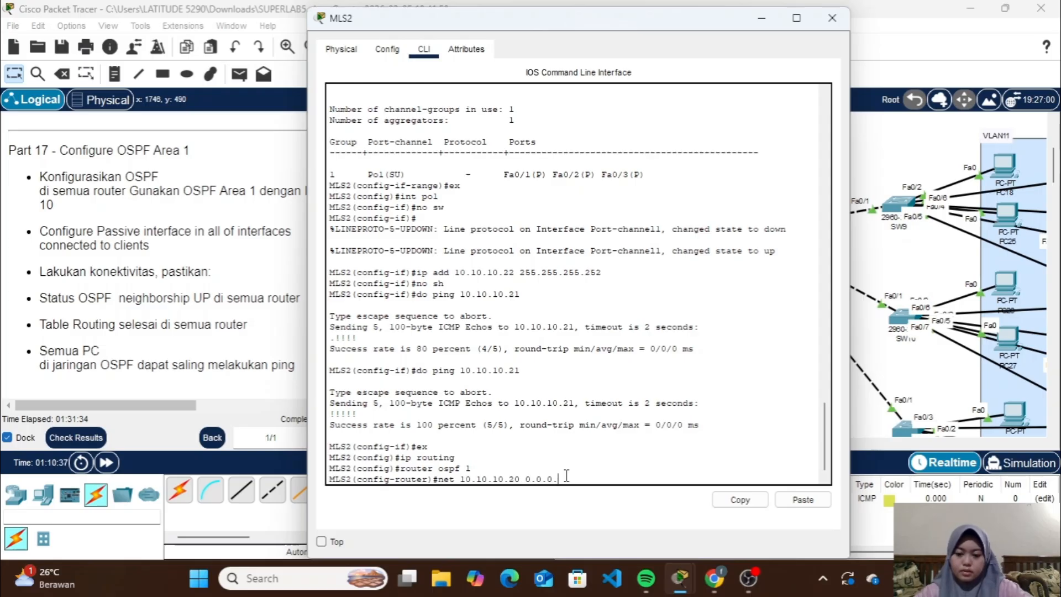
text(3 area)
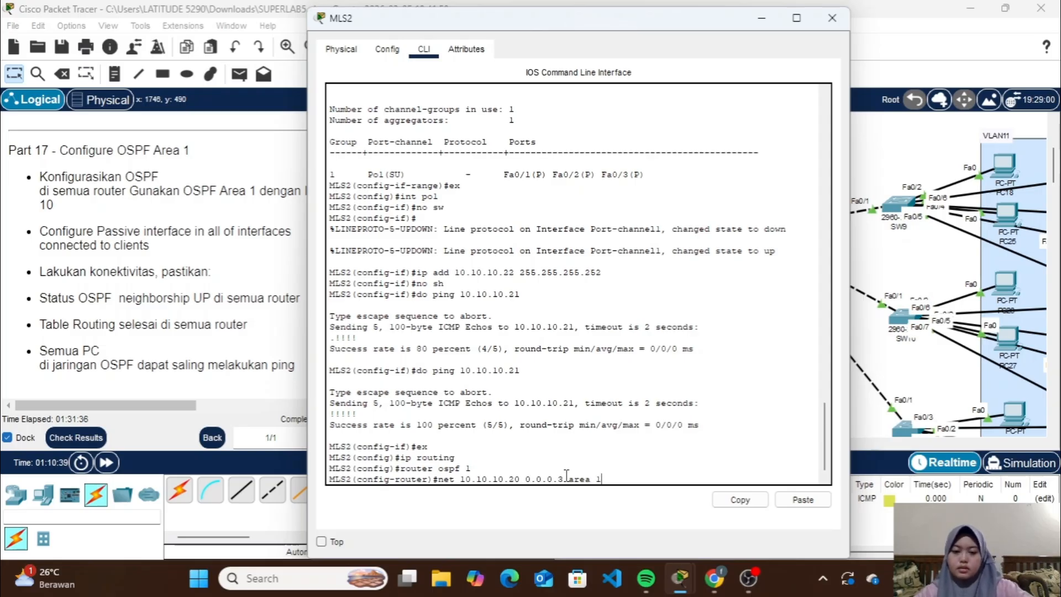
text( 1)
key(Return)
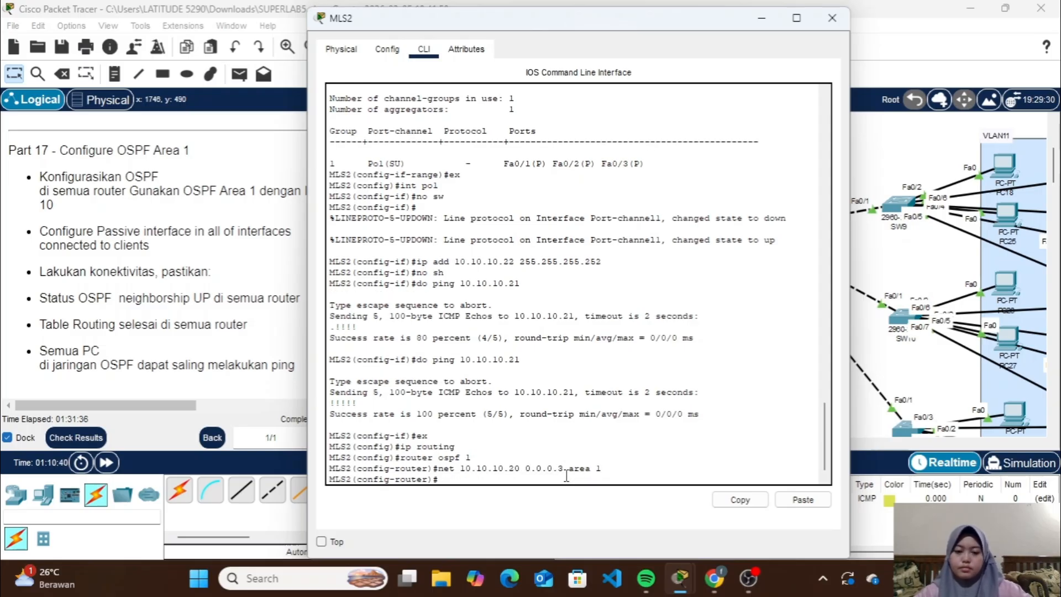
Check the client VLANs beyond MLS2 in the topology and advertise network 192.168.11.0 with wildcard 0.0.0.255 in OSPF area 1 on MLS2
click(762, 20)
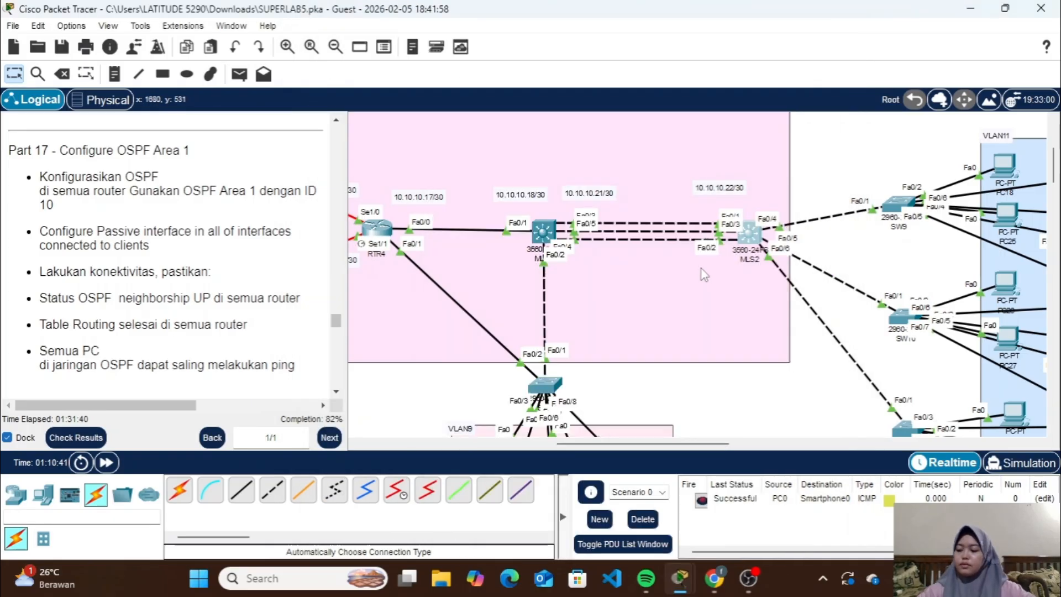
scroll(704, 274, right, 5)
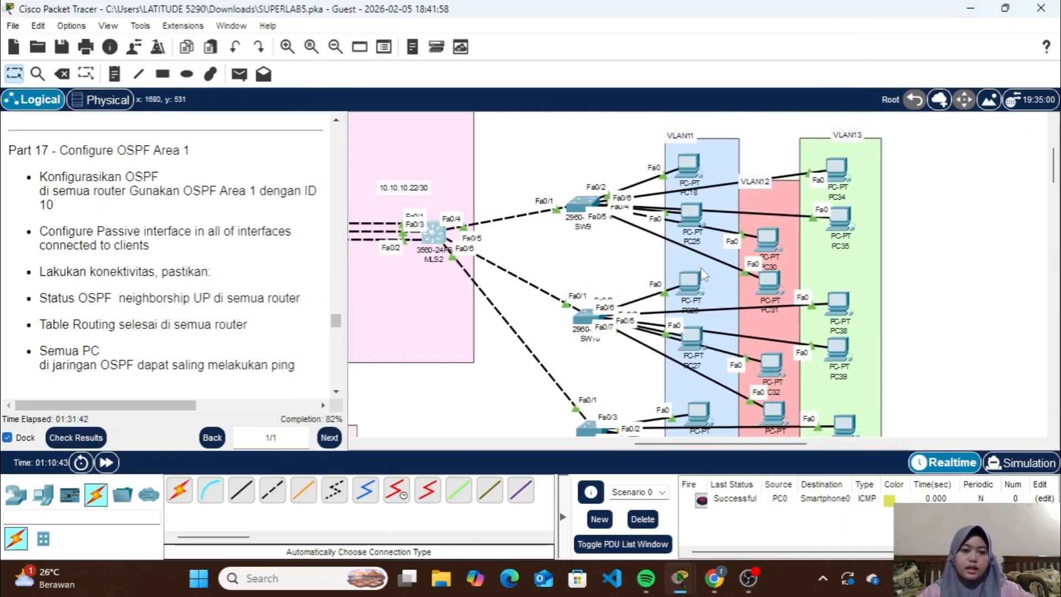
scroll(703, 275, left, 3)
click(584, 246)
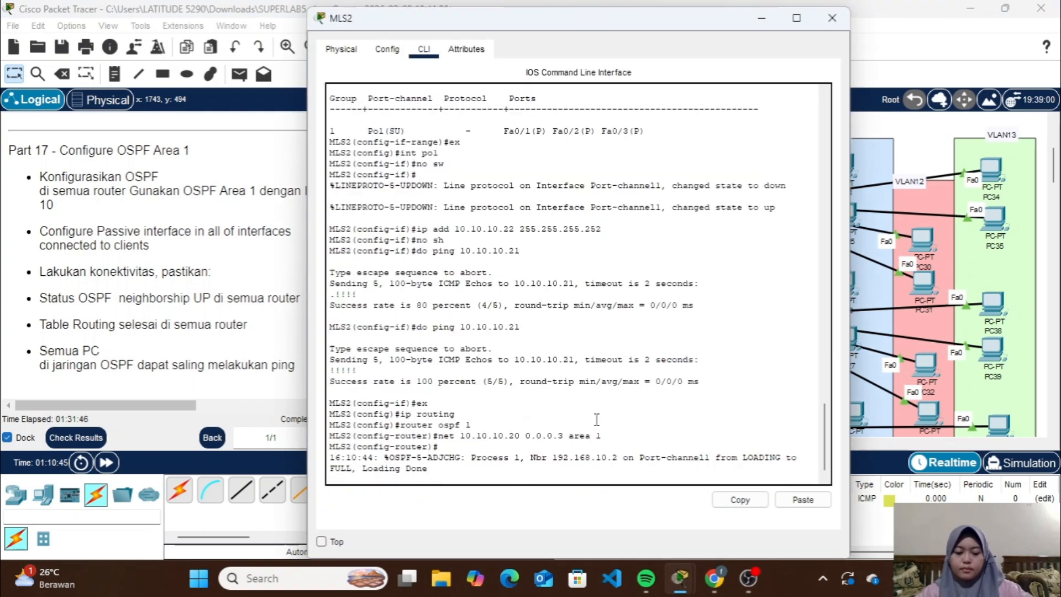
key(Return)
text(net 1)
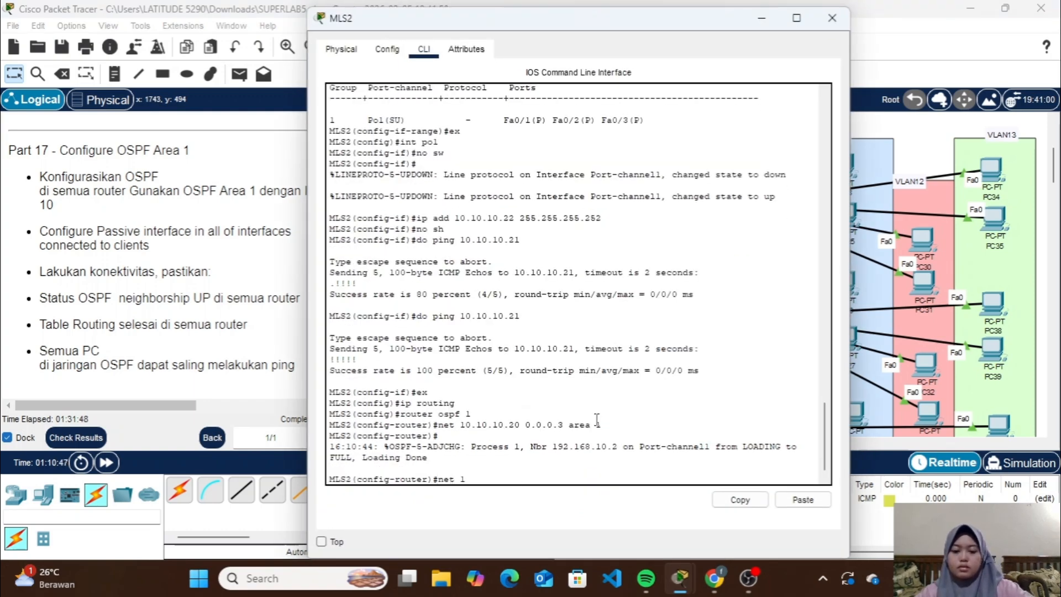
text(92.168.1)
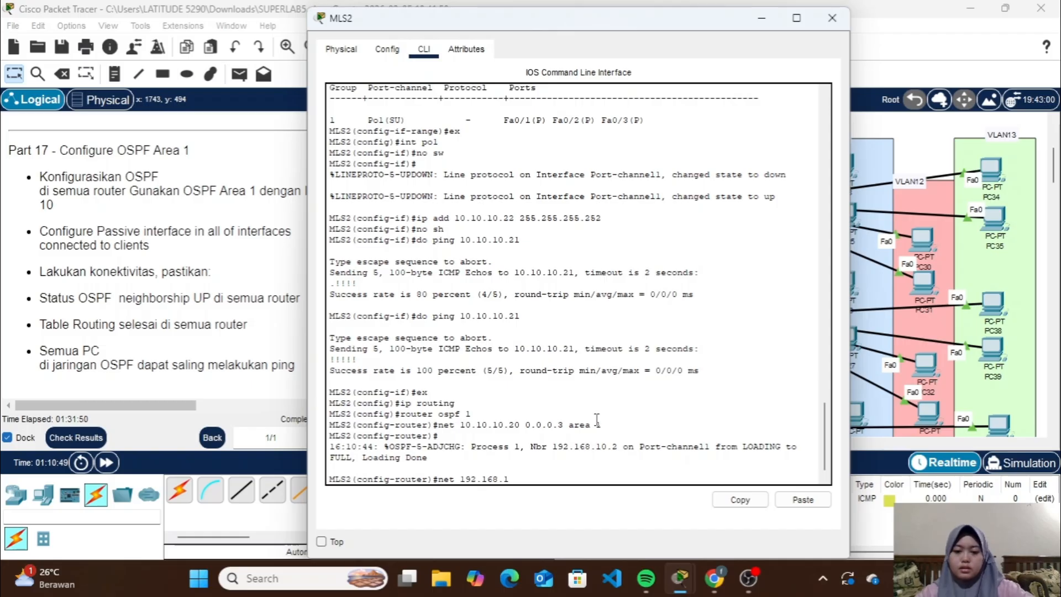
text(1.0 0.0)
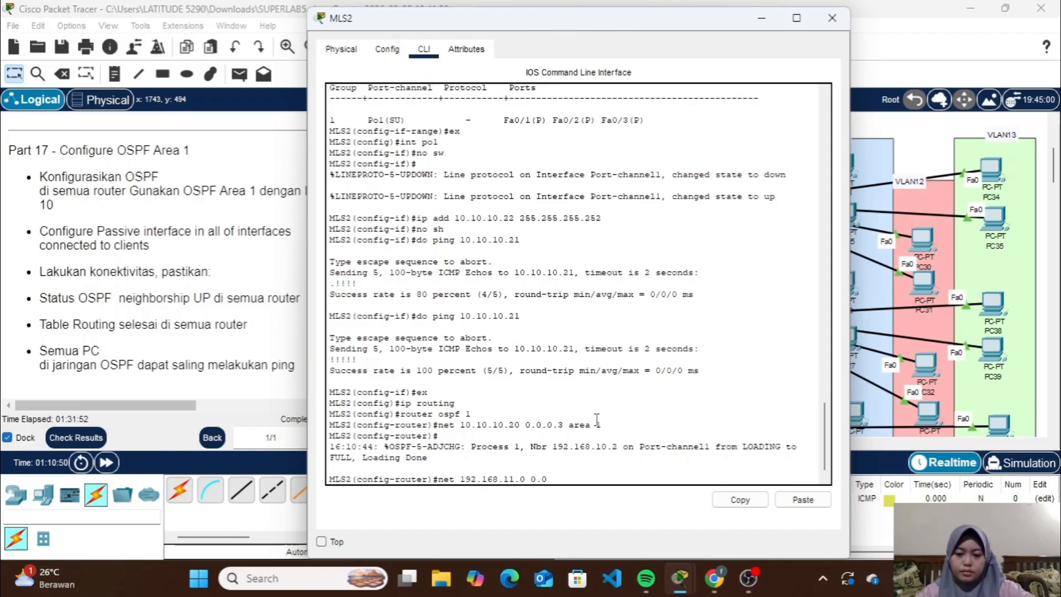
text(.0.255)
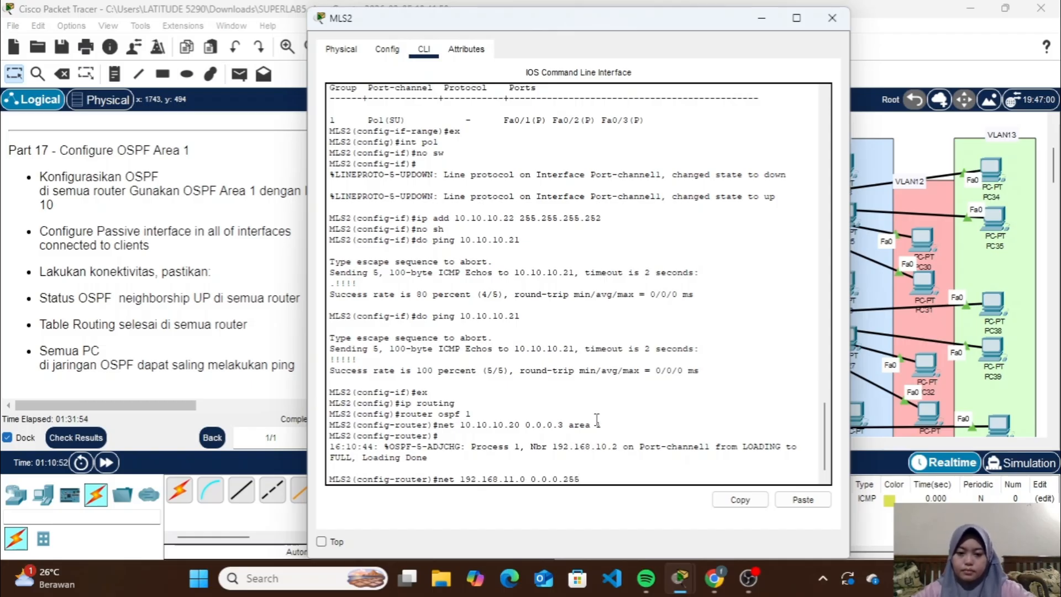
text( area 1)
key(Return)
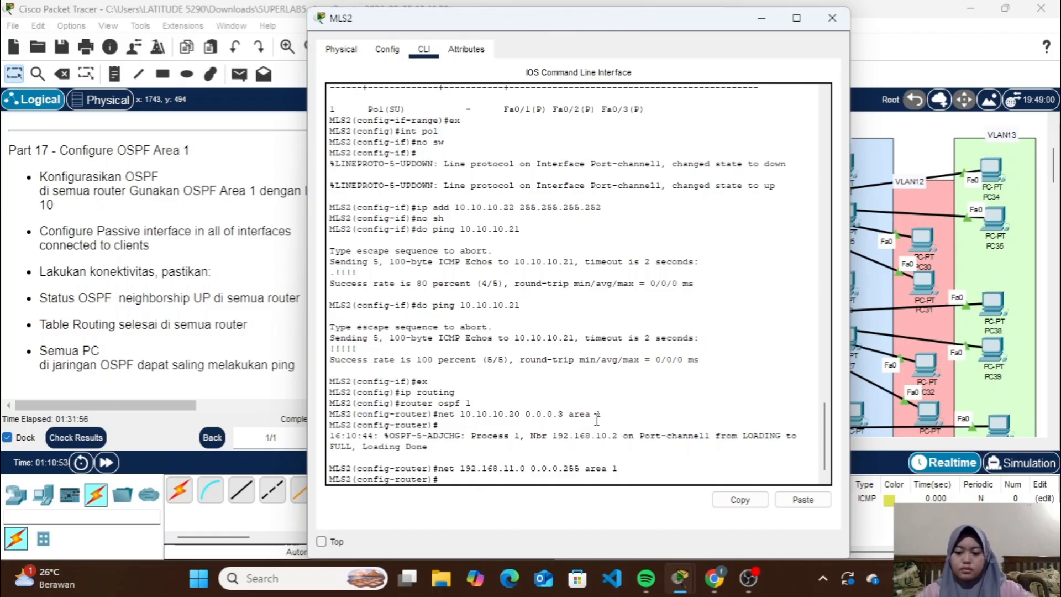
Advertise network 192.168.12.0 with wildcard 0.0.0.255 in OSPF area 1 on MLS2
key(Up)
key(Left)
key(Left)
key(Left)
key(Left)
key(Left)
key(Left)
key(Left)
key(Left)
key(Left)
key(Left)
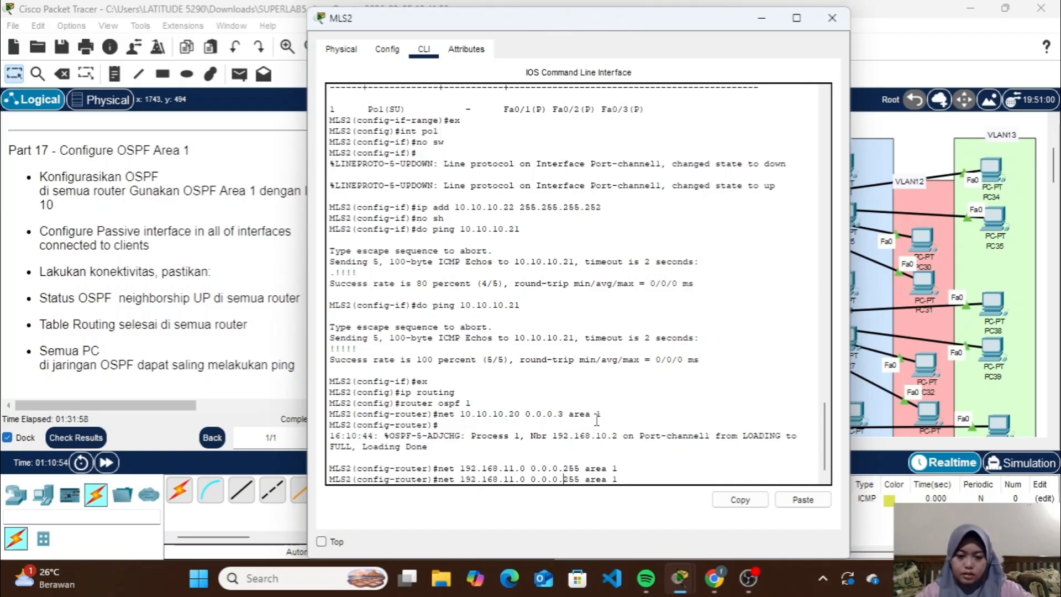
key(Return)
Advertise network 192.168.13.0 with wildcard 0.0.0.255 in OSPF area 1 on MLS2
key(Up)
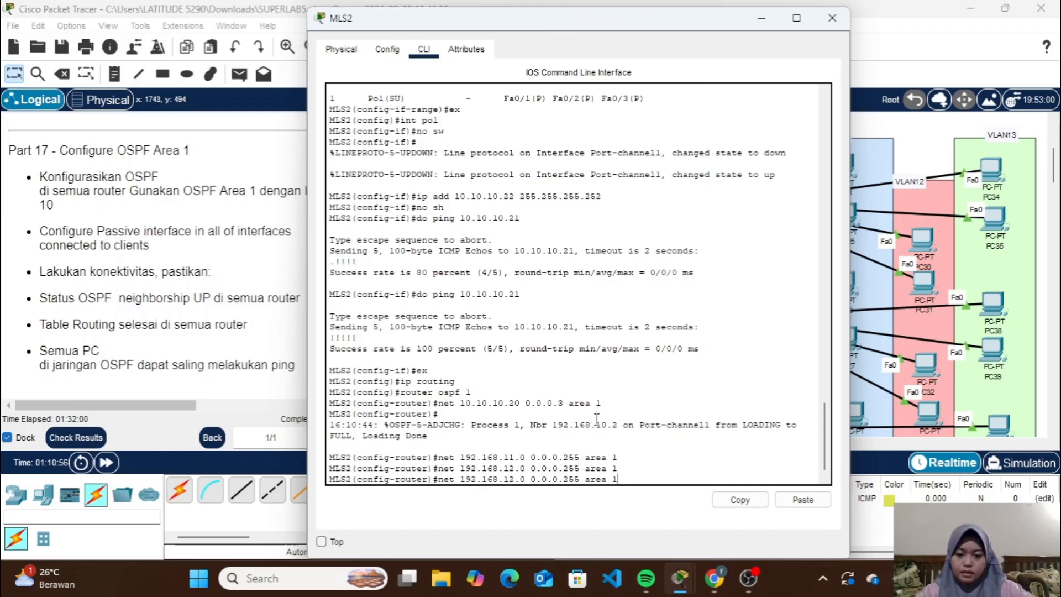
key(Left)
key(Left)
key(Left)
key(Left)
key(Left)
key(Left)
key(Left)
key(Left)
key(Left)
key(Left)
key(Left)
key(Left)
key(Left)
key(Left)
key(Left)
key(Left)
key(Left)
key(Left)
key(Left)
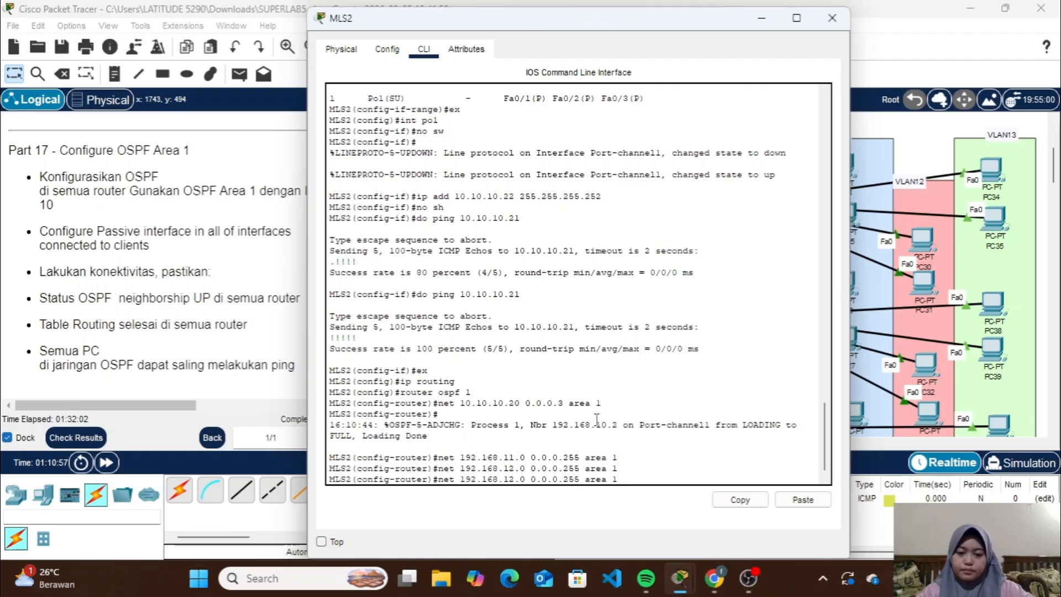
key(BackSpace)
text(3)
key(Return)
Make the VLAN 11 interface passive for OSPF on MLS2
text(p)
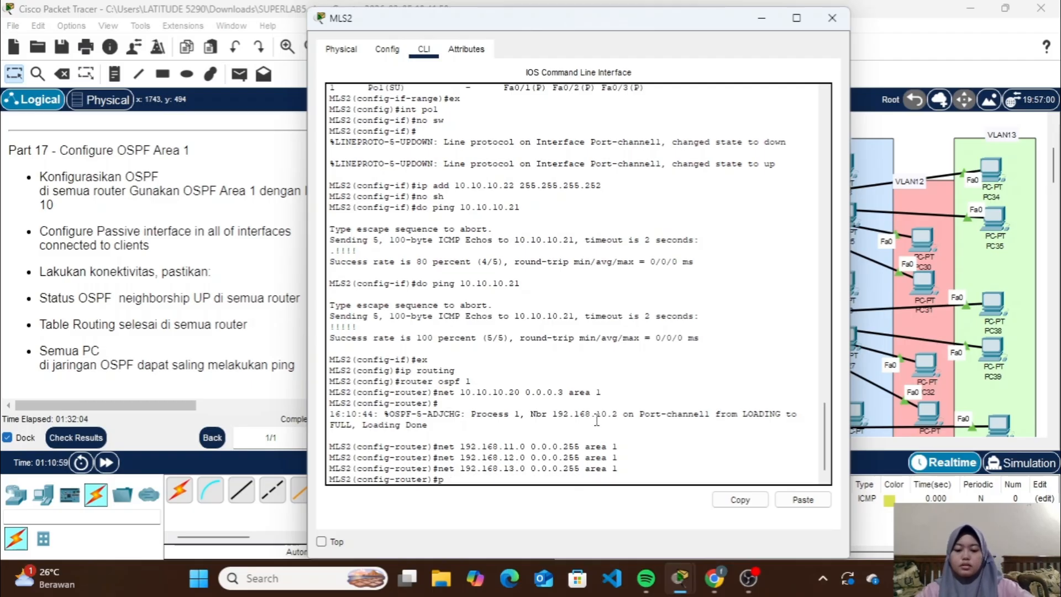
text(assive-)
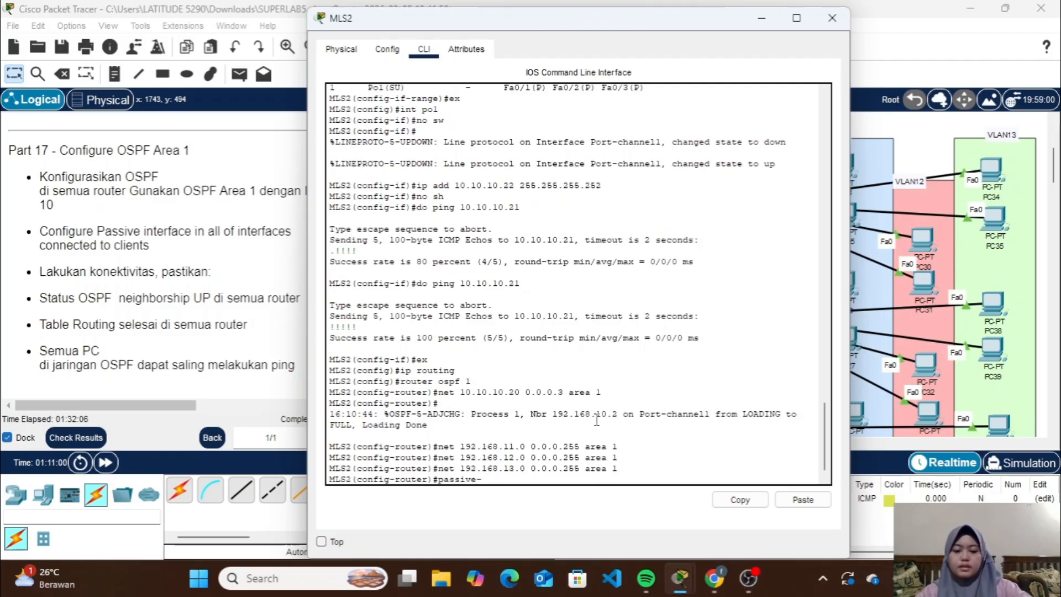
text(inter)
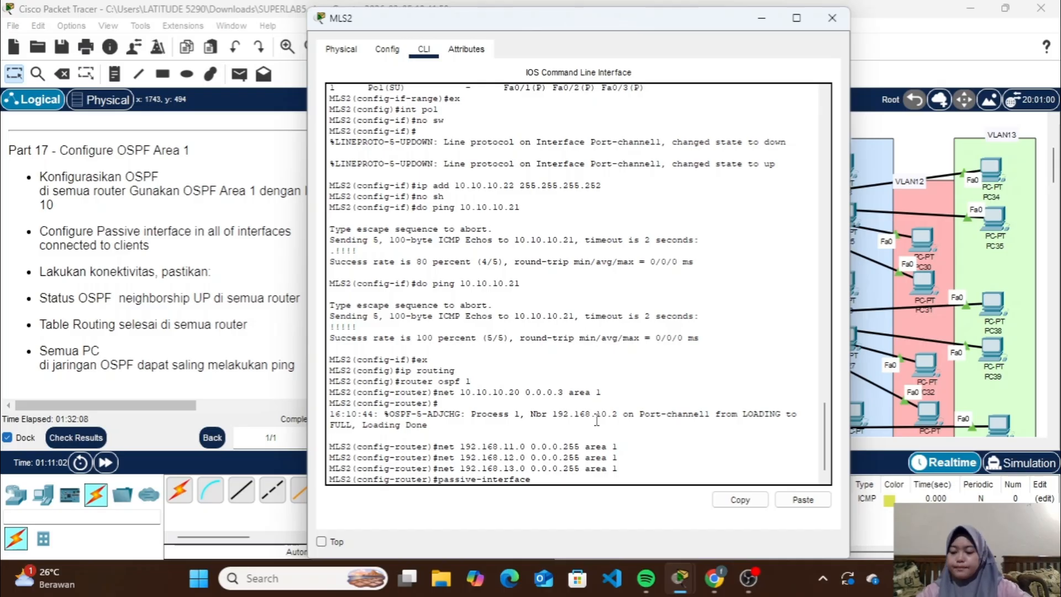
text(face vlan 11)
key(Return)
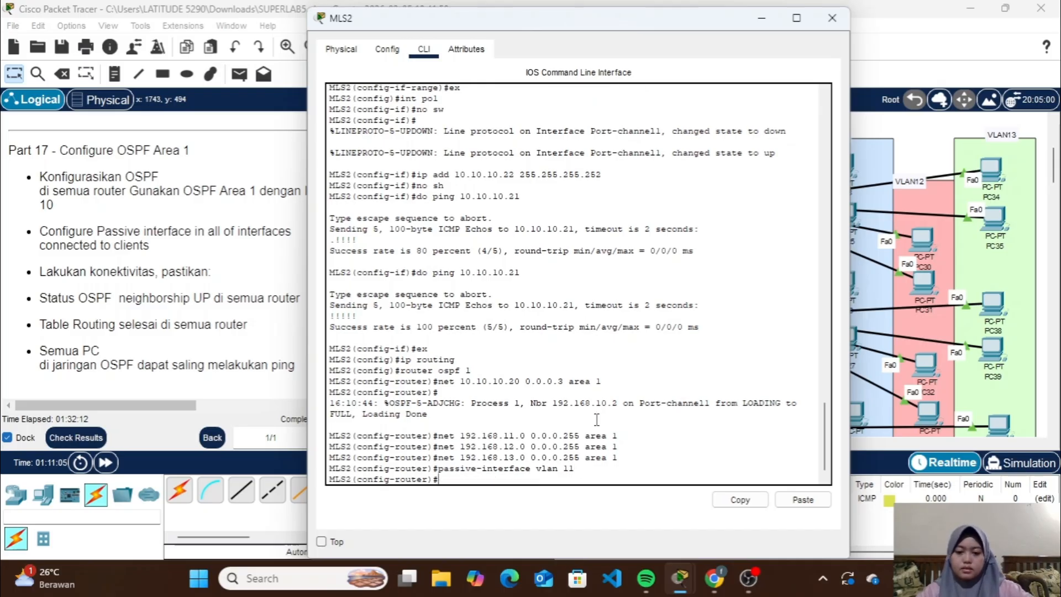
Make the VLAN 12 and VLAN 13 interfaces passive for OSPF on MLS2
key(Up)
text(2)
key(Return)
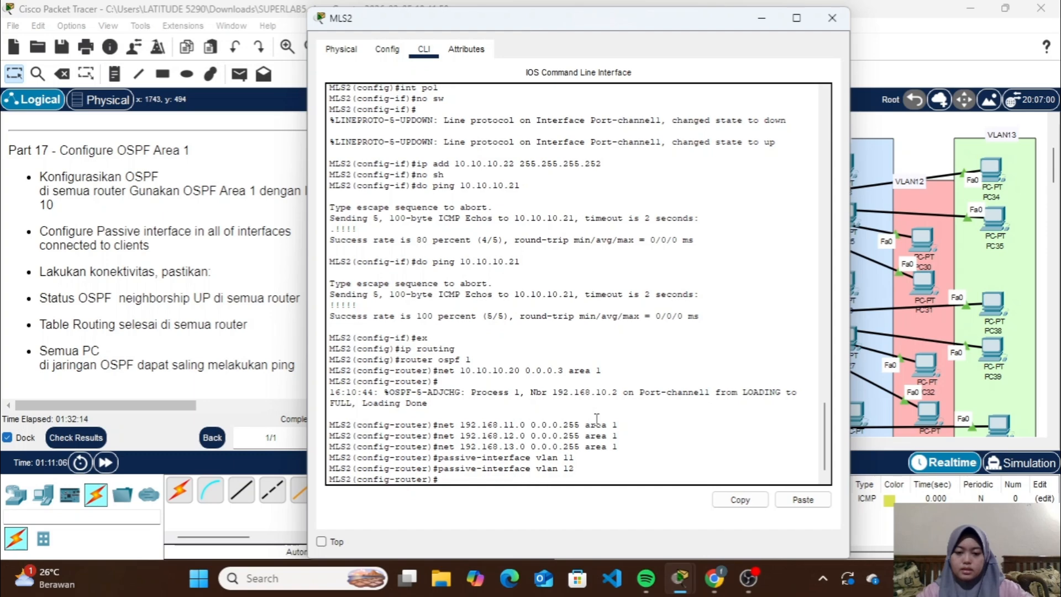
key(Up)
text(3)
key(Return)
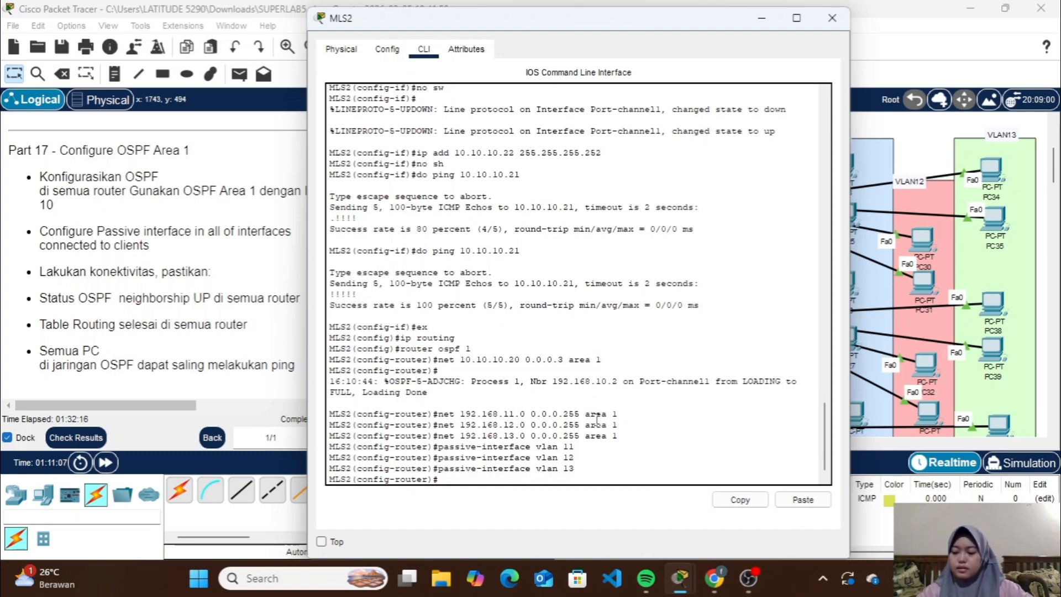
Show the OSPF neighbor table on MLS2
text(do)
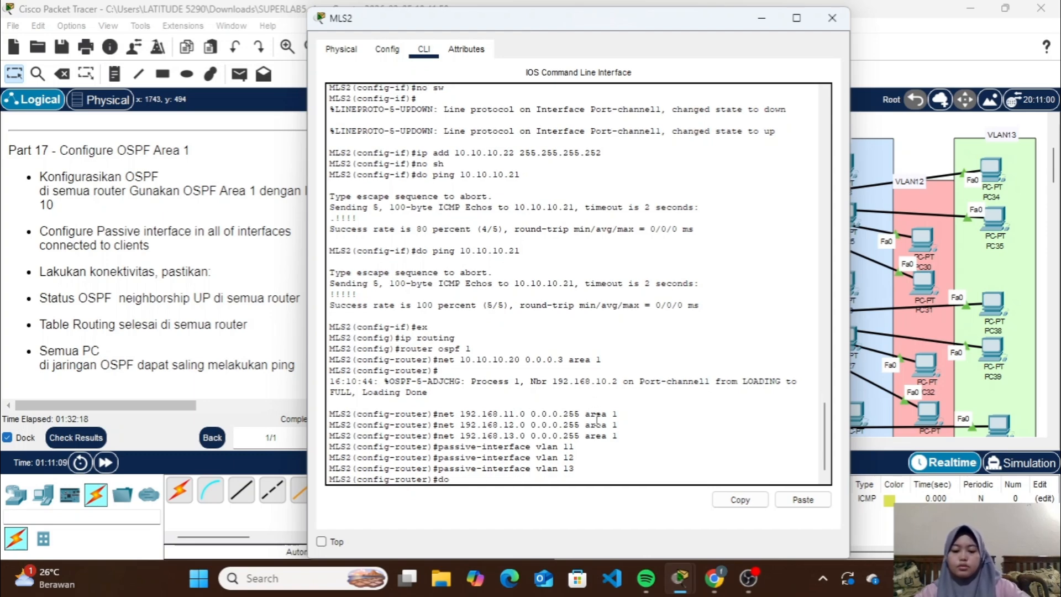
text( sh ip )
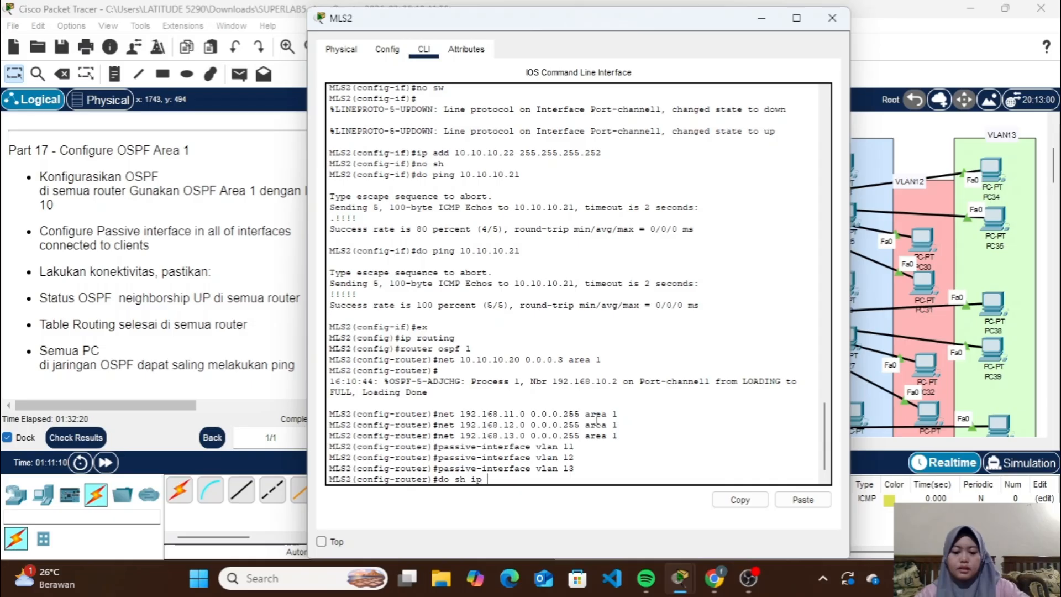
text(ospf neig)
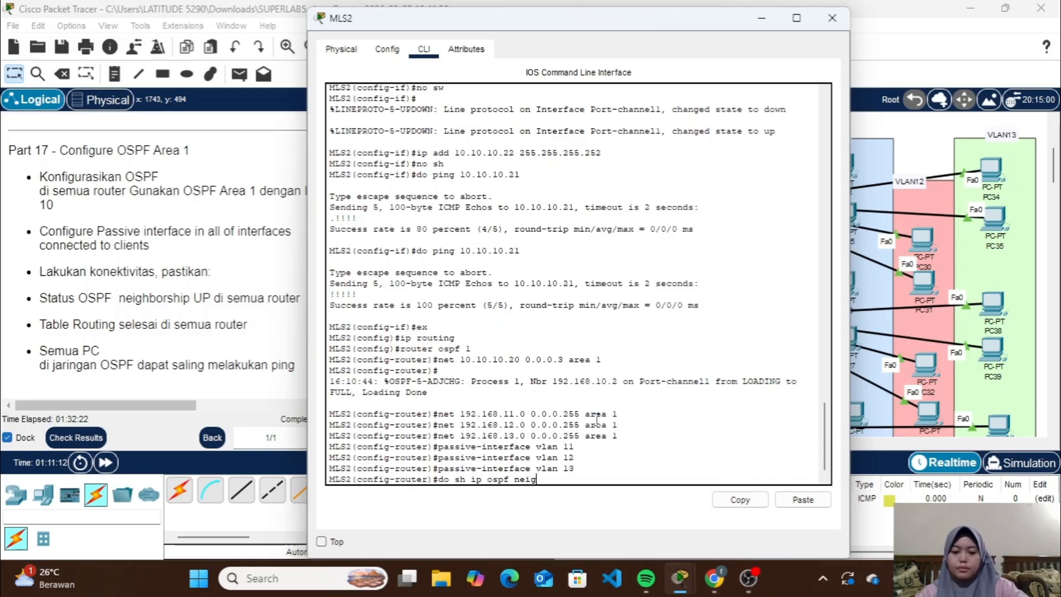
text(h)
key(Return)
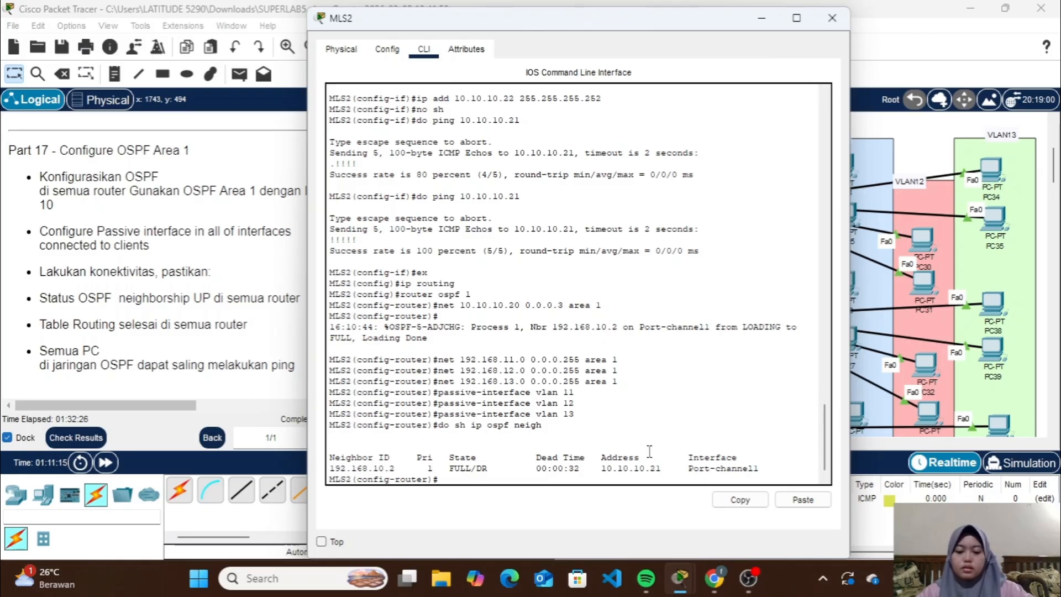
Show the full IP routing table on MLS2, then put its device window away
text(do sh ip)
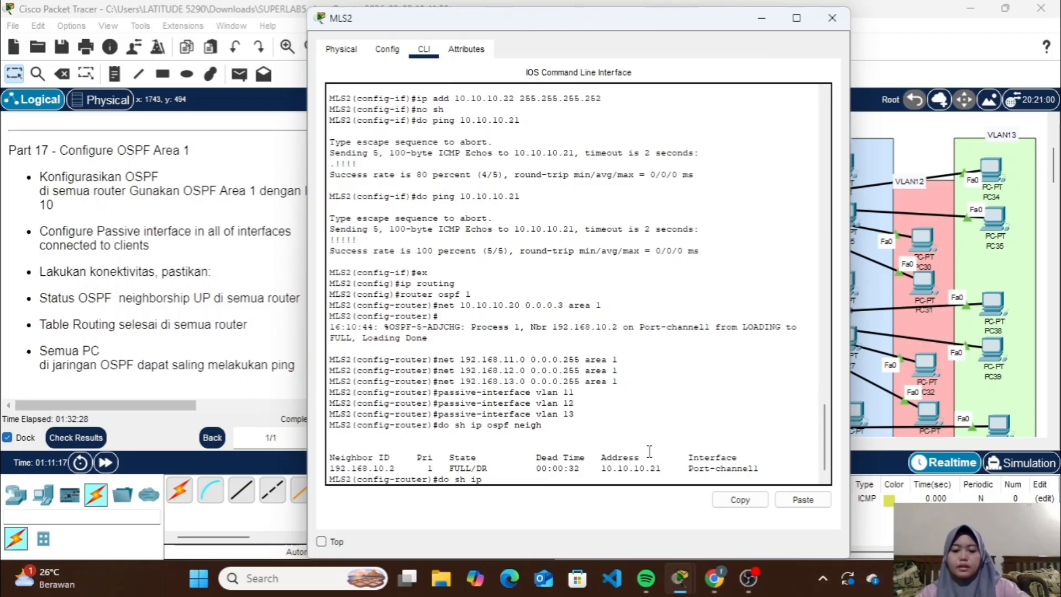
text( route)
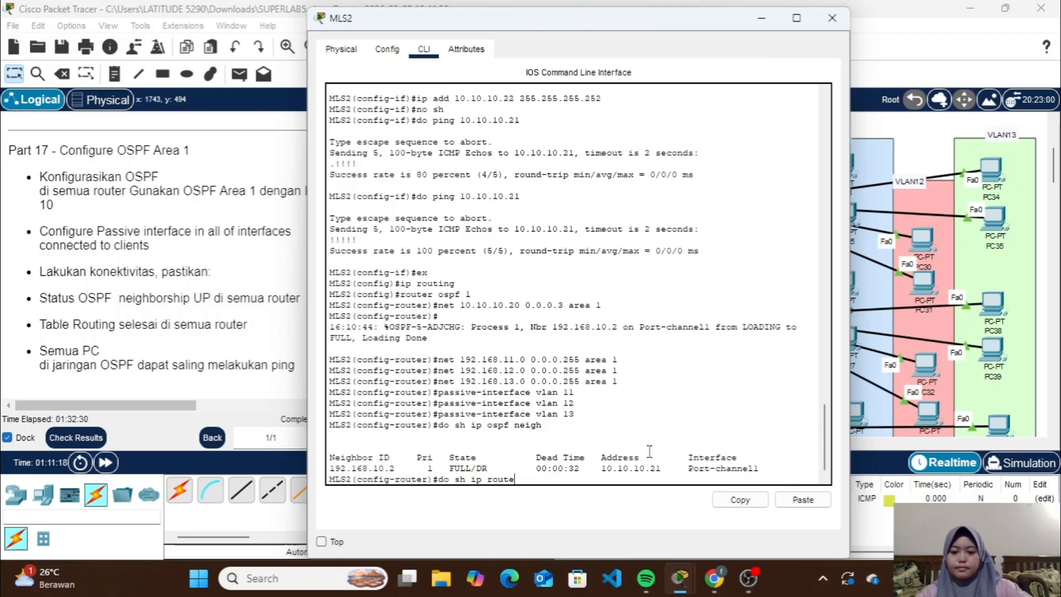
key(Return)
key(space)
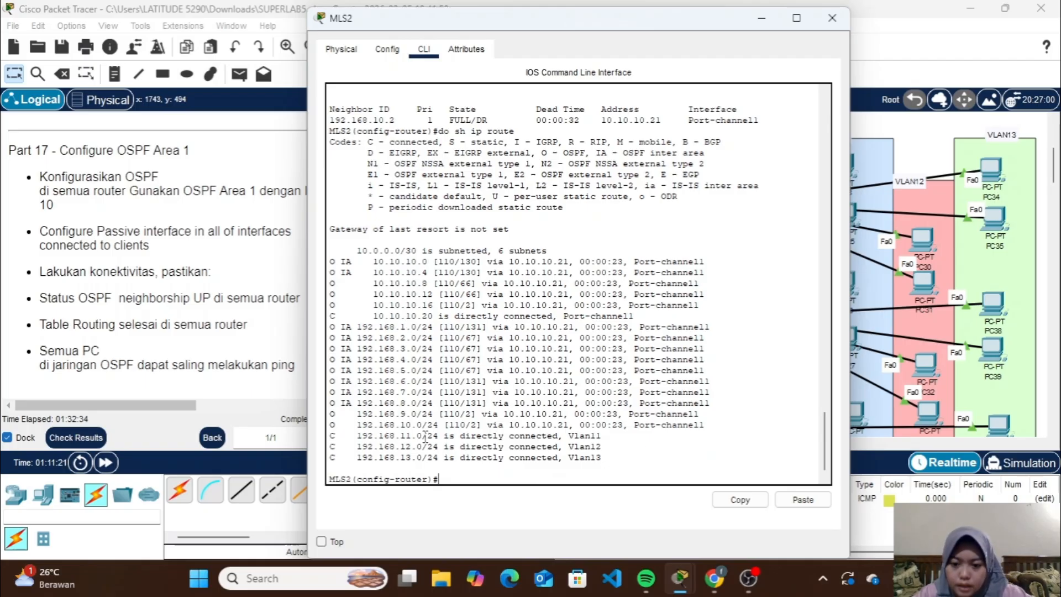
click(762, 19)
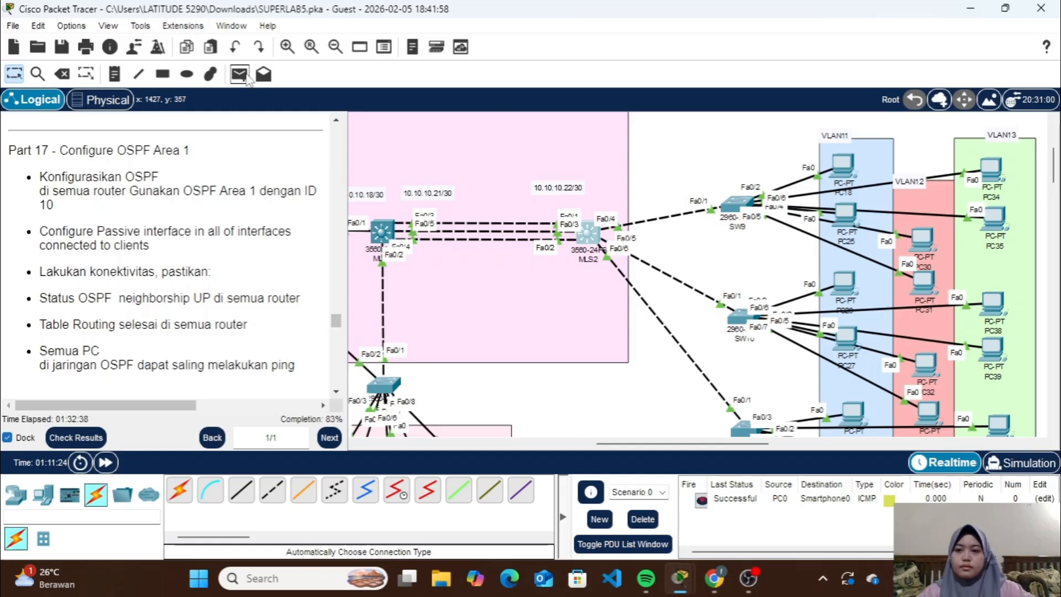
Test connectivity by sending a simple PDU from PC18 in VLAN11 to Web Server 1 in VLAN9
click(241, 75)
scroll(601, 363, right, 3)
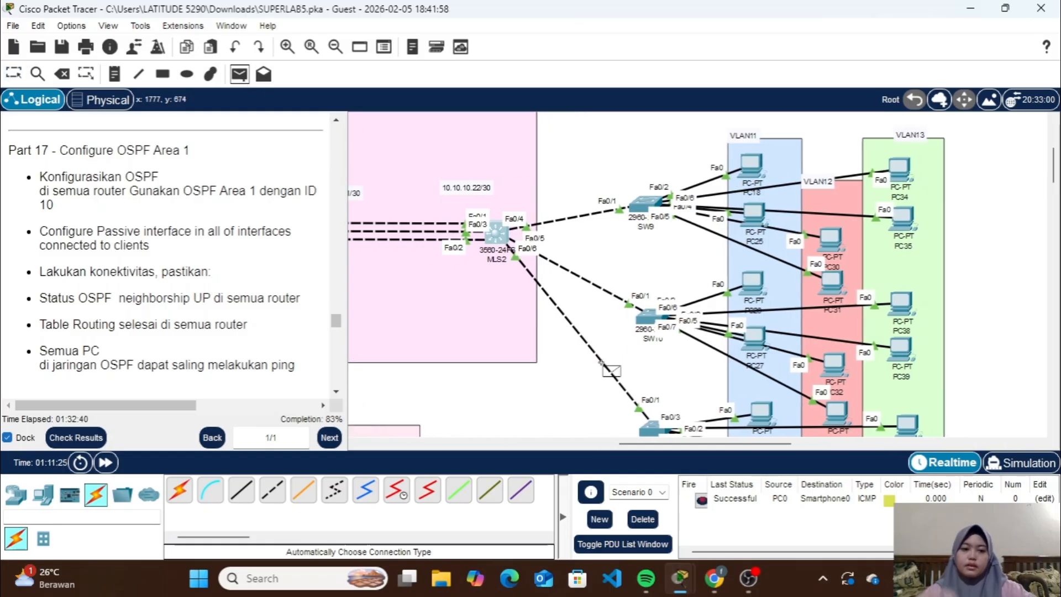
click(752, 166)
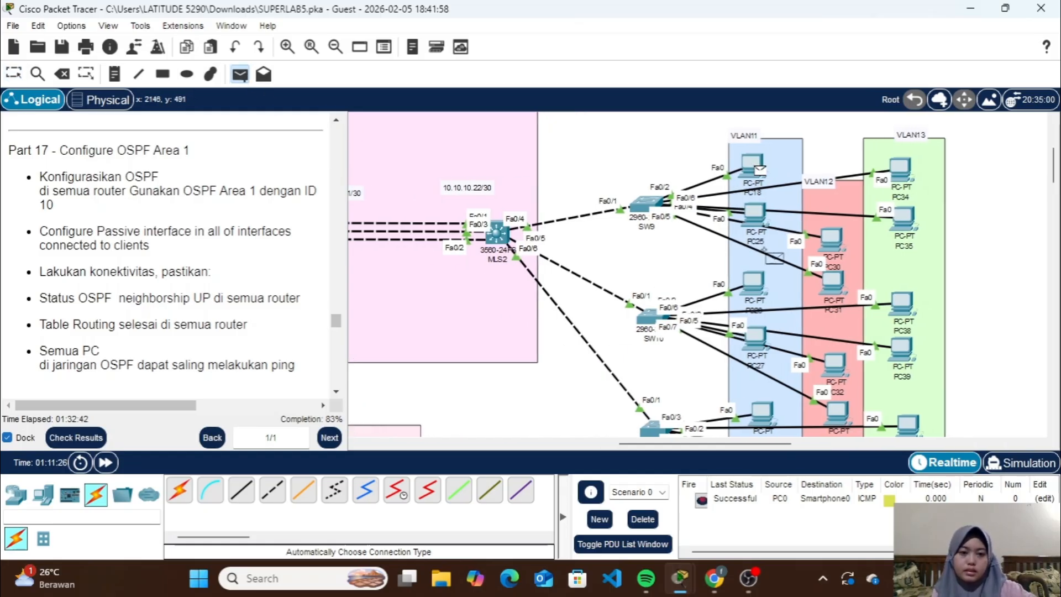
scroll(764, 250, down, 10)
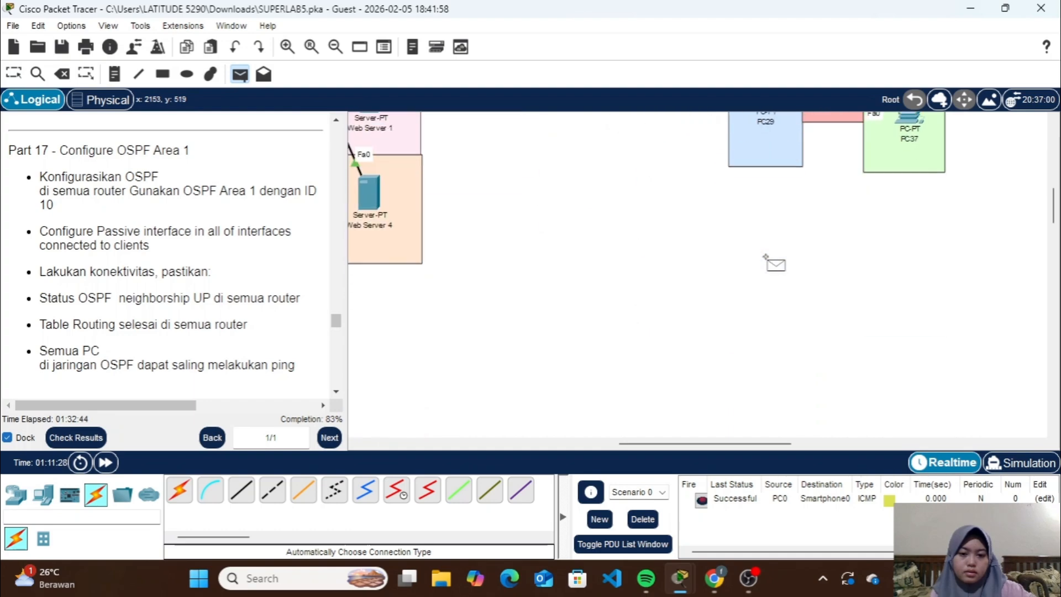
scroll(767, 254, left, 12)
scroll(768, 249, up, 5)
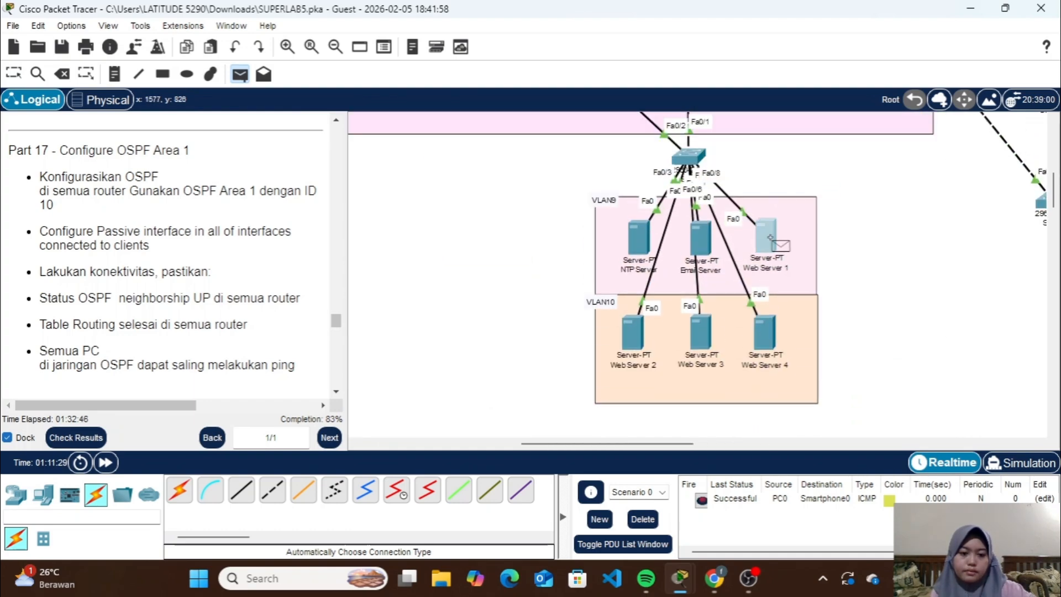
click(771, 237)
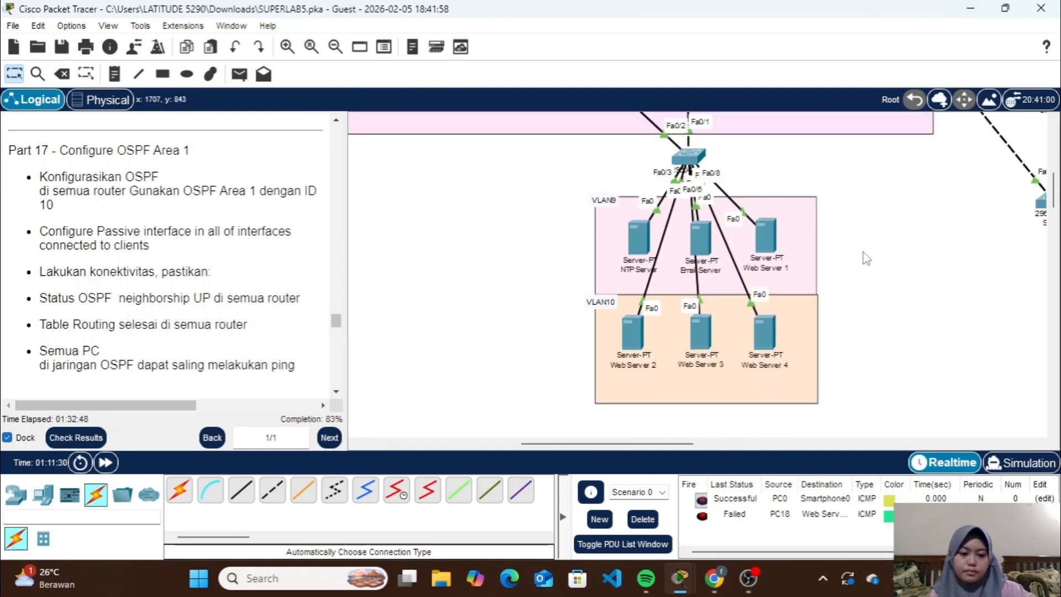
Repeat the simple PDU test from PC18 to Web Server 1
scroll(865, 258, right, 8)
scroll(865, 258, up, 3)
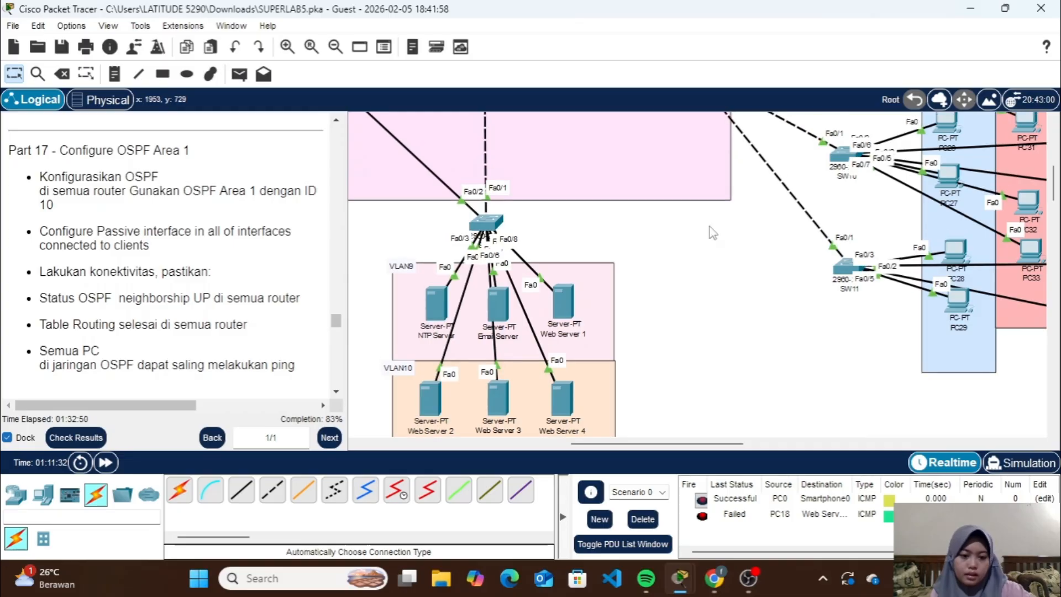
click(240, 74)
scroll(590, 260, up, 4)
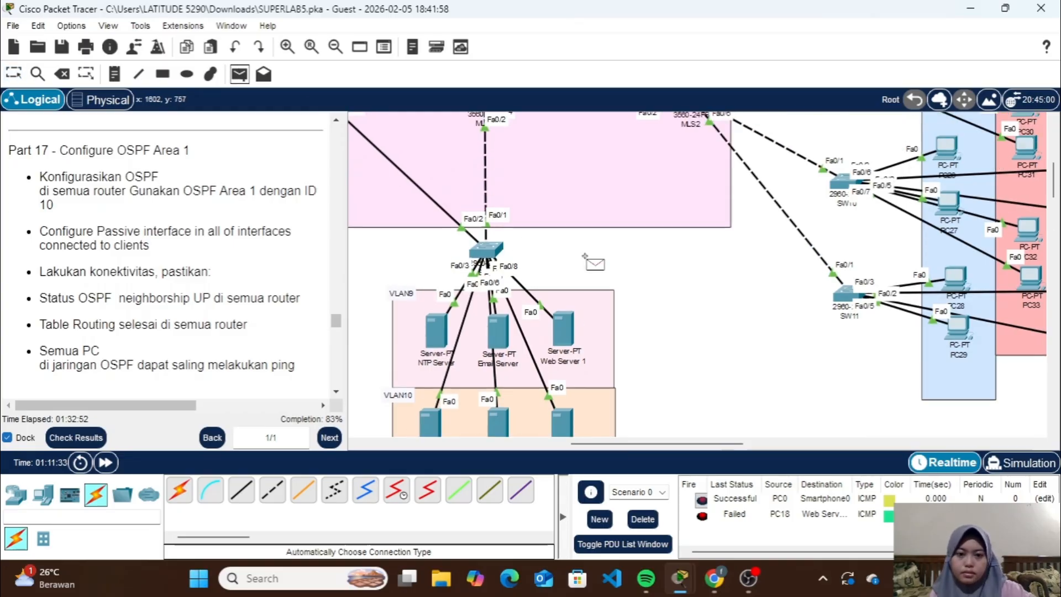
scroll(587, 259, right, 2)
scroll(586, 257, right, 3)
scroll(586, 257, up, 2)
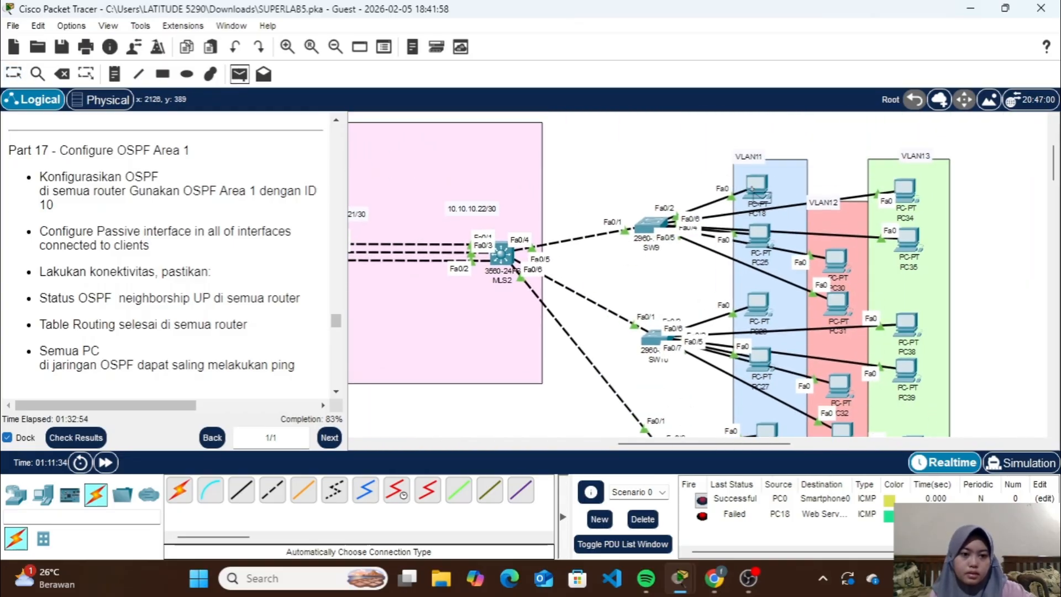
scroll(551, 436, left, 5)
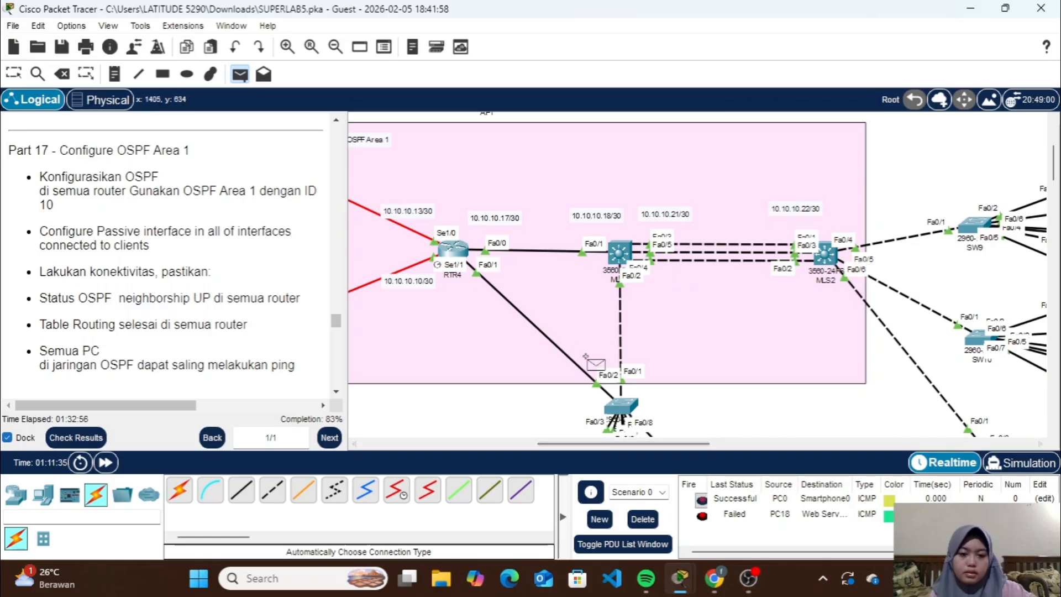
scroll(594, 362, down, 3)
click(698, 356)
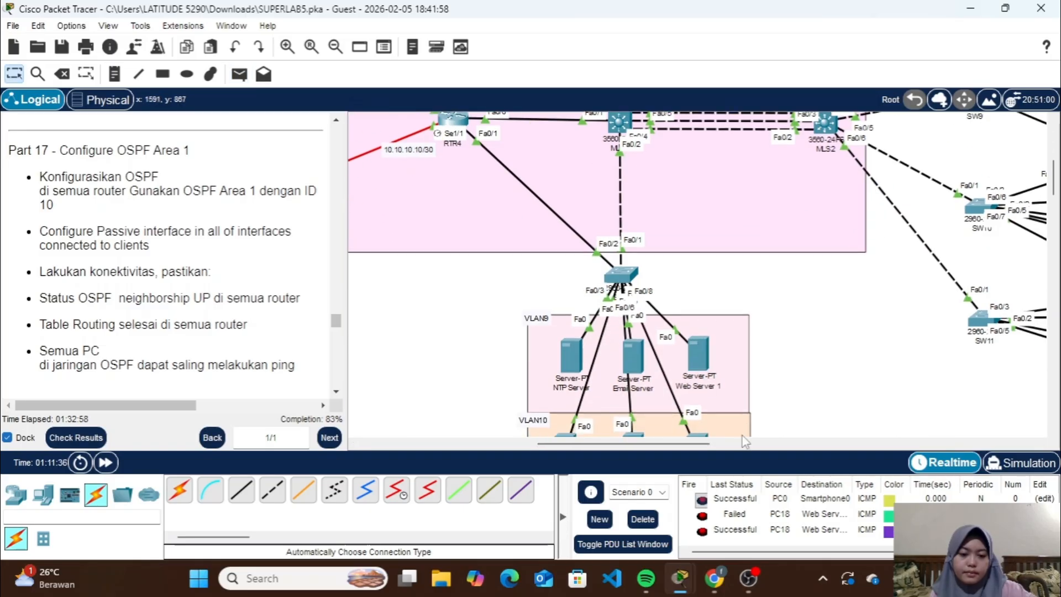
Delete Scenario 0 with all its PDUs and bring up the Part 18 HSRP instructions
click(643, 519)
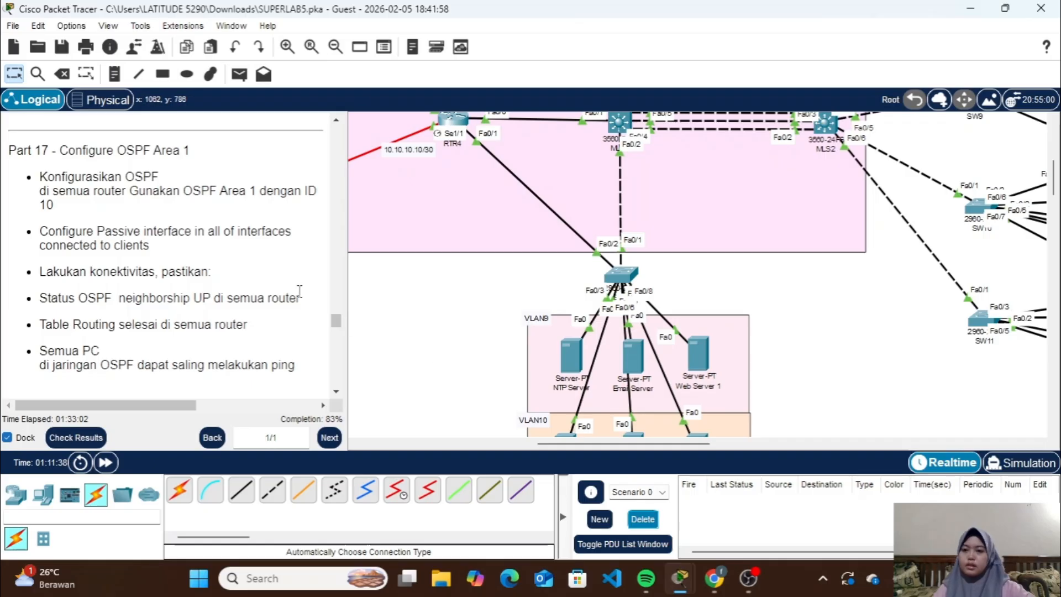
scroll(231, 263, down, 7)
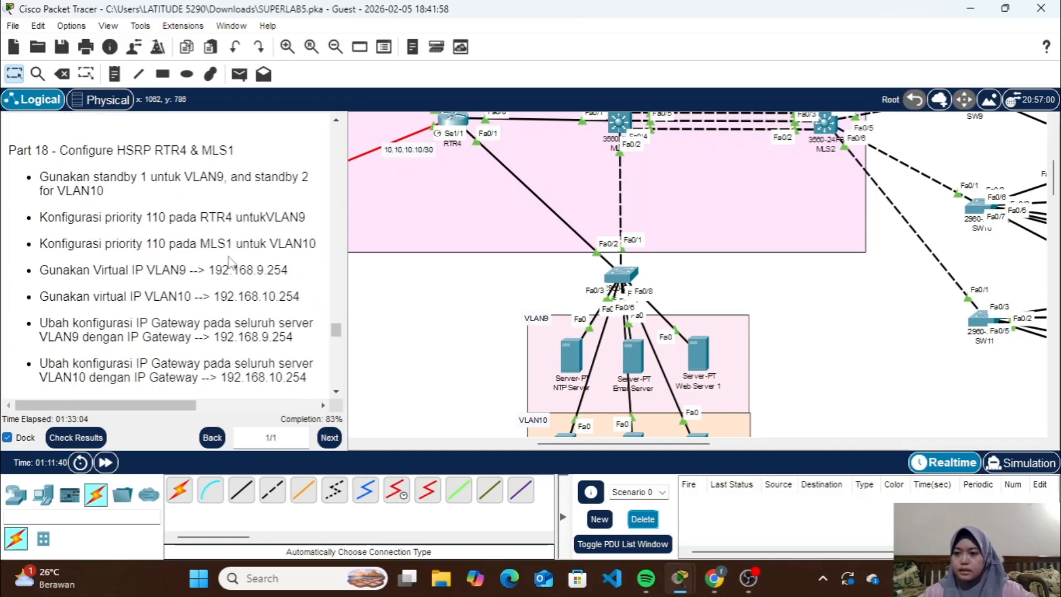
scroll(230, 263, down, 1)
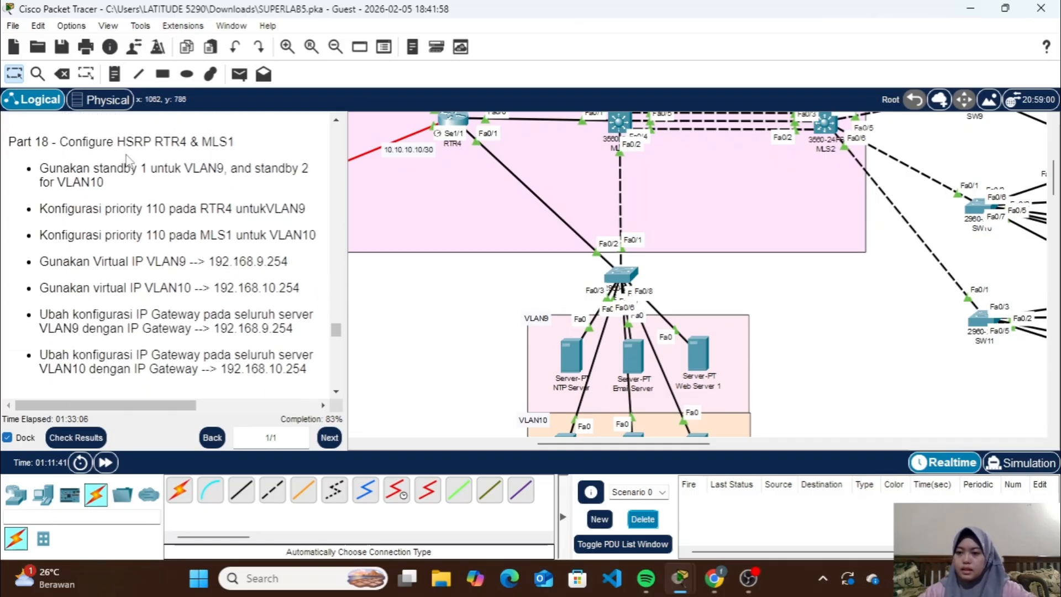
Leave OSPF router configuration on RTR4 for global configuration mode and put its device window away
scroll(406, 226, up, 4)
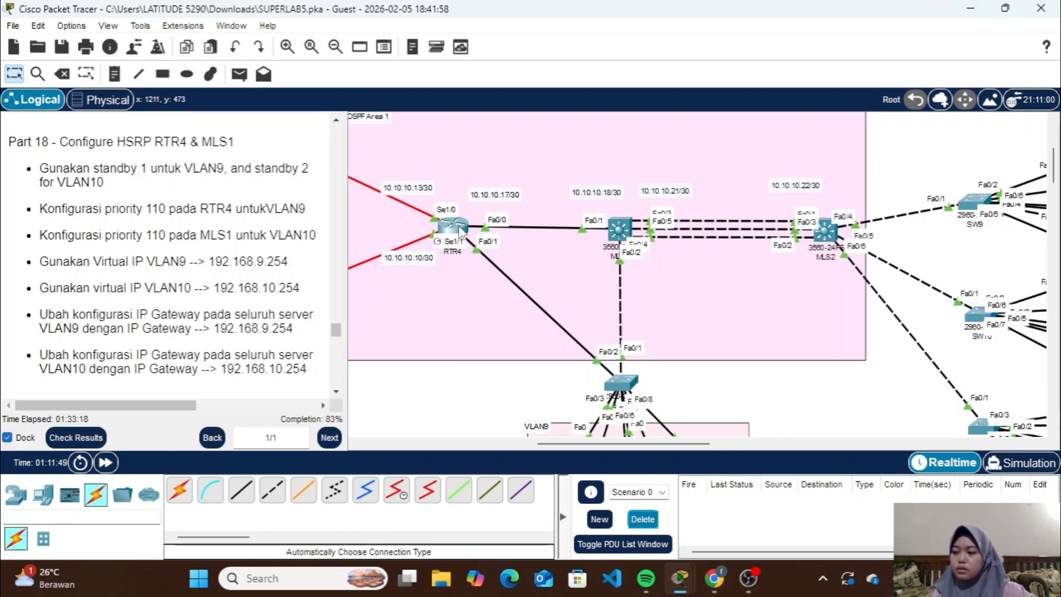
click(459, 231)
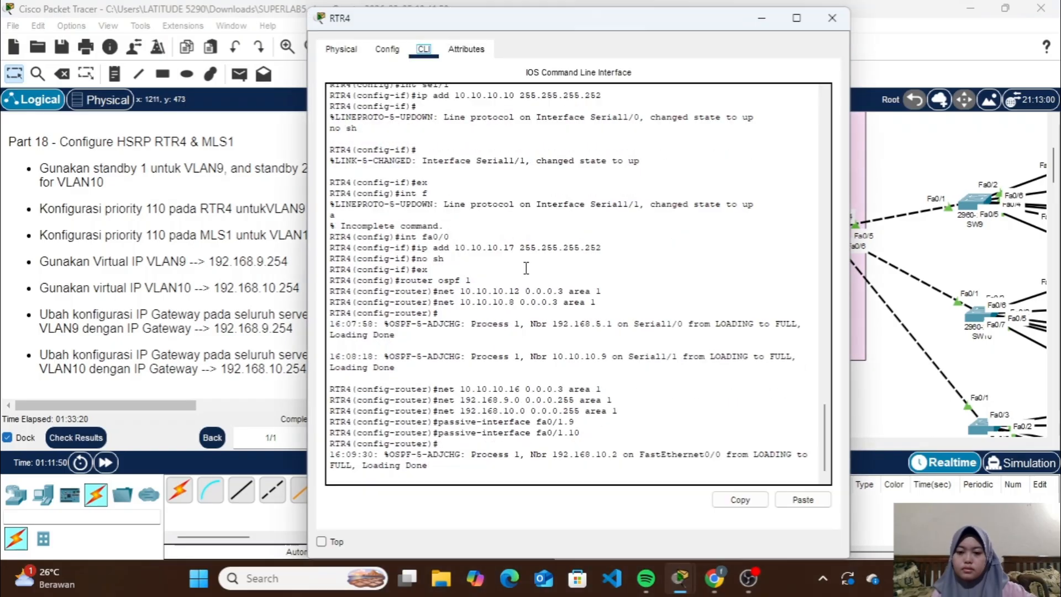
click(494, 439)
key(Return)
text(ex)
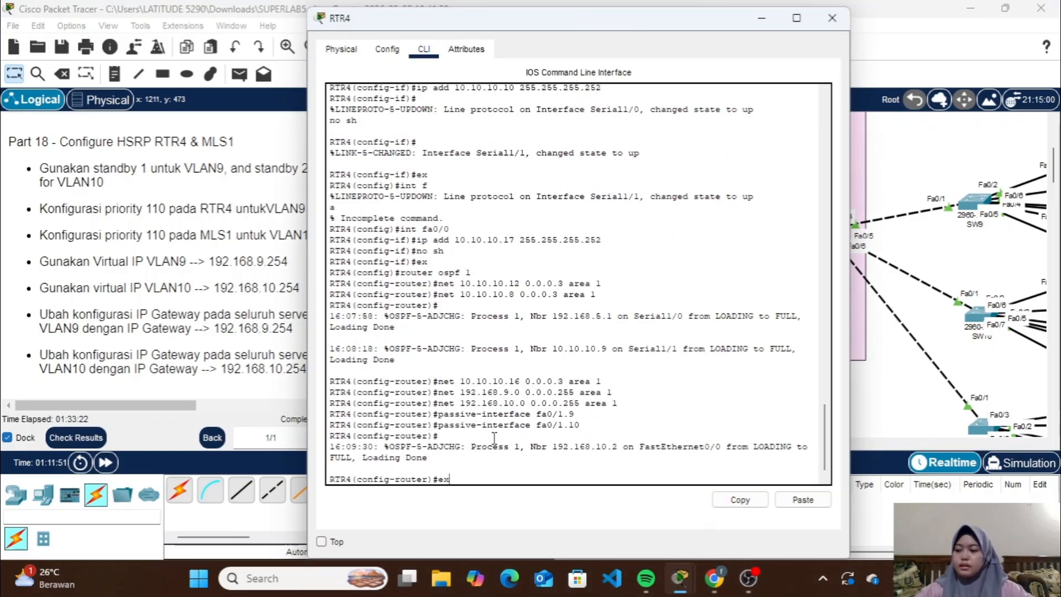
key(Return)
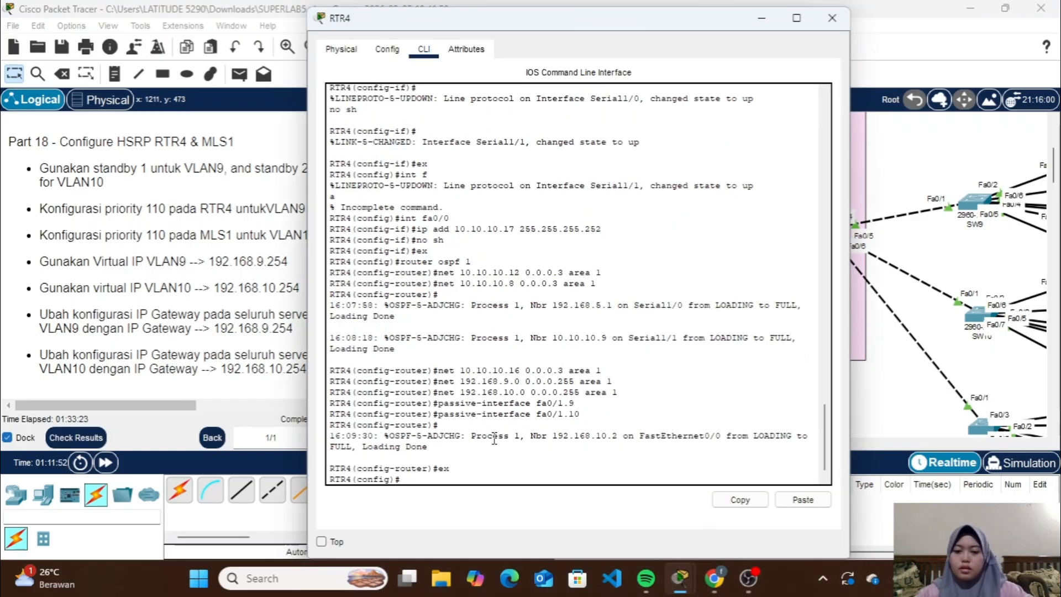
click(761, 18)
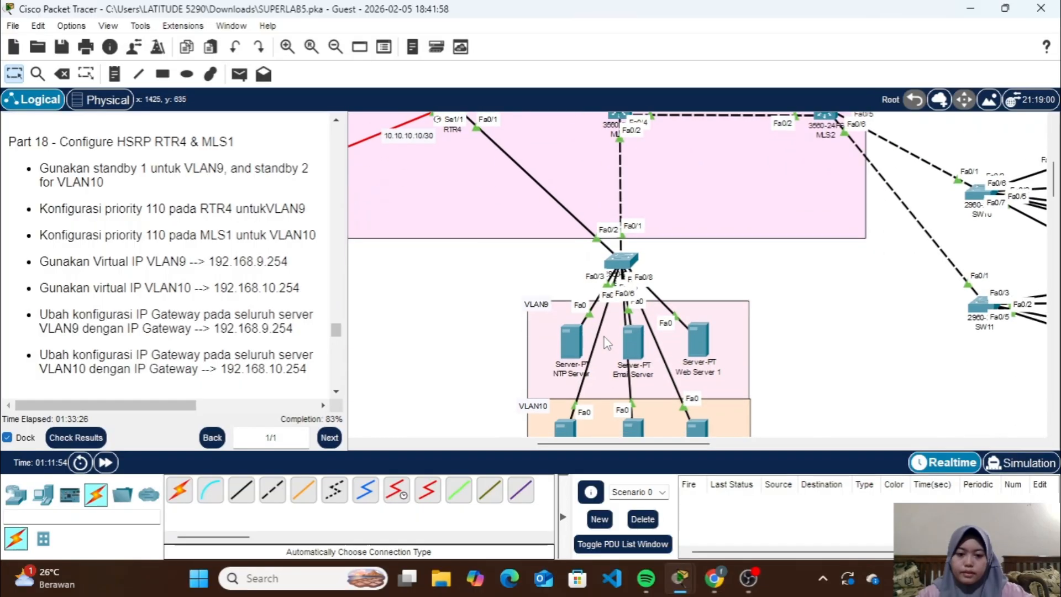
Enter configuration of the VLAN9 subinterface fa0/1.9 on RTR4
scroll(606, 341, down, 4)
scroll(606, 341, up, 3)
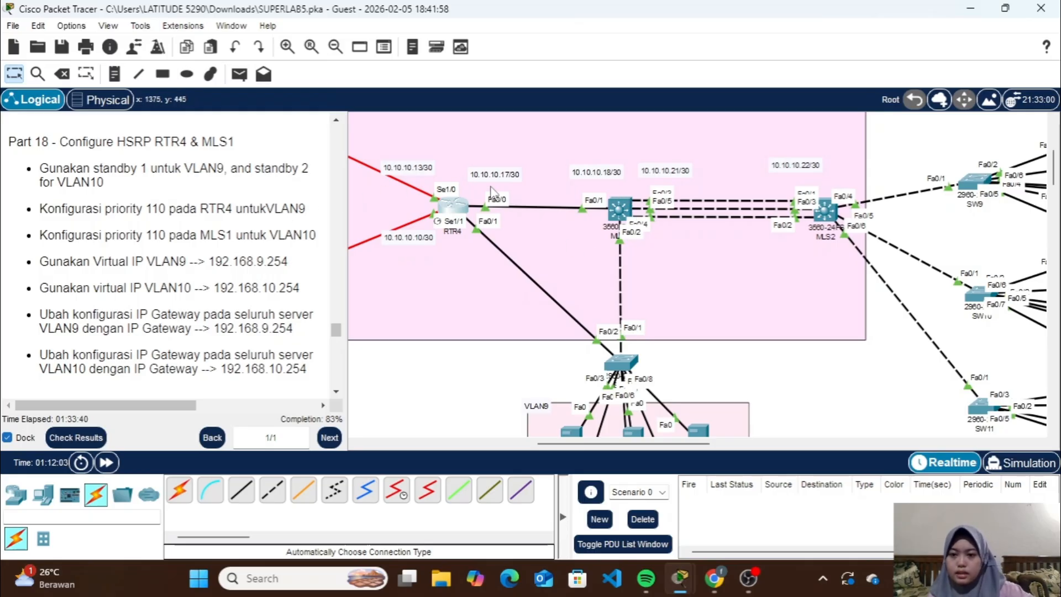
click(453, 206)
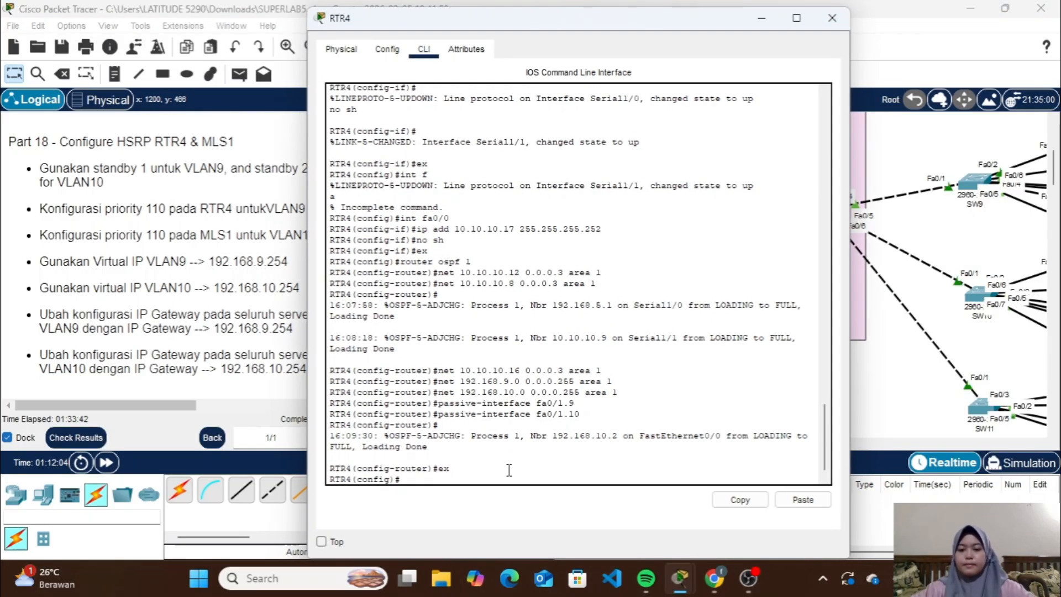
text(in)
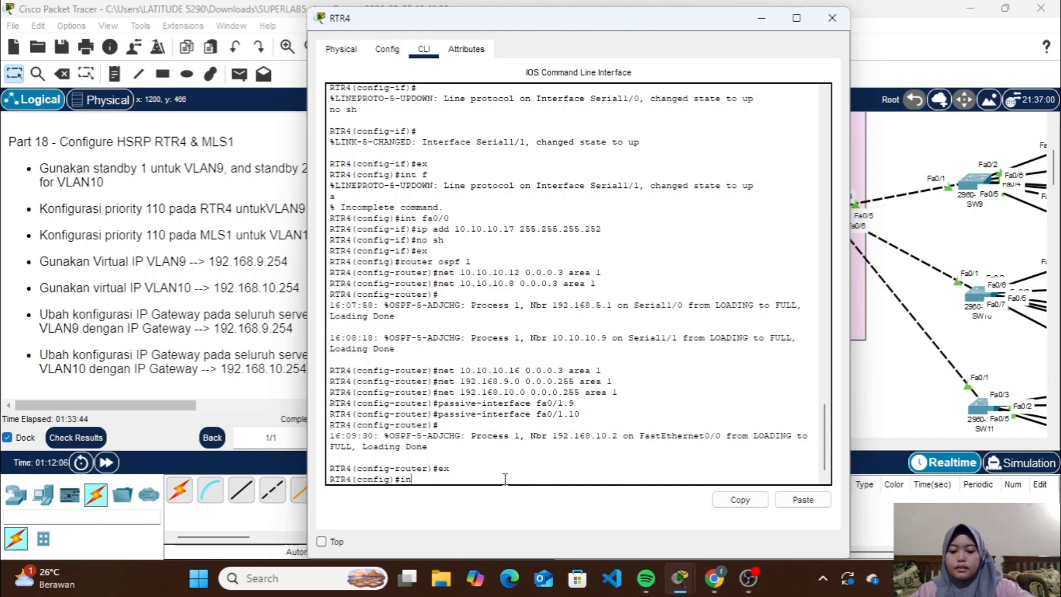
text(t fa1)
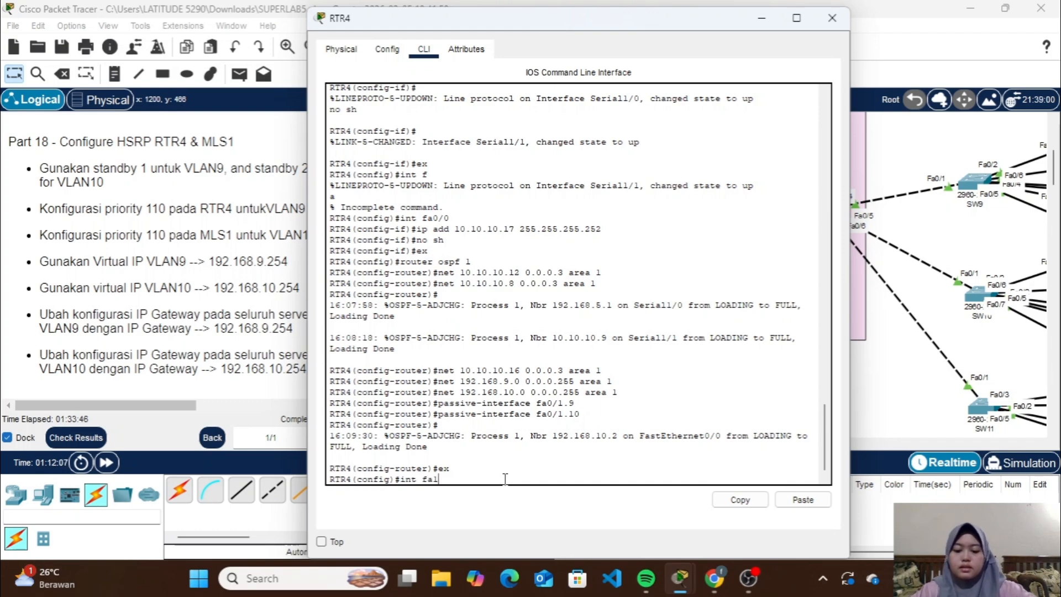
text(/0)
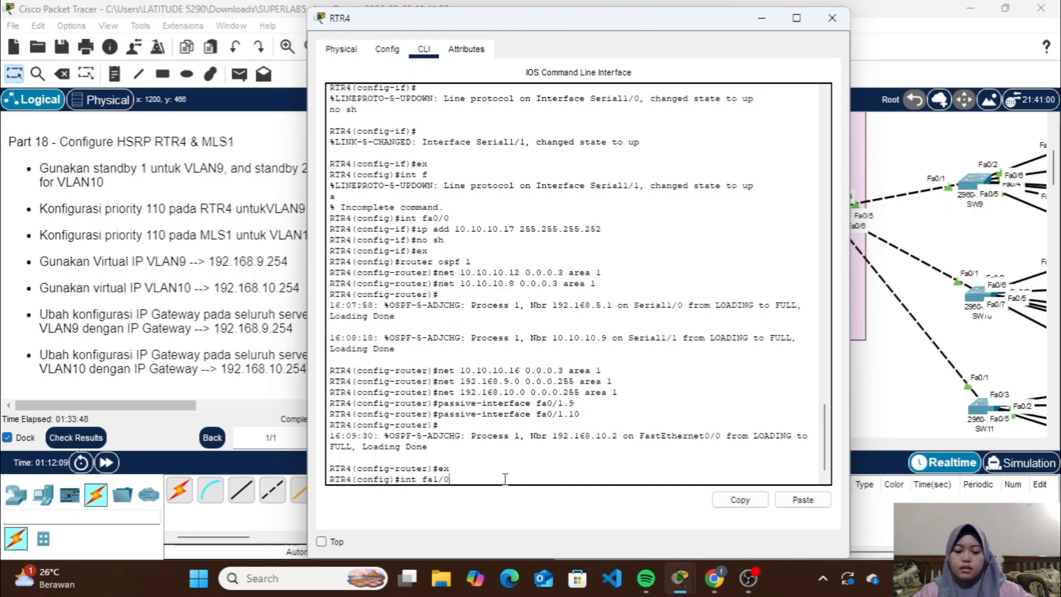
key(BackSpace)
key(BackSpace)
key(BackSpace)
text(0/)
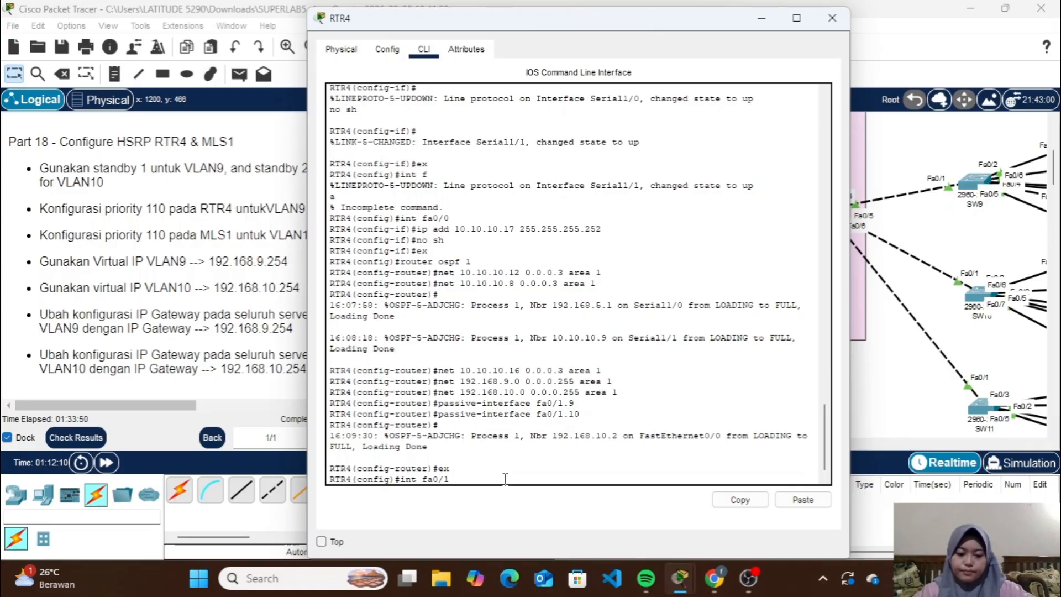
text(1.9)
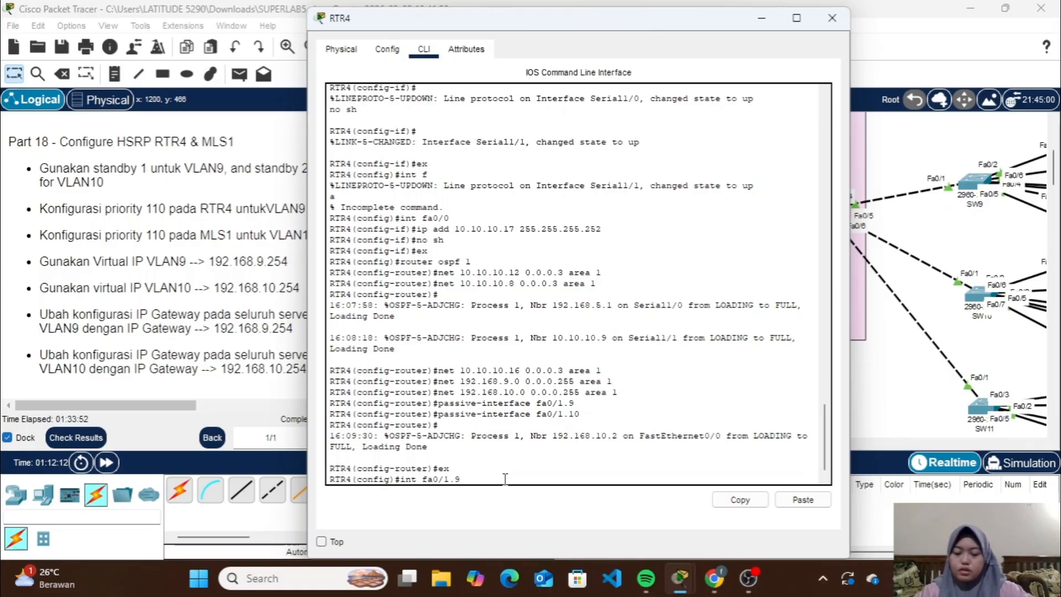
key(Return)
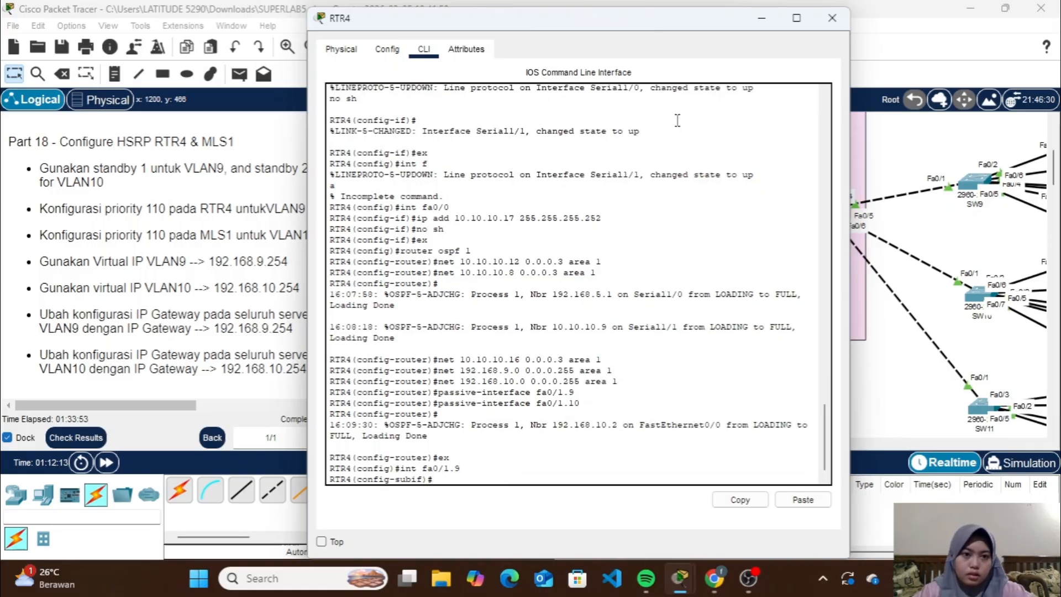
click(764, 17)
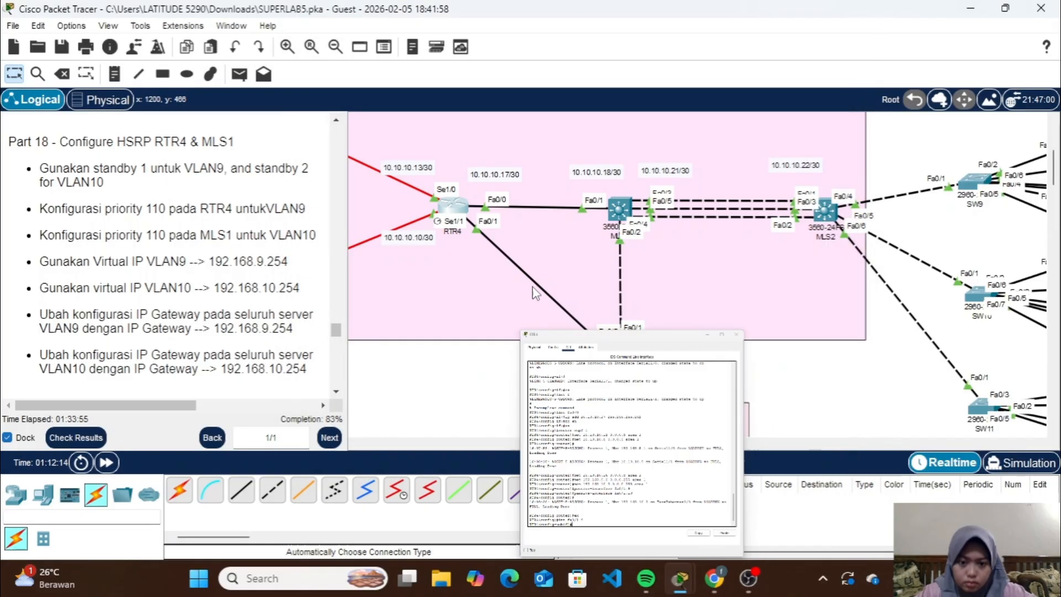
Assign virtual IP 192.168.9.254 to HSRP standby group 1 on RTR4's VLAN9 subinterface fa0/1.9
click(453, 213)
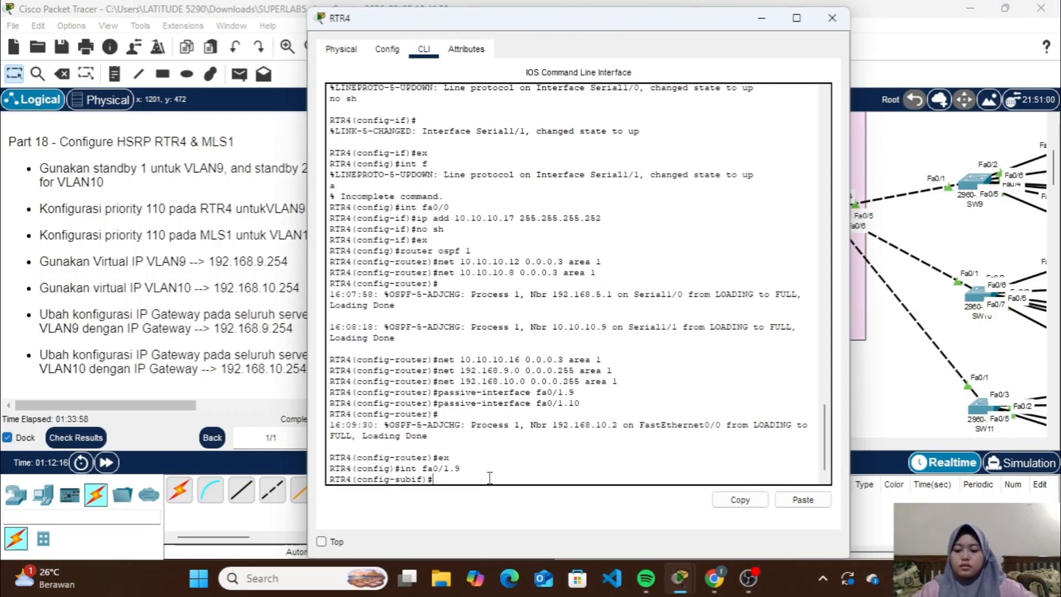
text(standby)
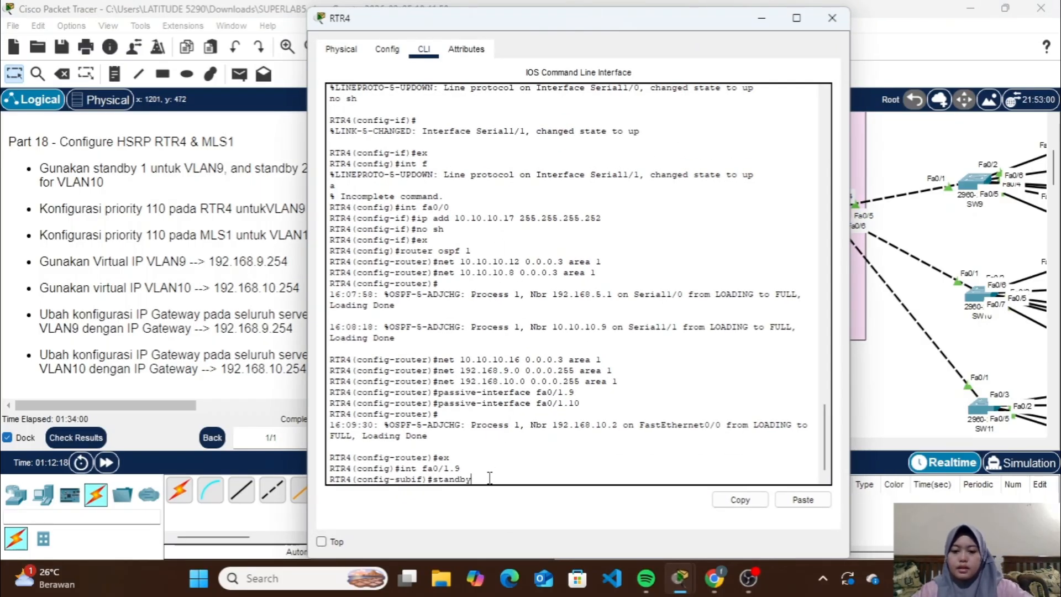
text( 1)
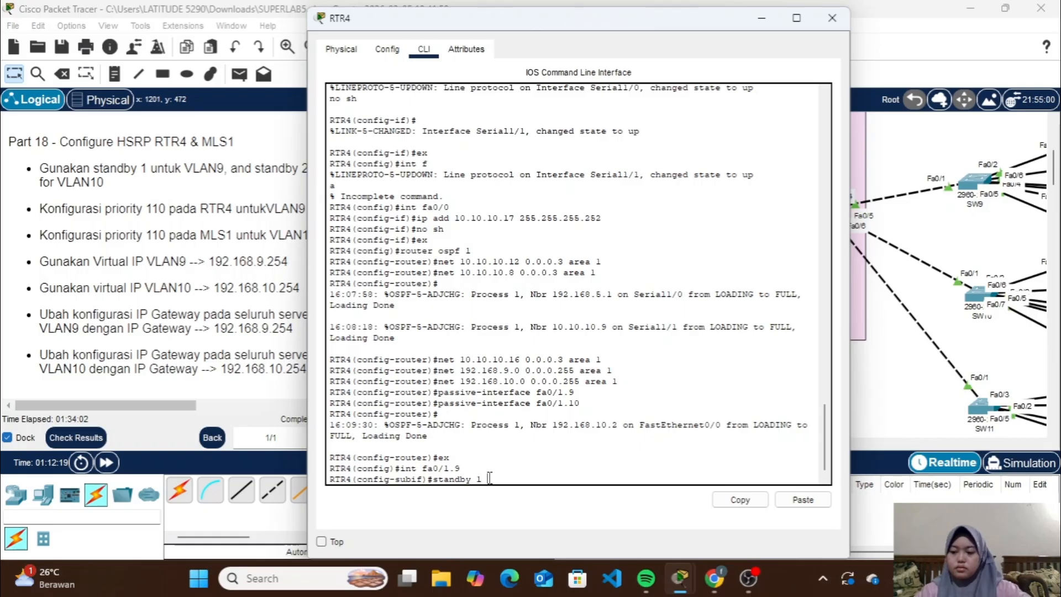
text( ip)
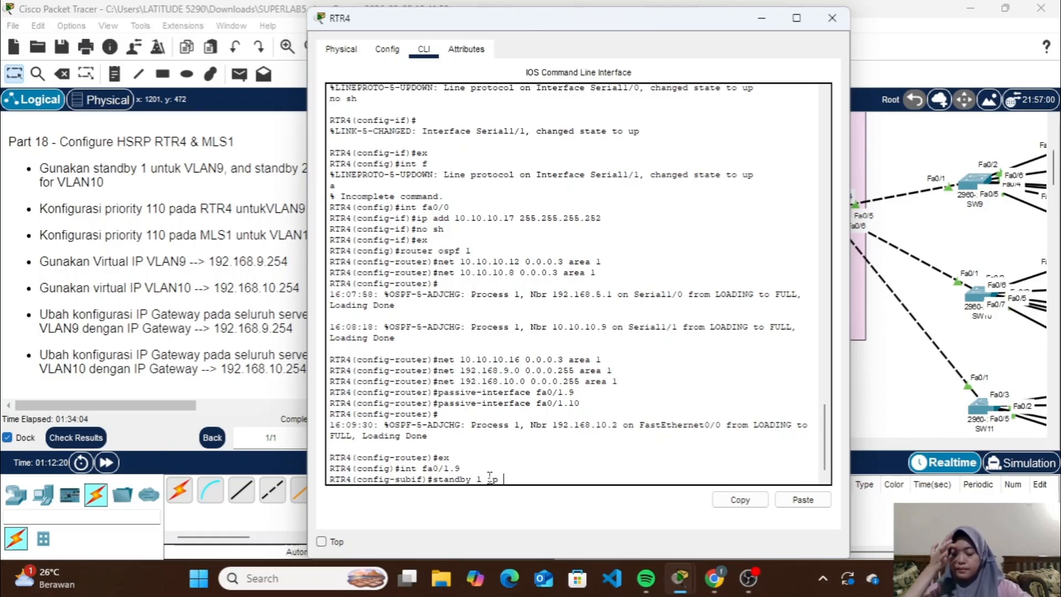
text( 192.168.9)
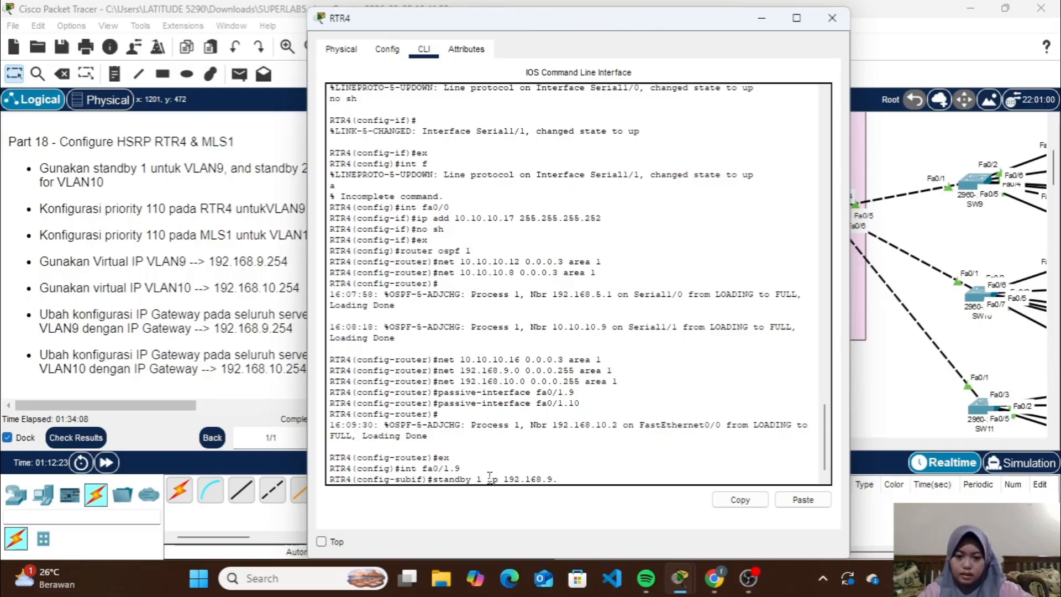
text(.254)
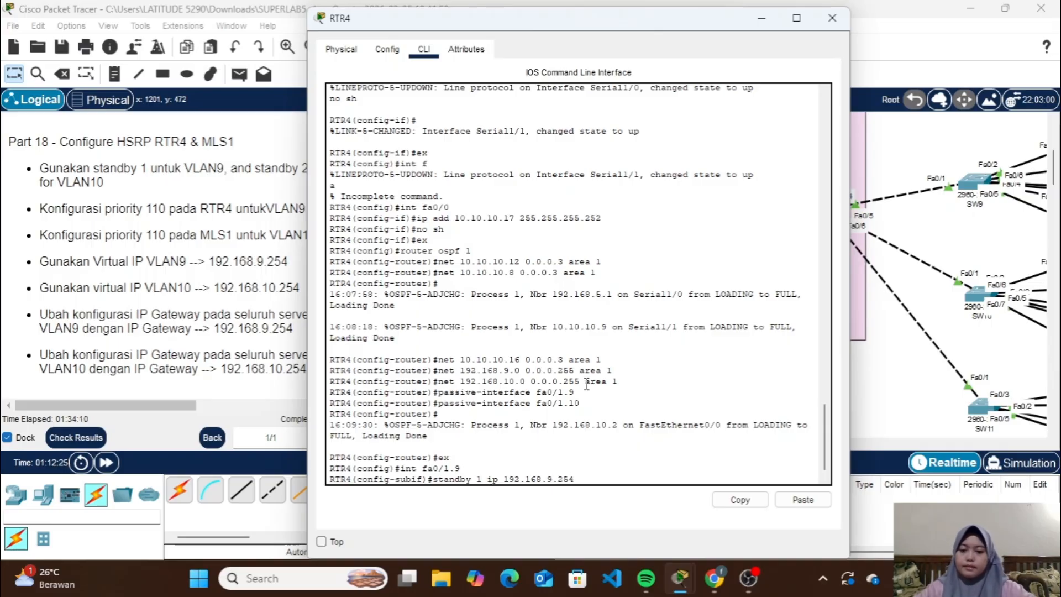
key(Return)
Set the priority of HSRP standby group 1 to 110 on RTR4's fa0/1.9 subinterface
text(stand)
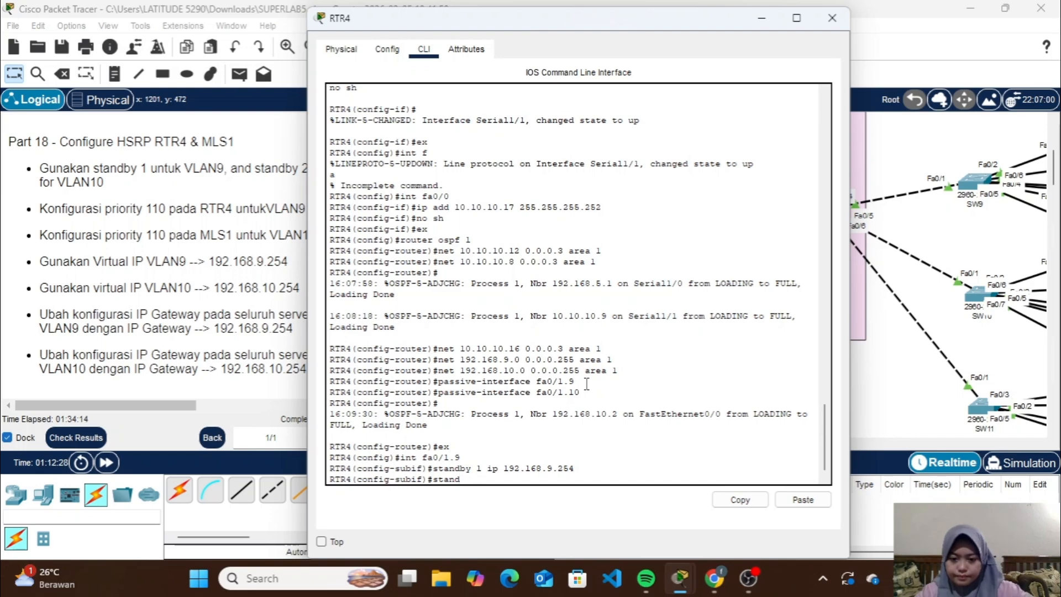
text(by 1)
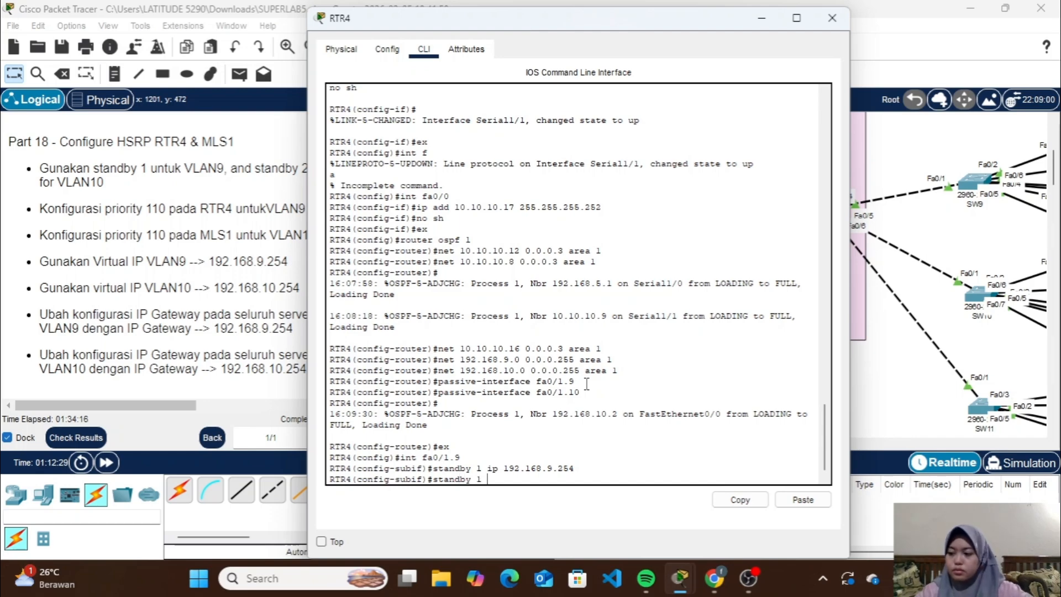
text( priority)
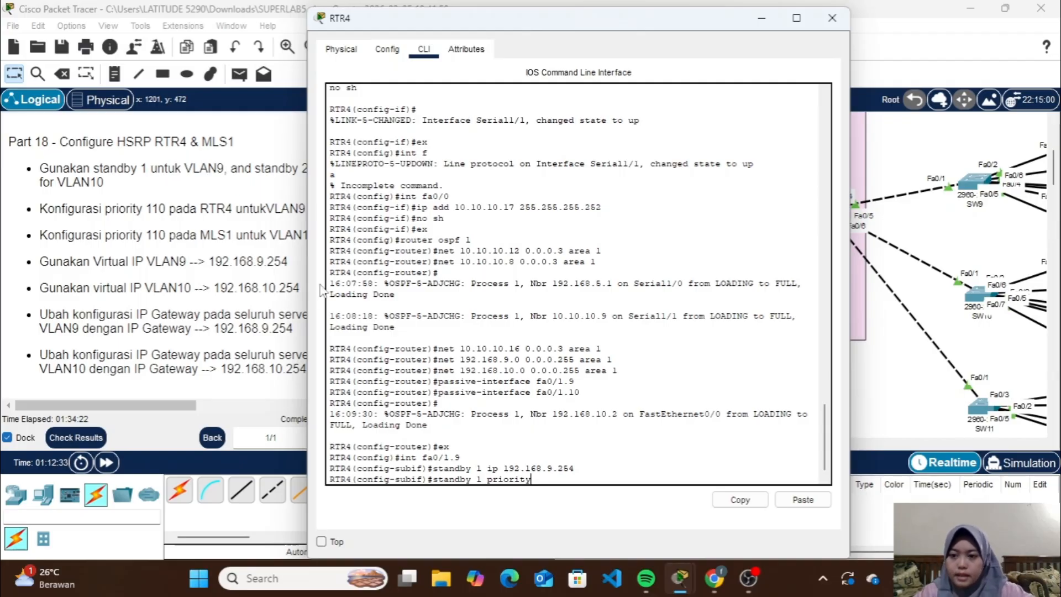
text( 110)
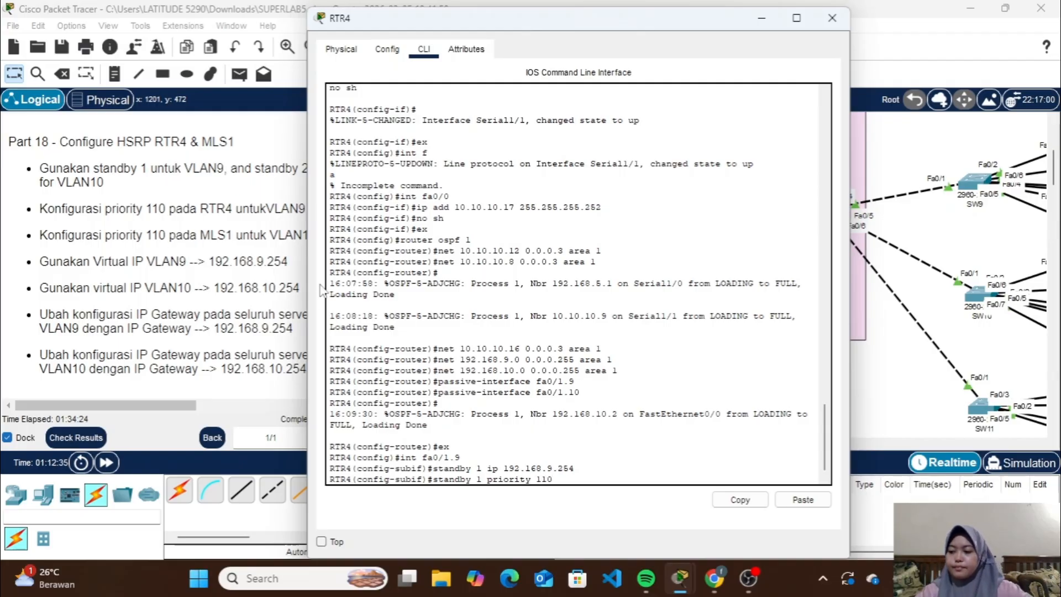
key(Return)
Enable preemption for HSRP standby group 1 on fa0/1.9 and return to global configuration mode
text(standb)
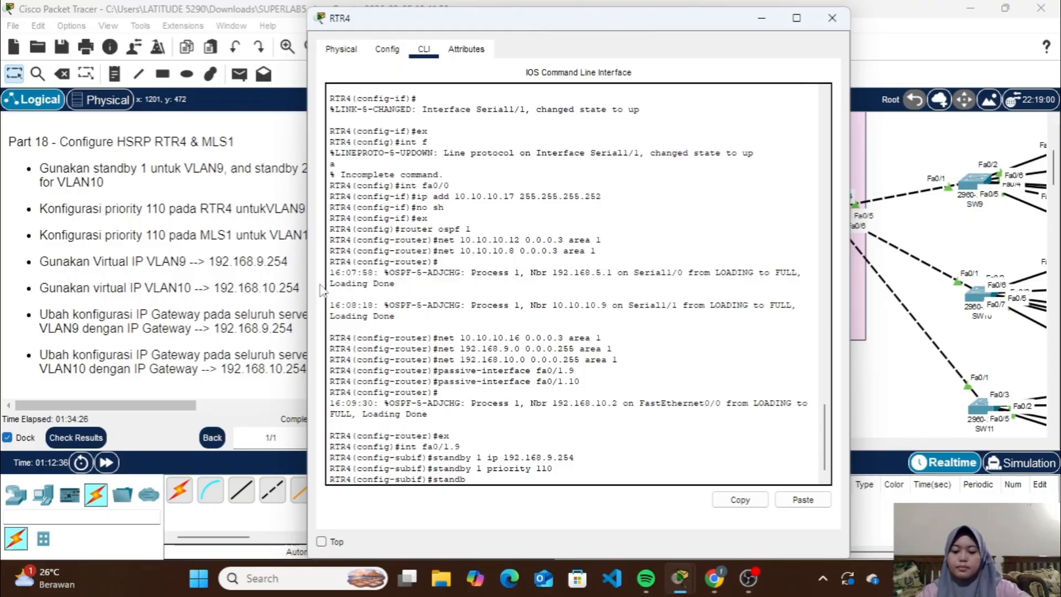
text(y 1)
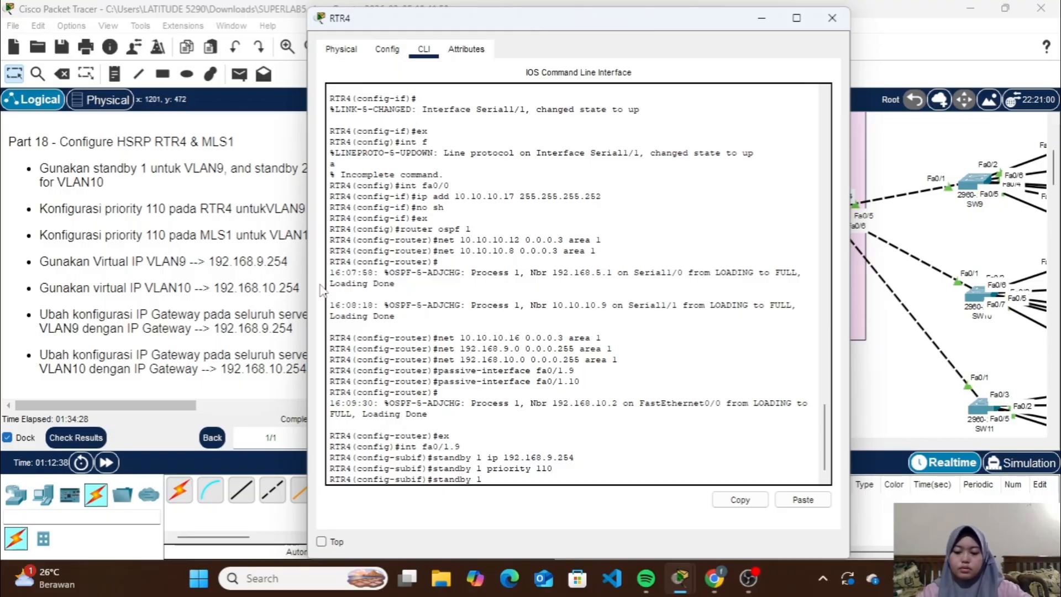
text( preempt)
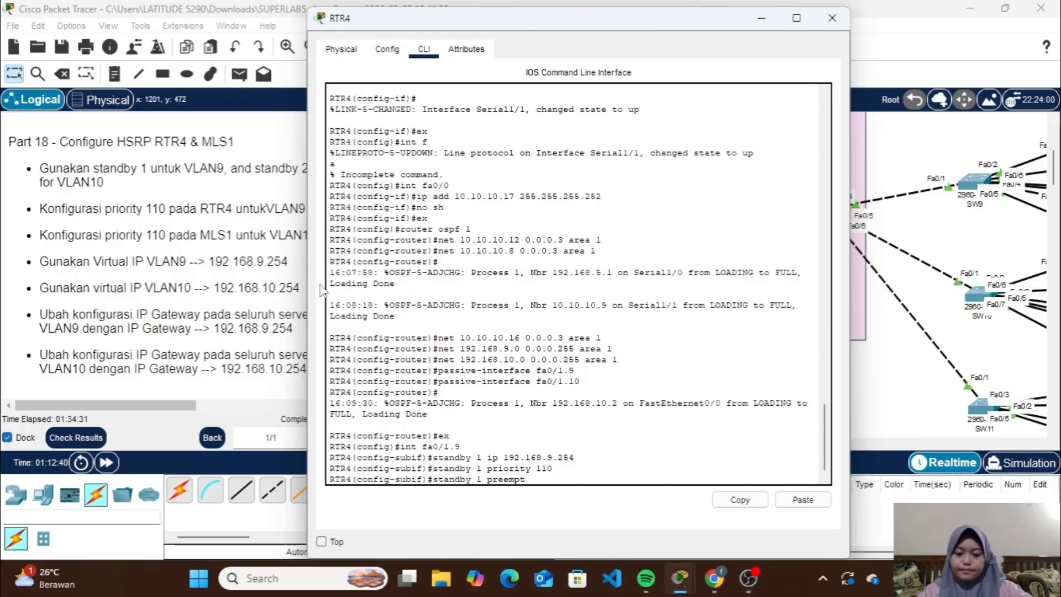
key(Return)
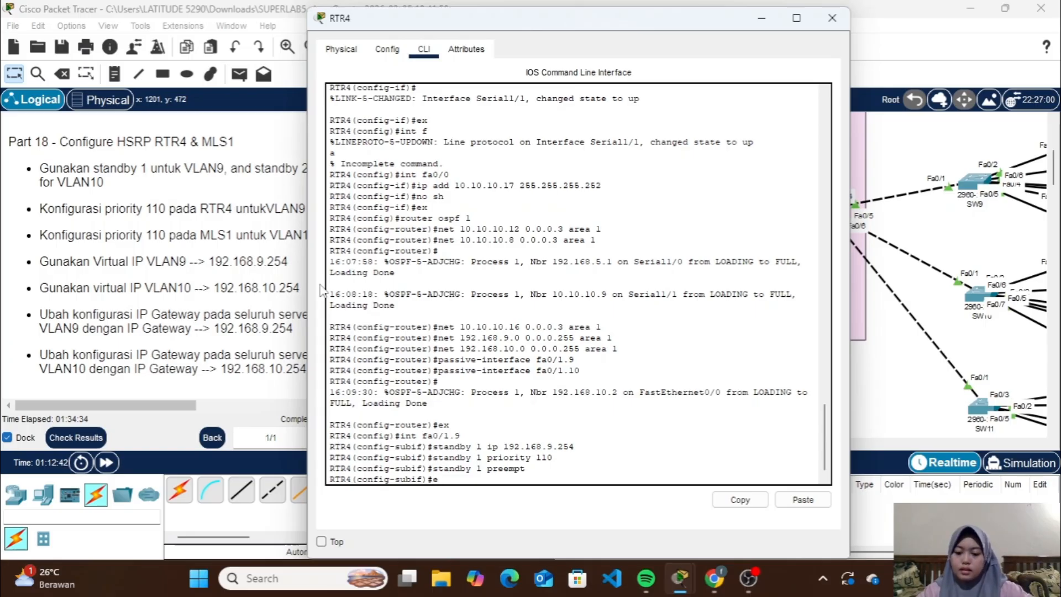
text(ex)
key(Return)
key(Return)
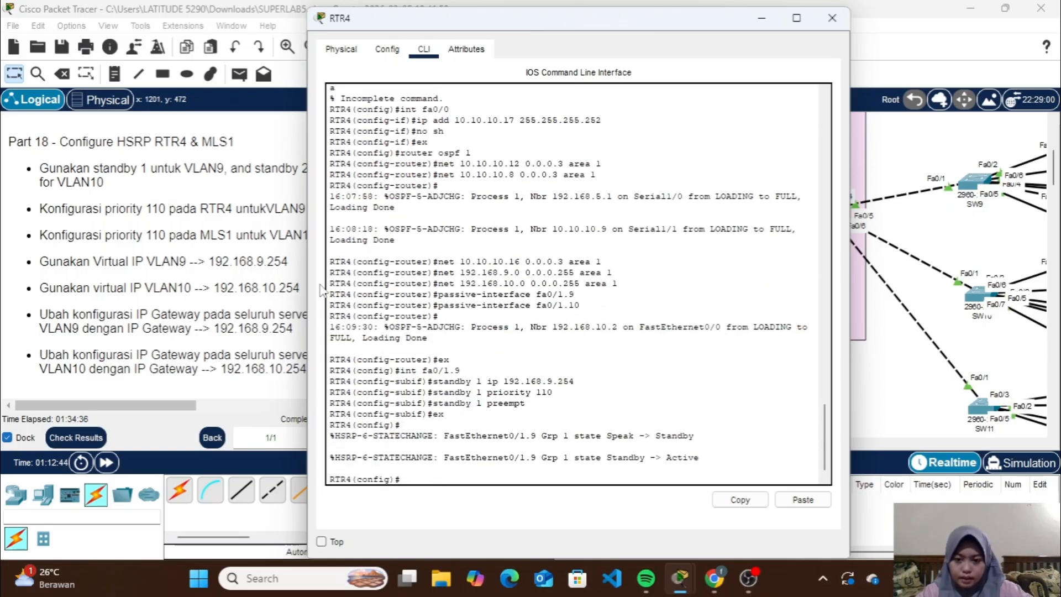
Enter configuration of the VLAN10 subinterface fa0/1.10 on RTR4
key(Up)
key(Up)
key(Up)
key(Up)
key(Up)
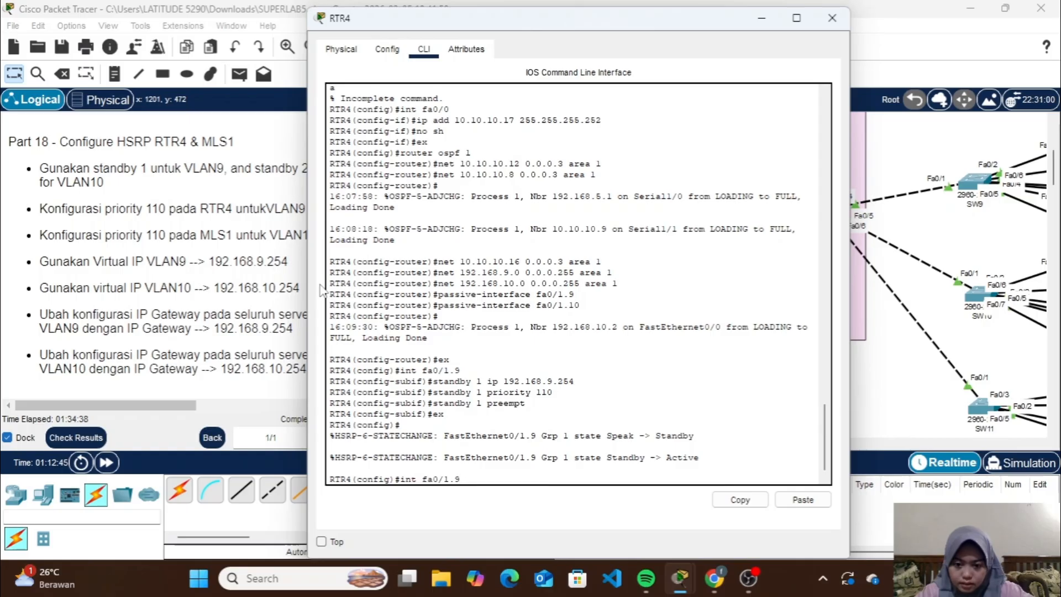
key(BackSpace)
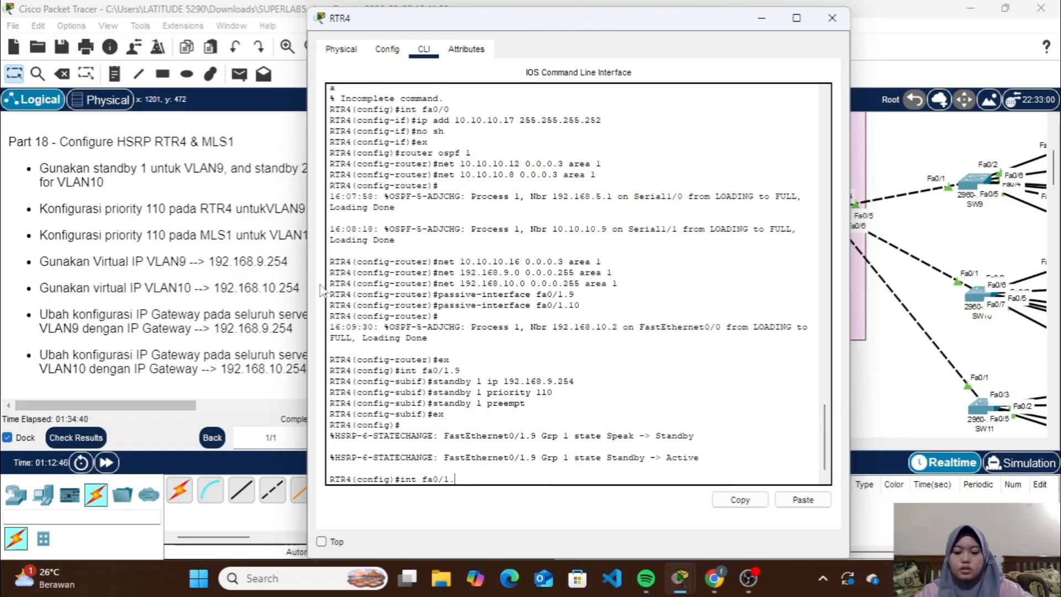
text(10)
key(Return)
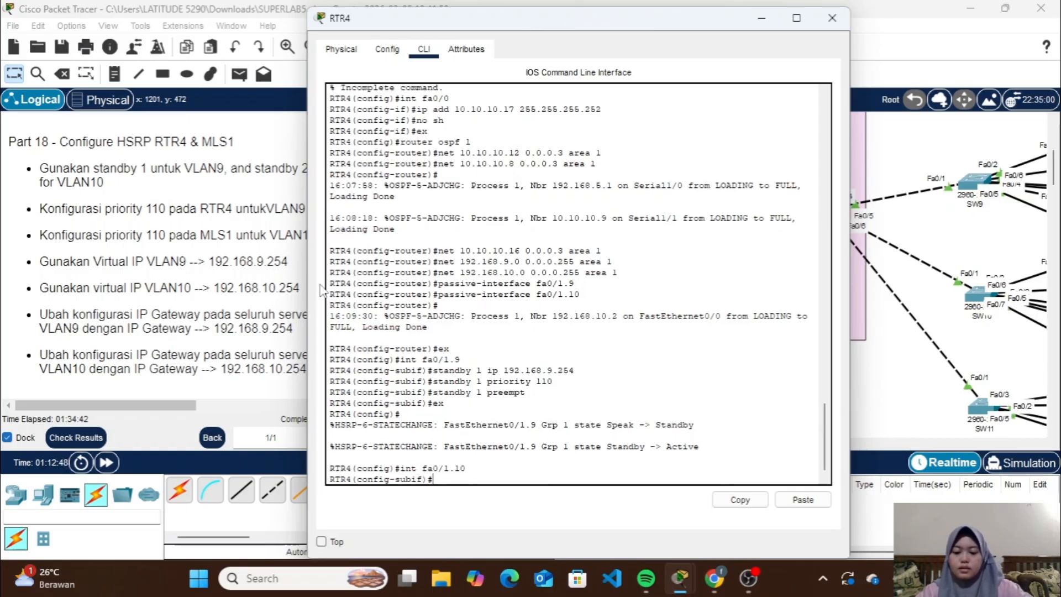
Assign virtual IP 192.168.10.254 to HSRP standby group 2 on RTR4's fa0/1.10 subinterface
text(standby)
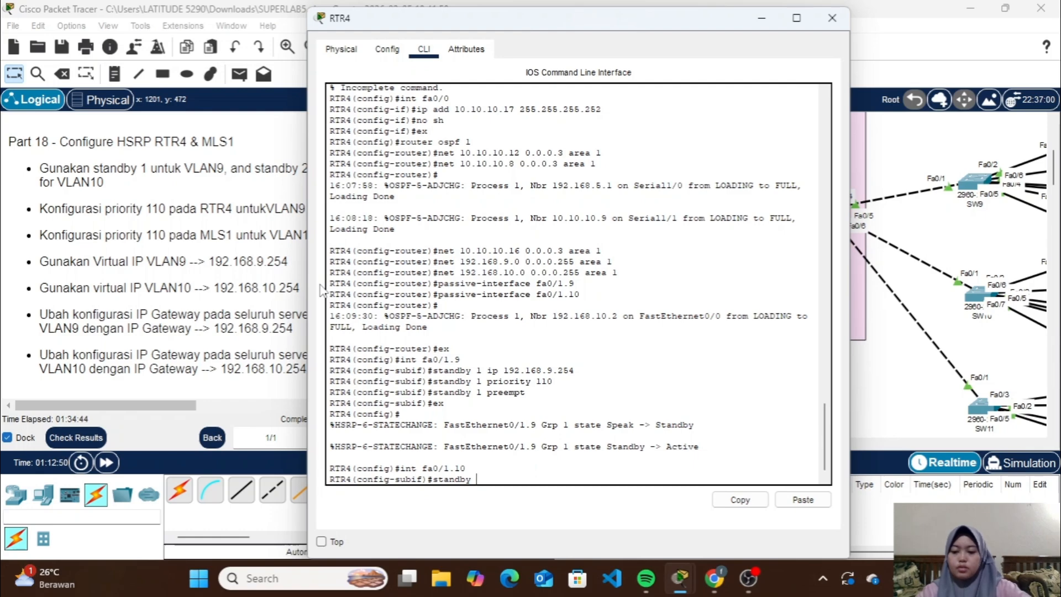
text( 2)
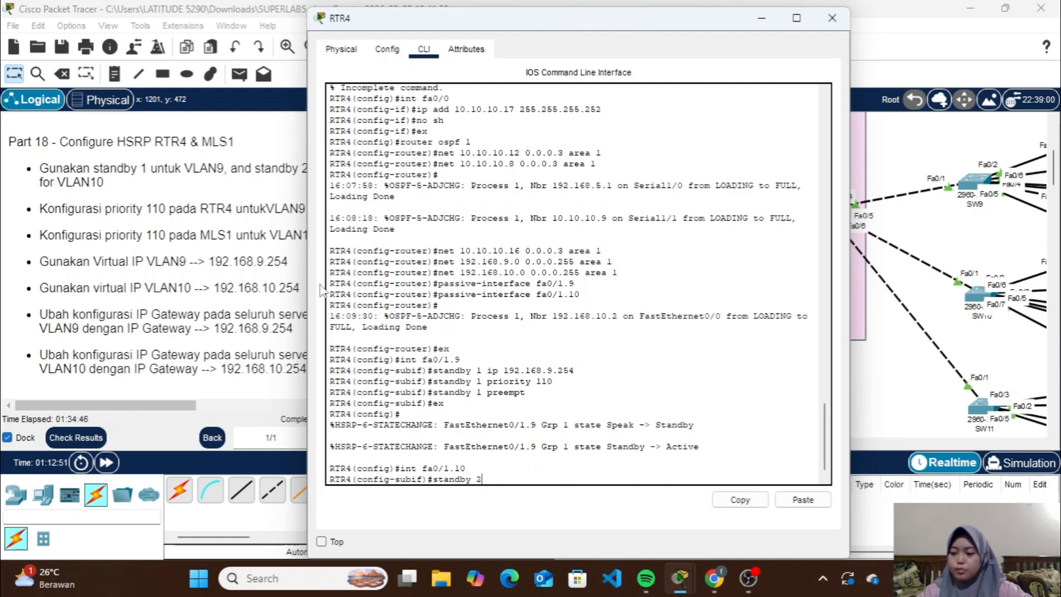
text( ip)
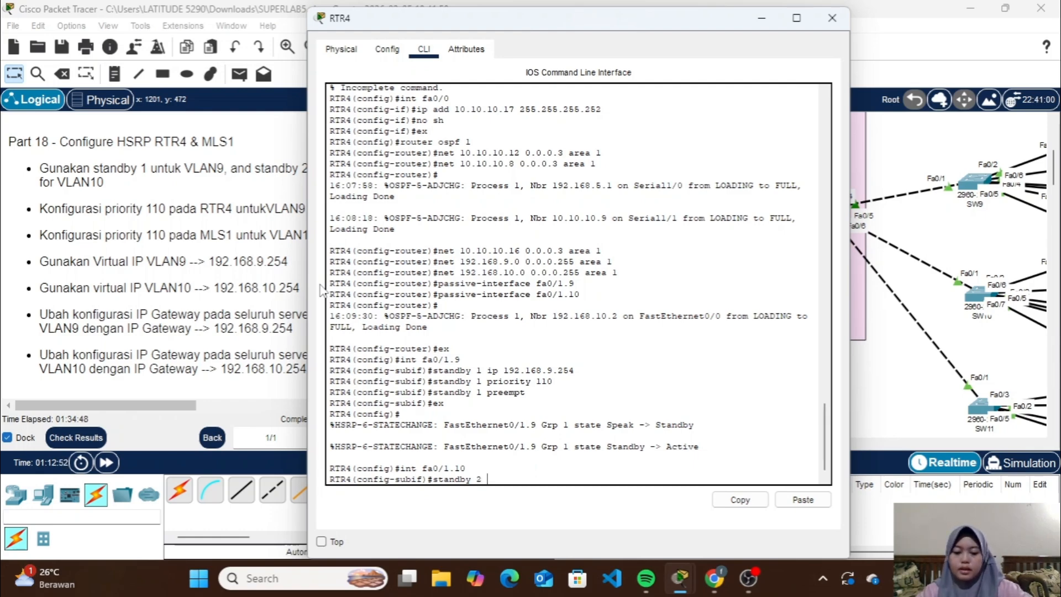
text( 192.16)
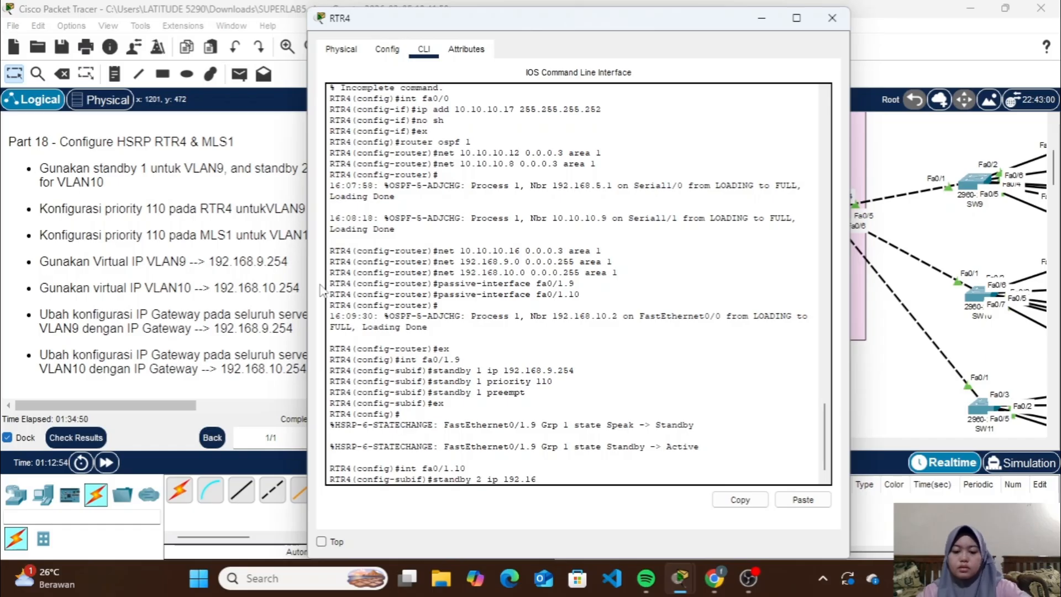
text(8.10.2)
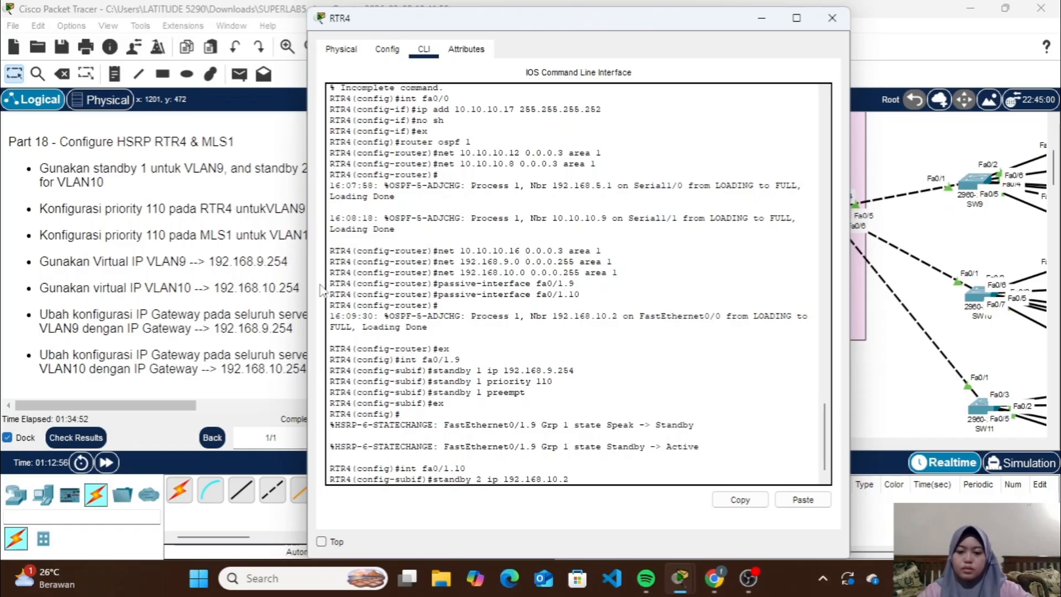
text(54)
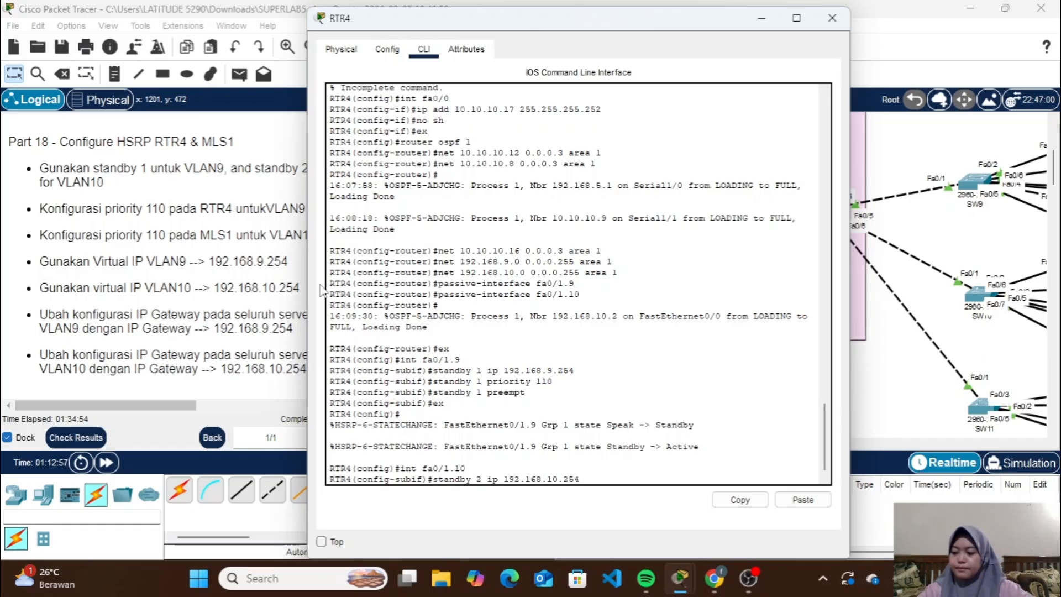
key(Return)
Set the priority of HSRP standby group 2 to 110 on RTR4's fa0/1.10 subinterface
text(stand)
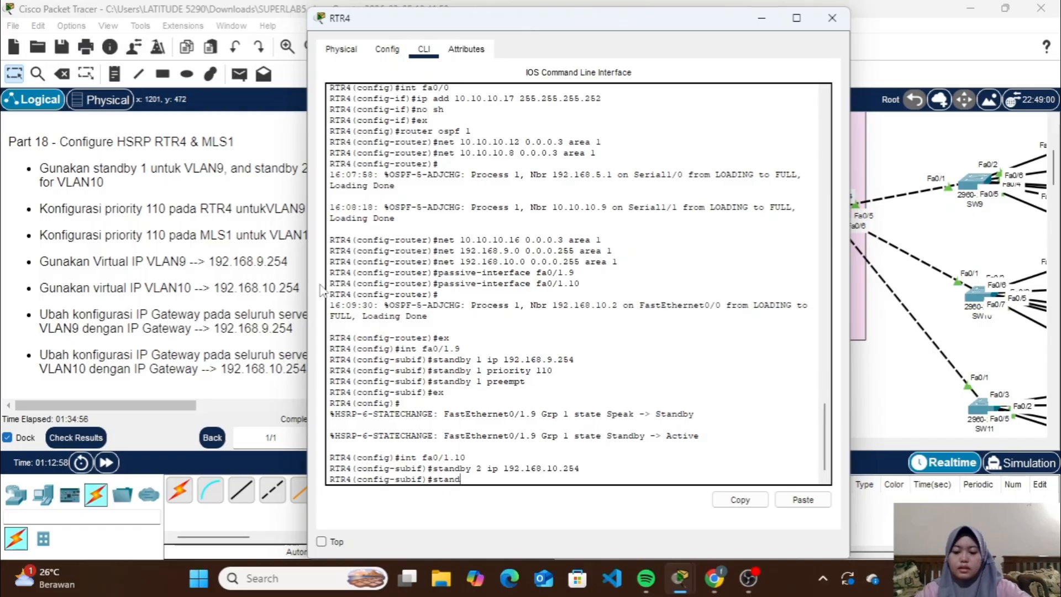
text(by 2 p)
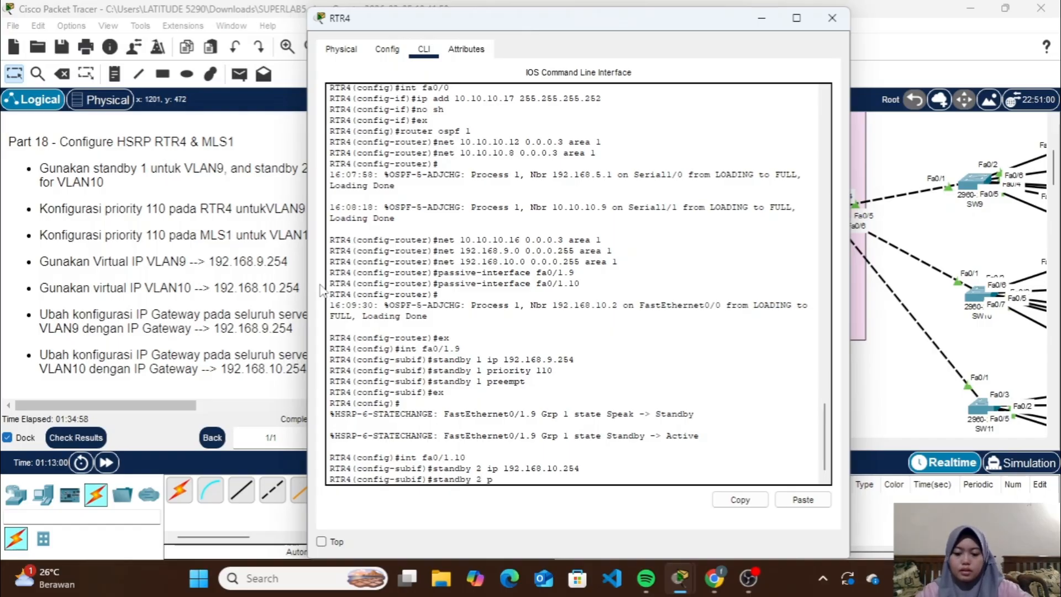
text(riority 110)
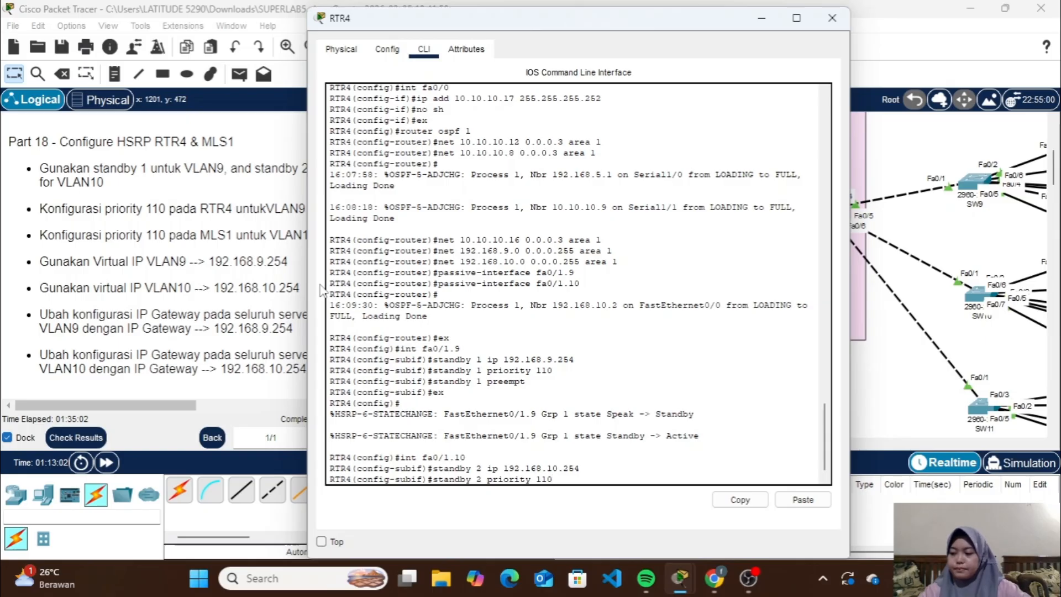
key(Return)
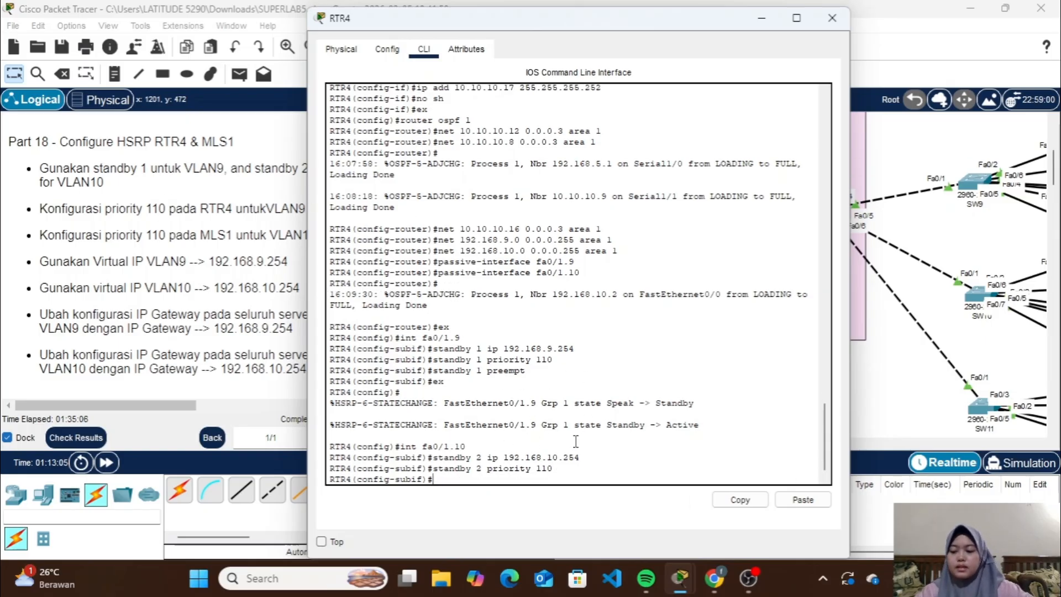
Display the brief HSRP standby status on RTR4 from the fa0/1.10 subinterface configuration mode
text(do sh)
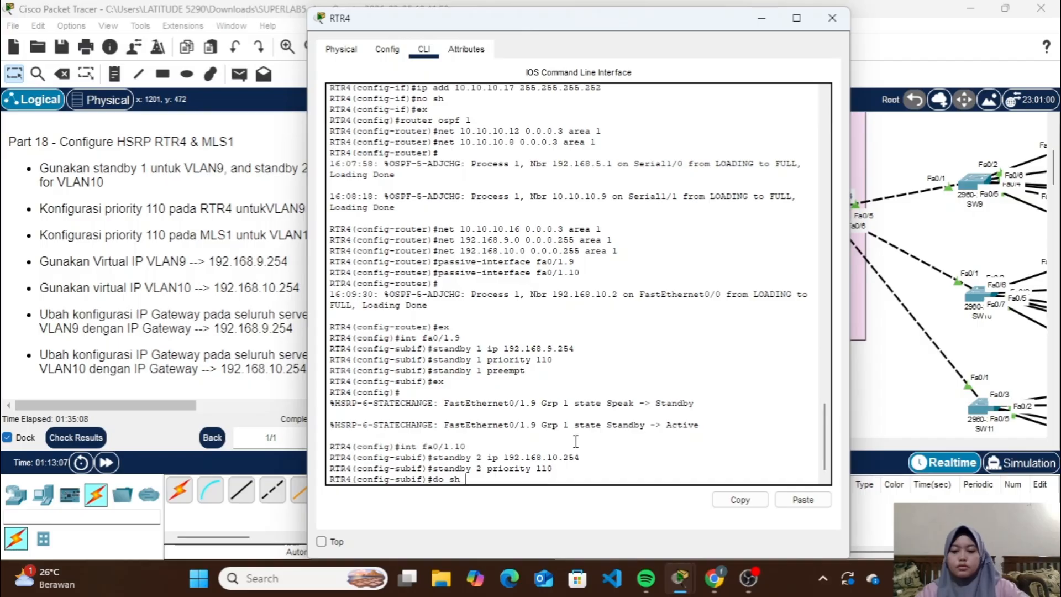
text( sta)
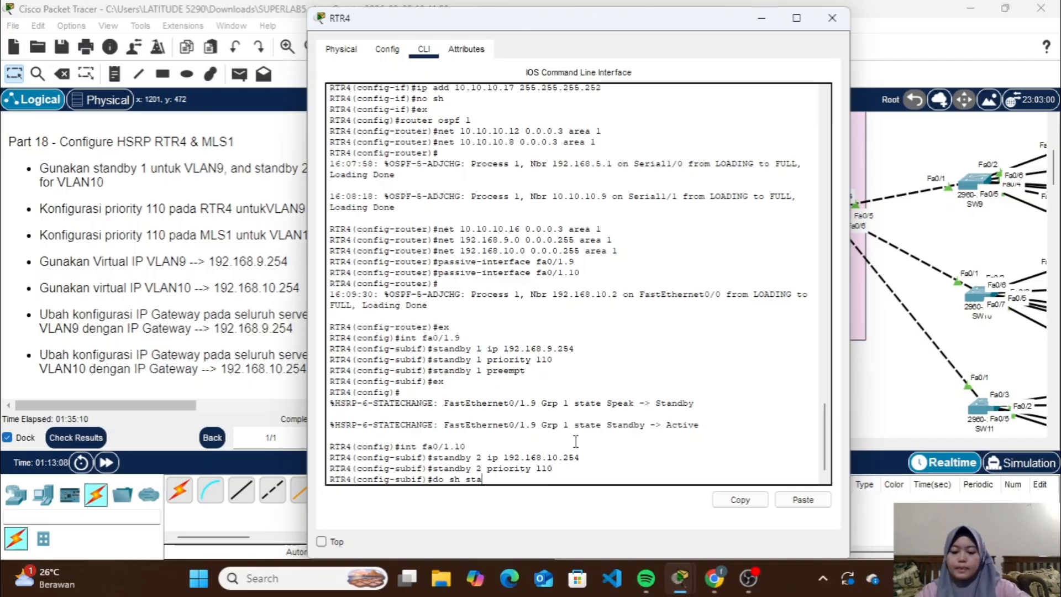
text(dby)
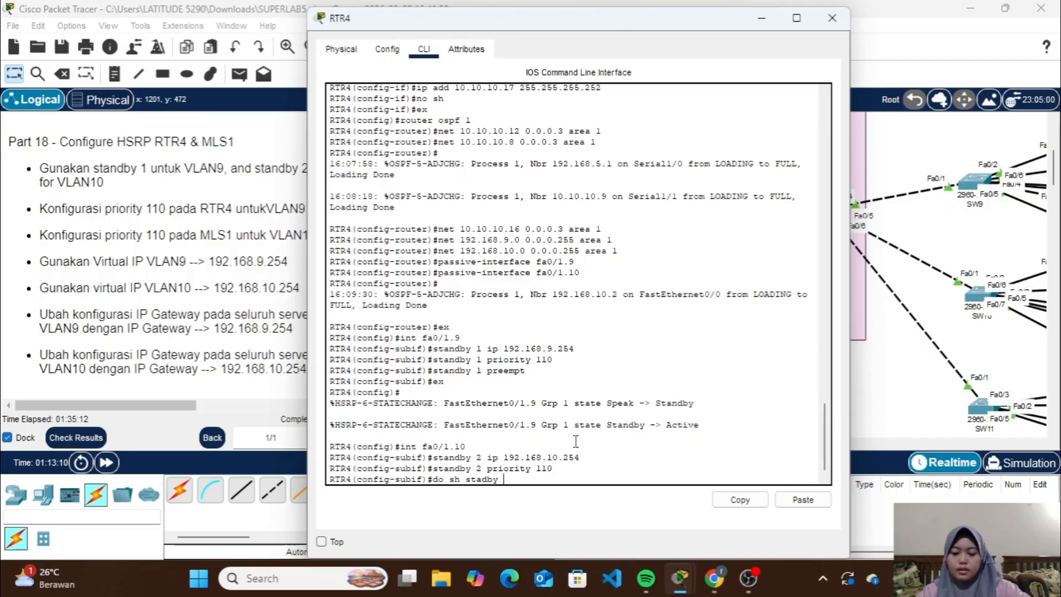
text( brief)
key(Return)
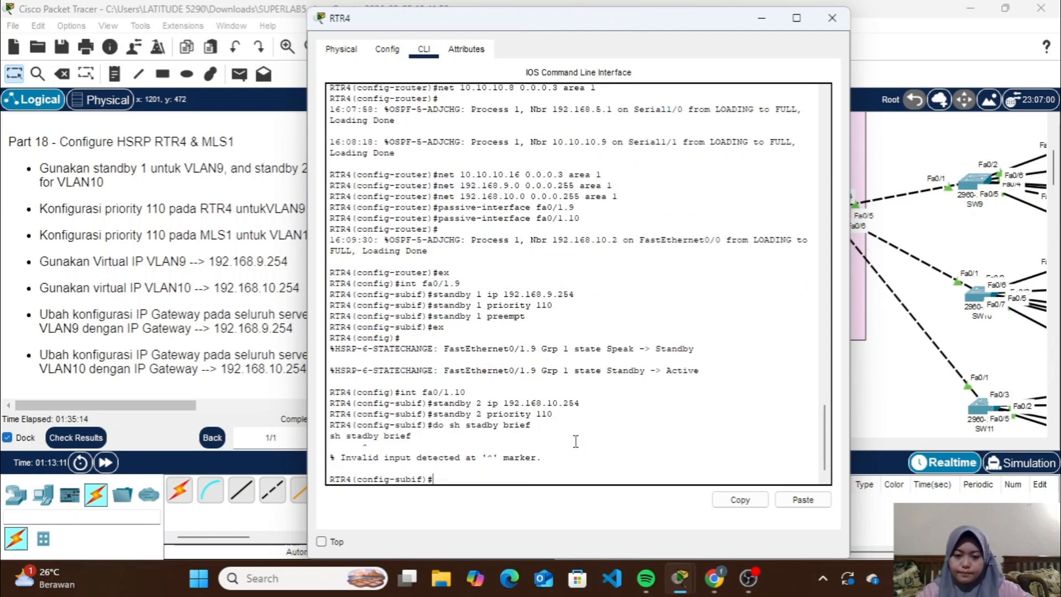
key(Up)
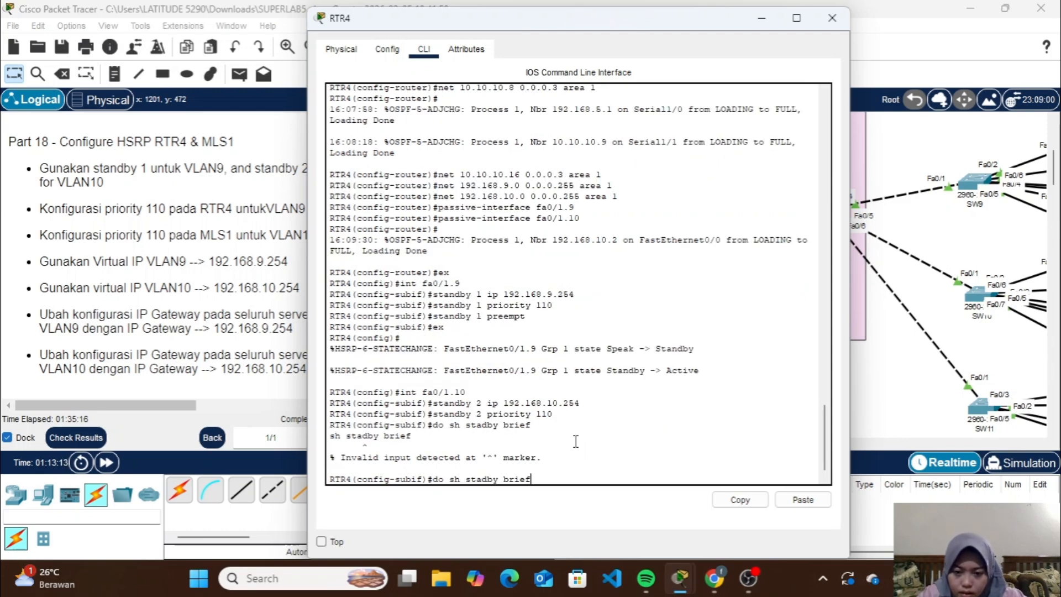
key(Left)
key(Left)
key(Left)
key(Left)
key(Left)
key(Left)
key(Left)
key(Left)
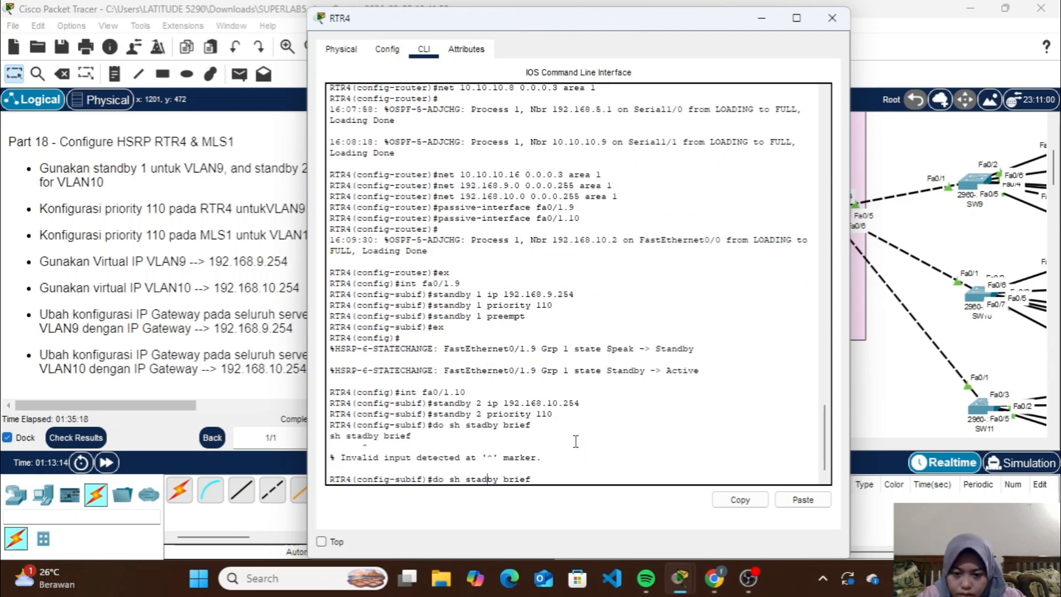
text(n)
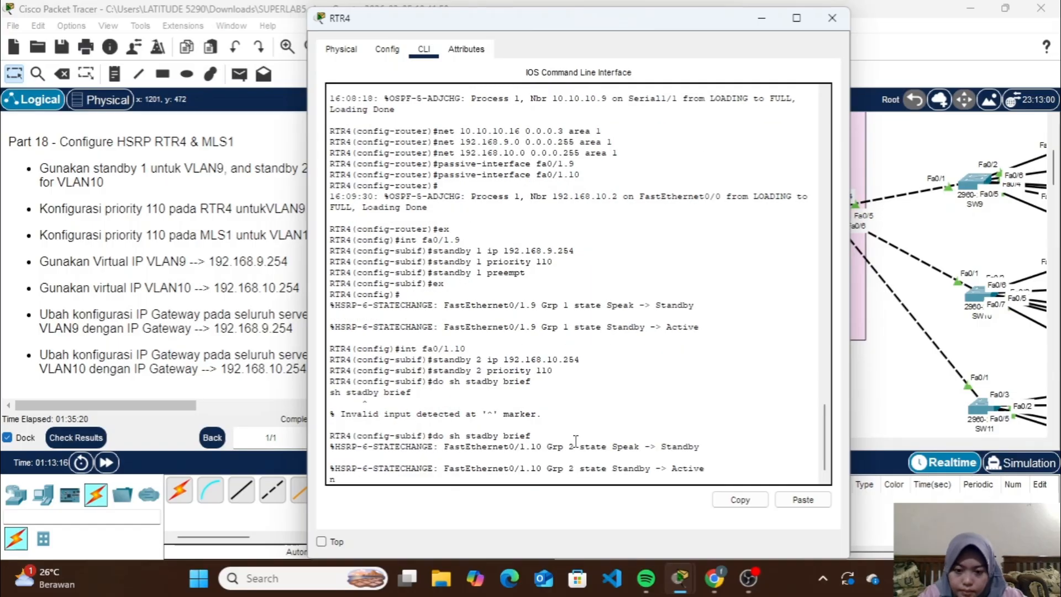
key(Return)
key(Up)
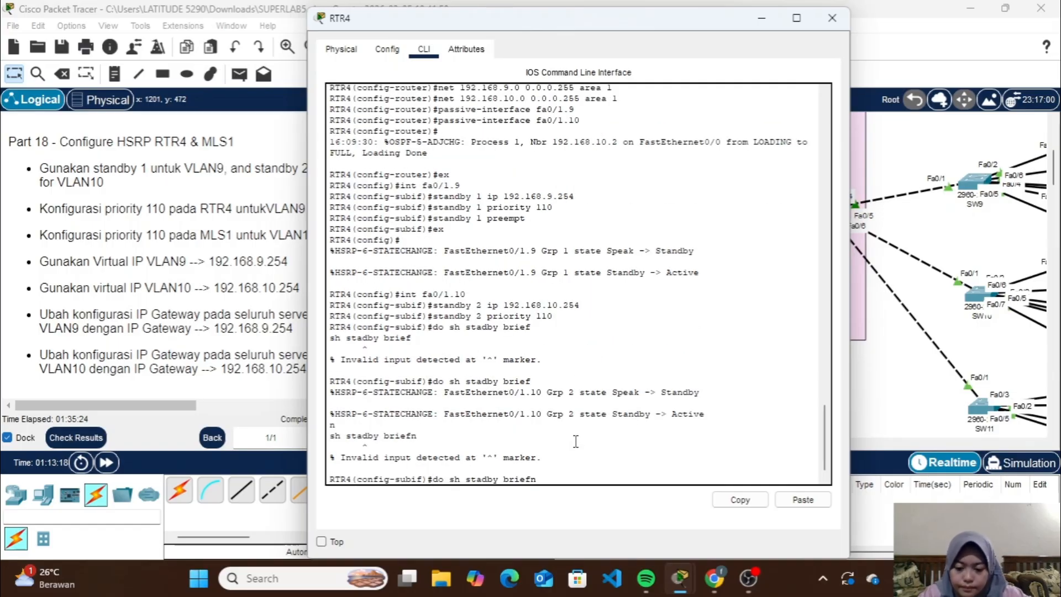
text(n)
key(Return)
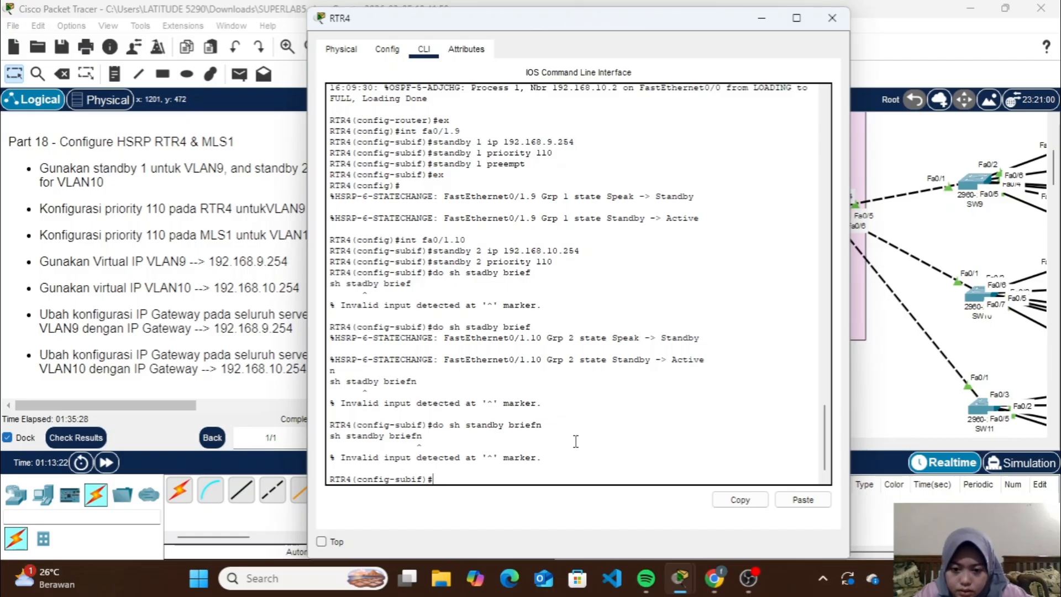
key(Up)
key(BackSpace)
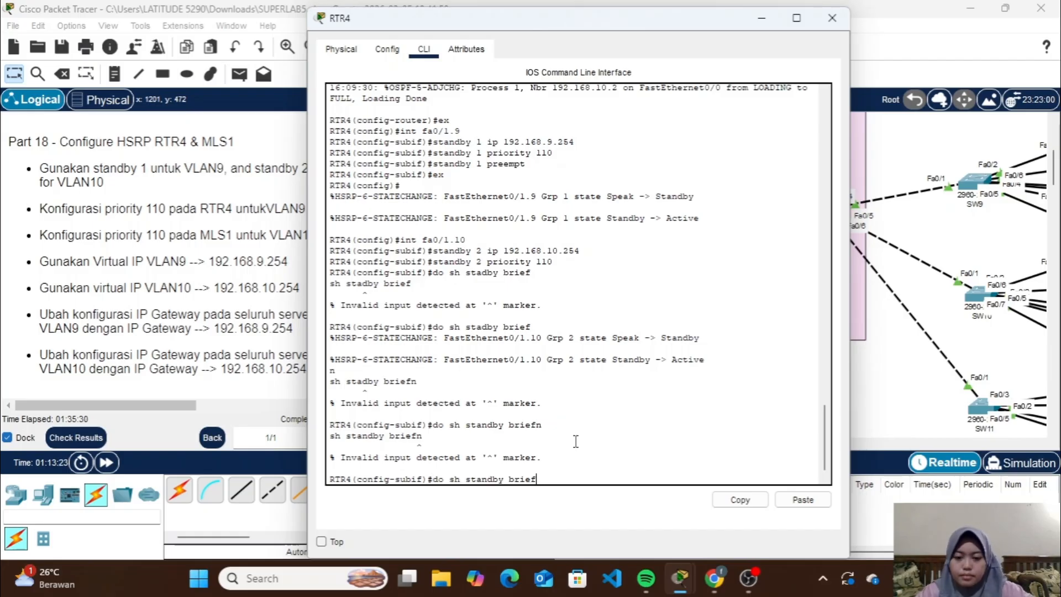
key(Return)
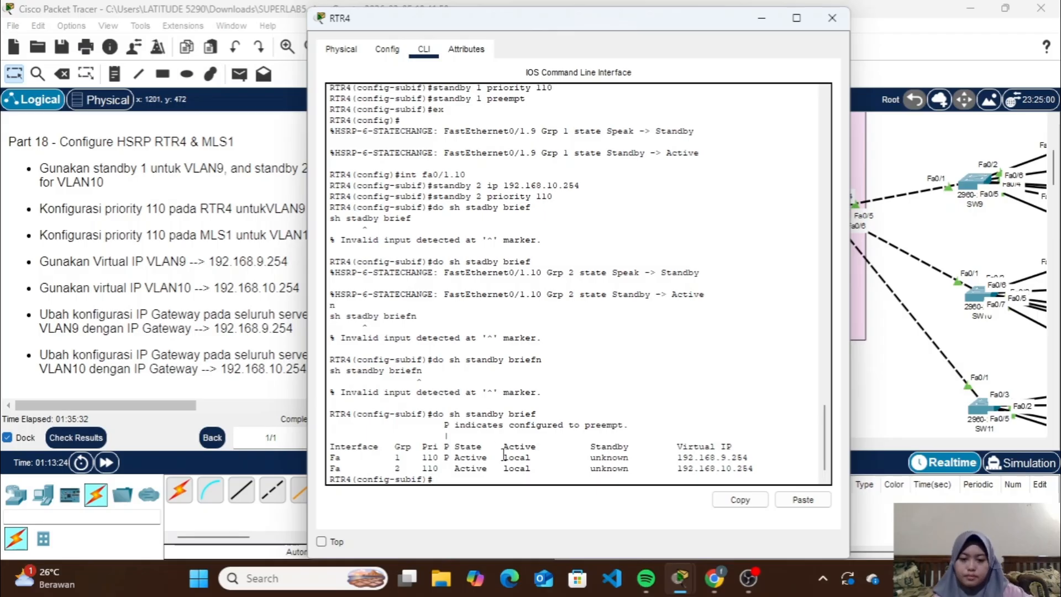
Switch from RTR4 to MLS1's command line and return from OSPF router configuration to global configuration mode
click(835, 22)
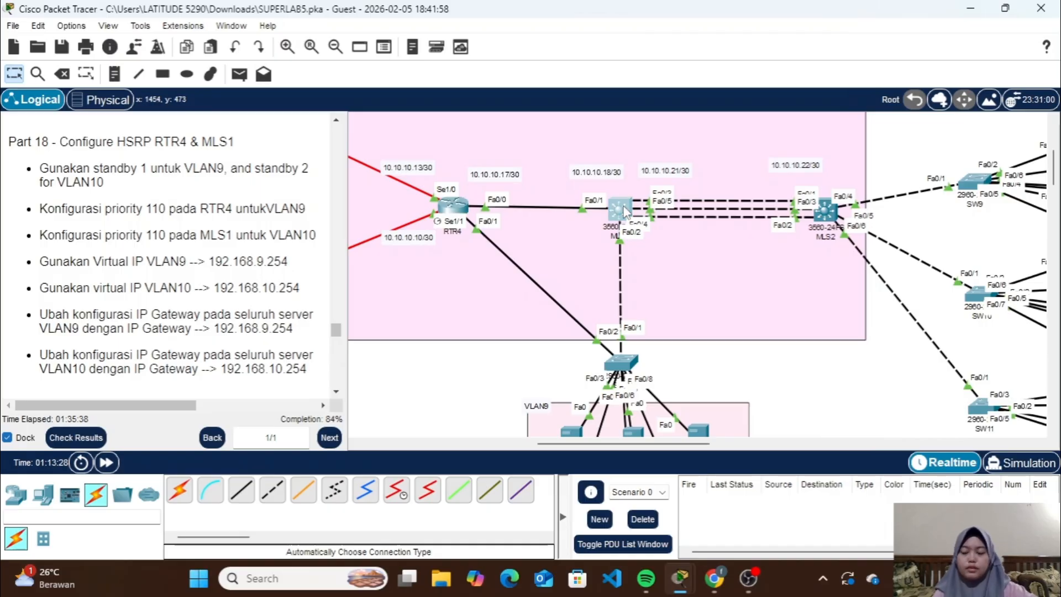
click(623, 211)
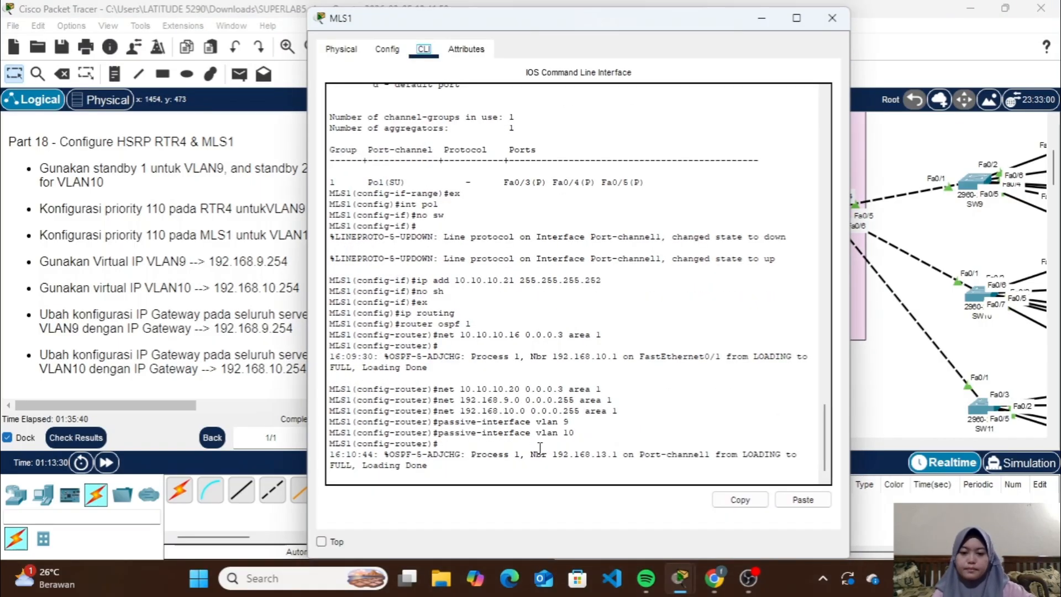
text(ex)
key(Return)
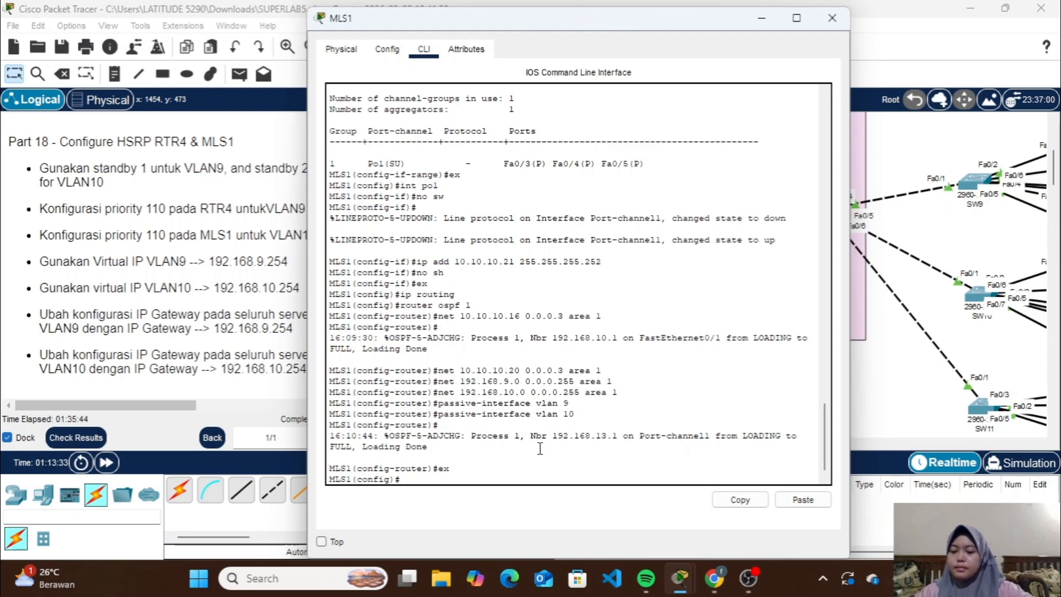
Assign virtual IP 192.168.9.254 to HSRP standby group 1 on MLS1's VLAN 9 interface, and return to global configuration mode
text(int v)
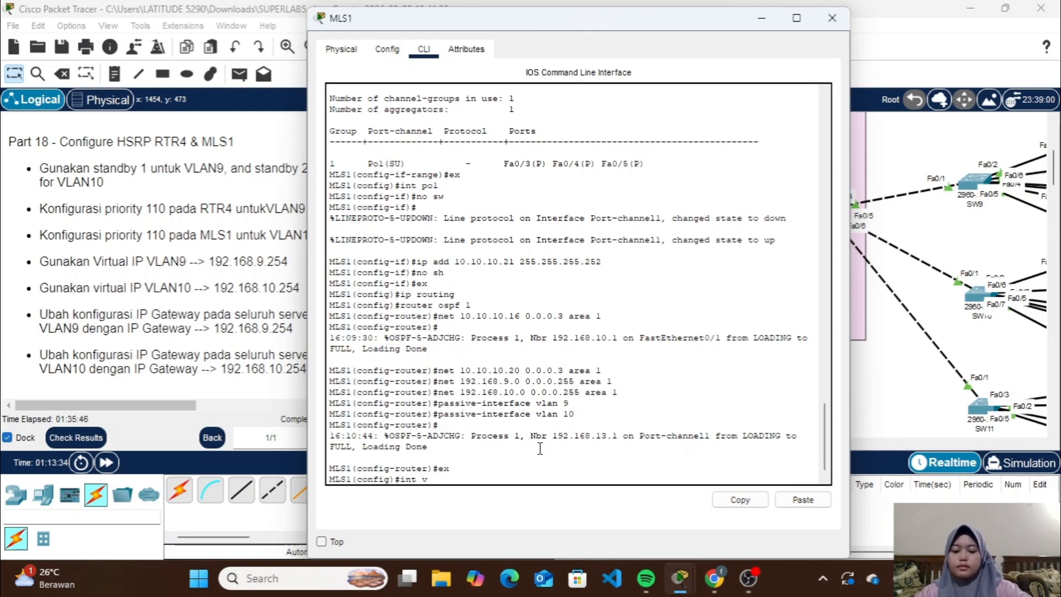
text(lnn)
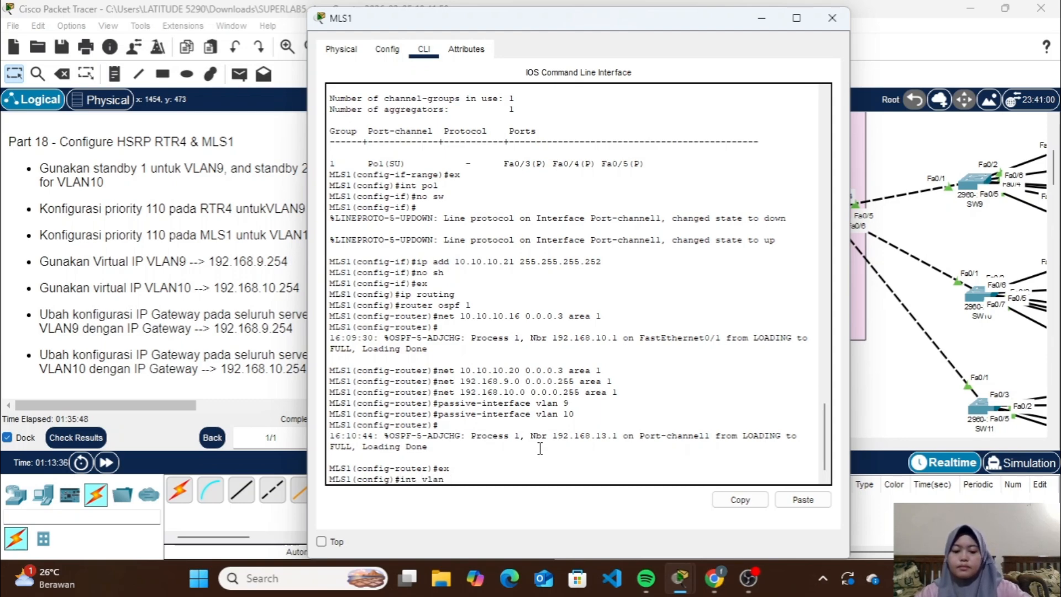
text( 9)
key(Return)
text(st)
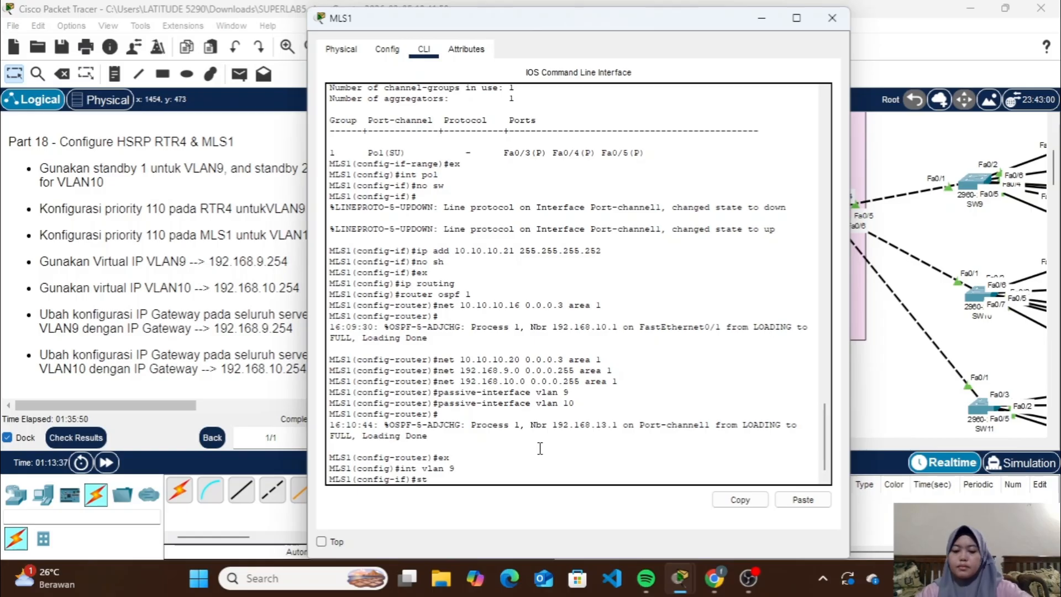
text(andby)
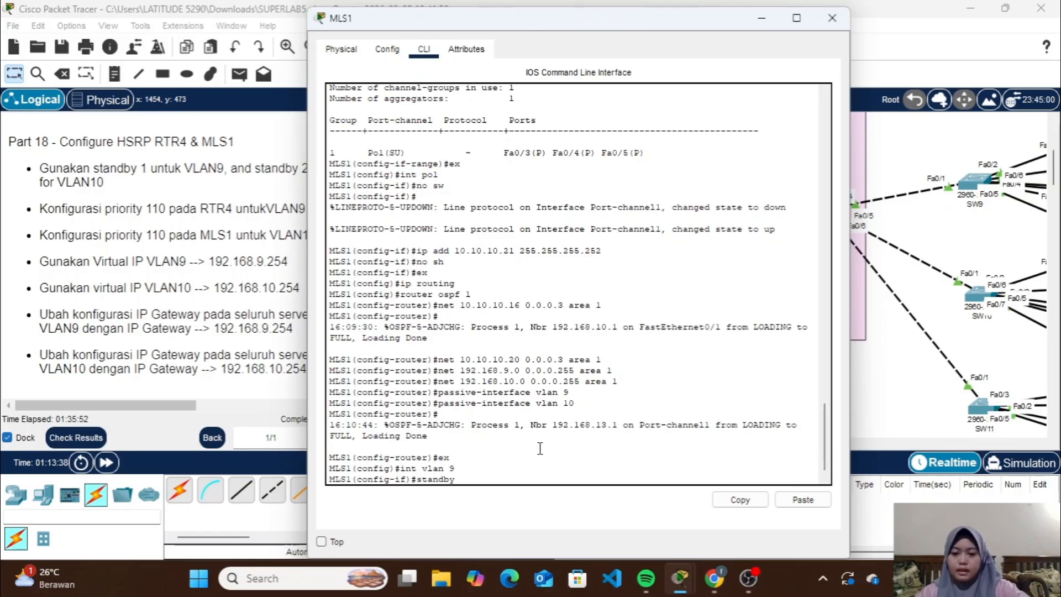
text( 1 ip)
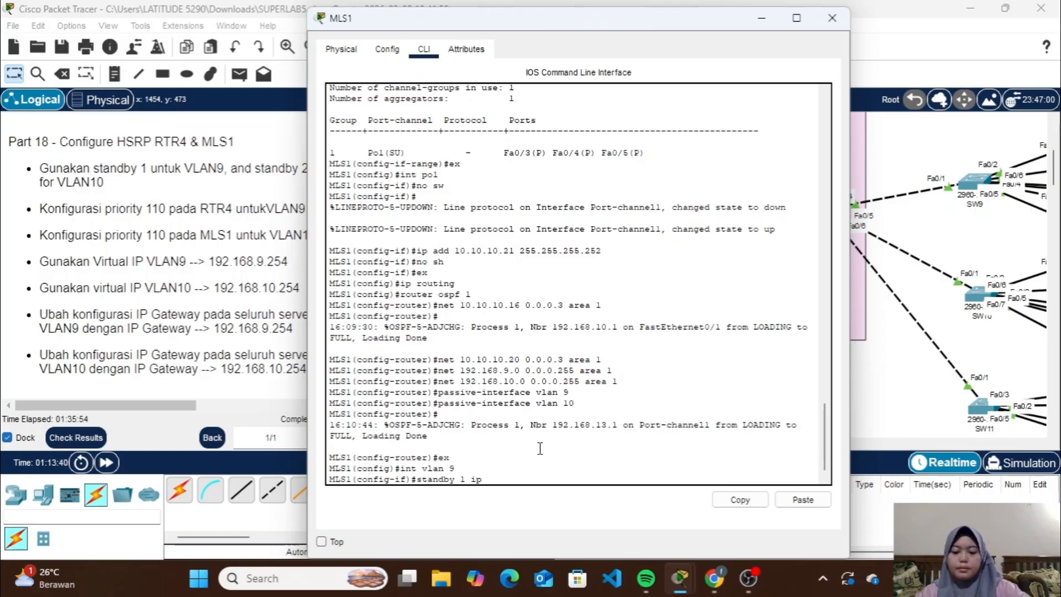
text( 192.168.)
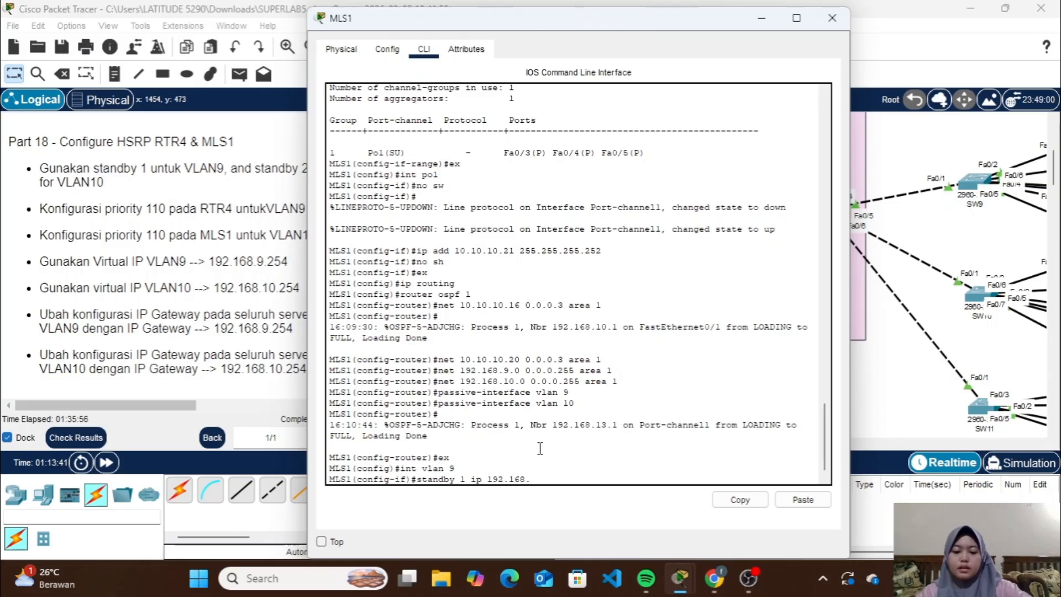
text(9.2)
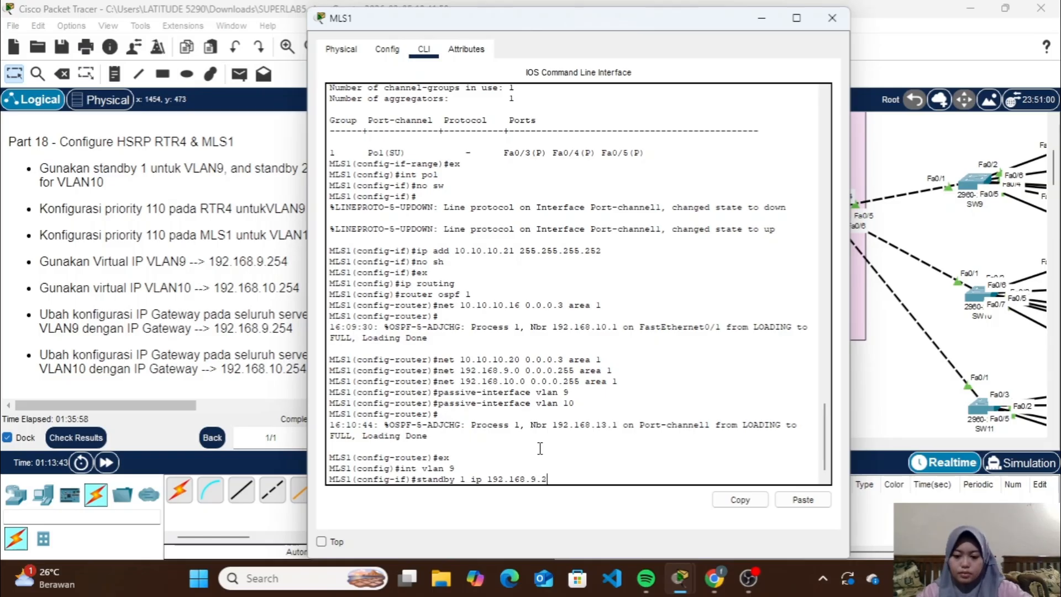
text(54)
key(Return)
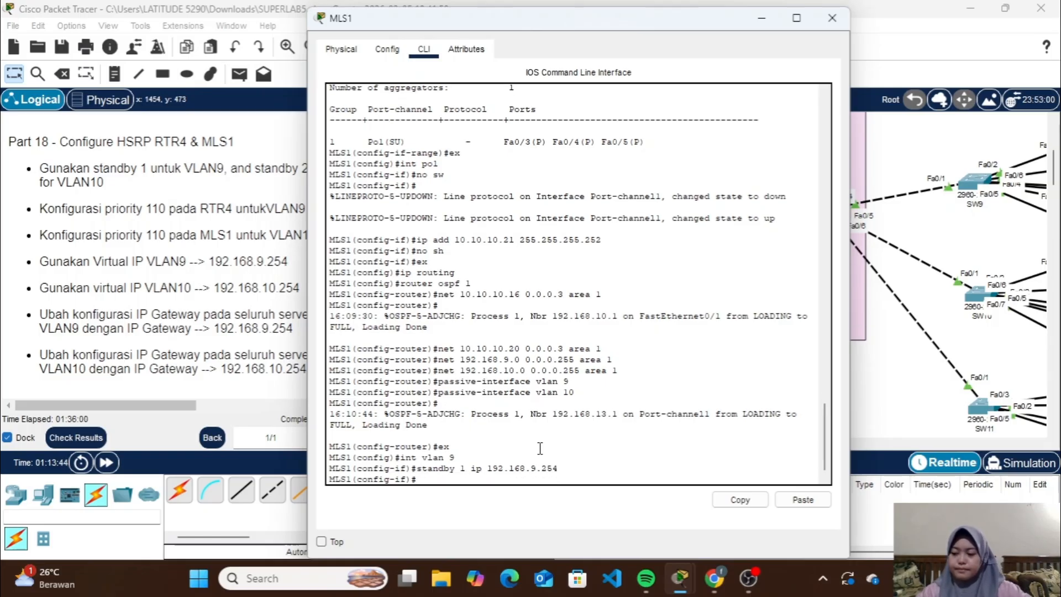
text(ex)
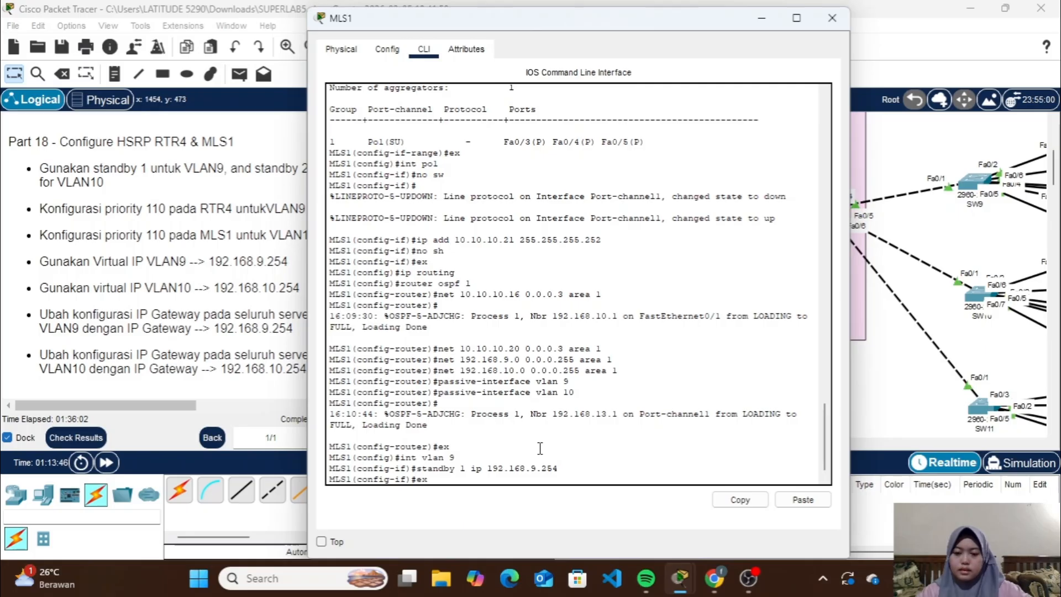
key(Return)
Assign virtual IP 192.168.10.254 to HSRP standby group 2 on MLS1's VLAN 10 interface
text(int v)
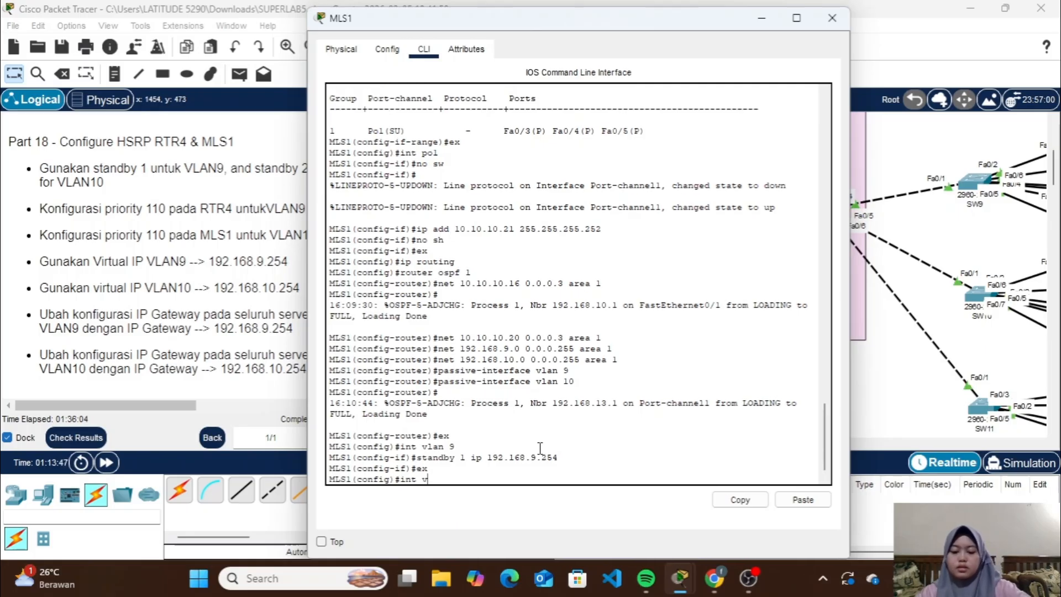
text(lan 10)
key(Return)
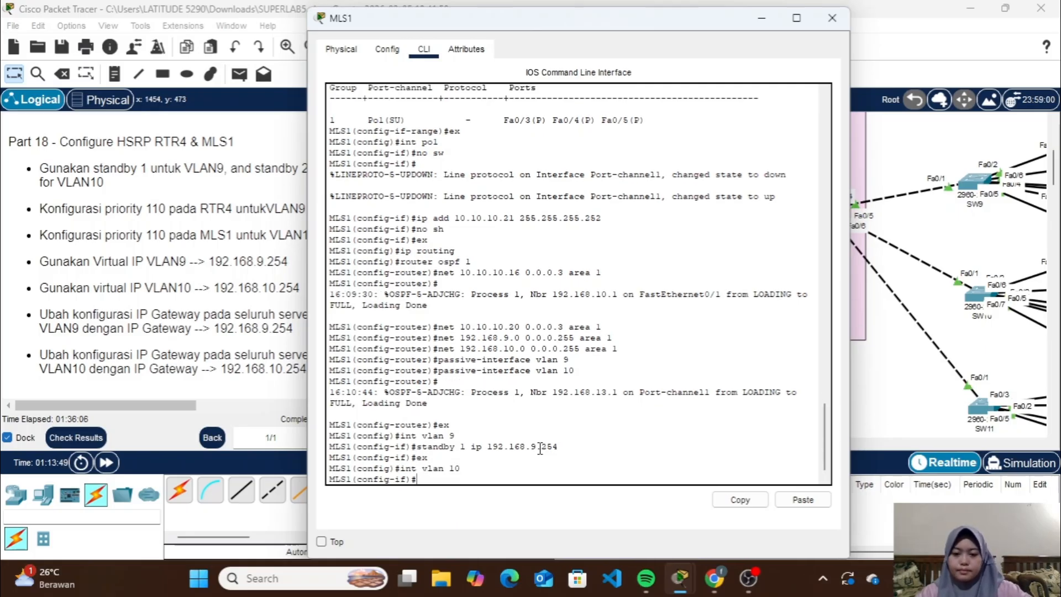
text(stan)
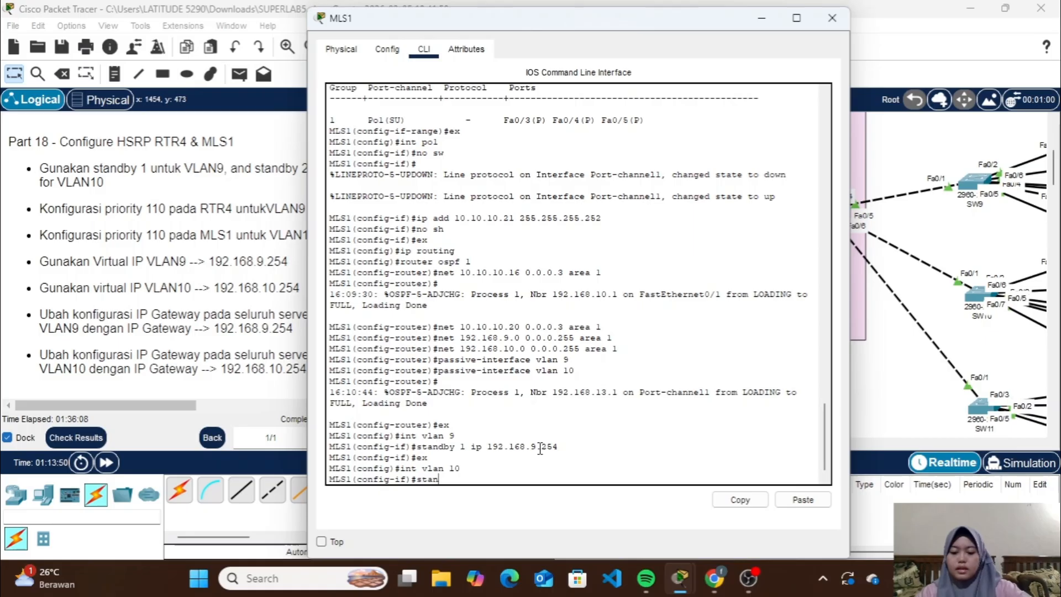
text(dby 2 )
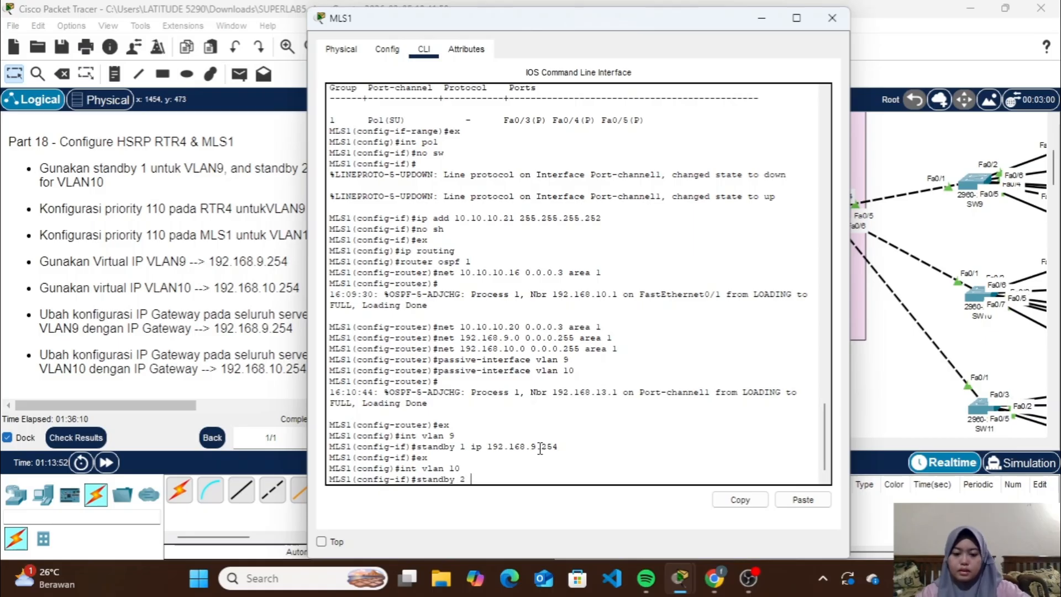
text(ip 192.168)
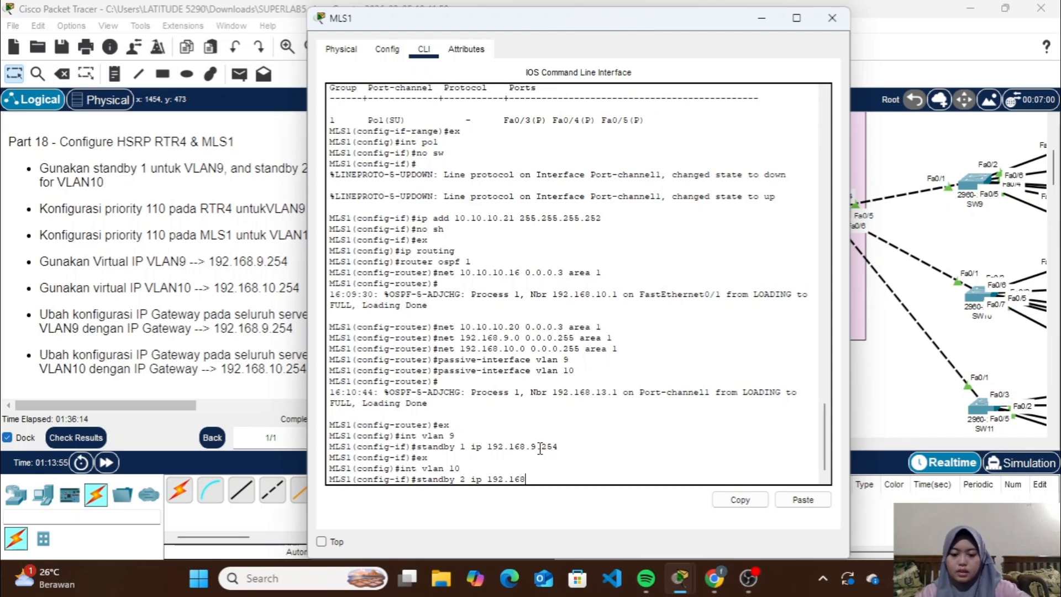
text(.10.25)
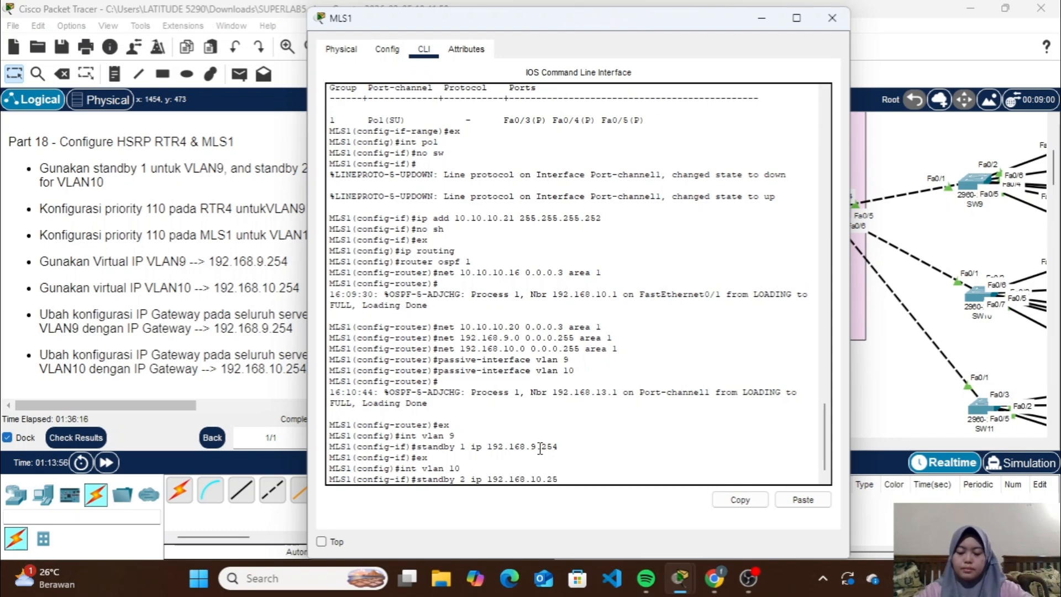
text(4)
key(Return)
Set the priority of HSRP standby group 2 to 110 on MLS1's VLAN 10 interface
text(standby 2)
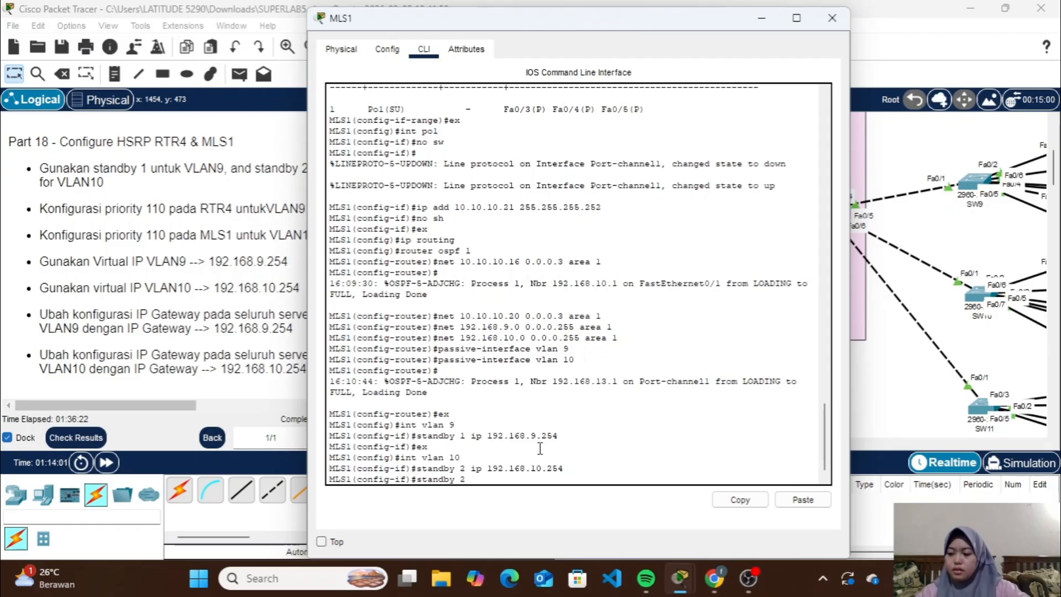
text( prioti)
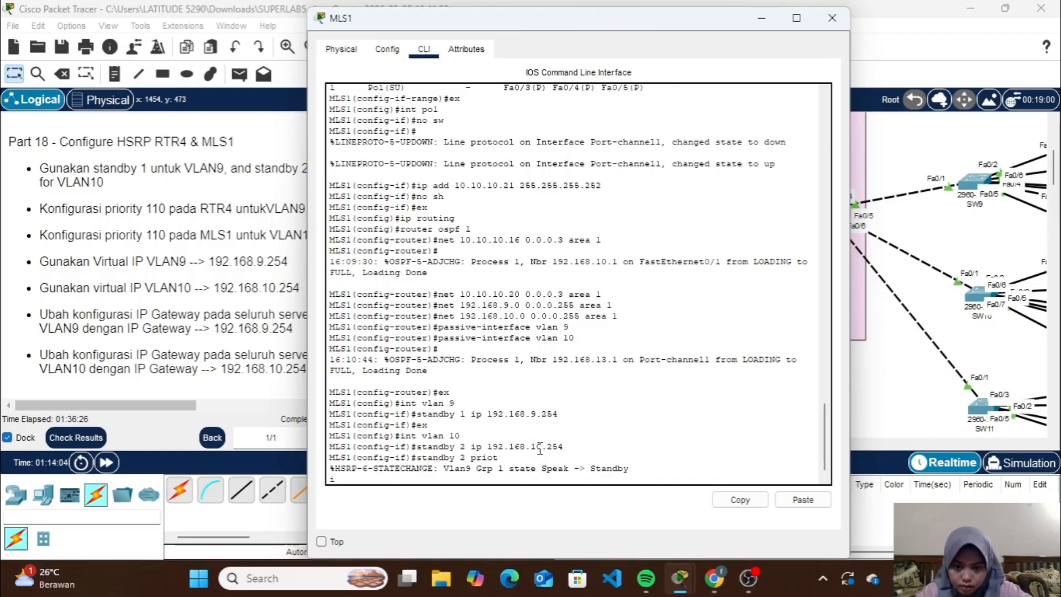
key(Return)
key(Up)
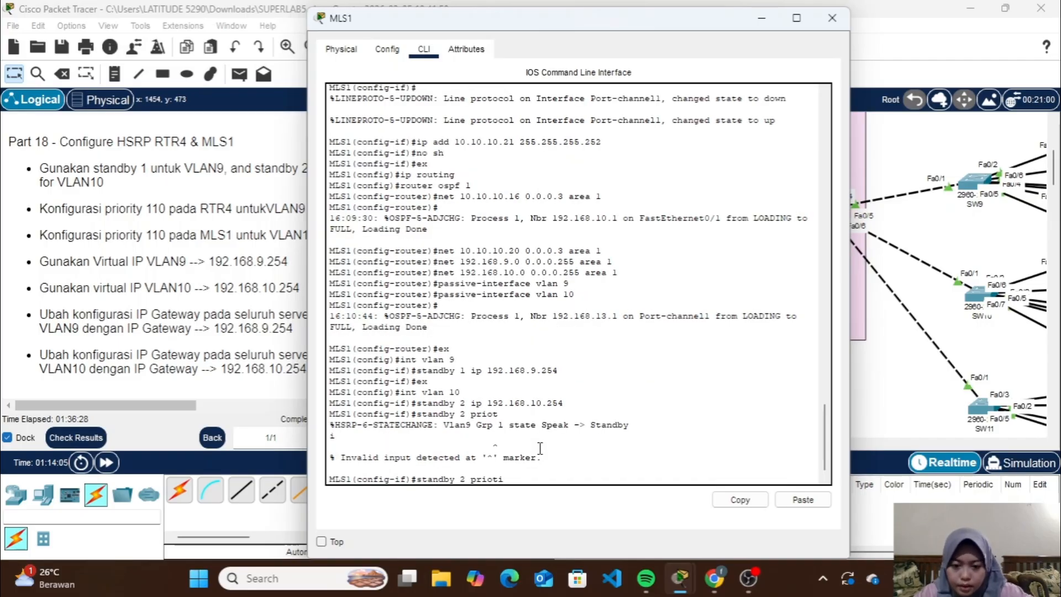
text(ri)
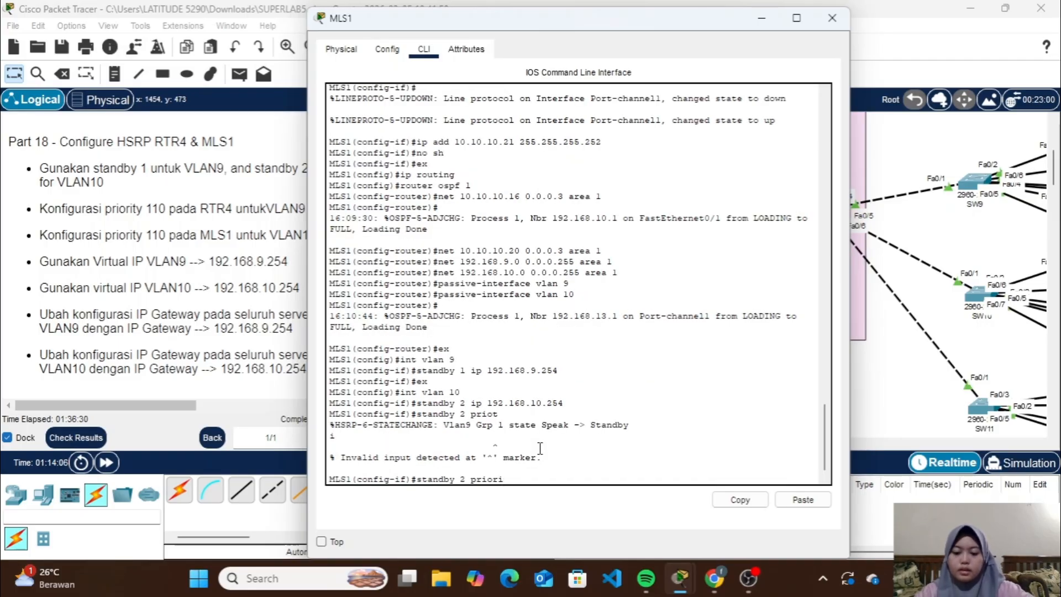
text(ty 110)
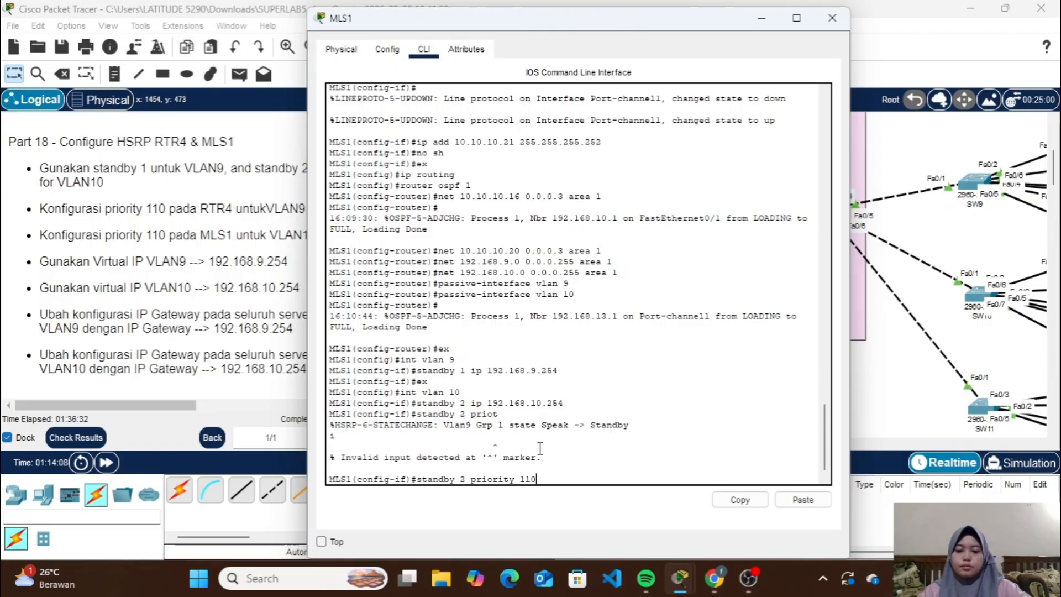
key(Return)
Enable preemption for HSRP standby group 2 on MLS1's VLAN 10 interface
text(stand)
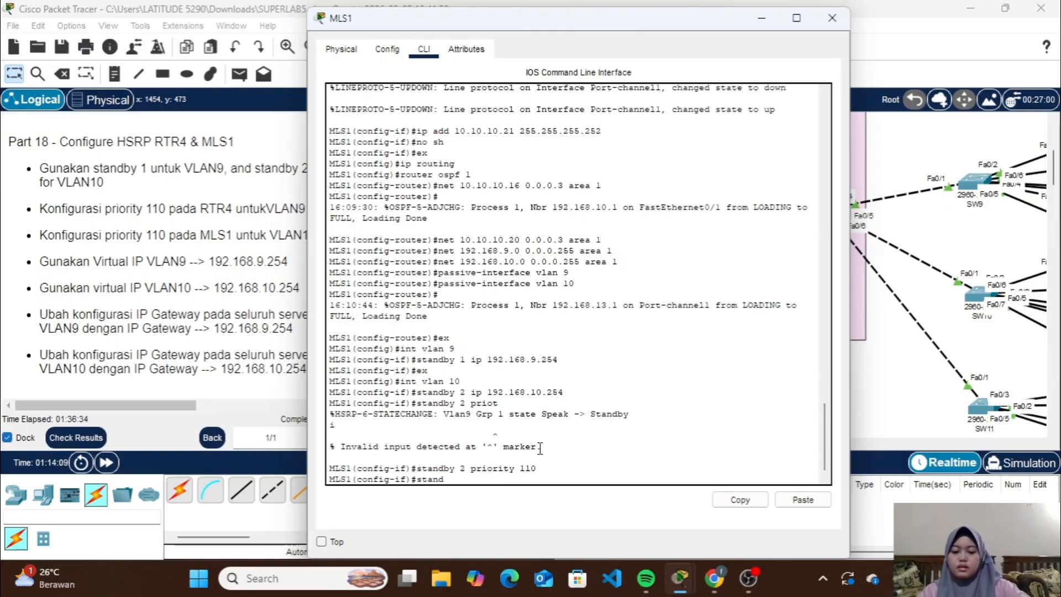
text(by 2 )
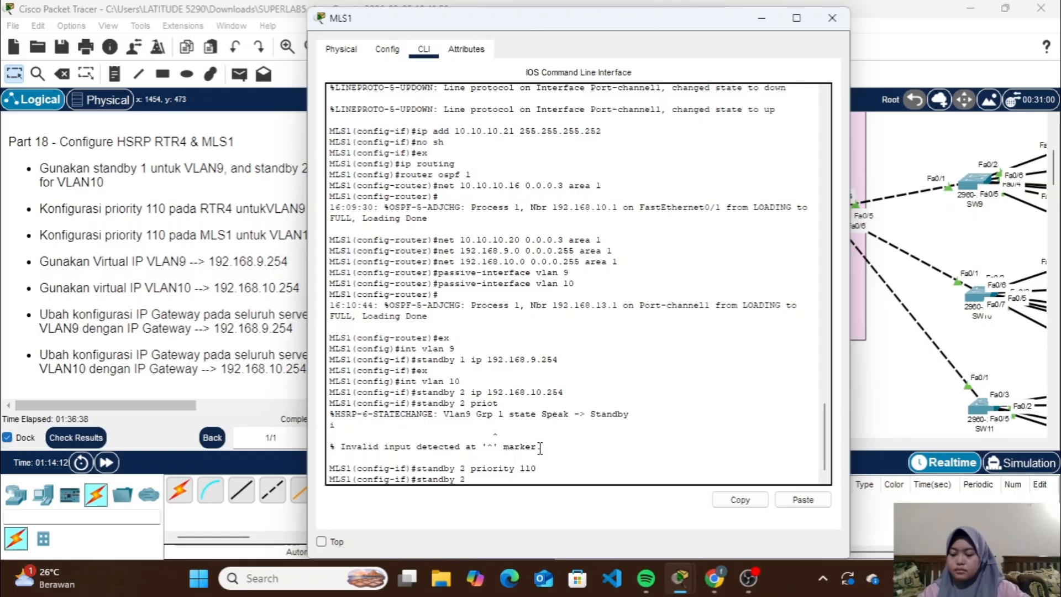
text(pr)
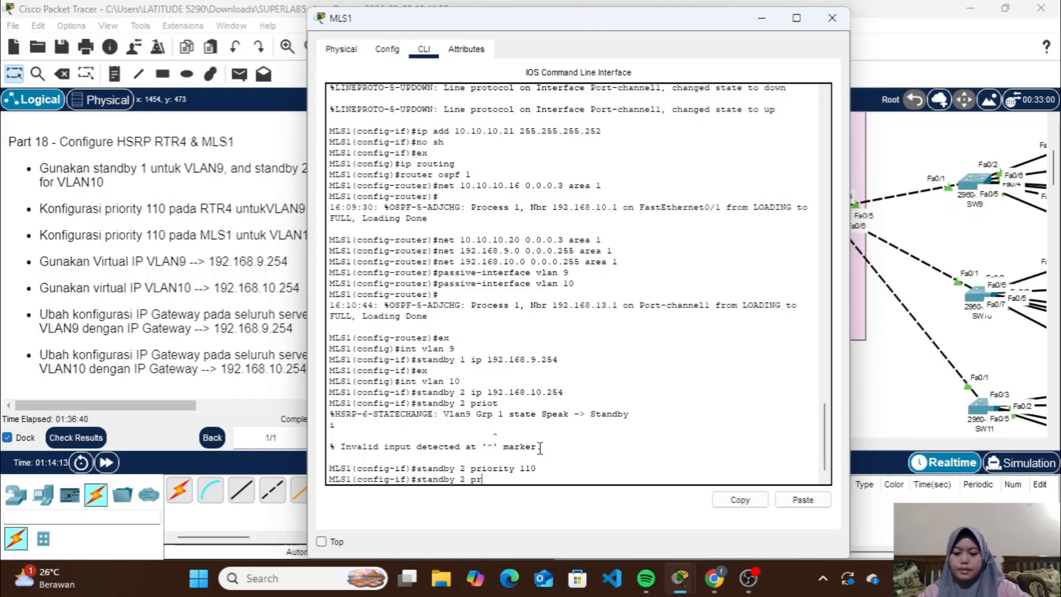
text(eempt)
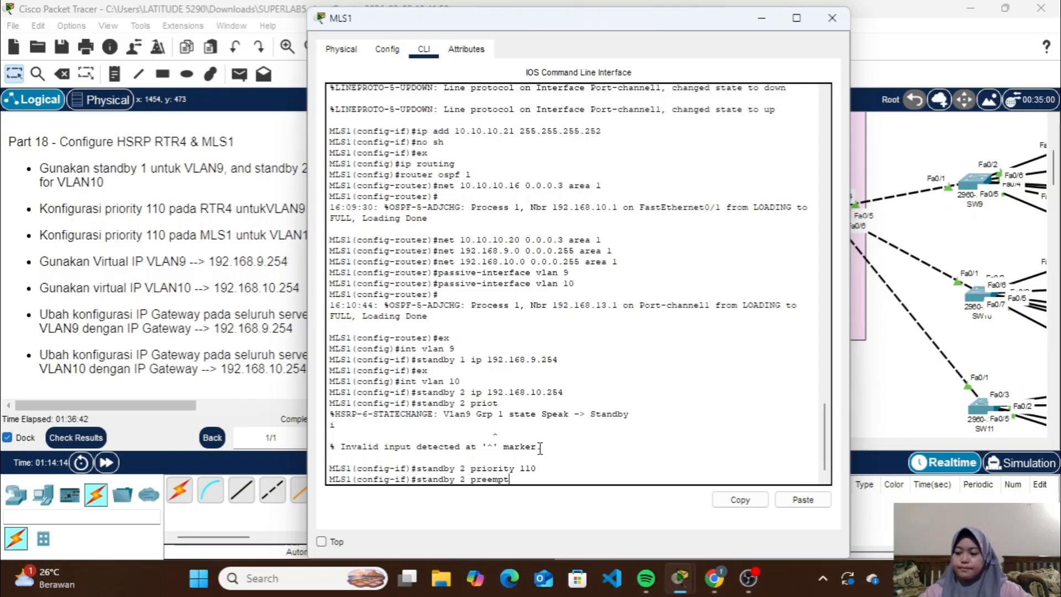
key(Return)
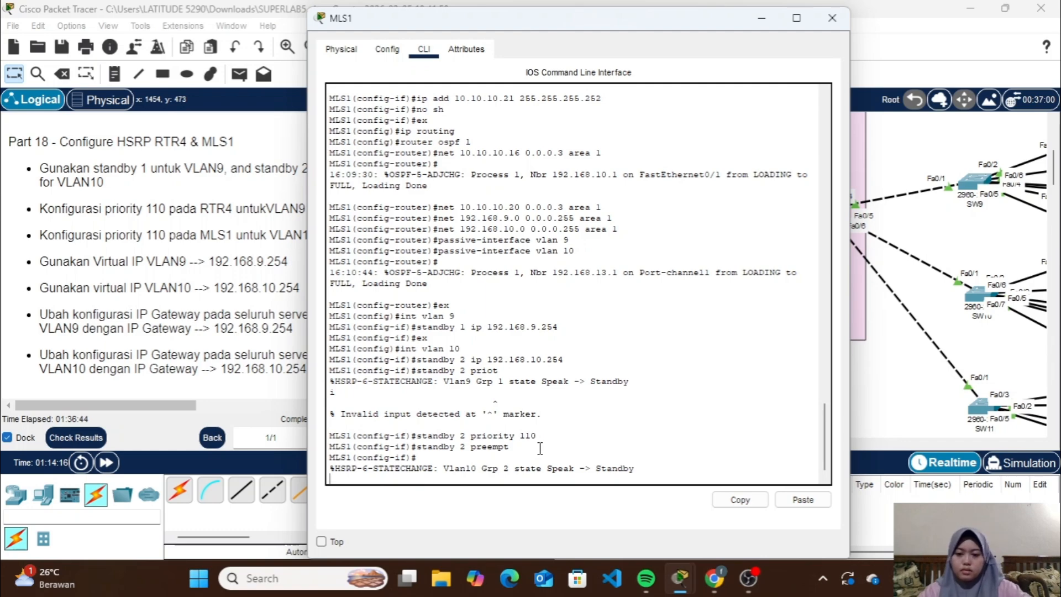
Display MLS1's brief standby summary, examine the state, active, standby and virtual IP entries, and close the device window
text(do sh)
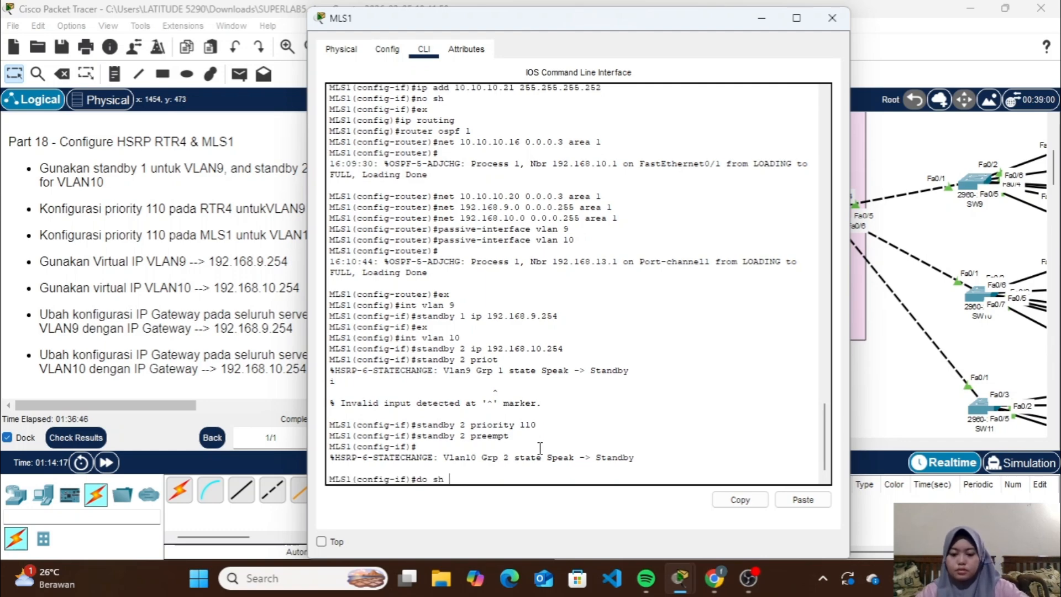
text( stand)
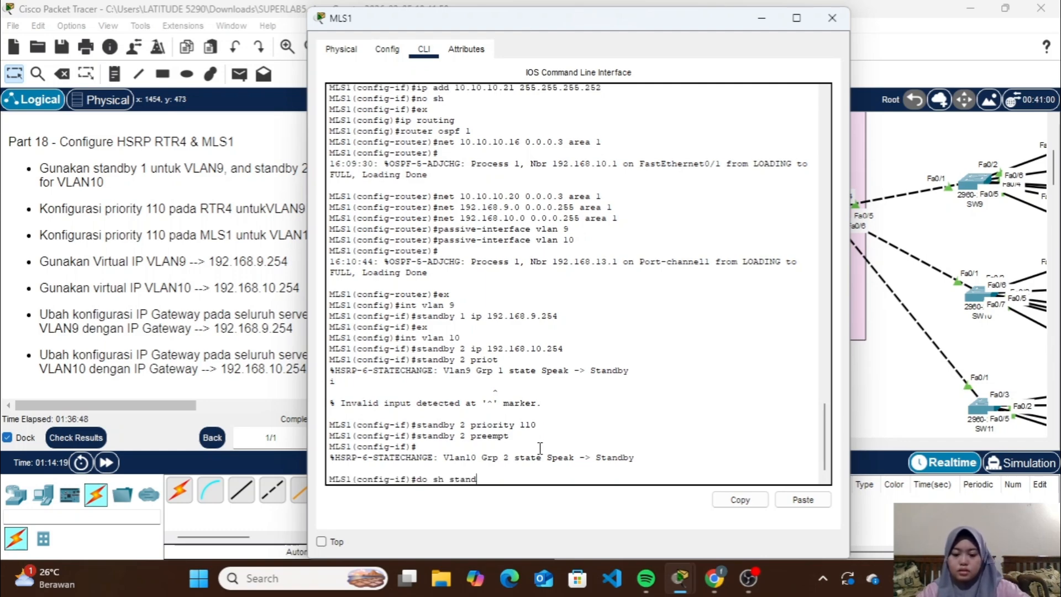
text(by brief)
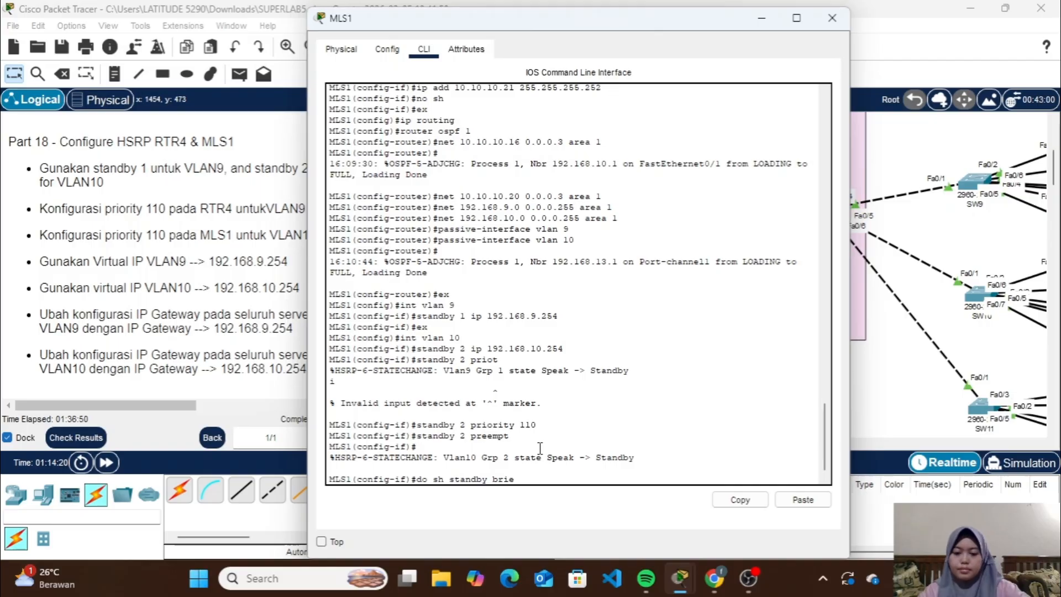
key(Return)
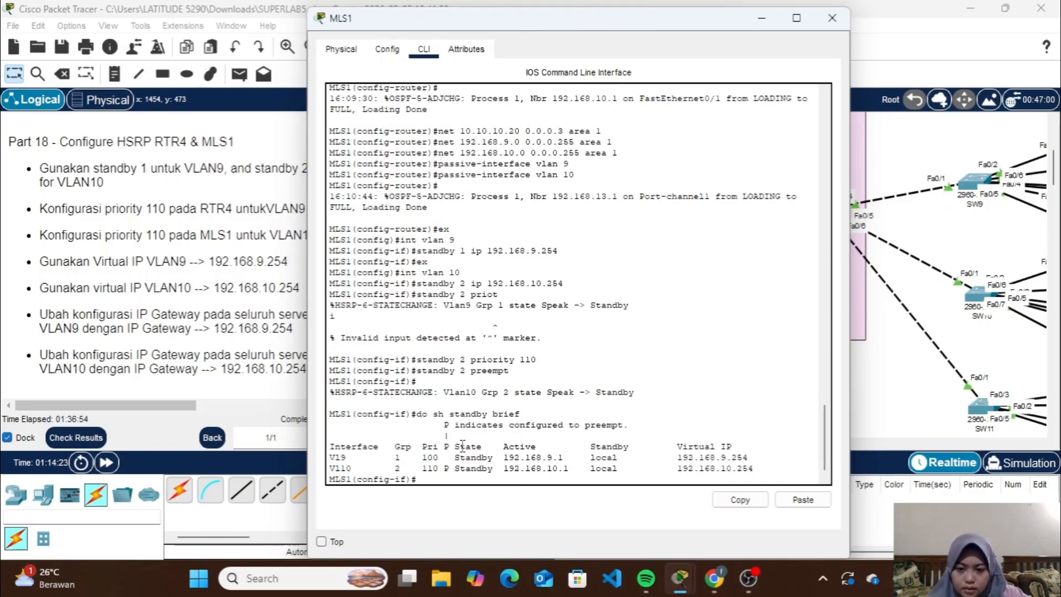
drag(460, 445, 481, 468)
drag(503, 468, 629, 458)
click(755, 449)
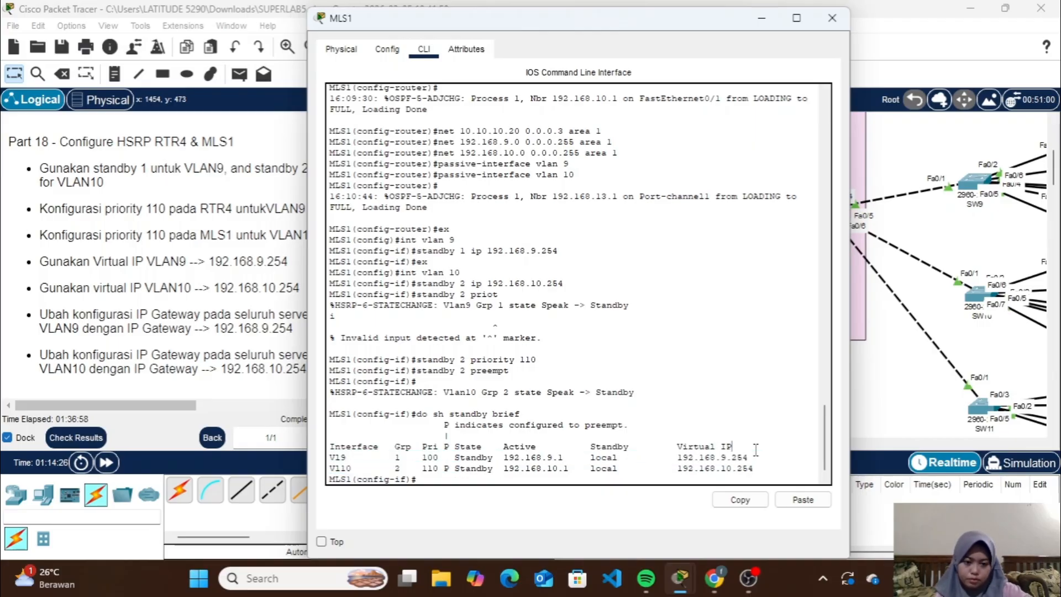
click(831, 17)
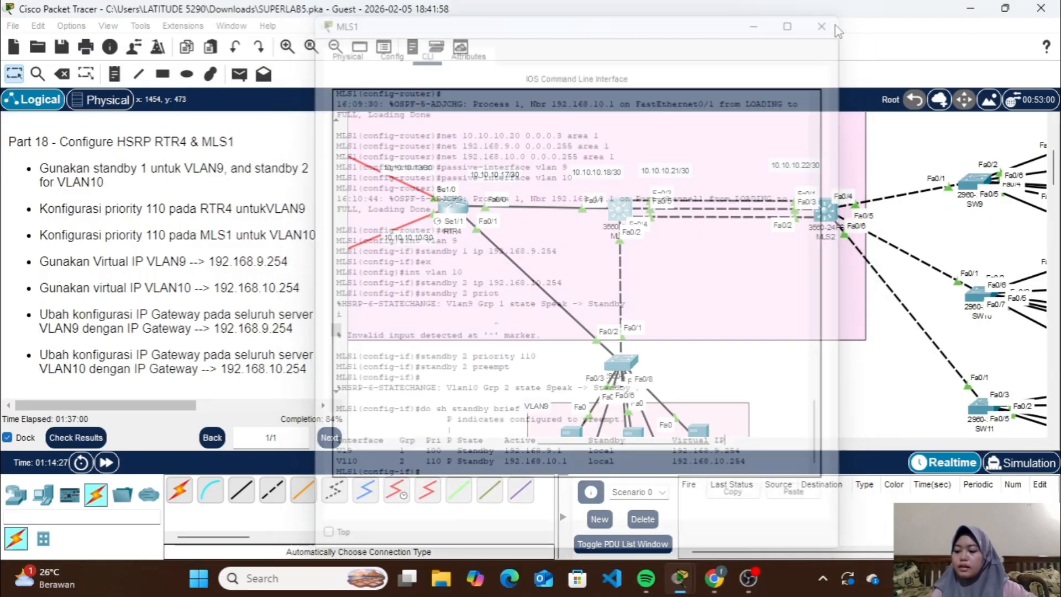
Set the NTP Server's default gateway to the VLAN9 virtual IP 192.168.9.254 and close its window
scroll(692, 320, down, 5)
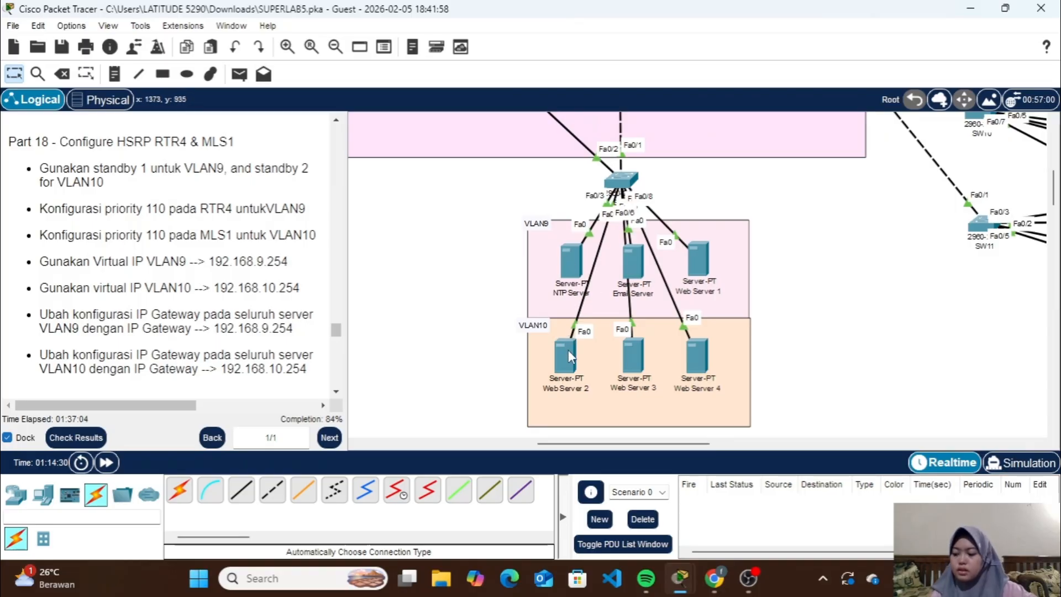
click(575, 257)
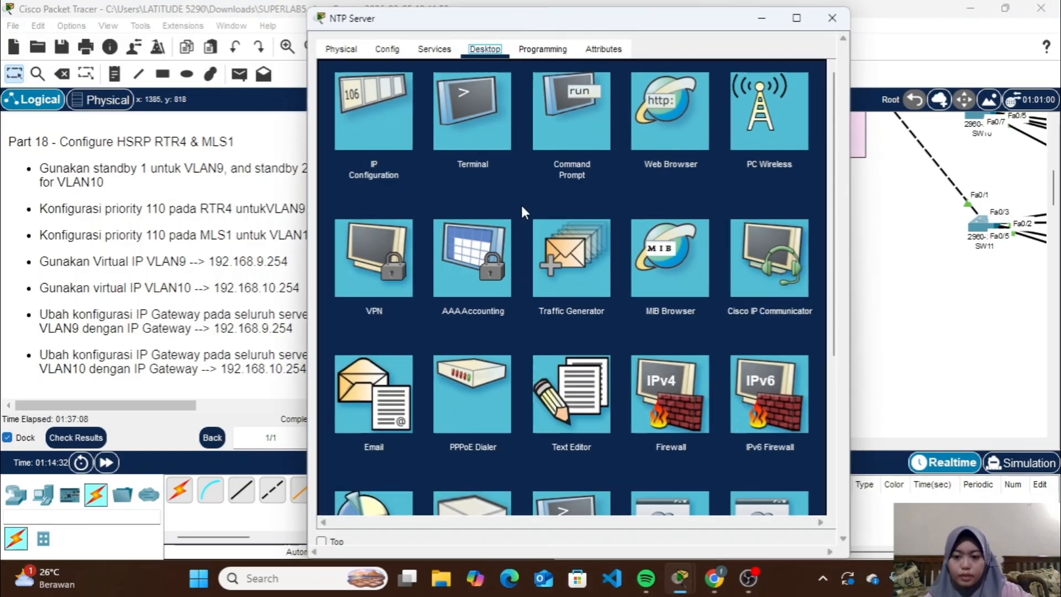
click(761, 18)
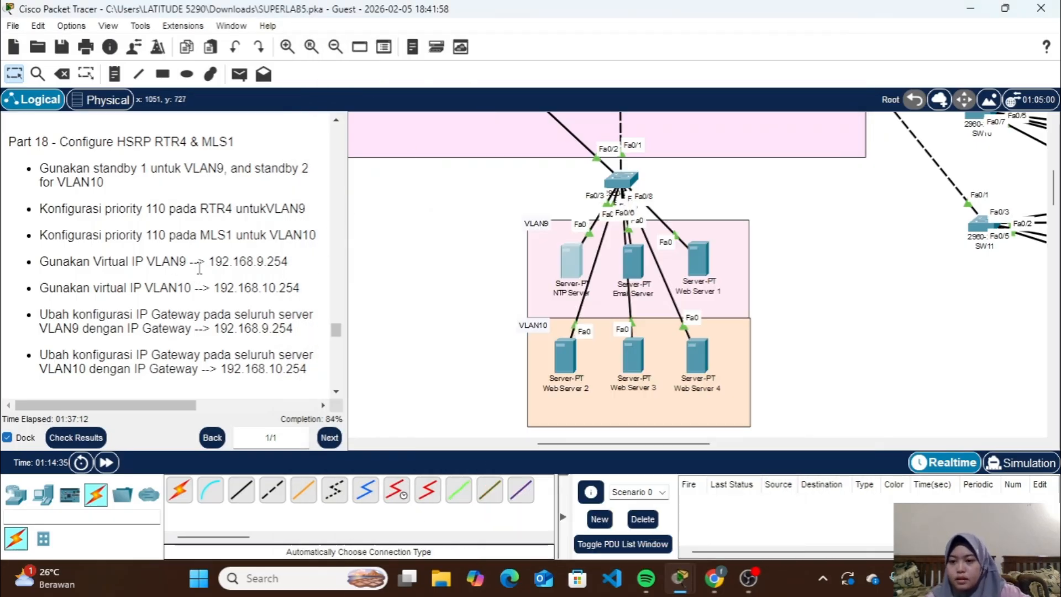
scroll(276, 309, down, 1)
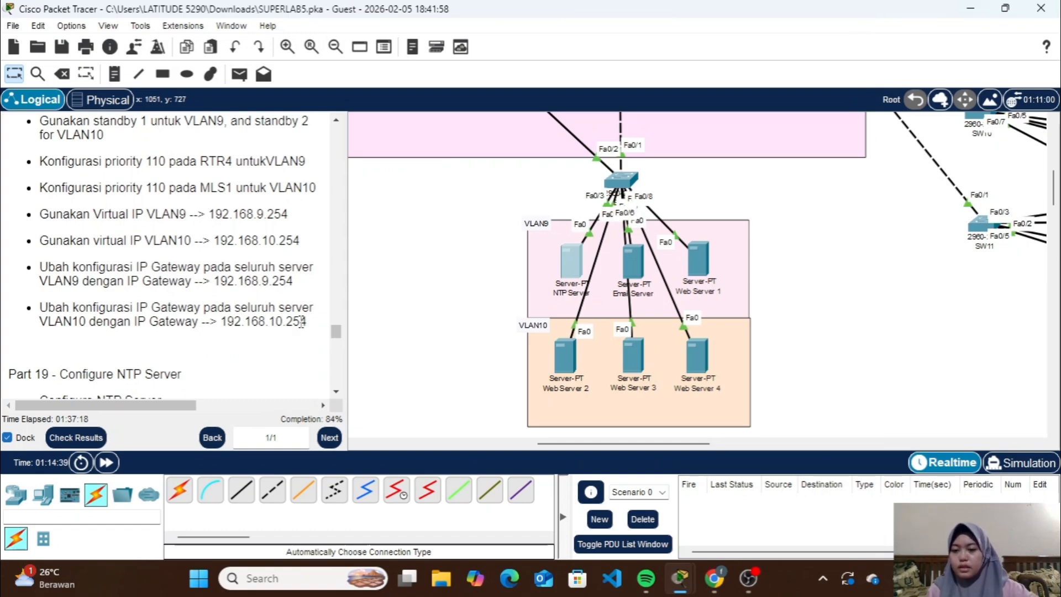
click(565, 258)
click(616, 178)
key(BackSpace)
text(254)
click(832, 18)
Set the Email Server's default gateway to 192.168.9.254 and close its window
click(632, 261)
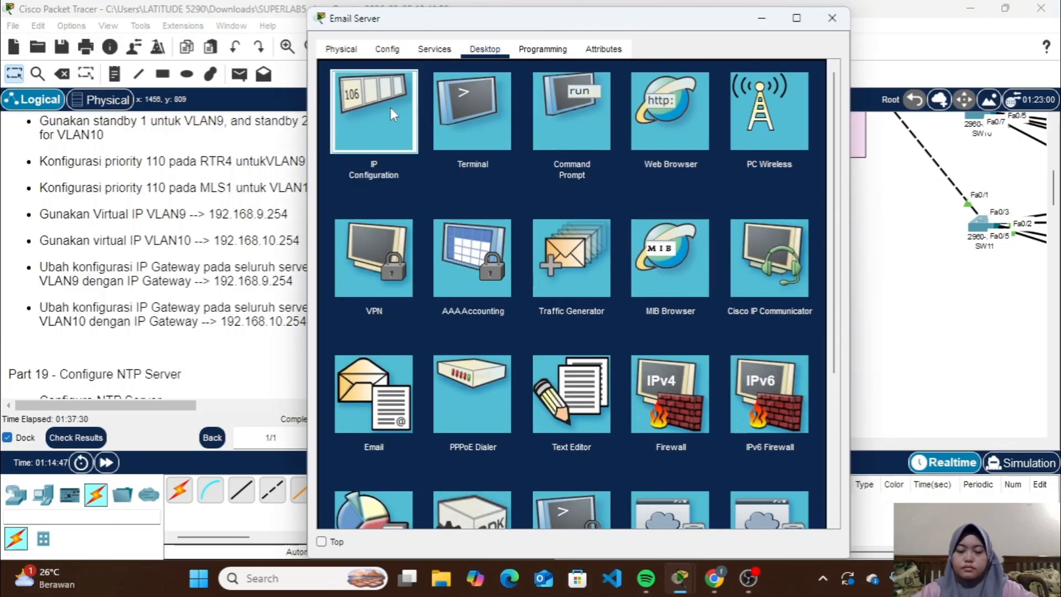
click(392, 111)
click(571, 183)
key(BackSpace)
text(254)
click(832, 18)
Set Web Server 1's default gateway to 192.168.9.254 and close its window
click(710, 258)
click(390, 110)
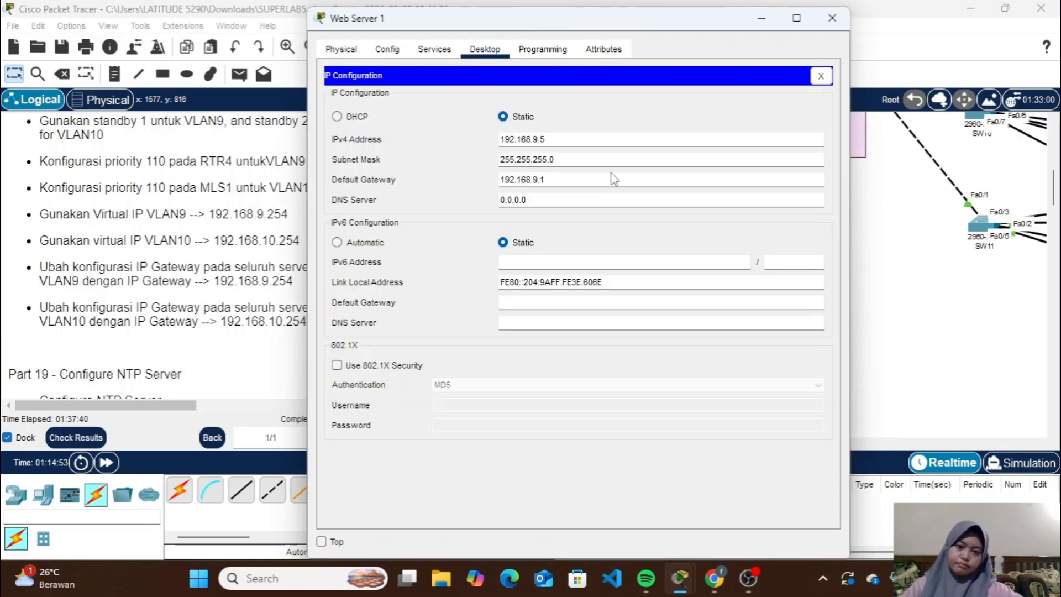
click(611, 177)
key(BackSpace)
text(254)
click(832, 19)
Set Web Server 2's default gateway to the VLAN10 virtual IP 192.168.10.254 and close its window
click(575, 354)
click(389, 110)
click(611, 177)
key(BackSpace)
text(254)
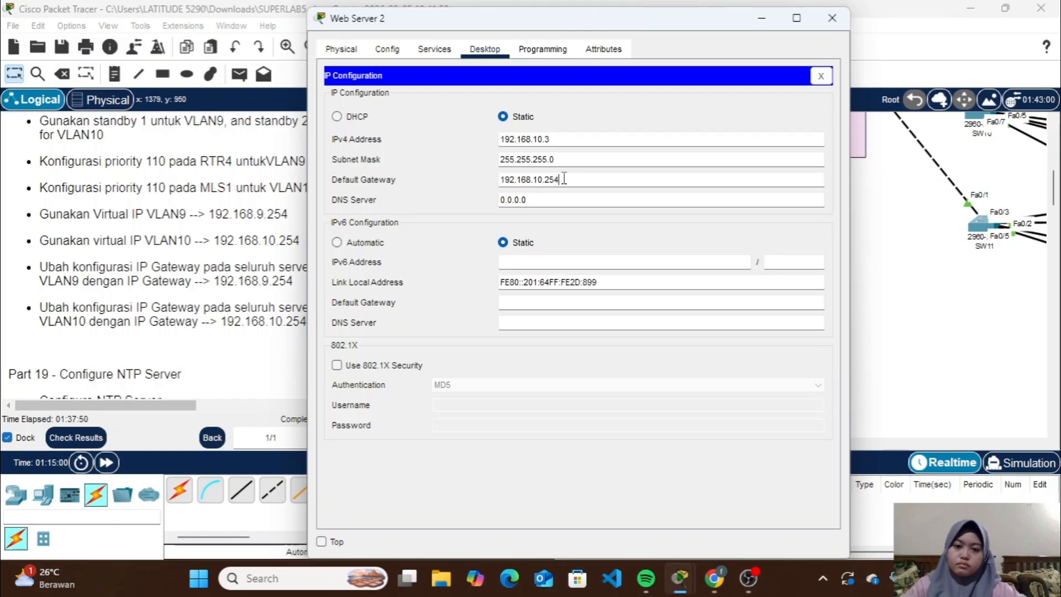
click(832, 19)
Set Web Server 3's default gateway to 192.168.10.254 and close its window
click(633, 357)
click(373, 110)
click(571, 179)
key(BackSpace)
text(254)
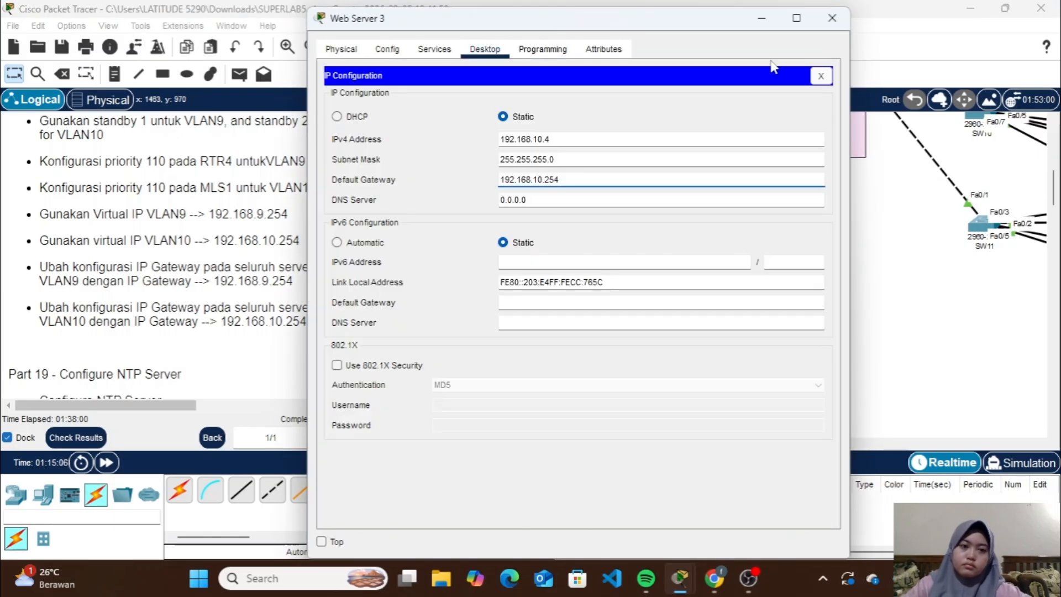
click(832, 18)
Set Web Server 4's default gateway to 192.168.10.254 and close its window
click(699, 355)
click(373, 147)
click(582, 221)
key(BackSpace)
text(254)
click(831, 54)
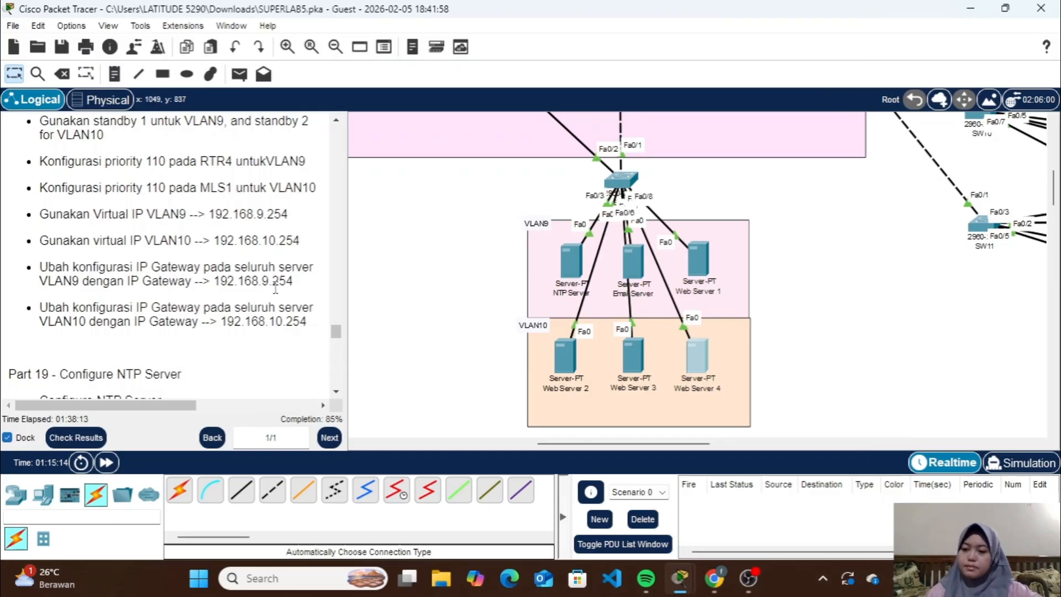
Enable authentication for the NTP service on the NTP Server with key 1 and the NTP password given in Part 19
scroll(275, 288, down, 5)
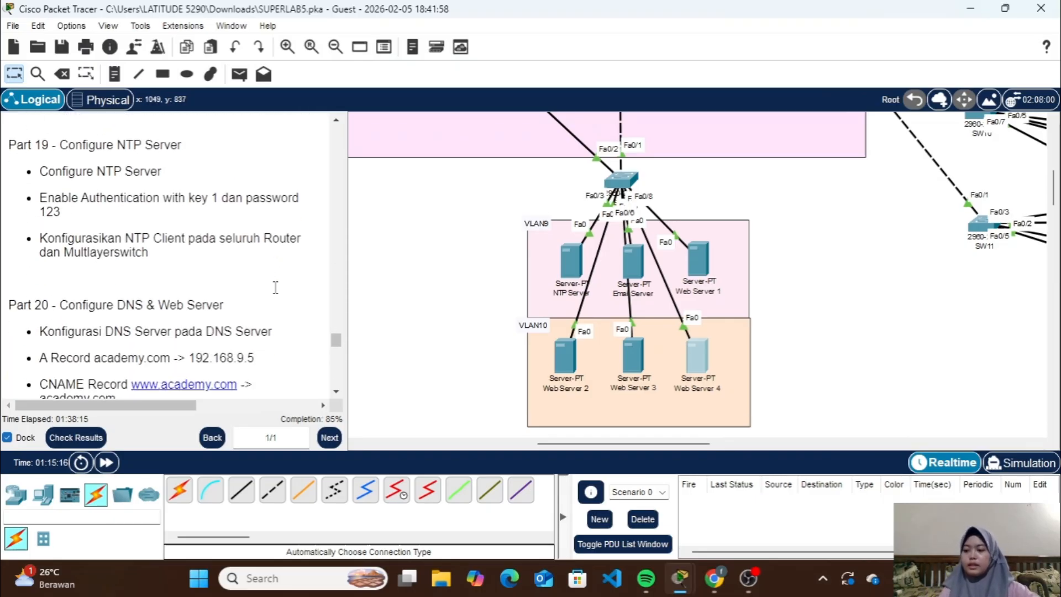
click(567, 262)
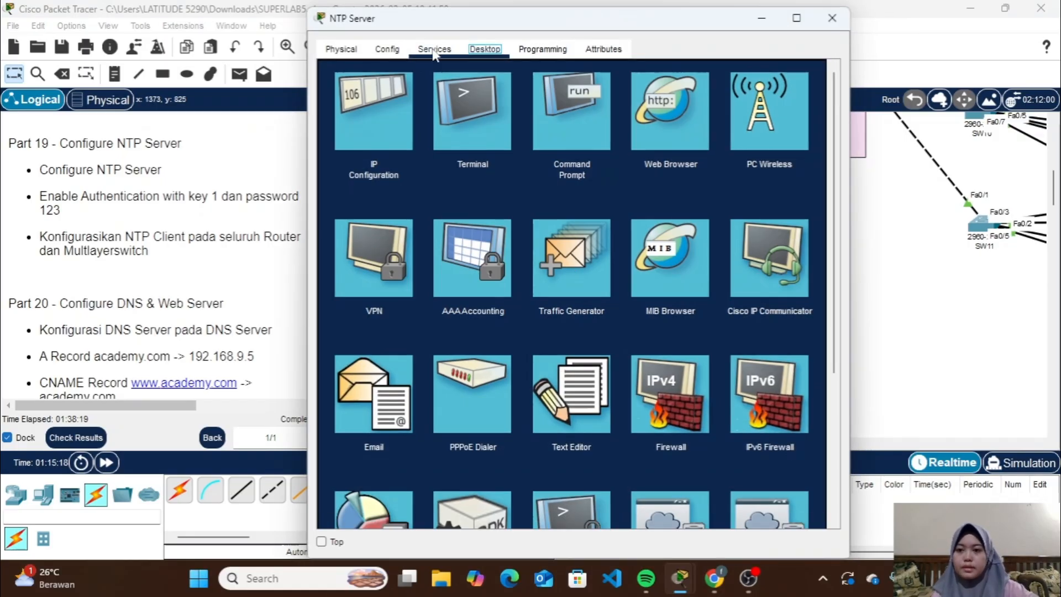
click(434, 51)
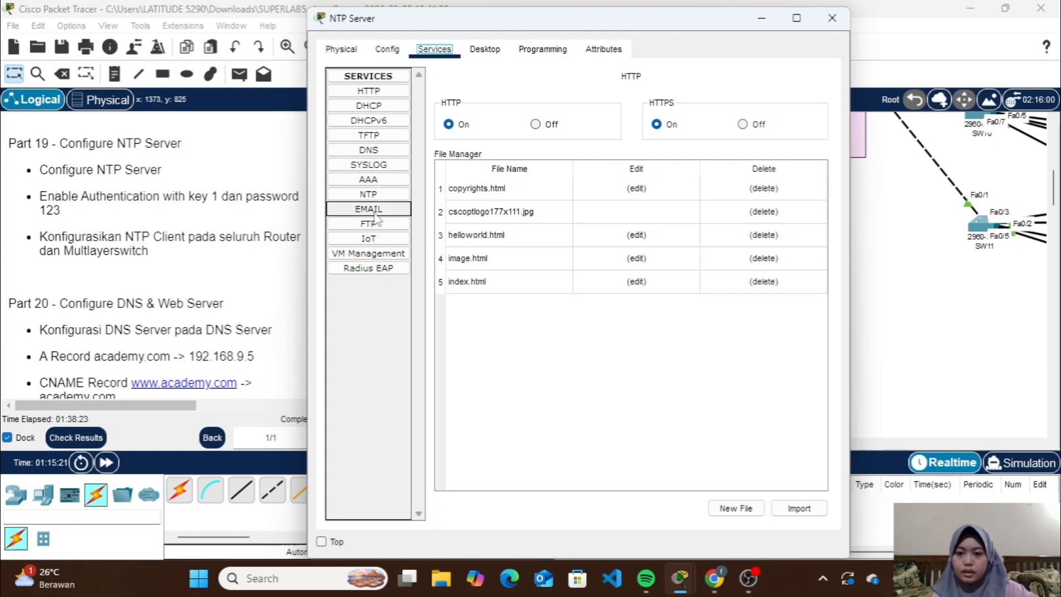
click(380, 194)
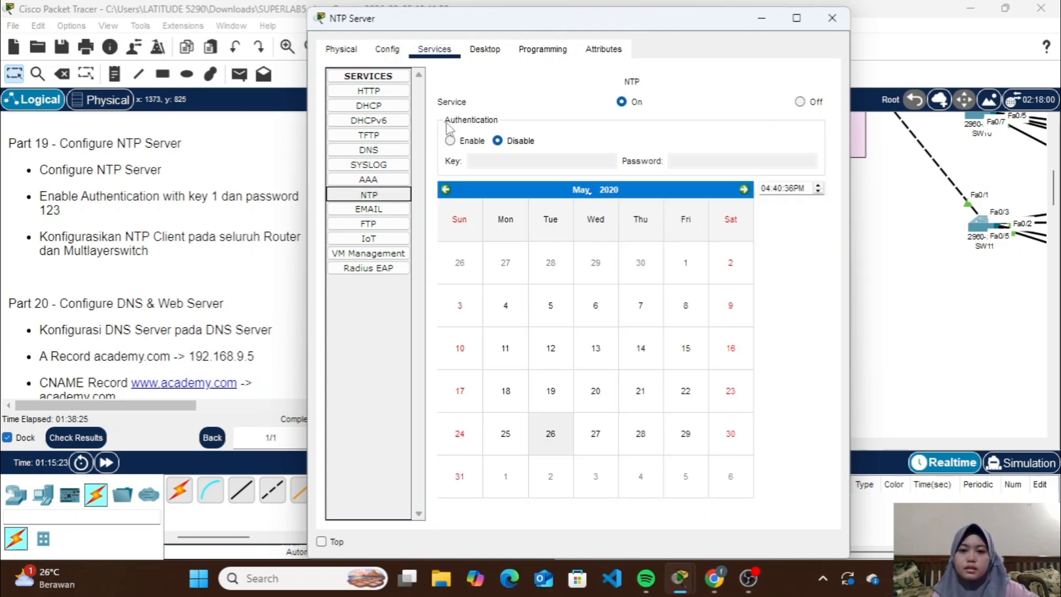
click(451, 141)
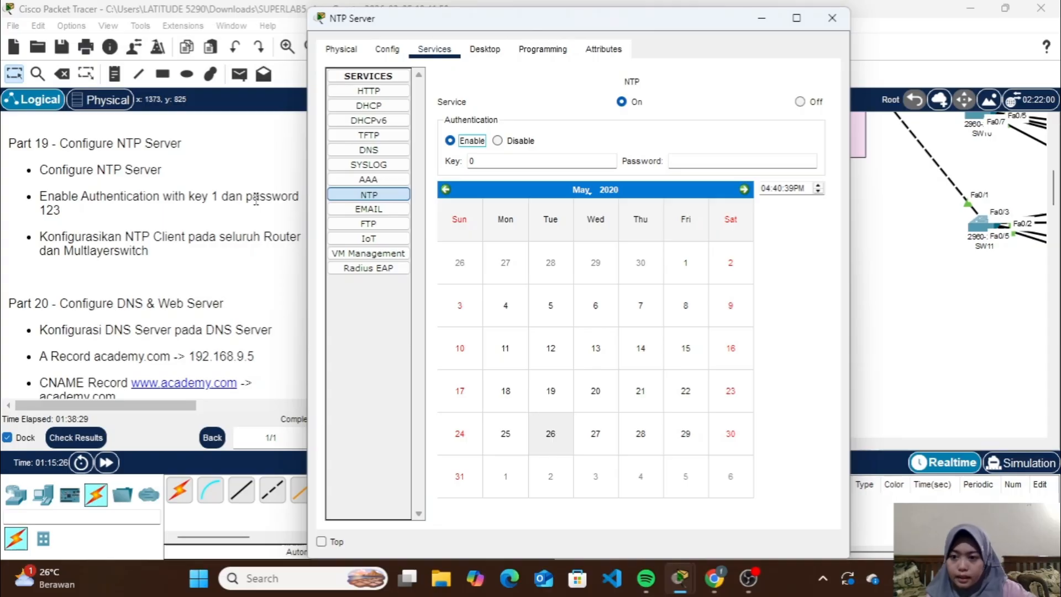
click(492, 158)
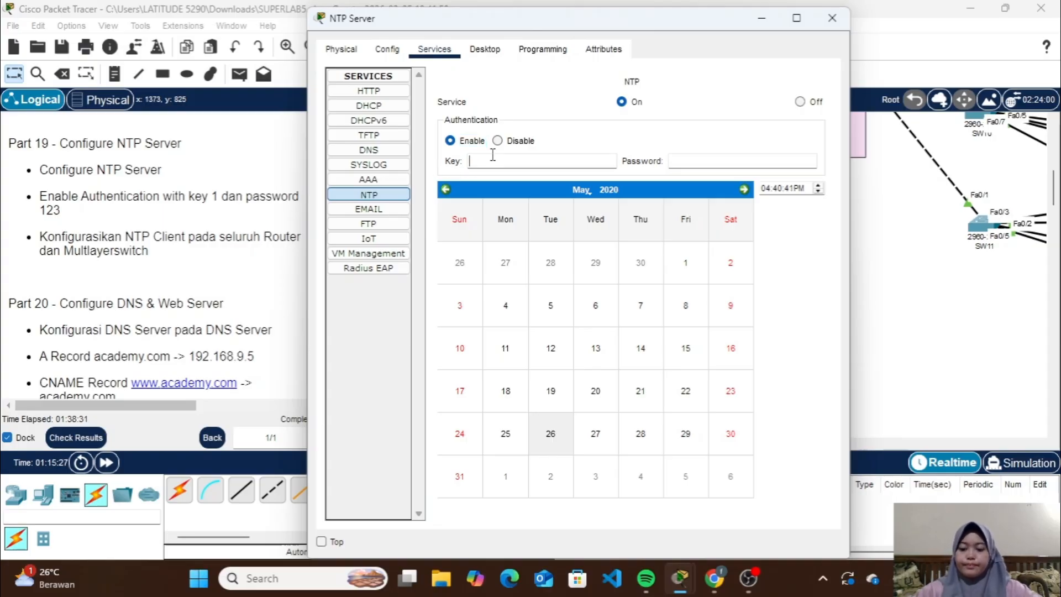
click(692, 161)
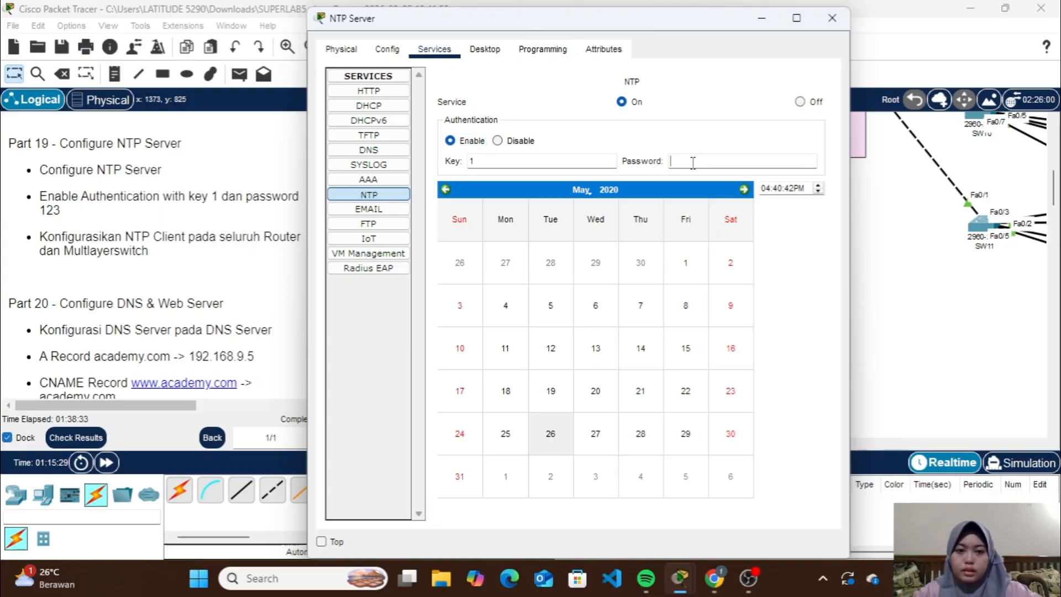
text(123)
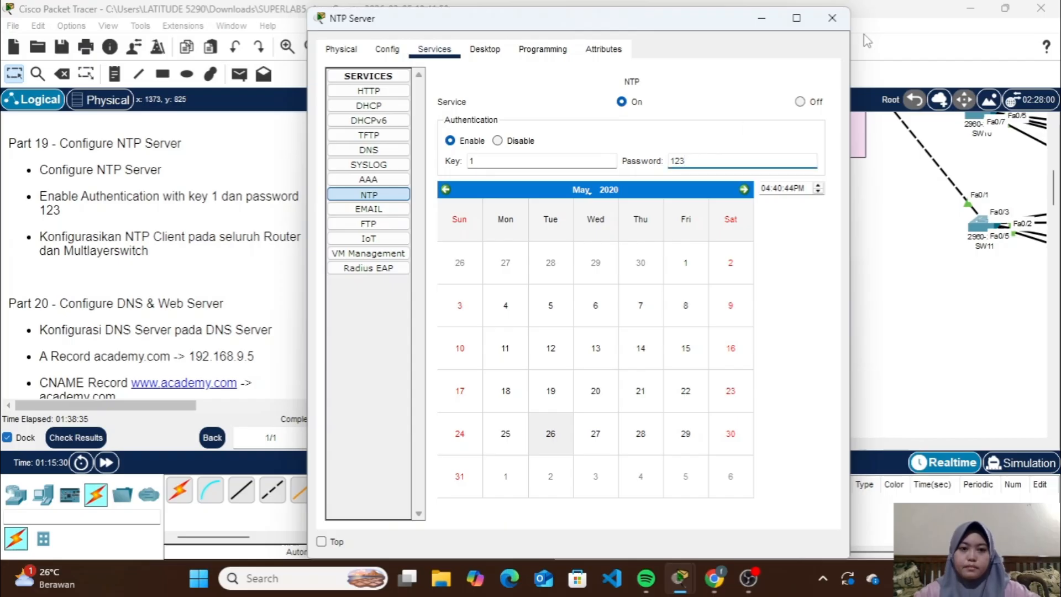
click(831, 18)
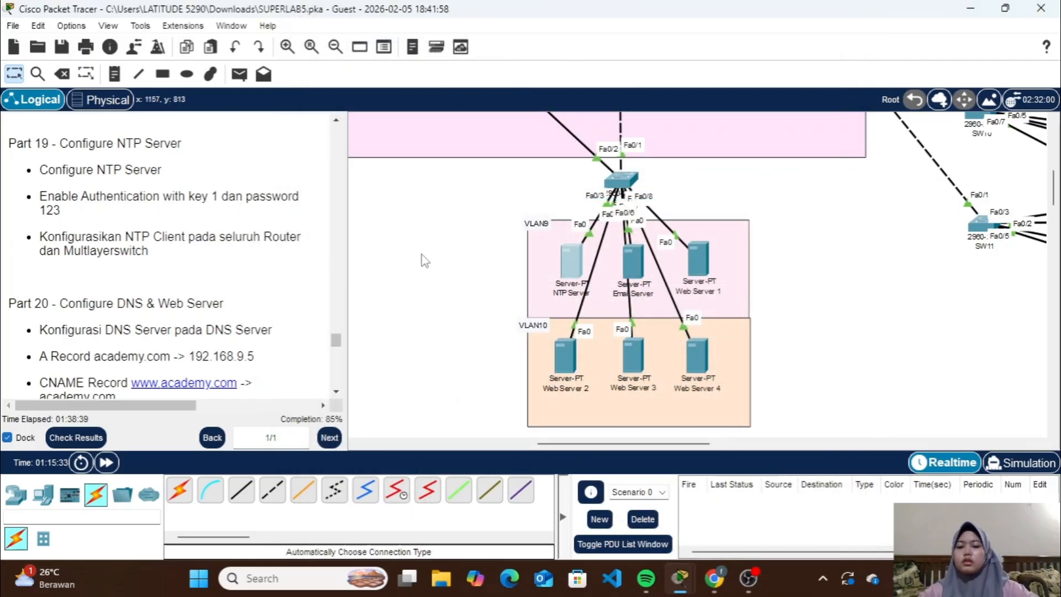
Open RTR1's command line, leave the OSPF configuration mode, and set its NTP server to 192.168.9.3
scroll(423, 259, up, 10)
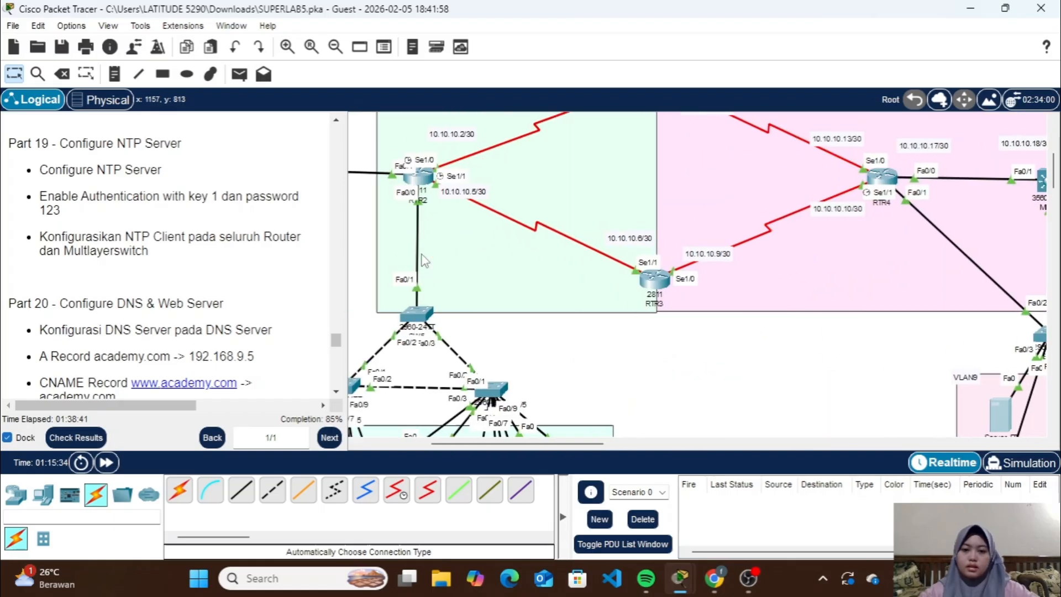
scroll(423, 259, up, 3)
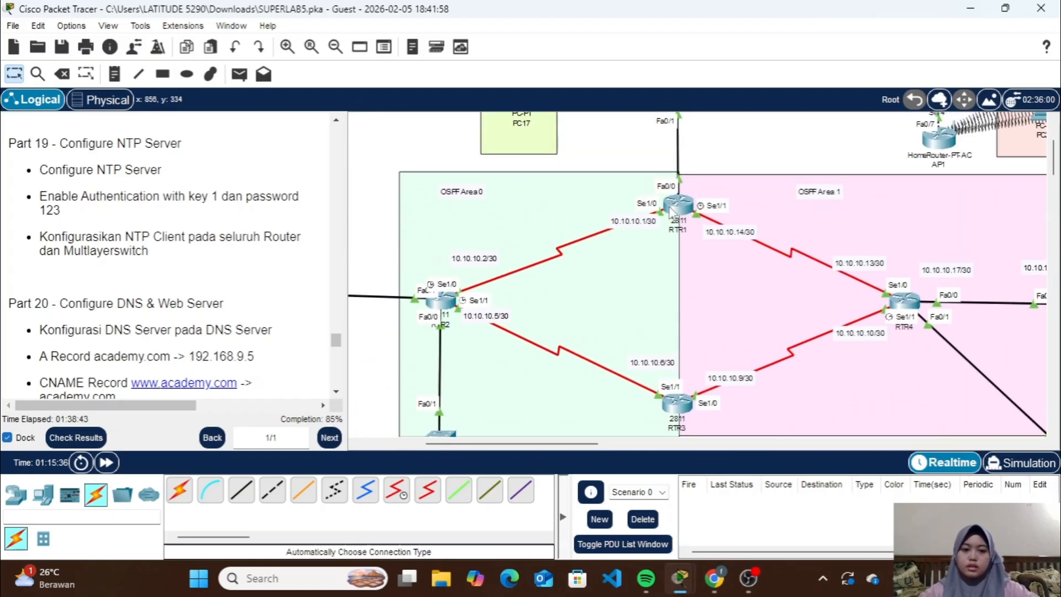
click(684, 209)
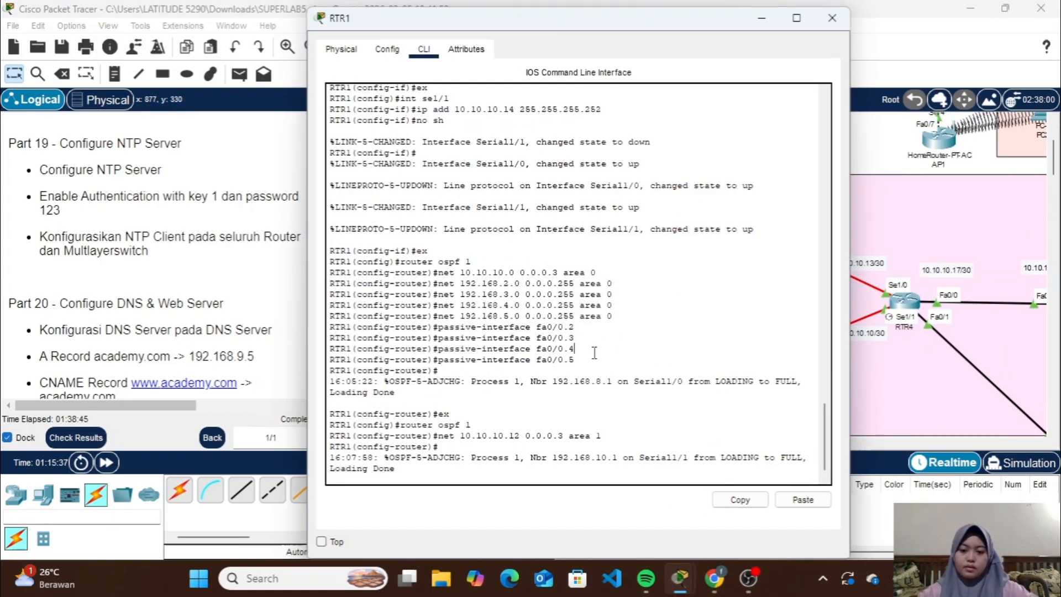
text(ex)
key(Return)
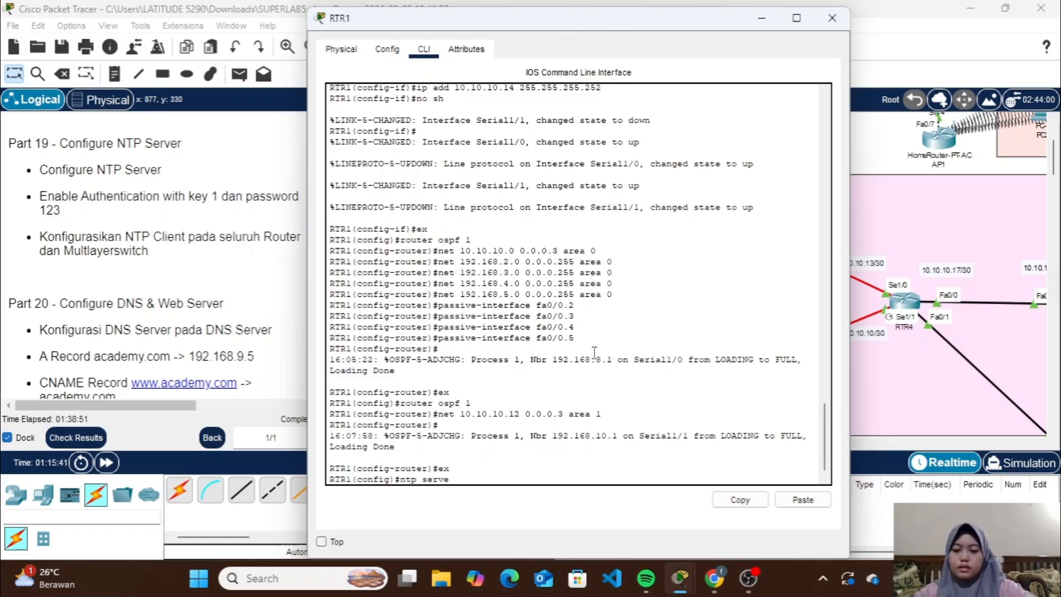
text(ntp server 192)
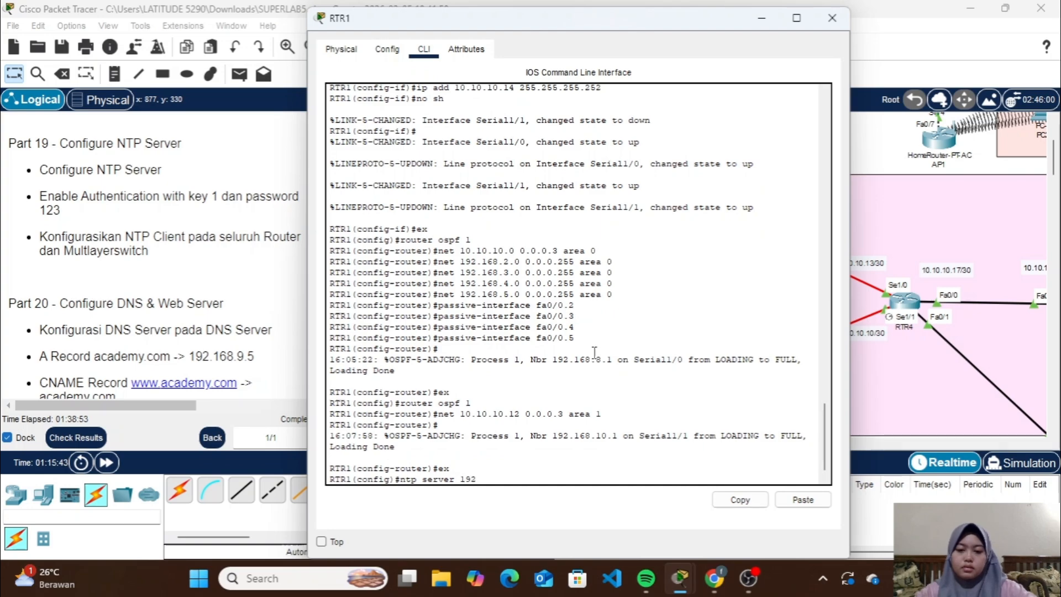
text(.168.9.)
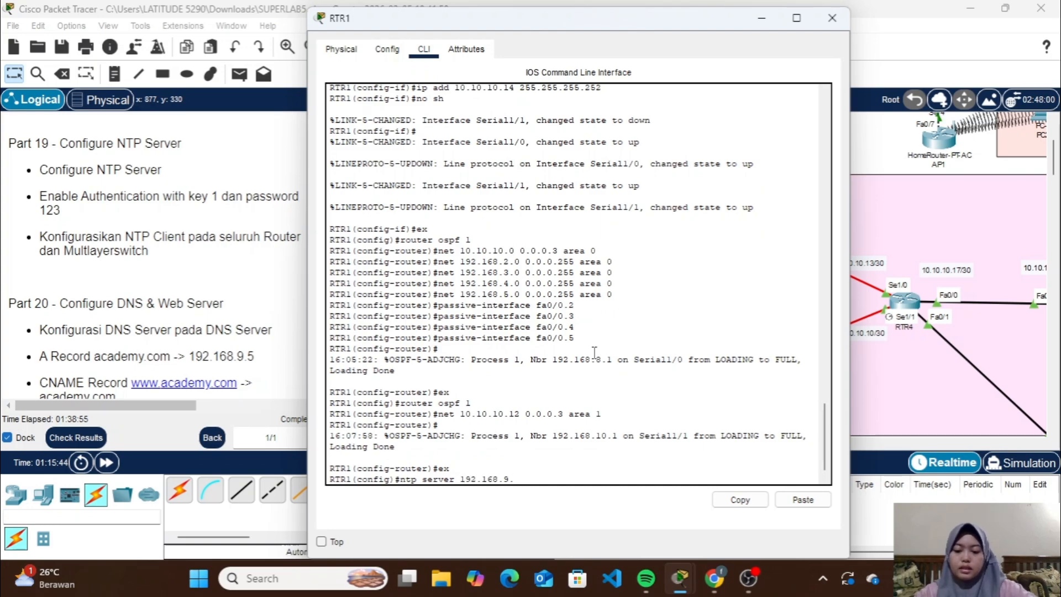
text(3)
key(Return)
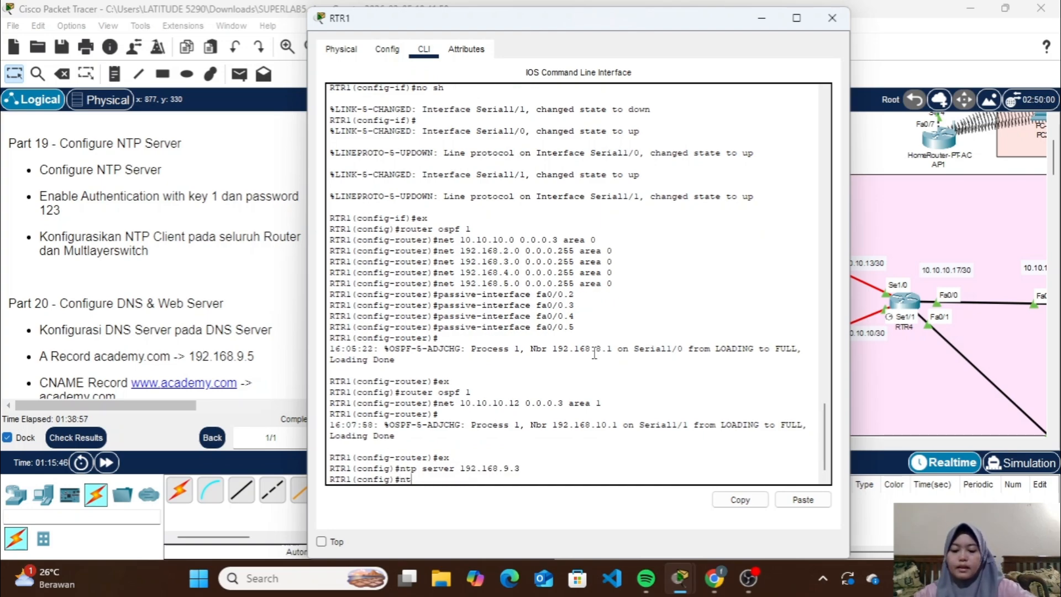
Enable NTP authentication on RTR1, add MD5 authentication key 1 with the Part 19 NTP password, and close its window
text(ntp authenticate)
key(Return)
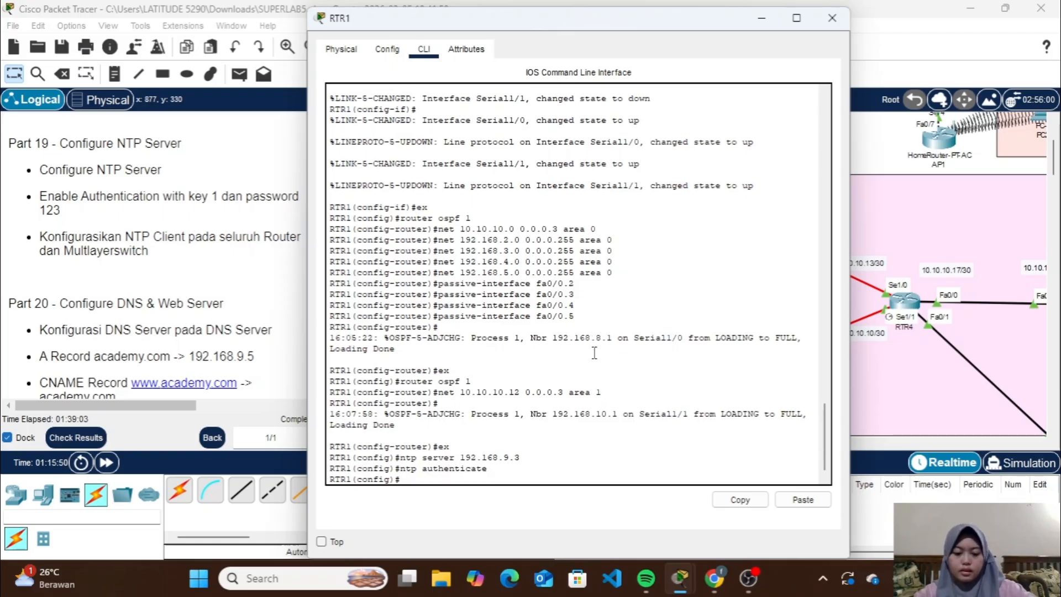
key(Up)
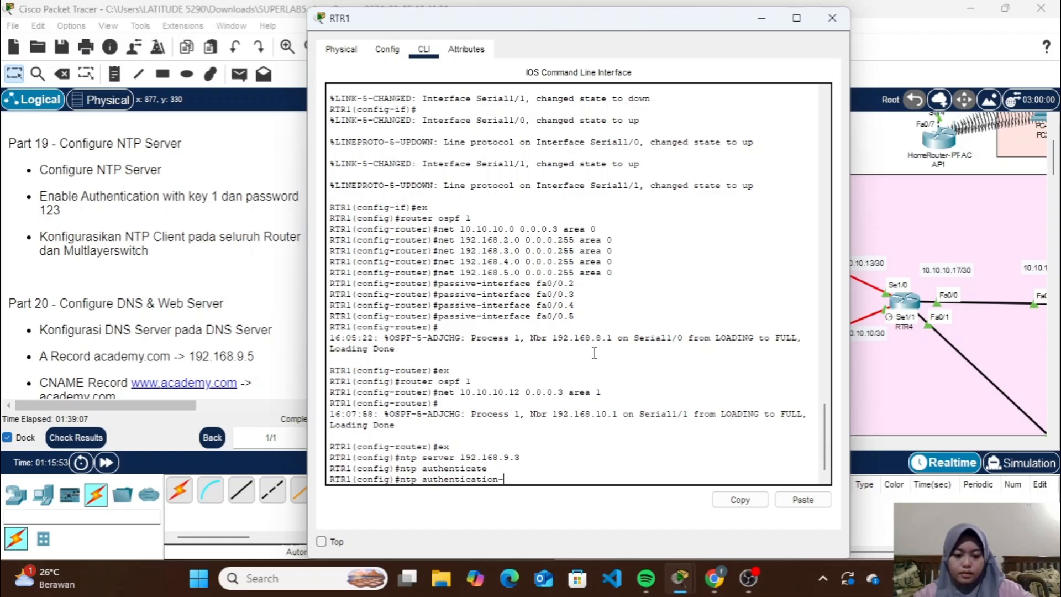
text(key 1)
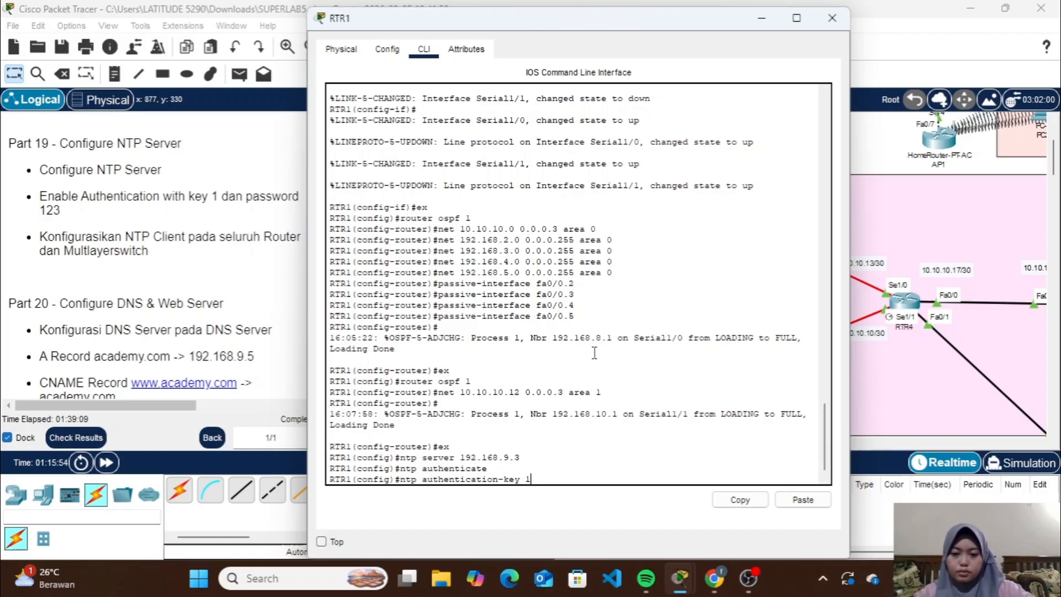
text( md5 1)
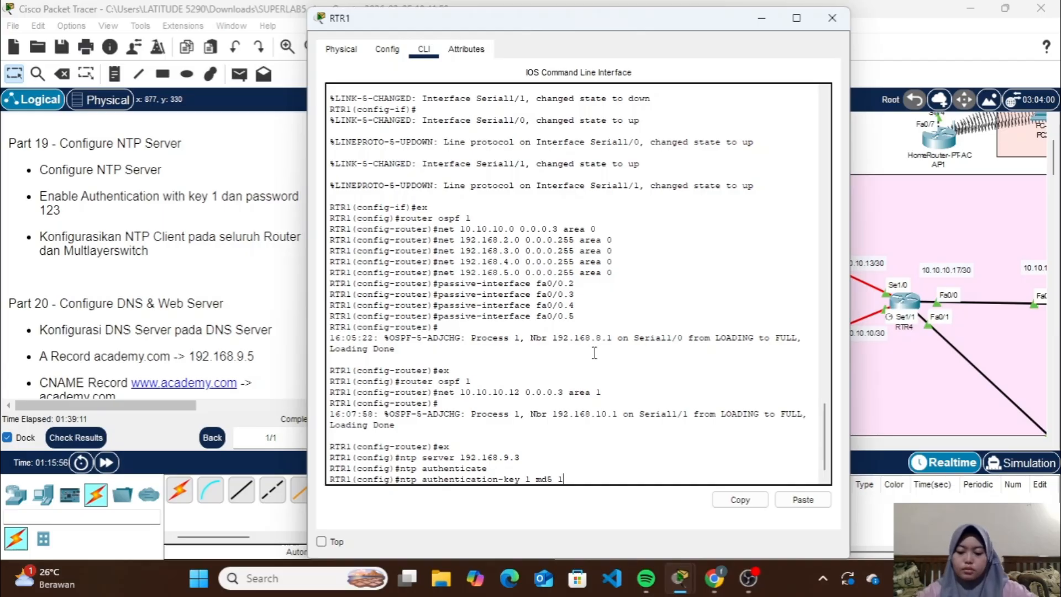
text(23)
key(Return)
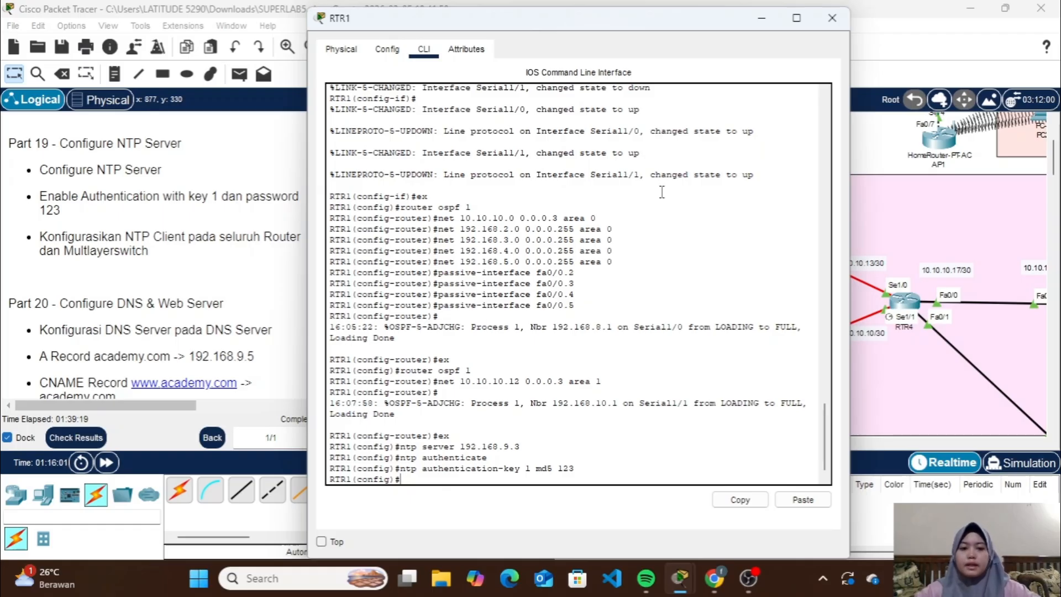
click(831, 18)
On RTR2, set the NTP server to 192.168.9.3 and enable NTP authentication using MD5 key 1 with the NTP password
click(678, 206)
text(ntp)
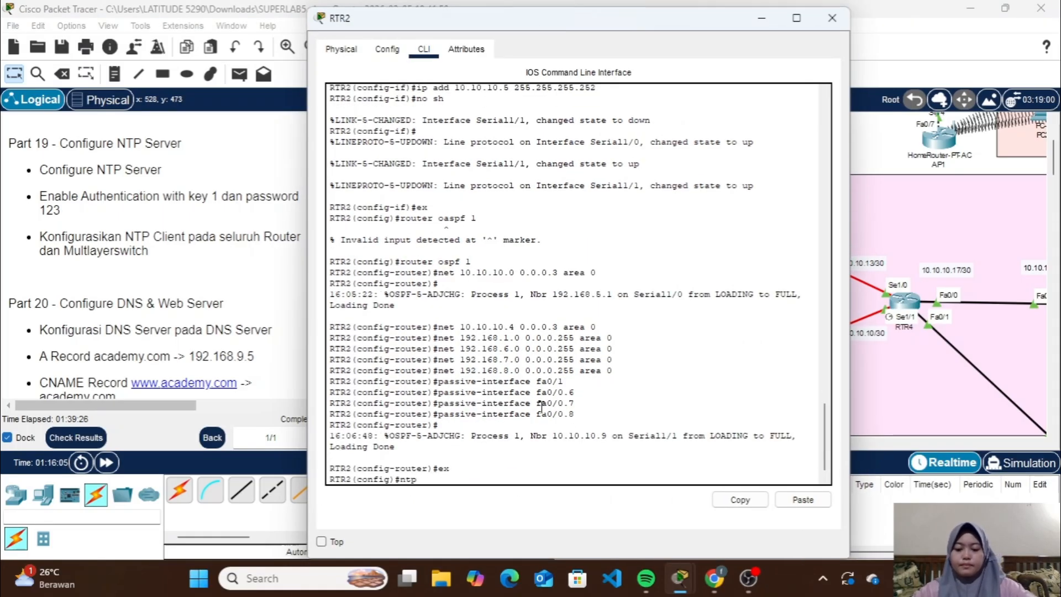
text( server 192.168.9.3)
key(Return)
text(ntp)
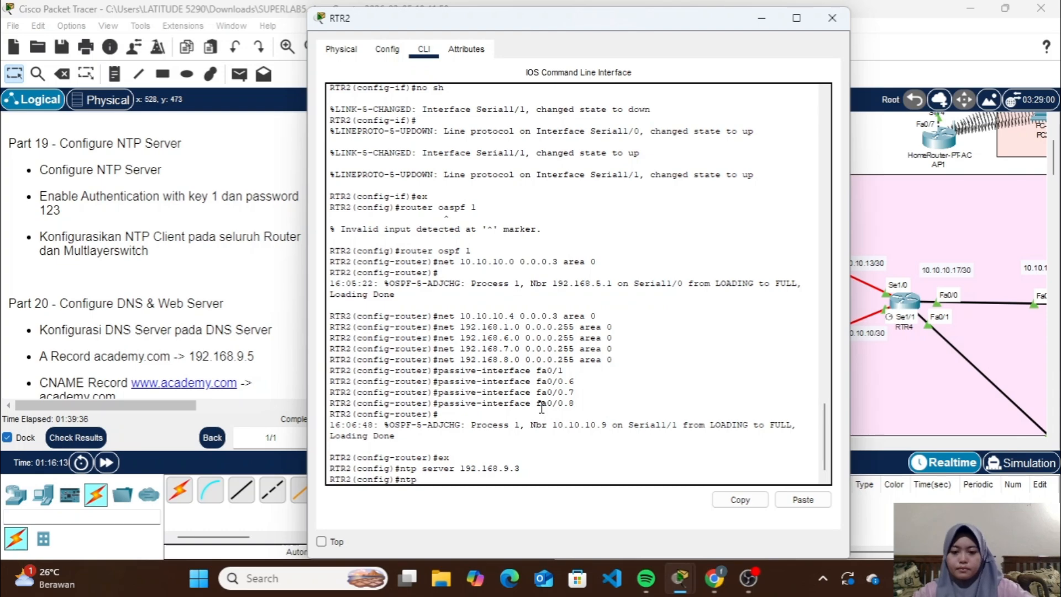
text( authenticate)
key(Return)
key(Up)
key(BackSpace)
text(ion-key 1 md5 123)
key(Return)
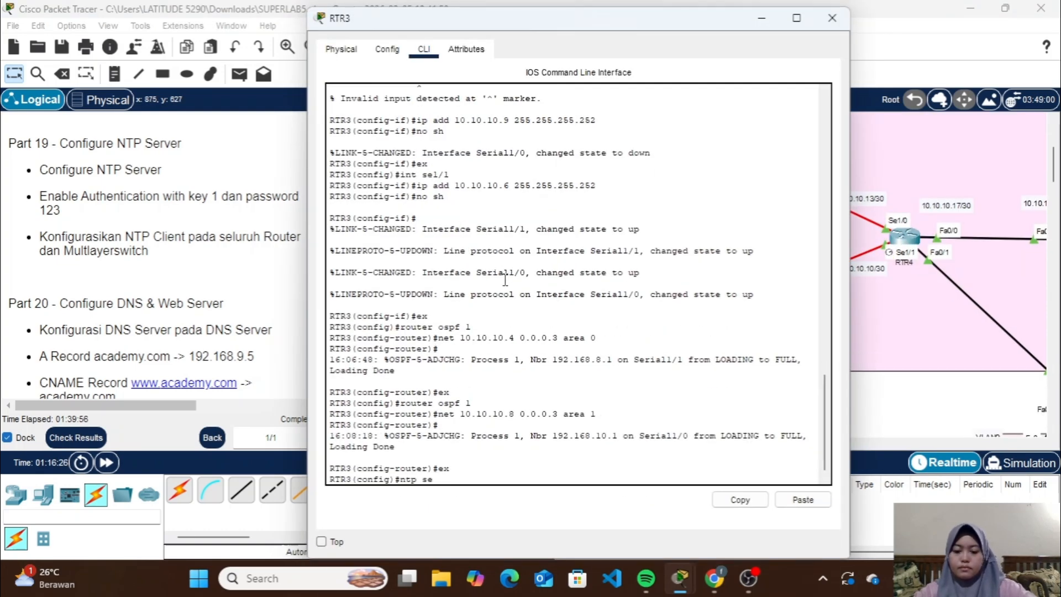
On RTR3, set the NTP server to 192.168.9.3 and enable NTP authentication using MD5 key 1 with the NTP password
text(rver 192.168.9.3)
key(Return)
text(ntp authenticate)
key(Return)
key(Up)
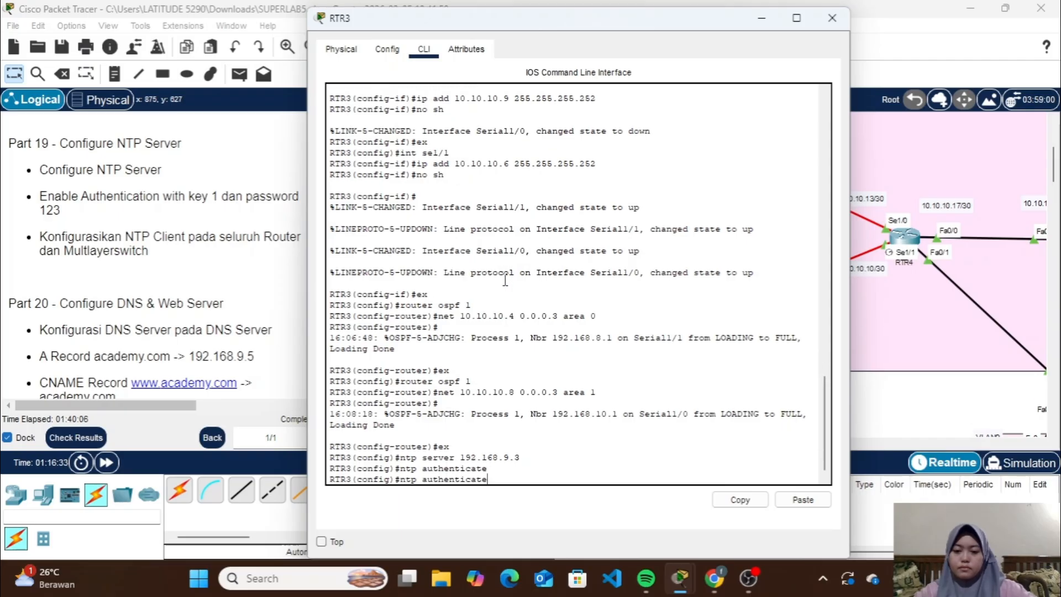
key(BackSpace)
text(ion-key 1 md5 123)
key(Return)
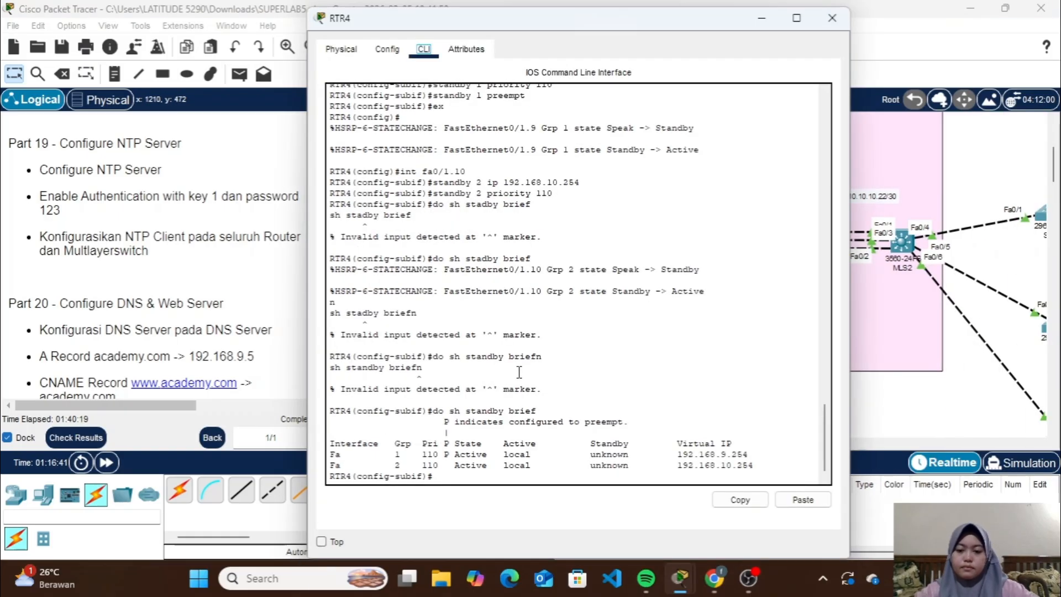
On RTR4, set NTP server 192.168.9.3, enable NTP authentication using MD5 key 1 with the NTP password, and close its window
text(ex)
key(Return)
text(ntp server 192.)
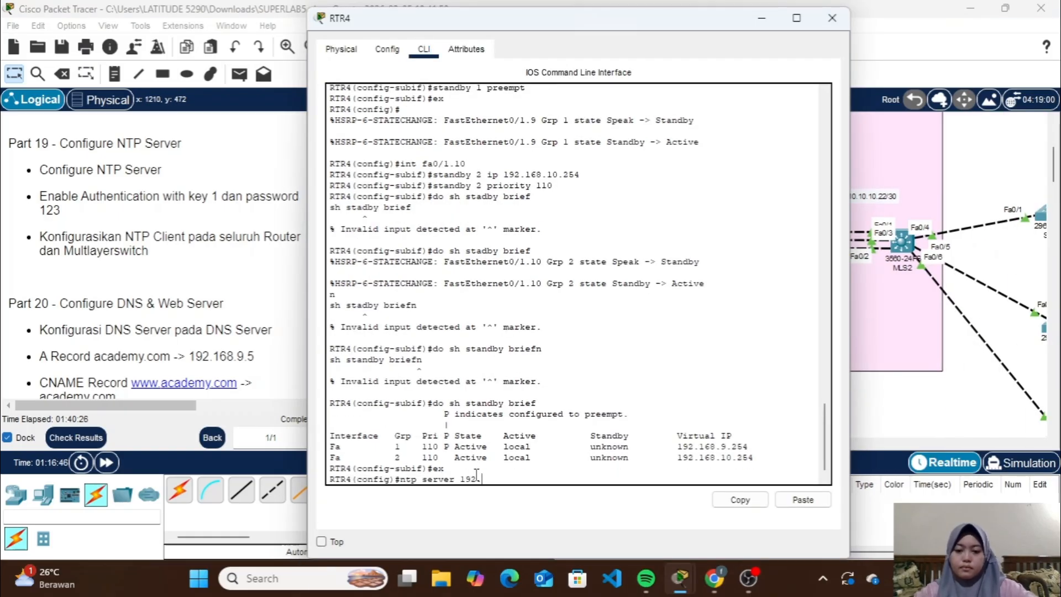
text(168.9.3)
key(Return)
text(ntp authe)
key(Tab)
key(Return)
key(Up)
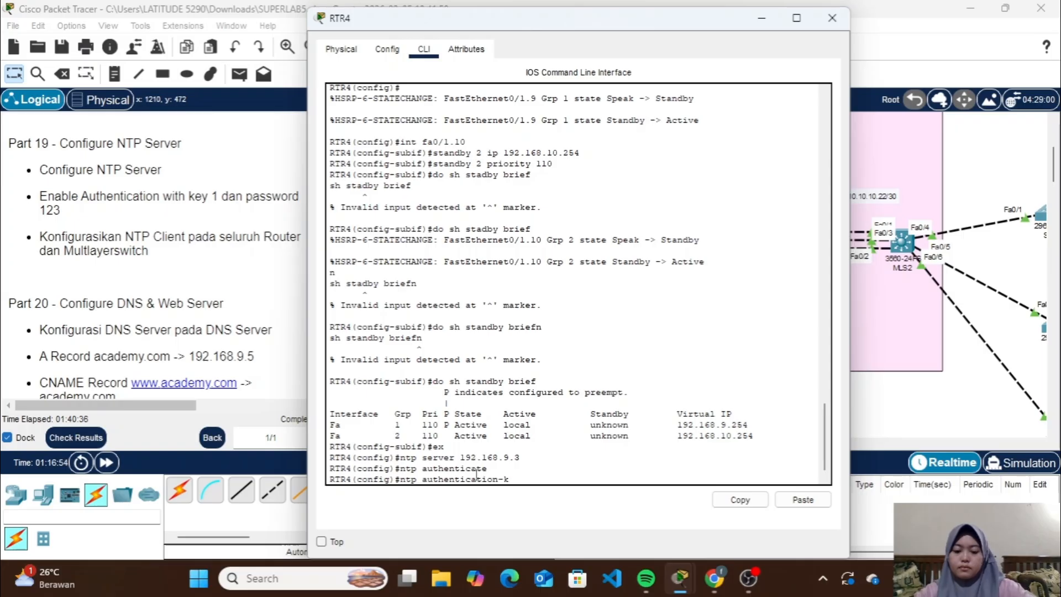
text(123)
key(Return)
click(832, 18)
On MLS1, set the NTP server to 192.168.9.3 and enable NTP authentication using MD5 key 1 with the NTP password
click(697, 241)
click(423, 49)
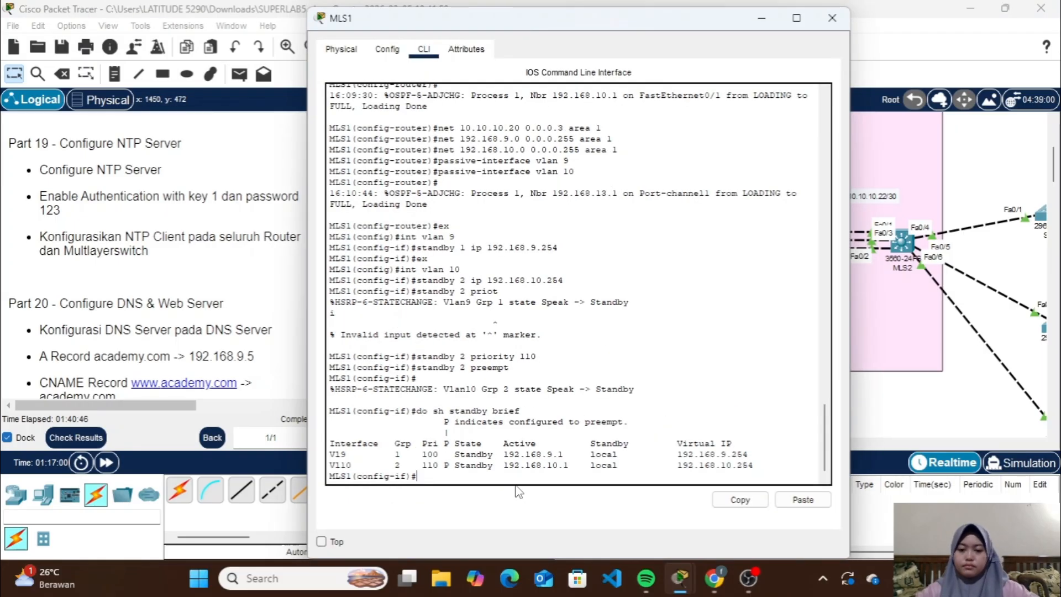
text(ex)
key(Return)
text(ntp server 192.168.9.3)
key(Return)
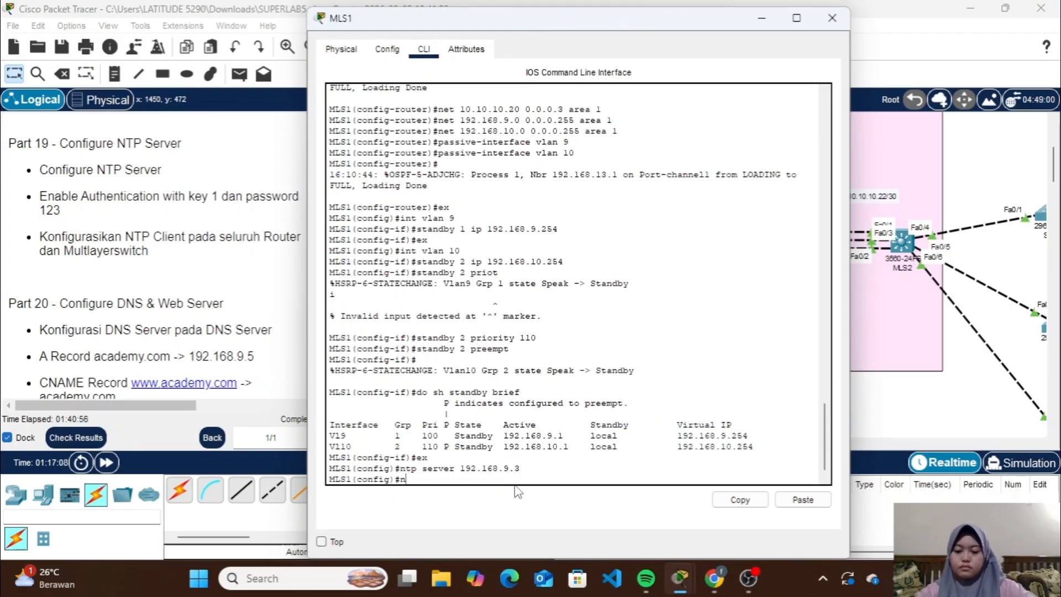
text(ntp authenticate)
key(Return)
text(ntp authentication-key 1 md5 123)
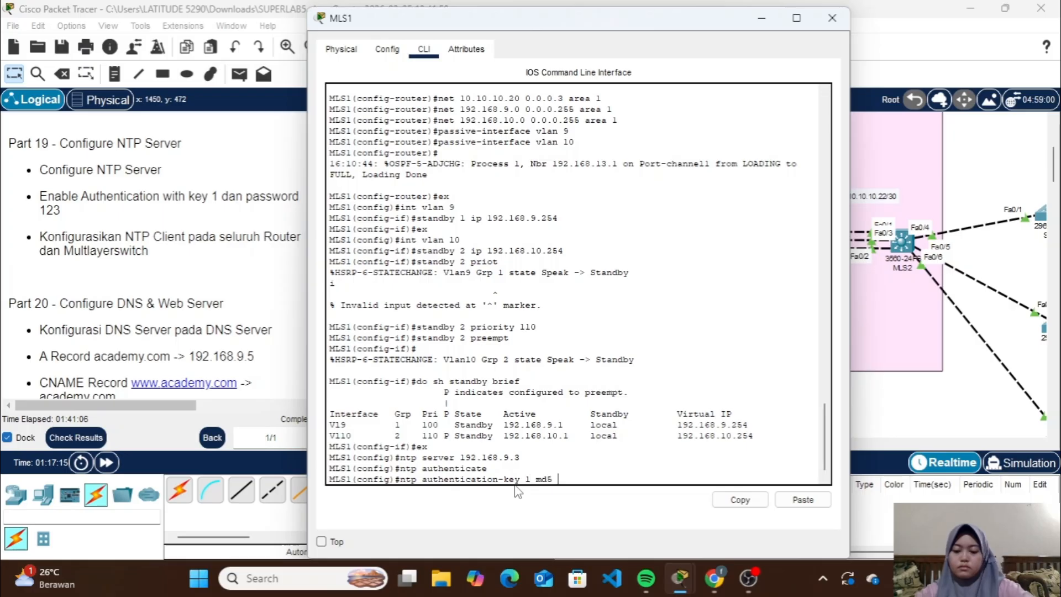
key(Return)
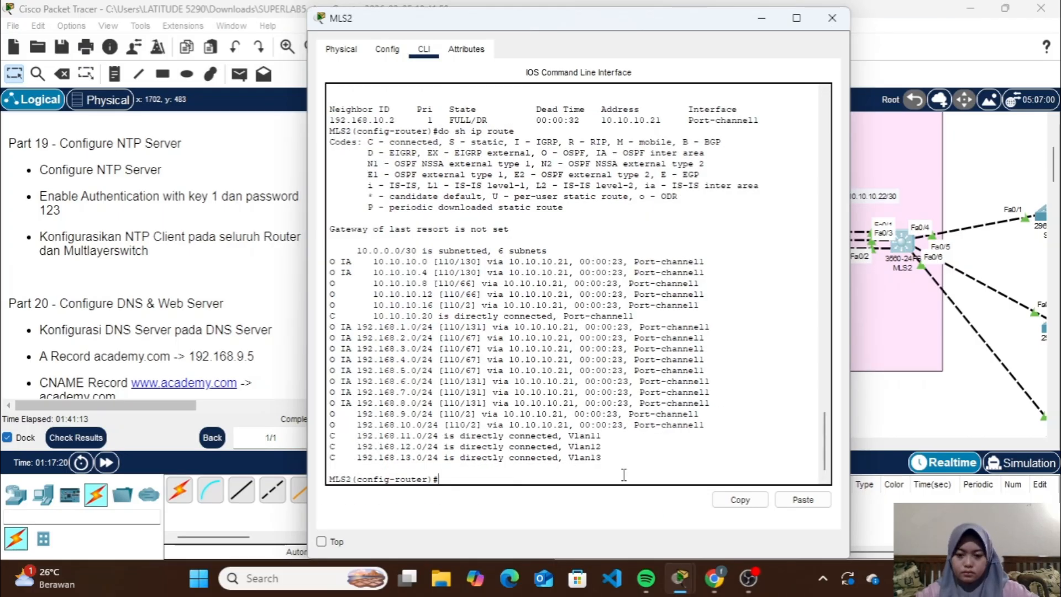
On MLS2, leave the router configuration mode, set the NTP server to 192.168.9.3, and enable NTP authentication
text(ex)
key(Return)
text(ntp server 192.168.9.3)
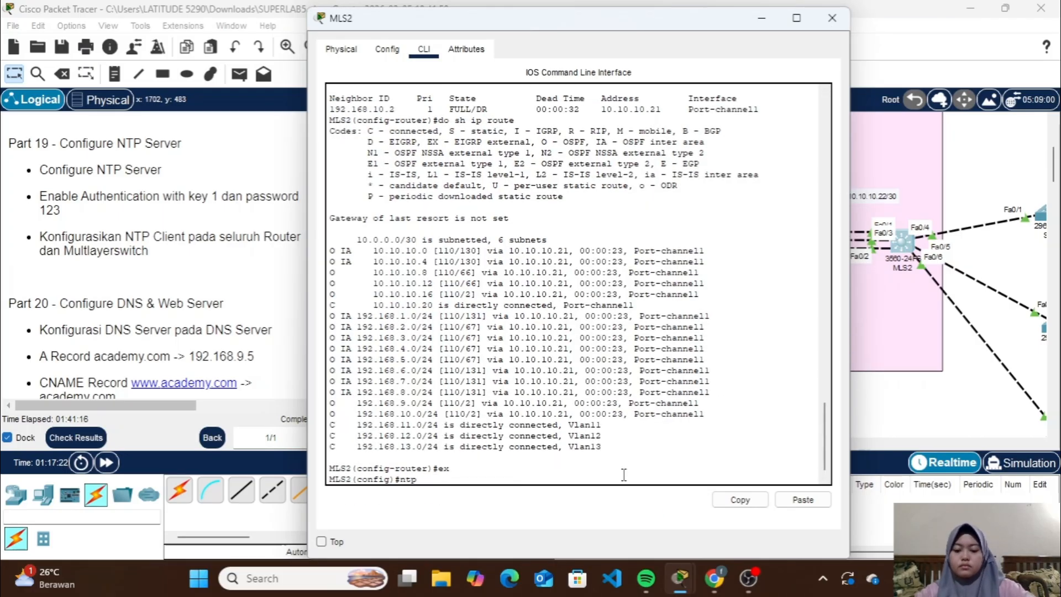
key(Return)
text(ntp authentica)
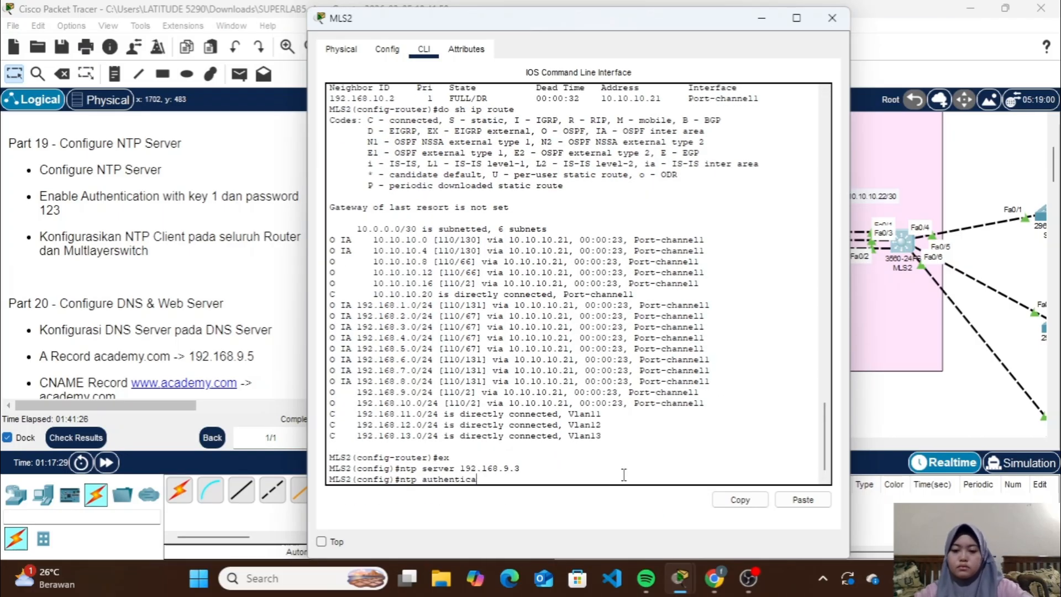
text(te)
key(Return)
Define MD5 NTP authentication key 1 with the NTP password on MLS2 and close its window
text(ntp authentication 123)
key(Return)
key(Up)
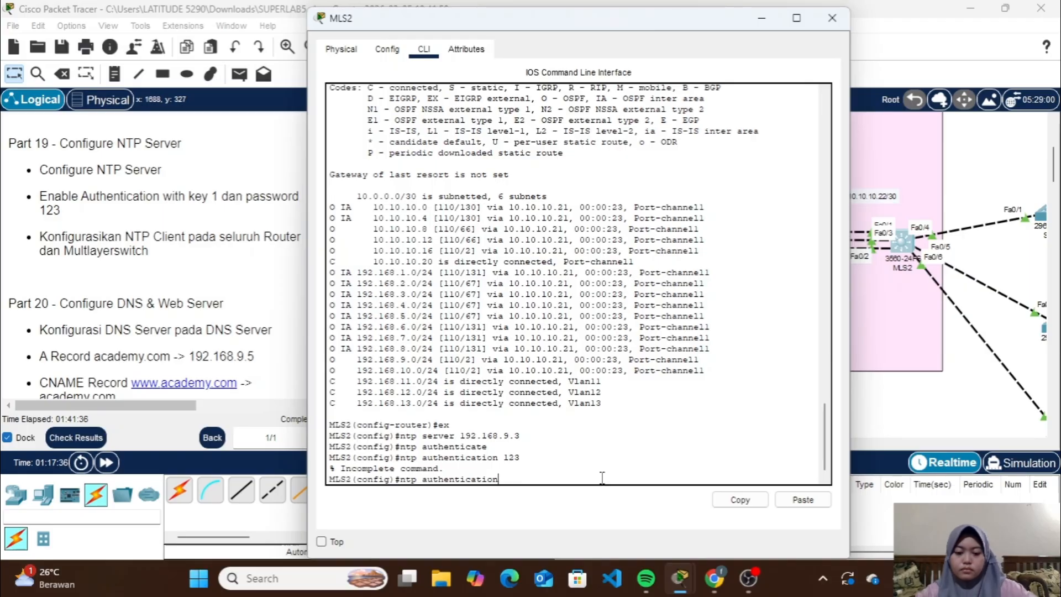
text(-key 1 md5 123)
key(Return)
click(831, 18)
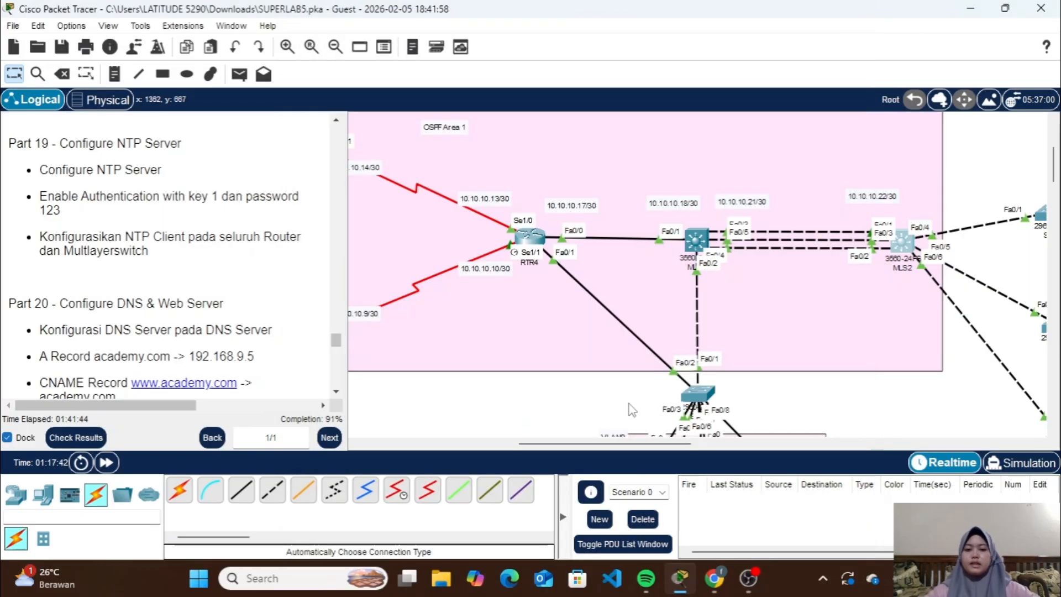
Show the NTP status on RTR1 to check its clock synchronization, and close its window
scroll(621, 440, left, 3)
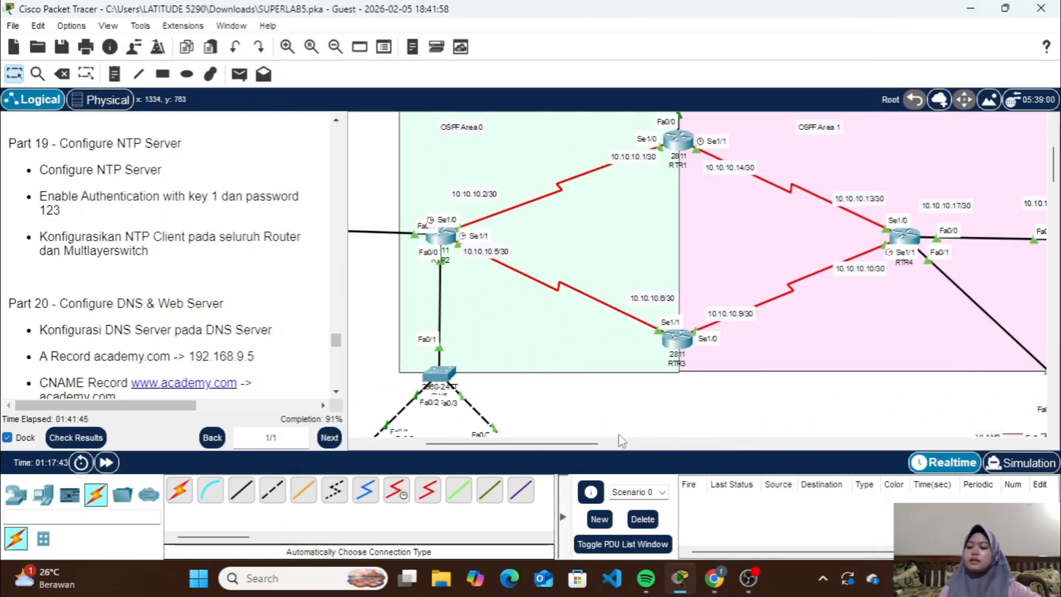
scroll(621, 440, right, 4)
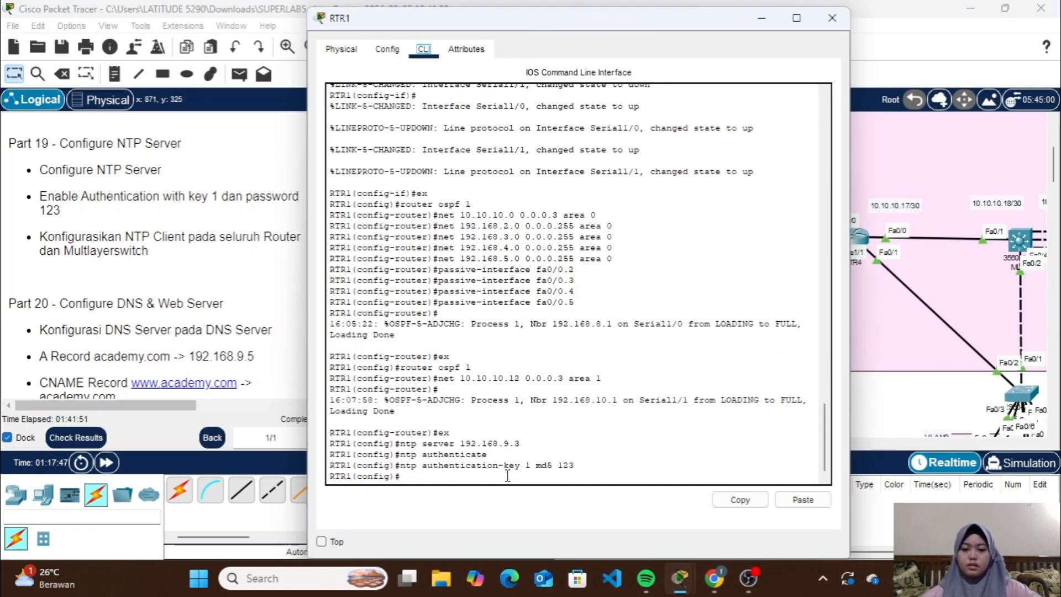
text(sh ntp stat)
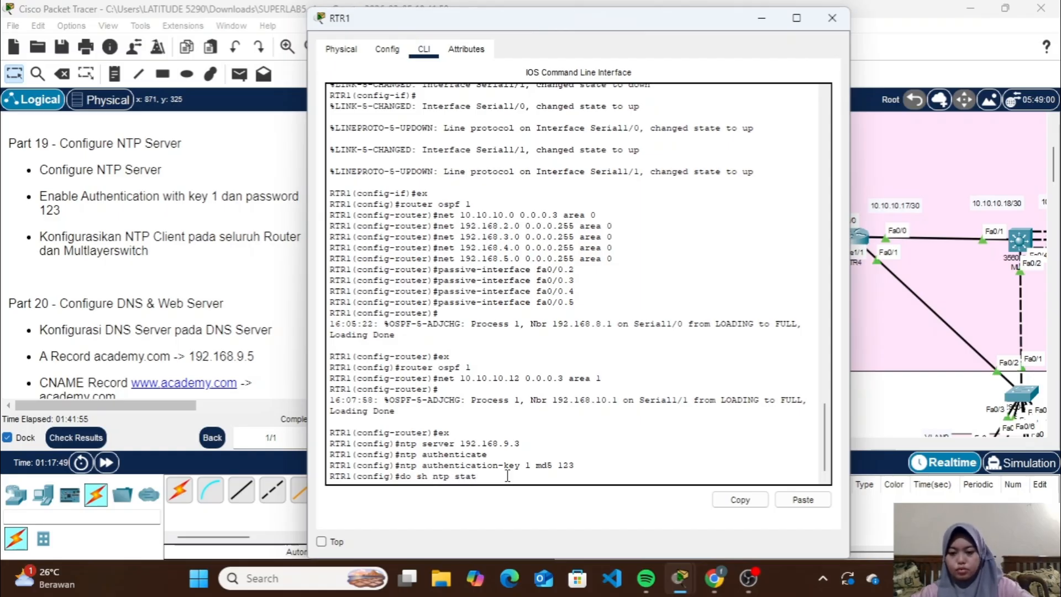
text(us)
key(Return)
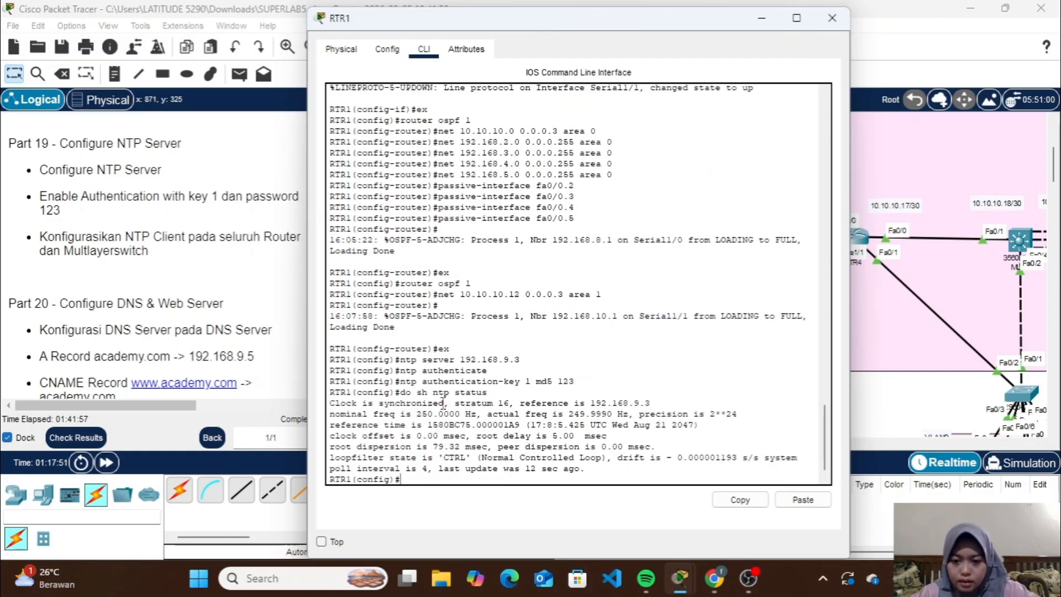
drag(444, 404, 379, 404)
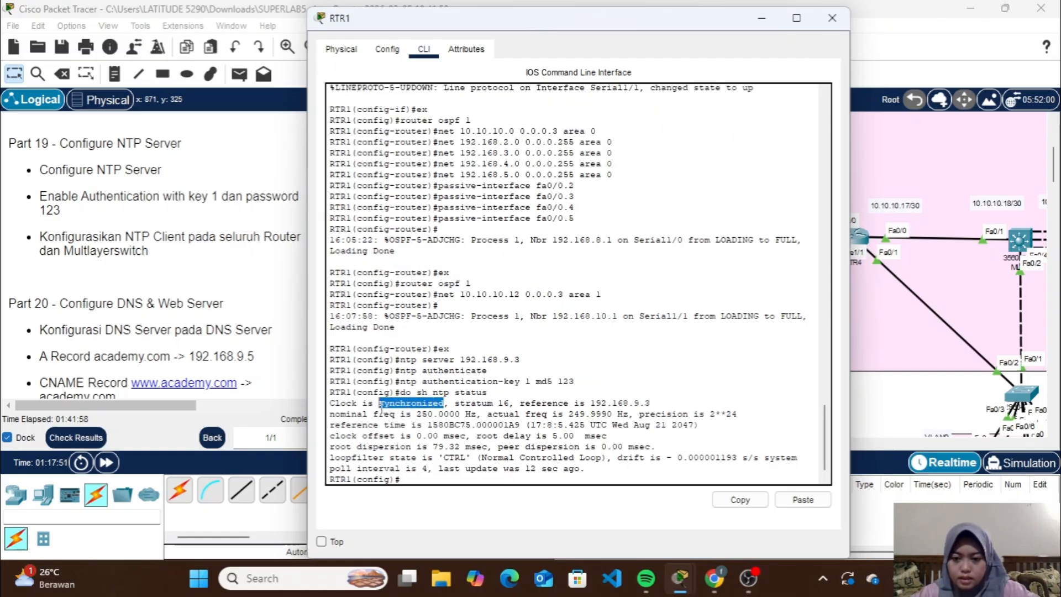
click(583, 329)
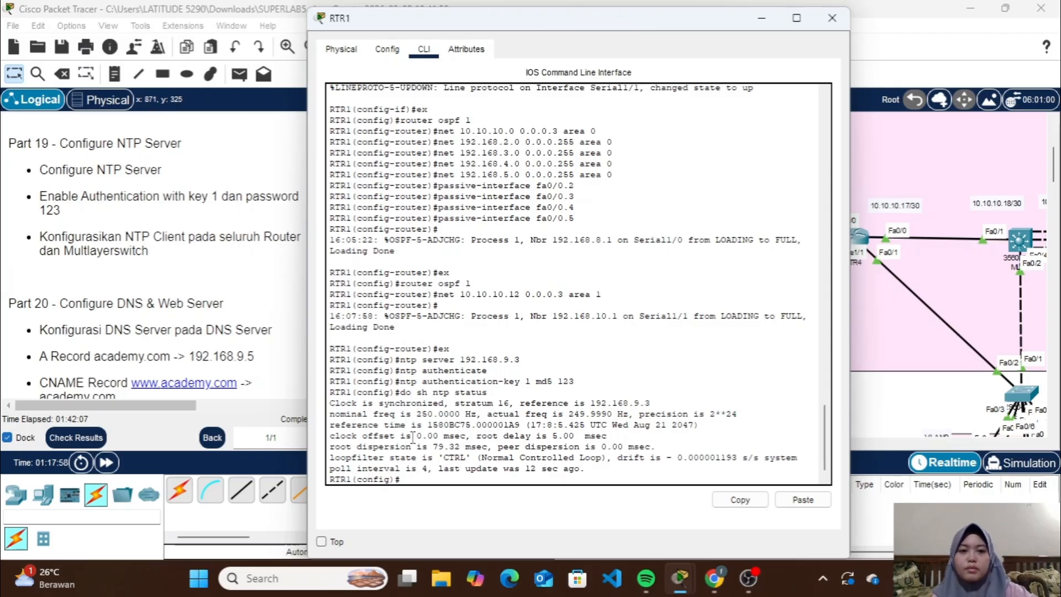
click(831, 18)
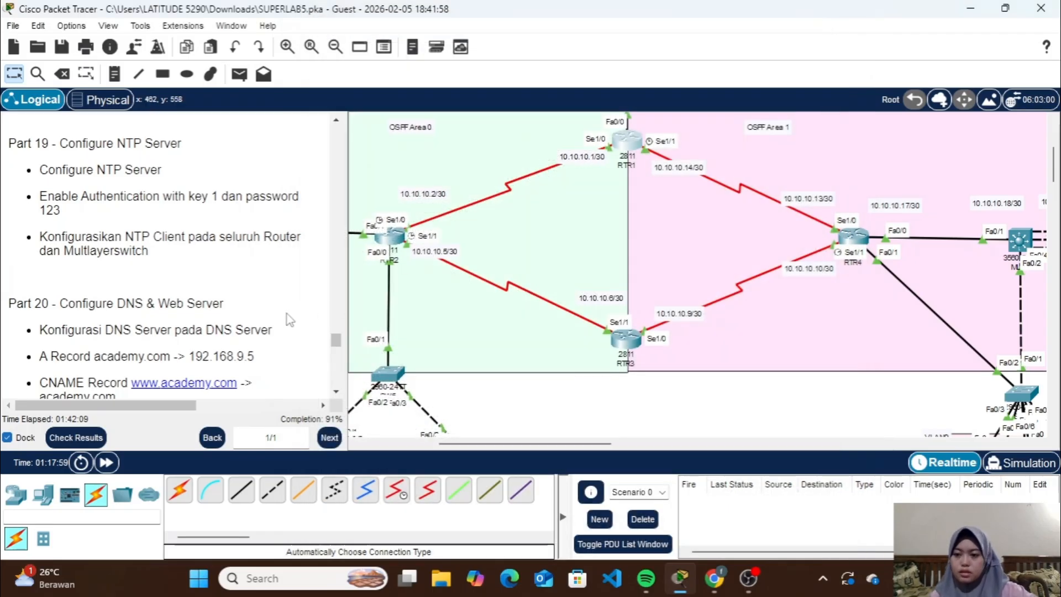
Open the DNS Server's DNS service settings and switch the DNS service on
scroll(227, 334, down, 3)
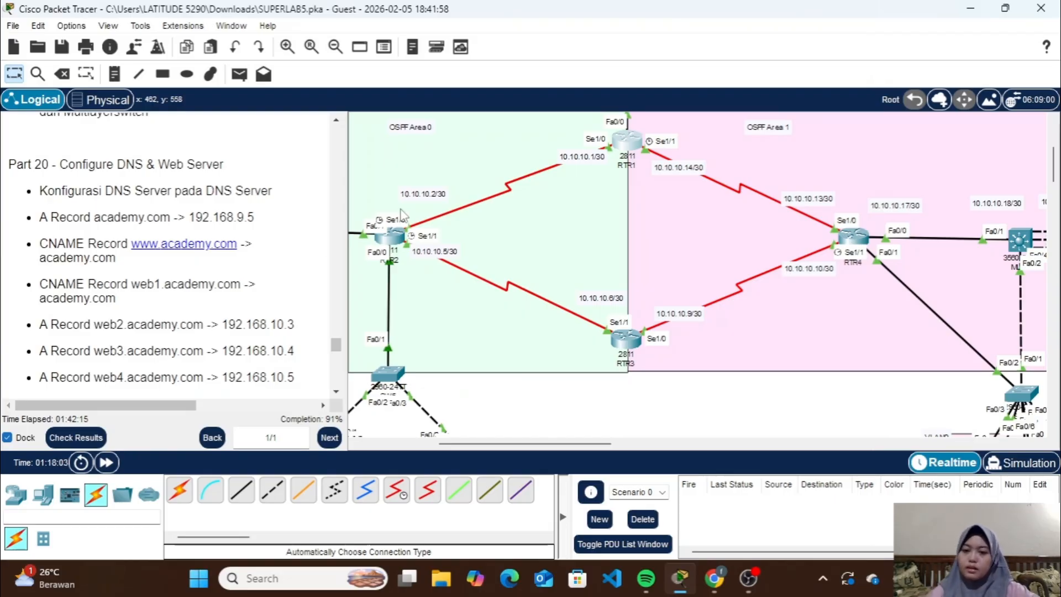
scroll(545, 188, left, 5)
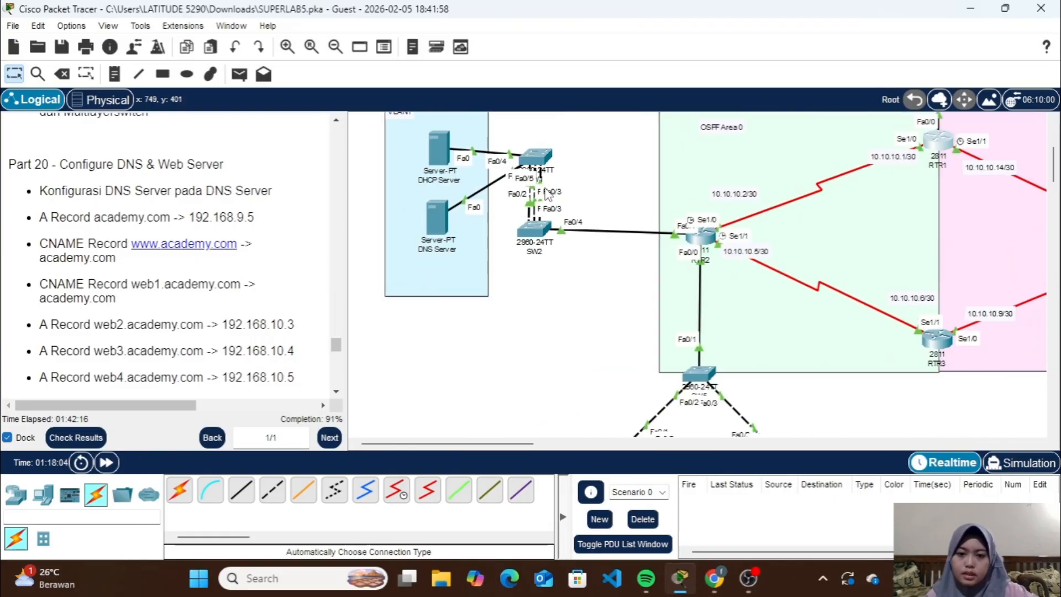
click(432, 221)
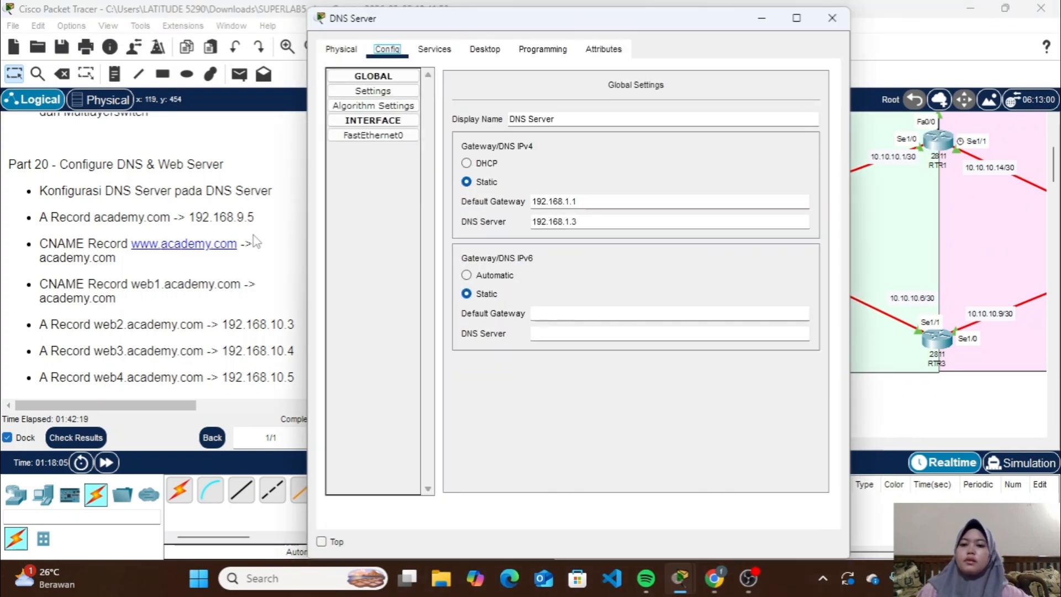
scroll(253, 236, down, 3)
scroll(254, 236, up, 2)
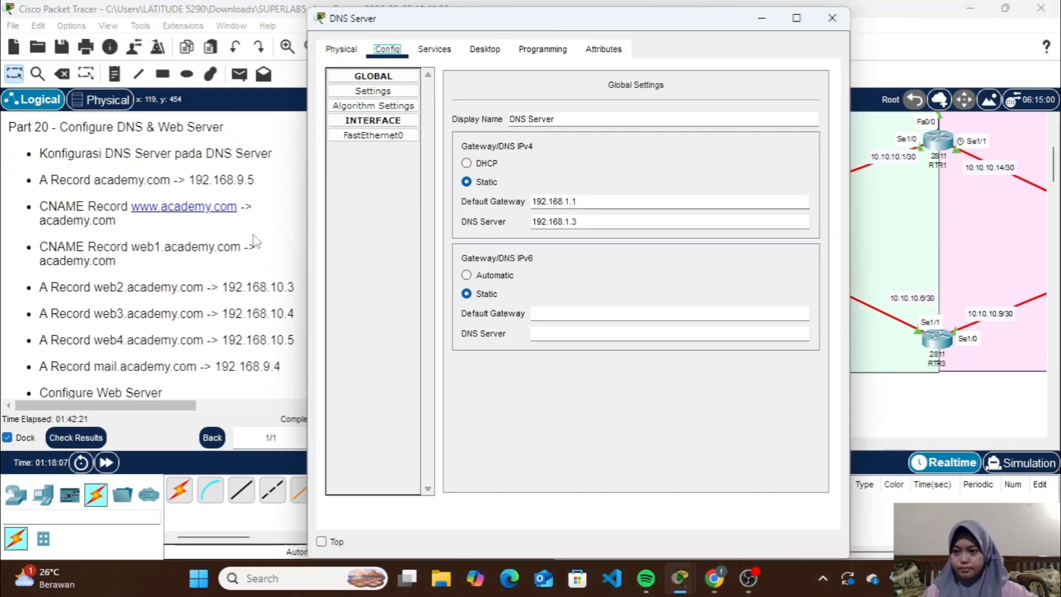
click(438, 53)
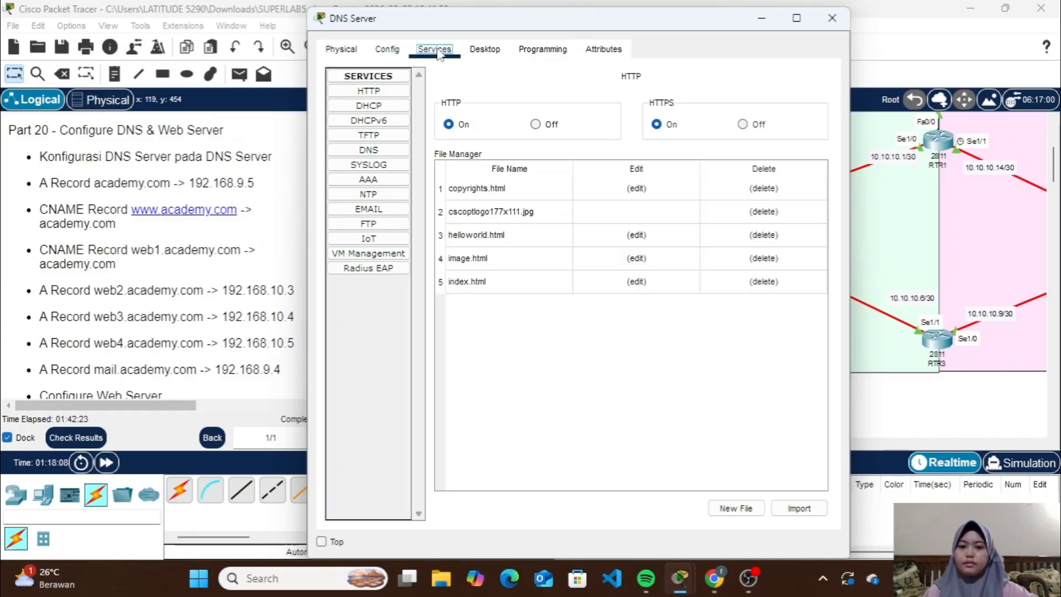
click(369, 150)
click(573, 105)
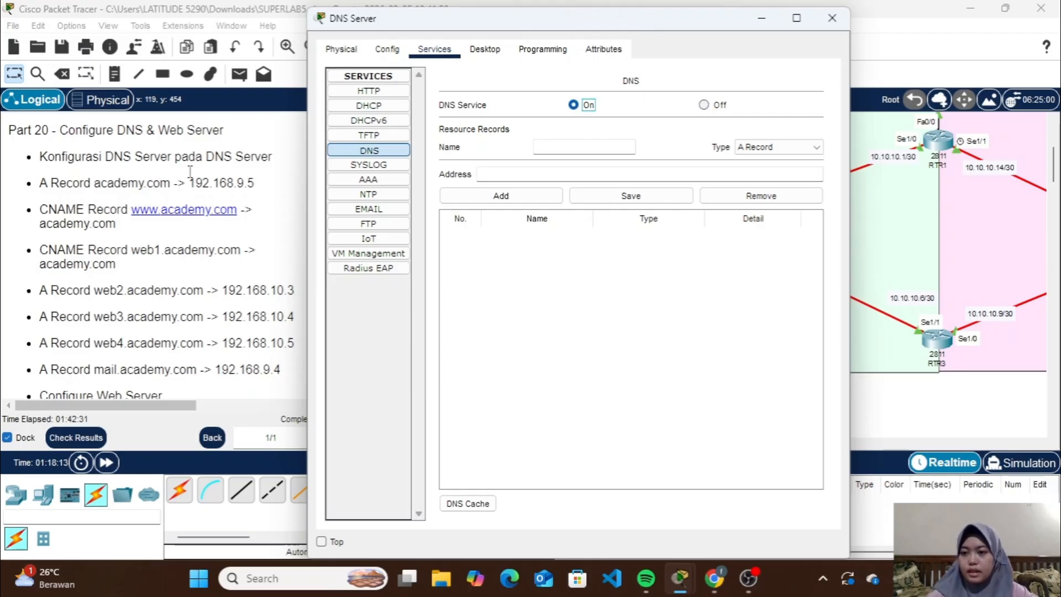
Add an A record named acdemy.com with the address 192.168.9.5 to the DNS Server
click(609, 156)
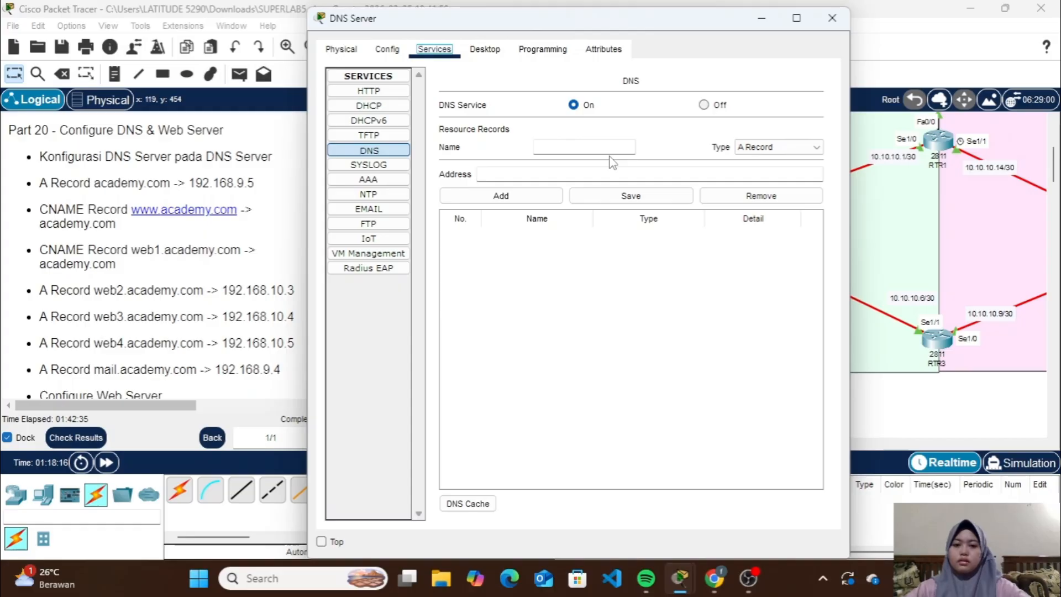
click(594, 148)
text(acdemy.com)
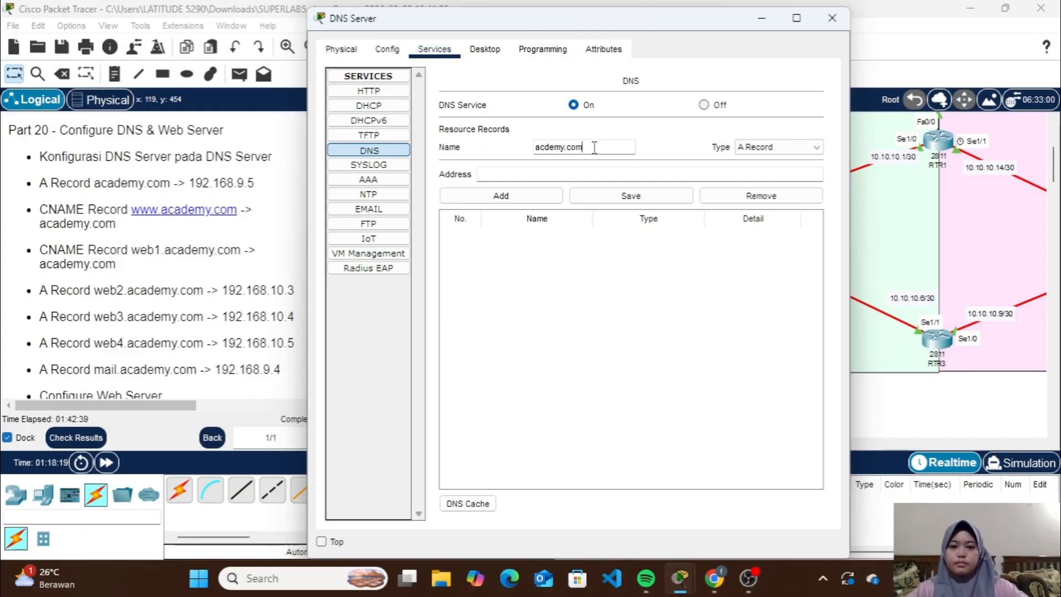
click(578, 174)
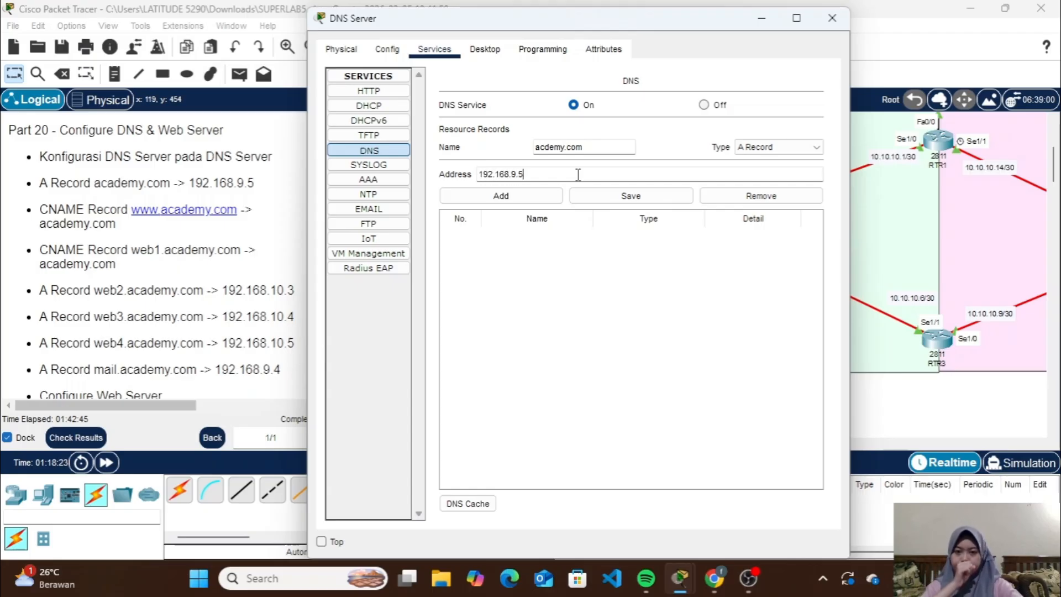
click(544, 196)
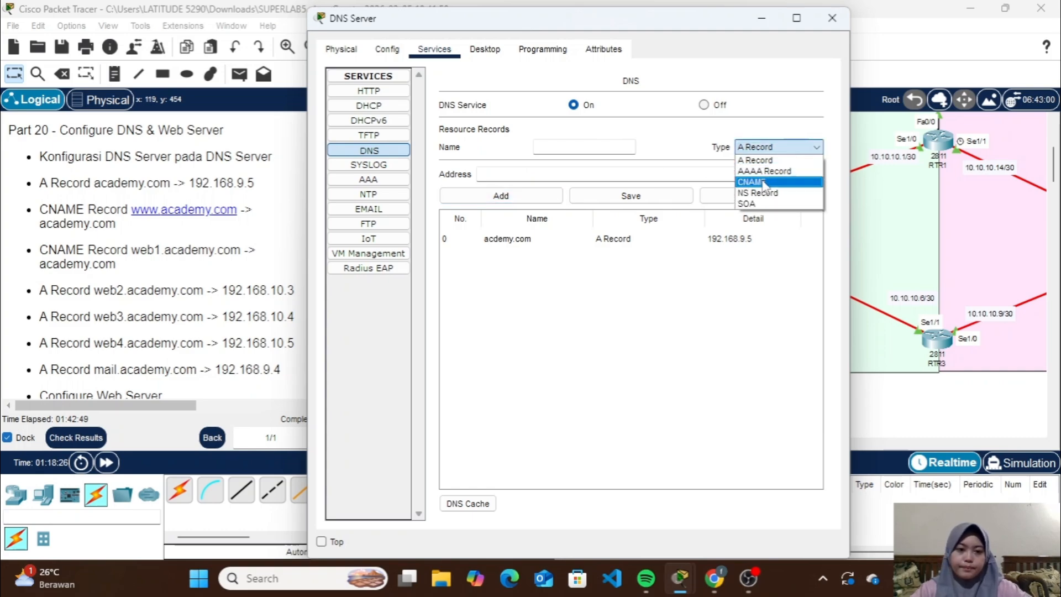
click(765, 182)
click(593, 146)
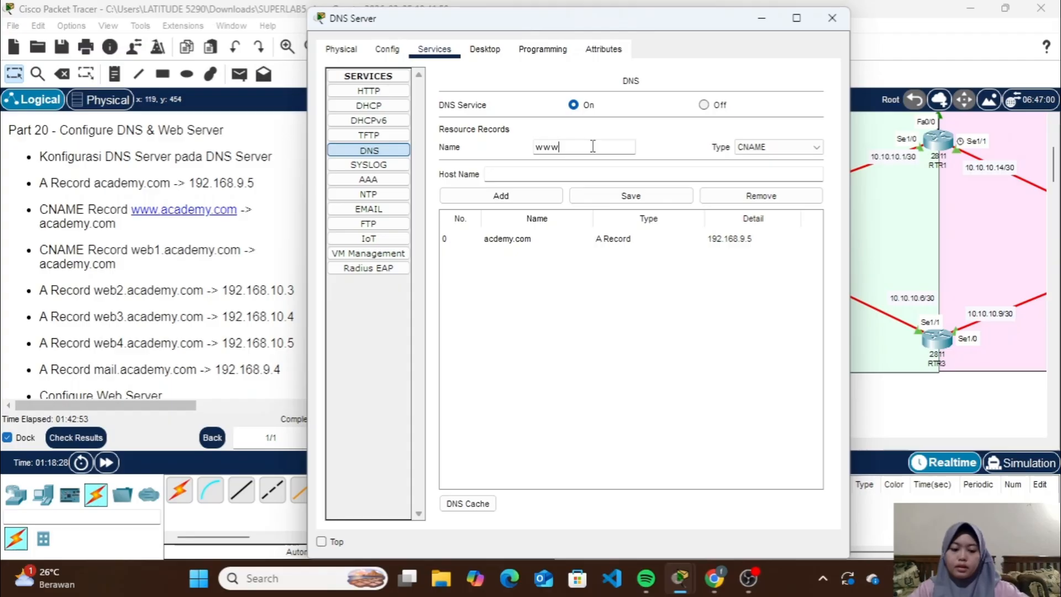
text(www.acad)
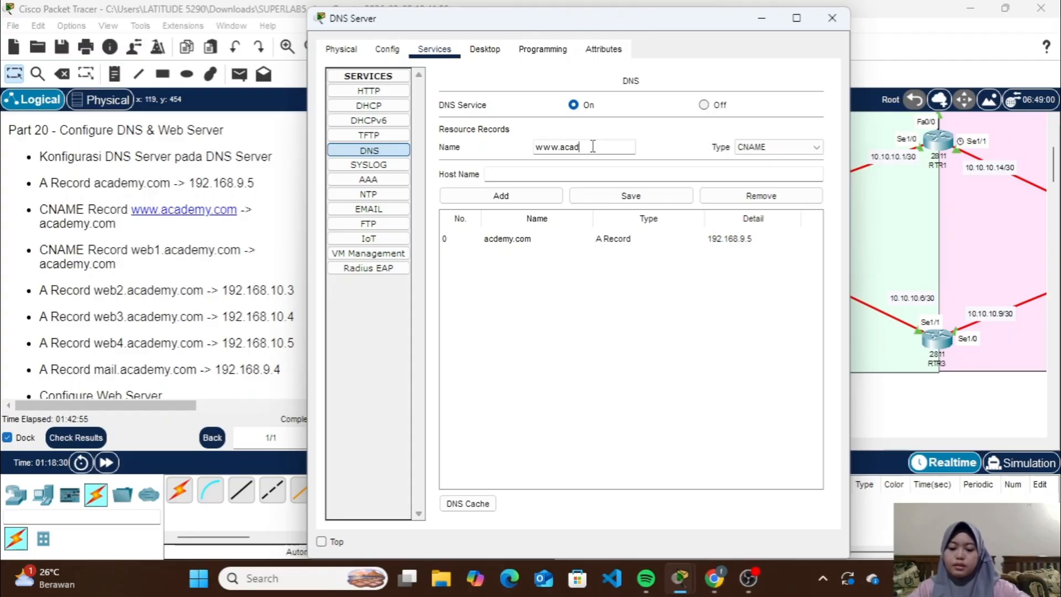
text(emy.com)
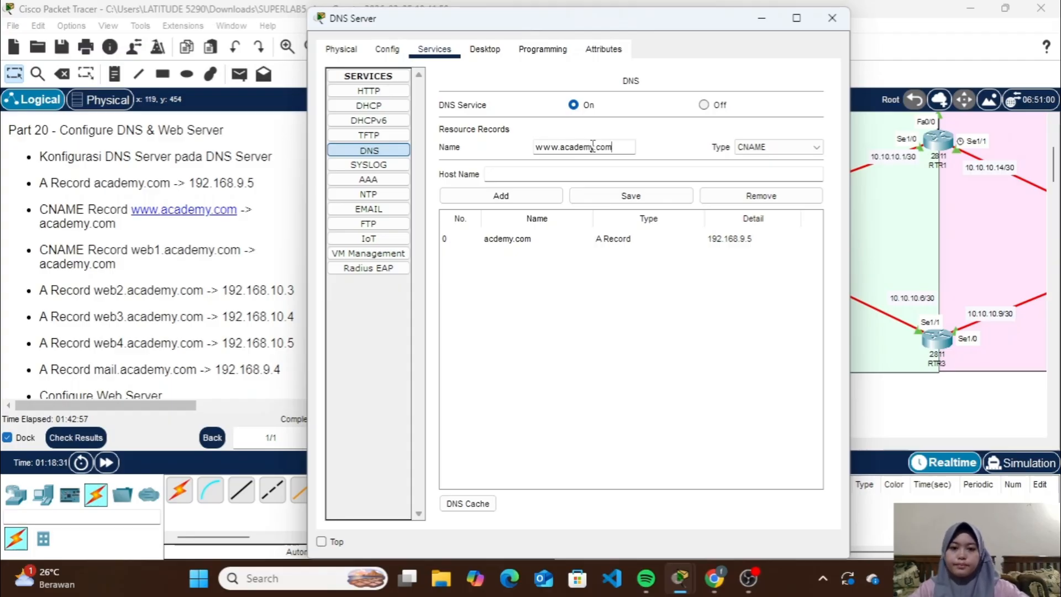
click(576, 175)
text(aca)
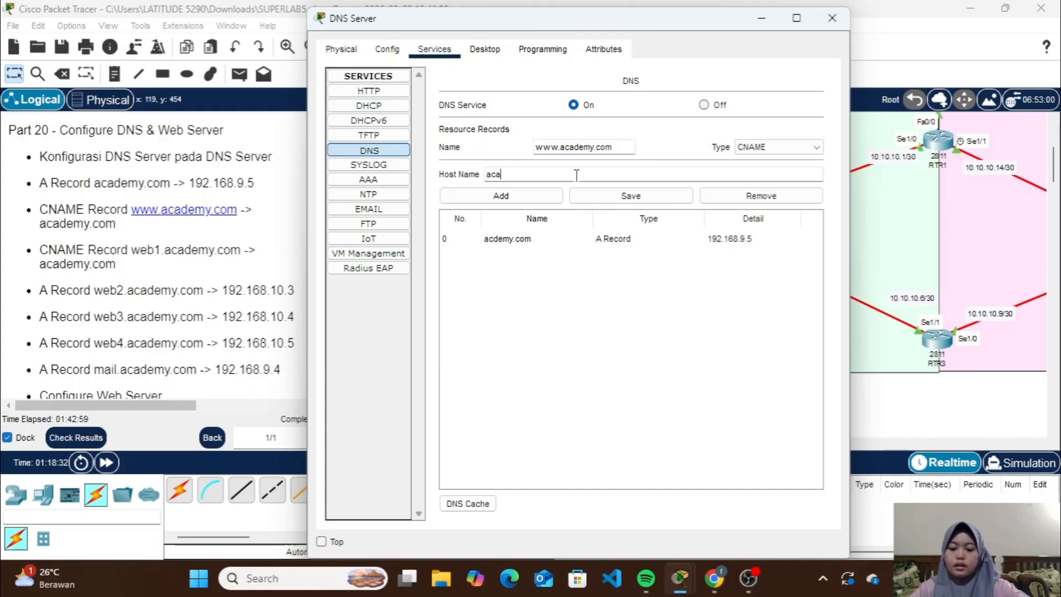
text(demy.com)
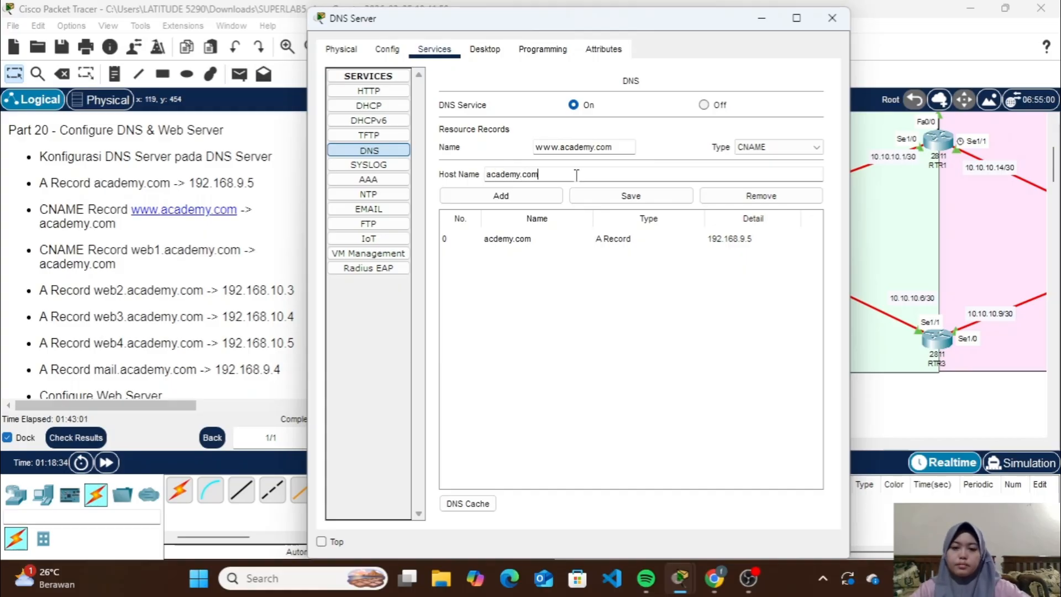
click(541, 197)
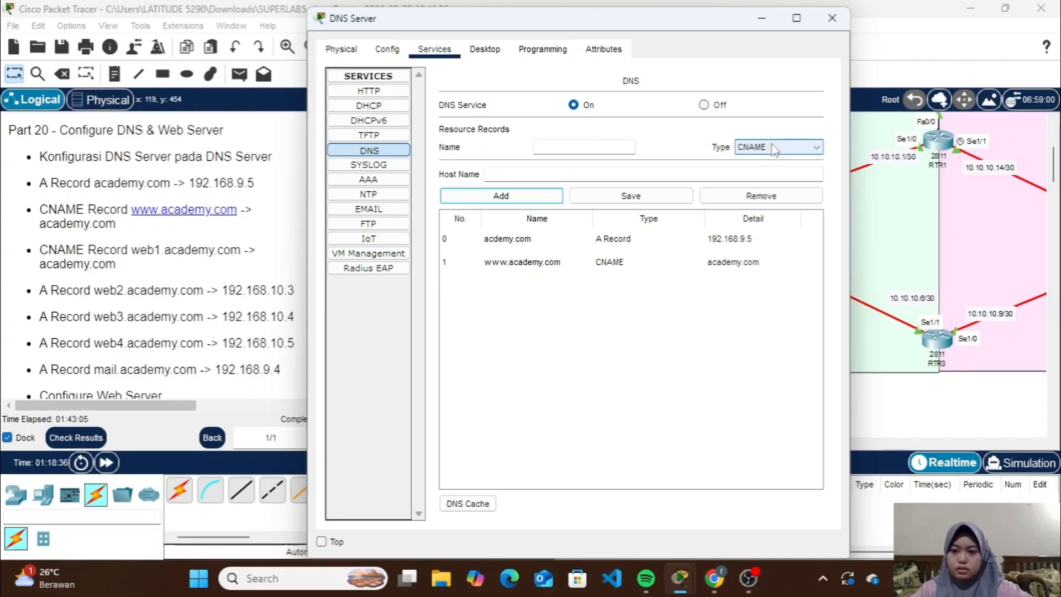
Add a CNAME record named web1.academy.com that points to the host name academy.com
click(605, 145)
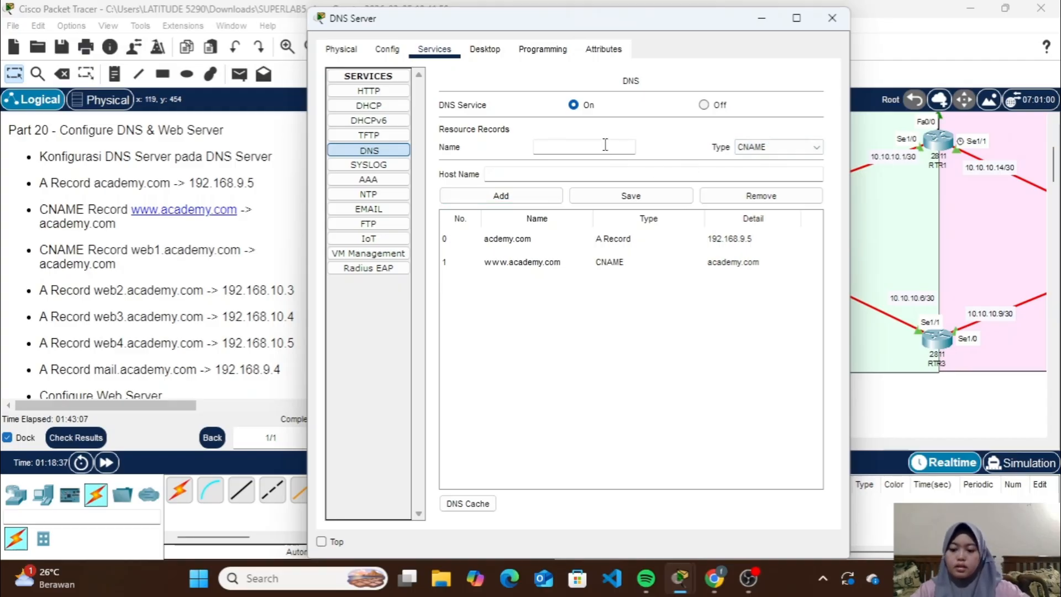
text(web1.a)
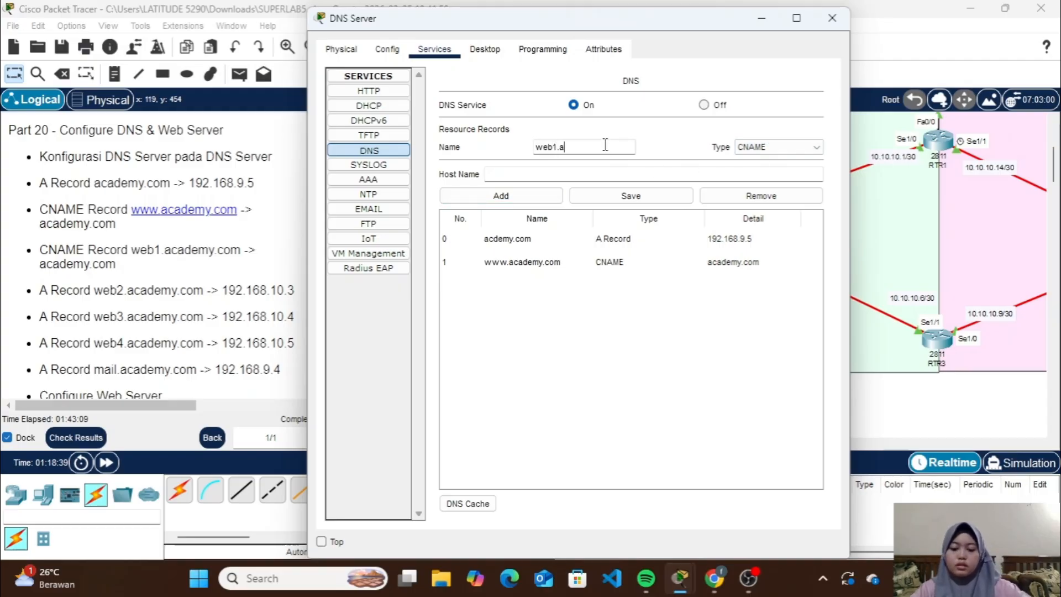
text(cademy.com)
click(576, 176)
text(aca)
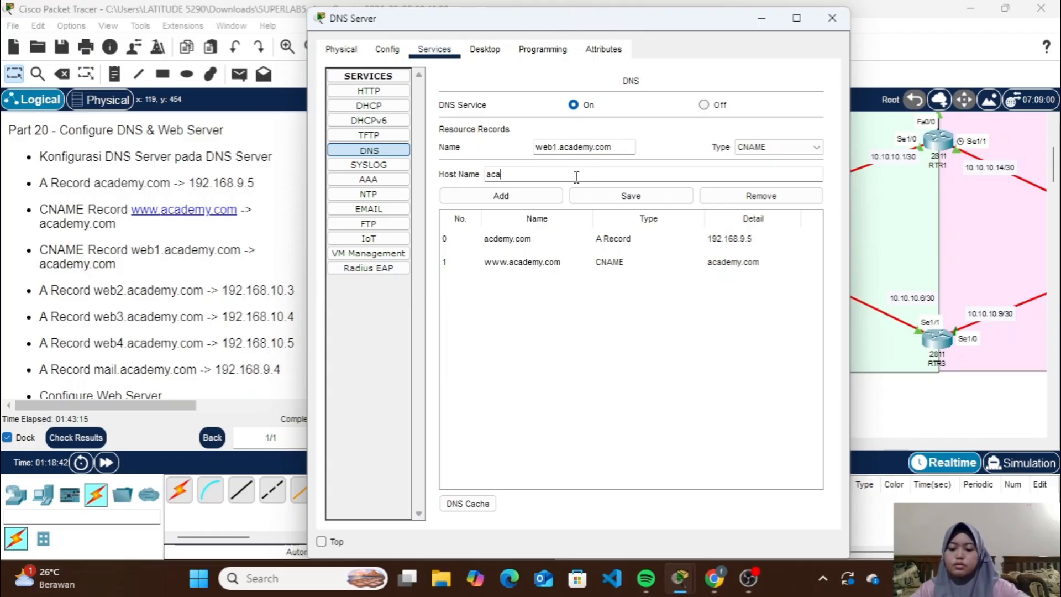
text(demy.com)
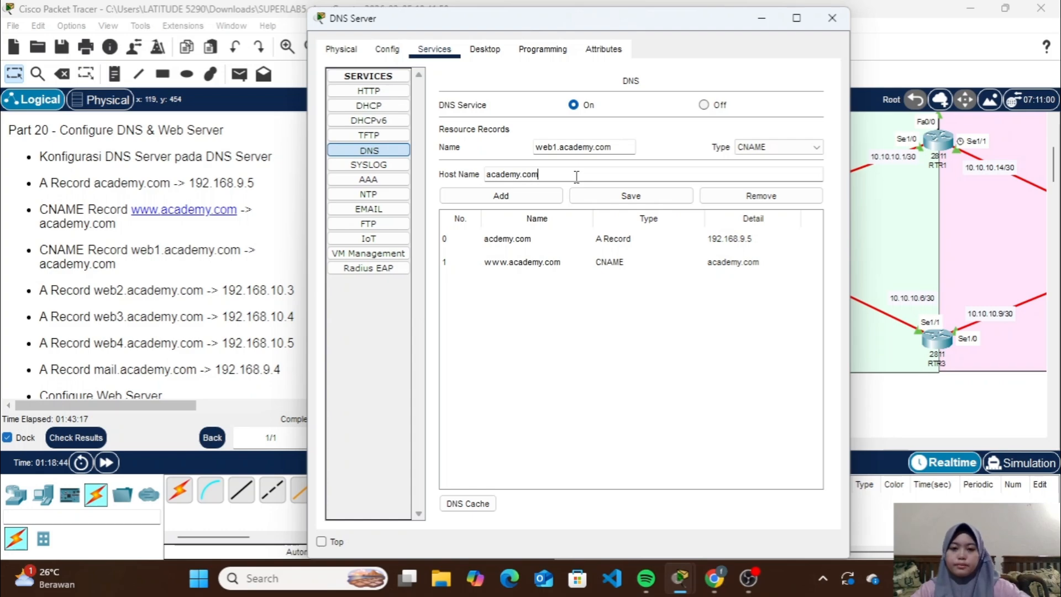
click(544, 196)
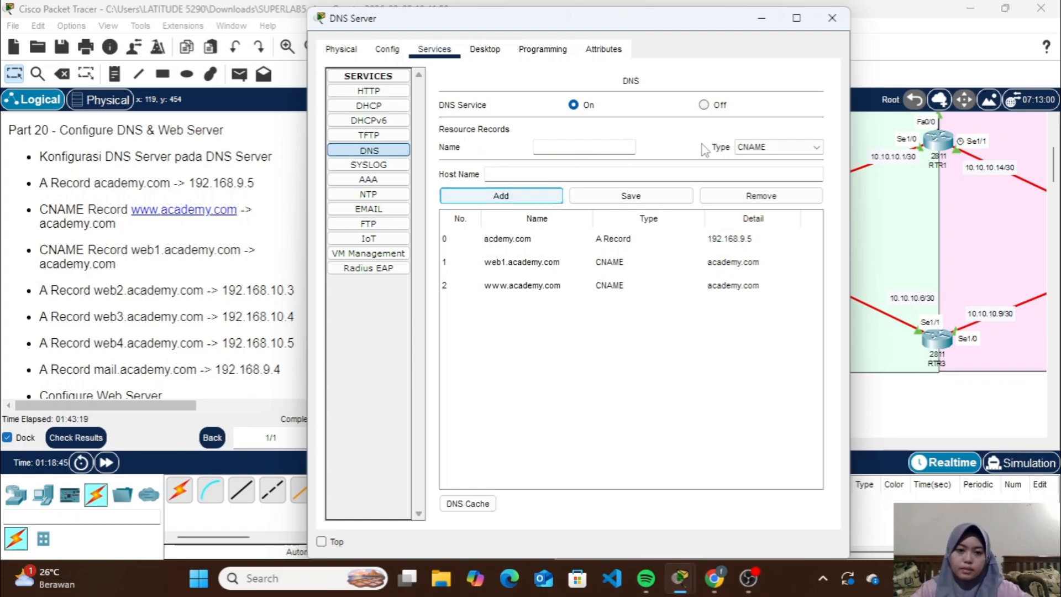
Switch the record type back to A Record and add web2.academy.com with the address 192.168.10.3
click(743, 148)
click(751, 158)
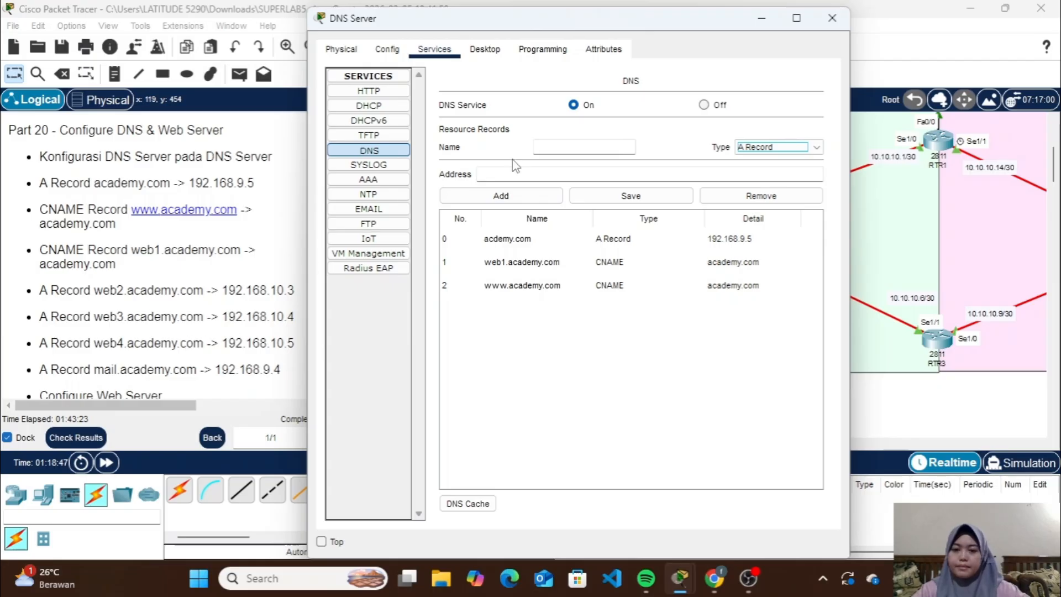
click(559, 148)
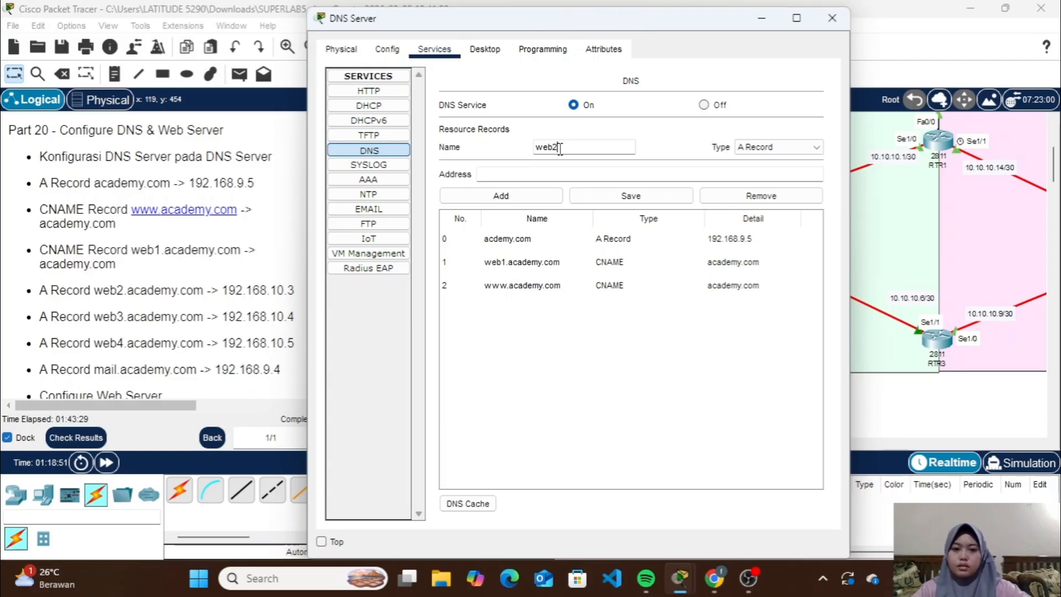
text(web2.academy)
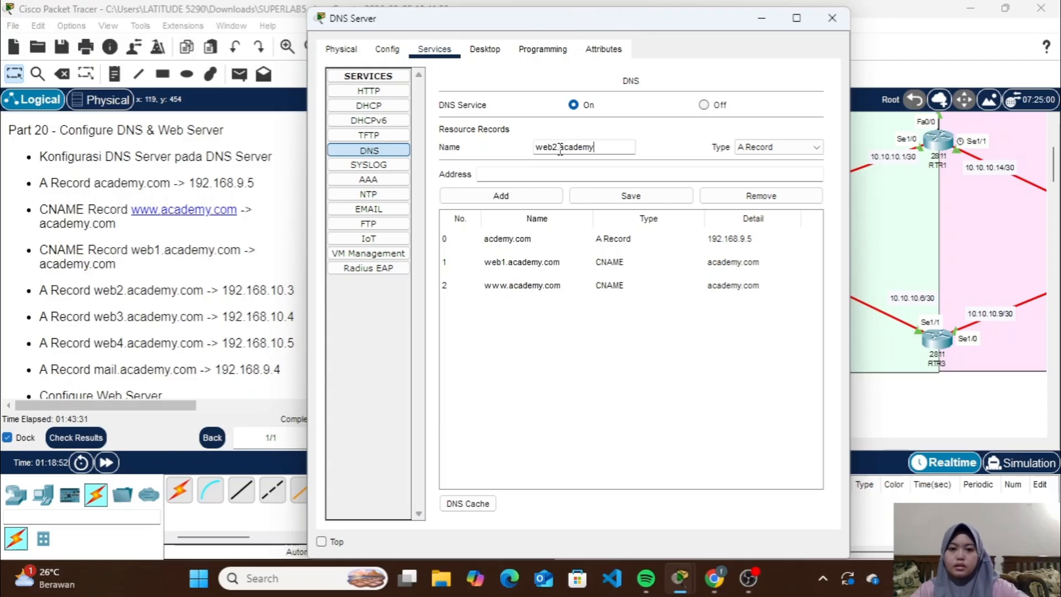
text(.com)
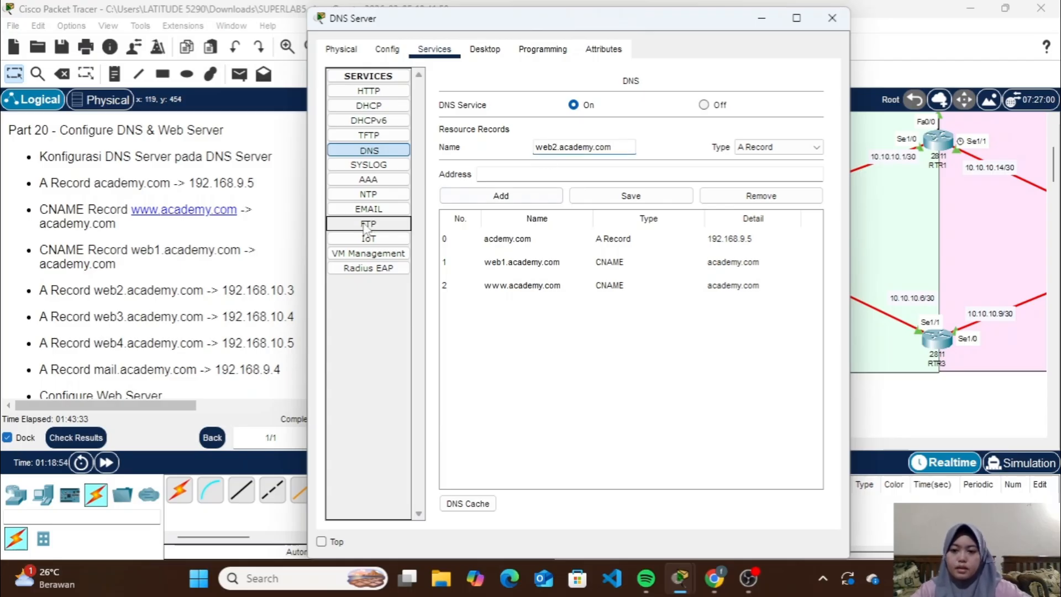
click(514, 174)
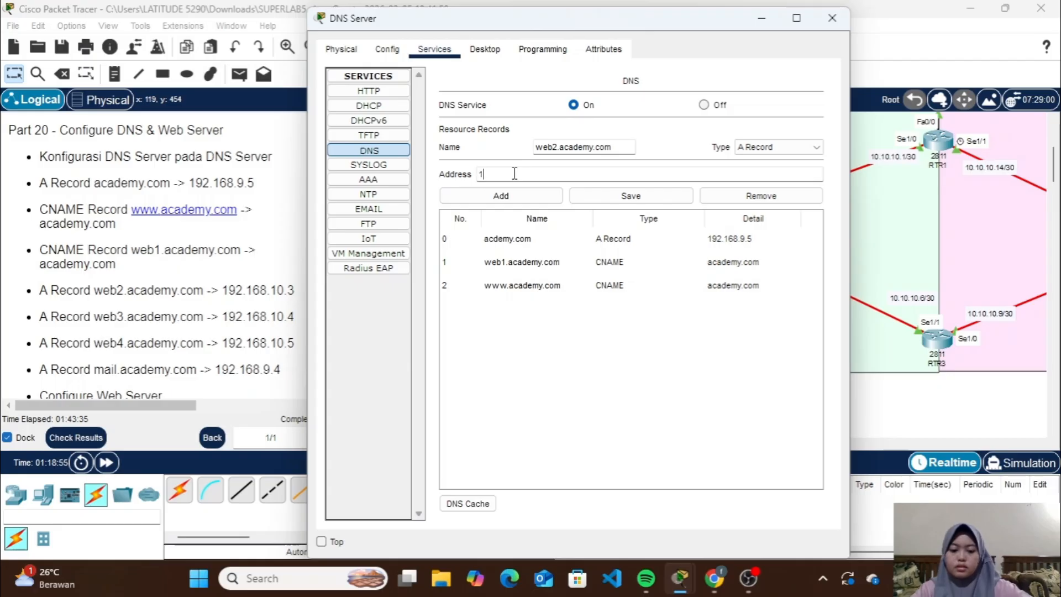
text(192.168.1)
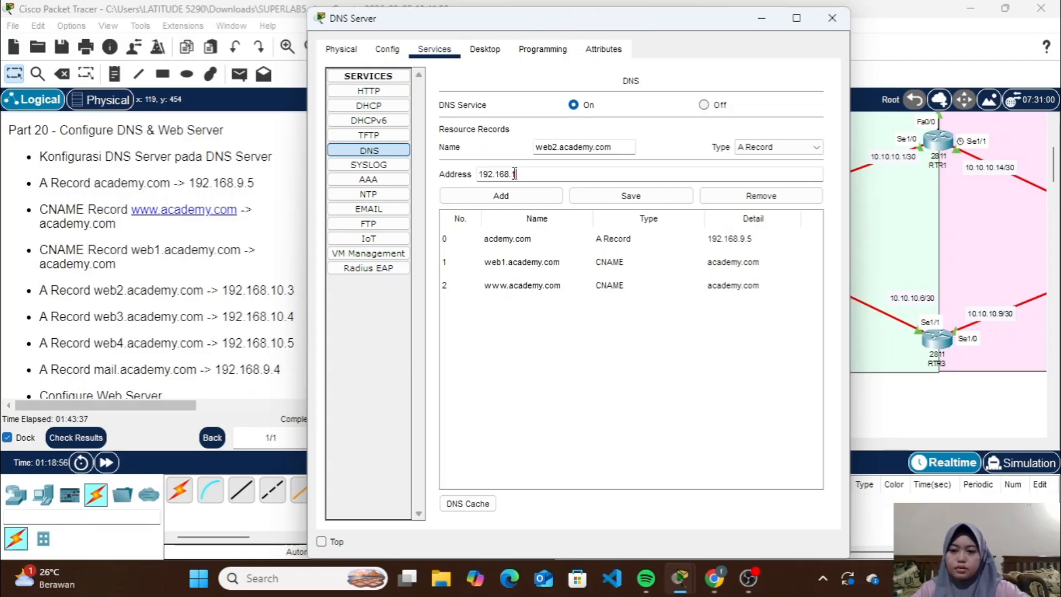
text(0.3)
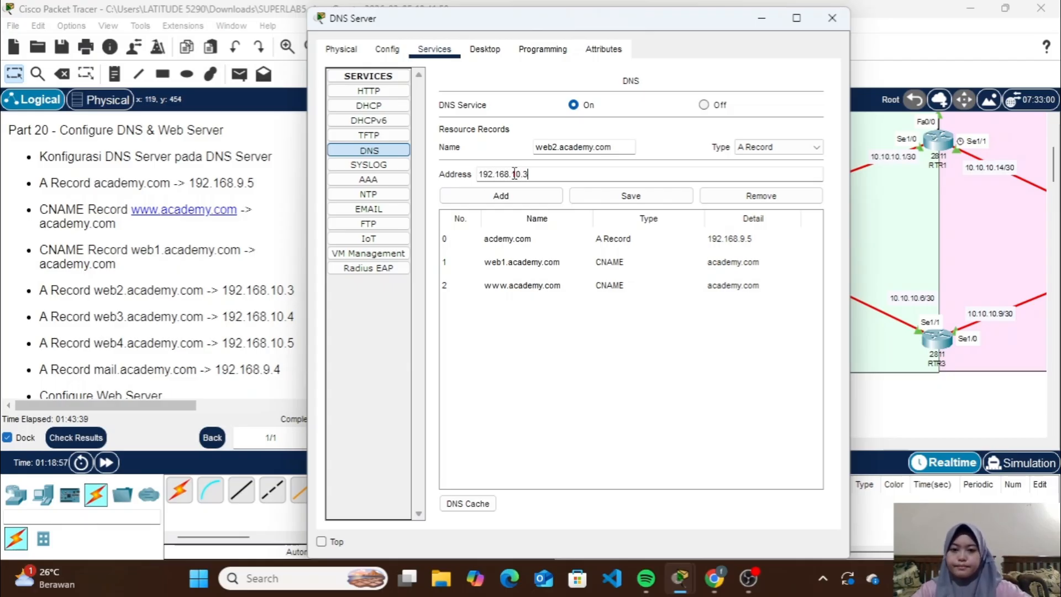
click(544, 197)
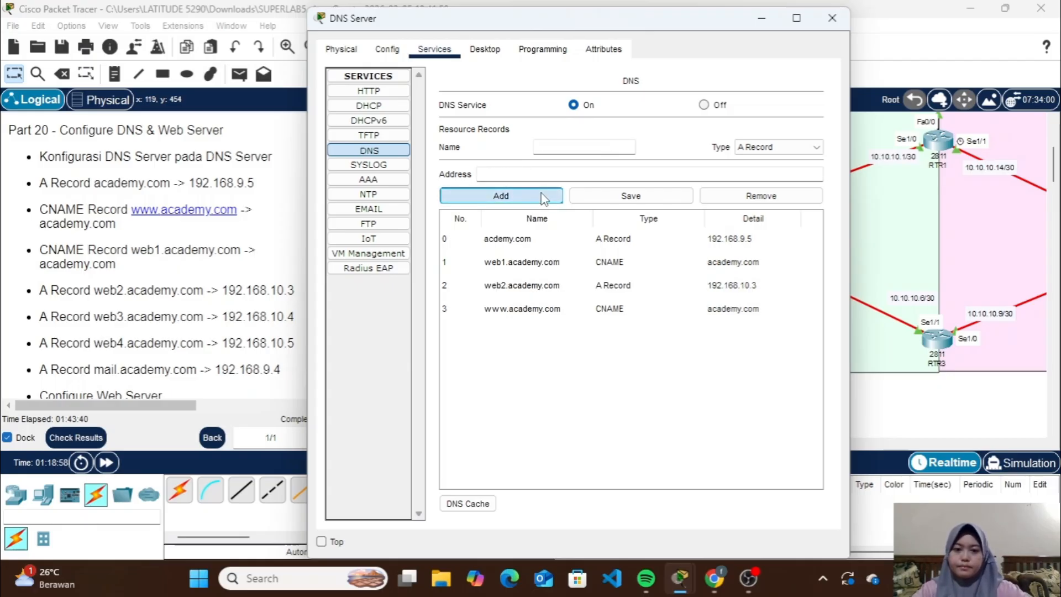
Add an A record named web3.academy.com with the address 192.168.10.4
click(618, 147)
text(web3.academy.com)
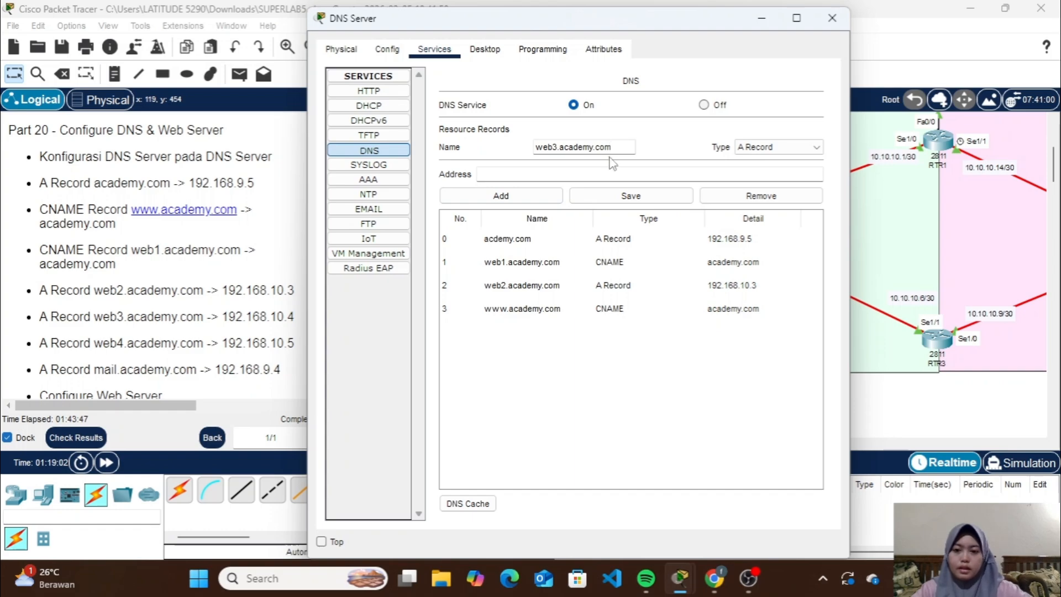
click(594, 173)
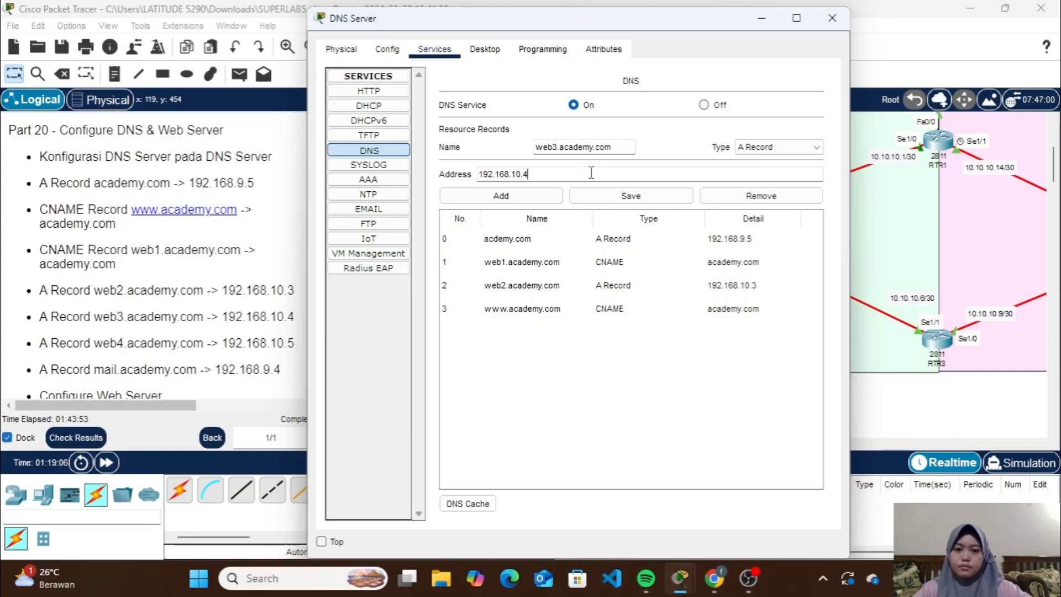
click(555, 198)
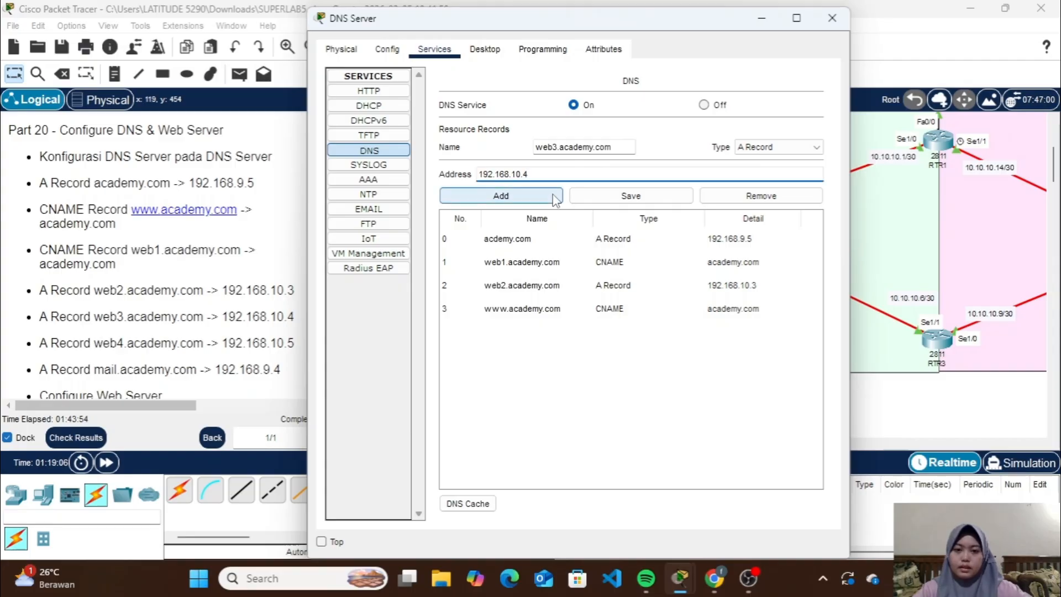
Add an A record named web4.academy.com with the address 192.168.10.5 on the DNS Server
click(606, 147)
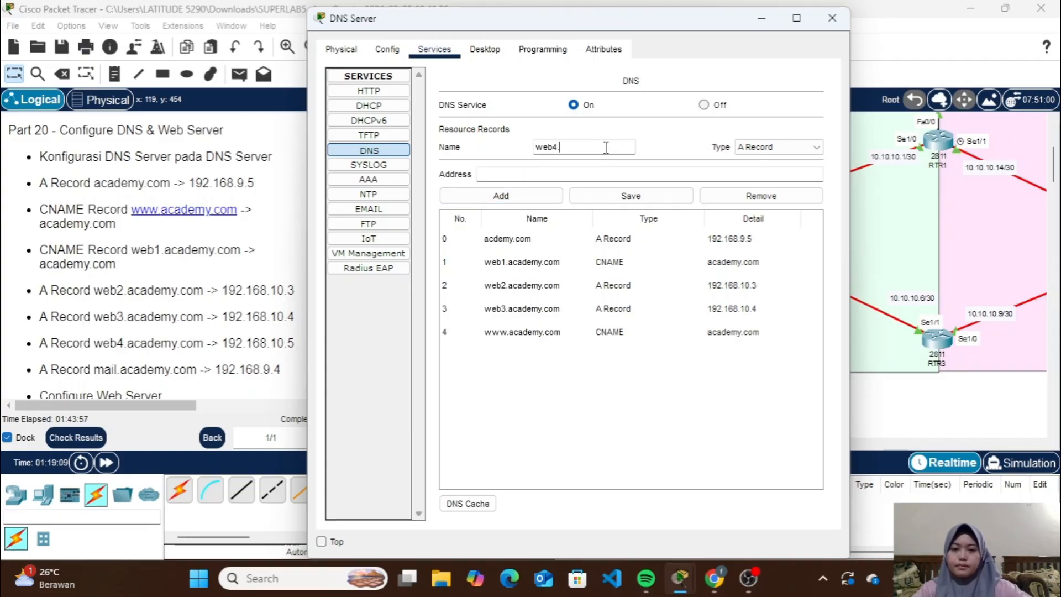
text(web4.academy.com)
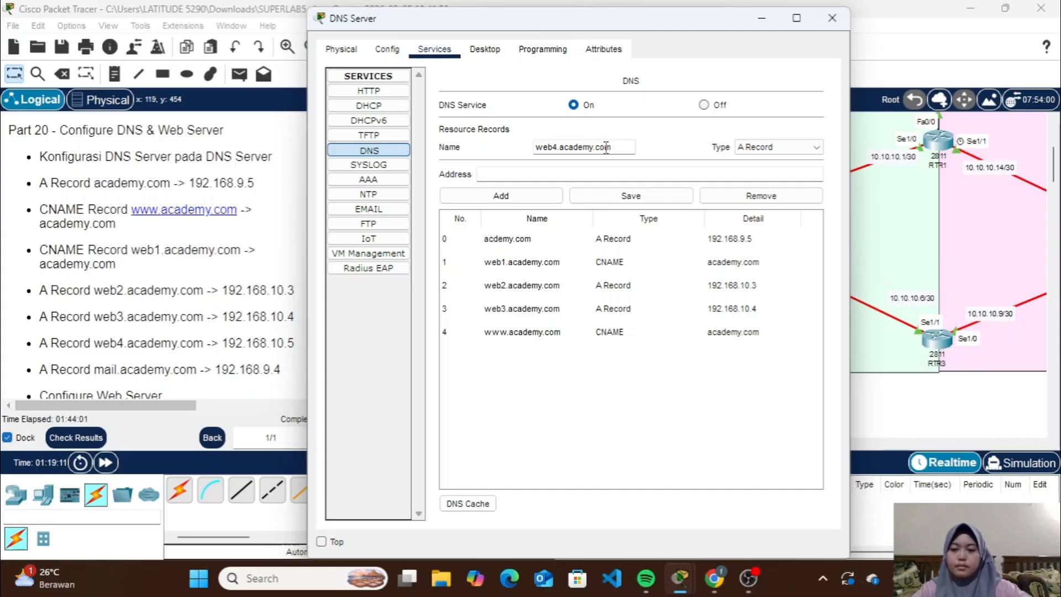
click(579, 176)
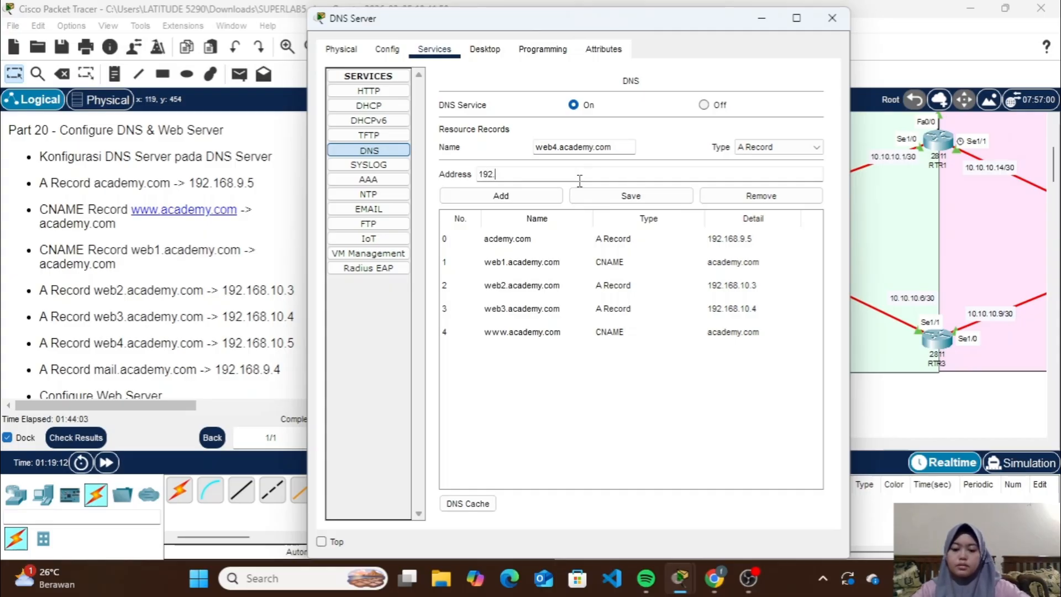
text(192.168.10.5)
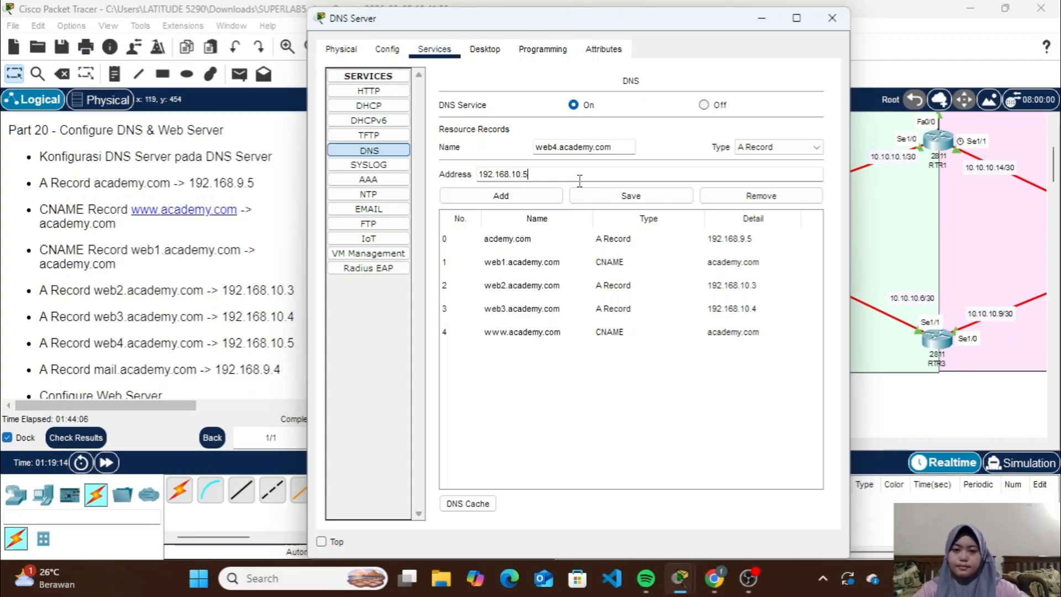
click(552, 197)
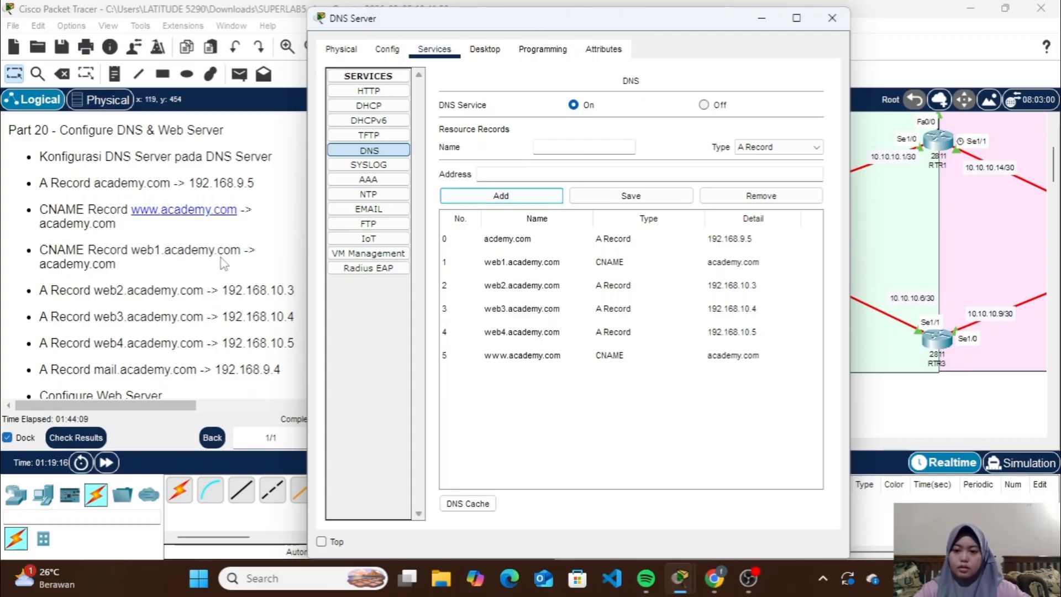
Add an A record named mail.academy.com with the address 192.168.9.4 on the DNS Server
scroll(222, 262, down, 1)
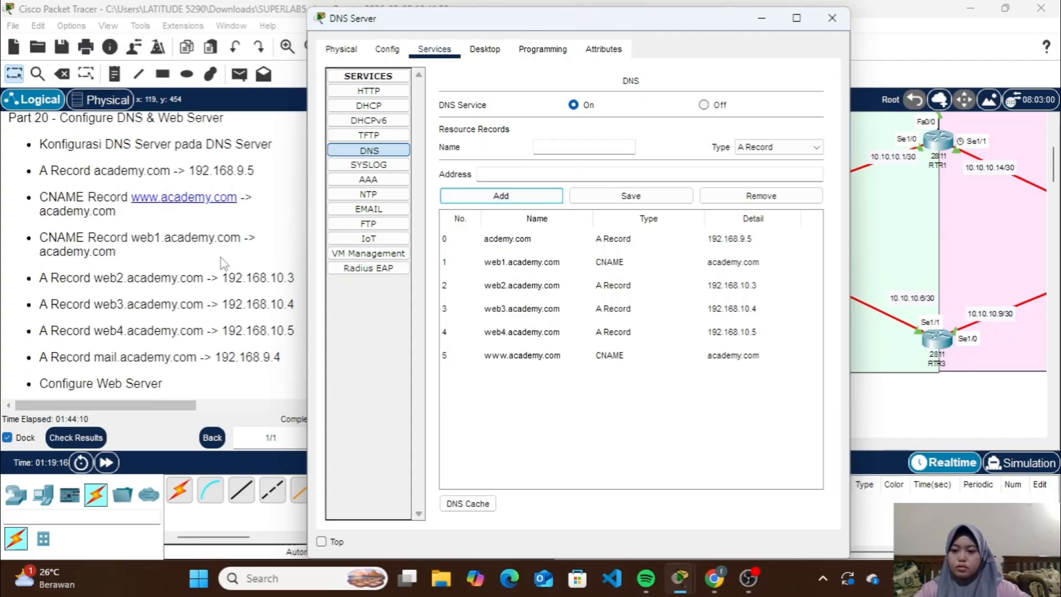
click(562, 144)
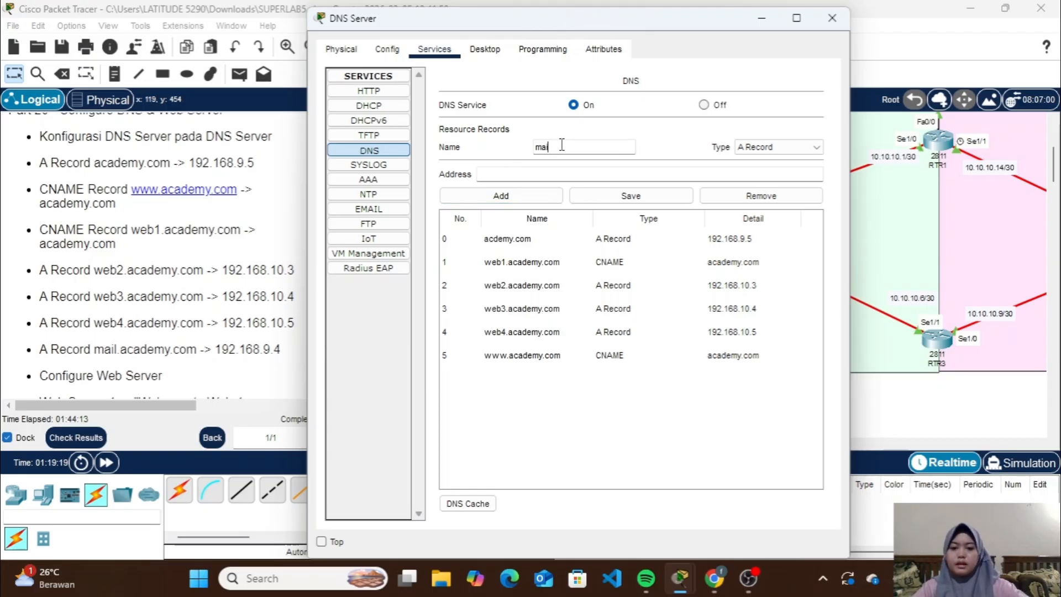
text(mail.academy.com)
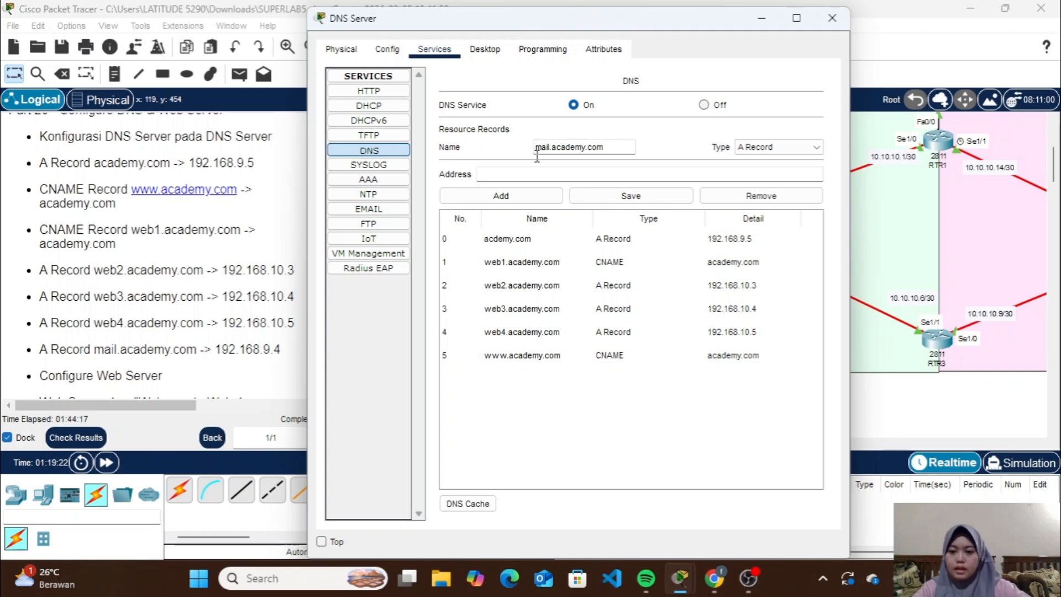
click(522, 175)
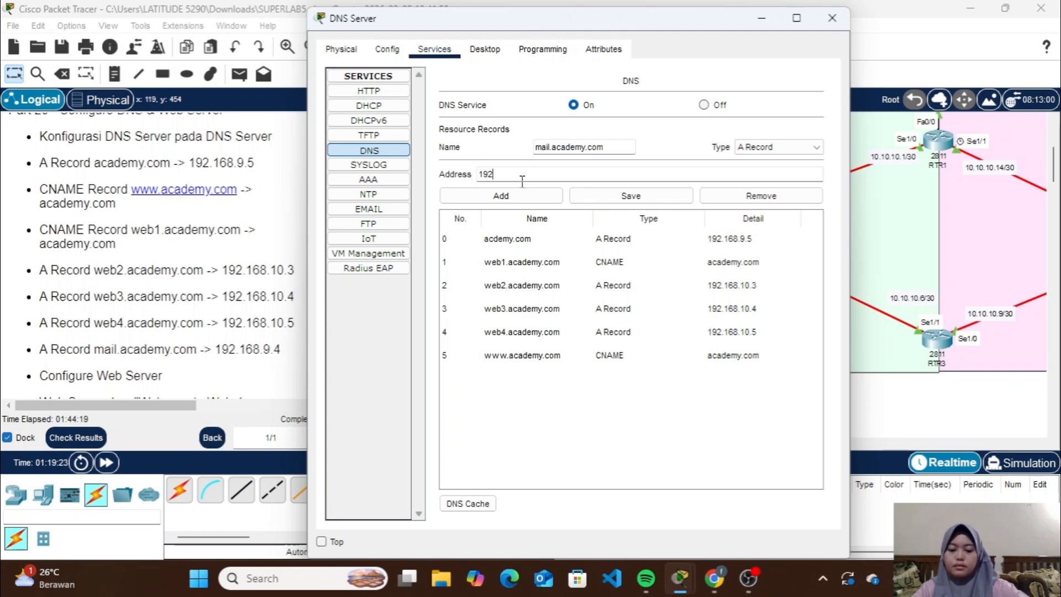
text(192.168.9.4)
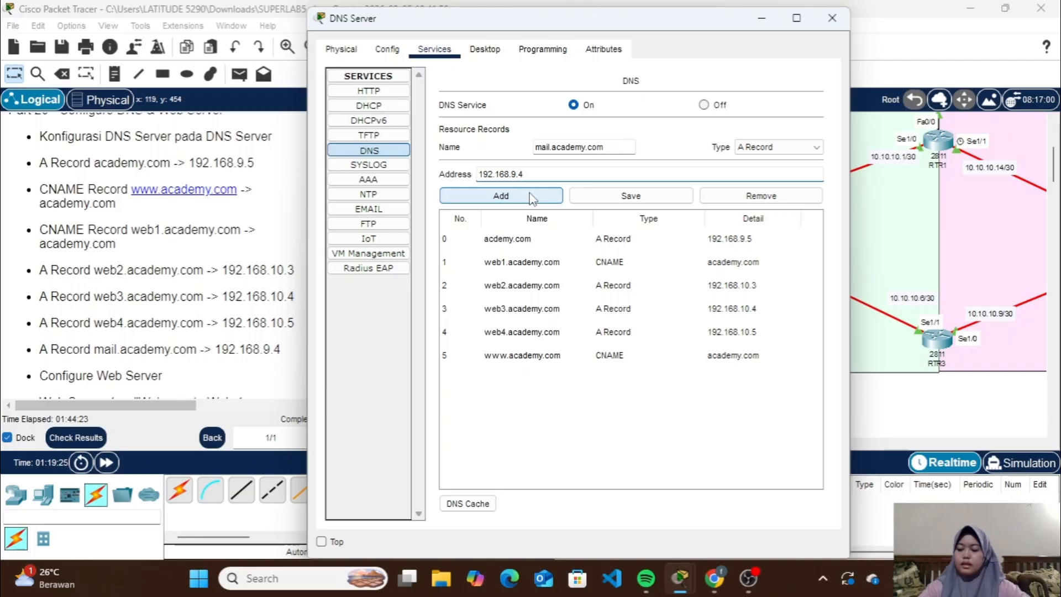
click(532, 197)
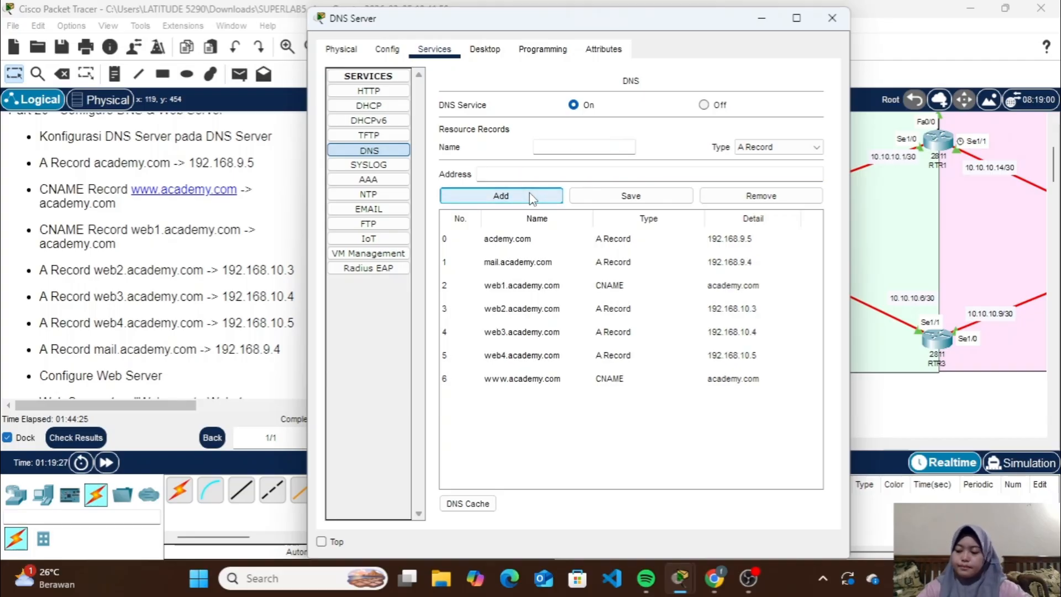
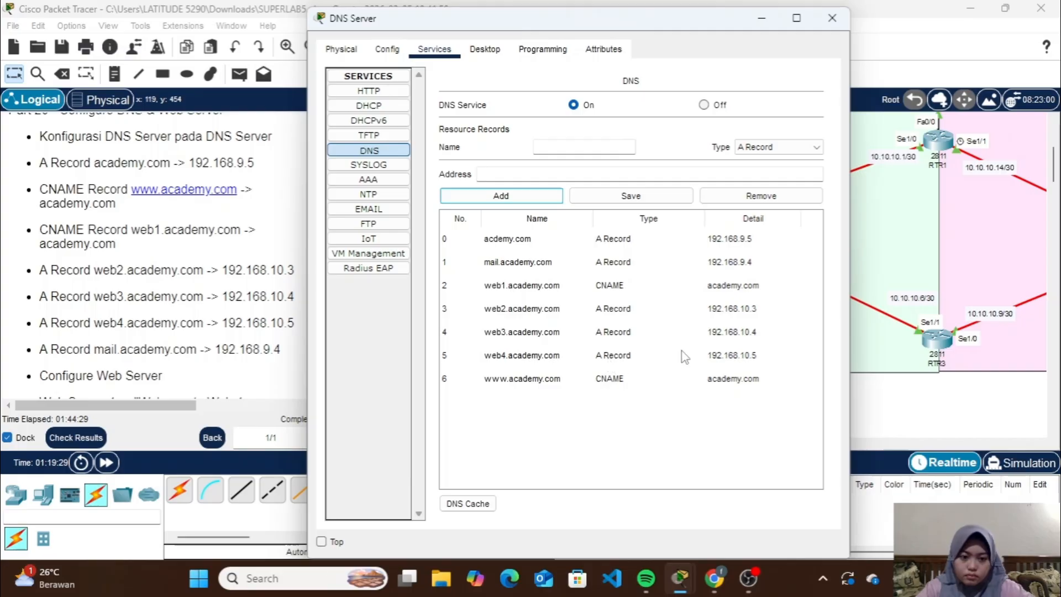
Open Web Server 1's index.html for editing in its HTTP service
click(832, 19)
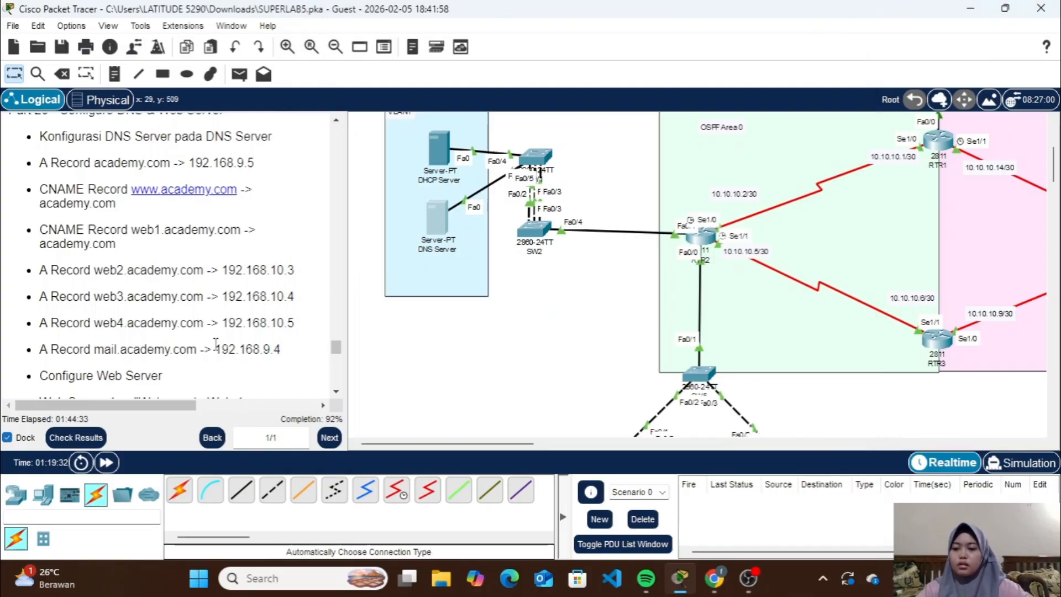
scroll(216, 342, down, 3)
scroll(504, 274, right, 10)
scroll(505, 277, down, 5)
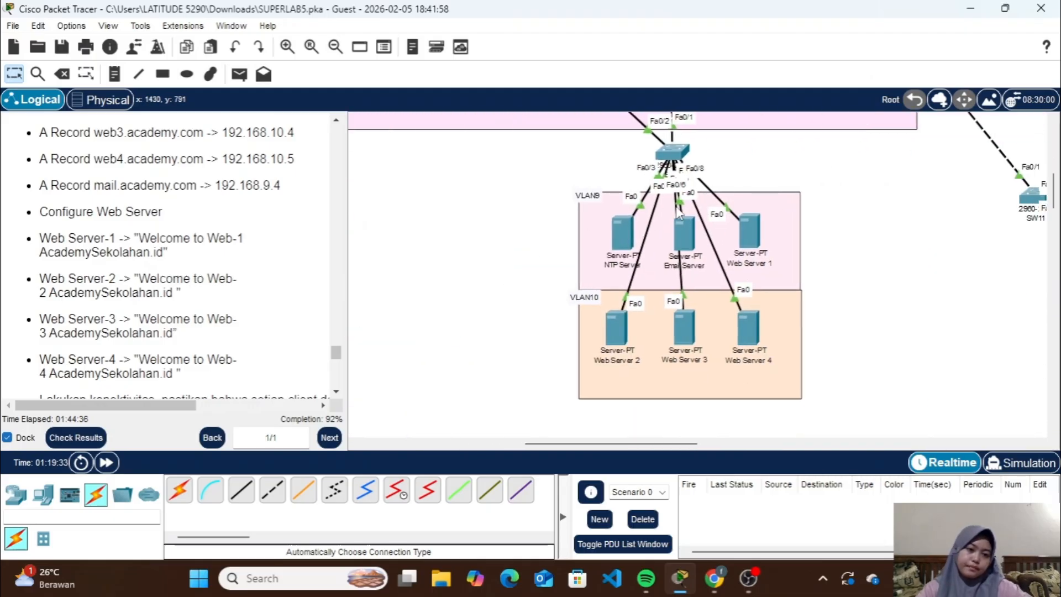
click(749, 221)
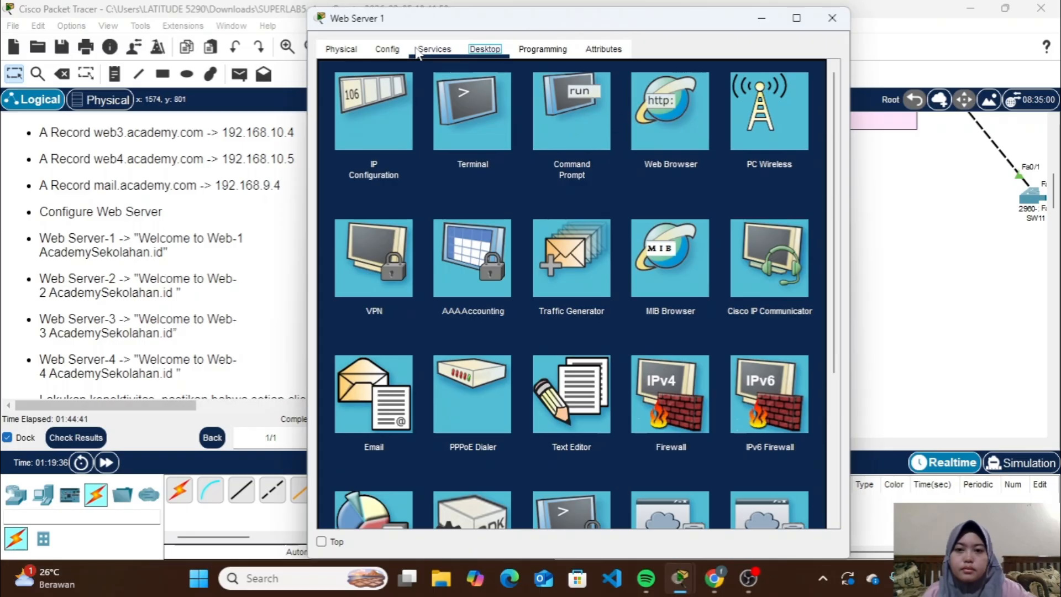
click(422, 50)
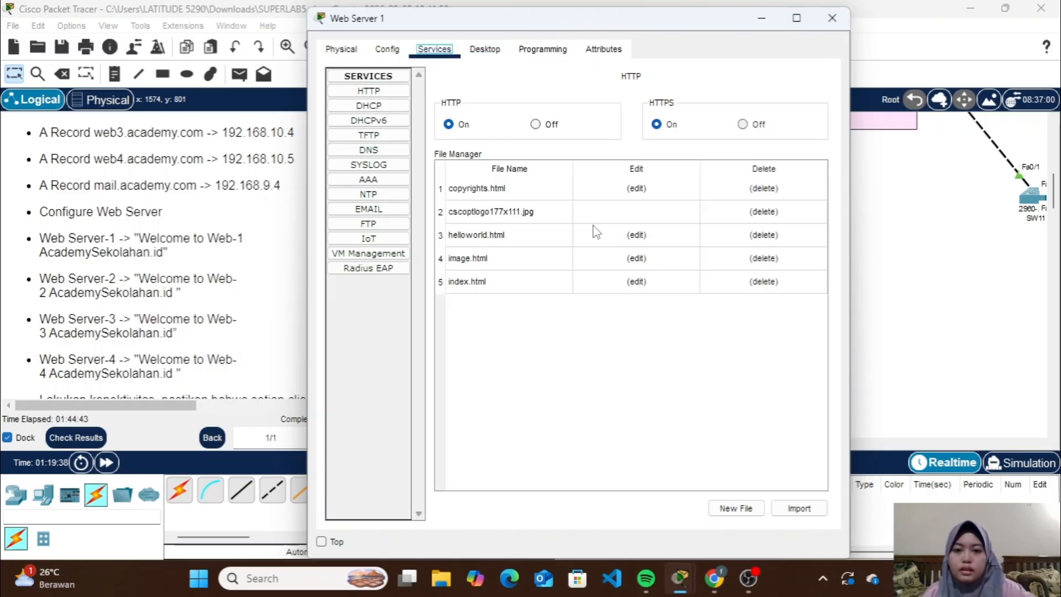
click(673, 282)
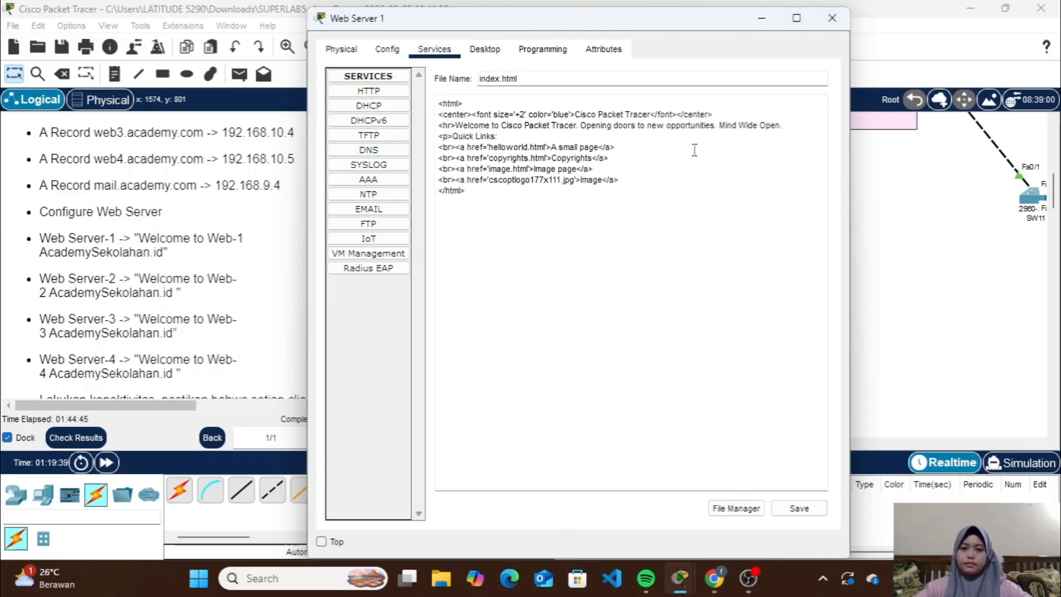
Replace the centred blue heading text in Web Server 1's index.html with "Web-1 AcademySekolahan.id"
click(652, 114)
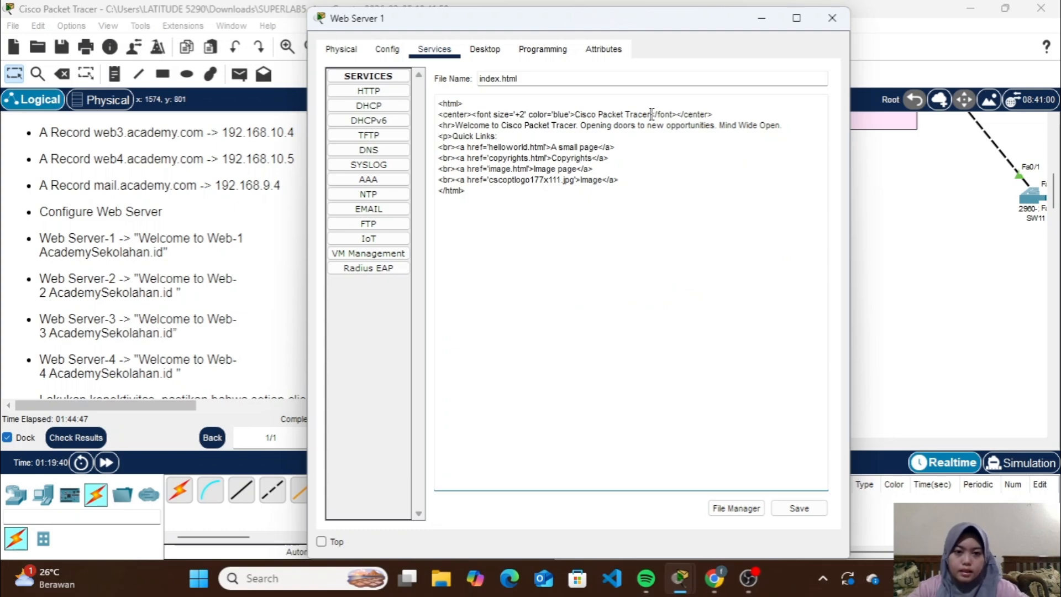
key(BackSpace)
key(BackSpace)
key(BackSpace)
key(BackSpace)
key(BackSpace)
key(BackSpace)
key(BackSpace)
key(BackSpace)
key(BackSpace)
key(BackSpace)
key(BackSpace)
key(BackSpace)
key(BackSpace)
key(BackSpace)
key(BackSpace)
key(BackSpace)
key(BackSpace)
key(BackSpace)
key(BackSpace)
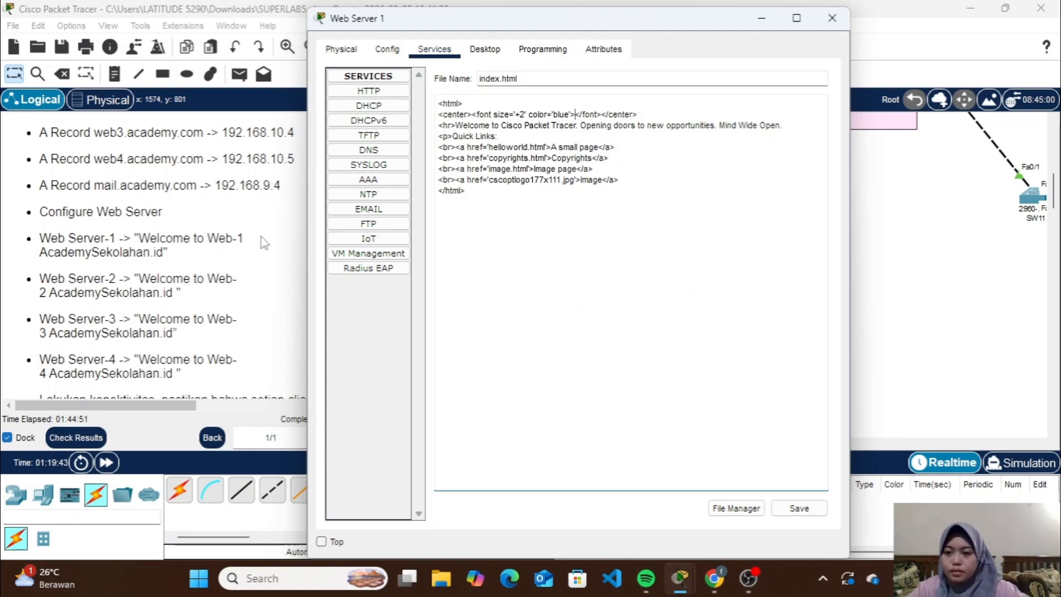
text(Web-1 )
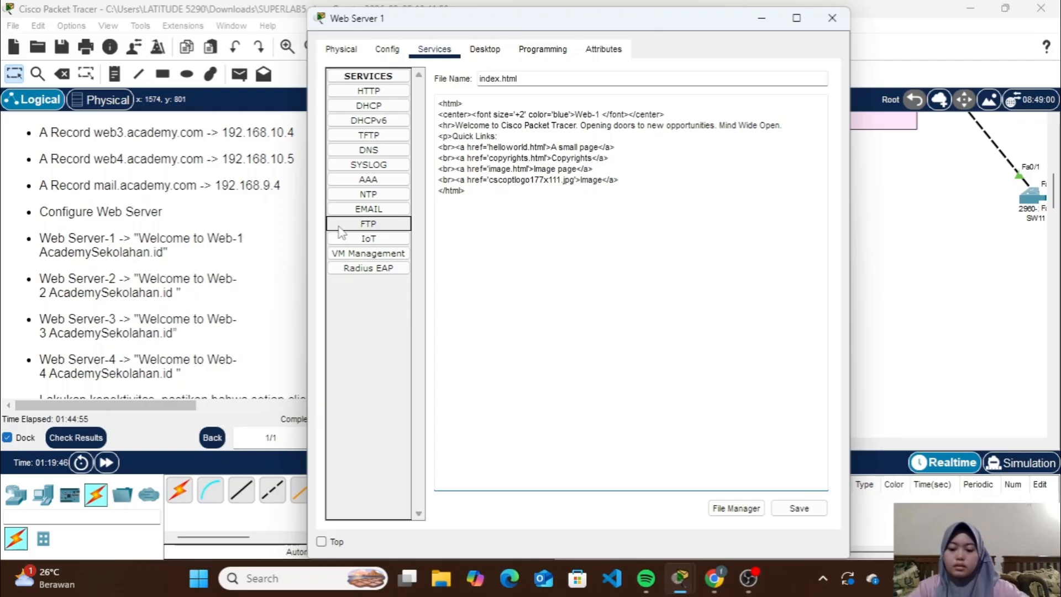
text(Academy)
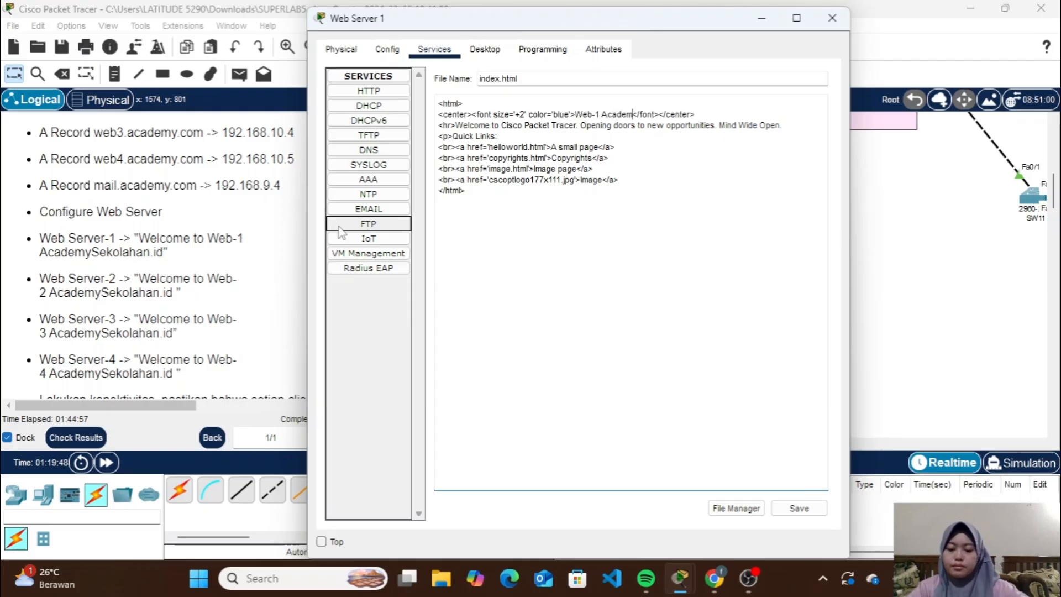
text(Sekolaha.d</fo)
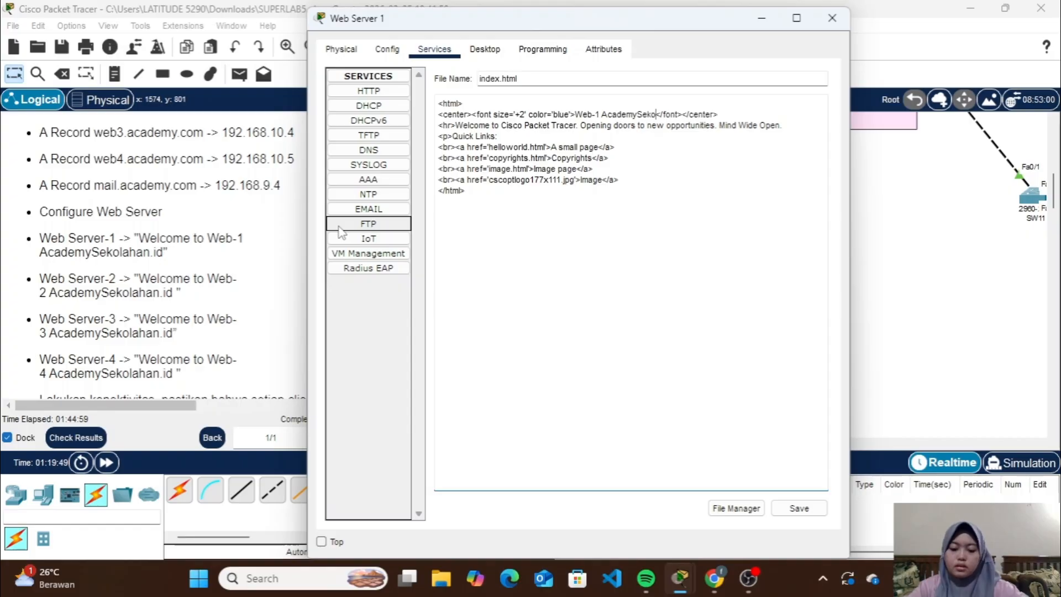
text(n)
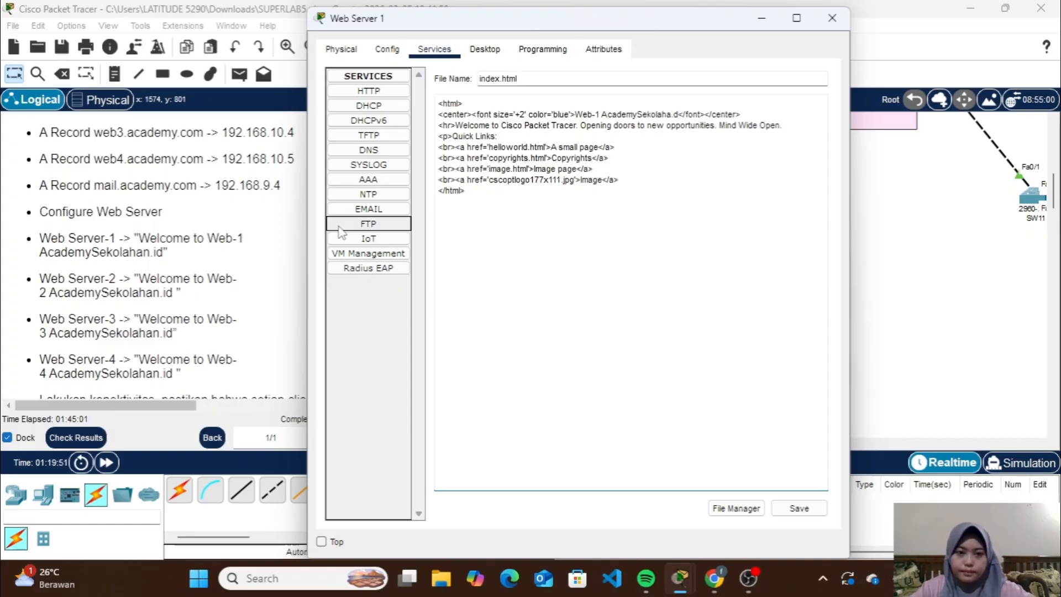
key(BackSpace)
key(BackSpace)
key(BackSpace)
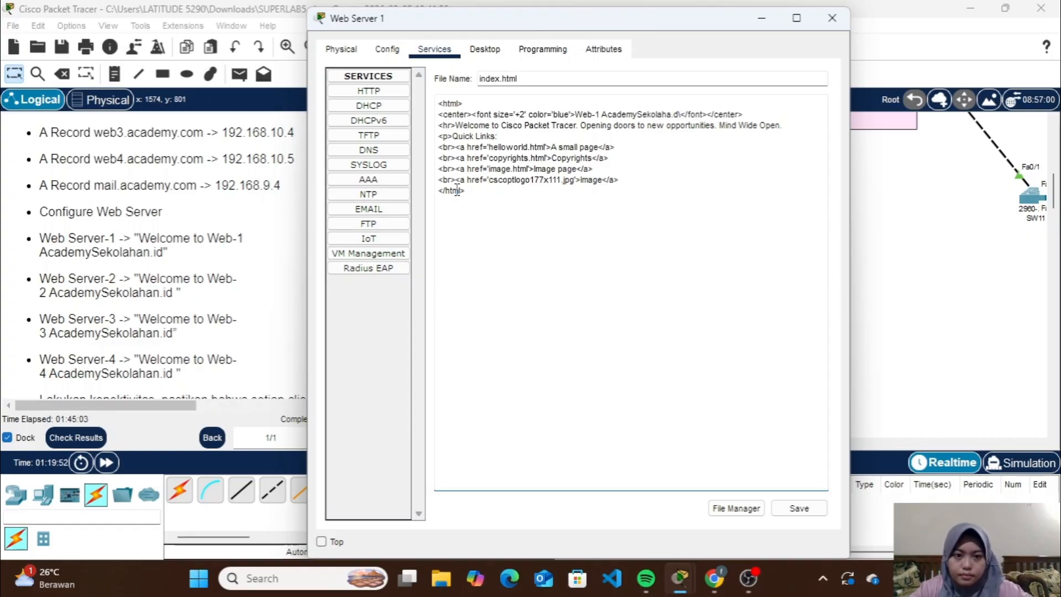
text(n.id)
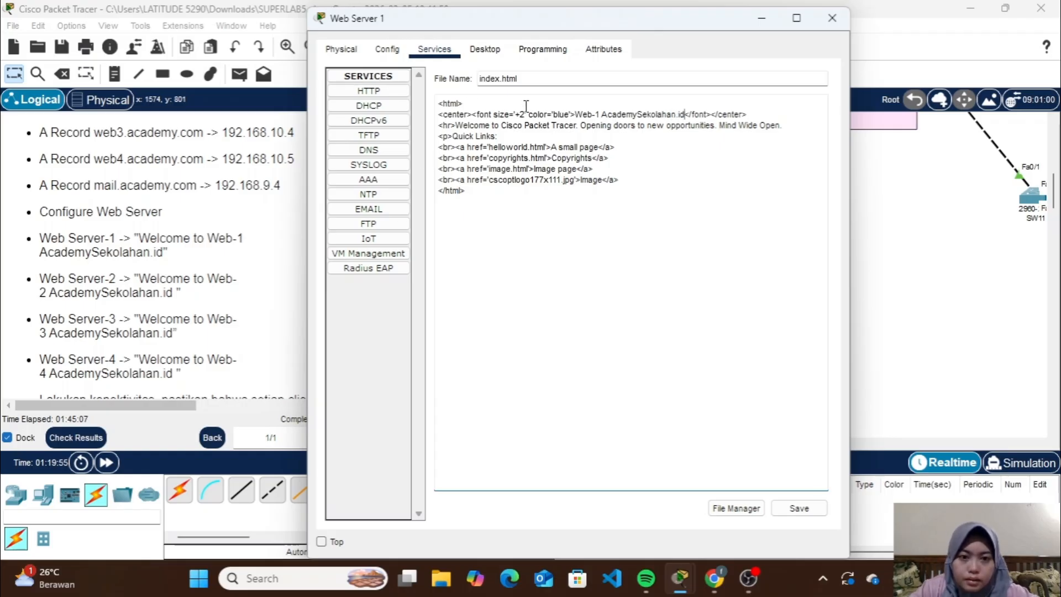
Copy the heading text over "Cisco Packet Tracer" in Web Server 1's welcome line and save index.html, overwriting the existing file
drag(686, 114, 578, 117)
key(ctrl+c)
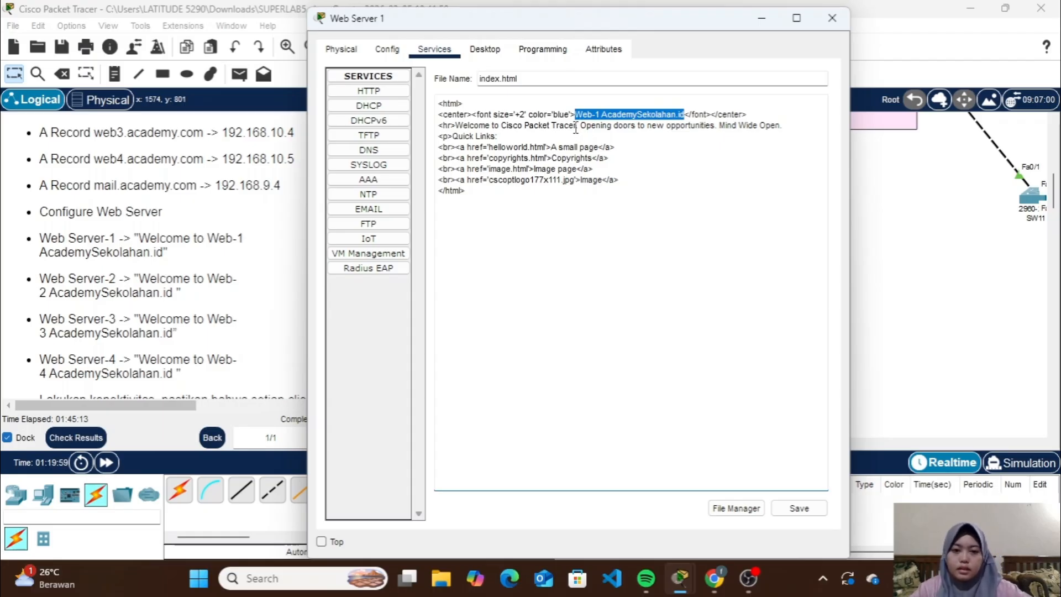
drag(575, 125, 507, 129)
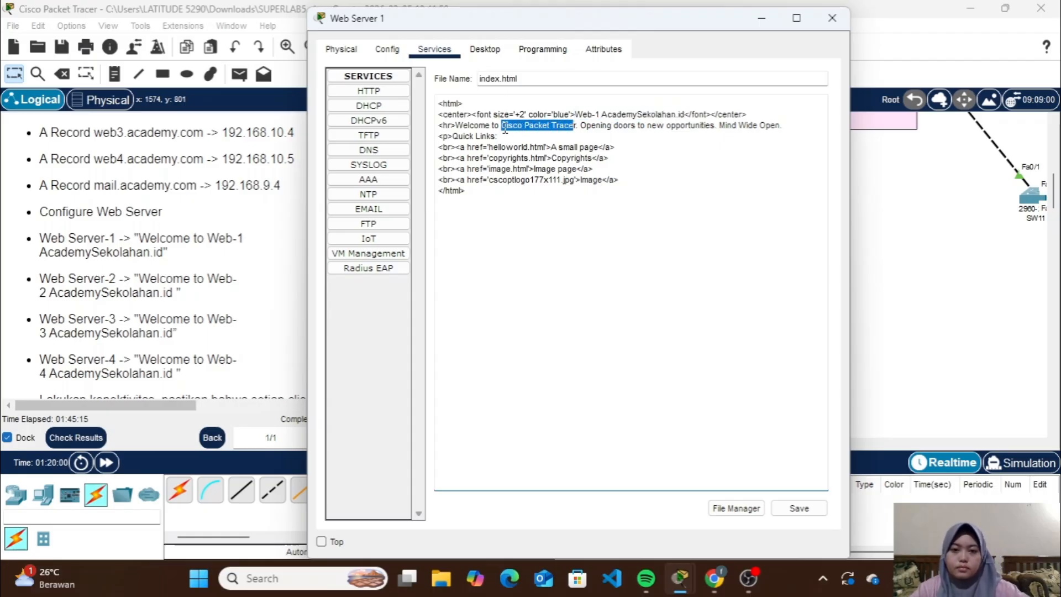
key(BackSpace)
key(ctrl+v)
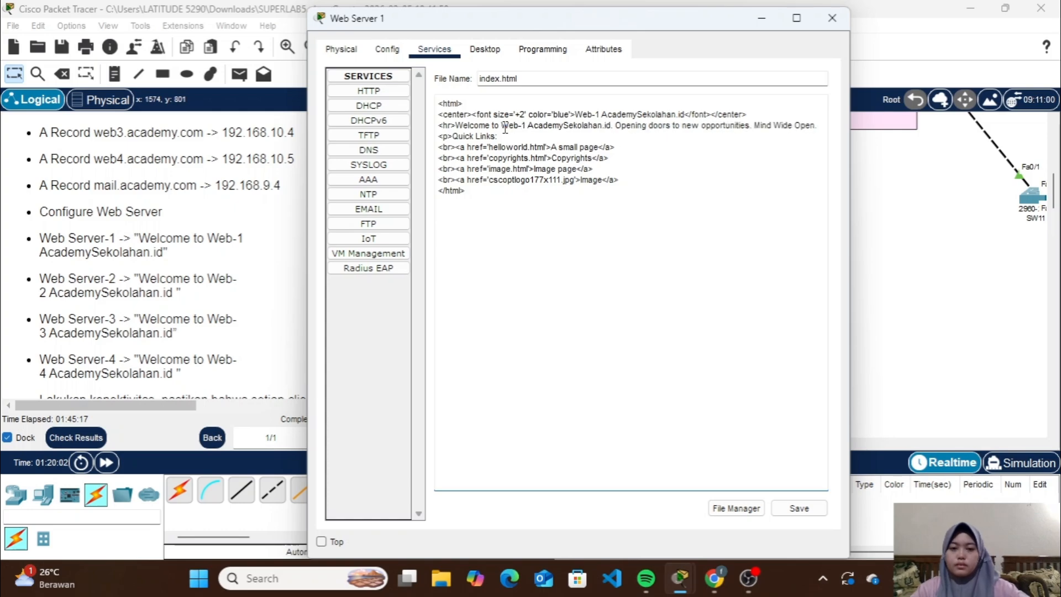
click(809, 511)
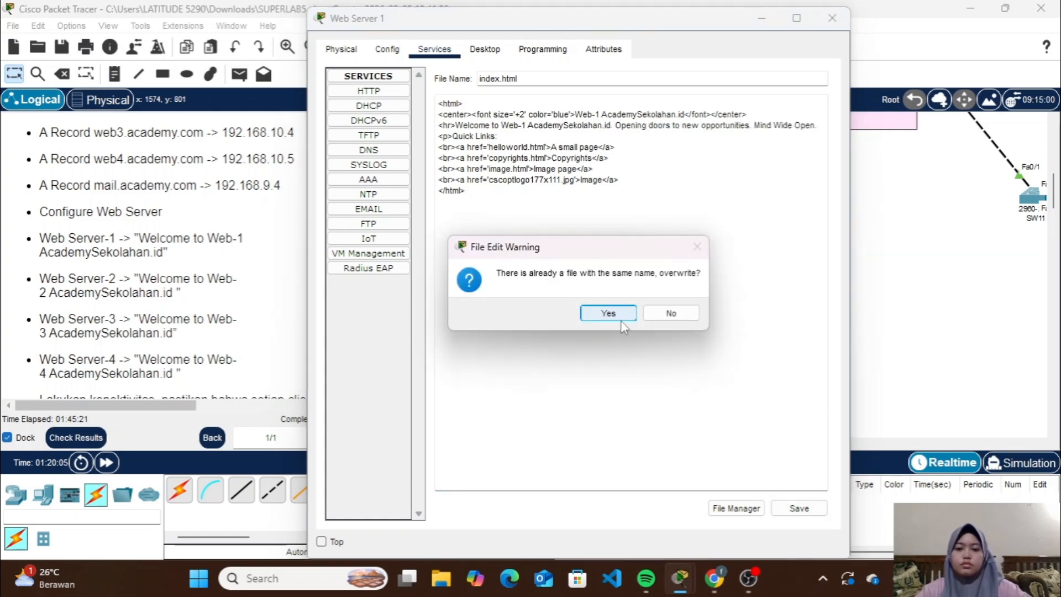
click(608, 313)
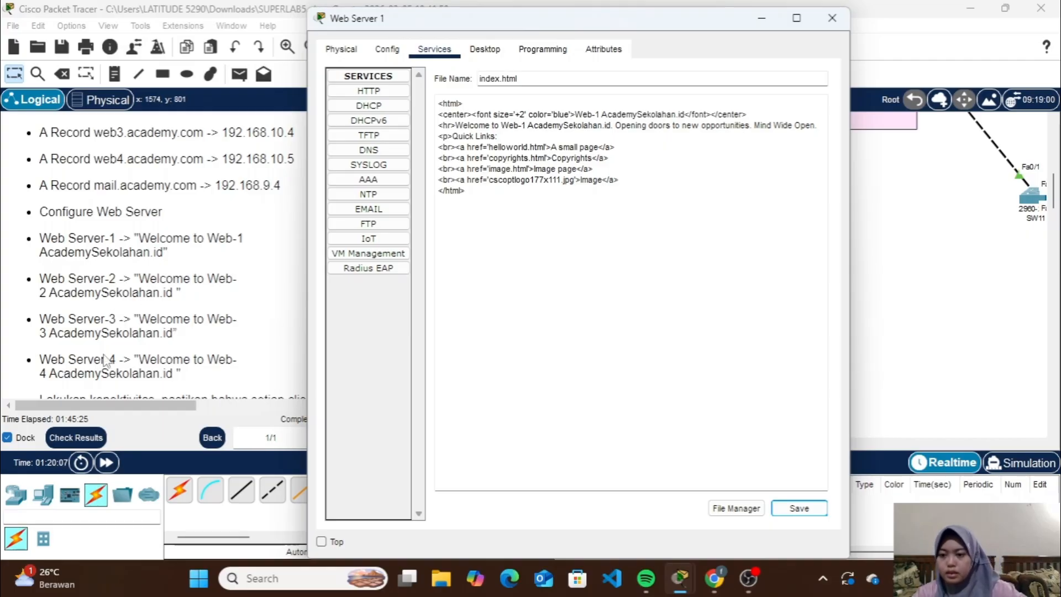
click(832, 18)
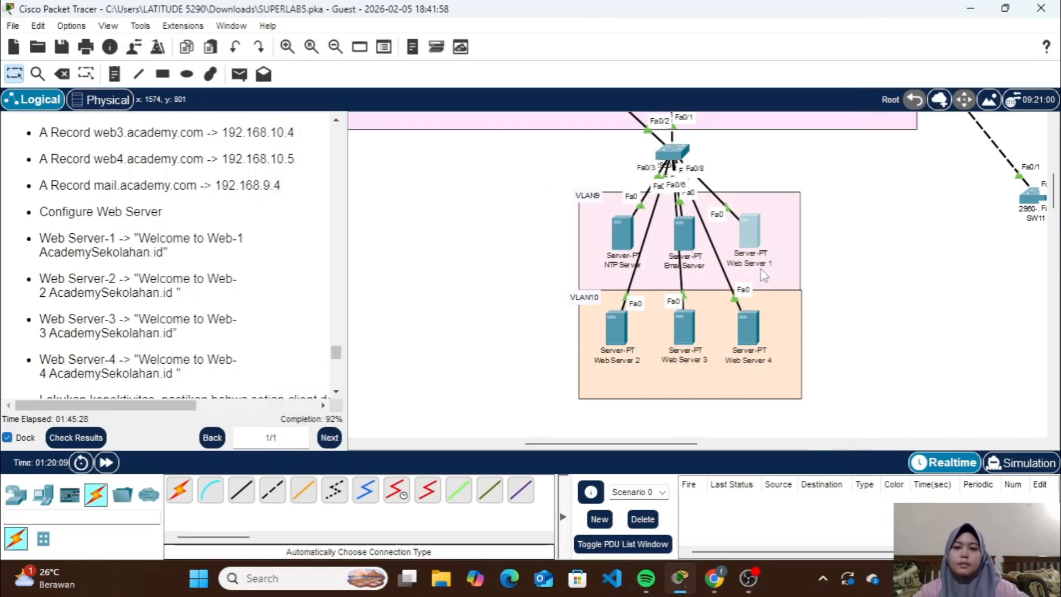
Change the heading in Web Server 2's index.html to "Web-2 AcademySekolahan.id"
click(641, 312)
click(637, 318)
drag(649, 151, 503, 161)
key(BackSpace)
key(ctrl+v)
key(Left)
key(Left)
key(Left)
key(Left)
key(Left)
key(Left)
key(Left)
key(Left)
key(Left)
key(Left)
key(Left)
key(Left)
key(Left)
key(Left)
key(Left)
key(Left)
key(Left)
key(Left)
key(Left)
key(Left)
key(BackSpace)
text(2)
Make Web Server 2's welcome line read "Welcome to Web-2 AcademySekolahan.id" and save index.html, overwriting the existing file
key(BackSpace)
key(ctrl+v)
key(Left)
key(Left)
key(Left)
key(Left)
key(Left)
key(Left)
key(Left)
key(Left)
key(Left)
key(Left)
key(Left)
key(Left)
key(Left)
key(Left)
key(Left)
key(Left)
key(Left)
key(Left)
key(Left)
key(Left)
key(BackSpace)
text(2)
click(799, 544)
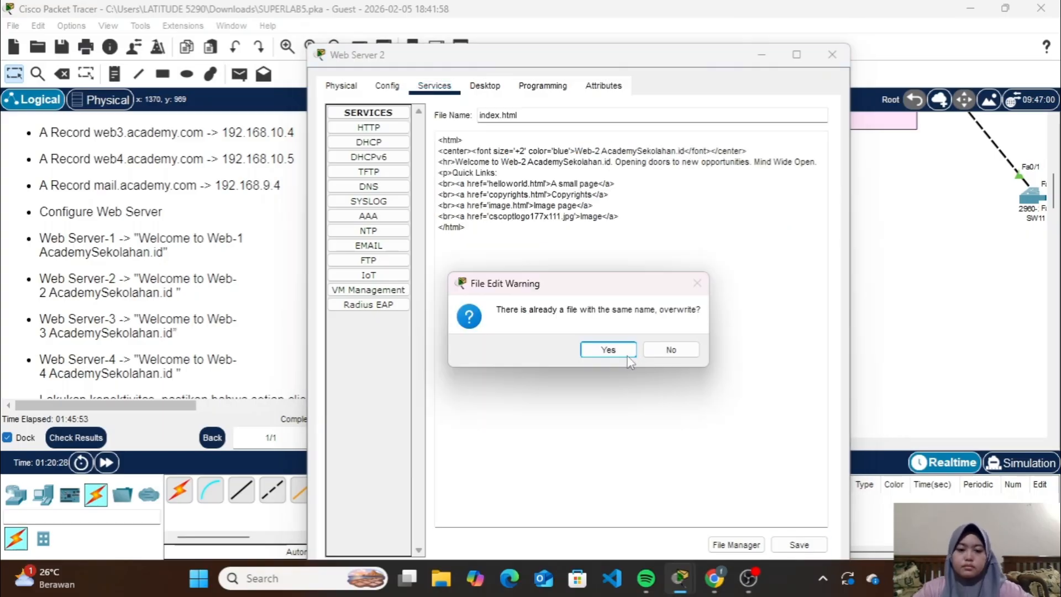
click(611, 348)
click(832, 54)
Change the heading in Web Server 3's index.html to "Web-3 AcademySekolahan.id"
click(700, 307)
click(637, 319)
key(BackSpace)
drag(653, 152, 502, 165)
key(ctrl+v)
key(Left)
key(Left)
key(Left)
key(Left)
key(Left)
key(Left)
key(Left)
key(Left)
key(Left)
key(Left)
key(Left)
key(Left)
key(Left)
key(Left)
key(Left)
key(Left)
key(Left)
key(Left)
key(Left)
key(Left)
key(BackSpace)
text(3)
Make Web Server 3's welcome line read "Welcome to Web-3 AcademySekolahan.id" and save index.html, overwriting the existing file
key(BackSpace)
key(ctrl+v)
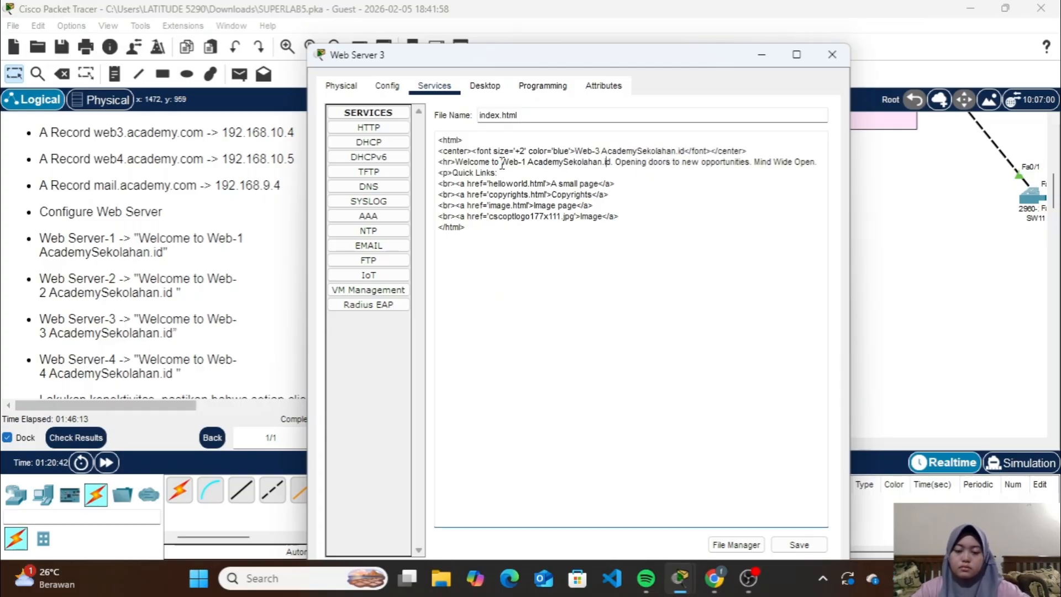
key(Left)
key(Left)
key(Left)
key(Left)
key(Left)
key(Left)
key(Left)
key(Left)
key(Left)
key(Left)
key(Left)
key(Left)
key(Left)
key(Left)
key(Left)
key(Left)
key(Left)
key(Left)
key(Left)
key(Left)
key(BackSpace)
text(3)
click(799, 544)
click(608, 348)
click(832, 54)
Change the heading in Web Server 4's index.html to "Web-4 AcademySekolahan.id"
click(718, 307)
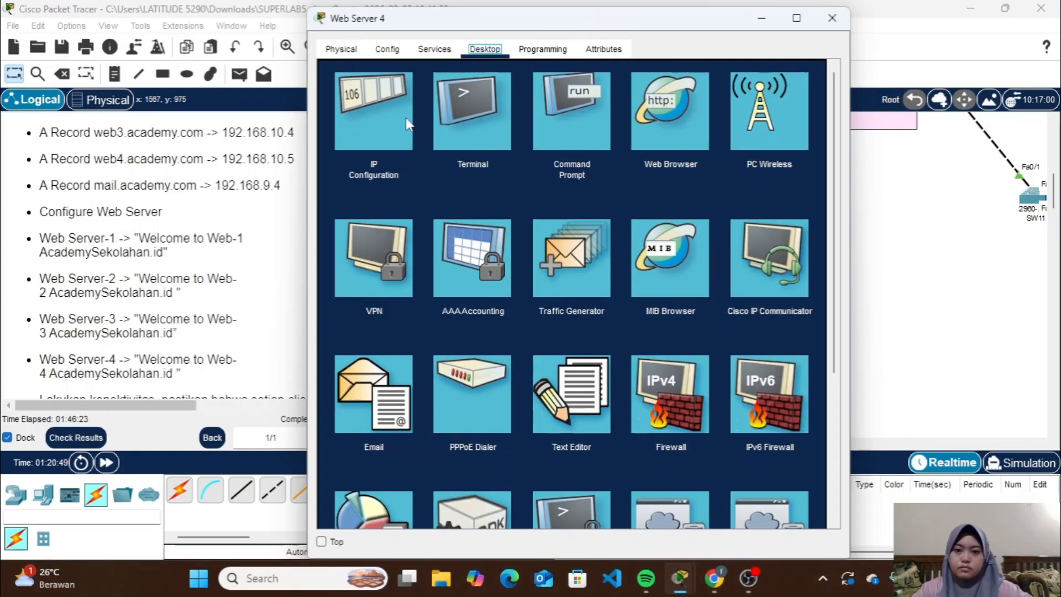
click(433, 49)
click(637, 282)
drag(652, 115, 501, 126)
key(BackSpace)
key(ctrl+v)
key(Left)
key(Left)
key(Left)
key(Left)
key(Left)
key(Left)
key(Left)
key(Left)
key(Left)
key(Left)
key(Left)
key(Left)
key(Left)
key(Left)
key(Left)
key(Left)
key(Left)
key(Left)
key(Left)
key(Left)
key(BackSpace)
text(4)
Make Web Server 4's welcome line read "Welcome to Web-4 AcademySekolahan.id" and save index.html, overwriting the existing file
key(BackSpace)
key(ctrl+v)
key(Left)
key(Left)
key(Left)
key(Left)
key(Left)
key(Left)
key(Left)
key(Left)
key(Left)
key(Left)
key(Left)
key(Left)
key(Left)
key(Left)
key(Left)
key(Left)
key(Left)
key(Left)
key(Left)
key(Left)
key(BackSpace)
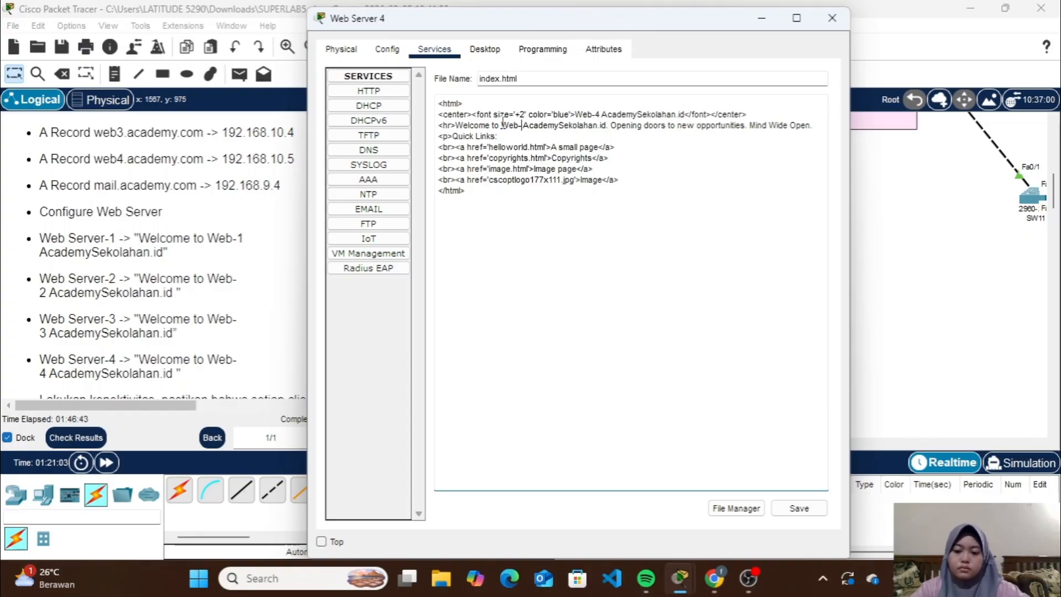
text(4)
click(799, 507)
click(606, 310)
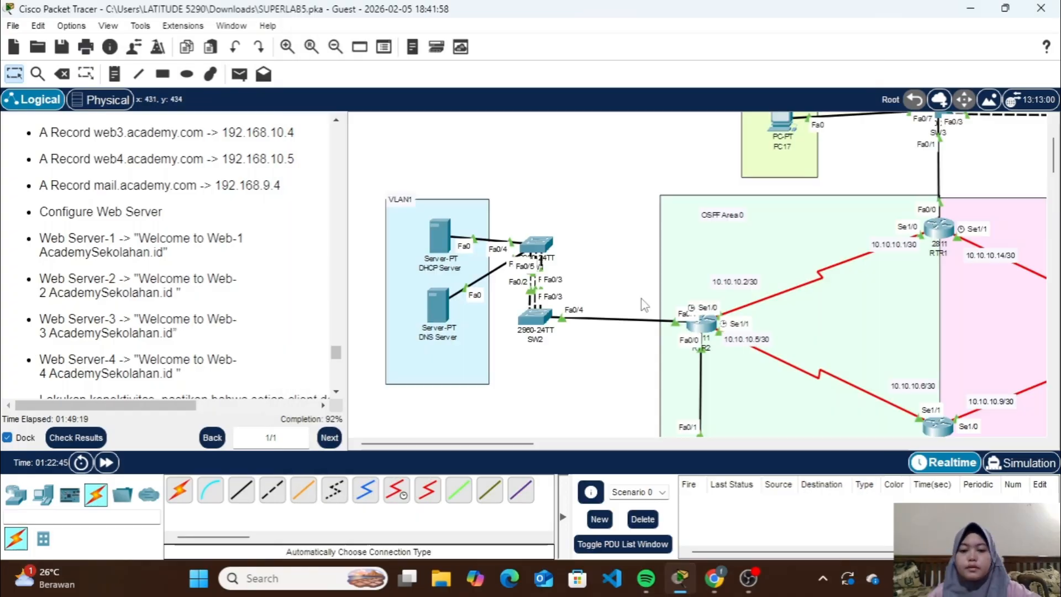
Correct the name of the DNS Server's A record for 192.168.9.5 to academy.com and save the record
click(440, 290)
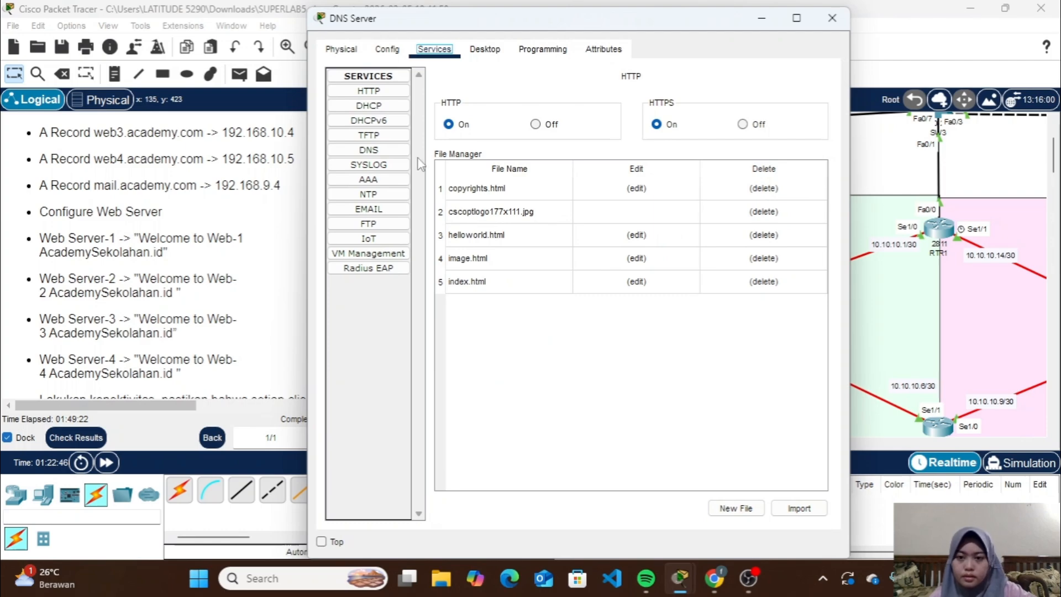
click(368, 149)
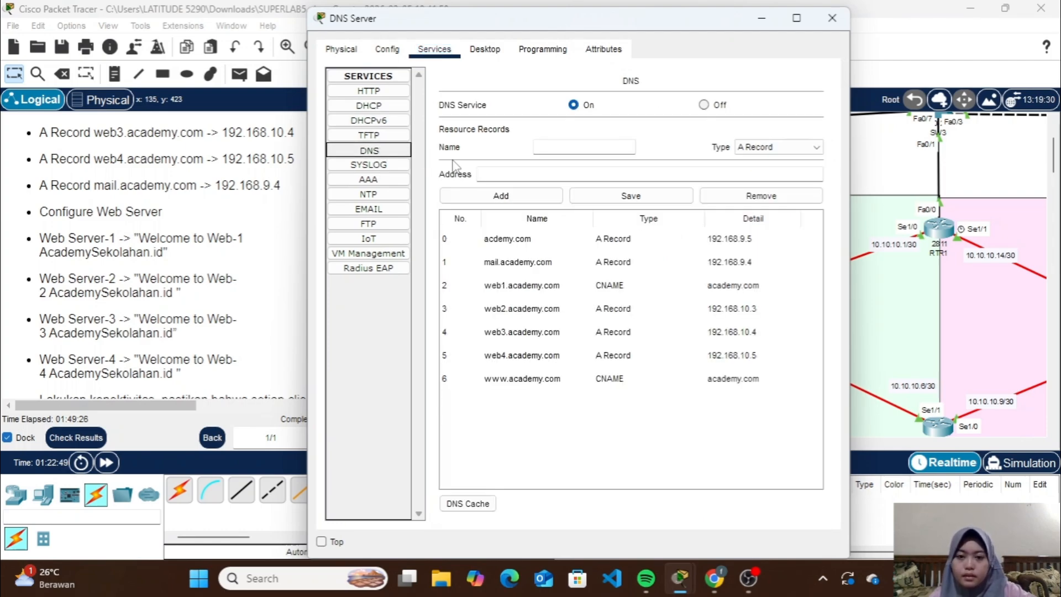
click(506, 238)
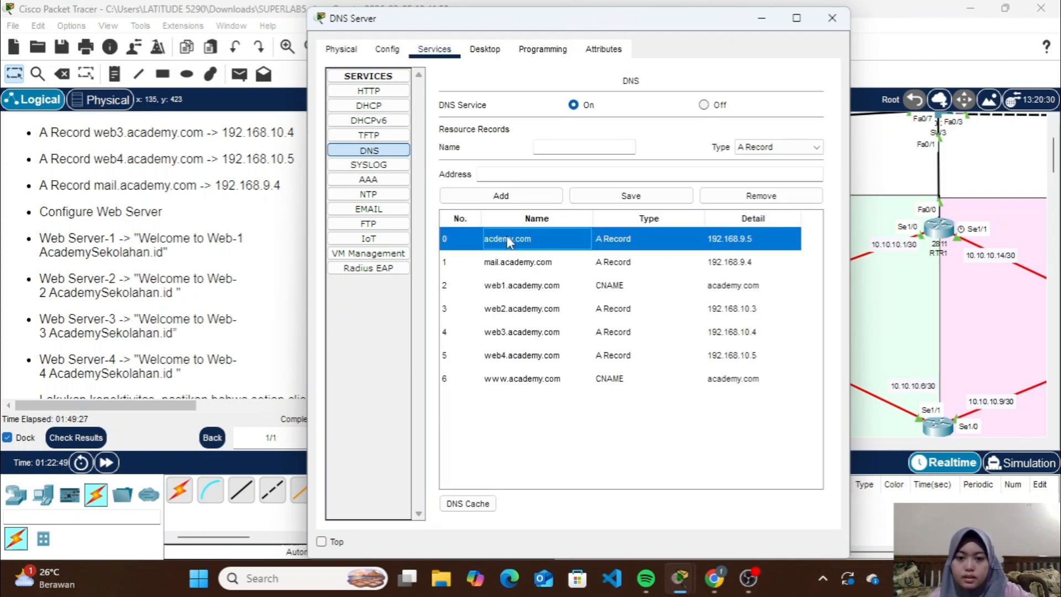
click(546, 146)
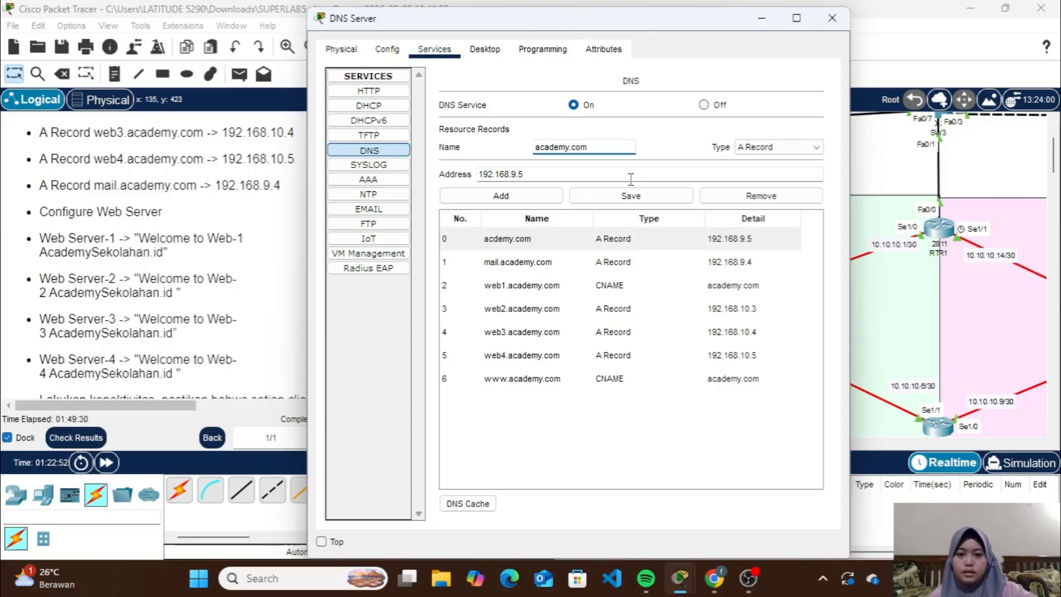
click(644, 202)
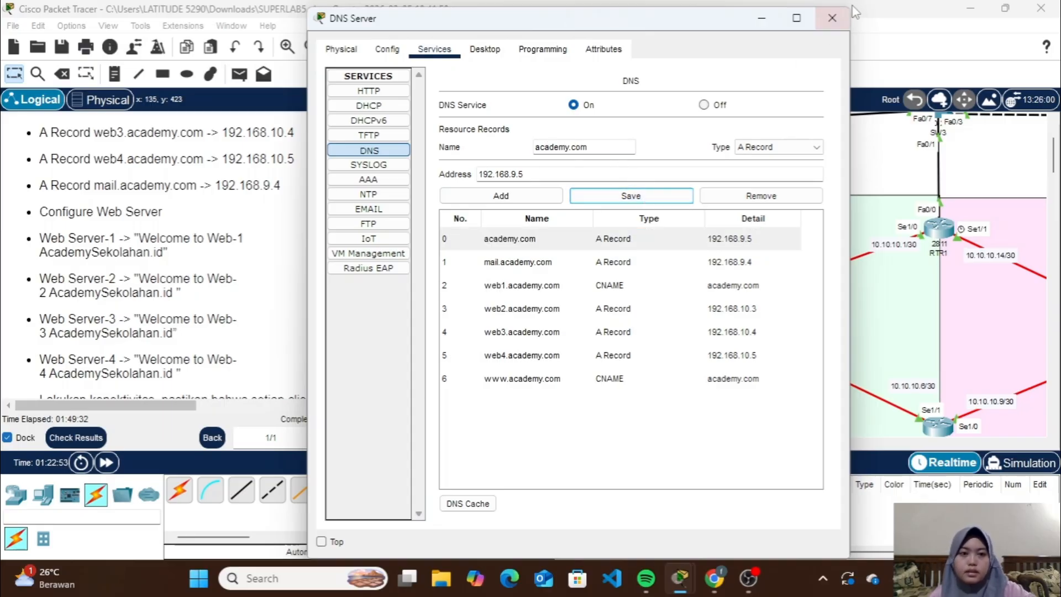
click(832, 18)
Check the IP configuration of PC10 in VLAN8
scroll(802, 334, right, 8)
scroll(802, 334, down, 3)
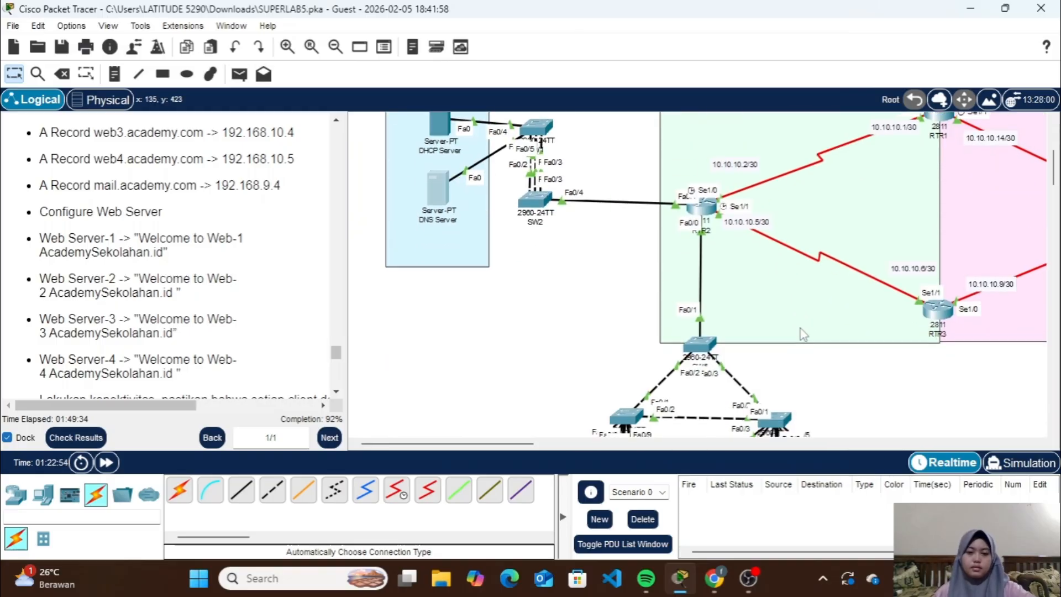
scroll(803, 334, down, 5)
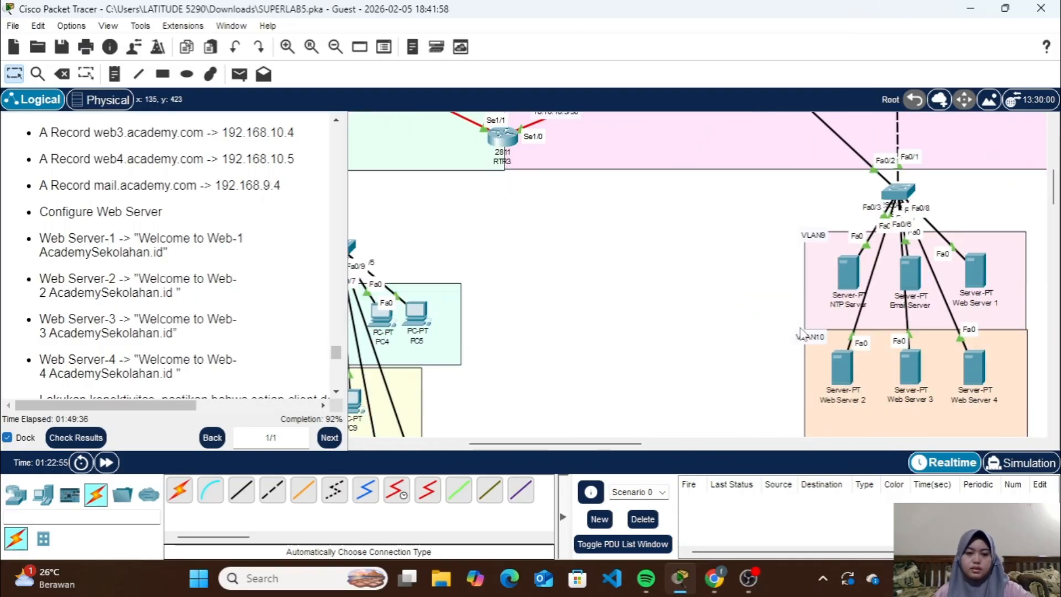
scroll(802, 334, left, 5)
scroll(658, 339, down, 3)
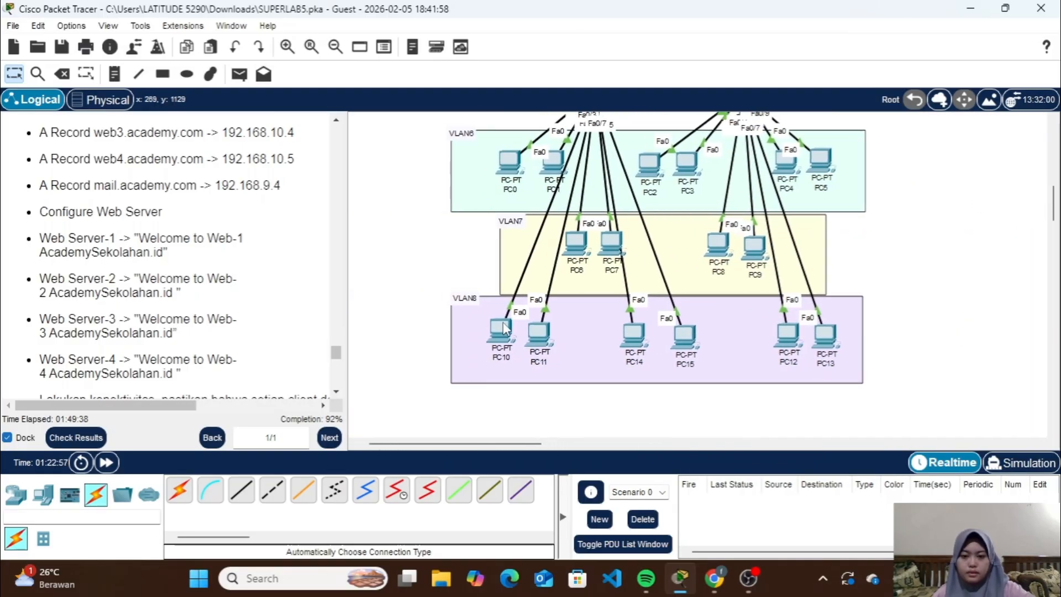
click(506, 325)
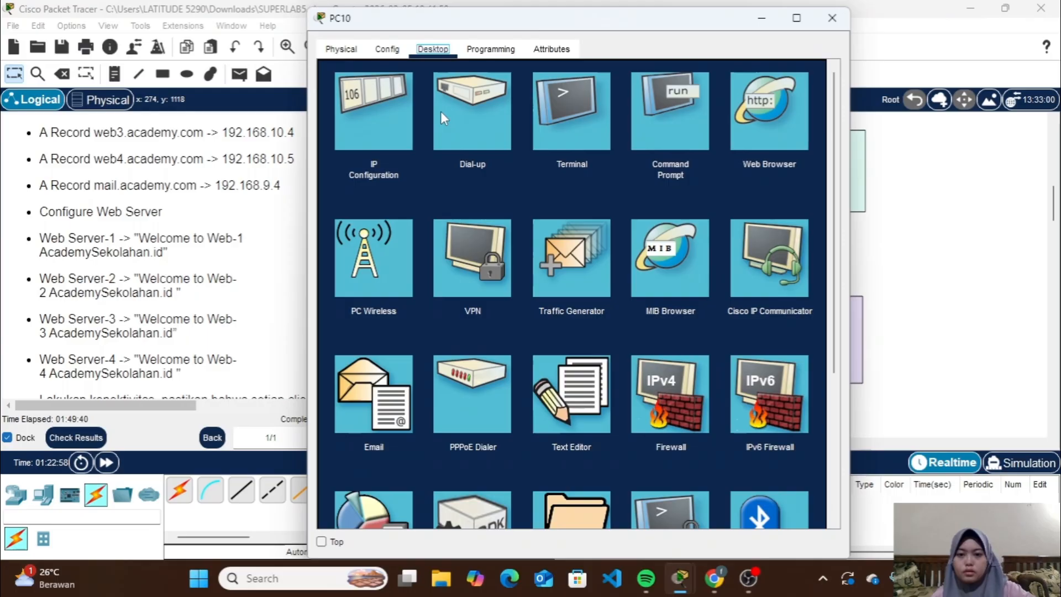
click(397, 91)
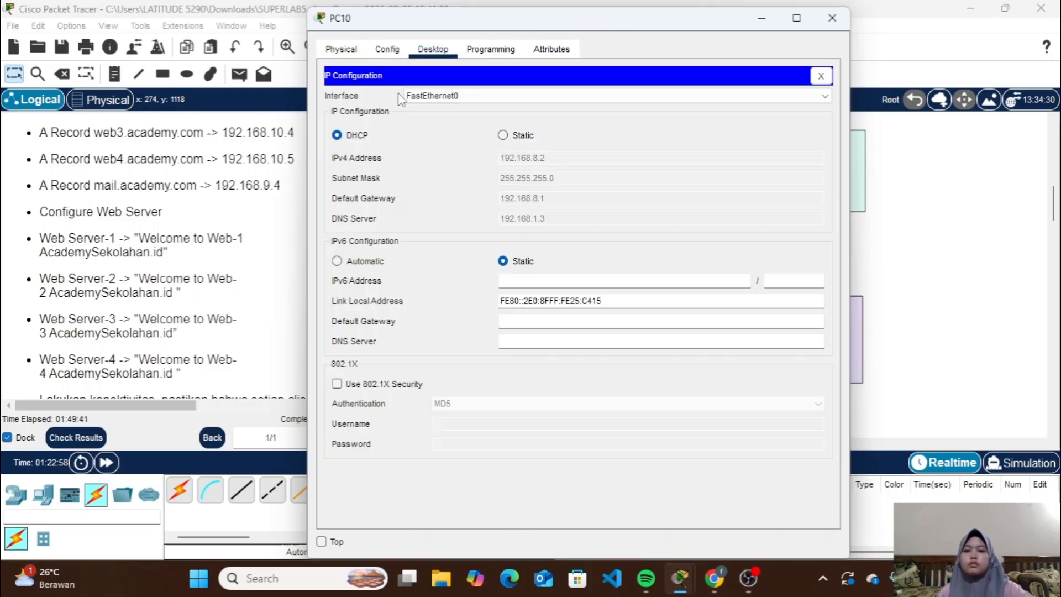
click(820, 76)
Ping academy.com from PC10's command prompt
text(p)
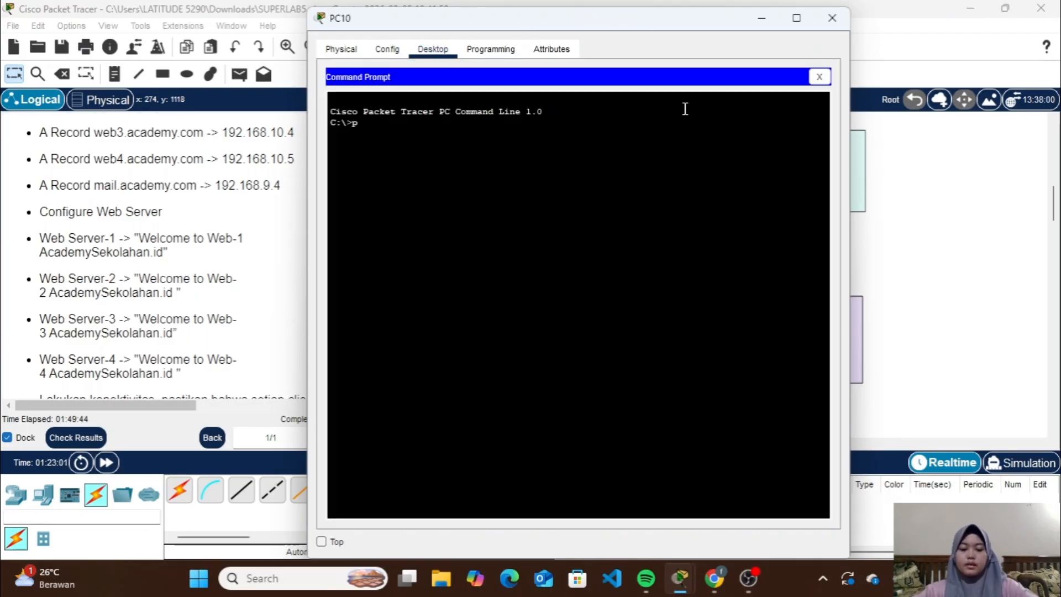
text(ing academy.com)
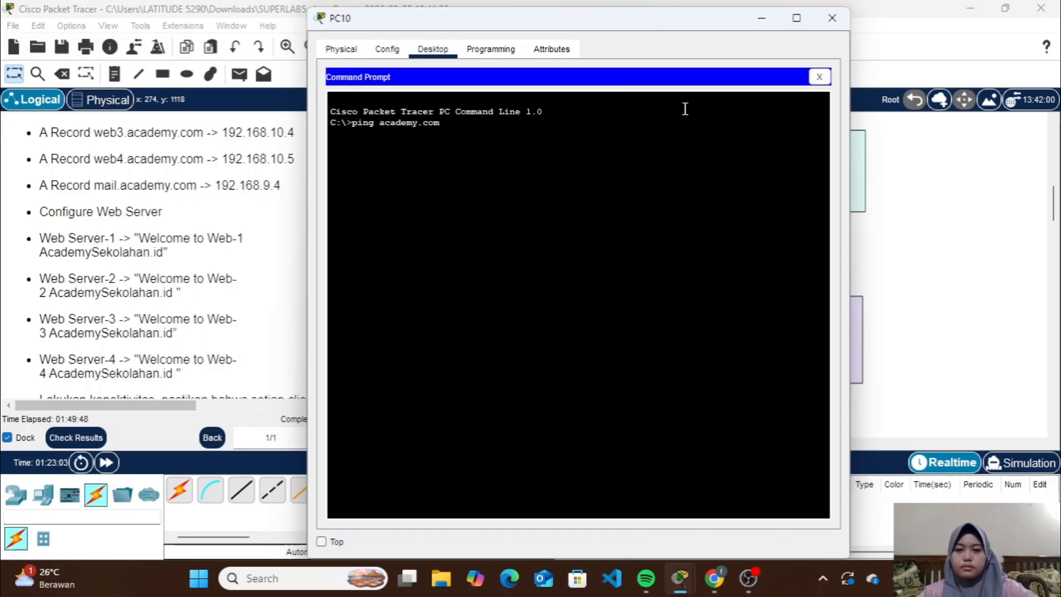
key(Return)
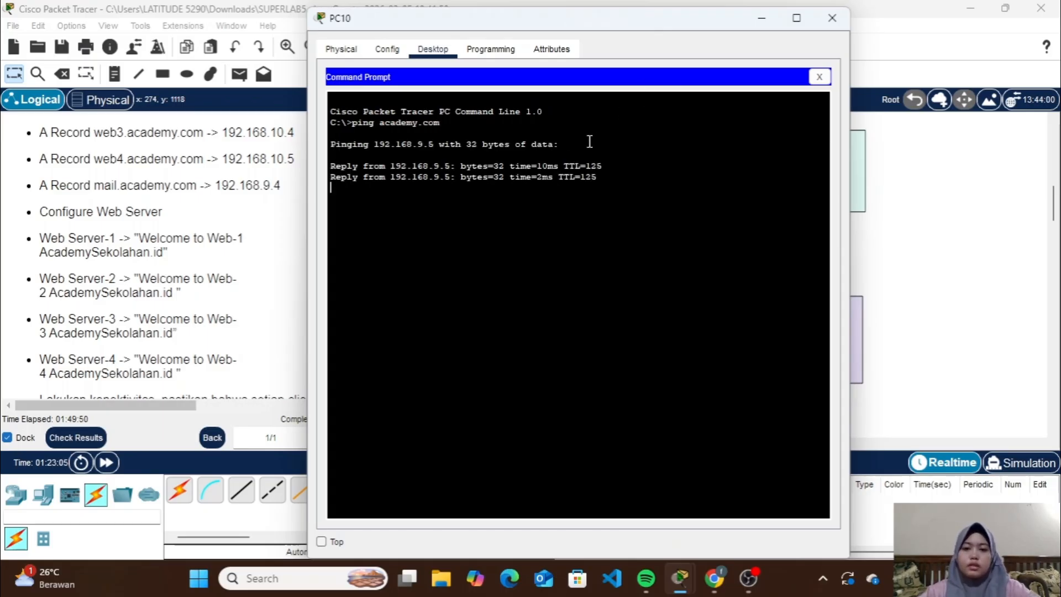
click(820, 79)
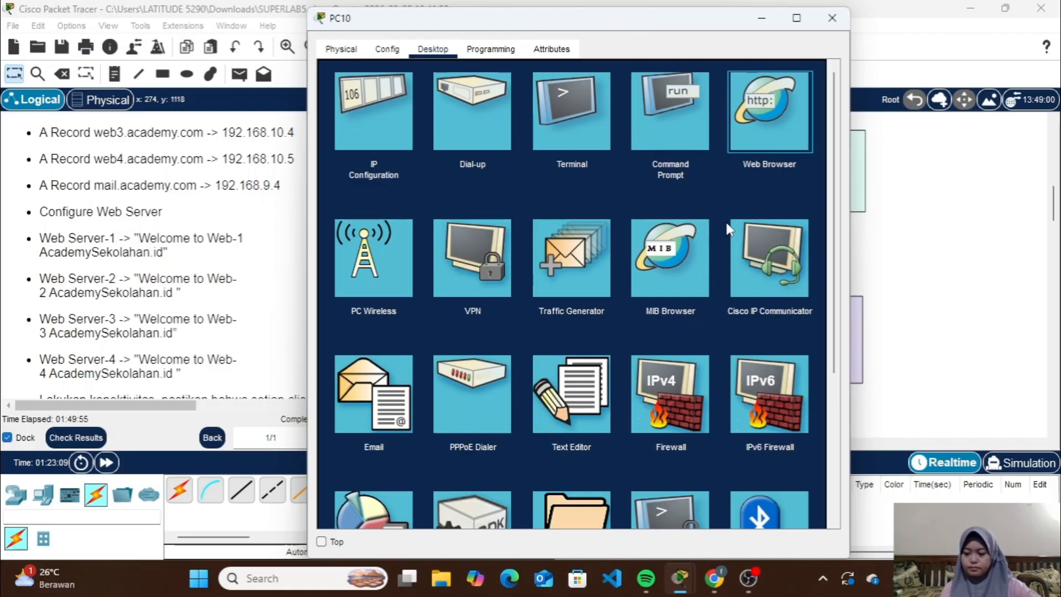
Load web1.academy.com in PC10's web browser to check Web Server 1's welcome page
click(746, 121)
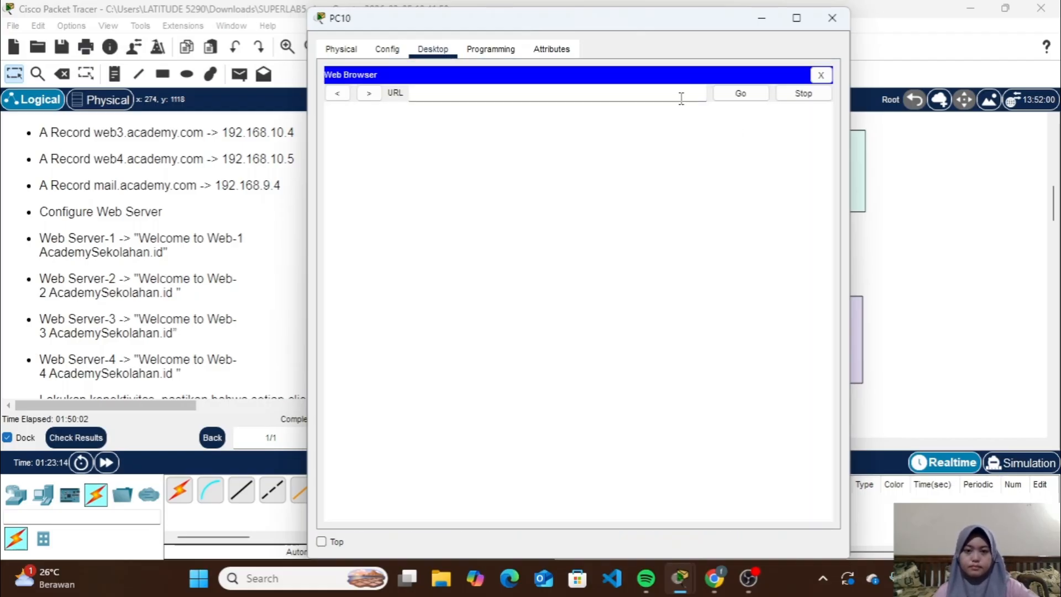
text(web1.a)
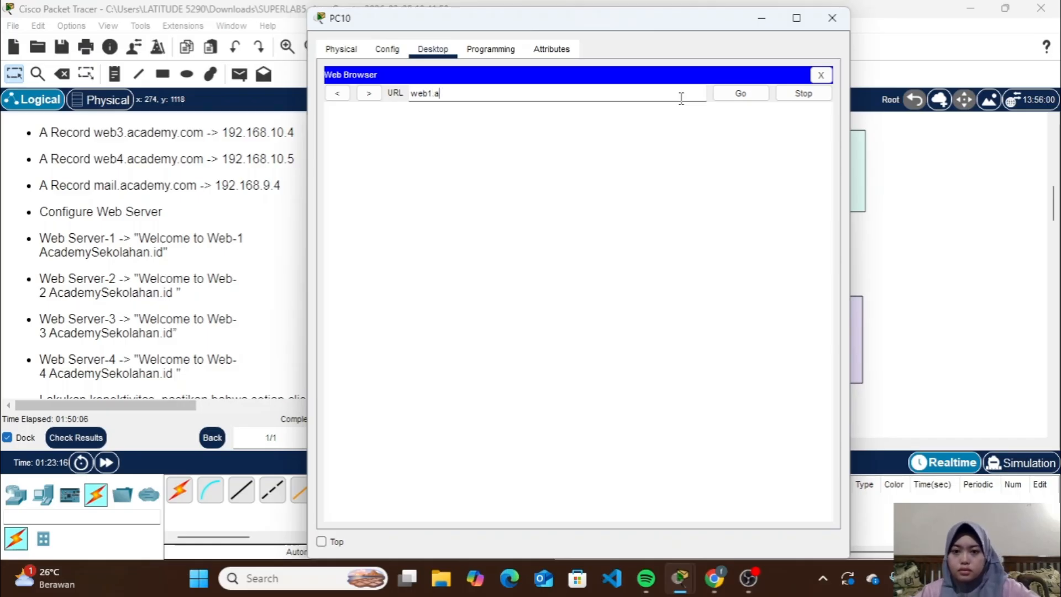
text(cademy)
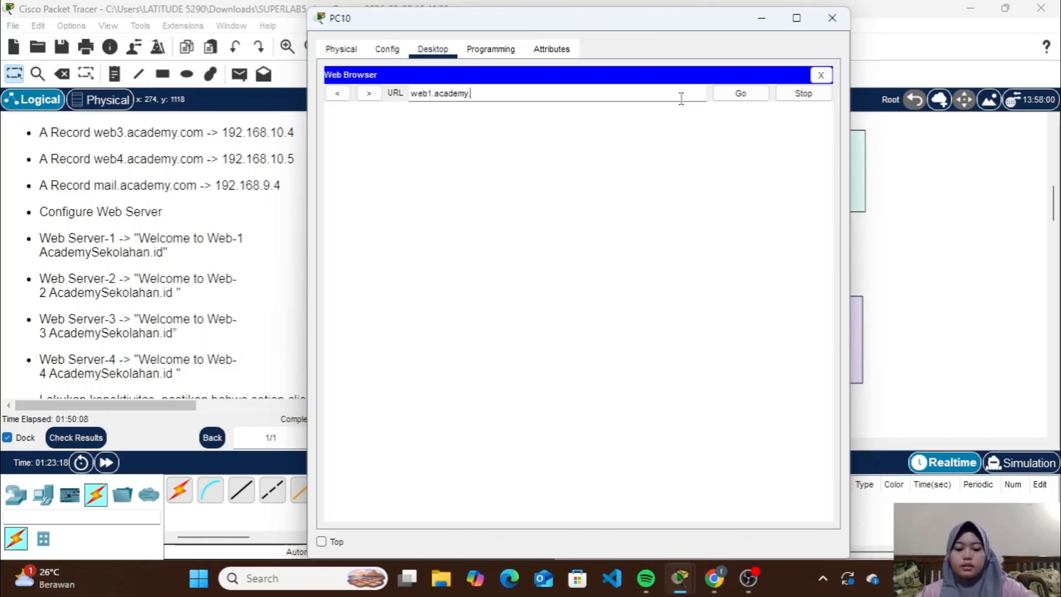
text(.com)
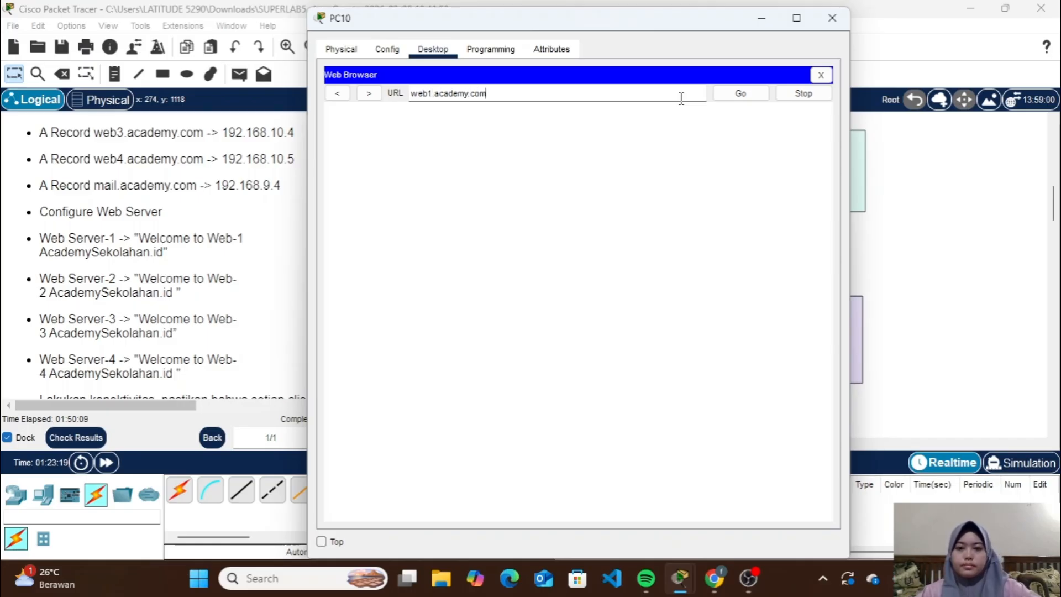
click(761, 93)
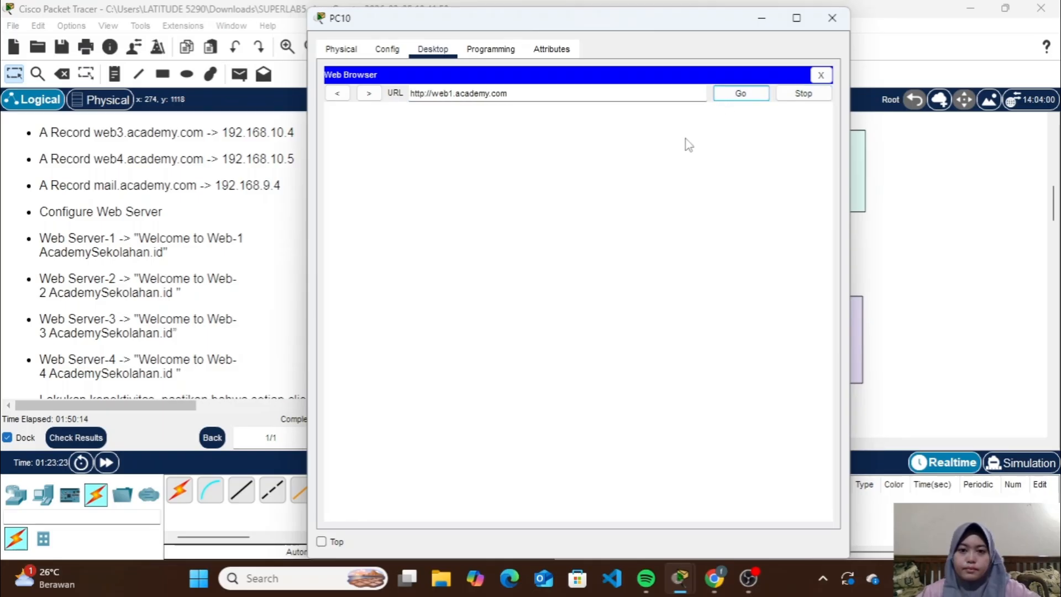
click(762, 94)
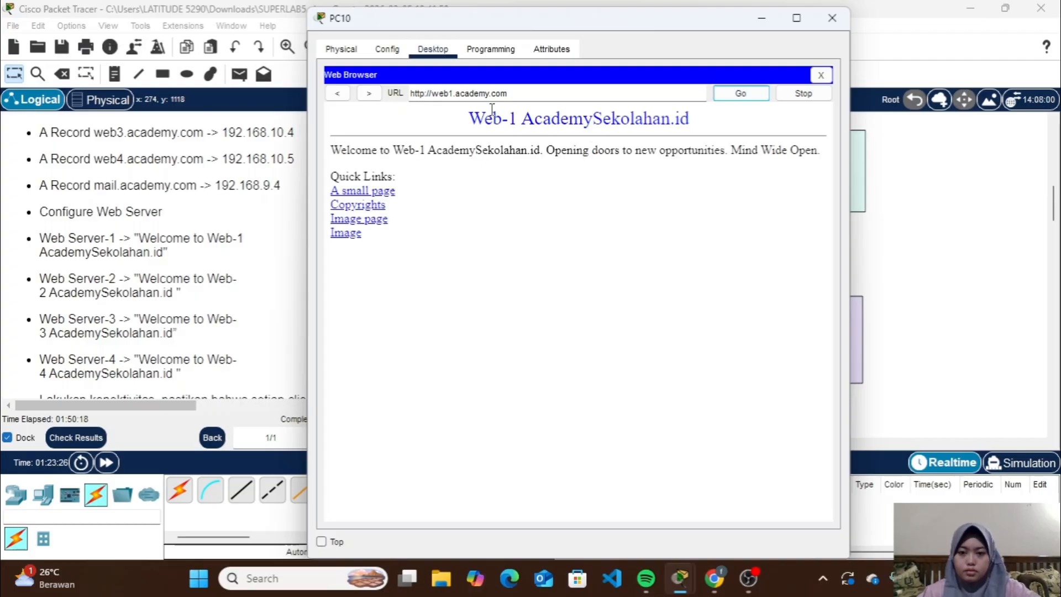
Load web2.academy.com in PC10's web browser to check Web Server 2's welcome page
click(453, 93)
key(BackSpace)
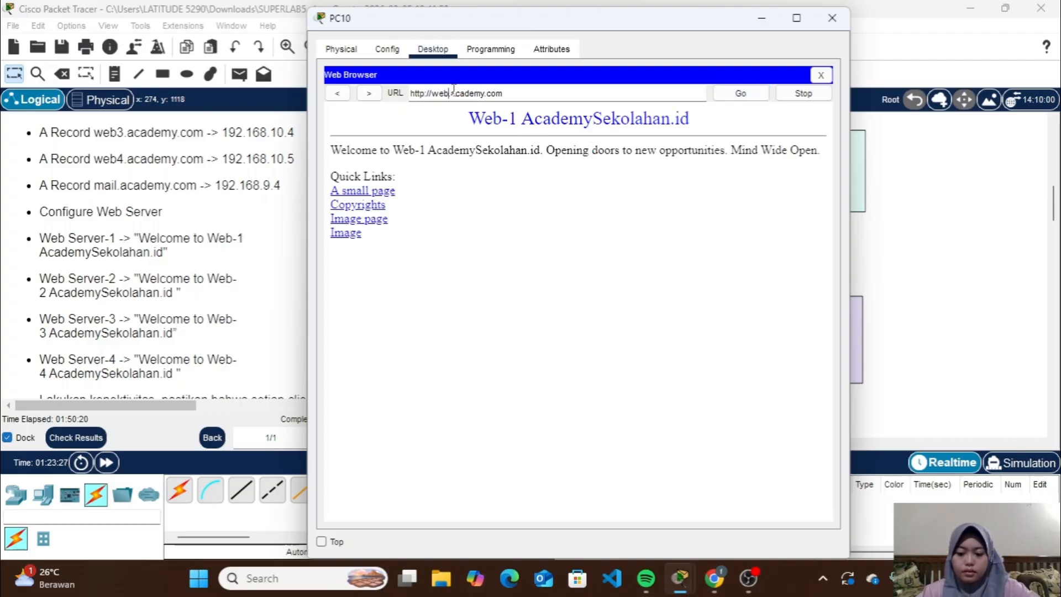
text(2)
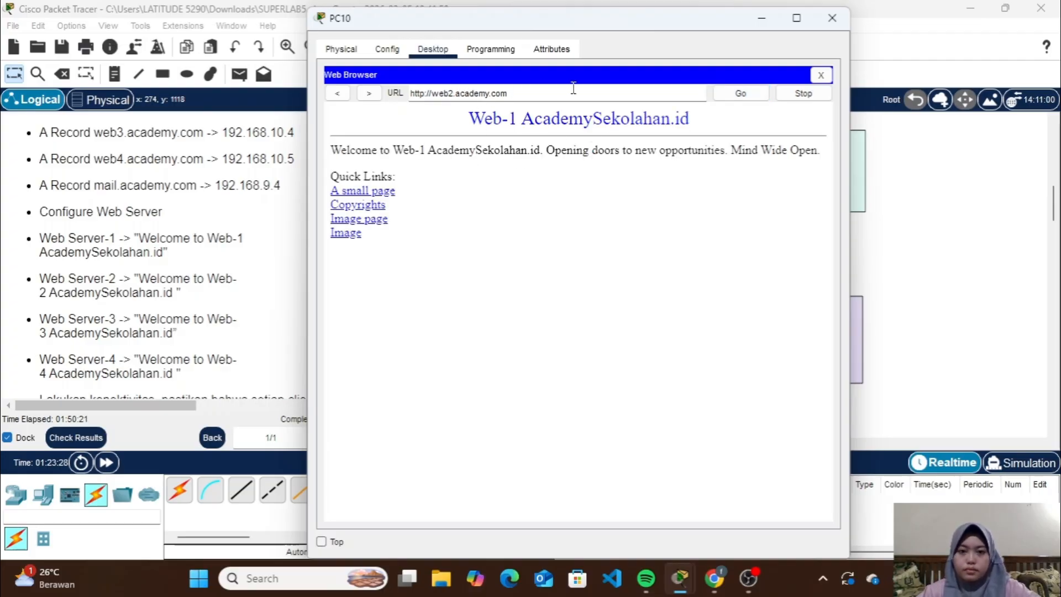
click(737, 94)
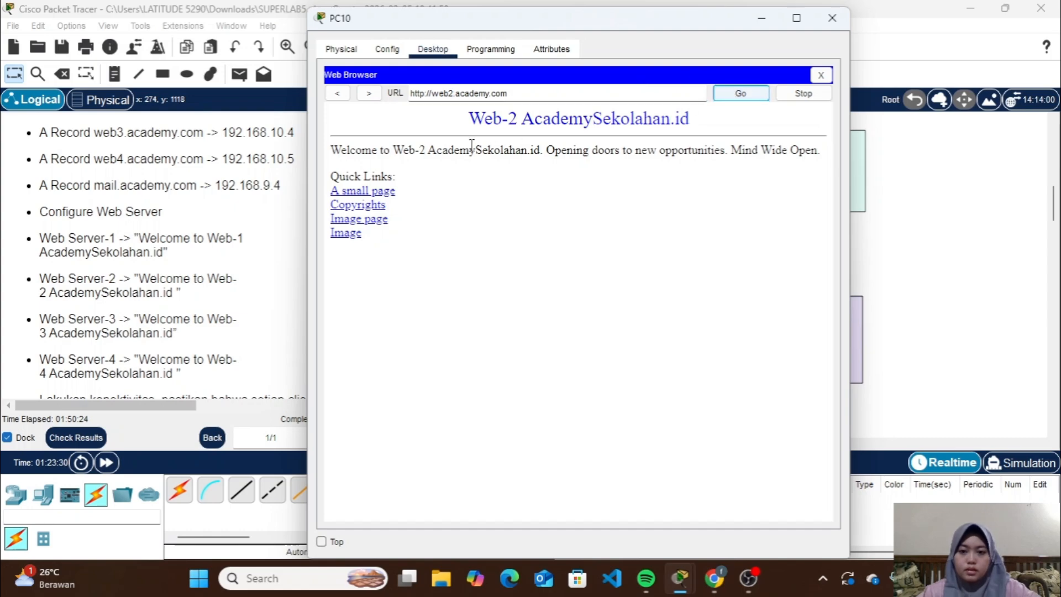
Load web3.academy.com in PC10's web browser to check Web Server 3's welcome page
click(455, 93)
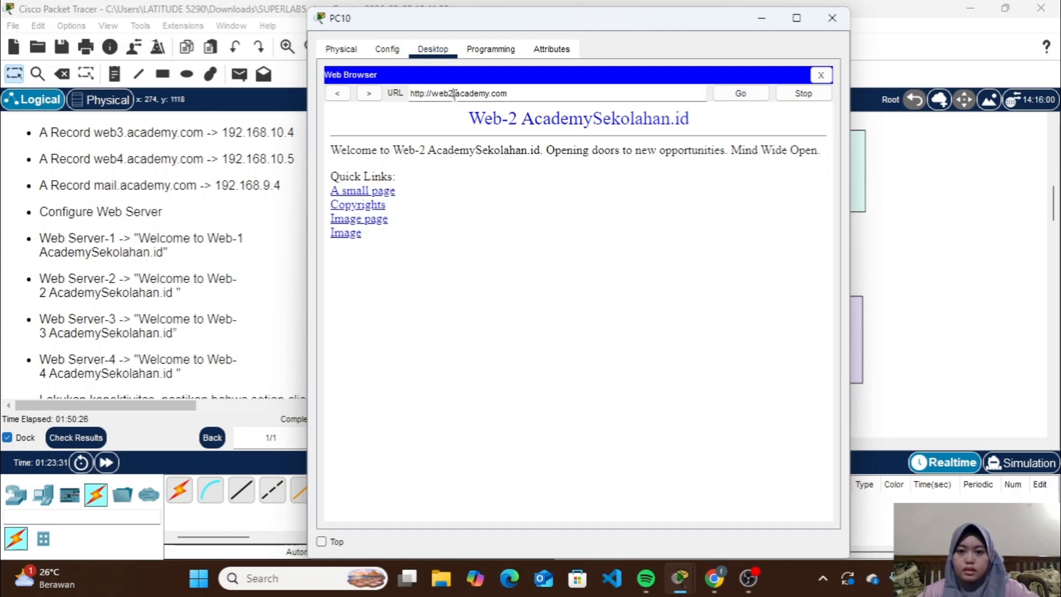
key(BackSpace)
text(3)
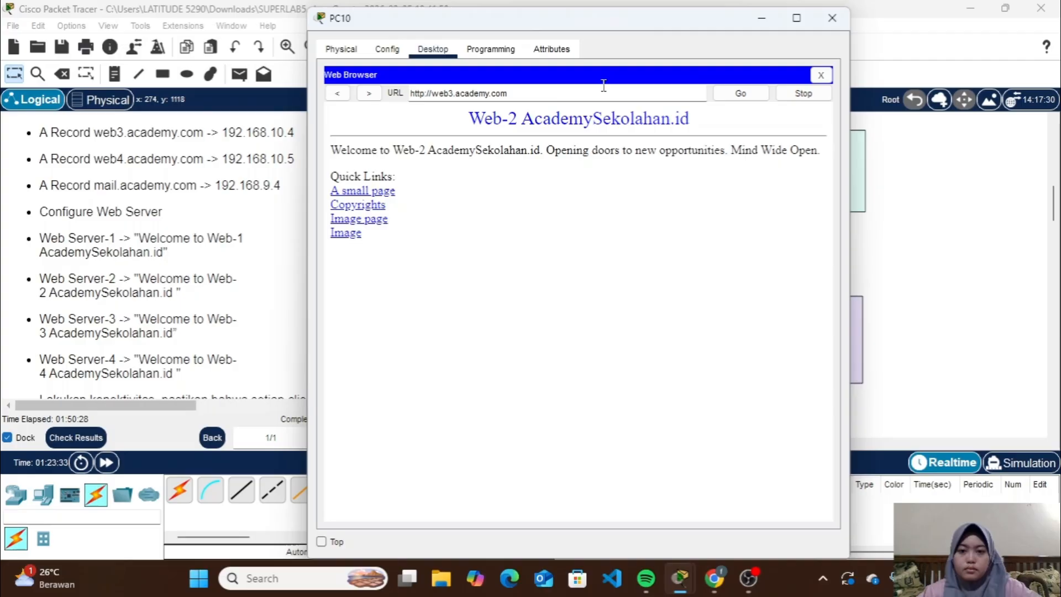
click(740, 93)
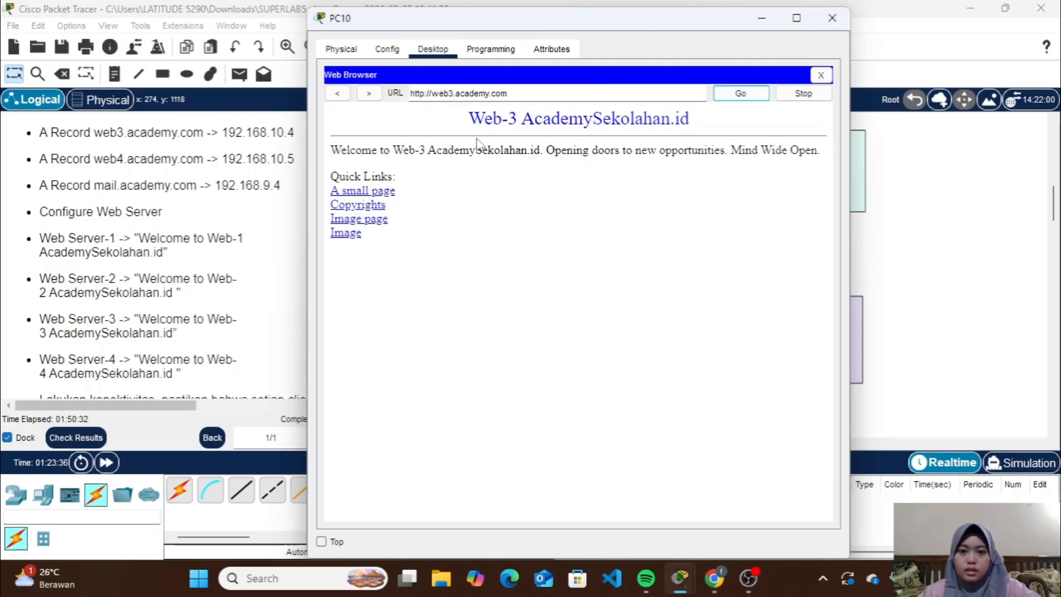
Load web4.academy.com in PC10's web browser to check Web Server 4's welcome page, and close PC10's window
click(454, 92)
key(BackSpace)
text(4)
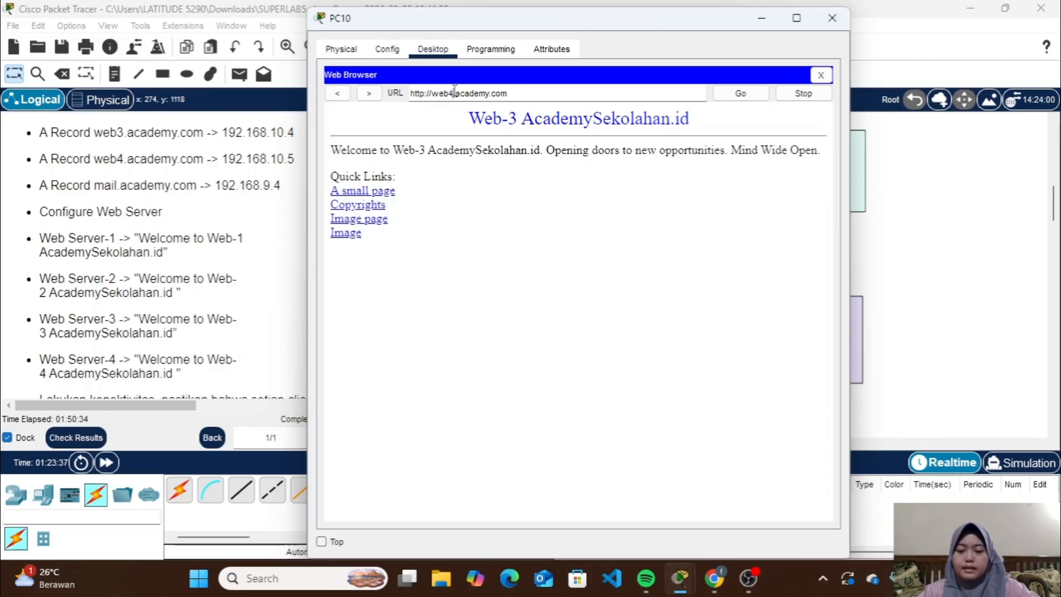
click(750, 93)
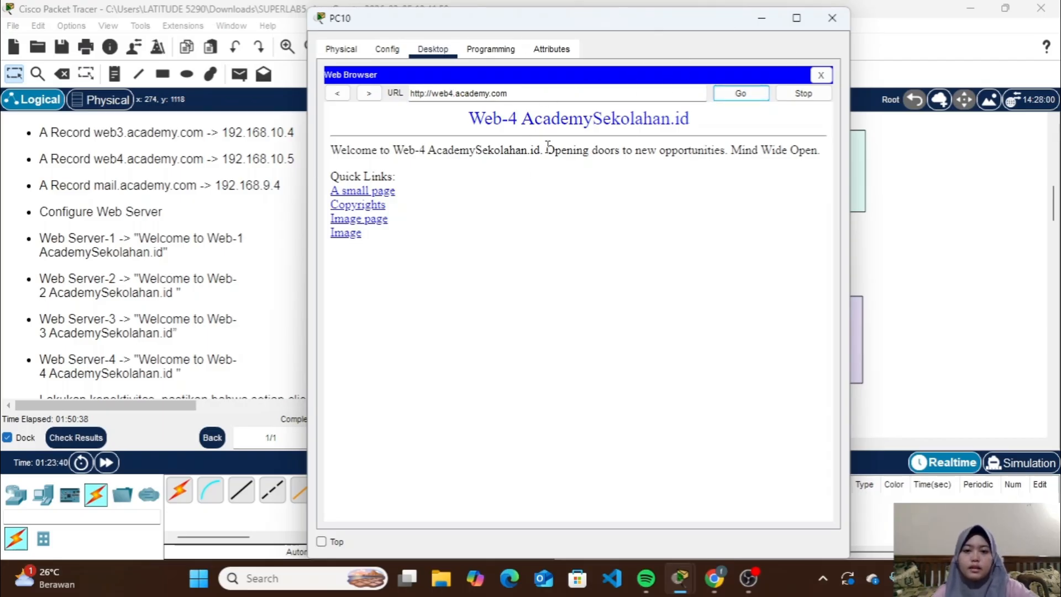
click(839, 28)
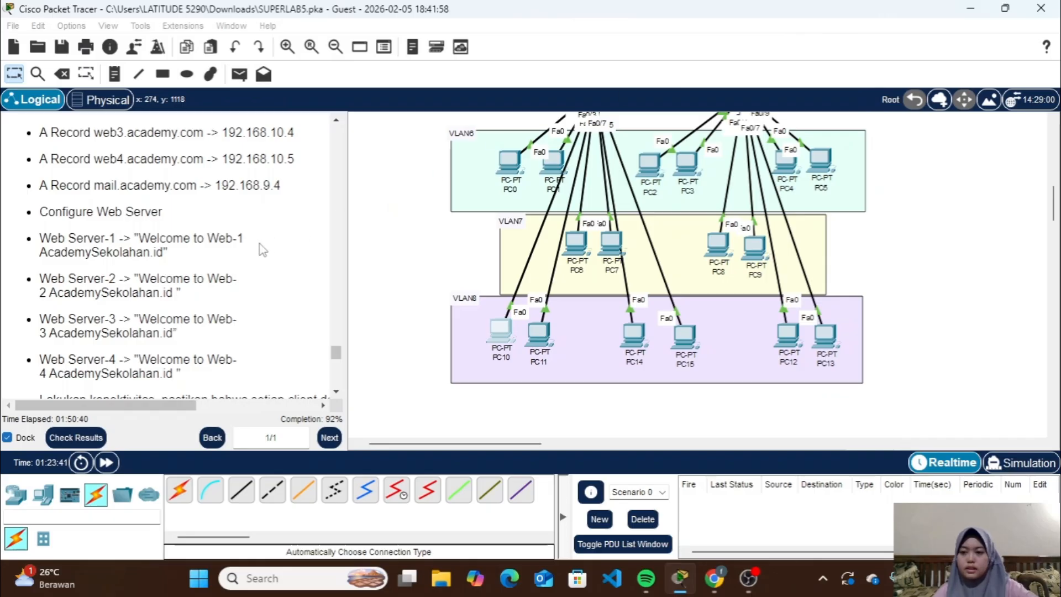
Set the domain name of the email service on VLAN9's Email Server to academy.com
scroll(260, 248, down, 3)
scroll(260, 250, down, 3)
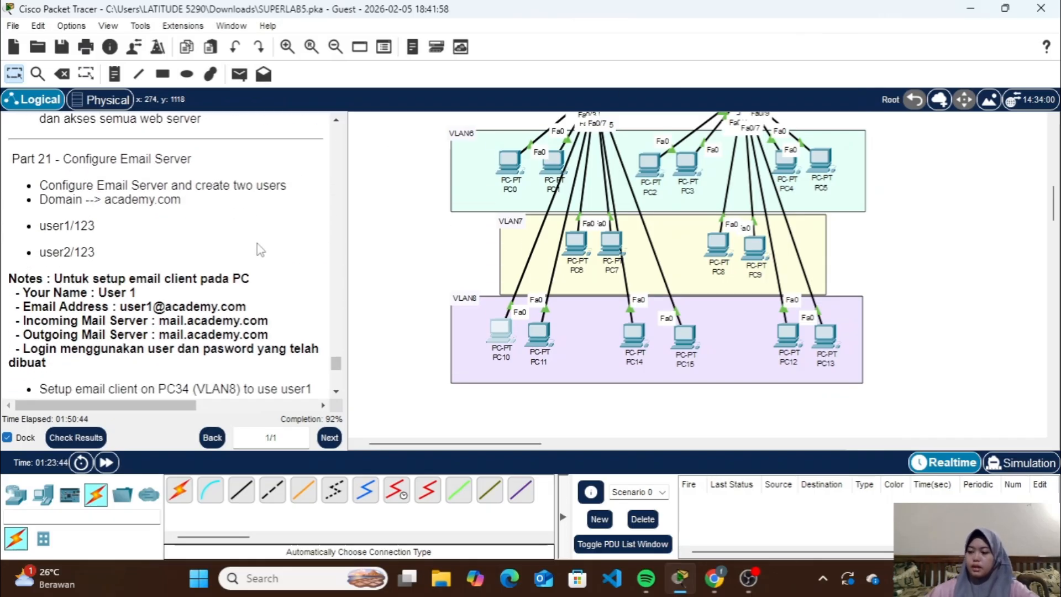
scroll(483, 267, left, 1)
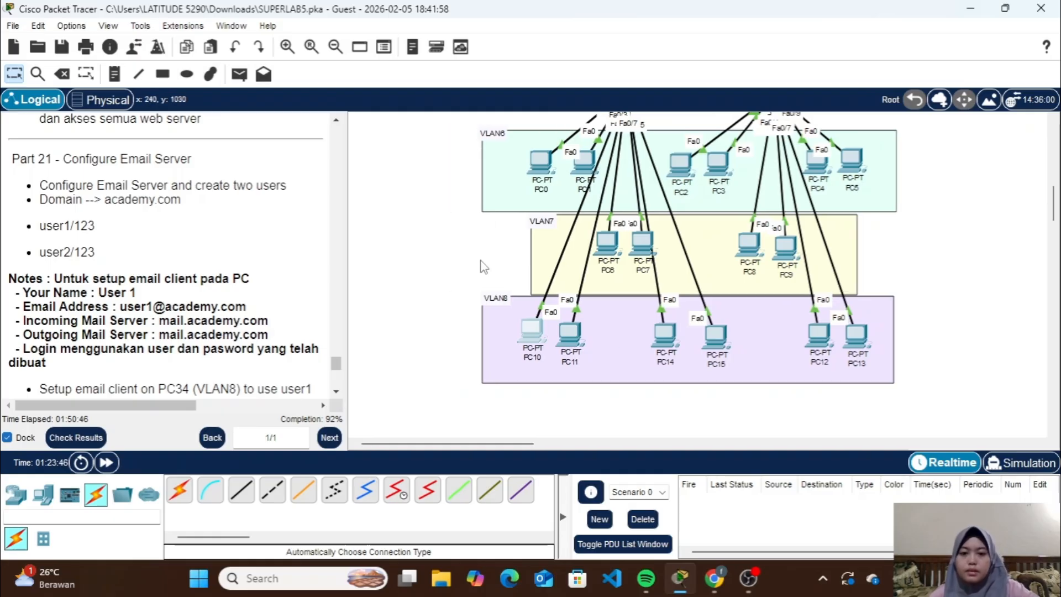
scroll(482, 266, right, 5)
scroll(481, 266, up, 3)
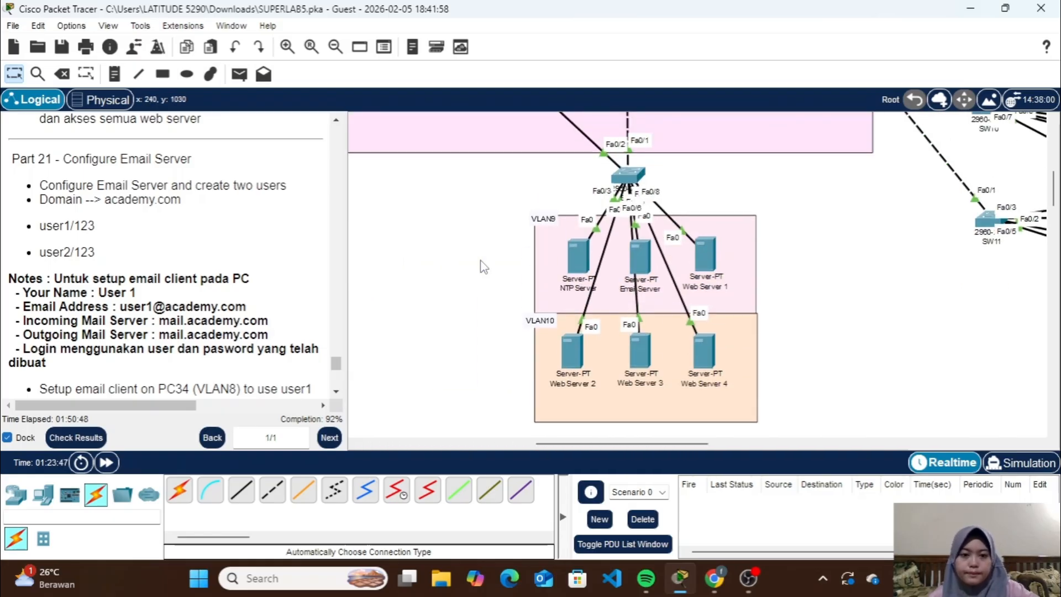
click(627, 257)
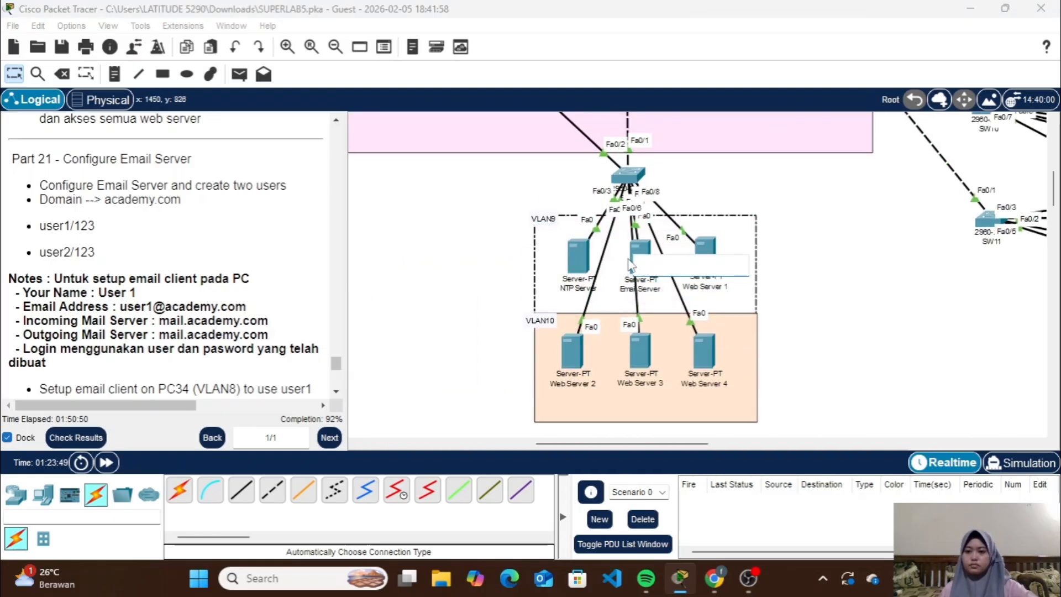
click(810, 253)
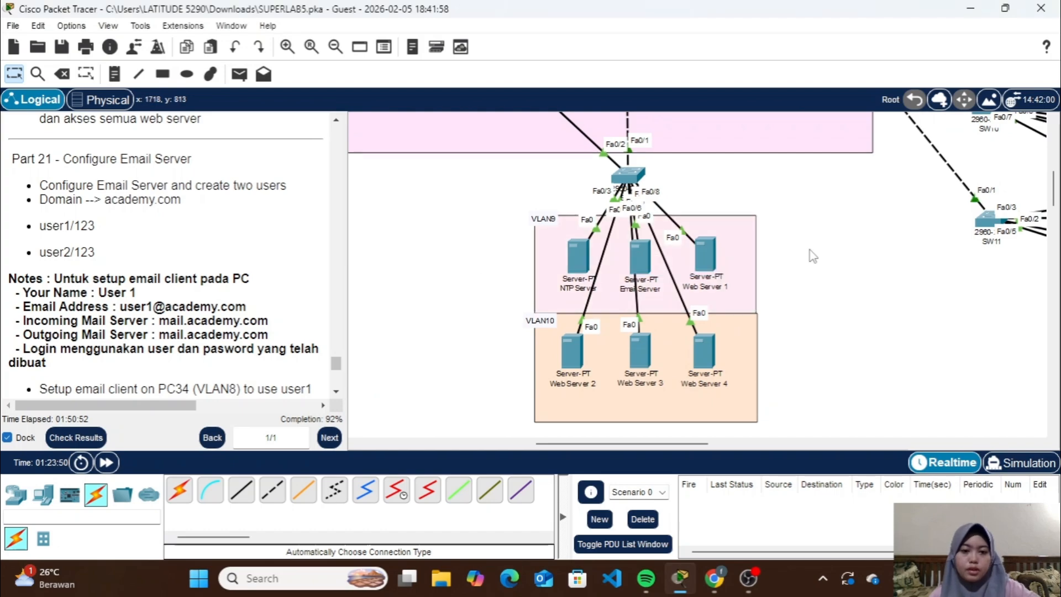
click(635, 263)
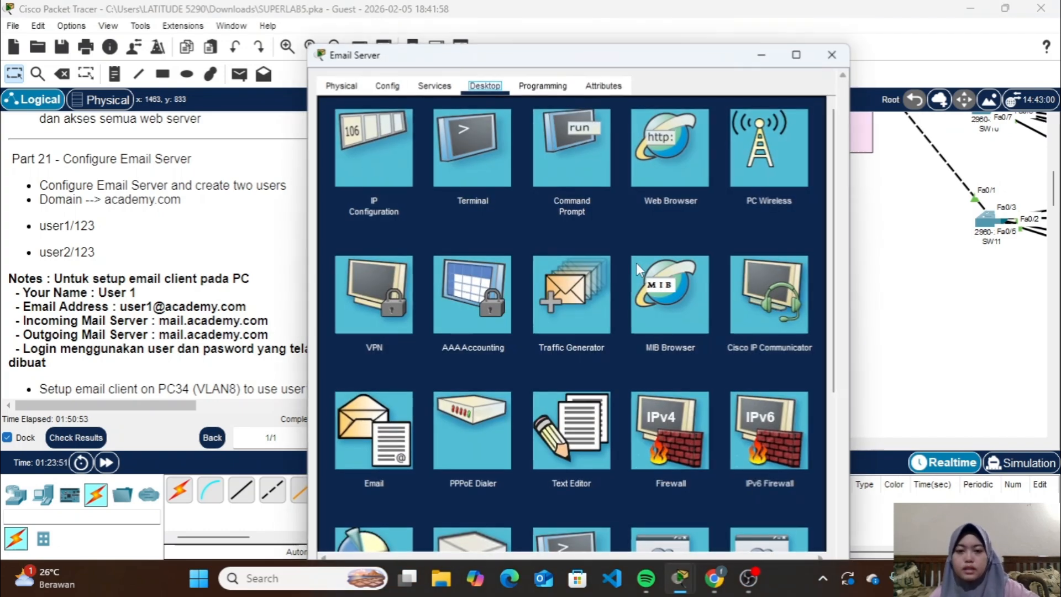
click(434, 86)
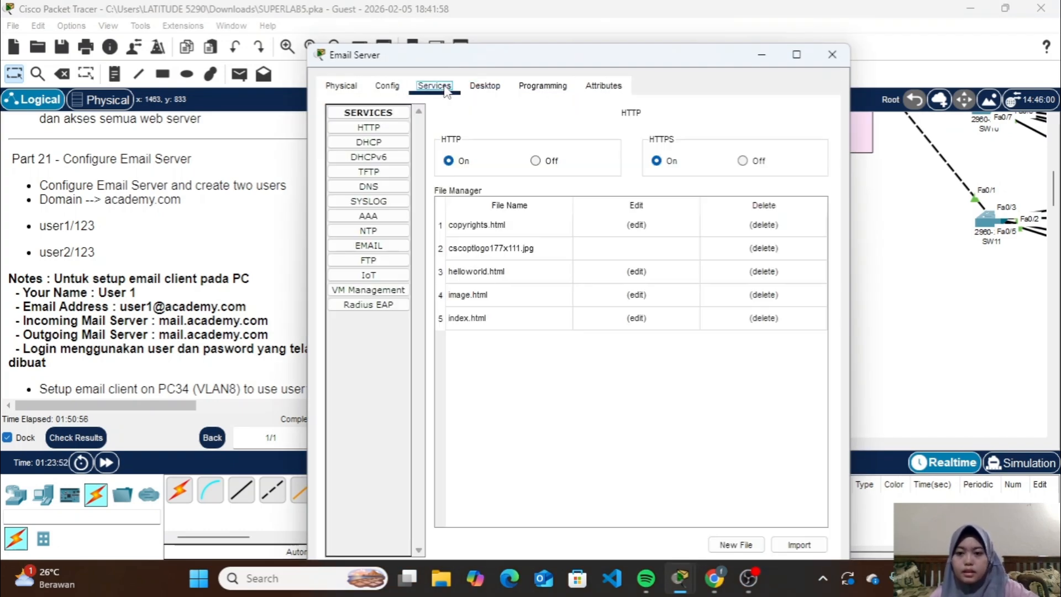
click(386, 248)
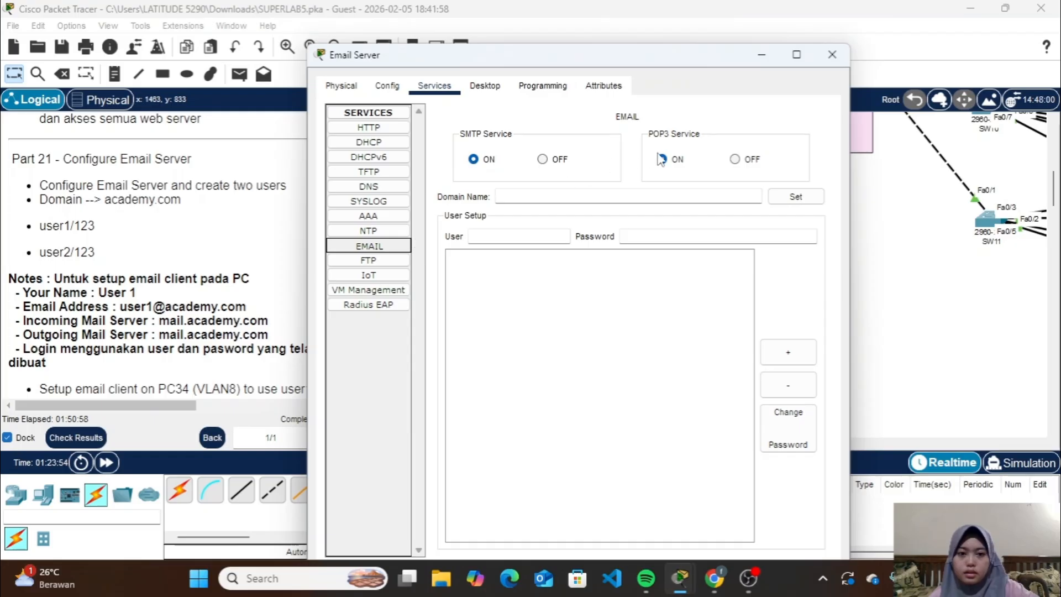
click(518, 197)
text(academy.com)
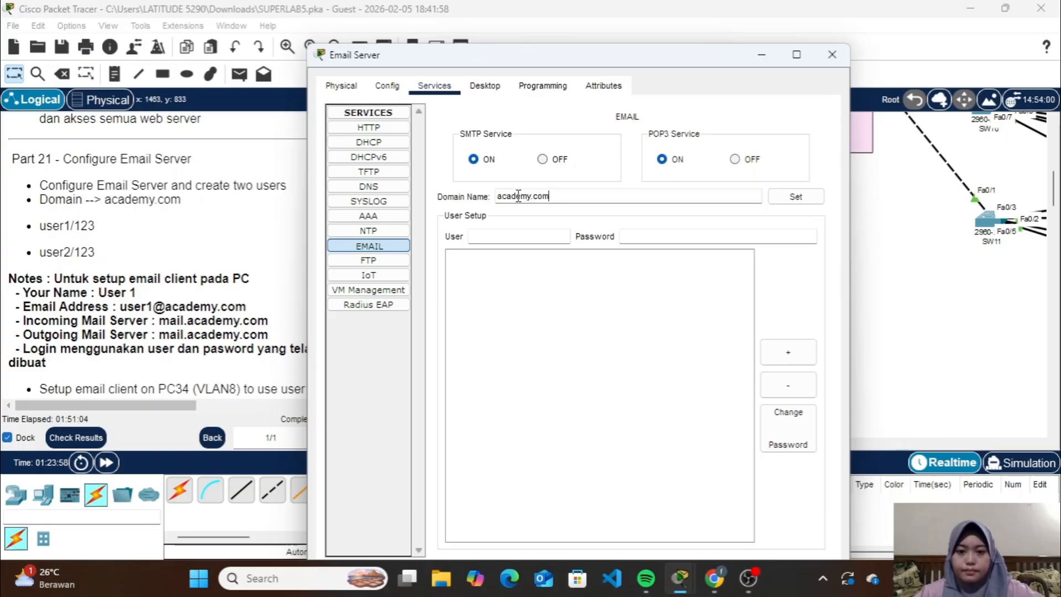
click(817, 197)
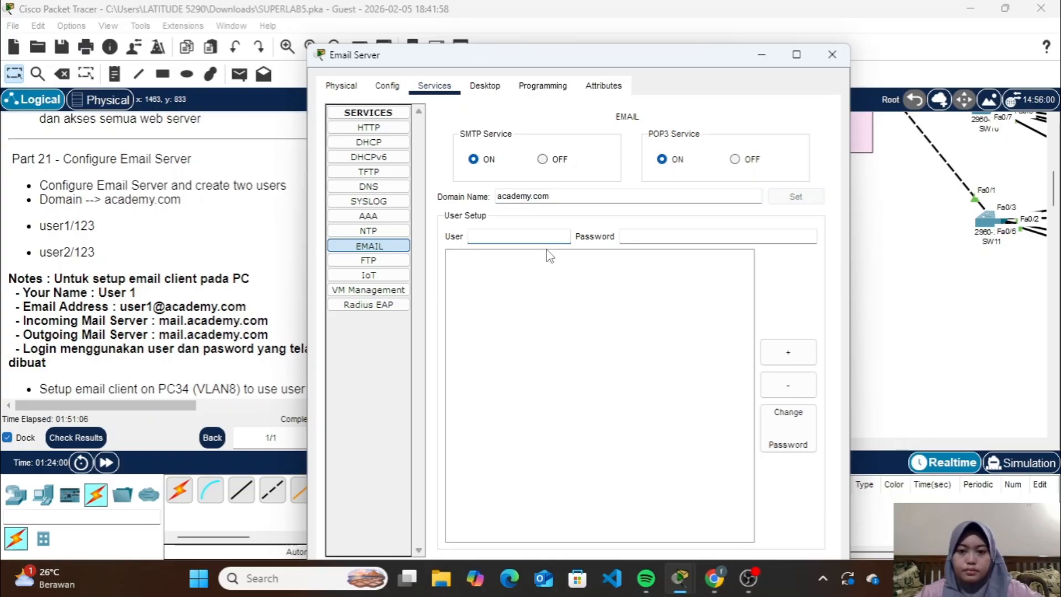
Add the mail account user1 to the Email Server with the account password given in the lab instructions
text(user1)
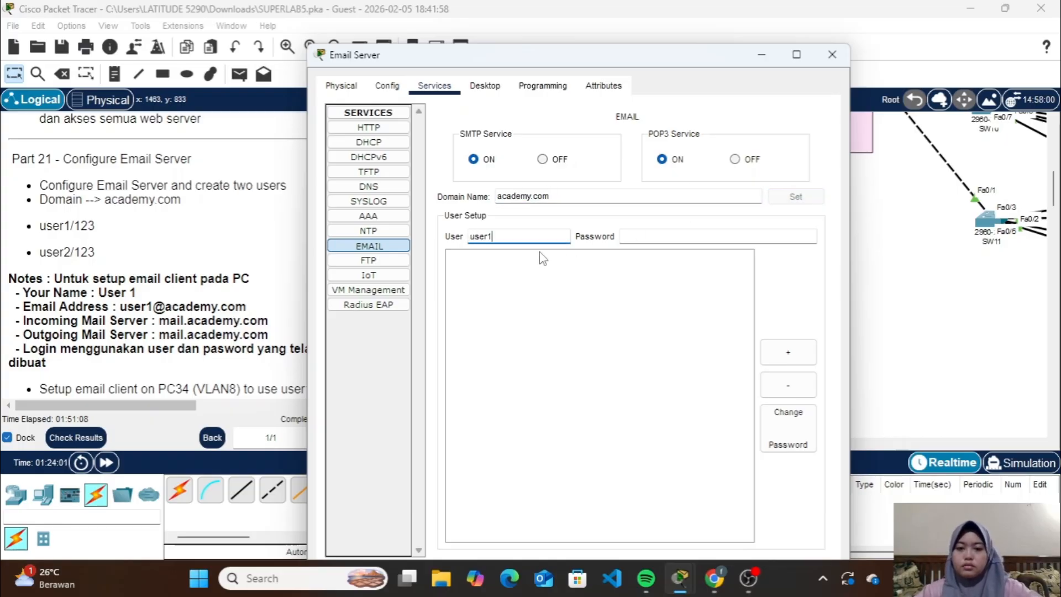
click(637, 235)
text(123)
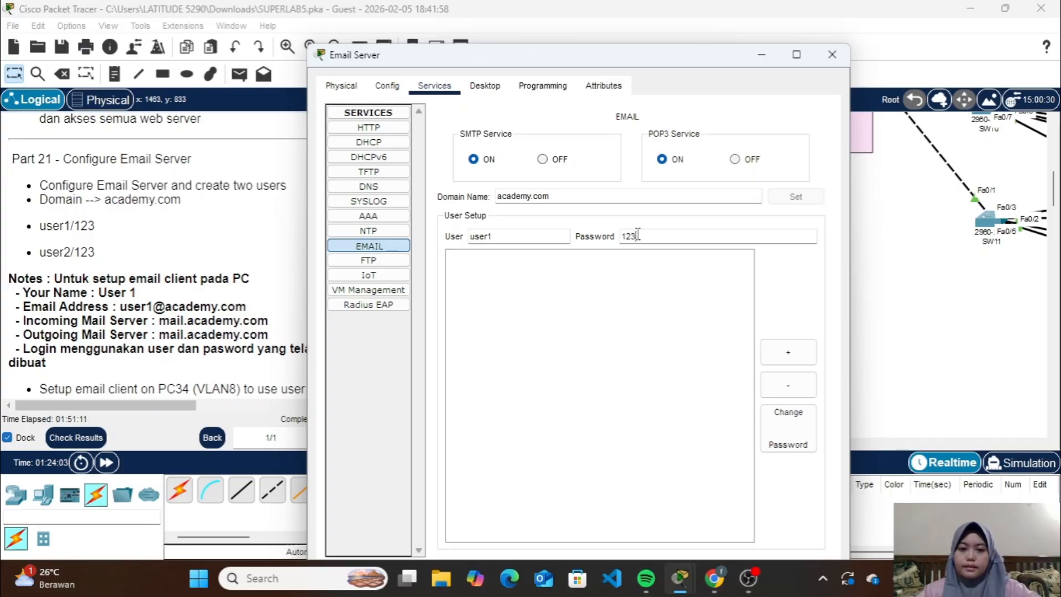
click(798, 355)
Add a second mail account, user2, to the Email Server with the account password given in the lab instructions
click(536, 234)
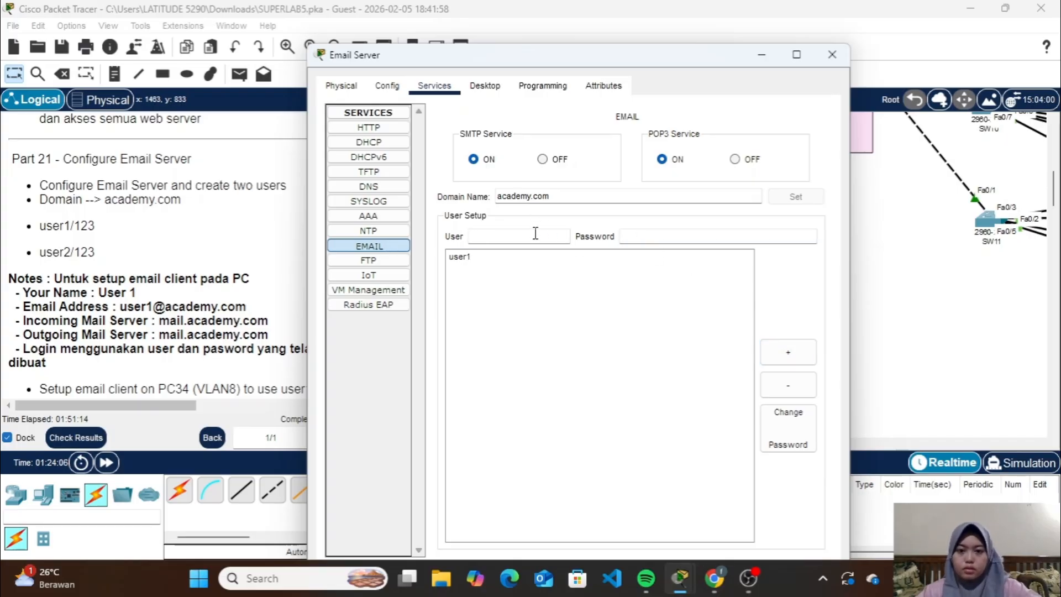
text(user2)
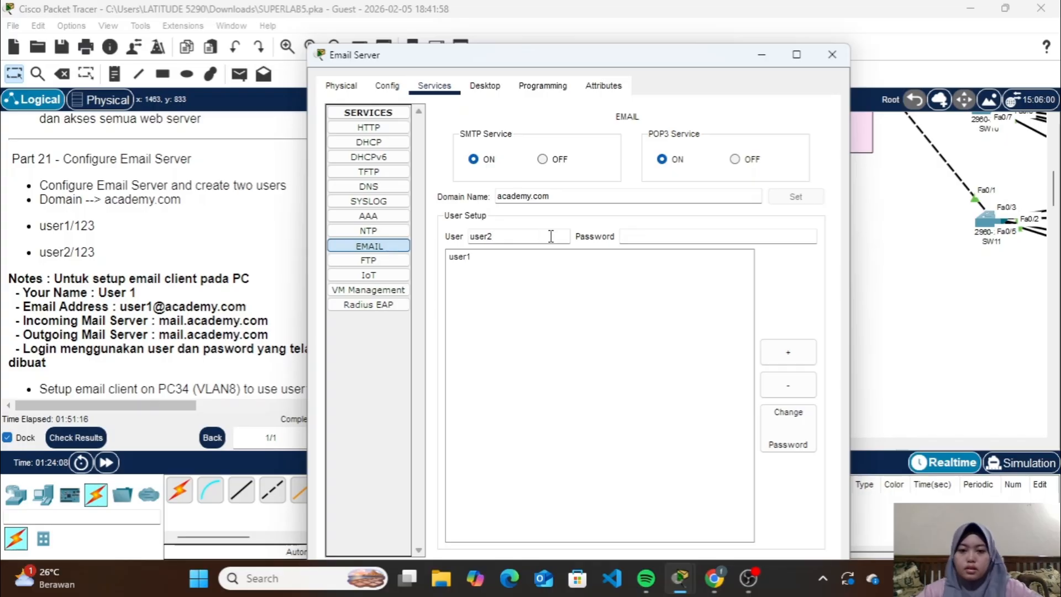
click(631, 236)
text(123)
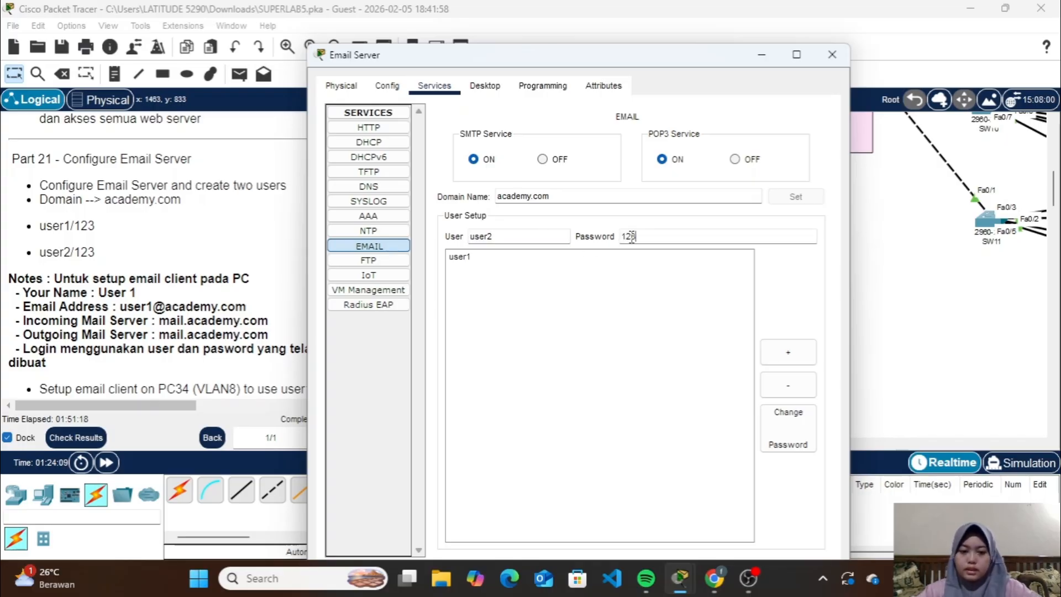
click(803, 353)
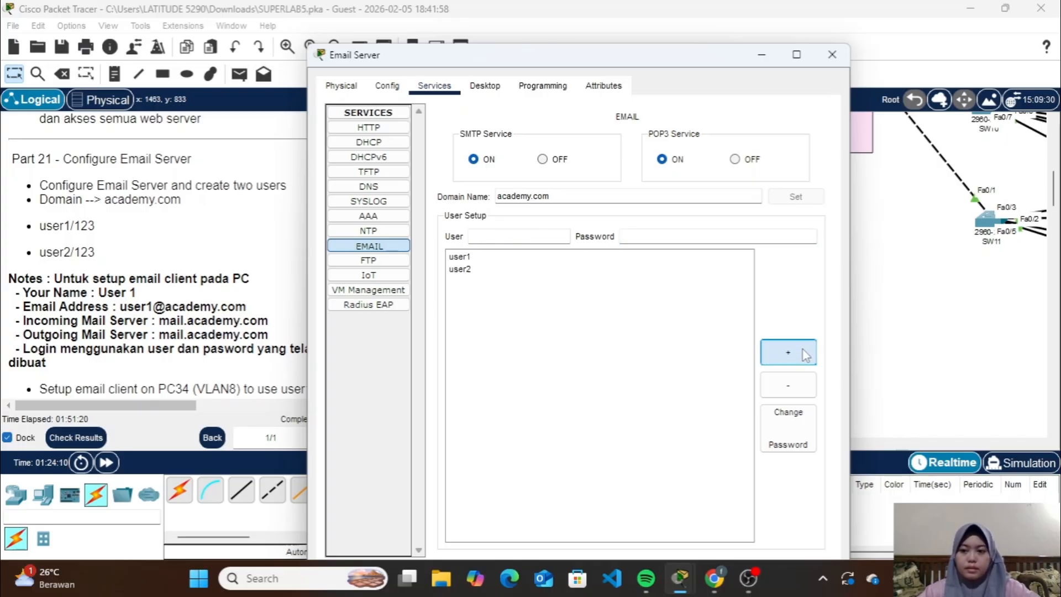
Close the Email Server's window and, in PC34's mail configuration, enter user1 as the name and fill in user1's e-mail address
click(831, 54)
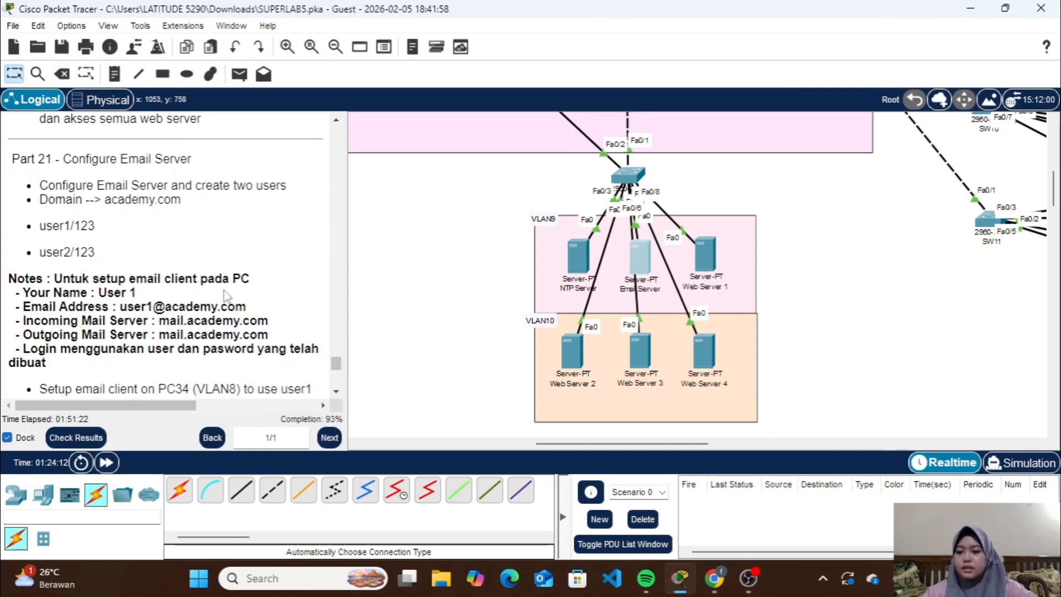
scroll(227, 290, down, 3)
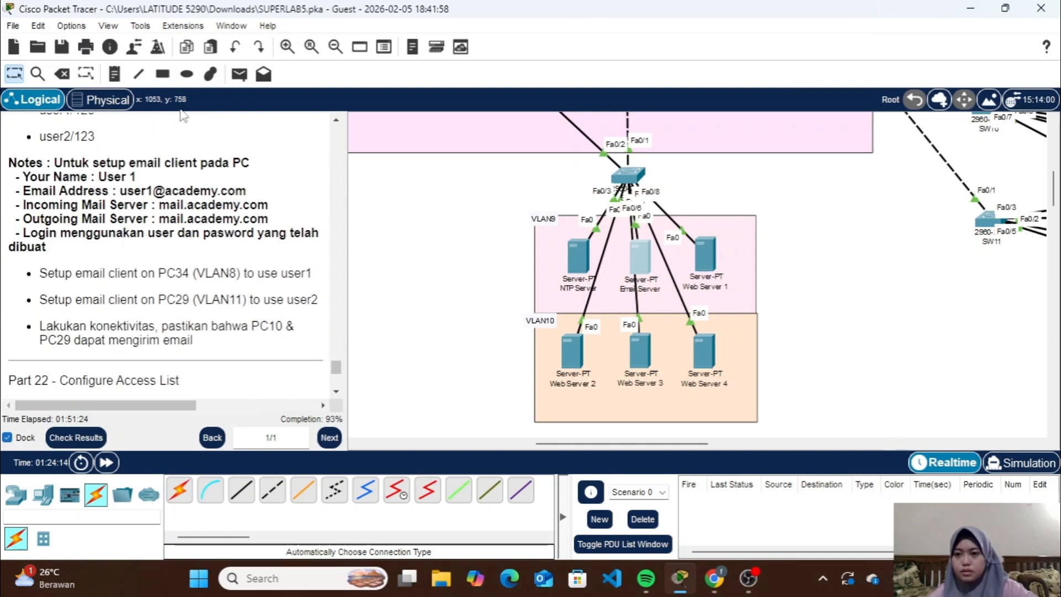
scroll(878, 257, right, 8)
scroll(878, 257, up, 4)
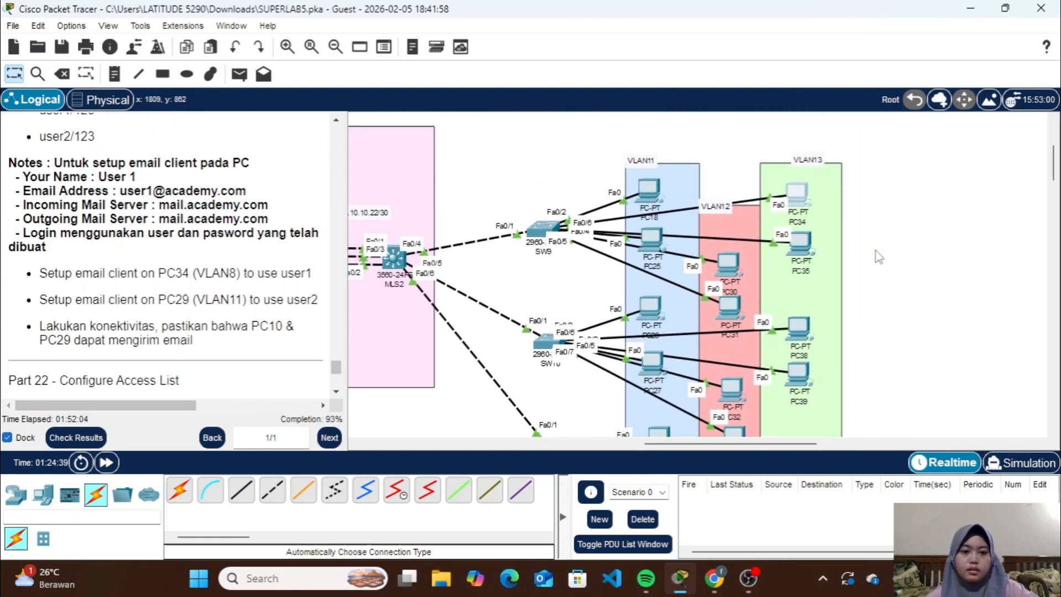
click(800, 205)
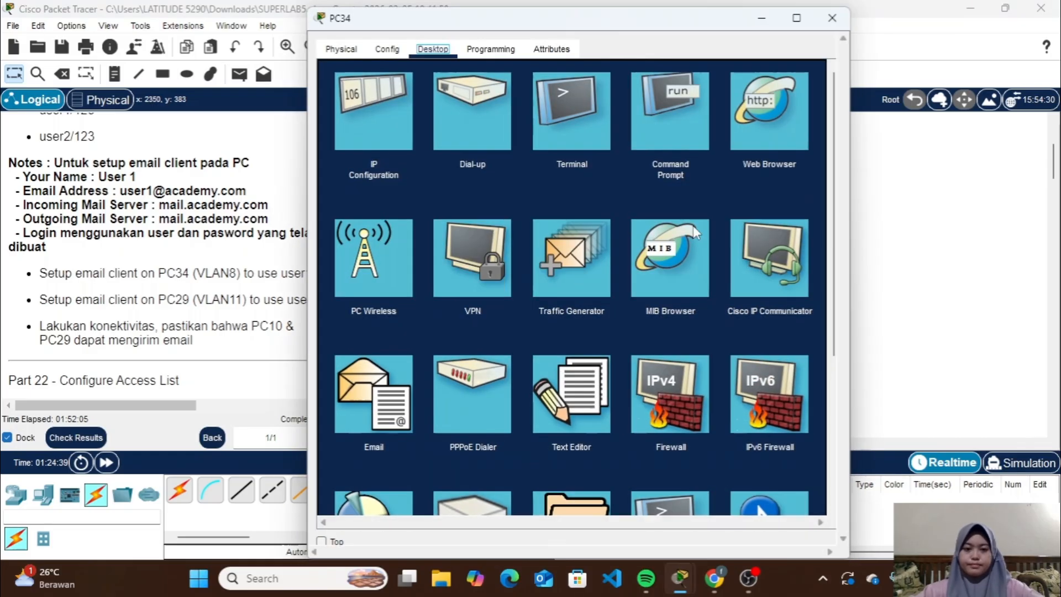
click(386, 407)
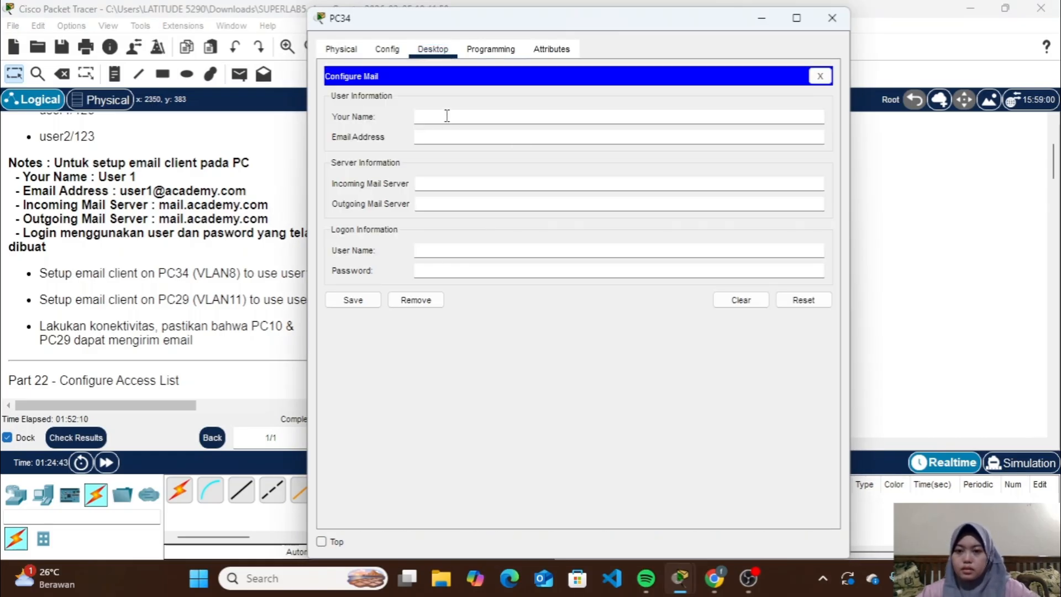
click(447, 116)
text(user1)
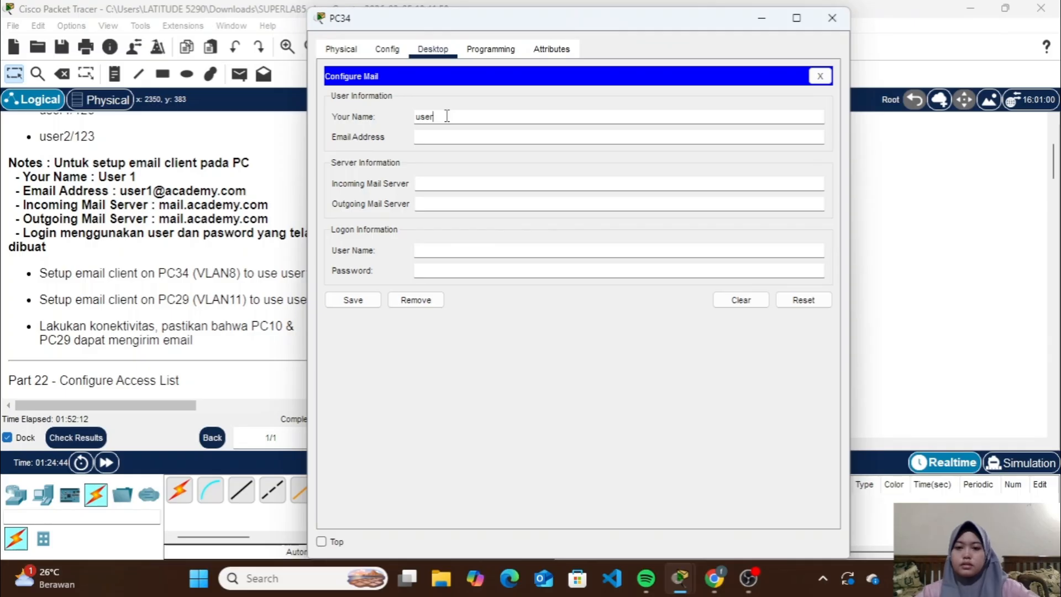
click(464, 138)
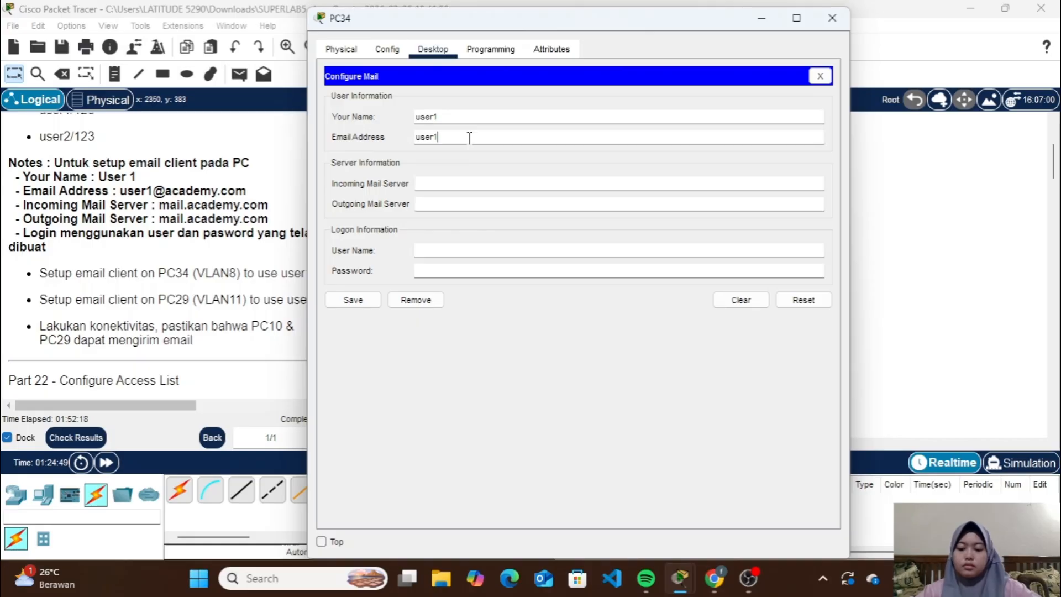
text(user1@aca)
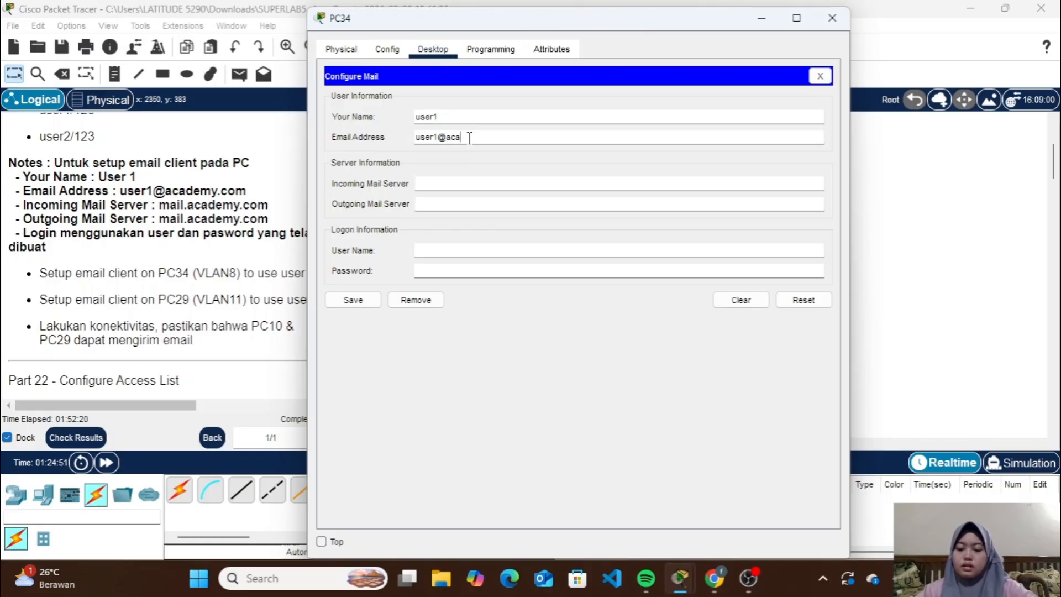
text(demy.com)
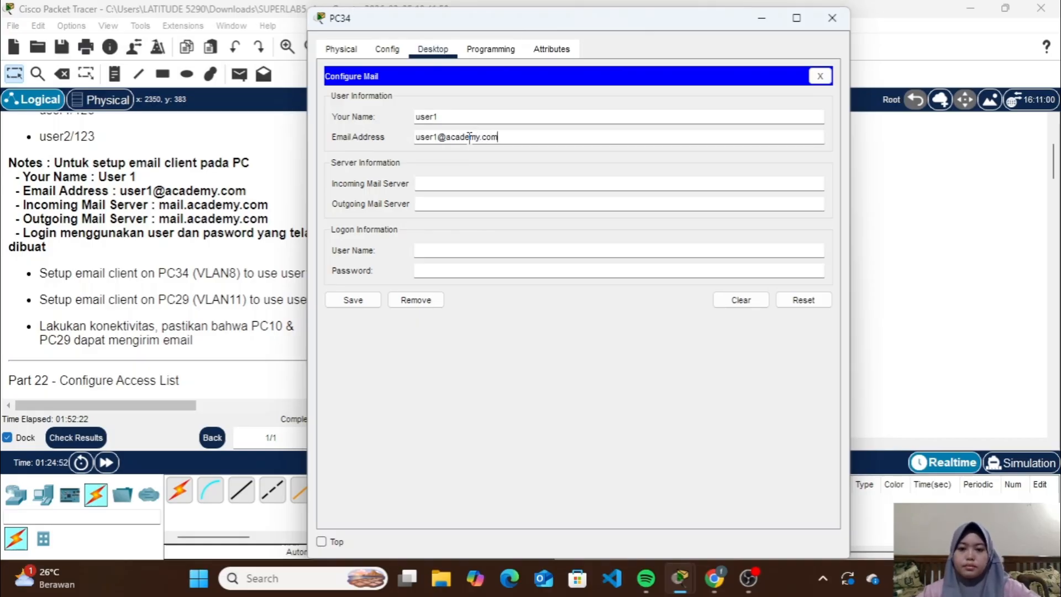
Set both the incoming and outgoing mail servers of PC34's email client to mail.academy.com
click(486, 183)
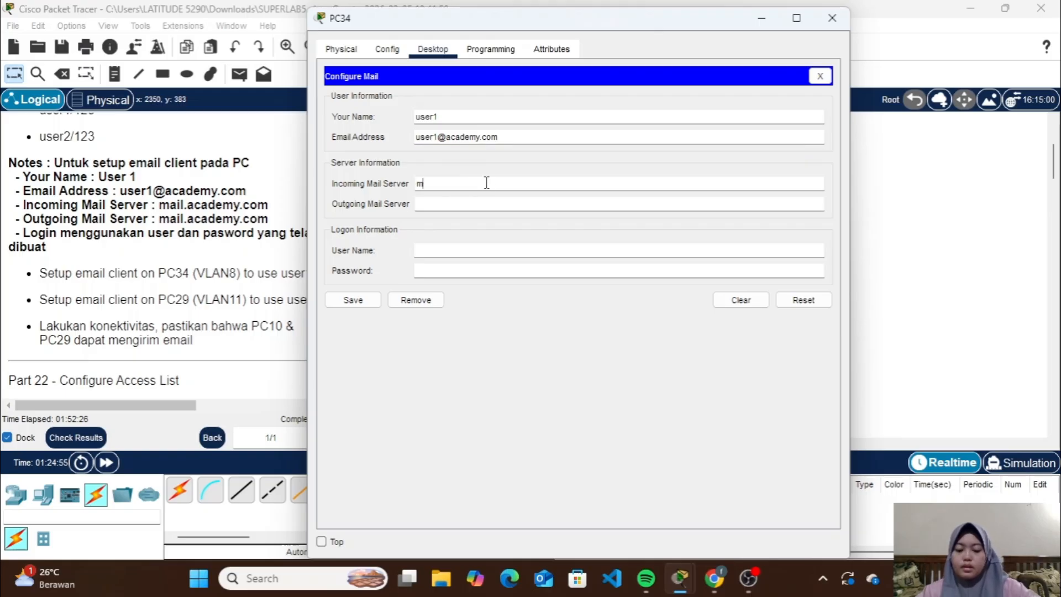
text(mail.academy.com)
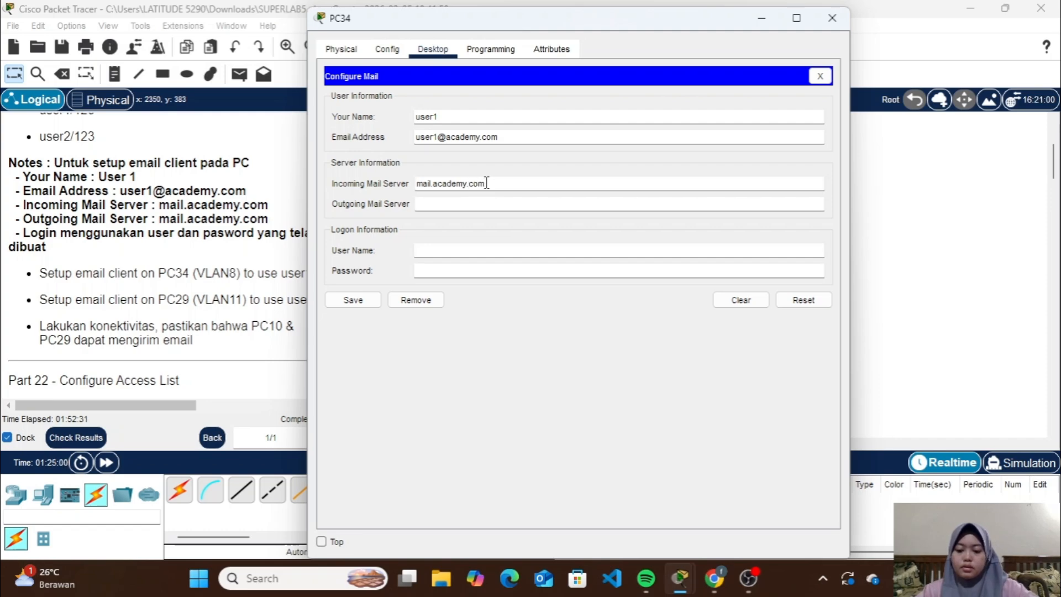
key(ctrl+a)
key(ctrl+c)
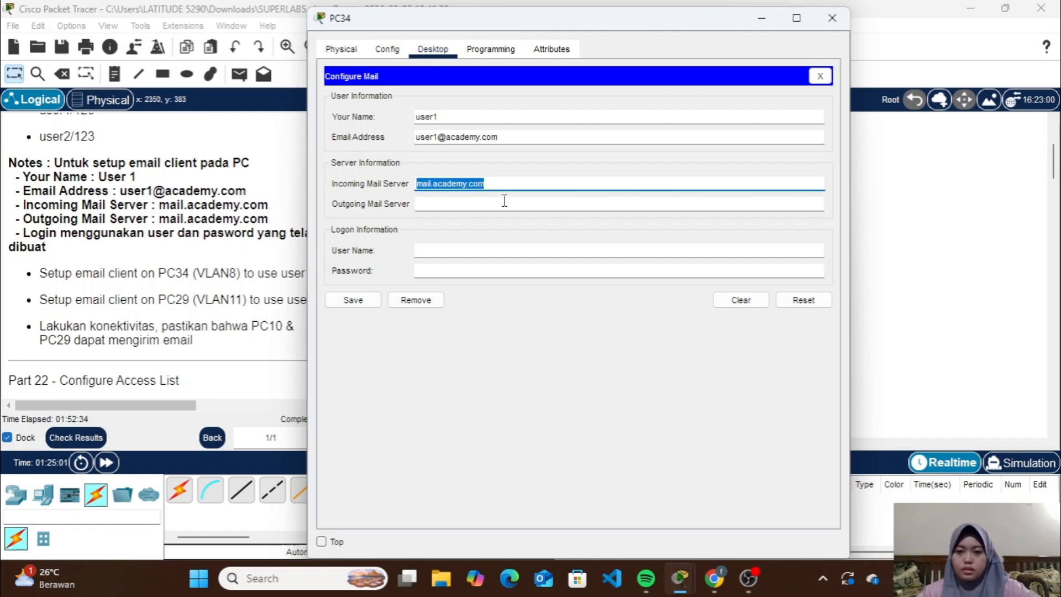
click(505, 203)
key(ctrl+v)
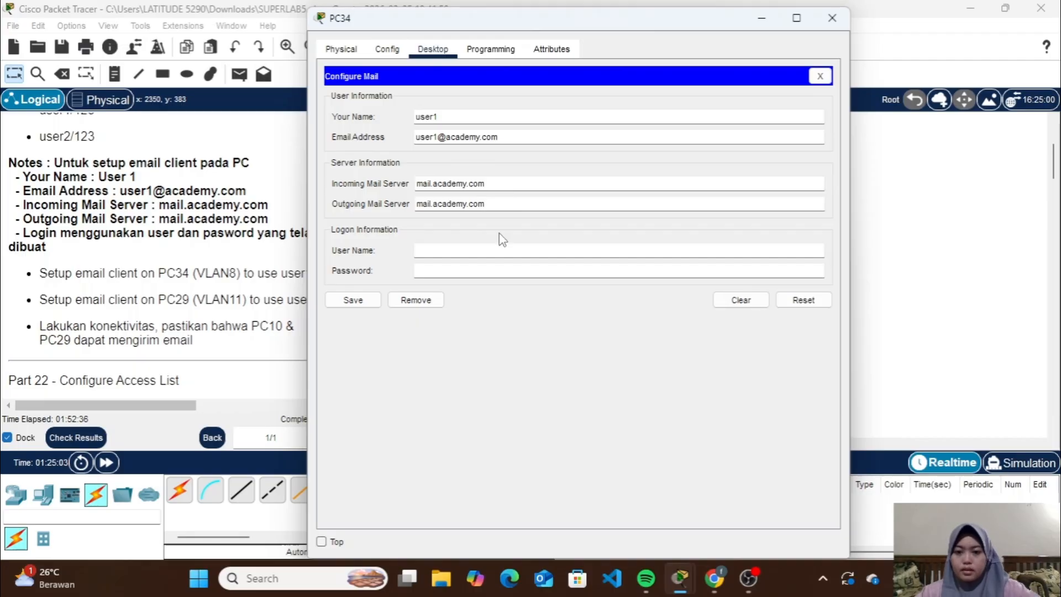
Enter the logon user name user1 and the account password on PC34, save the mail configuration and close PC34's window
click(501, 252)
text(user1)
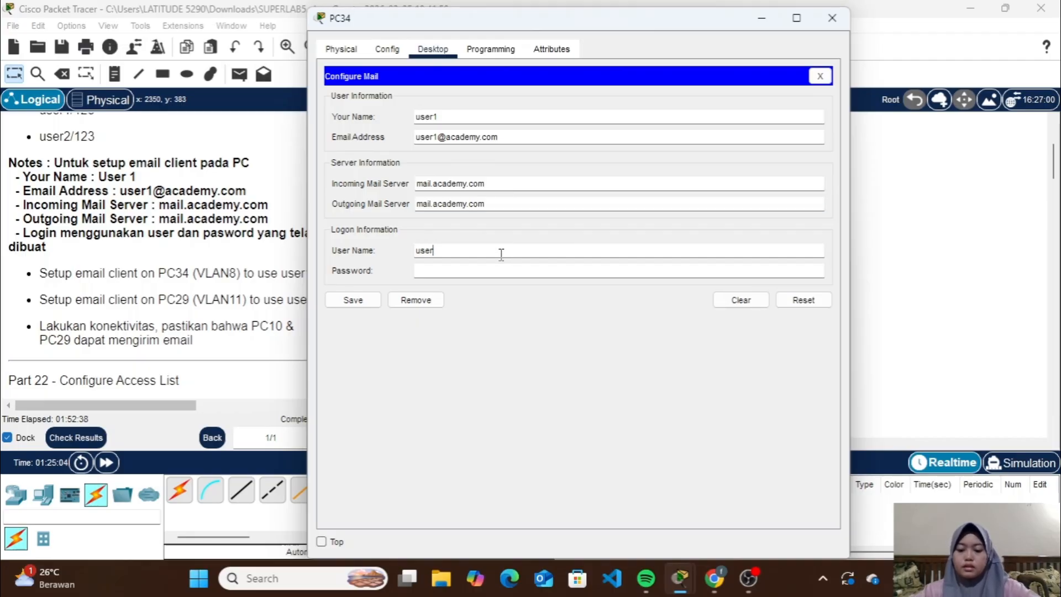
click(502, 278)
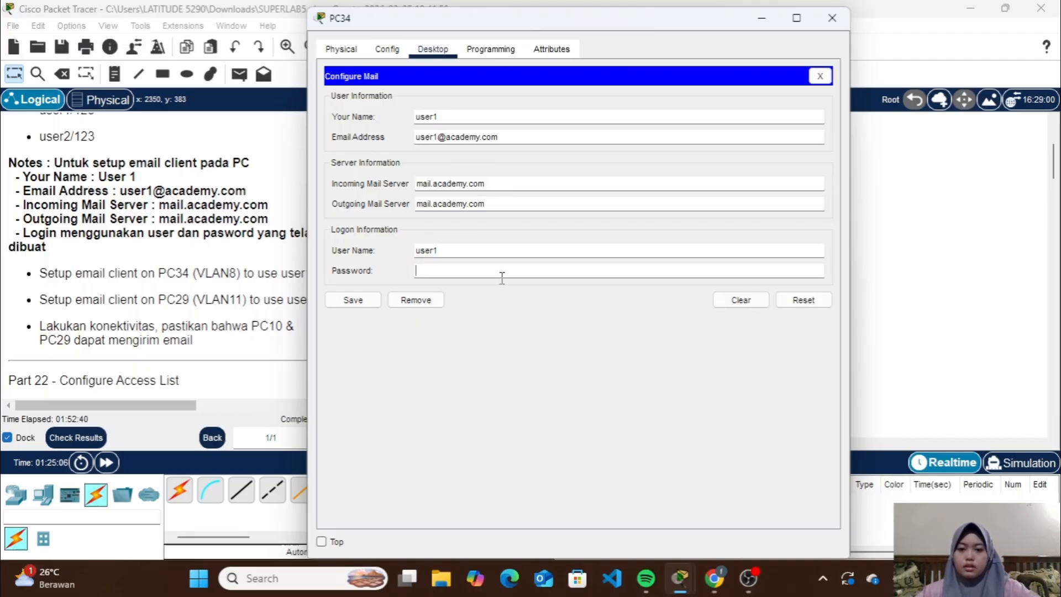
text(123)
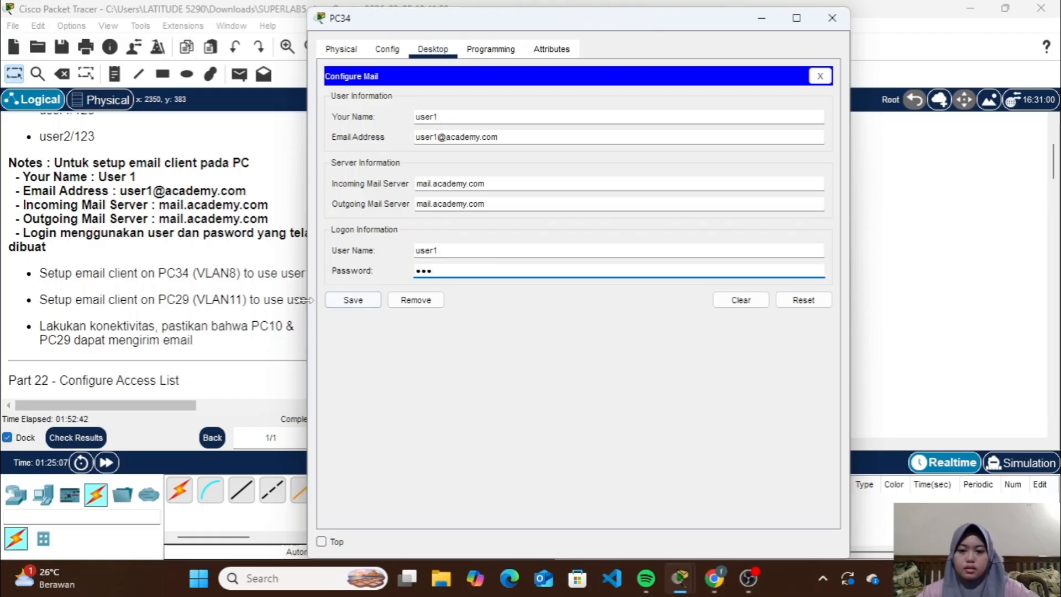
click(352, 300)
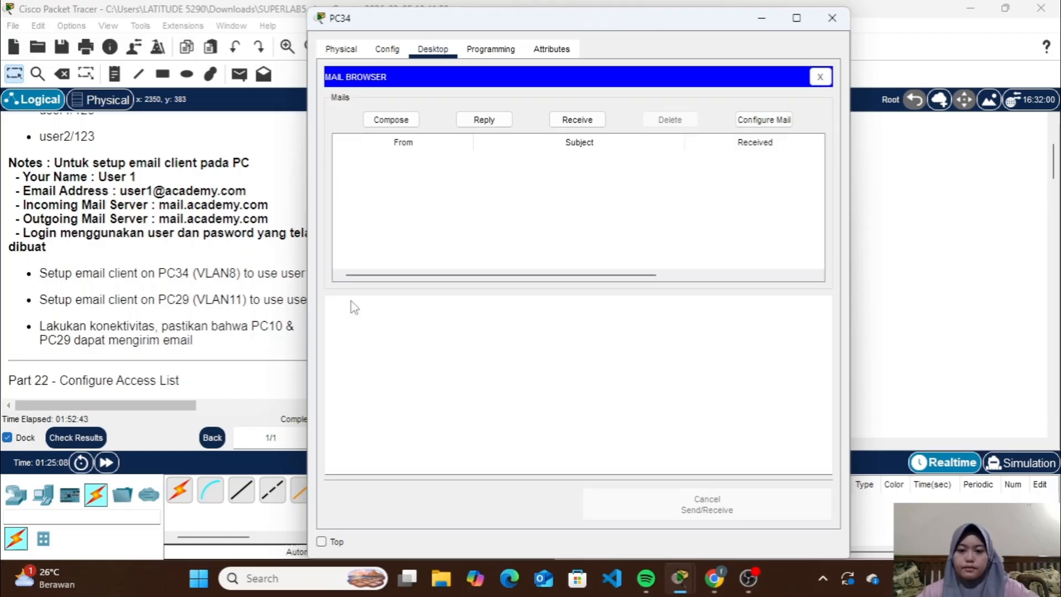
click(832, 18)
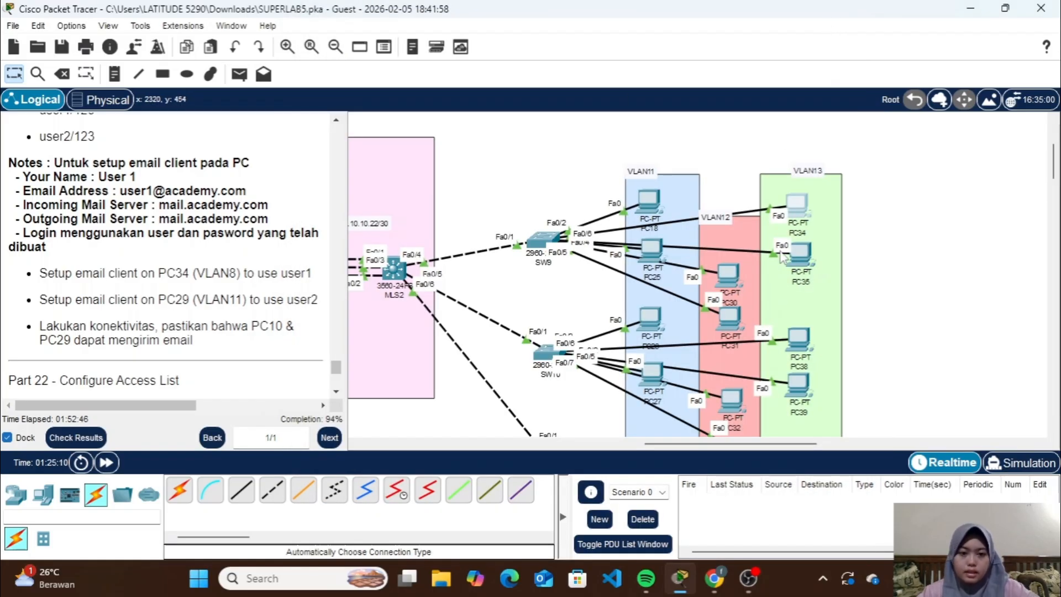
Switch PC29 in VLAN11 to DHCP addressing for its IPv4 configuration and close the IP settings
scroll(782, 256, down, 4)
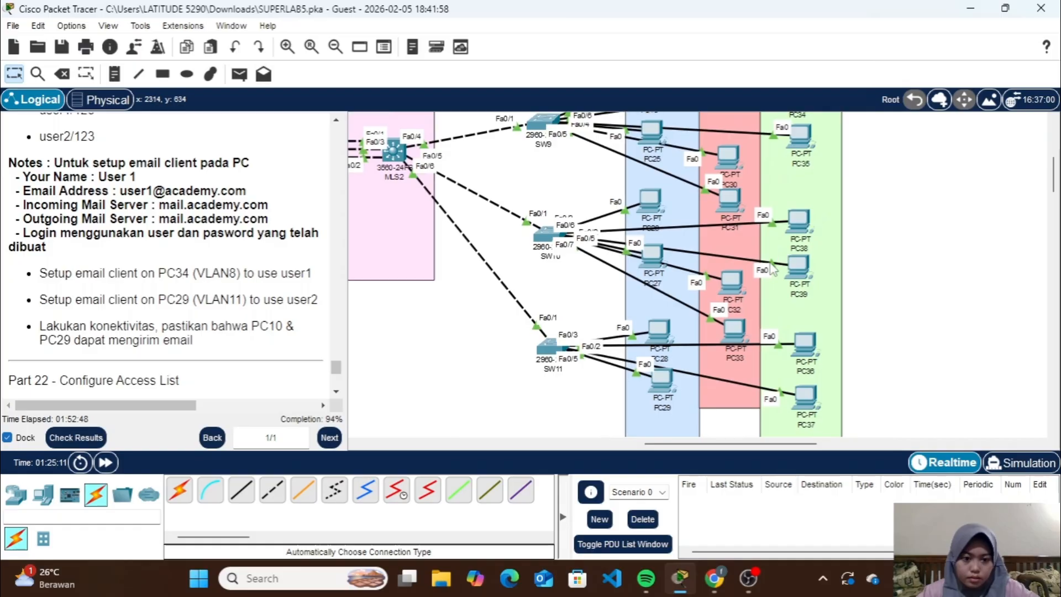
click(660, 388)
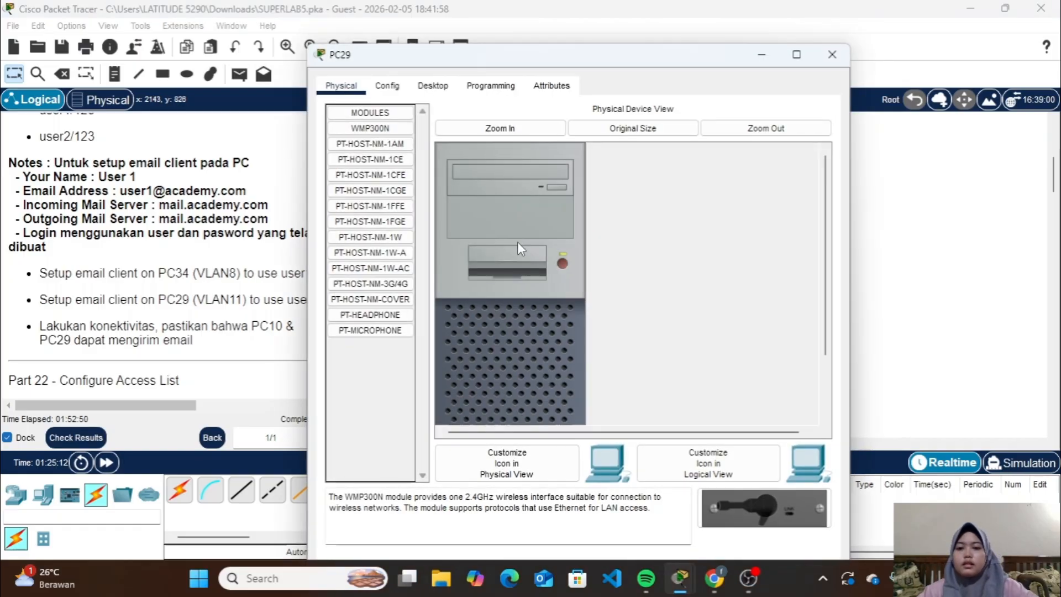
click(425, 93)
click(373, 146)
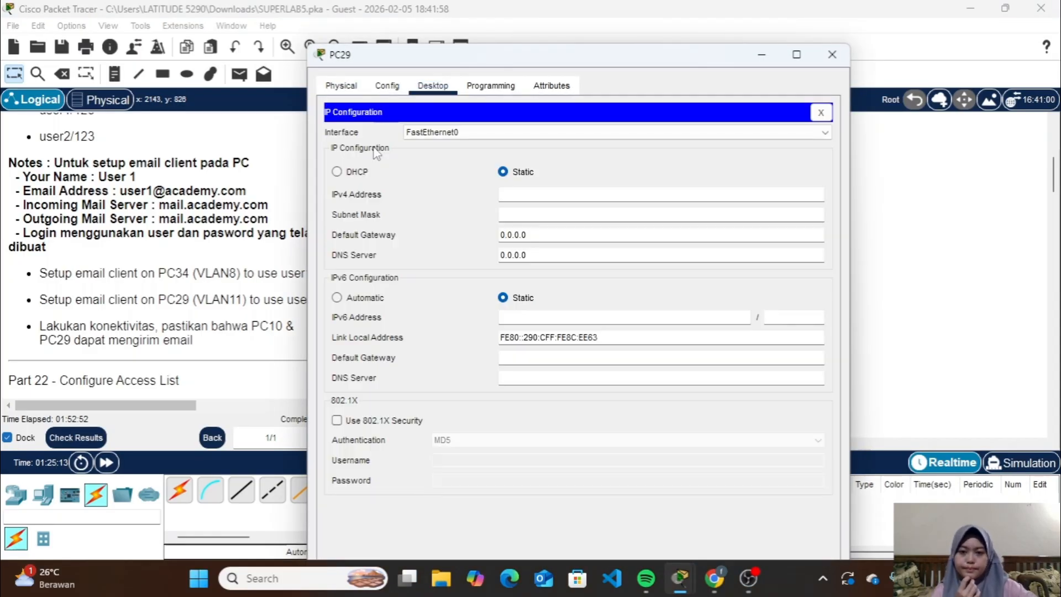
click(343, 173)
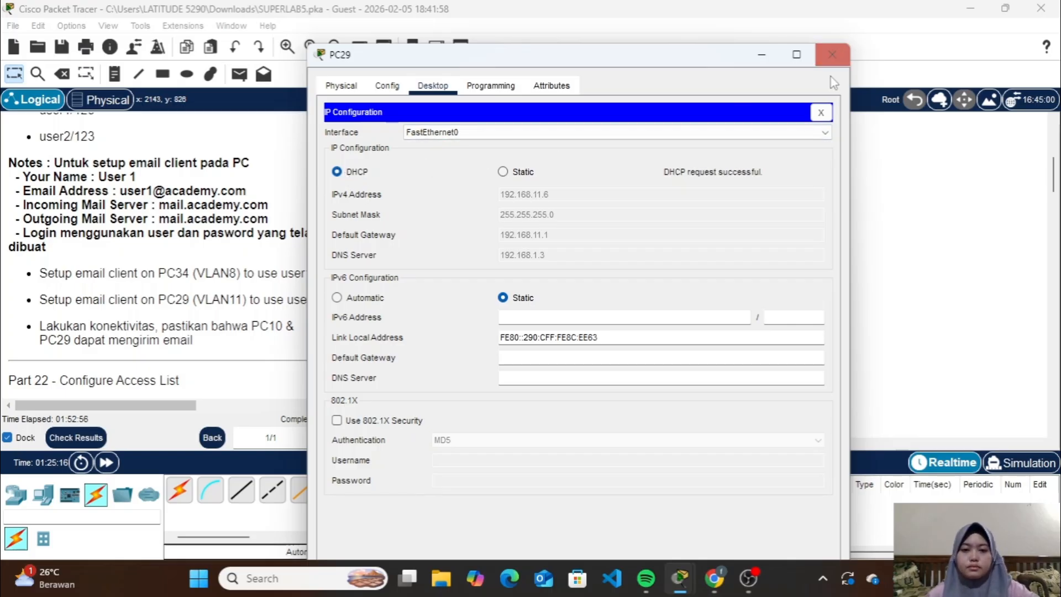
click(820, 112)
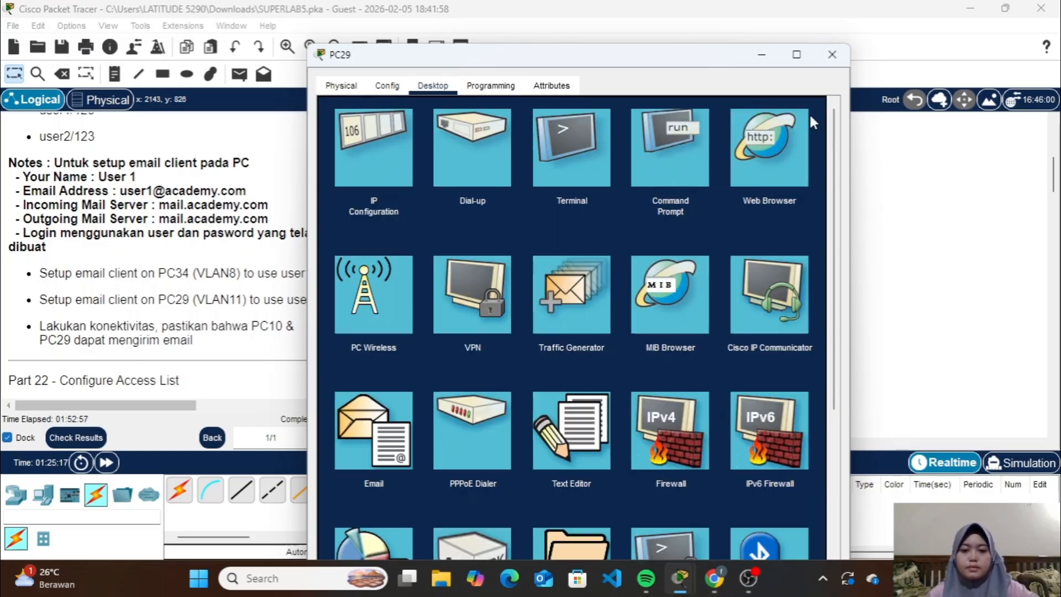
In PC29's mail configuration, enter user2 as the name and fill in user2's e-mail address
click(388, 396)
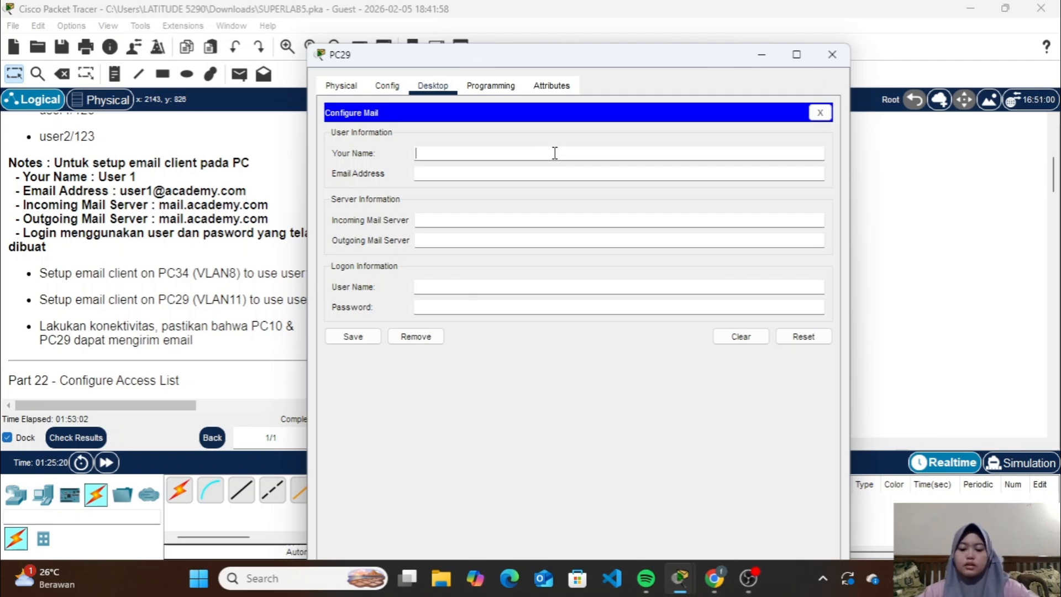
text(user2)
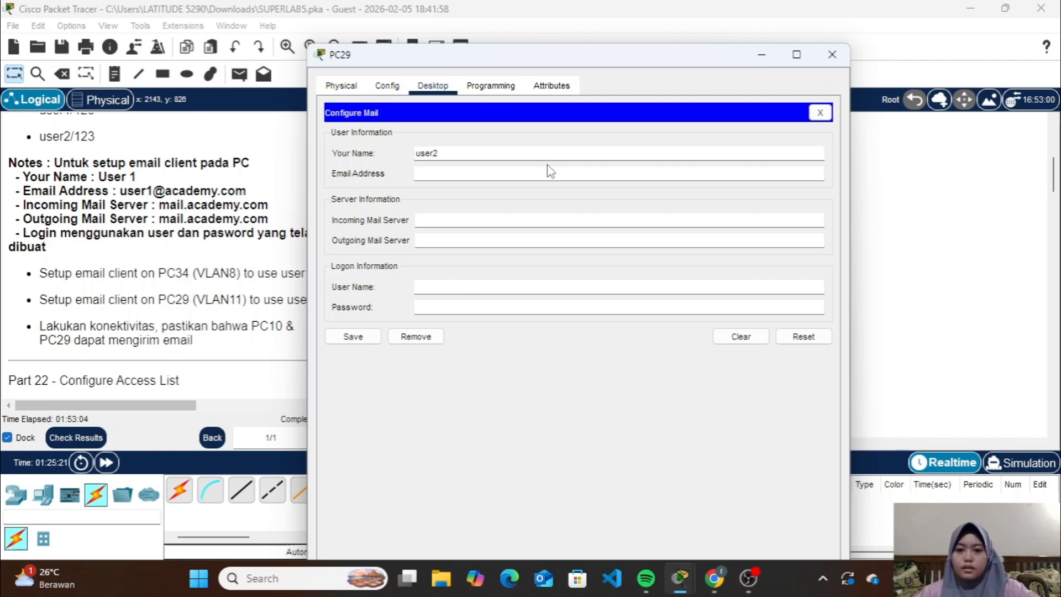
click(541, 177)
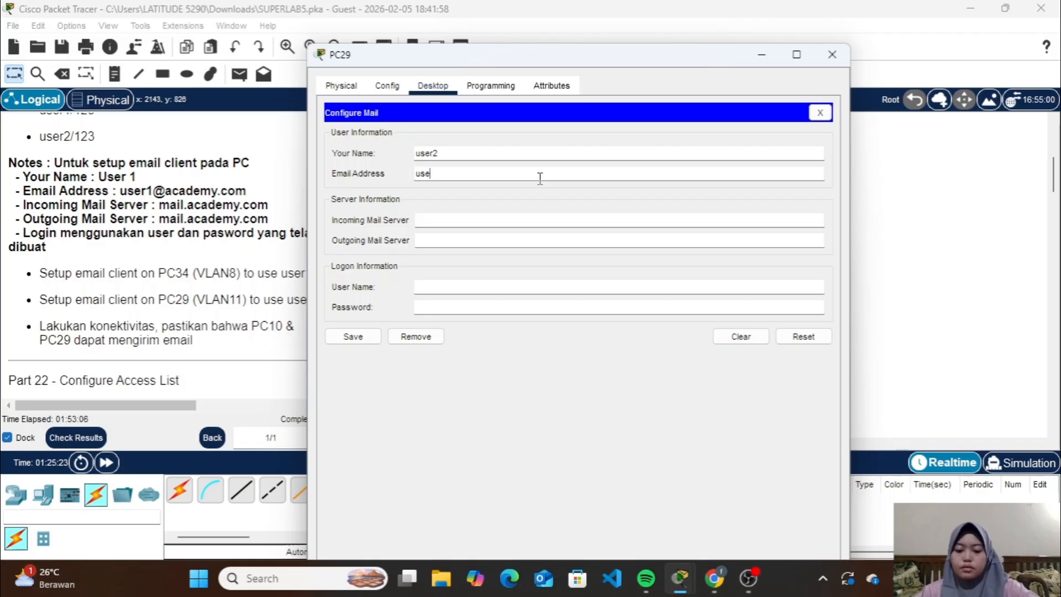
text(user2@a)
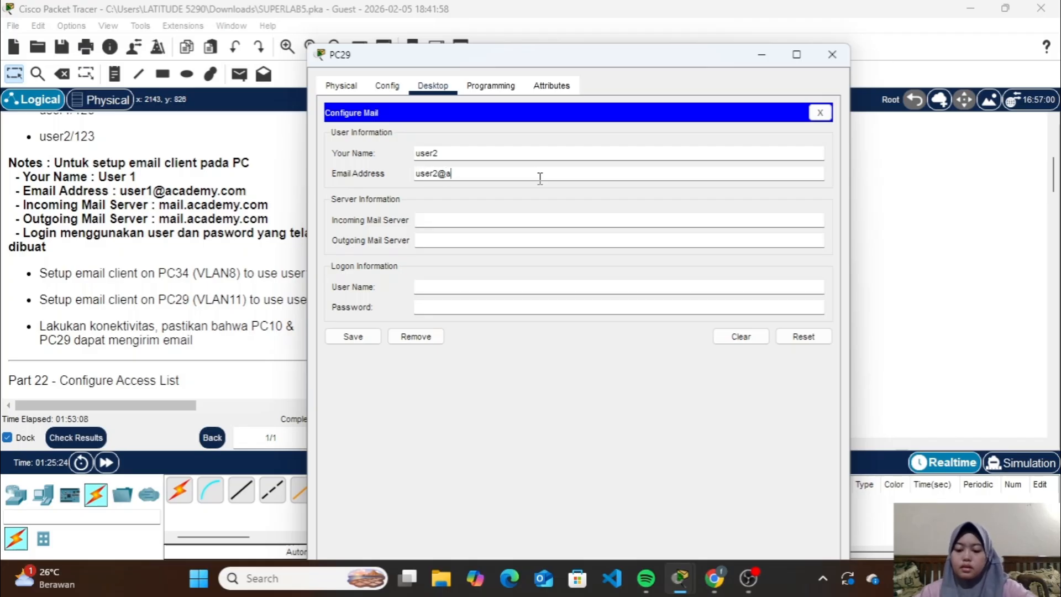
text(cademy.com)
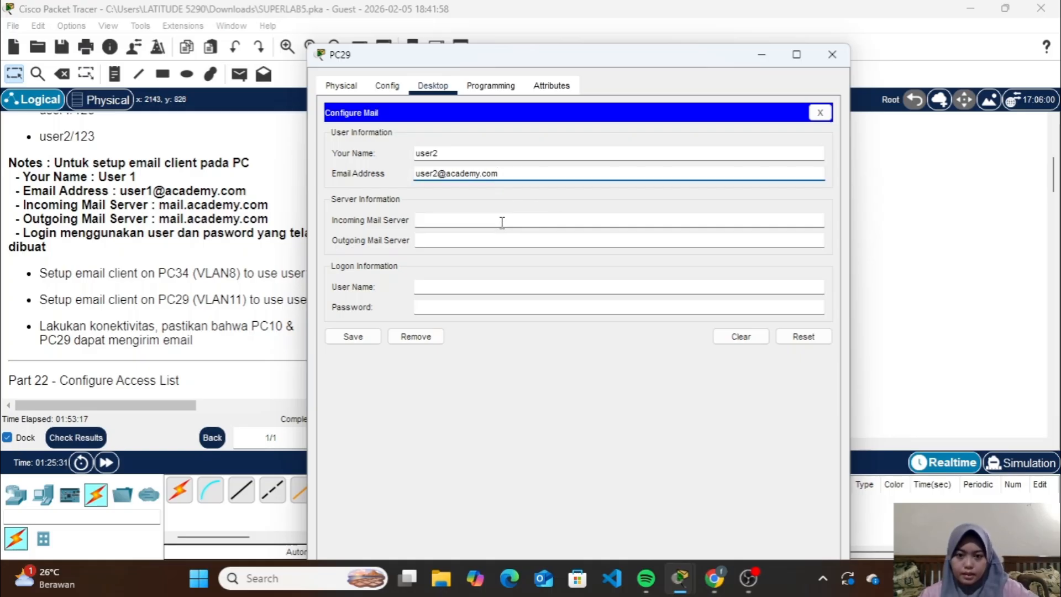
Set both the incoming and outgoing mail servers of PC29's email client to mail.academy.com
click(501, 220)
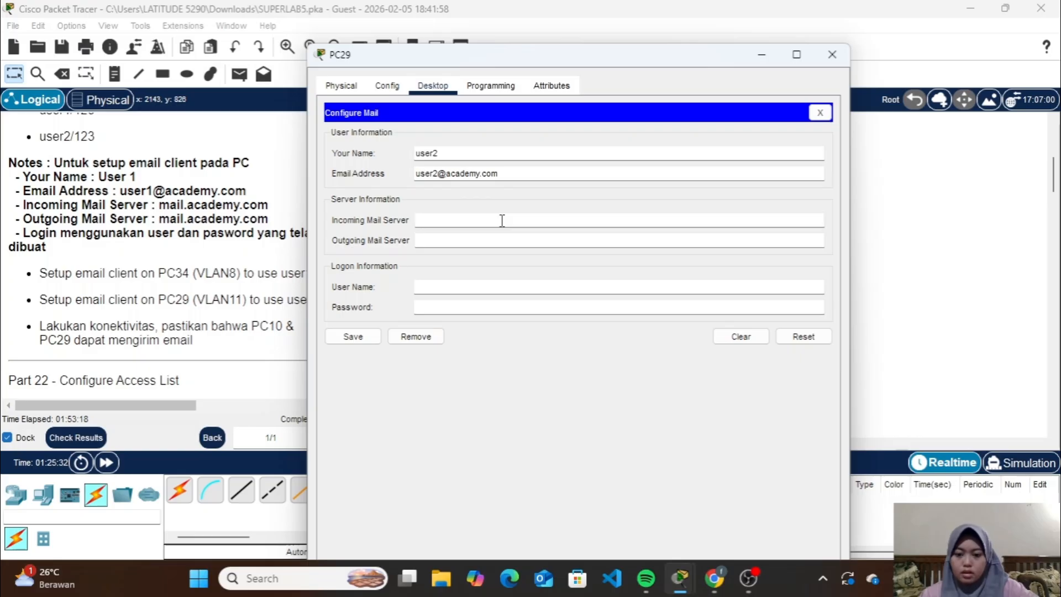
text(mail.academy.com)
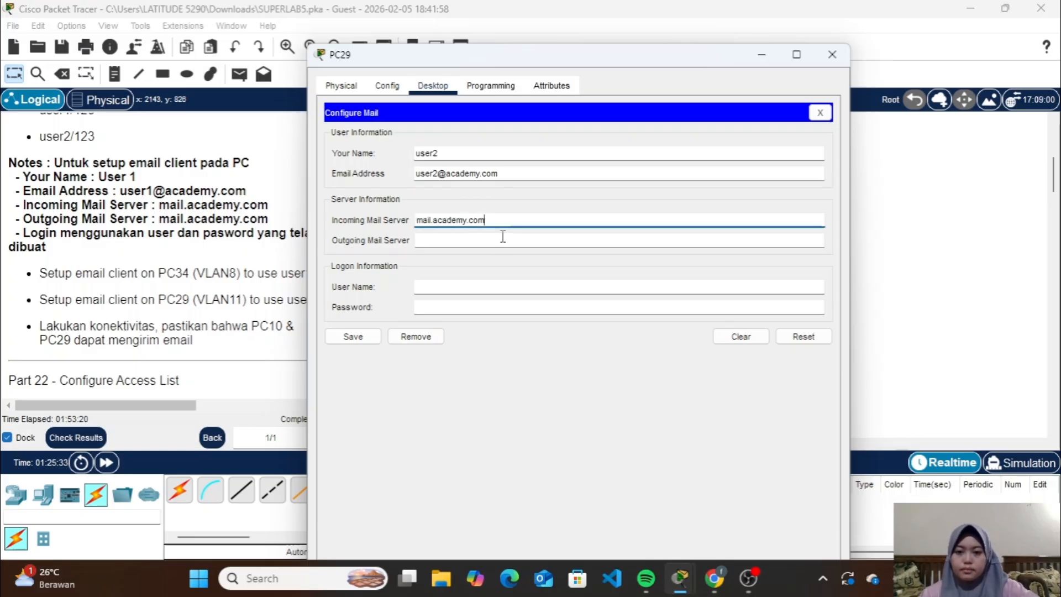
click(502, 241)
text(mail.academy.com)
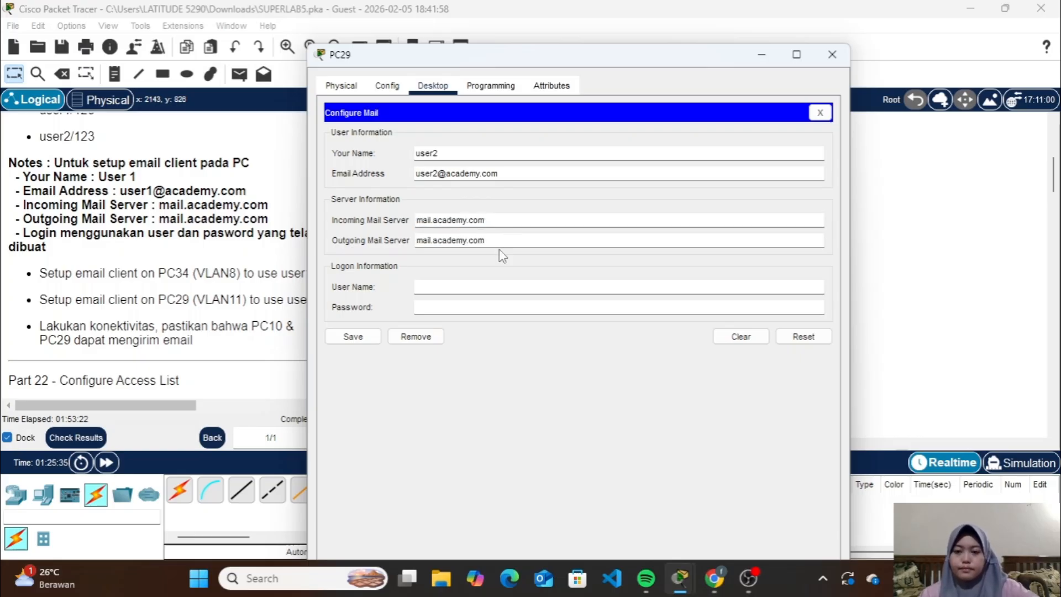
Enter the logon user name user2 and the account password on PC29, and save the mail configuration
click(493, 287)
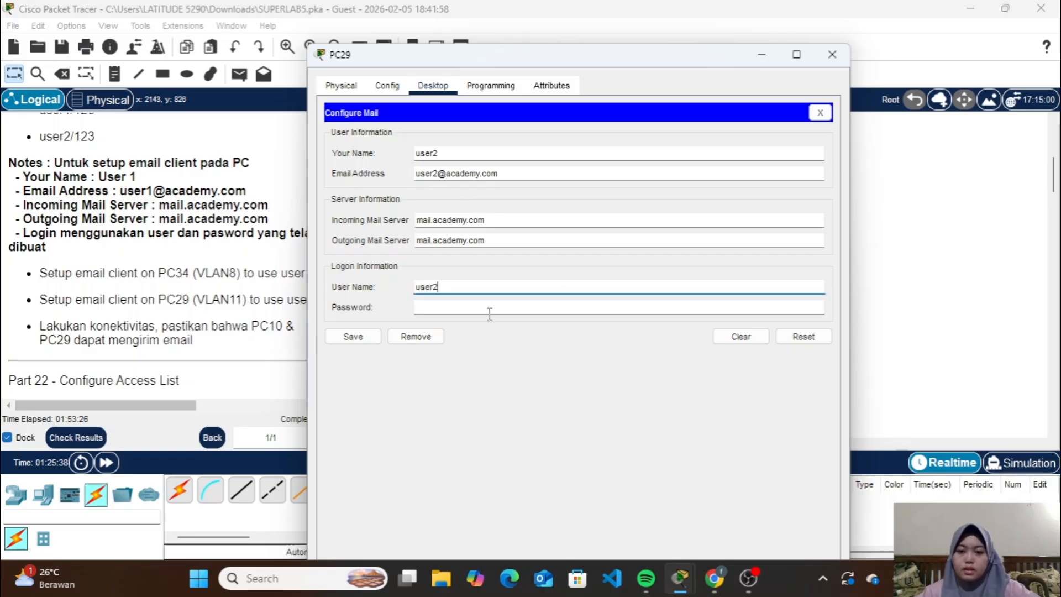
text(user2)
click(518, 307)
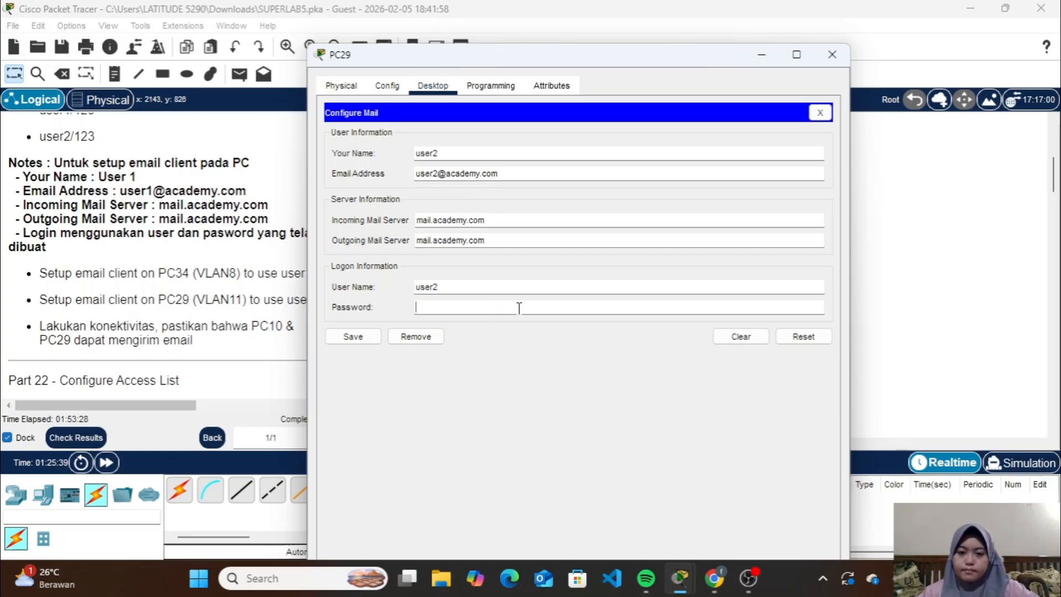
text(123)
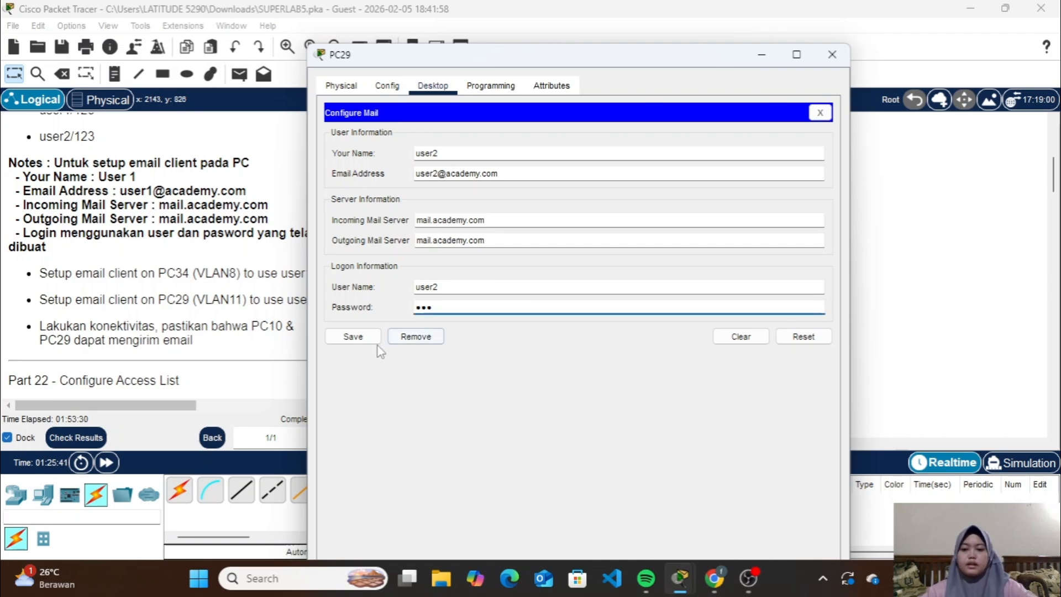
click(360, 338)
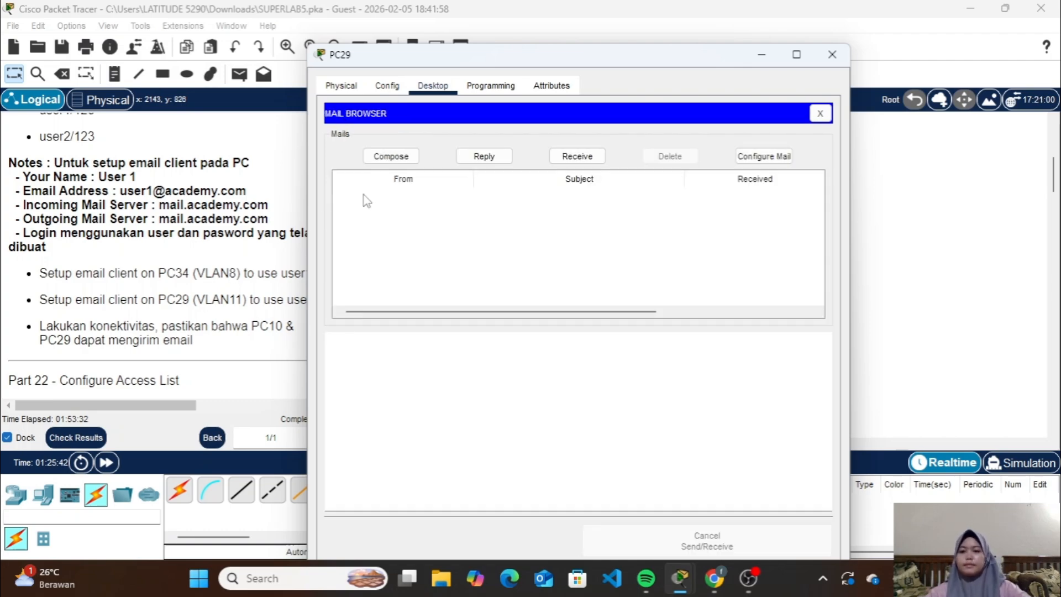
Compose a new mail on PC29 and address it to user1's e-mail address
click(394, 156)
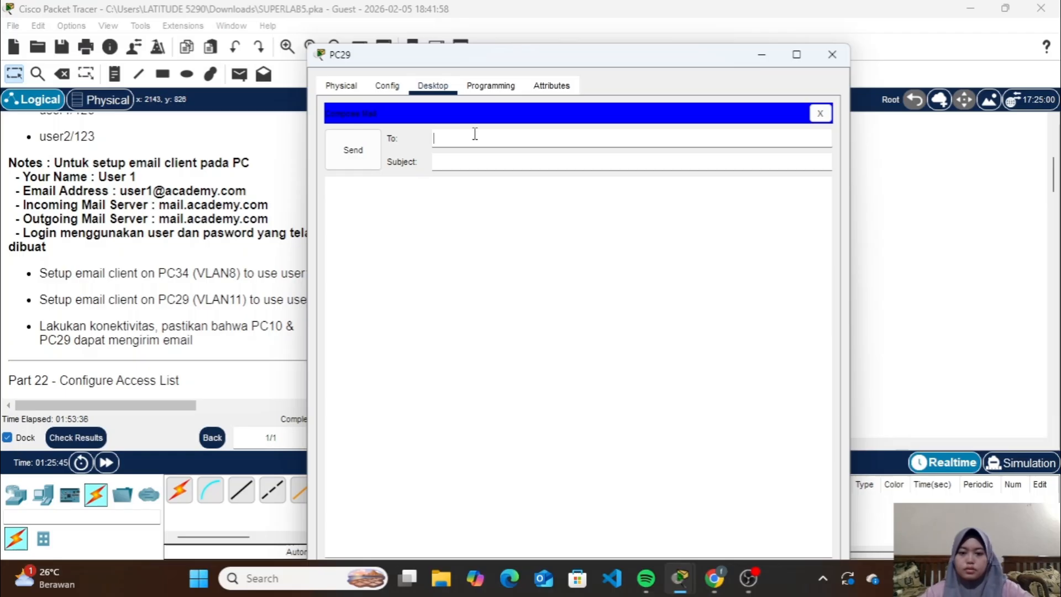
text(user1)
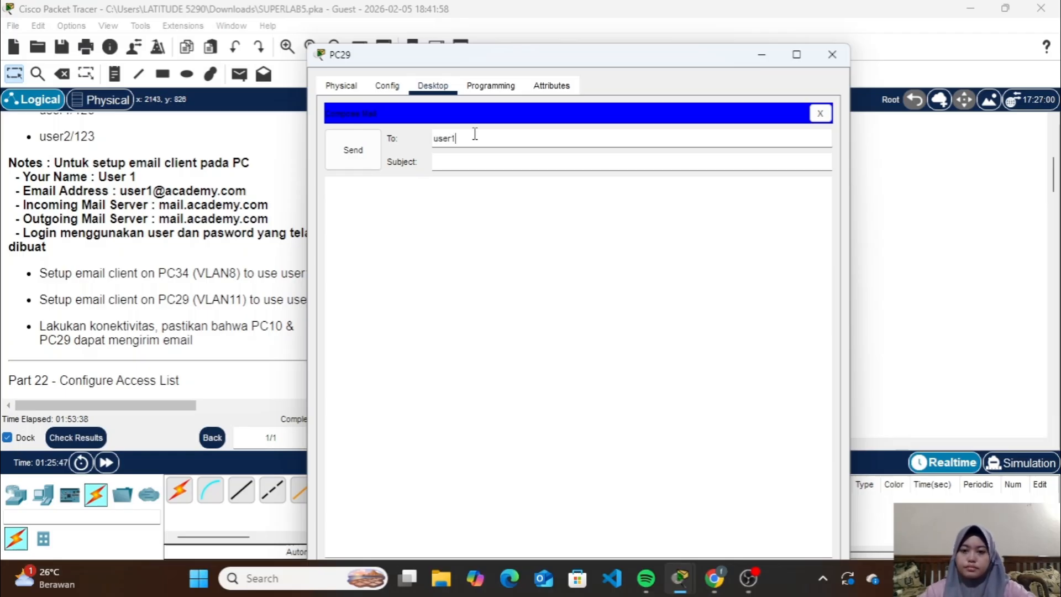
text(@academ)
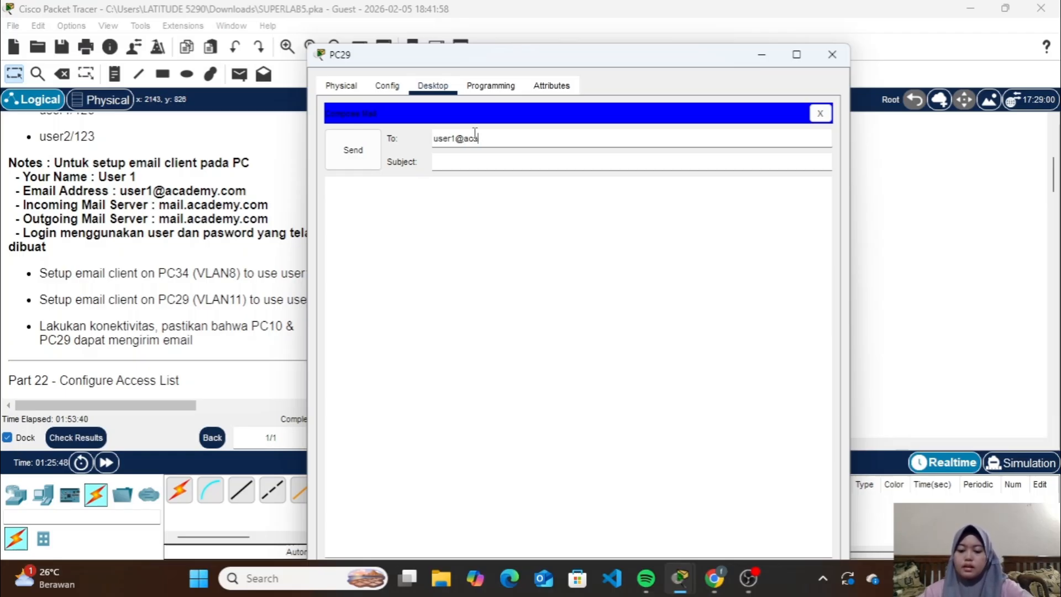
text(y)
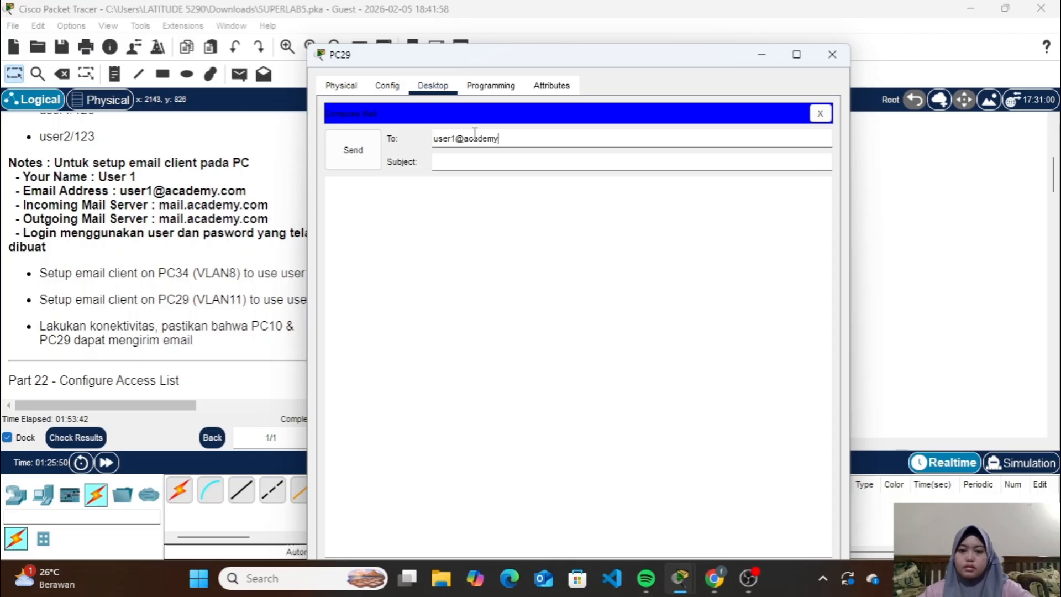
text(.com)
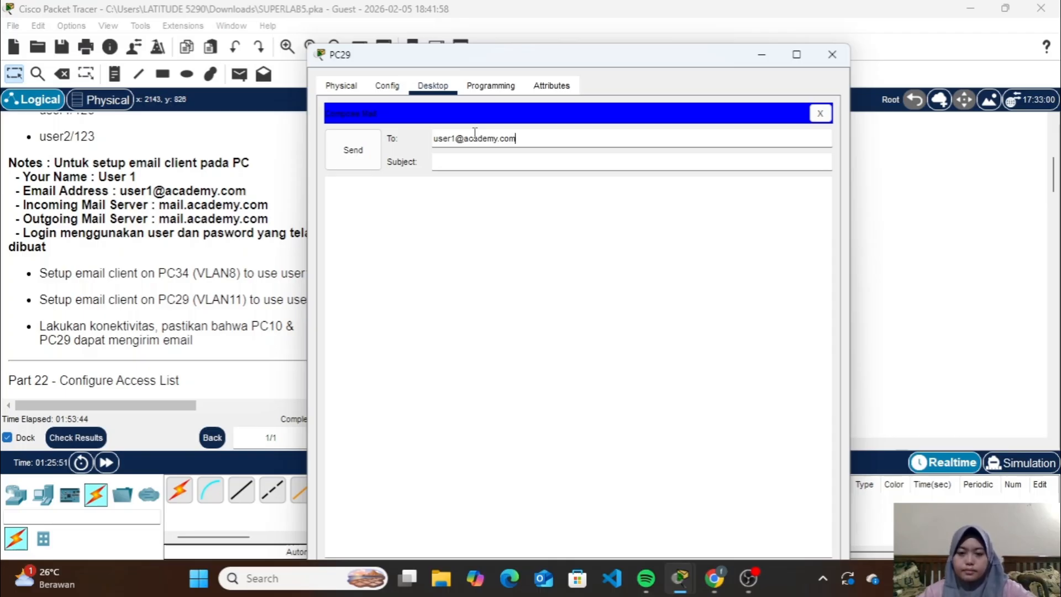
Give PC29's mail the subject "tess" and the message "halooo", send it, and close PC29's window
click(479, 164)
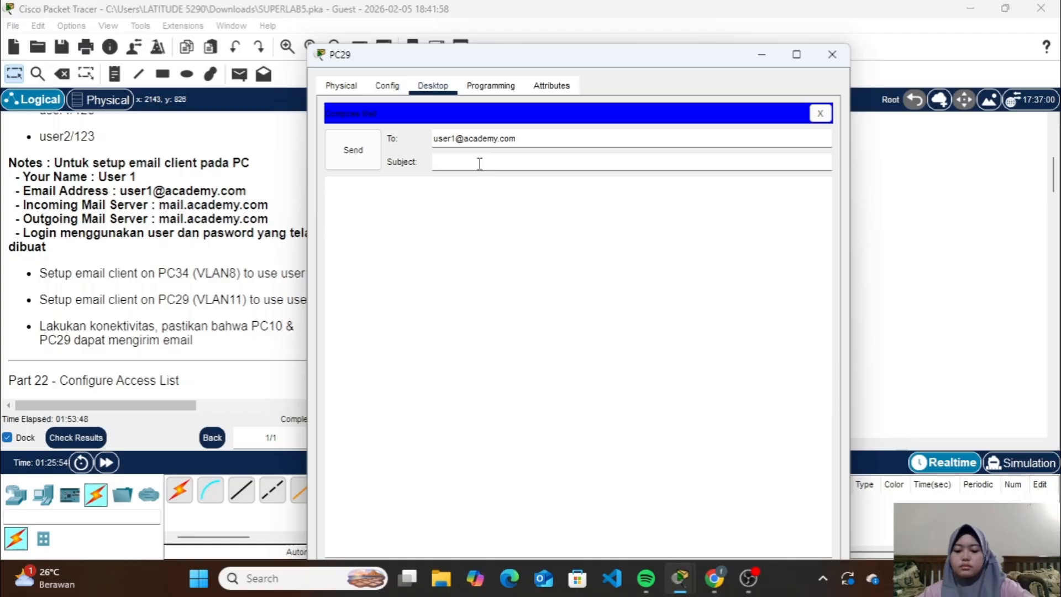
text(teee)
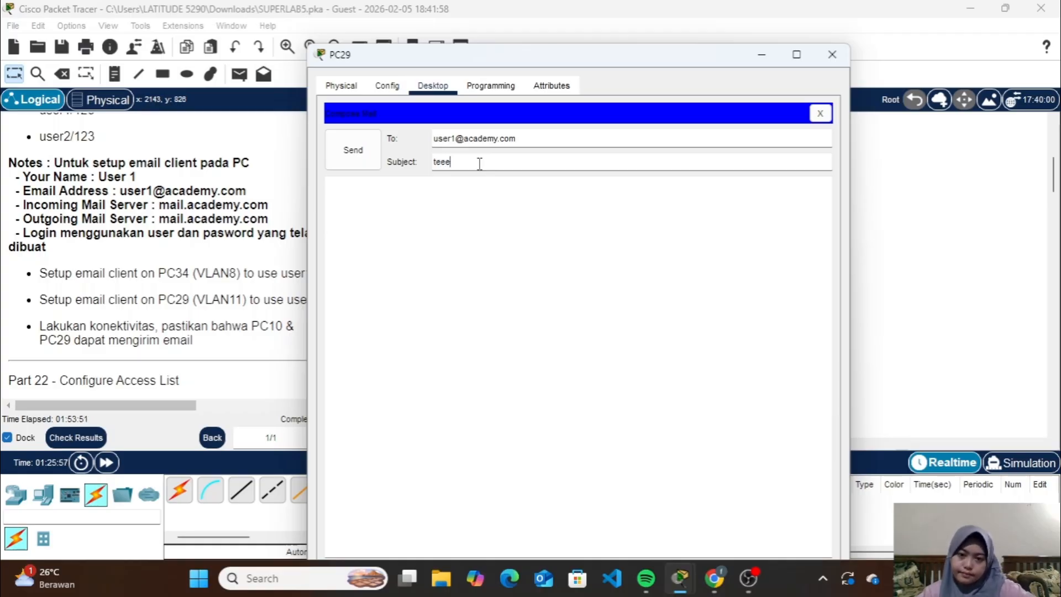
key(BackSpace)
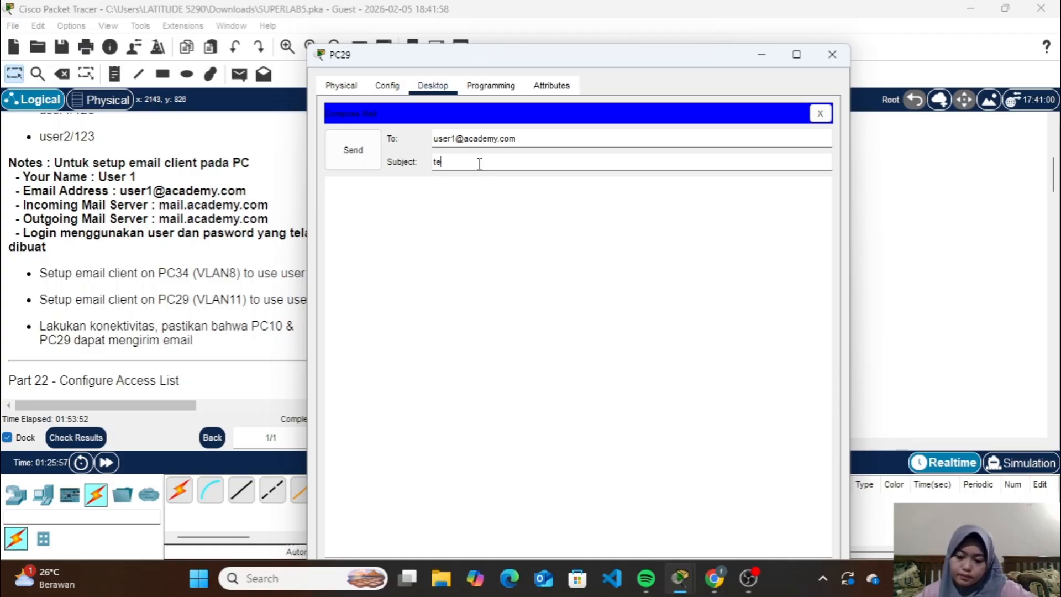
text(ss)
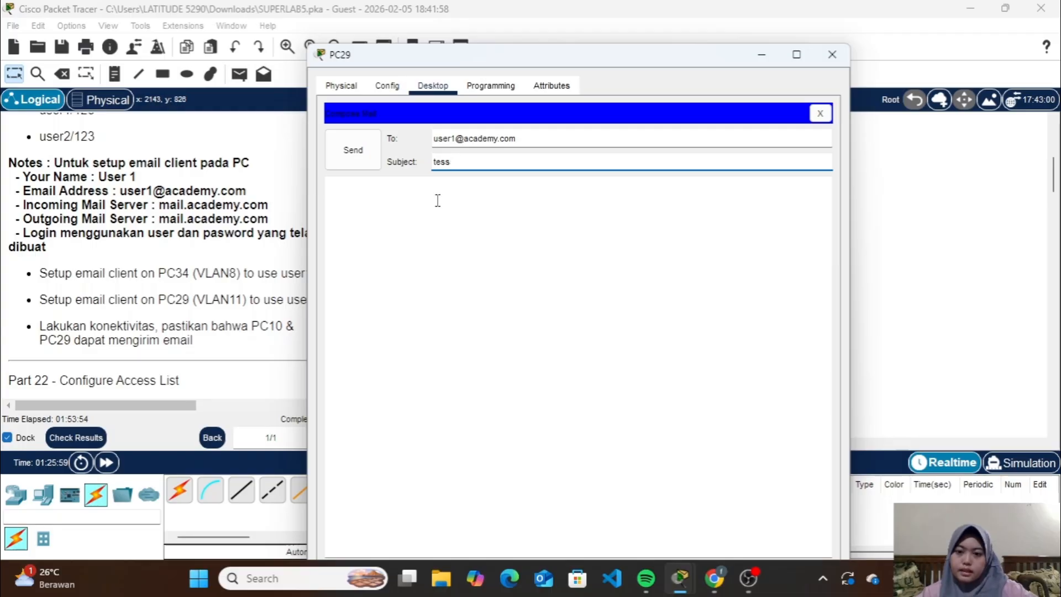
click(407, 192)
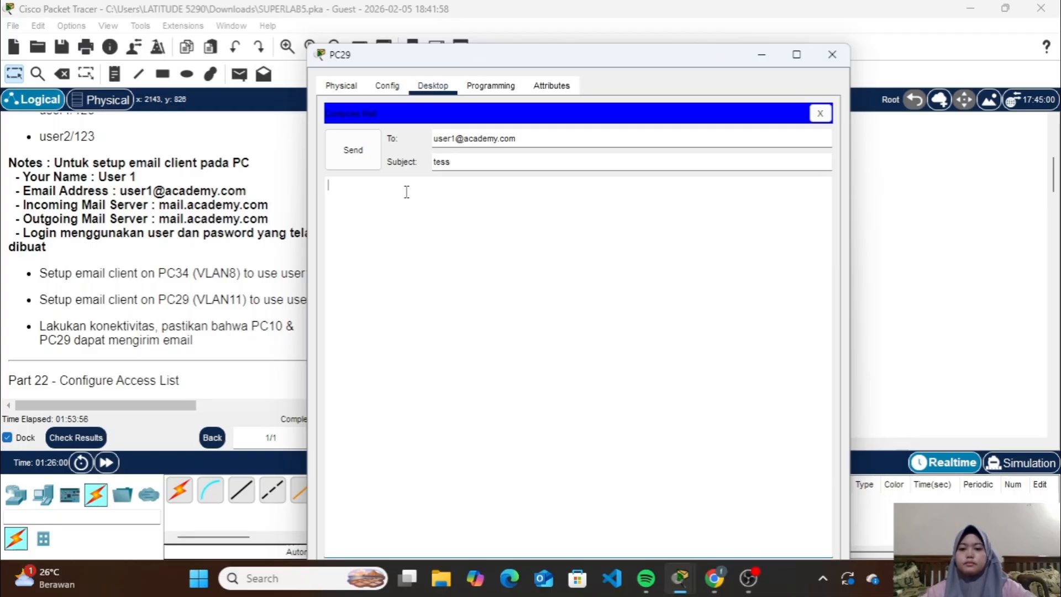
text(halo)
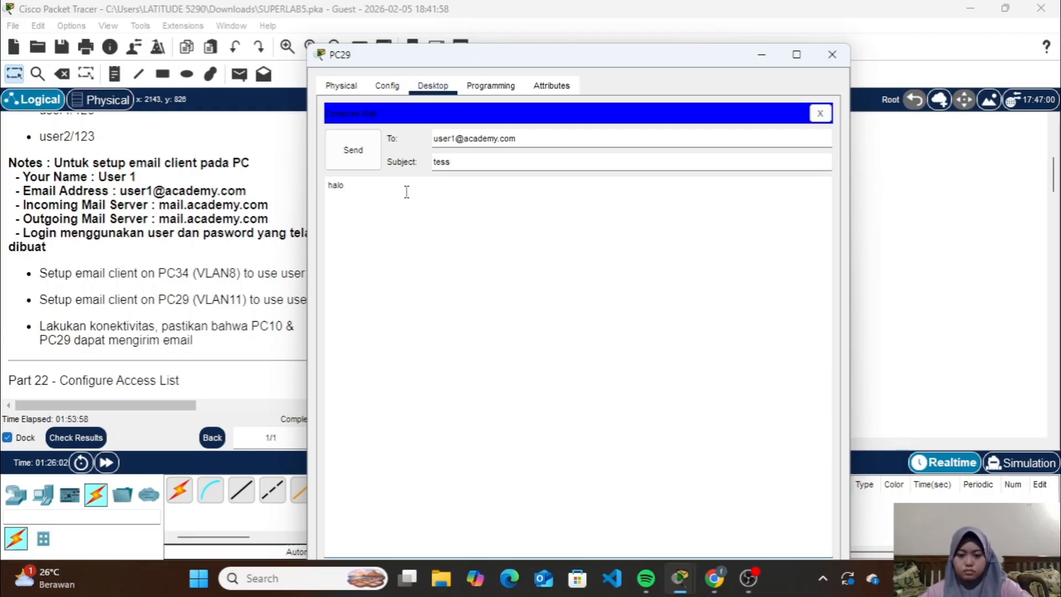
text(oo)
click(353, 150)
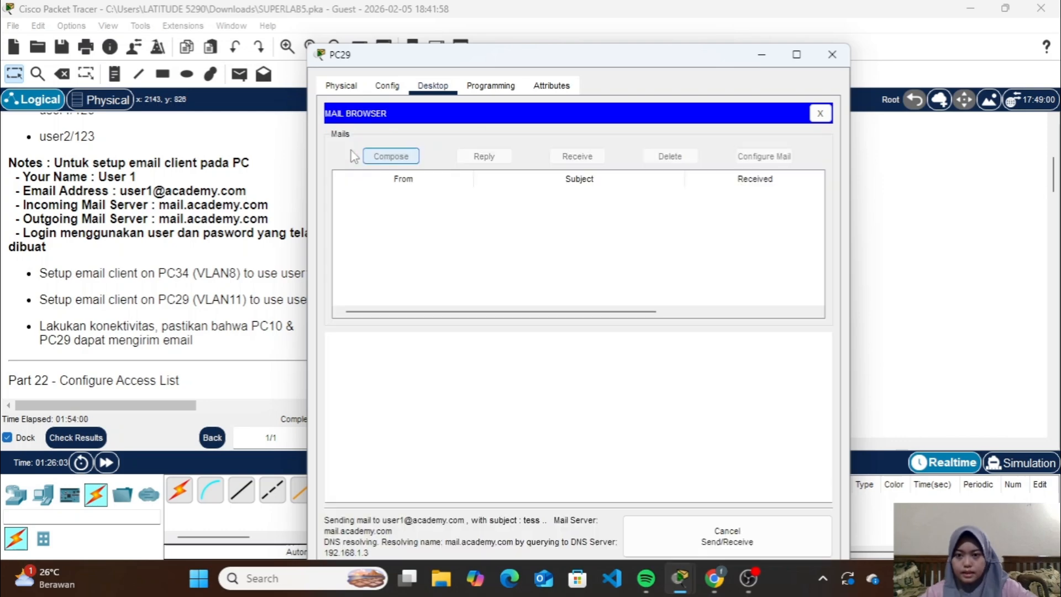
click(831, 55)
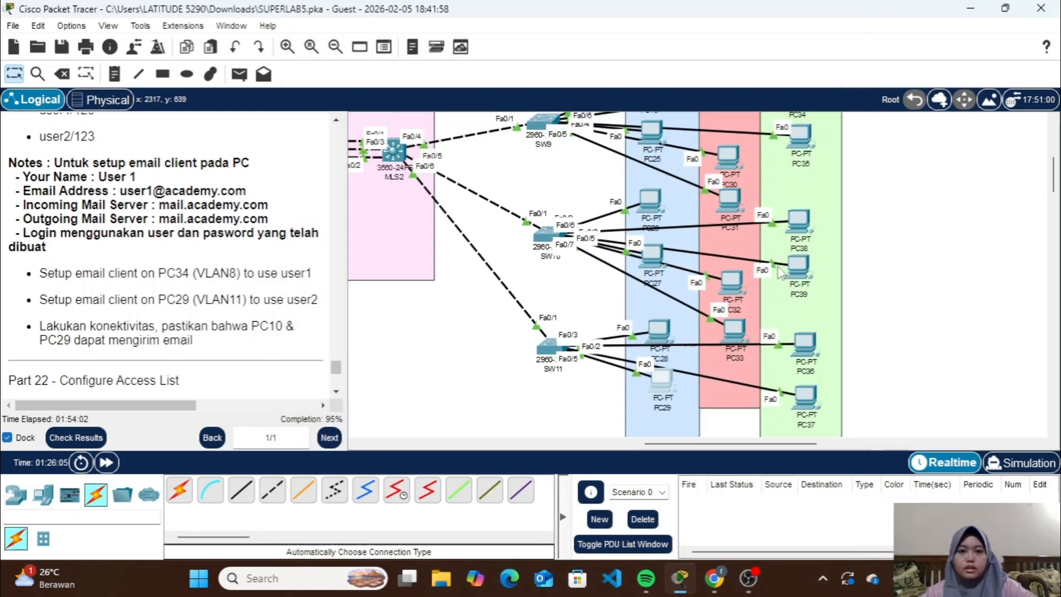
Receive mail in PC34's email client and open the "tess" message from user2
scroll(827, 271, up, 1)
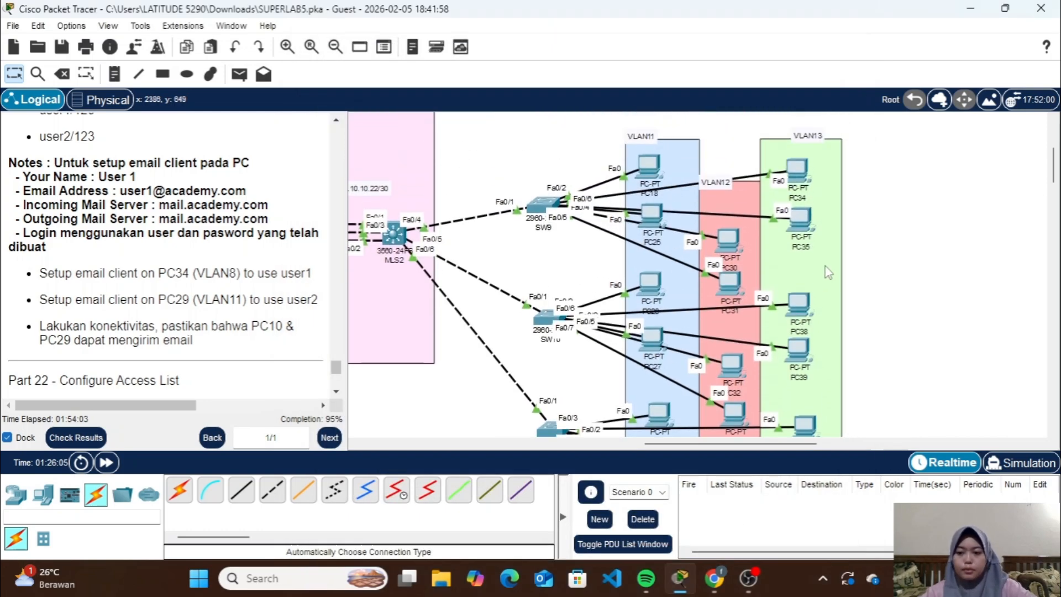
click(801, 175)
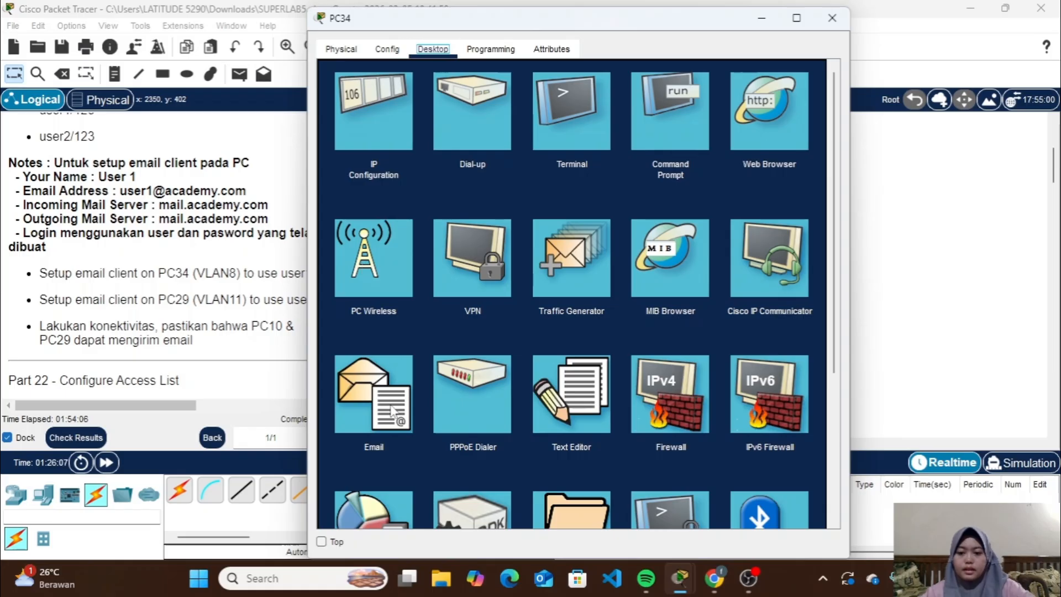
click(390, 408)
click(574, 123)
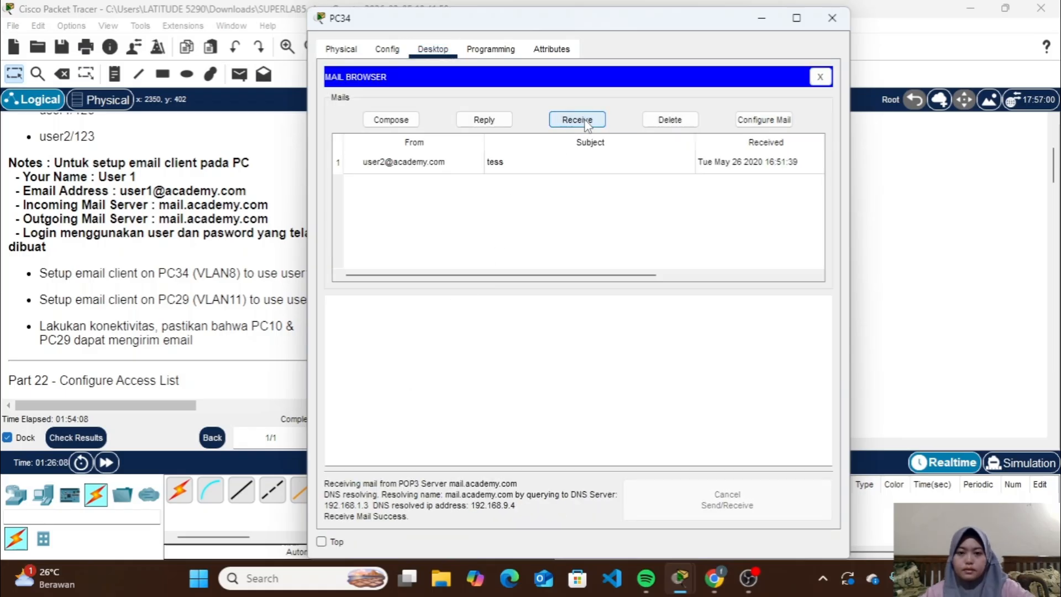
double_click(533, 166)
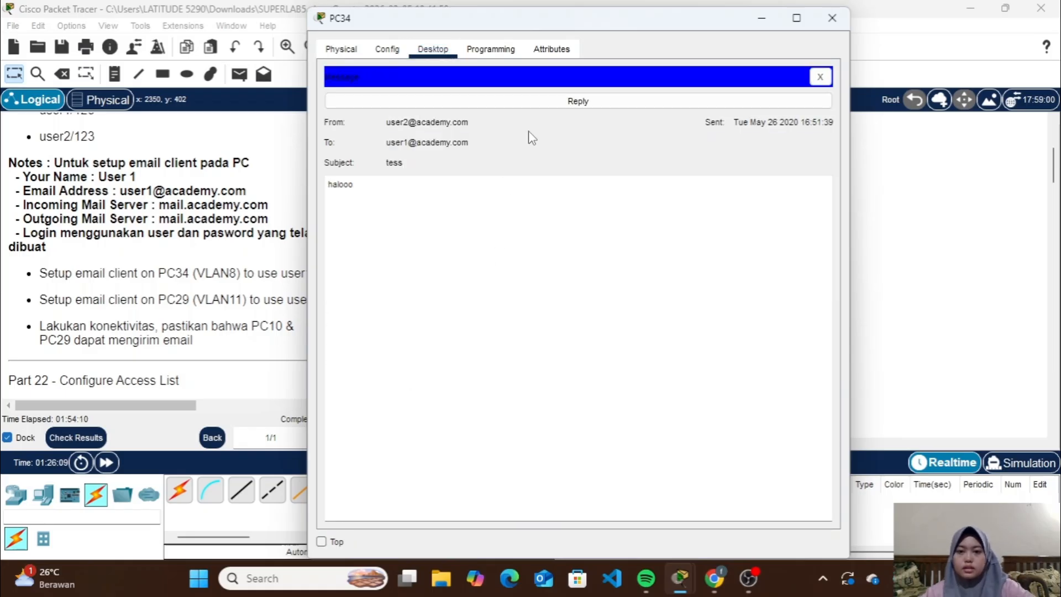
Reply to user2's message from PC34 with the text "haiiii", send it, and close PC34's window
click(613, 102)
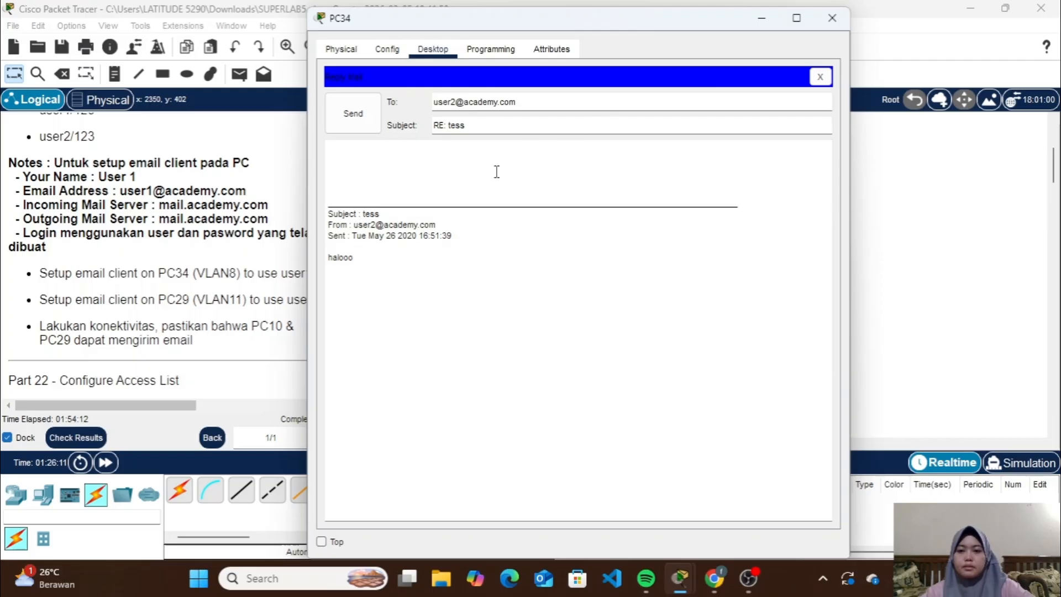
click(510, 152)
text(haiii)
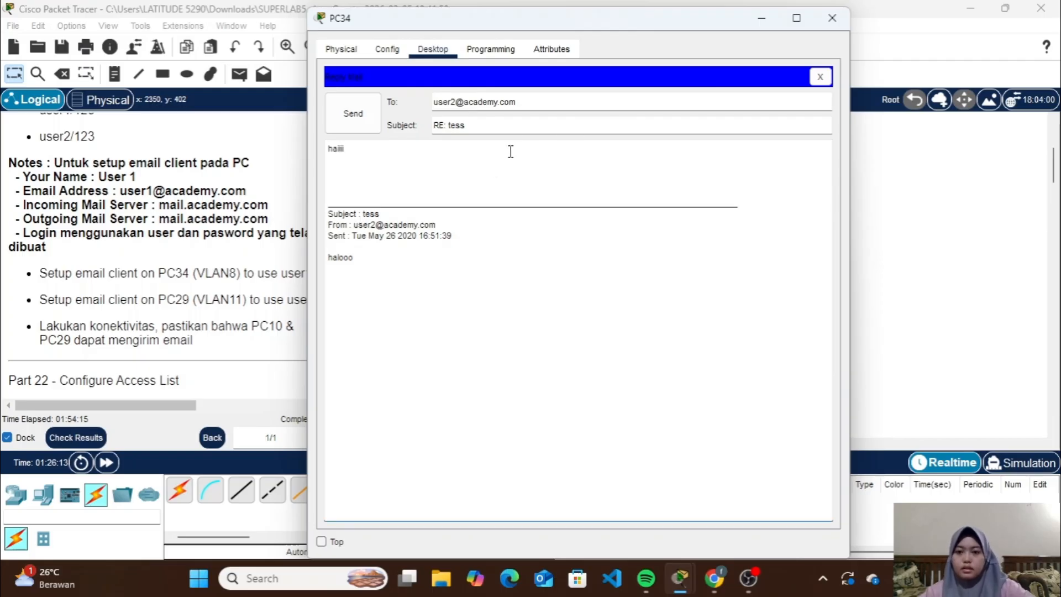
click(353, 113)
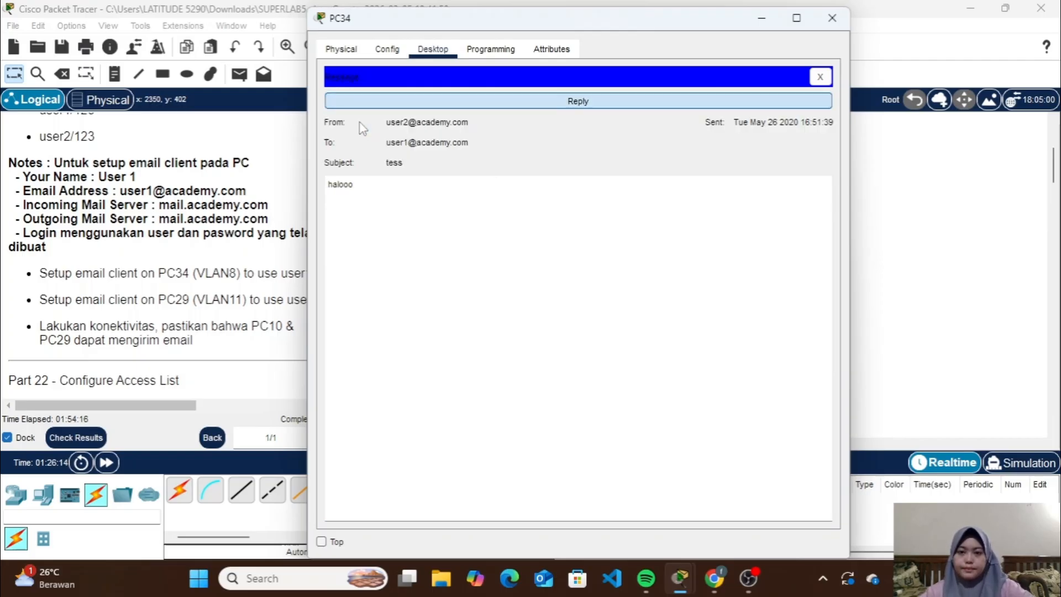
click(842, 24)
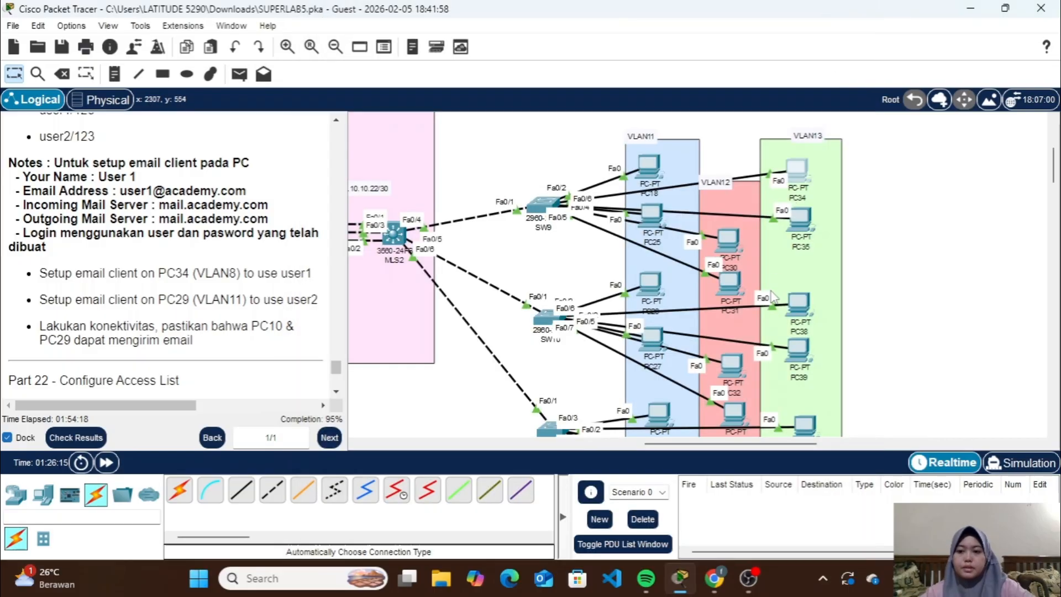
Receive mail in PC29's email client, read the "RE: tess" reply from user1, and close PC29's window
scroll(675, 297, down, 2)
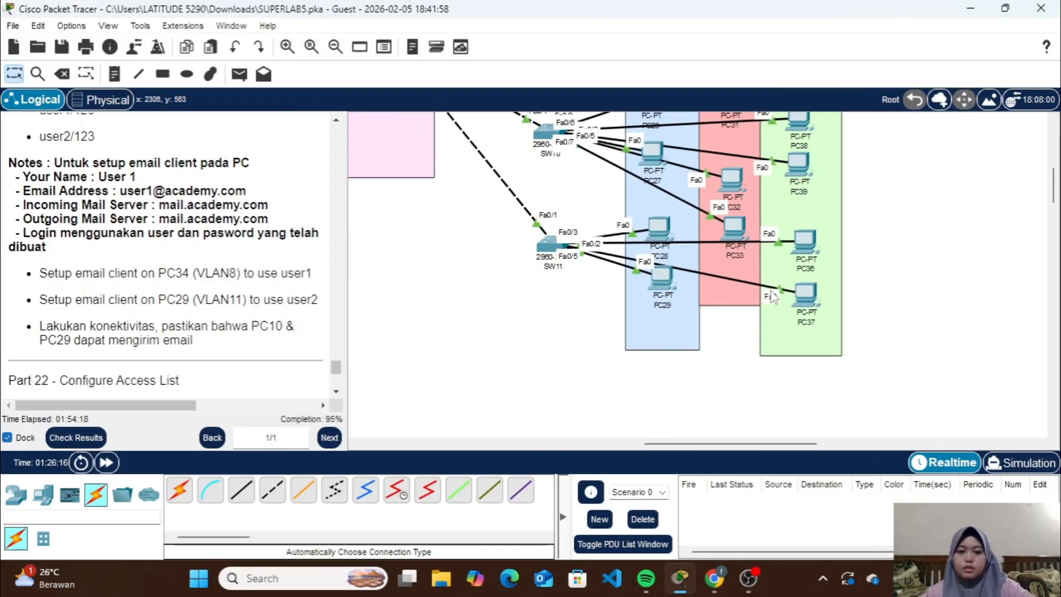
click(663, 284)
click(395, 429)
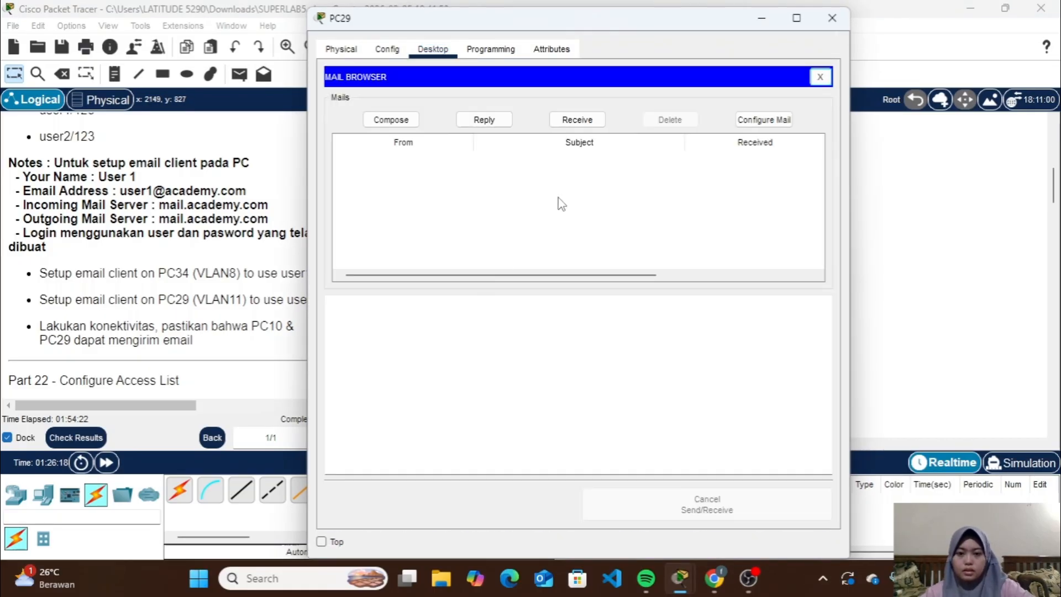
click(576, 119)
click(561, 163)
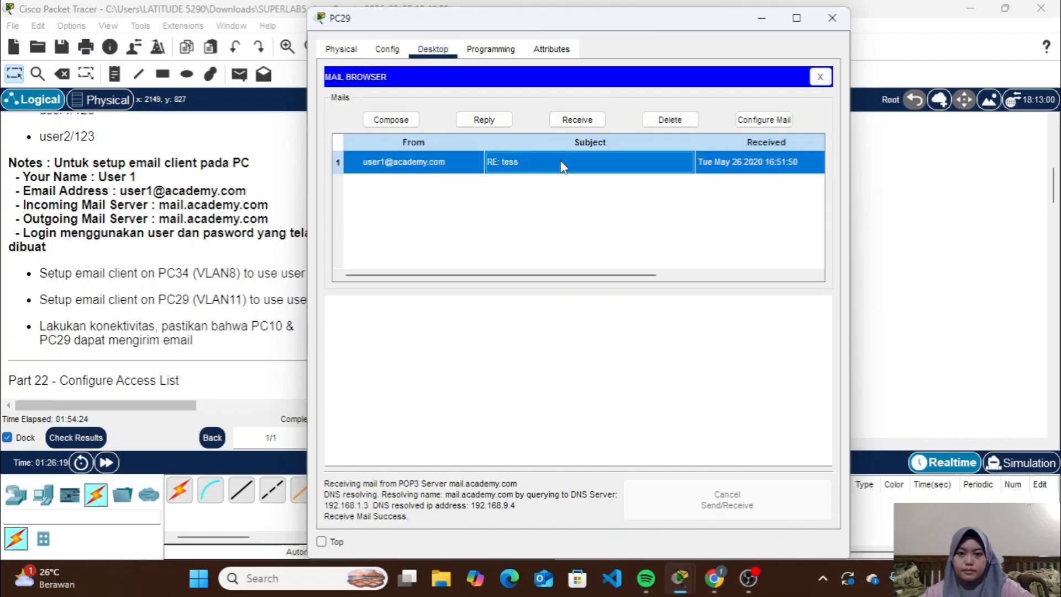
double_click(562, 164)
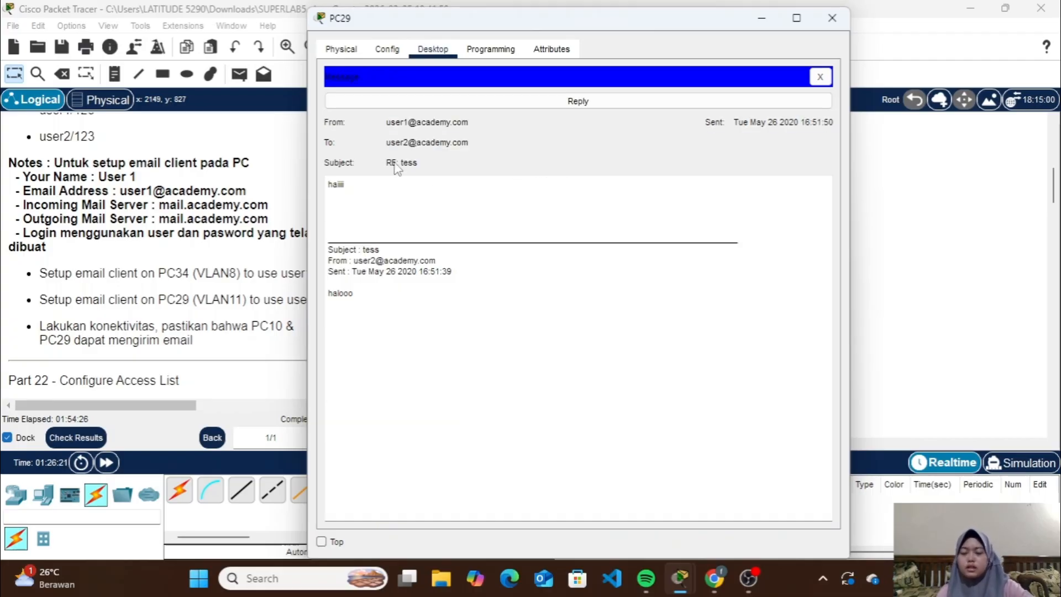
click(831, 18)
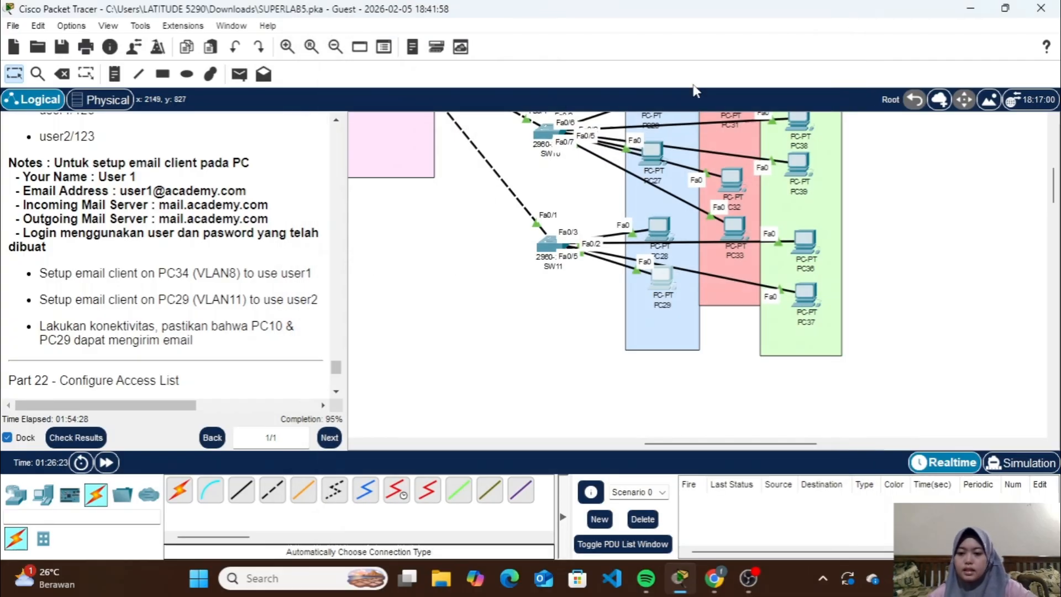
Consult the Part 22 access list task and send a simple PDU from Web Server 2 in VLAN10 to Smartphone0 in VLAN5
scroll(196, 336, down, 5)
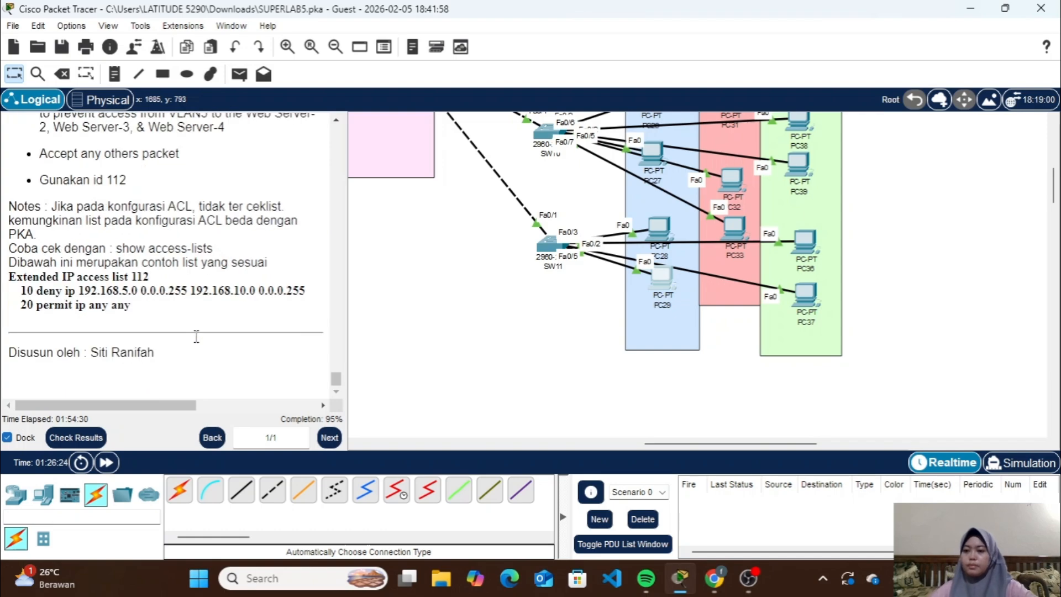
scroll(196, 336, up, 3)
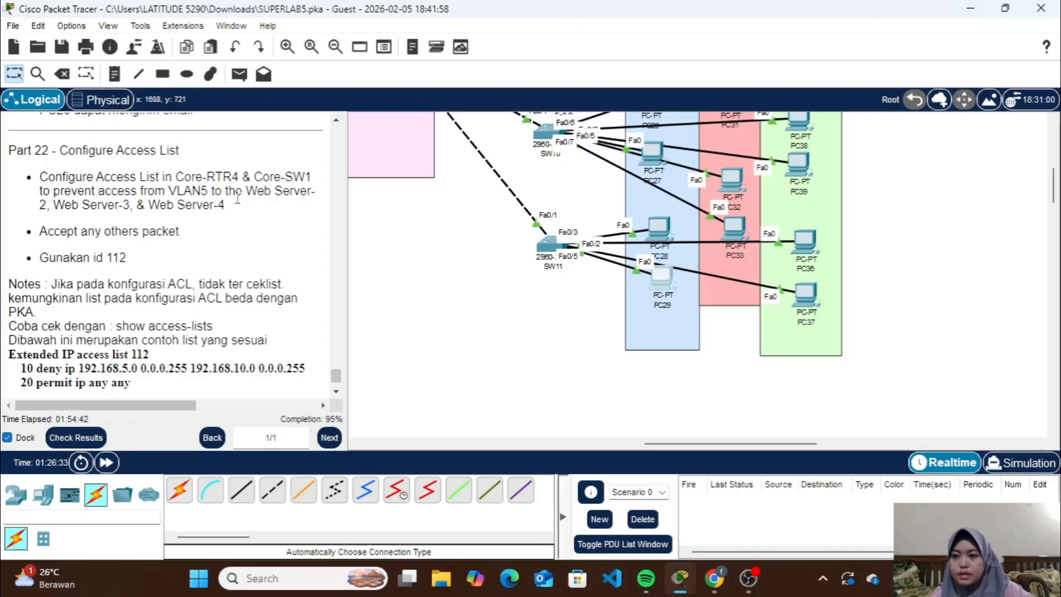
scroll(369, 216, left, 3)
scroll(369, 217, up, 10)
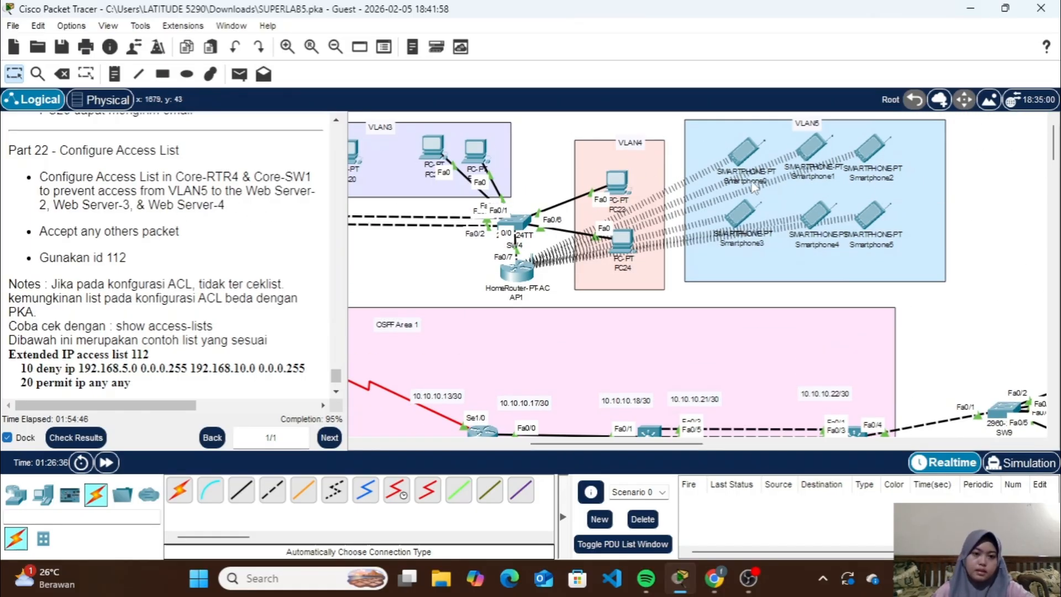
scroll(749, 274, down, 10)
scroll(749, 273, down, 3)
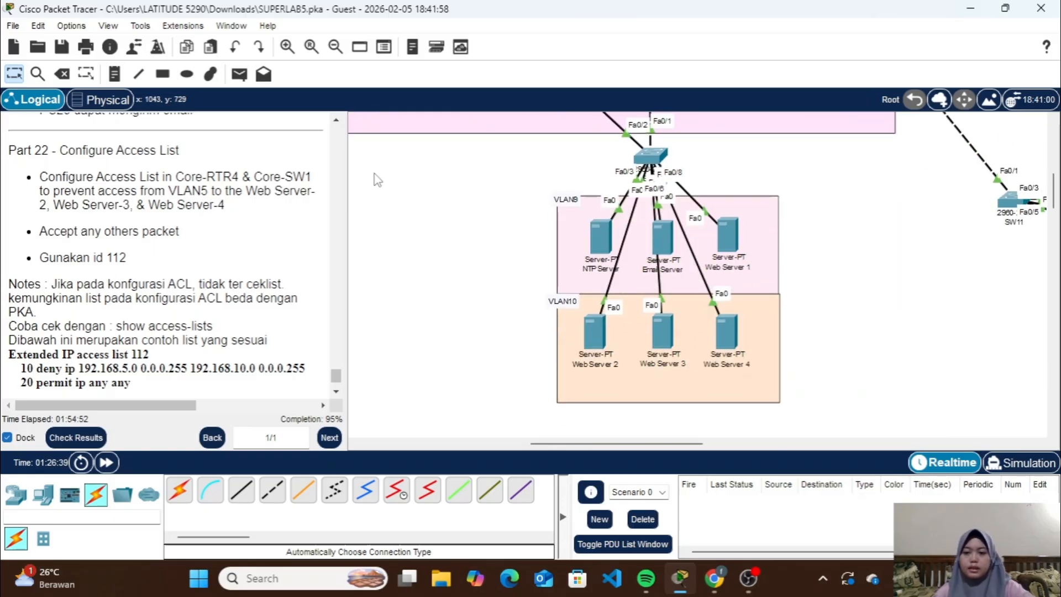
click(239, 74)
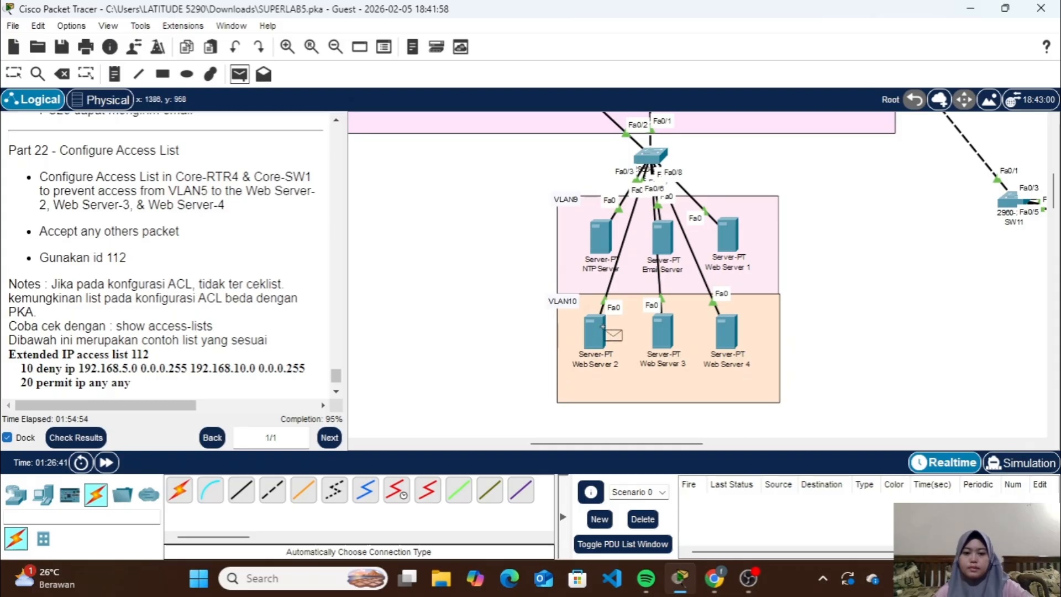
scroll(835, 221, up, 5)
scroll(831, 217, up, 1)
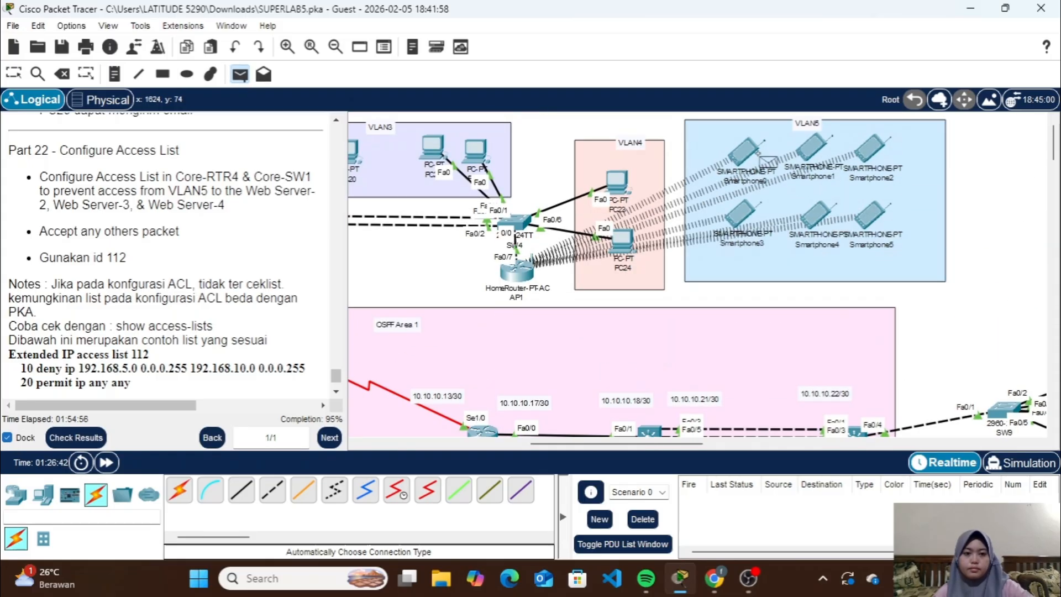
click(743, 161)
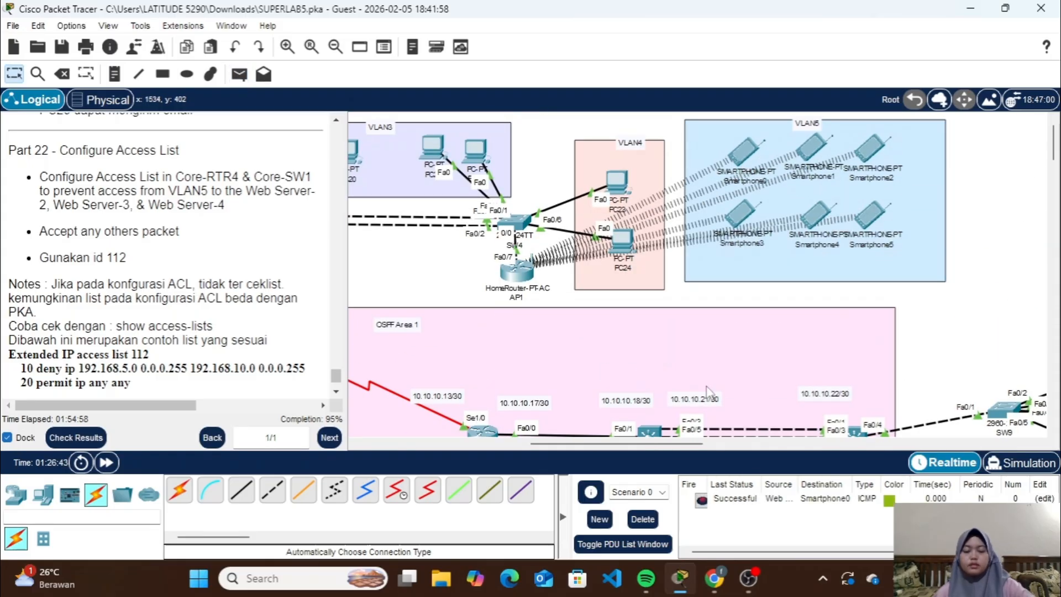
Review the Part 22 access list requirements and open the command line of RTR4 in OSPF Area 1
scroll(710, 392, down, 4)
scroll(697, 278, down, 1)
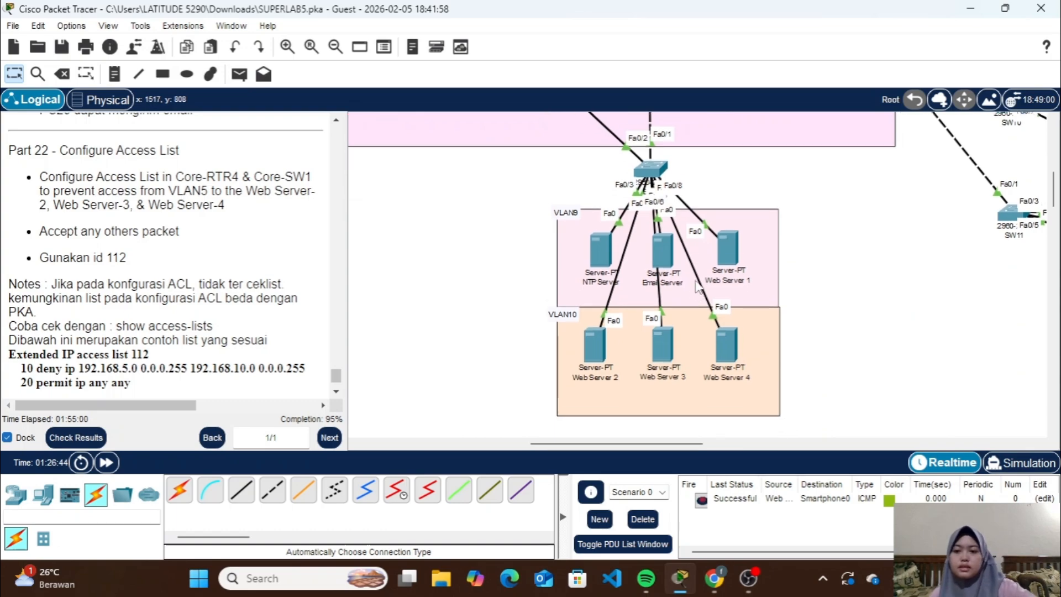
scroll(267, 282, down, 2)
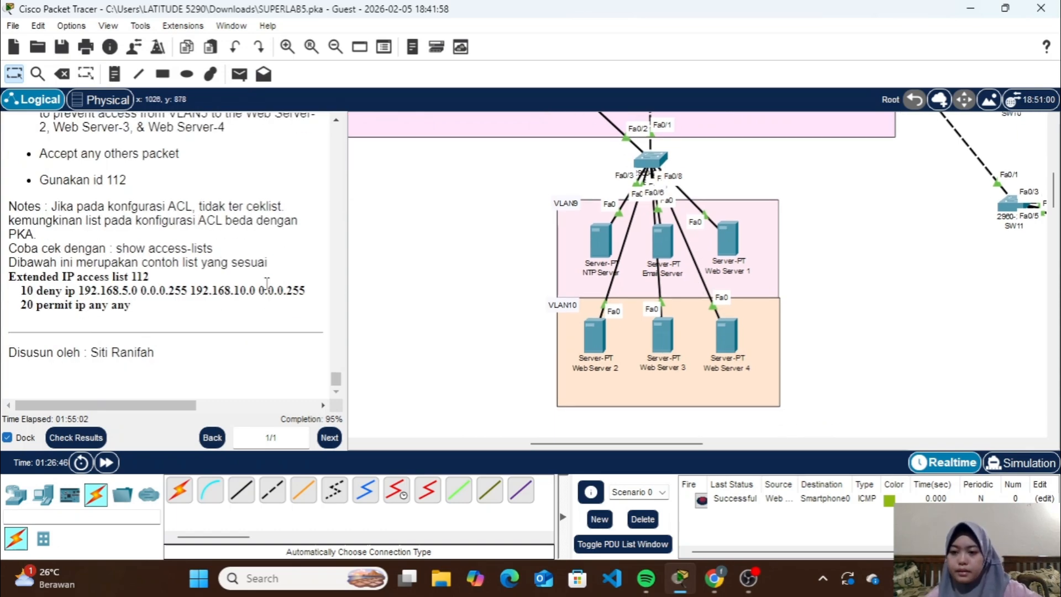
scroll(267, 282, up, 2)
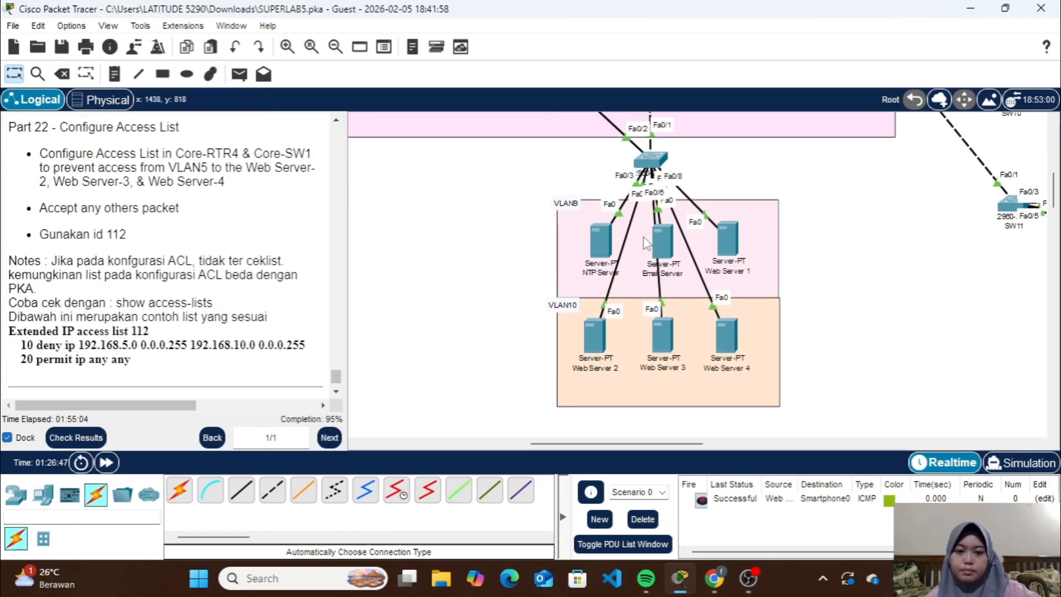
scroll(655, 165, up, 1)
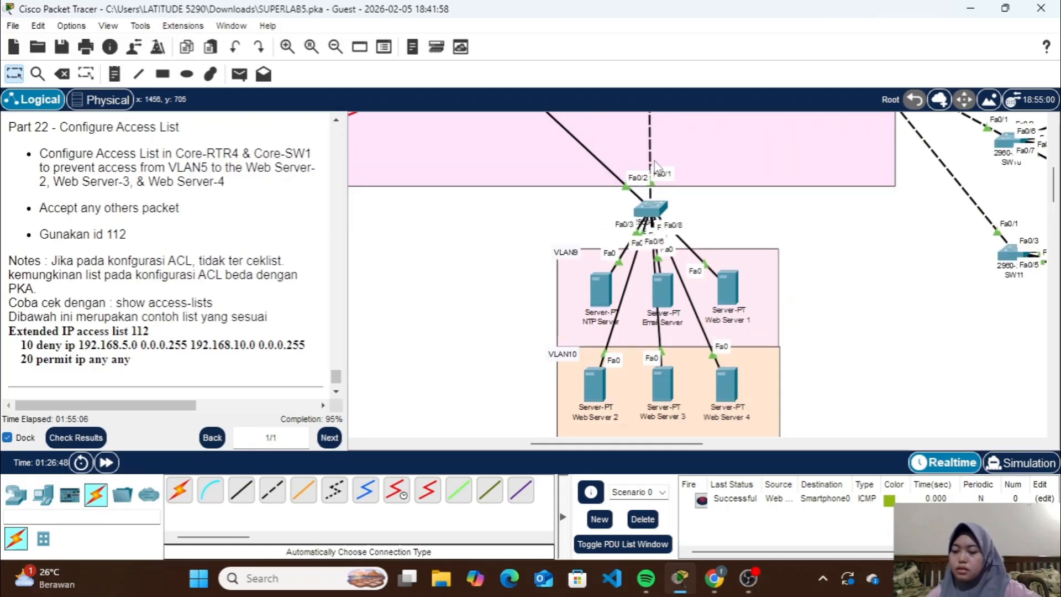
scroll(656, 166, up, 3)
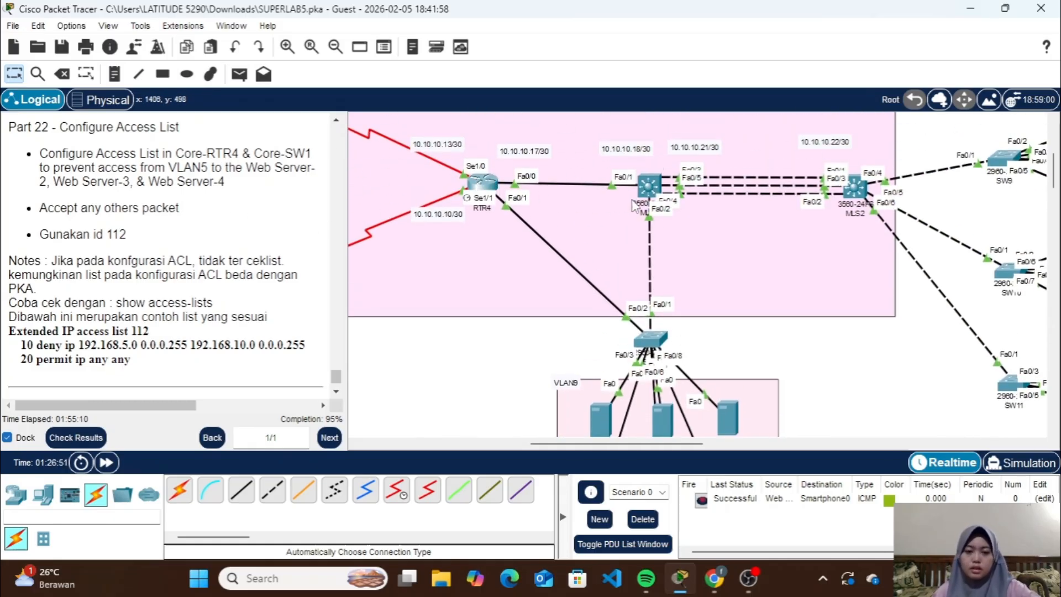
click(486, 189)
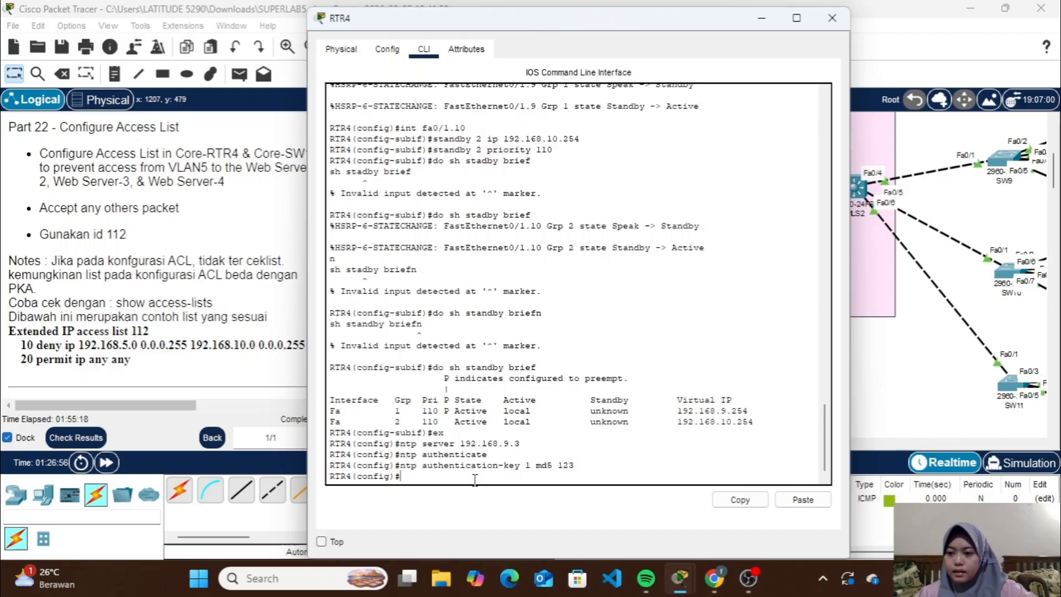
Add a rule to access list 112 on RTR4 denying IP from 192.168.5.0 0.0.0.255 to 192.168.10.0 0.0.0.255
text(acc)
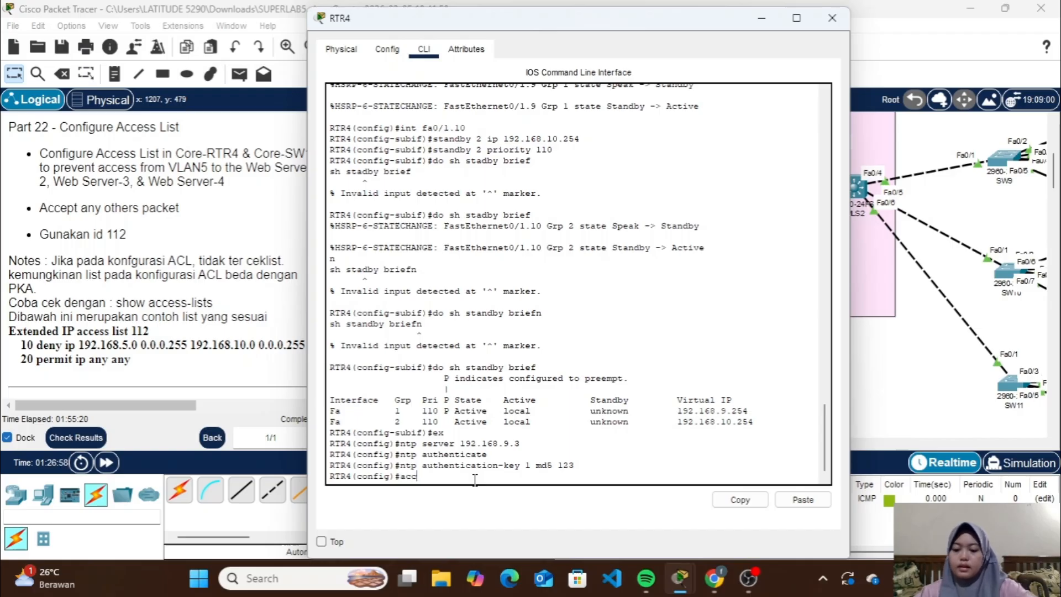
text(ess-list)
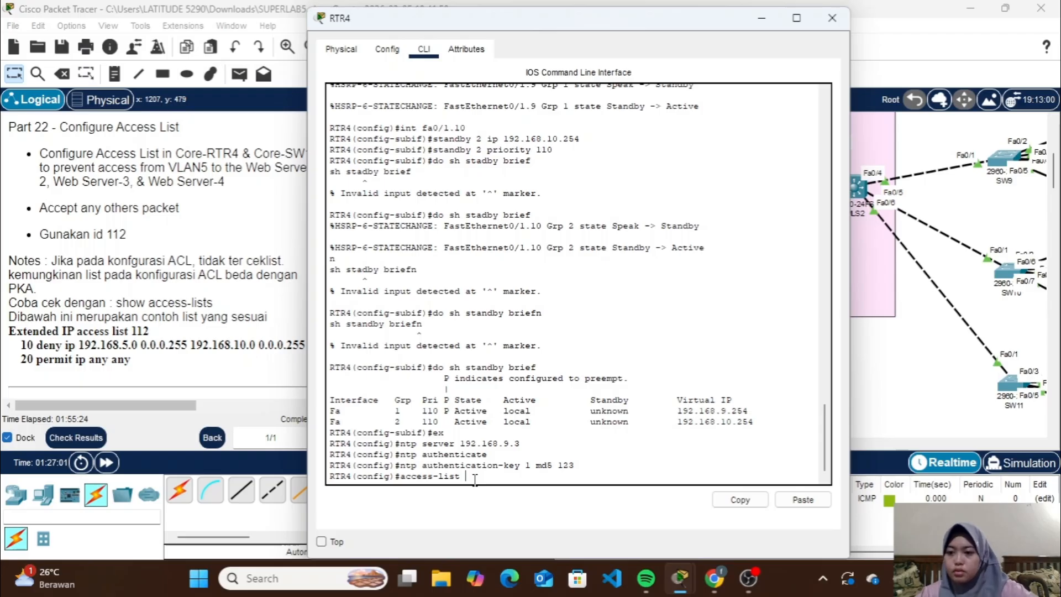
text( 11)
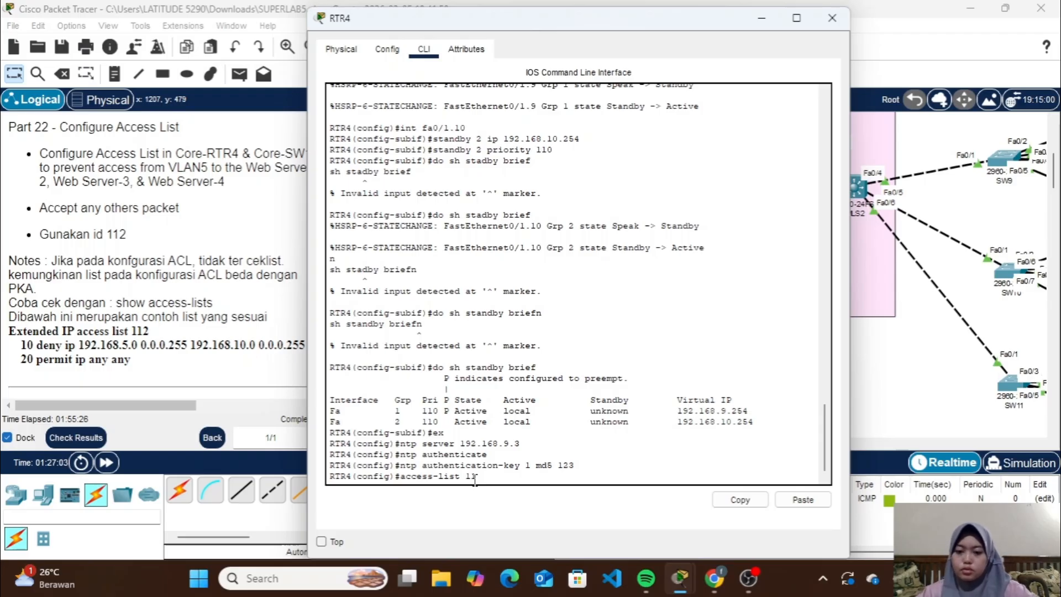
text(2 deny)
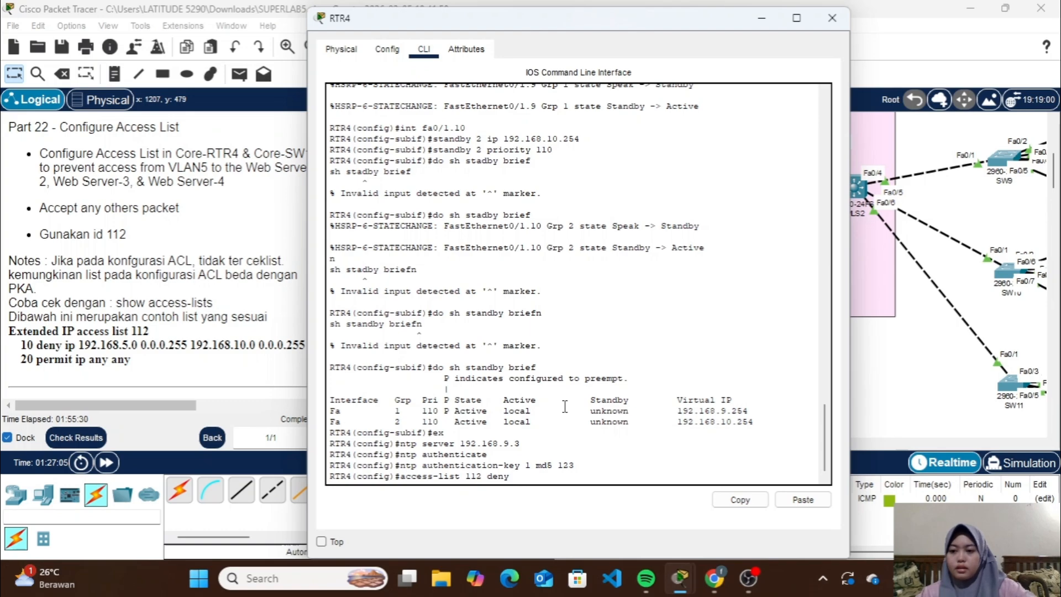
text( ip)
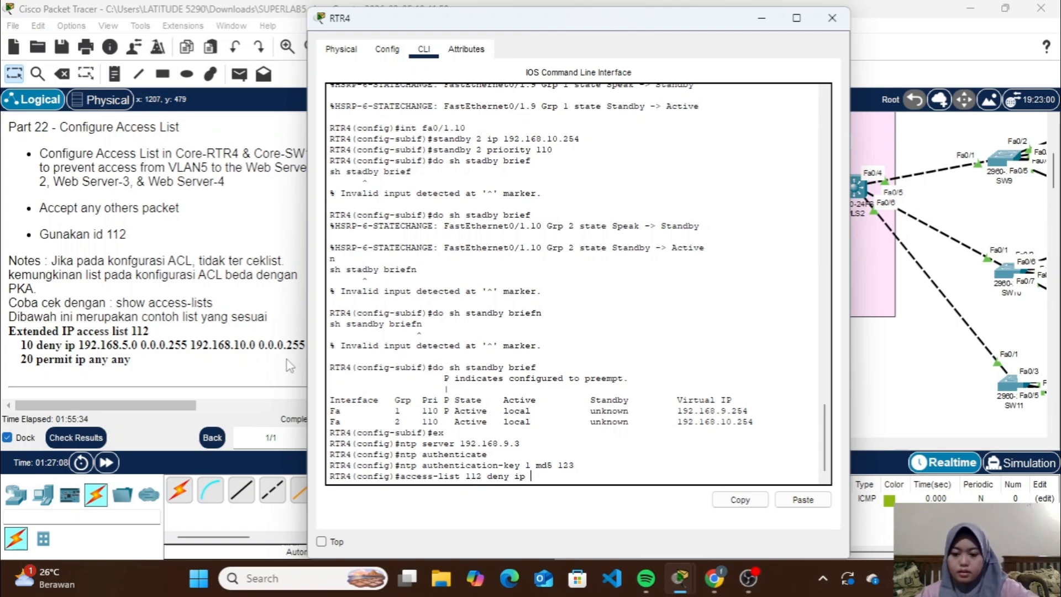
text( 192.168)
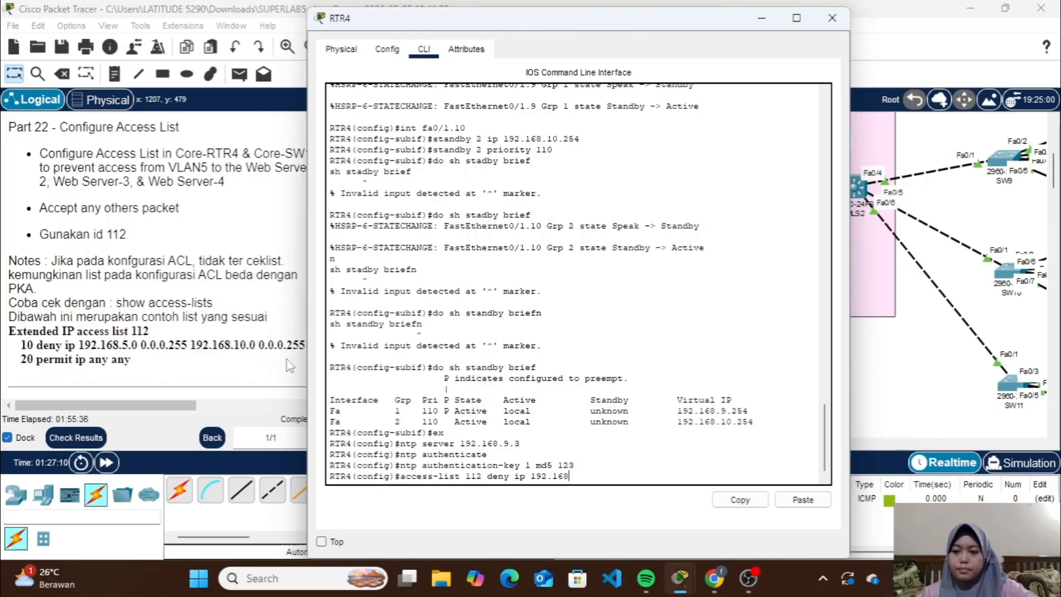
text(.5.0)
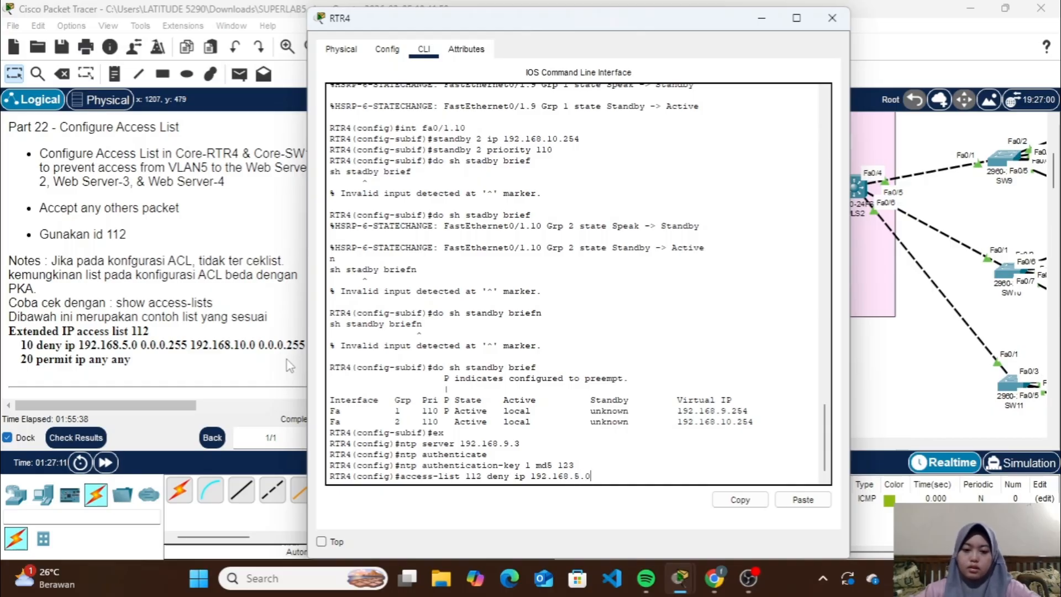
text( 0.0)
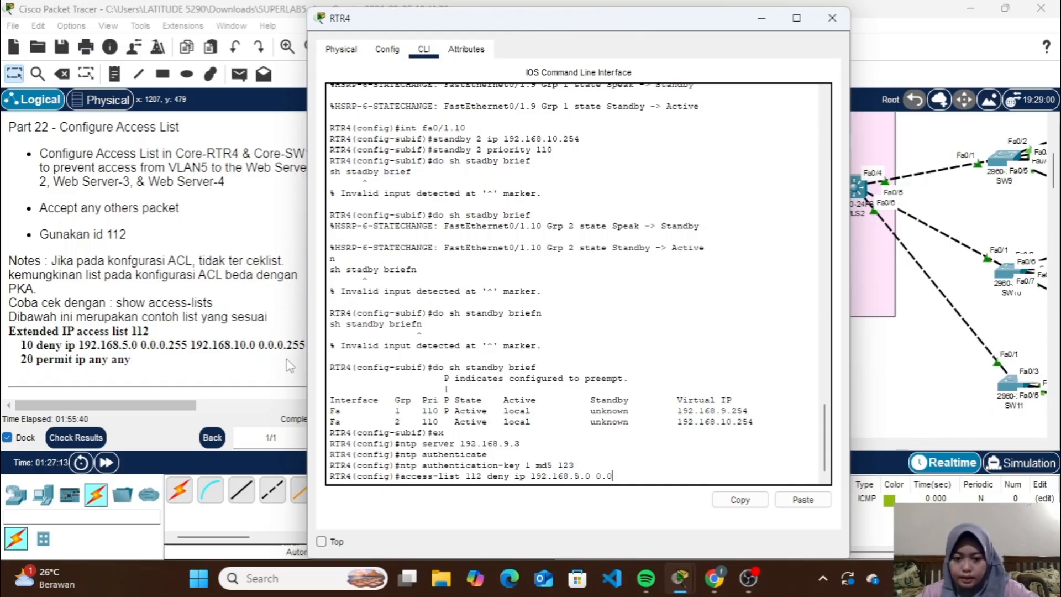
text(.0.2)
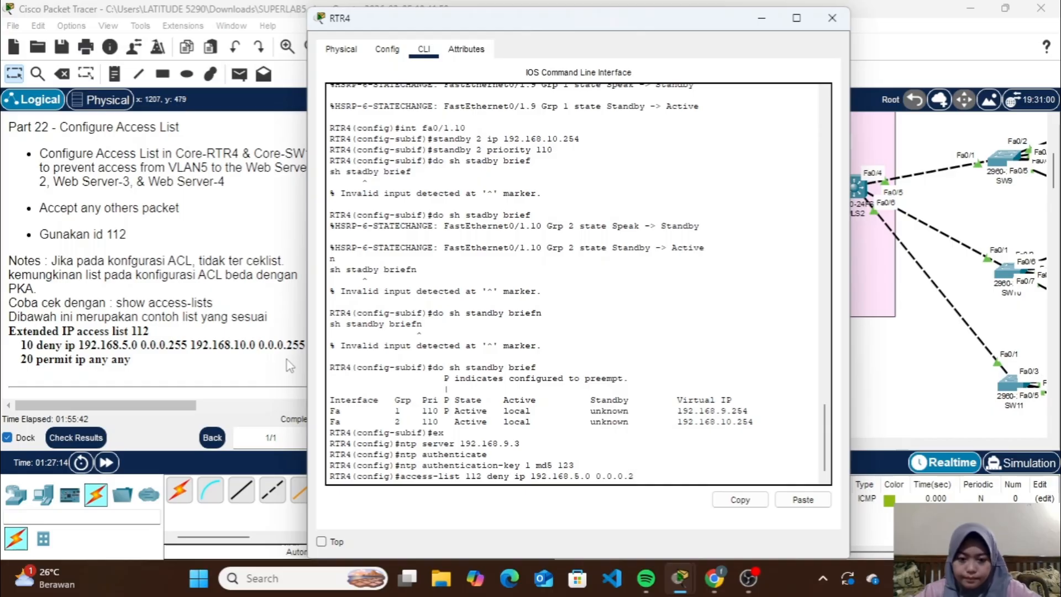
text(55)
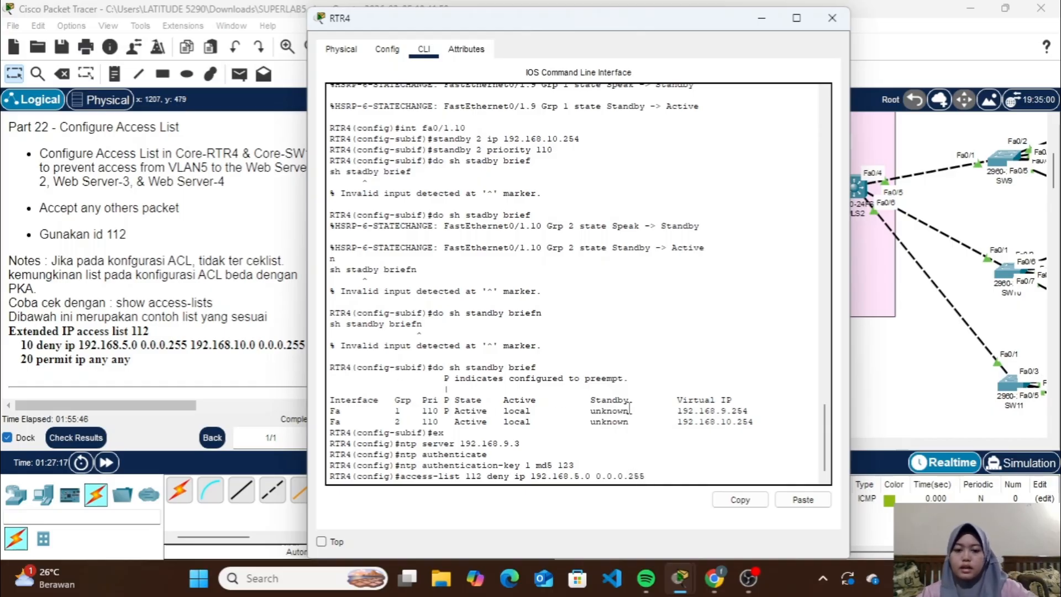
text( 192.1)
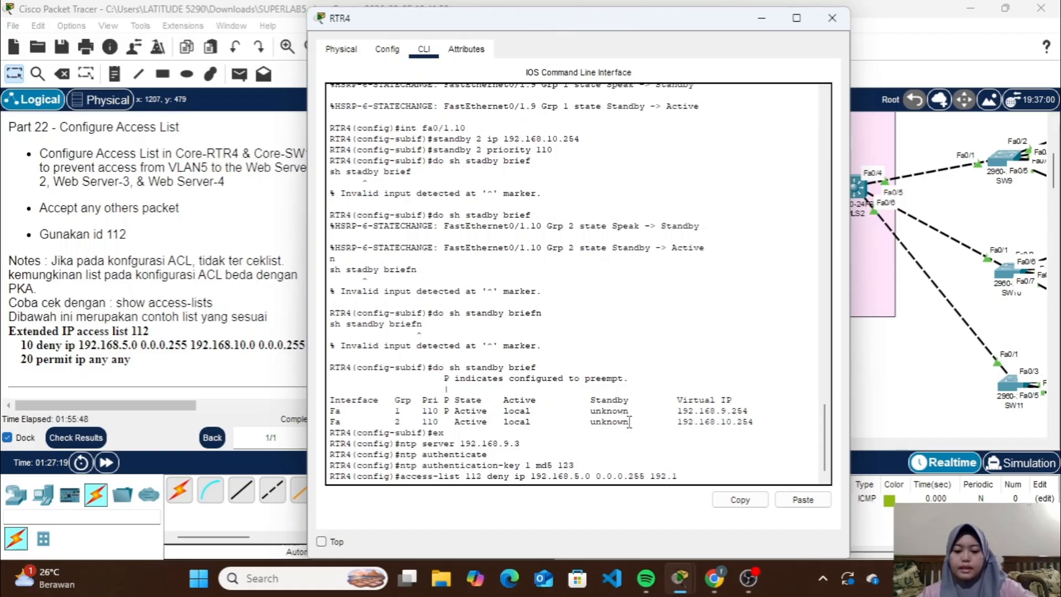
text(68.10.)
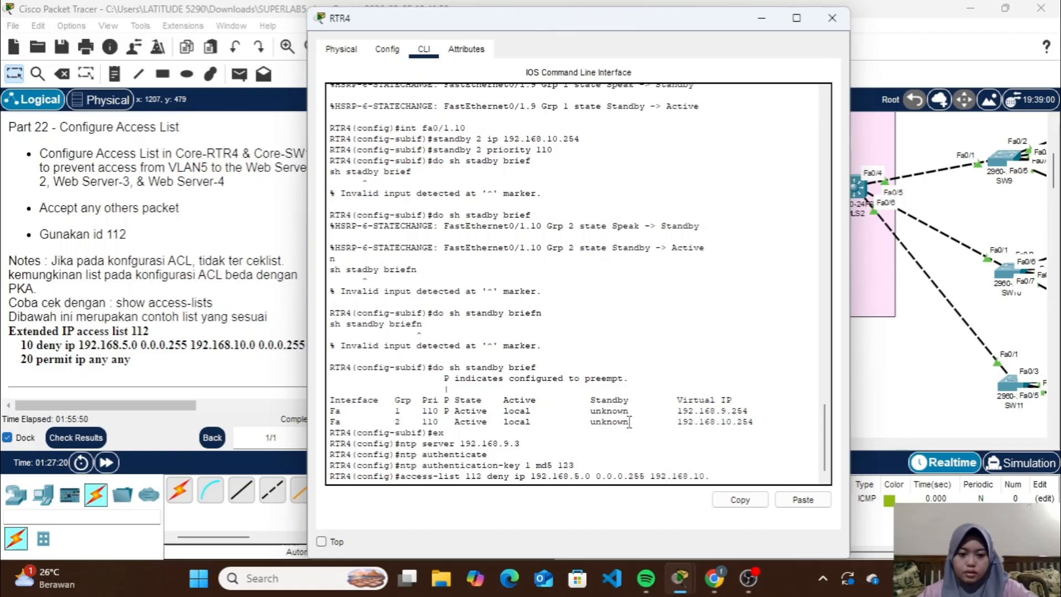
text(0 0.0.0.255)
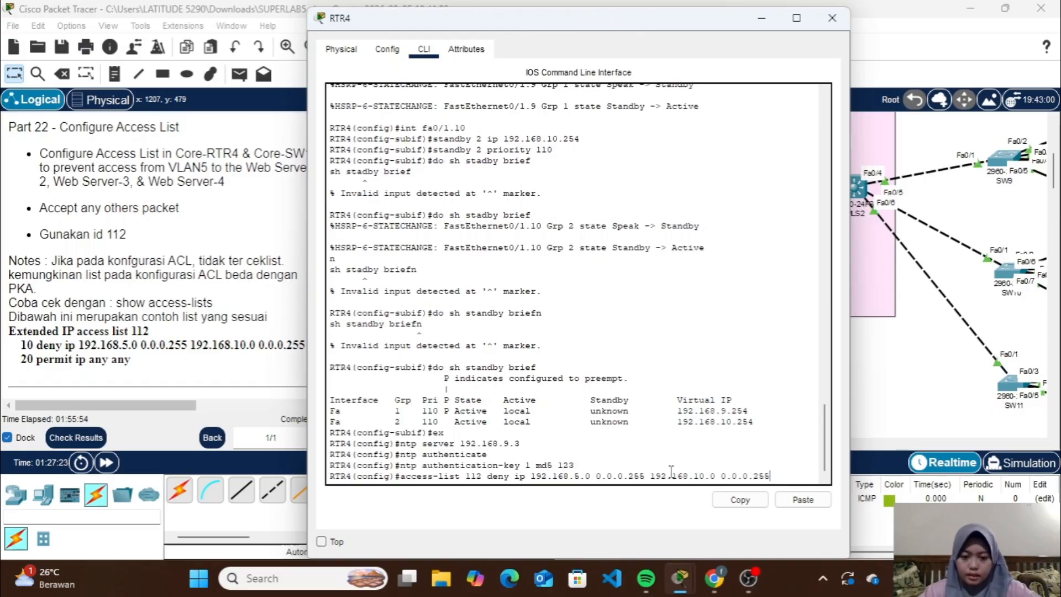
drag(587, 480, 573, 479)
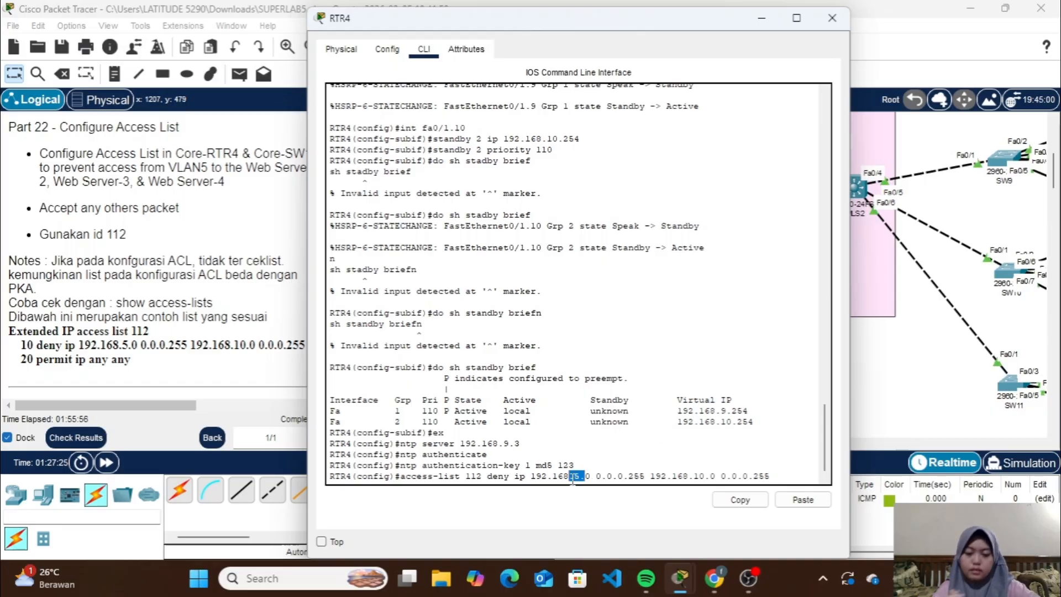
drag(699, 476, 678, 476)
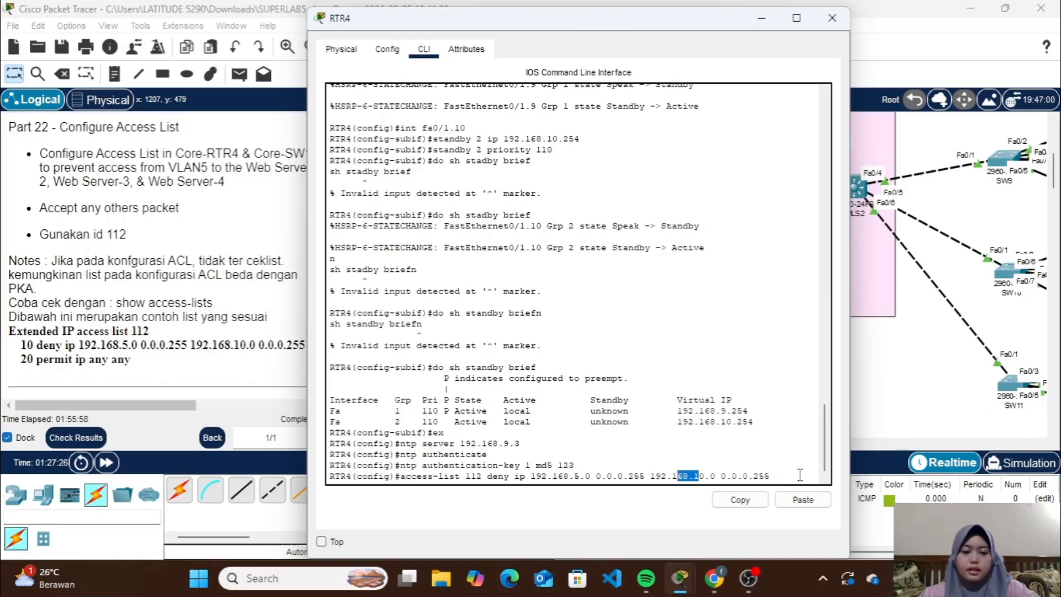
click(782, 476)
key(Return)
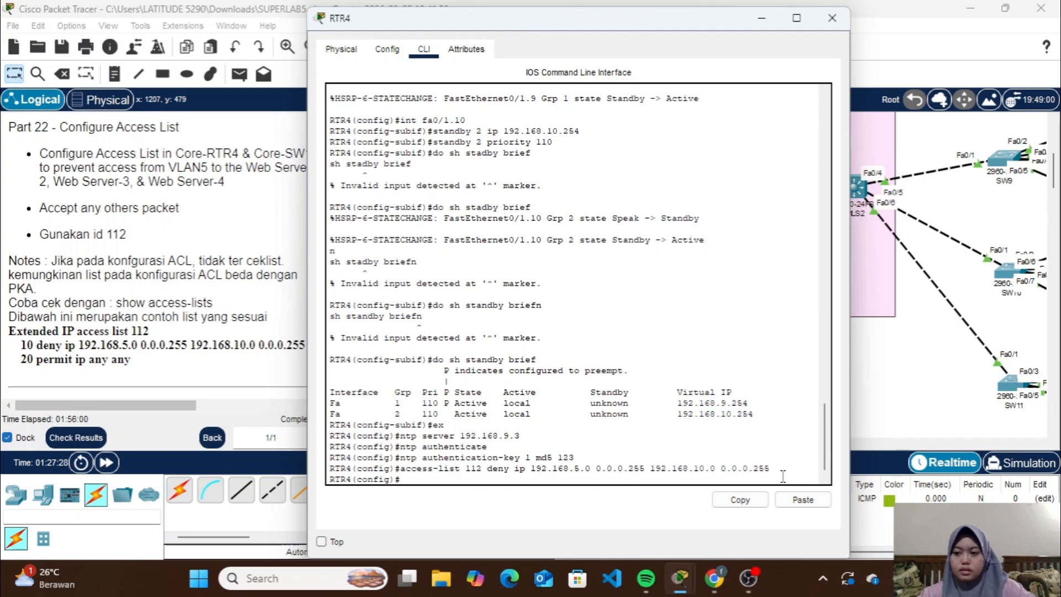
Add a rule to access list 112 on RTR4 permitting IP from any source to any destination
text(a)
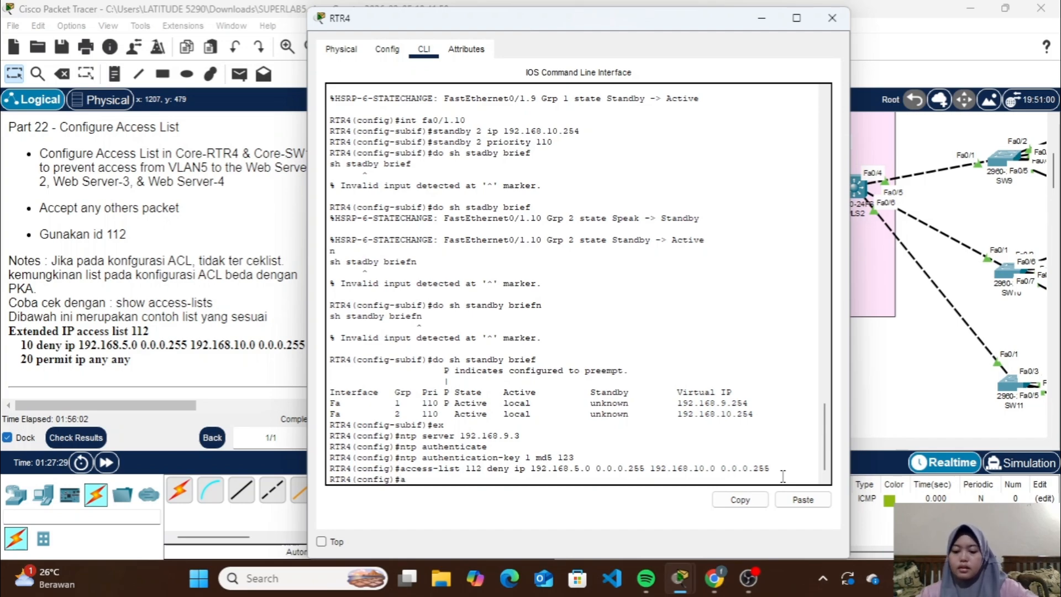
text(ccess-list 112)
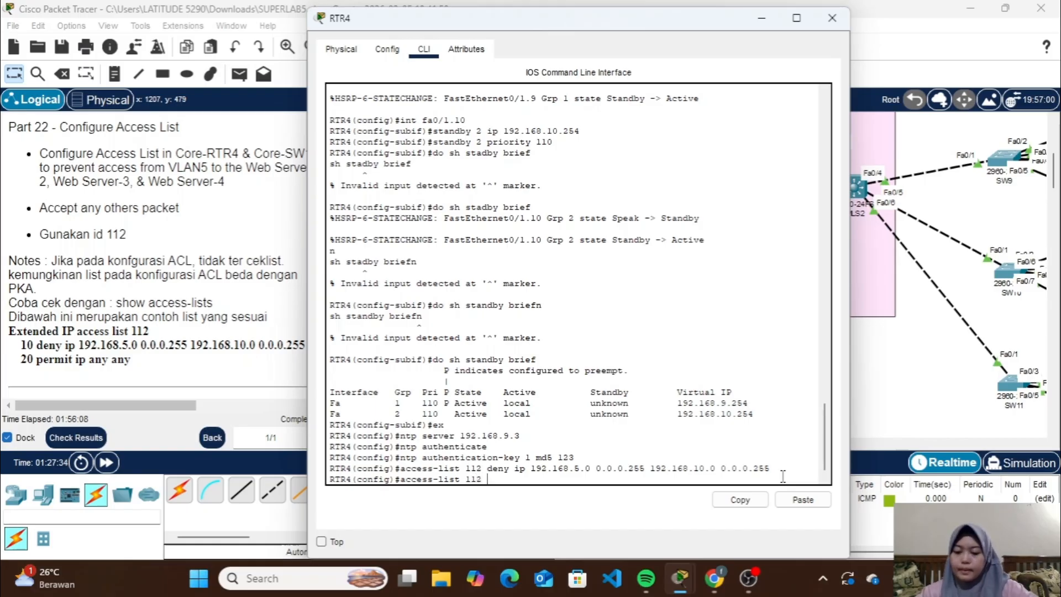
text( permit)
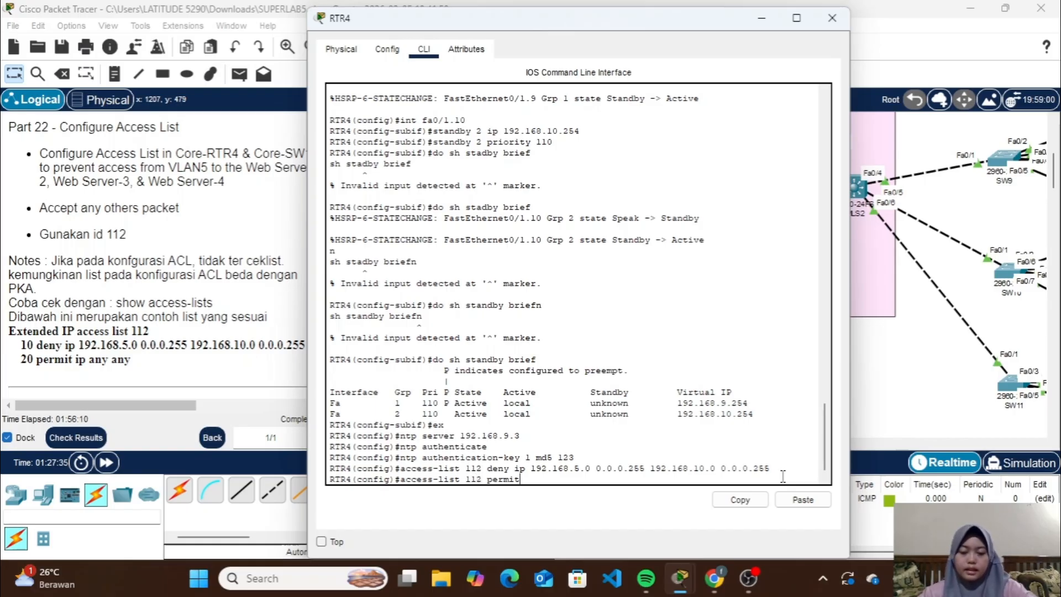
text( i)
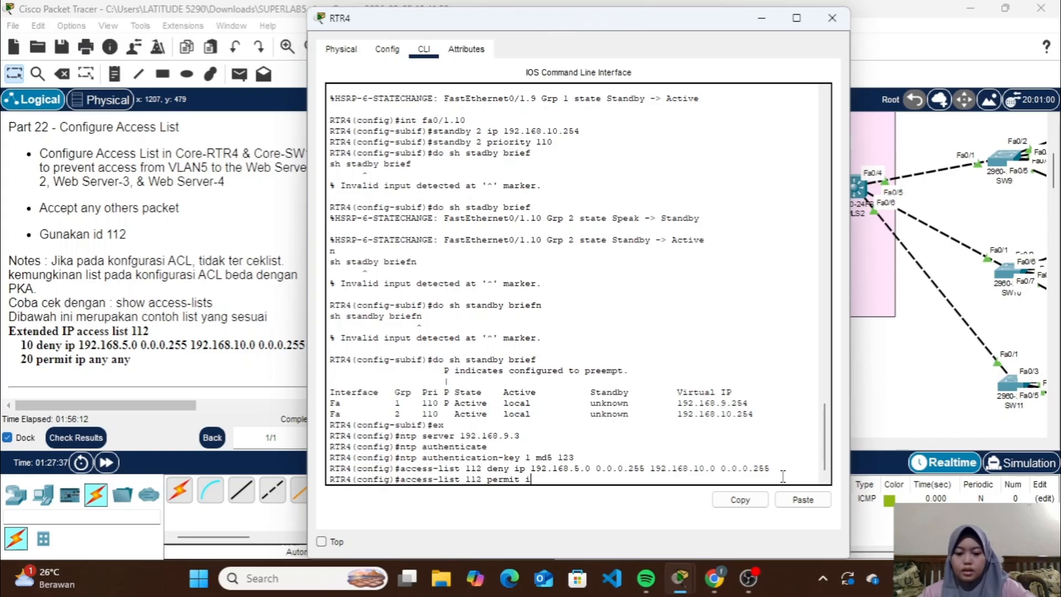
text(p any an)
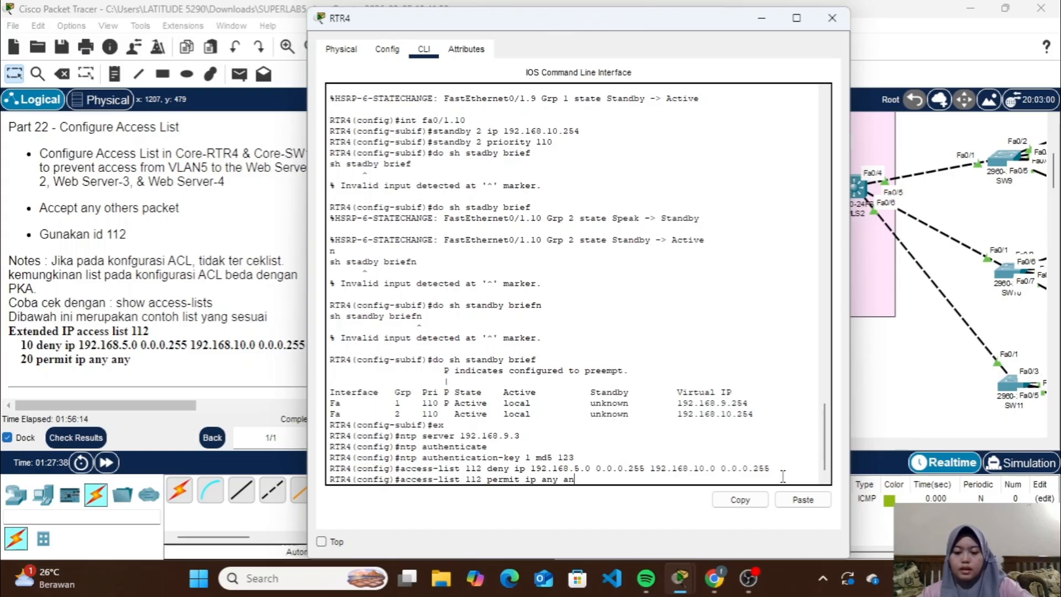
text(y)
key(Return)
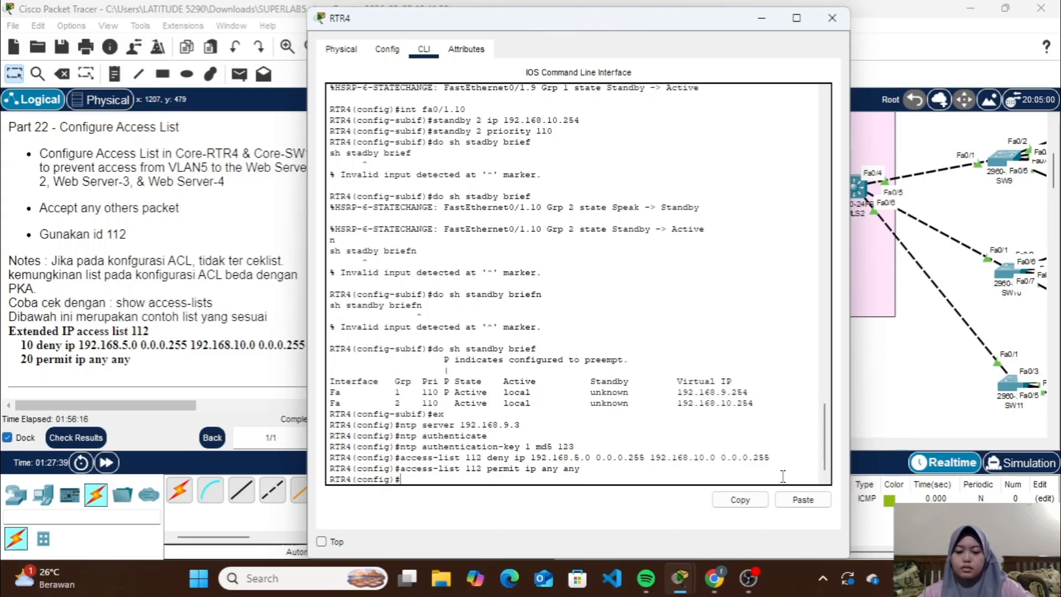
Apply access list 112 outbound on RTR4's FastEthernet 0/1.10 subinterface with ip access-group and close the router's window
text(int fa0/1)
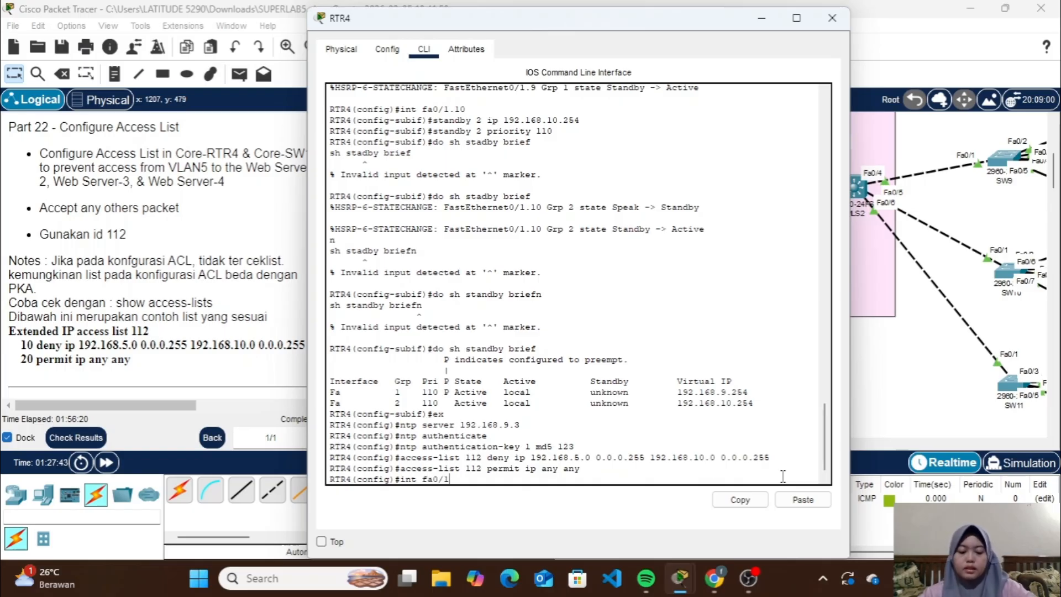
text(.10)
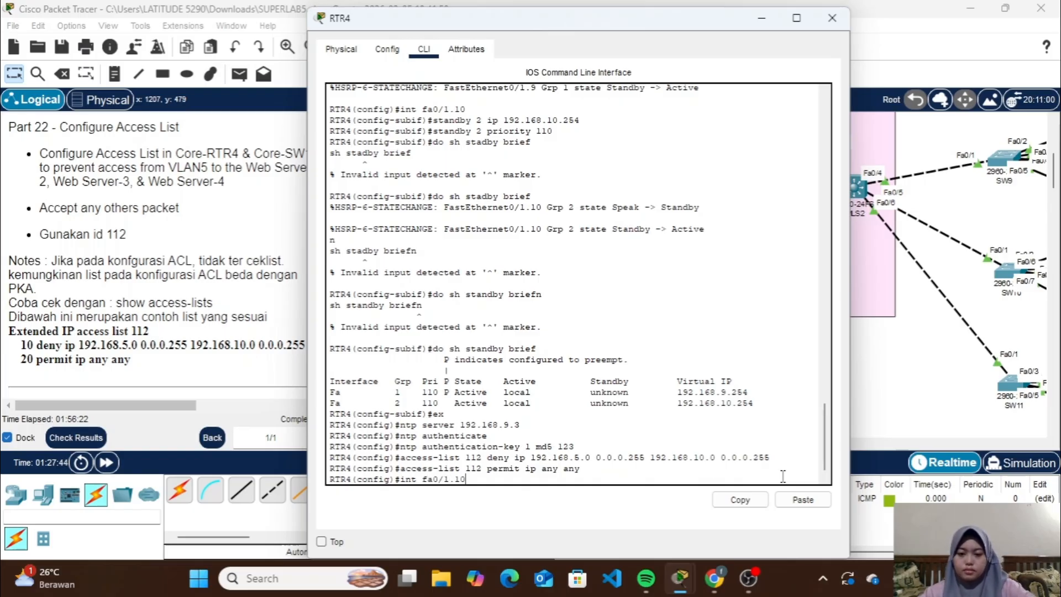
key(Return)
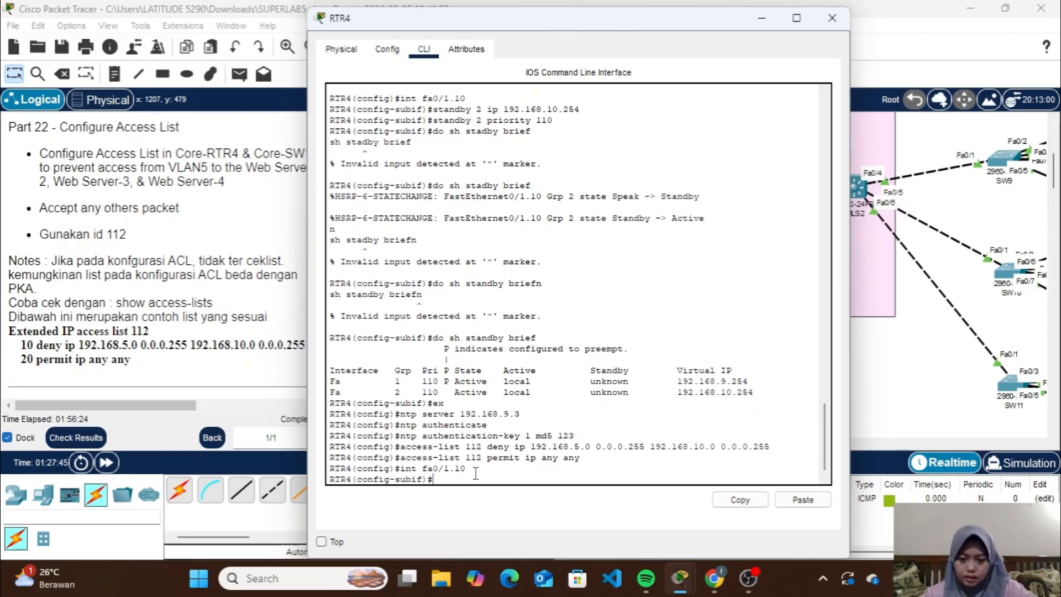
drag(472, 469, 446, 469)
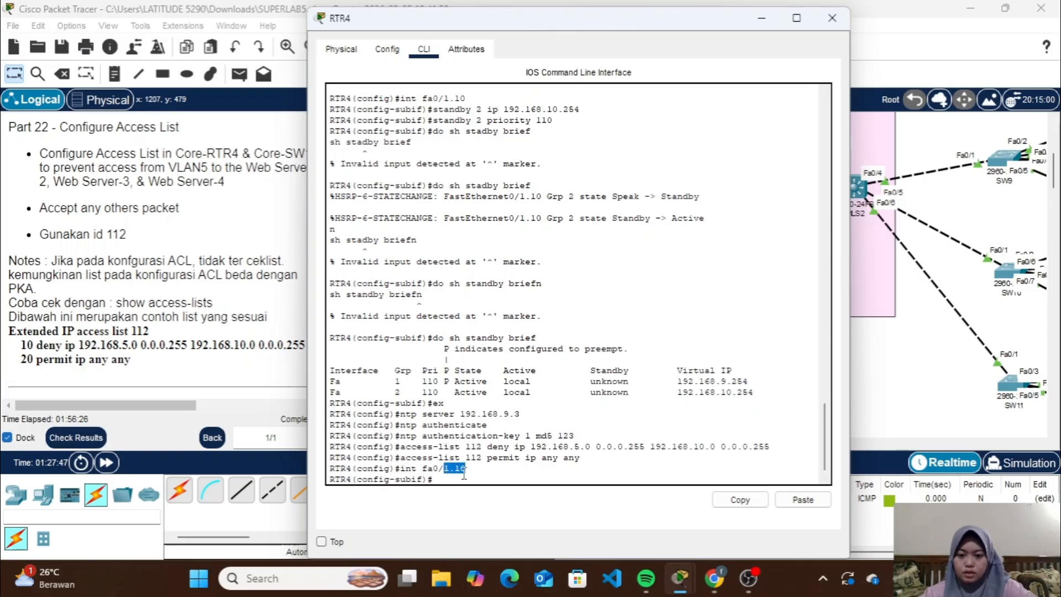
click(462, 473)
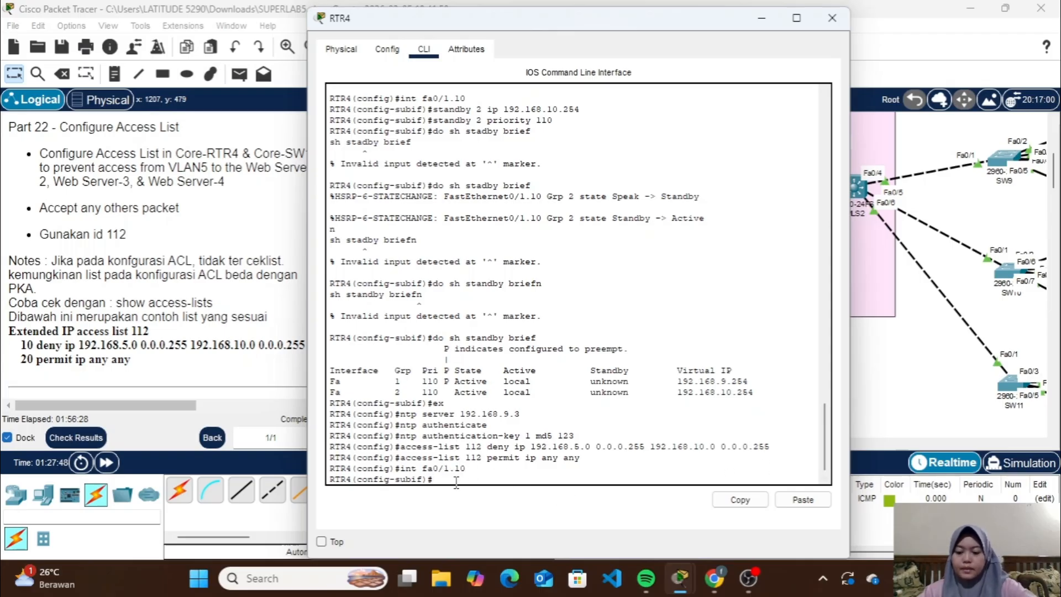
text(access-)
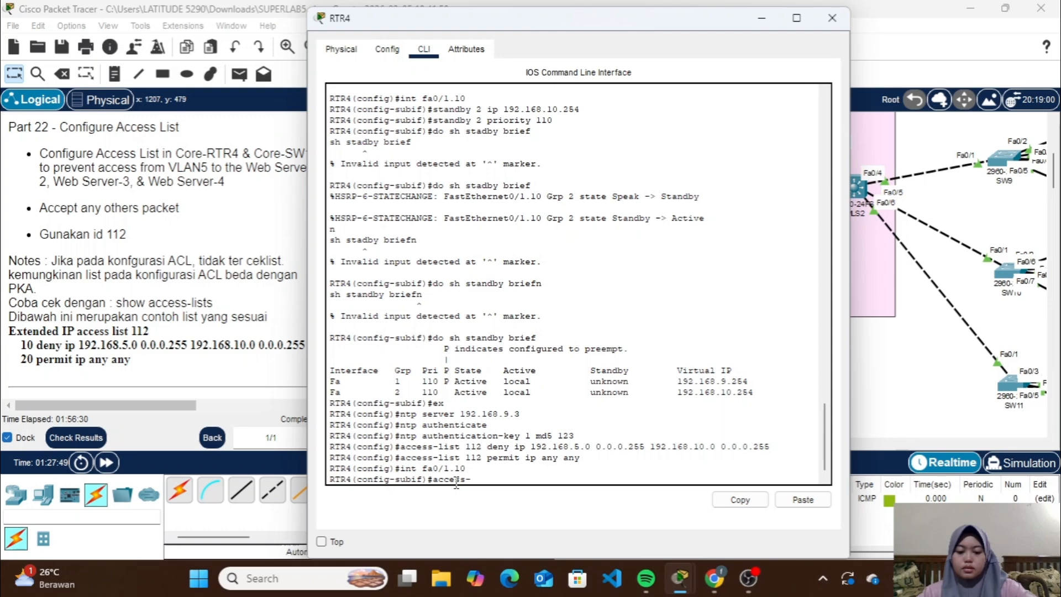
text(group)
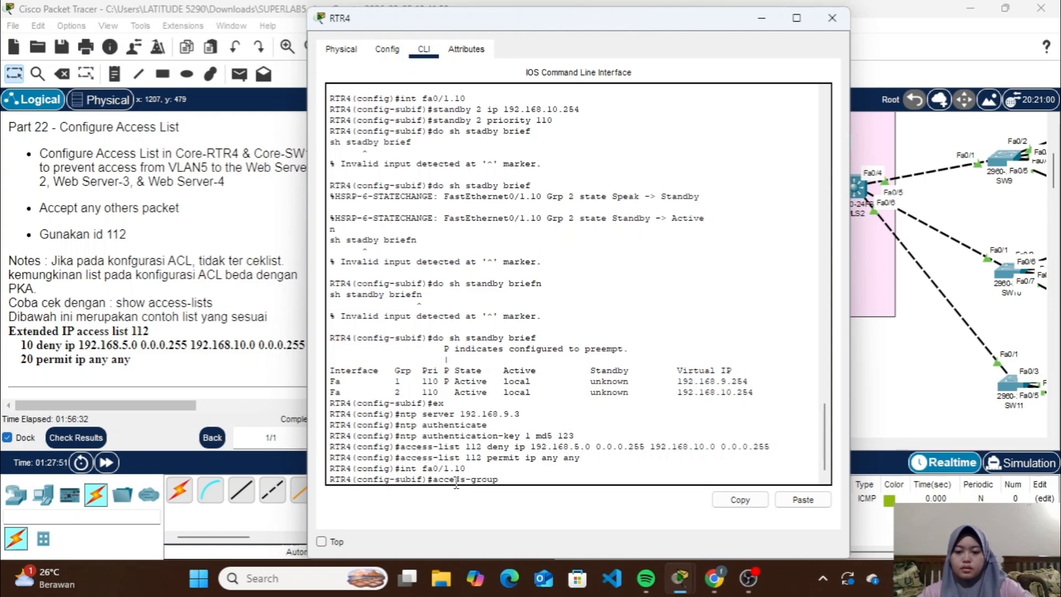
text( 112)
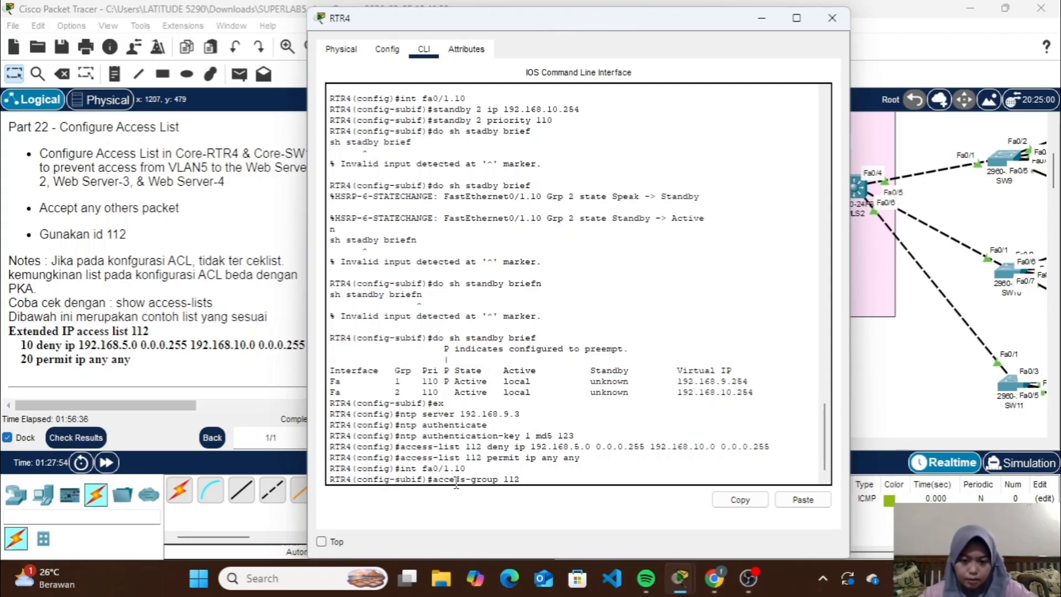
text(ip)
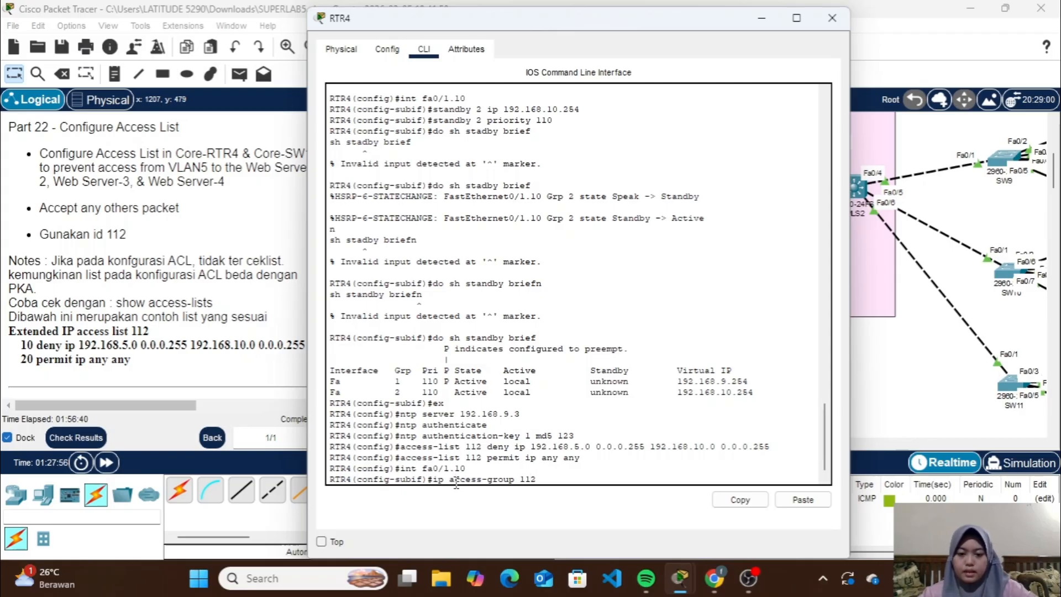
key(Return)
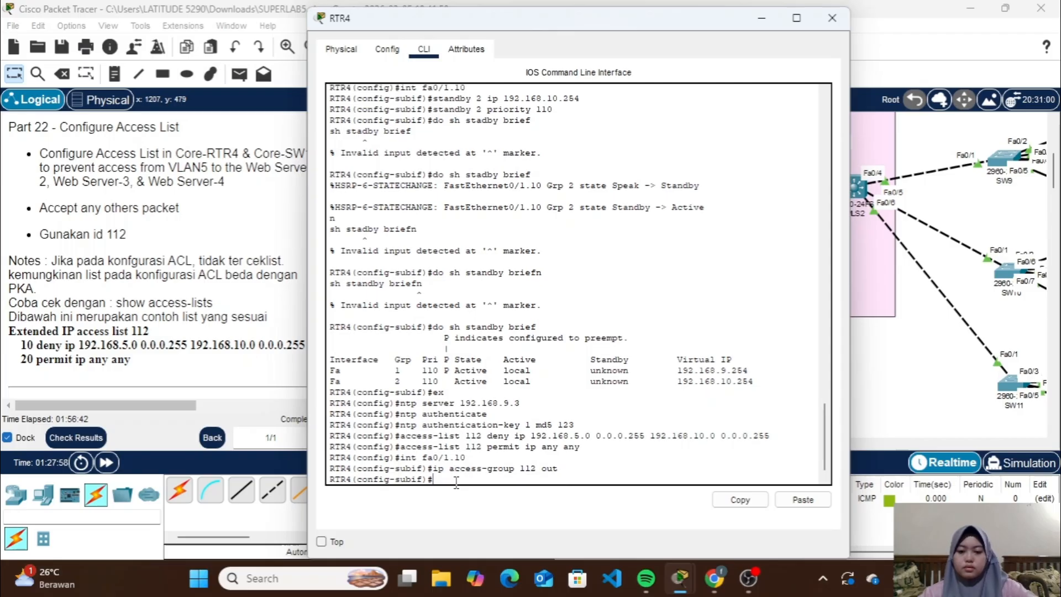
click(831, 18)
Open the command line of MLS1, enter privileged mode with the enable password, and enter global configuration mode
double_click(647, 170)
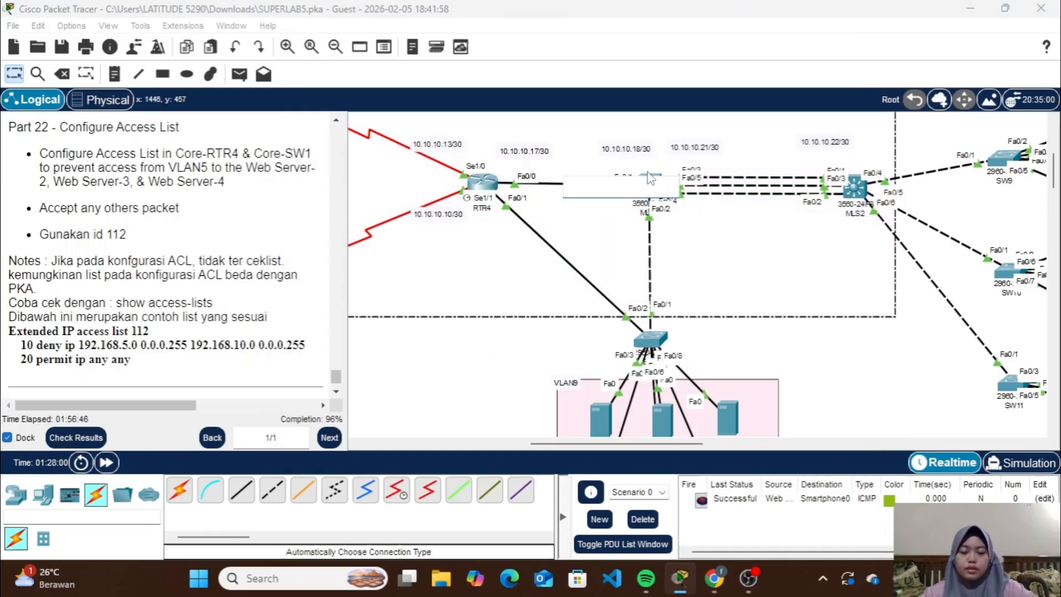
click(781, 366)
click(644, 186)
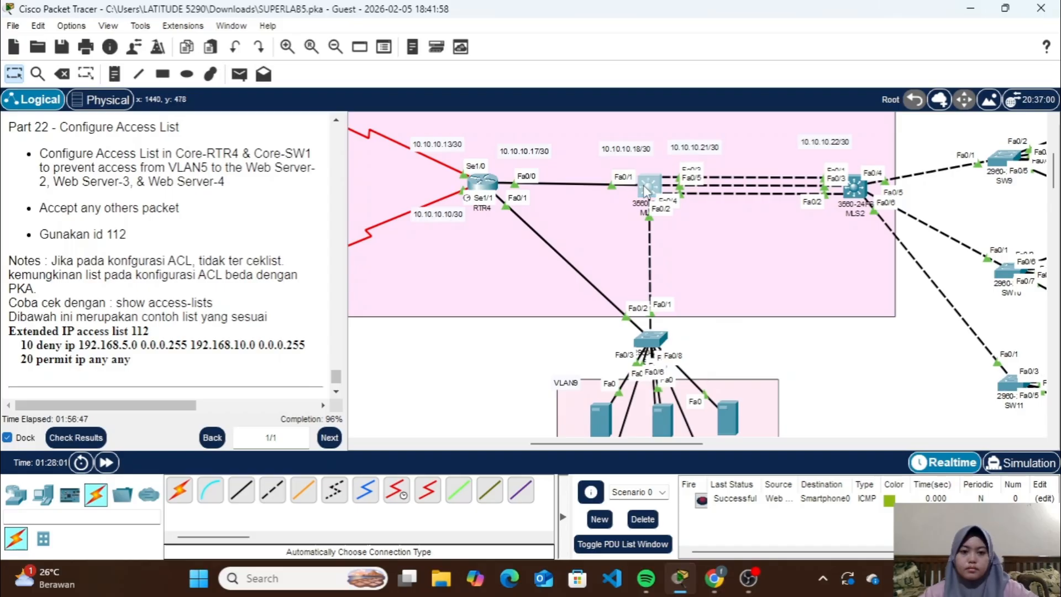
key(Return)
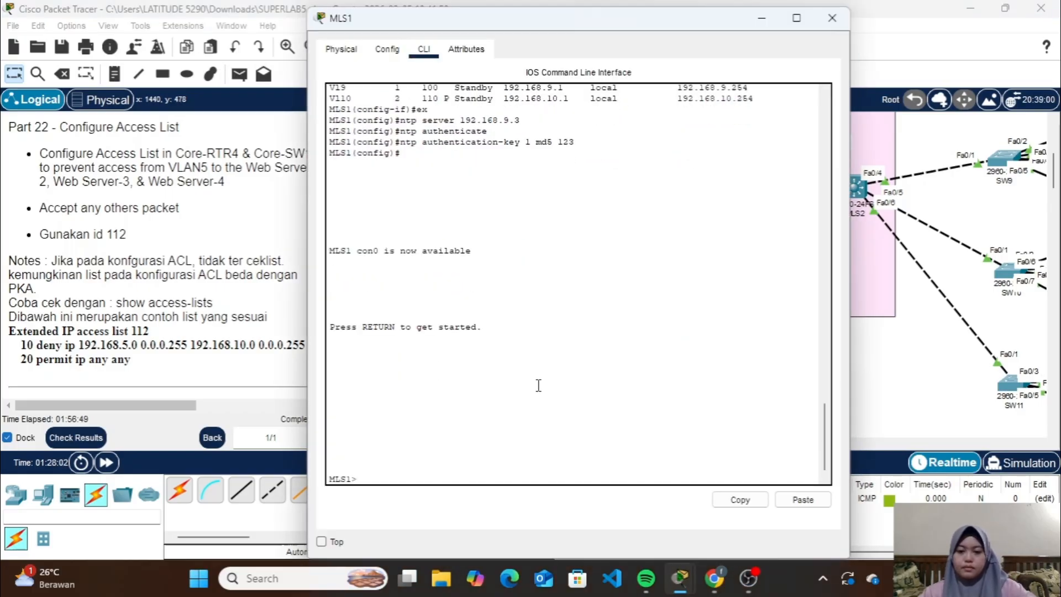
text(en)
key(Return)
key(Return)
text(c)
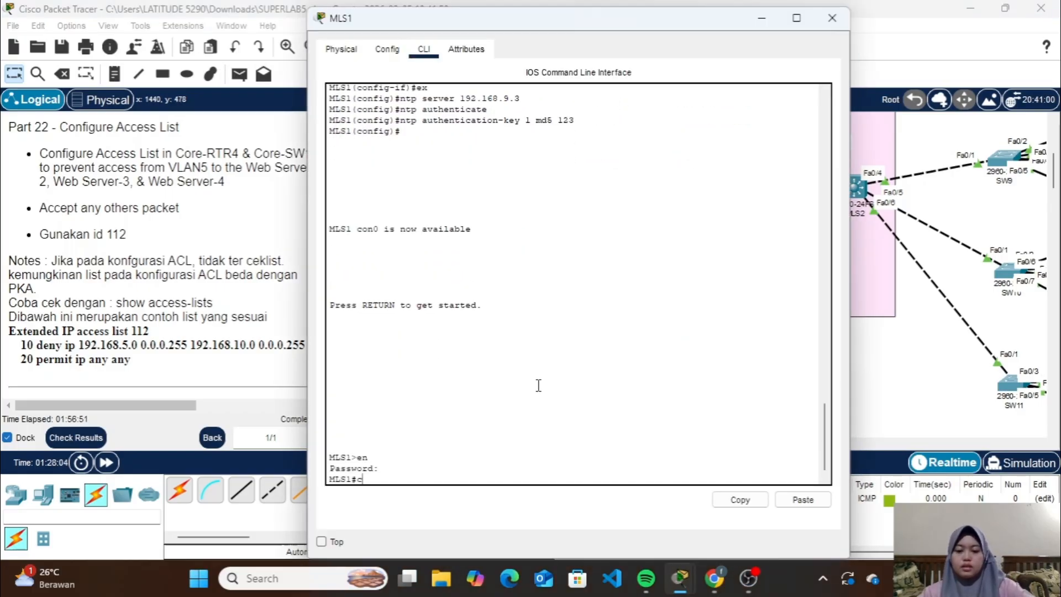
text(onf t)
key(Return)
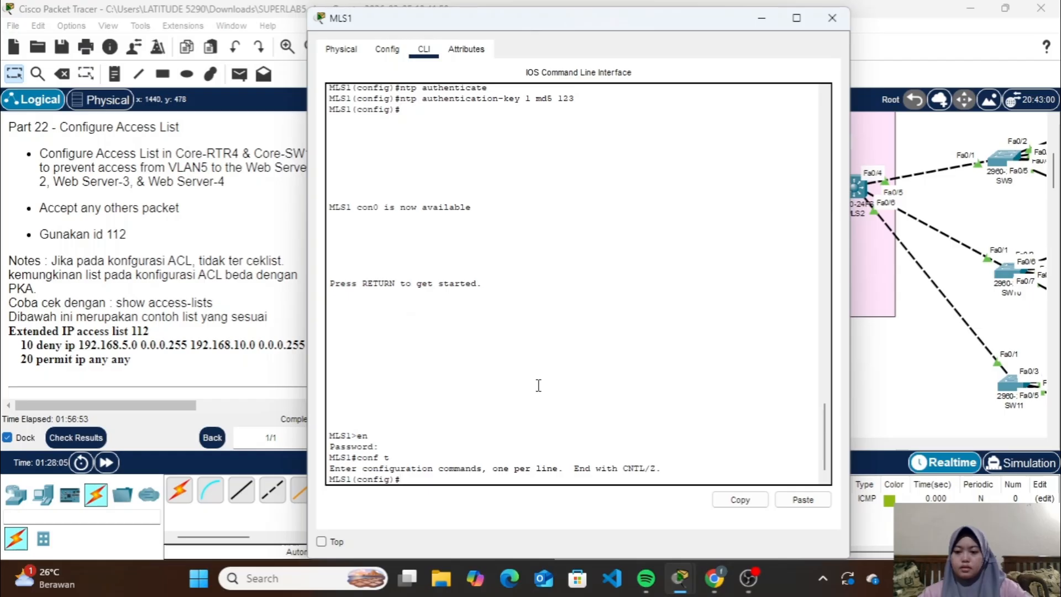
Add a rule to access list 112 on MLS1 denying IP from 192.168.5.0 0.0.0.255 to 19.168.10.0 0.0.0.255
text(acces)
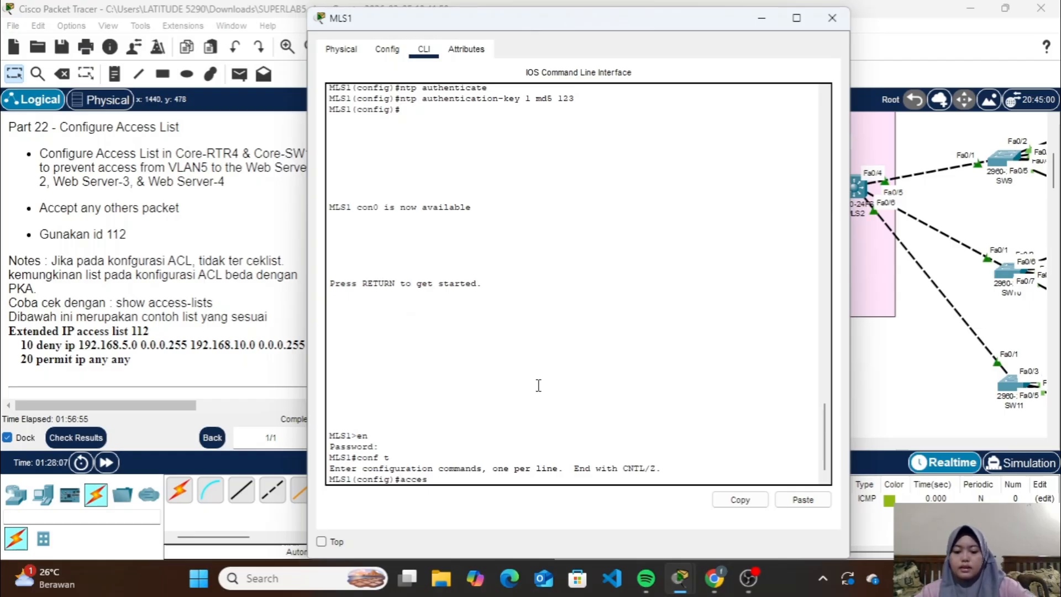
text(s-list 1)
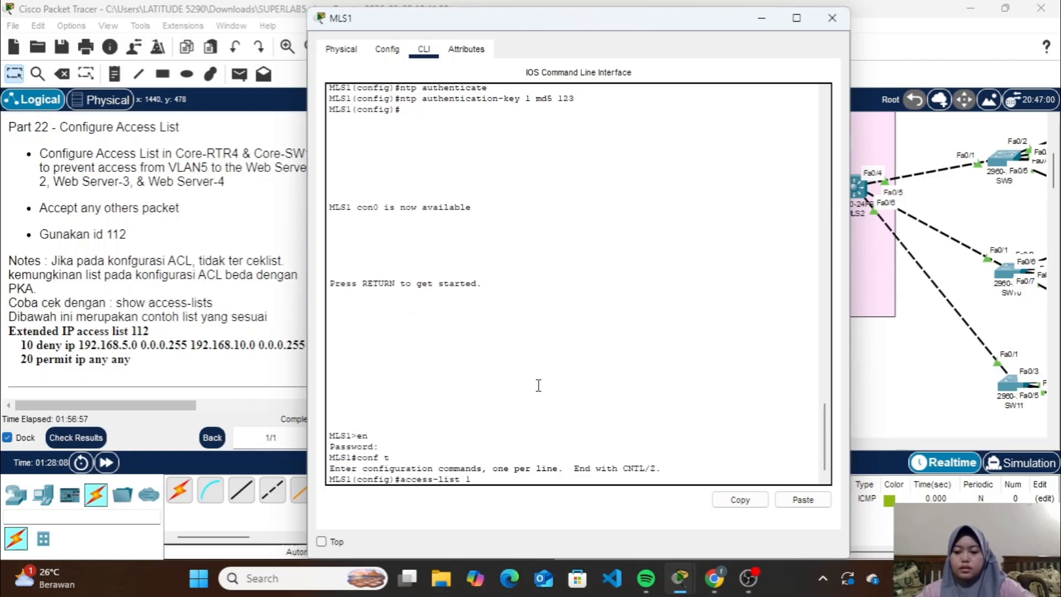
text(12 d)
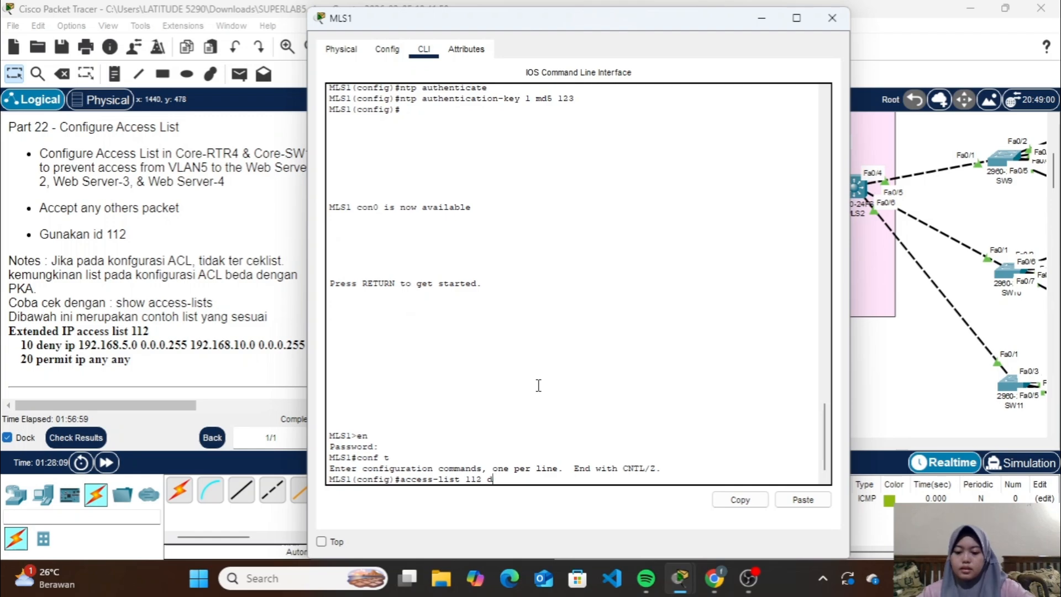
text(eny ip 1)
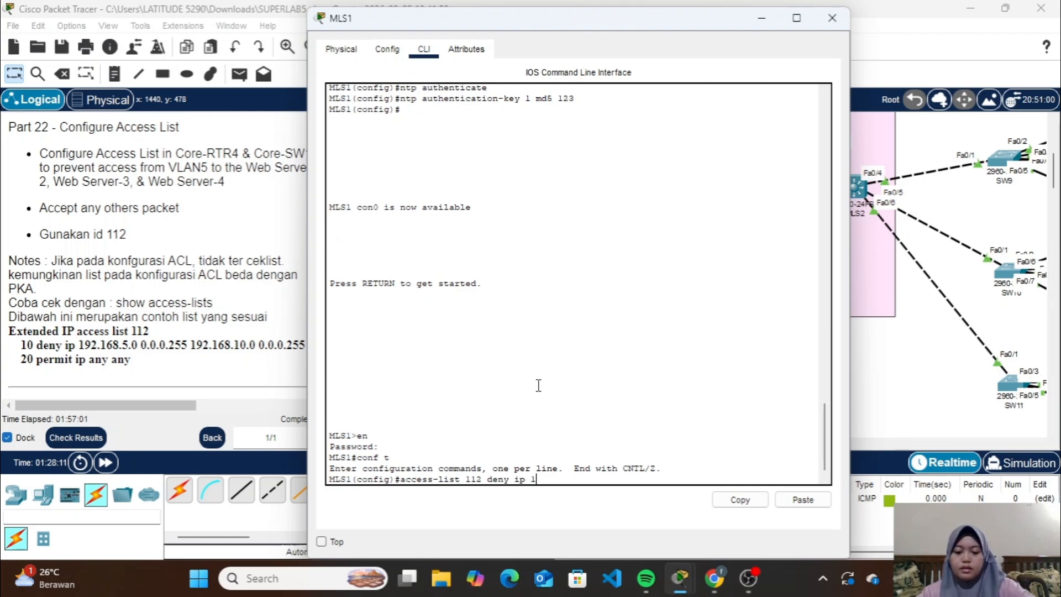
text(92.168.5)
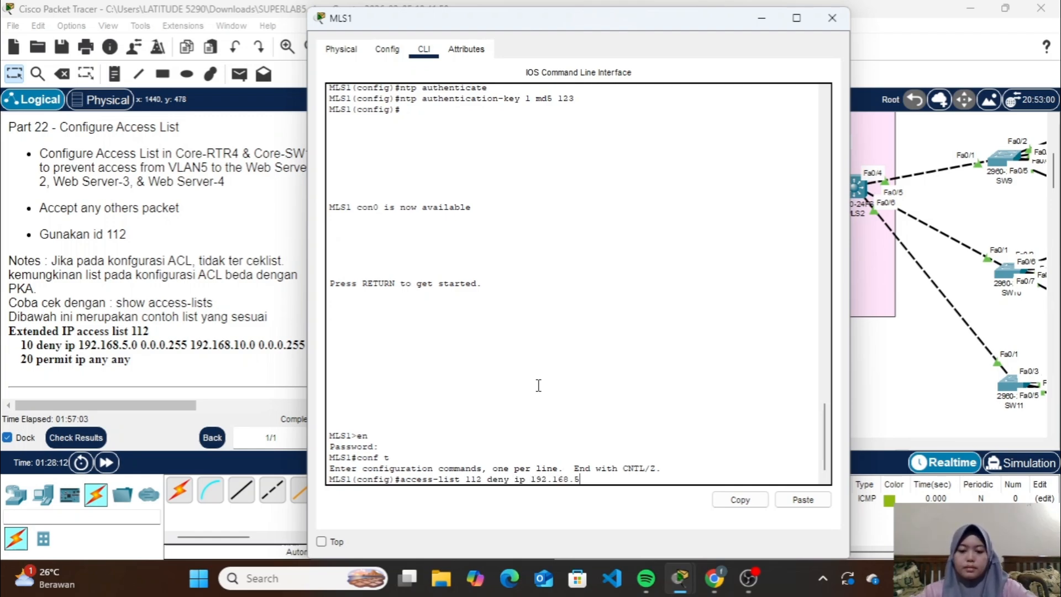
text(.0 0.0.0.255)
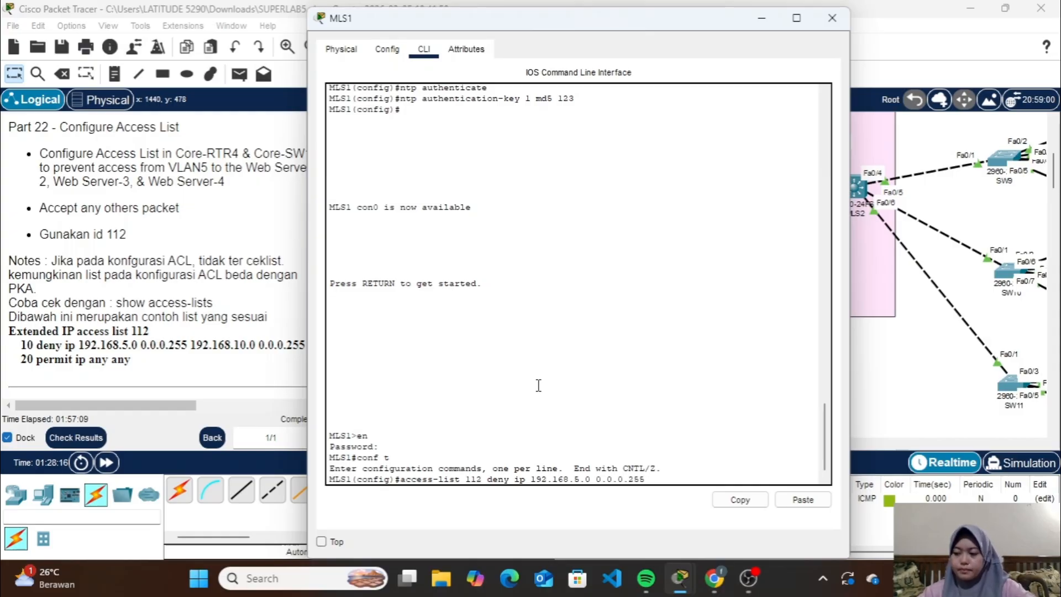
text( 19)
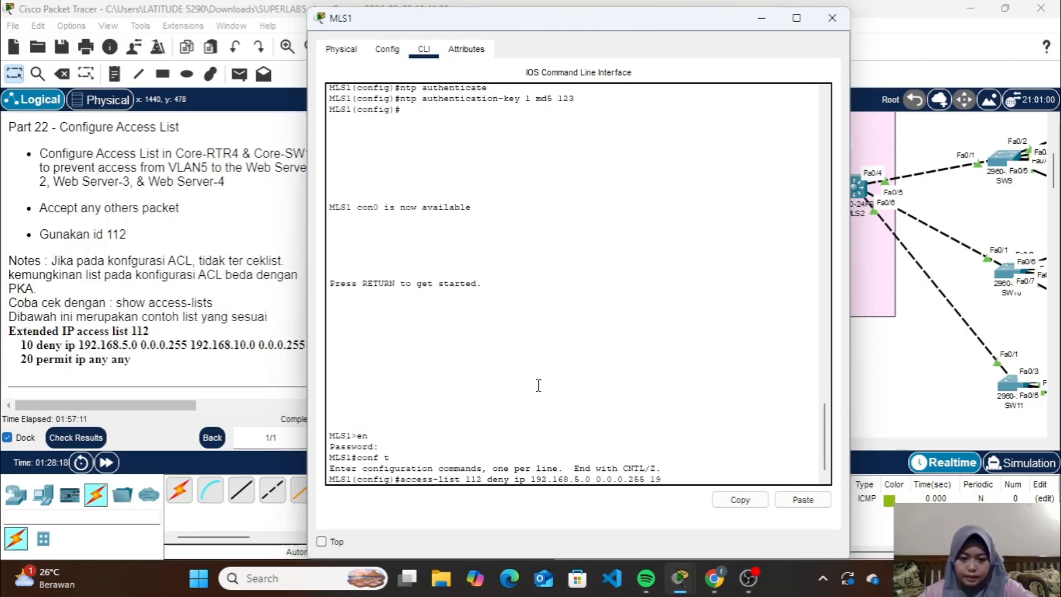
text(.)
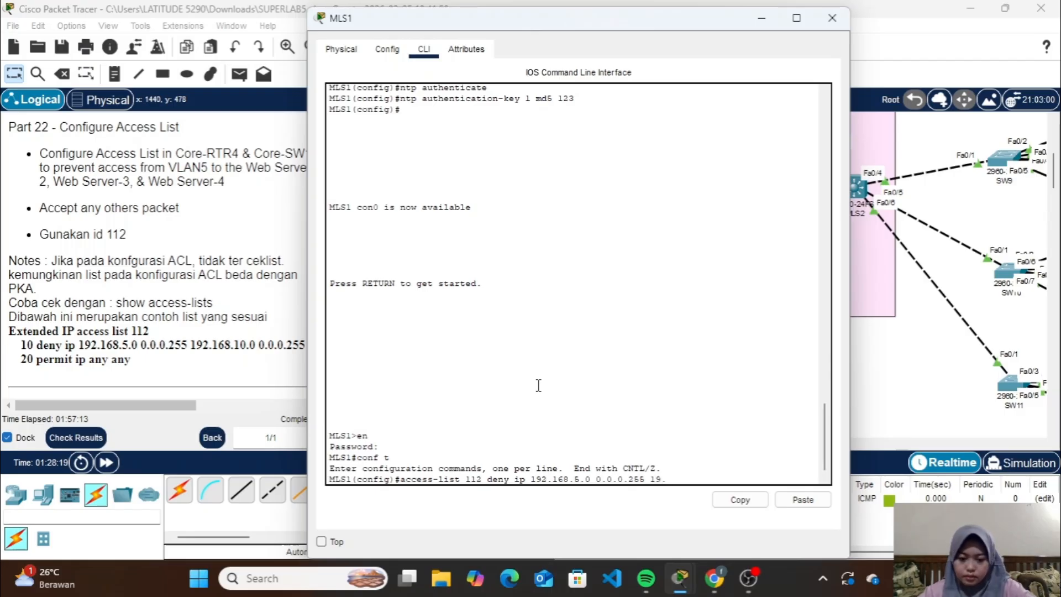
text(168.10.)
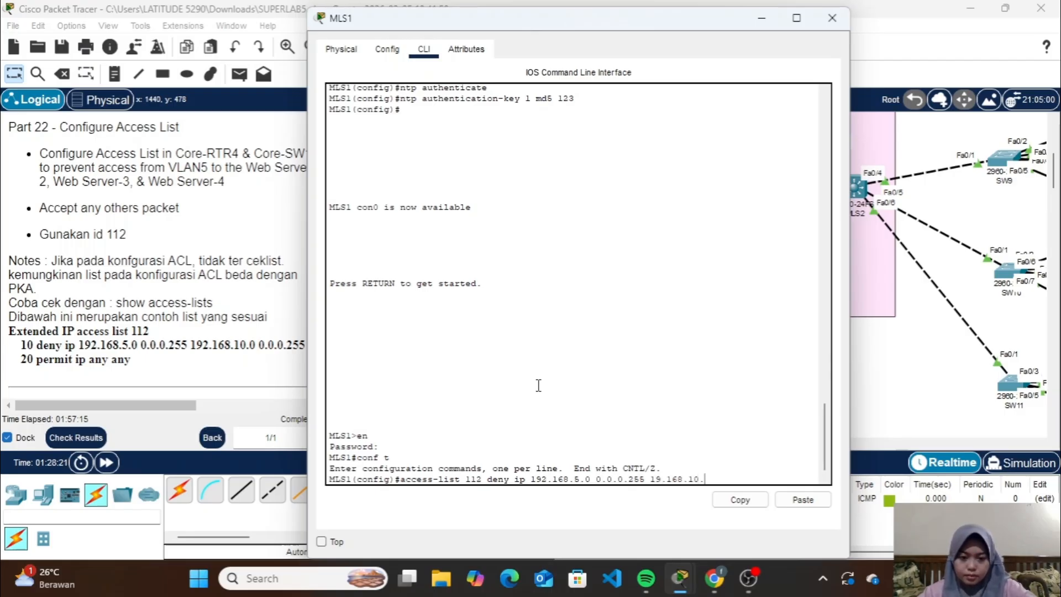
text(0 0.0.0.25)
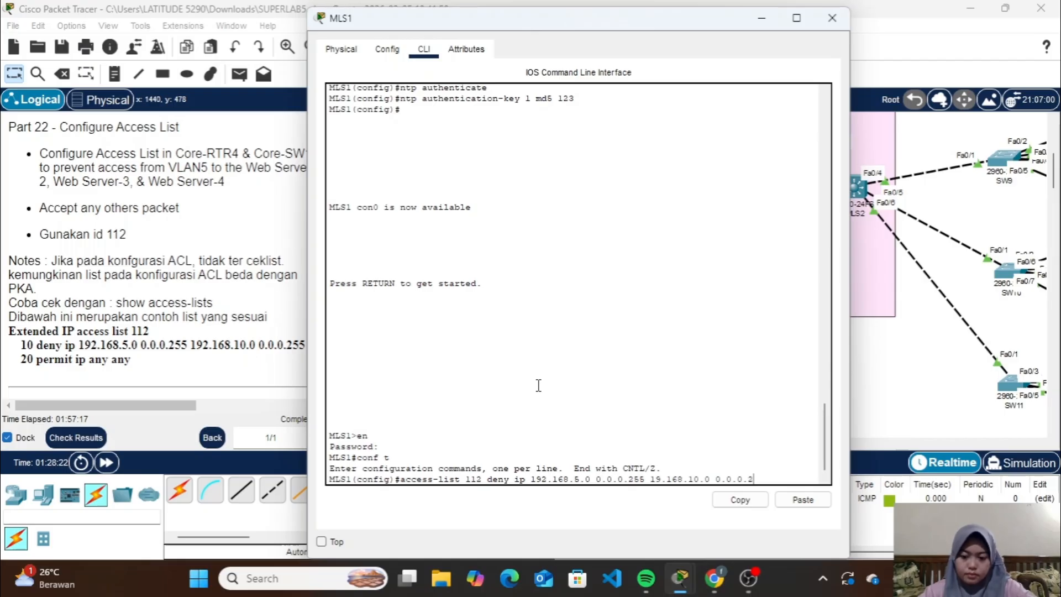
text(5)
key(Return)
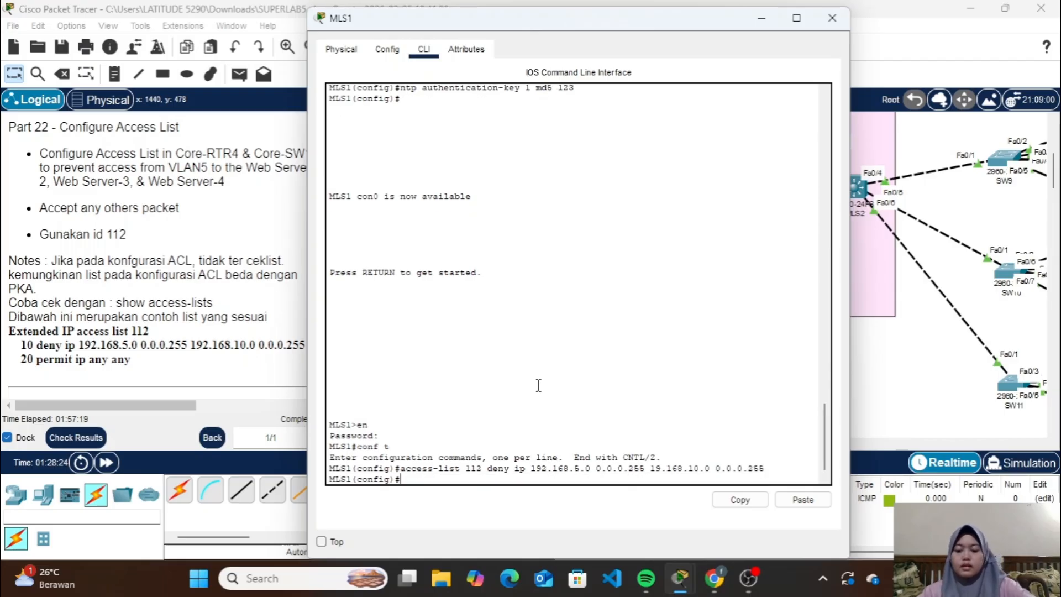
Add a rule to access list 112 on MLS1 permitting IP from any source to any destination
text(config)#acces)
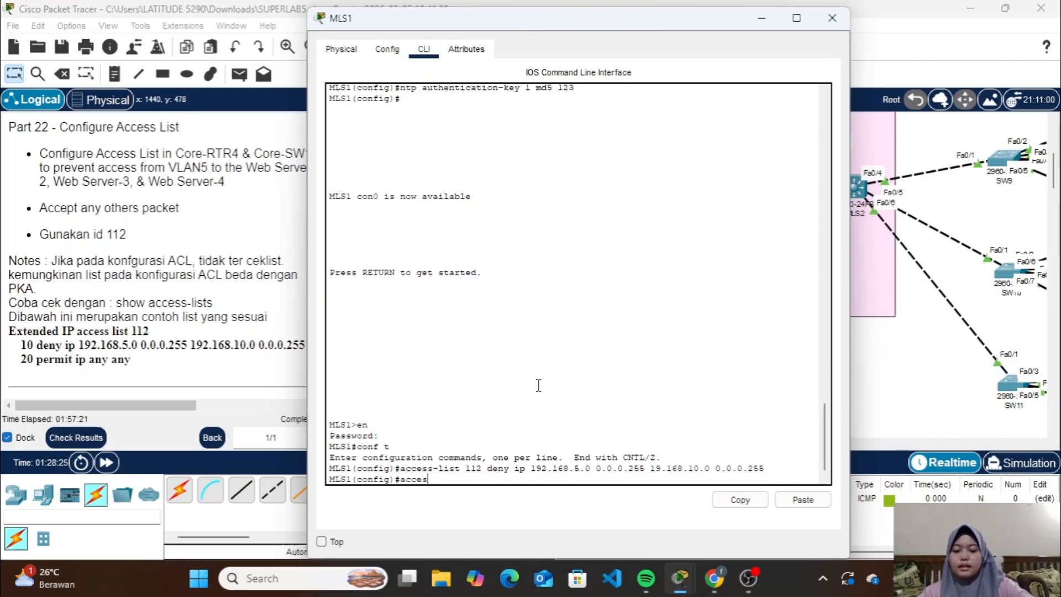
text(s-li)
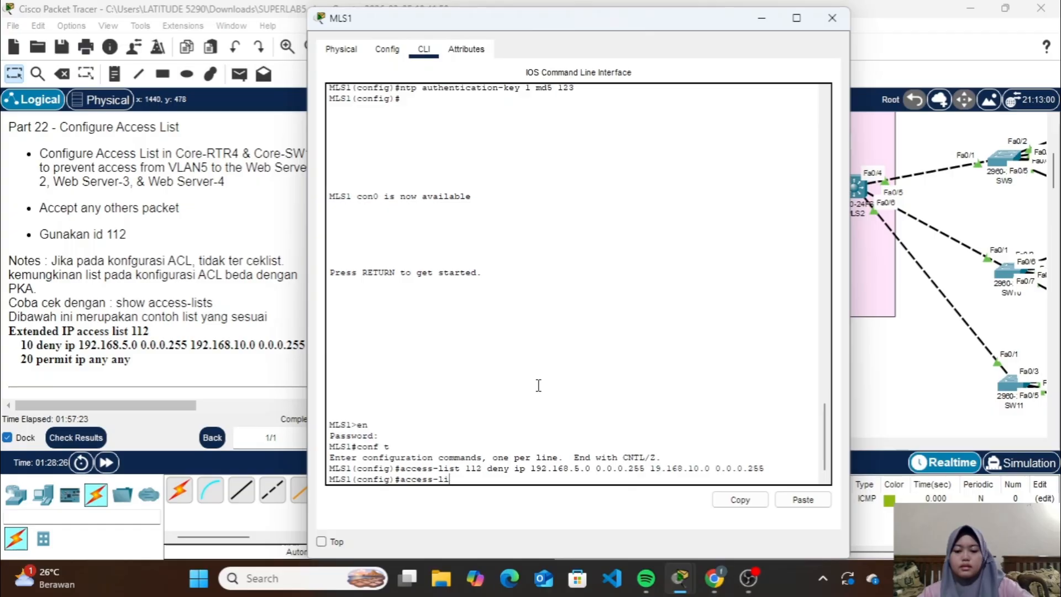
text(st)
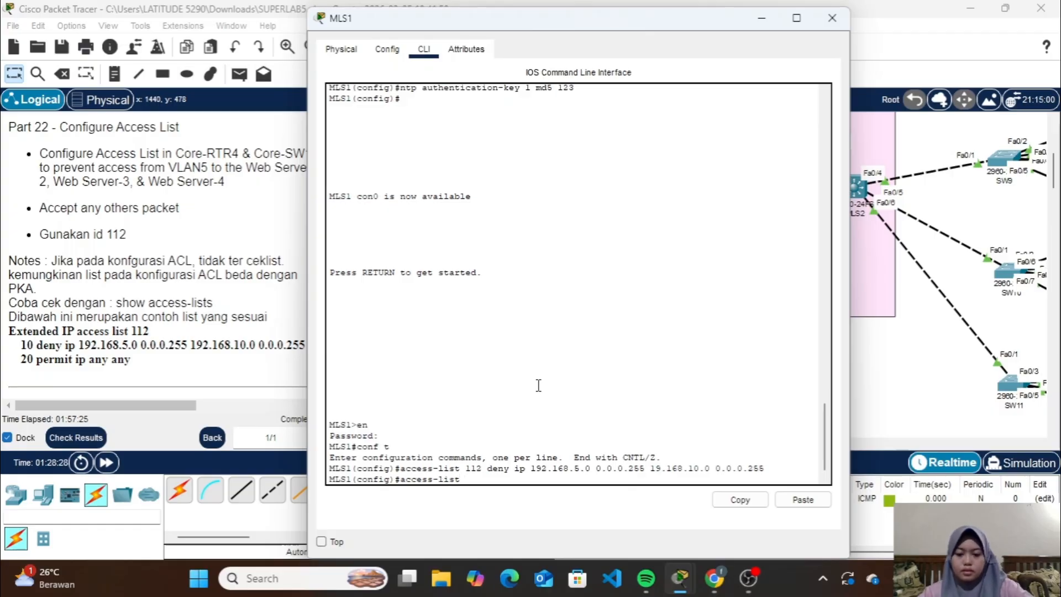
text( 112 p)
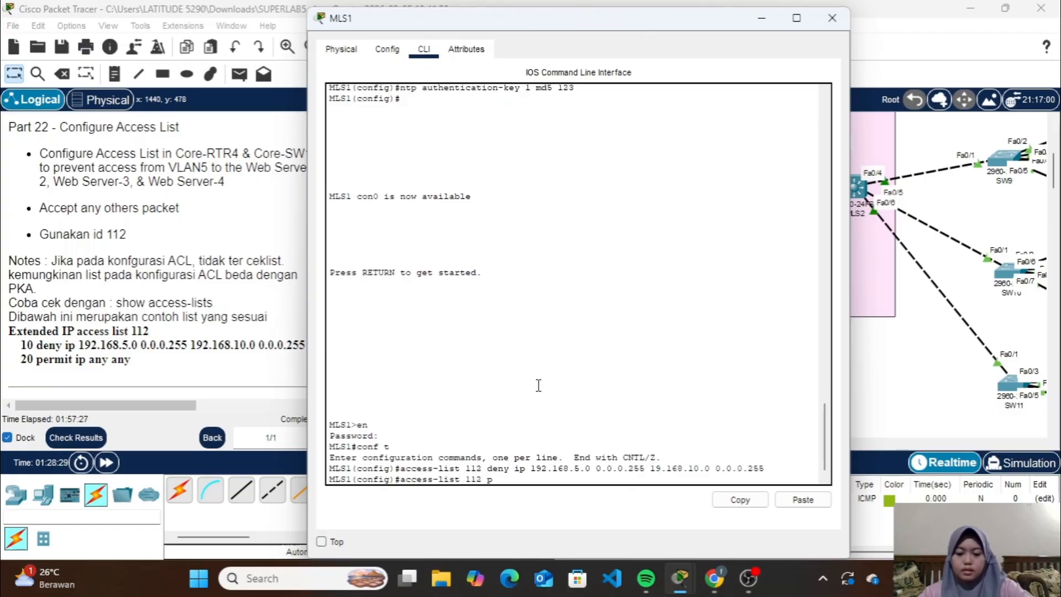
text(ermit ip)
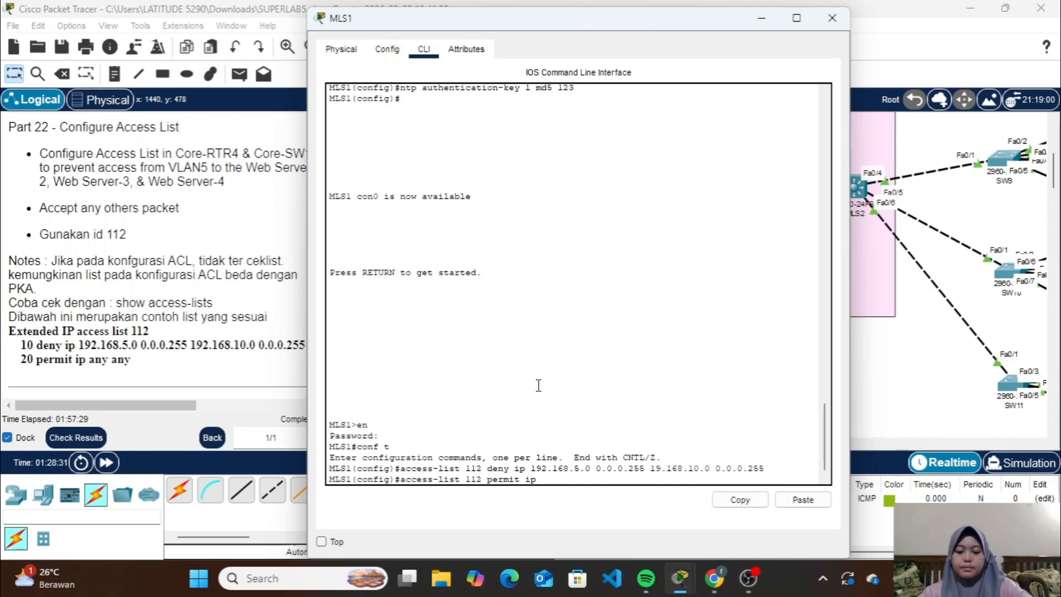
text( an)
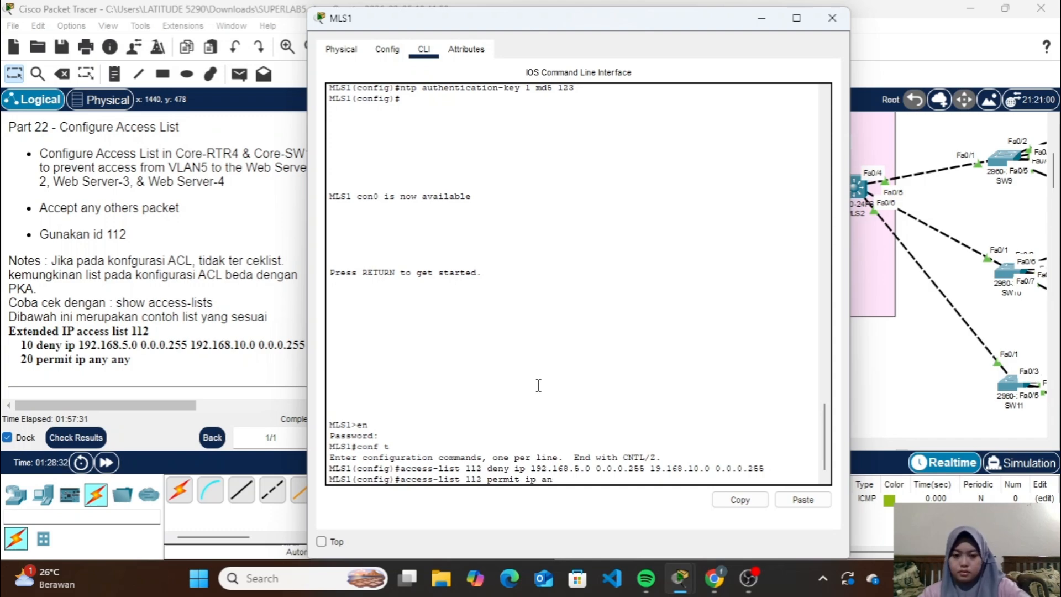
text(y any)
key(Return)
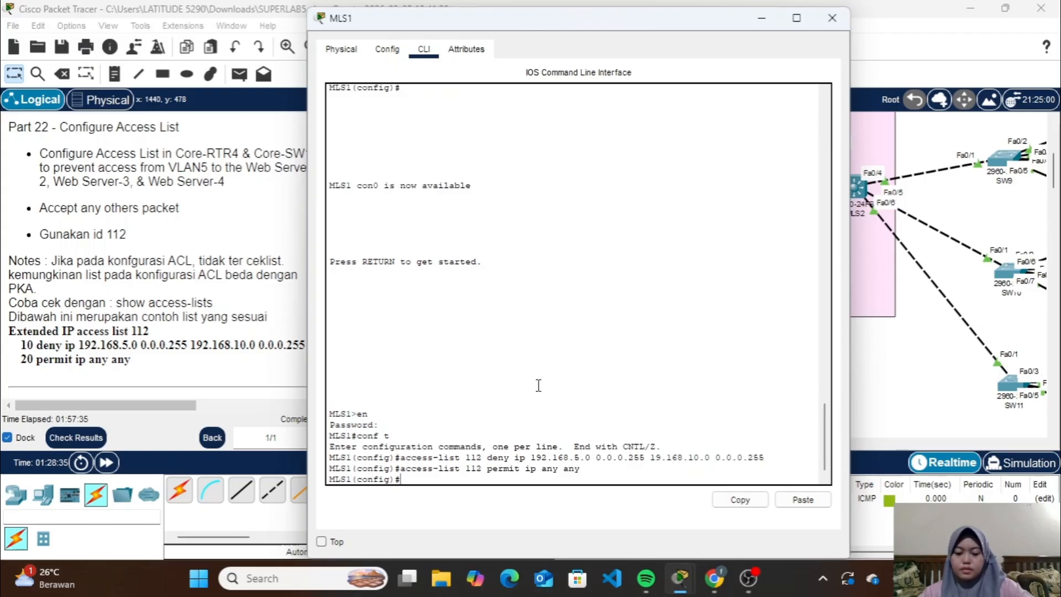
Apply access list 112 outbound on MLS1's VLAN 10 interface with ip access-group and close the switch's window
text(int vlan 10)
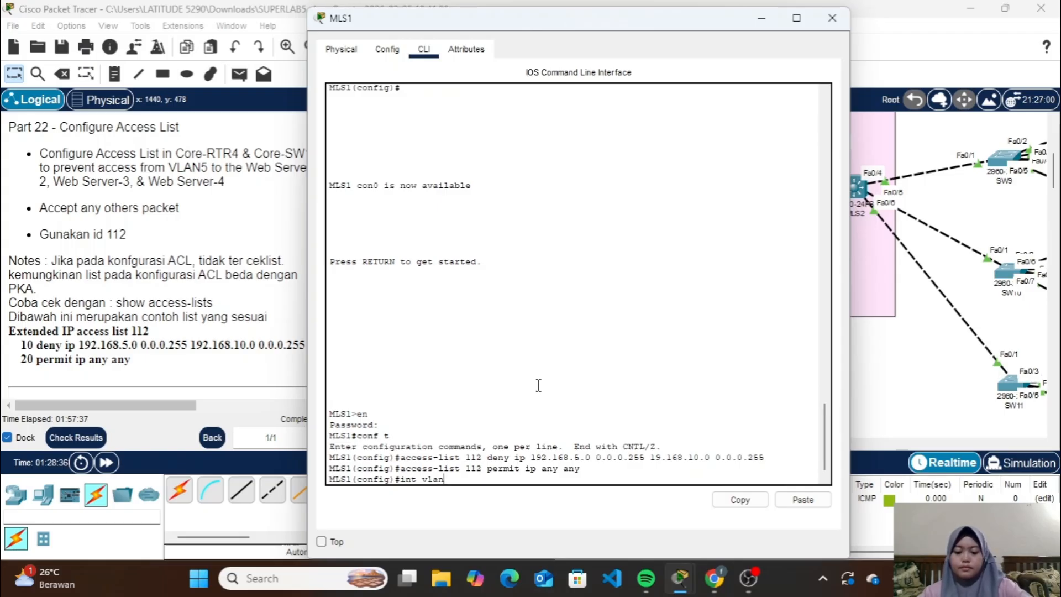
key(Return)
text(ig-if)#i)
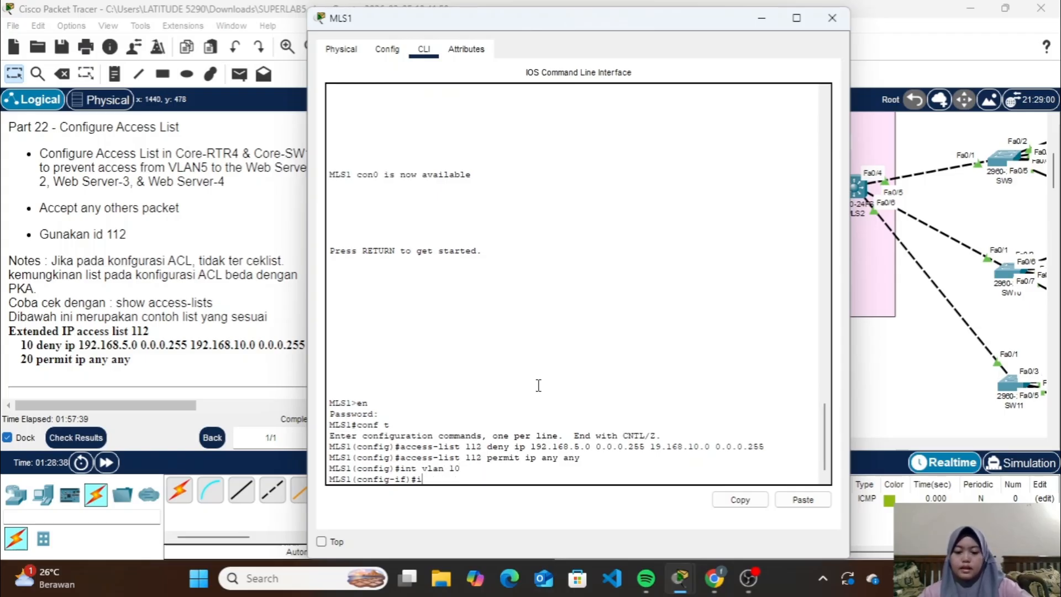
text(p access-group 1)
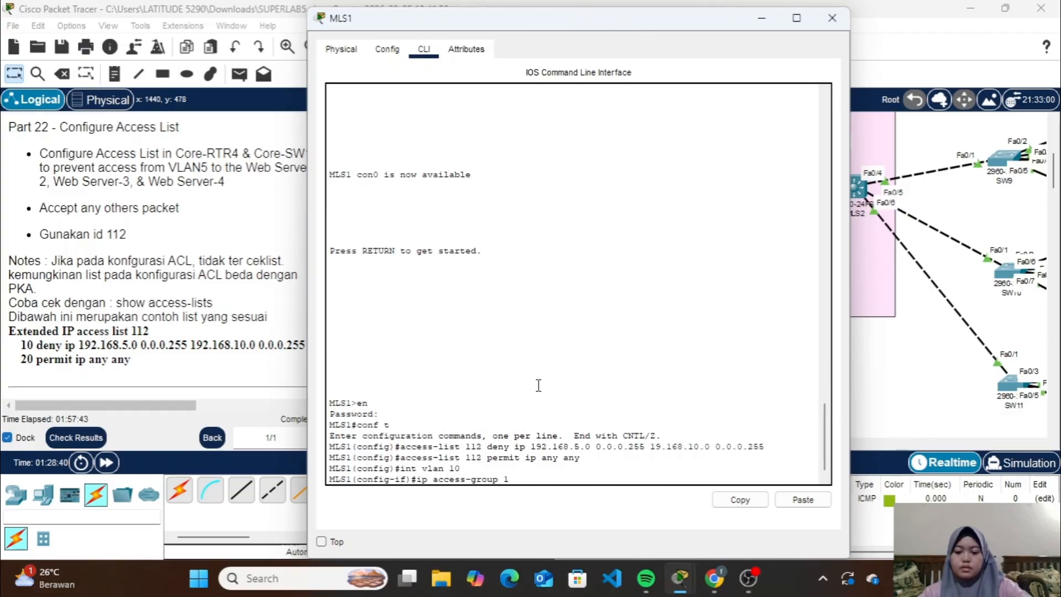
text(12 ou)
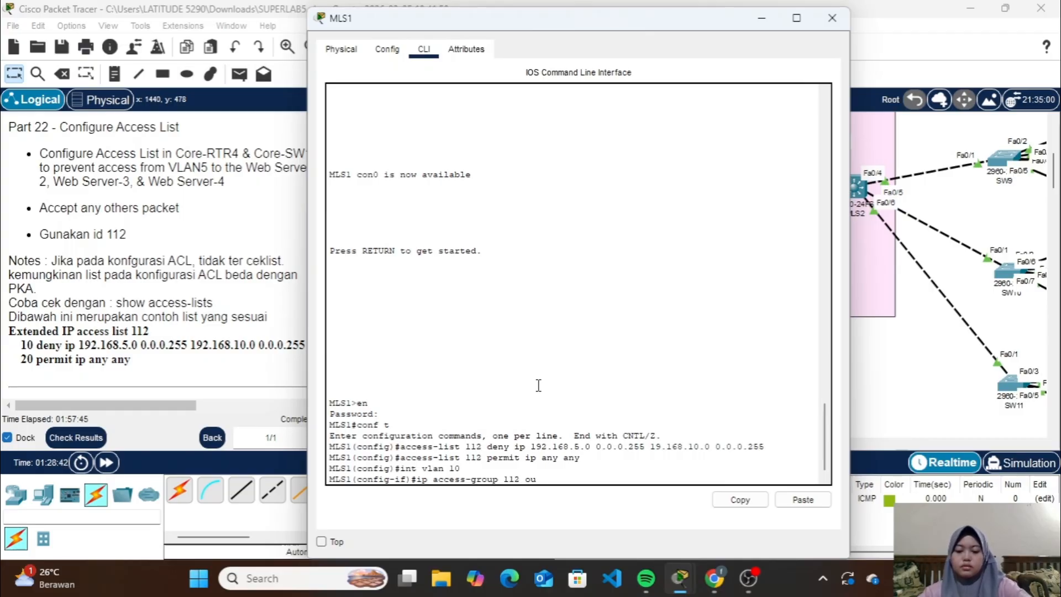
text(t)
key(Return)
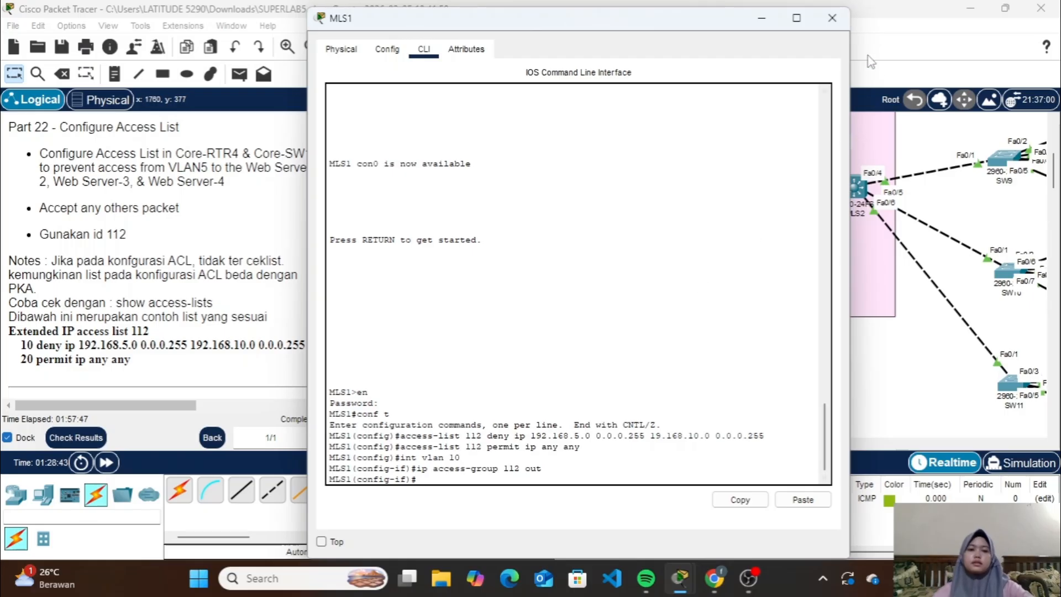
click(831, 17)
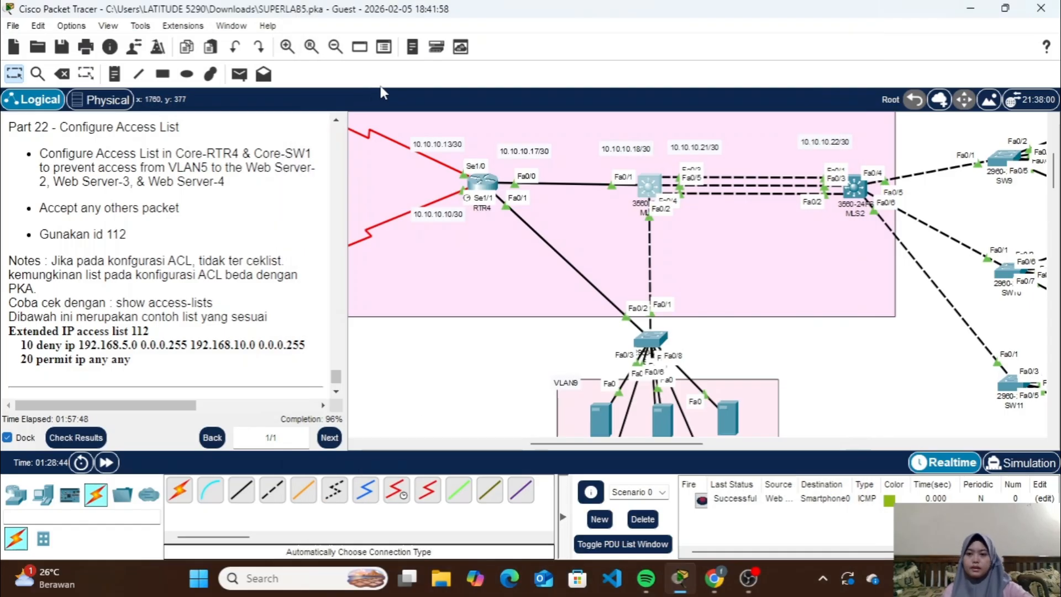
Test the access list by sending a simple PDU from Web Server 2 to Smartphone0 in VLAN5
click(239, 73)
scroll(484, 270, down, 3)
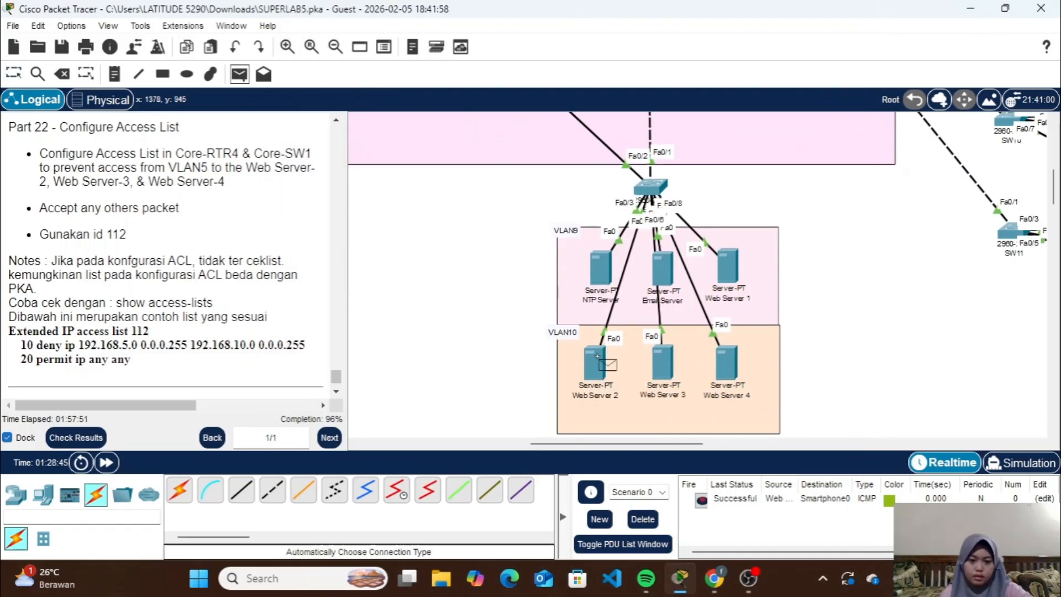
scroll(716, 312, up, 5)
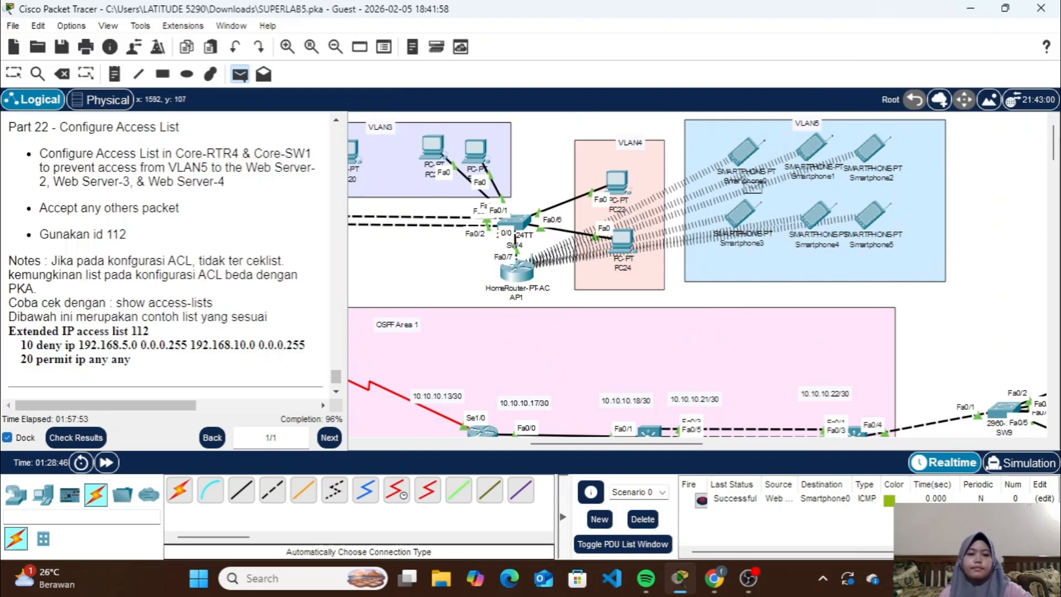
click(746, 152)
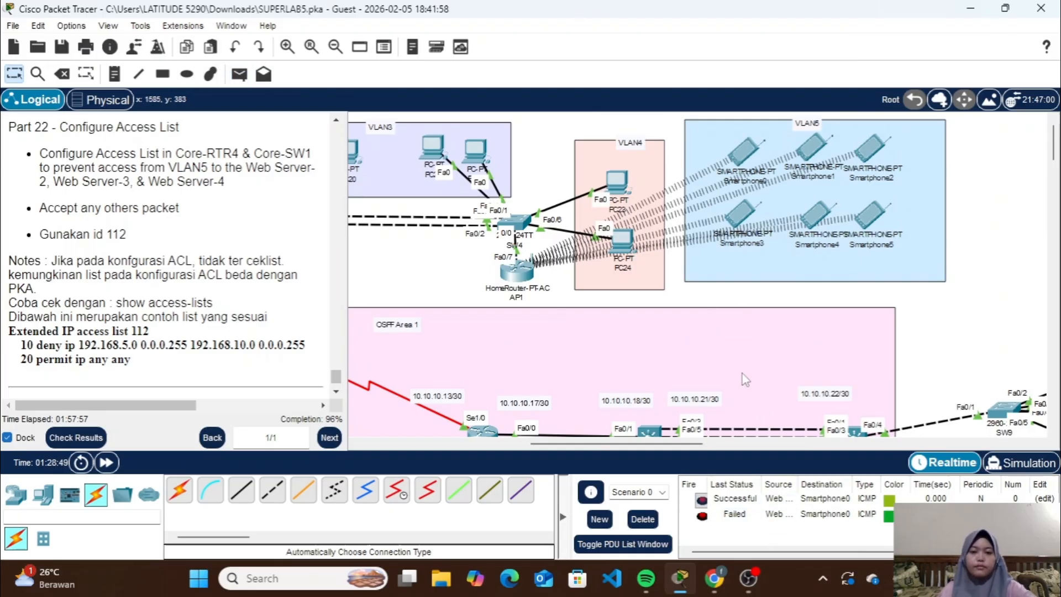
Check the activity results and examine the assessment items for incorrect entries, down through the MLS1 section
scroll(741, 374, down, 2)
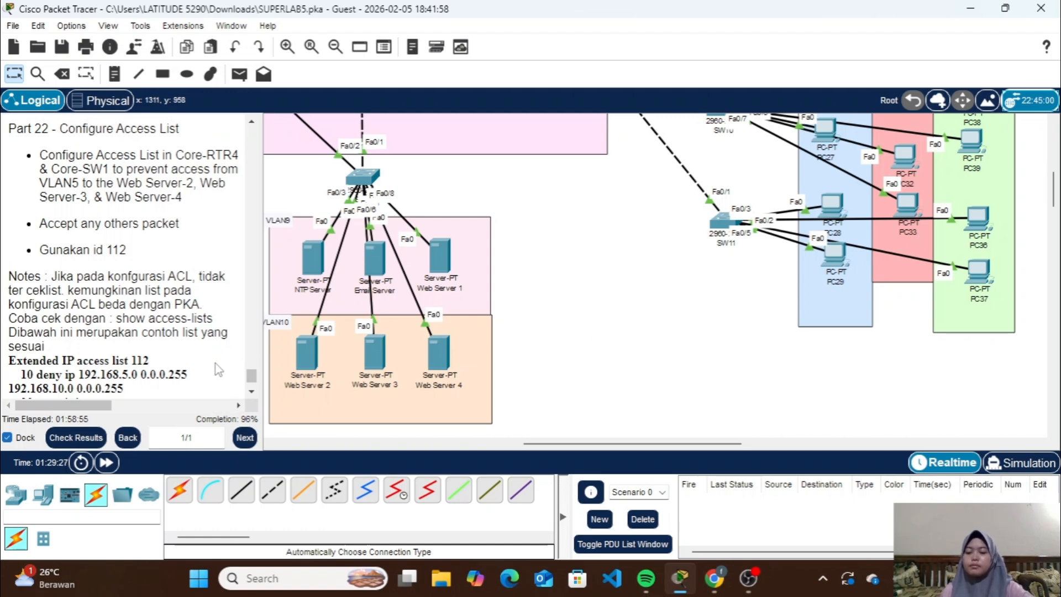
click(69, 439)
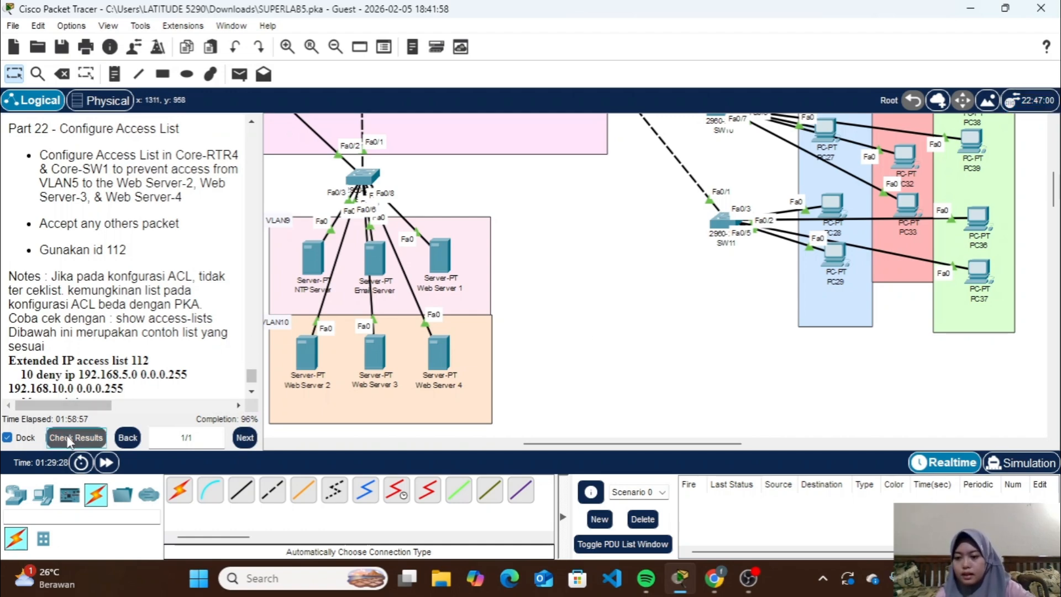
click(162, 117)
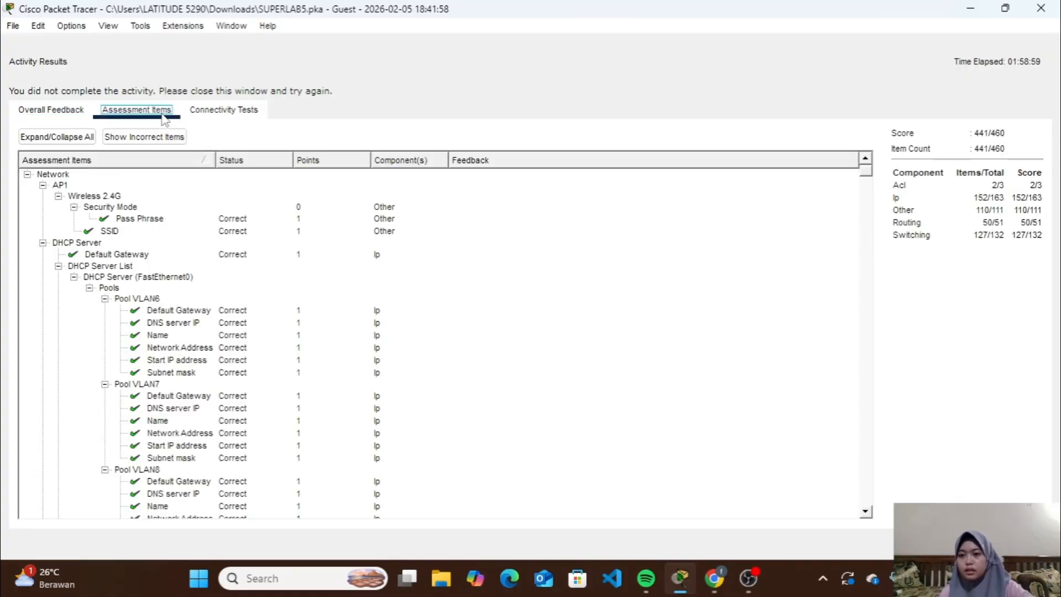
scroll(321, 350, down, 10)
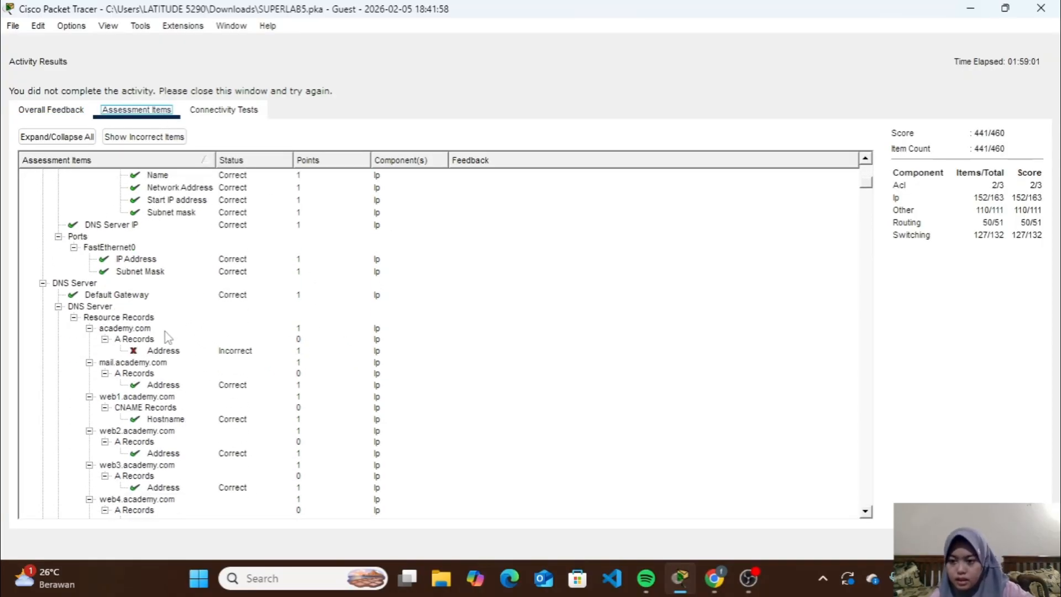
scroll(278, 373, down, 10)
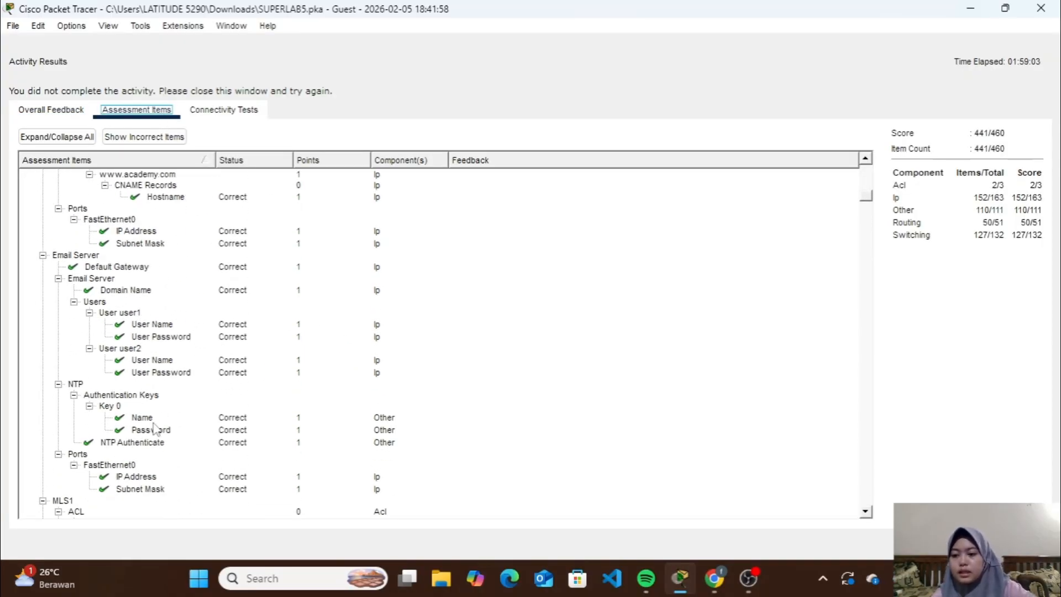
scroll(155, 429, down, 12)
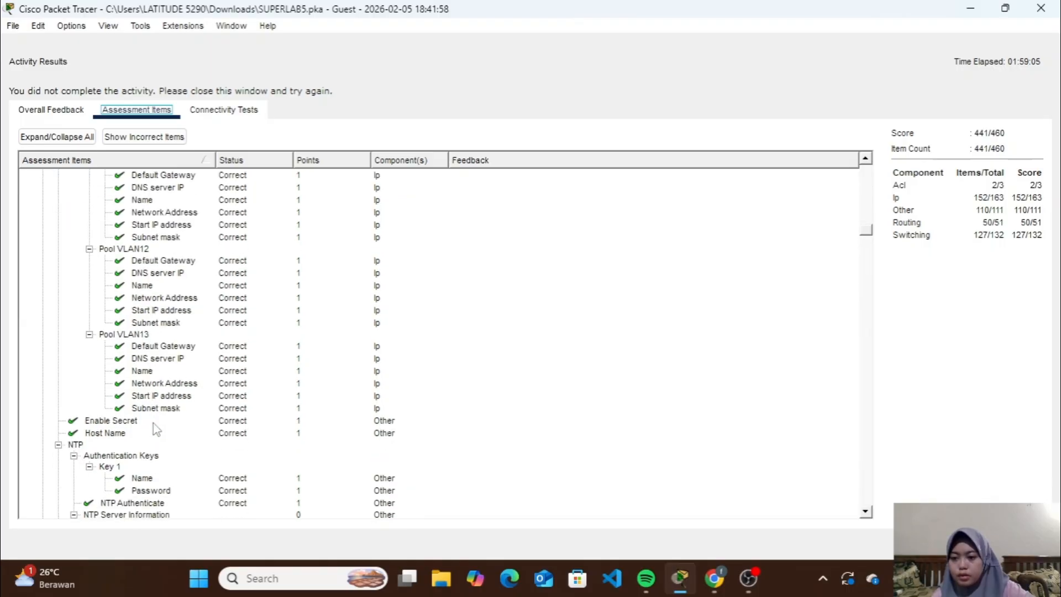